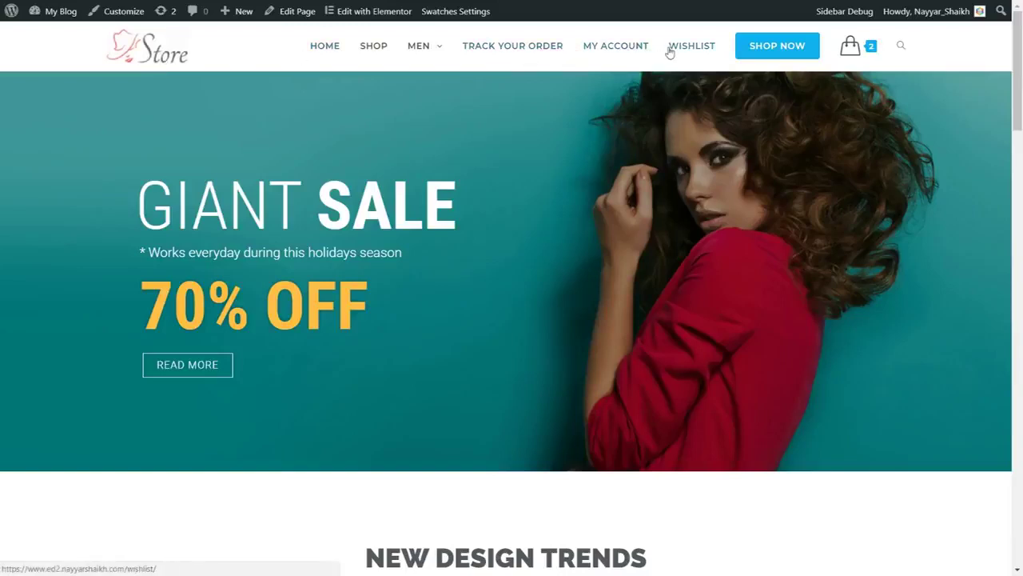
Highlight the GIANT SALE hero headline, the holiday season line and the 70% OFF text in turn.
mouse_move(424, 45)
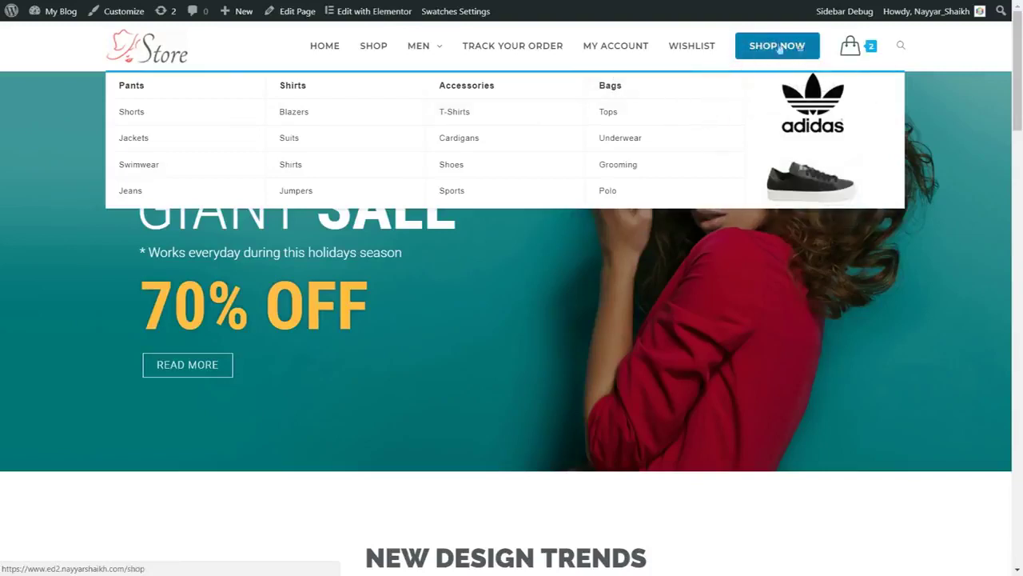
mouse_move(857, 48)
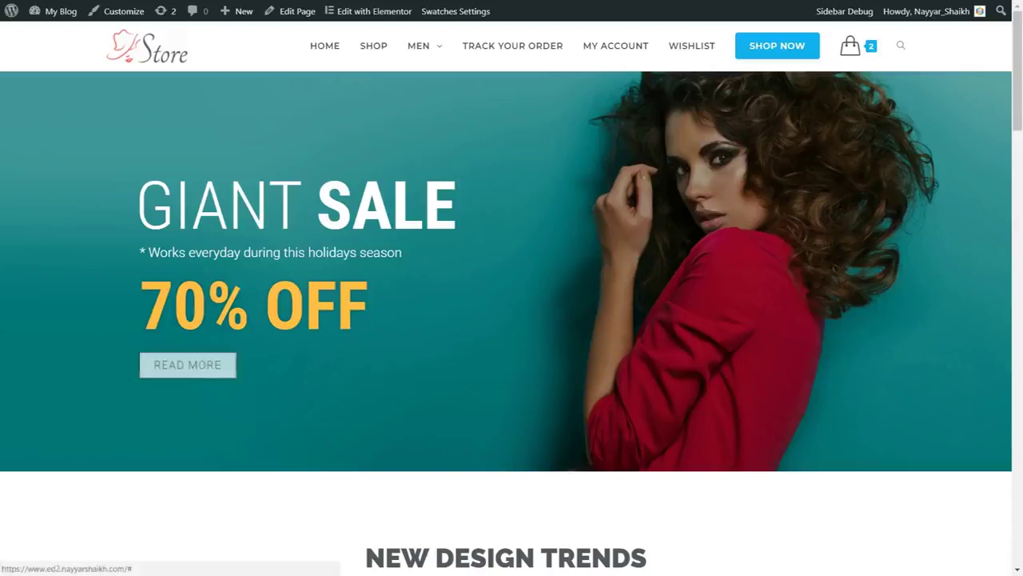
left_click_drag(140, 204, 457, 207)
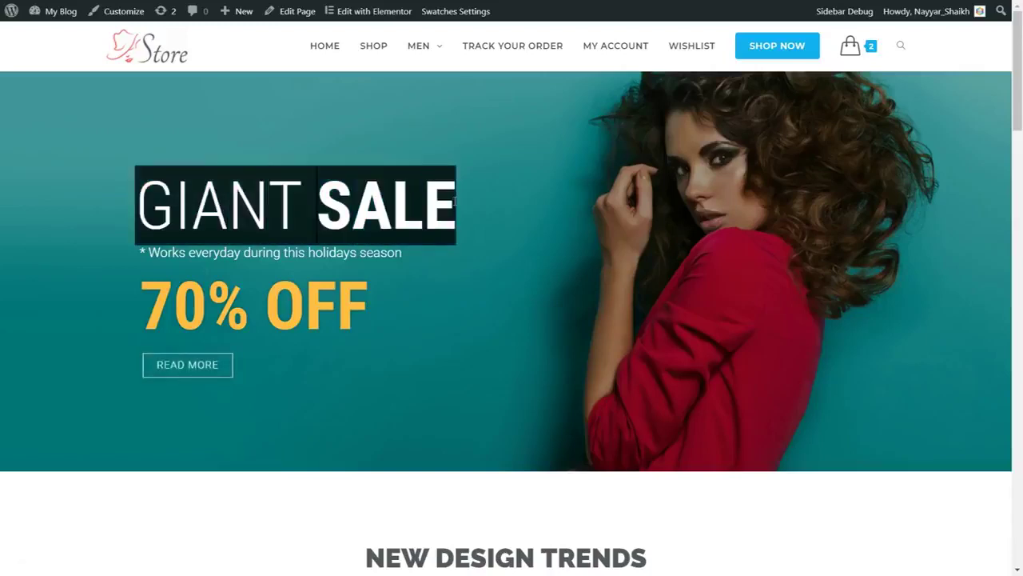
left_click(137, 266)
left_click_drag(139, 252, 358, 253)
left_click(358, 252)
left_click_drag(374, 312, 107, 297)
left_click(108, 297)
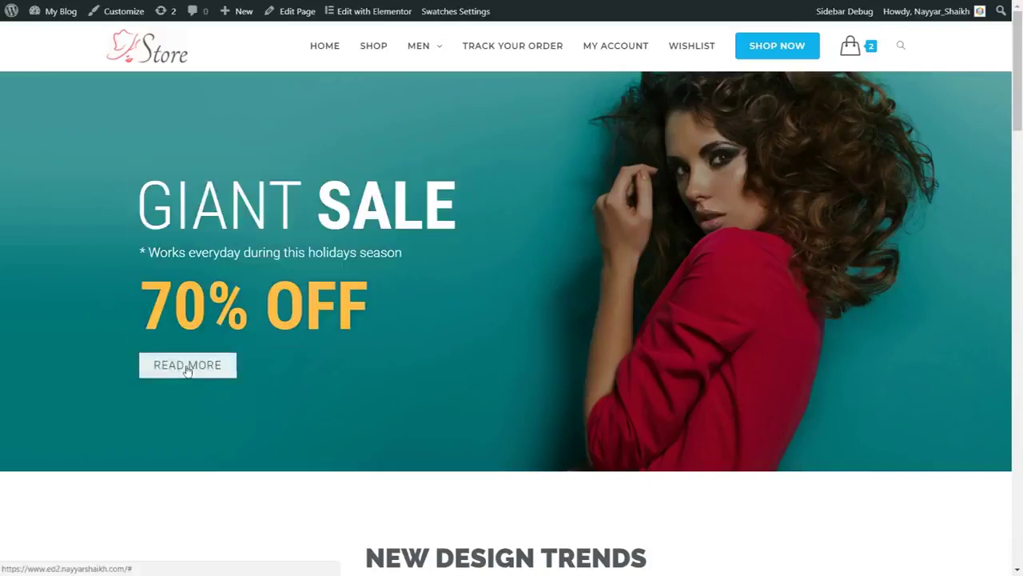
left_click_drag(139, 304, 435, 303)
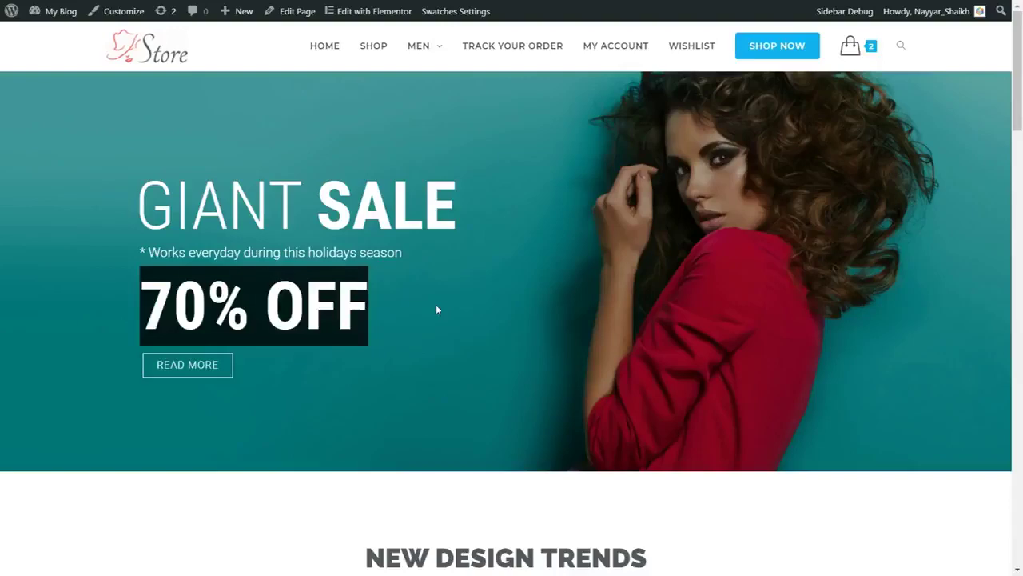
left_click(436, 304)
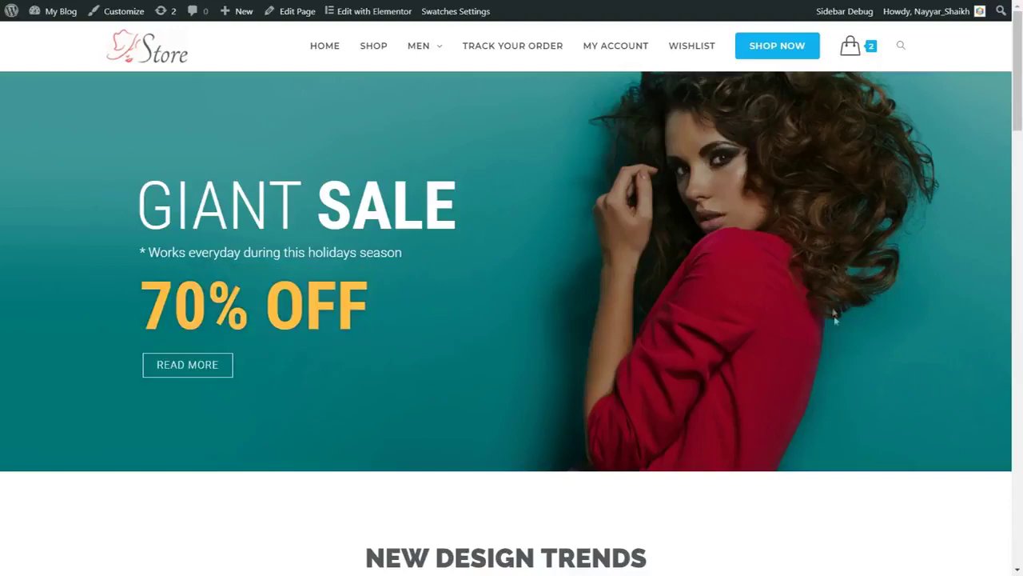
Scroll down past New Design Trends to the New Comers shirts and highlight the heading.
scroll(836, 343, "down", 5)
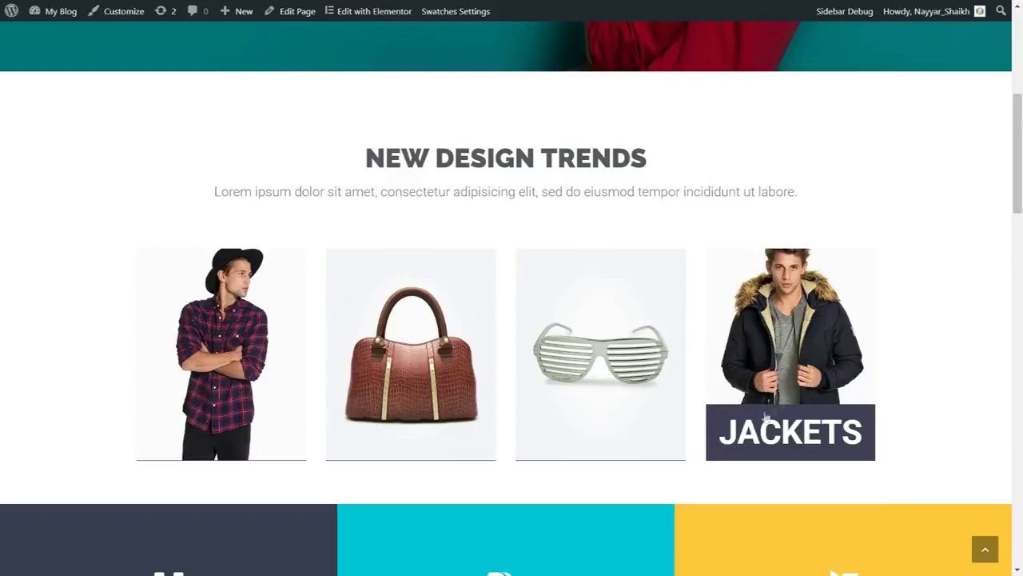
scroll(1009, 344, "down", 4)
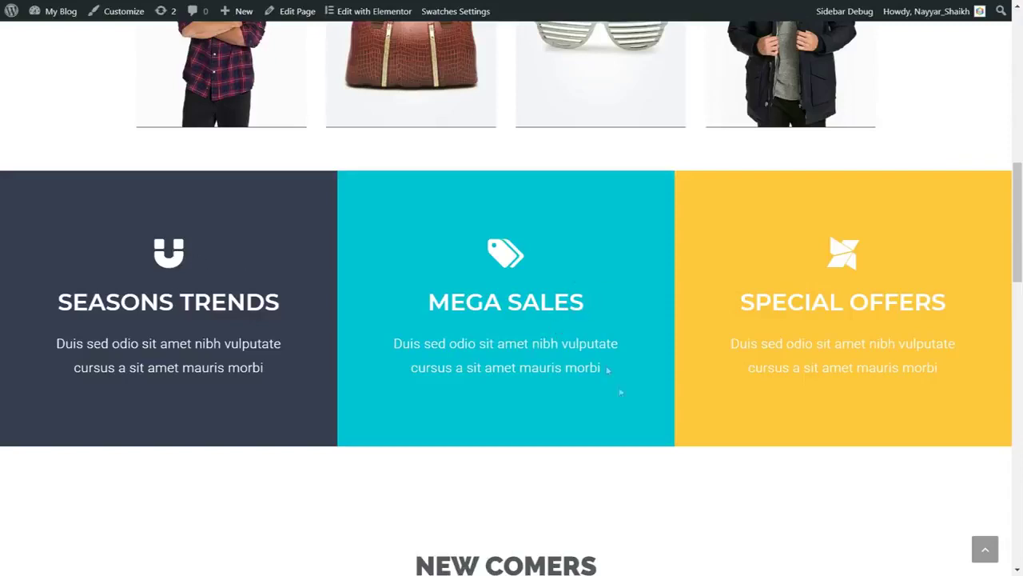
scroll(620, 392, "down", 3)
scroll(629, 403, "down", 2)
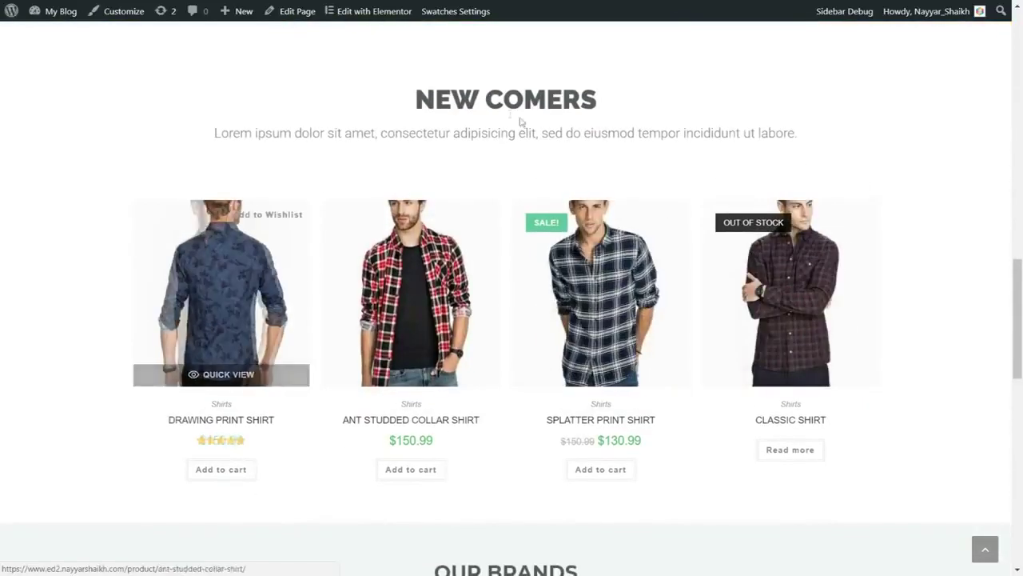
left_click_drag(451, 99, 595, 96)
left_click(595, 94)
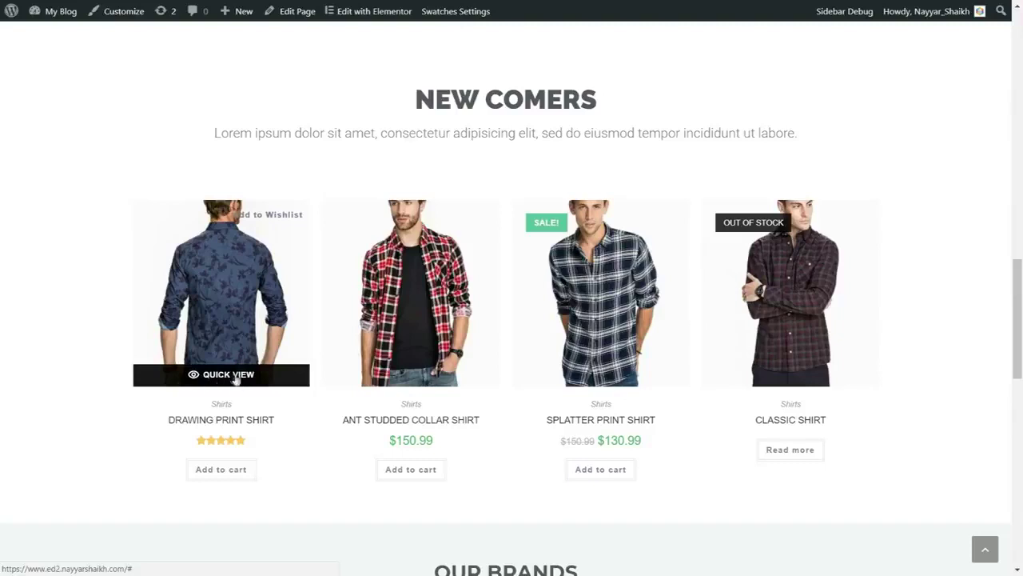
left_click(224, 376)
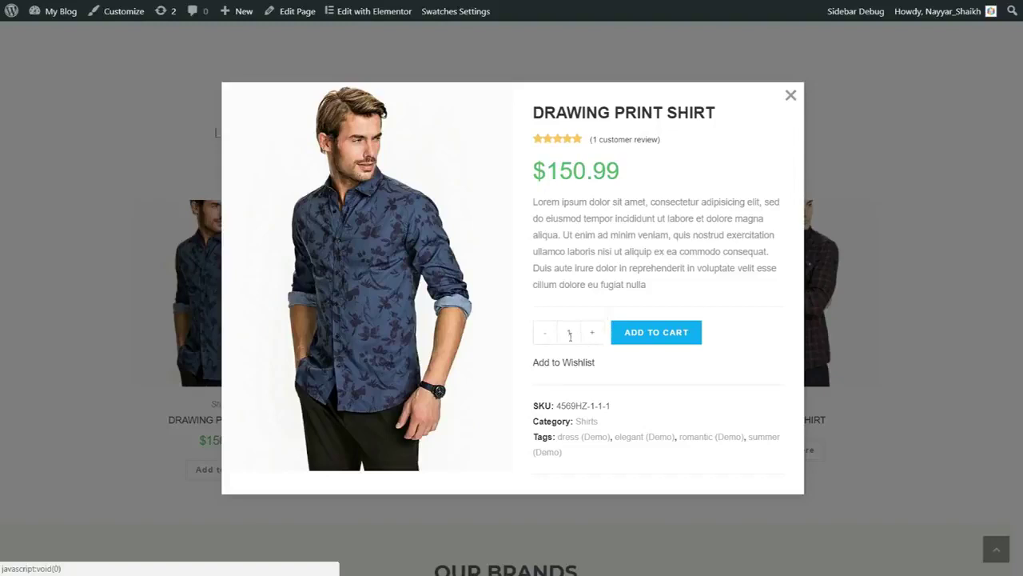
left_click(791, 96)
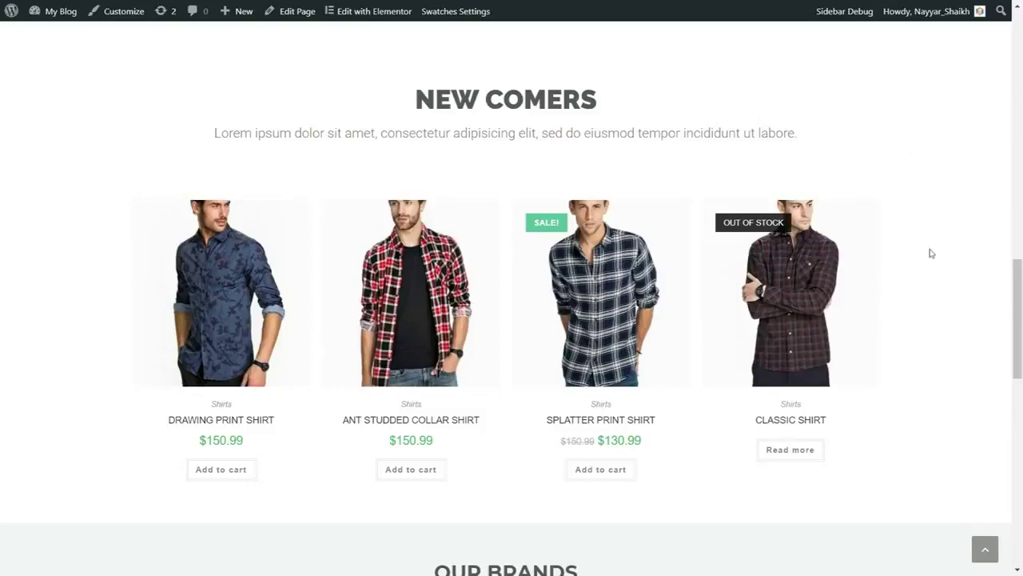
scroll(931, 253, "down", 5)
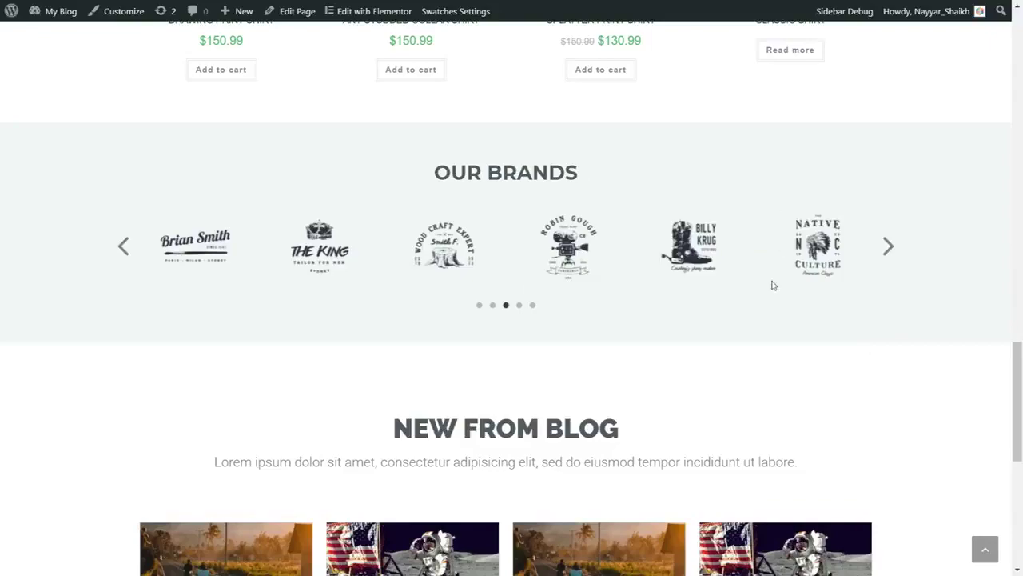
Scroll through Our Brands, New From Blog and the footer, then jump back to the top banner.
scroll(843, 367, "down", 3)
scroll(834, 288, "down", 2)
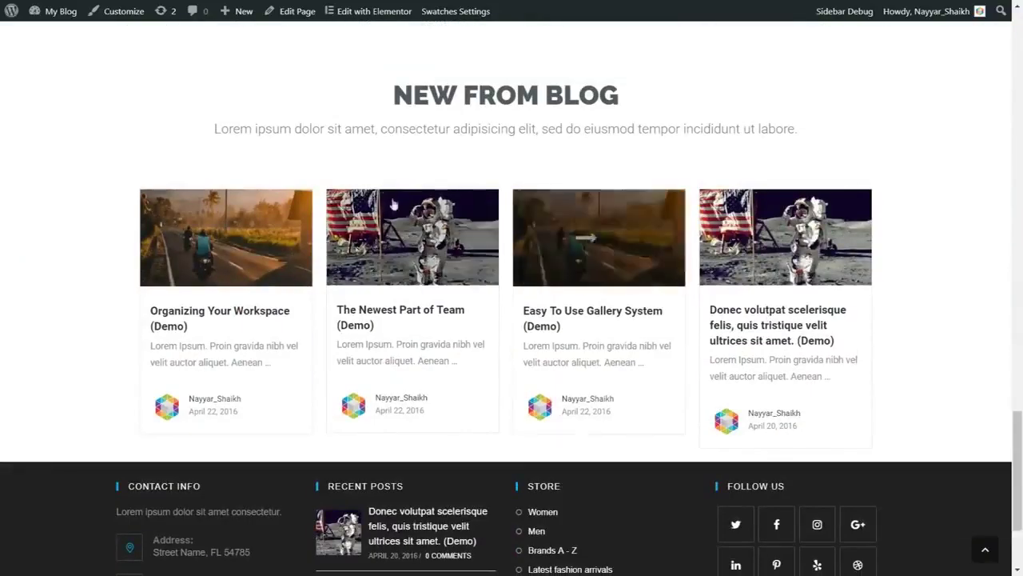
scroll(930, 318, "down", 3)
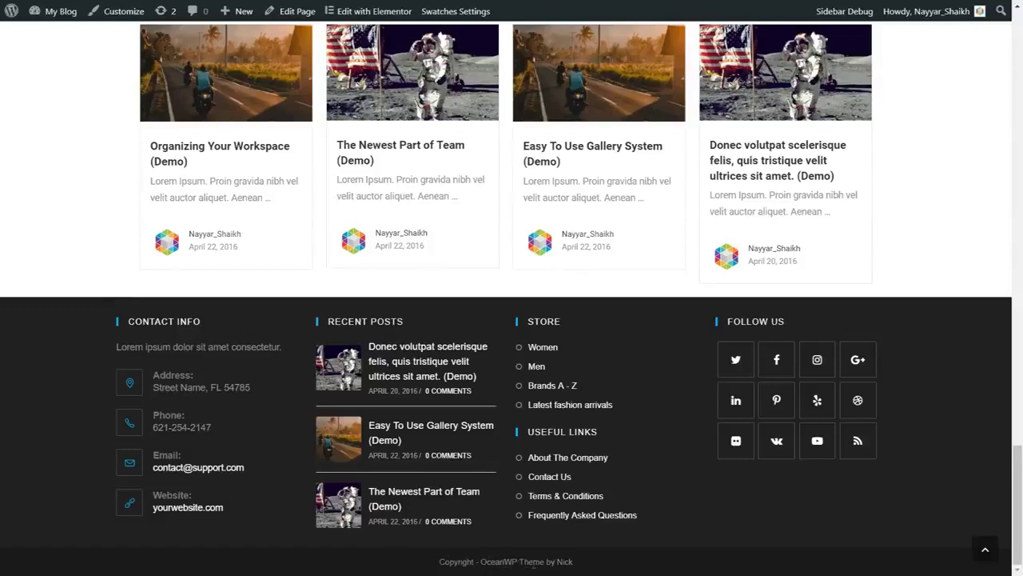
left_click(986, 553)
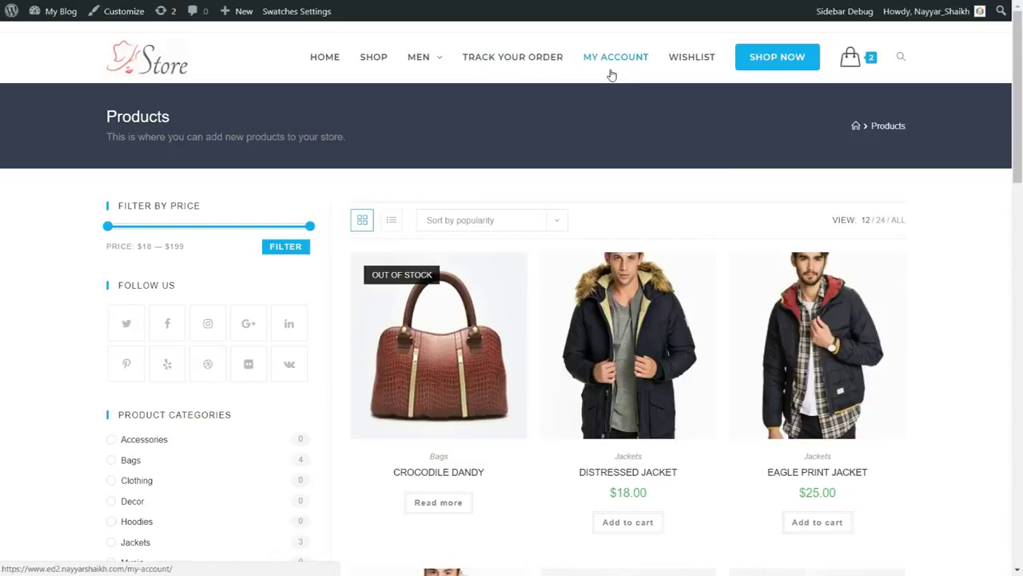
Highlight the Products page heading and its subtitle.
left_click_drag(106, 112, 344, 148)
left_click(106, 148)
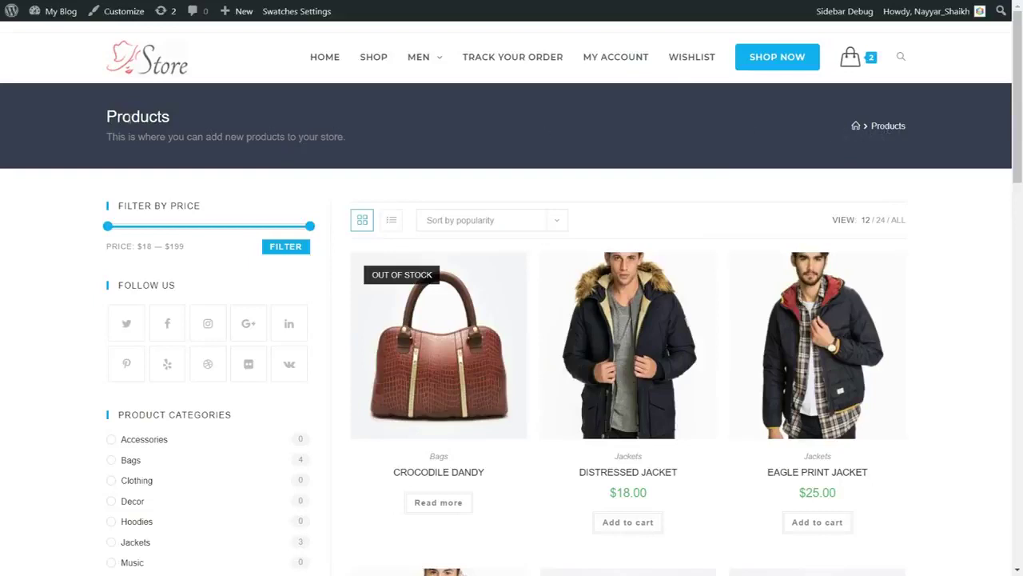
left_click_drag(104, 141, 339, 137)
left_click(339, 138)
Scroll through the product grid and back, then open the Sort by dropdown.
scroll(1022, 266, "down", 3)
scroll(898, 274, "down", 4)
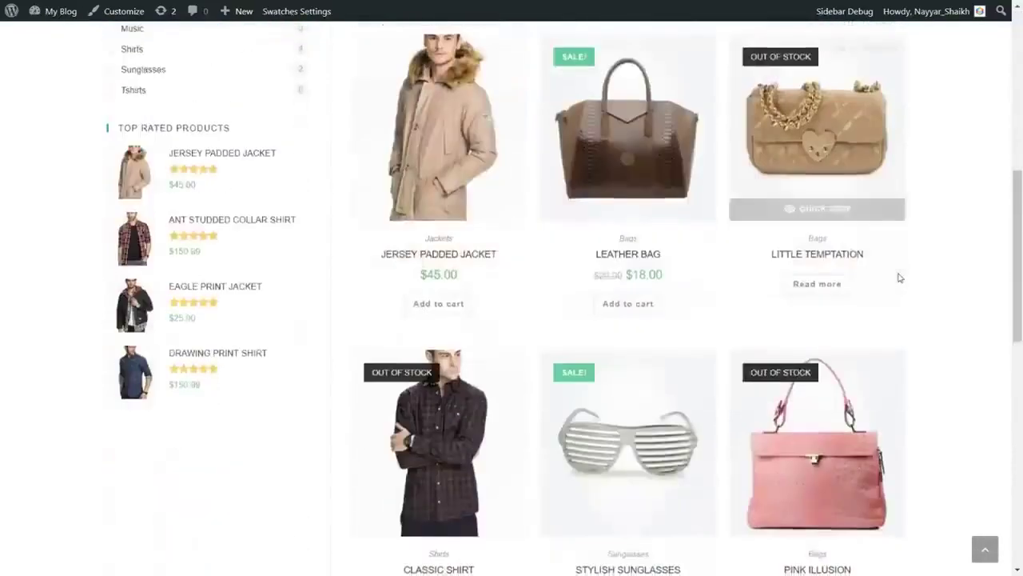
scroll(554, 339, "down", 8)
scroll(650, 362, "up", 8)
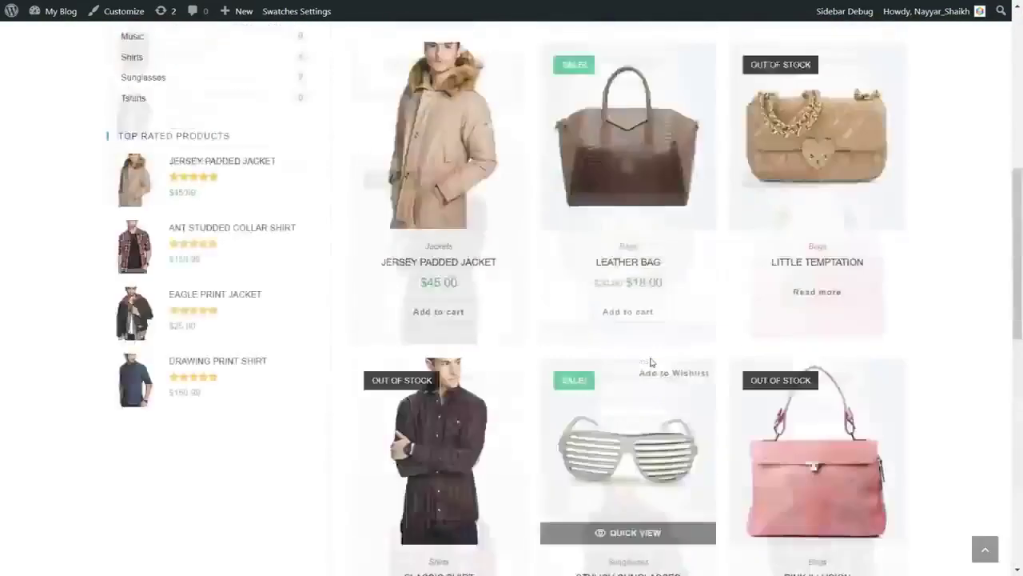
scroll(650, 361, "up", 7)
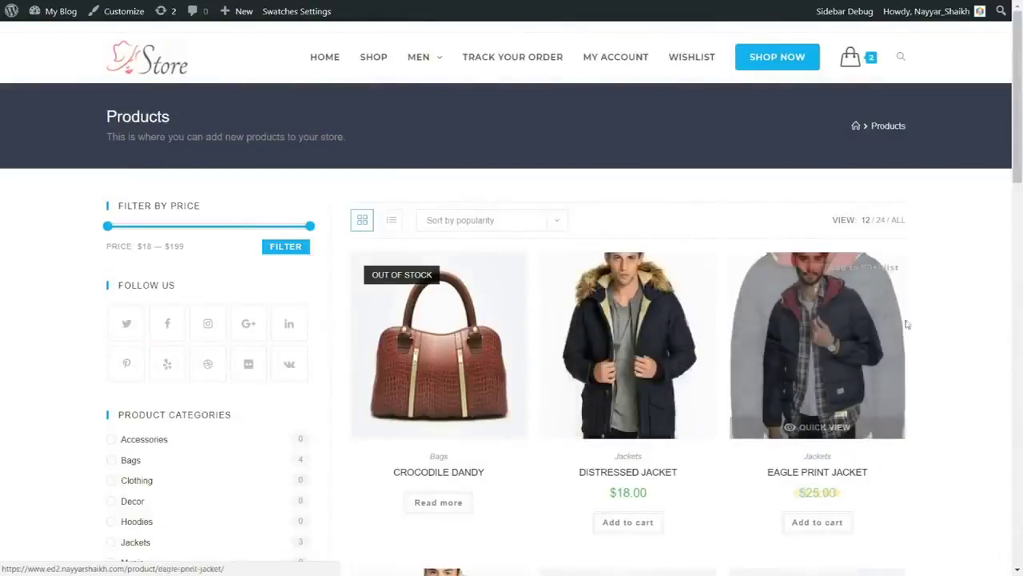
left_click(470, 228)
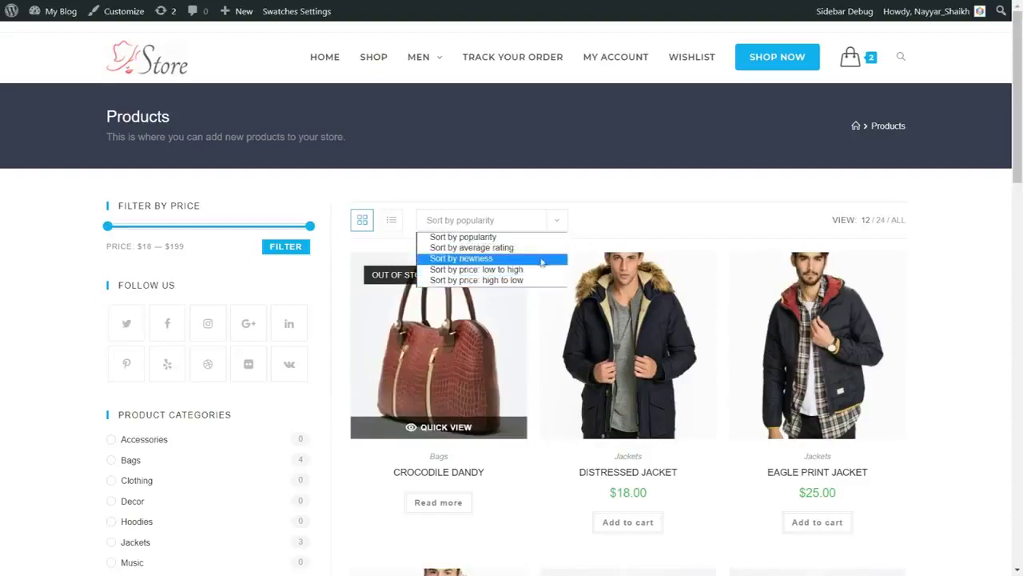
Close the sort choices unchanged and preview the products in list view, then return to grid view.
left_click(637, 227)
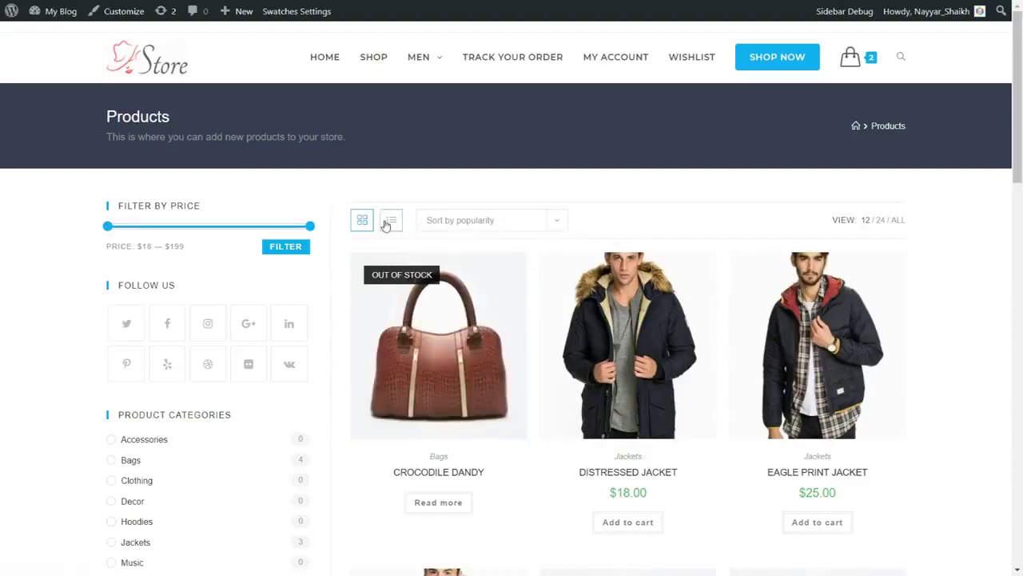
left_click(390, 220)
scroll(754, 343, "down", 8)
scroll(754, 376, "up", 10)
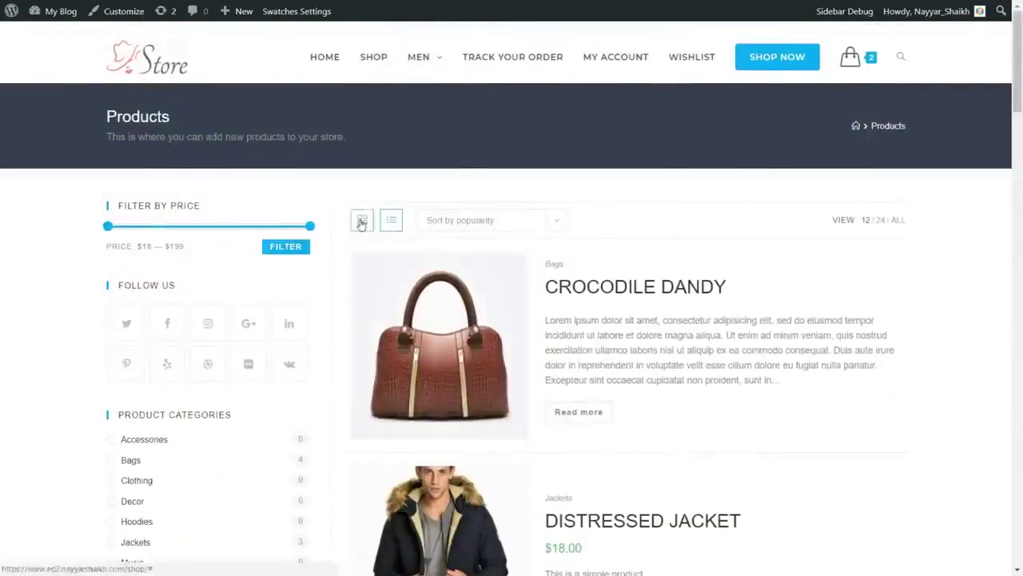
left_click(362, 220)
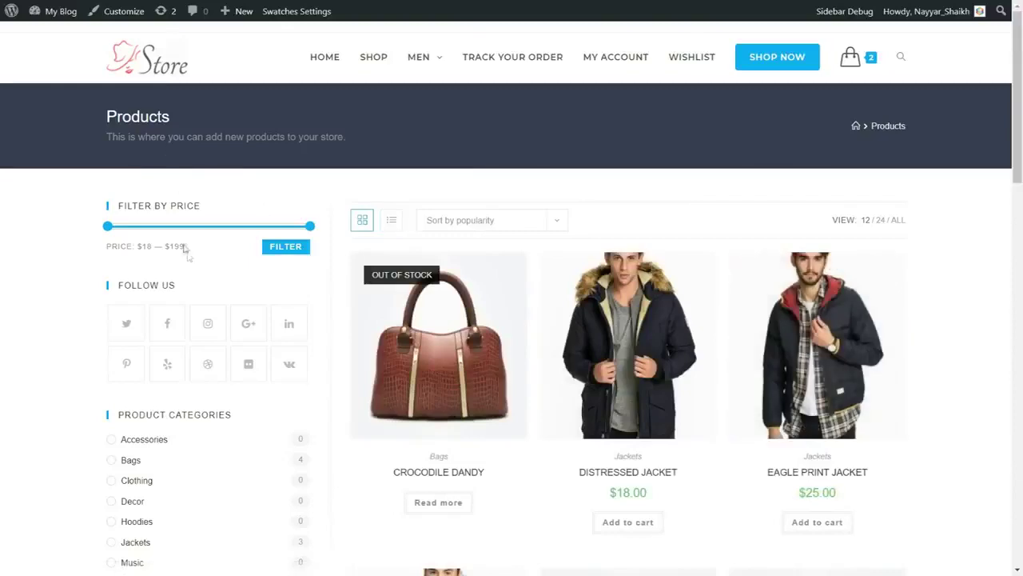
scroll(187, 252, "down", 2)
scroll(217, 238, "up", 2)
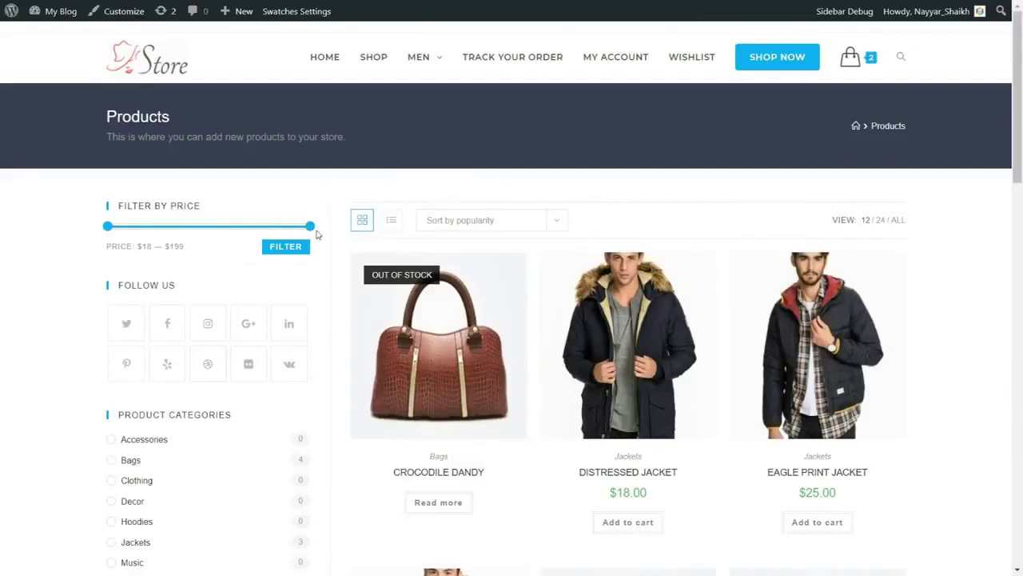
Narrow the Filter by Price range to $18–$92 and scroll through the products.
left_click_drag(311, 230, 191, 240)
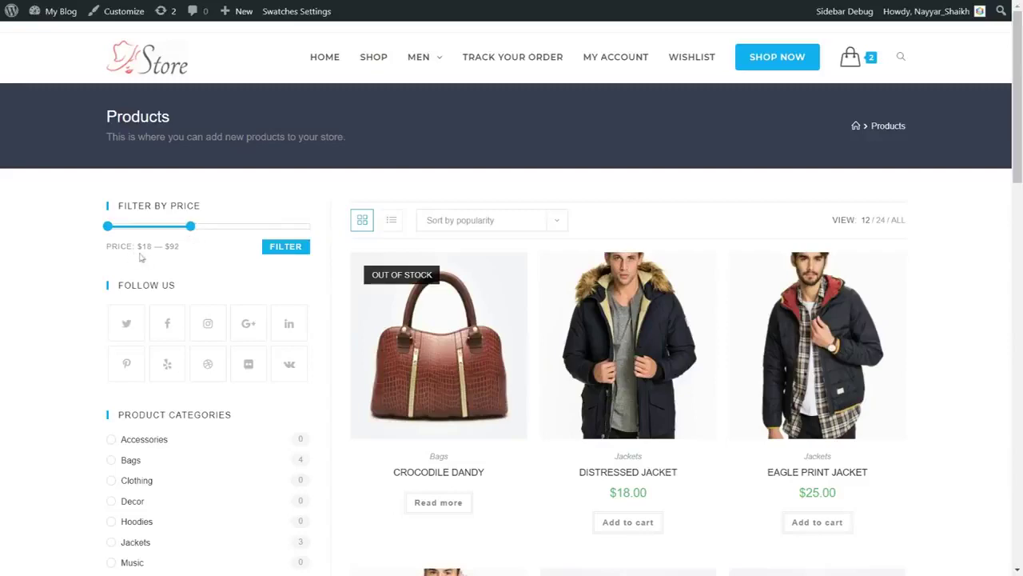
left_click_drag(111, 255, 188, 254)
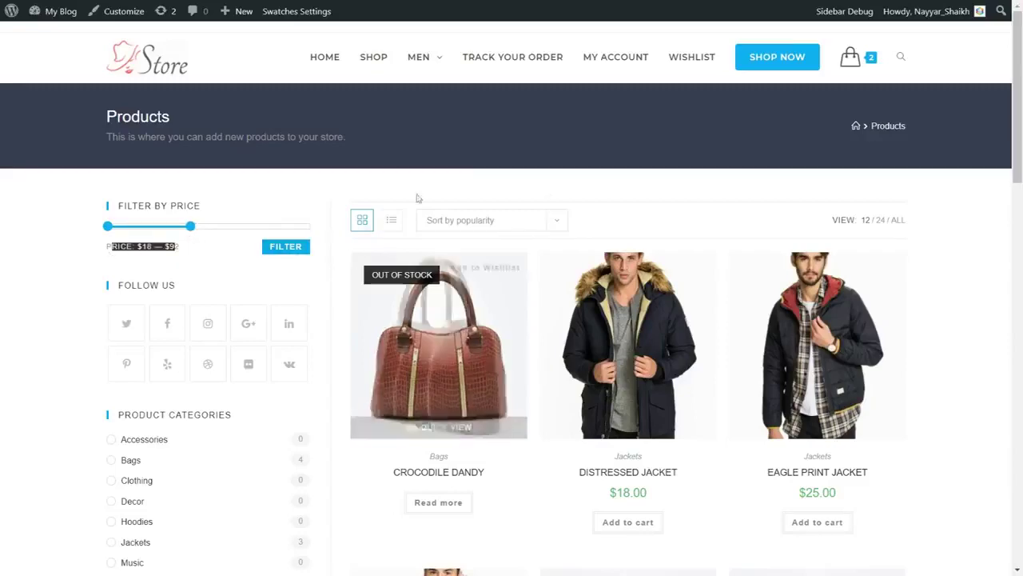
scroll(281, 271, "down", 3)
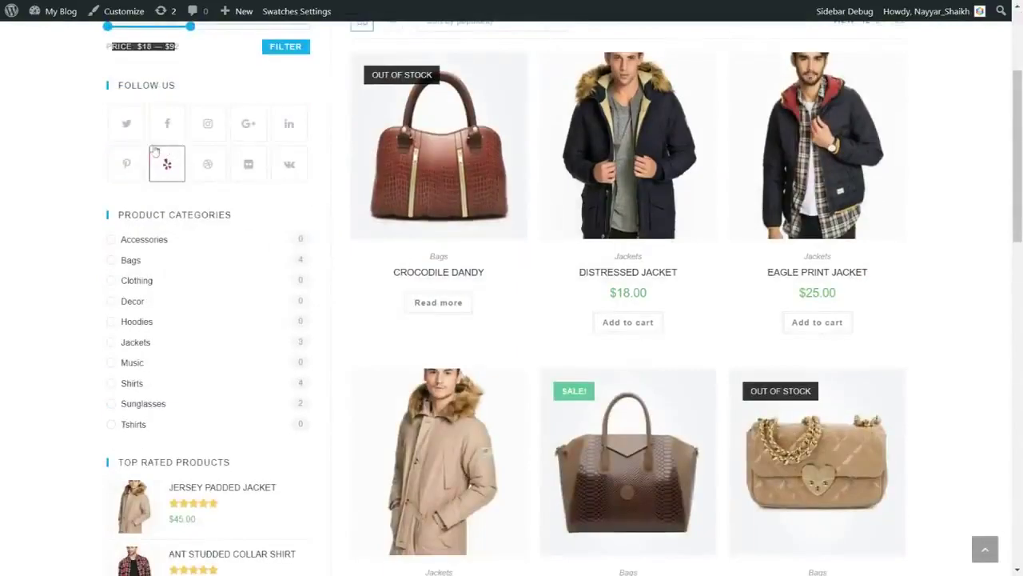
scroll(269, 199, "down", 1)
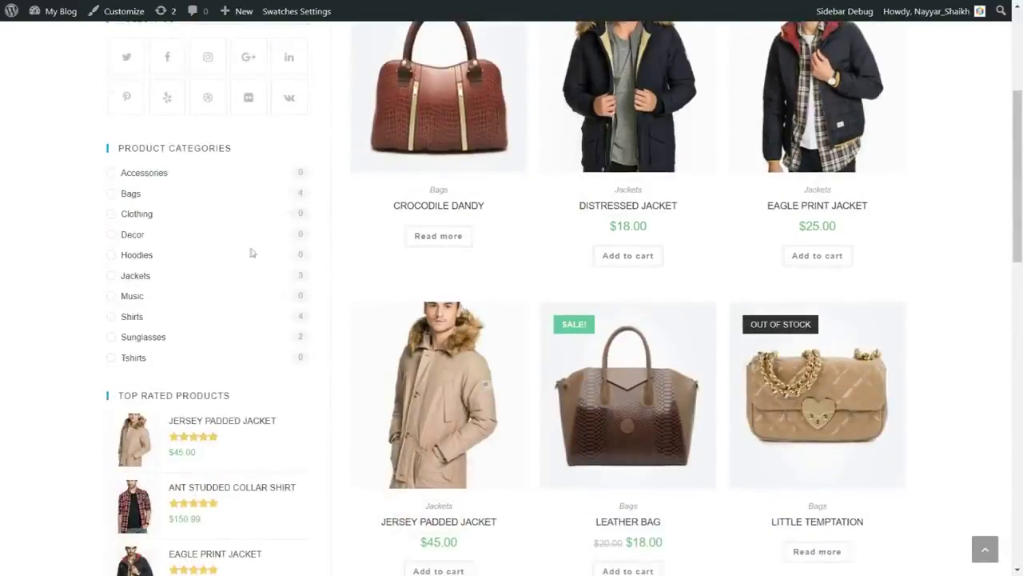
scroll(217, 266, "down", 3)
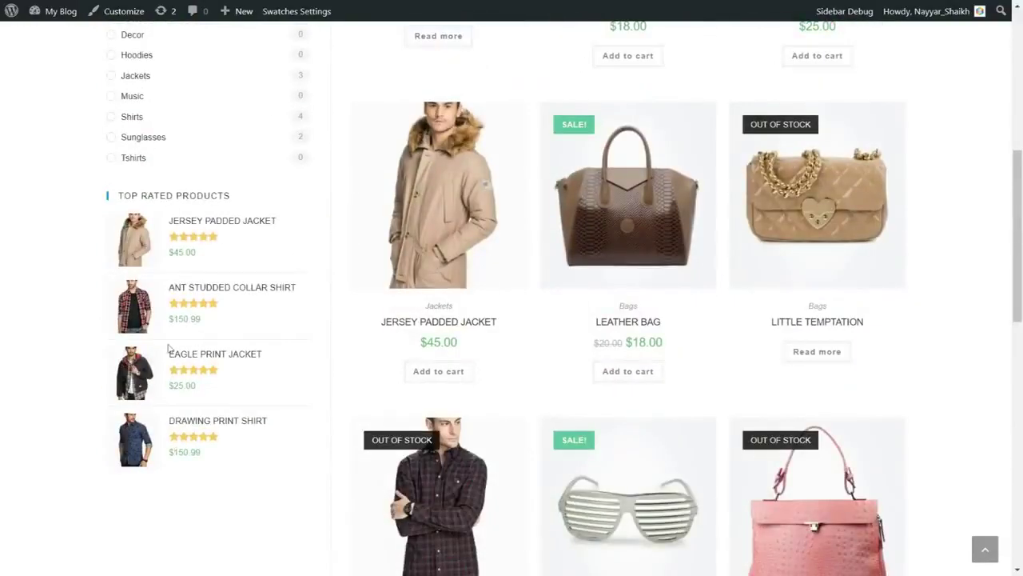
scroll(176, 422, "up", 6)
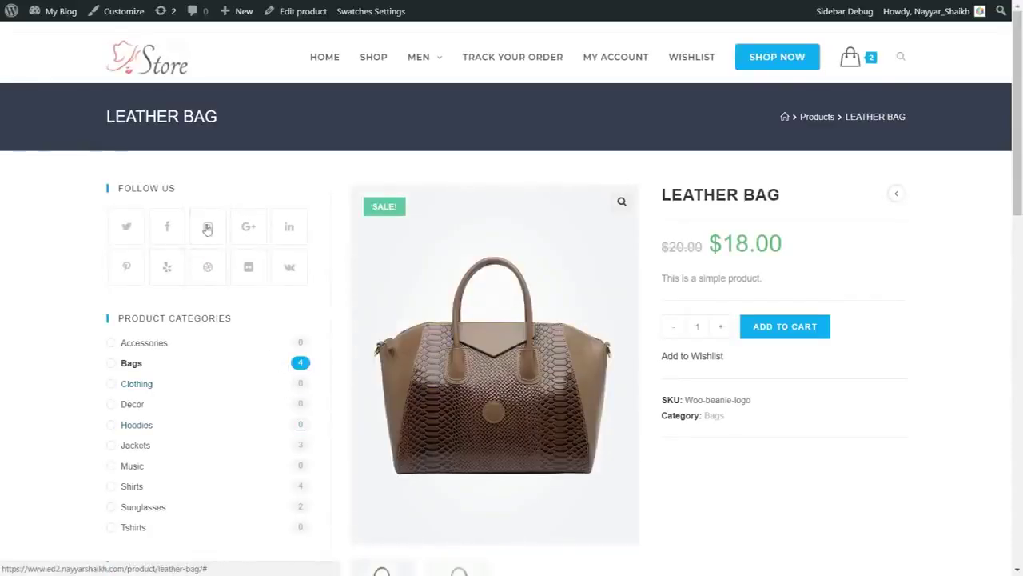
Scroll around the Leather Bag page and select its product summary text.
scroll(936, 358, "down", 2)
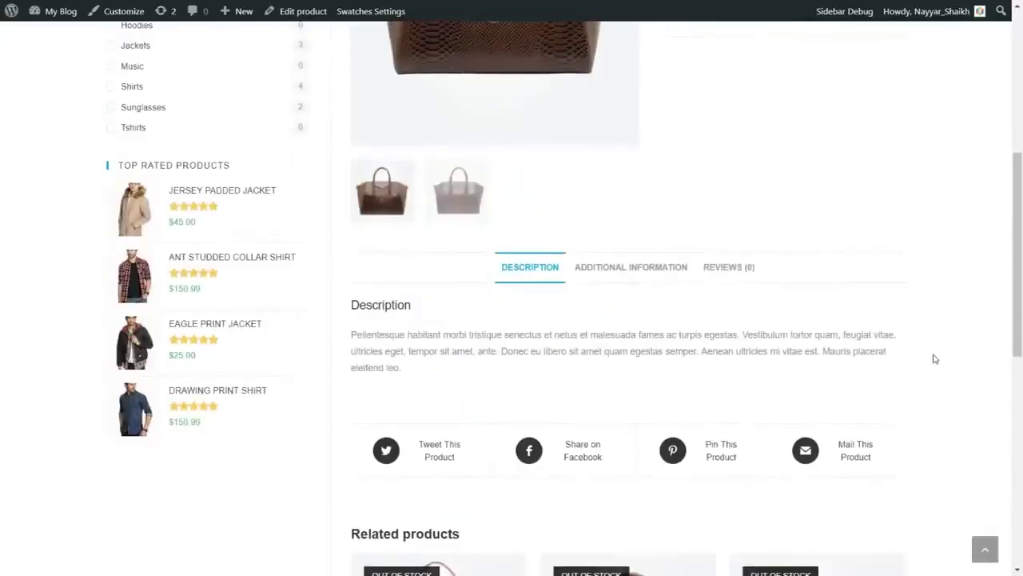
scroll(932, 357, "up", 5)
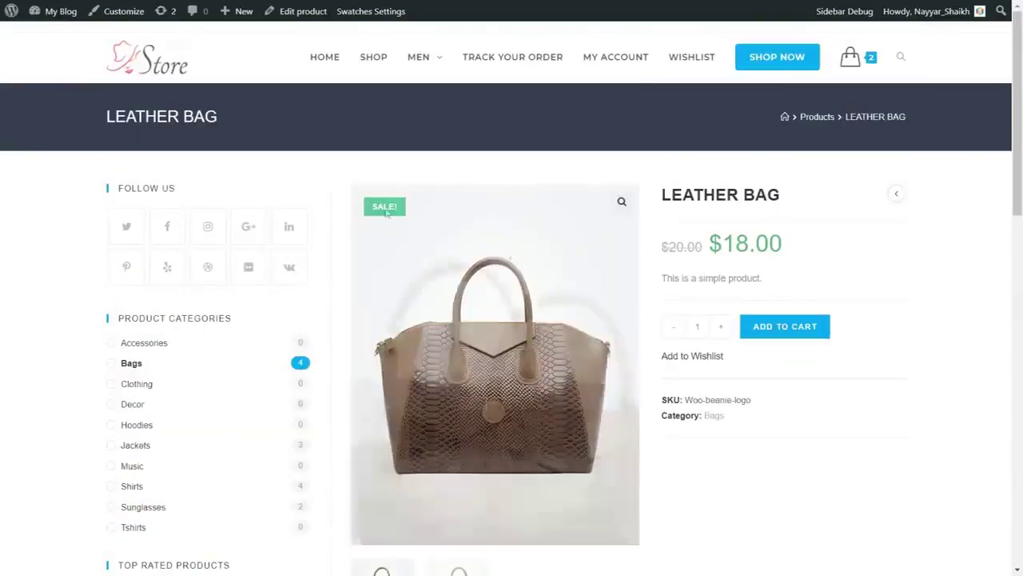
scroll(231, 379, "down", 5)
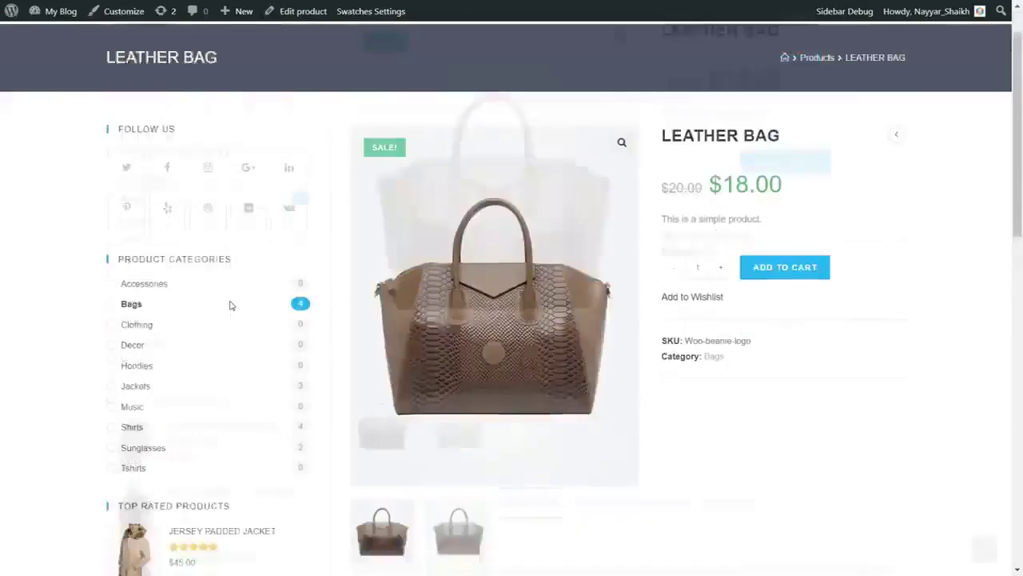
scroll(233, 363, "up", 5)
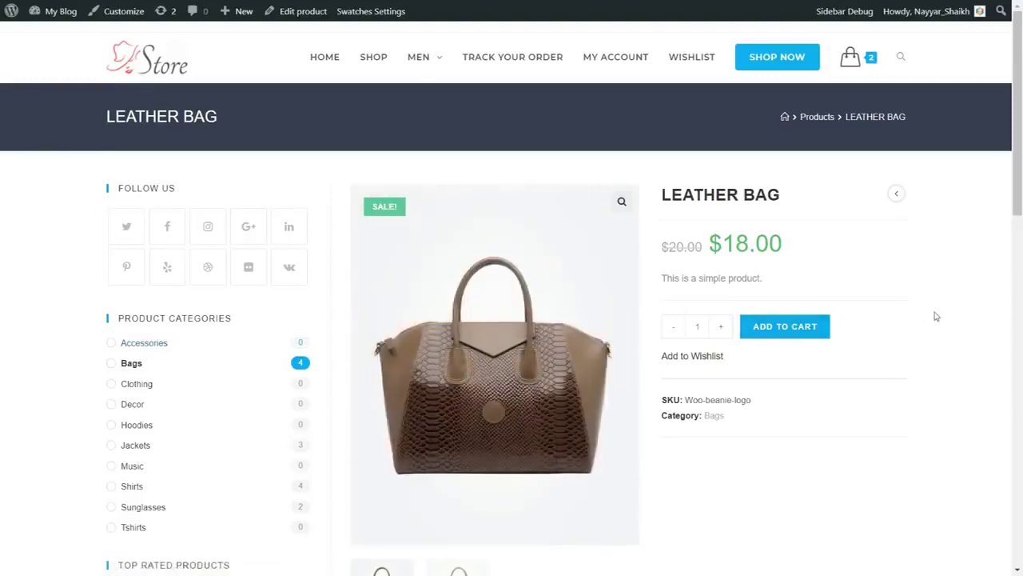
scroll(937, 316, "down", 2)
scroll(935, 315, "up", 2)
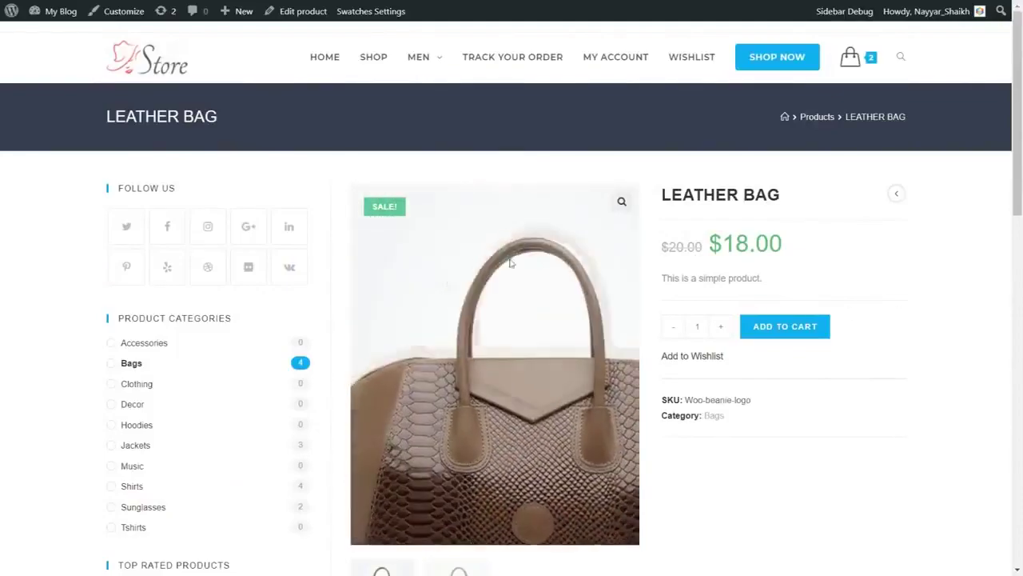
left_click_drag(668, 195, 773, 195)
left_click(705, 265)
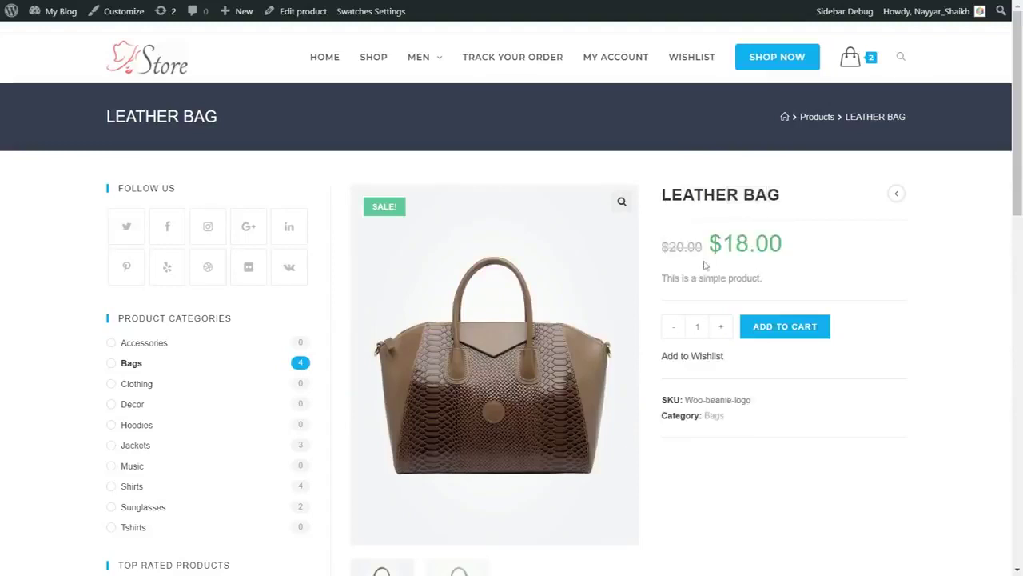
Highlight the original $20.00 price, the $18.00 sale price and the short description.
left_click_drag(667, 249, 708, 245)
left_click(704, 249)
left_click_drag(799, 254, 710, 249)
left_click(763, 267)
left_click_drag(761, 278, 665, 280)
left_click(700, 297)
Switch the gallery to the dark bag and back to brown, then show Additional Information (Color: Red).
scroll(737, 320, "down", 2)
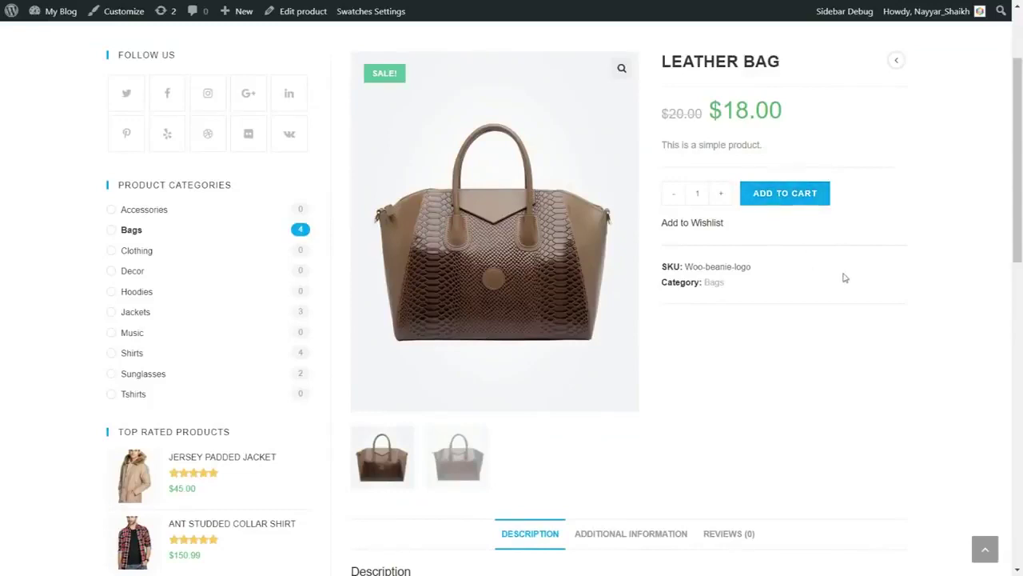
scroll(859, 296, "down", 3)
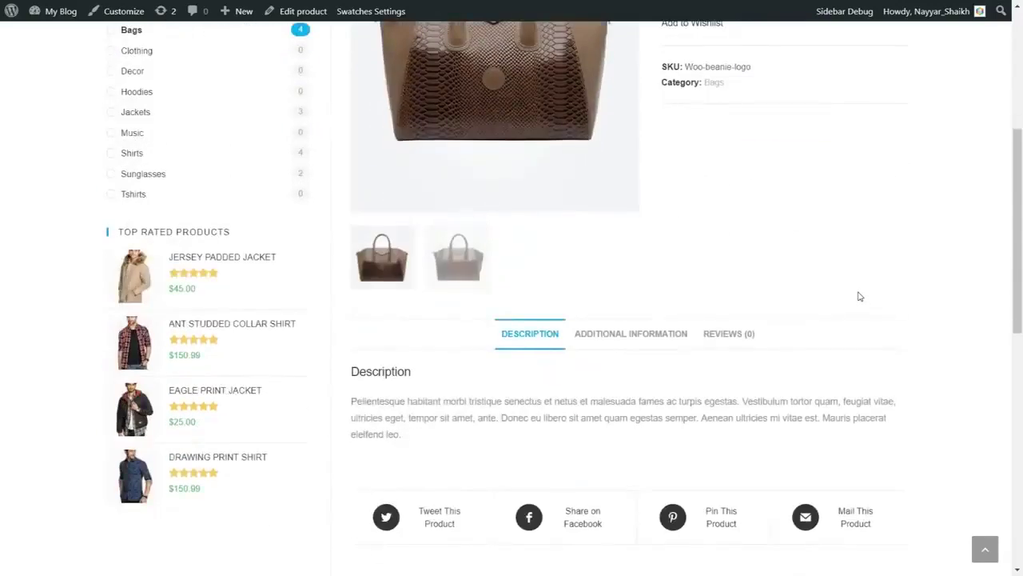
left_click(439, 286)
scroll(552, 324, "up", 4)
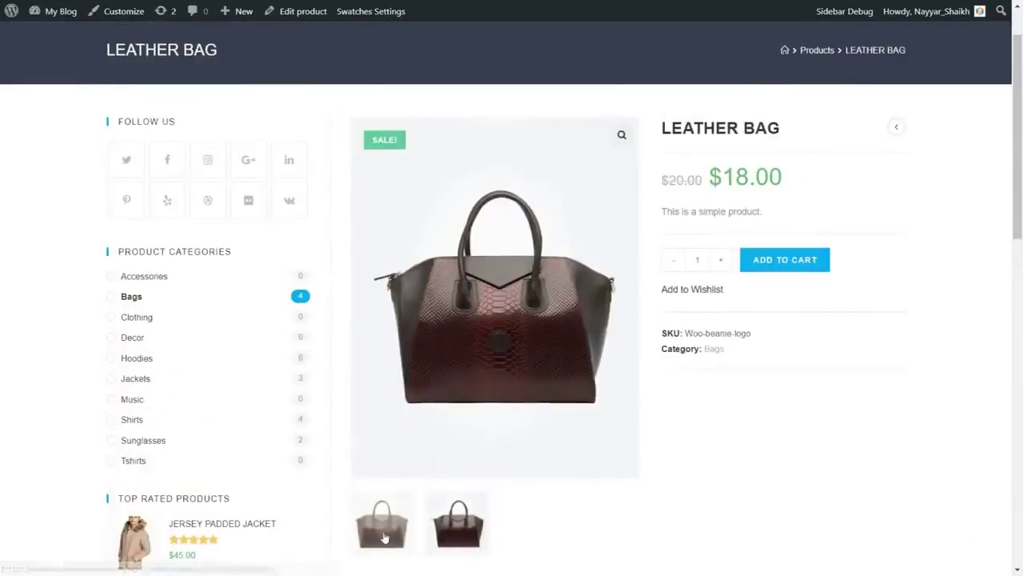
left_click(382, 524)
scroll(655, 482, "down", 4)
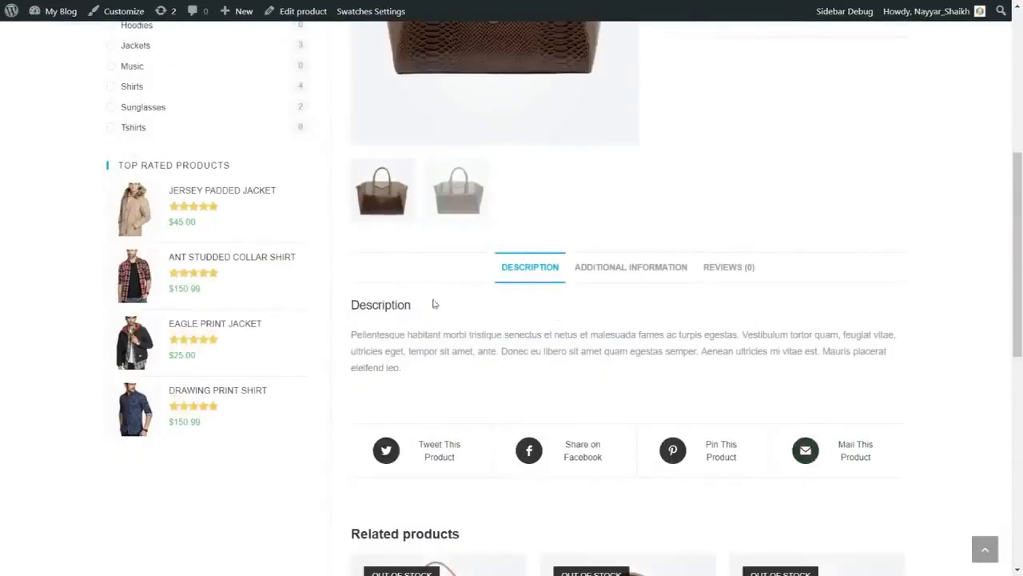
left_click(636, 280)
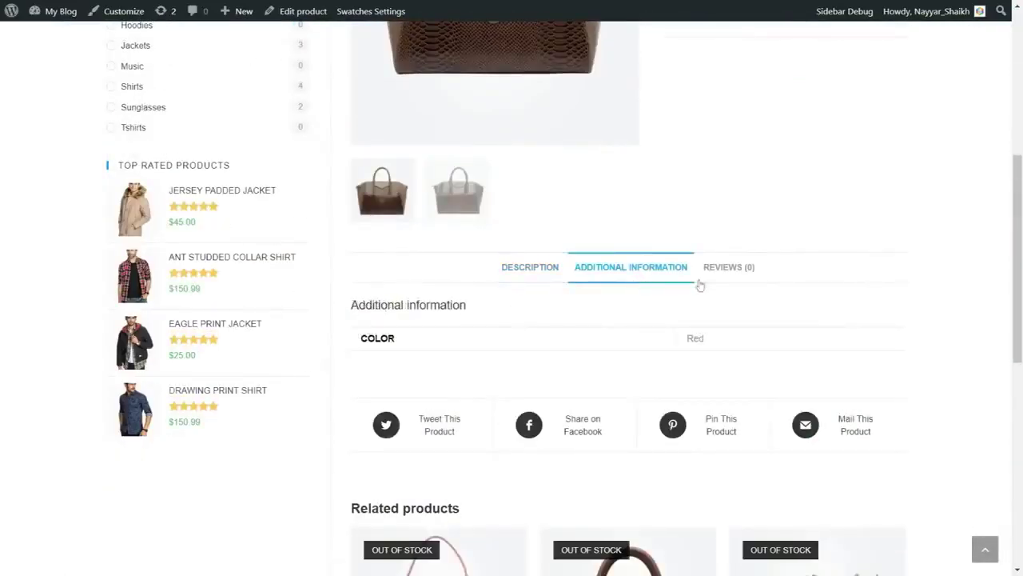
Post a five-star 'Awesome' review on the Leather Bag's Reviews tab.
left_click(741, 269)
scroll(747, 306, "down", 2)
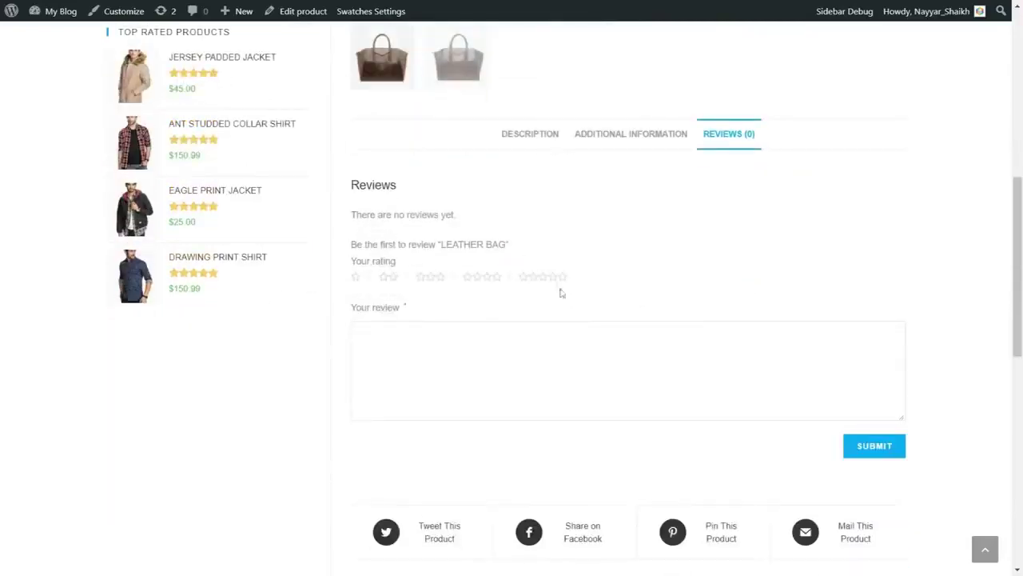
left_click(562, 278)
left_click(540, 346)
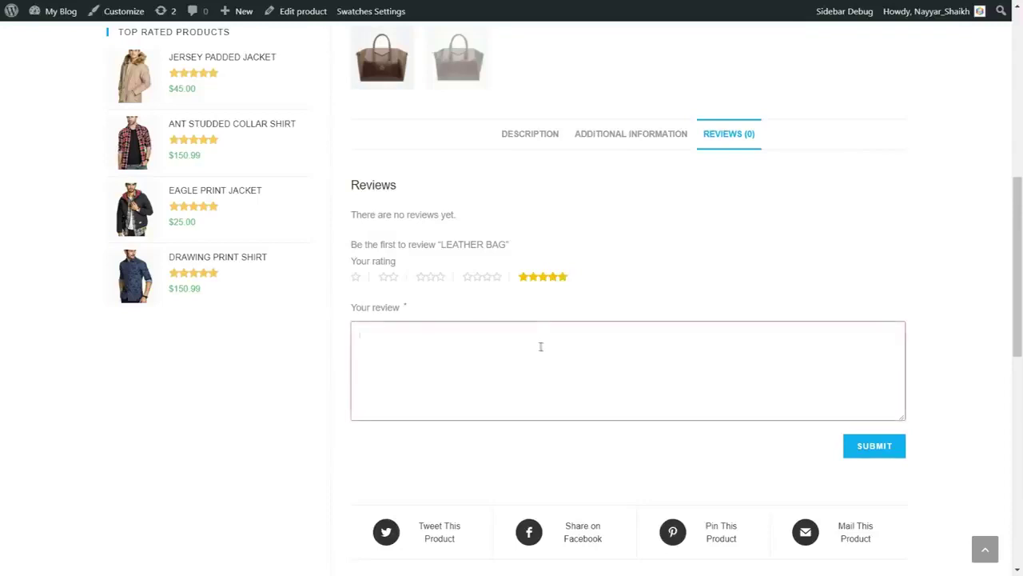
type("Awesome")
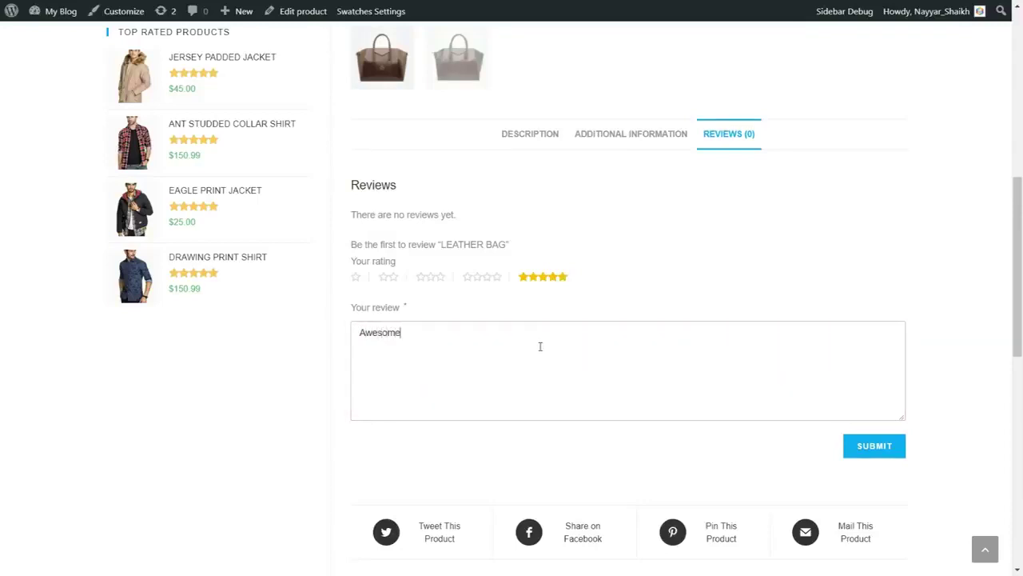
left_click(873, 446)
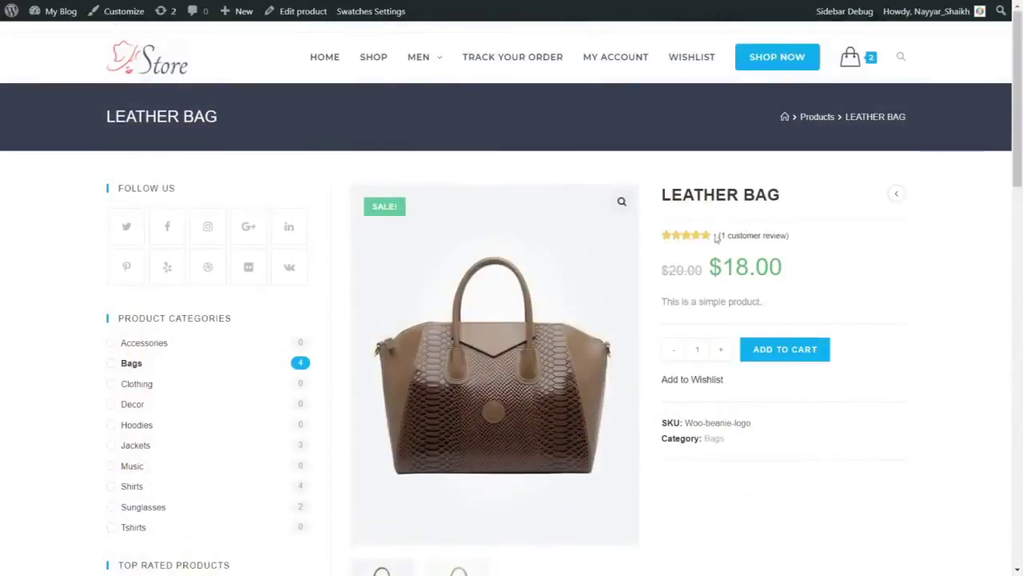
Scroll past the share buttons and related bags, add Pink Illusion to the wishlist, and view the footer.
scroll(856, 286, "down", 7)
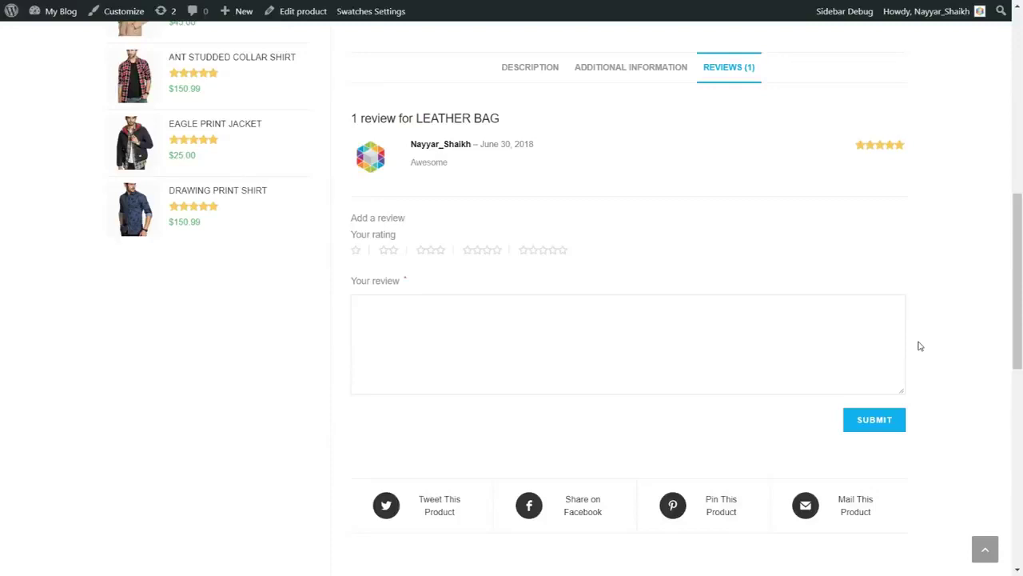
scroll(935, 361, "down", 2)
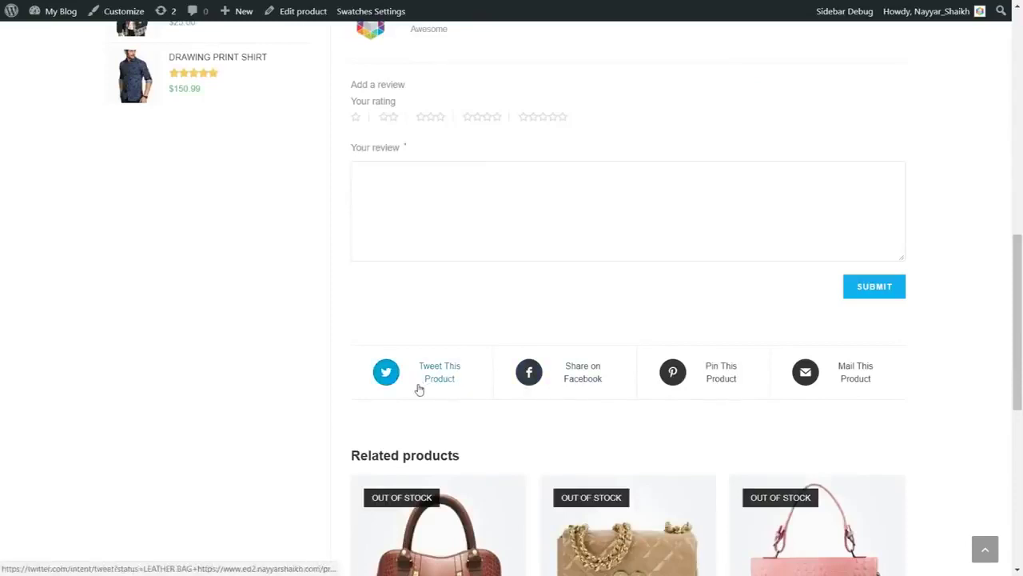
scroll(432, 392, "up", 12)
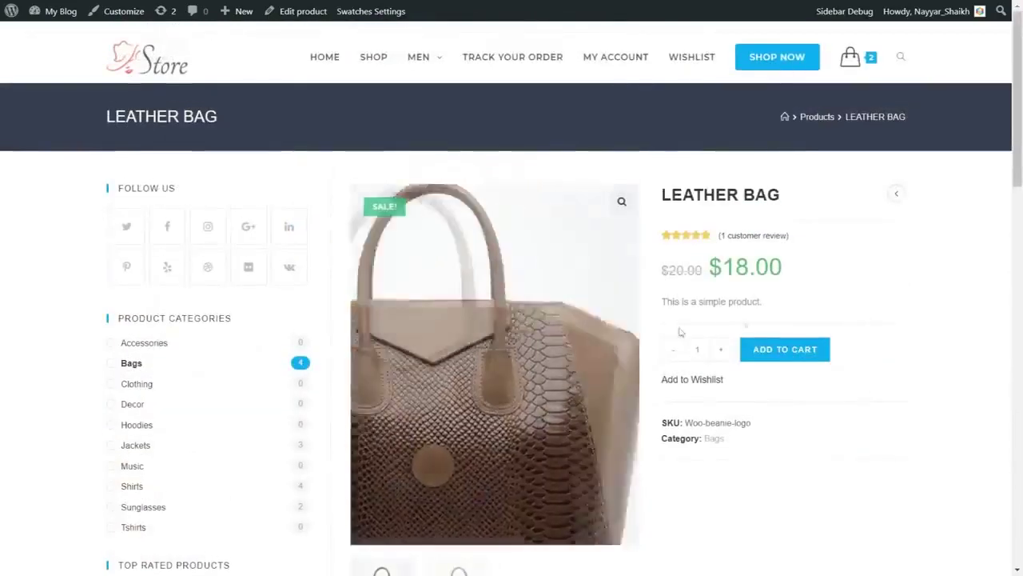
scroll(951, 328, "down", 10)
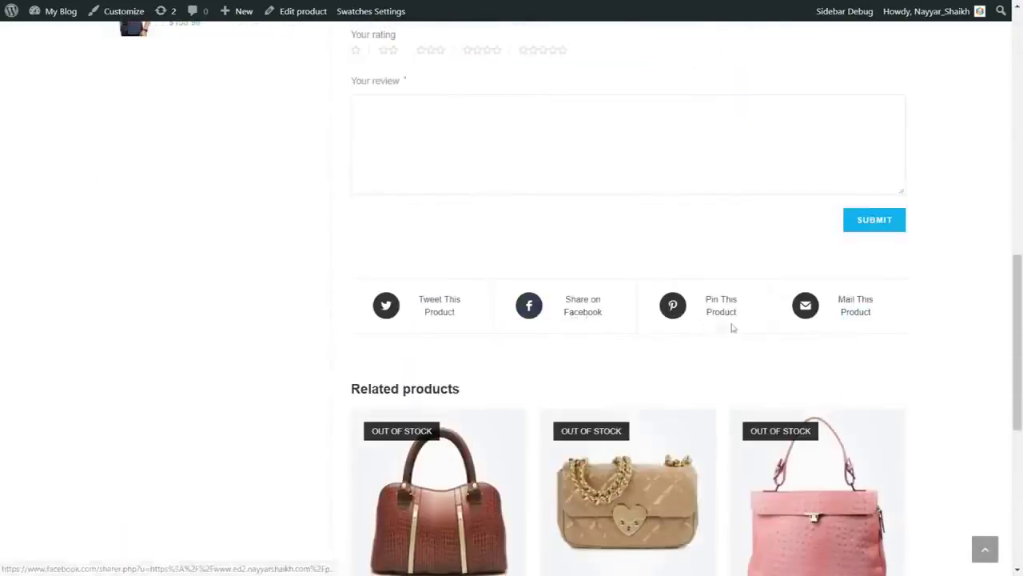
scroll(929, 352, "up", 12)
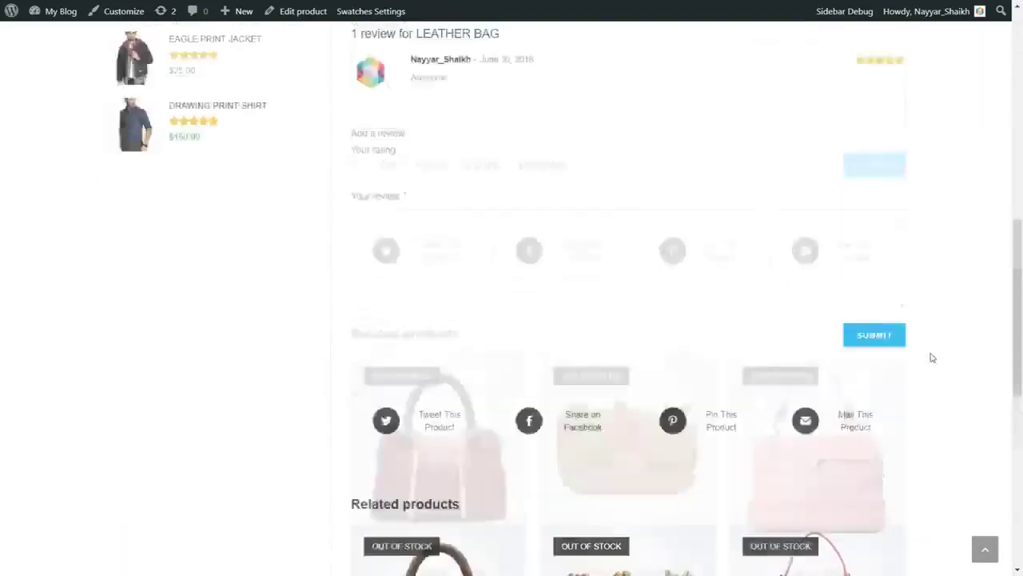
scroll(929, 356, "down", 12)
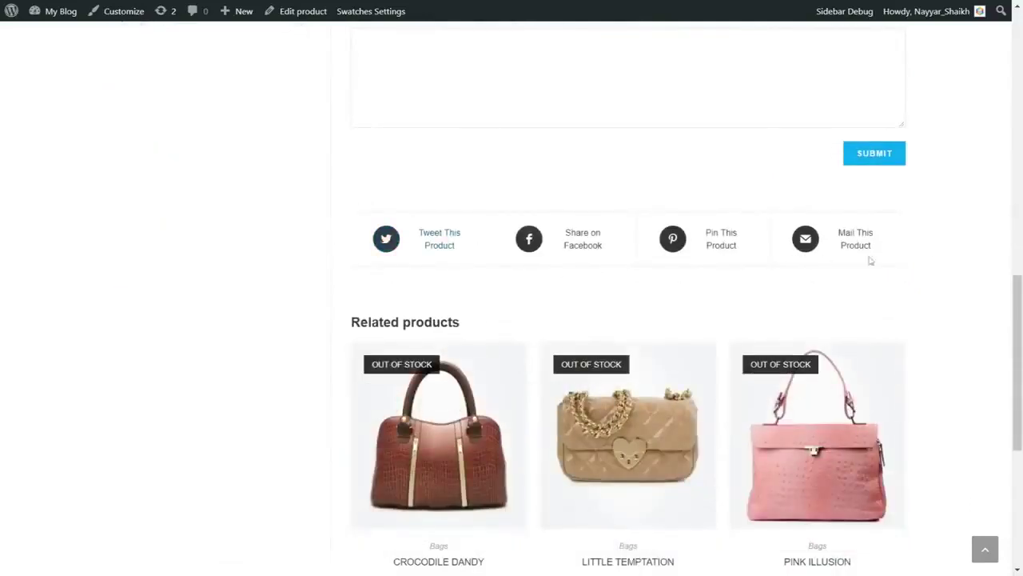
scroll(933, 263, "down", 3)
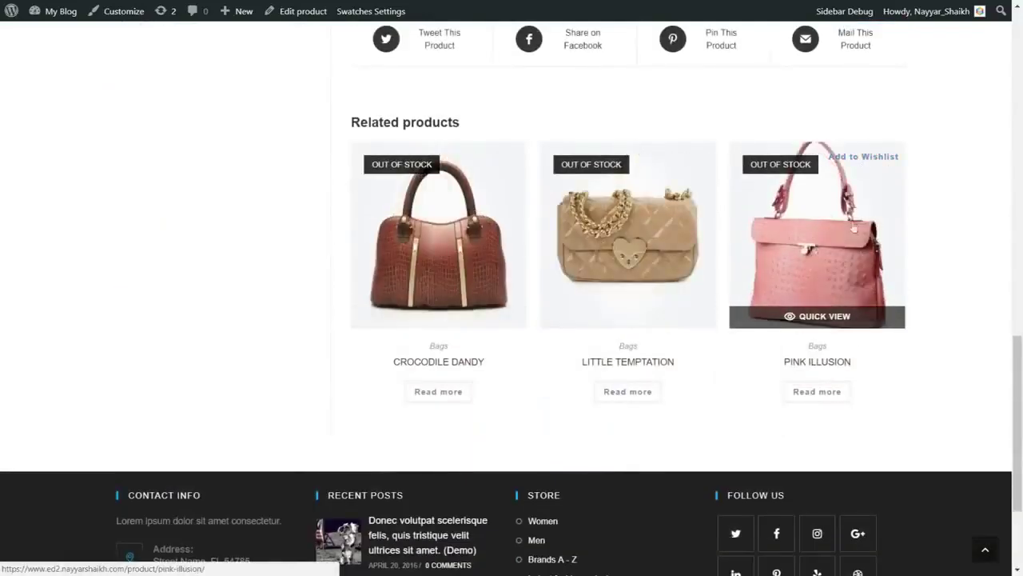
left_click(870, 160)
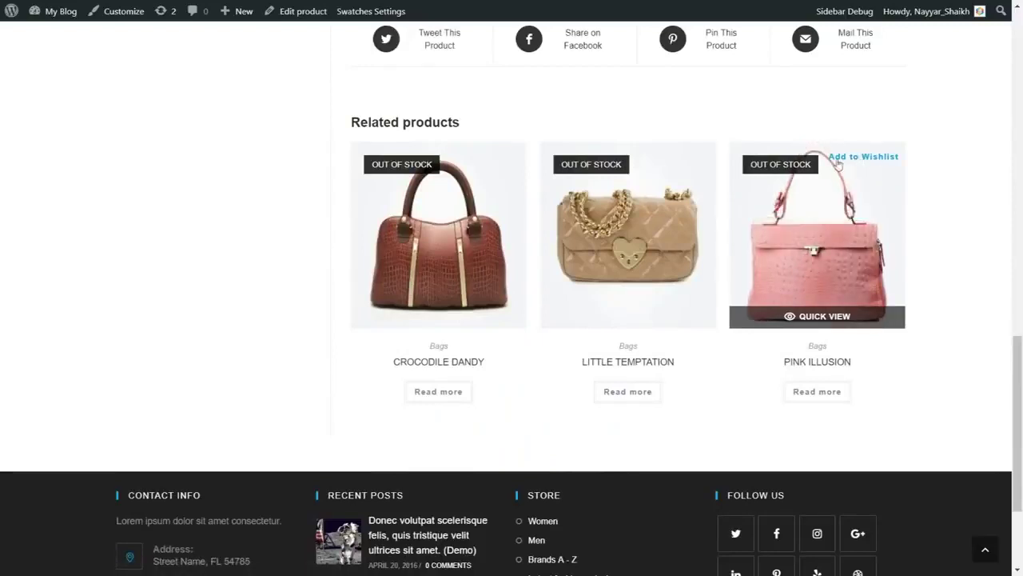
scroll(948, 359, "down", 3)
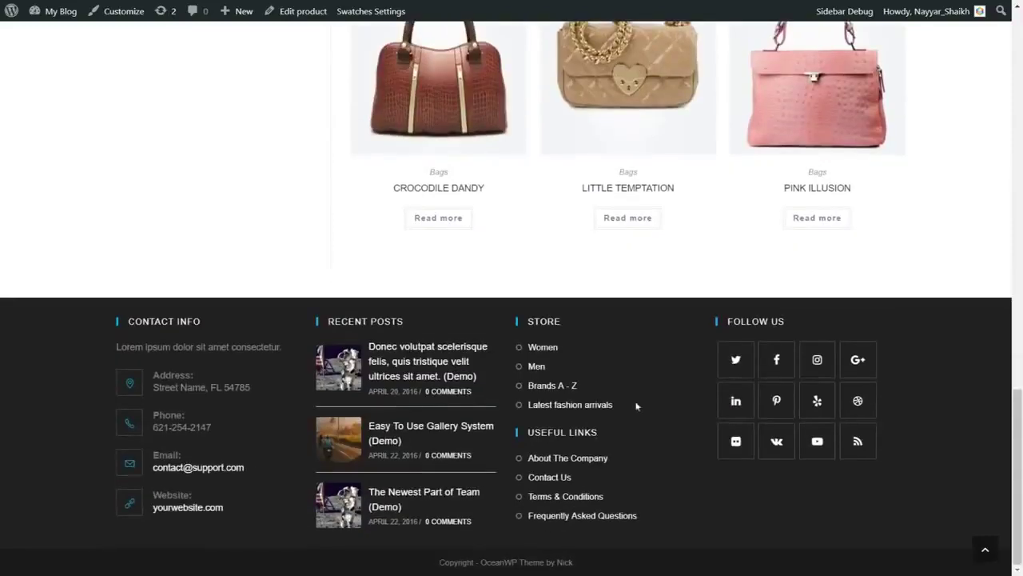
scroll(509, 480, "up", 20)
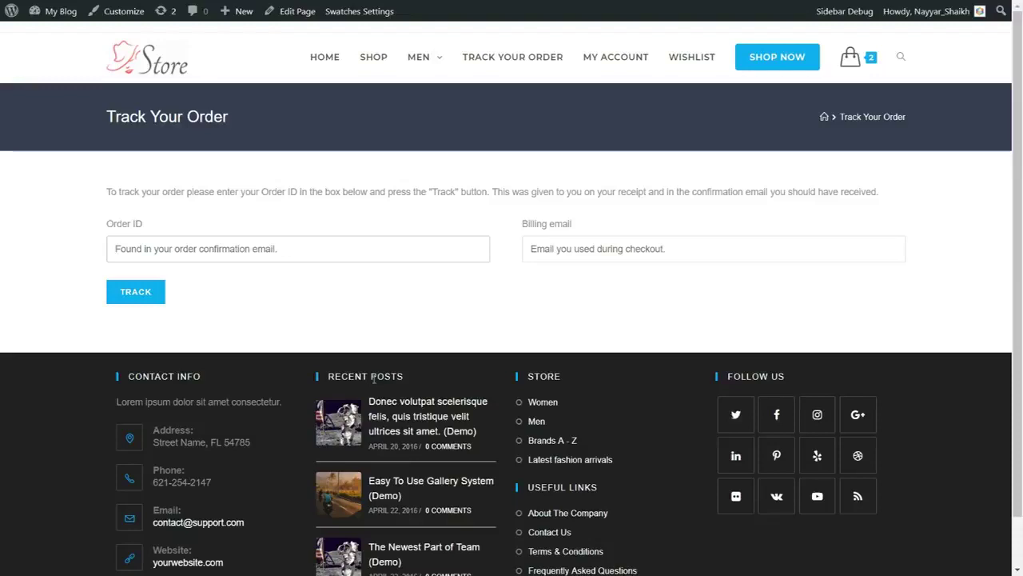
Fill the Order ID and billing e-mail from saved entries and track the order.
left_click(179, 285)
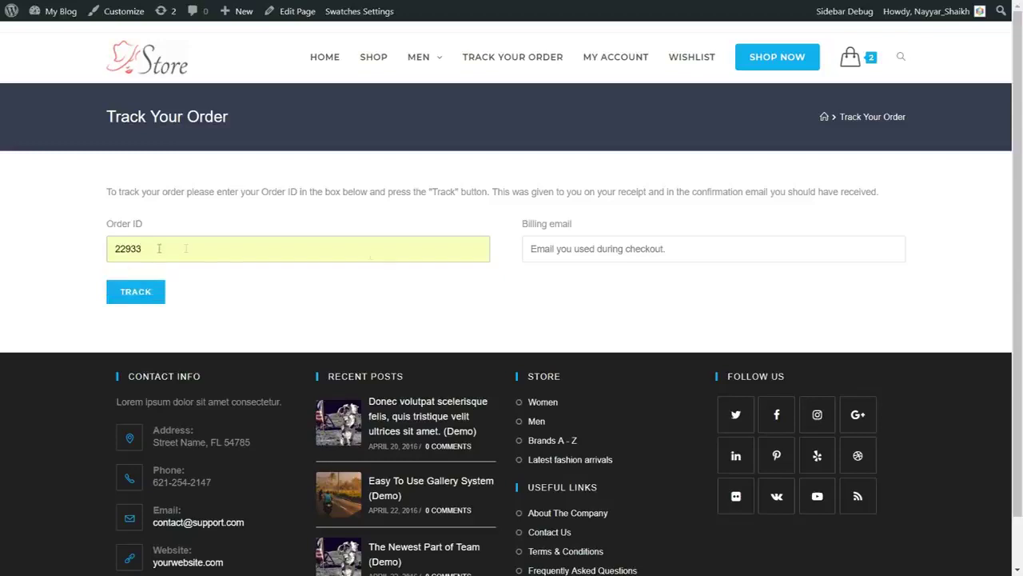
left_click(547, 253)
left_click(550, 269)
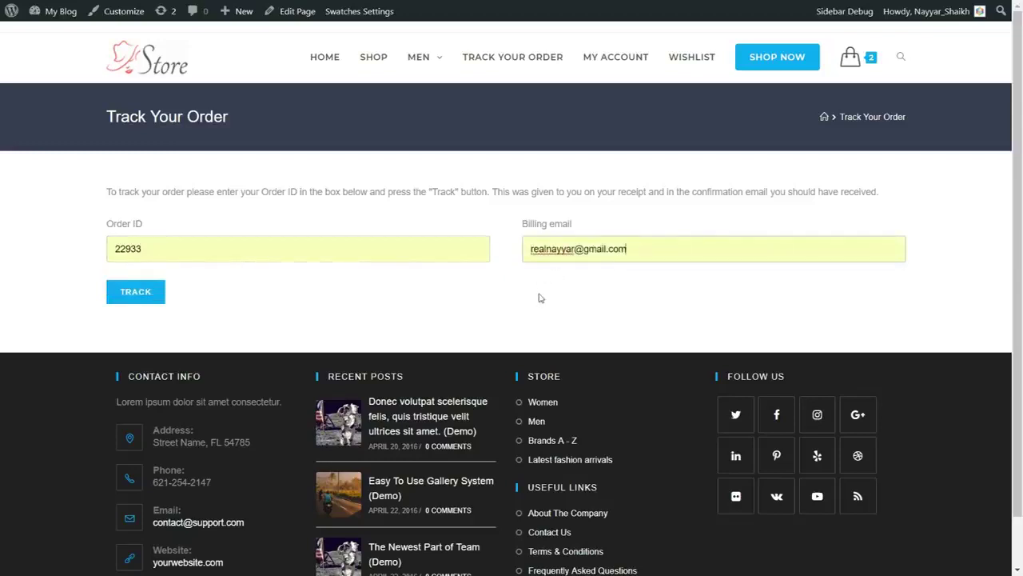
left_click(120, 297)
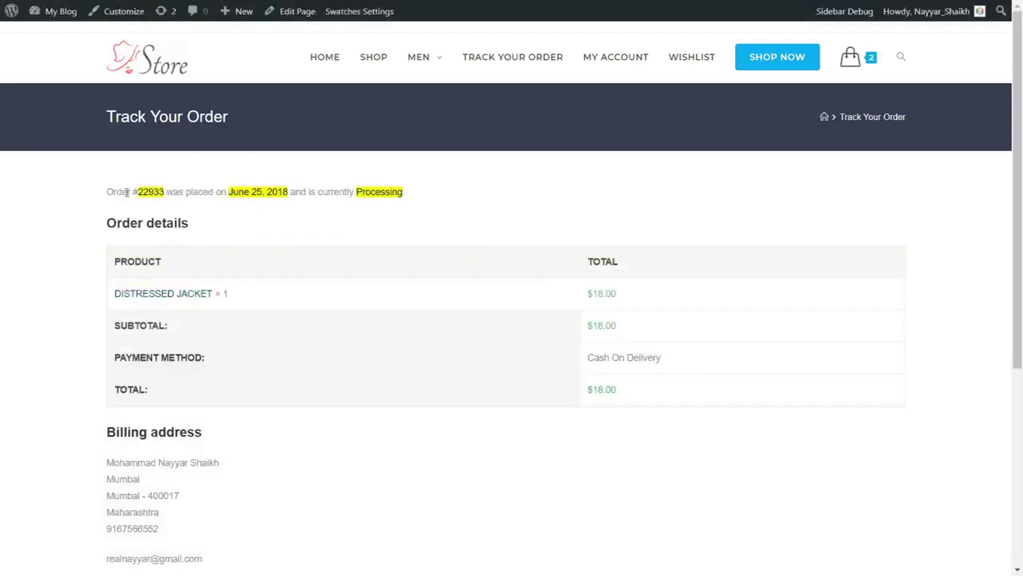
Highlight the tracked order's number, placement date and Processing status.
left_click_drag(126, 192, 176, 193)
left_click(185, 198)
left_click_drag(134, 192, 167, 191)
left_click(174, 194)
left_click_drag(228, 192, 252, 186)
left_click_drag(406, 194, 354, 193)
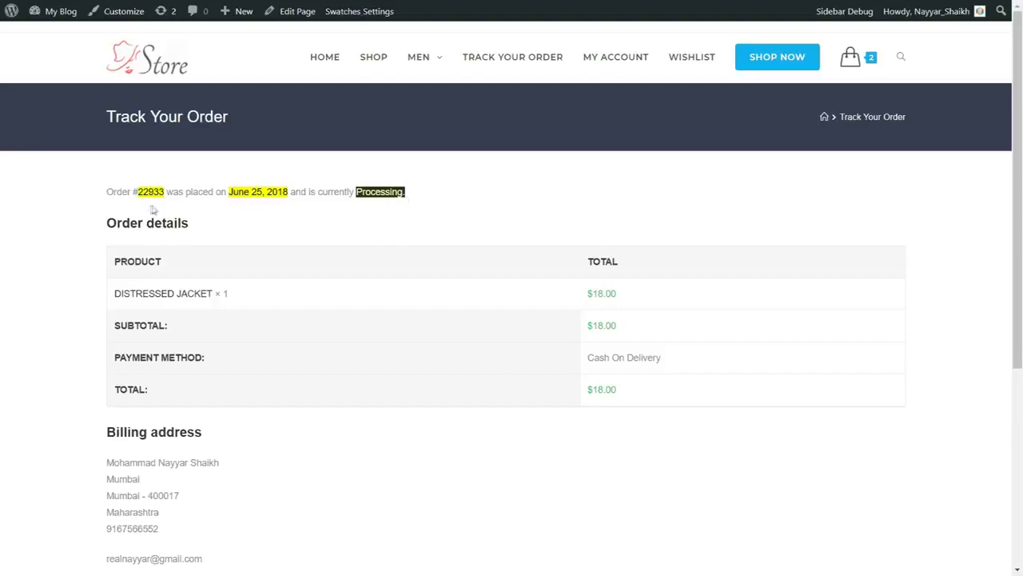
left_click_drag(136, 192, 150, 192)
left_click_drag(227, 192, 287, 192)
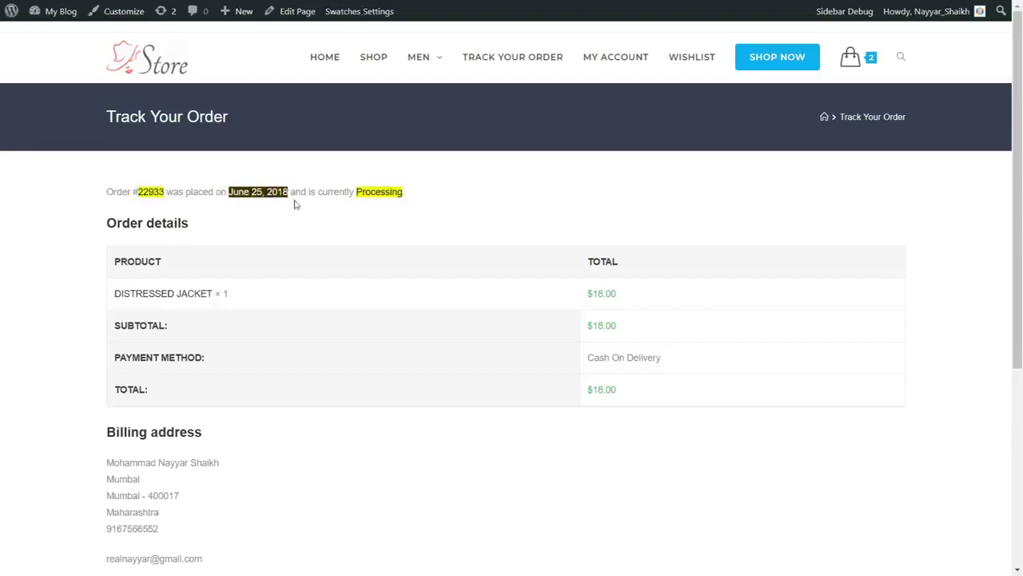
left_click_drag(406, 193, 354, 192)
left_click(364, 203)
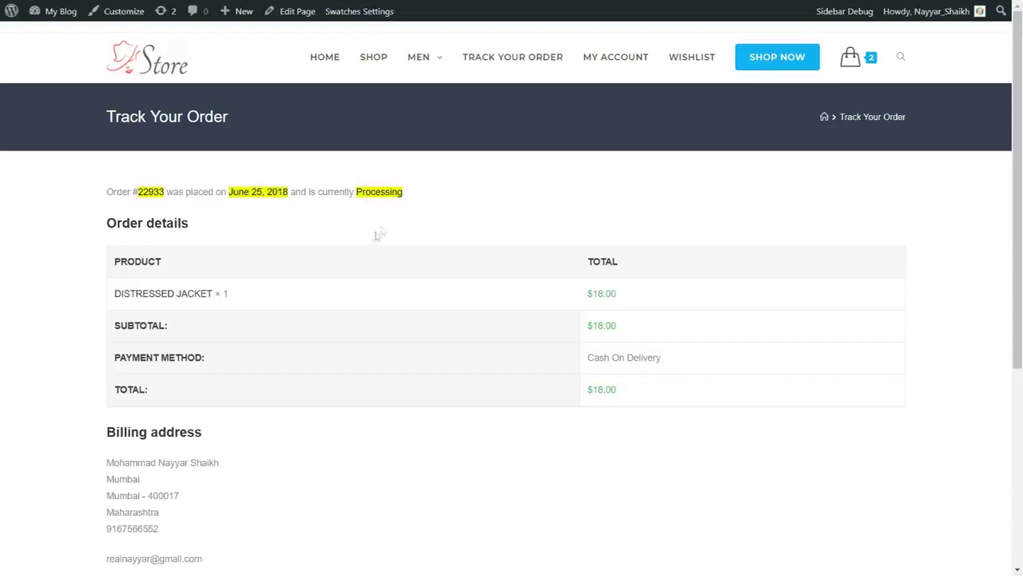
Scroll through the order details: one Distressed Jacket, $18.00, cash on delivery.
scroll(356, 276, "down", 1)
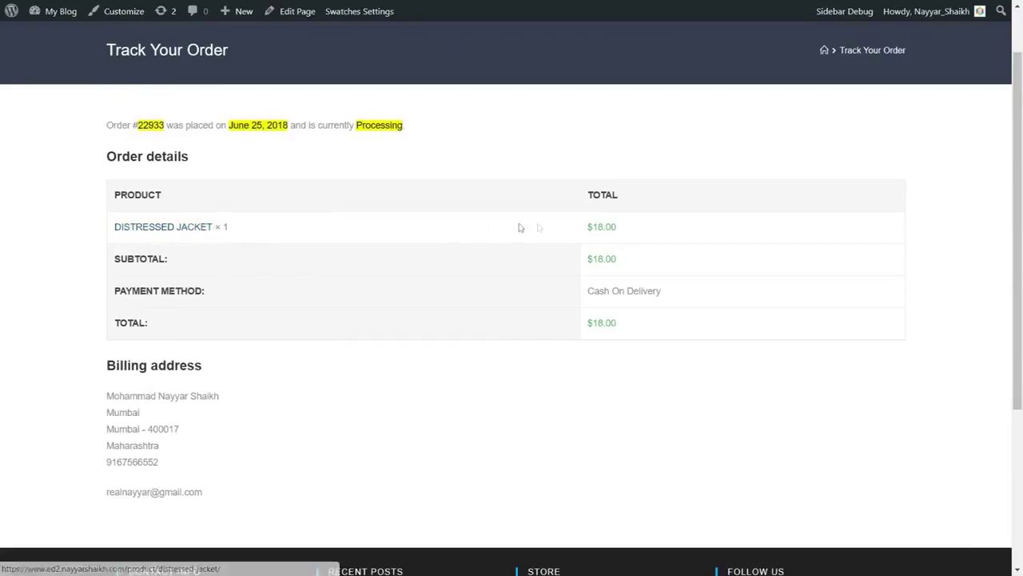
scroll(242, 376, "down", 2)
left_click_drag(105, 262, 192, 318)
scroll(215, 370, "up", 3)
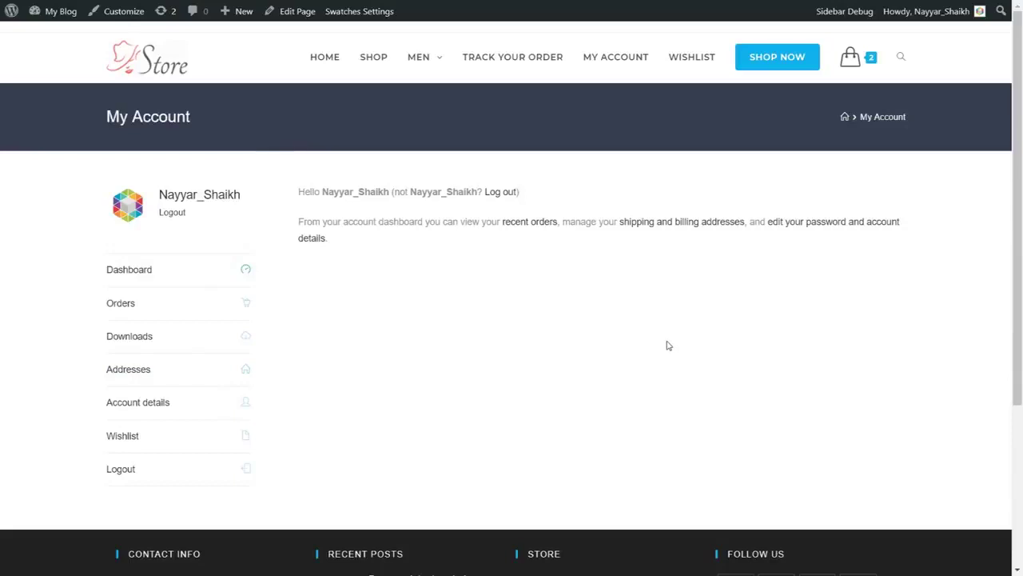
View the account's Orders, Downloads and Addresses sections, then open the Wishlist.
left_click(140, 311)
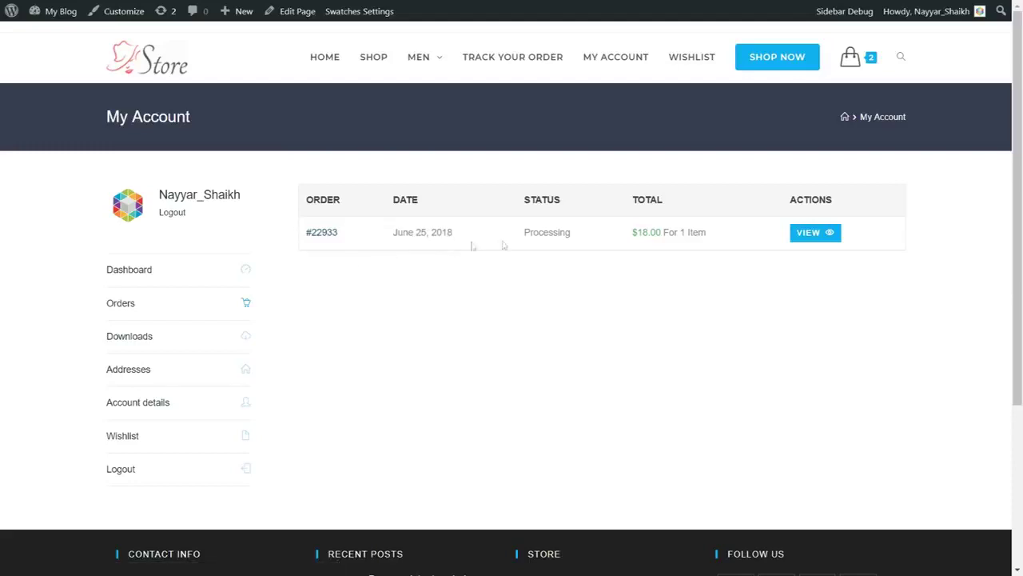
left_click(140, 336)
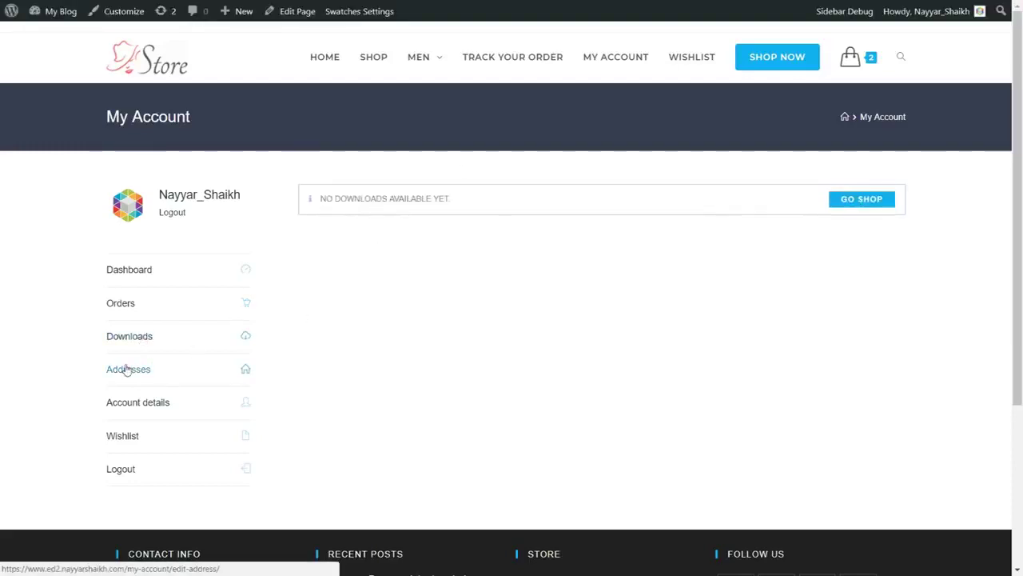
left_click(125, 368)
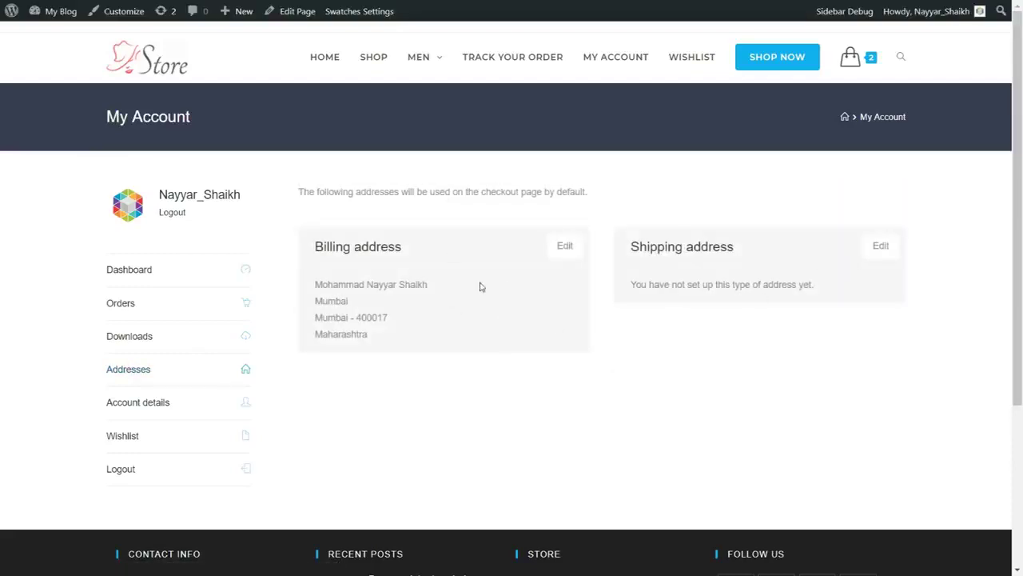
left_click(134, 442)
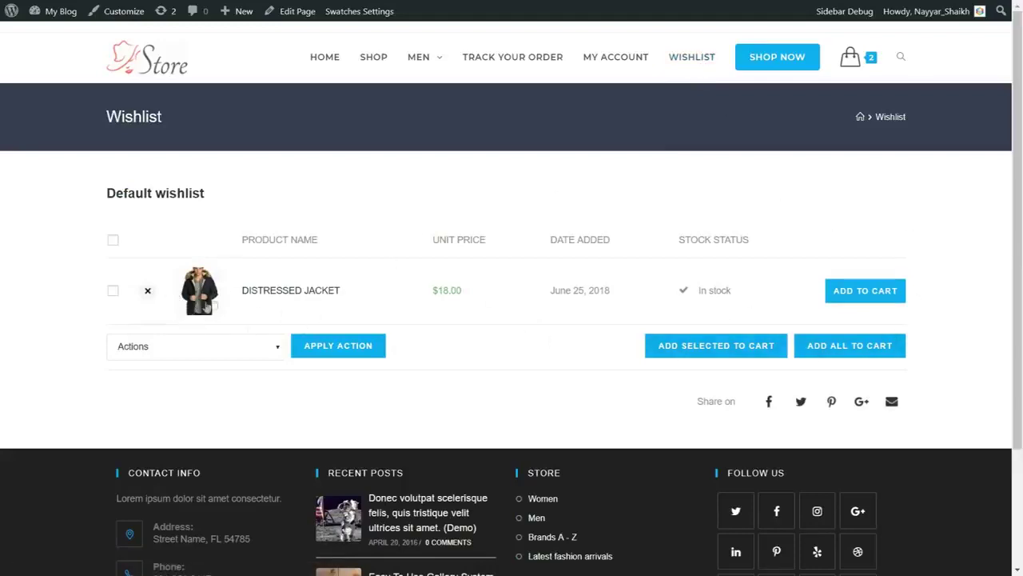
left_click(196, 352)
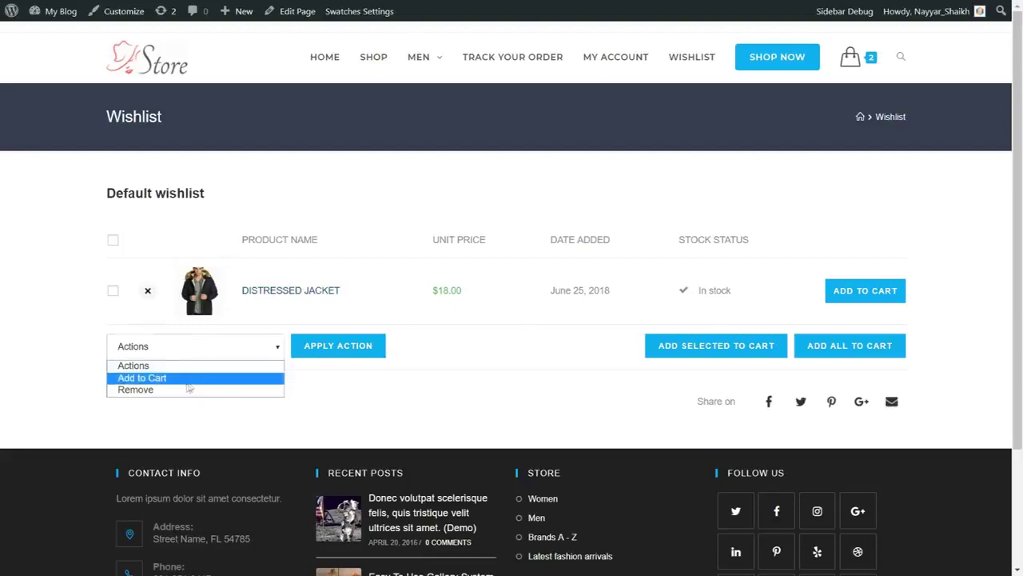
left_click(389, 383)
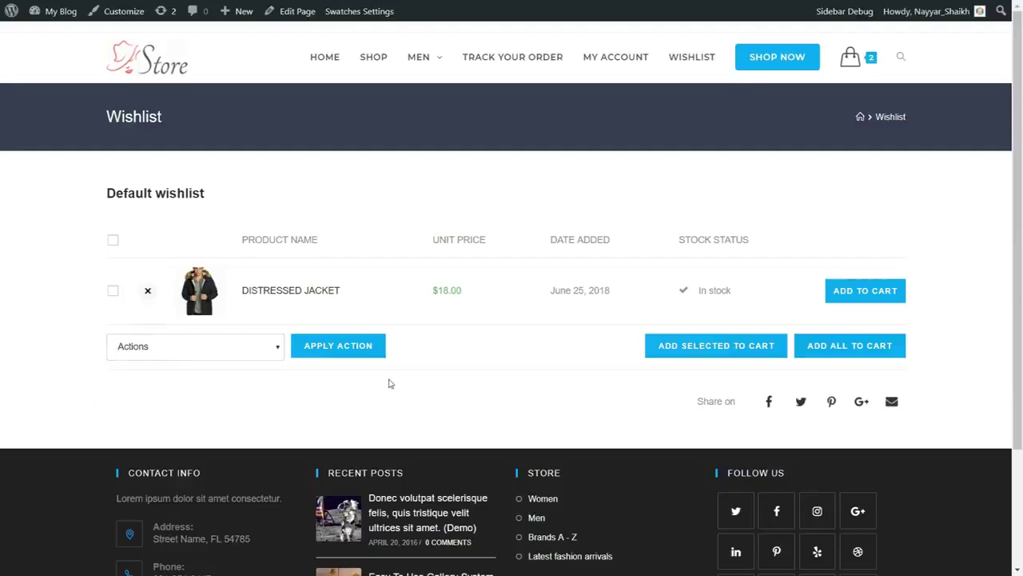
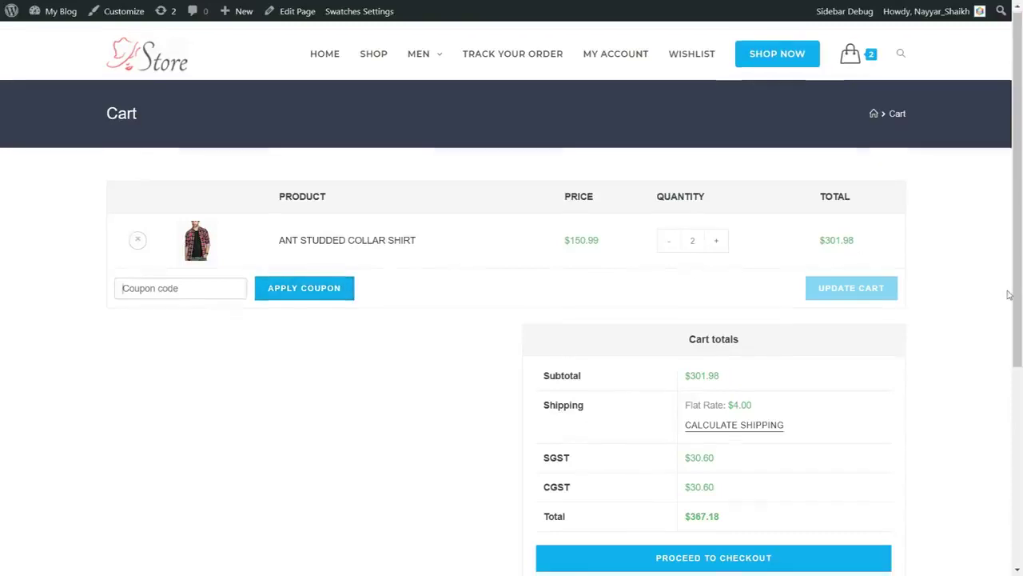
Highlight the cart's $301.98 subtotal, $4.00 flat-rate shipping and the SGST/CGST tax rows.
scroll(943, 249, "down", 3)
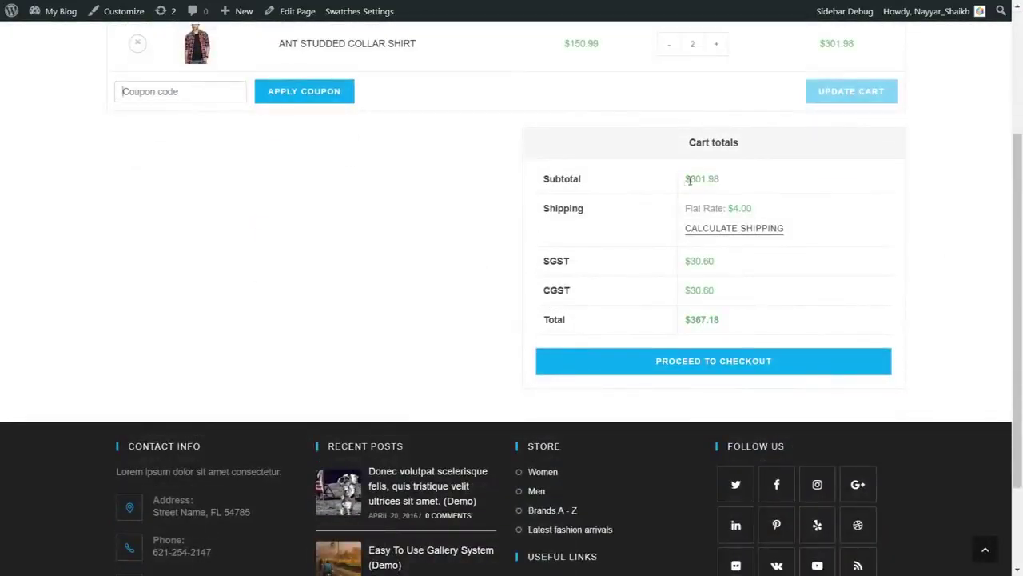
double_click(722, 181)
left_click(739, 185)
left_click_drag(761, 211, 725, 209)
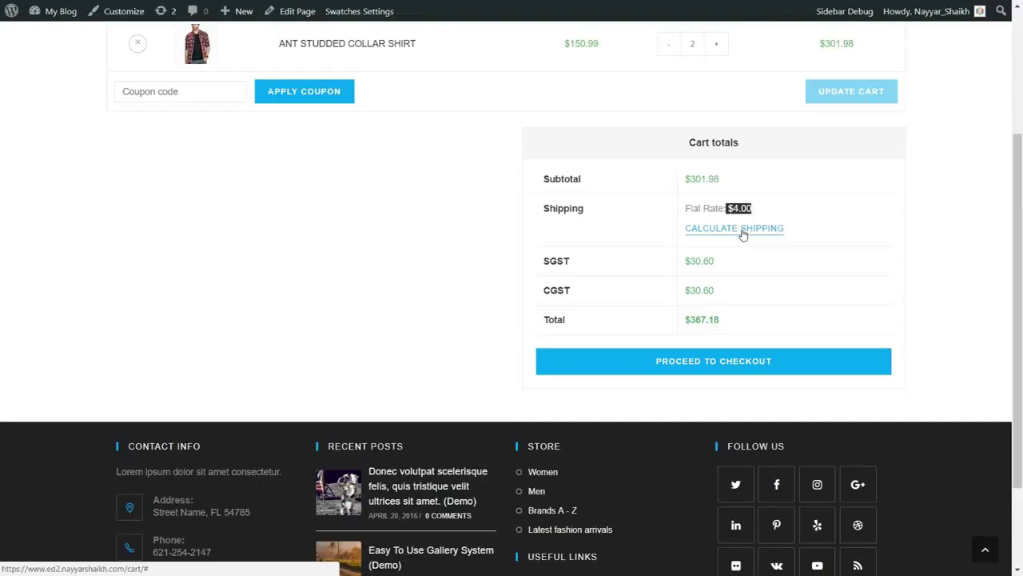
left_click_drag(537, 254, 537, 277)
left_click(578, 296)
left_click(557, 259)
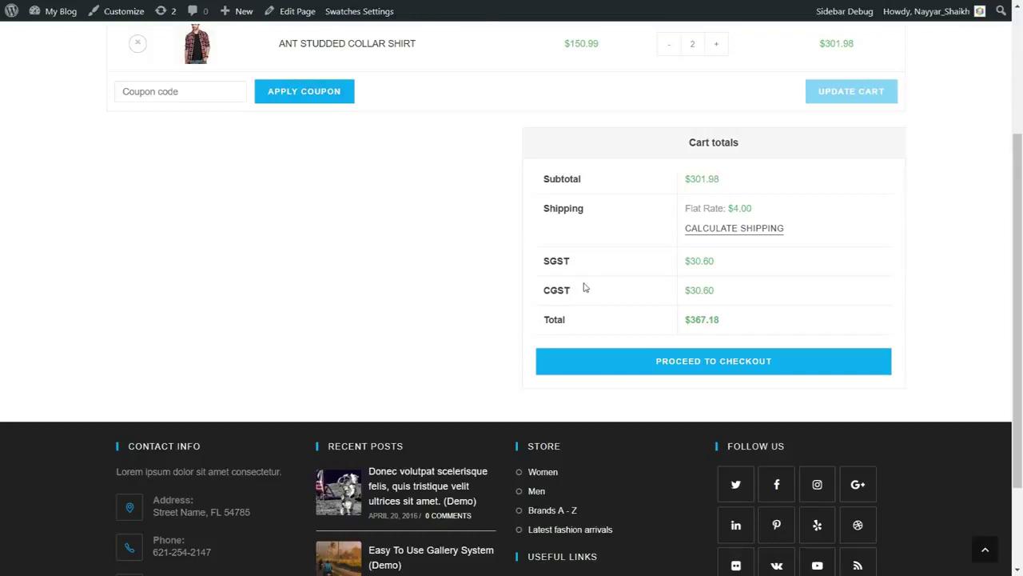
Point out the $30.60 SGST and CGST amounts and the $367.18 order total.
left_click_drag(725, 264, 684, 262)
left_click_drag(733, 299, 685, 292)
left_click_drag(543, 261, 569, 290)
left_click(717, 320)
left_click_drag(719, 320, 683, 320)
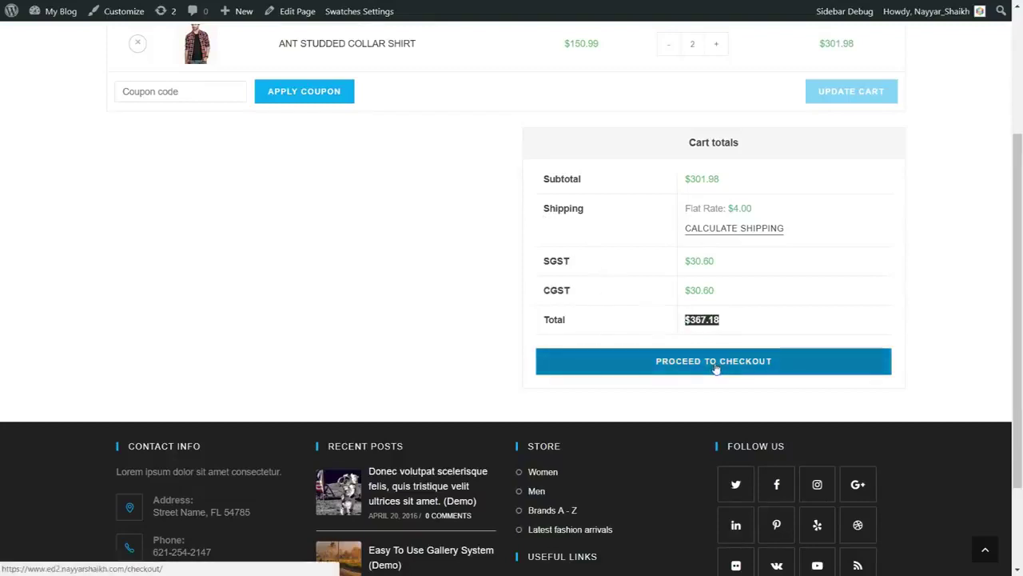
scroll(812, 464, "up", 3)
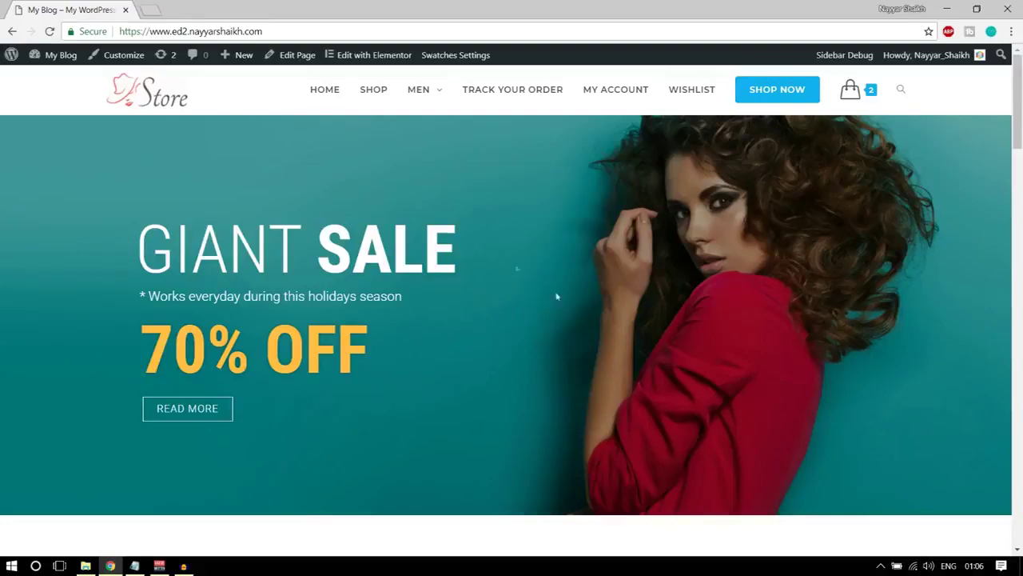
Scroll over the Giant Sale homepage, then start a new browser tab beside the store.
scroll(520, 272, "down", 7)
scroll(551, 415, "up", 7)
left_click(152, 10)
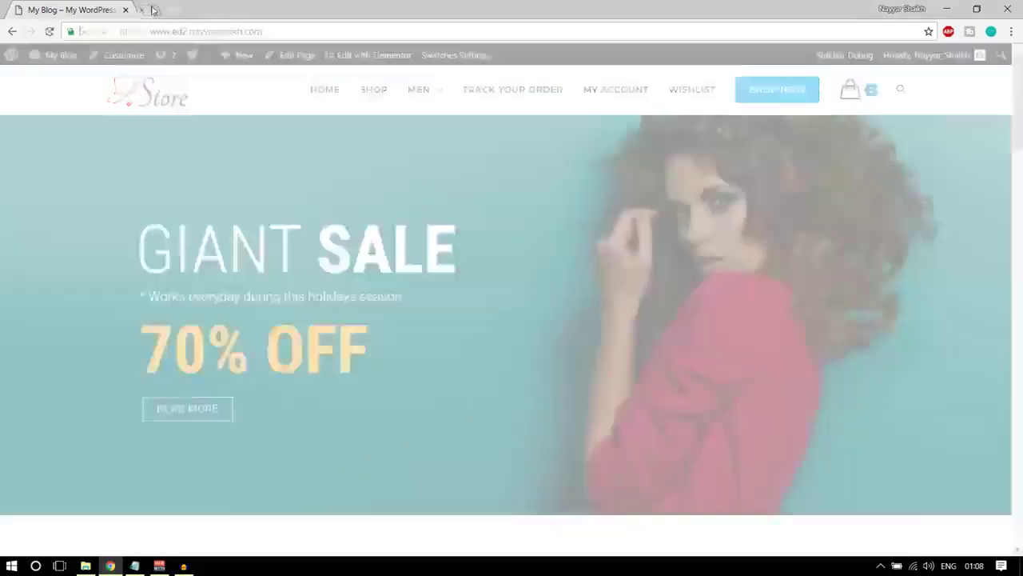
Load bloggdude.com/tmd in the new tab to reach TMDHosting's cloud hosting page.
type("bloggdude.com")
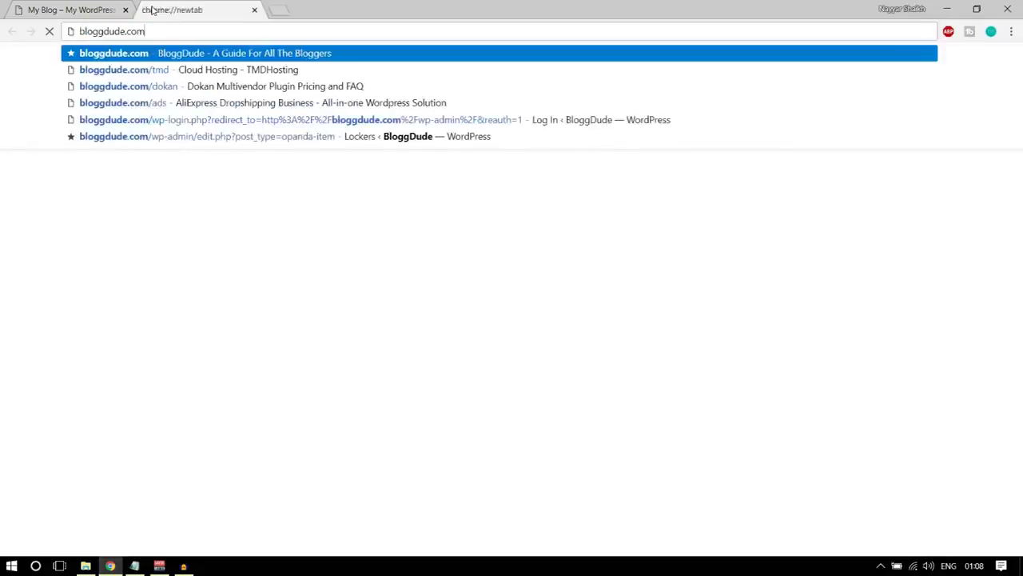
type("/tmd")
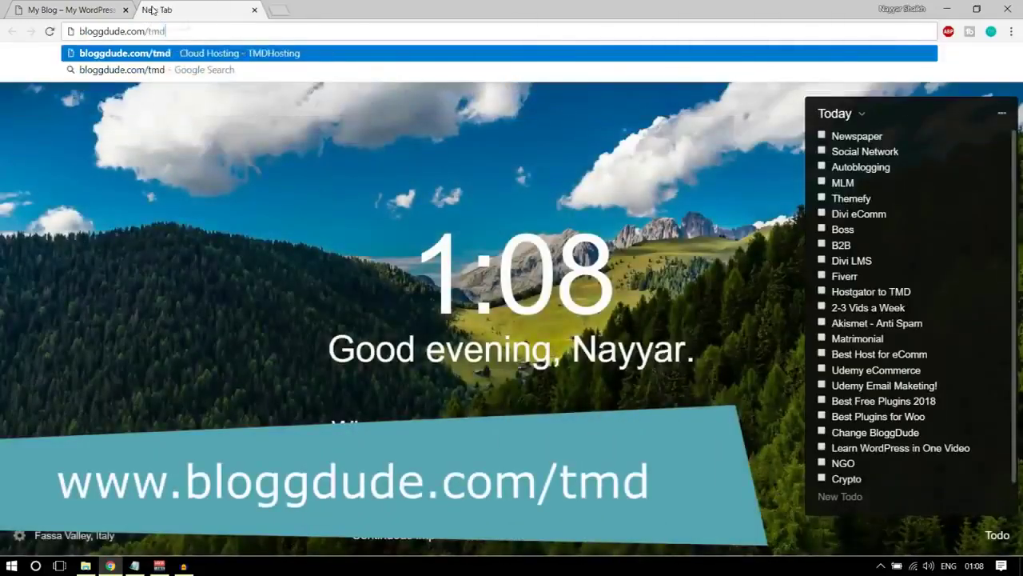
key("Return")
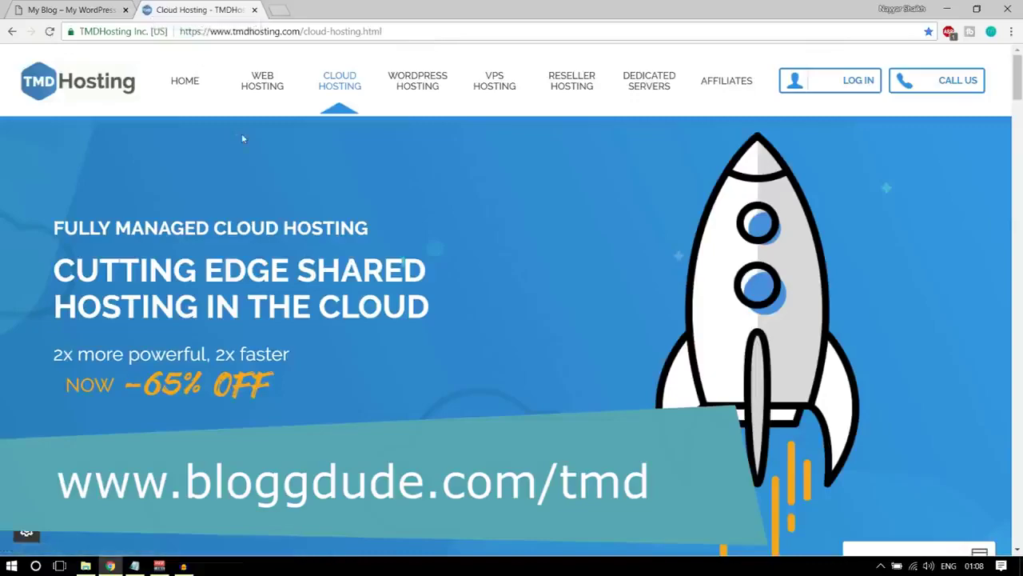
scroll(383, 342, "down", 10)
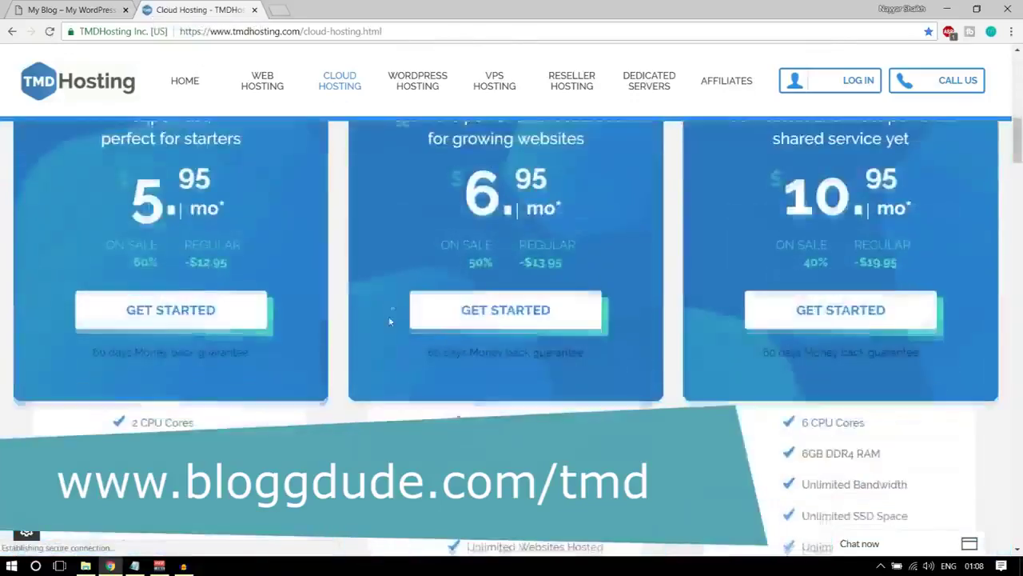
scroll(384, 341, "up", 5)
scroll(384, 344, "up", 4)
scroll(385, 345, "down", 6)
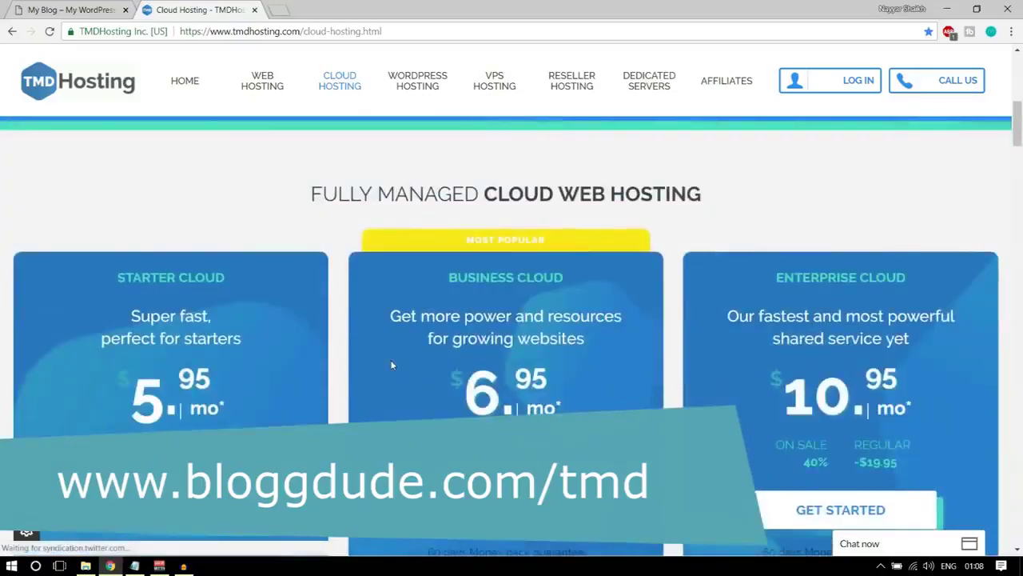
scroll(391, 364, "down", 2)
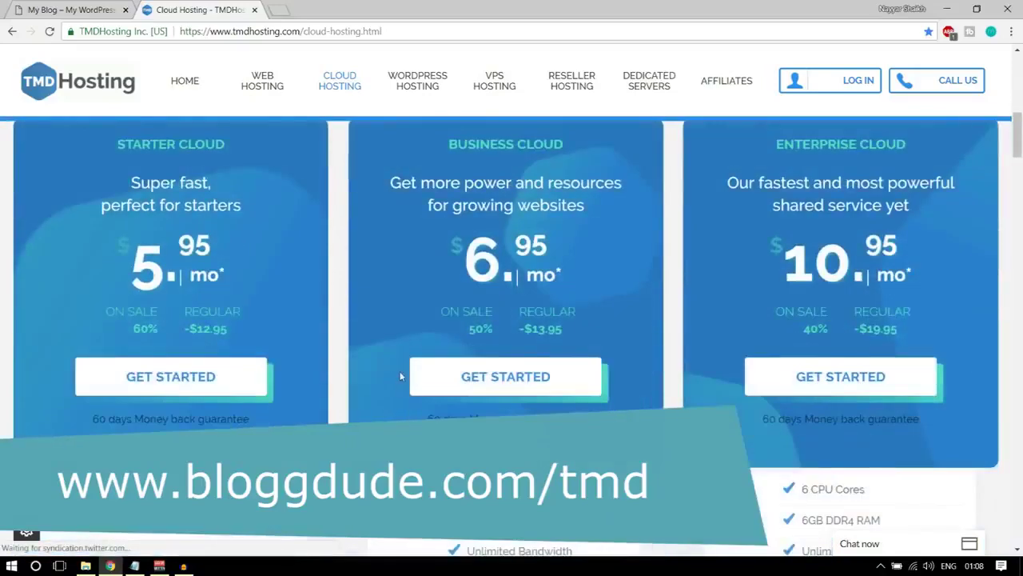
scroll(399, 374, "up", 1)
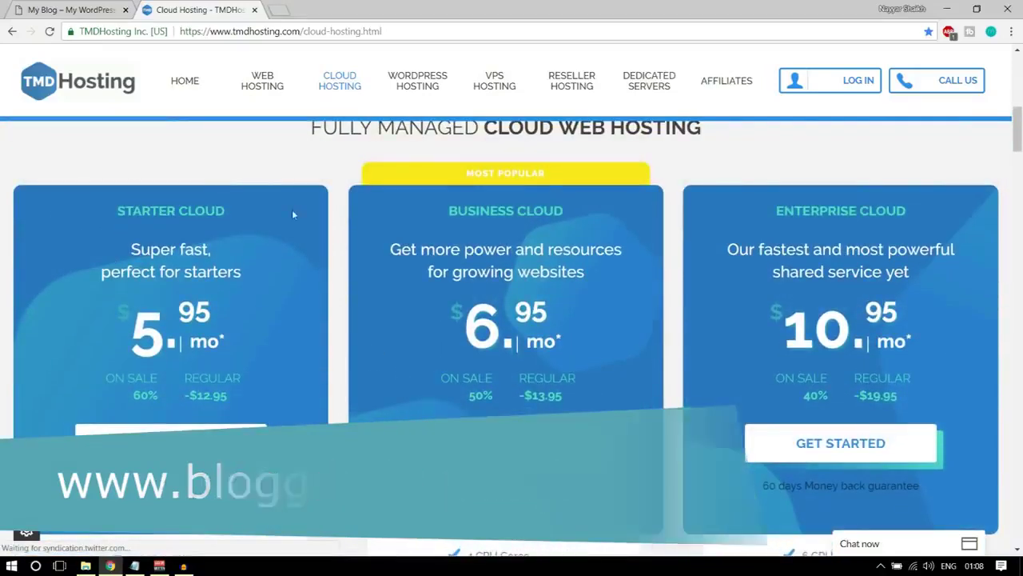
Highlight the cloud-hosting part of the page address and the Starter Cloud $5.95 price.
left_click_drag(385, 32, 309, 34)
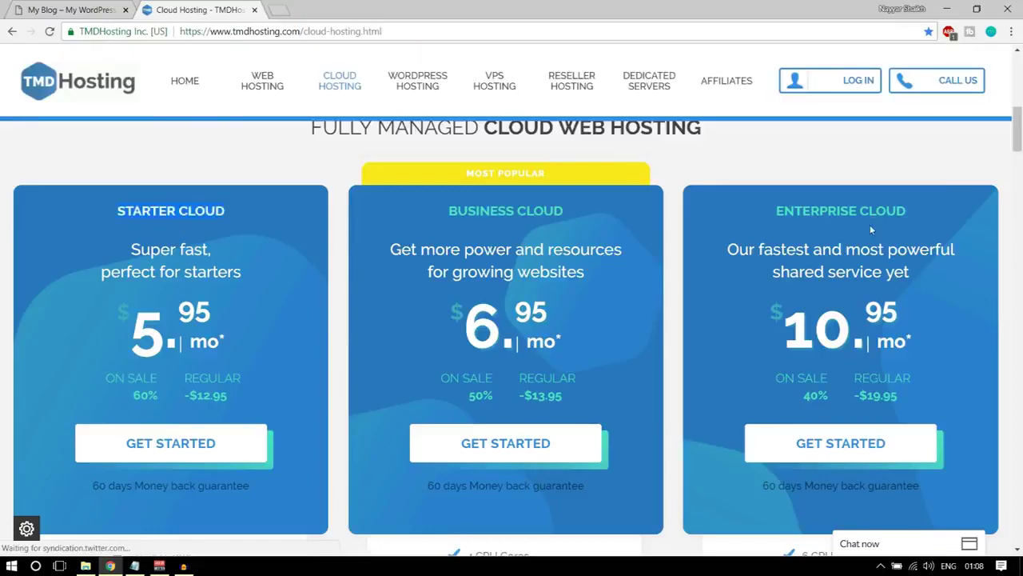
left_click_drag(137, 327, 214, 330)
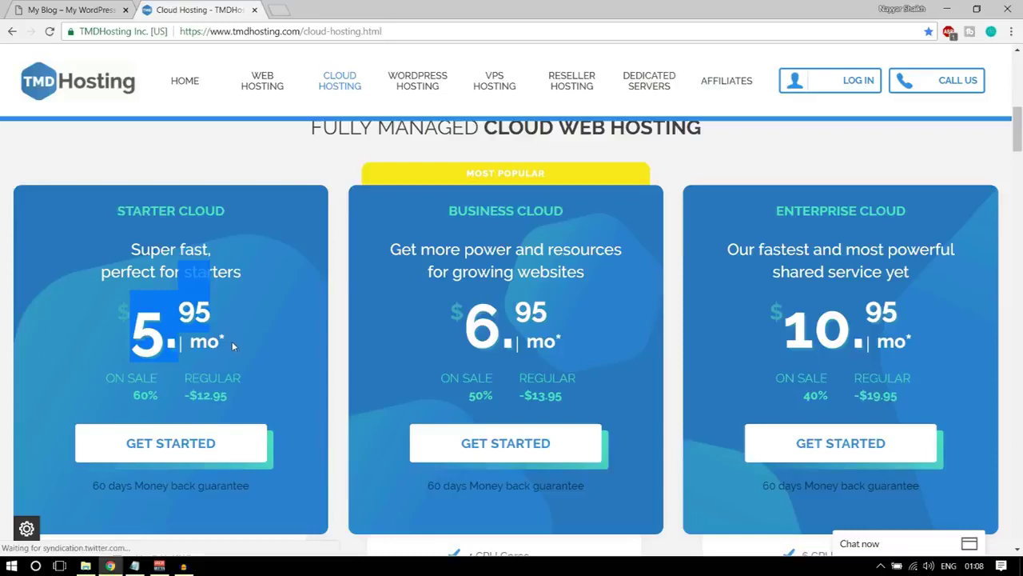
left_click(235, 328)
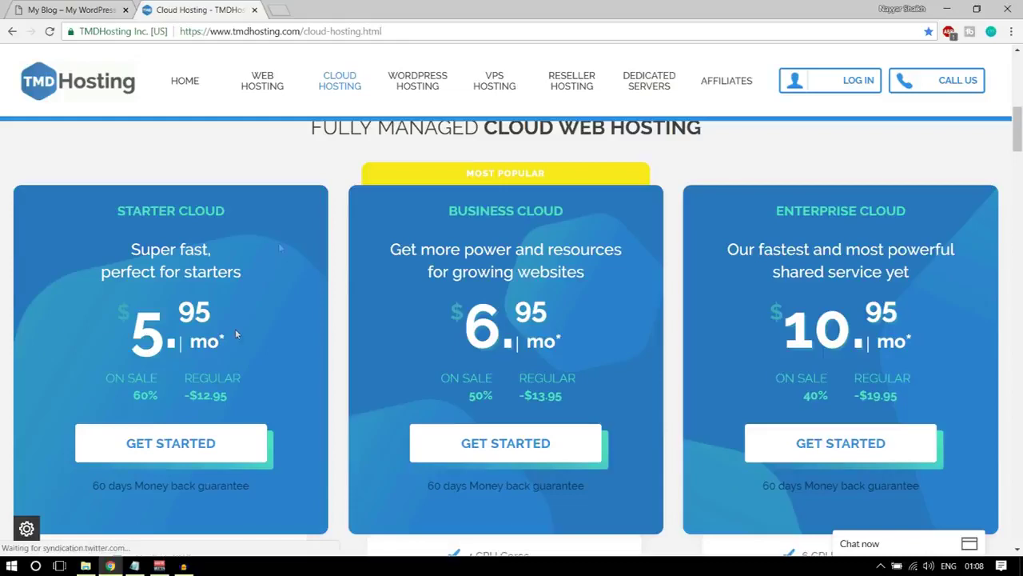
right_click(261, 90)
left_click(268, 96)
left_click(310, 10)
scroll(389, 259, "down", 5)
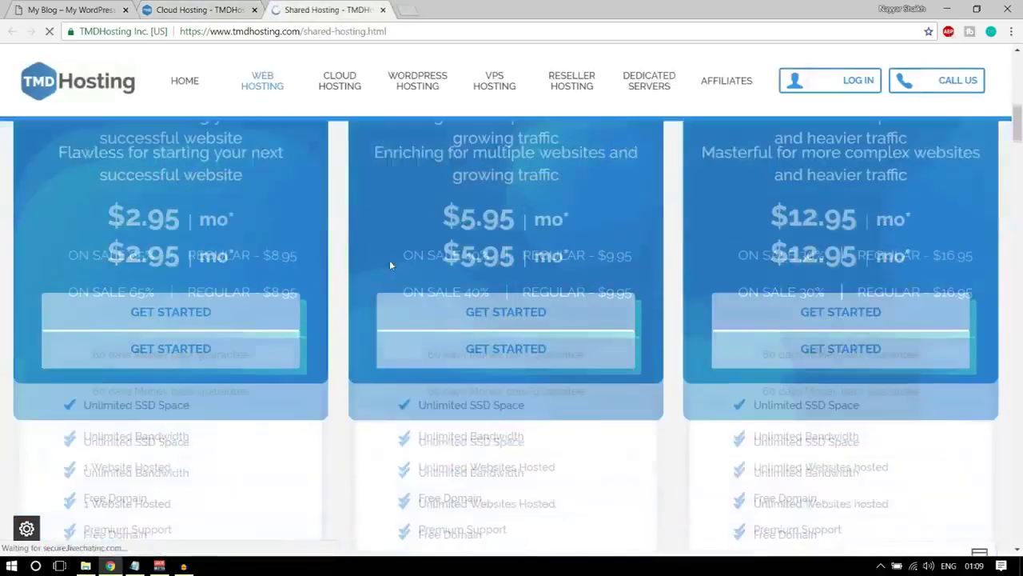
scroll(271, 266, "up", 3)
left_click_drag(126, 414, 163, 414)
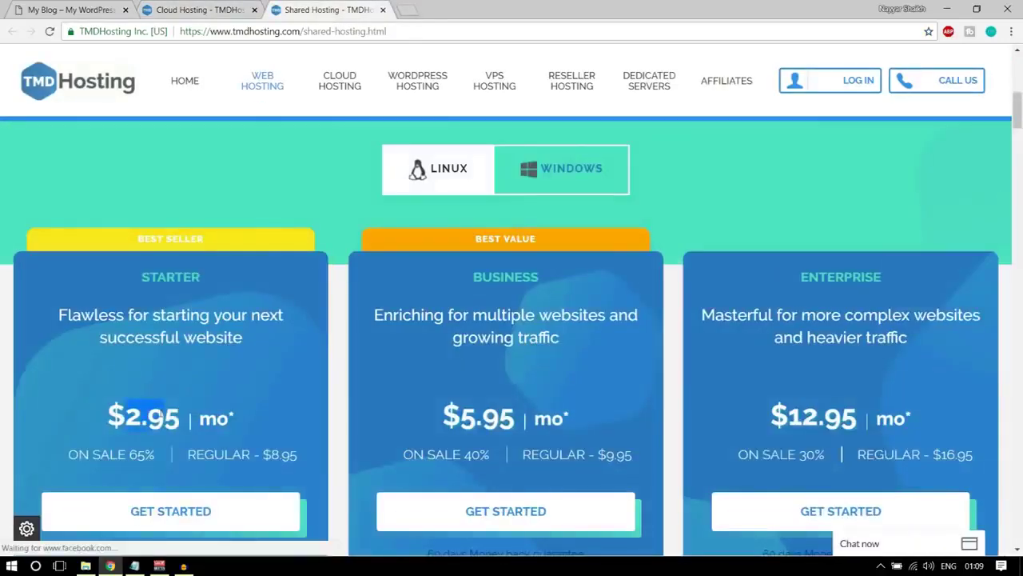
left_click(163, 414)
scroll(192, 384, "down", 8)
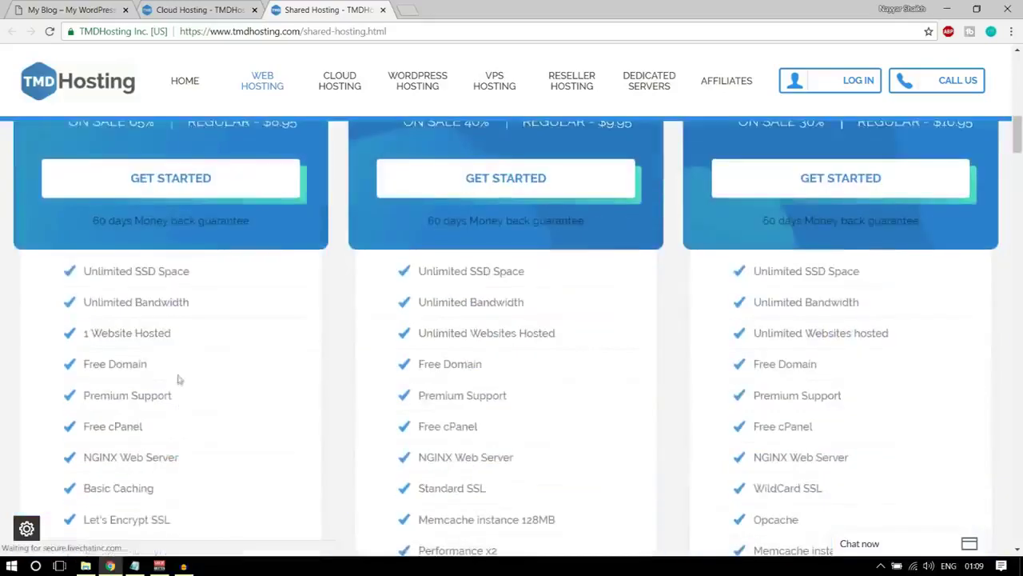
scroll(180, 390, "up", 9)
scroll(236, 378, "down", 3)
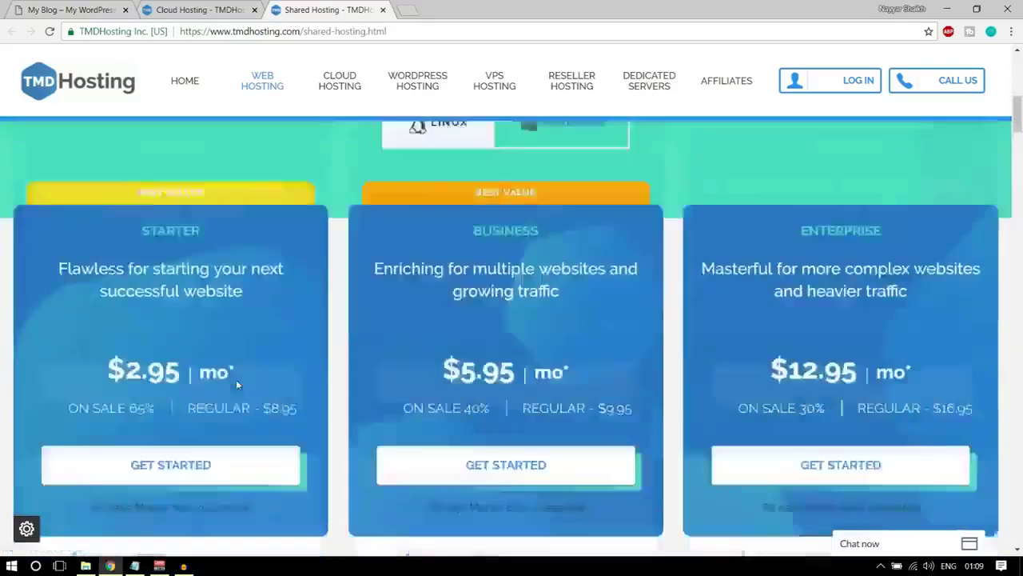
scroll(238, 377, "up", 3)
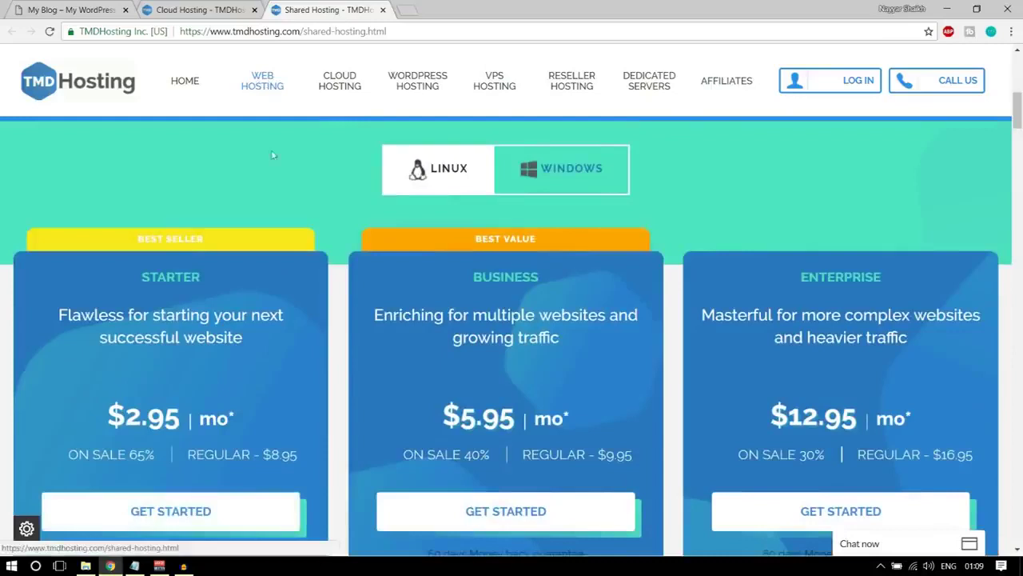
scroll(145, 232, "down", 2)
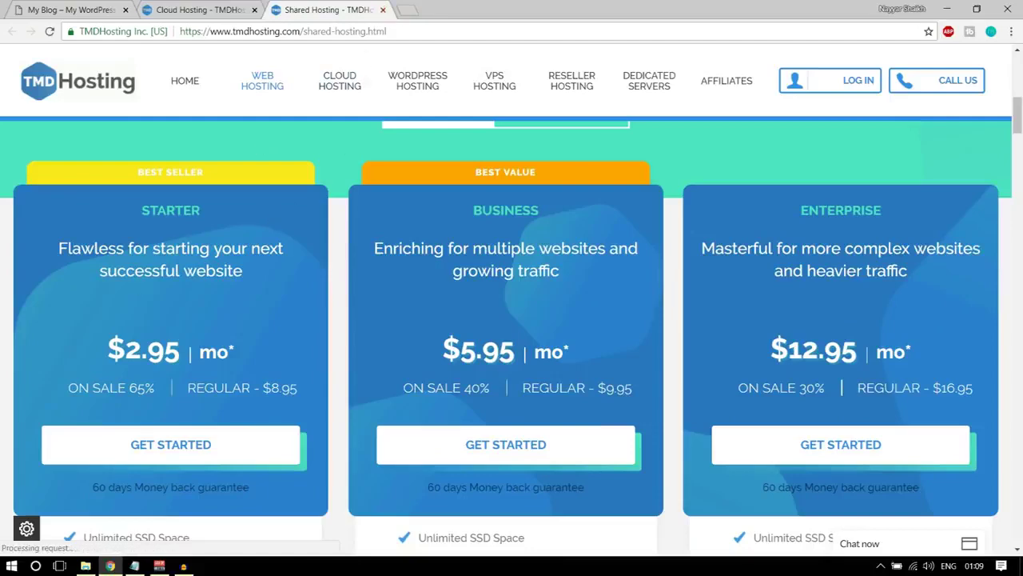
scroll(401, 350, "down", 1)
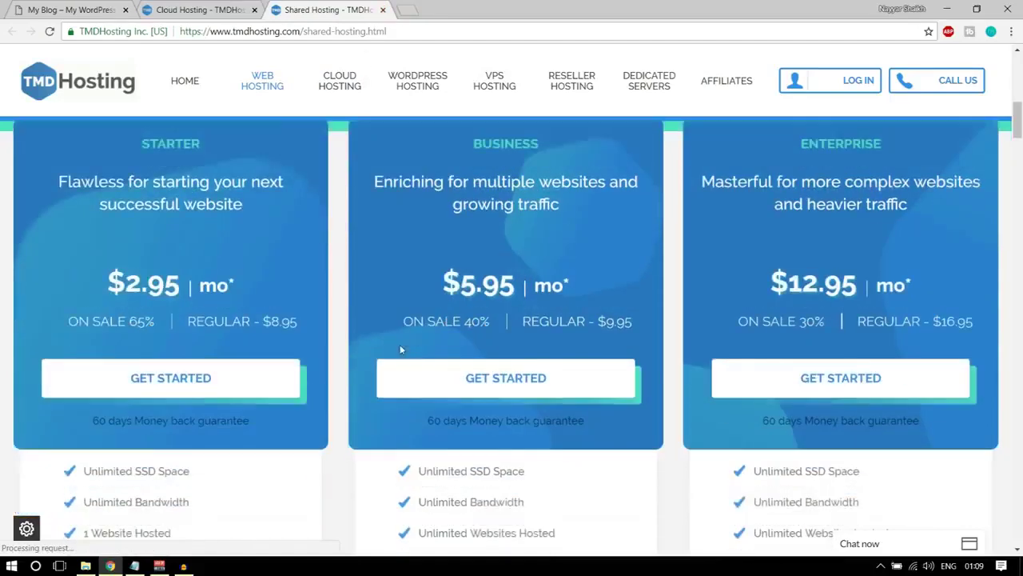
scroll(400, 349, "up", 1)
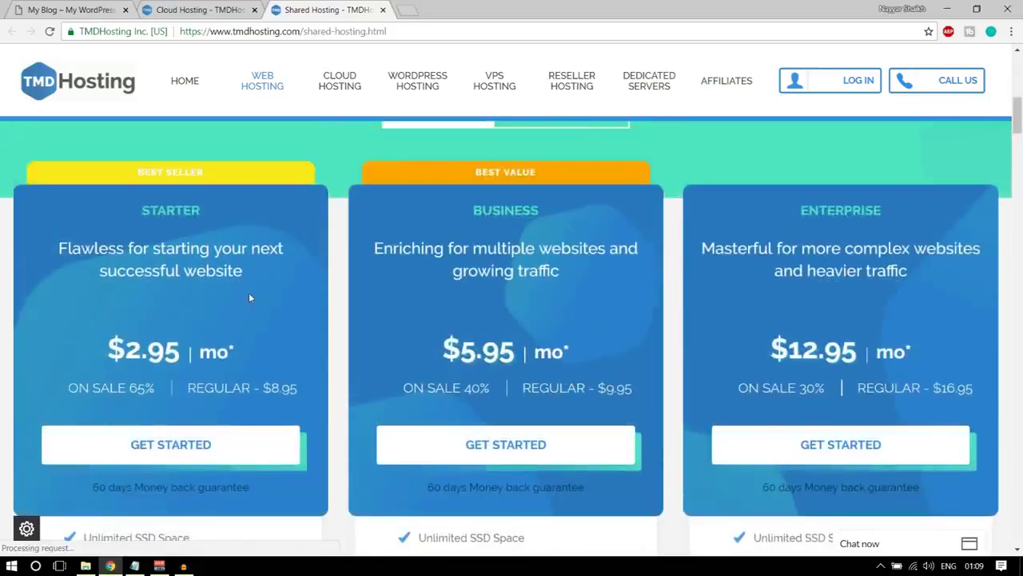
scroll(246, 297, "down", 1)
scroll(158, 321, "up", 2)
scroll(278, 144, "down", 1)
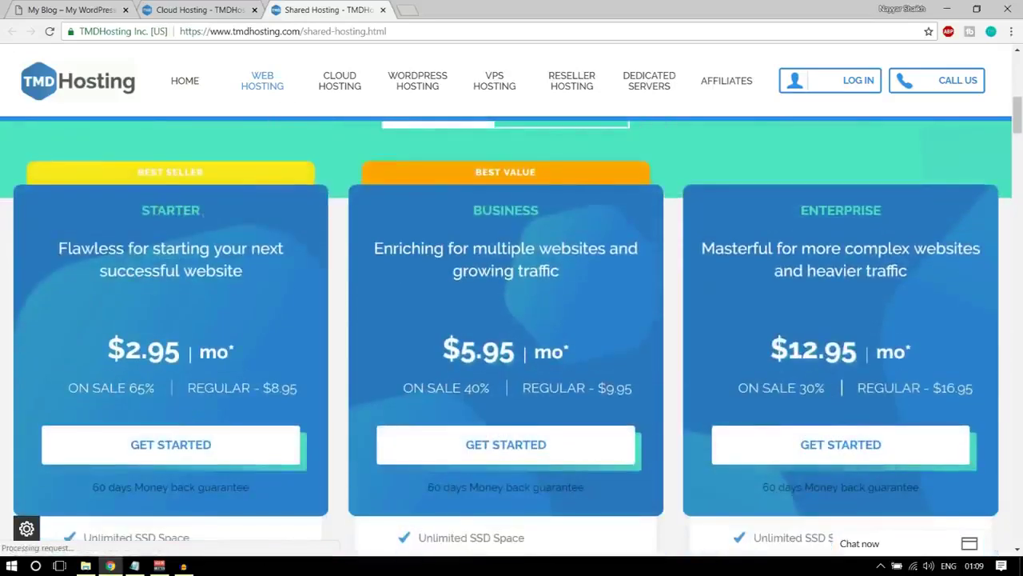
left_click(383, 9)
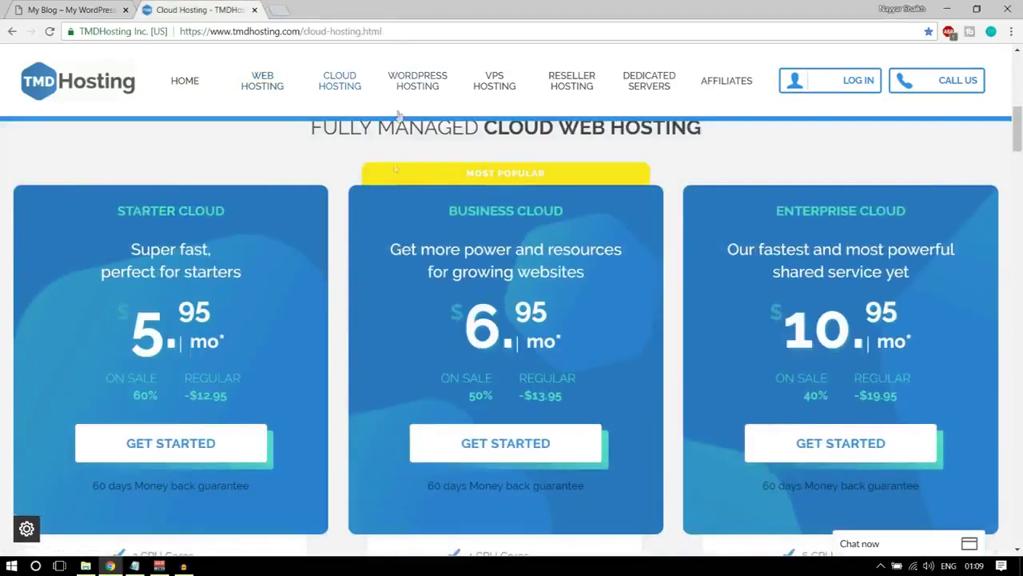
Highlight the Starter Cloud plan name, then minimize the live chat to reveal Enterprise's $10.95 price.
scroll(396, 307, "down", 1)
left_click_drag(111, 145, 232, 153)
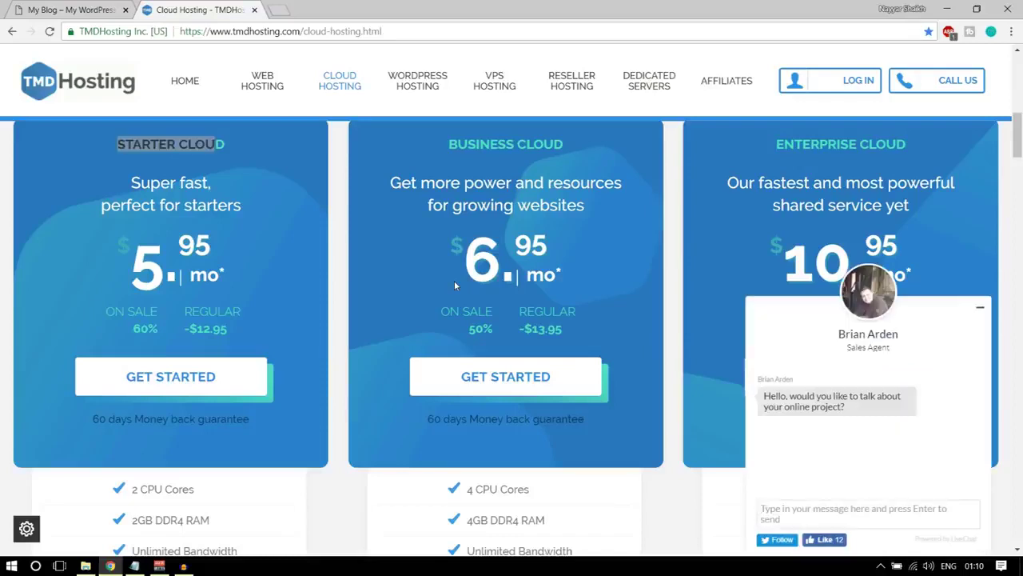
left_click(982, 311)
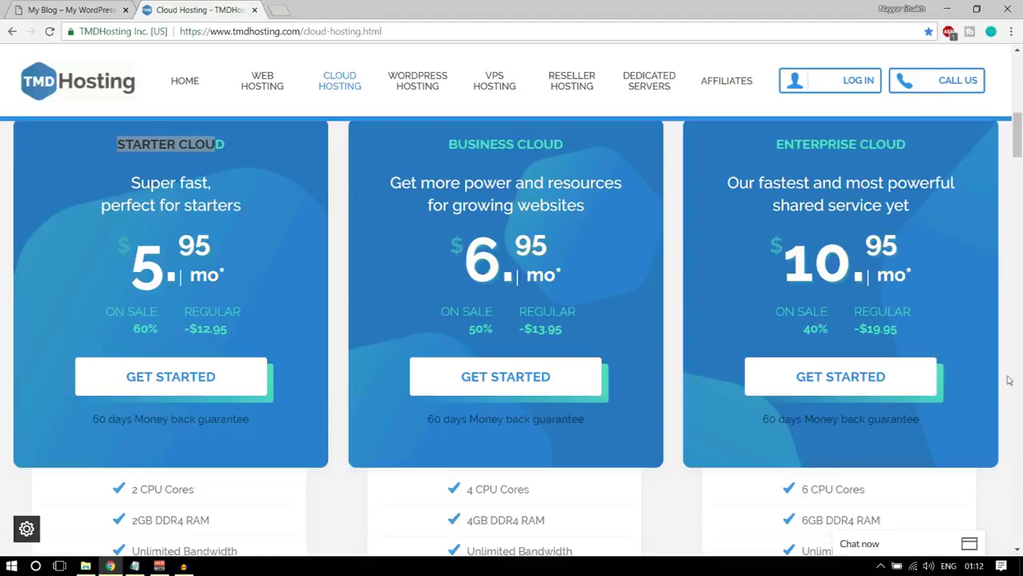
scroll(1009, 380, "down", 3)
scroll(1008, 380, "down", 1)
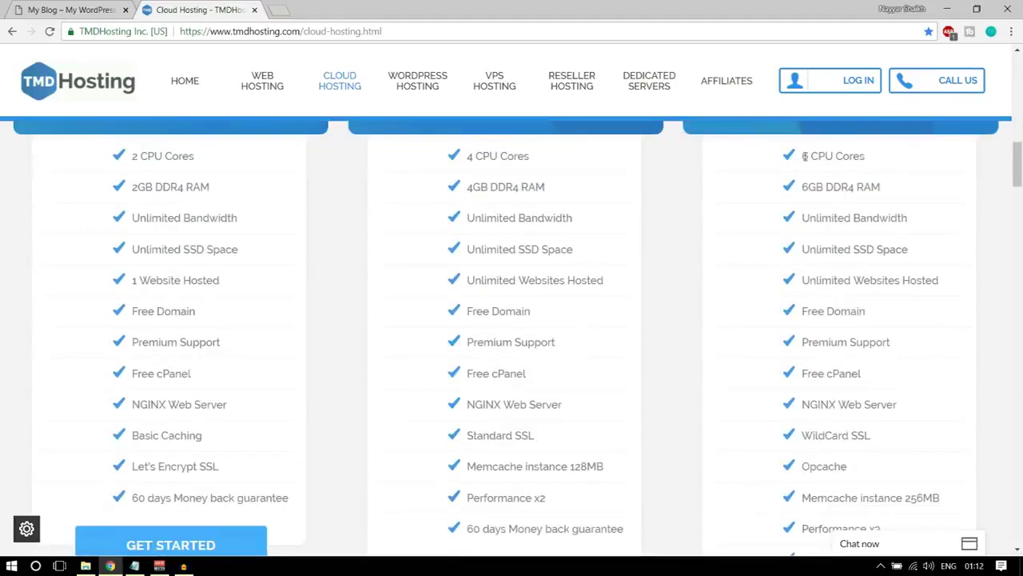
left_click_drag(801, 156, 883, 160)
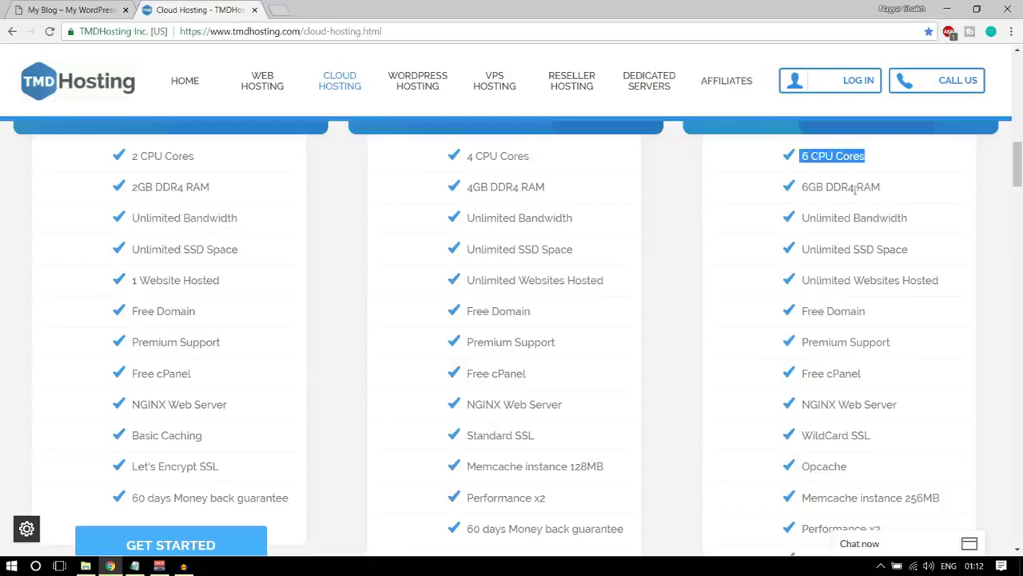
left_click_drag(801, 186, 905, 187)
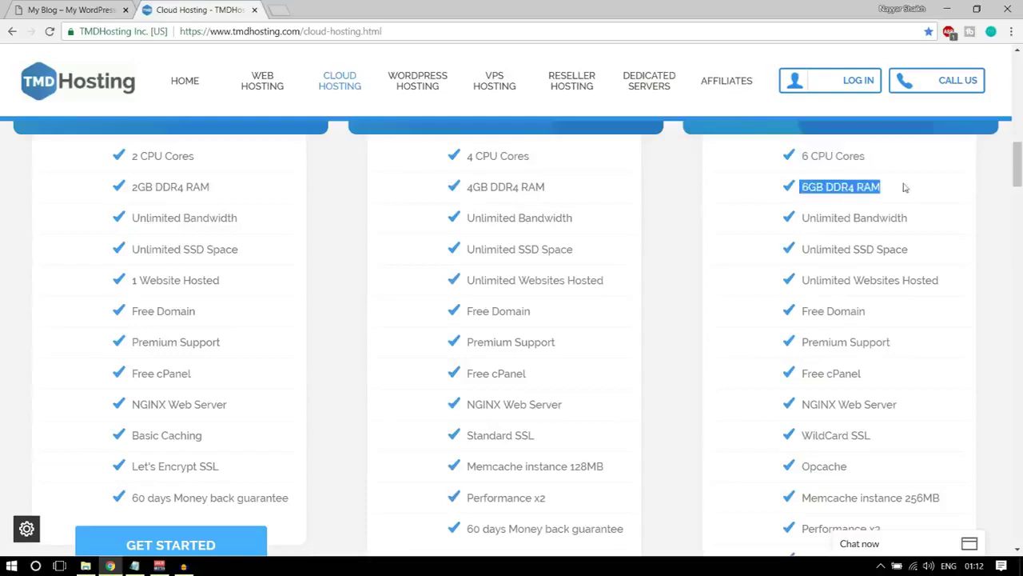
left_click(904, 187)
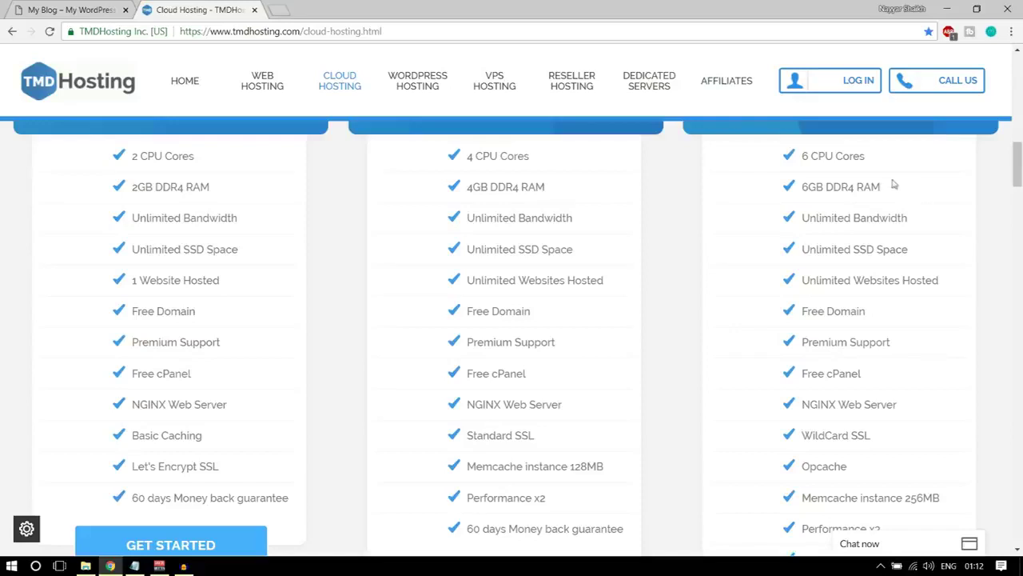
left_click_drag(800, 156, 886, 151)
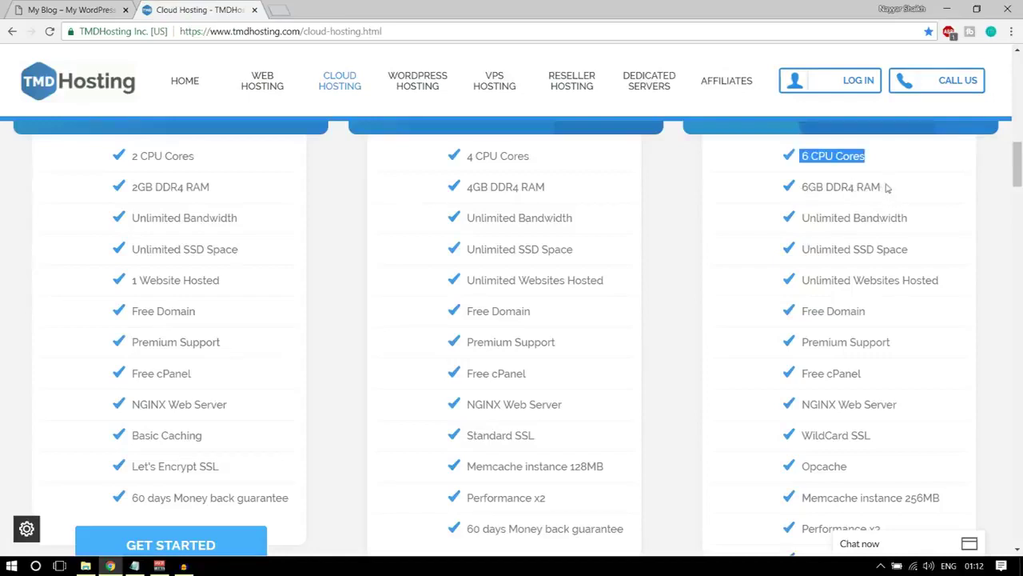
left_click_drag(802, 216, 918, 222)
left_click(919, 221)
scroll(977, 281, "up", 2)
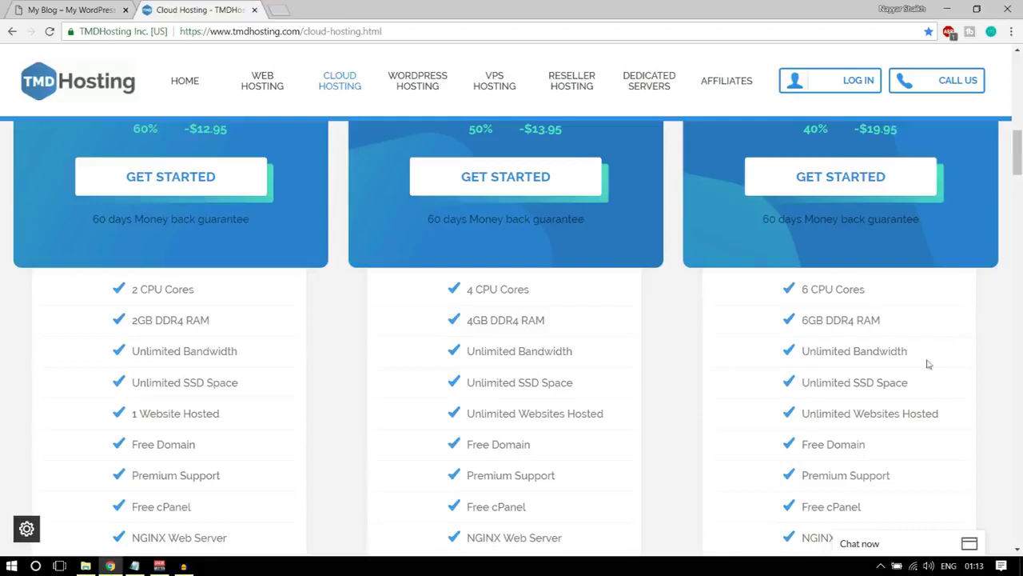
Highlight Unlimited Bandwidth and SSD Space in the Enterprise Cloud plan, then start a blank tab.
scroll(936, 327, "down", 1)
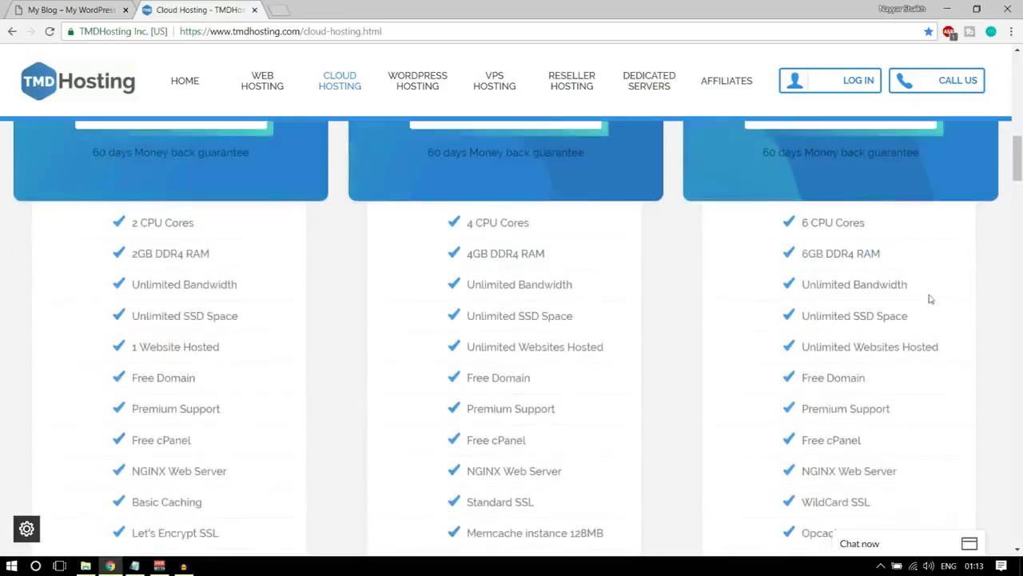
left_click_drag(911, 283, 801, 286)
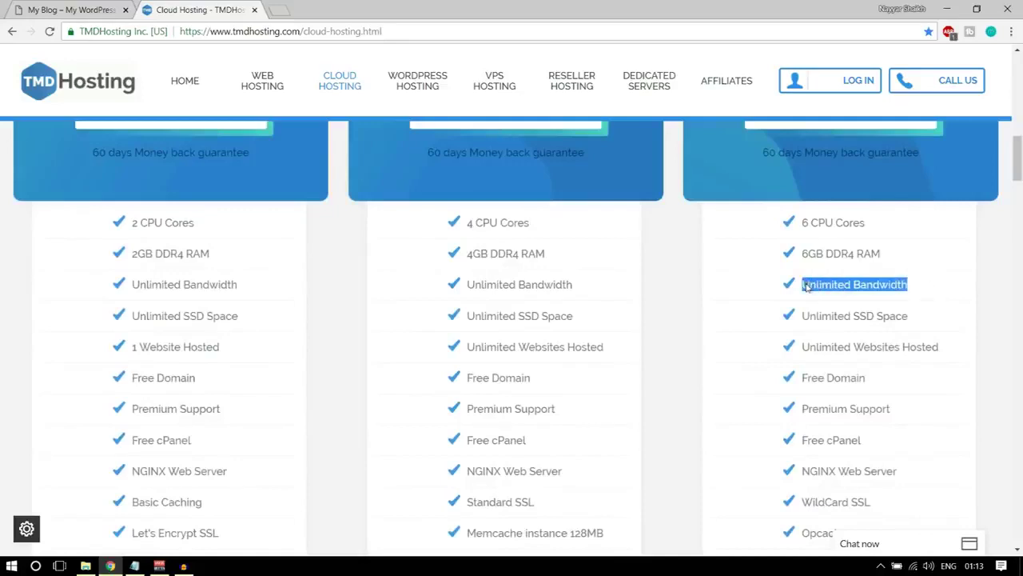
scroll(858, 295, "down", 2)
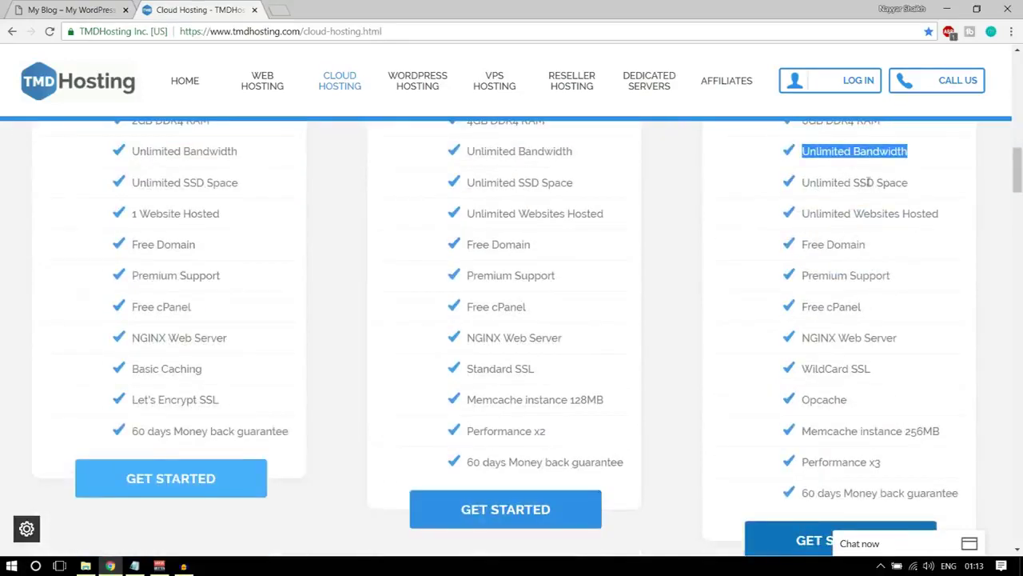
left_click_drag(854, 183, 943, 186)
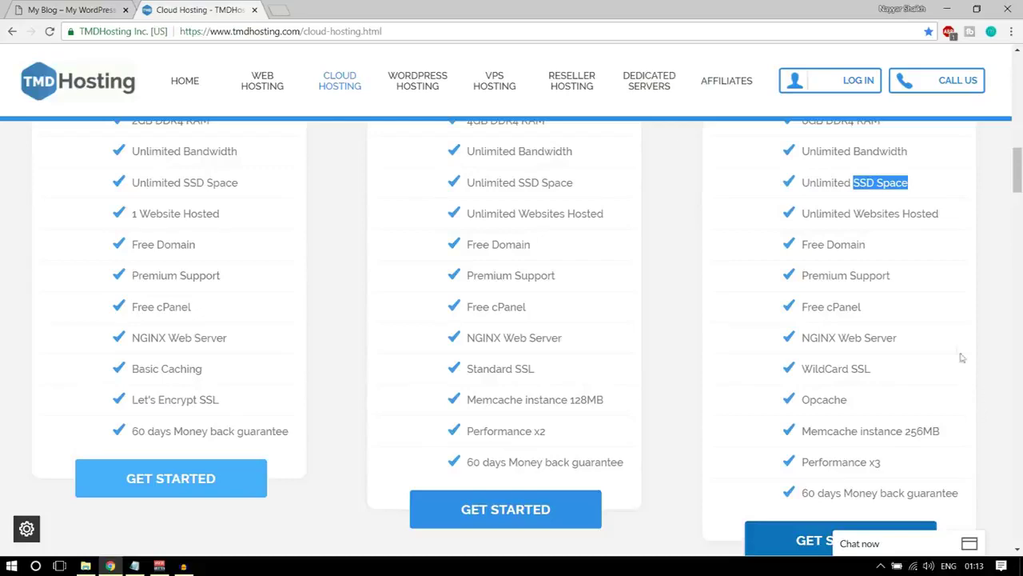
left_click(290, 5)
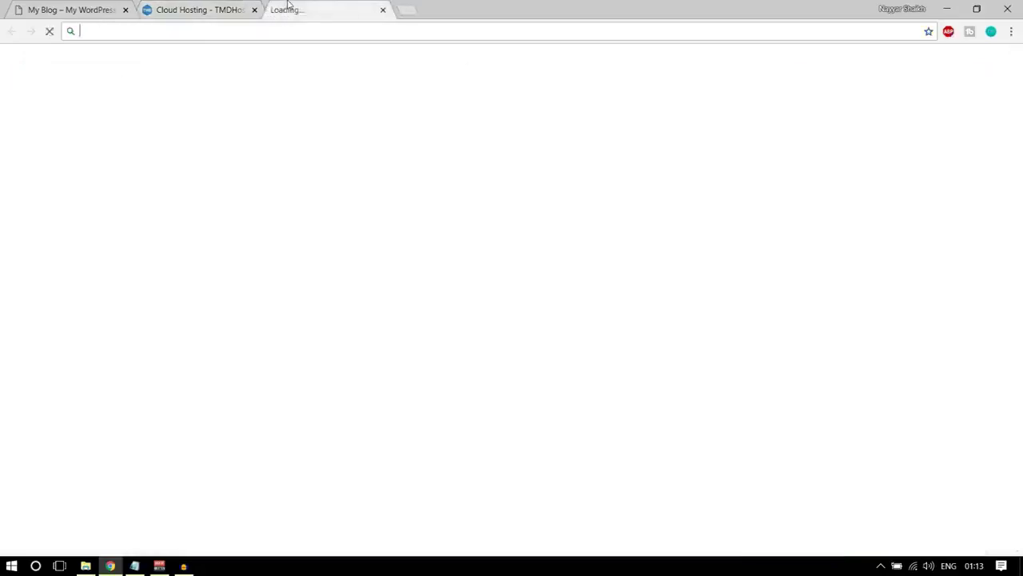
Search 'ssd vs hdd web hosting', switch to Images and preview the first SSD vs HDD chart.
type("ssd")
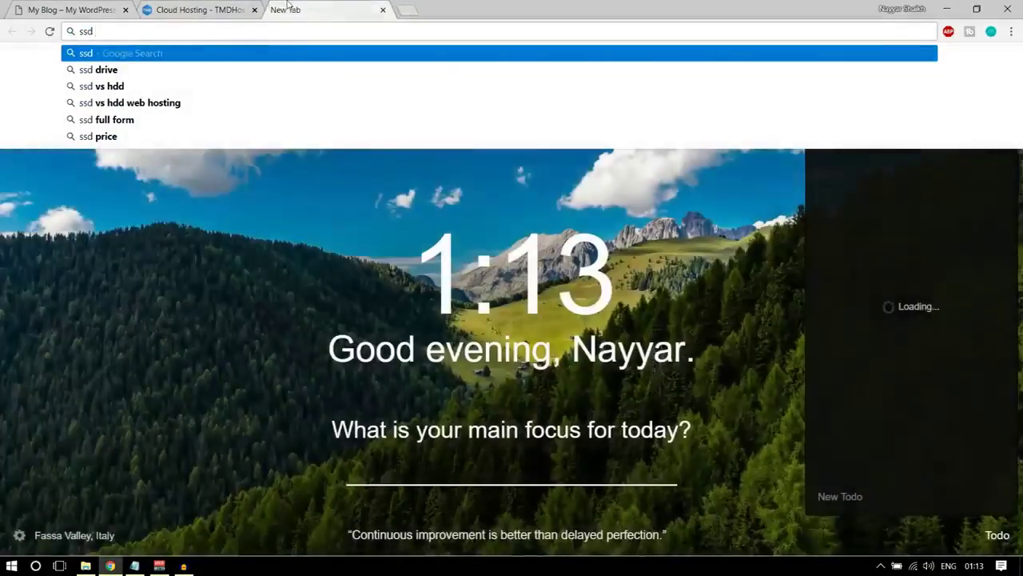
left_click(112, 103)
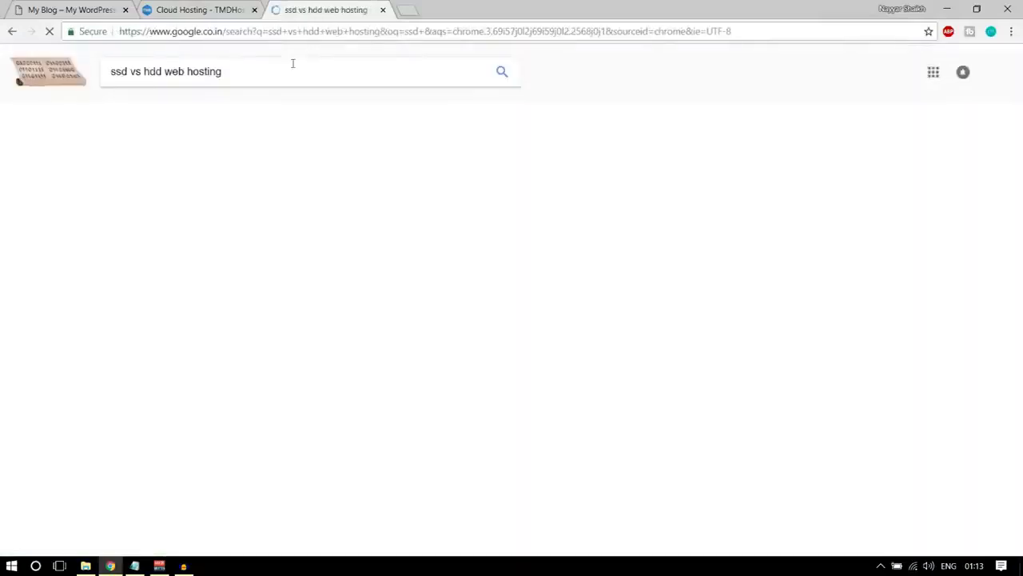
left_click(244, 112)
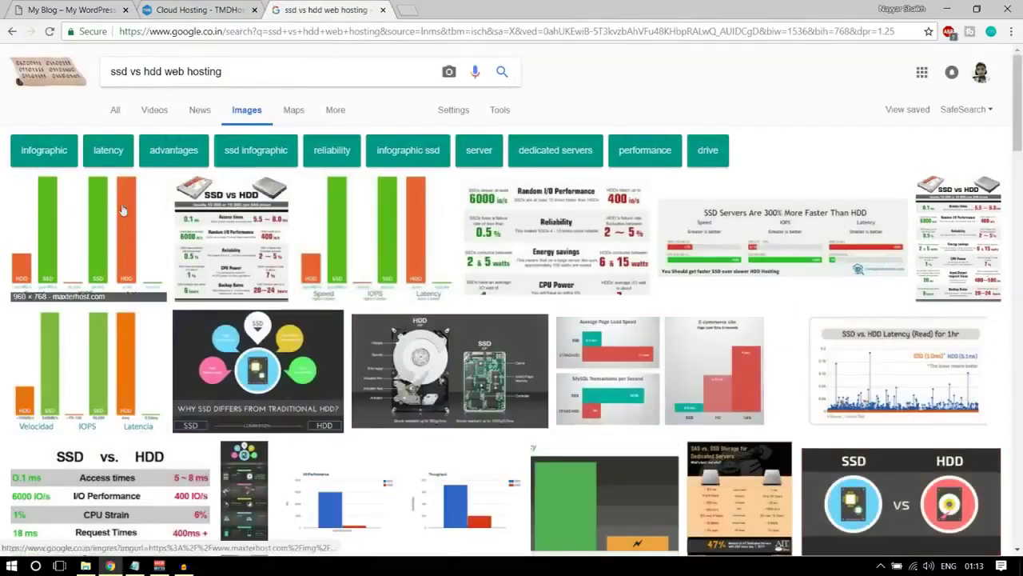
left_click(124, 208)
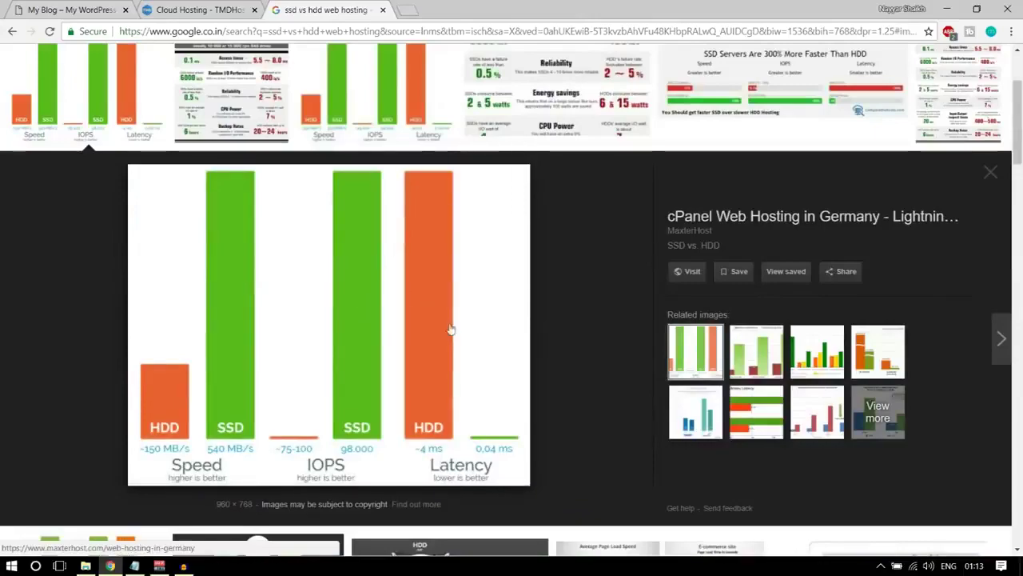
scroll(479, 352, "up", 2)
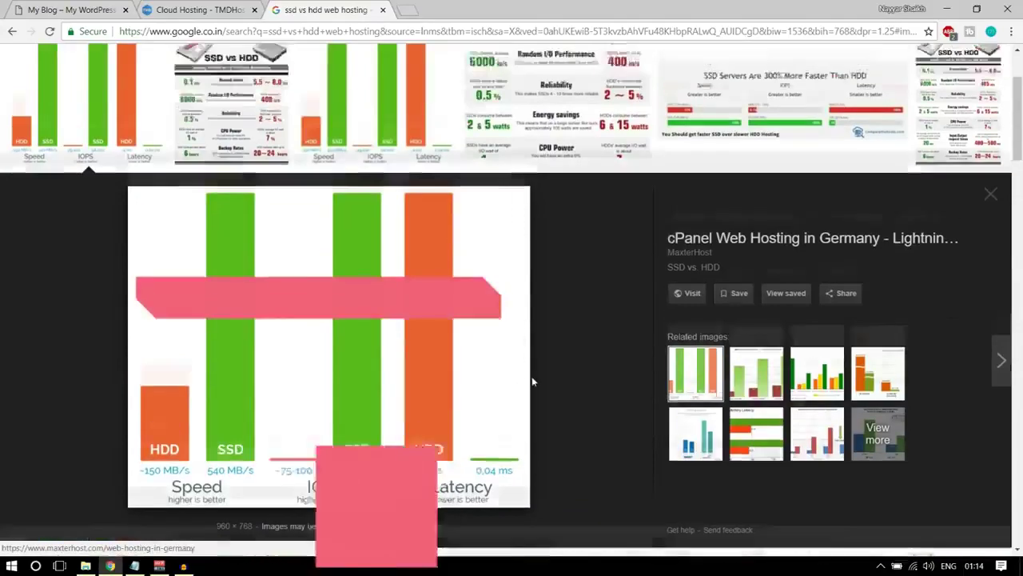
scroll(442, 384, "down", 3)
scroll(153, 251, "up", 4)
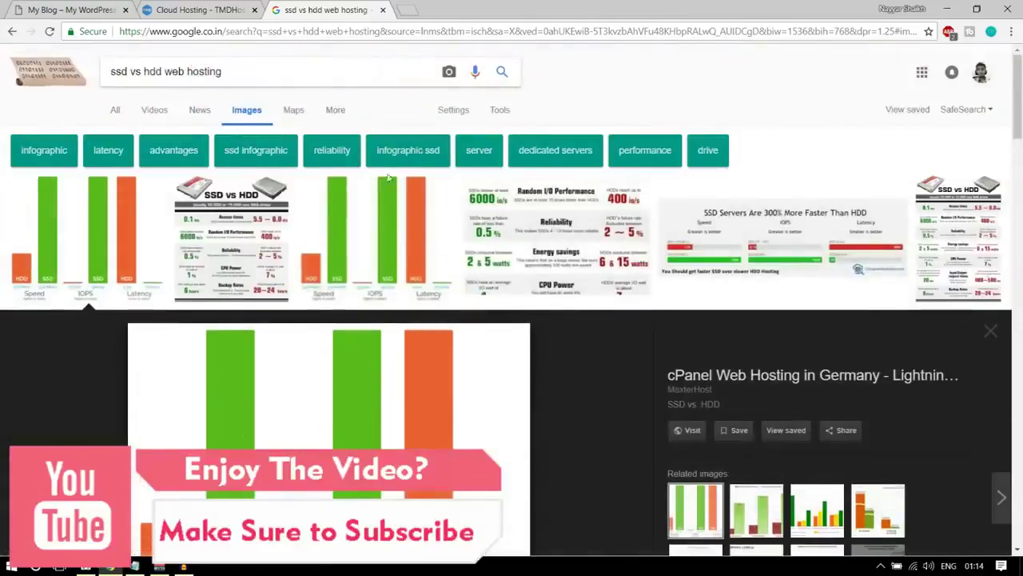
scroll(209, 362, "down", 3)
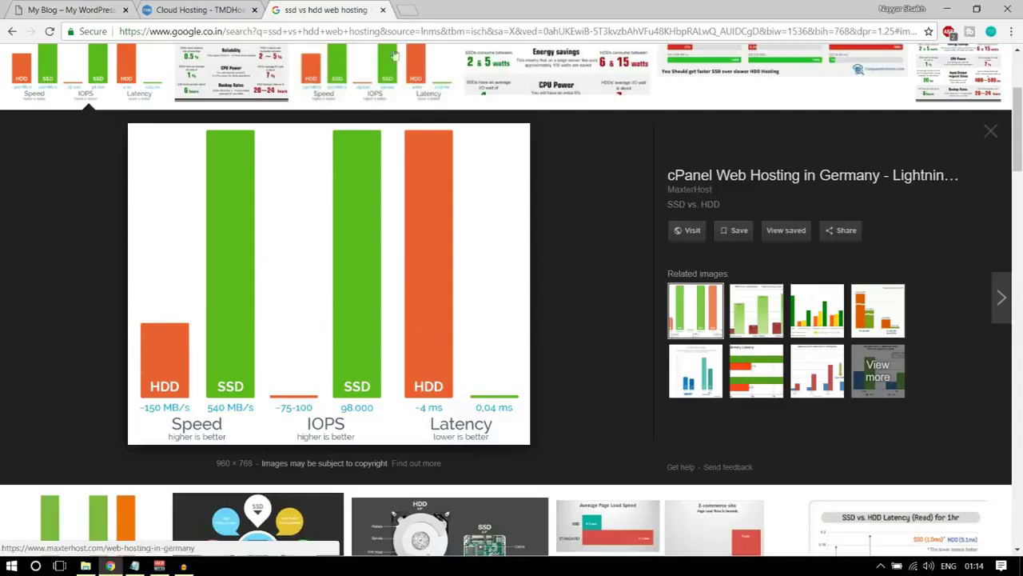
Close the Google tab and highlight Enterprise's Unlimited SSD Space and Unlimited Websites Hosted.
left_click(382, 9)
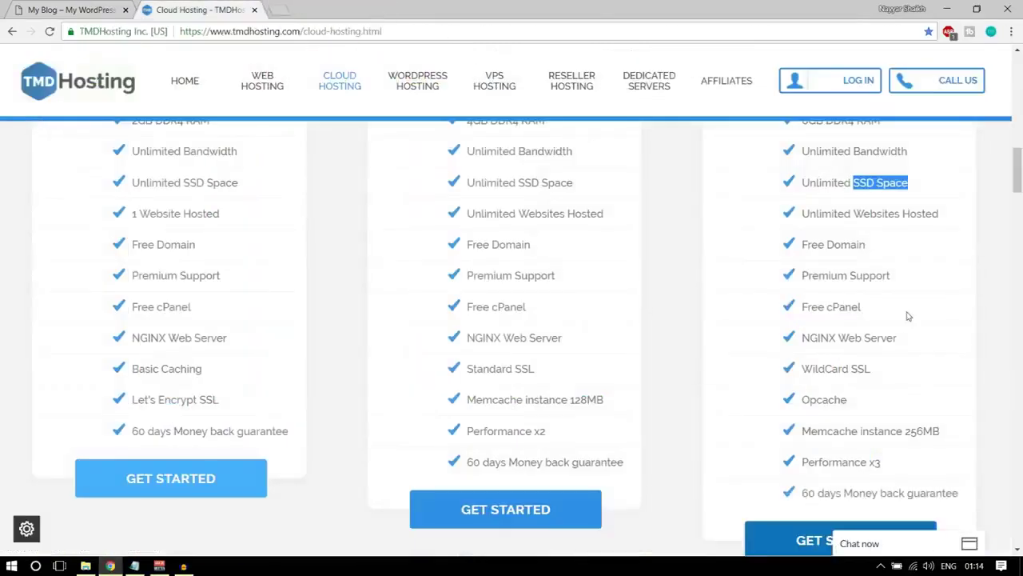
scroll(913, 337, "up", 1)
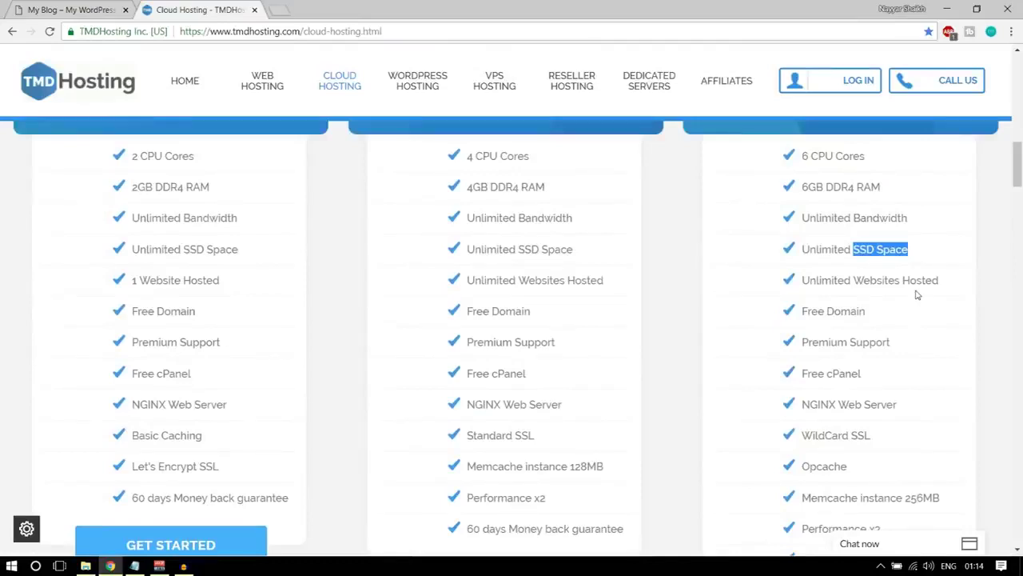
left_click(929, 251)
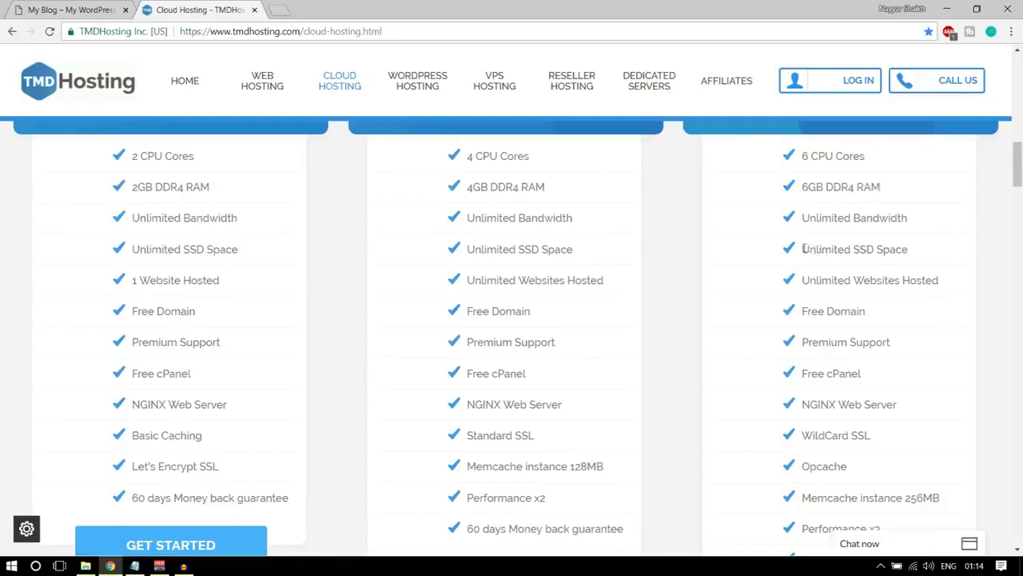
left_click_drag(805, 249, 924, 251)
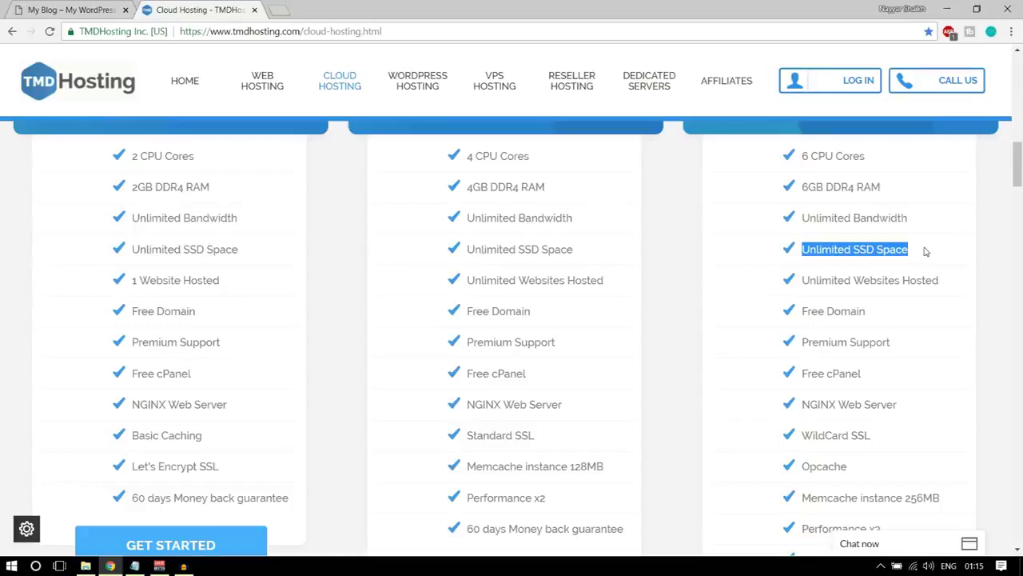
left_click(849, 263)
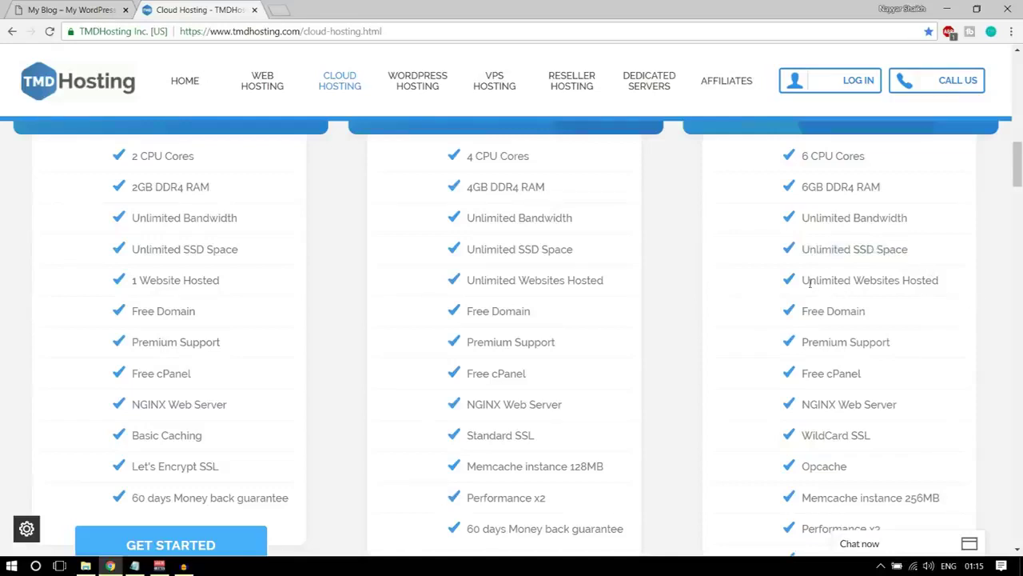
left_click_drag(801, 280, 949, 289)
left_click(952, 344)
Point out Free Domain and Premium Support in the Enterprise plan's feature list.
scroll(953, 349, "up", 4)
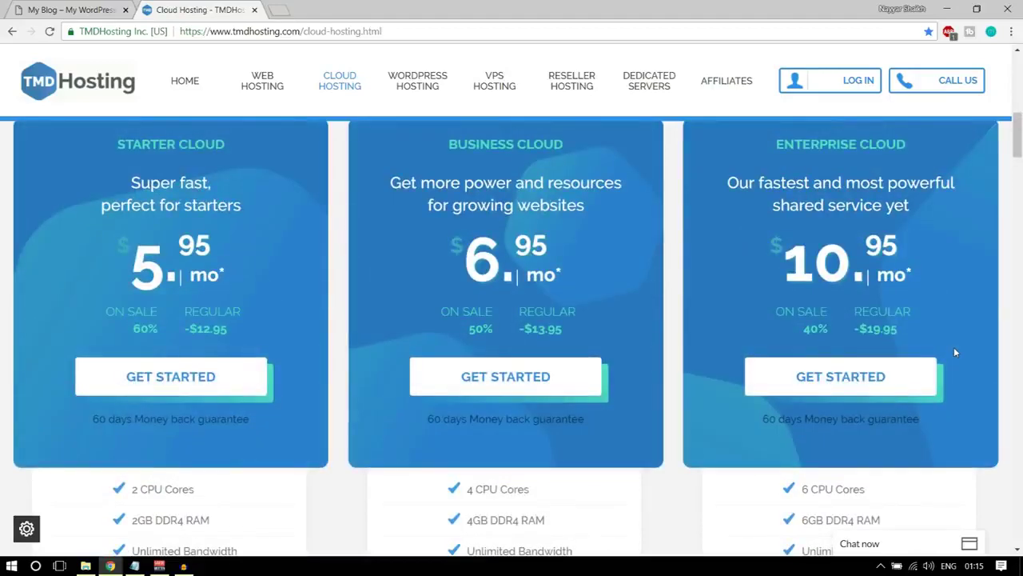
scroll(954, 353, "down", 3)
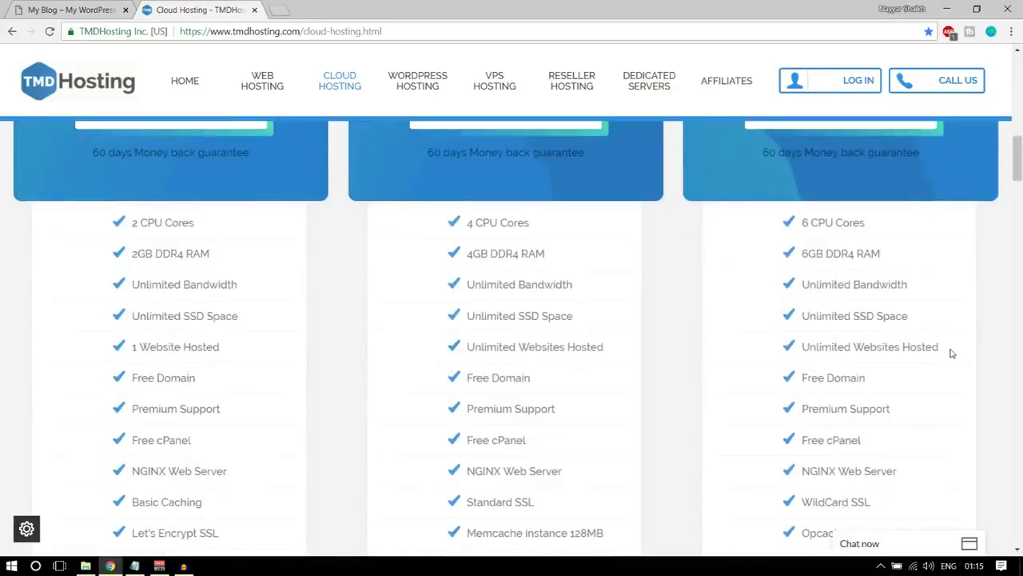
scroll(952, 353, "up", 3)
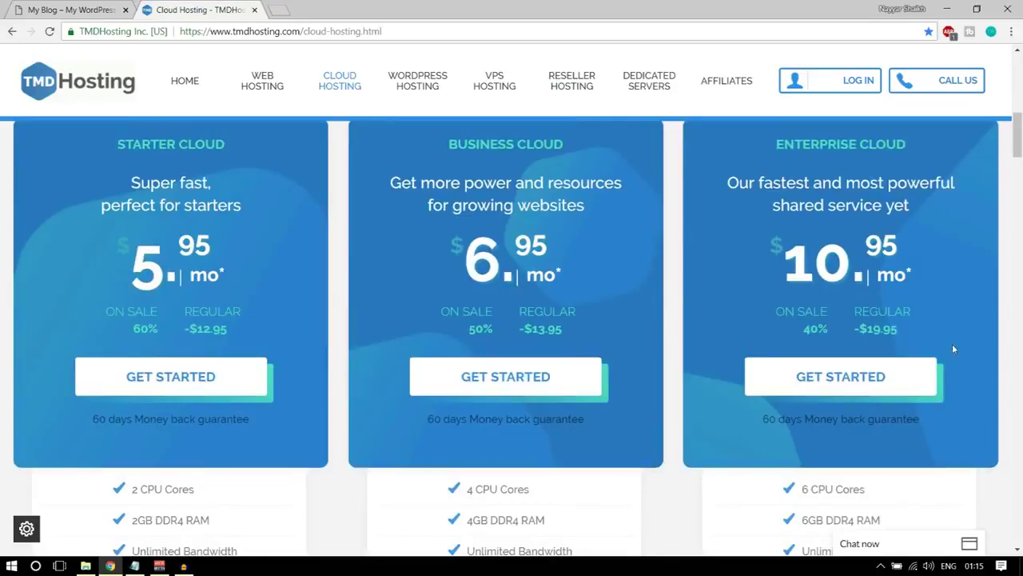
scroll(953, 349, "down", 4)
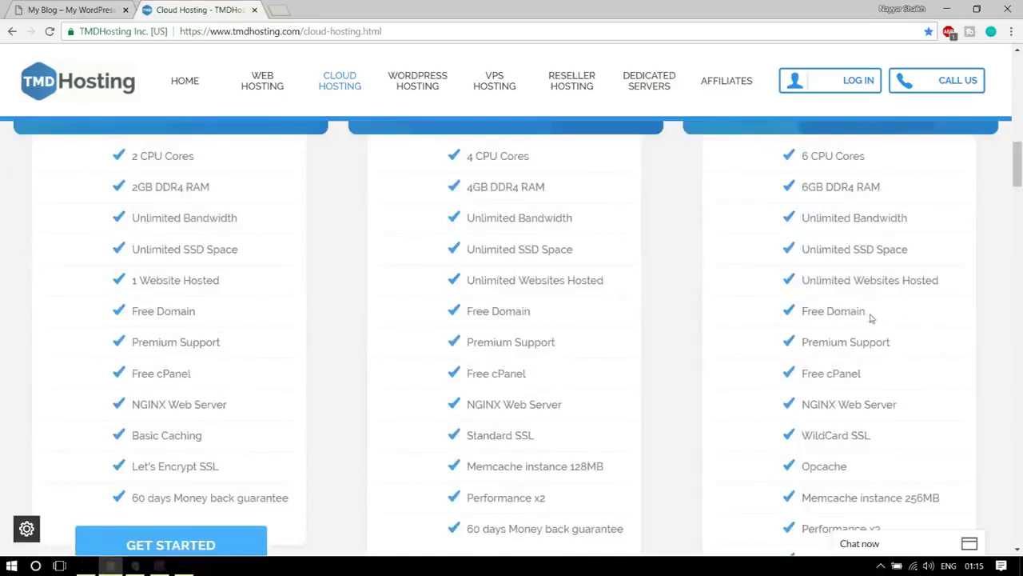
left_click_drag(872, 318, 783, 318)
left_click(804, 317)
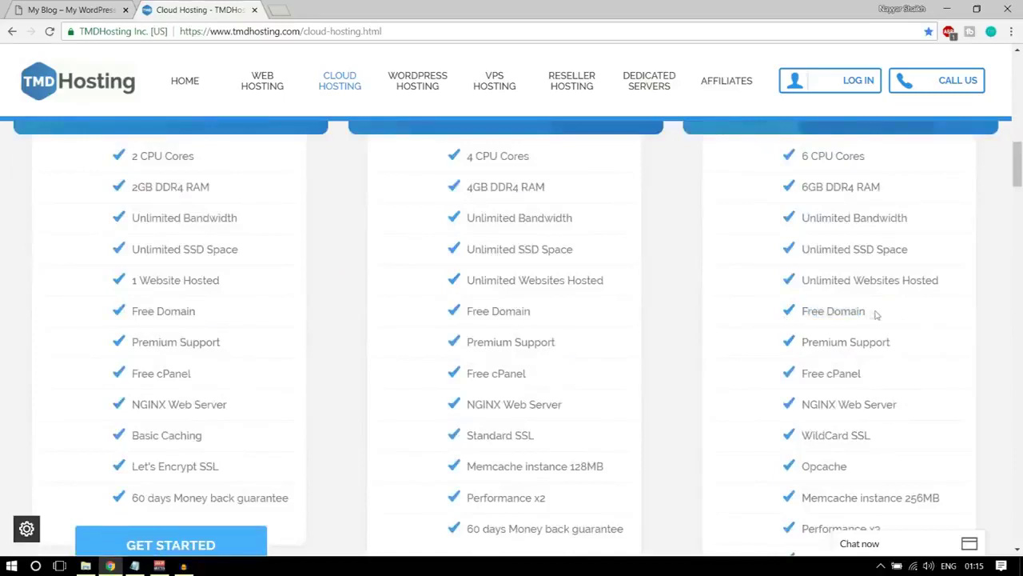
left_click_drag(874, 314, 800, 315)
left_click(801, 316)
scroll(180, 414, "up", 3)
scroll(701, 466, "down", 5)
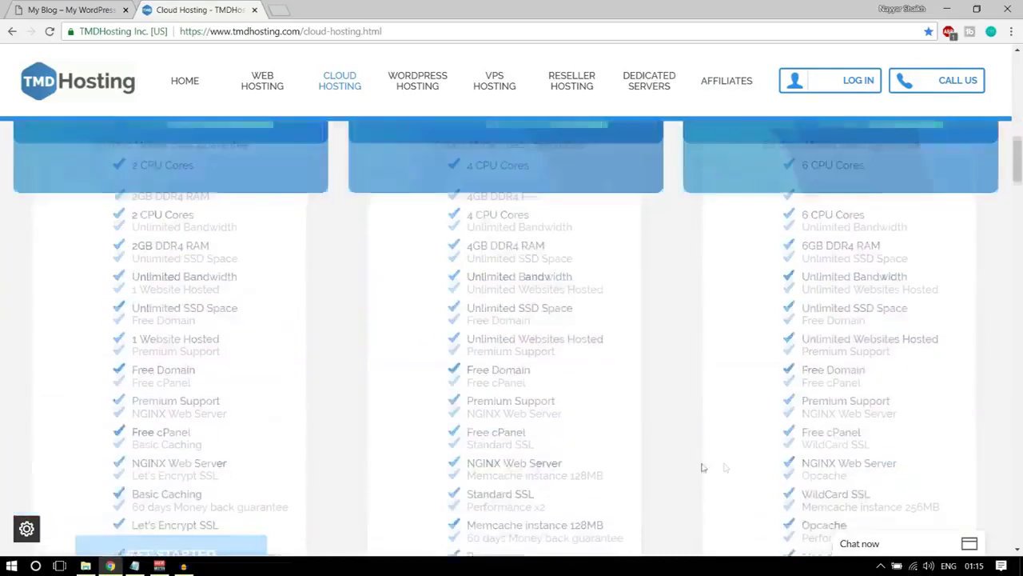
left_click_drag(871, 316, 801, 326)
left_click(802, 326)
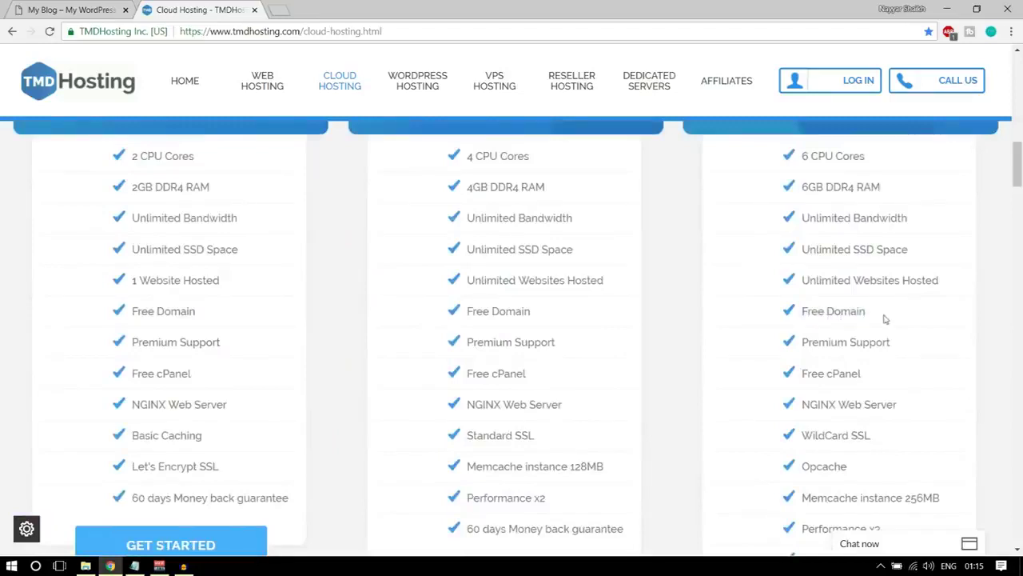
scroll(888, 328, "down", 1)
left_click_drag(893, 281, 800, 282)
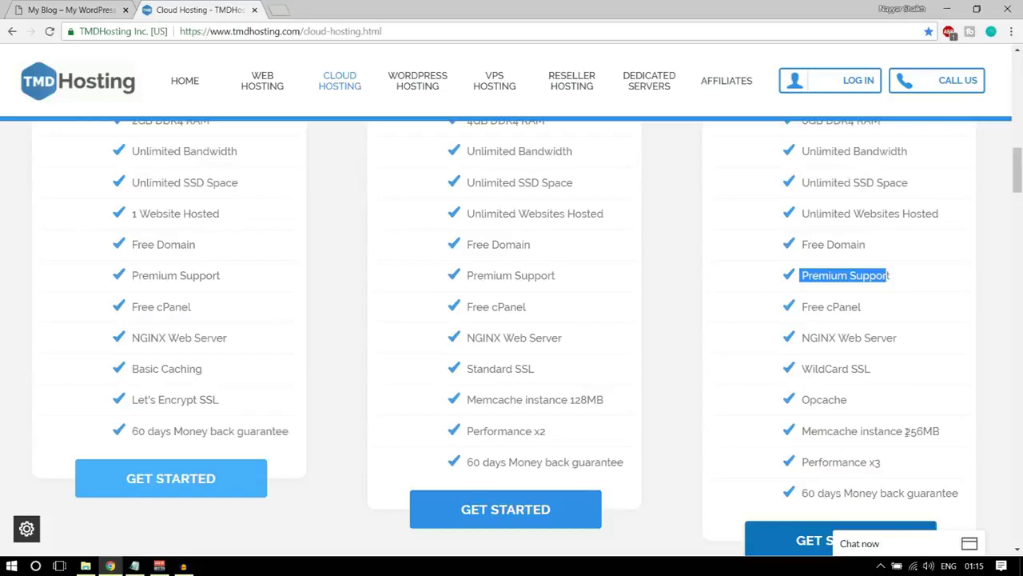
After minimizing the live chat, highlight Free cPanel, NGINX Web Server and WildCard SSL, then switch to the store tab.
left_click(880, 544)
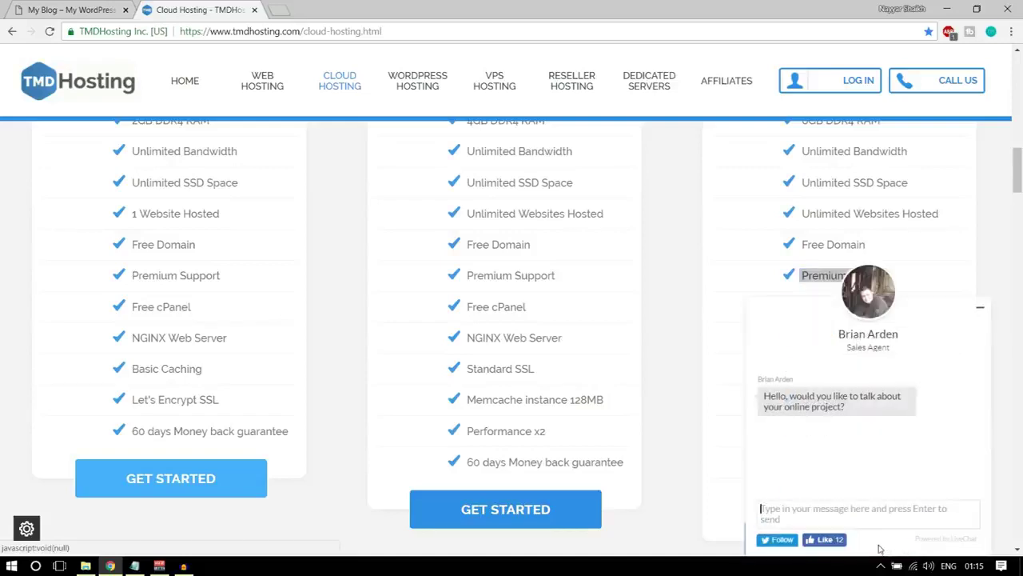
left_click(979, 310)
left_click_drag(873, 311, 803, 310)
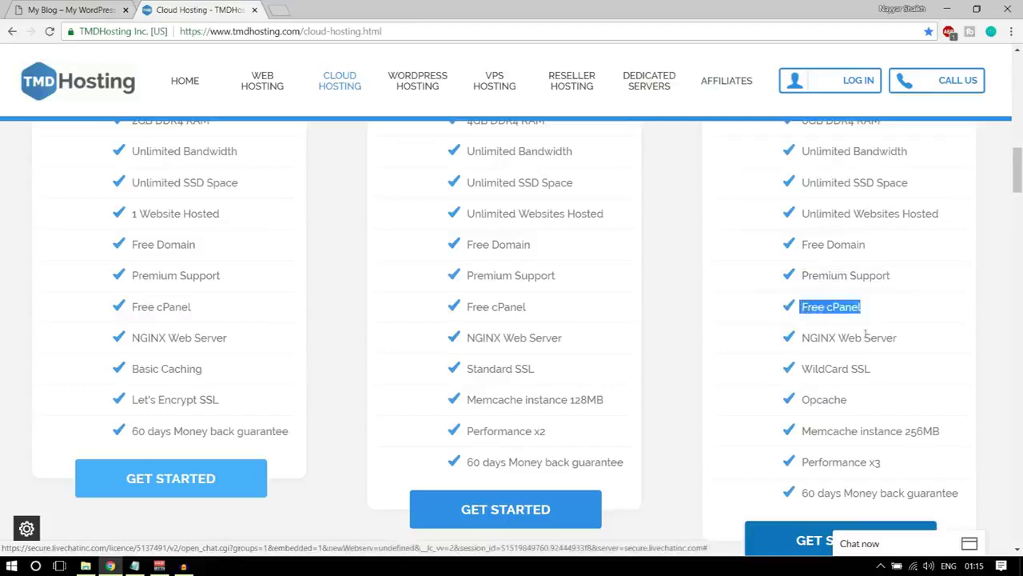
left_click_drag(909, 342, 802, 338)
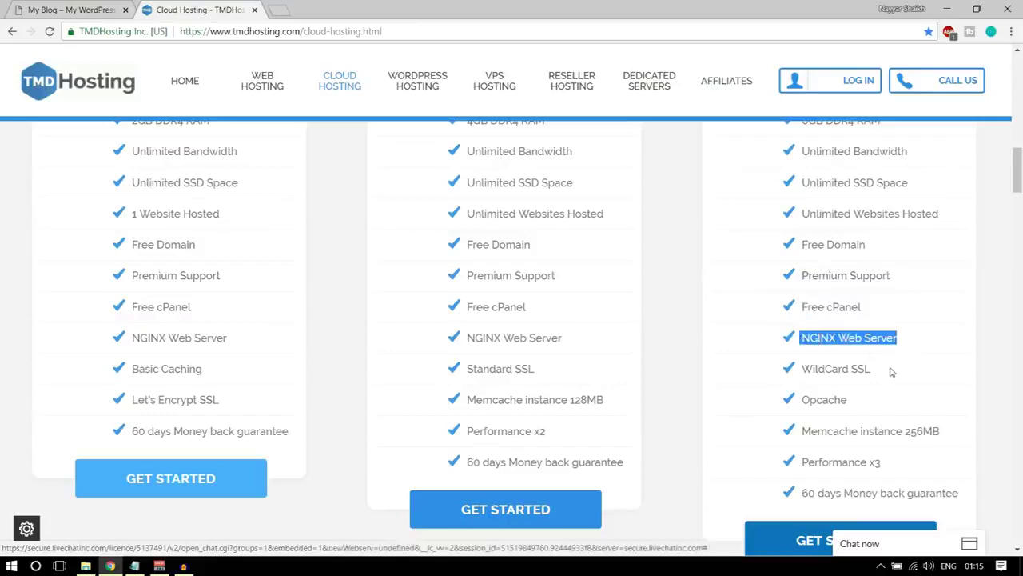
scroll(887, 356, "down", 1)
left_click_drag(872, 304, 802, 307)
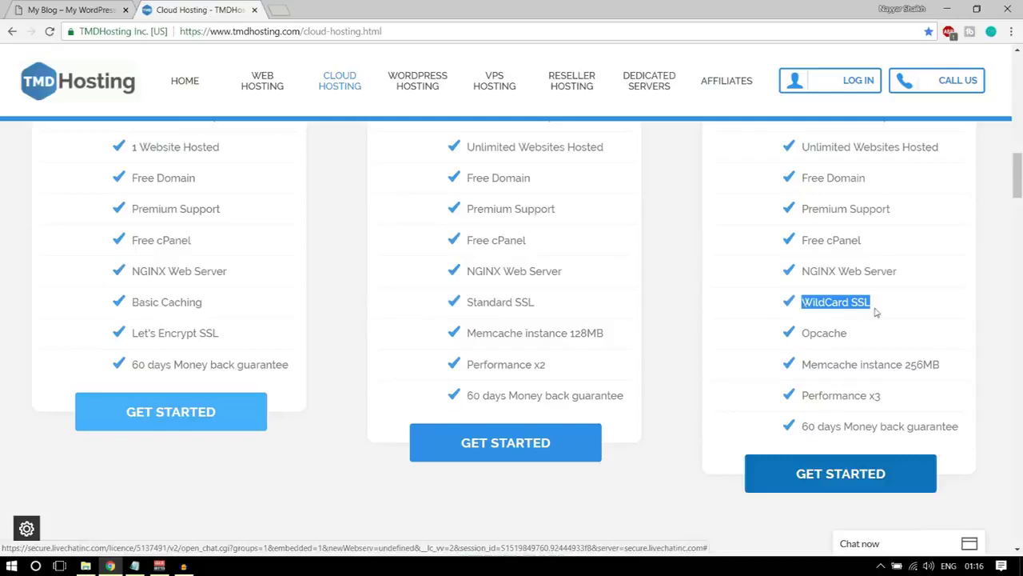
scroll(902, 360, "up", 1)
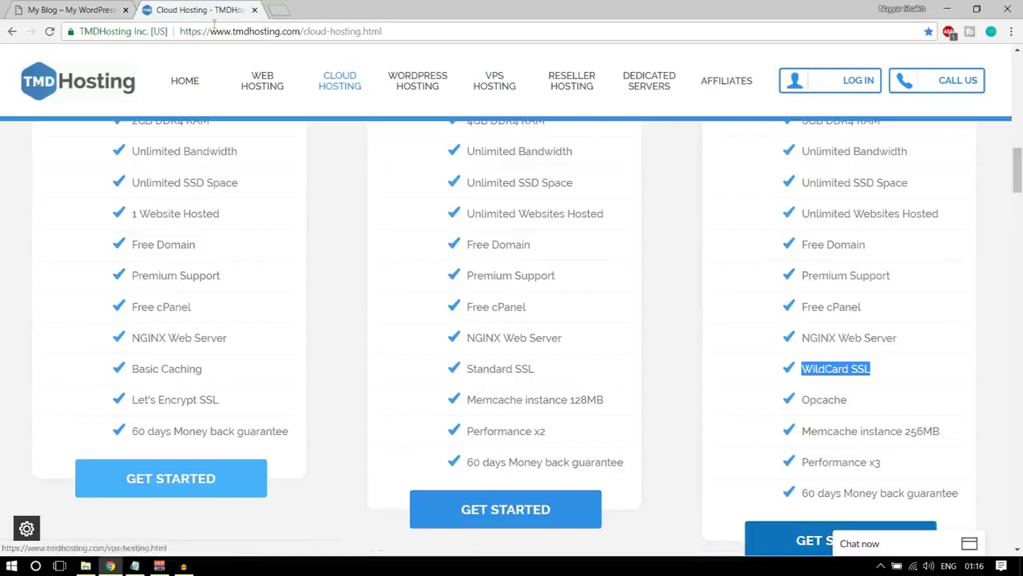
left_click(57, 8)
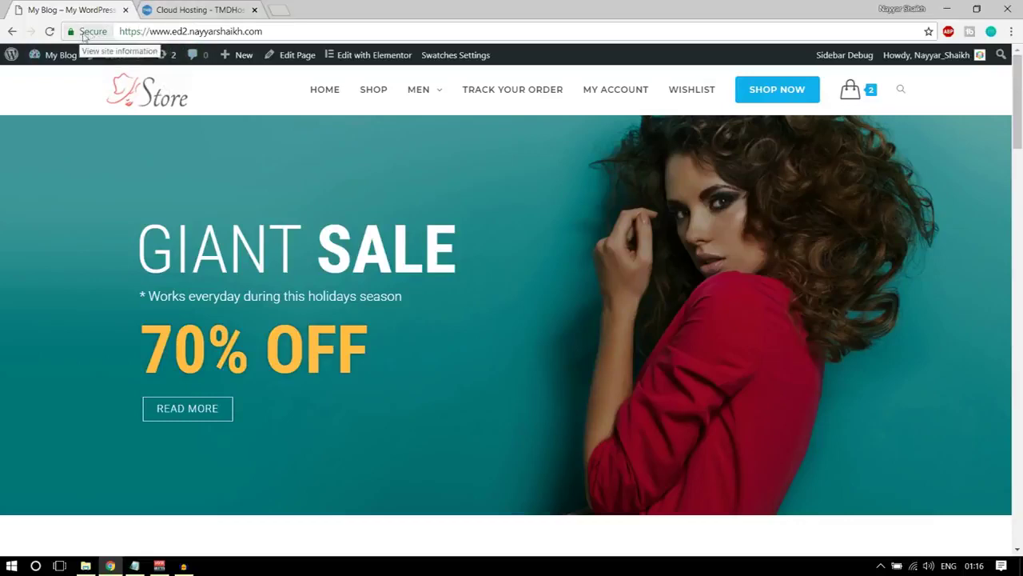
View and dismiss the store's secure connection details, then return to the Cloud Hosting tab.
left_click(83, 36)
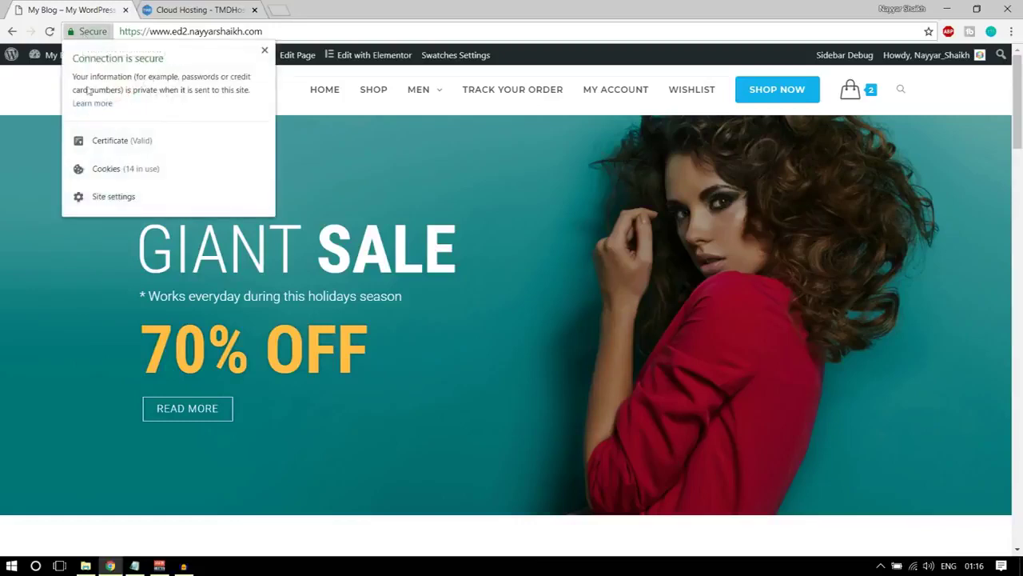
left_click(265, 50)
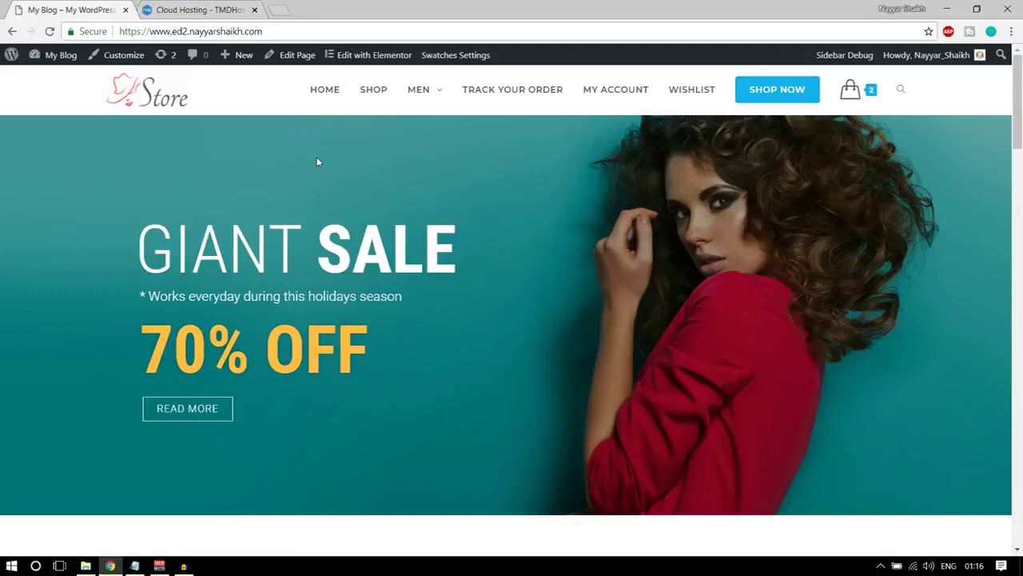
left_click(171, 4)
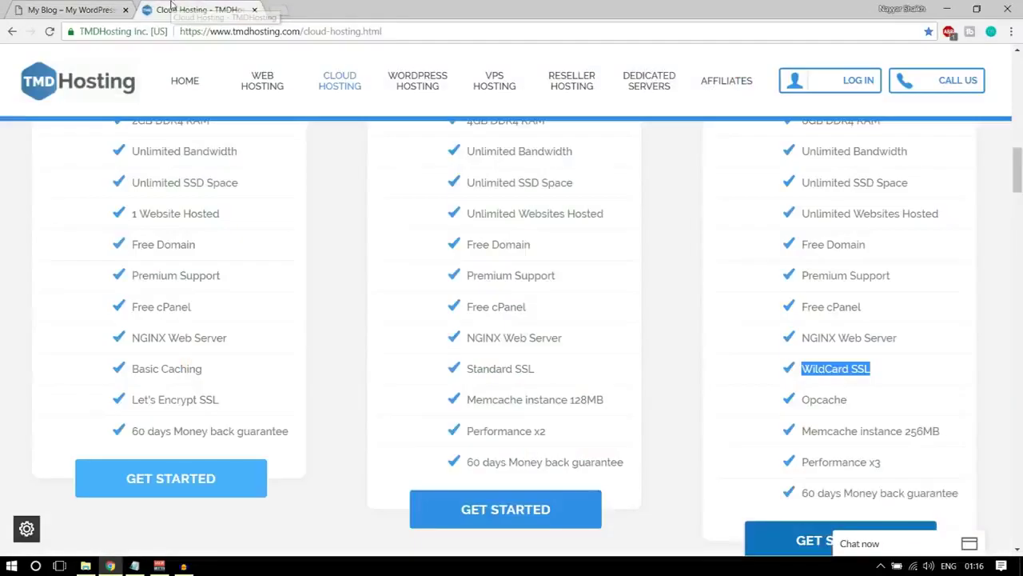
Highlight WildCard SSL, Opcache and 256MB Memcache in the third plan, then scroll back to the price cards.
left_click_drag(882, 372, 849, 369)
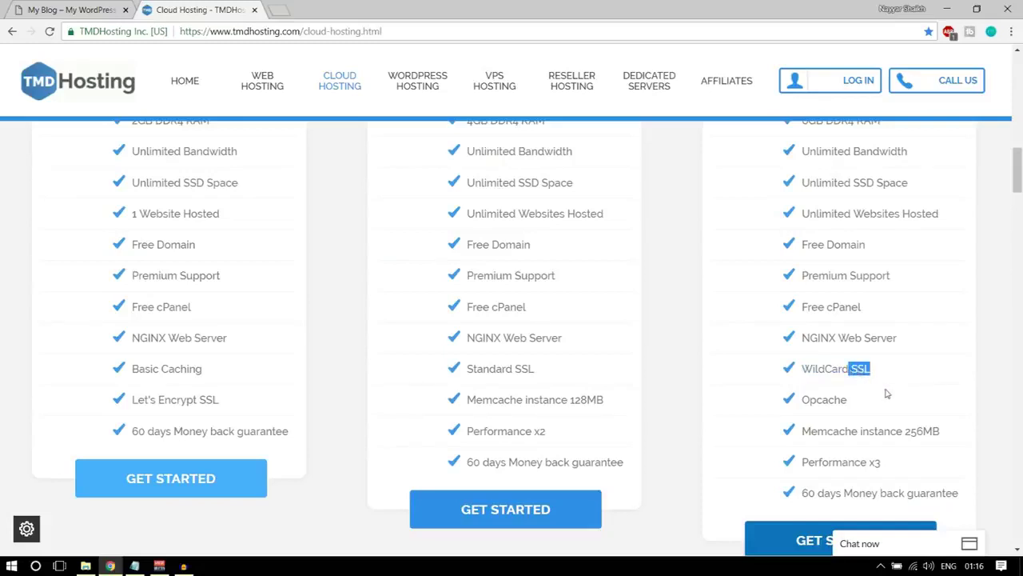
left_click_drag(807, 373, 893, 370)
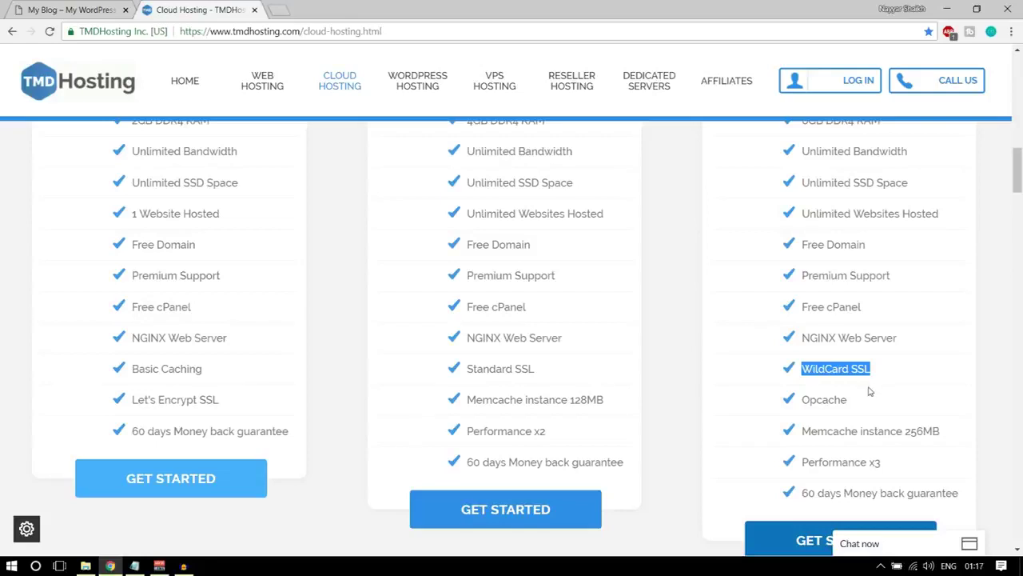
left_click(869, 391)
mouse_move(857, 405)
left_mouse_down()
mouse_move(805, 403)
mouse_move(844, 413)
left_mouse_up()
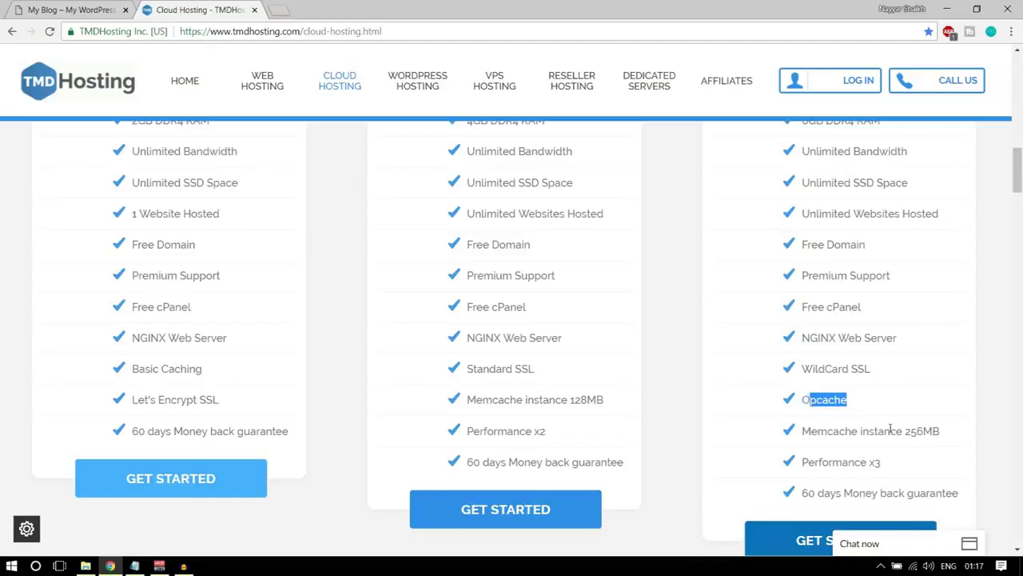
scroll(887, 425, "down", 1)
mouse_move(939, 366)
left_mouse_down()
mouse_move(904, 366)
mouse_move(921, 366)
left_mouse_up()
left_click(930, 366)
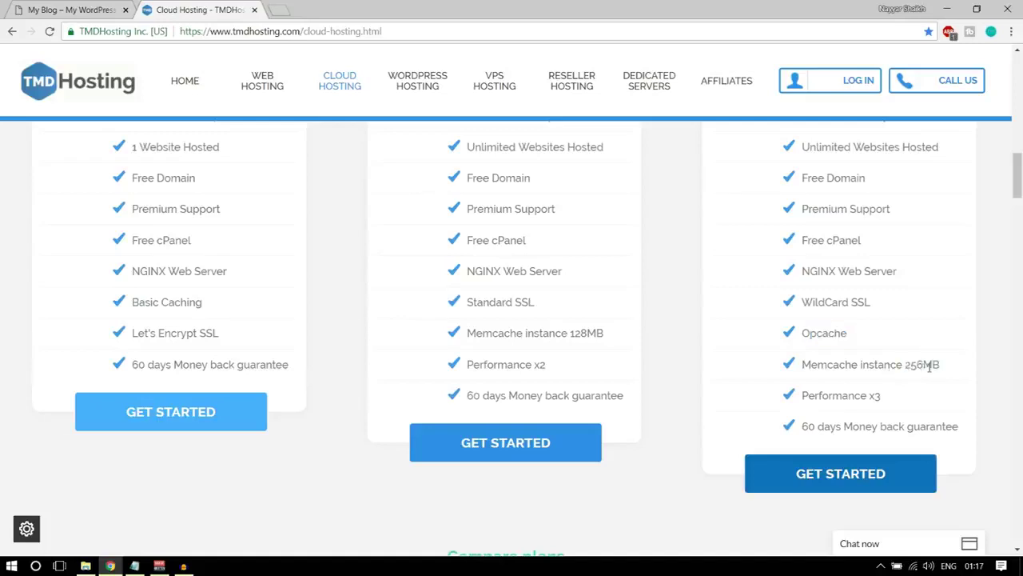
scroll(879, 400, "up", 5)
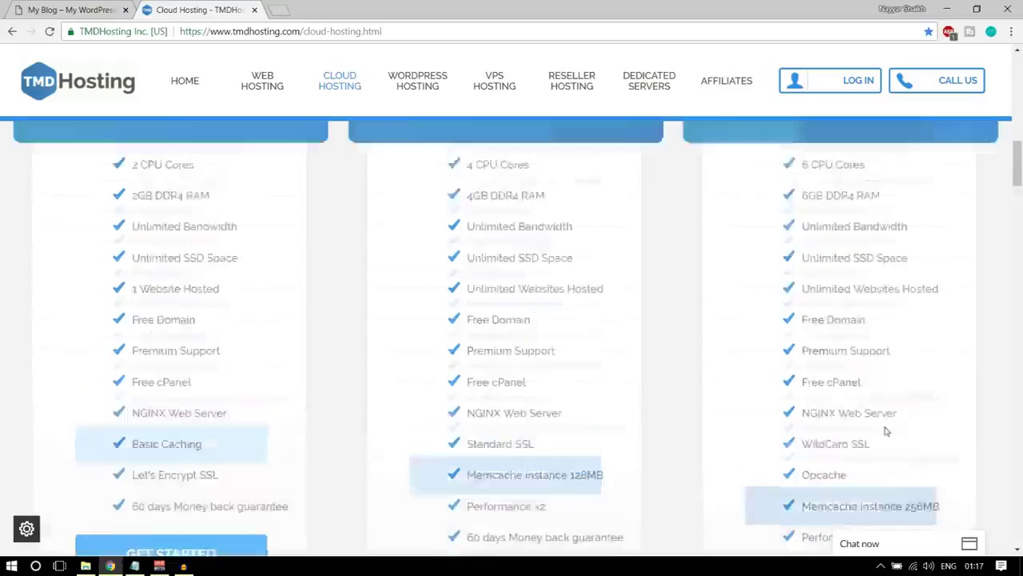
scroll(892, 362, "up", 2)
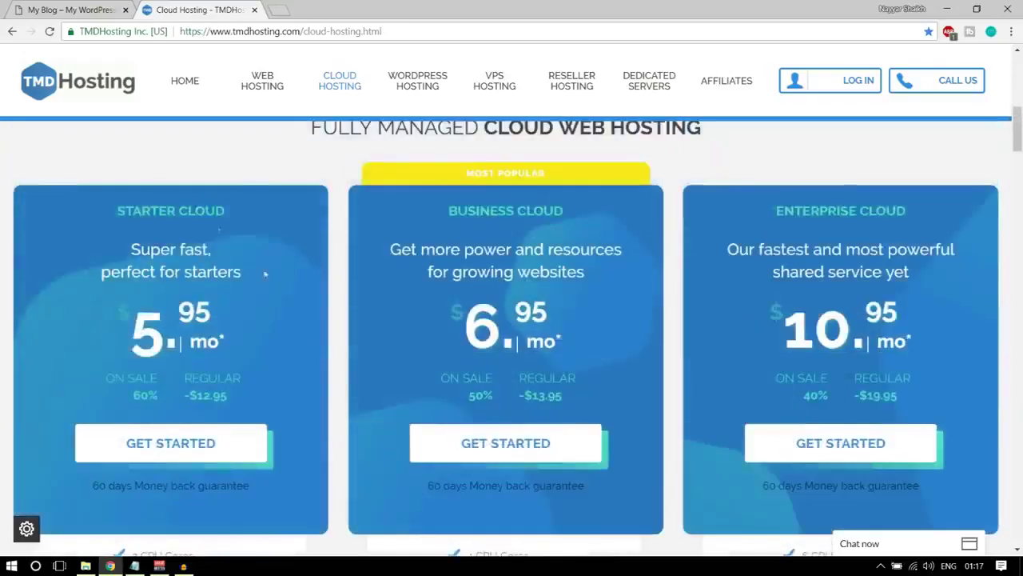
Review the money-back guarantee and the Starter plan's single hosted website.
scroll(372, 333, "down", 3)
scroll(373, 333, "down", 5)
left_click_drag(799, 361, 931, 361)
left_click(956, 360)
scroll(710, 330, "up", 8)
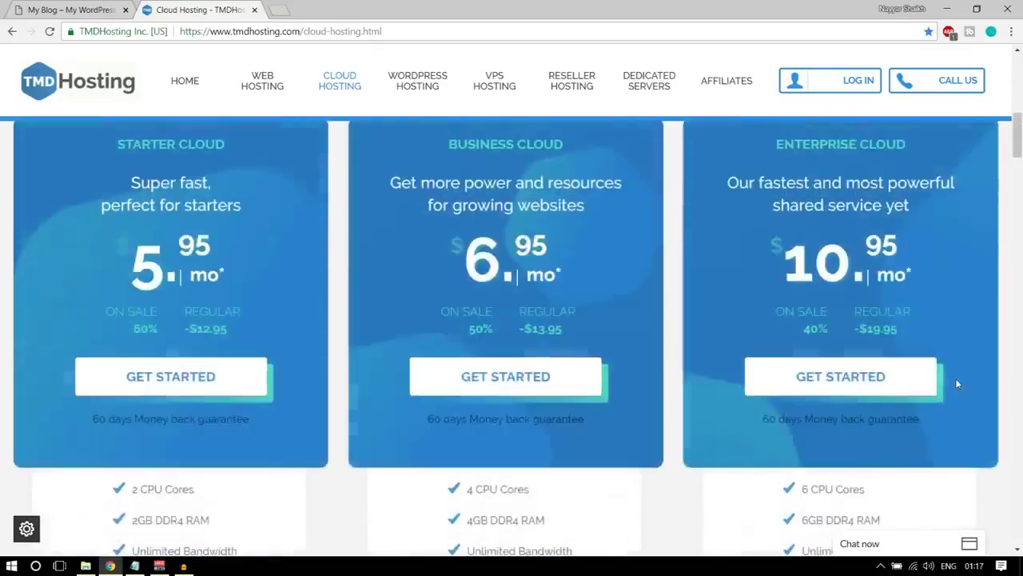
scroll(710, 329, "up", 1)
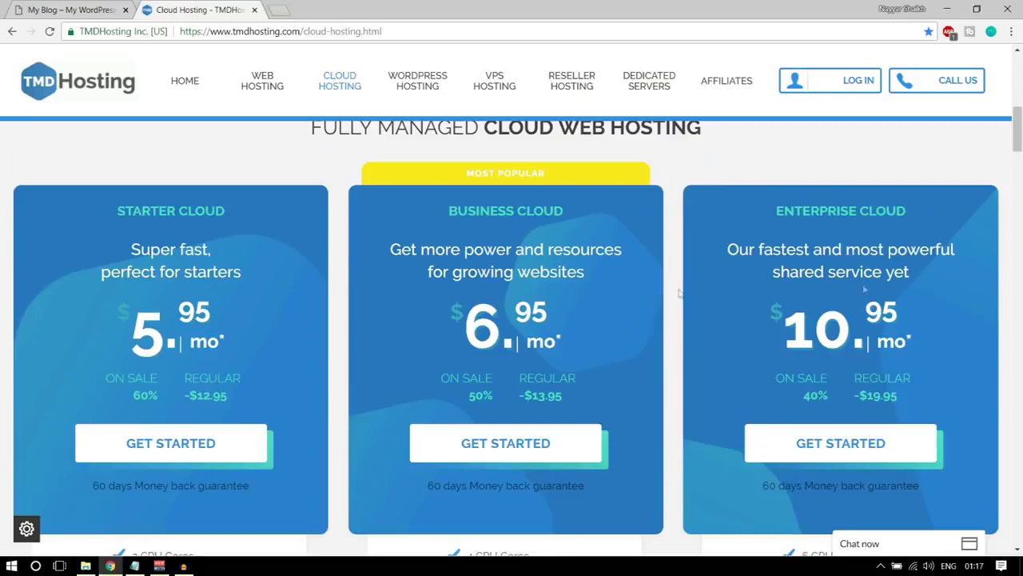
scroll(192, 231, "down", 4)
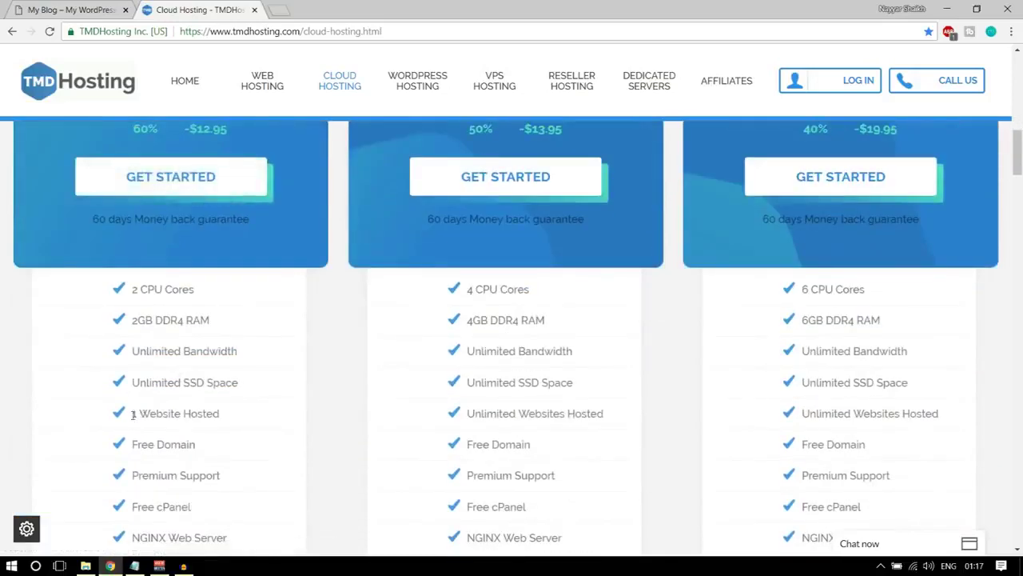
left_click_drag(132, 413, 231, 418)
scroll(200, 413, "down", 1)
scroll(229, 437, "up", 4)
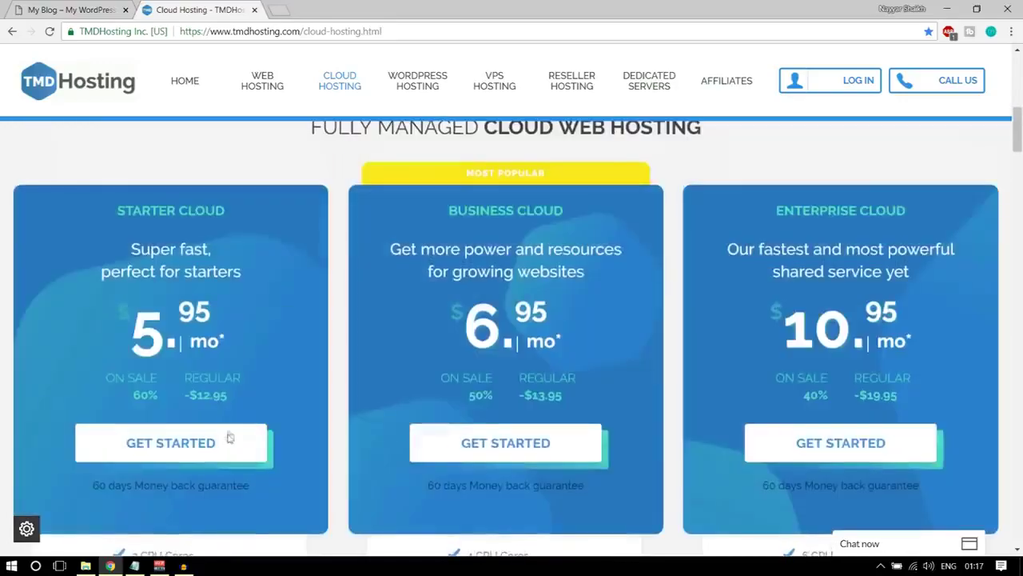
scroll(136, 376, "down", 4)
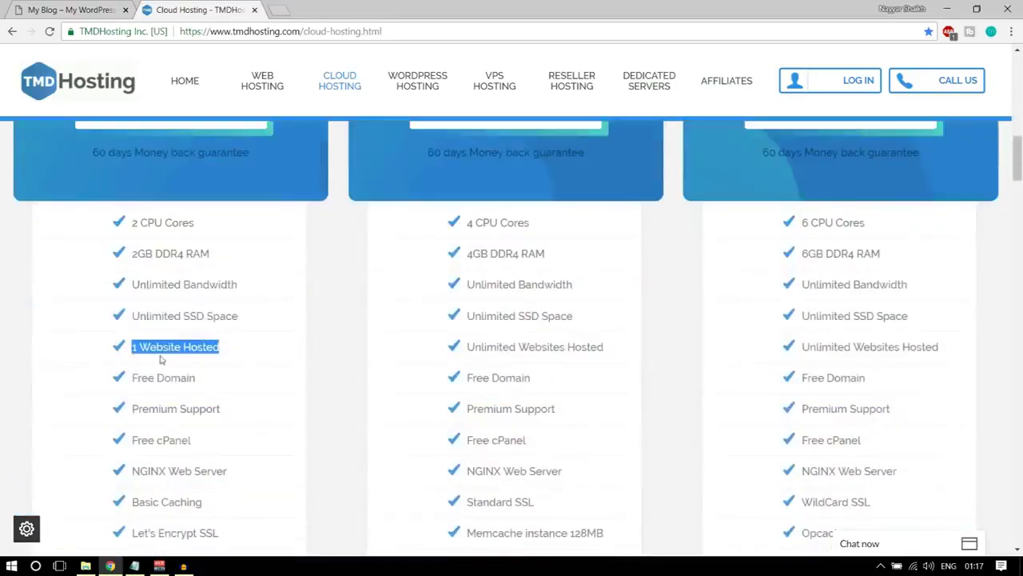
scroll(335, 385, "up", 5)
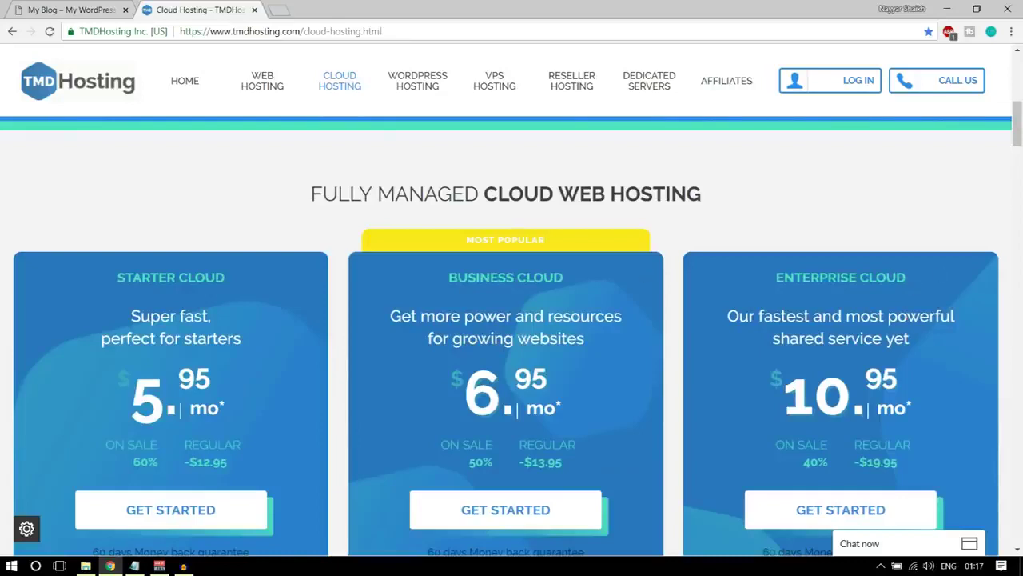
scroll(906, 319, "down", 1)
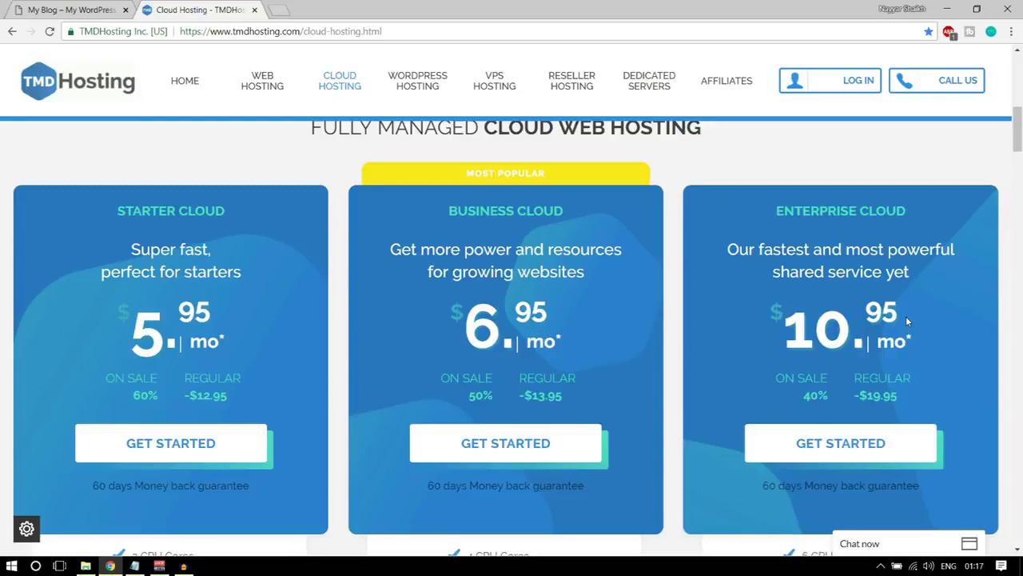
Compare the Starter, Business and Enterprise Cloud plans, then choose Enterprise Cloud.
left_click_drag(105, 210, 220, 211)
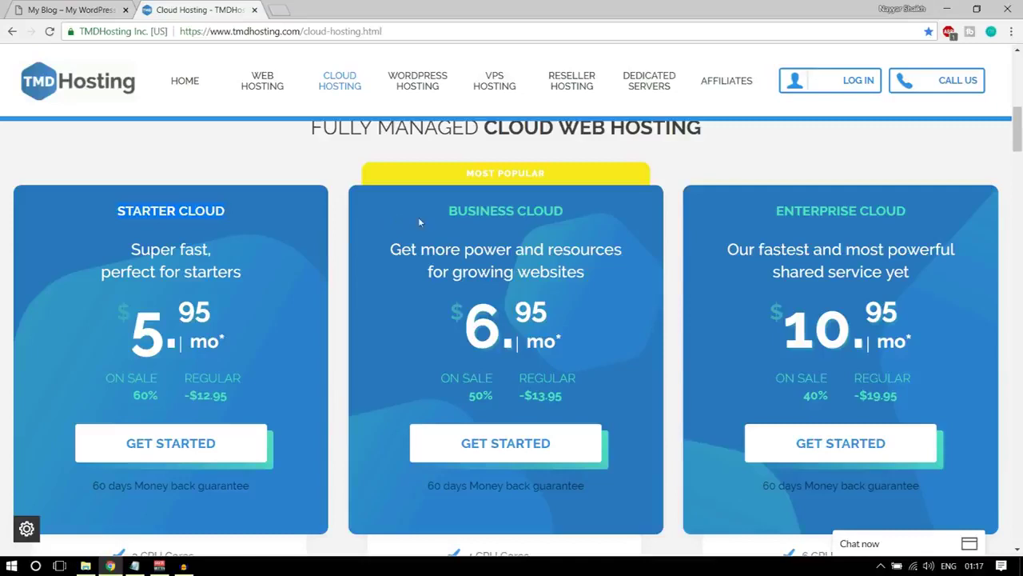
left_click_drag(418, 217, 540, 217)
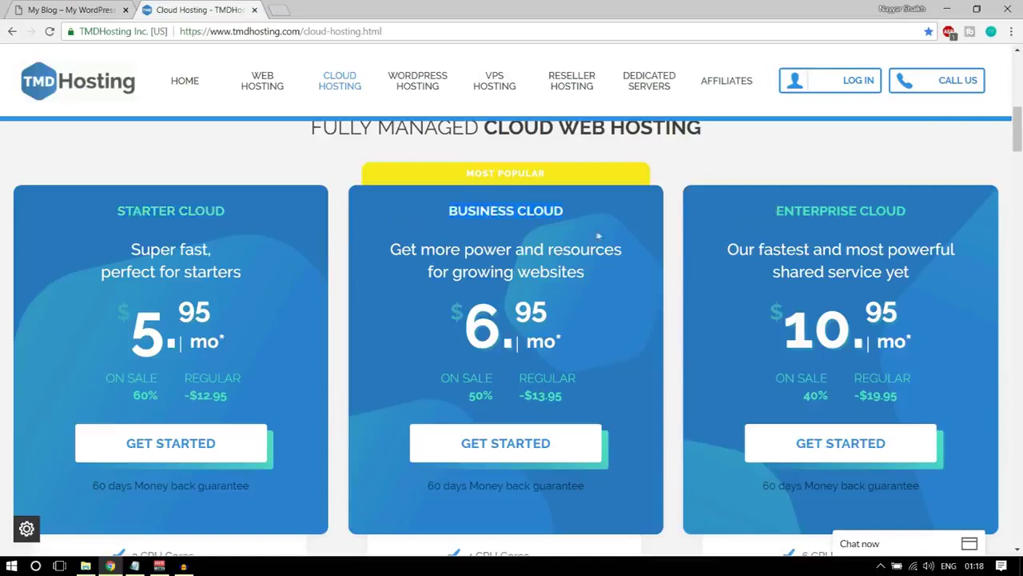
left_click(582, 214)
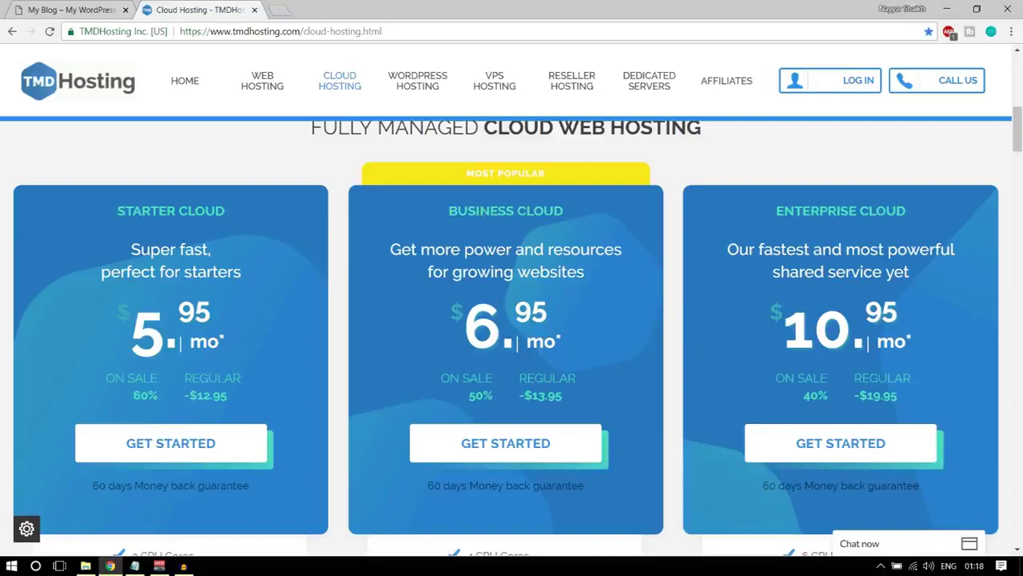
left_click_drag(447, 212, 570, 214)
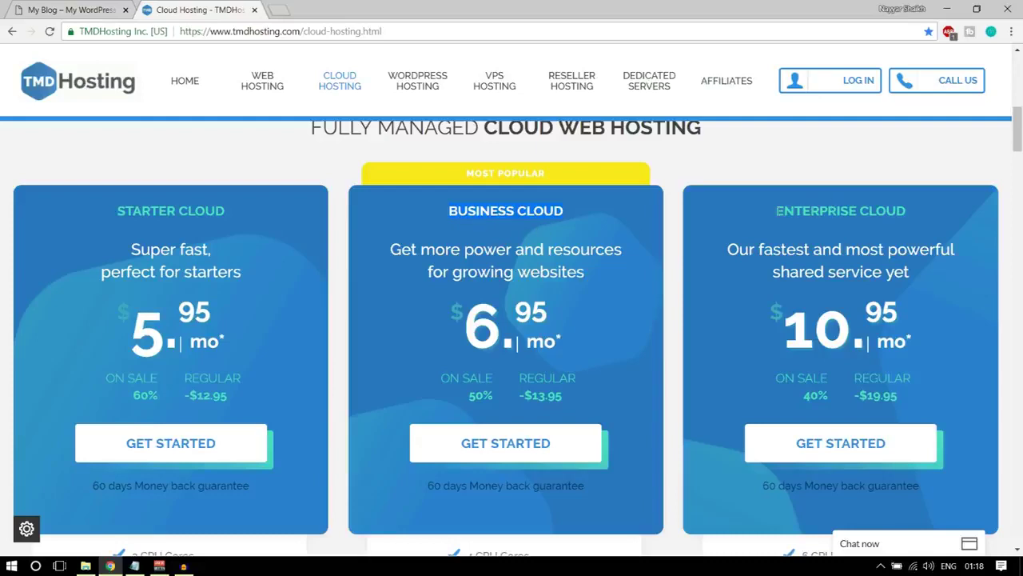
left_click_drag(776, 211, 918, 216)
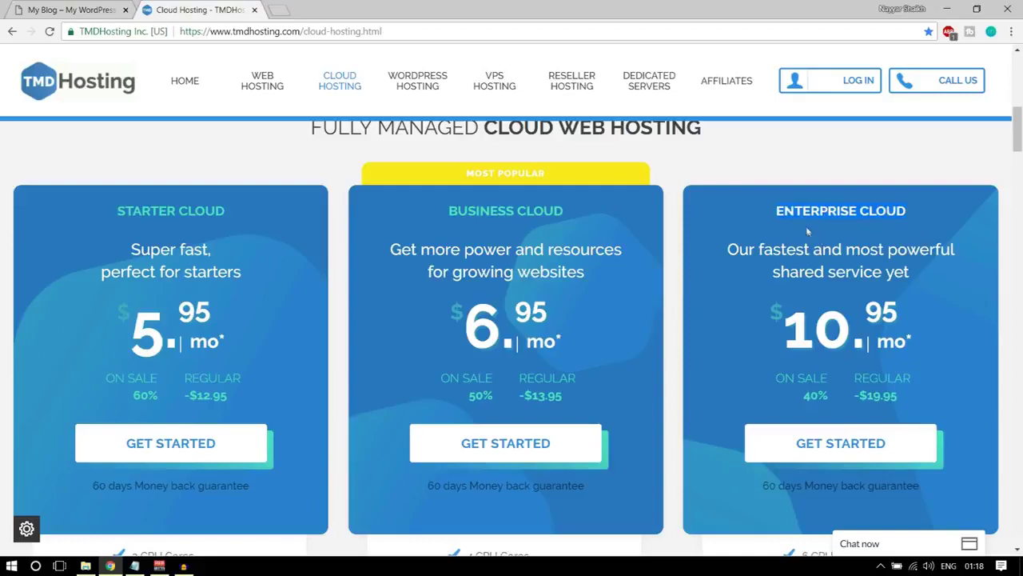
scroll(860, 240, "down", 2)
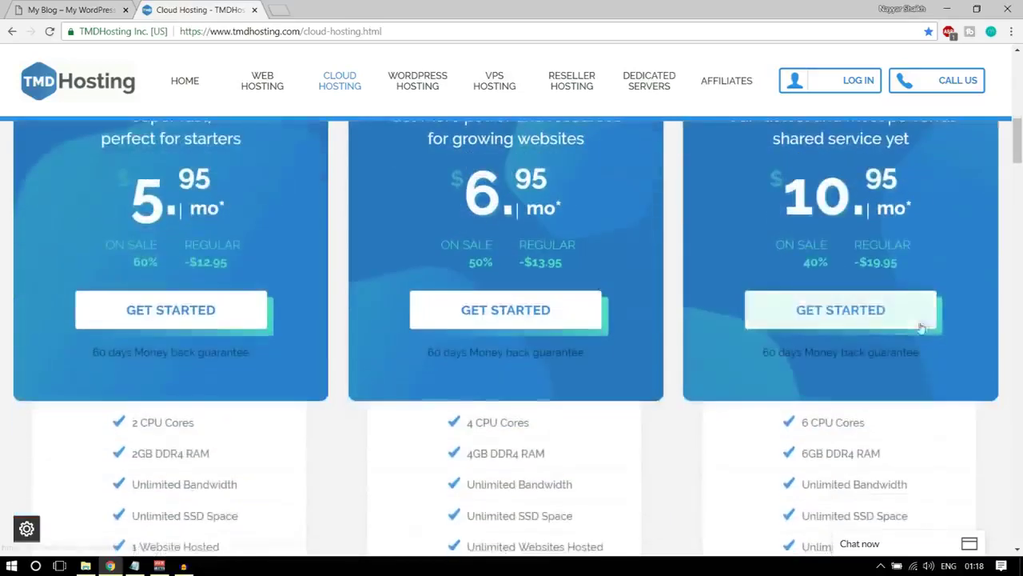
scroll(887, 331, "up", 2)
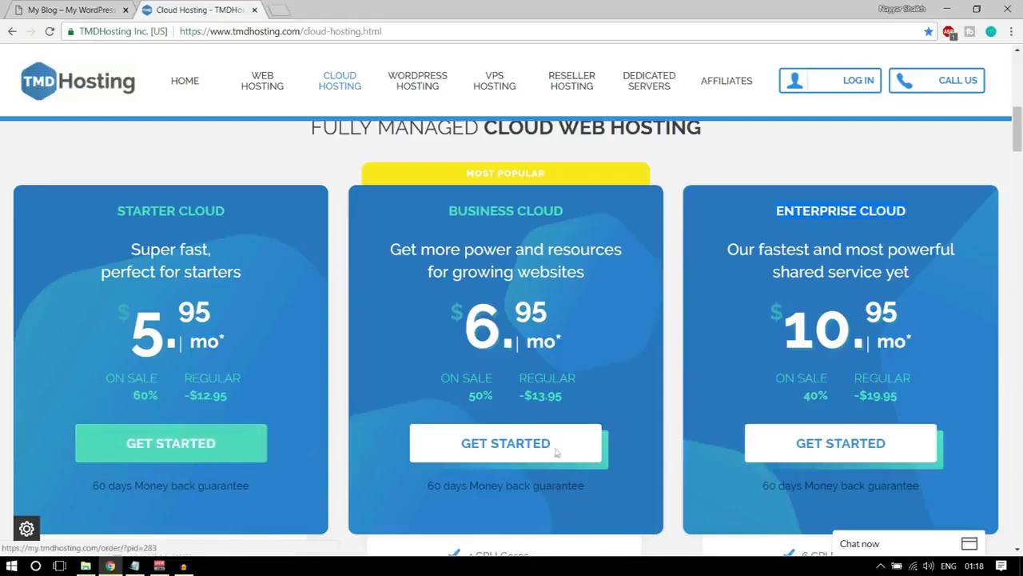
left_click(815, 446)
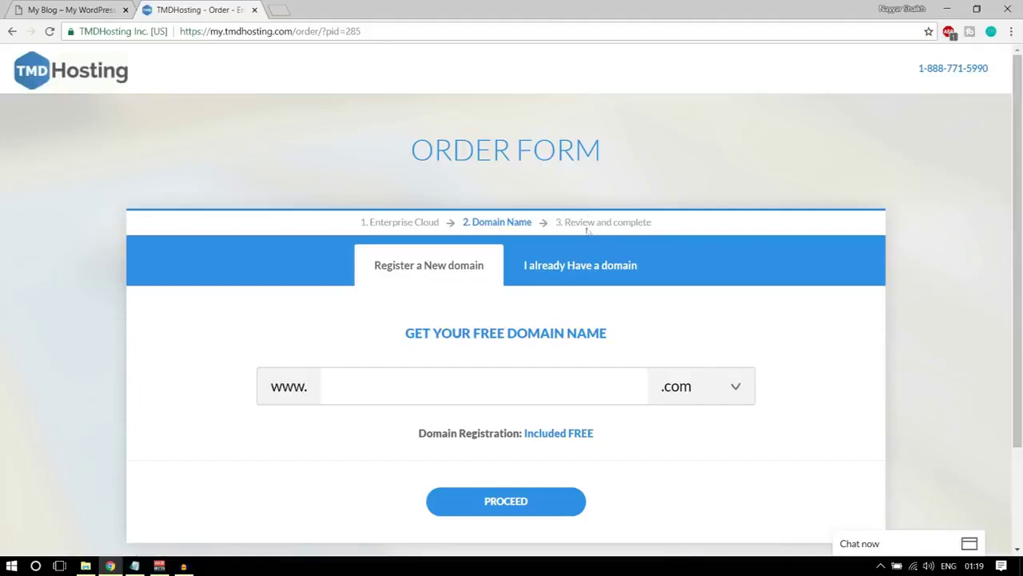
Enter the name-based domain, try .in, then settle on the free .com extension and proceed.
scroll(894, 309, "down", 1)
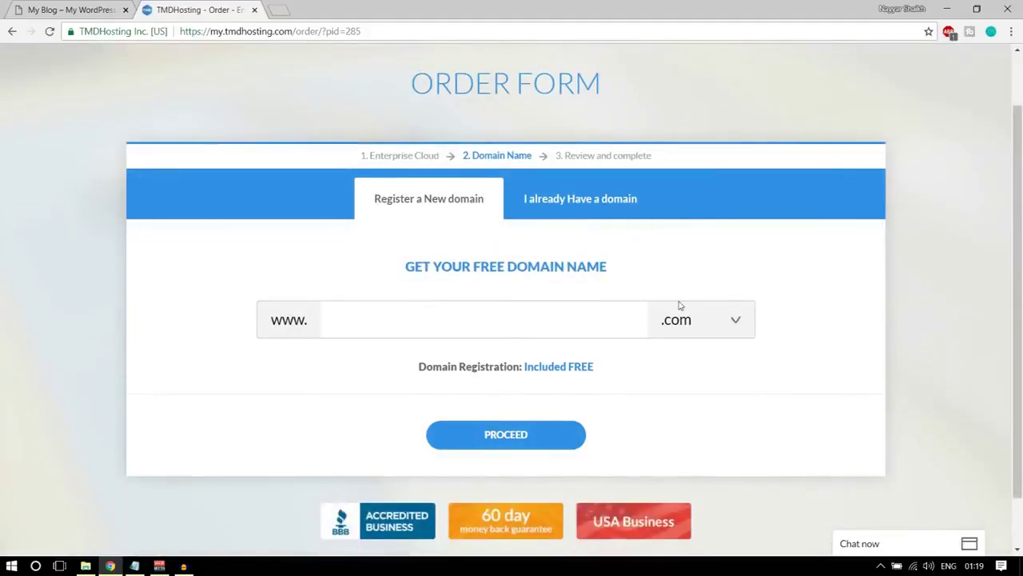
type("nayyarshaikhh")
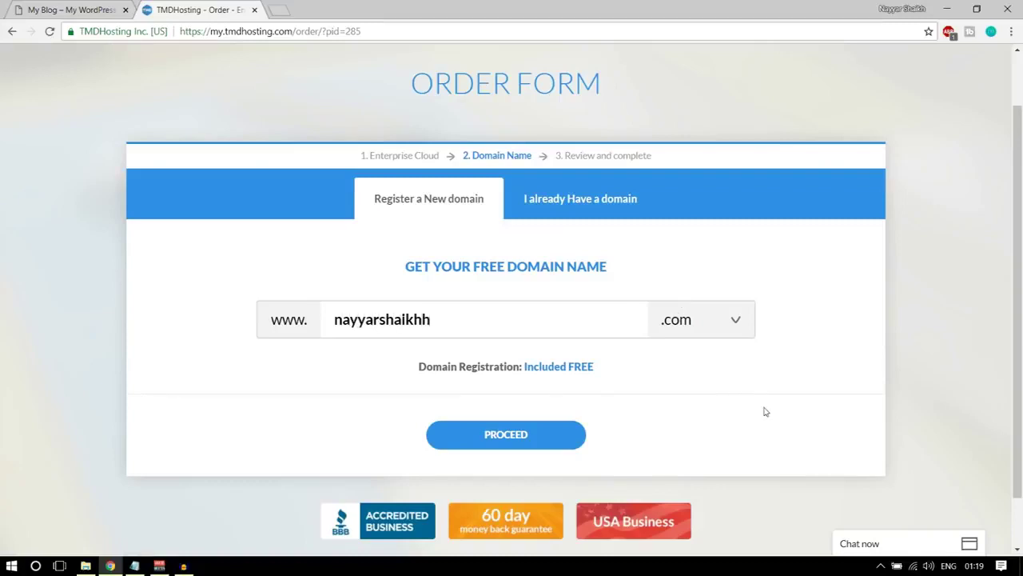
left_click(708, 323)
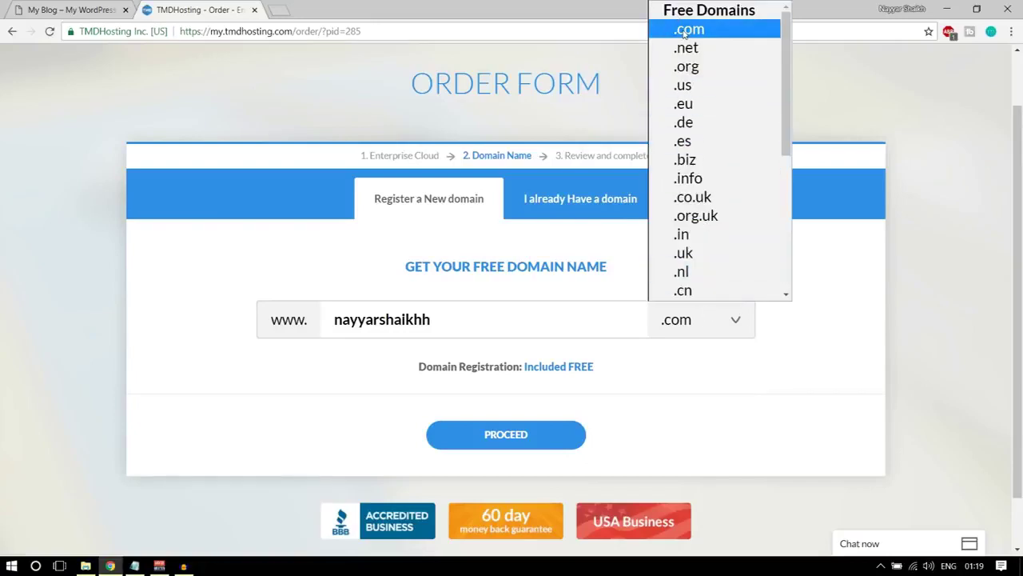
left_click(684, 32)
left_click(680, 321)
left_click(687, 235)
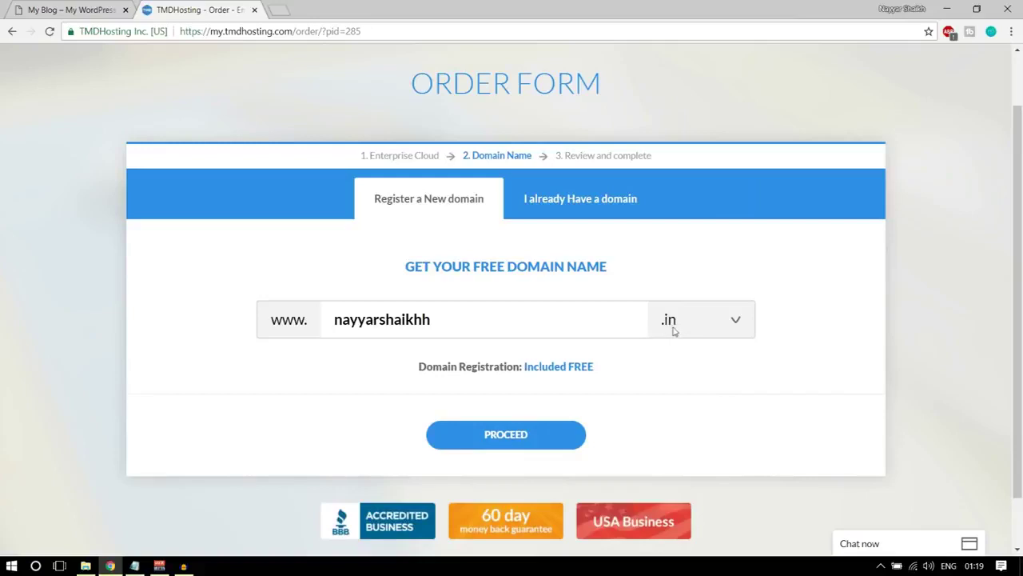
left_click(674, 331)
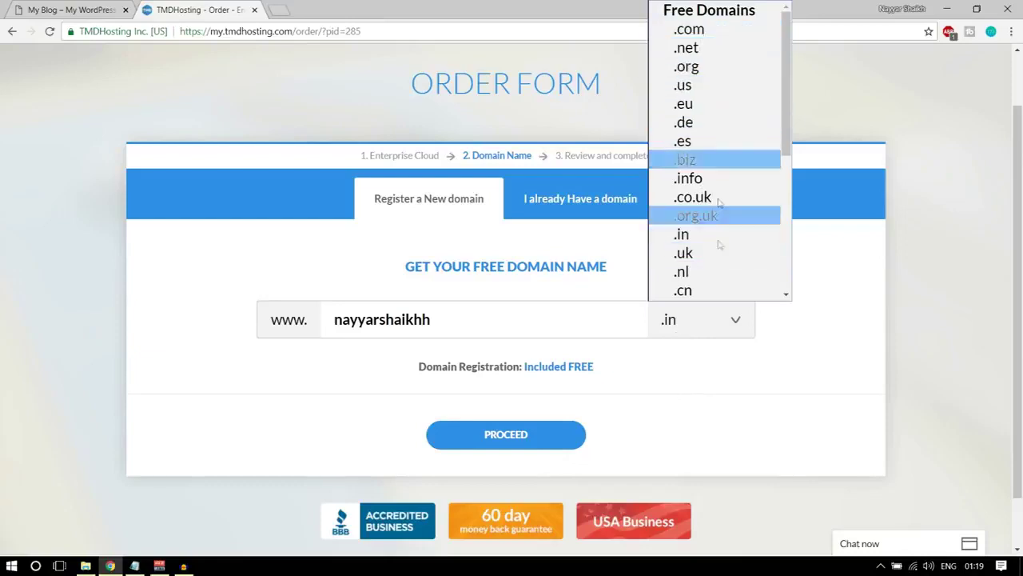
left_click(835, 267)
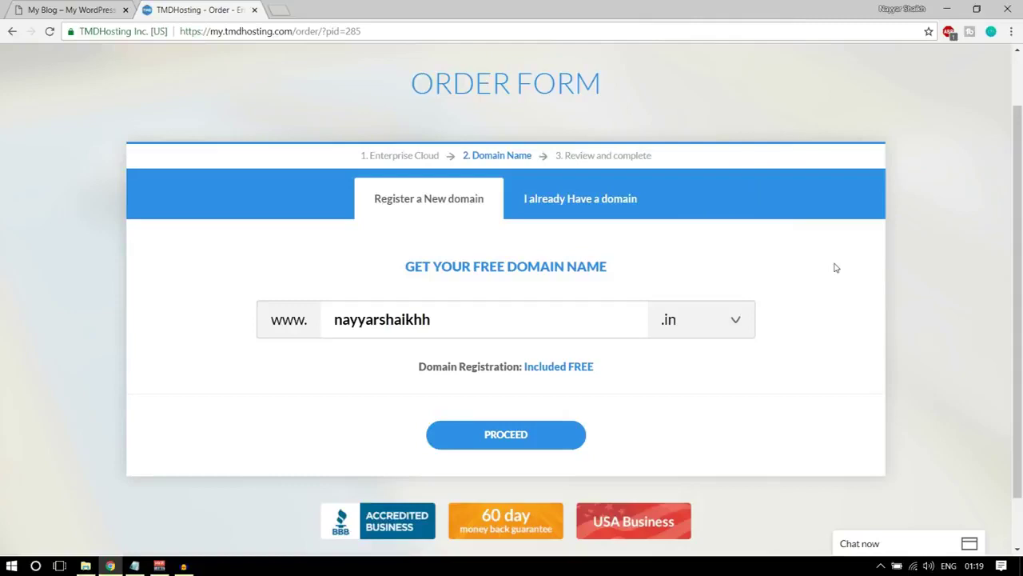
left_click_drag(438, 322, 329, 320)
left_click(696, 319)
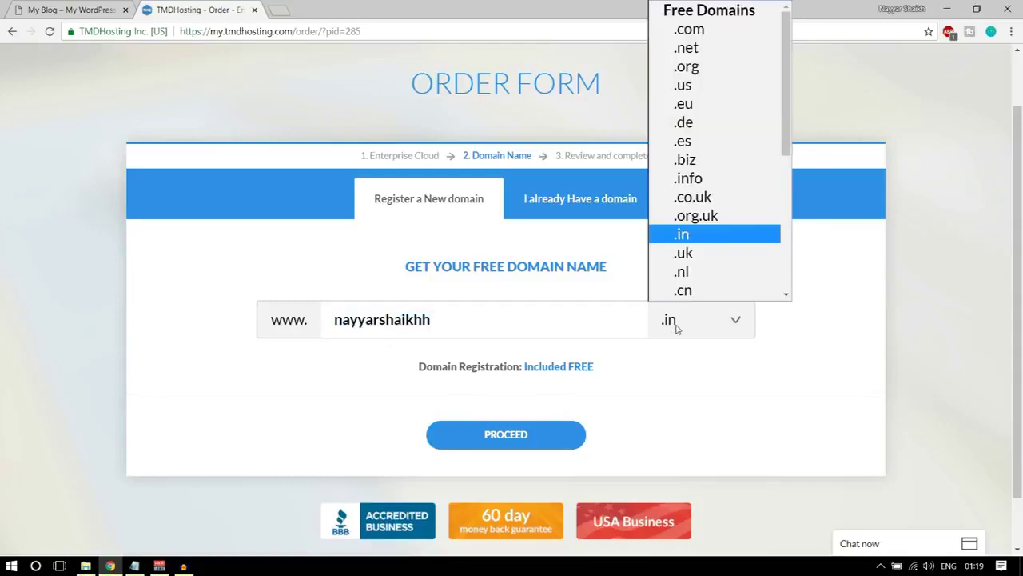
left_click(679, 28)
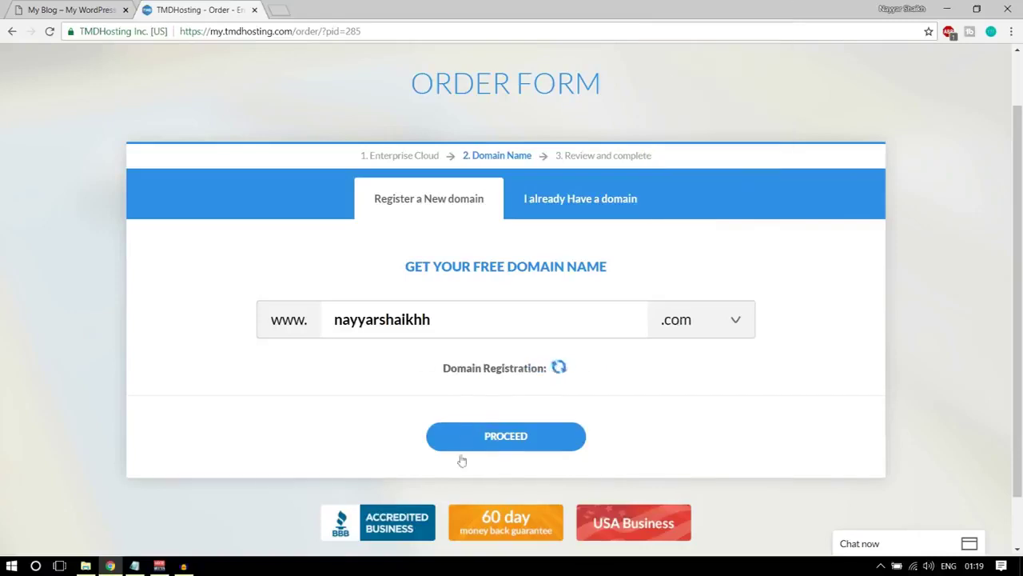
left_click(522, 440)
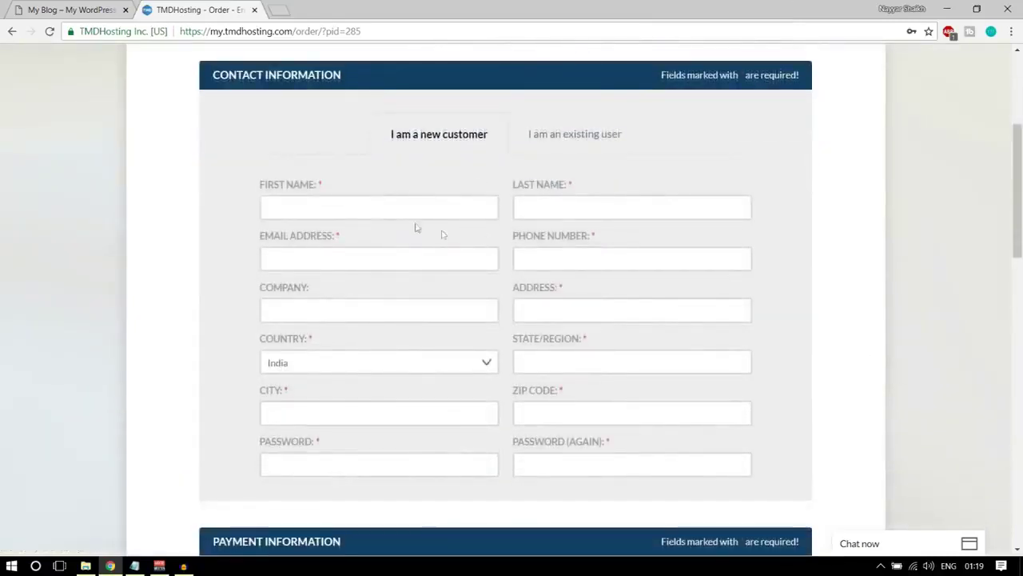
left_click(391, 205)
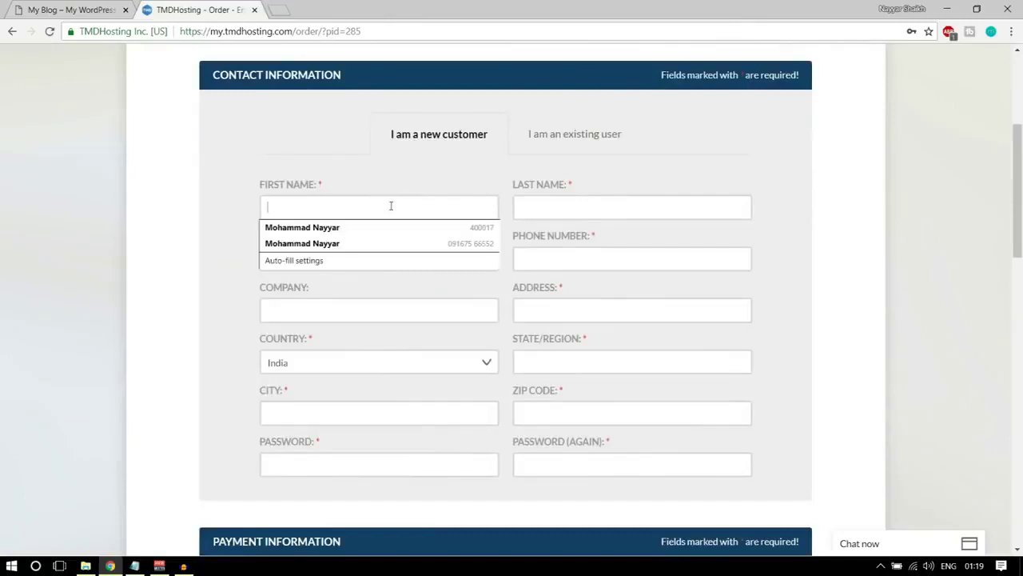
left_click(614, 250)
left_click(417, 346)
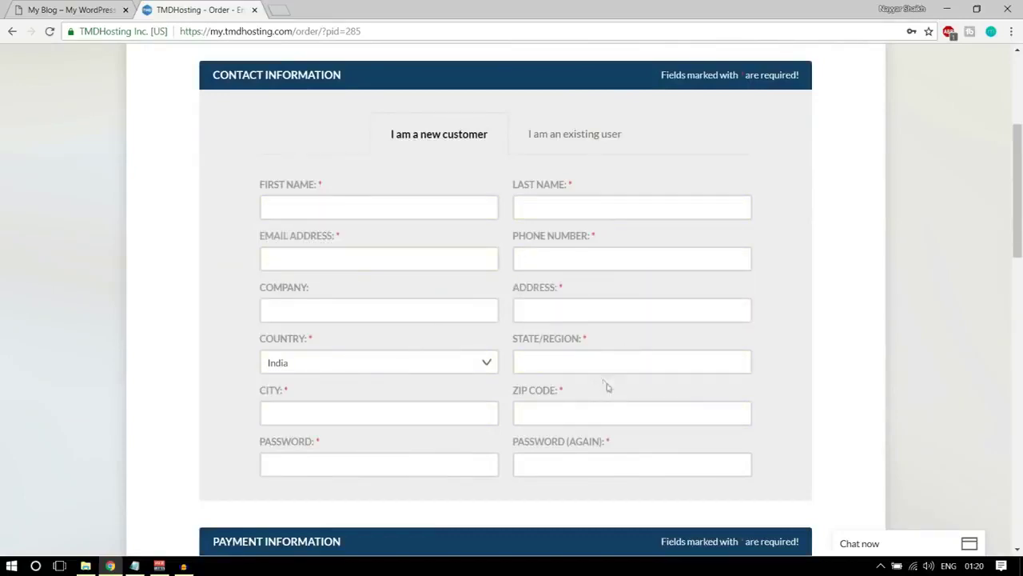
scroll(720, 400, "down", 1)
scroll(456, 312, "up", 2)
scroll(836, 313, "down", 6)
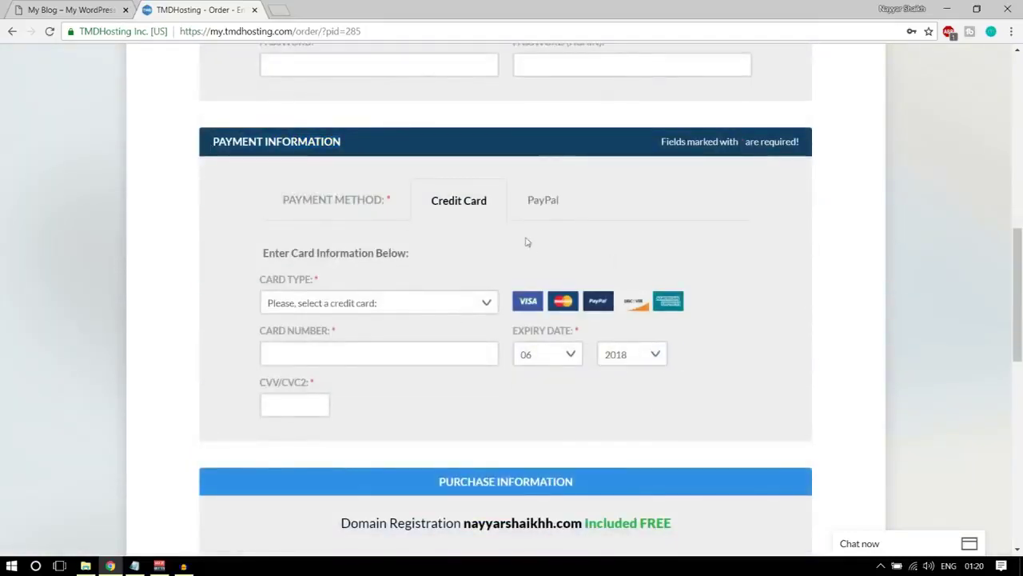
scroll(903, 275, "down", 1)
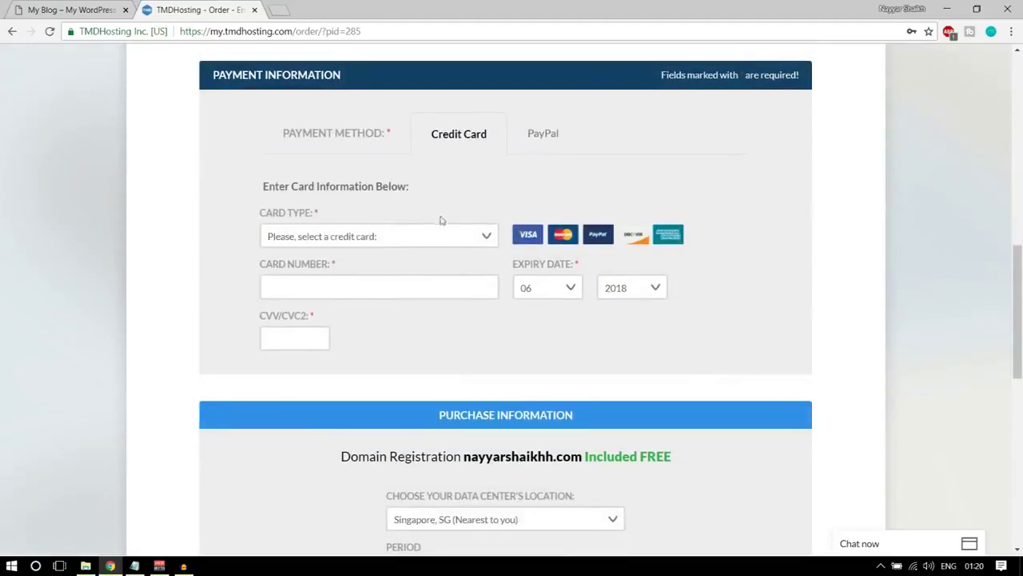
left_click(425, 241)
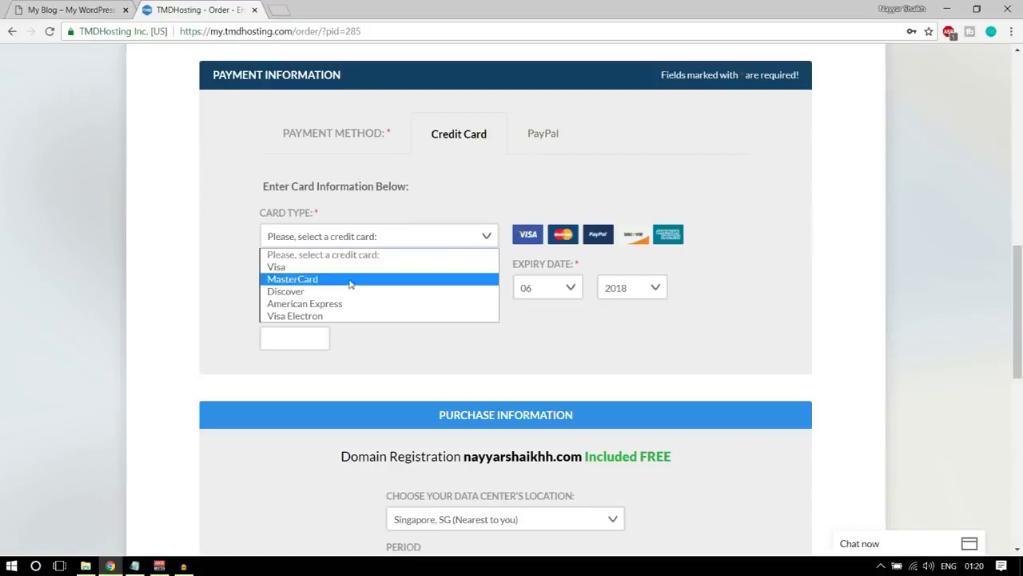
left_click(549, 205)
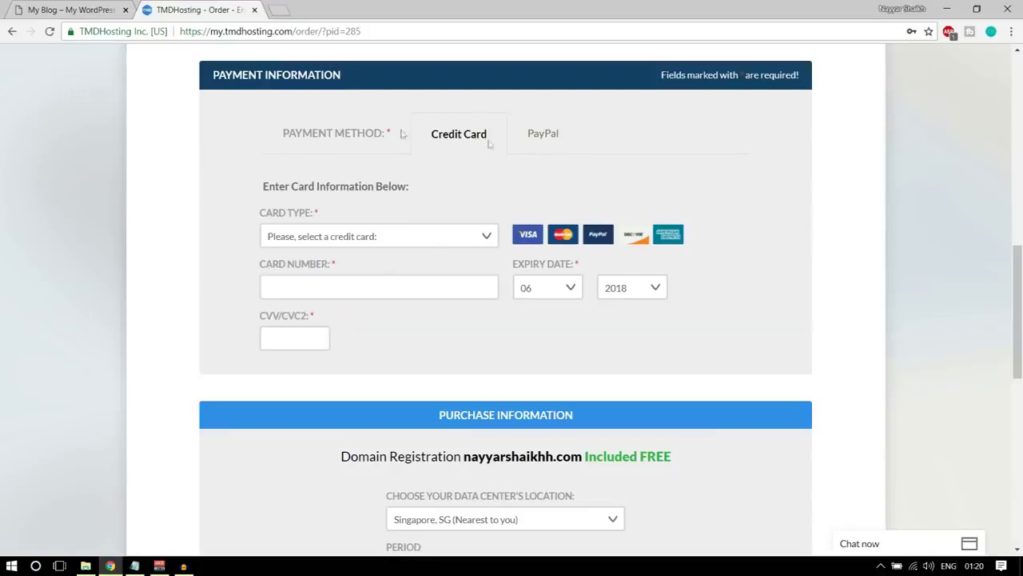
scroll(987, 252, "down", 2)
scroll(987, 252, "down", 3)
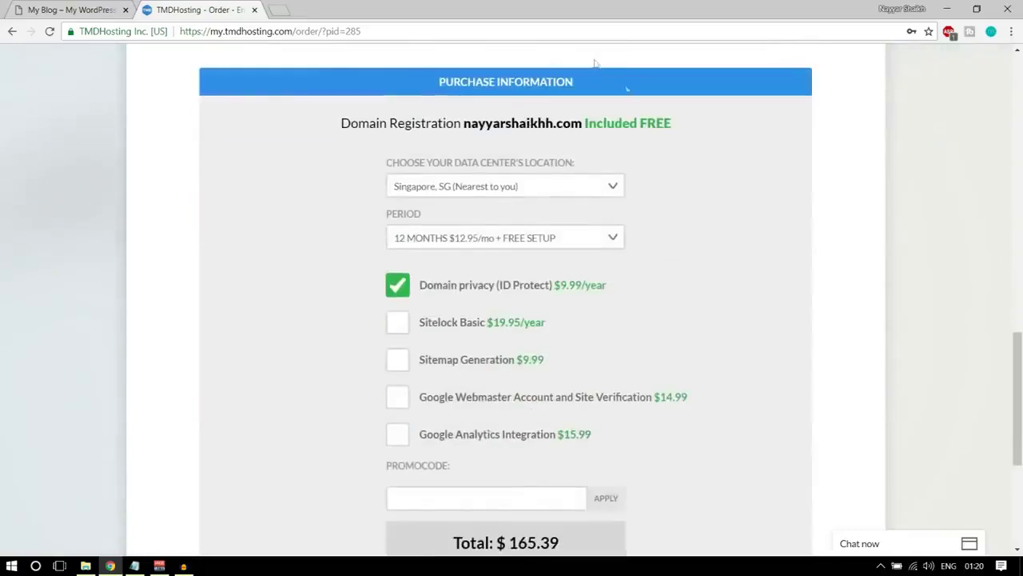
Keep Singapore as the data centre and a 12 MONTHS billing period.
left_click(513, 192)
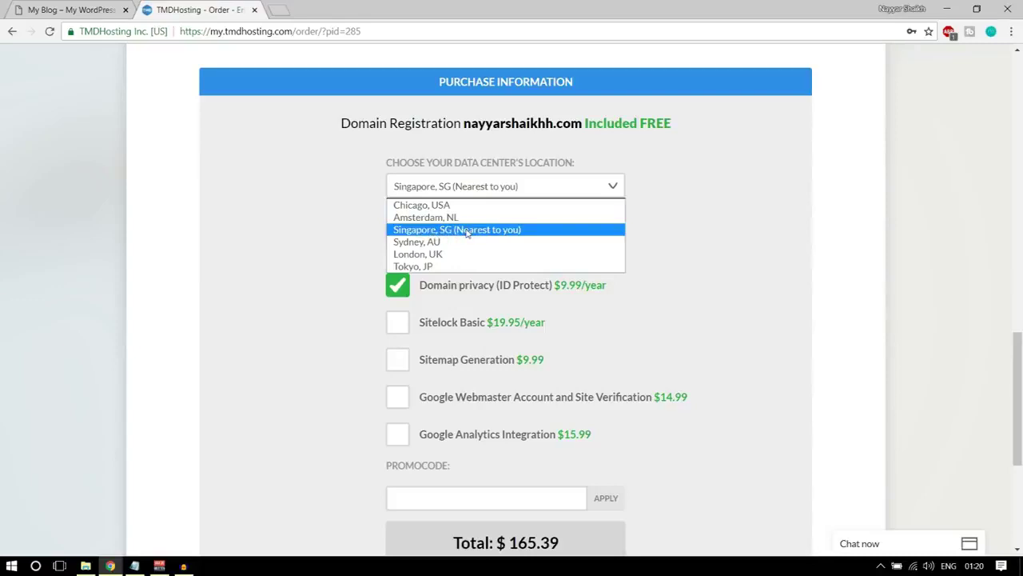
left_click(467, 232)
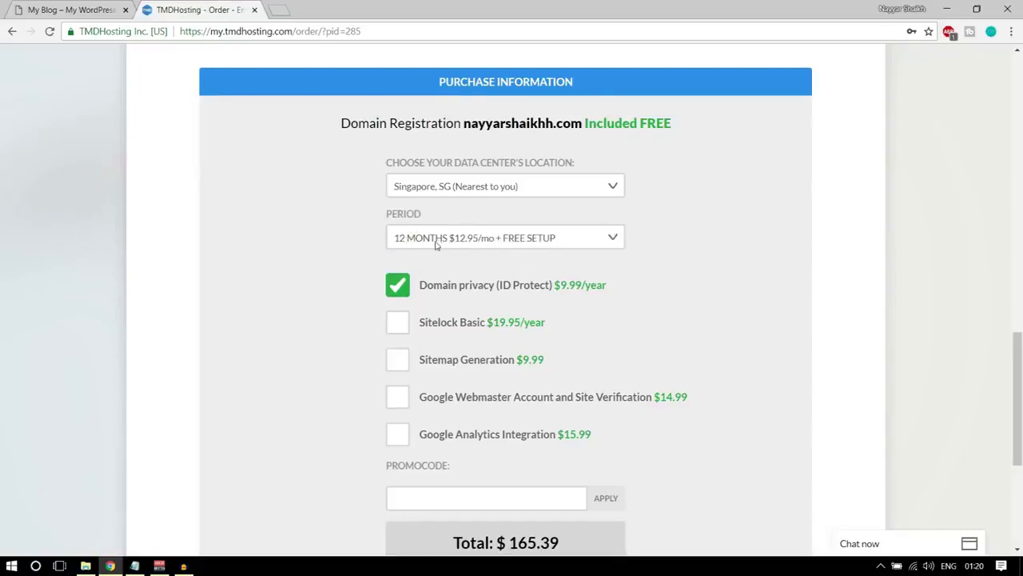
left_click(480, 238)
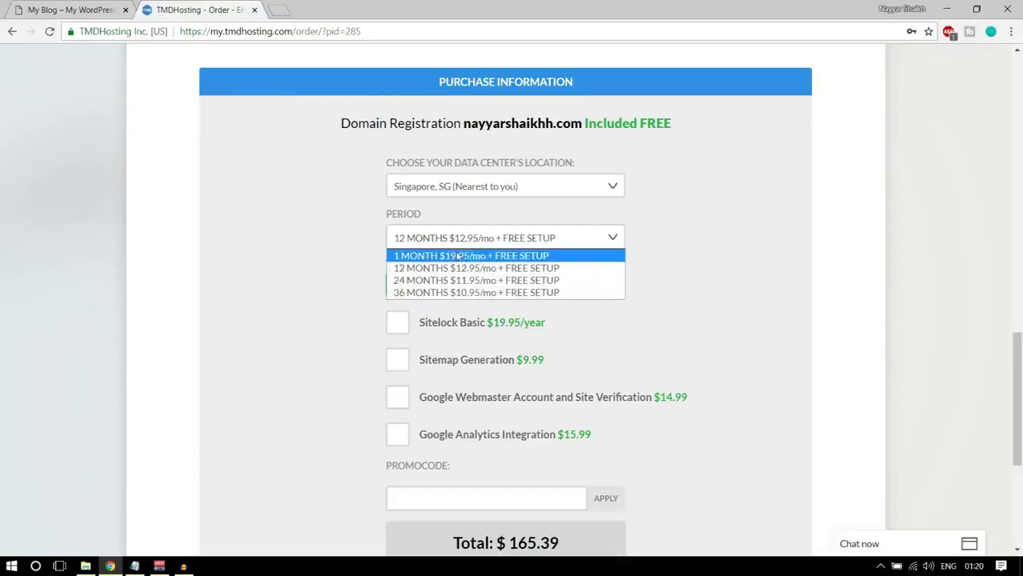
left_click(464, 235)
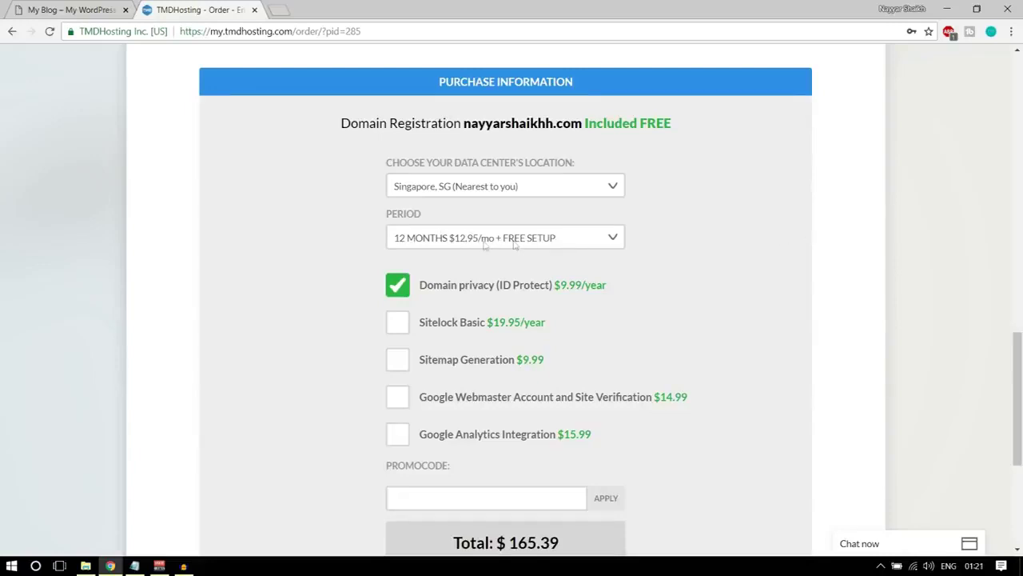
Scroll past the unticked add-ons to the Promocode field and the $165.39 total.
scroll(826, 289, "down", 2)
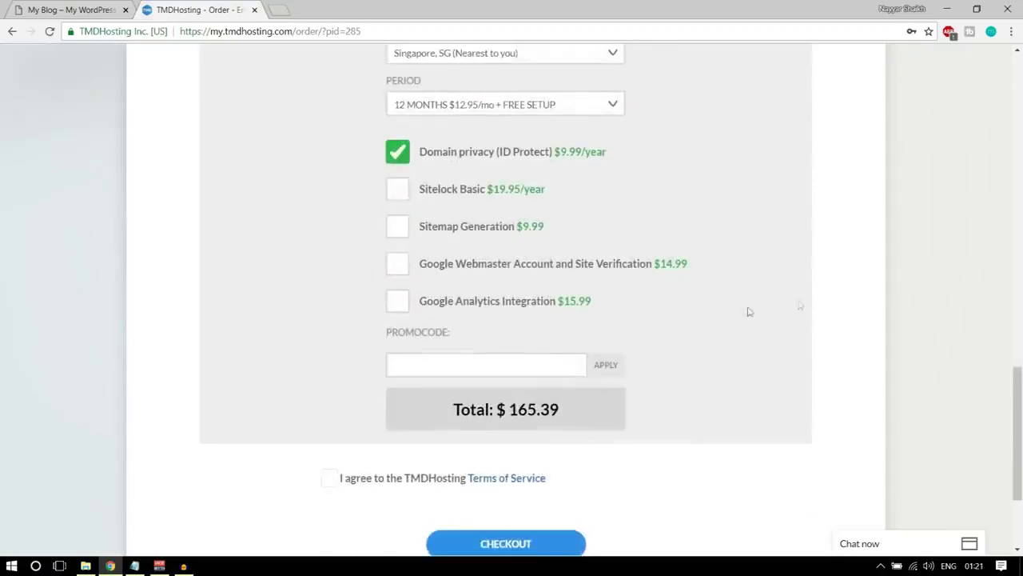
scroll(749, 312, "down", 1)
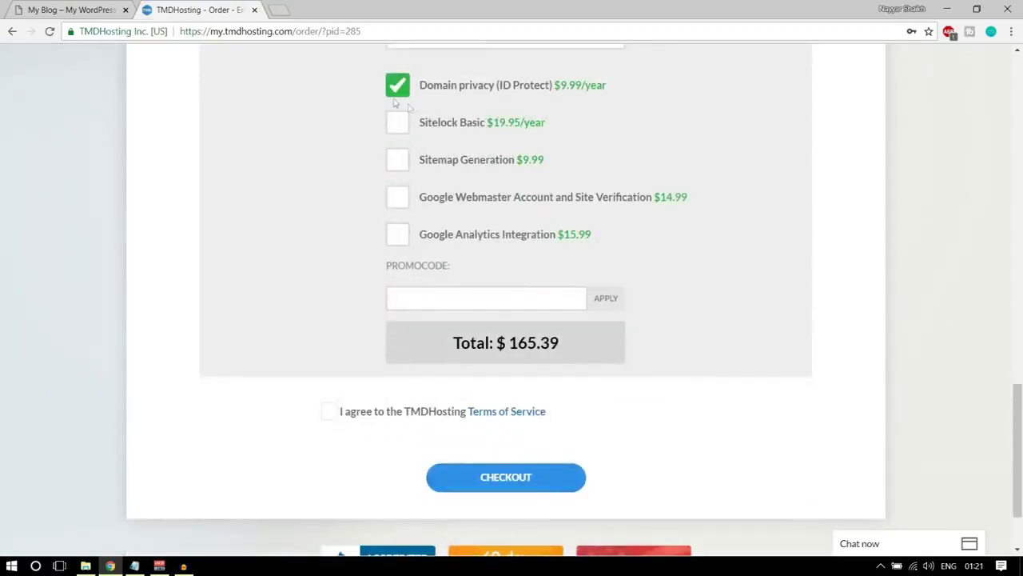
scroll(407, 112, "up", 1)
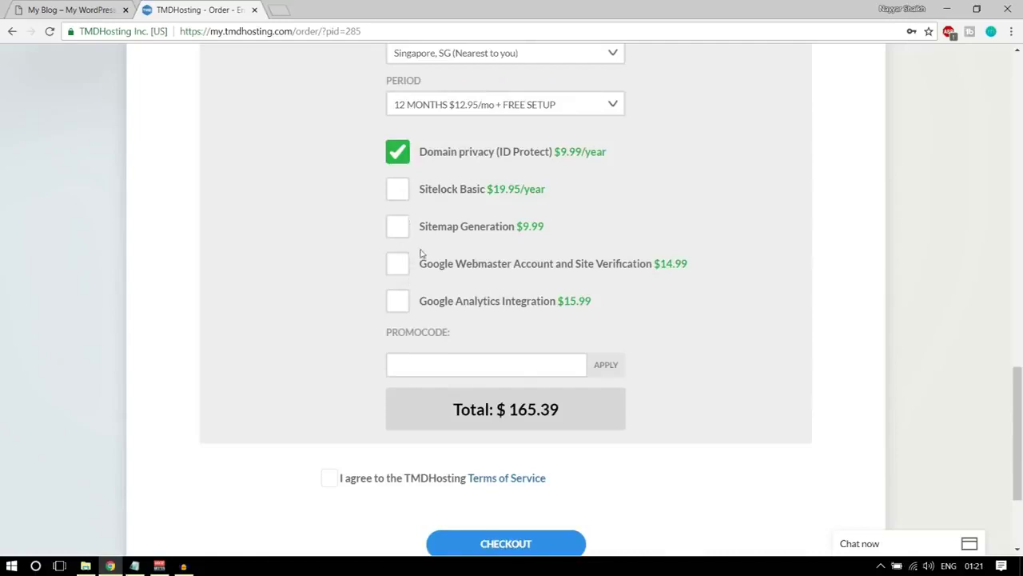
scroll(725, 278, "down", 1)
scroll(695, 272, "up", 1)
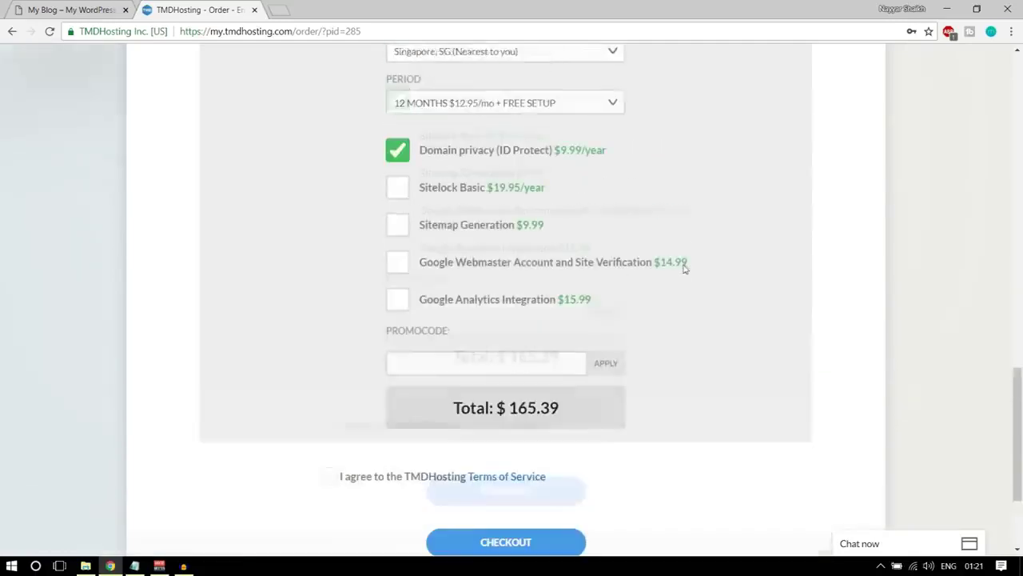
scroll(678, 237, "down", 1)
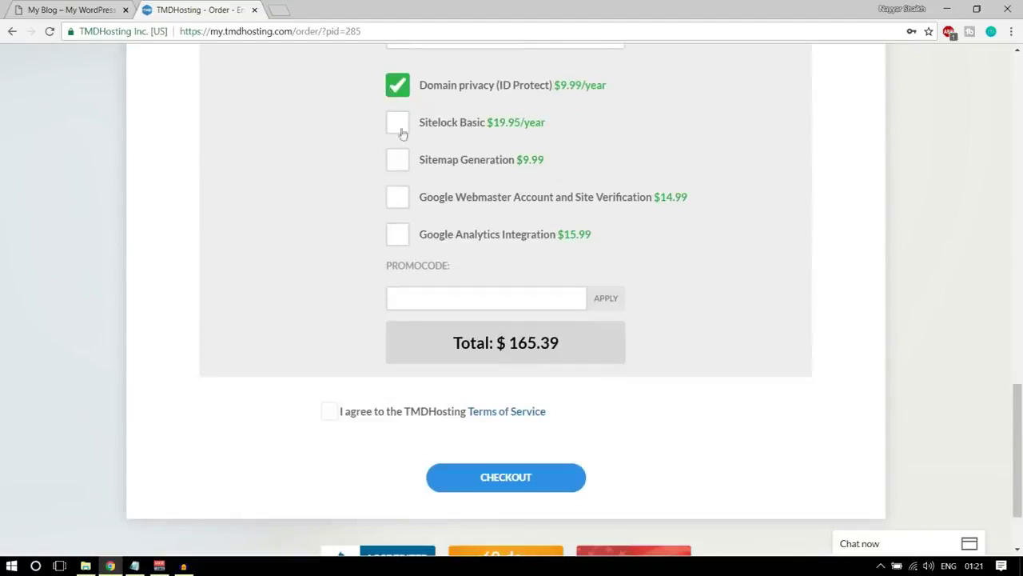
left_click(462, 289)
scroll(461, 287, "down", 1)
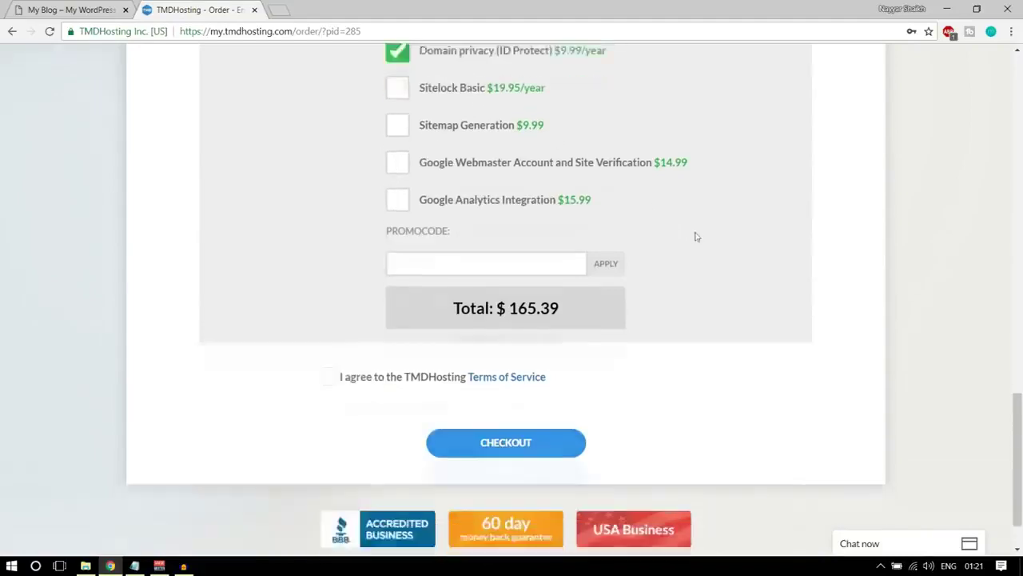
left_click_drag(383, 200, 469, 200)
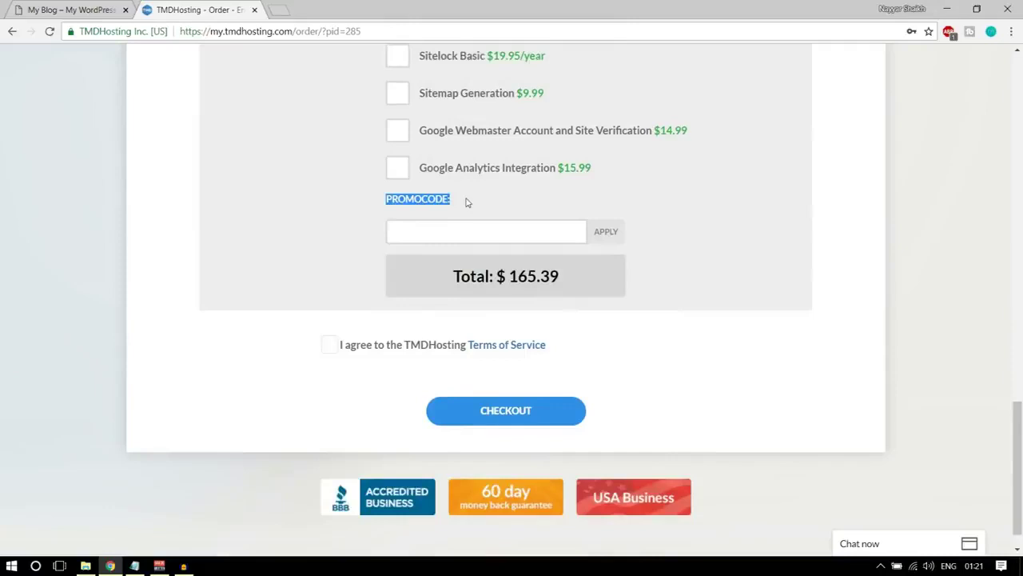
Apply the 7% promo code to drop the total to $154.51, and accept the Terms of Service.
left_click(451, 231)
type("NAYYAR")
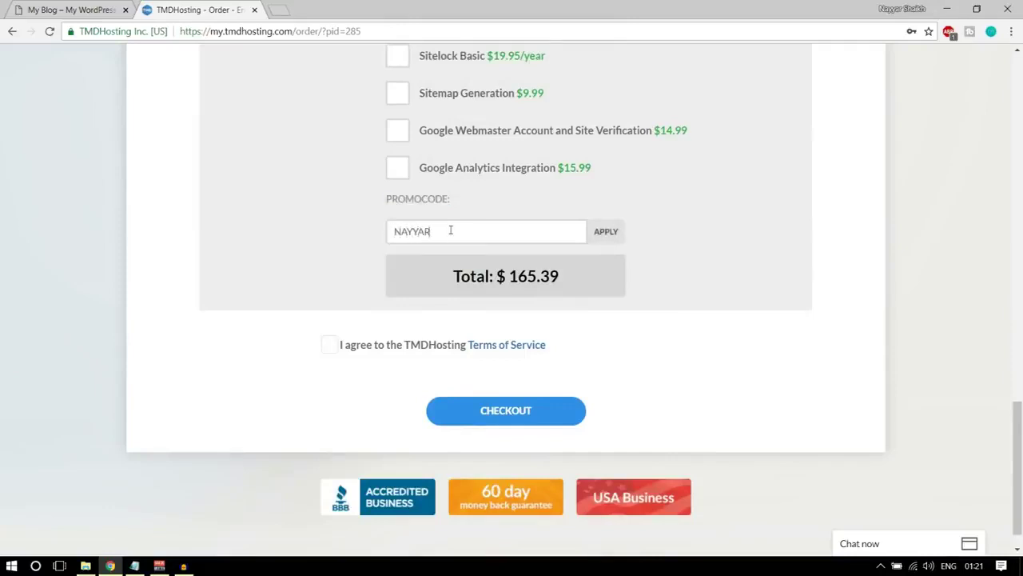
type("7")
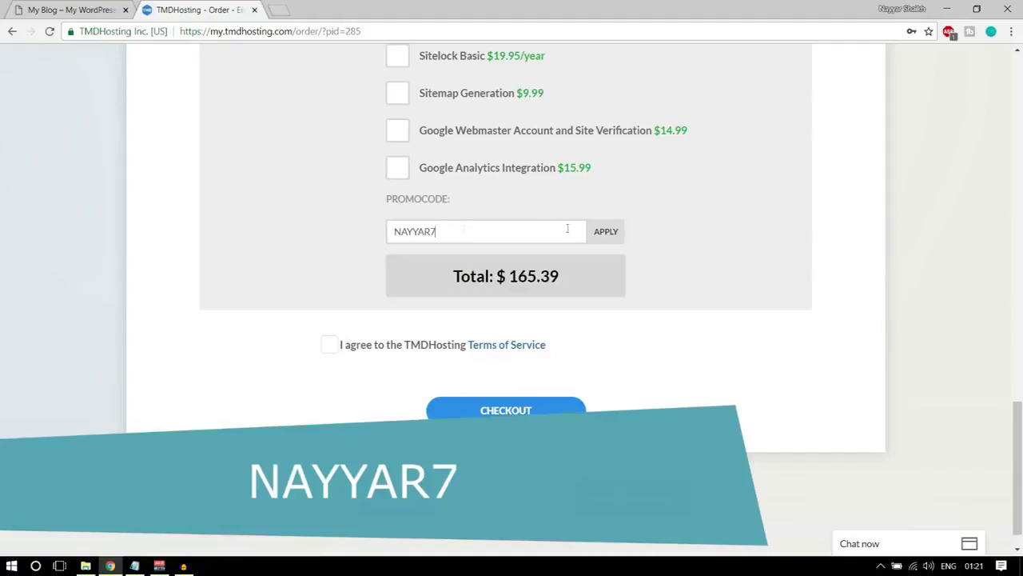
left_click(610, 233)
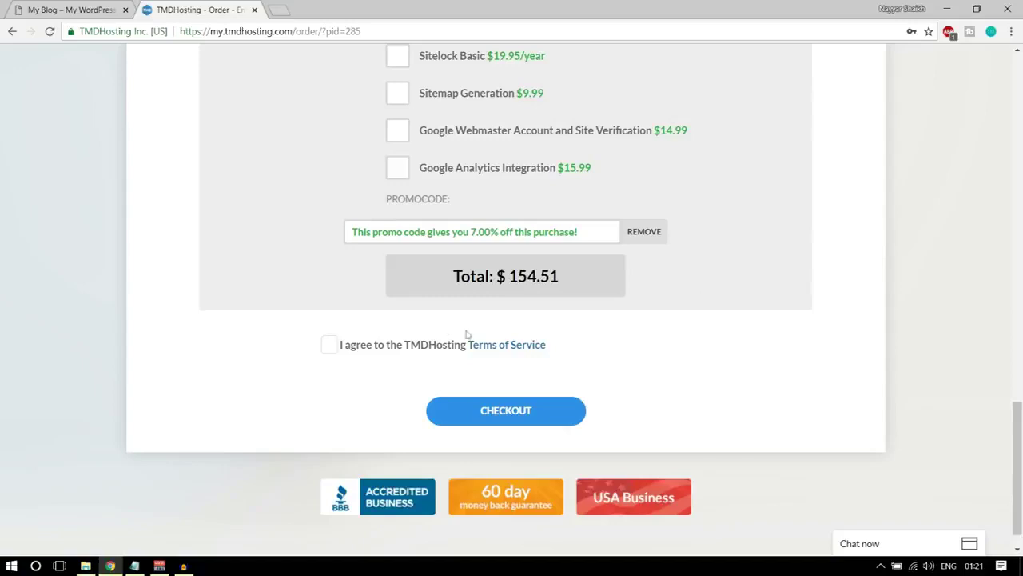
left_click(328, 345)
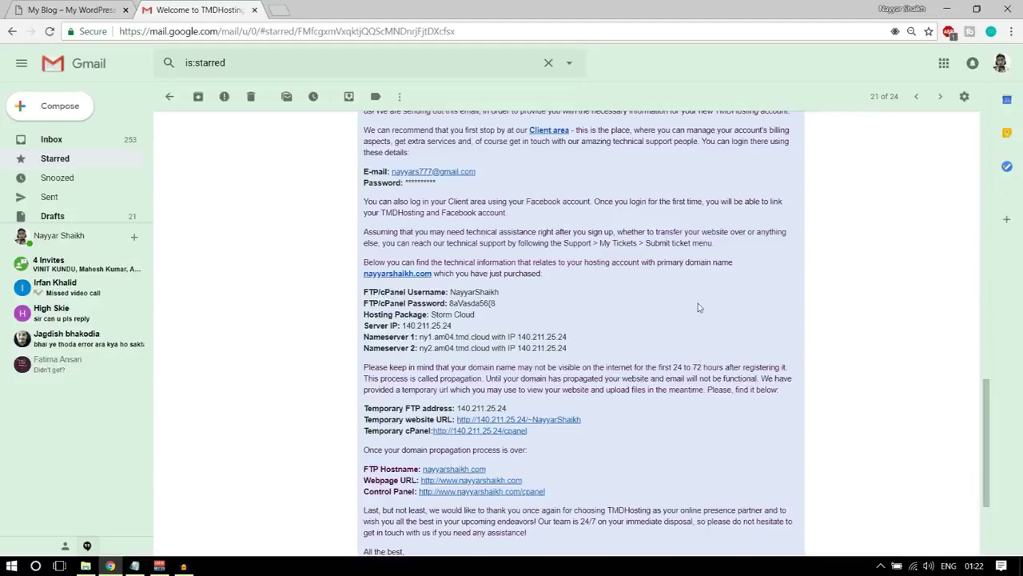
Go over the FTP/cPanel username, password and the two nameserver lines in the welcome email.
scroll(697, 307, "up", 3)
scroll(650, 305, "down", 3)
scroll(650, 305, "down", 2)
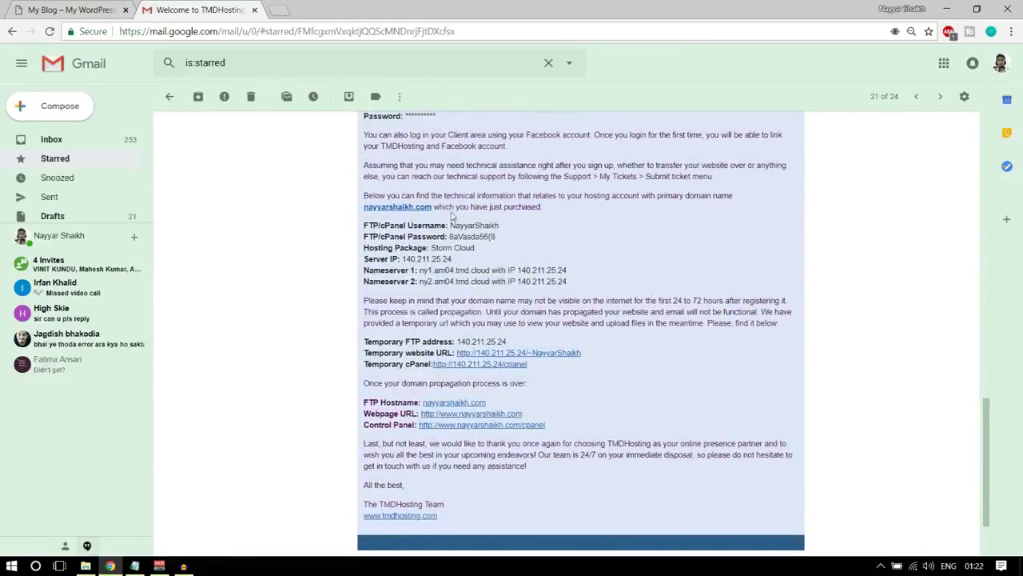
left_click_drag(409, 226, 460, 225)
left_click(544, 232)
left_click_drag(412, 236, 470, 236)
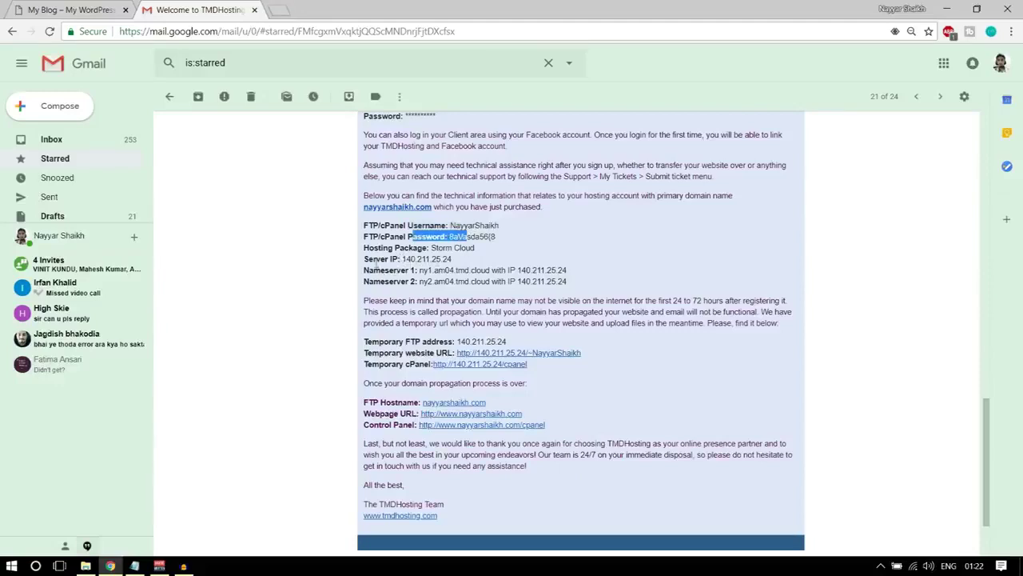
left_click_drag(392, 271, 569, 281)
left_click(569, 280)
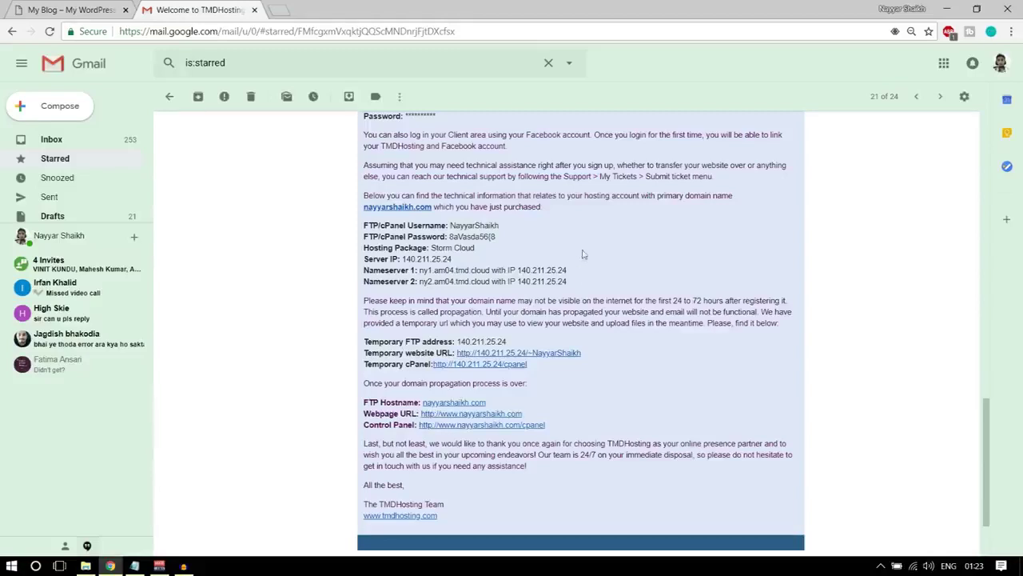
Open the email's Control Panel link in a new tab and switch to it.
left_click_drag(364, 424, 428, 425)
right_click(472, 430)
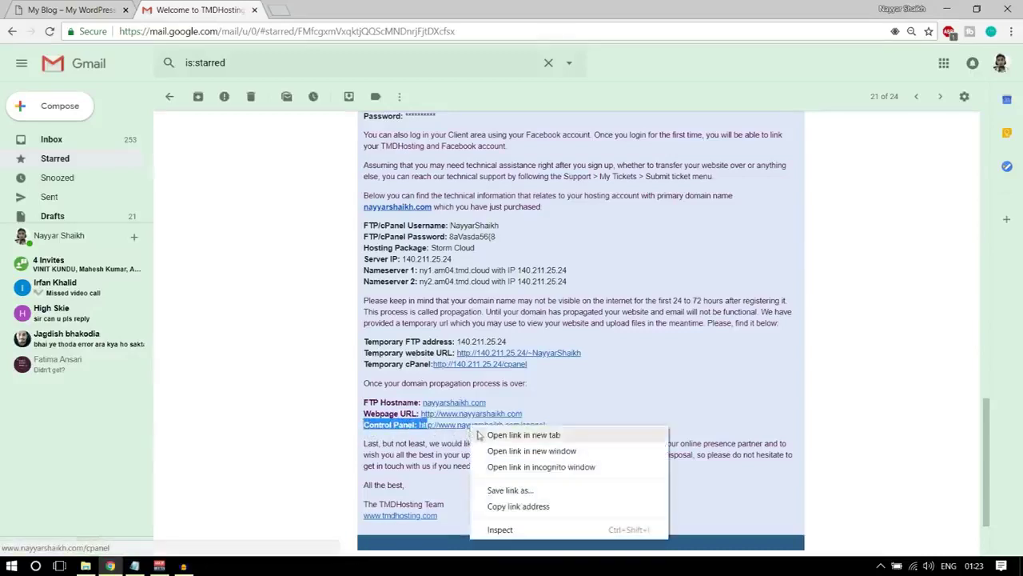
left_click(480, 435)
key("ctrl+Tab")
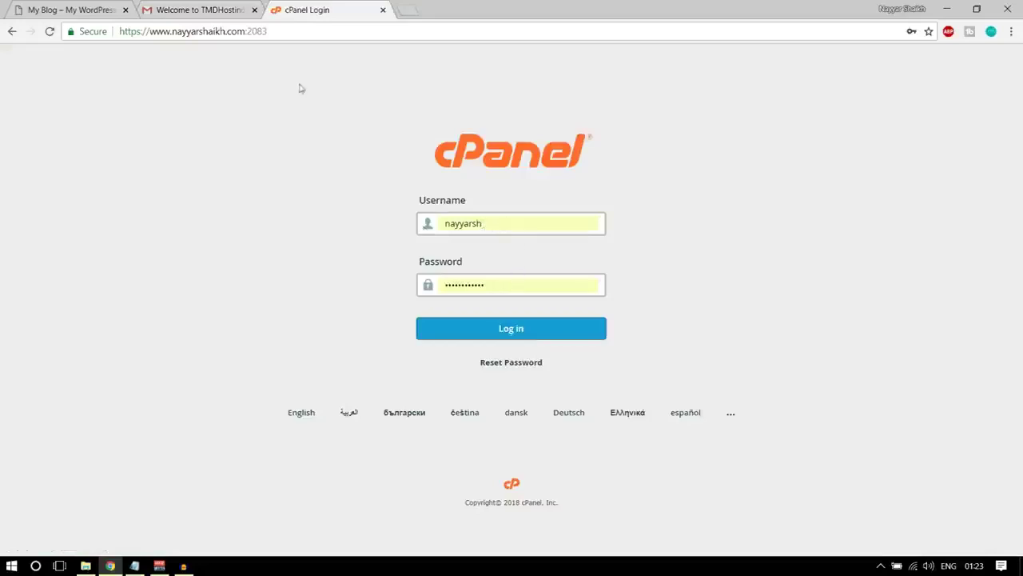
Log in to cPanel using the pre-filled credentials.
left_click(188, 6)
left_click(308, 10)
left_click(522, 339)
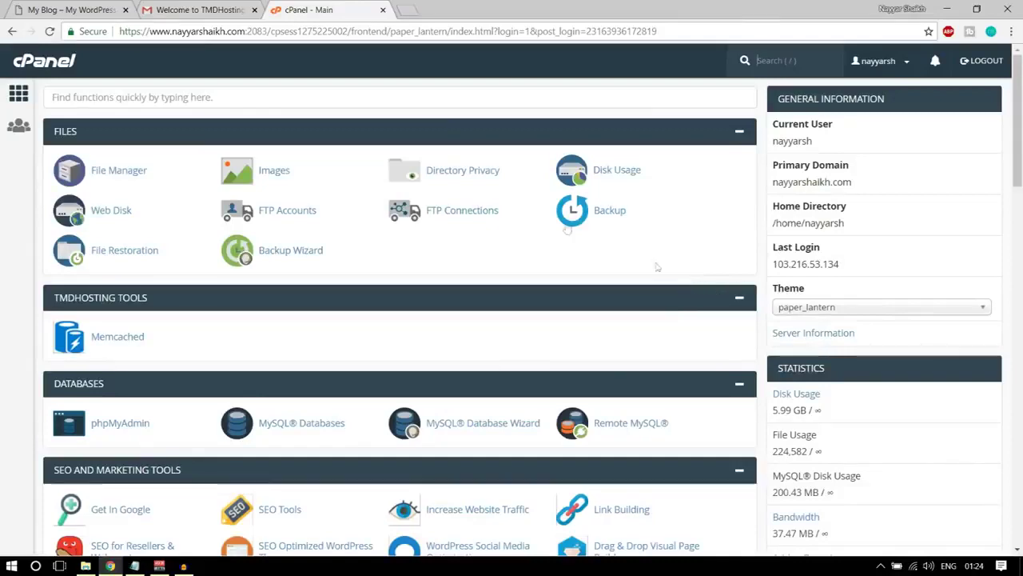
Find the Softaculous Apps Installer section and open its WordPress script.
scroll(637, 272, "down", 3)
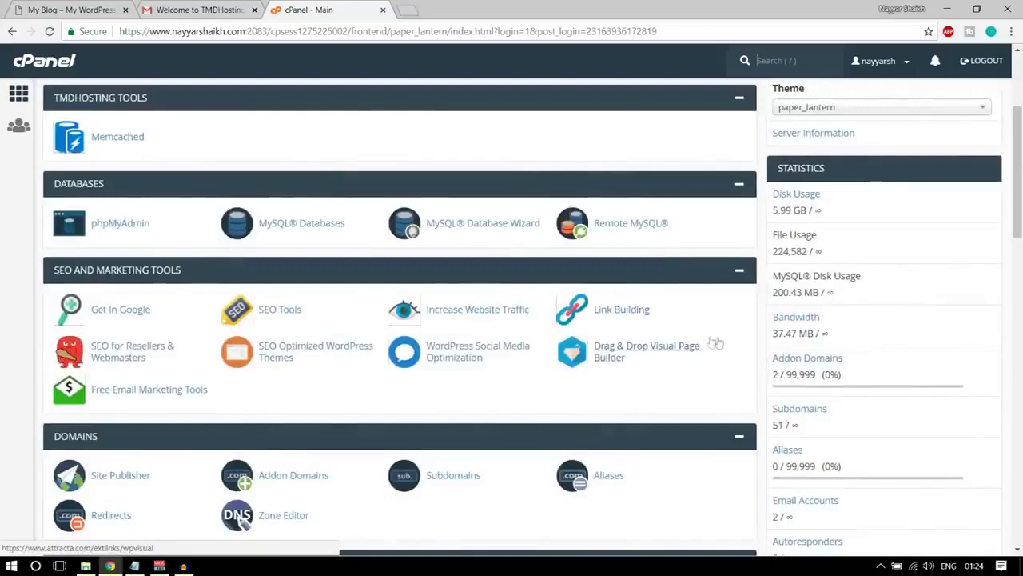
scroll(724, 342, "up", 3)
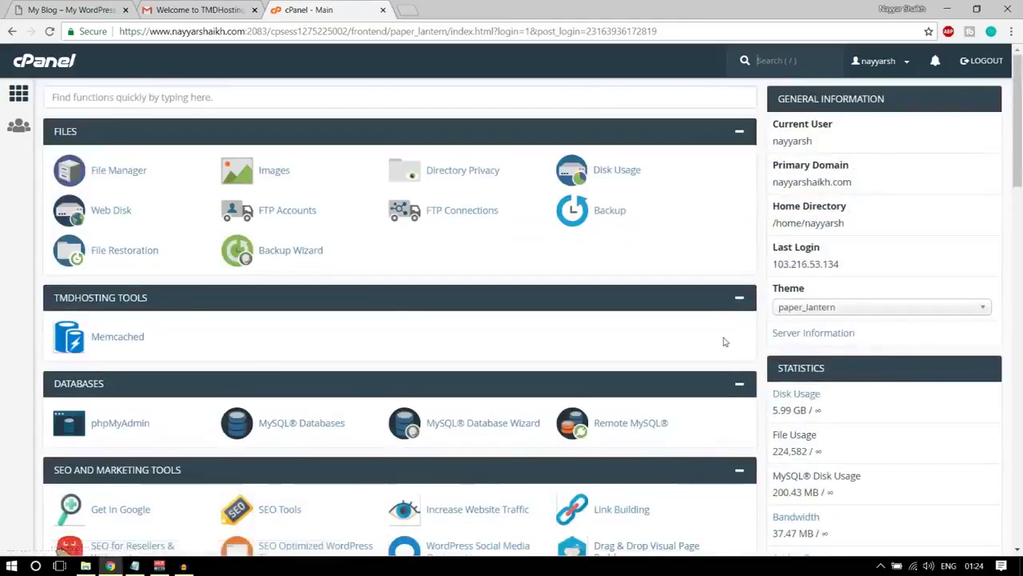
scroll(724, 342, "down", 5)
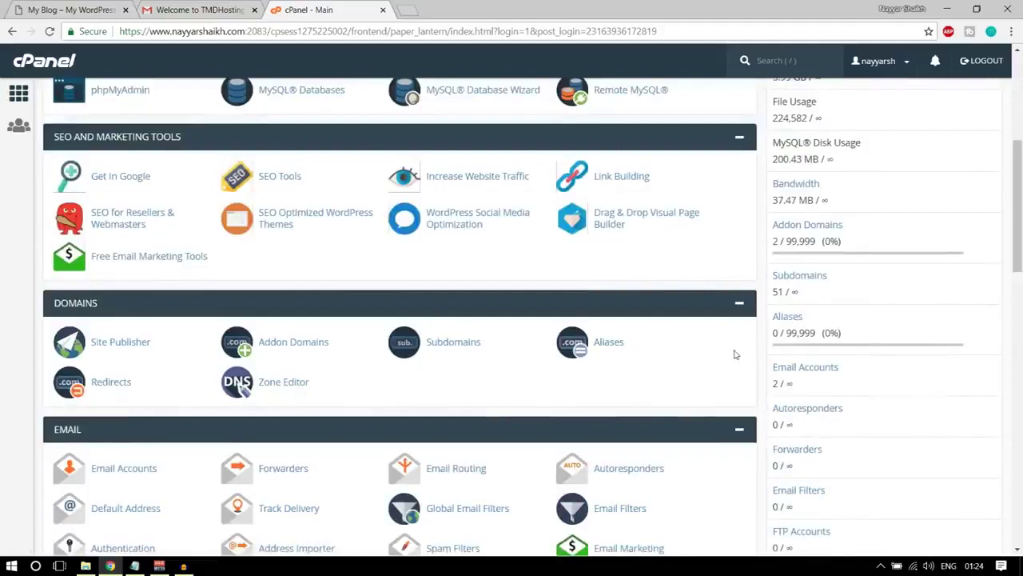
key("slash")
scroll(733, 364, "down", 6)
scroll(739, 375, "down", 5)
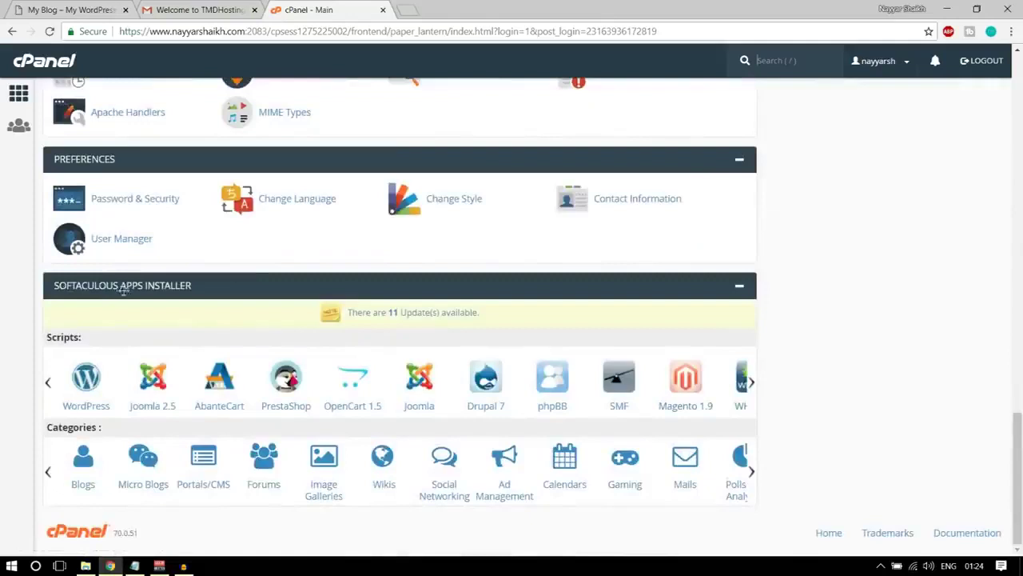
left_click(85, 382)
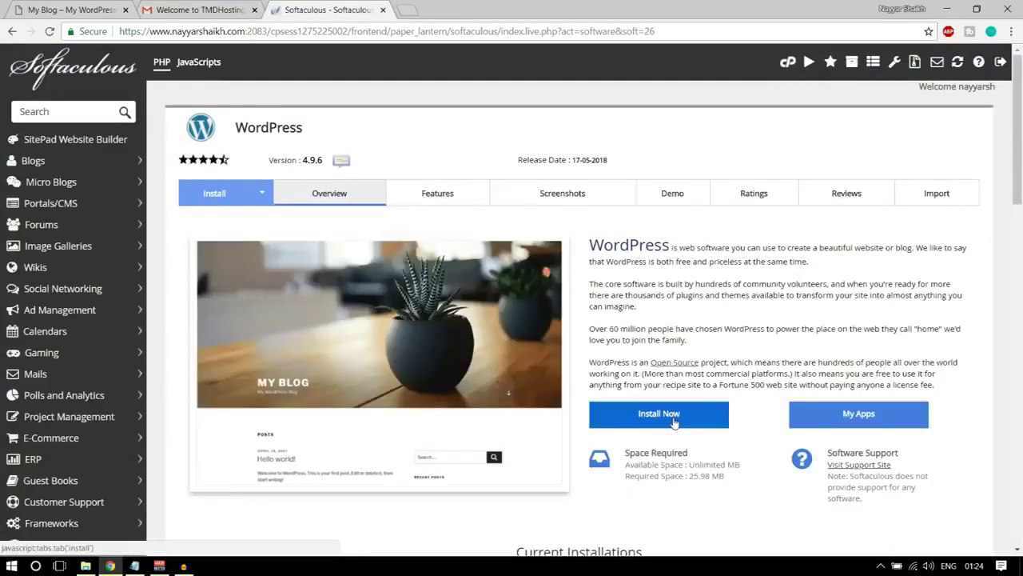
left_click(674, 421)
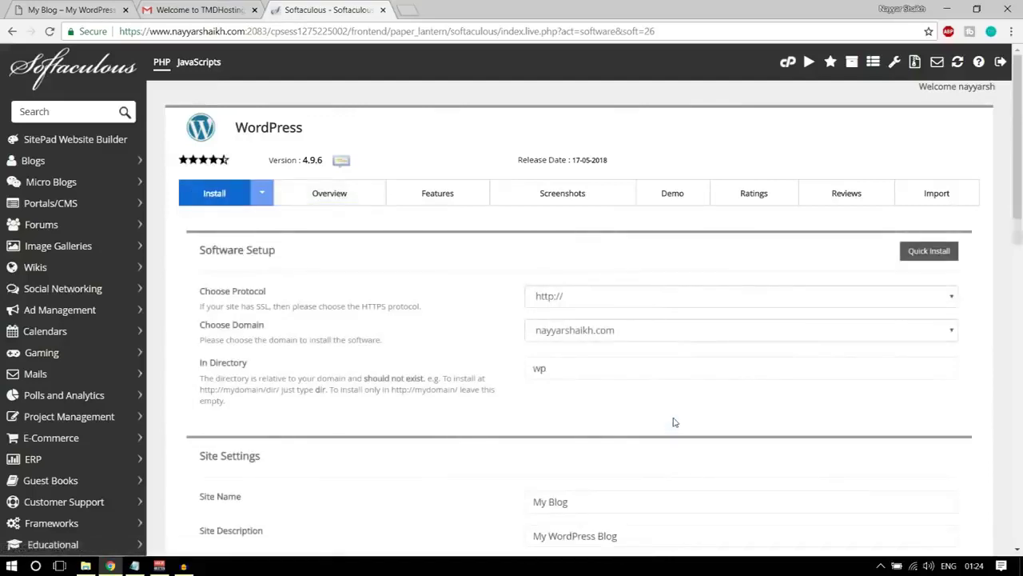
left_click(591, 297)
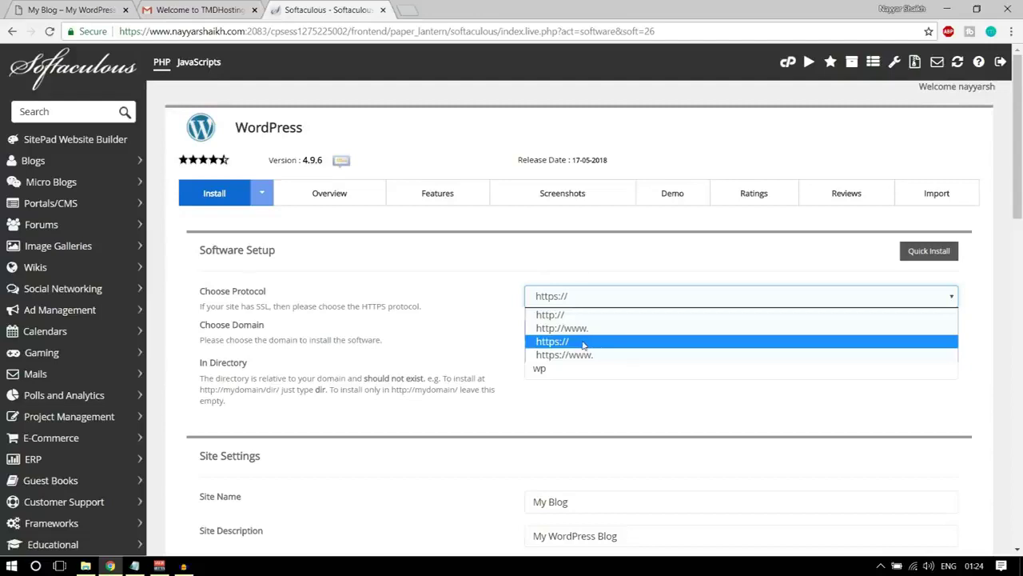
left_click(570, 356)
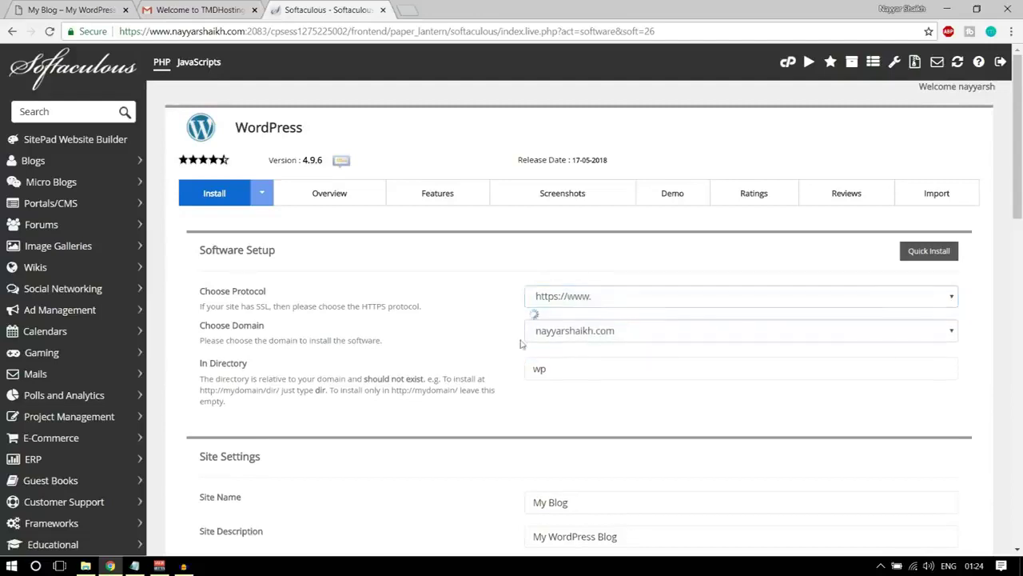
left_click(76, 10)
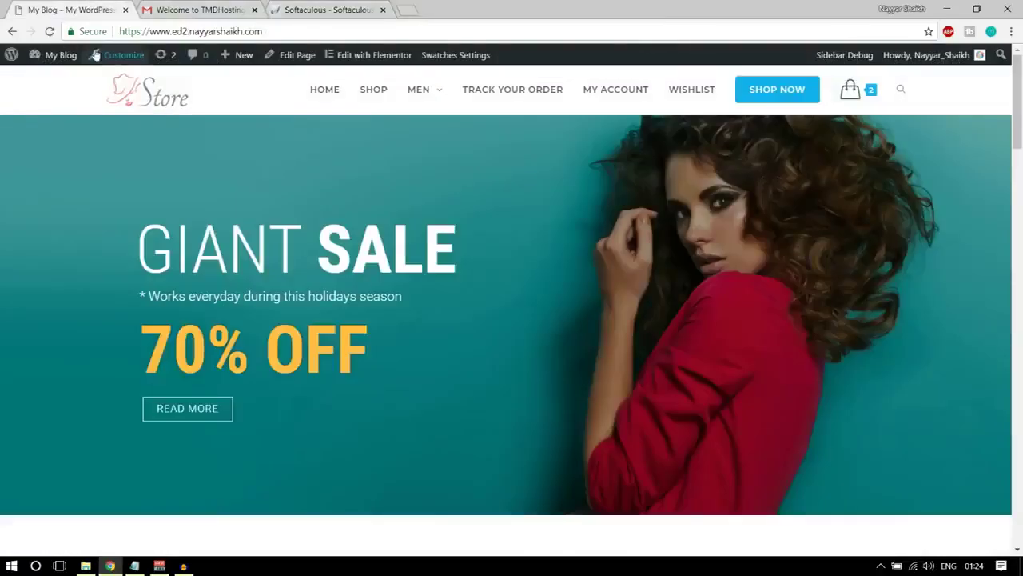
left_click(139, 32)
left_click(295, 11)
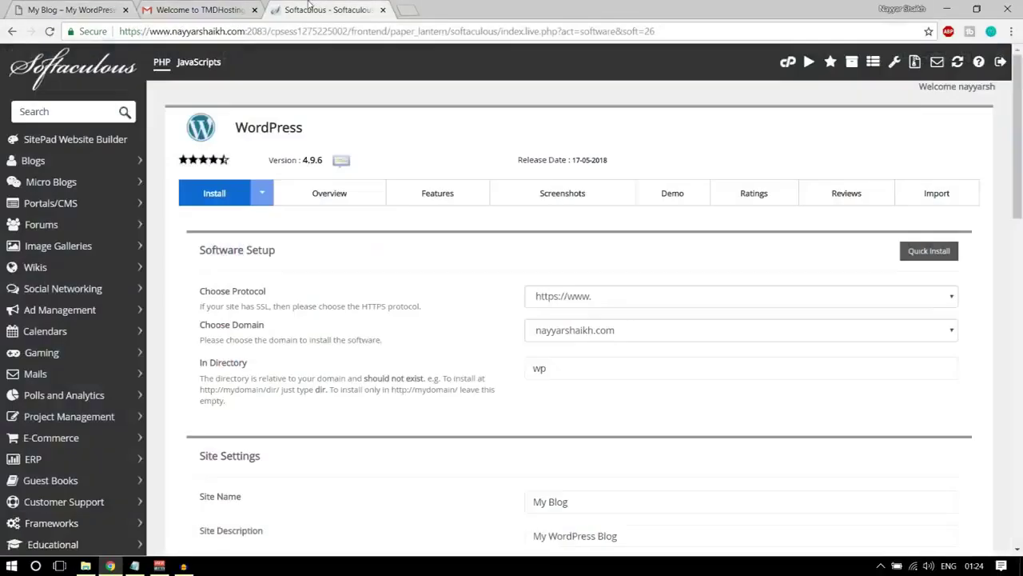
Choose the ed1 subdomain and clear the default 'wp' install directory.
left_click(607, 330)
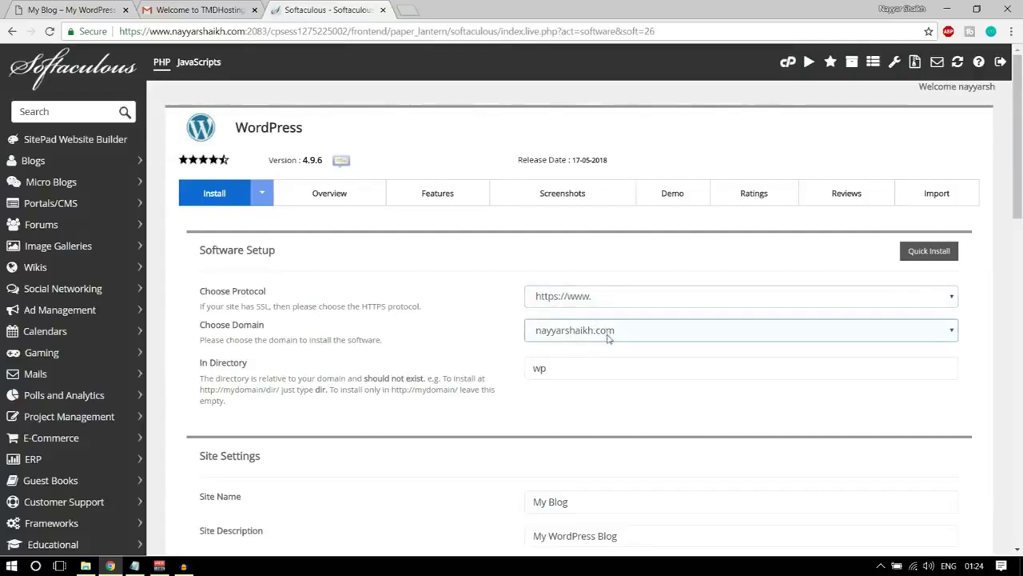
type("dokan2.")
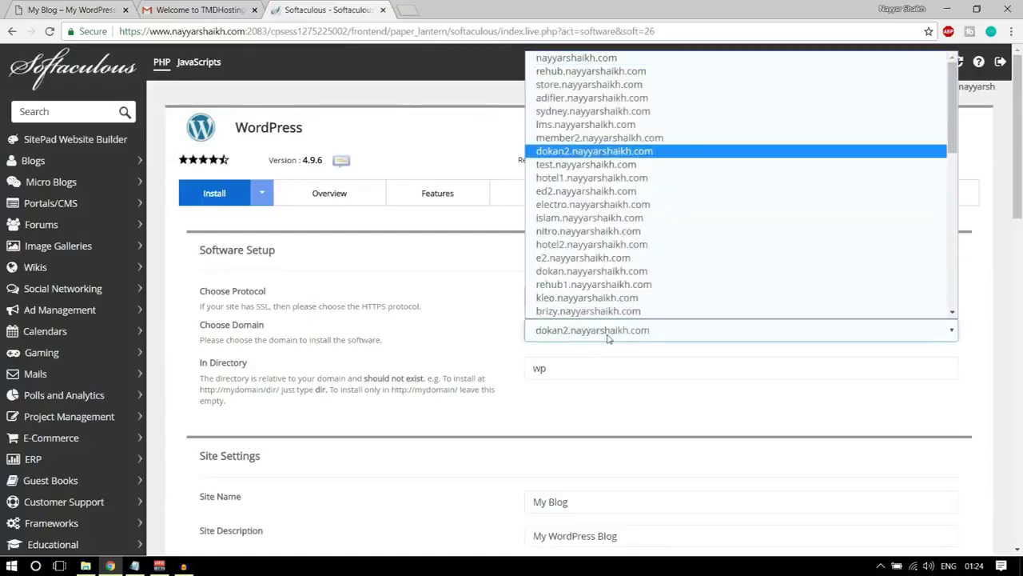
type("ed1")
key("Return")
left_click(585, 368)
double_click(587, 369)
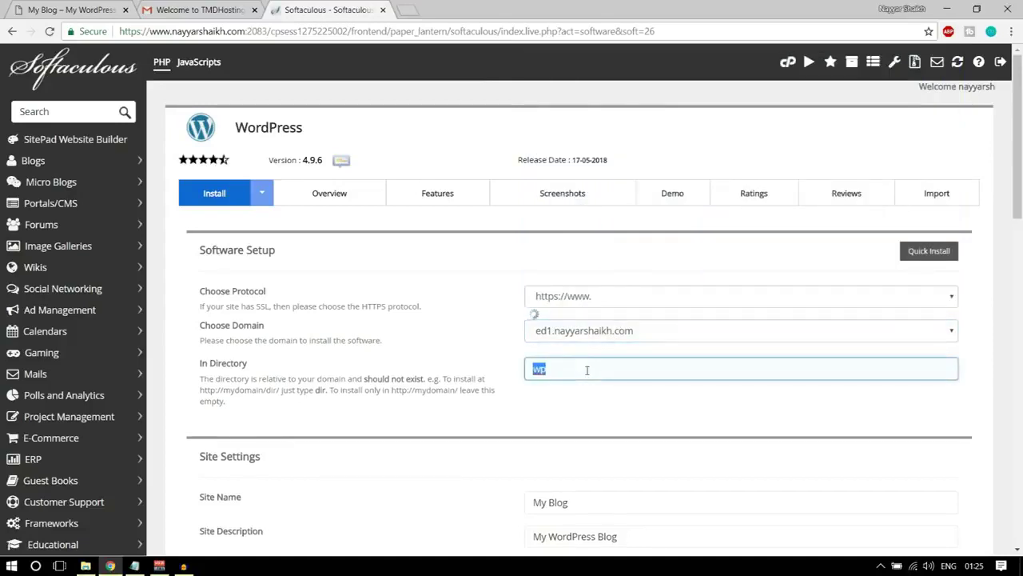
key("BackSpace")
left_click(570, 414)
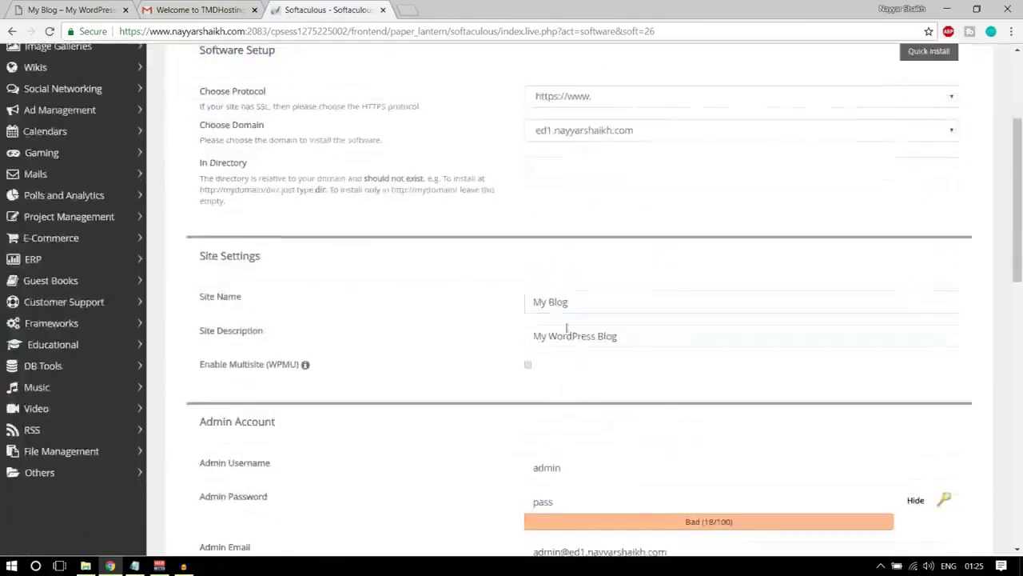
Rename the site to 'OceanWP eCommerce' with the description 'eCommerce Tutorial'.
scroll(629, 356, "down", 1)
triple_click(597, 298)
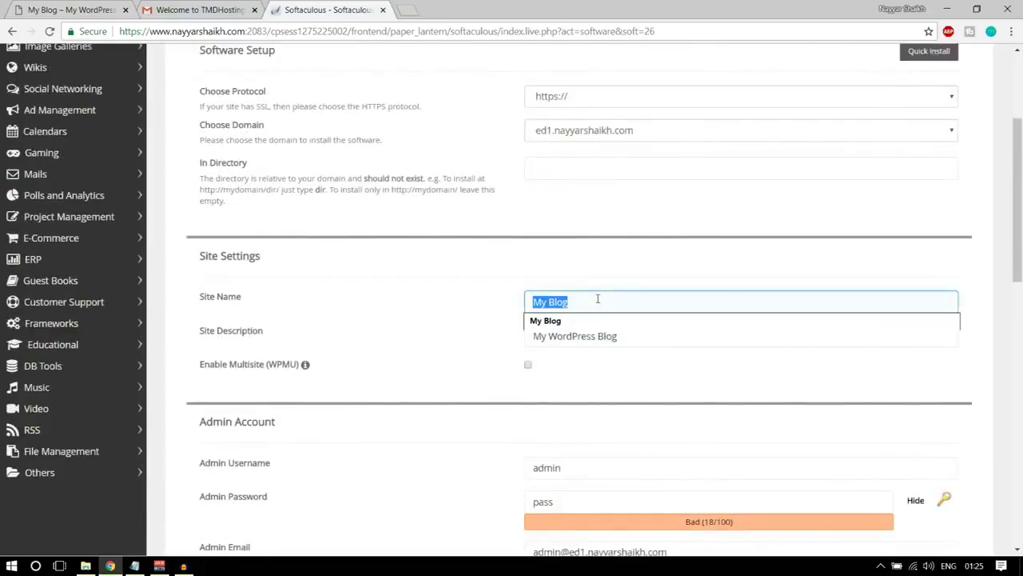
key("BackSpace")
type("OceanW")
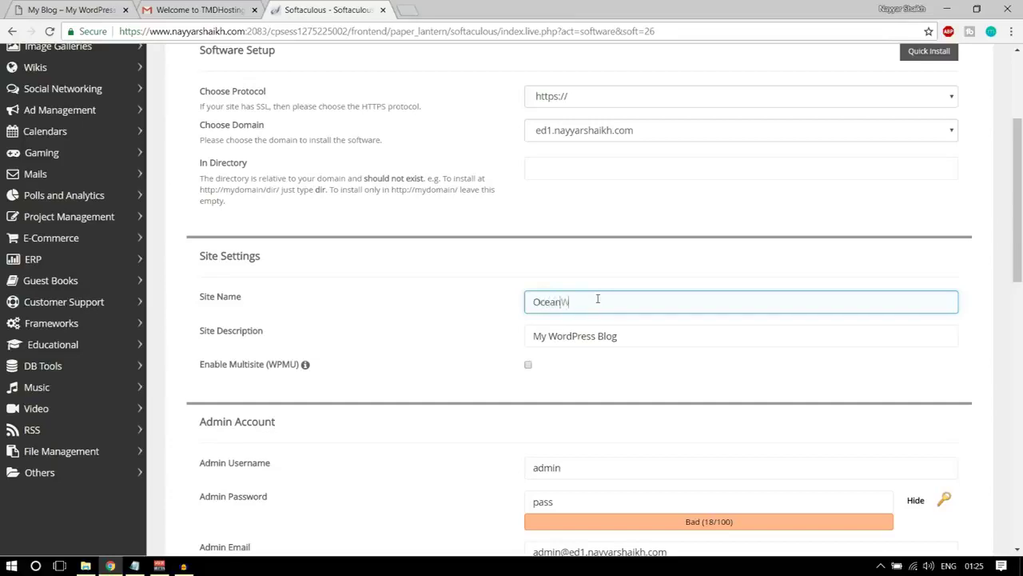
type("P eCommerce")
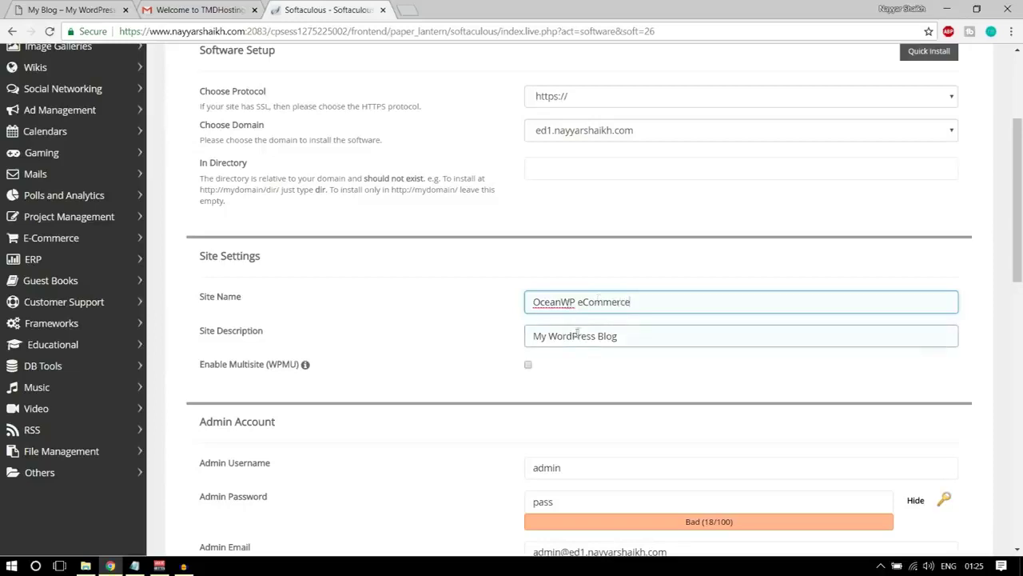
key("Tab")
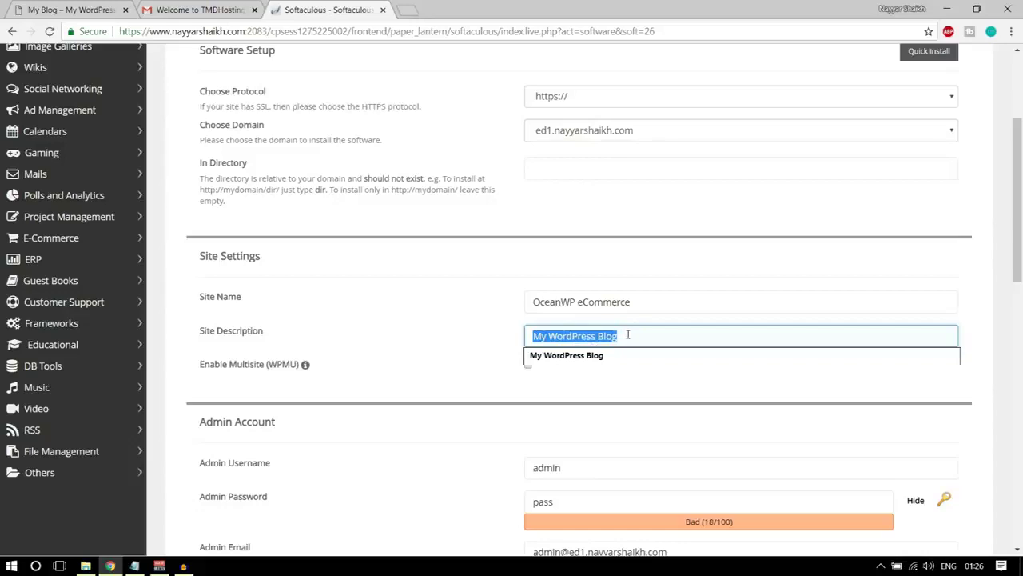
type("eCommerce")
key("BackSpace")
key("BackSpace")
type("ce Tutorial")
Replace the default admin username with the saved username suggestion.
scroll(639, 334, "down", 3)
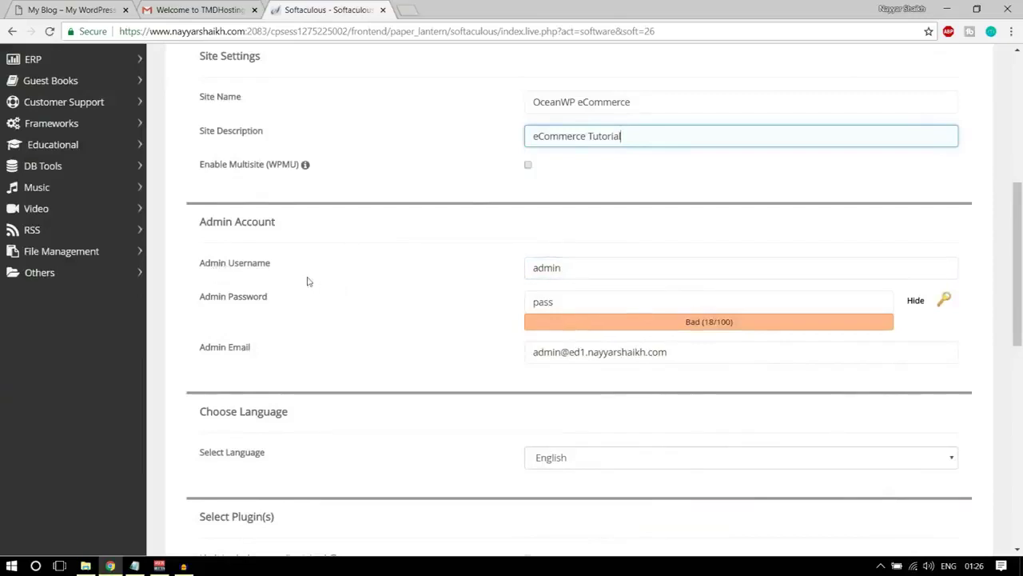
left_click(578, 268)
double_click(560, 268)
left_click(534, 253)
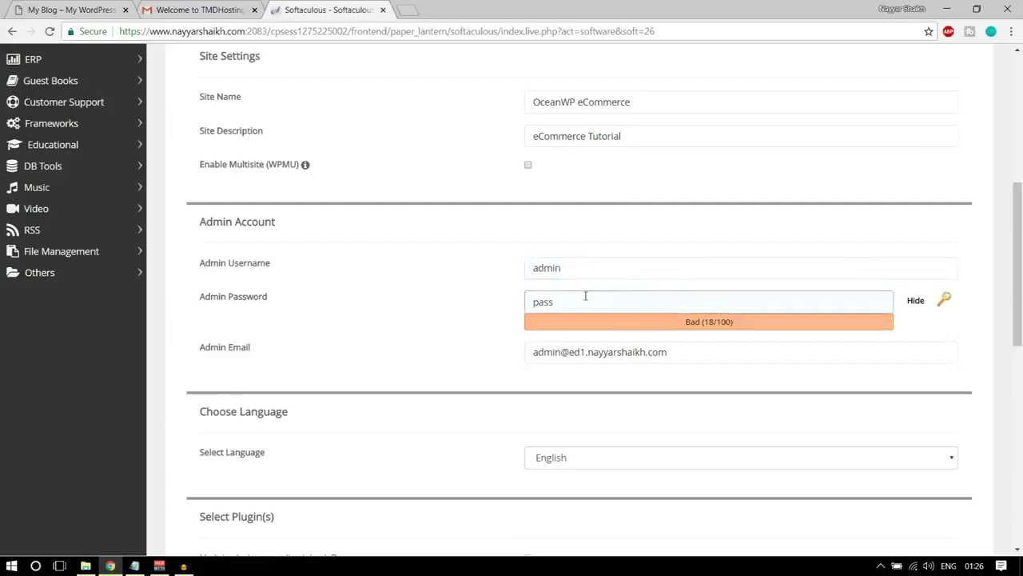
double_click(573, 267)
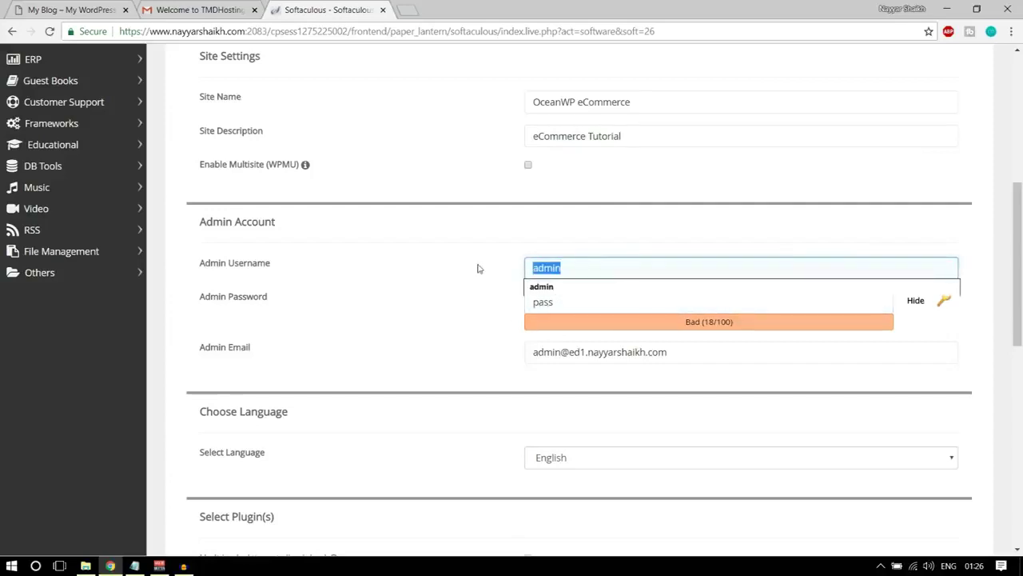
type("Nayyar_Shaikh")
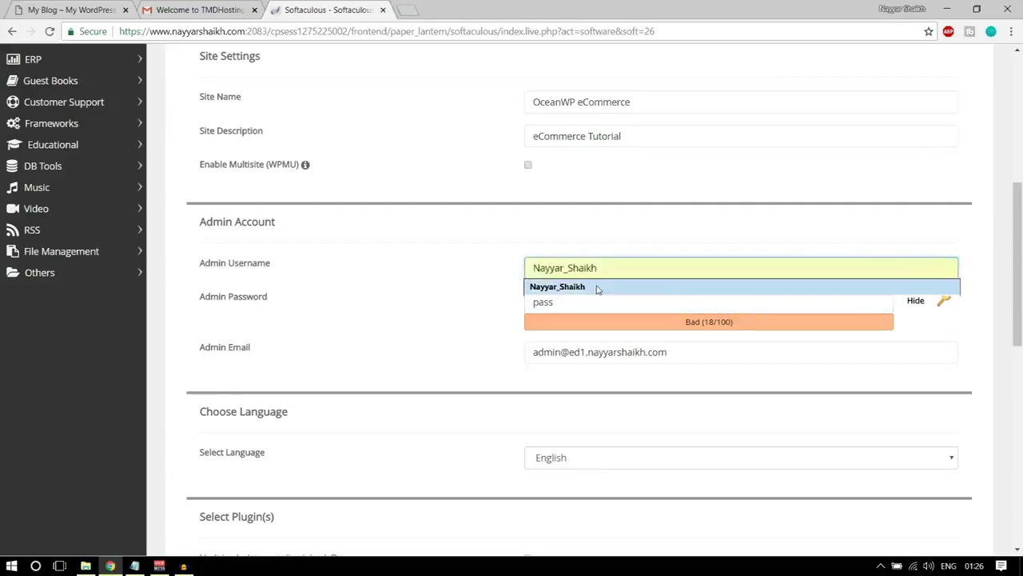
left_click(597, 287)
left_click_drag(624, 267, 567, 268)
left_click(568, 268)
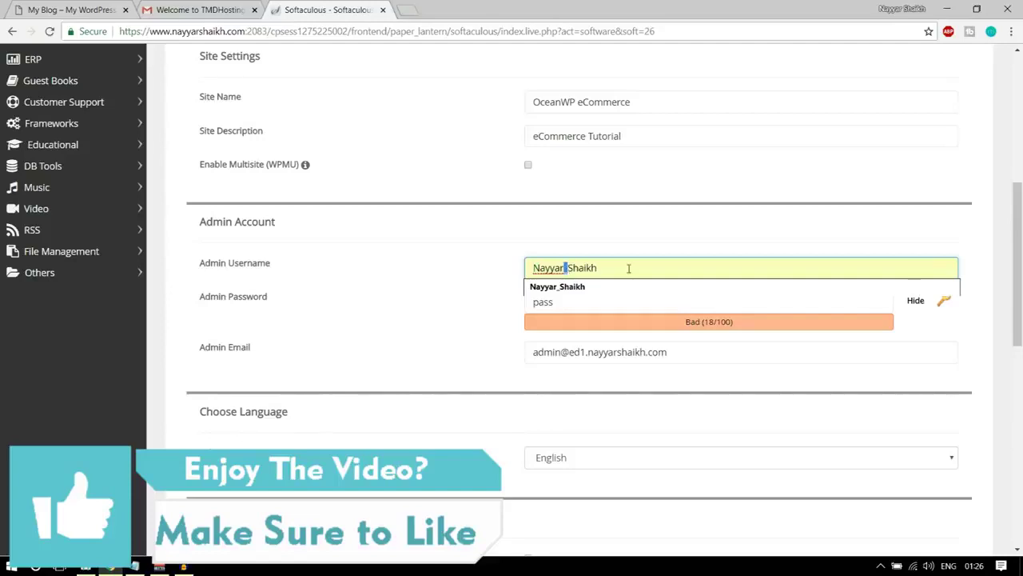
left_click(589, 251)
Enter a new admin password and fill the admin e-mail from the saved suggestion.
left_click(578, 300)
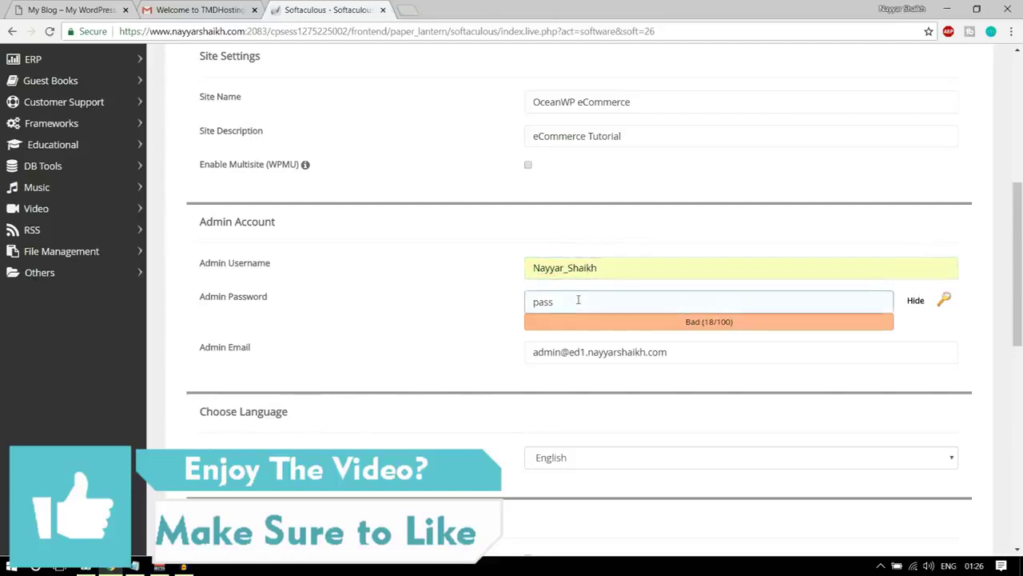
left_click(915, 300)
left_click(664, 304)
key("ctrl+a")
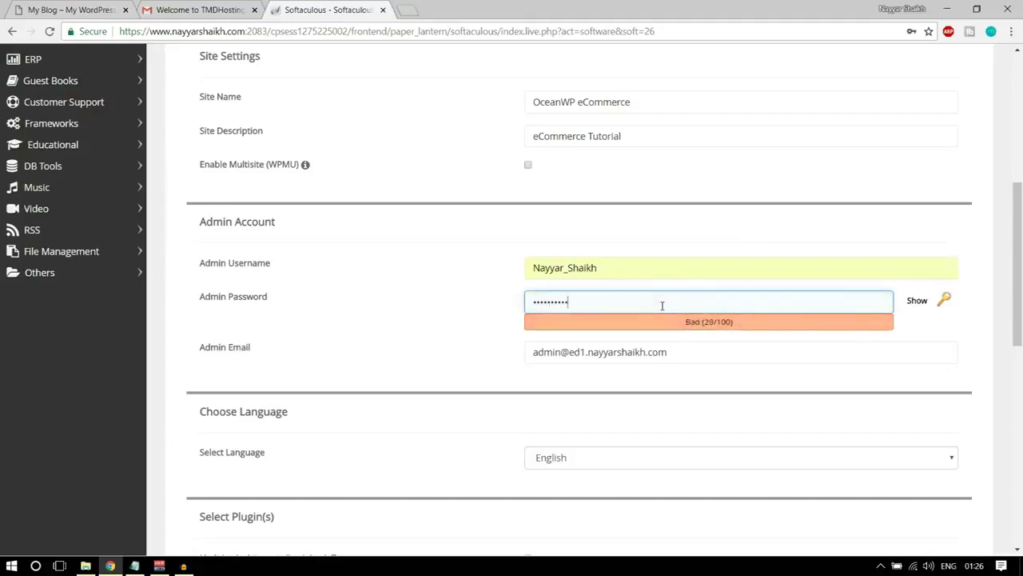
left_click(702, 352)
key("ctrl+a")
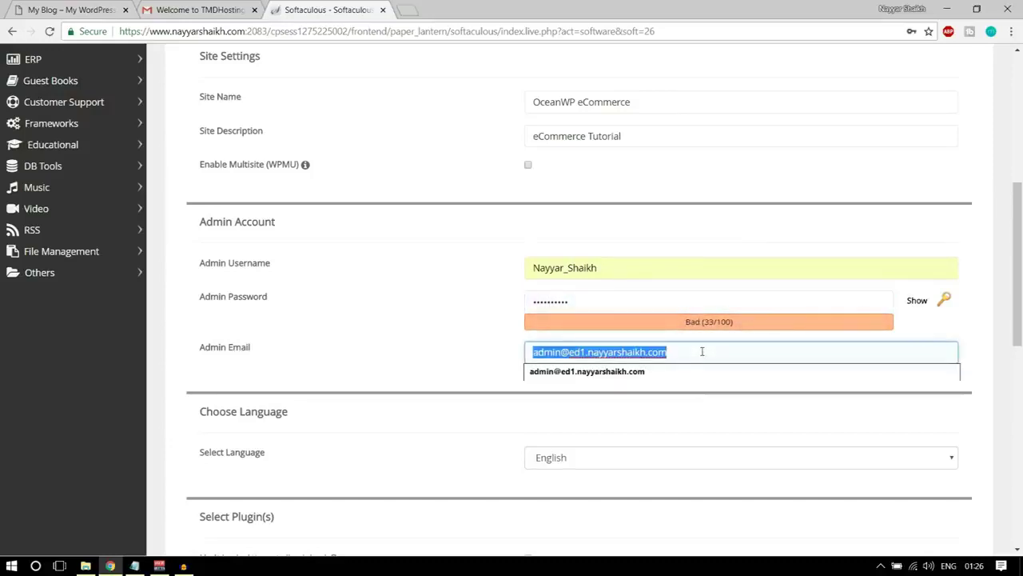
left_click(664, 371)
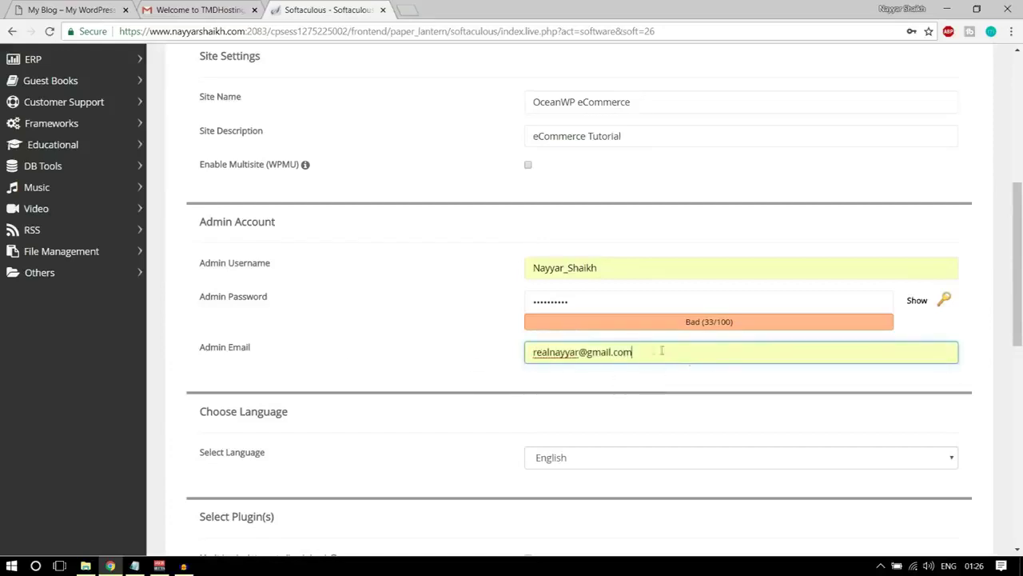
scroll(654, 365, "down", 8)
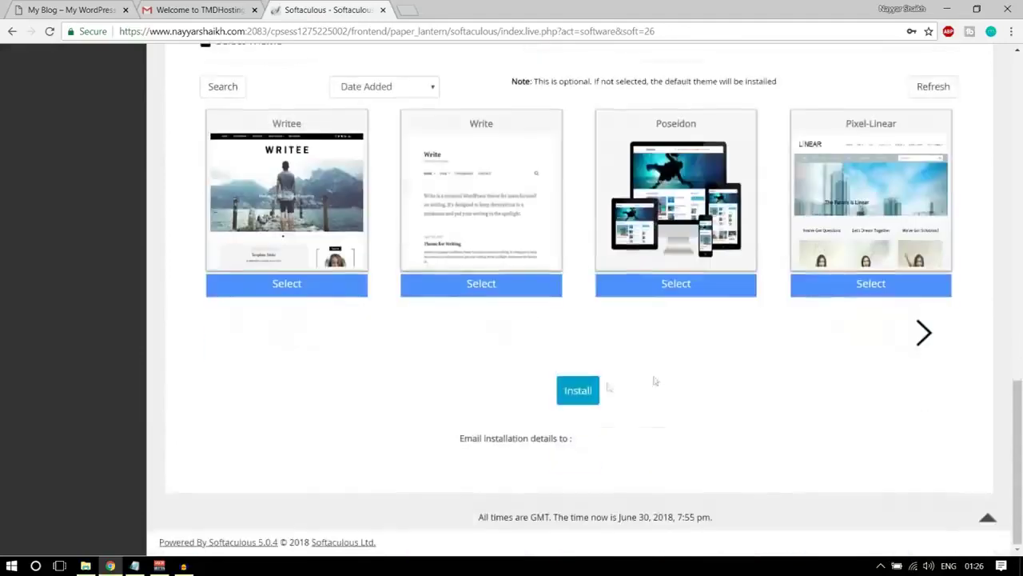
Install WordPress, open the new site's admin URL, and close the Gmail and Softaculous tabs.
left_click(578, 391)
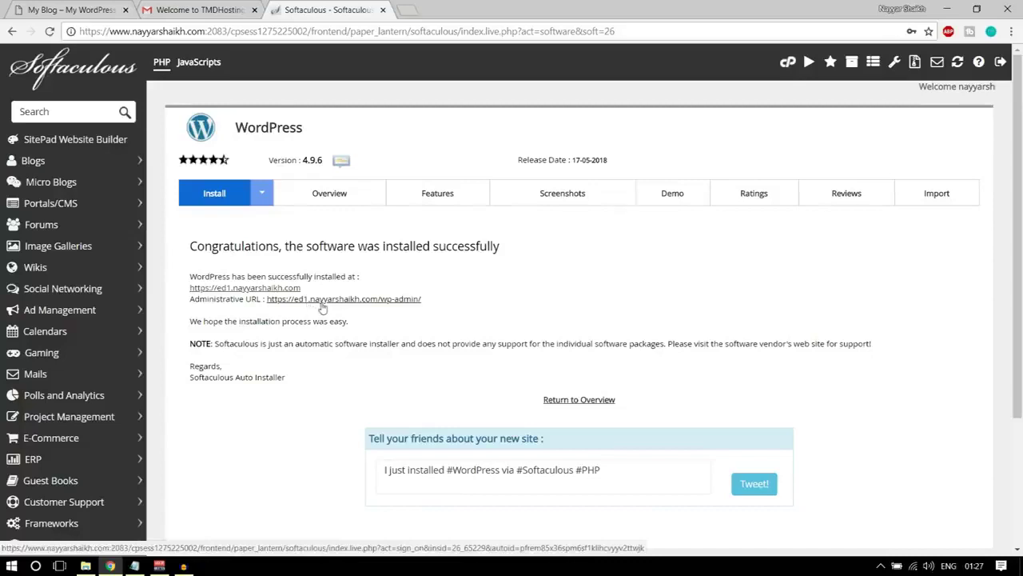
left_click(342, 299)
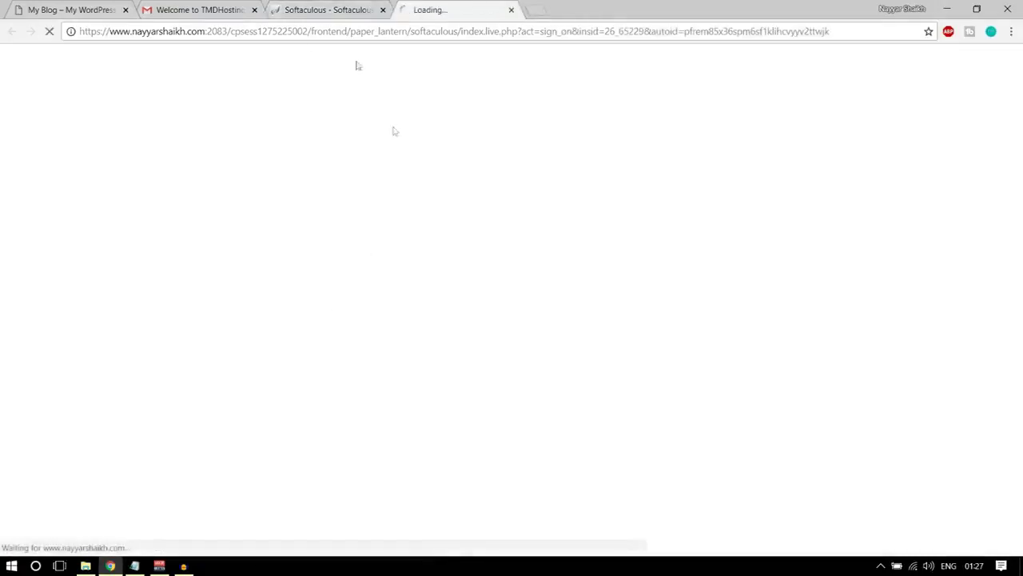
left_click(255, 9)
left_click(254, 10)
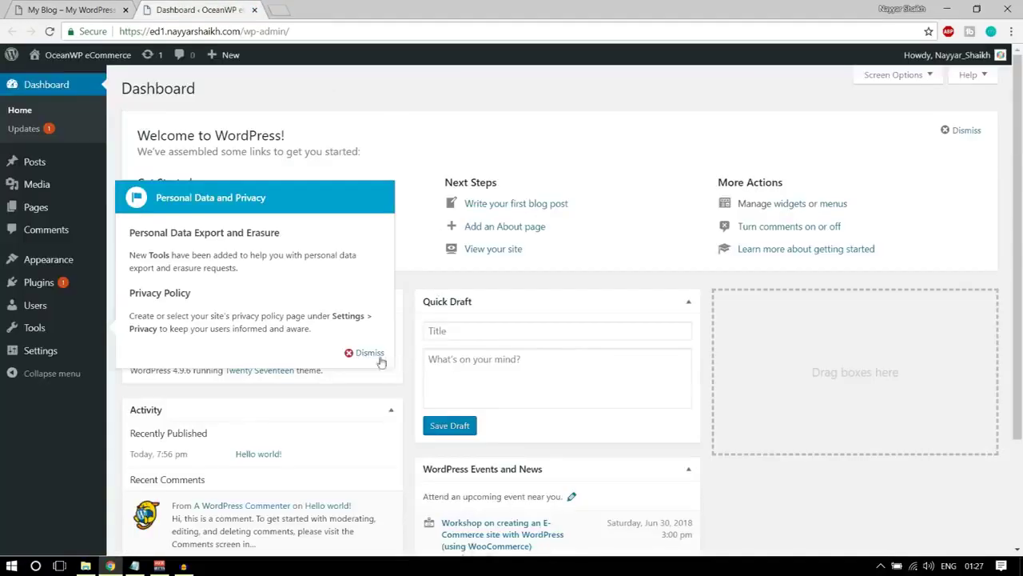
Dismiss the Personal Data and Privacy notice and point out the site's wp-admin address.
left_click(374, 353)
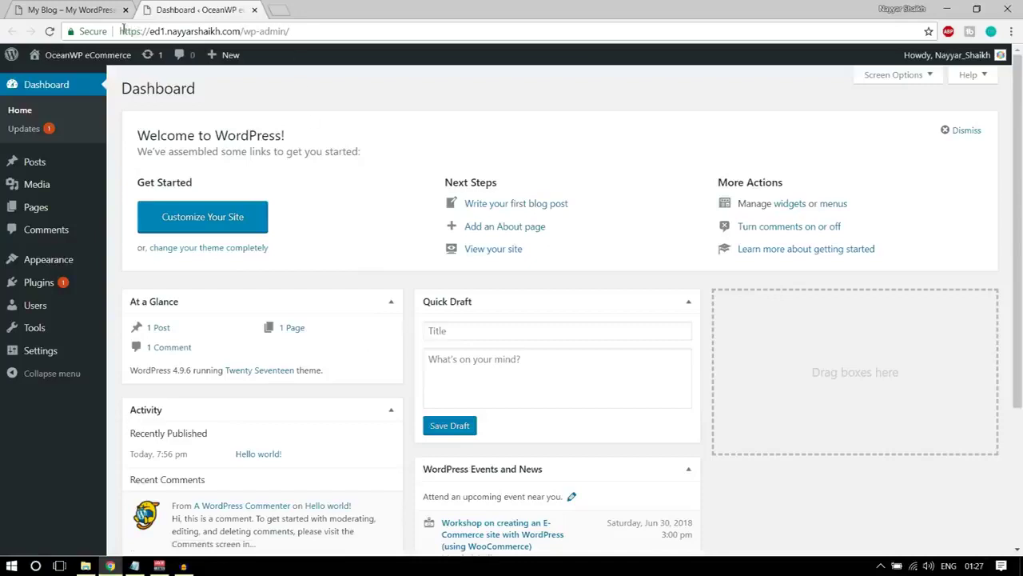
left_click_drag(123, 29, 239, 23)
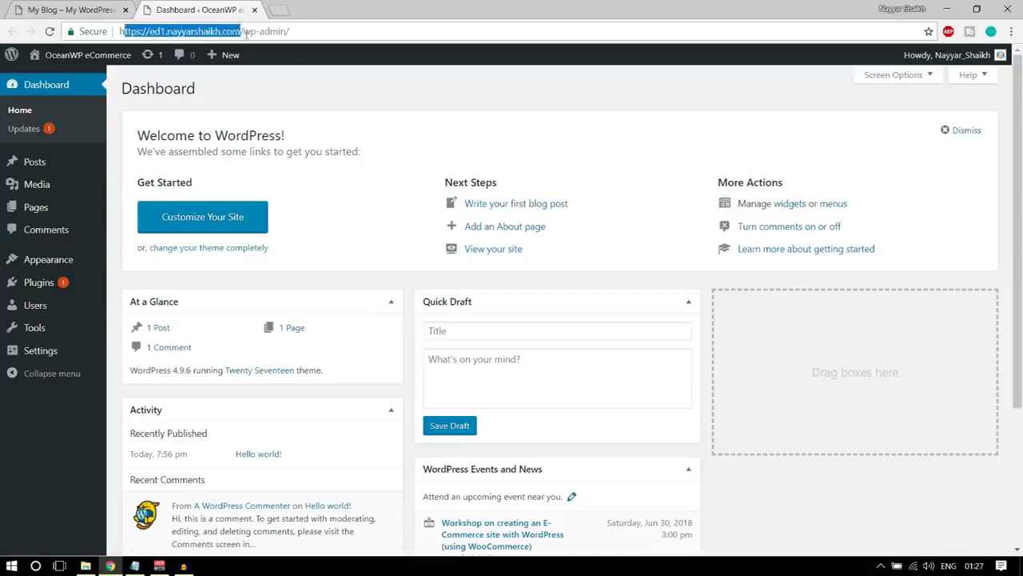
left_click_drag(262, 34, 240, 32)
left_click(318, 75)
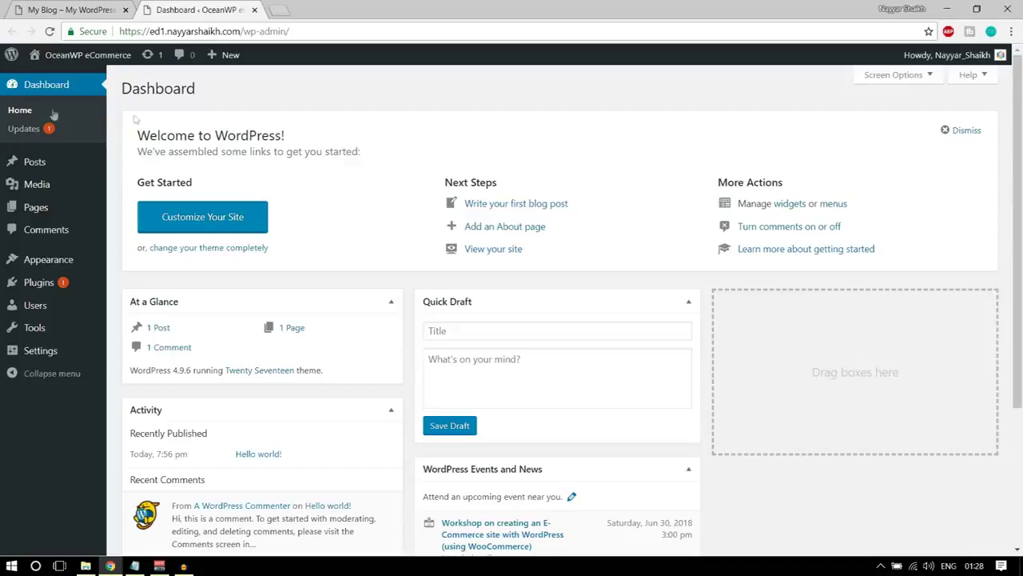
mouse_move(23, 354)
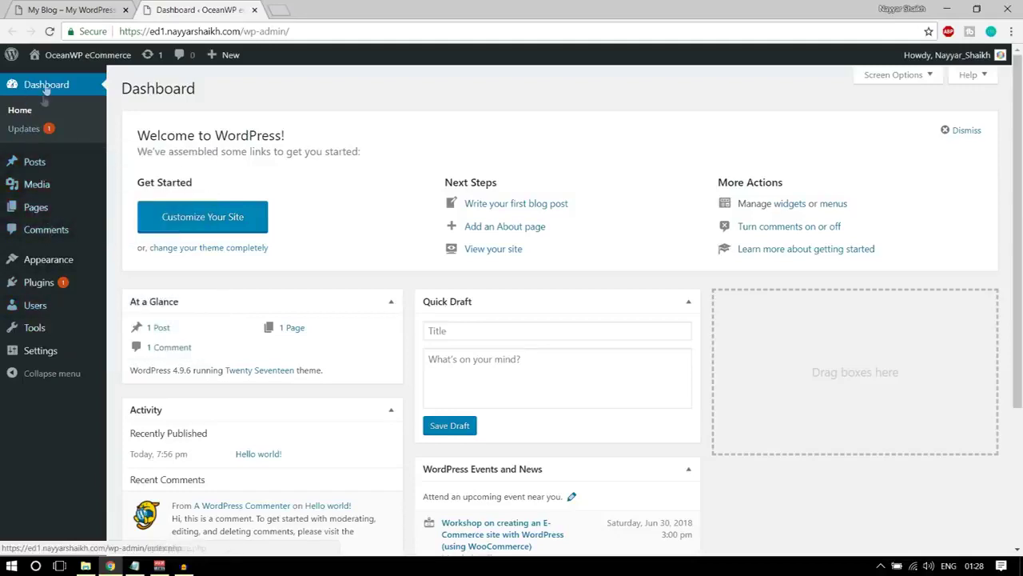
mouse_move(74, 334)
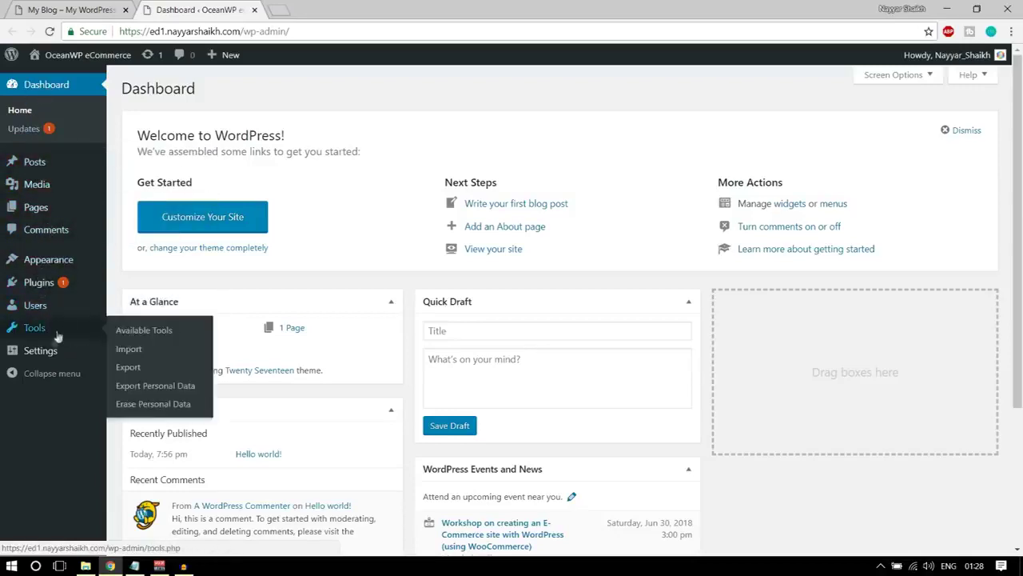
Open General Settings and review the title 'OceanWP eCommerce' and tagline 'eCommerce Tutorial'.
left_click(32, 357)
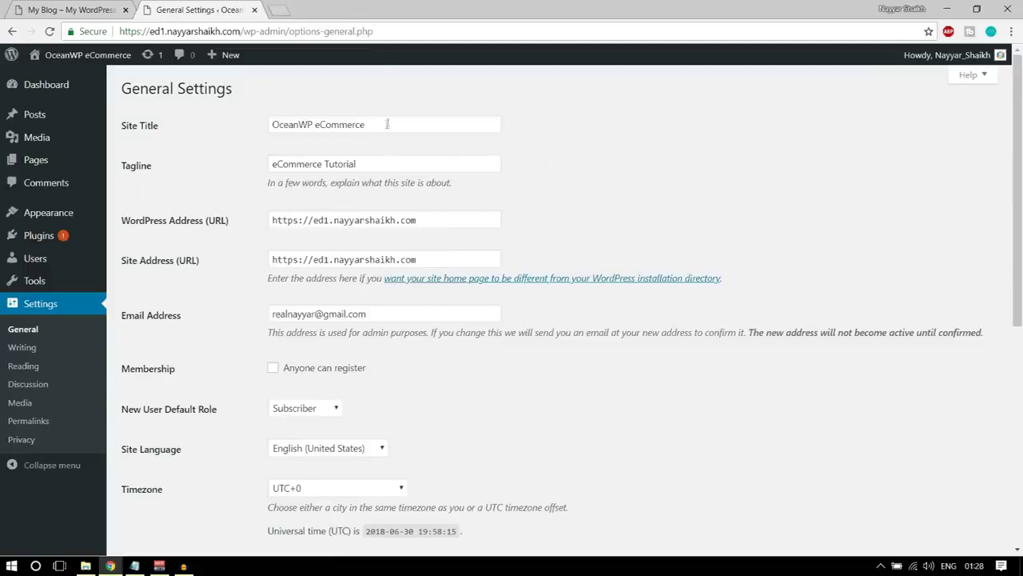
left_click_drag(387, 124, 229, 130)
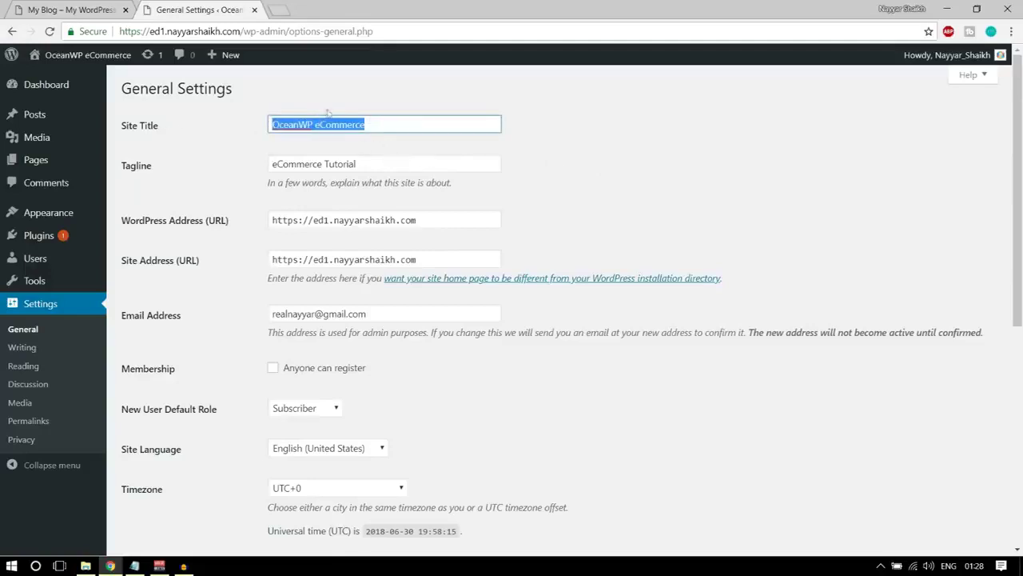
left_click_drag(376, 165, 236, 172)
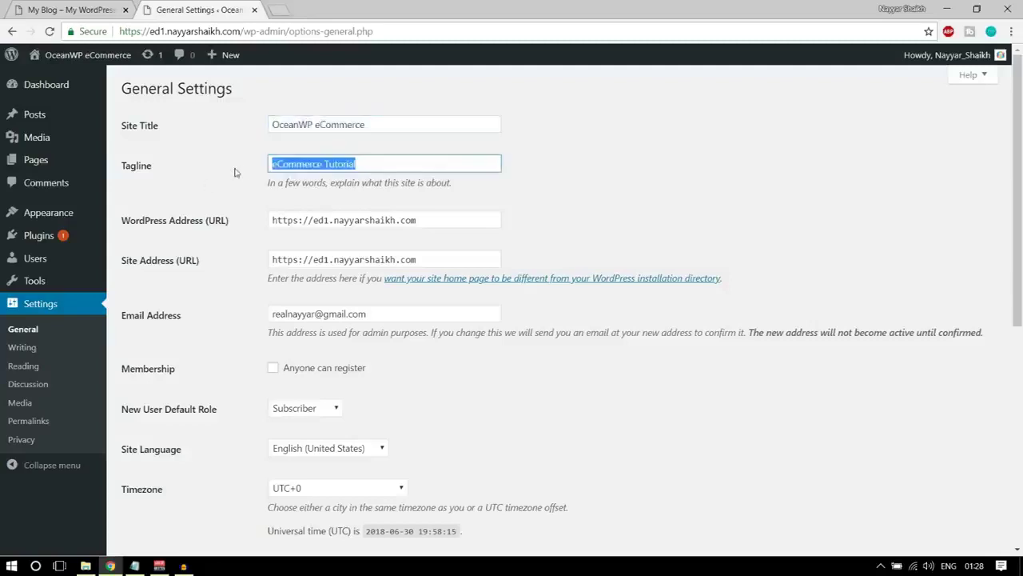
scroll(555, 170, "down", 3)
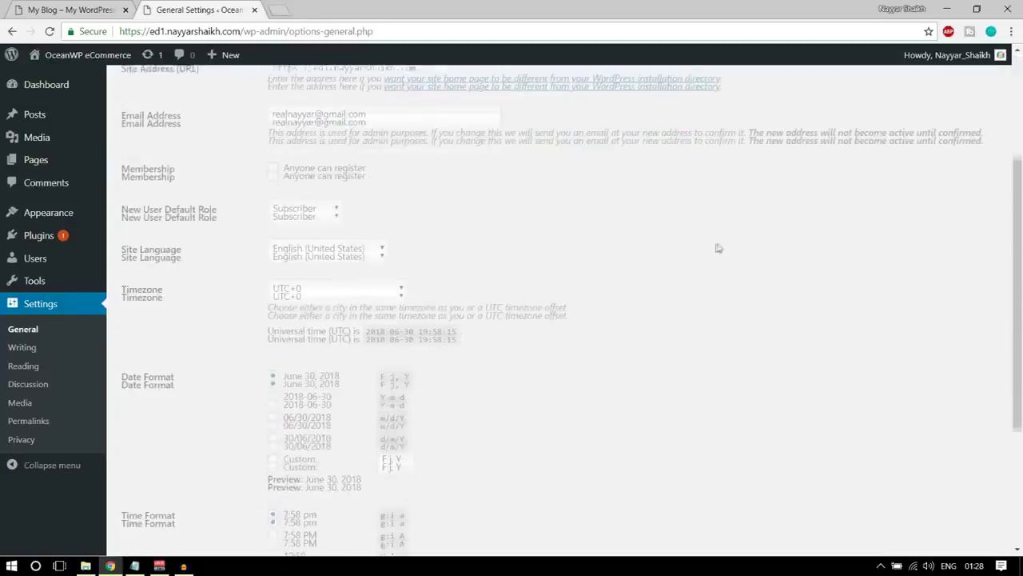
Enable 'Anyone can register', then recheck the site title and admin e-mail field.
left_click(297, 169)
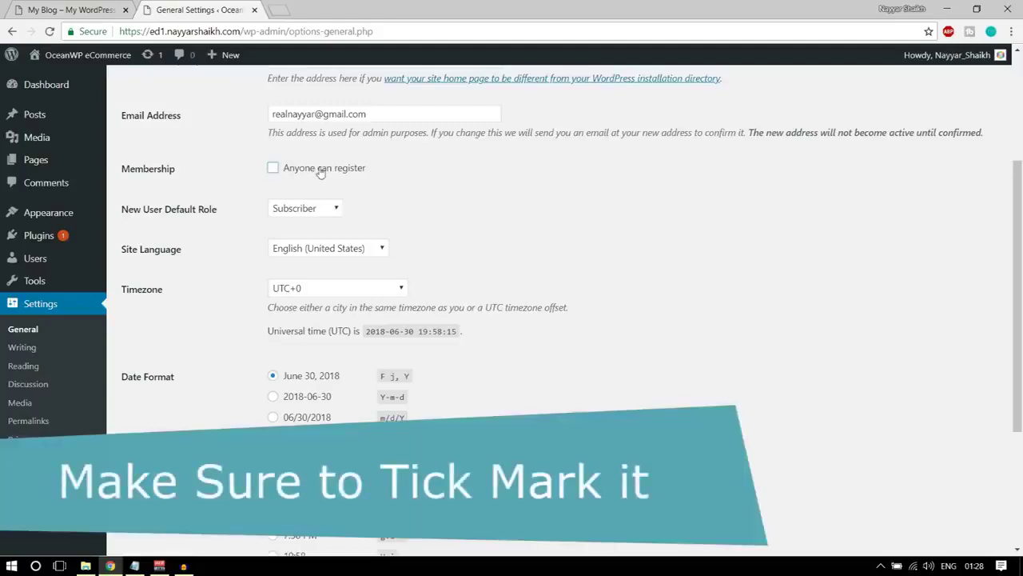
scroll(574, 244, "down", 3)
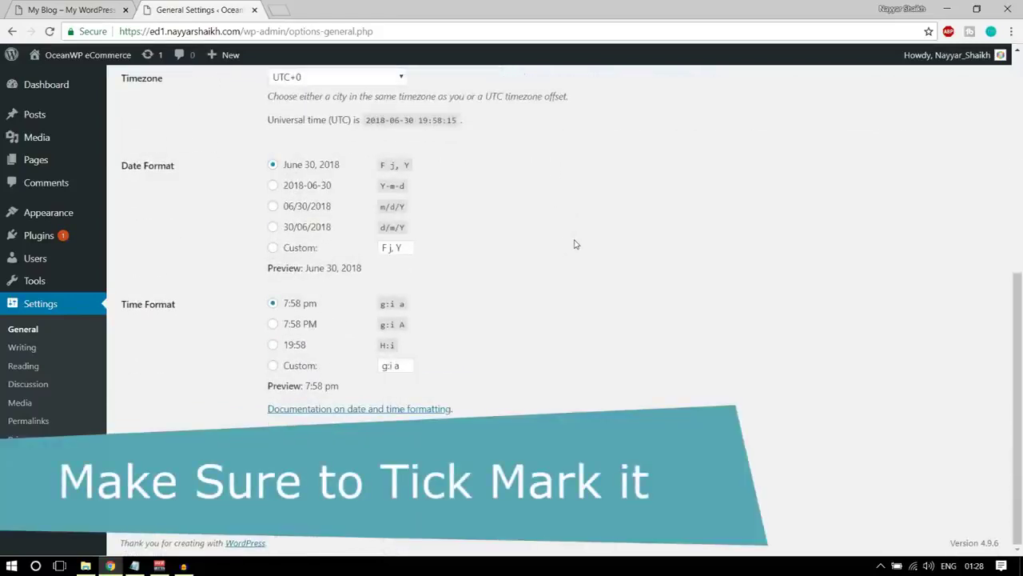
scroll(574, 244, "up", 5)
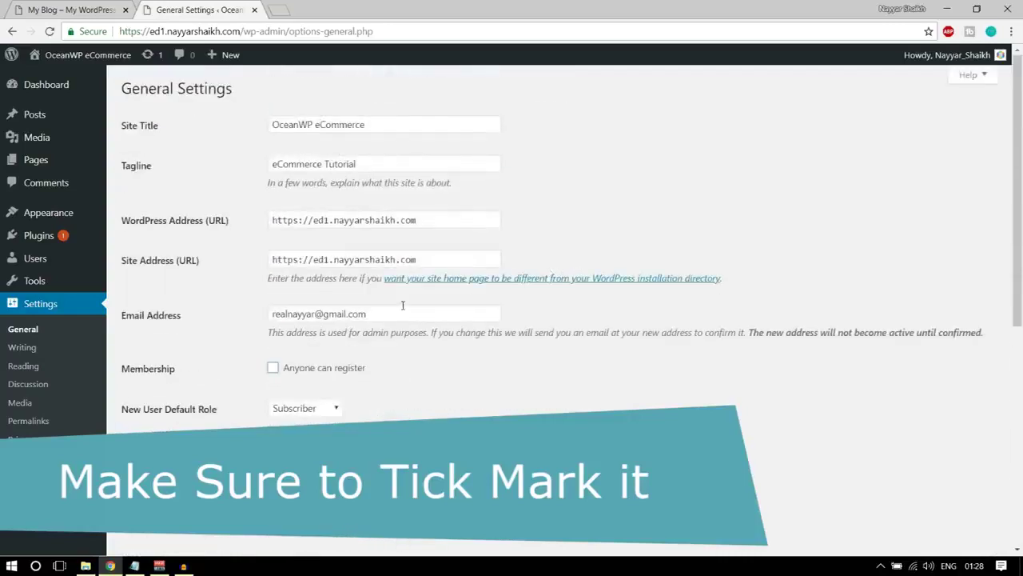
left_click_drag(375, 117, 257, 125)
left_click_drag(388, 316, 245, 317)
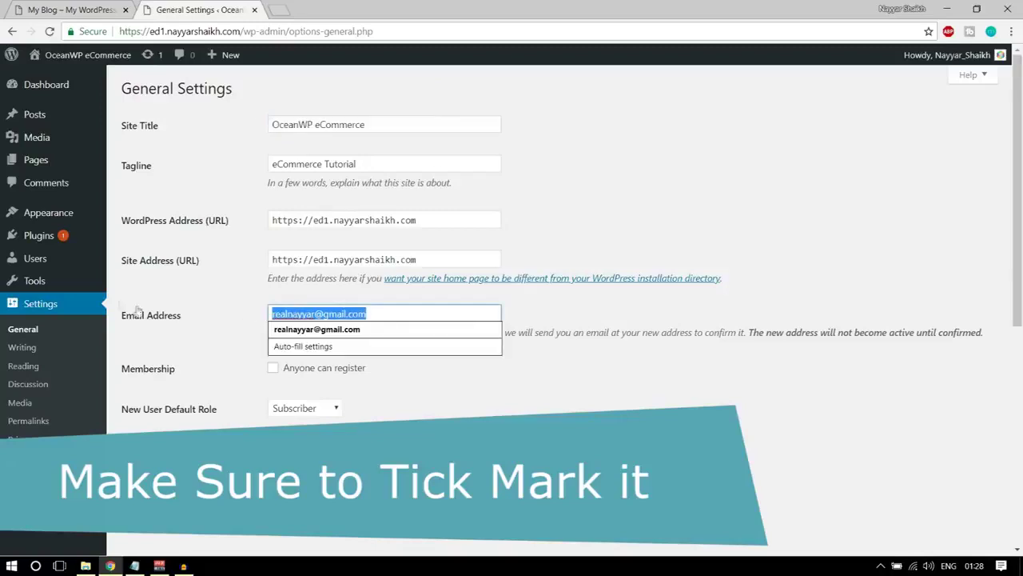
left_click(225, 306)
Choose the Post name permalink structure and save the Permalink settings.
left_click(22, 365)
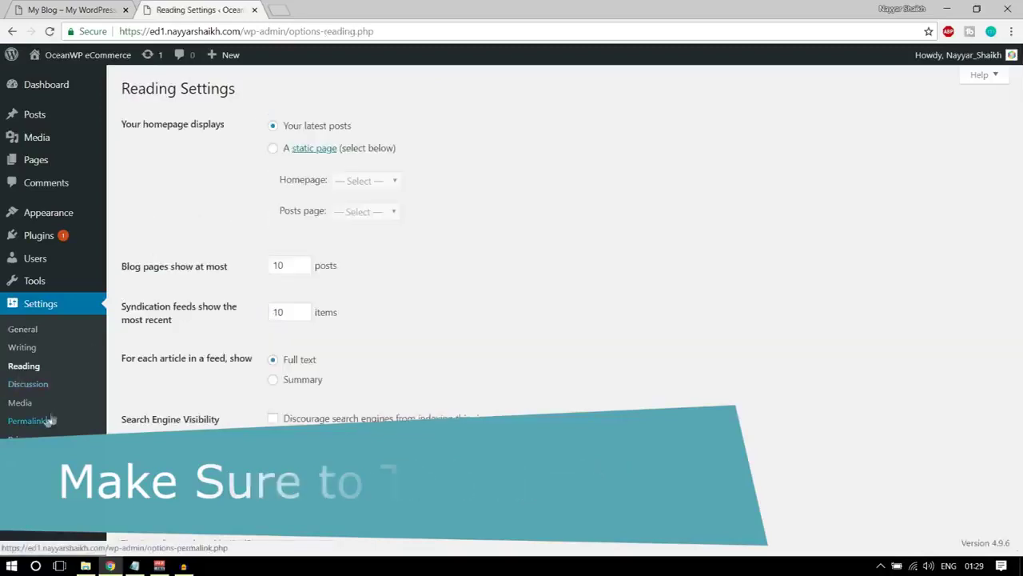
left_click(45, 422)
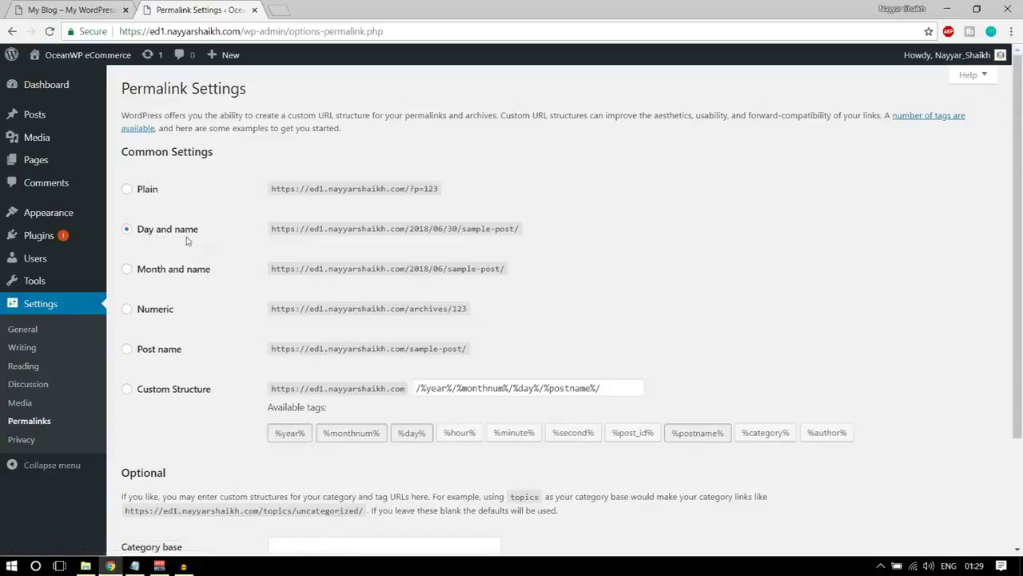
scroll(197, 337, "down", 1)
left_click(130, 283)
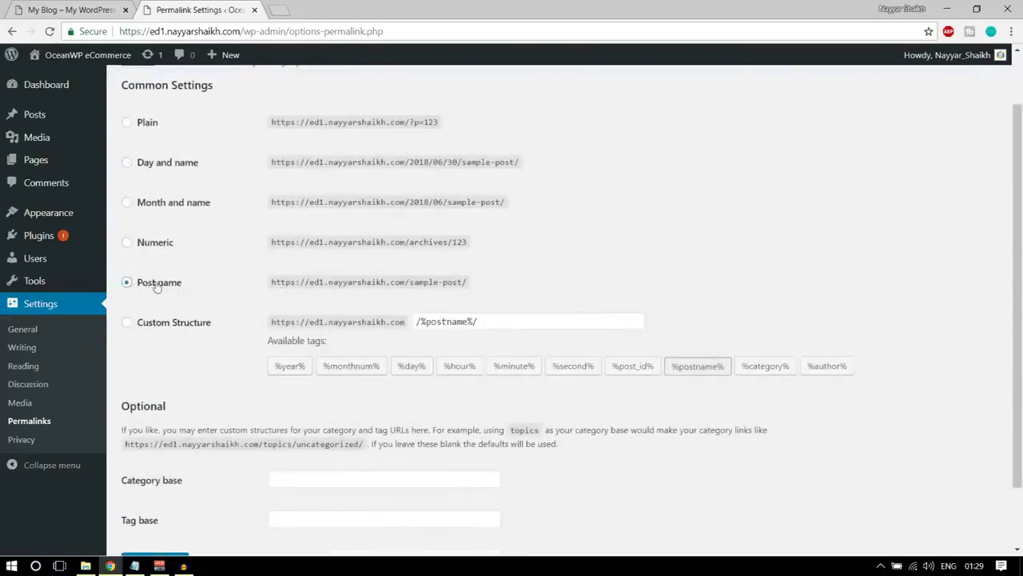
scroll(294, 279, "down", 1)
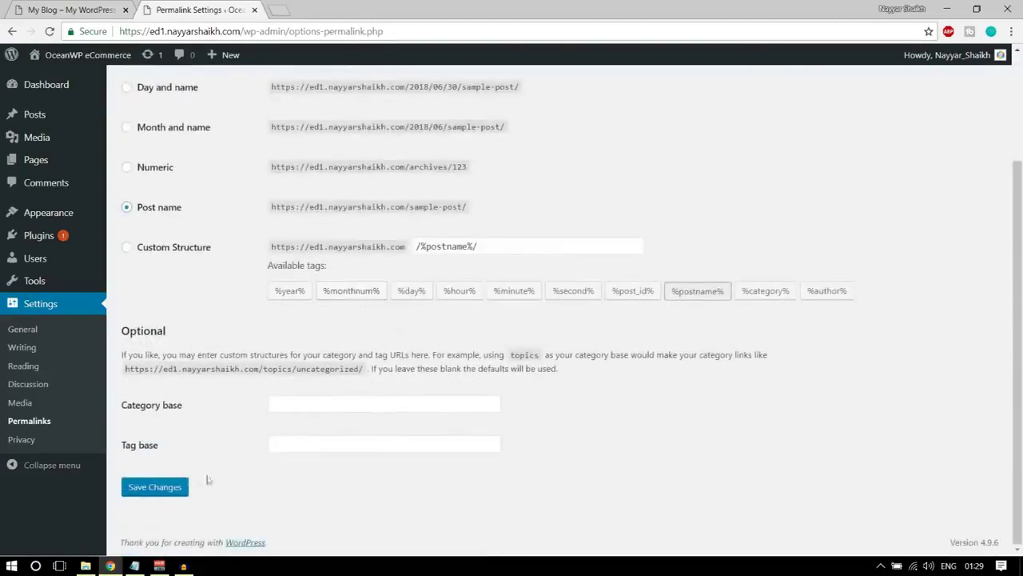
left_click(164, 490)
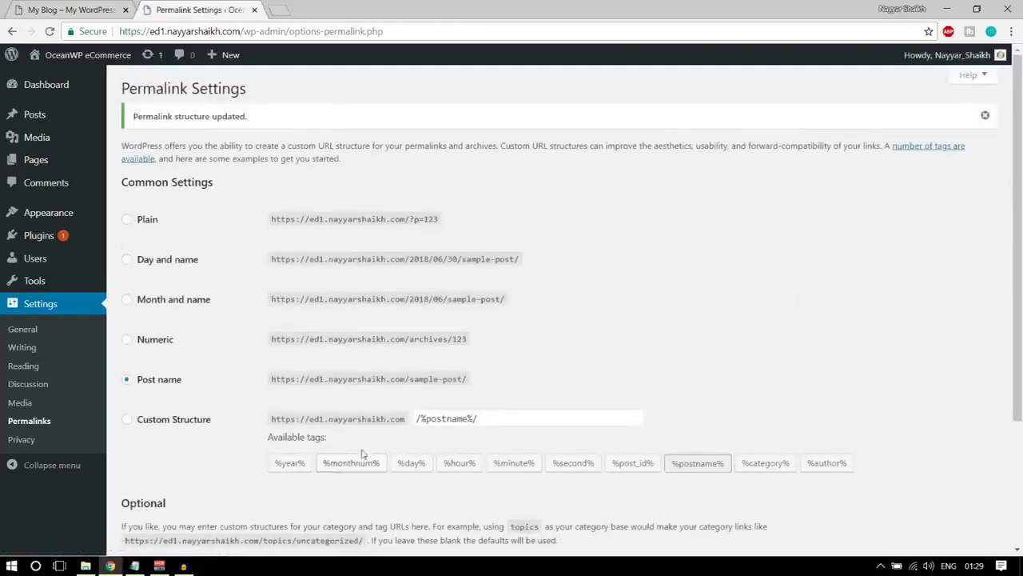
mouse_move(38, 225)
left_click(46, 218)
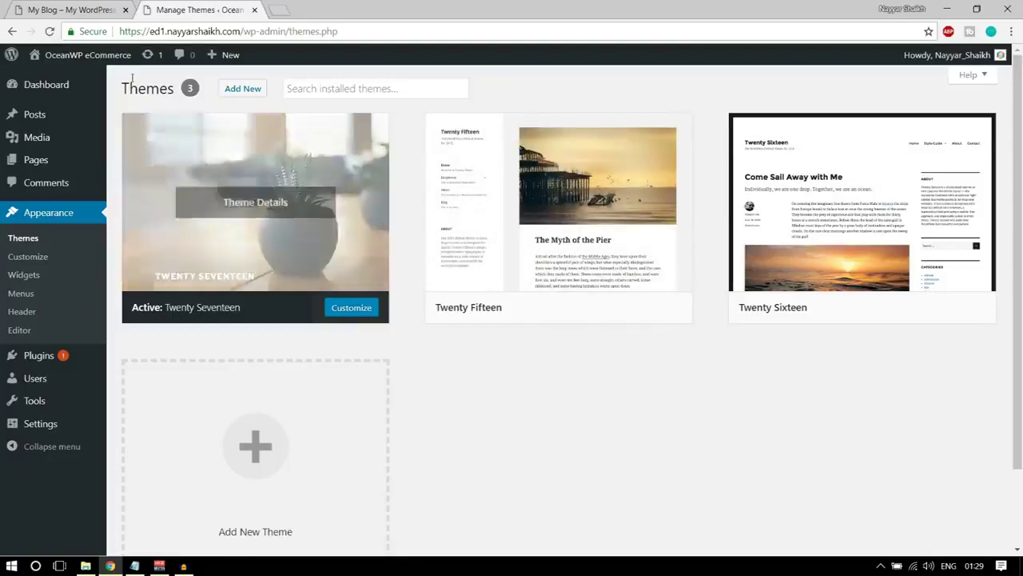
Open the live site in a new browser tab and scroll through its front end.
mouse_move(86, 61)
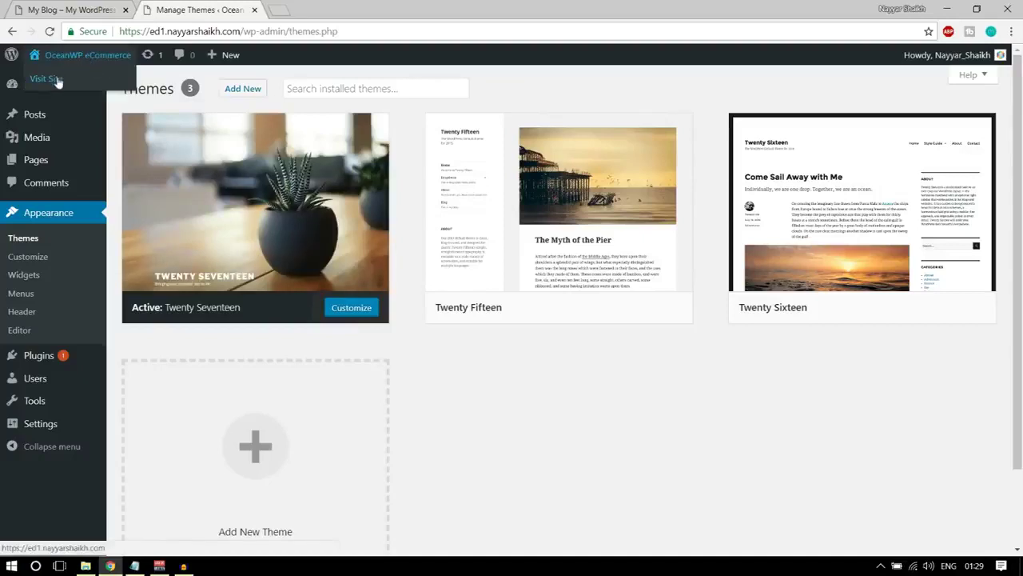
right_click(85, 83)
left_click(135, 84)
left_click(323, 10)
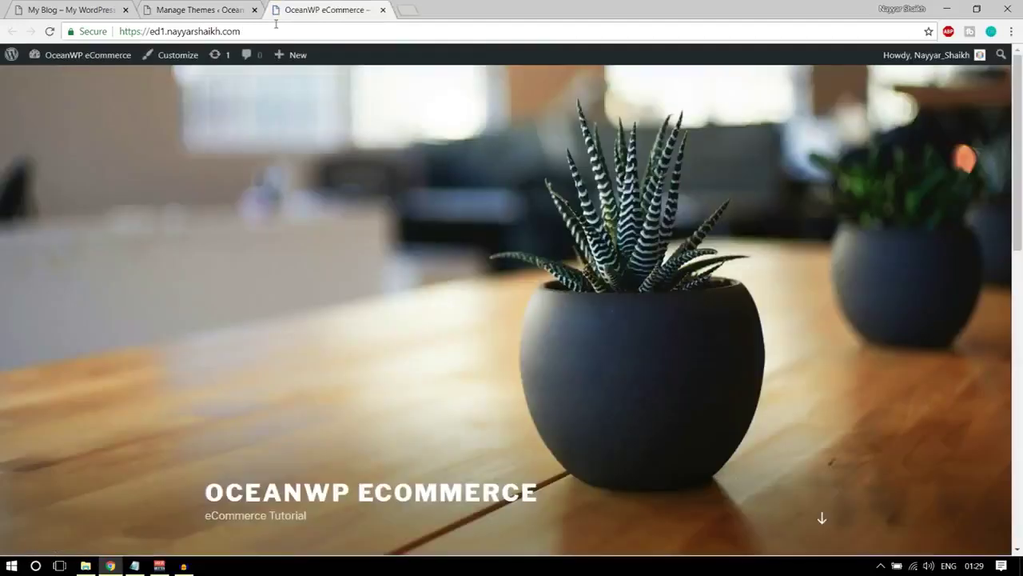
scroll(391, 370, "down", 7)
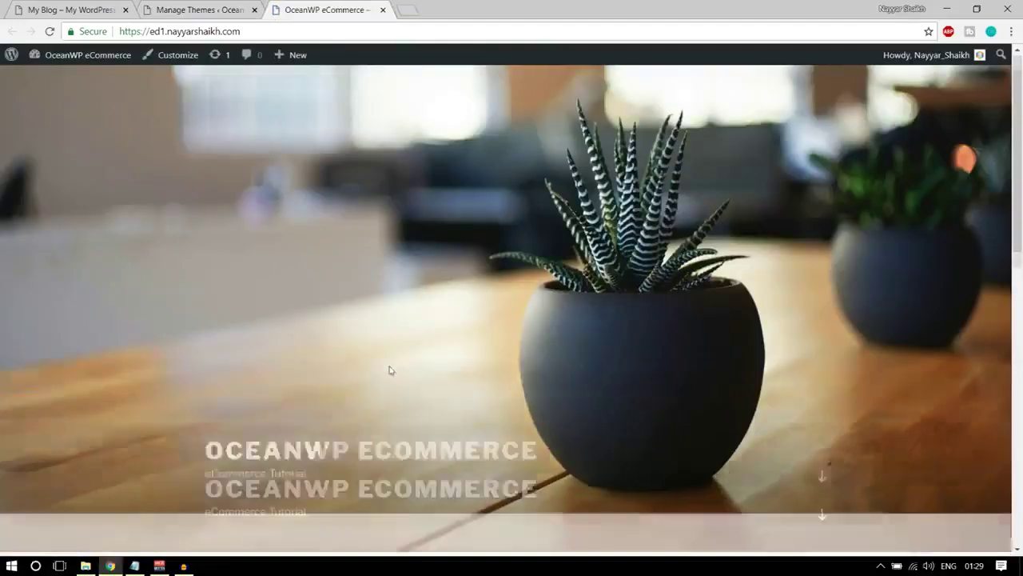
scroll(413, 448, "up", 5)
scroll(414, 454, "up", 3)
scroll(410, 452, "down", 10)
scroll(412, 457, "up", 10)
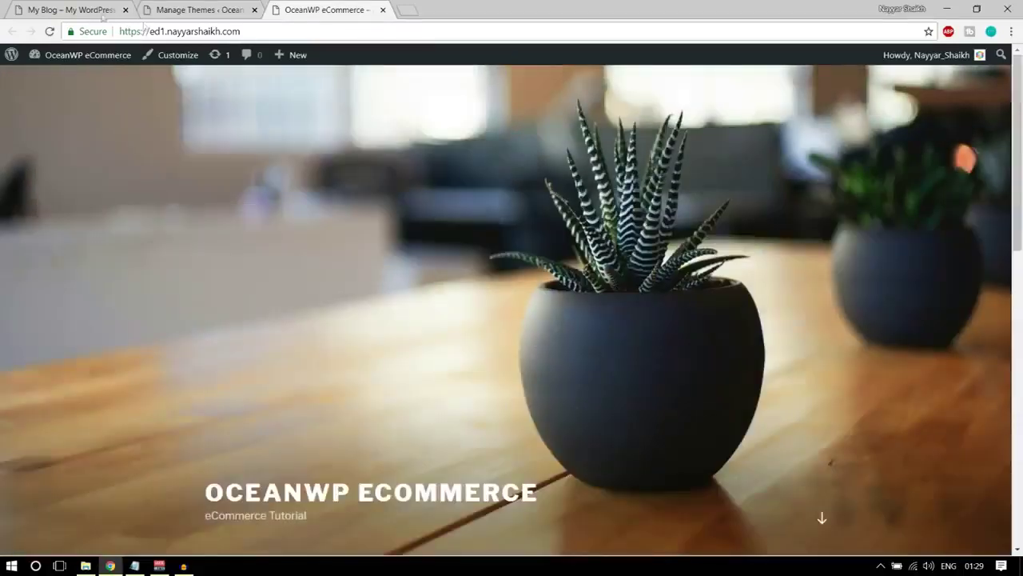
Compare it against the store site tab, then return to the Themes admin page.
left_click(56, 7)
scroll(333, 343, "down", 10)
scroll(339, 360, "up", 10)
left_click(321, 6)
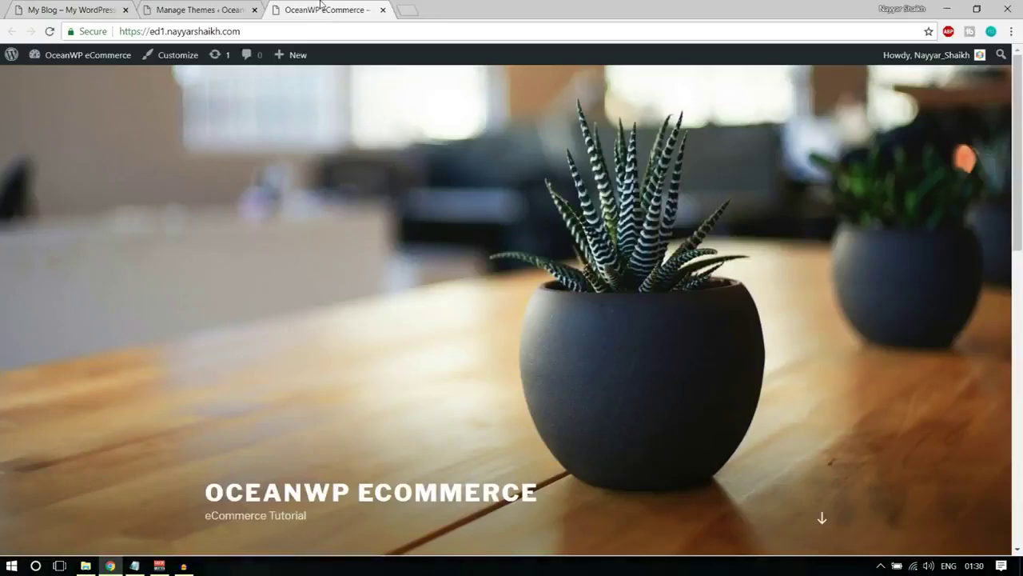
left_click(200, 10)
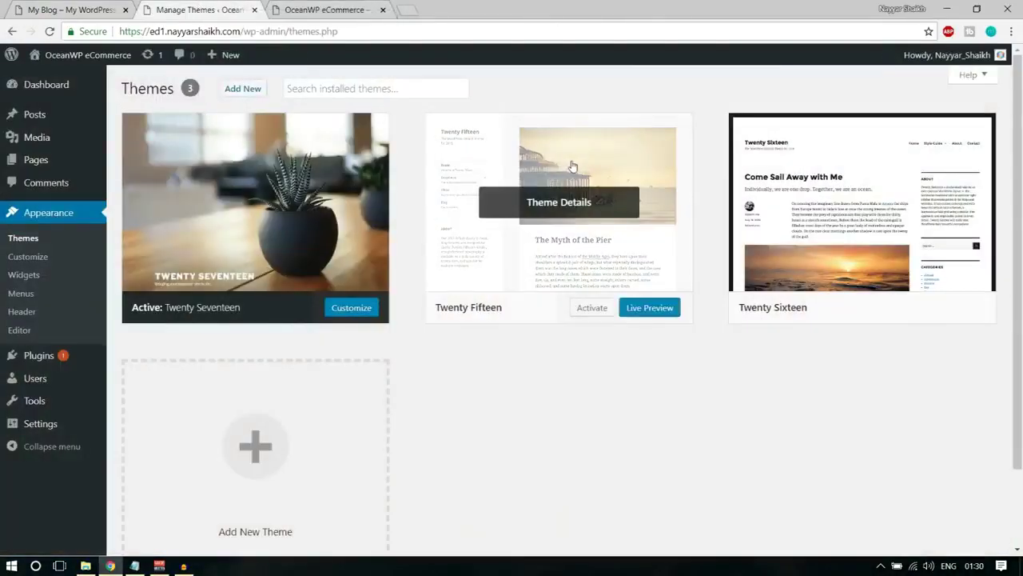
Delete the Twenty Fifteen and Twenty Sixteen themes from their details views.
left_click(573, 164)
left_click(973, 524)
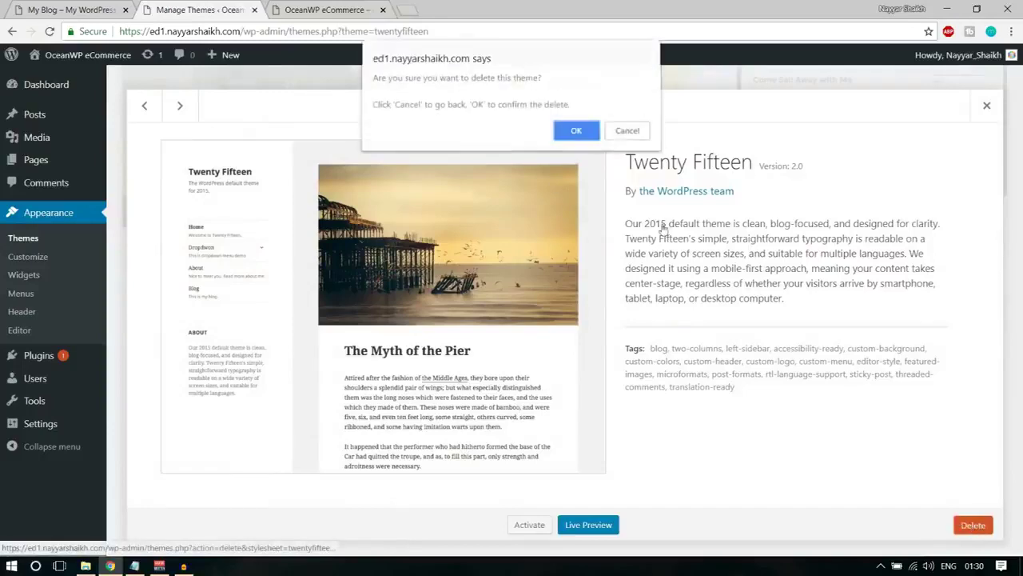
left_click(575, 131)
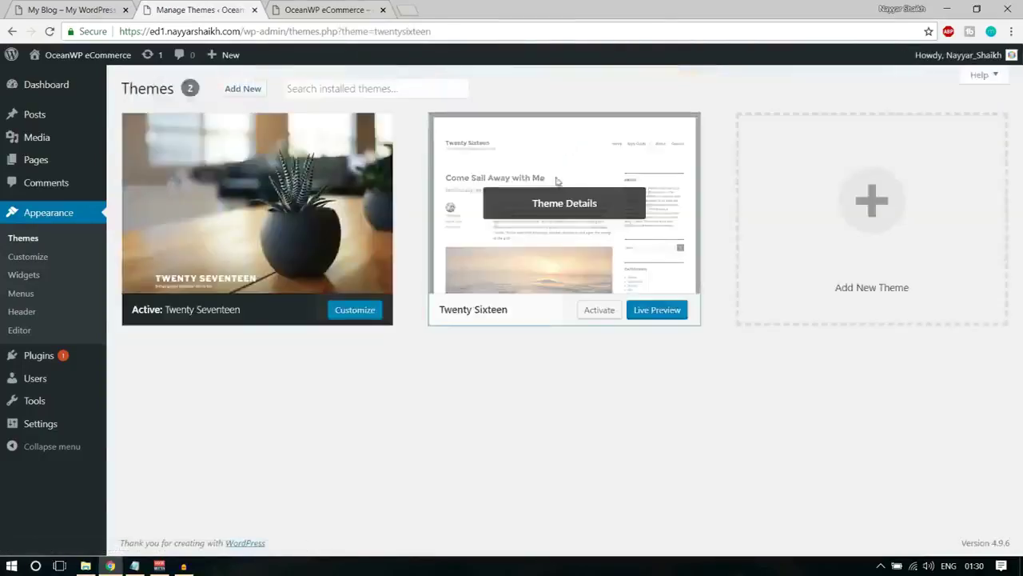
left_click(564, 143)
left_click(973, 524)
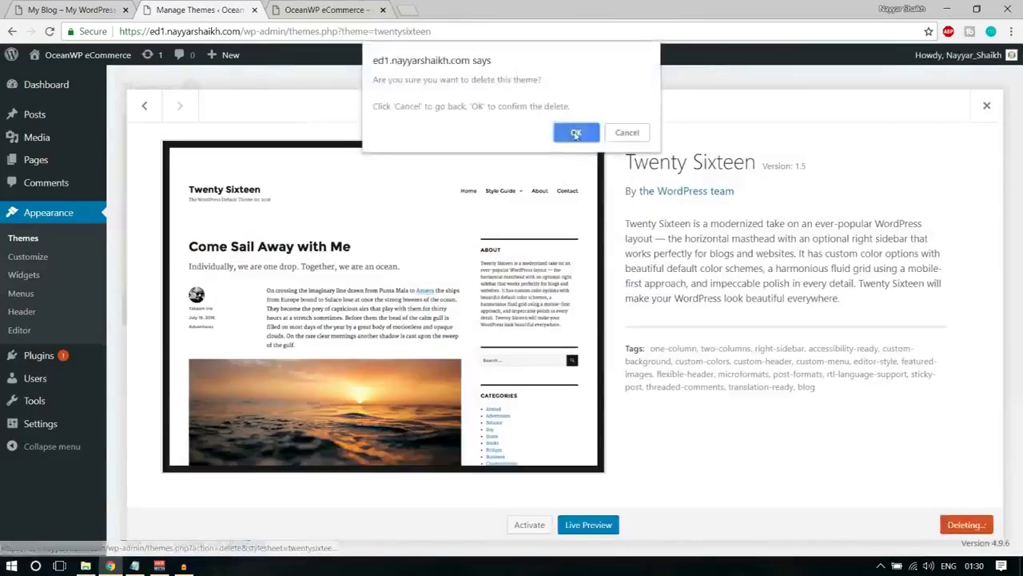
left_click(575, 133)
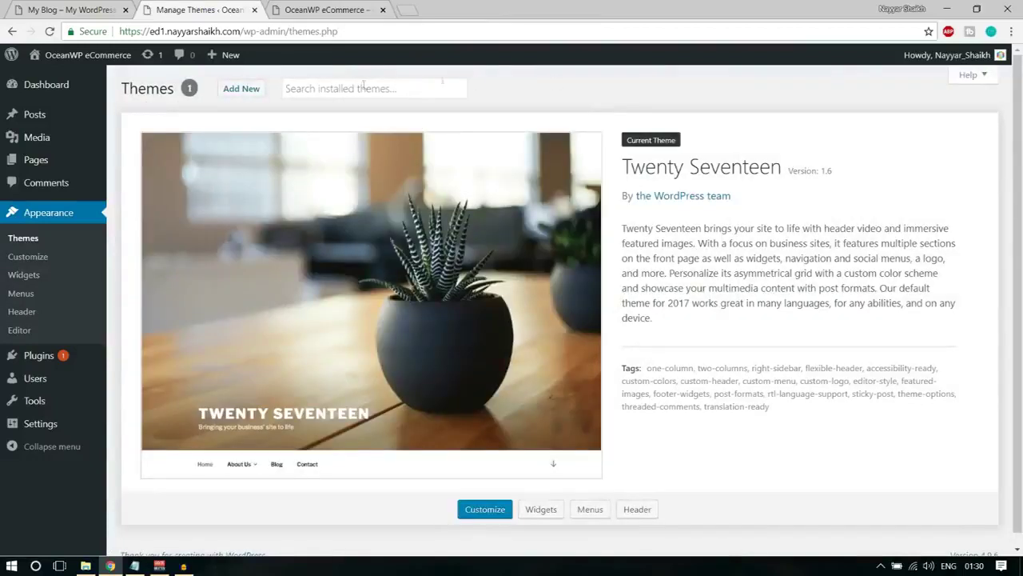
Search for 'oceanwp' under Add New, then install and activate the OceanWP theme.
left_click(257, 90)
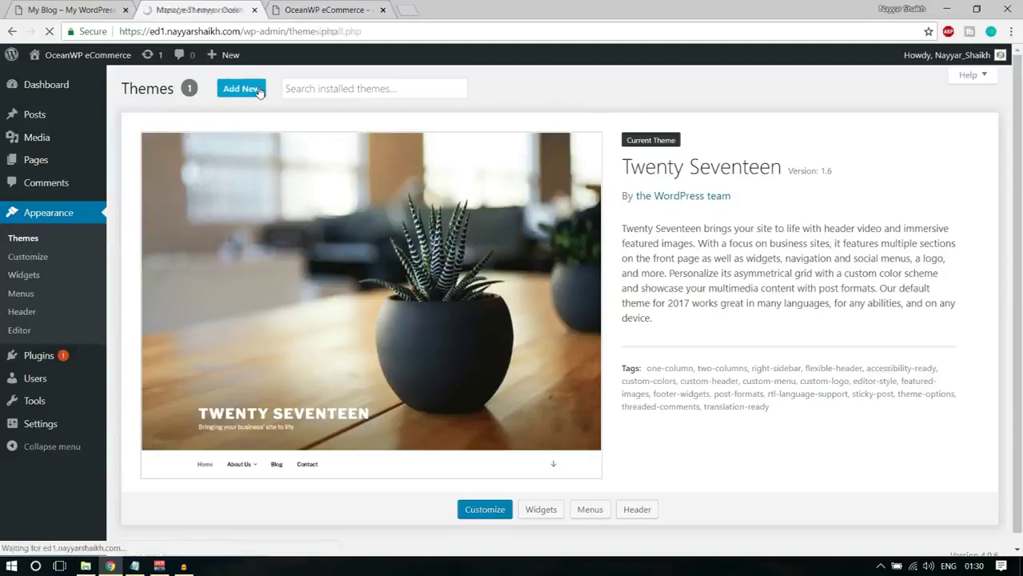
type("oceanwp")
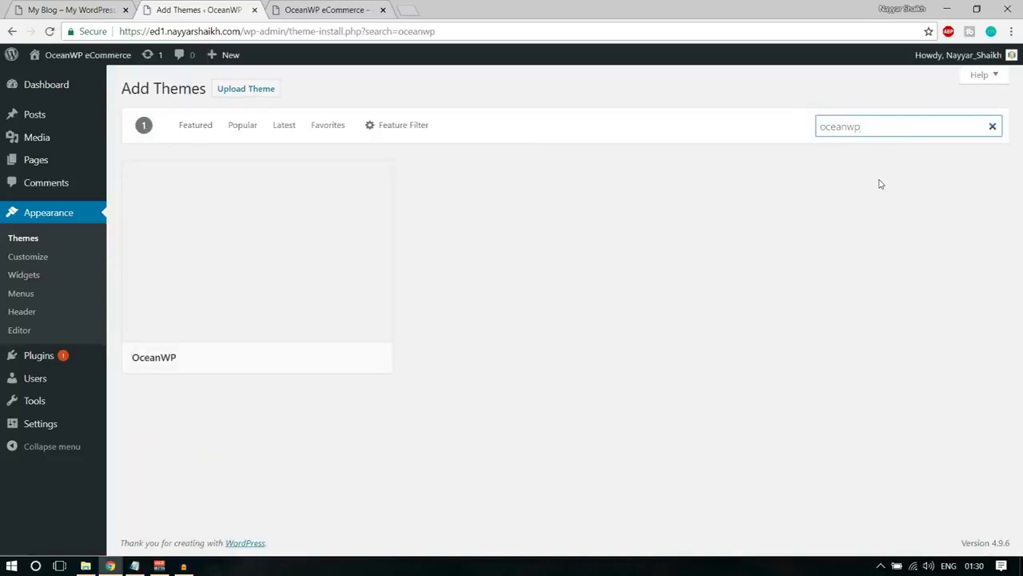
mouse_move(388, 207)
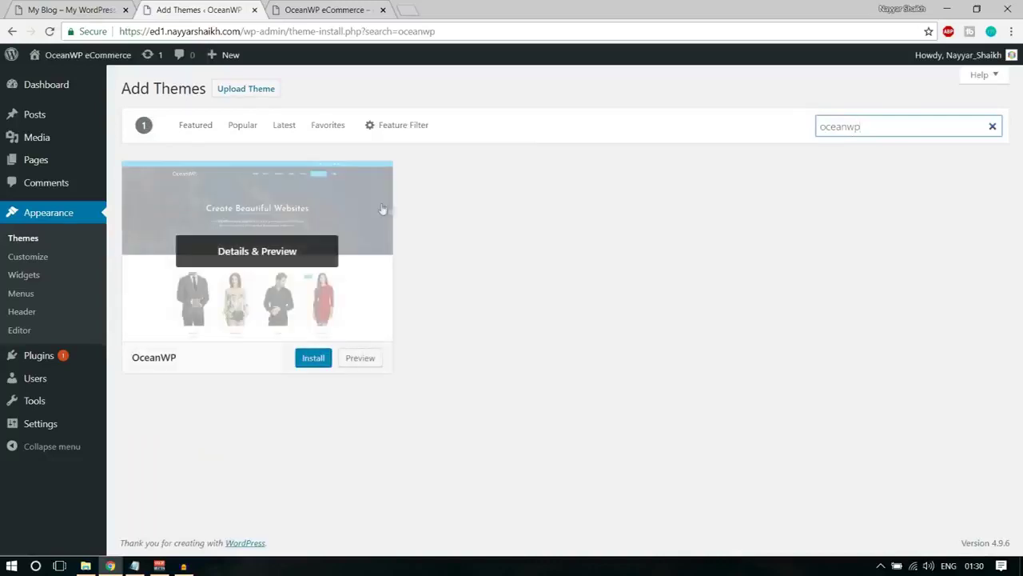
left_click(316, 361)
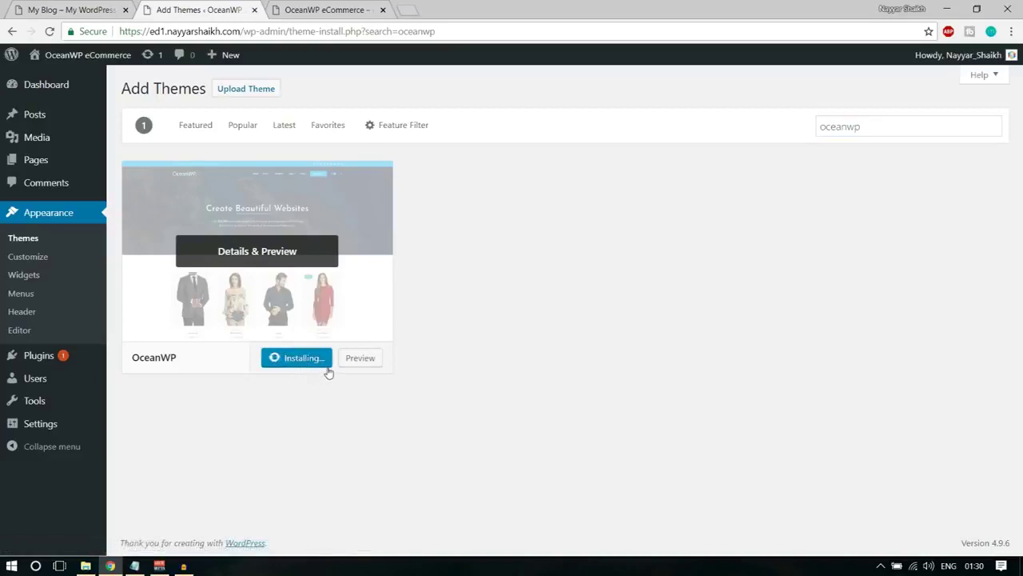
left_click(293, 364)
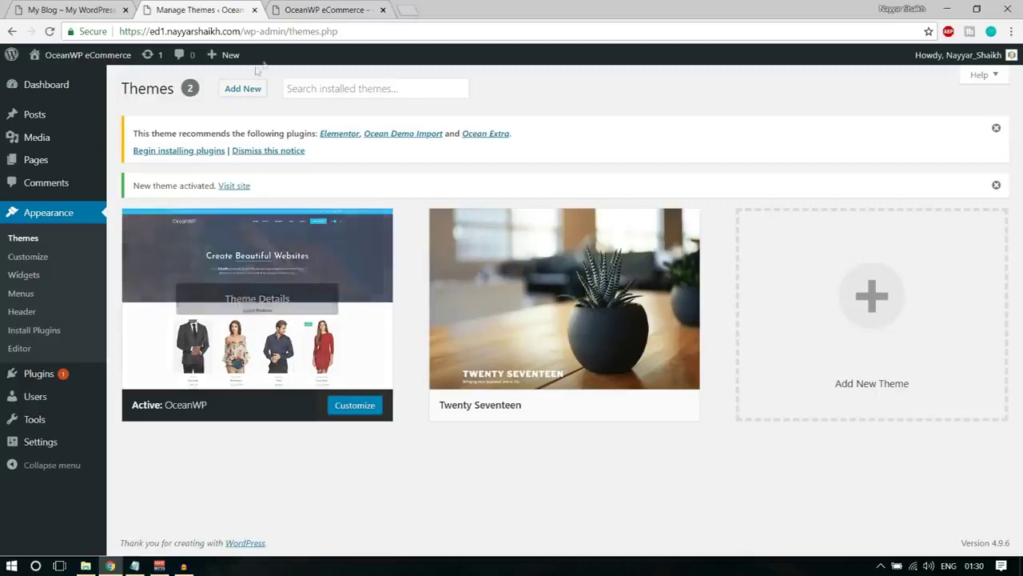
left_click(274, 6)
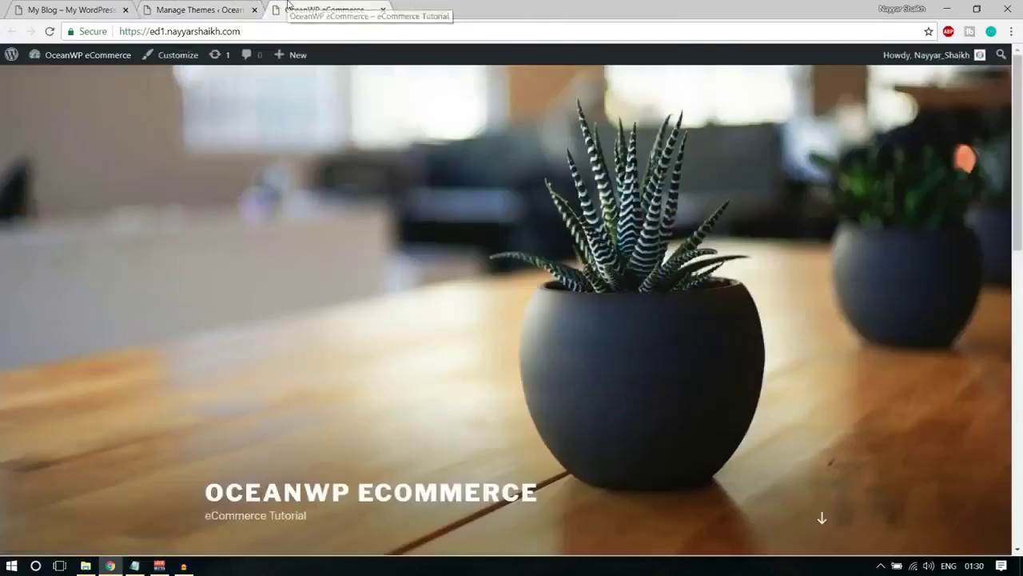
Reload the live site to show the OceanWP look, glance at the store tab, and return to Themes.
left_click(49, 31)
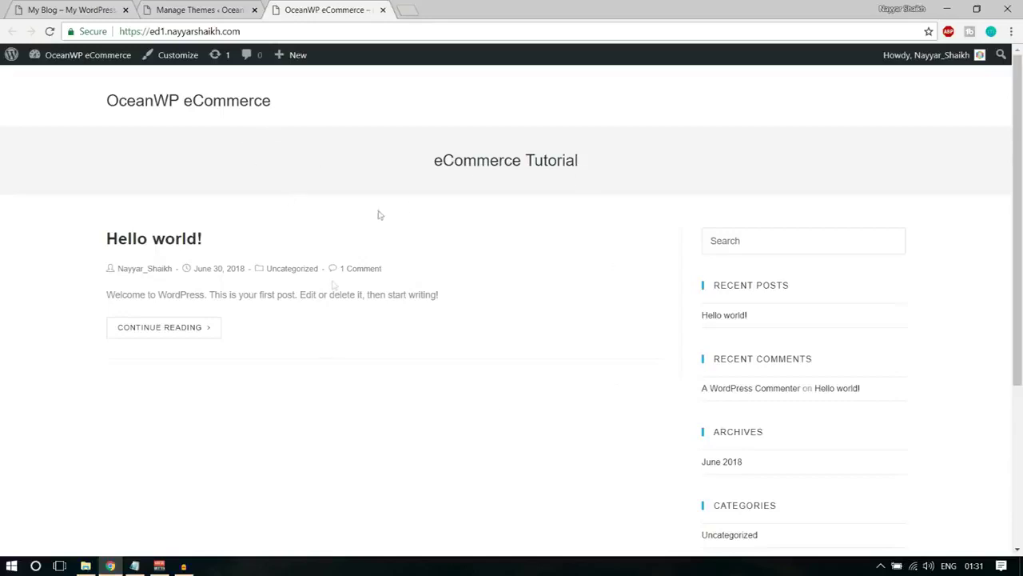
left_click(114, 8)
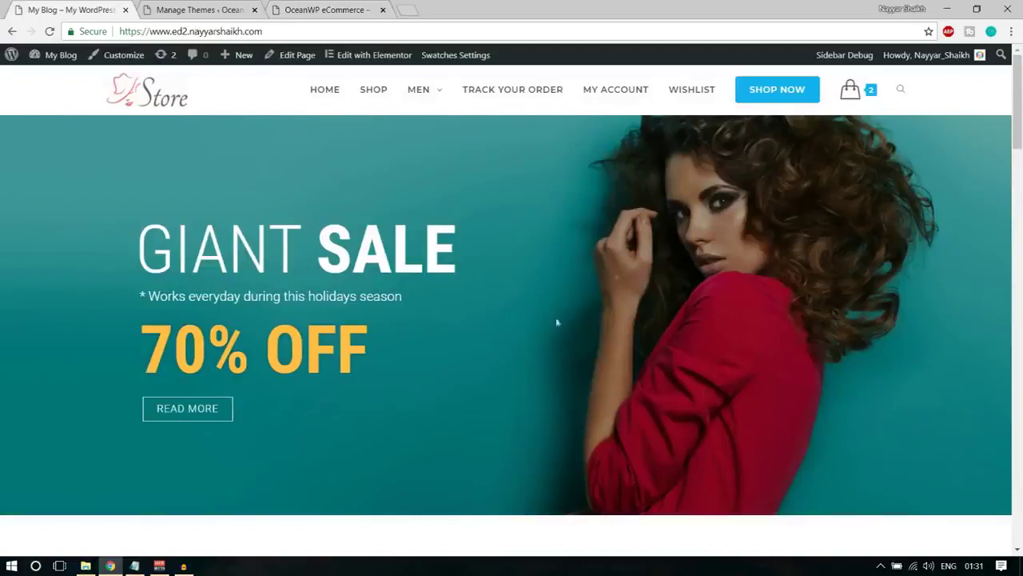
left_click(214, 6)
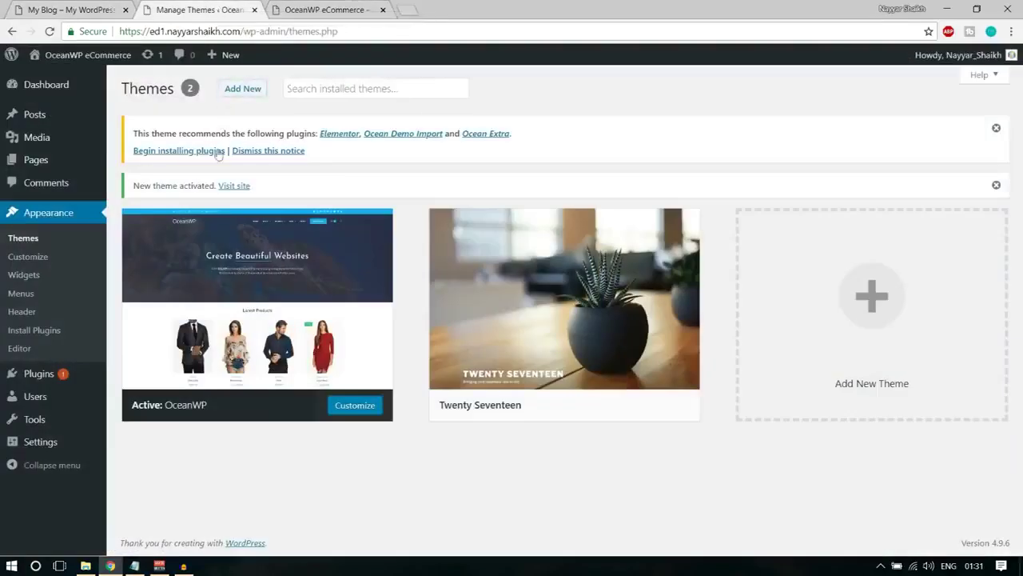
Select all three recommended plugins, run the Install bulk action, then return to the Dashboard.
left_click_drag(137, 133, 304, 133)
left_click(445, 163)
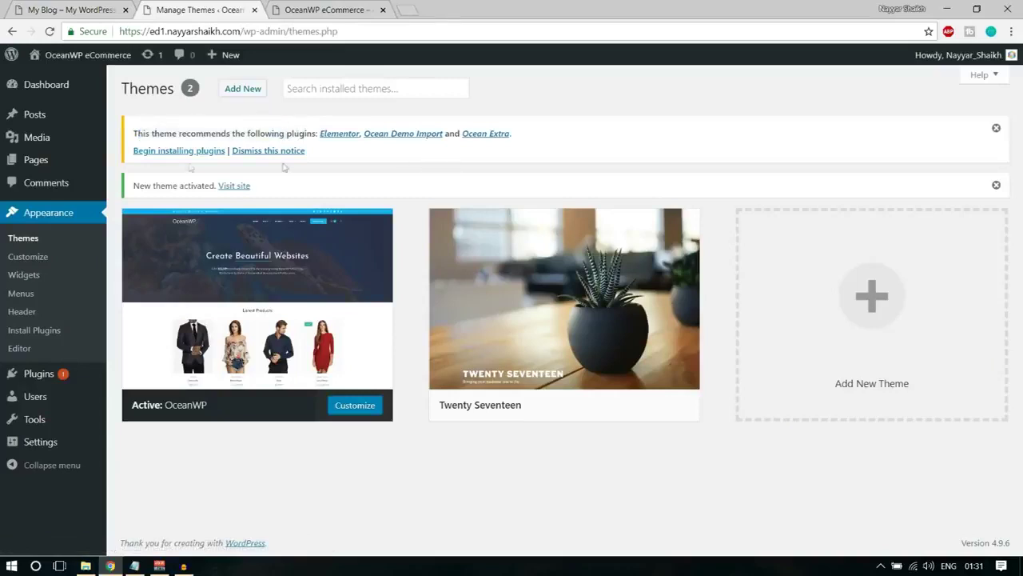
left_click(184, 152)
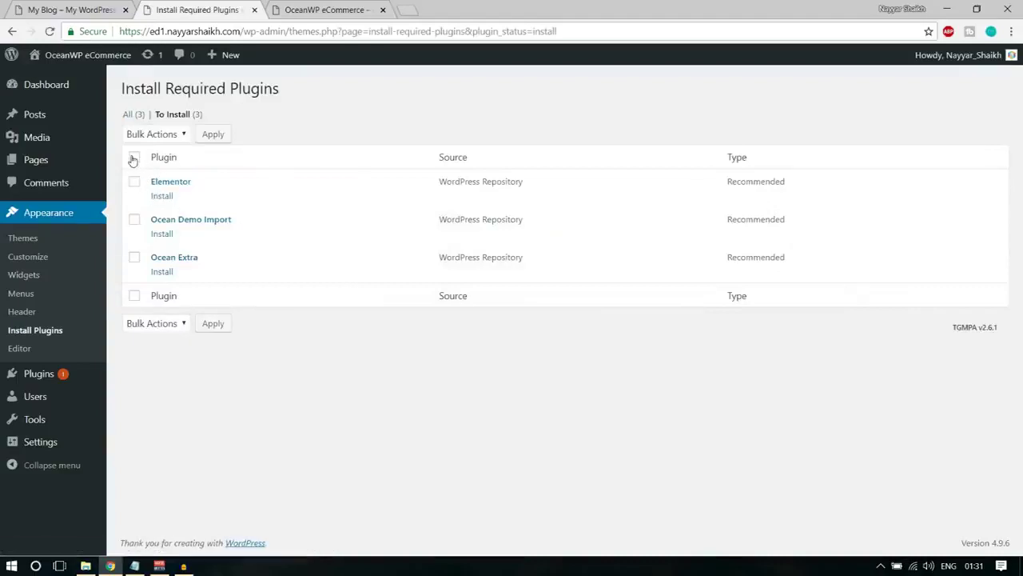
left_click(134, 158)
left_click(159, 136)
left_click(158, 166)
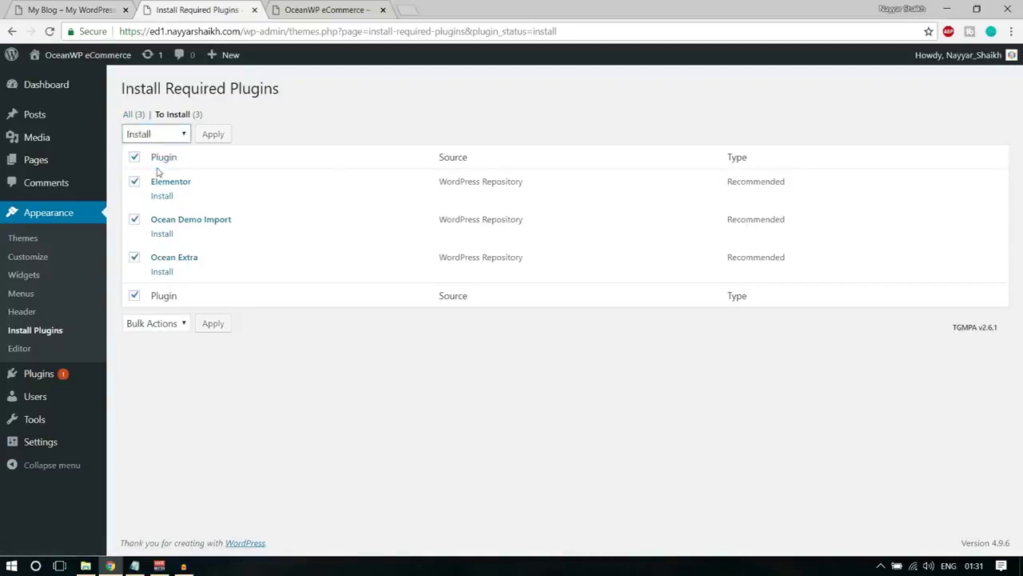
left_click(216, 137)
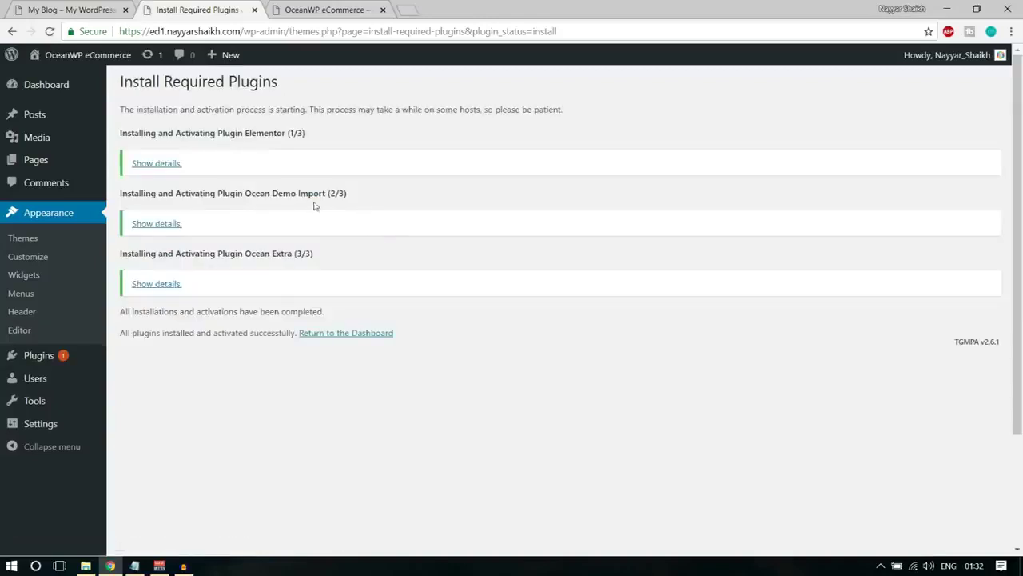
left_click(361, 336)
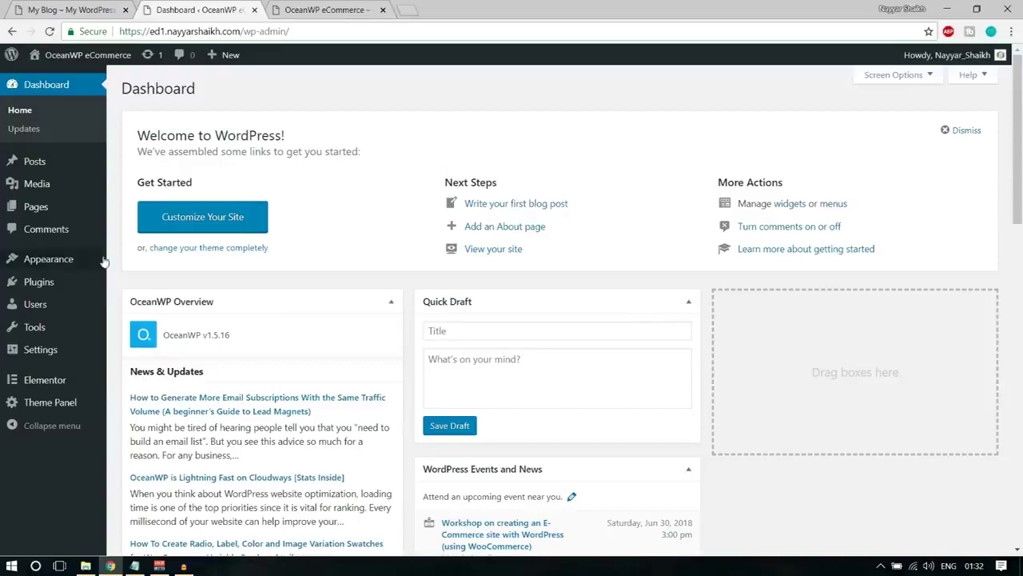
Open the installed plugins list and review Elementor, Ocean Demo Import and Ocean Extra.
mouse_move(38, 292)
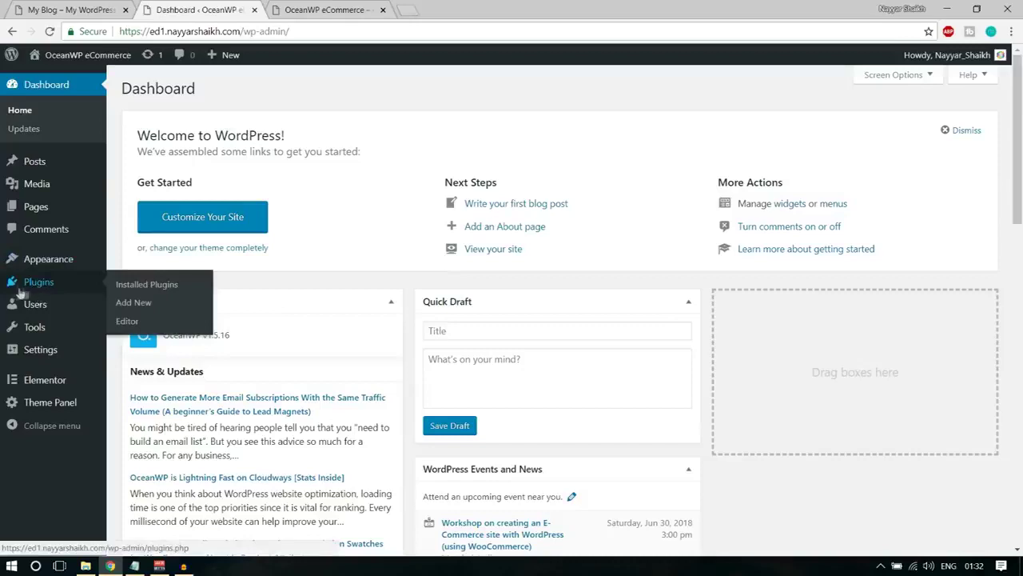
left_click(32, 284)
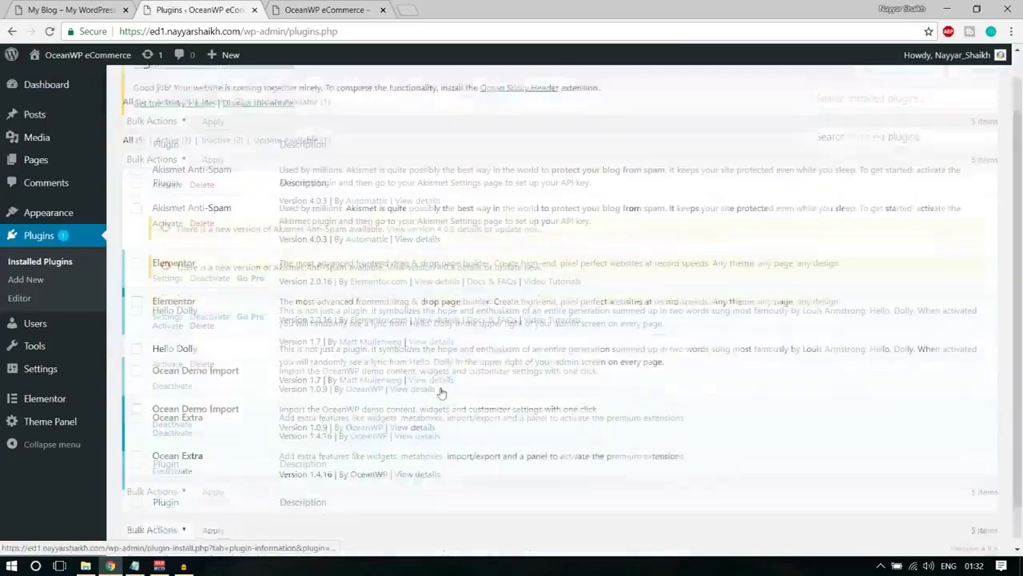
scroll(429, 412, "down", 2)
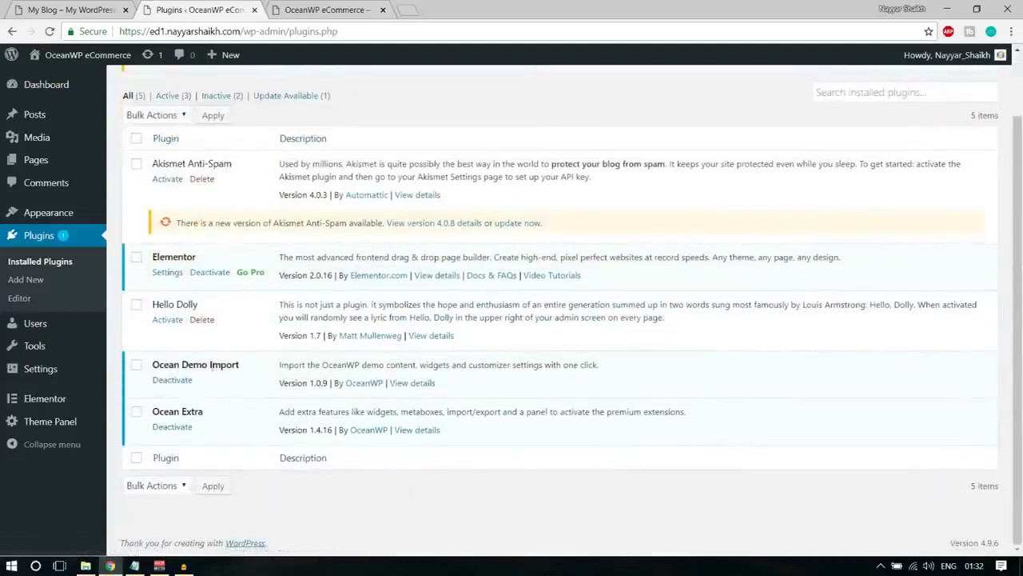
left_click_drag(150, 364, 244, 365)
left_click_drag(206, 414, 143, 413)
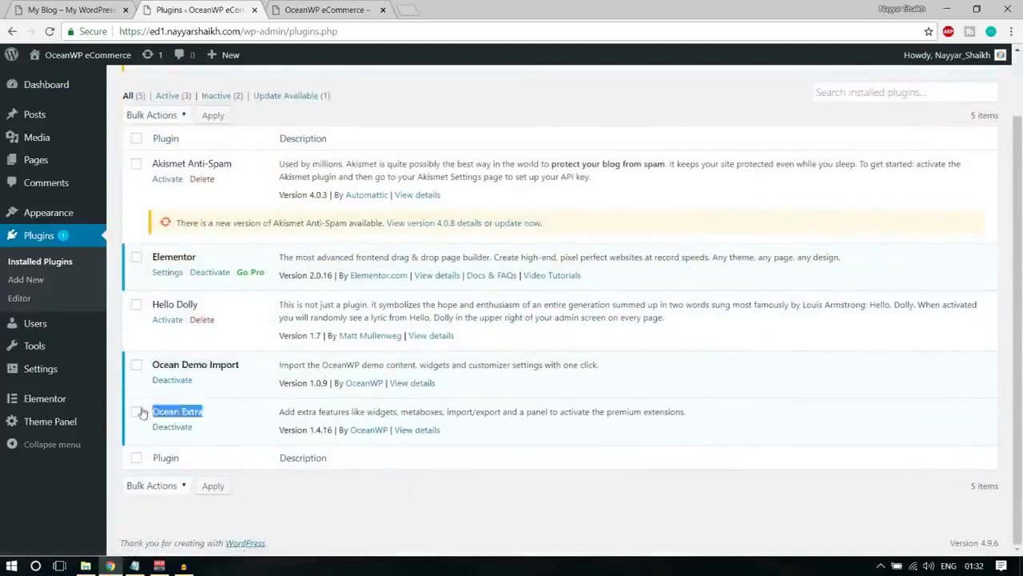
left_click_drag(152, 257, 206, 259)
left_click_drag(241, 365, 151, 366)
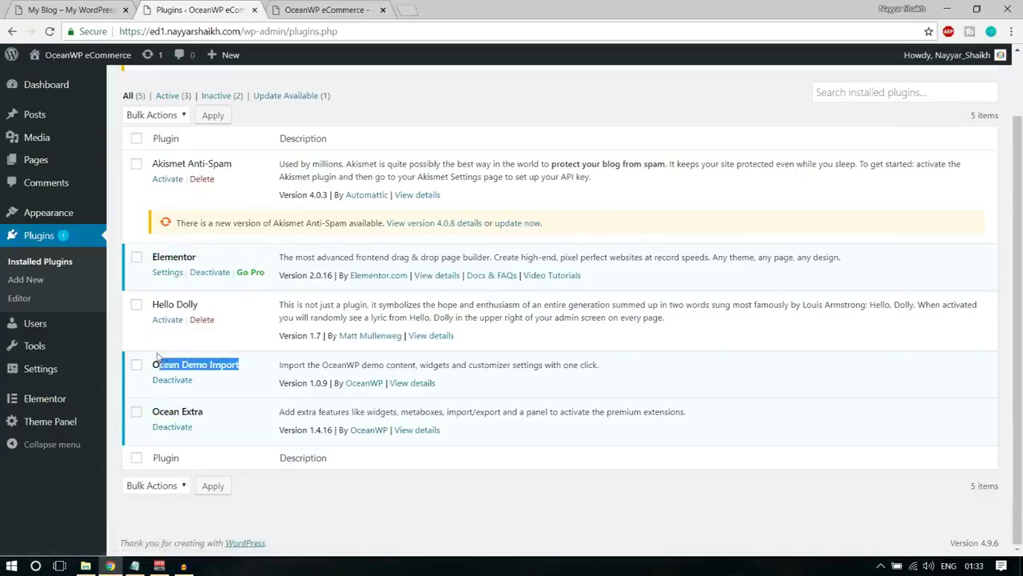
left_click_drag(204, 412, 150, 412)
scroll(266, 402, "up", 1)
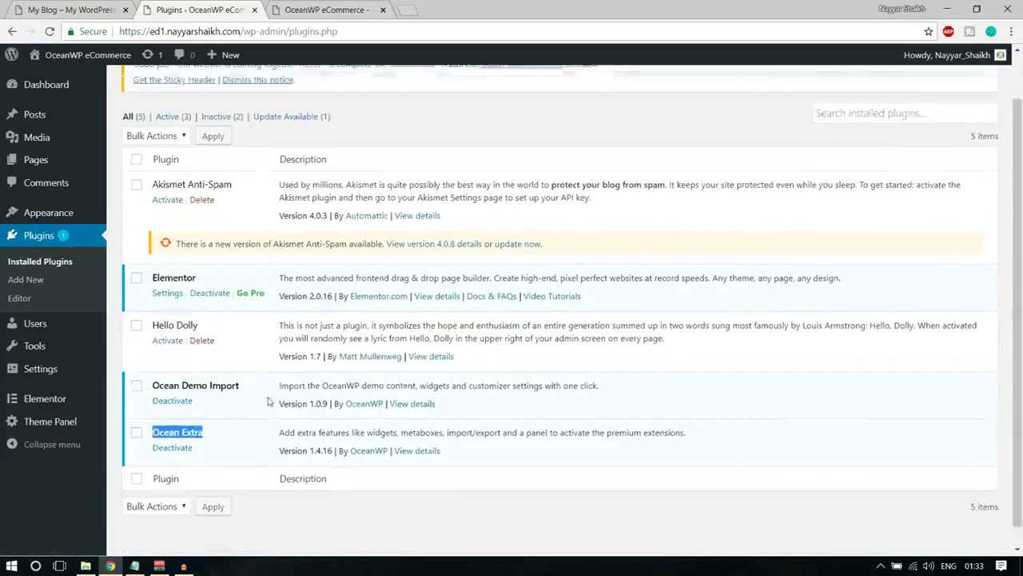
left_click(232, 236)
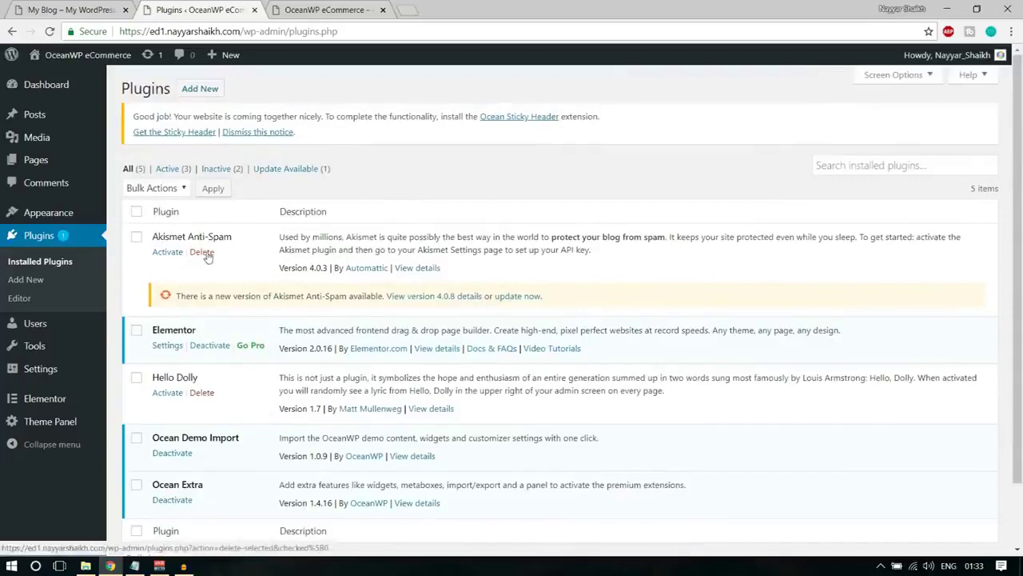
Bulk-delete Hello Dolly and Akismet Anti-Spam, then dismiss the Ocean Sticky Header notice.
left_click(136, 379)
left_click(136, 237)
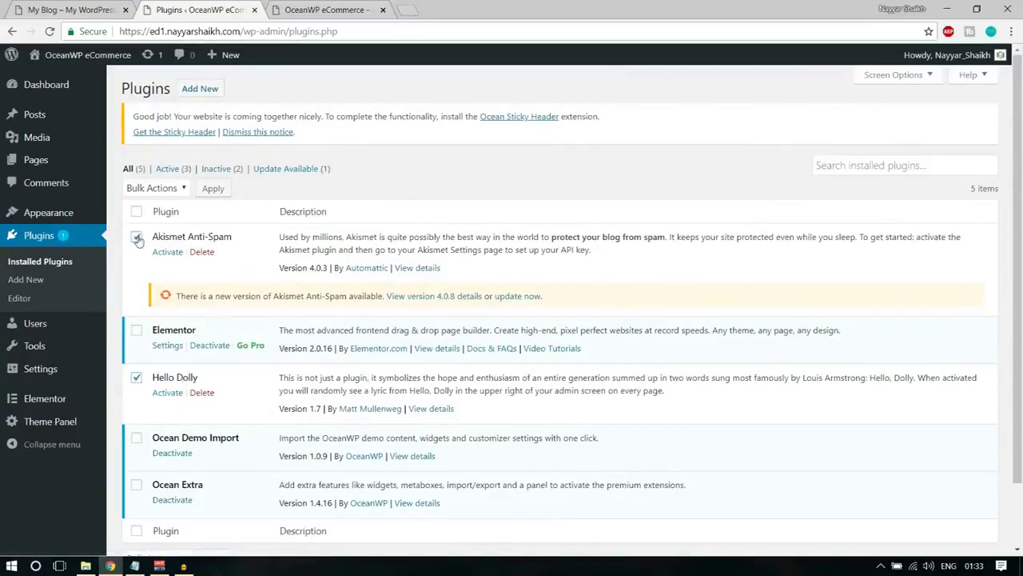
left_click(154, 190)
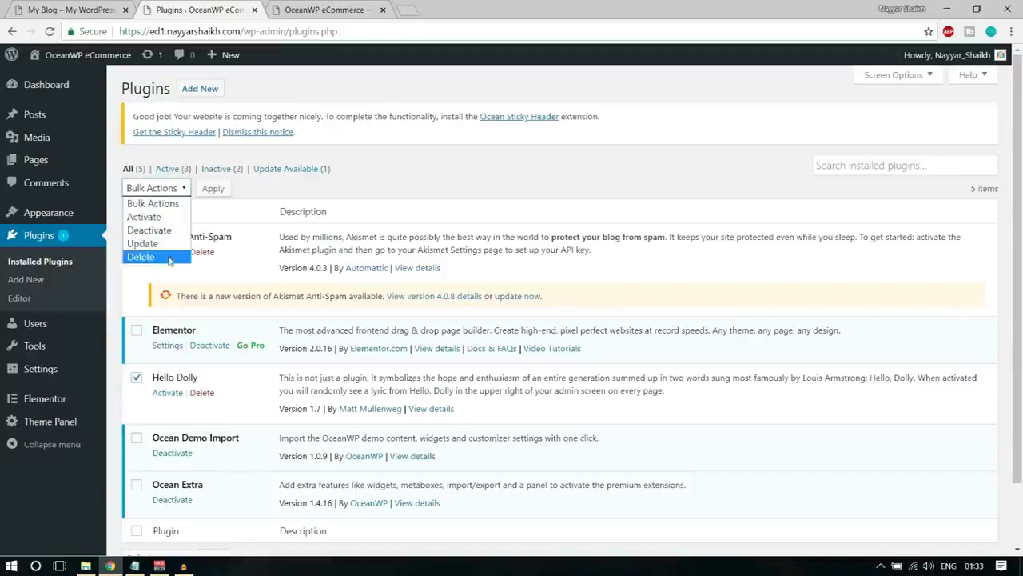
left_click(141, 257)
left_click(212, 188)
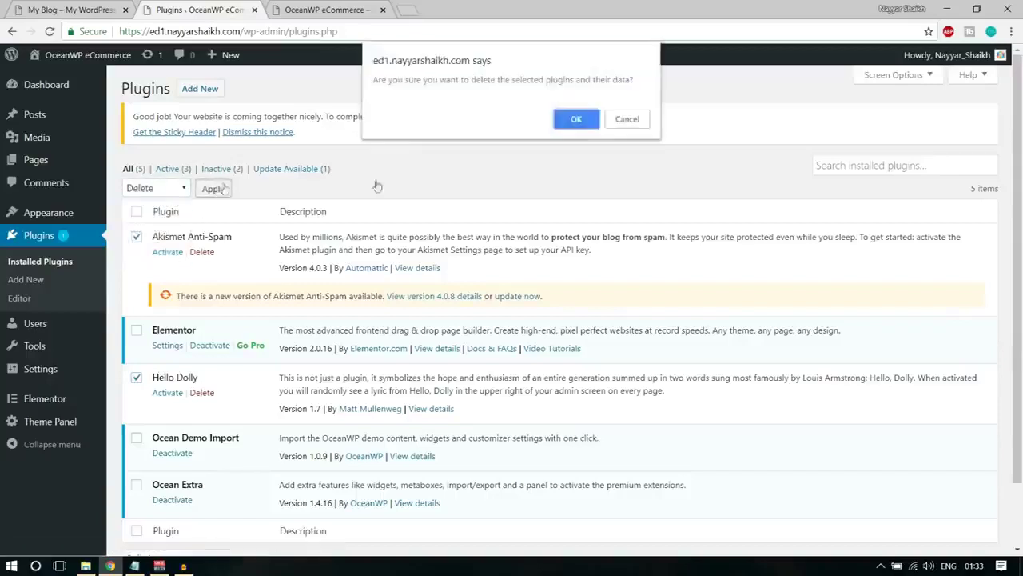
left_click(580, 120)
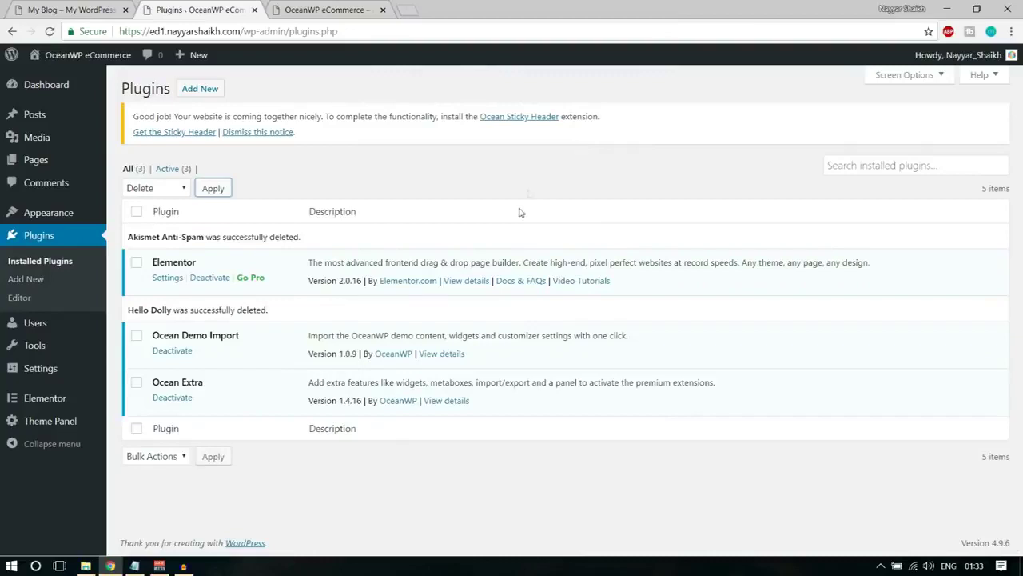
left_click(264, 132)
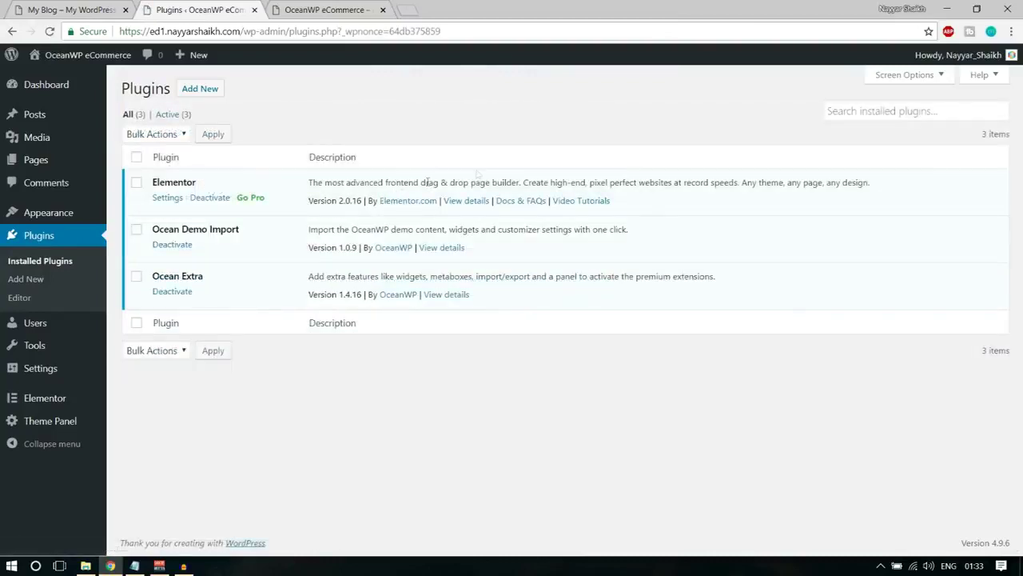
left_click(201, 91)
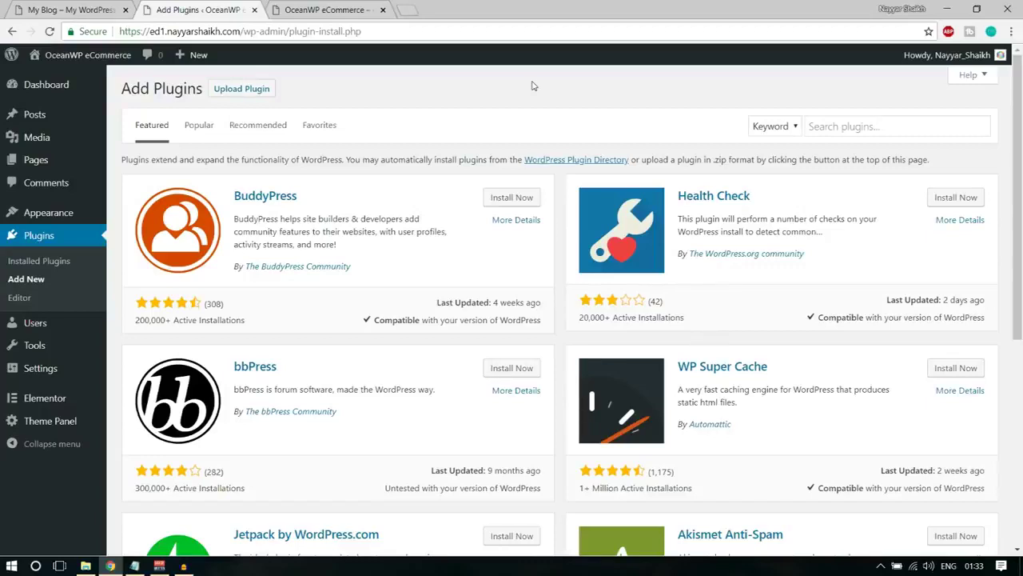
Open a new browser tab and load bloggdude.com.
left_click(408, 10)
type("bloggdude.com")
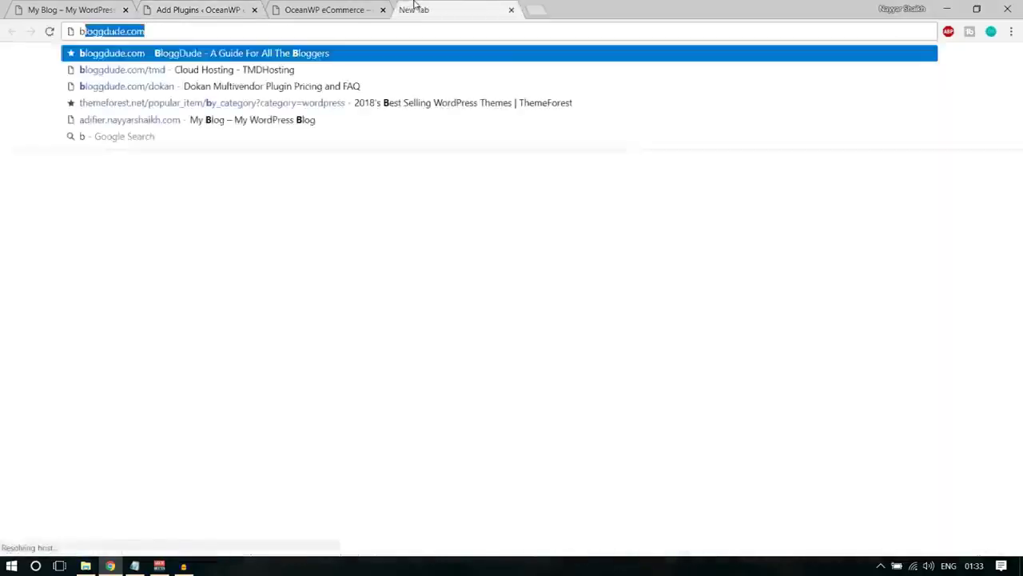
key("Return")
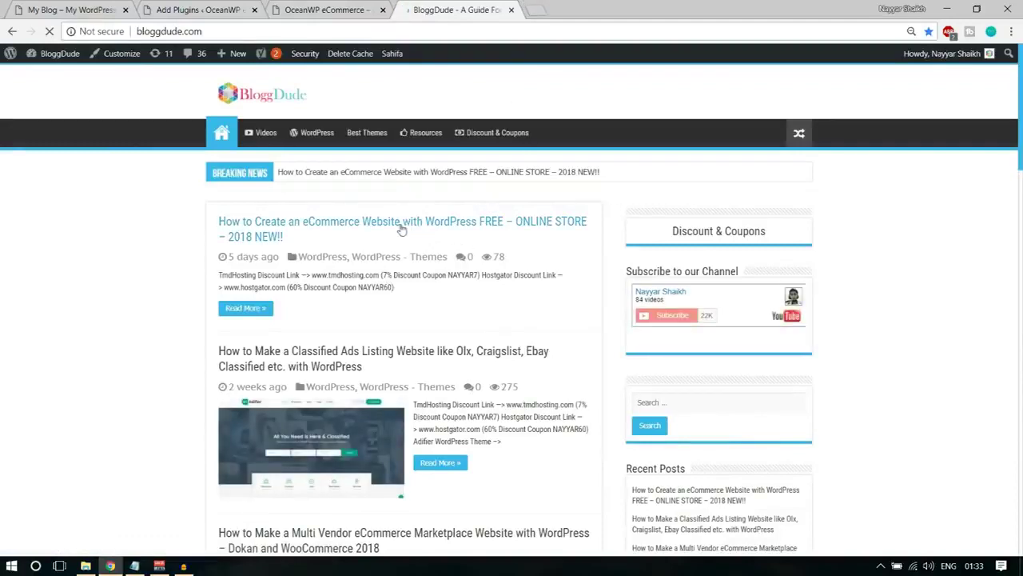
Open the eCommerce website tutorial post and scroll down to its download section.
left_click(391, 227)
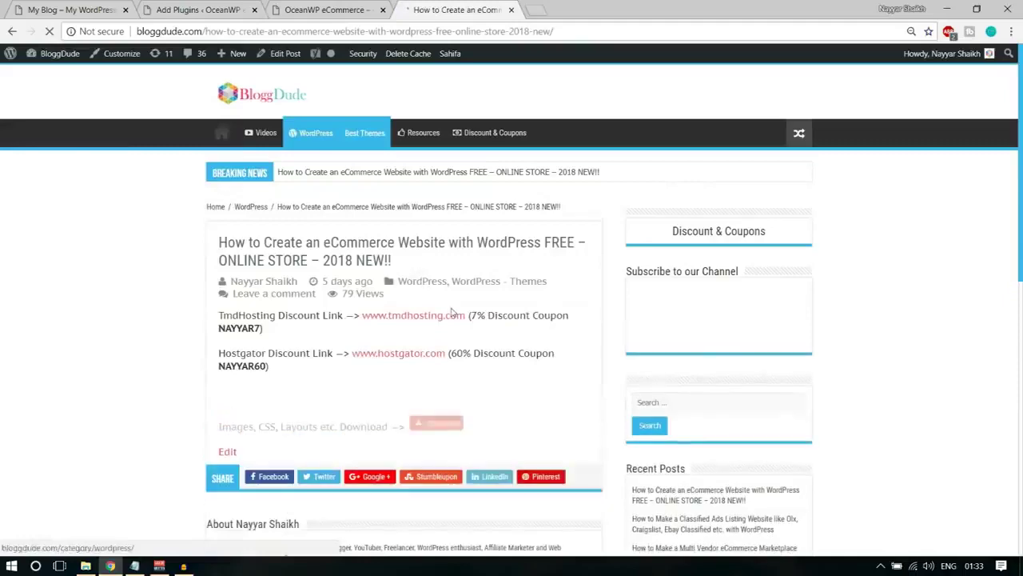
scroll(558, 340, "down", 3)
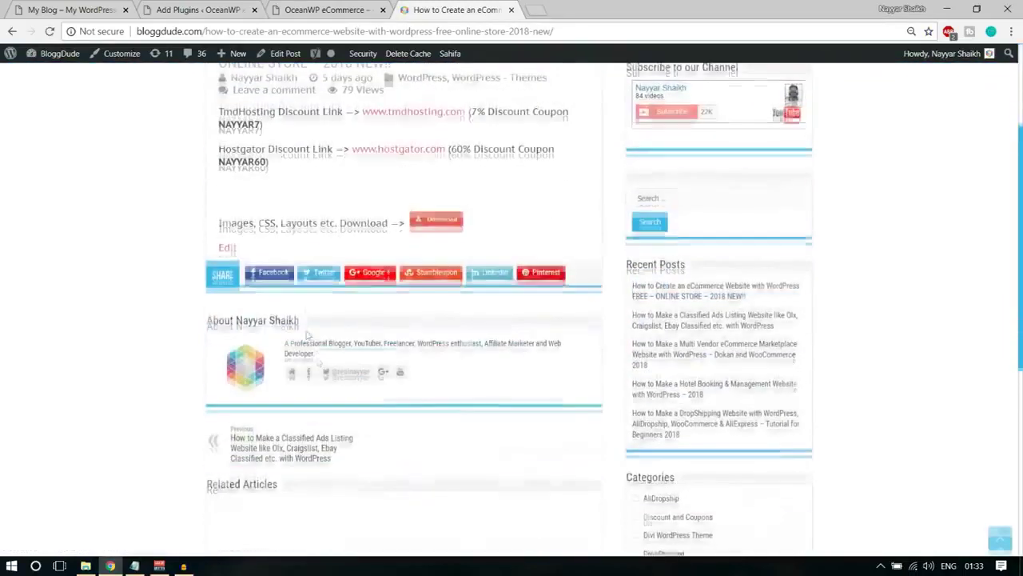
left_click_drag(216, 222, 393, 228)
left_click(390, 234)
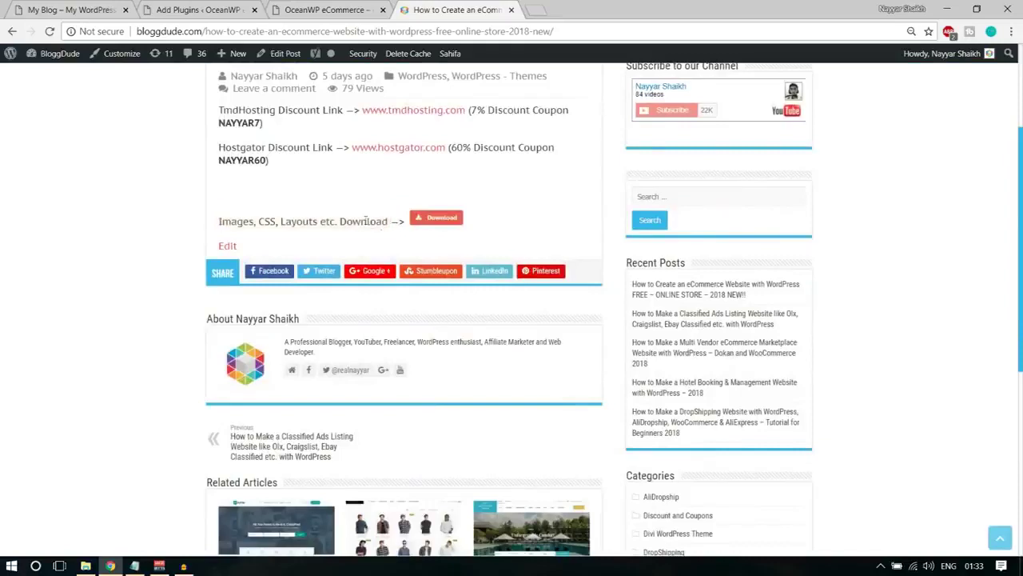
Start the images, CSS and layouts zip download, then cancel it and close the downloads bar.
left_click(435, 219)
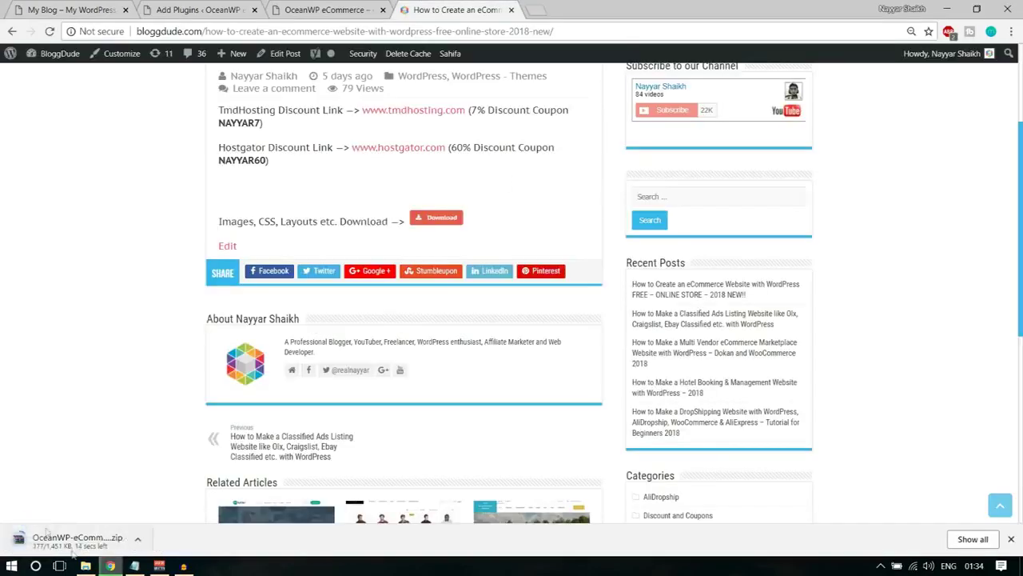
left_click(138, 543)
left_click(160, 517)
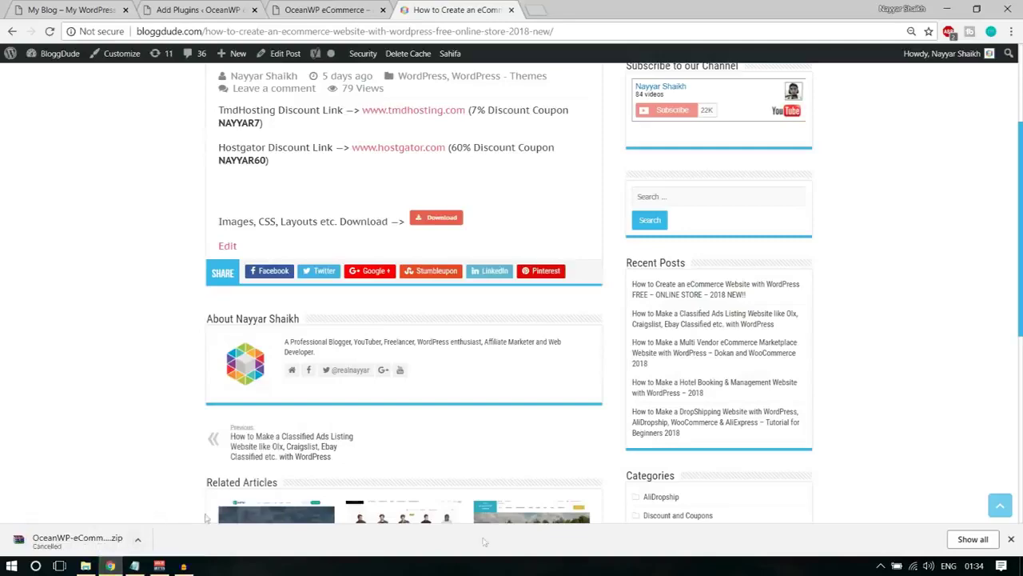
left_click(1011, 540)
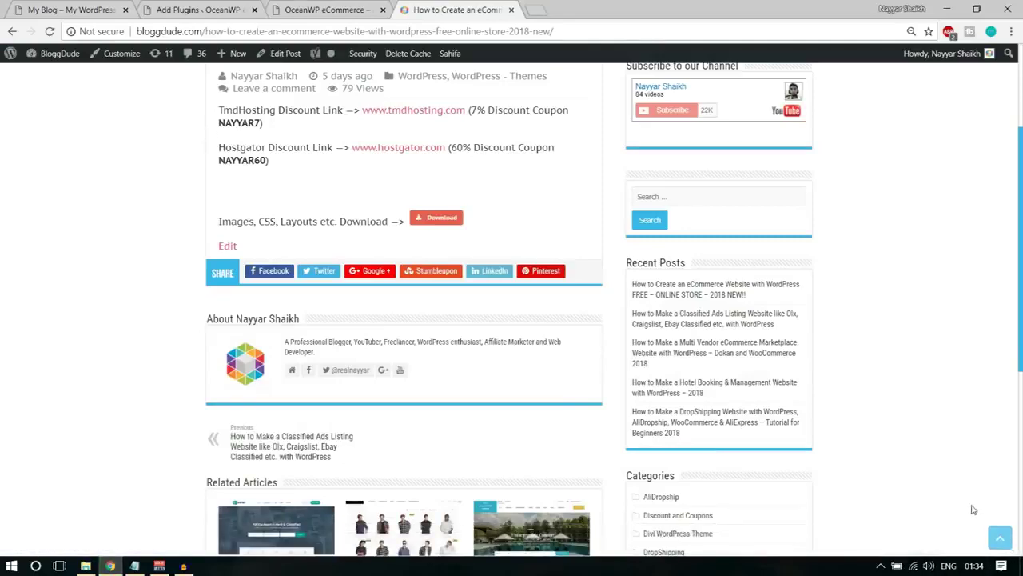
scroll(971, 512, "up", 3)
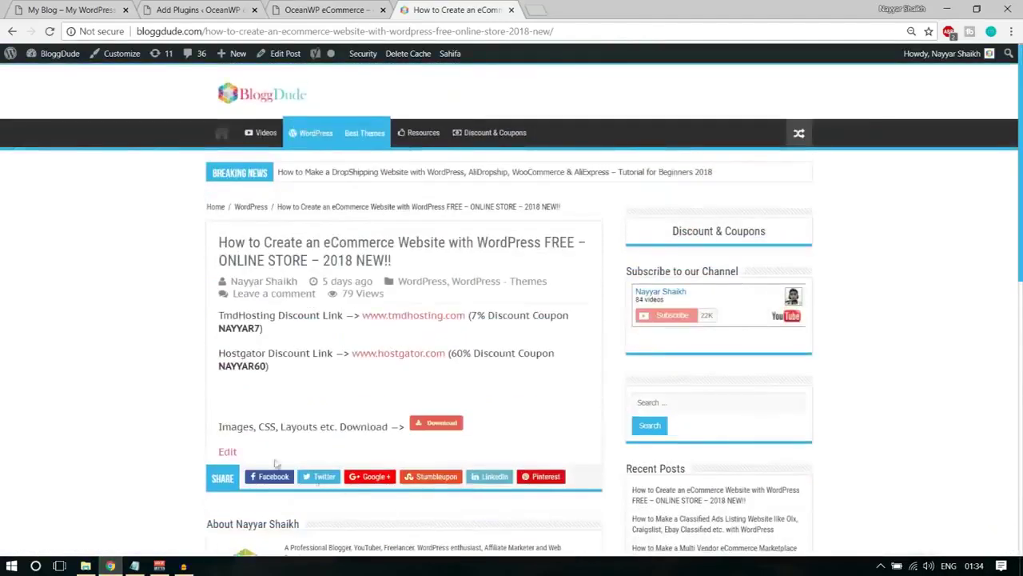
left_click_drag(217, 426, 500, 429)
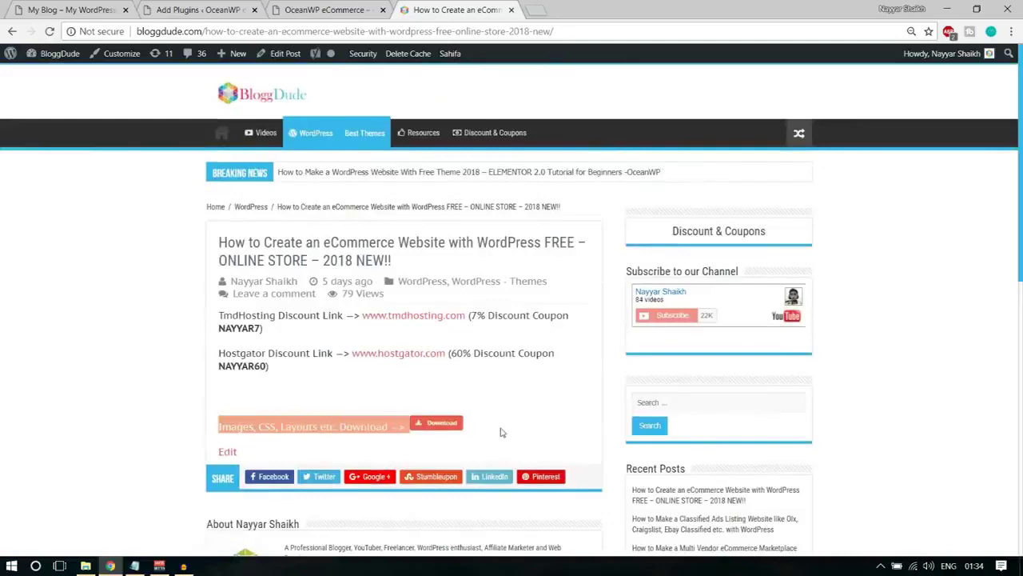
left_click(500, 429)
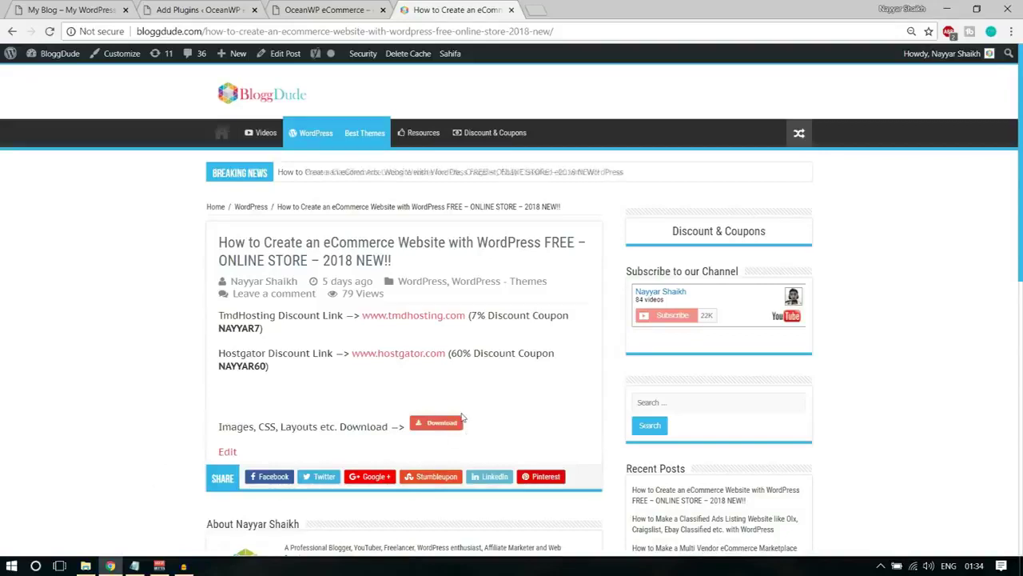
left_click(336, 11)
Select 'Ocean Product Sharing' in the Steps Notepad file, then return to the Add Plugins search box.
left_click(183, 8)
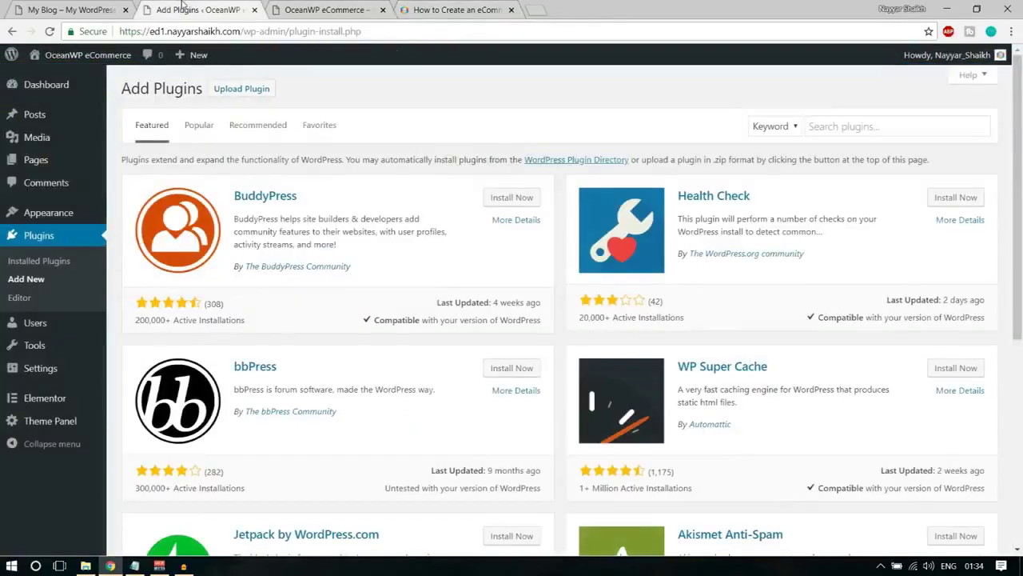
left_click(135, 565)
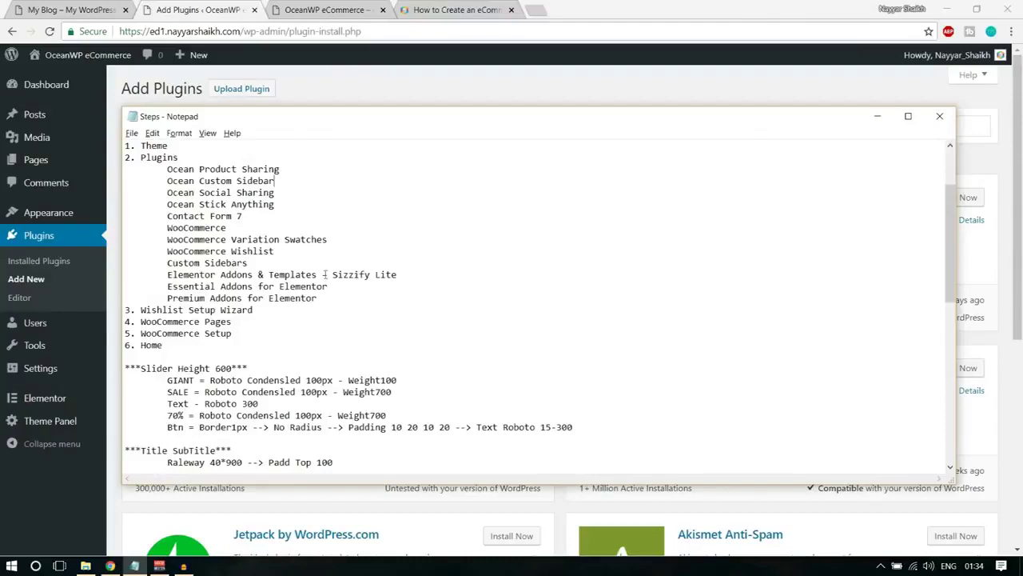
left_click_drag(161, 170, 358, 301)
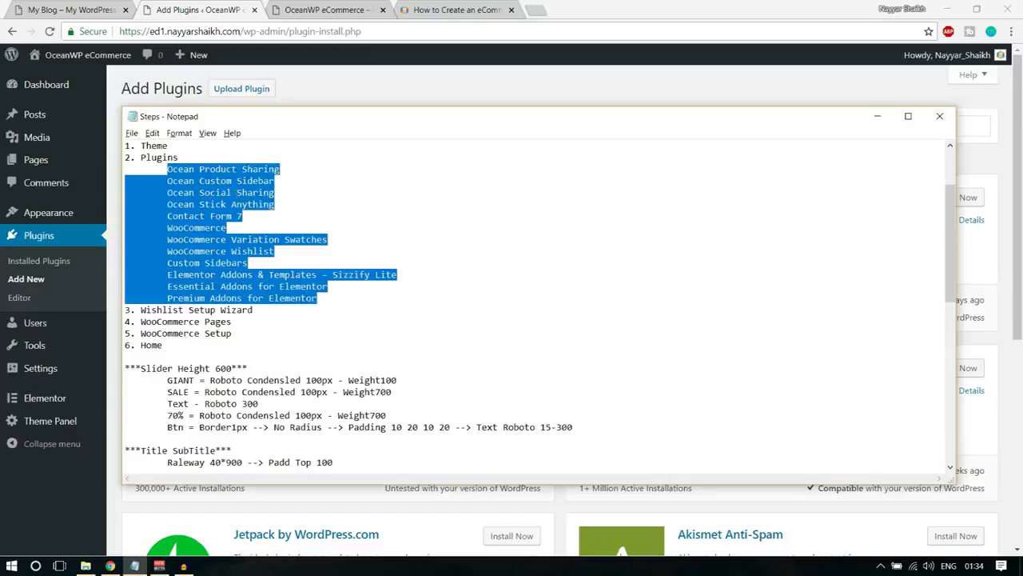
left_click(291, 173)
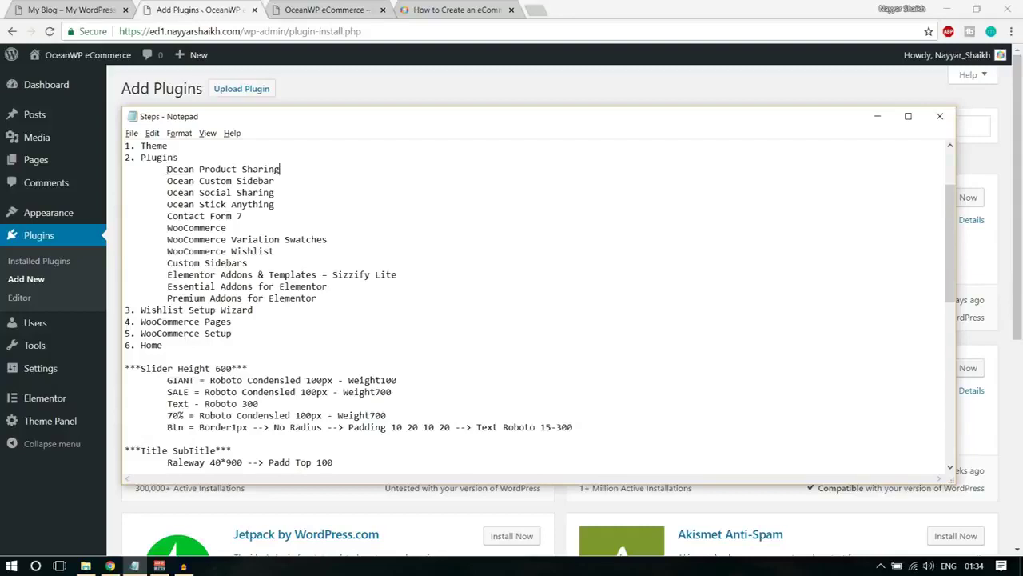
left_click_drag(166, 169, 285, 168)
key("ctrl+c")
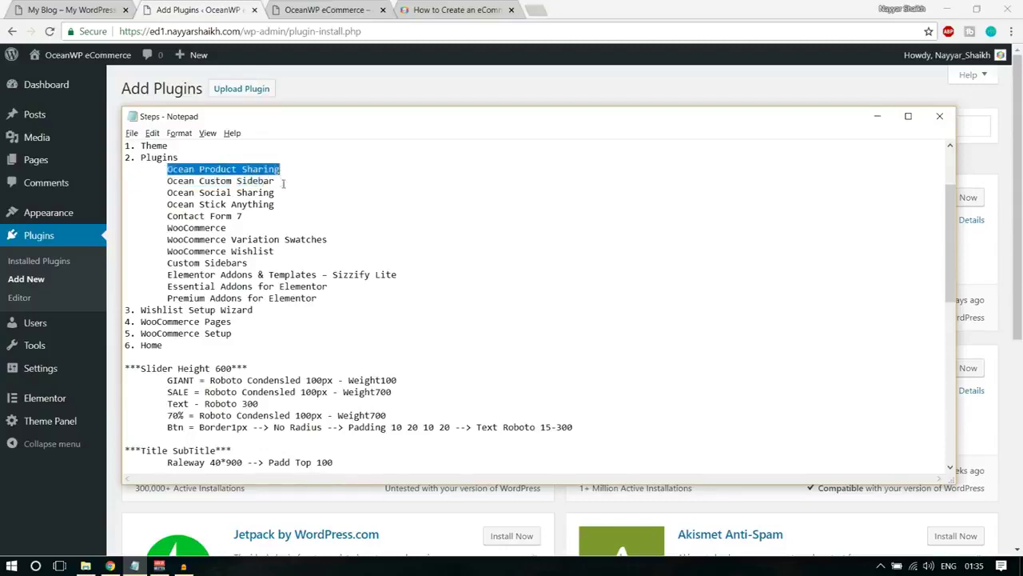
left_click(213, 6)
left_click(865, 126)
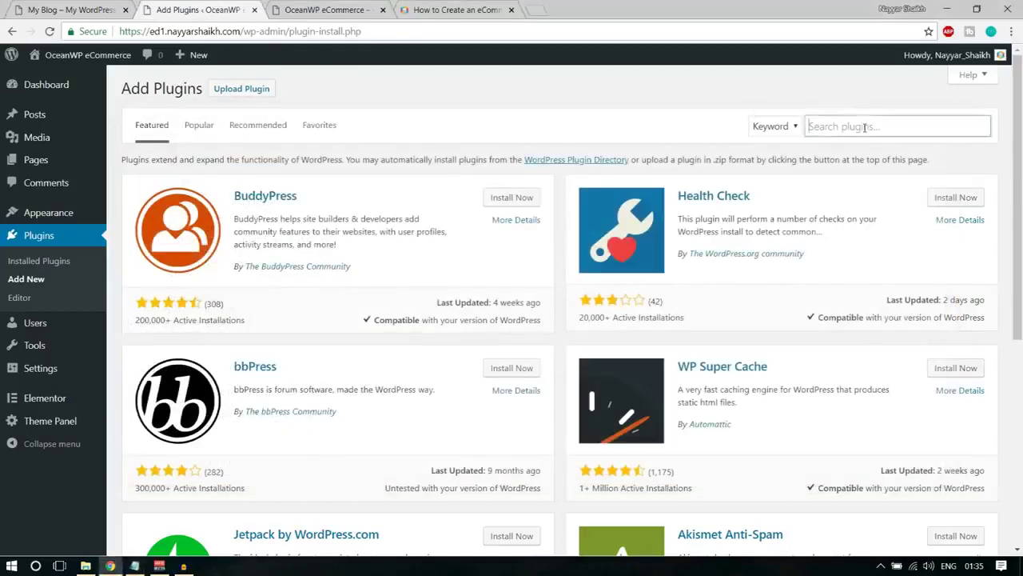
Search for, install and activate Ocean Product Sharing, then return to Add Plugins.
key("ctrl+v")
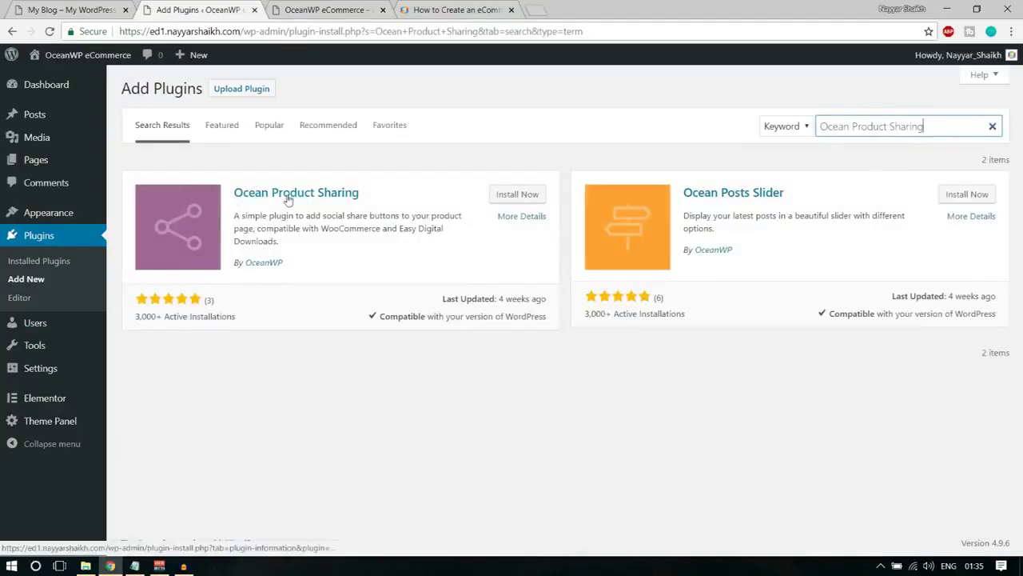
left_click(517, 195)
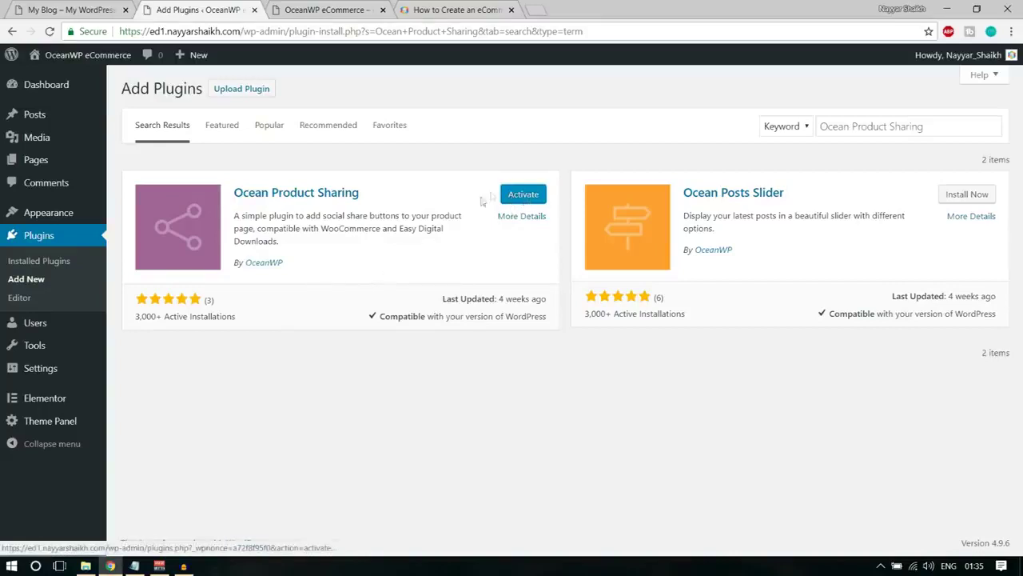
left_click(134, 565)
left_click(381, 84)
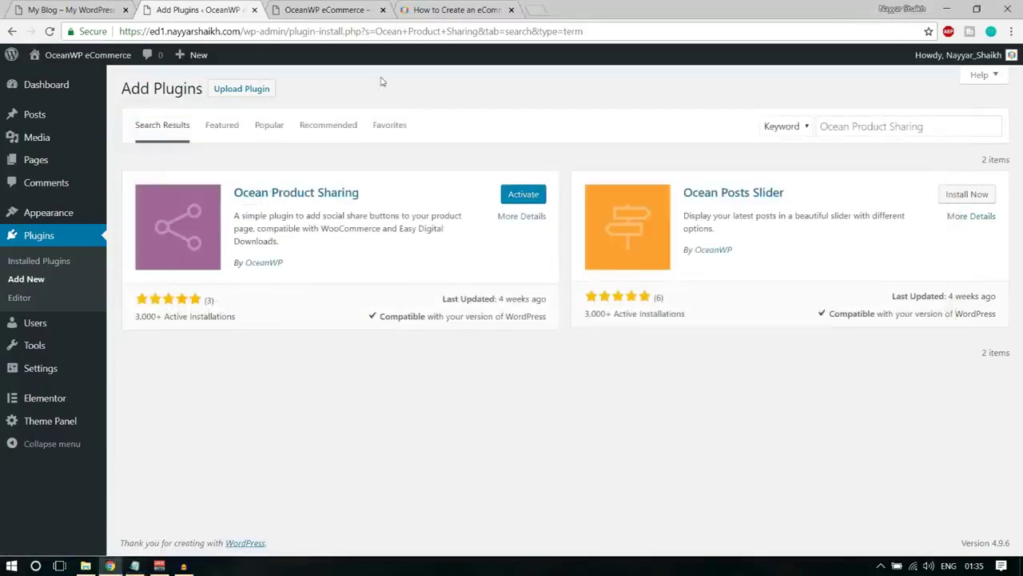
left_click(521, 195)
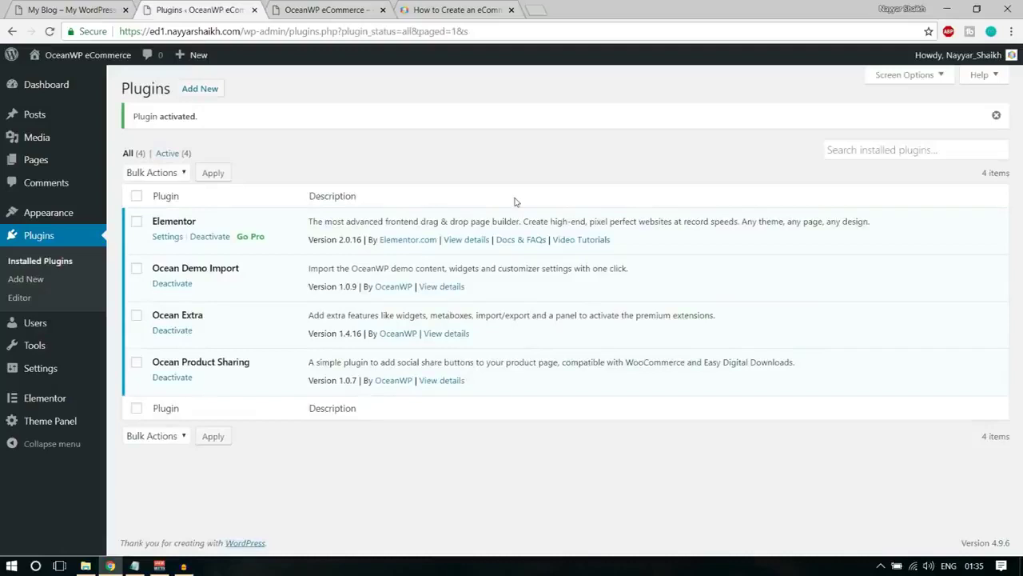
left_click(210, 92)
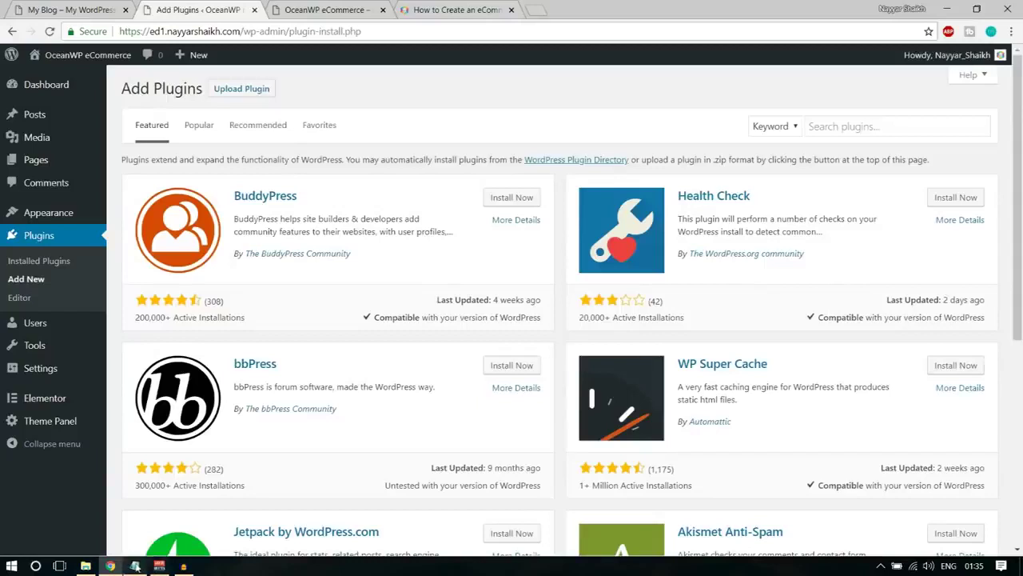
Copy 'Ocean Custom Sidebar' from the Notepad checklist, search for it, and install it.
left_click(135, 565)
left_click_drag(275, 180, 167, 181)
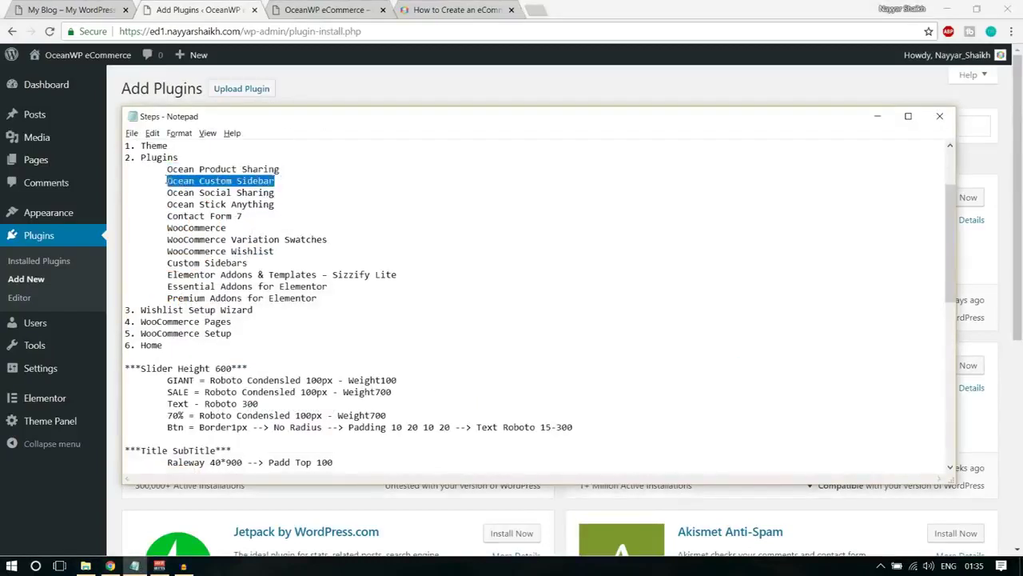
key("ctrl+c")
left_click(470, 88)
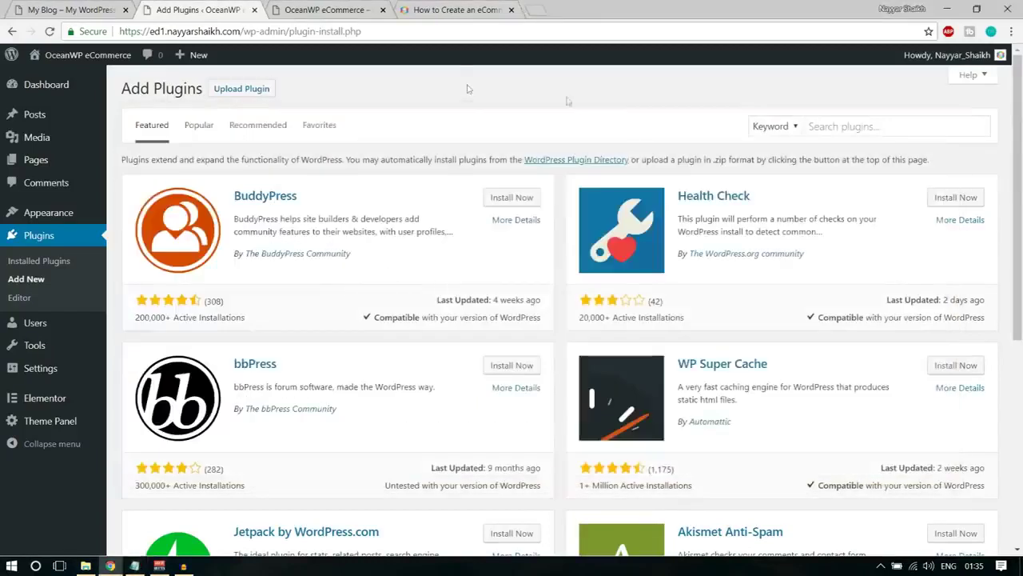
left_click(847, 128)
key("ctrl+v")
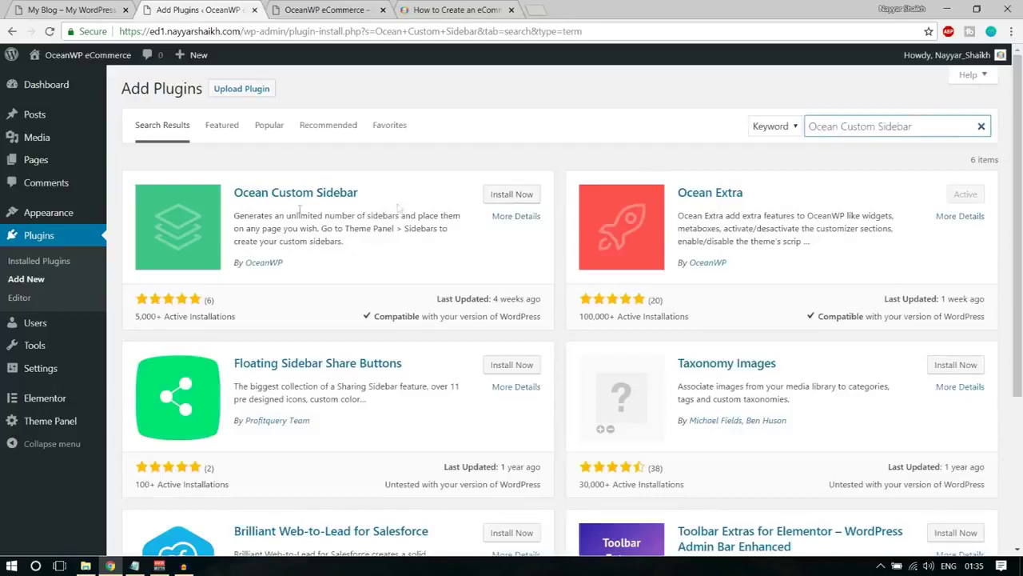
left_click(513, 200)
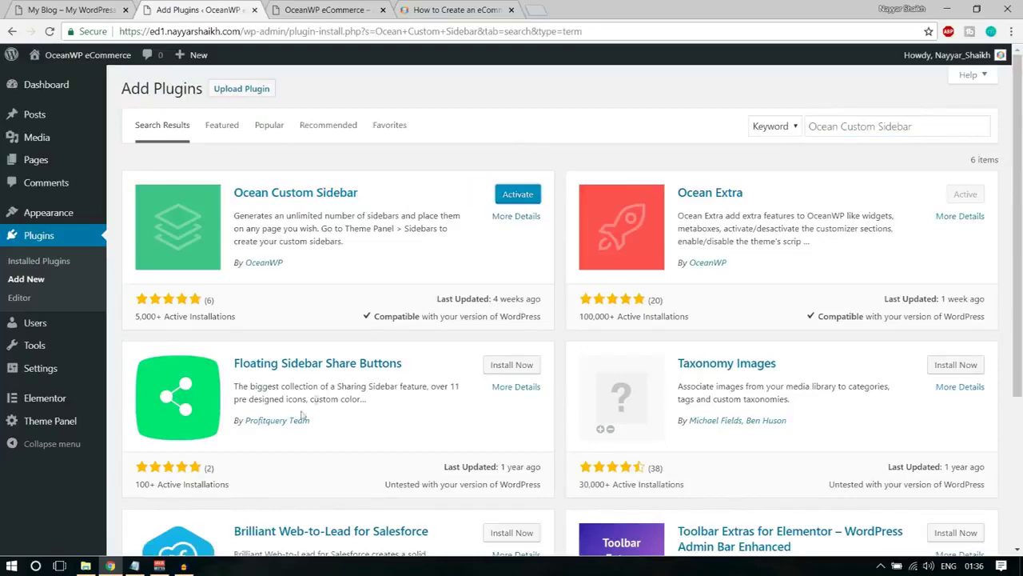
Select the 'Ocean Social Sharing' line in the Notepad checklist.
left_click(134, 565)
left_click(164, 193)
left_click_drag(164, 194, 297, 188)
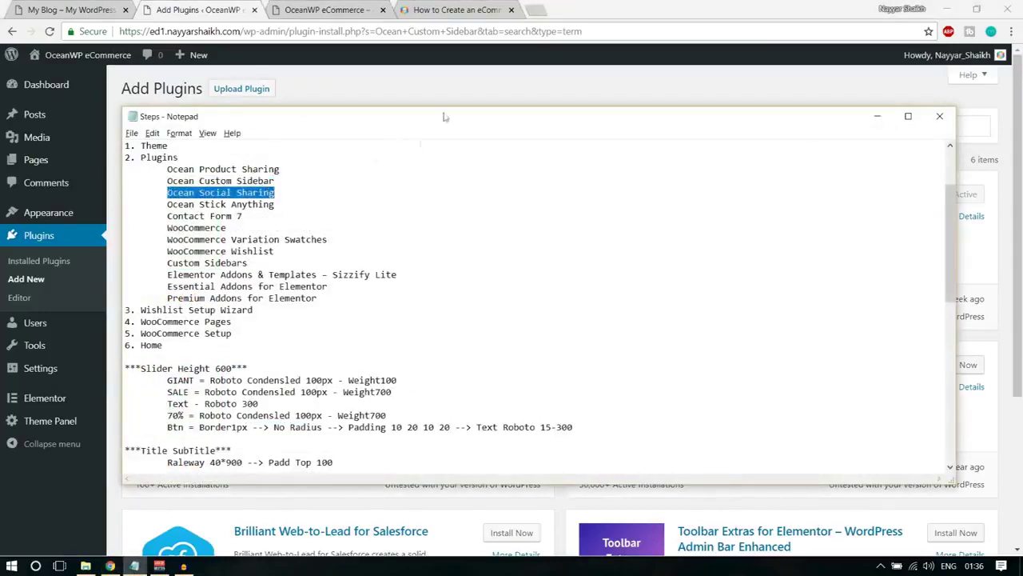
Replace the plugin search term with 'Ocean Social Sharing' and install it.
left_click(462, 87)
left_click(941, 127)
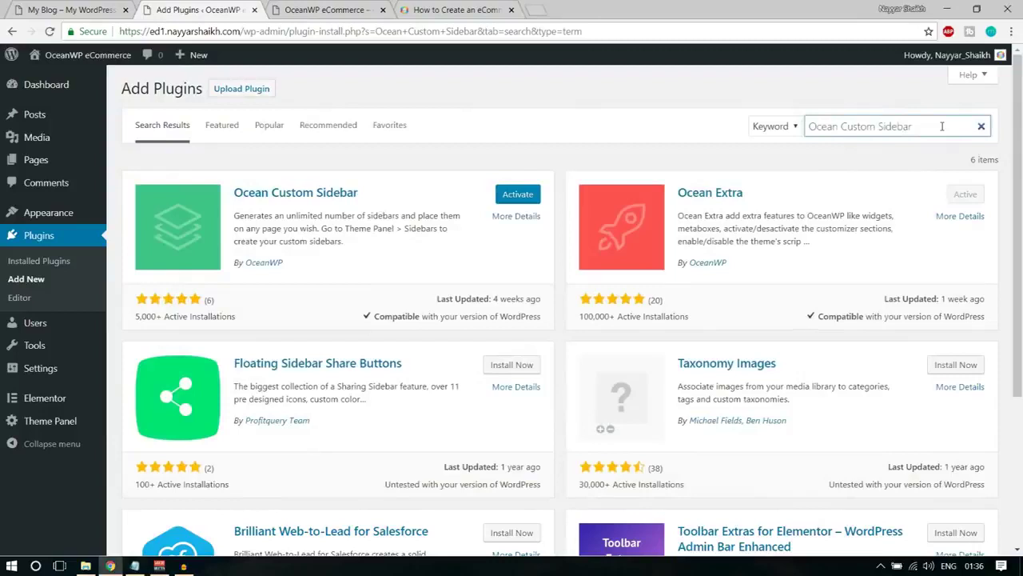
key("ctrl+a")
key("ctrl+v")
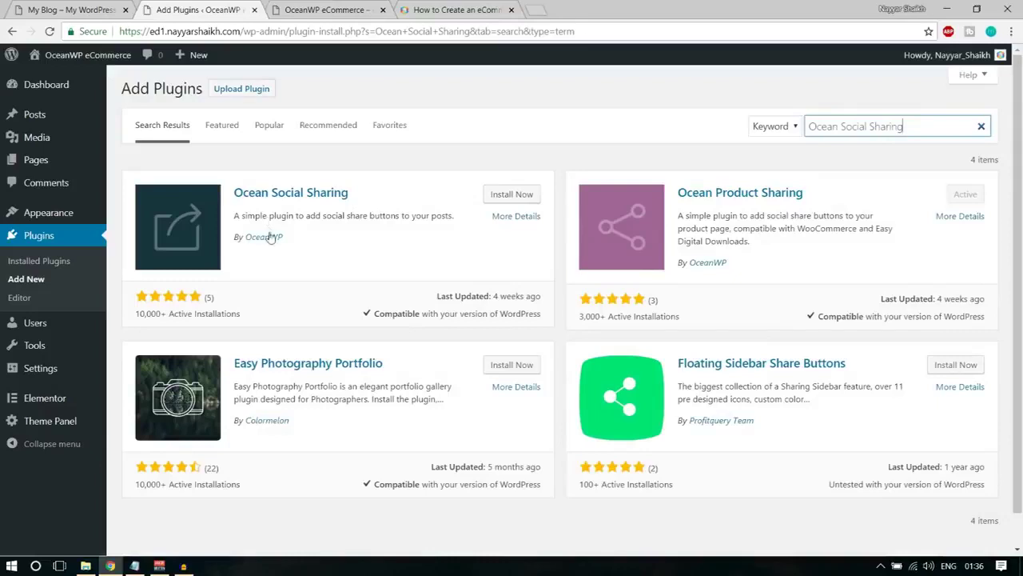
left_click_drag(304, 244, 248, 240)
left_click(565, 185)
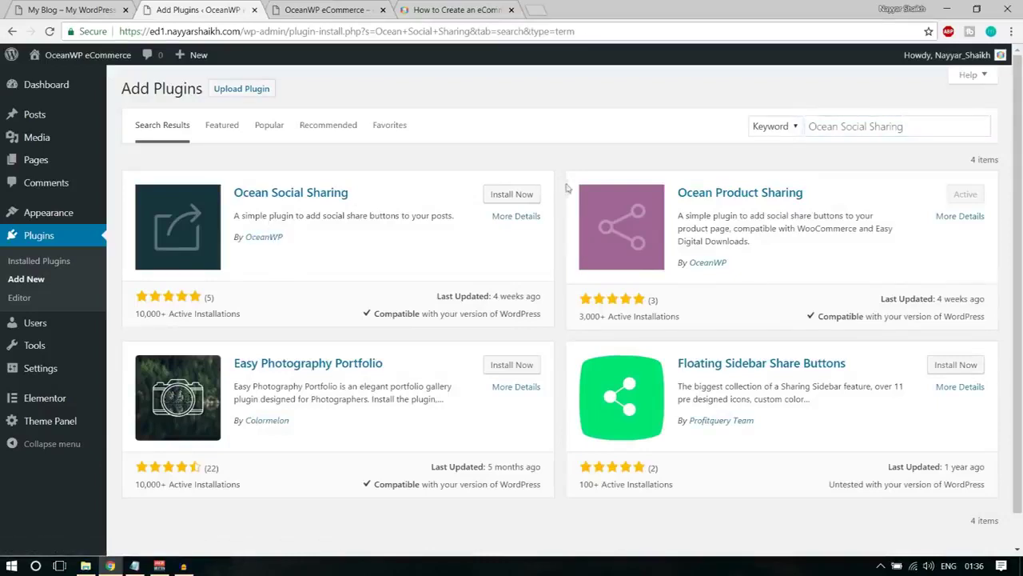
left_click(521, 196)
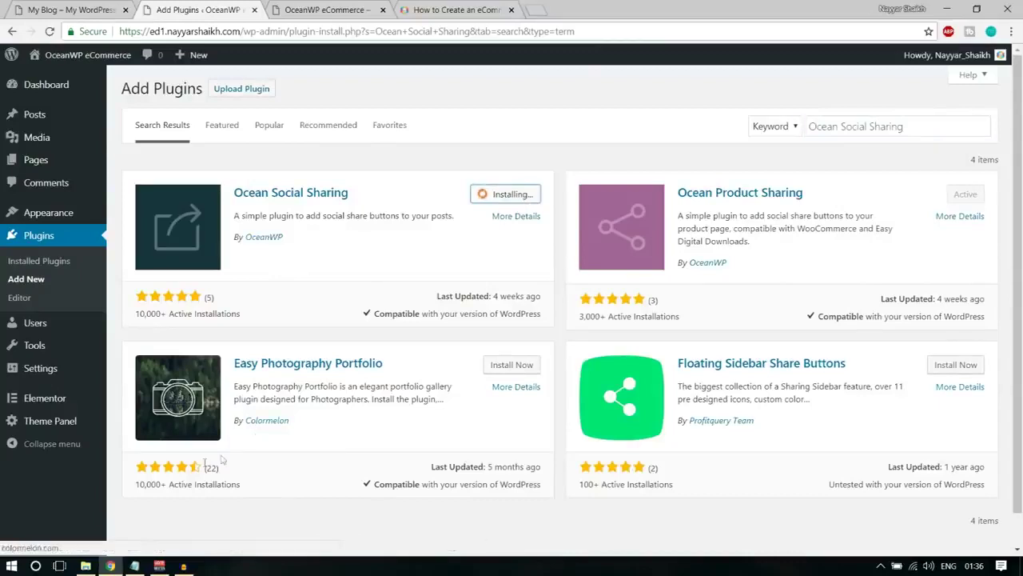
Select the next plugin name in the Notepad checklist.
left_click(134, 565)
mouse_move(279, 210)
left_mouse_down()
mouse_move(164, 205)
mouse_move(167, 194)
mouse_move(287, 200)
left_mouse_up()
left_click(166, 205)
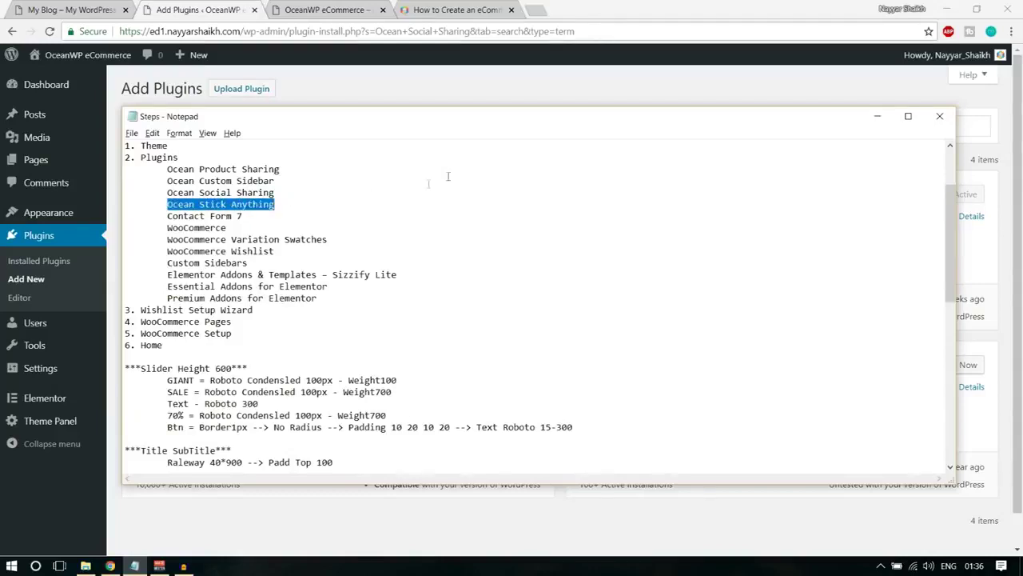
Search the plugin directory for 'Ocean Stick Anything' and install it.
left_click(515, 88)
triple_click(868, 126)
key("ctrl+v")
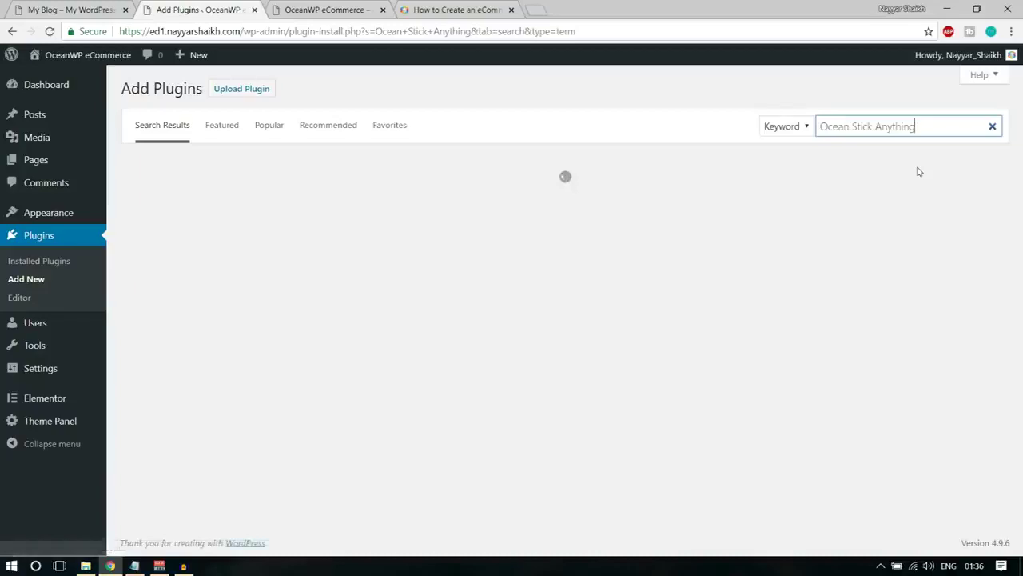
left_click(516, 194)
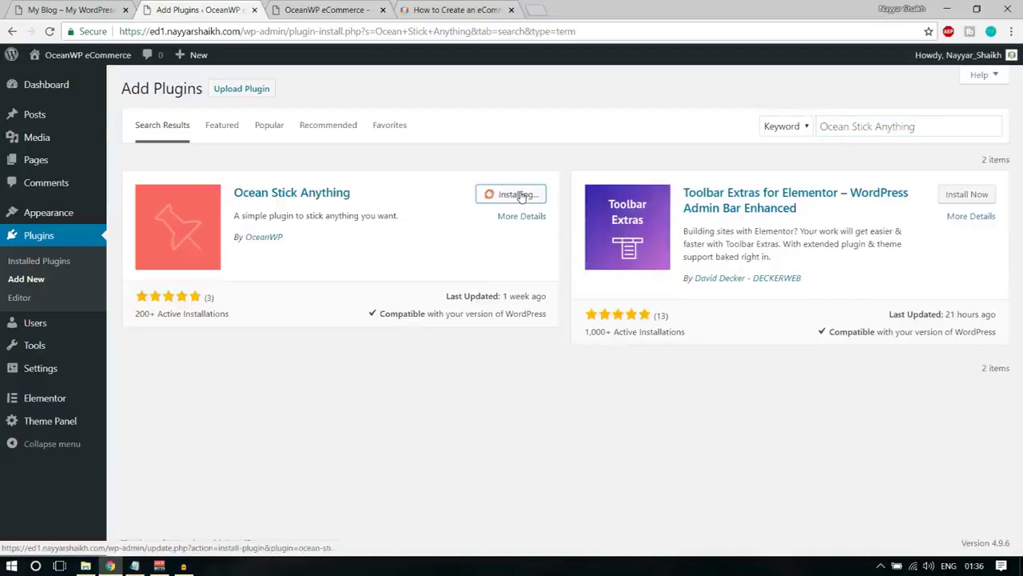
Copy 'Contact Form 7' from the checklist, search for it, and install it.
left_click(134, 565)
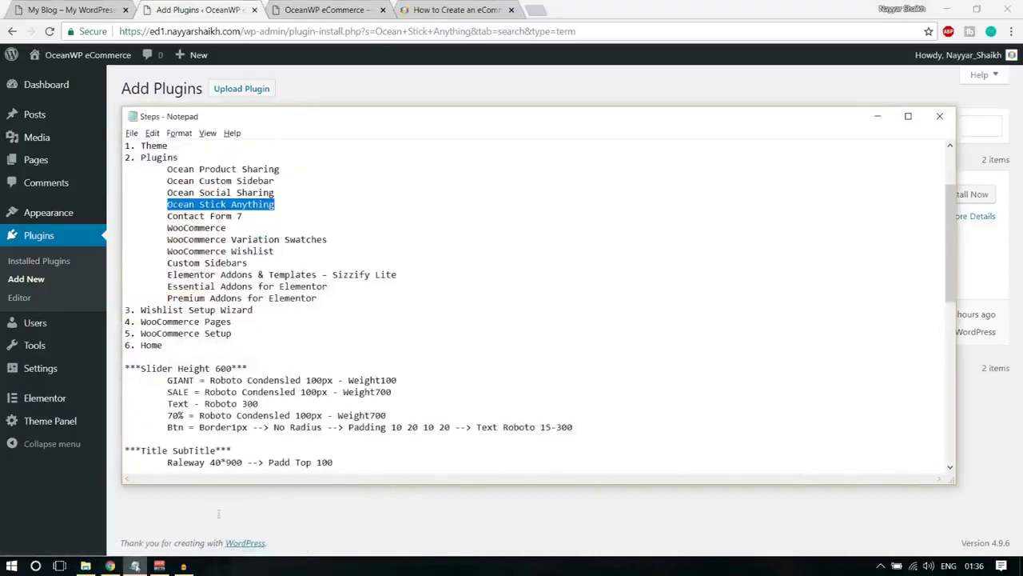
left_click_drag(166, 217, 251, 218)
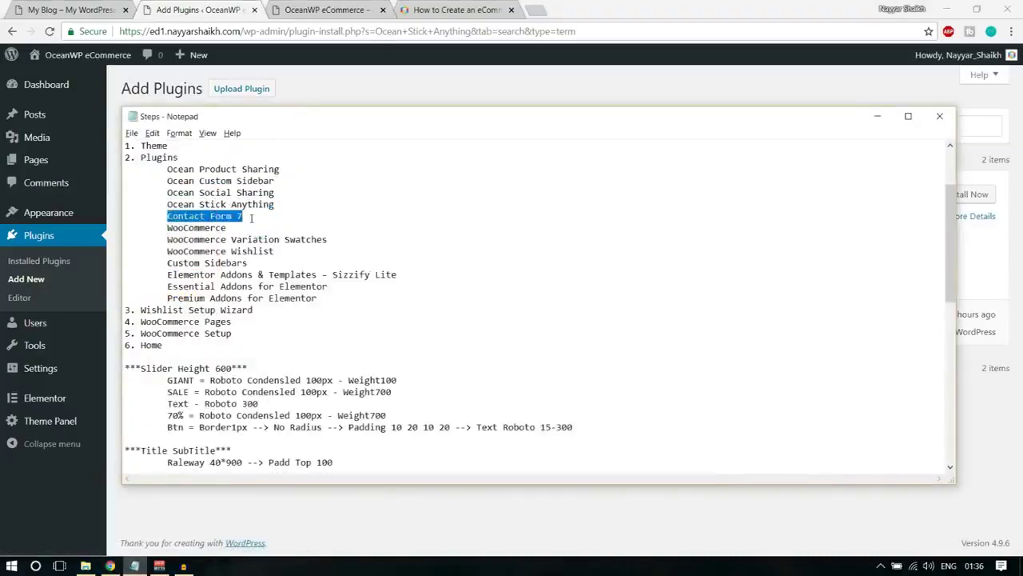
left_click(630, 101)
left_click(876, 126)
key("ctrl+a")
key("ctrl+v")
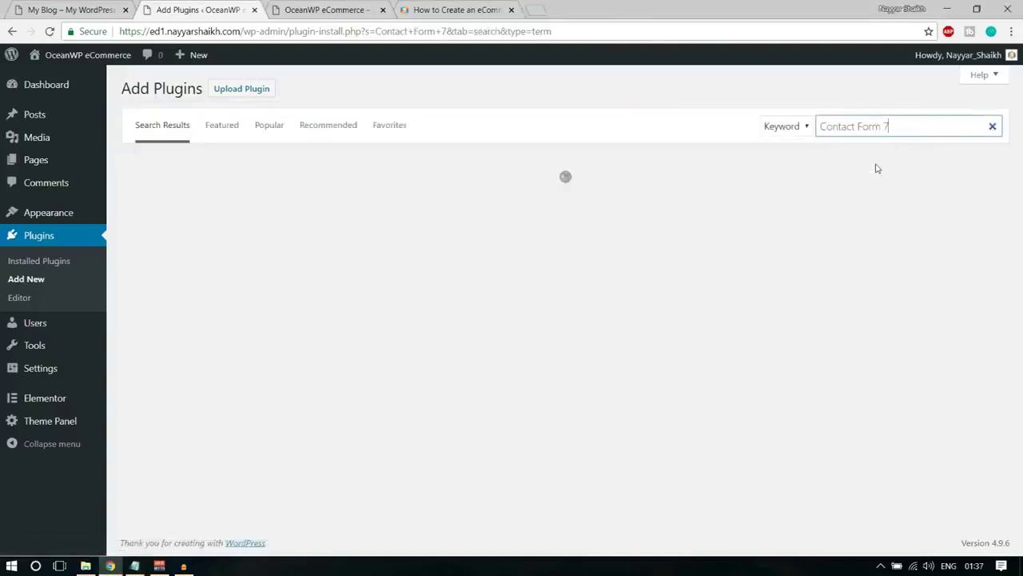
left_click(505, 193)
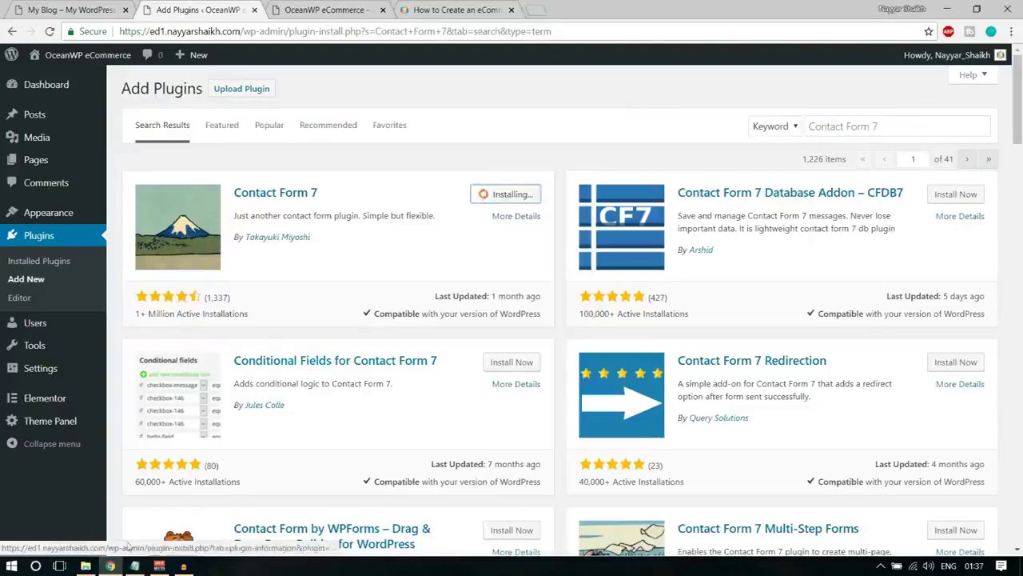
Copy 'WooCommerce' from the checklist and search the plugin directory for it.
left_click(134, 565)
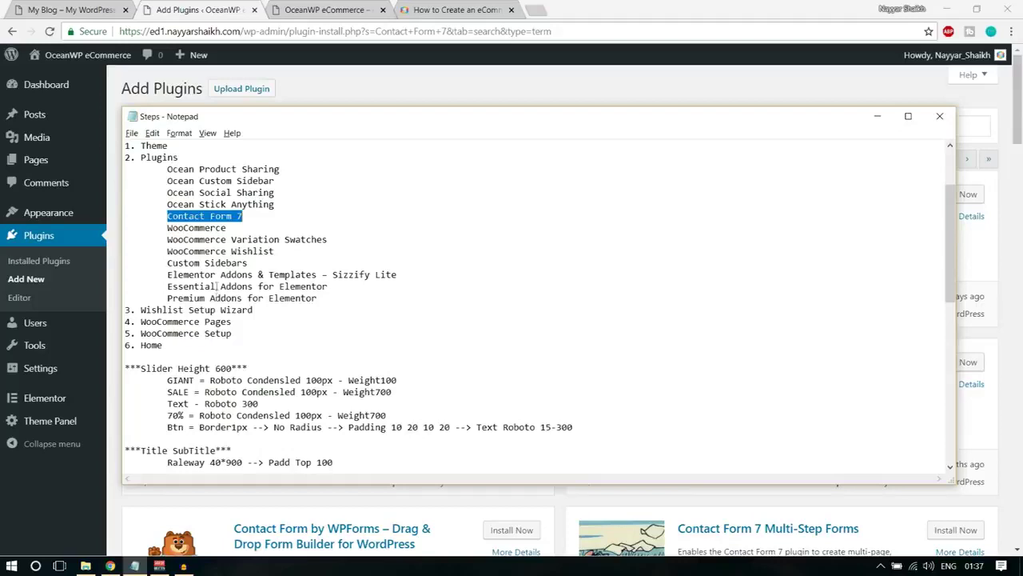
left_click_drag(227, 228, 164, 232)
key("ctrl+c")
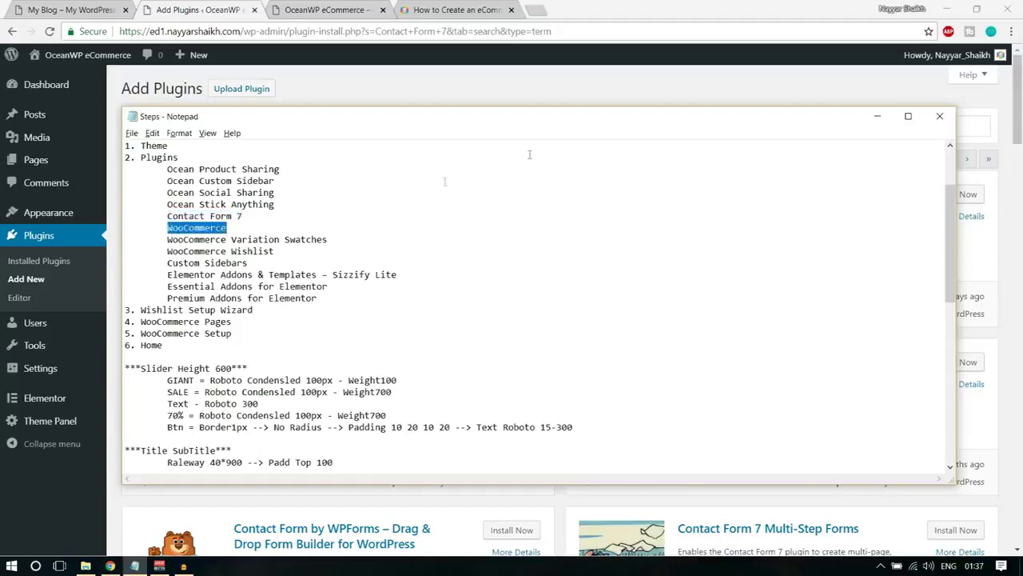
left_click(626, 88)
left_click(830, 126)
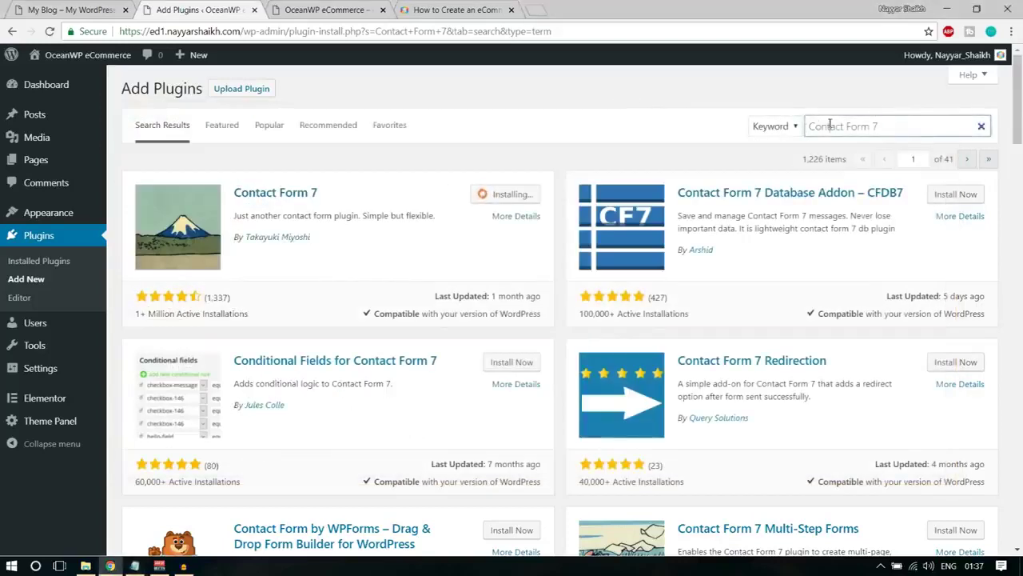
key("ctrl+a")
key("ctrl+v")
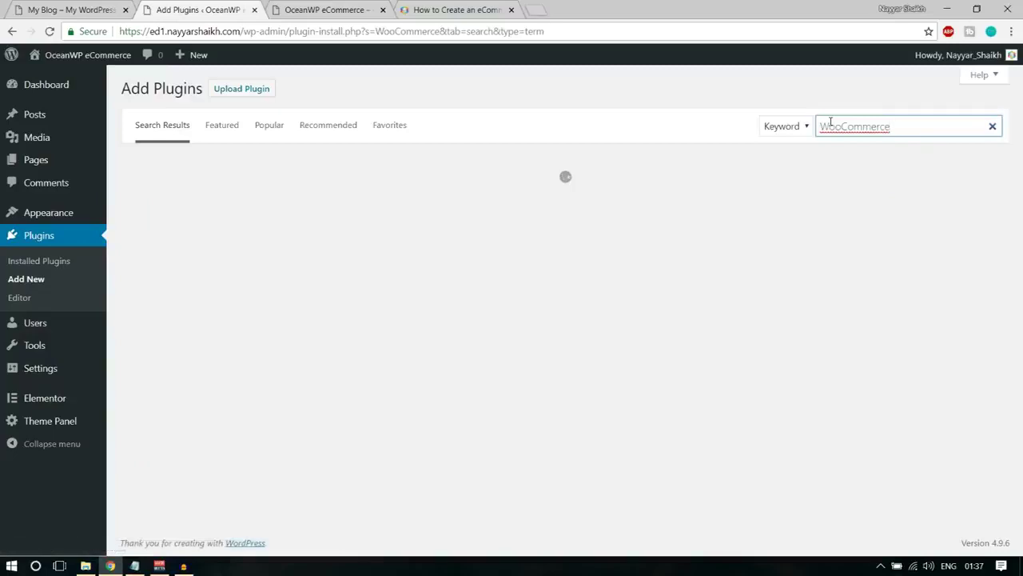
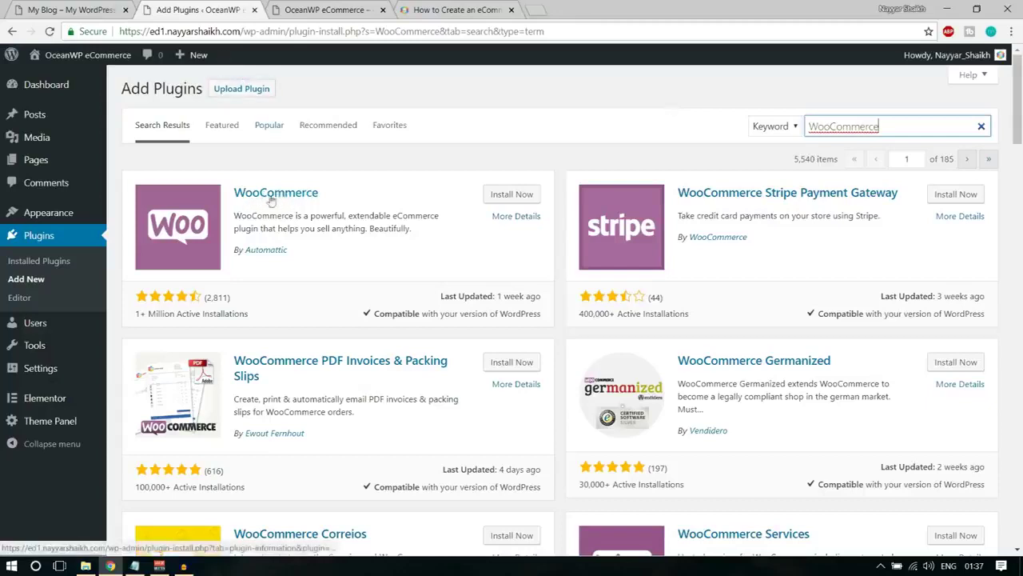
Install WooCommerce, then search for and install WooCommerce Variation Swatches.
left_click(512, 194)
left_click(135, 565)
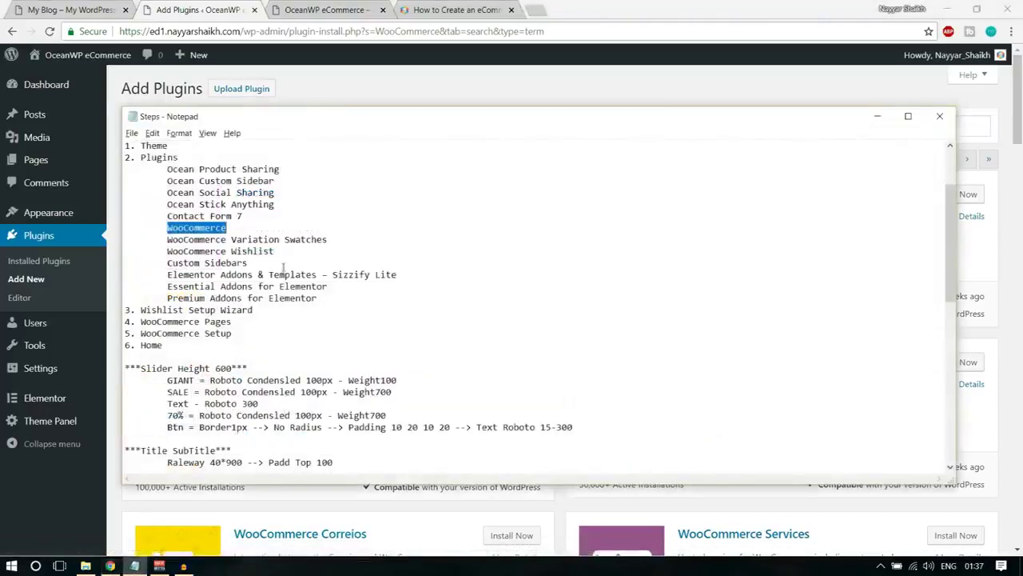
left_click_drag(335, 240, 165, 239)
key("ctrl+c")
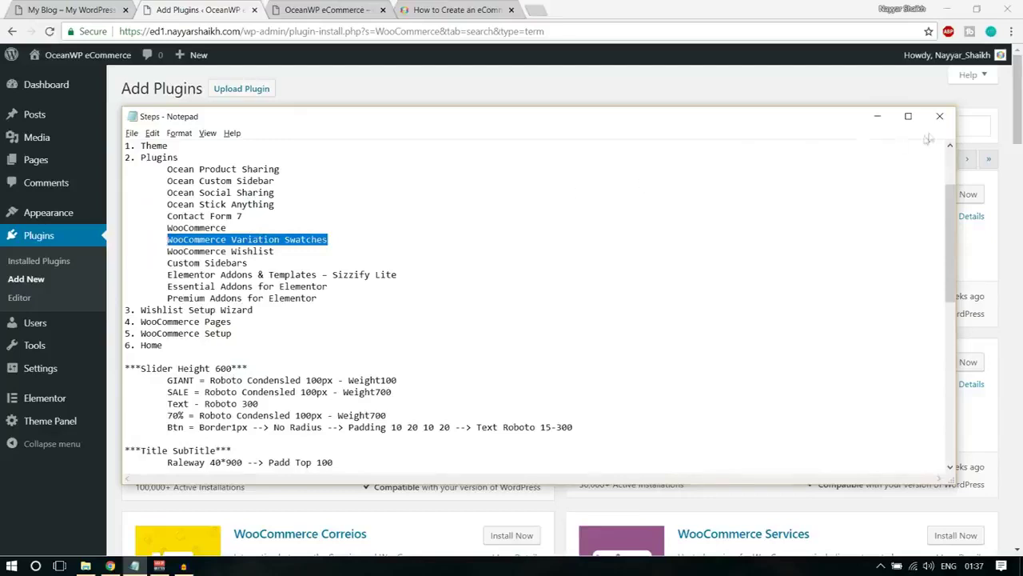
left_click(972, 126)
key("ctrl+a")
key("ctrl+v")
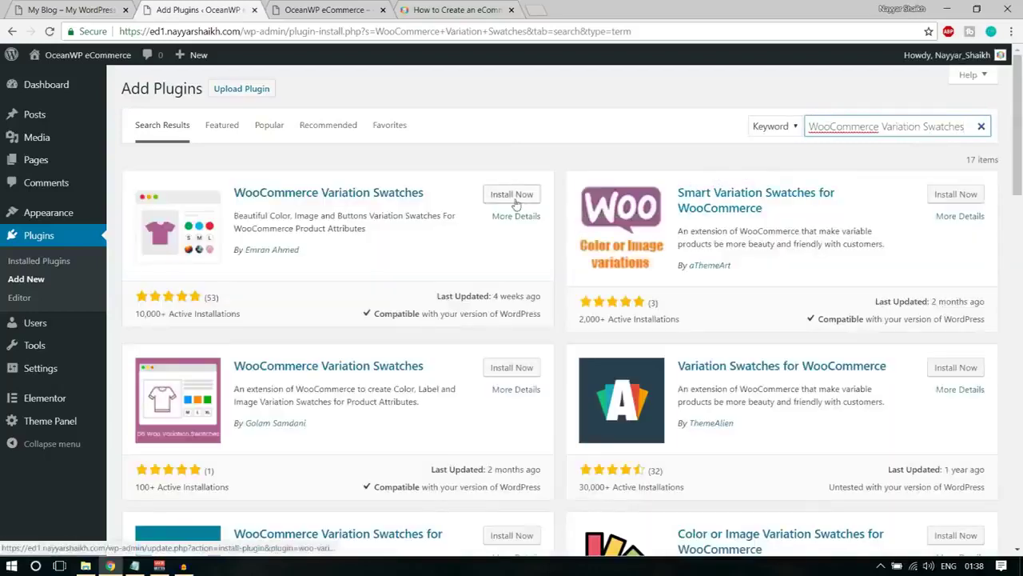
left_click(511, 196)
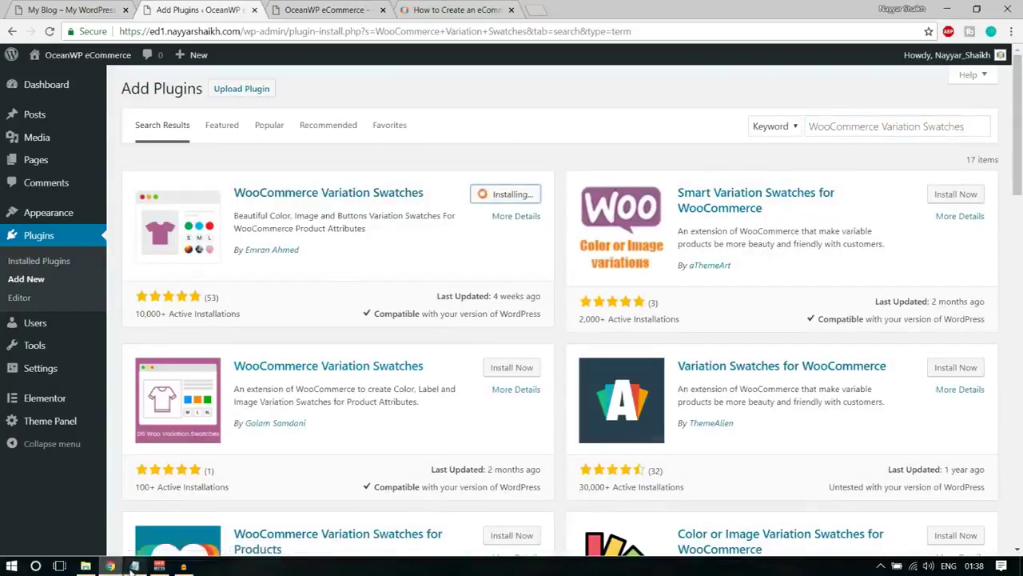
Search for and install the WooCommerce Wishlist plugin.
left_click(134, 565)
left_click_drag(276, 253, 165, 254)
key("ctrl+c")
left_click(593, 93)
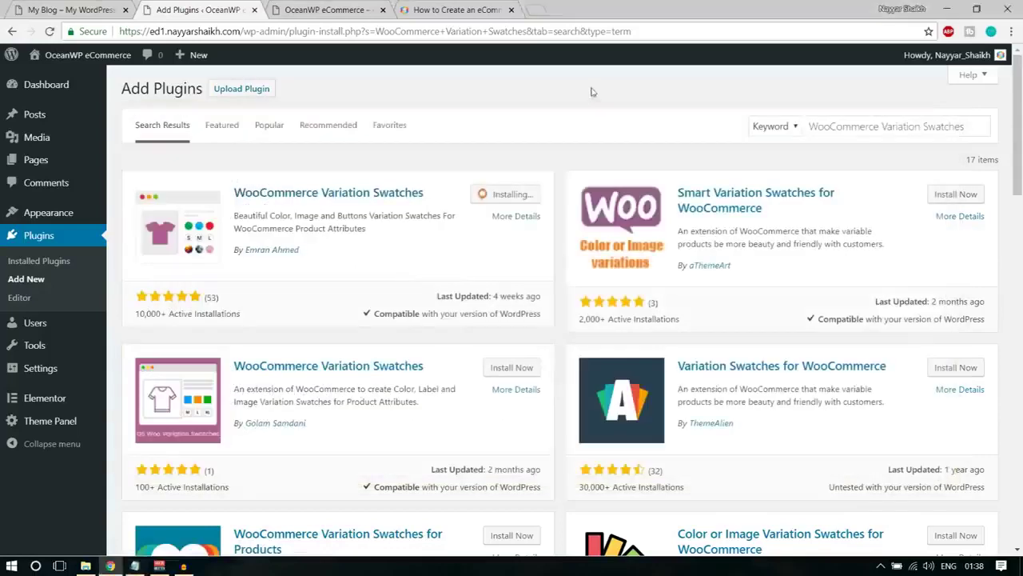
left_click(854, 128)
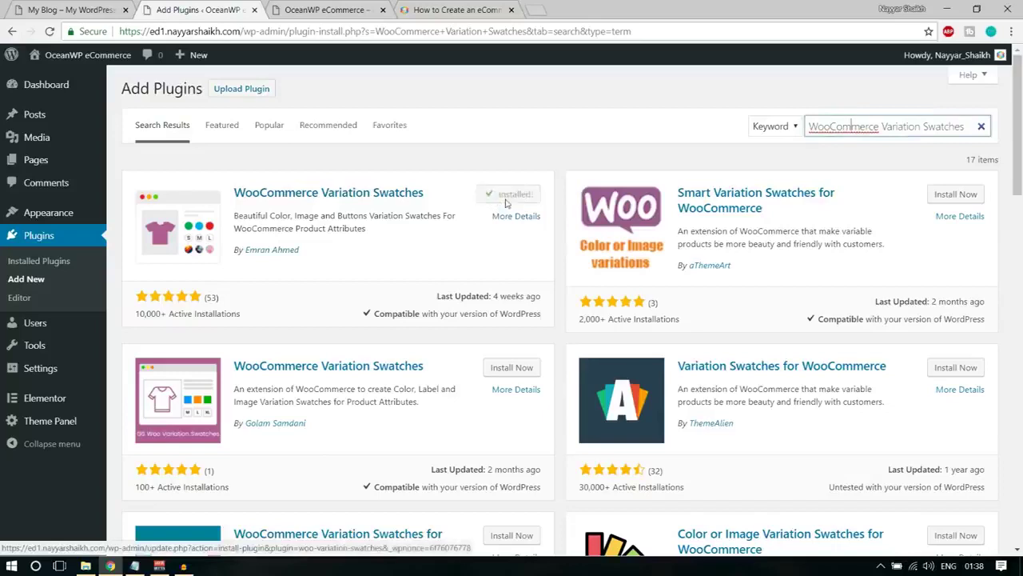
key("ctrl+a")
key("ctrl+v")
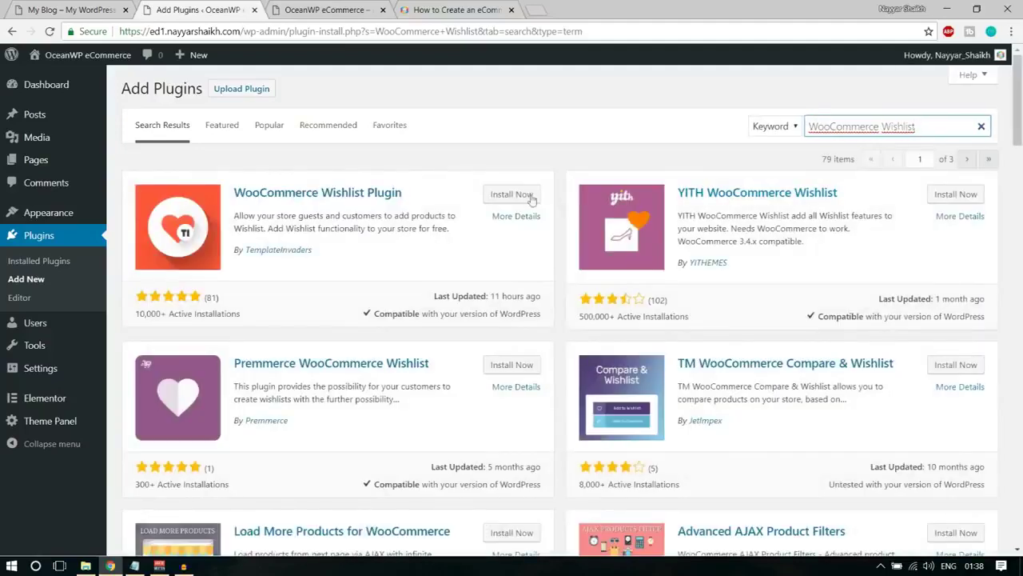
left_click(505, 194)
Search for and install the Custom Sidebars plugin.
left_click(134, 566)
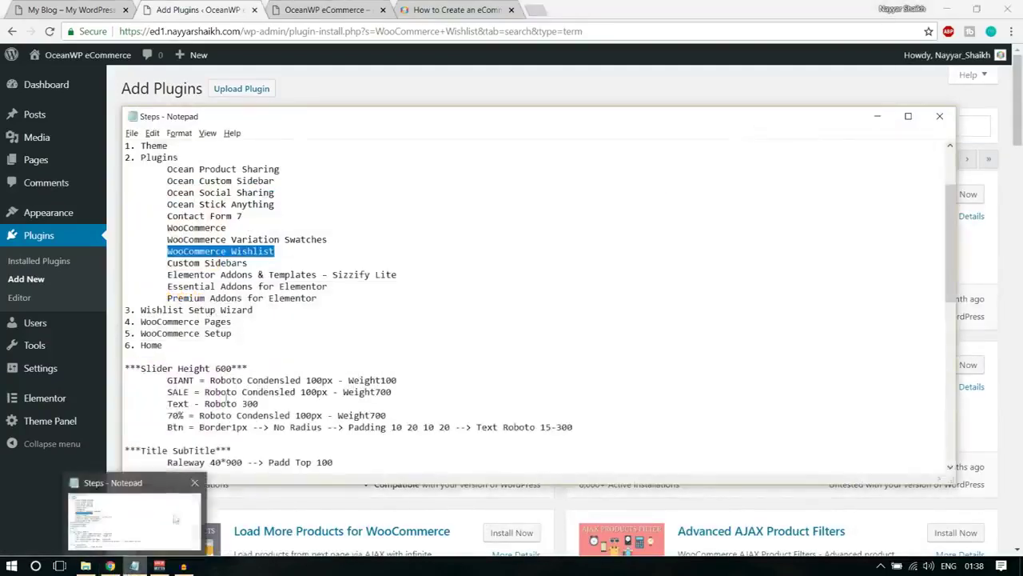
left_click(165, 268)
left_click_drag(166, 264, 249, 263)
key("ctrl+c")
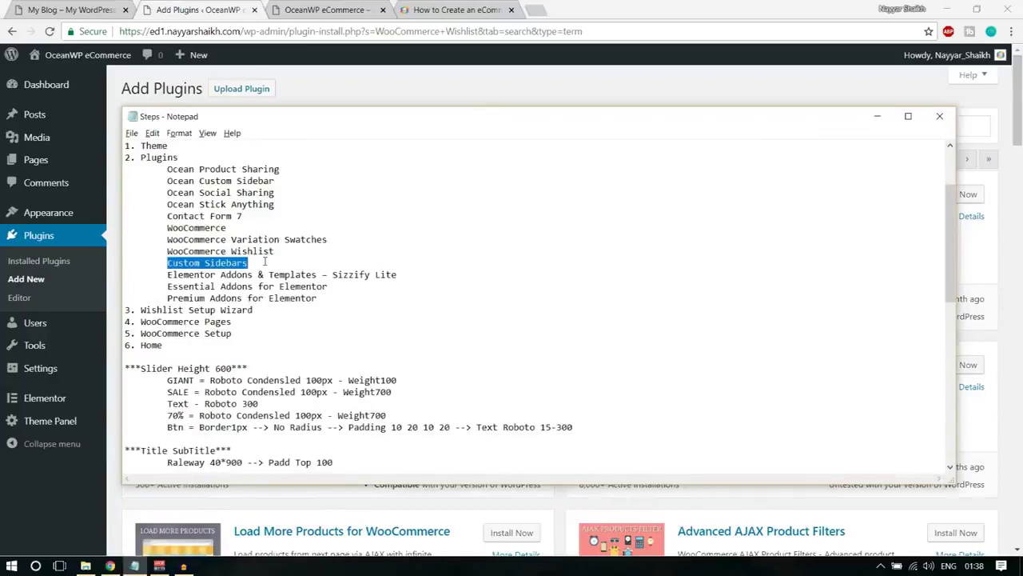
left_click(493, 83)
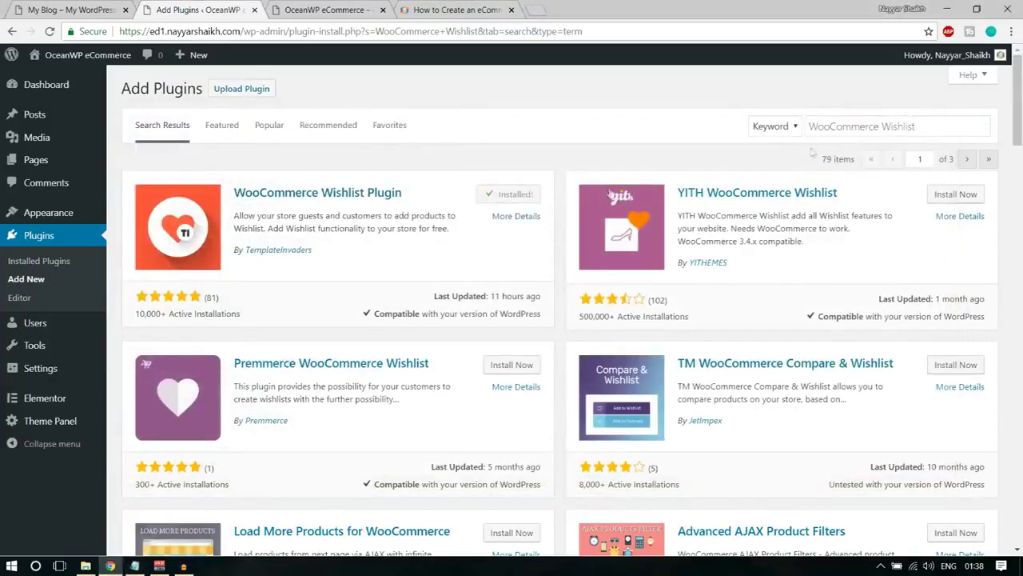
triple_click(909, 126)
key("ctrl+v")
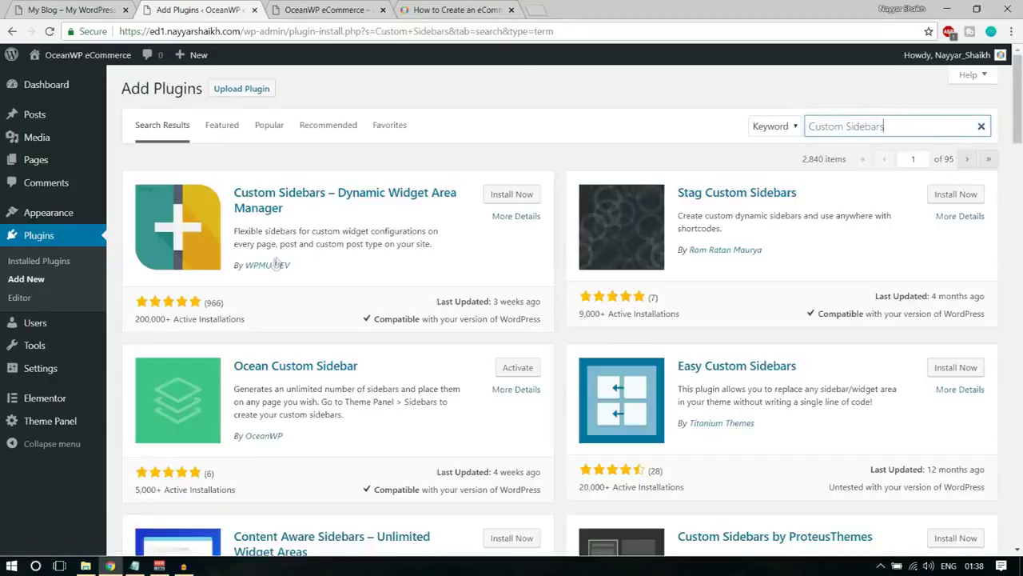
left_click_drag(291, 264, 244, 266)
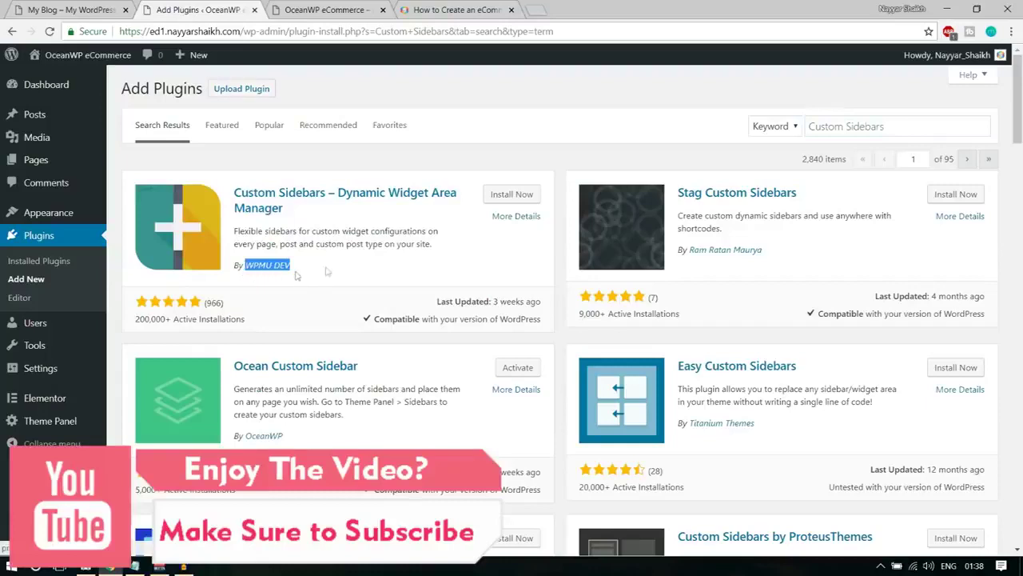
left_click(511, 194)
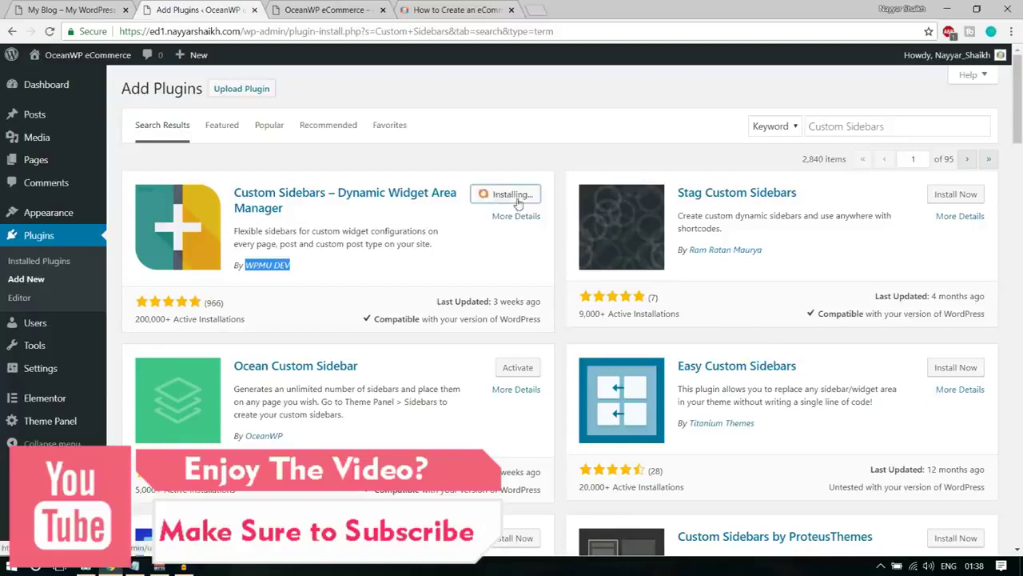
Search the plugin directory for 'Elementor Addons & Templates – Sizzify Lite'.
key("alt+Tab")
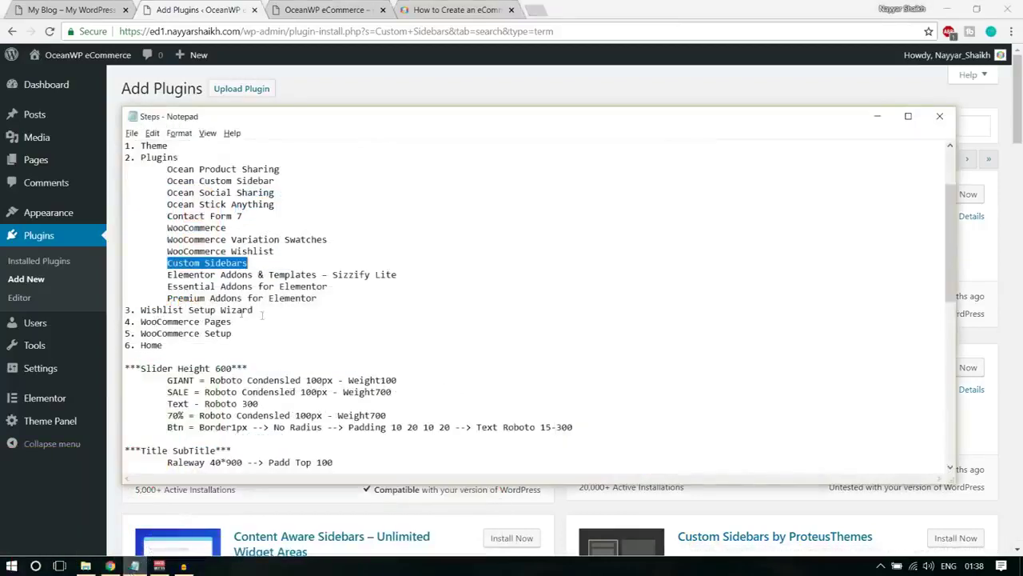
left_click_drag(164, 274, 435, 271)
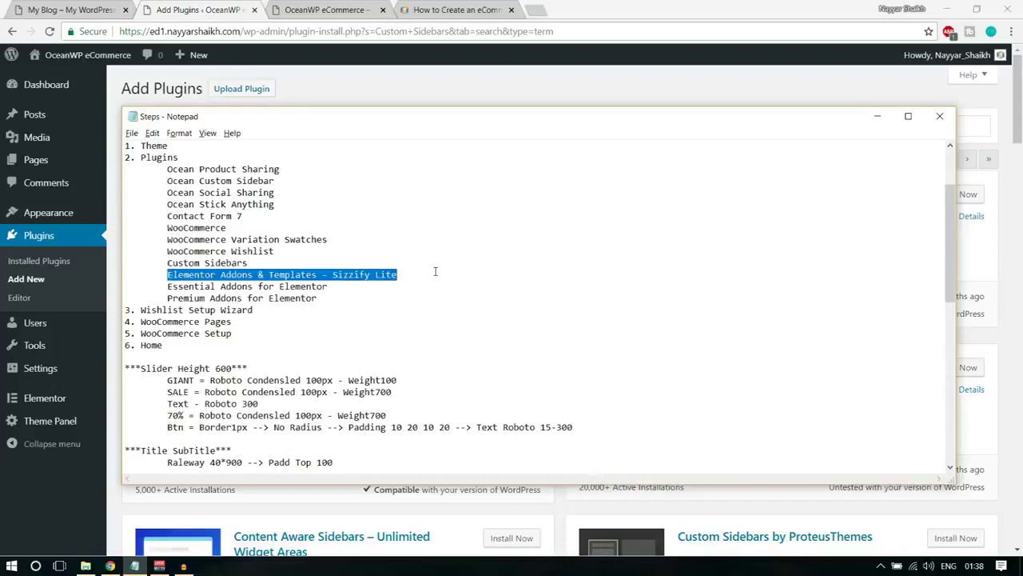
key("alt+Tab")
left_click(861, 125)
key("ctrl+a")
type("Elementor Addons & Templates – Sizzify Lite")
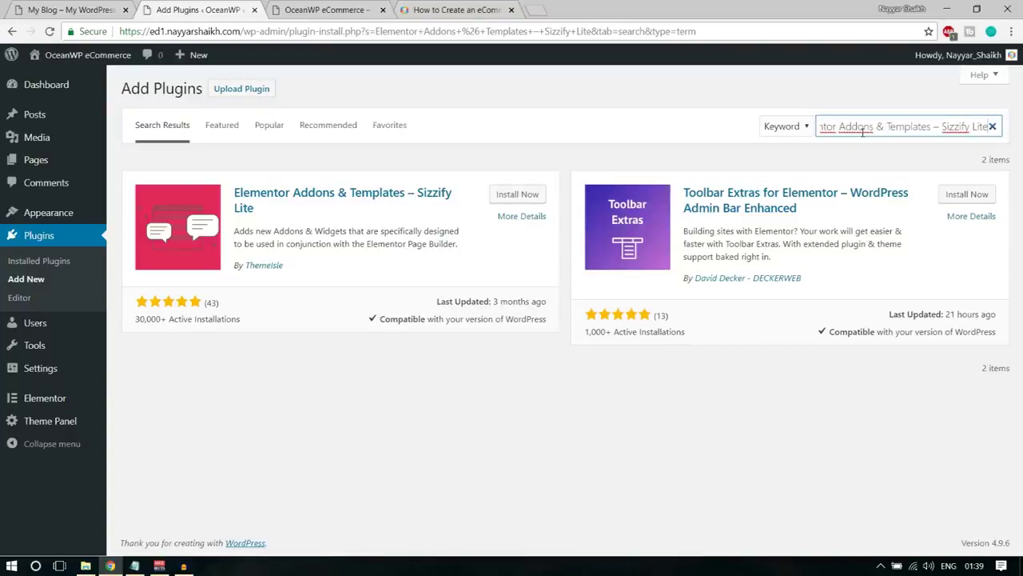
Install Sizzify Lite, then search for and install Essential Addons for Elementor.
left_click(518, 194)
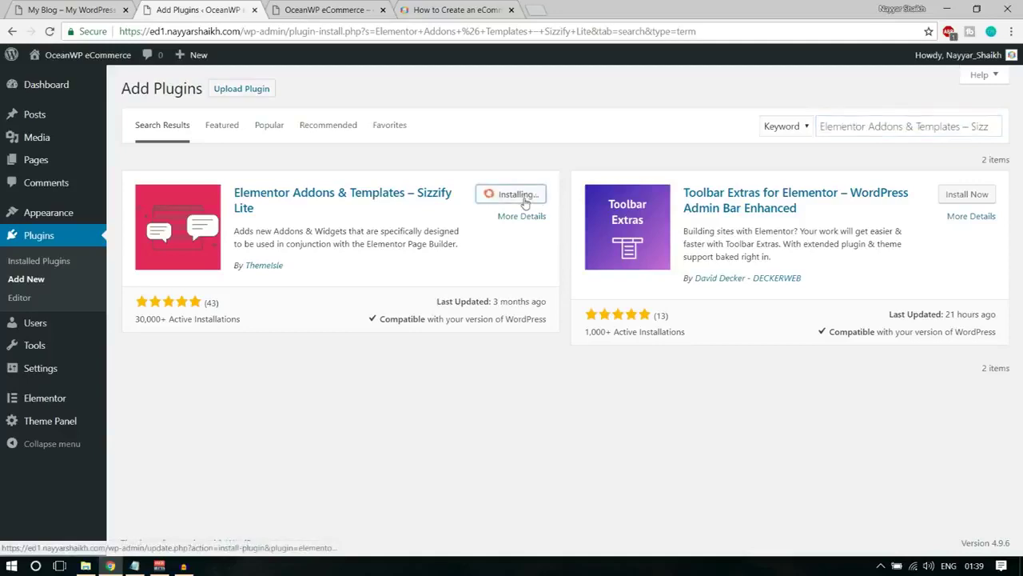
left_click(134, 565)
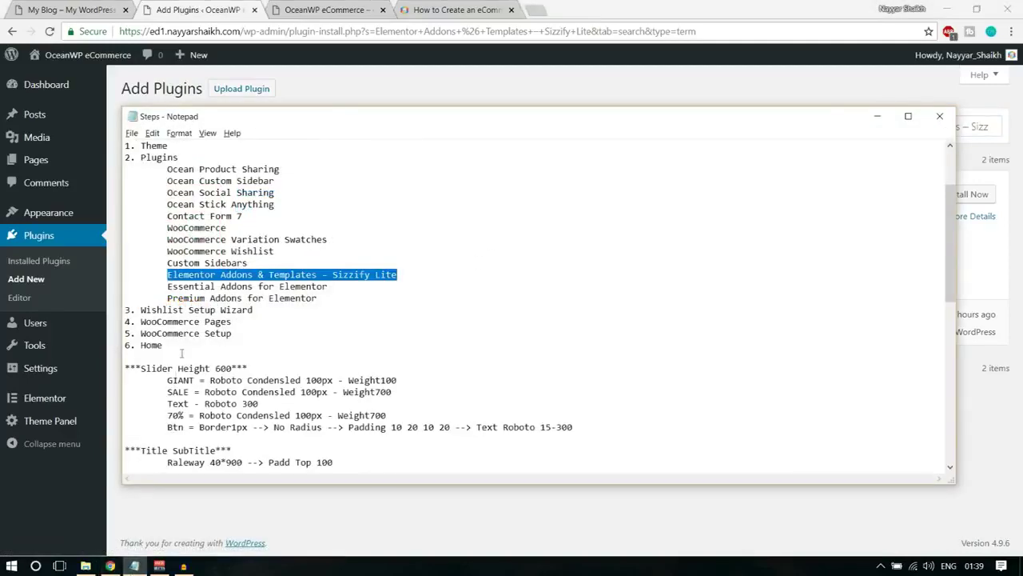
left_click_drag(167, 286, 324, 286)
key("ctrl+c")
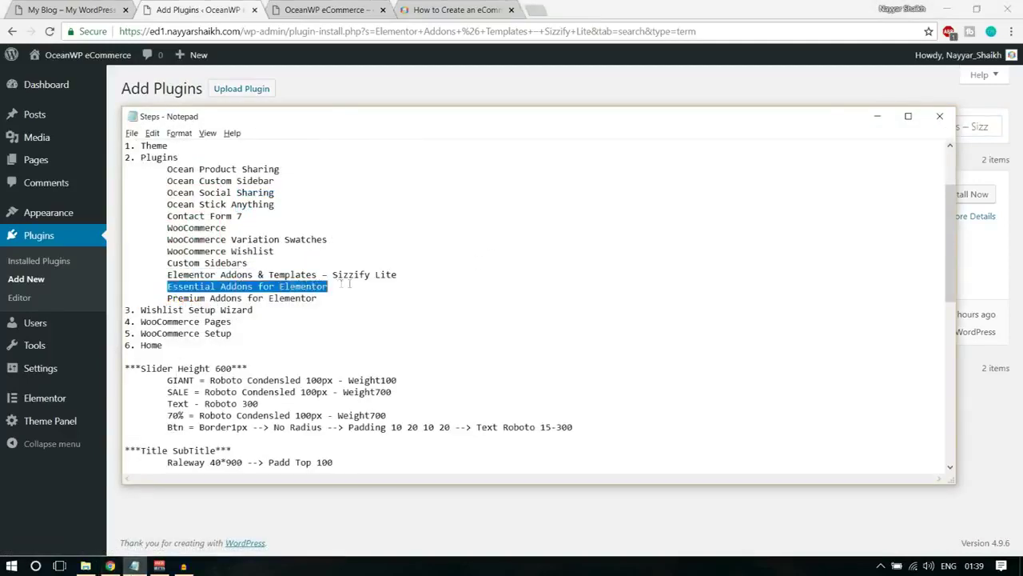
left_click(612, 88)
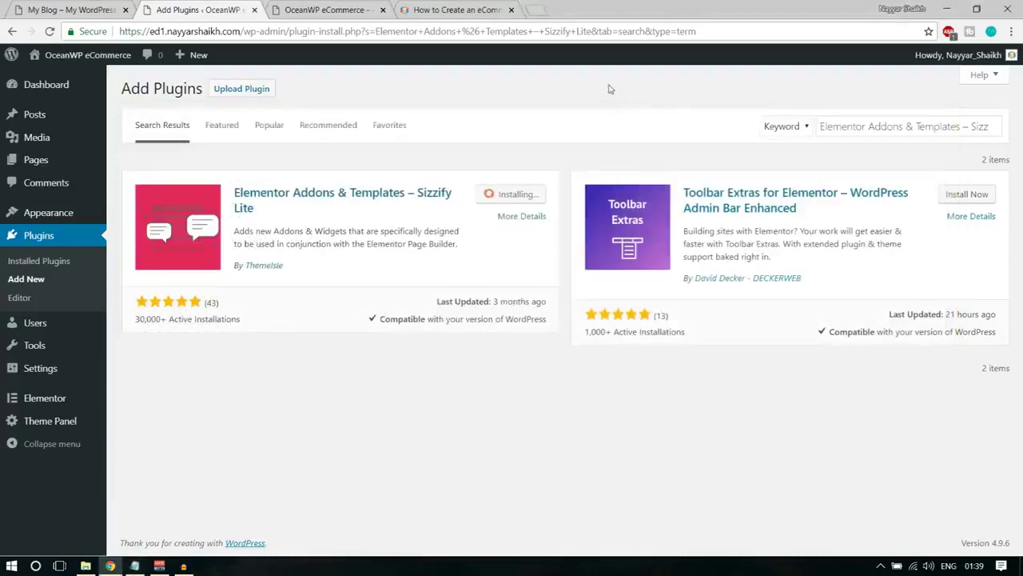
triple_click(887, 126)
key("ctrl+v")
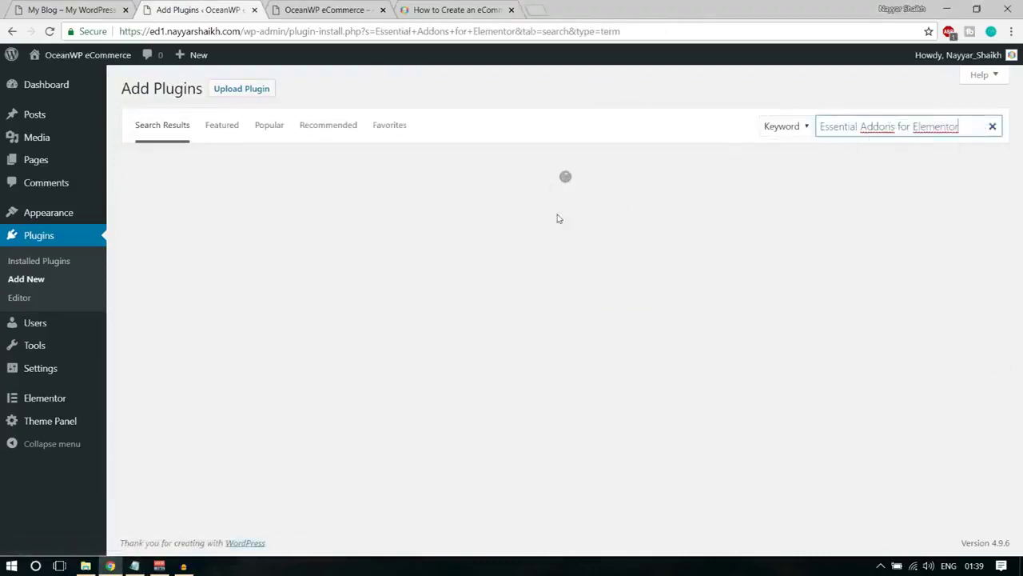
left_click(508, 194)
Install Premium Addons for Elementor and view the Installed Plugins list.
left_click(134, 565)
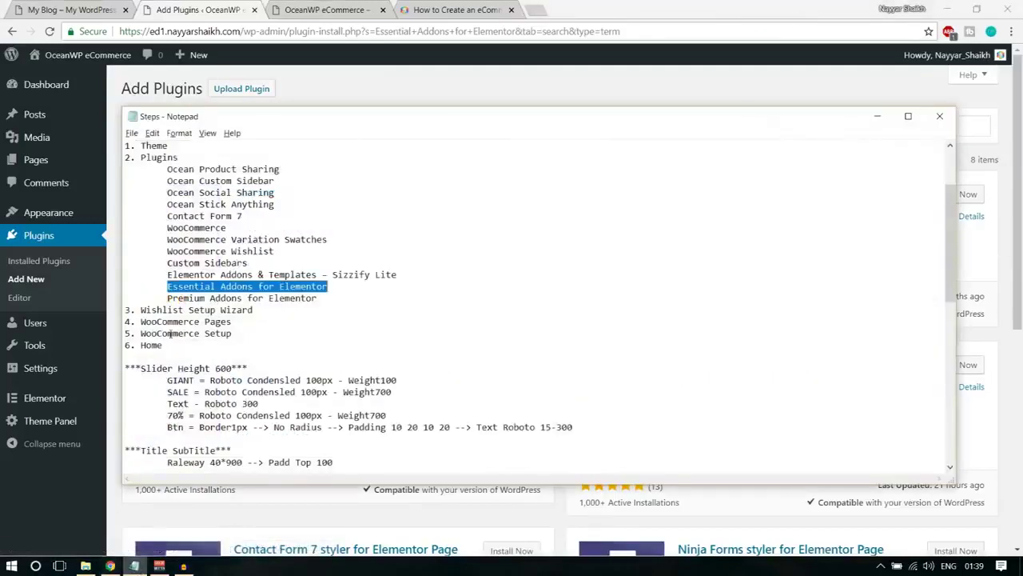
left_click_drag(167, 298, 383, 294)
key("ctrl+c")
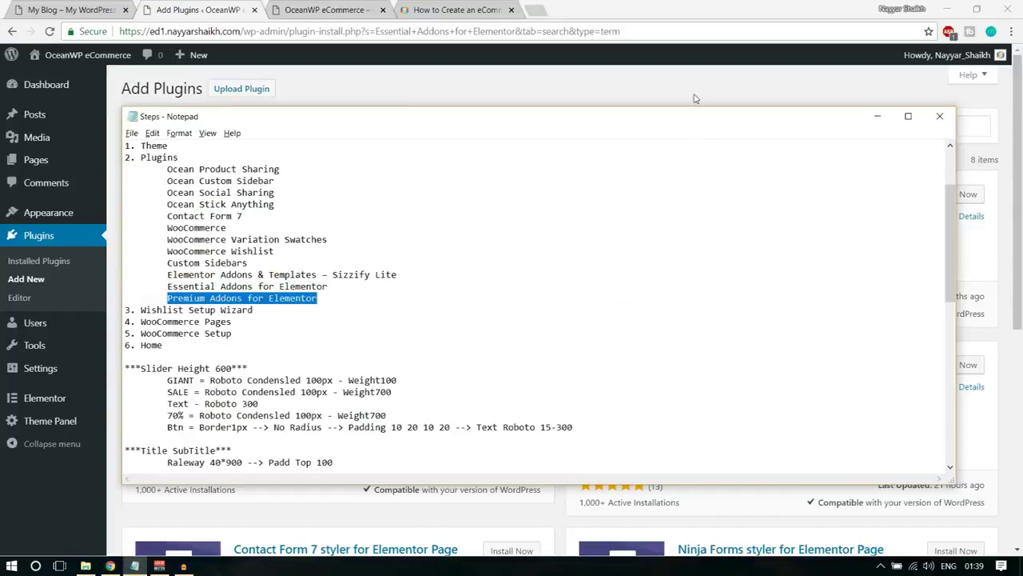
left_click(694, 98)
left_click(884, 126)
key("shift+Home")
key("ctrl+v")
key("shift+End")
key("Delete")
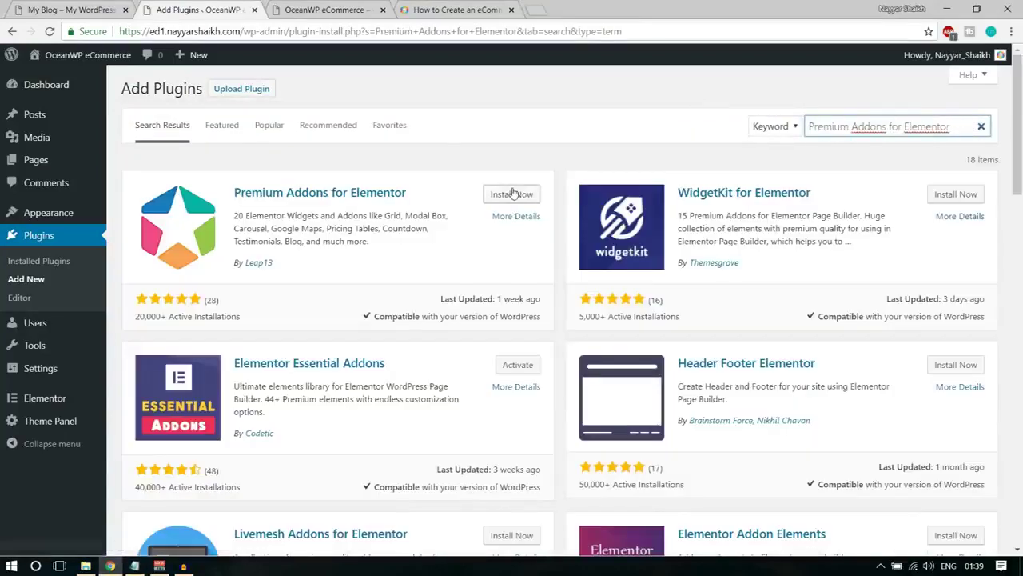
left_click(512, 194)
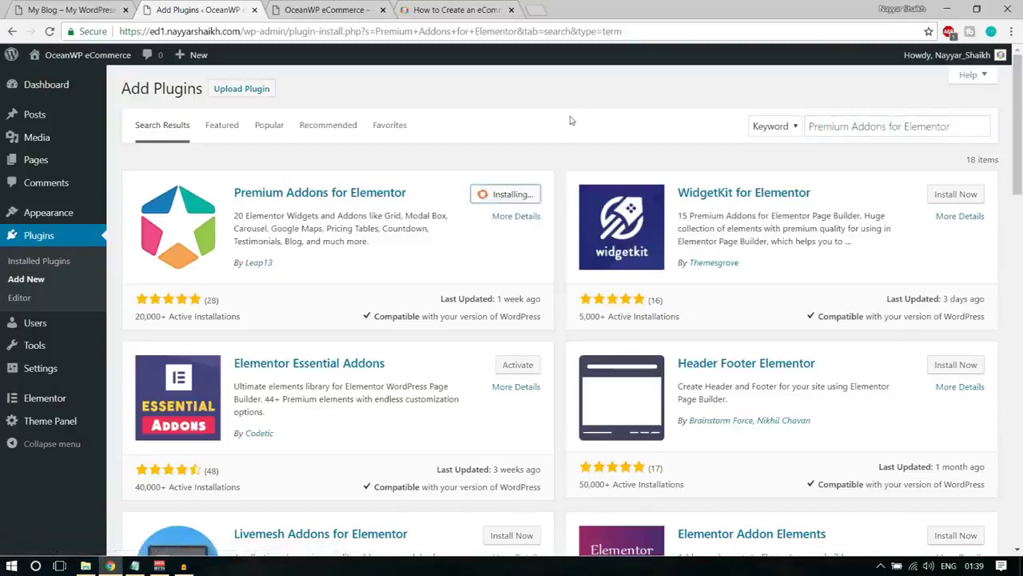
left_click(41, 262)
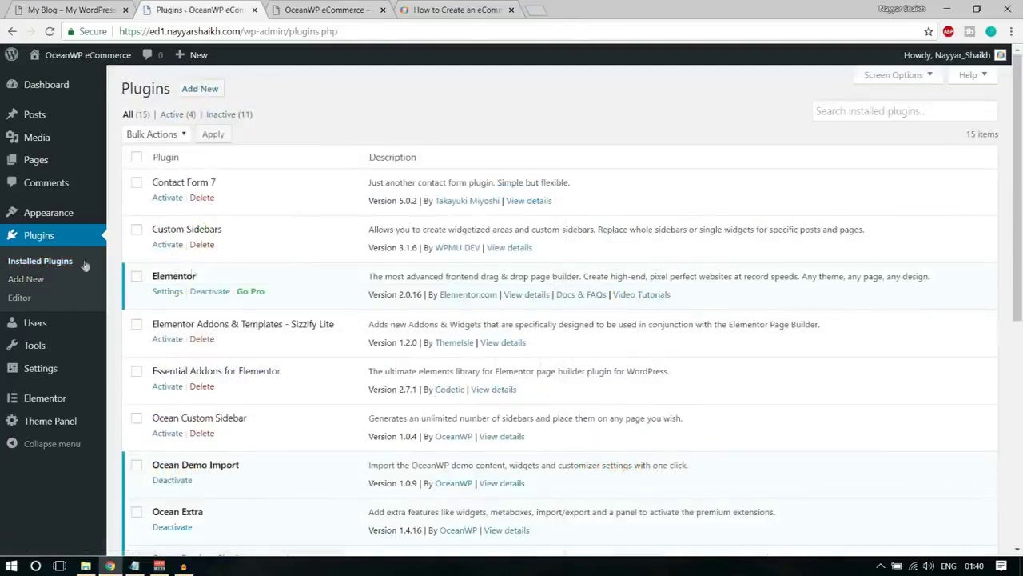
Check every plugin and apply the Activate bulk action to them all.
scroll(301, 361, "down", 5)
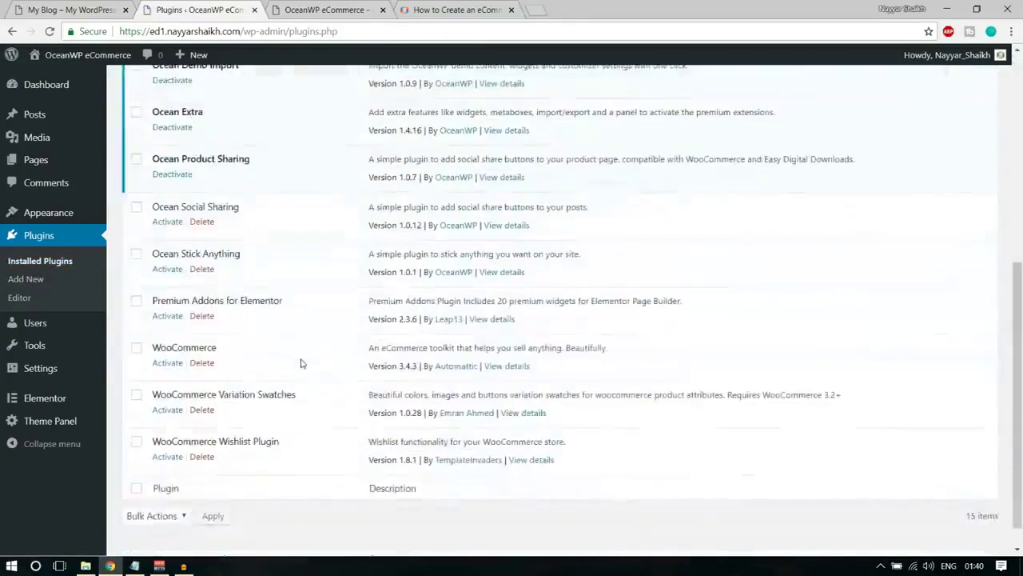
scroll(297, 365, "up", 5)
left_click(137, 157)
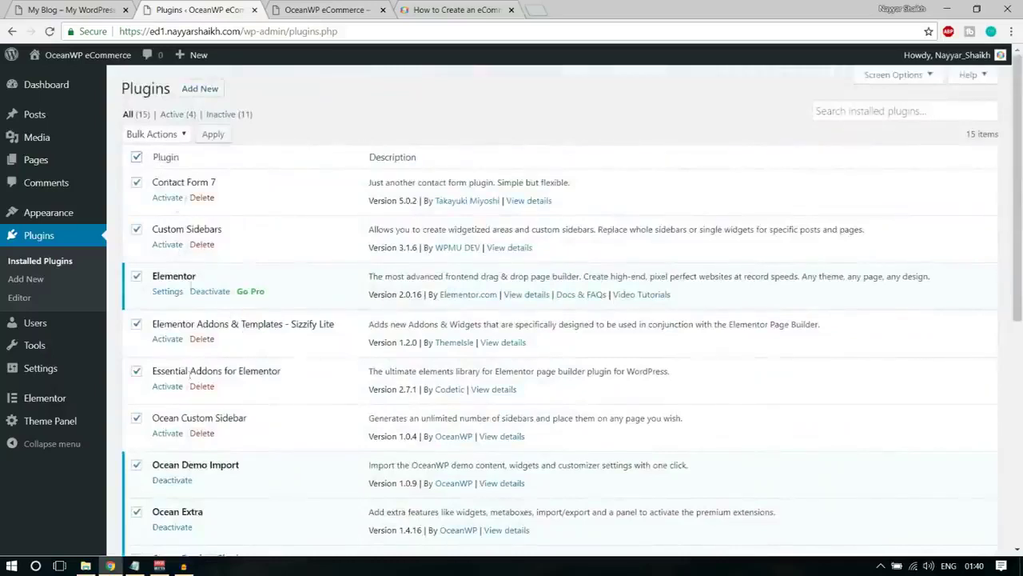
left_click(171, 136)
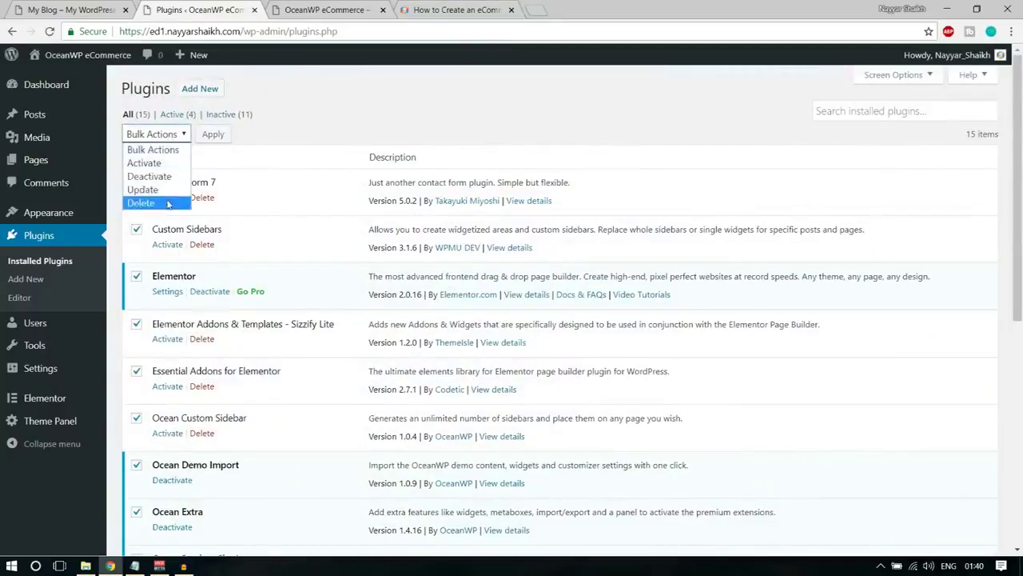
left_click(155, 164)
left_click(212, 135)
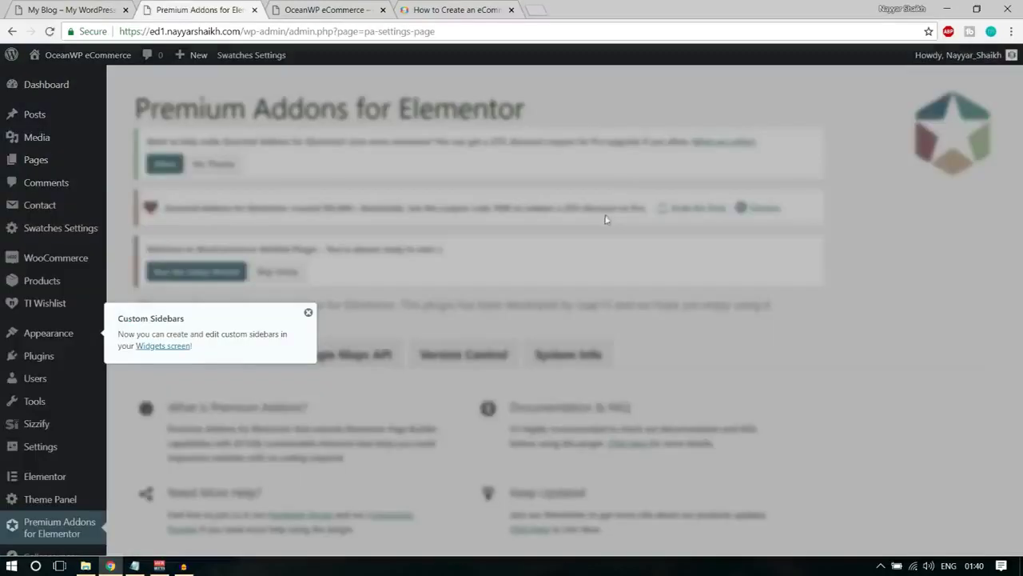
Close the Custom Sidebars notice and go to the admin Dashboard.
left_click(308, 312)
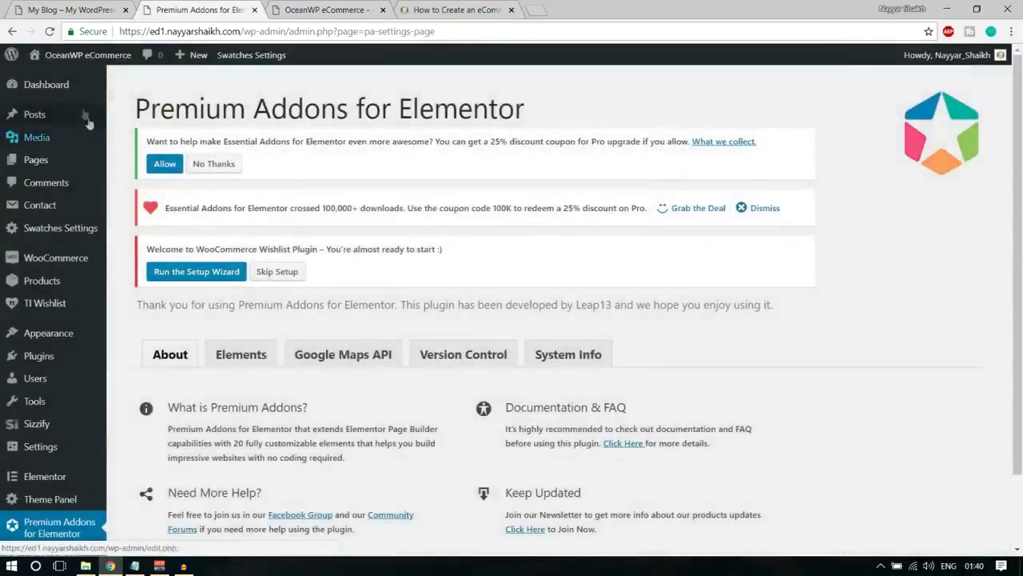
left_click(76, 86)
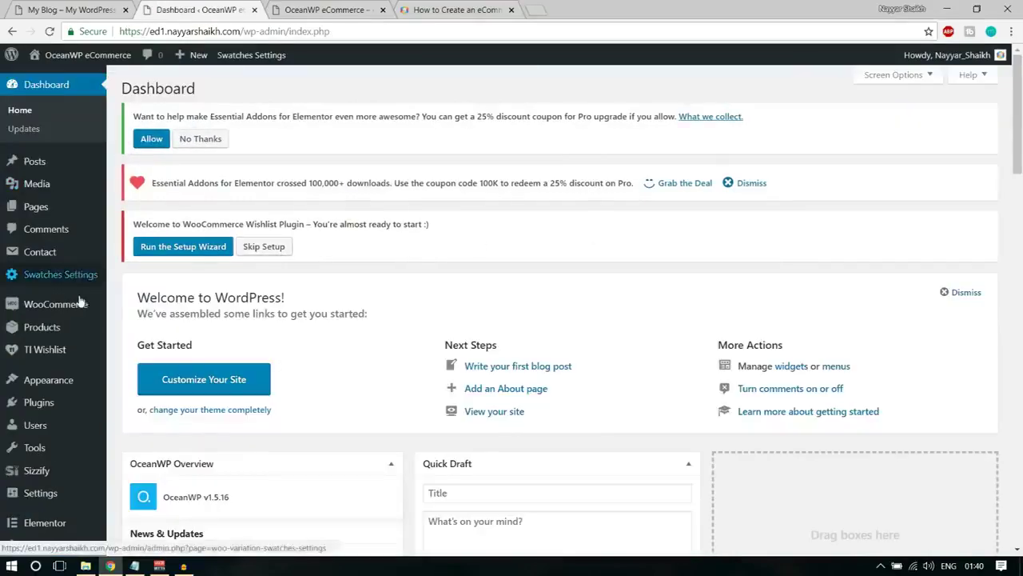
scroll(80, 303, "down", 5)
scroll(80, 431, "up", 5)
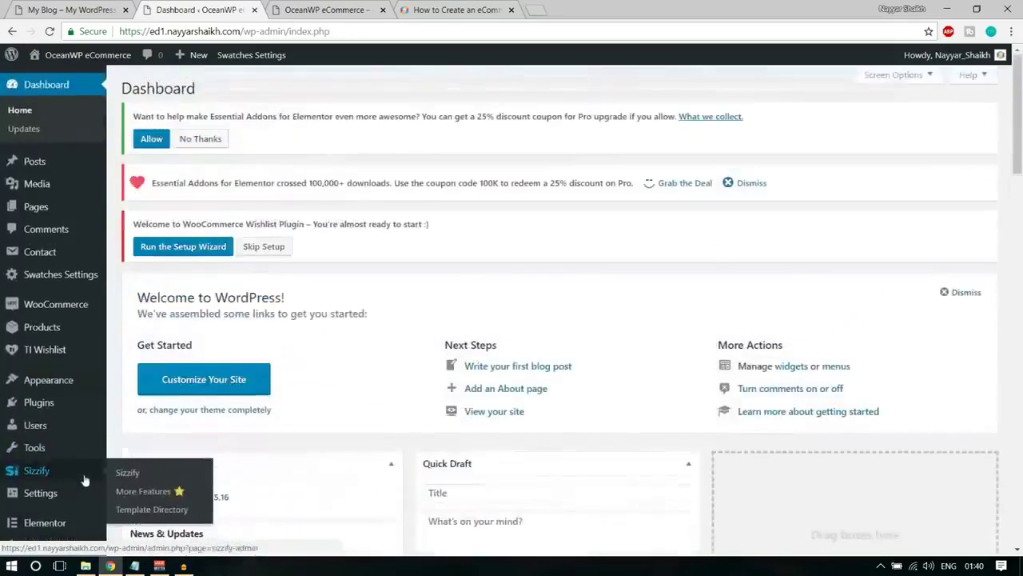
scroll(72, 436, "down", 2)
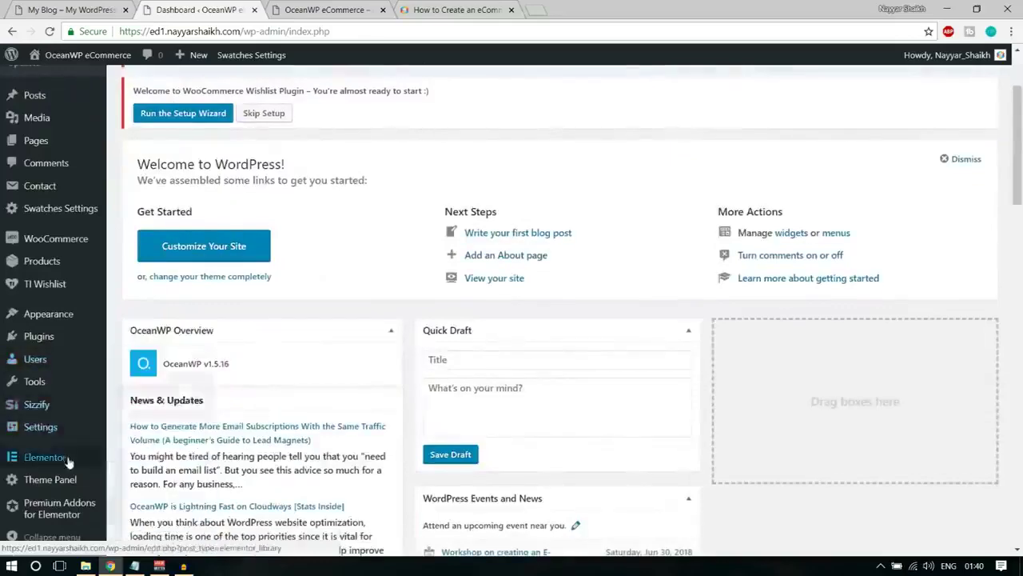
scroll(73, 464, "up", 2)
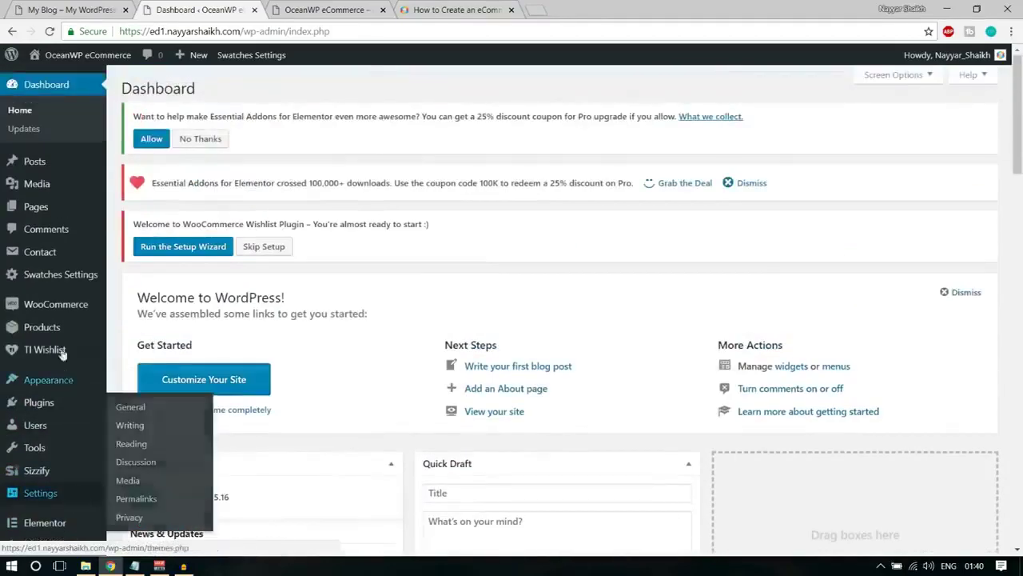
mouse_move(56, 338)
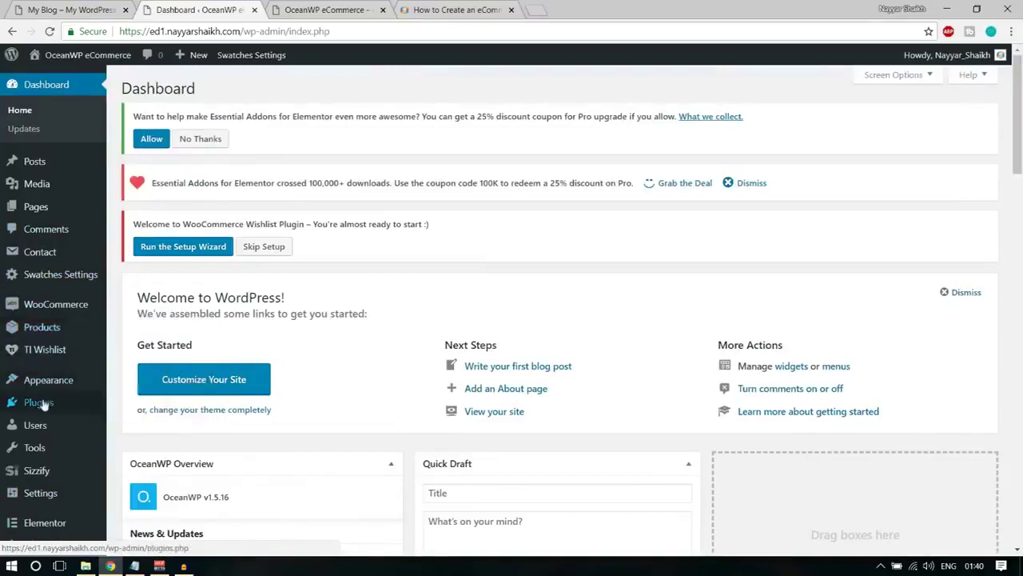
mouse_move(85, 310)
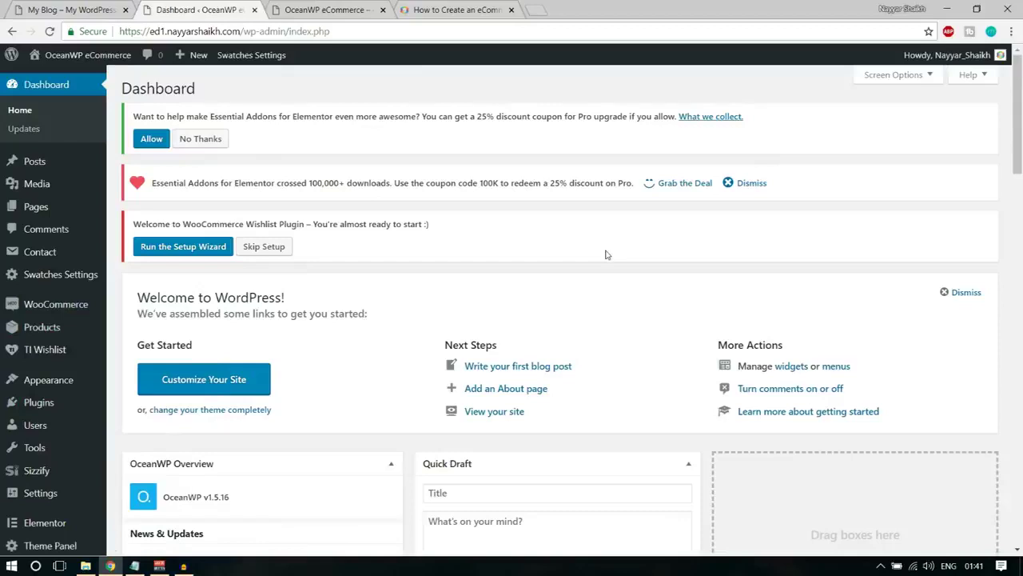
Decline Essential Addons tracking, skip Wishlist setup, dismiss the promo, and launch the wishlist wizard.
left_click(210, 143)
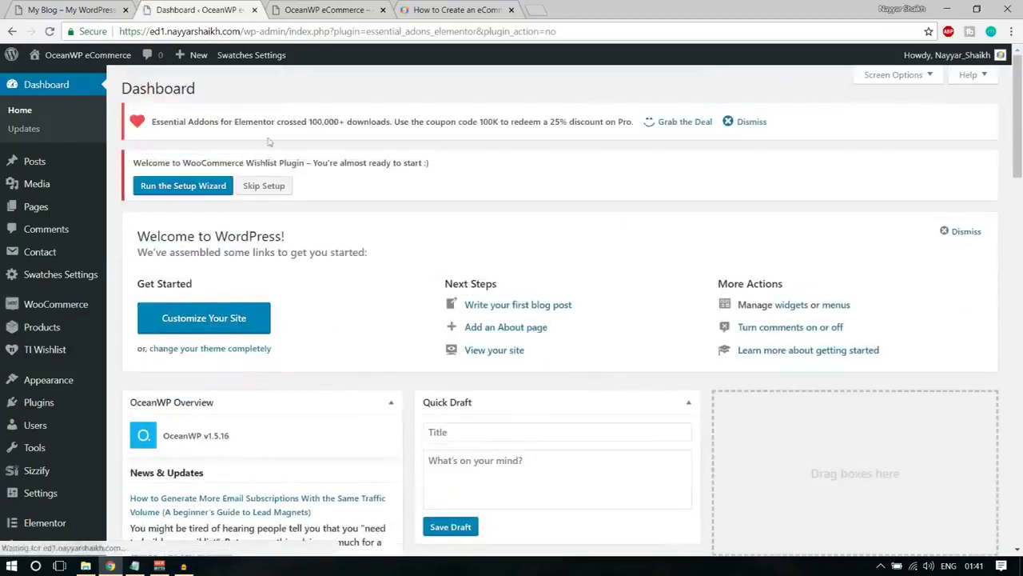
left_click(273, 189)
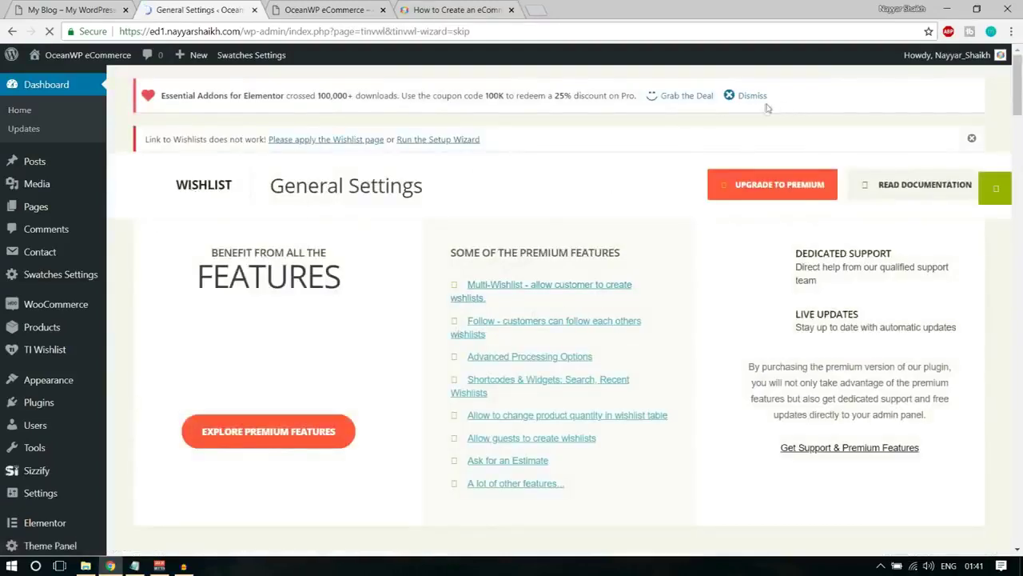
left_click(757, 180)
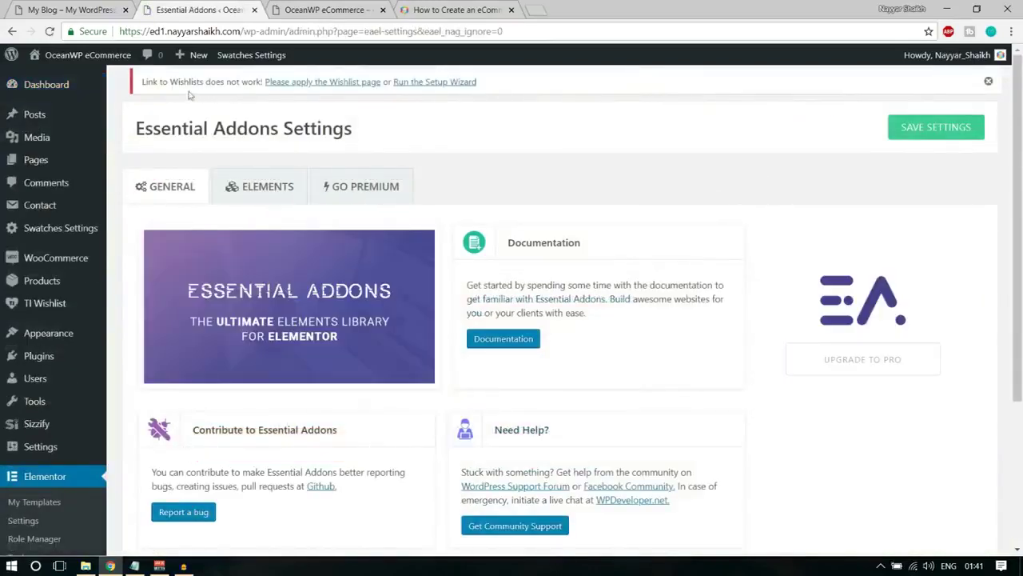
left_click_drag(144, 79, 522, 95)
left_click(539, 96)
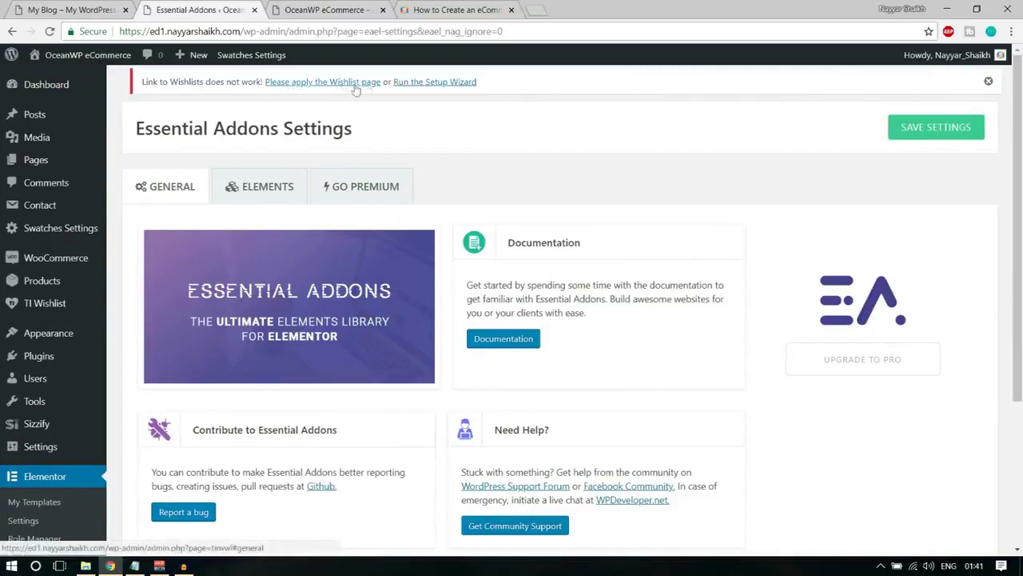
left_click(454, 85)
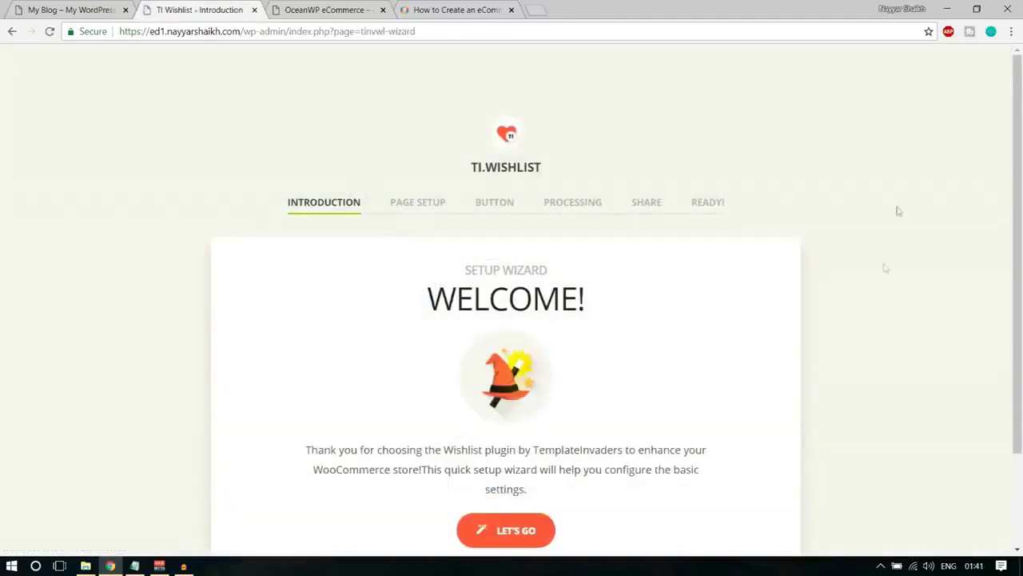
Begin the TI Wishlist setup wizard from its Welcome step.
scroll(854, 296, "down", 1)
scroll(855, 297, "down", 1)
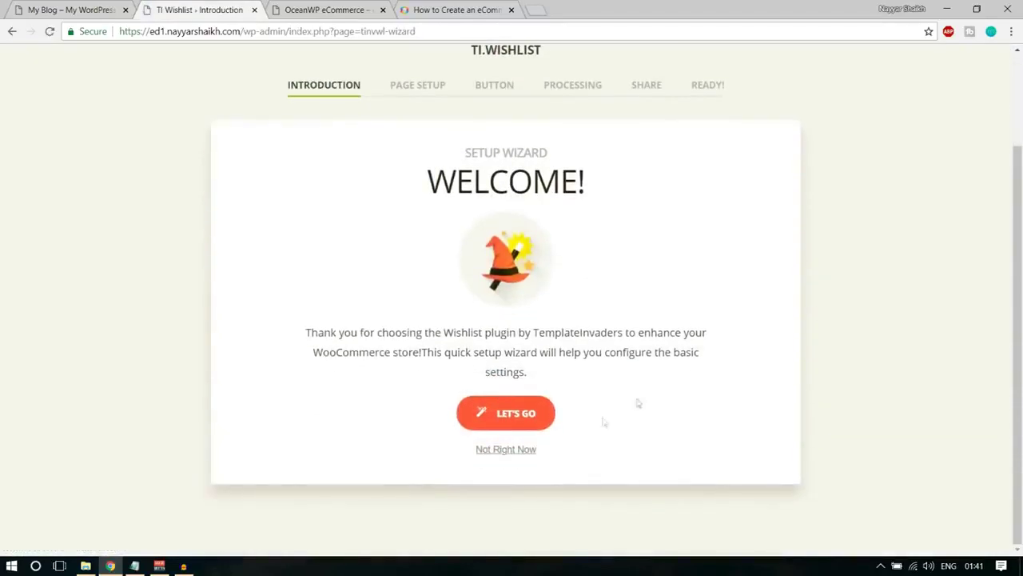
scroll(788, 379, "up", 1)
scroll(788, 378, "down", 1)
left_click(518, 413)
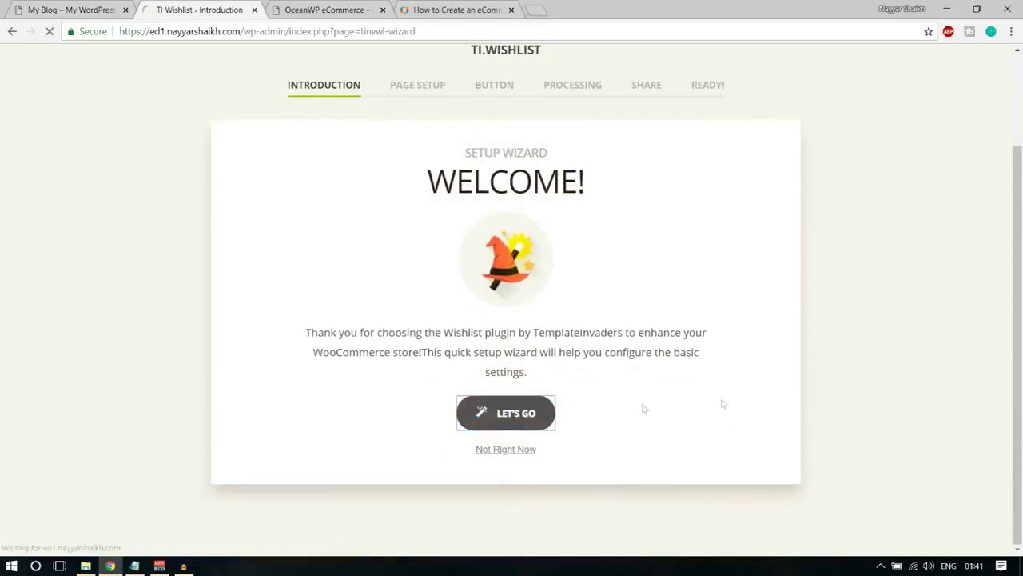
Keep the default wishlist name and the Create Automatically wishlist page, then continue.
scroll(804, 391, "down", 2)
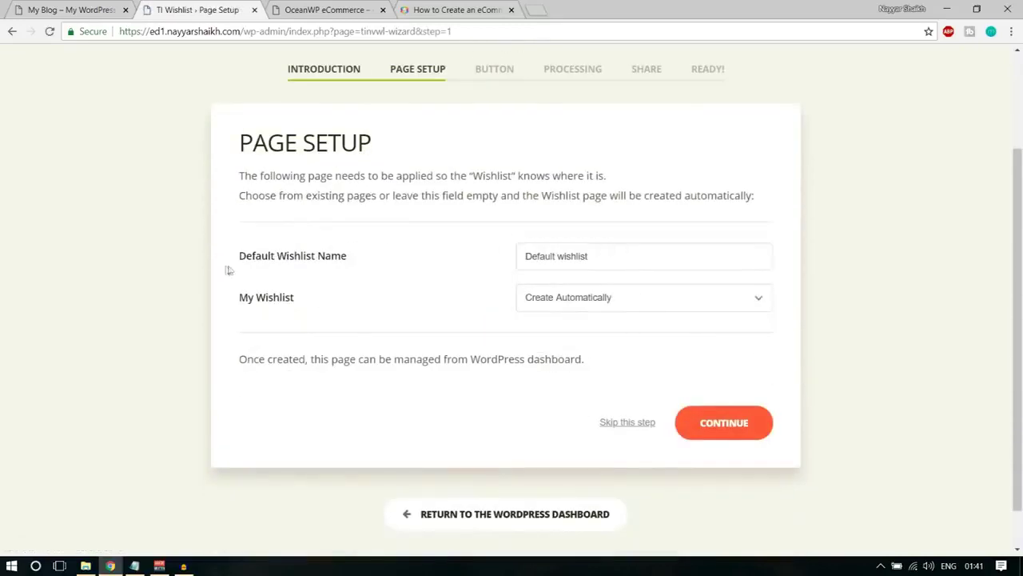
left_click_drag(237, 261, 345, 258)
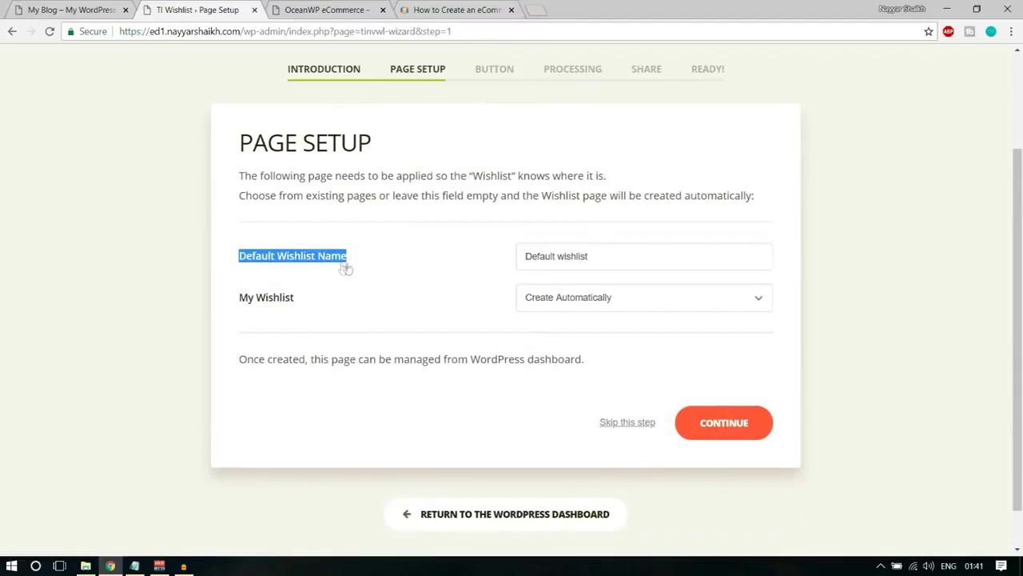
left_click(343, 268)
left_click_drag(601, 257, 405, 269)
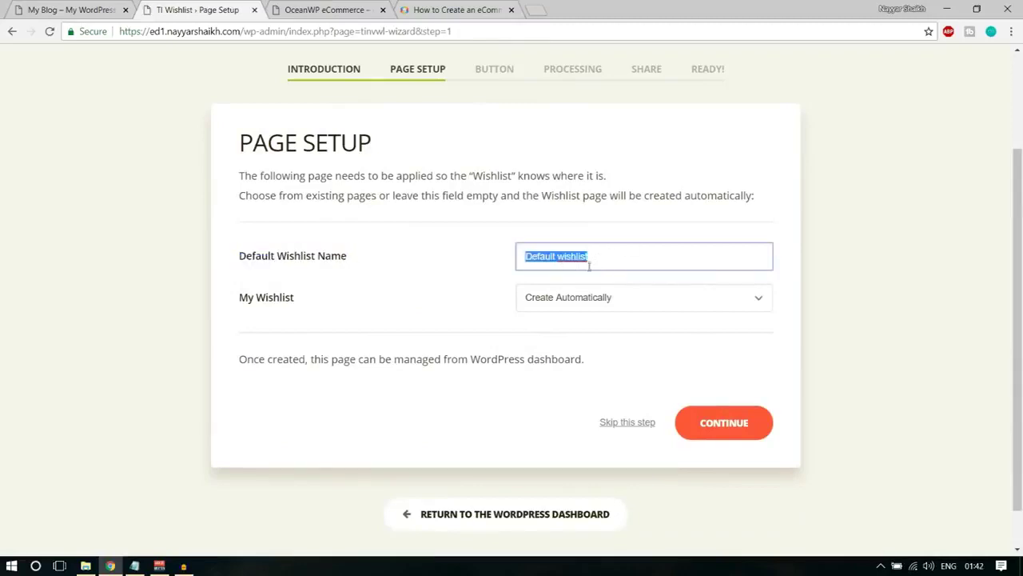
left_click_drag(238, 302, 304, 305)
left_click(598, 299)
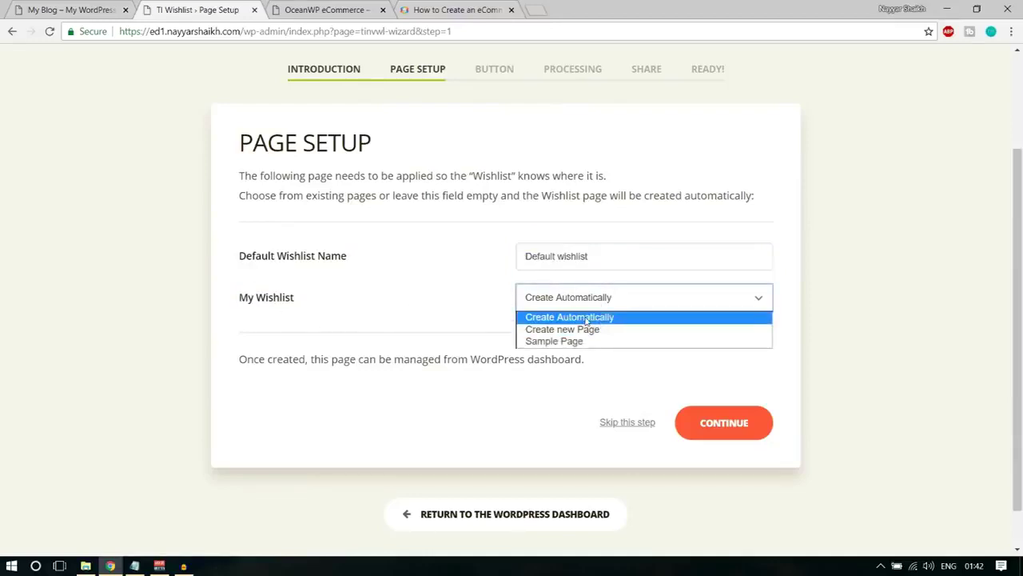
left_click(616, 319)
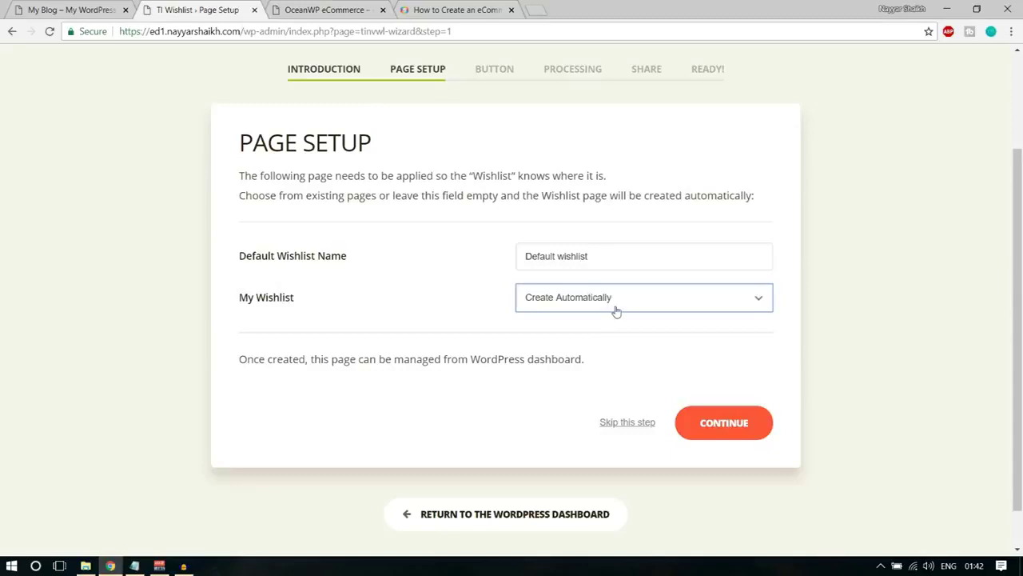
left_click(616, 302)
left_click(614, 300)
scroll(944, 284, "up", 1)
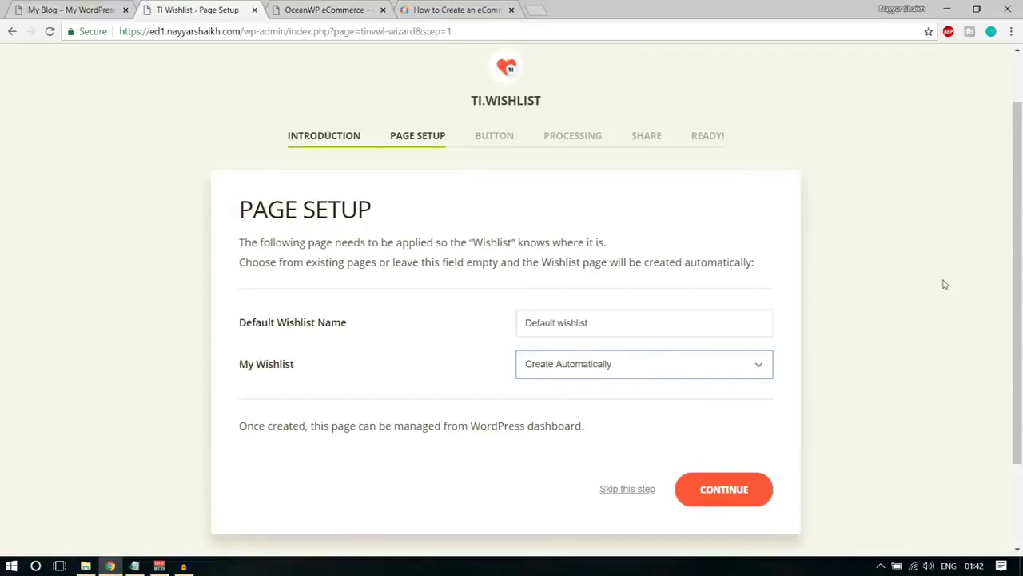
left_click(738, 493)
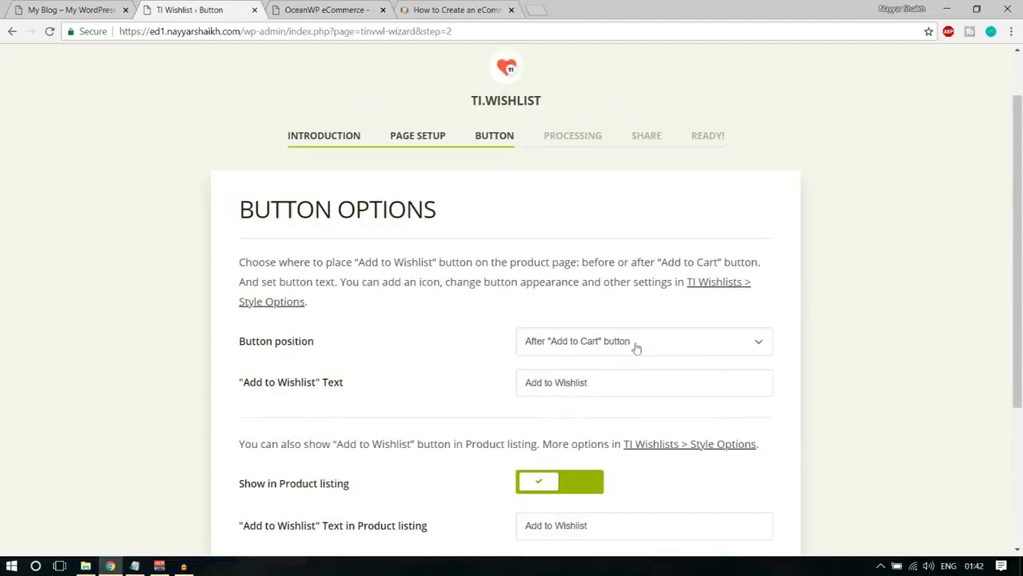
Keep the Add to Wishlist button wording and turn Show in Product listing on.
scroll(703, 352, "down", 1)
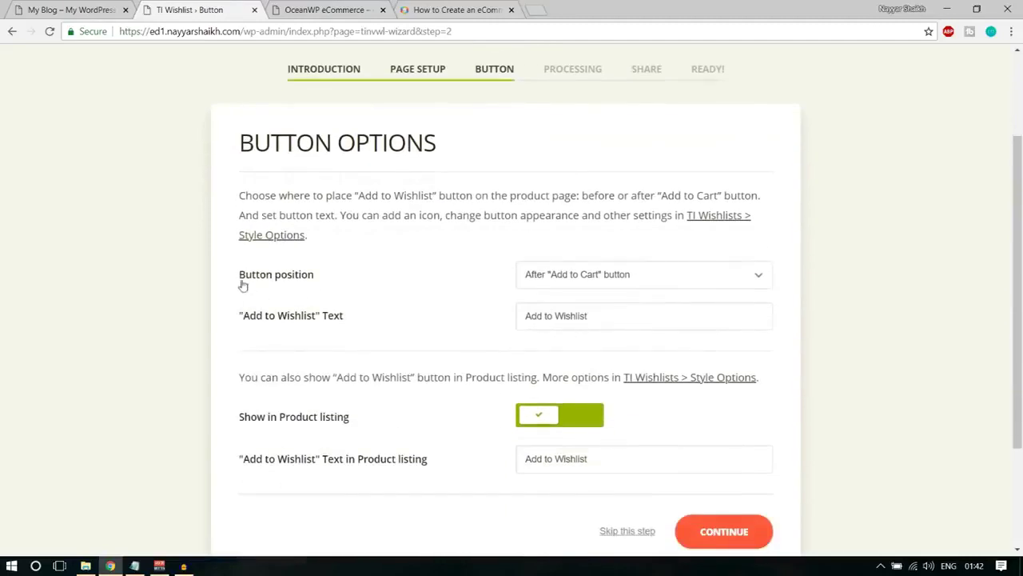
left_click_drag(240, 274, 315, 283)
left_click(314, 284)
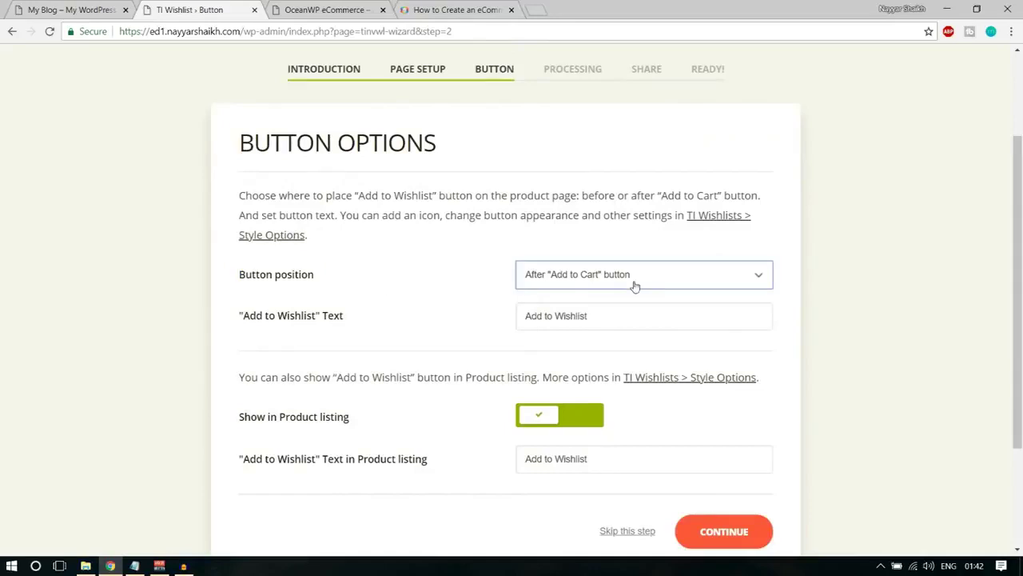
left_click_drag(237, 329, 362, 327)
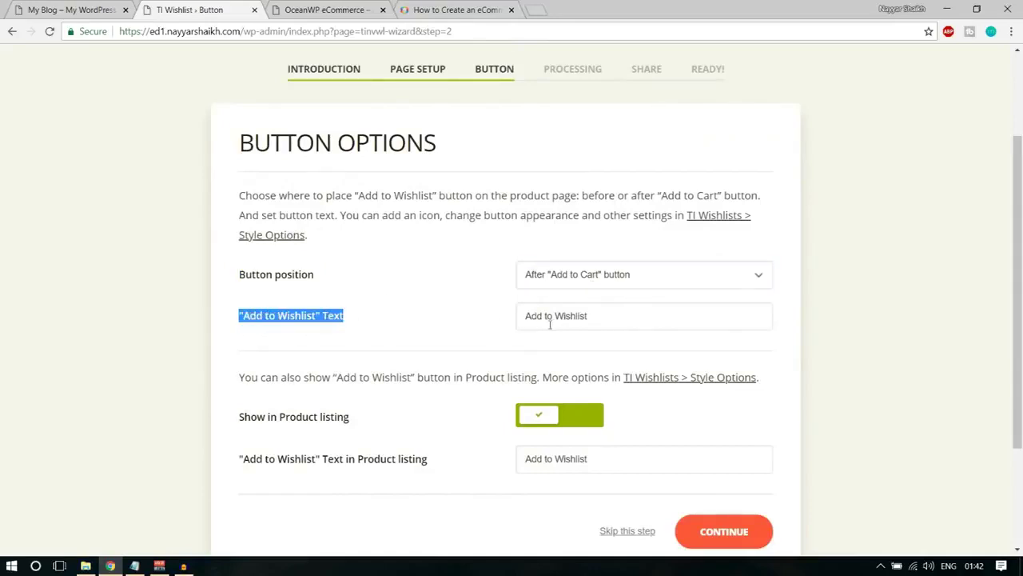
left_click_drag(596, 316, 479, 321)
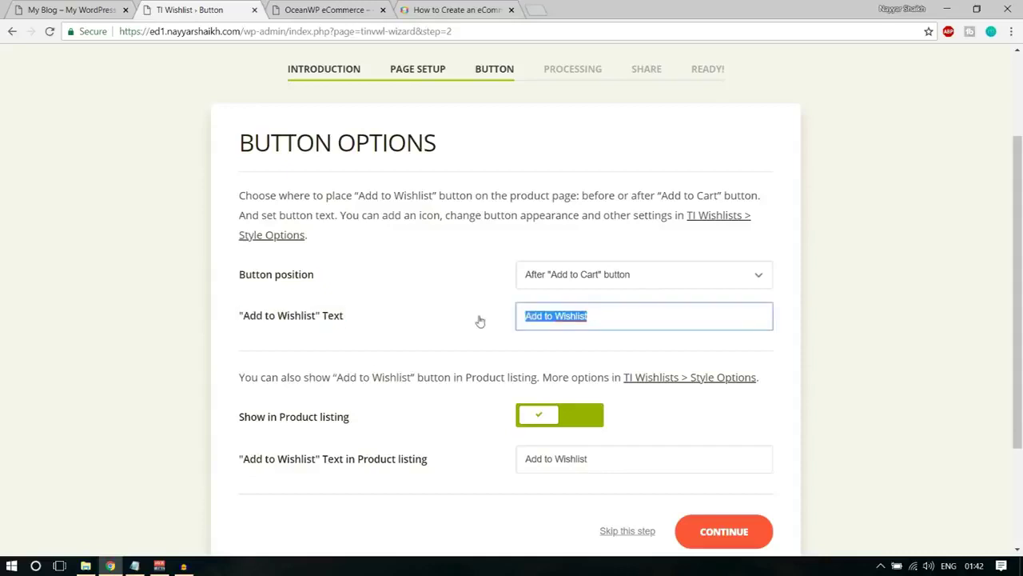
scroll(845, 338, "down", 1)
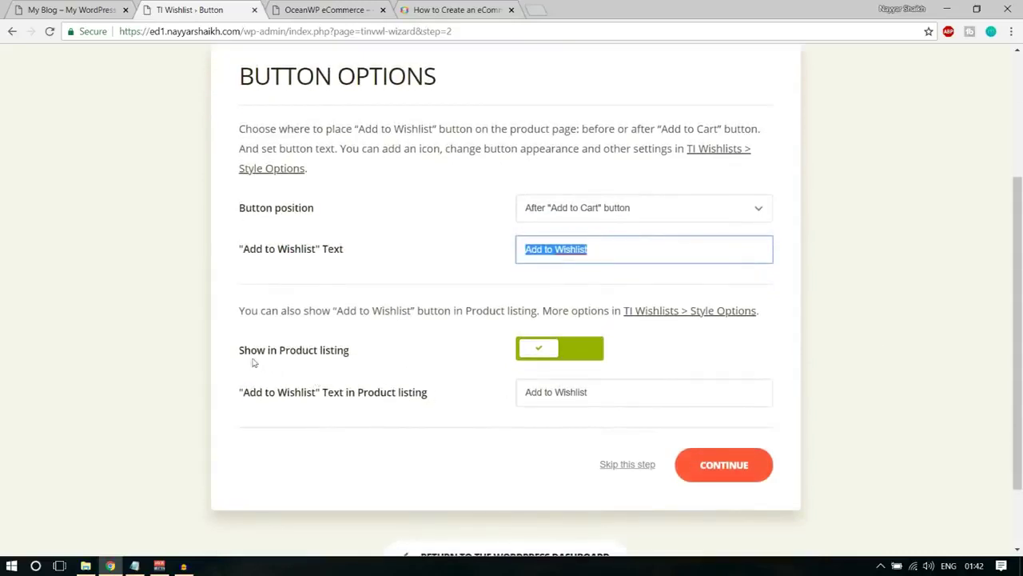
left_click_drag(247, 352, 365, 360)
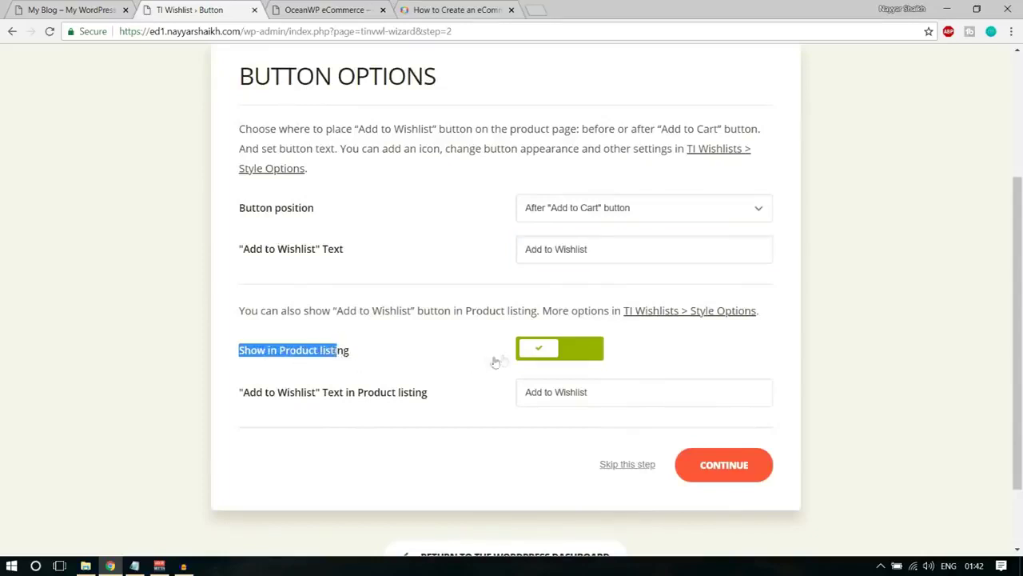
left_click(671, 352)
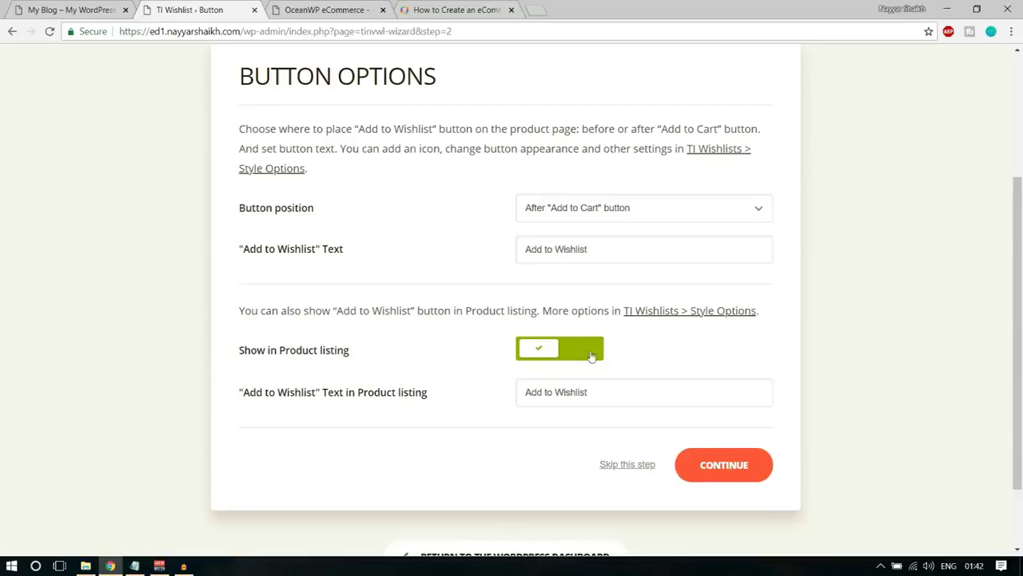
left_click(590, 354)
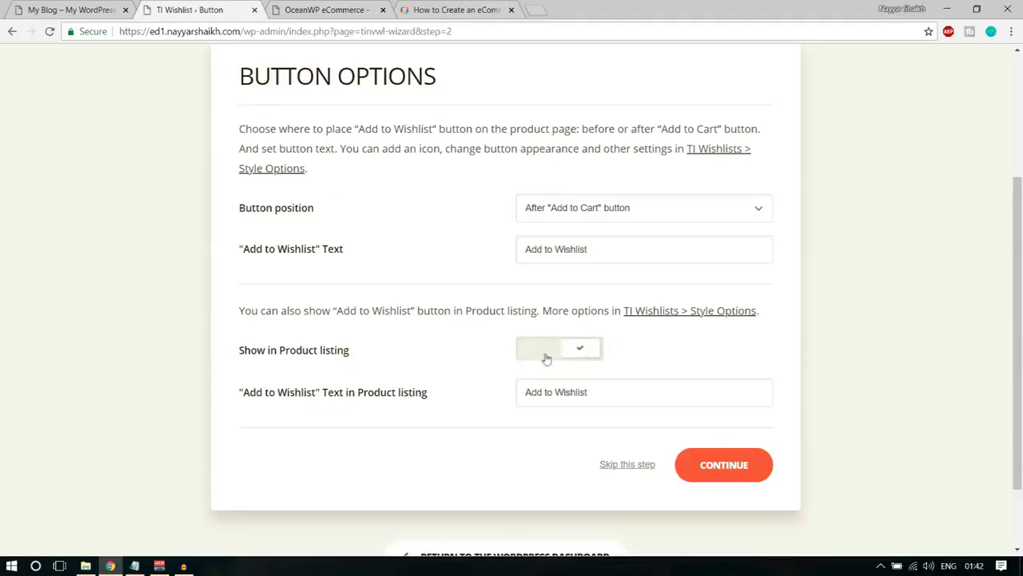
left_click(546, 359)
left_click(731, 470)
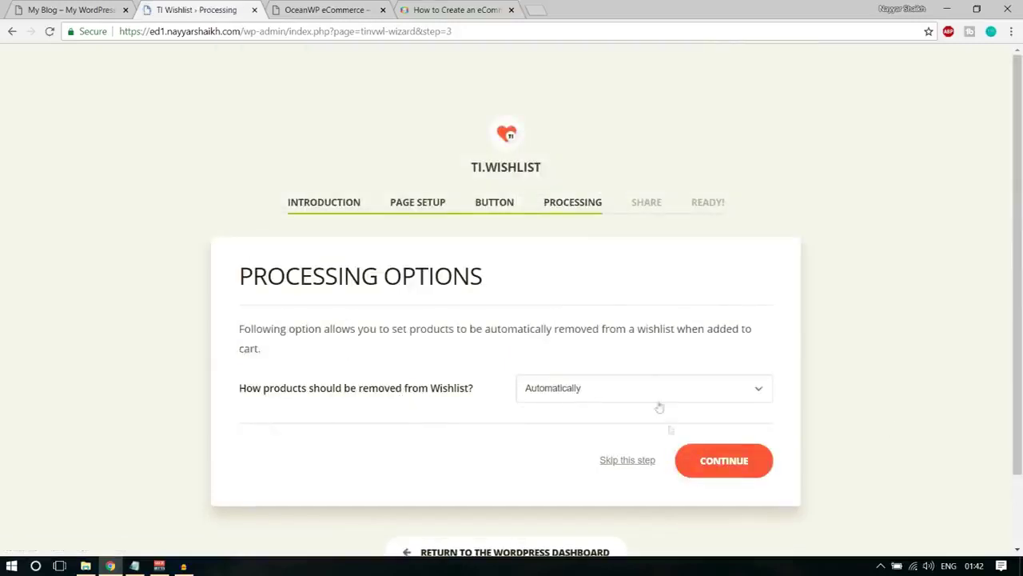
Keep automatic removal and all share buttons, finish, and return to the Dashboard.
left_click(729, 458)
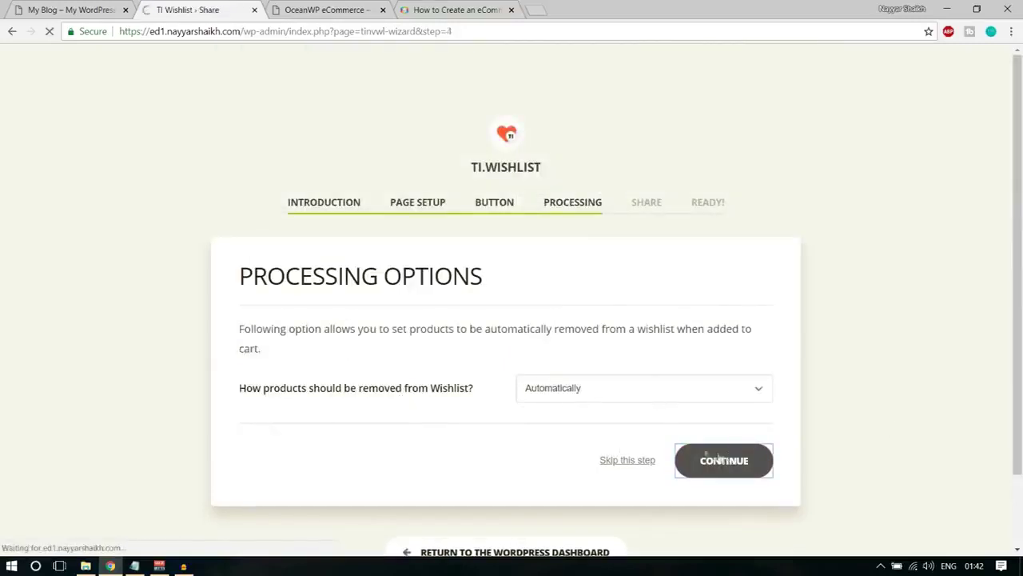
scroll(392, 372, "down", 2)
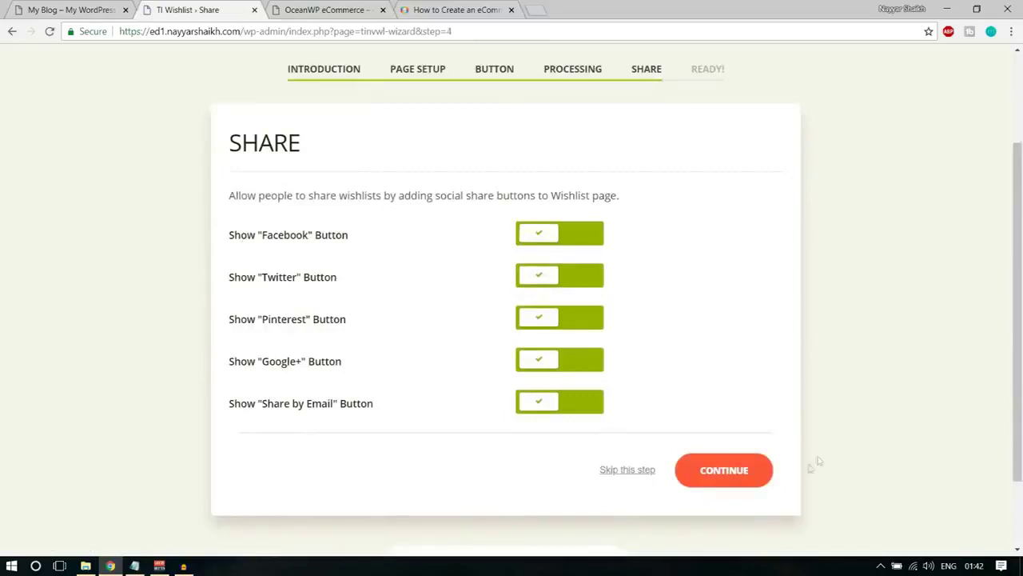
left_click(746, 476)
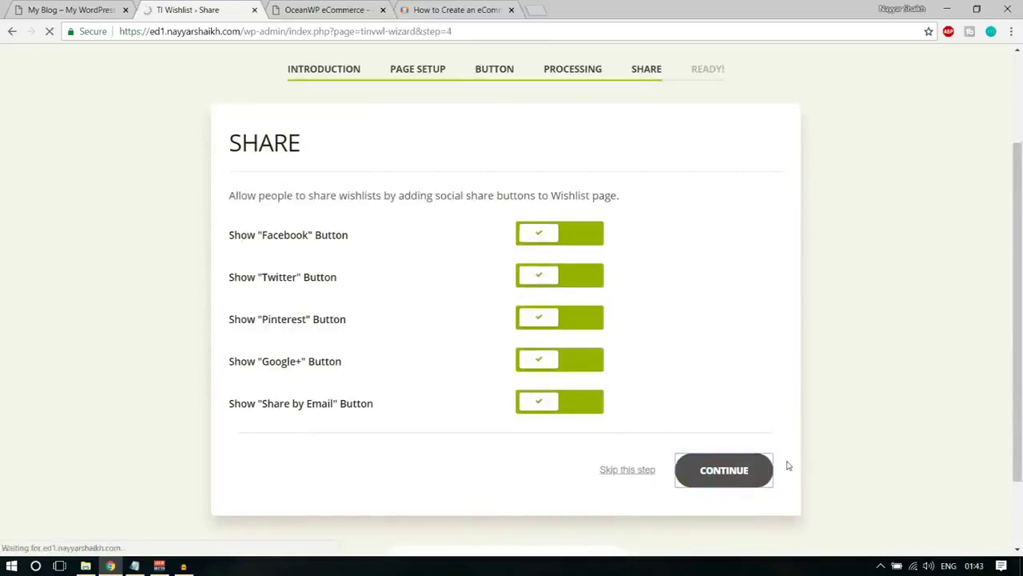
scroll(767, 407, "down", 2)
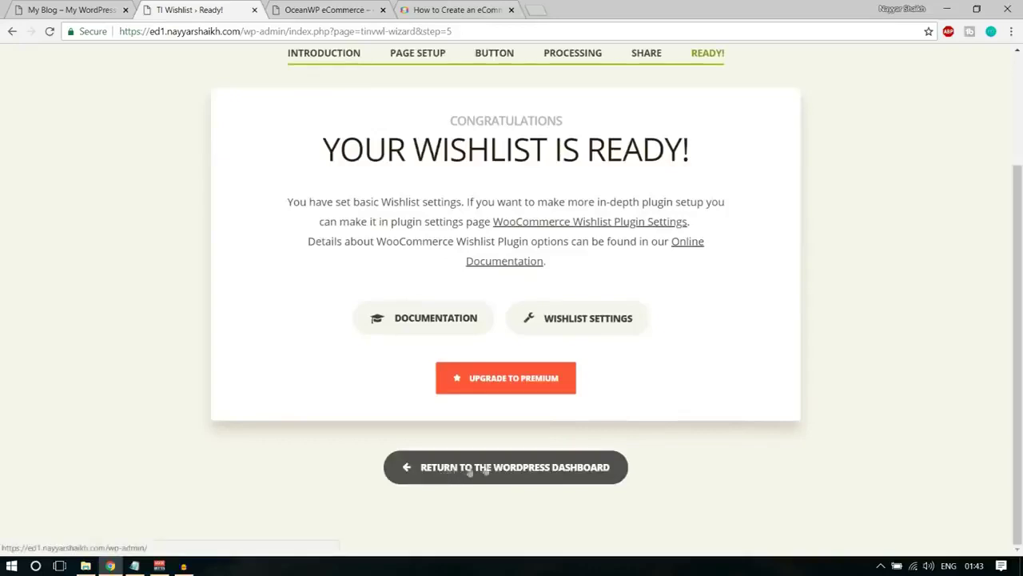
left_click(491, 471)
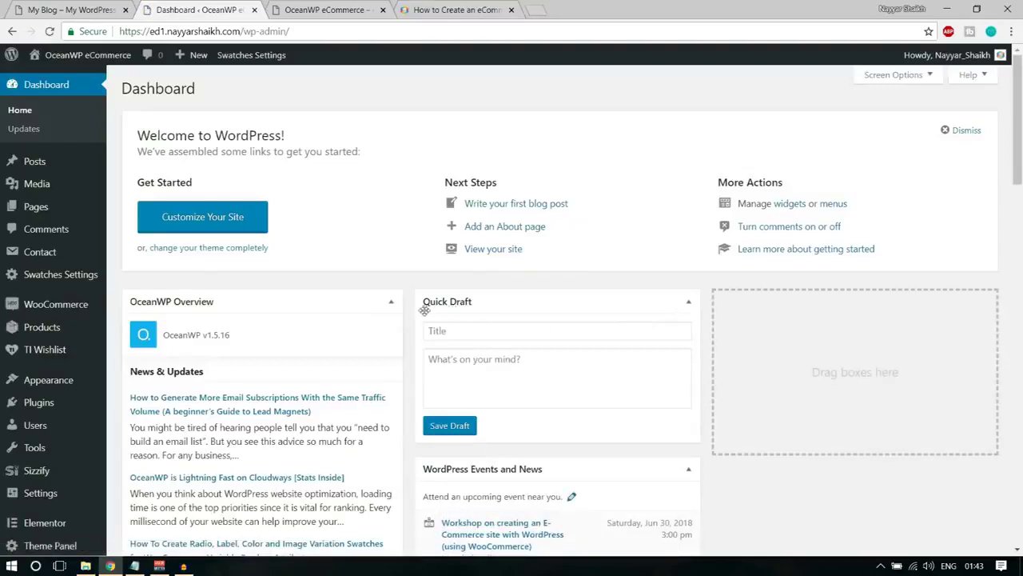
Collapse all eight dashboard boxes, check the Pages list, and open a new browser tab.
left_click(390, 301)
left_click(688, 304)
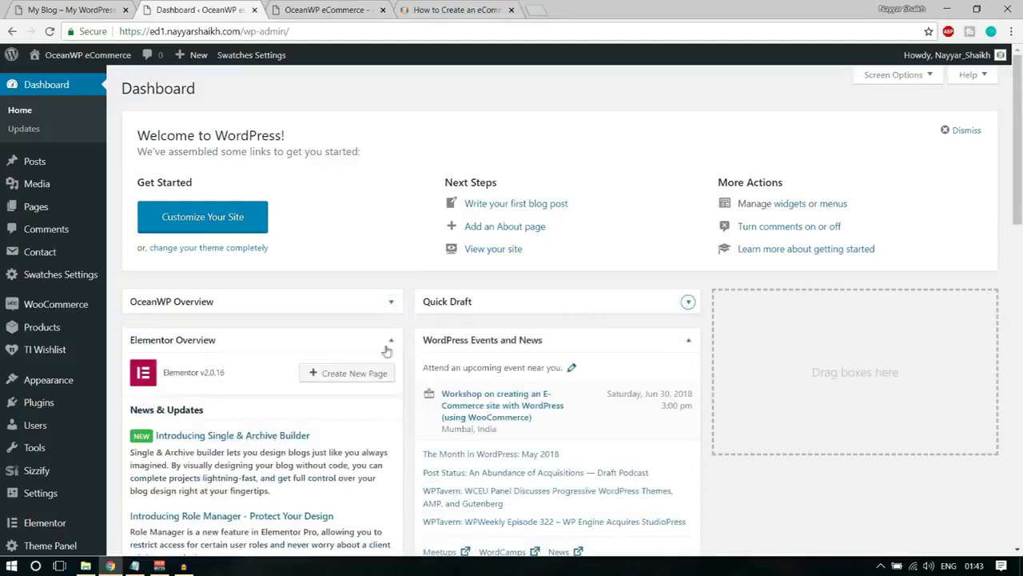
left_click(390, 342)
left_click(688, 339)
left_click(392, 381)
left_click(390, 419)
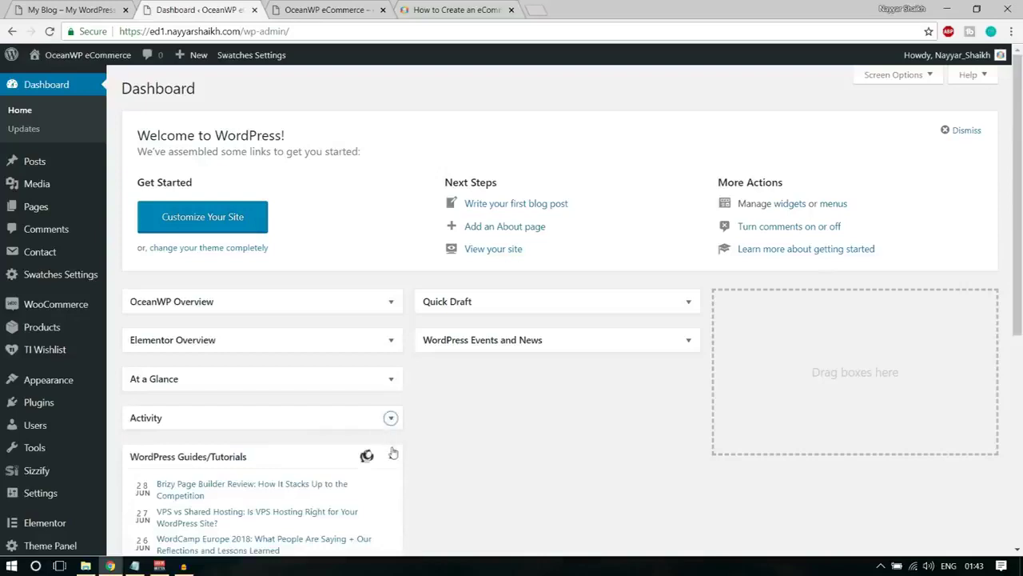
left_click(391, 456)
left_click(390, 495)
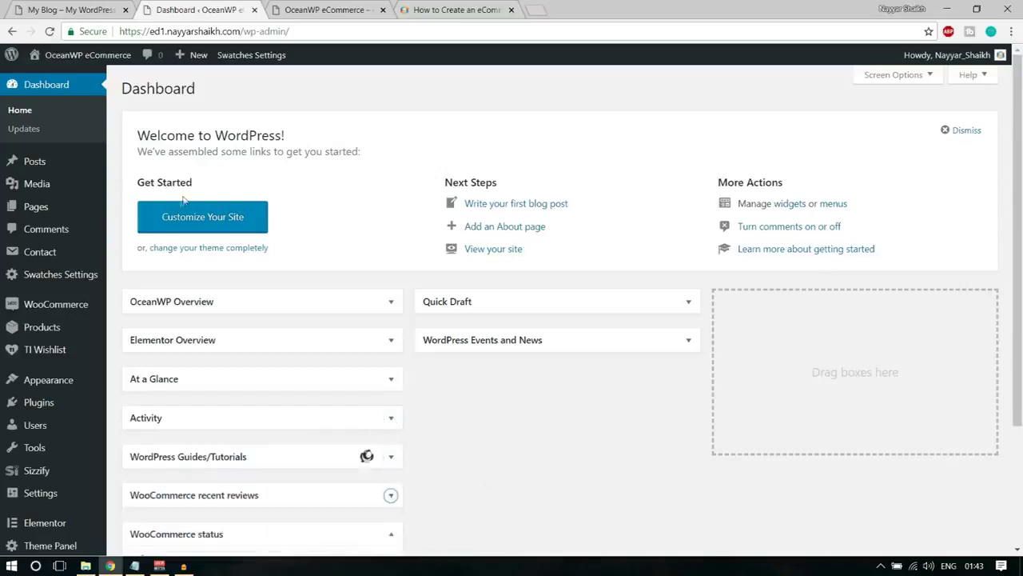
left_click(42, 213)
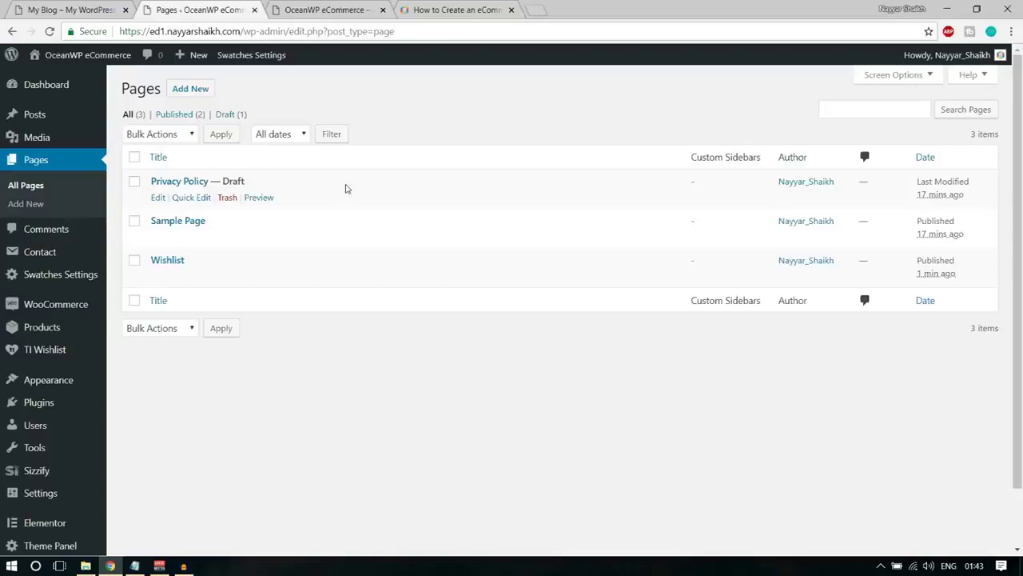
left_click(534, 9)
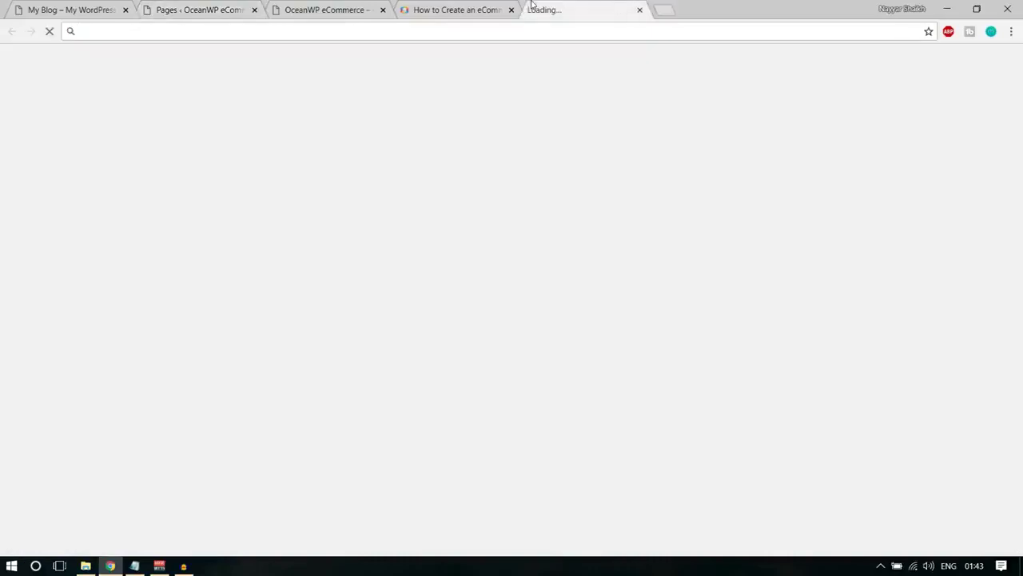
Search Google for 'woocommerce shortcodes' and open the WooCommerce Docs shortcodes article.
type("woocommerce")
key("Down")
key("Down")
key("Down")
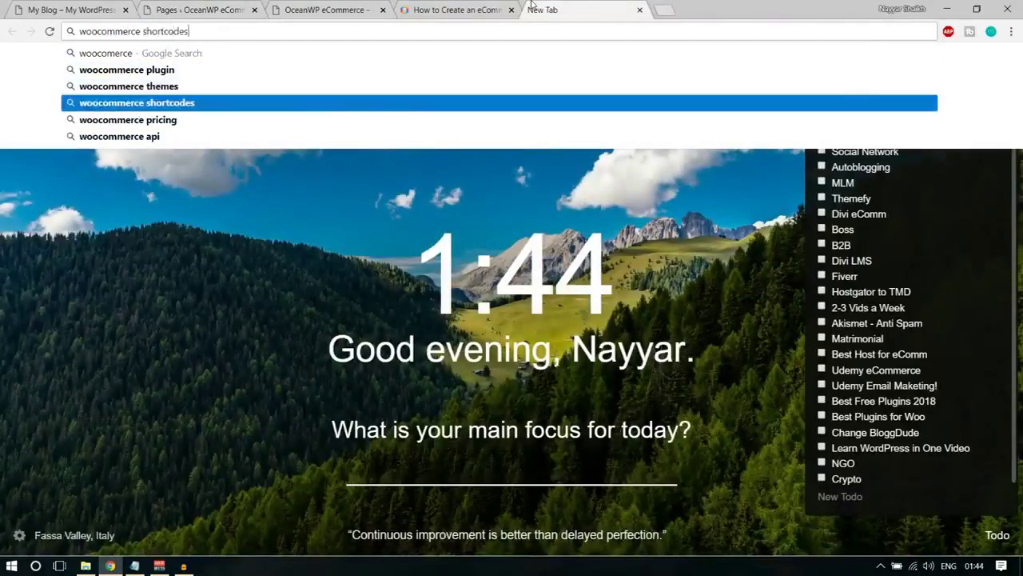
key("Return")
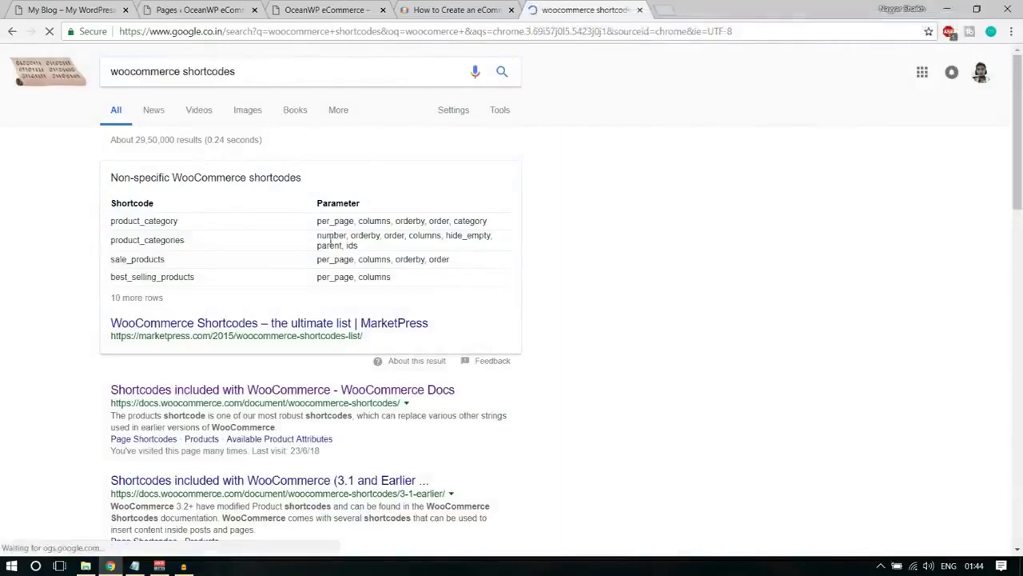
scroll(611, 320, "down", 1)
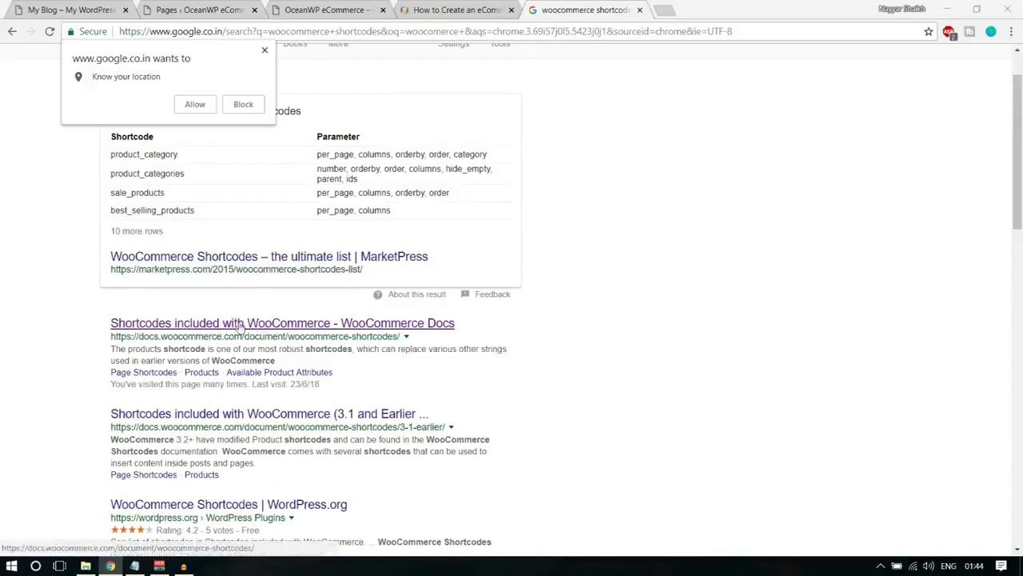
left_click(242, 327)
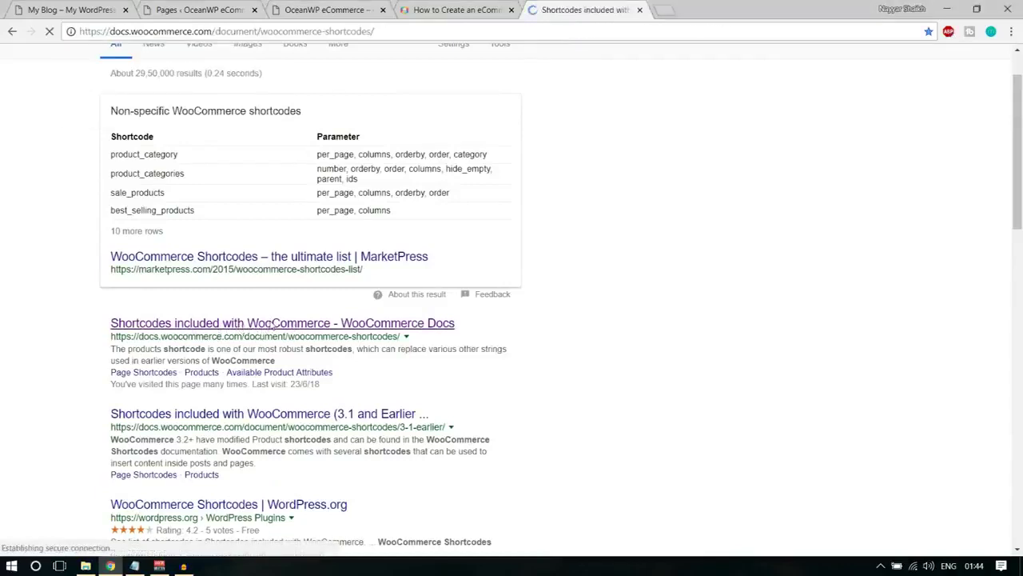
Copy the [woocommerce_cart] shortcode and go back to the WordPress Pages tab.
scroll(560, 331, "down", 5)
scroll(620, 335, "up", 3)
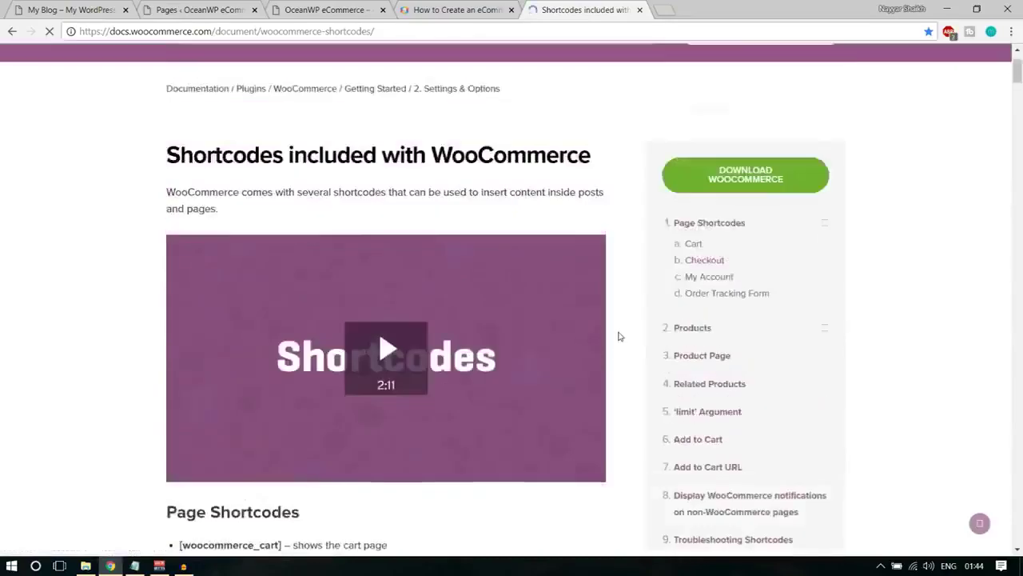
scroll(619, 336, "down", 4)
left_click_drag(296, 266, 320, 516)
left_click(296, 282)
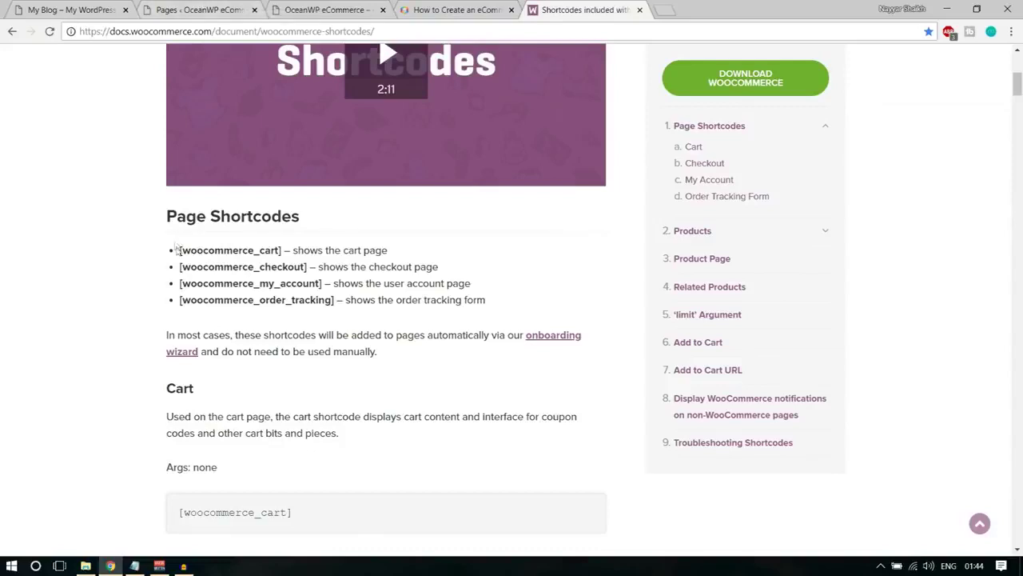
left_click_drag(179, 250, 285, 250)
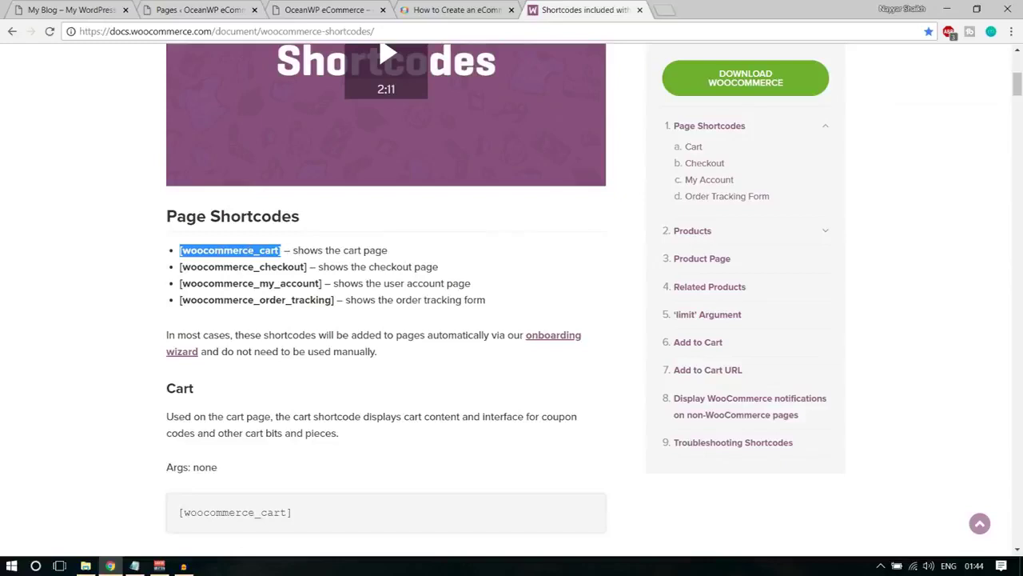
left_click(238, 250)
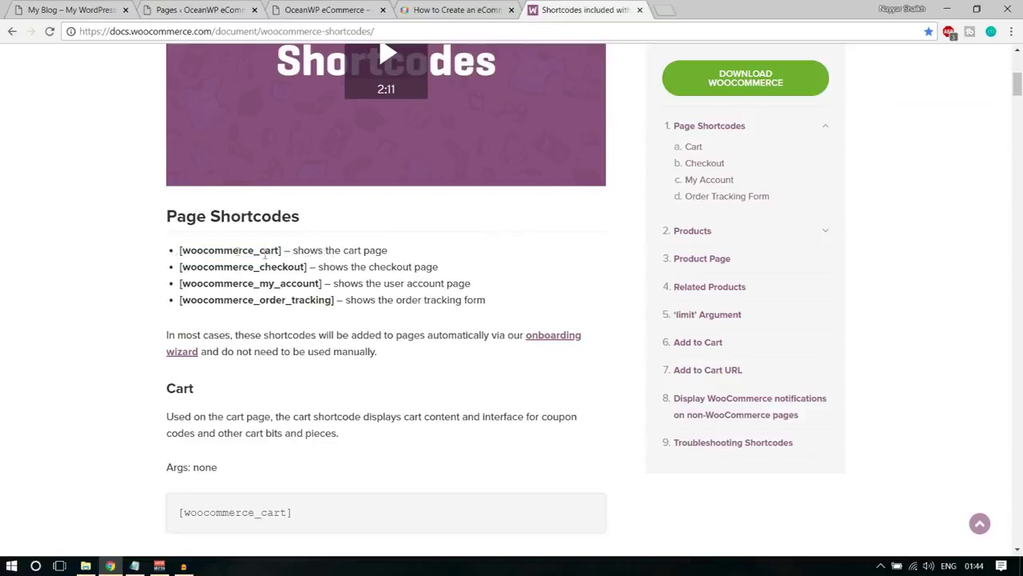
left_click_drag(283, 251, 178, 250)
key("ctrl+c")
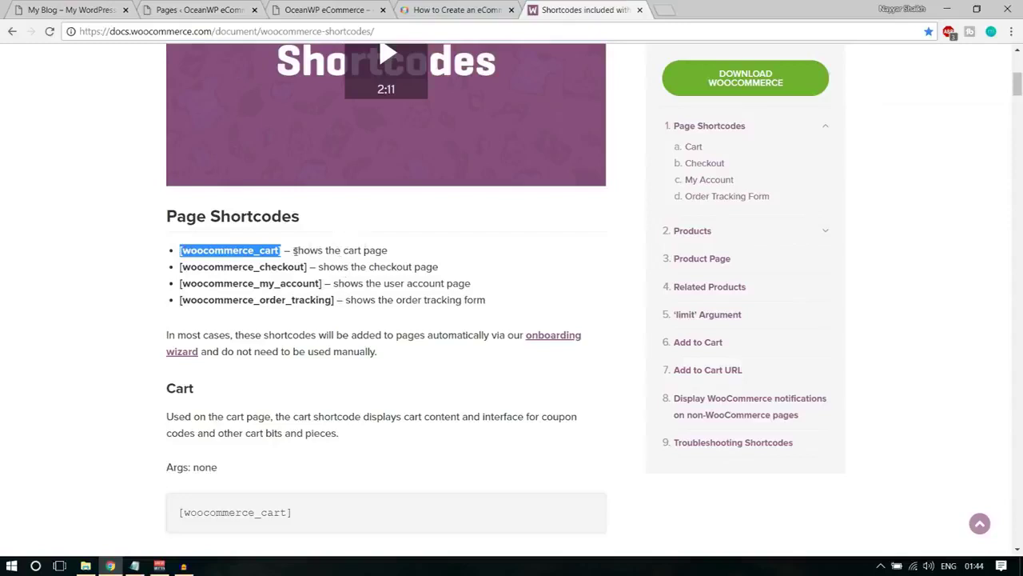
left_click_drag(293, 250, 395, 252)
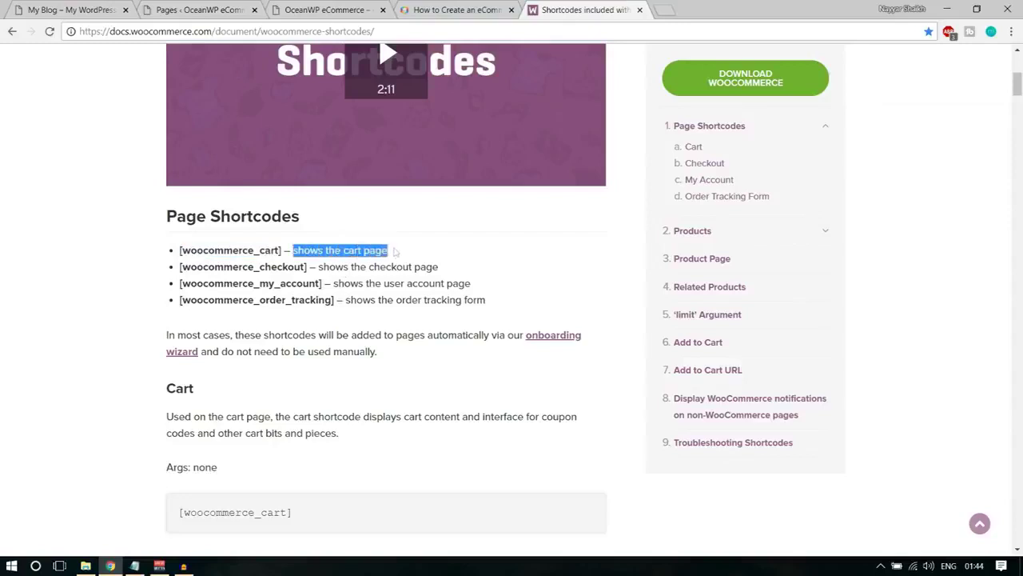
left_click(196, 8)
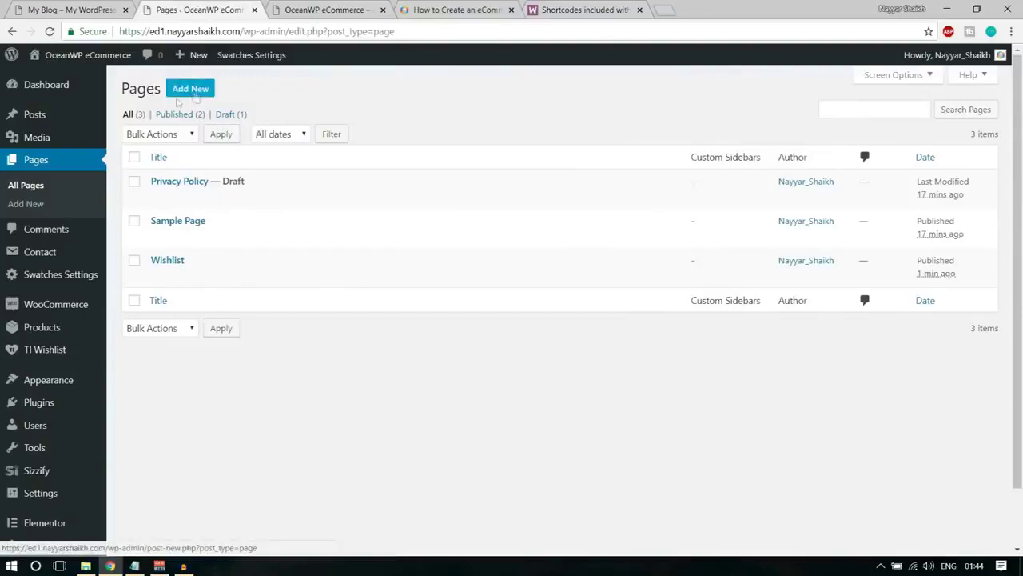
Create a page titled 'Cart' containing [woocommerce_cart] and publish it.
left_click(196, 98)
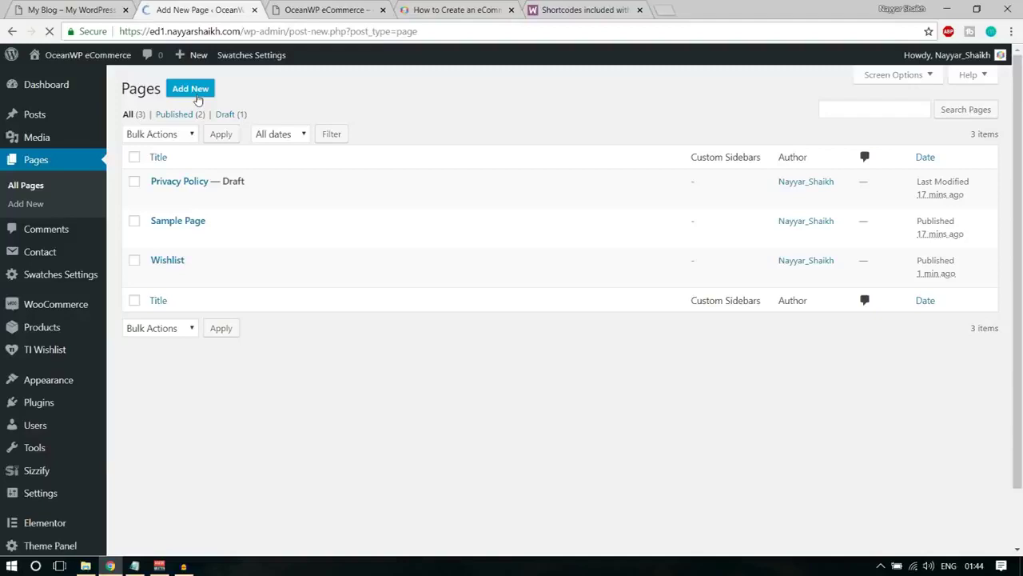
type("Cart")
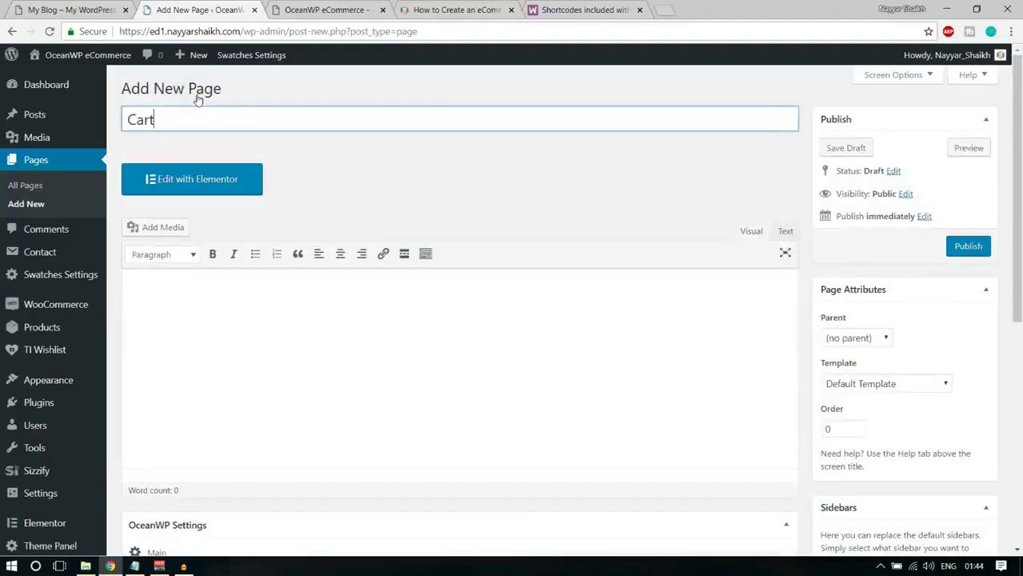
left_click(282, 348)
key("ctrl+v")
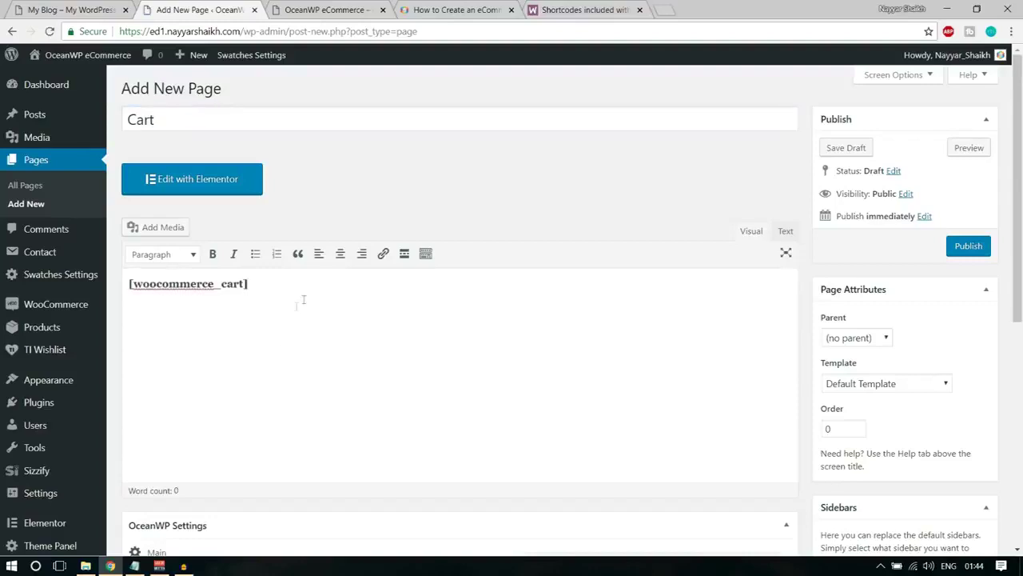
left_click_drag(270, 279, 122, 283)
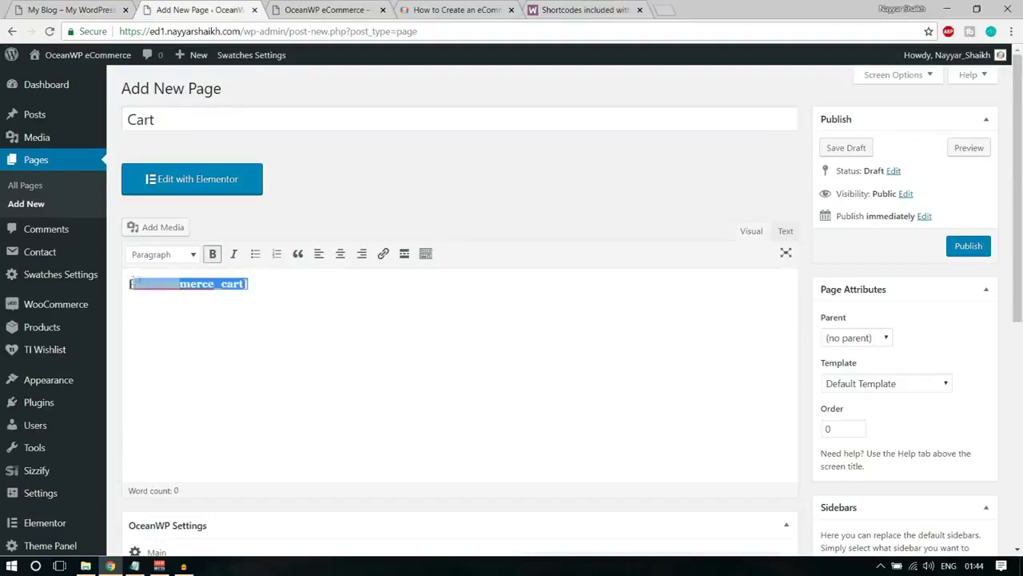
left_click(174, 305)
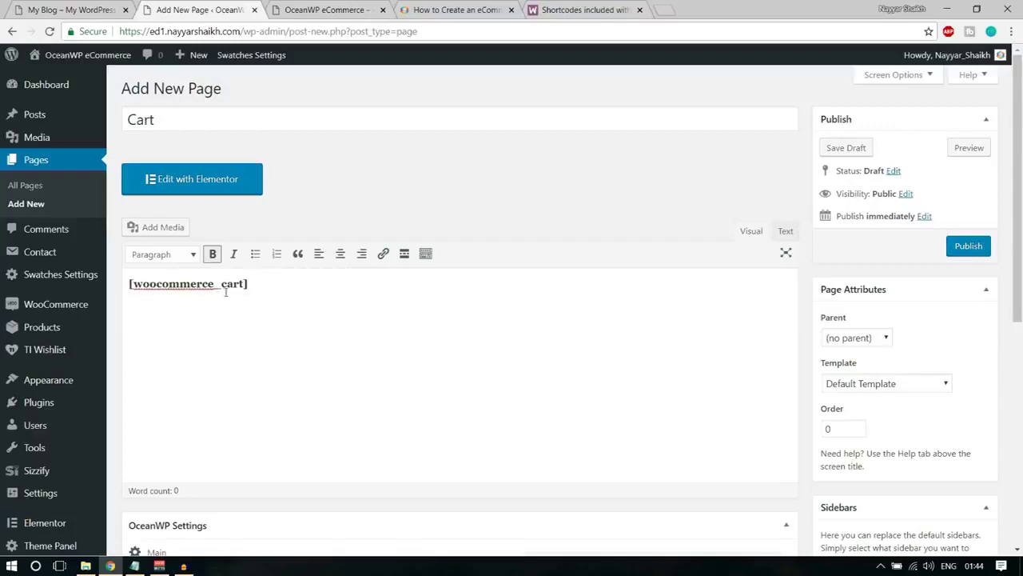
left_click_drag(256, 288, 135, 289)
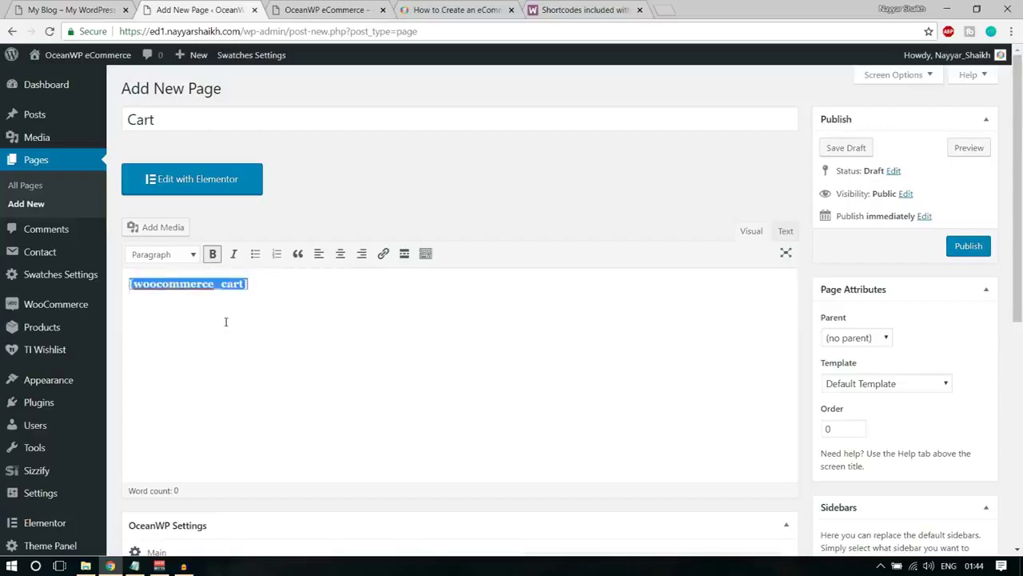
left_click_drag(170, 120, 118, 119)
left_click(250, 310)
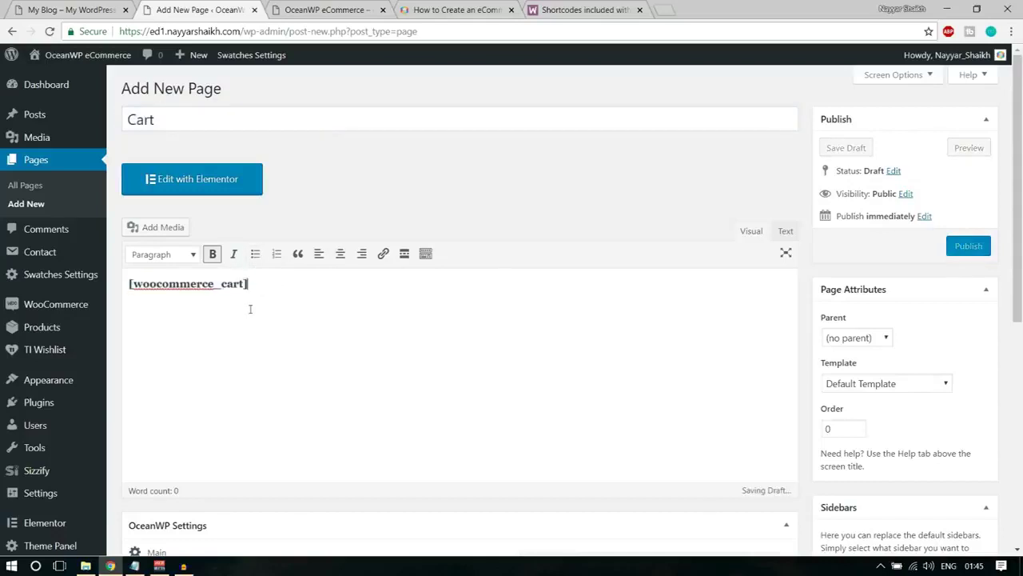
left_click(988, 249)
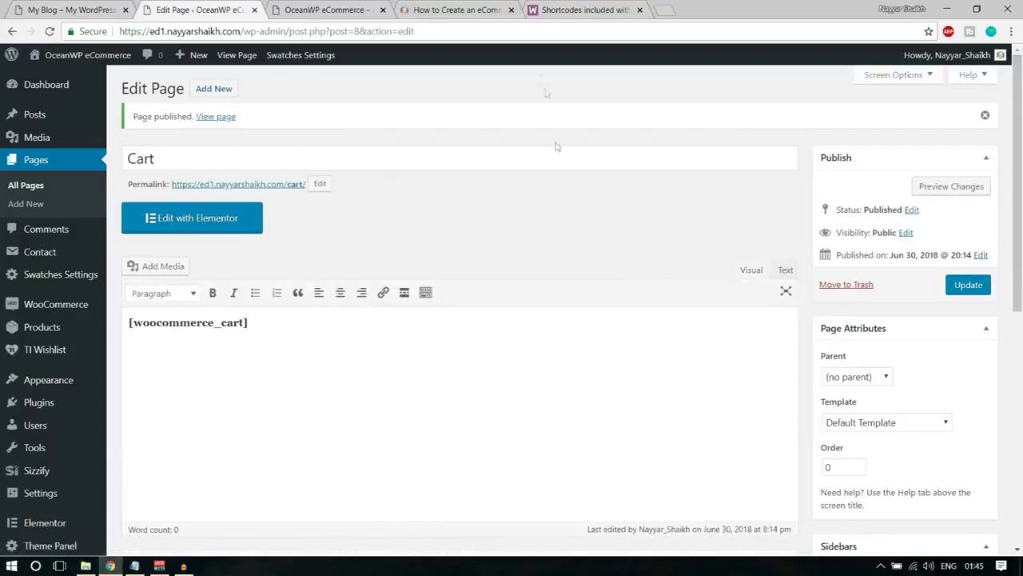
Select the [woocommerce_checkout] shortcode in the docs, then return to the Cart editor.
left_click(582, 10)
left_click(227, 282)
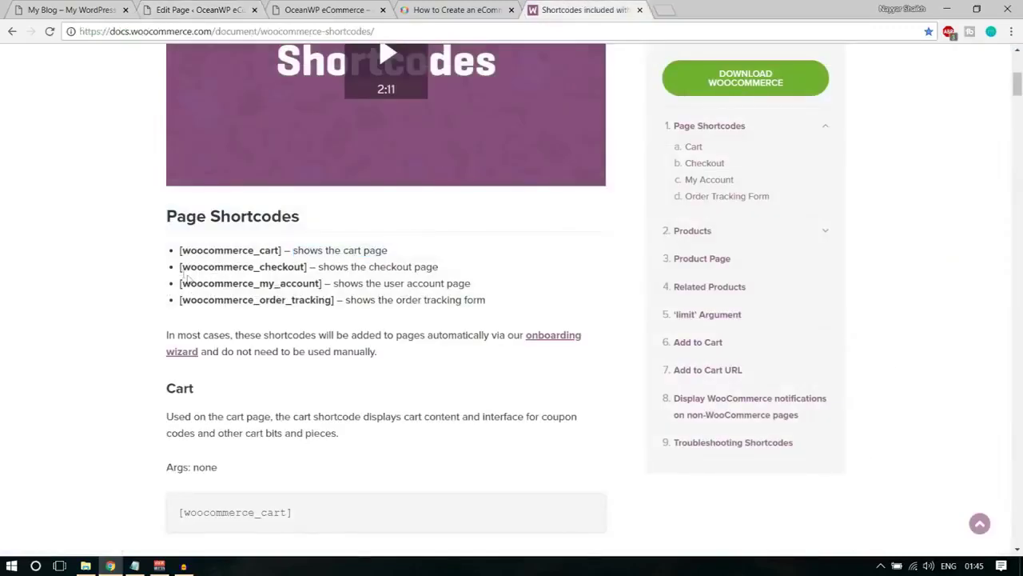
left_click_drag(179, 271, 312, 265)
key("ctrl+c")
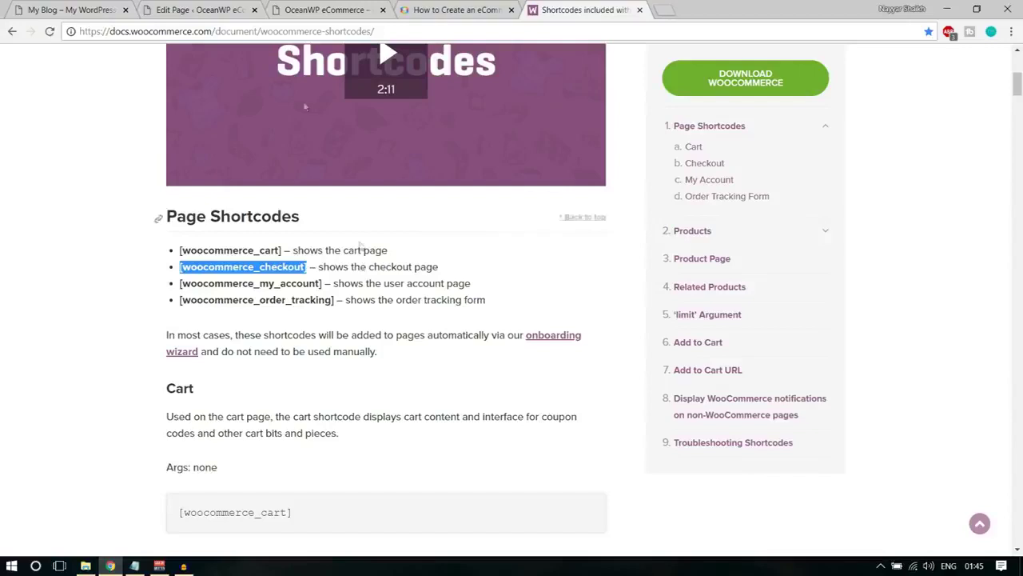
left_click(204, 9)
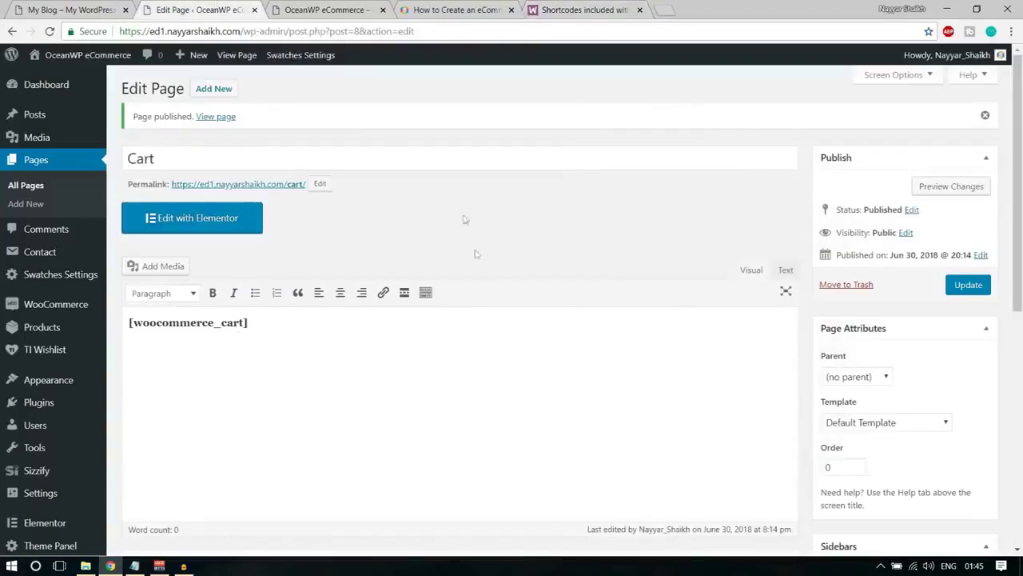
Create a page titled 'Checkout' containing the [woocommerce_checkout] shortcode and publish it.
left_click(217, 88)
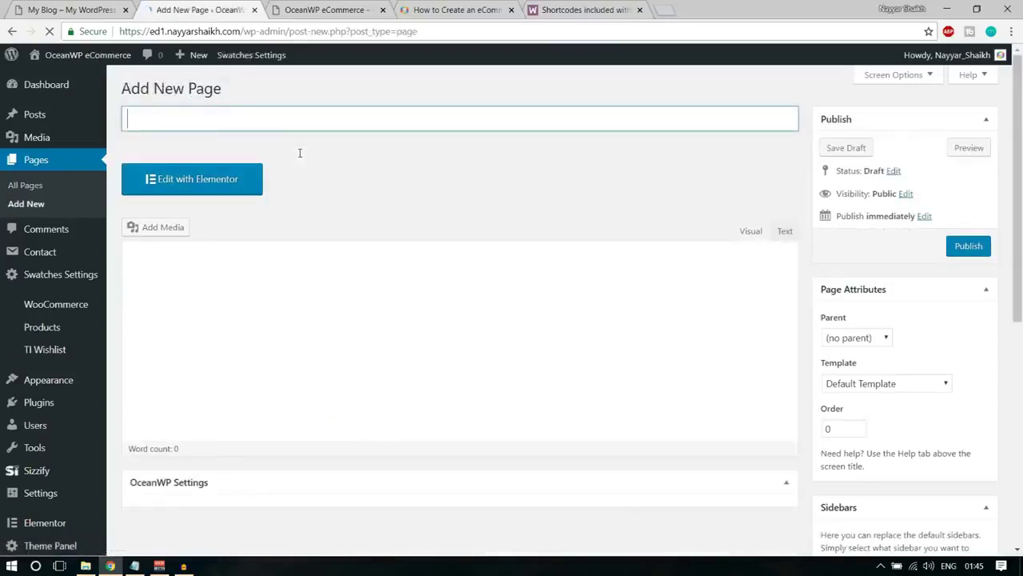
type("Checkout")
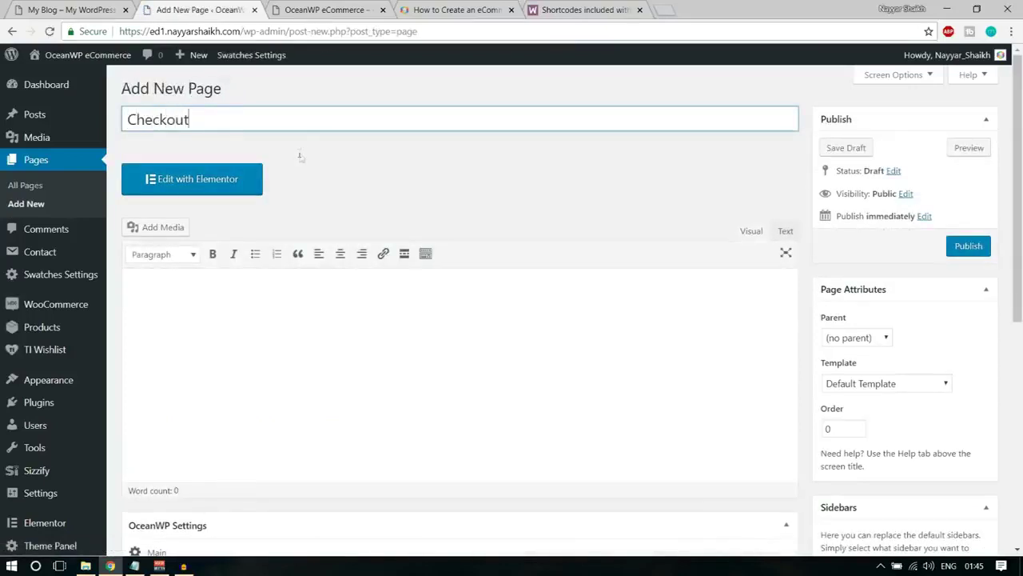
left_click(291, 326)
key("ctrl+v")
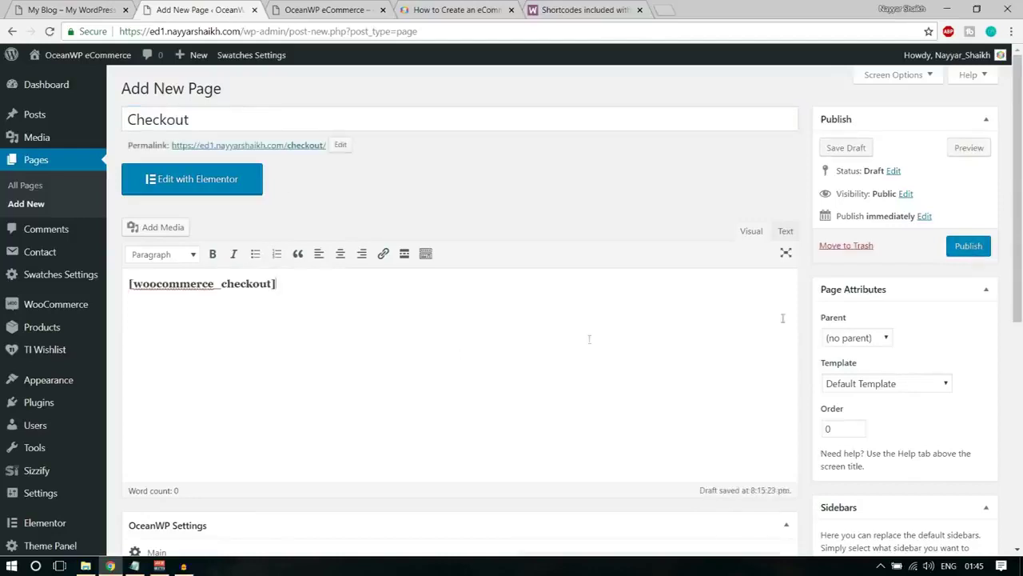
left_click(957, 249)
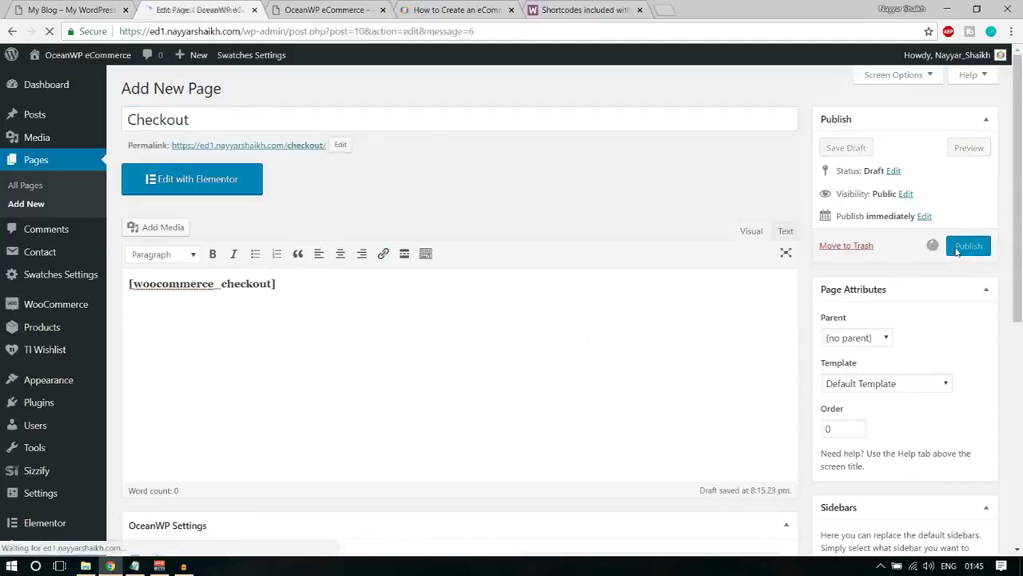
Copy the [woocommerce_my_account] shortcode from the documentation and start another new page.
left_click(586, 9)
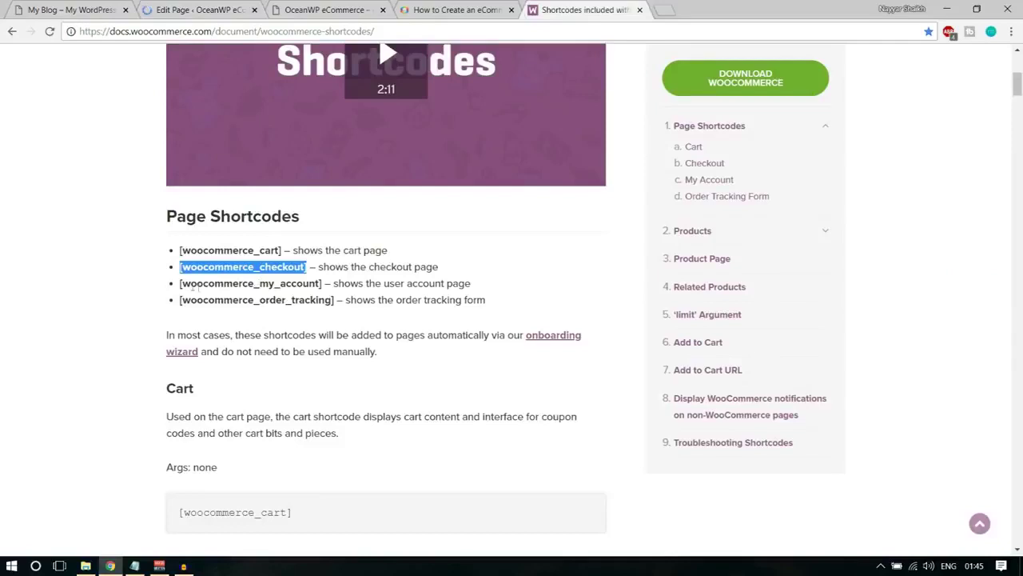
left_click_drag(180, 286, 322, 285)
key("ctrl+c")
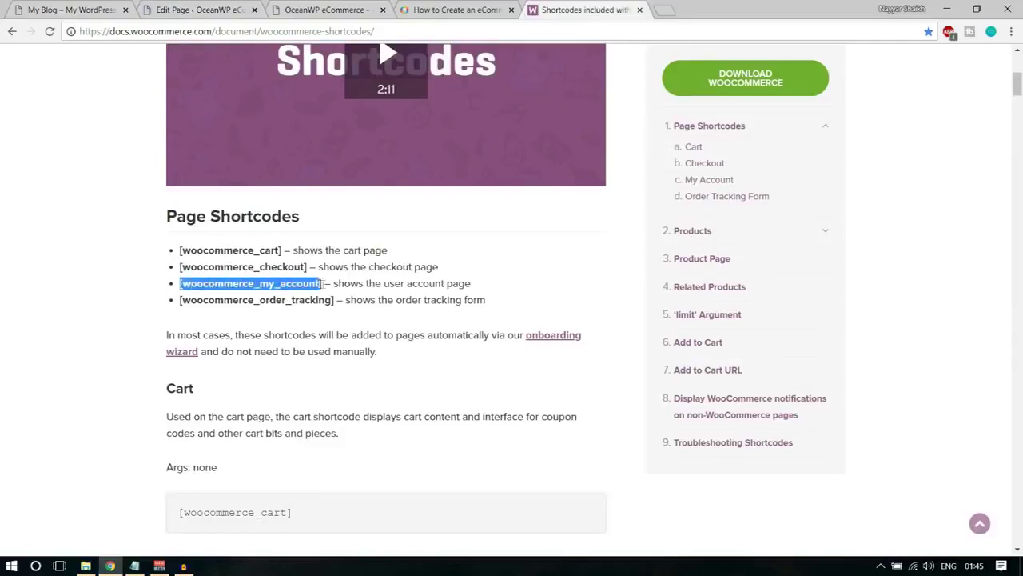
left_click(230, 11)
left_click(198, 87)
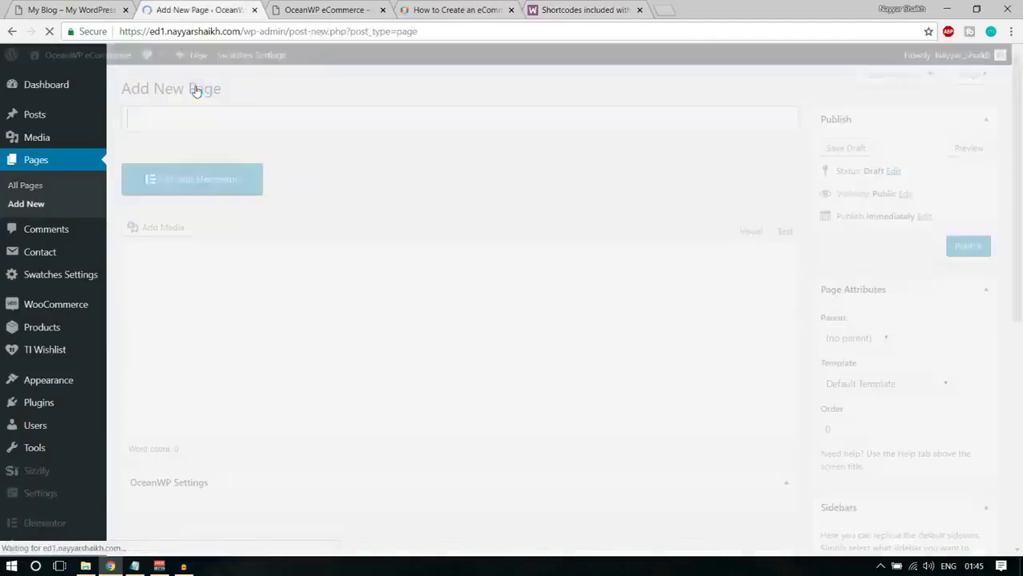
Title the new page 'My Account' and paste the [woocommerce_my_account] shortcode into it.
type("MNy")
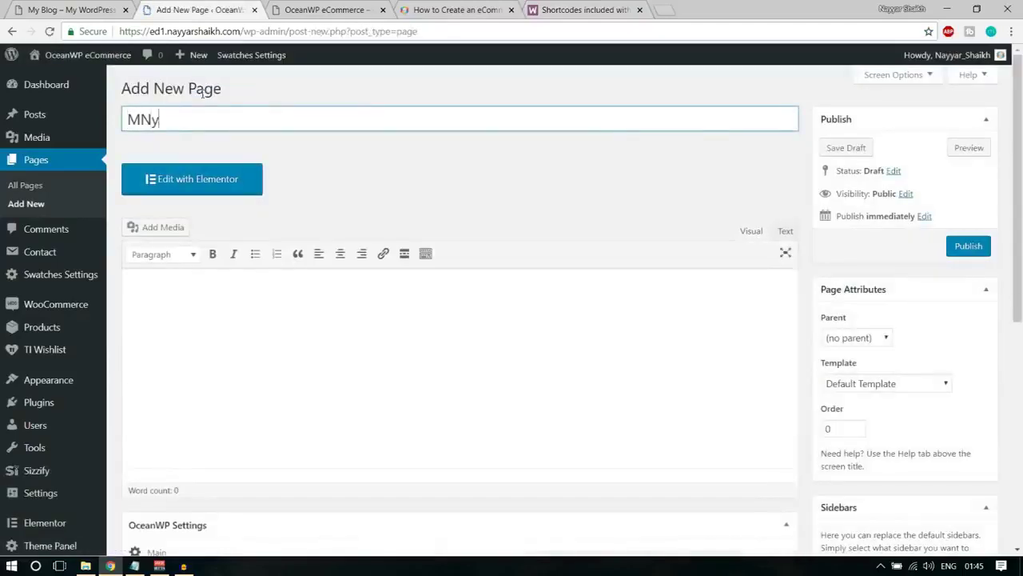
key("BackSpace")
key("BackSpace")
type("y Account")
left_click(237, 322)
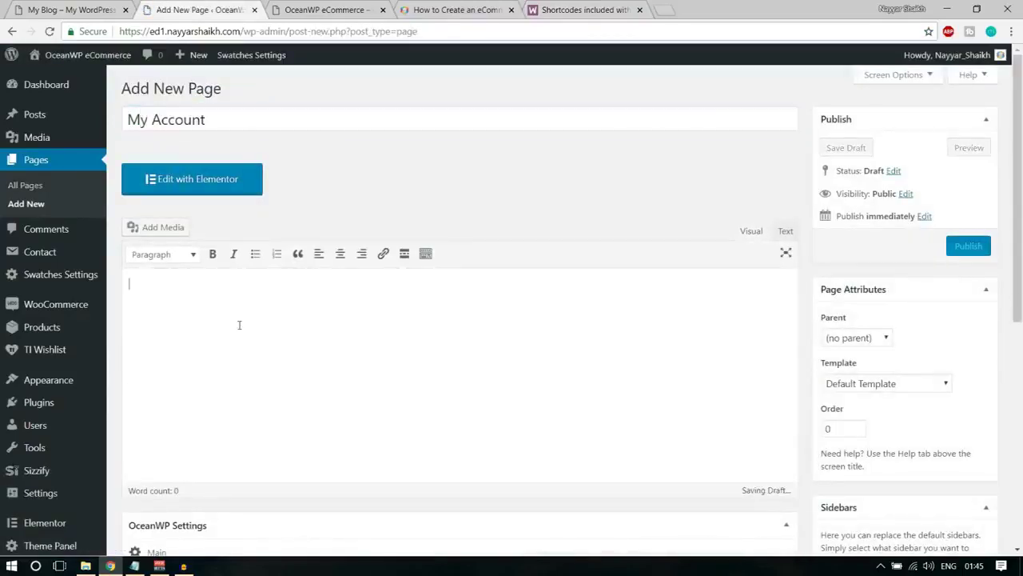
key("ctrl+v")
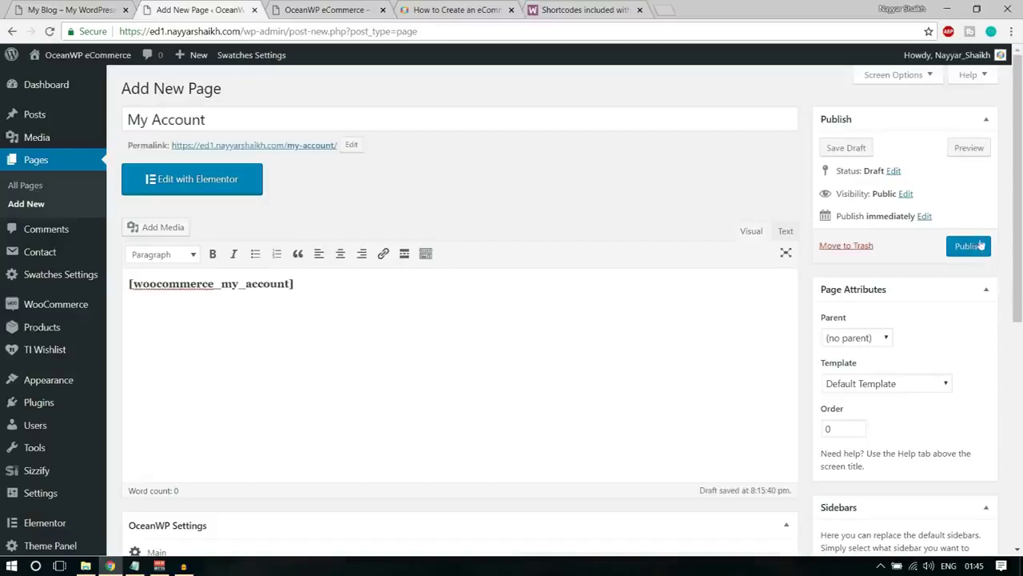
Create and publish a 'Track Your Order' page containing the copied [woocommerce_order_tracking] shortcode.
left_click(560, 8)
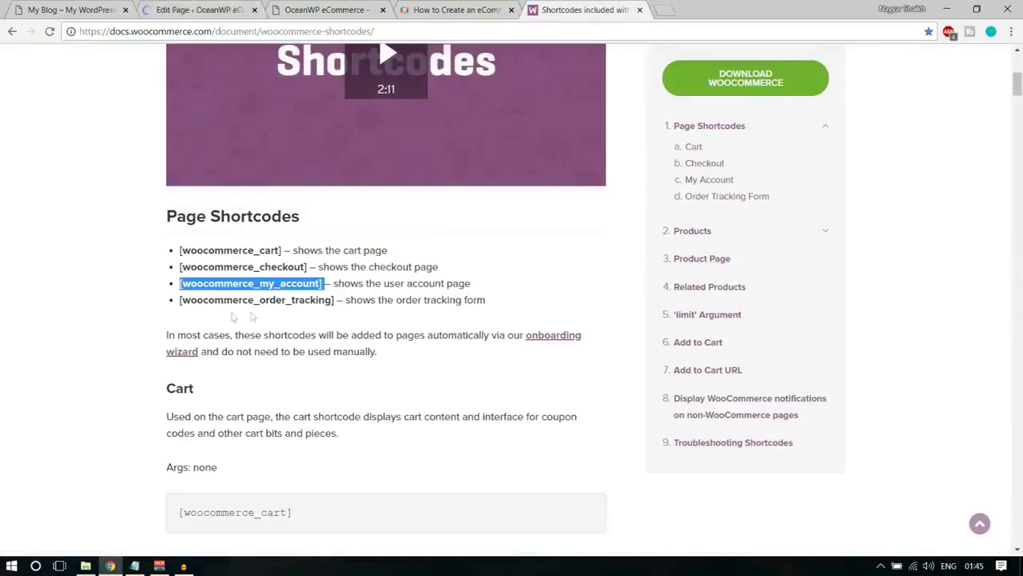
left_click_drag(179, 302, 328, 300)
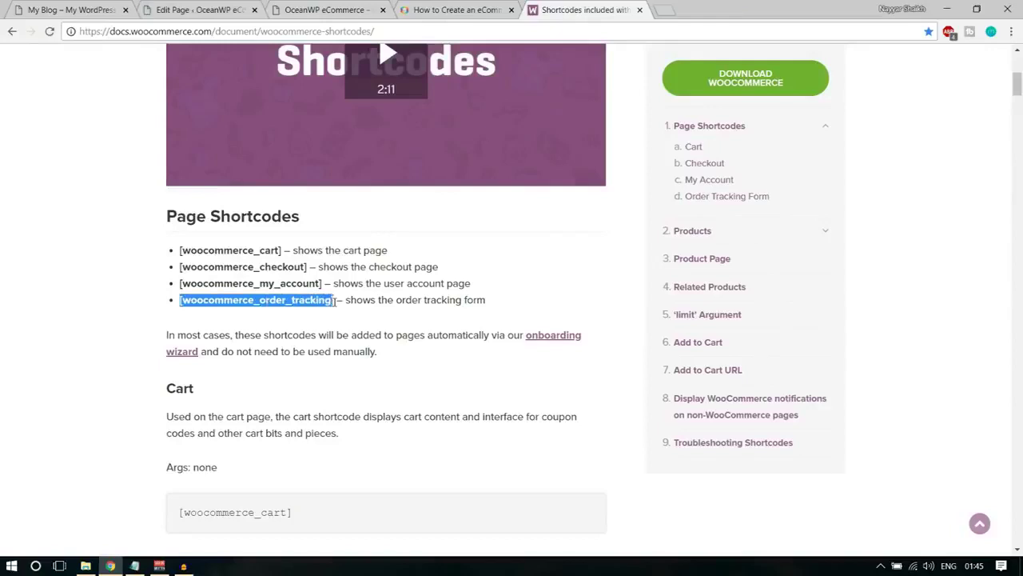
left_click(196, 10)
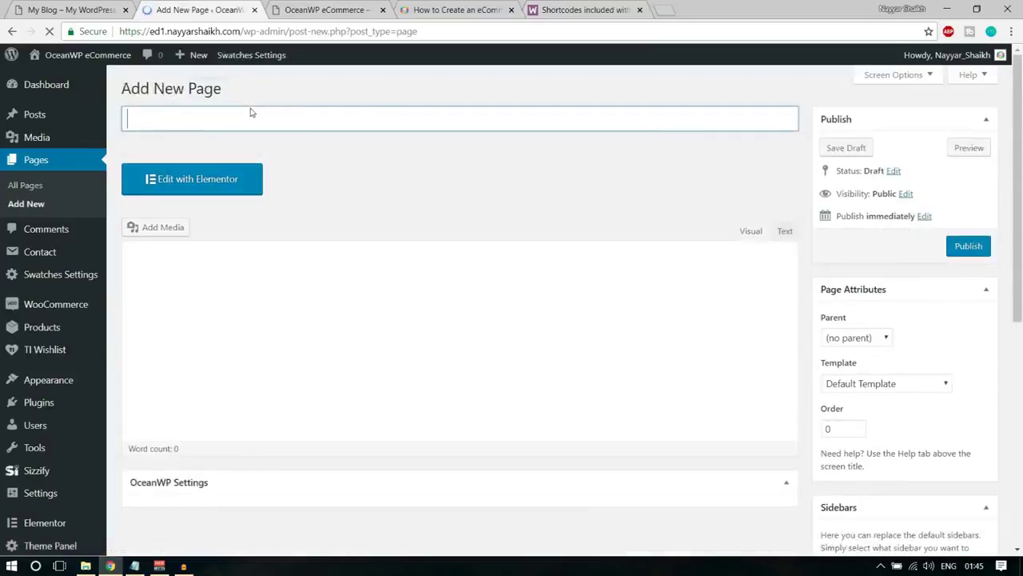
type("Tra")
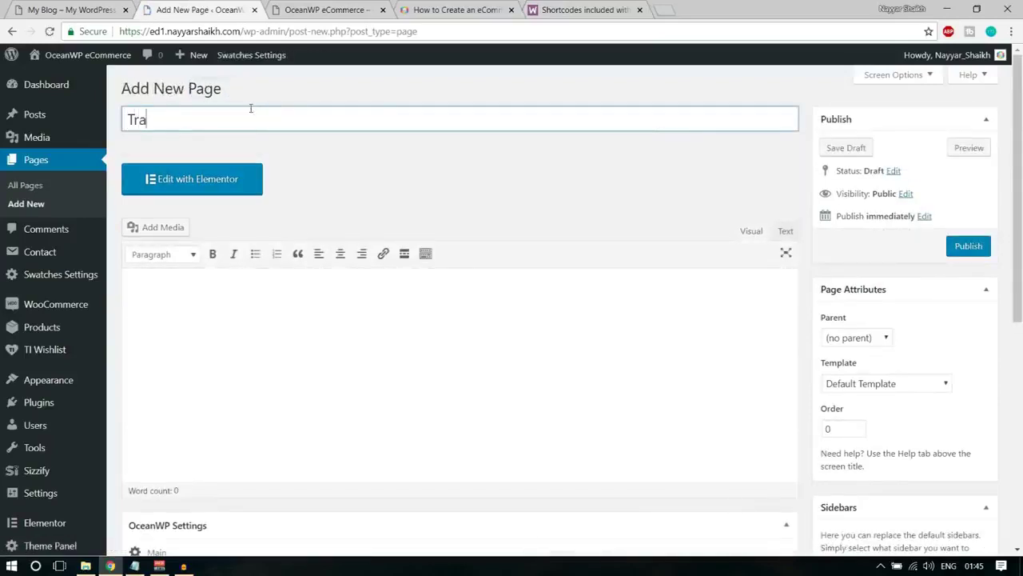
type("ck Your Order")
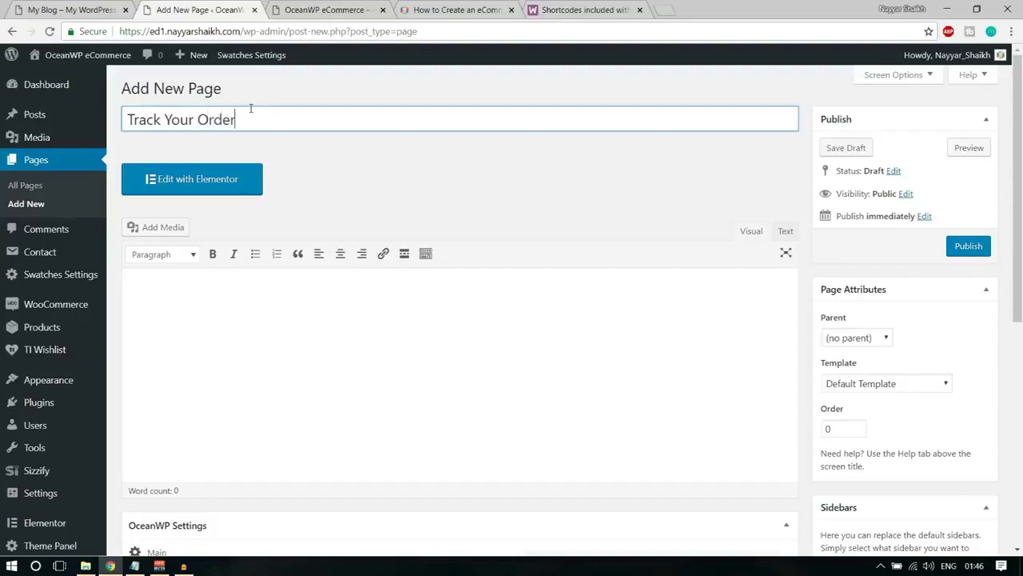
left_click(233, 282)
type("[woocommerce_order_tracking]")
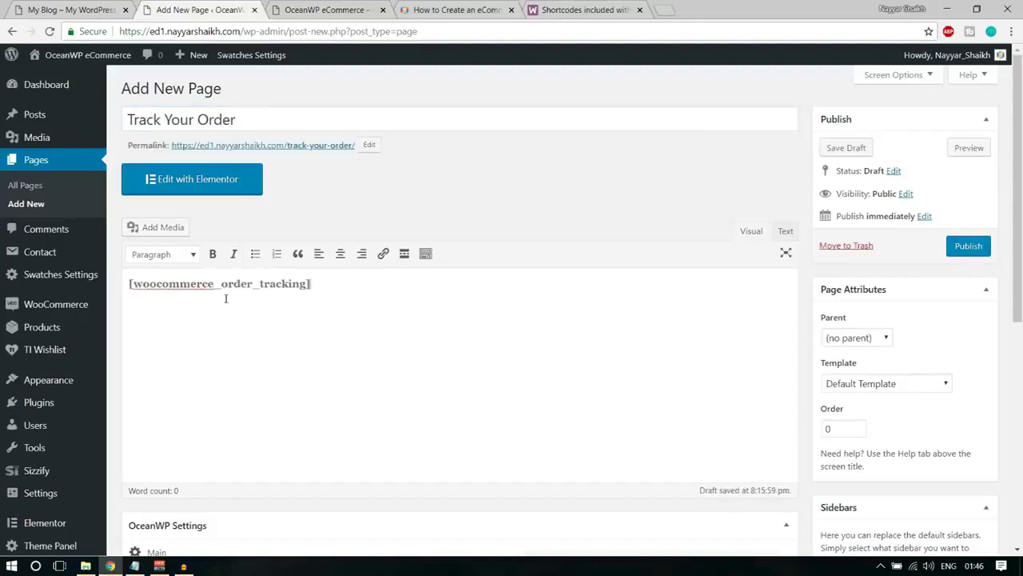
left_click(981, 251)
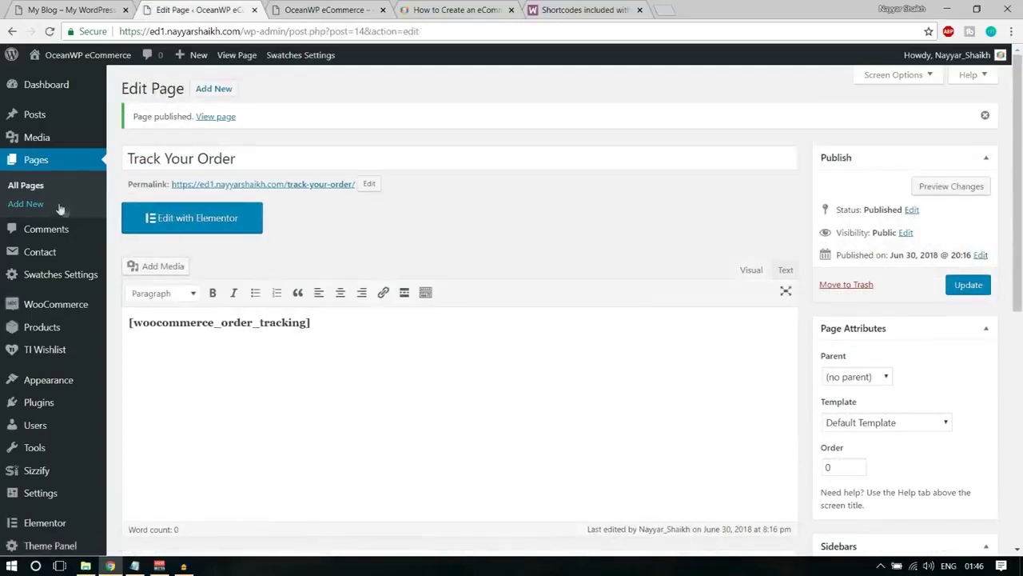
Trash the Sample Page, reload the site's front page, and close the tutorial and shortcode tabs.
left_click(26, 187)
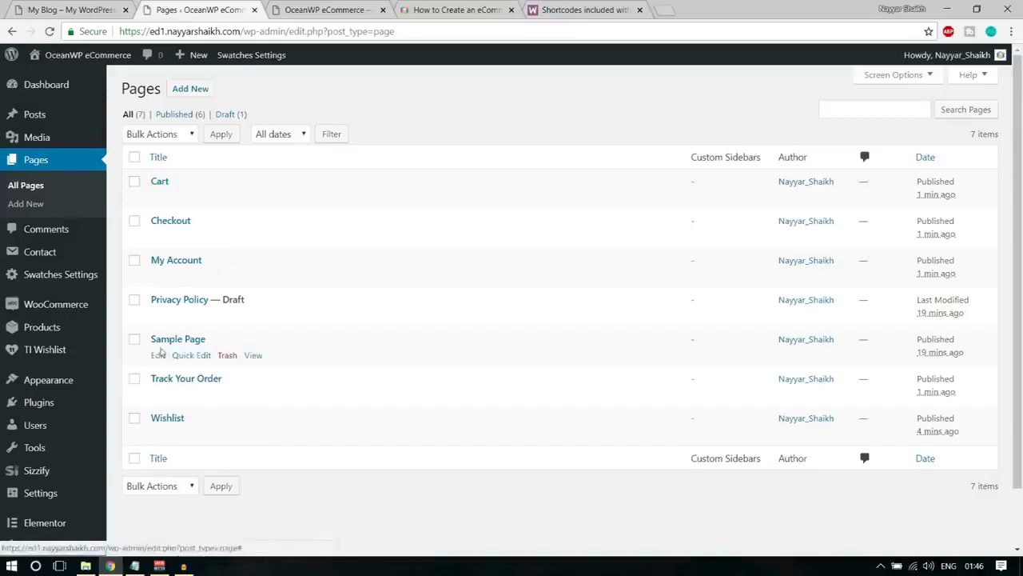
left_click(226, 357)
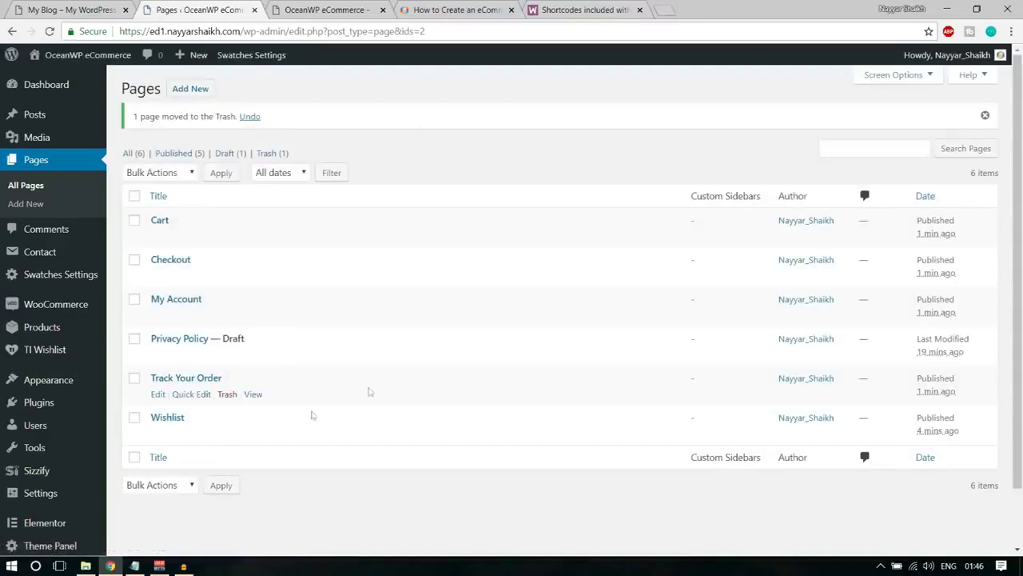
left_click(327, 10)
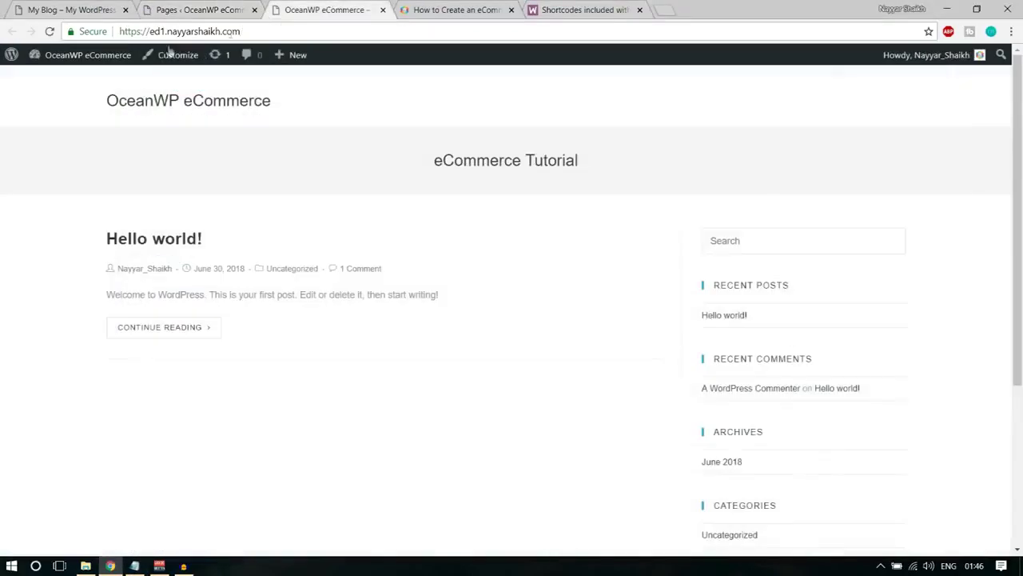
left_click(50, 32)
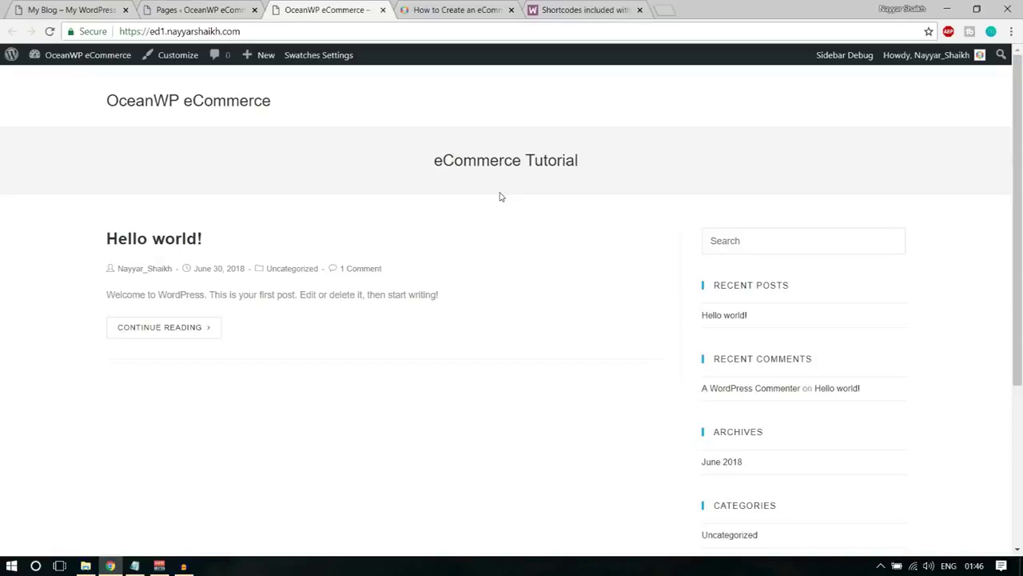
left_click(513, 12)
left_click(516, 14)
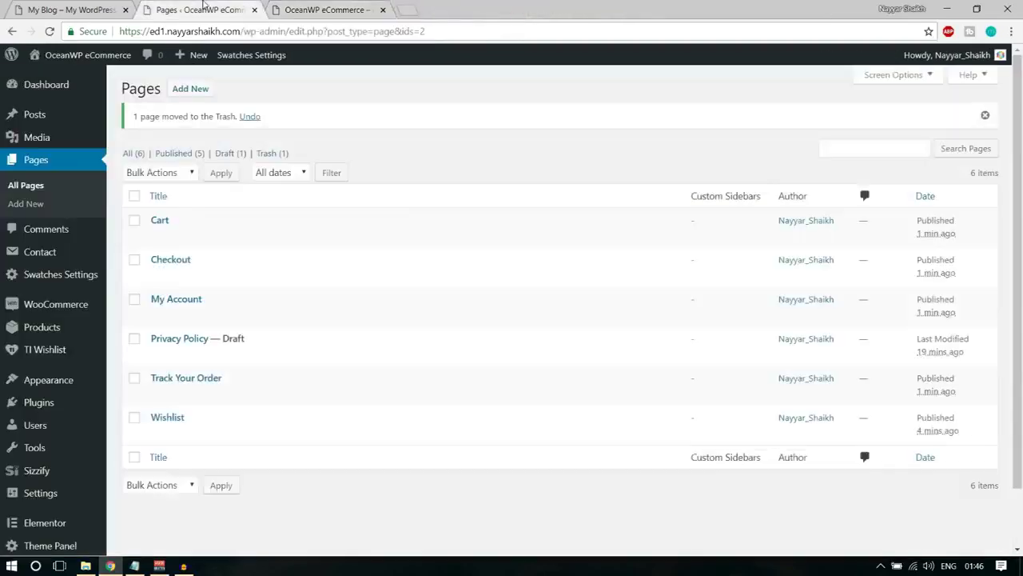
left_click(201, 9)
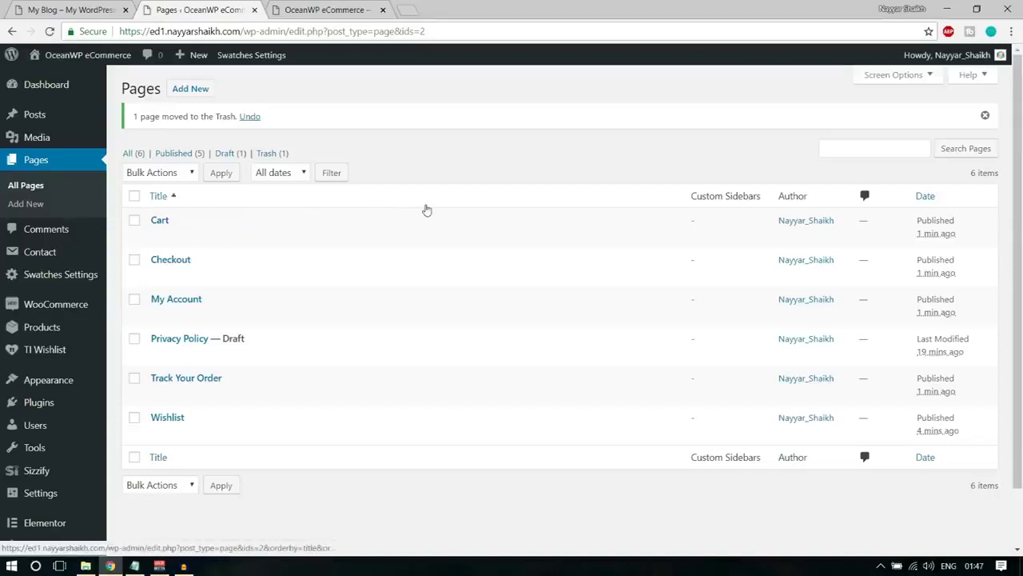
Open WooCommerce settings and autofill Address line 1 with the saved Mumbai address.
mouse_move(48, 305)
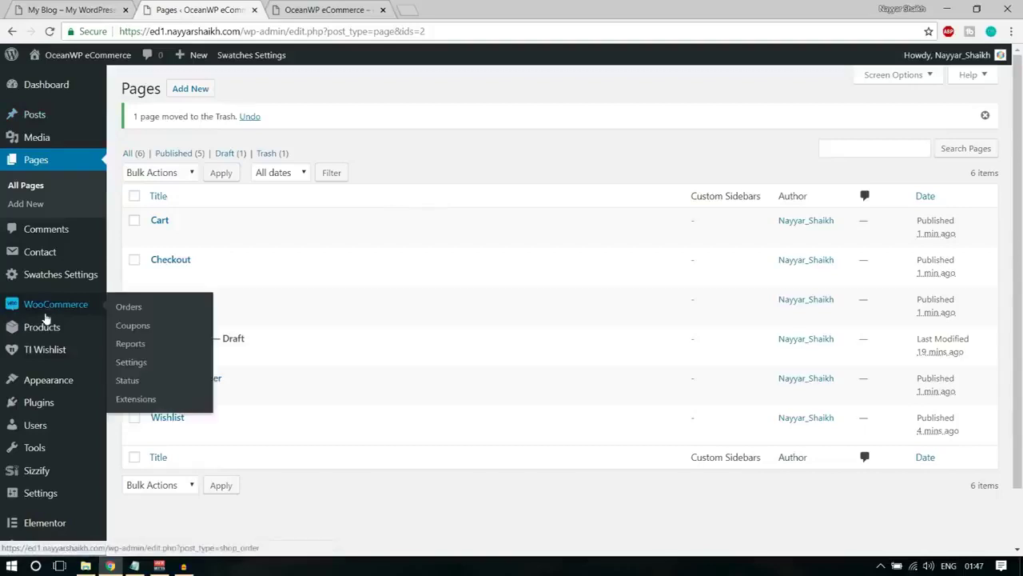
left_click(146, 364)
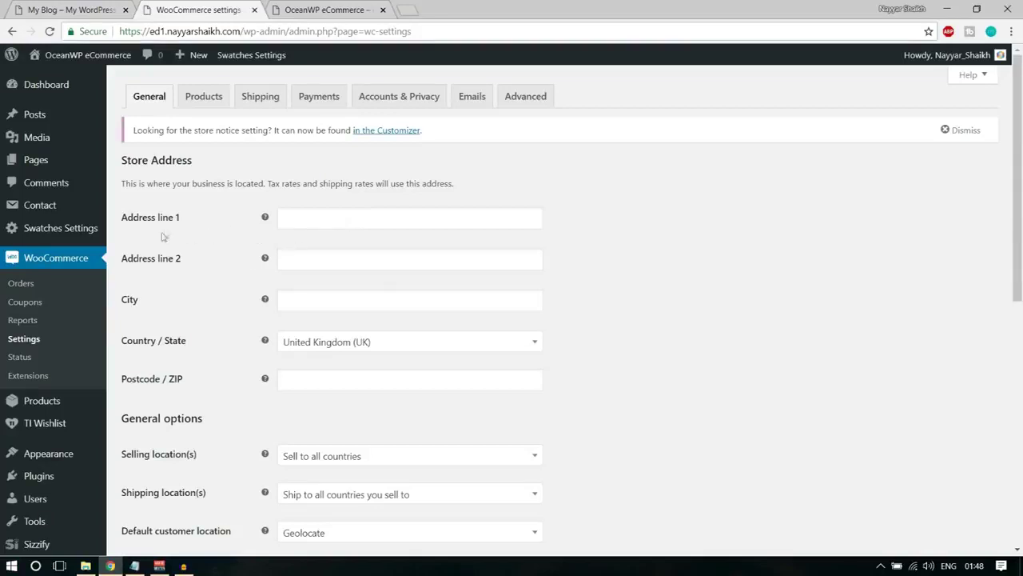
left_click(333, 223)
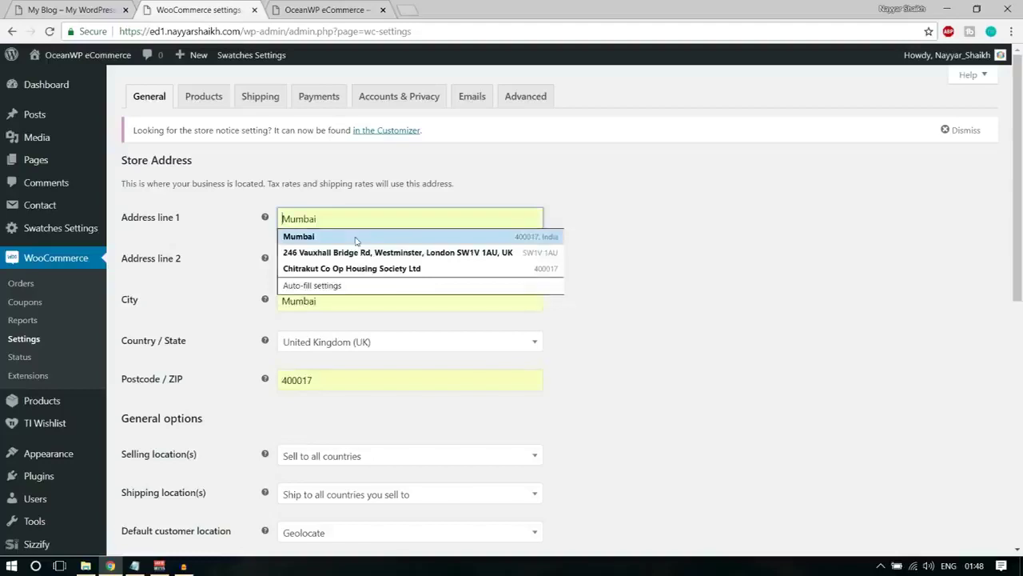
left_click(355, 238)
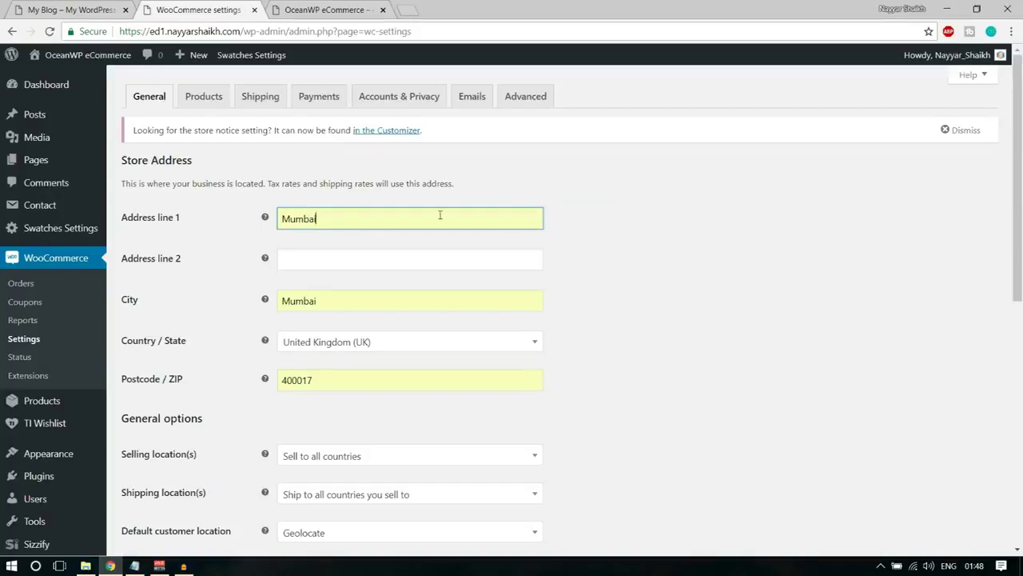
Set the store Country / State to India — Maharashtra.
scroll(473, 236, "down", 2)
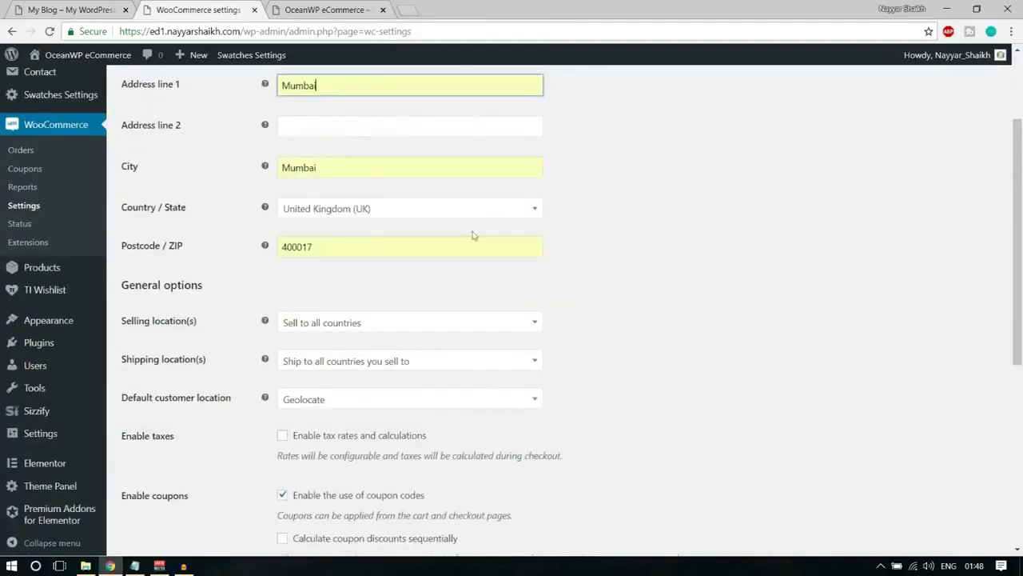
left_click(378, 220)
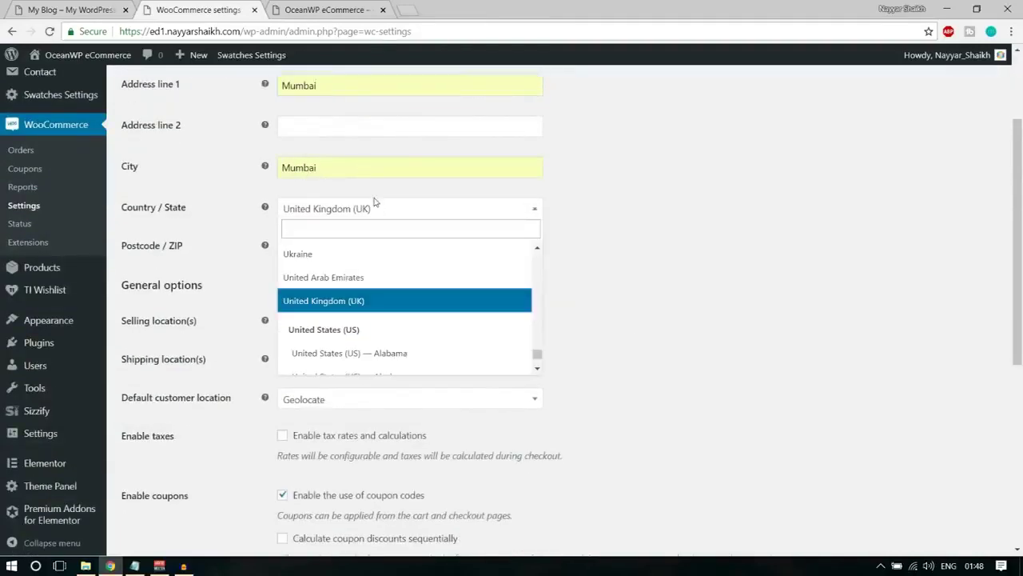
type("ma")
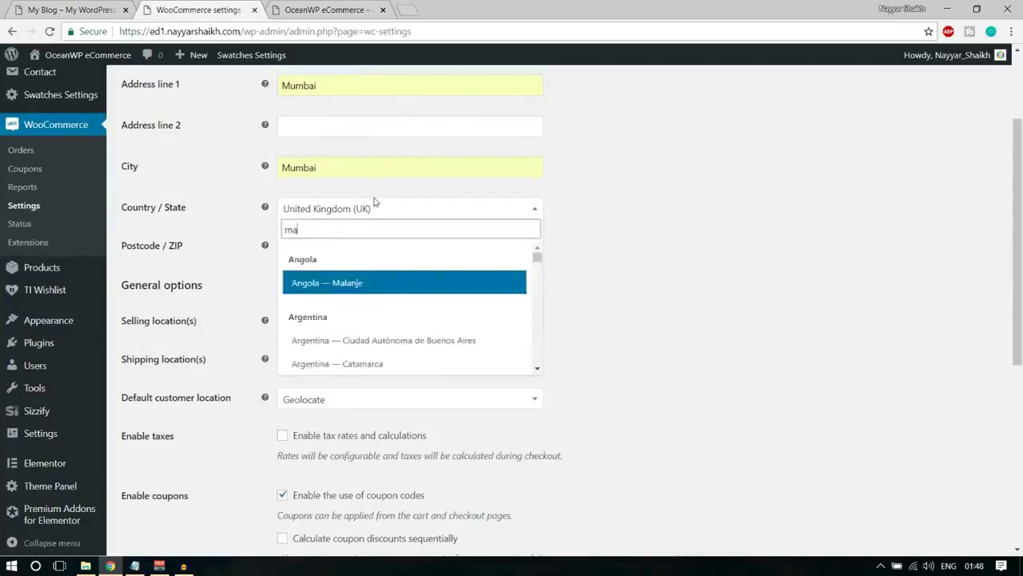
type("ha")
key("Return")
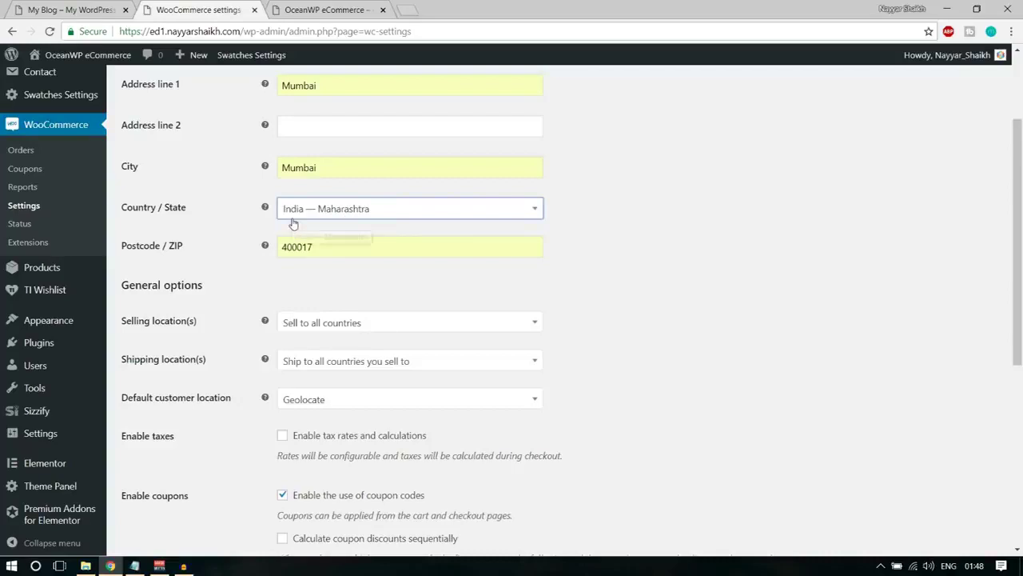
left_click(333, 175)
left_click(632, 190)
Sell to specific countries only: India, Pakistan and United States (US).
scroll(679, 252, "down", 3)
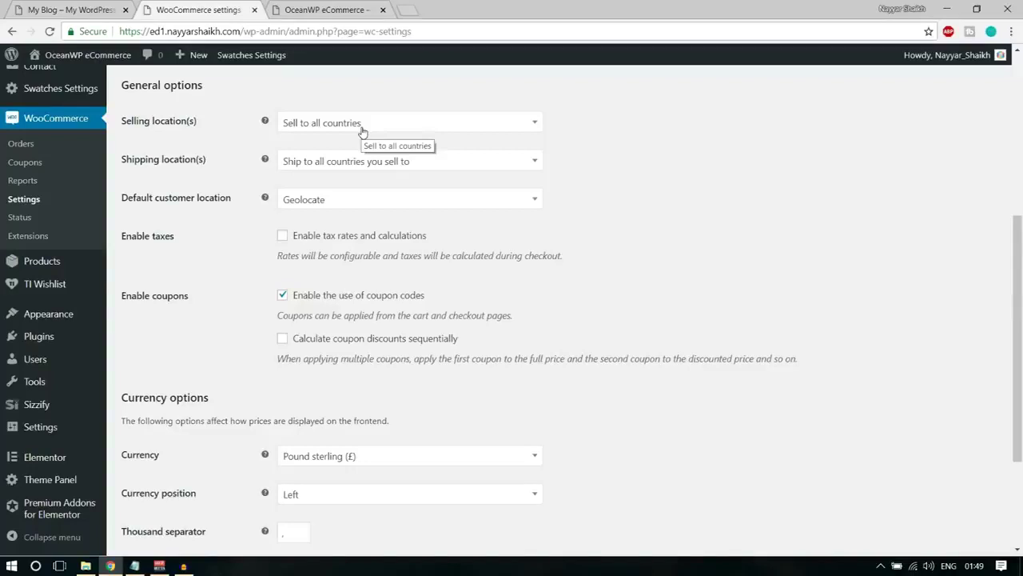
left_click(362, 126)
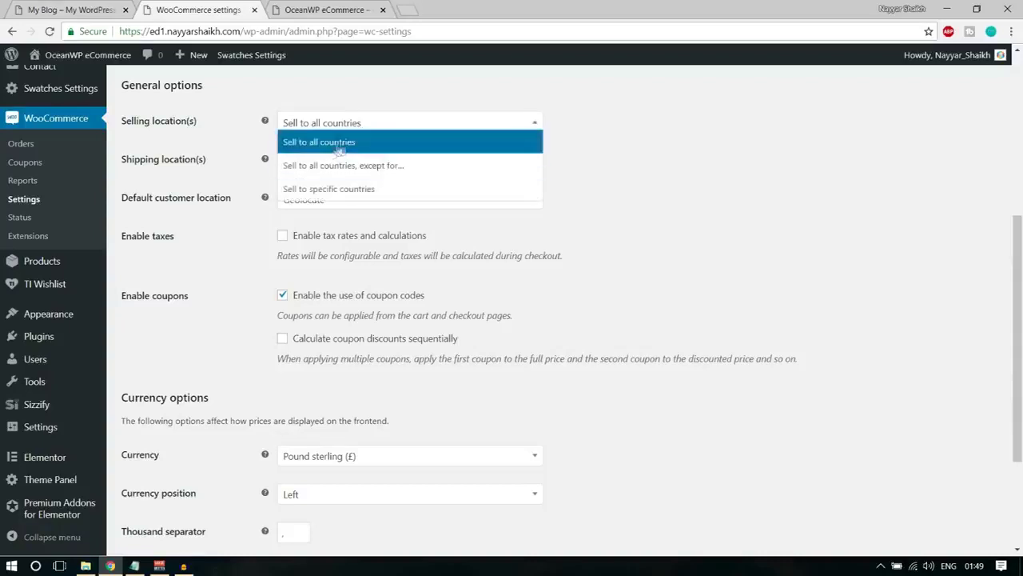
left_click(363, 191)
left_click(342, 163)
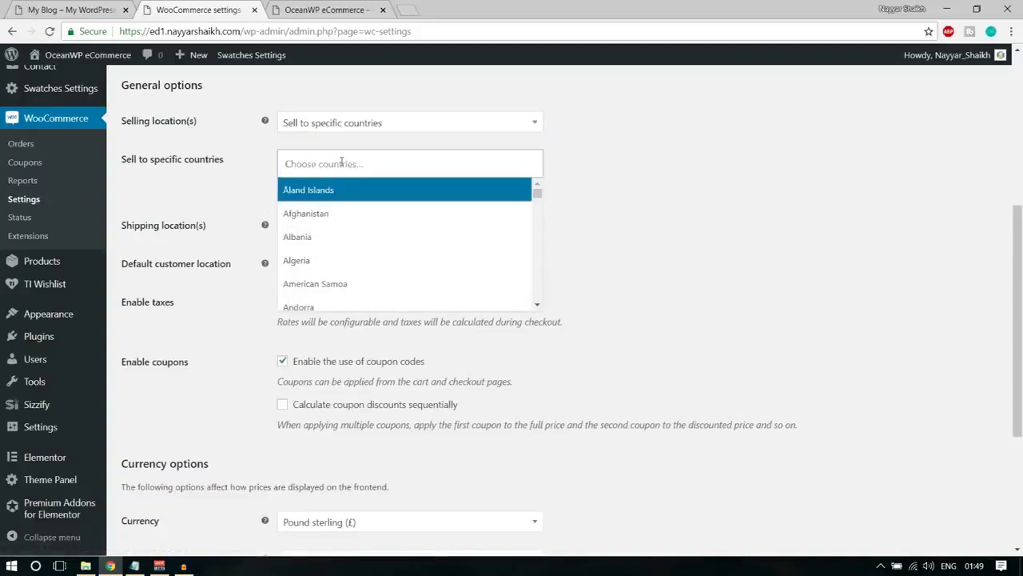
type("ind")
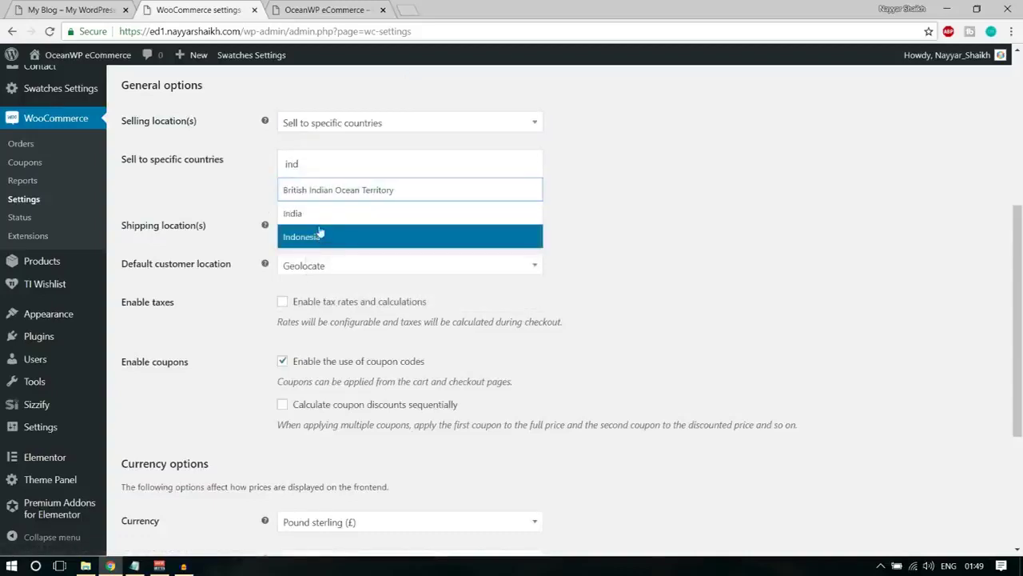
left_click(319, 214)
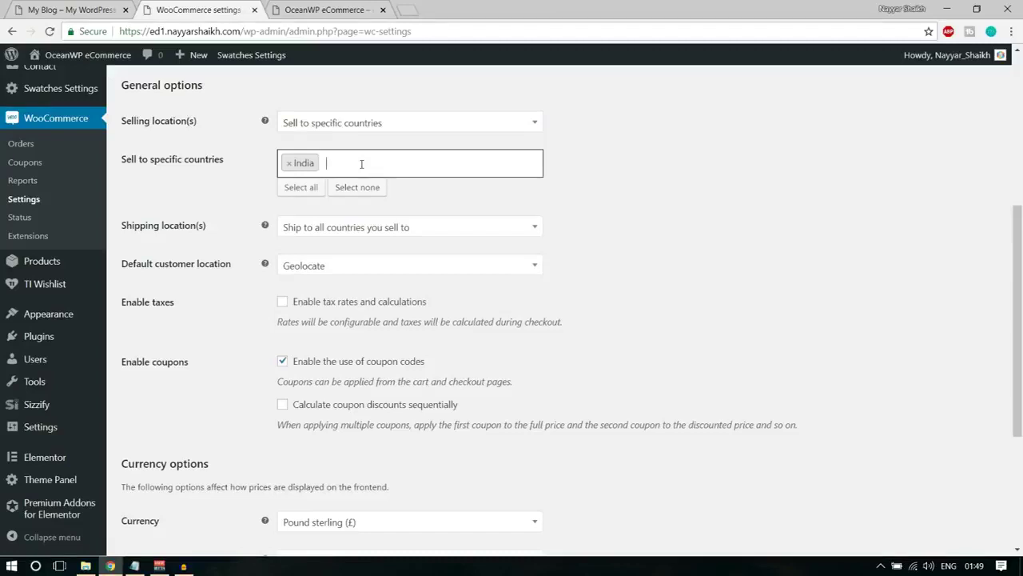
type("pakis")
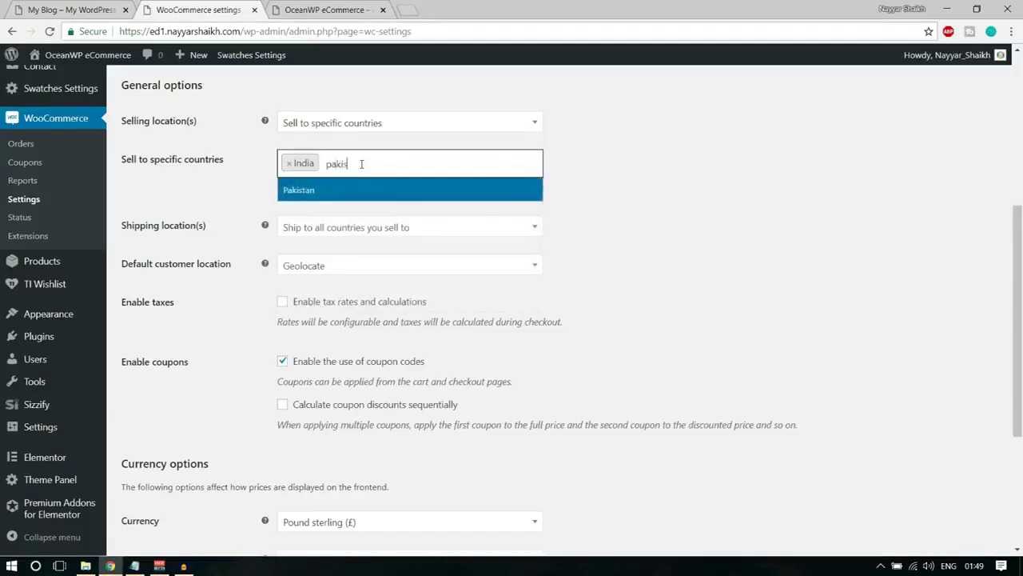
key("Return")
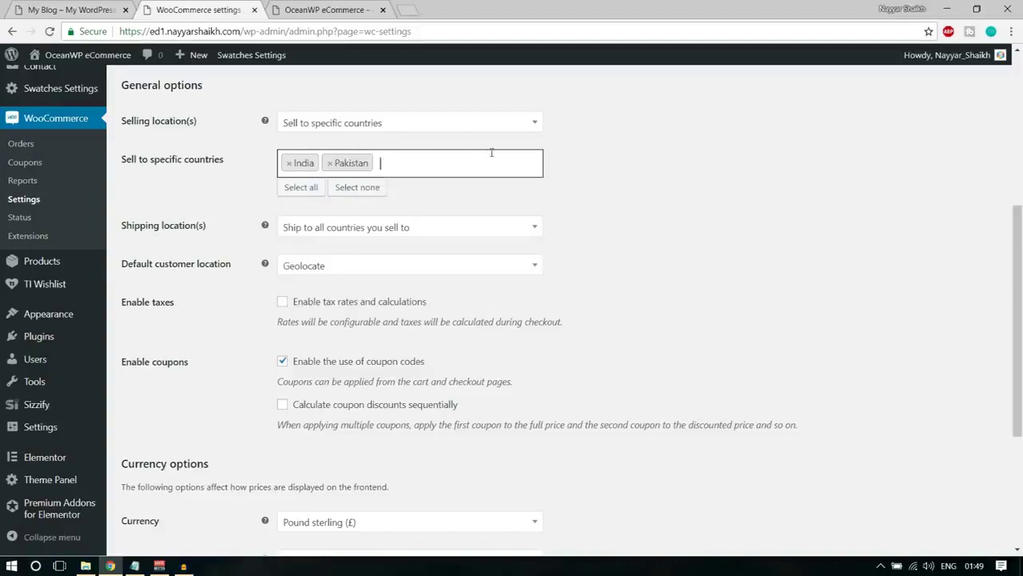
type("unite")
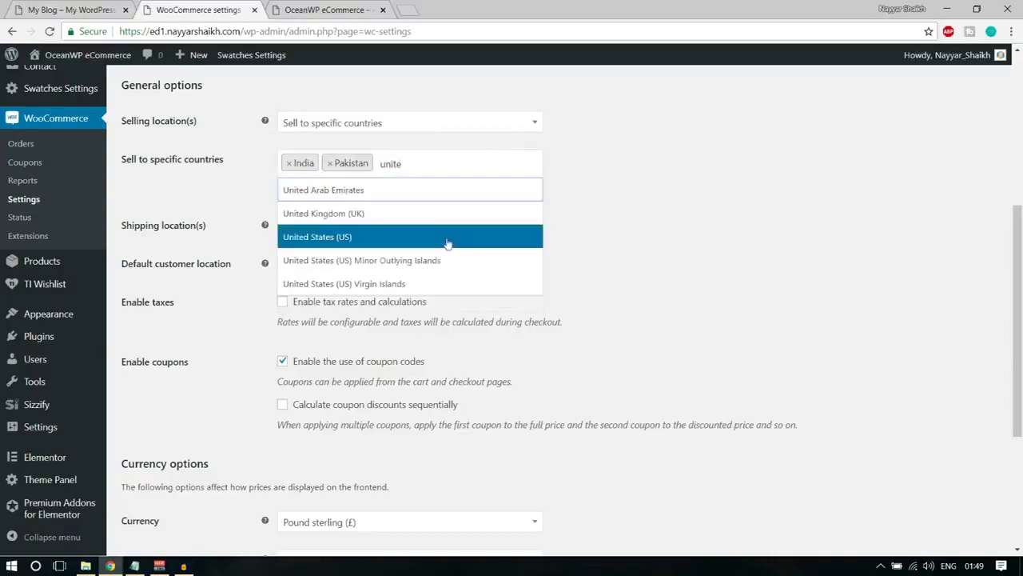
left_click(445, 237)
left_click(644, 230)
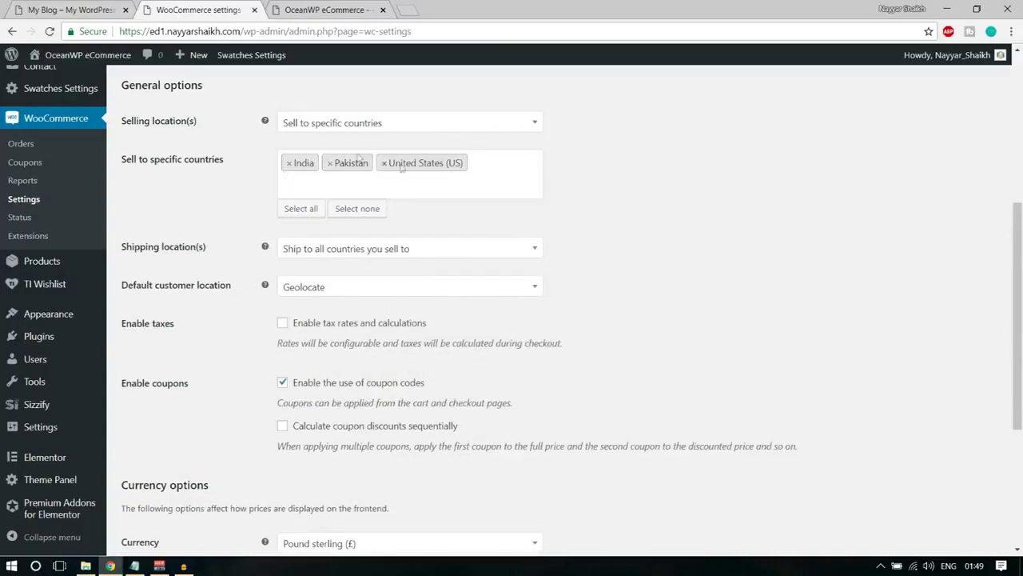
Keep Shipping location(s) set to ship to all countries you sell to.
scroll(823, 224, "down", 2)
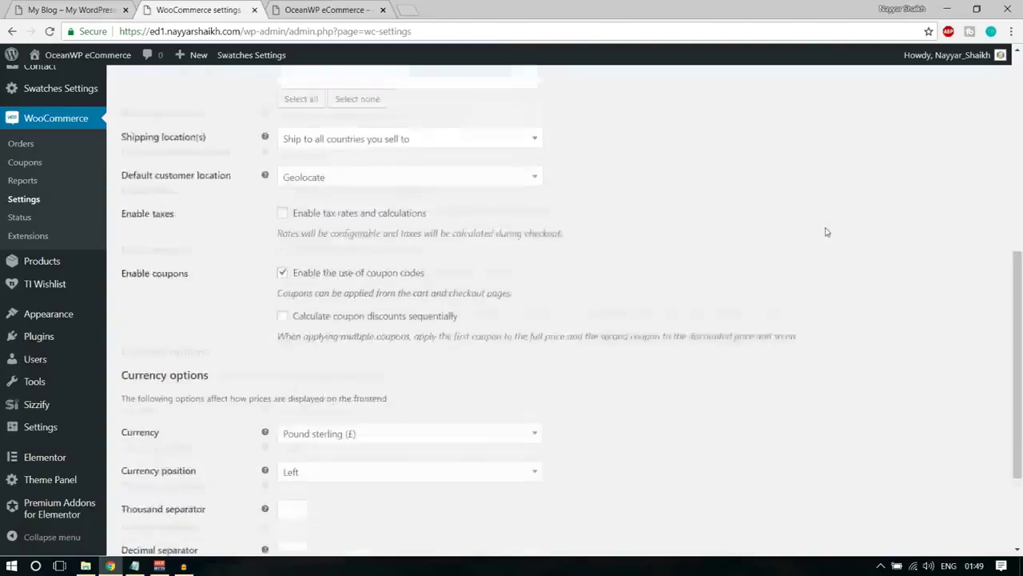
scroll(216, 156, "up", 1)
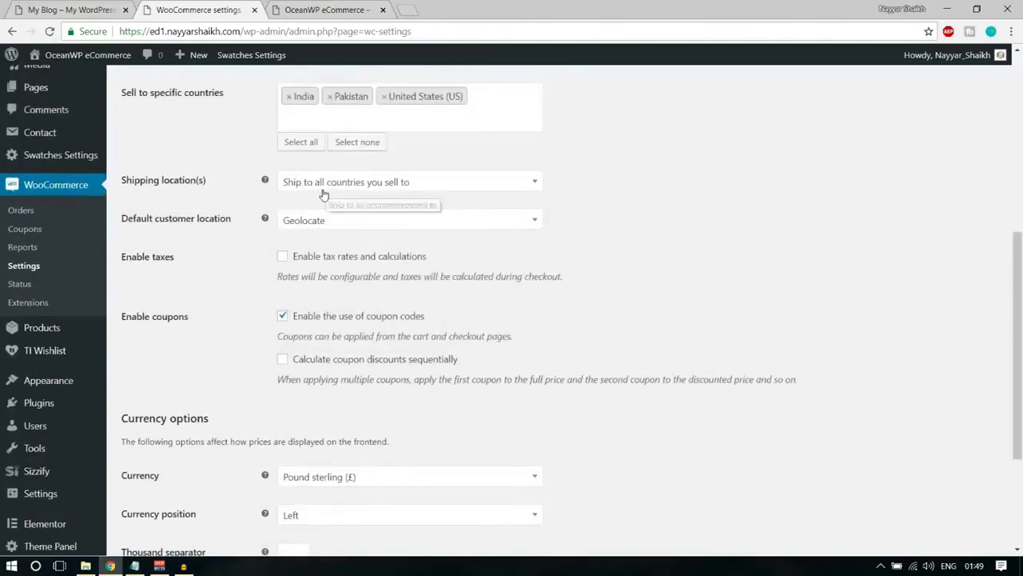
left_click(331, 183)
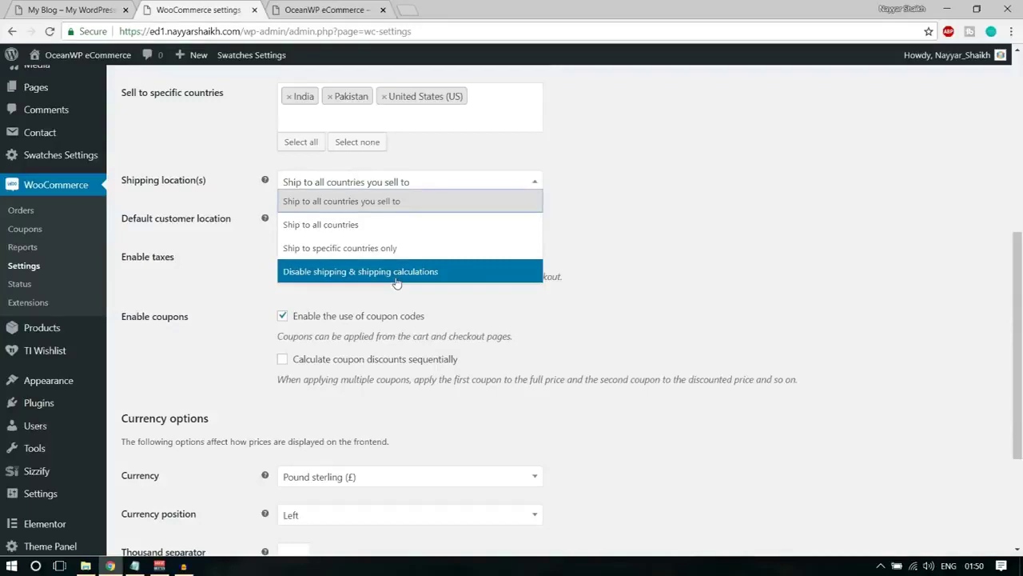
left_click(389, 207)
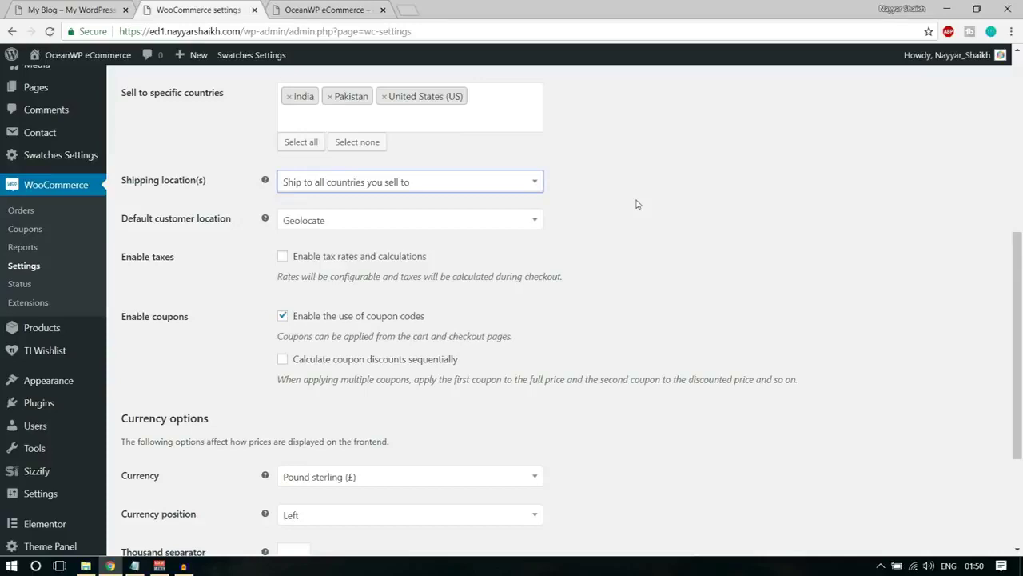
scroll(594, 210, "up", 1)
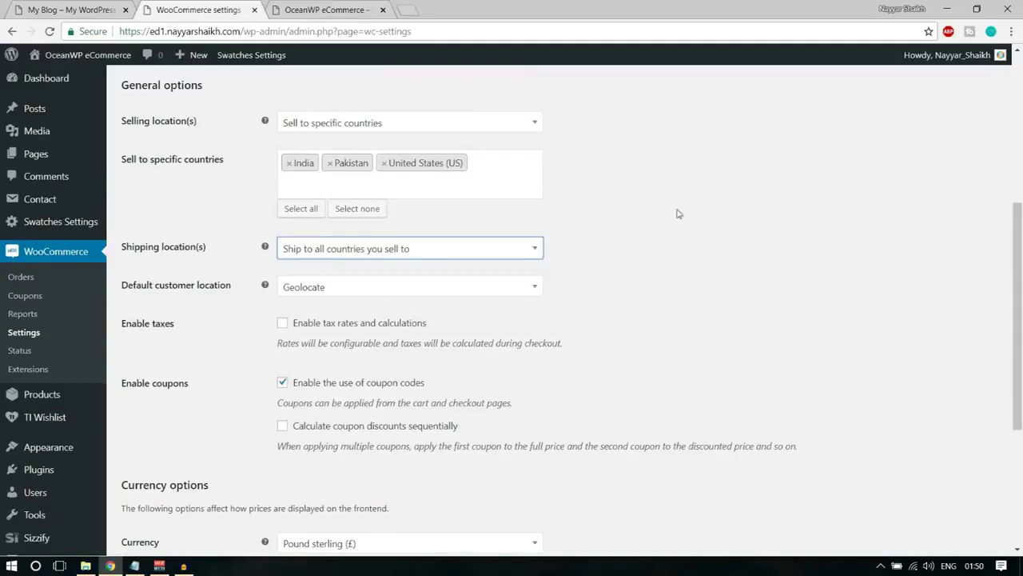
scroll(678, 212, "down", 1)
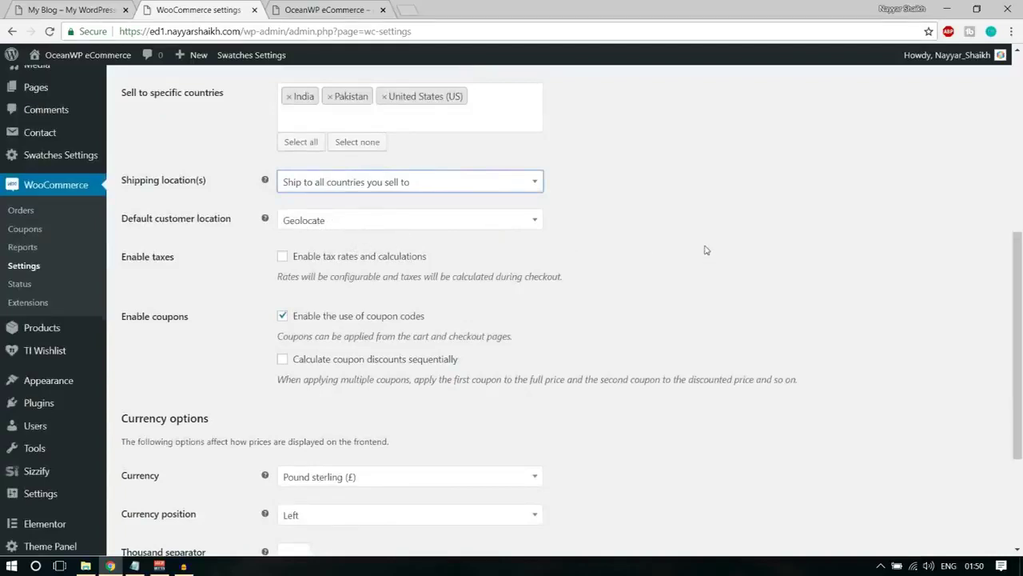
Enable tax rates and calculations.
left_click(308, 258)
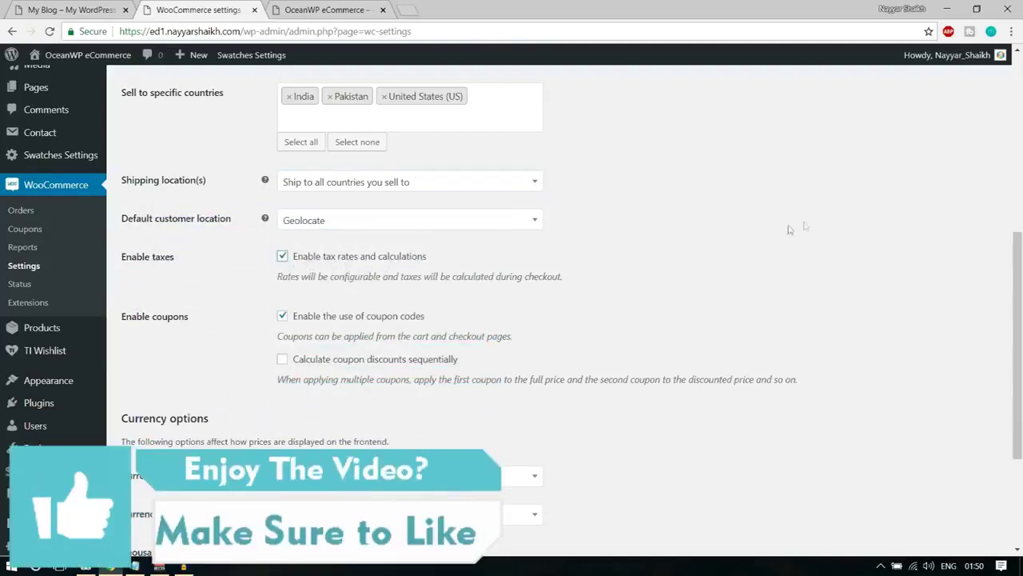
left_click(328, 259)
left_click(323, 264)
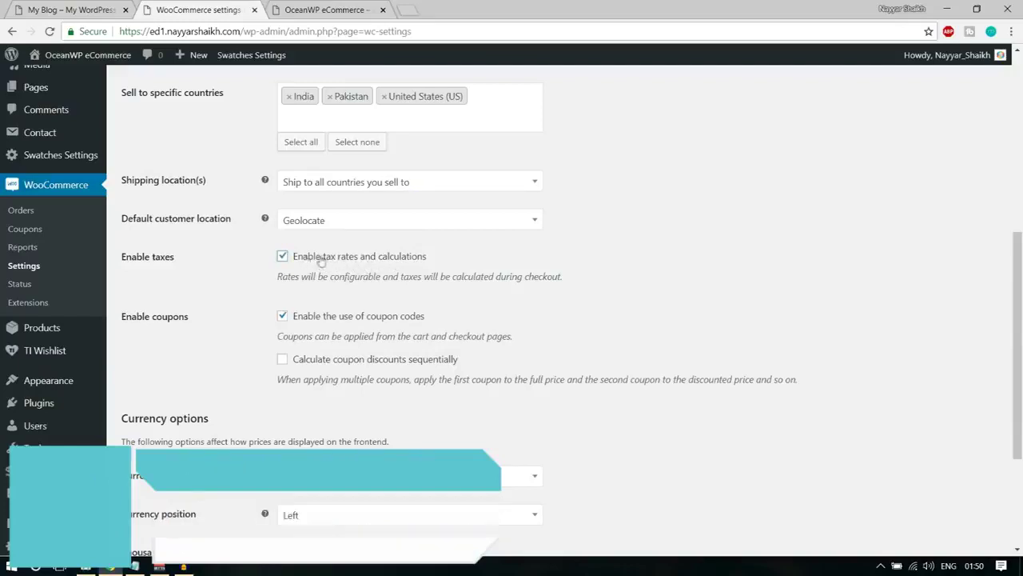
Set the store currency to United States (US) dollar instead of Indian rupee.
scroll(743, 274, "down", 3)
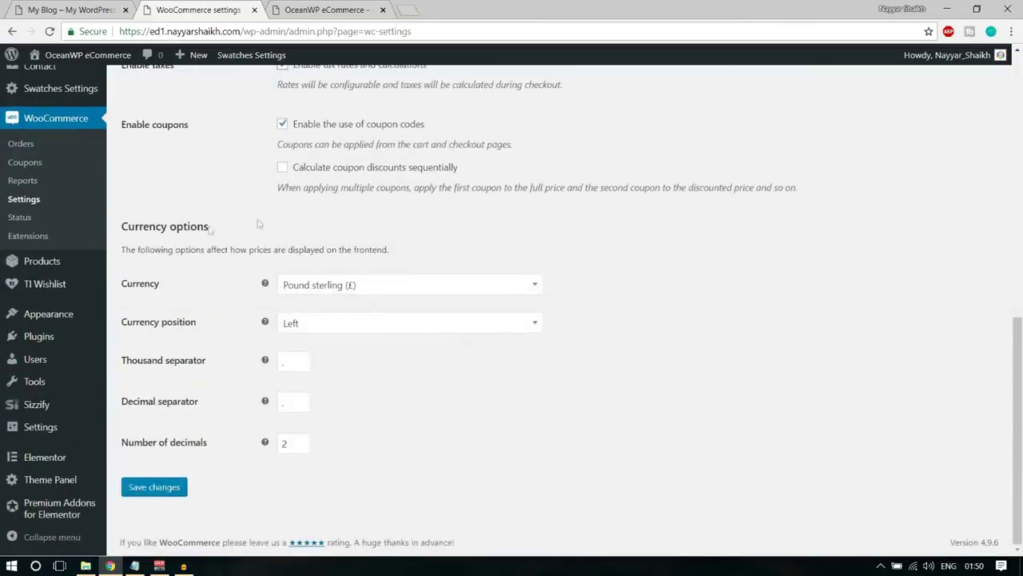
left_click(320, 291)
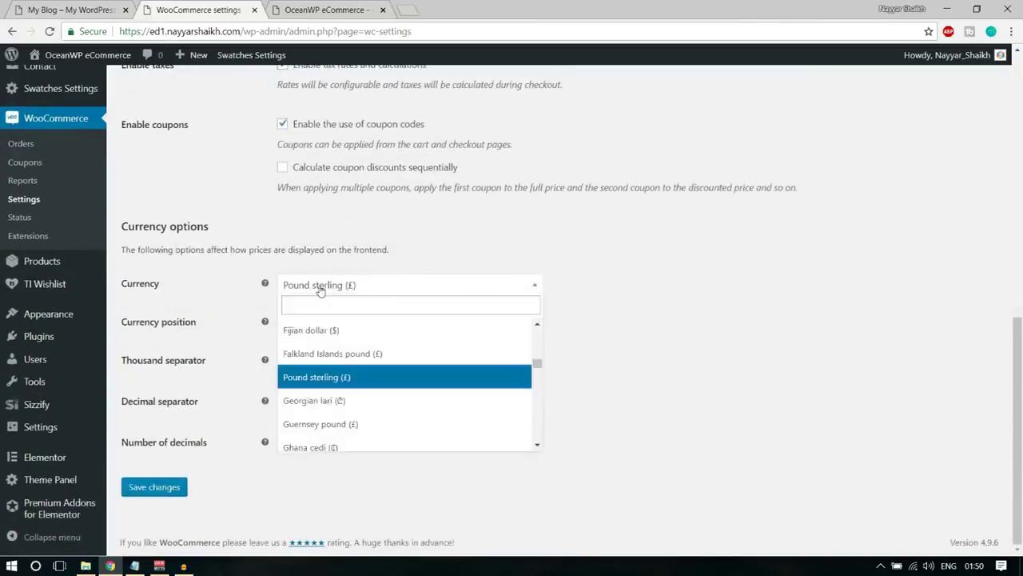
type("indi")
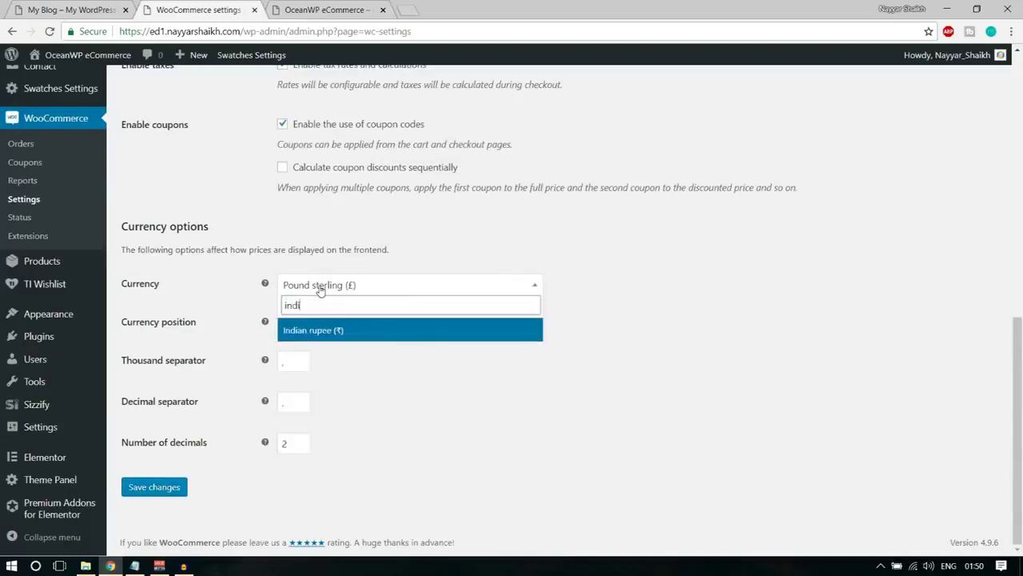
left_click(346, 342)
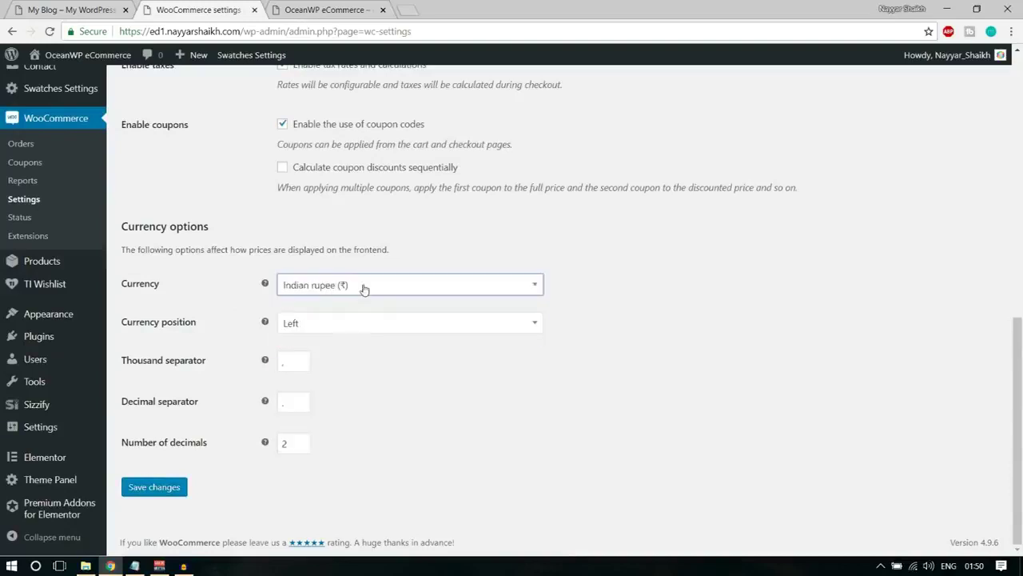
left_click(363, 288)
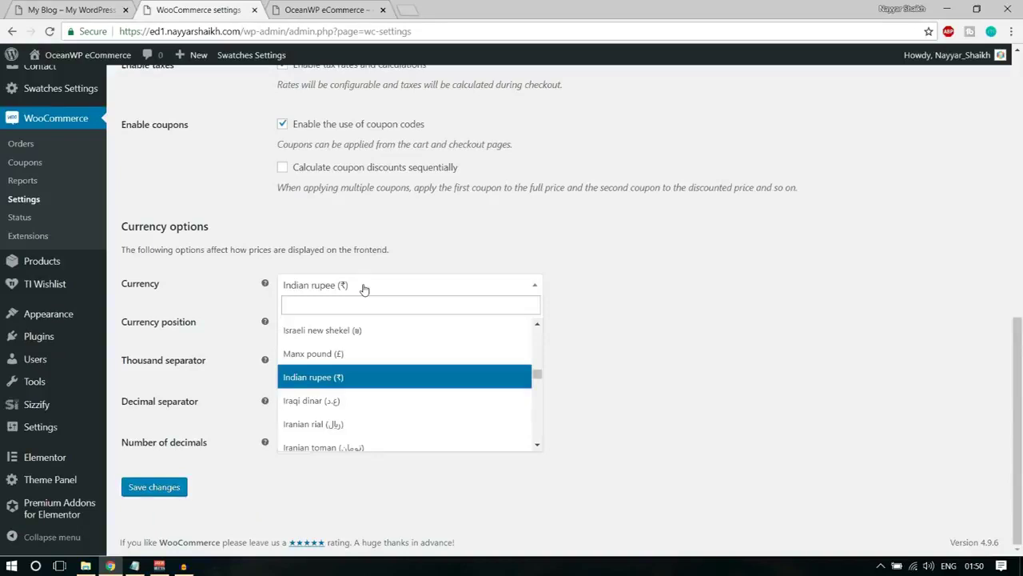
type("unit")
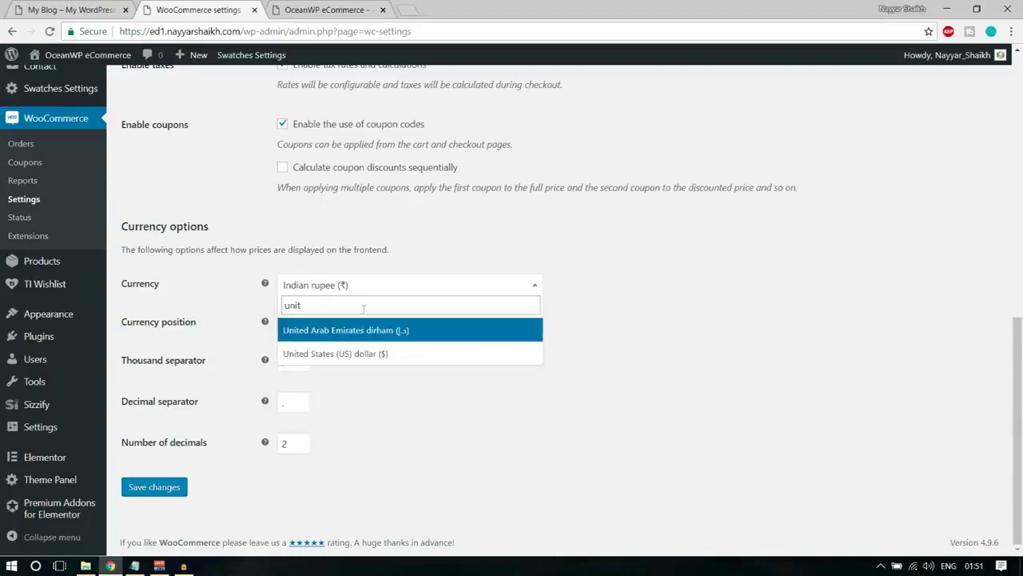
left_click(352, 353)
Review the thousand separator setting and save the general settings.
left_click(578, 309)
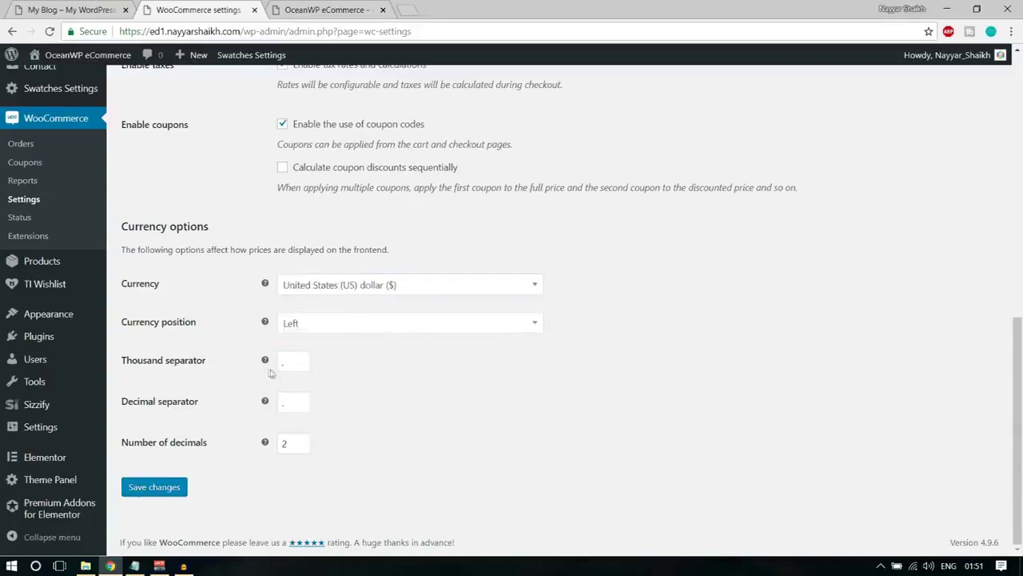
left_click(293, 363)
left_click(390, 370)
left_click(296, 365)
left_click(424, 364)
left_click(153, 493)
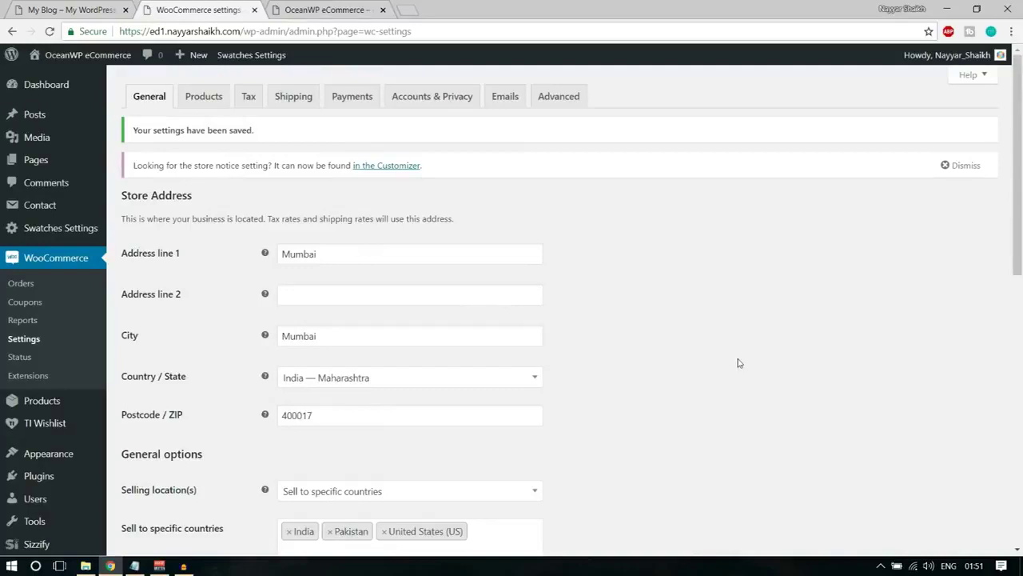
Go to the Products settings tab, review Add to cart behaviour, and show the weight units.
left_click(205, 100)
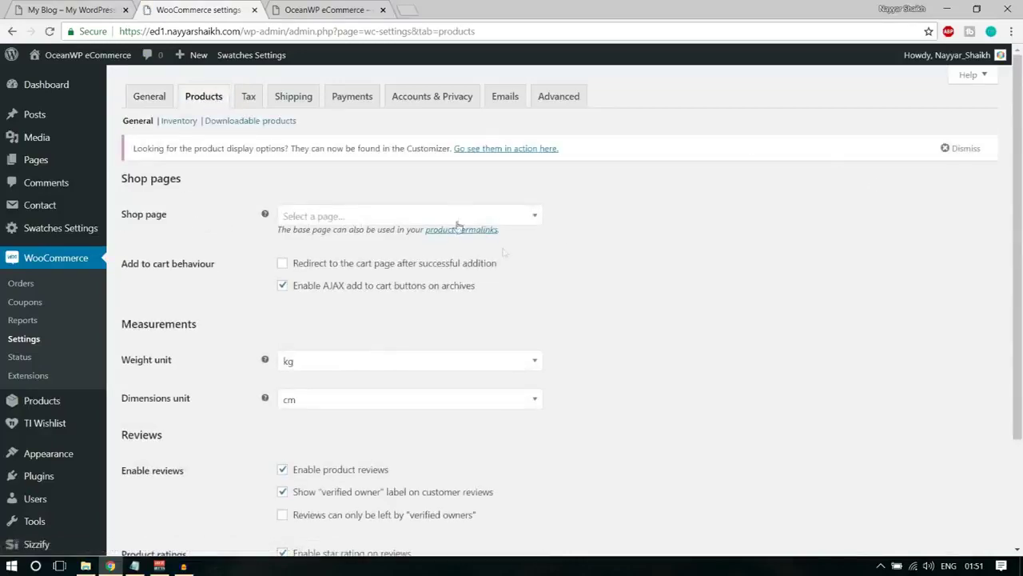
scroll(767, 272, "down", 1)
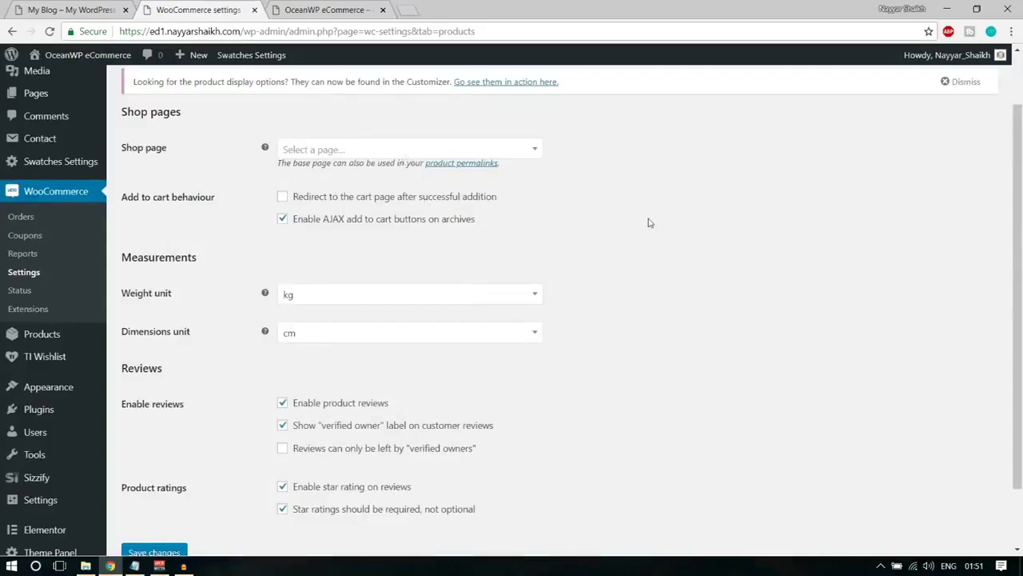
left_click_drag(128, 200, 232, 210)
left_click(240, 209)
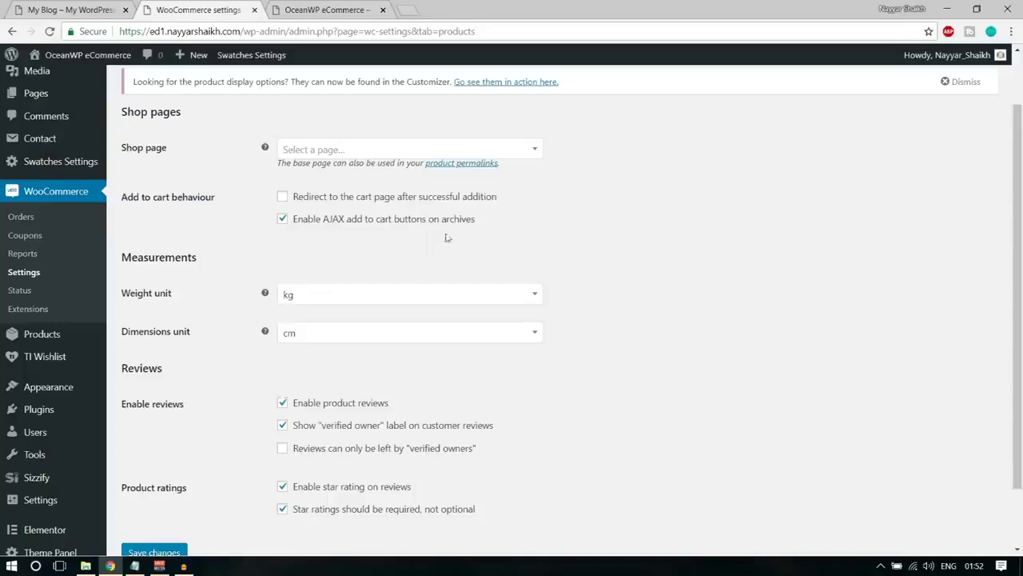
scroll(733, 283, "down", 1)
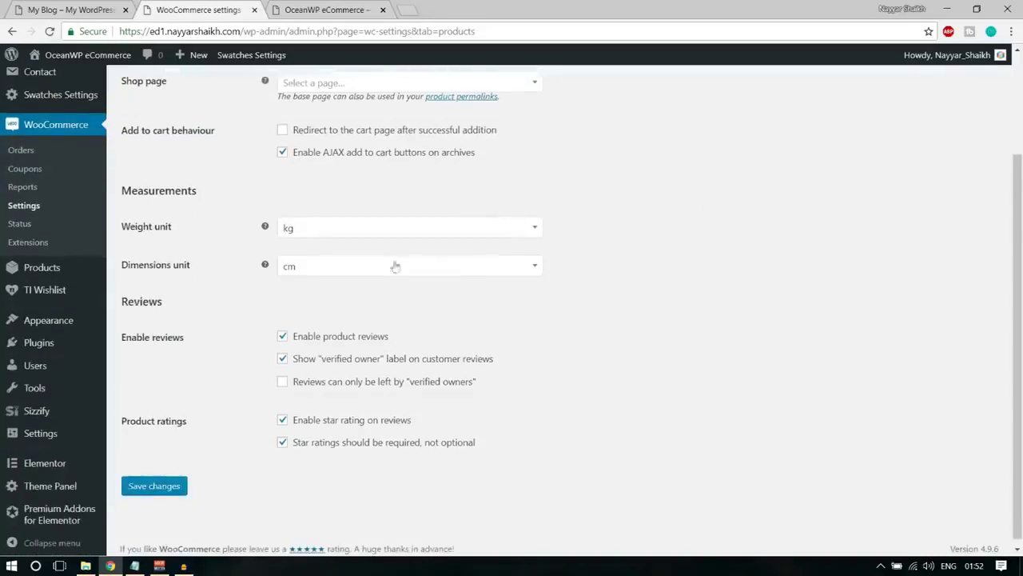
left_click(369, 238)
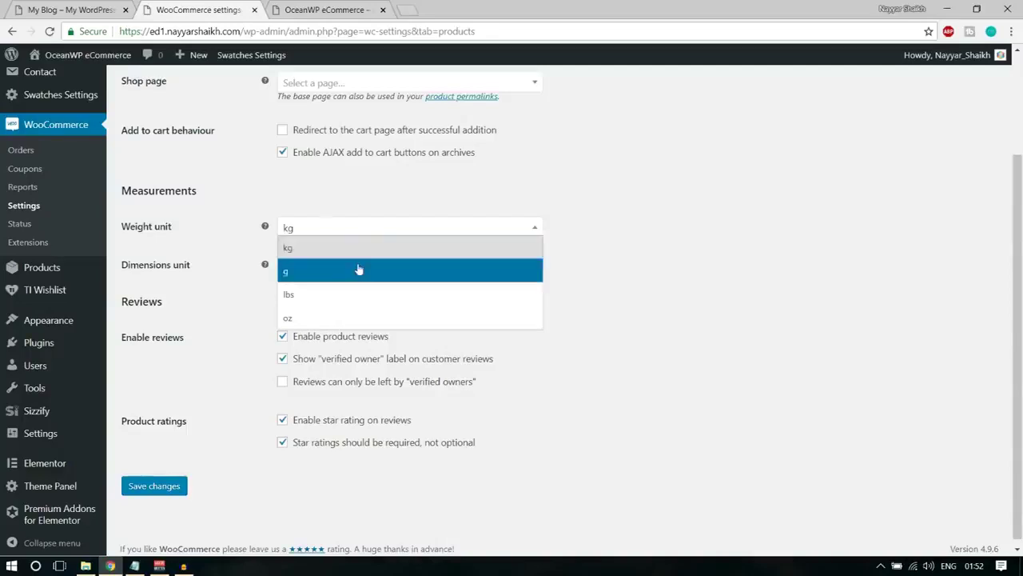
Set the product weight unit to g.
left_click(359, 270)
left_click(444, 234)
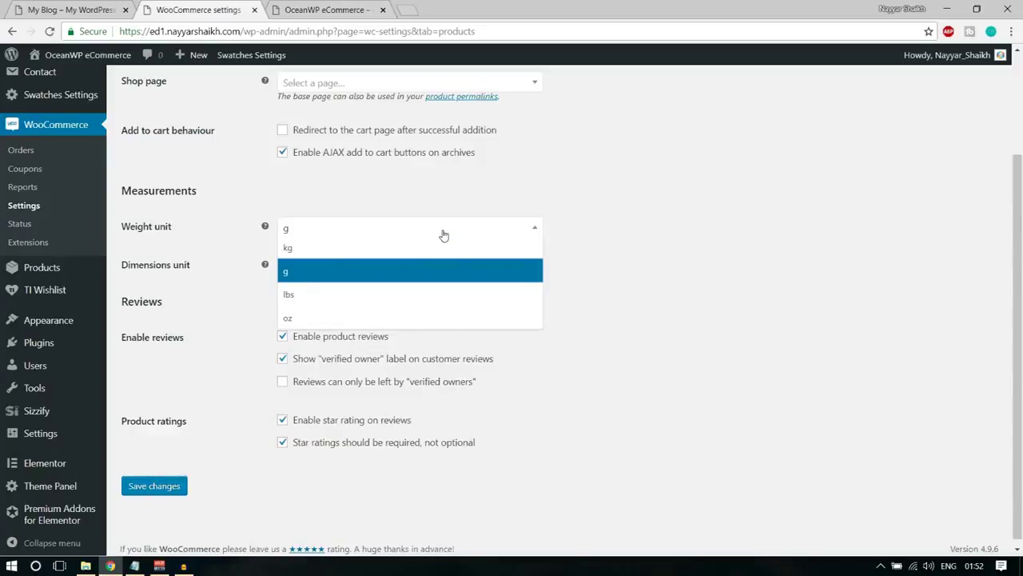
left_click(425, 240)
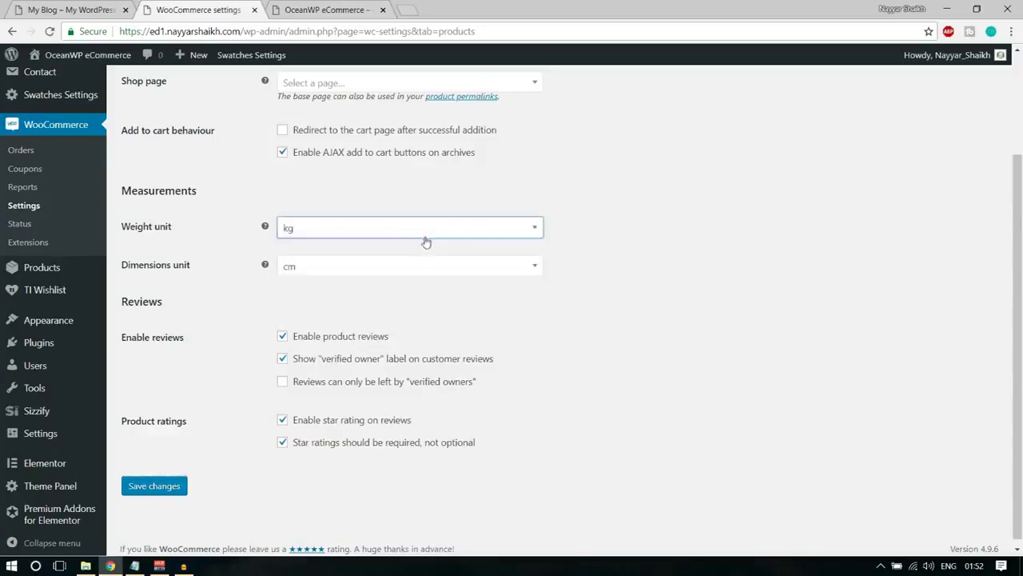
left_click(407, 230)
left_click(382, 269)
left_click(370, 231)
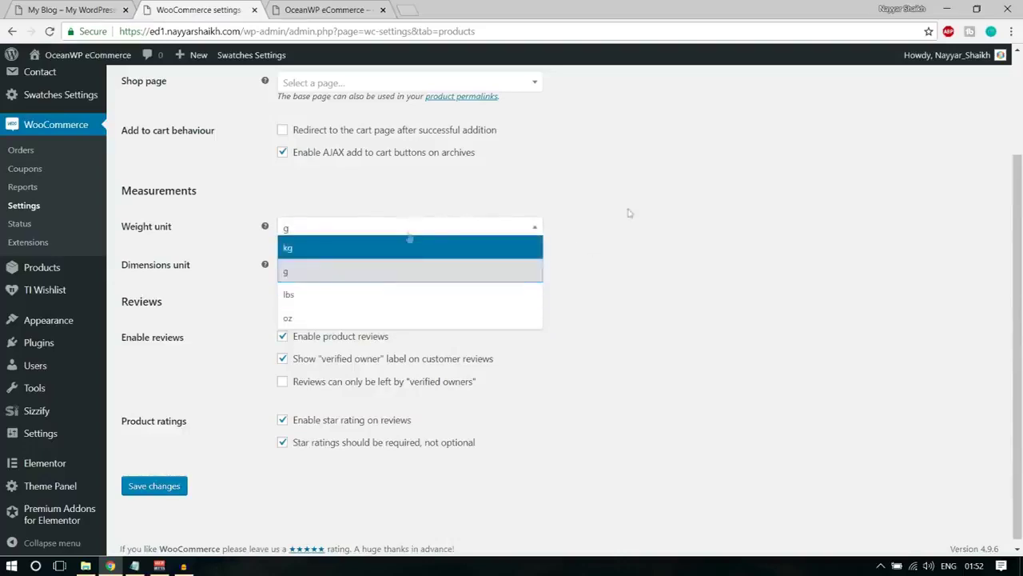
left_click(749, 210)
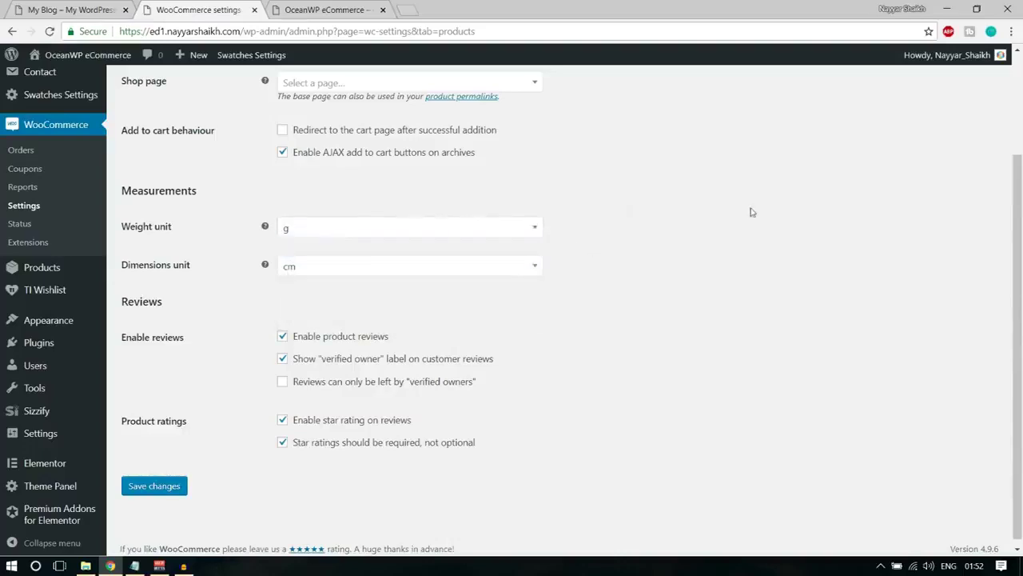
Keep cm as the dimensions unit.
left_click(360, 269)
left_click(625, 291)
left_click(418, 268)
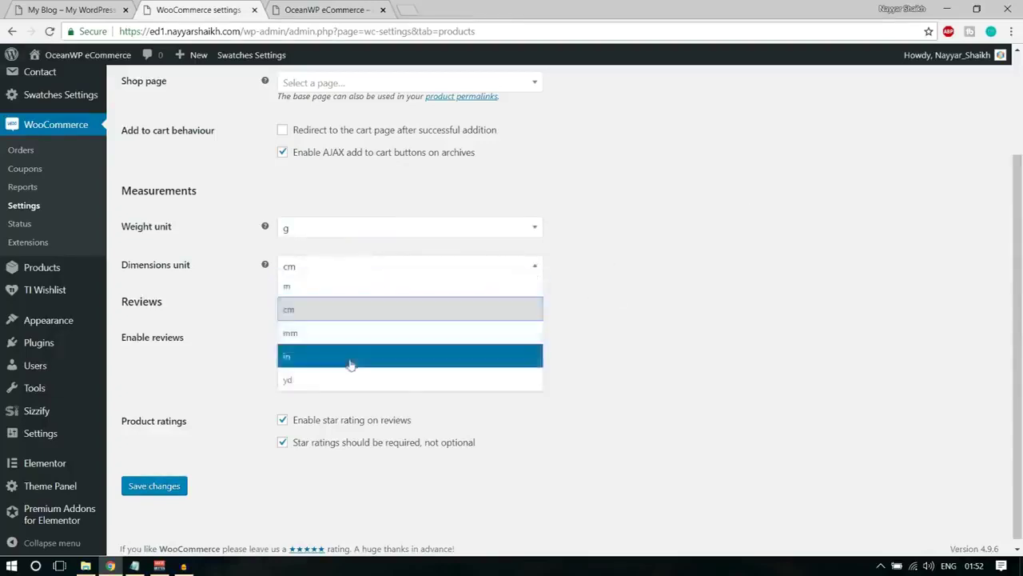
left_click(686, 321)
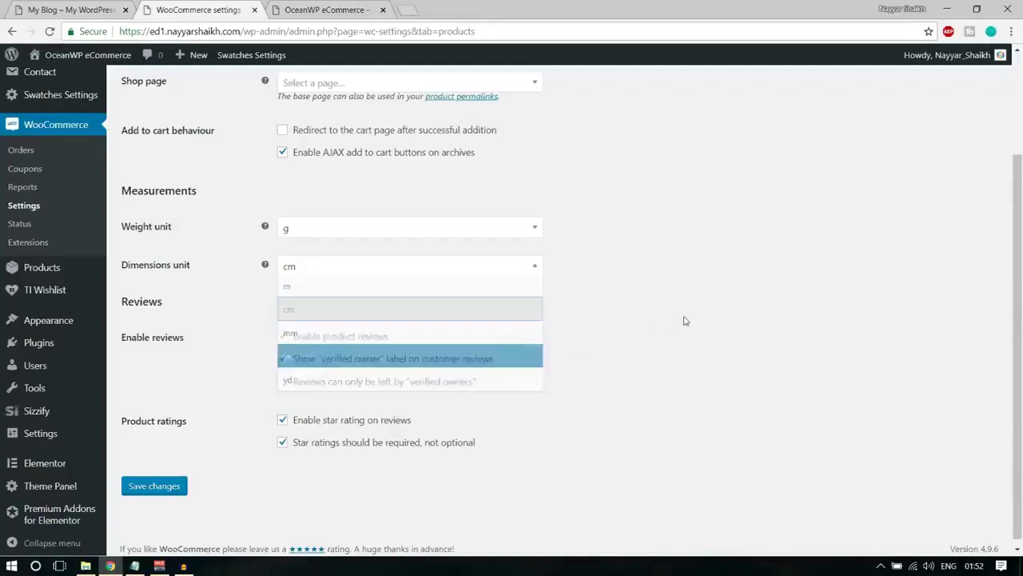
left_click(392, 269)
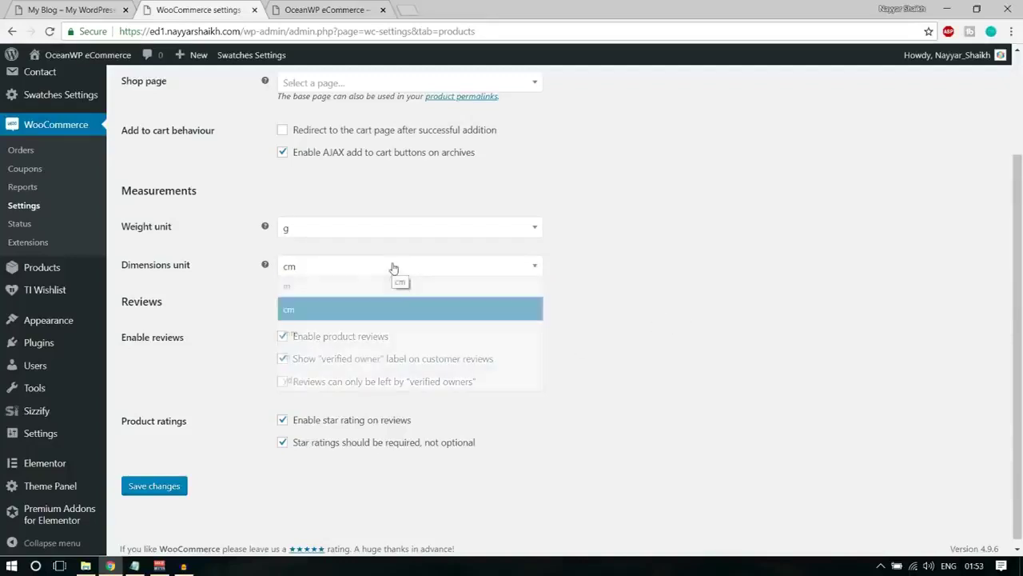
left_click(354, 312)
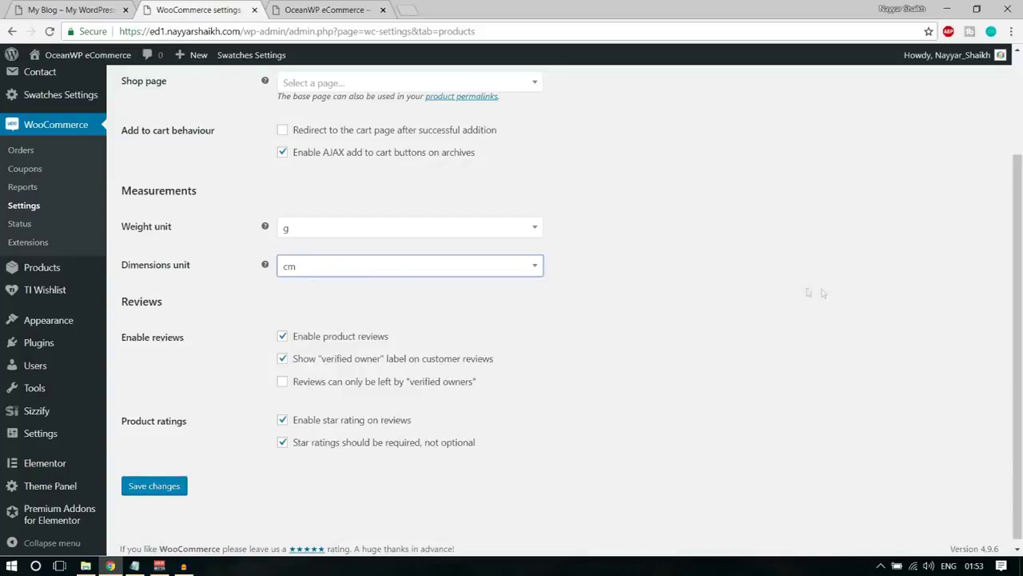
Leave reviews open to all customers, not only verified owners, and save the product settings.
scroll(869, 390, "down", 1)
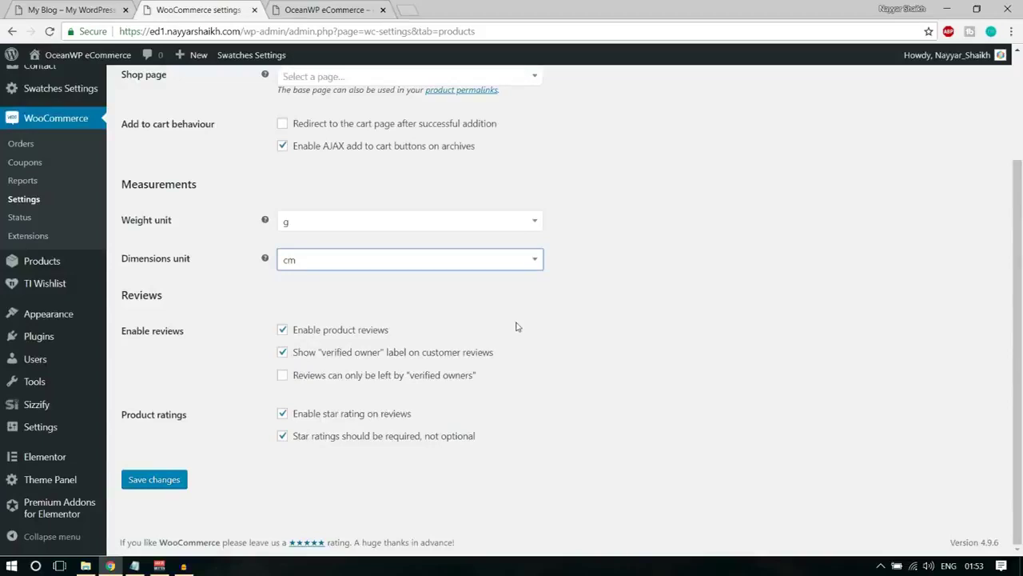
left_click_drag(323, 352, 499, 365)
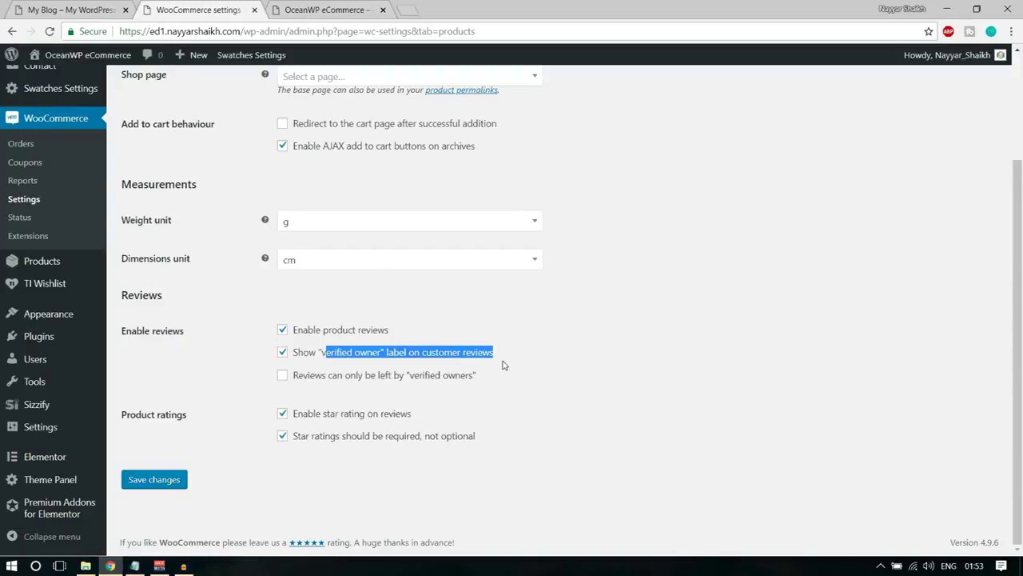
left_click(404, 391)
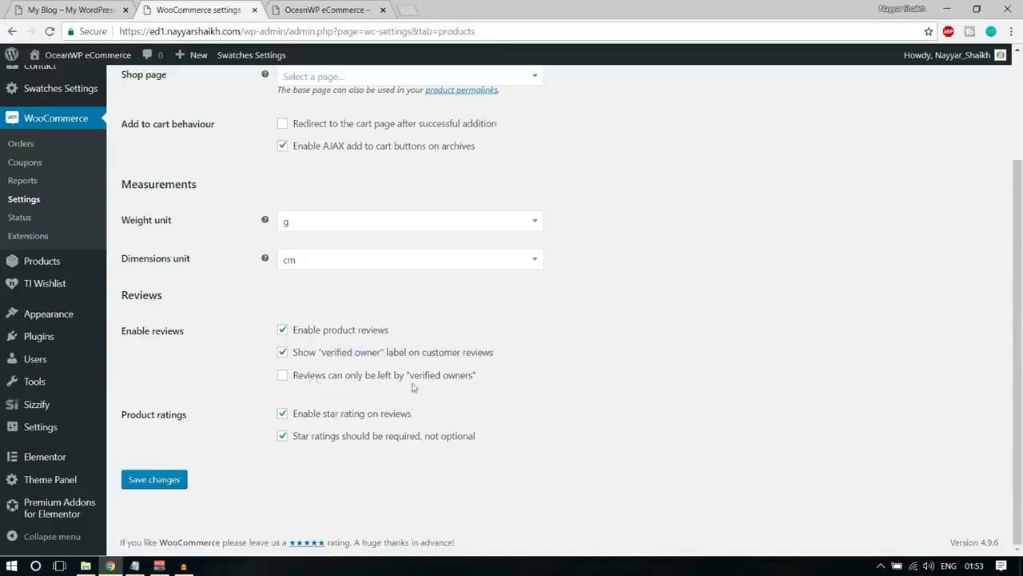
left_click(344, 376)
left_click(345, 380)
left_click(164, 481)
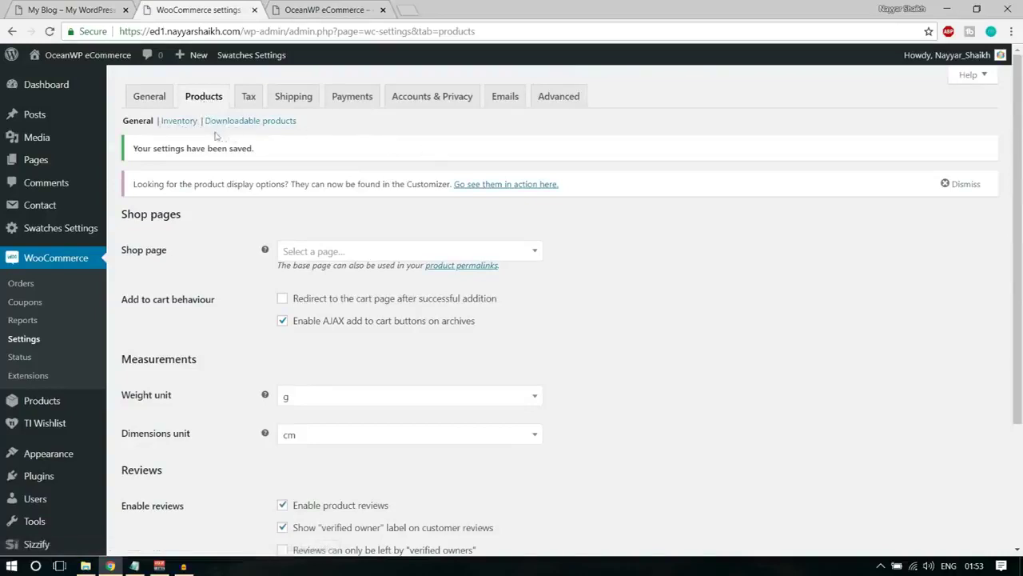
left_click(186, 123)
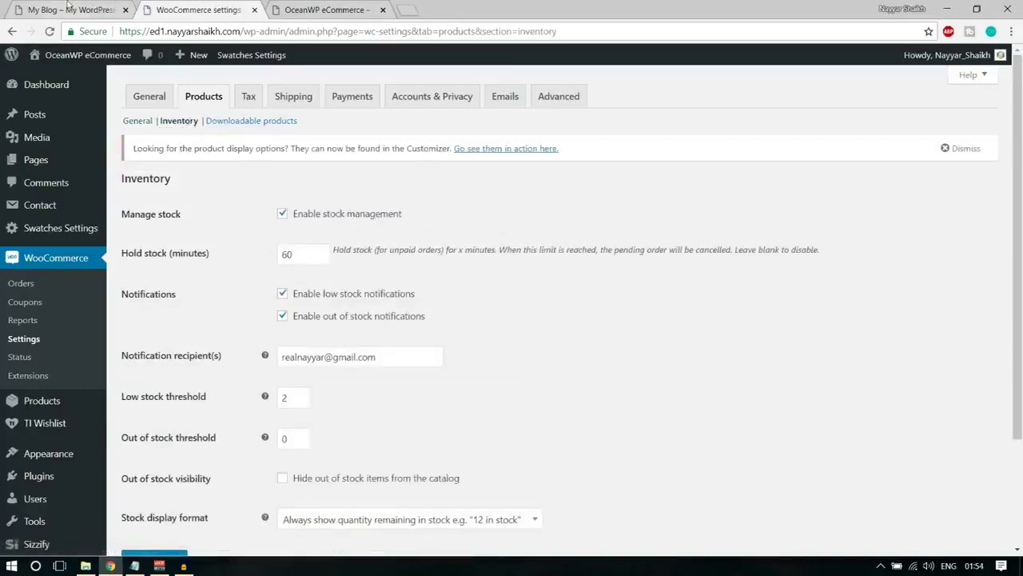
Browse the storefront and view the Drawing Print Shirt product page.
left_click(62, 10)
scroll(643, 343, "down", 8)
scroll(647, 357, "down", 10)
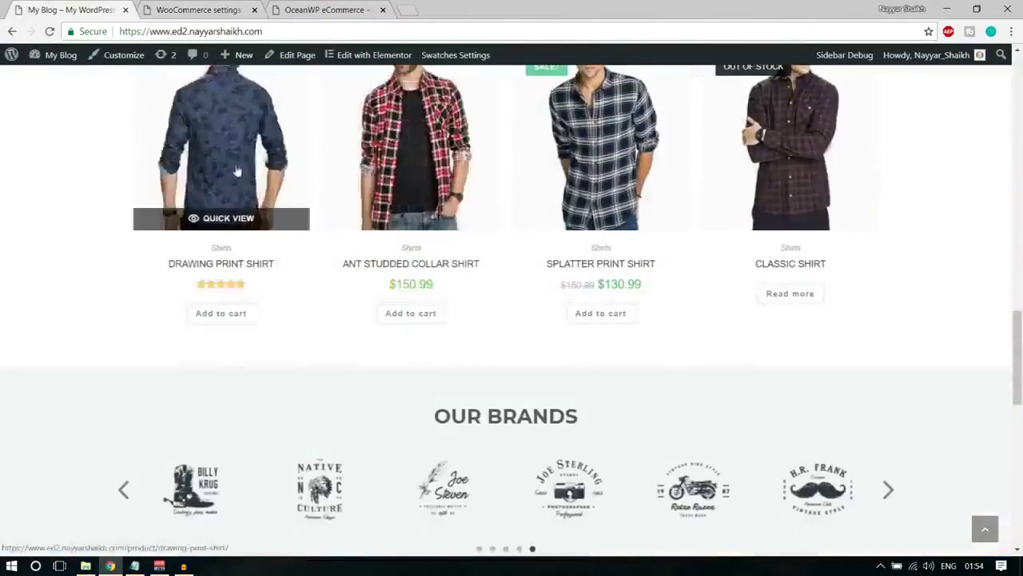
left_click(279, 176)
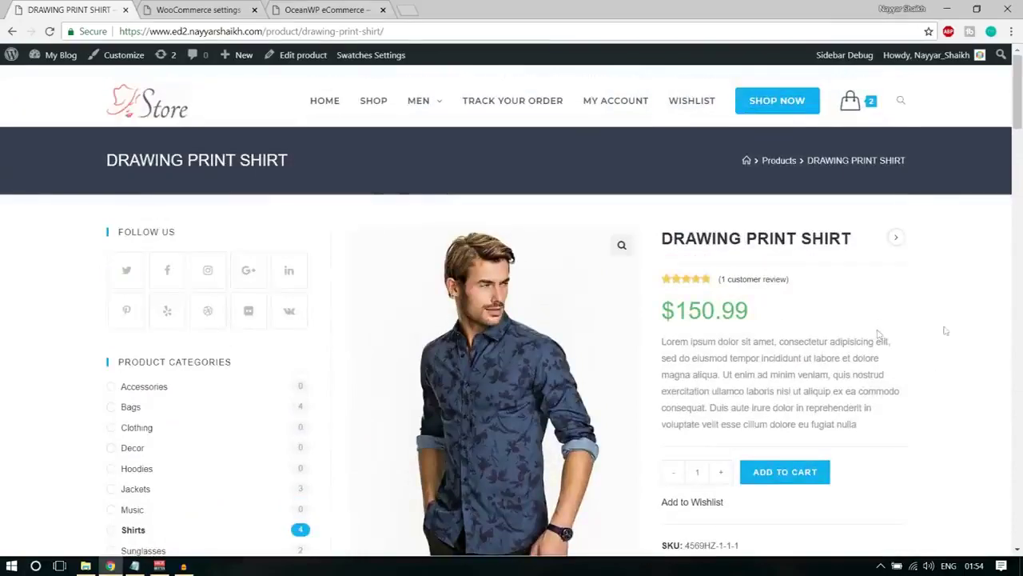
scroll(963, 344, "down", 8)
scroll(962, 340, "up", 4)
scroll(963, 339, "up", 5)
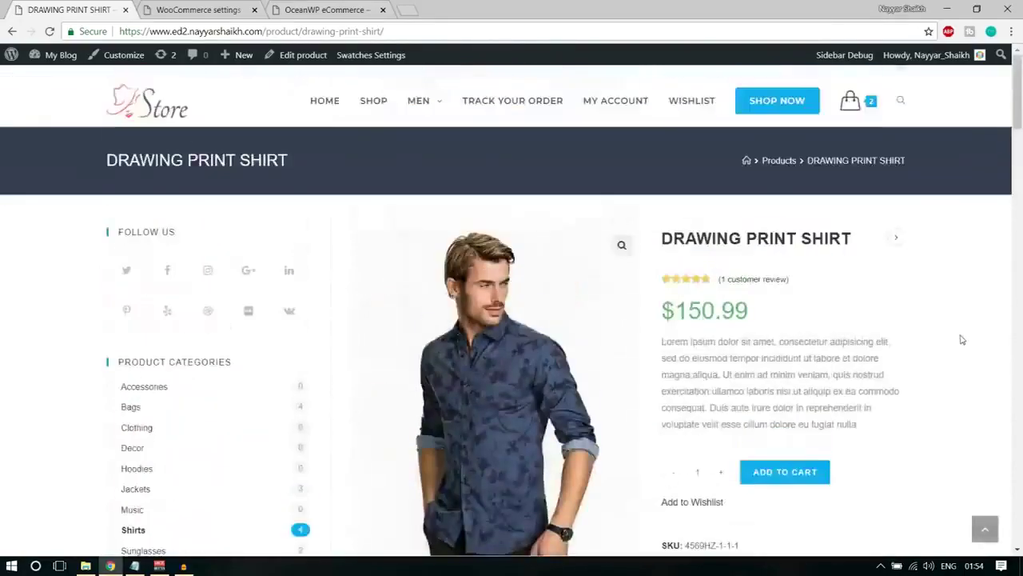
scroll(960, 338, "down", 2)
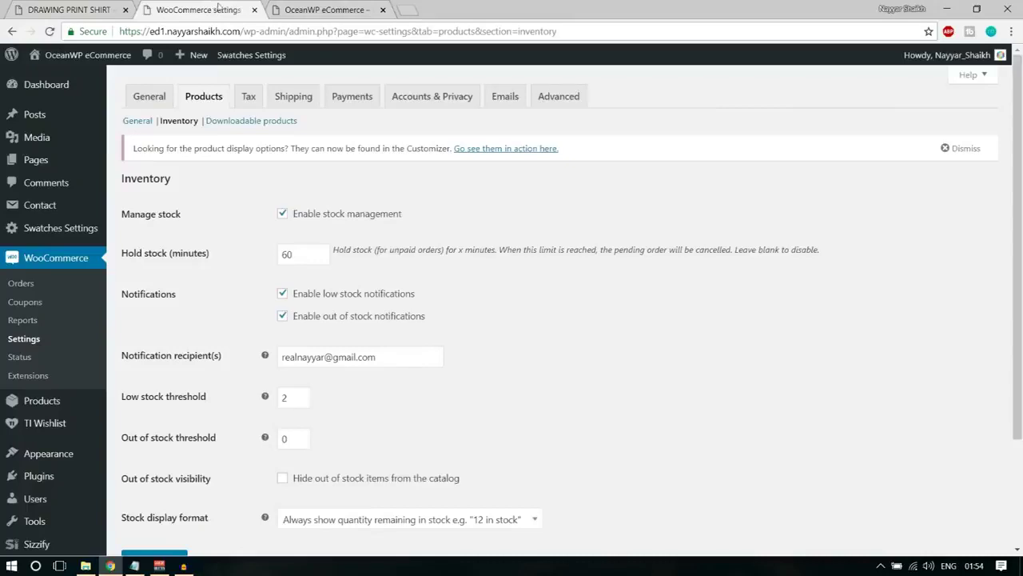
Check Hold stock at 60 minutes, review the shirt's description, then return to settings.
left_click(200, 9)
left_click_drag(297, 255, 268, 255)
left_click(531, 311)
left_click(59, 8)
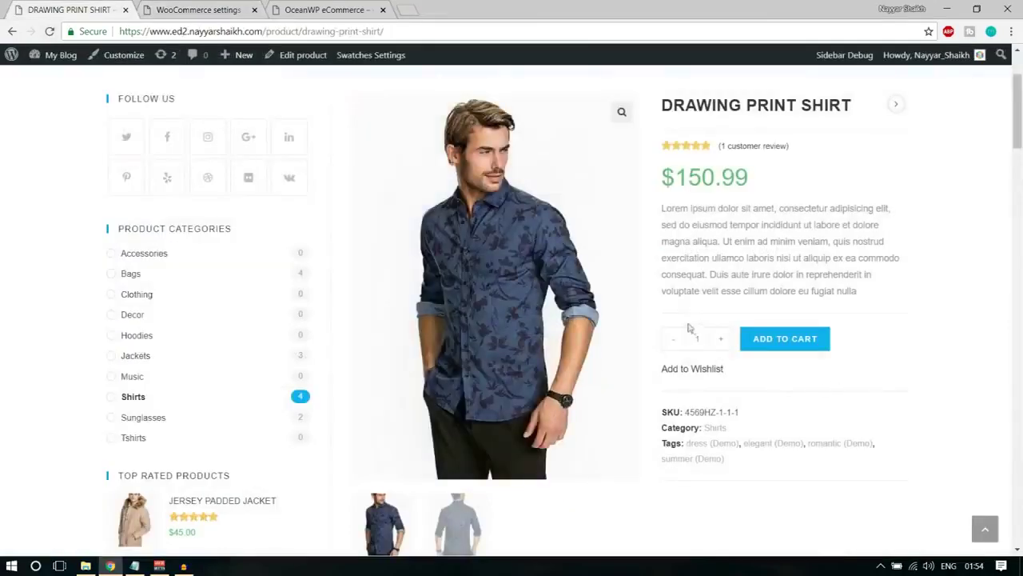
left_click_drag(849, 312, 665, 289)
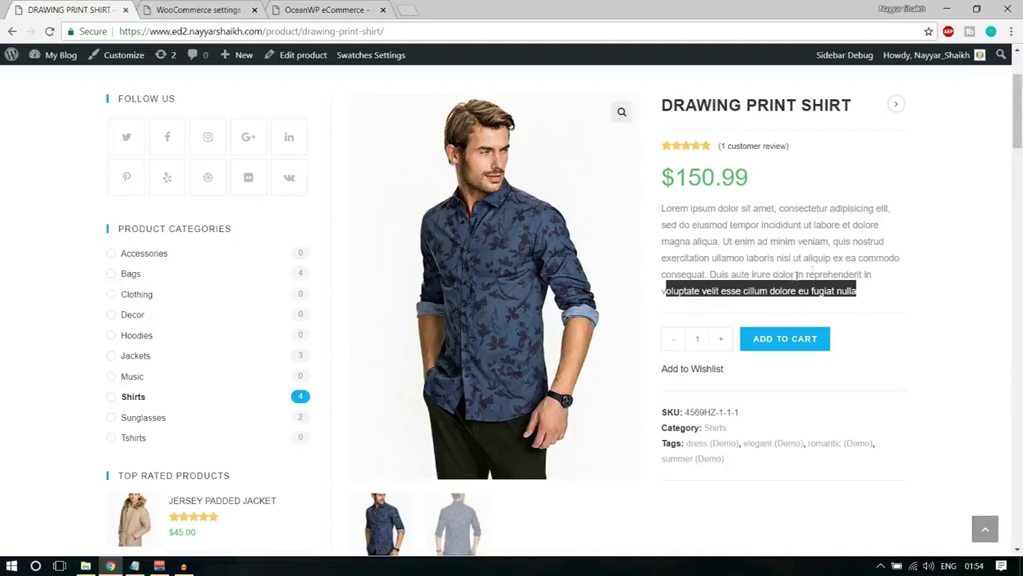
left_click(815, 276)
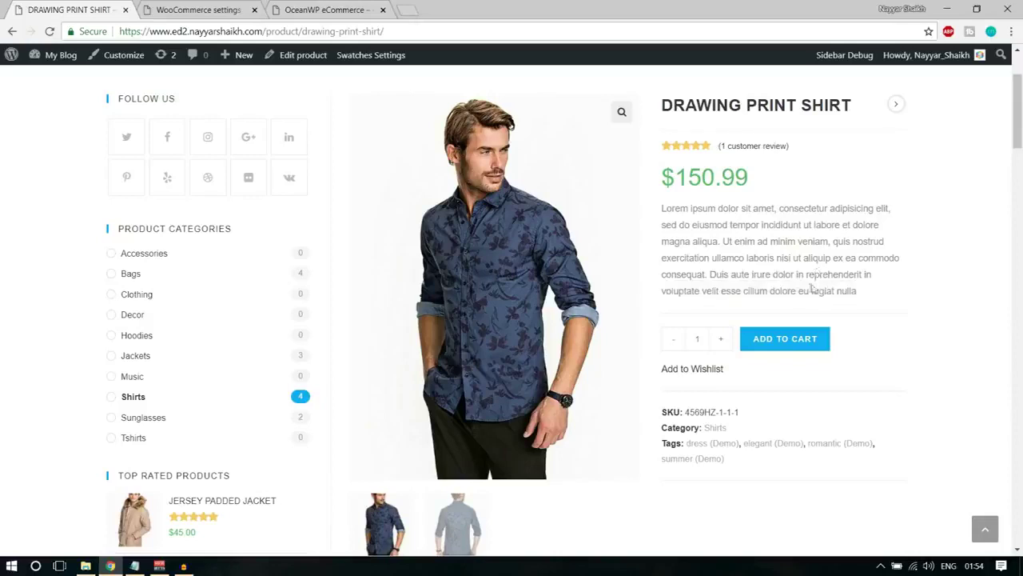
left_click_drag(673, 295, 859, 298)
left_click(859, 298)
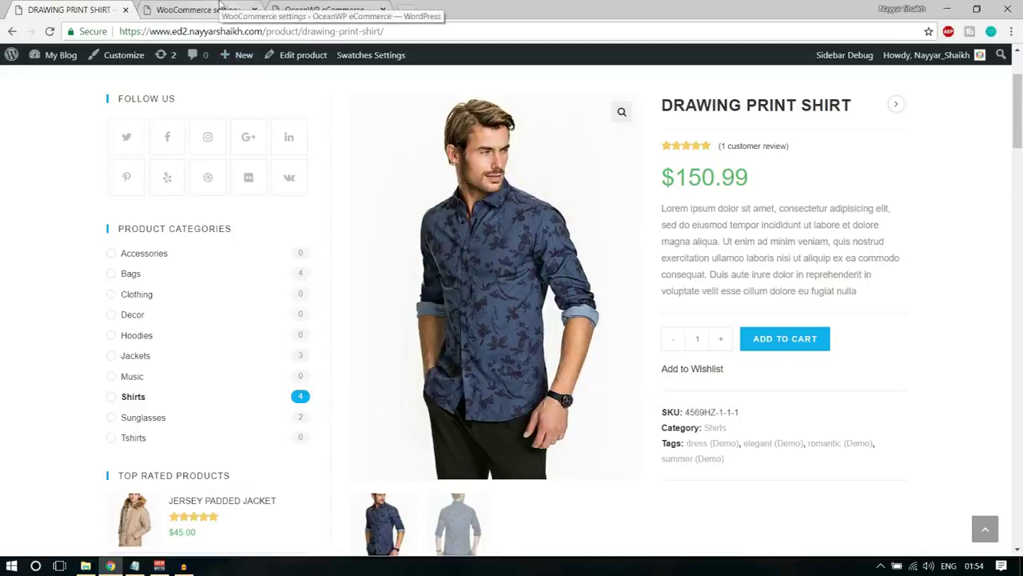
left_click(221, 5)
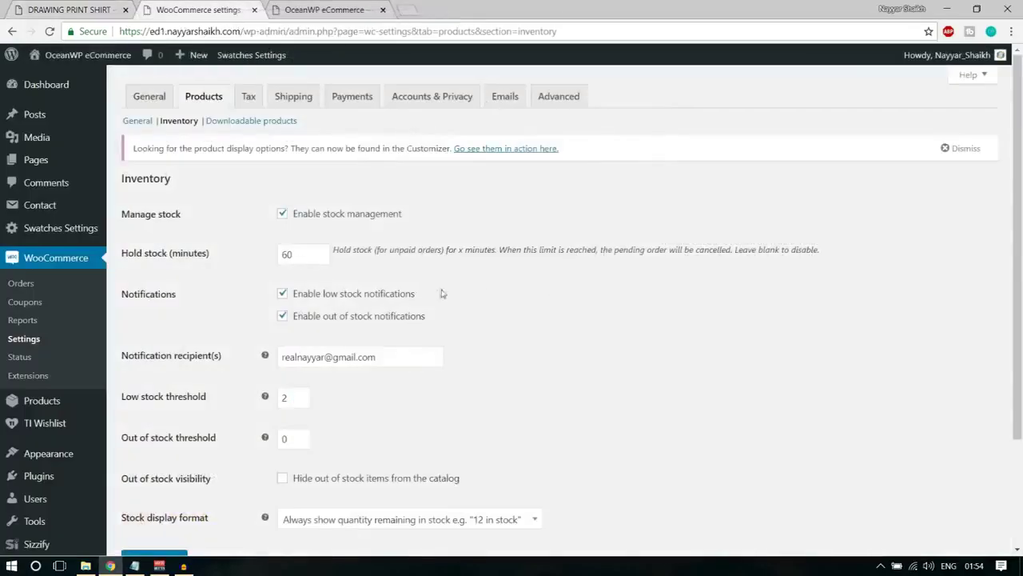
Review stock management, low and out-of-stock notifications, and the notification recipient field.
left_click_drag(120, 299, 198, 298)
left_click(240, 301)
left_click_drag(304, 296, 438, 307)
left_click_drag(323, 317, 415, 324)
left_click(421, 324)
left_click_drag(378, 357, 275, 358)
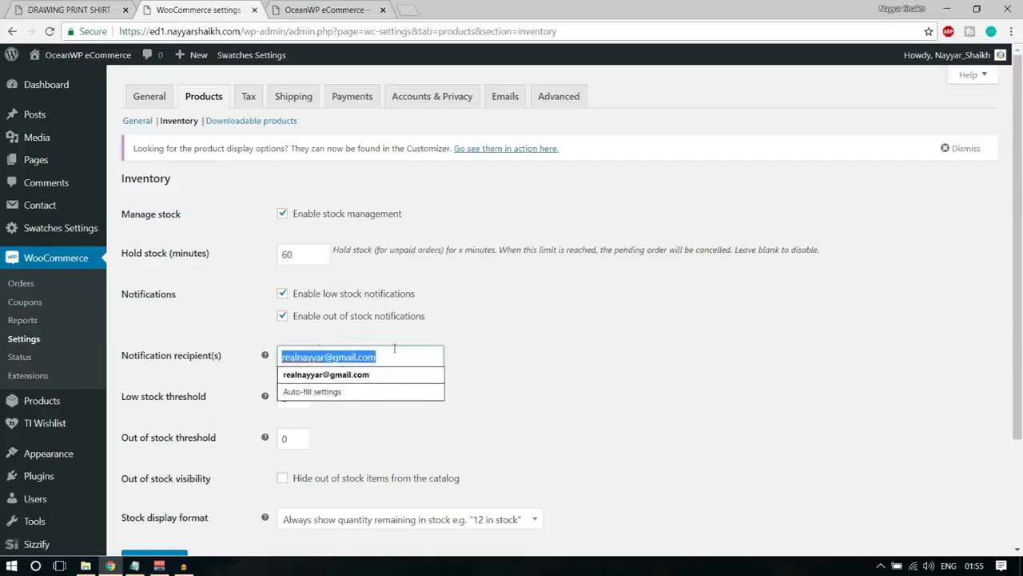
left_click(542, 350)
scroll(674, 377, "down", 3)
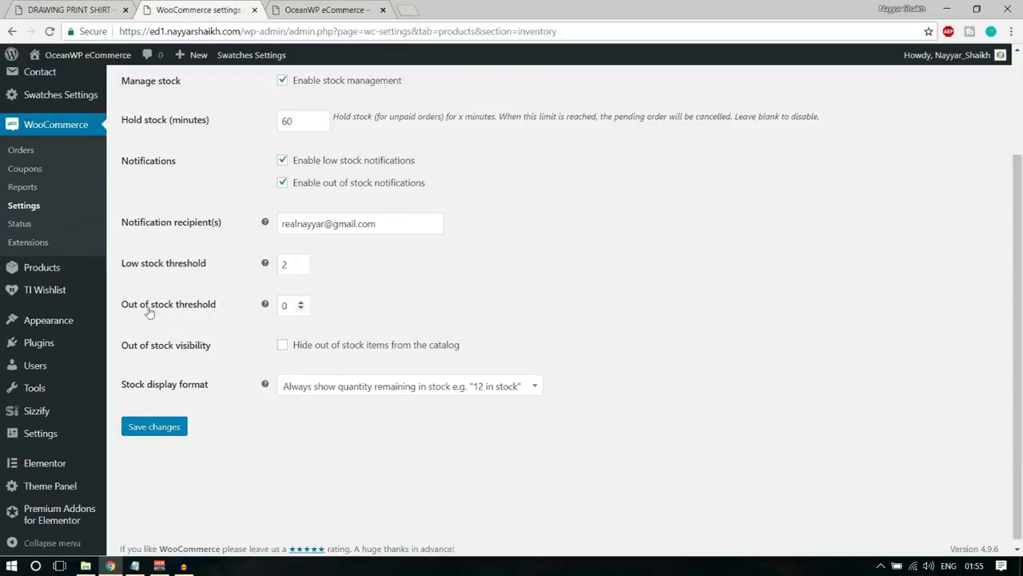
Confirm low stock threshold 2 and out-of-stock threshold 0, then save the inventory settings.
double_click(290, 266)
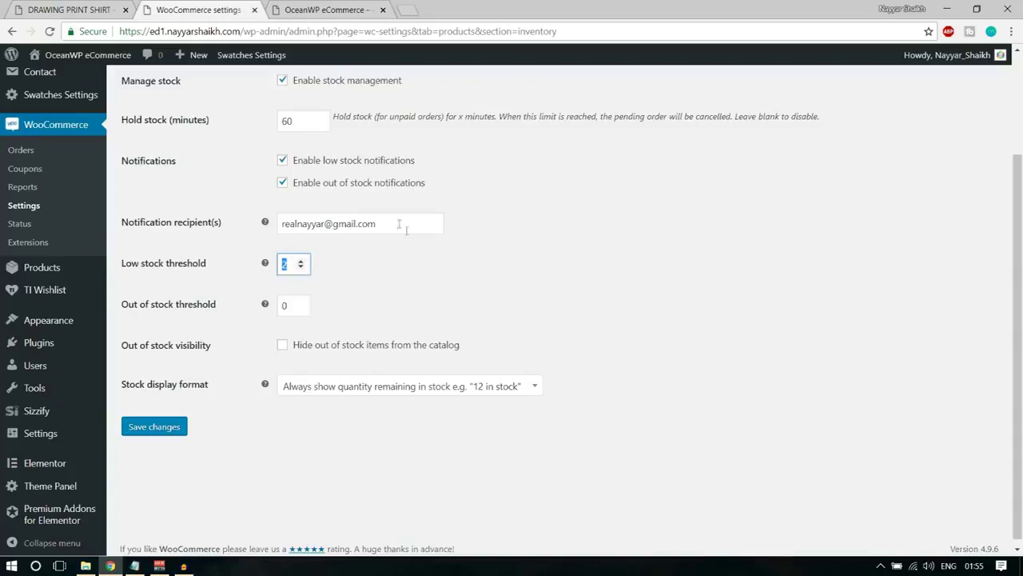
scroll(400, 221, "up", 1)
left_click_drag(378, 291, 272, 292)
left_click(544, 301)
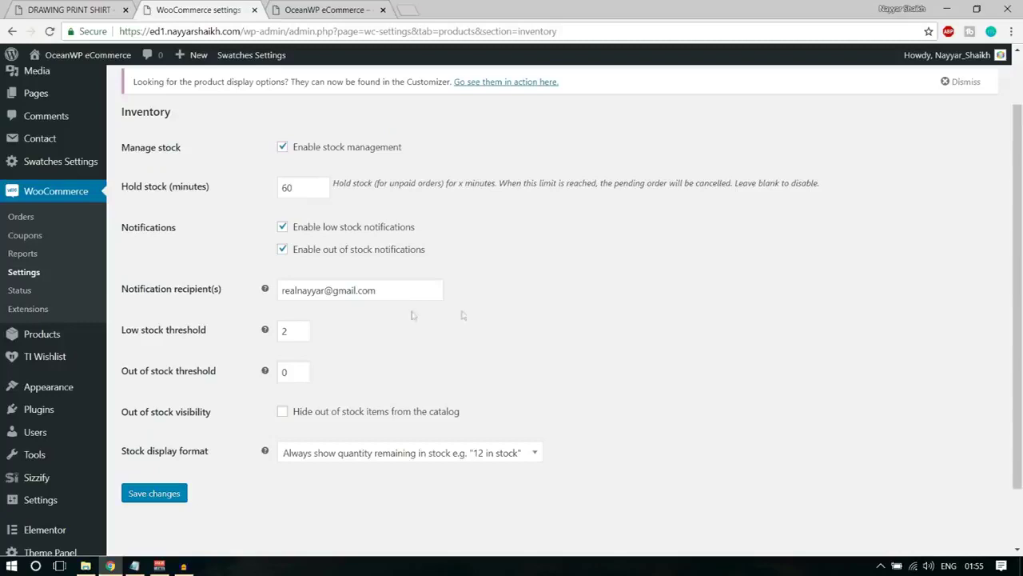
double_click(294, 372)
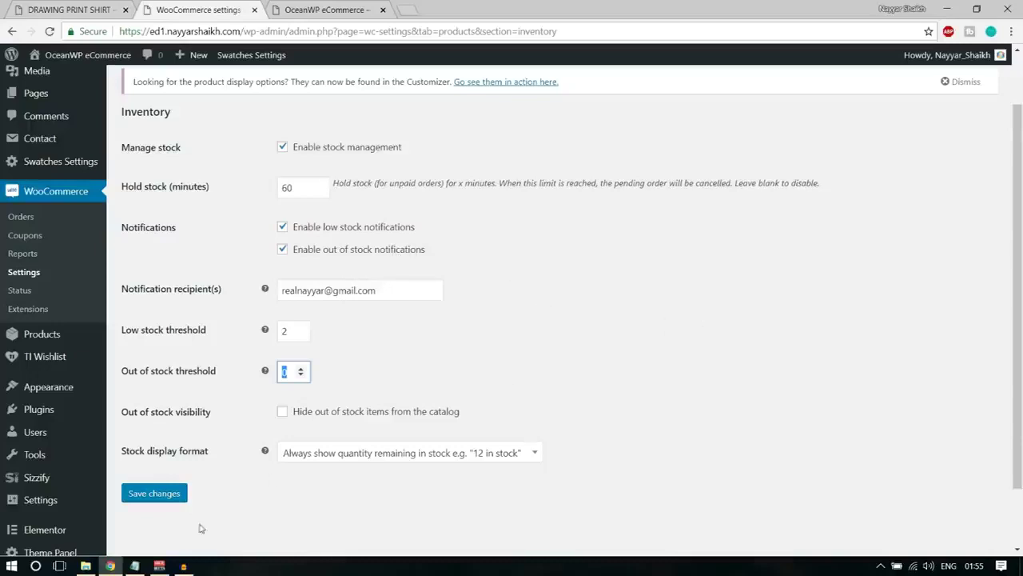
left_click(137, 499)
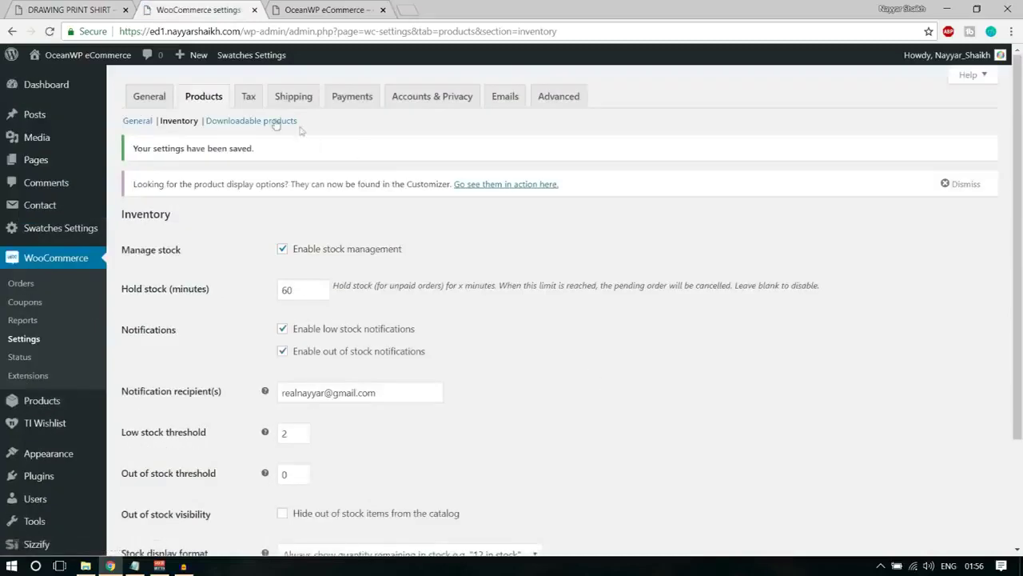
Confirm the Tax options enter prices exclusive of tax, then return to the shirt's product page.
left_click(255, 104)
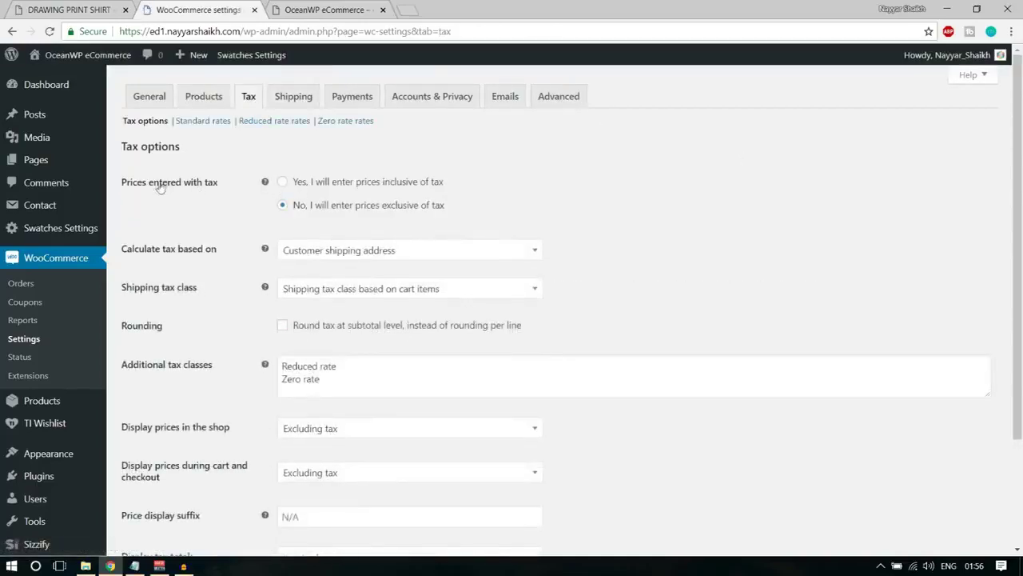
left_click_drag(126, 184, 218, 189)
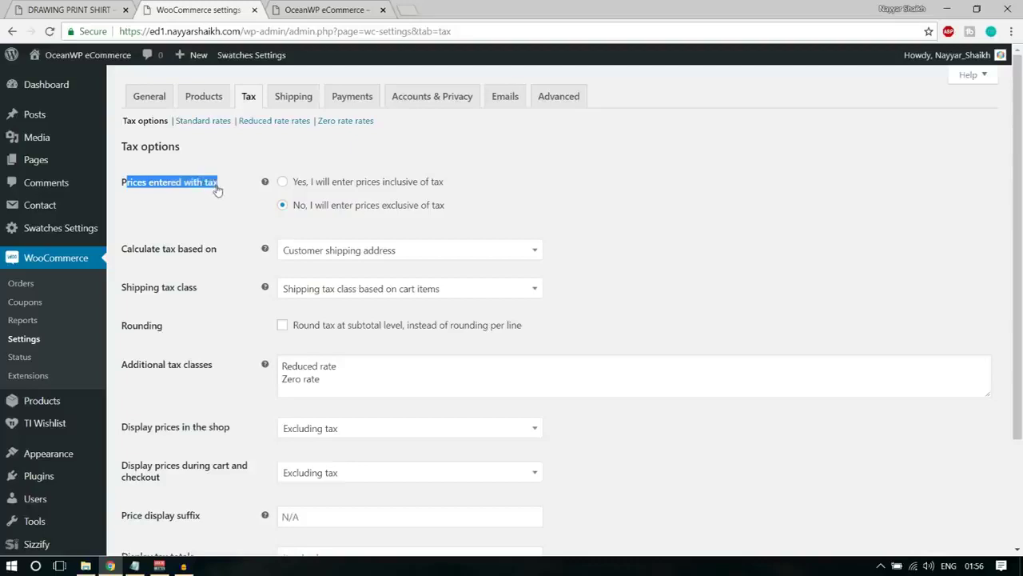
left_click(236, 191)
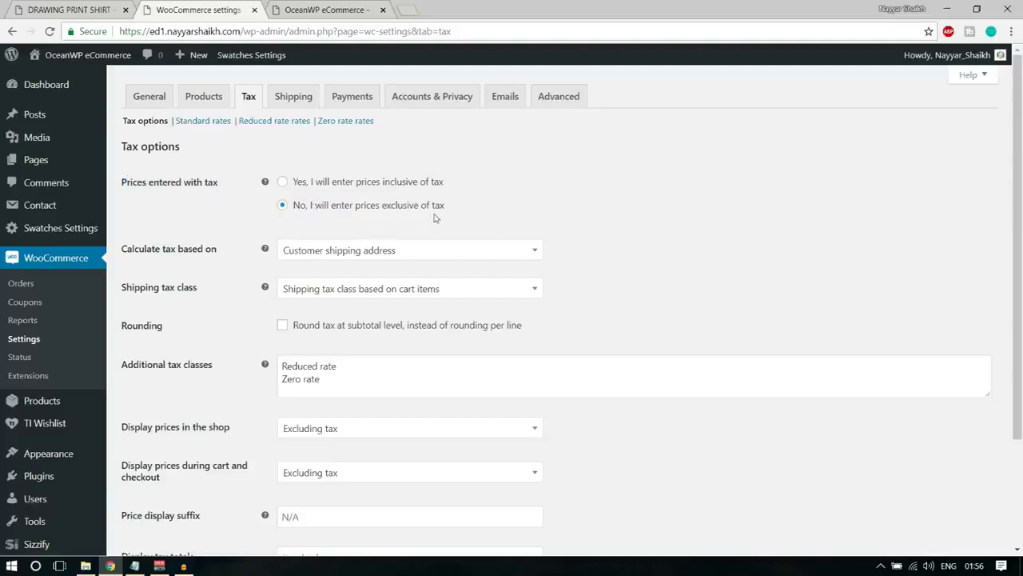
left_click_drag(450, 213, 297, 214)
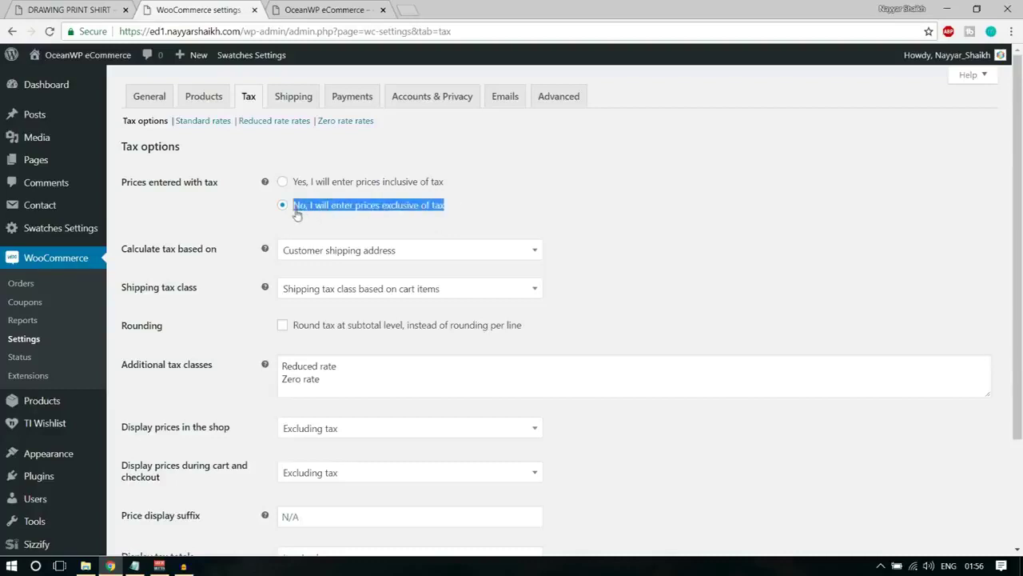
left_click(108, 10)
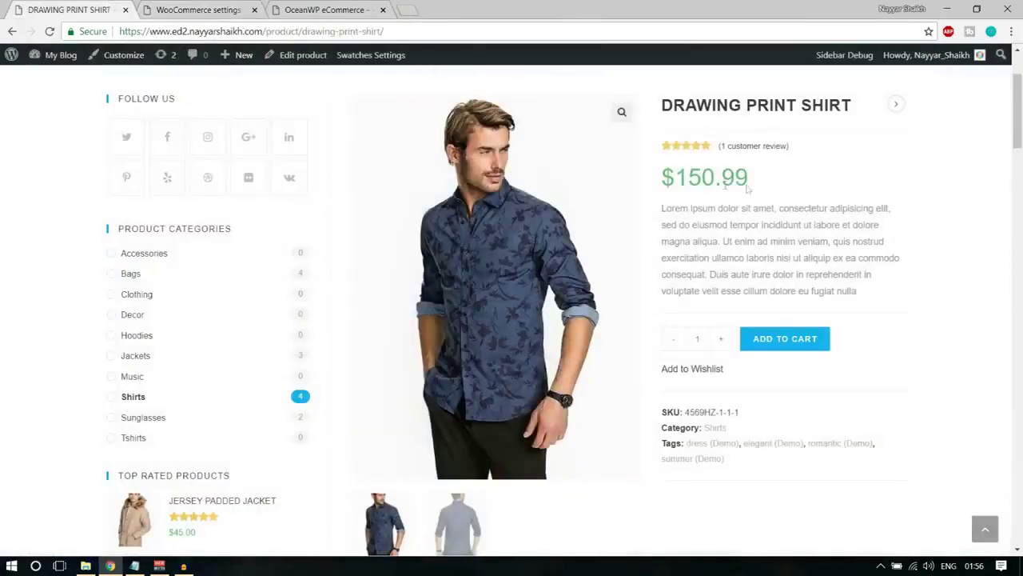
Note the Drawing Print Shirt's $150.99 price, then go back to the WooCommerce tax options.
left_click_drag(747, 186, 662, 179)
left_click(785, 188)
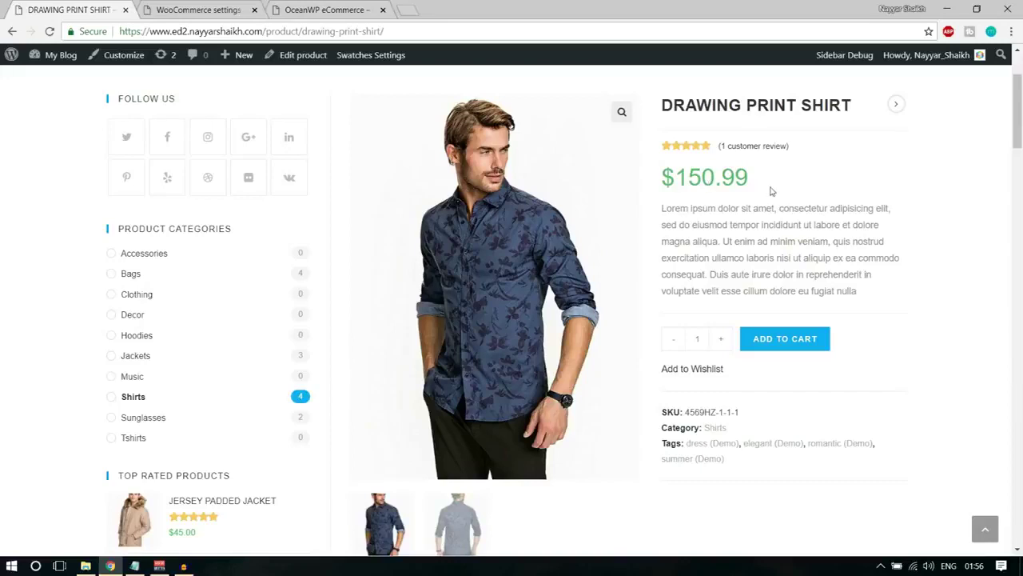
left_click(200, 10)
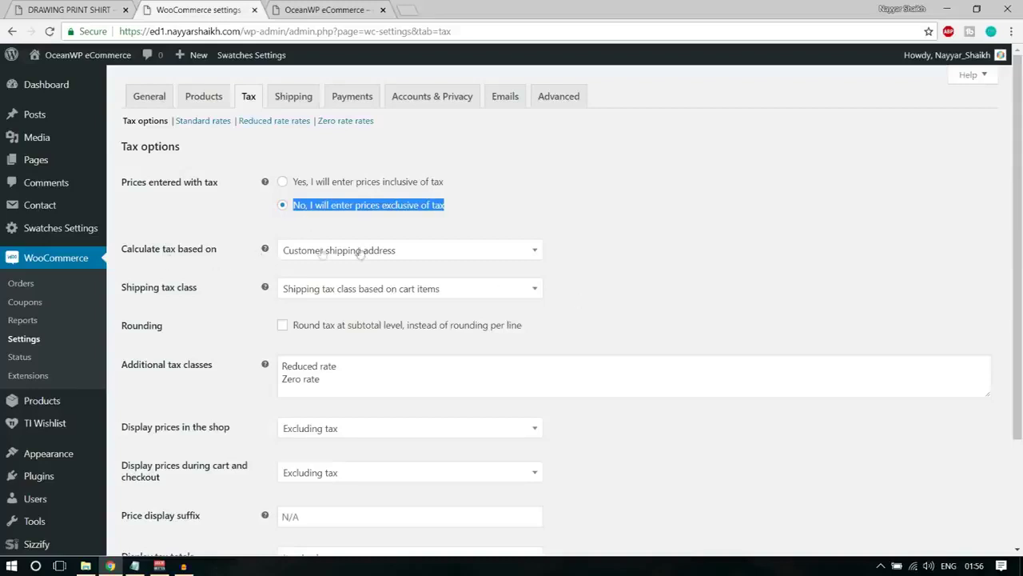
Keep tax calculated based on the customer shipping address.
left_click(431, 253)
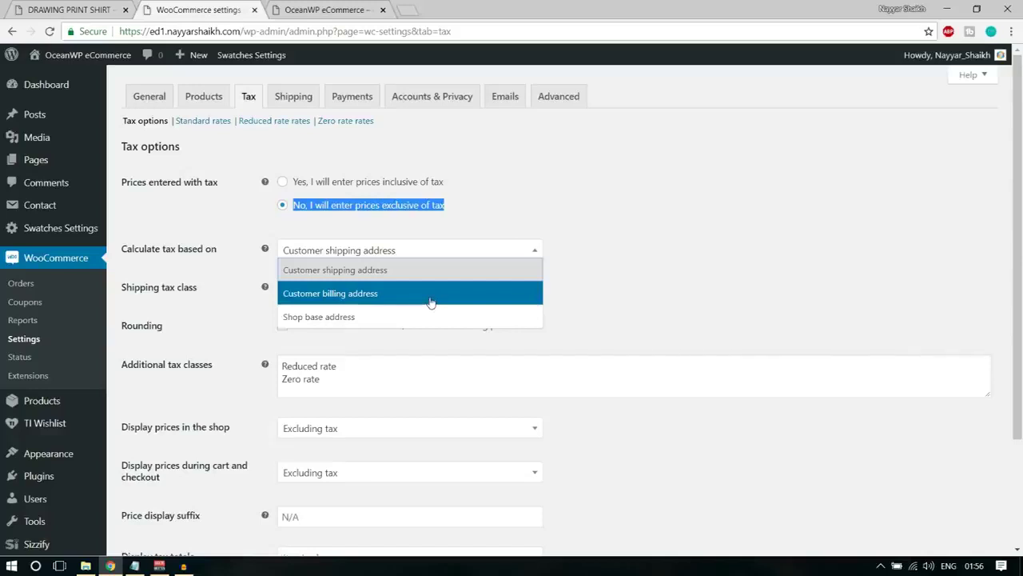
left_click(422, 277)
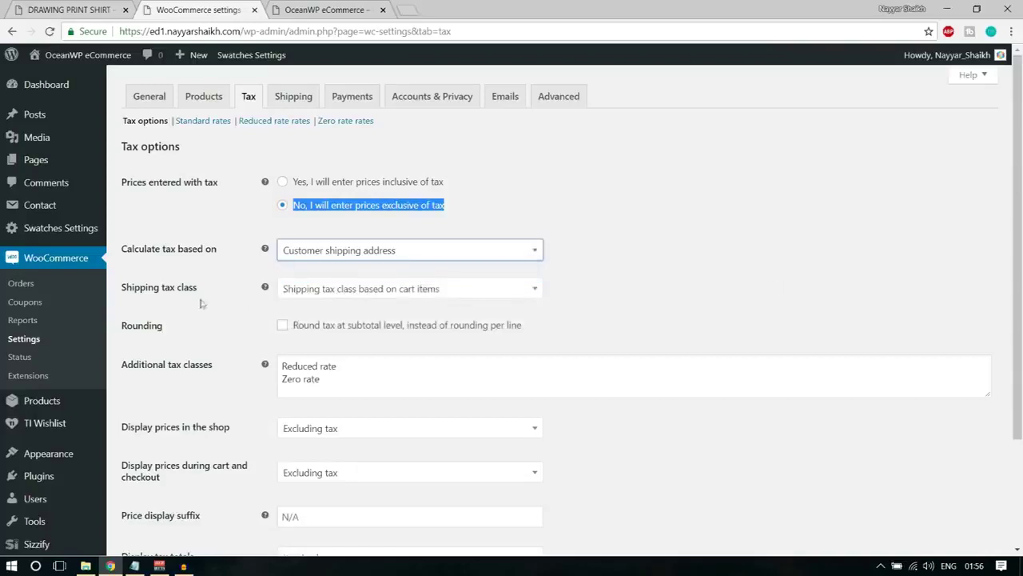
left_click(416, 291)
left_click(419, 296)
left_click(681, 297)
scroll(681, 297, "down", 1)
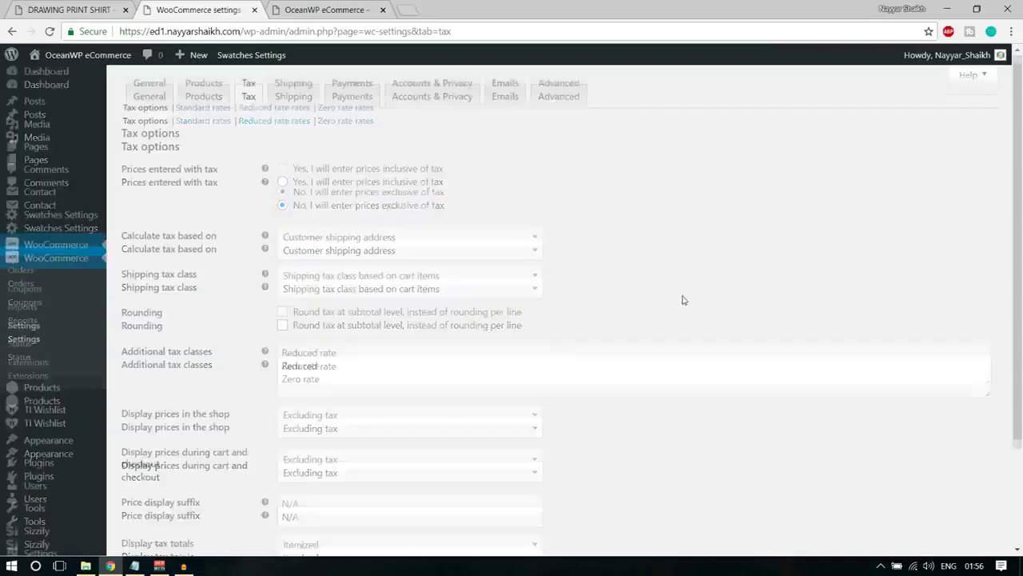
Keep the shipping tax class set to be based on cart items.
left_click_drag(122, 300, 222, 305)
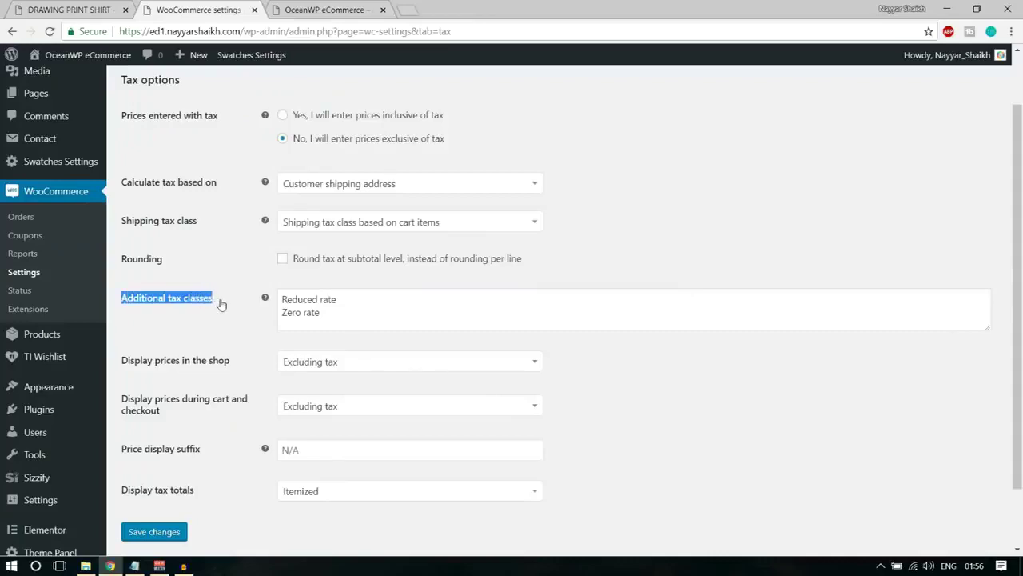
left_click(387, 230)
left_click(387, 234)
left_click(387, 232)
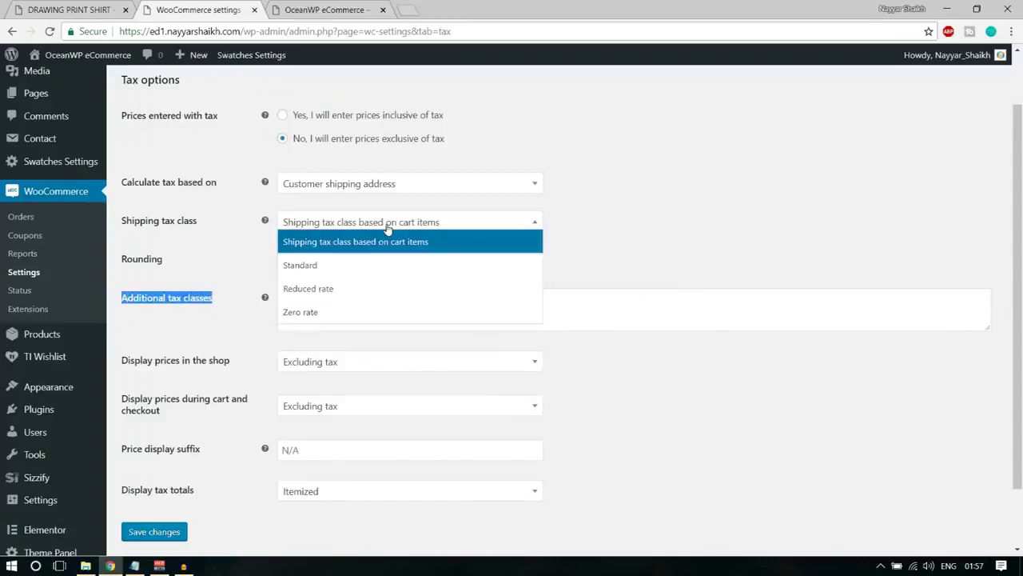
left_click(571, 222)
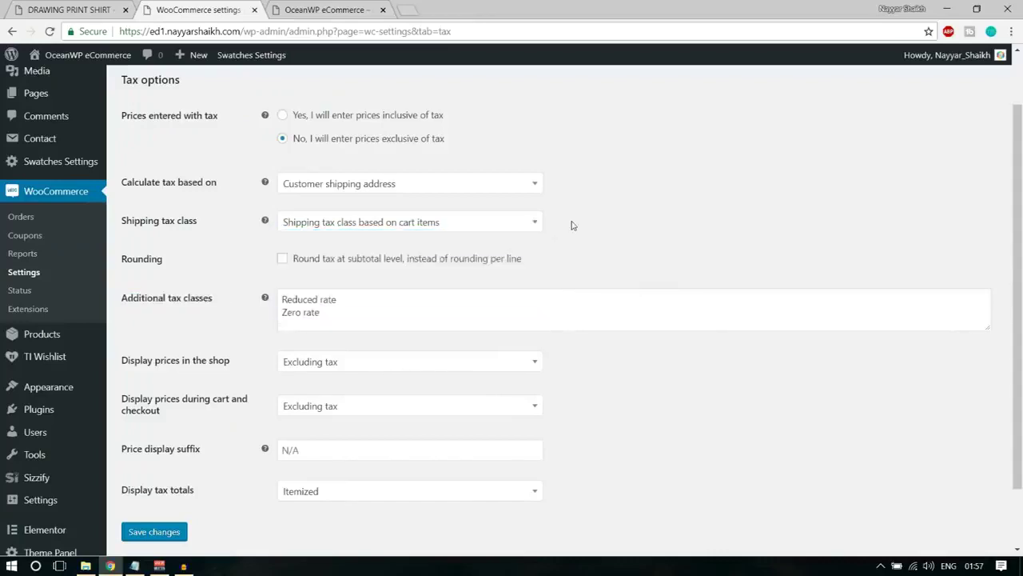
left_click(364, 225)
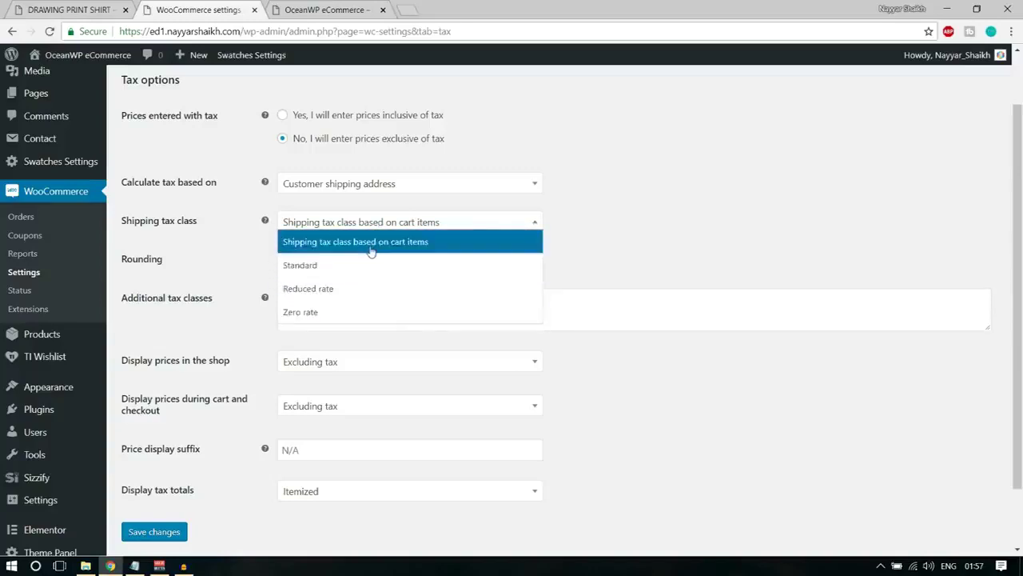
left_click(370, 245)
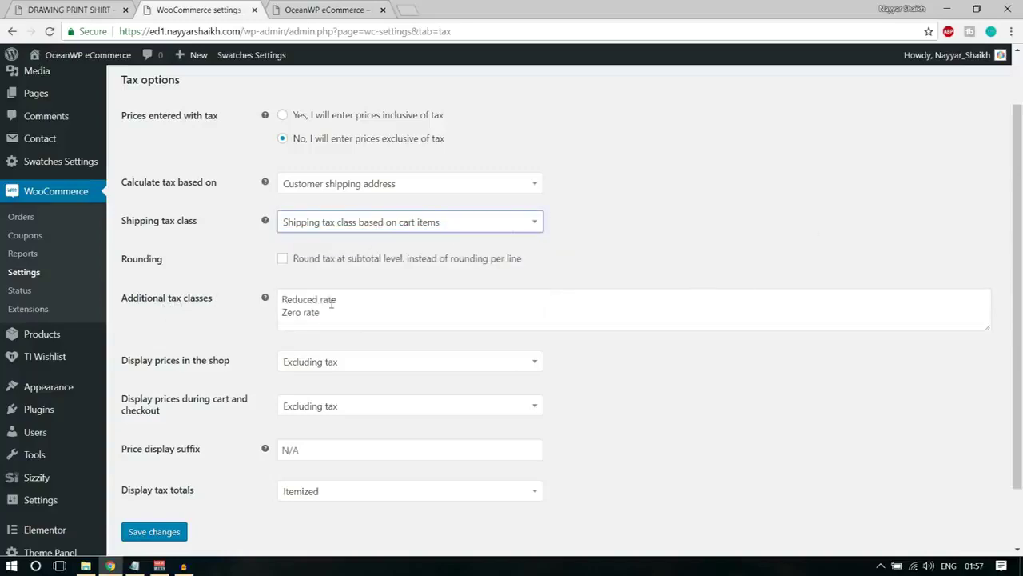
Review the Reduced rate and Zero rate classes and shop price display, then save.
left_click_drag(352, 296, 223, 302)
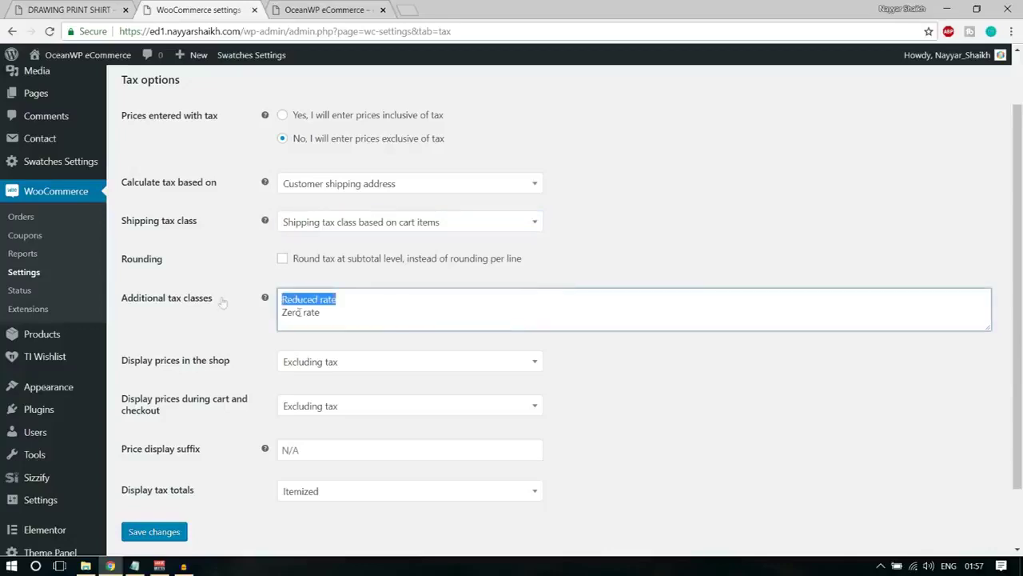
left_click(345, 311)
left_click_drag(345, 312, 183, 317)
left_click(374, 321)
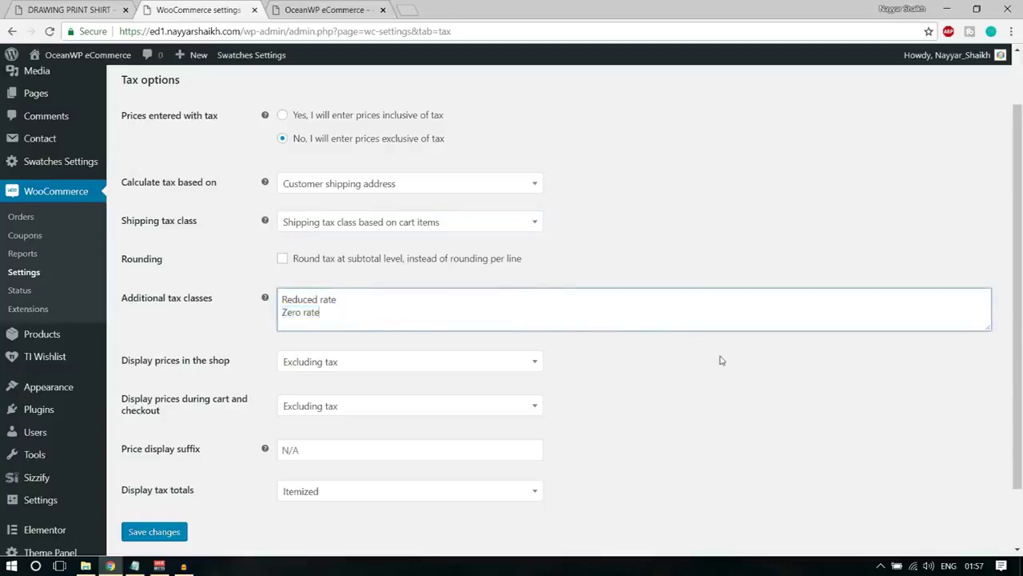
scroll(720, 360, "down", 2)
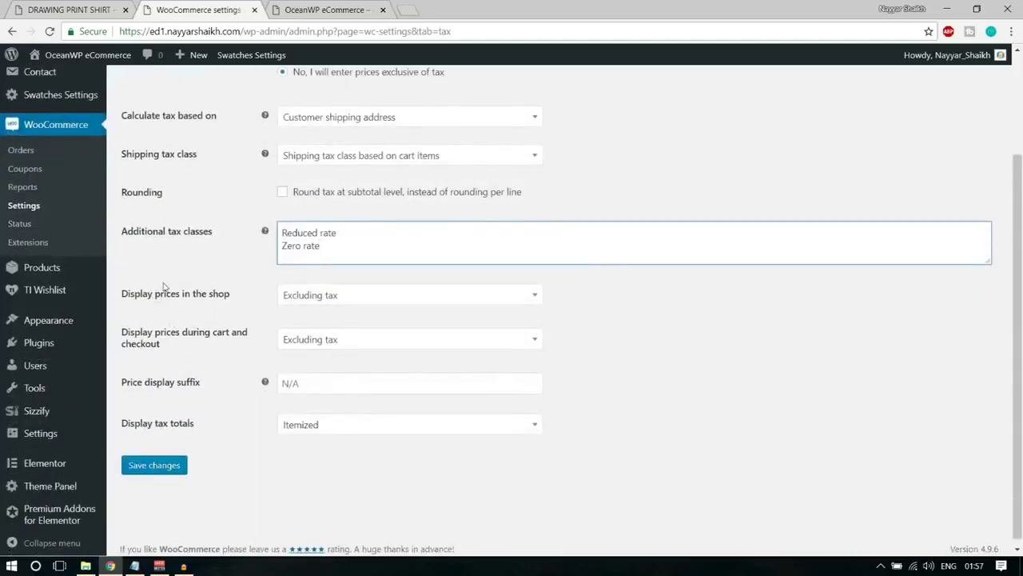
left_click_drag(141, 296, 249, 300)
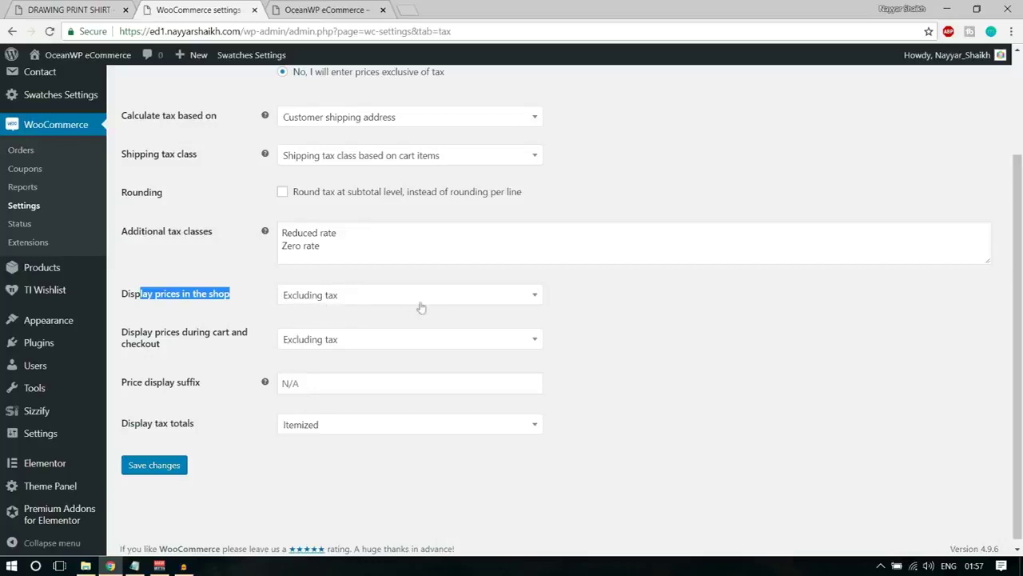
left_click(164, 468)
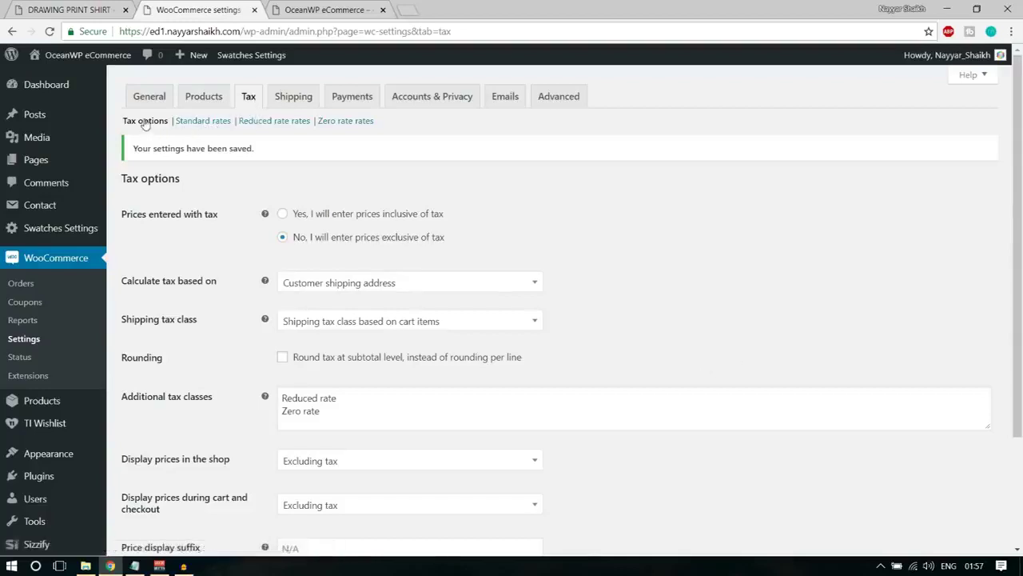
Add 'GST' on a new line under Additional tax classes and save the tax options.
scroll(259, 356, "down", 1)
scroll(260, 356, "up", 1)
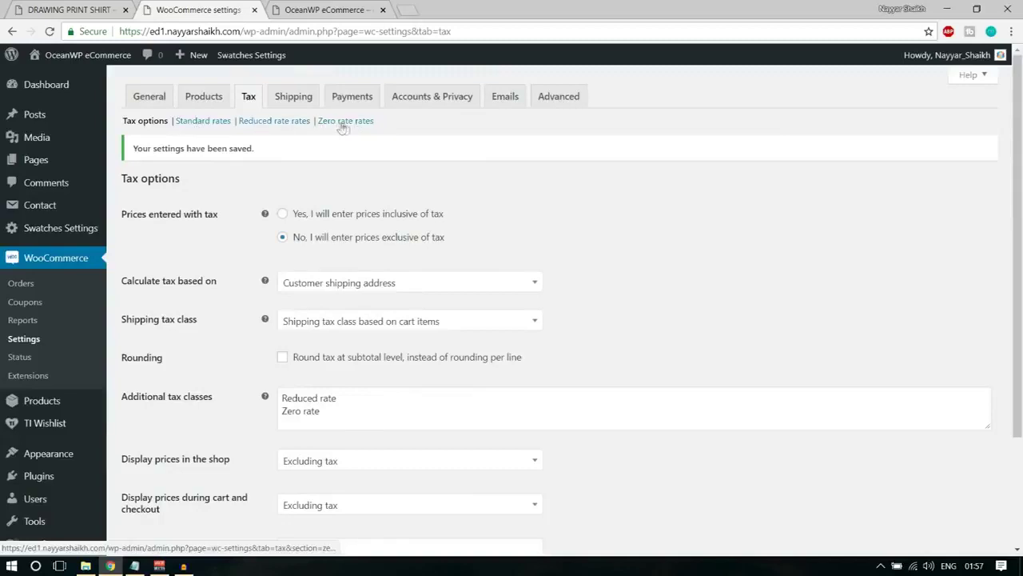
scroll(480, 283, "down", 2)
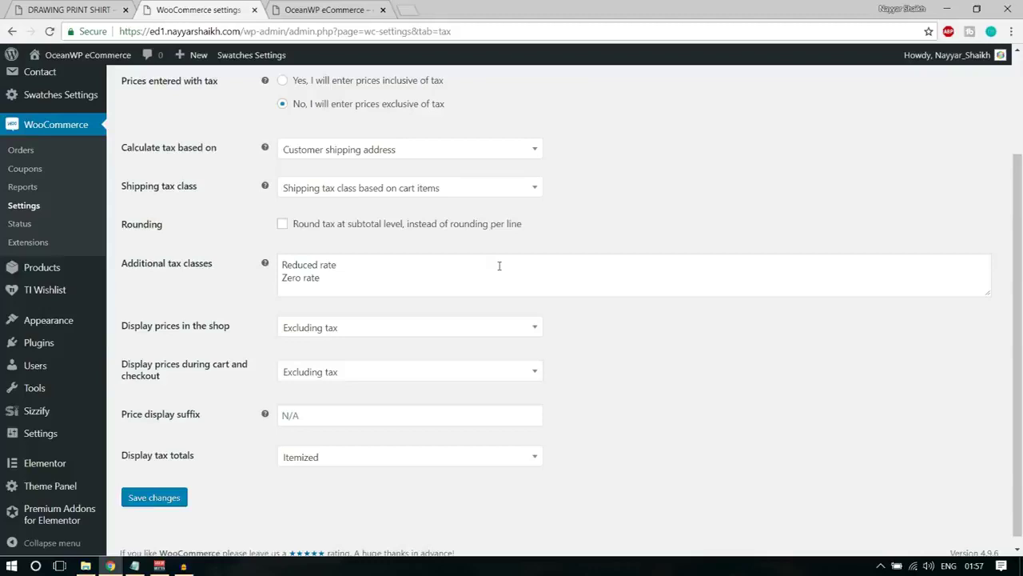
left_click(347, 277)
left_click_drag(988, 291, 1002, 338)
key("Return")
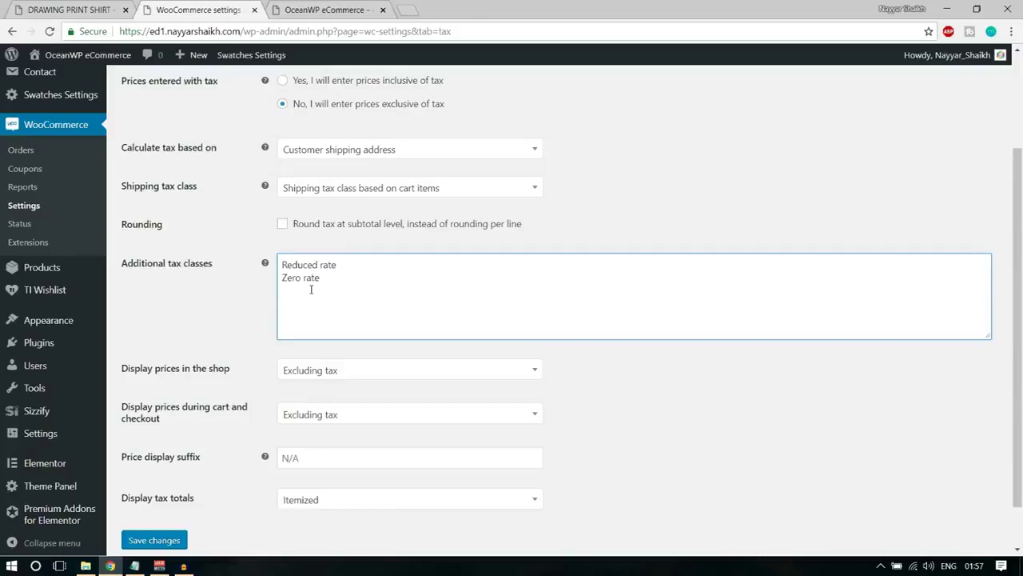
type("GST")
scroll(422, 349, "down", 1)
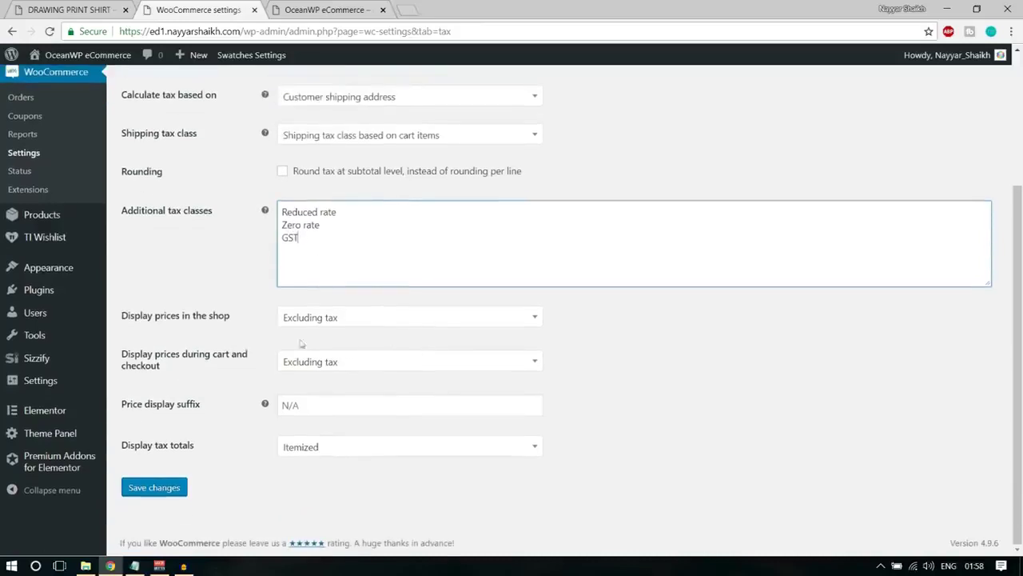
left_click(171, 488)
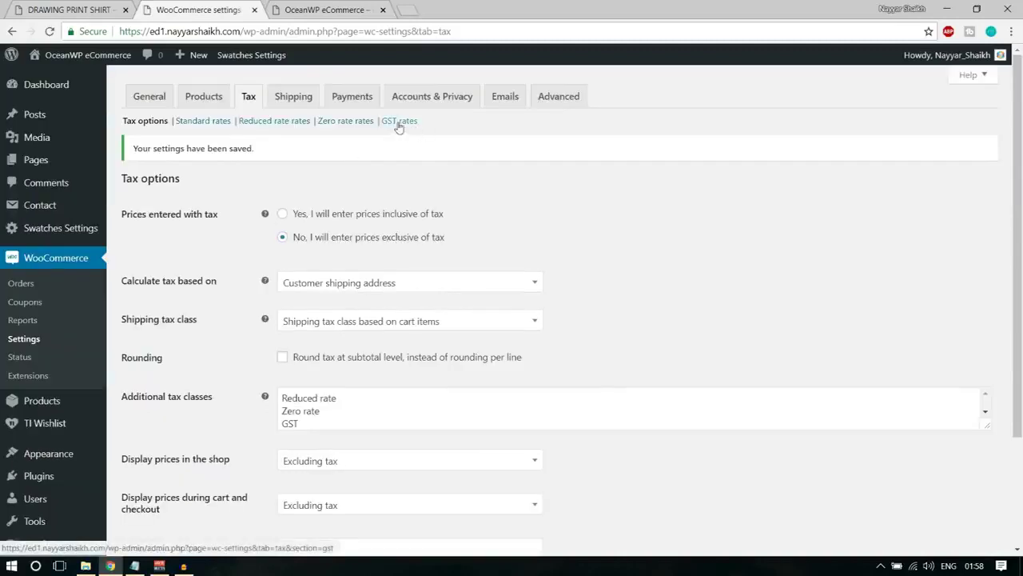
In the GST rates section, insert a rate row with country code IN.
left_click(405, 122)
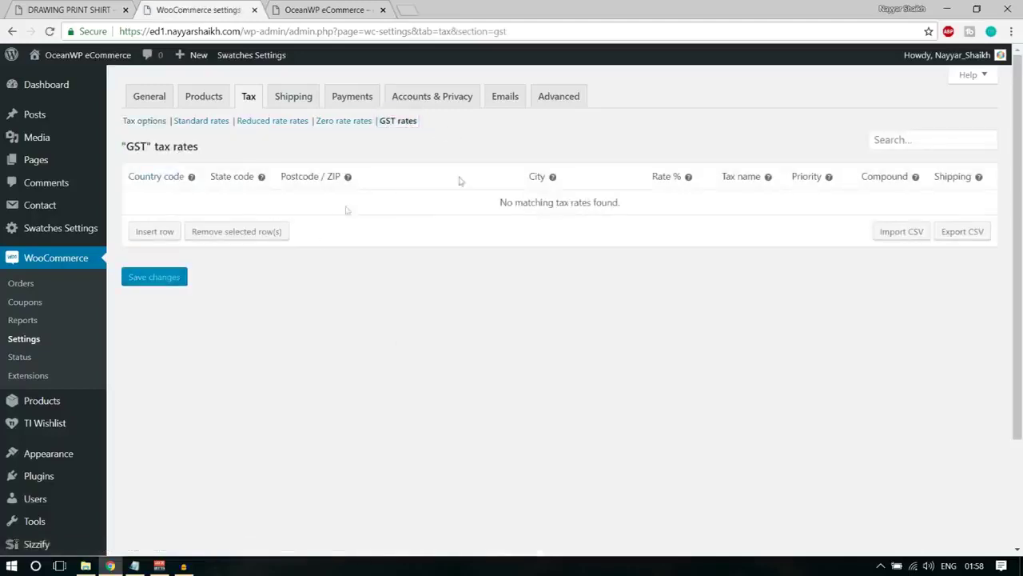
left_click(160, 234)
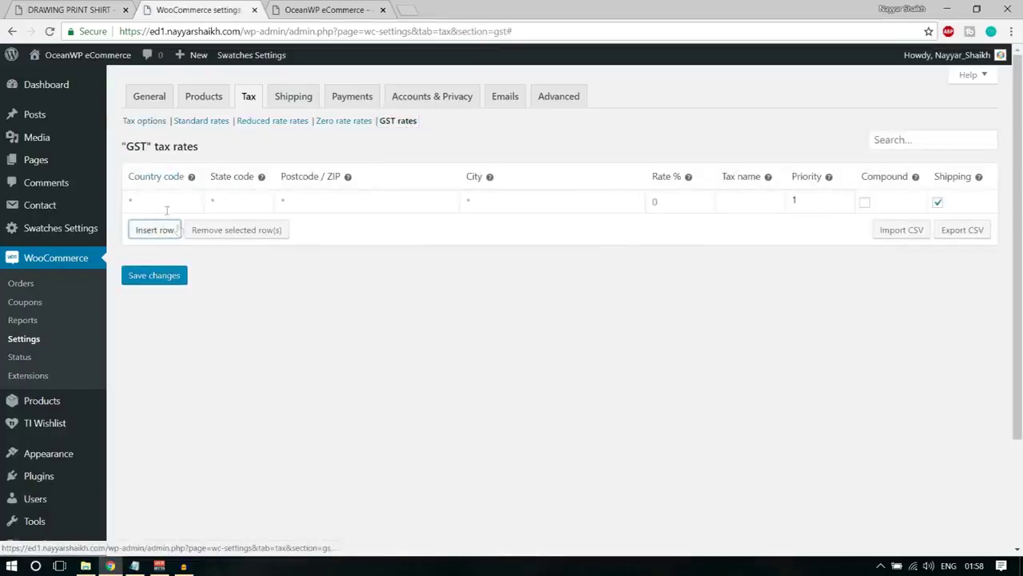
left_click(155, 203)
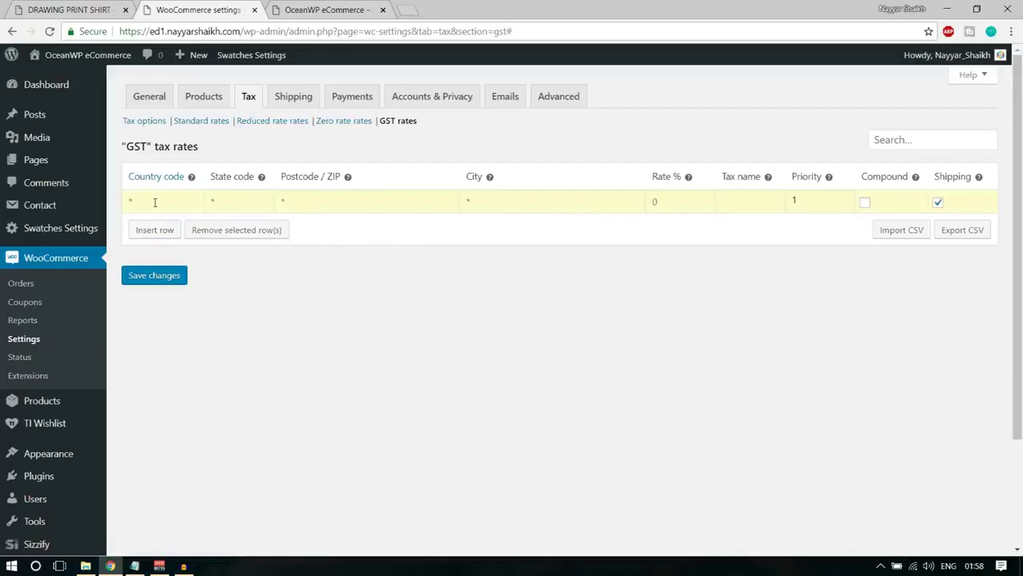
type("IN")
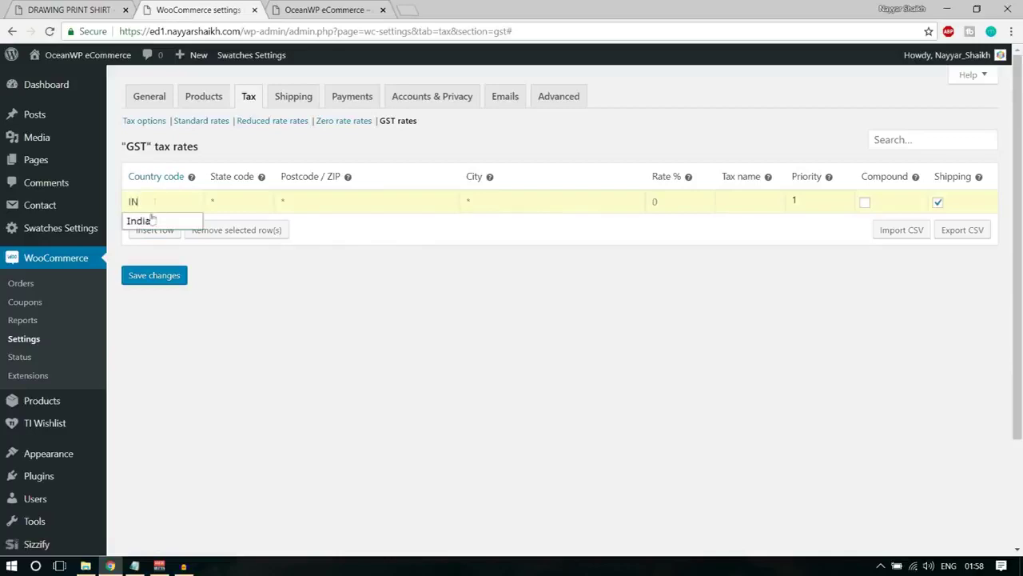
left_click(148, 224)
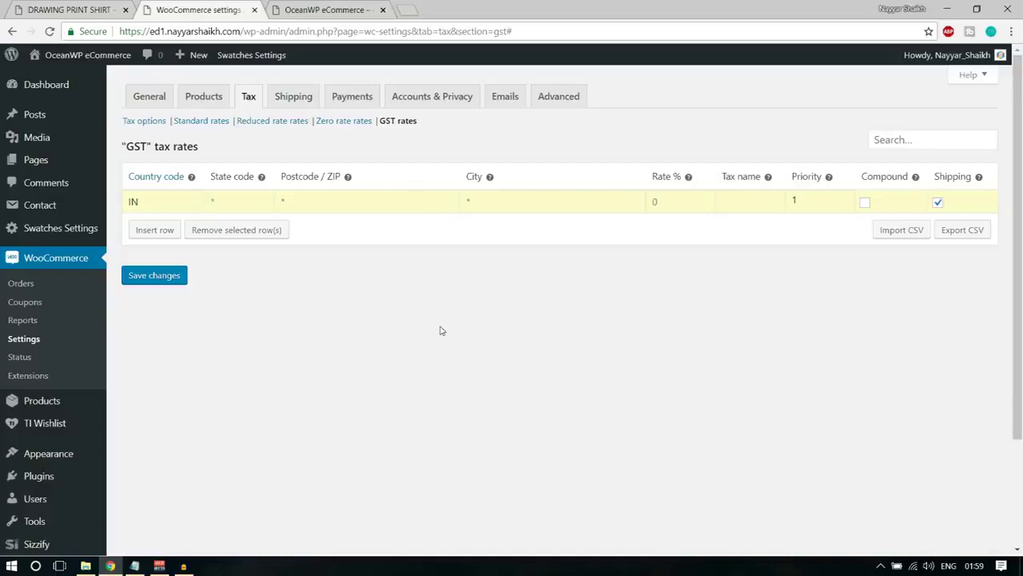
key("Tab")
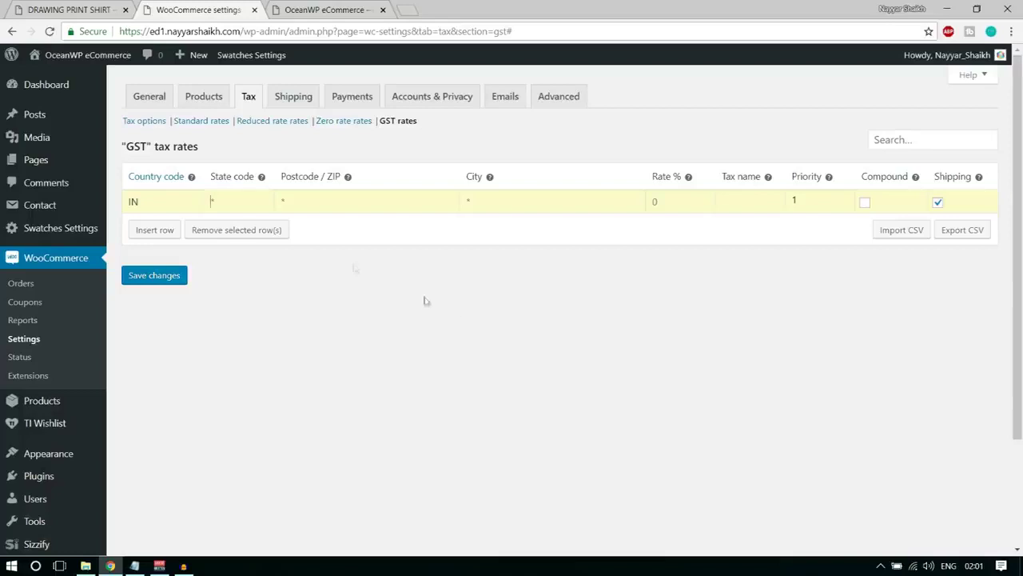
Give the row a 10% rate named CGST, and insert a second rate row.
left_click(150, 200)
type("10")
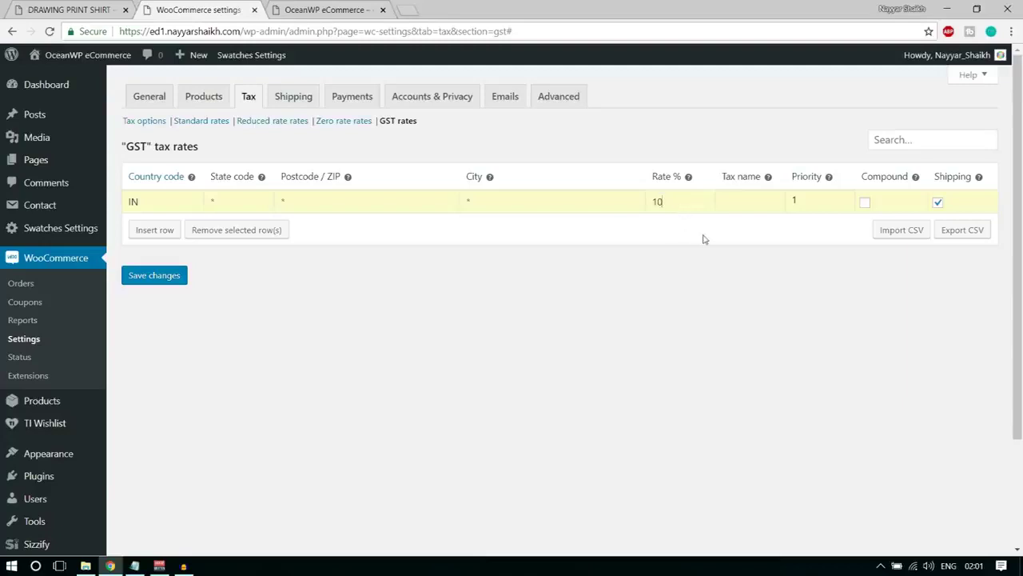
left_click(741, 203)
type("CGST")
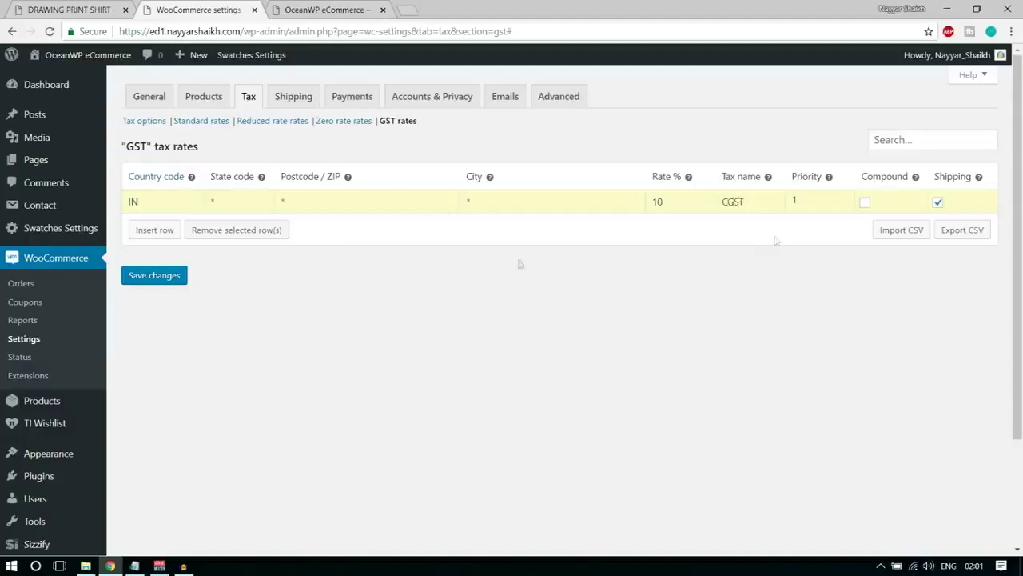
left_click(154, 231)
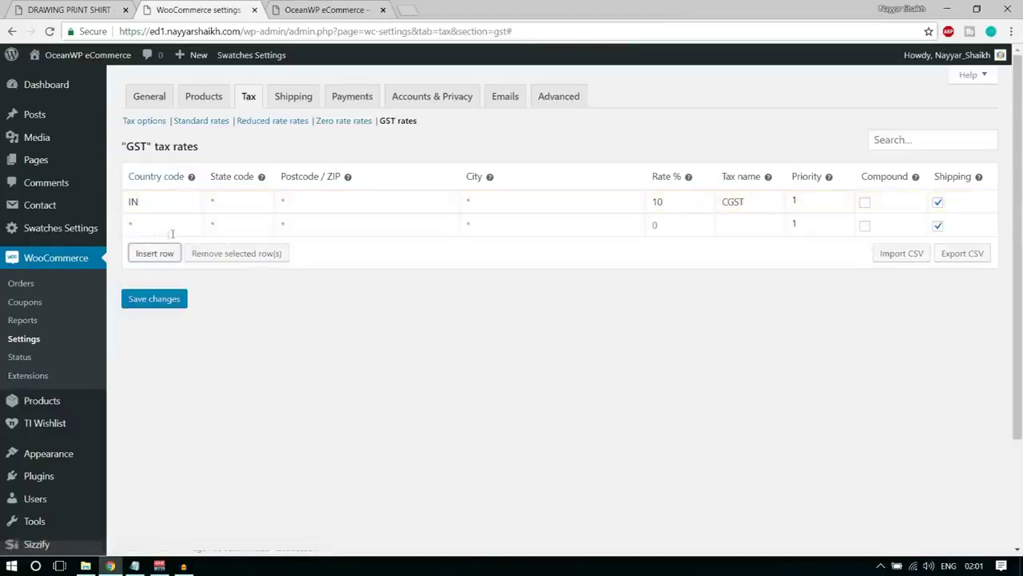
Set the second rate row's country code to IN.
left_click(171, 228)
type("IN")
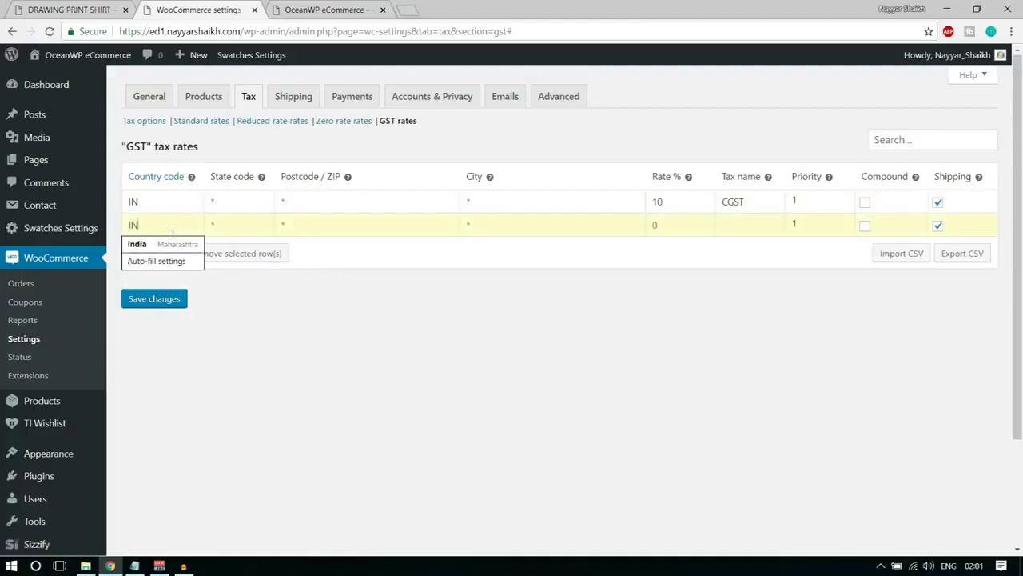
key("Tab")
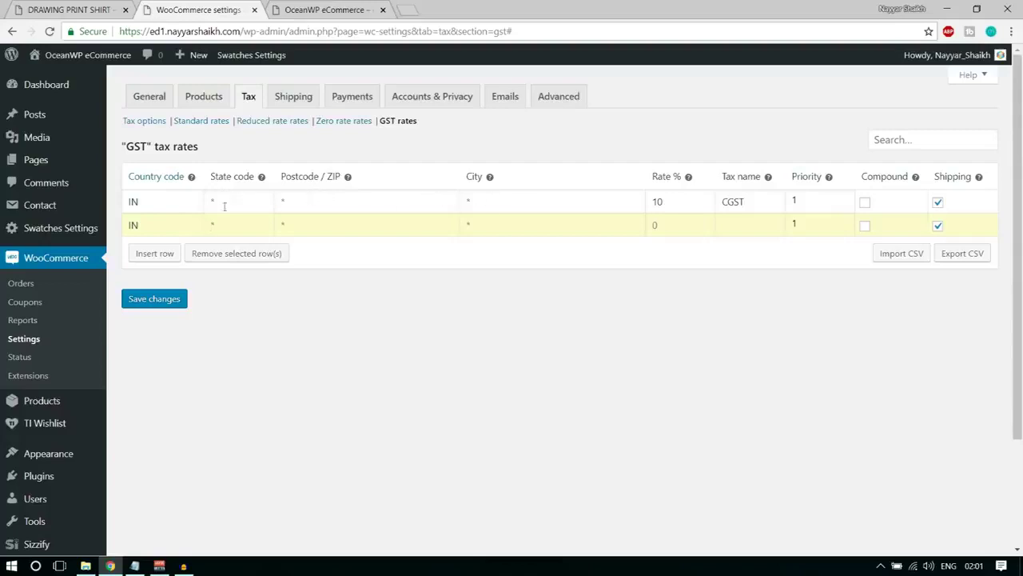
left_click_drag(151, 203, 131, 201)
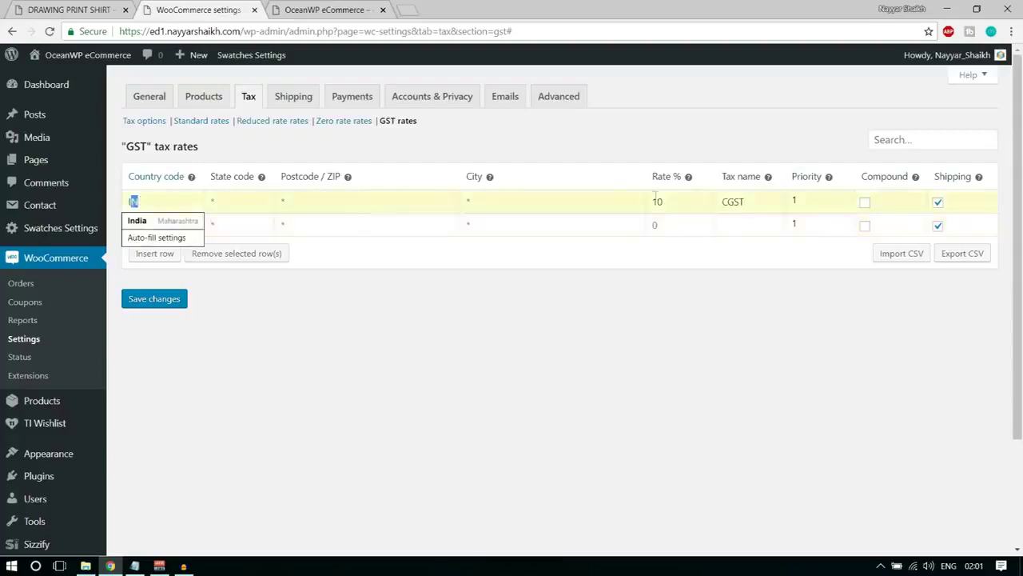
left_click(155, 200)
left_click(535, 357)
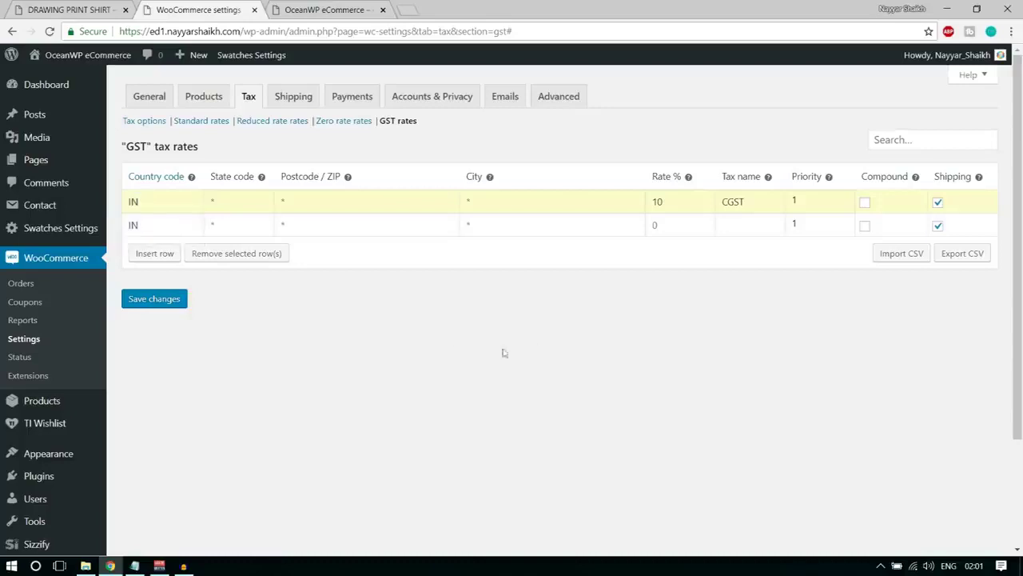
Give the second row state MH, a 10% rate and the name SGST.
left_click(259, 228)
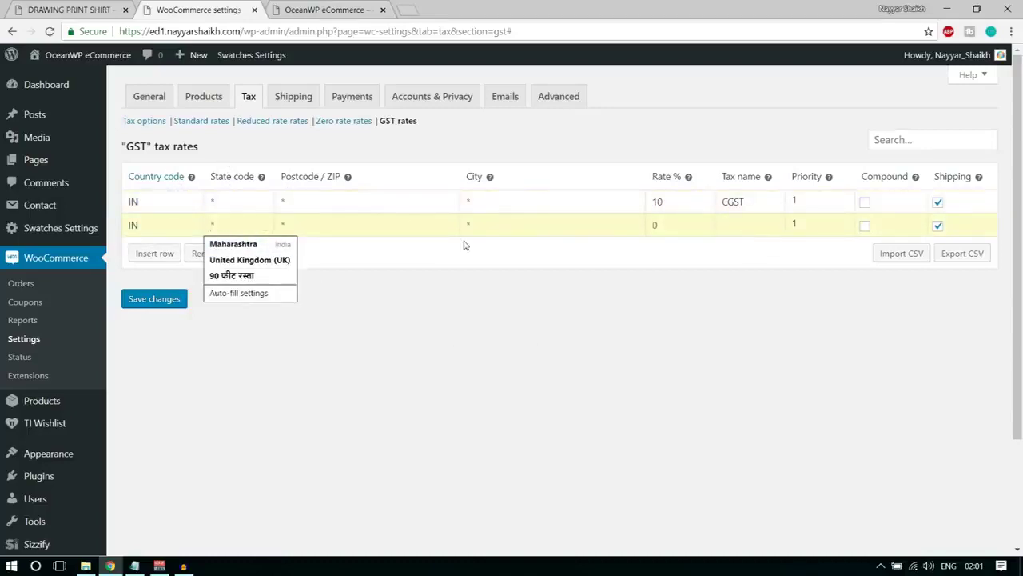
type("MH")
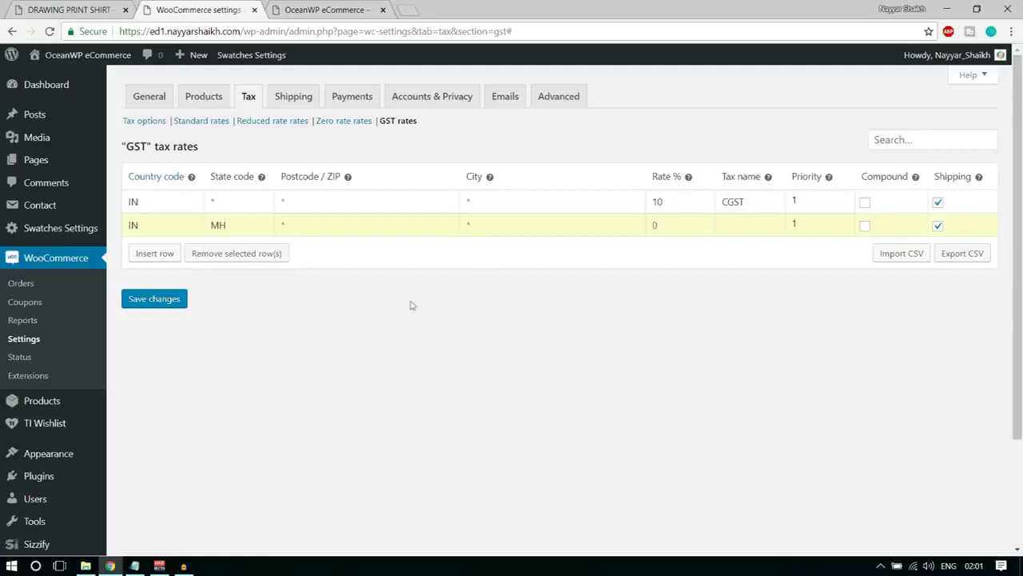
double_click(217, 225)
left_click(663, 229)
type("10")
key("Tab")
key("Tab")
type("SGST")
Mark both the CGST and SGST rates as compound and save them.
left_click(867, 204)
left_click(866, 225)
left_click(158, 302)
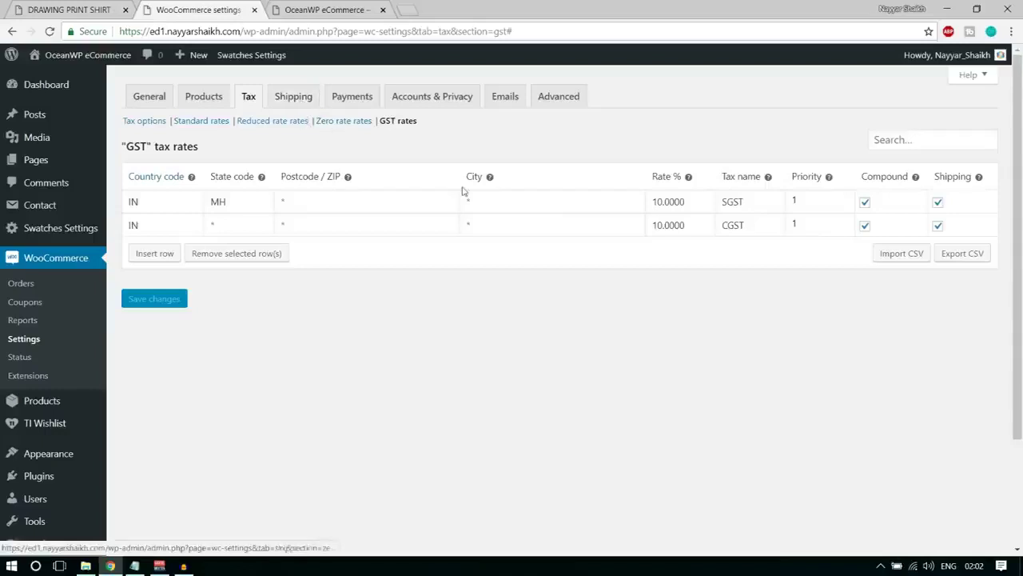
left_click(295, 97)
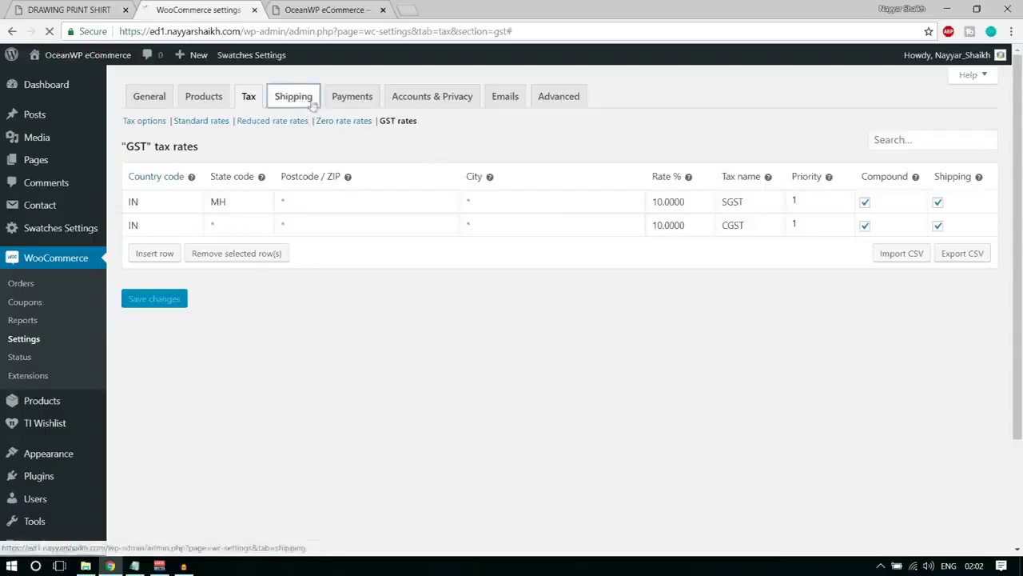
Scroll the Shipping zones page, which has no zones defined yet.
scroll(455, 412, "down", 3)
scroll(454, 411, "up", 3)
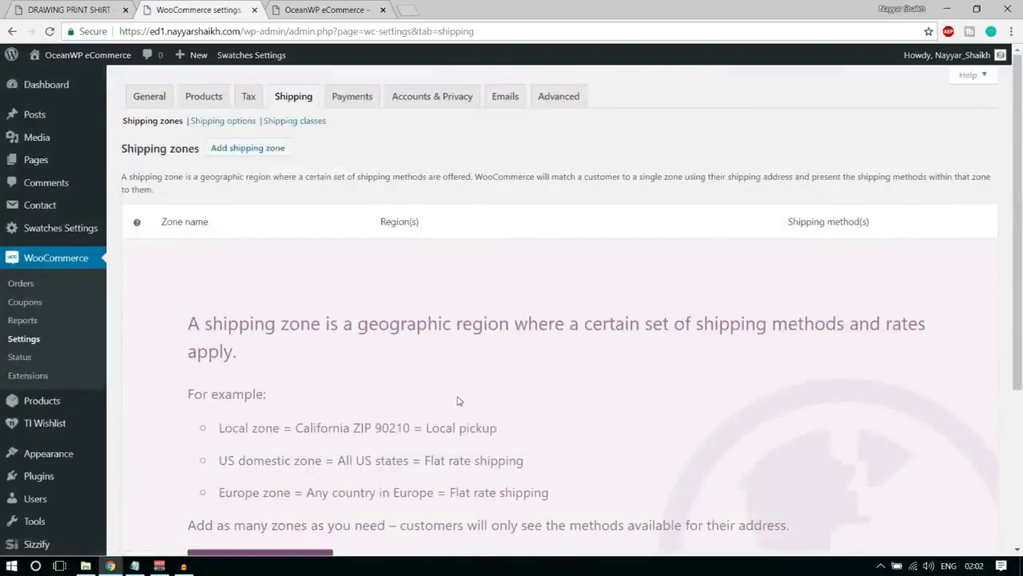
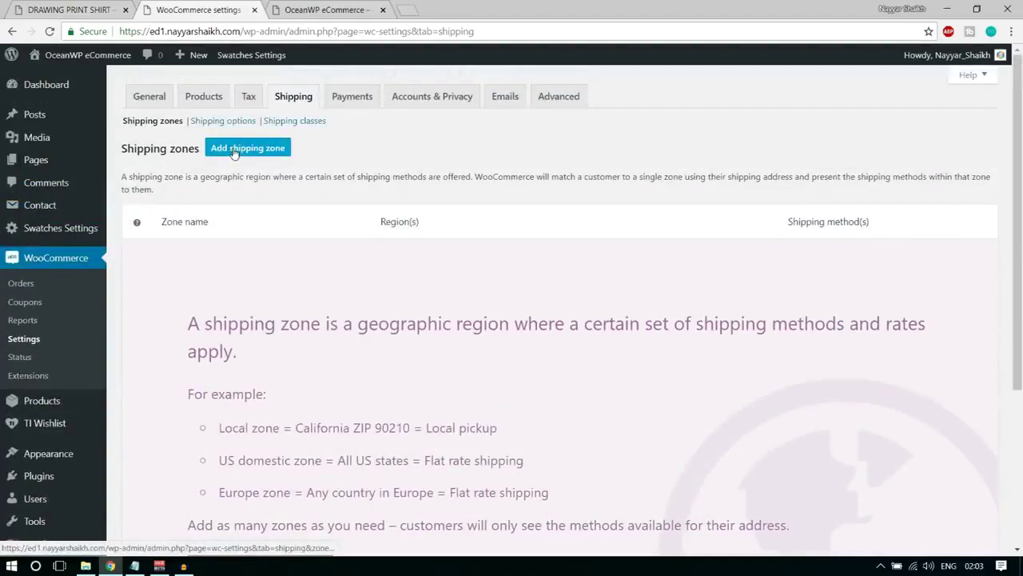
Add a shipping zone named Maharashtra with the Maharashtra region and a Flat rate method.
left_click(237, 149)
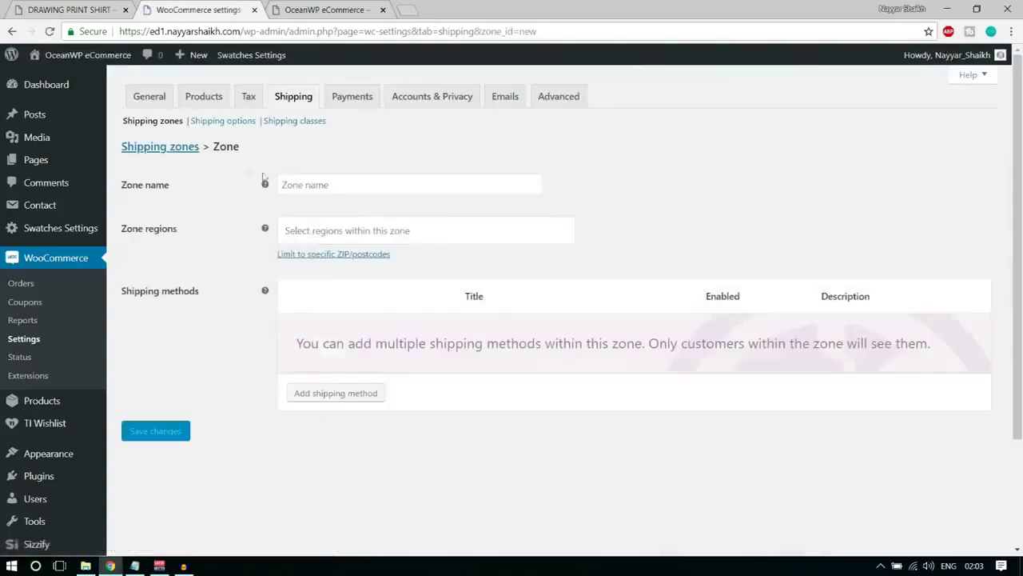
left_click(322, 188)
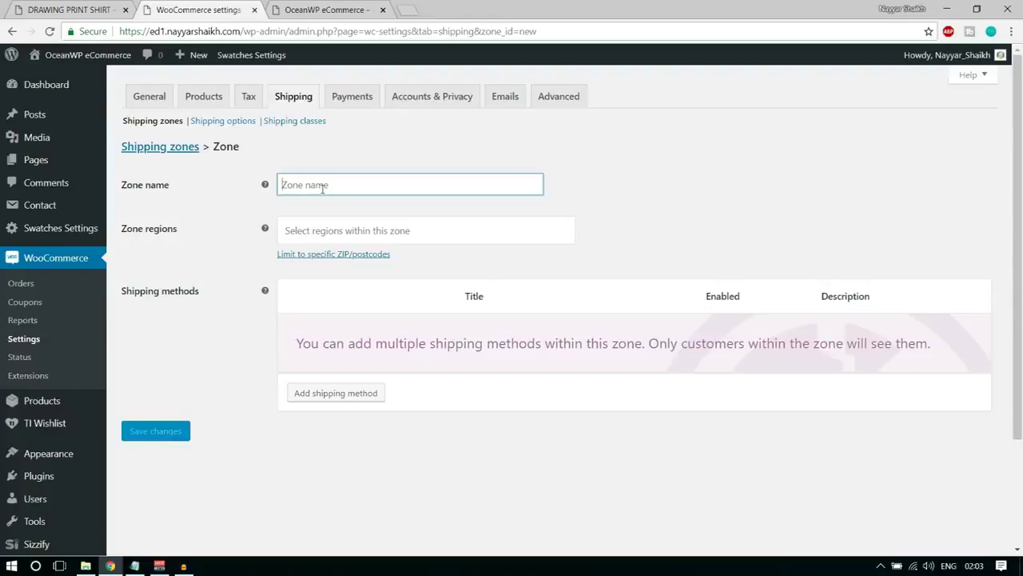
type("Maharashtra")
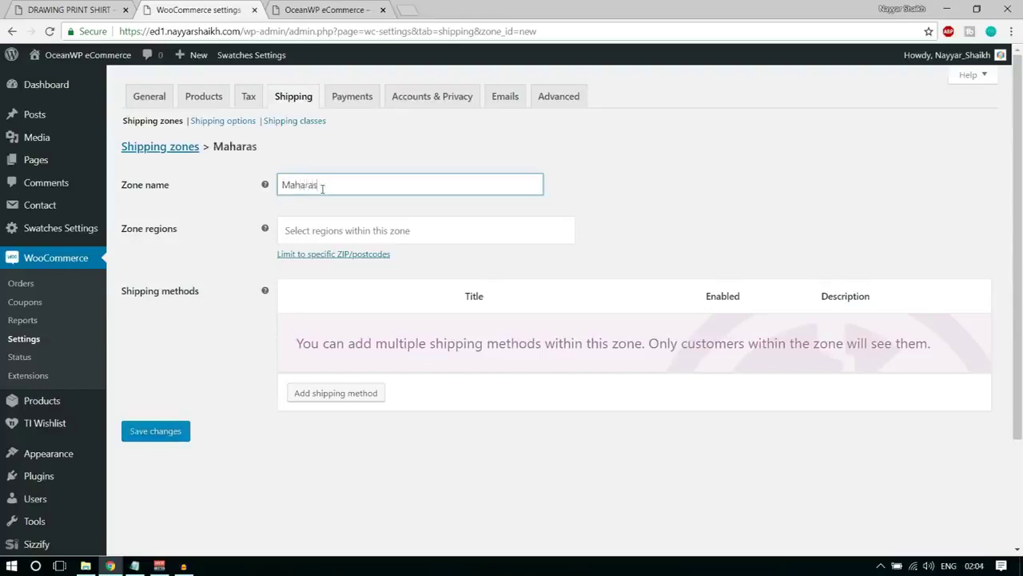
left_click(410, 231)
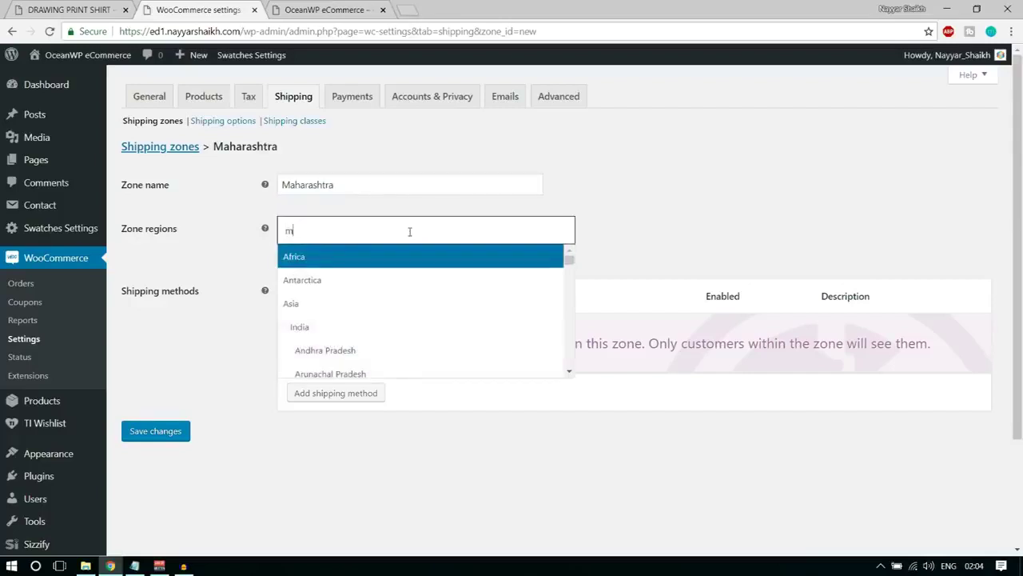
type("maha")
left_click(386, 257)
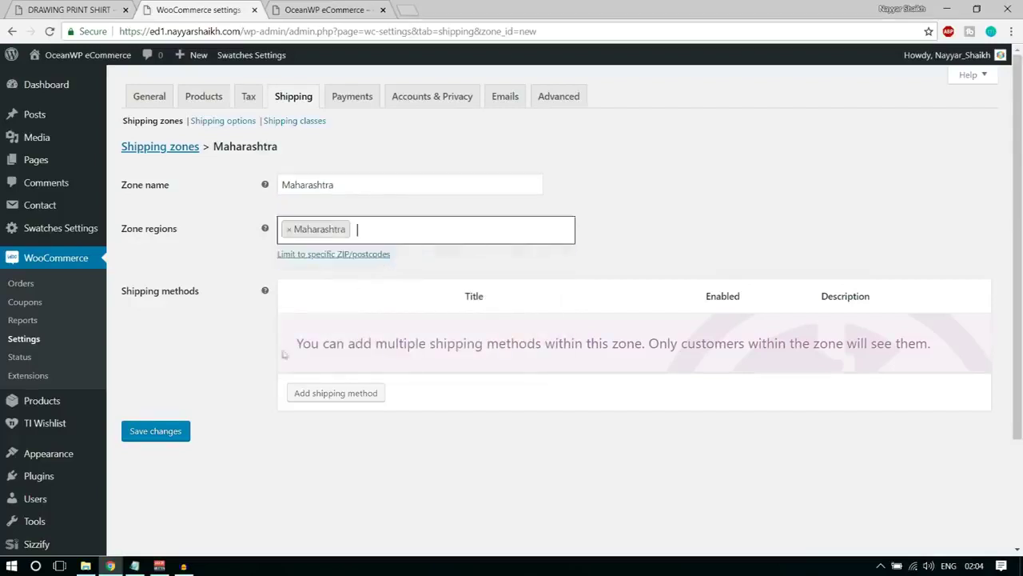
left_click(168, 431)
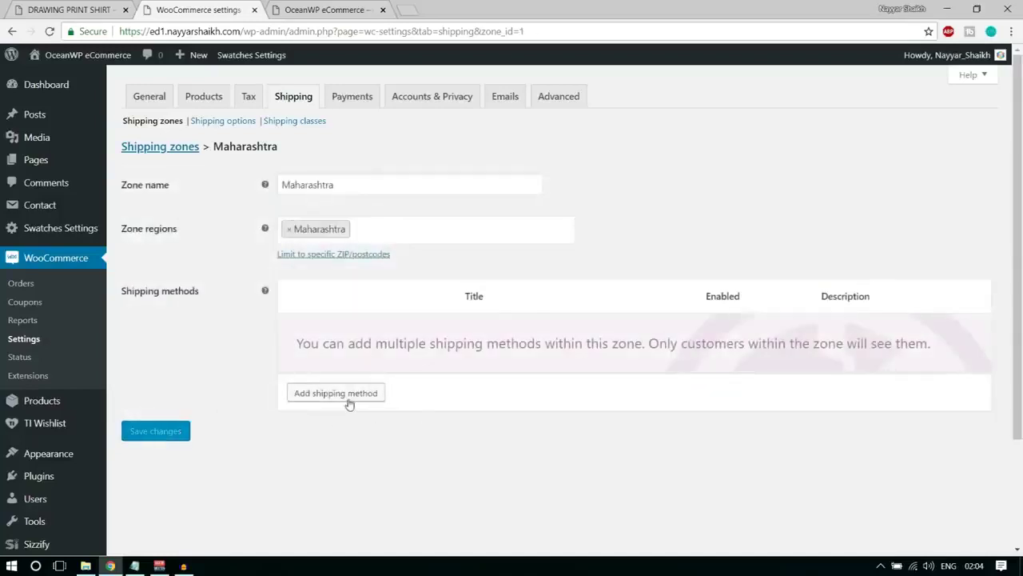
left_click(349, 400)
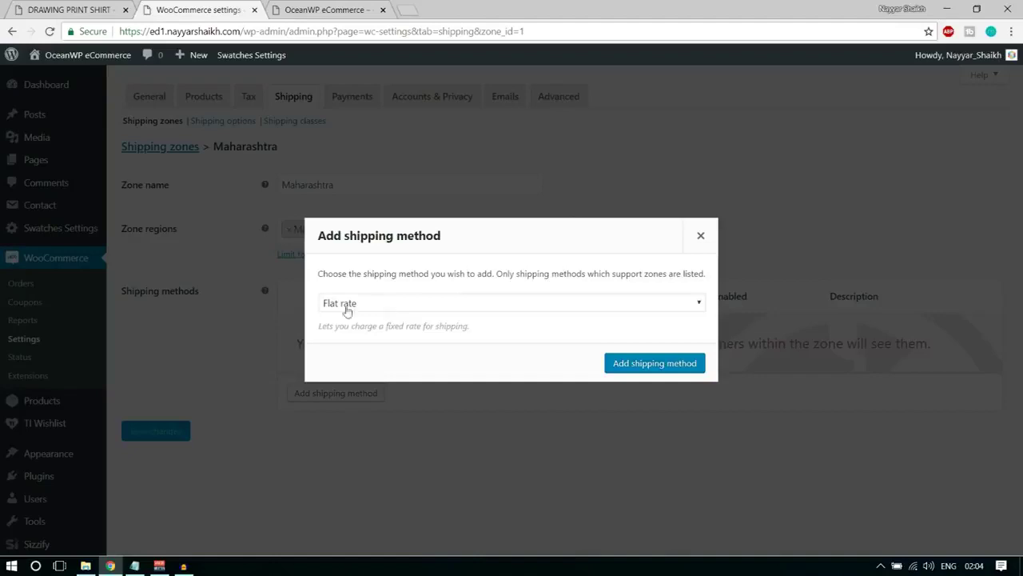
left_click(633, 365)
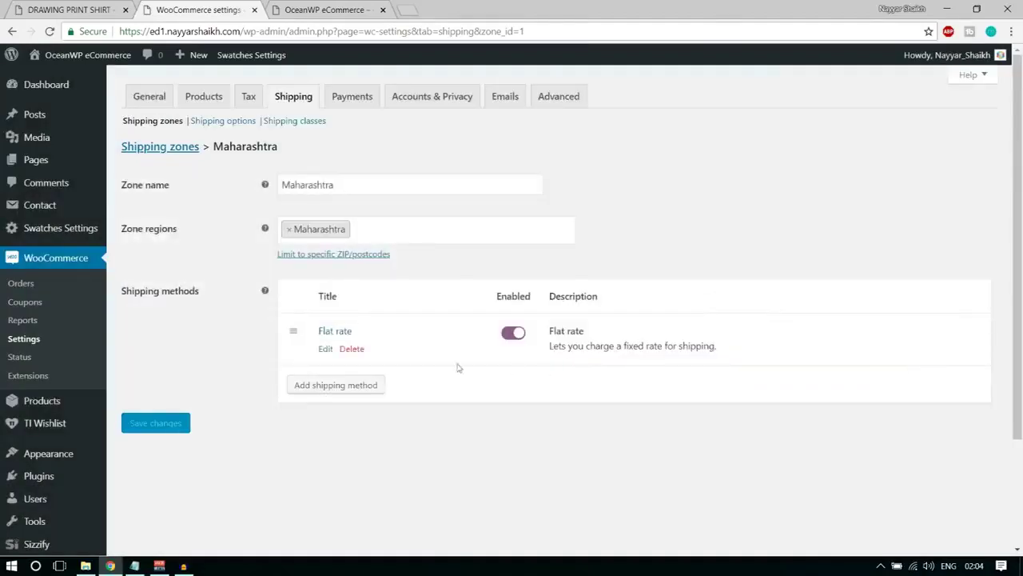
In the Flat rate settings, replace the cost of 0 with 2.00 and edit the formula.
left_click(326, 350)
left_click(412, 338)
left_click_drag(412, 338, 366, 339)
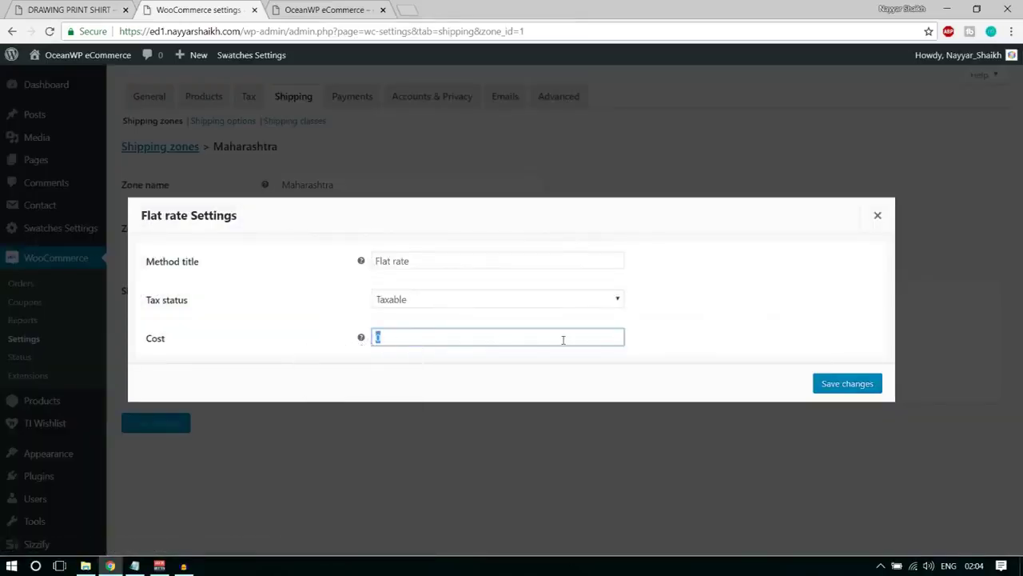
type("2")
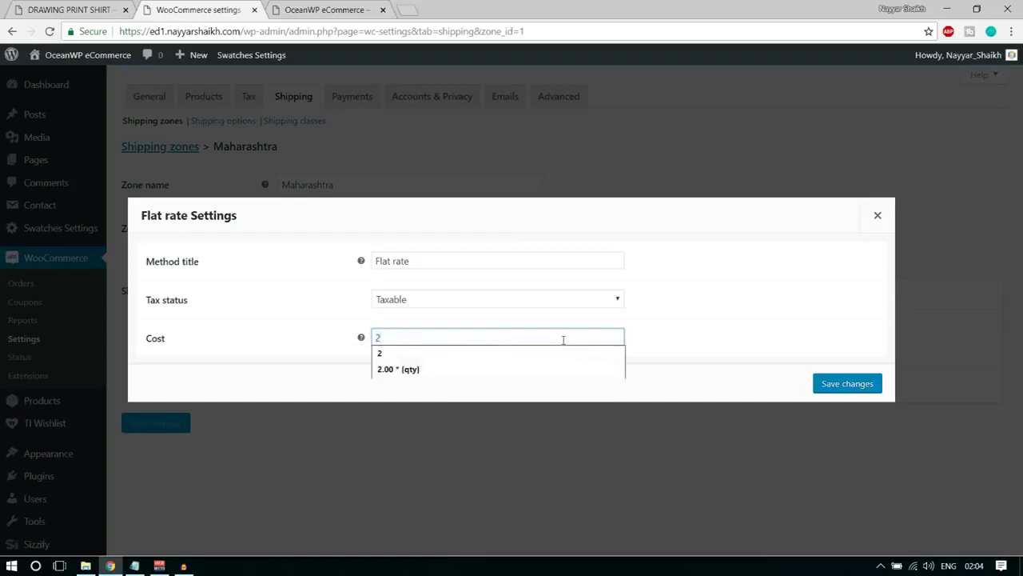
type(".00 * [qty")
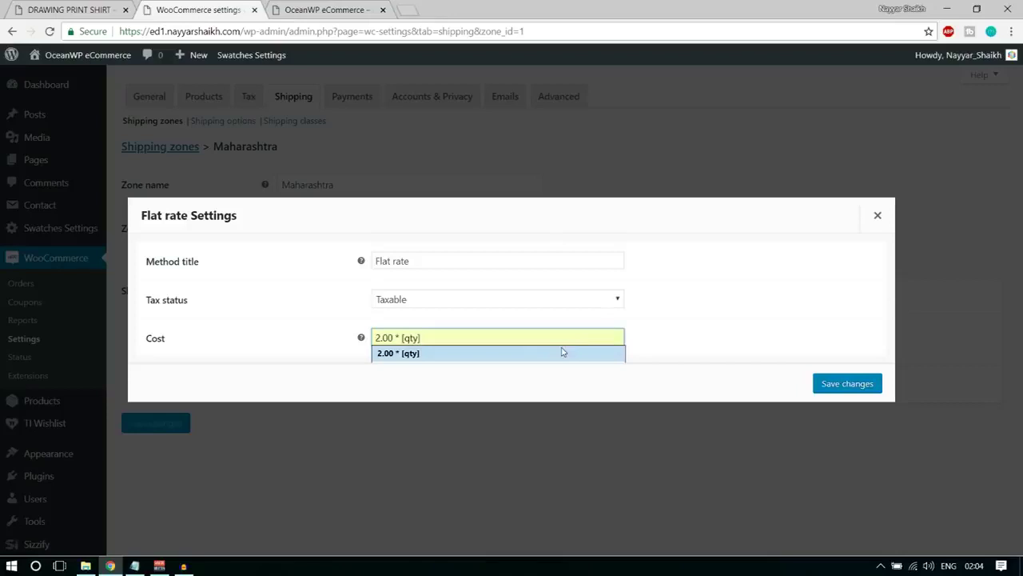
left_click(507, 356)
left_click(393, 337)
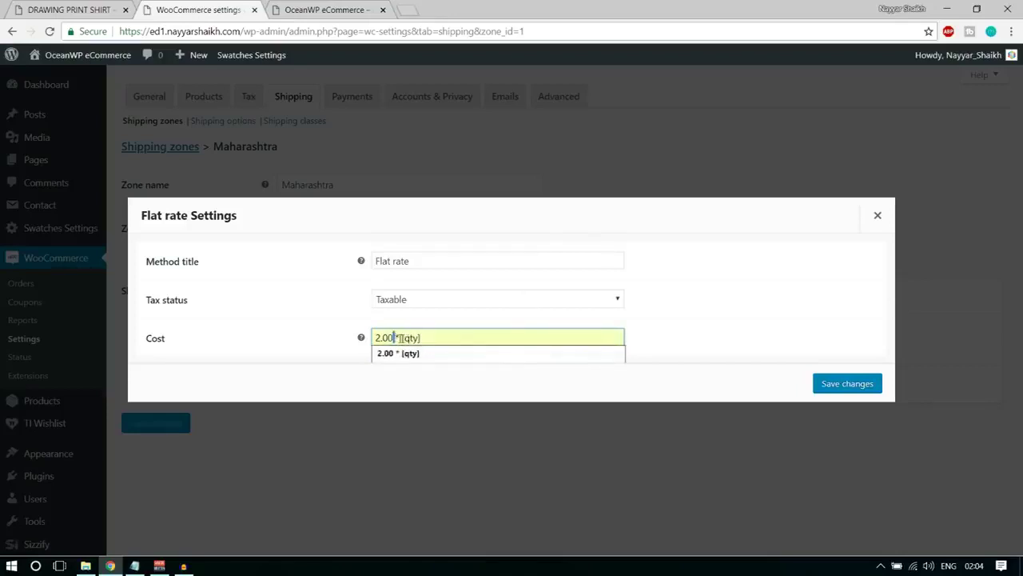
left_click_drag(394, 337, 400, 337)
key("Left")
key("Left")
key("Left")
key("Left")
key("Left")
key("Left")
left_click_drag(402, 337, 422, 338)
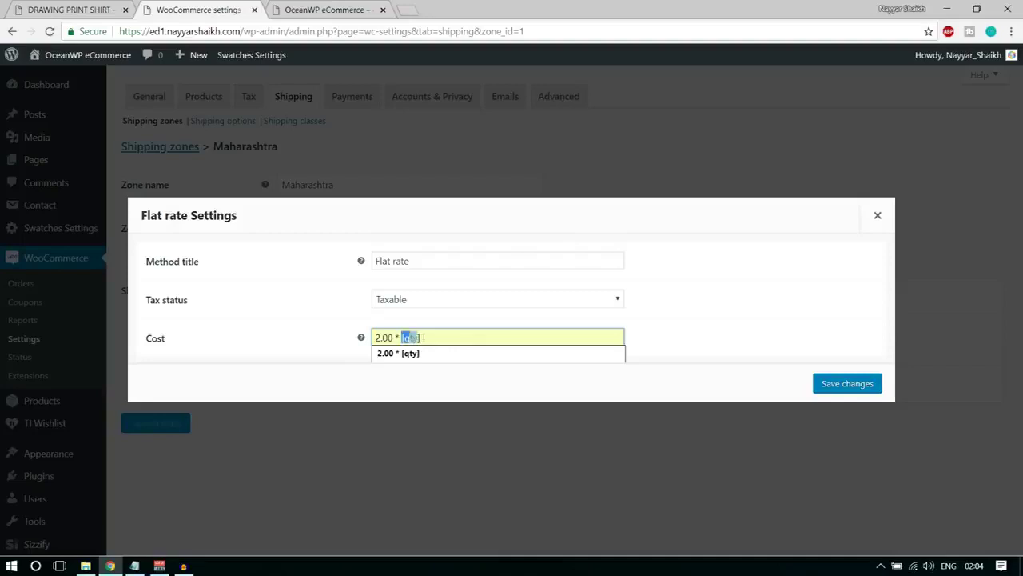
left_click(490, 355)
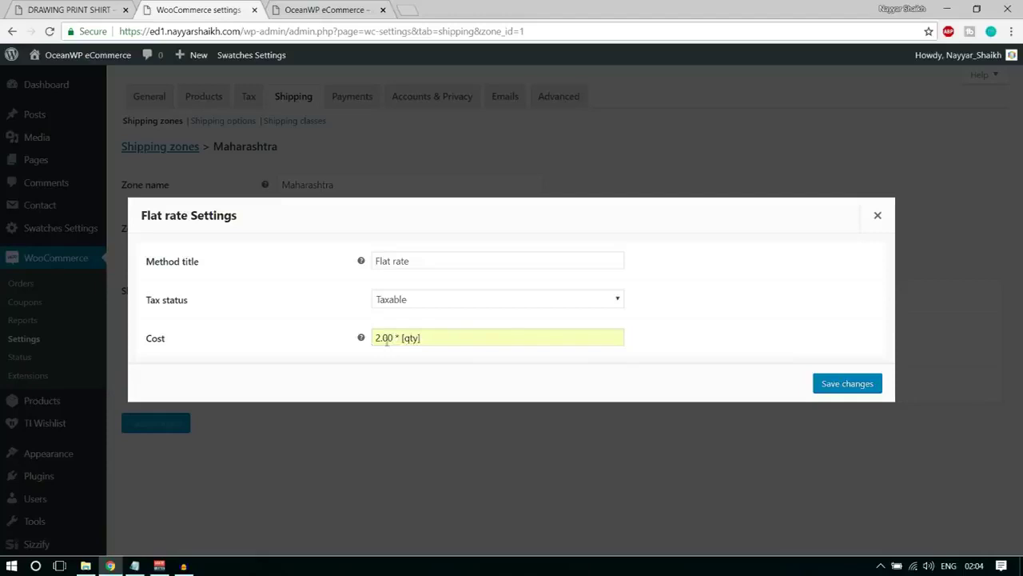
left_click_drag(374, 338, 400, 338)
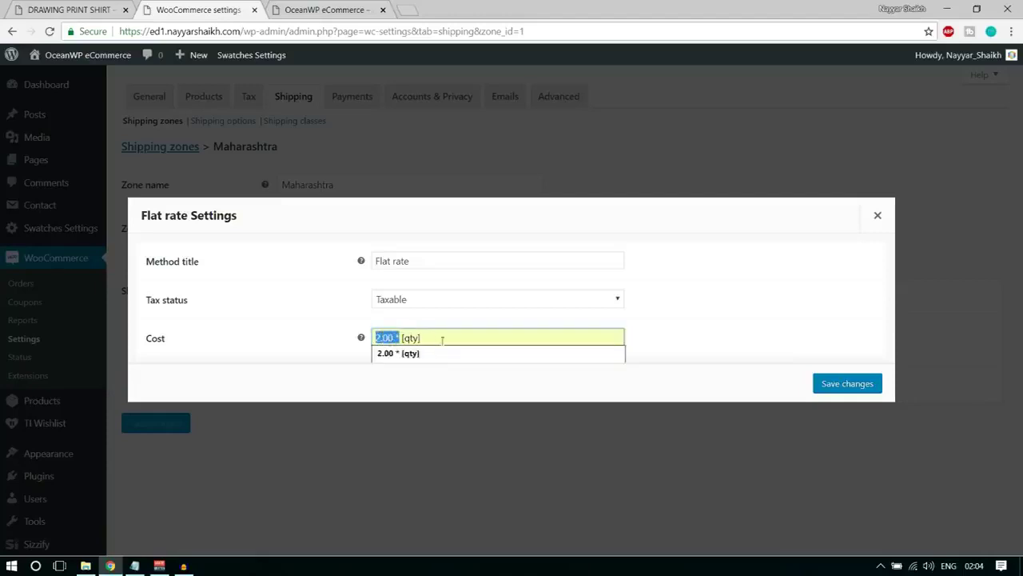
Set the Flat rate cost to 2.00 * [qty] and save the settings.
left_click(521, 342)
left_click_drag(520, 343, 313, 343)
key("End")
key("ctrl+a")
type("2")
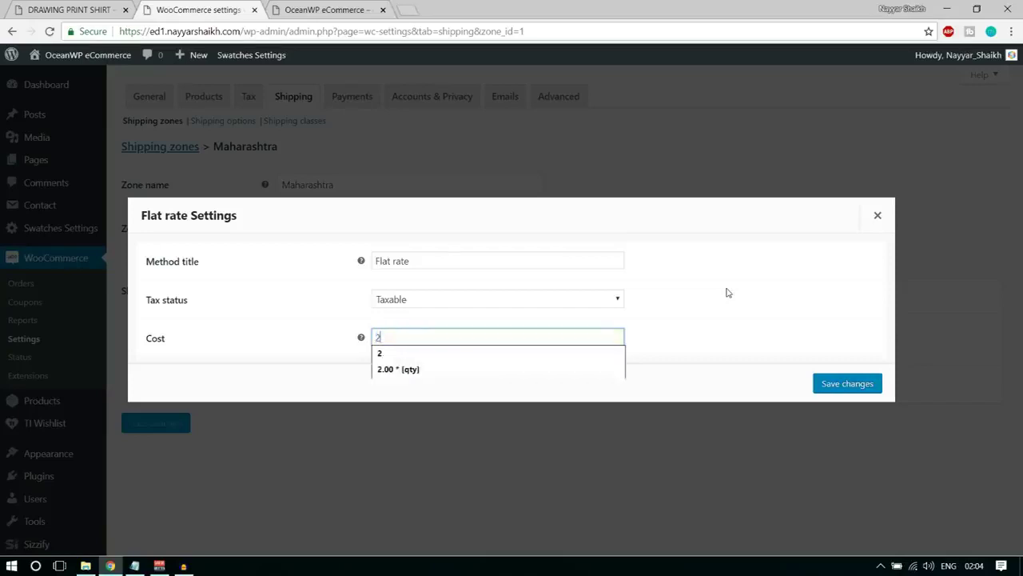
left_click(737, 311)
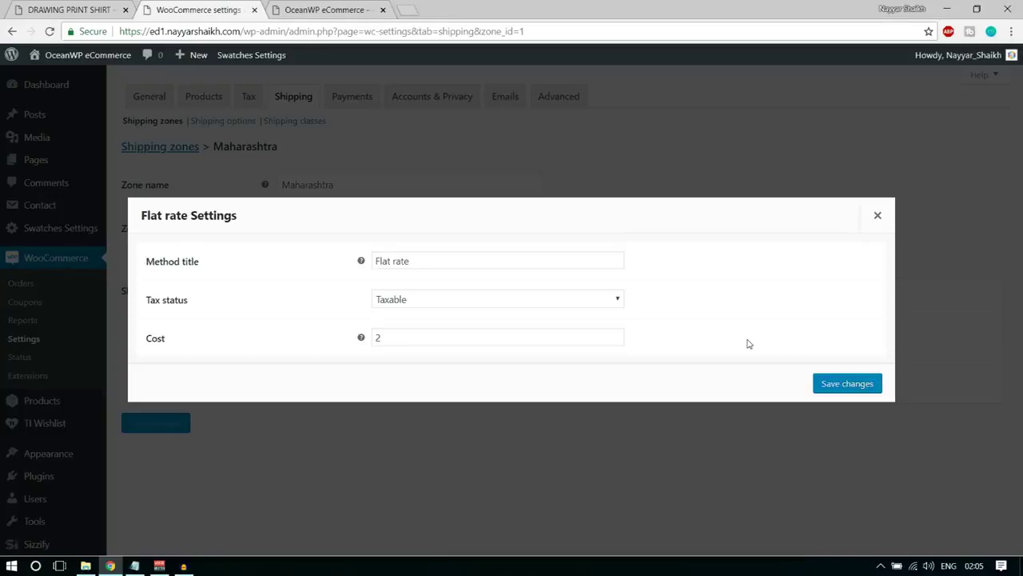
left_click(469, 336)
left_click(436, 369)
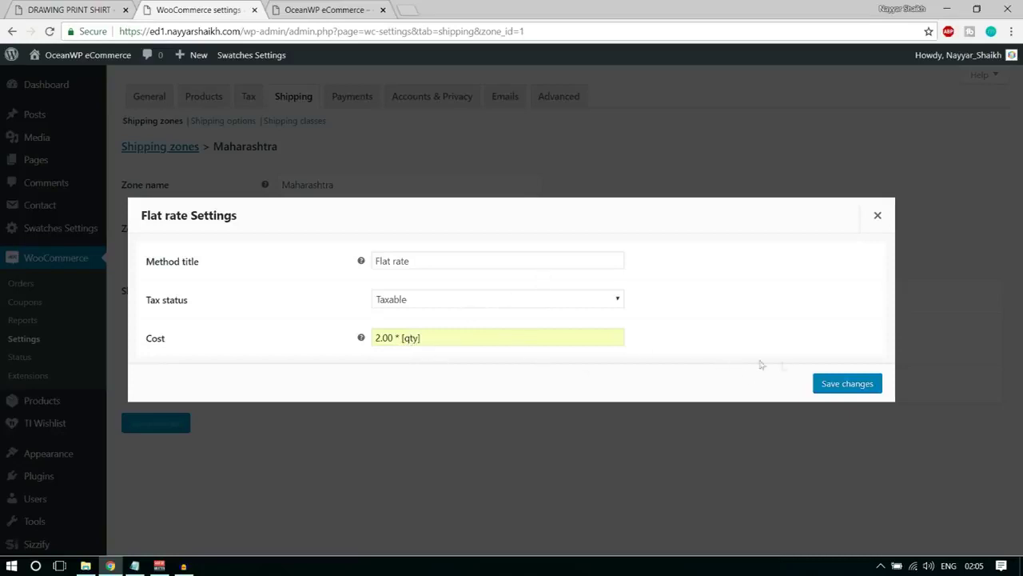
left_click(847, 383)
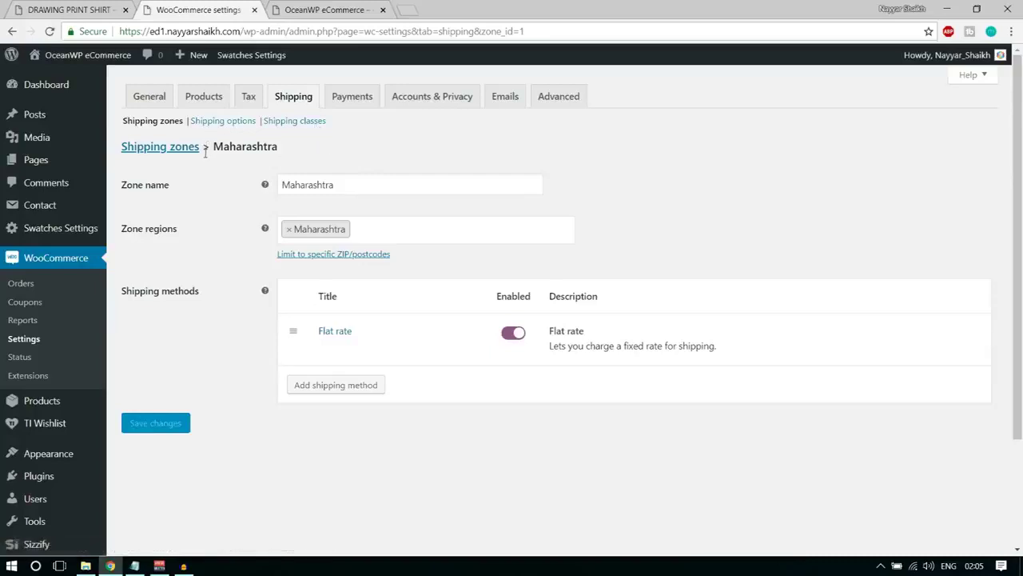
Add a shipping zone named India with the India region and a Flat rate method.
left_click(163, 151)
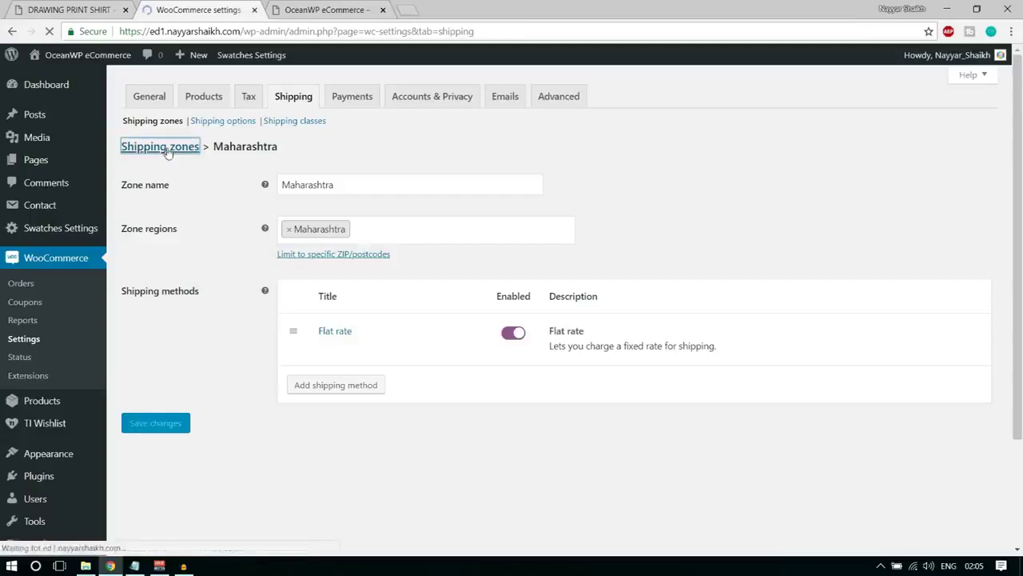
left_click(254, 153)
left_click(341, 187)
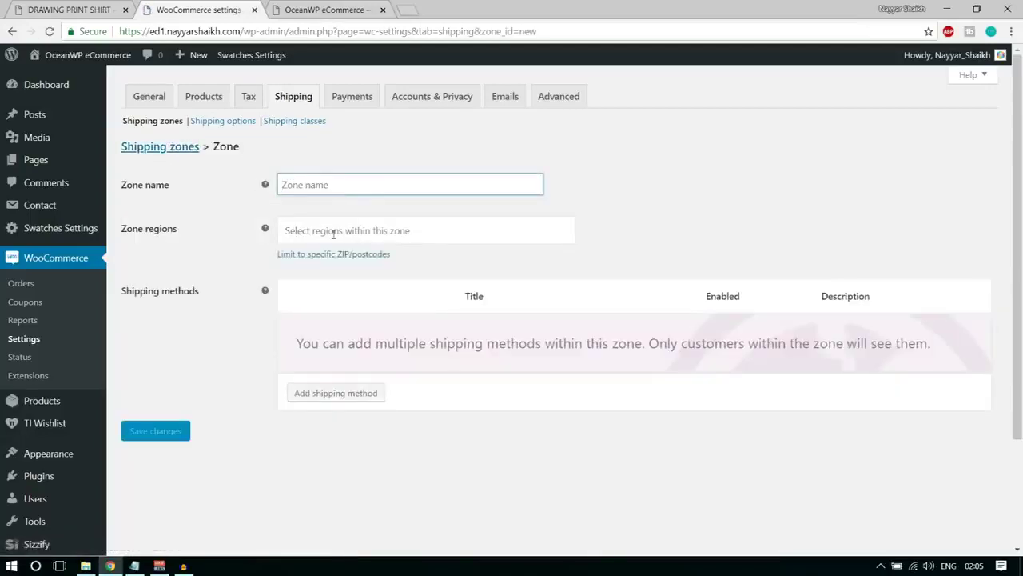
type("India")
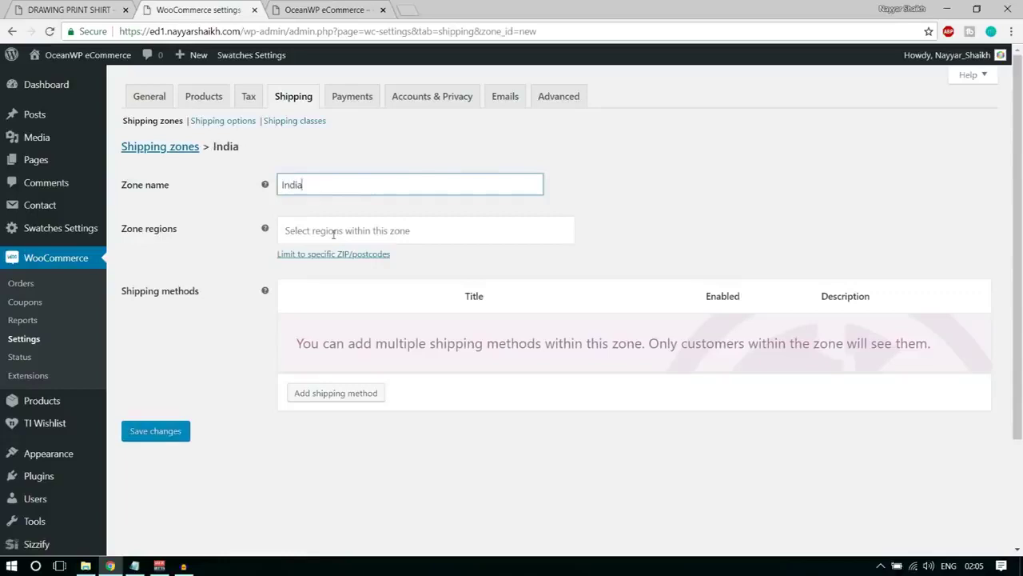
left_click(347, 232)
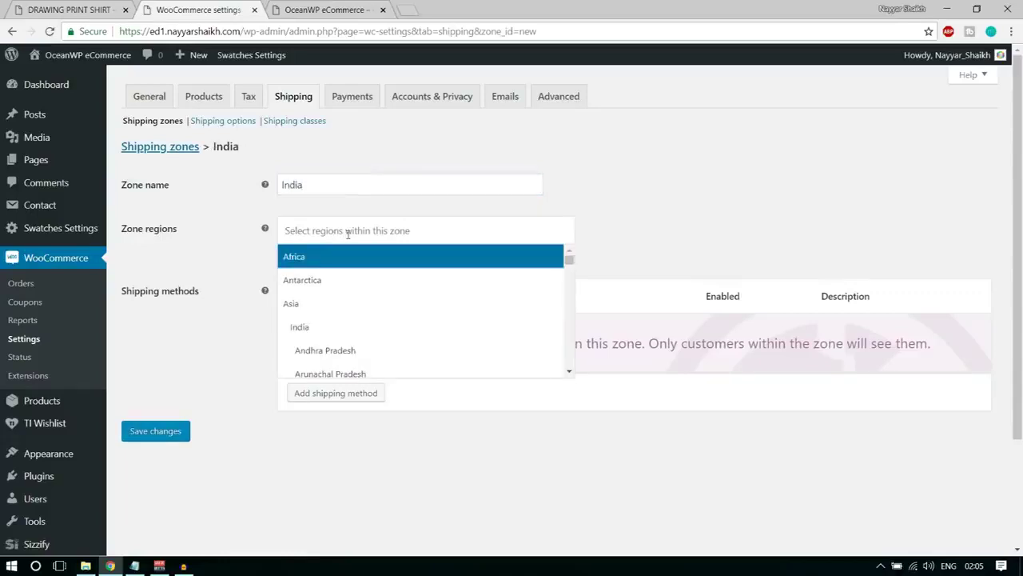
type("Ind")
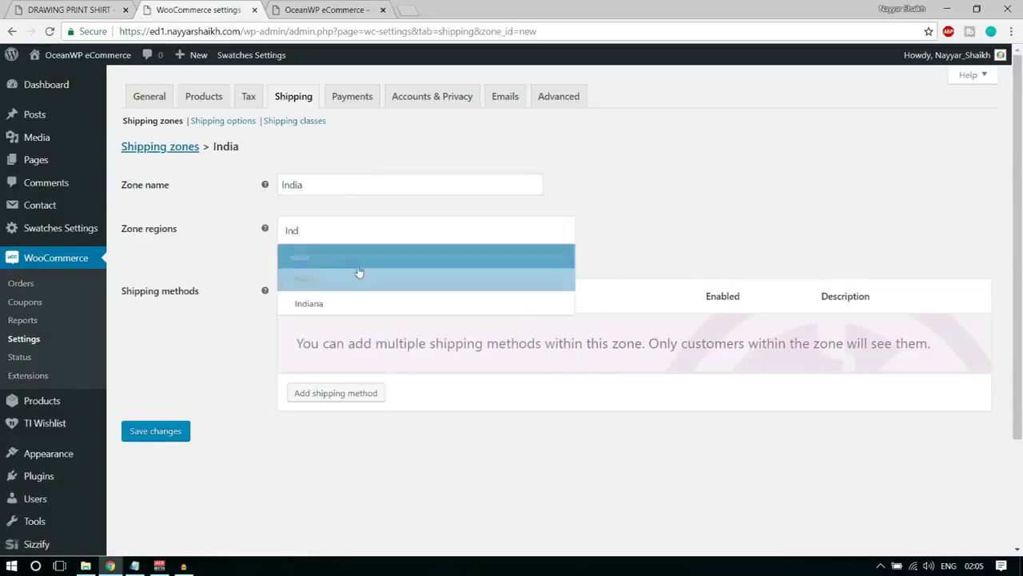
left_click(359, 257)
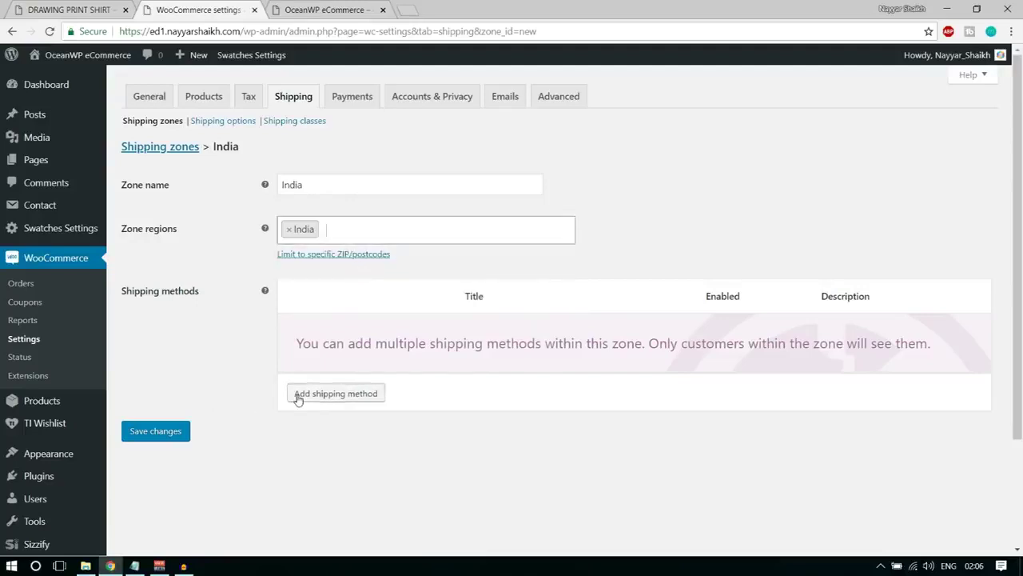
left_click(298, 395)
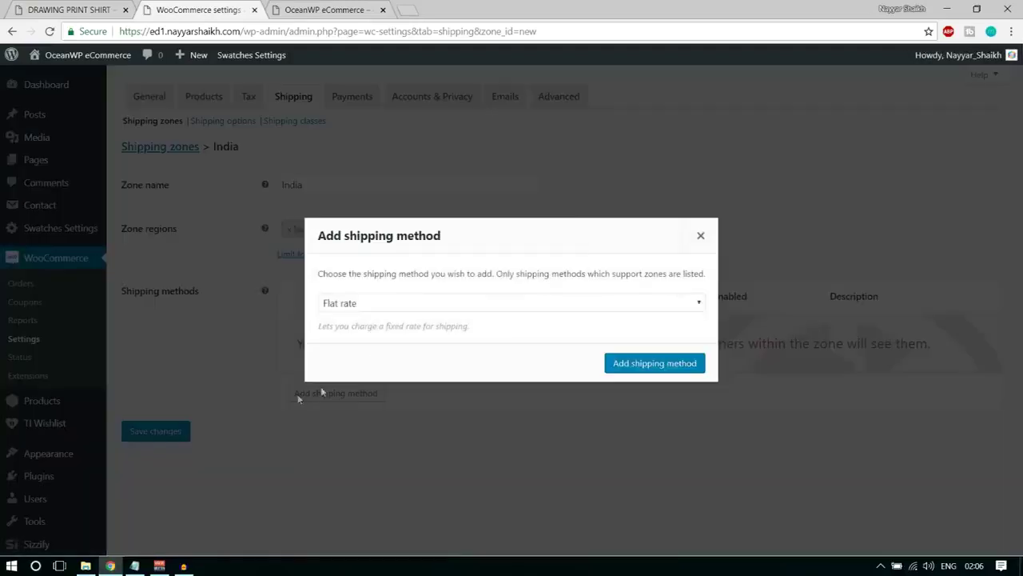
left_click(669, 373)
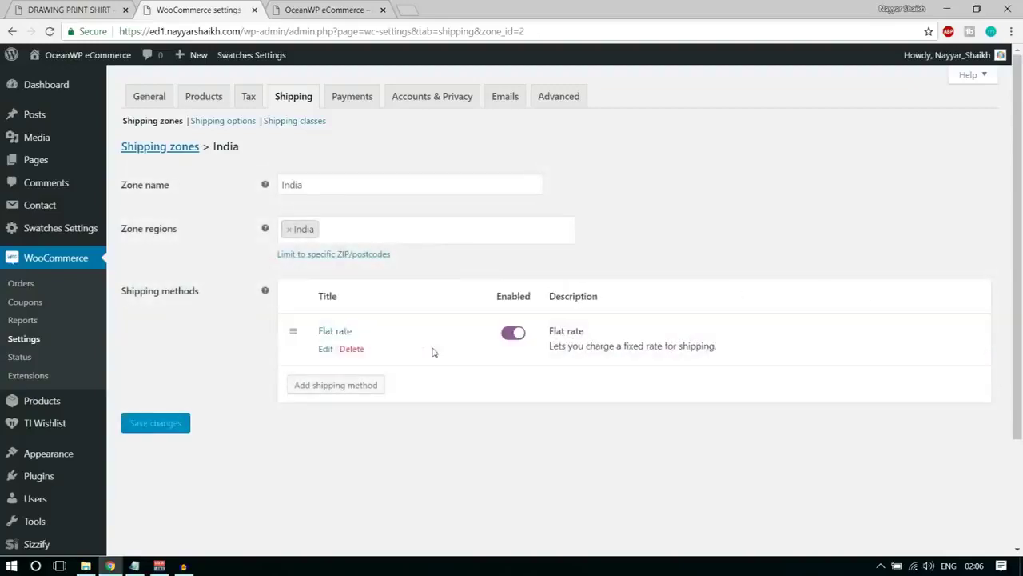
Set India's Flat rate cost to '5.00 [qty', keep it Taxable, and save.
left_click(325, 349)
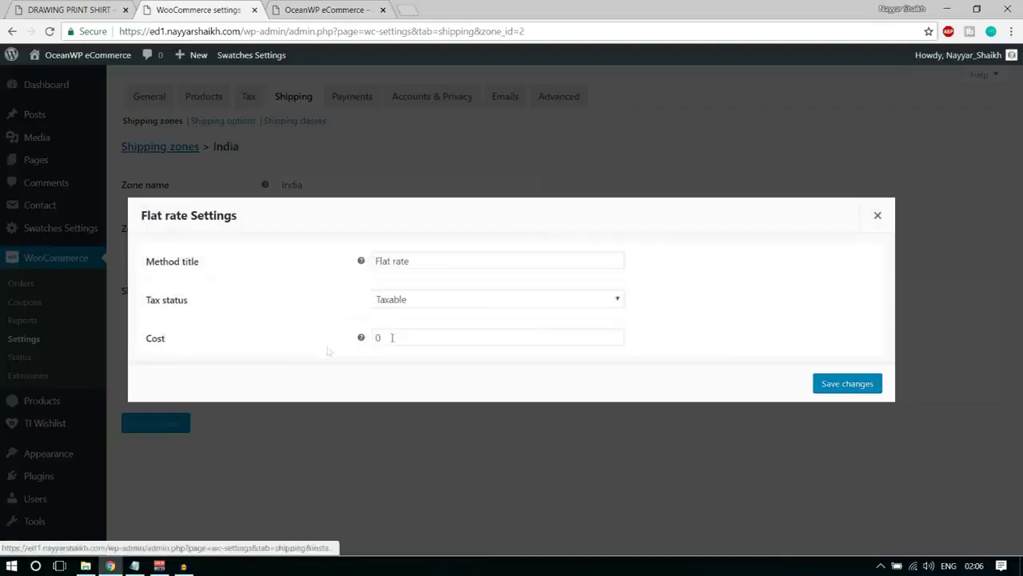
left_click(411, 299)
left_click(400, 312)
left_click(395, 338)
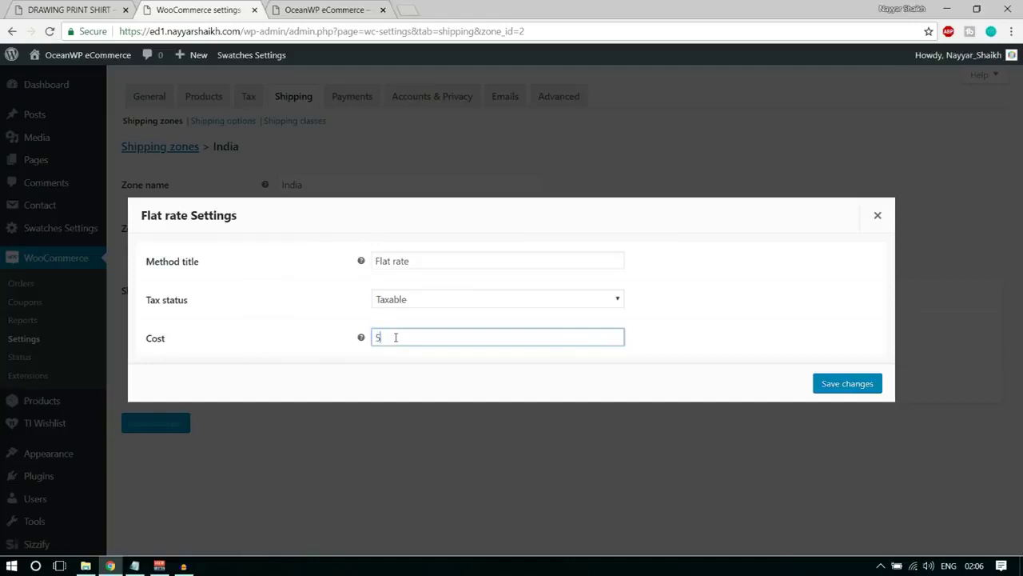
type("5.00 [qty")
left_click(848, 384)
left_click(162, 148)
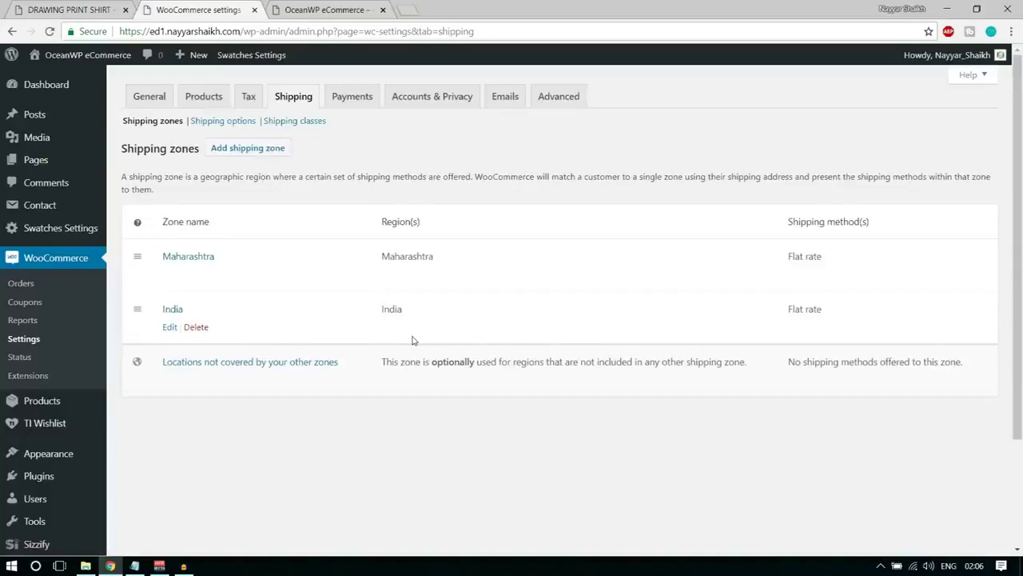
Delete the Maharashtra shipping zone and confirm the deletion.
left_click(206, 273)
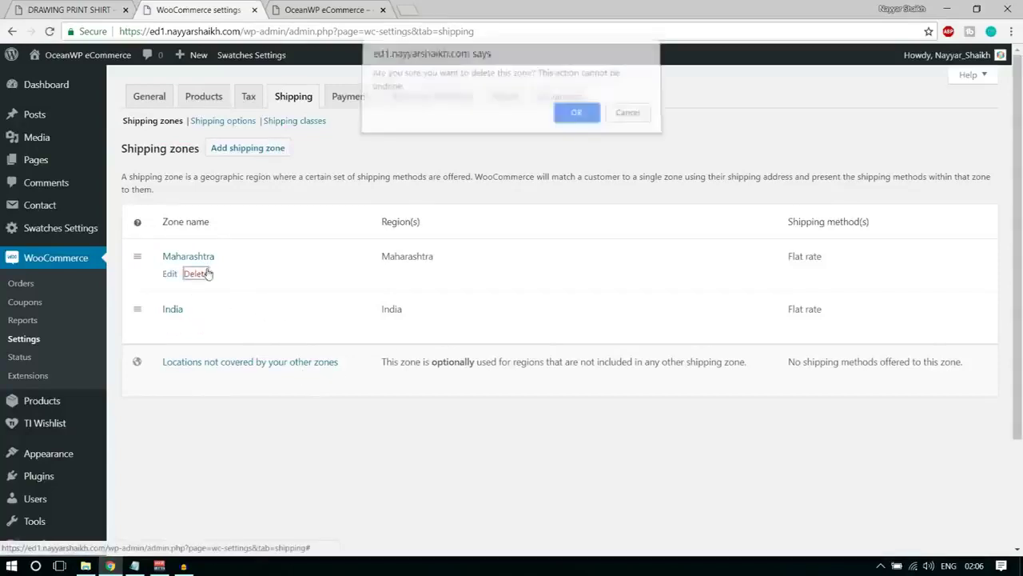
key("Return")
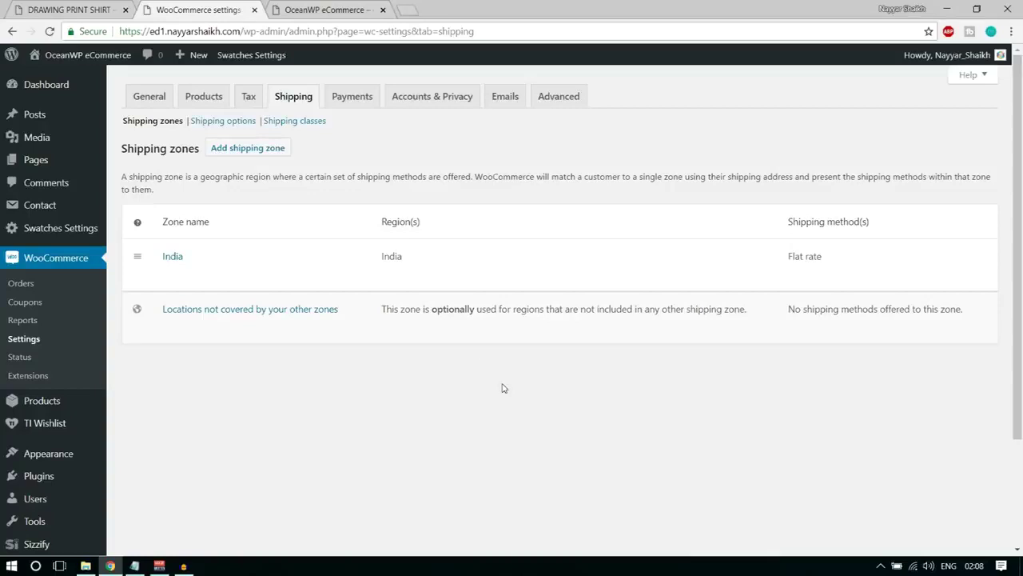
Add and save a shipping class named Bulky, then return to Shipping zones.
left_click(308, 122)
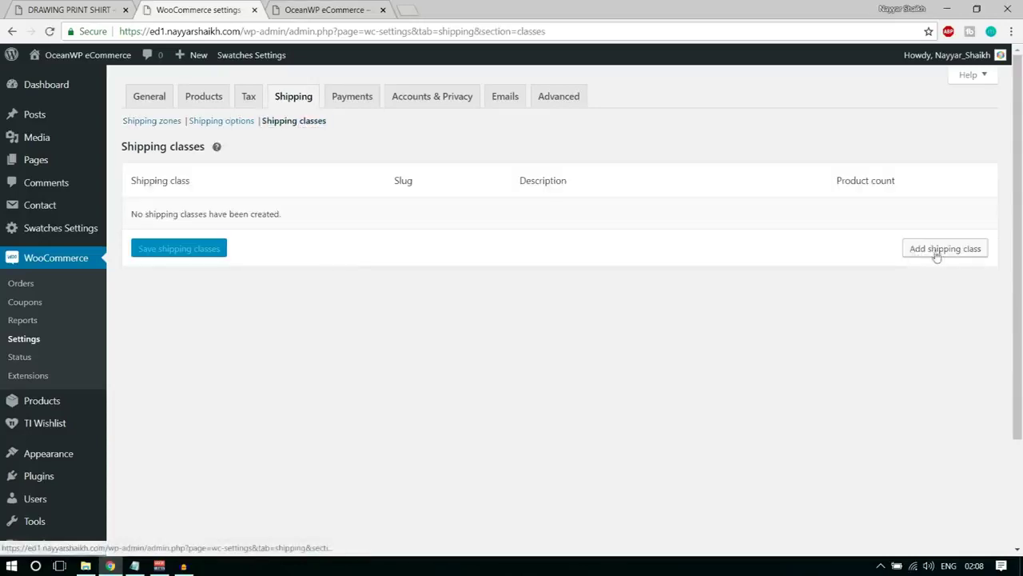
left_click(930, 250)
left_click(210, 218)
type("Bulky")
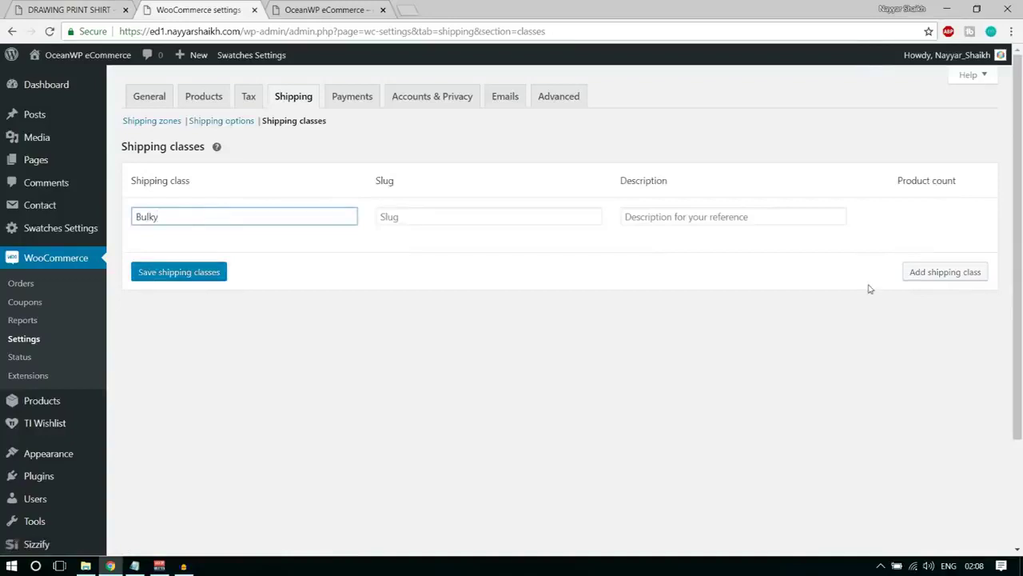
left_click(192, 274)
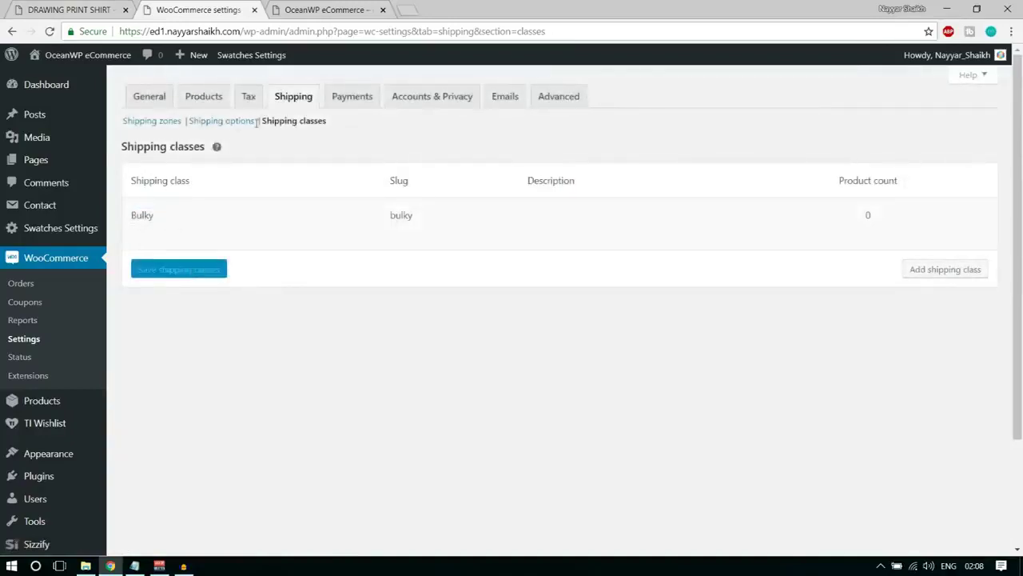
left_click(157, 124)
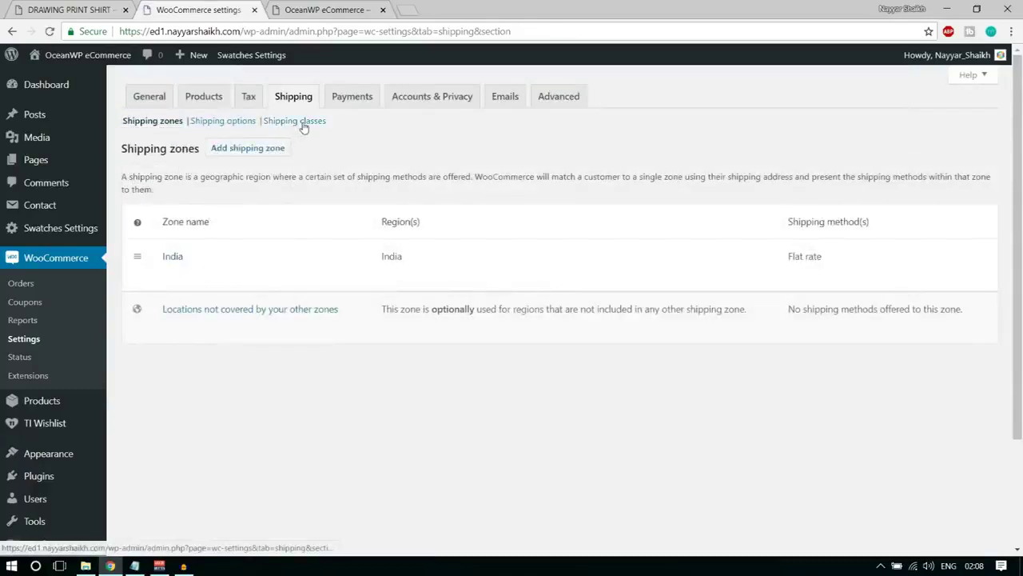
In India's Flat rate settings, enter a Bulky class cost of 10.
left_click(169, 275)
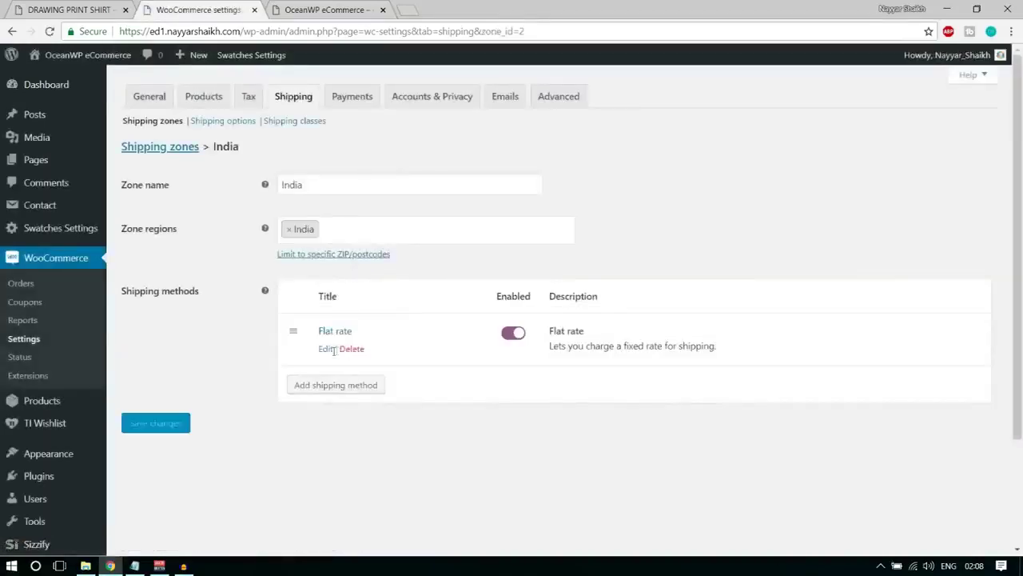
left_click(326, 349)
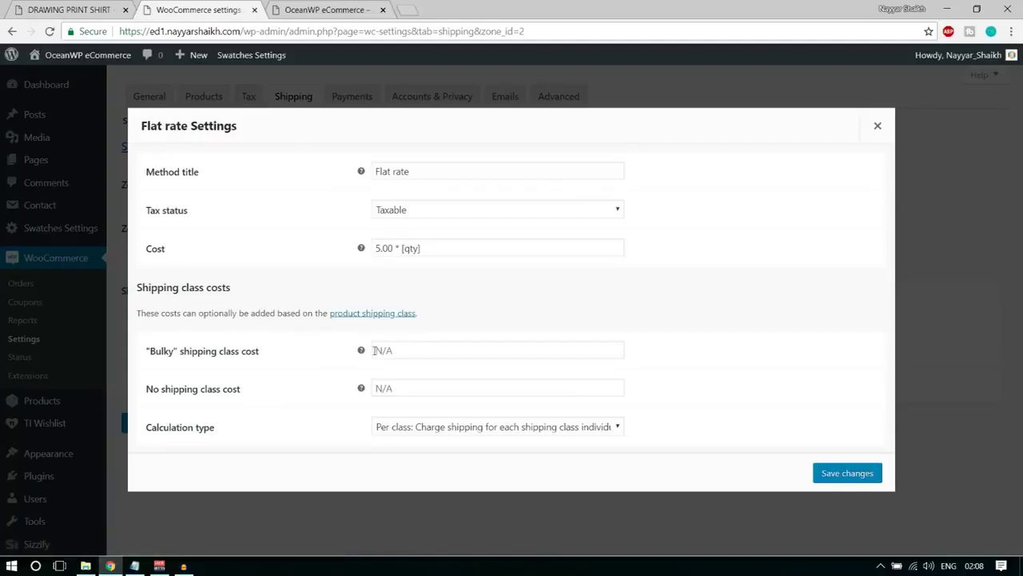
left_click(439, 248)
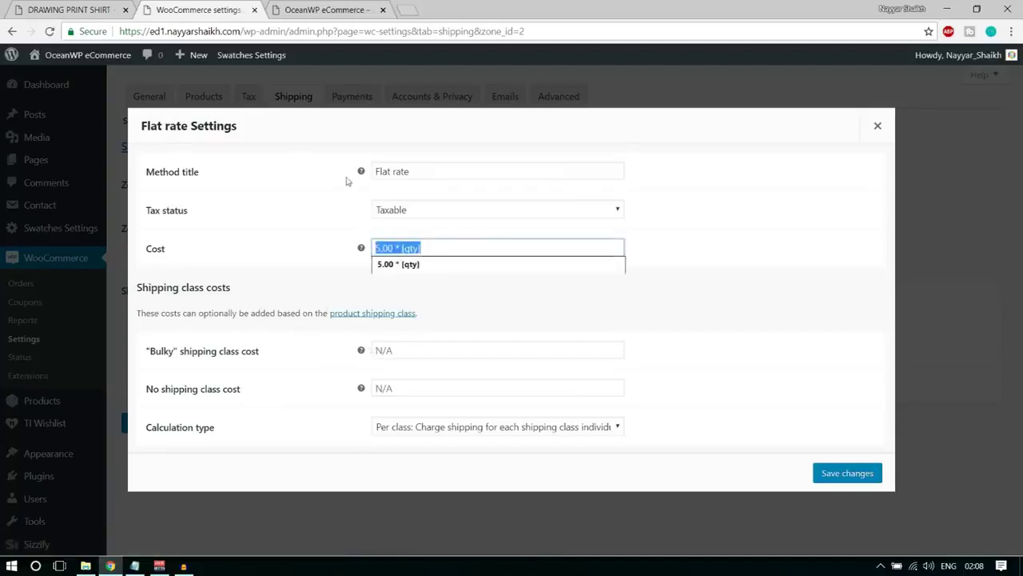
left_click(488, 349)
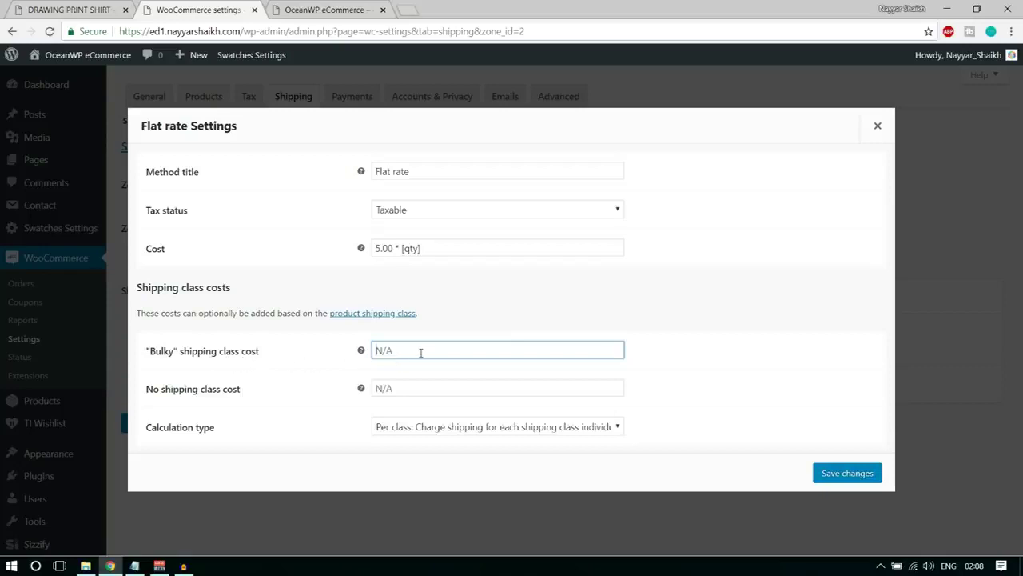
type("10")
Copy the base cost 5.00 * [qty] into the No shipping class cost and save.
left_click_drag(146, 389, 231, 399)
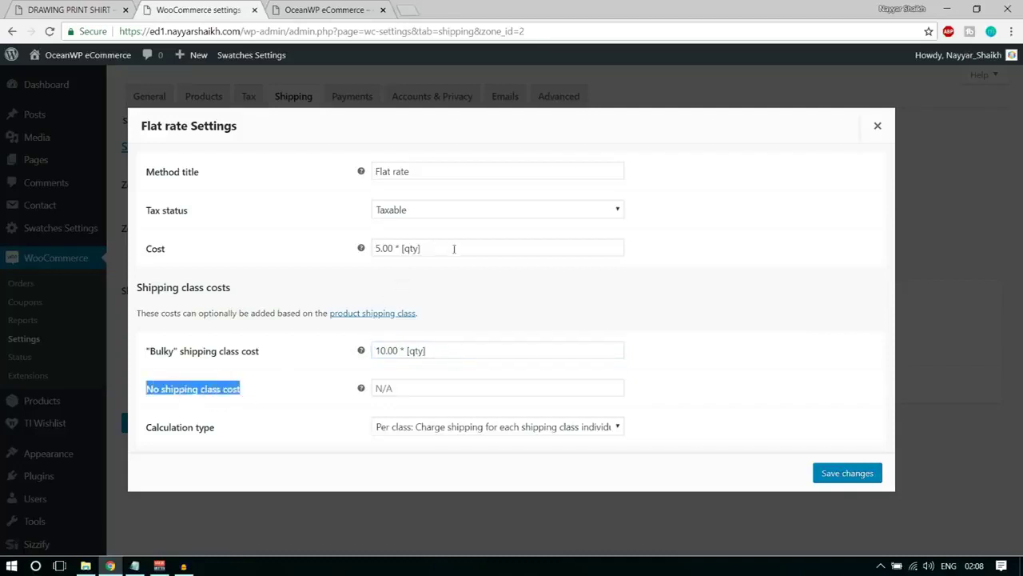
left_click_drag(453, 247, 304, 257)
key("ctrl+c")
left_click(417, 388)
key("ctrl+v")
left_click(774, 383)
left_click_drag(449, 386, 350, 399)
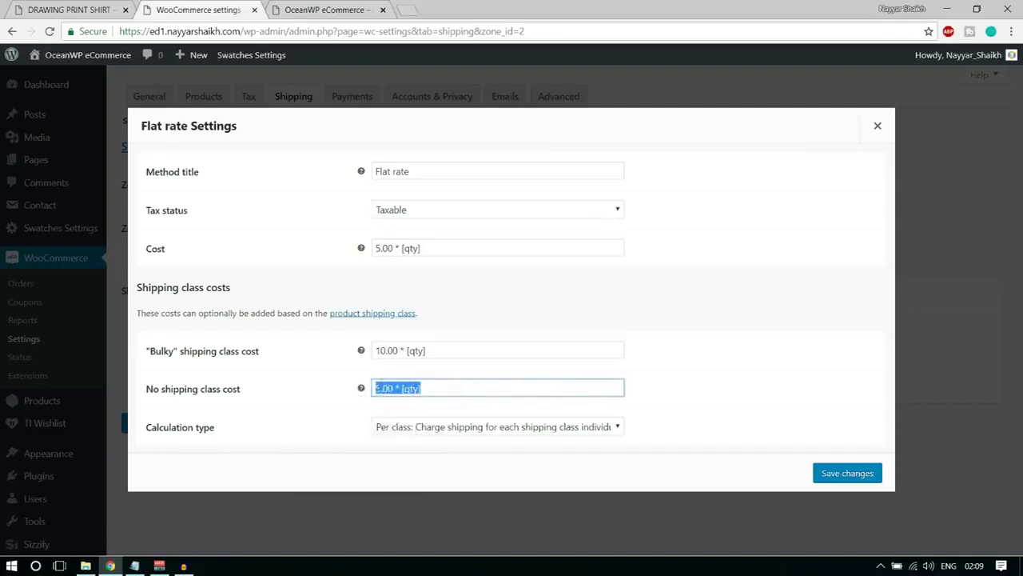
left_click(870, 475)
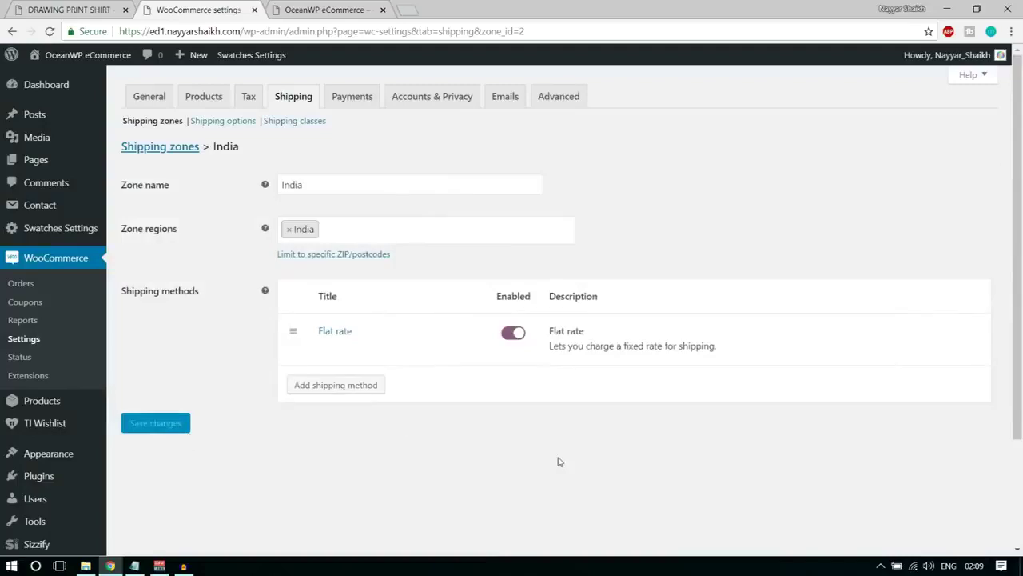
Enable the PayPal toggle on the Payments tab and save the changes.
left_click(351, 102)
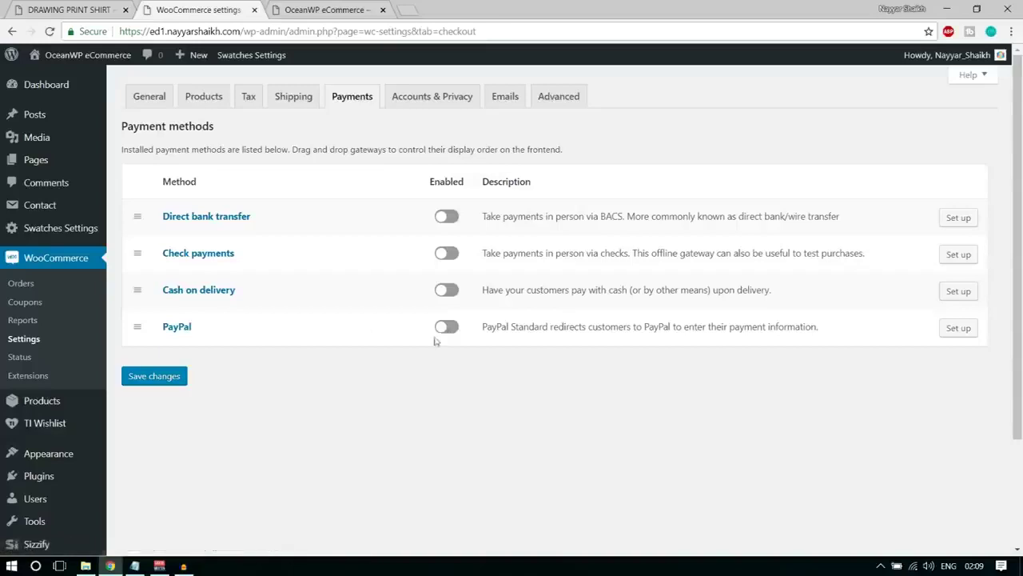
left_click(450, 332)
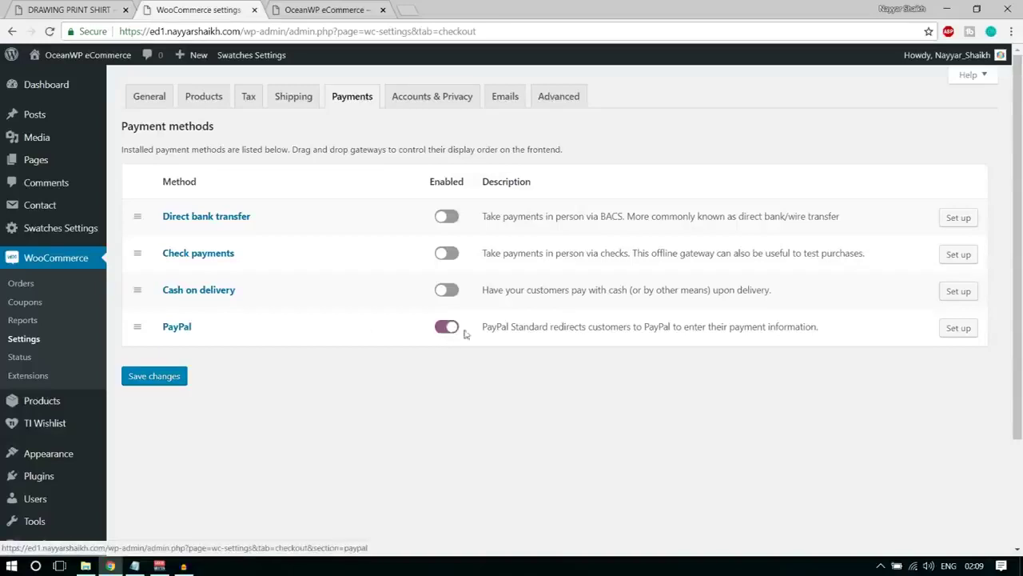
left_click(167, 376)
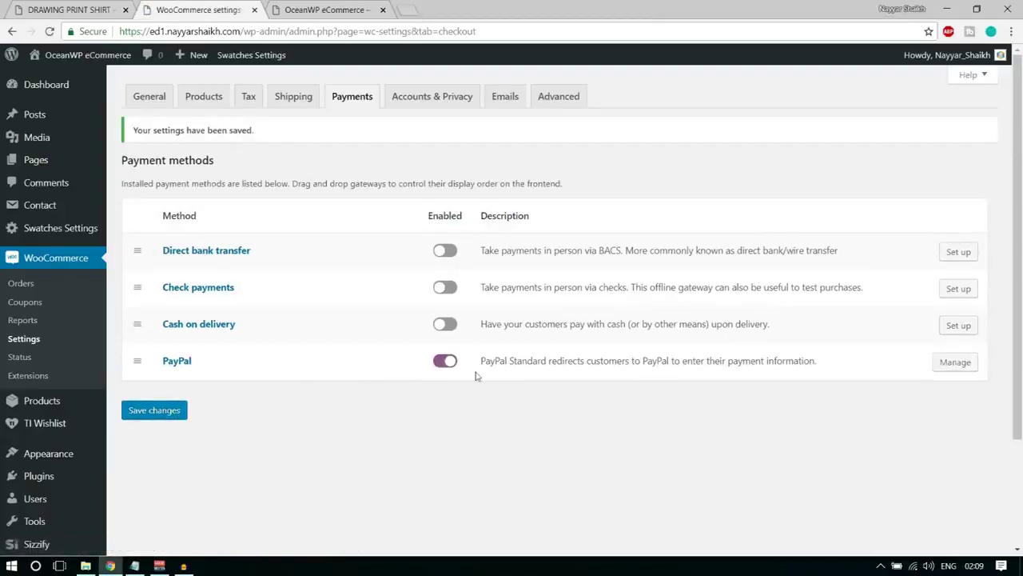
Open the PayPal Standard settings and review its title and description.
left_click(961, 366)
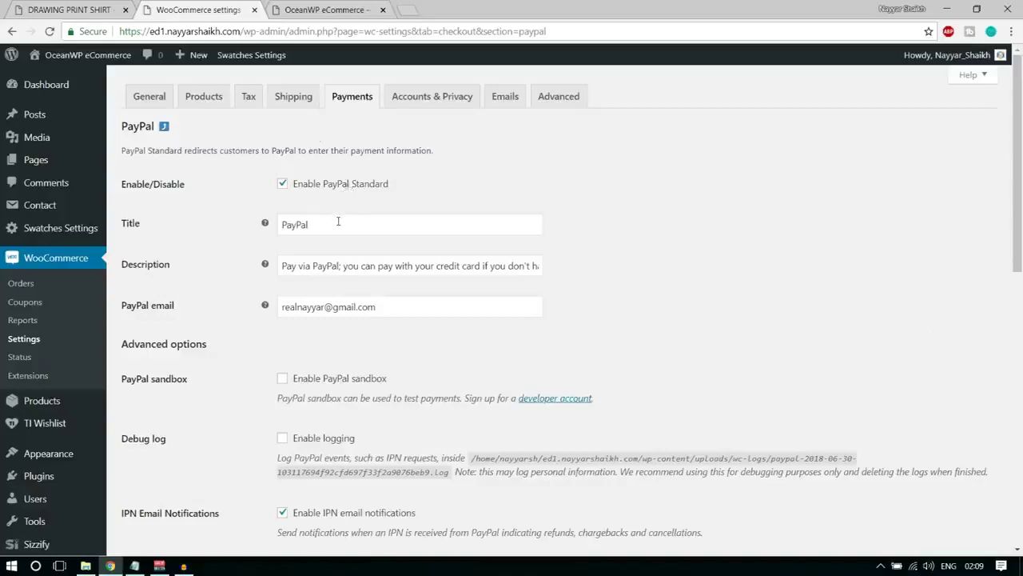
left_click_drag(338, 222, 280, 225)
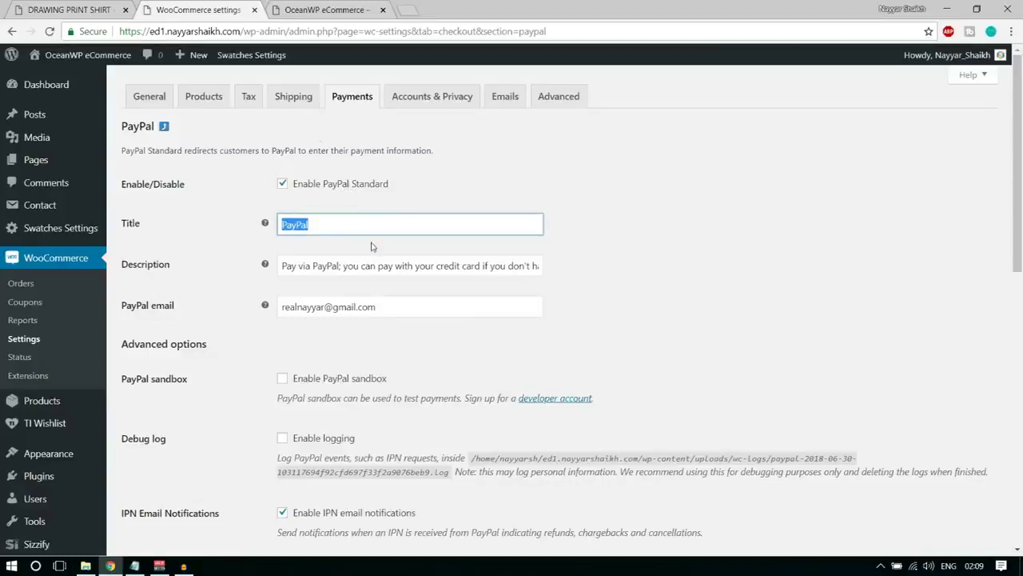
scroll(353, 286, "down", 1)
left_click(301, 198)
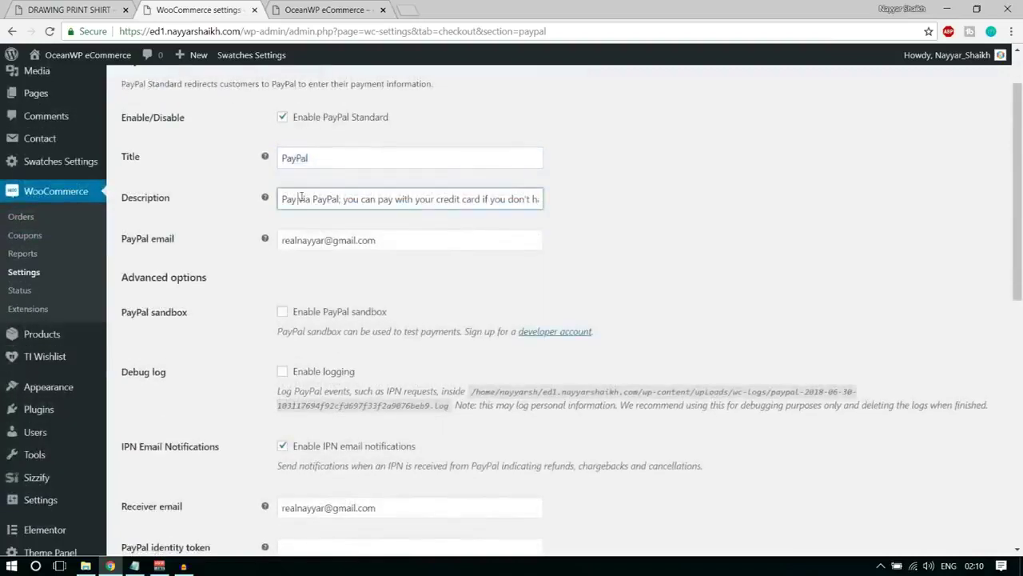
left_click_drag(183, 241, 150, 245)
left_click_drag(392, 240, 281, 240)
scroll(281, 241, "up", 1)
Scroll past the PayPal email to the API credentials, then open a new browser tab.
mouse_move(266, 255)
left_click(329, 337)
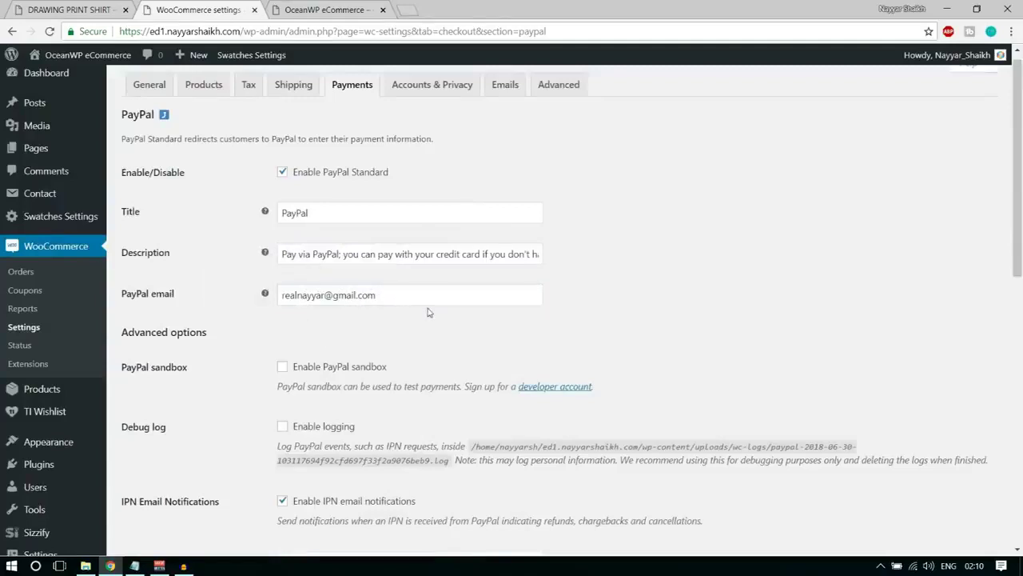
scroll(428, 312, "down", 3)
scroll(673, 282, "down", 2)
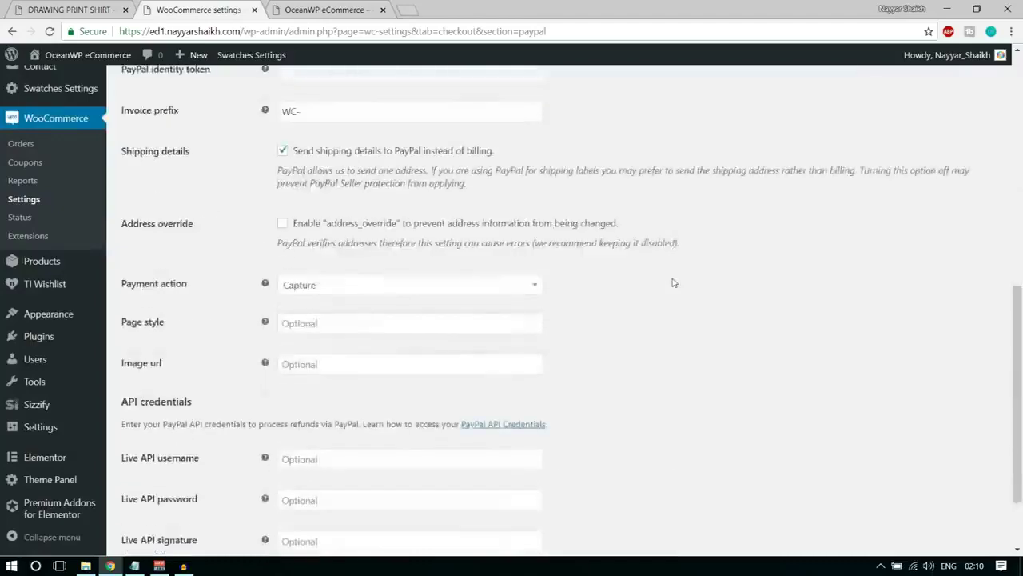
scroll(674, 282, "down", 2)
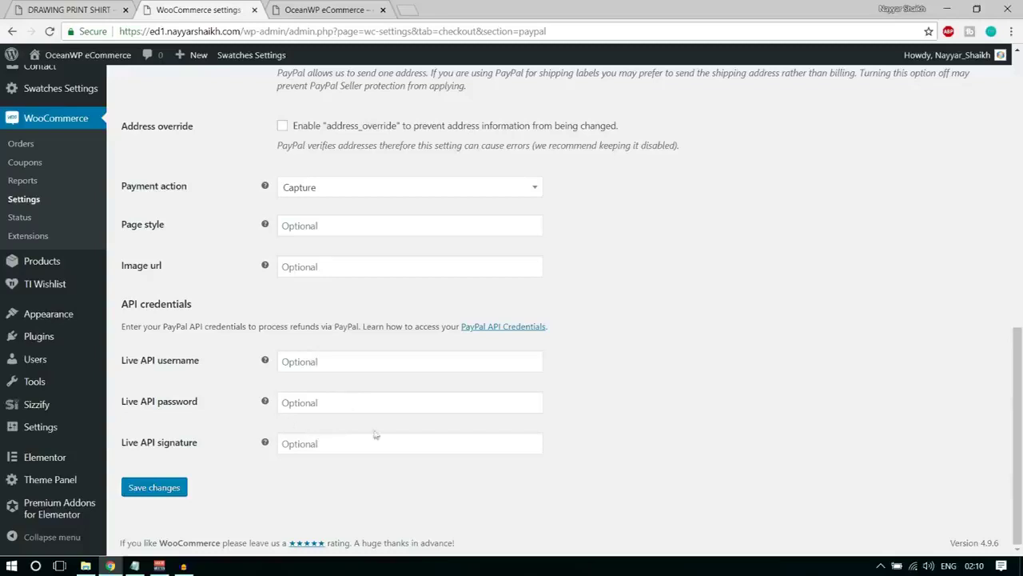
left_click(409, 9)
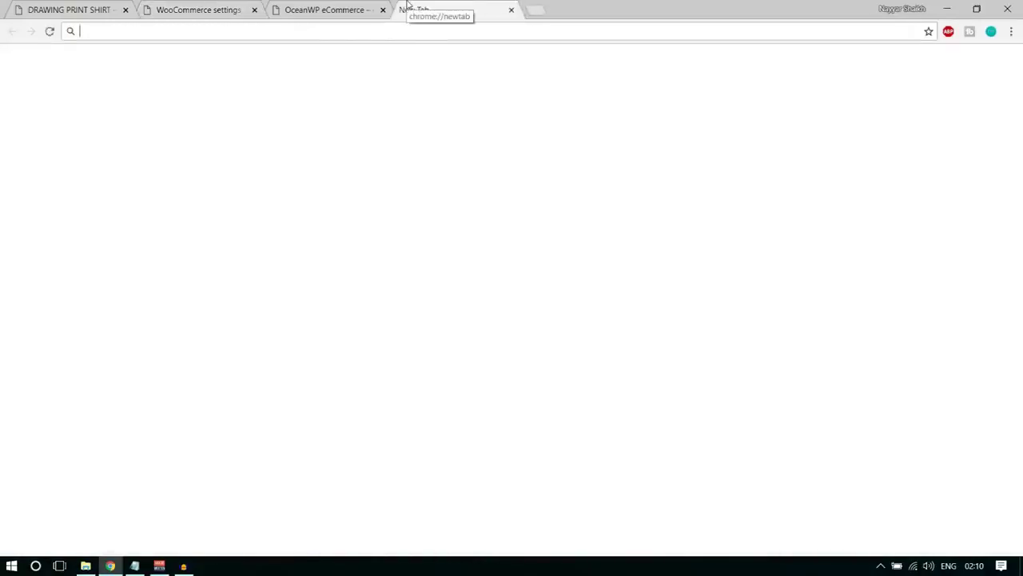
Go to the PayPal site and open the seller preferences' API access settings.
type("pay")
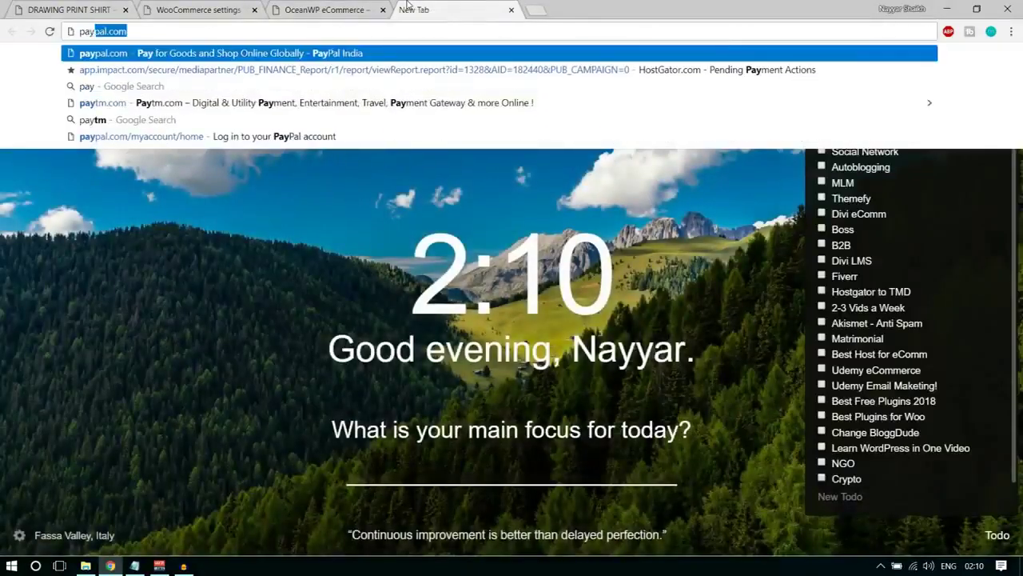
key("Return")
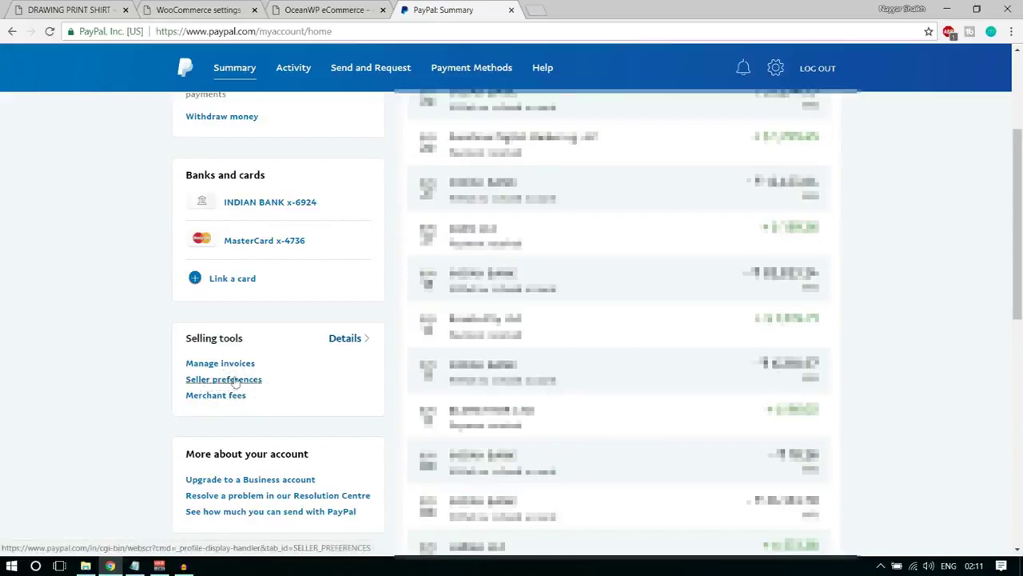
left_click(227, 380)
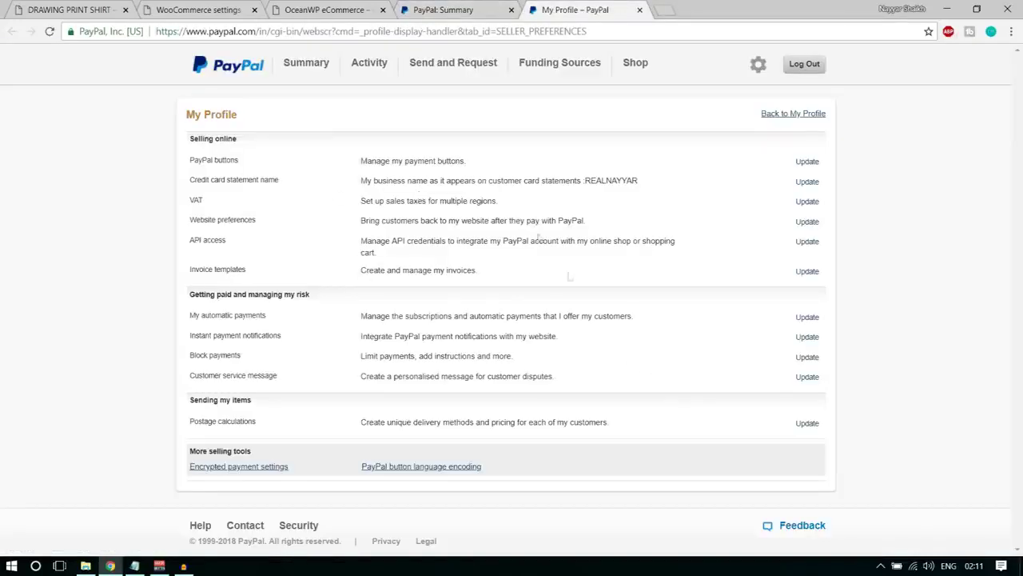
left_click_drag(186, 242, 250, 239)
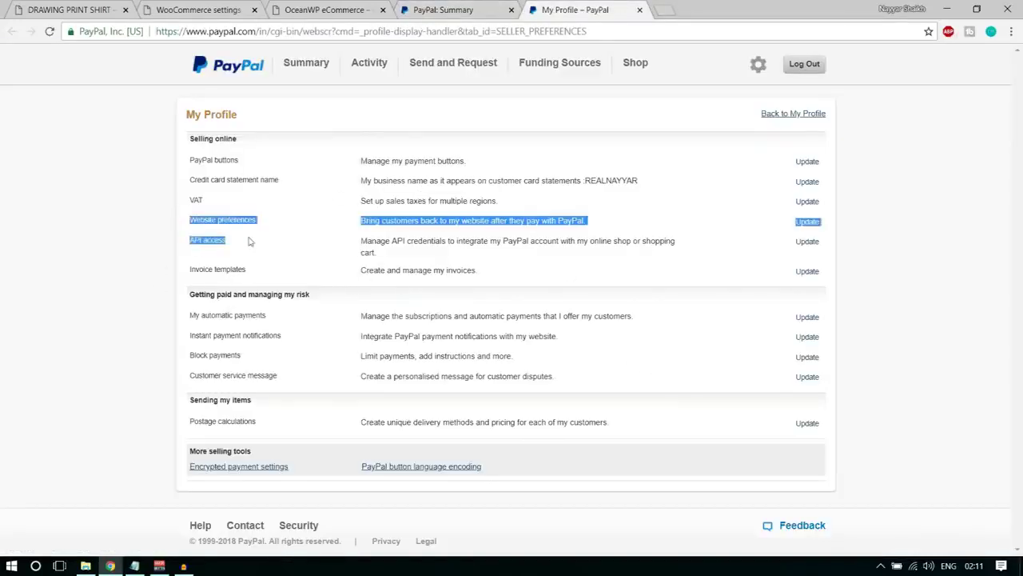
left_click(250, 240)
left_click_drag(190, 246, 215, 241)
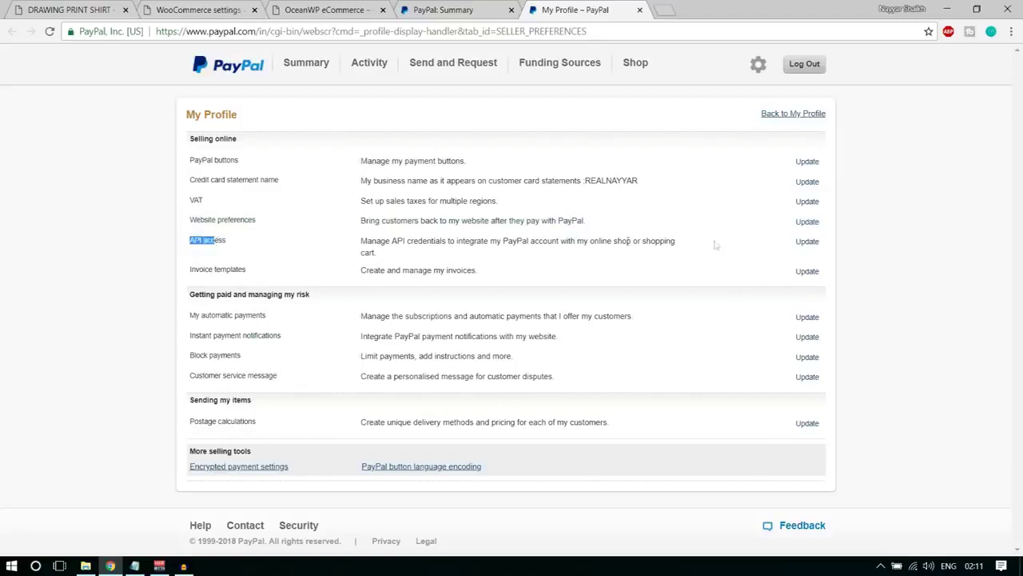
left_click(805, 242)
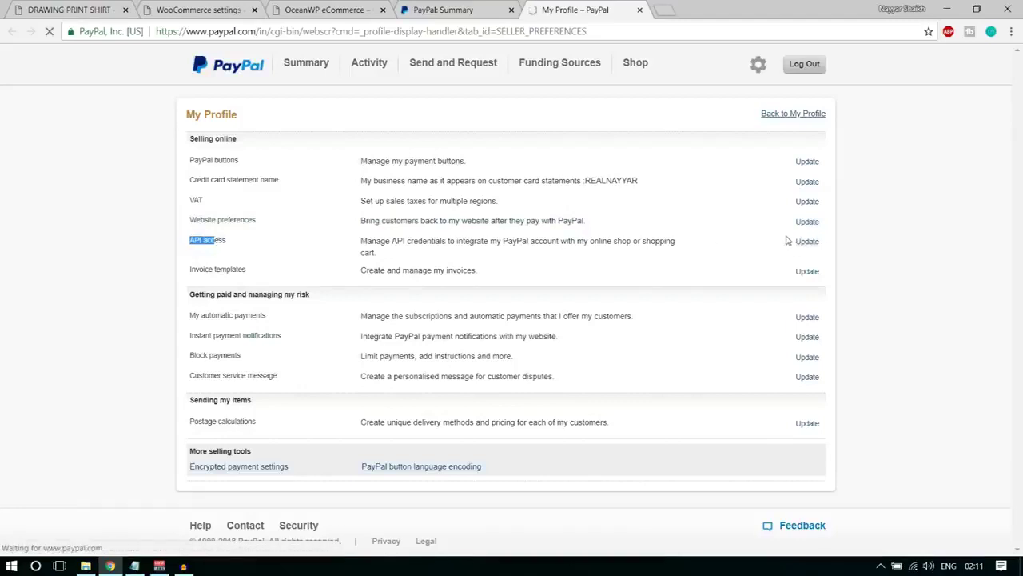
Open the NVP/SOAP API (Classic) credentials and reveal and select the API username.
scroll(760, 384, "down", 5)
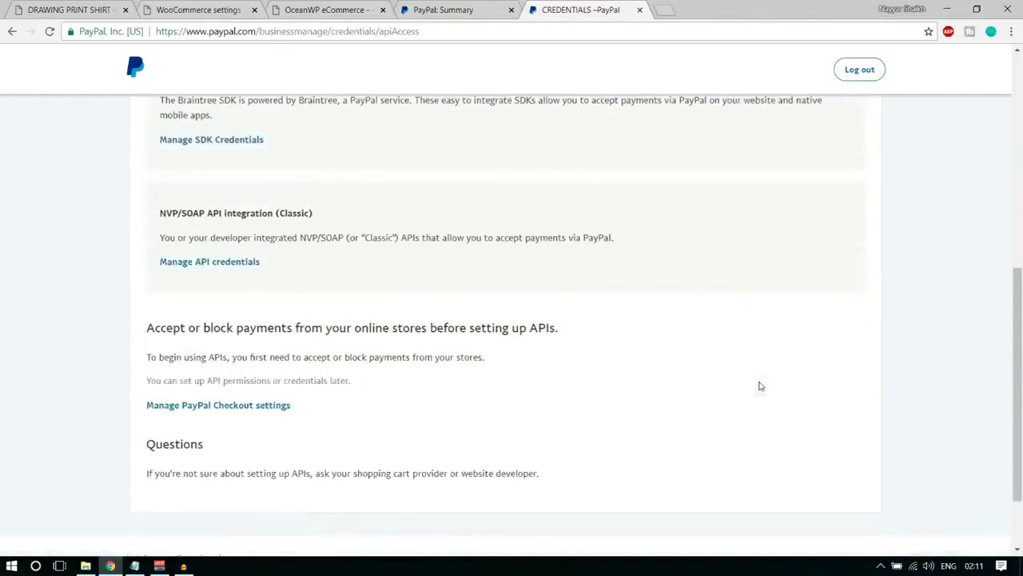
left_click_drag(197, 211, 369, 212)
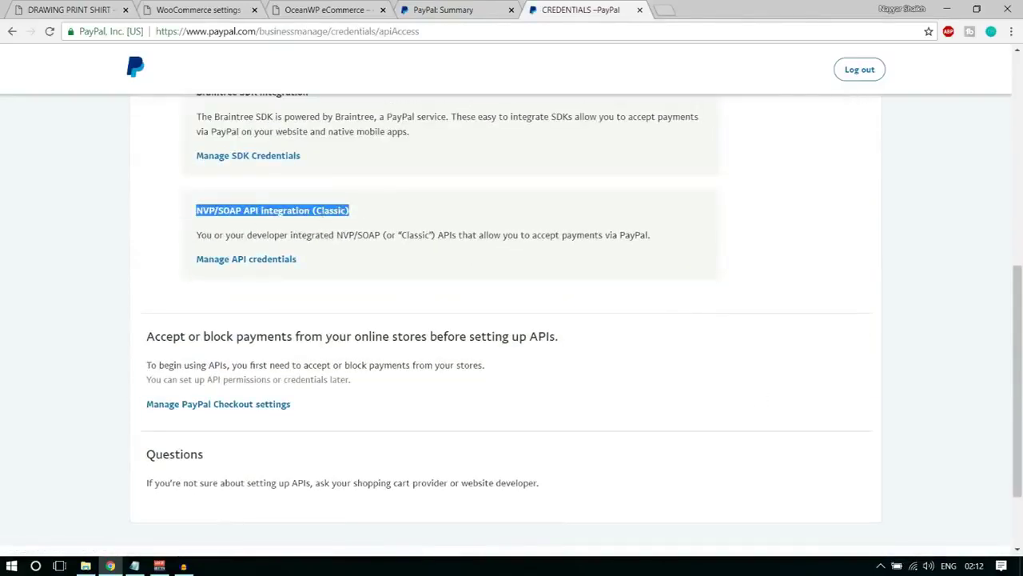
left_click_drag(357, 212, 332, 213)
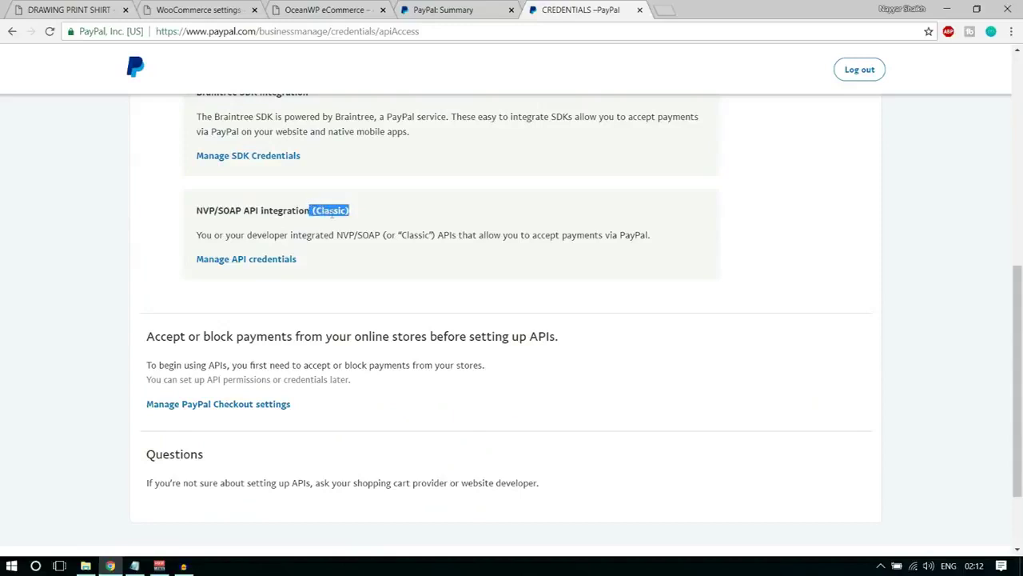
left_click(262, 261)
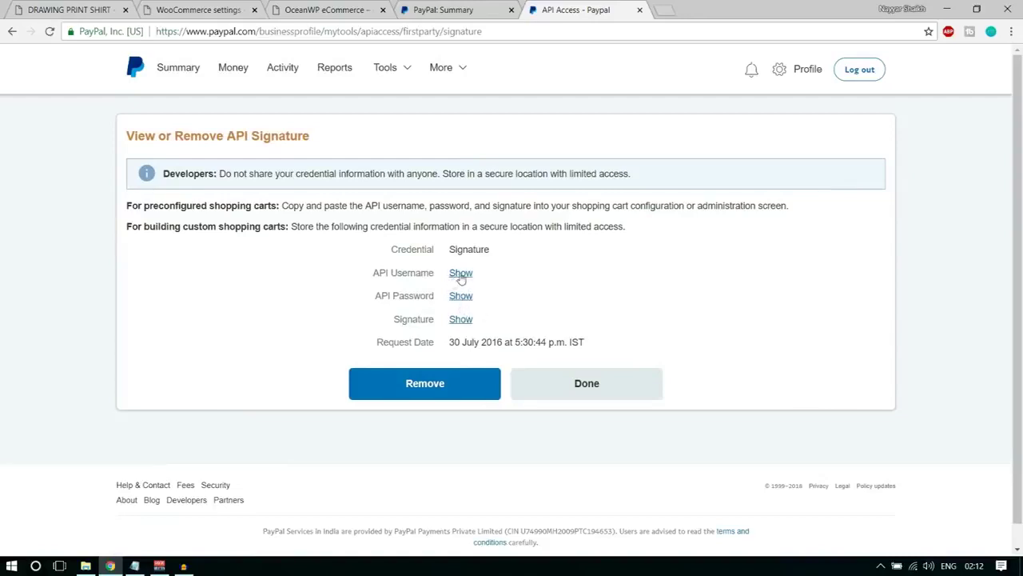
left_click(460, 274)
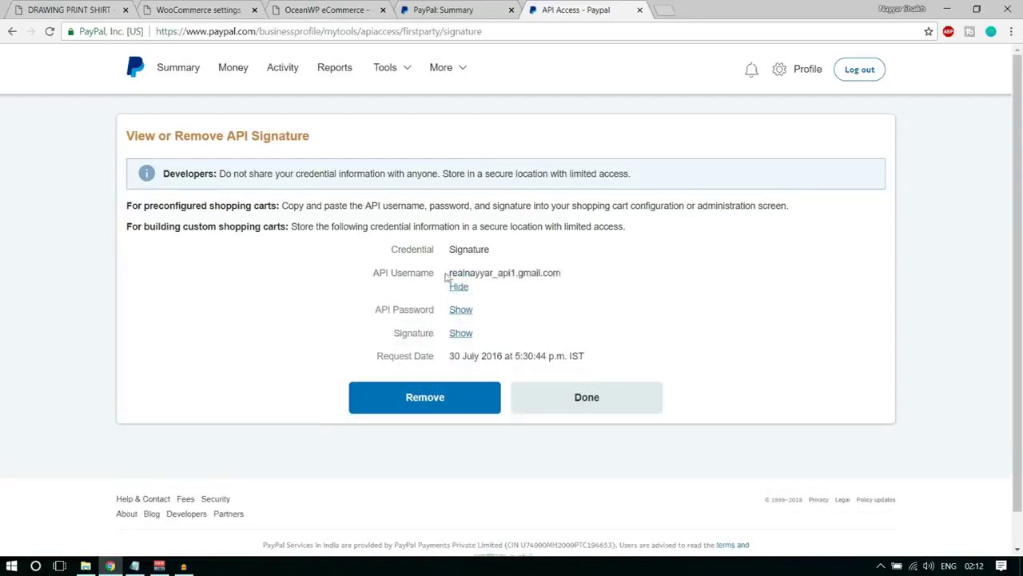
left_click_drag(448, 276, 577, 276)
key("ctrl+c")
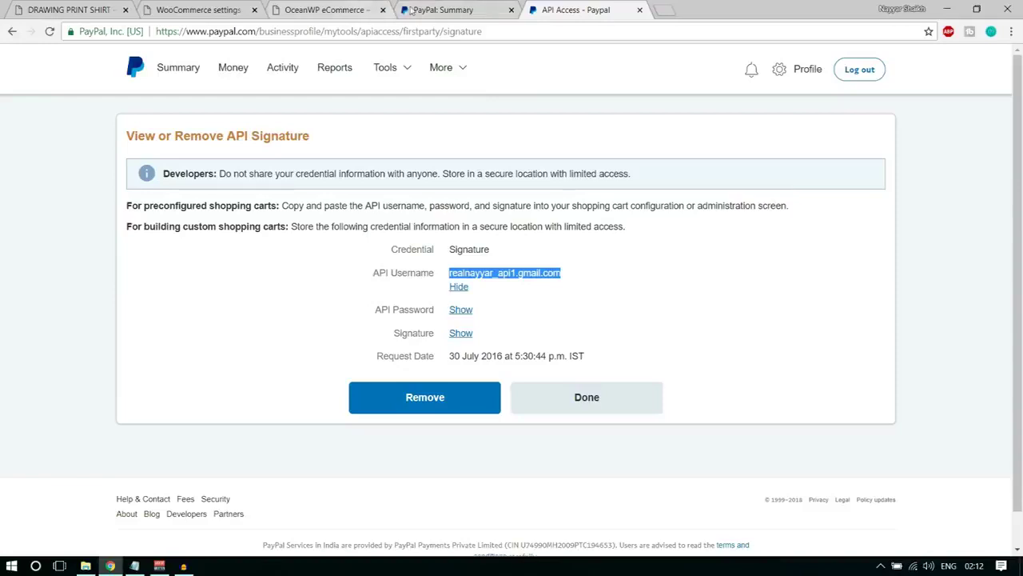
Paste the API username into WooCommerce's Live API username, then reveal PayPal's API password.
left_click(223, 9)
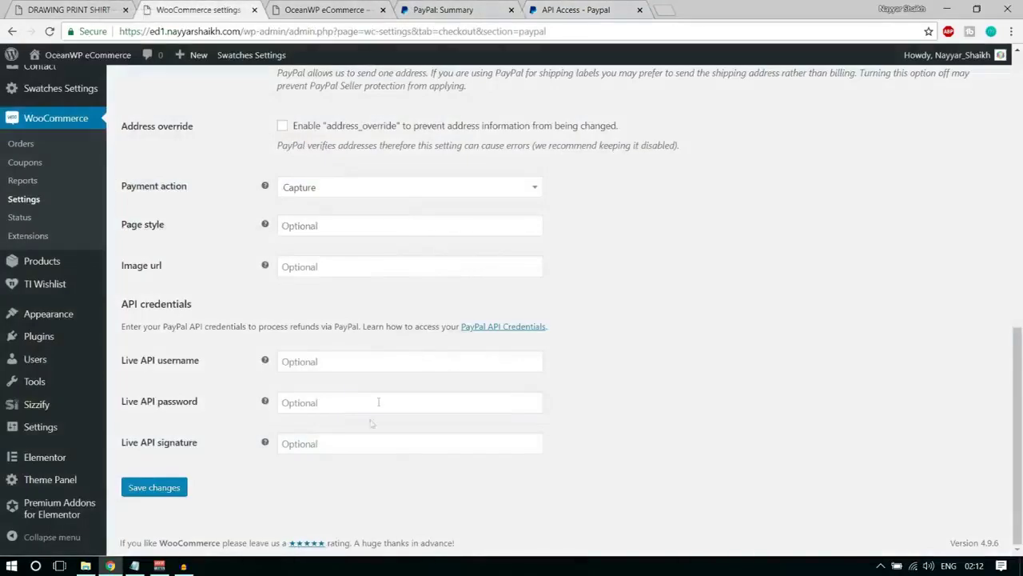
left_click(339, 361)
key("ctrl+v")
left_click(616, 342)
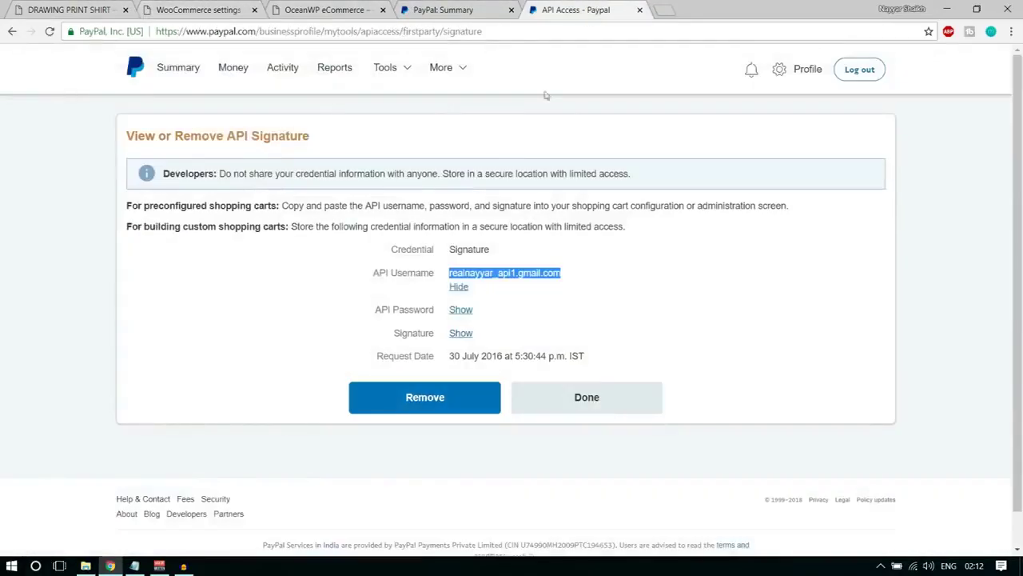
left_click(601, 9)
left_click(464, 312)
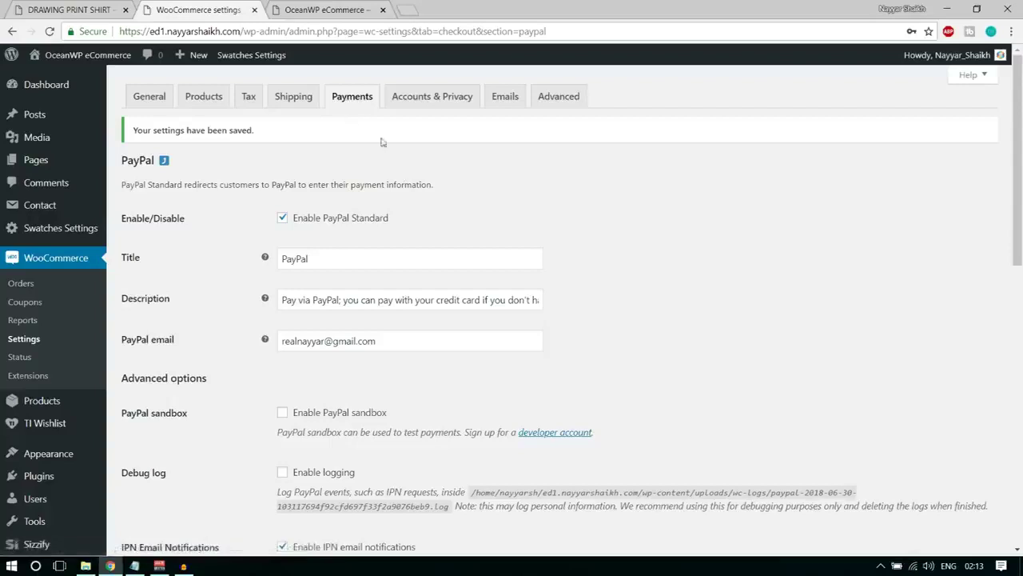
Go back to the WooCommerce Payments list and confirm PayPal is the only enabled gateway.
left_click(349, 98)
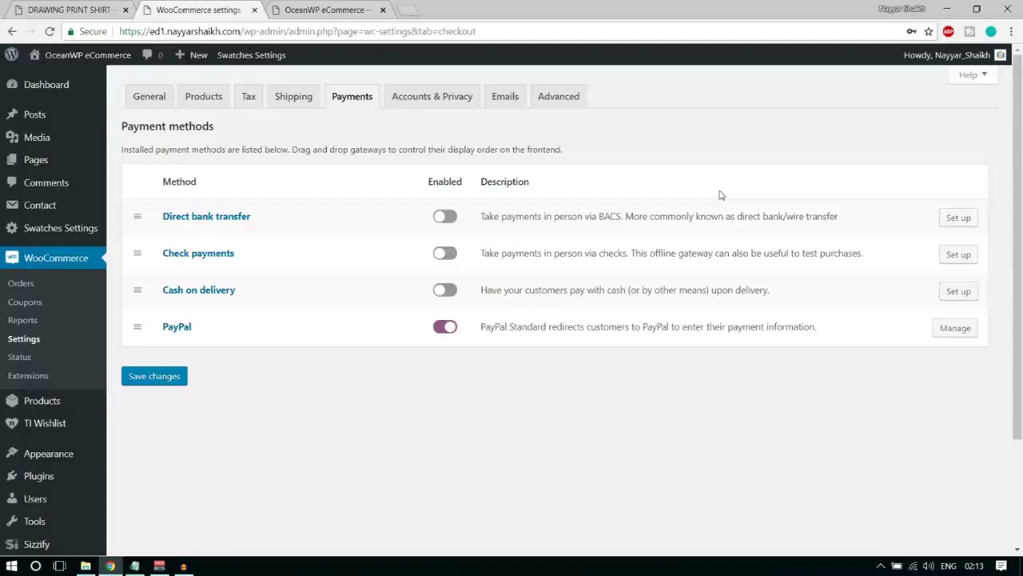
scroll(36, 459, "down", 1)
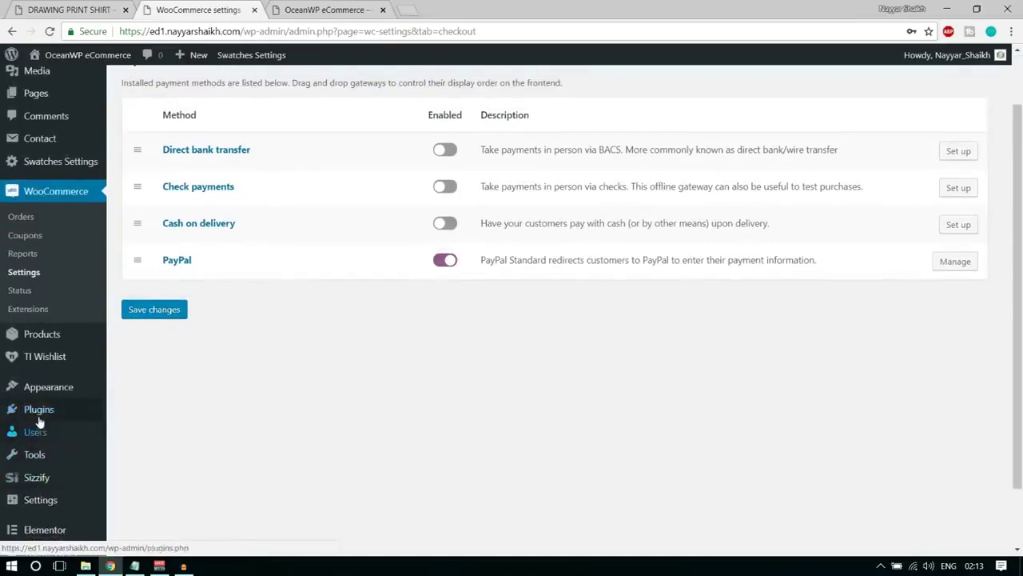
Search plugins for 'stripe', then install and activate WooCommerce Stripe Payment Gateway.
mouse_move(38, 410)
left_click(132, 428)
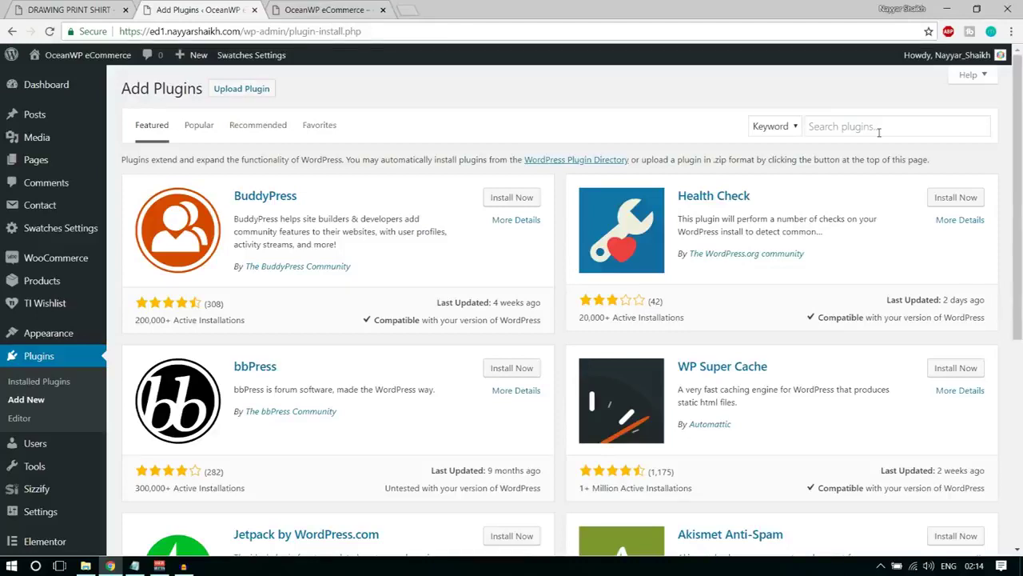
left_click(883, 126)
type("str")
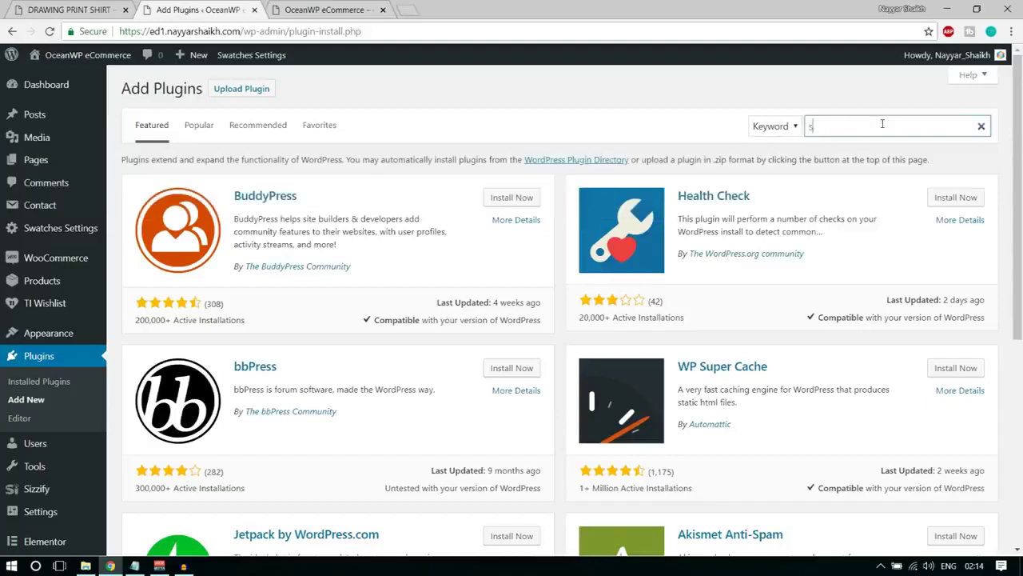
type("ipe")
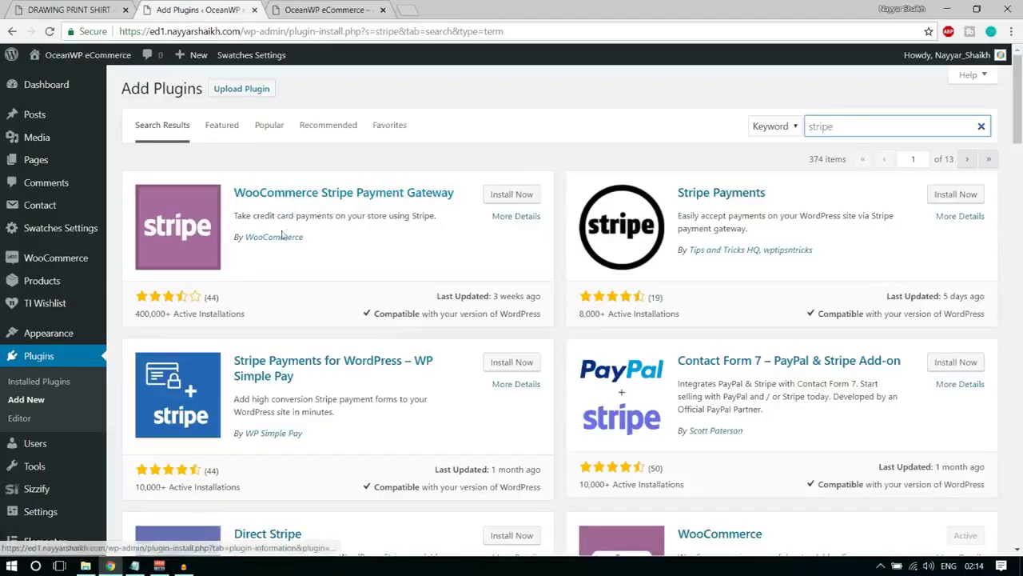
left_click(516, 200)
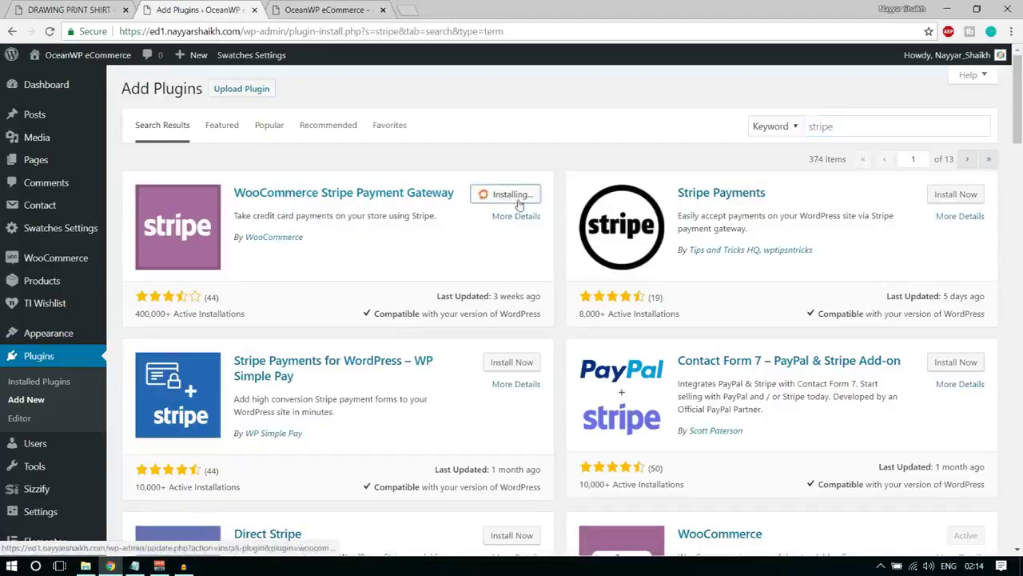
mouse_move(90, 257)
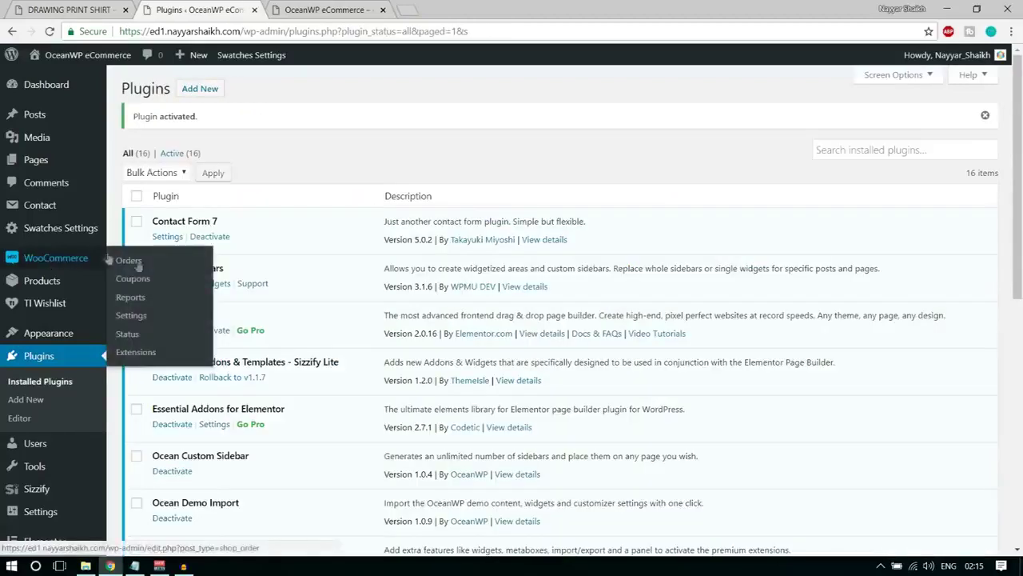
Enable the Credit Card (Stripe) payment method in WooCommerce Payments settings.
left_click(141, 319)
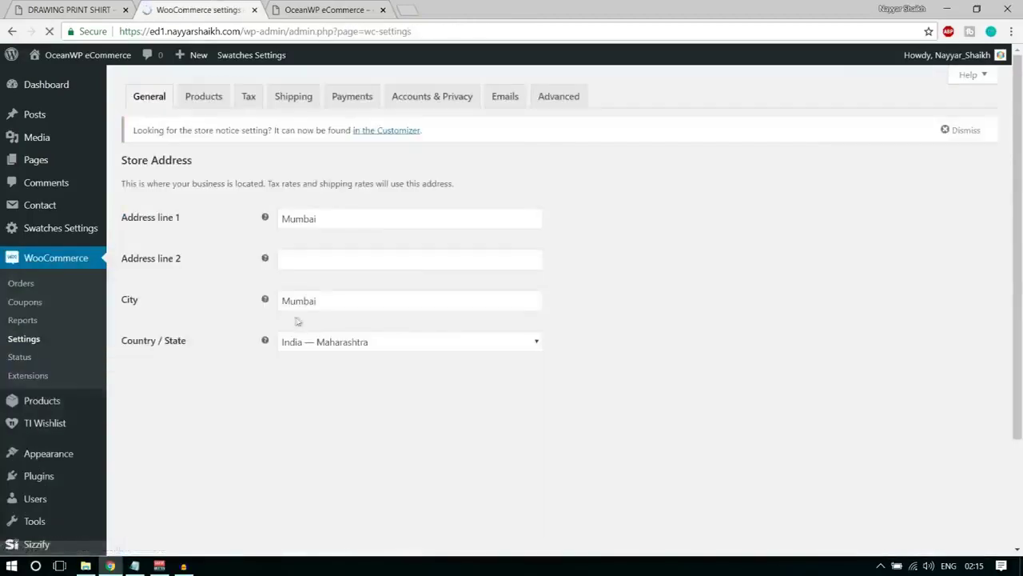
left_click(352, 96)
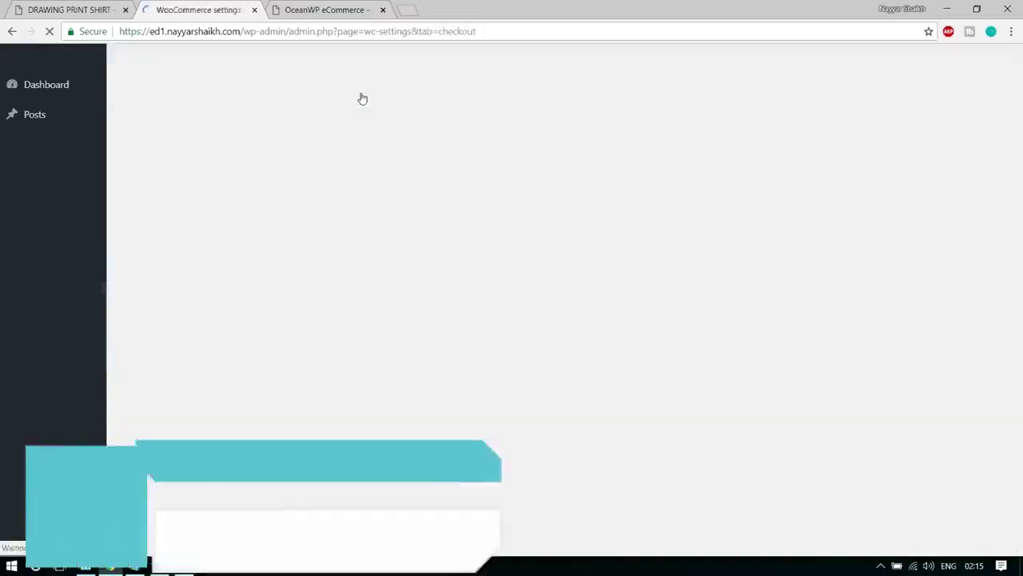
scroll(409, 364, "down", 3)
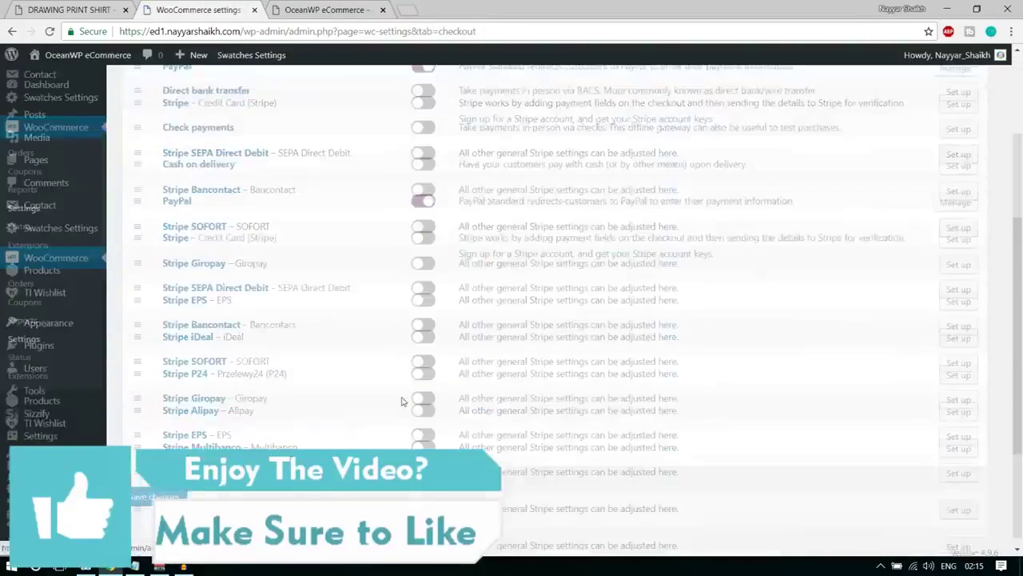
scroll(402, 402, "up", 4)
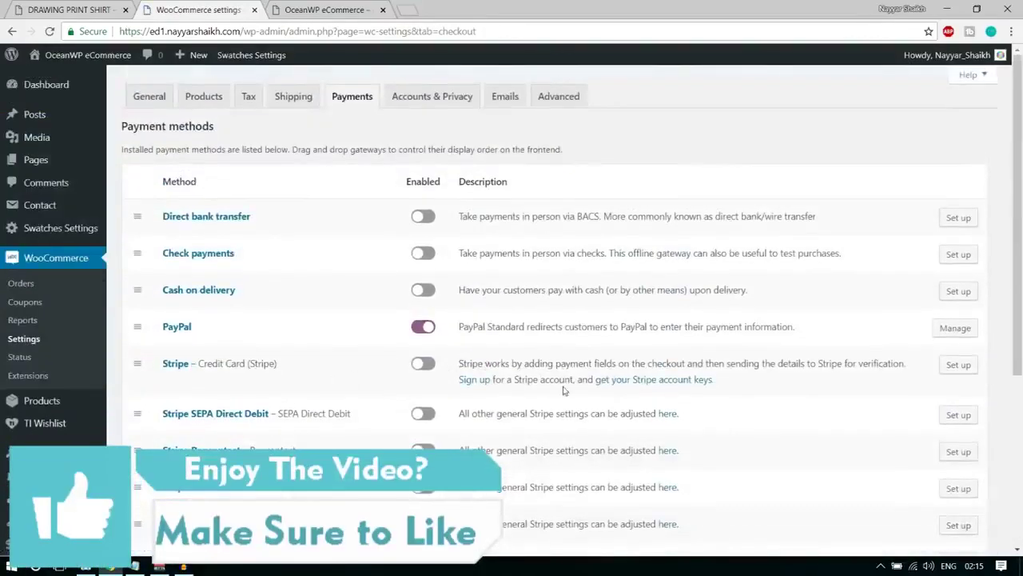
scroll(561, 392, "down", 1)
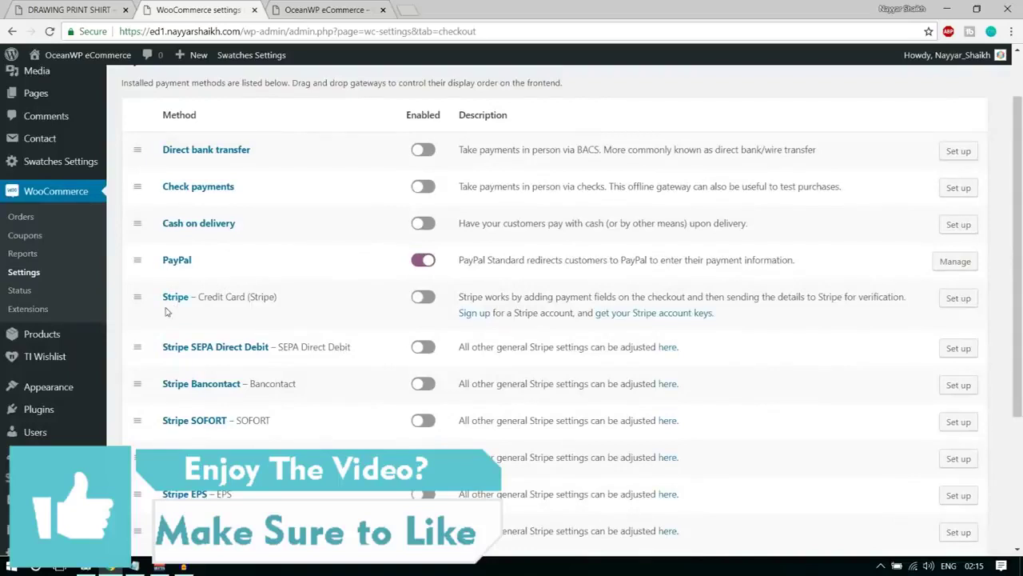
left_click_drag(198, 297, 290, 298)
left_click(426, 298)
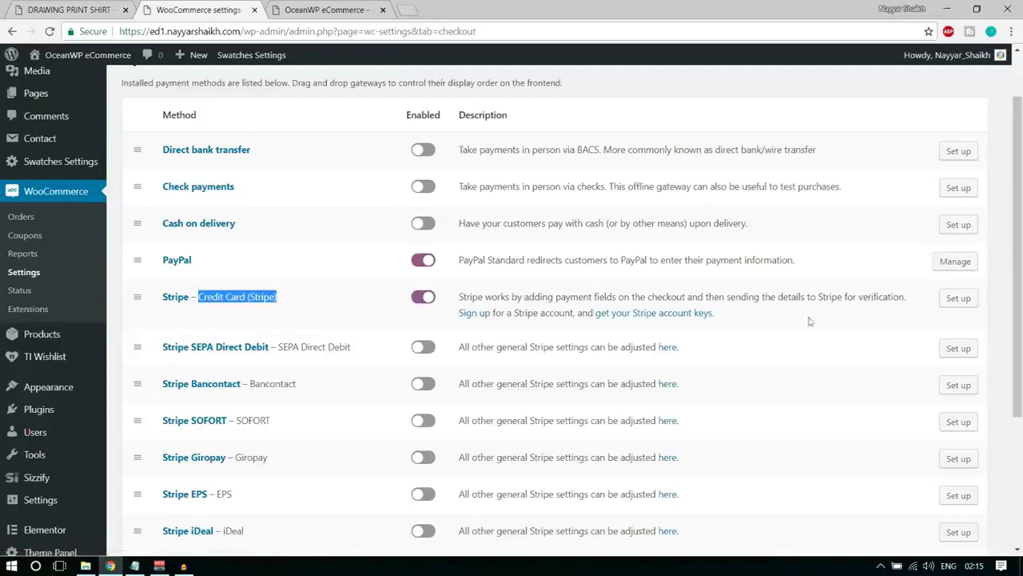
Remove '(Stripe)' from the Stripe title and 'via Stripe.' from its description.
left_click(959, 300)
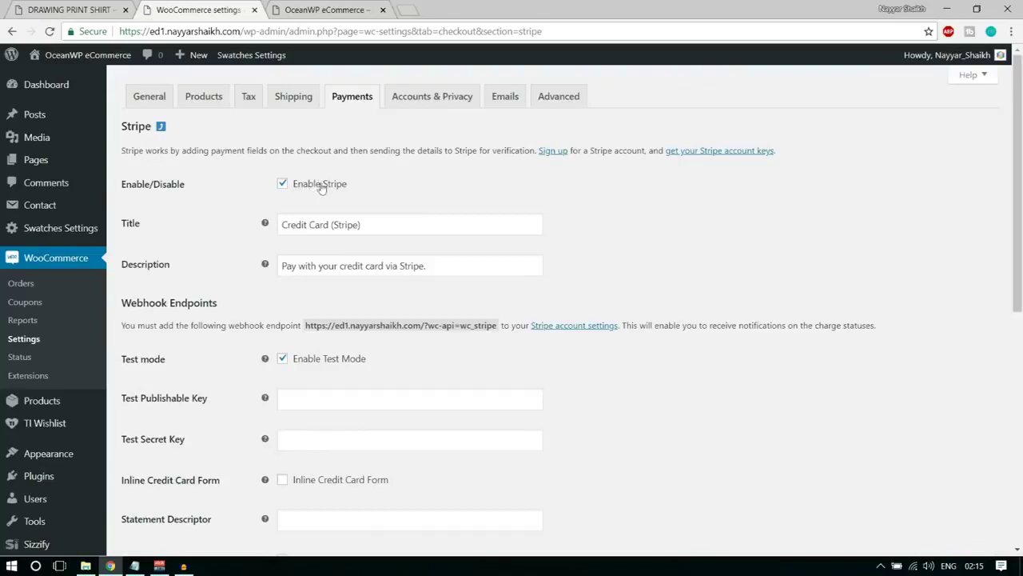
left_click_drag(369, 224, 334, 223)
key("BackSpace")
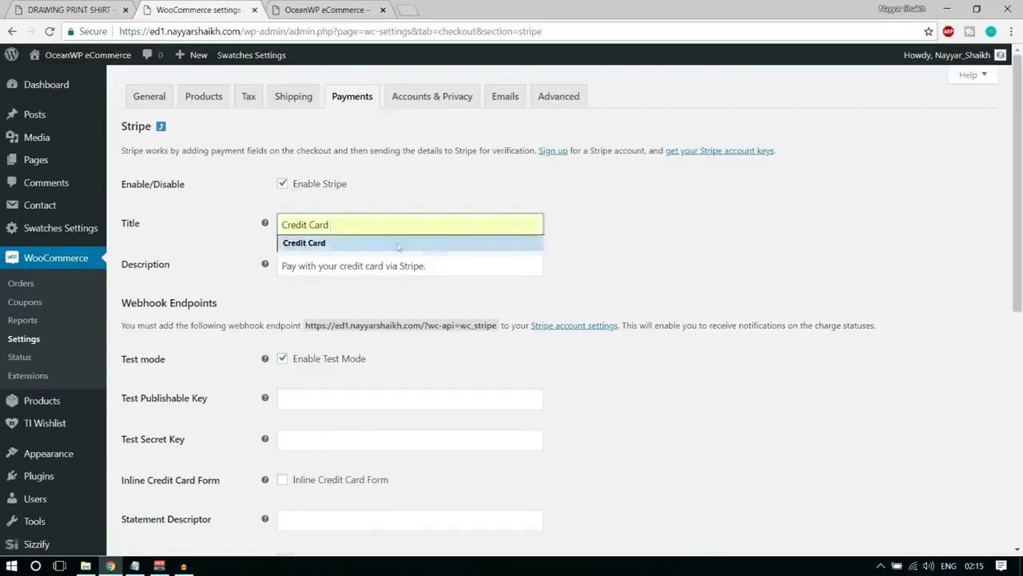
left_click(448, 266)
left_click_drag(448, 265, 386, 266)
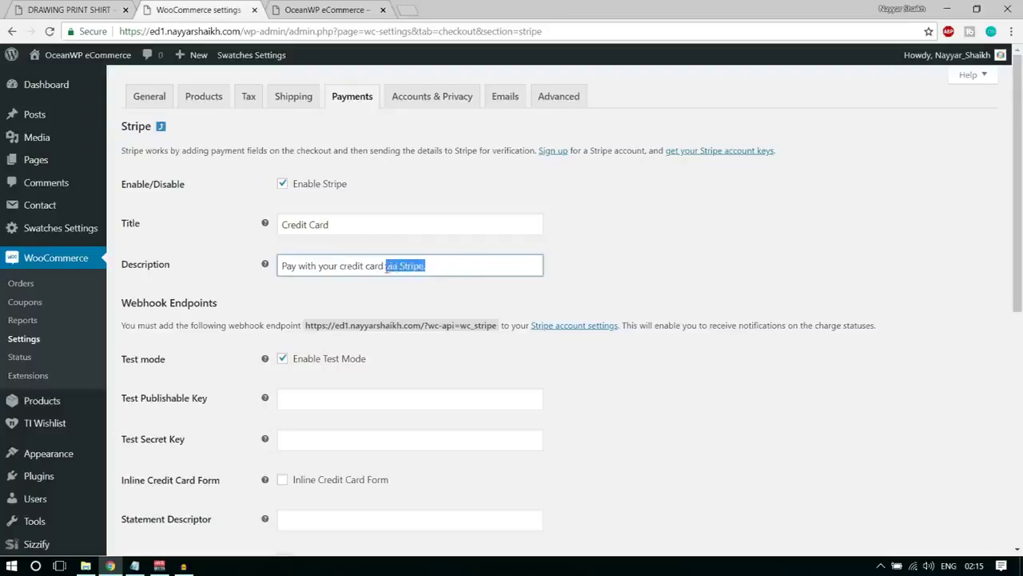
key("BackSpace")
type(".")
left_click(675, 277)
Keep Stripe test mode enabled and focus the Test Publishable Key field.
scroll(675, 277, "down", 1)
scroll(675, 277, "down", 5)
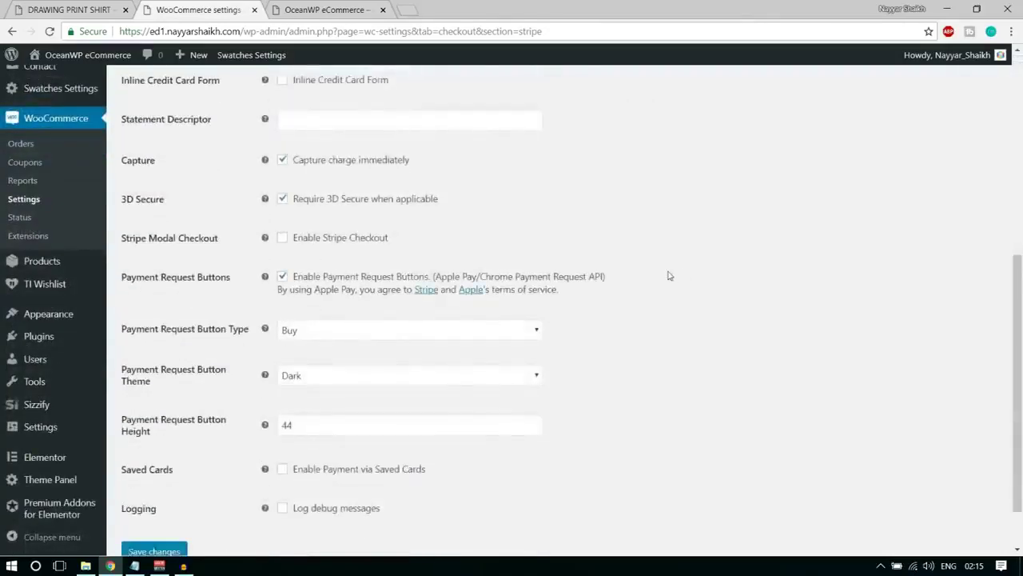
scroll(670, 276, "up", 4)
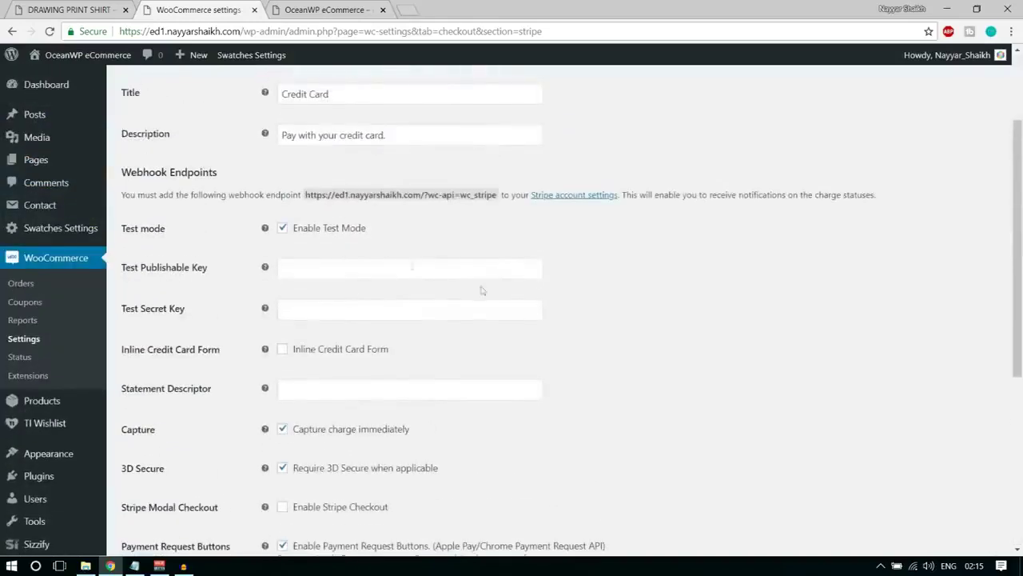
left_click(315, 232)
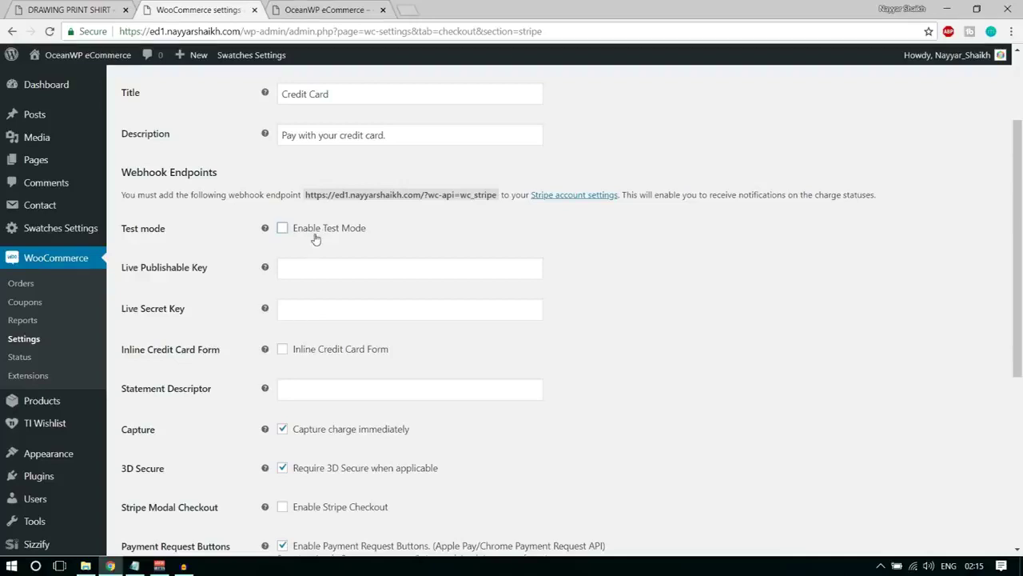
left_click(315, 238)
left_click(246, 279)
Open Stripe's test API keys page (dashboard.stripe.com/account/apikeys) in a new browser tab.
left_click(407, 6)
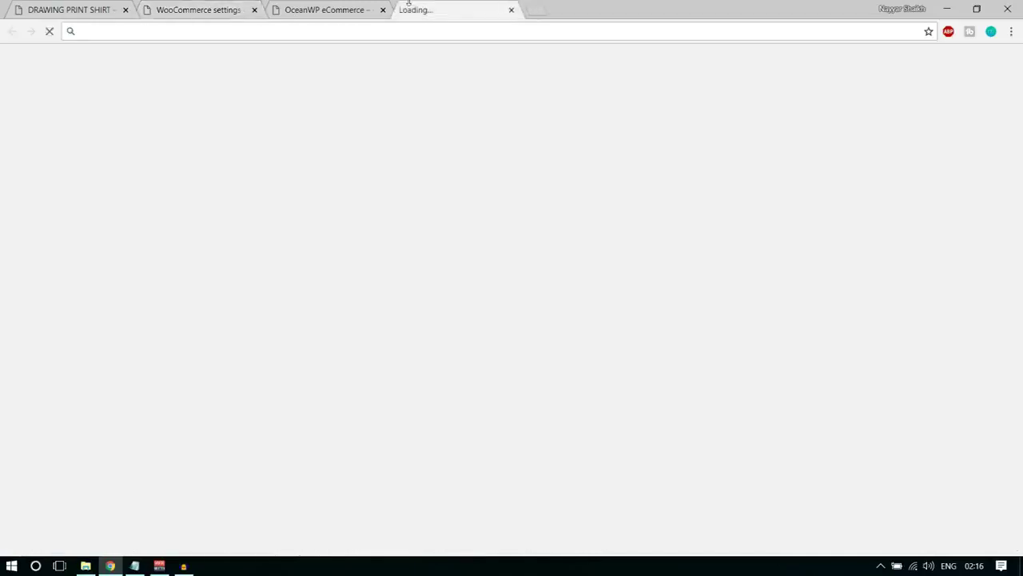
type("da")
key("Return")
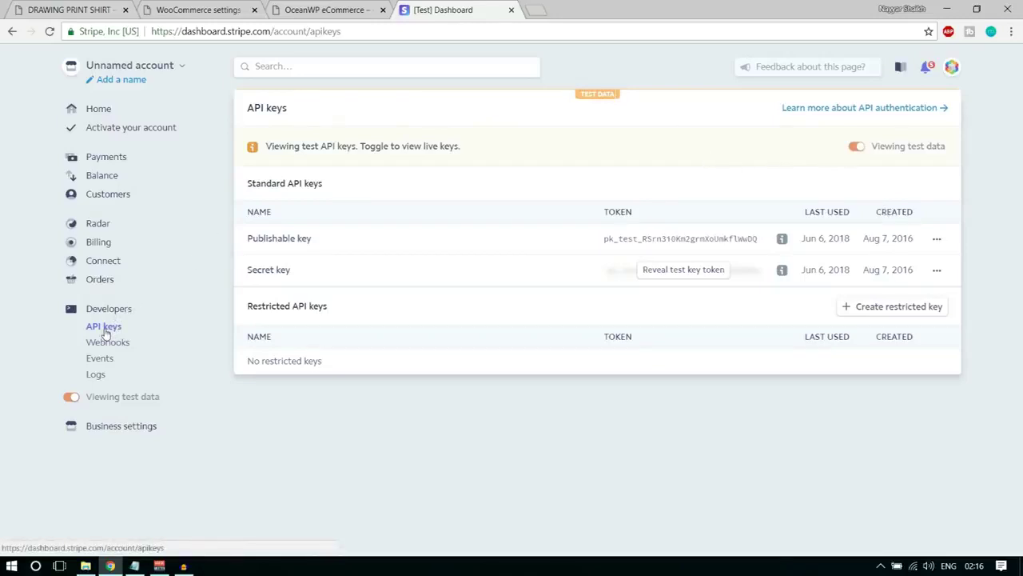
Copy Stripe's test publishable key into WooCommerce's Test Publishable Key field.
left_click_drag(605, 240, 763, 248)
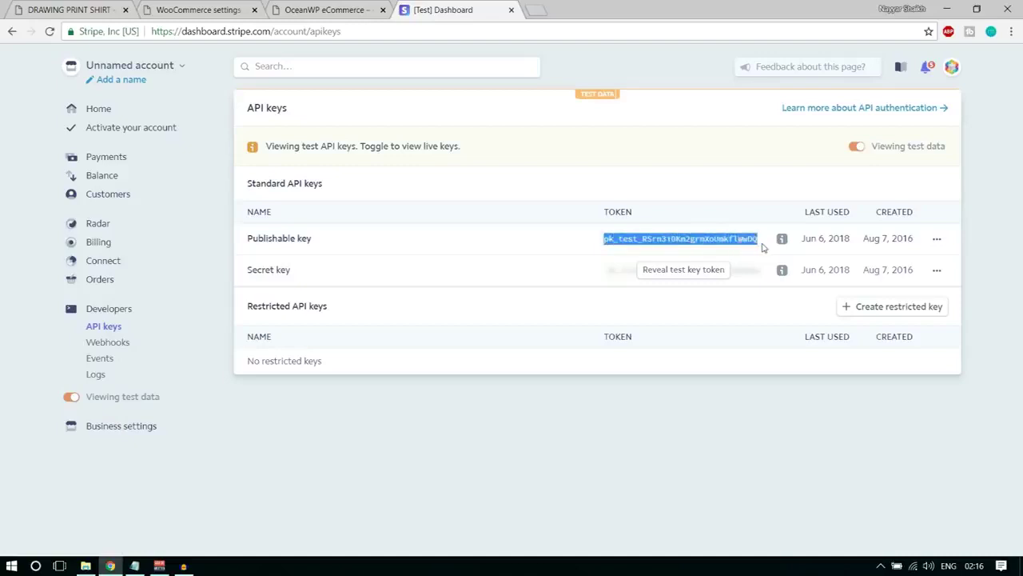
left_click(199, 9)
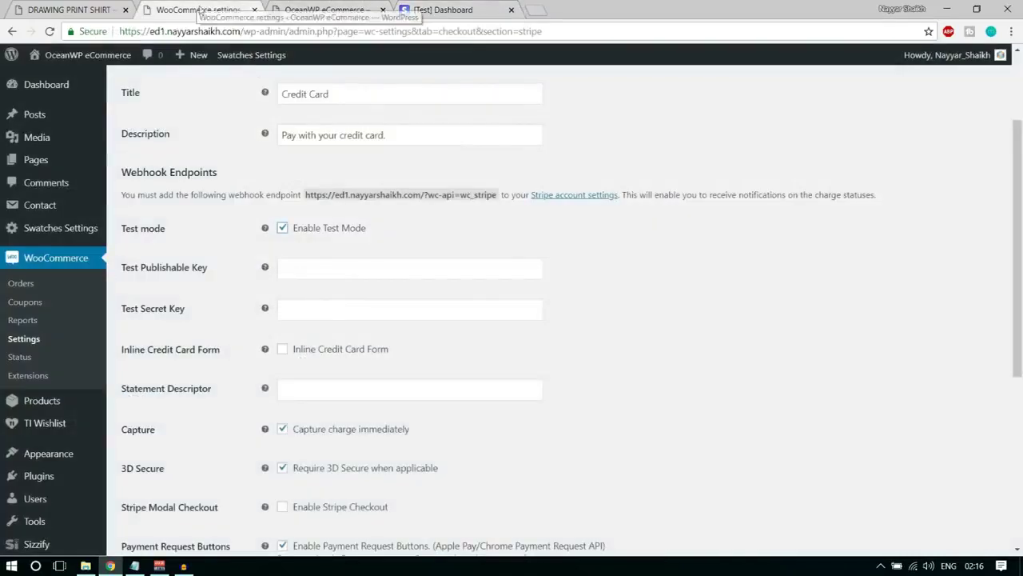
left_click(352, 272)
key("ctrl+v")
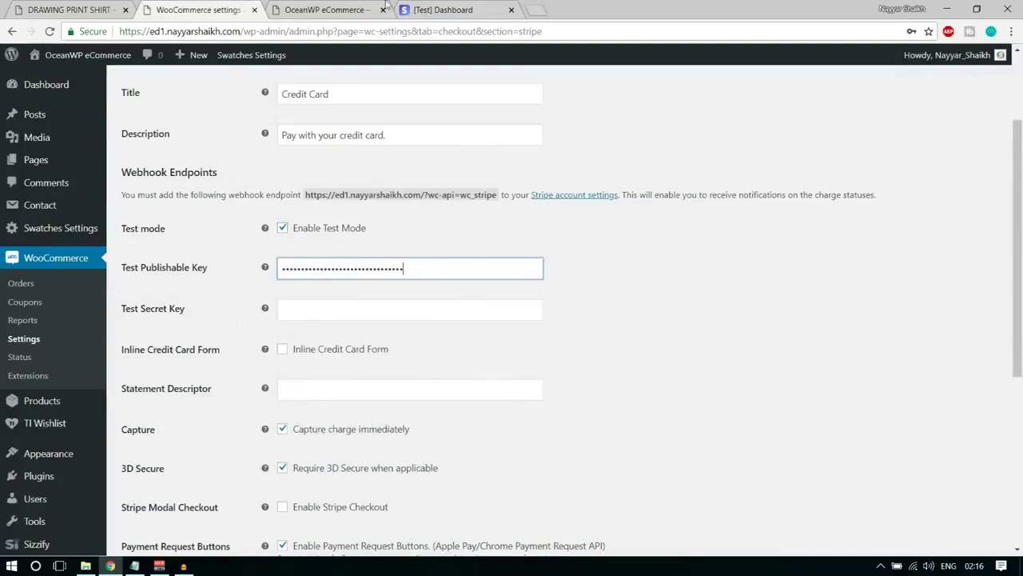
Copy the revealed test secret key into Test Secret Key and save the Stripe settings.
left_click(432, 10)
left_click(660, 272)
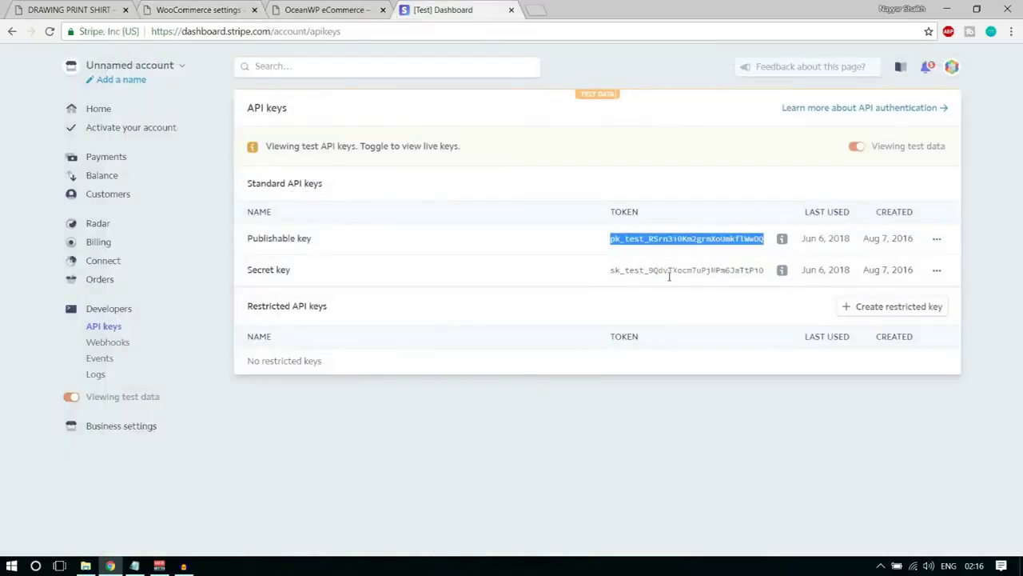
left_click_drag(611, 272, 766, 272)
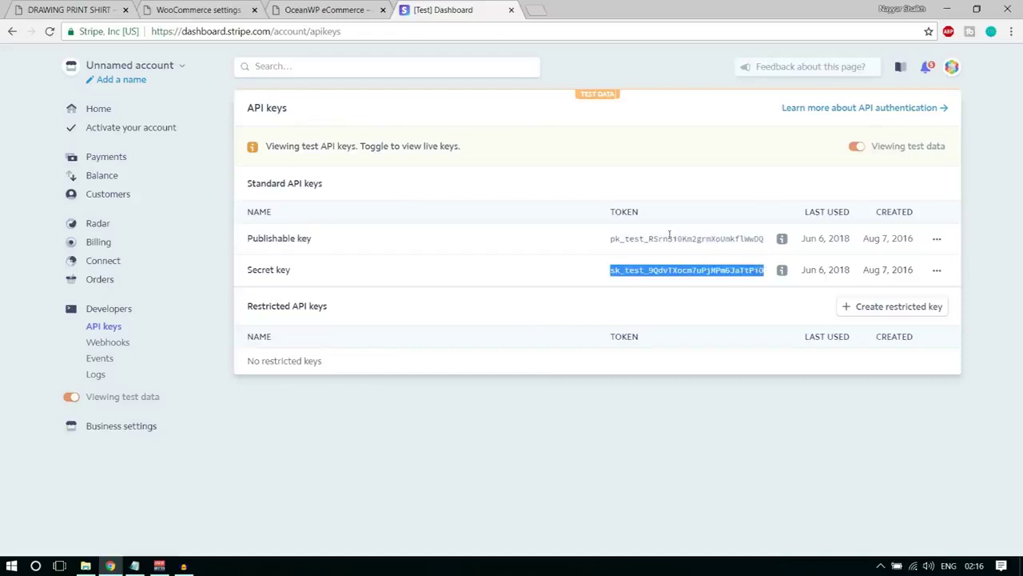
left_click(198, 9)
left_click(320, 315)
key("ctrl+v")
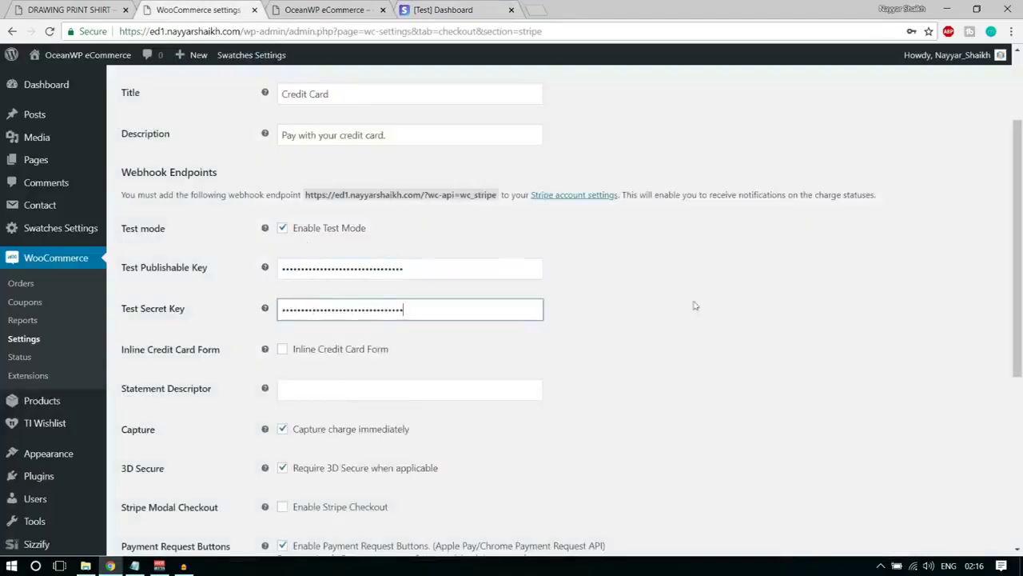
scroll(719, 320, "down", 4)
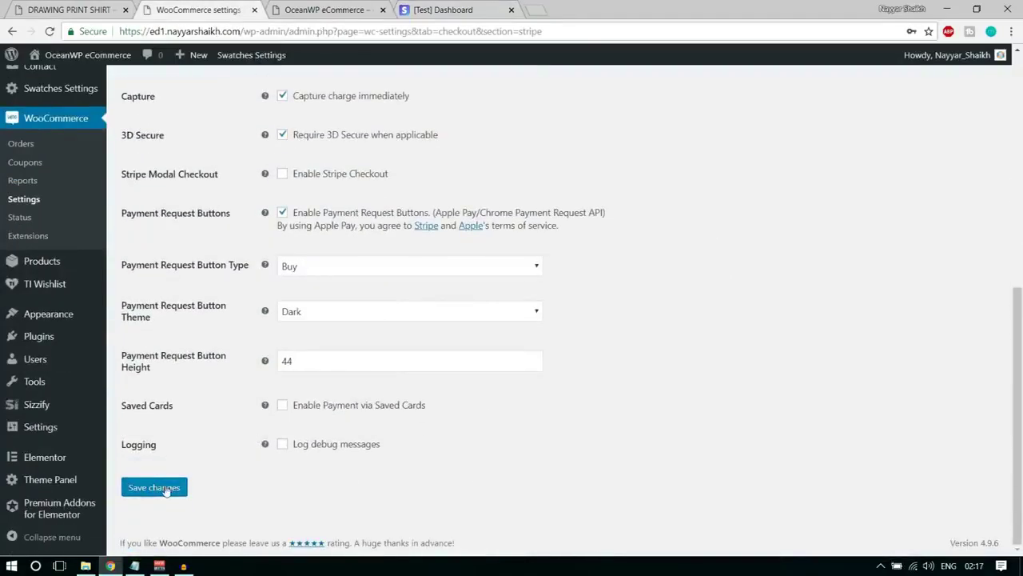
left_click(165, 489)
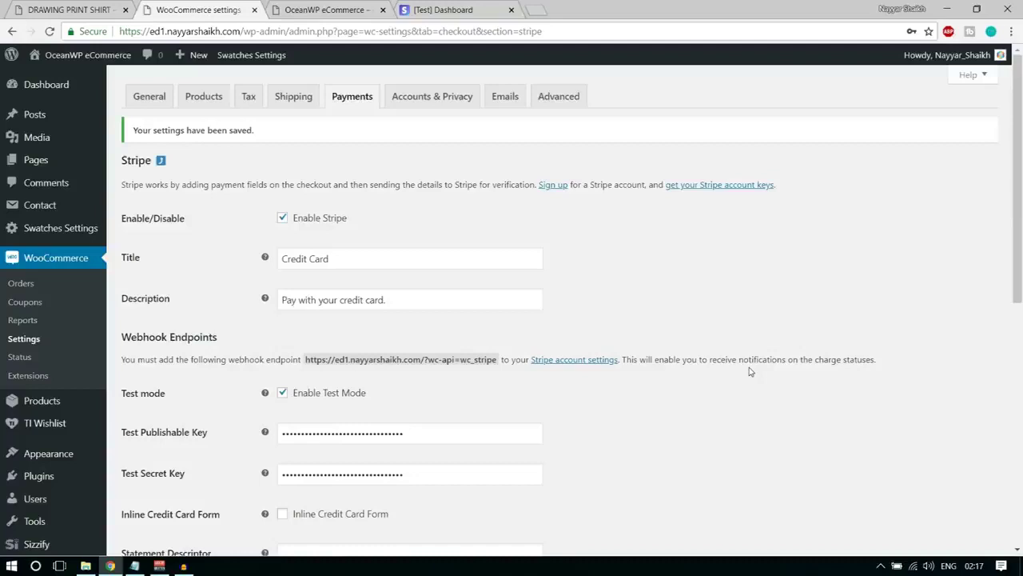
left_click(439, 96)
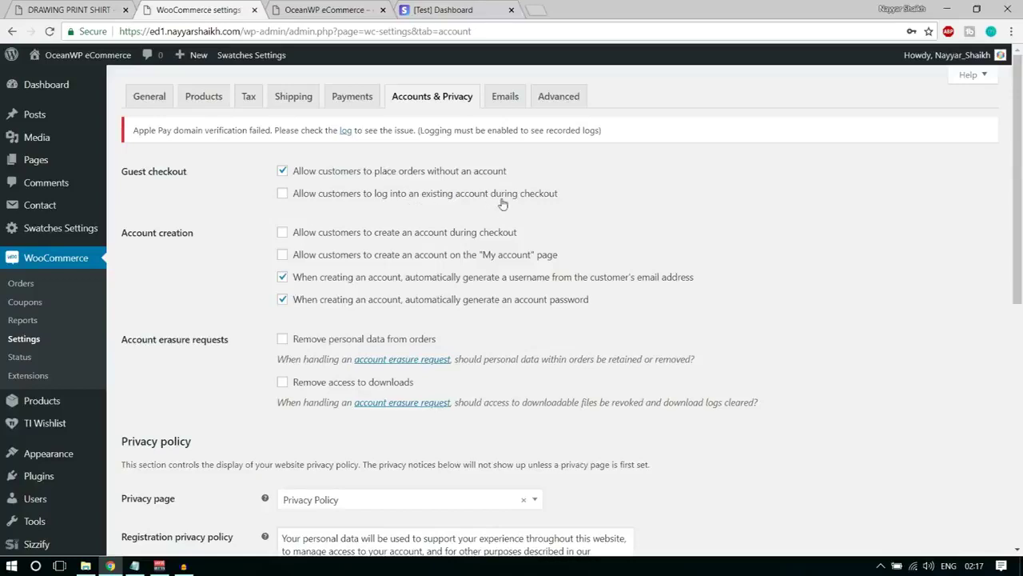
Allow checkout login and My account creation, turning off auto-generated usernames and passwords.
left_click(473, 196)
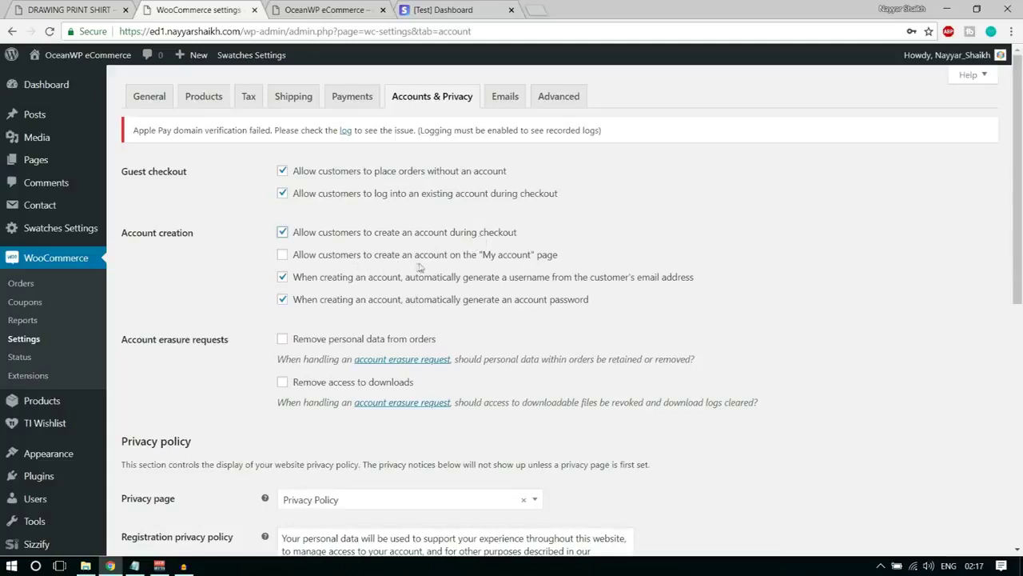
left_click(449, 261)
left_click(406, 281)
left_click(429, 306)
scroll(727, 322, "down", 1)
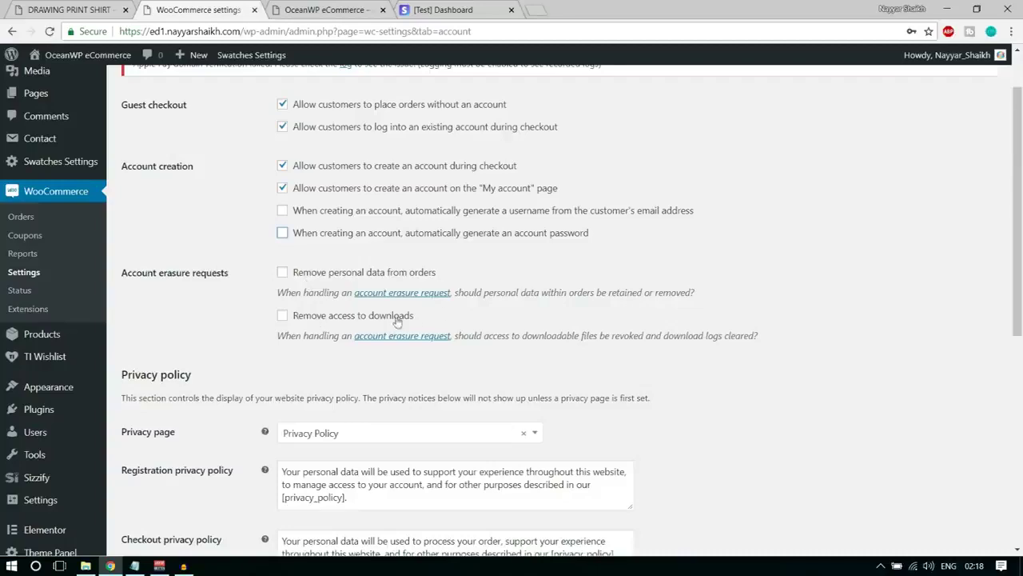
scroll(776, 395, "down", 3)
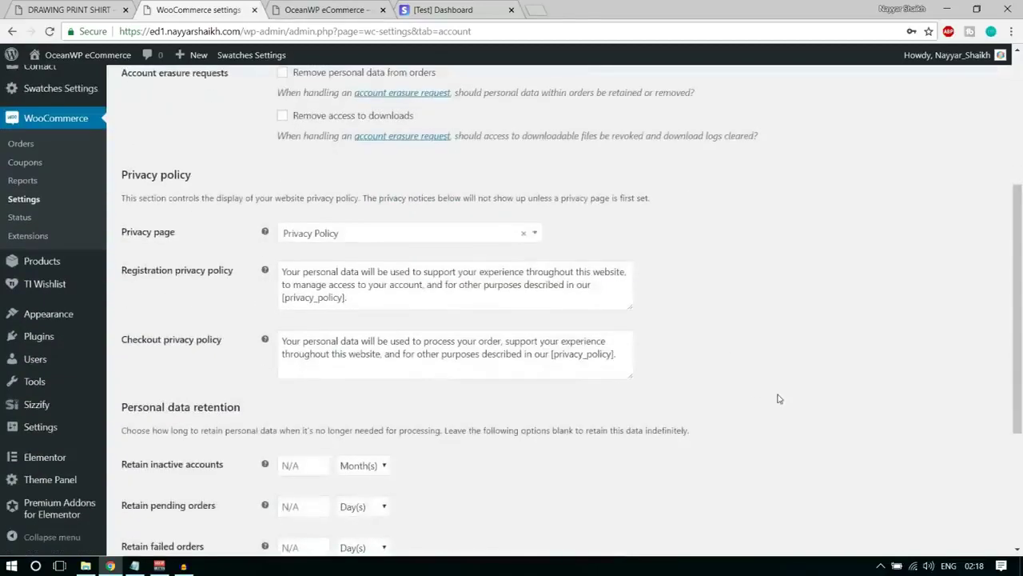
Keep Privacy Policy as the privacy page and save the Accounts & Privacy settings.
left_click(377, 233)
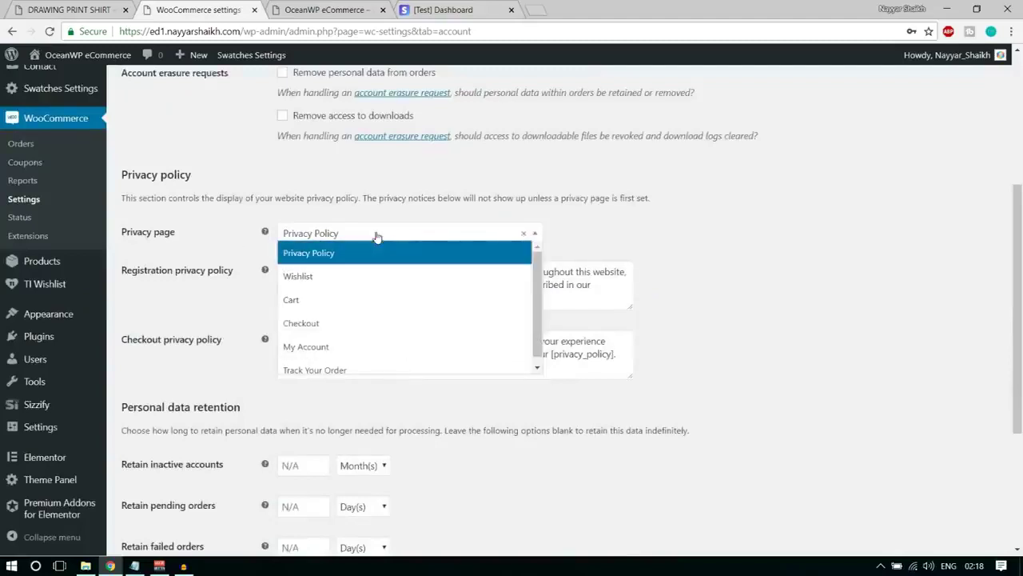
left_click(347, 254)
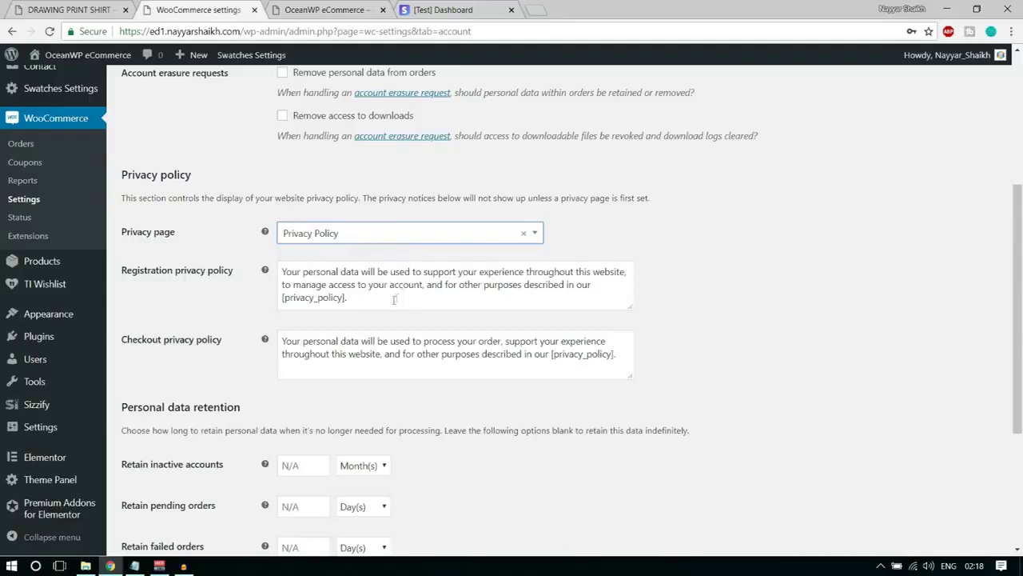
left_click_drag(394, 297, 296, 271)
left_click(328, 285)
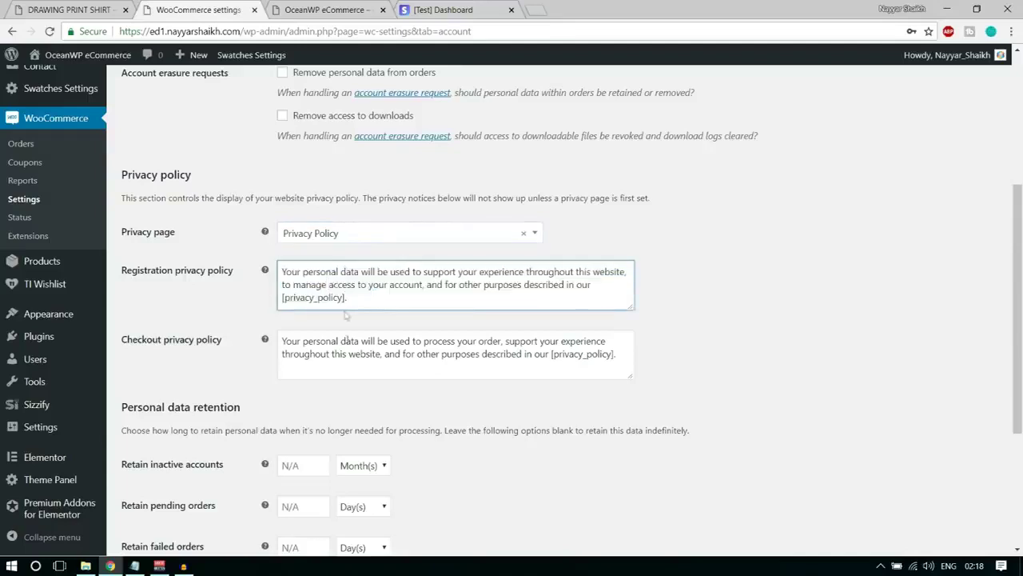
scroll(346, 316, "down", 3)
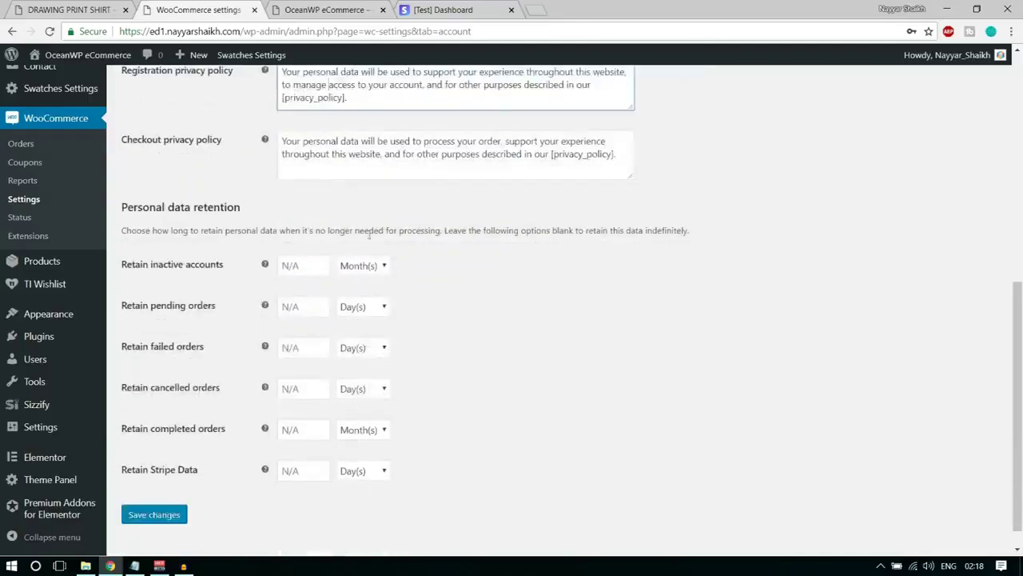
left_click(147, 519)
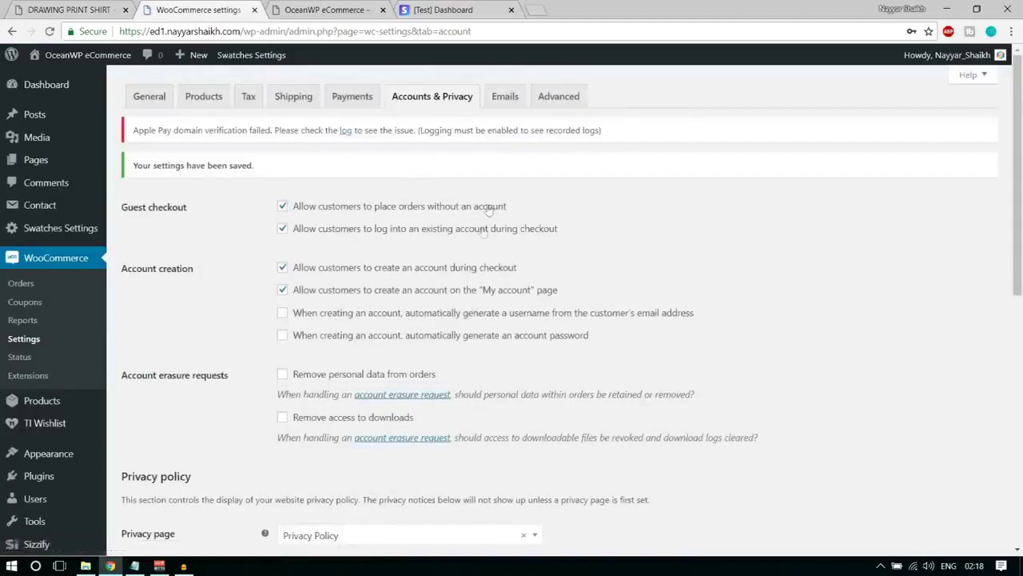
Review the admin notification emails and the Failed order recipient in Email settings.
left_click(505, 97)
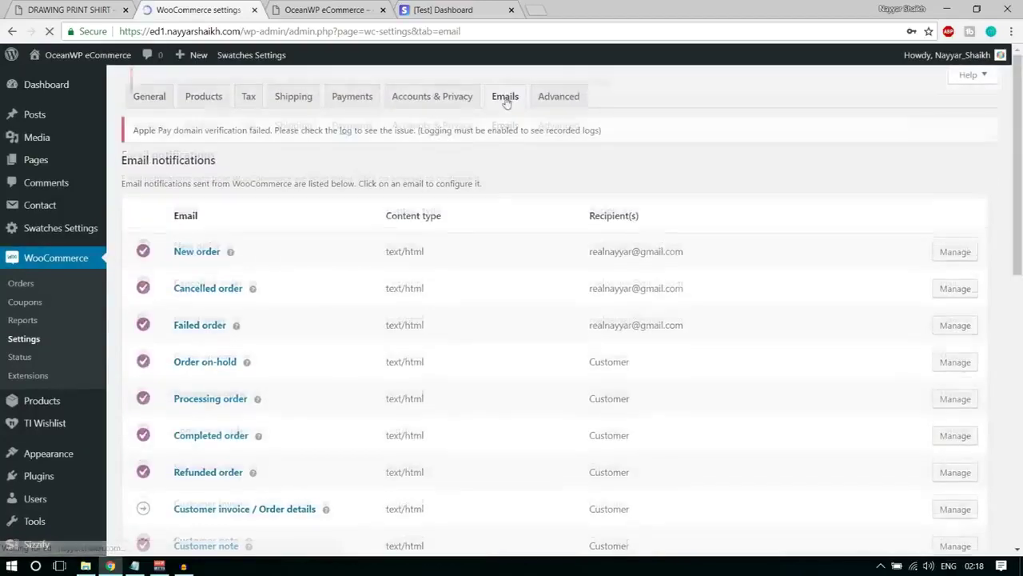
left_click_drag(693, 328, 565, 253)
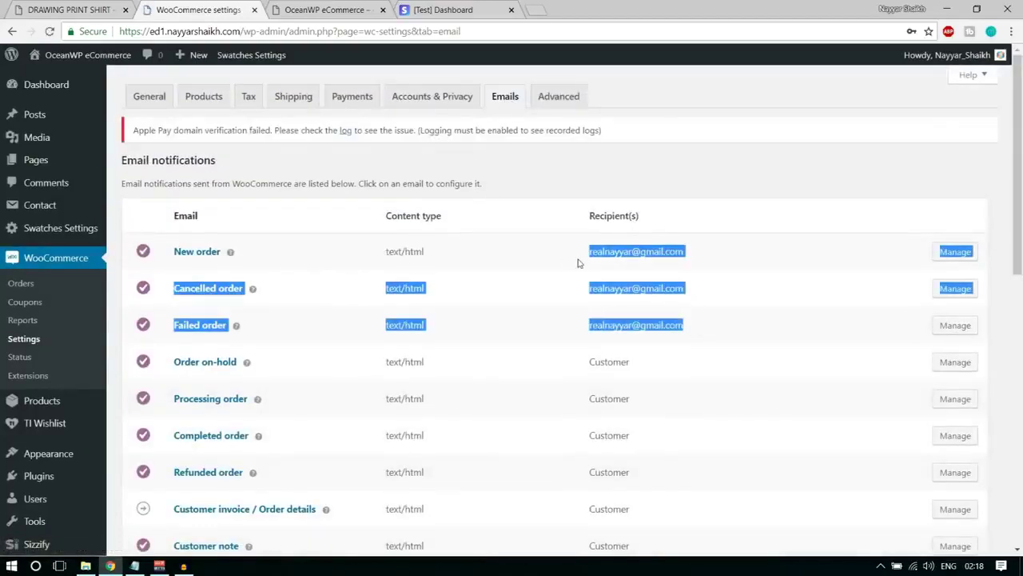
left_click(686, 323)
left_click_drag(592, 325, 696, 329)
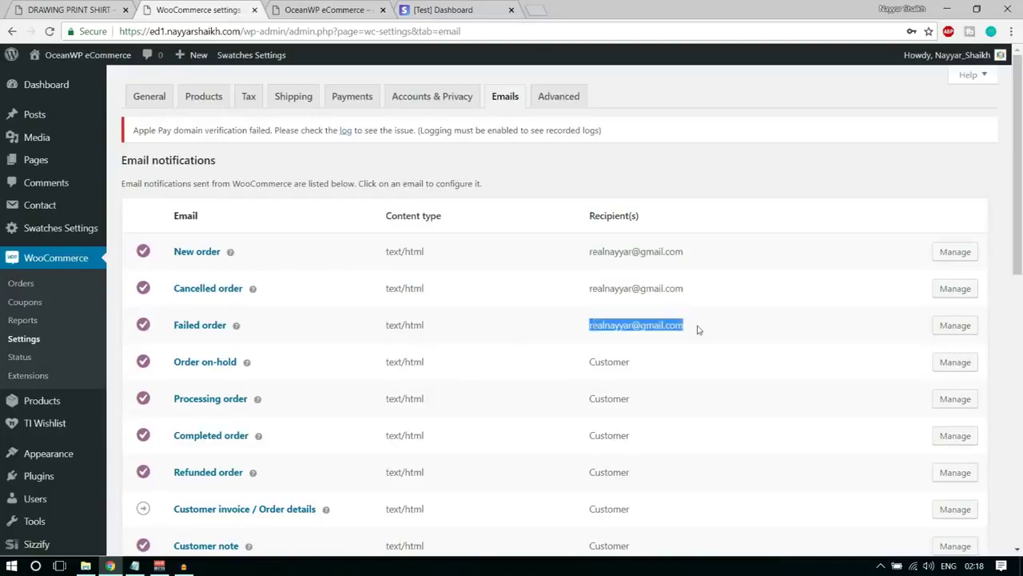
scroll(695, 388, "down", 10)
Assign the Cart, Checkout and My Account pages in Advanced page setup.
left_click(574, 100)
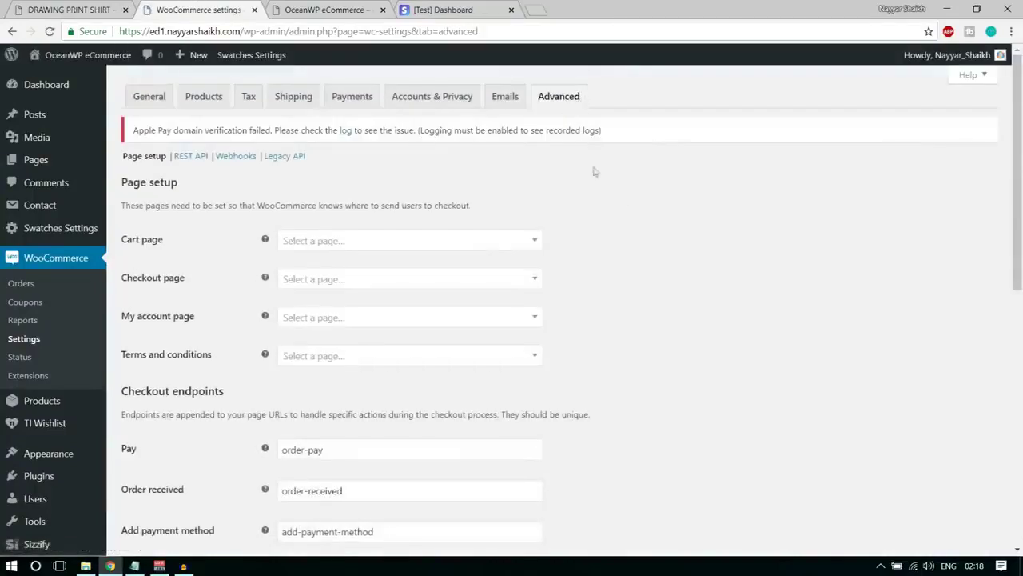
left_click(334, 242)
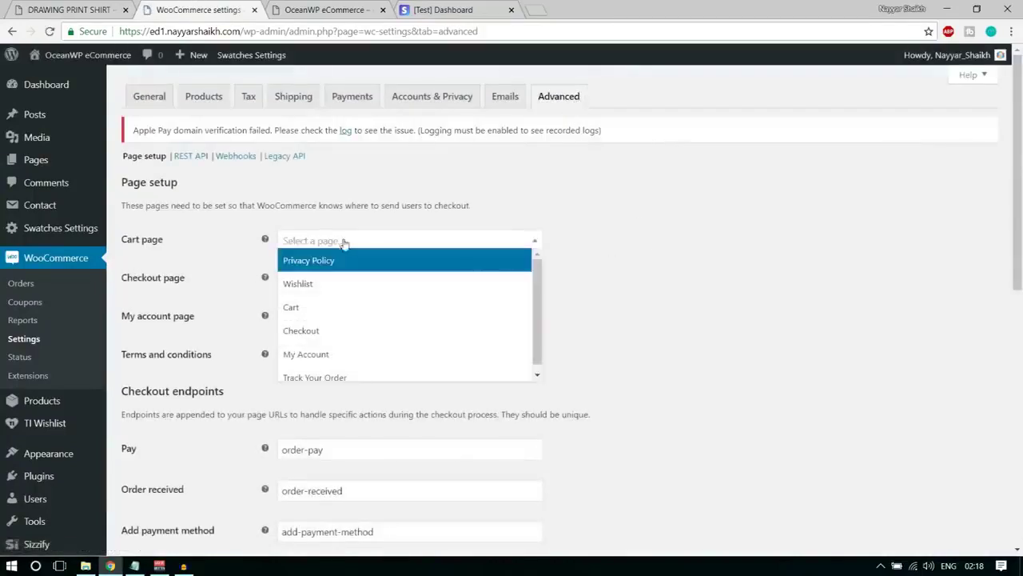
left_click(343, 310)
left_click(321, 280)
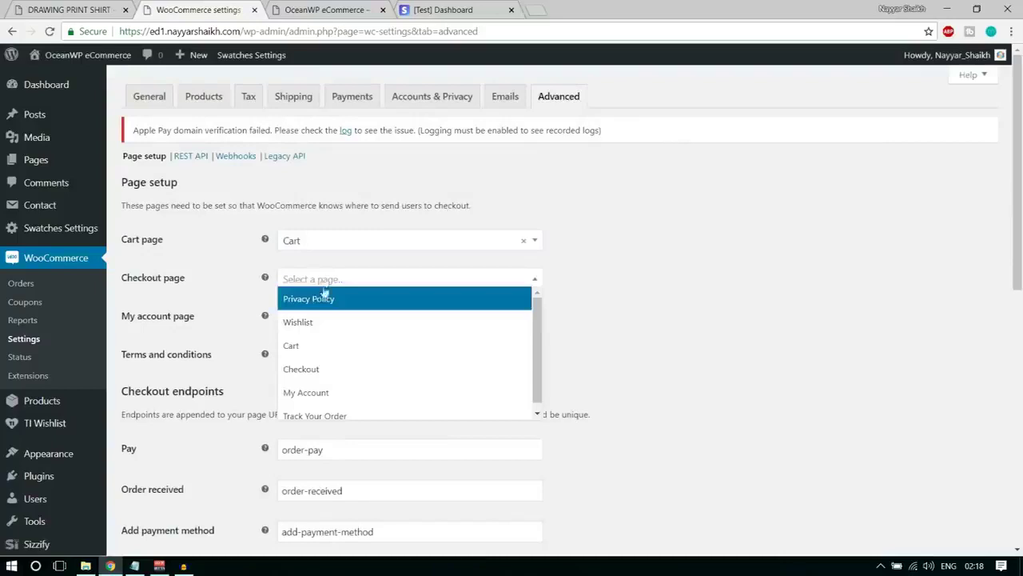
left_click(340, 369)
scroll(727, 279, "down", 1)
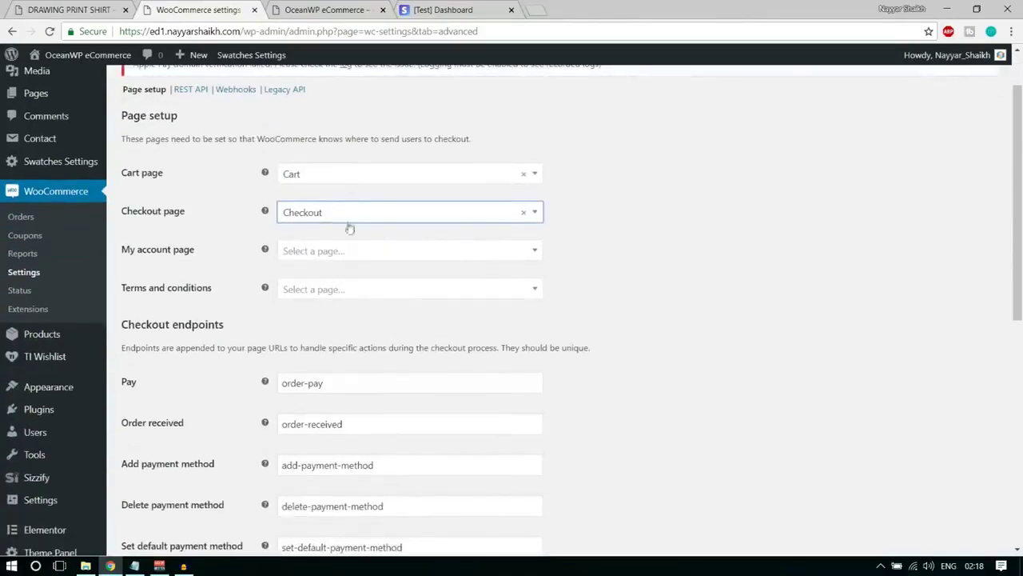
left_click(334, 250)
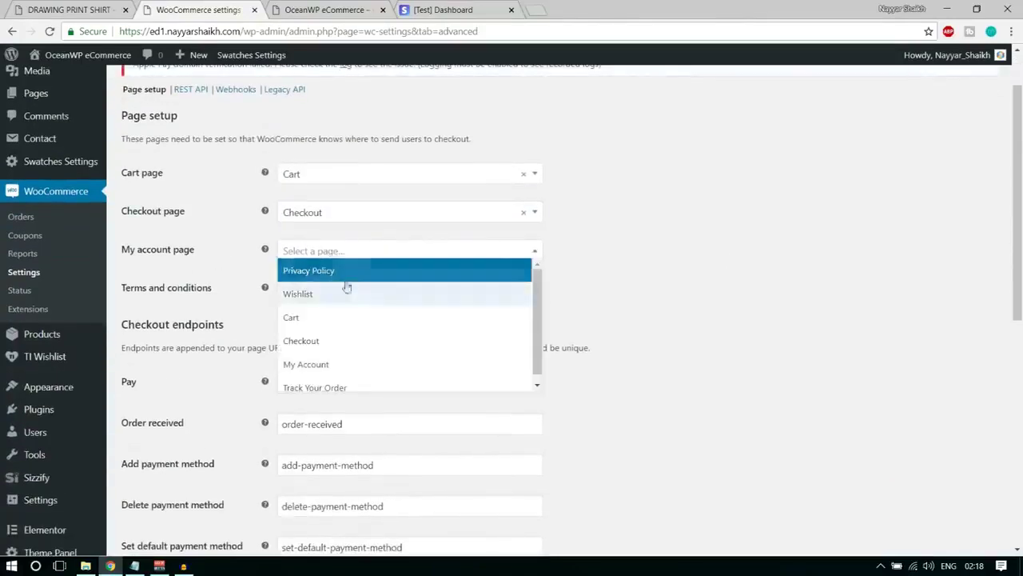
left_click(354, 369)
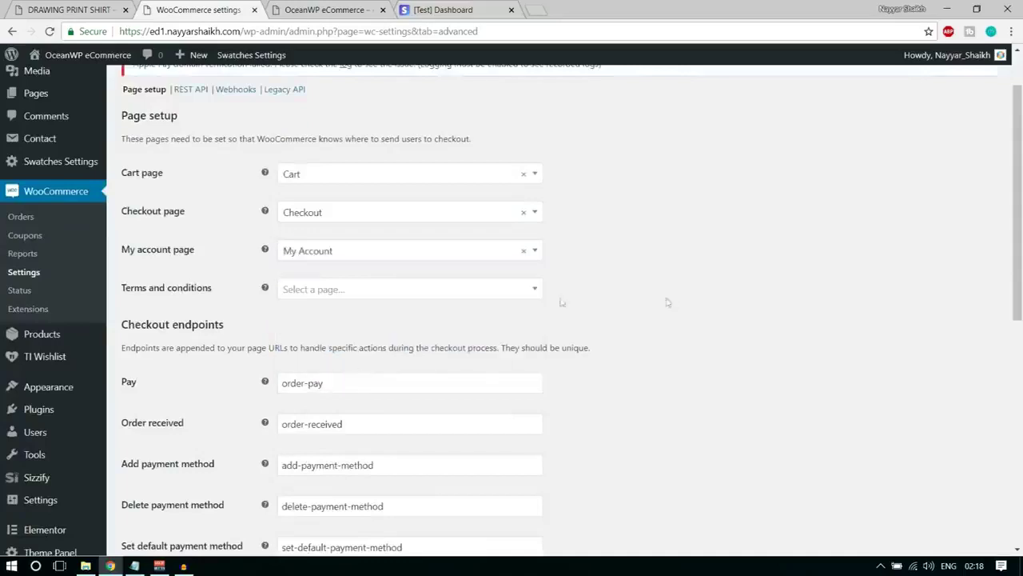
Choose Privacy Policy as the terms and conditions page and save the Advanced settings.
left_click(330, 290)
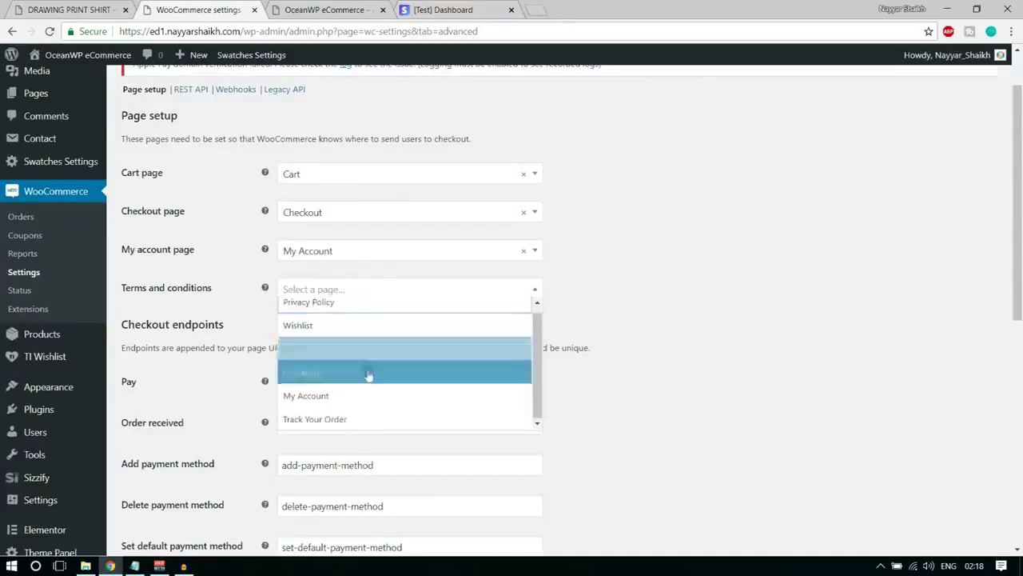
left_click(349, 317)
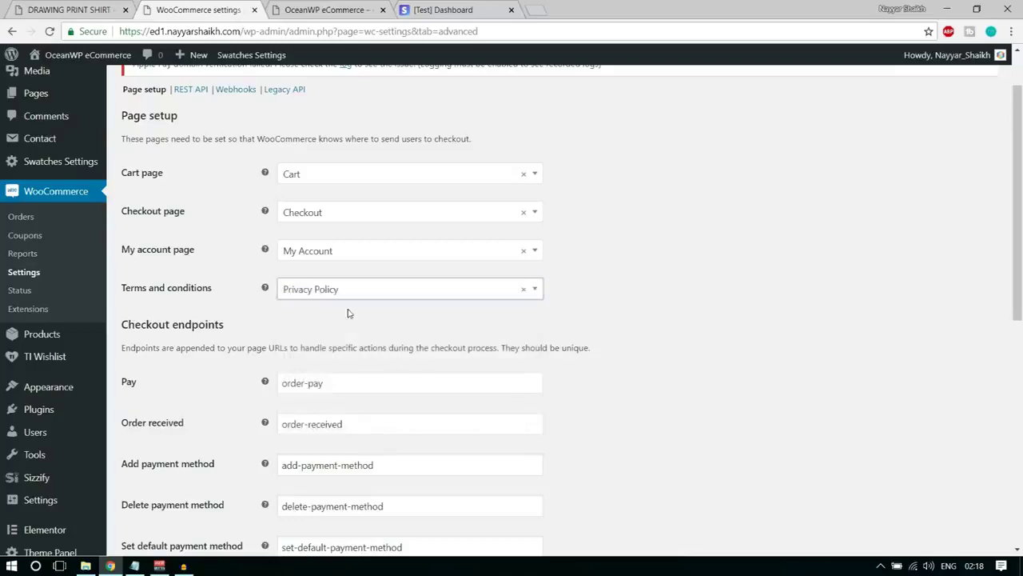
scroll(721, 323, "down", 2)
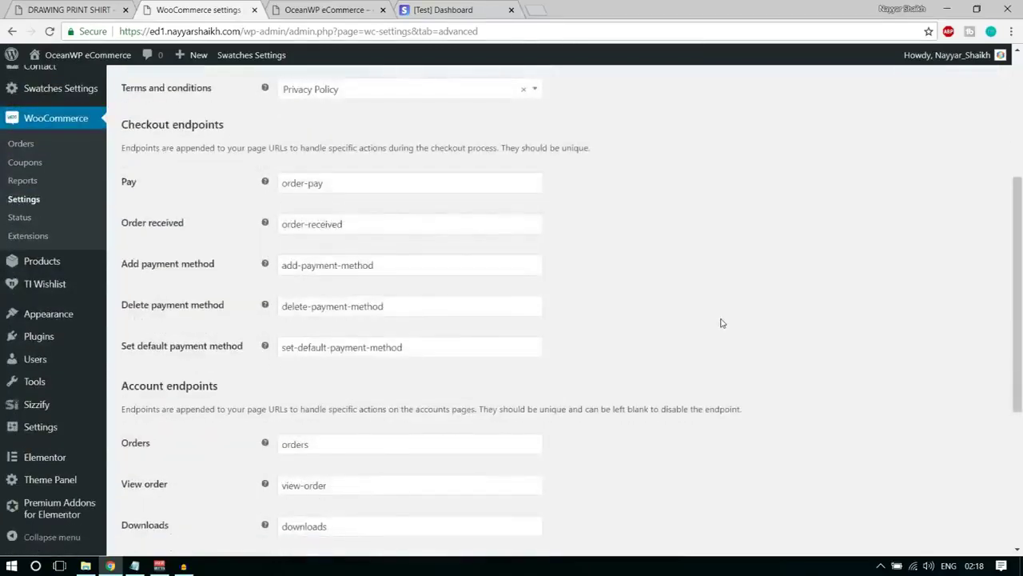
scroll(721, 323, "down", 5)
scroll(723, 323, "up", 8)
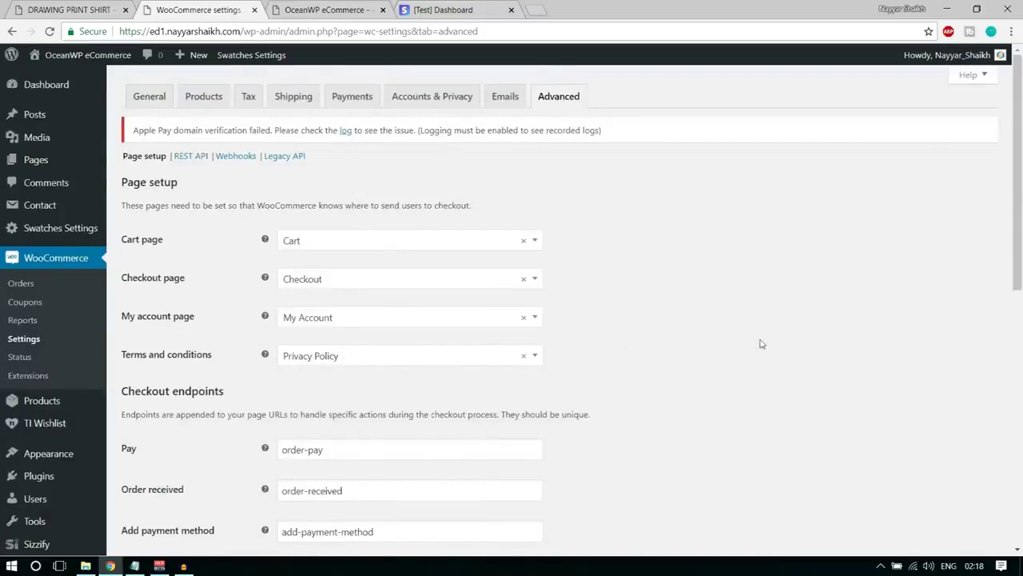
scroll(761, 344, "down", 8)
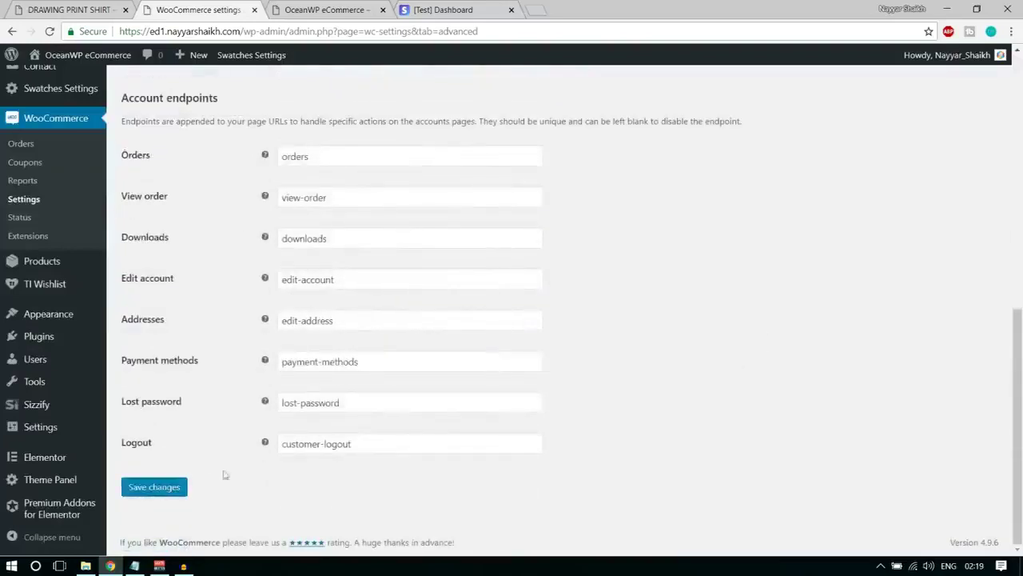
left_click(169, 488)
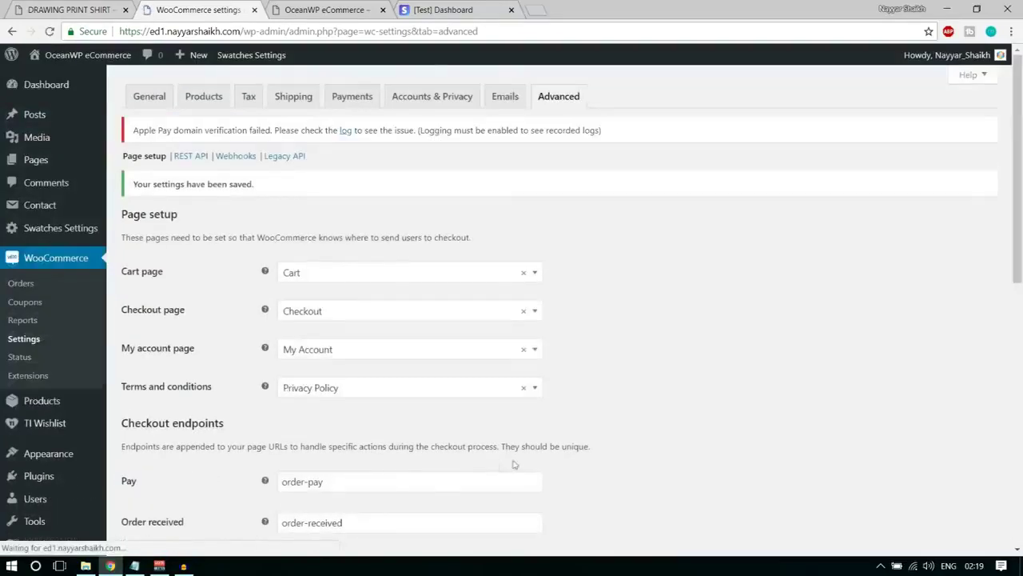
left_click(314, 8)
Reload the OceanWP store home page, then return to the WooCommerce Advanced settings tab.
left_click(49, 31)
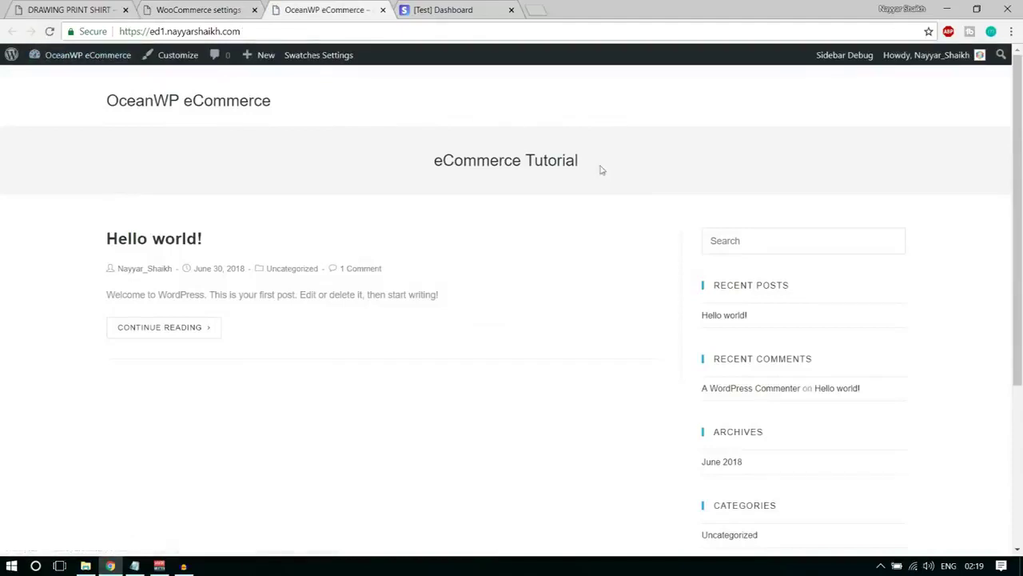
left_click(223, 6)
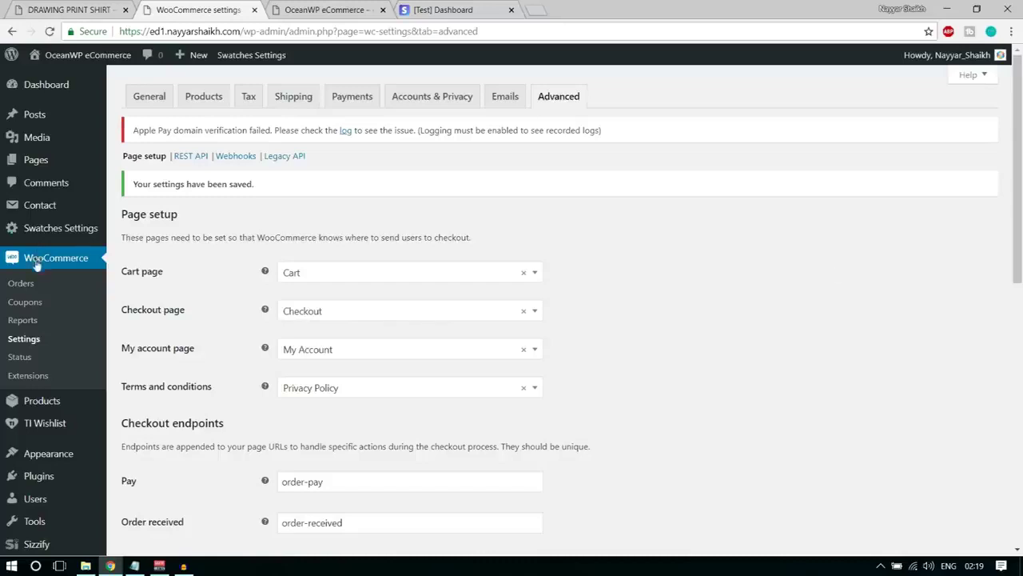
Create the first coupon, entering its code and the description 'This coupon code gives you 7% Off the Purchase'.
left_click(27, 307)
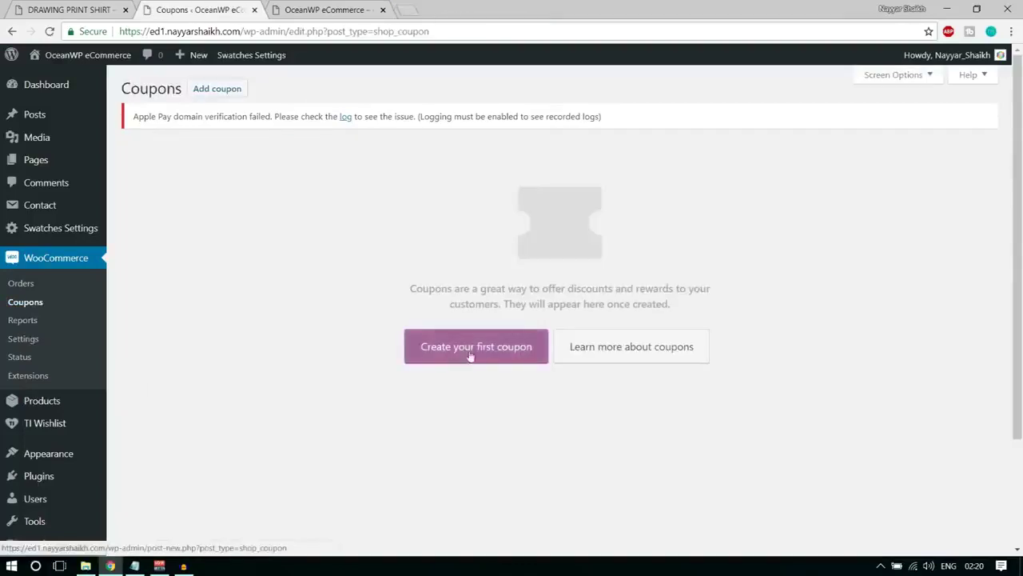
left_click(476, 346)
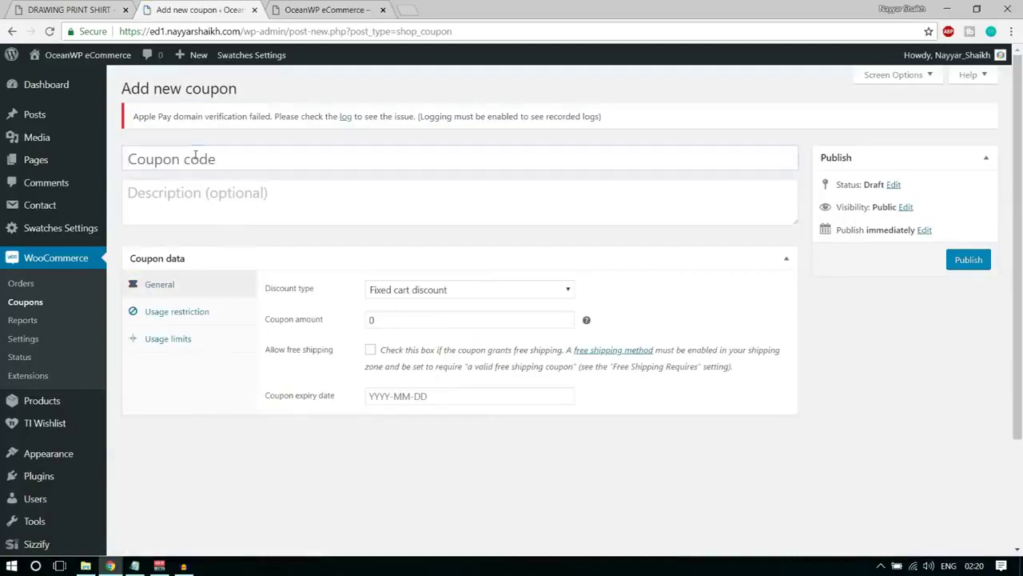
left_click(200, 160)
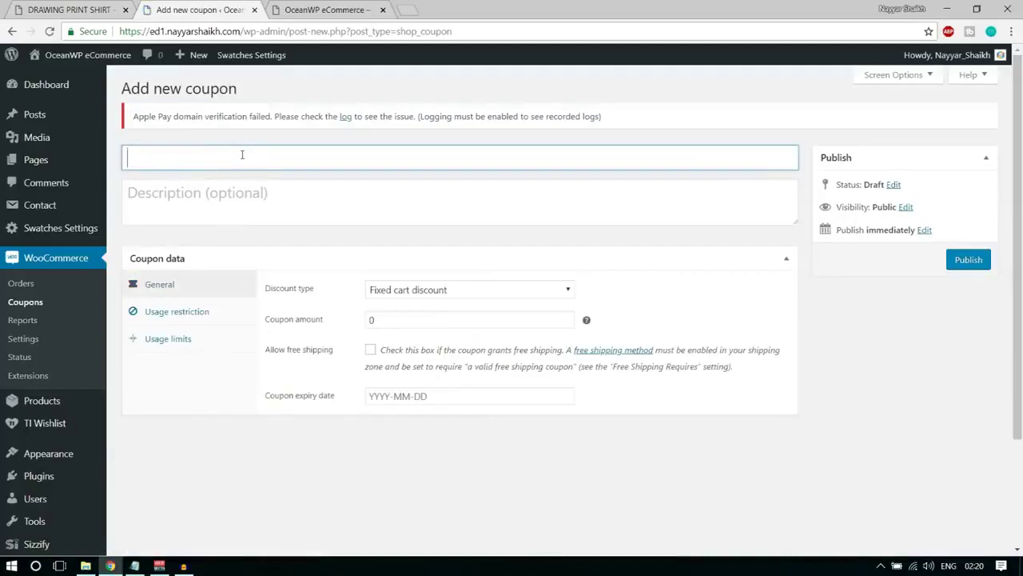
type("NAYYAR7")
left_click(253, 190)
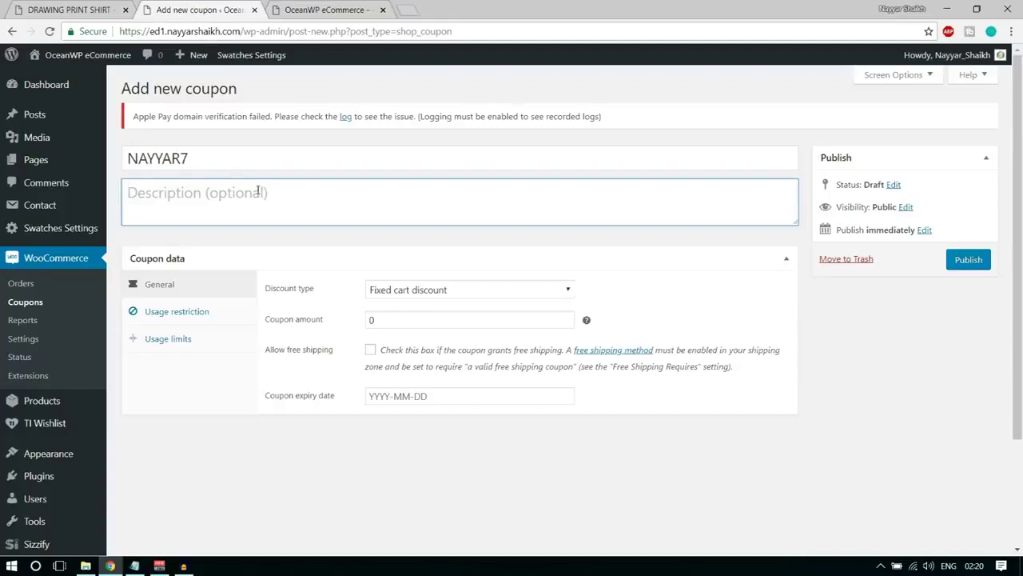
type("This coupon code gives you 7% Off the Purchase")
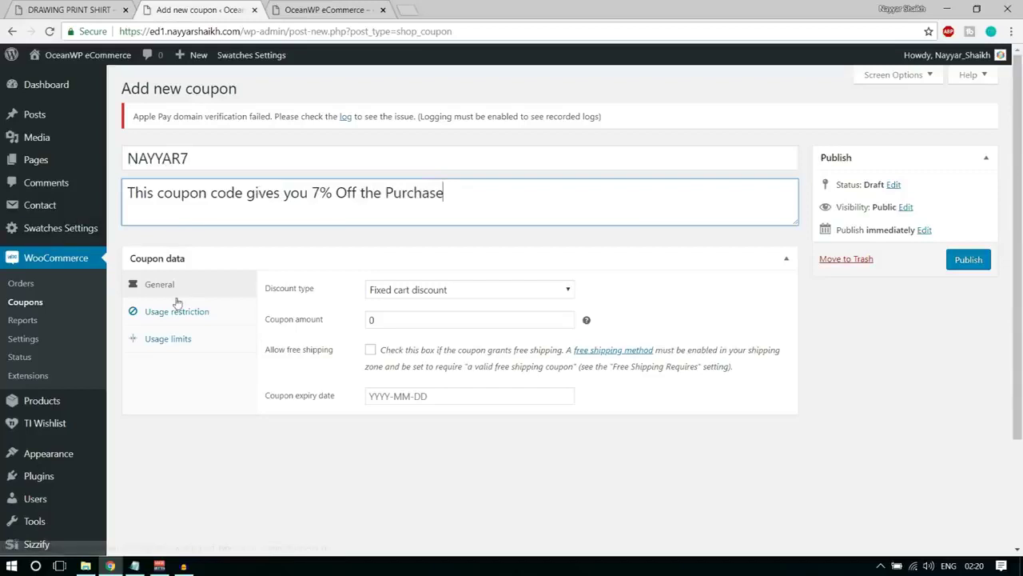
left_click(177, 302)
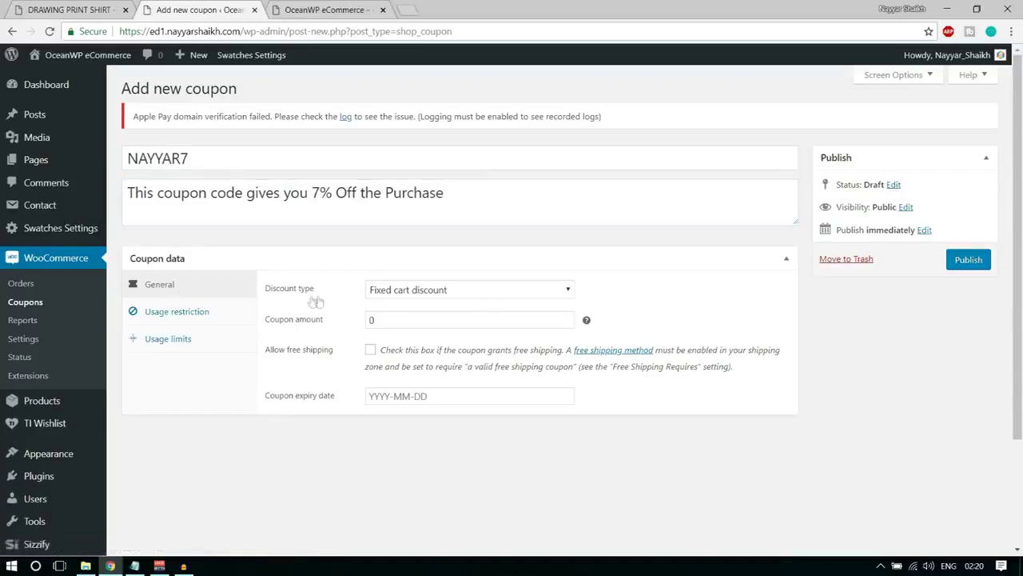
Make the coupon a Percentage discount with a coupon amount of 7.
left_click_drag(286, 297, 320, 296)
left_click(419, 291)
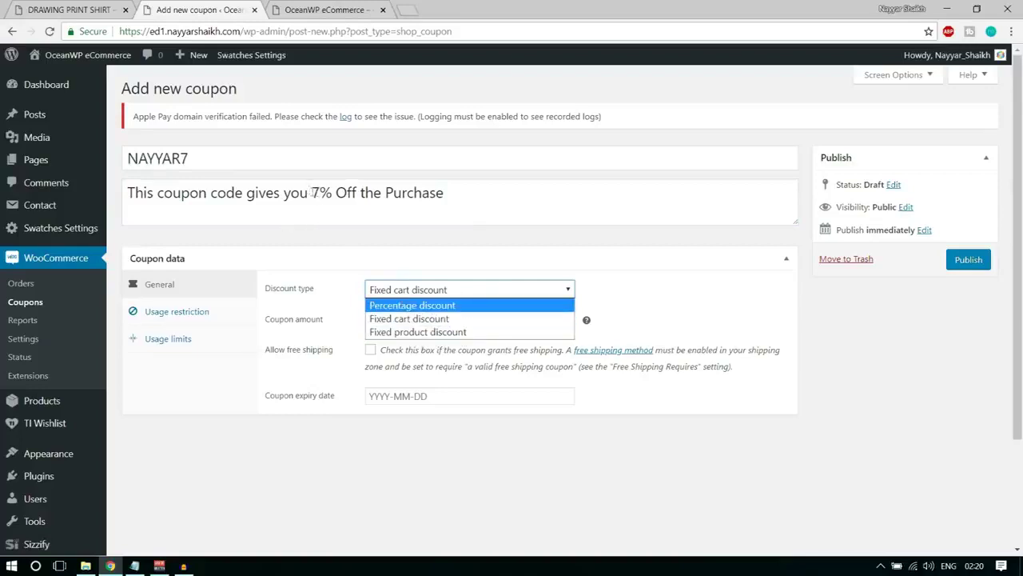
left_click_drag(311, 190, 343, 192)
left_click(412, 291)
left_click(414, 305)
left_click(435, 316)
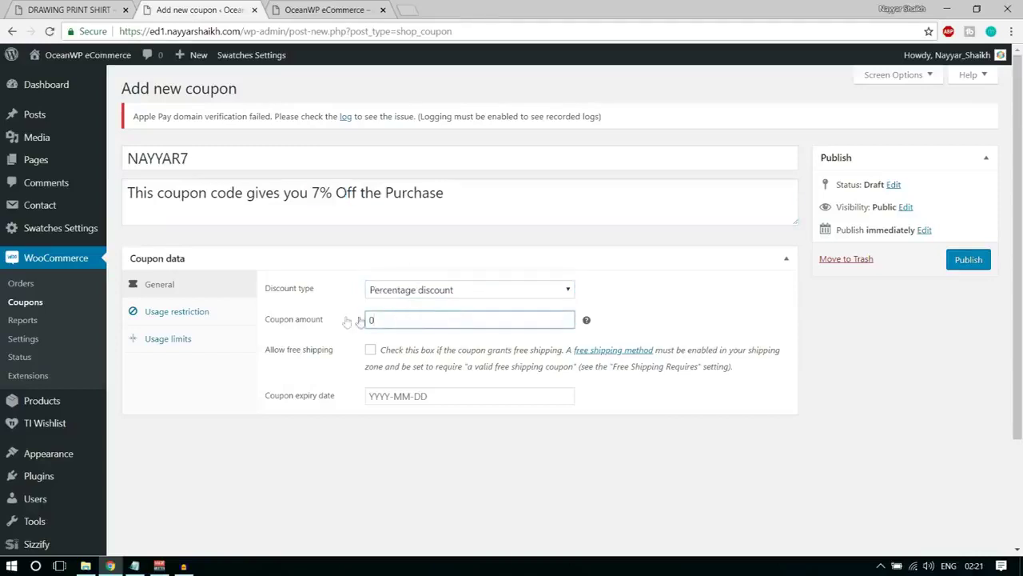
left_click_drag(382, 318, 343, 325)
type("7")
left_click(652, 299)
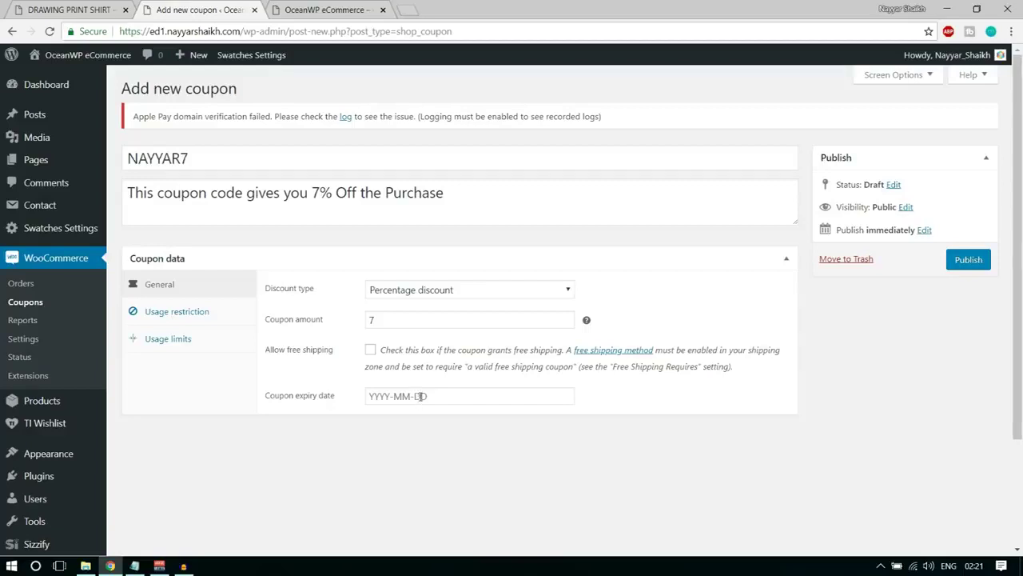
Set the coupon expiry date to 2018-07-31.
left_click(418, 397)
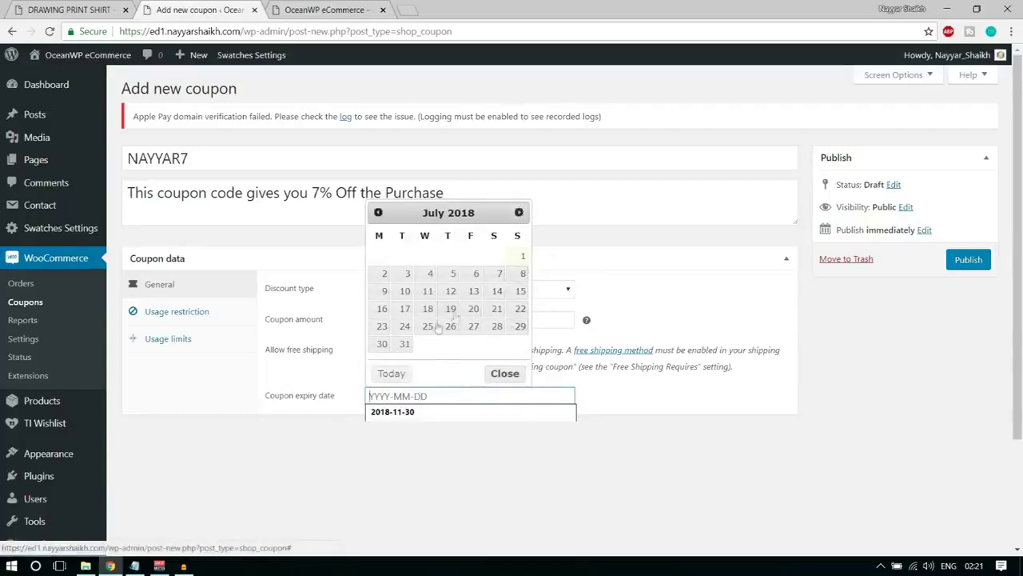
left_click(405, 344)
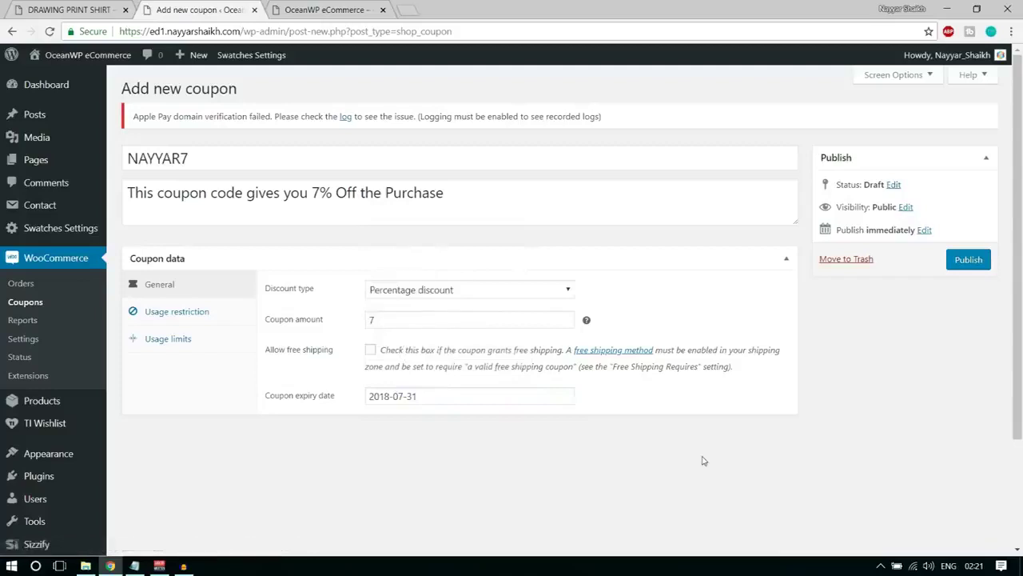
left_click(245, 318)
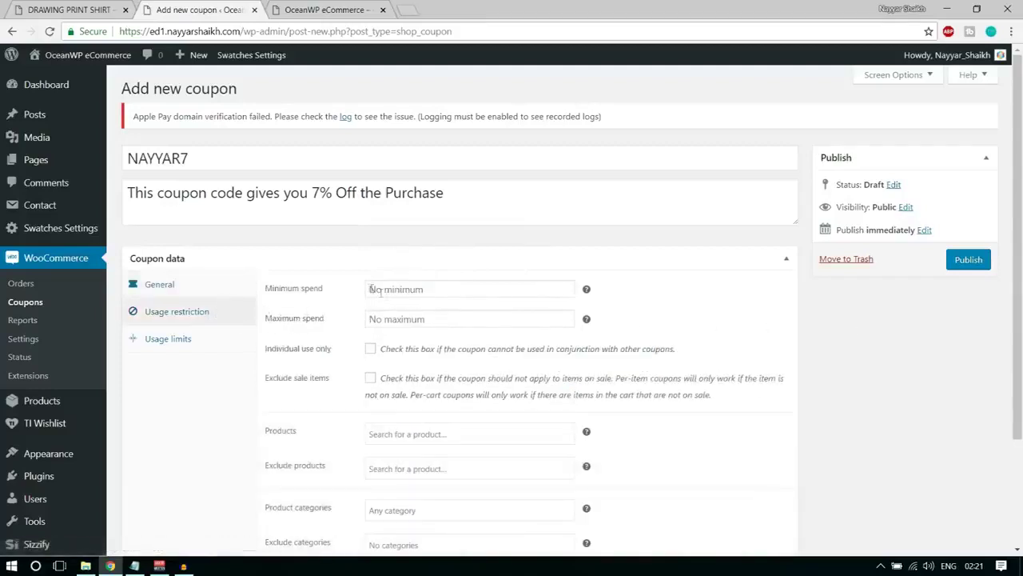
Enter 100 as Minimum spend and 1000 as Maximum spend under Usage restriction.
left_click(401, 289)
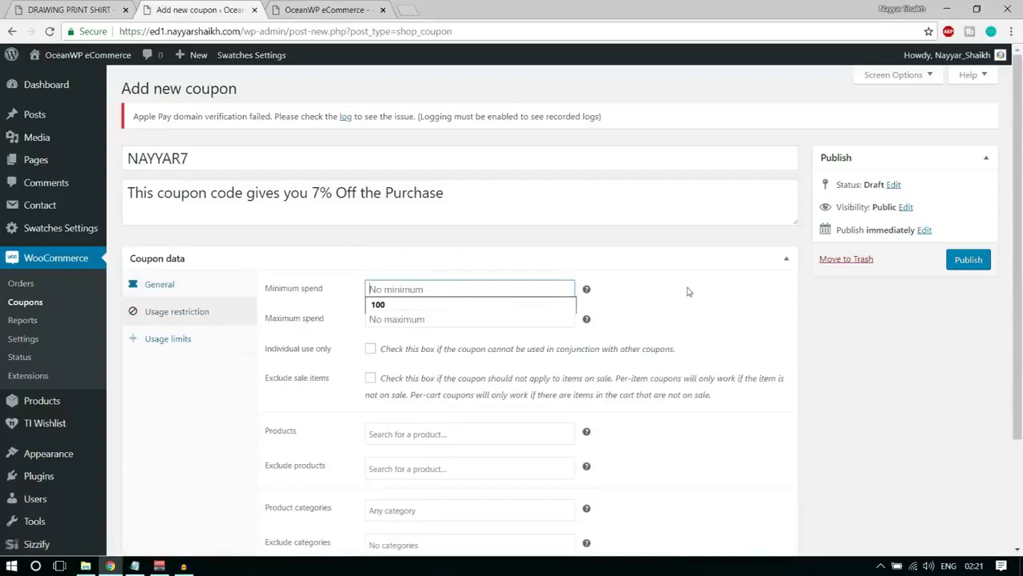
type("100")
left_click(689, 292)
left_click(455, 318)
left_click(564, 335)
left_click(678, 329)
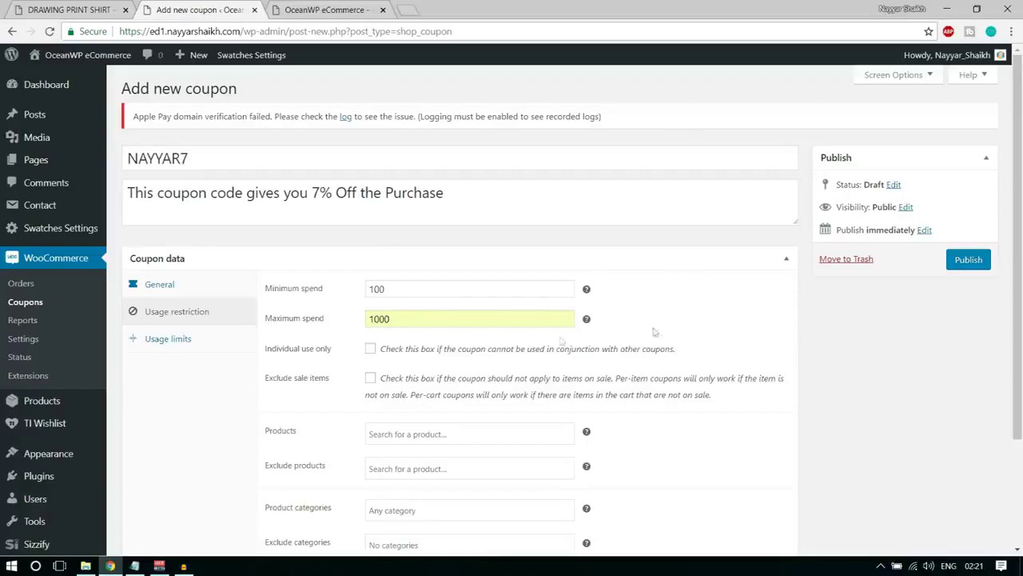
double_click(407, 319)
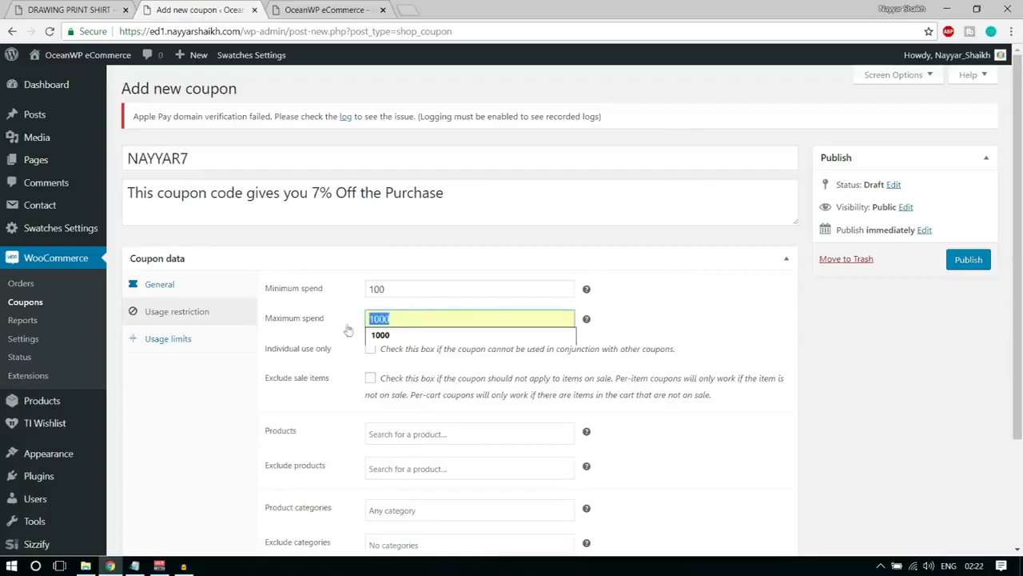
left_click(692, 320)
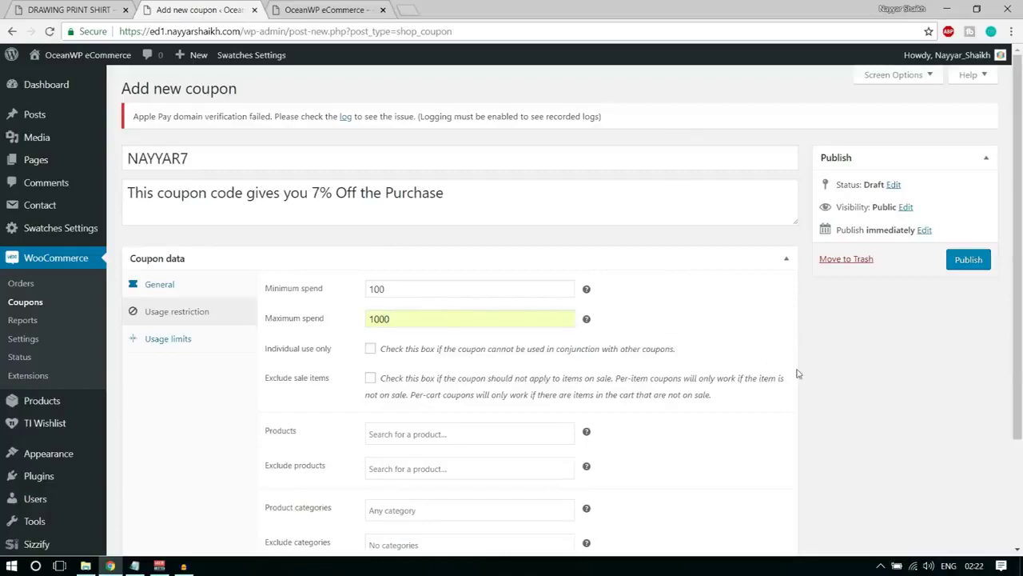
scroll(799, 372, "down", 3)
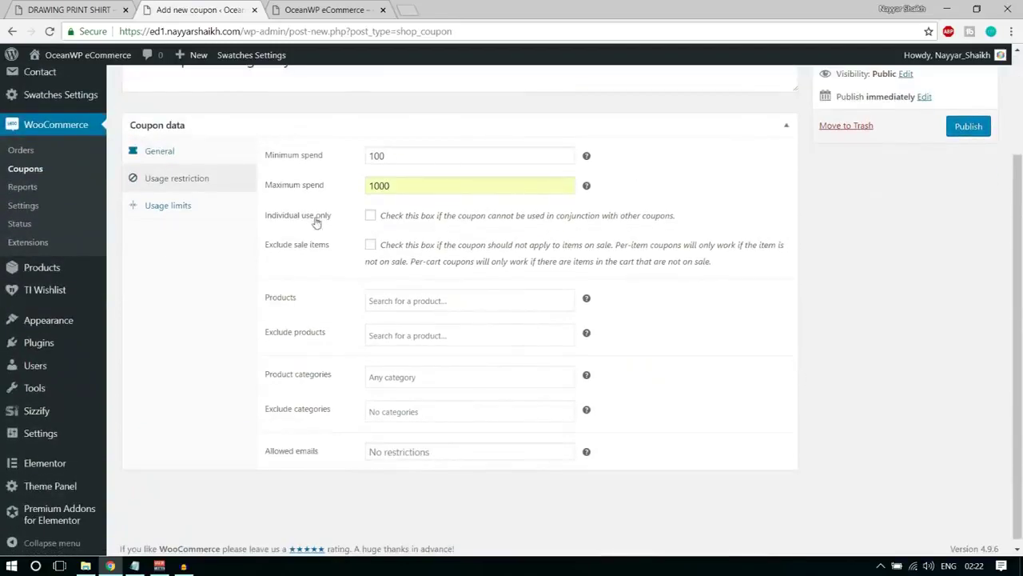
Tick Individual use only and Exclude sale items, leave Products empty, and publish the coupon.
left_click(370, 216)
left_click(371, 247)
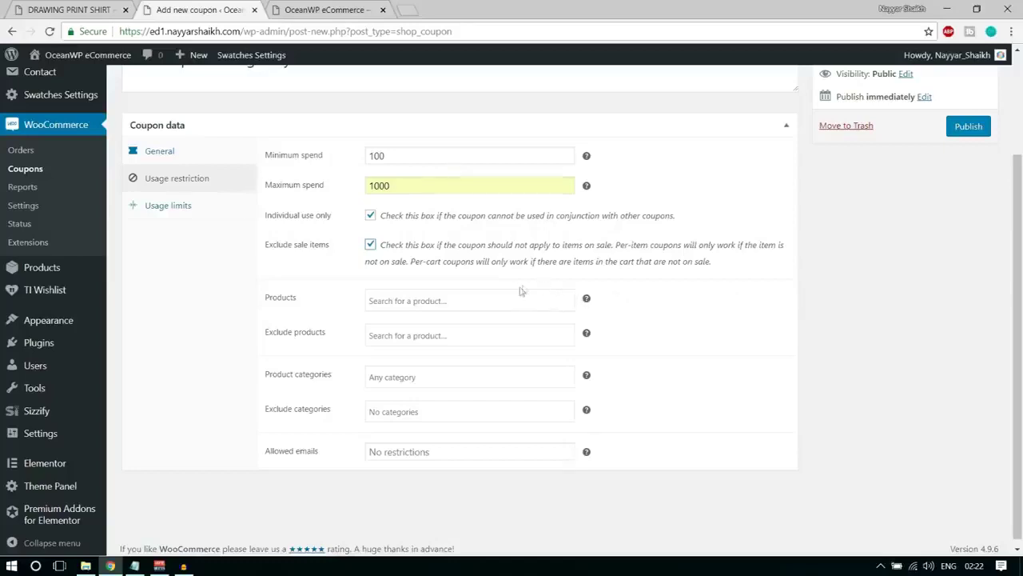
left_click(489, 302)
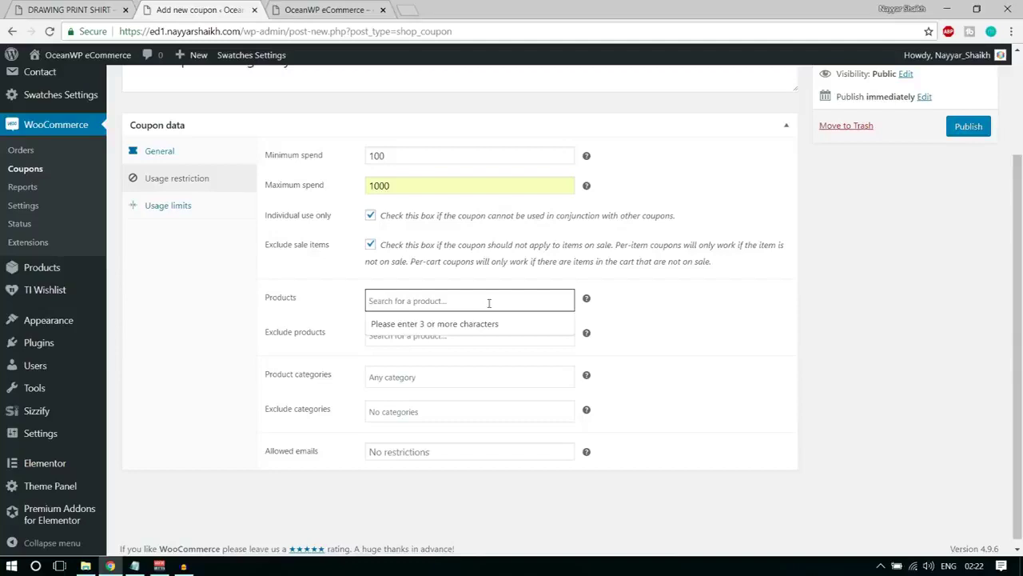
left_click(733, 313)
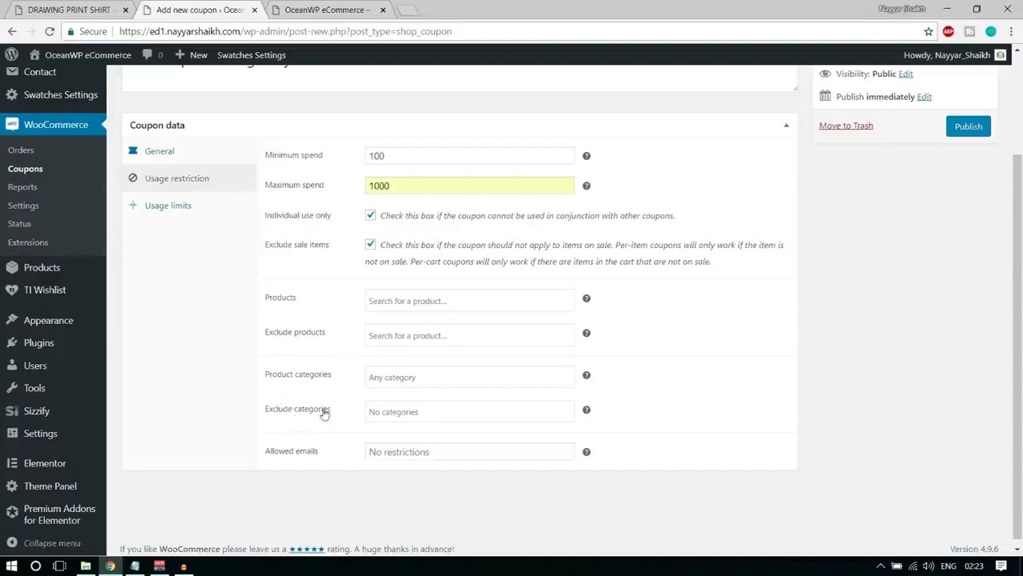
left_click(977, 127)
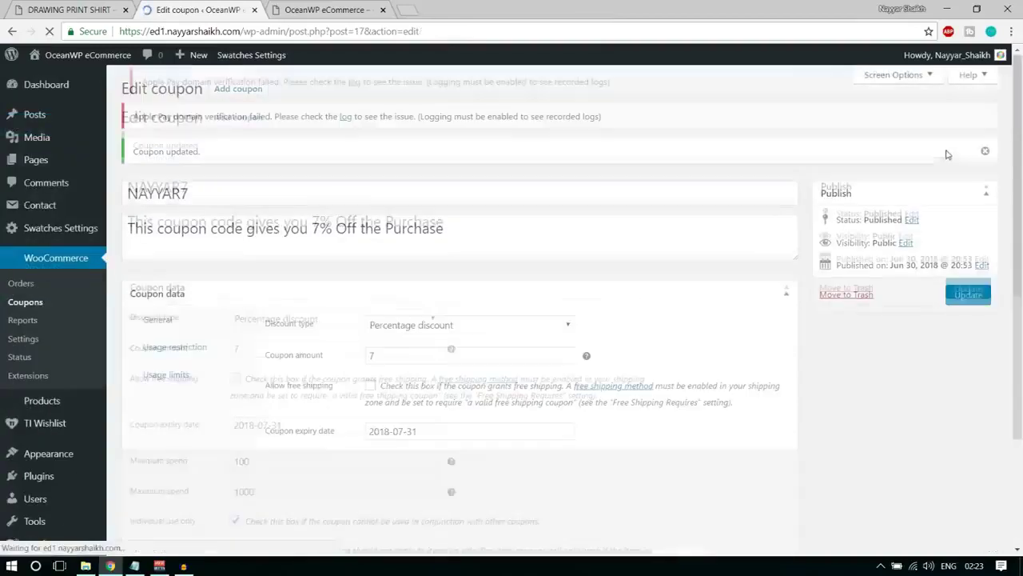
Set the NAYYAR7 coupon's usage limit per coupon to 10.
left_click(167, 375)
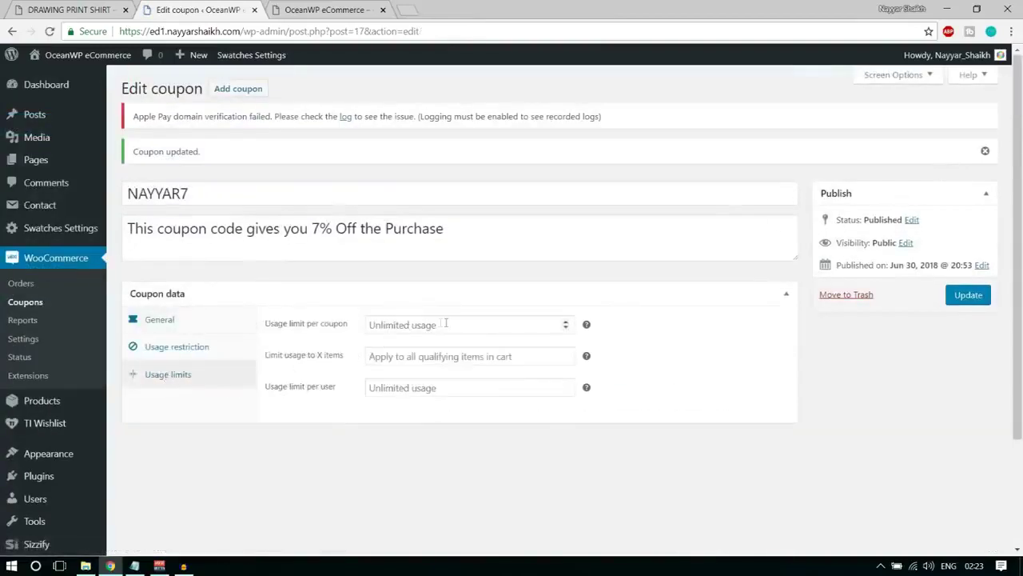
left_click(373, 326)
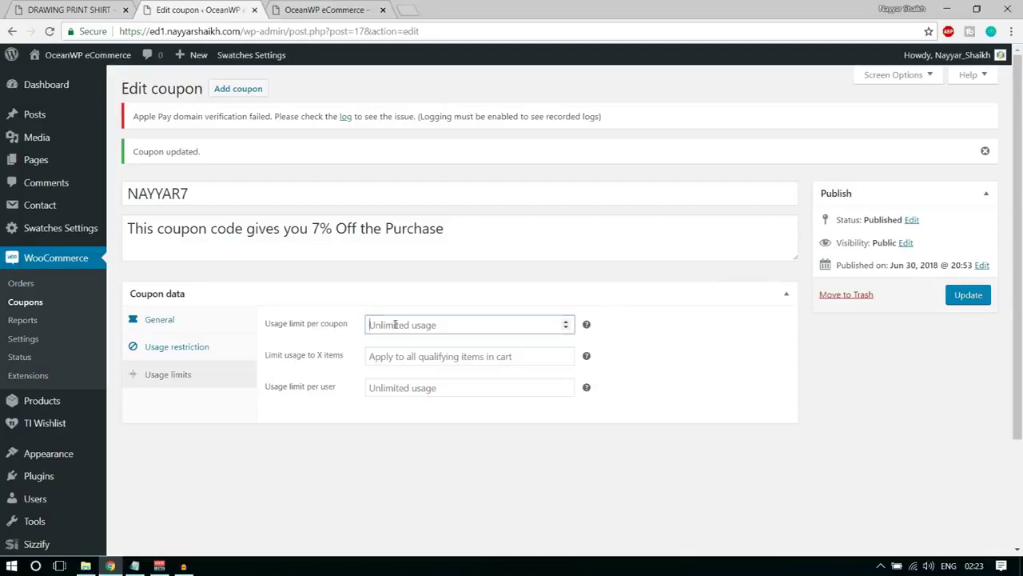
type("10")
left_click(714, 289)
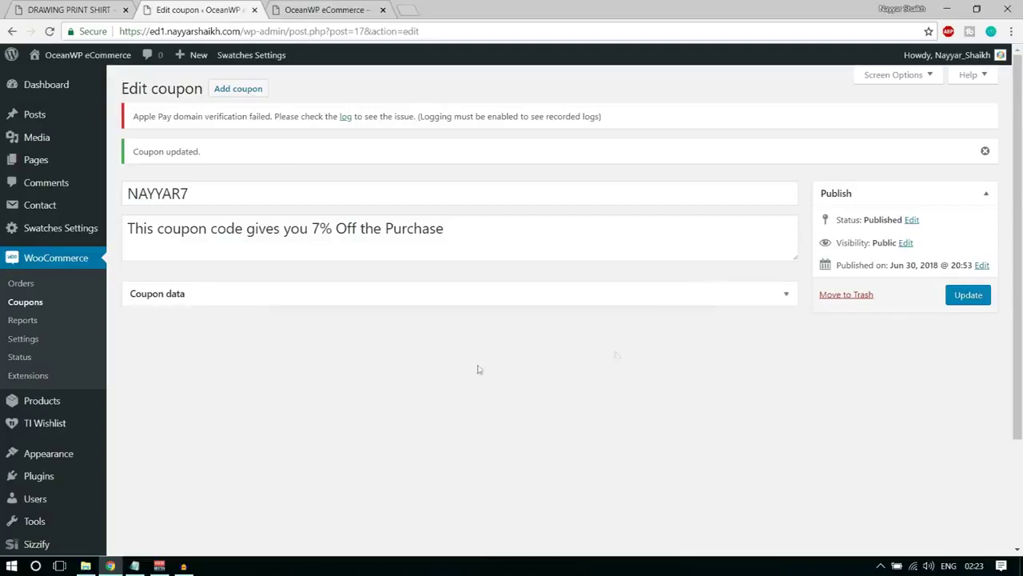
left_click(379, 292)
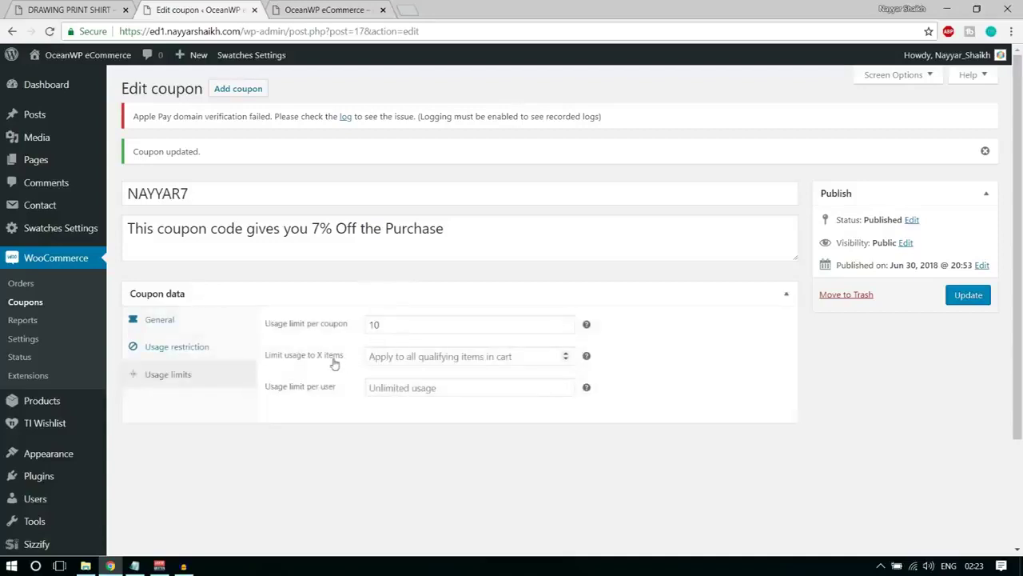
Limit the coupon to 1 item per order and 1 use per user, then update it.
left_click(403, 362)
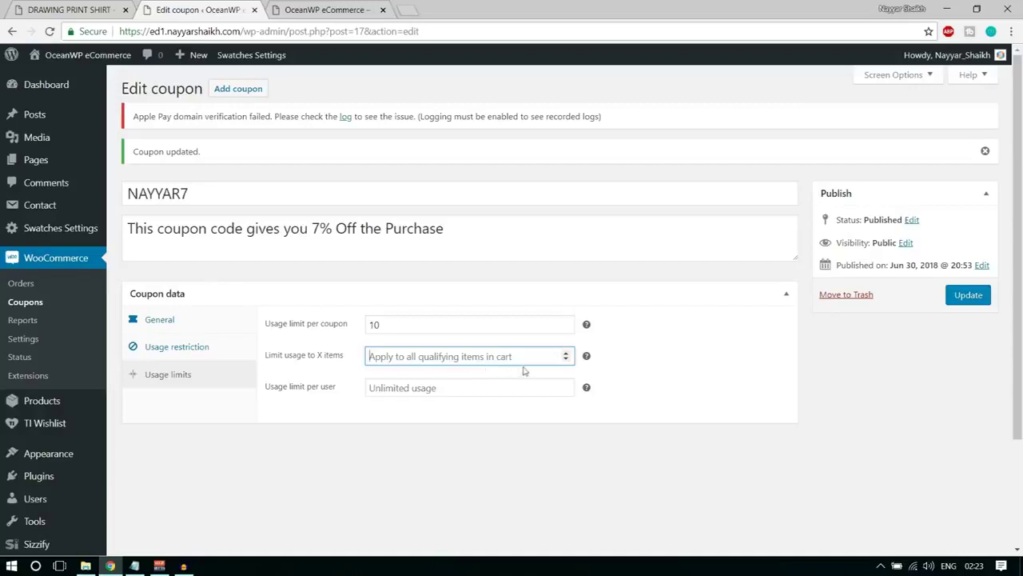
left_click(663, 357)
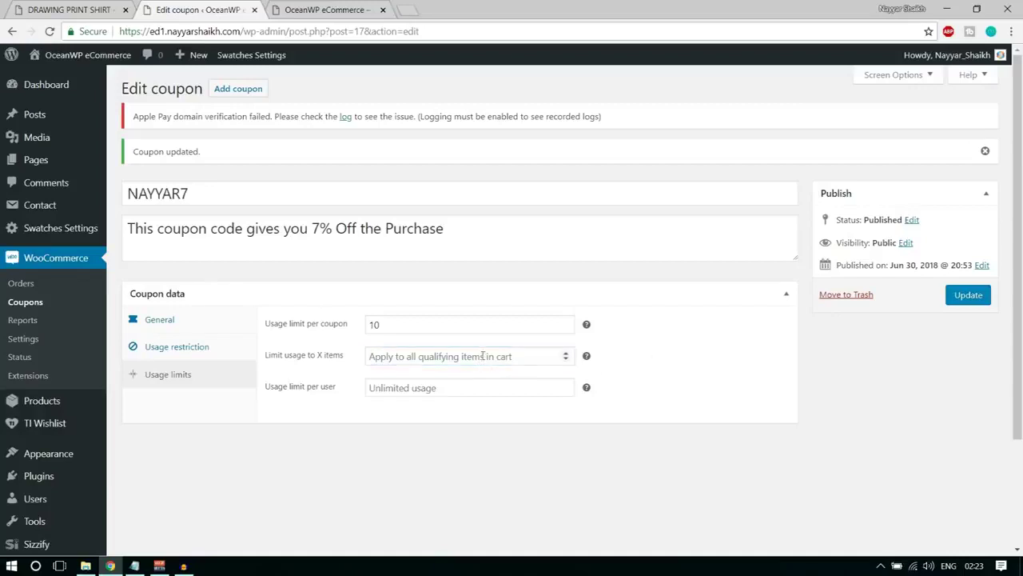
left_click(566, 352)
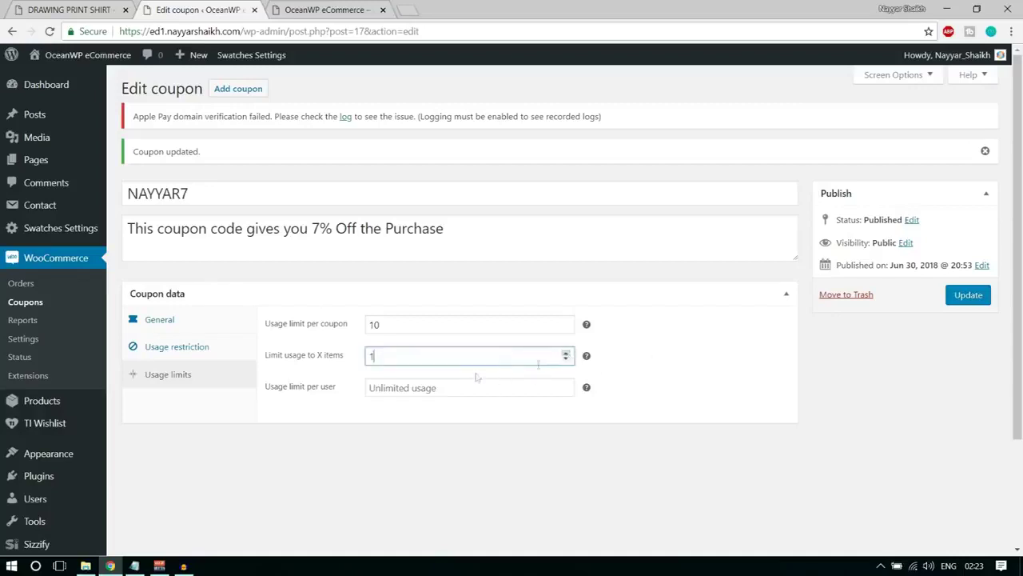
left_click(628, 361)
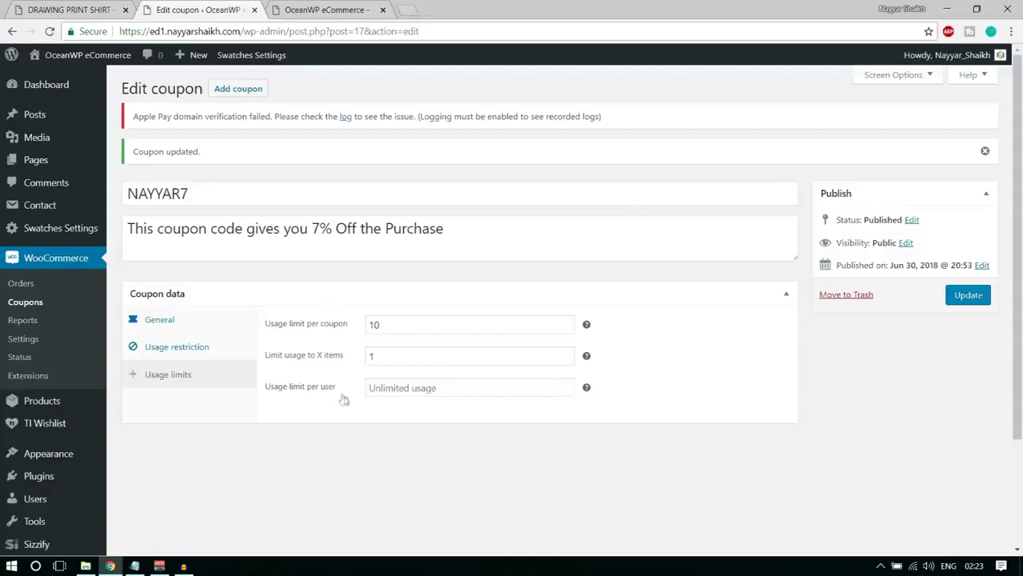
left_click(493, 388)
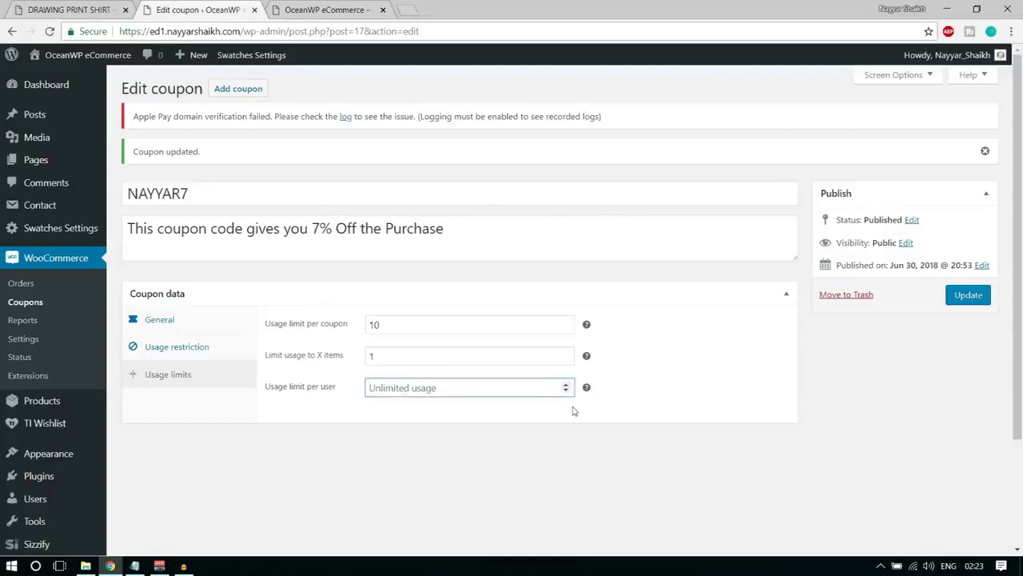
type("1")
left_click(624, 419)
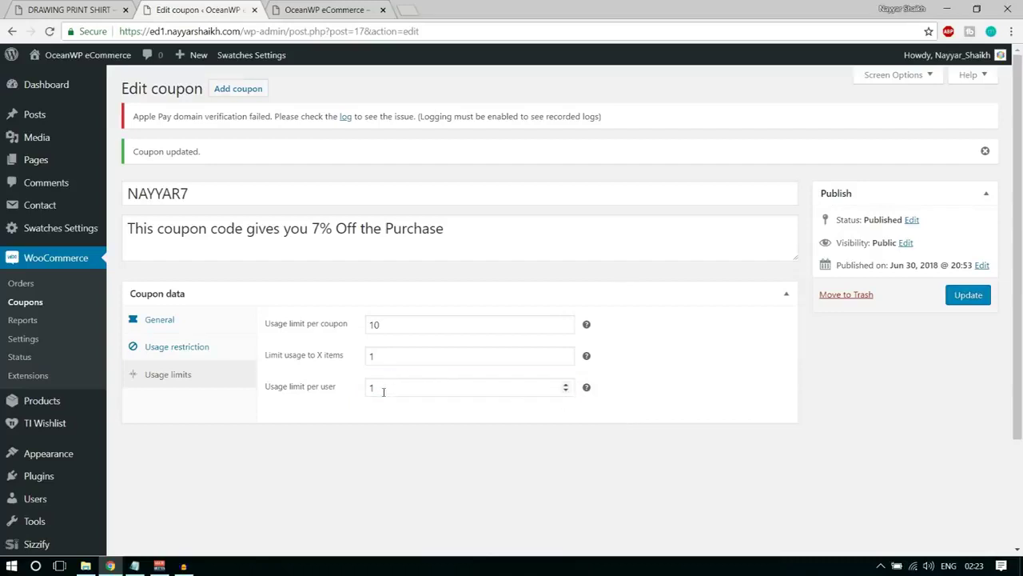
left_click(966, 298)
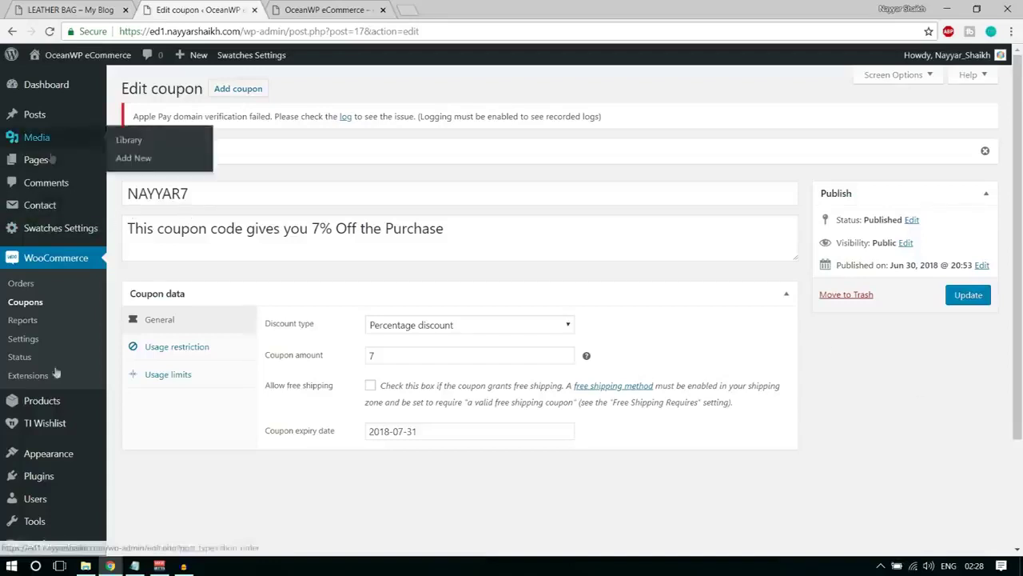
Wait for the NAYYAR7 coupon update to finish and the Edit coupon page to reload.
mouse_move(61, 406)
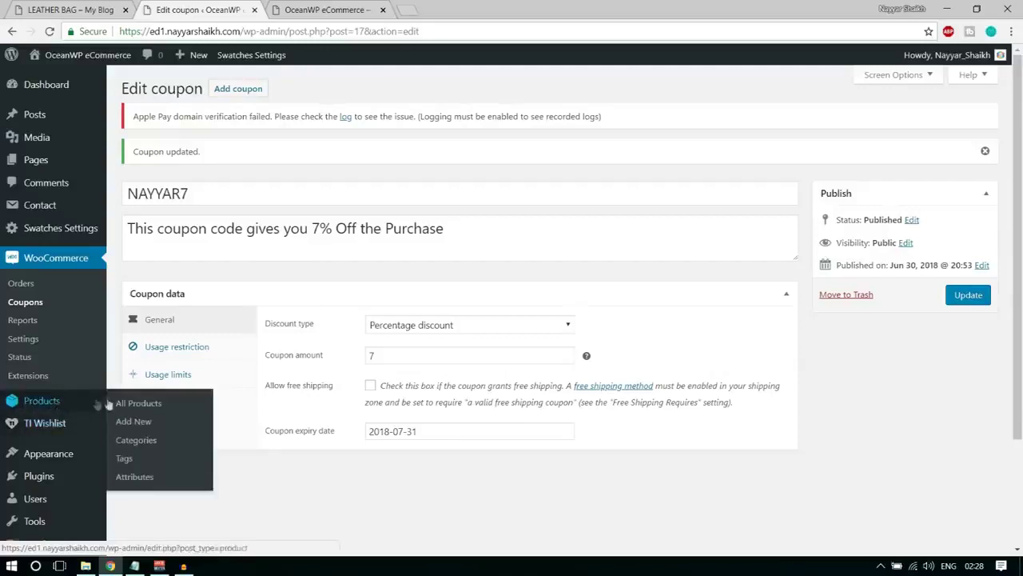
Start a new product and review the existing LEATHER BAG page and its gallery for reference.
left_click(147, 428)
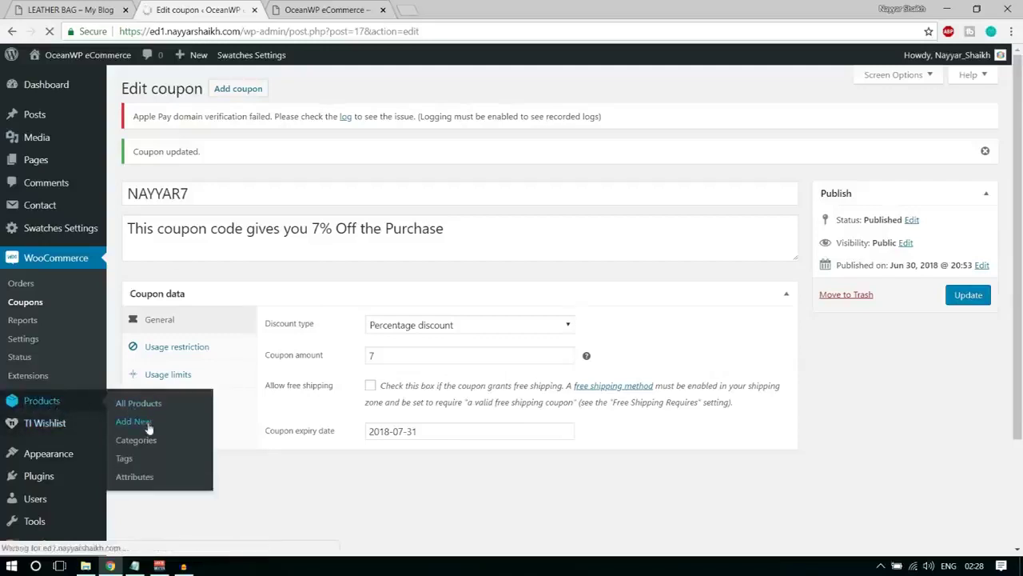
left_click(96, 8)
scroll(1022, 318, "down", 1)
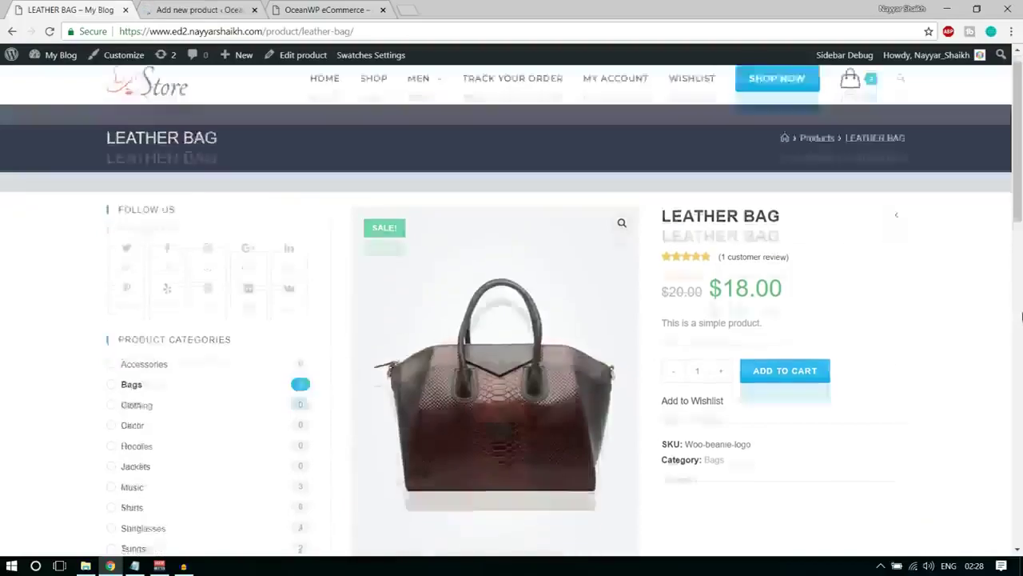
left_click(402, 510)
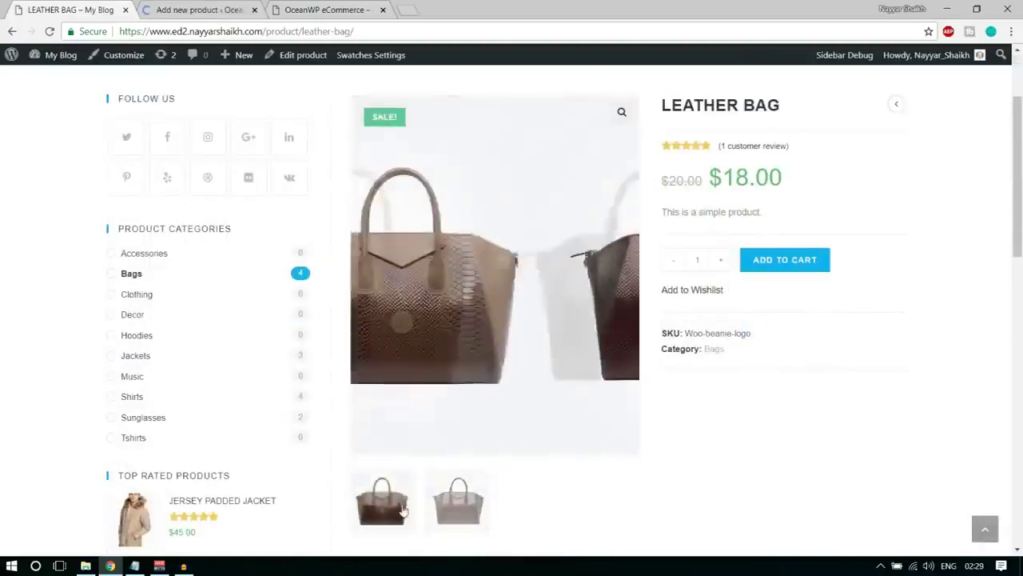
scroll(537, 346, "up", 1)
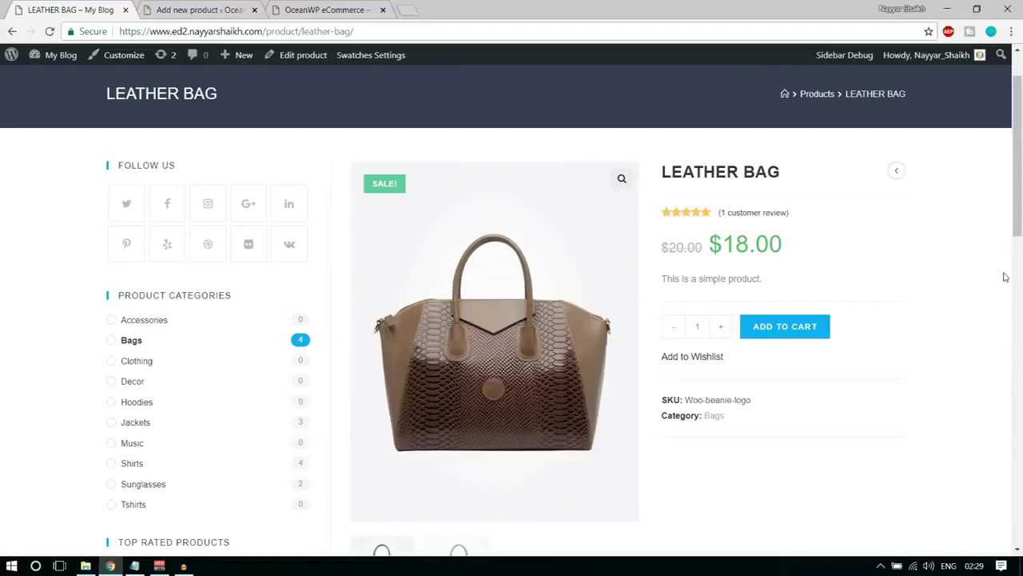
scroll(842, 270, "up", 1)
left_click(200, 10)
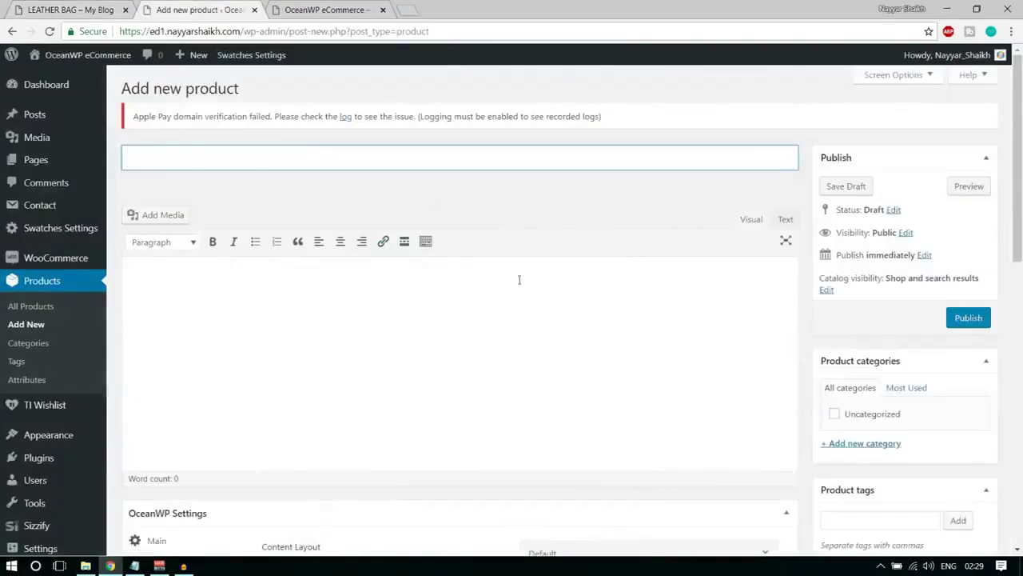
scroll(531, 337, "down", 1)
scroll(532, 340, "down", 6)
scroll(534, 352, "up", 4)
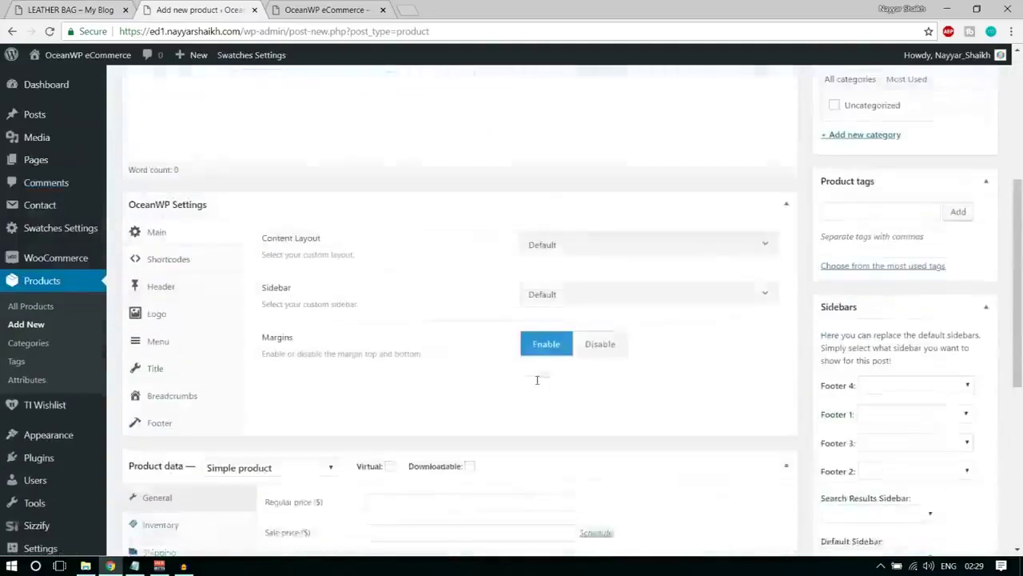
scroll(538, 384, "up", 4)
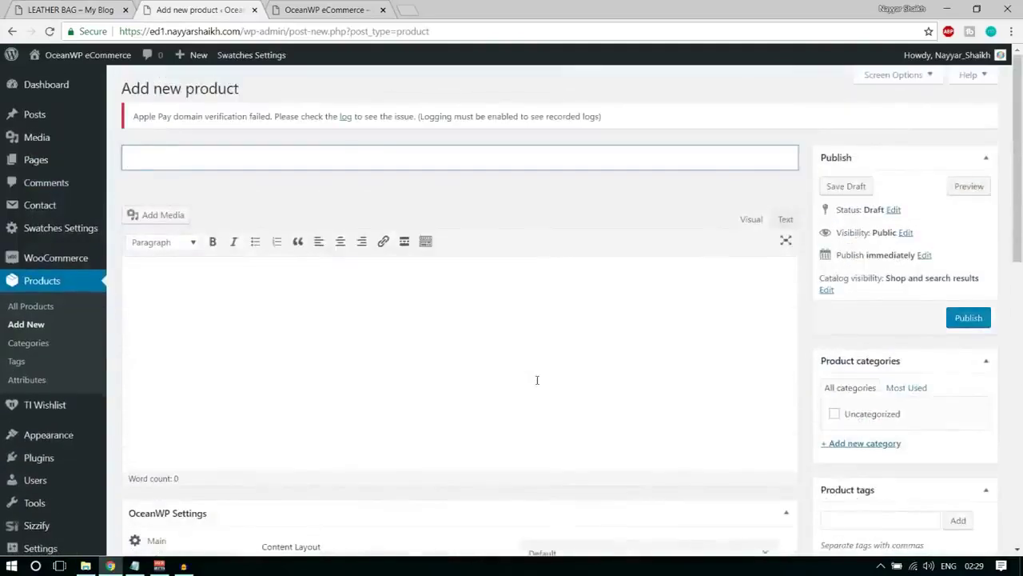
Select the LEATHER BAG title on the live page as the model for the new product's name.
left_click(213, 161)
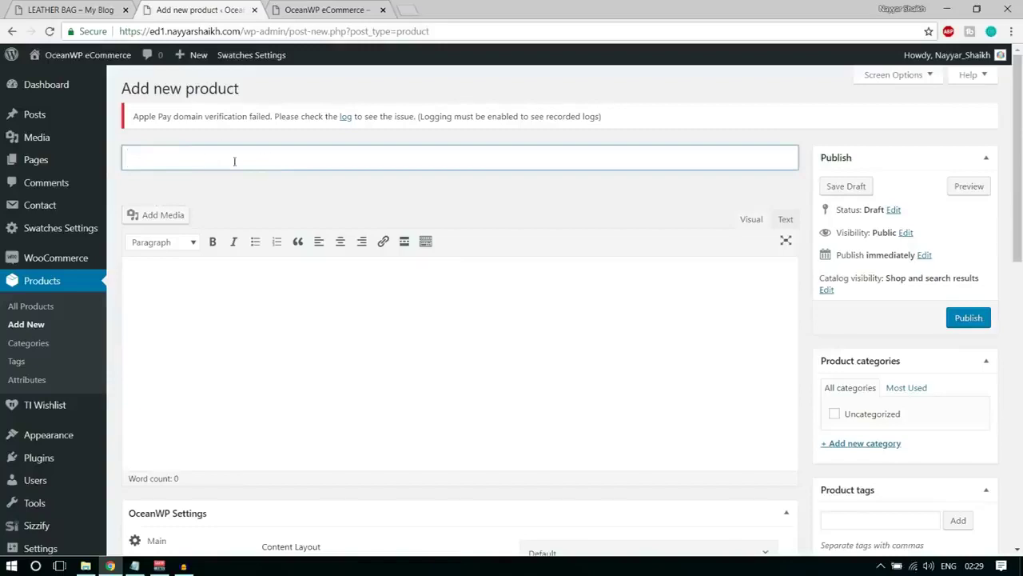
left_click(78, 8)
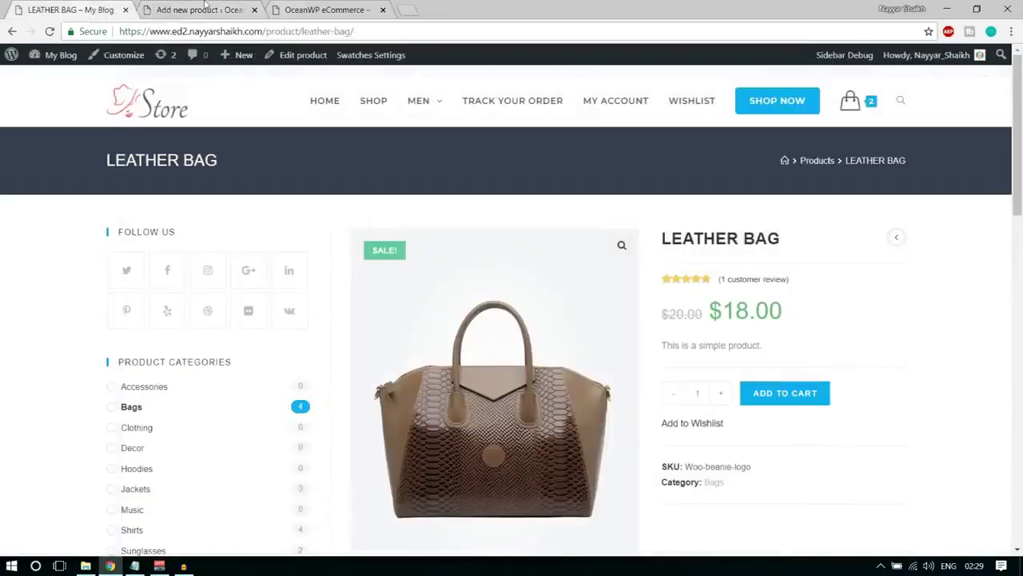
left_click(228, 8)
left_click(88, 9)
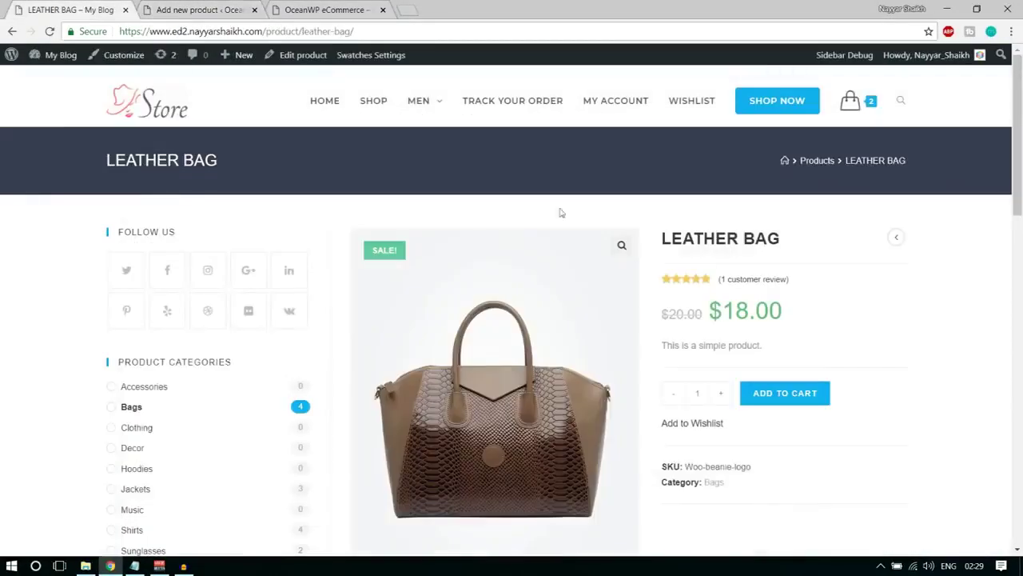
left_click_drag(788, 238, 668, 239)
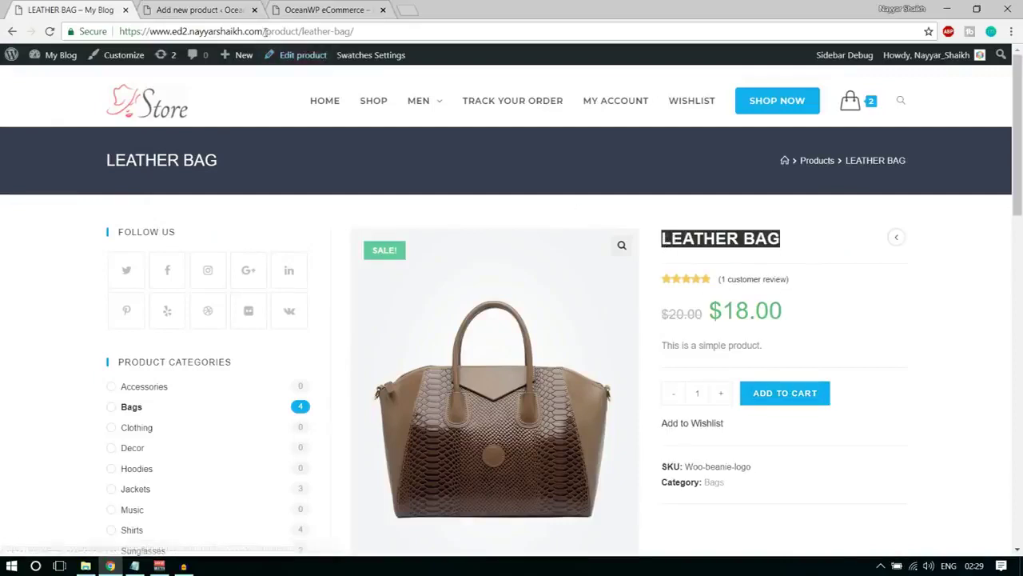
left_click(239, 11)
Name the new product 'Leather Bag'.
type("Le")
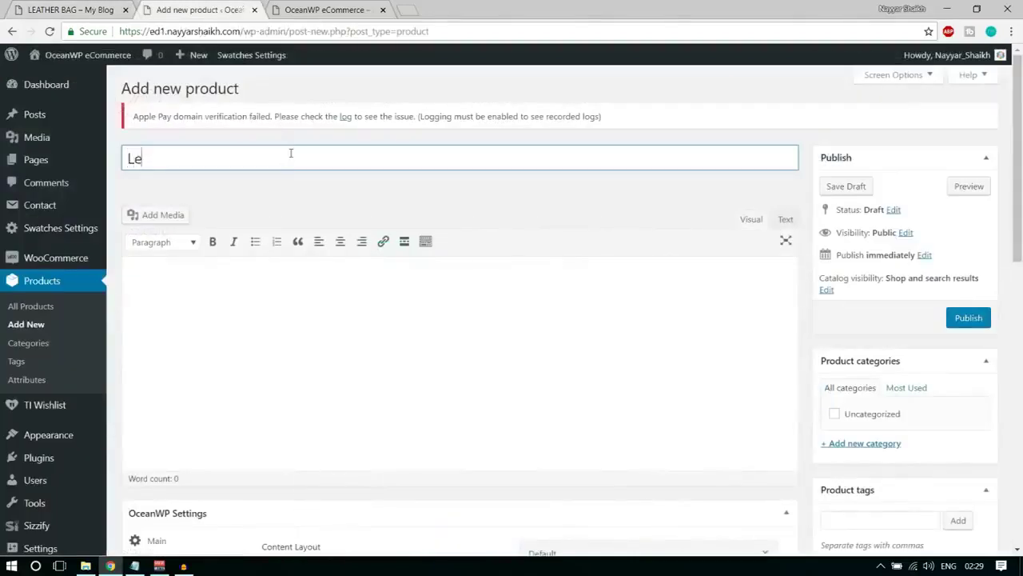
type("ather Bag")
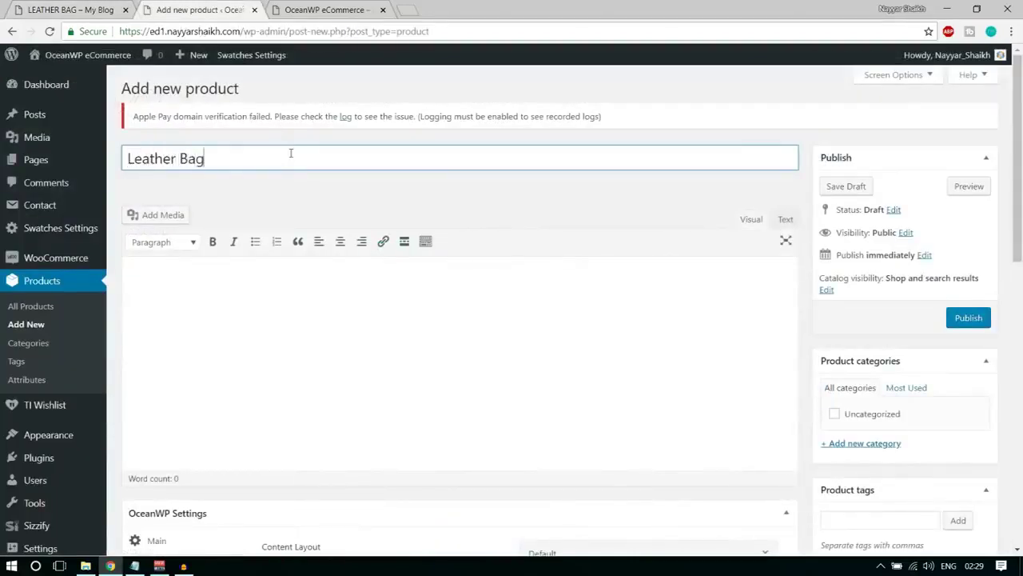
left_click(300, 331)
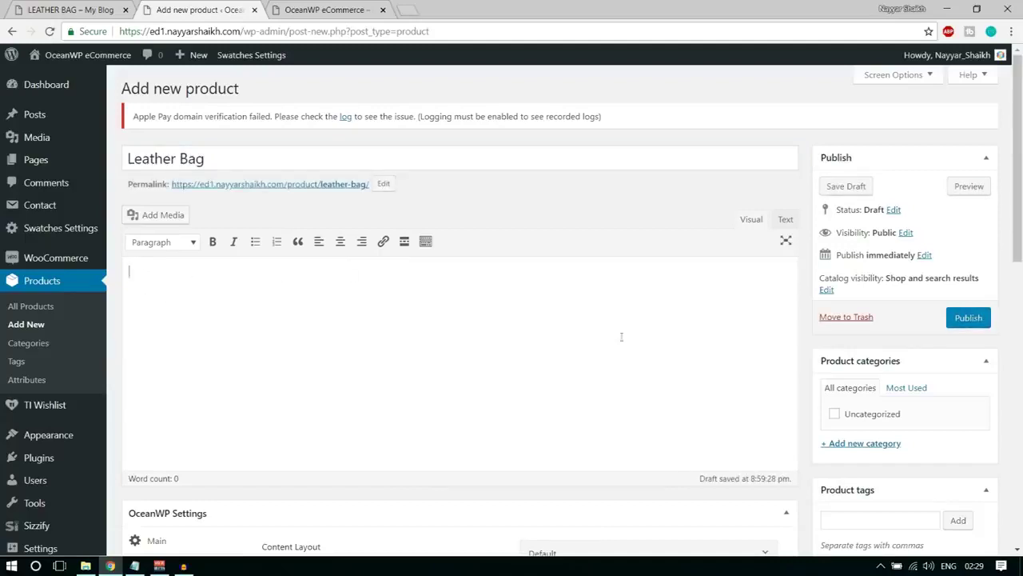
scroll(486, 322, "down", 3)
scroll(434, 315, "up", 2)
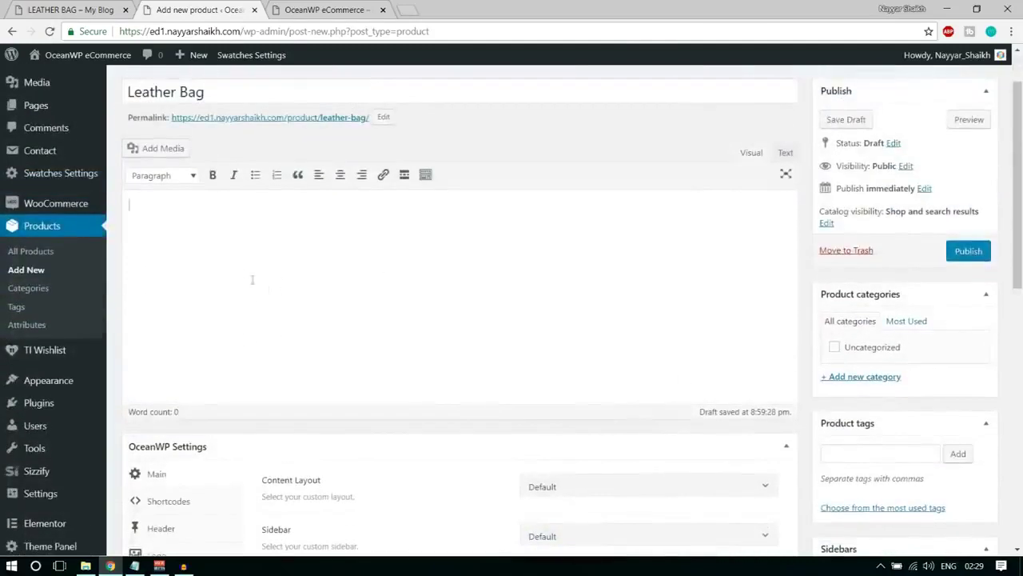
Copy the Pellentesque Description paragraph from the live LEATHER BAG page.
left_click(32, 6)
mouse_move(764, 345)
left_mouse_down()
mouse_move(711, 480)
mouse_move(682, 348)
mouse_move(704, 476)
mouse_move(660, 345)
mouse_move(756, 349)
left_mouse_up()
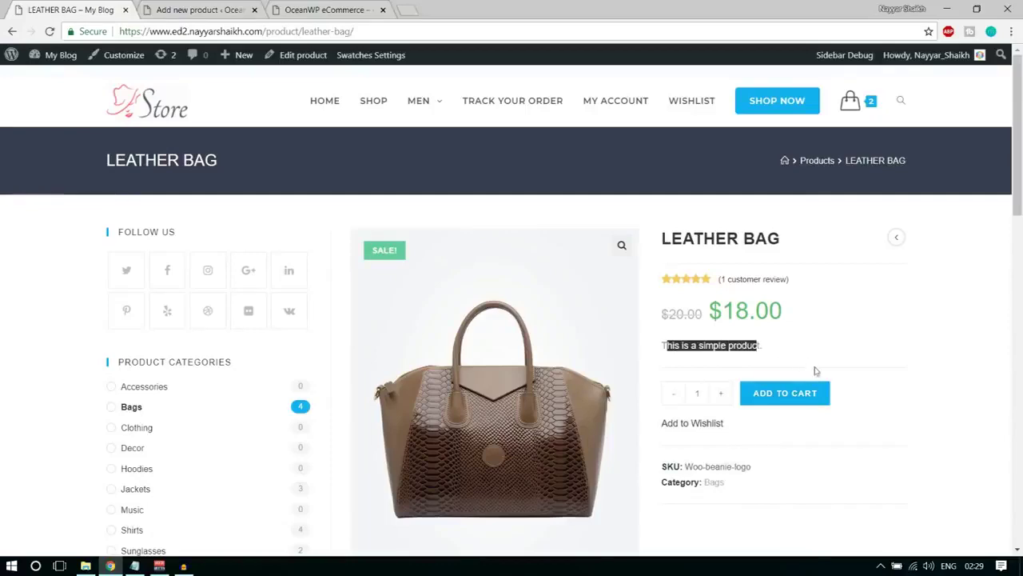
scroll(832, 377, "down", 3)
scroll(831, 377, "down", 3)
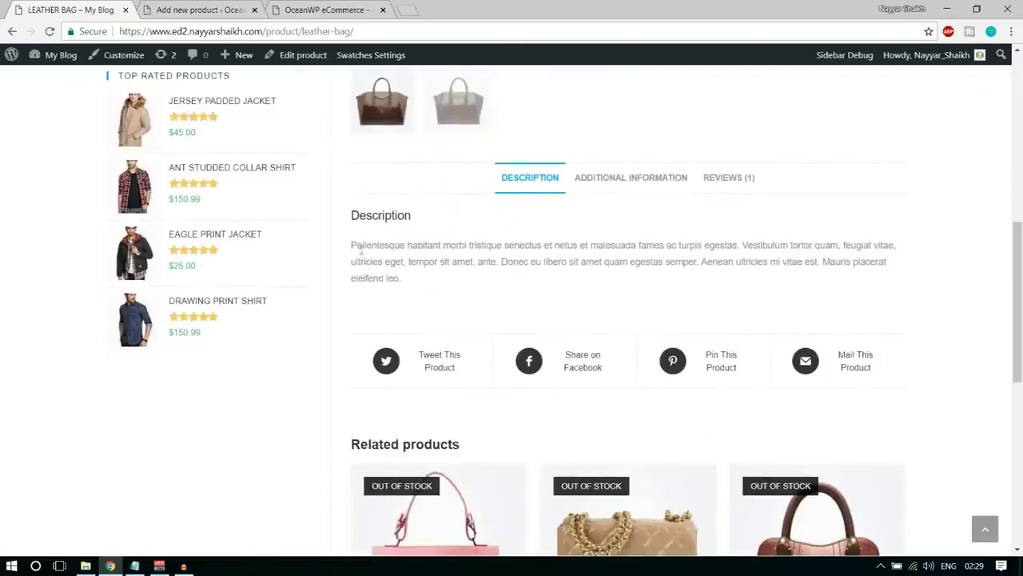
left_click_drag(350, 247, 404, 279)
left_click(411, 298)
left_click_drag(409, 281, 353, 249)
left_click(430, 259)
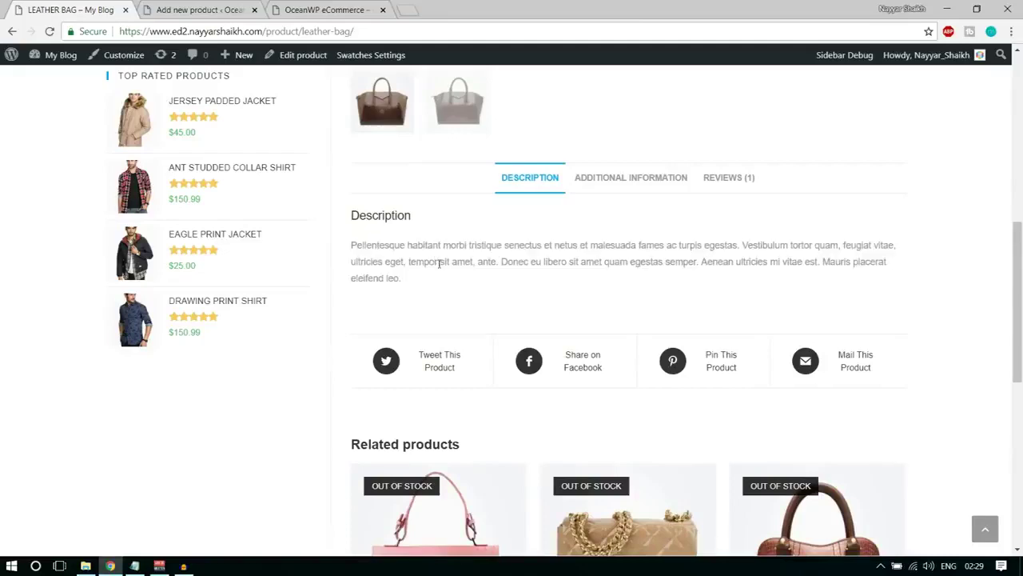
scroll(439, 263, "up", 5)
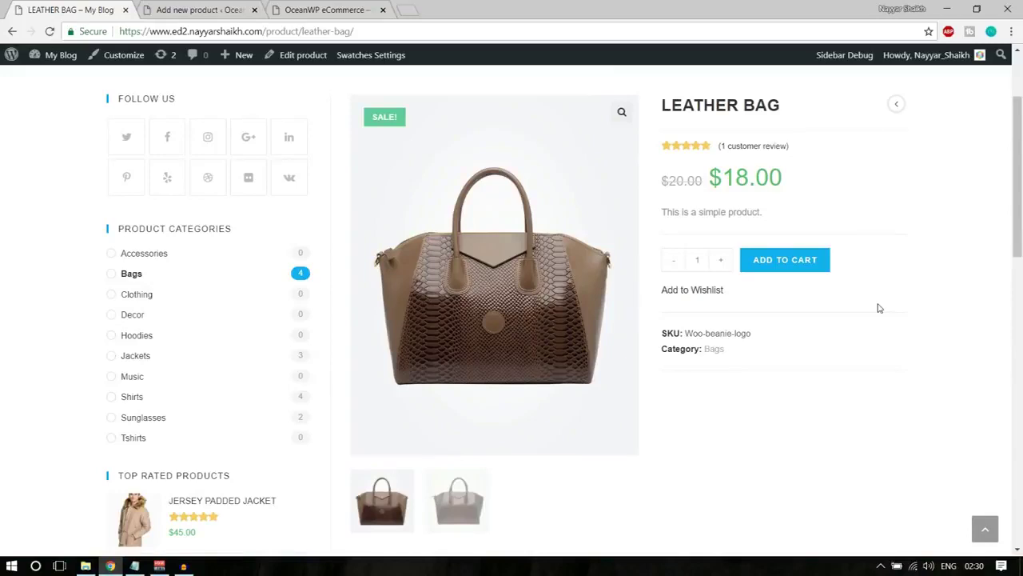
key("ctrl+Tab")
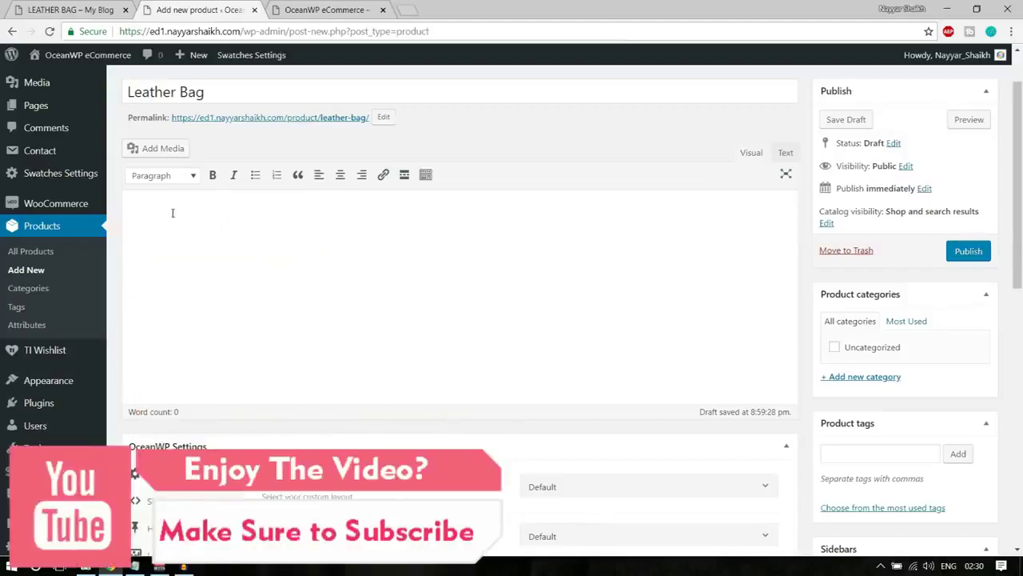
key("ctrl+shift+Tab")
scroll(432, 377, "down", 3)
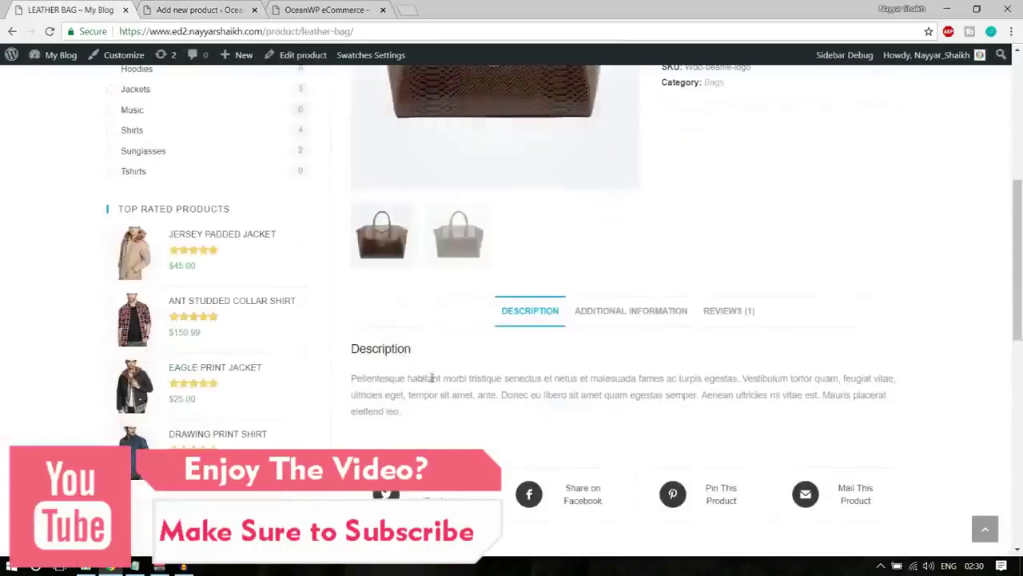
scroll(387, 235, "down", 3)
mouse_move(352, 176)
left_mouse_down()
mouse_move(404, 210)
mouse_move(352, 179)
left_mouse_up()
left_click(408, 213)
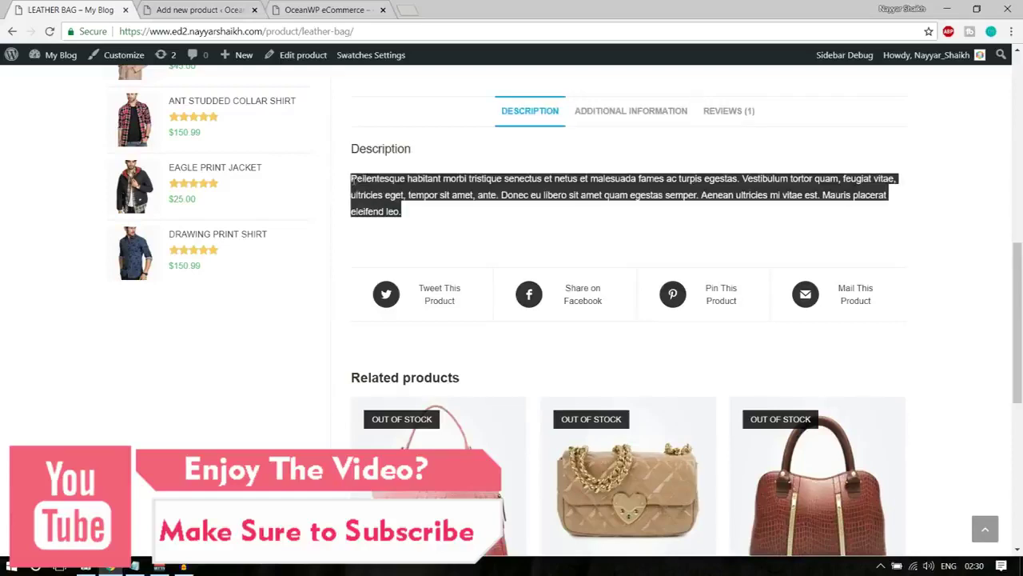
key("ctrl+c")
Paste the copied paragraph into the new product's description editor.
left_click(235, 9)
left_click(245, 263)
key("ctrl+v")
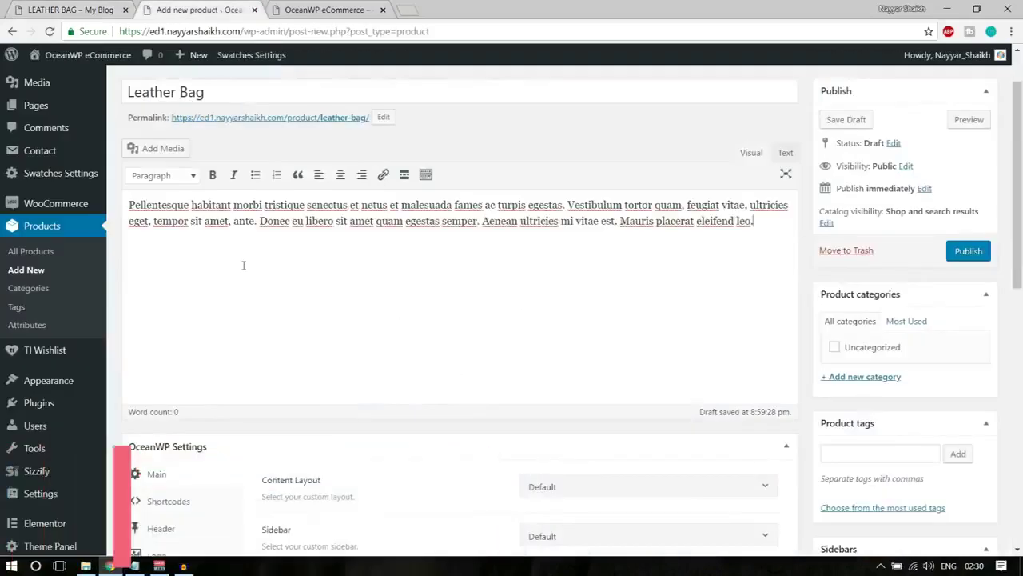
key("Return")
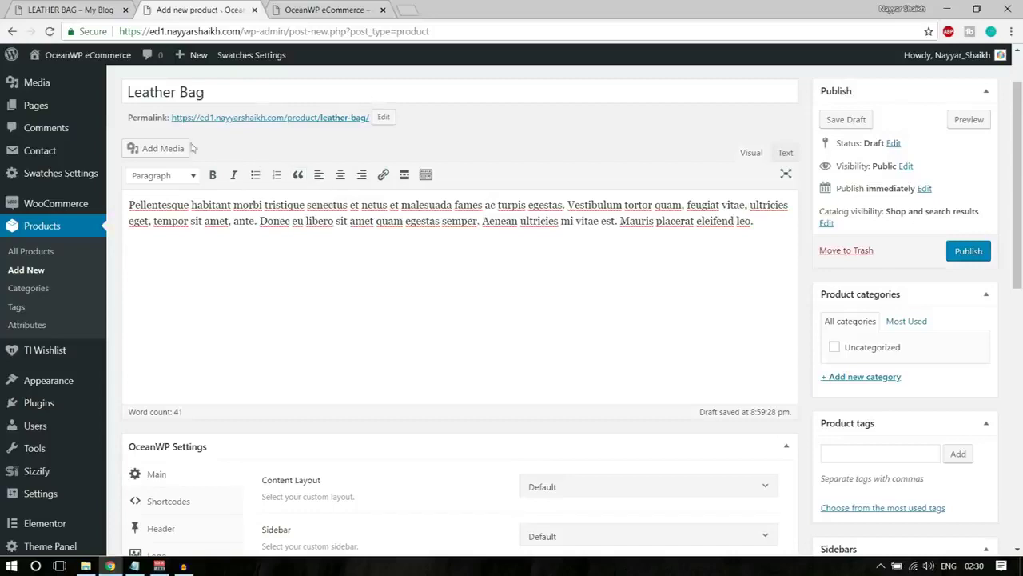
left_click(163, 154)
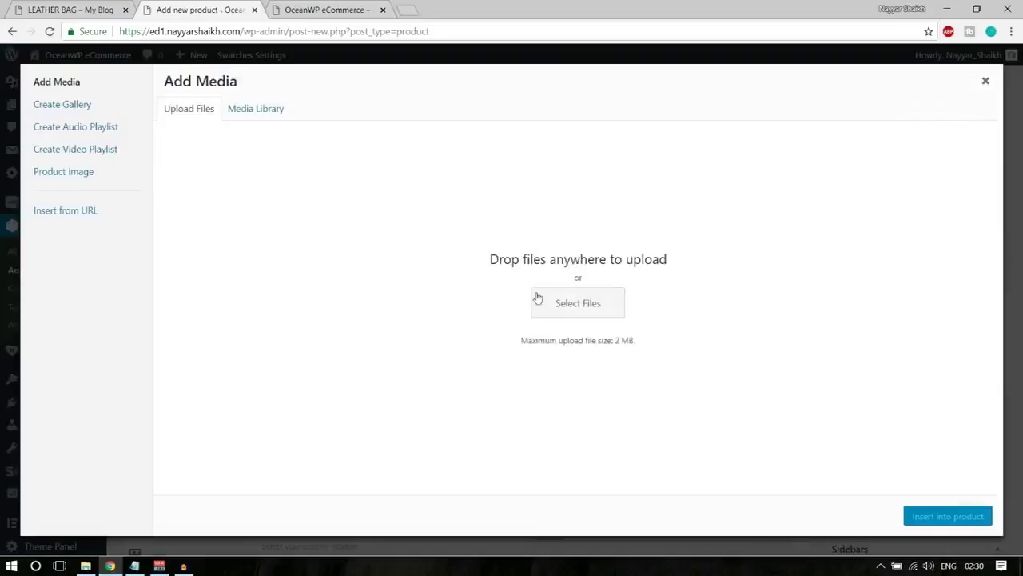
Upload Client-Logo-18 from E:\OceanWP eCommerce\Media and insert it into the description.
left_click(559, 301)
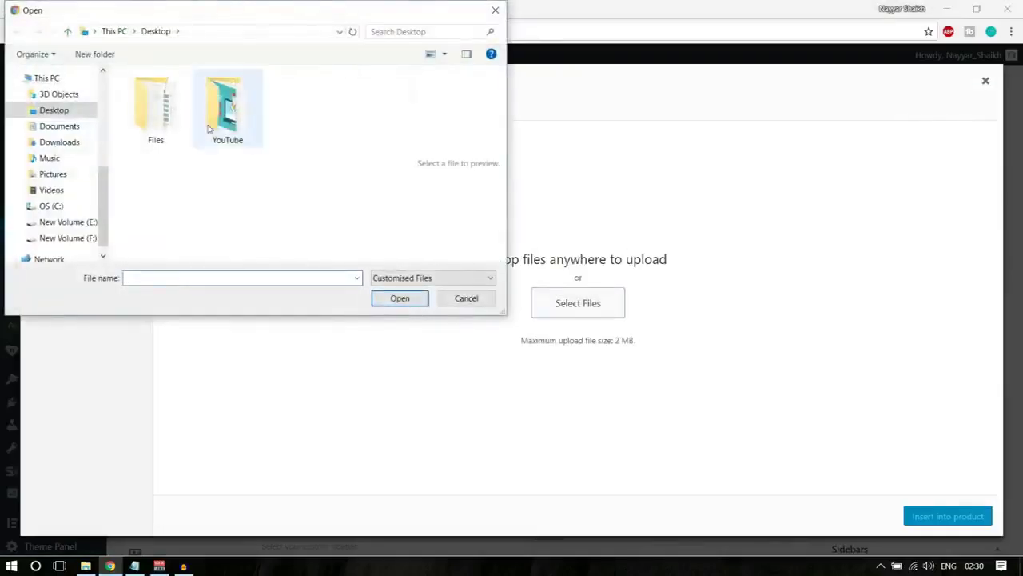
left_click(114, 31)
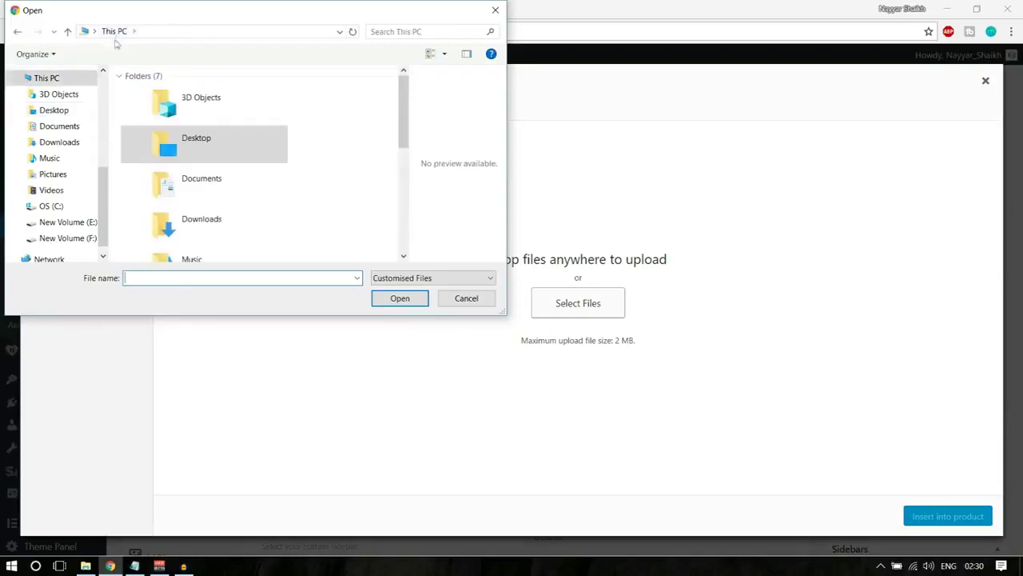
scroll(65, 181, "up", 5)
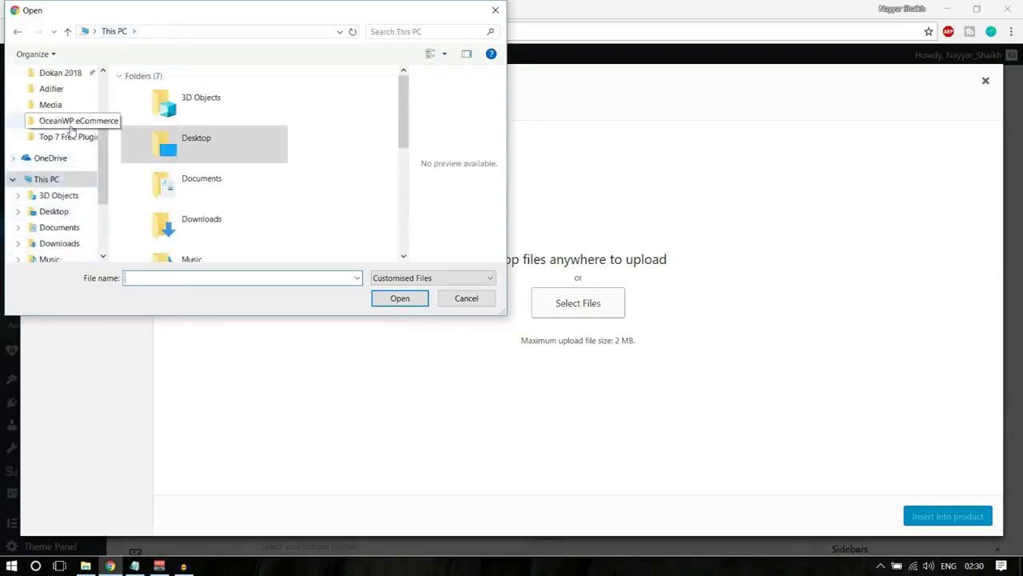
left_click(72, 122)
double_click(171, 109)
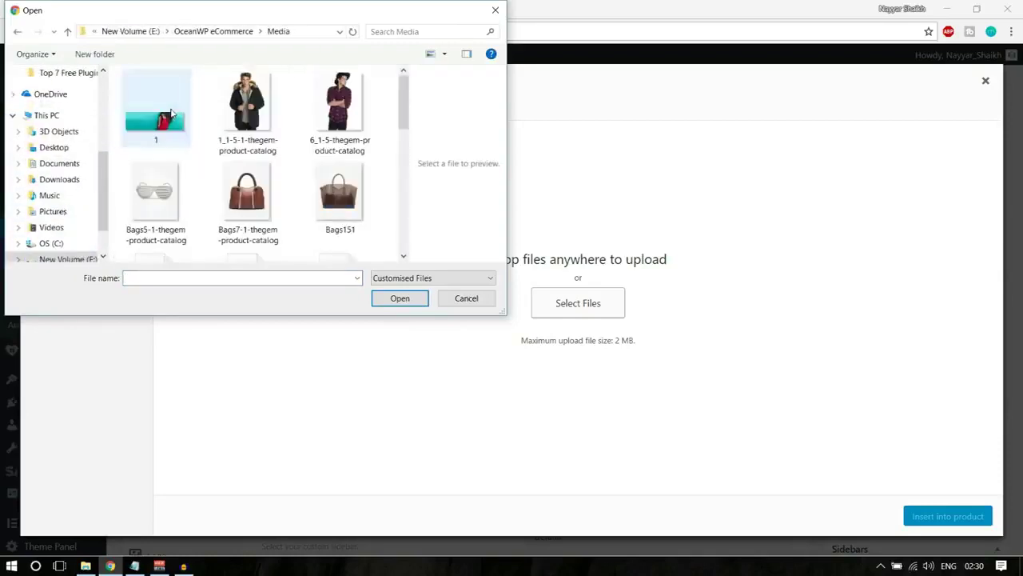
scroll(257, 191, "down", 4)
scroll(266, 232, "up", 4)
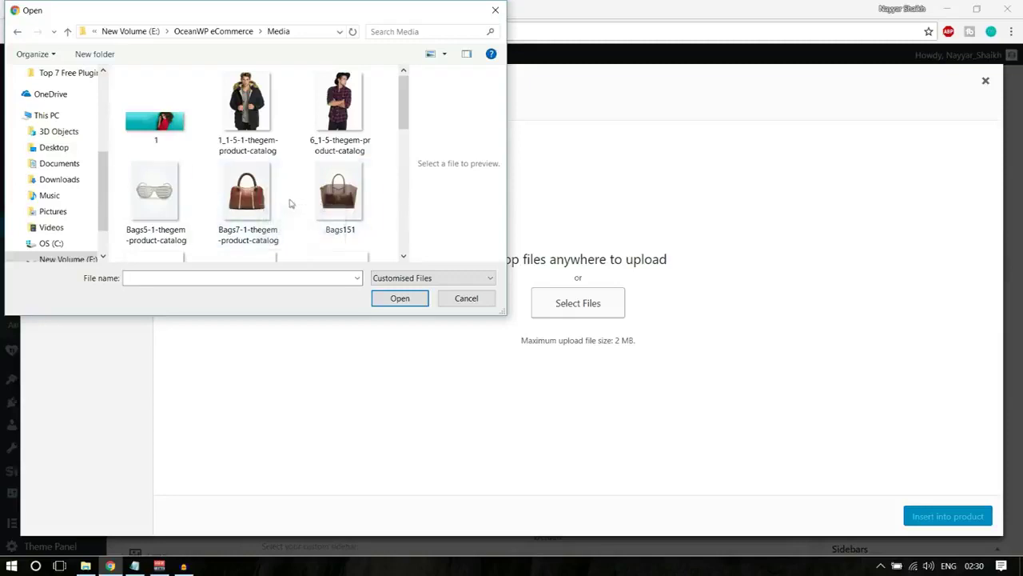
scroll(290, 204, "down", 5)
scroll(289, 227, "up", 2)
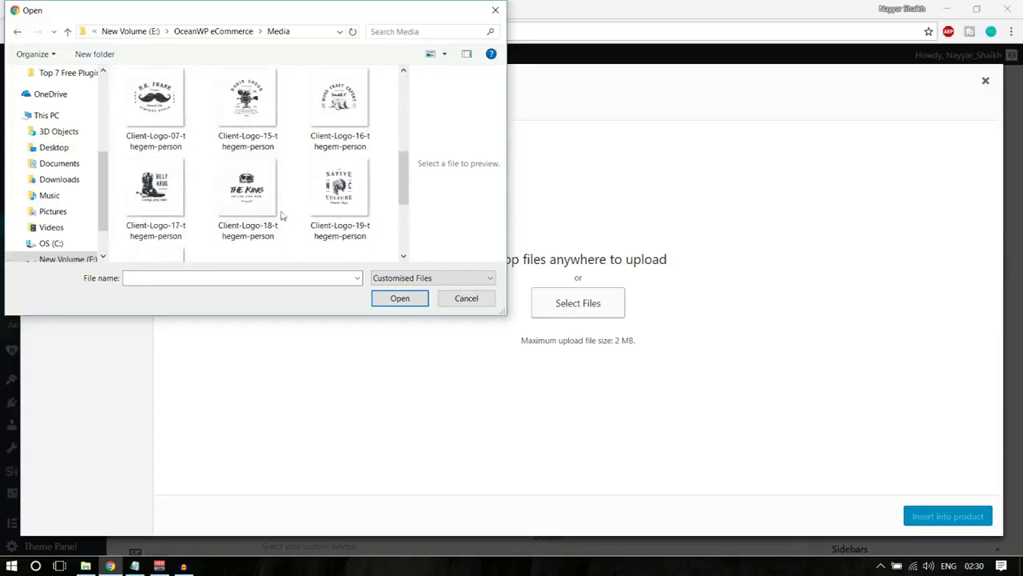
left_click(258, 194)
left_click(399, 299)
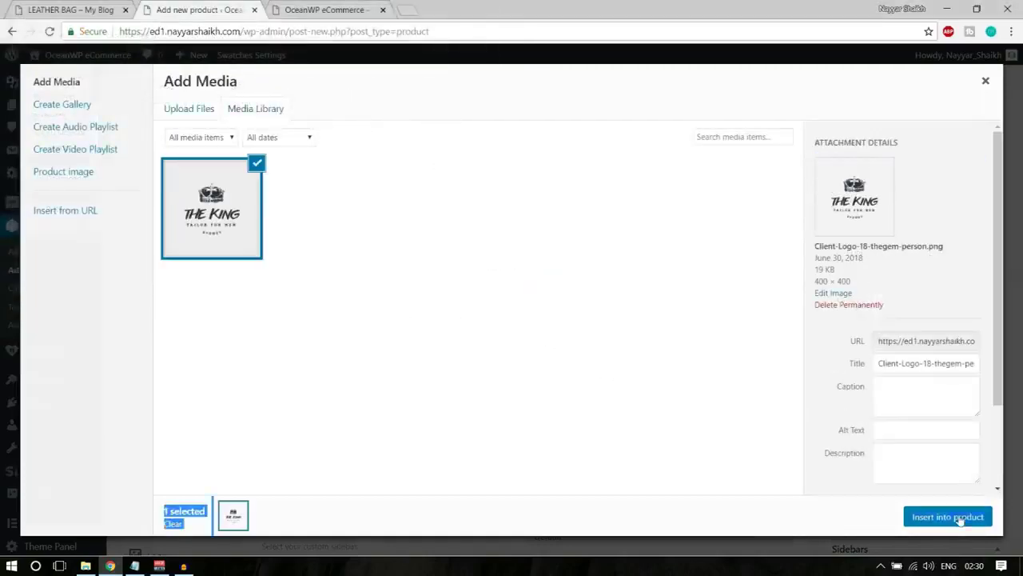
left_click(970, 517)
Align the logo left and add blank lines below the paragraph.
left_click(255, 301)
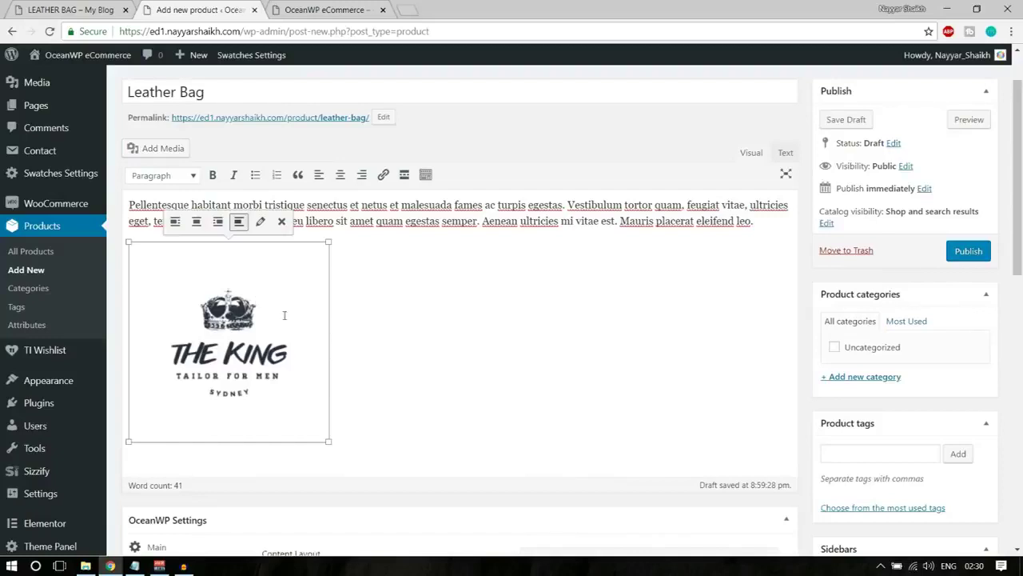
left_click(174, 222)
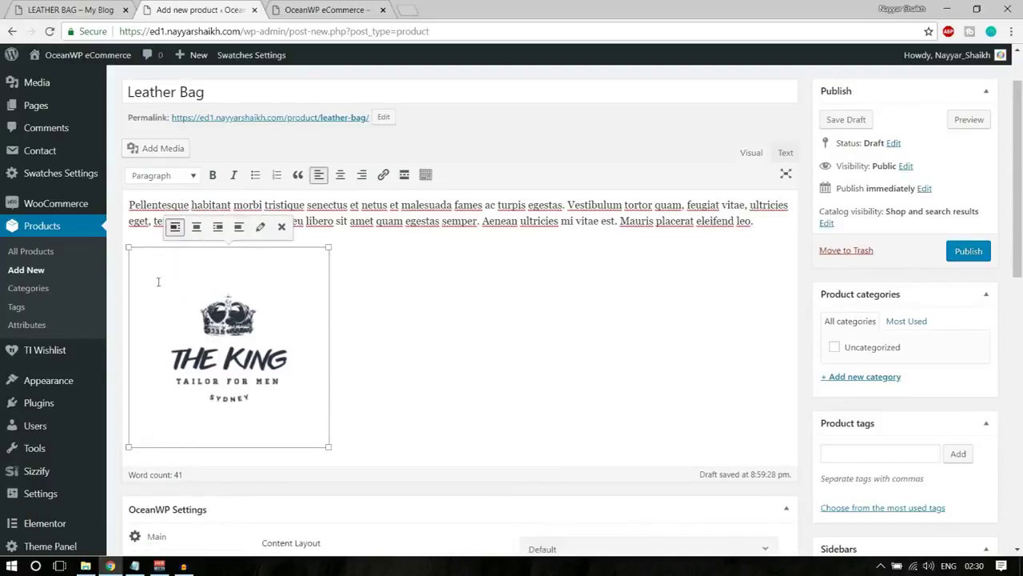
key("Delete")
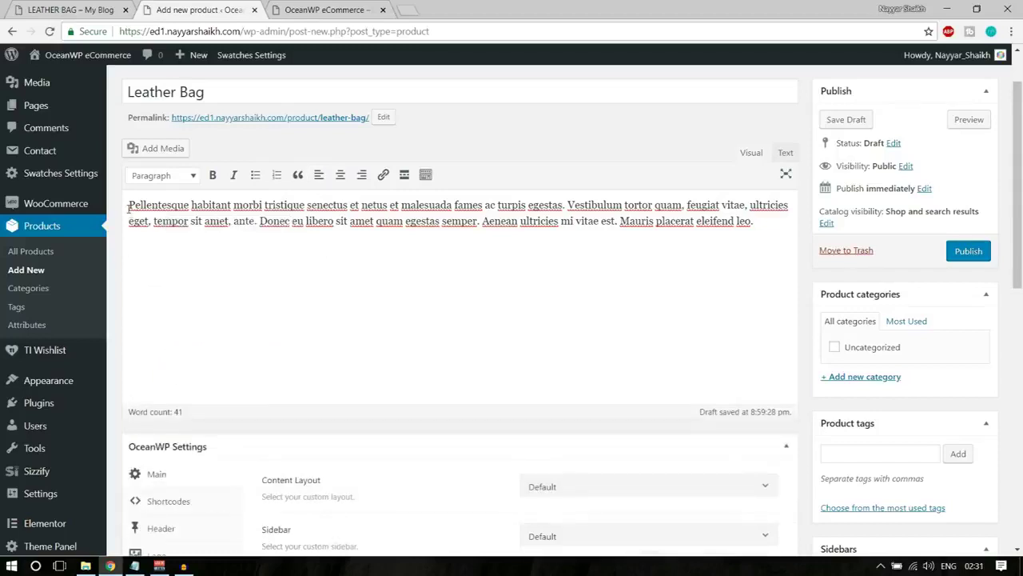
key("ctrl+z")
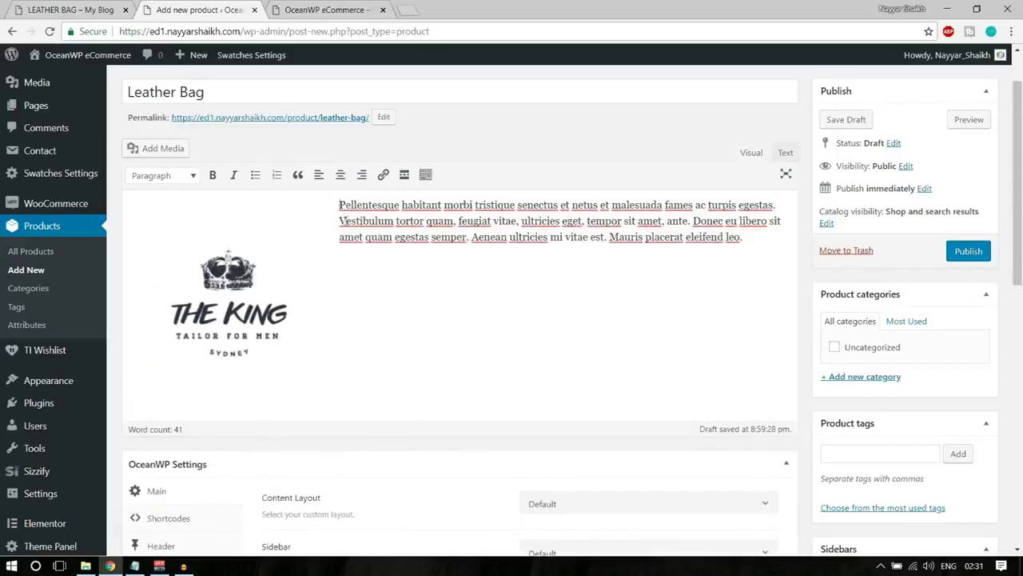
left_click(276, 225)
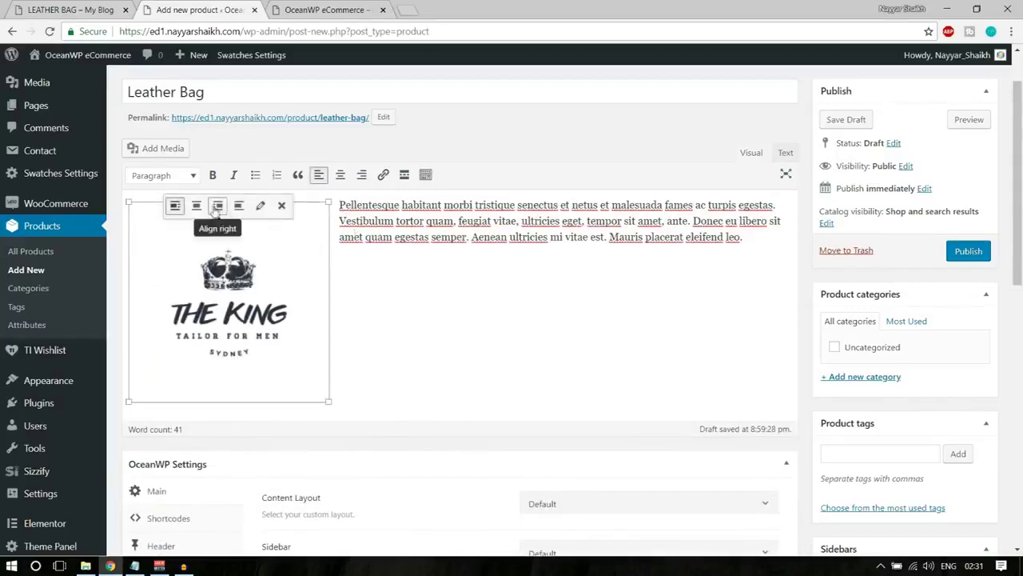
left_click(753, 249)
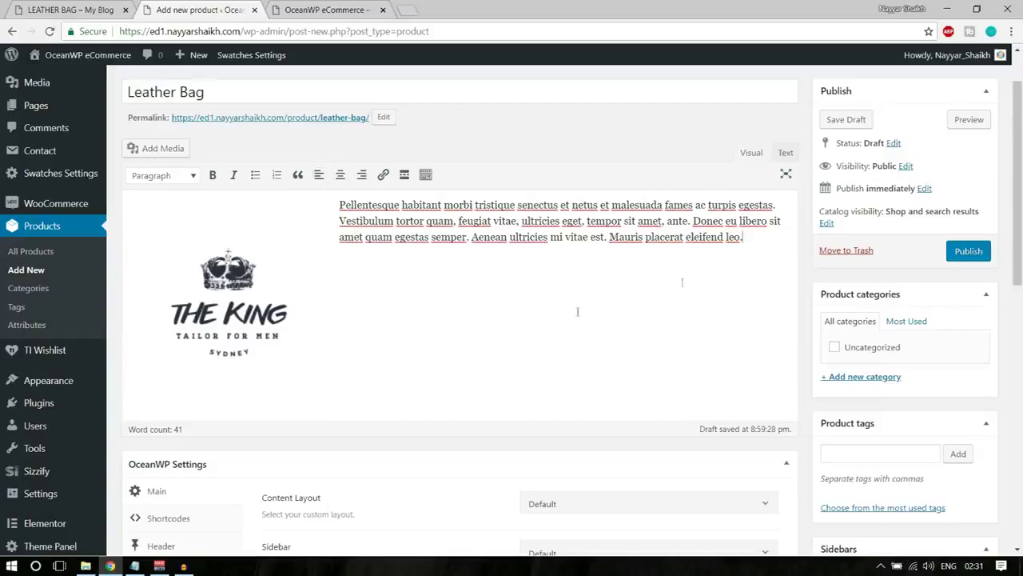
key("Return")
key("Return")
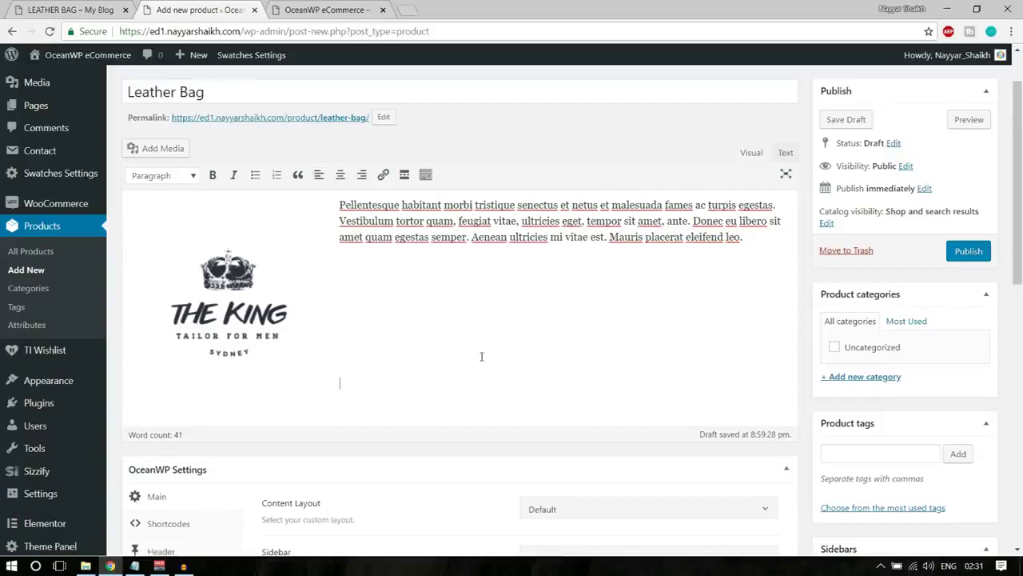
key("Return")
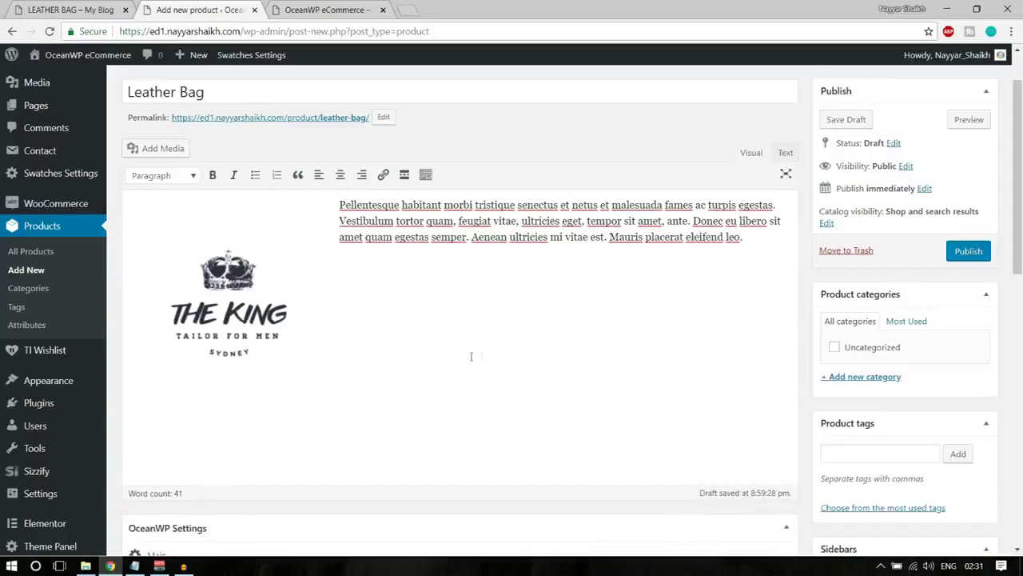
left_click(407, 10)
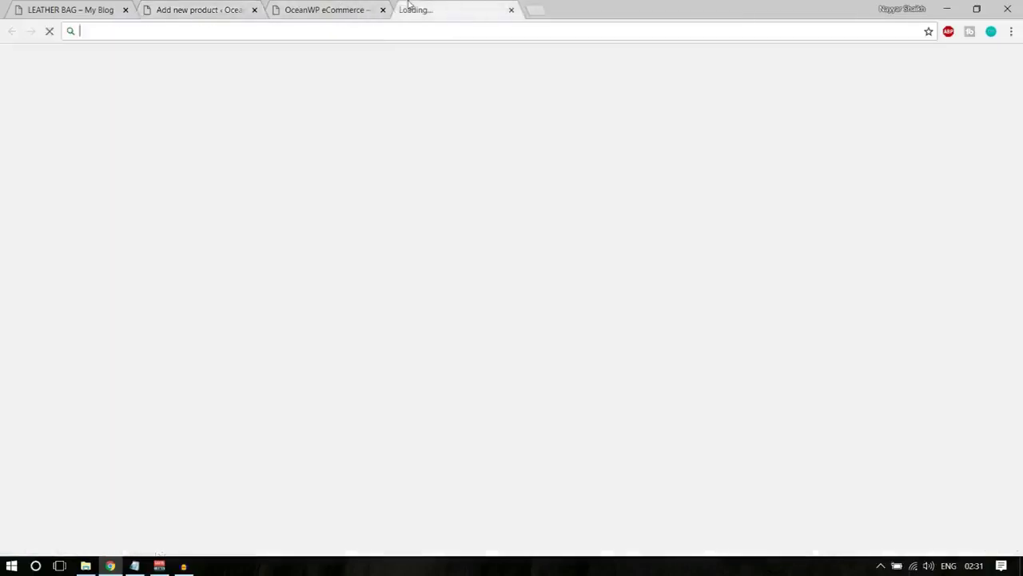
Copy the 'Top 10 FREE Plugins For Wordpress 2018' link from the YouTube channel and paste it into the description.
type("uoutube.com/nayyarshaikh")
key("Return")
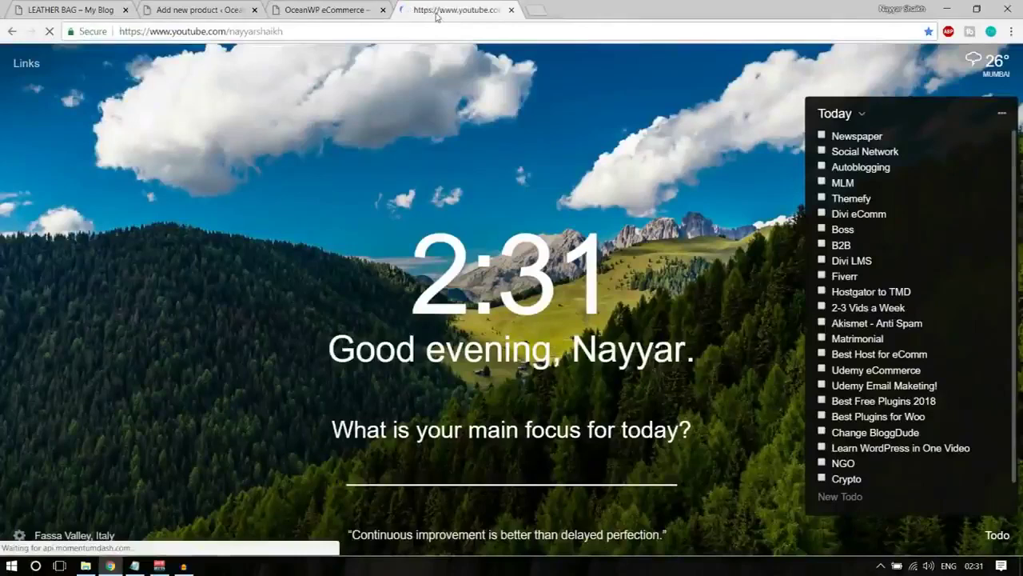
scroll(381, 337, "down", 3)
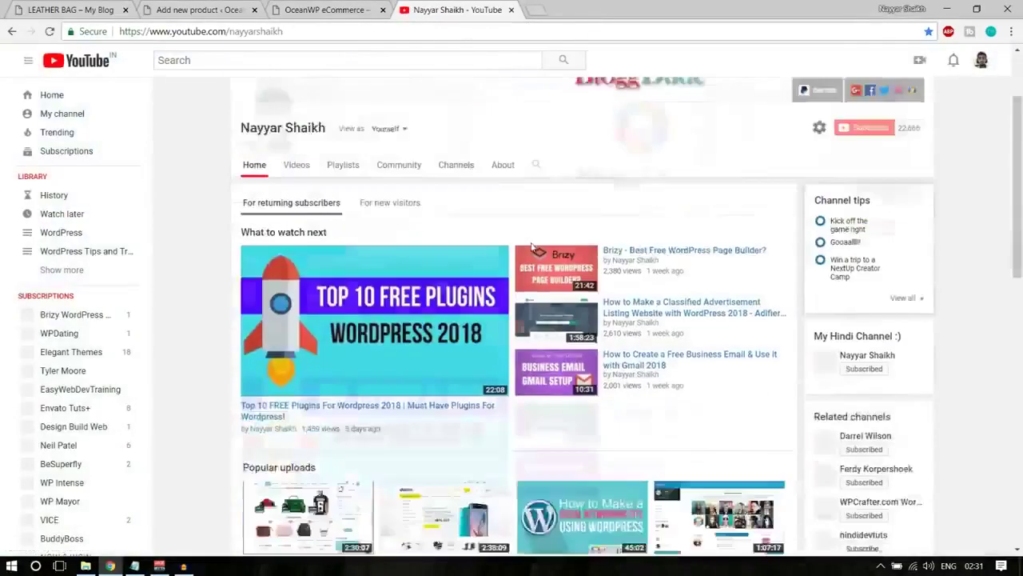
right_click(381, 337)
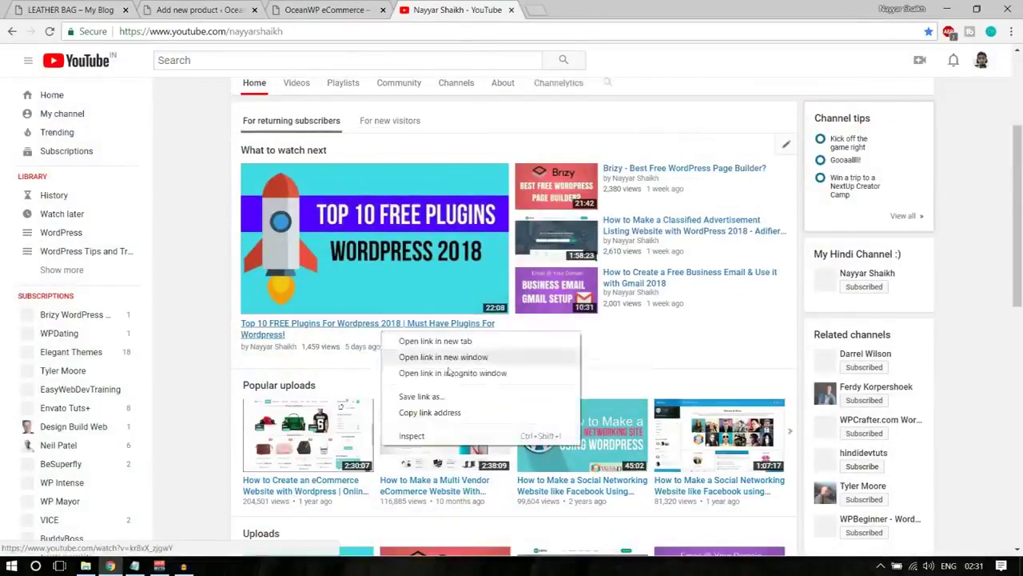
left_click(448, 414)
left_click(196, 9)
key("ctrl+v")
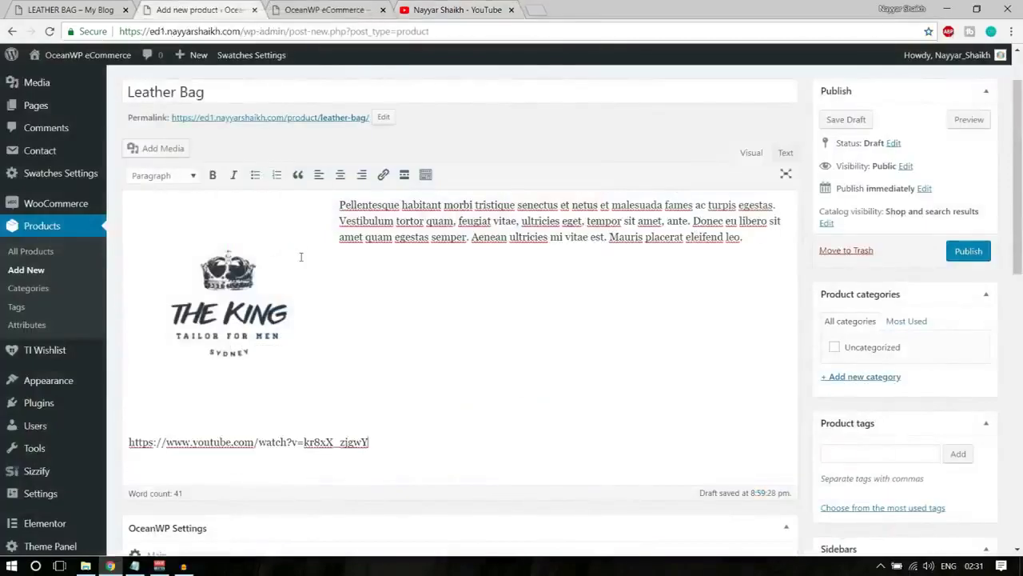
scroll(362, 287, "down", 5)
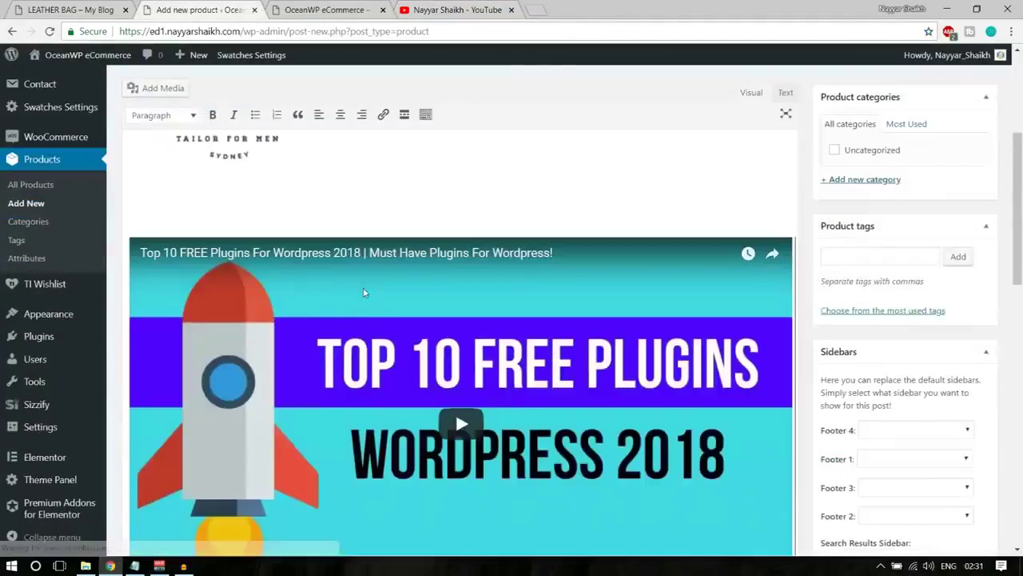
scroll(434, 393, "up", 5)
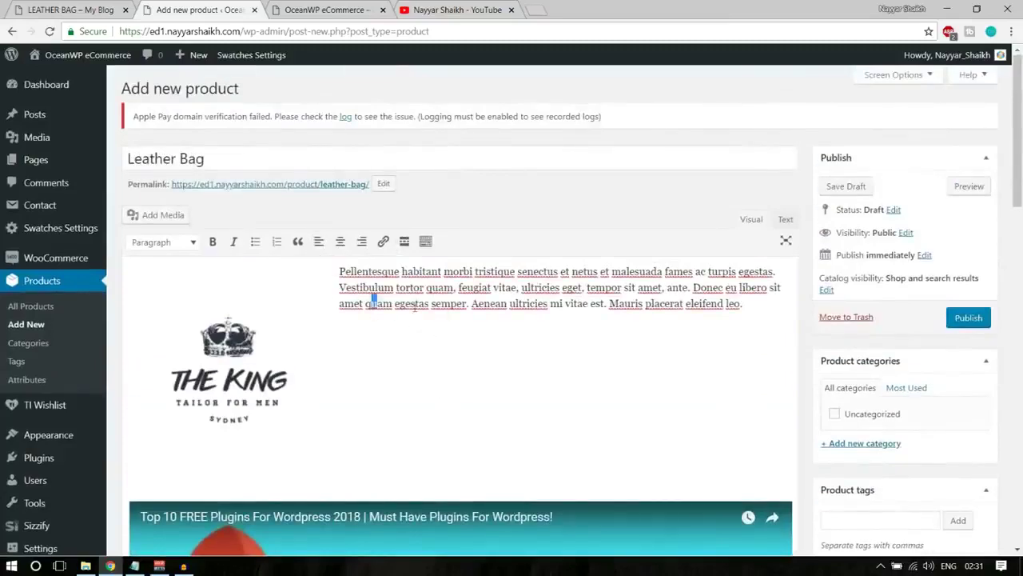
Colour the opening words 'Pellentesque…senectus' red.
left_click_drag(371, 302, 452, 304)
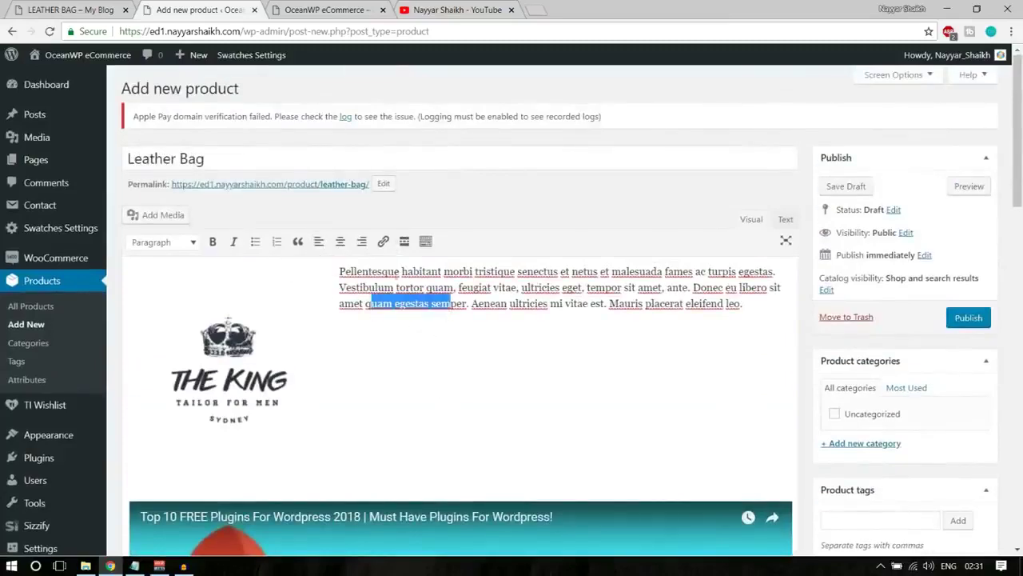
left_click(425, 242)
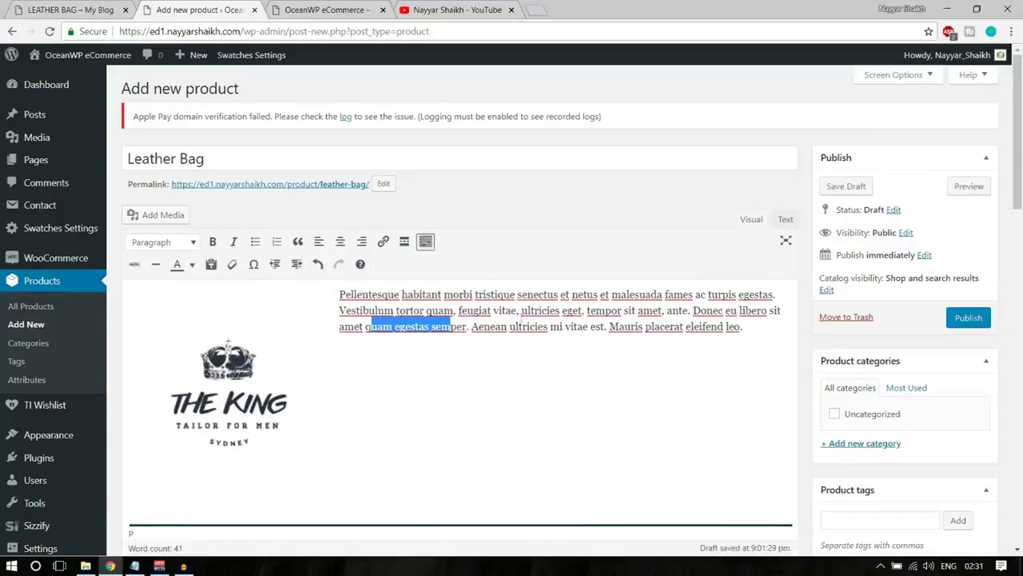
left_click(340, 294)
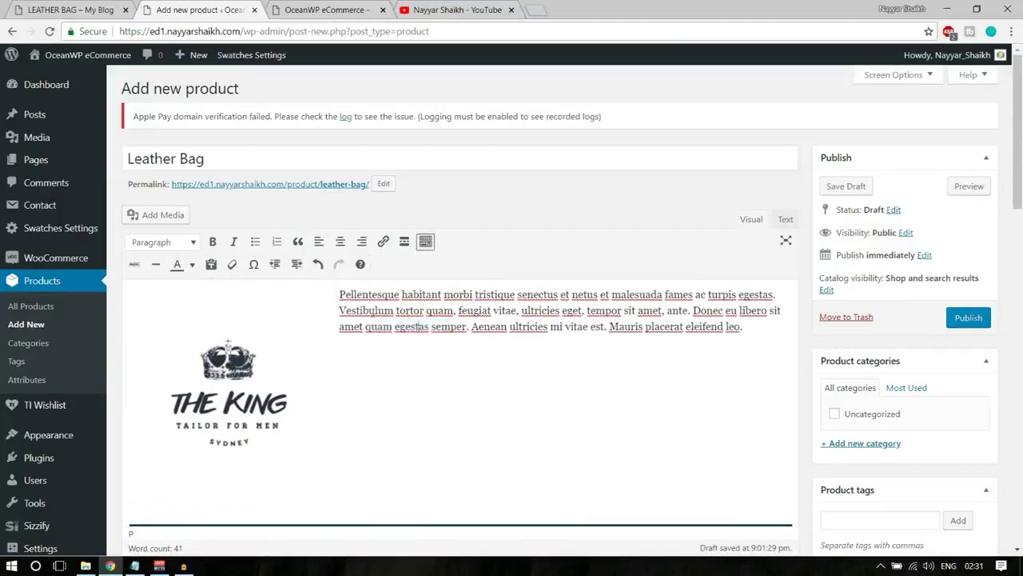
left_click_drag(373, 294, 564, 295)
left_click(192, 264)
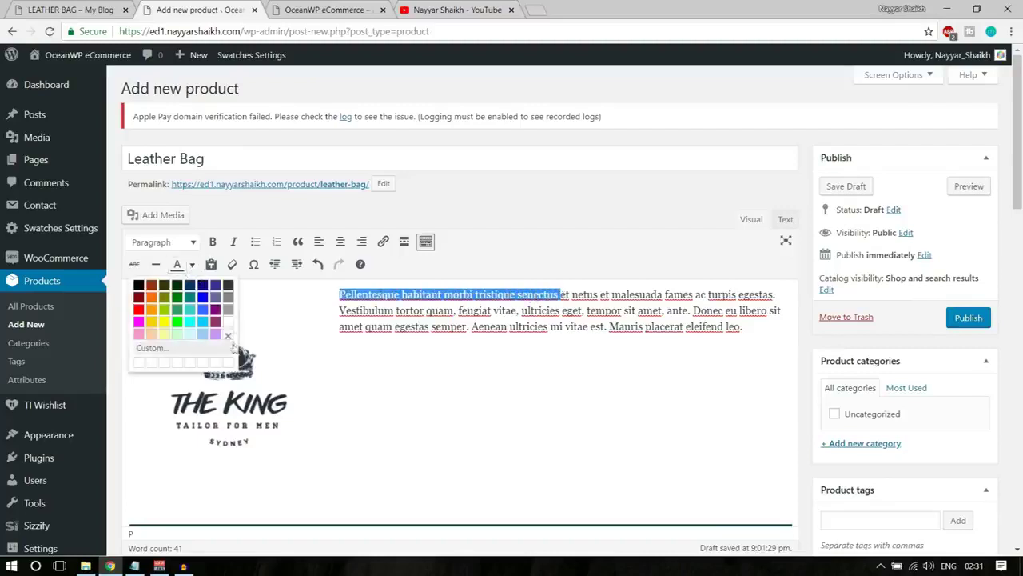
left_click(141, 309)
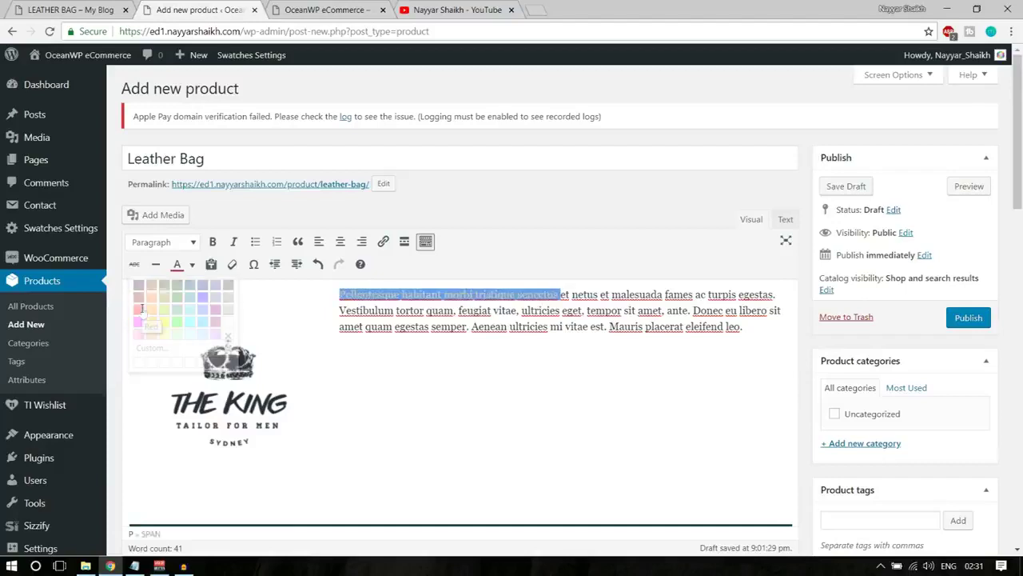
left_click(363, 310)
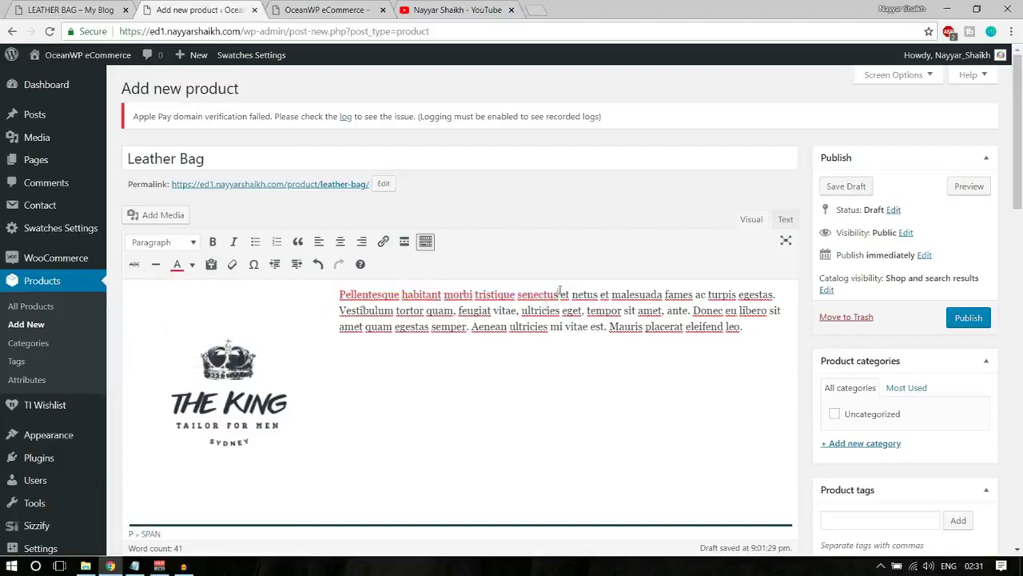
Link the word Vestibulum to #, keeping the Paragraph format.
left_click(518, 311)
left_click_drag(340, 311, 393, 310)
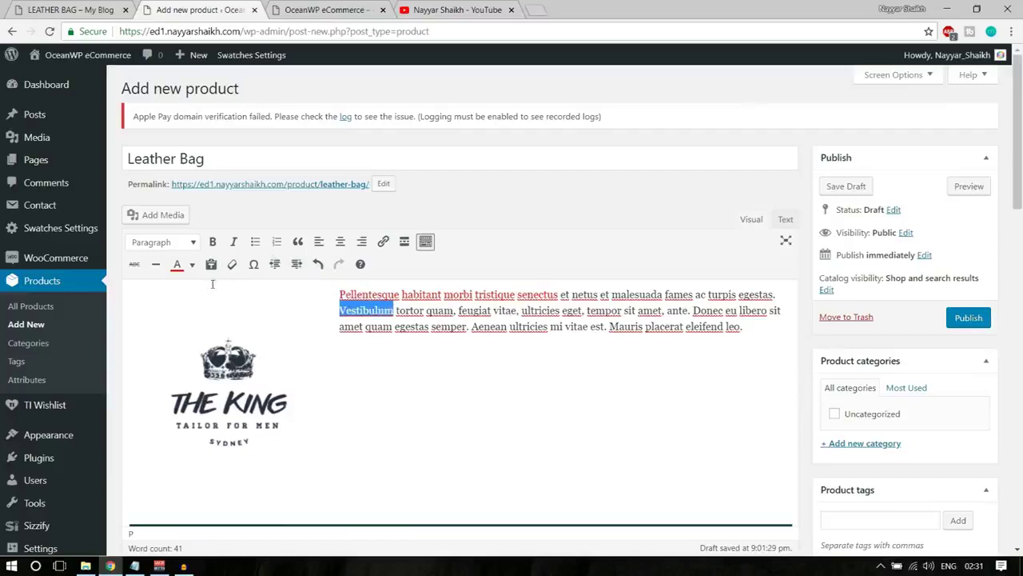
left_click(383, 244)
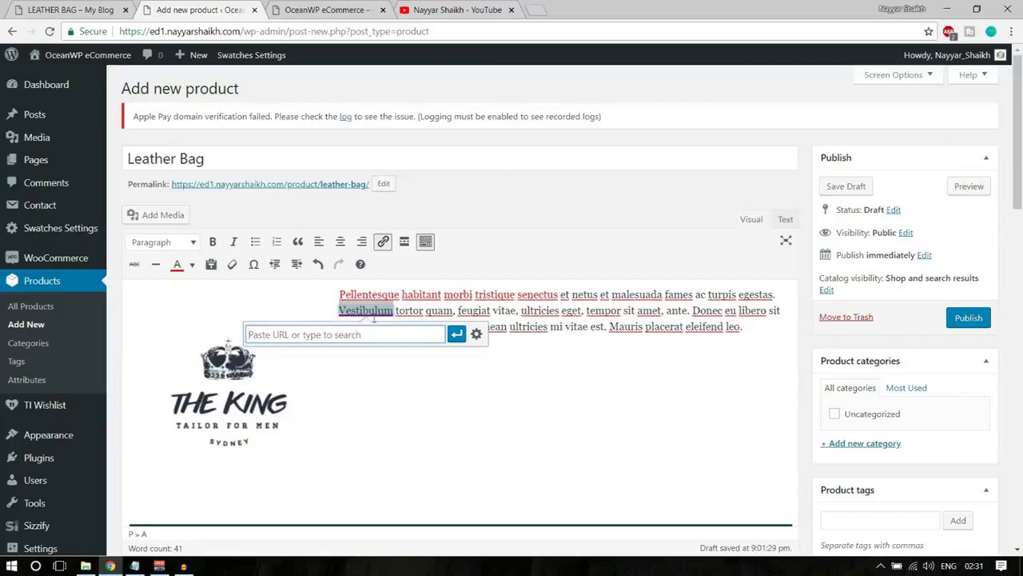
type("#")
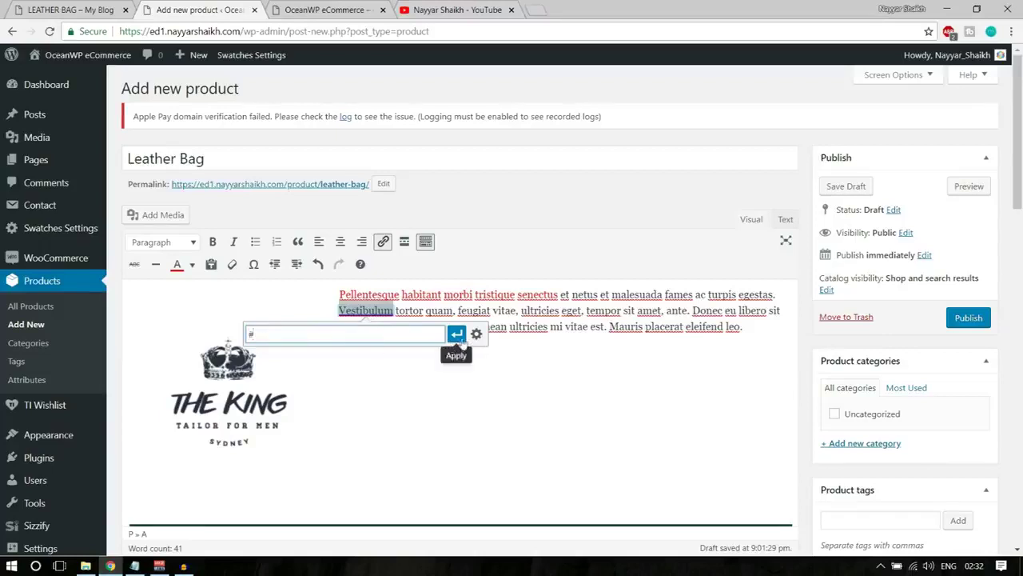
left_click(455, 333)
left_click(519, 391)
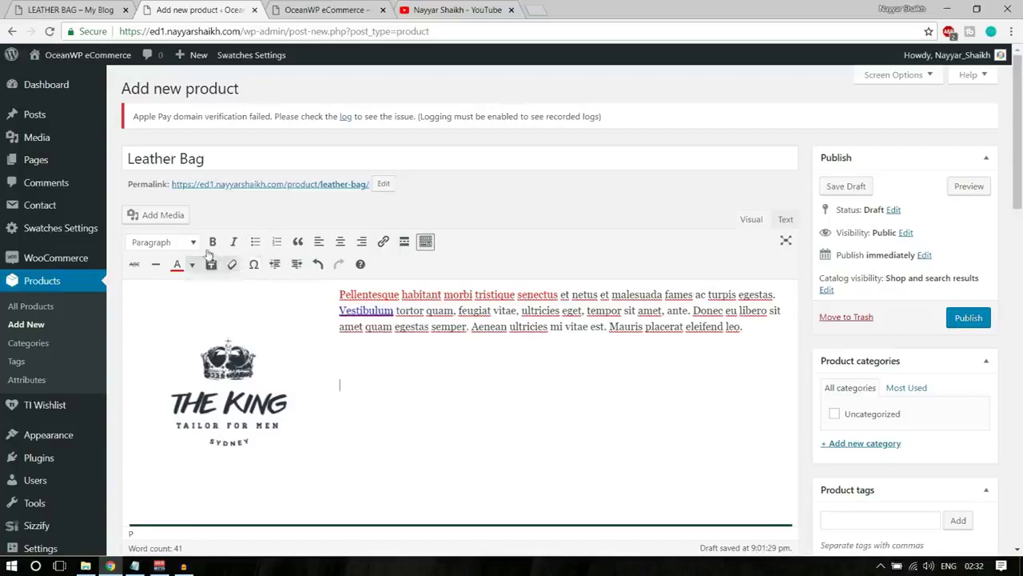
left_click(162, 242)
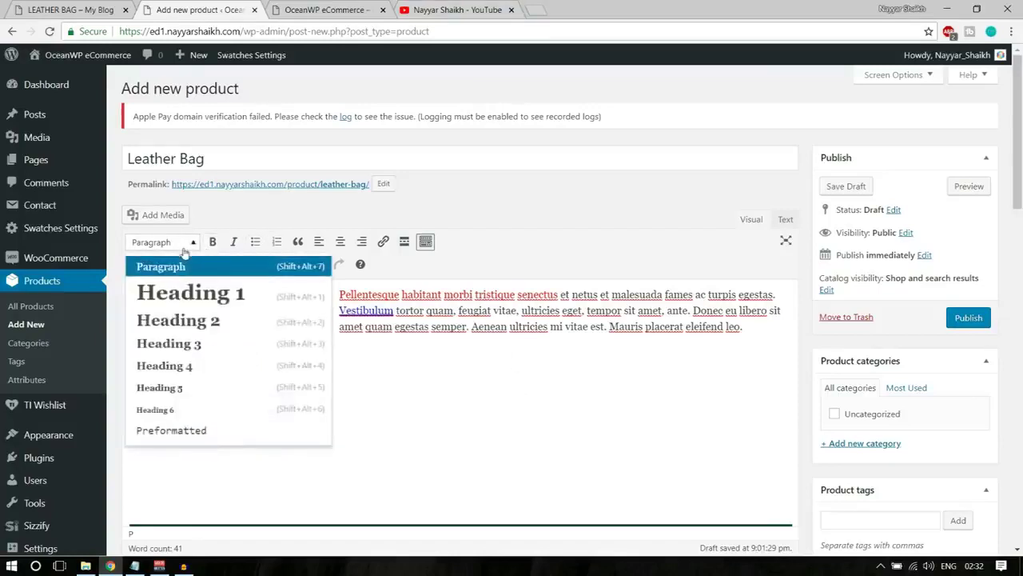
left_click(438, 382)
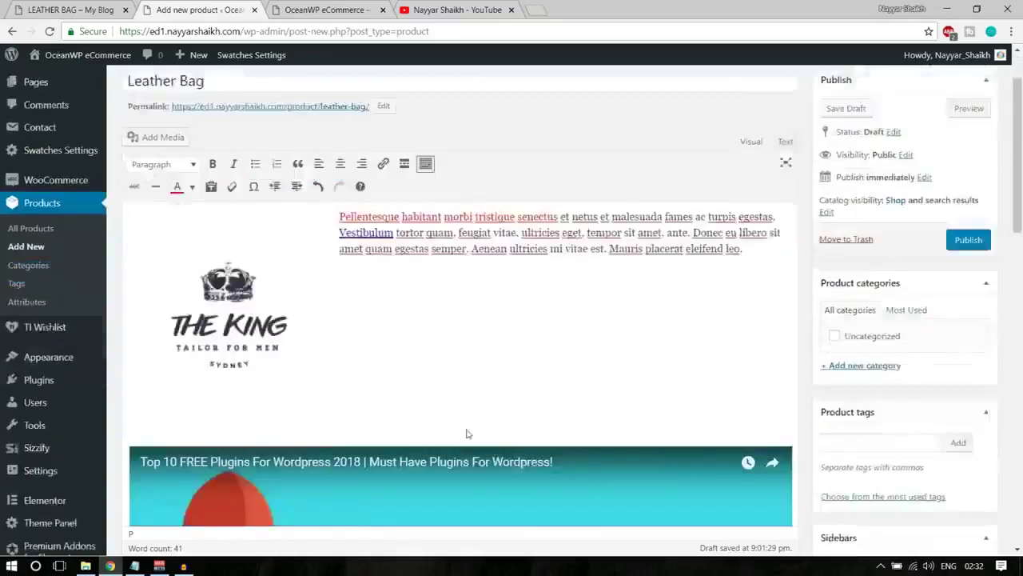
scroll(469, 434, "down", 3)
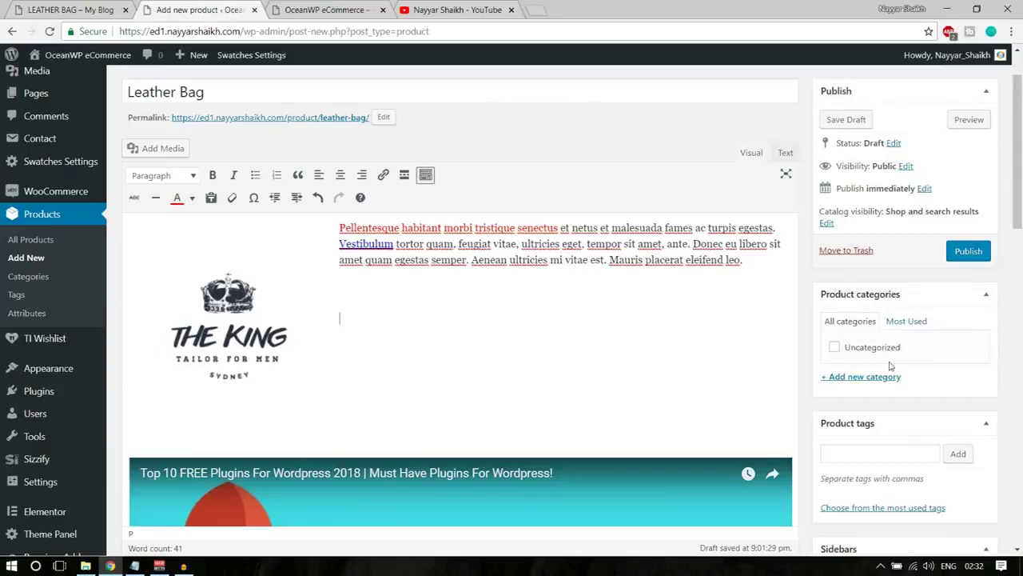
Create a Bags product category and assign it to the product.
scroll(877, 397, "up", 1)
scroll(840, 416, "down", 2)
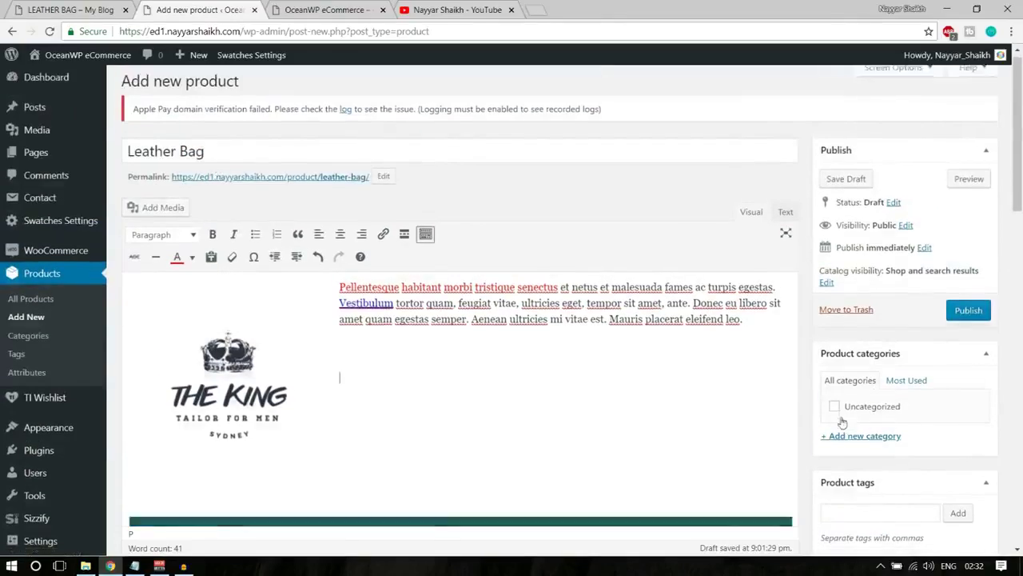
left_click(868, 309)
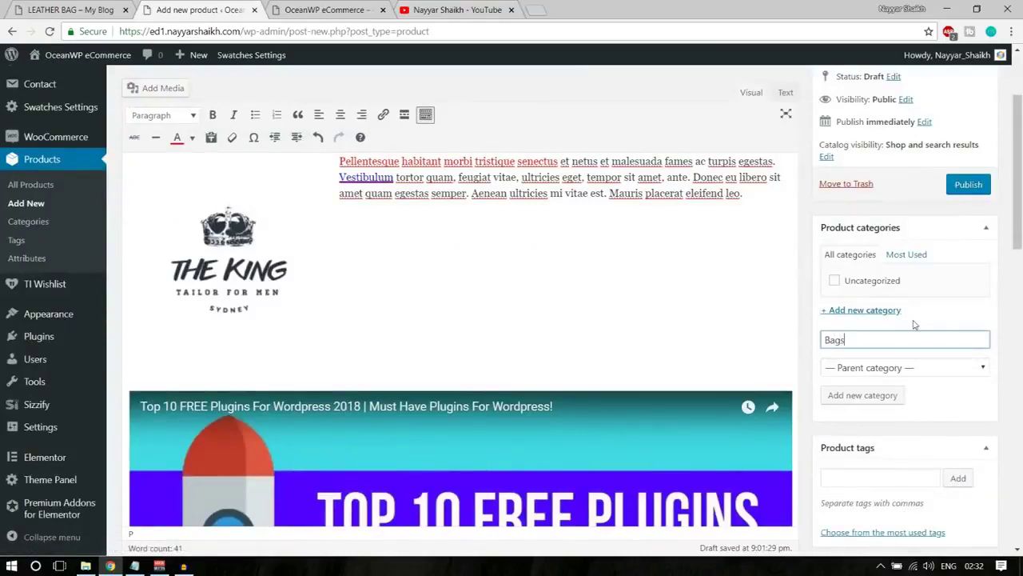
left_click(864, 396)
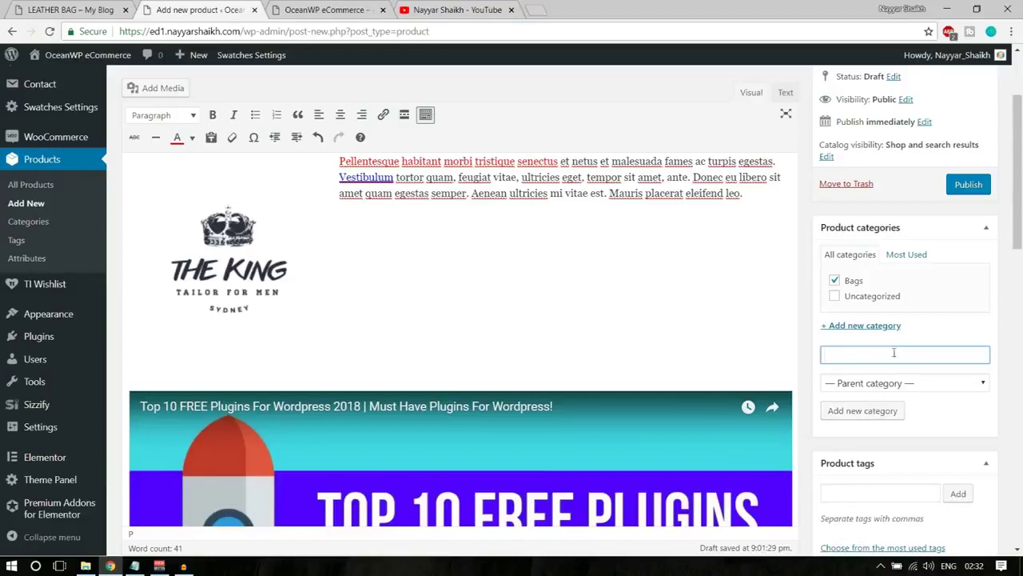
Enter a Laether Bags category with Bags as its parent.
type("Laether Bags")
left_click(899, 382)
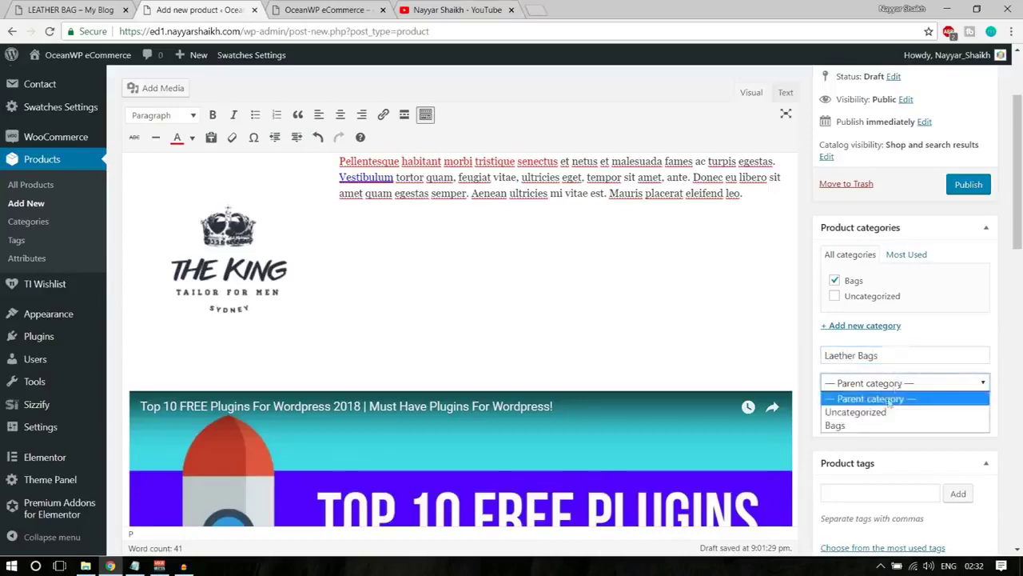
left_click(872, 424)
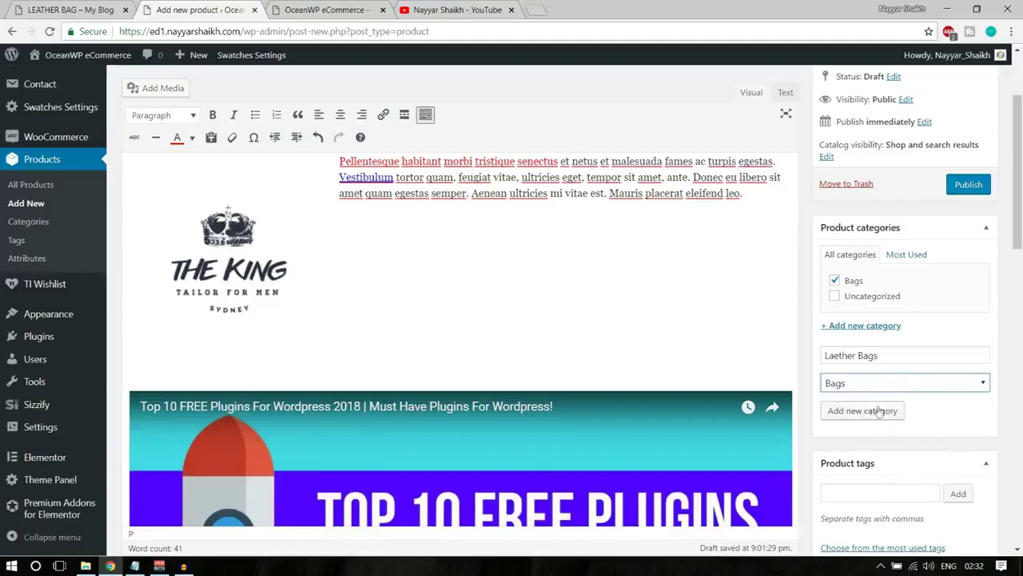
Add the product tags Leather and Bag, then scroll down to Product data.
left_click(949, 420)
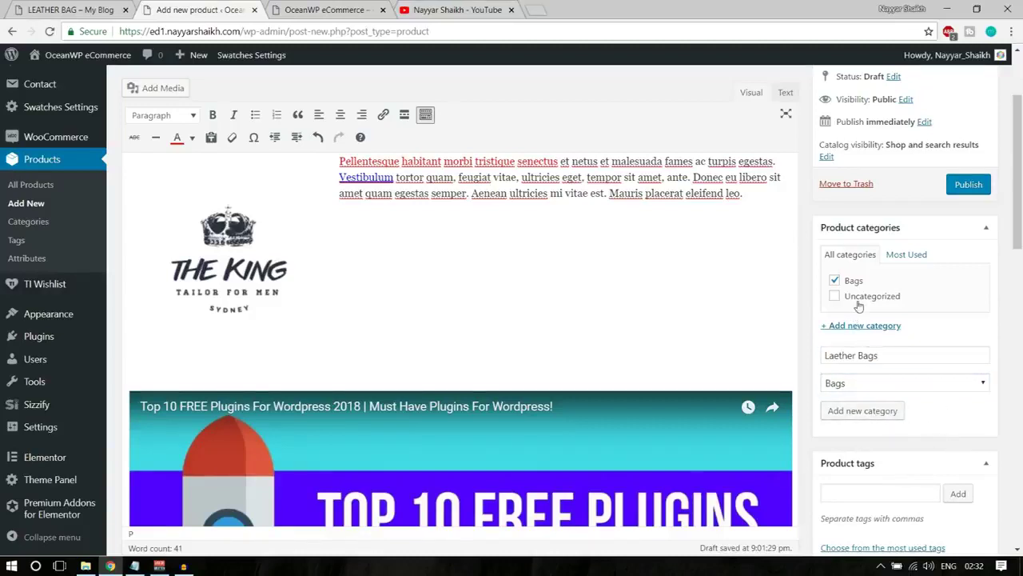
scroll(953, 416, "down", 2)
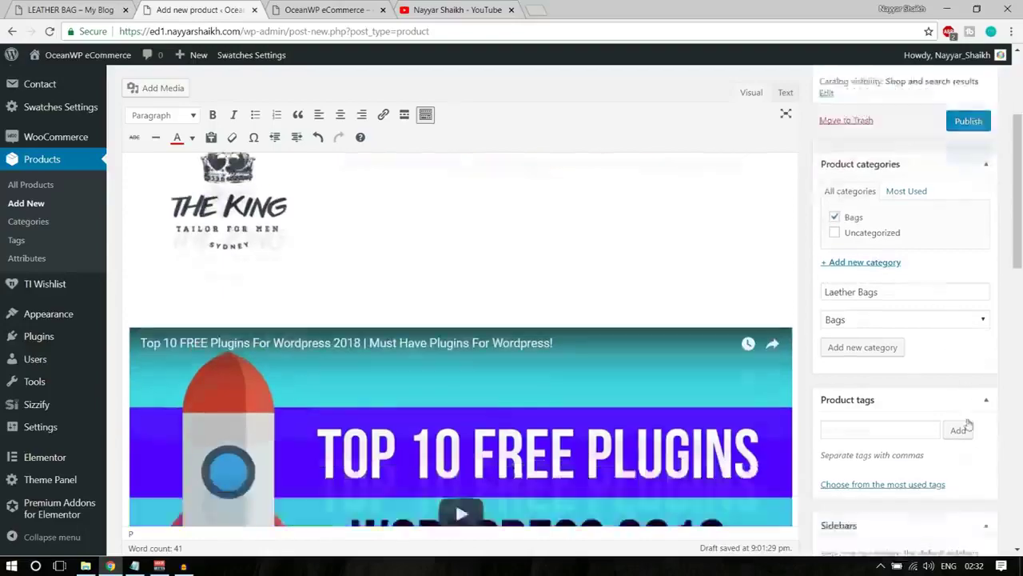
left_click(862, 360)
scroll(987, 382, "down", 2)
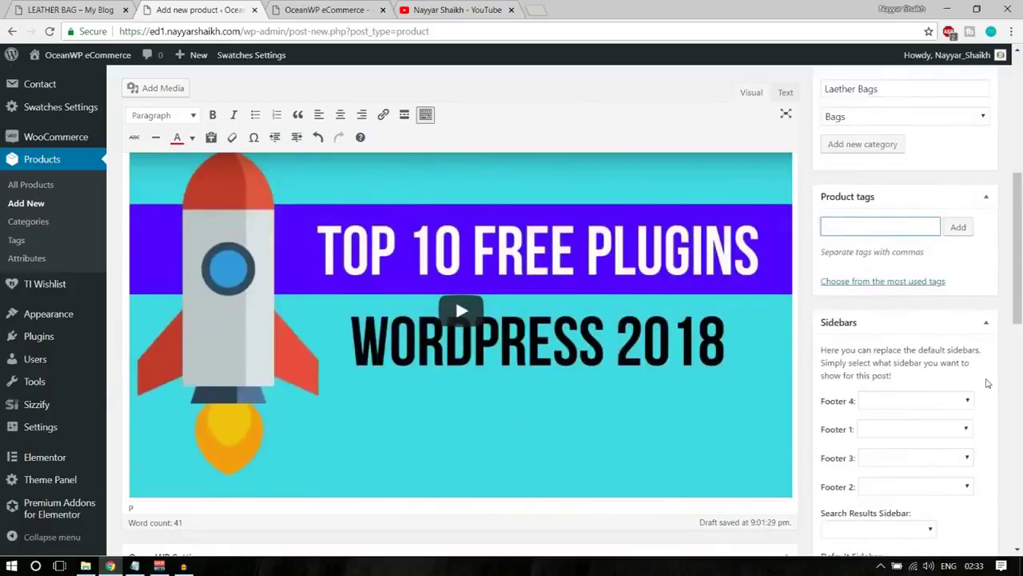
type("Leather")
key("Return")
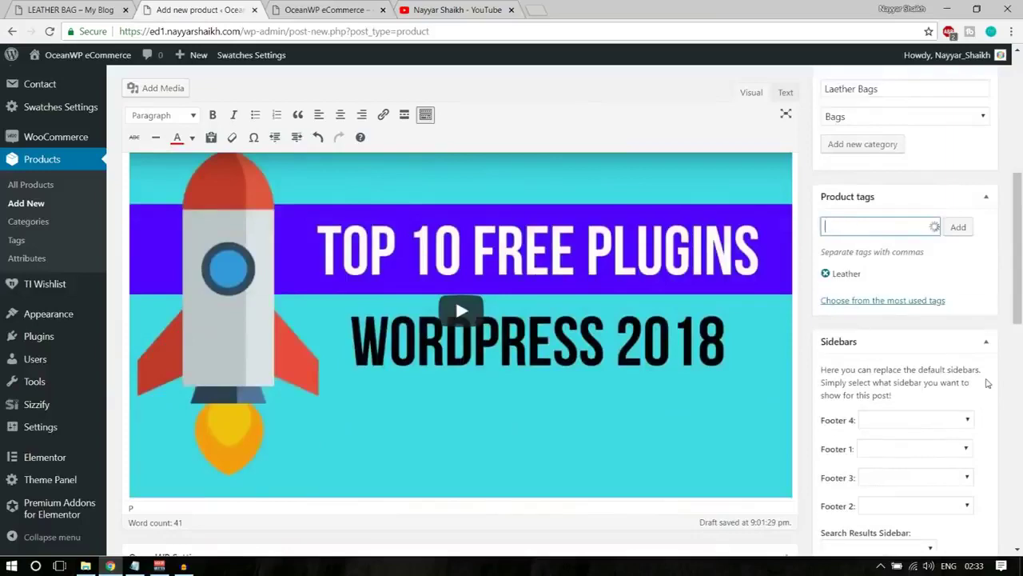
type("Bag")
key("Return")
scroll(1015, 403, "down", 4)
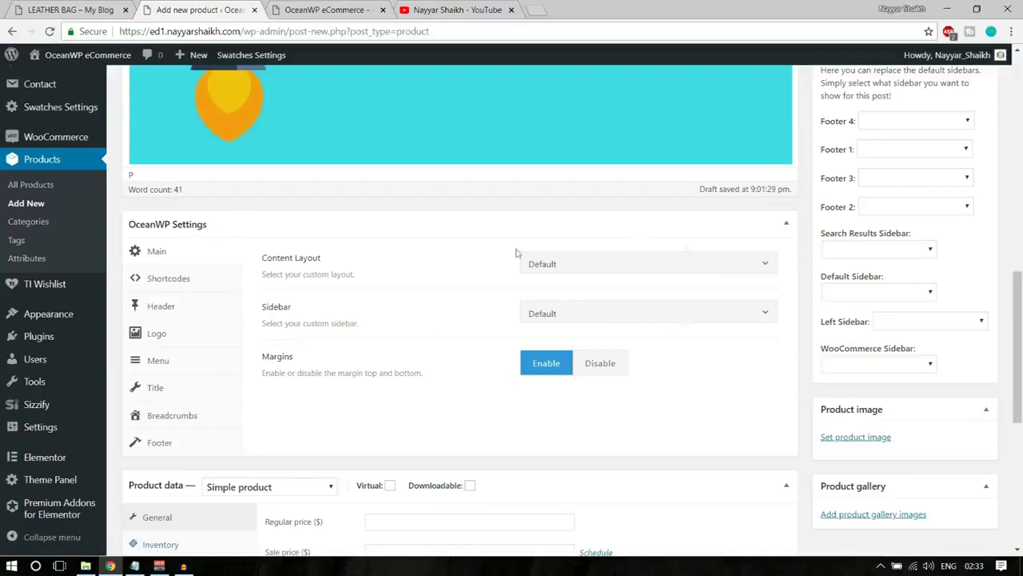
scroll(486, 324, "down", 4)
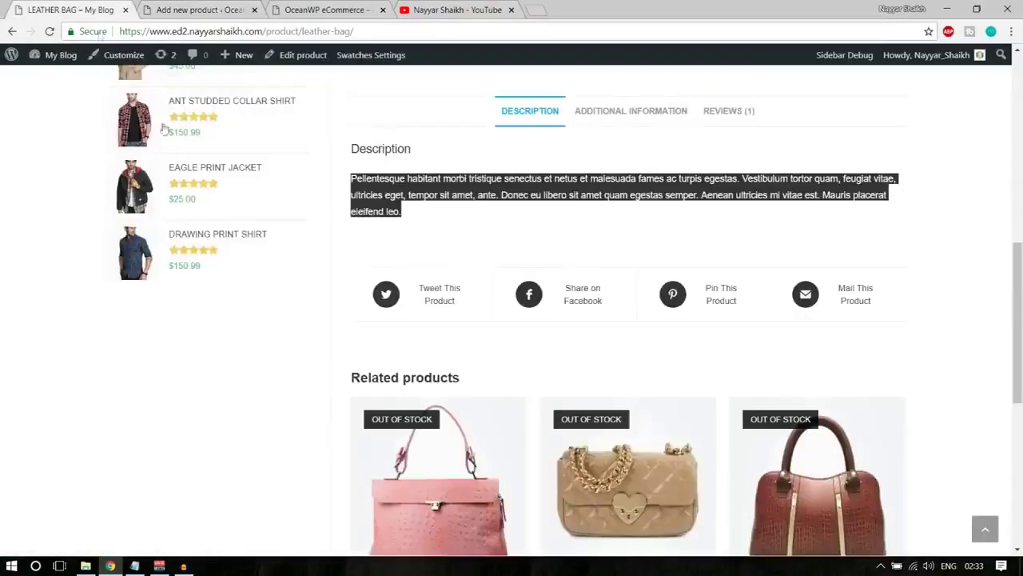
Compare the two bag photos in the gallery before returning to the new product editor.
scroll(323, 290, "up", 4)
scroll(571, 303, "down", 2)
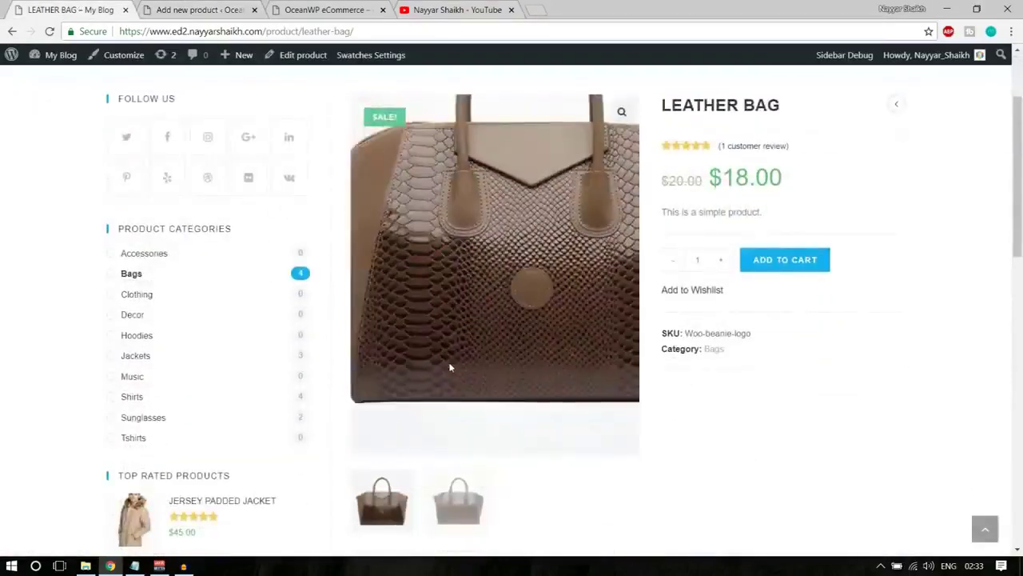
left_click(461, 502)
left_click(382, 501)
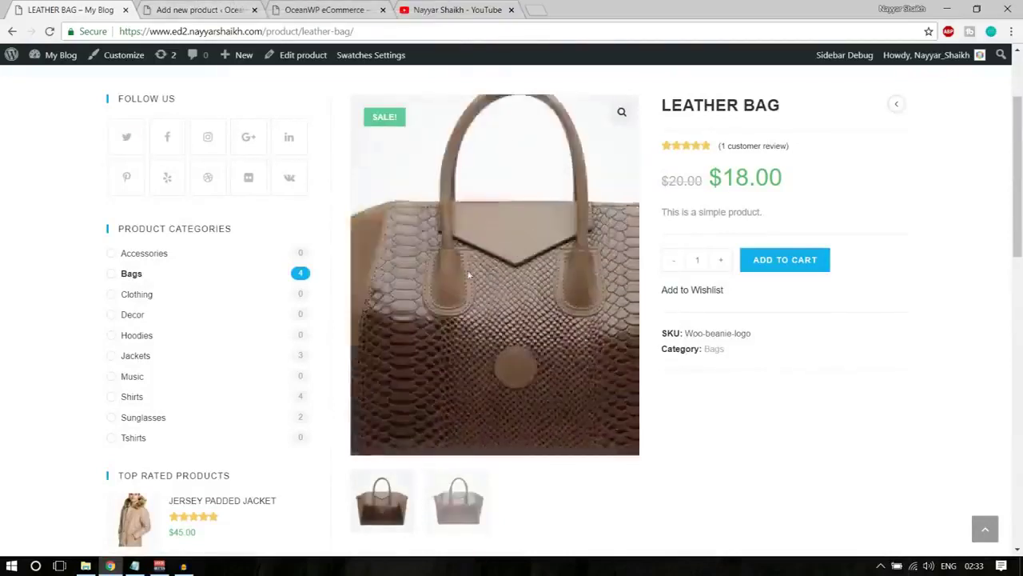
left_click(481, 521)
left_click(382, 501)
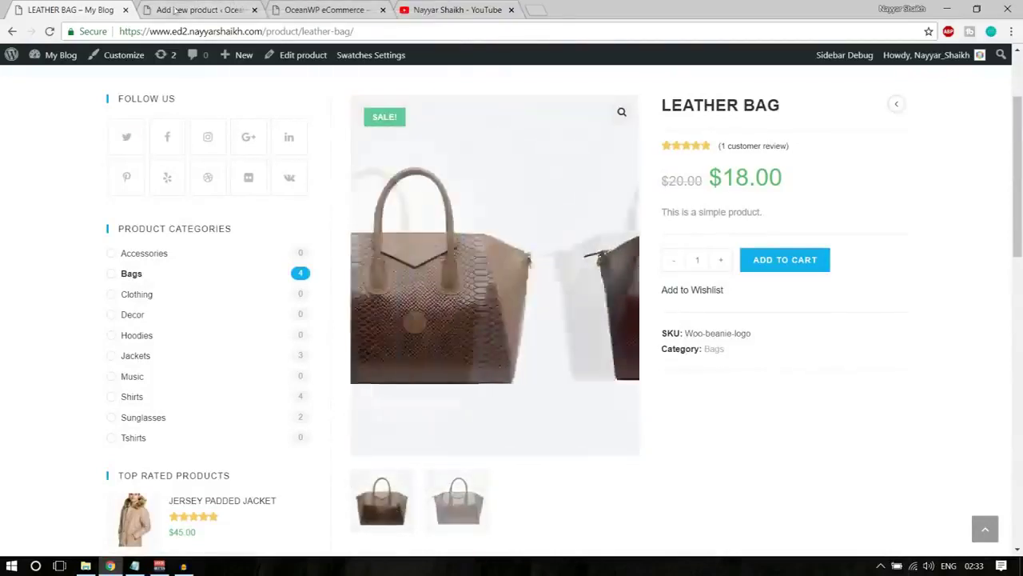
left_click(196, 7)
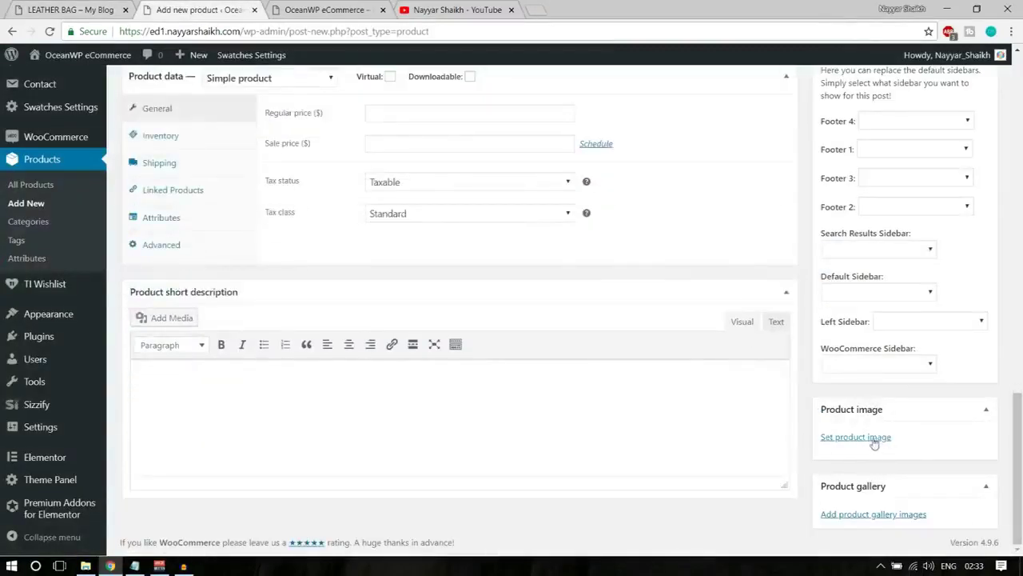
Upload the Bags7 and Bags151 photos and set Bags7 brown bag as the product image.
left_click(871, 437)
left_click(67, 109)
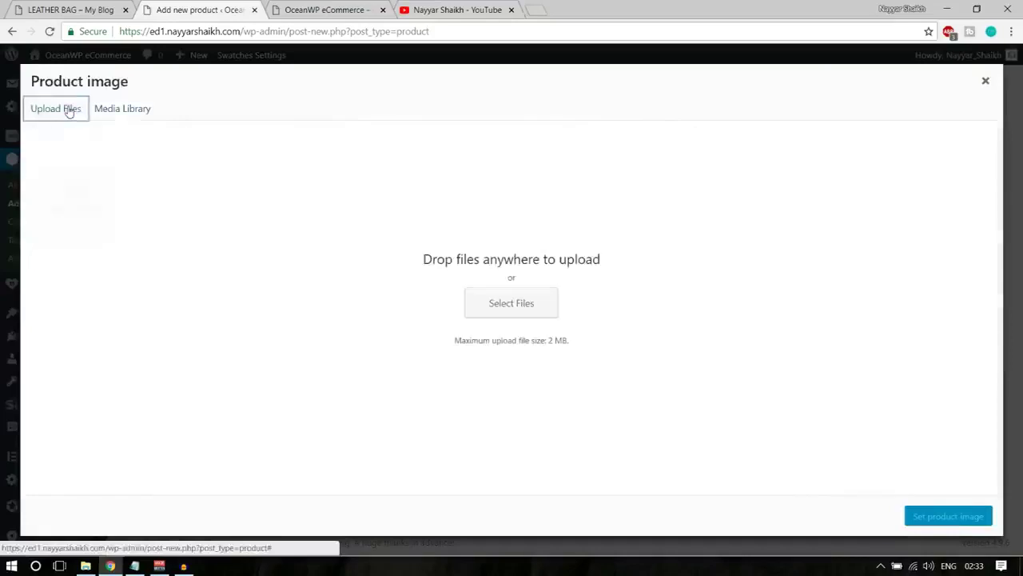
left_click(495, 311)
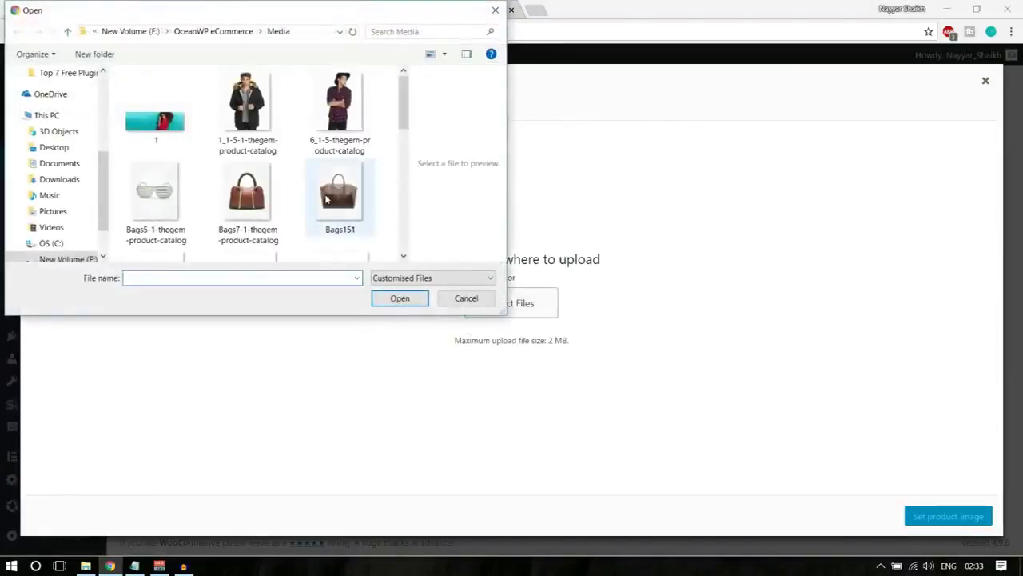
left_click(247, 210)
left_click(330, 202, "ctrl")
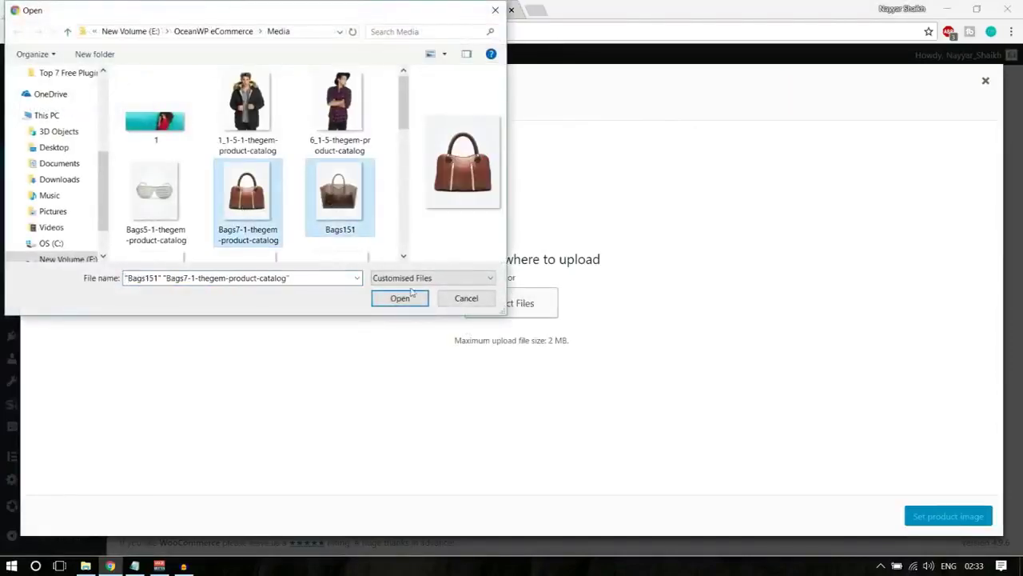
left_click(400, 299)
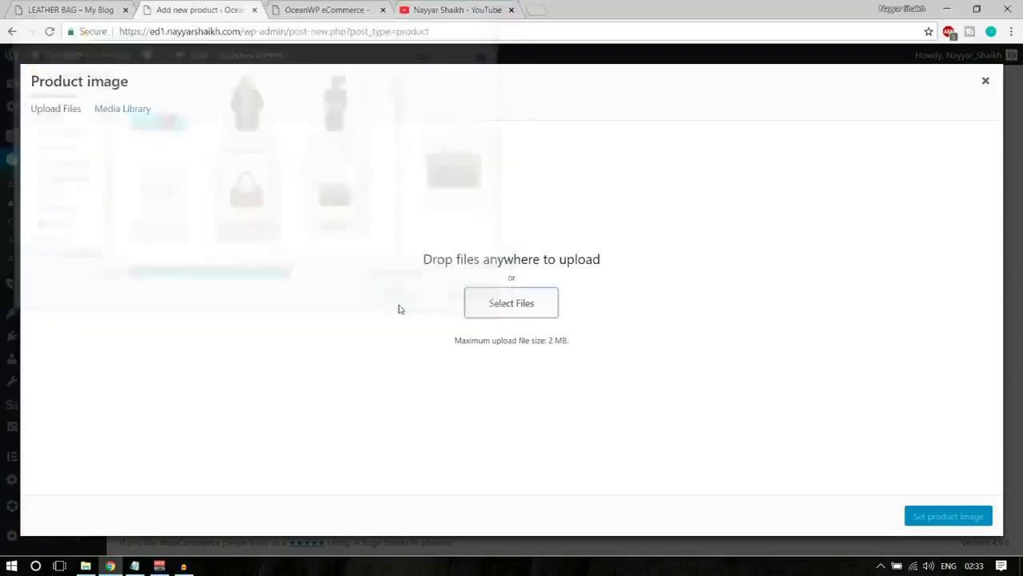
left_click(168, 204)
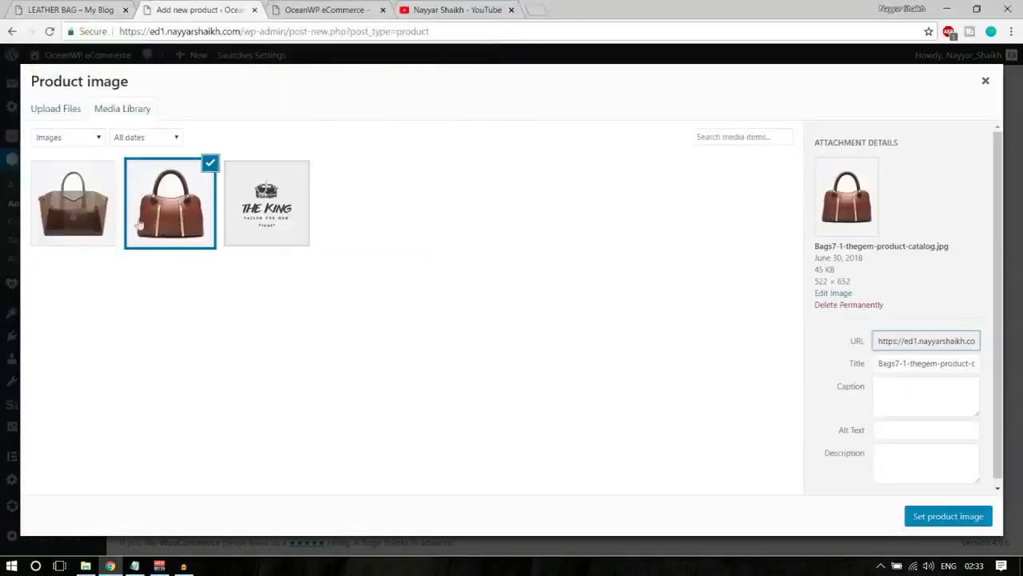
left_click(940, 516)
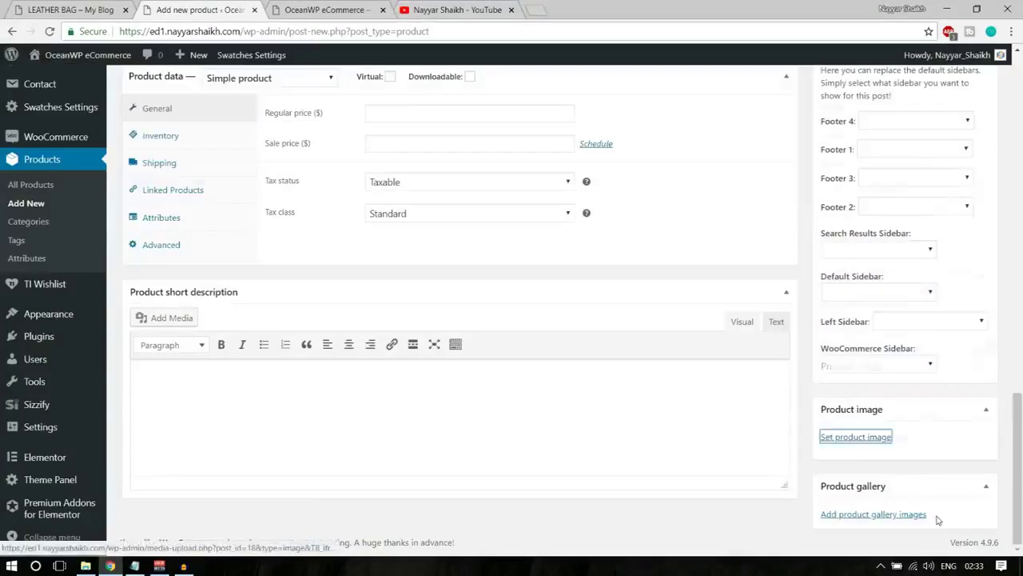
Add the Bags151 bag photo to the product gallery.
left_click(873, 514)
left_click(88, 203)
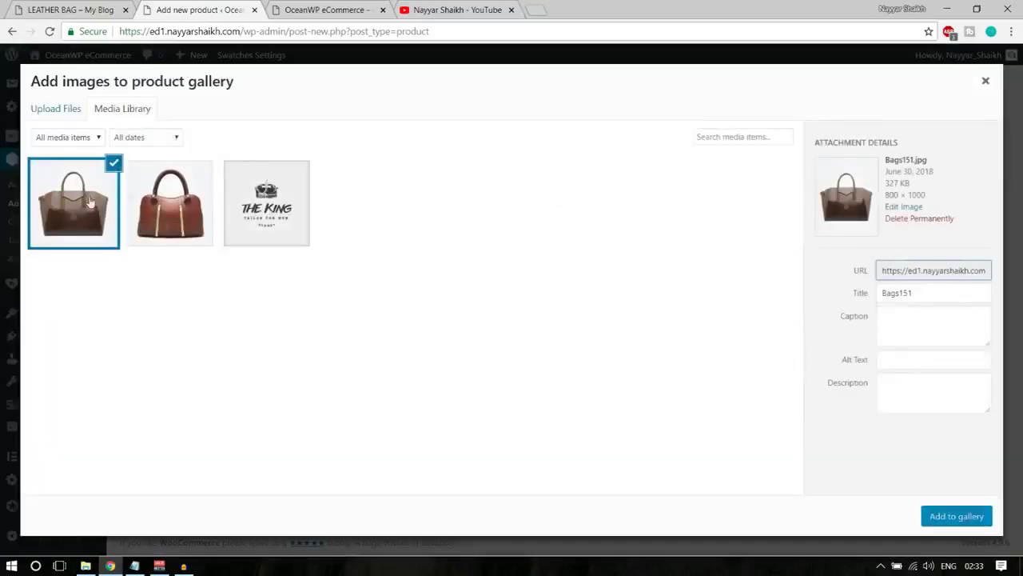
left_click(955, 518)
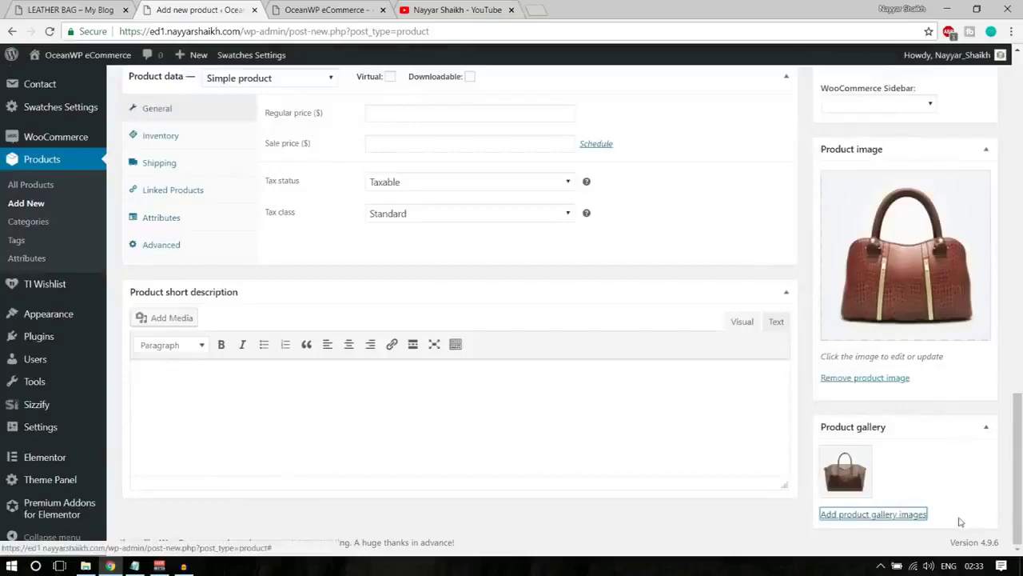
scroll(887, 463, "up", 4)
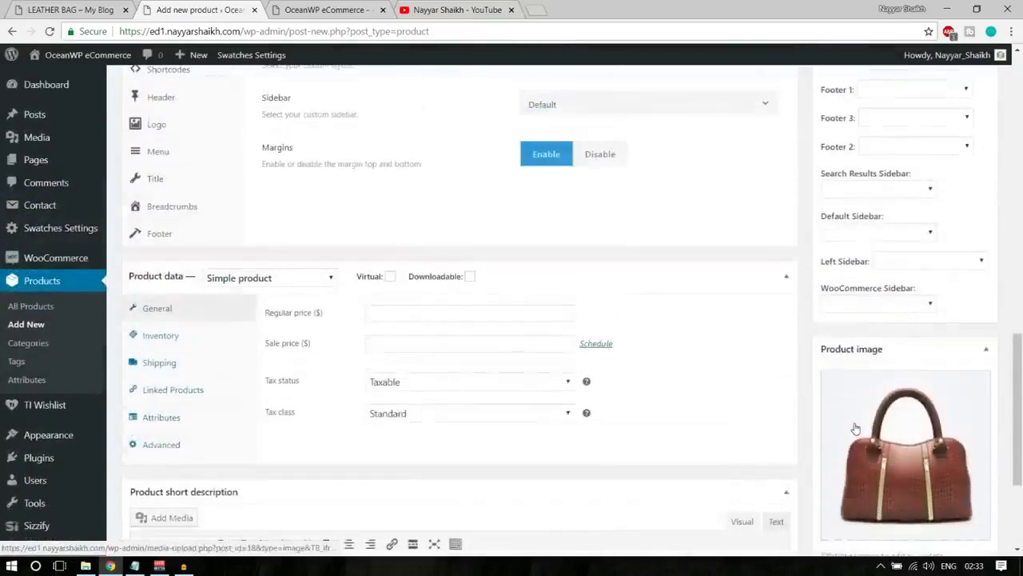
Keep the product type as Simple product.
scroll(855, 428, "down", 3)
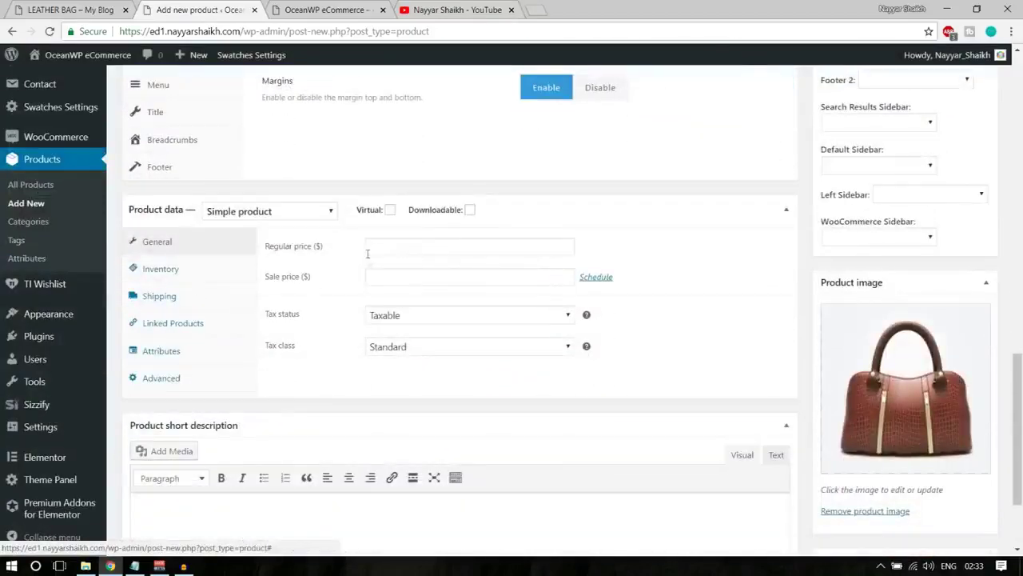
left_click(252, 218)
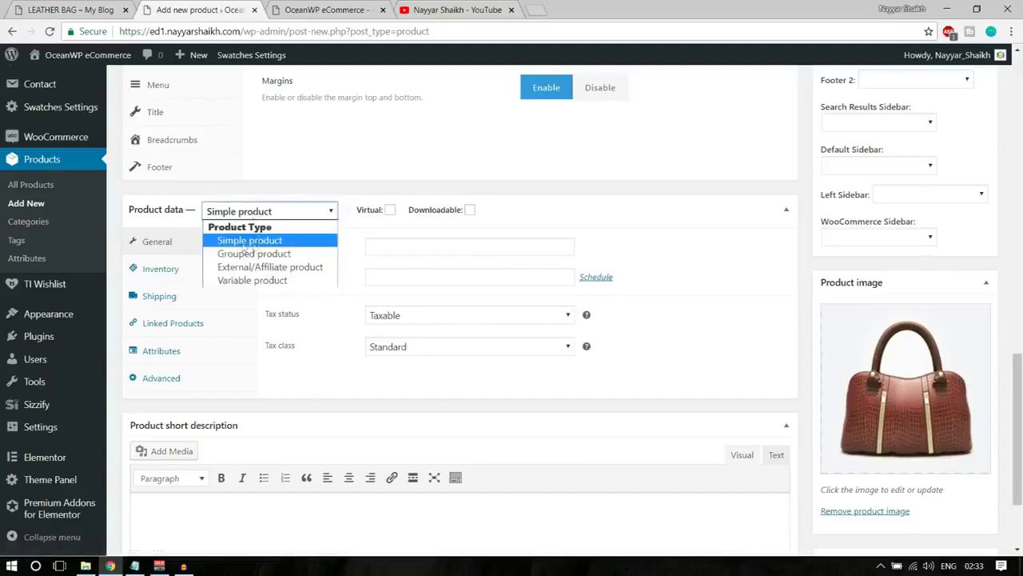
left_click(251, 241)
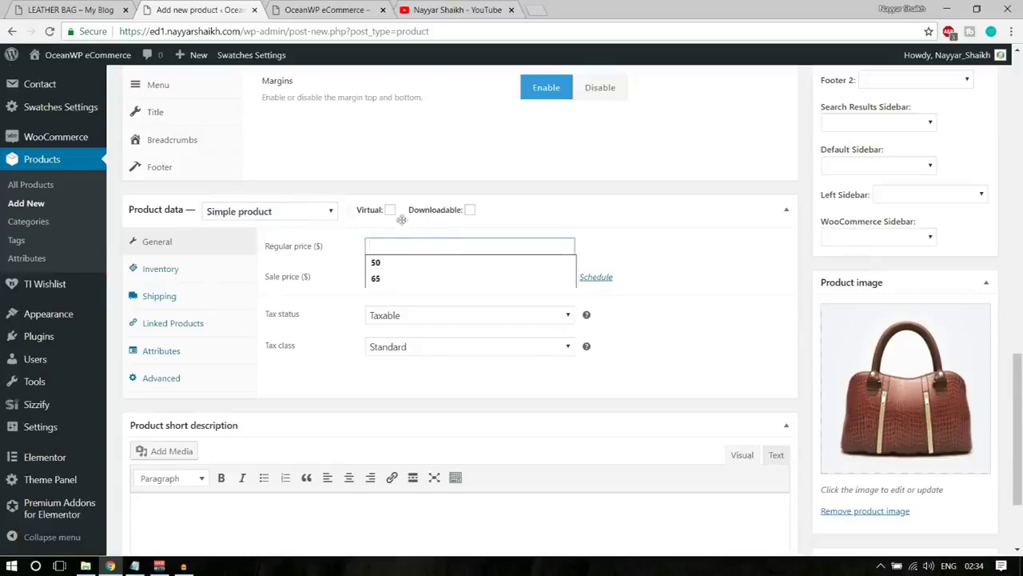
Check the $20.00 regular and $18.00 sale prices on the live LEATHER BAG page.
left_click(48, 9)
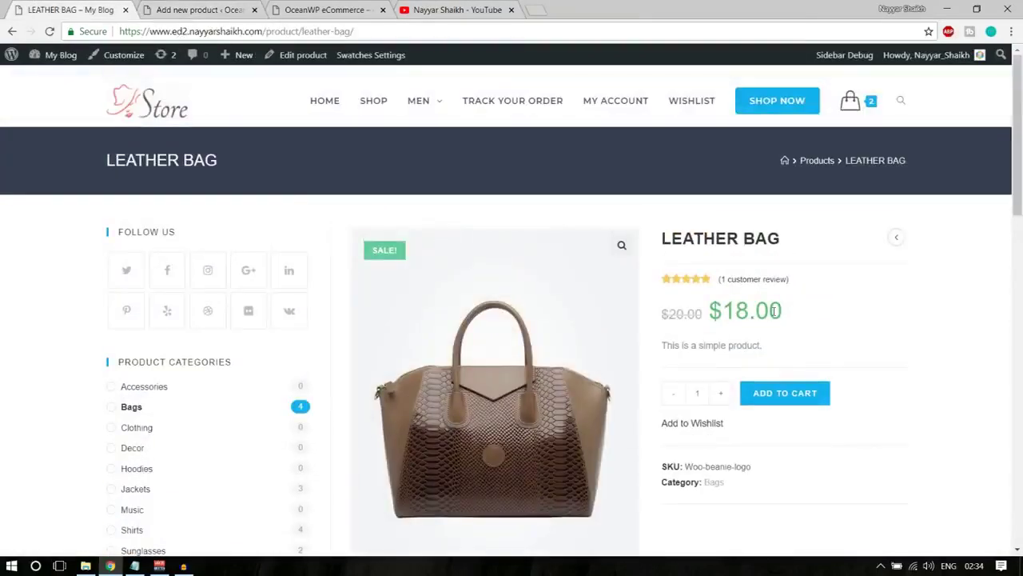
left_click_drag(663, 315, 703, 314)
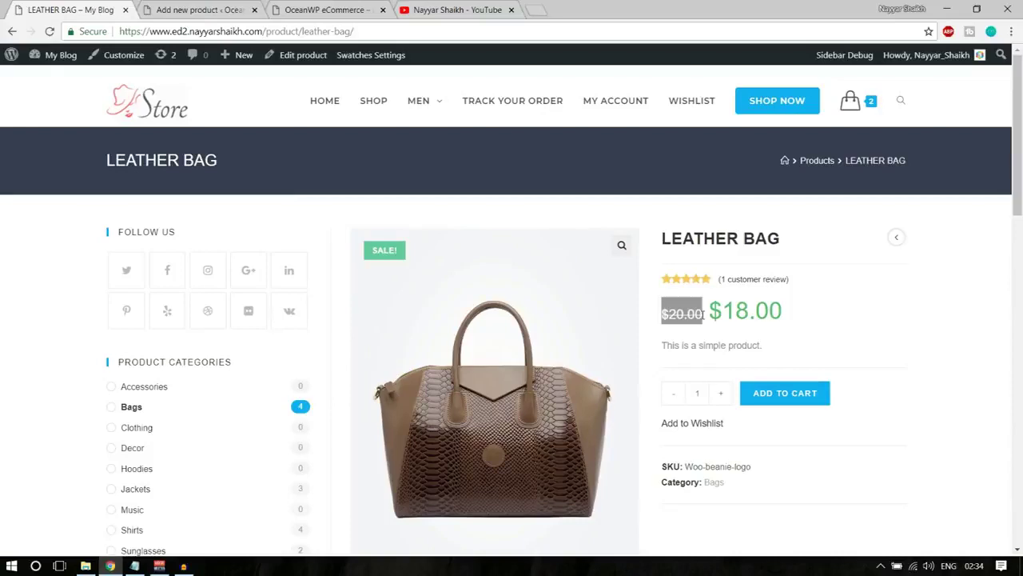
left_click(718, 316)
left_click_drag(788, 312, 722, 311)
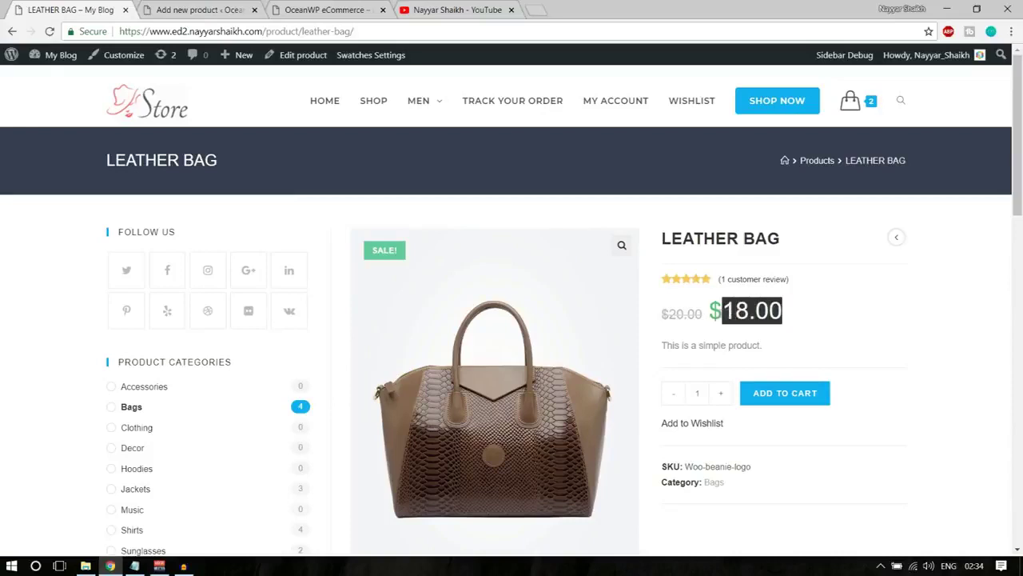
left_click(721, 312)
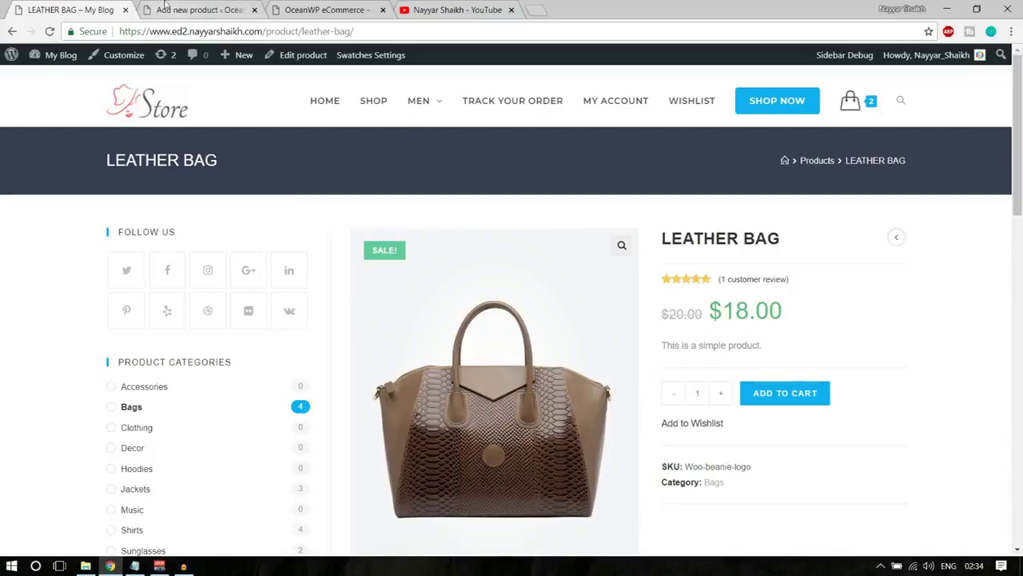
left_click_drag(724, 483, 759, 312)
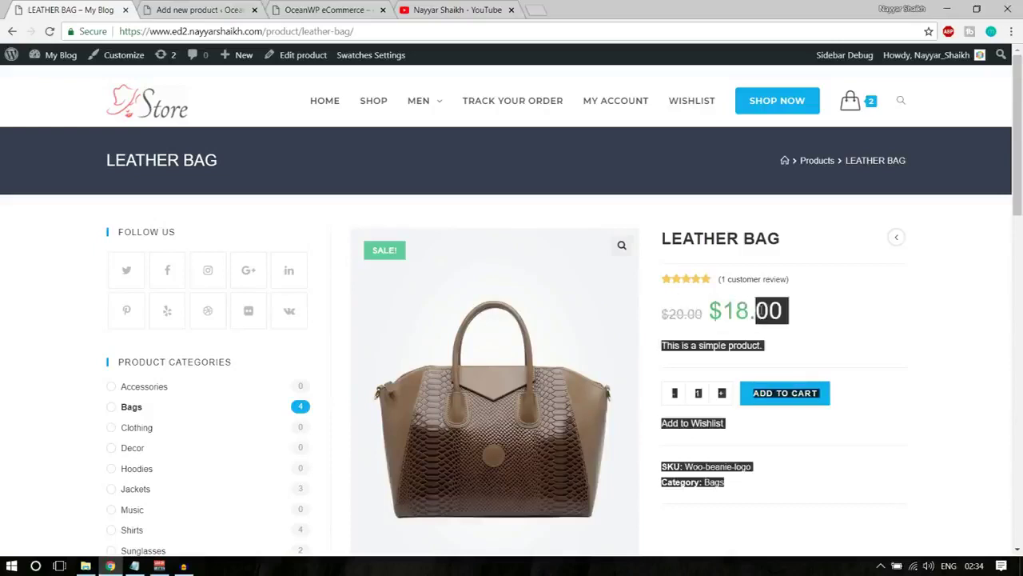
left_click(699, 314)
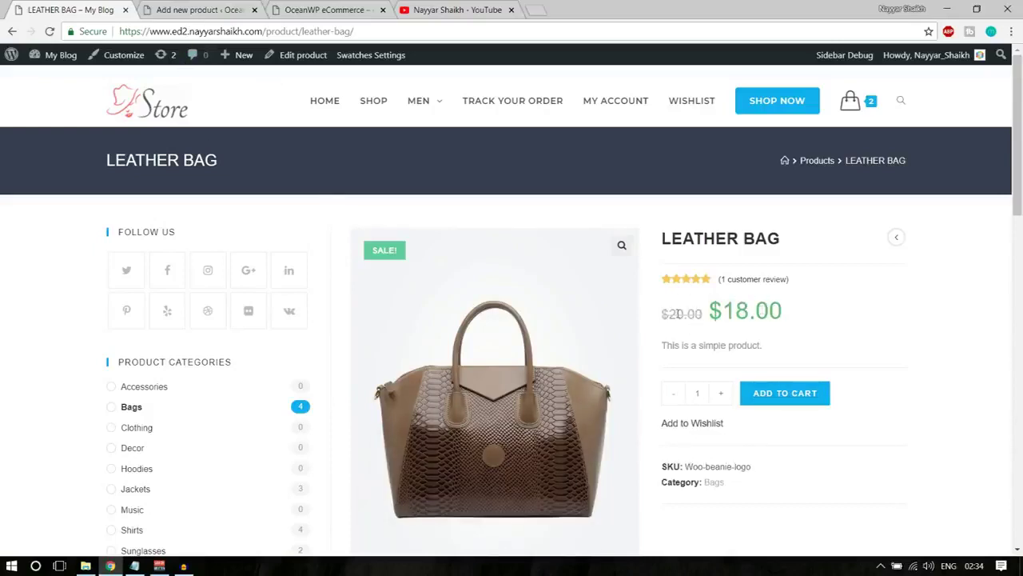
left_click_drag(694, 314, 724, 483)
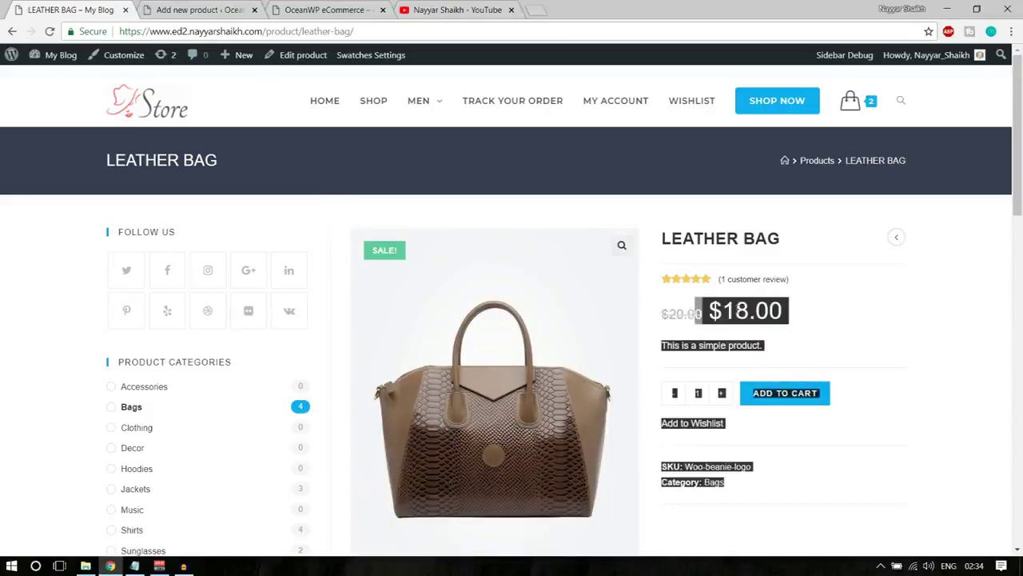
left_click(794, 312)
left_click(228, 9)
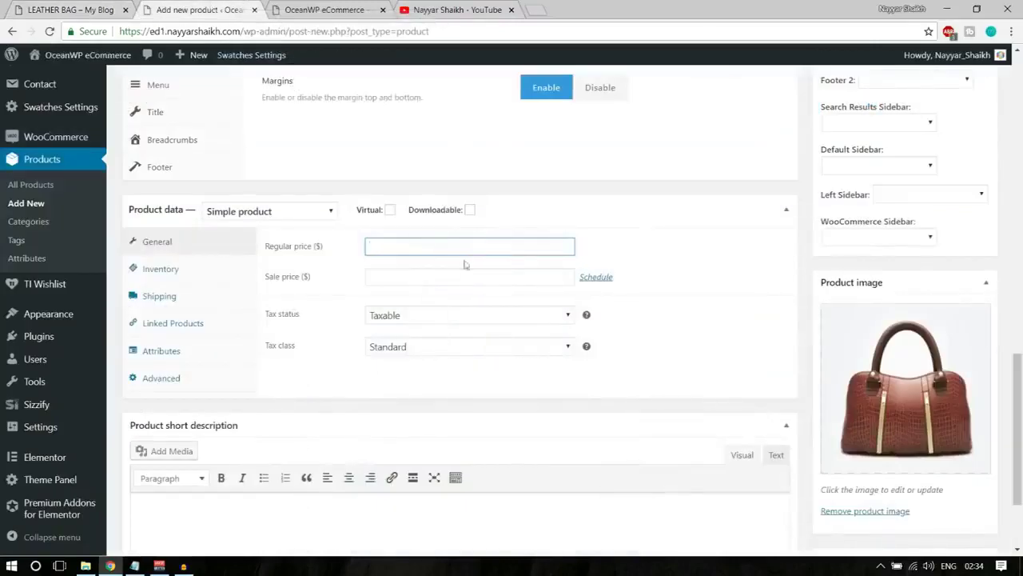
Enter regular price 20 and sale price 18, keep Taxable status, and set tax class GST.
type("20")
left_click(414, 278)
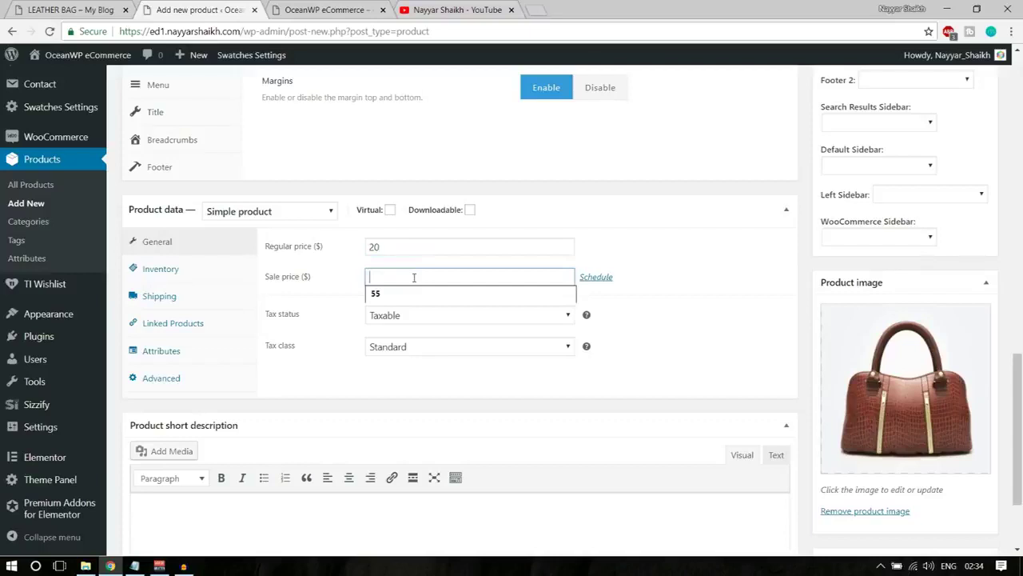
type("18")
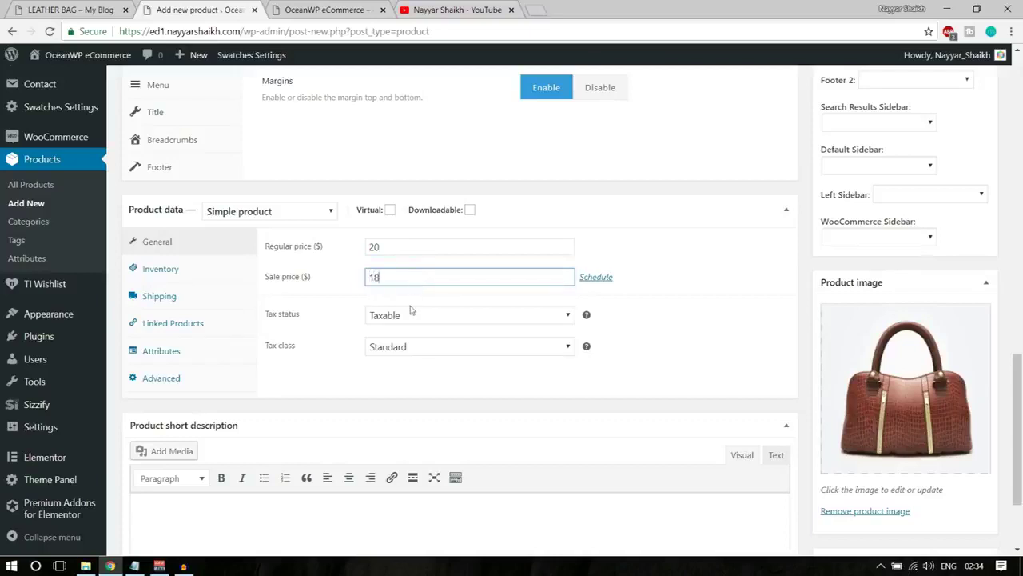
left_click(414, 315)
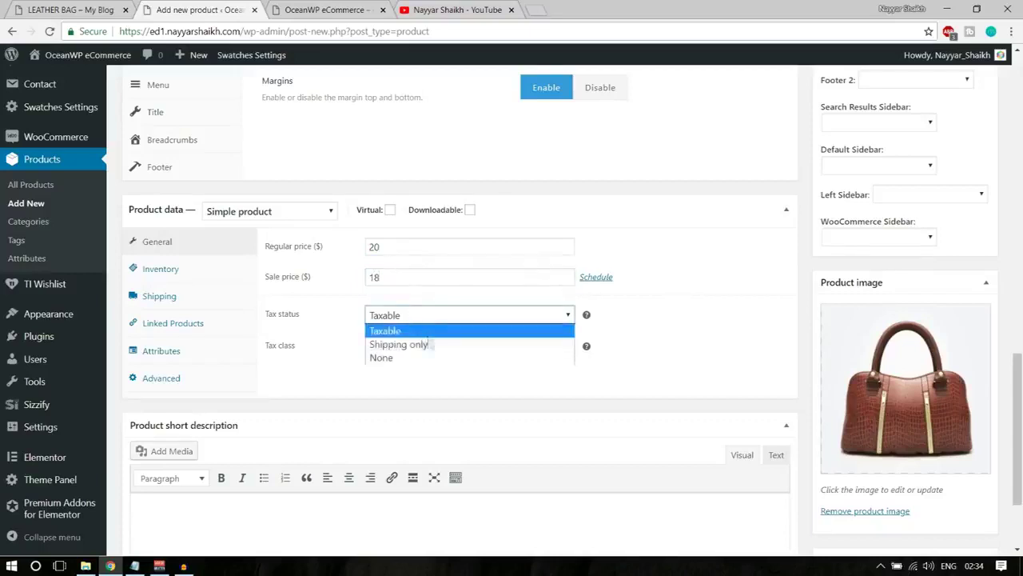
left_click(411, 330)
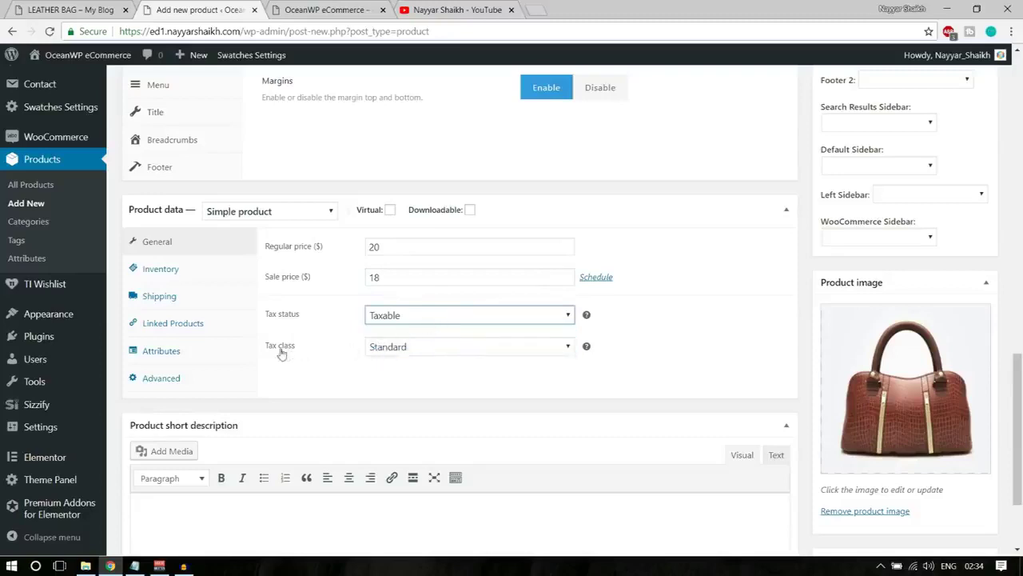
left_click(423, 349)
left_click(422, 403)
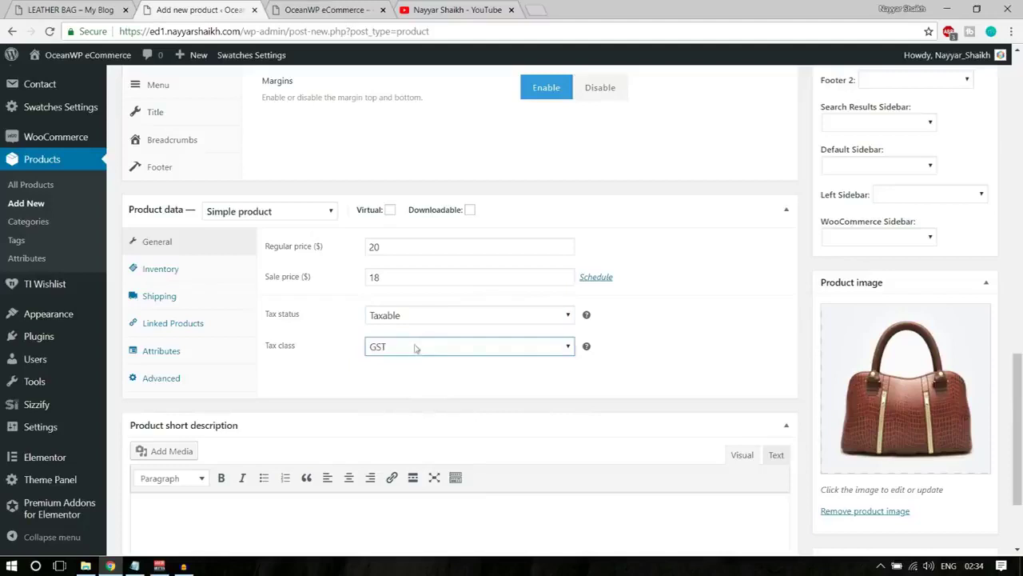
left_click(457, 354)
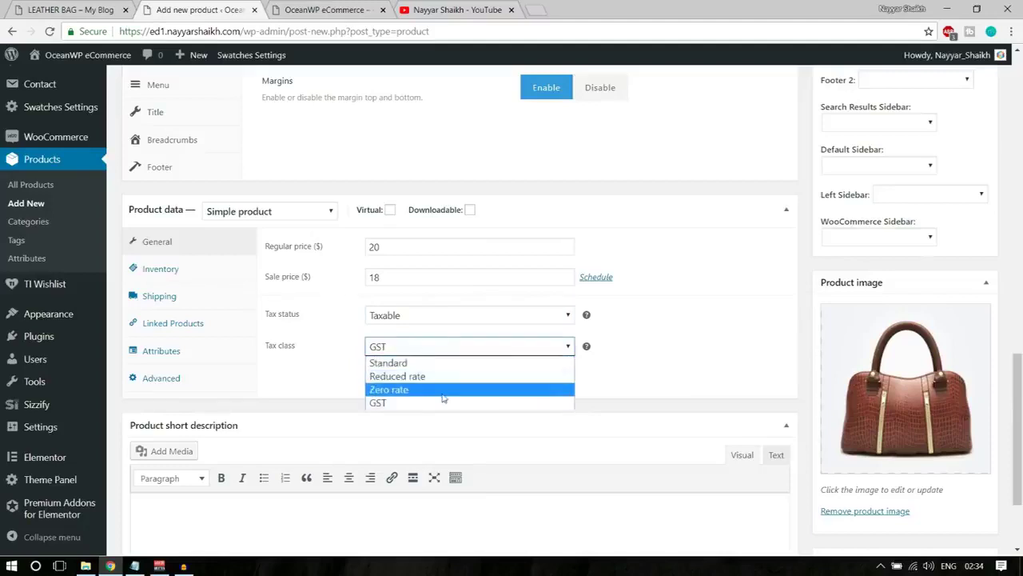
left_click(430, 402)
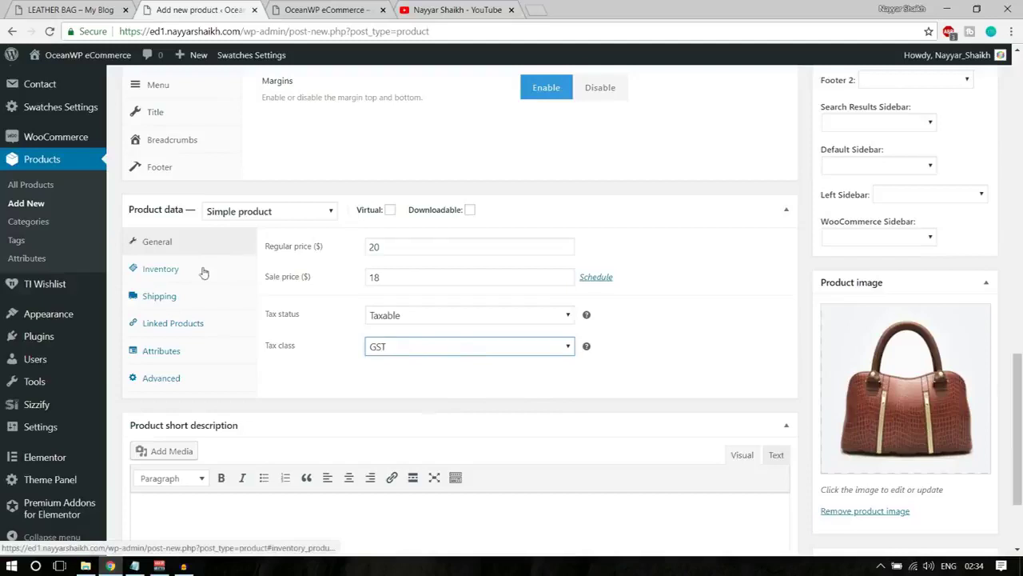
Bring up the product's Inventory settings in the Product data panel.
left_click(175, 277)
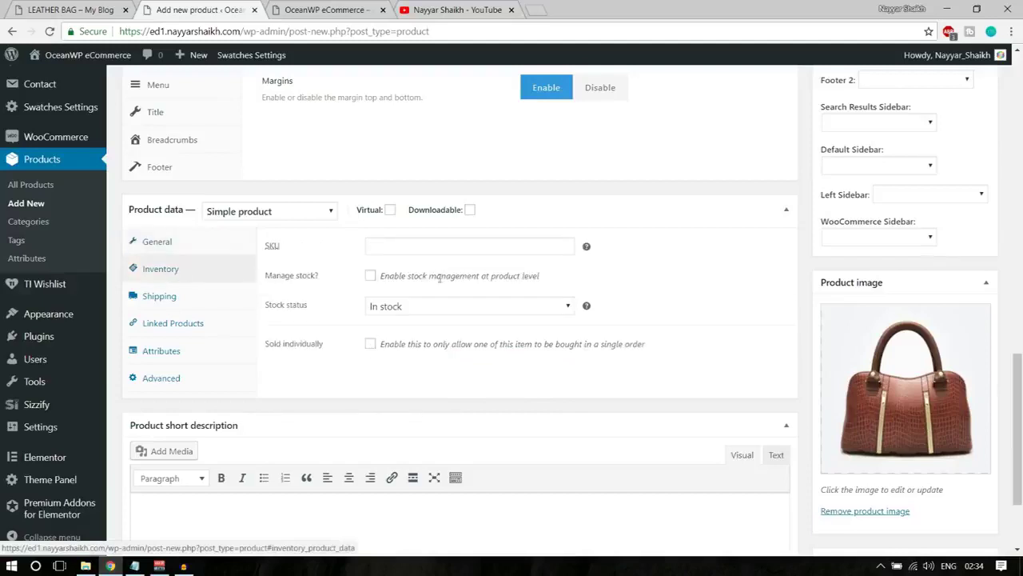
left_click(416, 239)
left_click(657, 216)
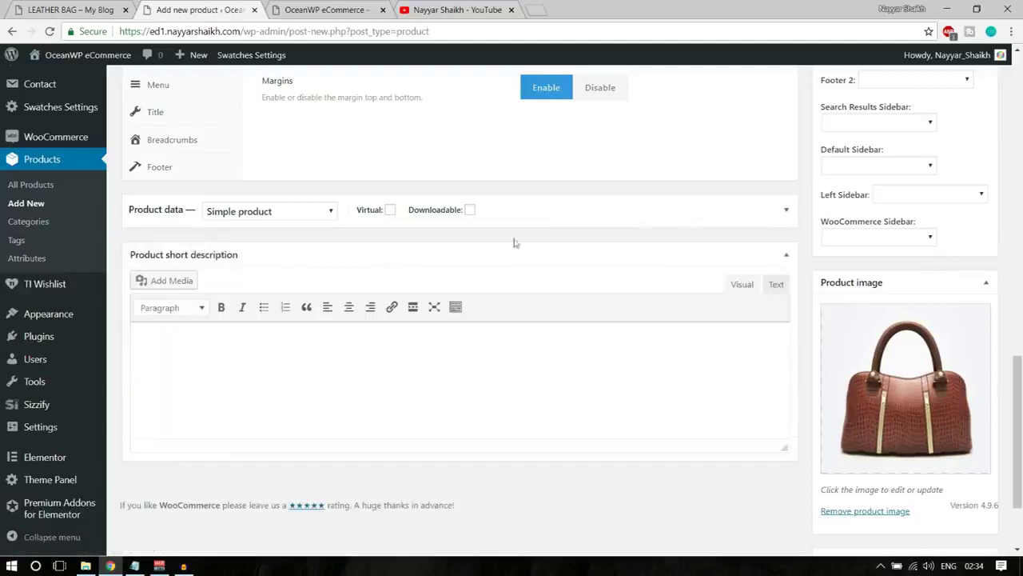
left_click(591, 219)
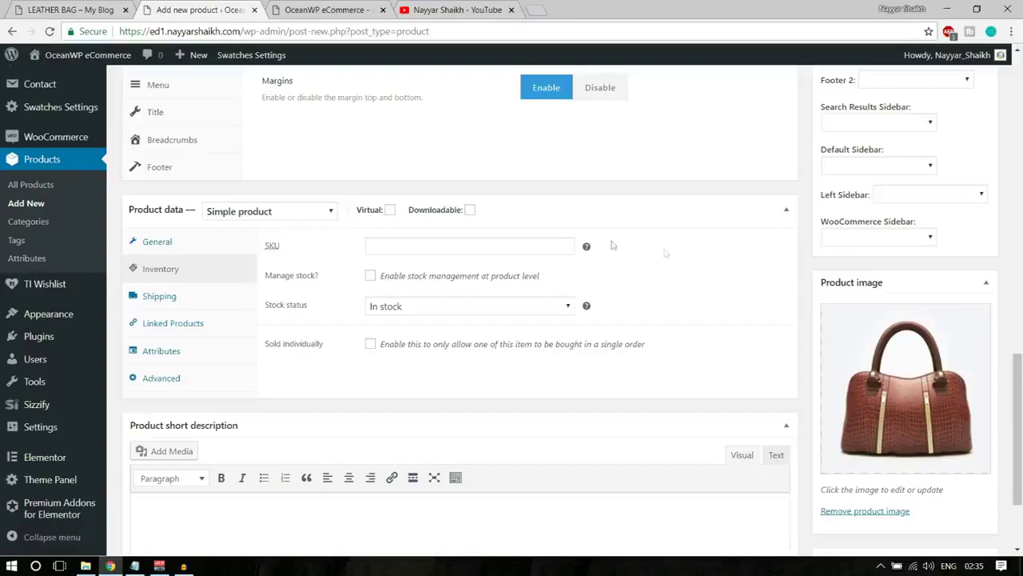
Set the SKU to LeatherBag1 and enable stock management with a quantity of 20.
left_click(534, 247)
type("LeatherBag1")
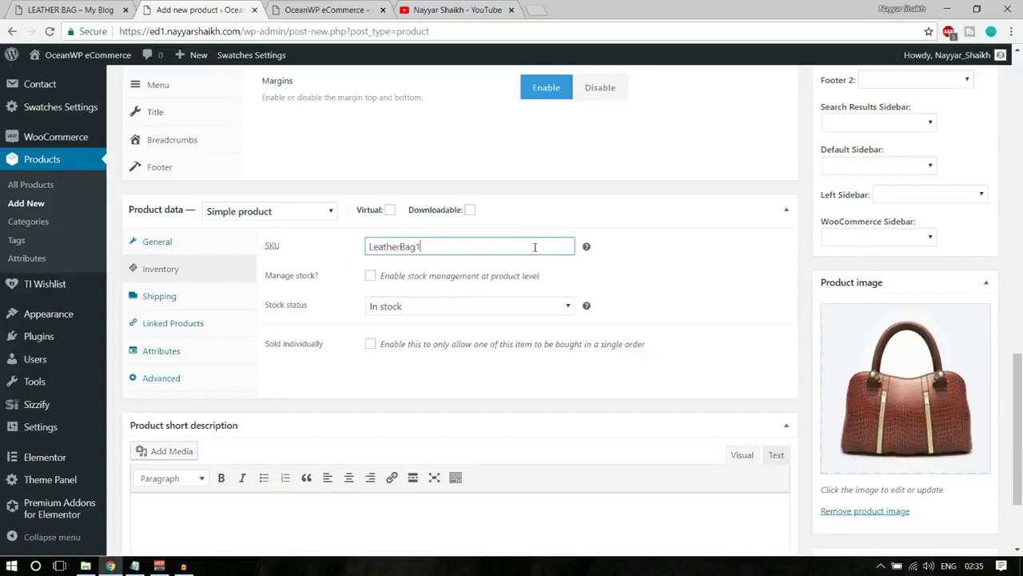
left_click_drag(438, 250, 359, 250)
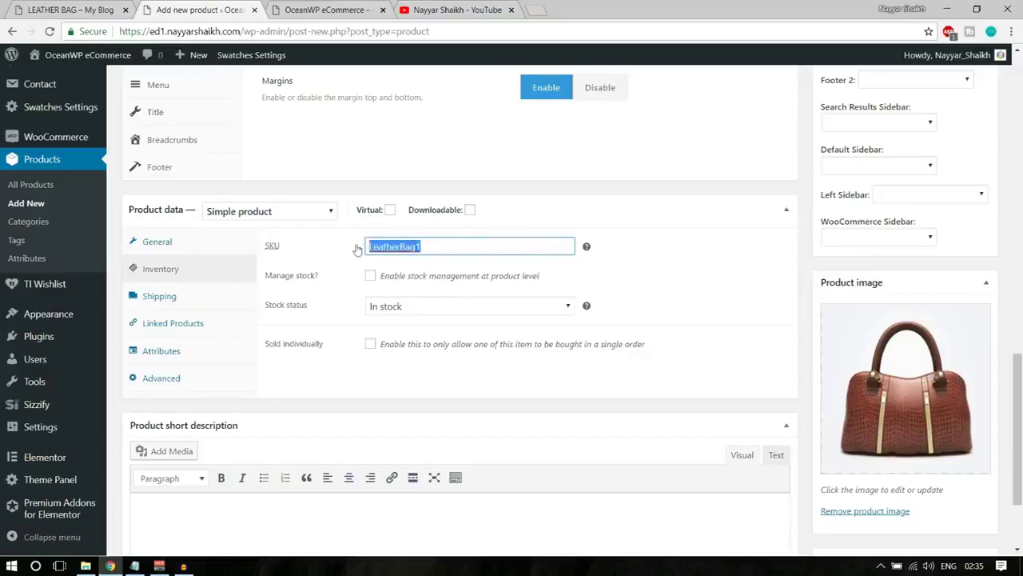
left_click(708, 254)
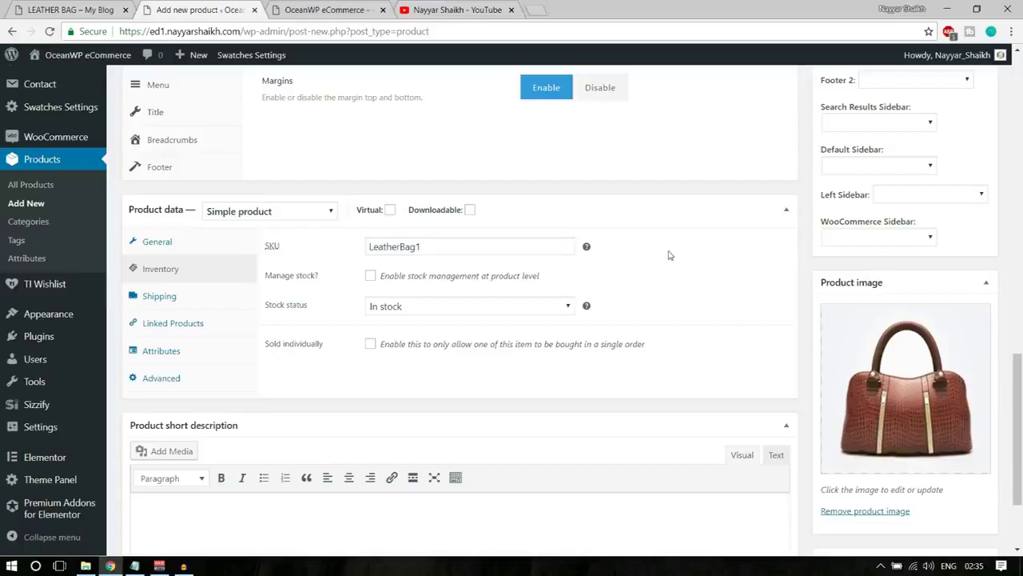
left_click(370, 277)
left_click(405, 309)
double_click(465, 302)
type("20")
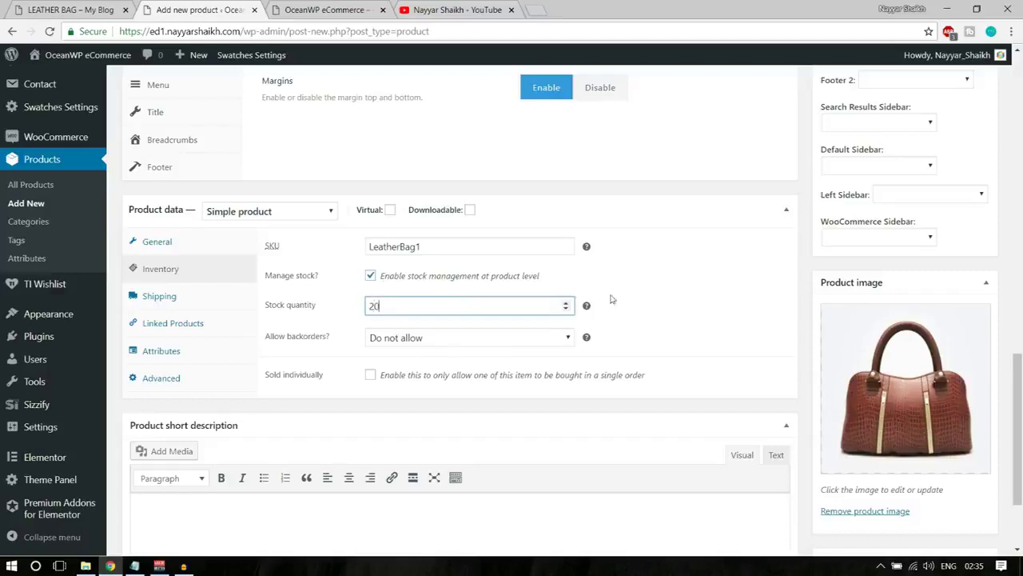
left_click(670, 282)
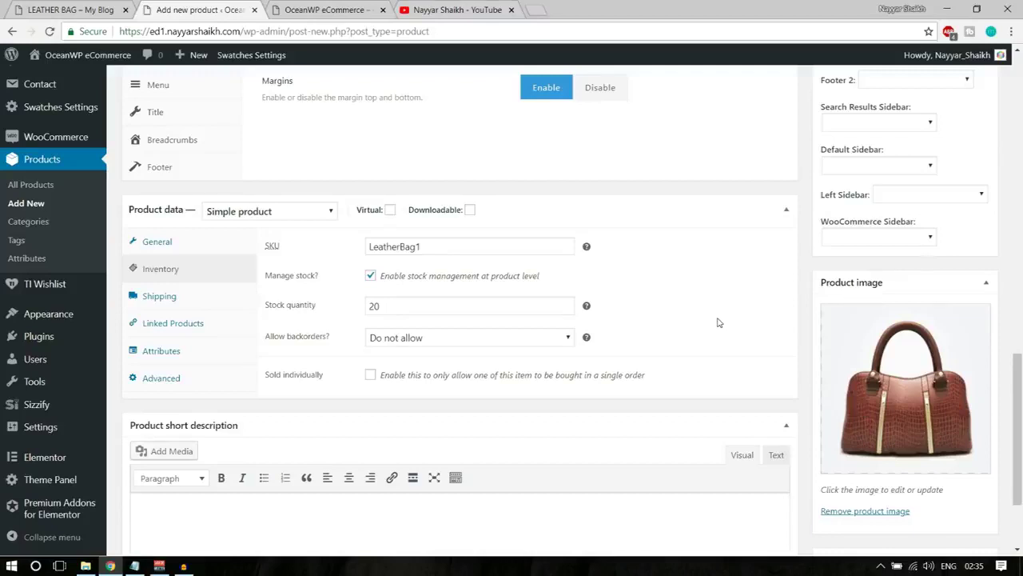
Set backorders to 'Allow, but notify customer'.
left_click(465, 334)
left_click(428, 354)
left_click(428, 342)
left_click(411, 381)
left_click(417, 339)
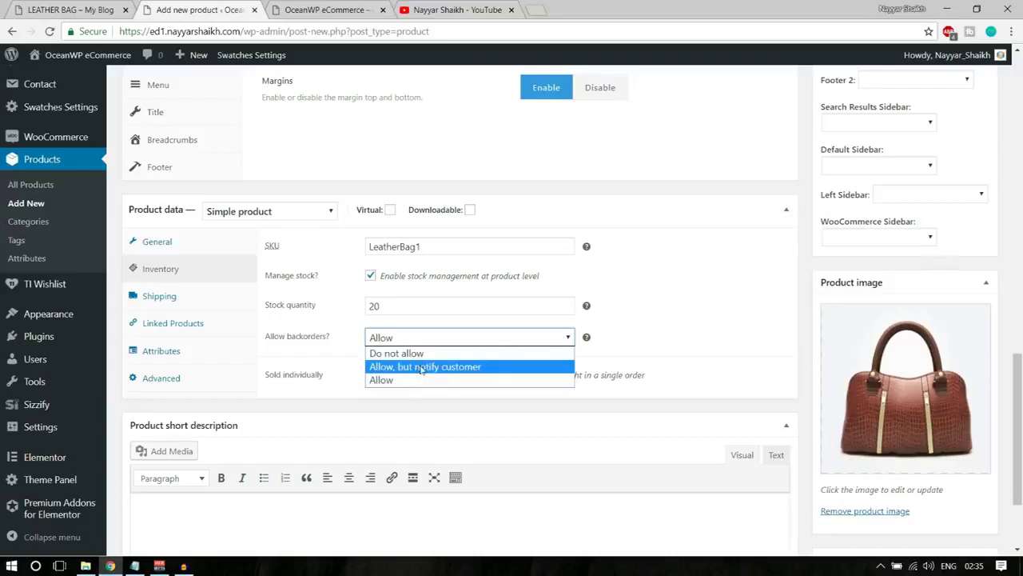
left_click(420, 368)
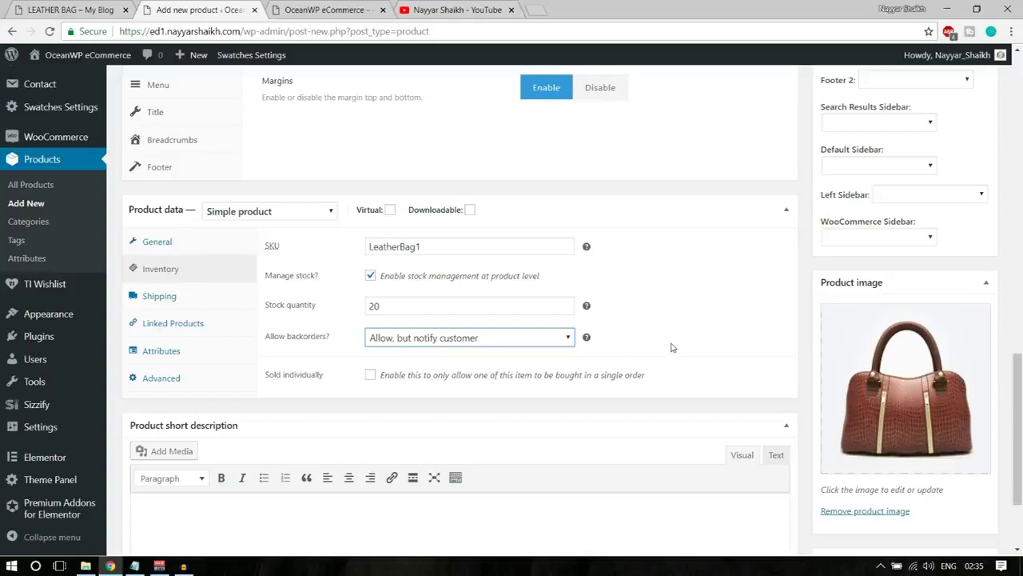
left_click(168, 305)
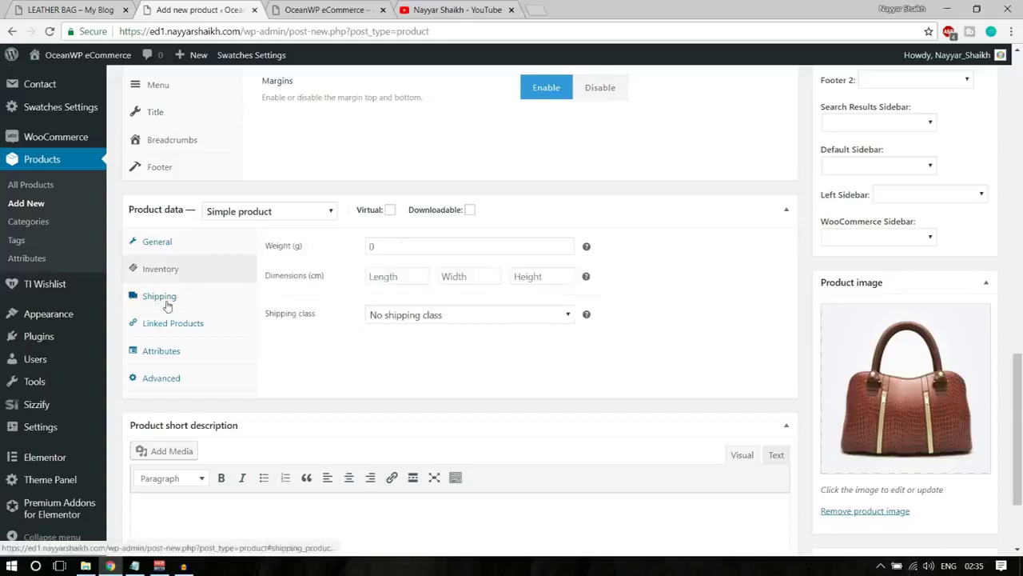
Enter a 300 g weight and 50 × 50 × 50 cm length, width and height.
left_click(390, 247)
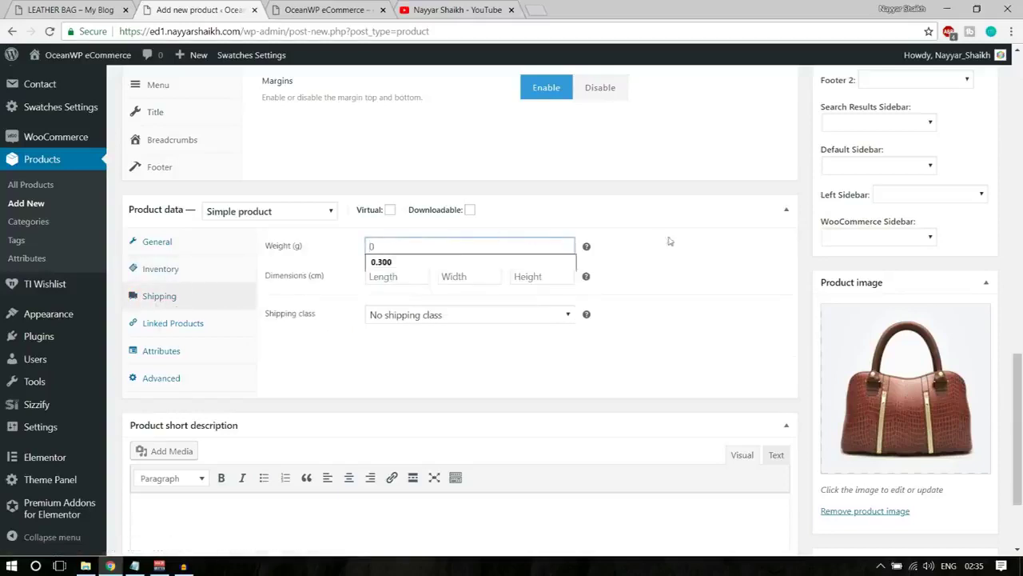
left_click(670, 241)
left_click(468, 249)
type("300")
left_click(414, 275)
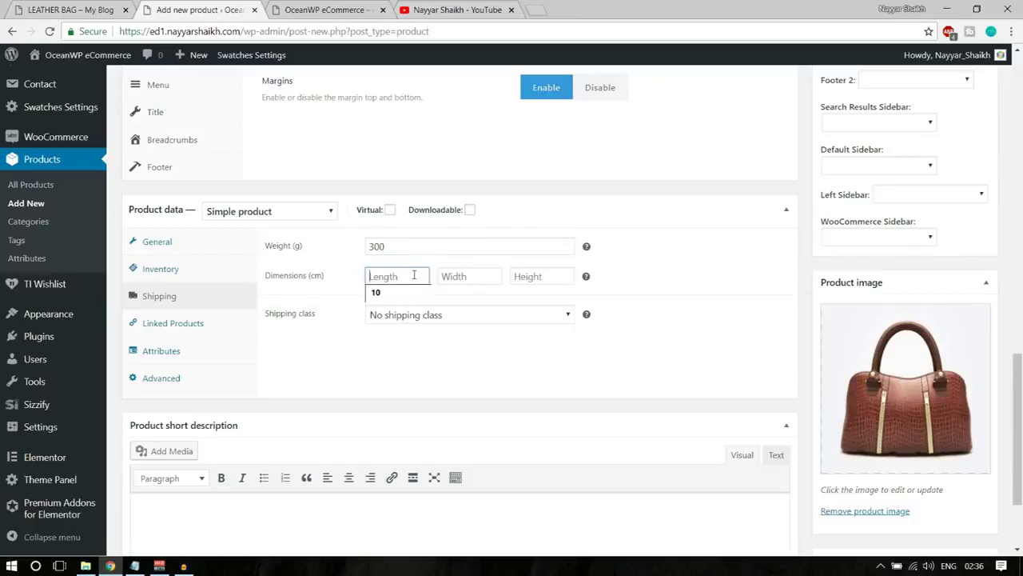
type("50")
key("Tab")
type("50")
key("Tab")
type("50")
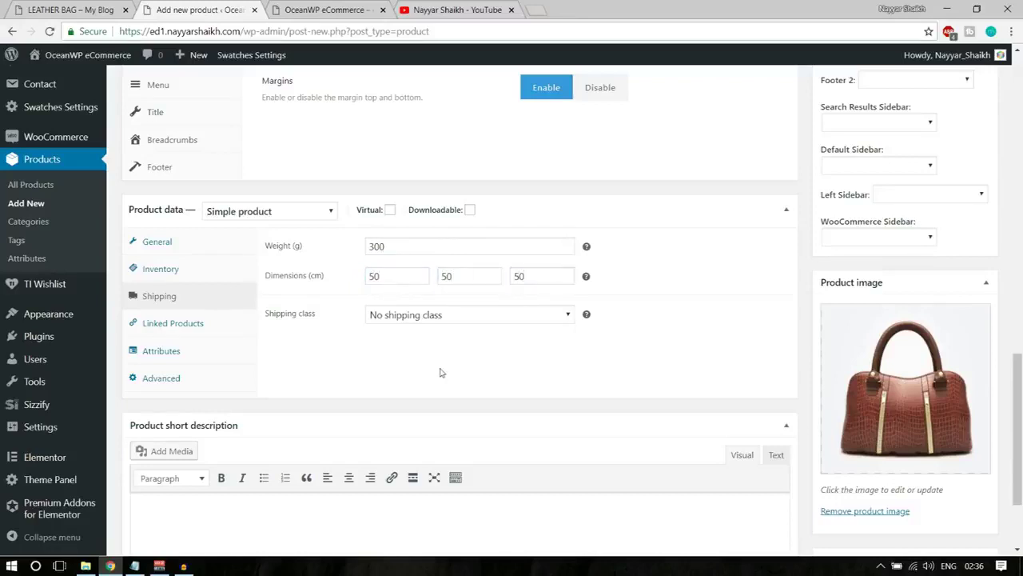
Keep No shipping class selected for the product.
left_click(436, 317)
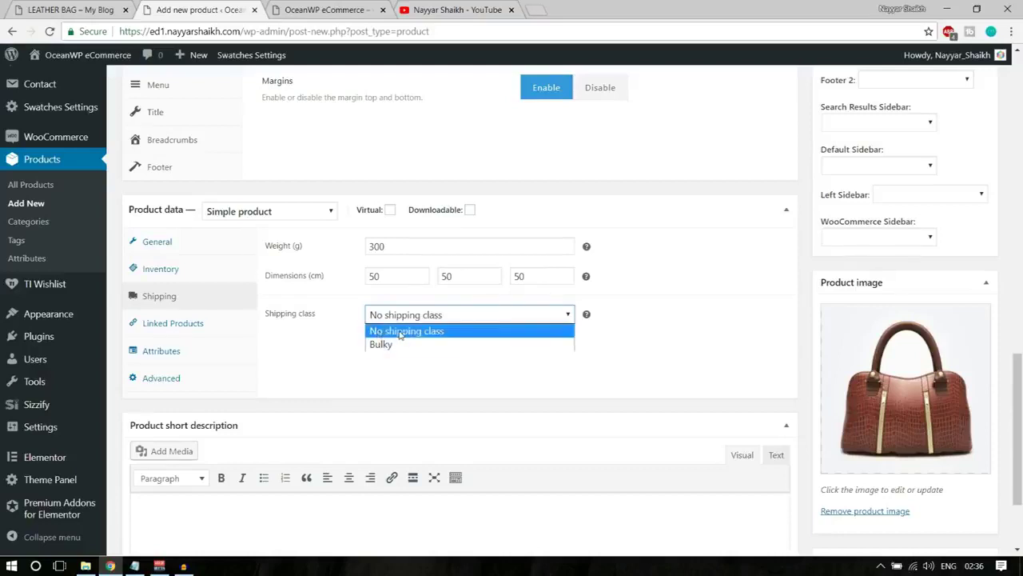
left_click(400, 331)
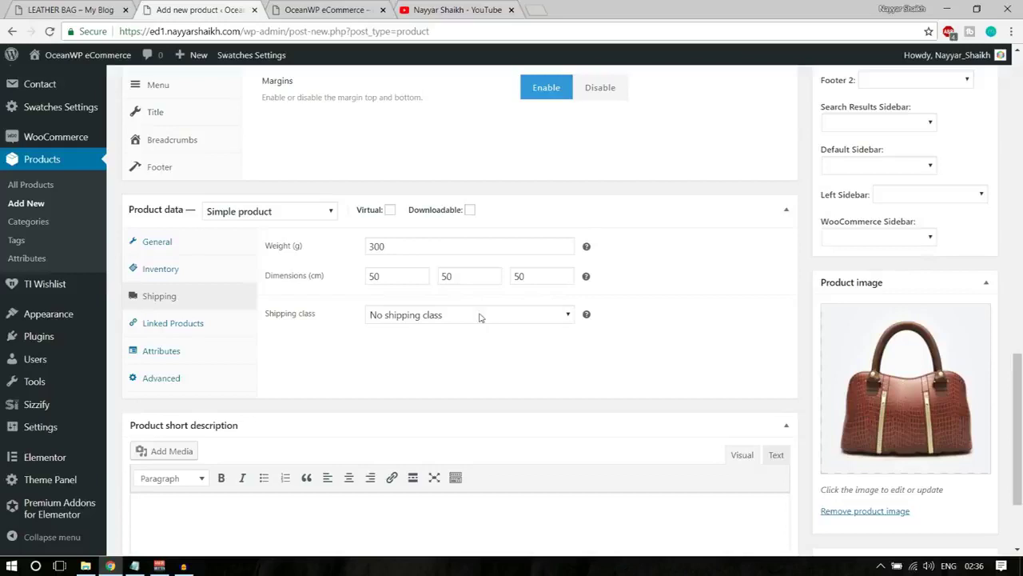
left_click(228, 323)
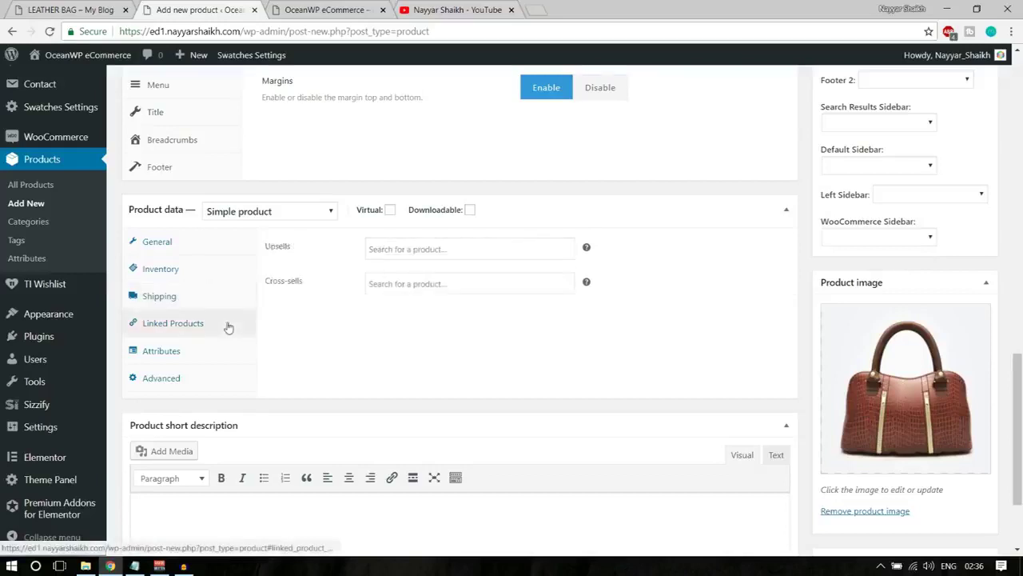
Switch between the Attributes and General tabs and scroll down to the short description.
left_click(177, 348)
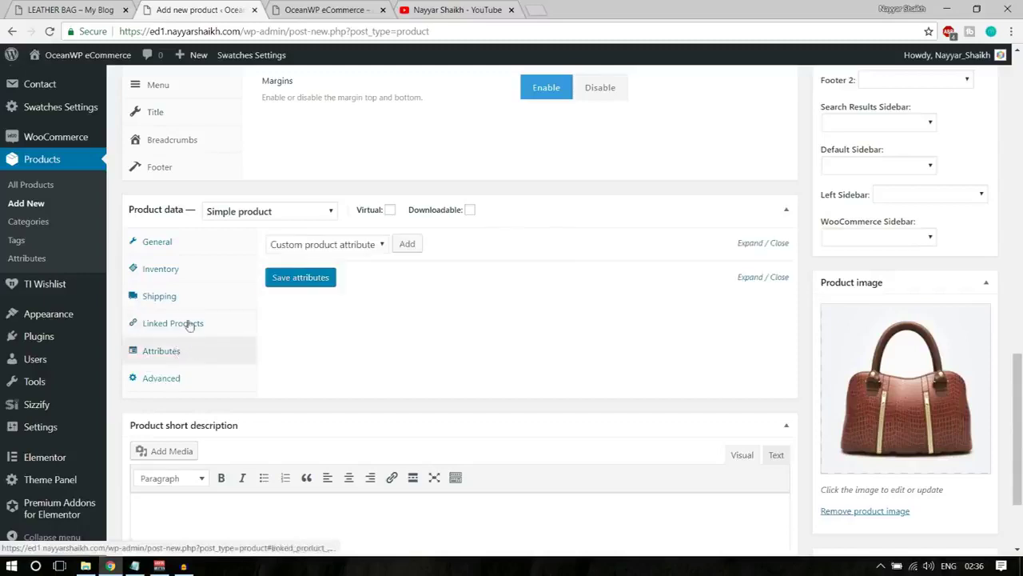
left_click(199, 242)
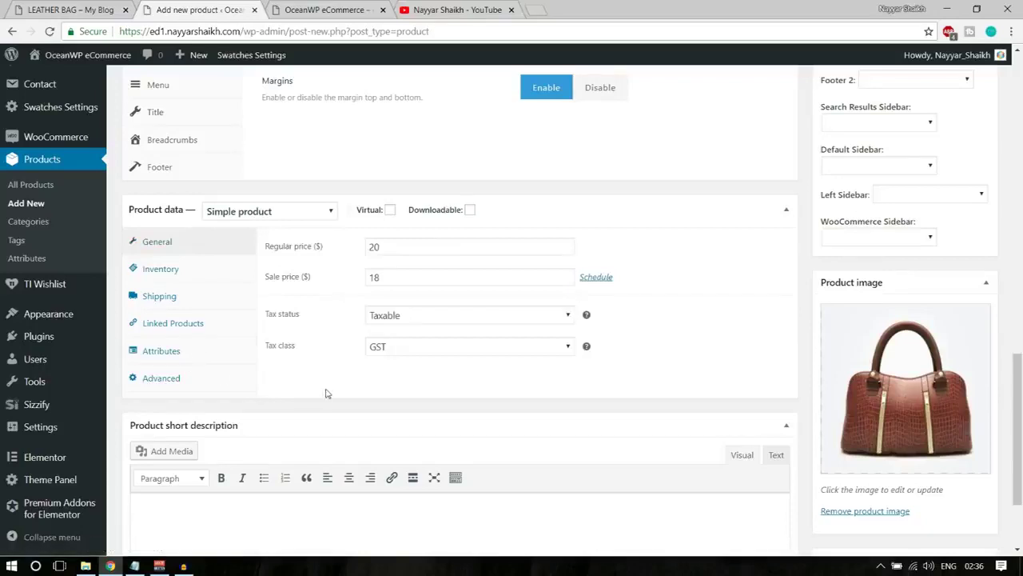
left_click(173, 356)
left_click(179, 244)
scroll(683, 328, "down", 2)
Compare with the live product page, then place the cursor in the empty short description.
left_click(375, 398)
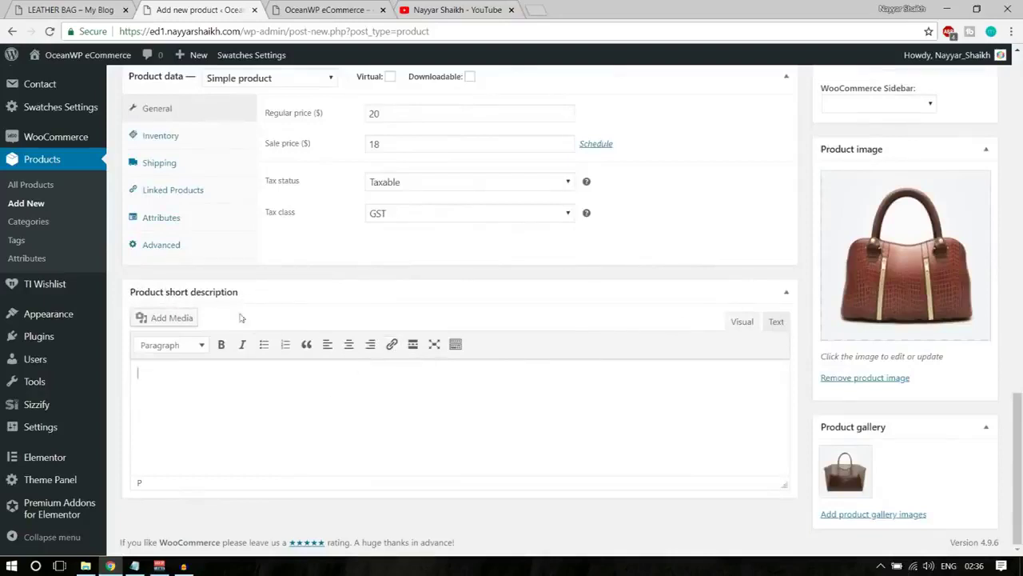
left_click(45, 9)
left_click_drag(766, 346, 661, 343)
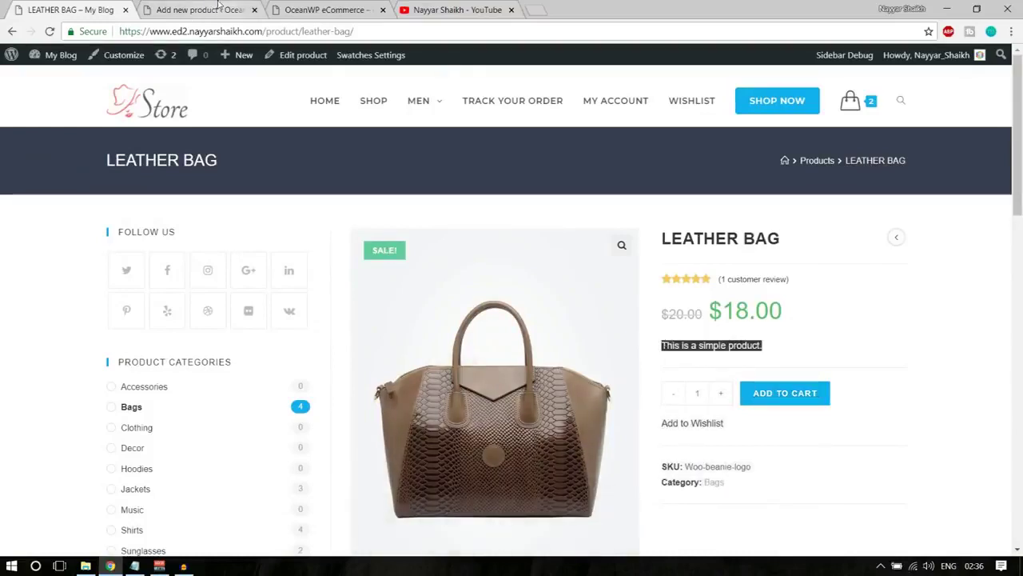
left_click(219, 9)
left_click(433, 433)
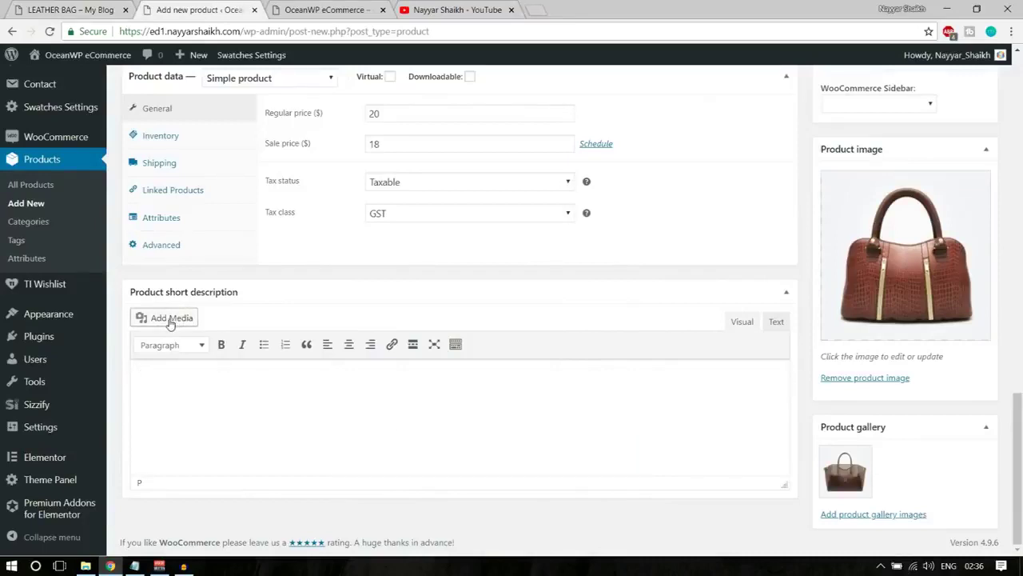
Insert The King logo image from the media library into the short description.
left_click(172, 319)
left_click(423, 215)
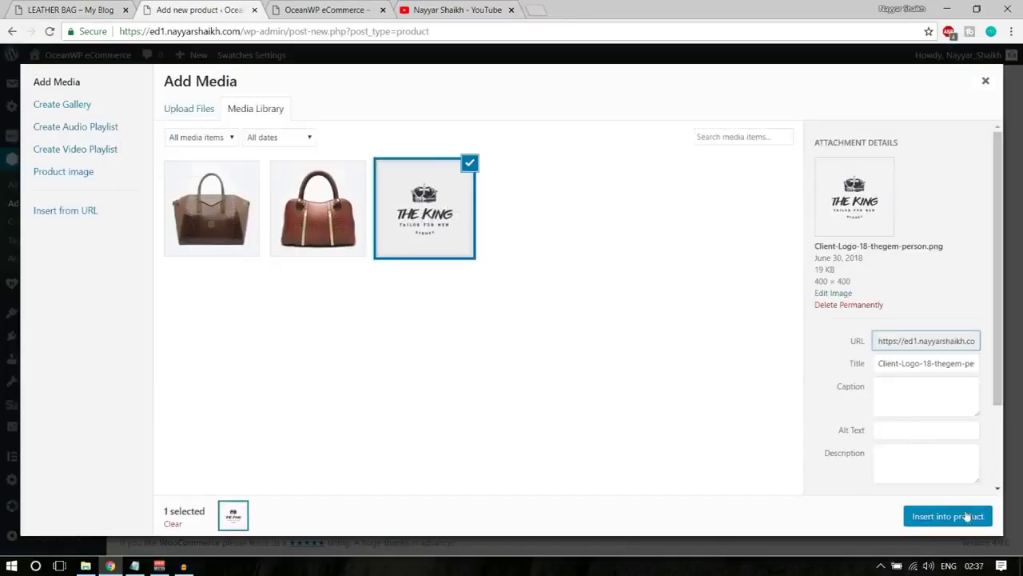
left_click(975, 516)
left_click(310, 446)
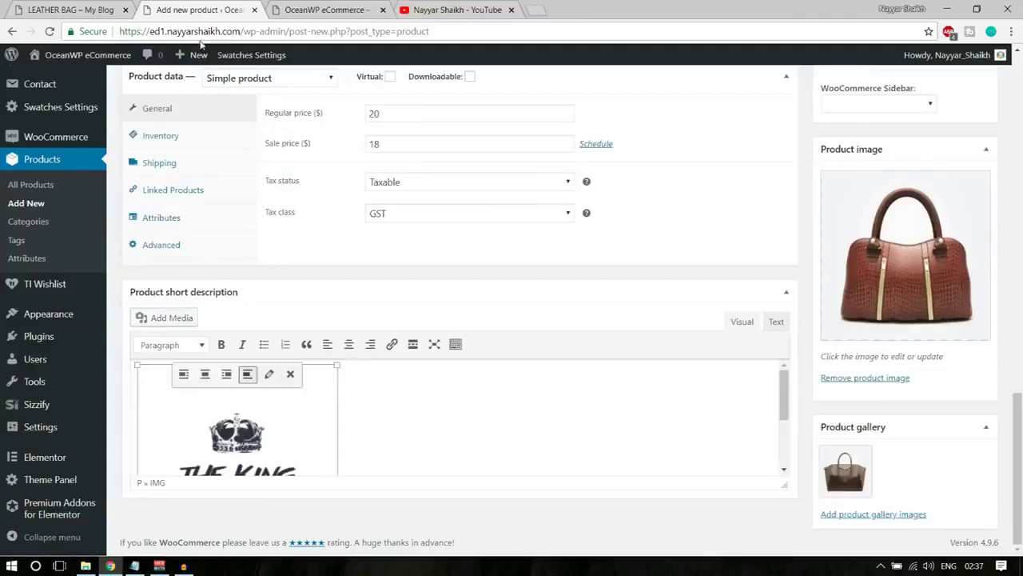
Align The King logo left so the paragraph text wraps beside it.
scroll(424, 346, "up", 5)
scroll(424, 346, "up", 10)
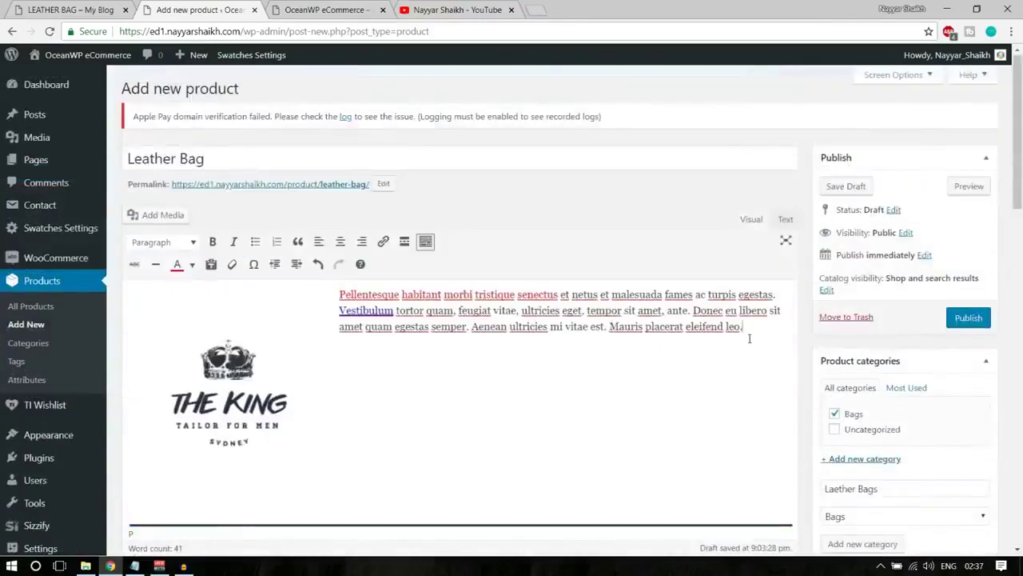
left_click_drag(749, 338, 692, 311)
scroll(591, 427, "down", 15)
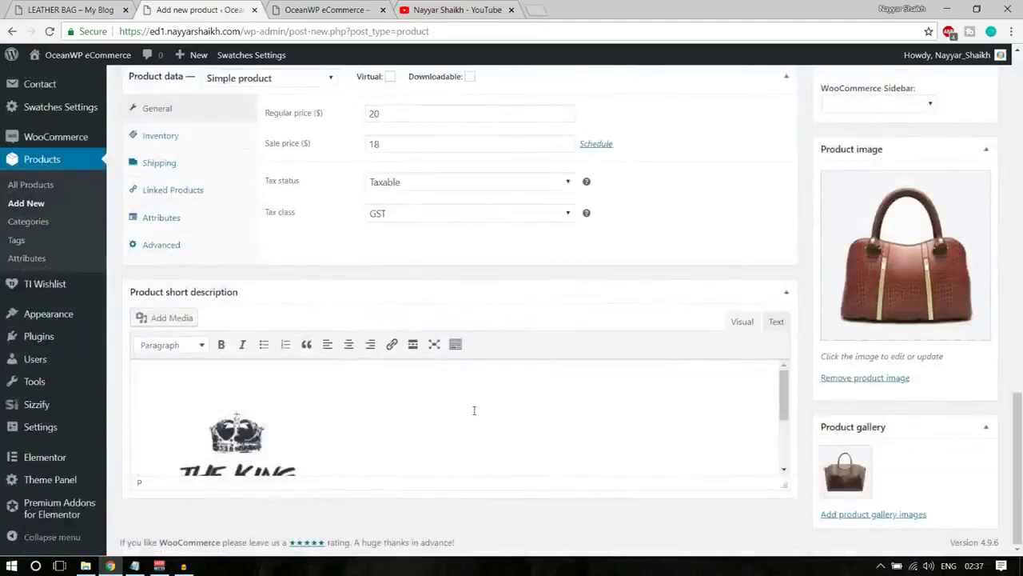
scroll(474, 410, "down", 3)
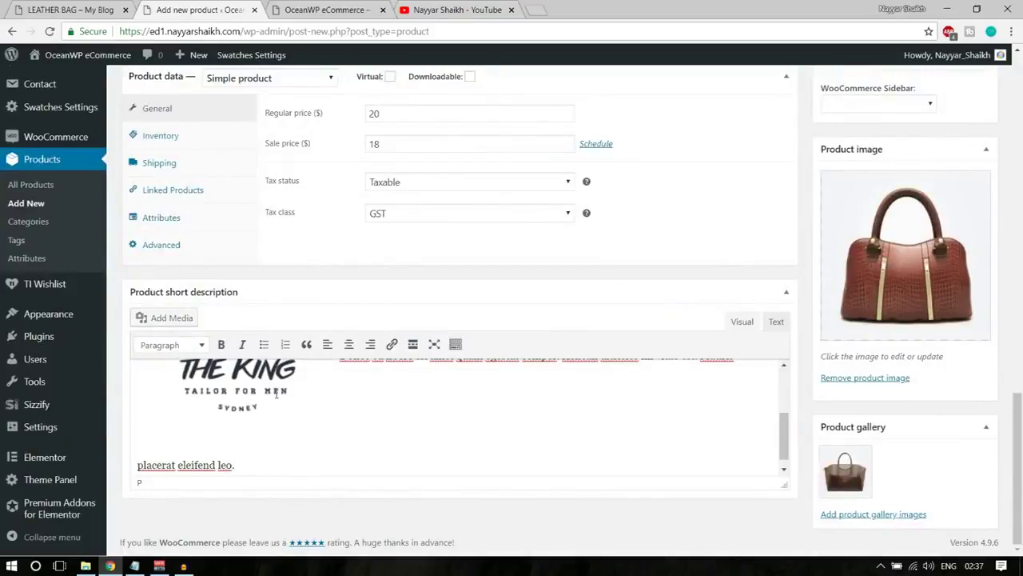
left_click(277, 394)
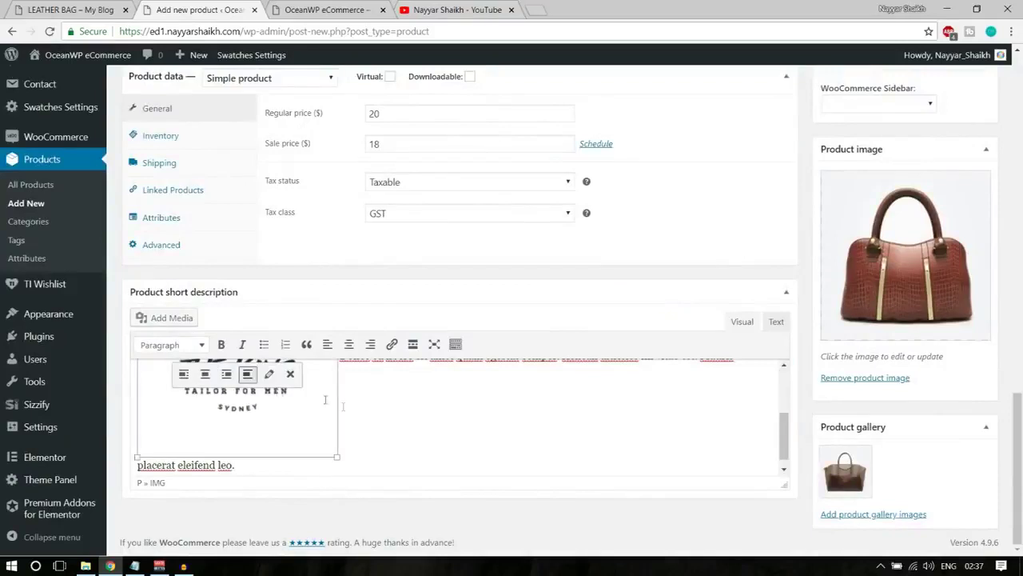
left_click(184, 375)
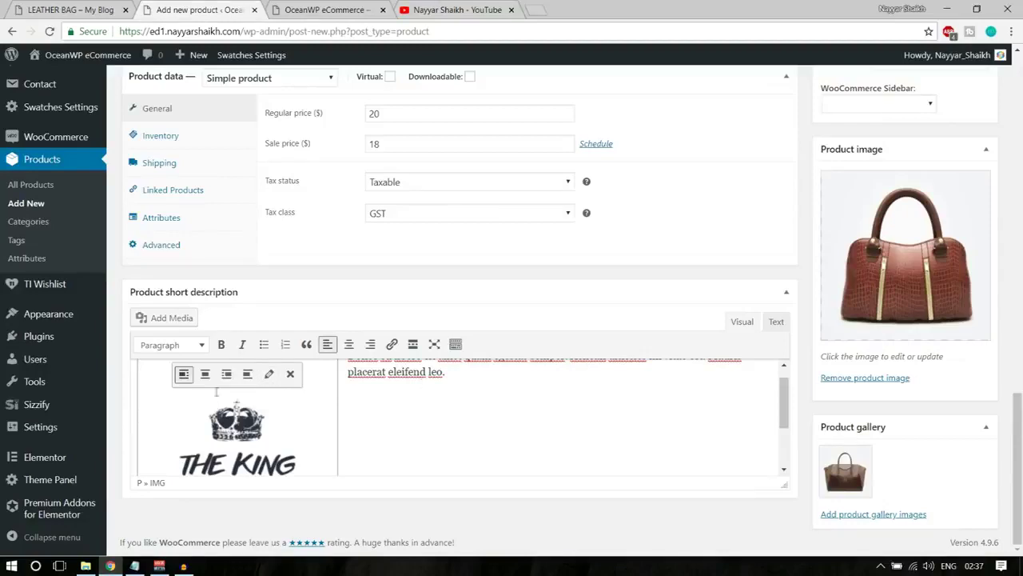
scroll(450, 435, "up", 4)
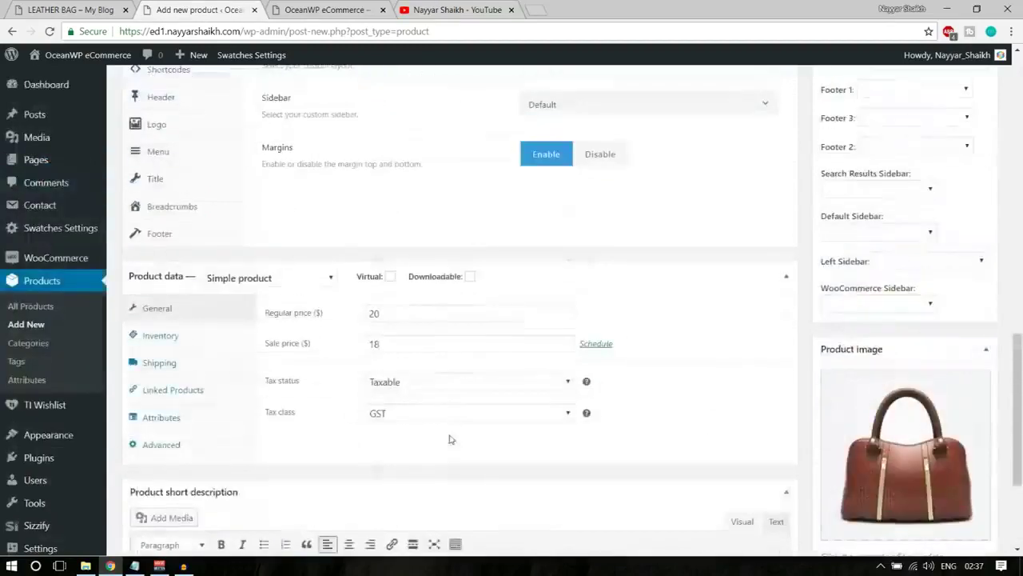
scroll(450, 439, "down", 3)
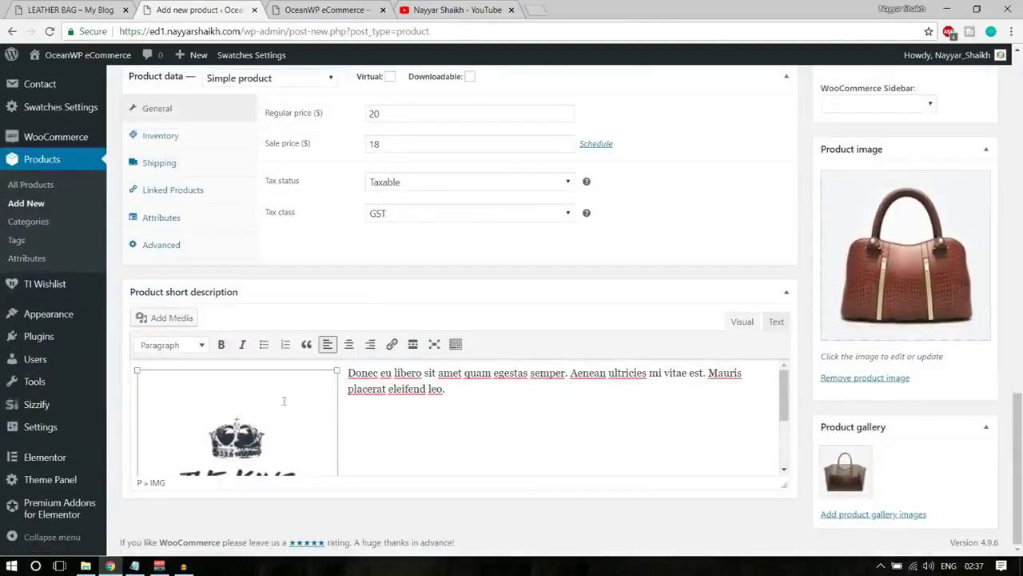
scroll(400, 440, "up", 15)
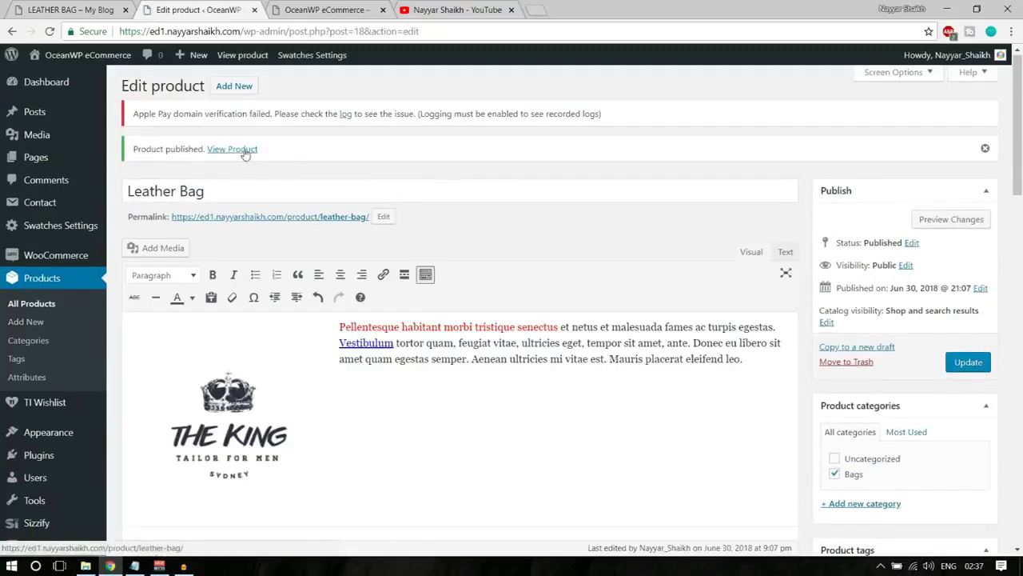
Open the published Leather Bag product page in a new browser tab.
right_click(239, 154)
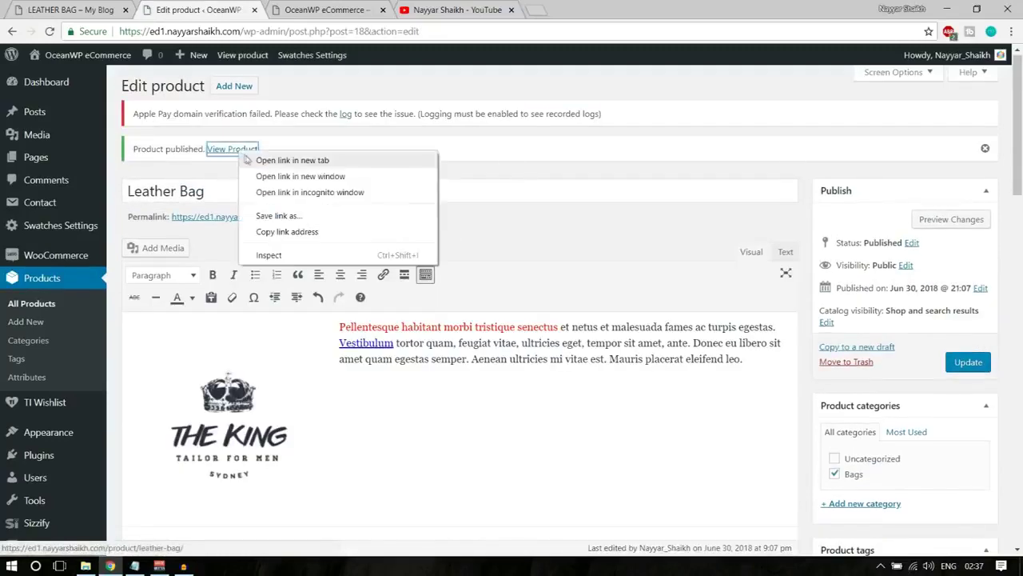
left_click(268, 158)
left_click(312, 11)
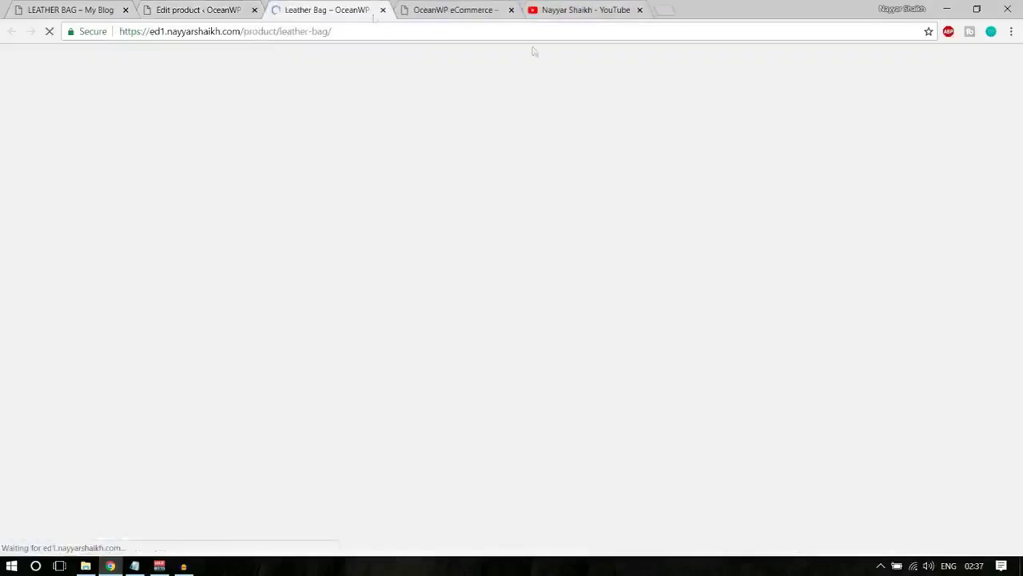
Scroll through the product's short description, price, stock, SKU and Description tab.
scroll(839, 300, "down", 1)
scroll(495, 349, "up", 3)
scroll(508, 363, "down", 2)
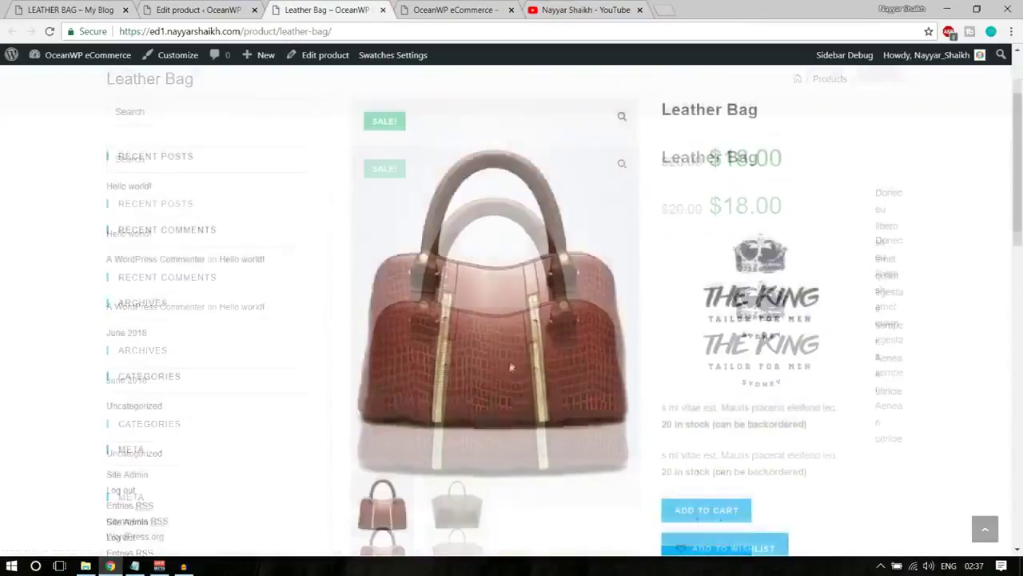
left_click_drag(874, 190, 771, 285)
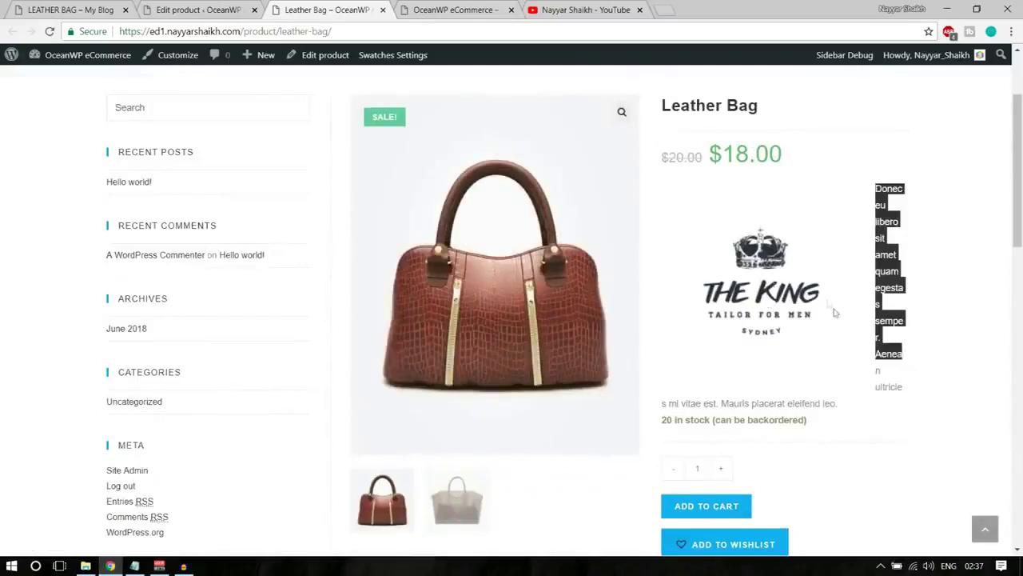
scroll(815, 312, "down", 3)
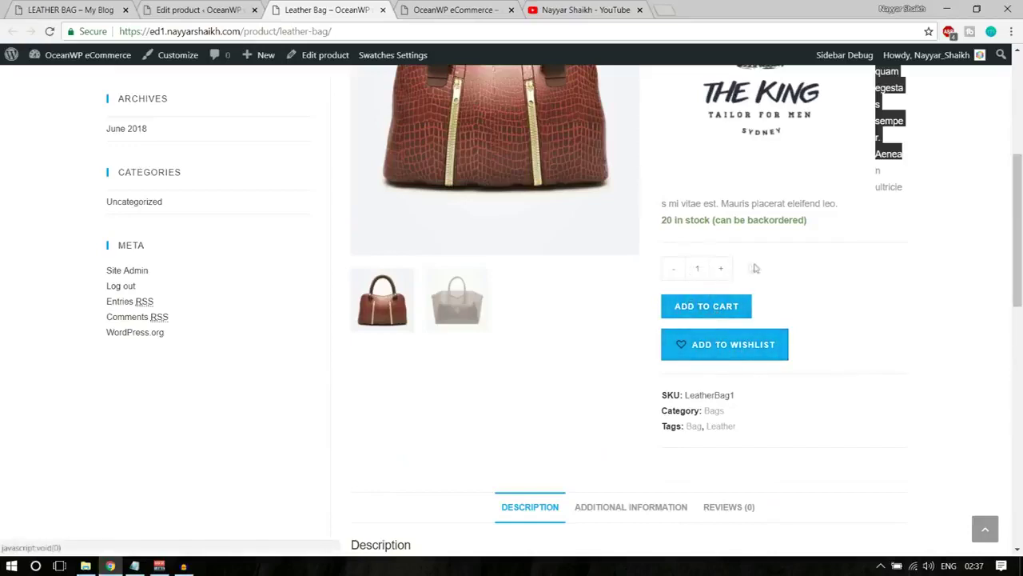
scroll(892, 279, "down", 1)
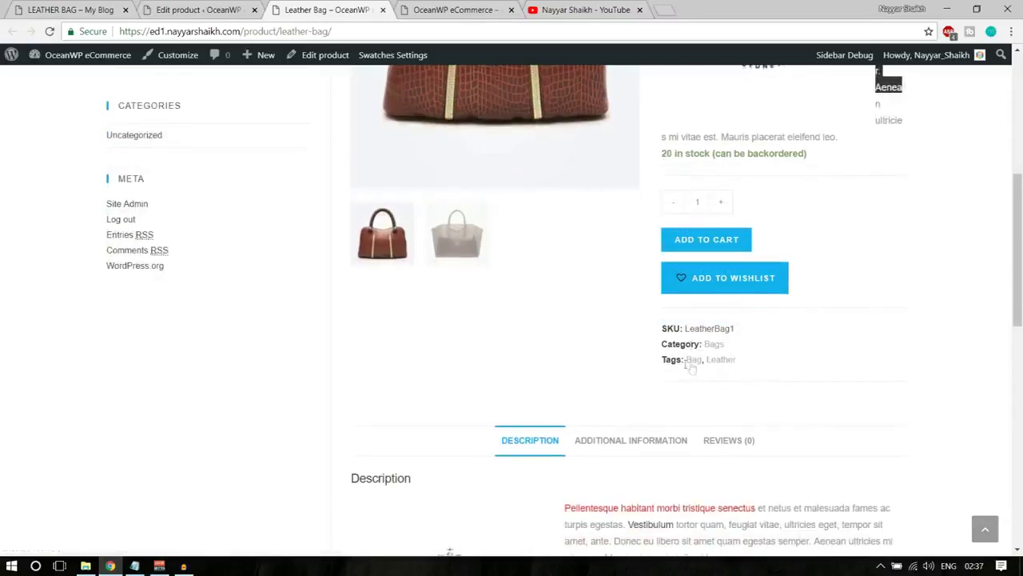
scroll(879, 354, "down", 4)
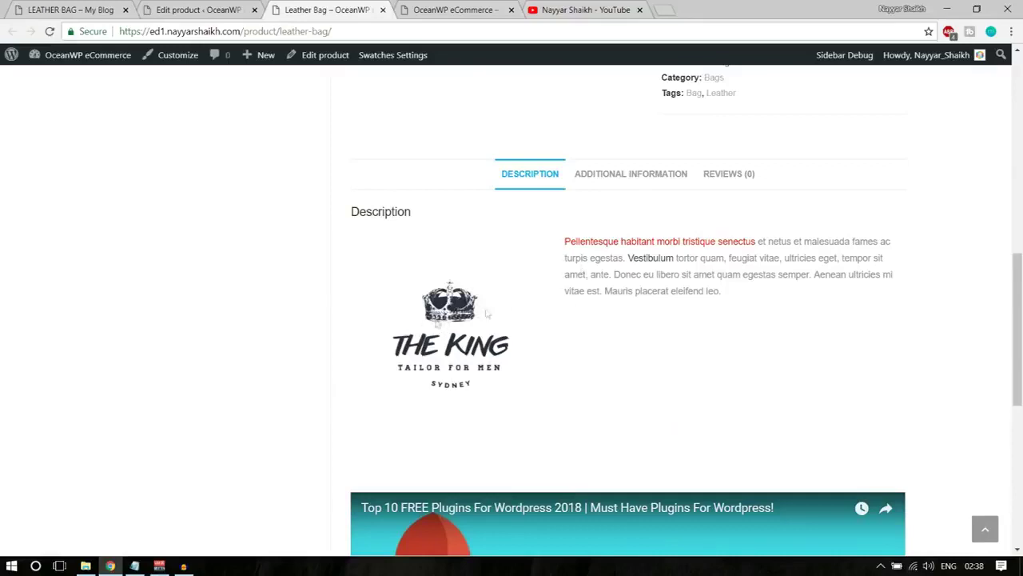
left_click_drag(567, 240, 683, 240)
Check the 300 g weight and 50 × 50 × 50 cm dimensions, then view Reviews.
left_click(679, 239)
left_click(637, 188)
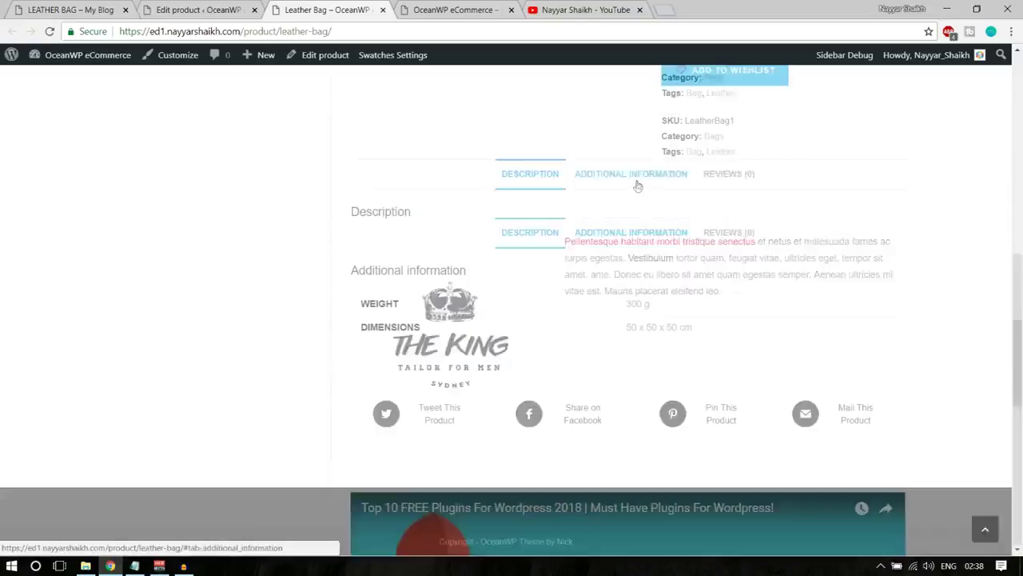
left_click_drag(643, 300, 685, 302)
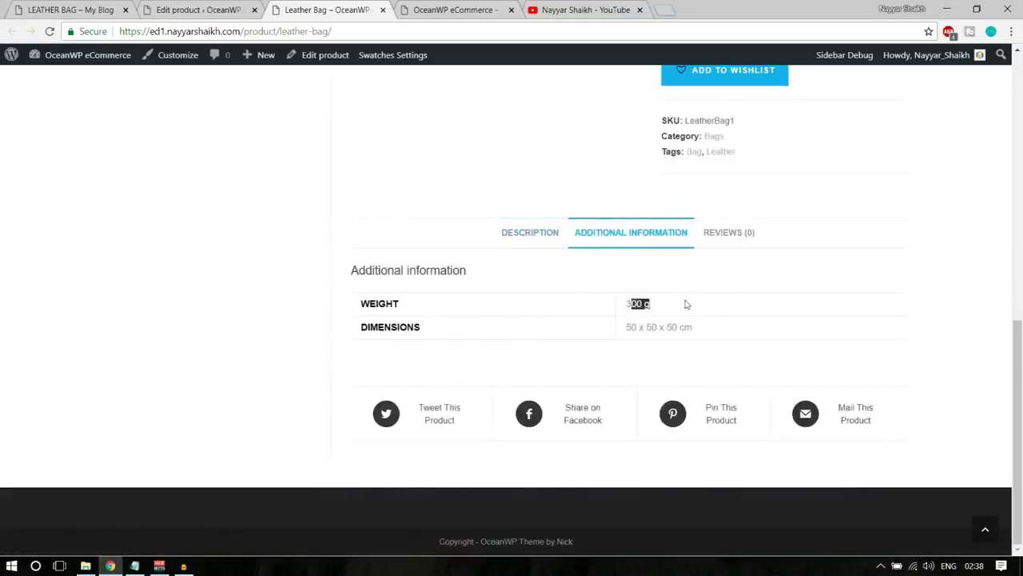
left_click_drag(610, 331, 715, 327)
left_click(728, 243)
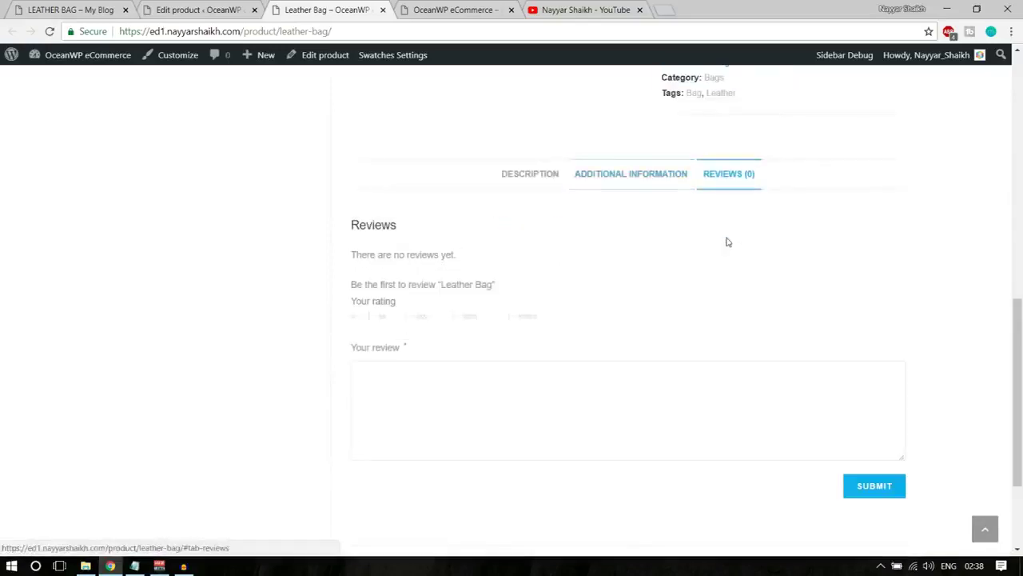
Review the Description tab, then go back to the Leather Bag edit screen.
left_click(541, 176)
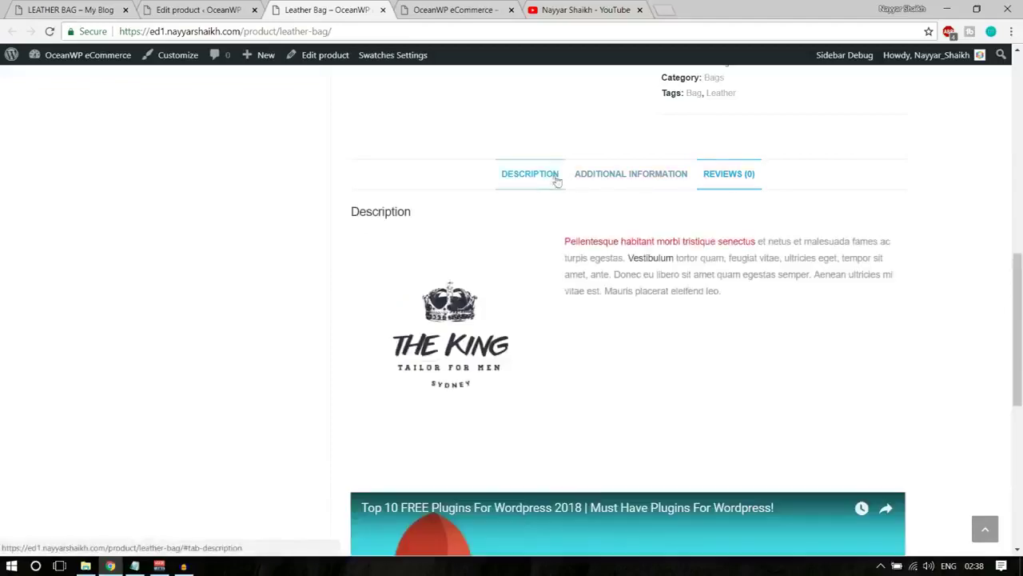
scroll(867, 360, "down", 5)
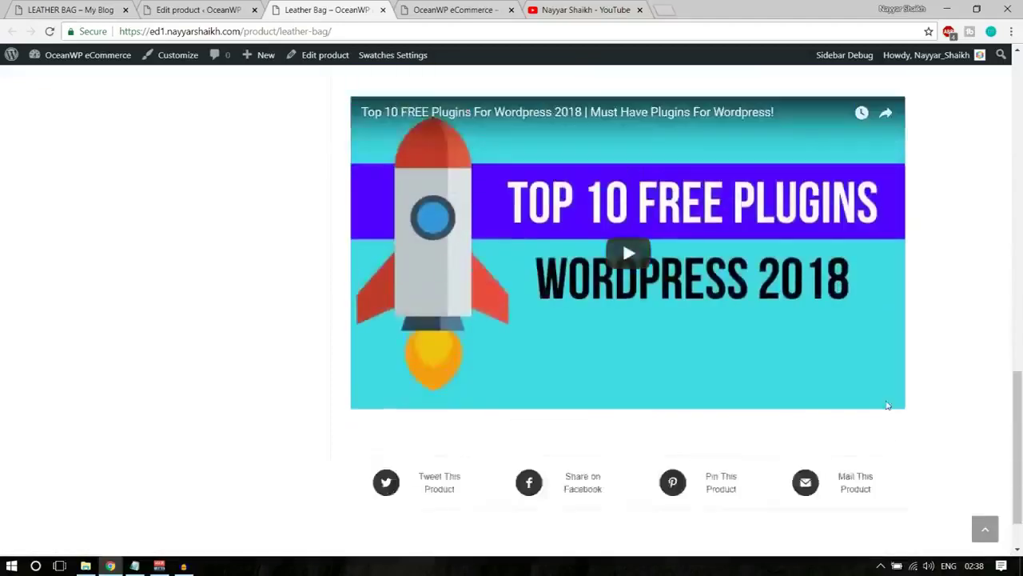
scroll(612, 368, "up", 4)
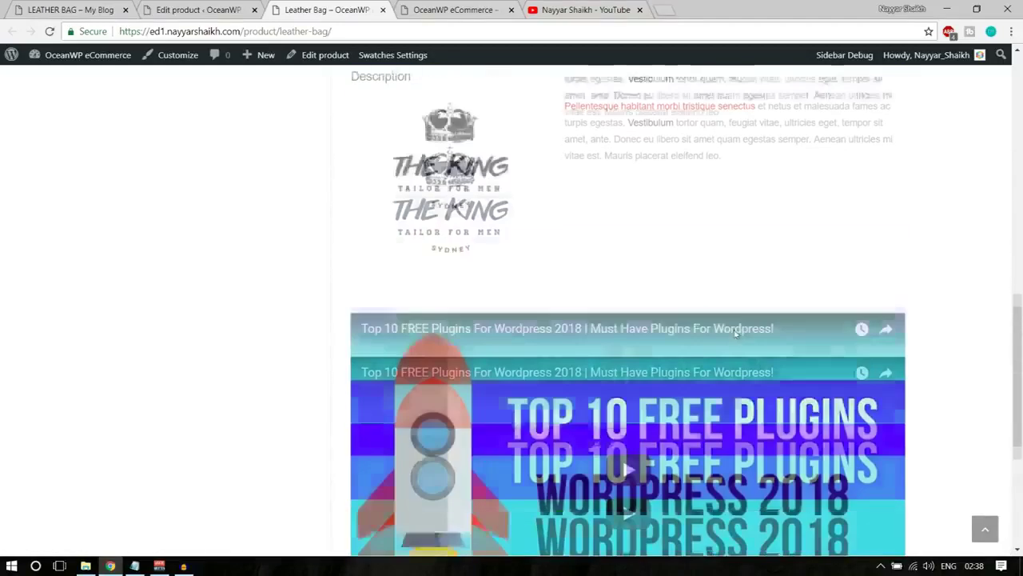
scroll(736, 334, "down", 4)
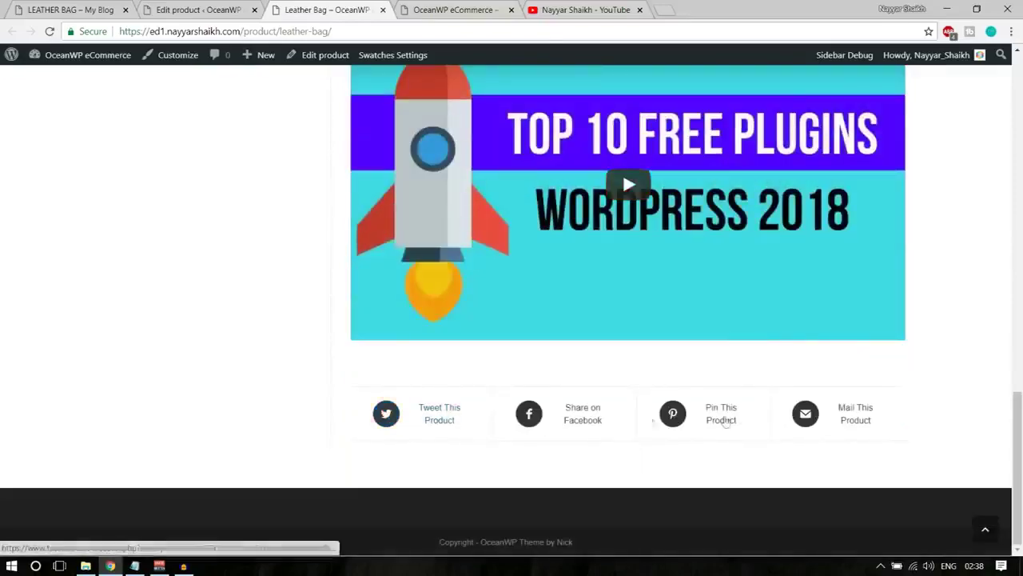
scroll(914, 442, "up", 3)
scroll(915, 444, "up", 2)
scroll(914, 445, "down", 5)
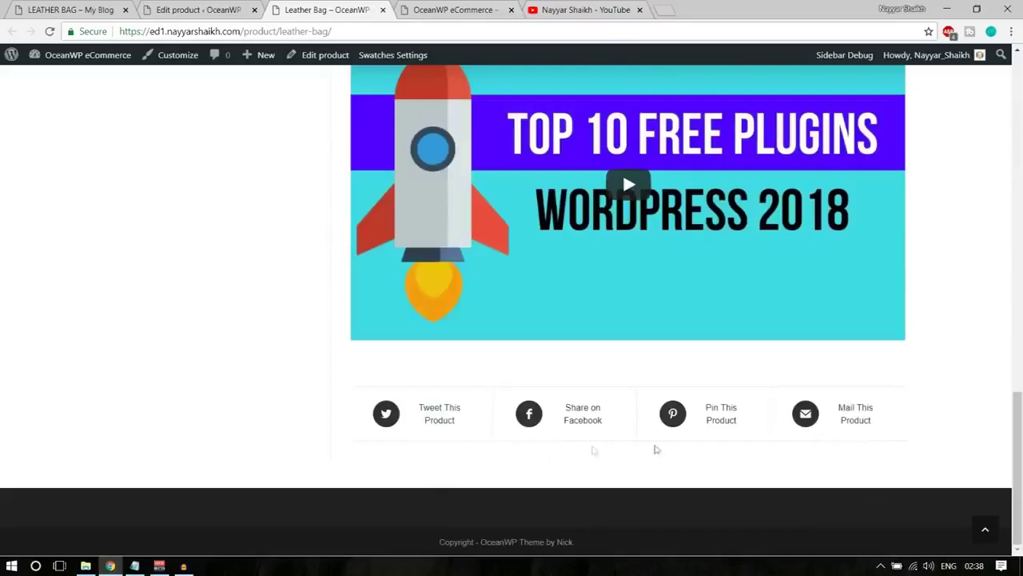
scroll(872, 432, "up", 5)
scroll(873, 432, "up", 4)
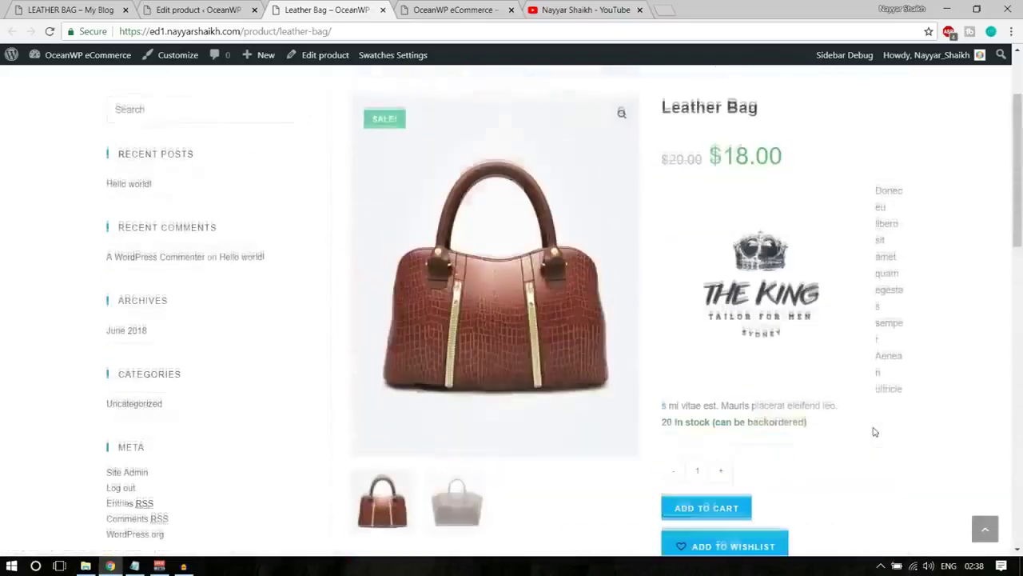
scroll(874, 432, "up", 2)
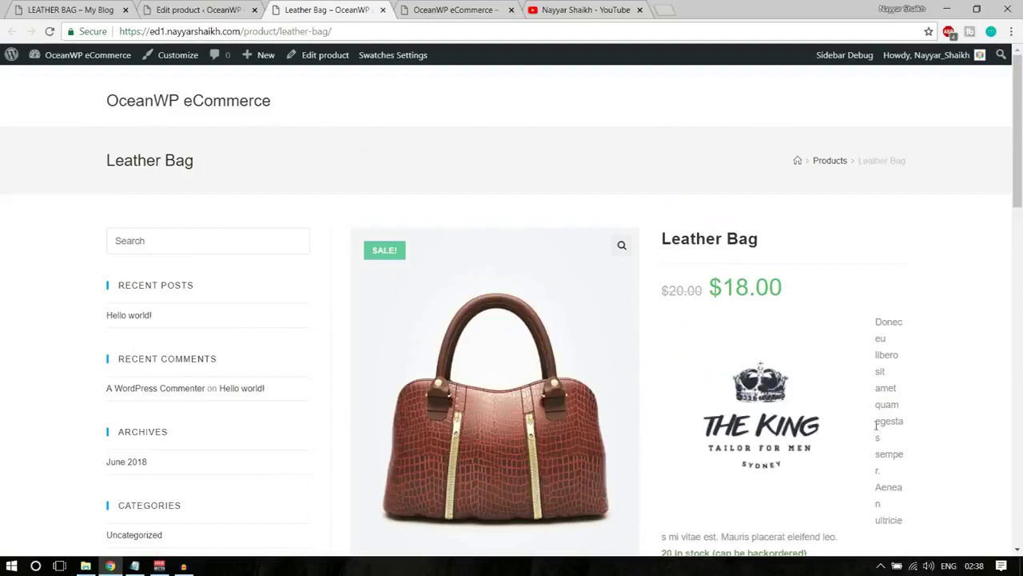
left_click(197, 8)
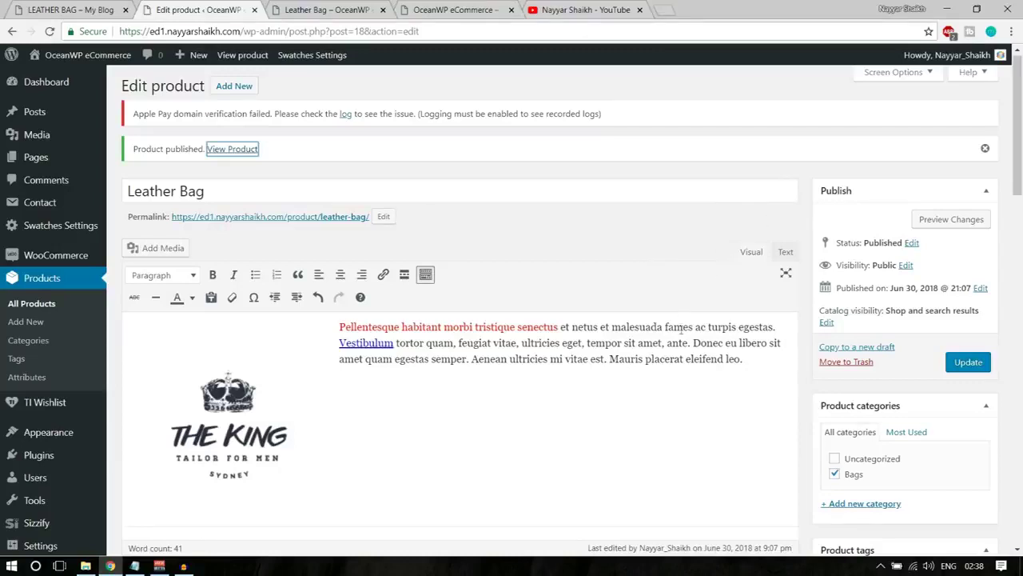
scroll(681, 329, "down", 1)
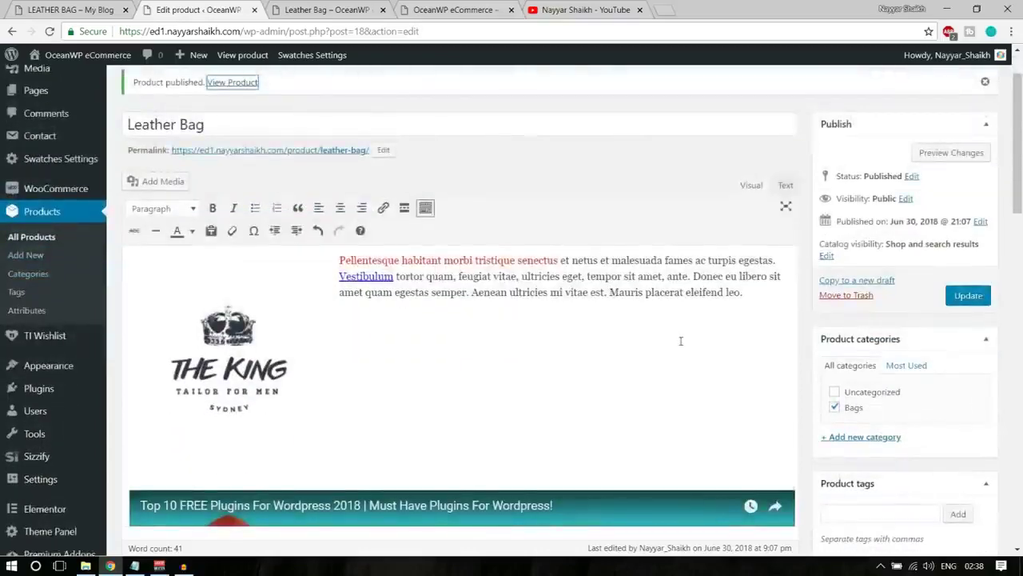
scroll(681, 341, "up", 1)
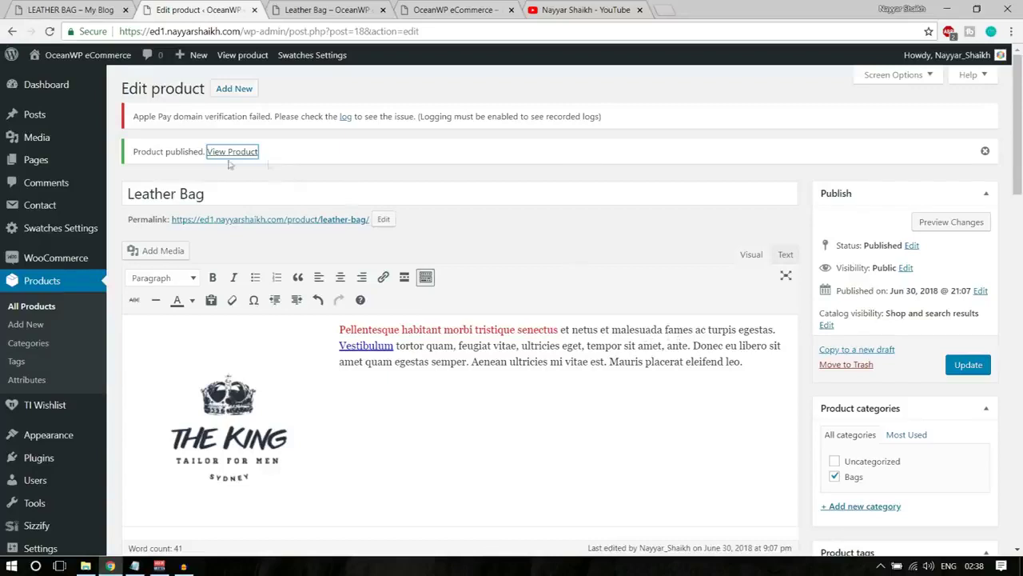
left_click_drag(216, 195, 124, 195)
scroll(353, 264, "down", 2)
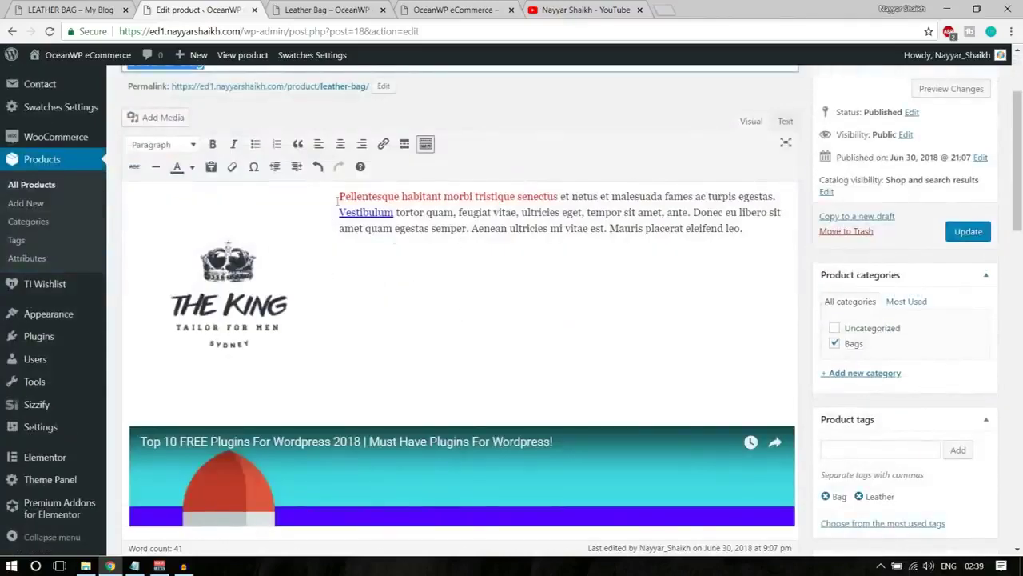
scroll(410, 329, "down", 2)
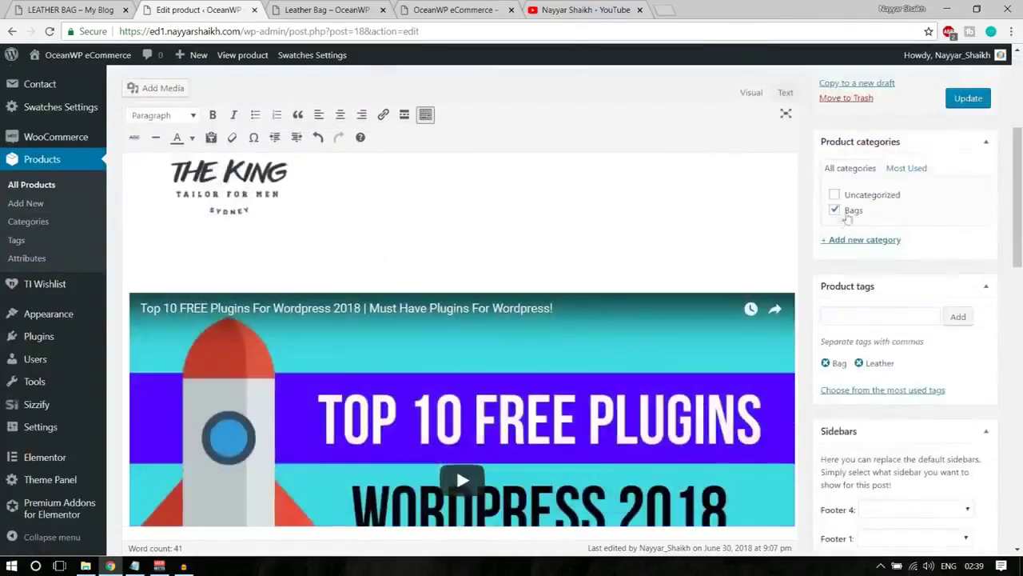
scroll(883, 228, "down", 2)
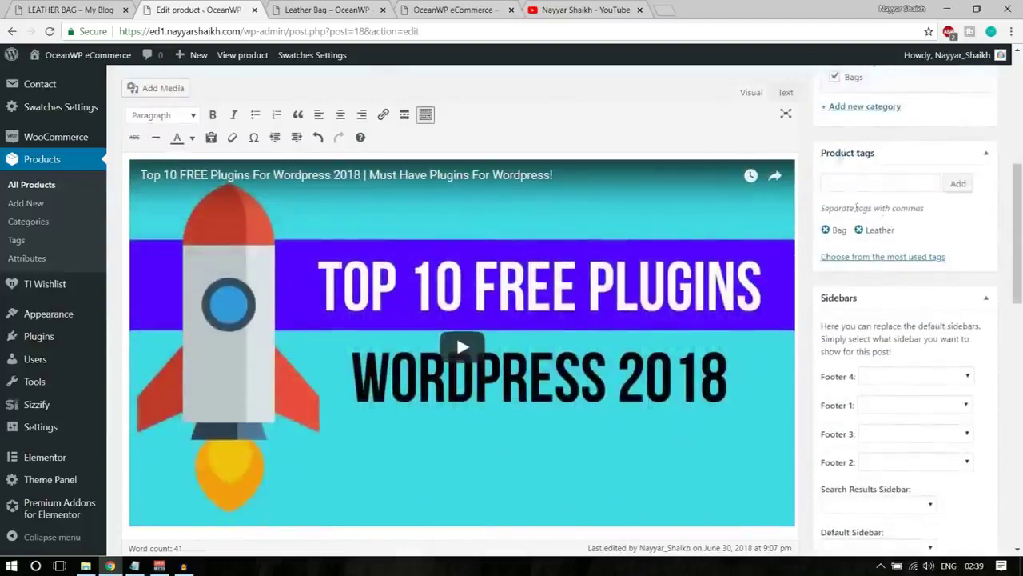
scroll(951, 228, "down", 6)
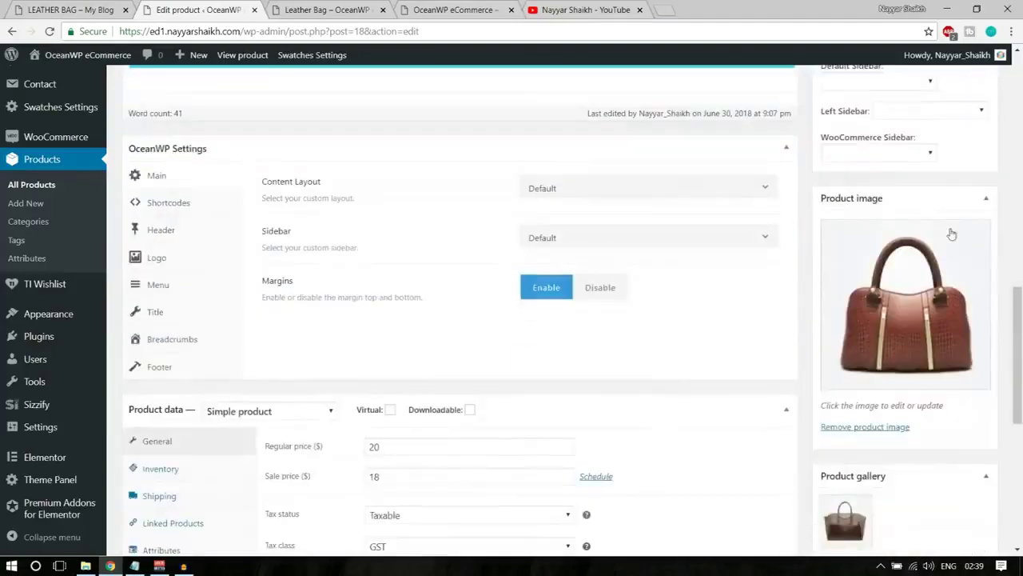
scroll(627, 256, "down", 4)
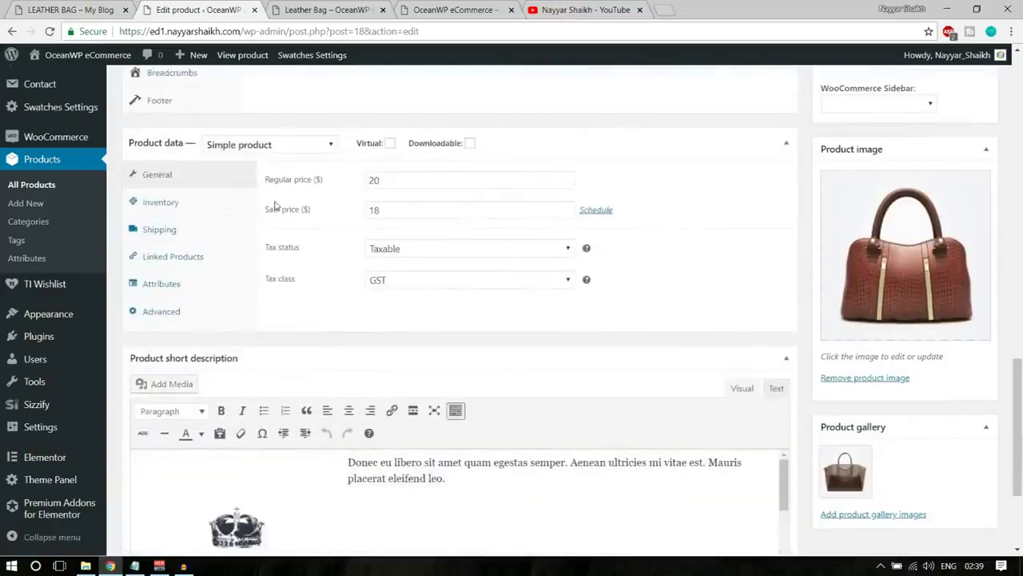
Change the product type to Variable product and review its Inventory, Shipping and Linked Products tabs.
left_click(256, 147)
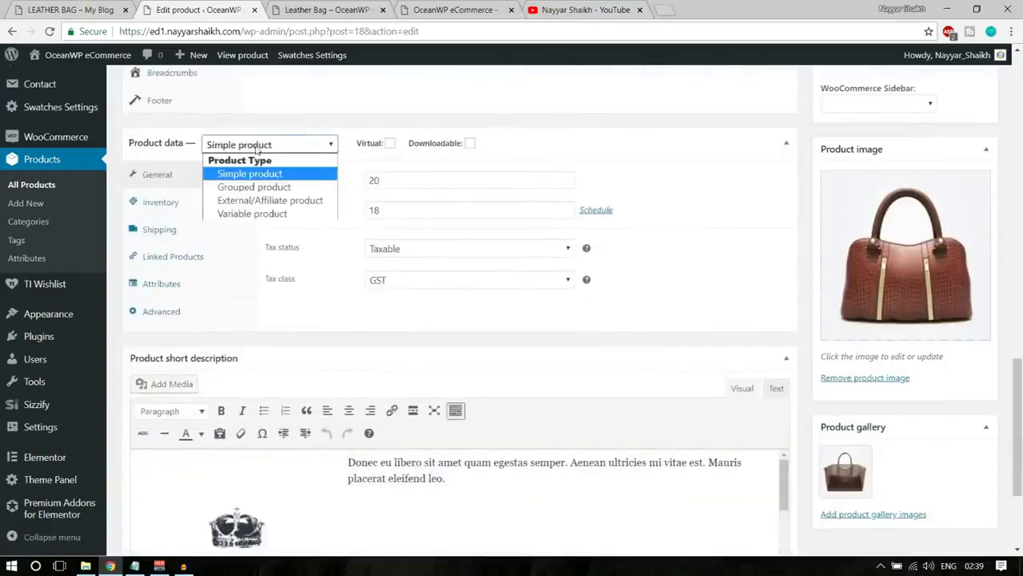
left_click(252, 214)
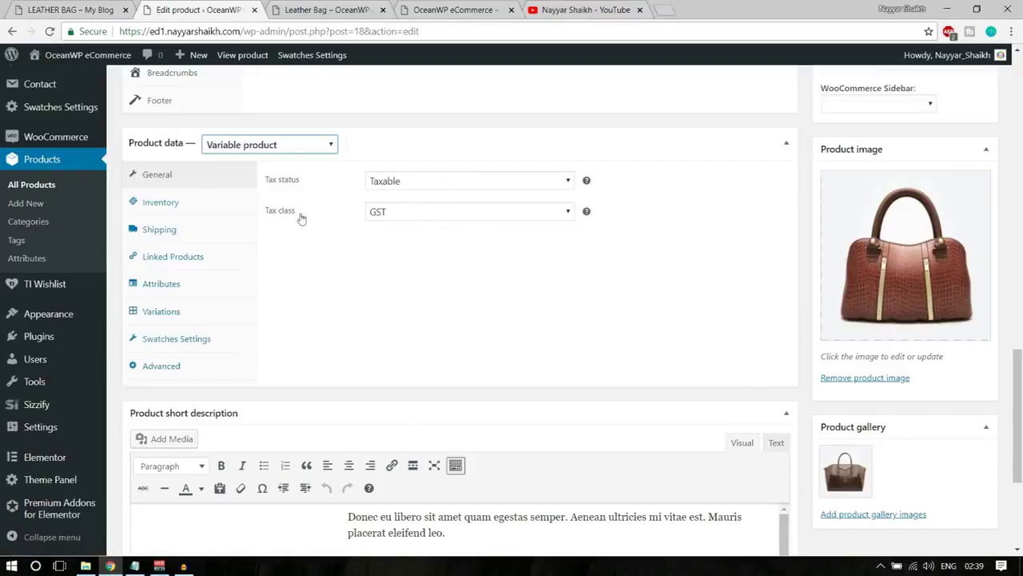
left_click(160, 206)
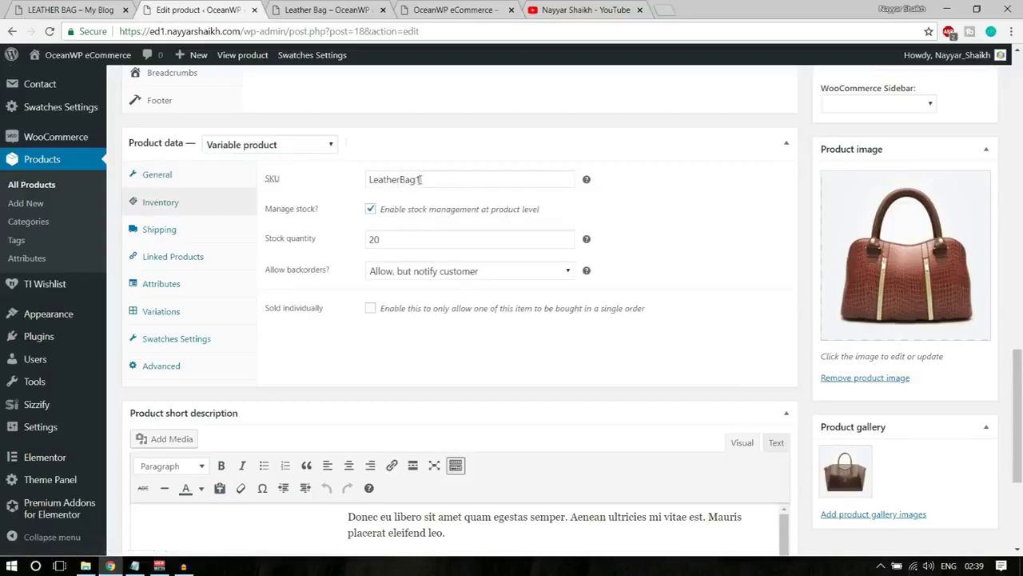
left_click_drag(440, 179, 366, 180)
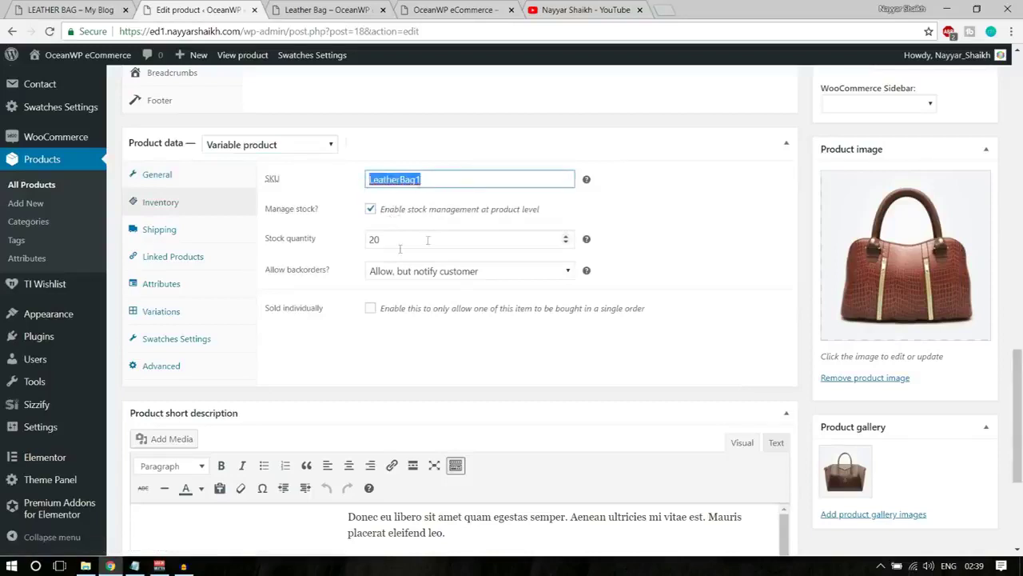
left_click(212, 237)
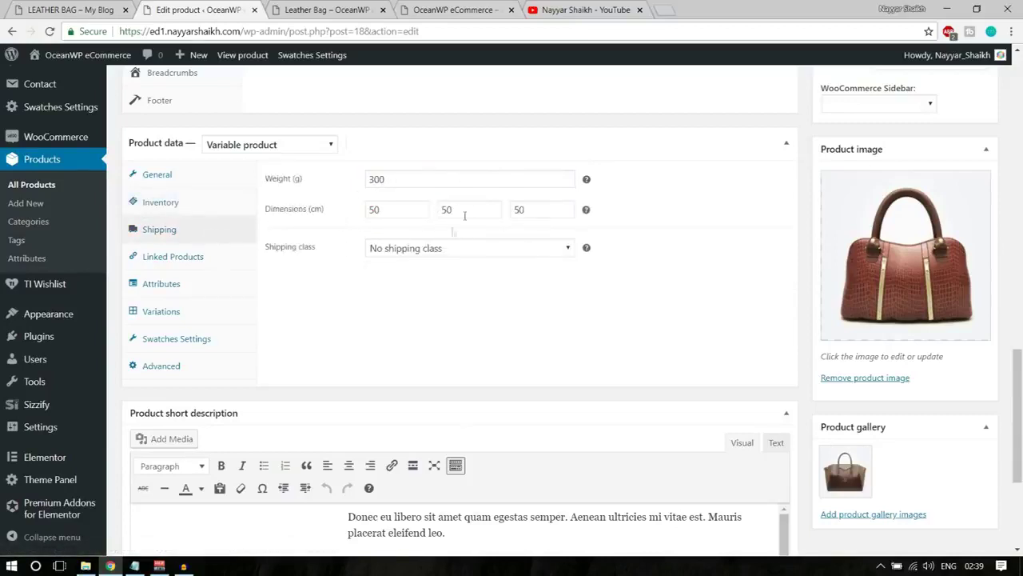
left_click(200, 257)
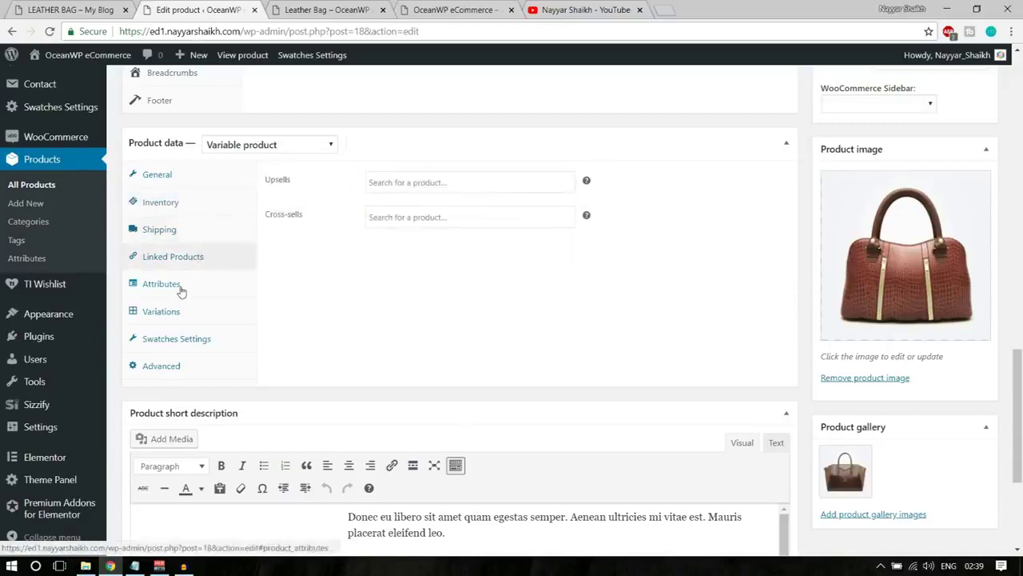
left_click(210, 286)
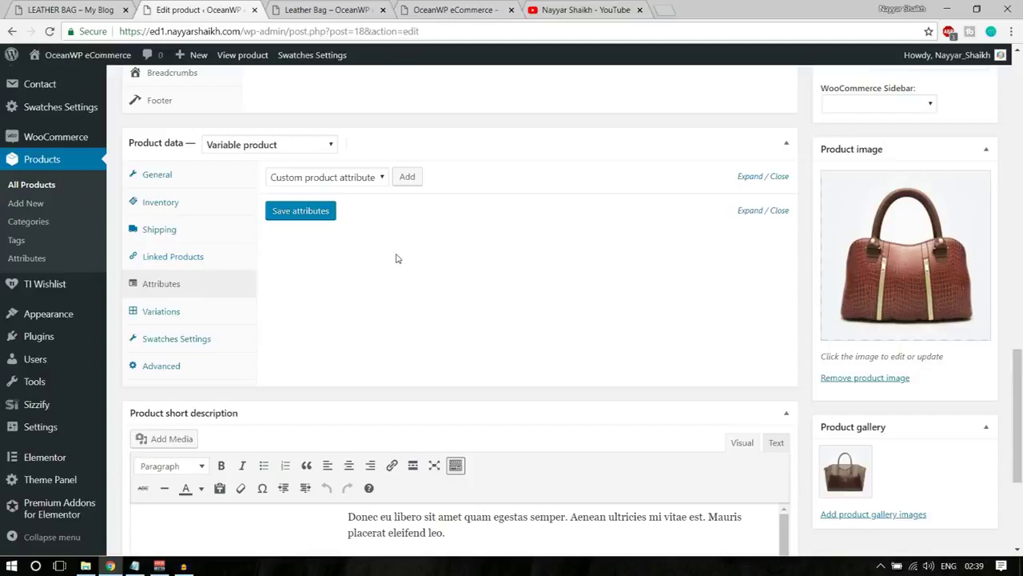
Add a custom product attribute named 'Material'.
left_click(408, 177)
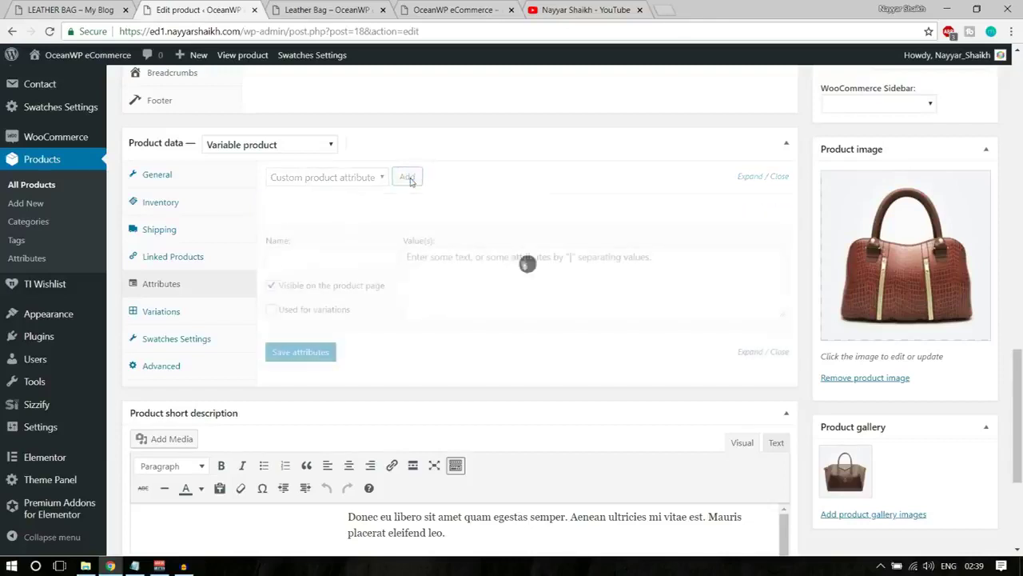
left_click(322, 254)
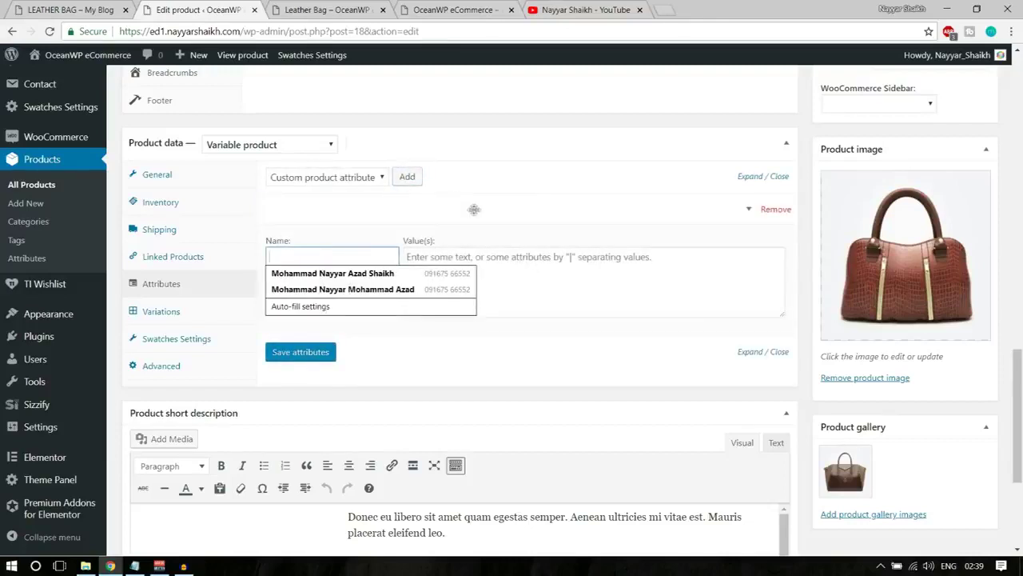
type("Ma")
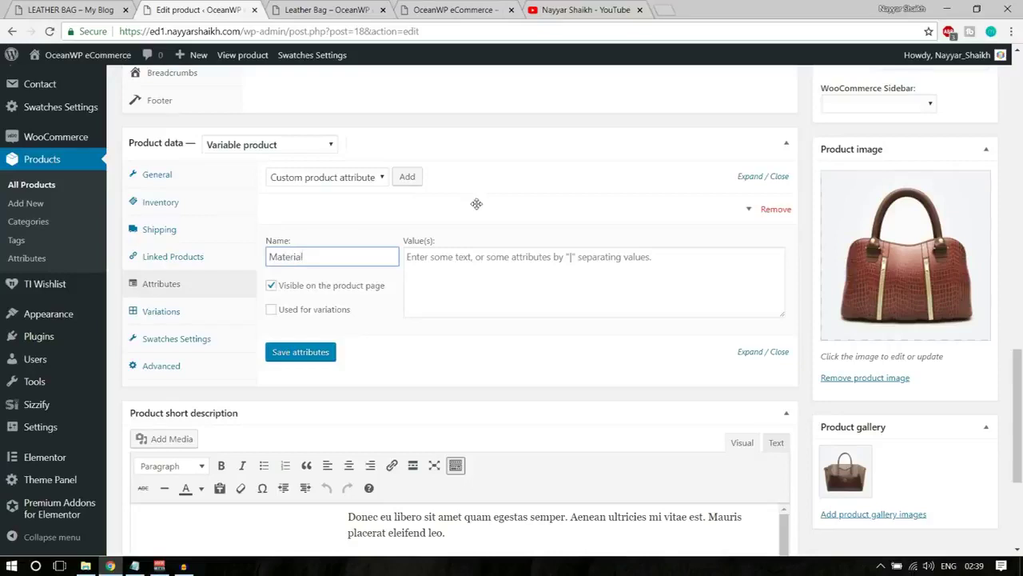
type("terial")
key("ctrl+a")
type("C")
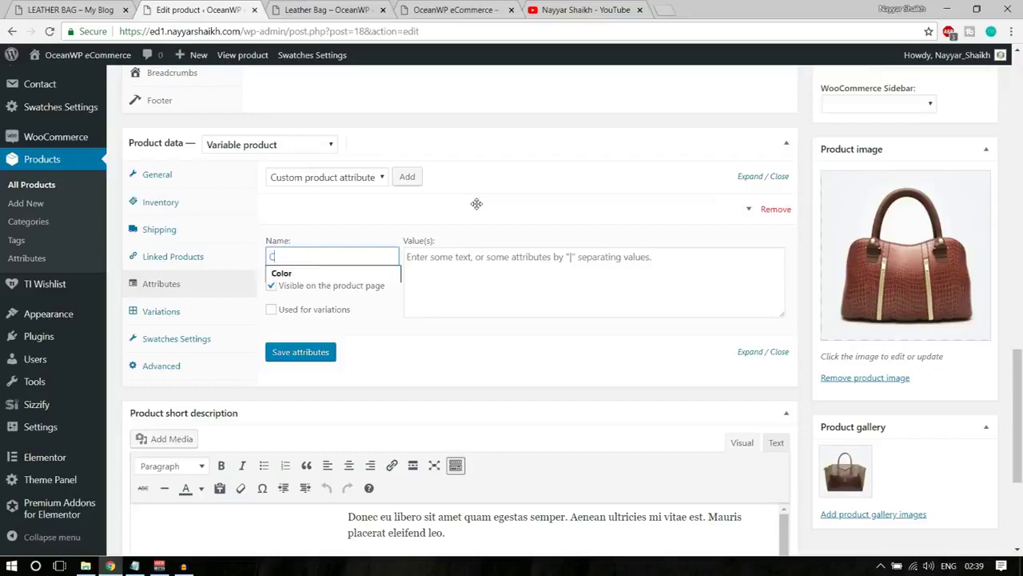
key("ctrl+a")
type("Mat")
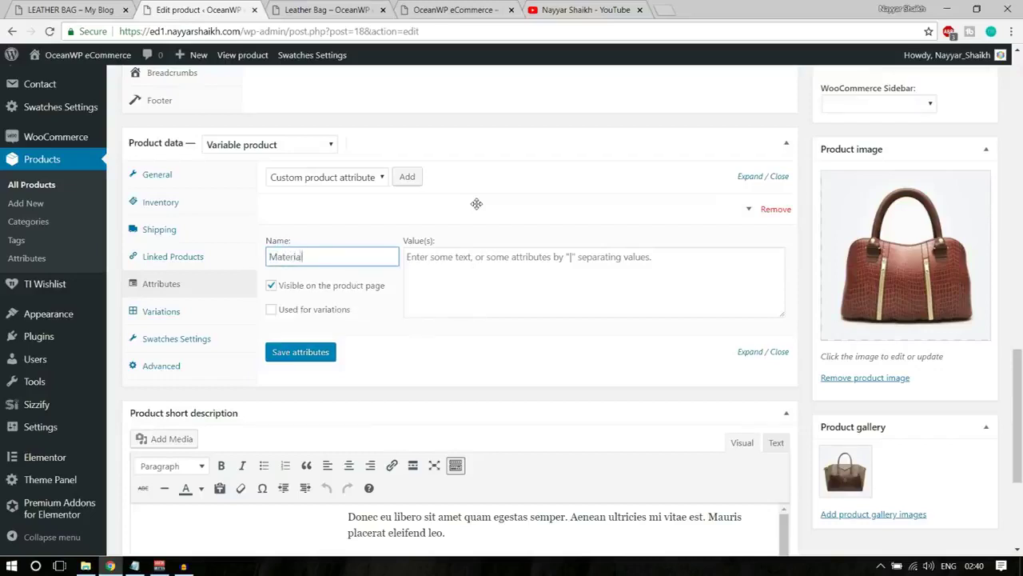
Give Material the values 'Leather | PU | Option3', use it for variations, and save attributes.
left_click(483, 273)
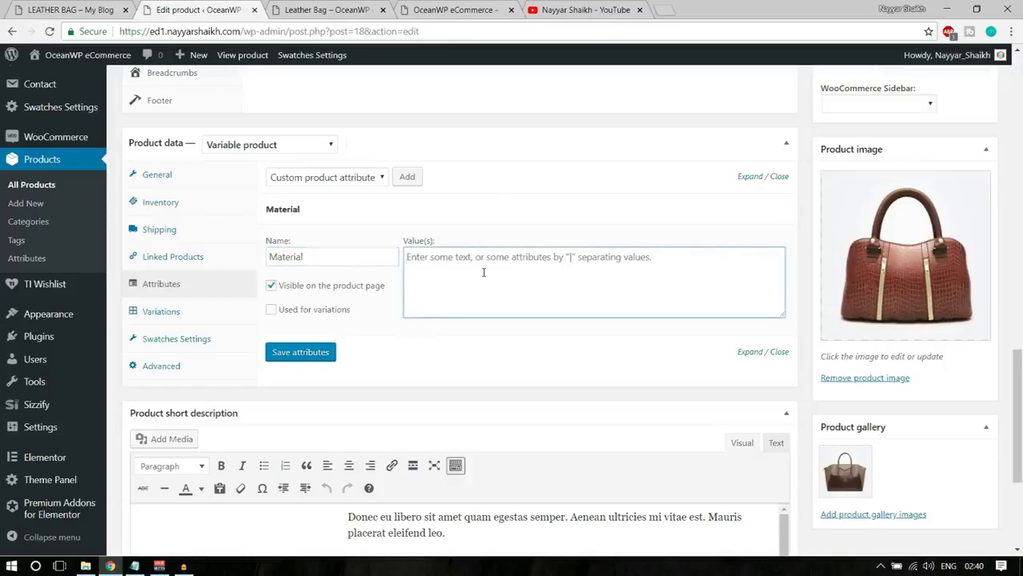
type("L")
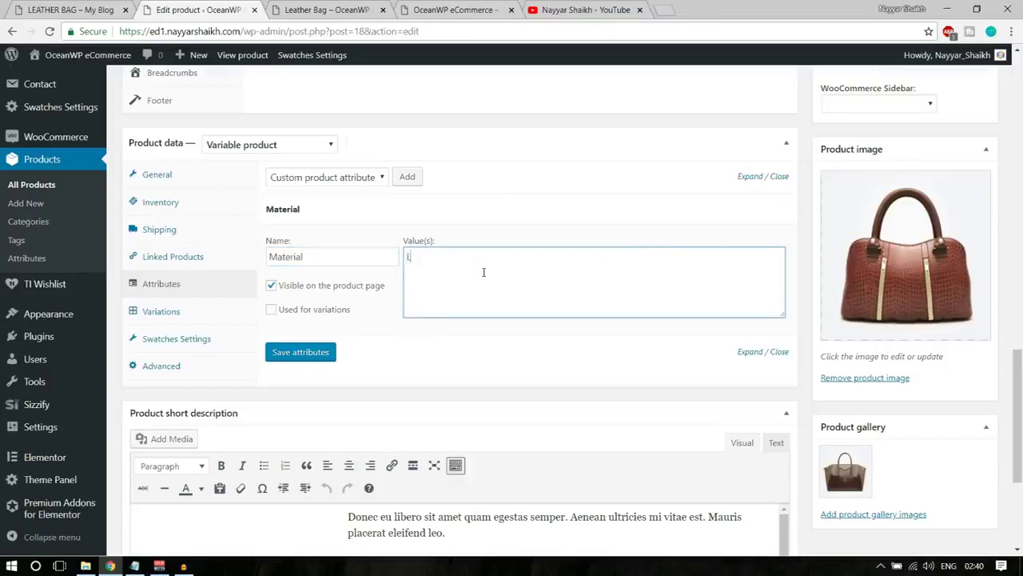
type("aether")
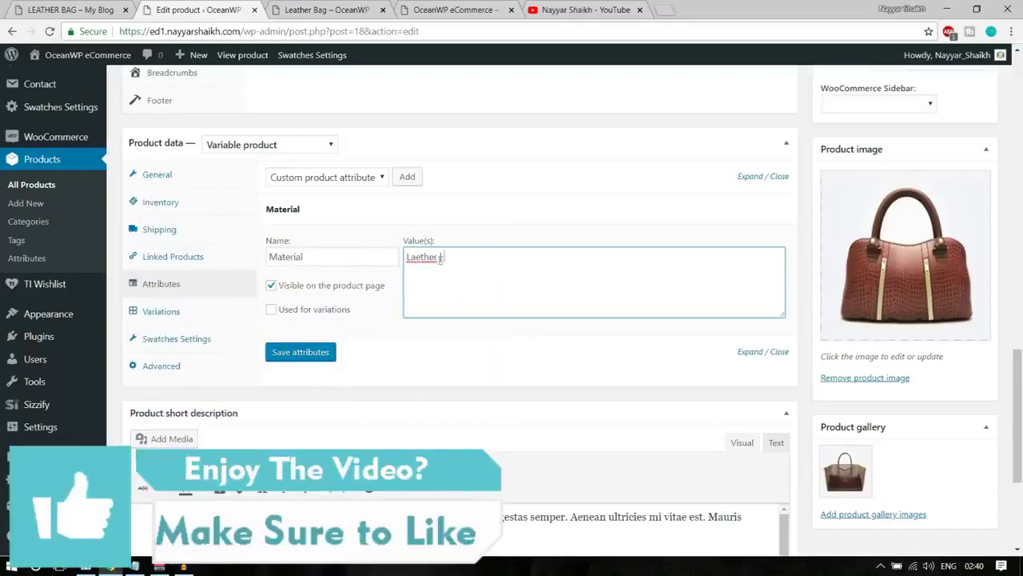
left_click_drag(440, 257, 385, 254)
type("Leather | PU |")
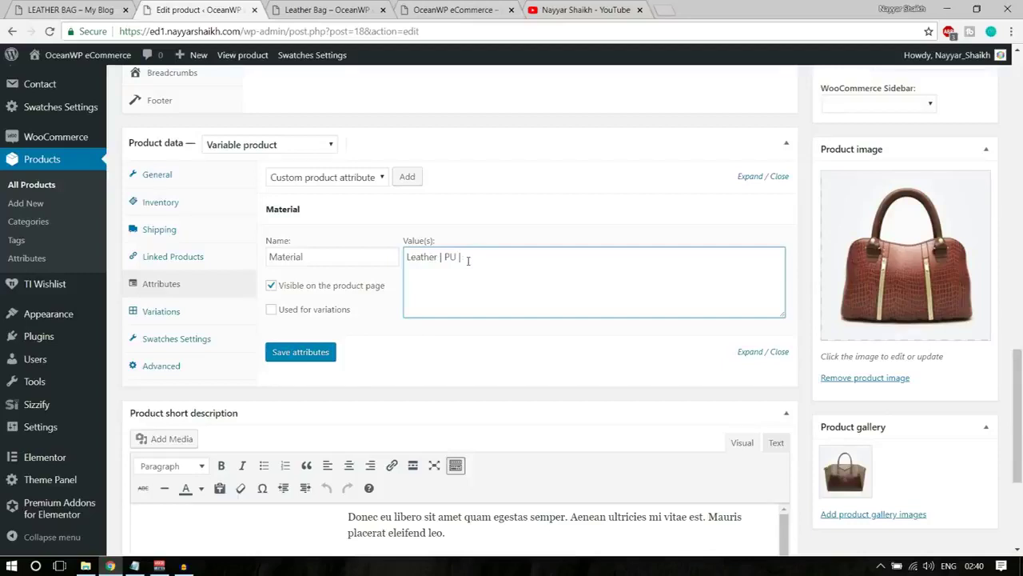
type("n3")
left_click(297, 310)
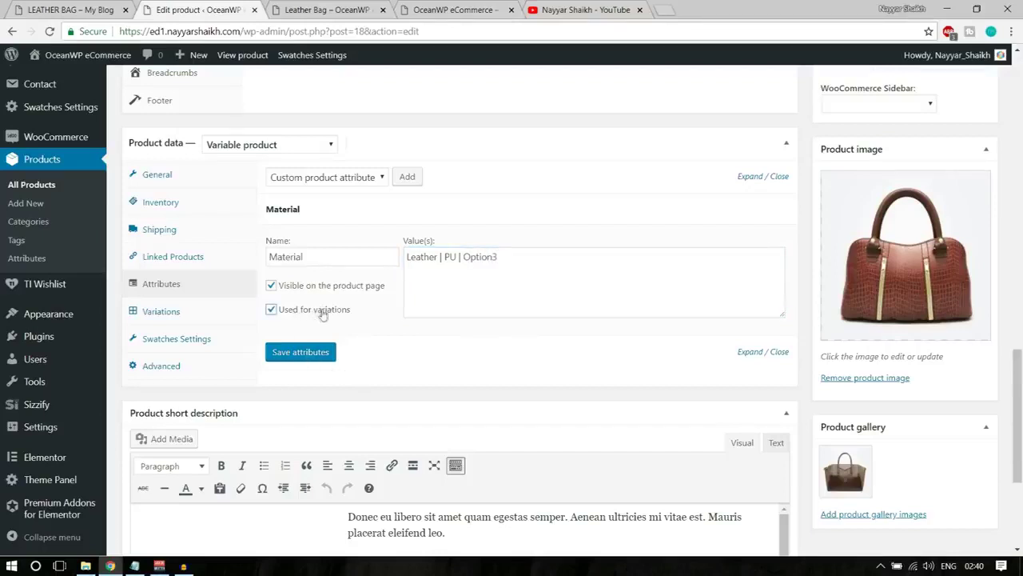
left_click(322, 352)
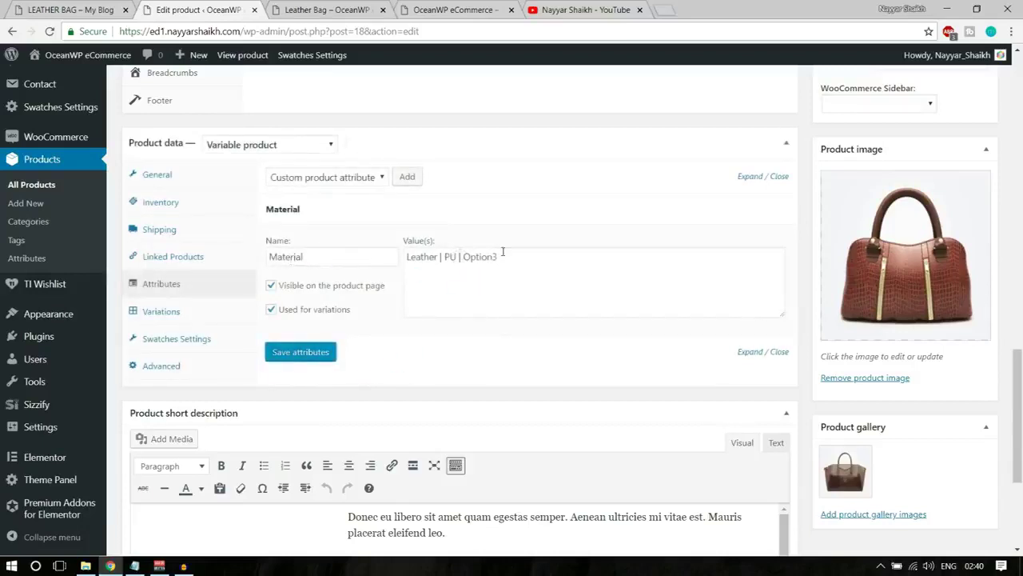
left_click(164, 312)
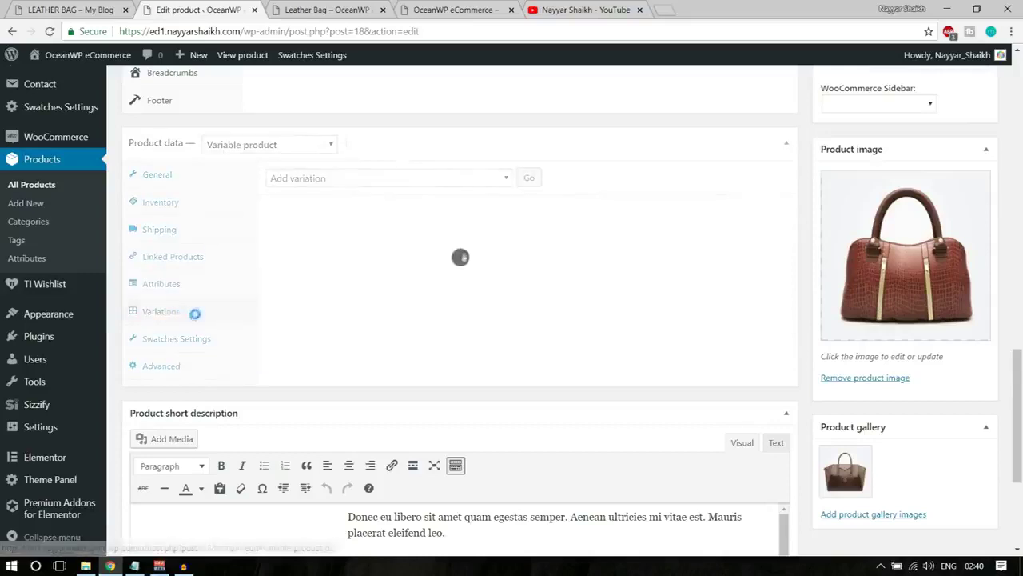
Run 'Create variations from all attributes' and confirm, producing Leather, PU and Option3 variations.
left_click(373, 184)
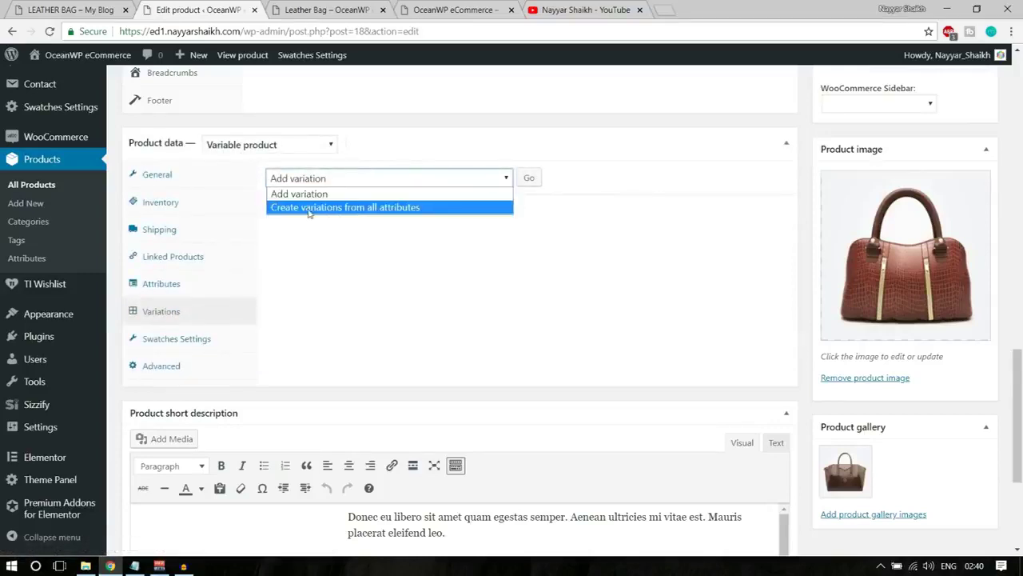
left_click(353, 208)
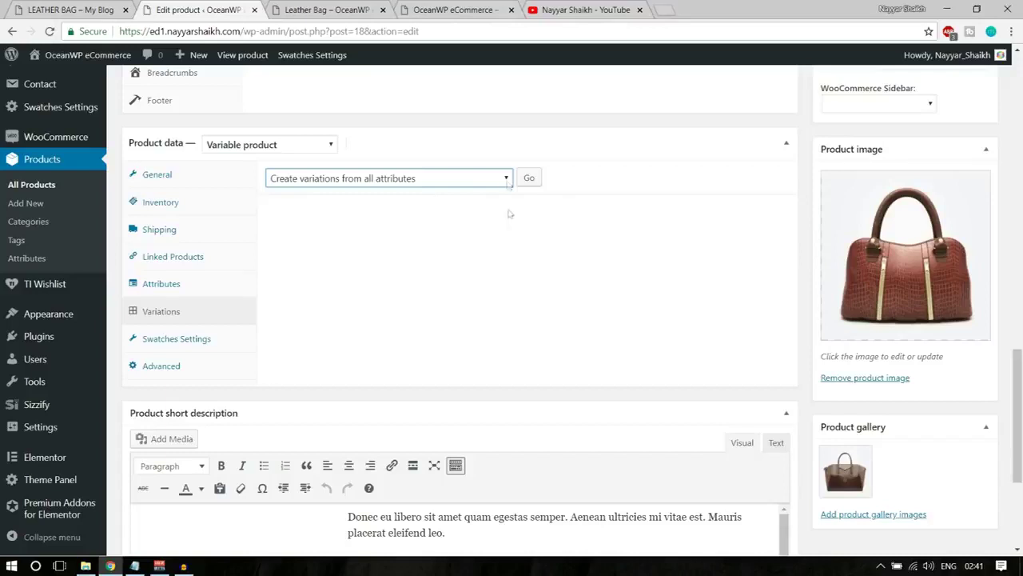
left_click(530, 180)
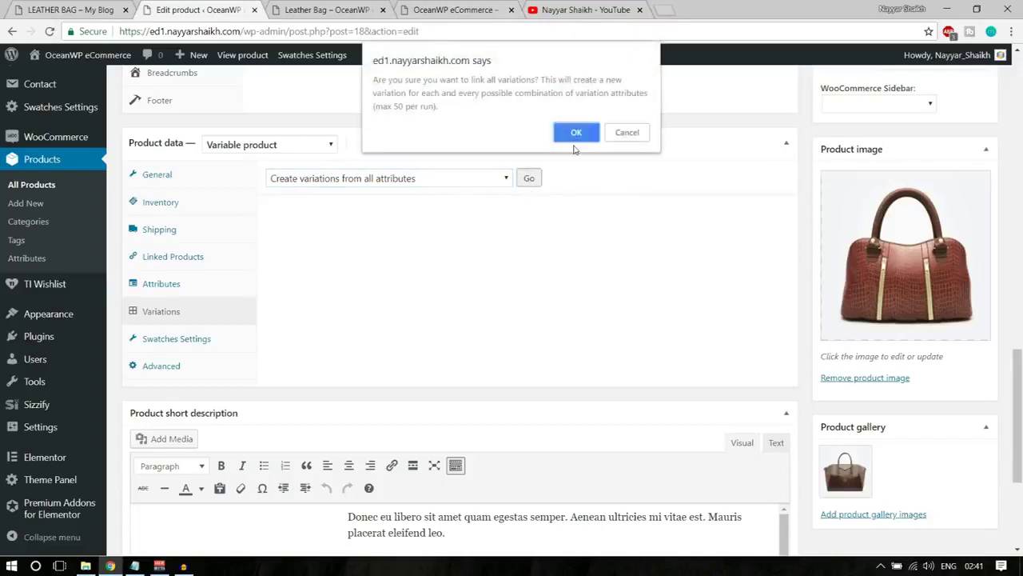
left_click(590, 133)
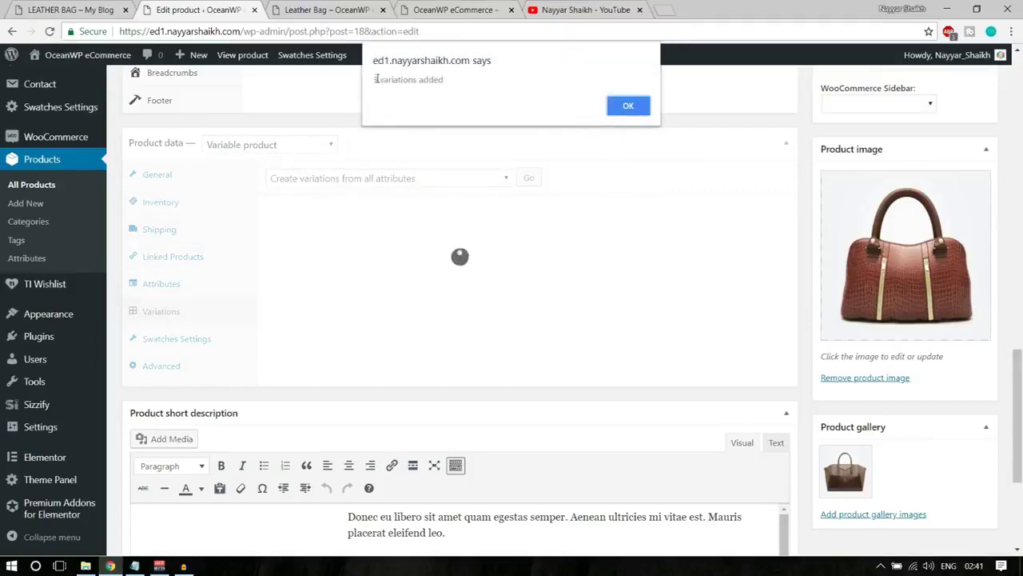
left_click(632, 108)
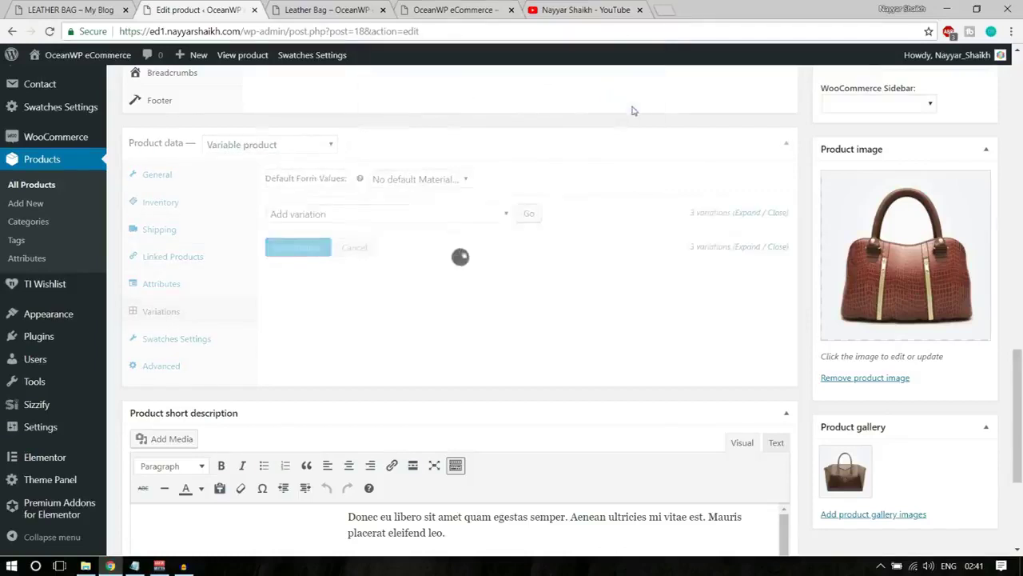
scroll(639, 200, "down", 2)
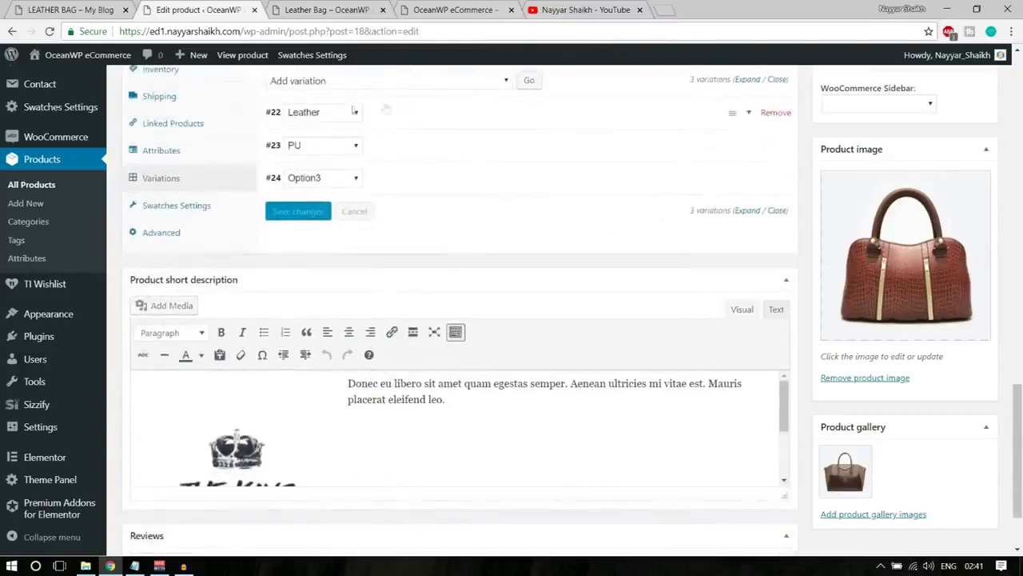
scroll(452, 195, "up", 1)
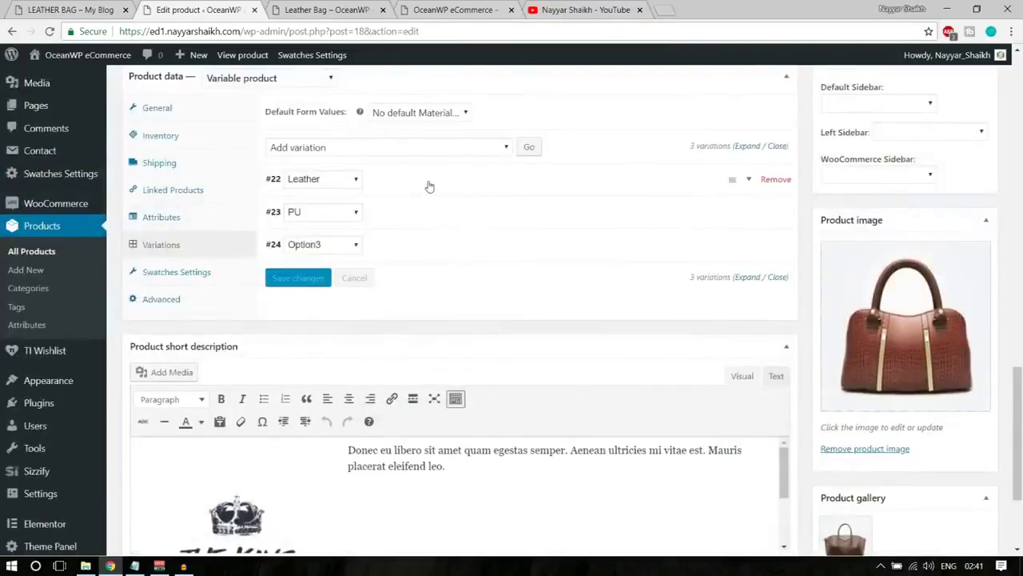
Enter 50 as the Leather variation's regular price.
left_click(429, 186)
scroll(410, 300, "down", 1)
left_click(386, 263)
scroll(386, 264, "up", 1)
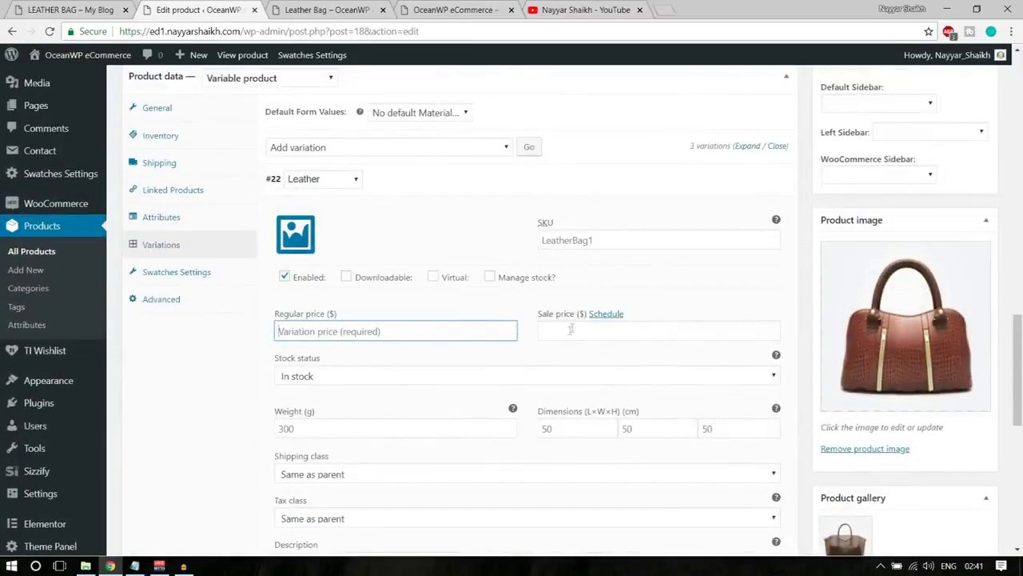
type("50")
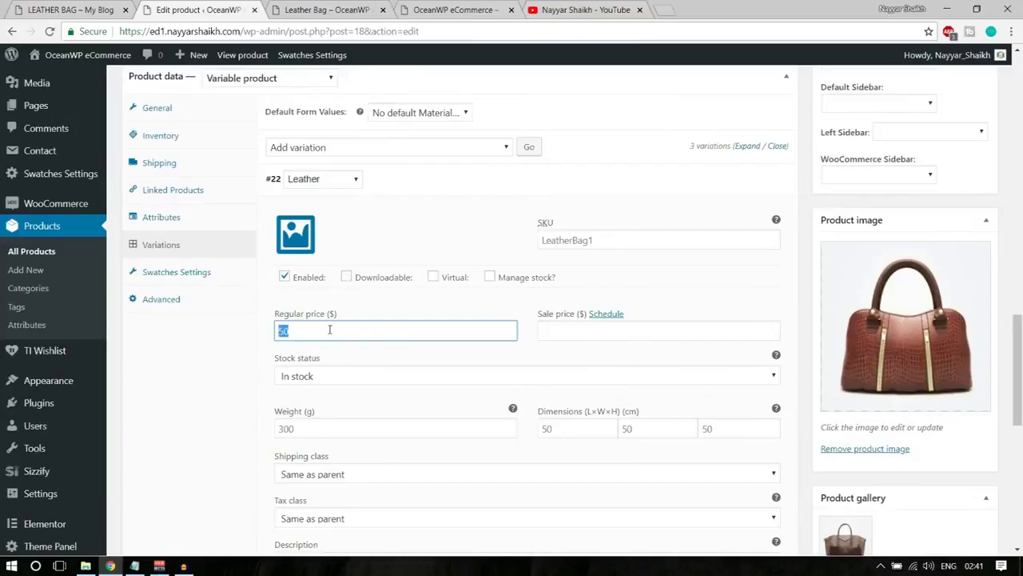
scroll(456, 344, "up", 5)
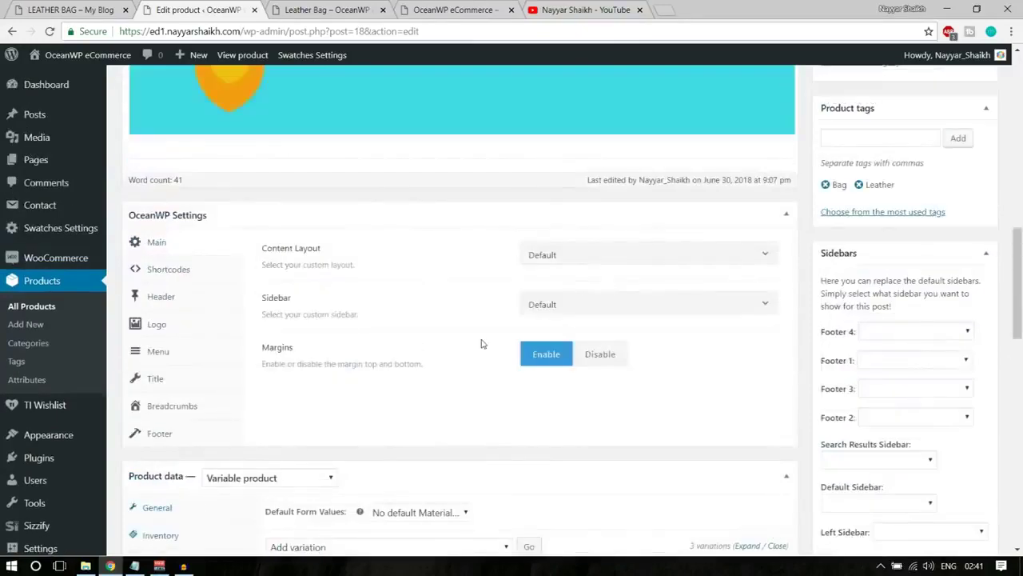
scroll(481, 344, "down", 3)
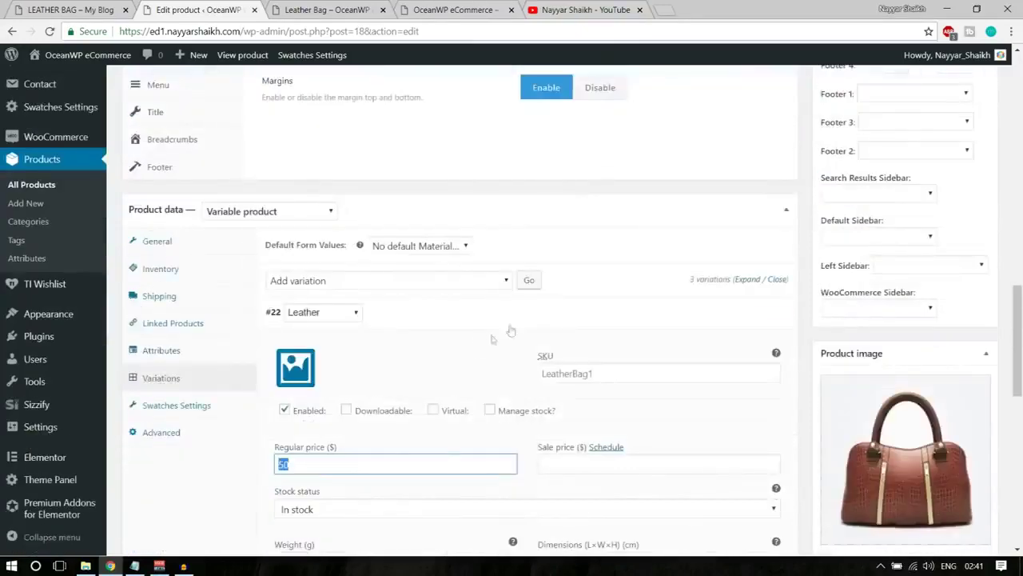
scroll(520, 326, "down", 2)
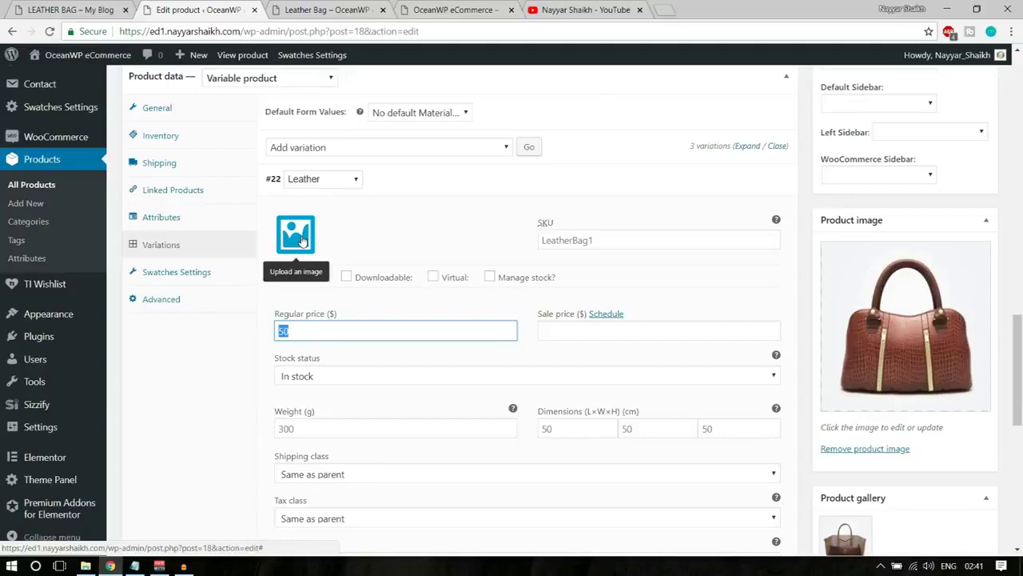
Set the brown leather bag photo as the Leather variation's image.
left_click(302, 241)
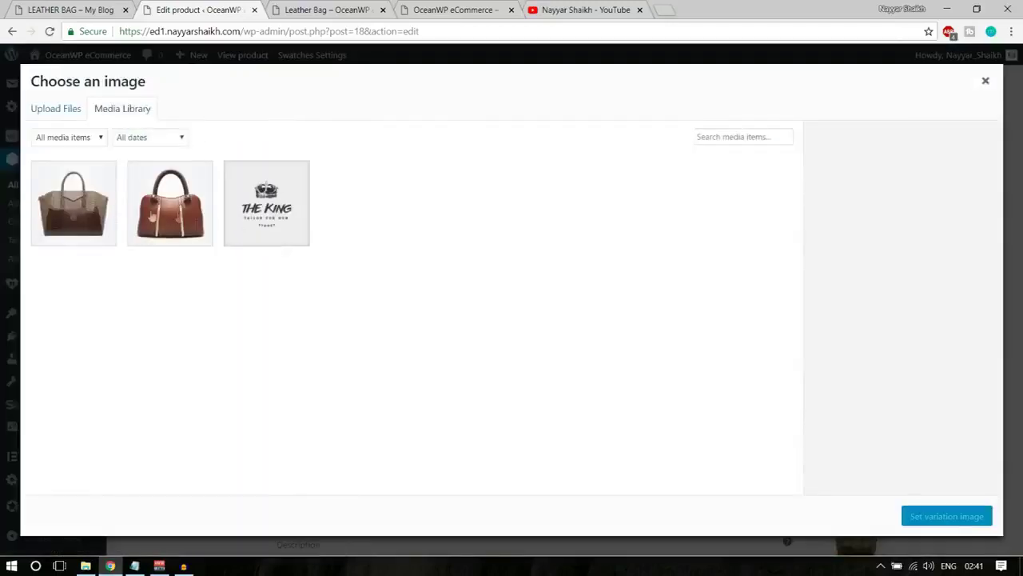
left_click(183, 220)
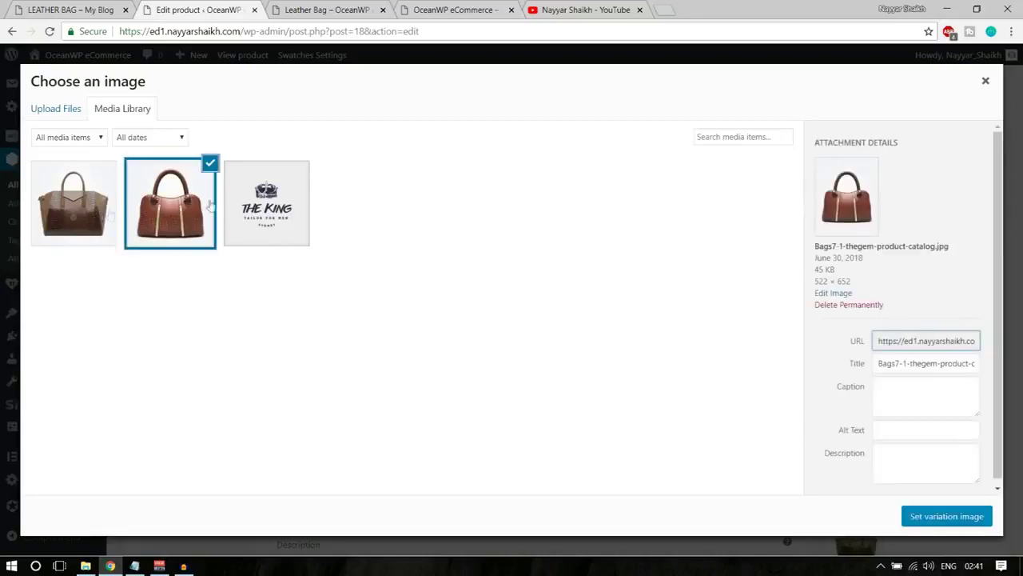
left_click(941, 517)
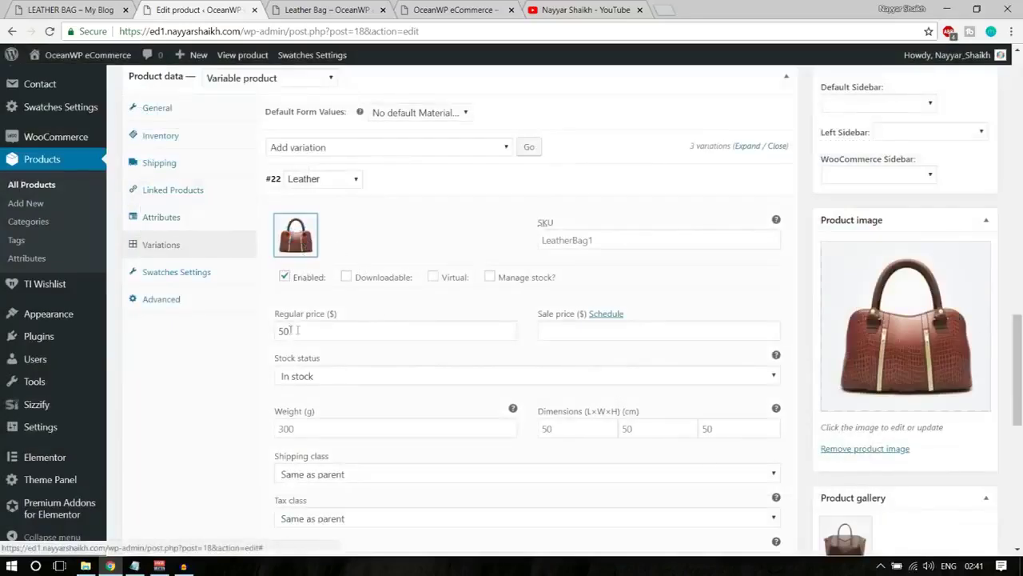
scroll(433, 397, "down", 2)
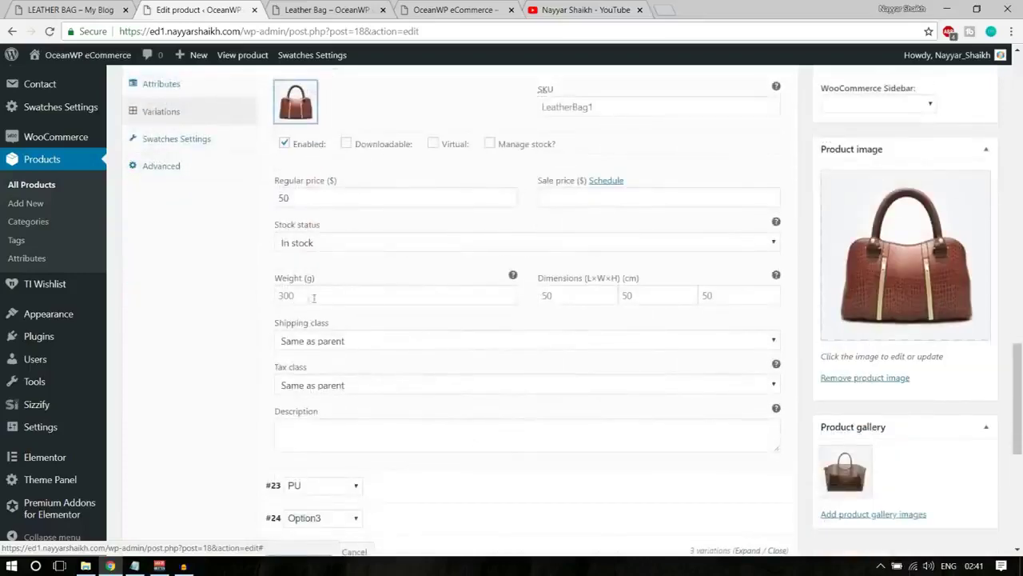
scroll(573, 272, "up", 3)
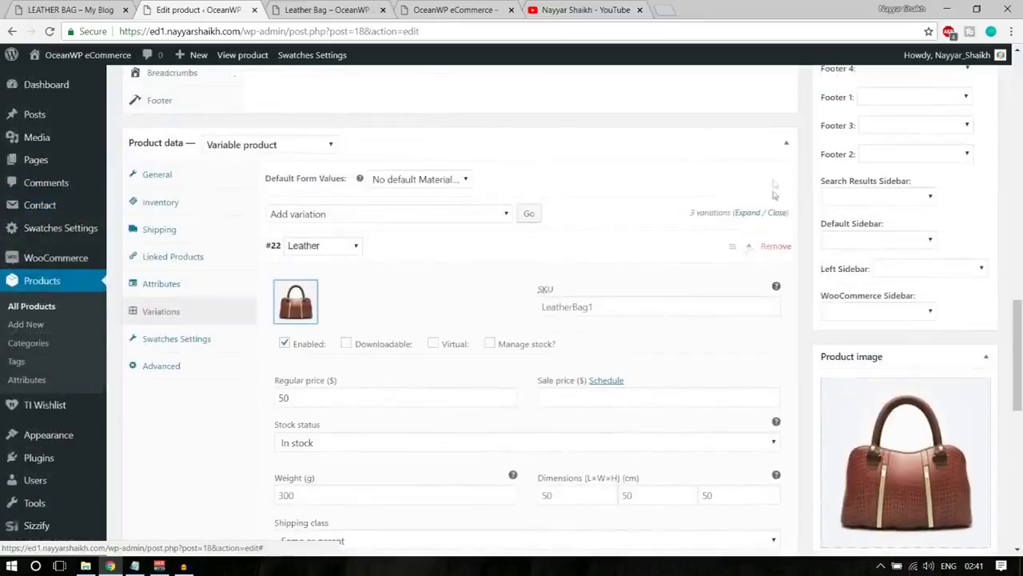
left_click(744, 251)
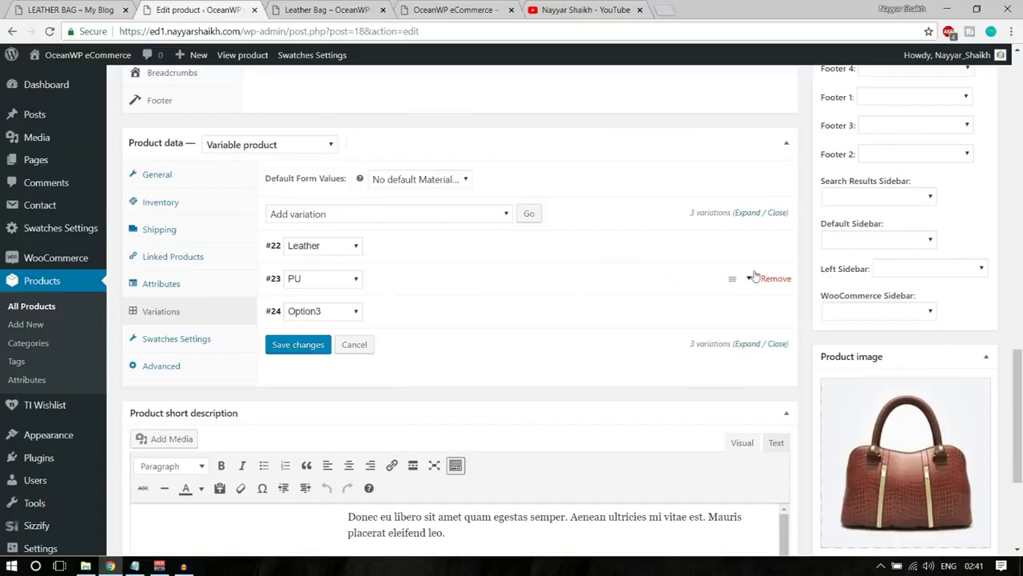
Give the PU variation a $30 regular price and the taupe bag photo.
left_click(753, 278)
scroll(735, 317, "down", 1)
left_click(349, 363)
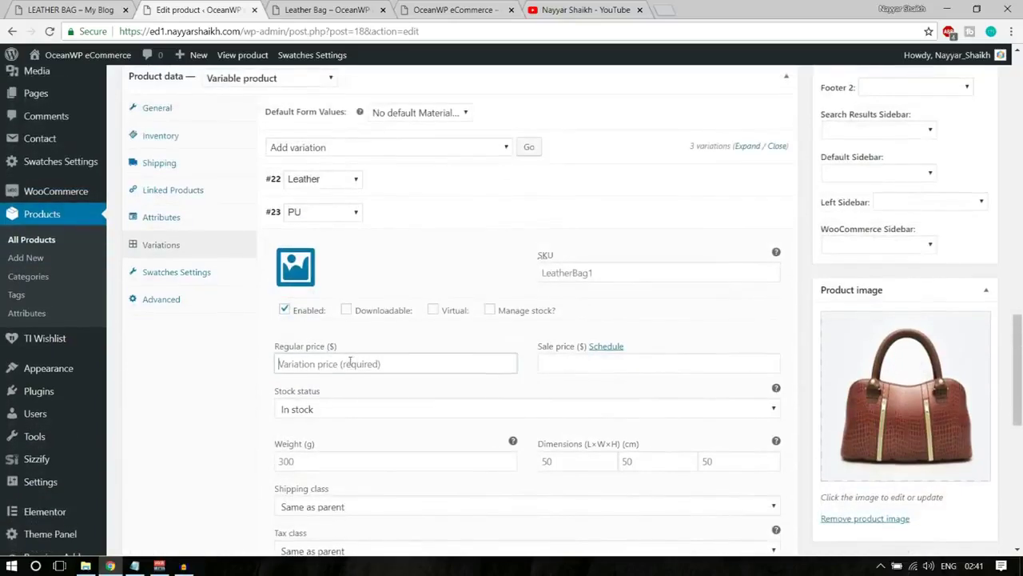
type("30")
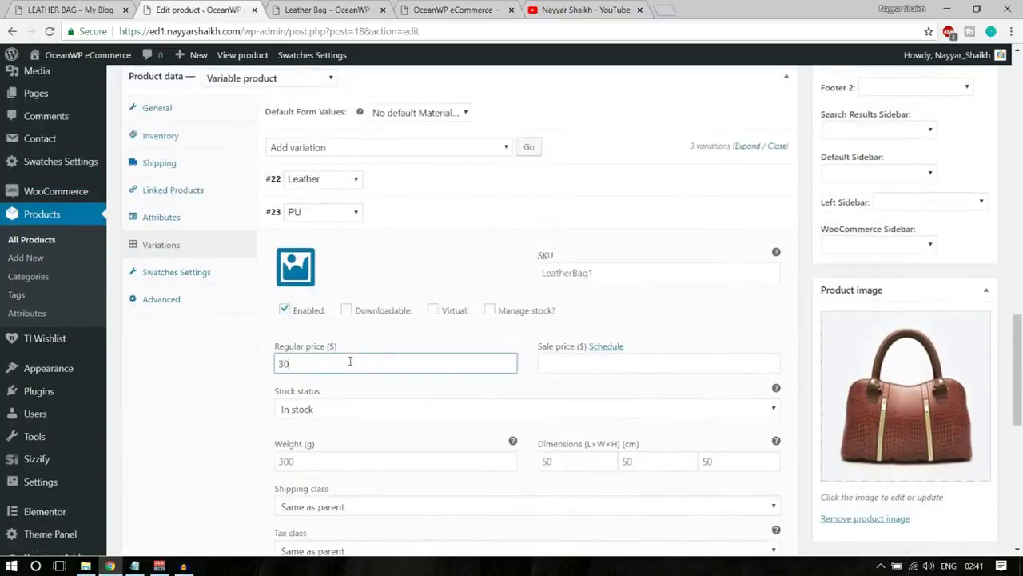
left_click(296, 267)
left_click(82, 214)
left_click(932, 517)
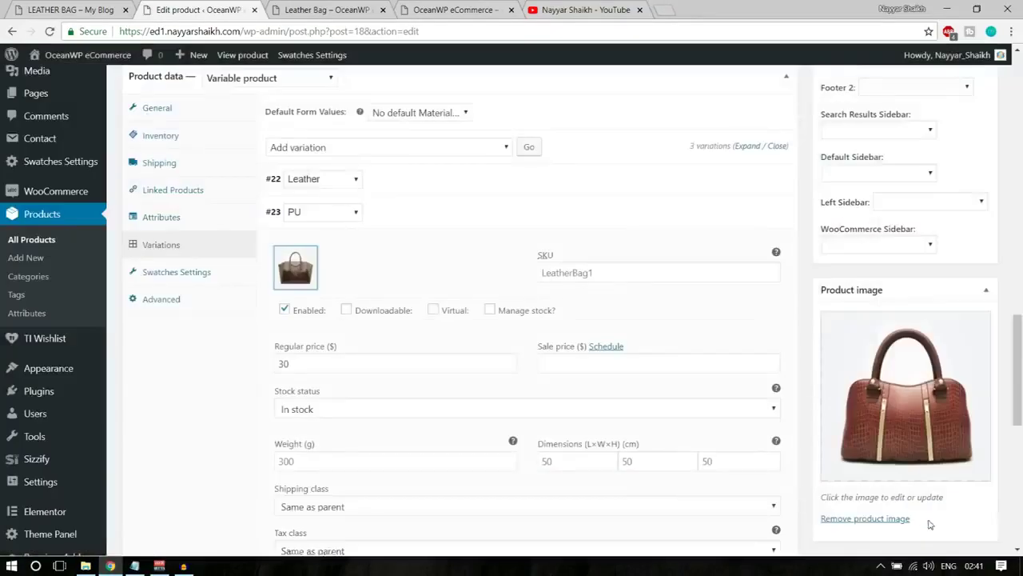
left_click(749, 222)
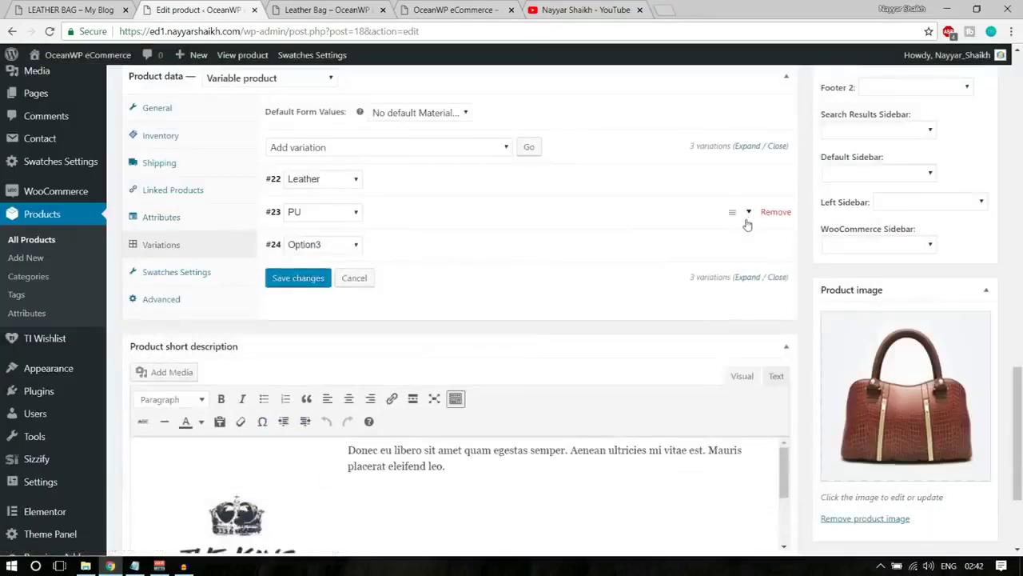
Give Option3 The King logo image and a $10 regular price, then update the product.
left_click(749, 246)
left_click(295, 300)
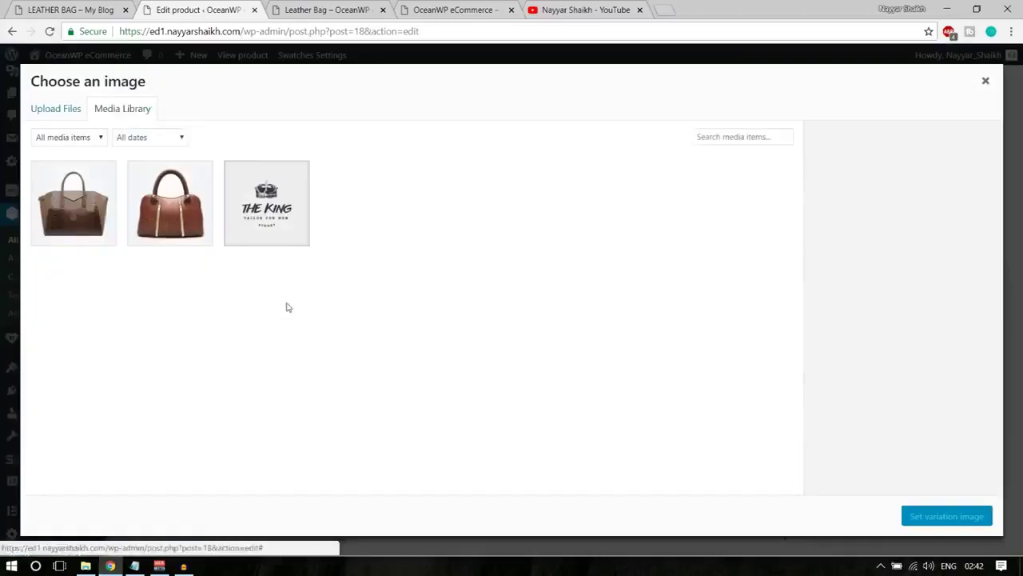
left_click(266, 204)
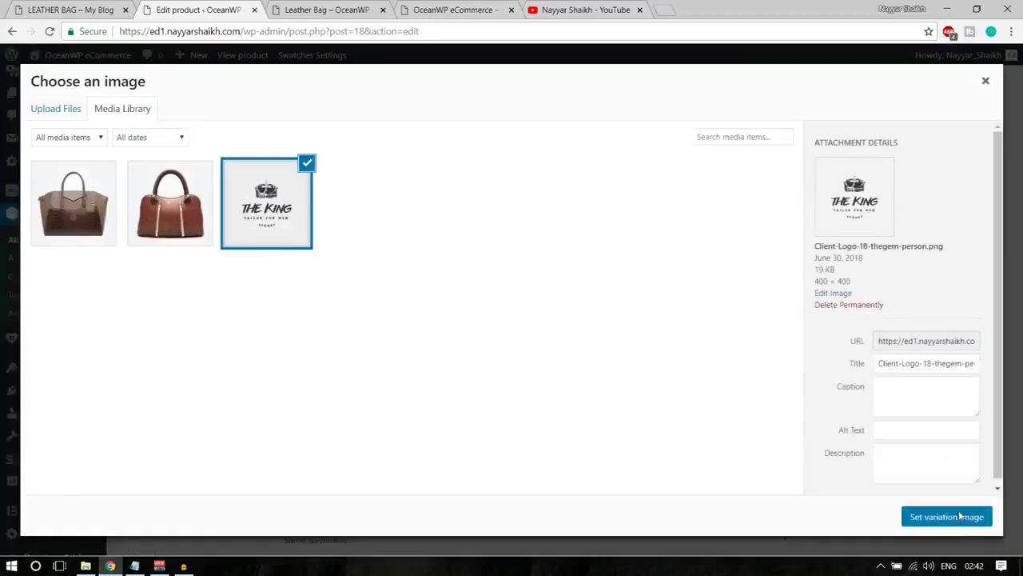
left_click(965, 518)
left_click(387, 389)
type("10")
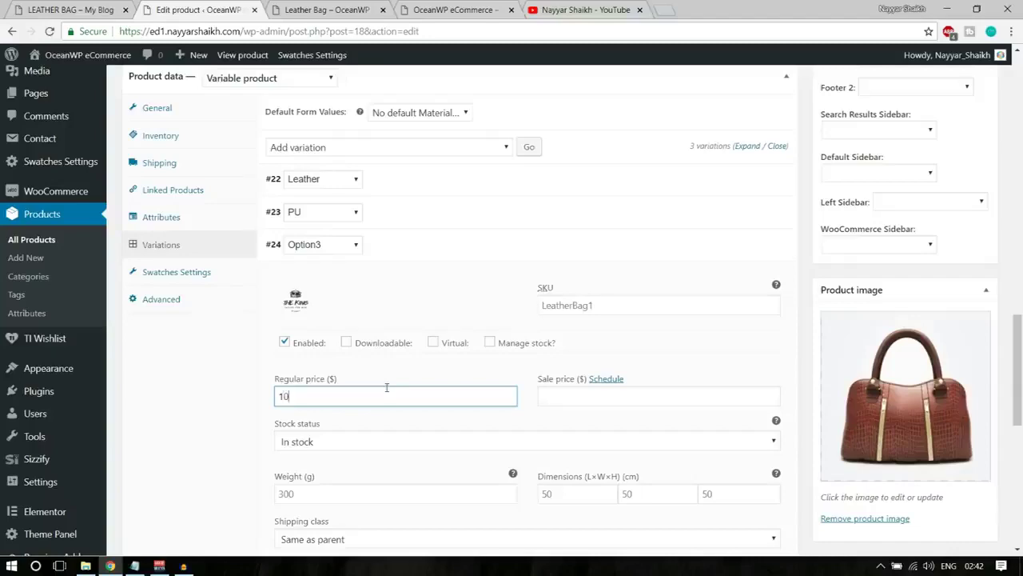
left_click(749, 253)
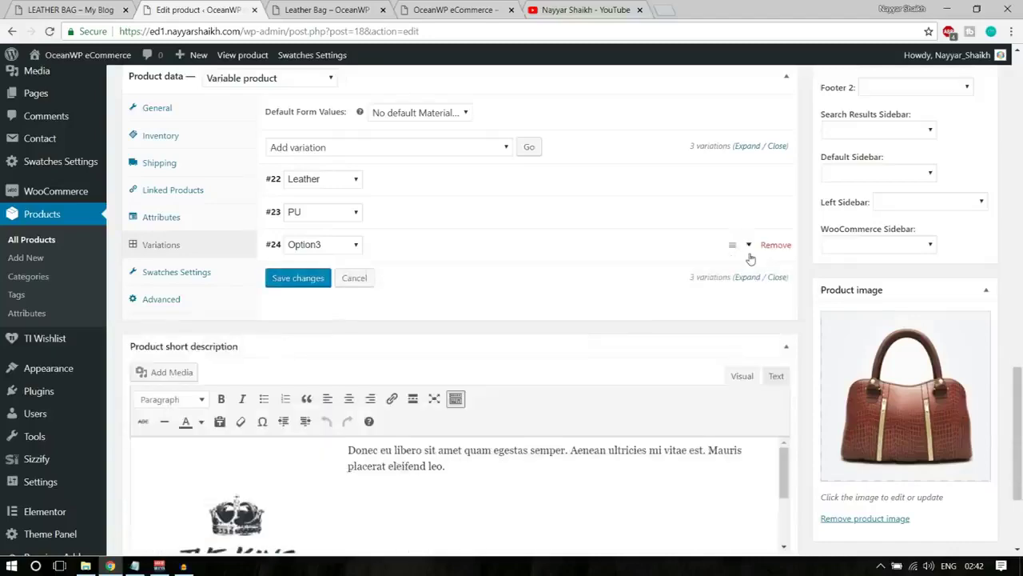
scroll(749, 375, "up", 15)
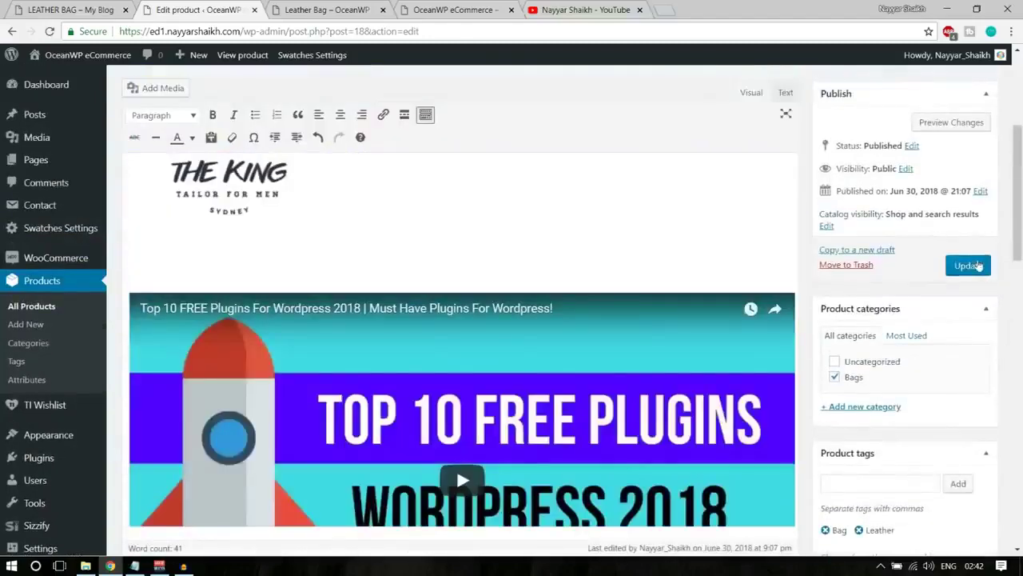
left_click(977, 265)
Reload the live Leather Bag page to see the updated $10.00 – $50.00 price range.
left_click(324, 10)
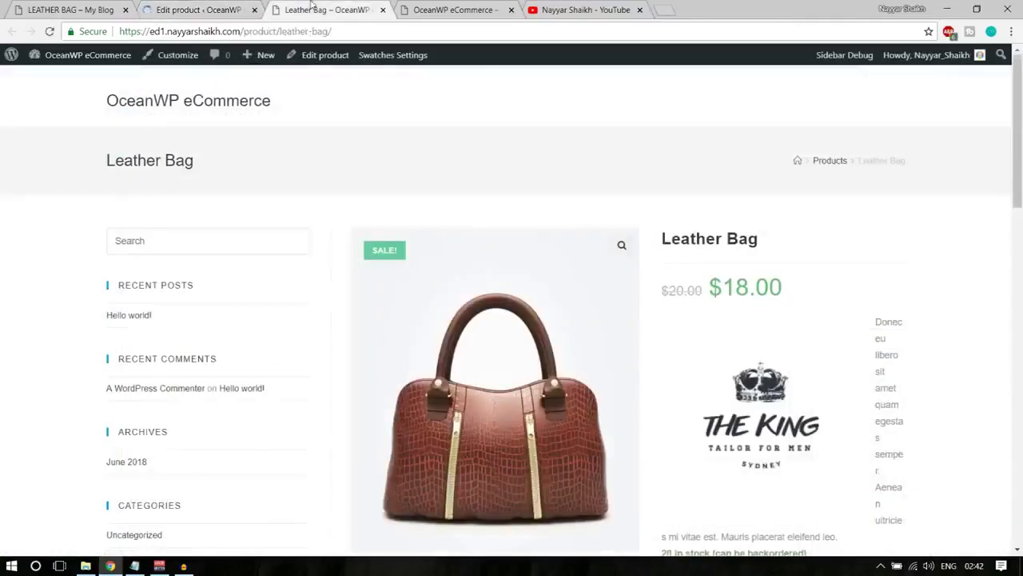
left_click(49, 31)
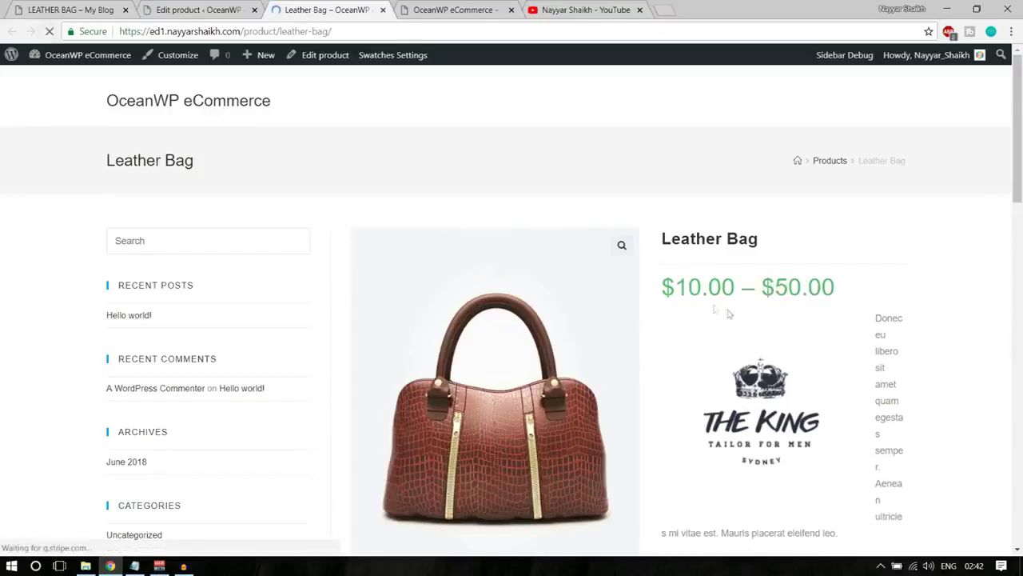
left_click_drag(660, 292, 825, 289)
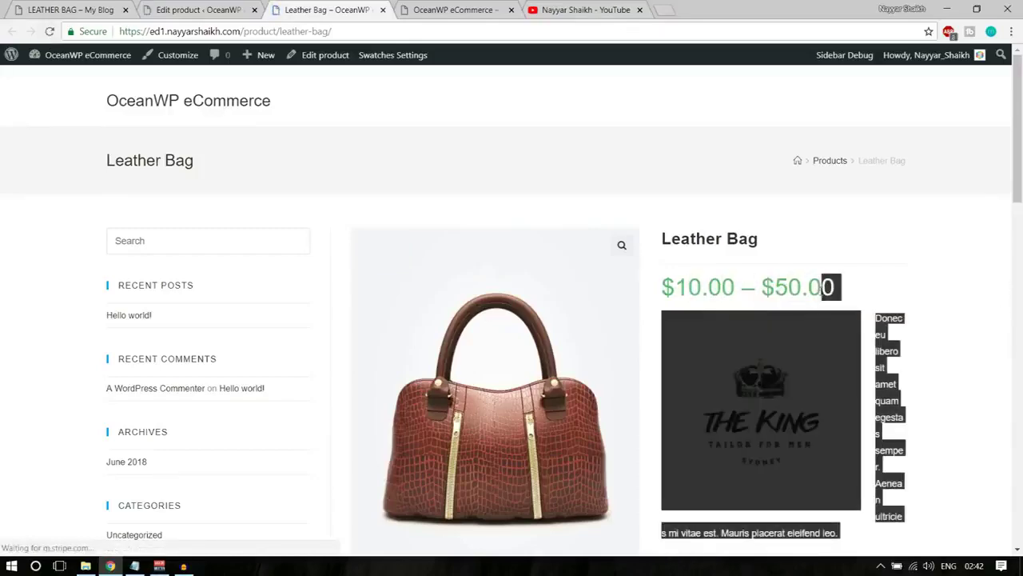
left_click(940, 324)
scroll(959, 358, "down", 3)
scroll(959, 357, "down", 3)
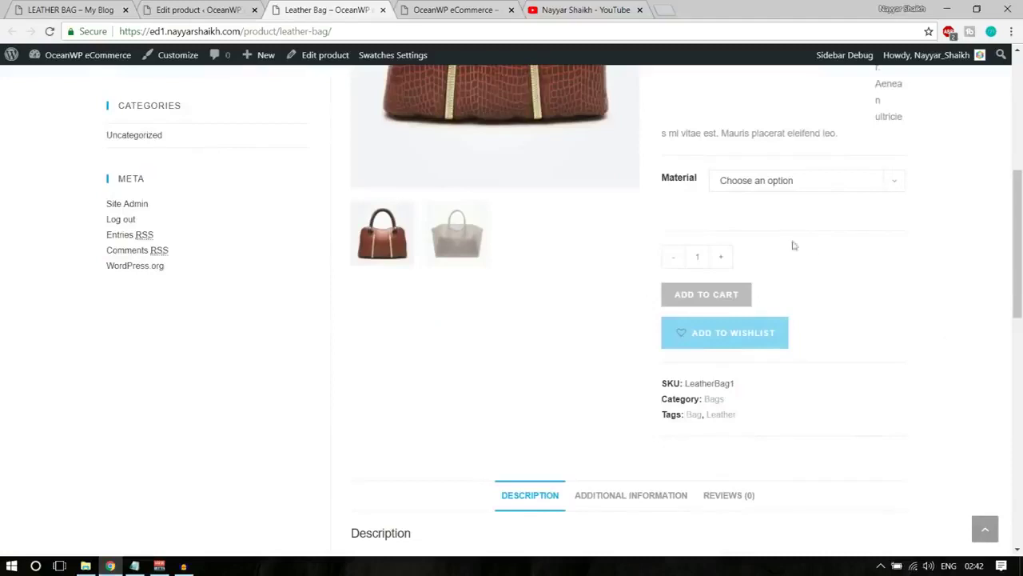
left_click_drag(662, 184, 692, 181)
scroll(847, 336, "up", 3)
Choose Leather, then PU, from the Material dropdown to check each price and image.
left_click(807, 383)
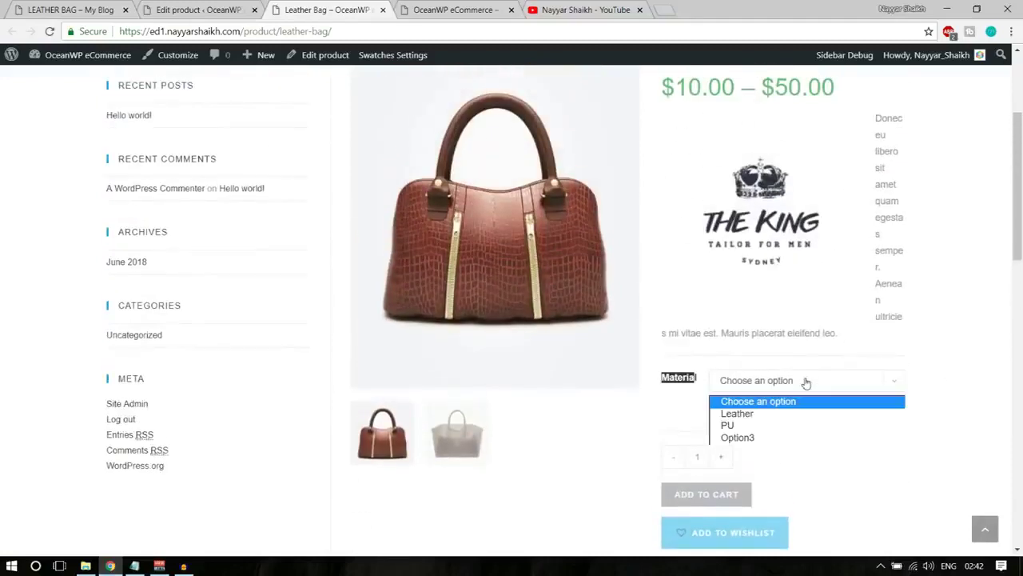
left_click(776, 412)
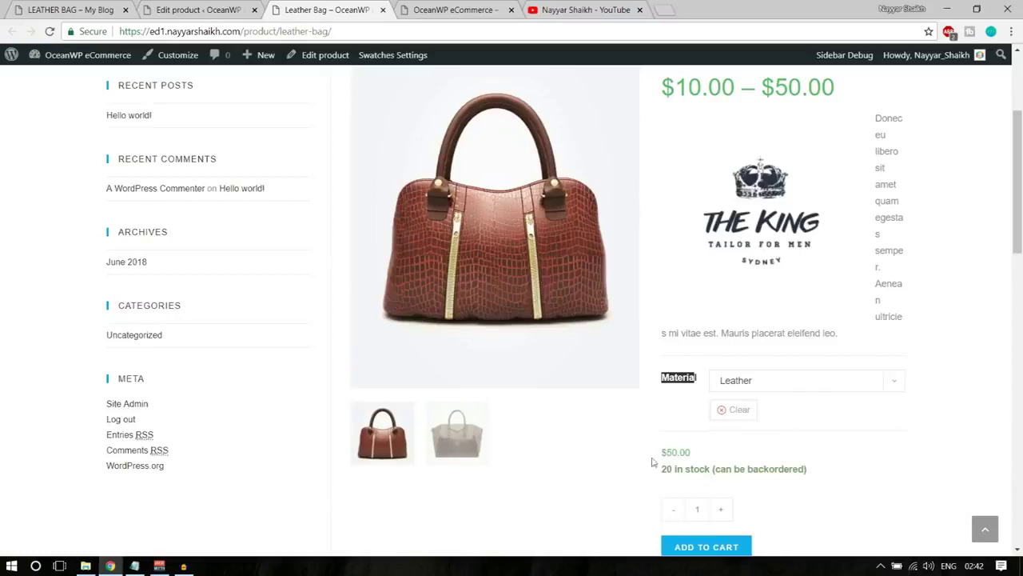
left_click(663, 453)
left_click_drag(663, 460, 741, 547)
left_click(696, 454)
left_click(779, 383)
left_click(779, 422)
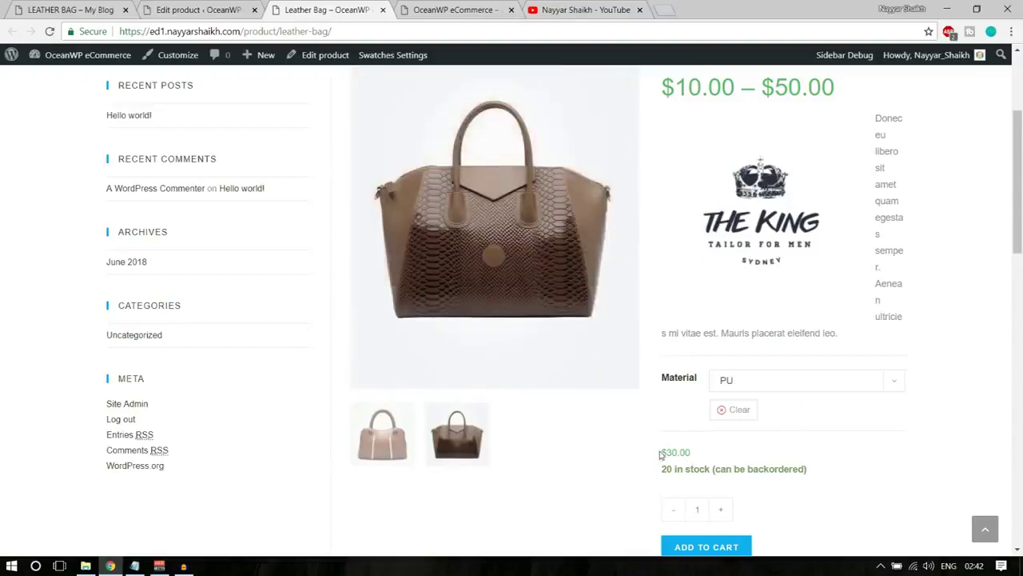
left_click_drag(661, 454, 829, 451)
left_click(692, 453)
Choose Option3 and confirm it shows The King logo with a $10.00 price.
left_click(812, 378)
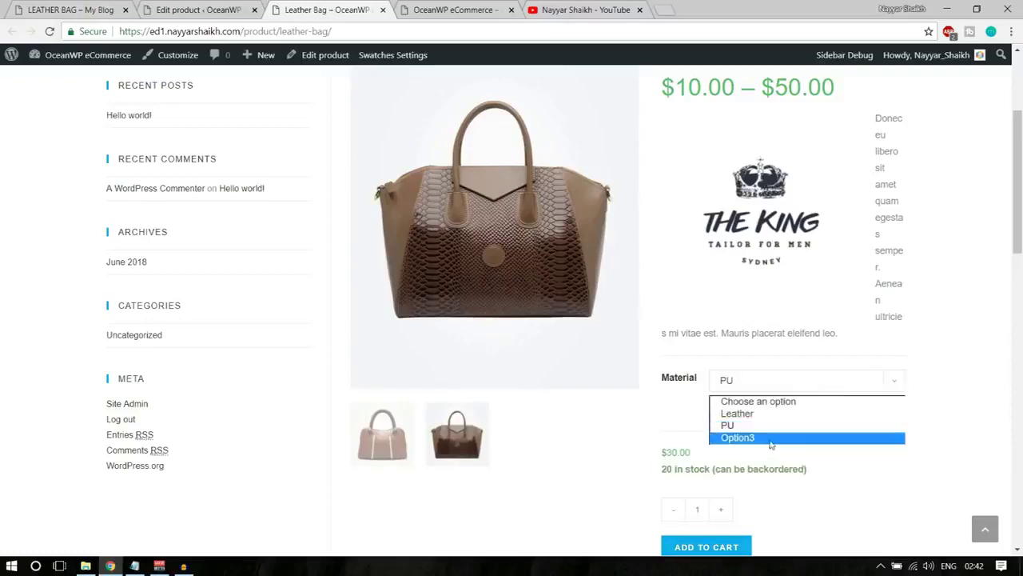
left_click(773, 438)
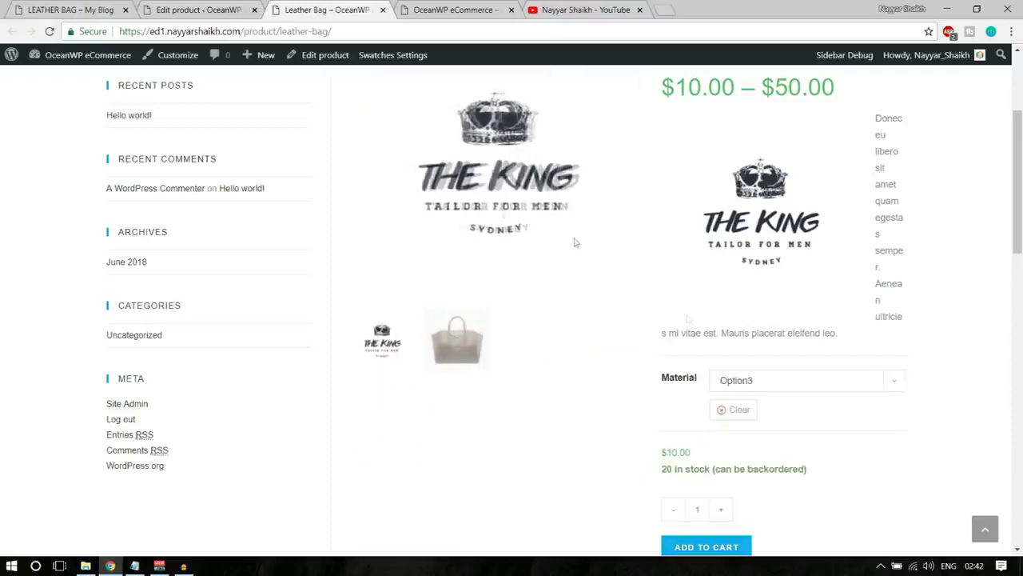
mouse_move(672, 452)
left_mouse_down()
mouse_move(661, 453)
mouse_move(719, 550)
mouse_move(689, 452)
left_mouse_up()
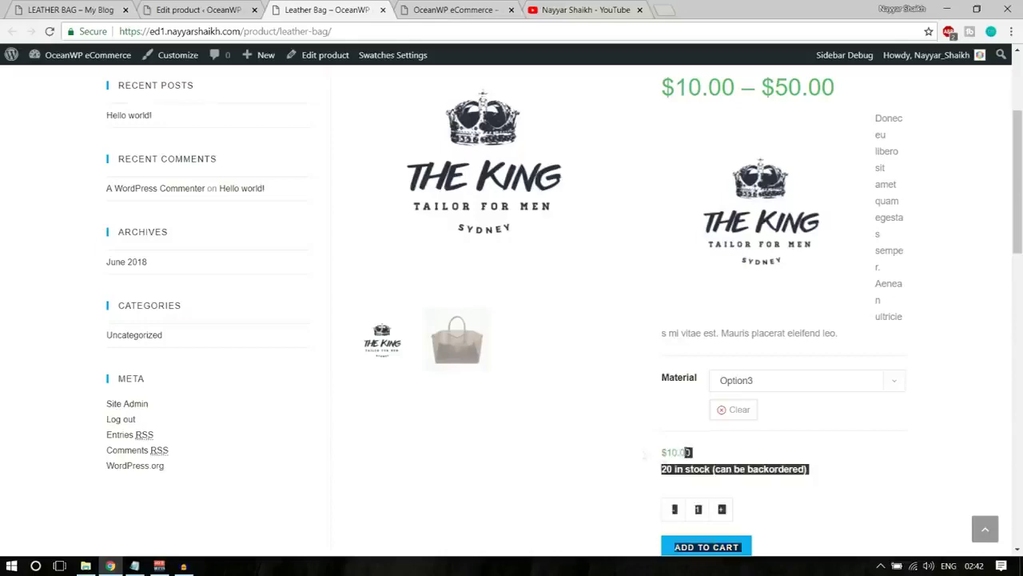
left_click(840, 449)
scroll(932, 487, "down", 8)
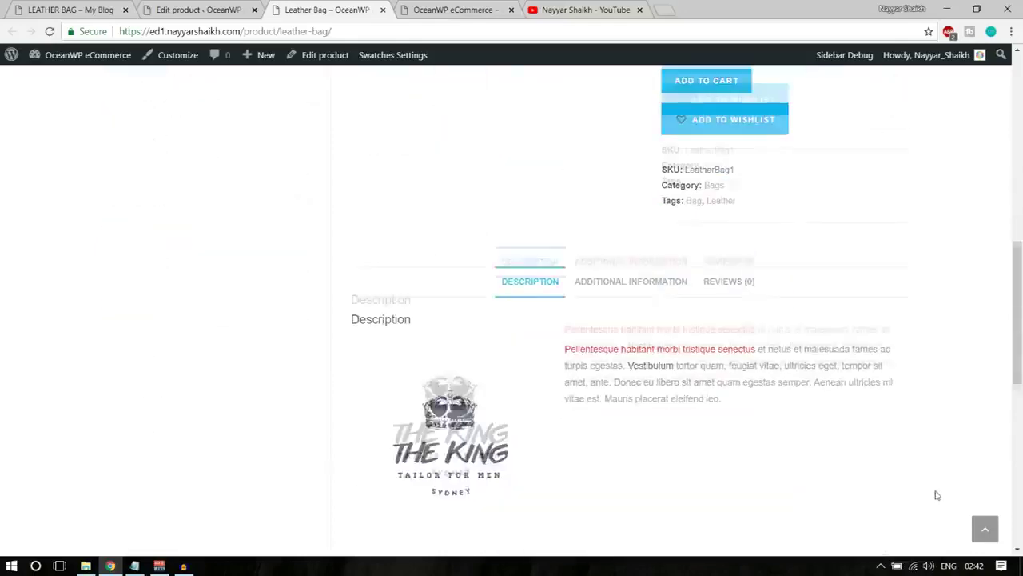
left_click(986, 529)
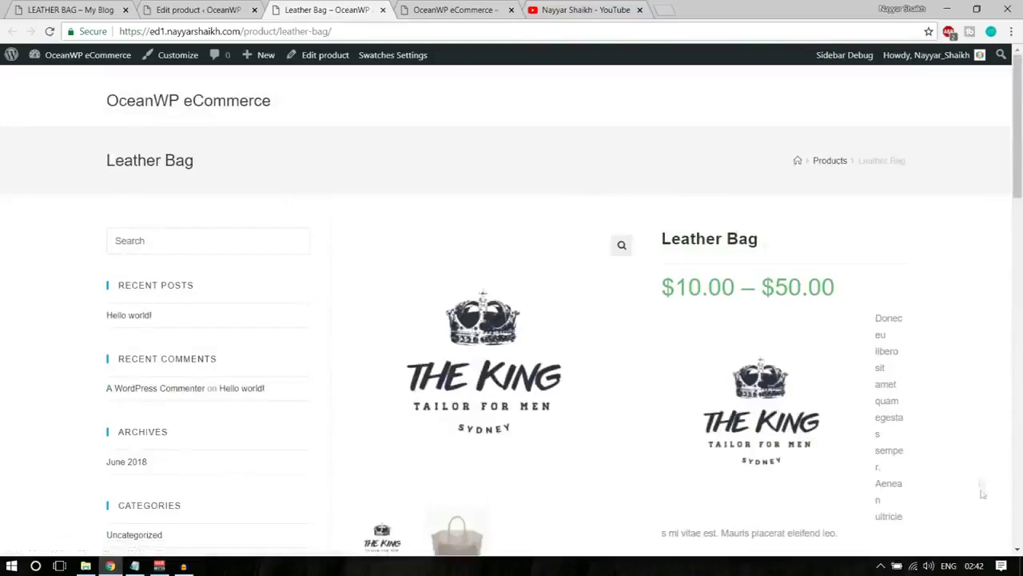
Back in the Leather Bag editor, keep Variable product as the Product data type.
left_click(192, 9)
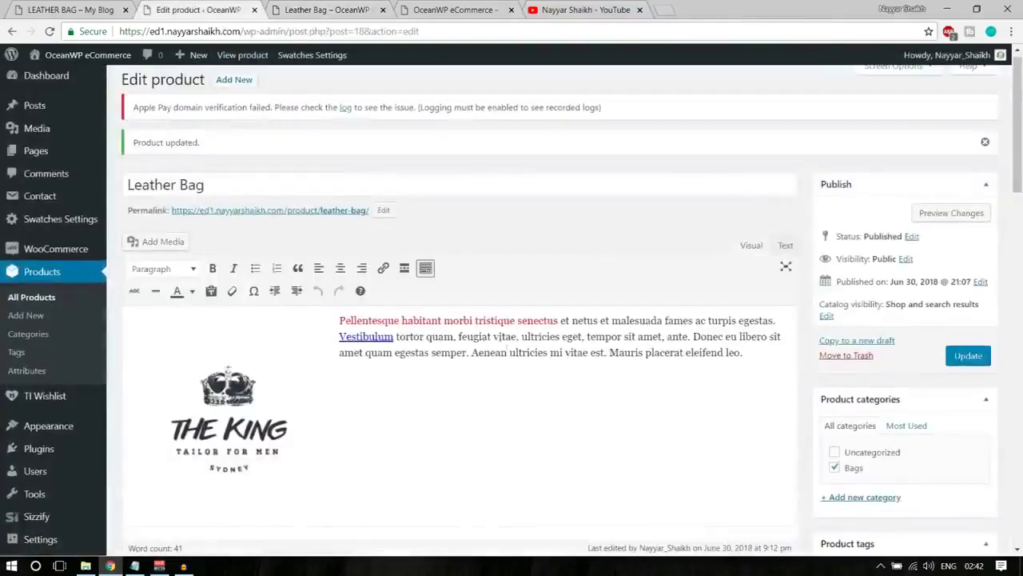
scroll(518, 391, "down", 6)
scroll(518, 391, "down", 6)
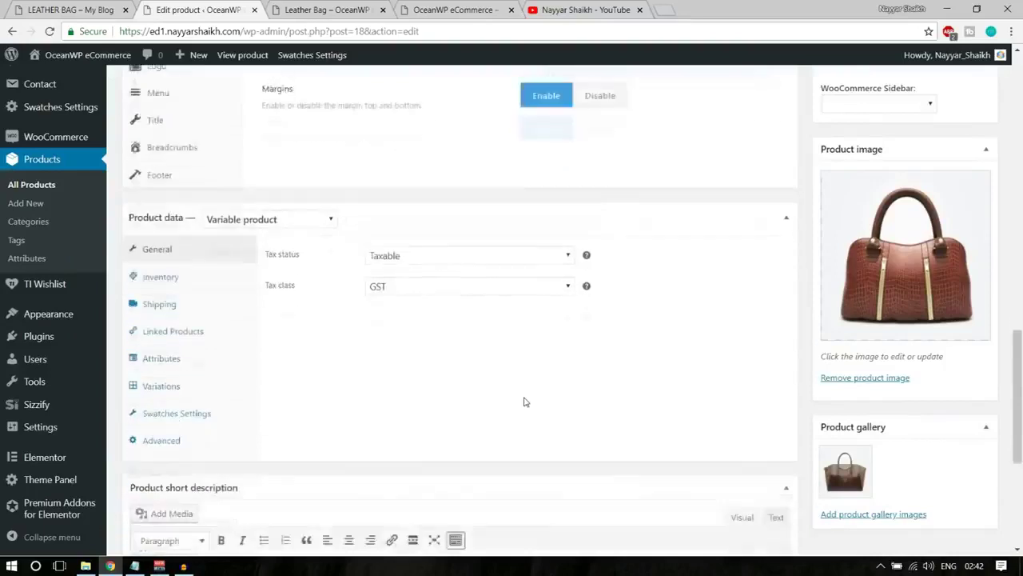
left_click(277, 136)
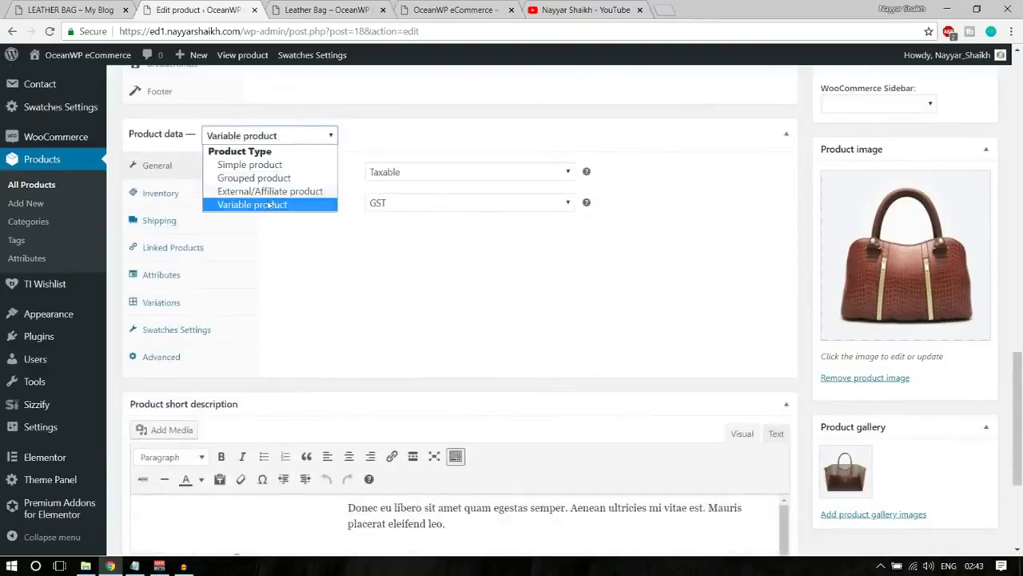
left_click(339, 273)
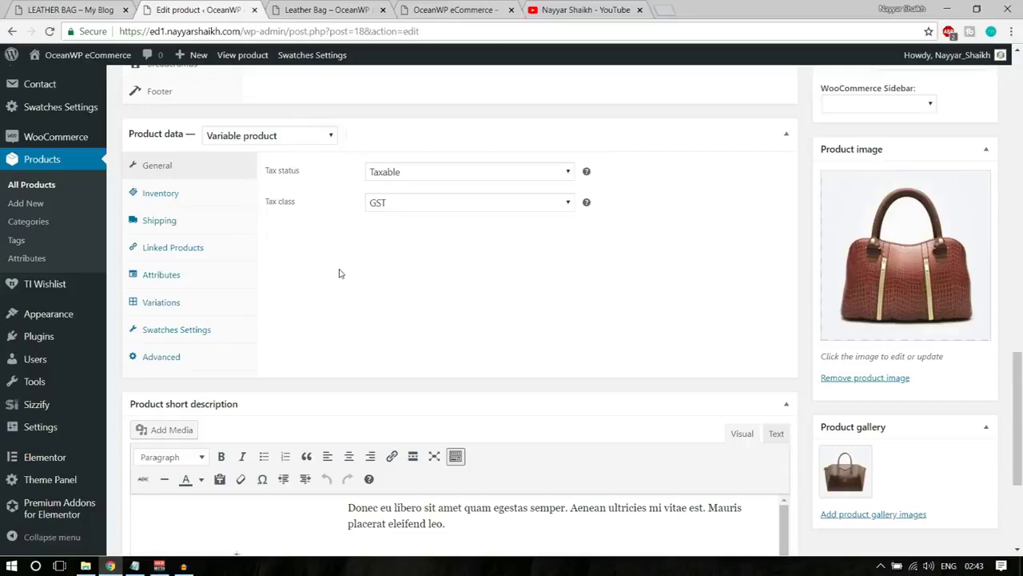
Search YouTube for the tutorial creator's name plus 'woocommerce'.
left_click(559, 11)
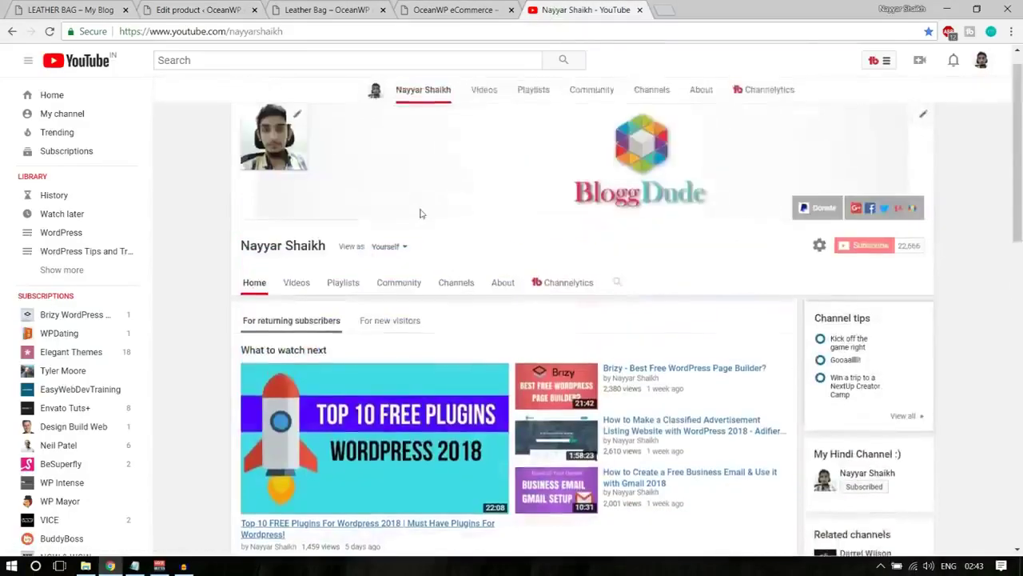
scroll(447, 240, "down", 5)
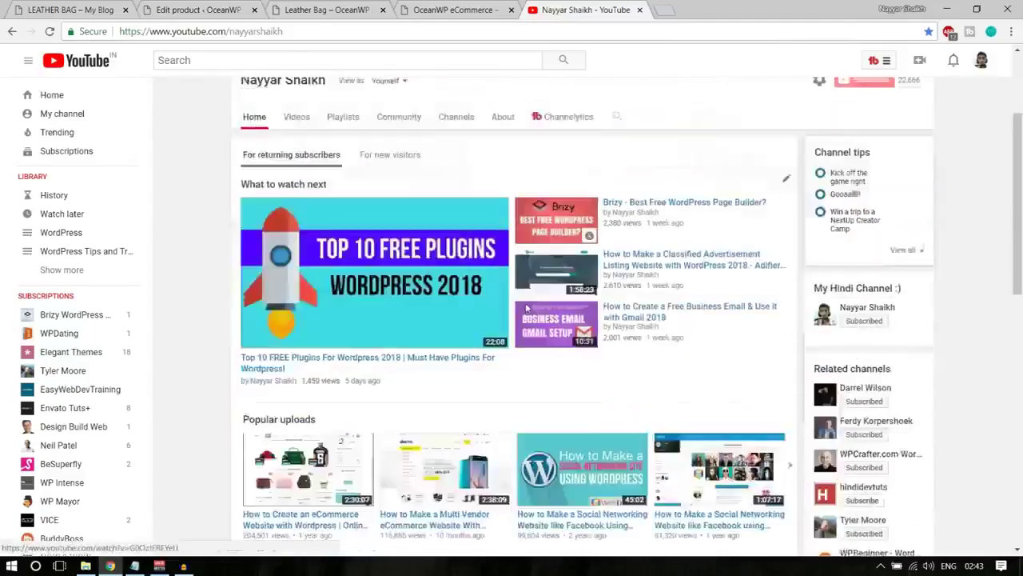
scroll(600, 396, "up", 3)
scroll(600, 396, "up", 2)
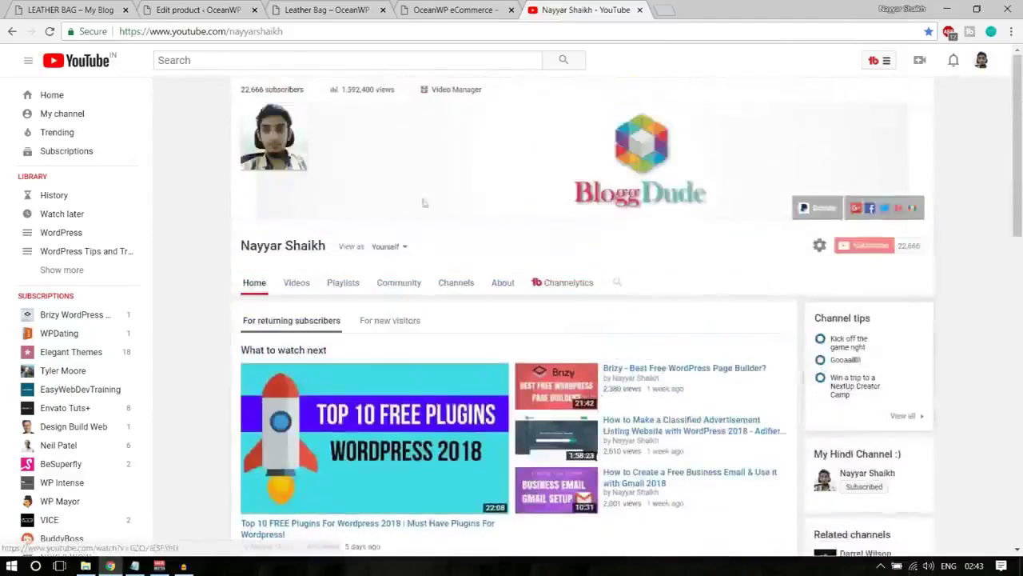
left_click(309, 62)
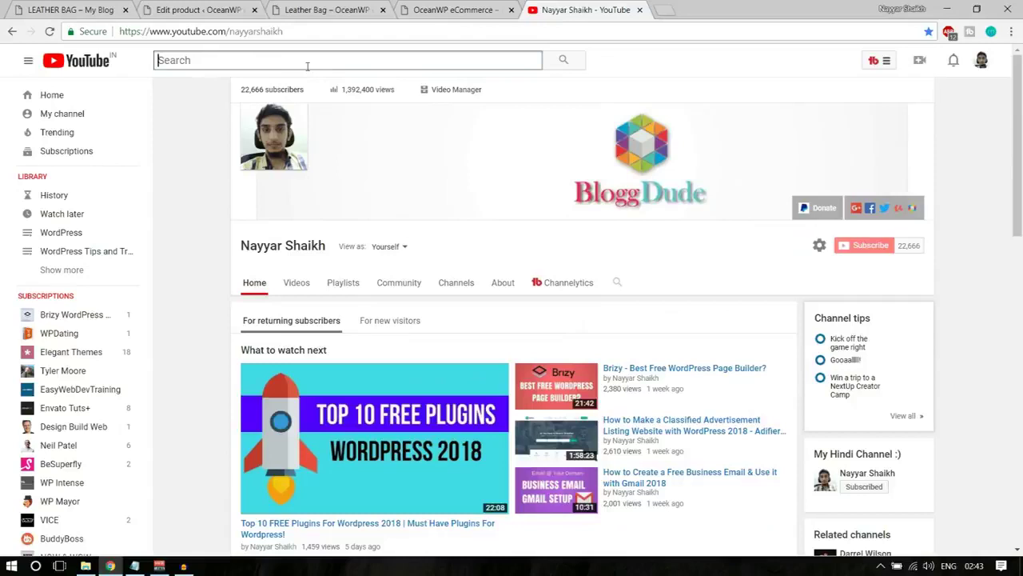
type("nayyar shaikh woo")
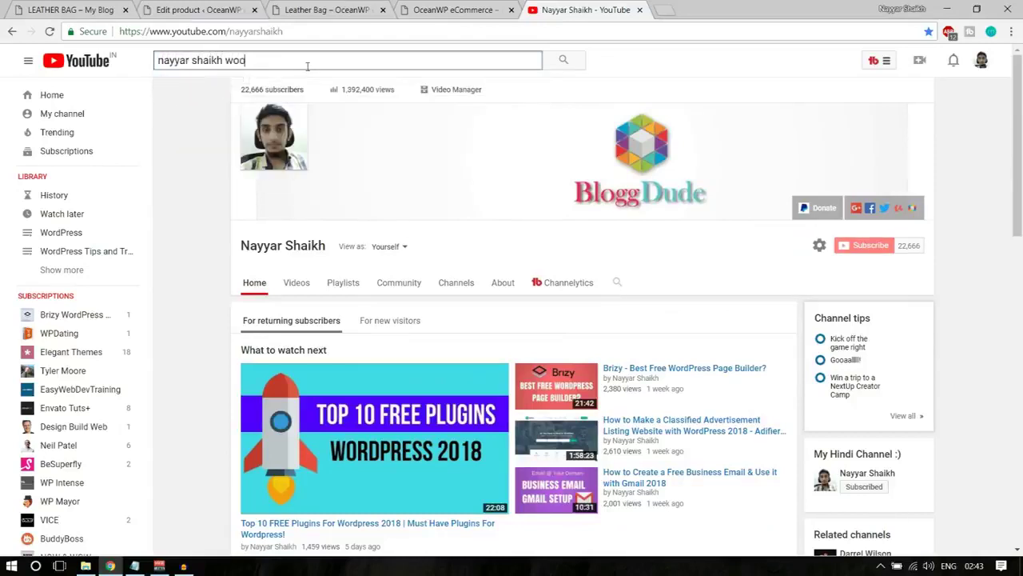
type("commerce")
key("Return")
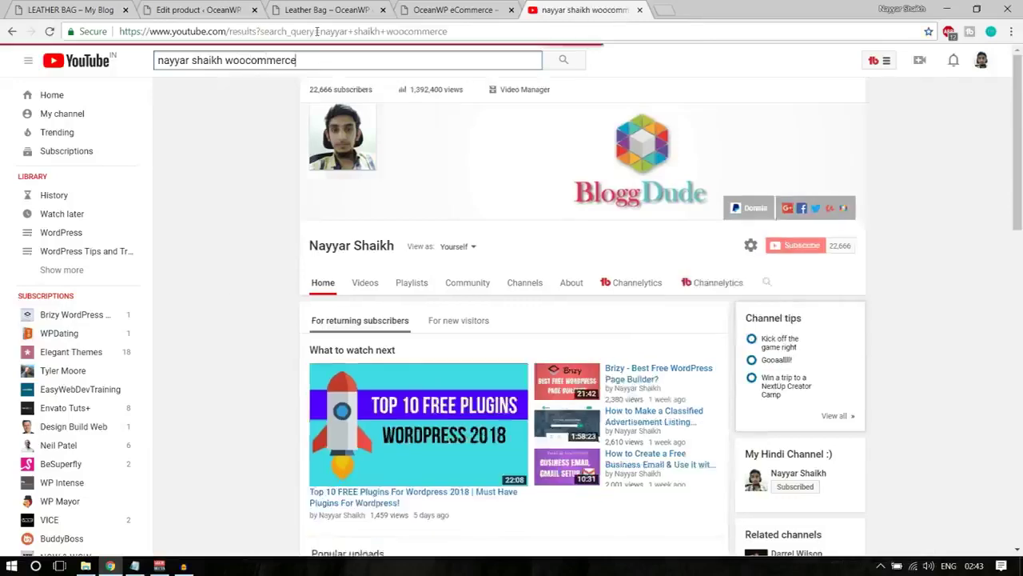
Browse the WooCommerce tutorial results, then return to the Leather Bag – OceanWP tab.
scroll(480, 254, "down", 1)
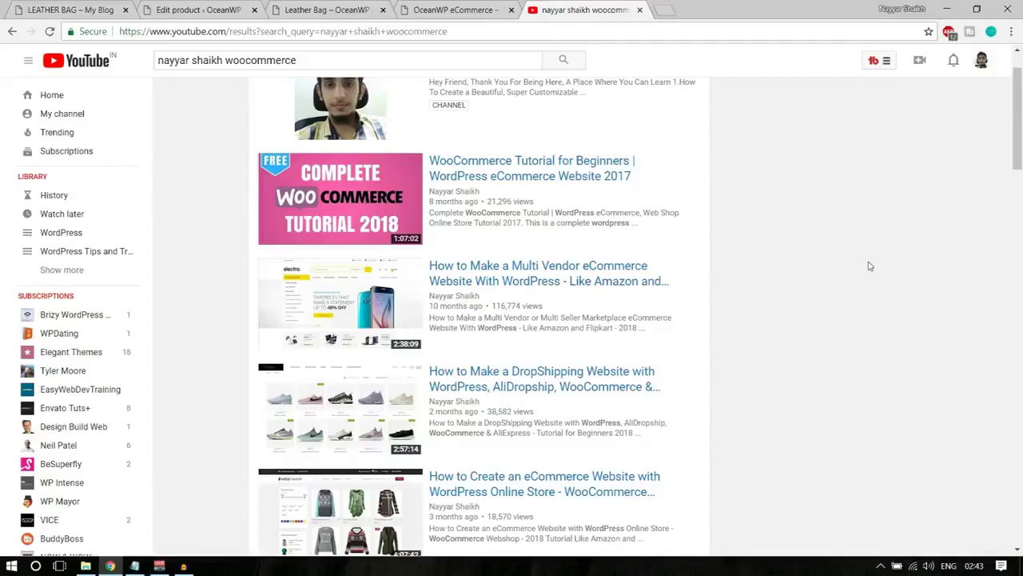
scroll(870, 268, "down", 2)
scroll(869, 268, "up", 3)
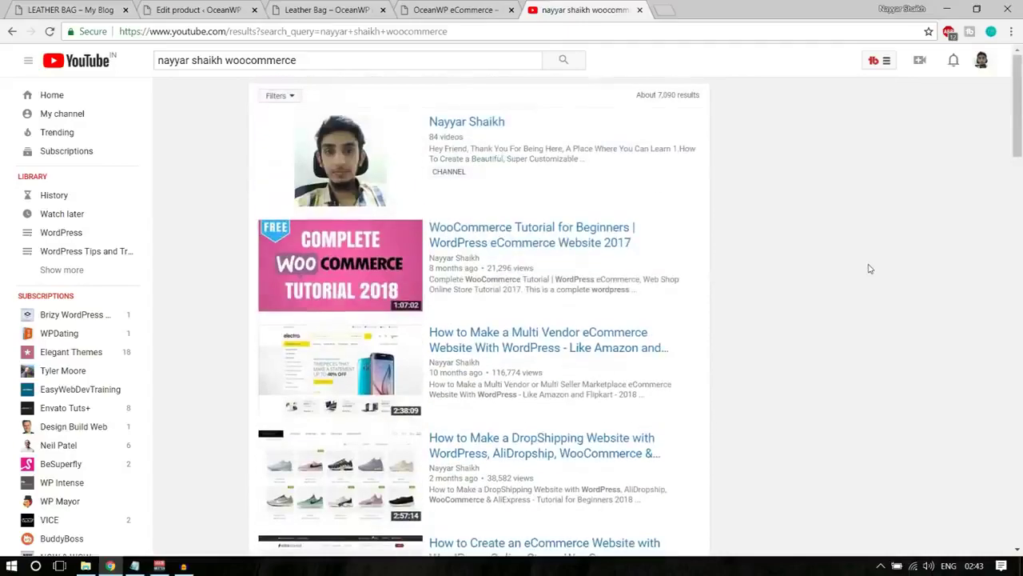
scroll(870, 267, "down", 2)
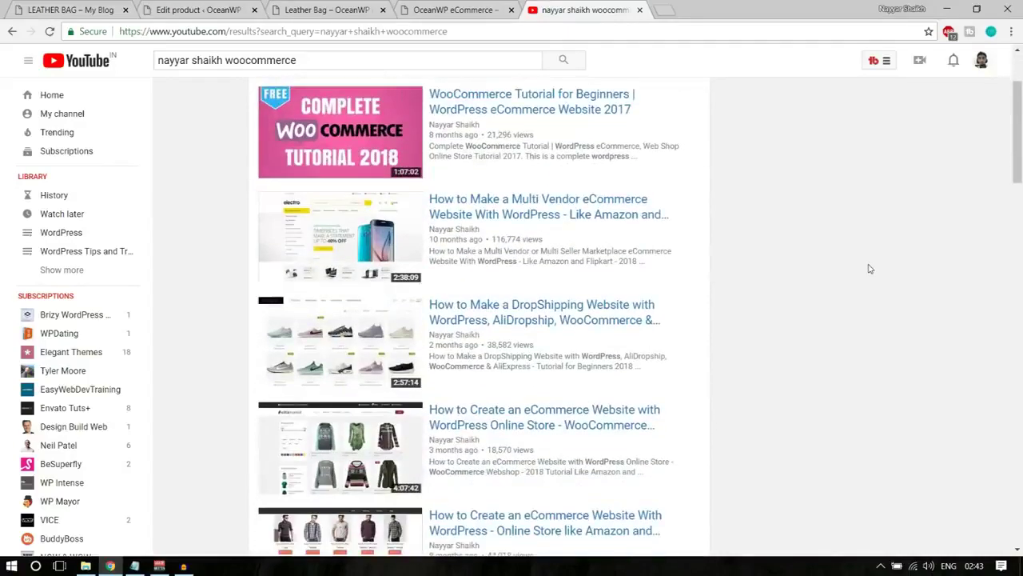
scroll(479, 248, "down", 5)
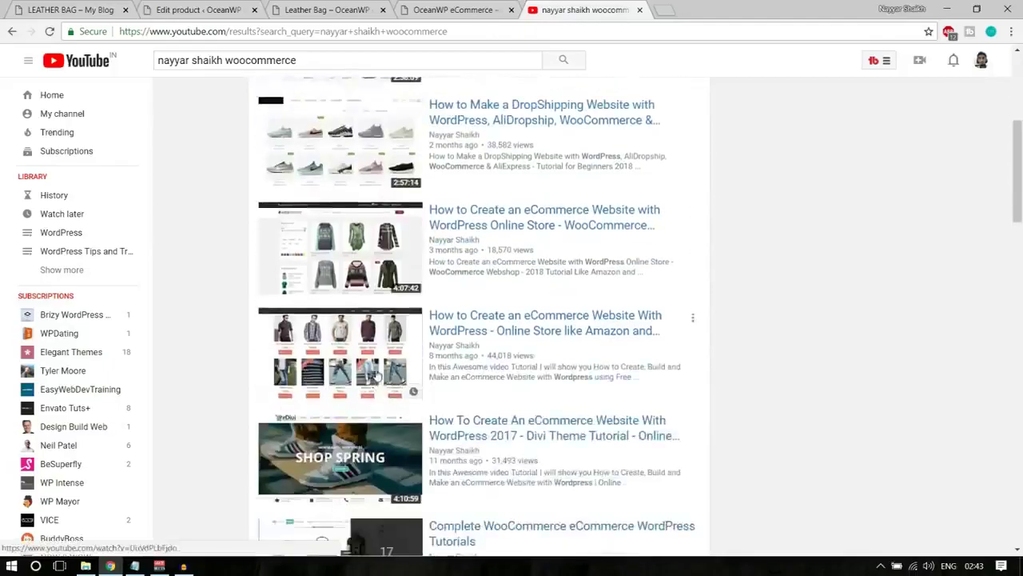
scroll(381, 372, "up", 5)
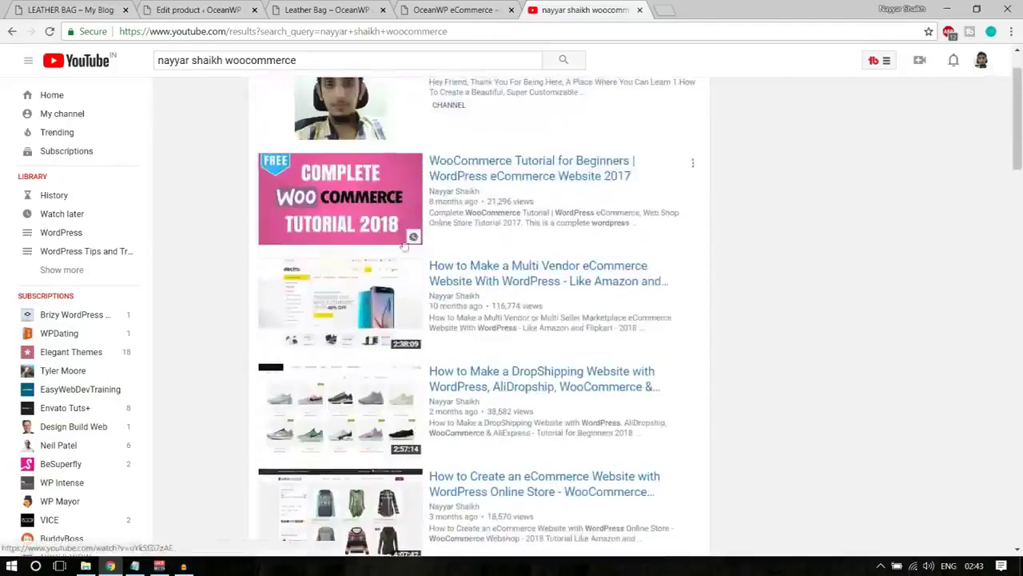
scroll(354, 310, "down", 10)
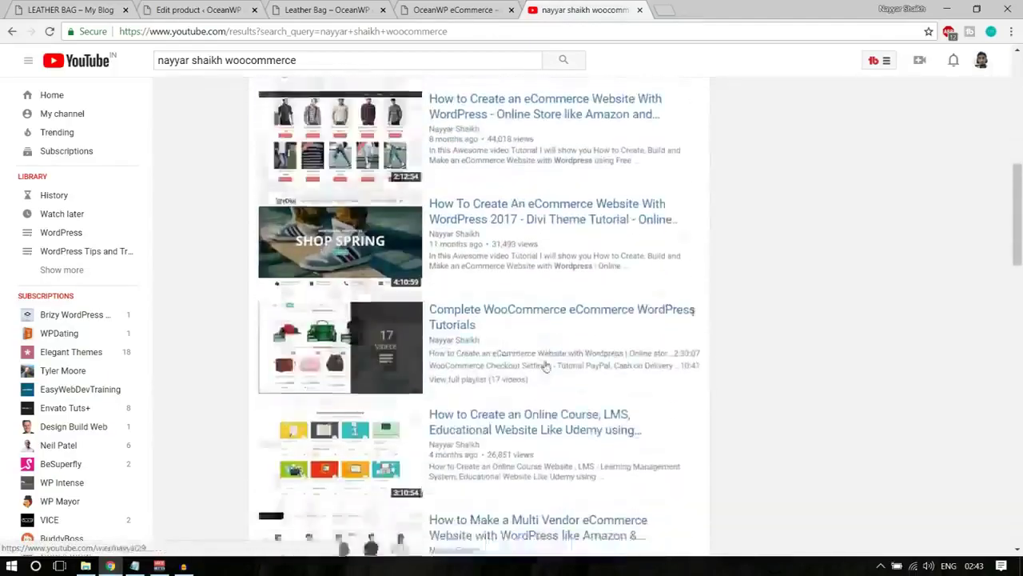
scroll(765, 356, "down", 2)
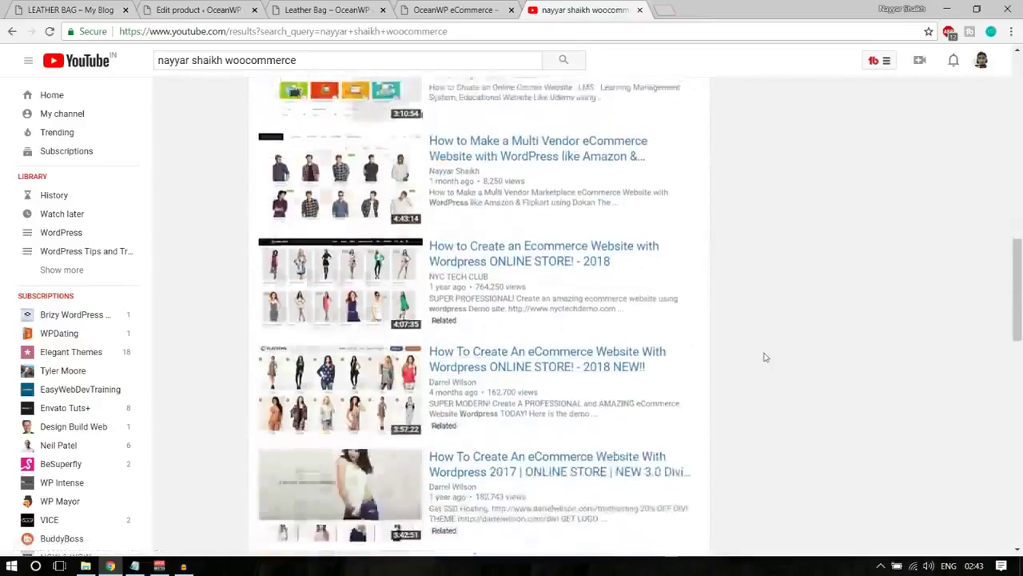
scroll(764, 358, "up", 5)
scroll(765, 358, "up", 5)
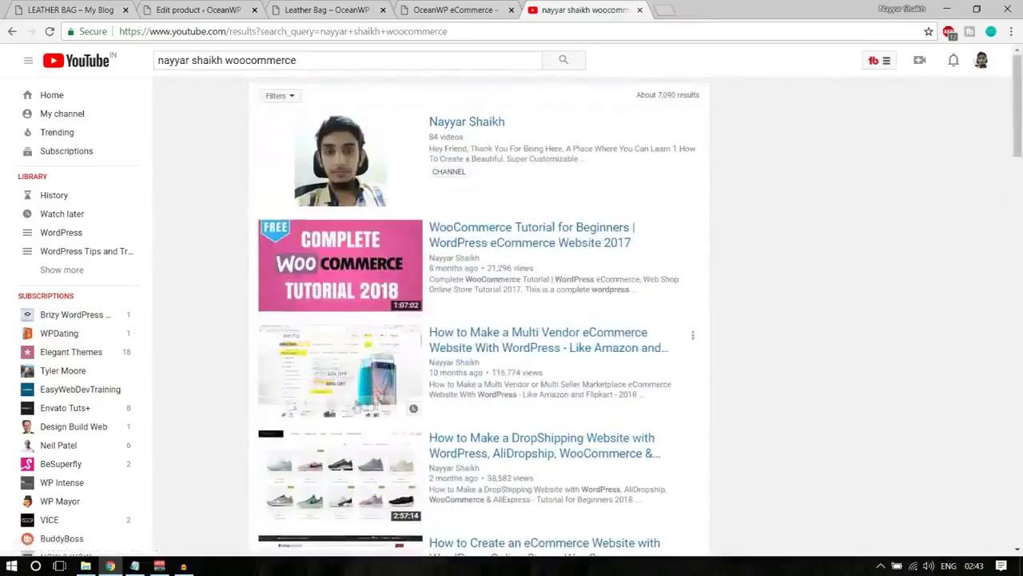
scroll(936, 315, "down", 3)
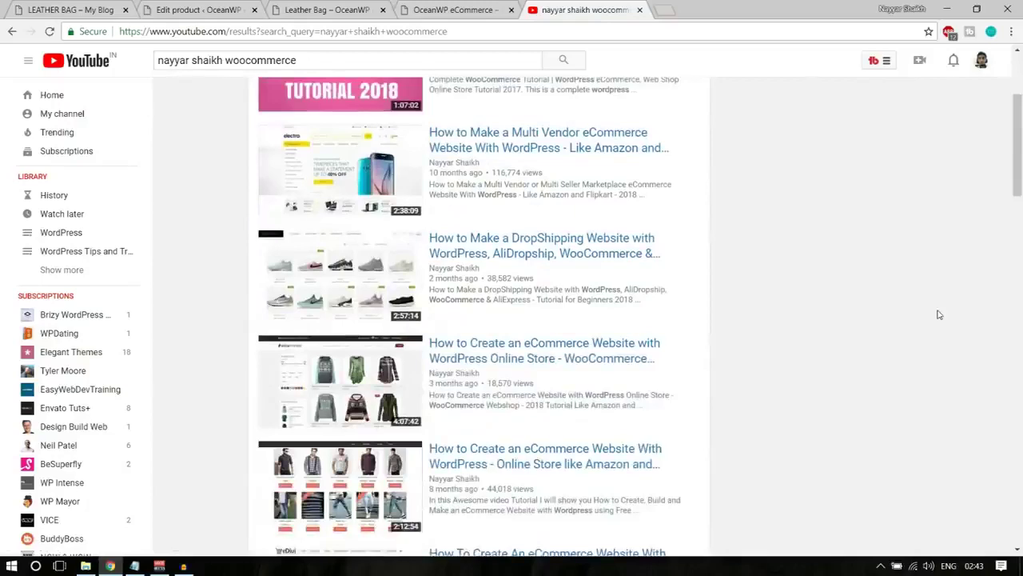
scroll(847, 327, "up", 3)
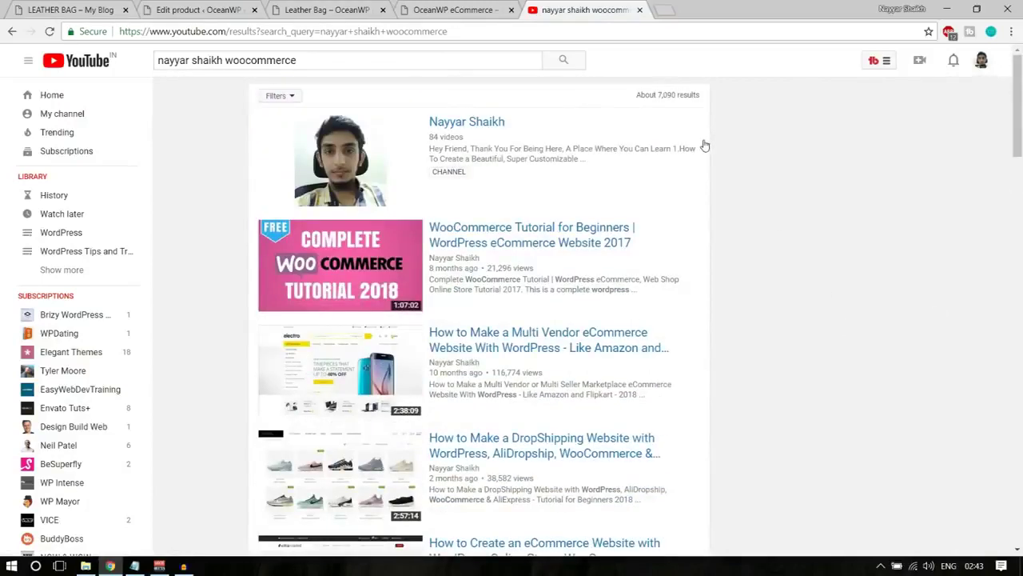
scroll(776, 263, "down", 2)
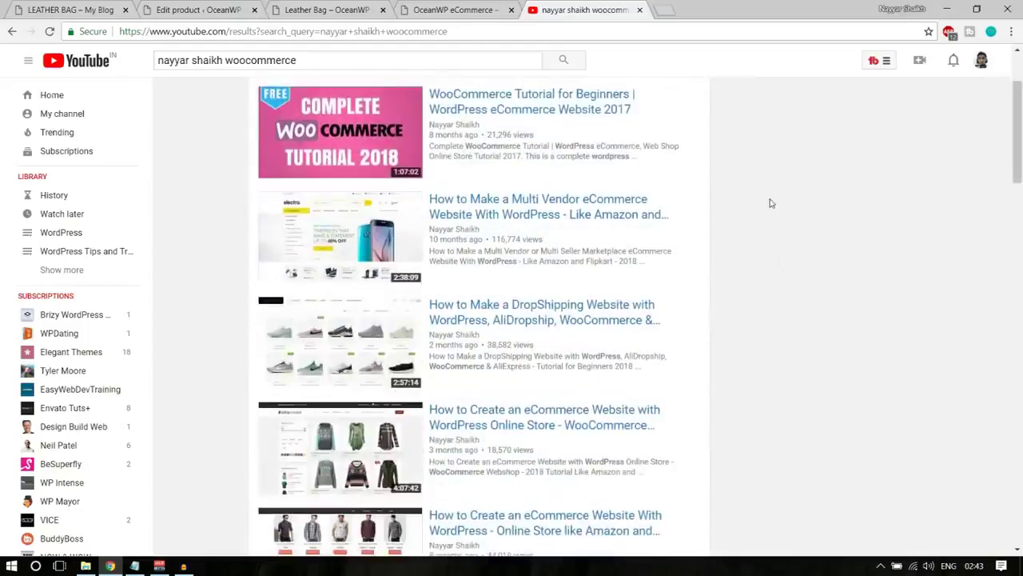
left_click(341, 8)
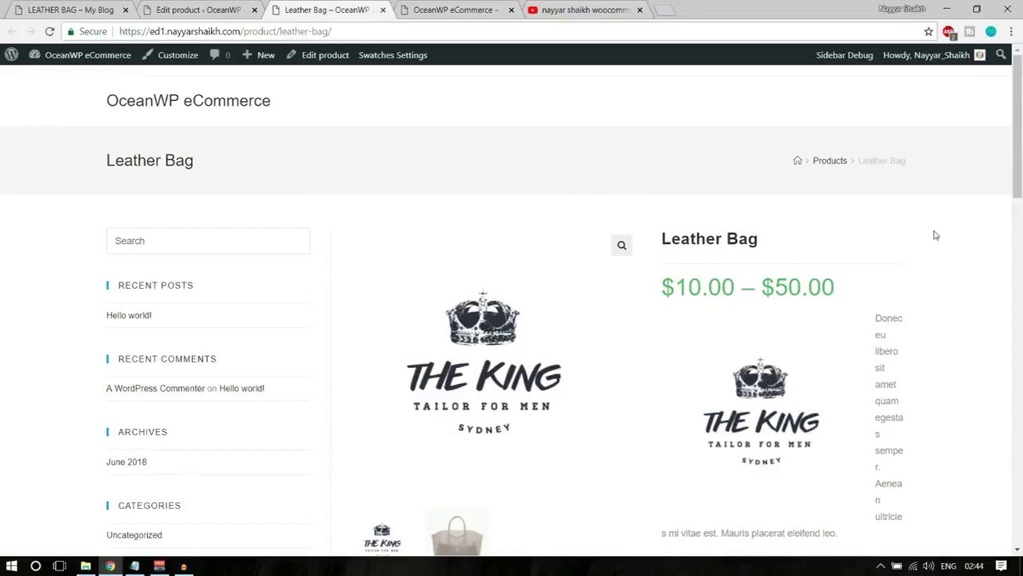
Close the YouTube results and show the bag photo as the Leather Bag's main image.
left_click(583, 8)
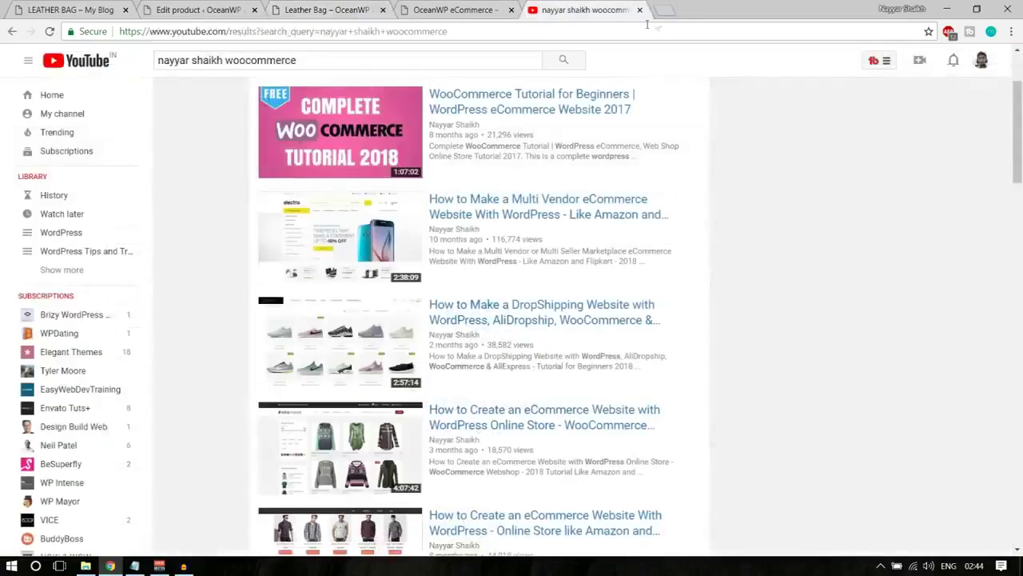
left_click(640, 10)
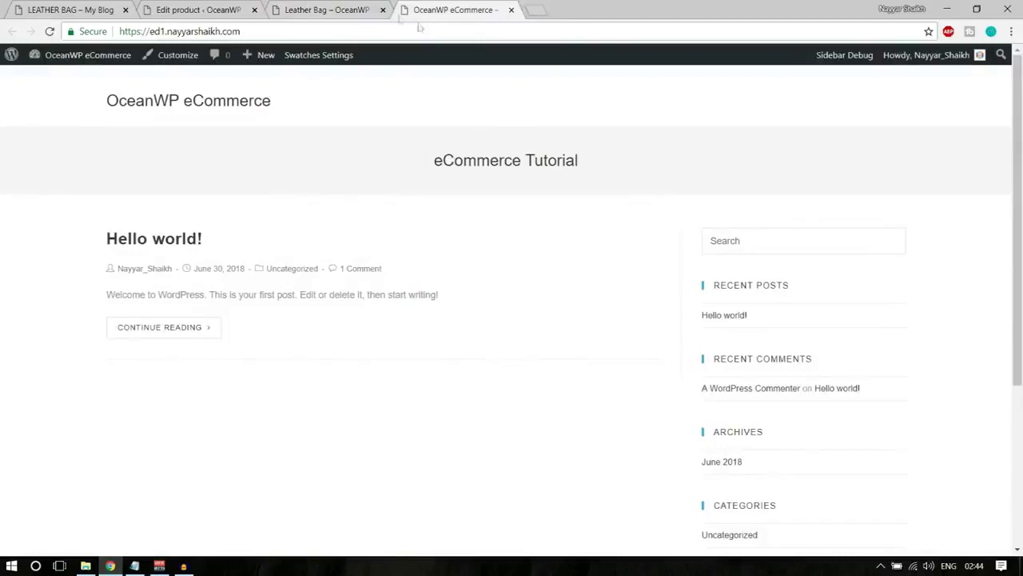
left_click(308, 8)
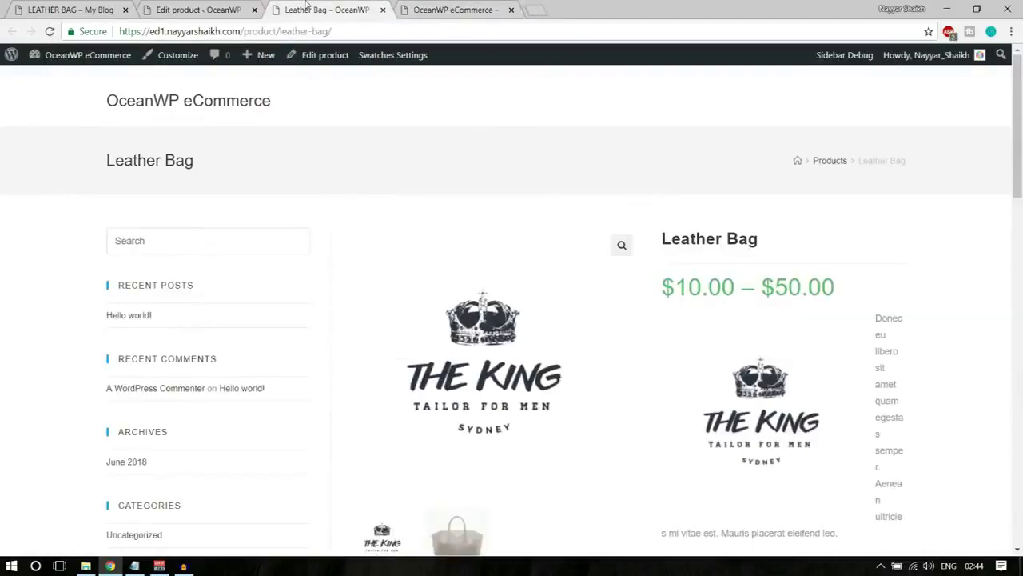
scroll(472, 331, "down", 6)
scroll(512, 373, "up", 6)
scroll(186, 297, "down", 3)
scroll(184, 352, "down", 4)
scroll(879, 360, "up", 8)
left_click(456, 538)
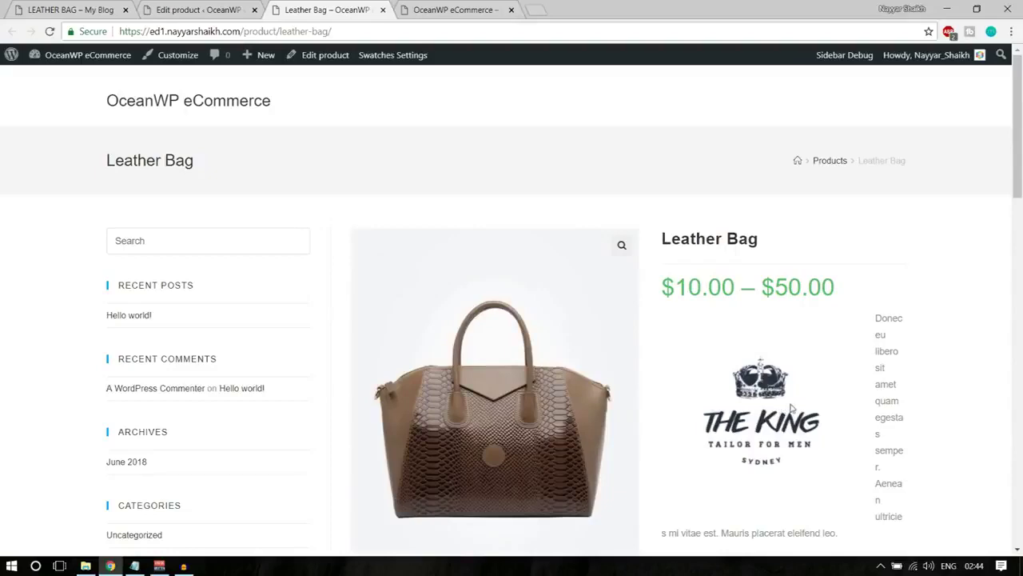
Delete the logo image from the product short description and update the product.
key("ctrl+shift+Tab")
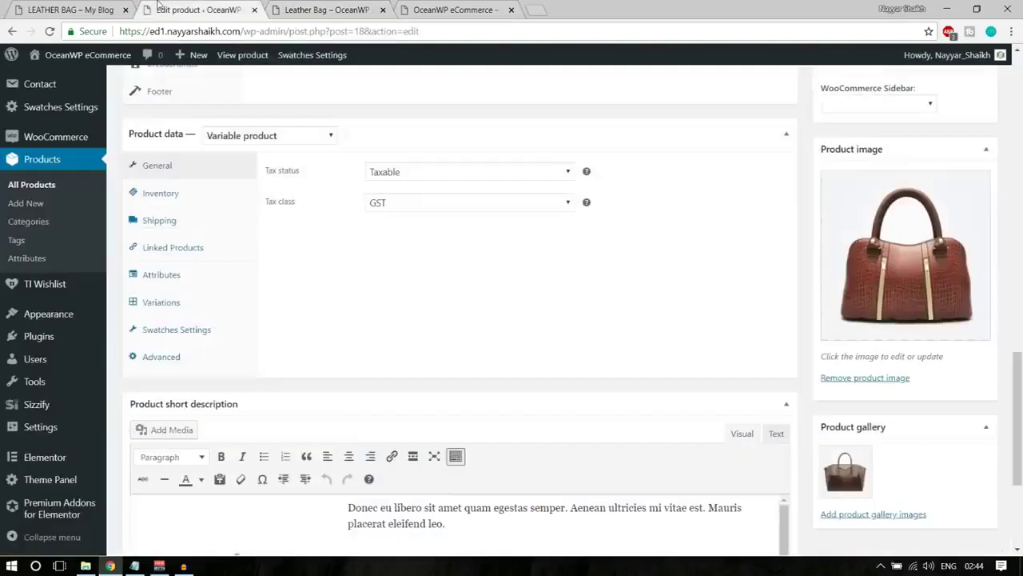
scroll(573, 429, "up", 5)
scroll(573, 429, "down", 10)
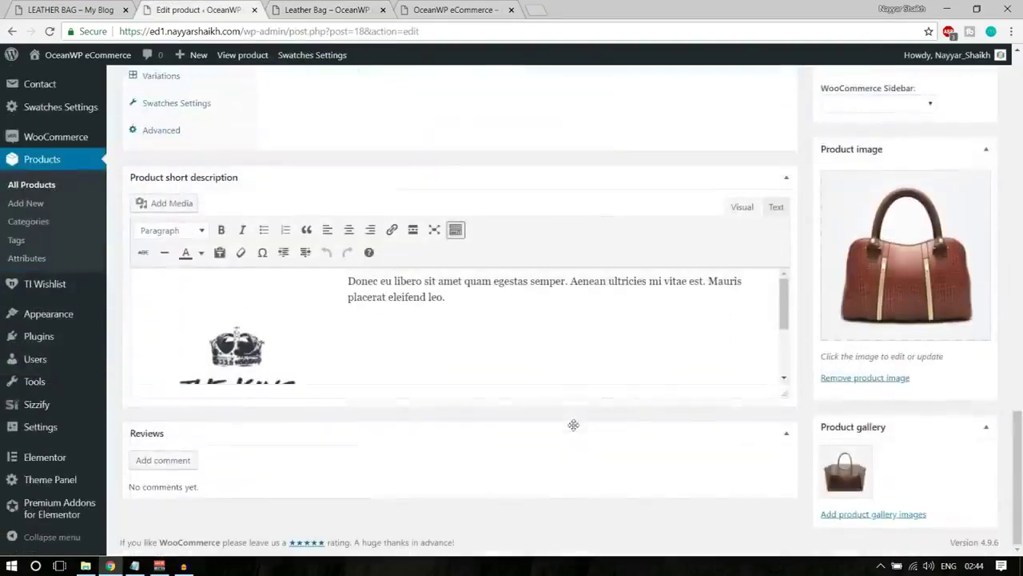
left_click(280, 341)
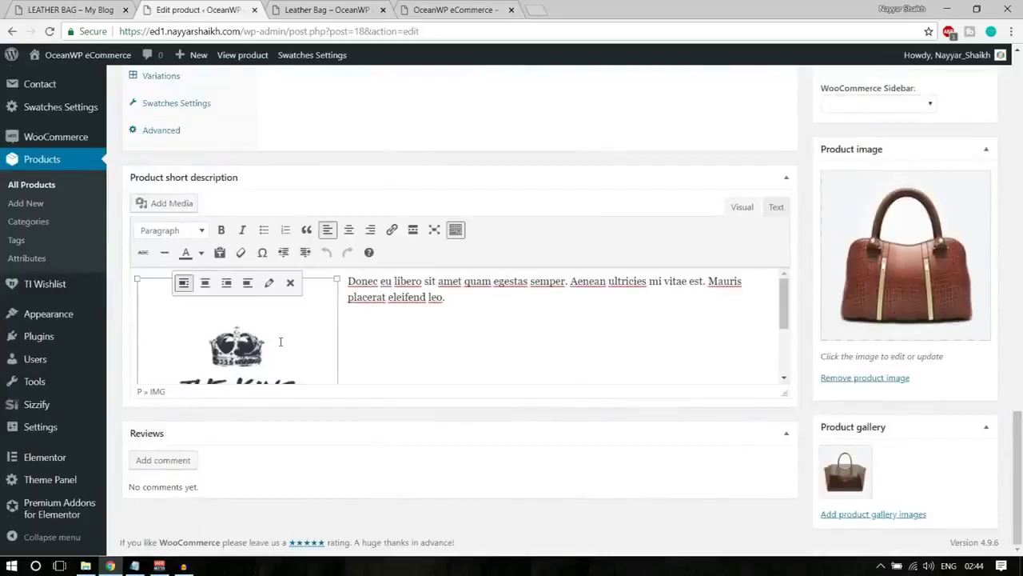
key("Delete")
scroll(504, 434, "up", 10)
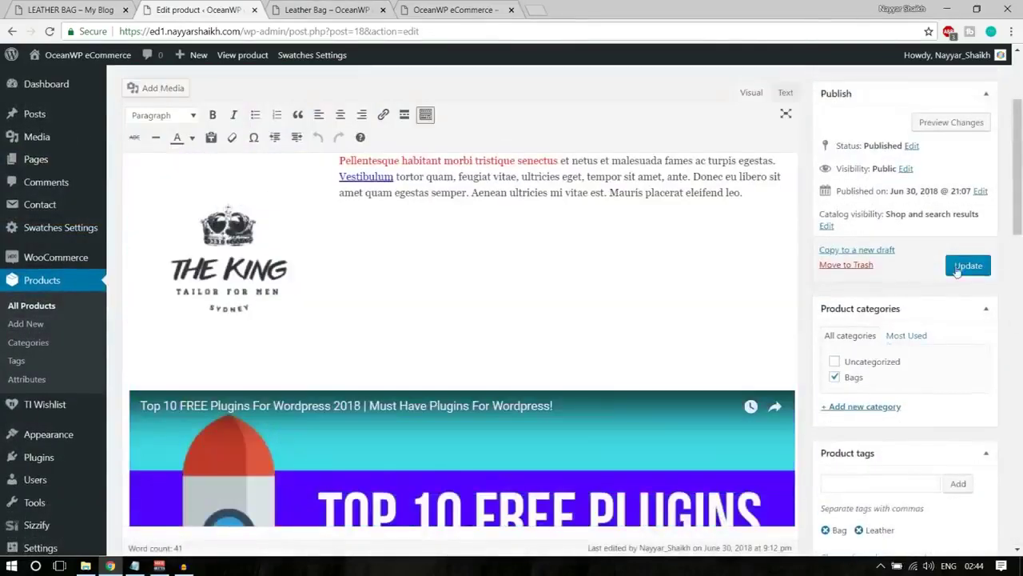
left_click(957, 272)
Reload the live Leather Bag page, then go to the other store's home page.
left_click(320, 10)
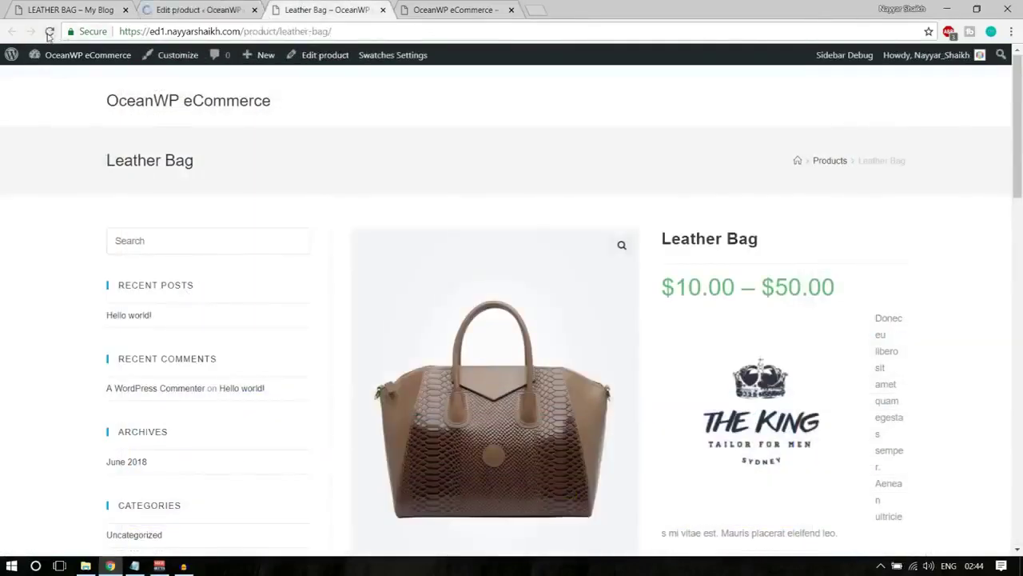
left_click(50, 31)
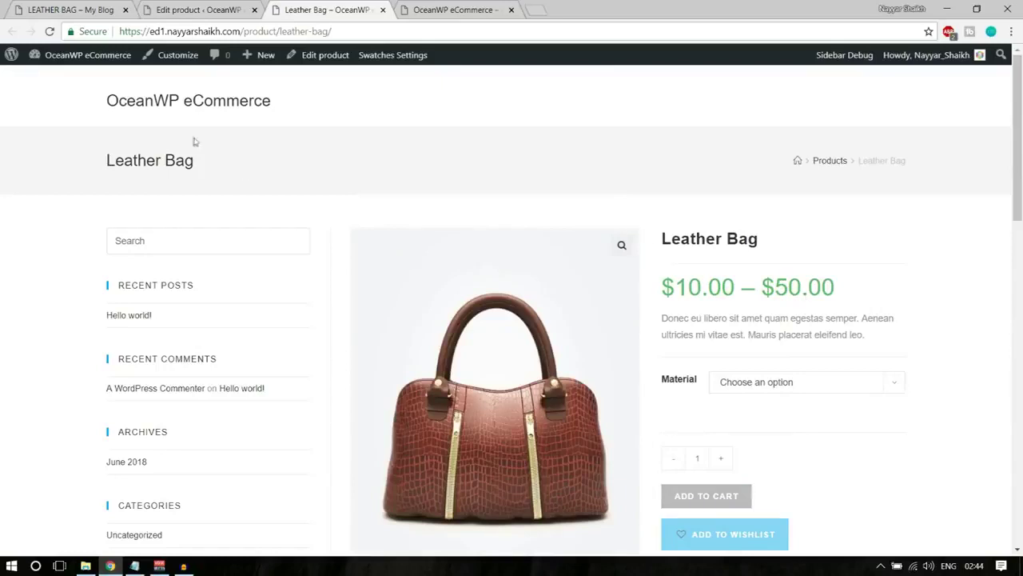
left_click(237, 110)
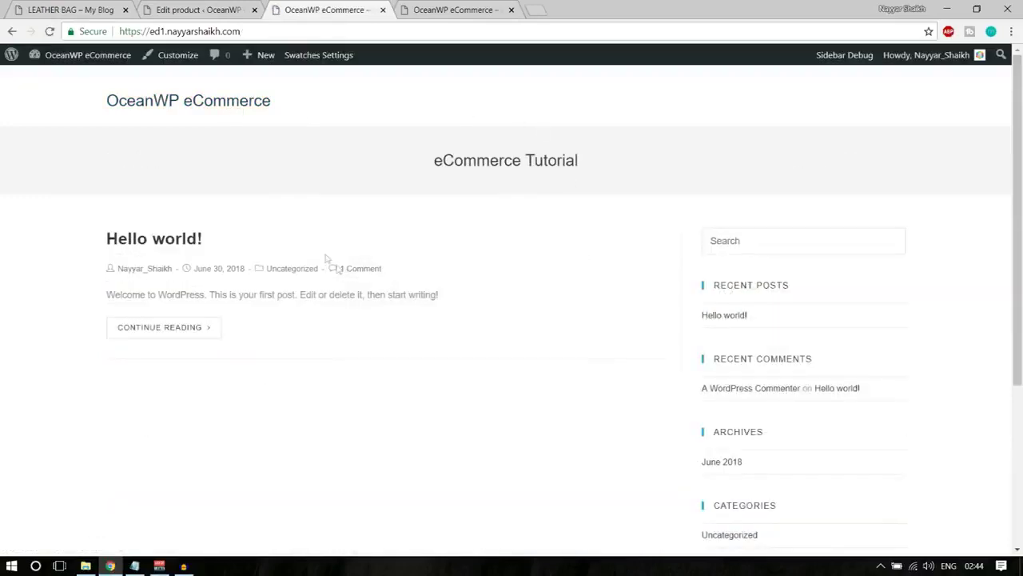
left_click(53, 8)
Reload and look over the store's home page before returning to WordPress admin.
left_click(136, 106)
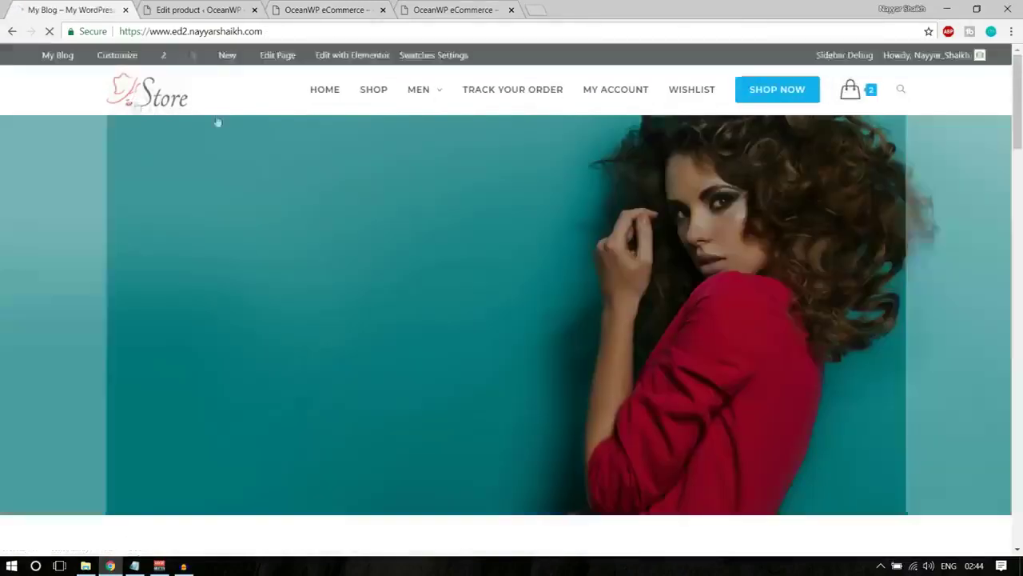
scroll(514, 357, "down", 10)
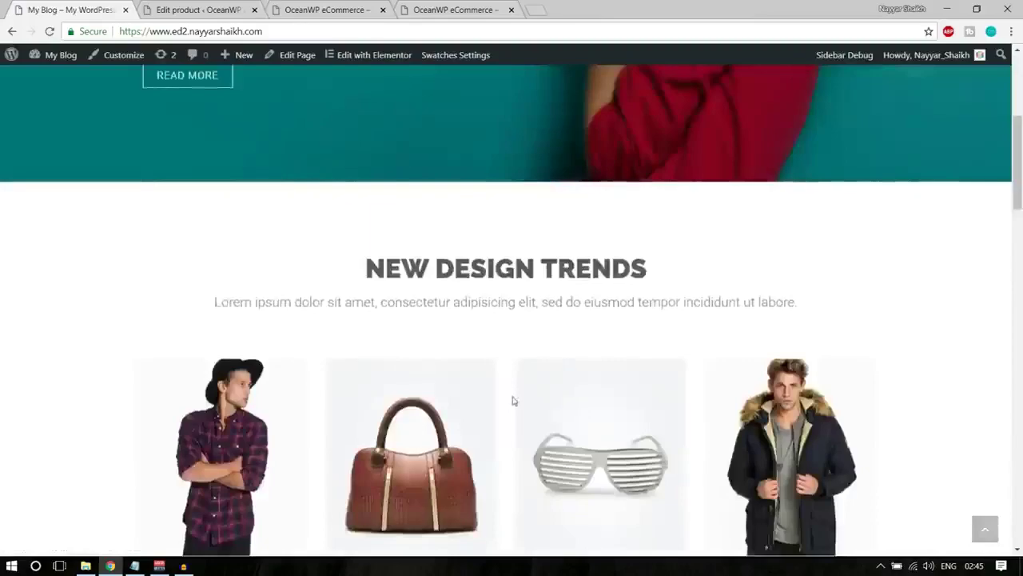
scroll(670, 454, "down", 8)
left_click(985, 529)
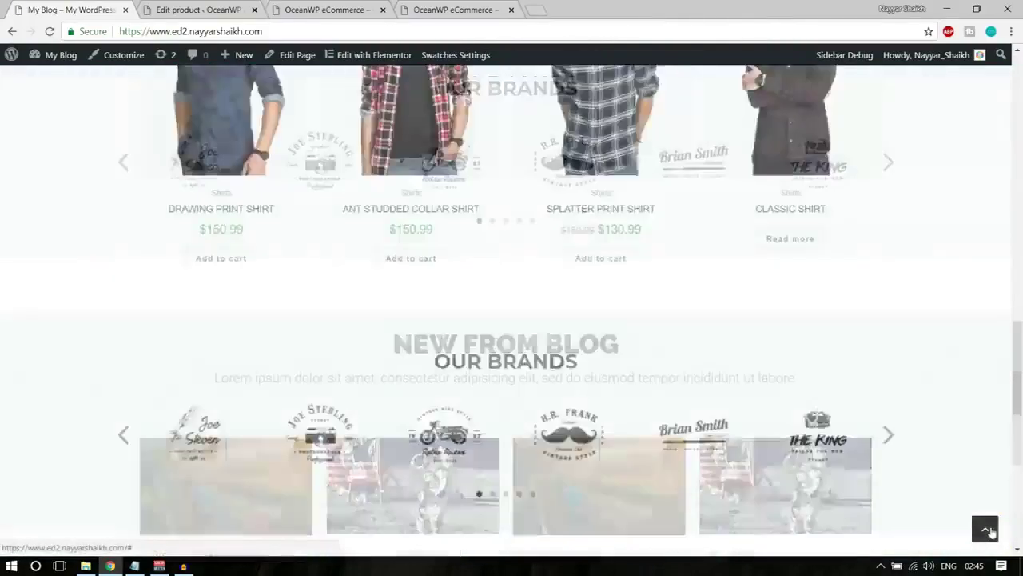
key("ctrl+Tab")
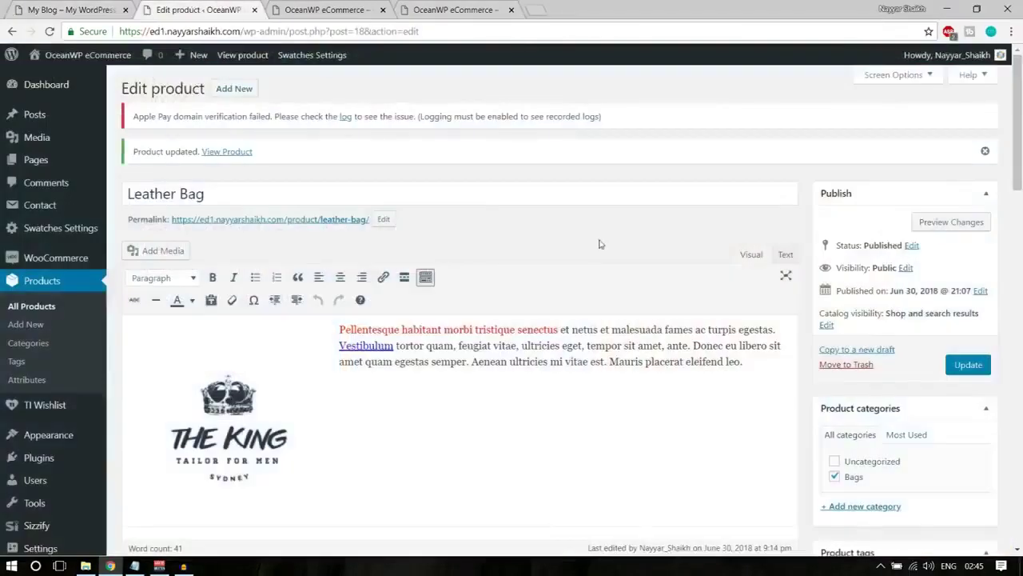
Create a new blank page titled 'Home' and publish it.
mouse_move(37, 163)
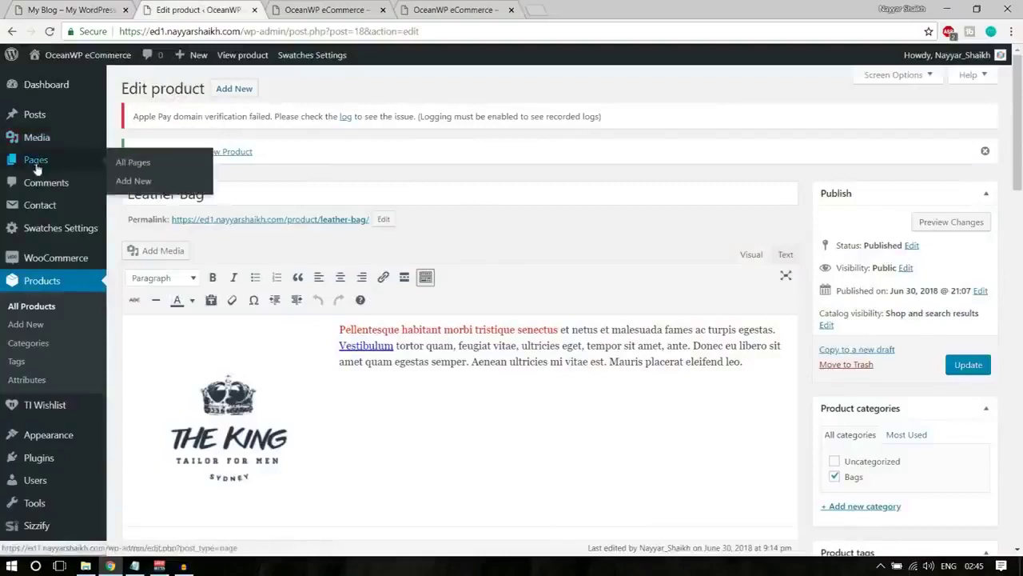
left_click(179, 183)
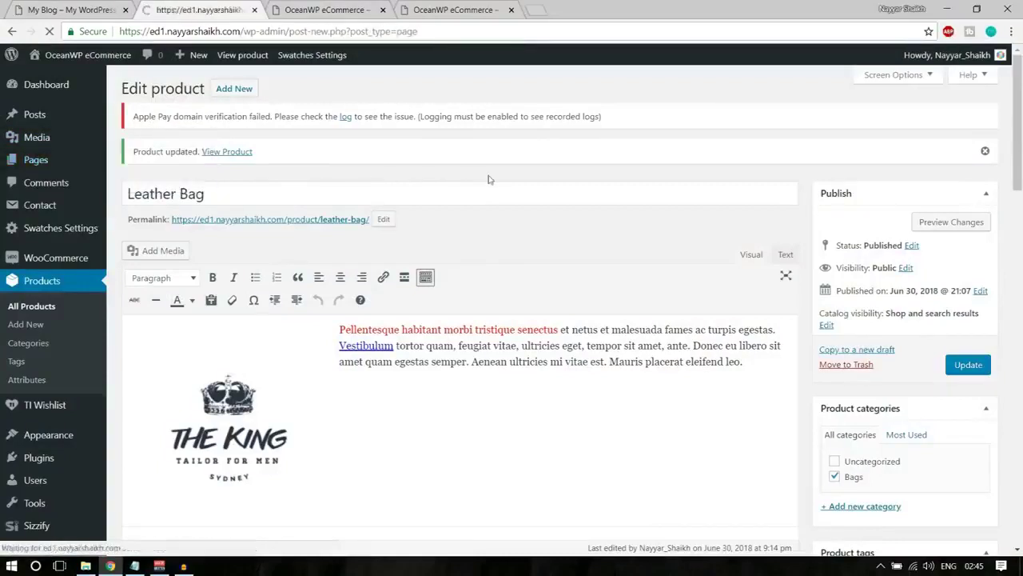
type("Home")
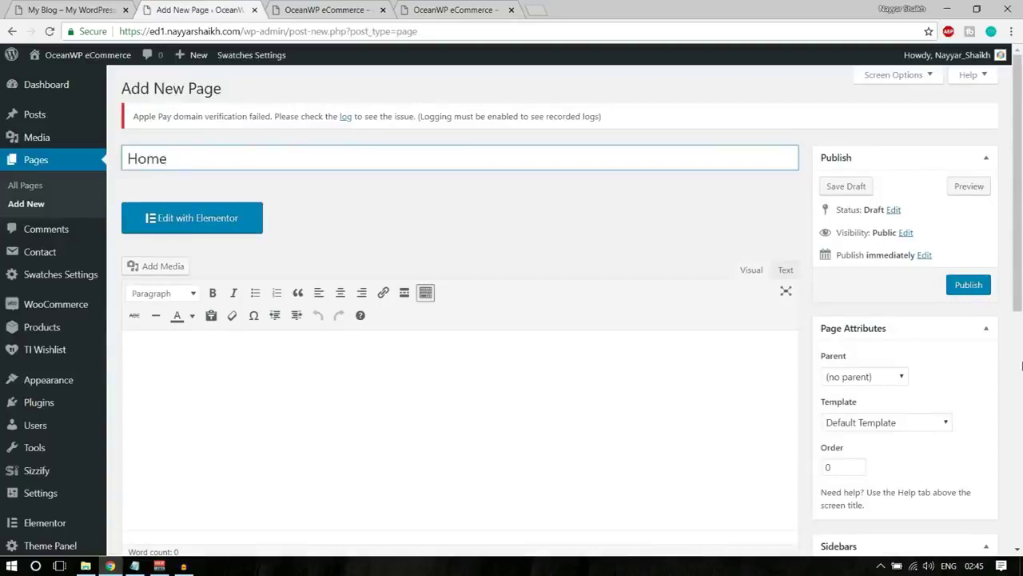
left_click(968, 286)
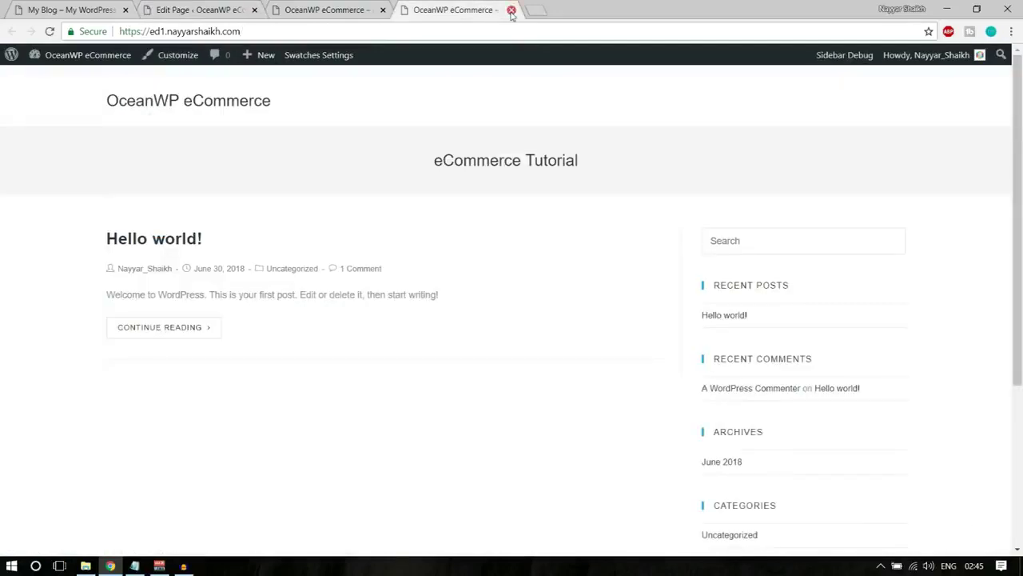
Open the published Home page in a new tab and view it live.
left_click(368, 11)
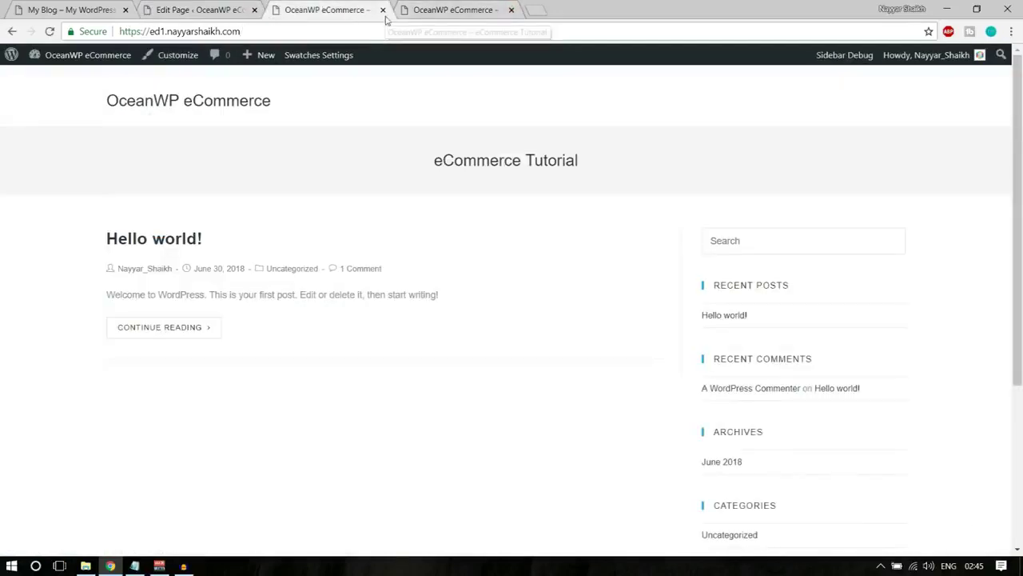
left_click(173, 9)
right_click(227, 153)
left_click(248, 168)
left_click(324, 8)
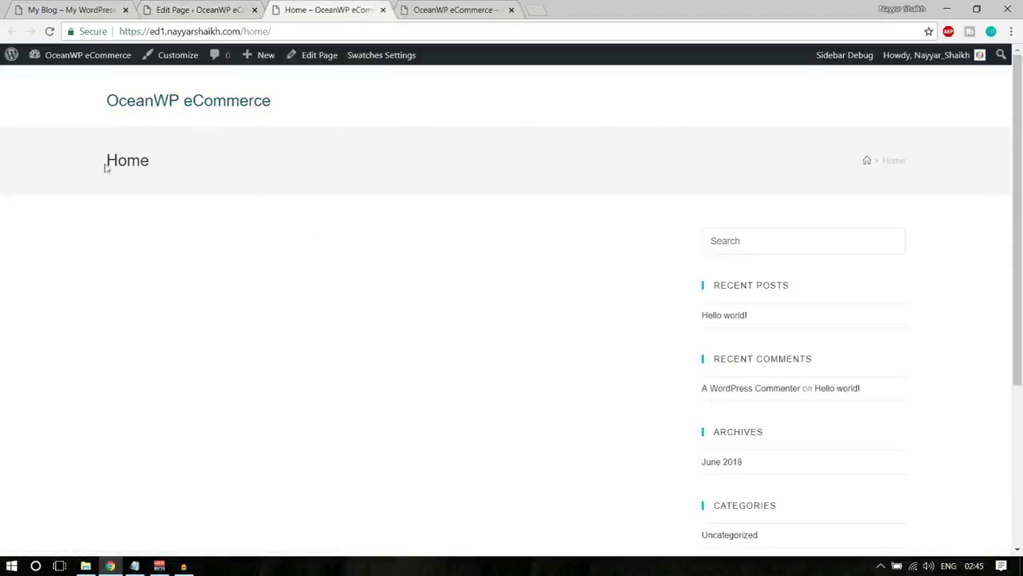
left_click_drag(105, 167, 159, 162)
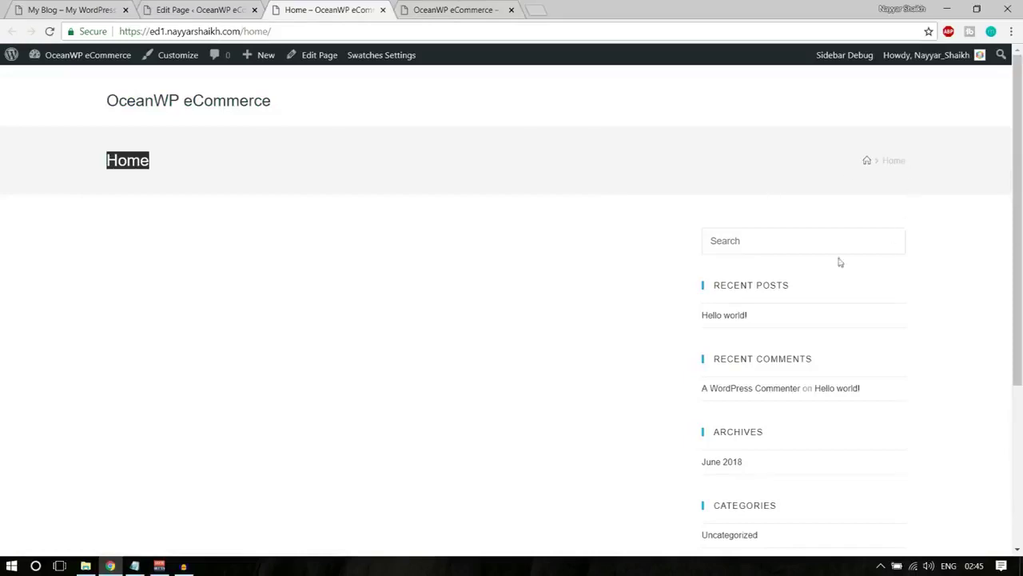
scroll(777, 286, "down", 3)
scroll(799, 320, "up", 3)
Compare it with the reference store homepage, ending on the Home page editor.
key("ctrl+1")
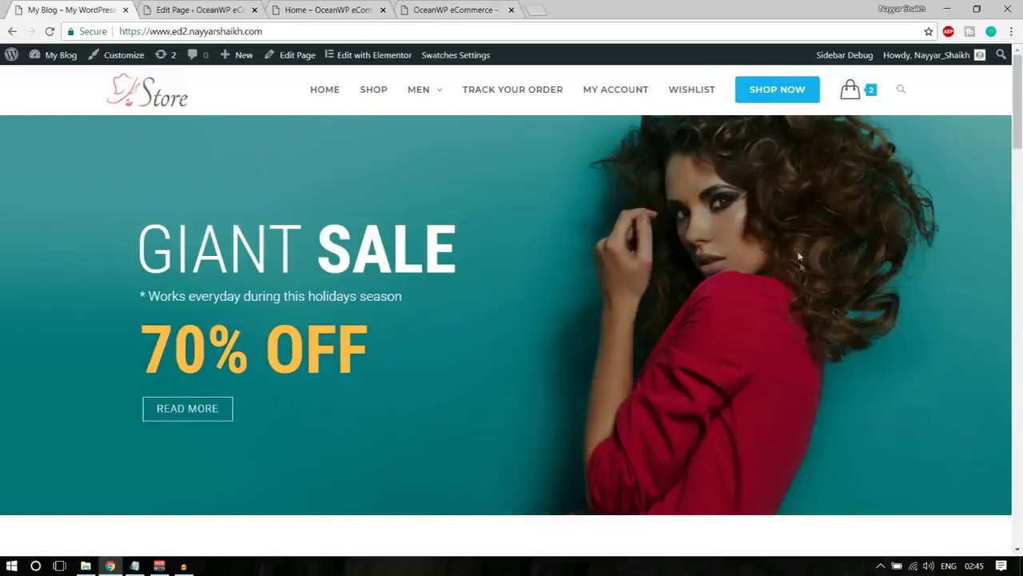
scroll(808, 304, "down", 5)
scroll(826, 340, "up", 5)
left_click(206, 7)
left_click(290, 7)
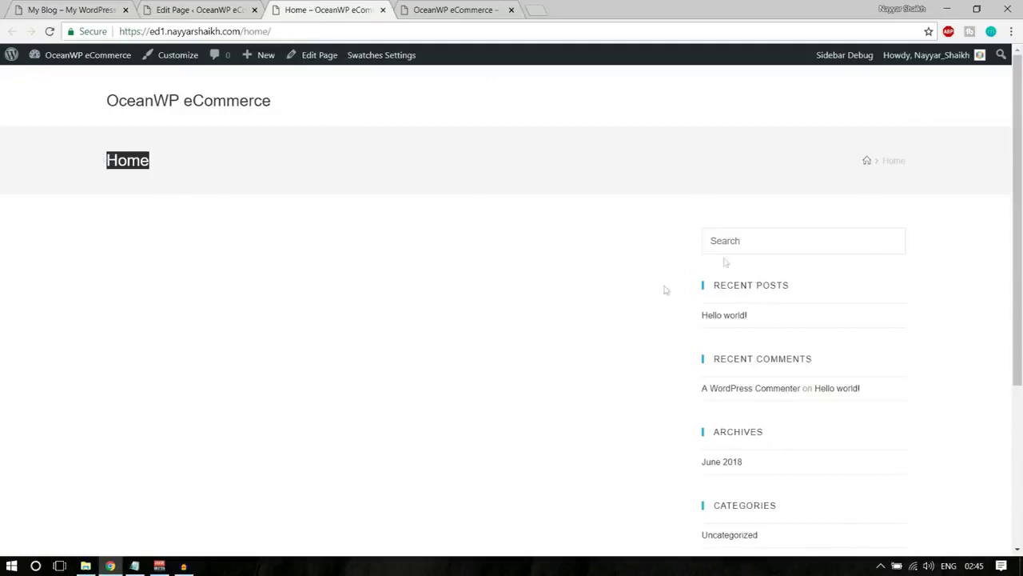
left_click(192, 8)
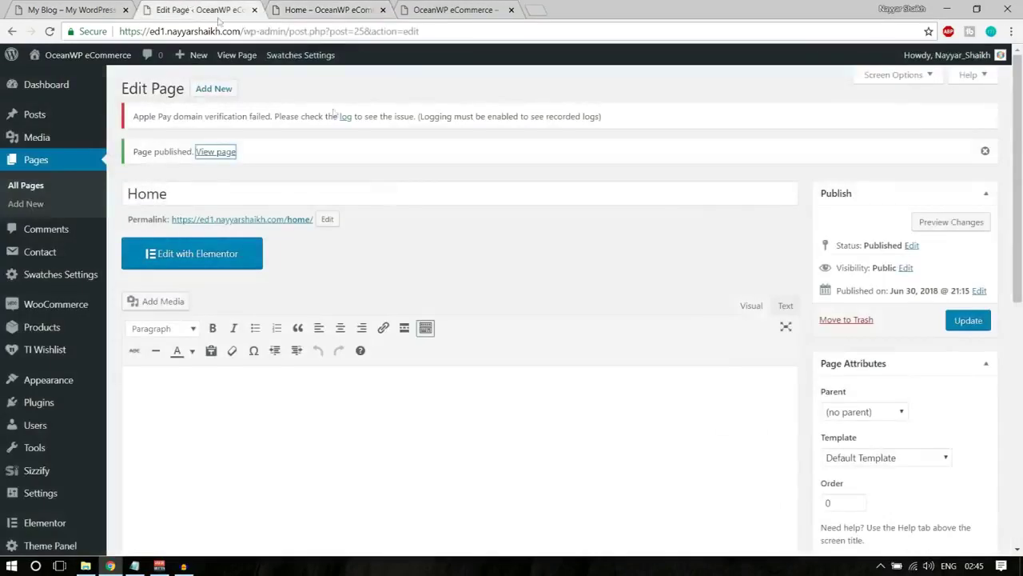
Set the Home page's OceanWP Content Layout to Full Width.
scroll(441, 207, "down", 10)
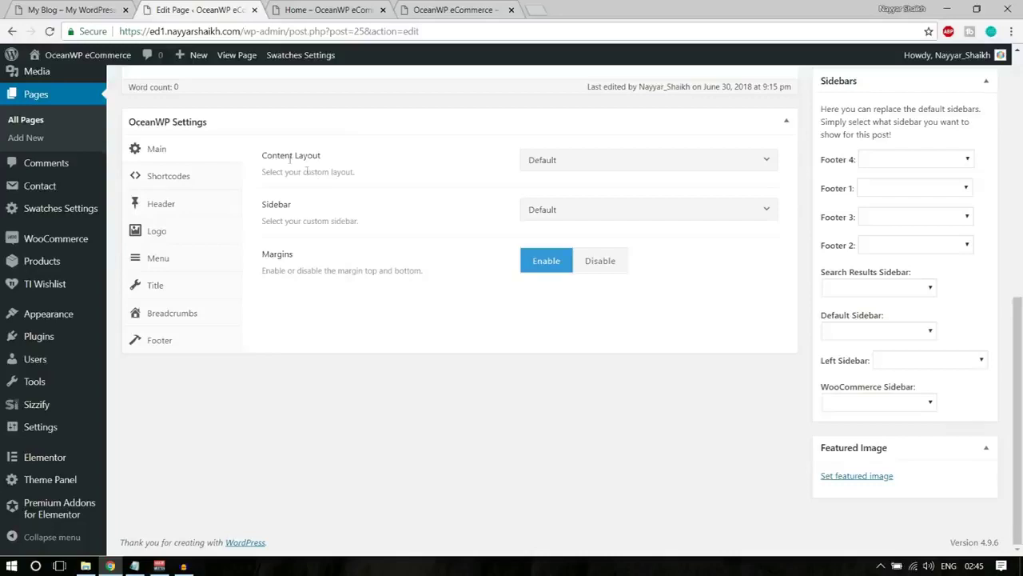
left_click_drag(269, 157, 342, 160)
left_click(342, 162)
left_click(570, 165)
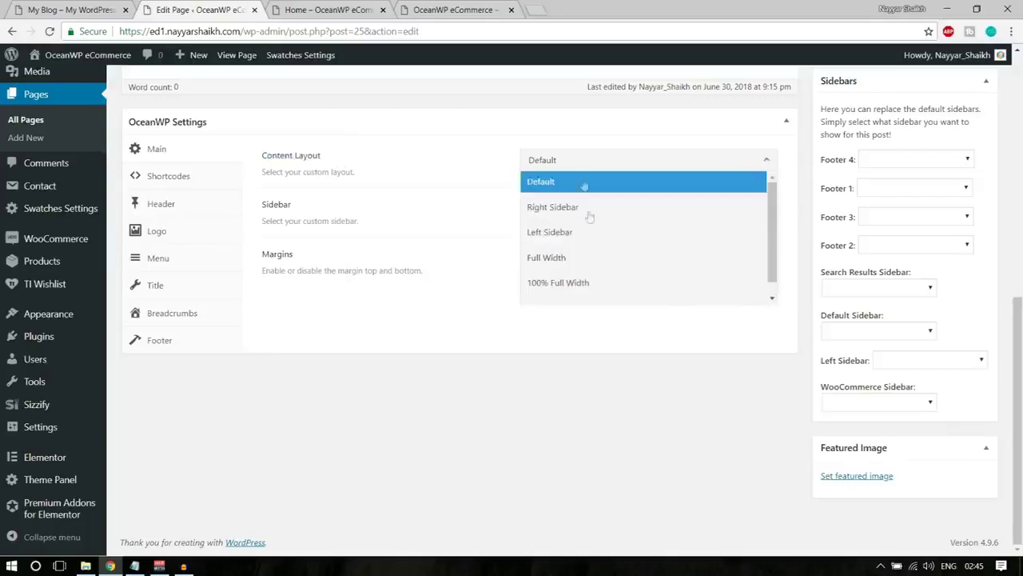
left_click(596, 260)
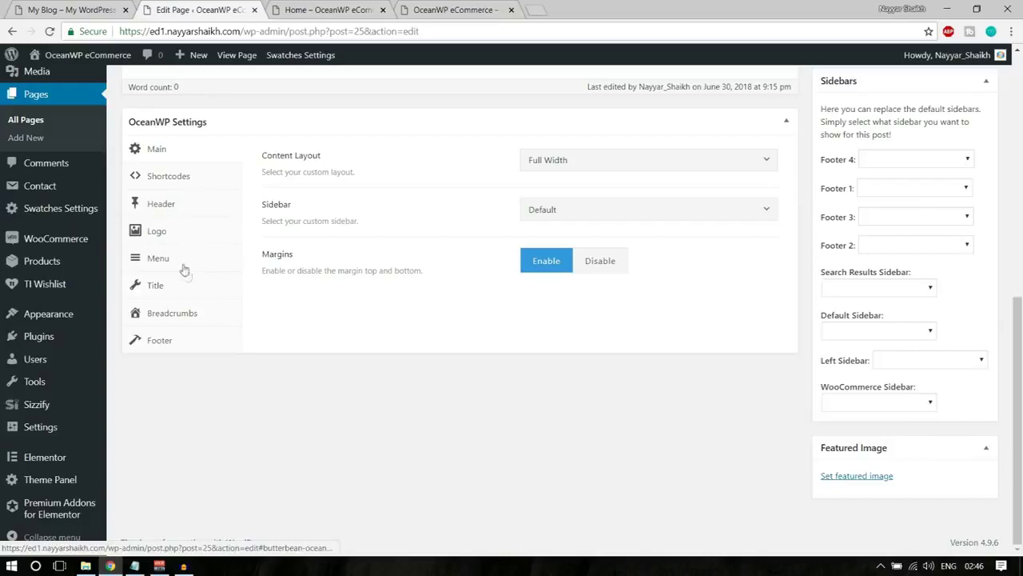
Disable Display Page Title, update the page, and view the live Home page.
left_click(190, 288)
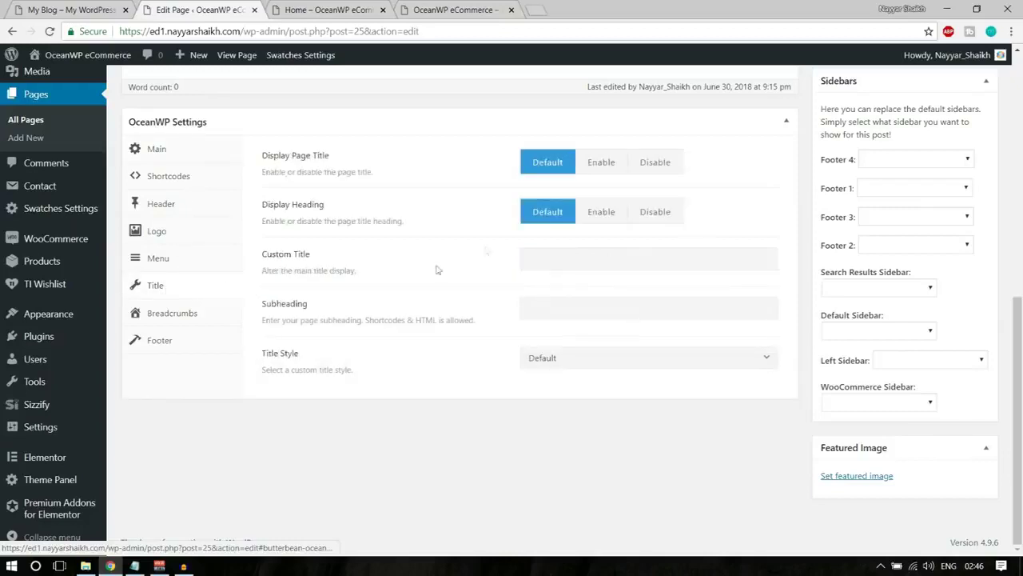
left_click(655, 163)
scroll(507, 350, "up", 10)
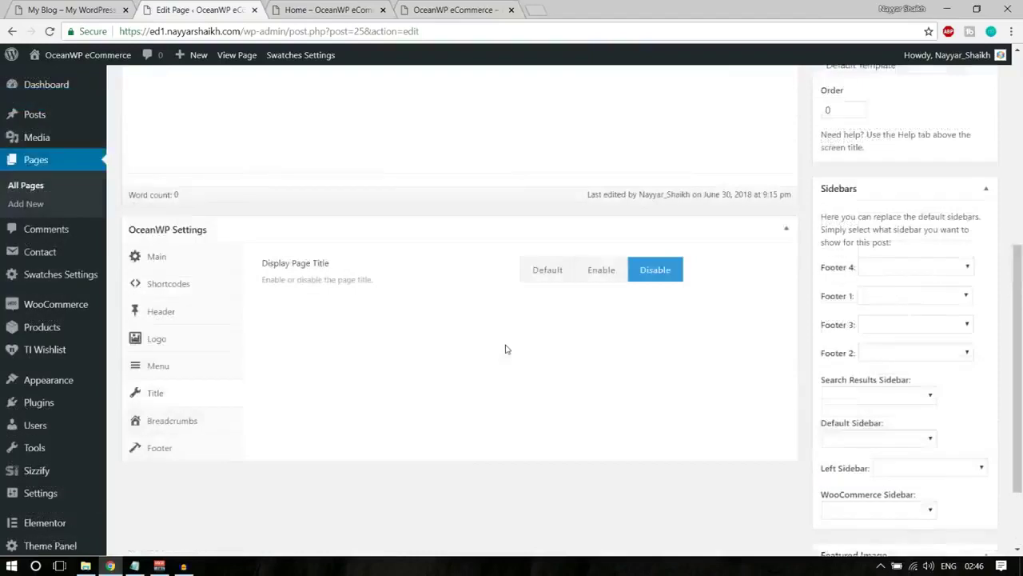
left_click(967, 323)
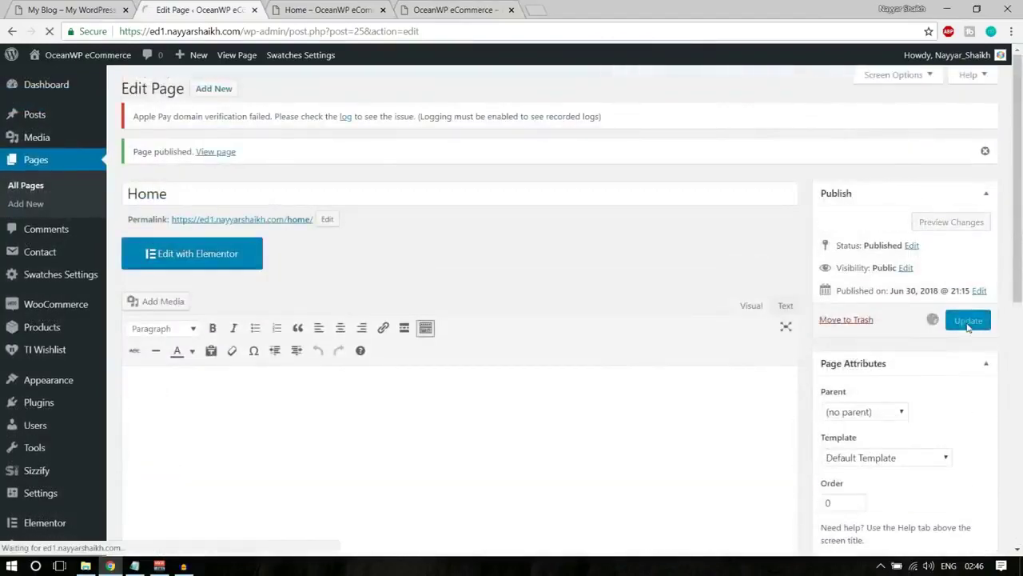
left_click(316, 6)
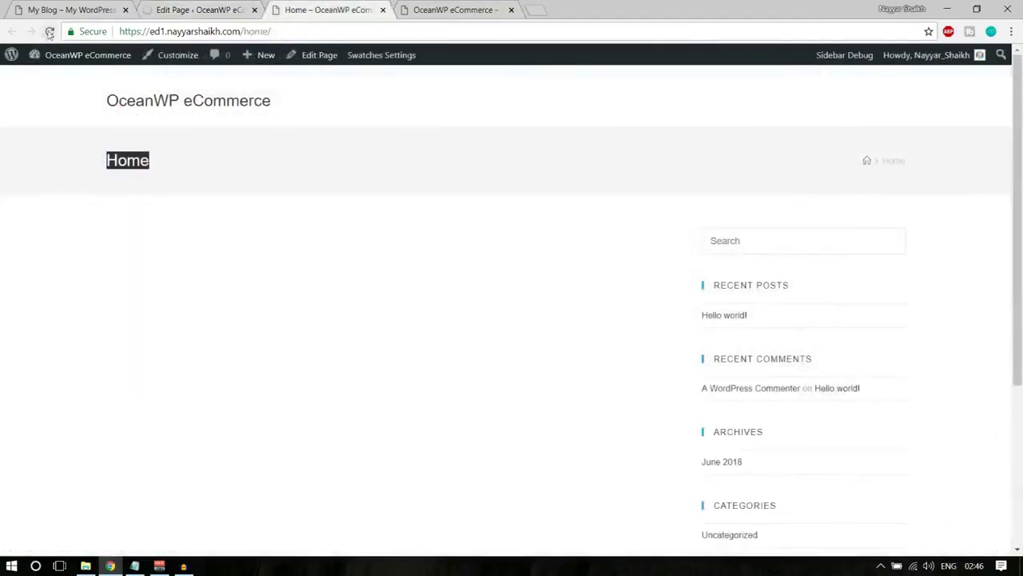
Reload the live Home page and compare it with the reference hero's thin GIANT and bold SALE.
left_click(49, 31)
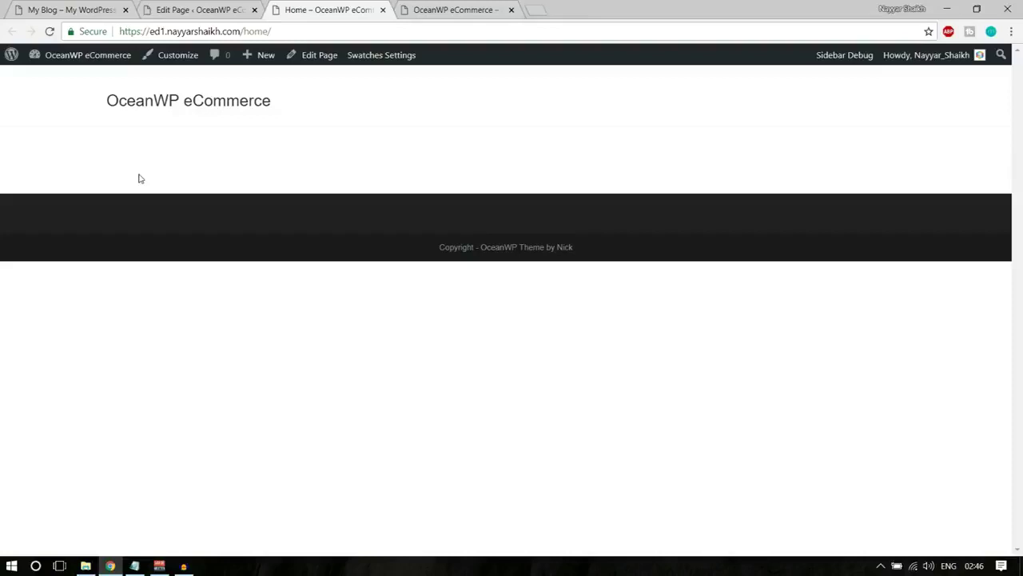
left_click(80, 5)
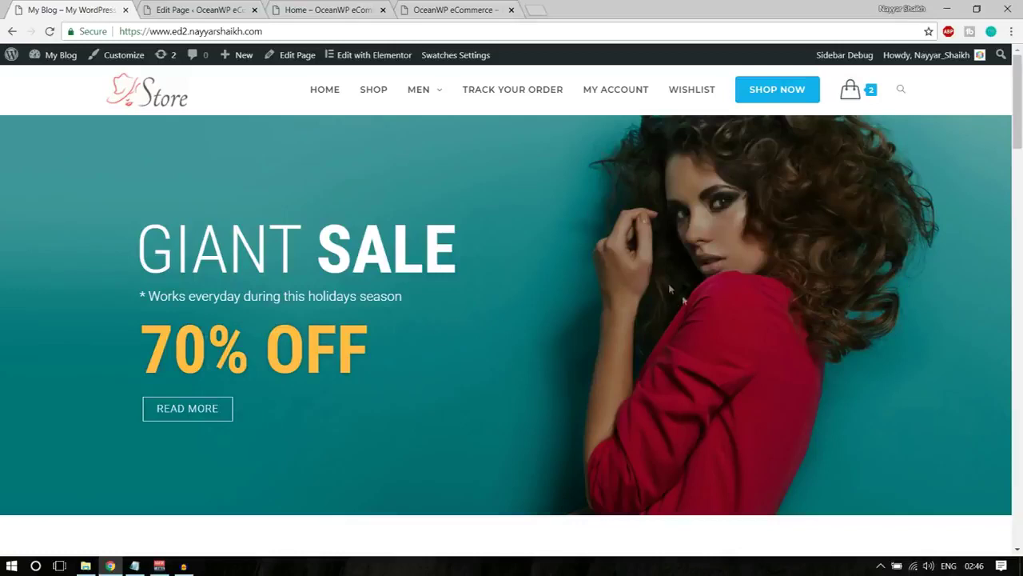
left_click_drag(140, 248, 302, 248)
left_click(318, 245)
left_click_drag(424, 239, 320, 235)
left_click(322, 239)
Note the reference subheading under GIANT SALE, then go back to the Home page's edit screen.
left_click_drag(139, 296, 384, 295)
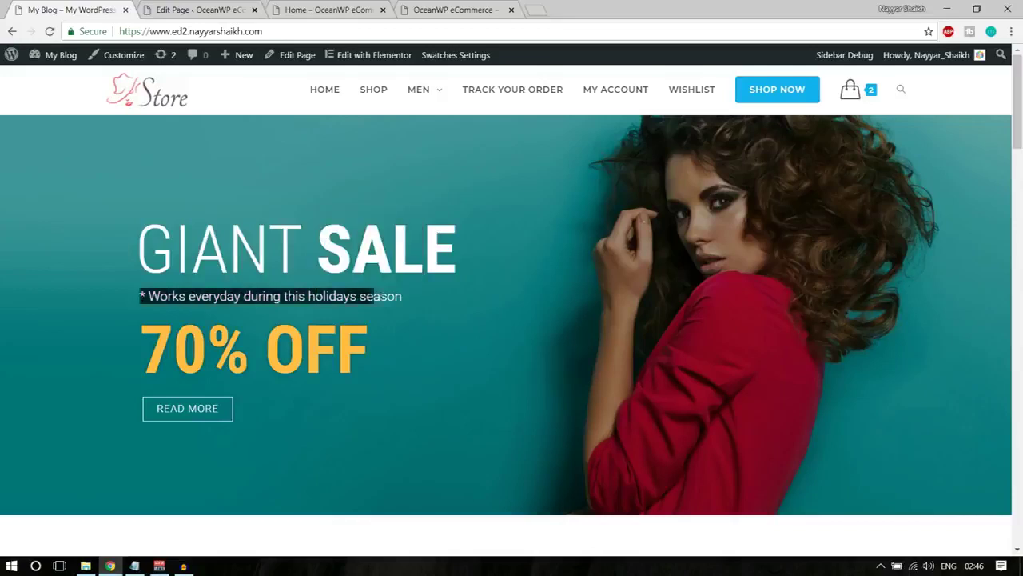
left_click(382, 296)
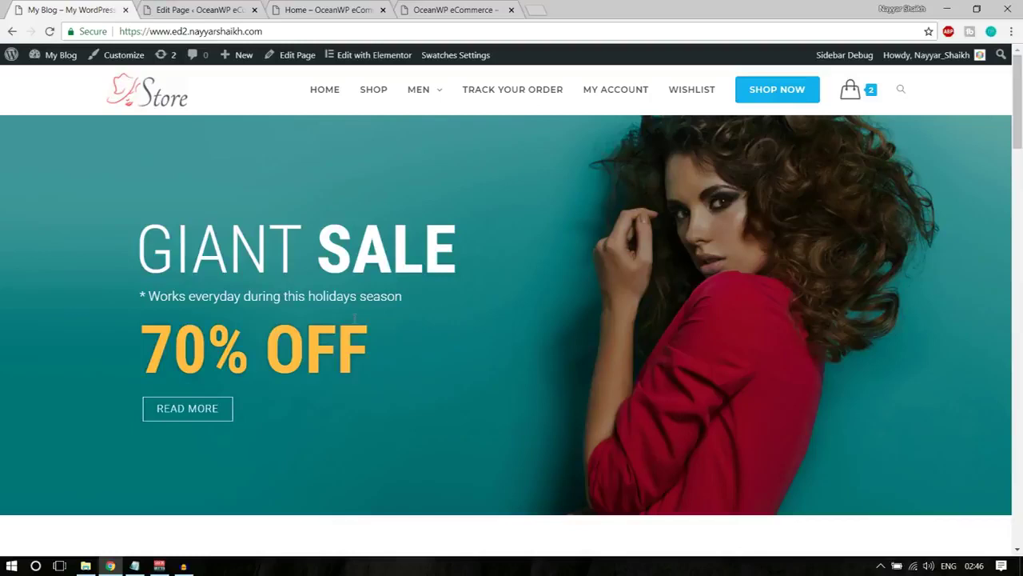
left_click(336, 10)
left_click(246, 9)
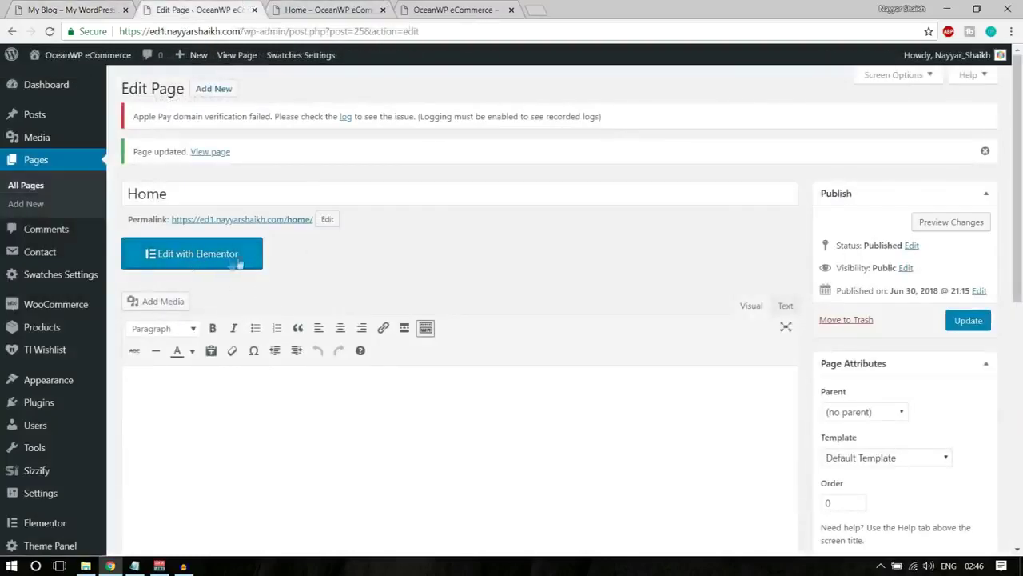
Open the Home page in Elementor and study the reference hero's GIANT heading.
left_click(187, 267)
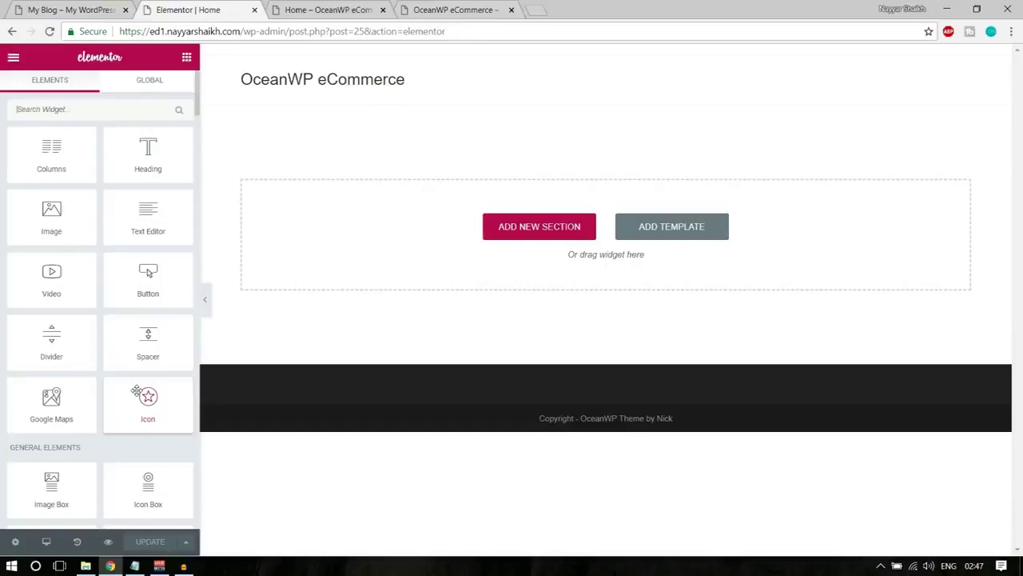
left_click(49, 8)
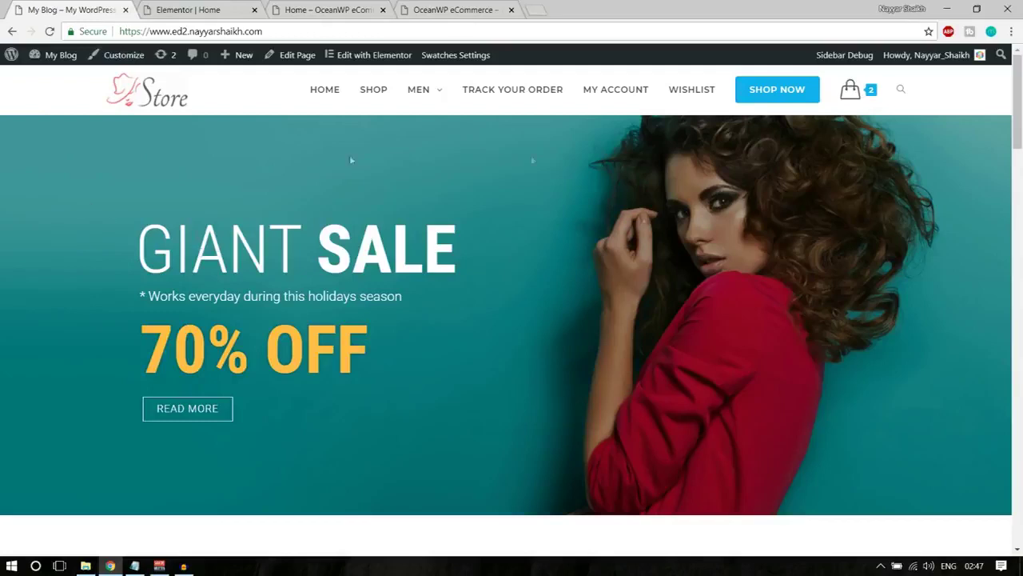
left_click_drag(141, 252, 418, 261)
left_click(418, 262)
After rechecking the reference GIANT word, drag a Heading widget onto the empty page.
left_click_drag(125, 250, 303, 254)
left_click(363, 253)
left_click_drag(136, 250, 306, 243)
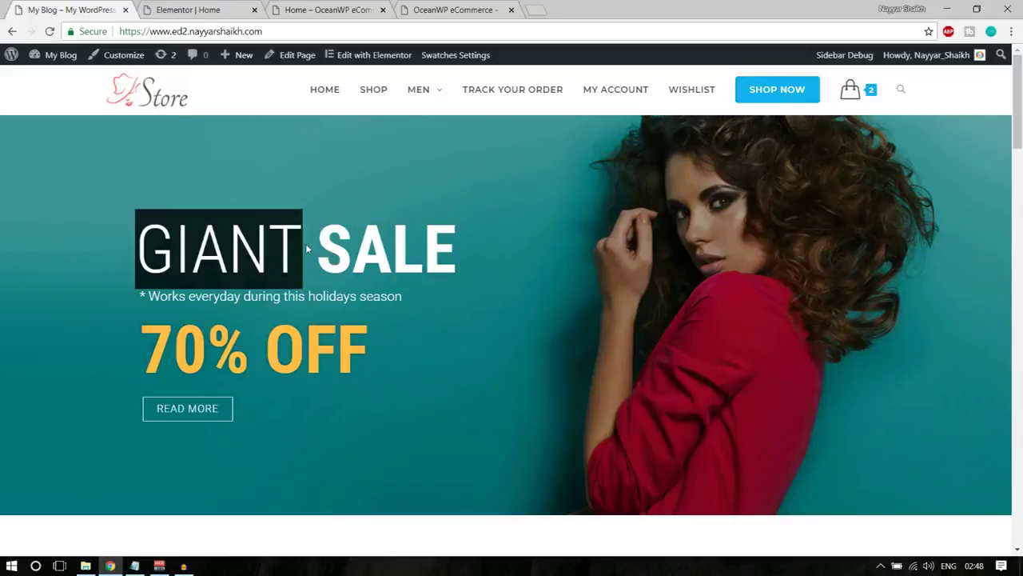
left_click(224, 12)
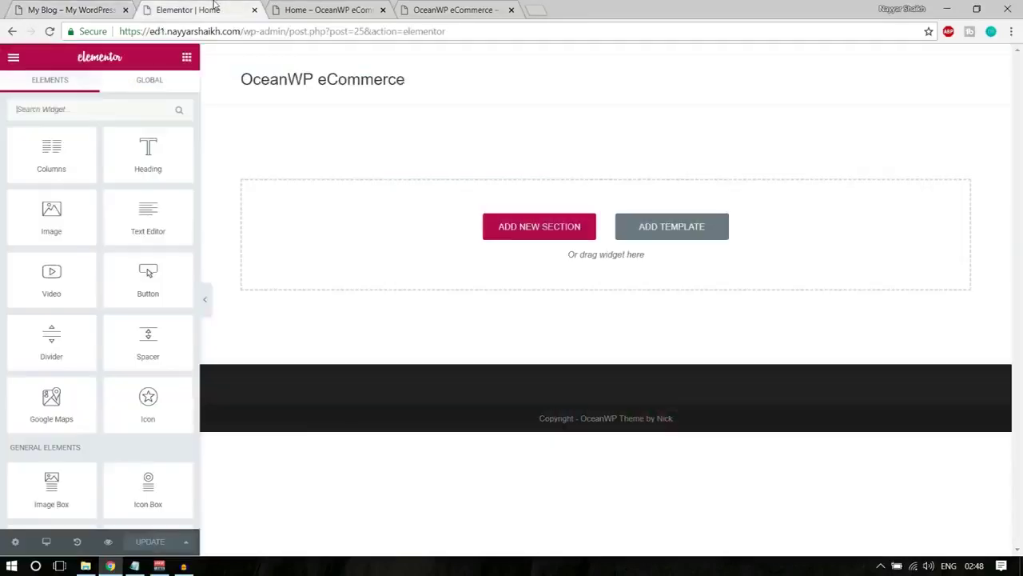
left_click_drag(135, 153, 425, 246)
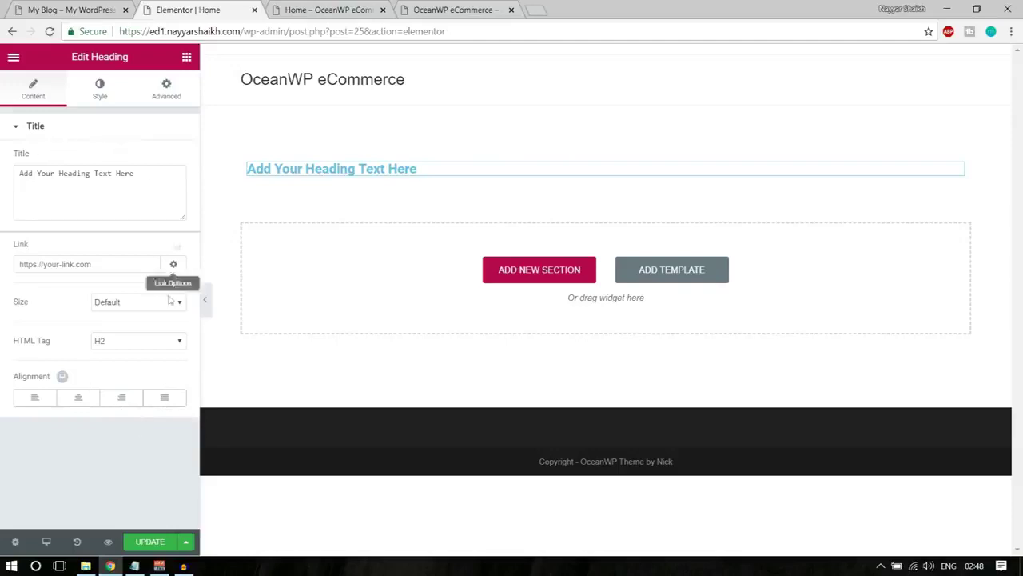
Replace the placeholder heading text with 'GIANT'.
left_click_drag(19, 174, 154, 182)
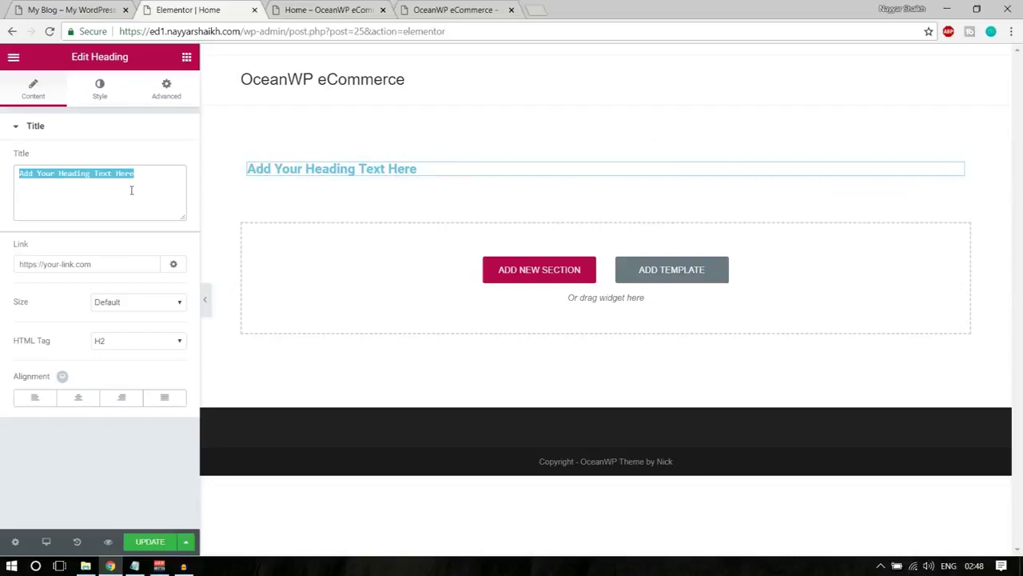
type("Text")
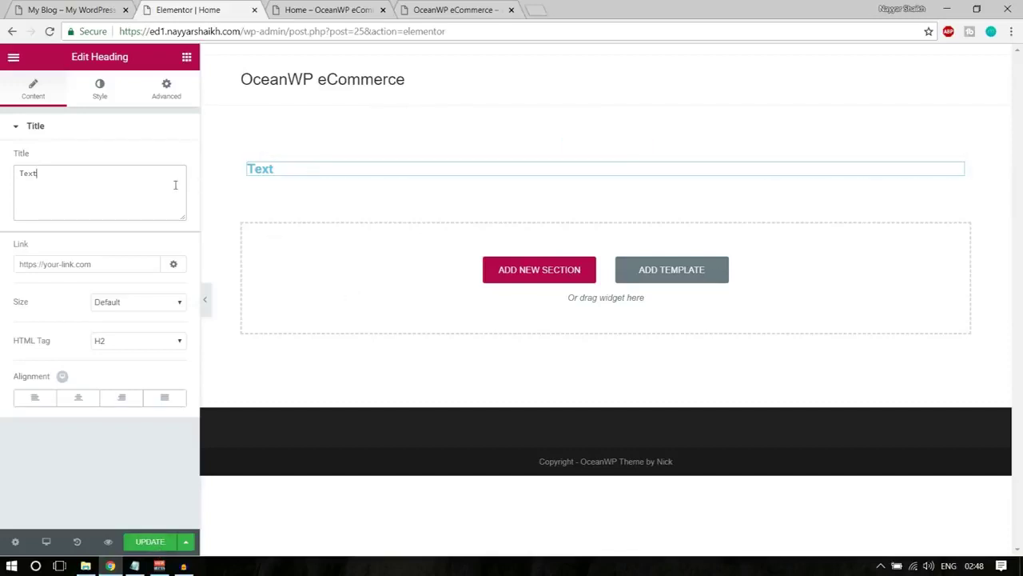
type("GIANT")
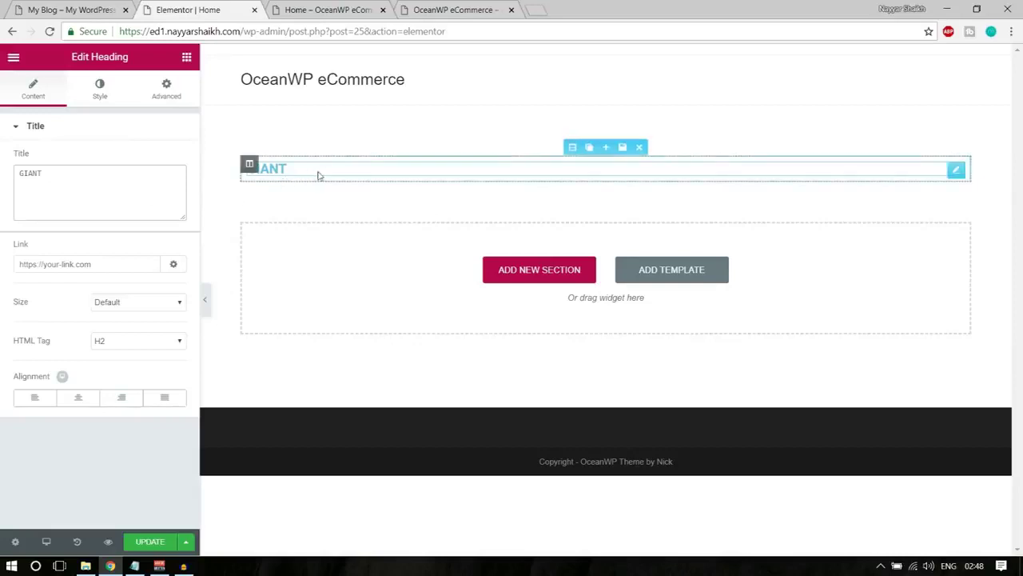
left_click(72, 9)
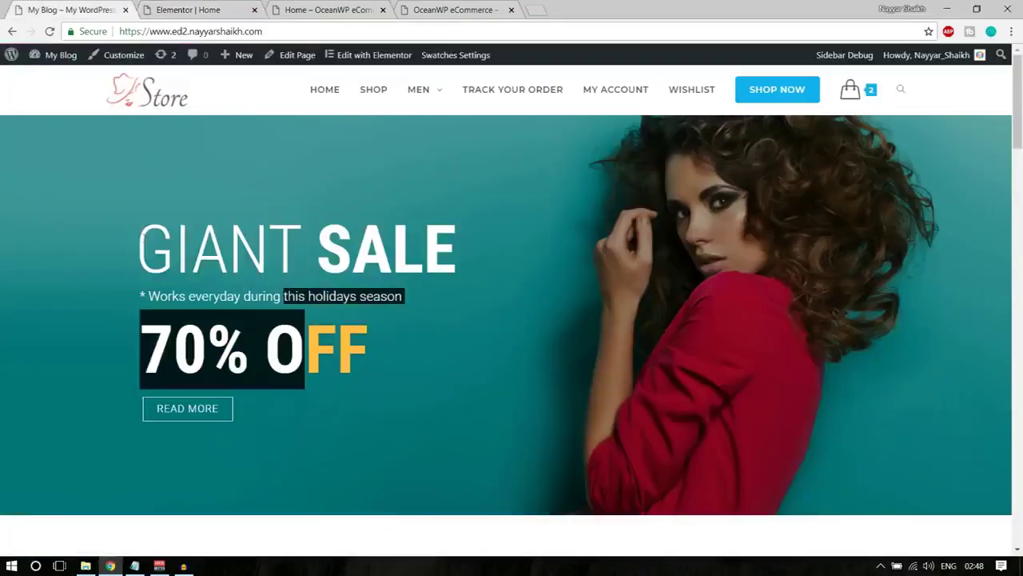
left_click(188, 10)
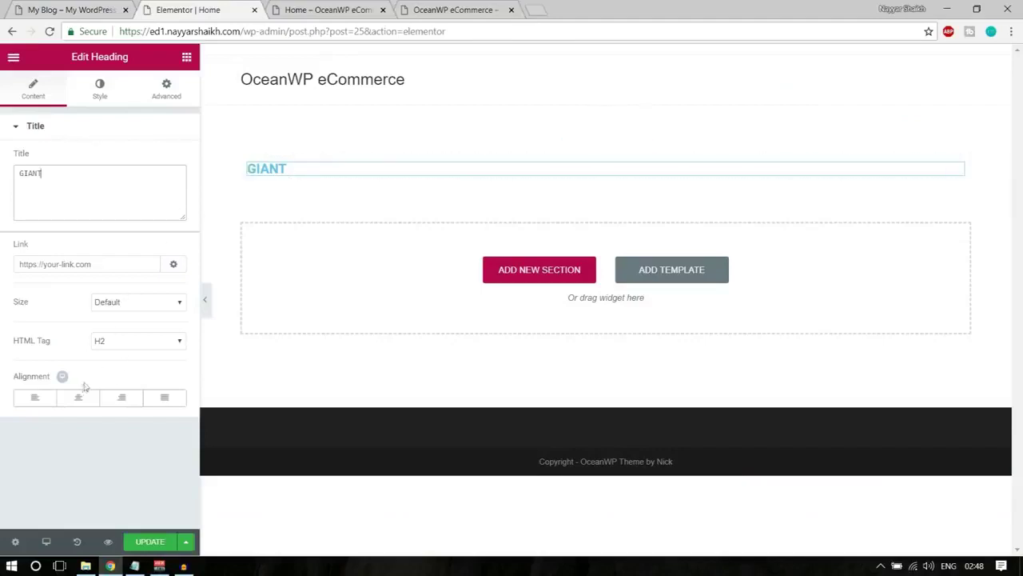
Set the heading's text colour to white in its Style settings.
left_click(97, 89)
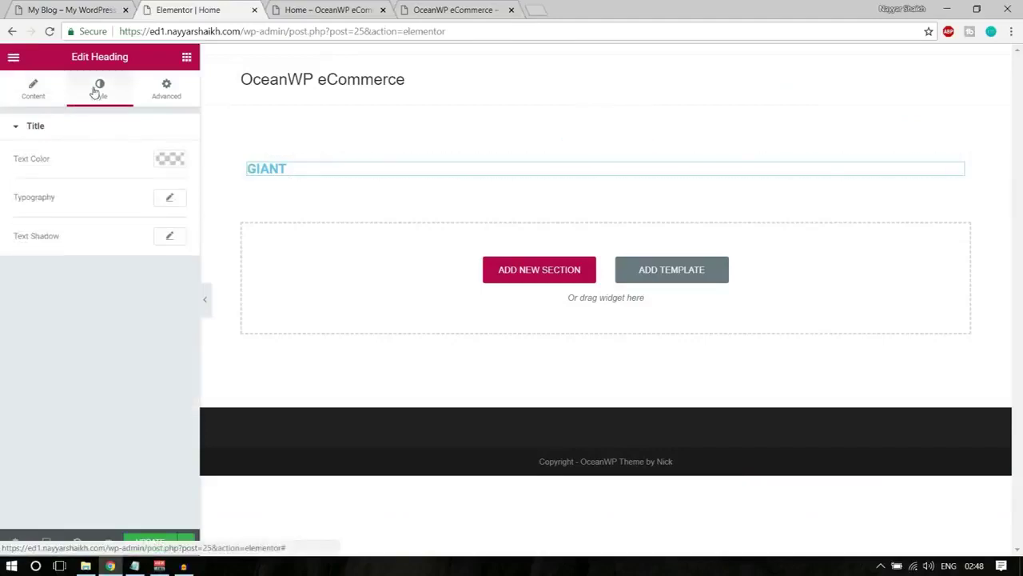
left_click(170, 159)
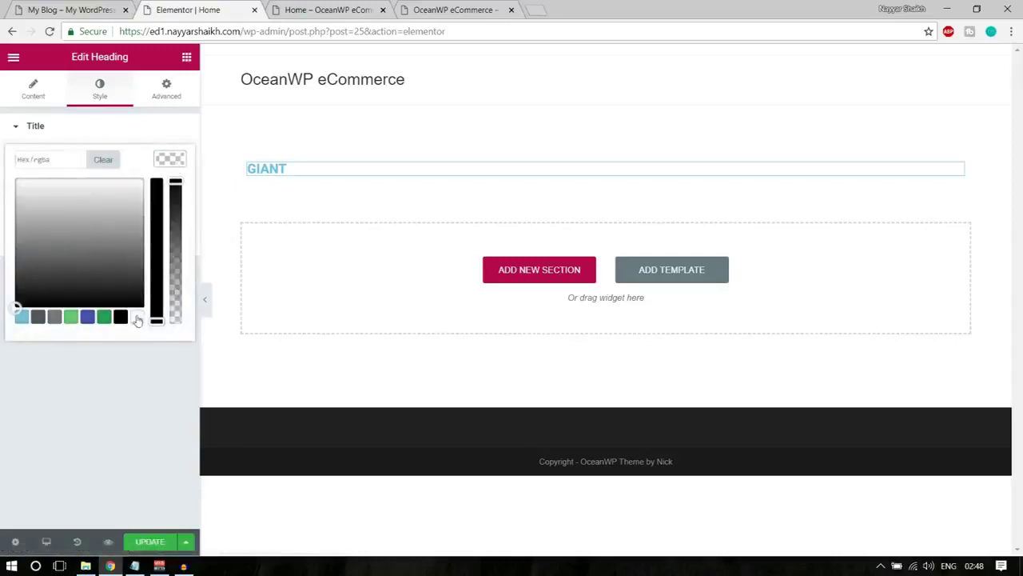
left_click(138, 318)
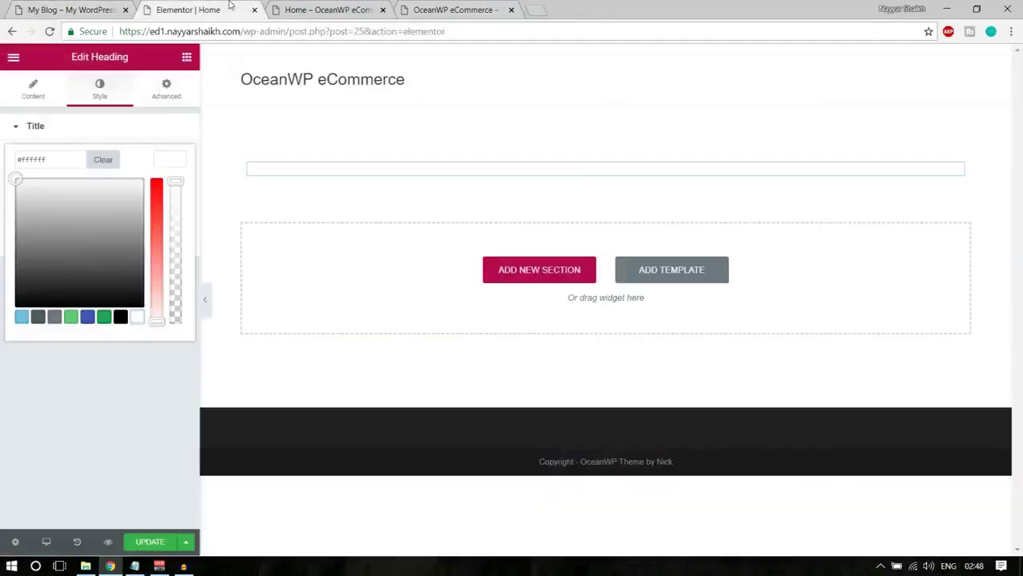
left_click(171, 156)
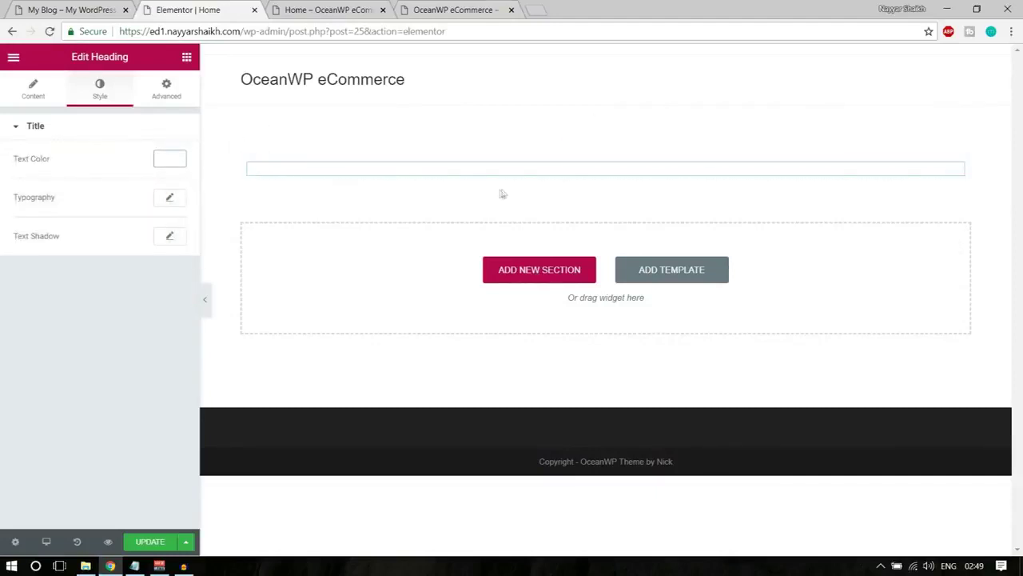
key("ctrl+shift+Tab")
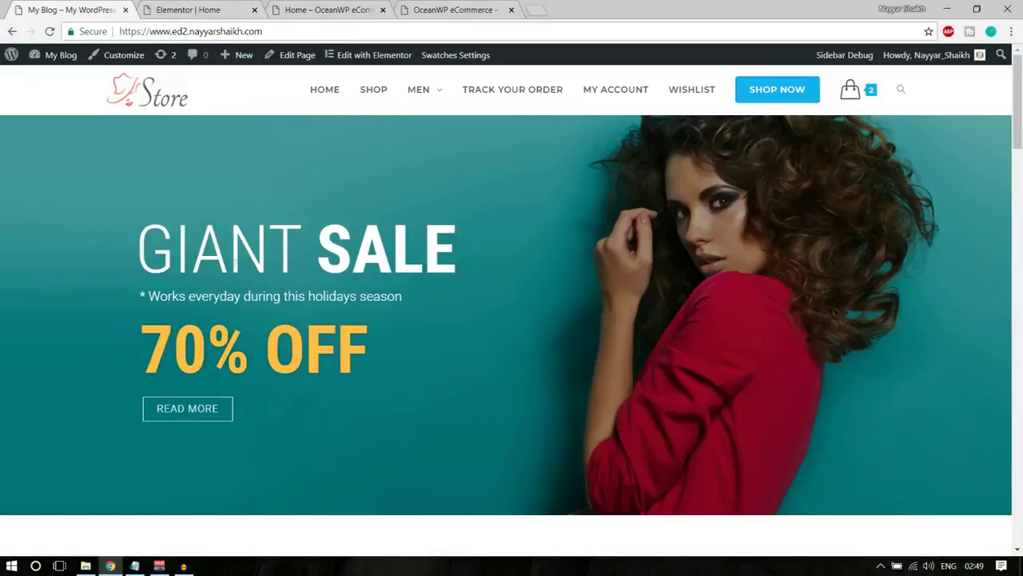
left_click(190, 8)
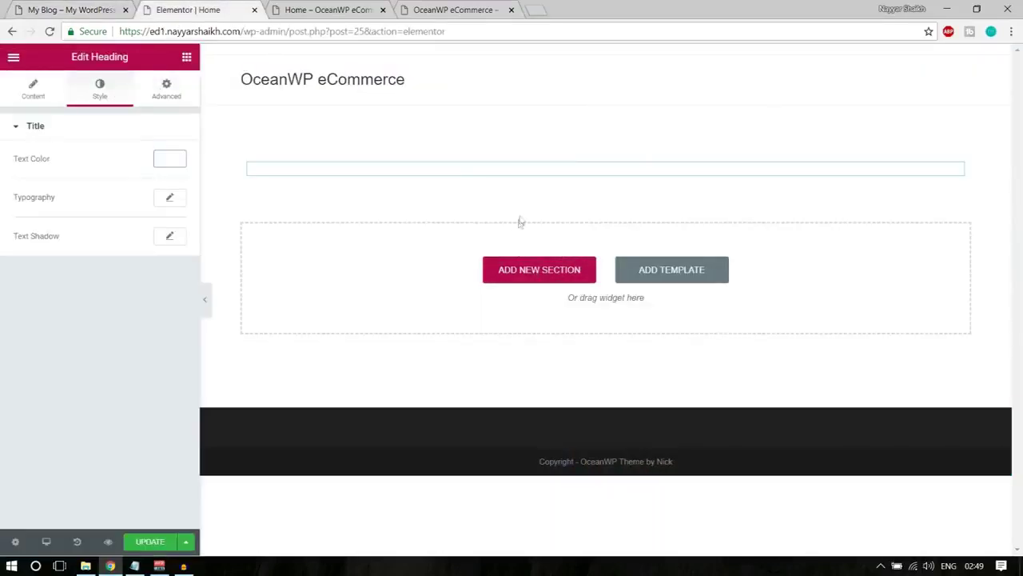
mouse_move(571, 165)
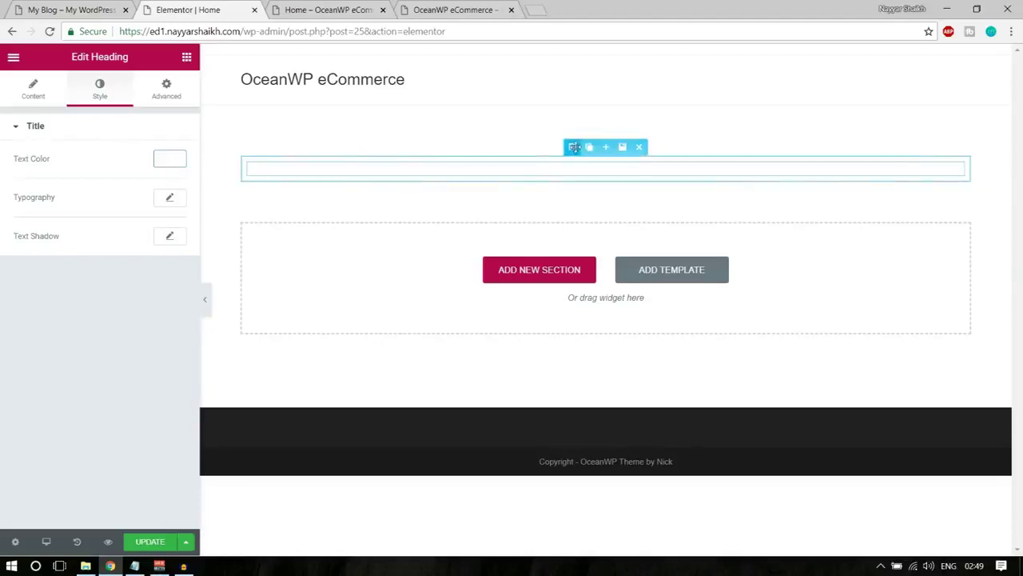
Give the heading's section a Classic background and open the image picker for it.
mouse_move(640, 158)
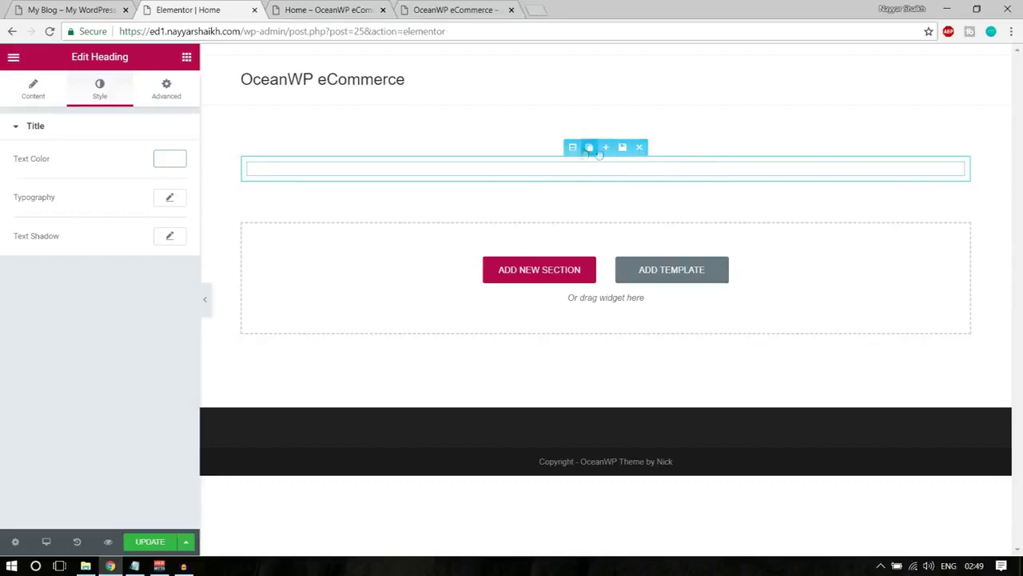
left_click(573, 147)
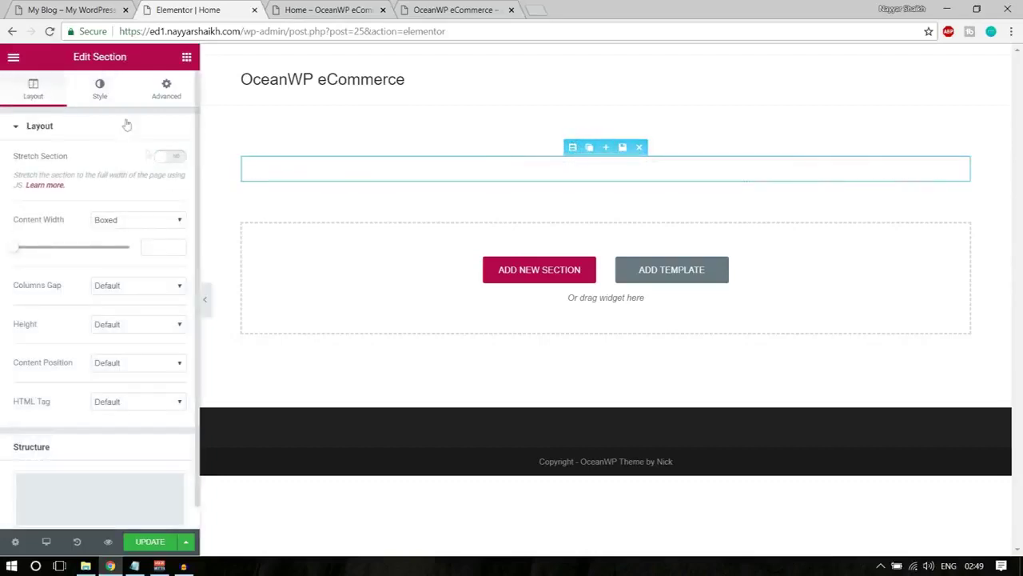
left_click(99, 88)
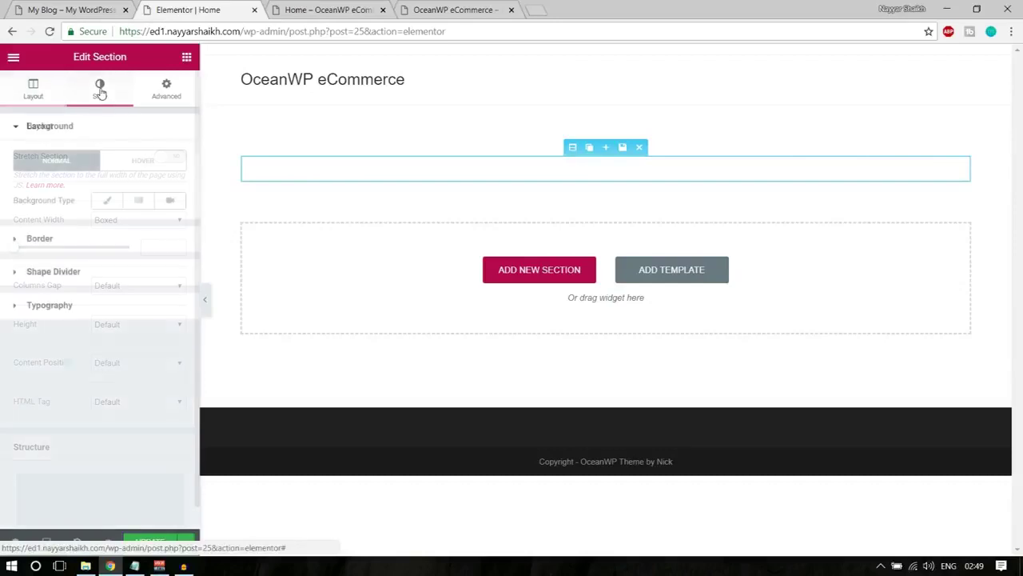
left_click(107, 203)
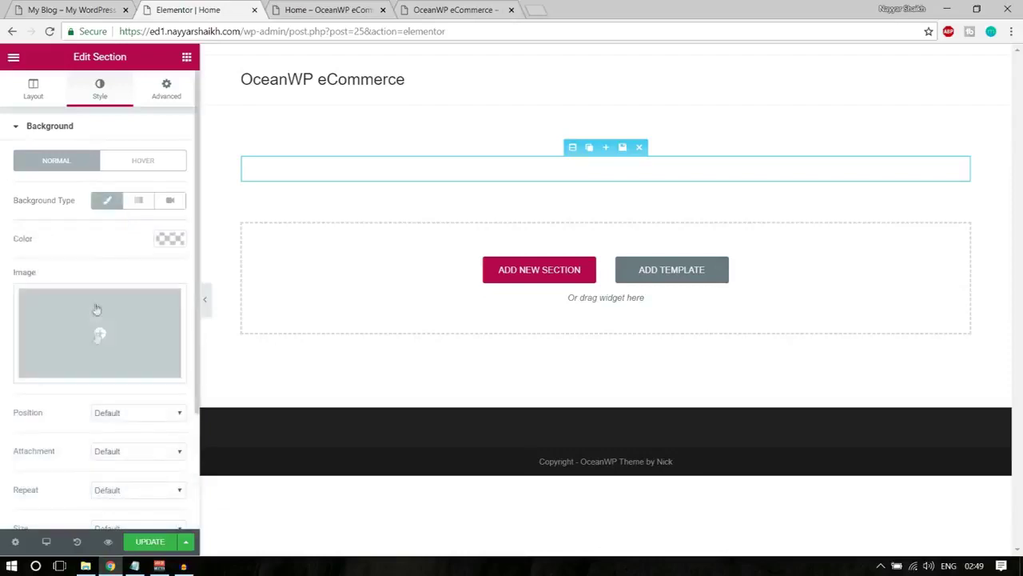
left_click(101, 336)
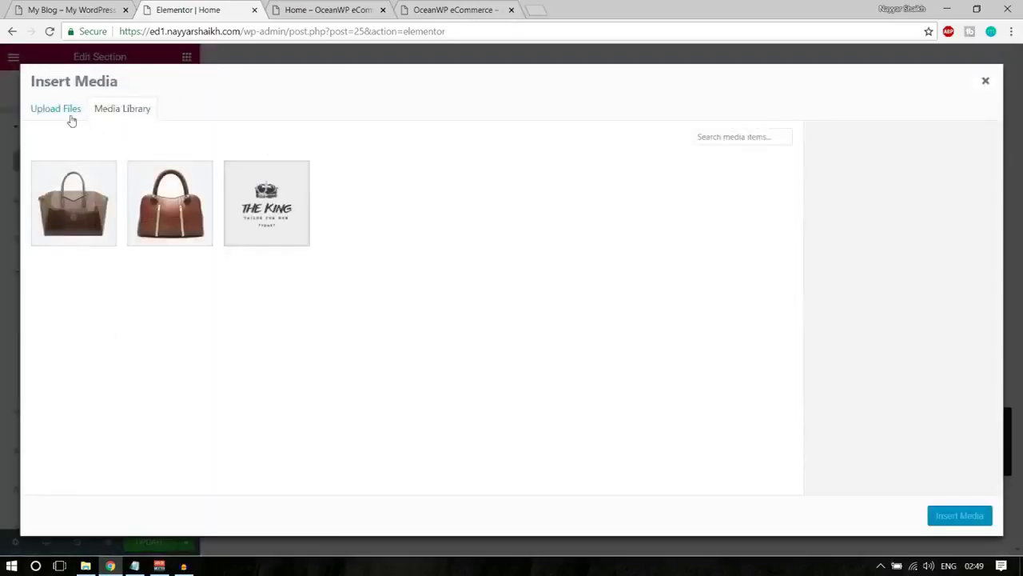
Upload the image file 1.jpg and insert it as the section's background image.
left_click(70, 116)
left_click(511, 298)
left_click(180, 130)
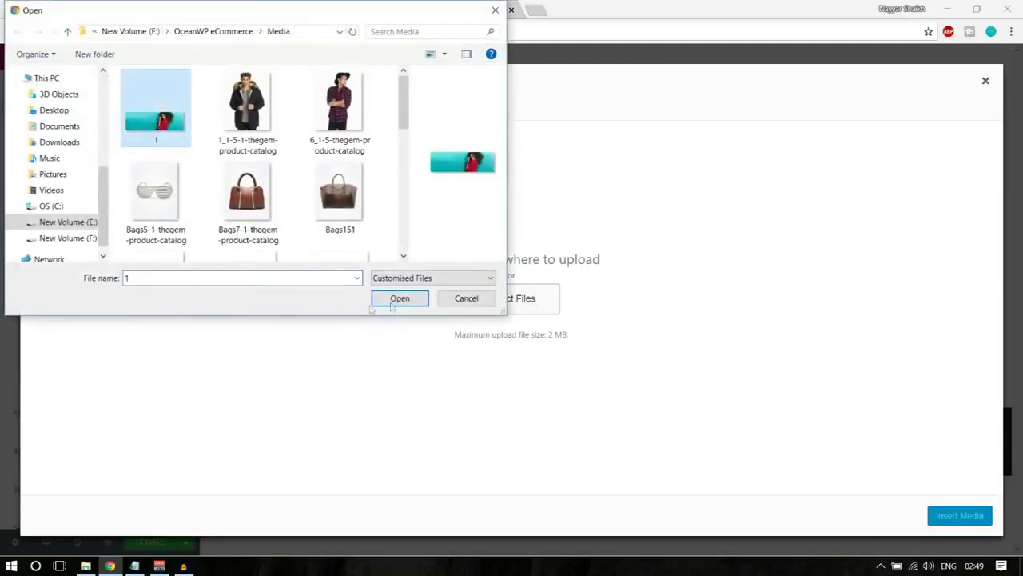
left_click(399, 298)
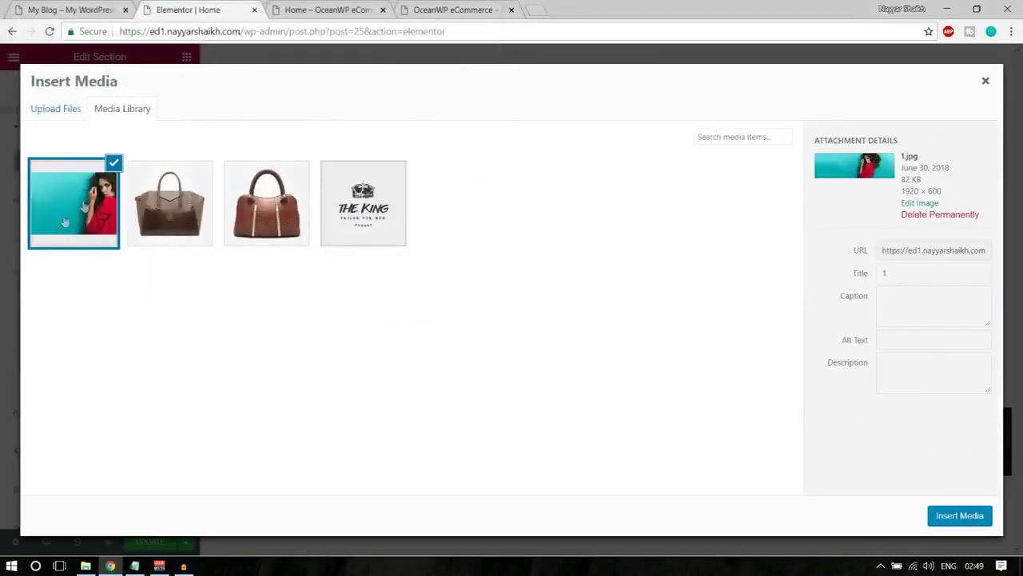
left_click(961, 515)
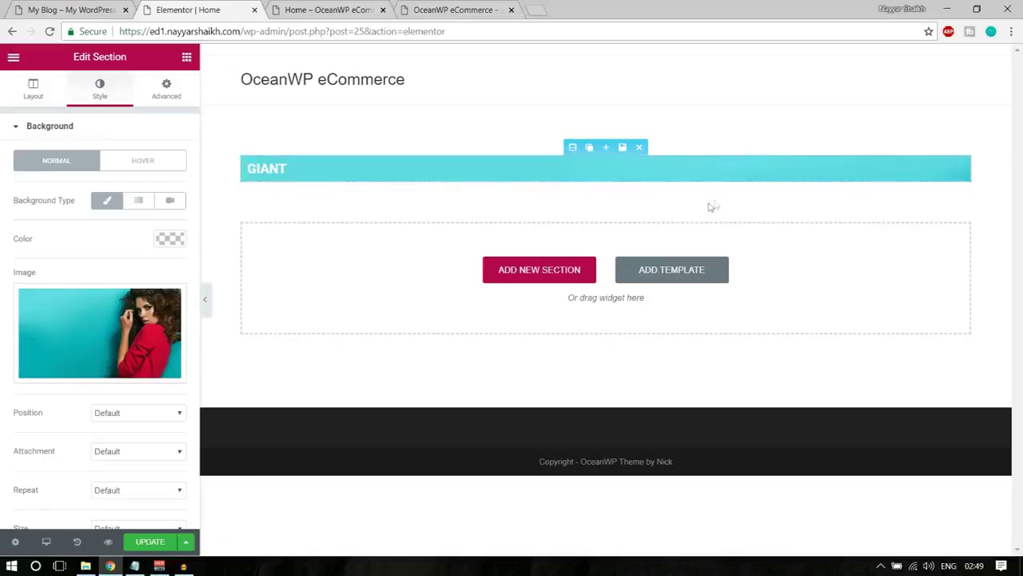
left_click(96, 6)
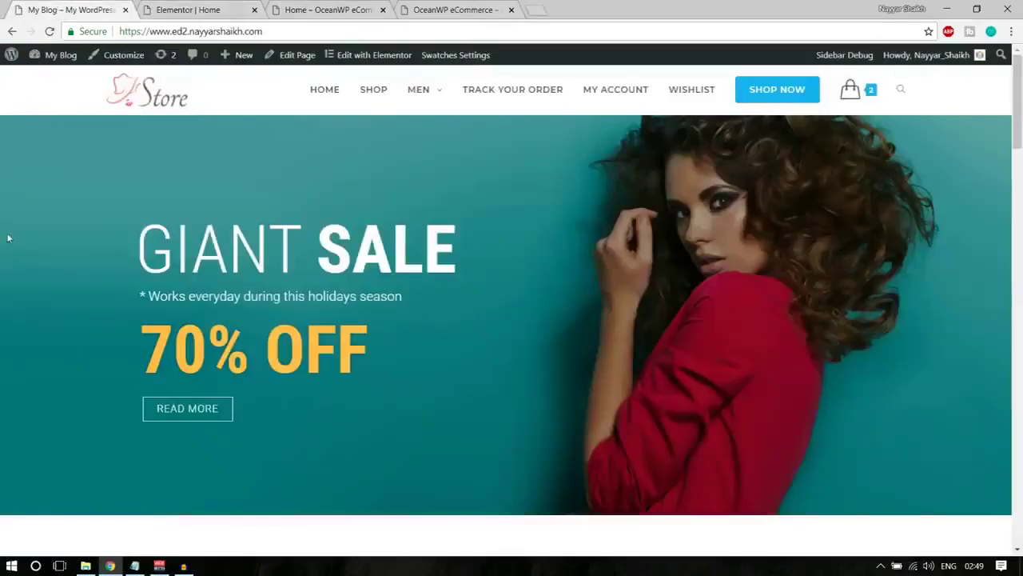
scroll(124, 255, "down", 6)
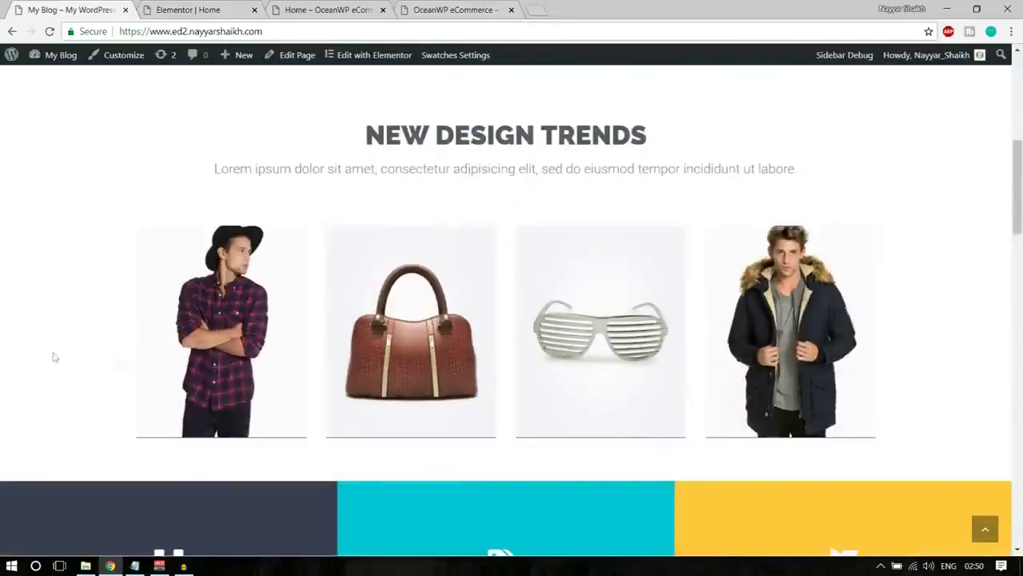
scroll(108, 365, "up", 6)
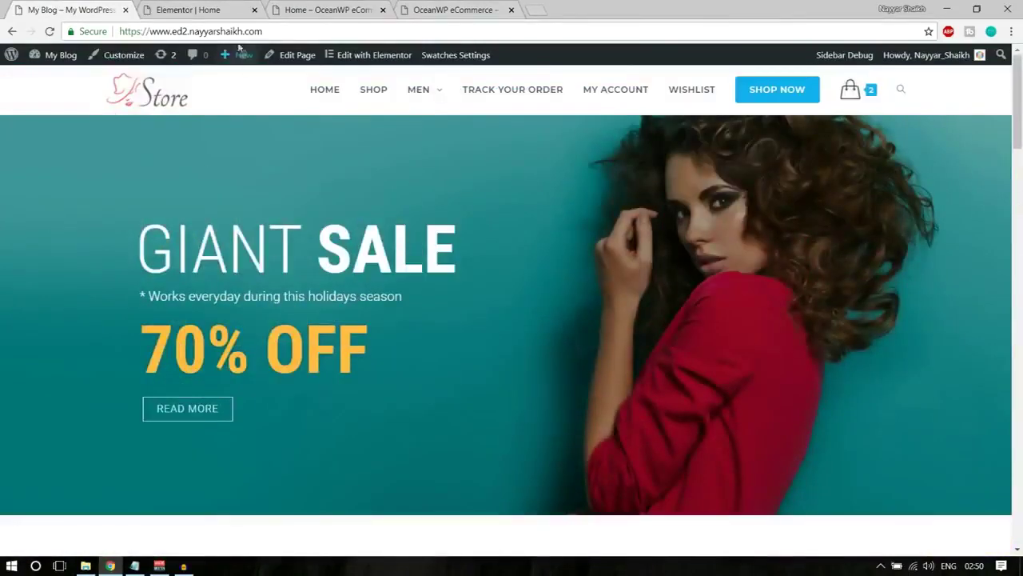
left_click(232, 10)
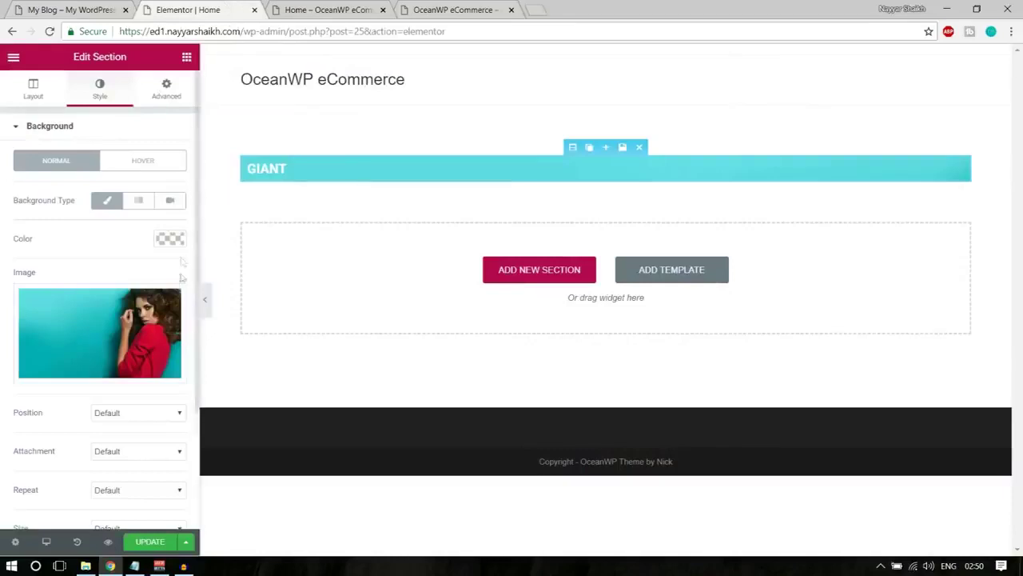
Turn on Stretch Section in the section's Layout settings.
left_click(36, 100)
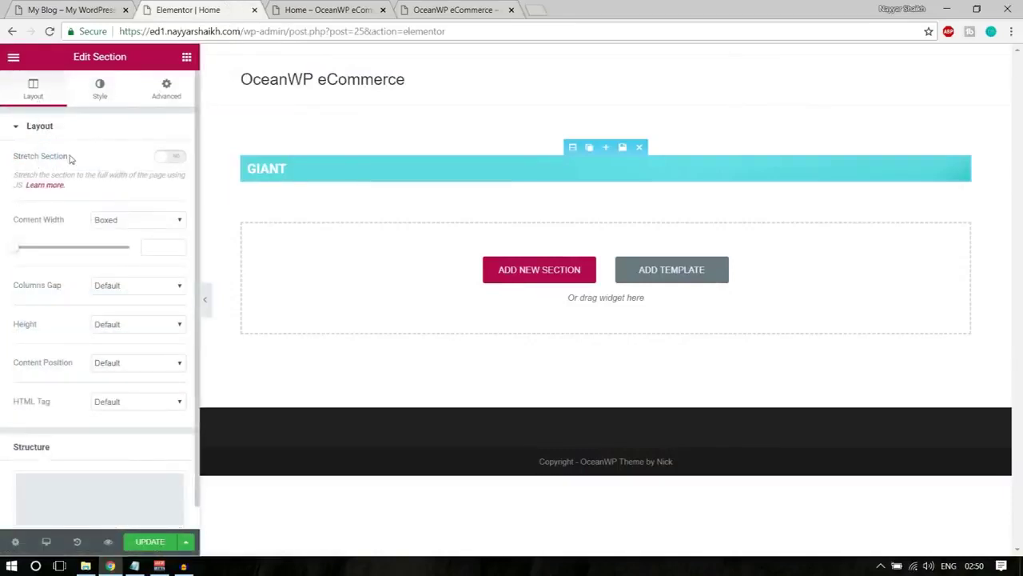
left_click(173, 157)
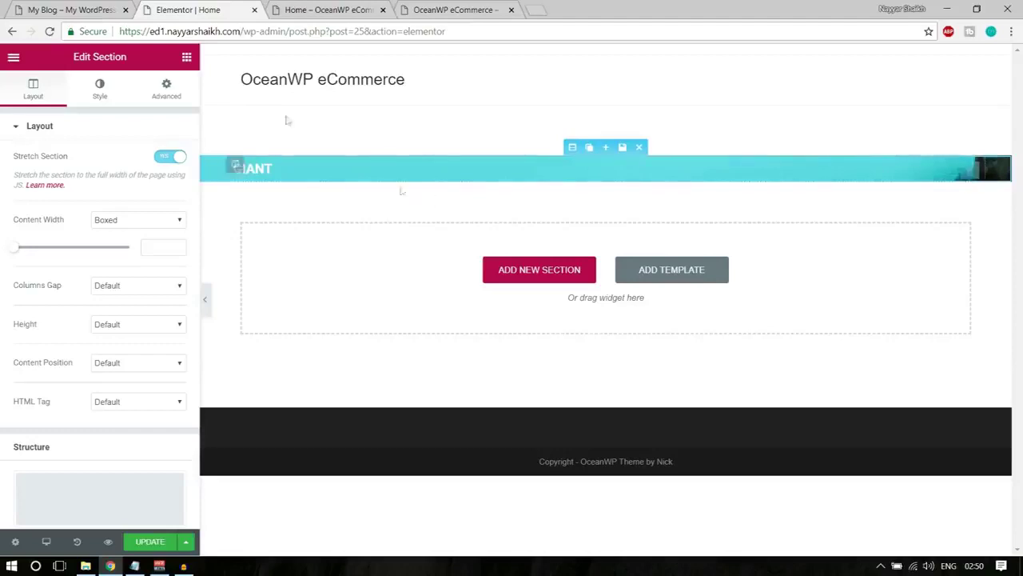
left_click(98, 88)
left_click(58, 87)
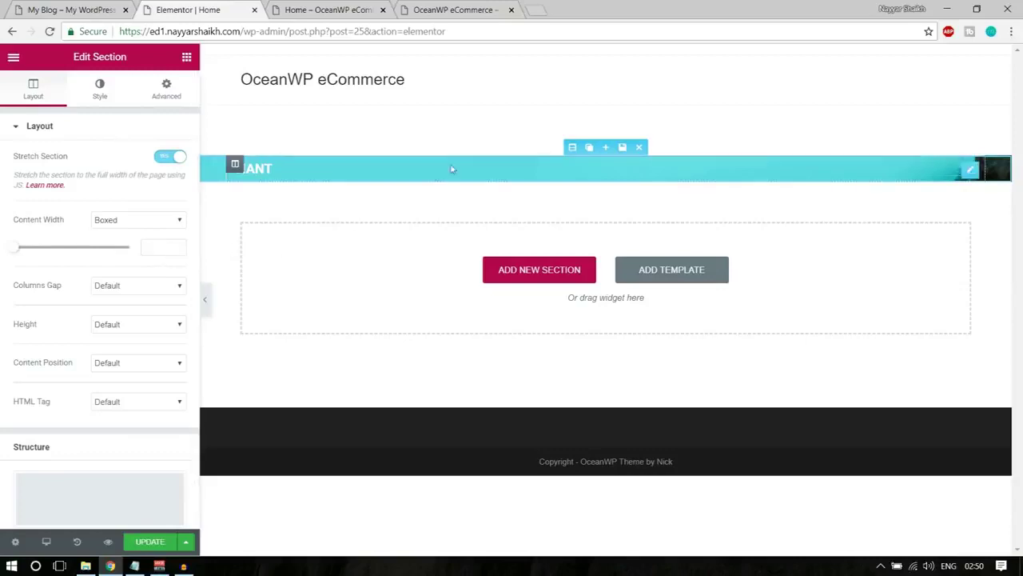
left_click(76, 10)
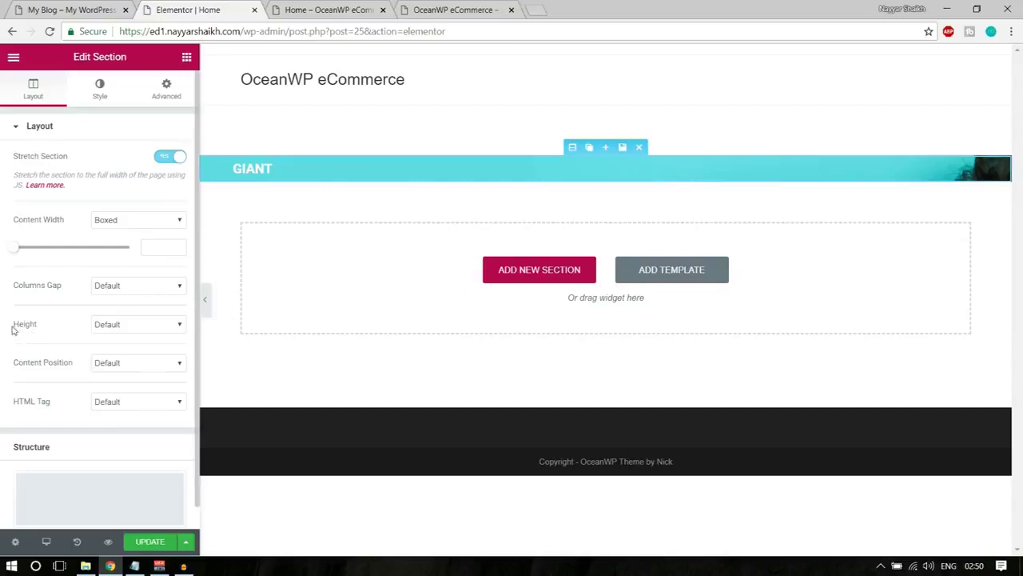
left_click_drag(37, 326, 22, 328)
Set the section Height to Min Height 600 px, leaving Content Position at Default.
left_click(112, 328)
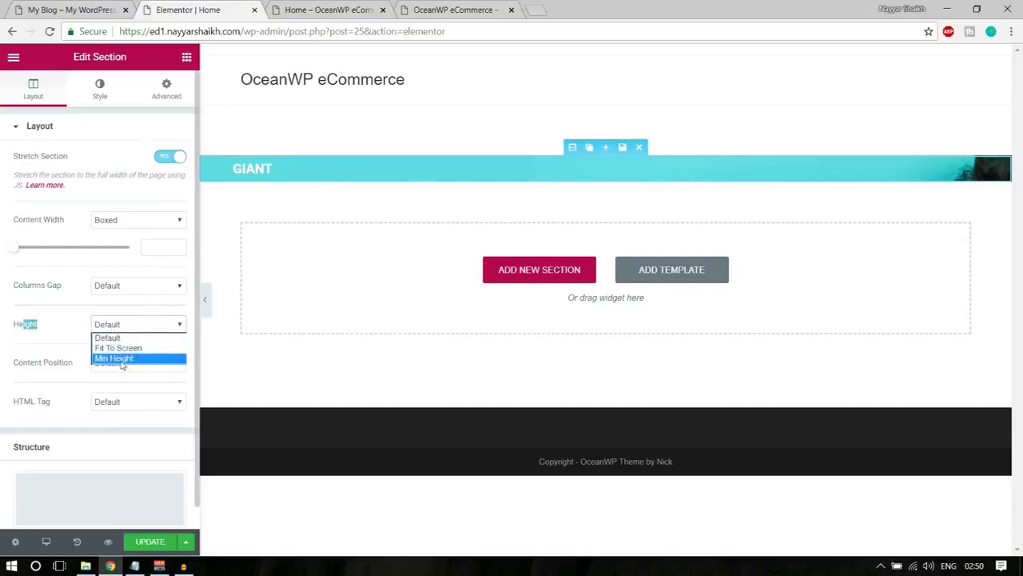
left_click(122, 359)
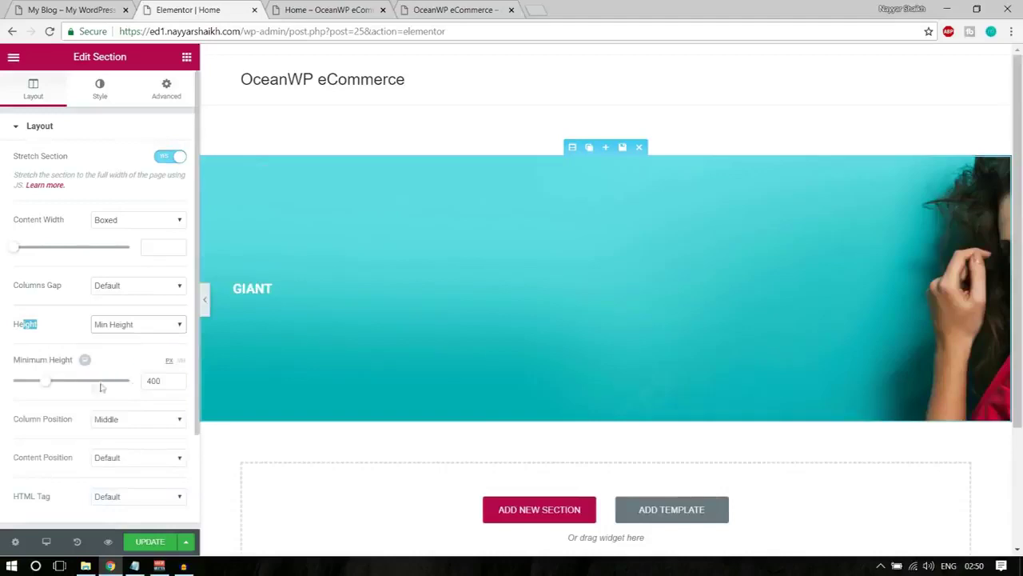
double_click(158, 381)
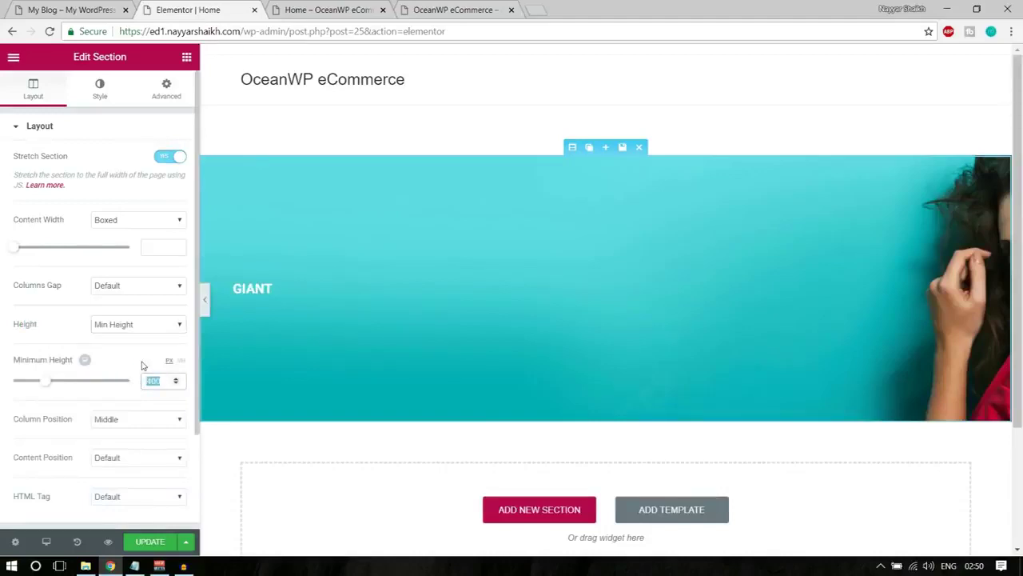
type("600")
scroll(583, 318, "down", 3)
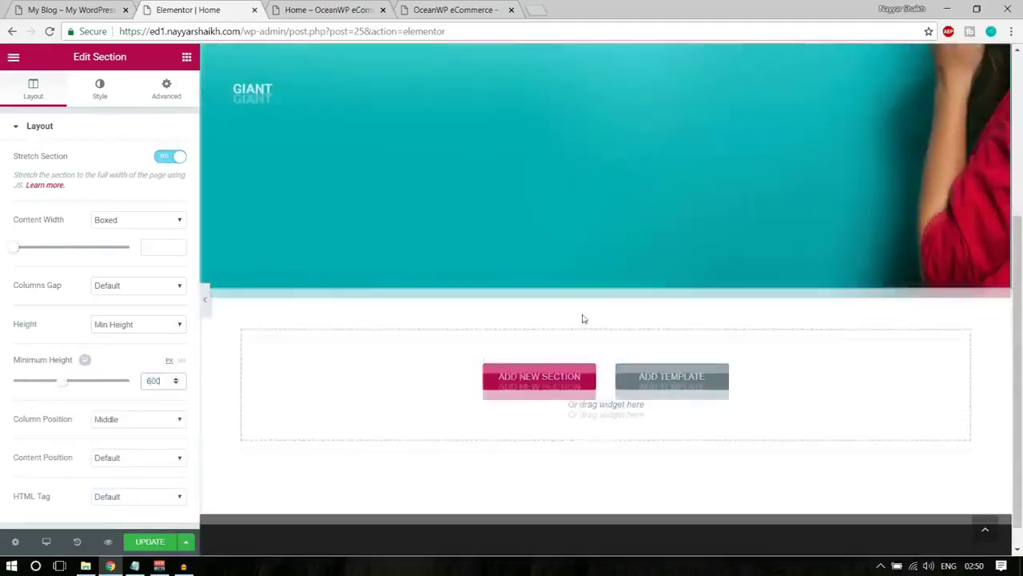
scroll(582, 318, "up", 3)
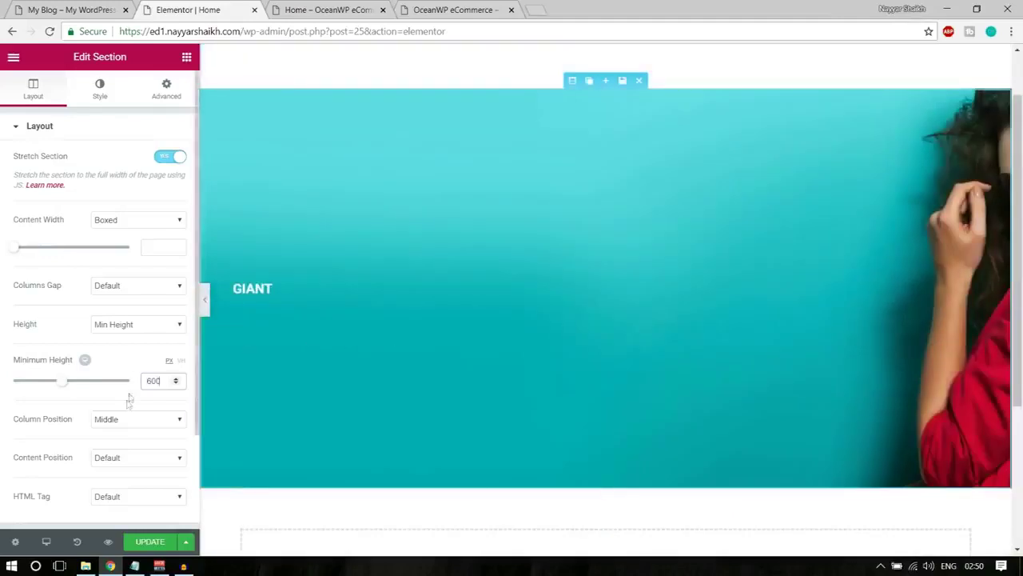
scroll(126, 407, "down", 1)
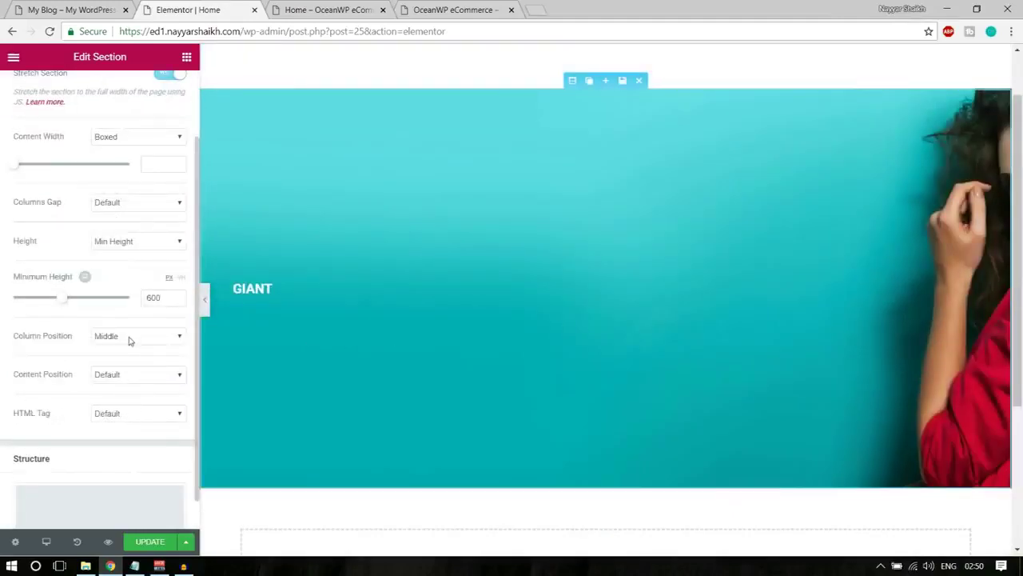
left_click(100, 377)
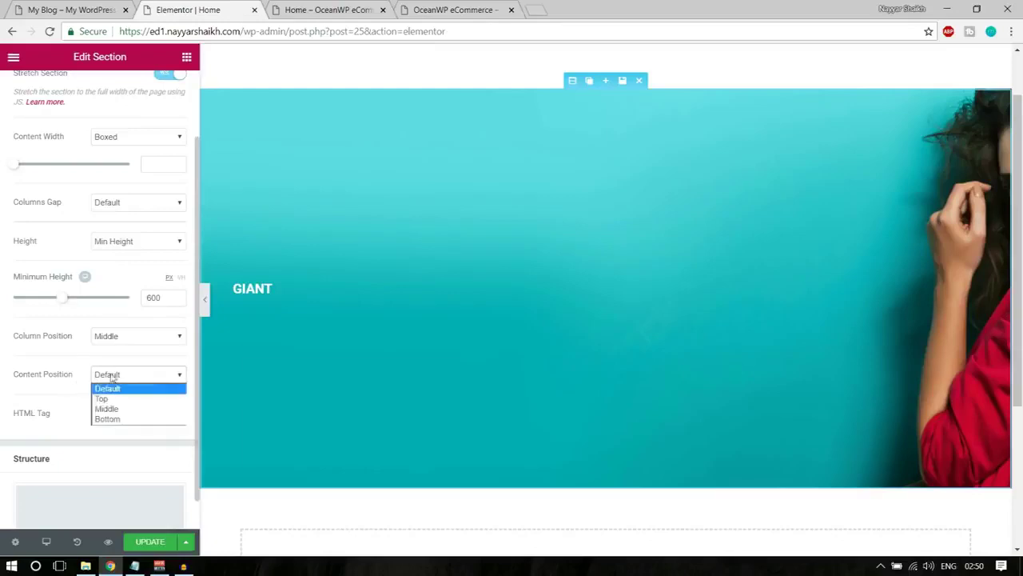
left_click(104, 389)
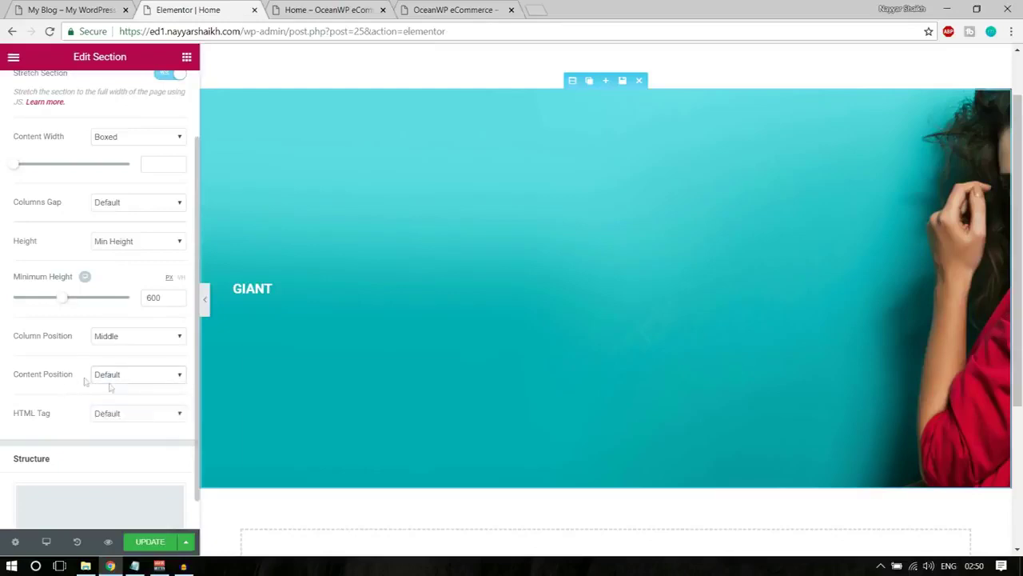
scroll(153, 416, "up", 1)
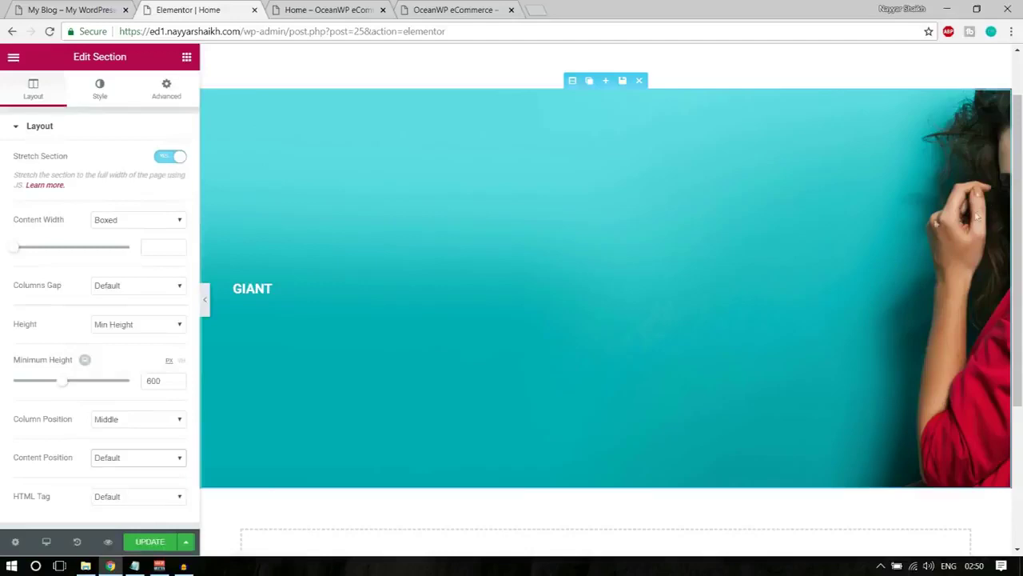
left_click(81, 8)
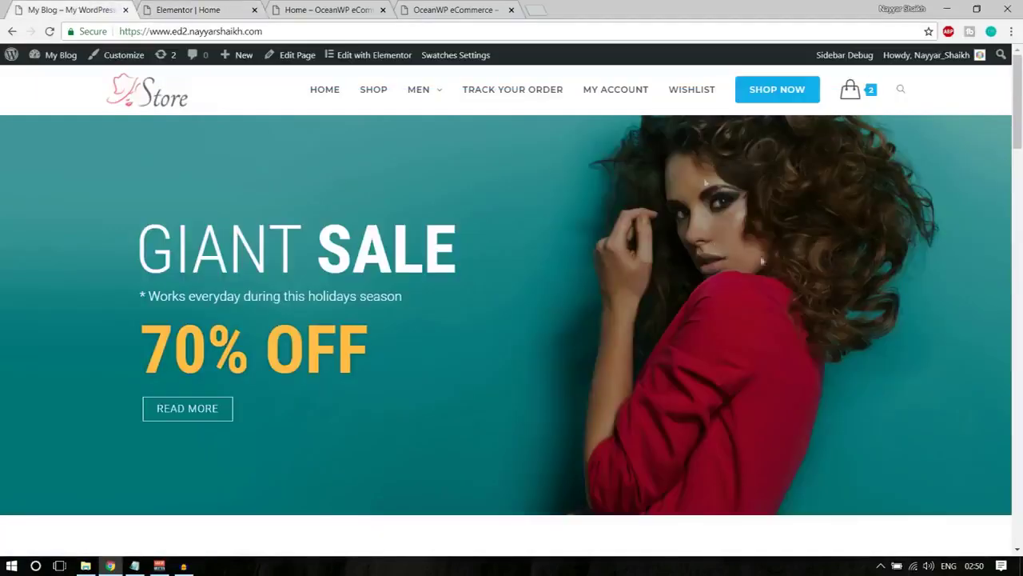
left_click(161, 8)
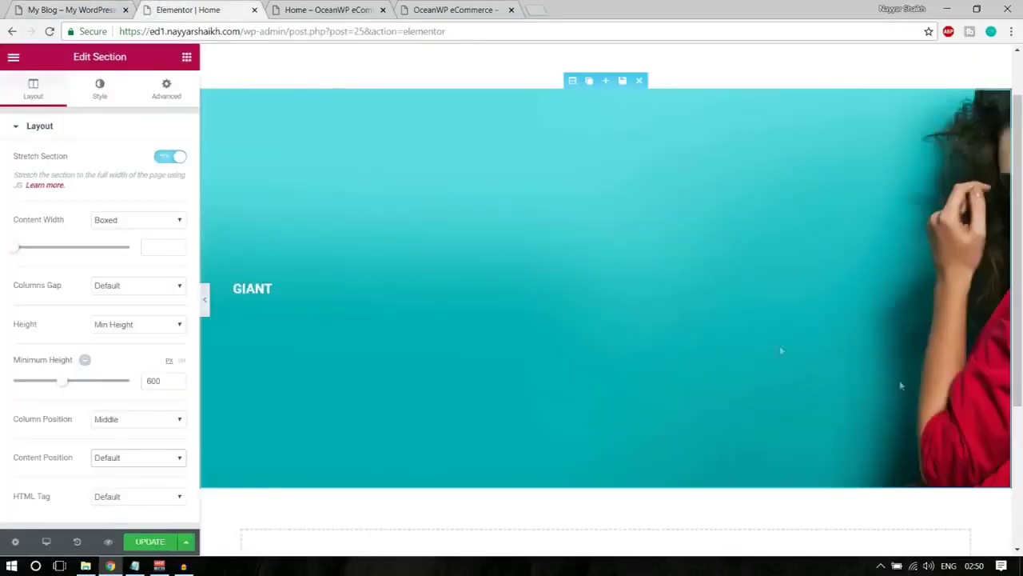
left_click(94, 6)
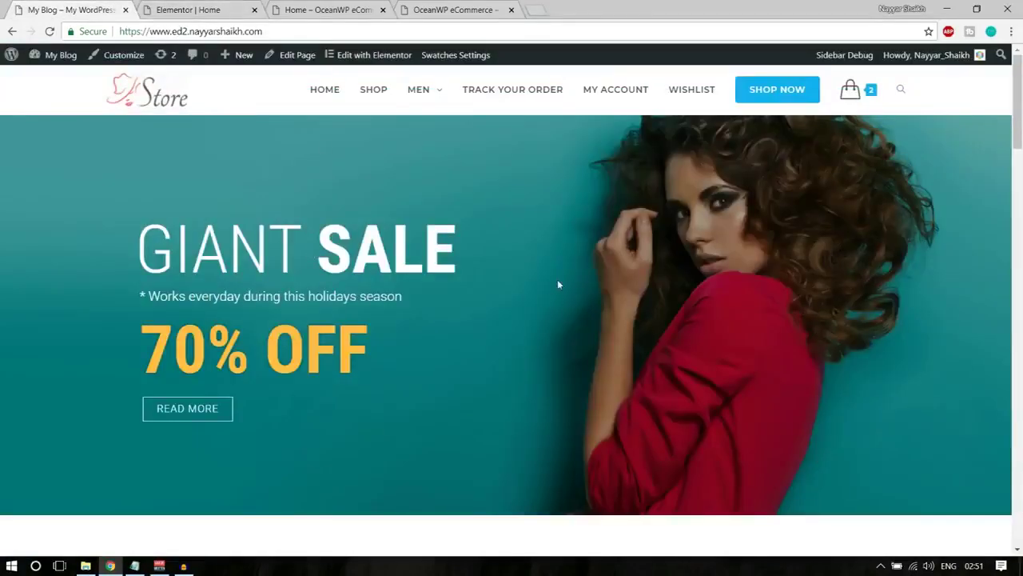
left_click(210, 8)
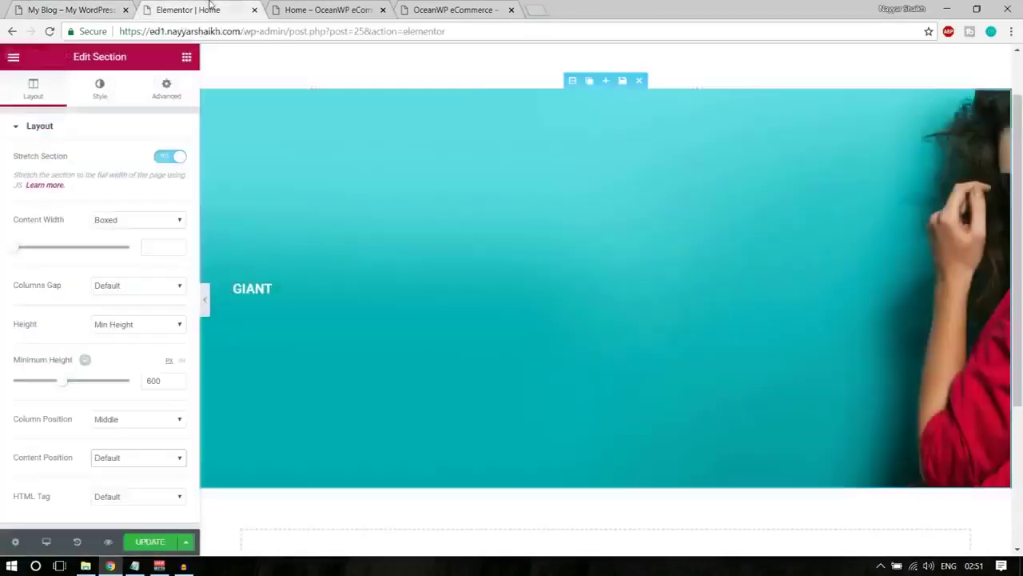
Set the section's background image Position to Center Center.
left_click(100, 90)
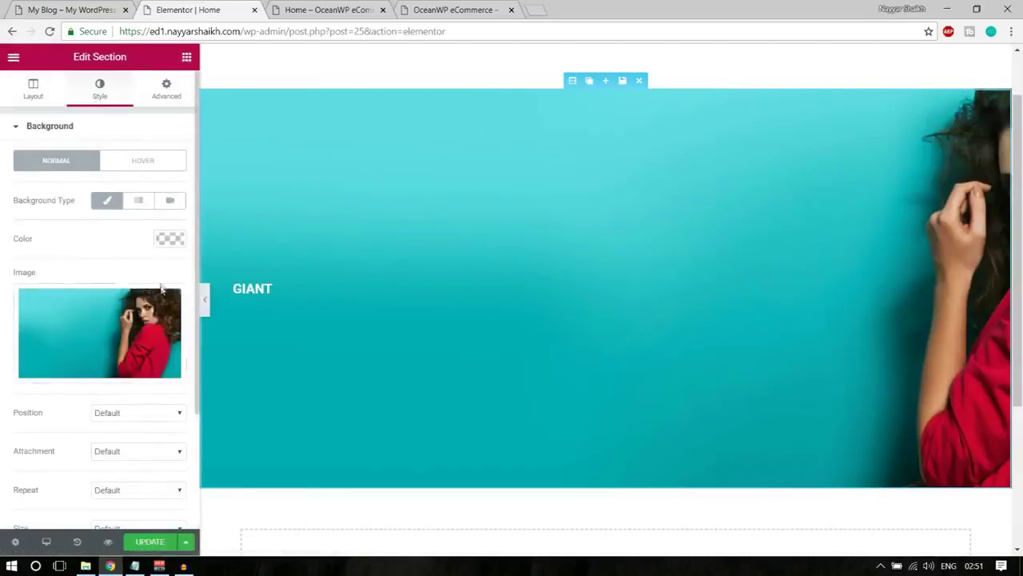
scroll(160, 288, "down", 2)
left_click(134, 259)
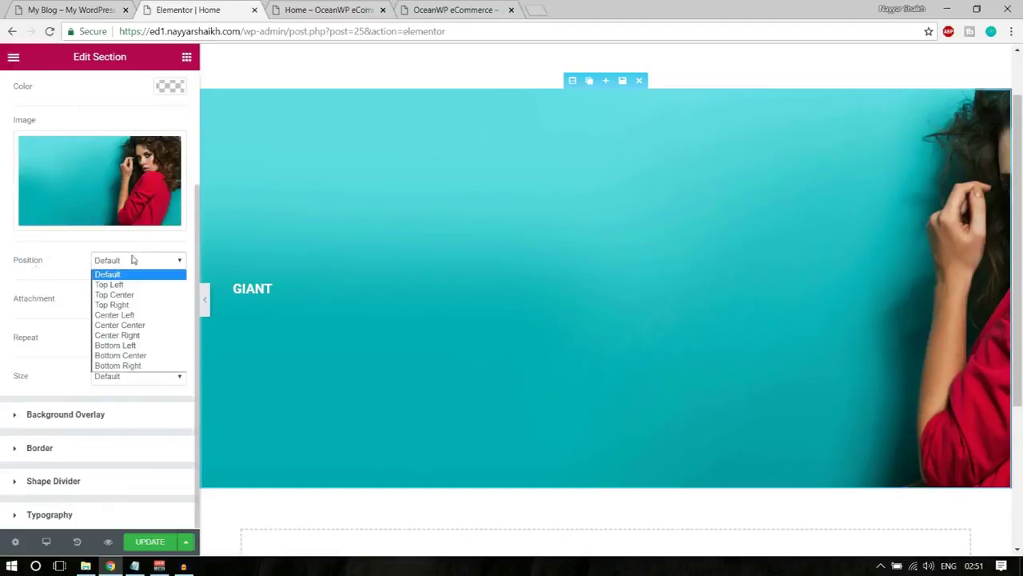
left_click(129, 263)
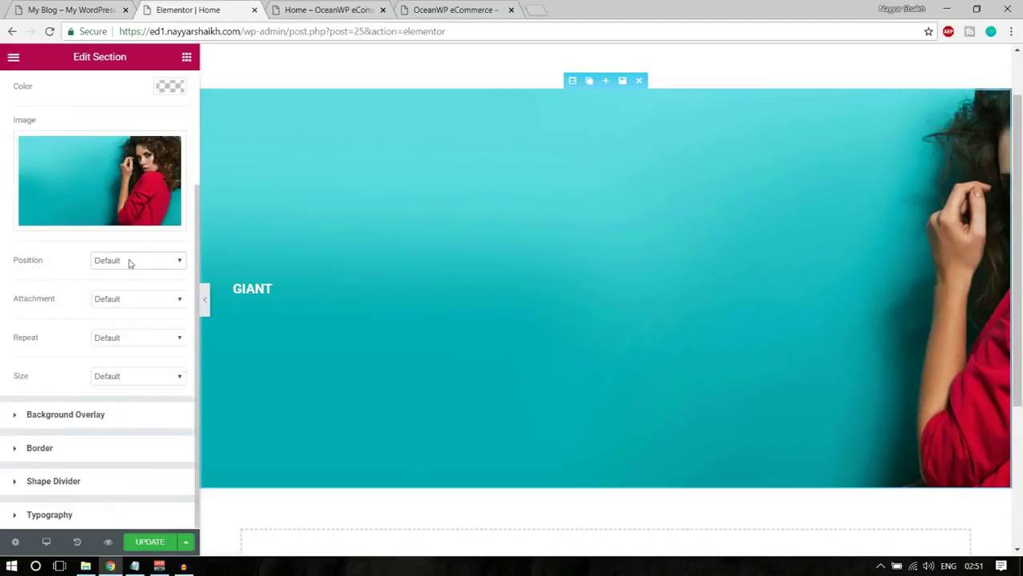
left_click(122, 300)
left_click(123, 301)
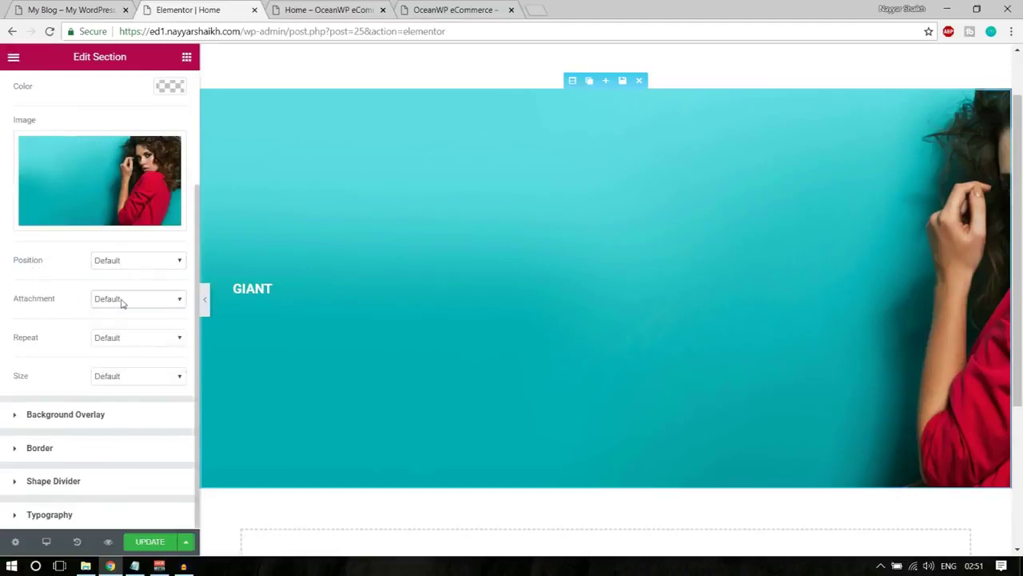
left_click(136, 260)
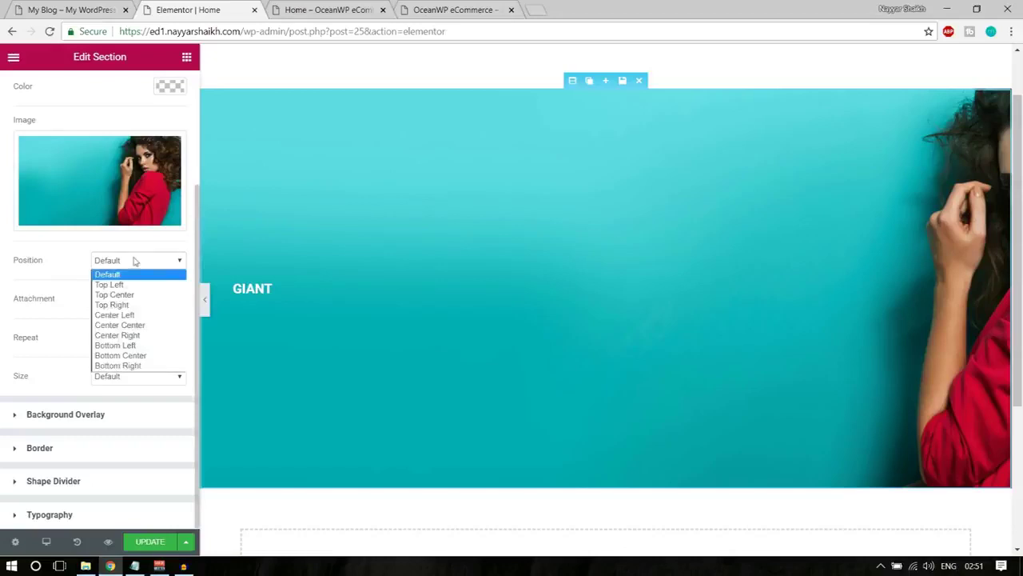
left_click(140, 326)
Set the background image Size to Cover.
scroll(1005, 312, "up", 1)
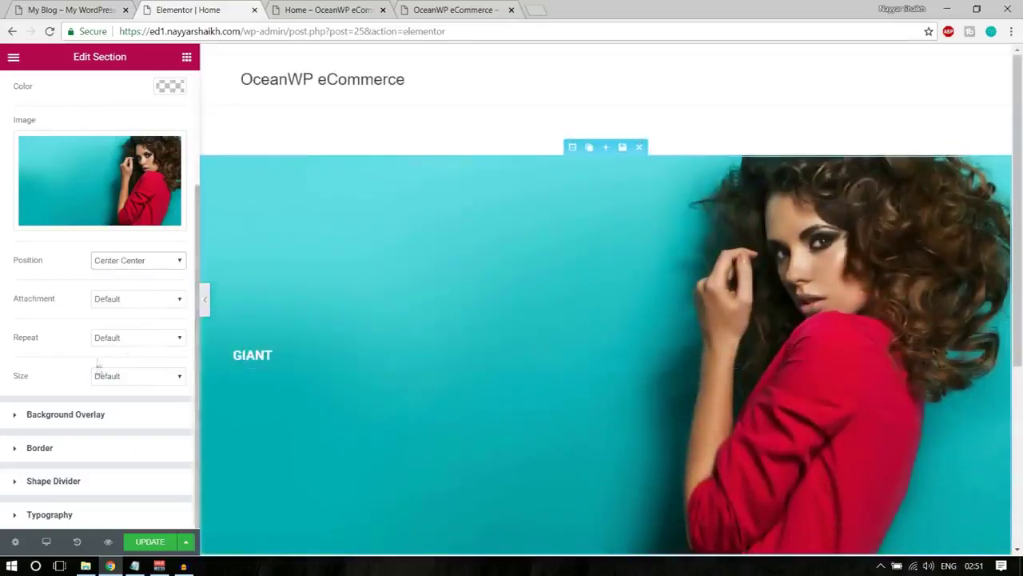
left_click(125, 377)
left_click(127, 410)
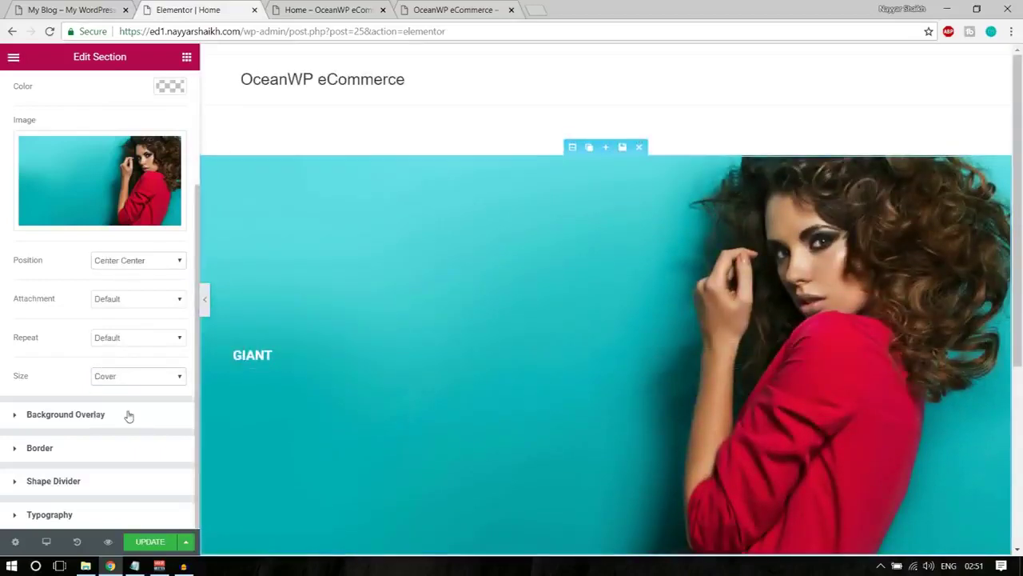
scroll(272, 339, "down", 3)
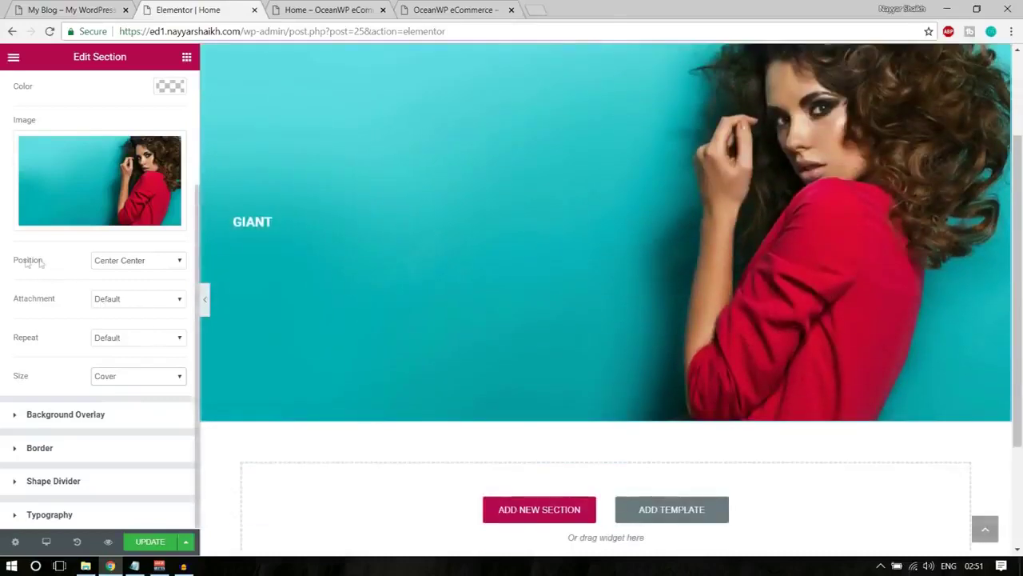
left_click_drag(14, 263, 54, 268)
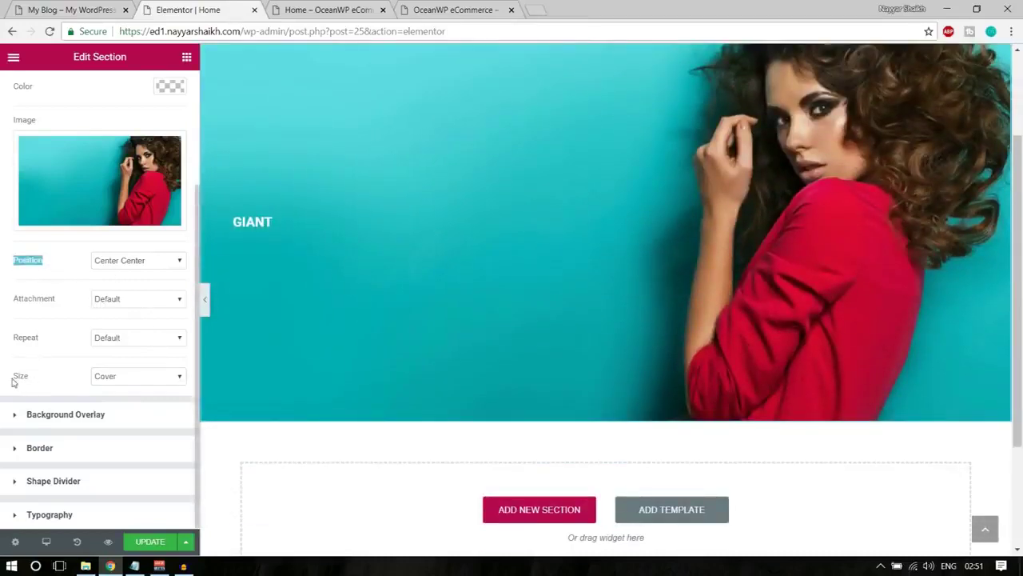
scroll(372, 389, "up", 3)
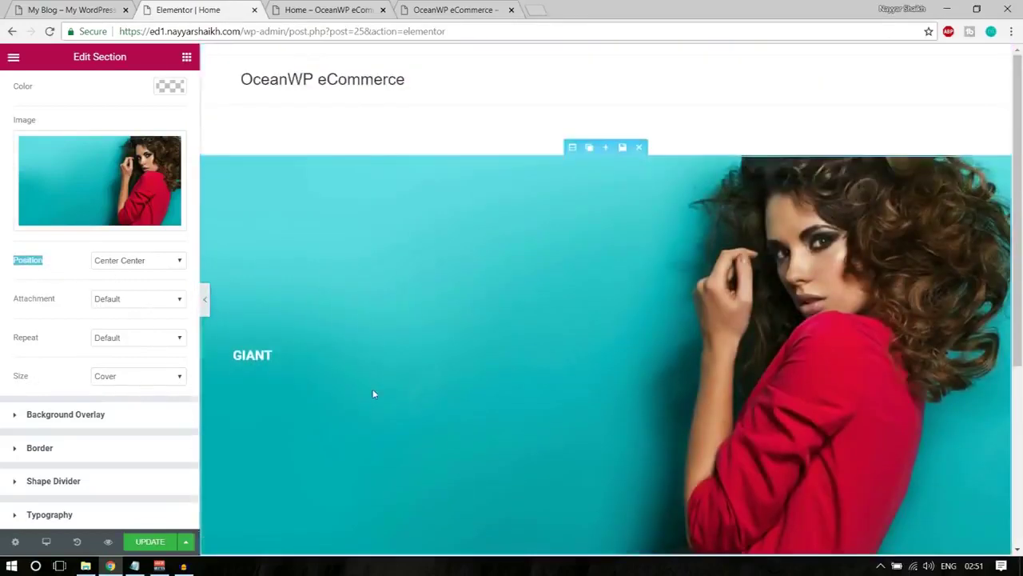
scroll(373, 392, "down", 1)
scroll(359, 388, "down", 1)
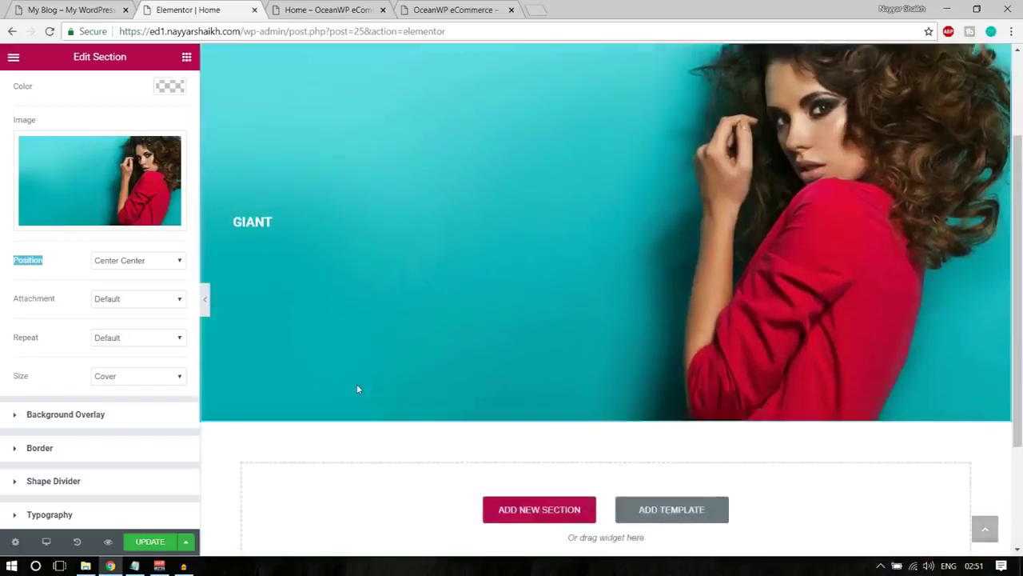
scroll(357, 388, "up", 1)
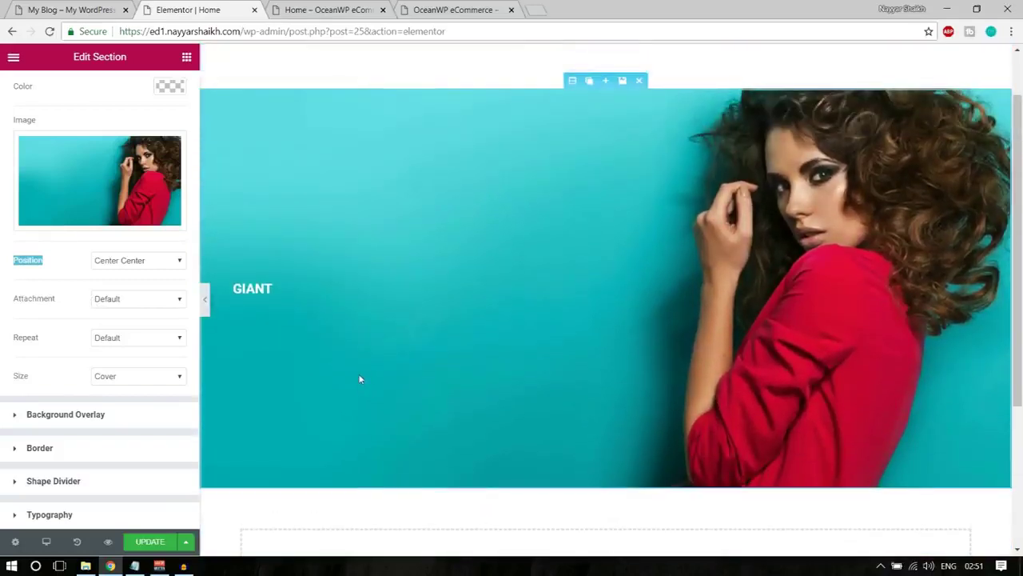
Add a Classic black background overlay at 0.7 opacity, rgba(0,0,0,0.7).
left_click(73, 423)
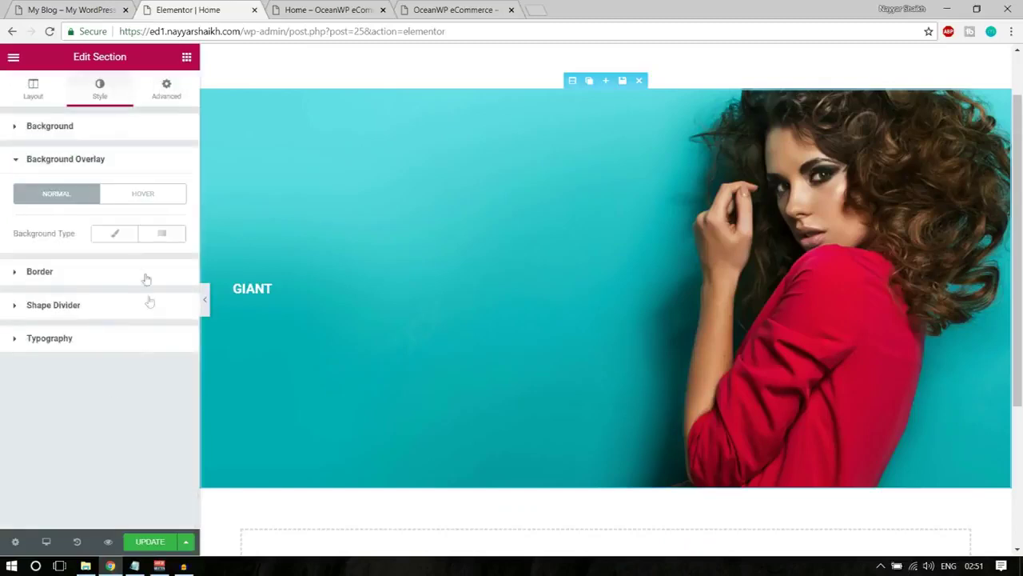
left_click(121, 240)
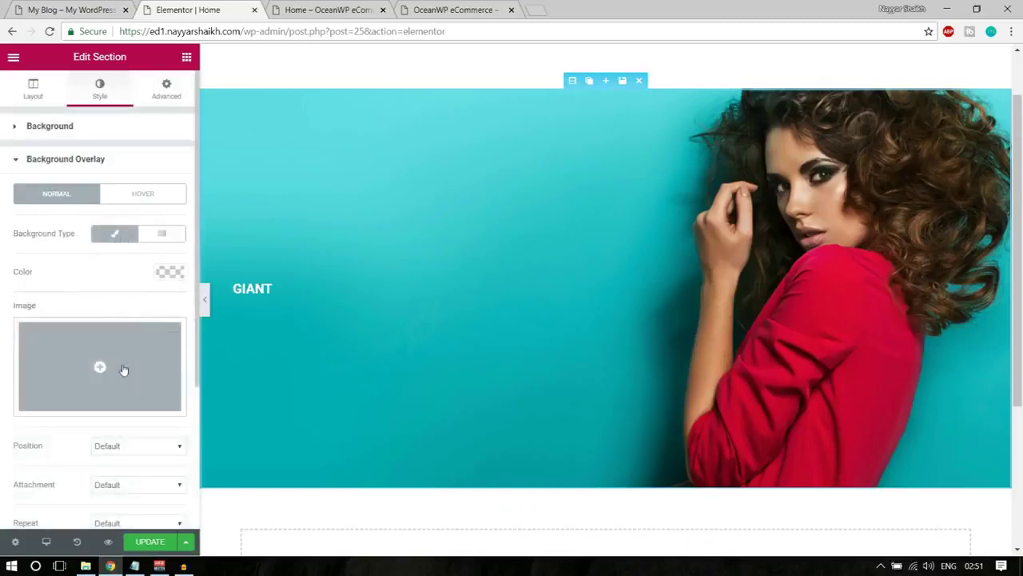
left_click(170, 273)
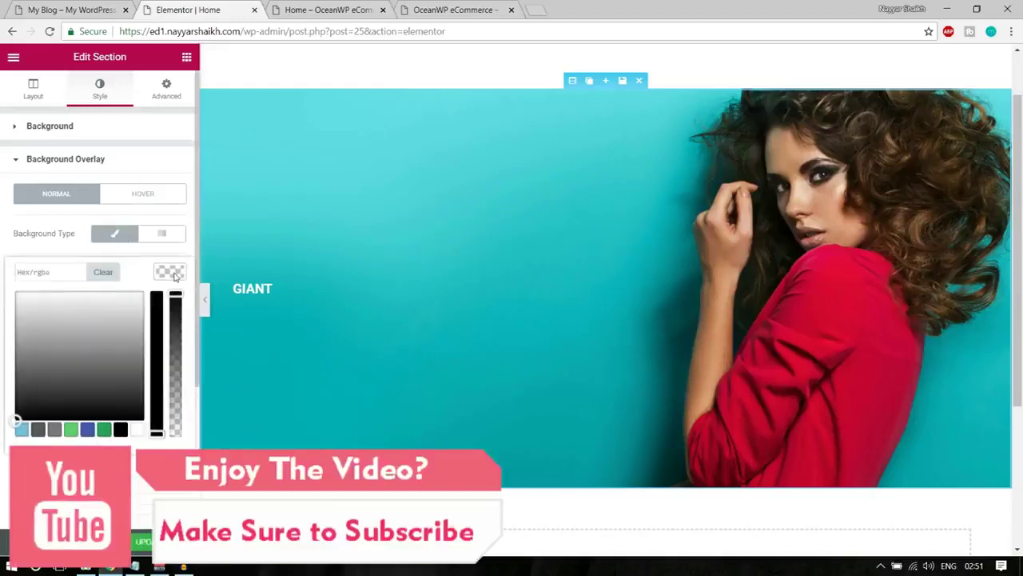
left_click(121, 430)
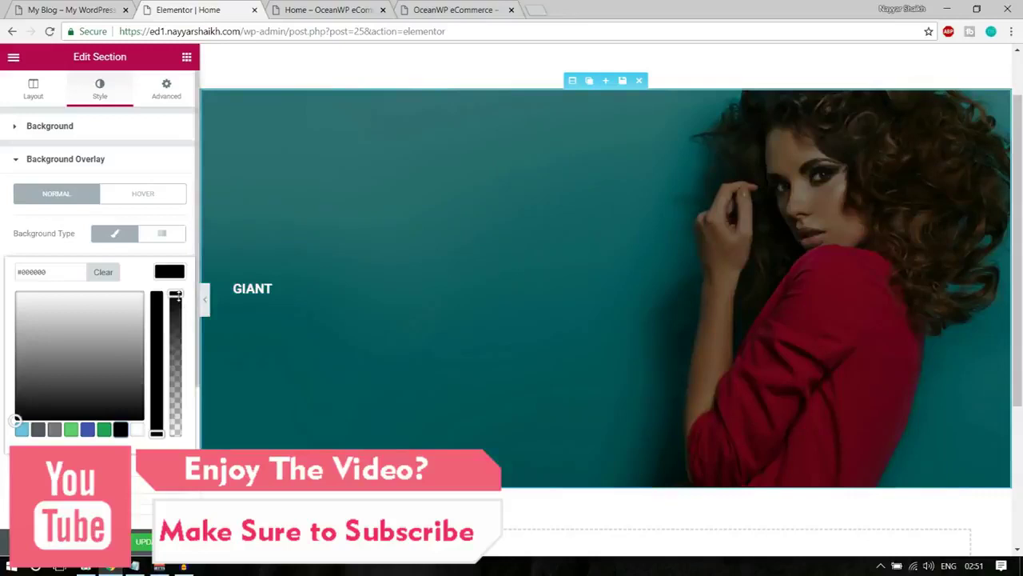
left_click(22, 430)
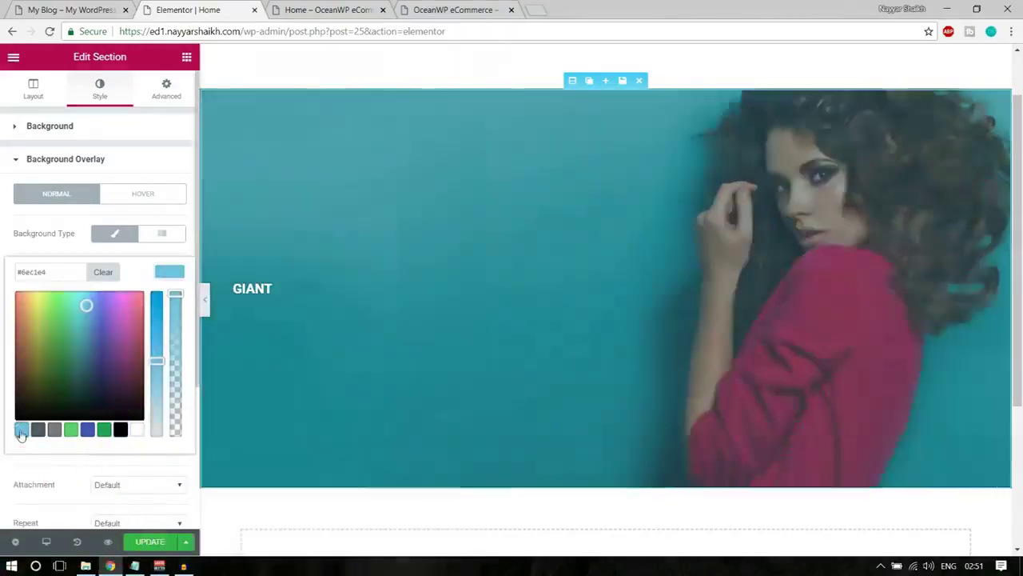
left_click(71, 432)
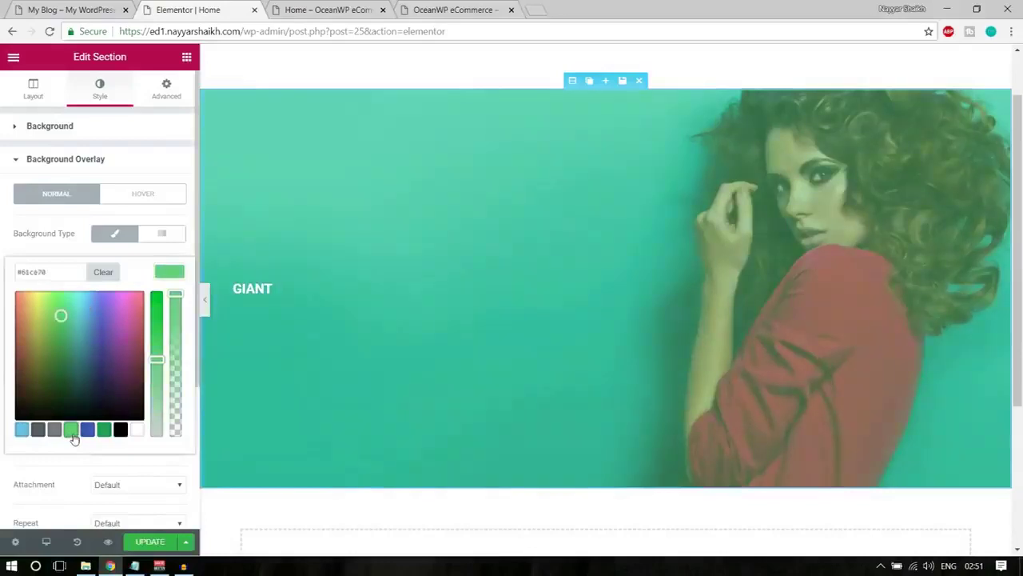
left_click(120, 431)
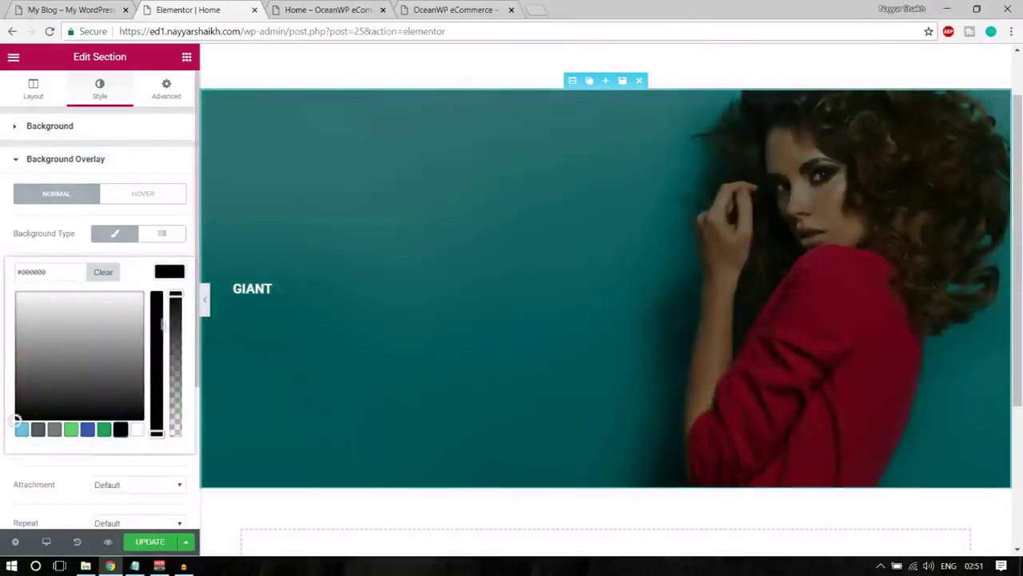
left_click_drag(176, 295, 186, 331)
left_click_drag(184, 335, 179, 331)
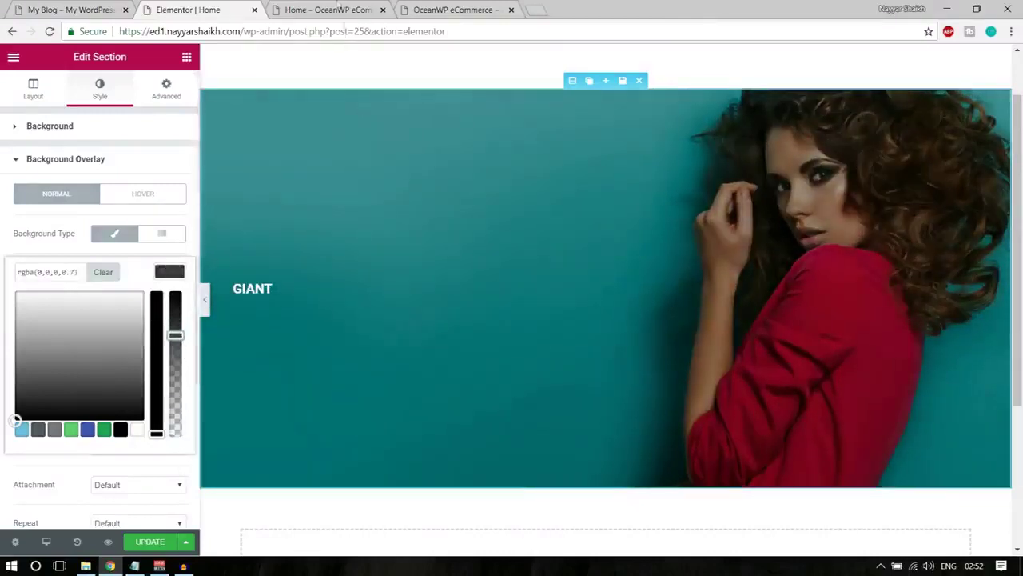
Compare the editor with the live store, then close the overlay colour picker.
left_click(335, 10)
left_click(161, 6)
left_click(92, 8)
left_click(184, 8)
left_click(80, 6)
left_click(192, 8)
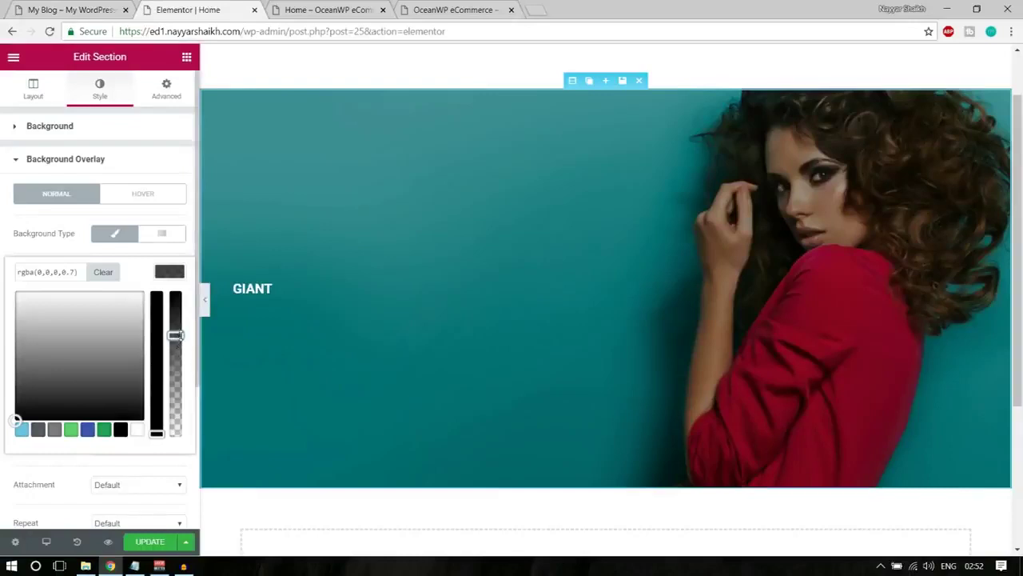
left_click(215, 505)
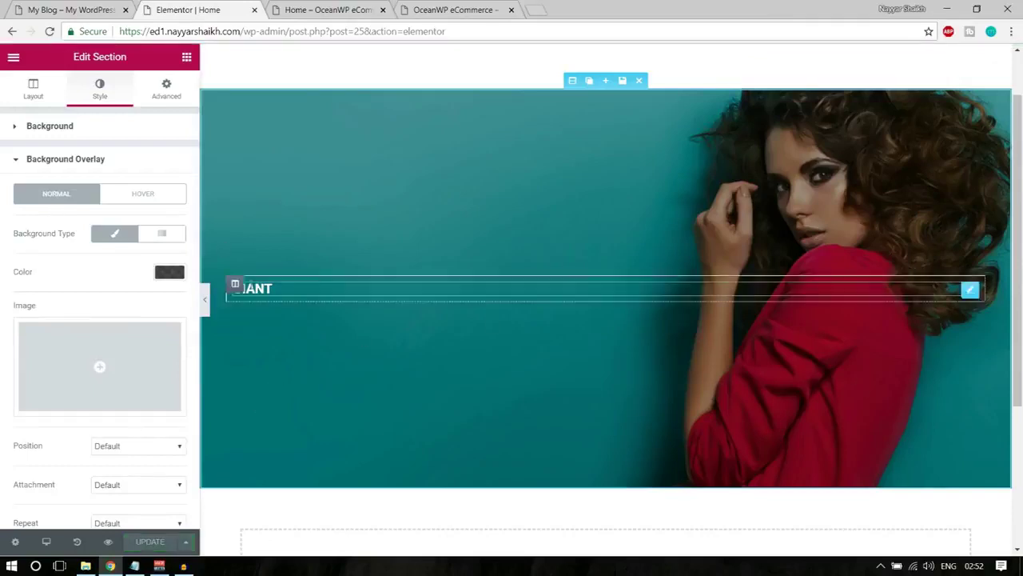
Select the GIANT heading and show its style settings.
key("ctrl+1")
left_click(282, 297)
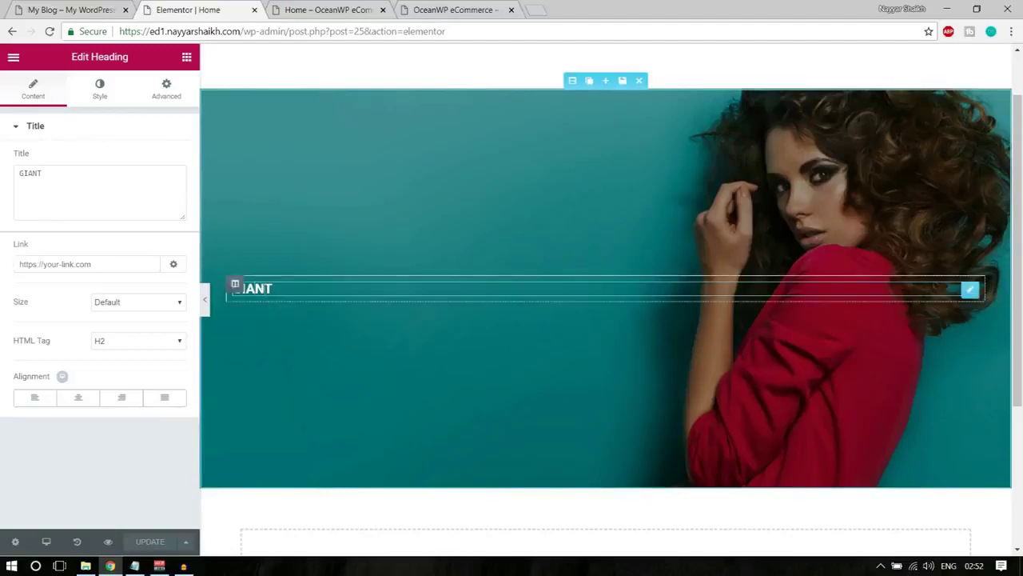
left_click(106, 90)
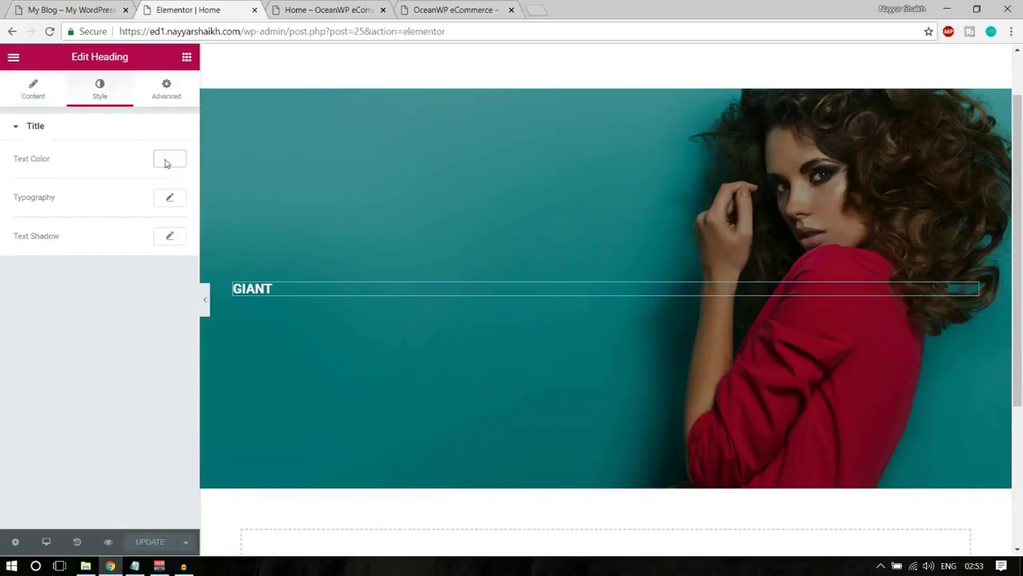
Set the GIANT heading's font family to Roboto Condensed.
left_click(170, 204)
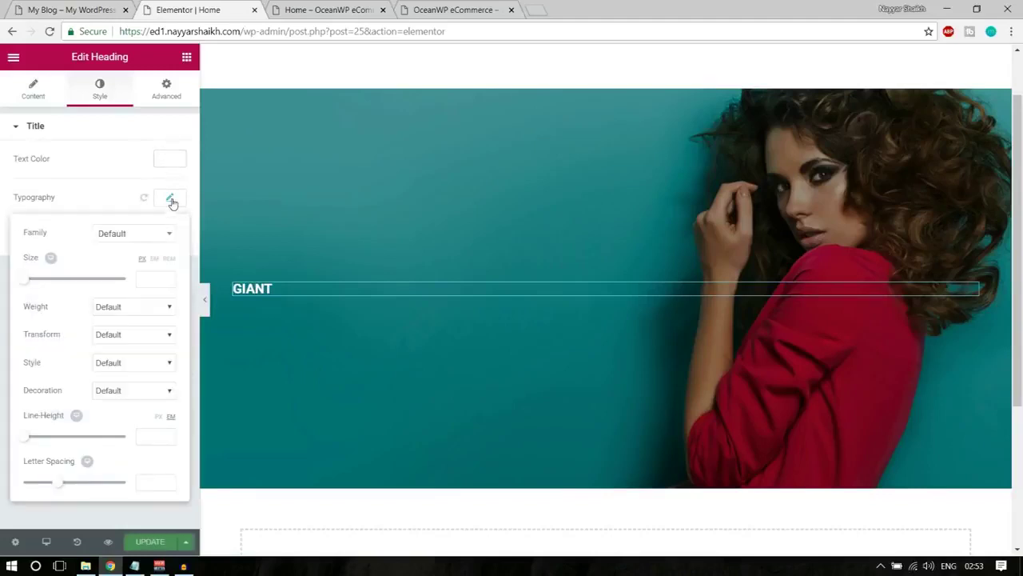
left_click(137, 234)
scroll(122, 364, "down", 10)
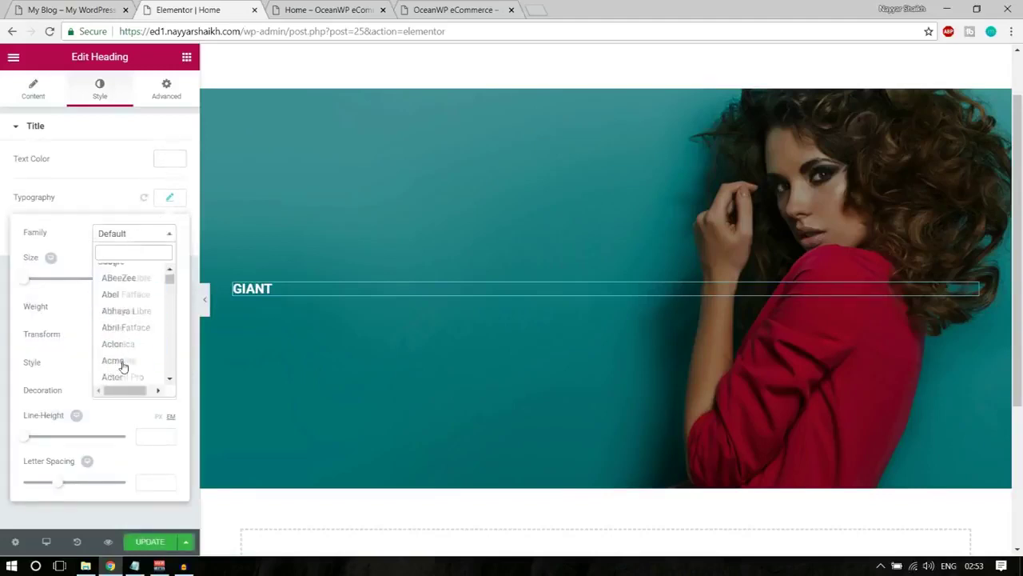
scroll(121, 363, "up", 10)
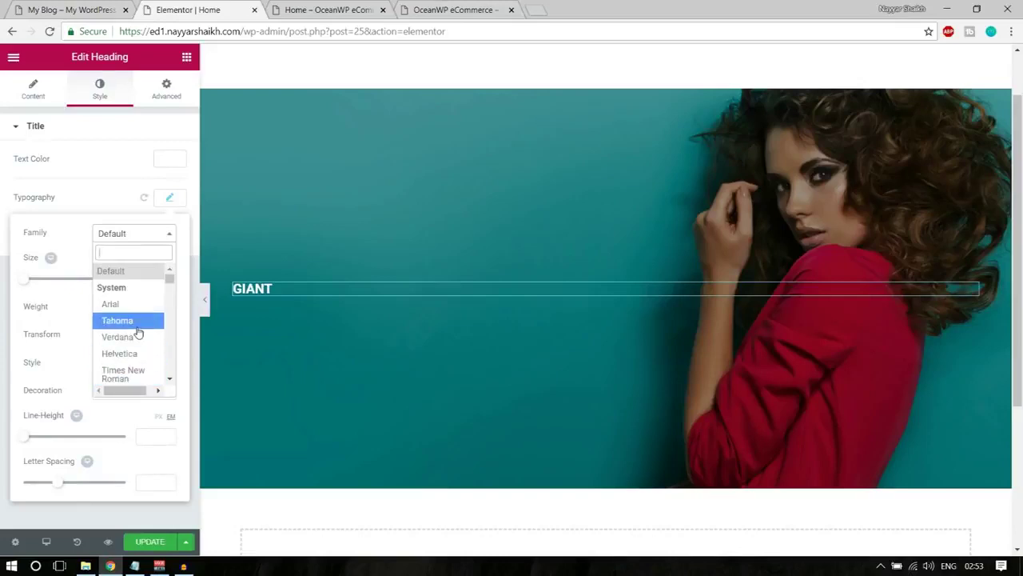
type("robo")
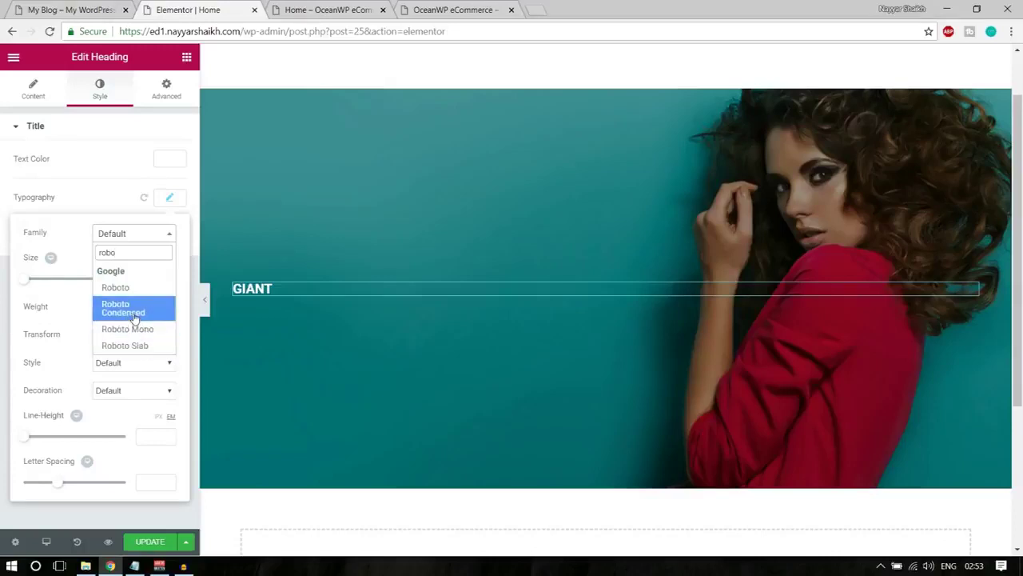
left_click(134, 311)
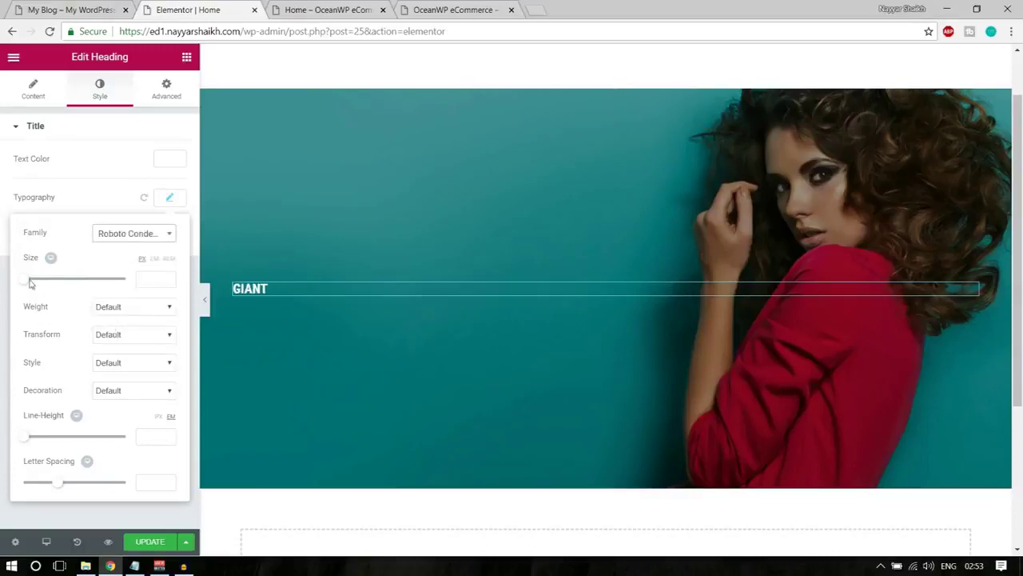
Set the heading's font size to 100 px.
left_click_drag(28, 285, 65, 289)
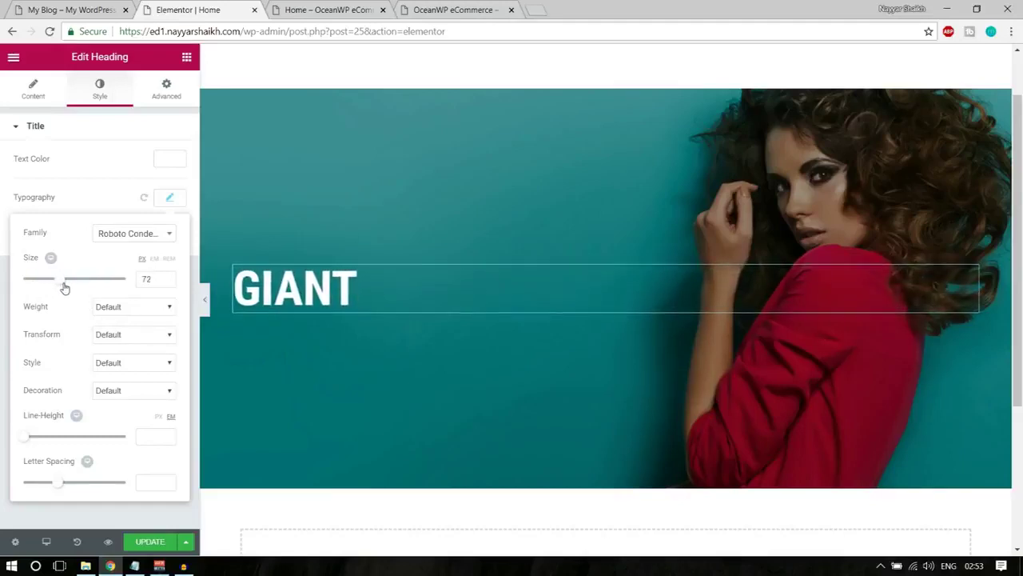
left_click_drag(156, 280, 128, 286)
type("70")
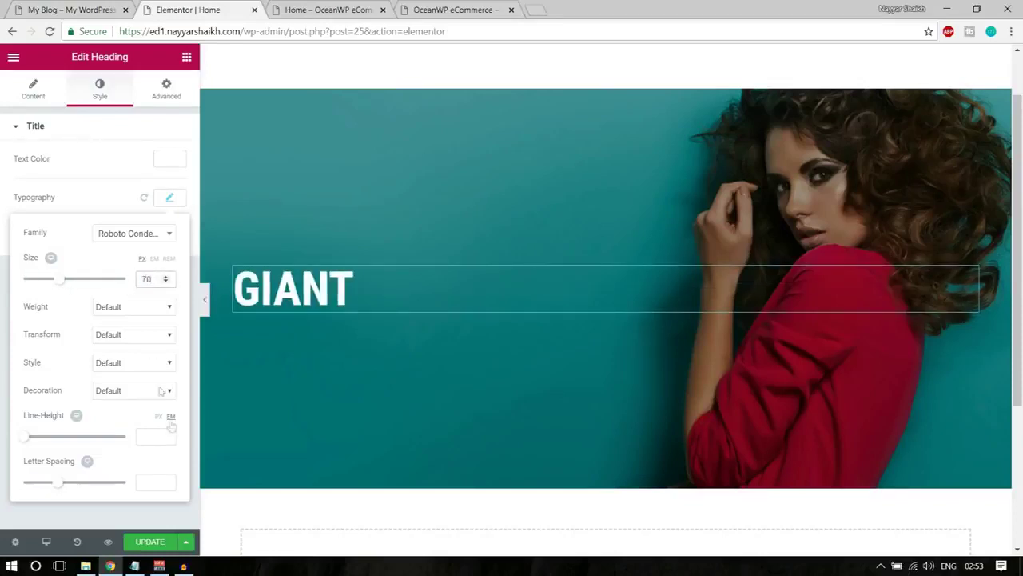
type("100")
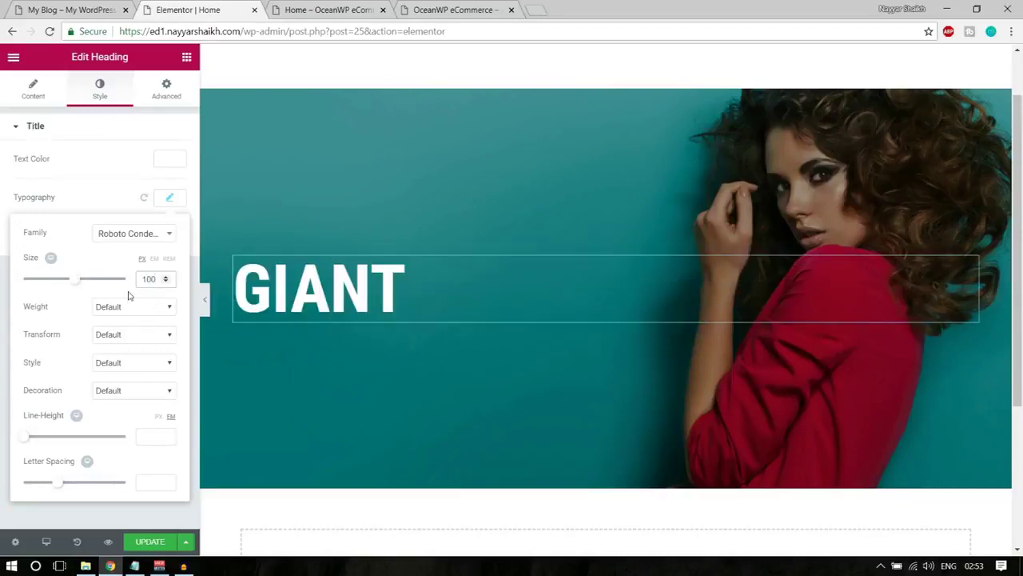
Check the live banner, then set the heading's font weight to 100.
left_click(72, 10)
left_click_drag(130, 252, 285, 248)
left_click(284, 248)
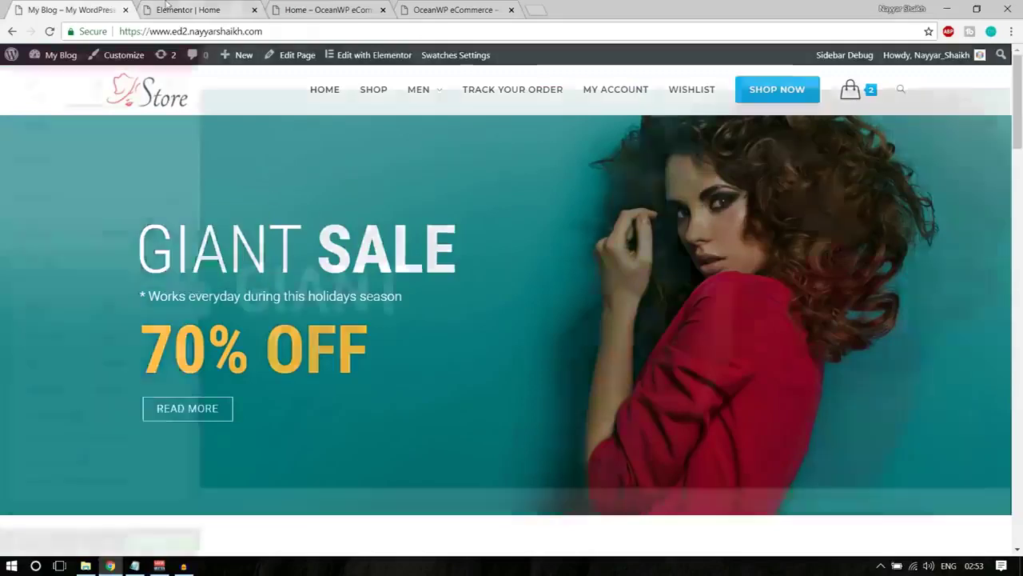
left_click(183, 10)
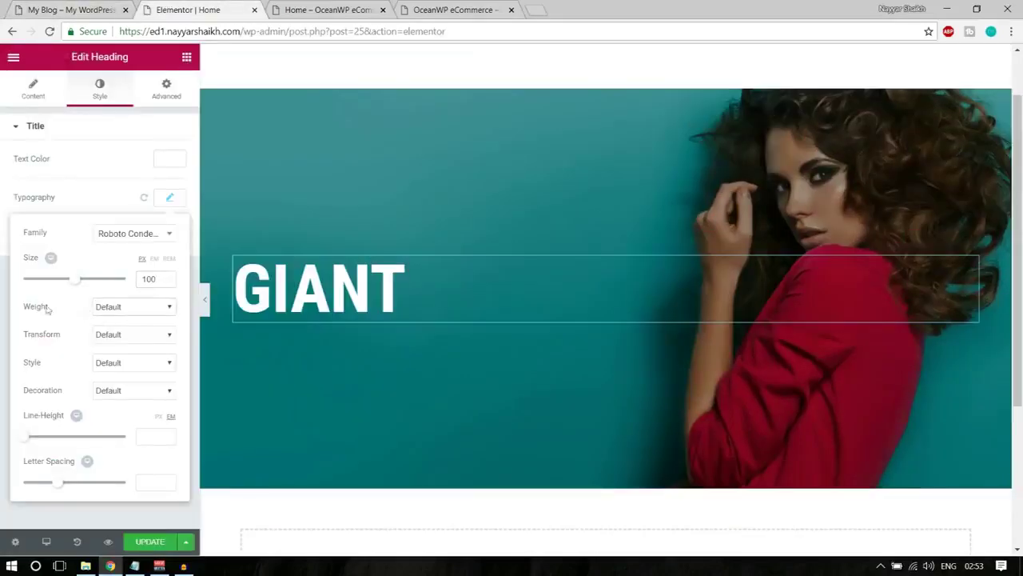
left_click(99, 310)
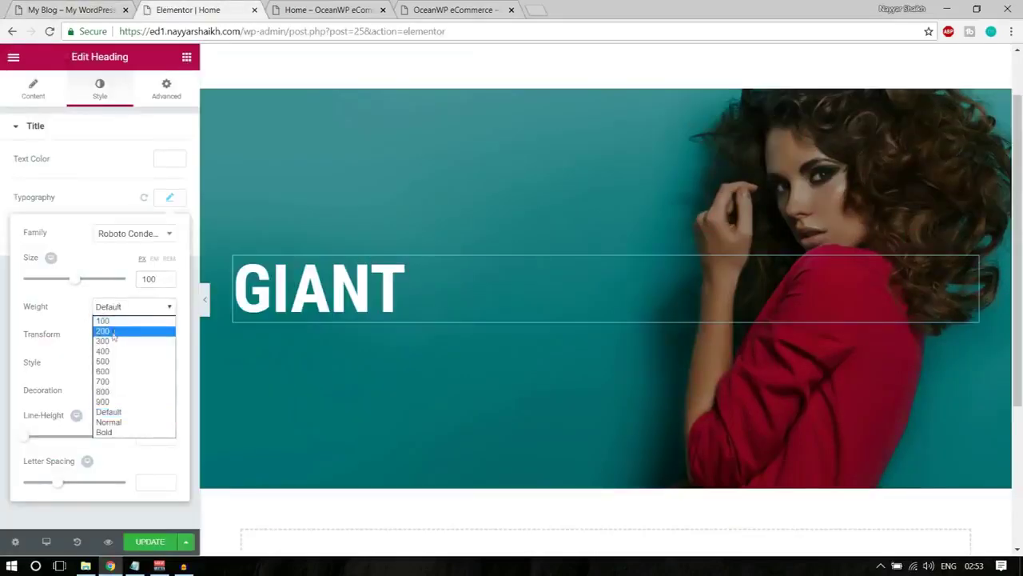
left_click(104, 320)
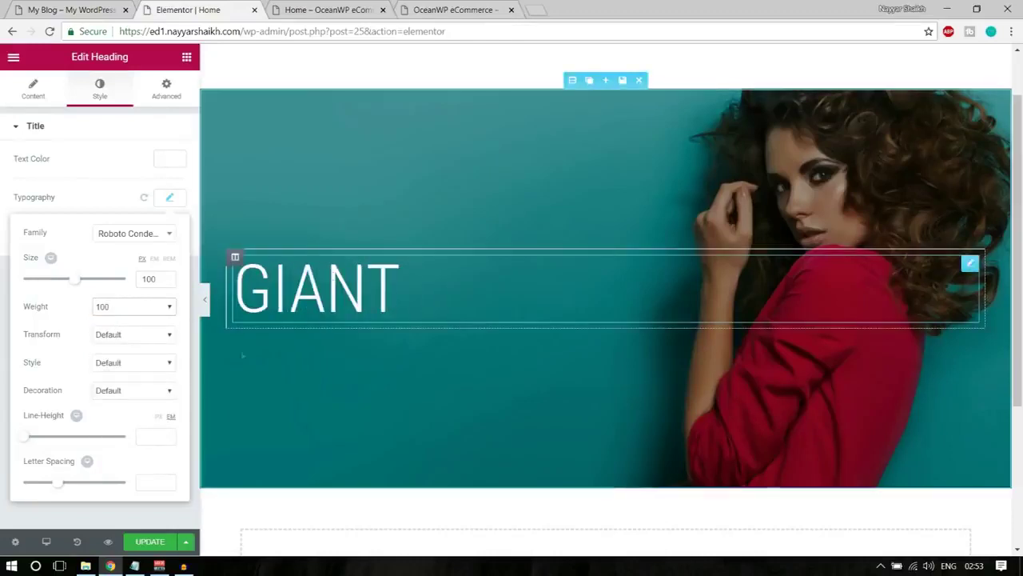
left_click(72, 10)
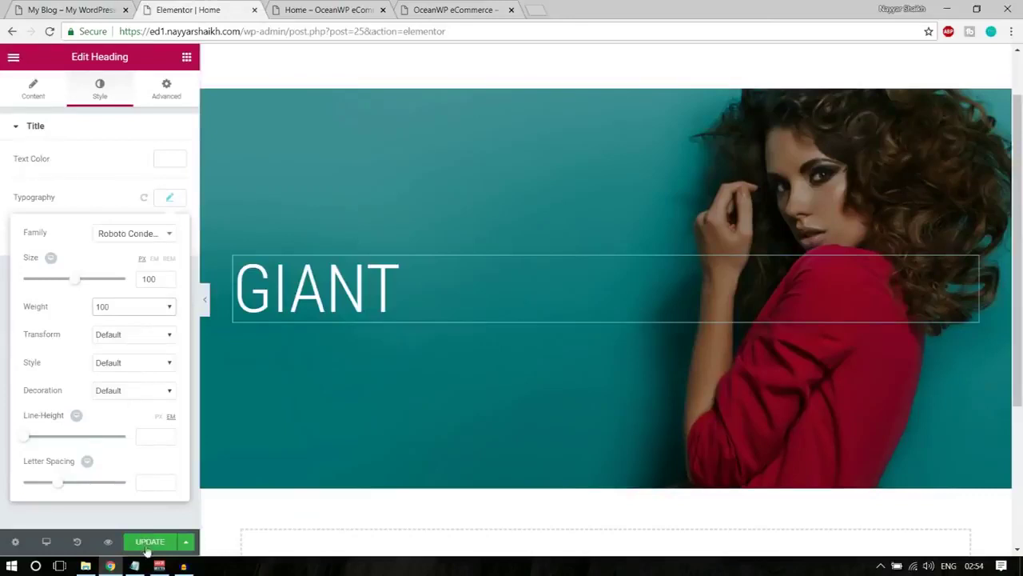
Close the Typography popup, study the bold SALE in the live hero, and return to the editor.
left_click(169, 198)
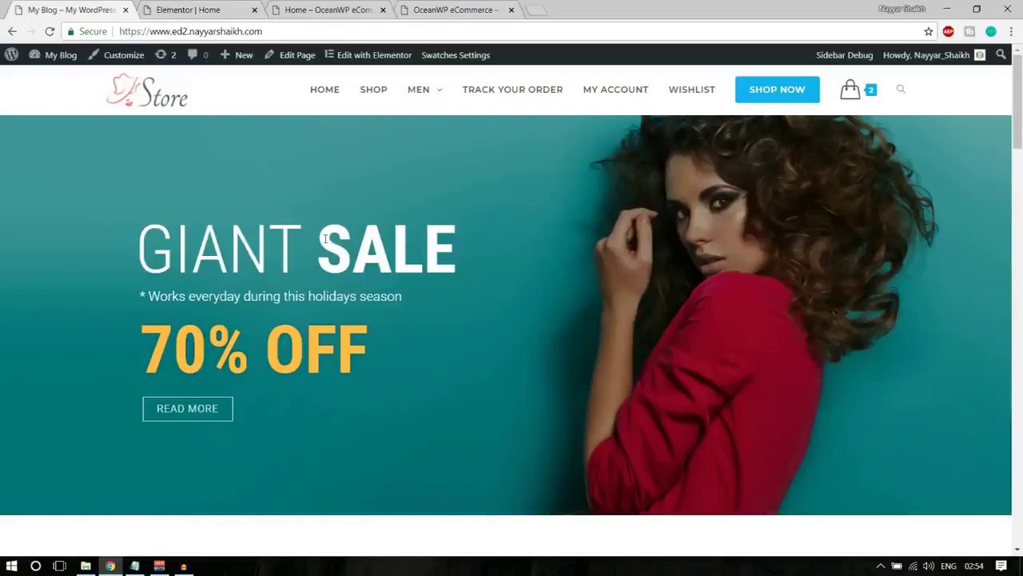
left_click_drag(325, 239, 473, 242)
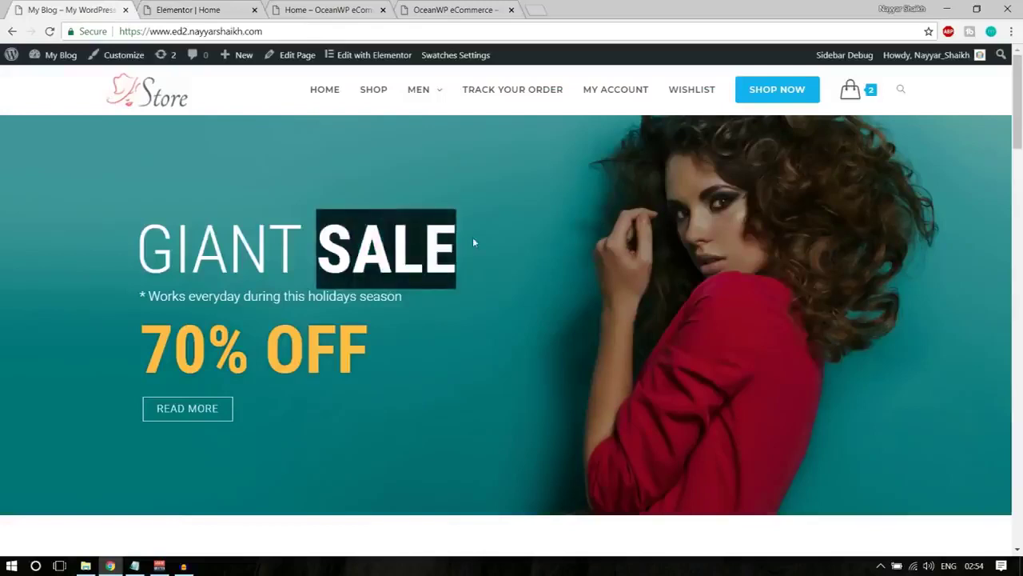
left_click(310, 256)
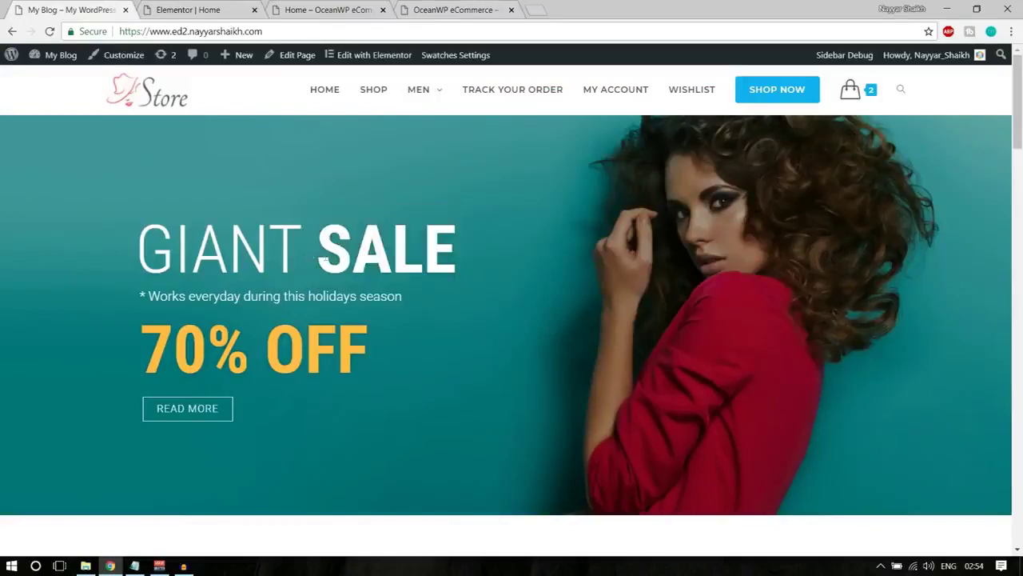
left_click_drag(324, 246, 453, 251)
left_click(372, 247)
key("ctrl+Tab")
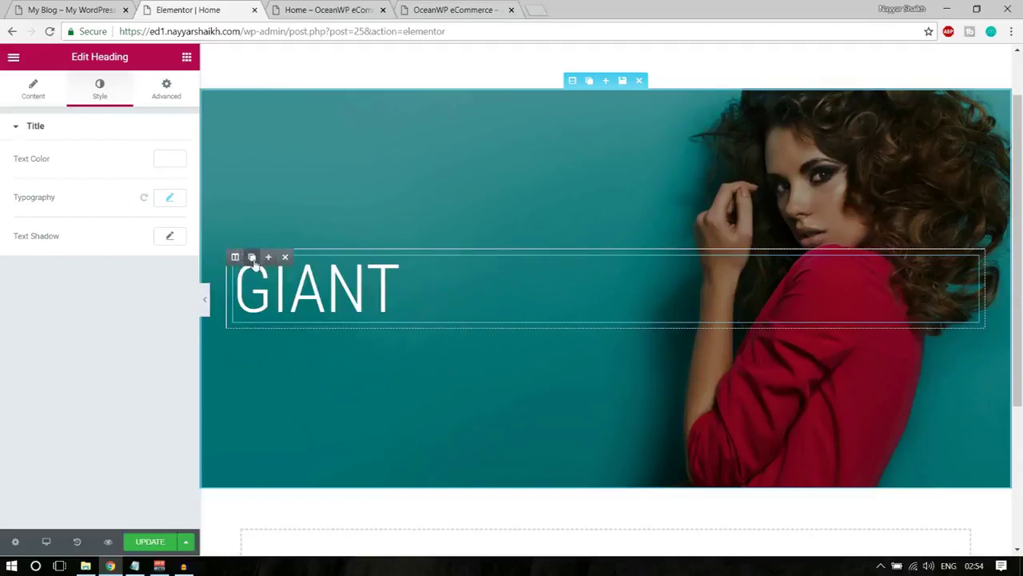
Duplicate the GIANT heading's column and narrow the left column to about a quarter width.
left_click(253, 257)
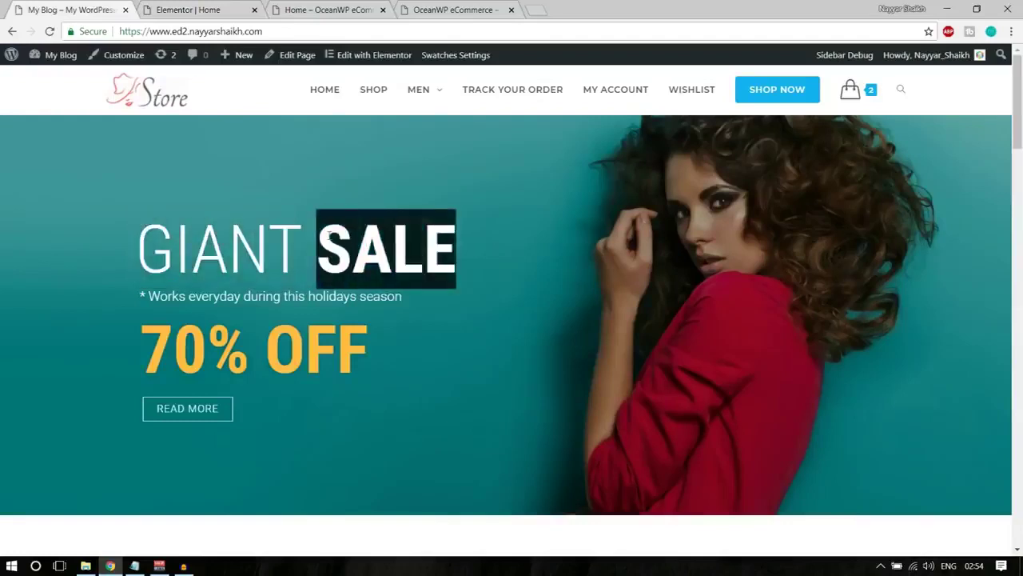
left_click(216, 8)
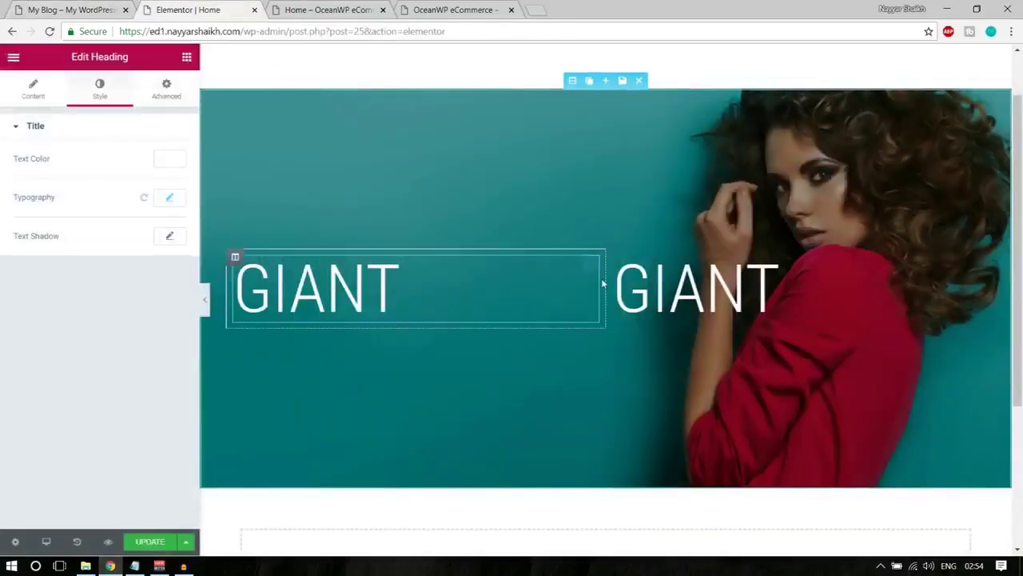
left_click_drag(607, 279, 416, 292)
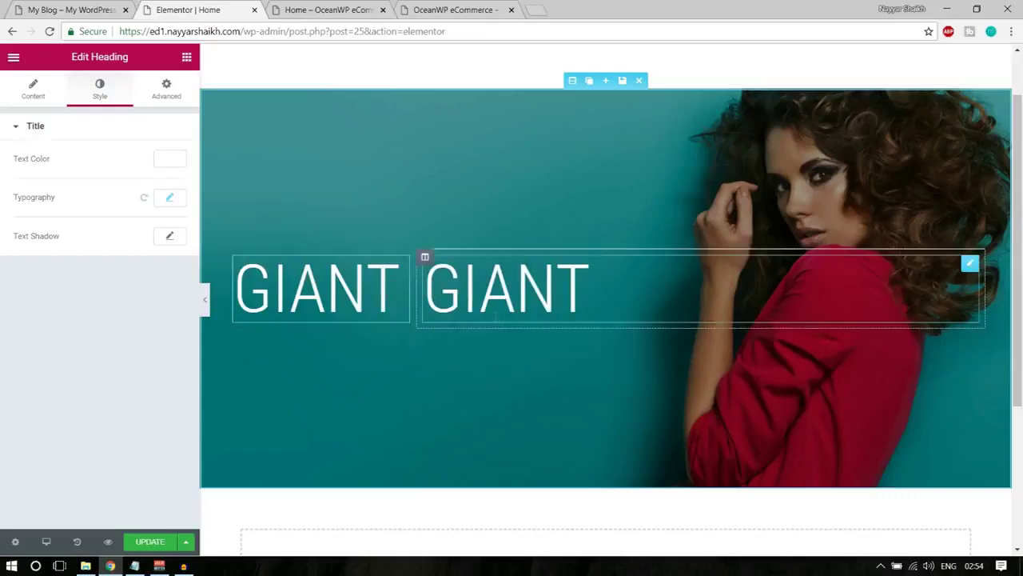
Change the copied heading's title to SALE and set its typography weight to 700.
left_click(499, 318)
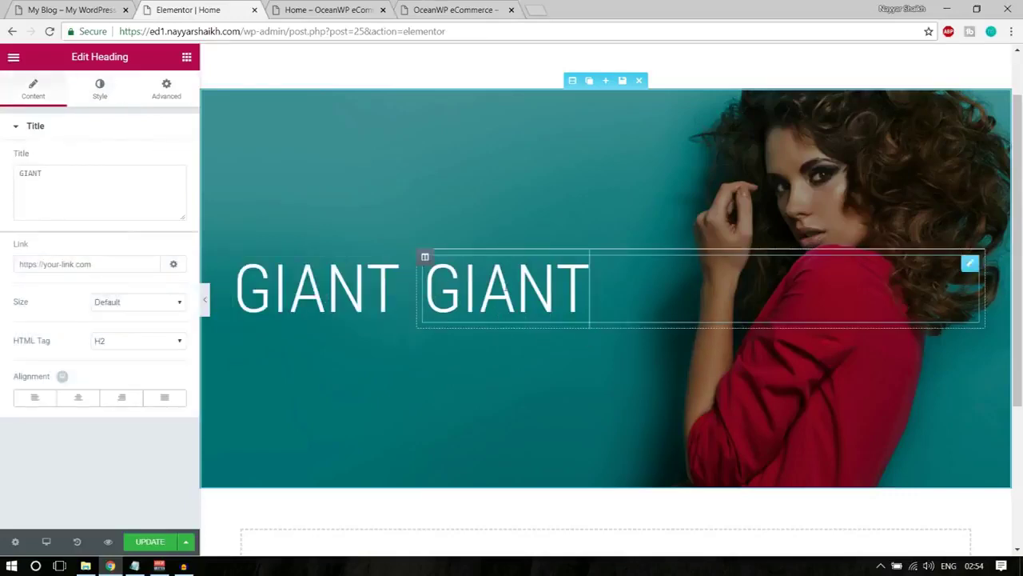
left_click_drag(88, 182, 2, 174)
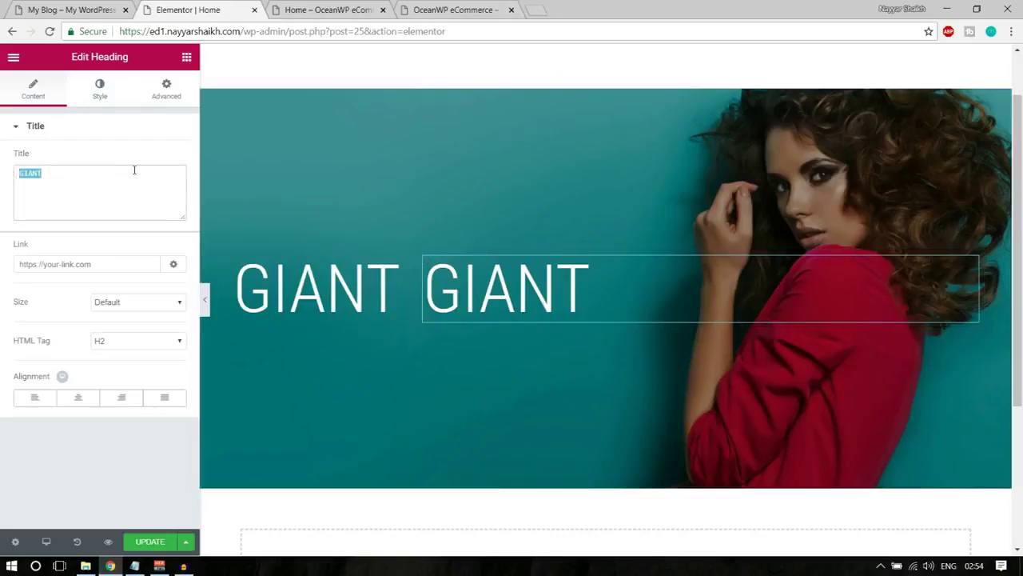
type("SALE")
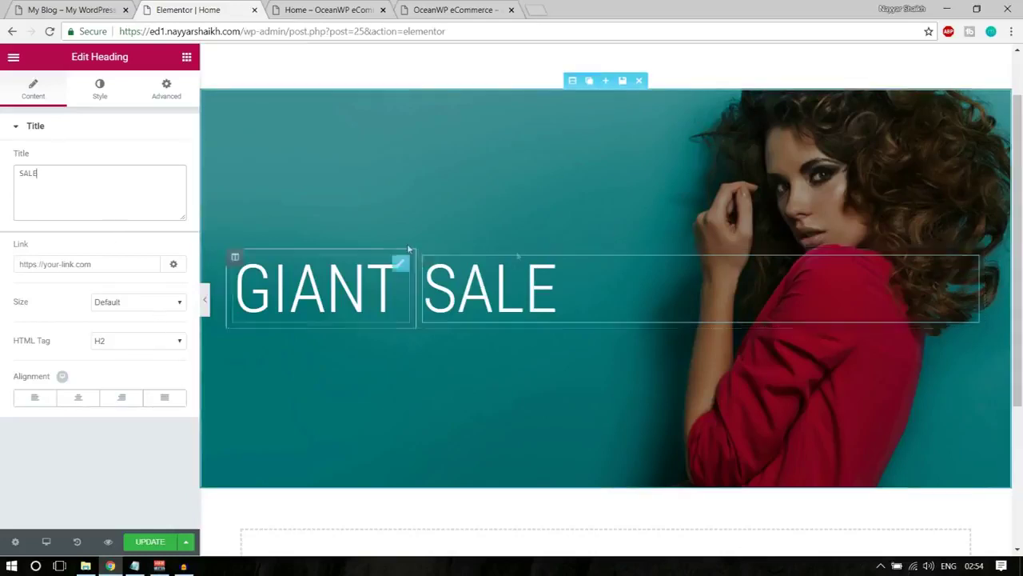
left_click(96, 94)
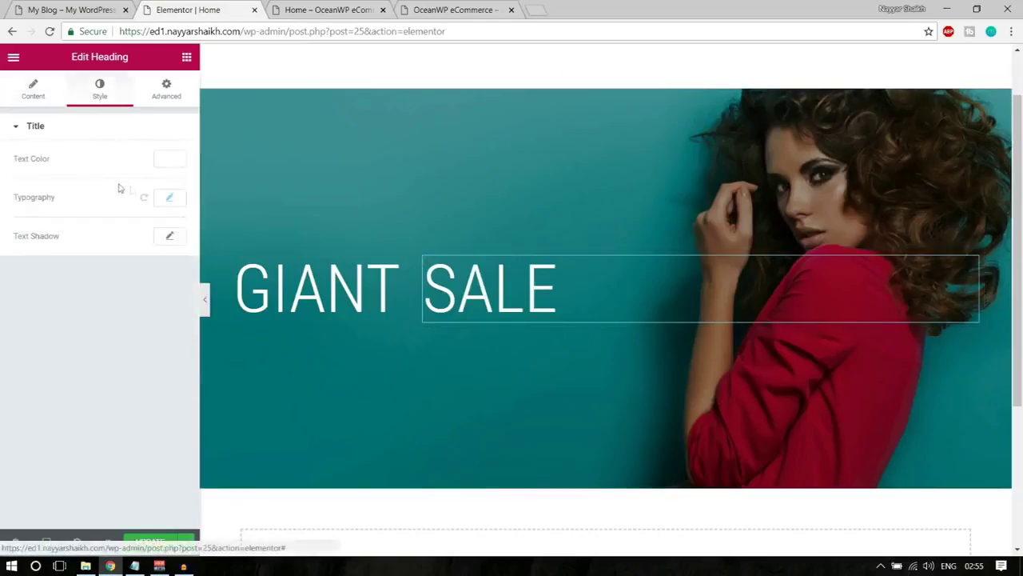
left_click(171, 199)
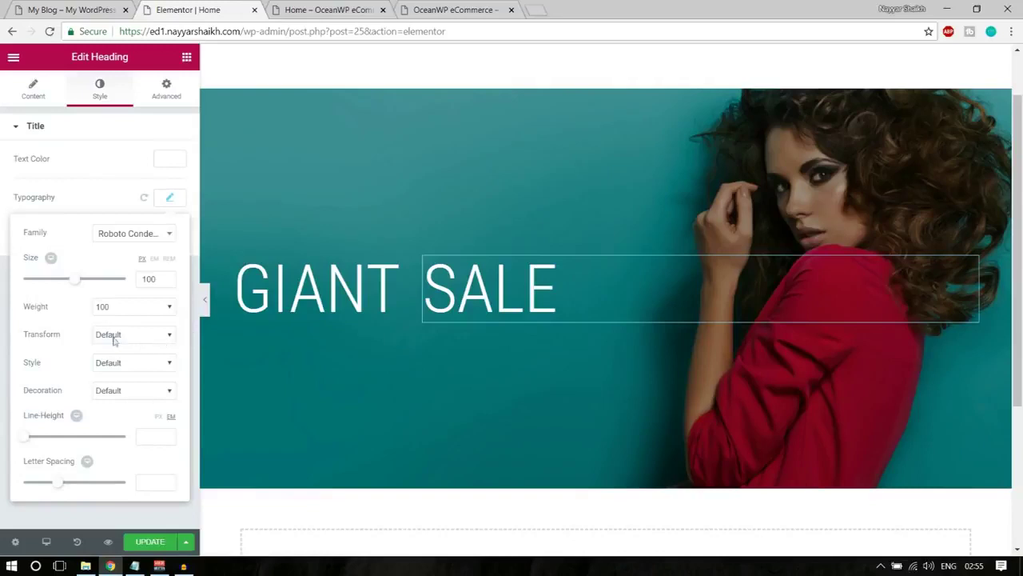
left_click(126, 308)
left_click(120, 381)
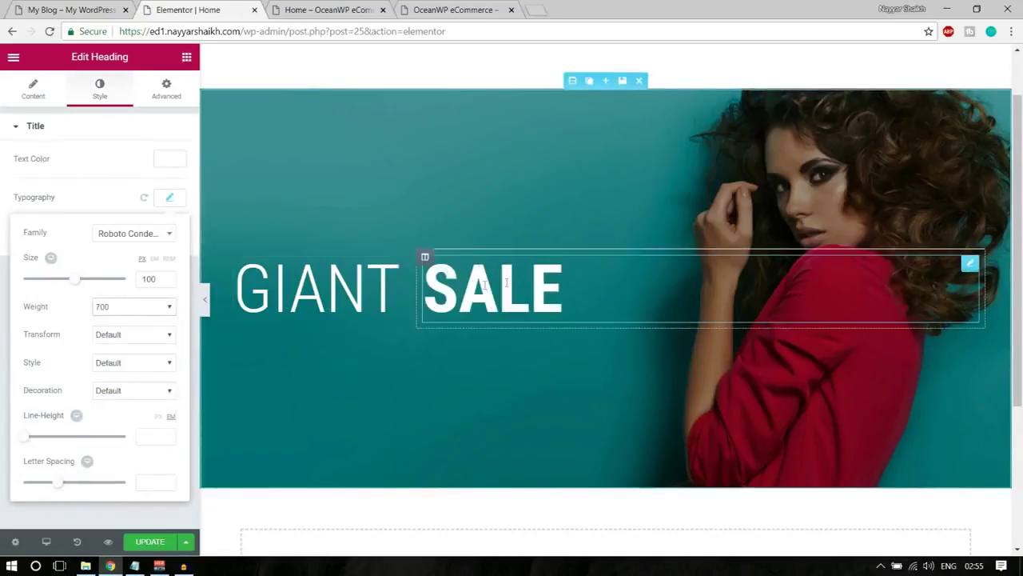
Save the page with Update and compare the hero with the live store's subtitle line.
left_click(141, 542)
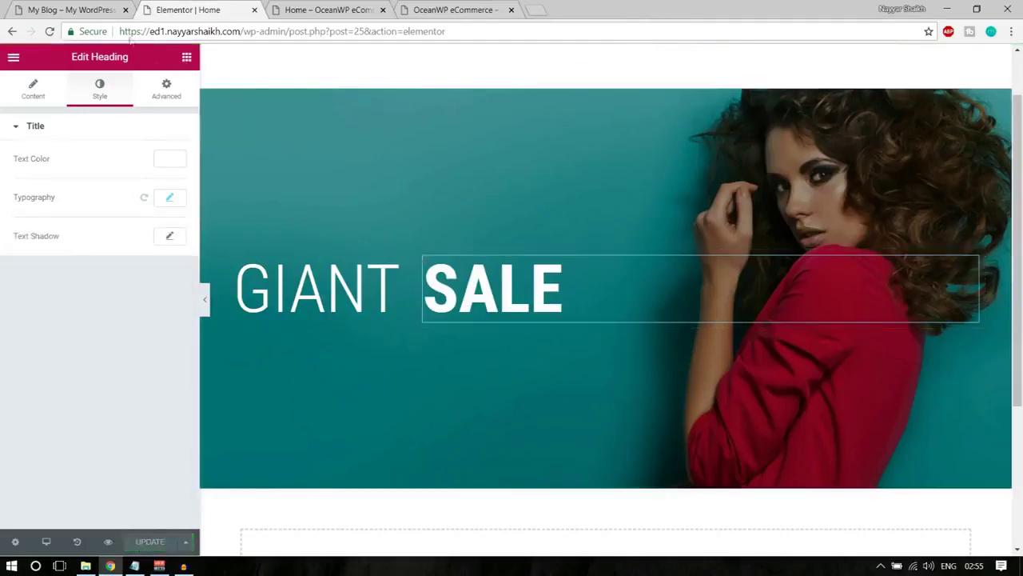
key("ctrl+shift+Tab")
left_click_drag(139, 296, 415, 296)
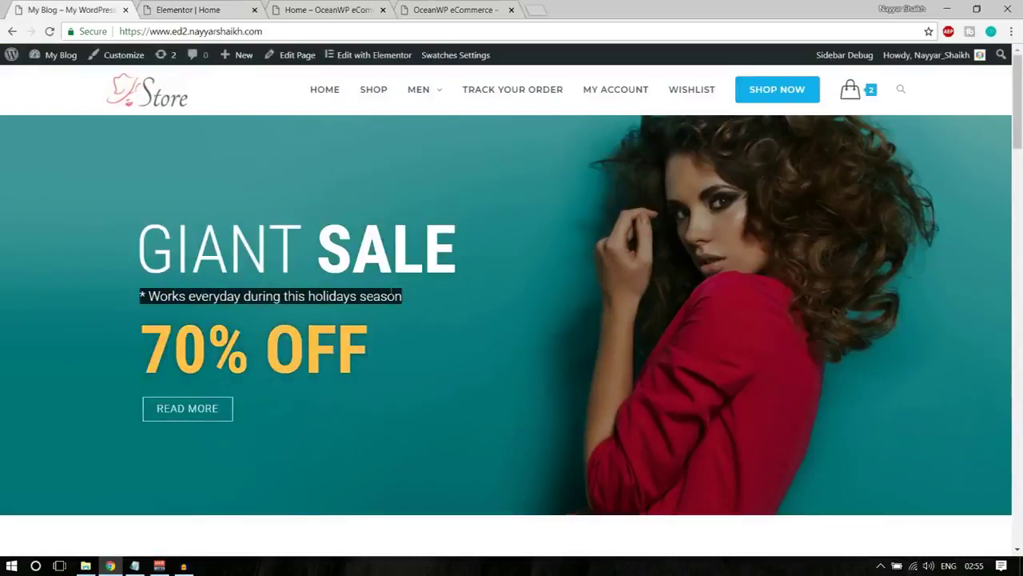
left_click(448, 314)
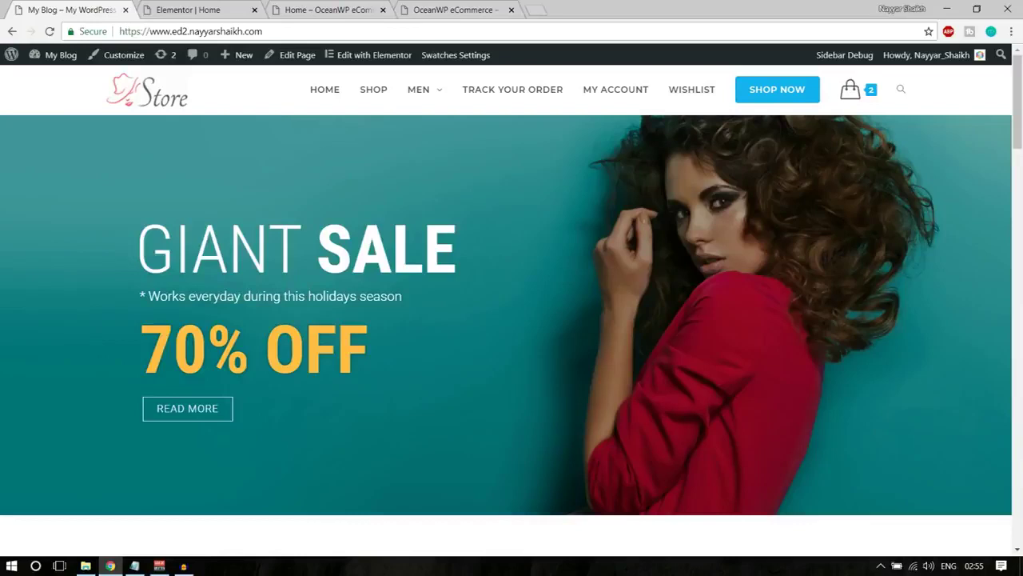
left_click(200, 8)
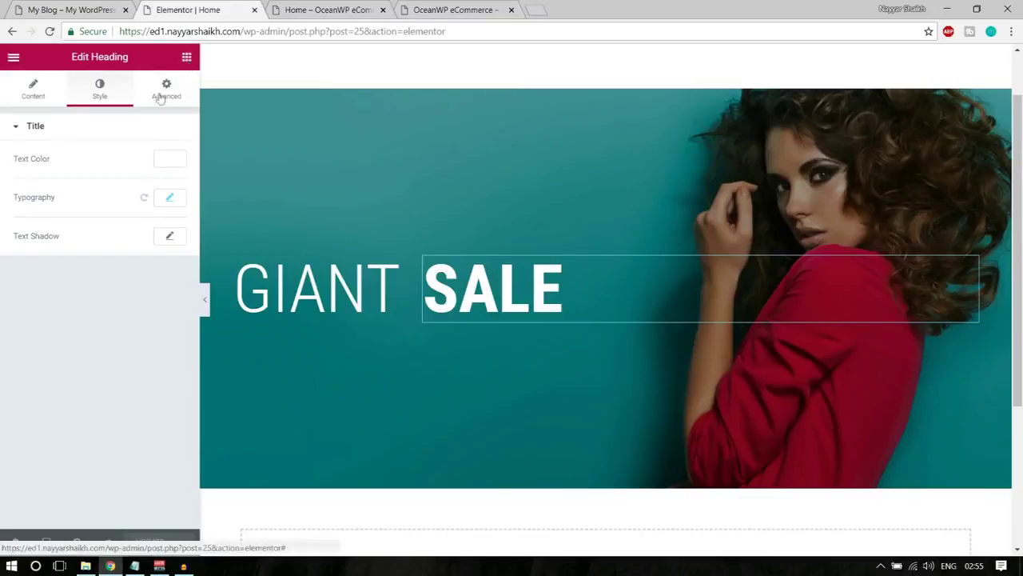
Bring up the Elements list and drag a Heading widget toward the hero section.
left_click(186, 56)
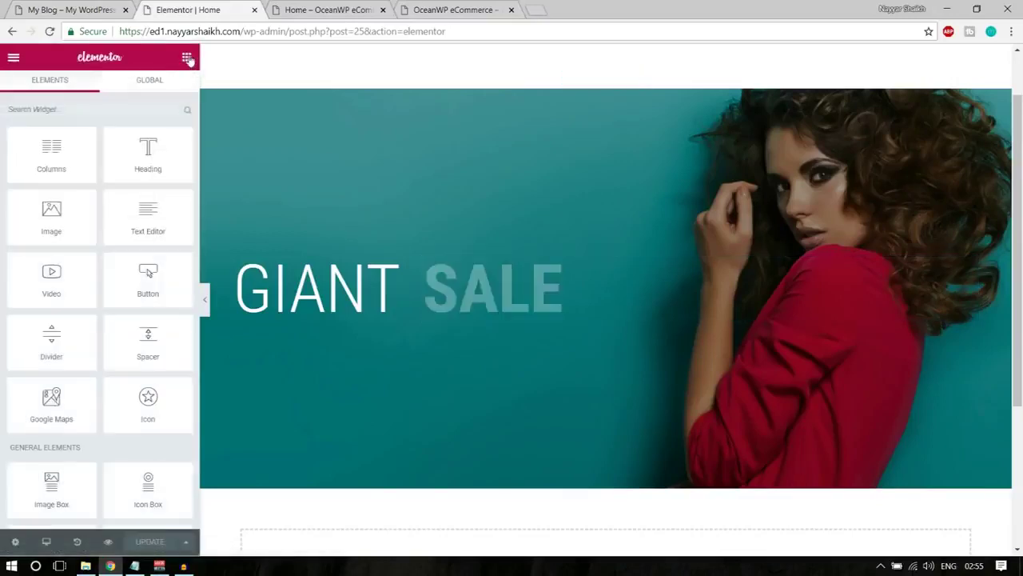
scroll(88, 336, "down", 2)
scroll(88, 336, "down", 3)
scroll(107, 358, "up", 6)
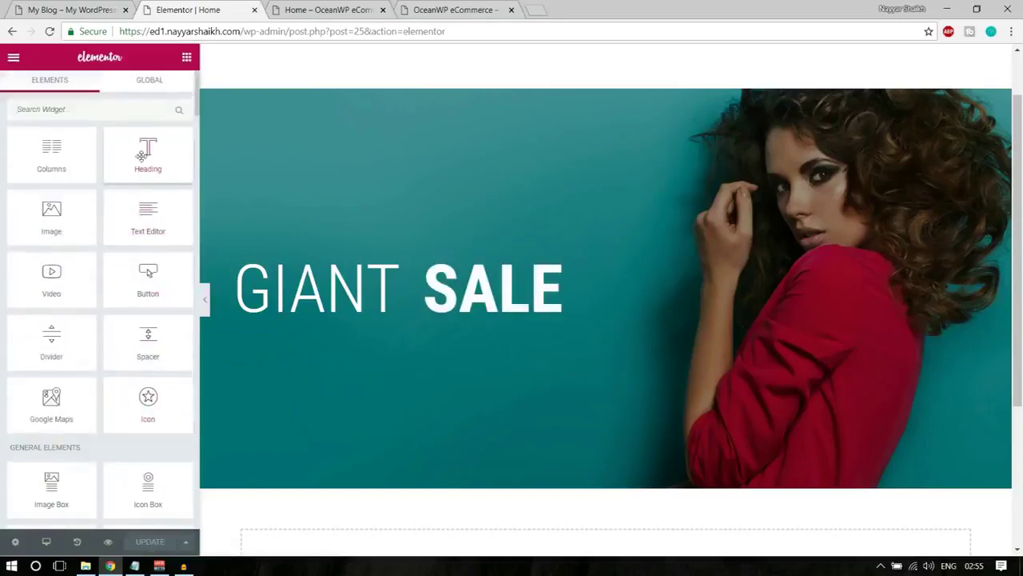
mouse_move(141, 152)
left_mouse_down()
mouse_move(188, 157)
mouse_move(320, 318)
mouse_move(140, 144)
left_mouse_up()
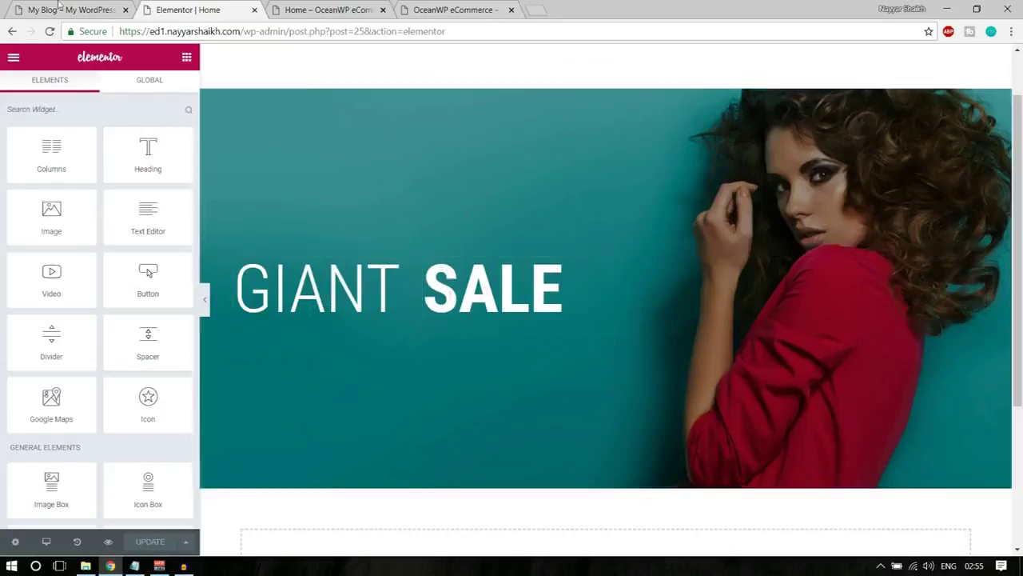
Check the live store homepage, then scroll through the hero in the Elementor editor.
left_click(59, 5)
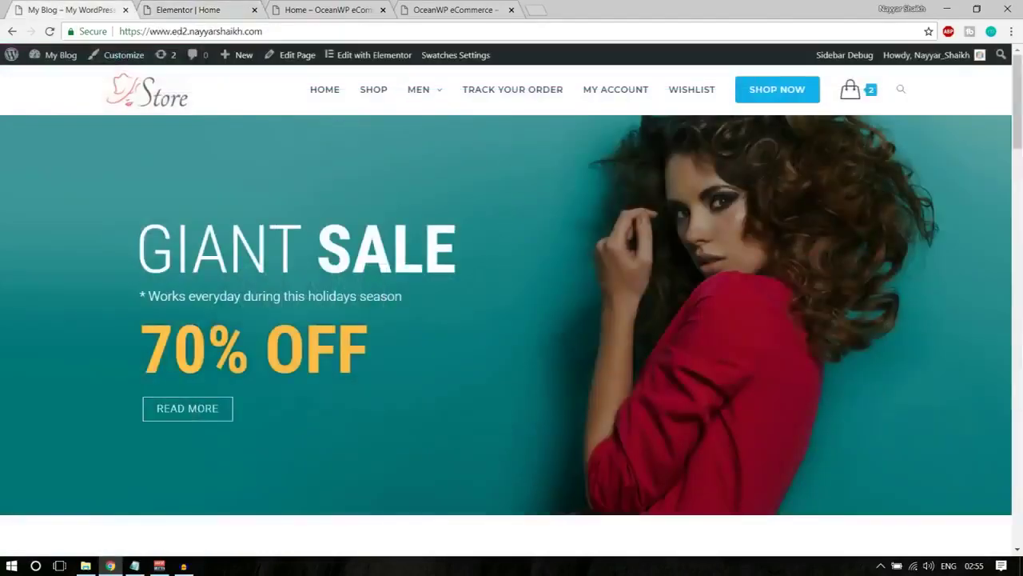
left_click(186, 10)
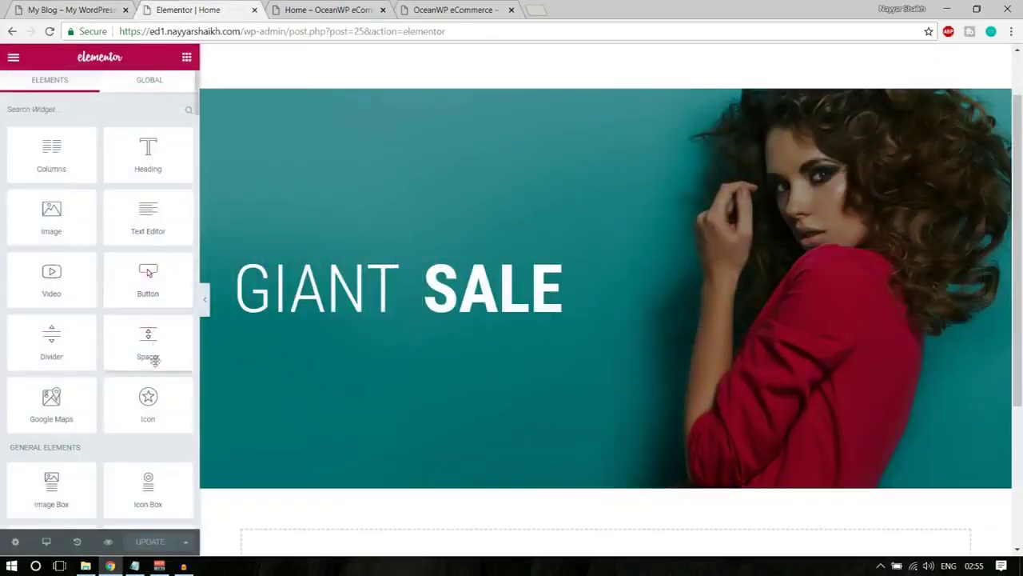
scroll(160, 391, "down", 3)
scroll(160, 391, "down", 4)
scroll(160, 393, "up", 10)
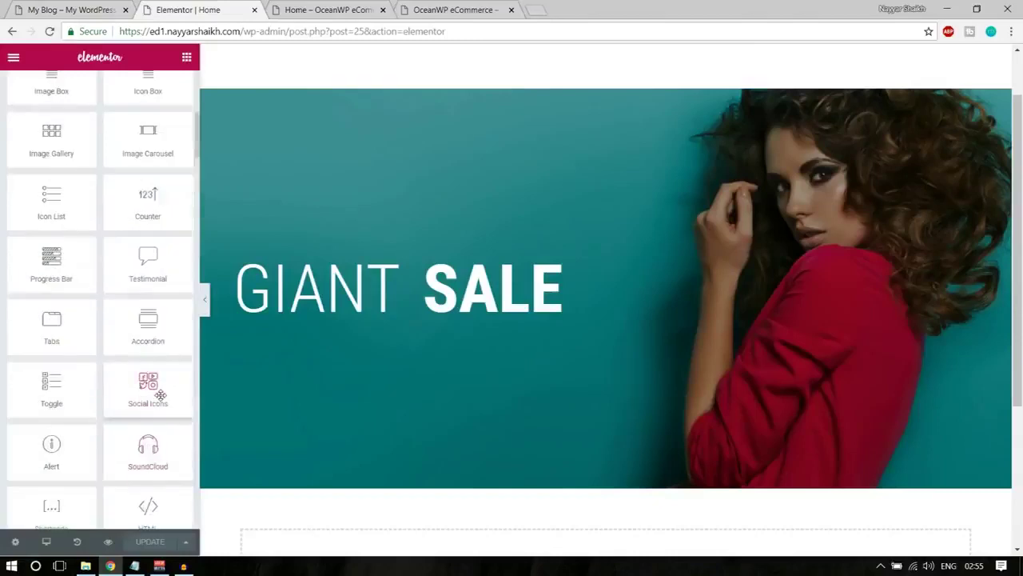
scroll(171, 360, "up", 10)
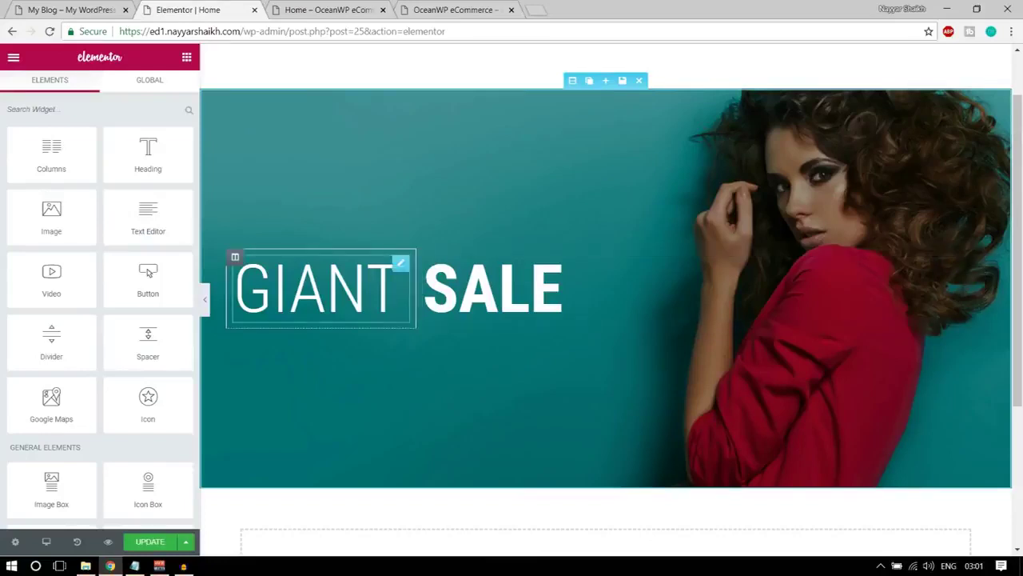
mouse_move(401, 264)
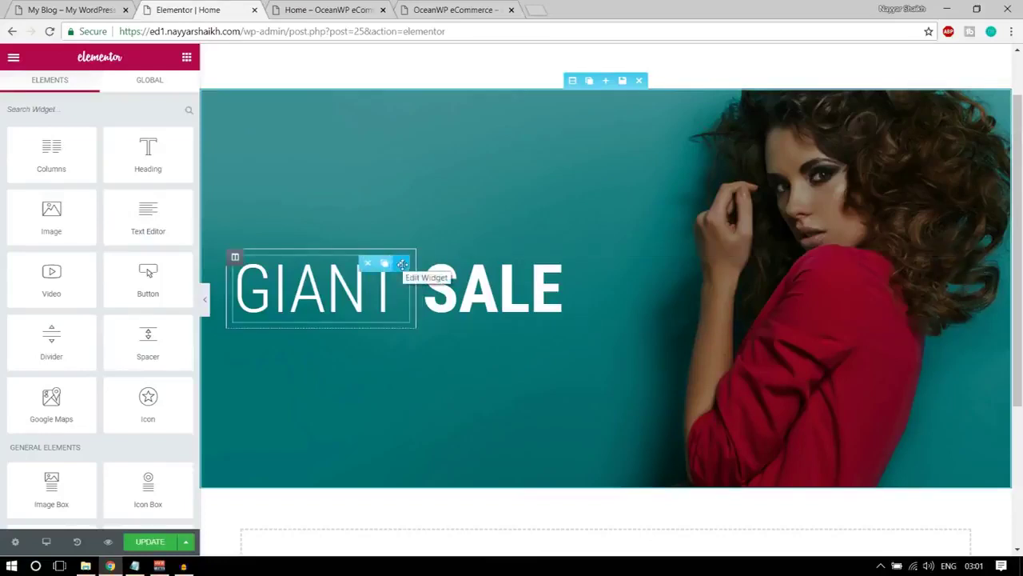
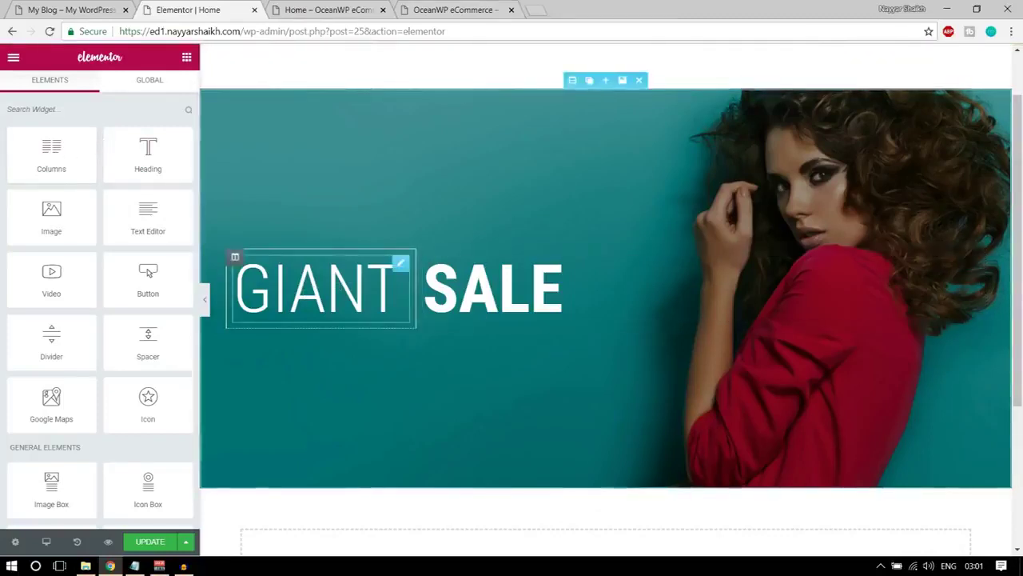
Check the live store's subtitle, then add a two-column inner section to the teal banner.
left_click(72, 10)
left_click_drag(141, 296, 358, 297)
left_click(232, 9)
mouse_move(128, 148)
left_mouse_down()
mouse_move(320, 243)
mouse_move(309, 310)
mouse_move(305, 277)
mouse_move(449, 273)
mouse_move(502, 326)
mouse_move(359, 304)
mouse_move(331, 227)
mouse_move(459, 331)
mouse_move(404, 283)
mouse_move(399, 327)
mouse_move(238, 245)
mouse_move(119, 148)
left_mouse_up()
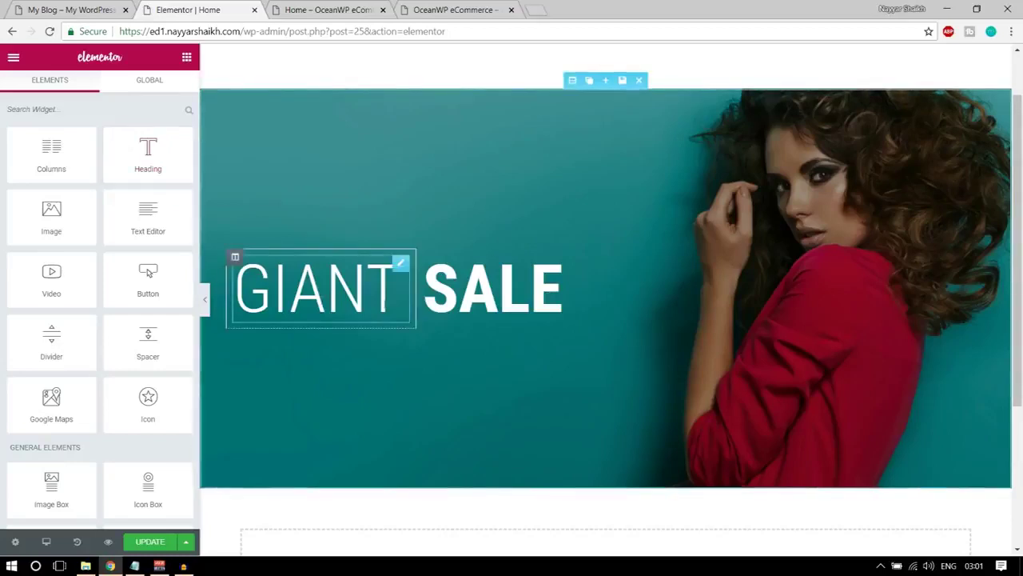
left_click_drag(51, 148, 359, 301)
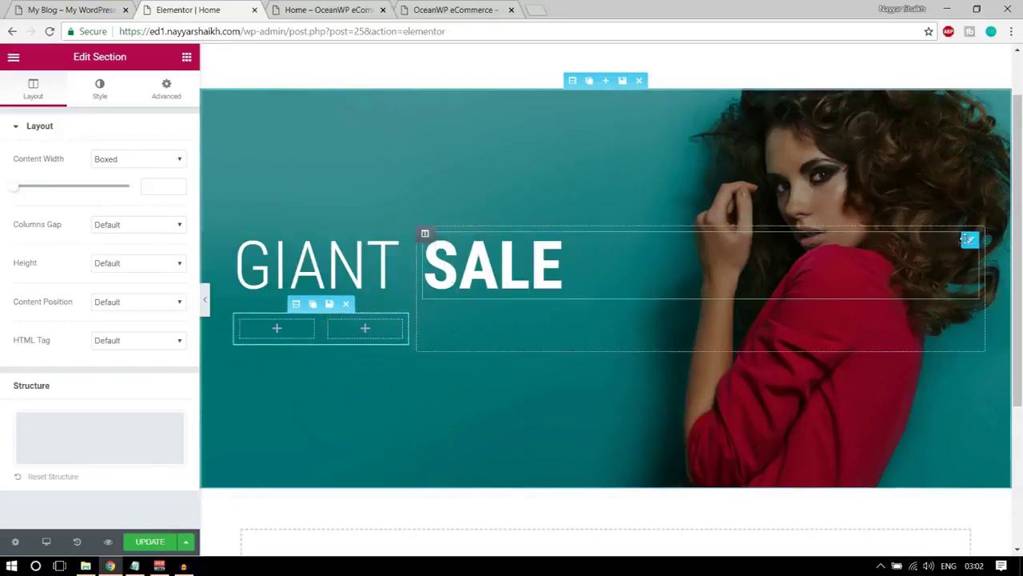
Place the GIANT and SALE headings side by side, drop the extra column, and update the page.
left_click_drag(967, 239, 357, 326)
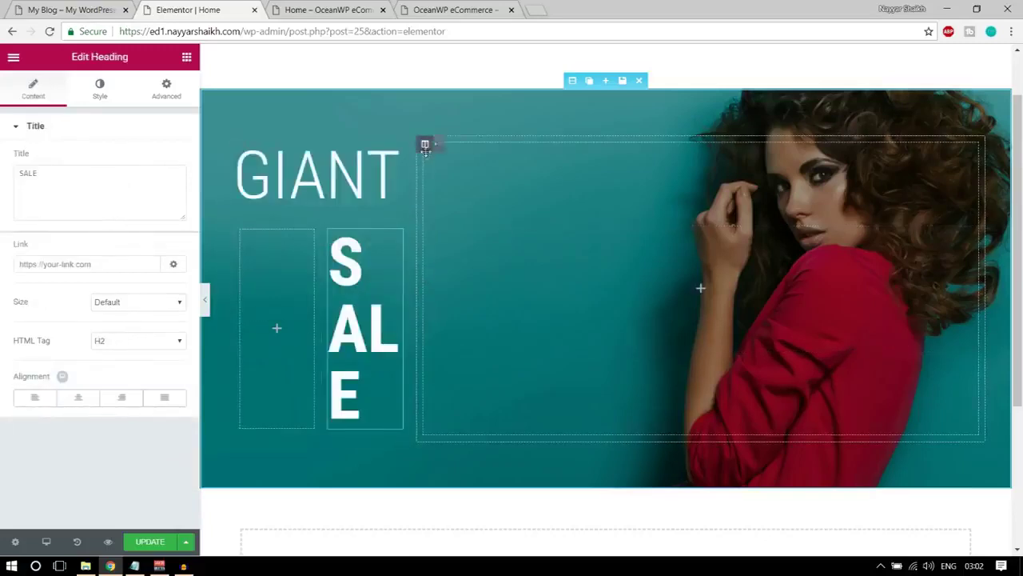
left_click(477, 144)
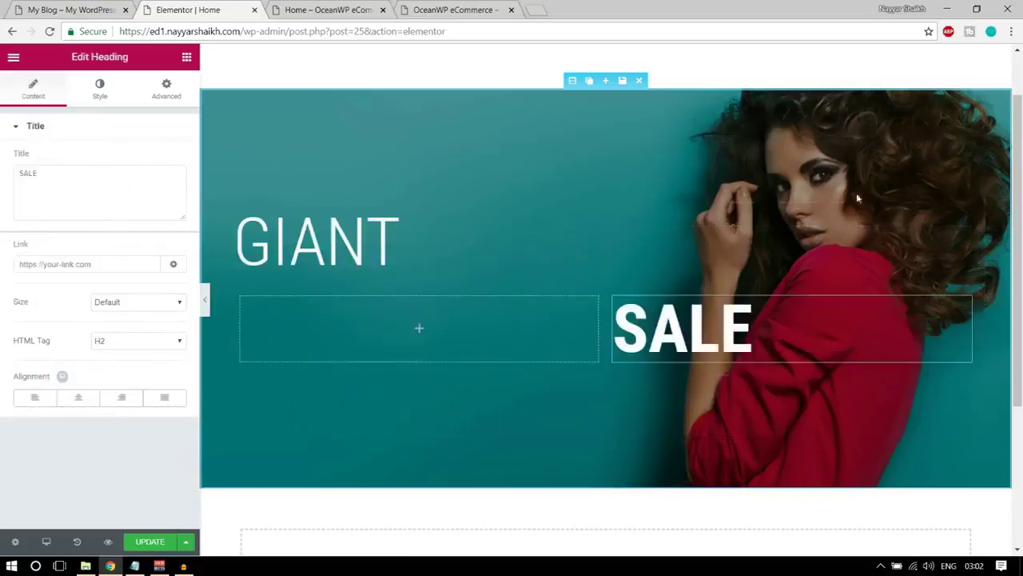
left_click_drag(967, 216, 376, 278)
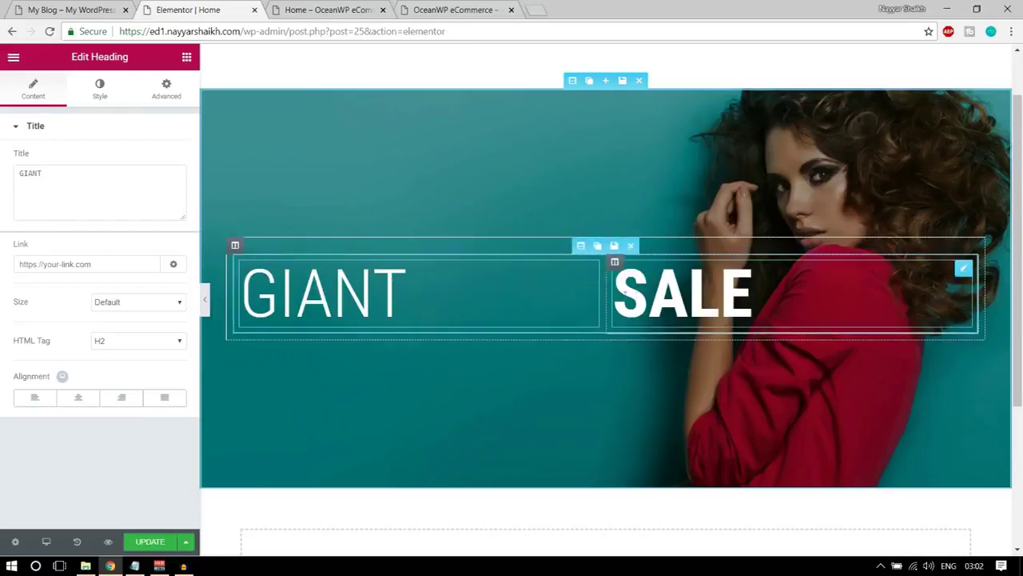
left_click_drag(605, 293, 421, 289)
left_click(145, 542)
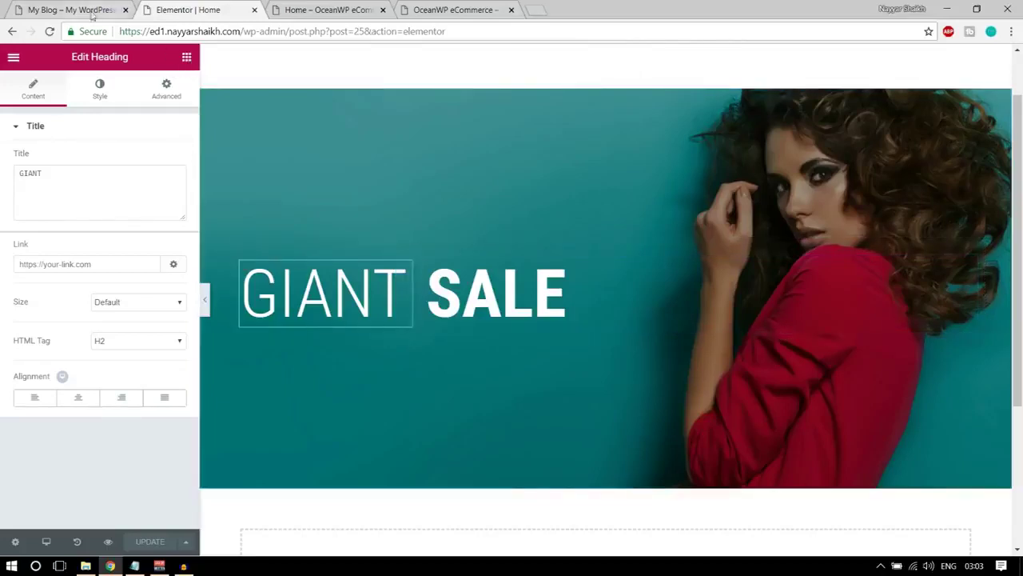
Copy the subtitle line '* Works everyday during this holidays season' from the live store page.
left_click(80, 9)
left_click_drag(139, 296, 441, 298)
key("ctrl+c")
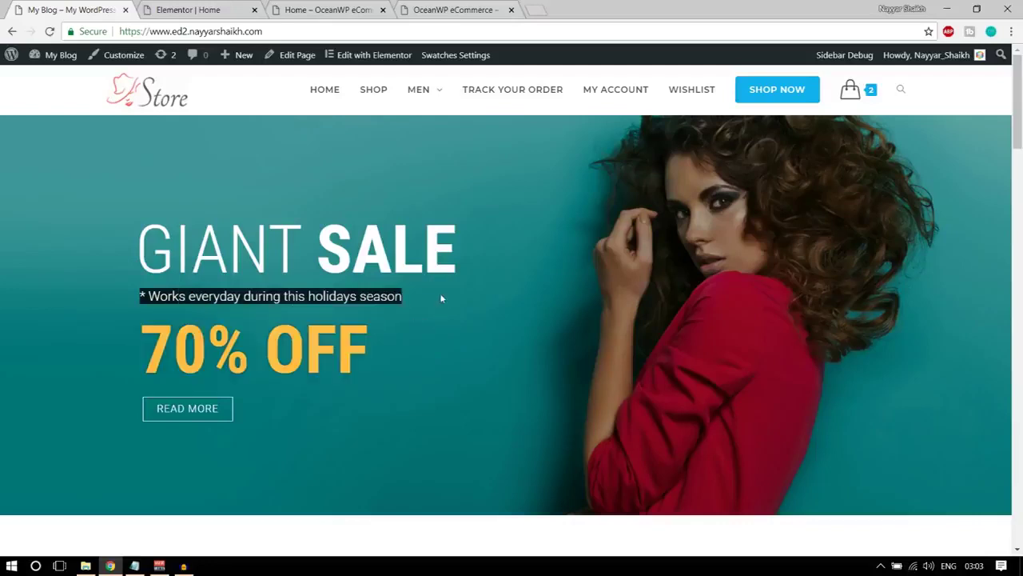
left_click(189, 10)
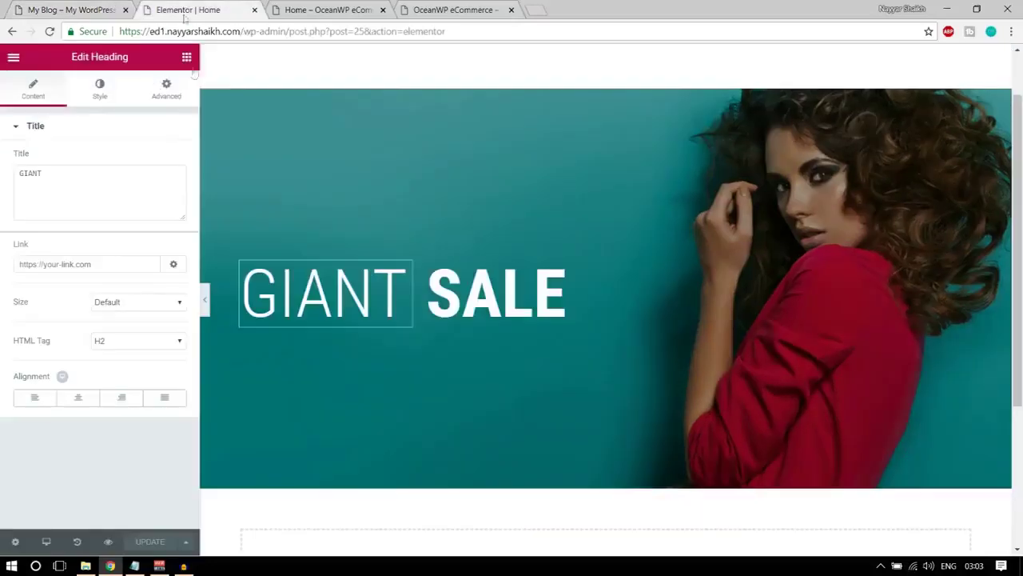
Add a Heading widget below GIANT SALE and paste the copied subtitle as its title.
left_click(187, 57)
left_click_drag(148, 155, 415, 262)
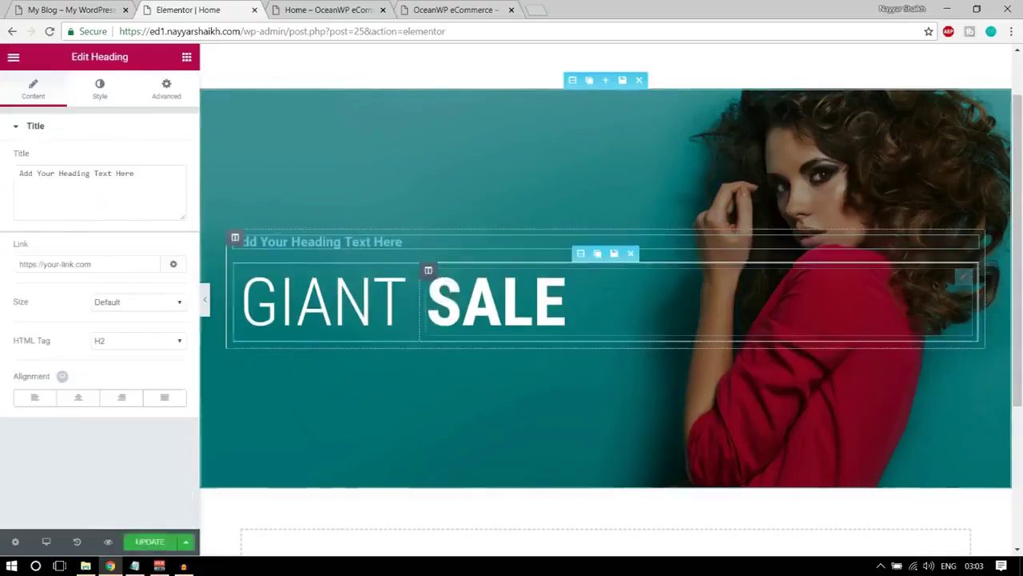
left_click_drag(257, 253, 400, 277)
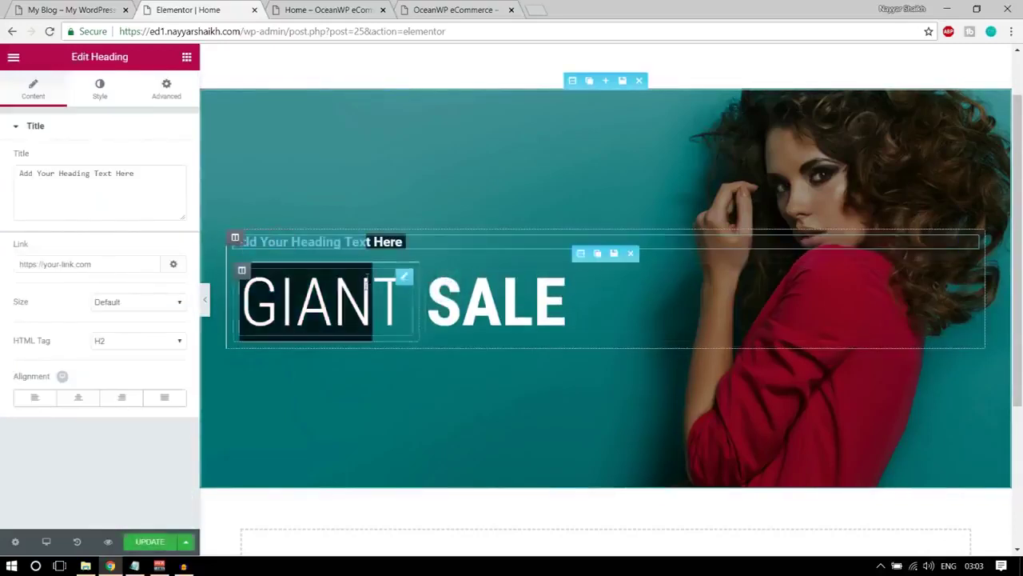
left_click_drag(969, 242, 872, 333)
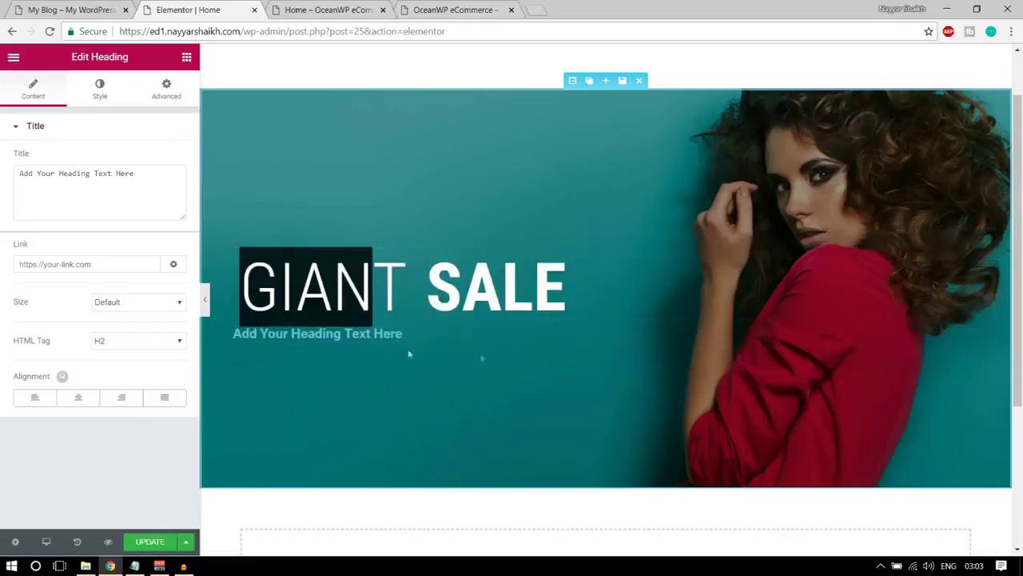
left_click(157, 190)
key("ctrl+a")
key("ctrl+v")
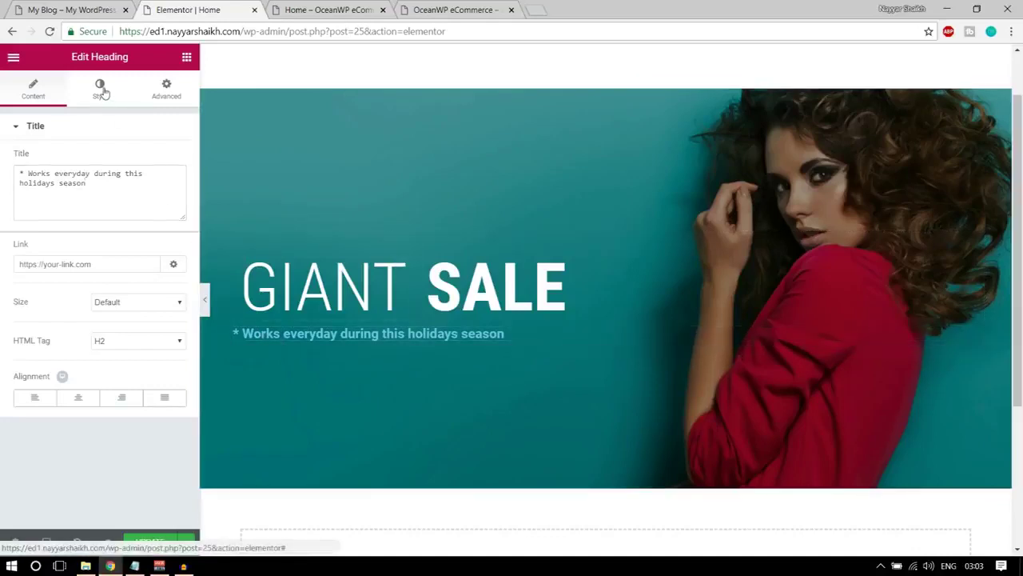
left_click(100, 90)
Make the subtitle text colour white.
left_click(181, 159)
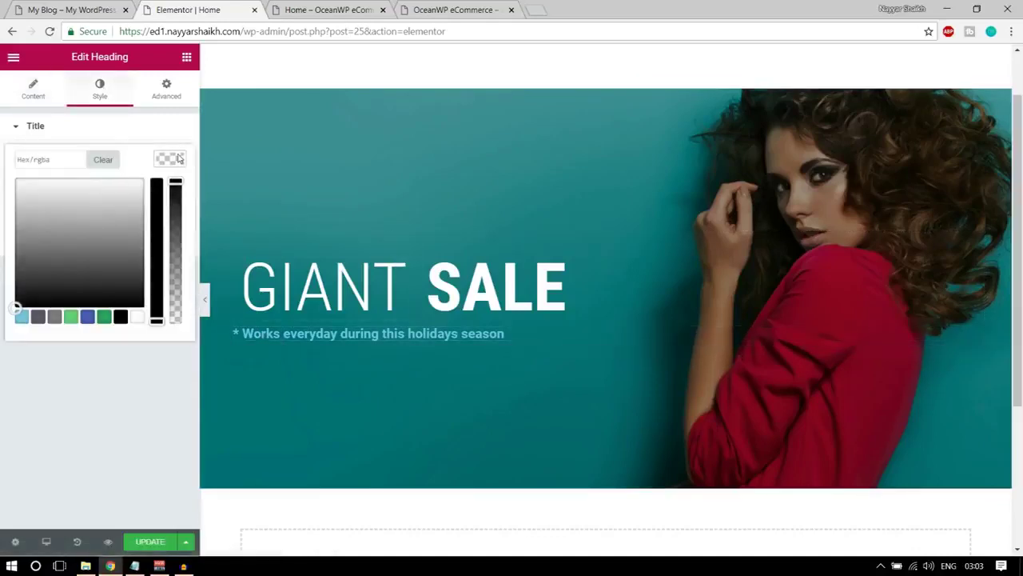
left_click(137, 319)
left_click(172, 163)
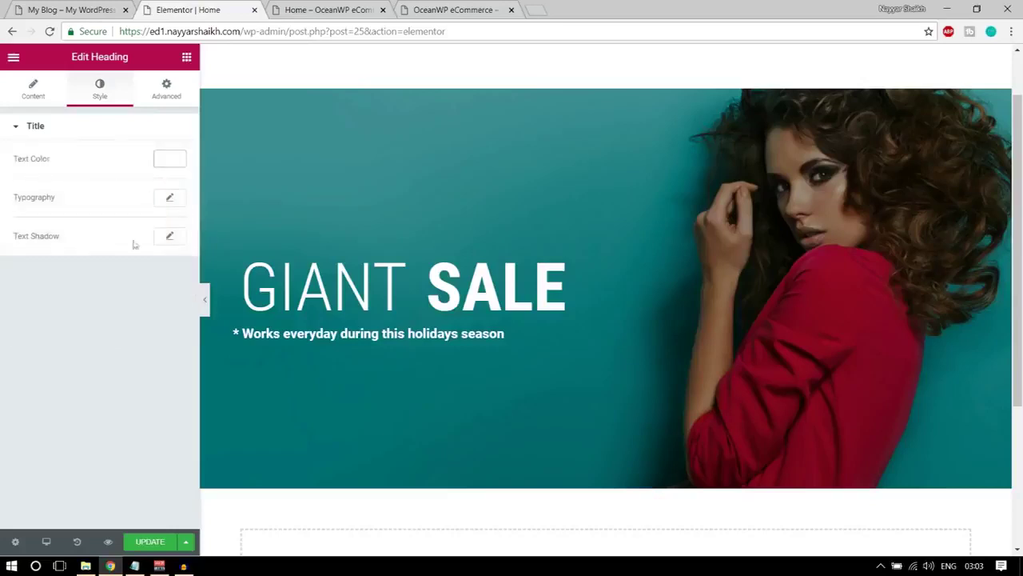
Set the subtitle typography to Roboto at weight 300 and bring up the live store page.
left_click(171, 199)
left_click(137, 236)
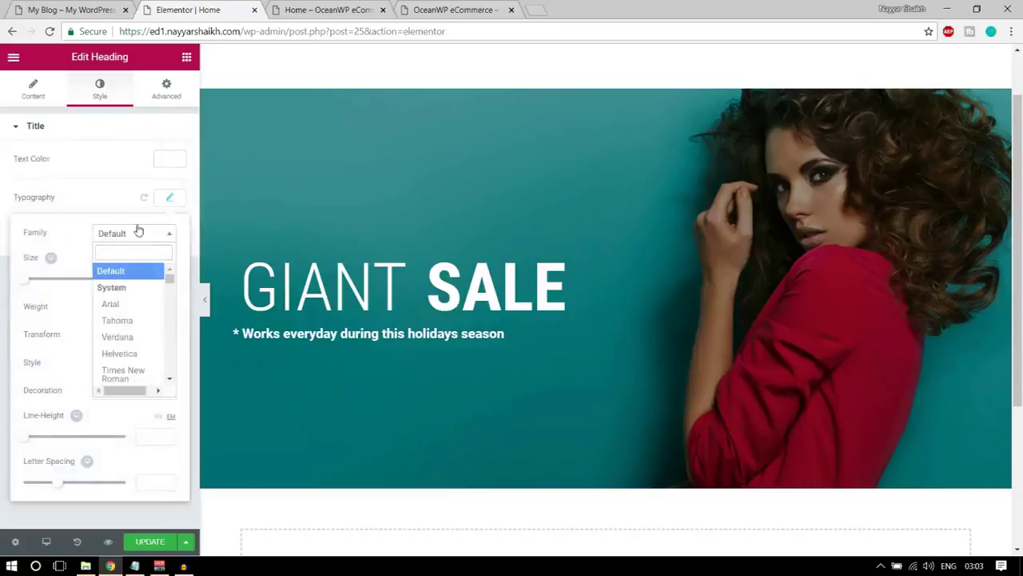
type("robo")
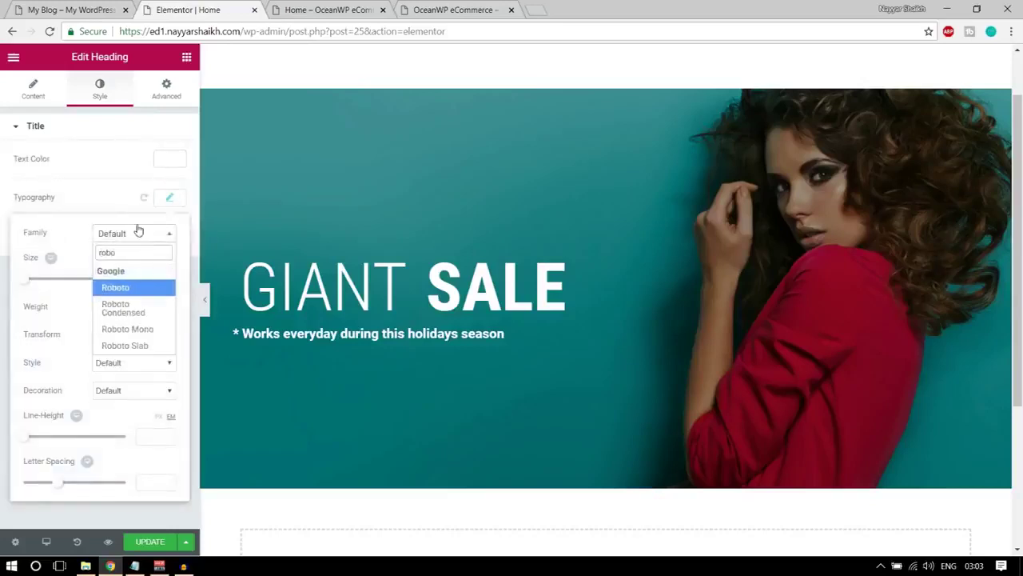
key("Return")
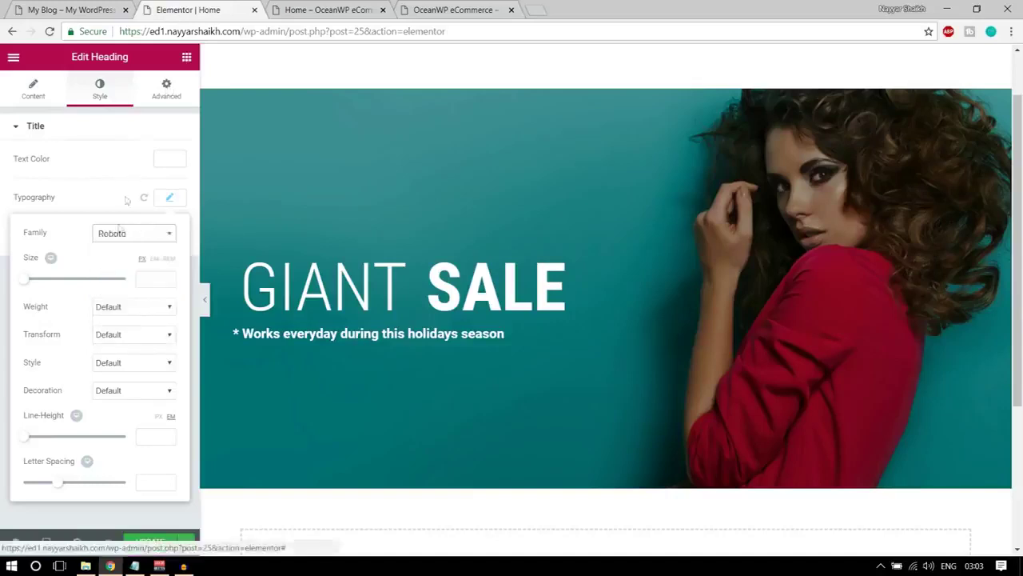
left_click(155, 309)
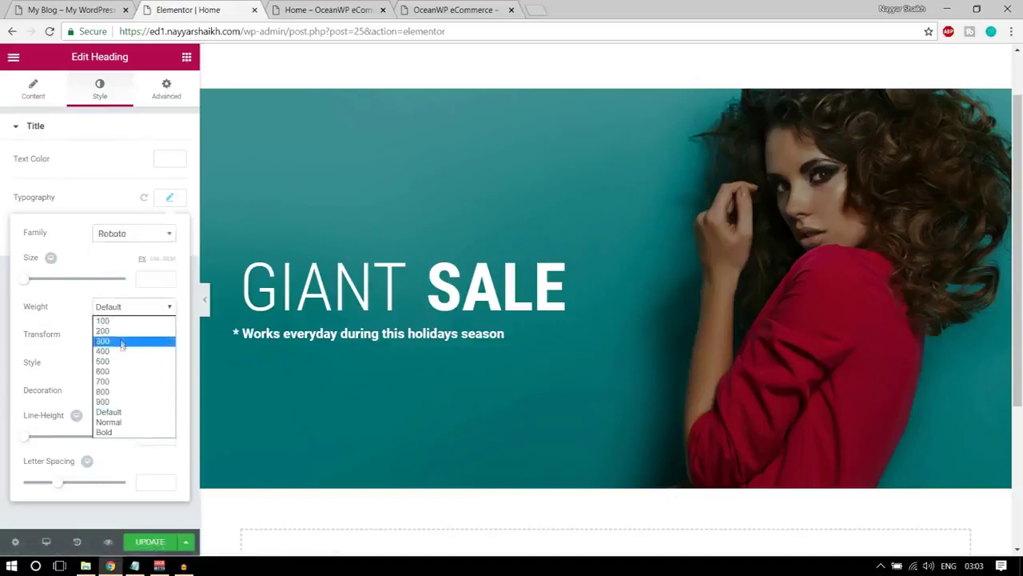
left_click(121, 341)
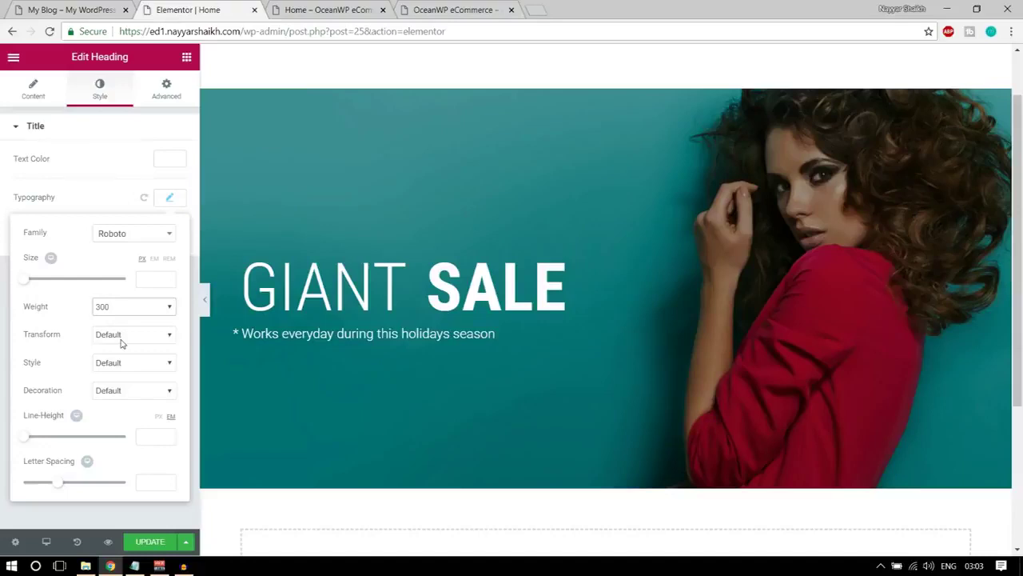
left_click(168, 200)
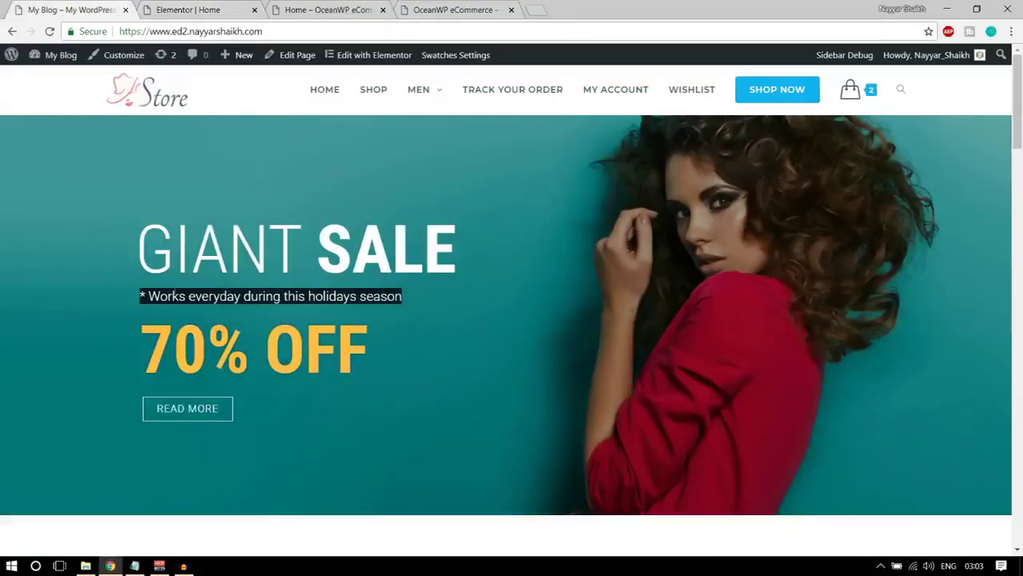
left_click(141, 254)
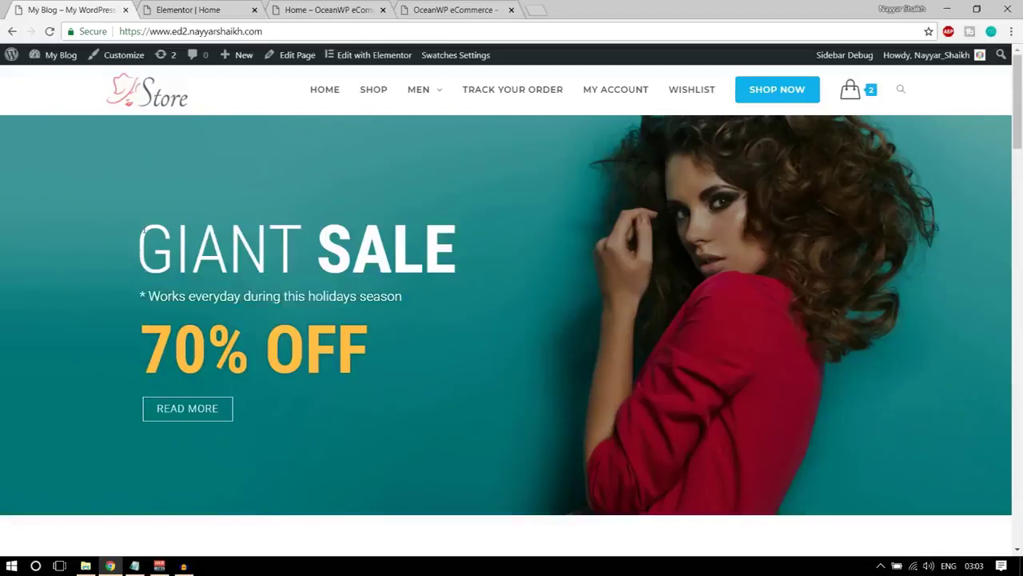
Give the subtitle unlinked left padding so it aligns under GIANT, then view the live store banner.
left_click(183, 9)
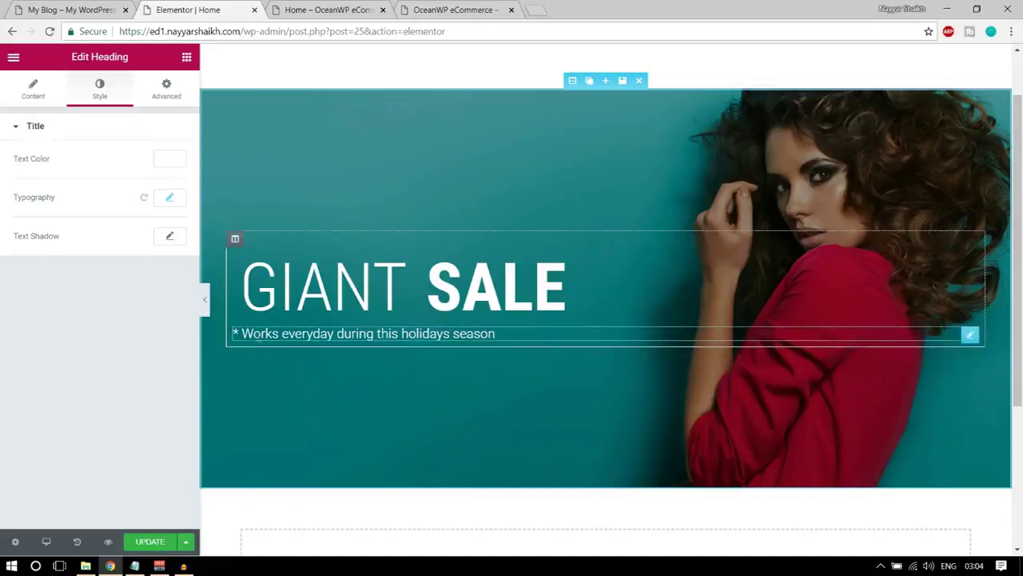
left_click(168, 99)
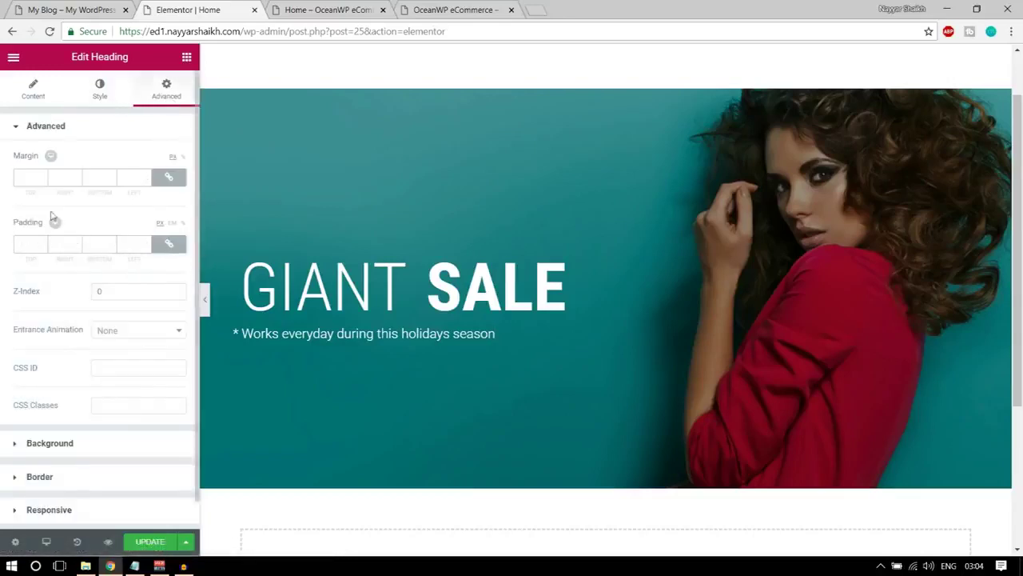
left_click(167, 249)
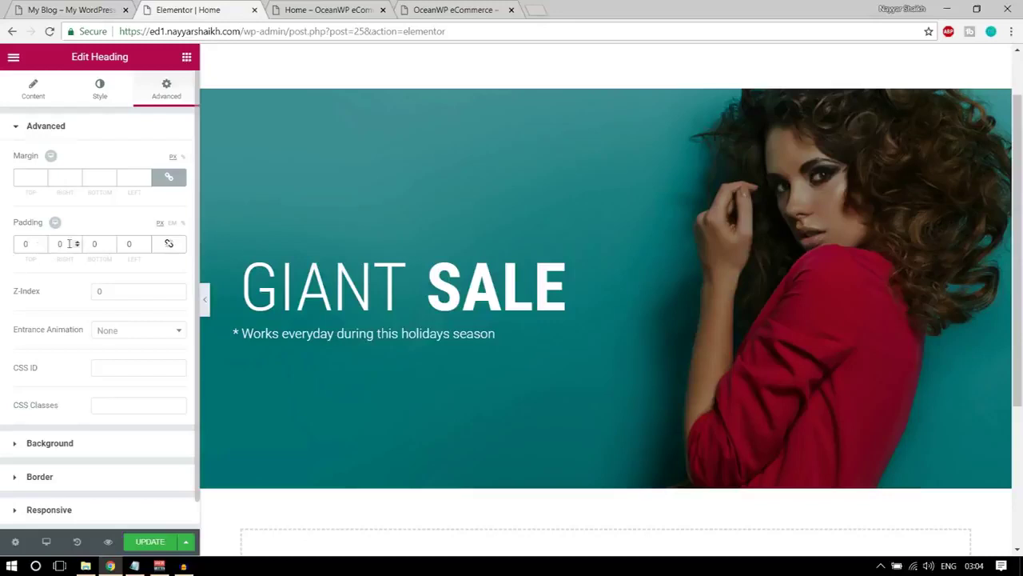
left_click(167, 250)
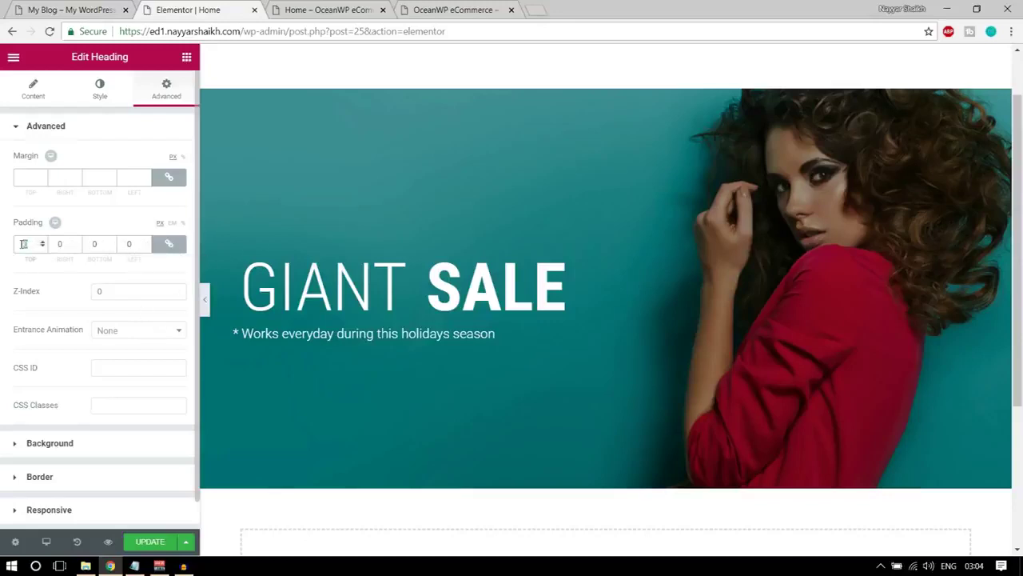
type("10")
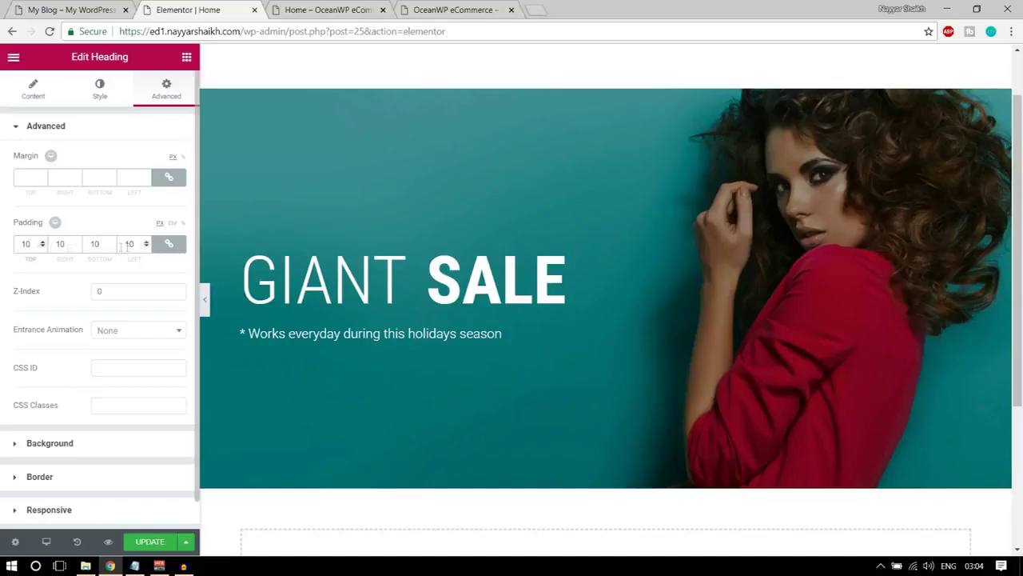
key("BackSpace")
key("BackSpace")
type("0")
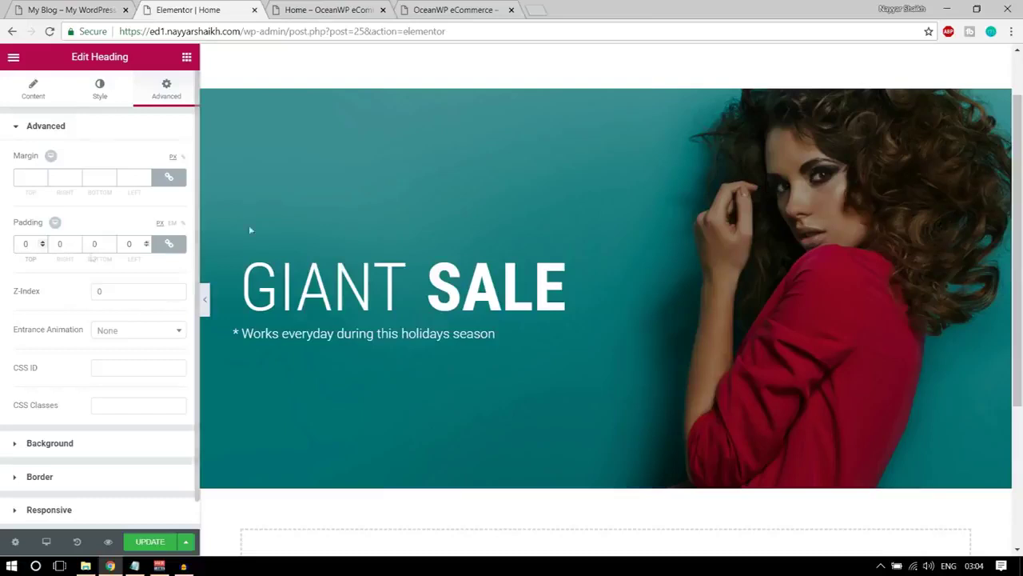
left_click(169, 243)
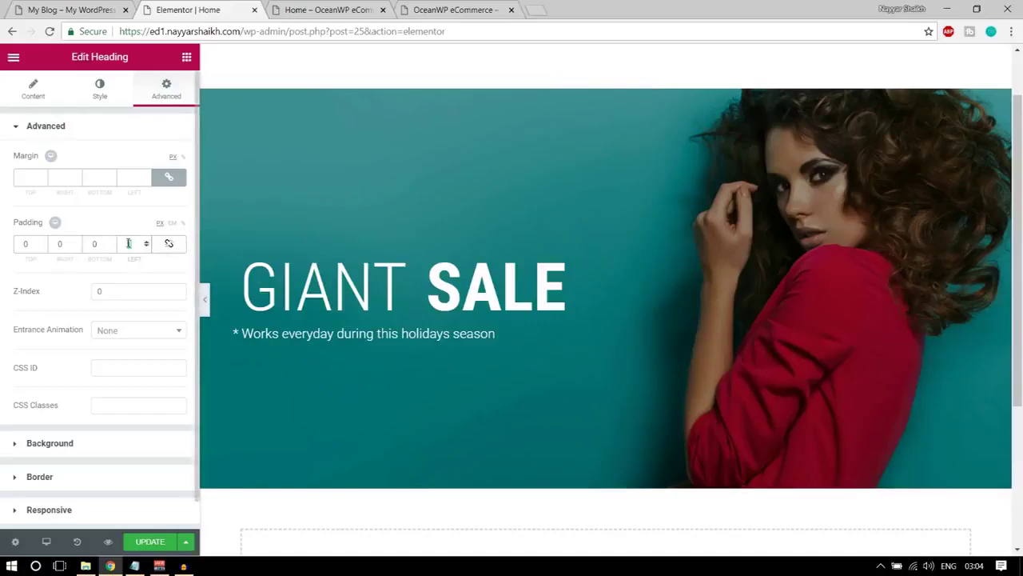
type("25")
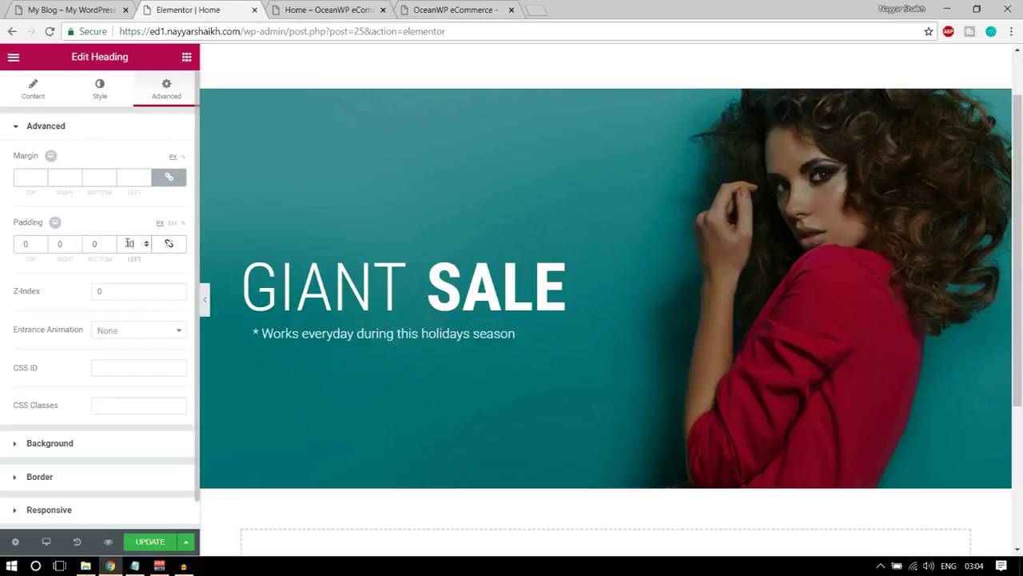
scroll(128, 242, "down", 8)
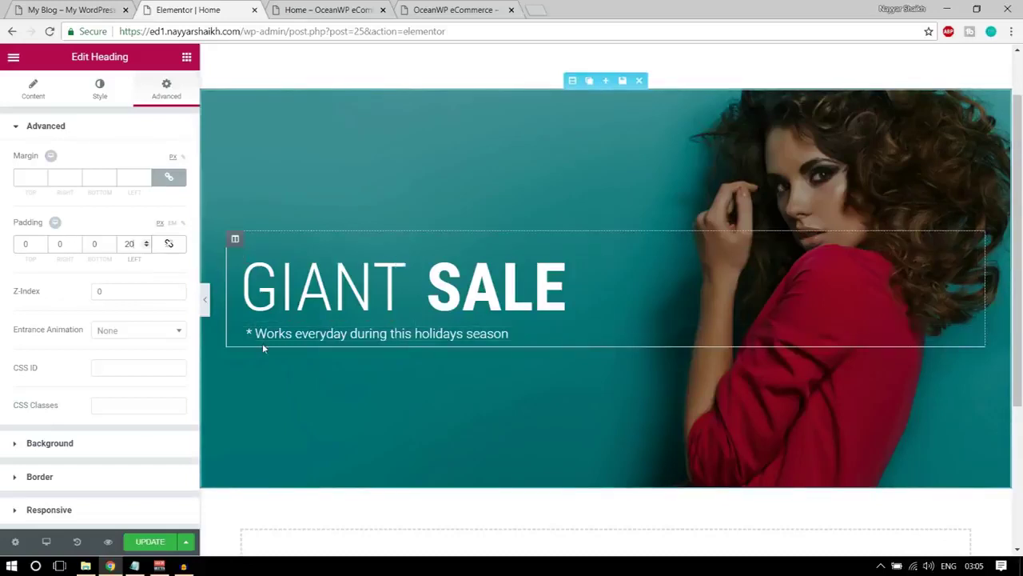
left_click(73, 8)
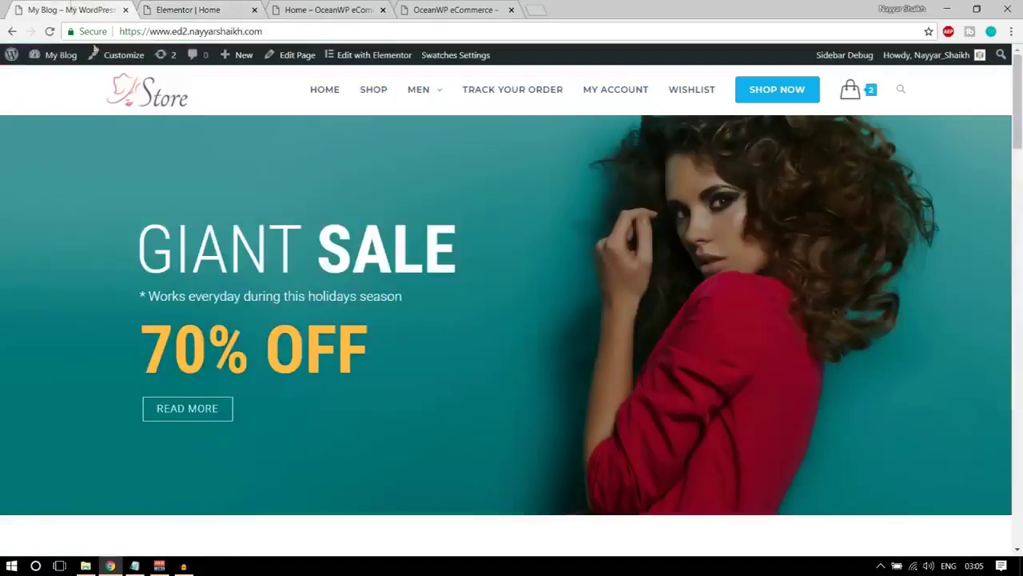
Duplicate the SALE heading widget, after trying and undoing a column duplicate-and-move.
left_click_drag(148, 345, 364, 349)
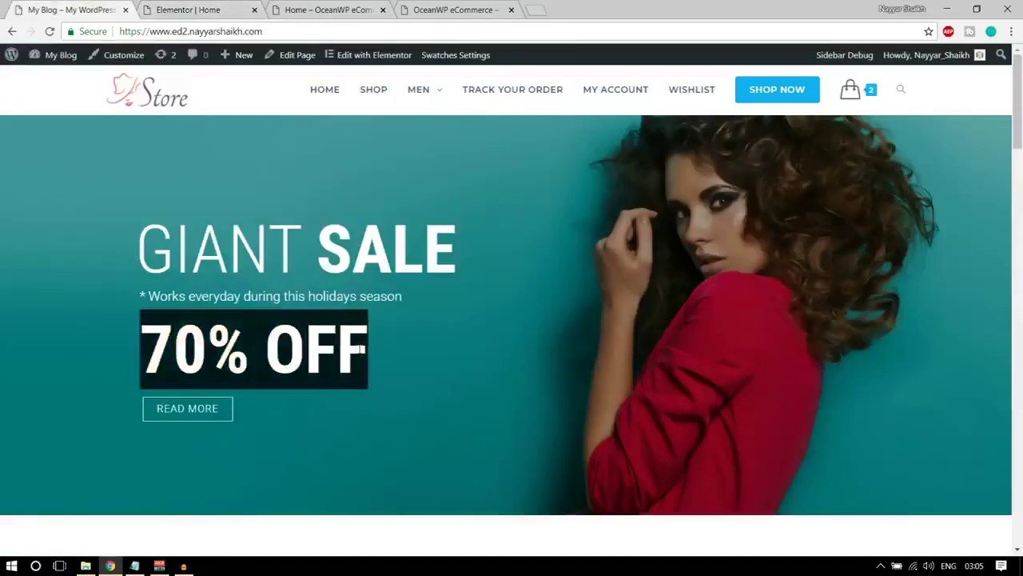
left_click(231, 9)
mouse_move(445, 258)
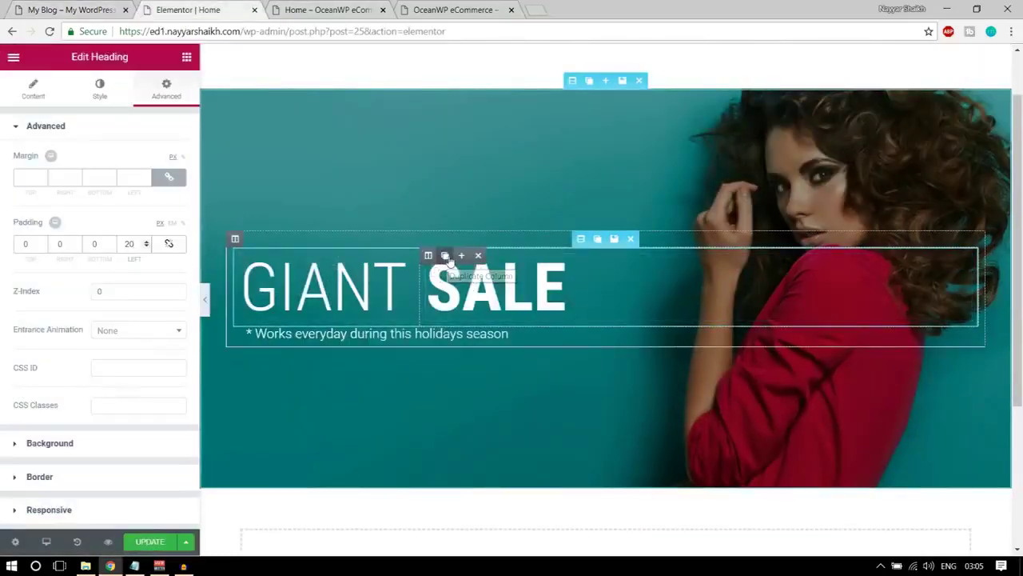
left_click(445, 256)
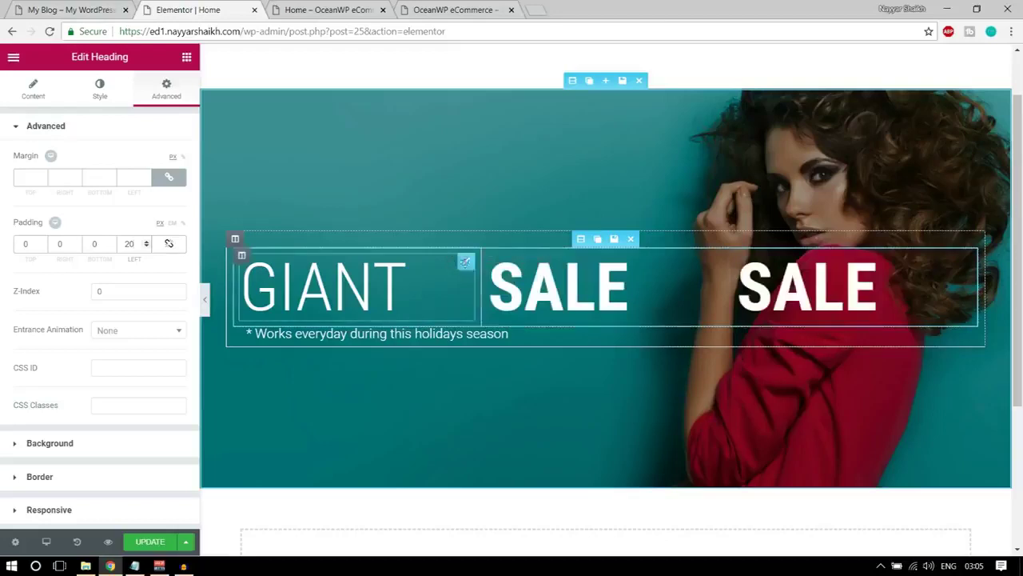
mouse_move(739, 256)
left_click_drag(739, 256, 316, 328)
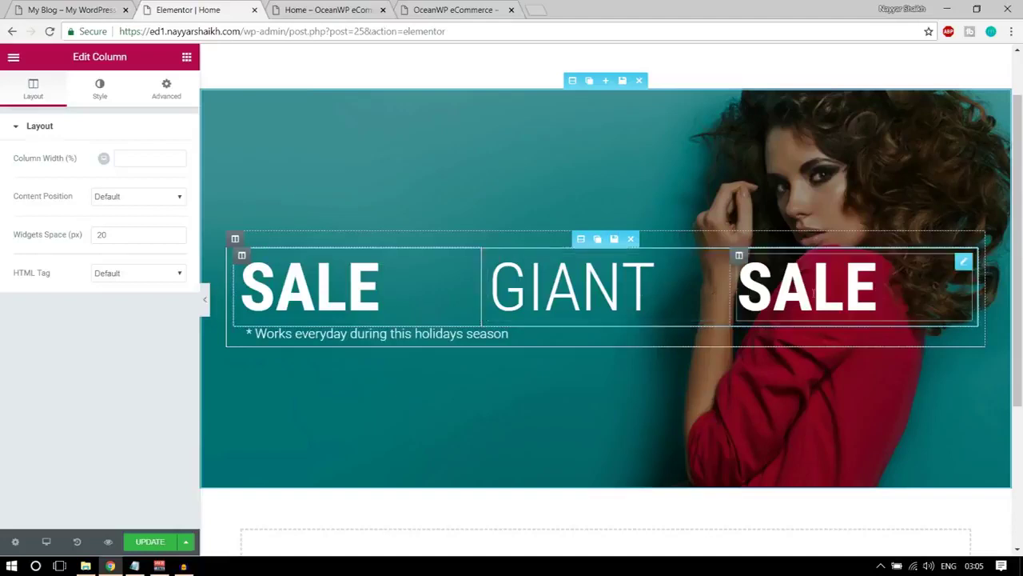
key("ctrl+z")
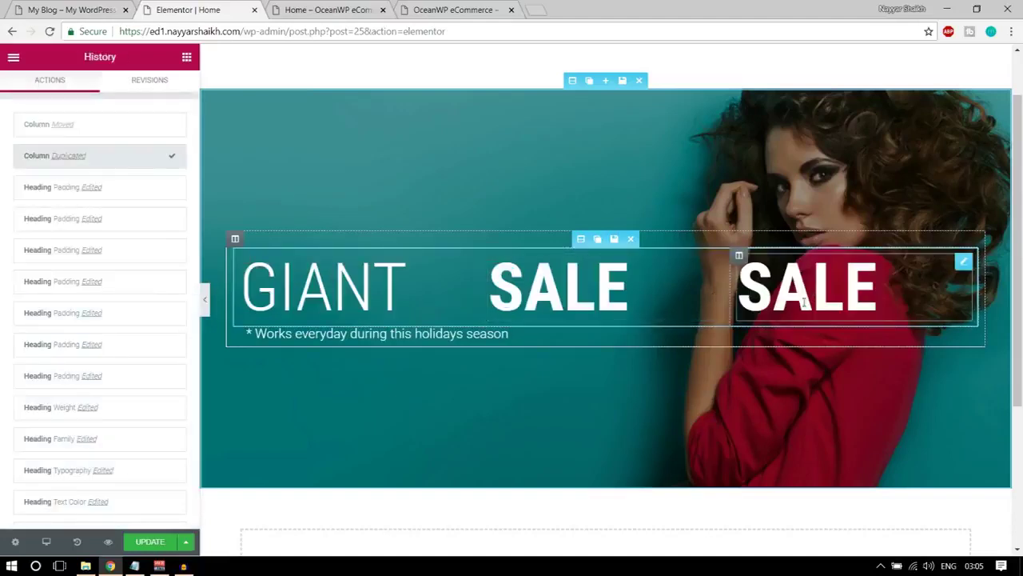
key("ctrl+z")
mouse_move(959, 263)
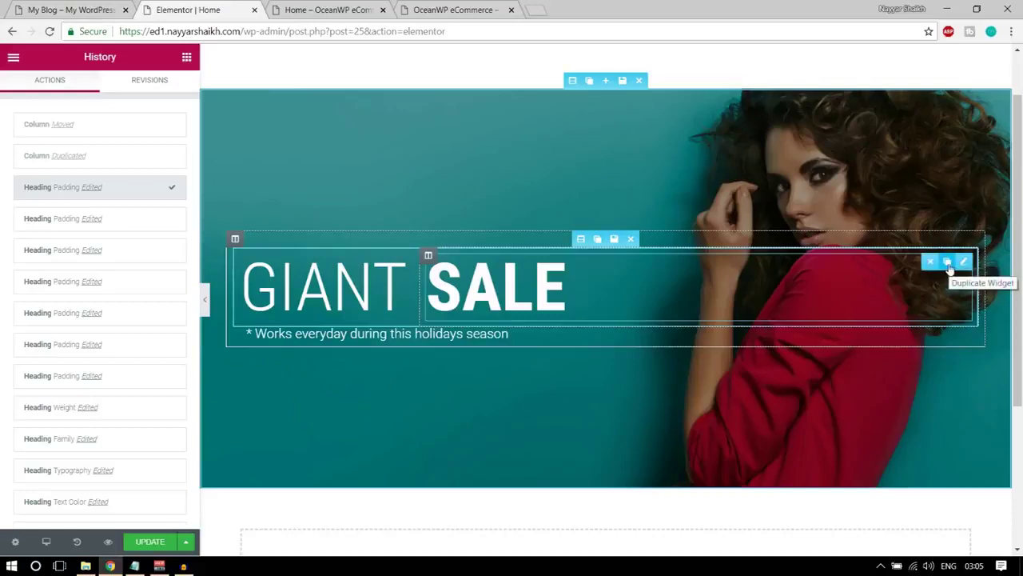
left_click(948, 266)
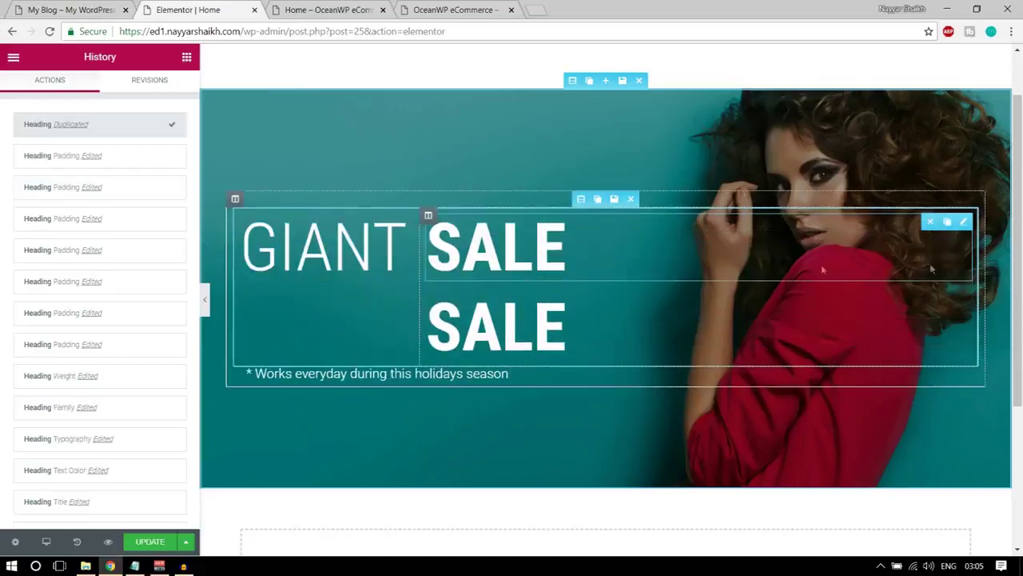
Move the copied heading below the subtitle and change its title to '70% OFF'.
left_click_drag(961, 300, 331, 344)
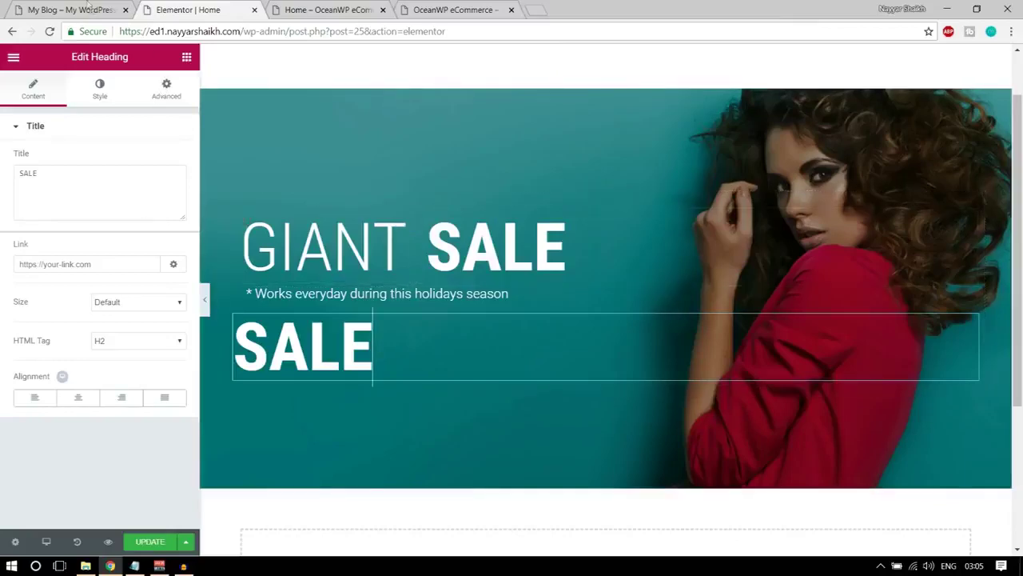
key("ctrl+1")
left_click(179, 7)
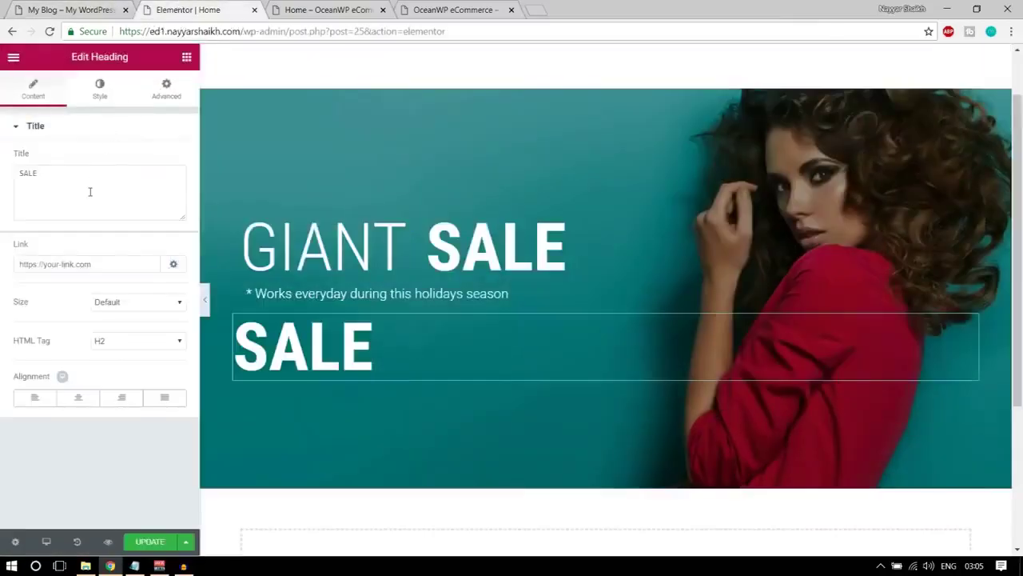
key("ctrl+a")
type("70% OFF")
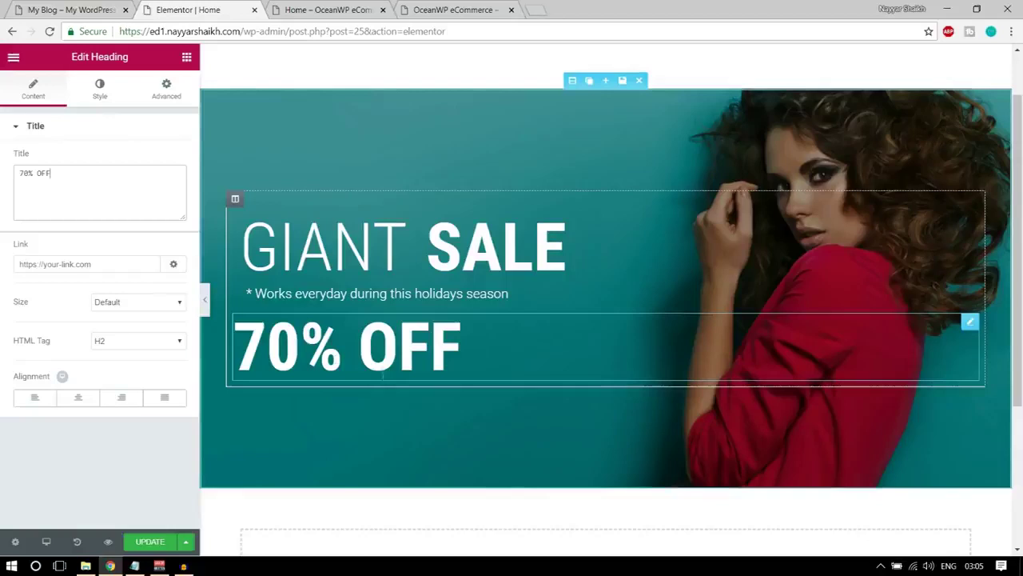
Set the 70% OFF text colour to orange #ffbc42, matching the live store.
left_click(98, 90)
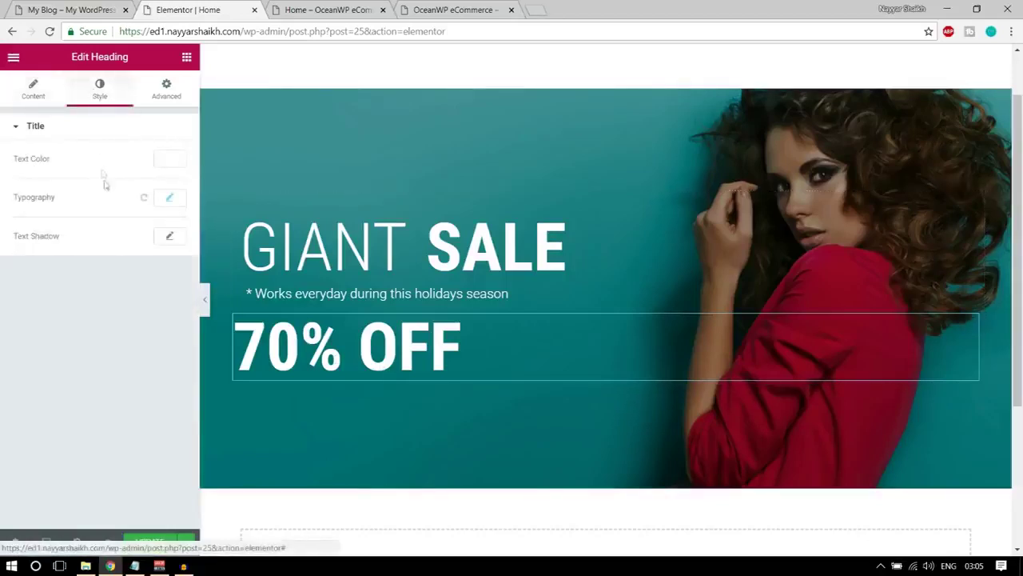
left_click(169, 159)
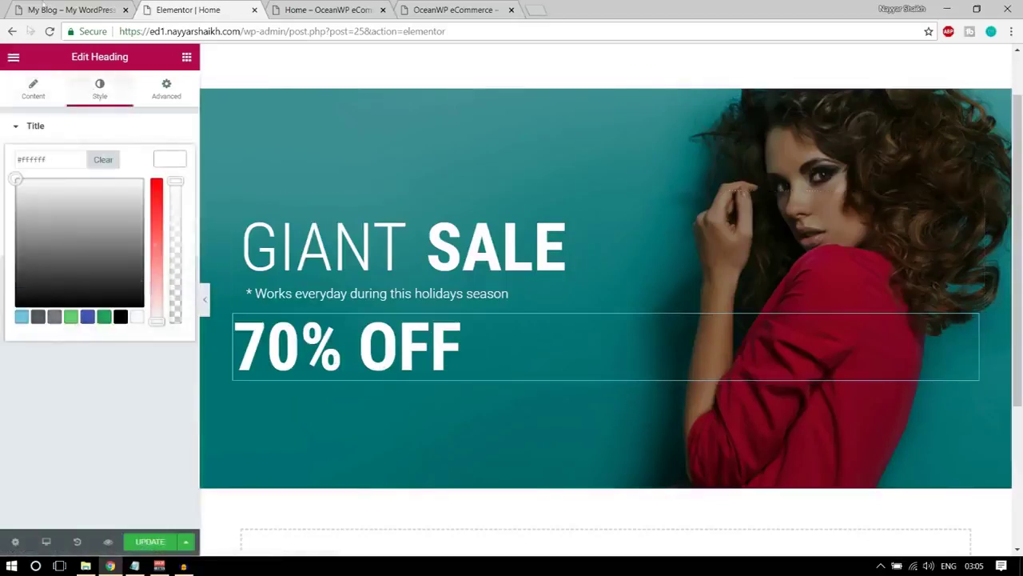
left_click(72, 10)
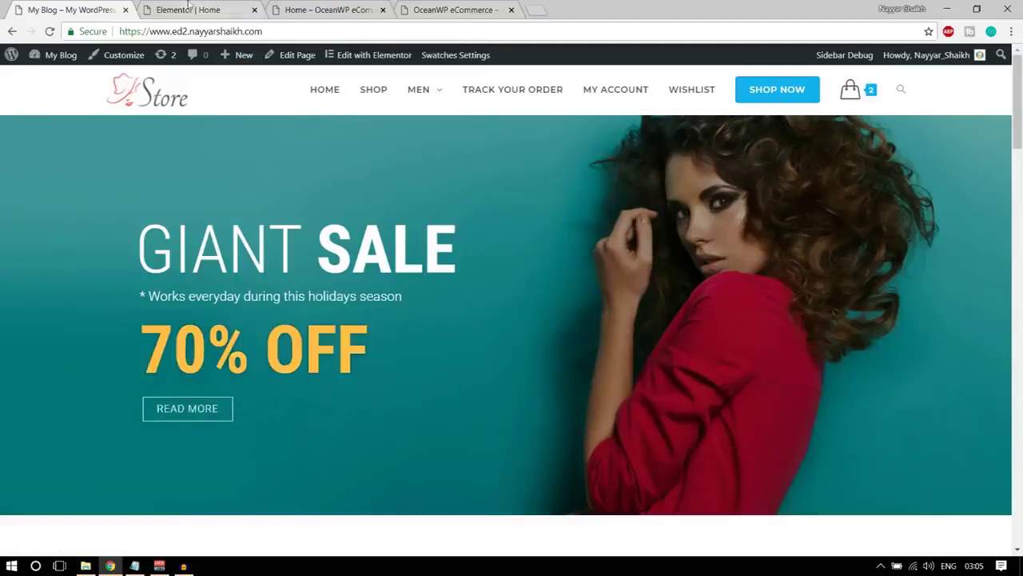
key("ctrl+Tab")
left_click(112, 292)
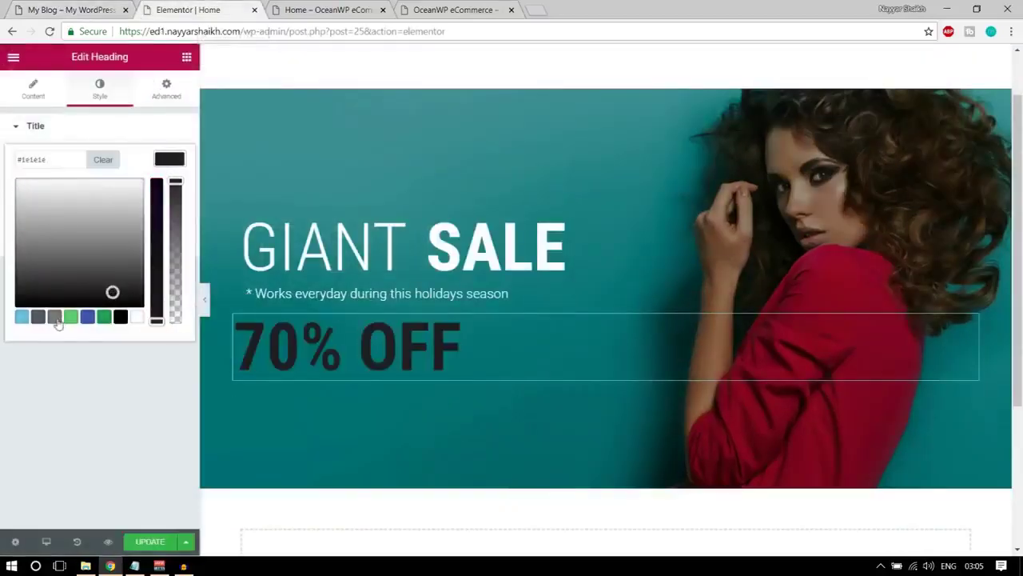
left_click_drag(94, 264, 115, 237)
left_click(156, 225)
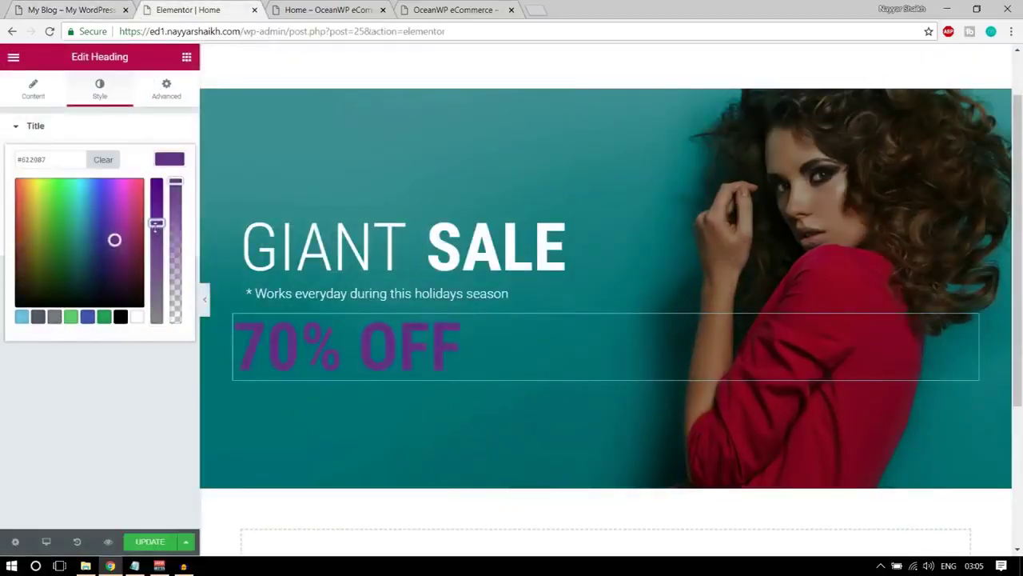
left_click_drag(69, 192, 28, 176)
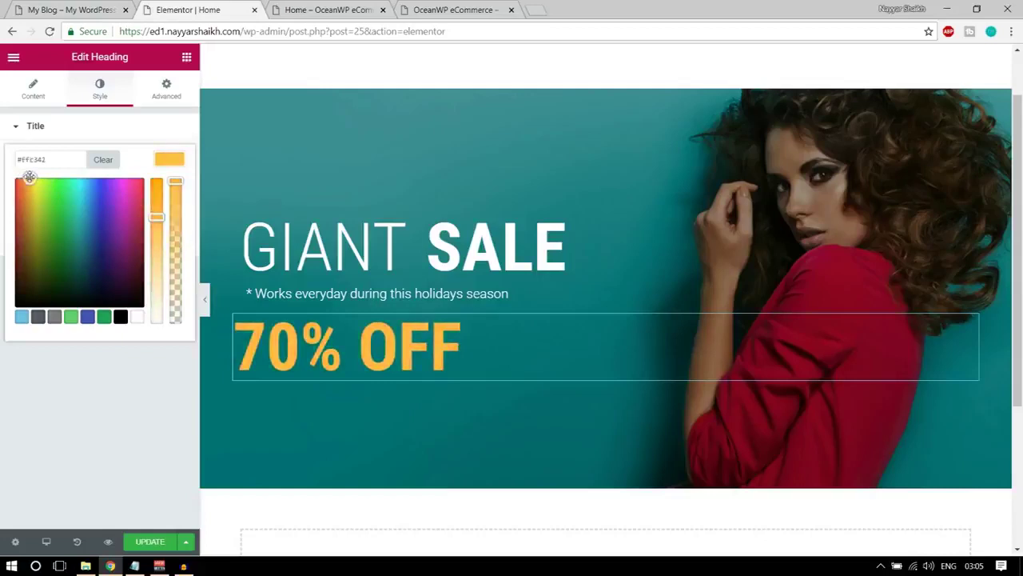
left_click(170, 158)
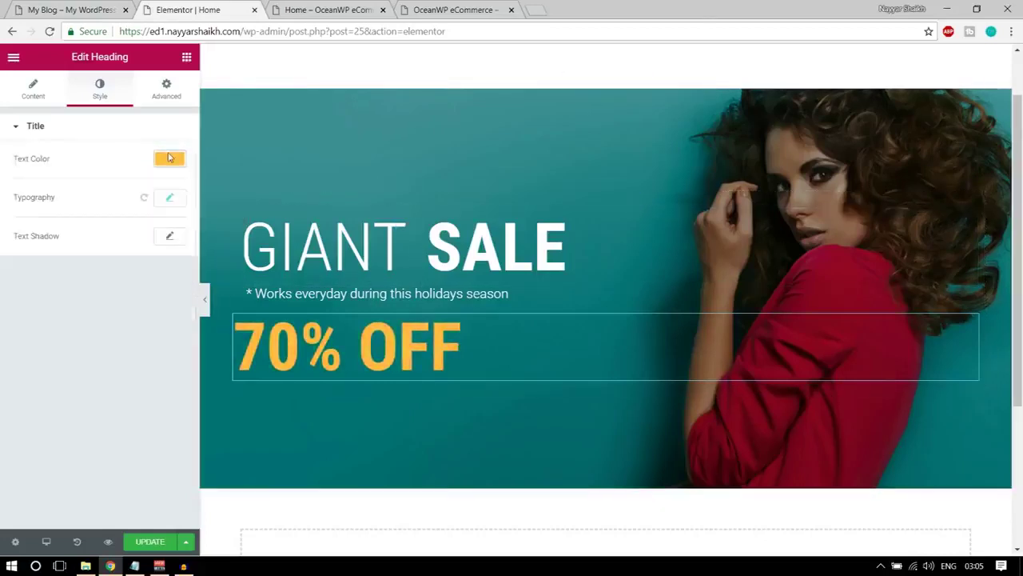
Add a text shadow with blur 33 in translucent black to the 70% OFF heading.
left_click(170, 236)
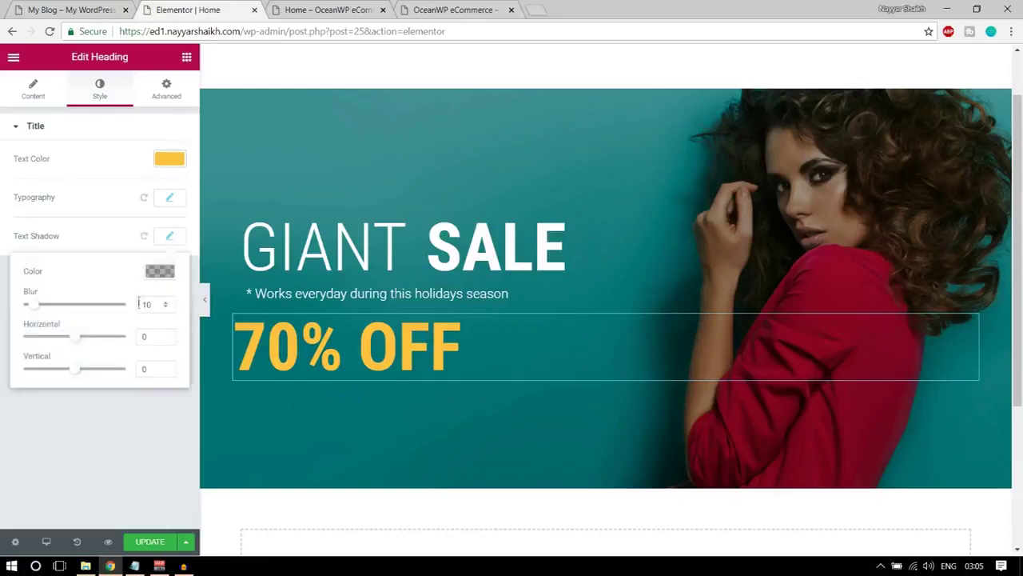
left_click_drag(39, 307, 63, 307)
left_click(160, 272)
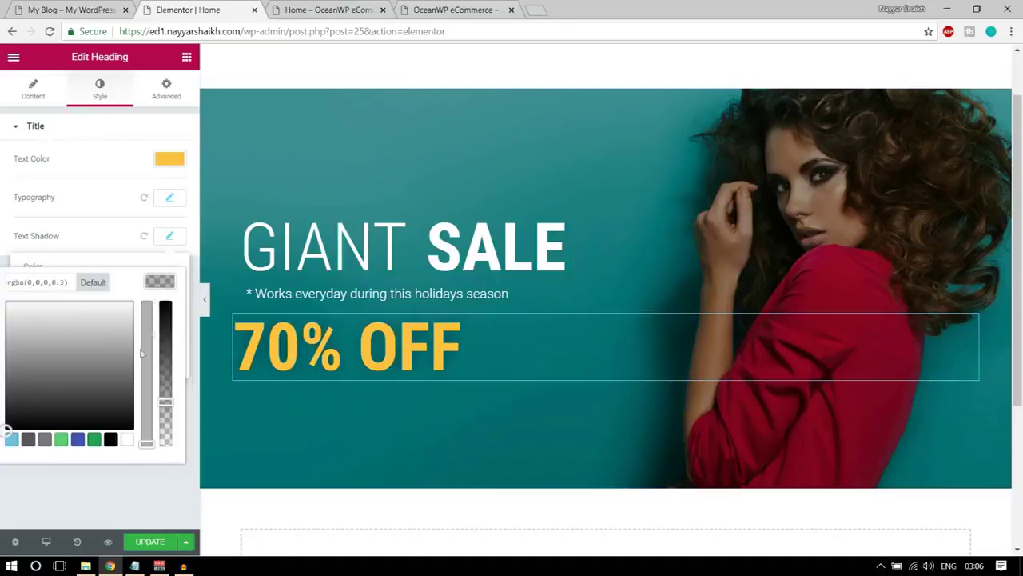
left_click(11, 441)
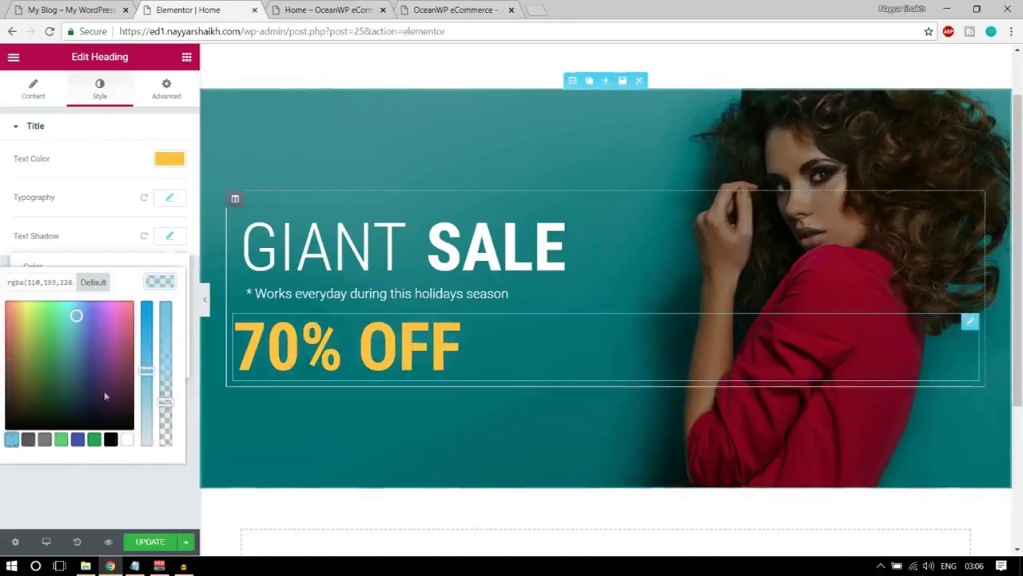
left_click(94, 441)
mouse_move(54, 344)
left_mouse_down()
mouse_move(8, 384)
mouse_move(48, 364)
mouse_move(9, 399)
mouse_move(123, 360)
left_mouse_up()
left_click_drag(66, 378, 104, 332)
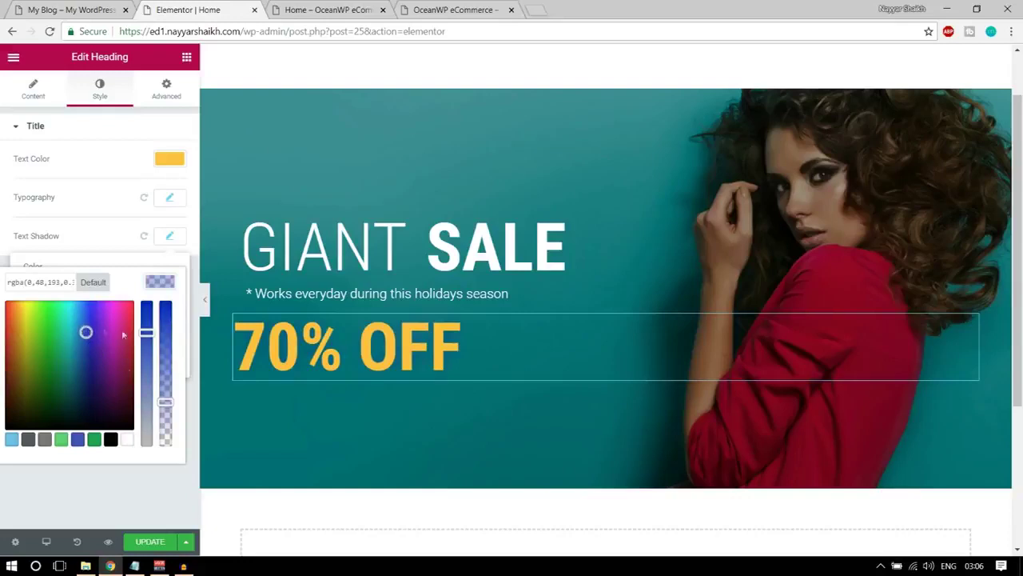
left_click(111, 439)
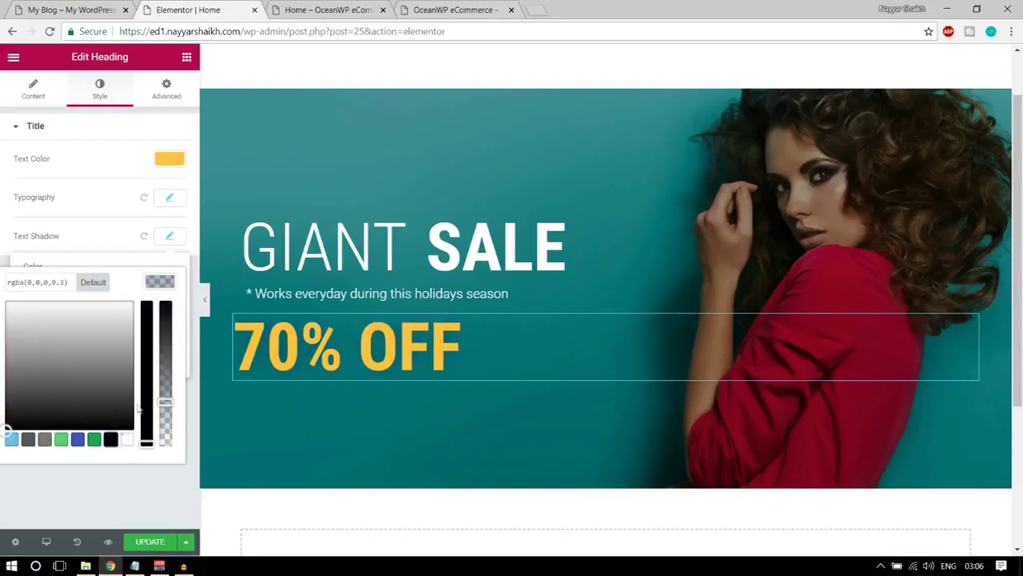
left_click(156, 283)
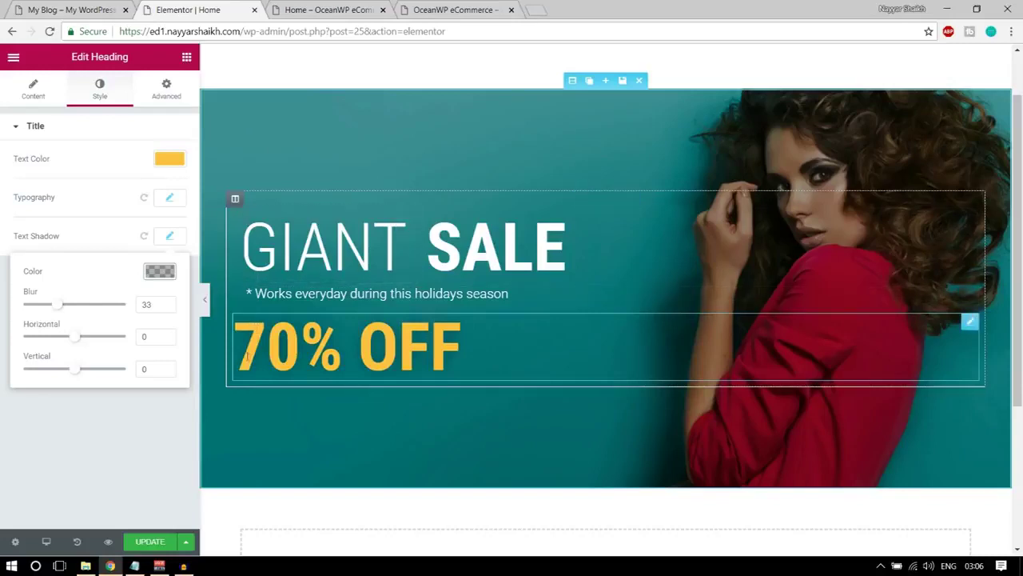
left_click(166, 89)
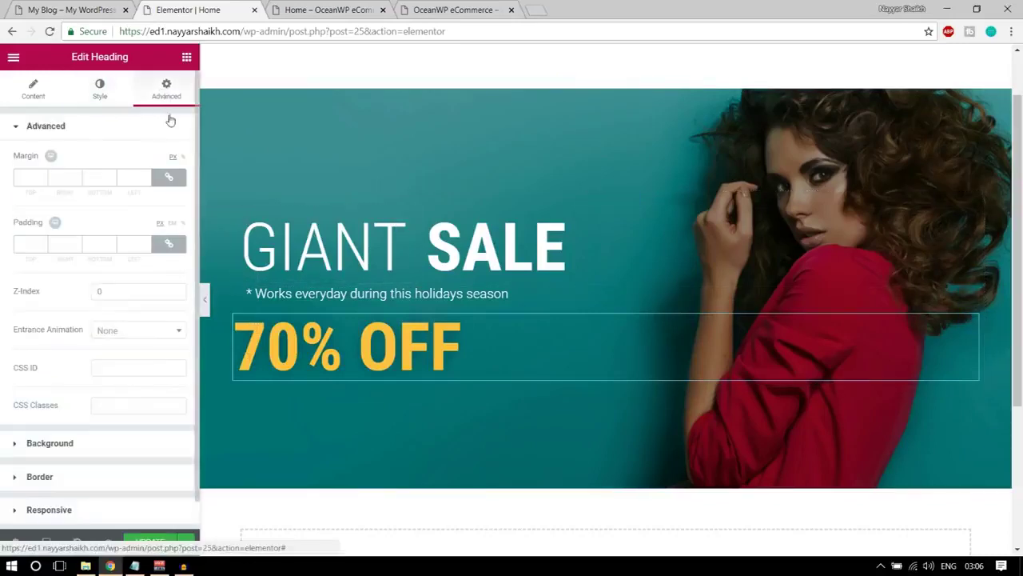
left_click(169, 243)
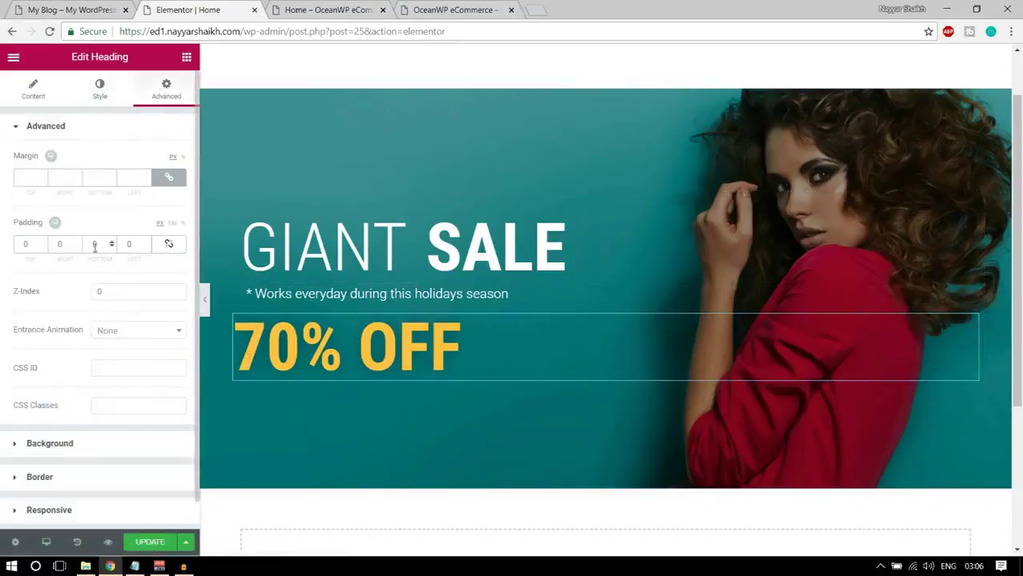
double_click(125, 243)
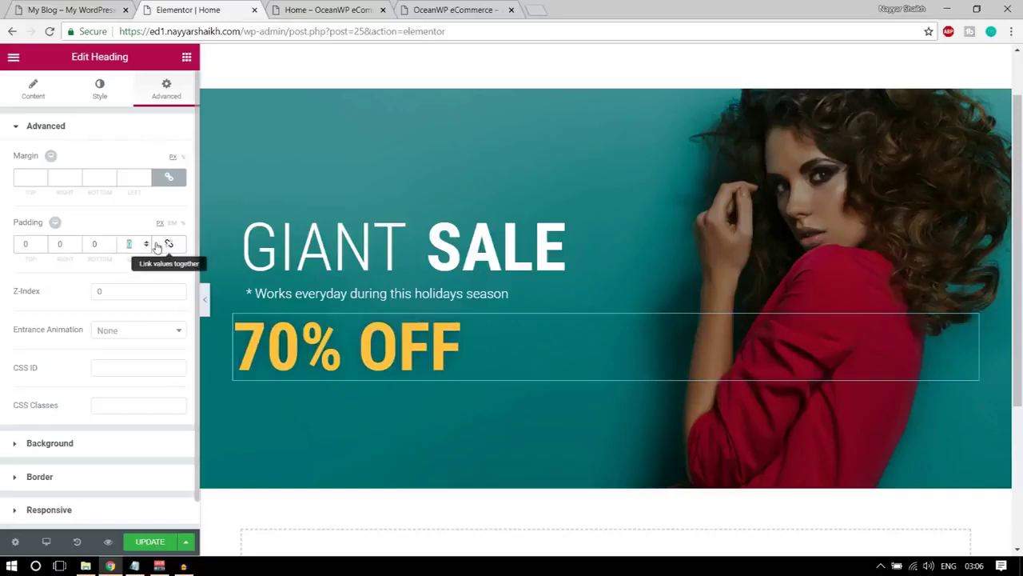
type("20")
left_click(136, 542)
left_click(86, 6)
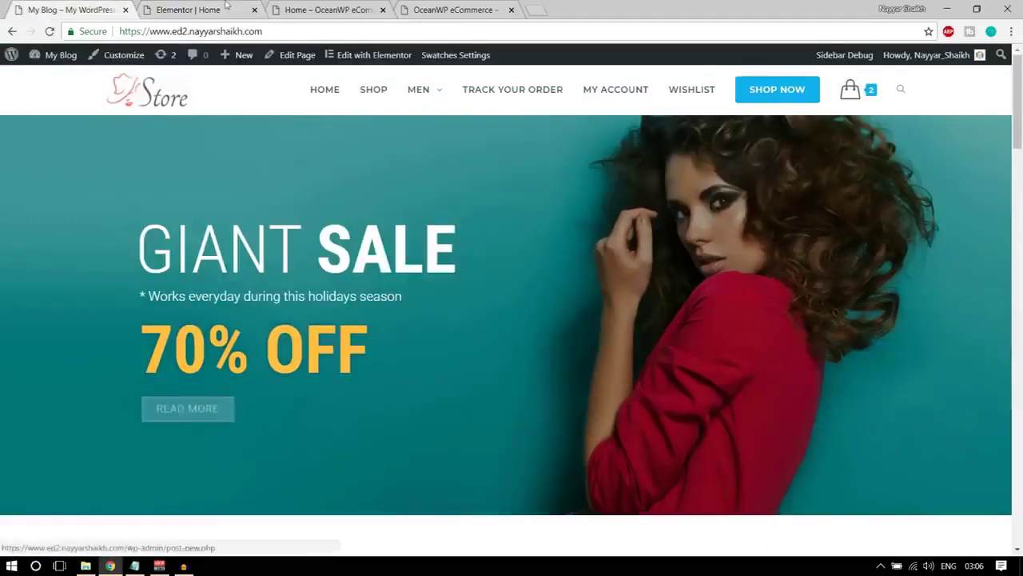
left_click(226, 7)
left_click(186, 57)
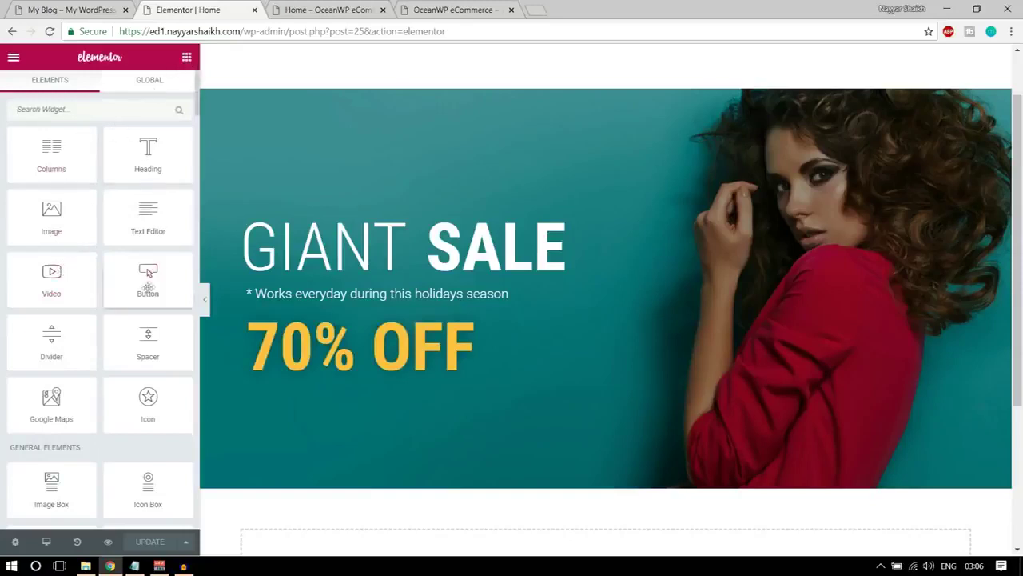
scroll(120, 240, "down", 3)
scroll(124, 320, "up", 3)
Add a Button widget under 70% OFF and change its label from 'Click here' to 'READ MORE'.
left_click_drag(147, 273, 382, 381)
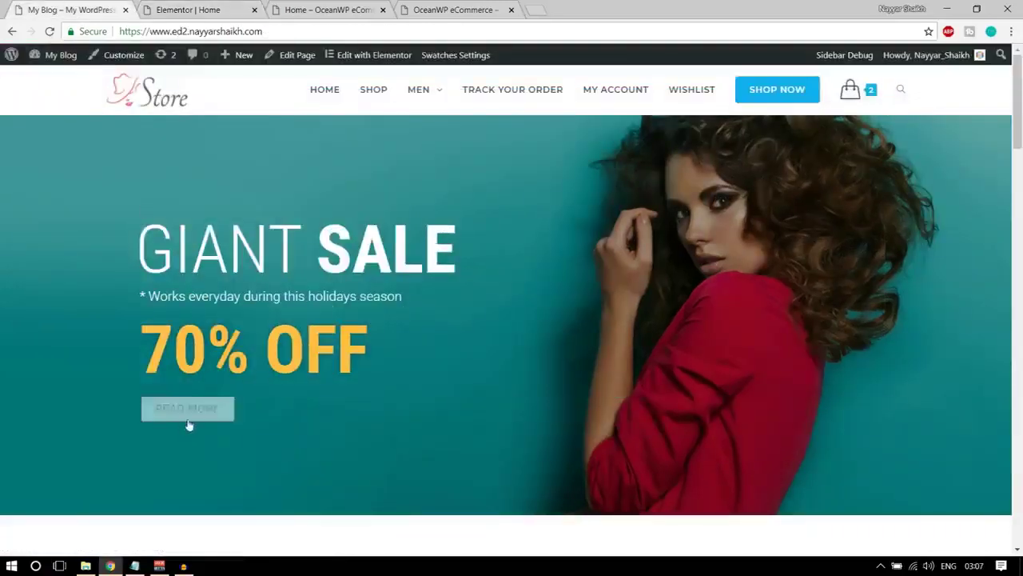
left_click(173, 5)
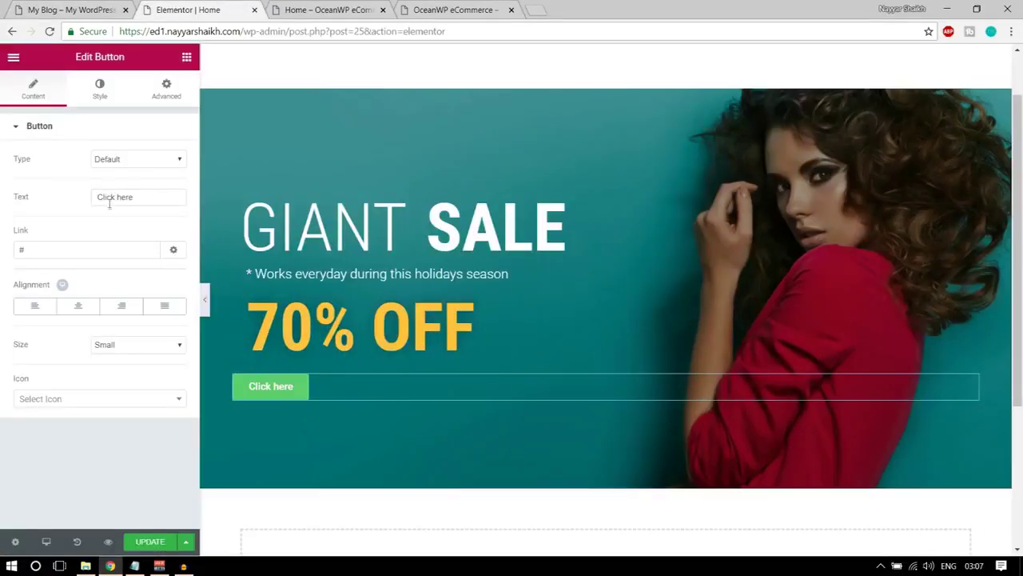
left_click_drag(138, 198, 76, 197)
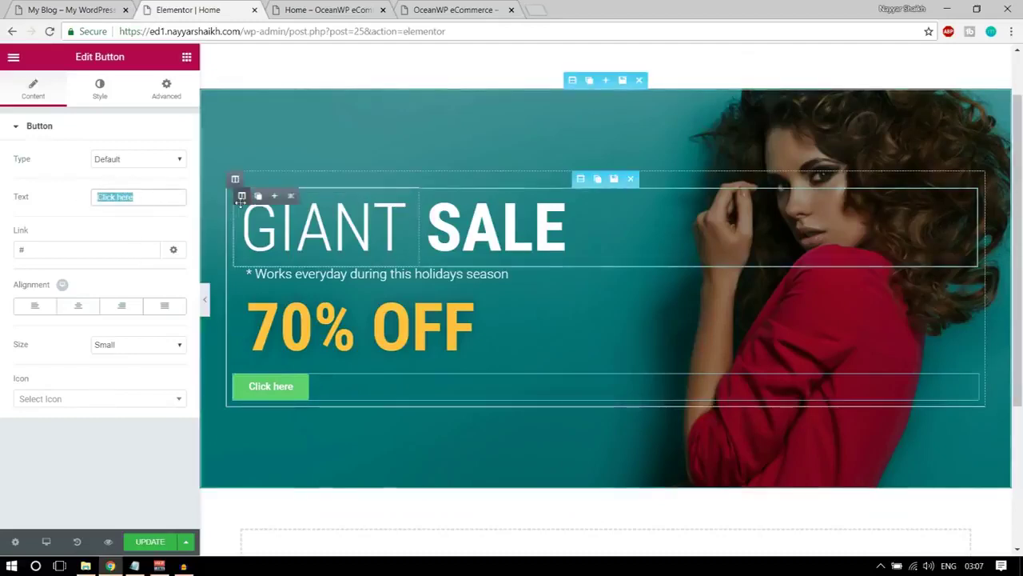
type("READ ")
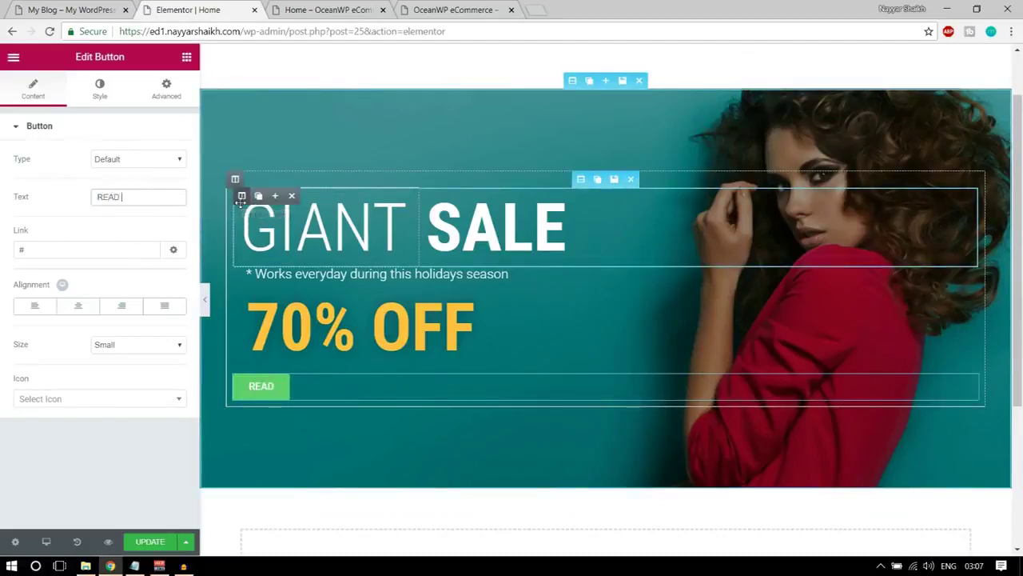
type("MORE")
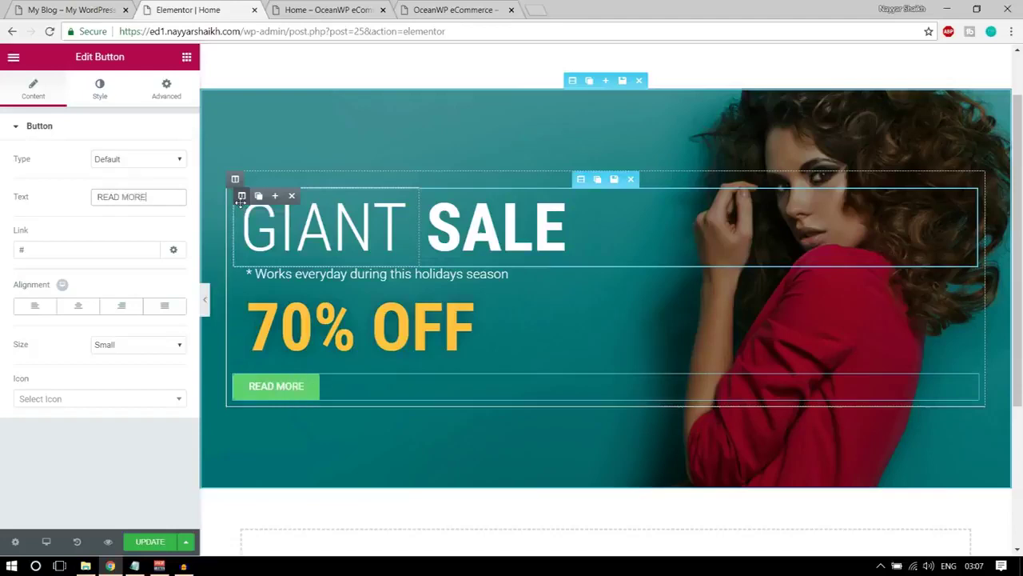
left_click(97, 94)
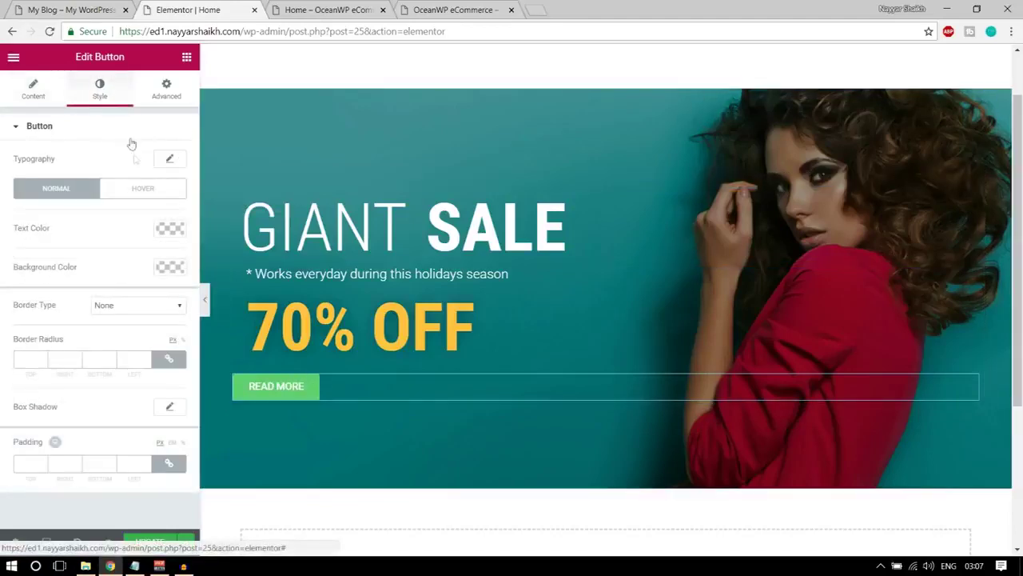
Set the READ MORE button text weight to 300.
left_click(64, 8)
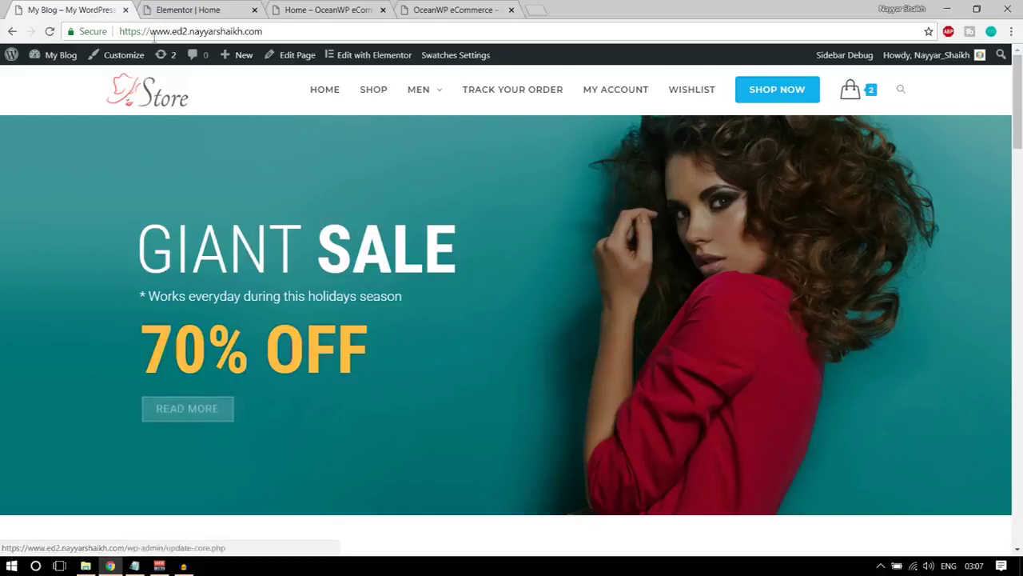
key("ctrl+Tab")
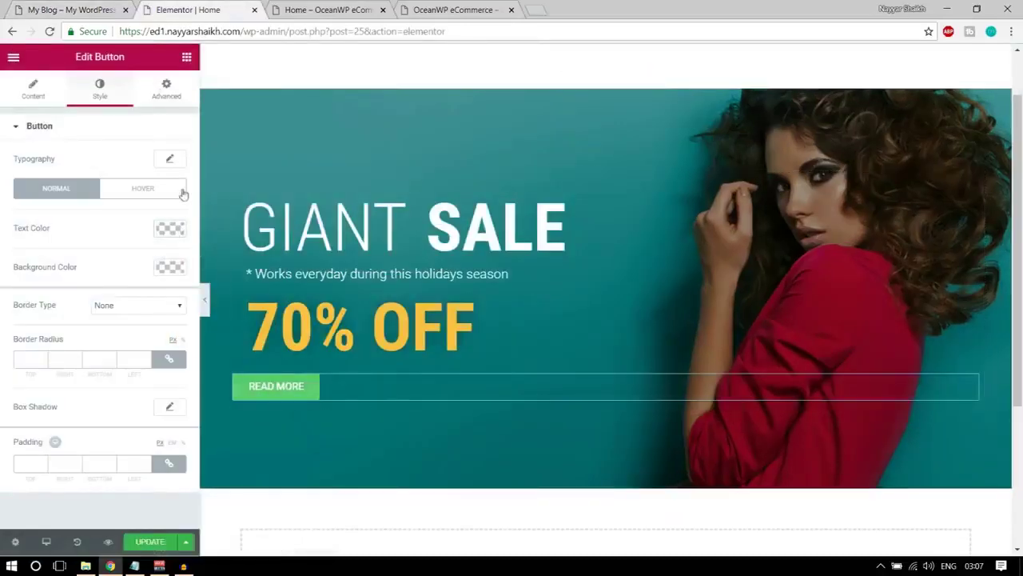
left_click(169, 159)
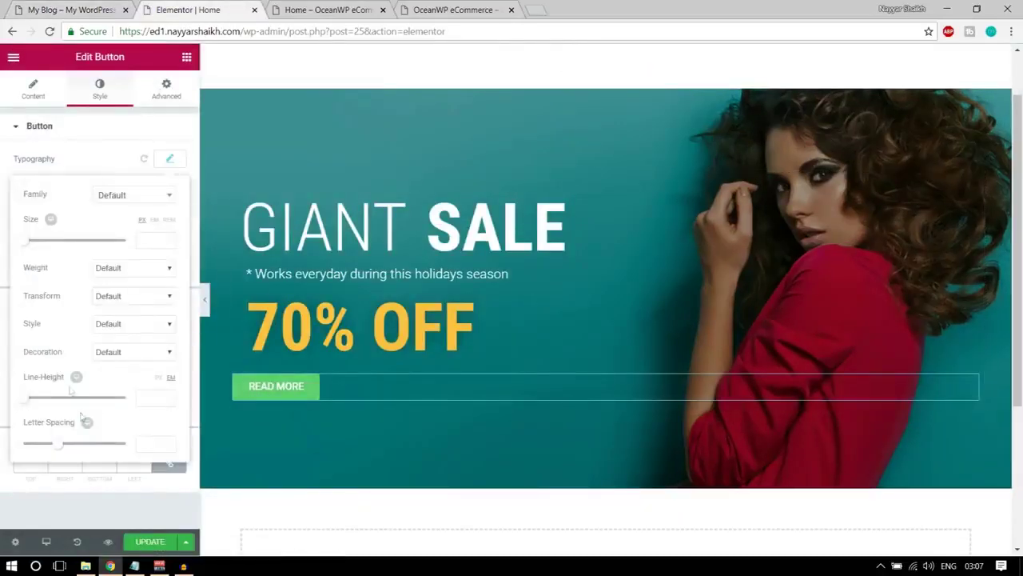
left_click(133, 267)
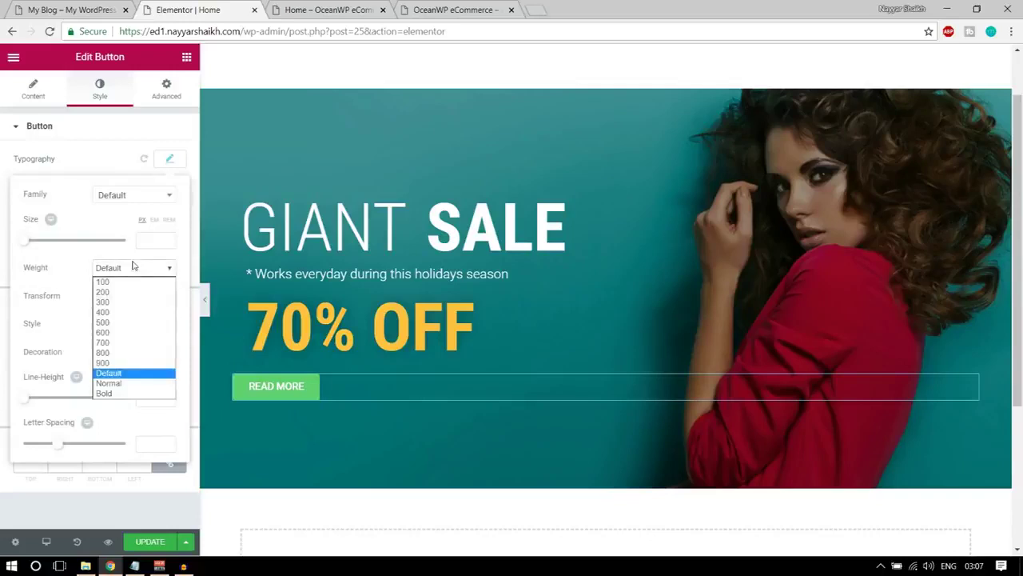
left_click(121, 303)
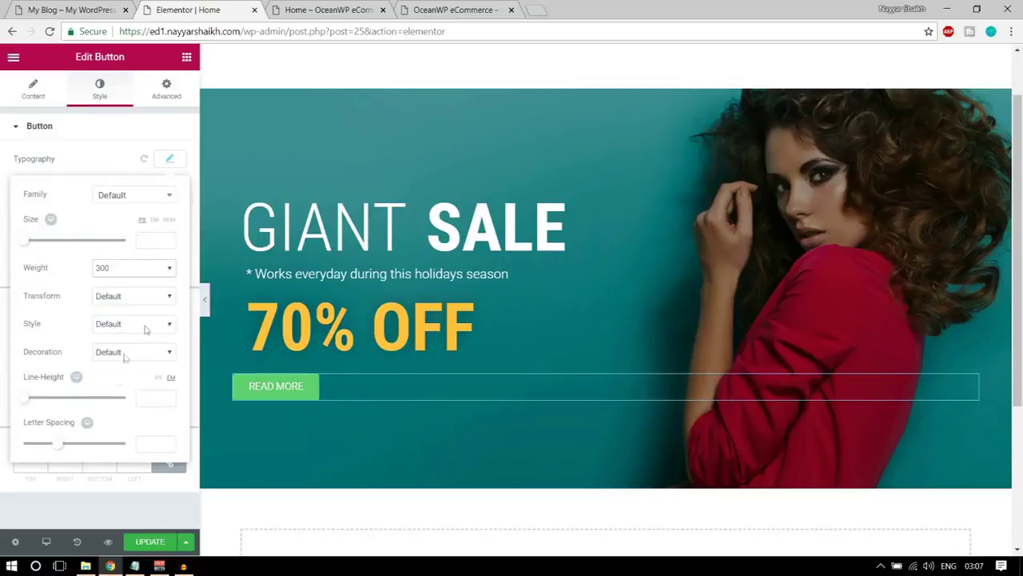
left_click(155, 242)
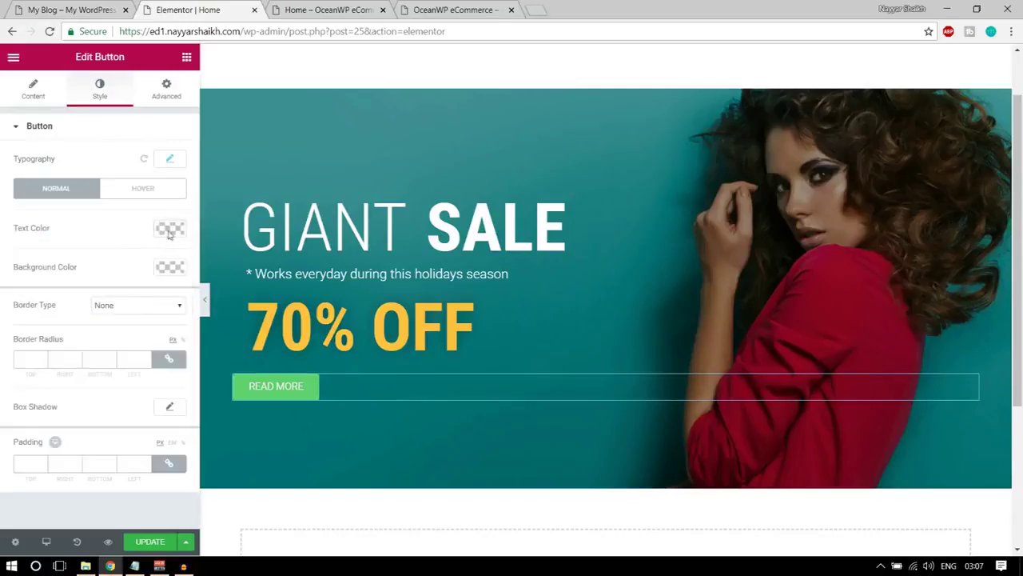
Make the button background fully transparent instead of green.
key("ctrl+shift+Tab")
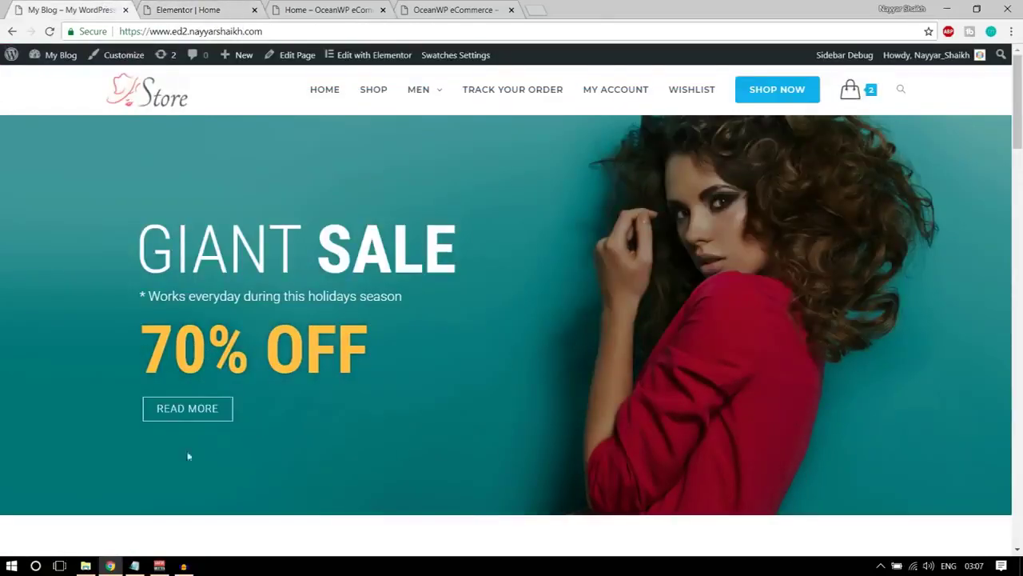
left_click(207, 9)
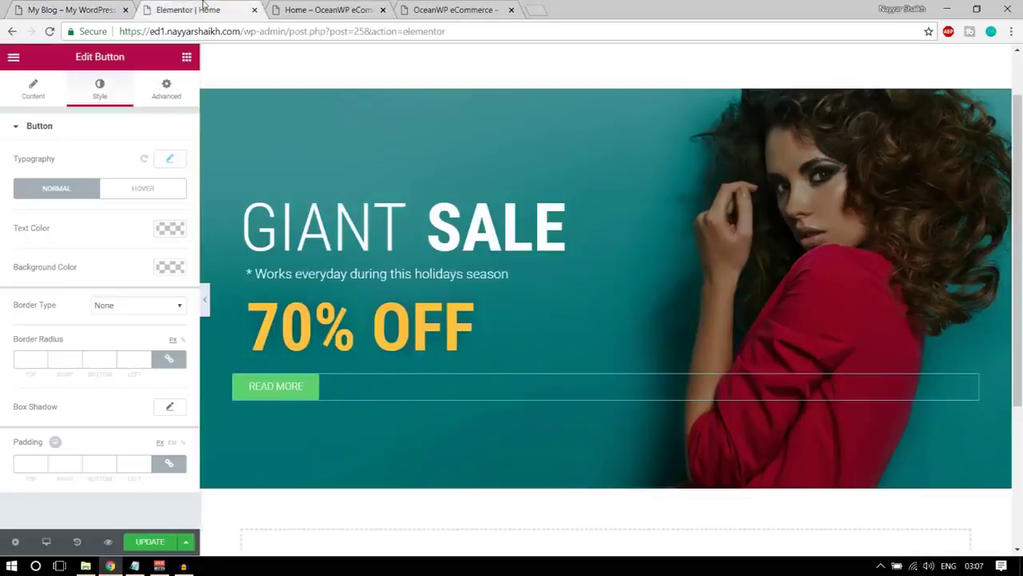
left_click(170, 268)
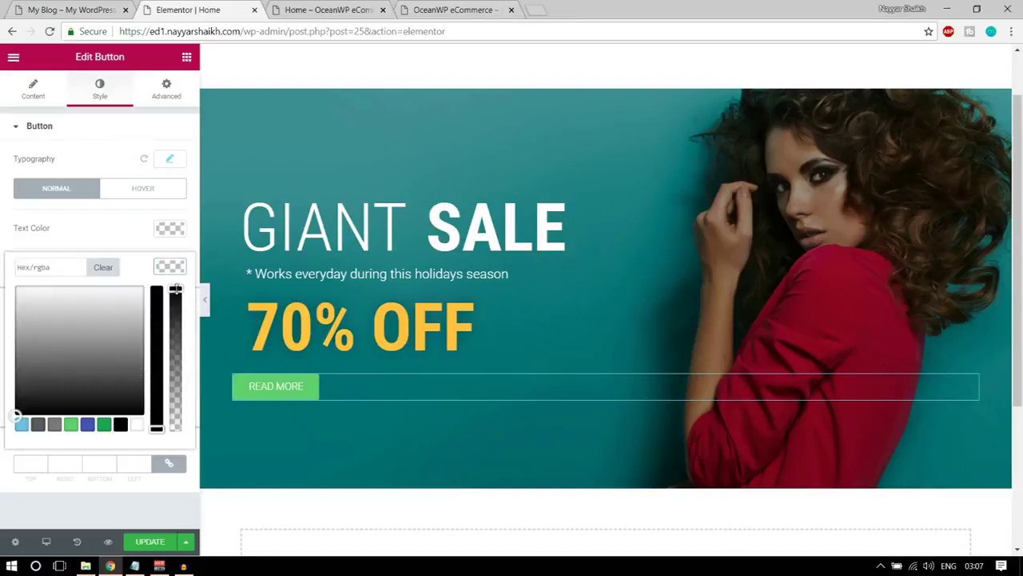
left_click_drag(175, 292, 173, 448)
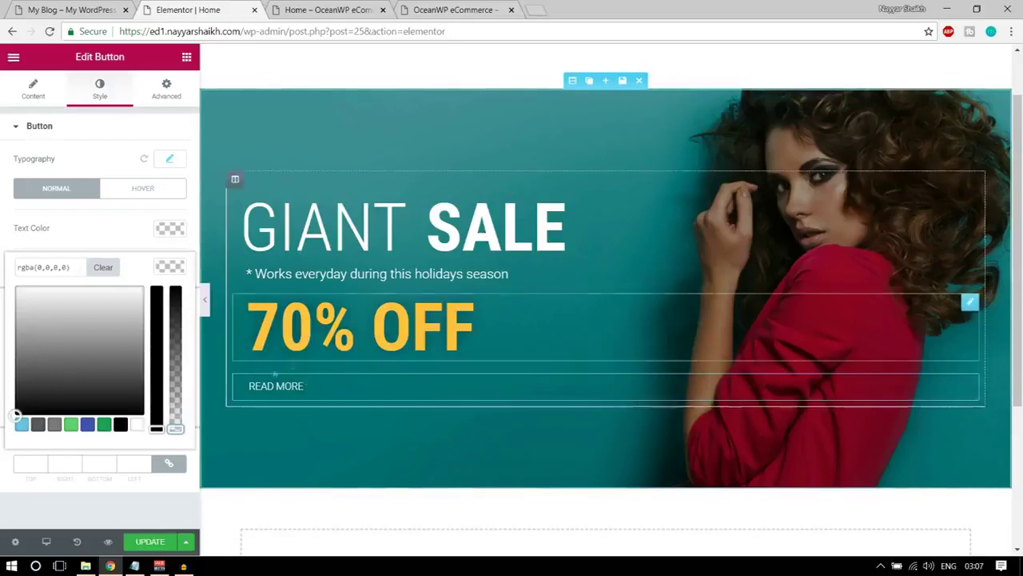
left_click(176, 270)
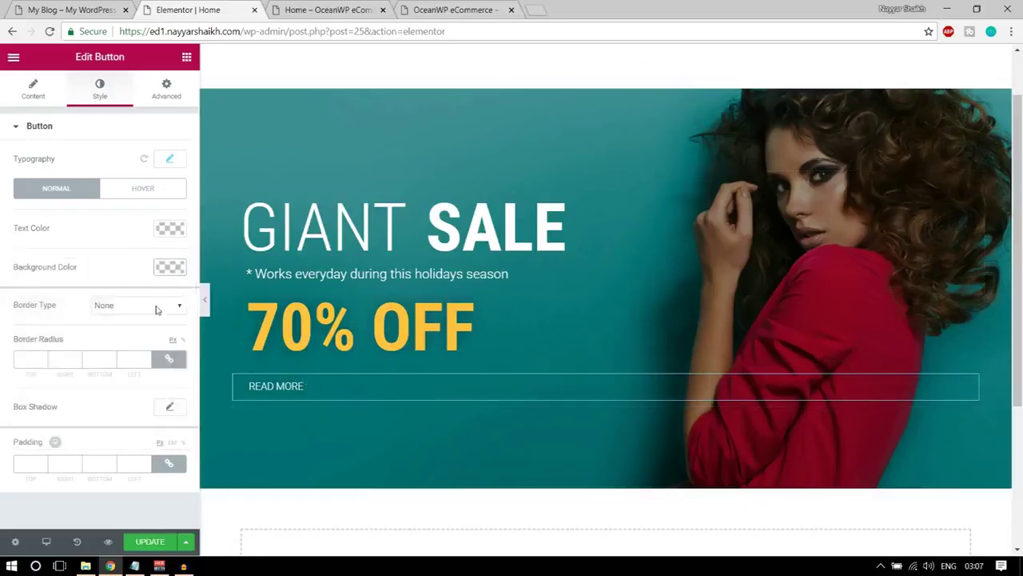
Give the READ MORE button a Solid border of width 1 in white #ffffff.
left_click(128, 307)
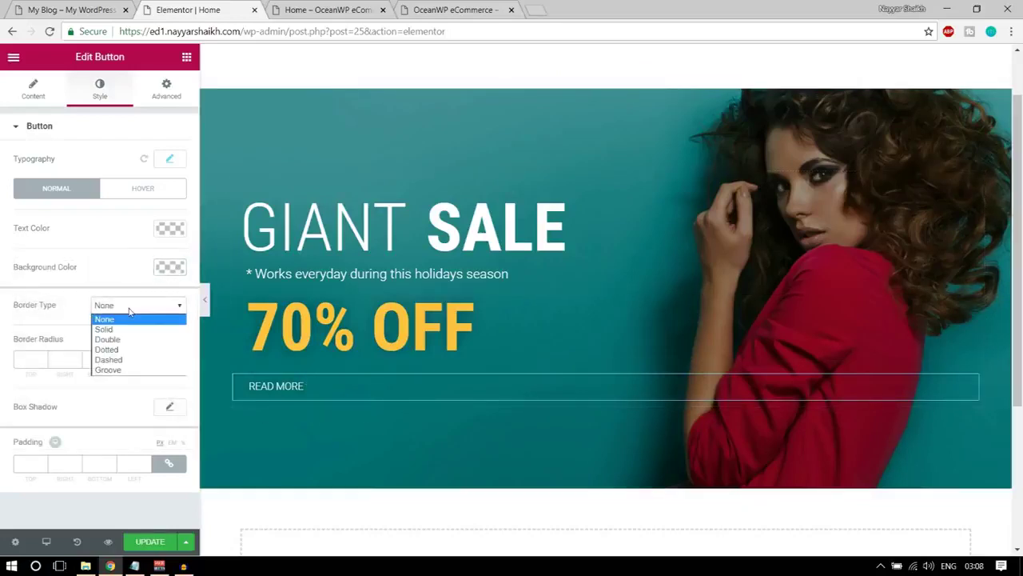
left_click(128, 329)
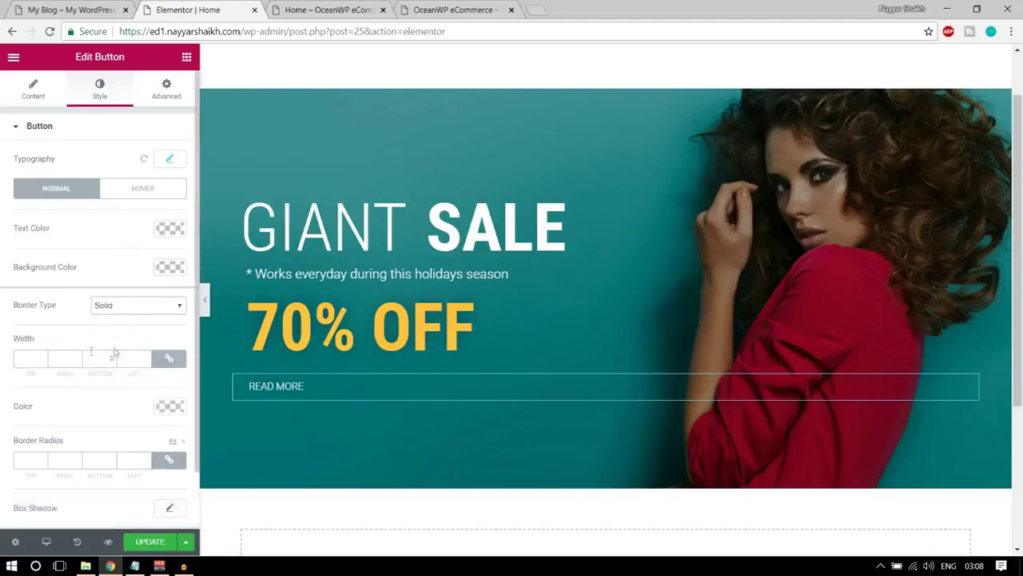
left_click(32, 357)
type("1")
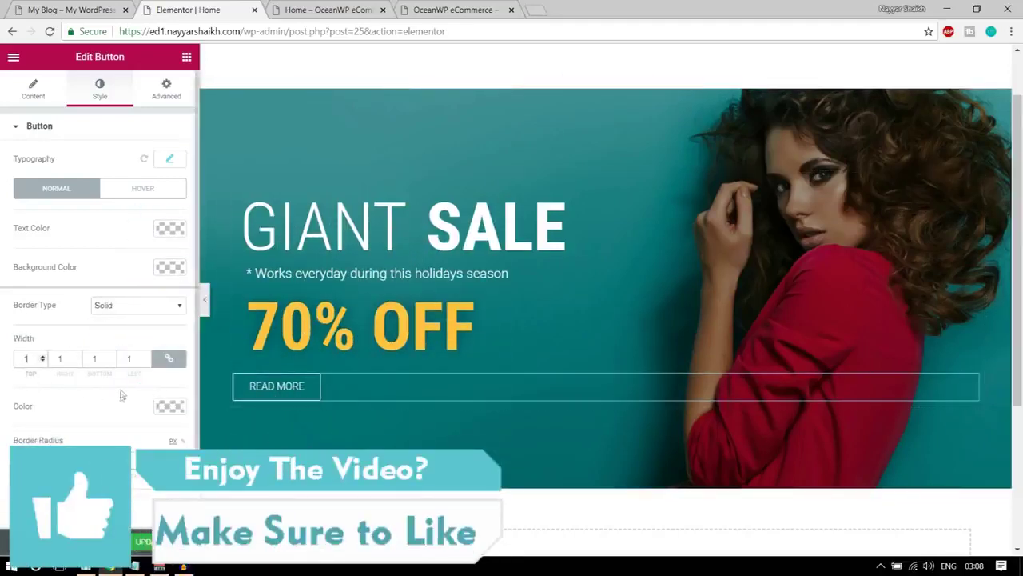
scroll(124, 397, "down", 1)
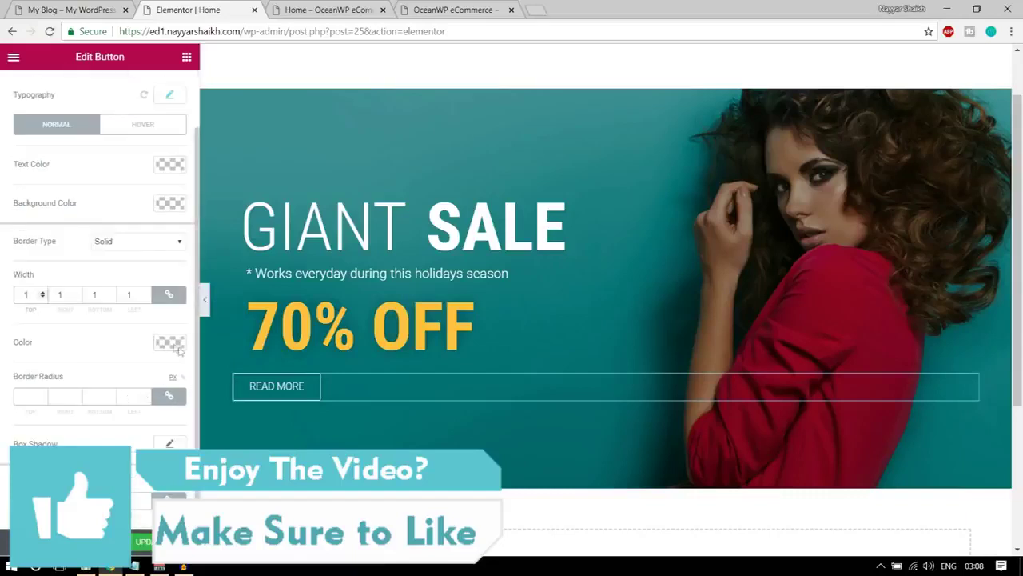
left_click(168, 343)
left_click(16, 362)
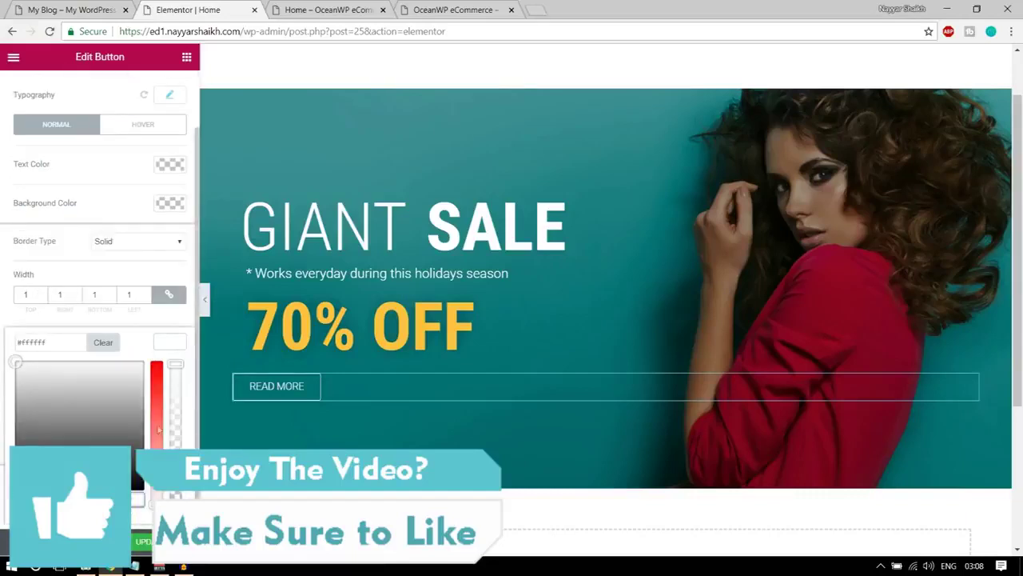
left_click(169, 344)
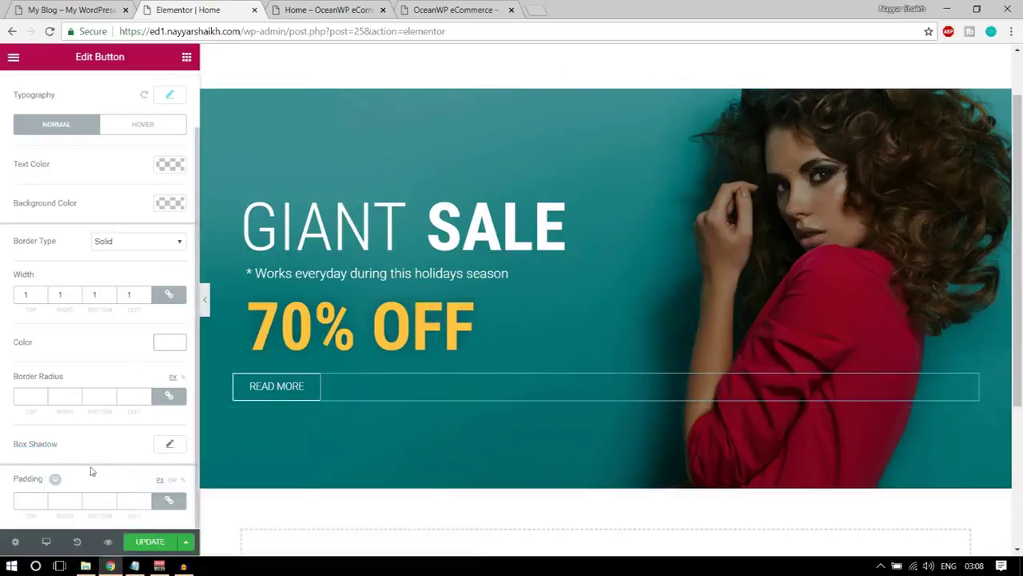
scroll(104, 452, "up", 2)
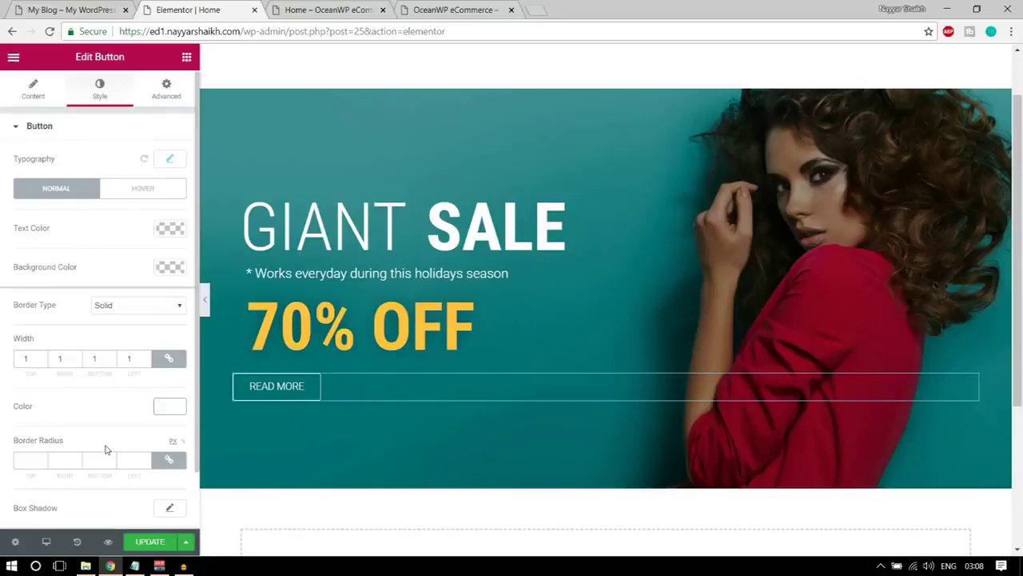
Give the READ MORE button 20 px left padding so it aligns under 70% OFF.
left_click(166, 92)
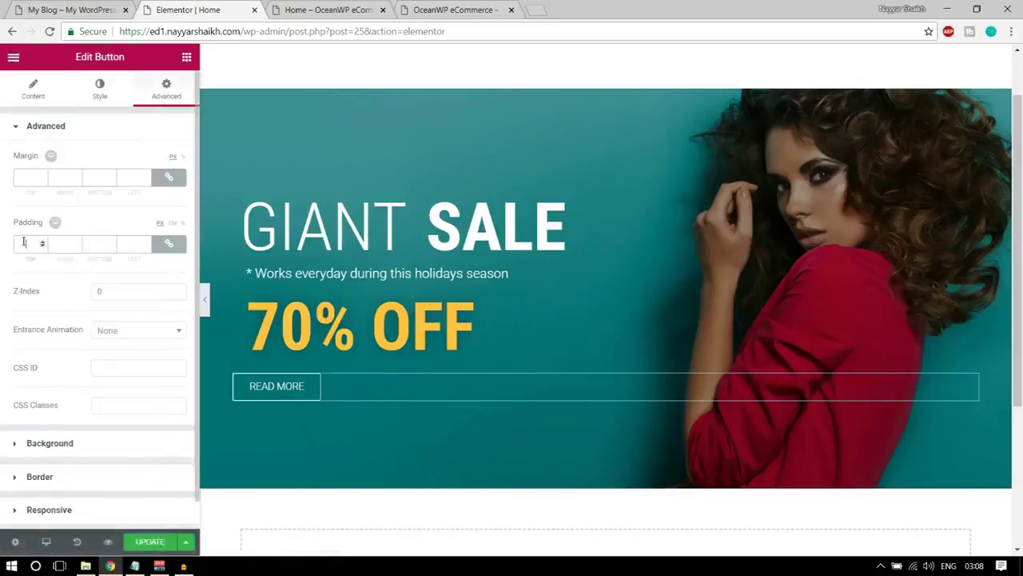
left_click(168, 245)
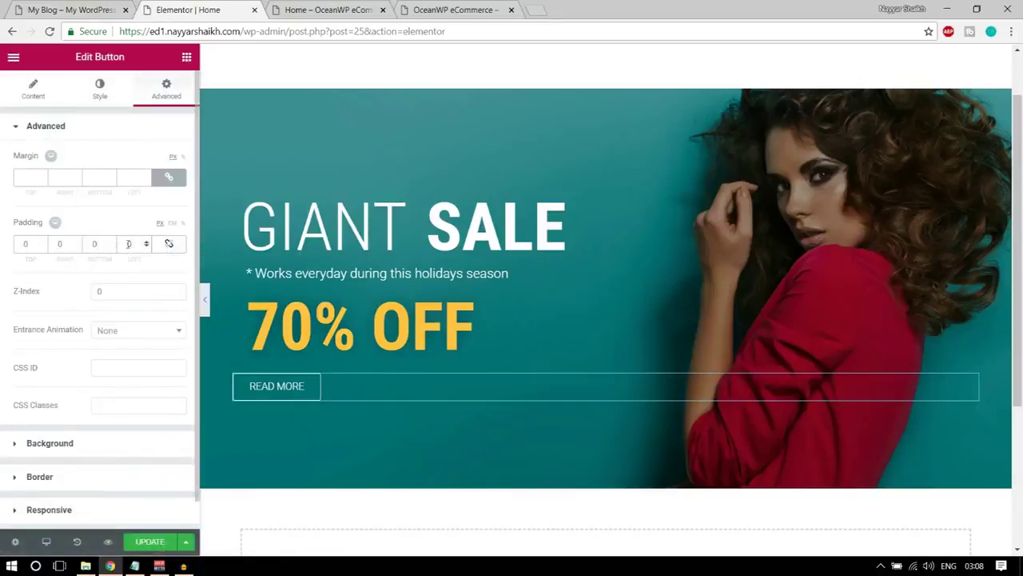
type("20")
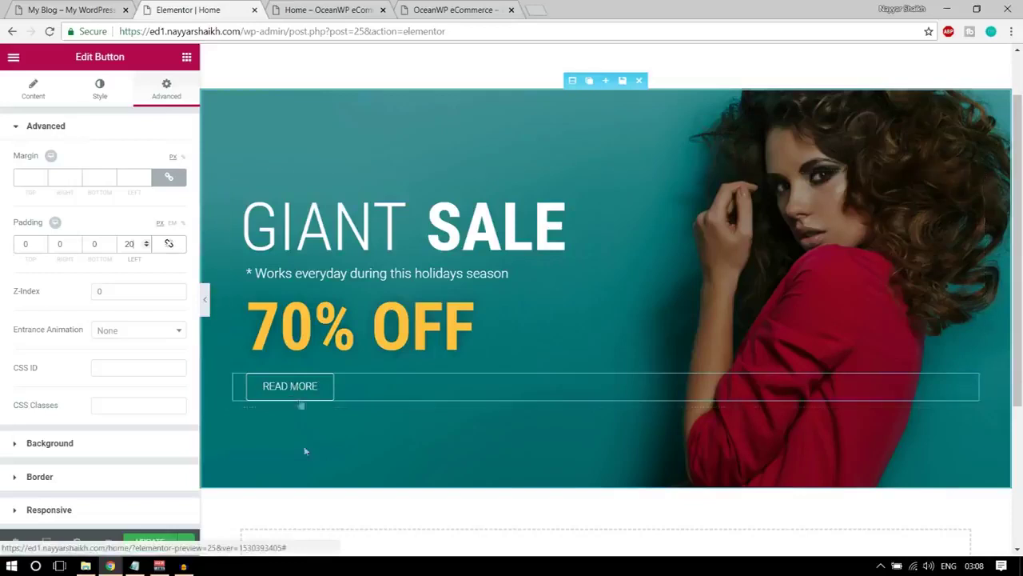
key("ctrl+Page_Up")
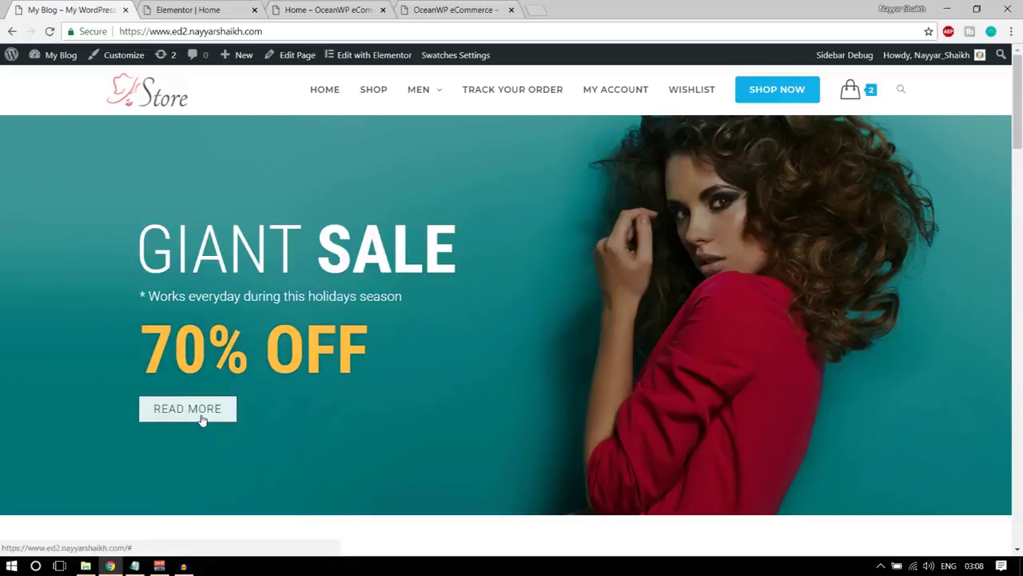
Compare with the live storefront, then switch the button's Style settings to the Hover state.
left_click(318, 8)
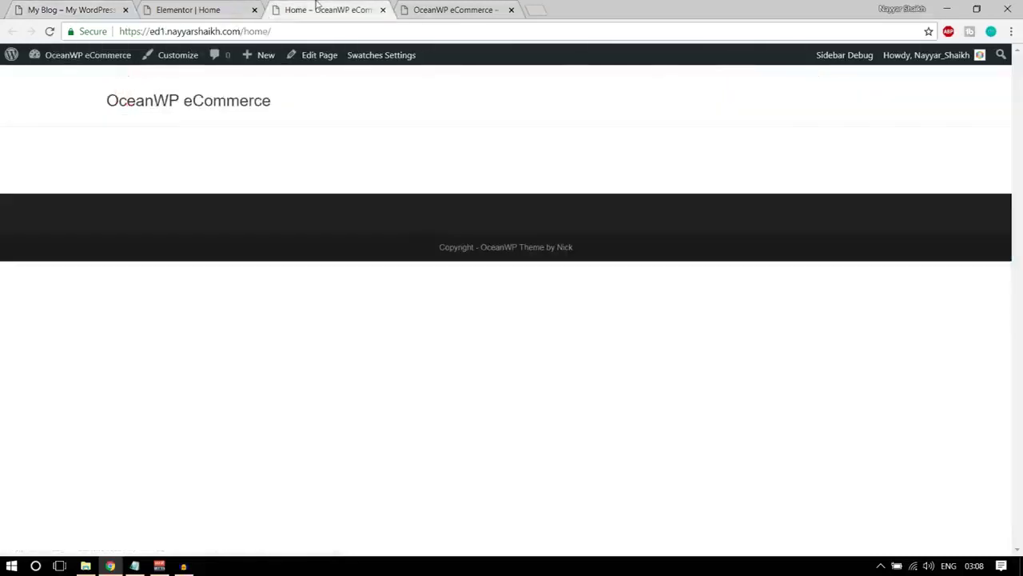
left_click(214, 7)
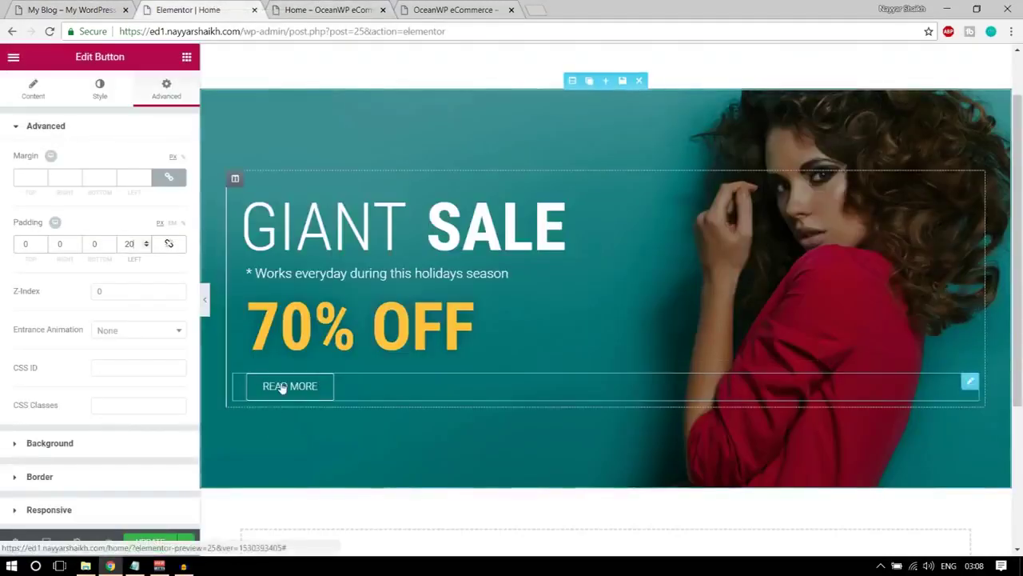
left_click(99, 88)
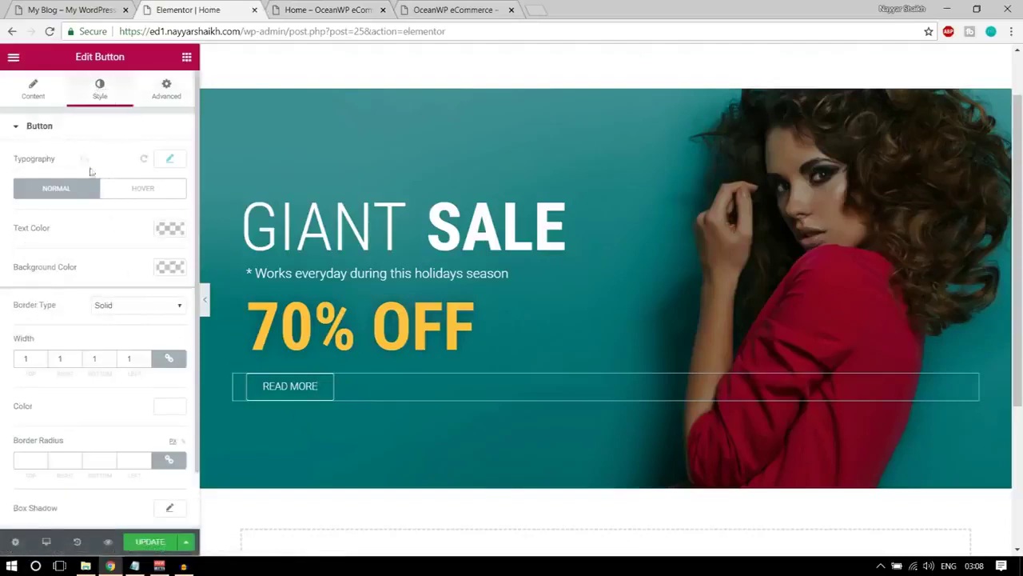
scroll(82, 263, "down", 2)
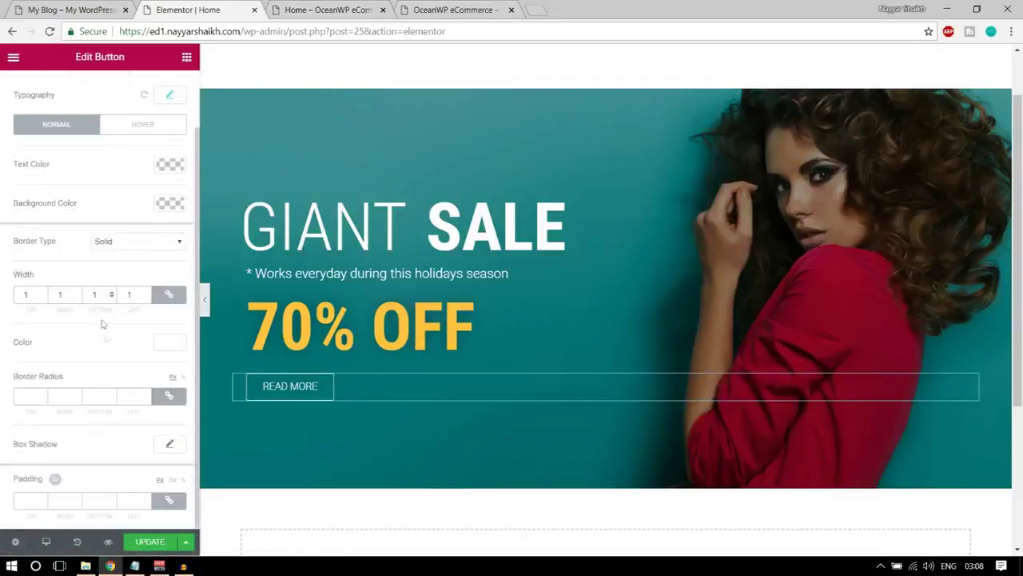
scroll(106, 341, "up", 2)
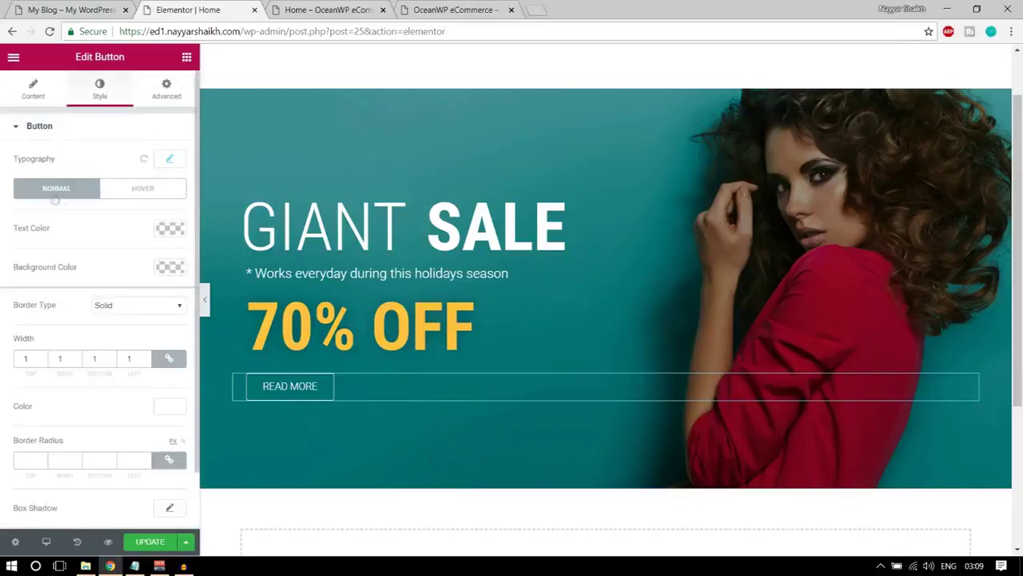
left_click(143, 189)
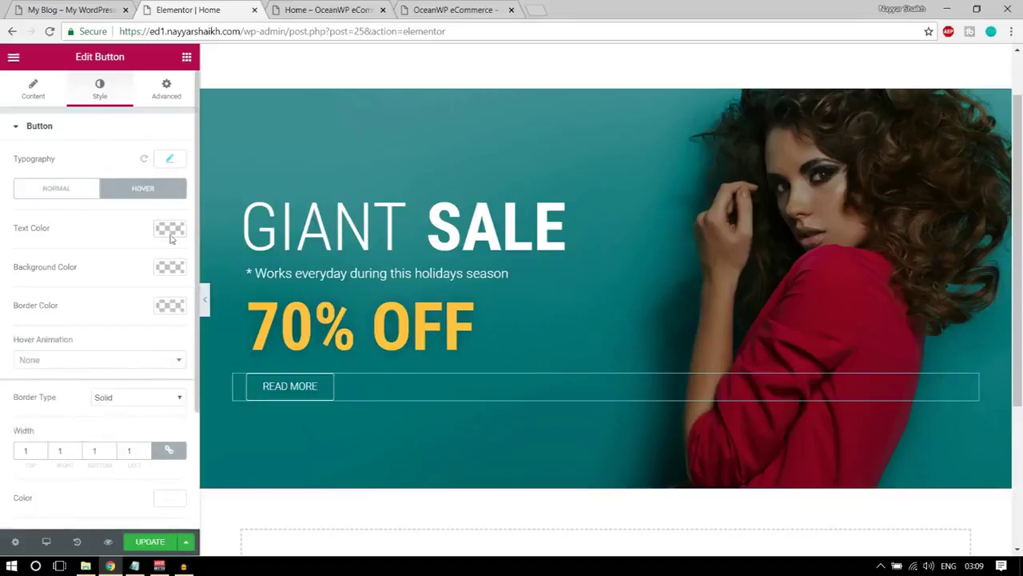
Set the READ MORE hover colours: black text, white background, black border.
left_click(170, 230)
left_click(122, 386)
left_click(175, 230)
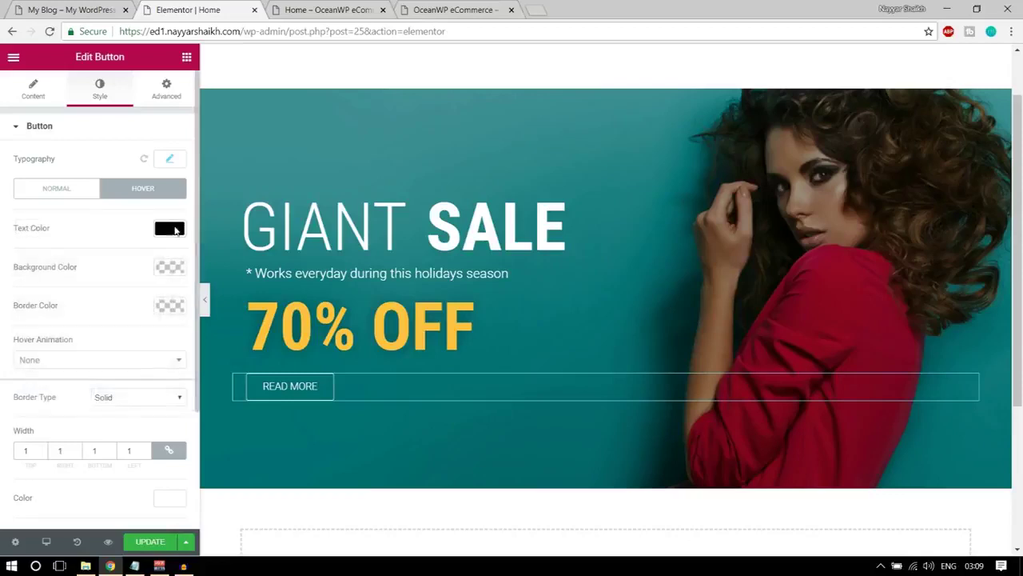
left_click(170, 268)
left_click(138, 425)
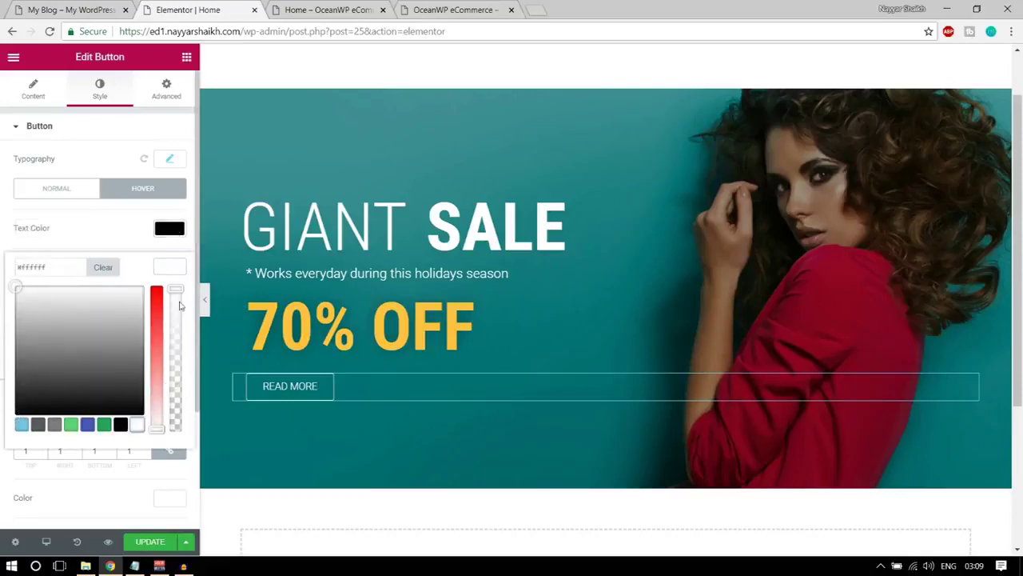
left_click(164, 267)
left_click(170, 306)
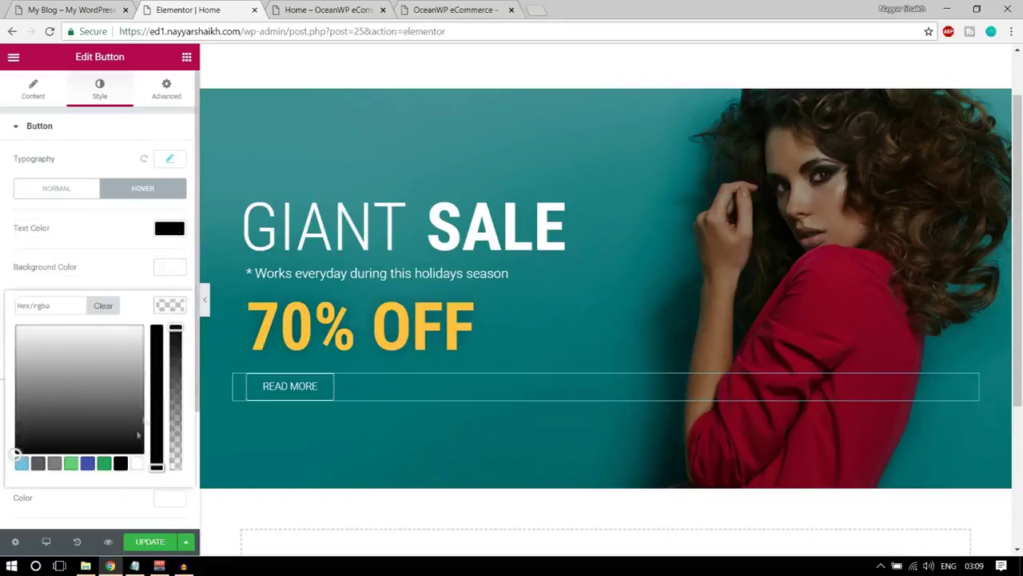
left_click(123, 465)
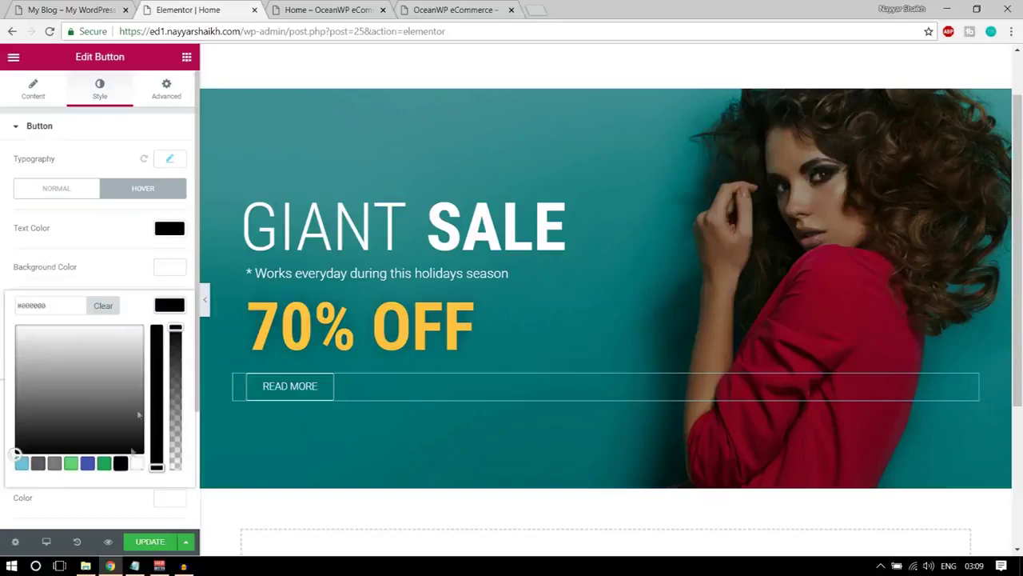
left_click(171, 305)
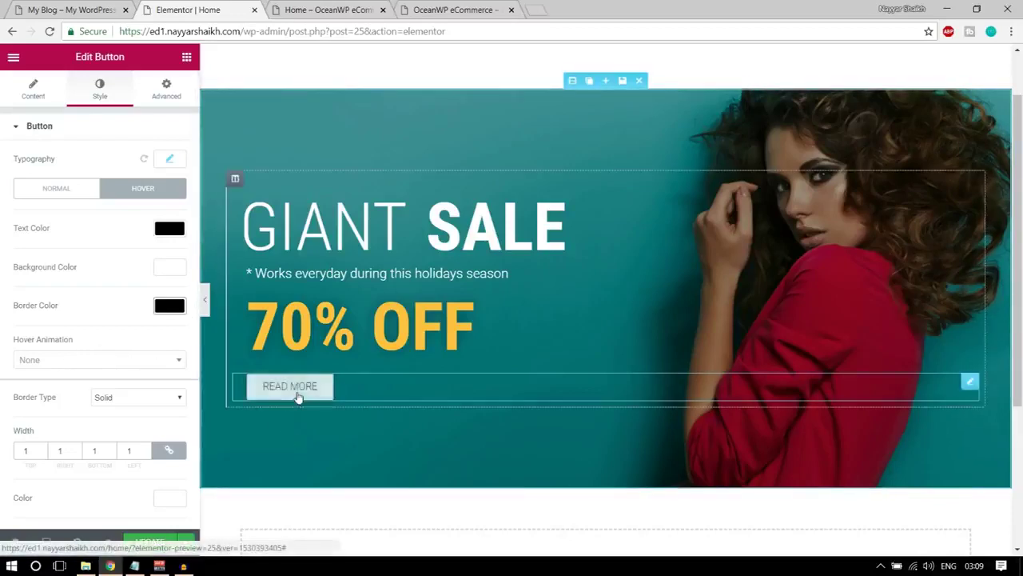
Give the button the Bounce In hover animation and save the page.
left_click(121, 361)
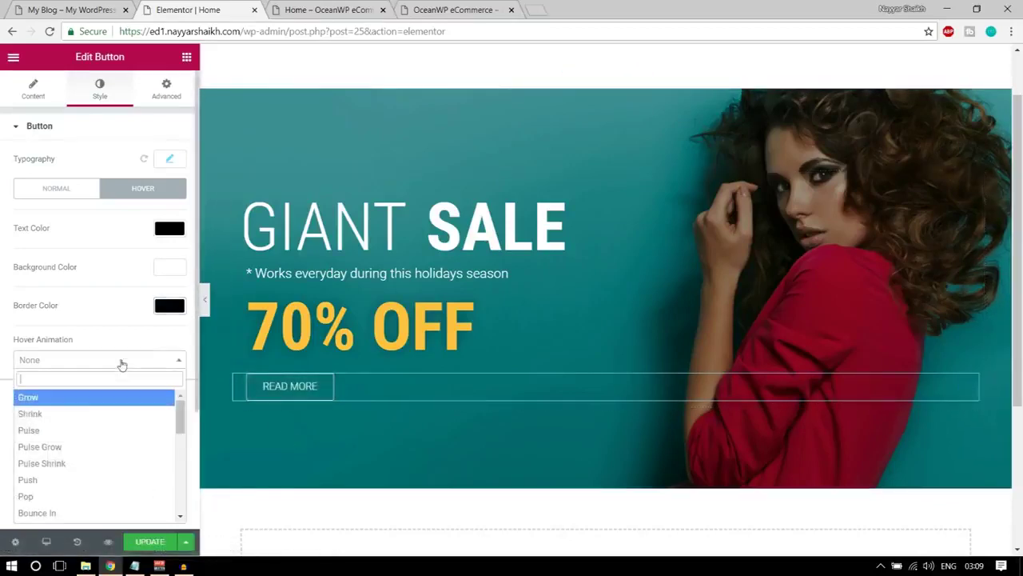
scroll(112, 444, "down", 1)
scroll(113, 445, "down", 1)
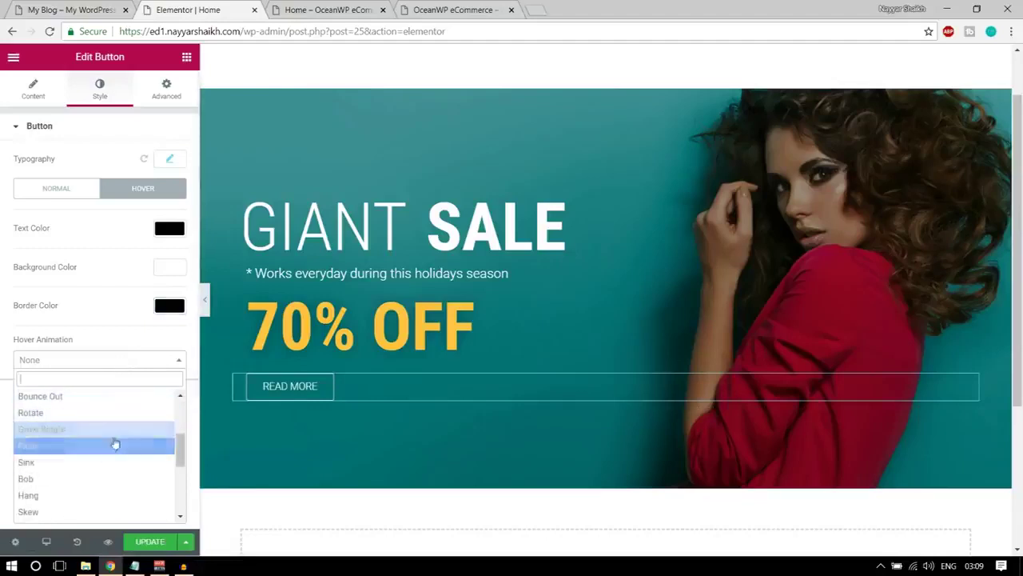
scroll(112, 445, "up", 1)
left_click(91, 448)
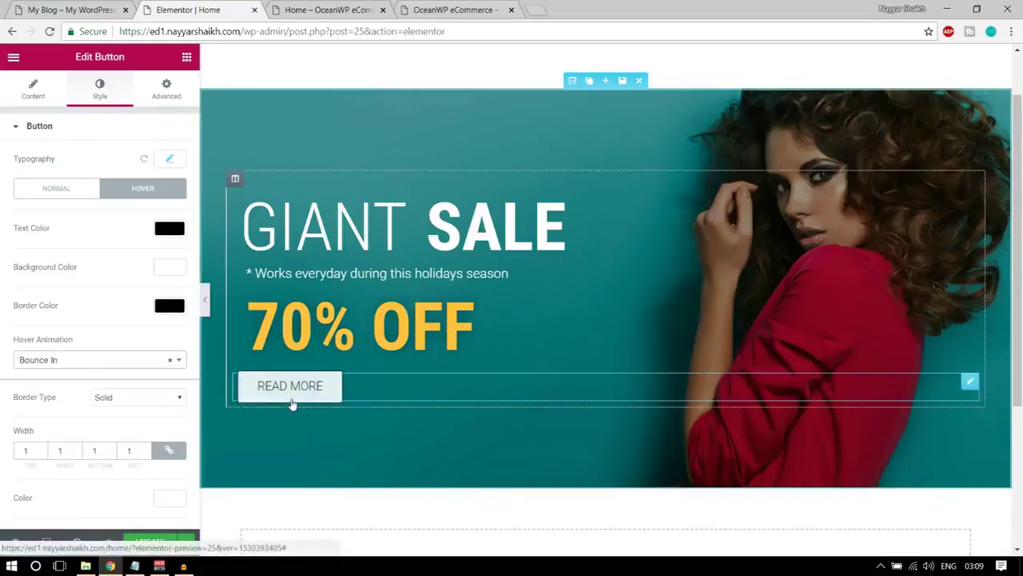
left_click(148, 542)
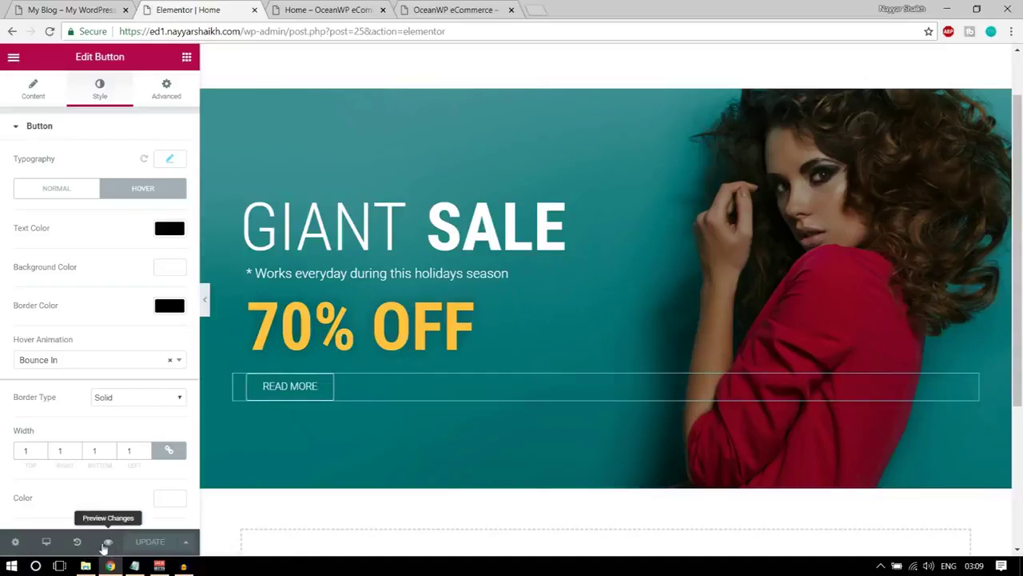
left_click(107, 542)
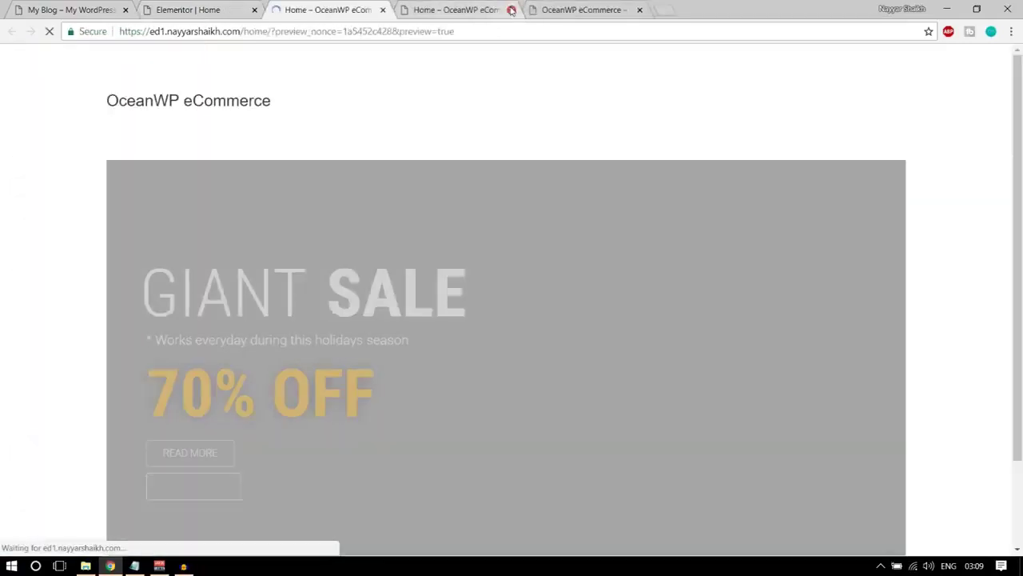
Close the surplus browser tabs and look over the saved page preview.
left_click(512, 10)
left_click(511, 10)
scroll(567, 264, "down", 3)
scroll(595, 319, "up", 2)
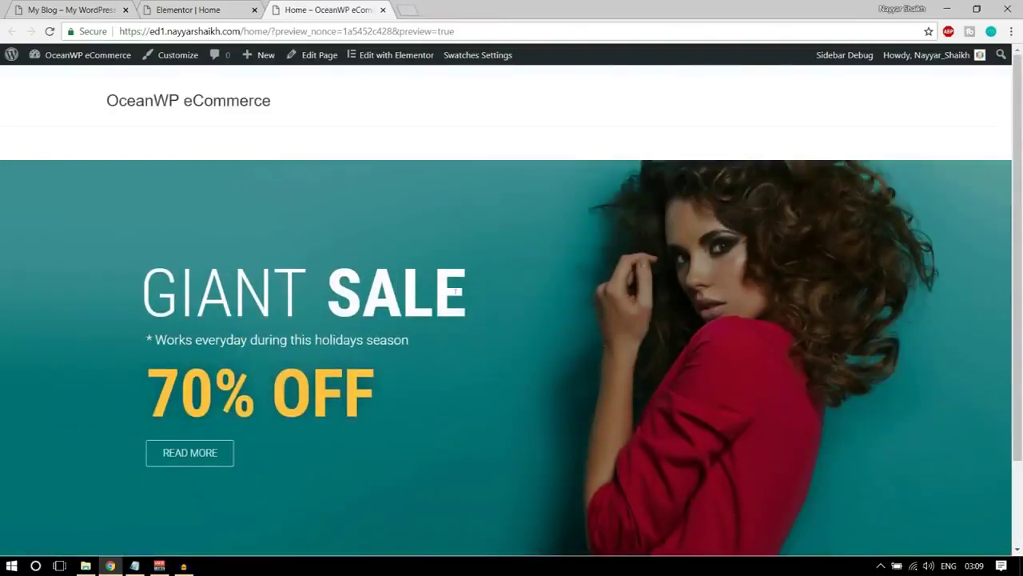
scroll(236, 140, "down", 2)
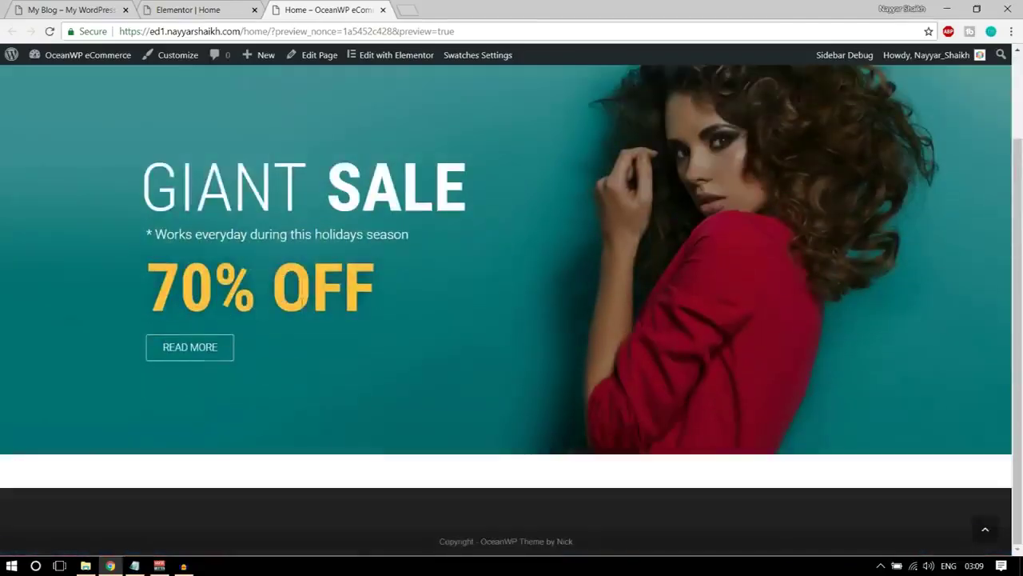
scroll(288, 472, "up", 2)
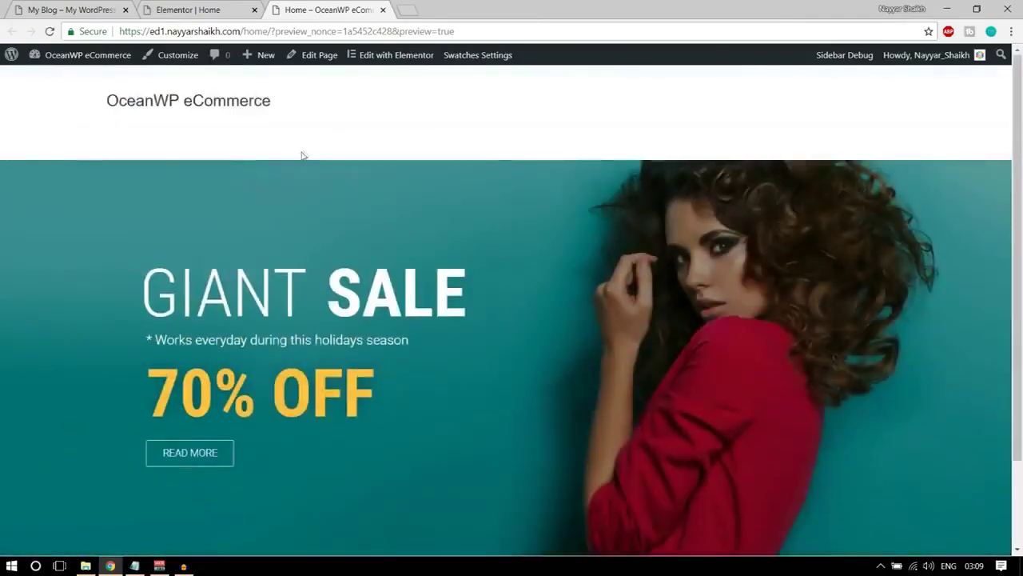
left_click(190, 9)
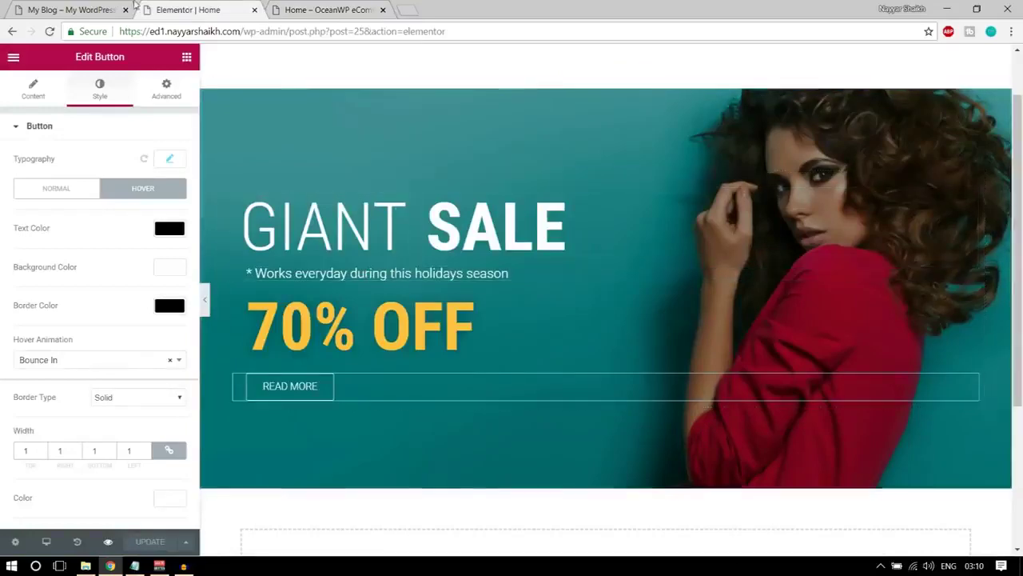
Scroll through the reference store page to study its NEW DESIGN TRENDS section.
left_click(72, 10)
scroll(297, 307, "down", 3)
scroll(297, 307, "up", 3)
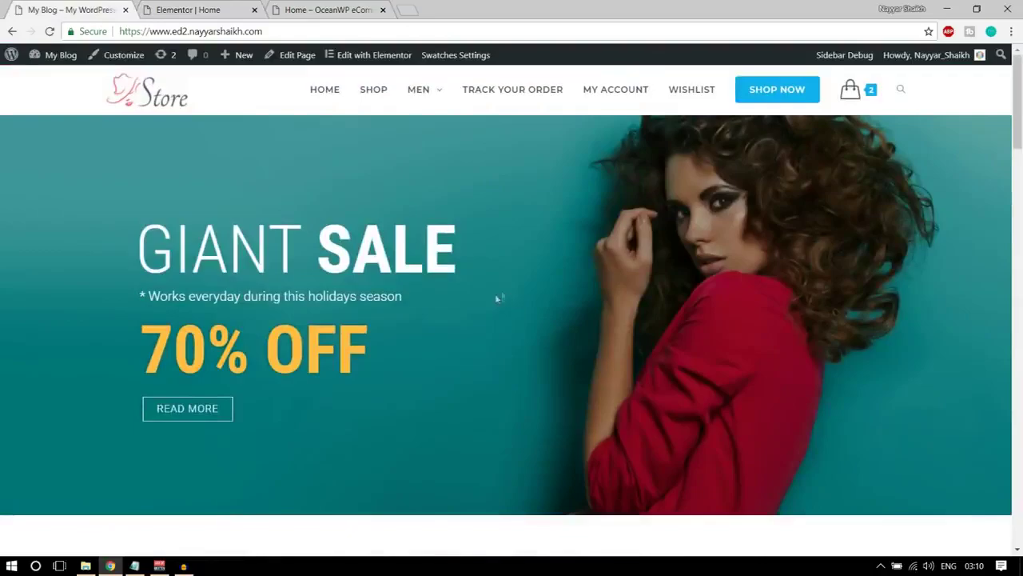
scroll(865, 246, "down", 20)
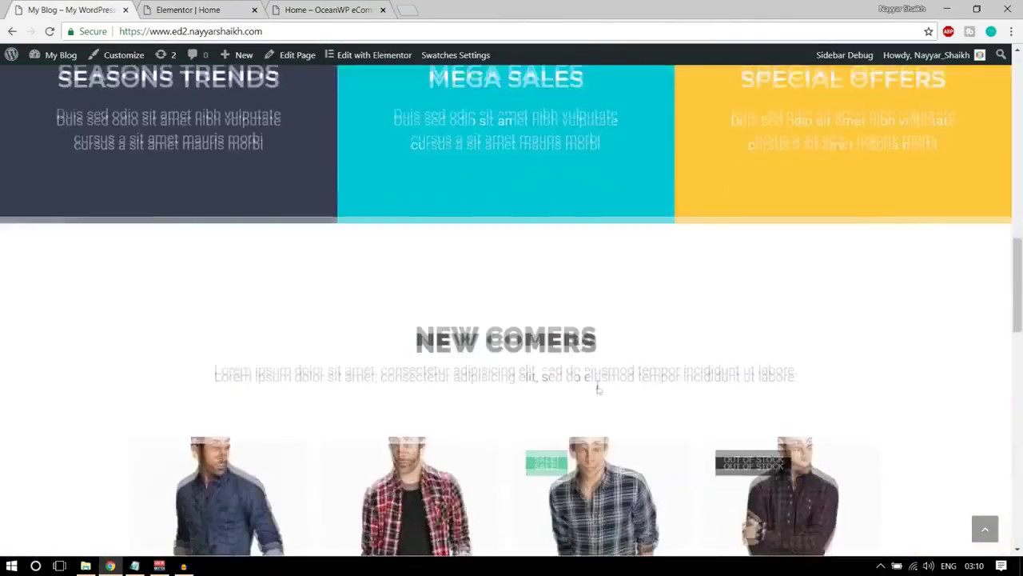
scroll(598, 391, "down", 10)
scroll(645, 417, "up", 12)
scroll(645, 417, "up", 12)
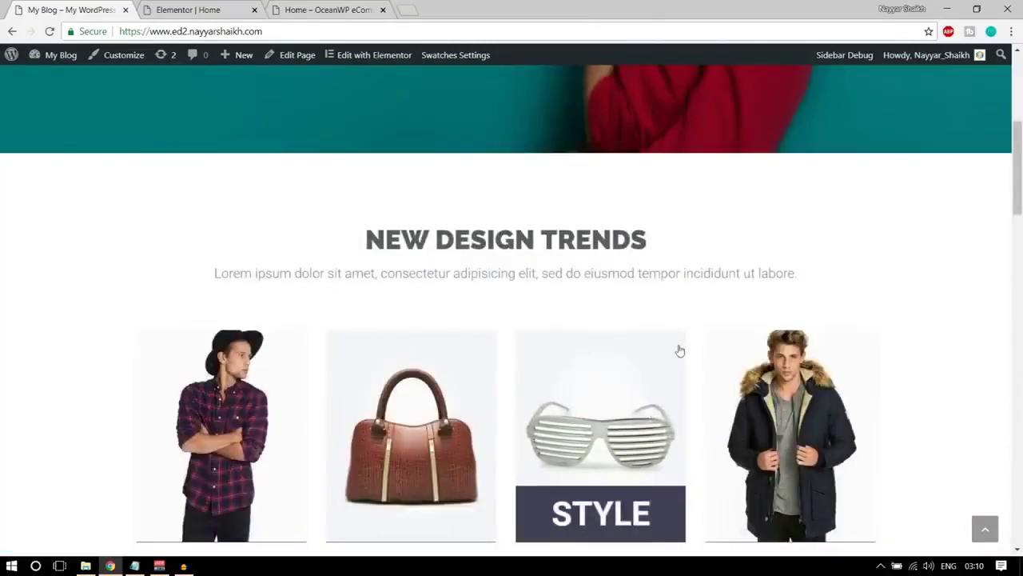
scroll(678, 350, "down", 2)
scroll(678, 349, "up", 3)
scroll(678, 347, "down", 4)
scroll(665, 352, "up", 3)
Select the reference store's NEW DESIGN TRENDS heading text and return to the editor.
left_click_drag(366, 239, 617, 240)
double_click(527, 273)
scroll(527, 273, "down", 2)
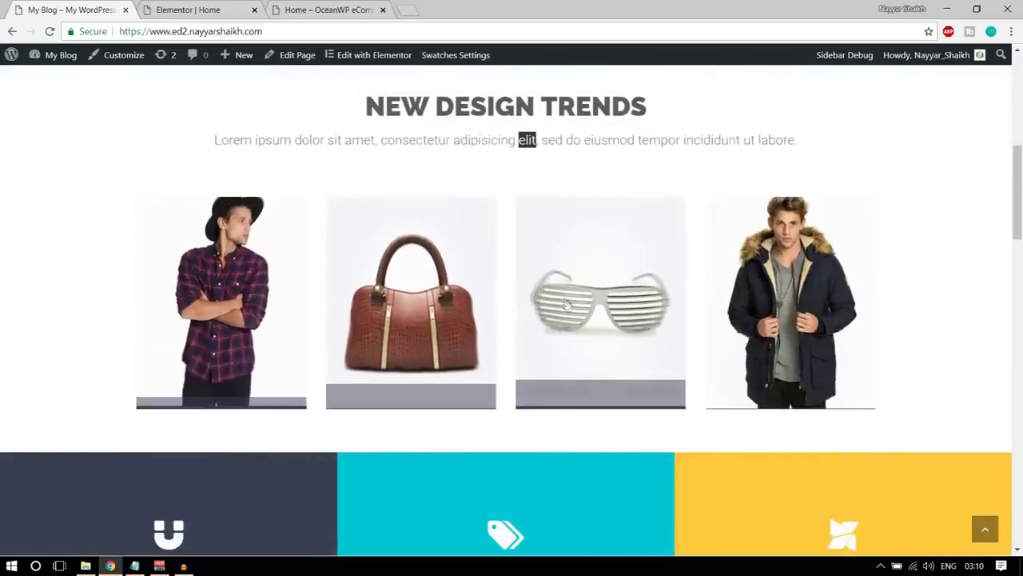
scroll(522, 376, "up", 6)
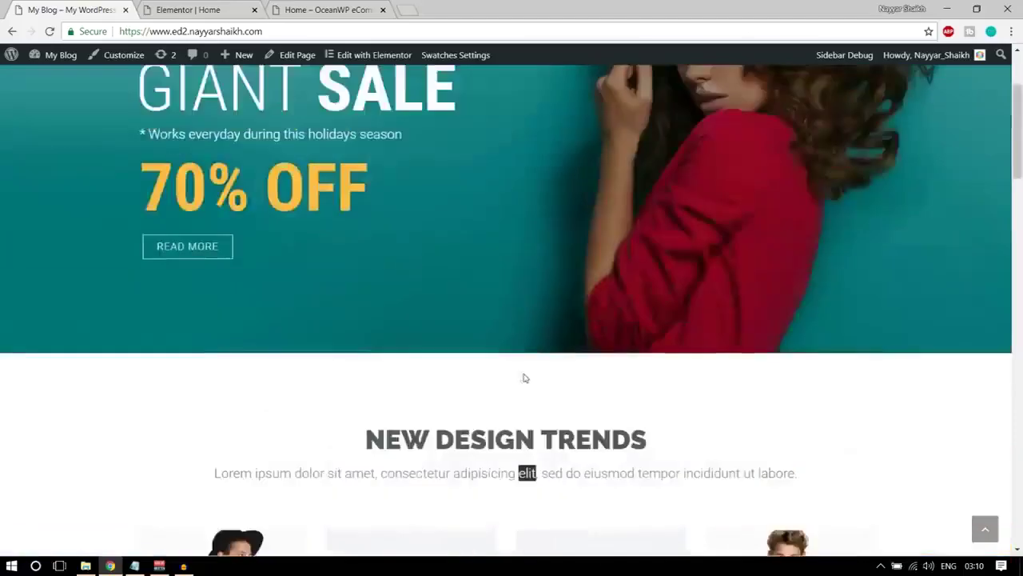
scroll(524, 377, "down", 5)
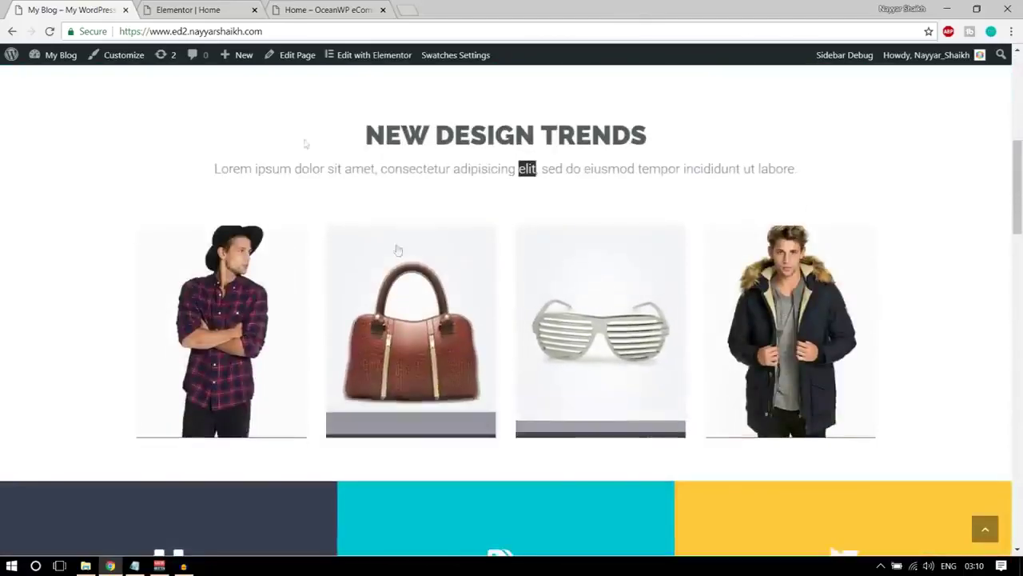
left_click(204, 9)
left_click(72, 10)
scroll(480, 340, "up", 2)
left_click(464, 289)
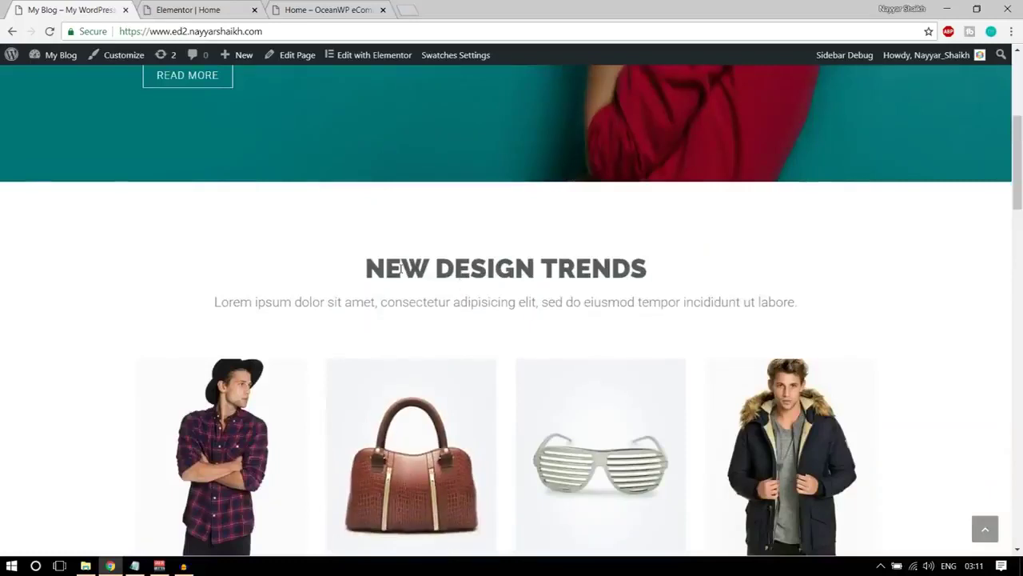
left_click_drag(364, 268, 650, 263)
key("ctrl+c")
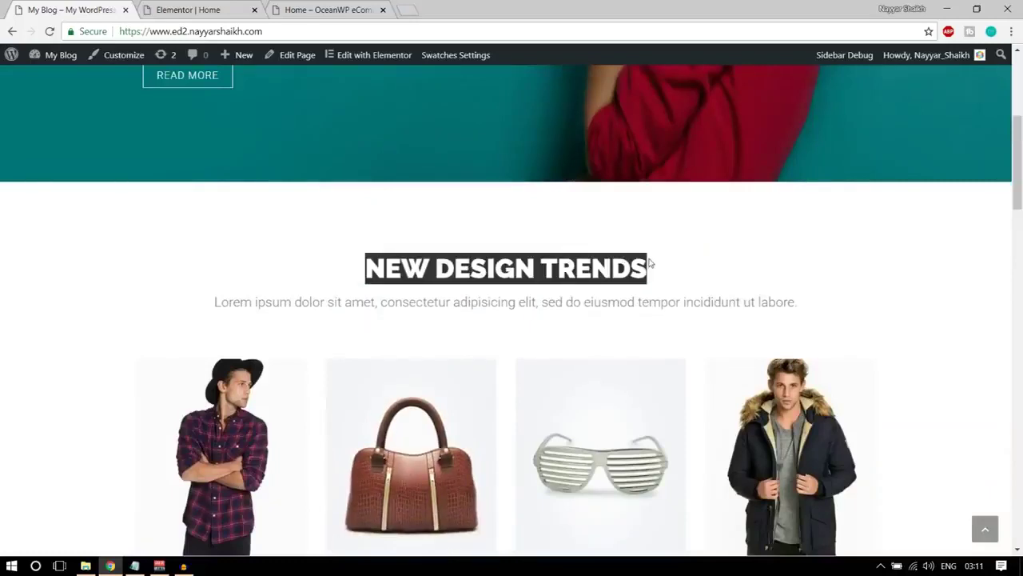
left_click(219, 7)
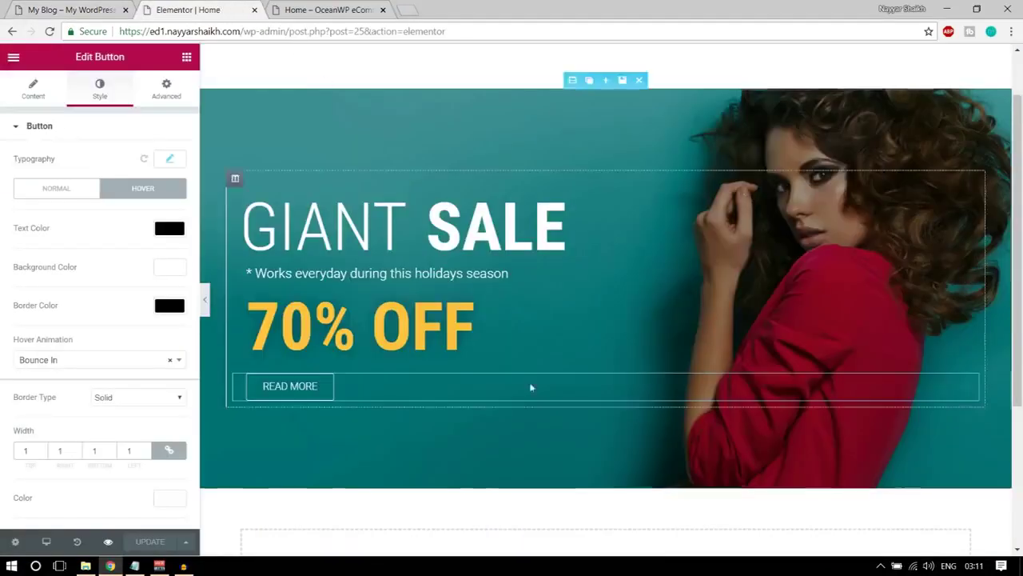
Add a Heading widget below the GIANT SALE banner reading NEW DESIGN TRENDS, centre-aligned.
scroll(532, 396, "down", 3)
scroll(456, 352, "up", 2)
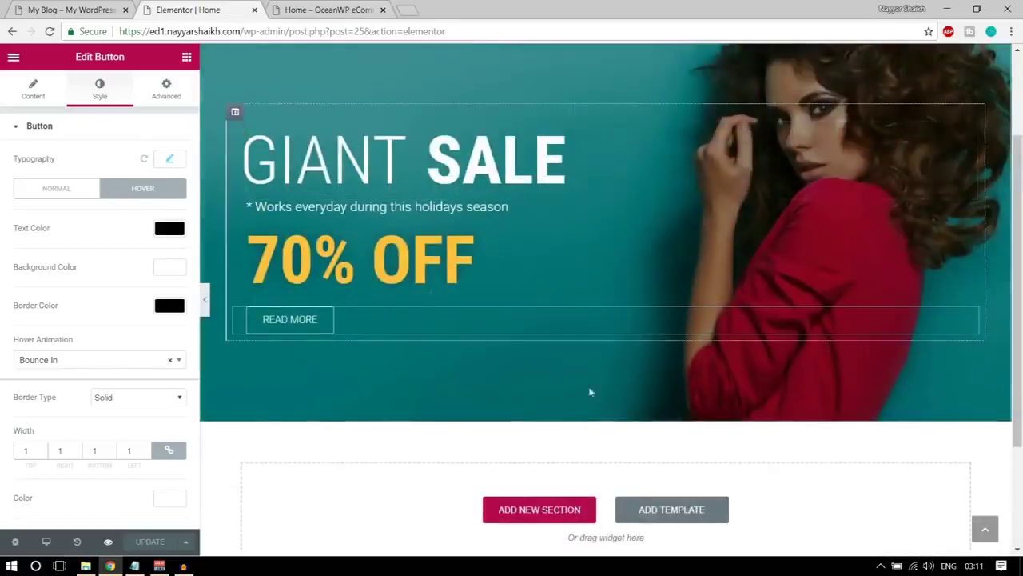
scroll(605, 416, "down", 2)
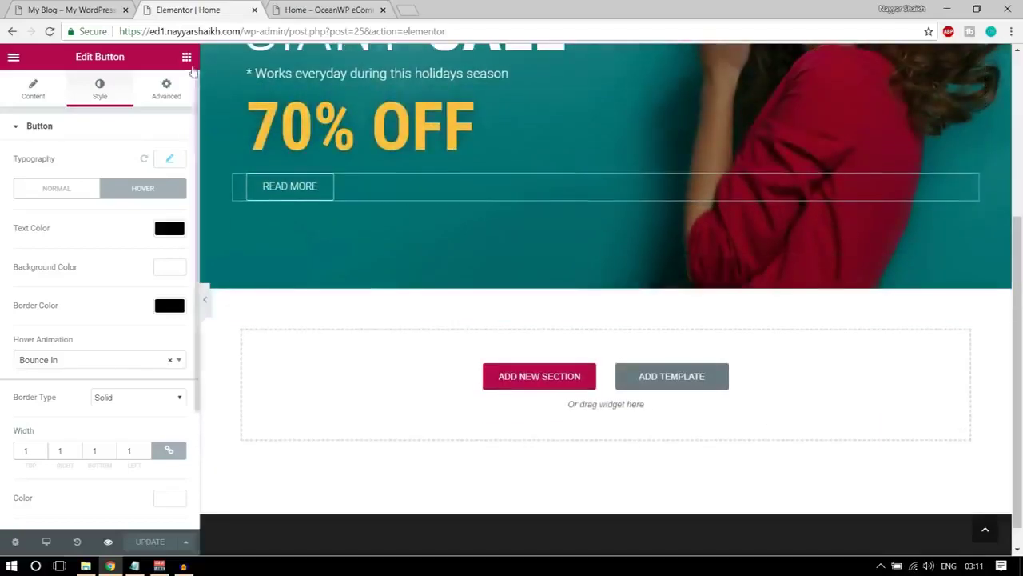
left_click(186, 56)
left_click_drag(125, 155, 619, 388)
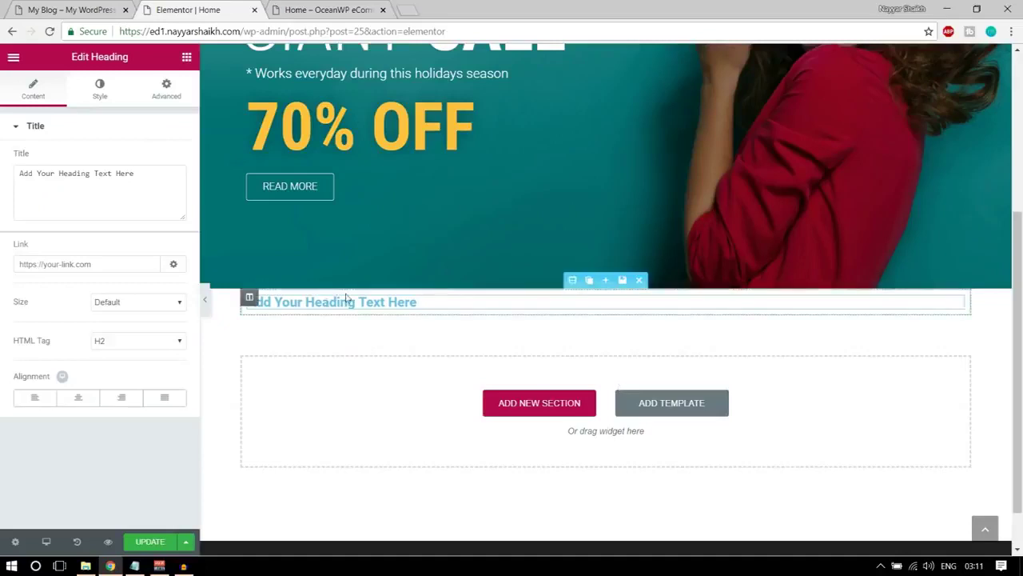
triple_click(127, 173)
key("ctrl+v")
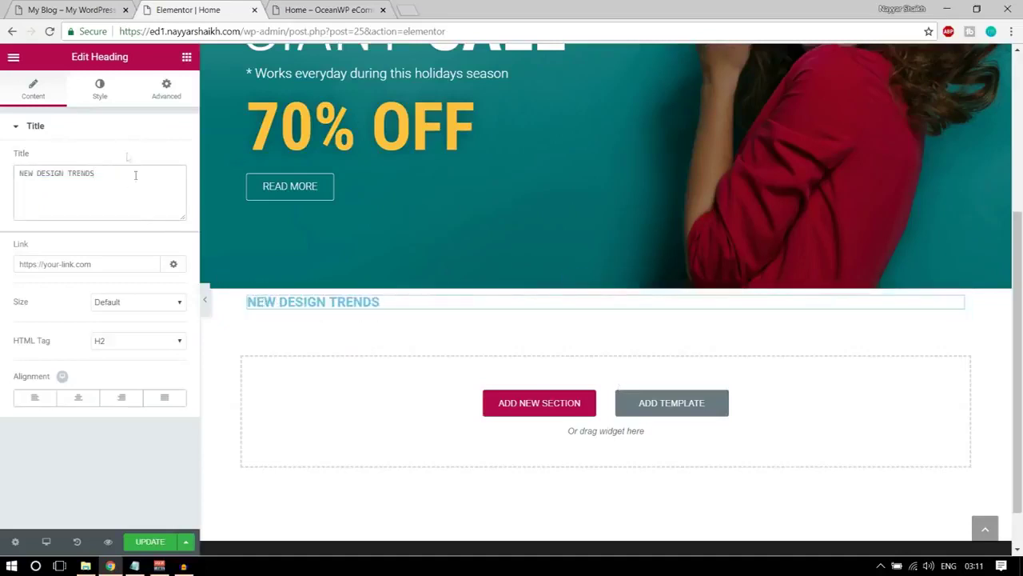
left_click(86, 403)
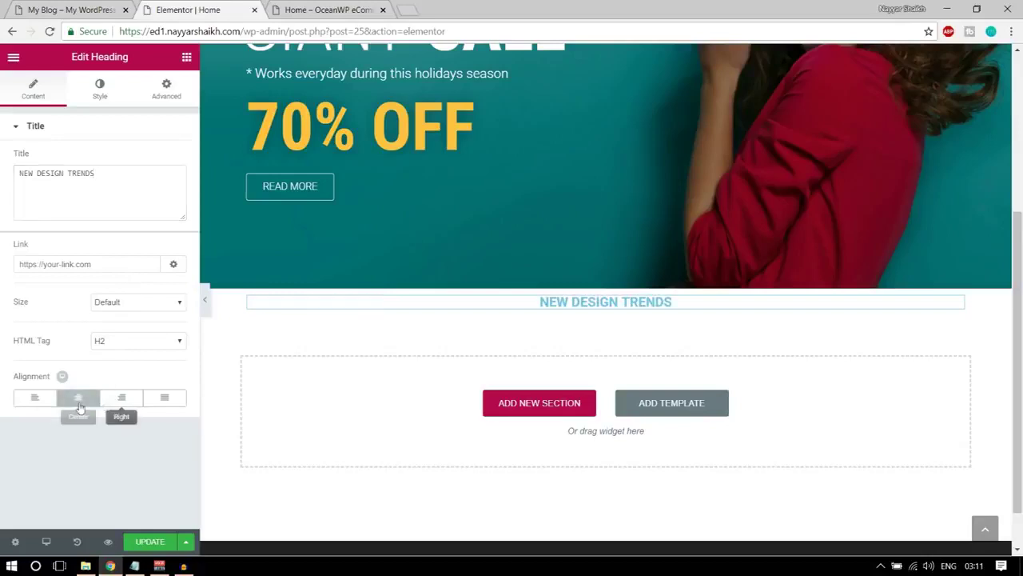
left_click(103, 98)
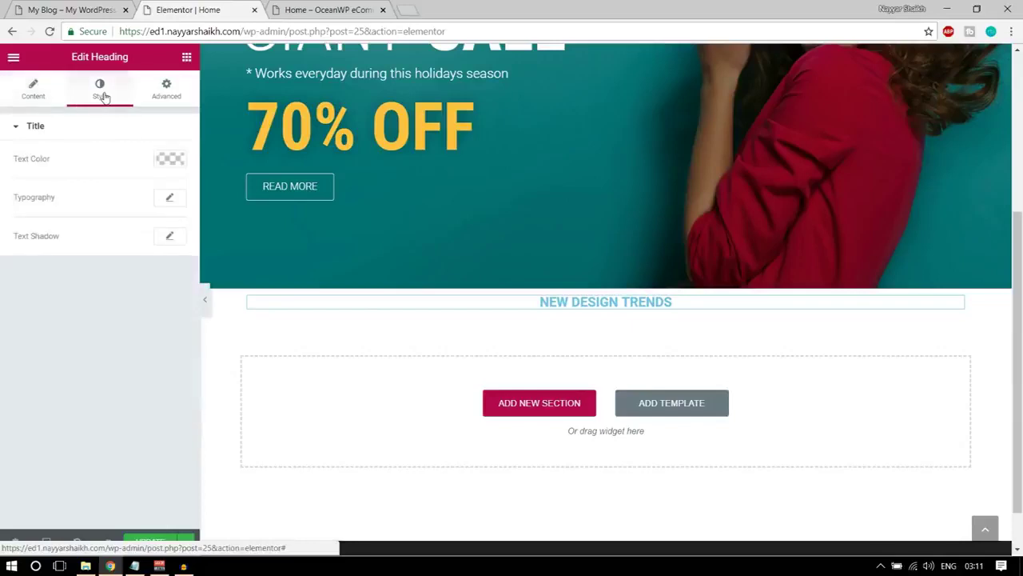
Set the NEW DESIGN TRENDS heading text colour to dark grey #54595f.
left_click(170, 159)
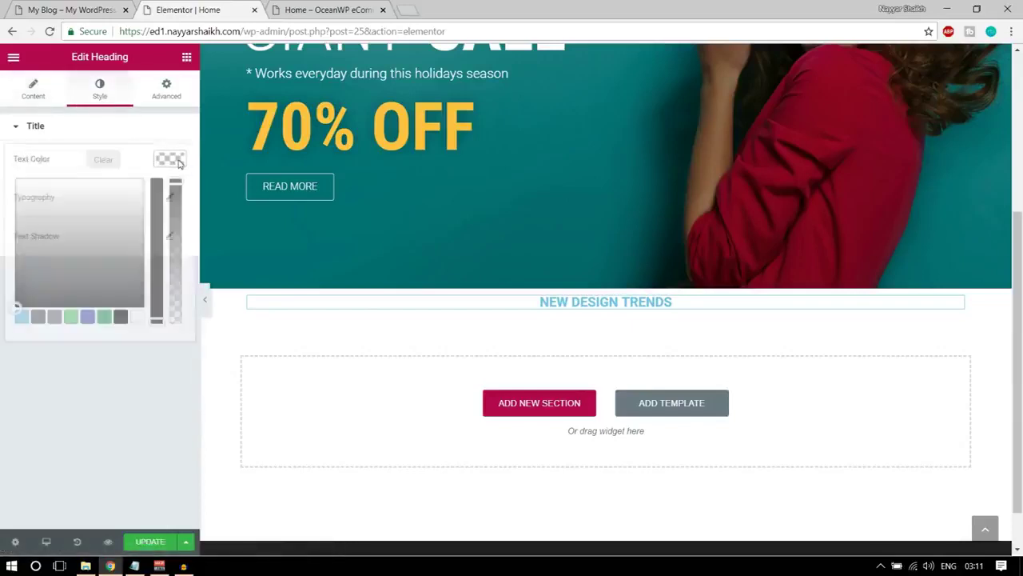
left_click(38, 319)
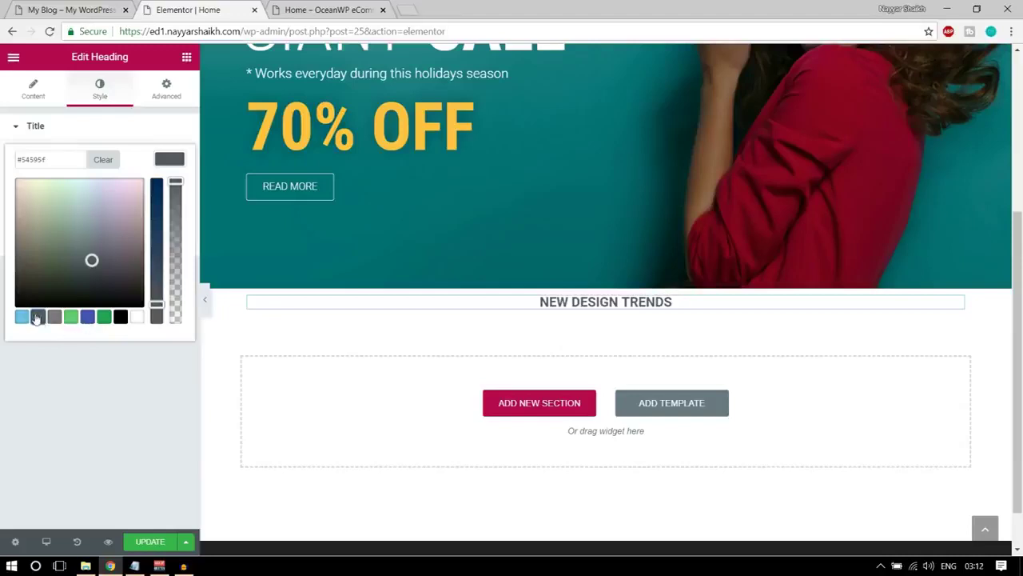
left_click_drag(58, 155, 16, 158)
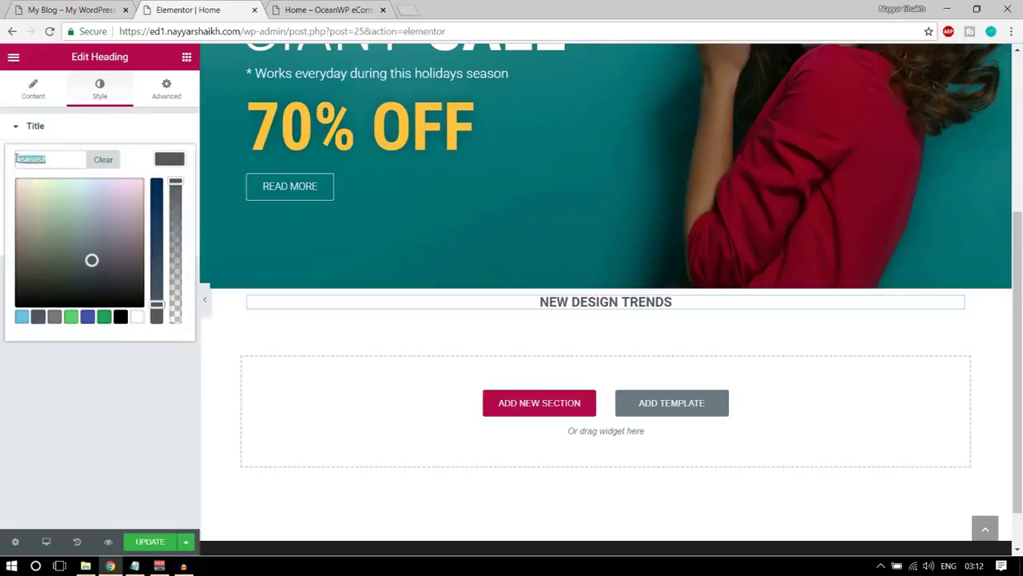
left_click(63, 159)
left_click(171, 160)
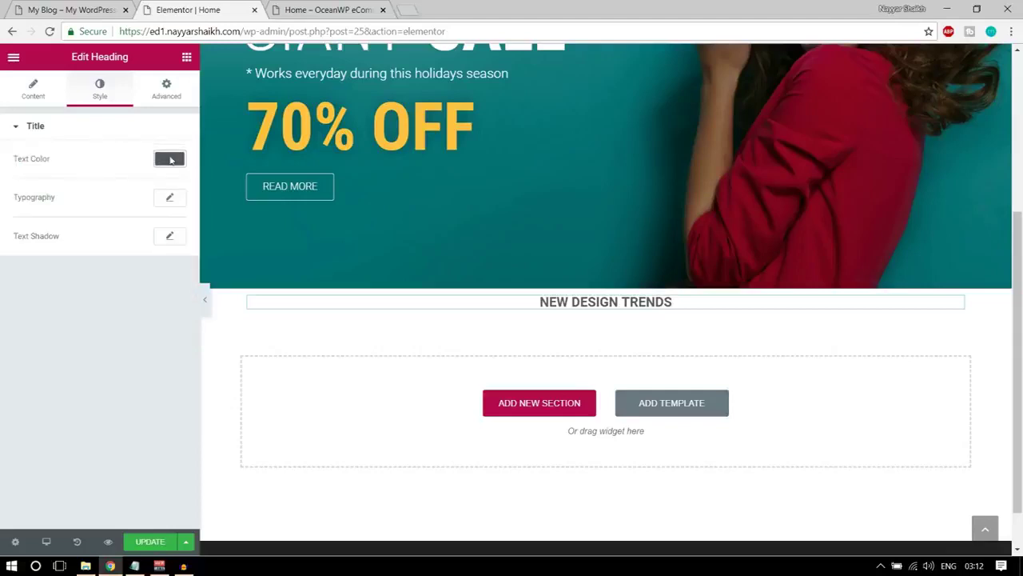
Set the heading typography to Raleway, size 40, weight 900.
left_click(168, 198)
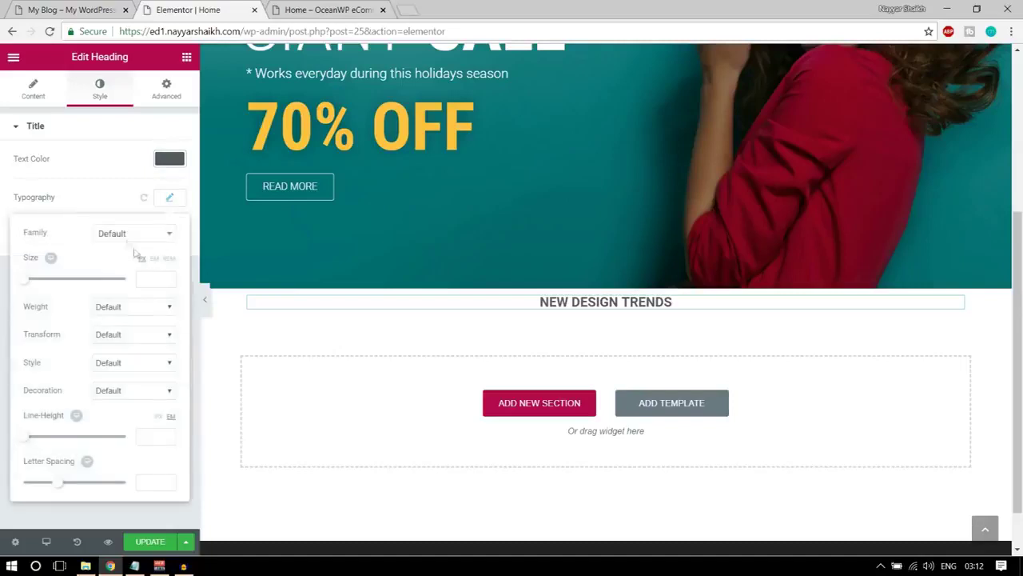
left_click(128, 235)
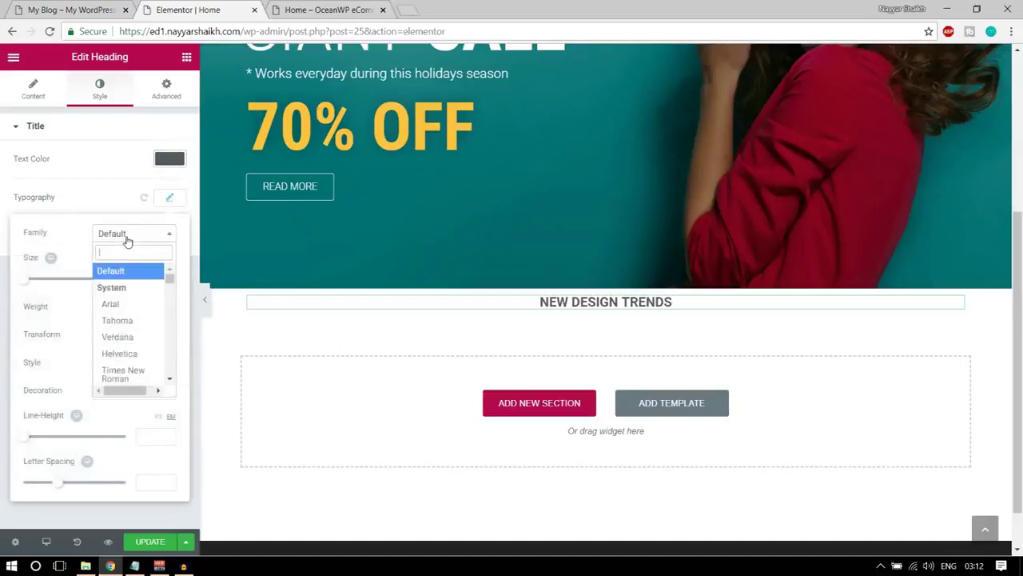
type("rale")
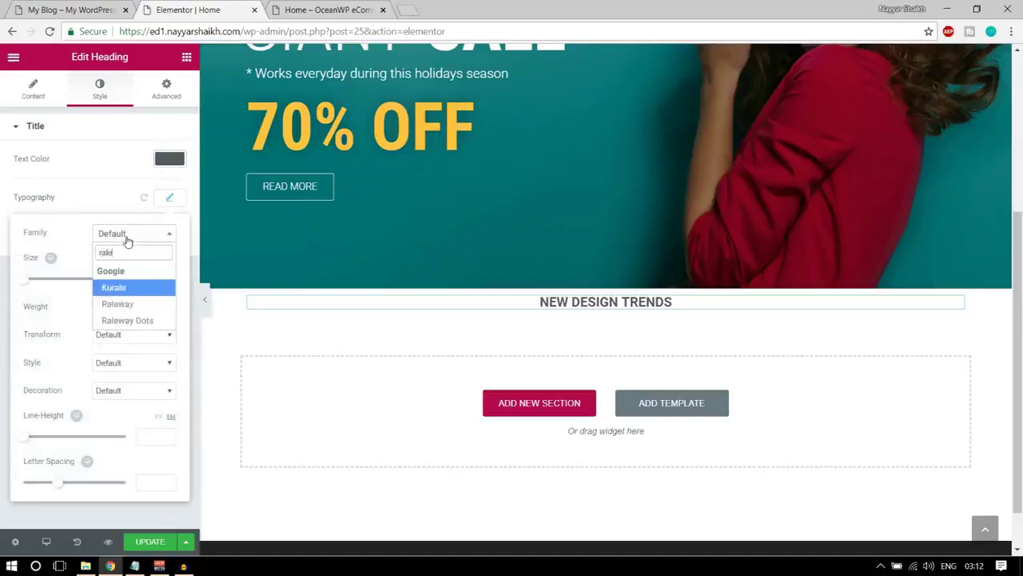
left_click(118, 303)
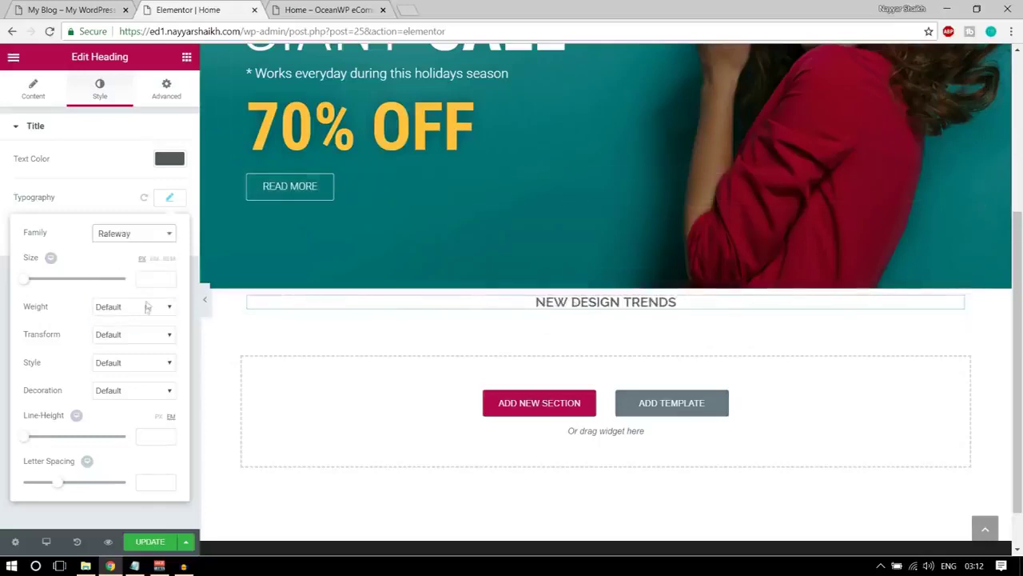
left_click_drag(25, 283, 52, 288)
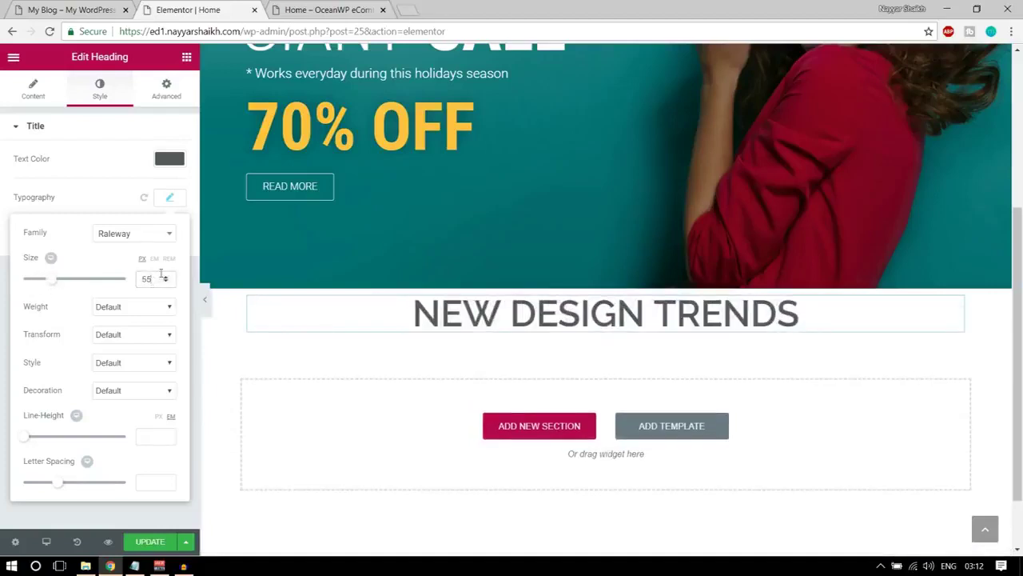
type("40")
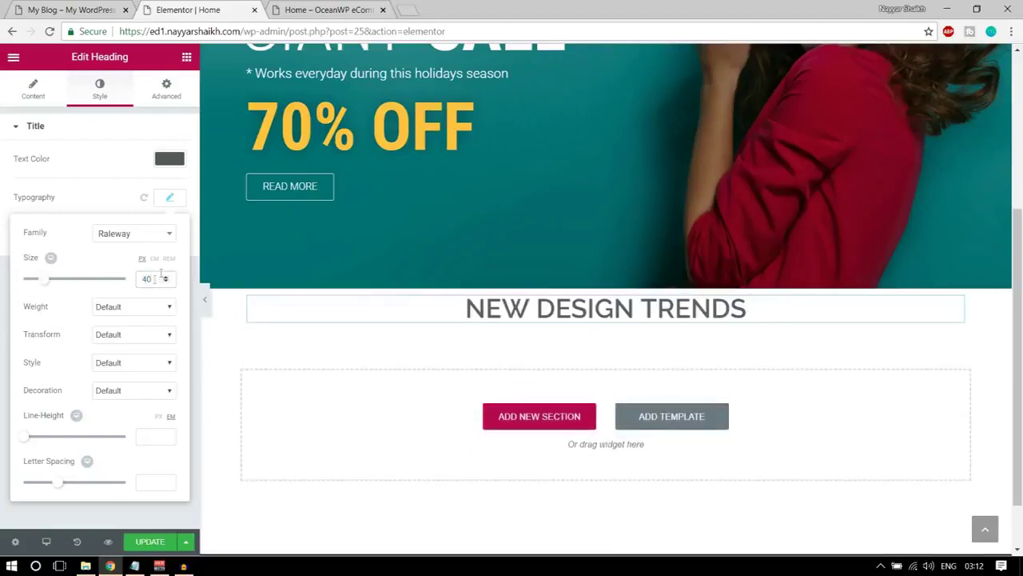
left_click(133, 310)
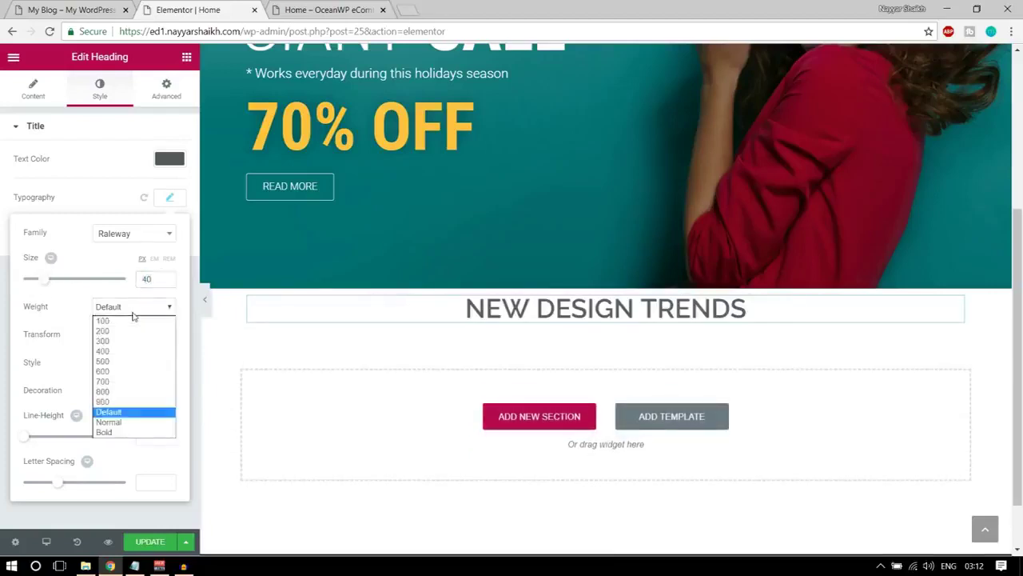
left_click(129, 402)
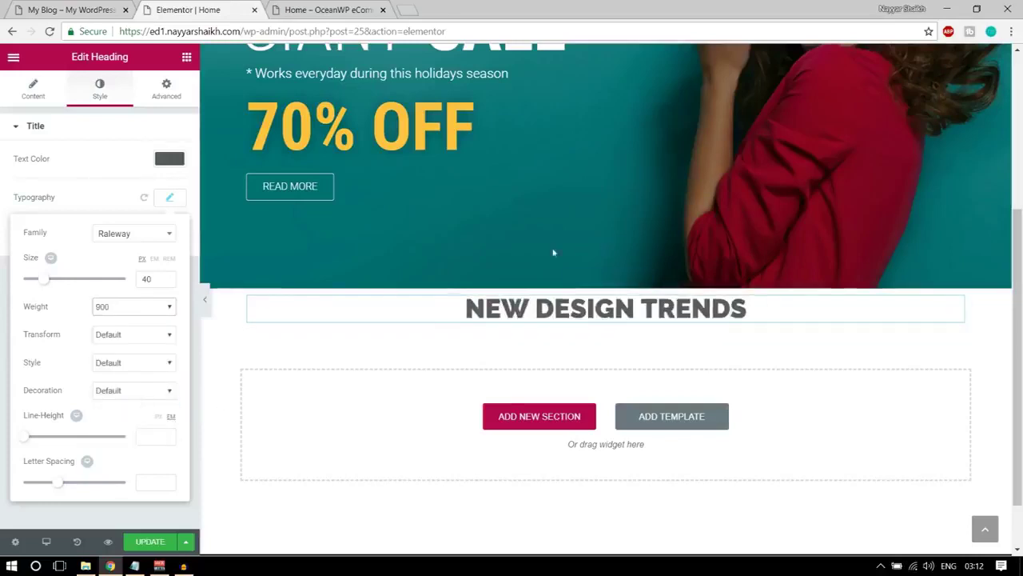
Compare with the live site and give the heading 70 px top padding only.
key("ctrl+1")
left_click(473, 294)
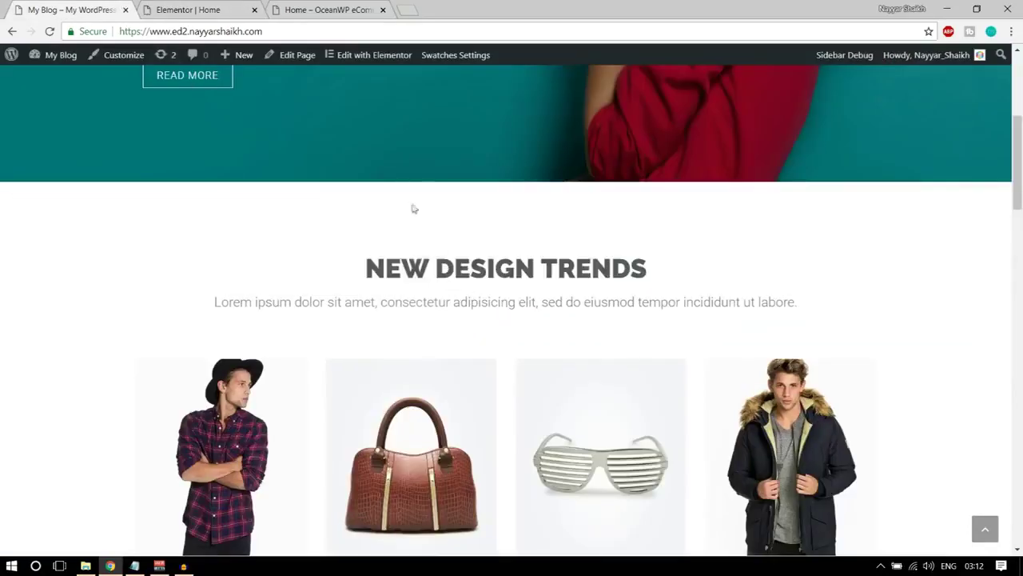
key("ctrl+2")
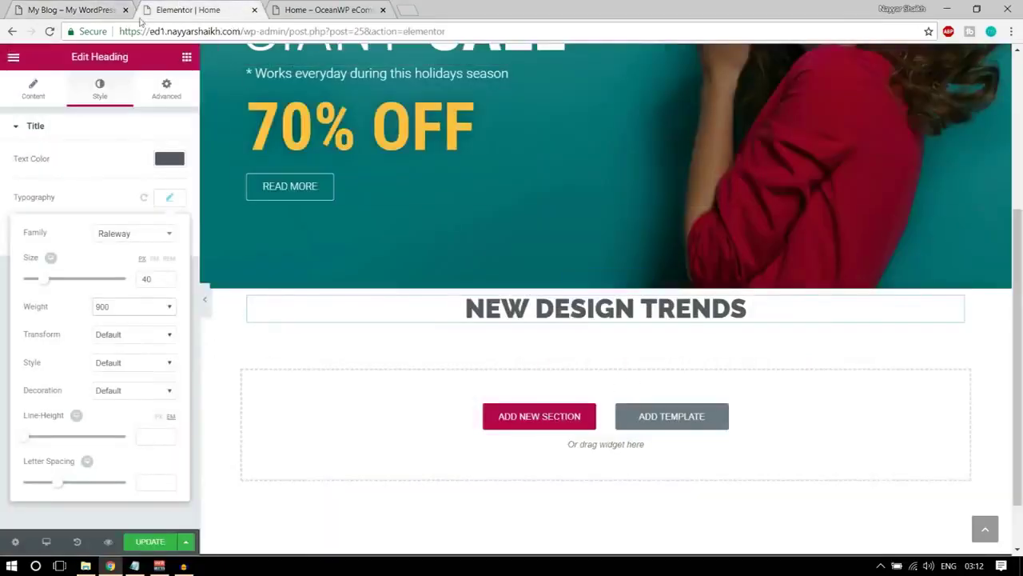
left_click(96, 7)
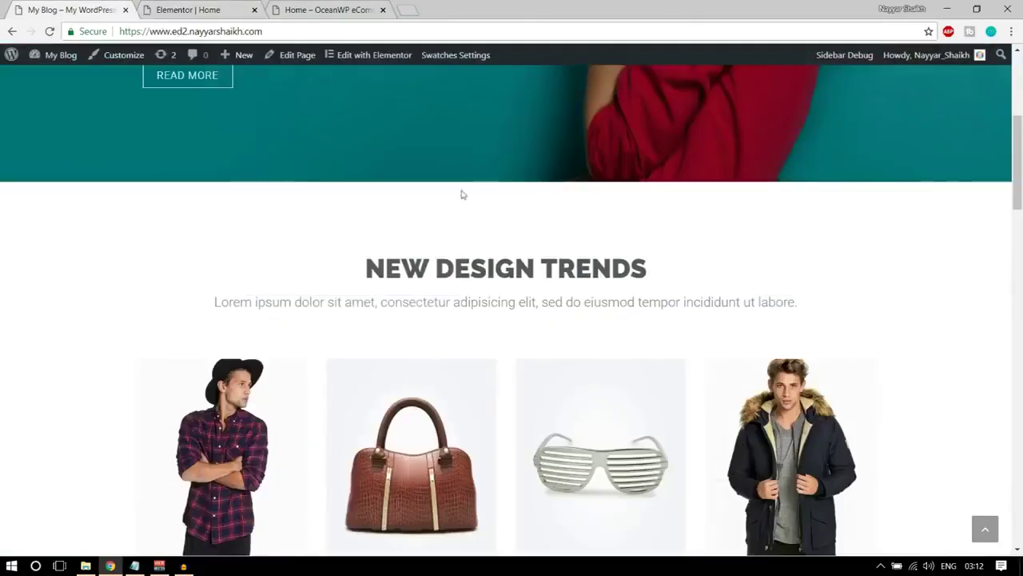
key("ctrl+2")
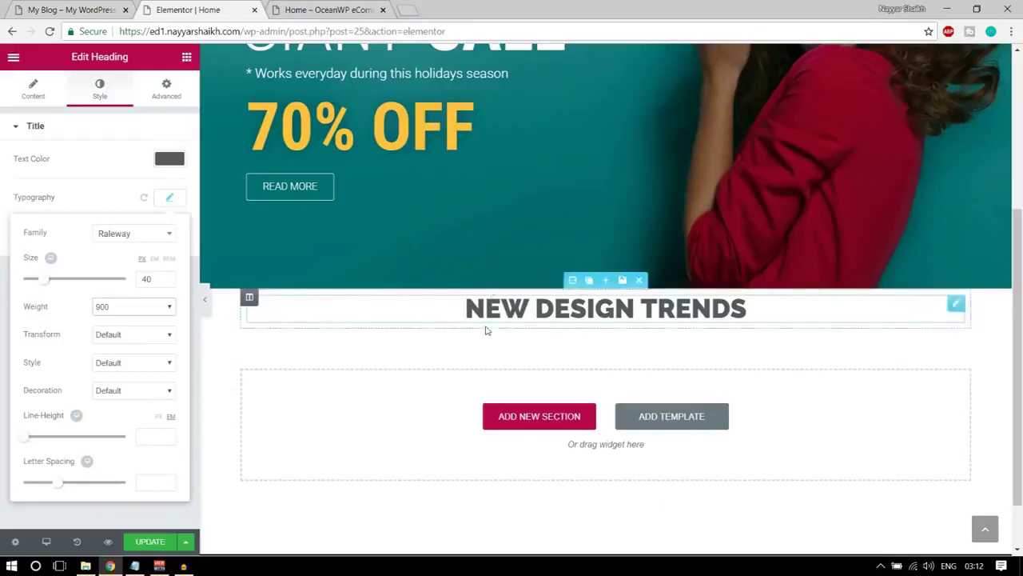
left_click(179, 92)
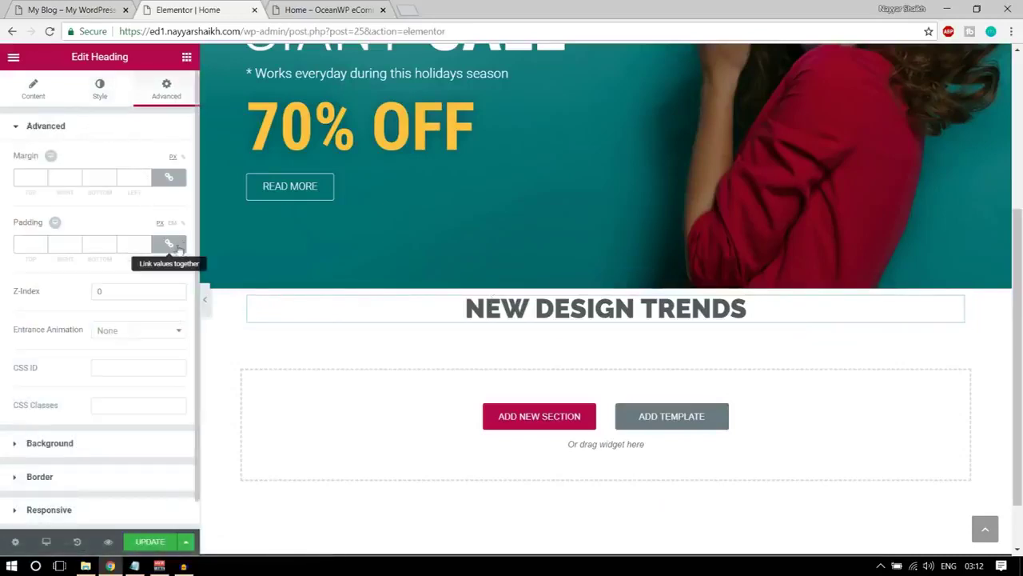
left_click(168, 244)
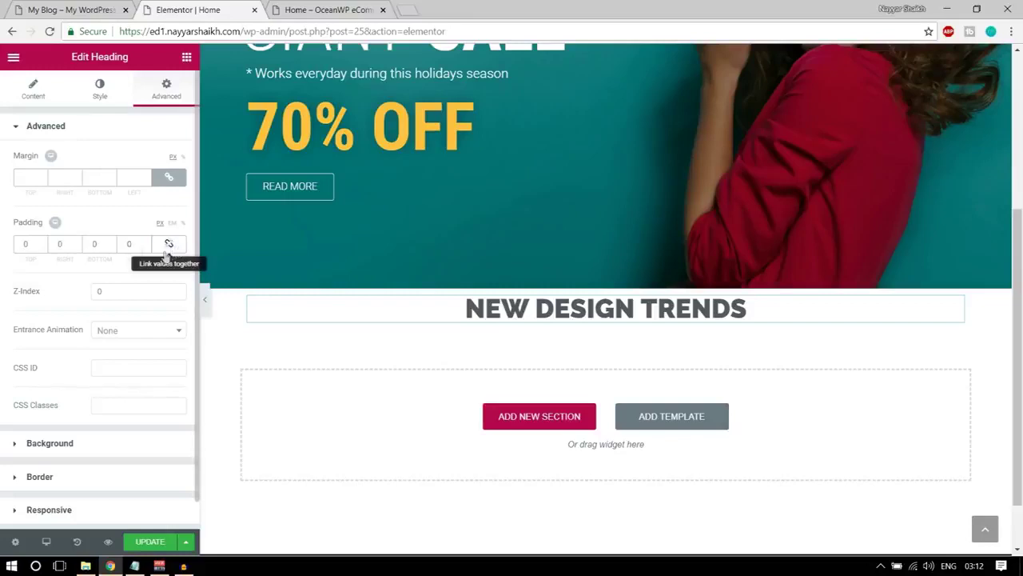
double_click(23, 243)
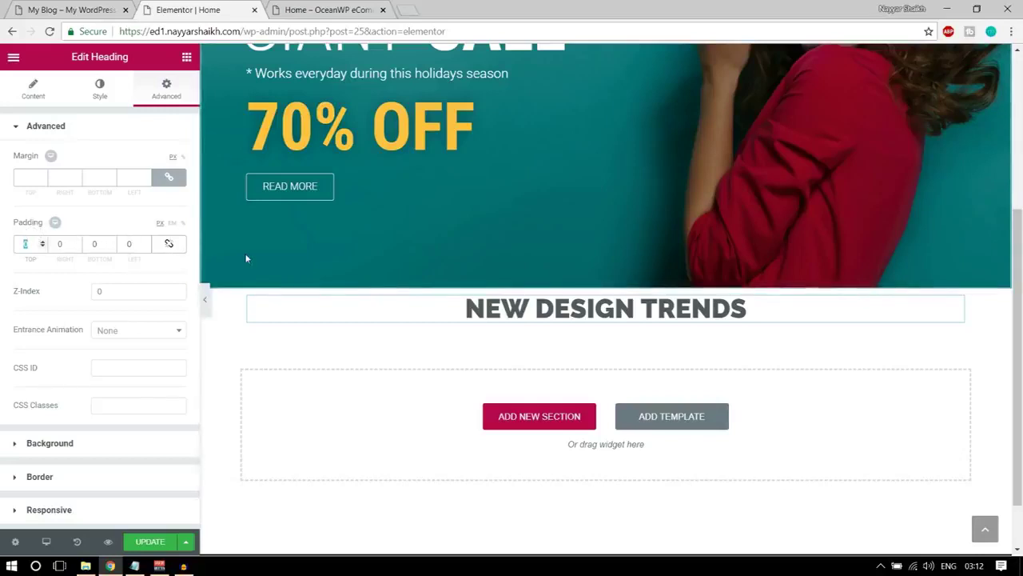
type("90")
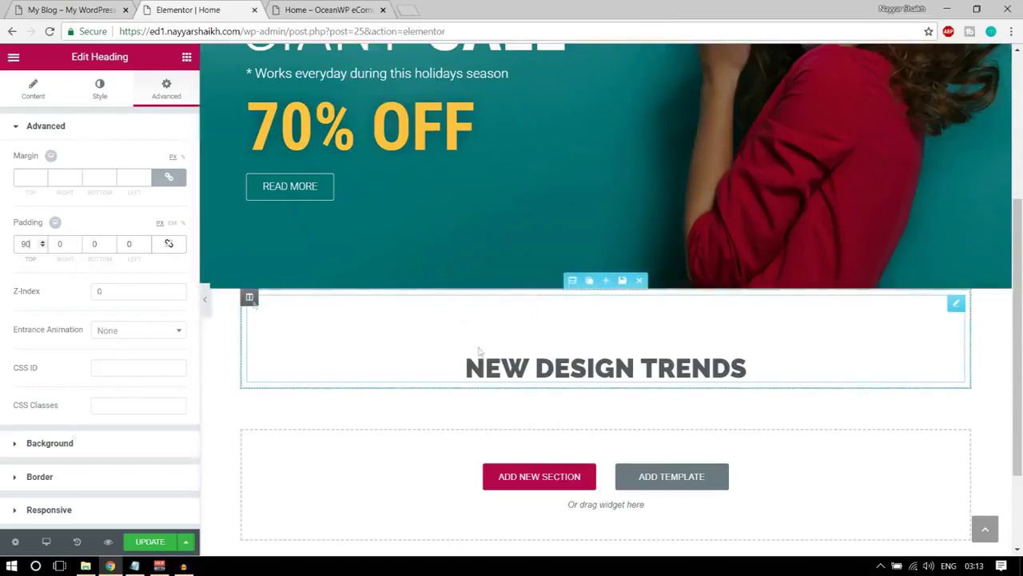
type("6")
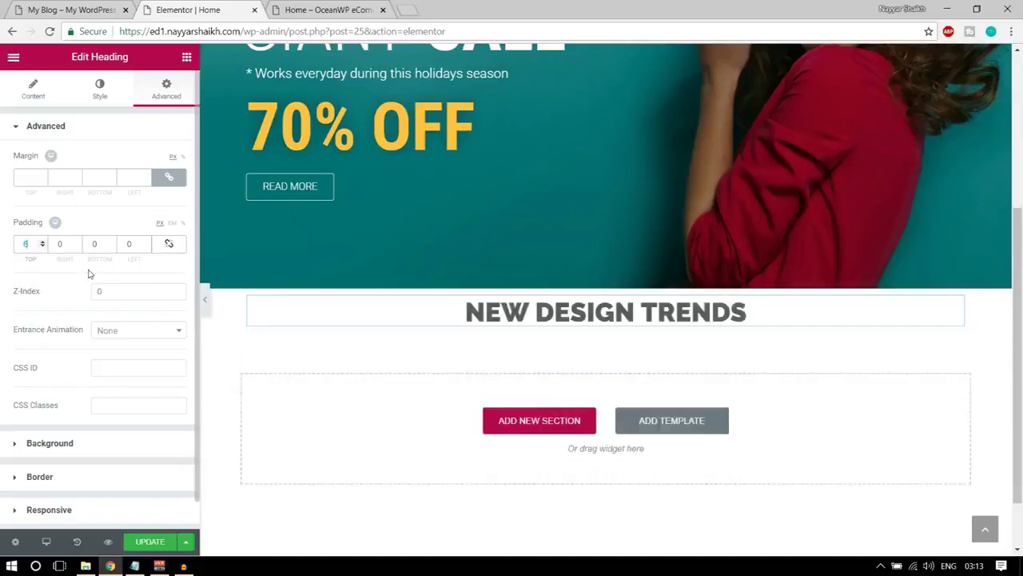
type("070")
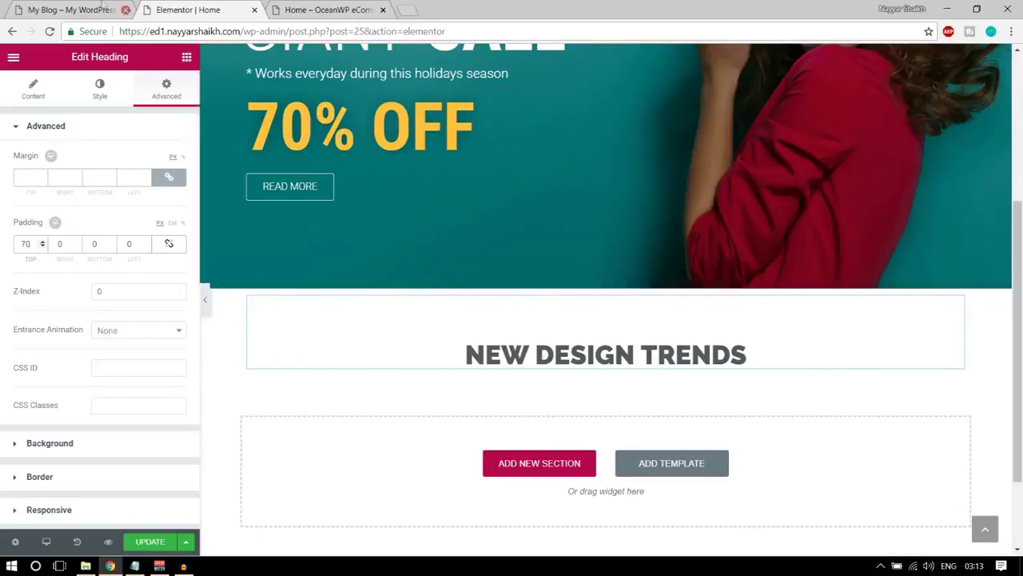
Copy the Lorem ipsum subtitle from the live site and add a new heading below.
key("ctrl+1")
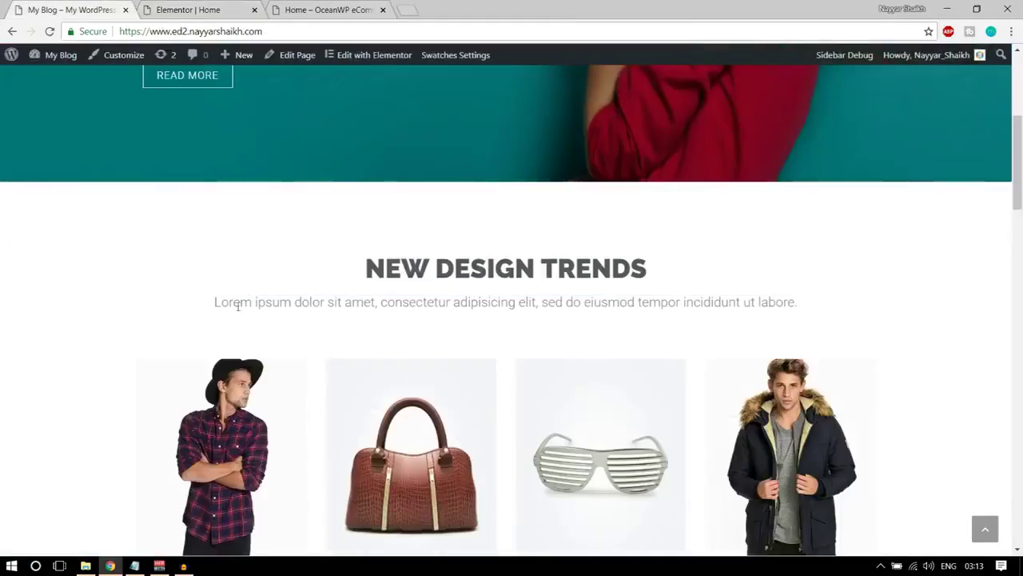
left_click_drag(216, 302, 797, 316)
key("ctrl+c")
left_click(220, 8)
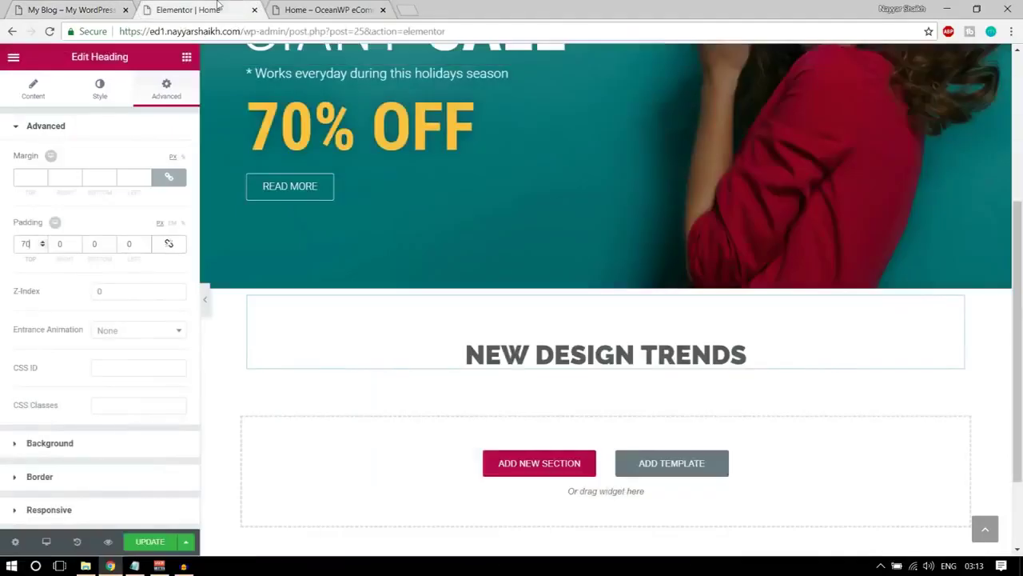
left_click(186, 58)
left_click_drag(148, 152, 583, 375)
left_click(76, 174)
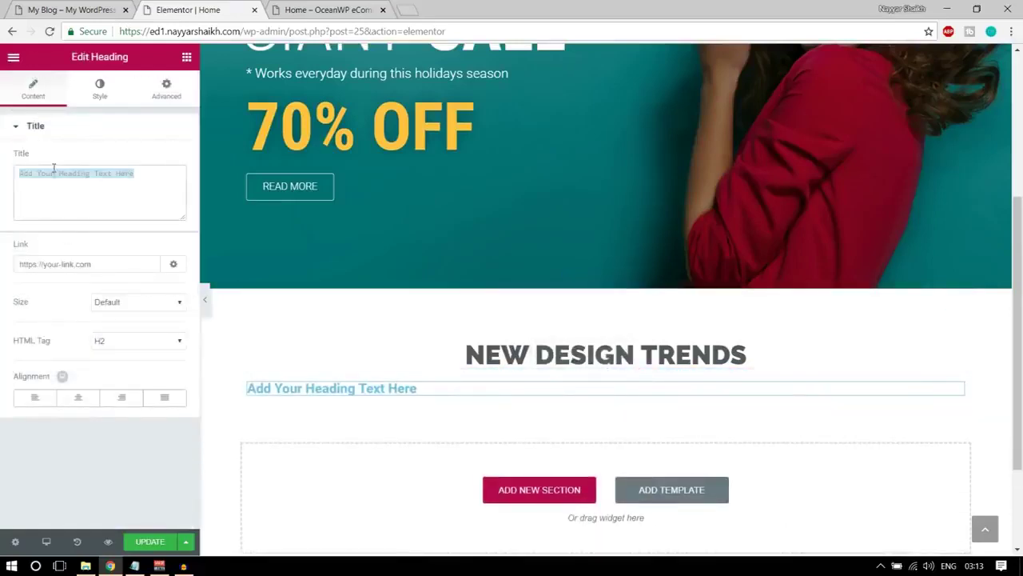
Paste the Lorem ipsum subtitle as the new heading's text and centre it.
key("ctrl+a")
key("ctrl+v")
left_click(78, 397)
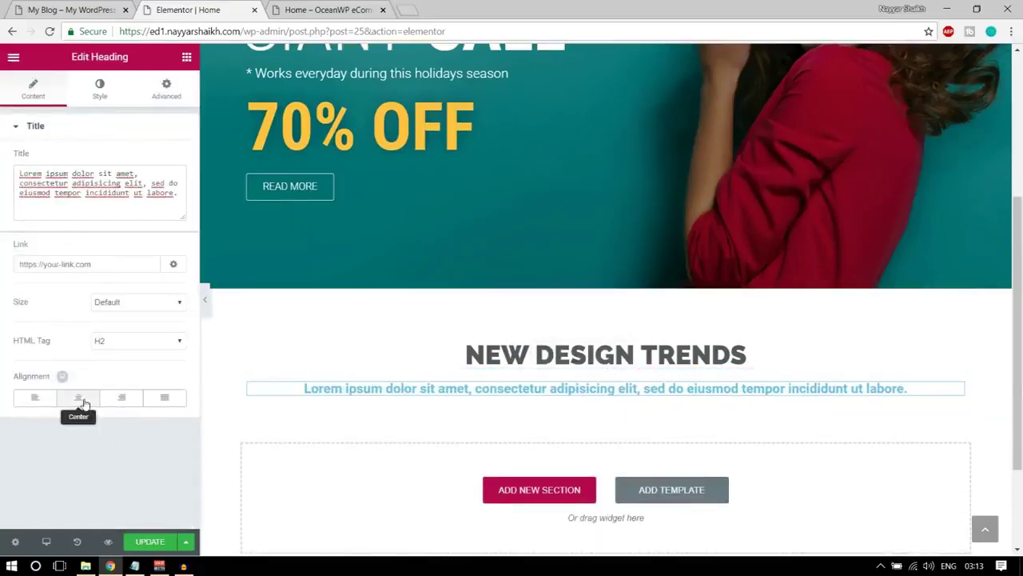
left_click(97, 89)
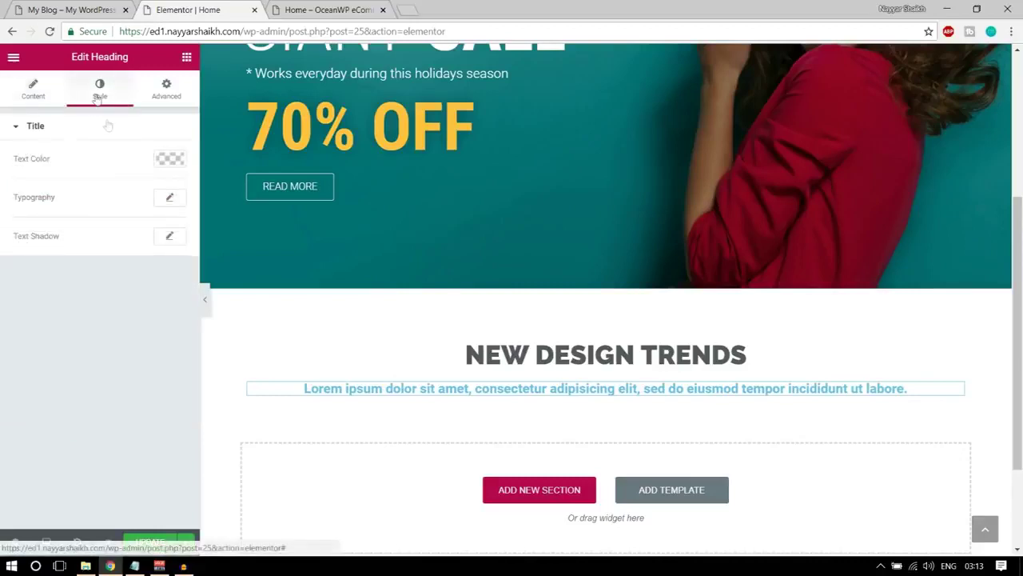
Set the subtitle text colour to grey #7a7a7a.
left_click(169, 162)
left_click(136, 319)
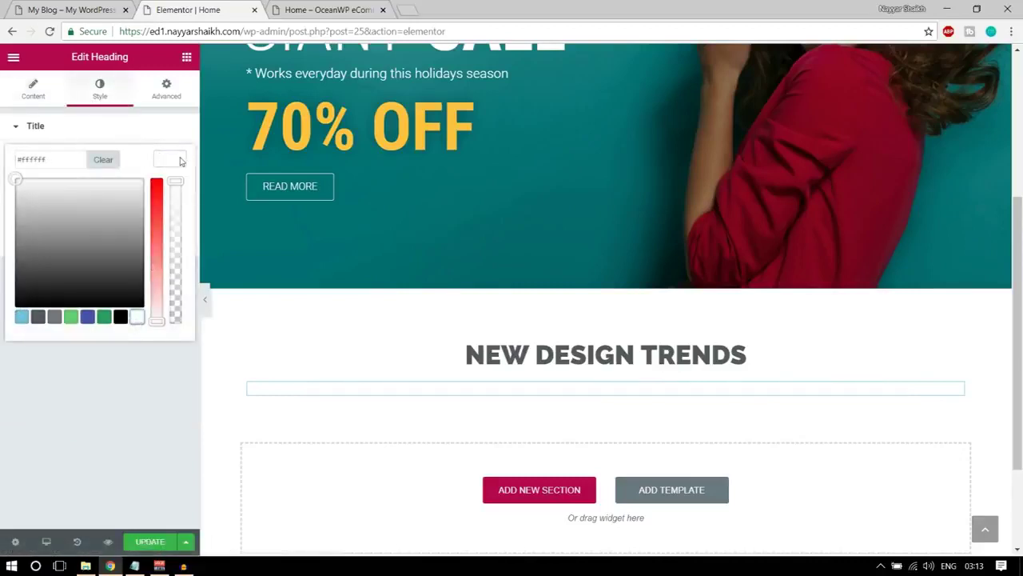
left_click(180, 159)
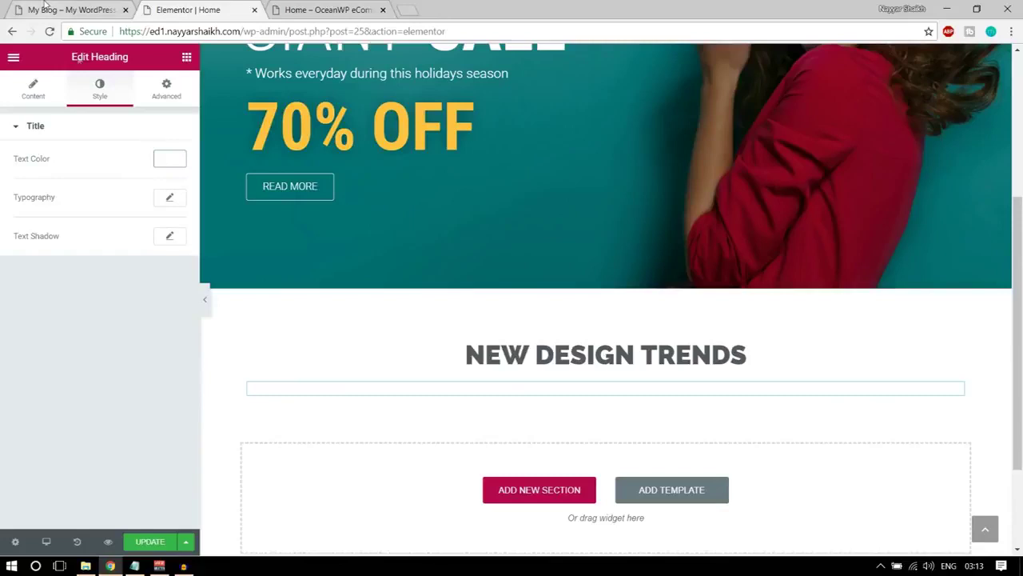
left_click(167, 162)
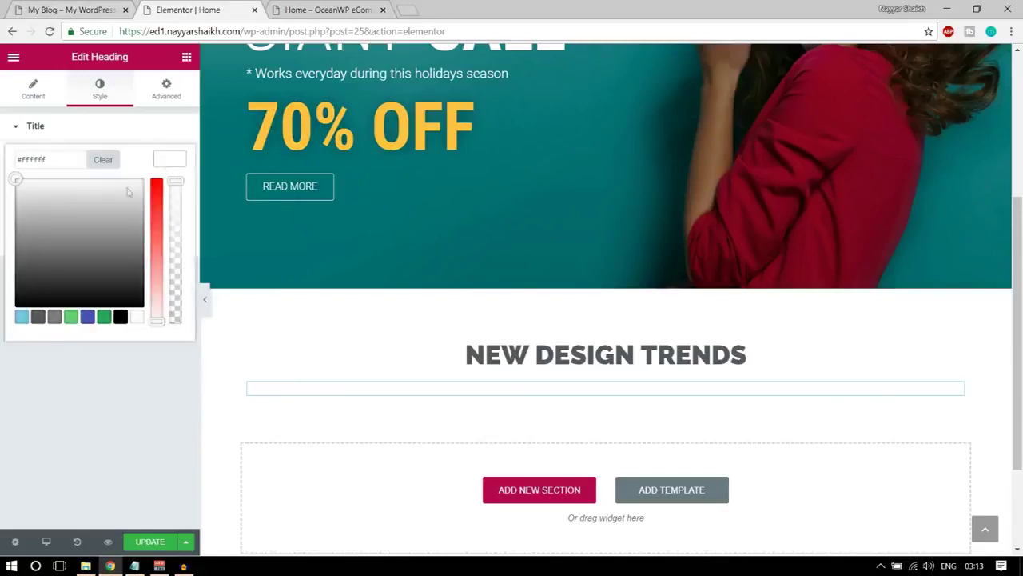
left_click(55, 318)
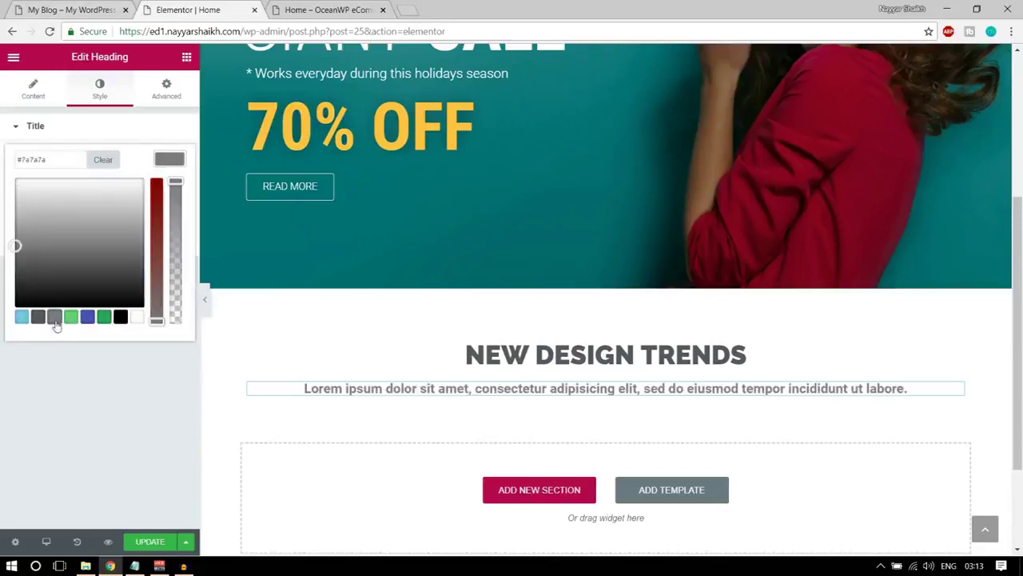
left_click(168, 162)
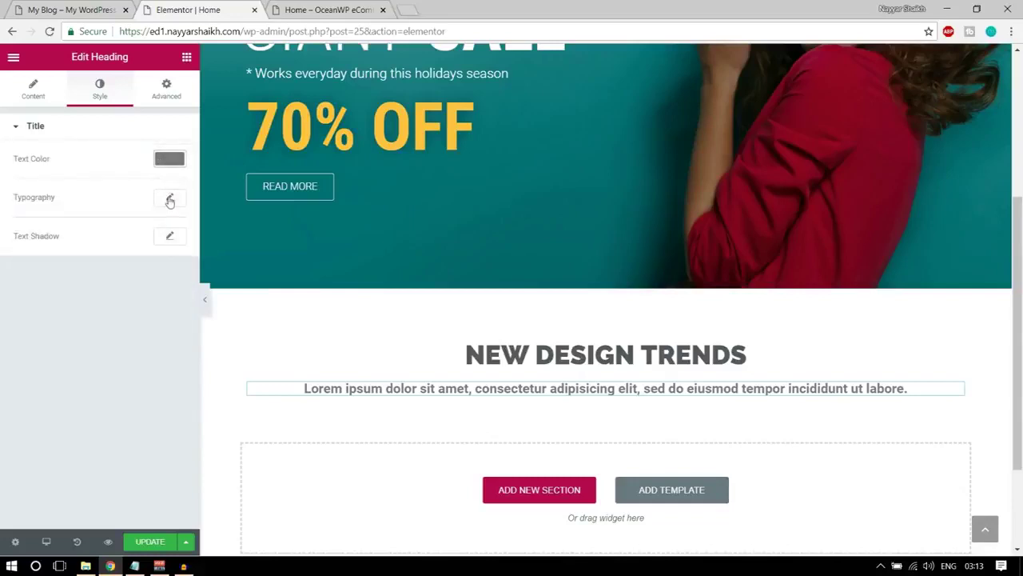
Set the subtitle font weight to 300 after checking the reference subtitle.
left_click(169, 200)
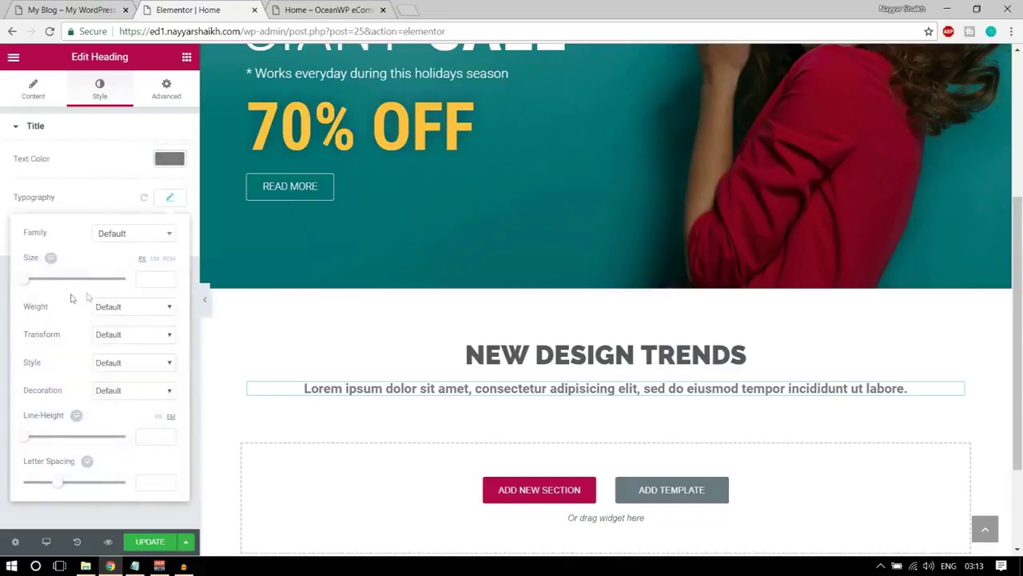
left_click(107, 306)
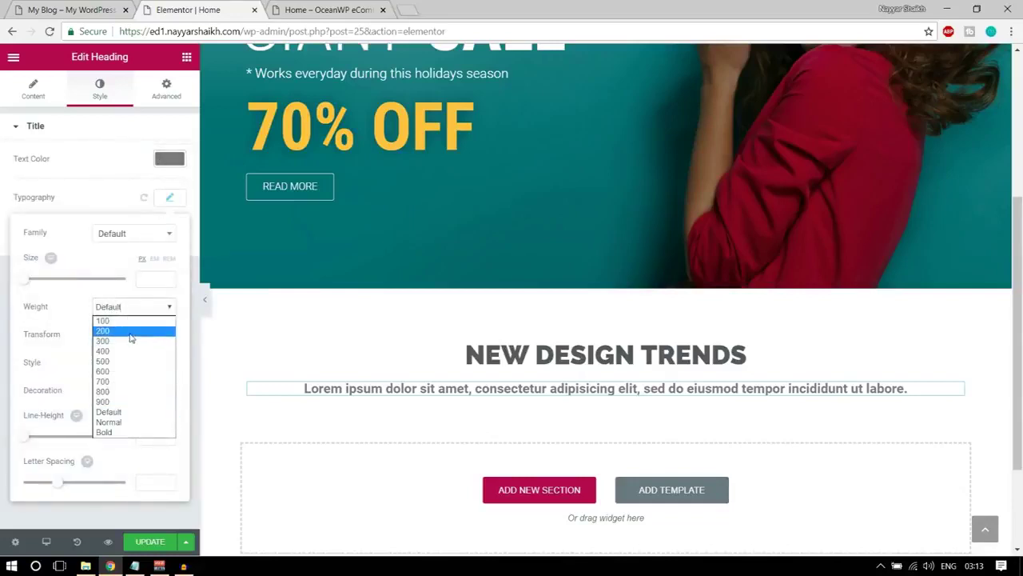
left_click(132, 341)
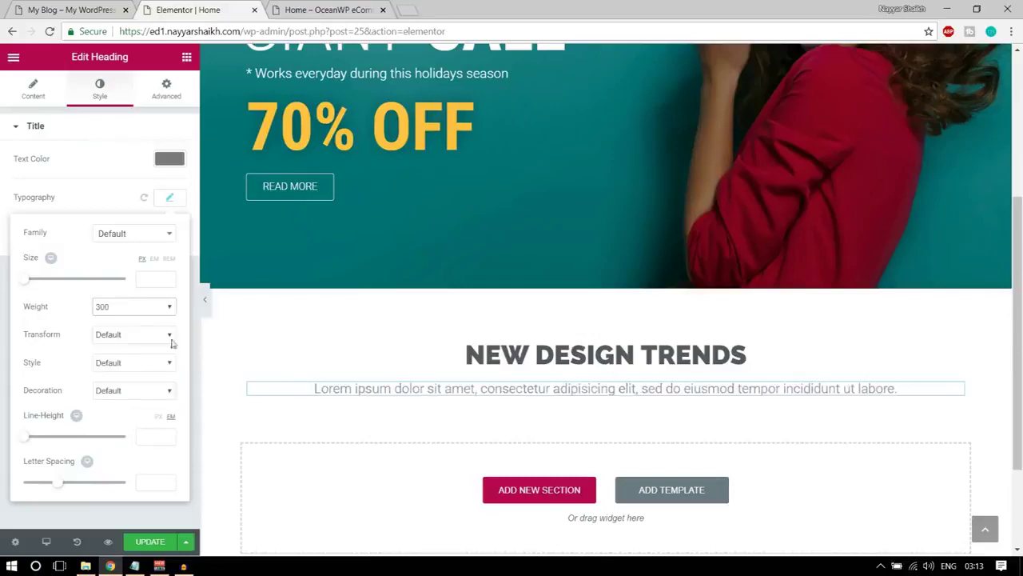
left_click(133, 311)
left_click(130, 356)
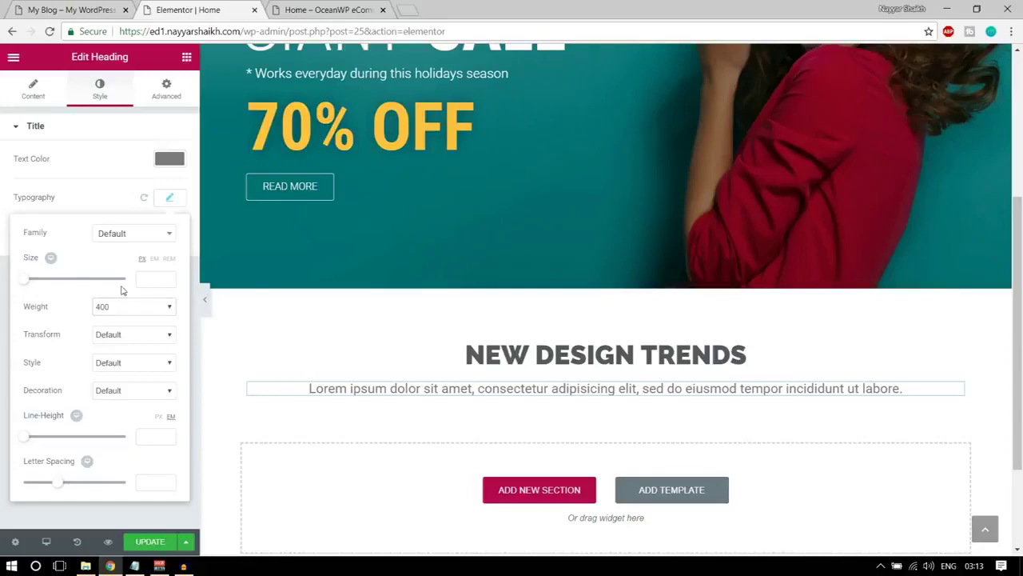
left_click(68, 10)
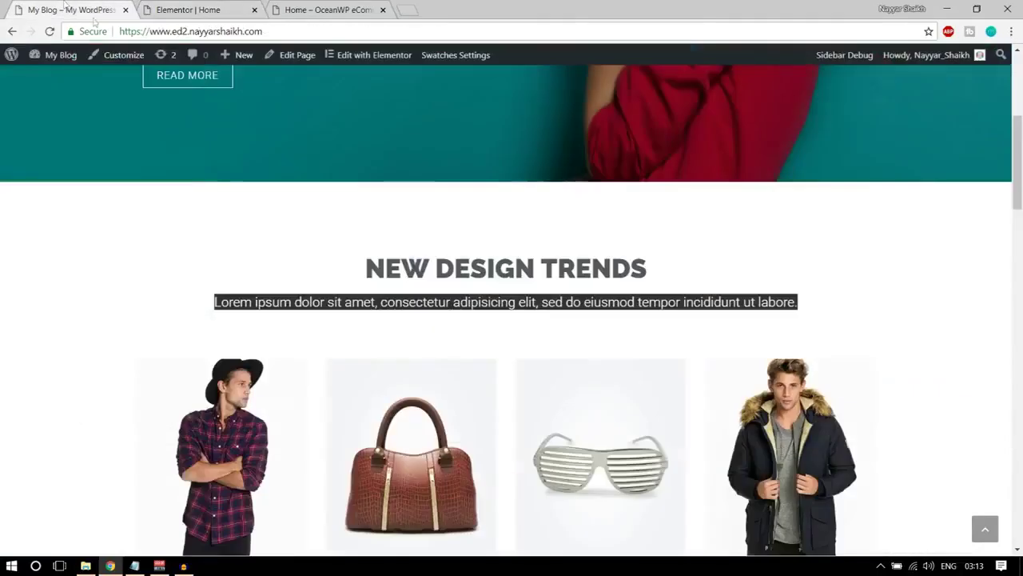
left_click(427, 321)
left_click_drag(387, 302, 534, 307)
left_click(482, 324)
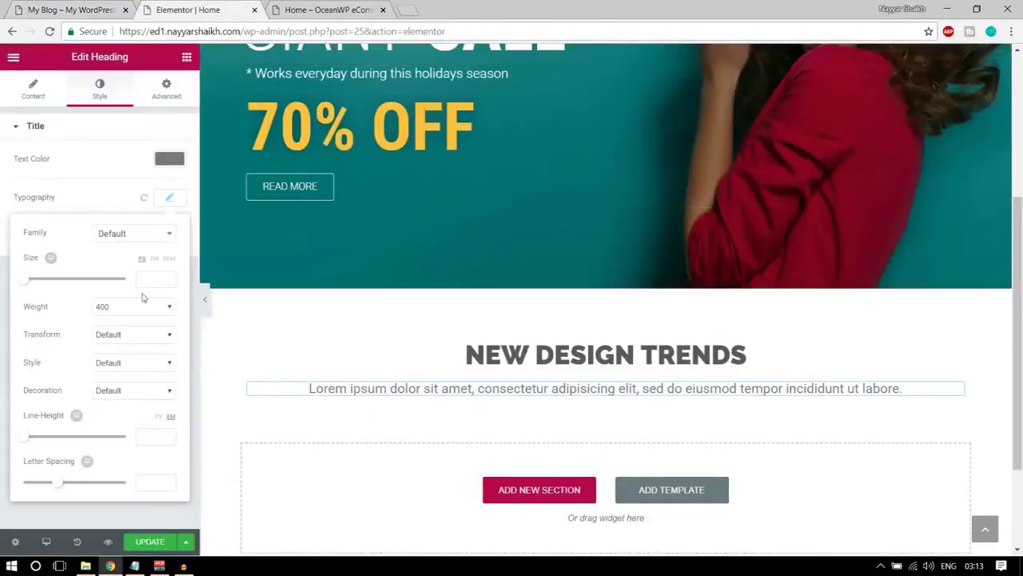
left_click(140, 302)
left_click(128, 345)
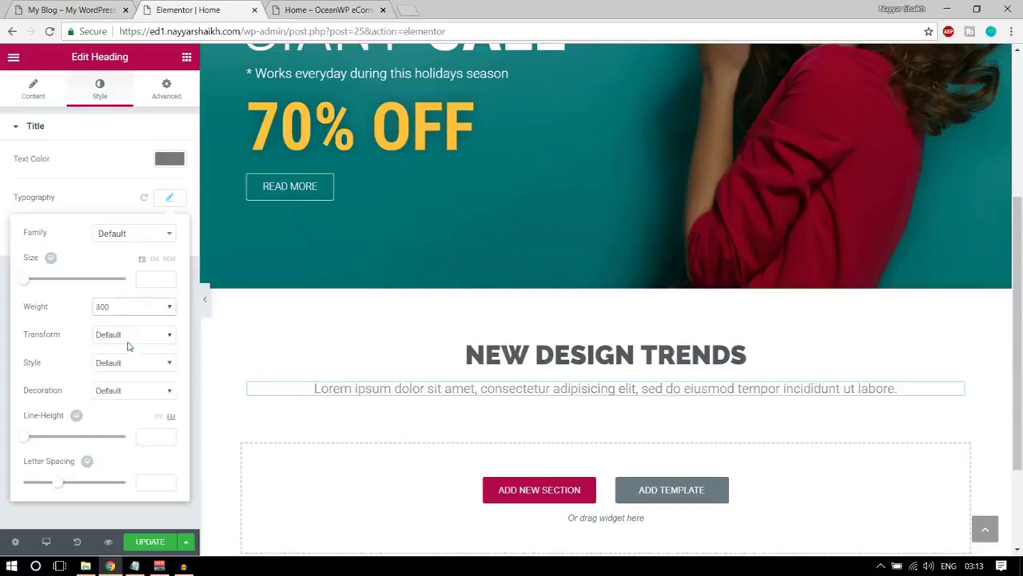
Give the subtitle 50 px bottom padding and check it in the page preview.
left_click(165, 88)
left_click(169, 244)
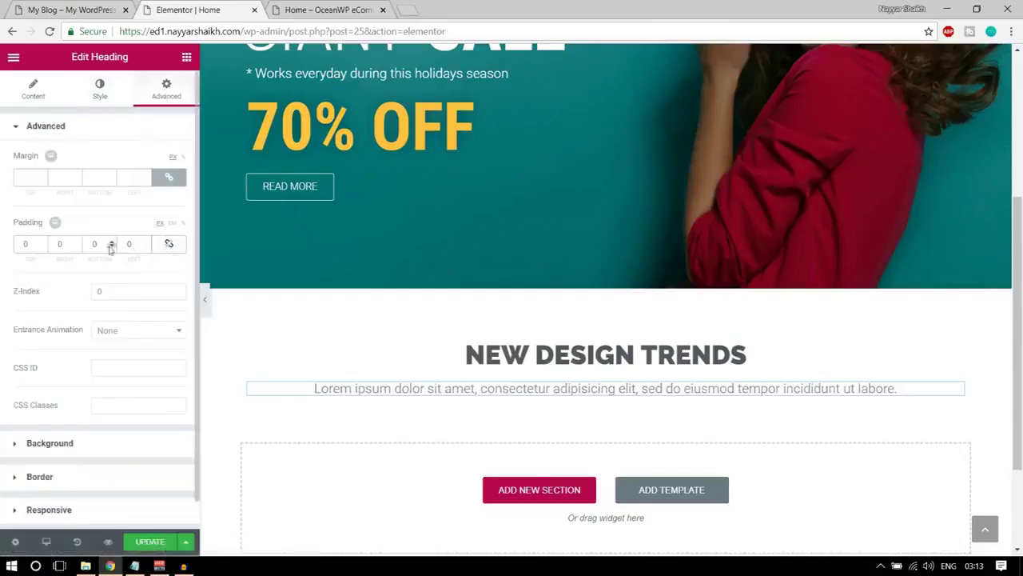
type("50")
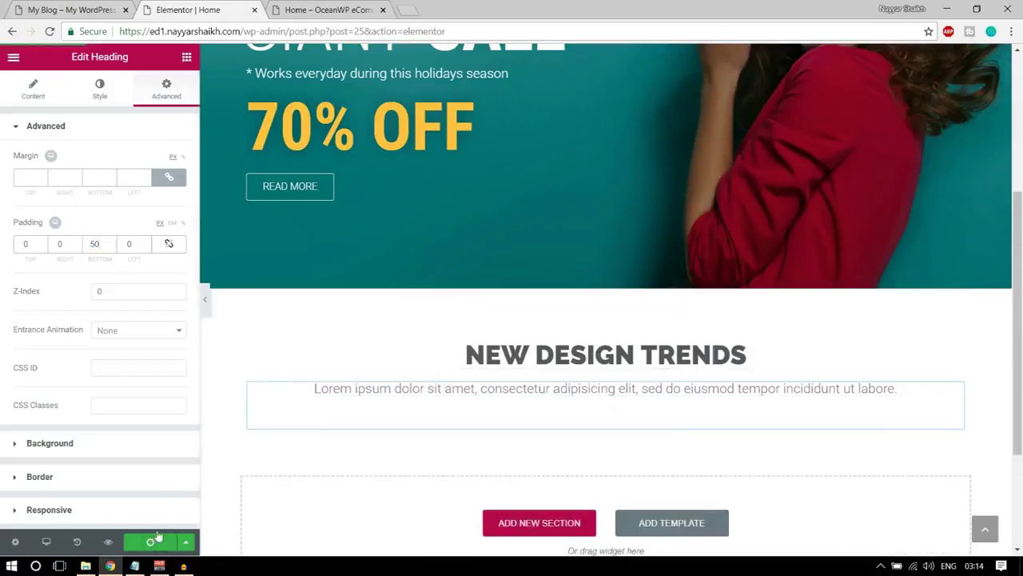
left_click(281, 4)
scroll(525, 361, "down", 4)
left_click_drag(385, 374, 834, 418)
left_click(841, 419)
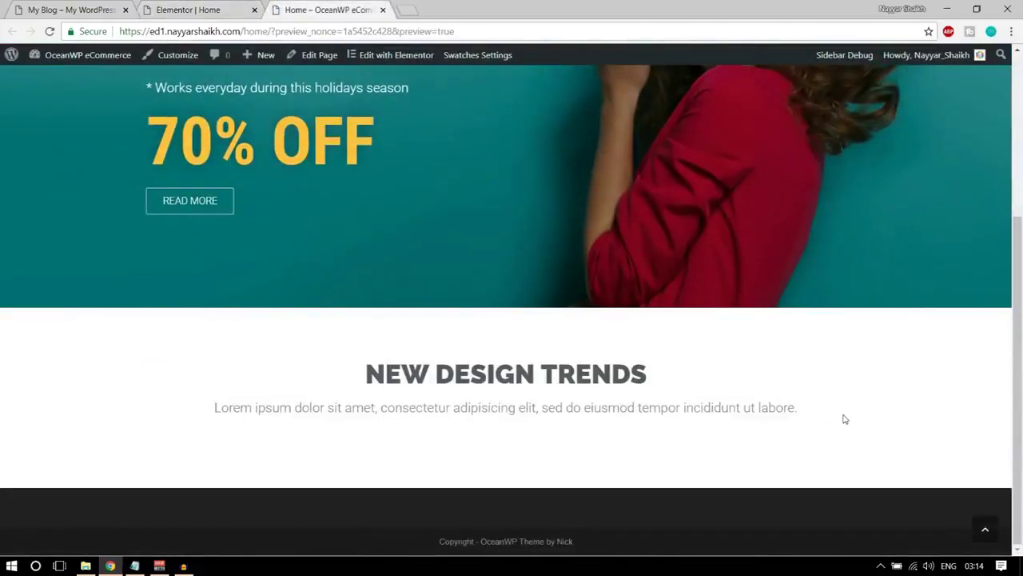
Review the reference page's NEW DESIGN TRENDS, product grid and NEW FROM BLOG sections.
left_click(73, 6)
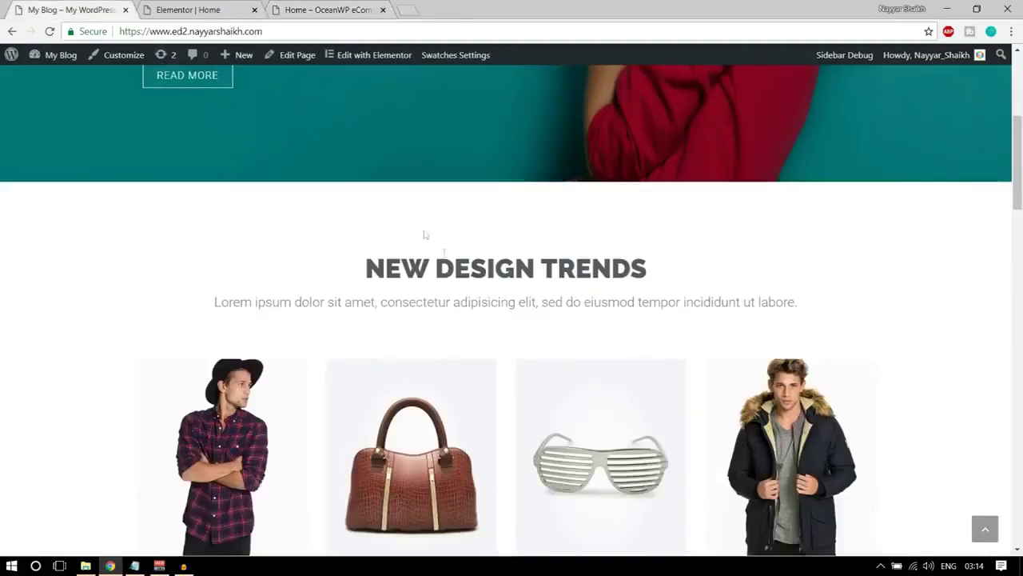
left_click_drag(362, 274, 445, 331)
left_click(448, 331)
scroll(459, 274, "down", 1)
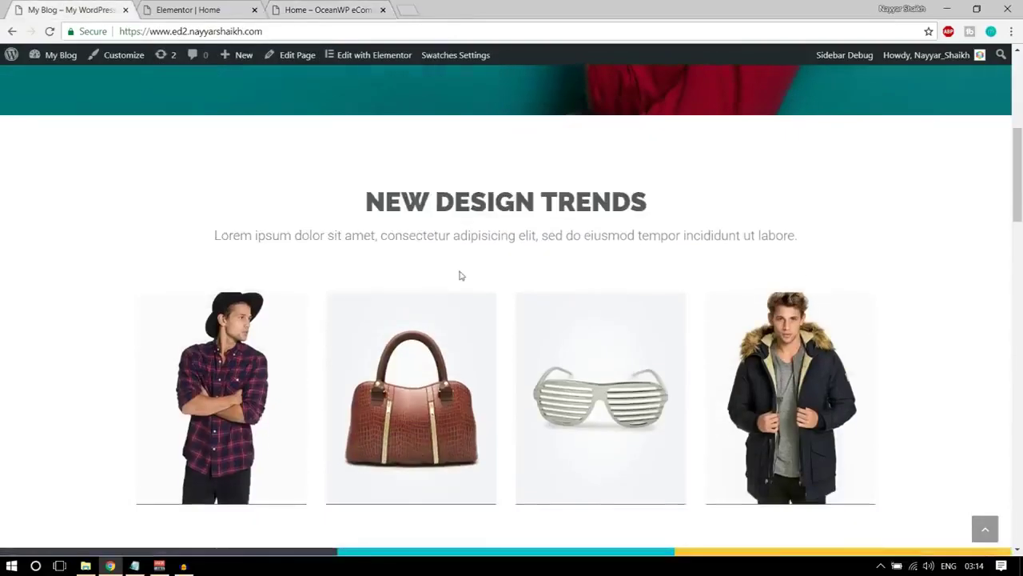
scroll(527, 320, "down", 5)
scroll(543, 337, "down", 2)
left_click_drag(438, 336, 519, 390)
scroll(520, 393, "down", 2)
scroll(520, 395, "down", 5)
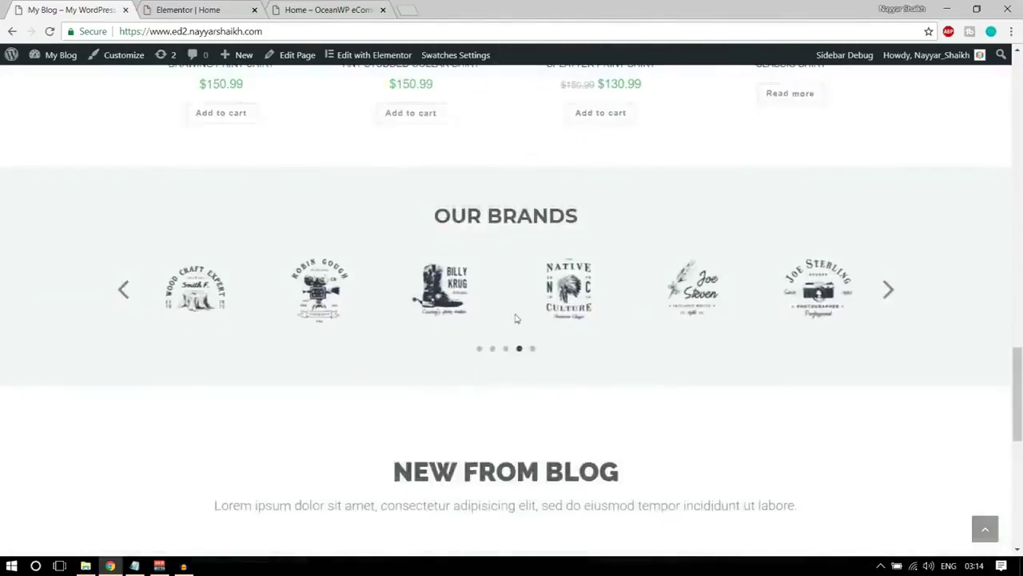
scroll(516, 319, "down", 3)
left_click_drag(414, 206, 649, 290)
left_click(649, 290)
scroll(681, 402, "down", 5)
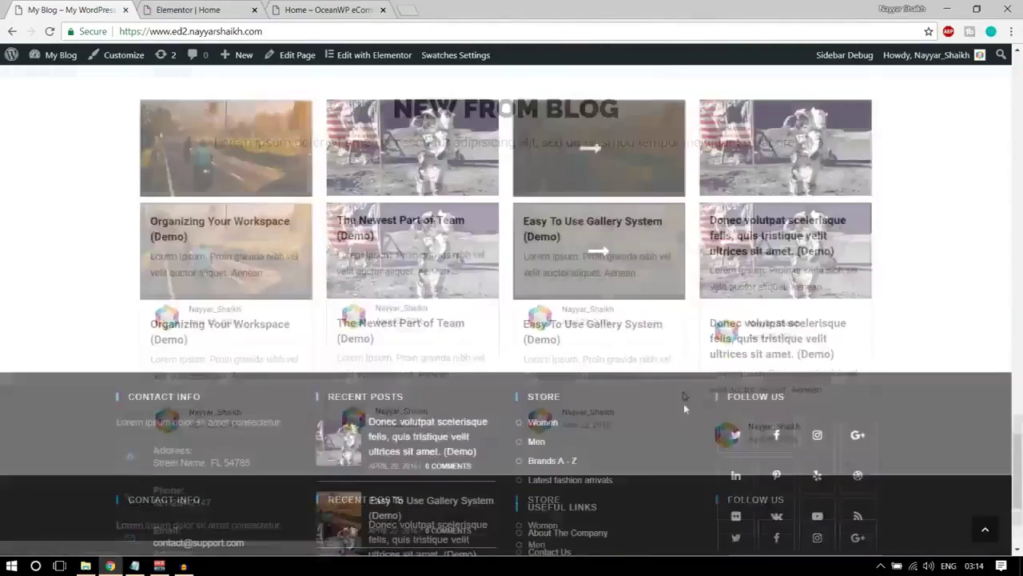
scroll(670, 459, "up", 5)
scroll(670, 462, "up", 10)
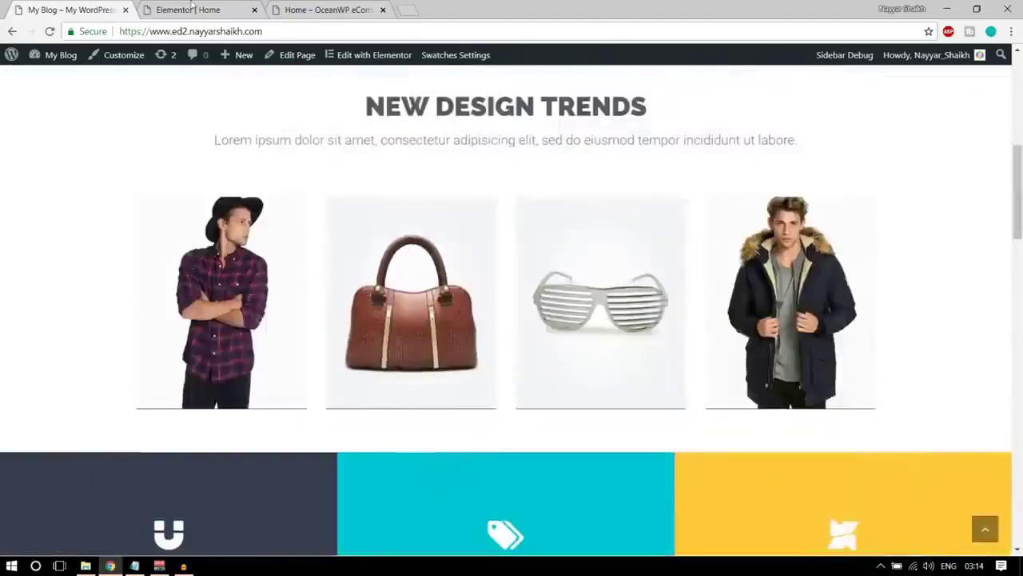
left_click(188, 9)
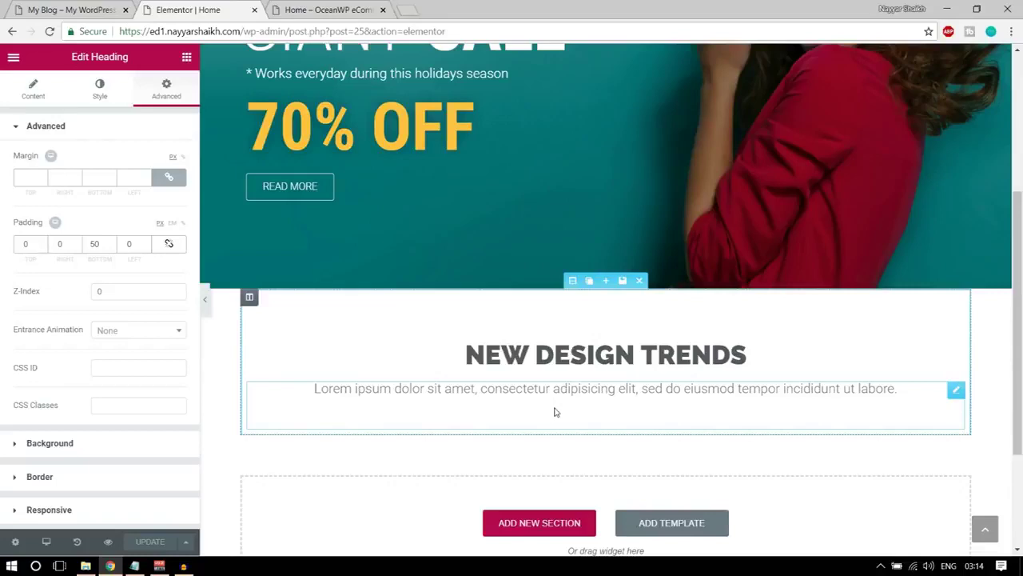
Save the heading-and-subtitle section to the library as a template named 'Title'.
left_click(623, 281)
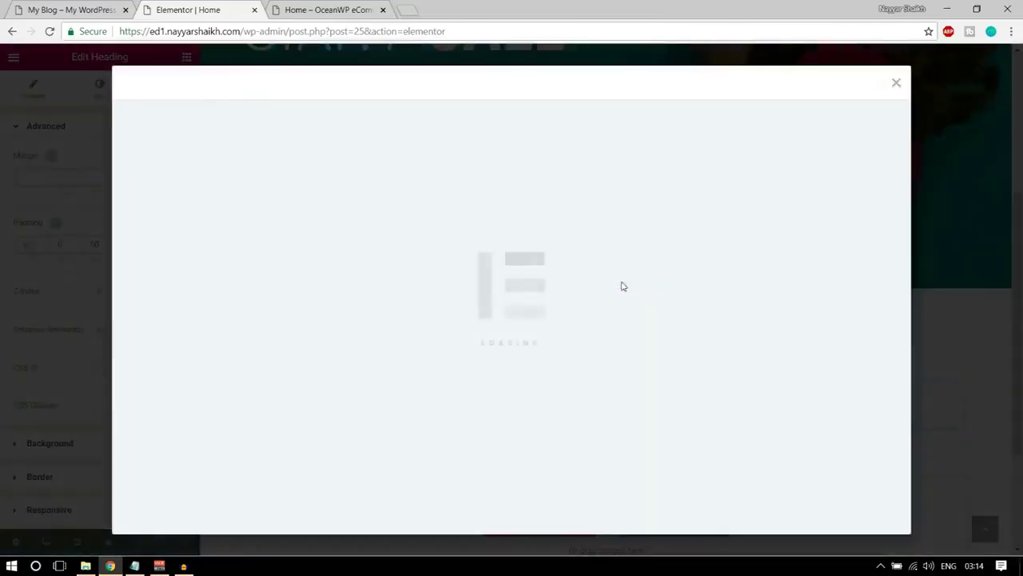
left_click(495, 330)
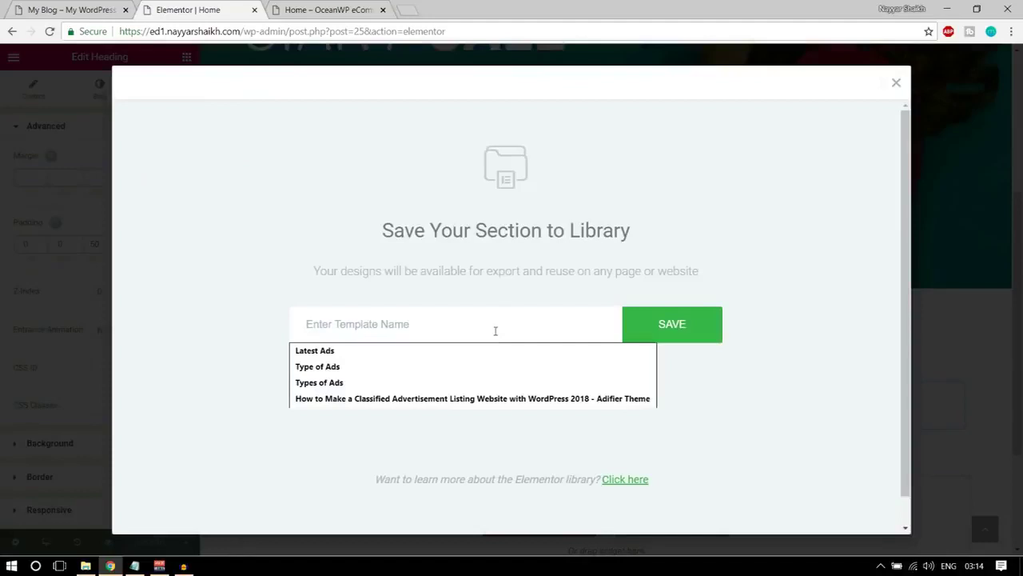
type("Ti")
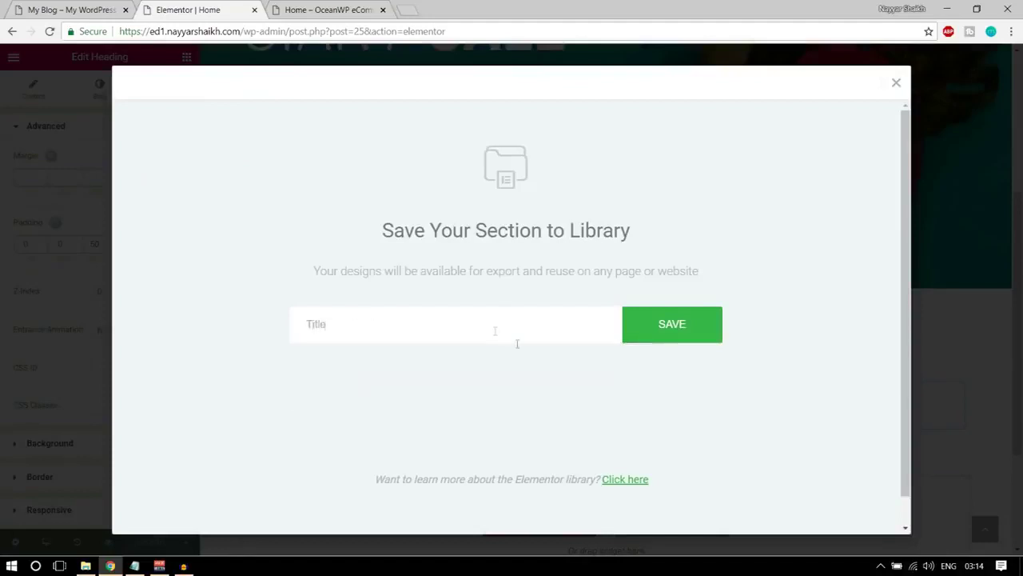
type("tle")
left_click(687, 332)
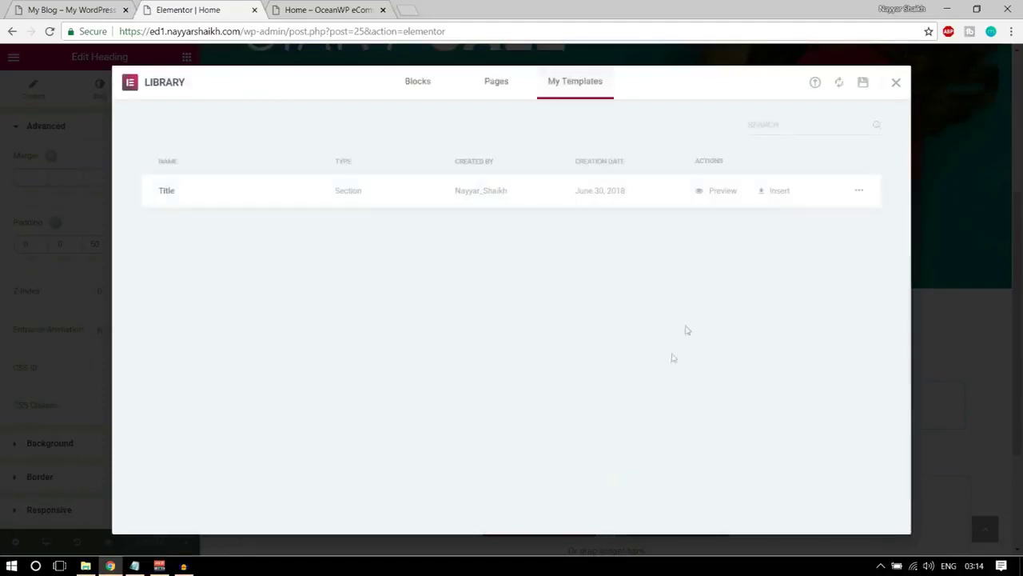
left_click(896, 83)
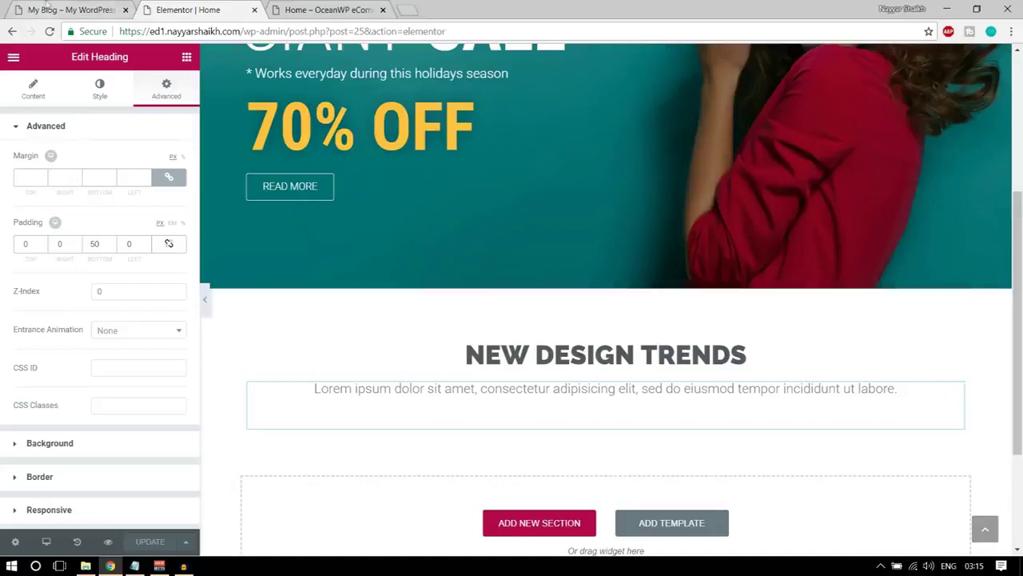
key("ctrl+shift+Tab")
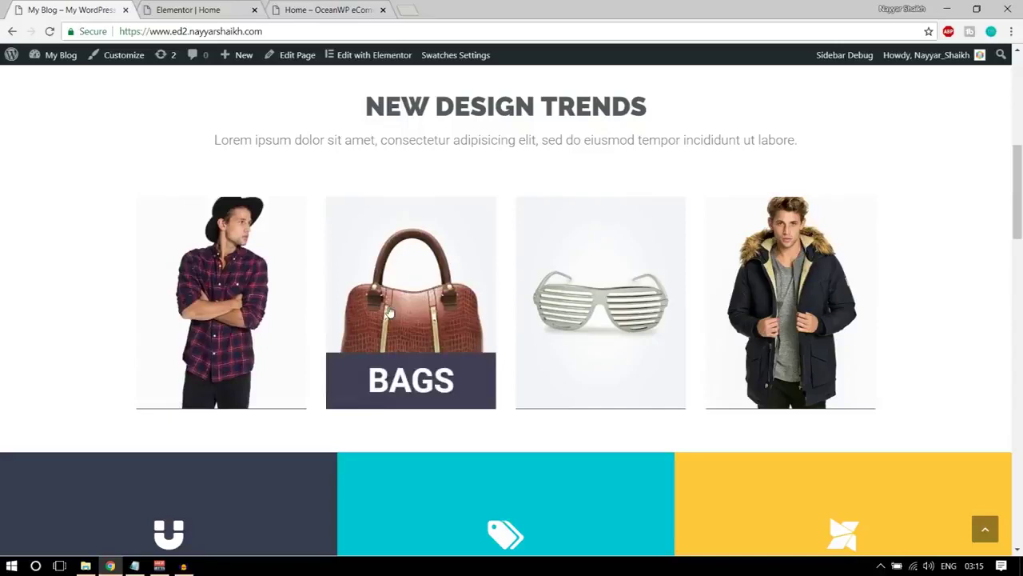
left_click(270, 14)
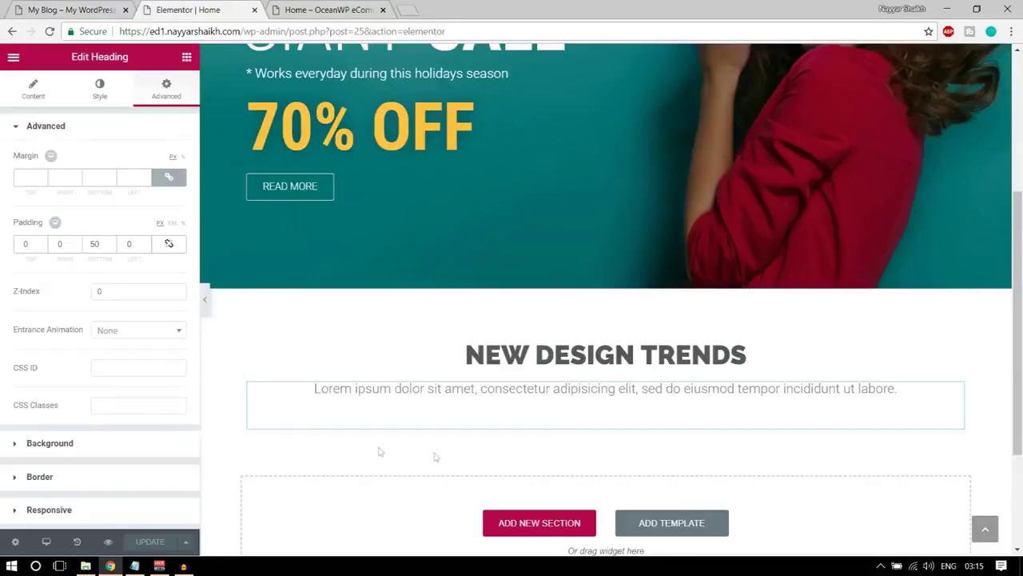
Add a column structure below the subtitle and expand it to four columns.
left_click(186, 57)
left_click_drag(45, 166, 539, 420)
scroll(639, 416, "down", 2)
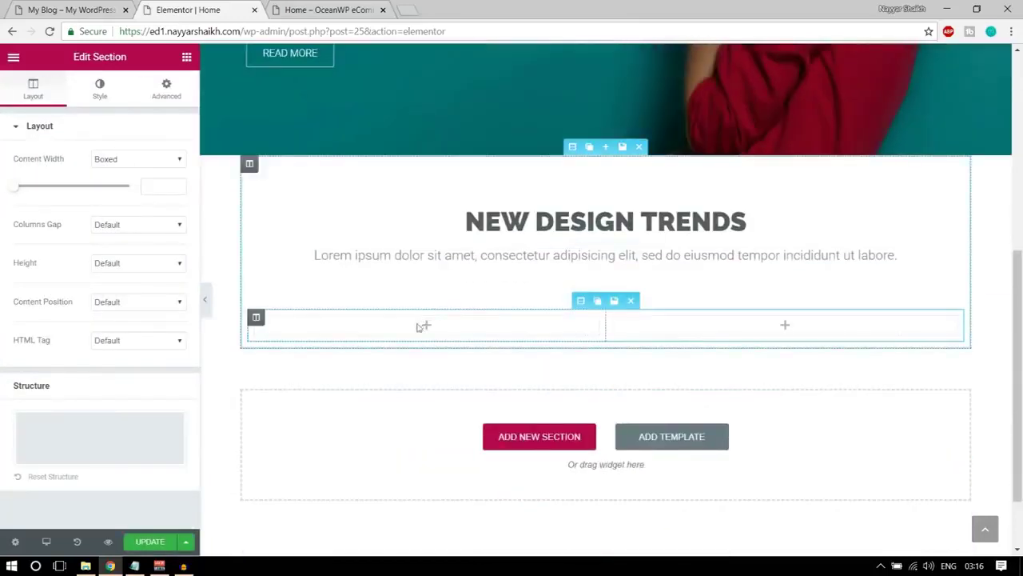
left_click(272, 318)
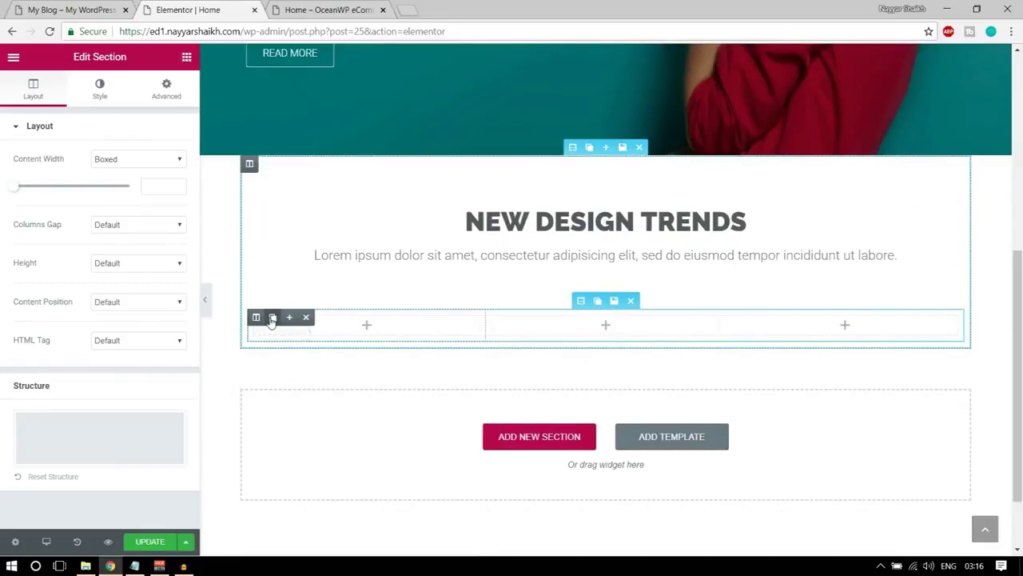
left_click(272, 317)
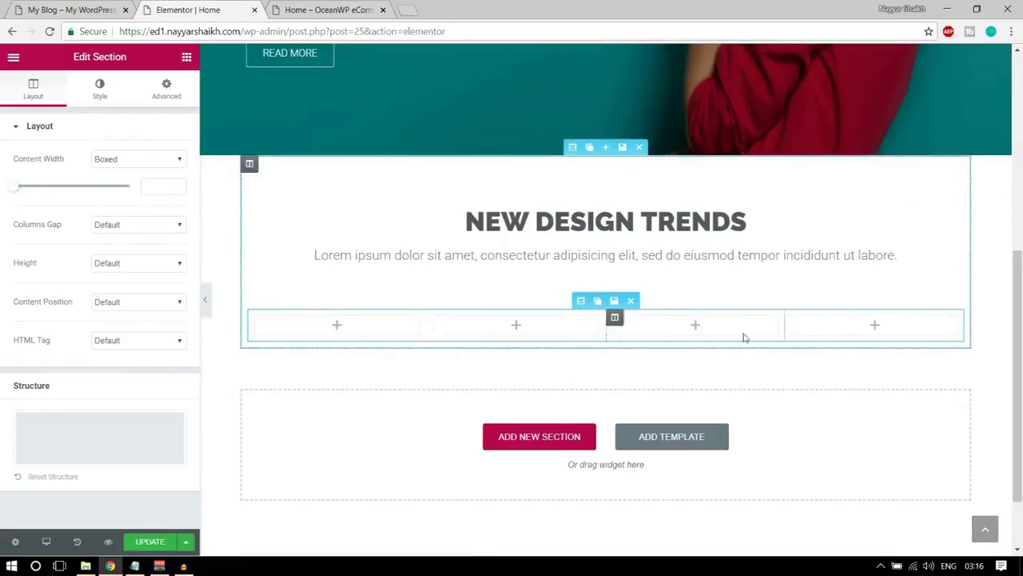
Place a Premium Banner widget from Premium Addons into the first column.
left_click(186, 58)
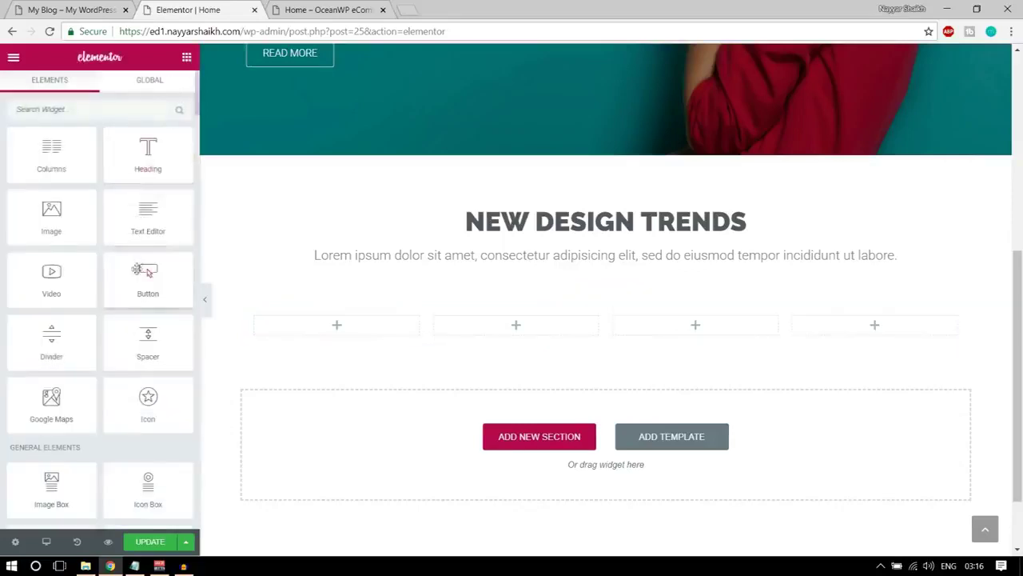
scroll(141, 327, "down", 5)
scroll(142, 327, "down", 15)
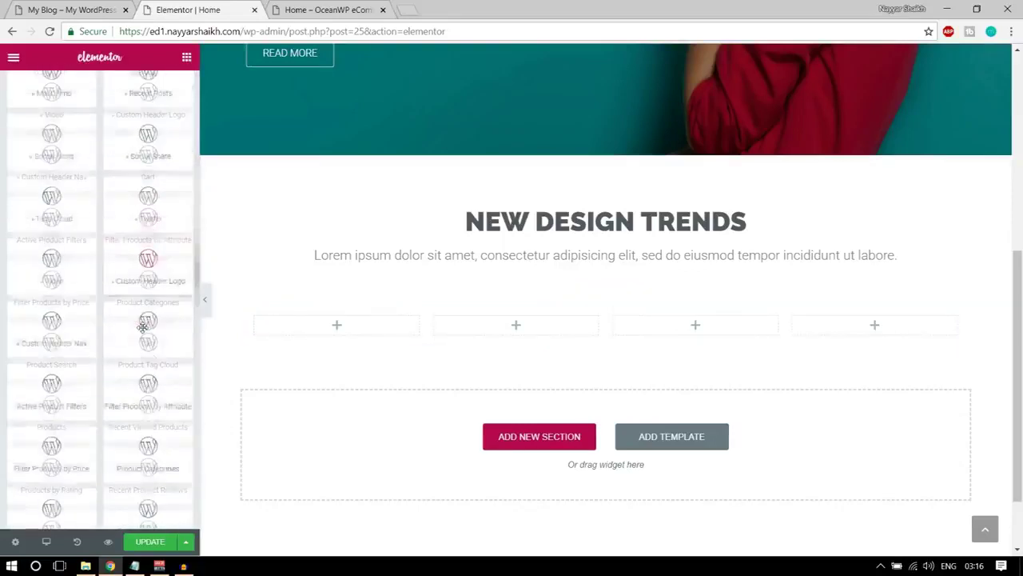
scroll(141, 327, "down", 4)
scroll(141, 324, "up", 1)
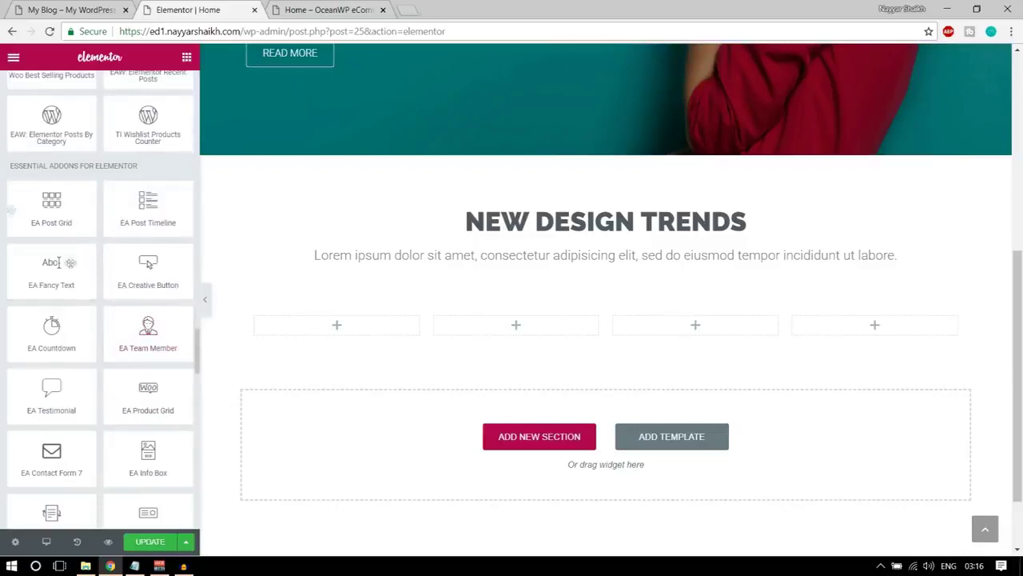
scroll(124, 247, "down", 8)
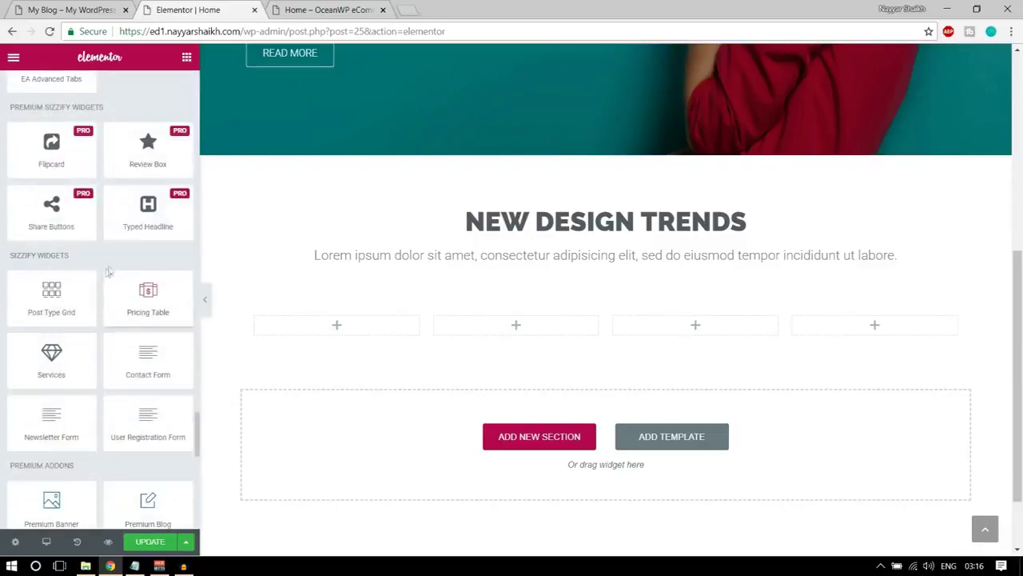
scroll(120, 272, "down", 5)
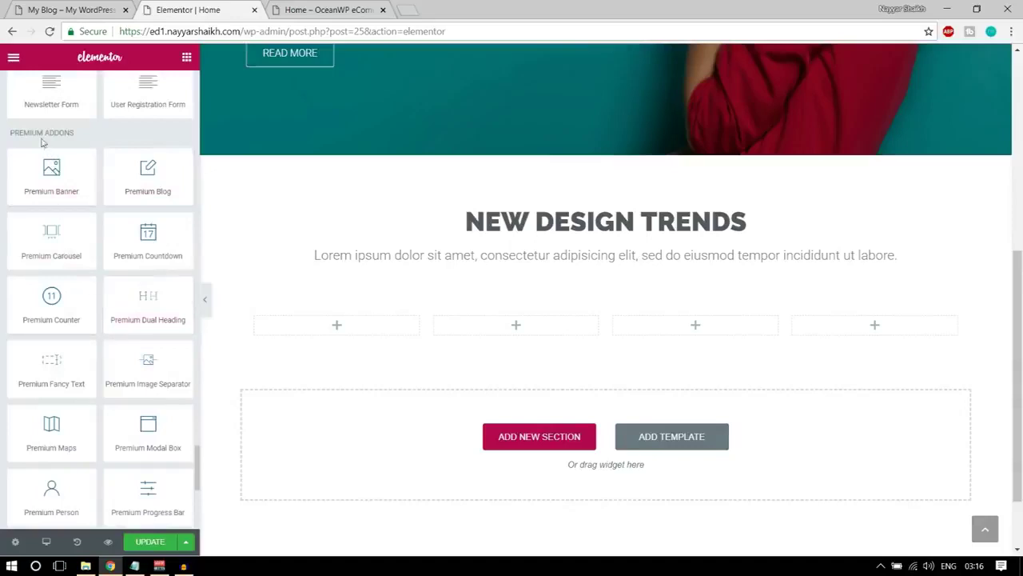
left_click_drag(60, 132, 12, 132)
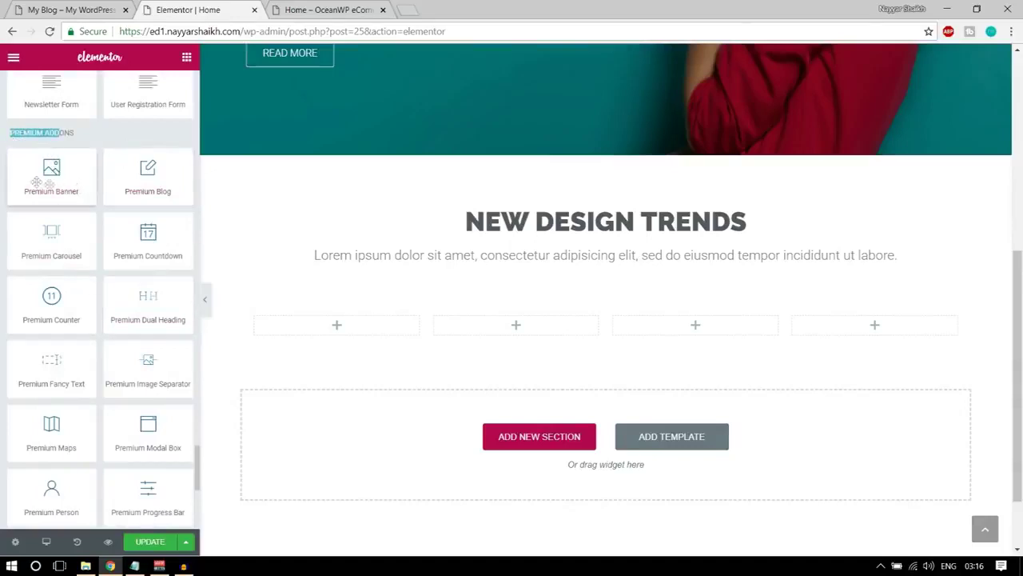
left_click_drag(36, 179, 344, 333)
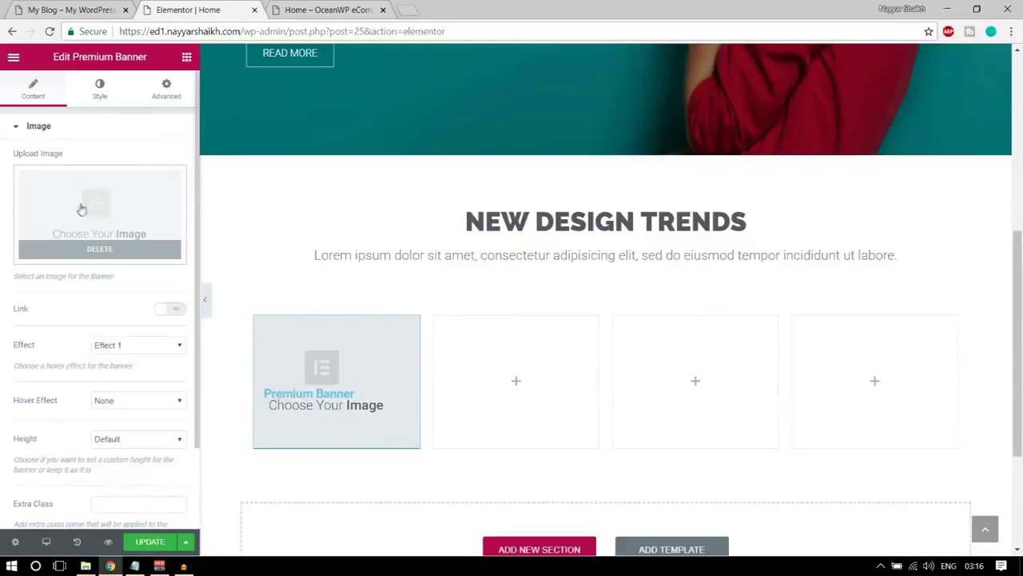
Upload the plaid-shirt photo 6_1-5-thegem-product-catalog as the banner image.
left_click(106, 208)
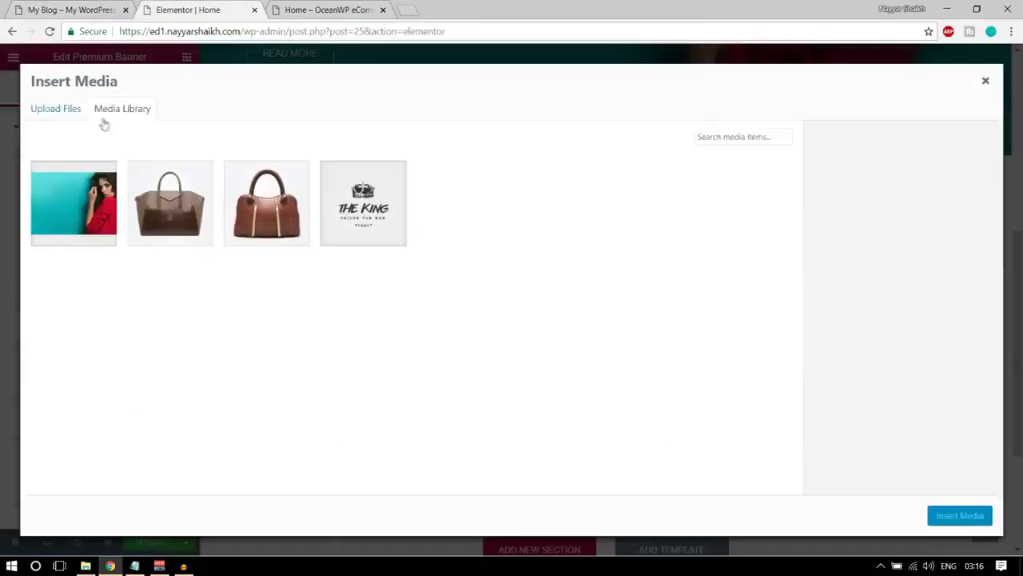
left_click(56, 109)
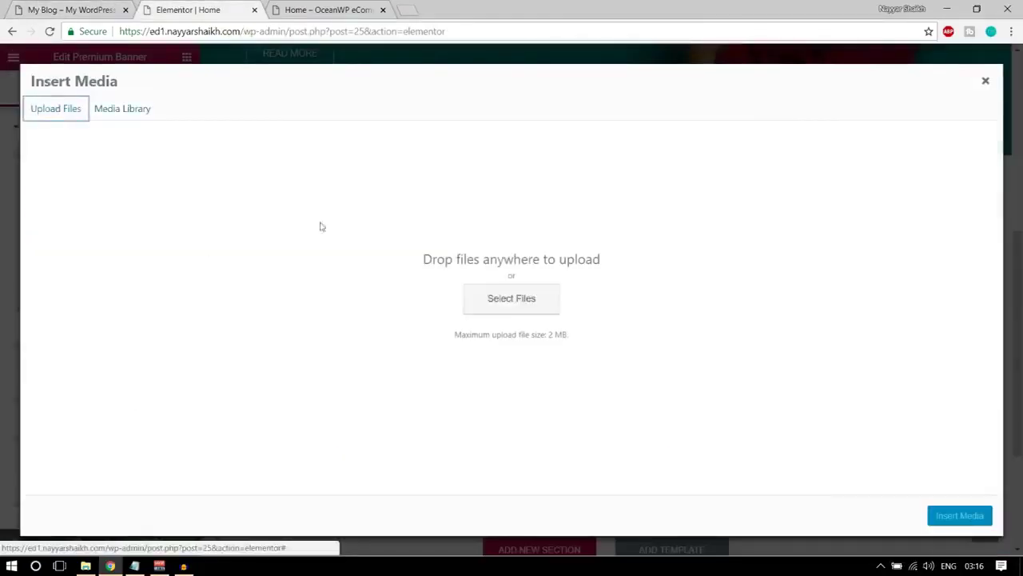
left_click(512, 297)
left_click(340, 104)
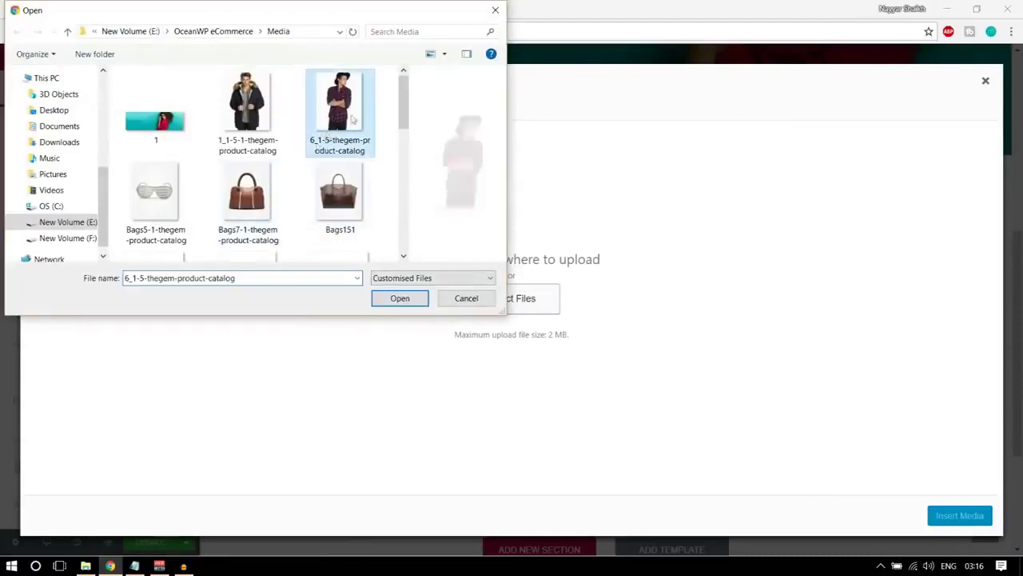
left_click(394, 299)
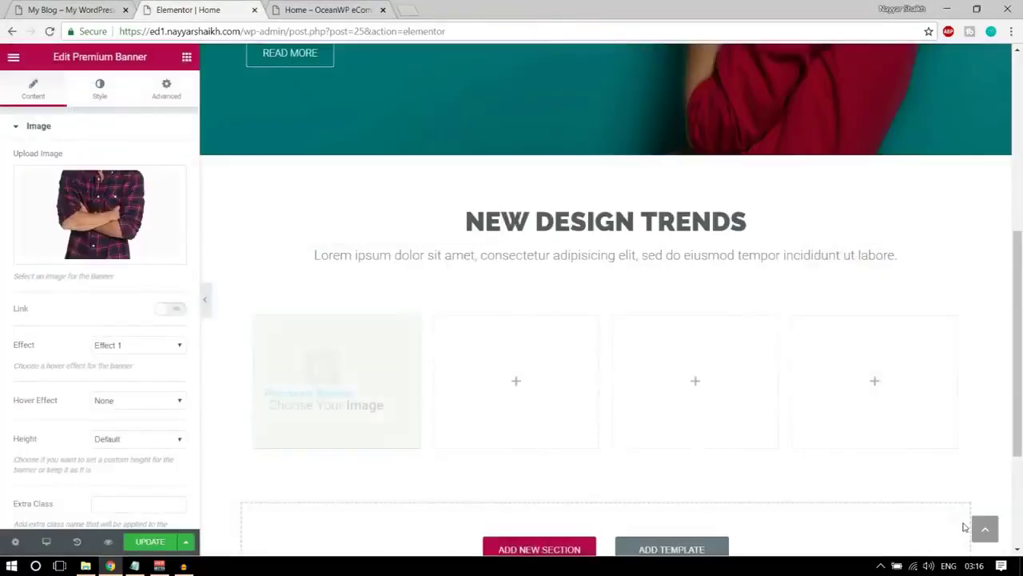
scroll(416, 396, "down", 2)
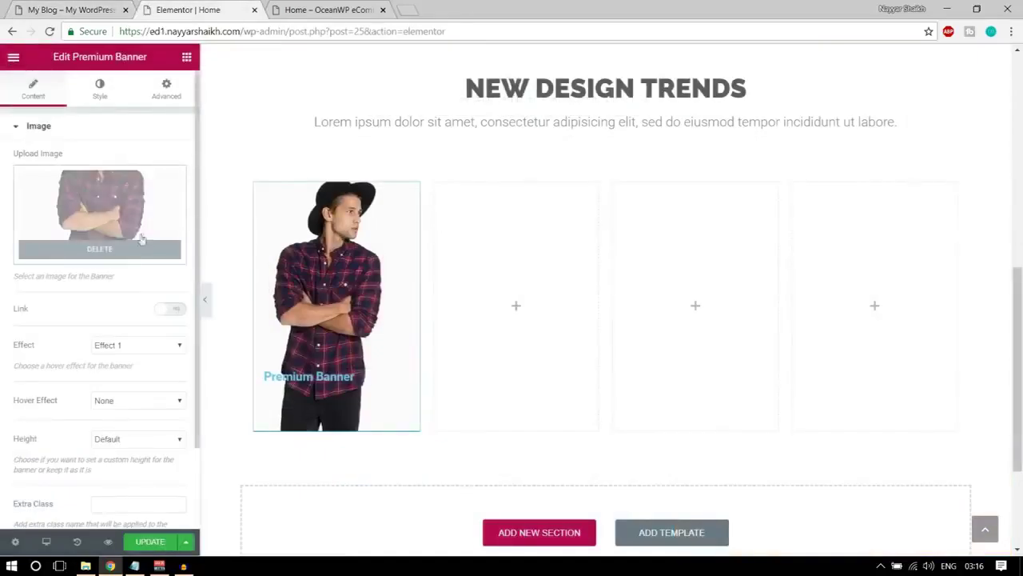
Apply Effect 2 to the shirt banner, checking the live site for comparison.
scroll(157, 308, "down", 2)
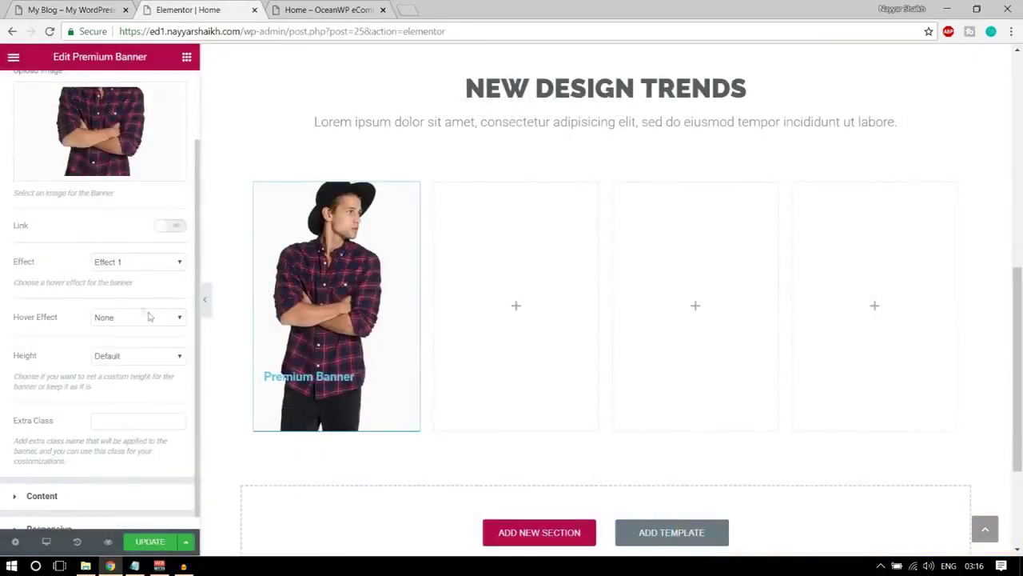
left_click(121, 266)
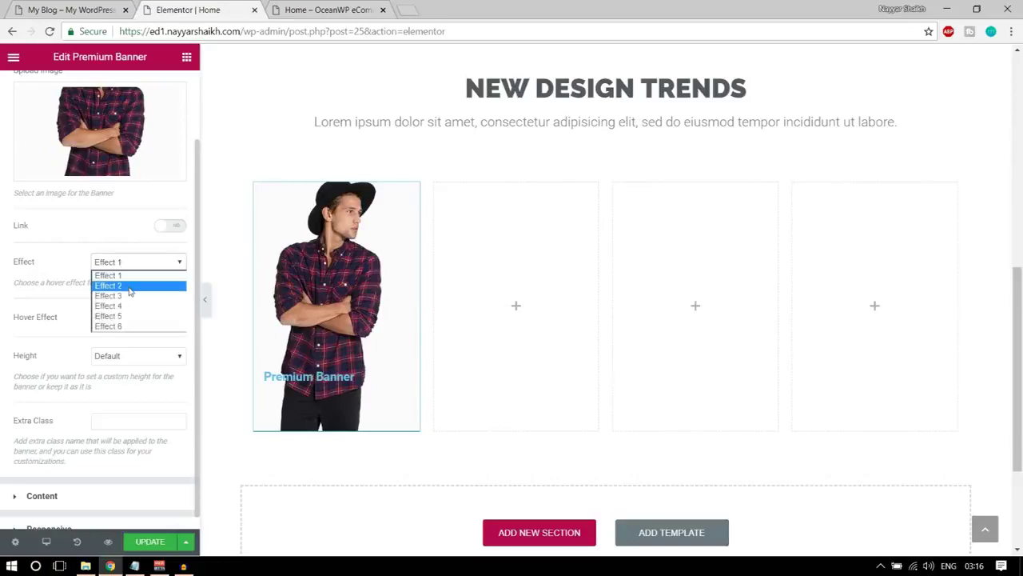
left_click(128, 282)
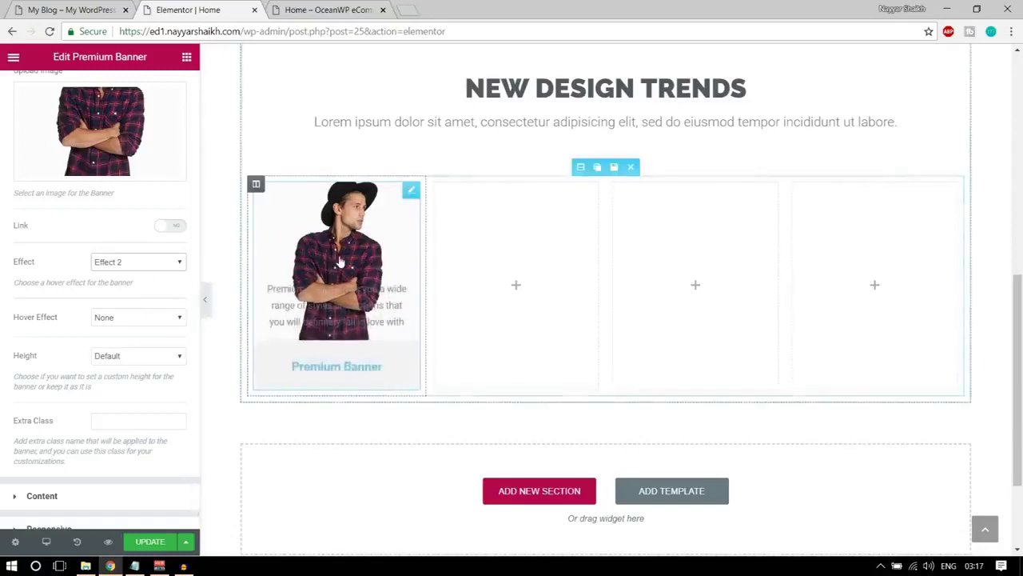
key("ctrl+shift+Tab")
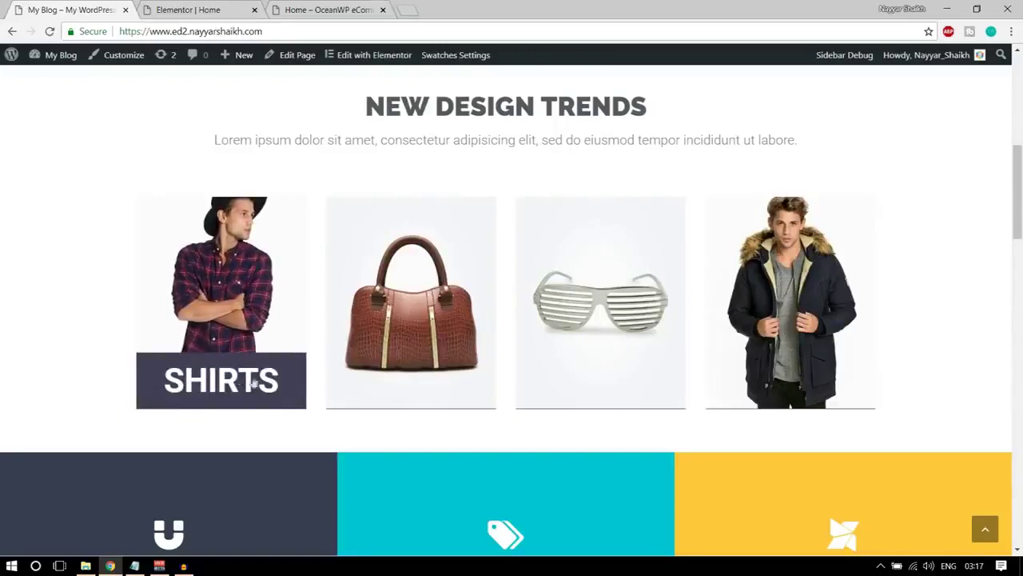
key("ctrl+Tab")
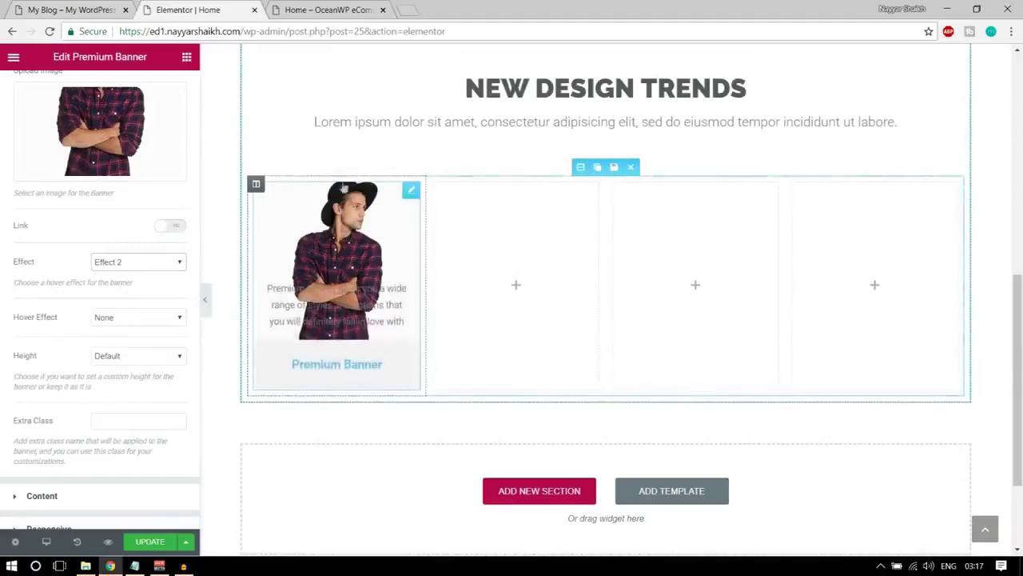
Set the banner's hover effect to Zoom In.
scroll(217, 278, "down", 1)
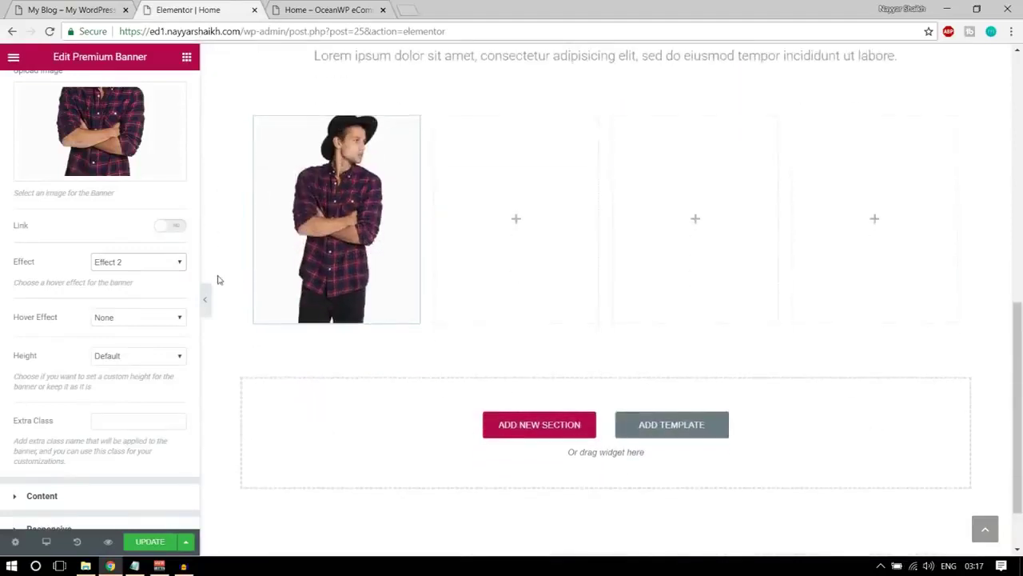
left_click(156, 317)
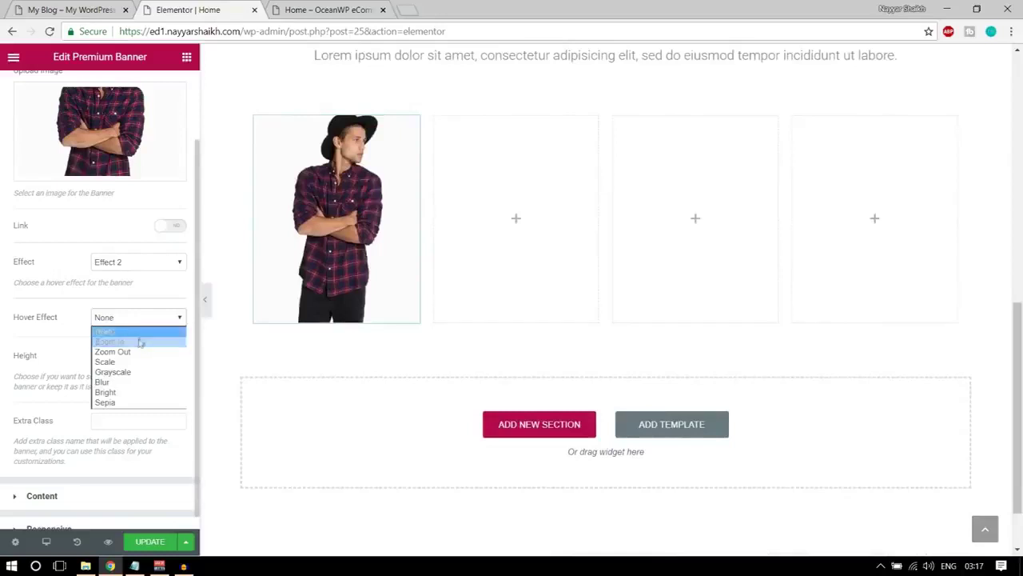
left_click(133, 341)
scroll(191, 336, "up", 1)
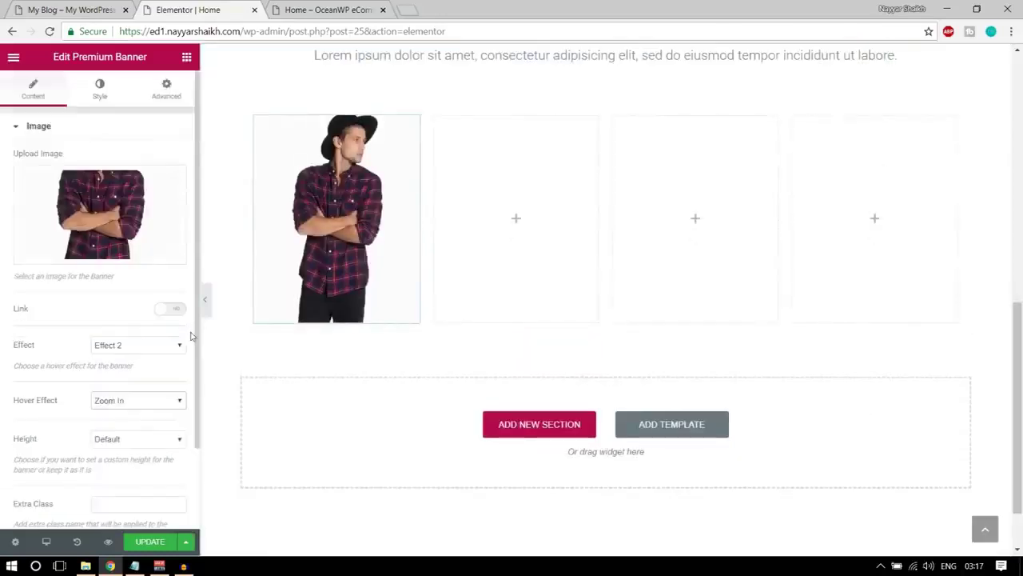
scroll(205, 331, "up", 1)
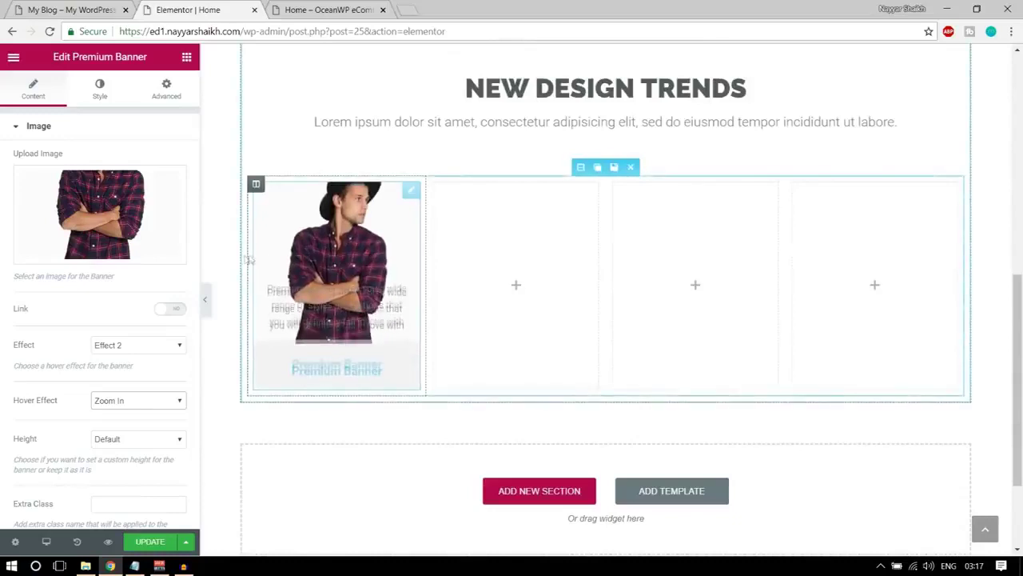
scroll(190, 317, "down", 1)
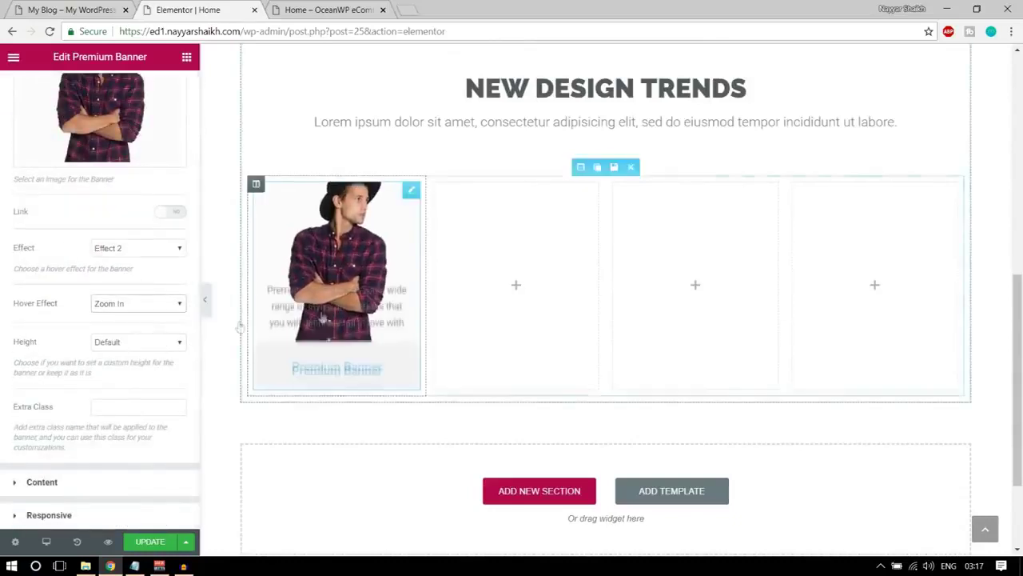
Try a Custom banner height, then put it back to Default.
left_click(139, 346)
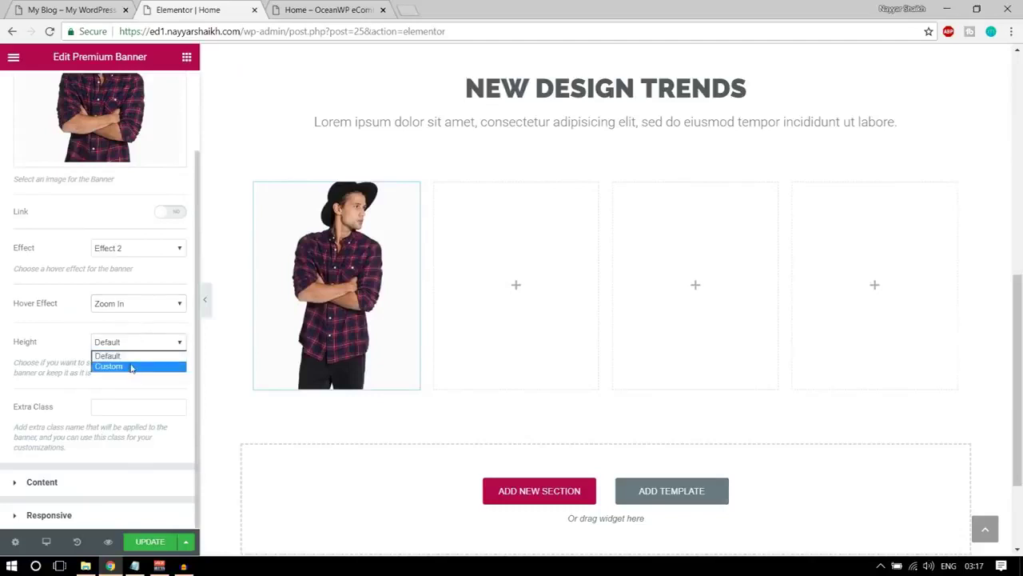
left_click(128, 366)
left_click(137, 342)
left_click(130, 354)
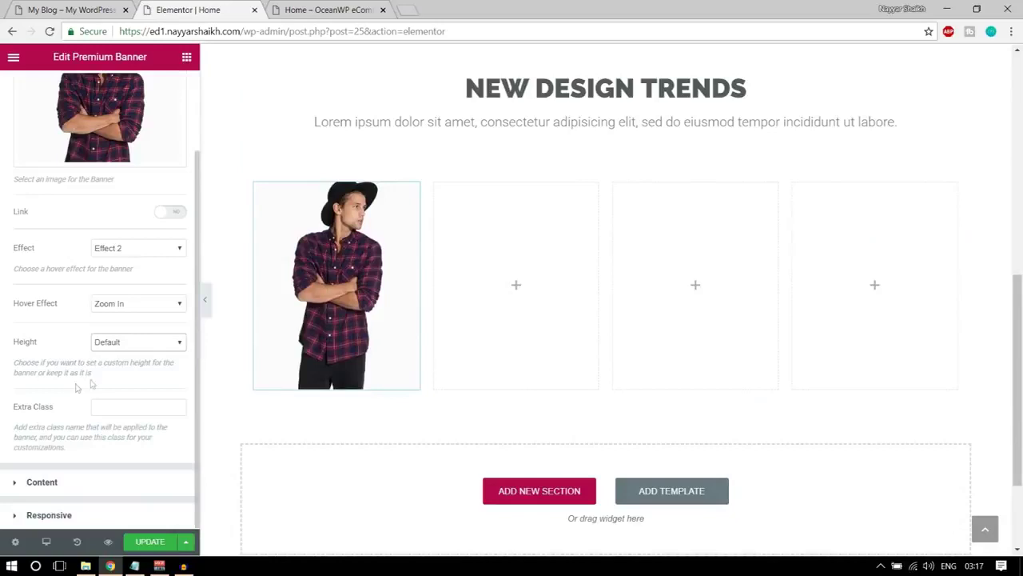
left_click(85, 489)
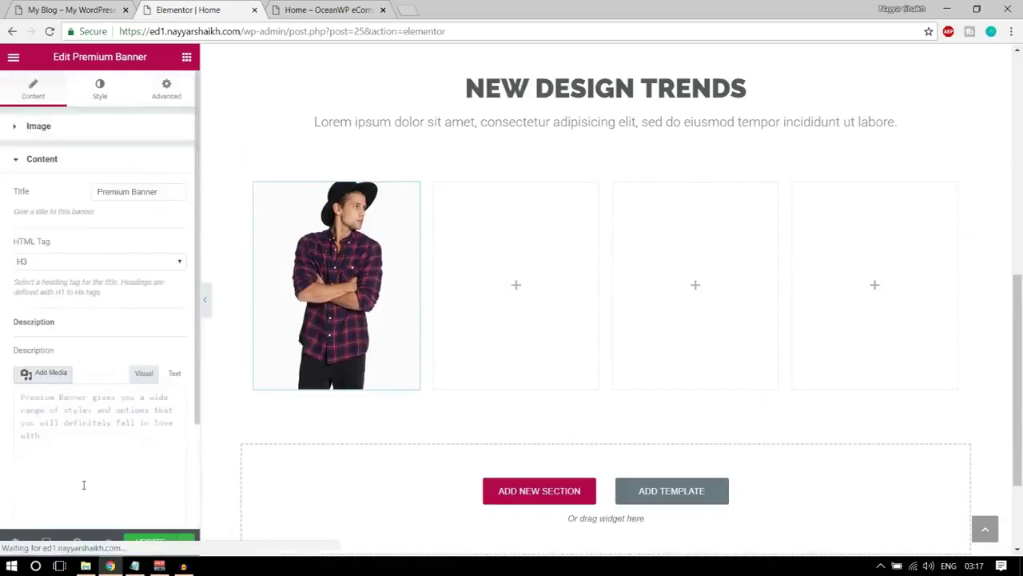
Delete the banner's placeholder description text.
scroll(180, 438, "down", 3)
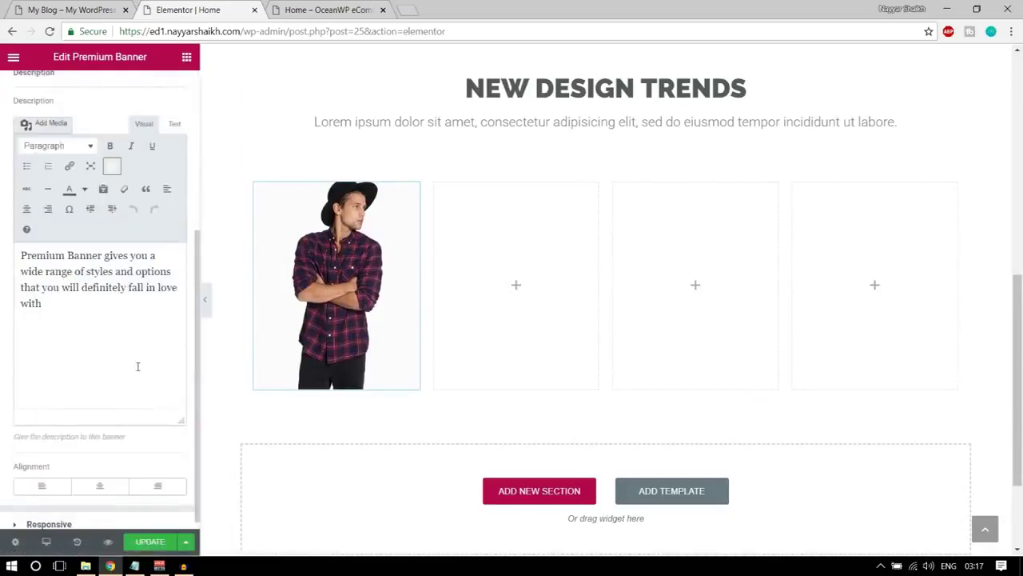
scroll(99, 199, "up", 2)
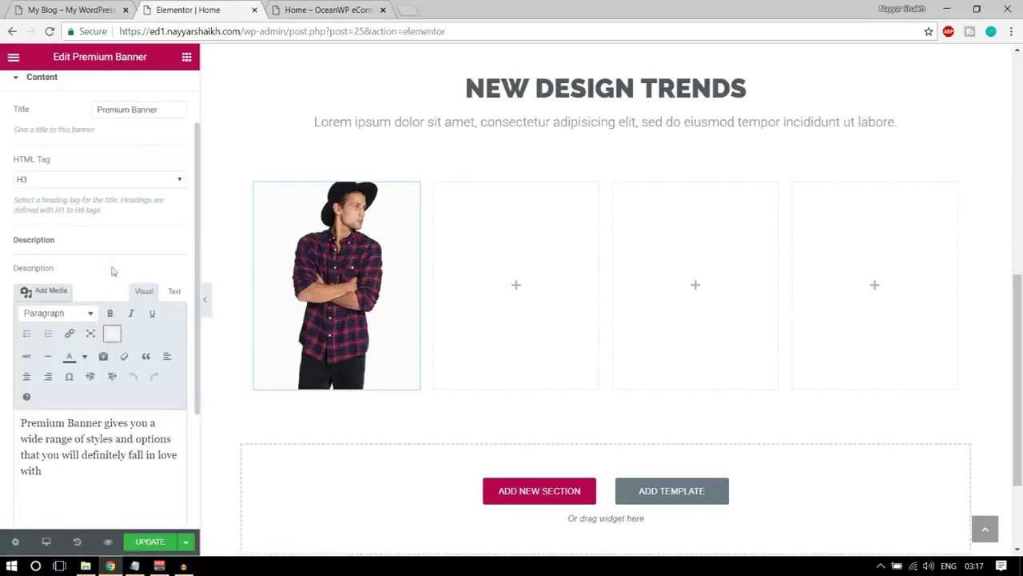
scroll(113, 272, "down", 2)
left_click_drag(45, 294, 7, 239)
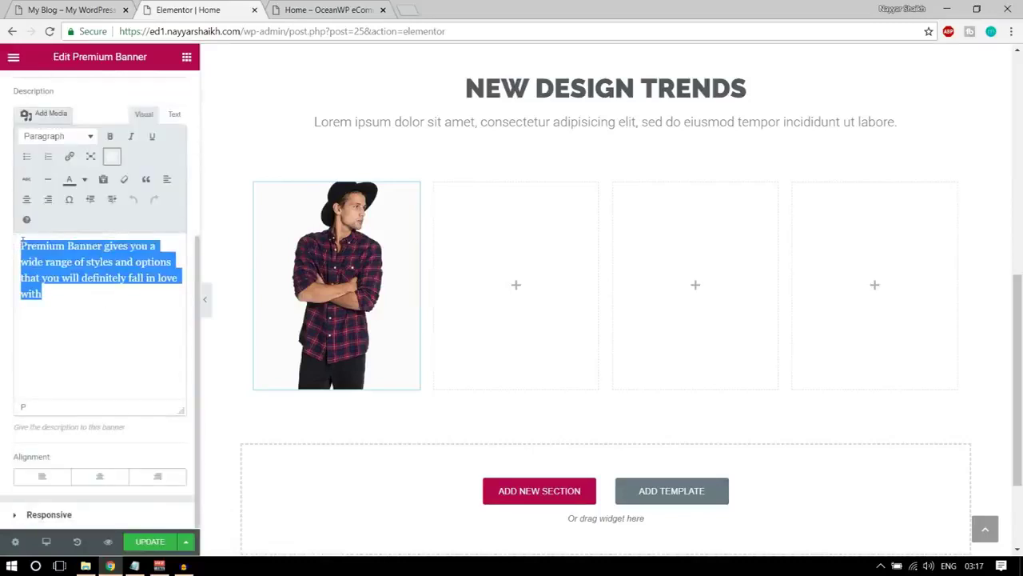
key("BackSpace")
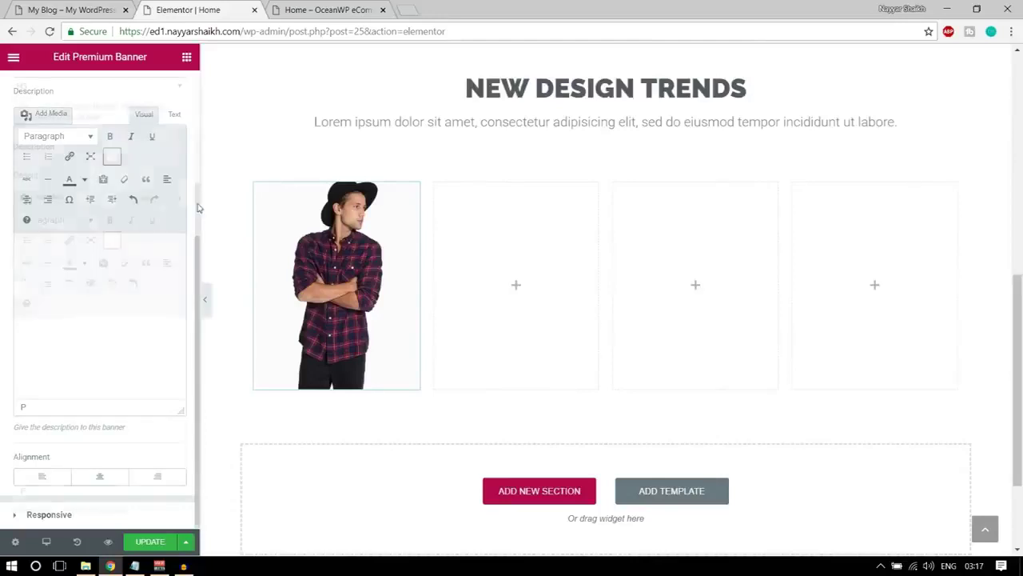
Replace the 'Premium Banner' title with SHIRTS.
scroll(197, 208, "up", 3)
left_click(131, 191)
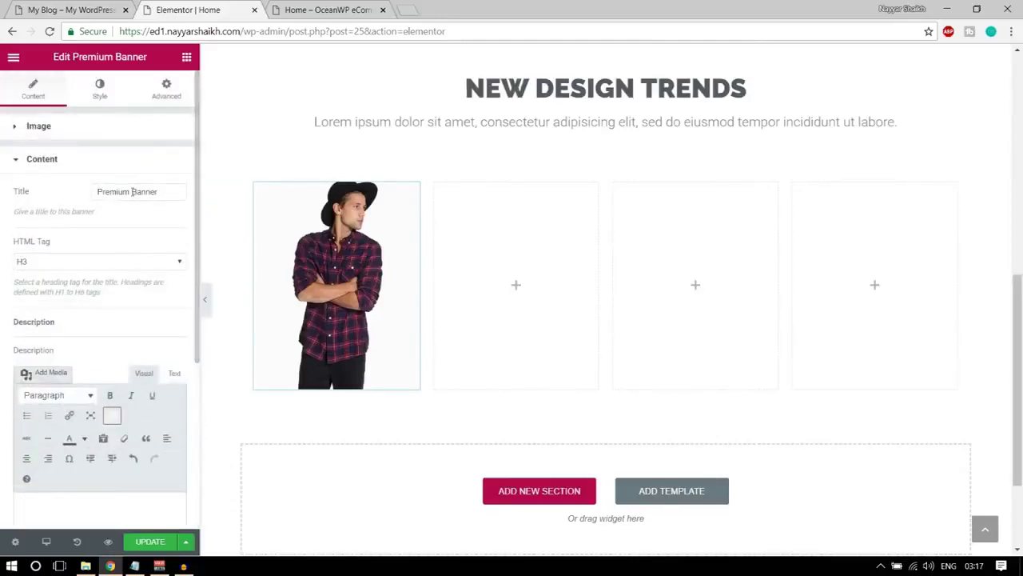
left_click_drag(163, 192, 86, 186)
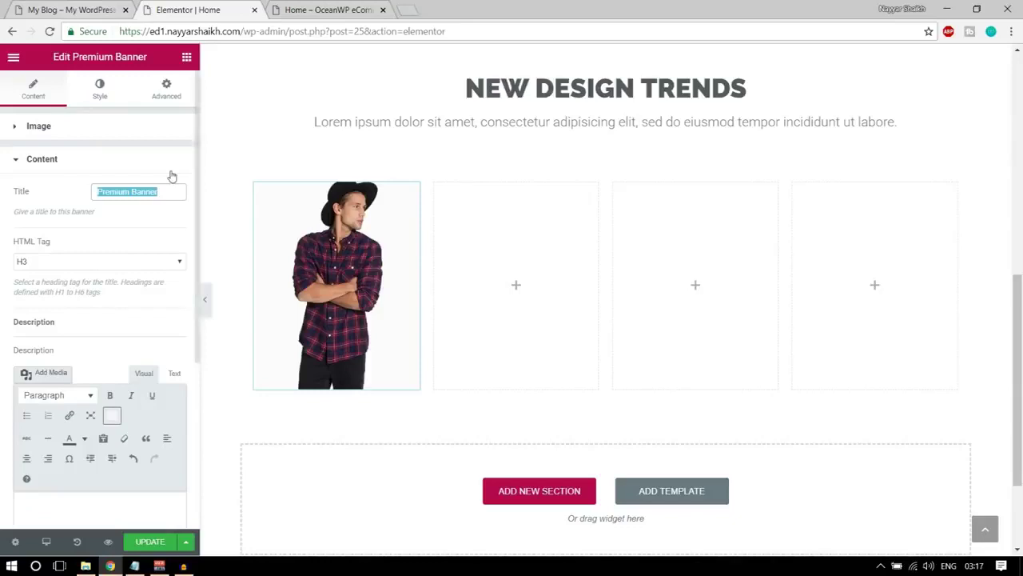
type("SHIRTS")
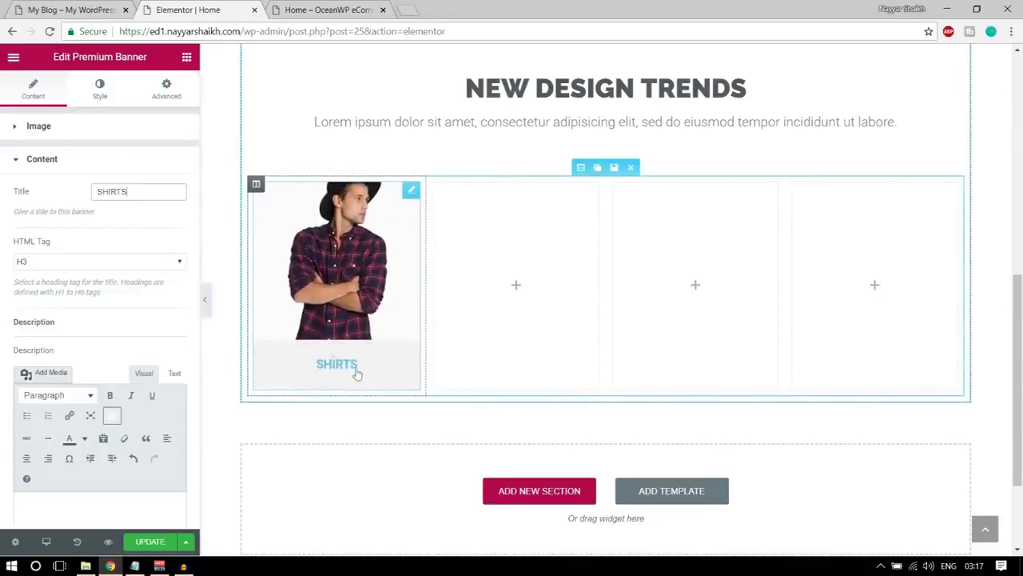
scroll(158, 374, "down", 3)
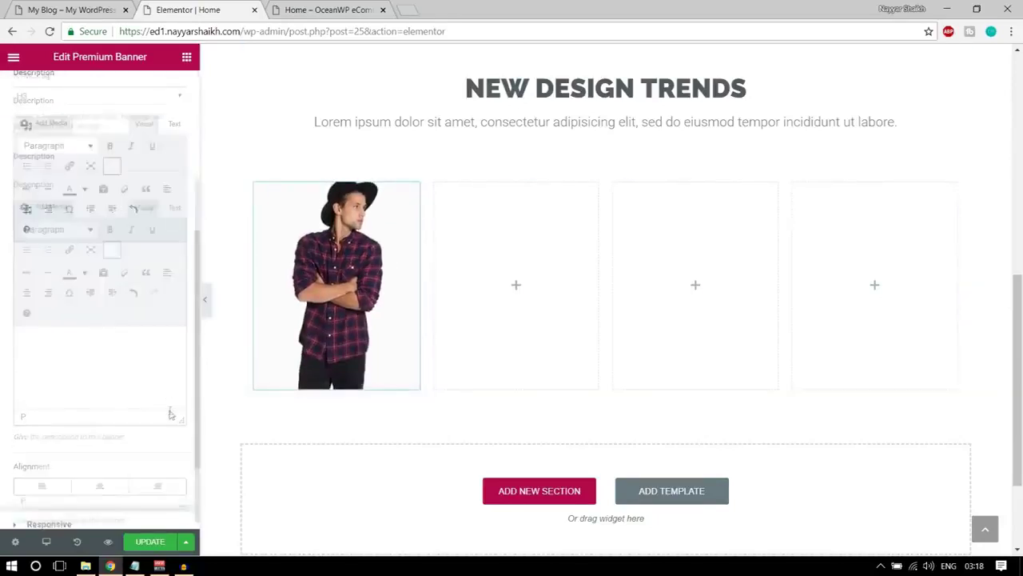
scroll(170, 415, "up", 5)
left_click(100, 88)
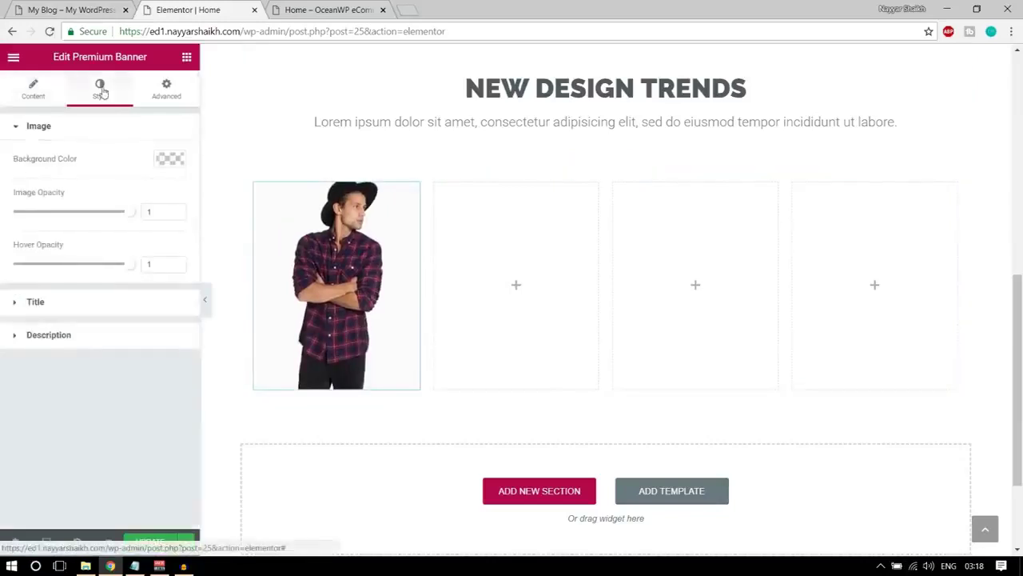
Make the image background dark grey and the title text white.
left_click(169, 158)
left_click(38, 318)
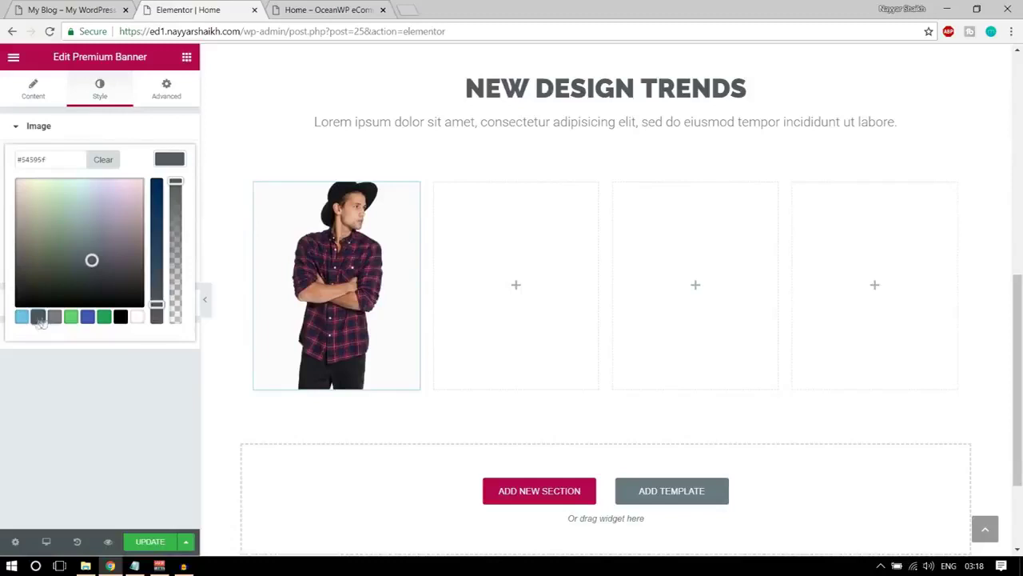
left_click(168, 162)
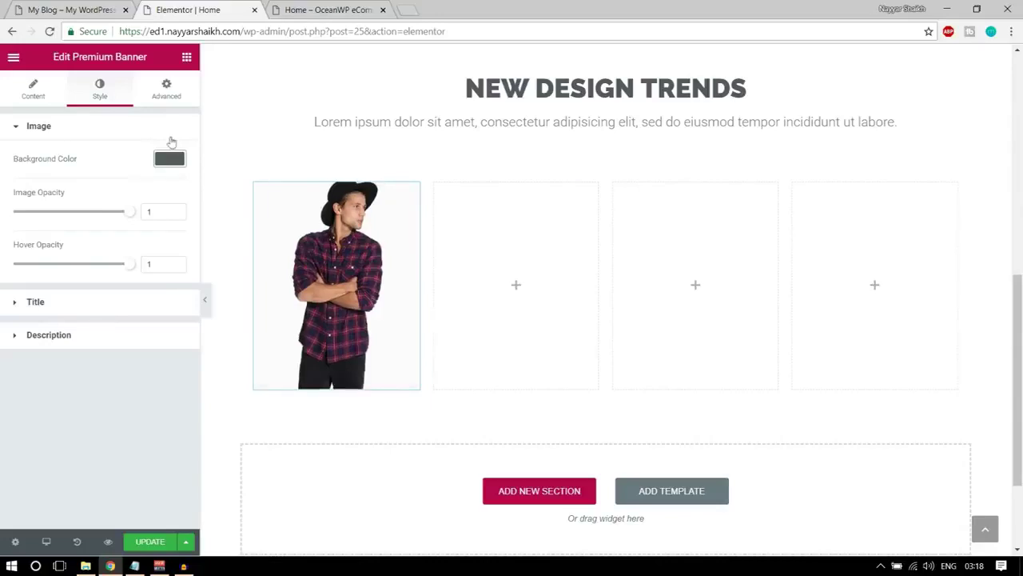
left_click(71, 302)
left_click(170, 193)
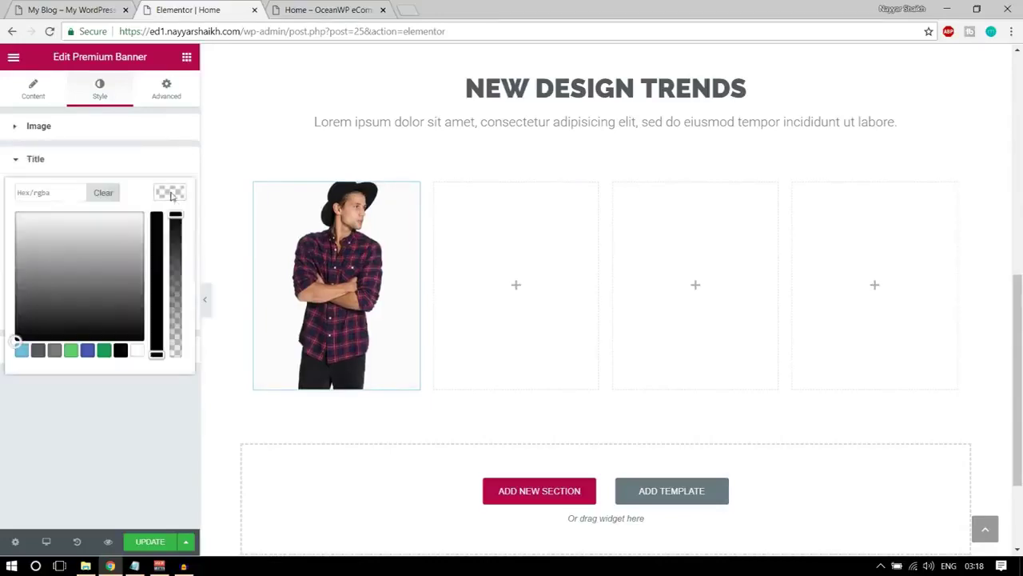
left_click(42, 8)
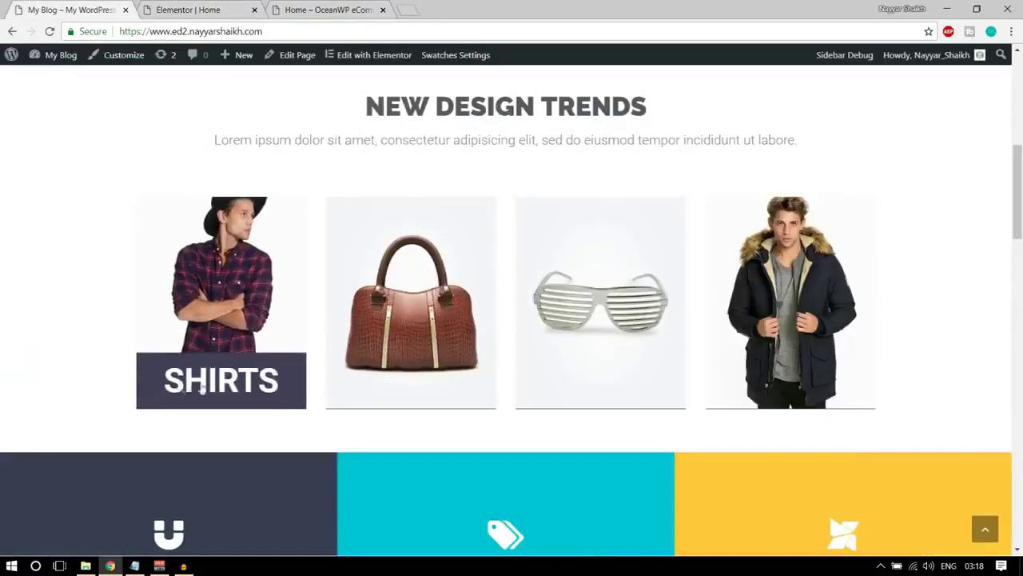
left_click(190, 6)
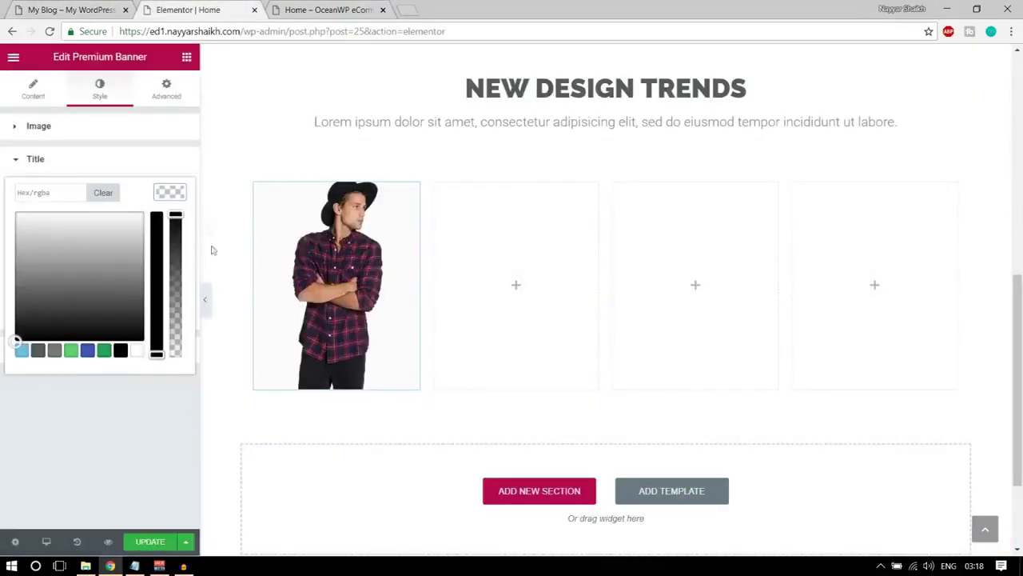
left_click(137, 352)
left_click(167, 196)
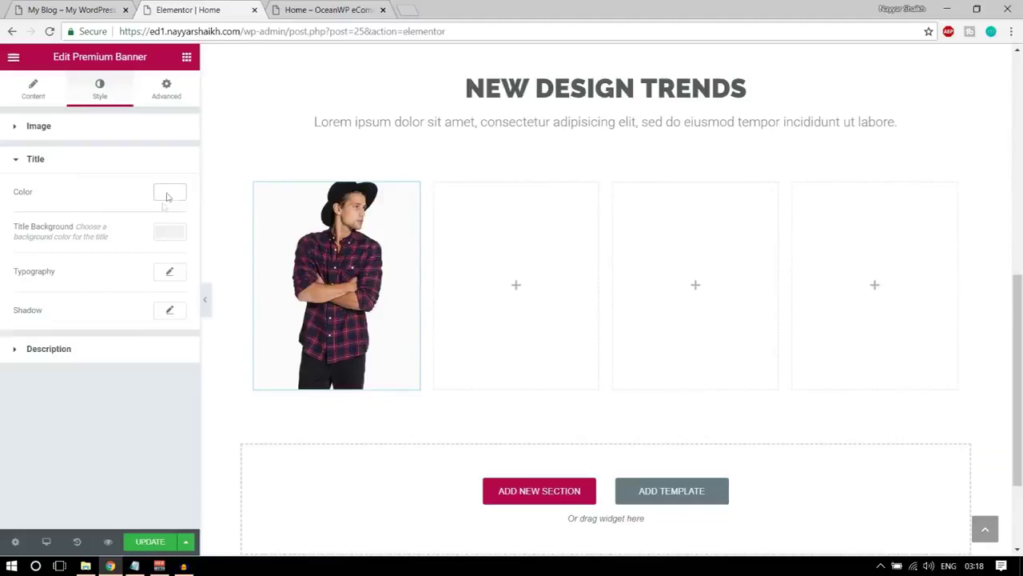
Give the SHIRTS title a dark grey background band.
left_click(169, 233)
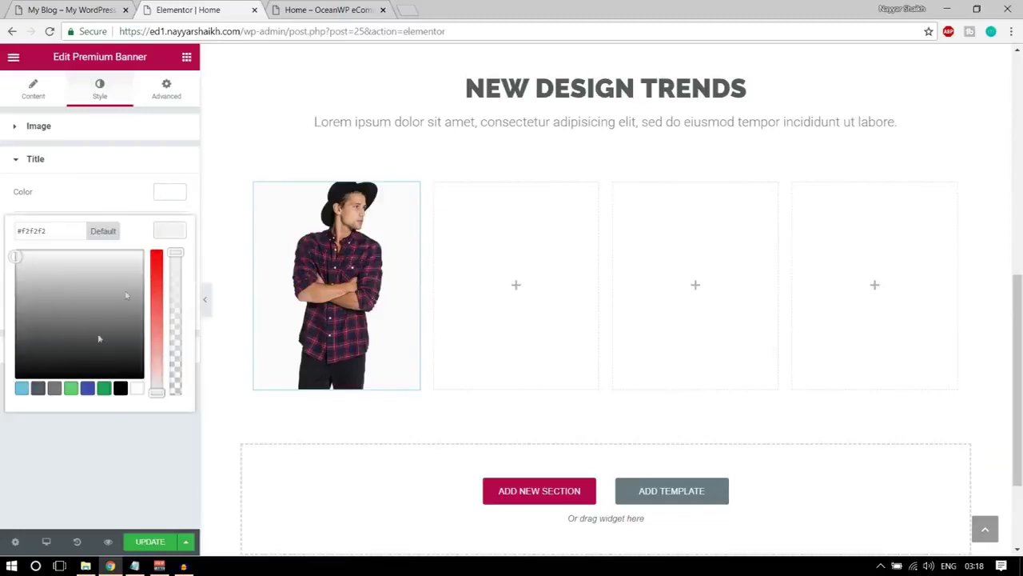
left_click(38, 389)
left_click(267, 313)
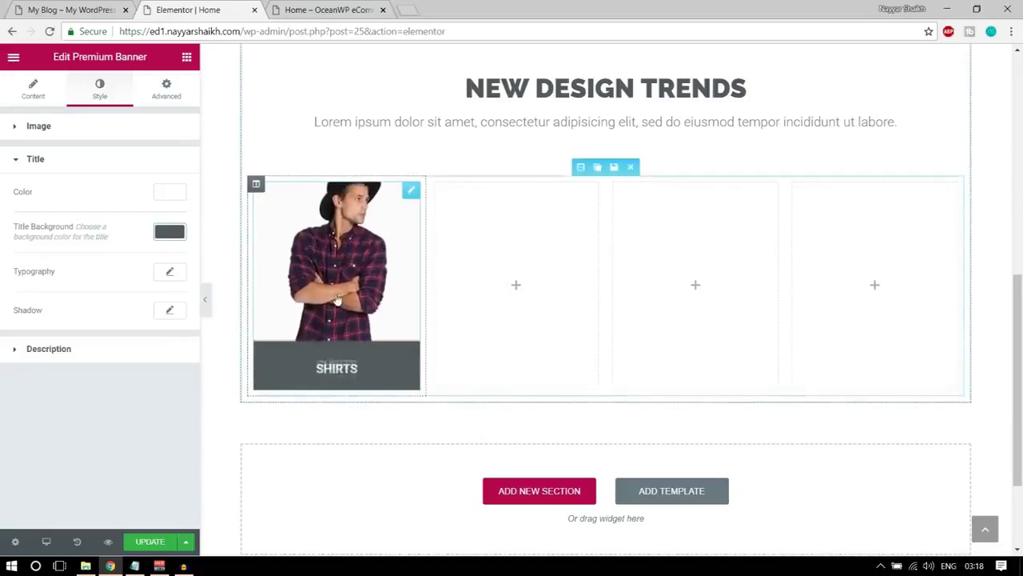
left_click(168, 273)
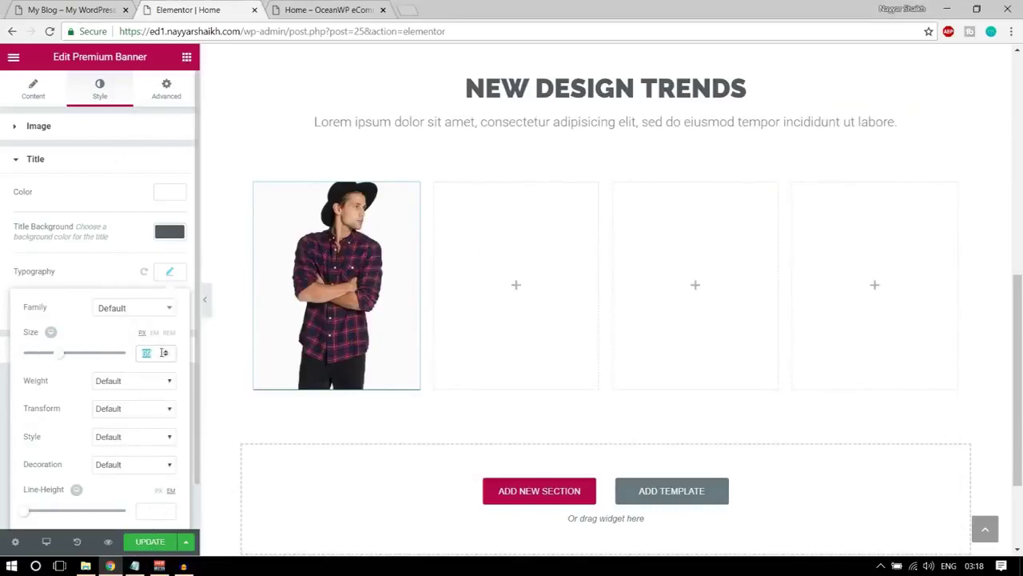
mouse_move(284, 312)
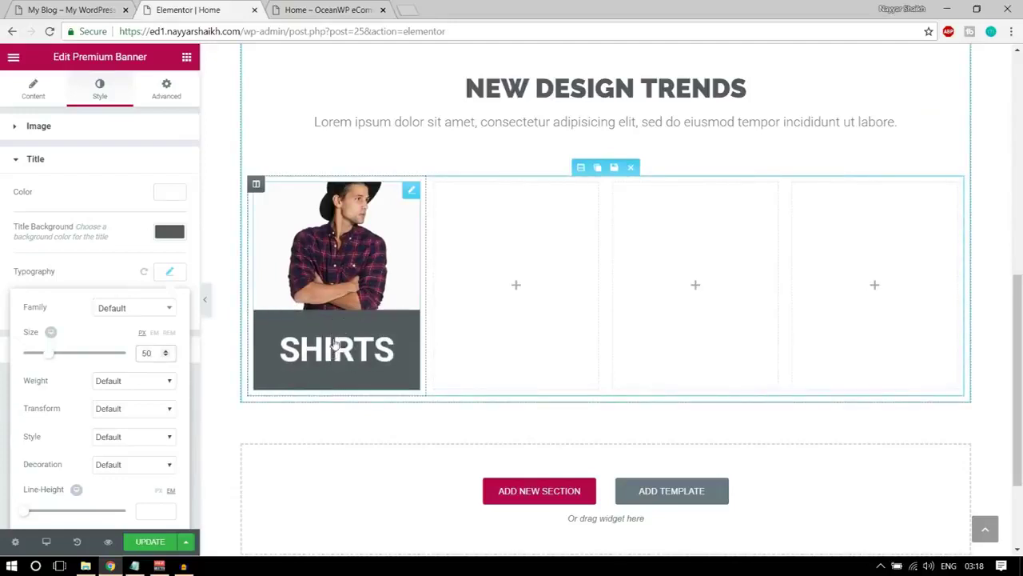
Adjust the title band colour to dark navy #21364f to match the live site.
left_click(72, 10)
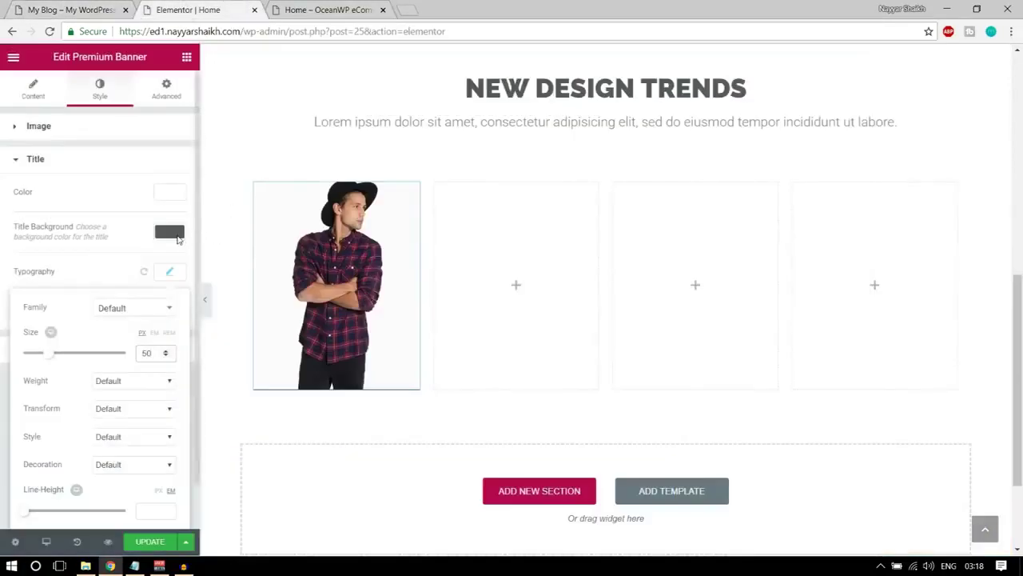
left_click(177, 238)
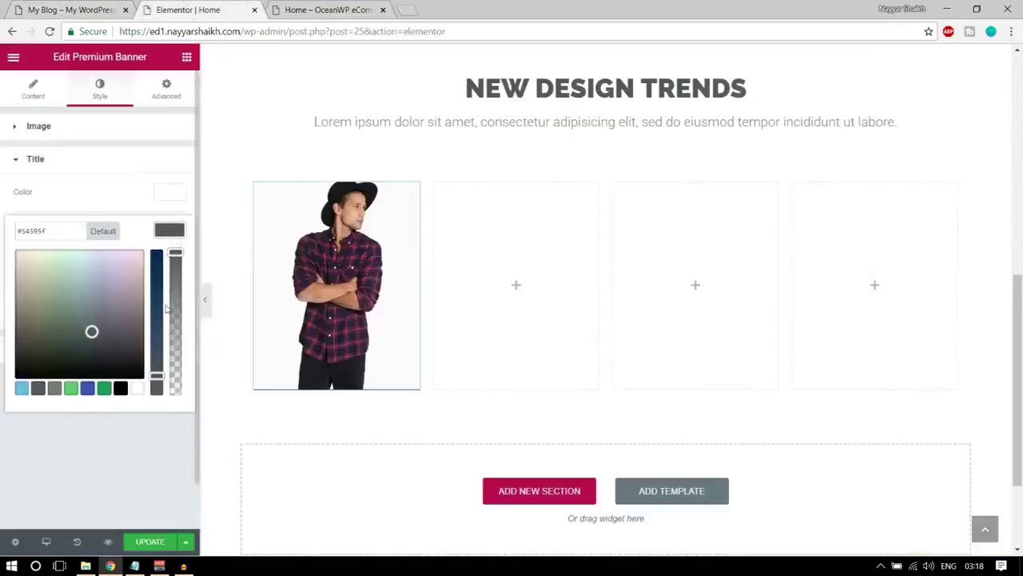
left_click_drag(156, 370, 156, 348)
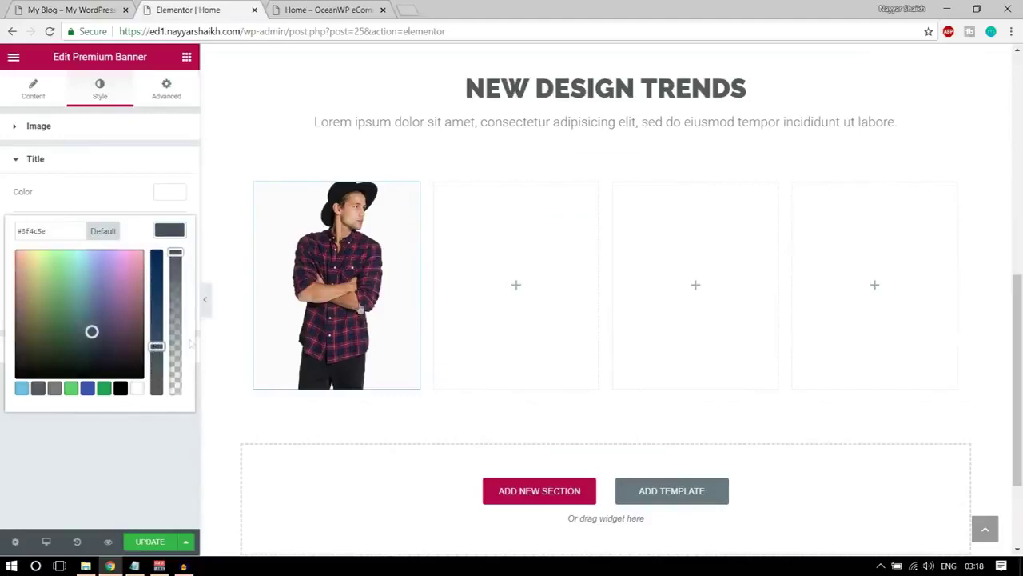
left_click_drag(156, 346, 156, 311)
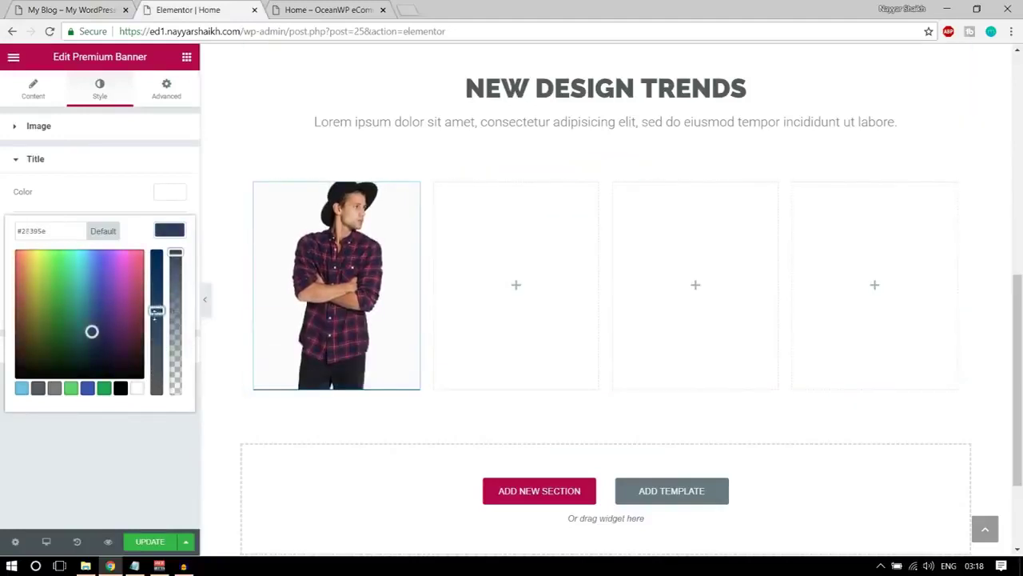
left_click_drag(91, 330, 91, 339)
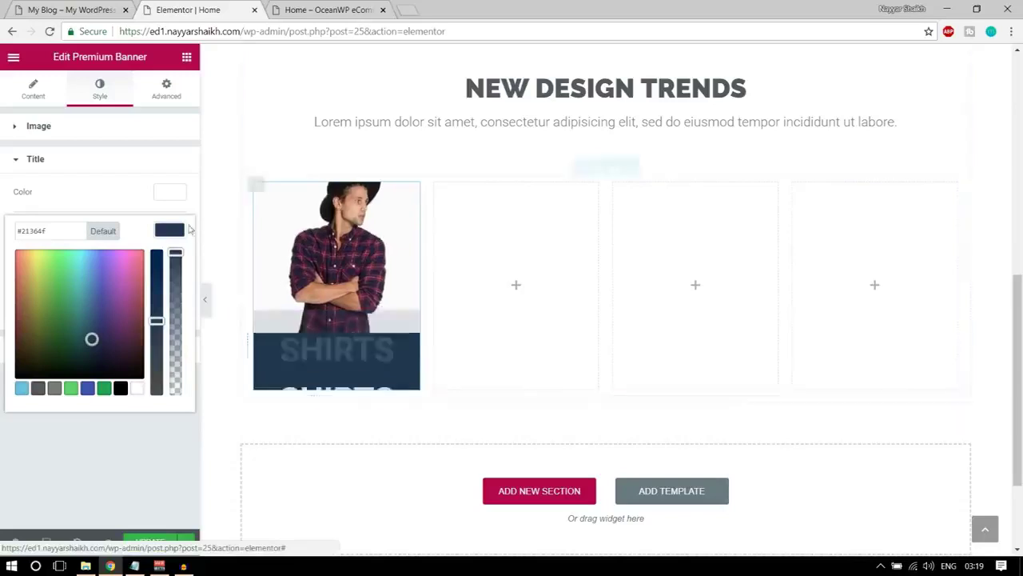
left_click(132, 184)
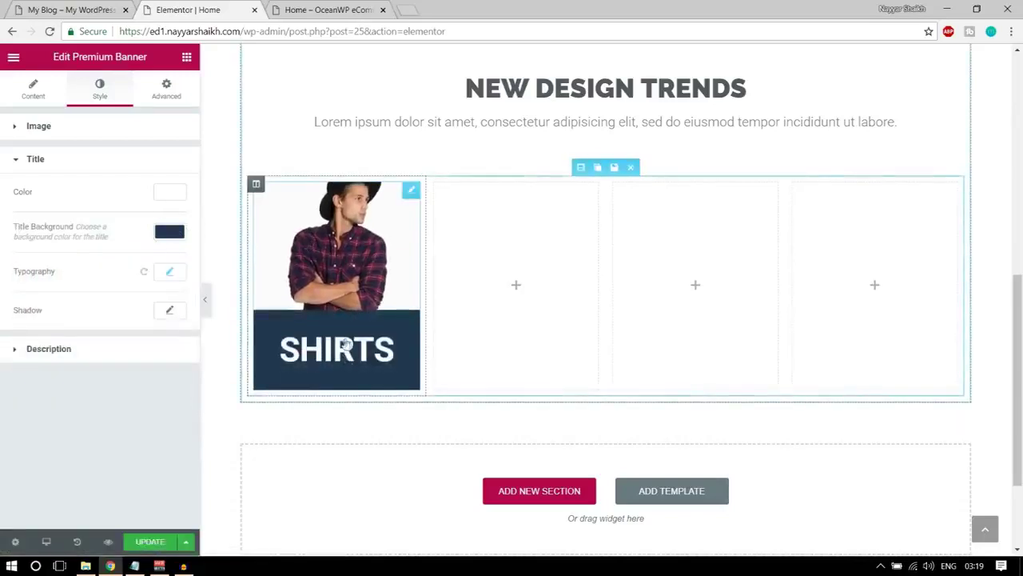
left_click(172, 275)
scroll(139, 414, "down", 1)
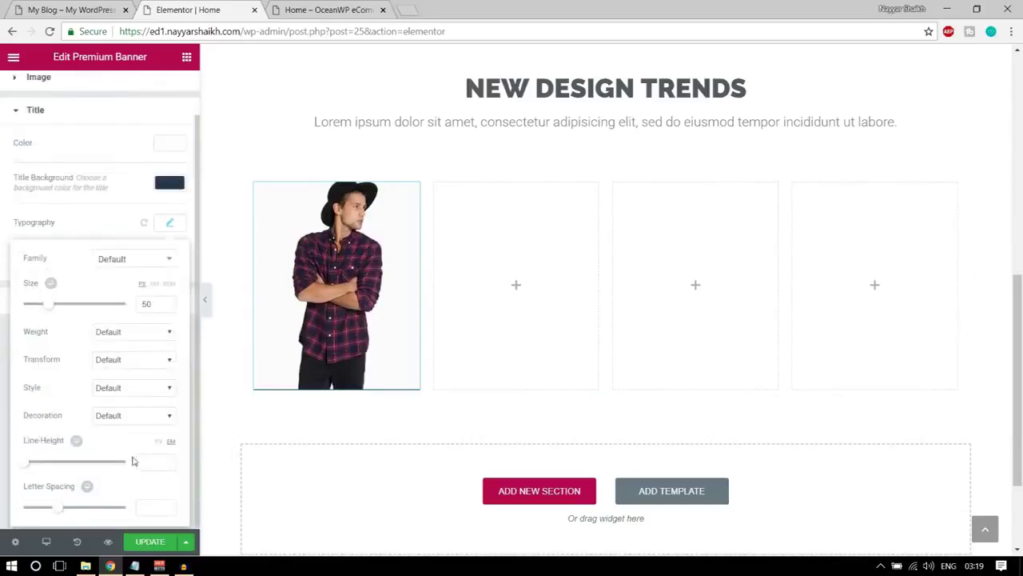
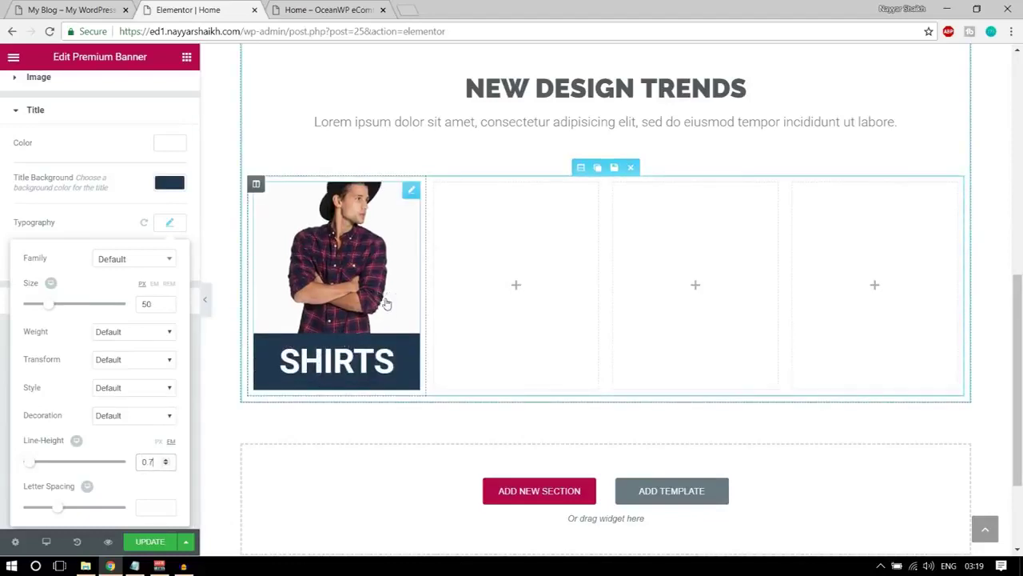
Duplicate the SHIRTS banner column twice and delete the three empty columns from the row.
left_click(144, 544)
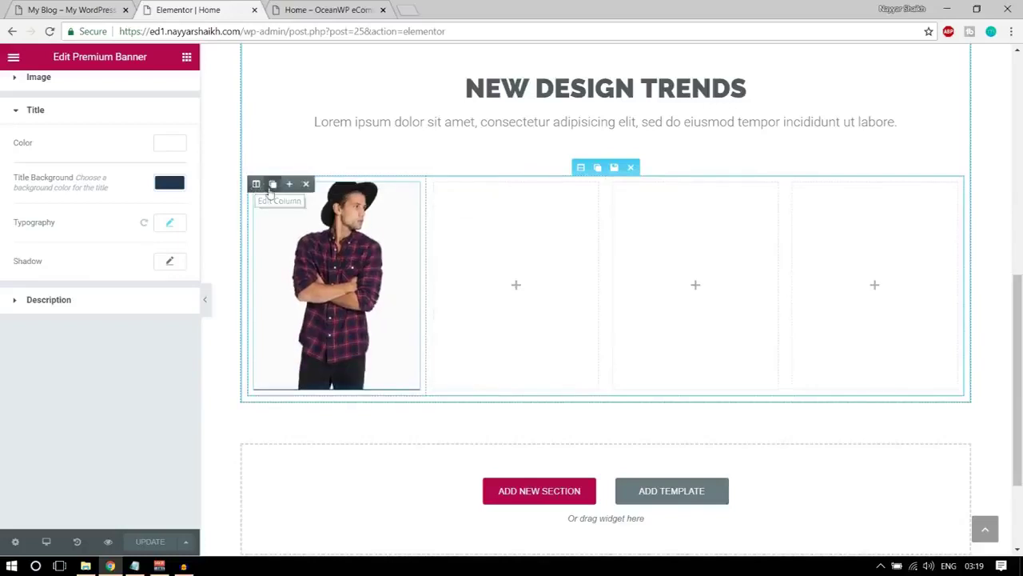
left_click(272, 185)
left_click(272, 184)
left_click(273, 185)
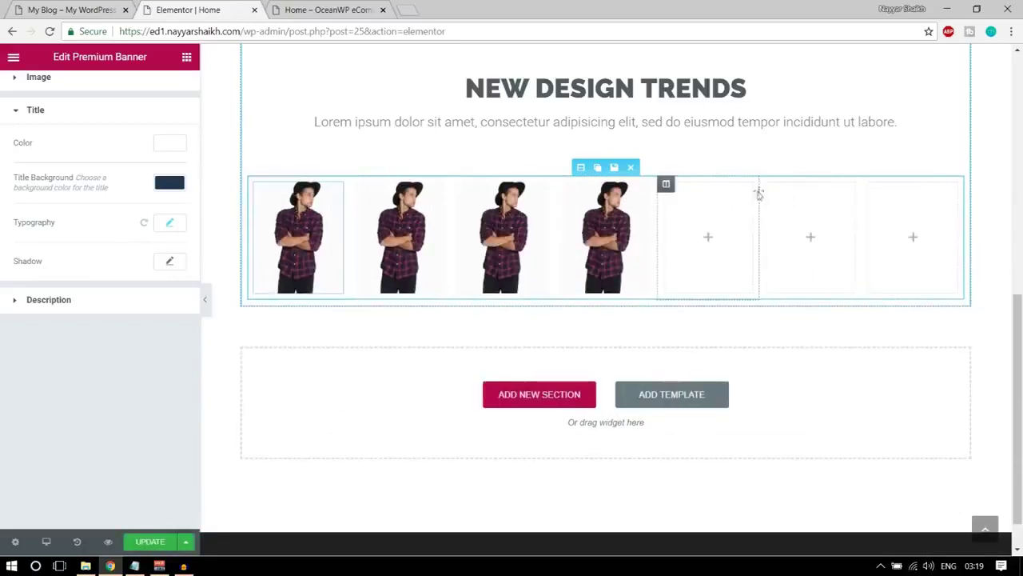
left_click(715, 185)
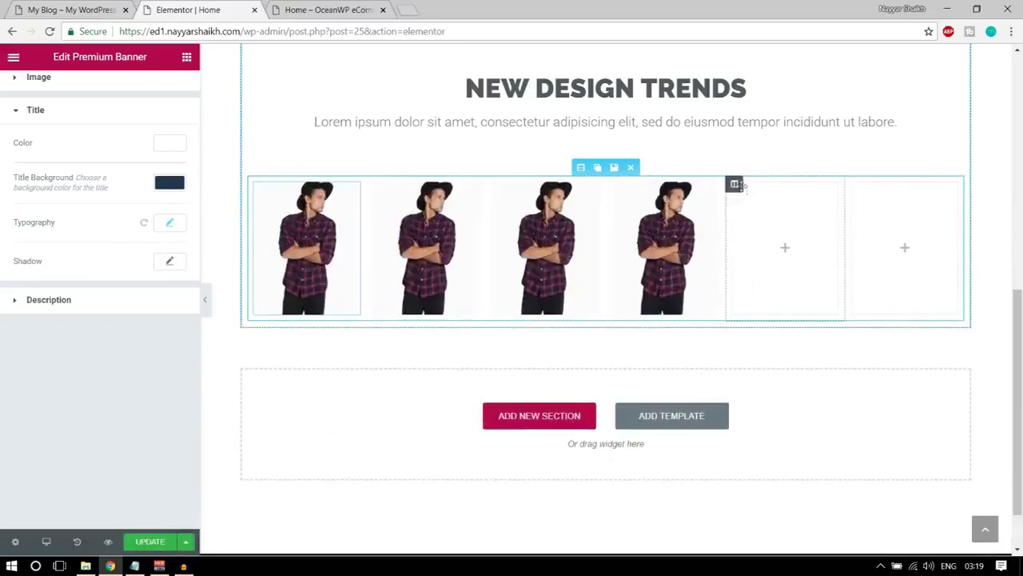
left_click(784, 184)
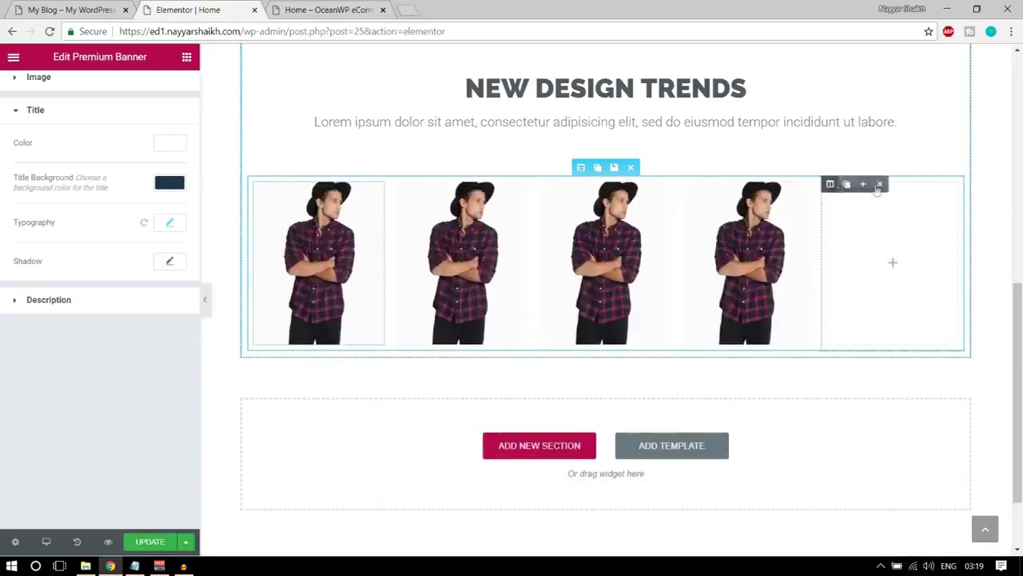
left_click(880, 185)
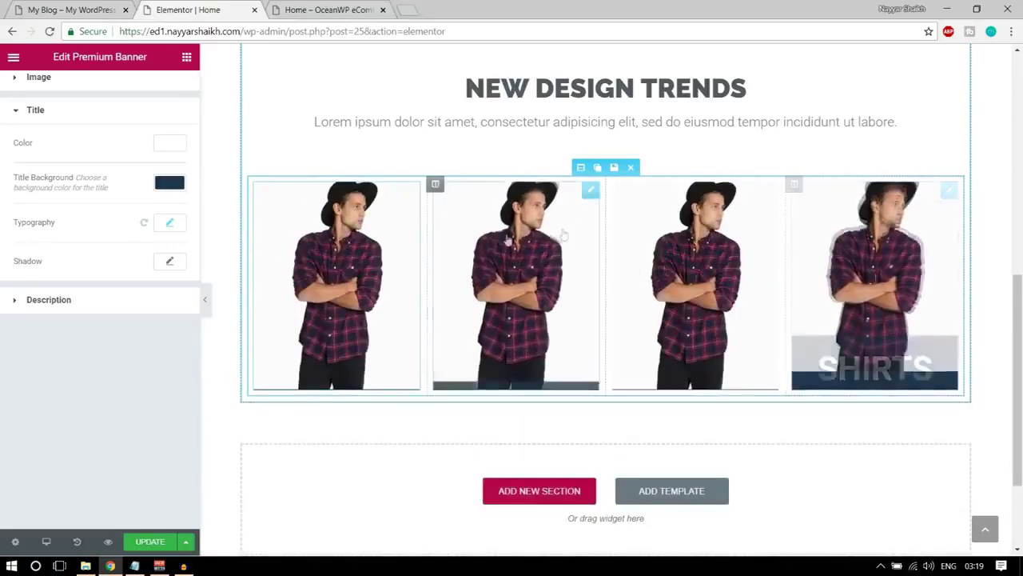
Remove the shirt image from the second banner and check the reference site's banner row.
left_click(507, 240)
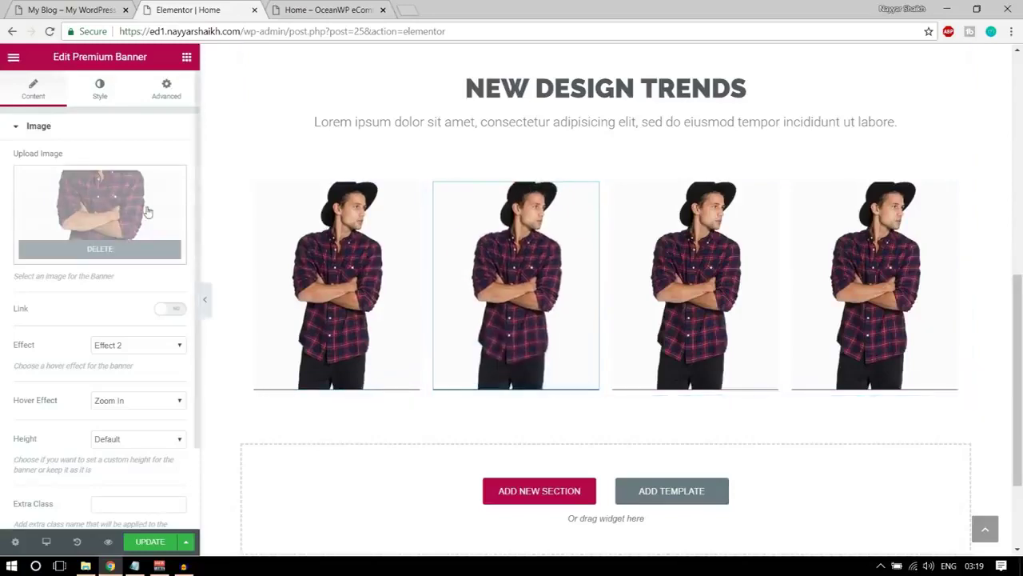
left_click(130, 254)
left_click(72, 10)
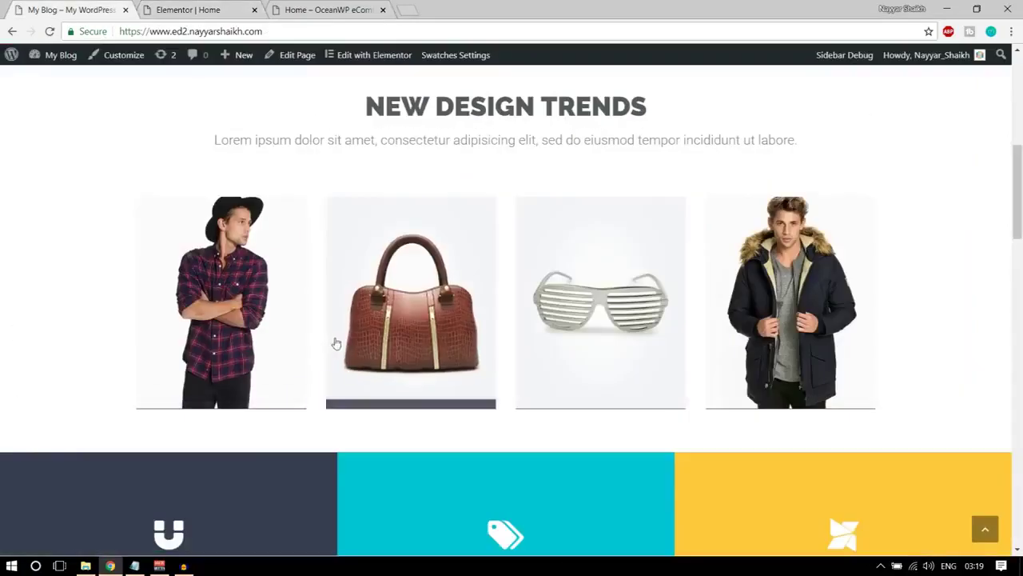
Put the brown handbag photo in the second banner, title it BAGS, and save.
left_click(192, 11)
left_click(102, 239)
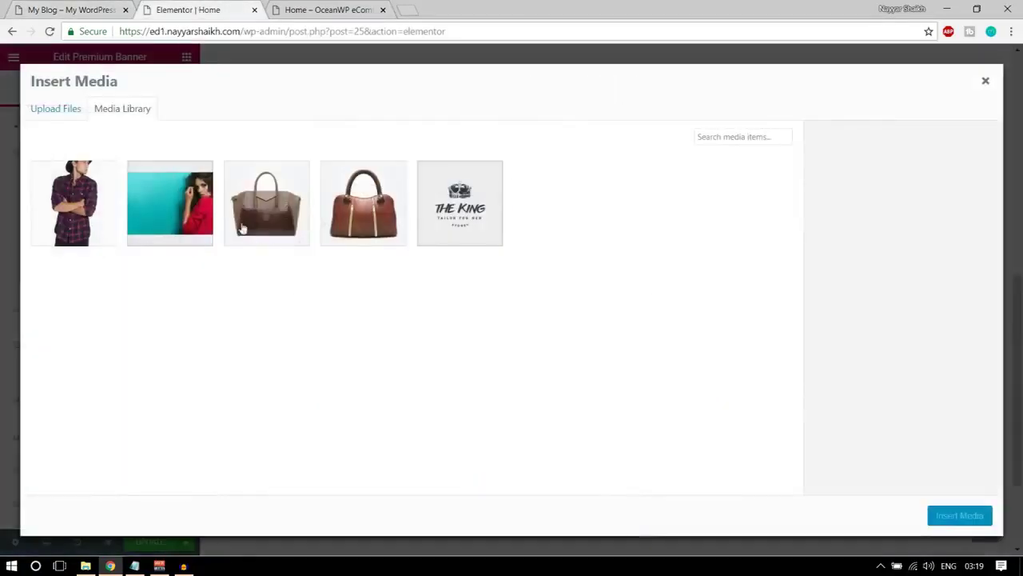
left_click(340, 214)
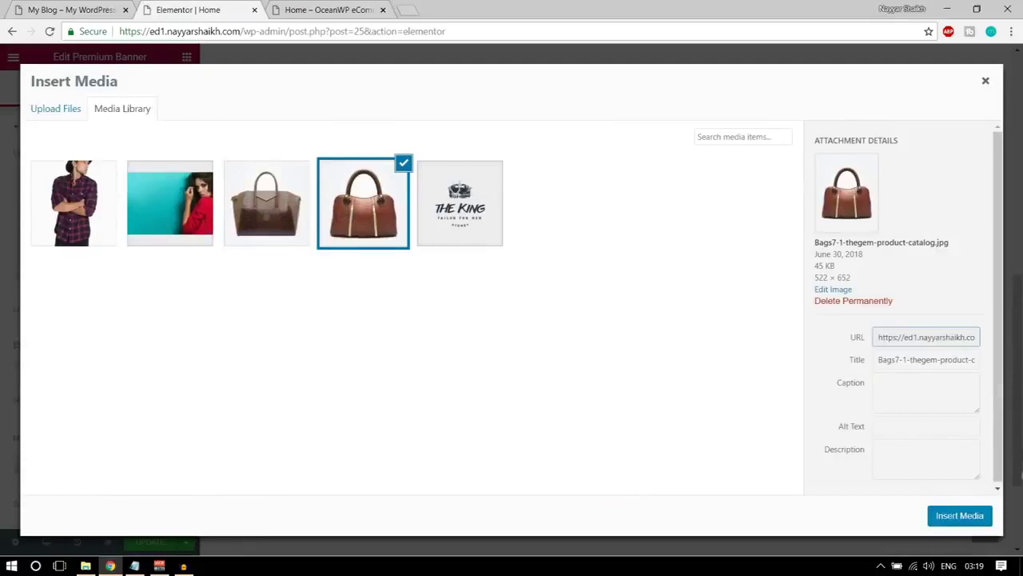
left_click(950, 518)
scroll(116, 355, "down", 2)
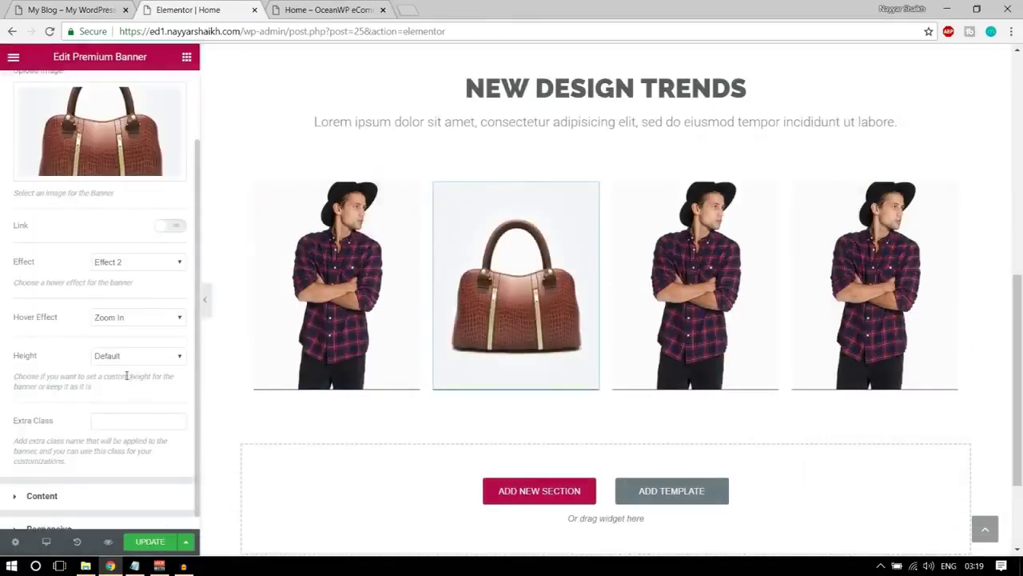
left_click(41, 482)
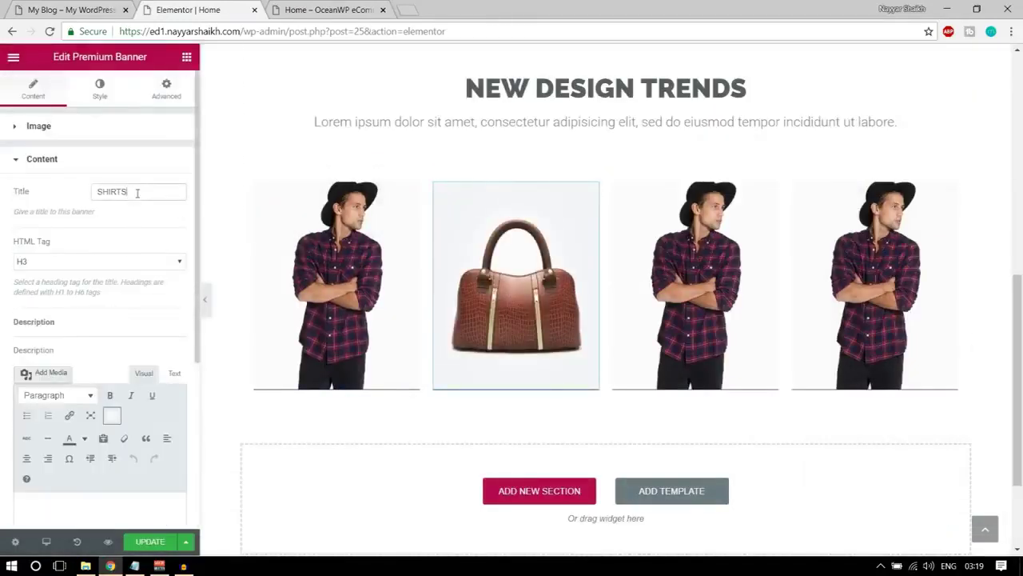
type("BAGS")
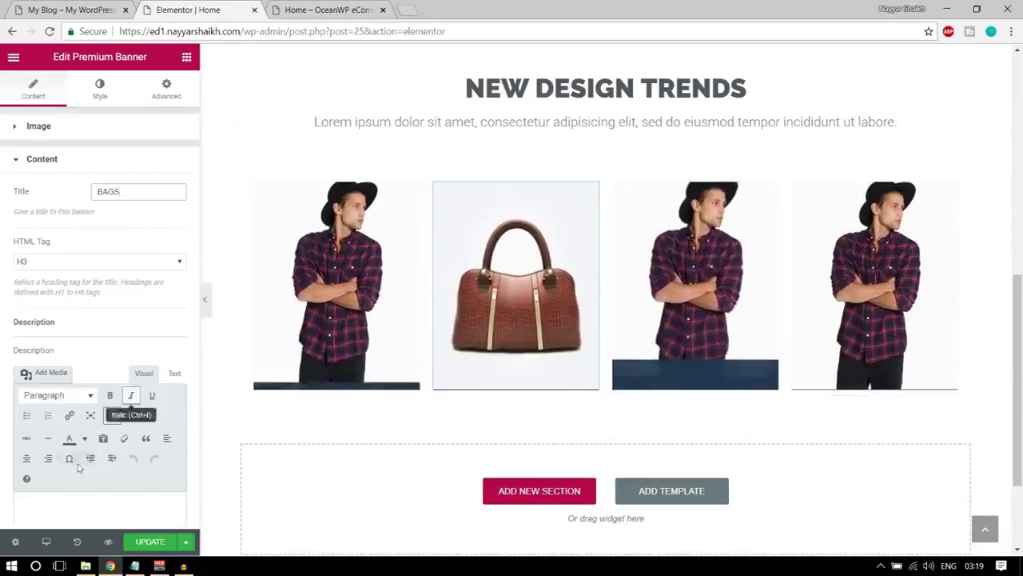
left_click(143, 543)
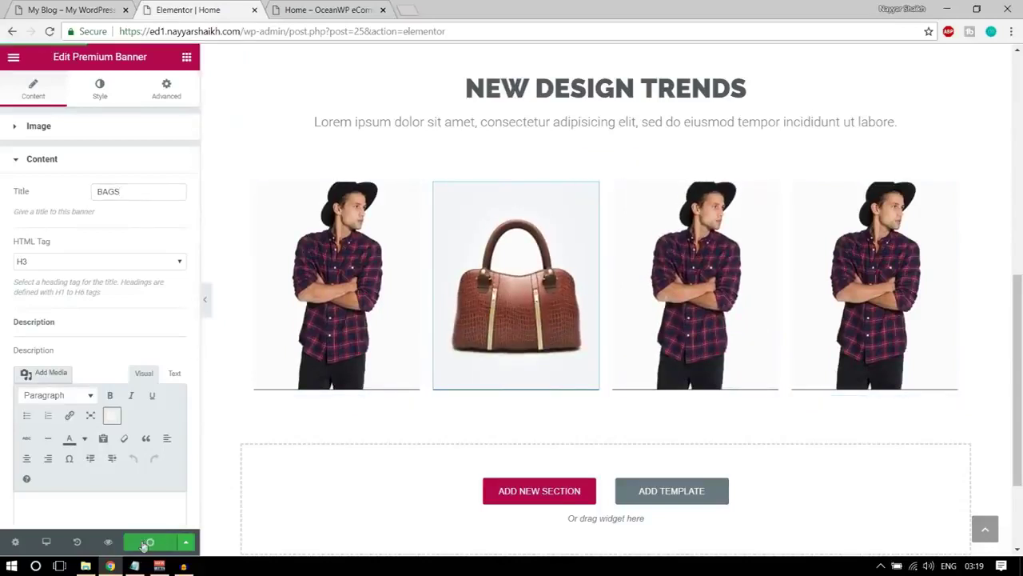
Preview the saved page and compare it with the reference site's design.
key("ctrl+Tab")
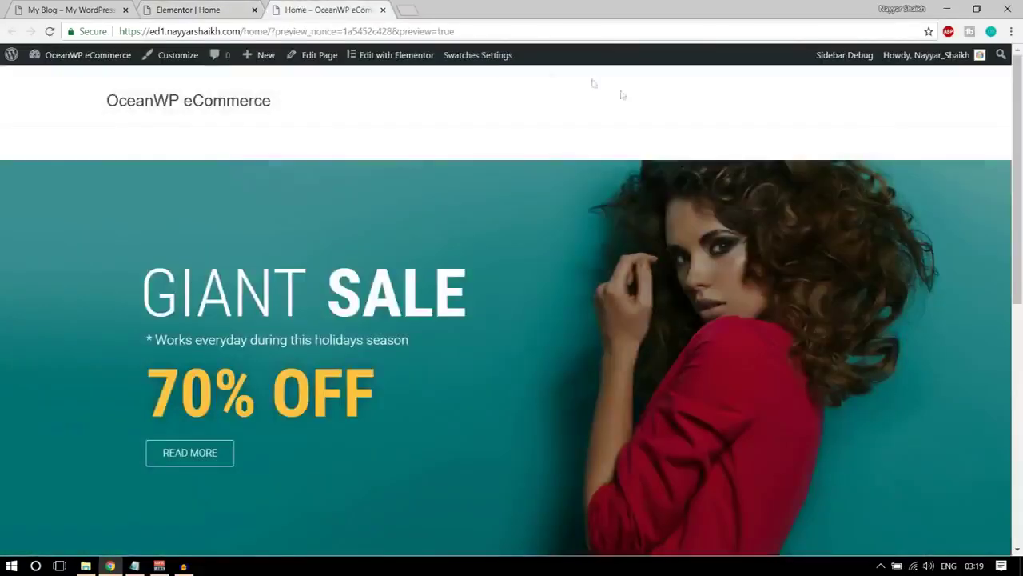
scroll(670, 298, "down", 6)
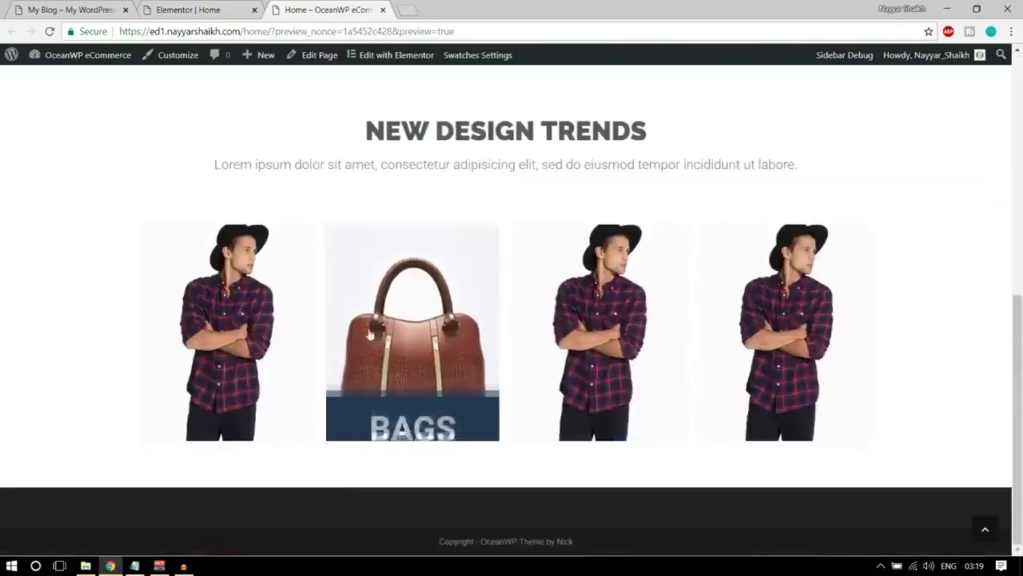
scroll(922, 323, "up", 3)
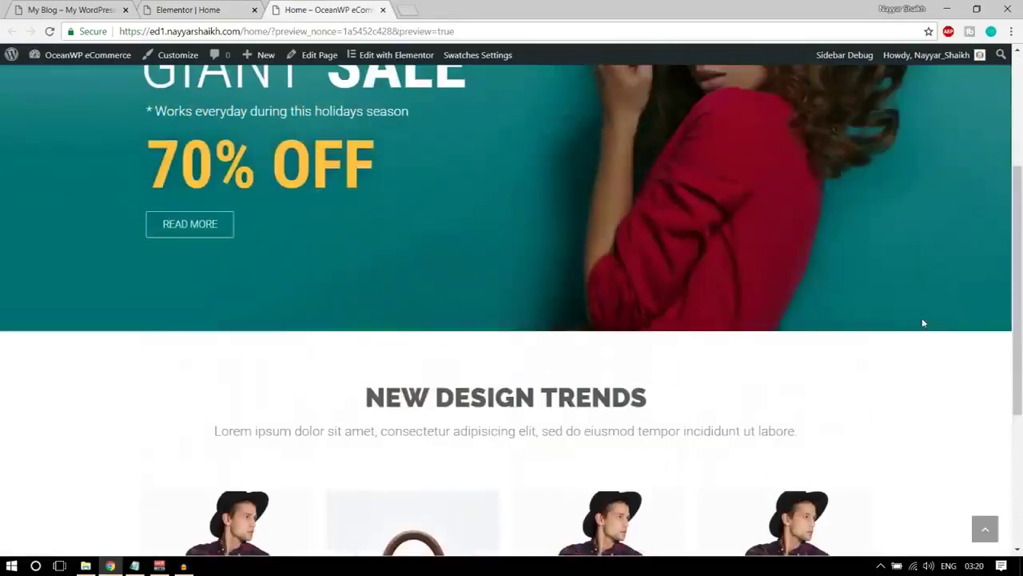
left_click(34, 6)
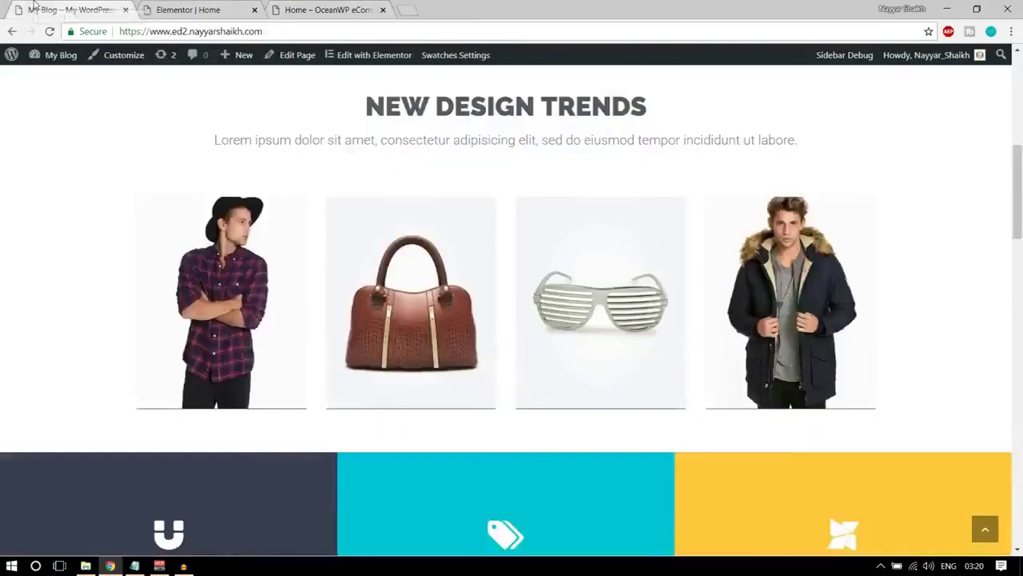
scroll(405, 314, "down", 3)
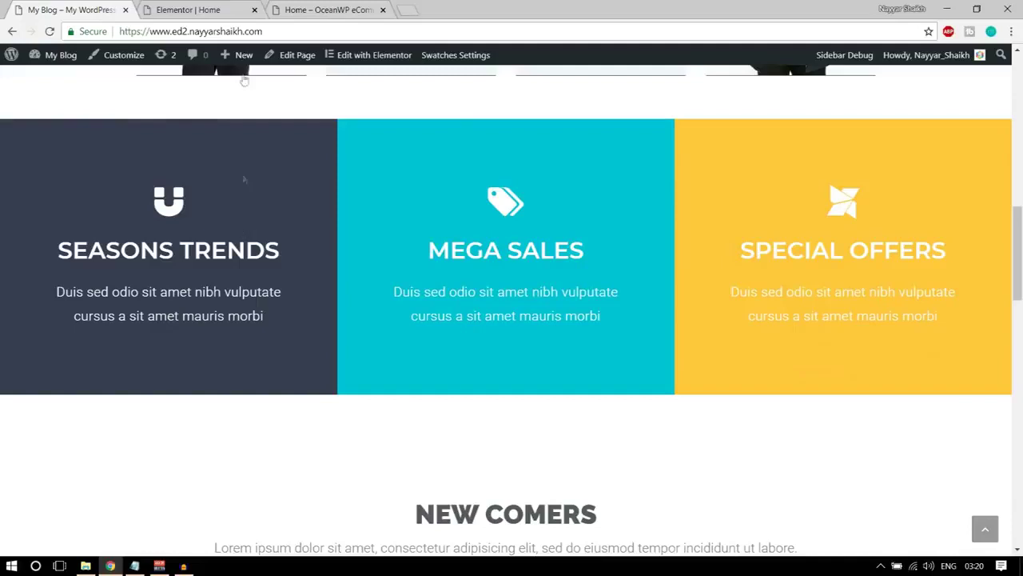
left_click(188, 10)
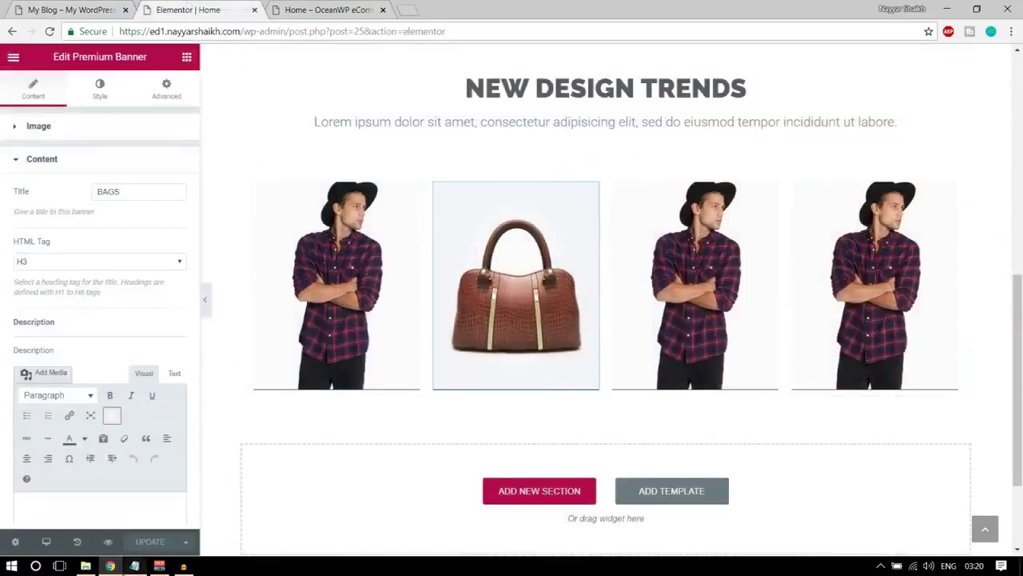
scroll(607, 476, "down", 2)
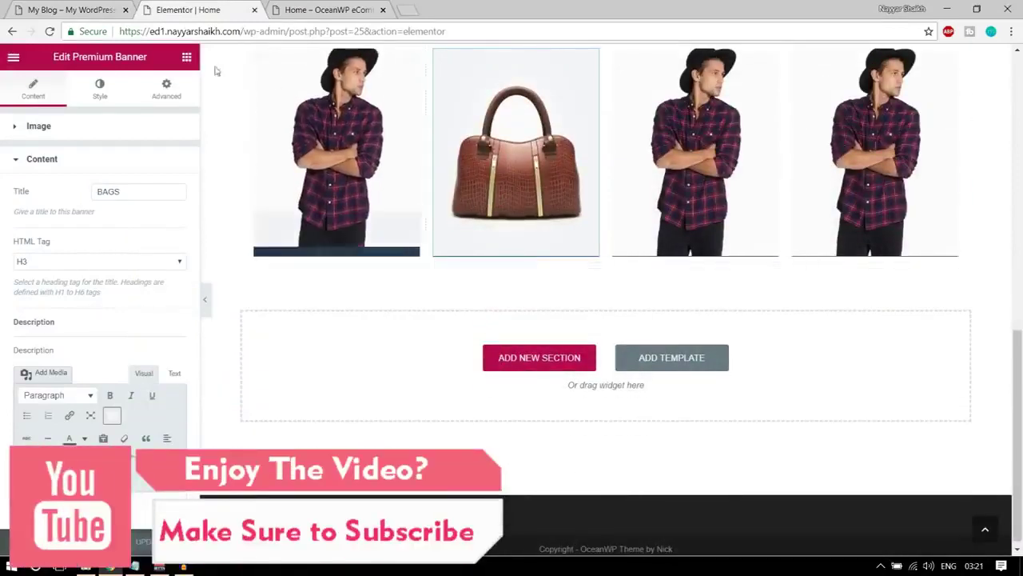
Add a new three-column section below the four banners.
left_click(186, 56)
left_click_drag(52, 148, 512, 352)
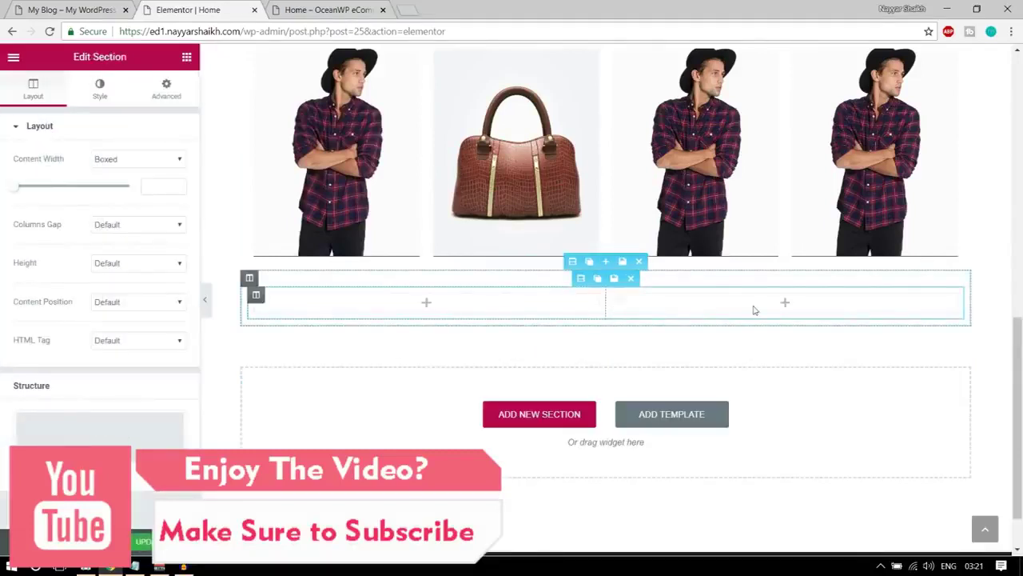
left_click(272, 296)
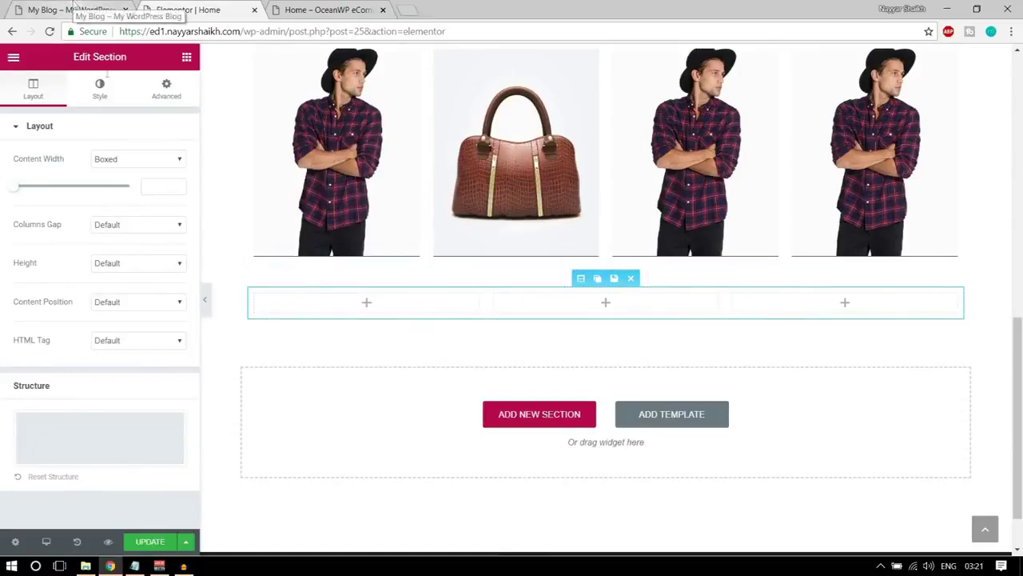
left_click(72, 9)
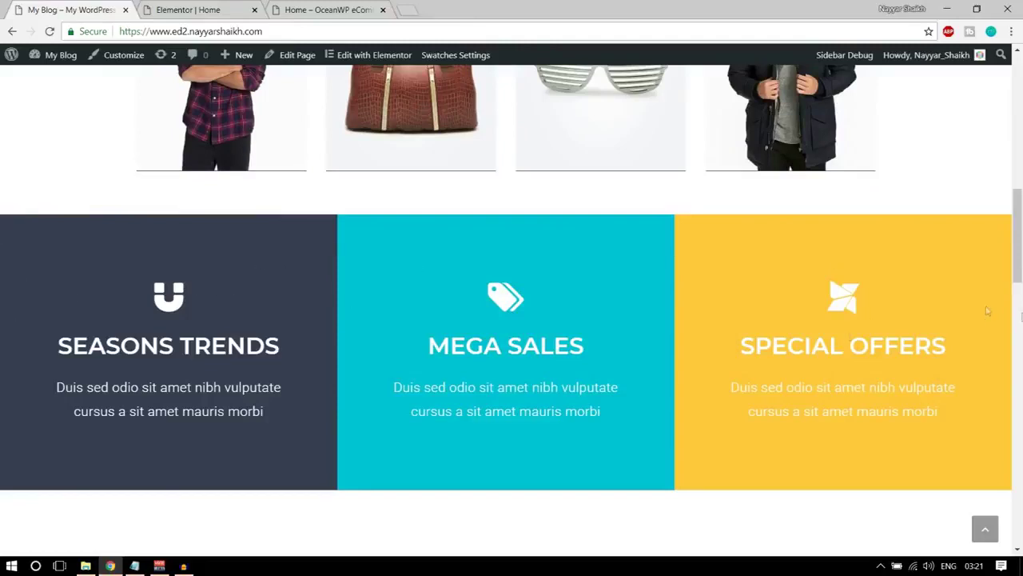
left_click(188, 9)
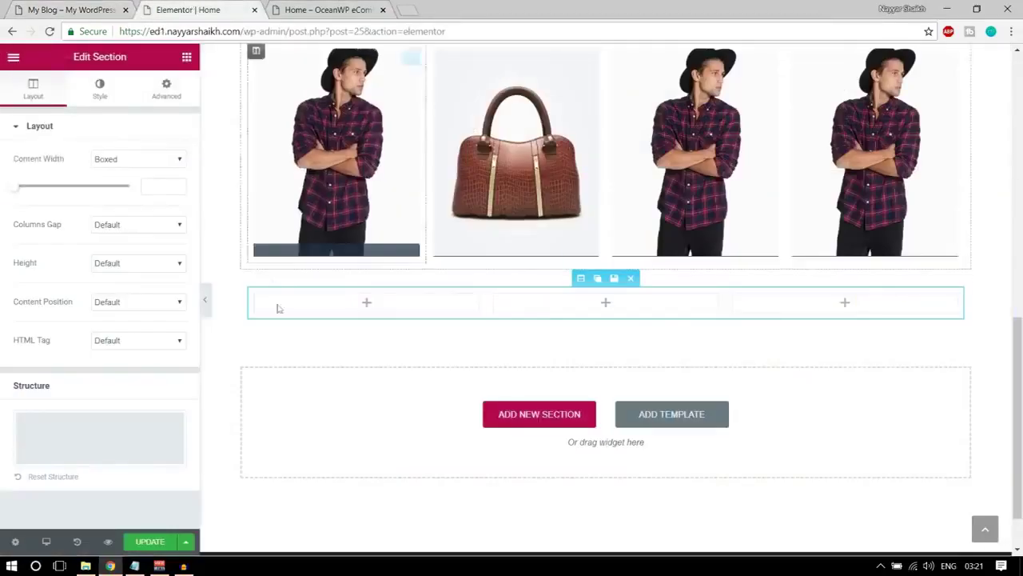
Inspect the reference site's dark block and copy its background colour value.
left_click(72, 9)
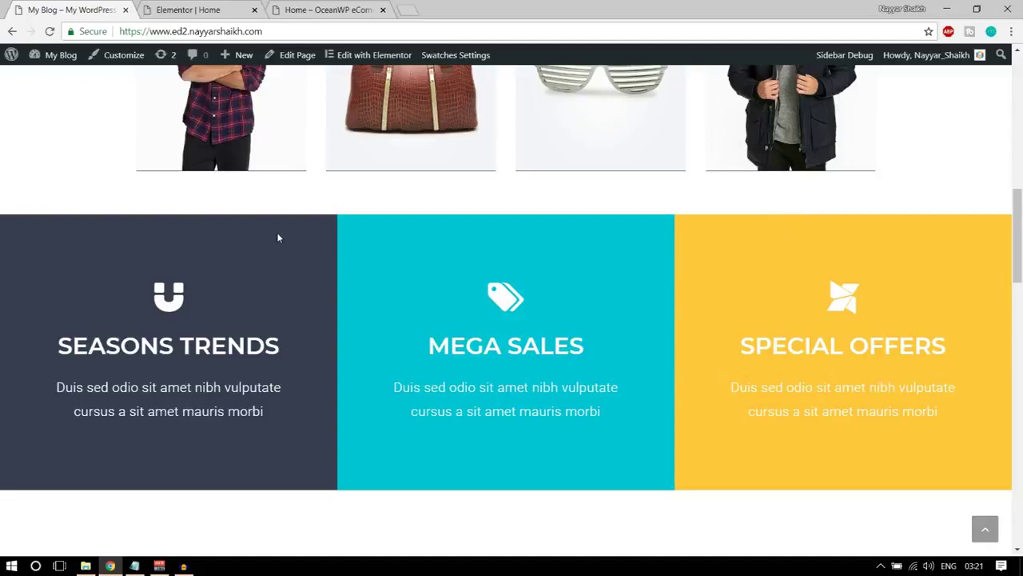
scroll(279, 238, "down", 1)
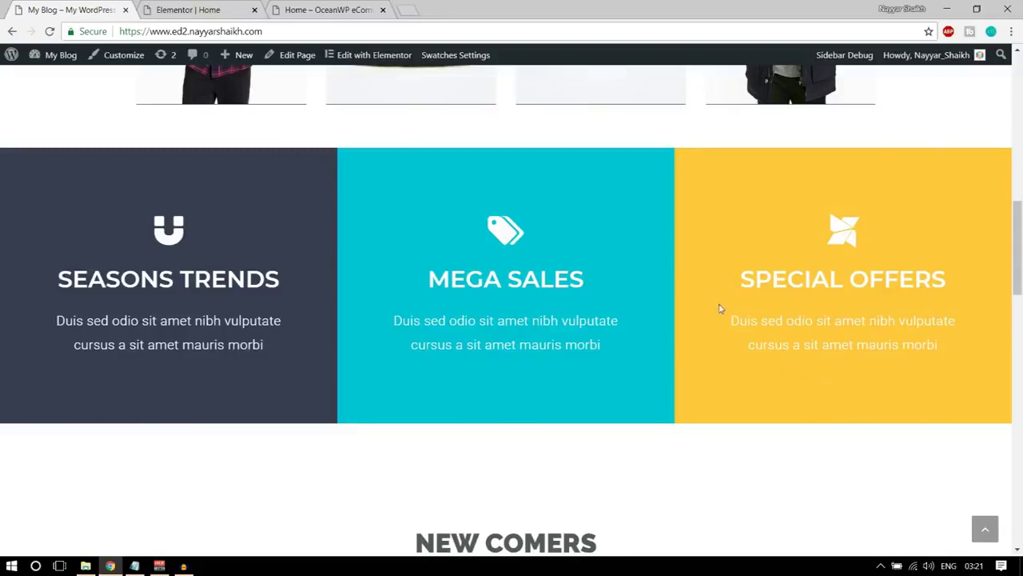
right_click(244, 183)
right_click(233, 164)
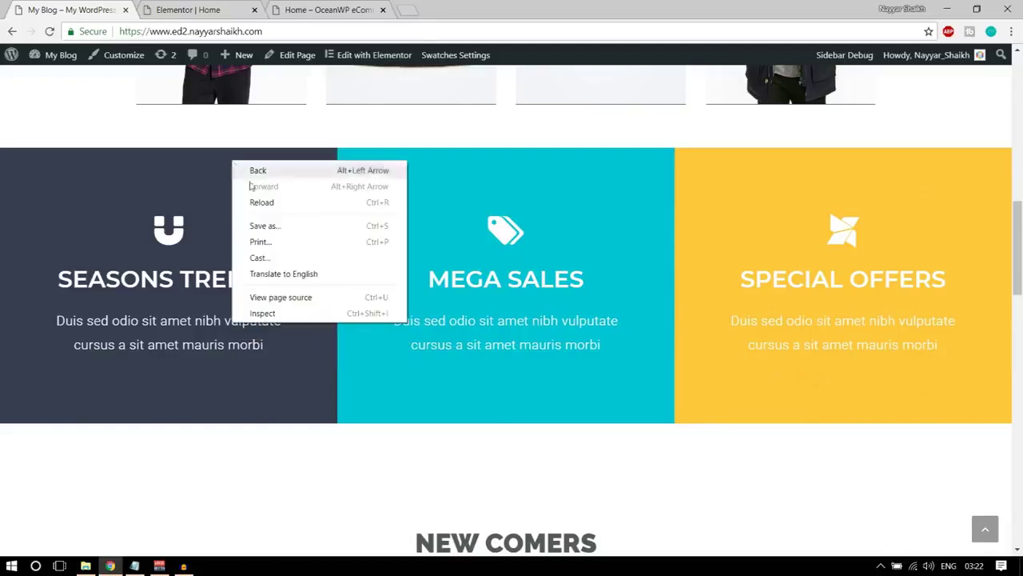
left_click(292, 315)
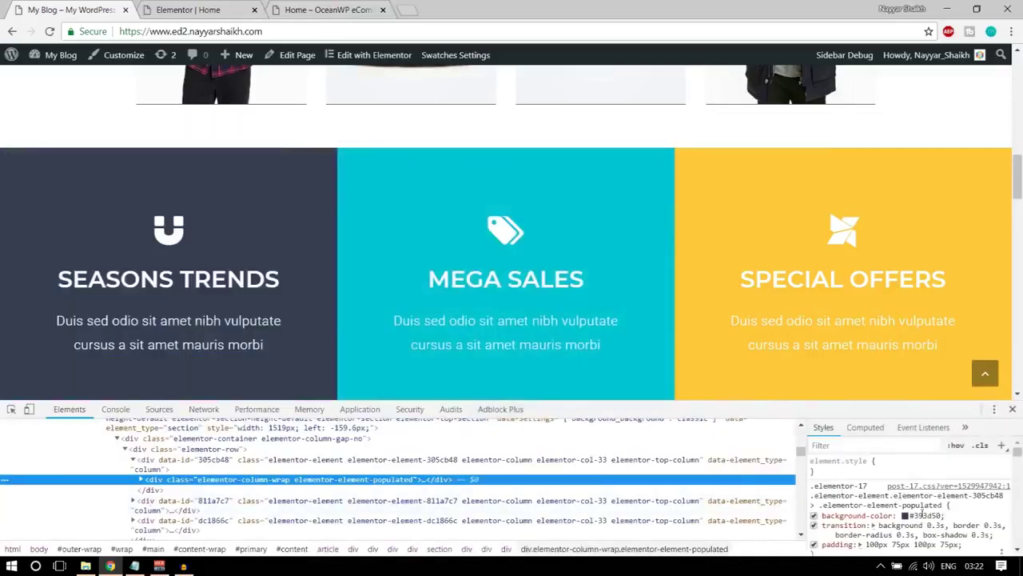
left_click(918, 515)
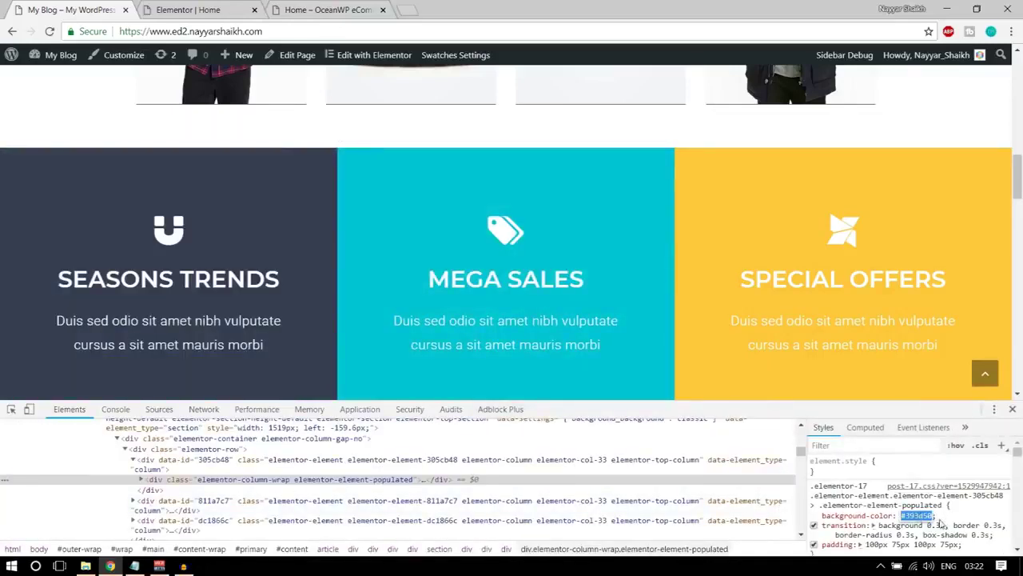
left_click(936, 522)
left_click(927, 515)
Review the reference's promo boxes and scroll the editor to the new empty section.
left_click(226, 6)
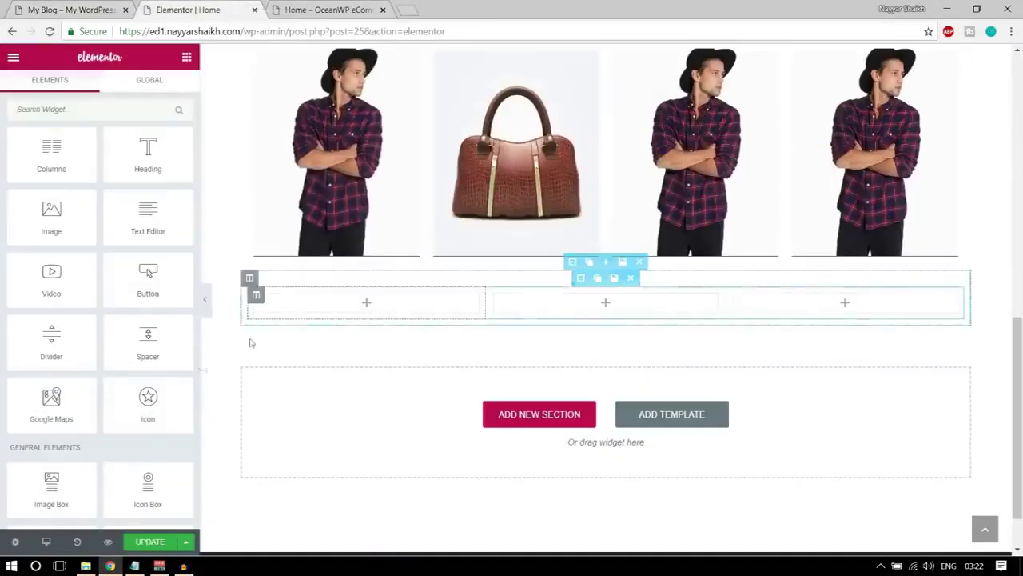
left_click(26, 8)
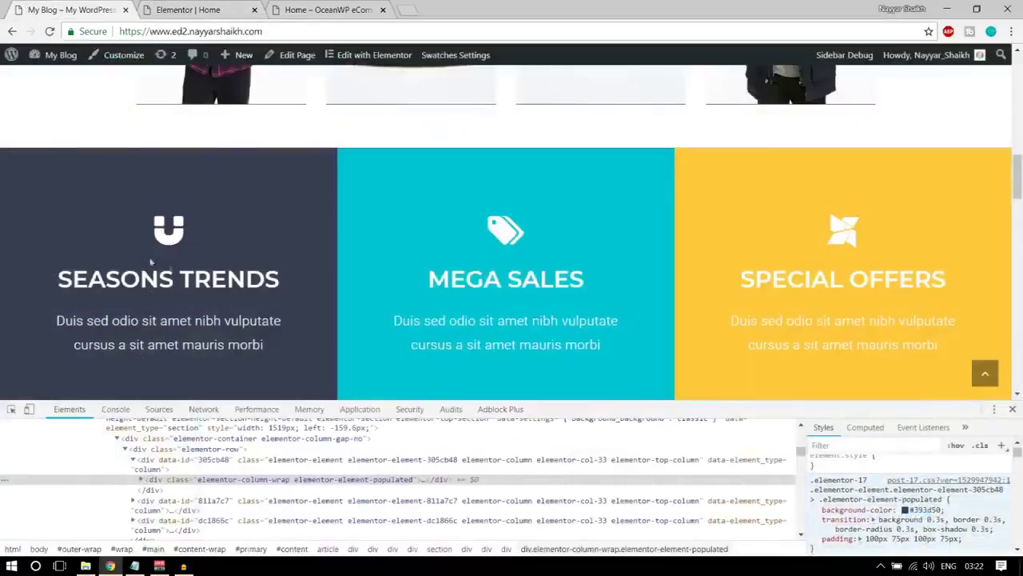
left_click(187, 8)
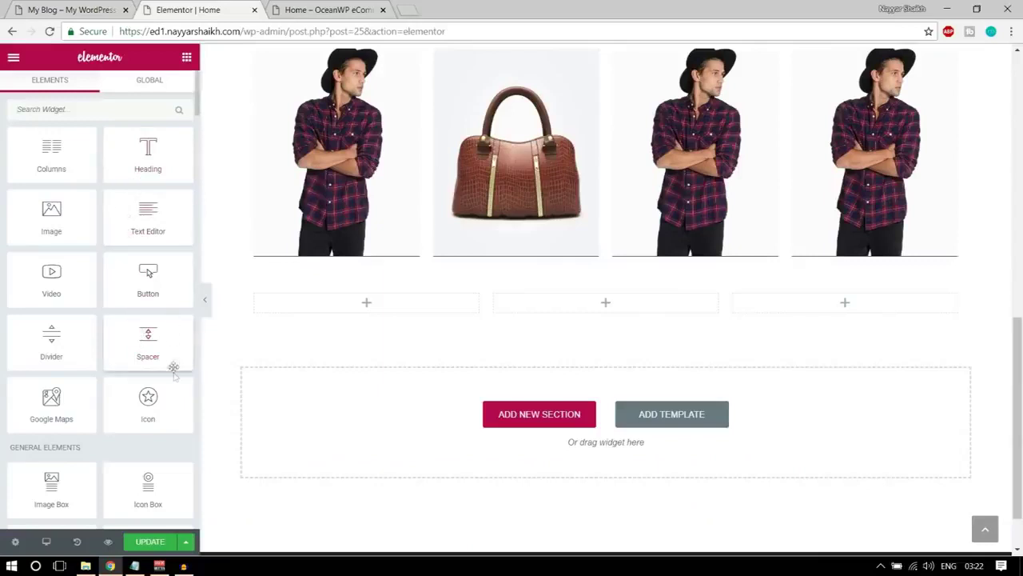
scroll(171, 368, "down", 1)
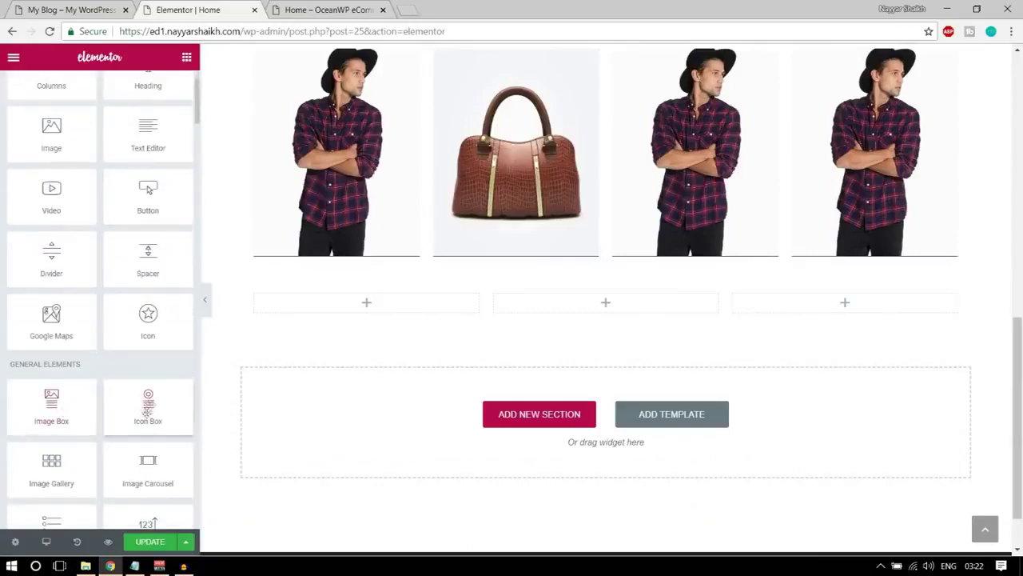
Drop an Icon Box into the first column and set its icon to magnet.
left_click_drag(160, 406, 403, 315)
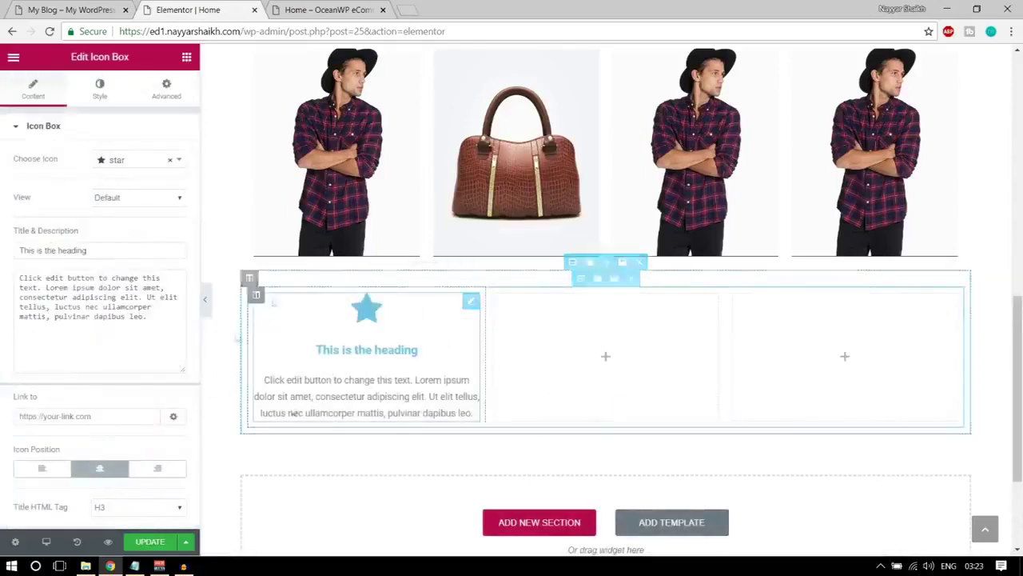
left_click(8, 4)
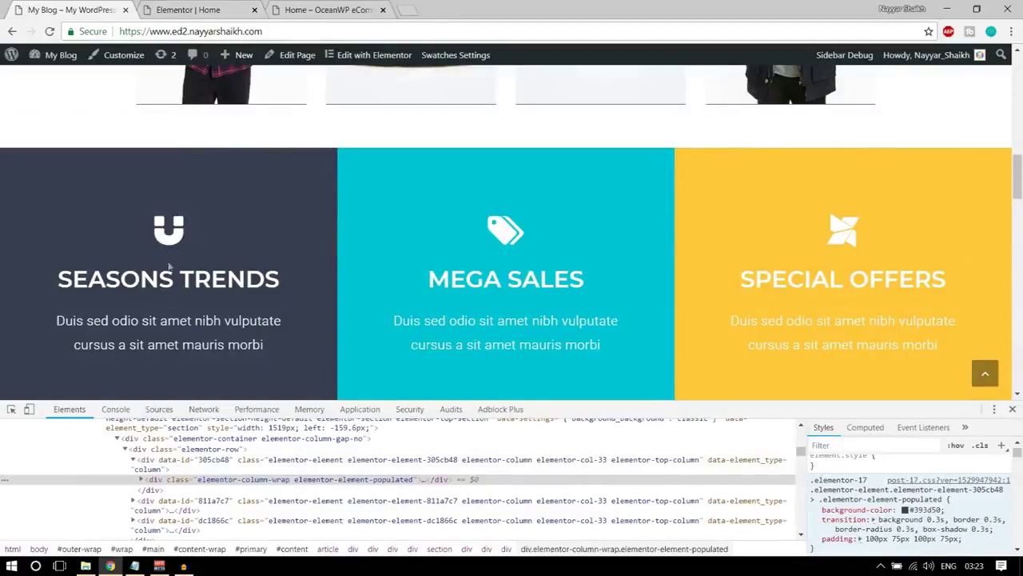
left_click(230, 8)
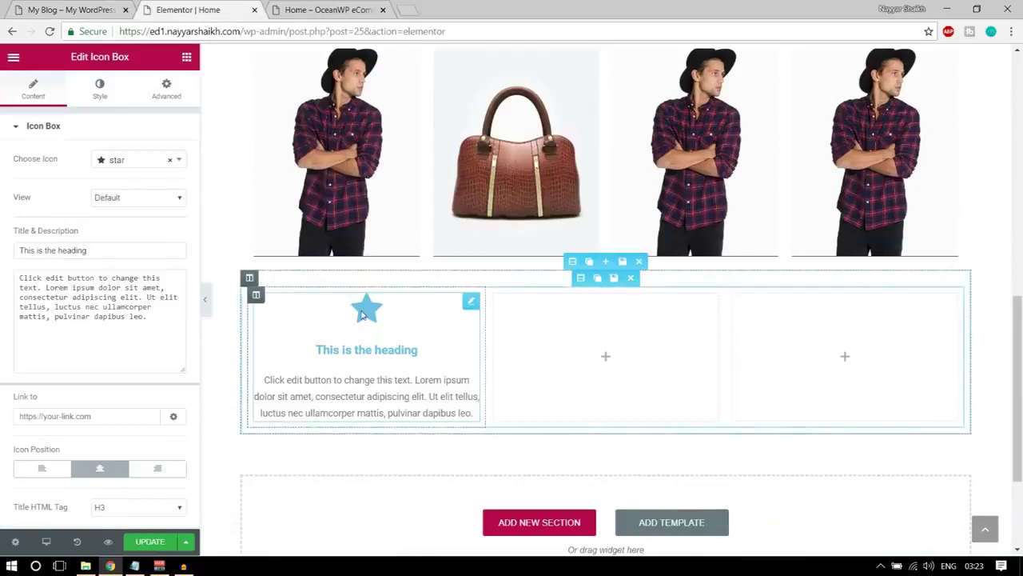
left_click(132, 161)
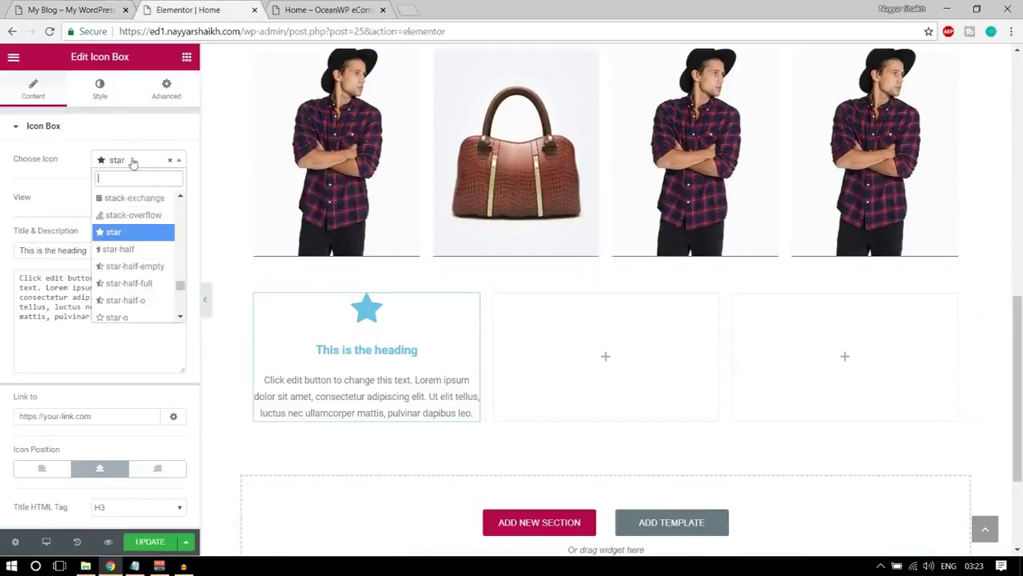
type("magn")
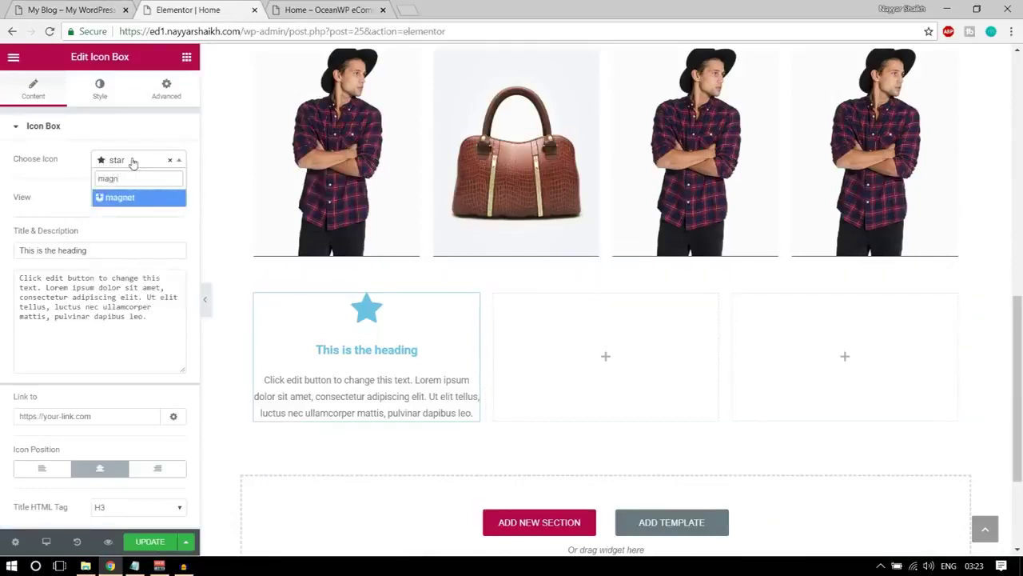
left_click(133, 199)
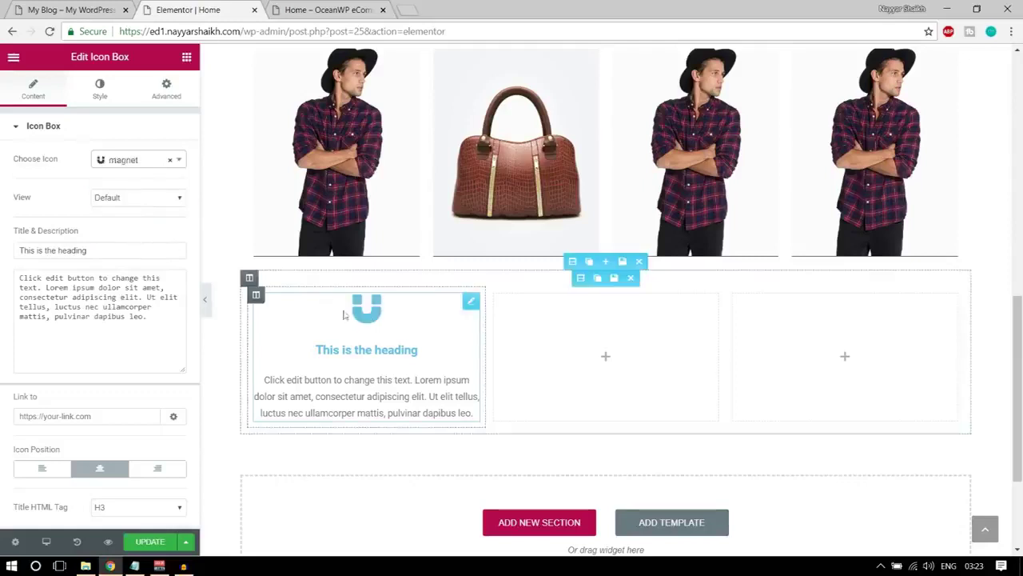
Copy the reference's SEASONS TRENDS heading and select the box's placeholder title.
key("ctrl+1")
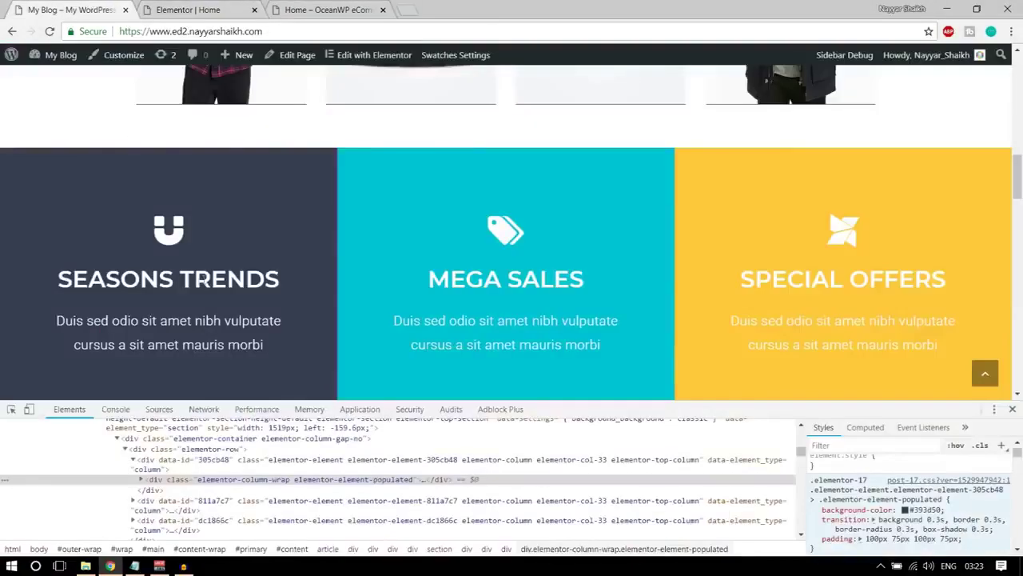
left_click_drag(52, 280, 282, 281)
key("ctrl+c")
left_click(185, 10)
left_click_drag(104, 245, 18, 251)
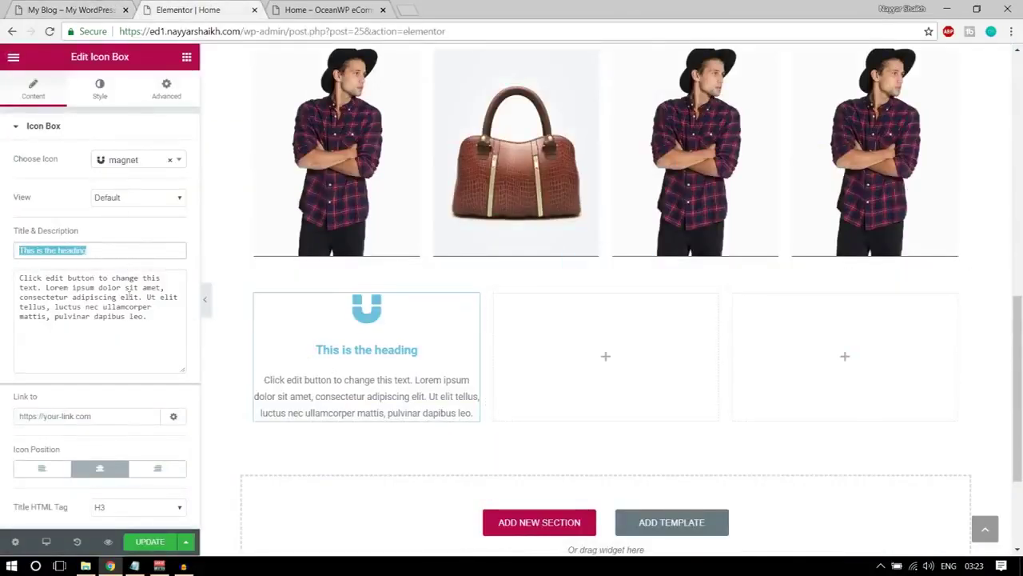
Title the box SEASONS TRENDS and paste the reference's Duis sed odio description.
key("ctrl+v")
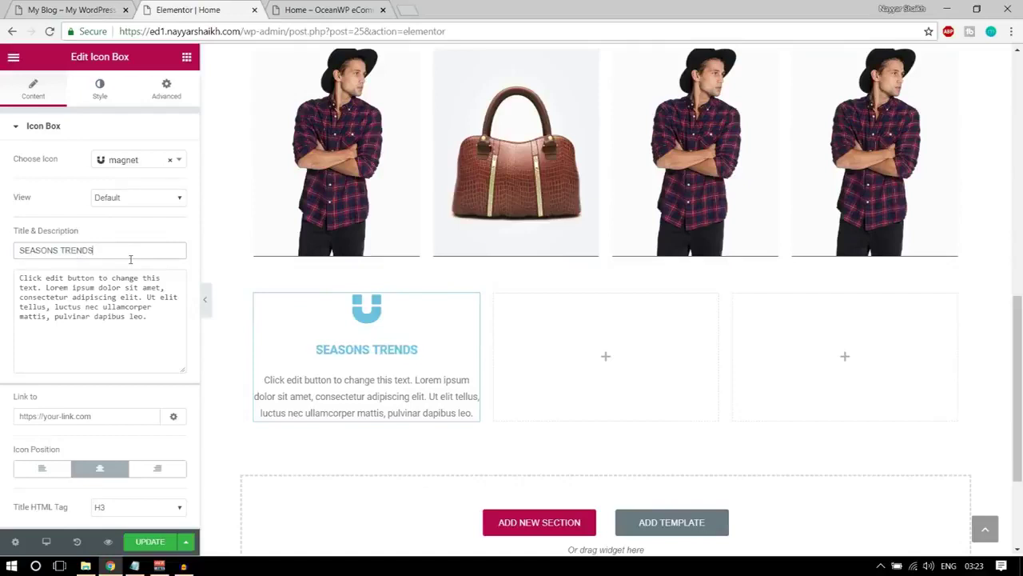
key("ctrl+shift+Tab")
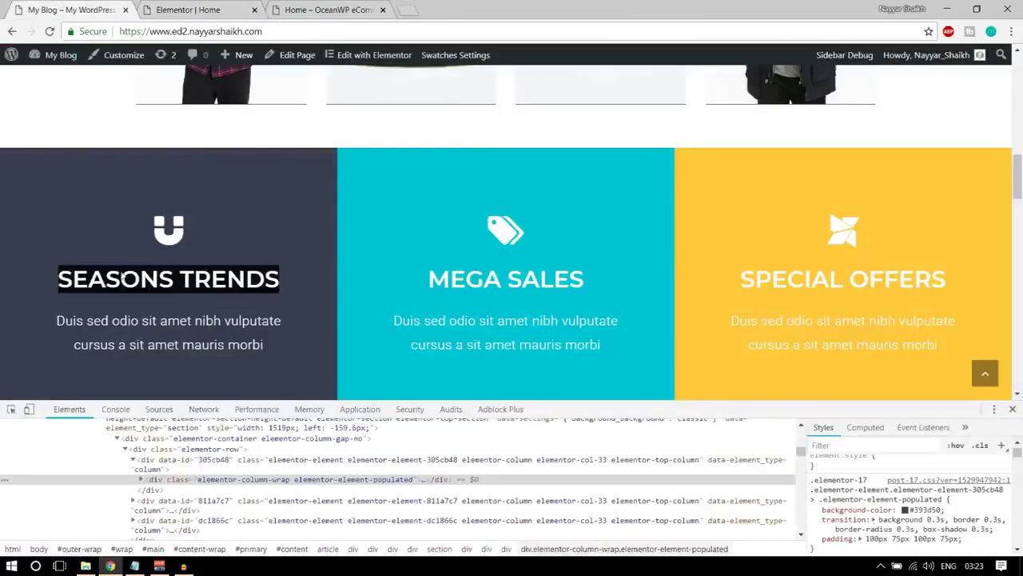
left_click_drag(268, 352, 56, 316)
key("ctrl+c")
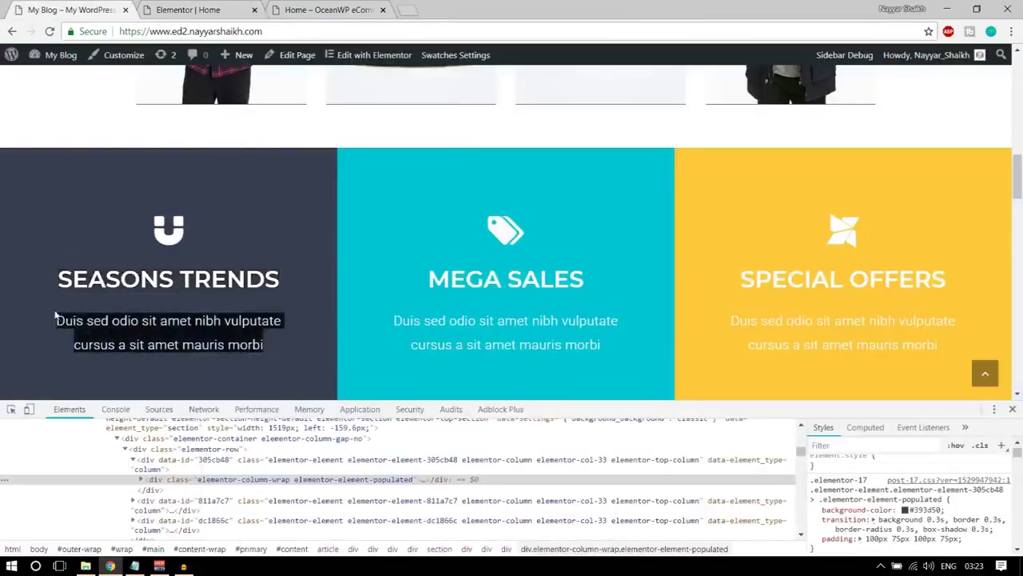
key("ctrl+Tab")
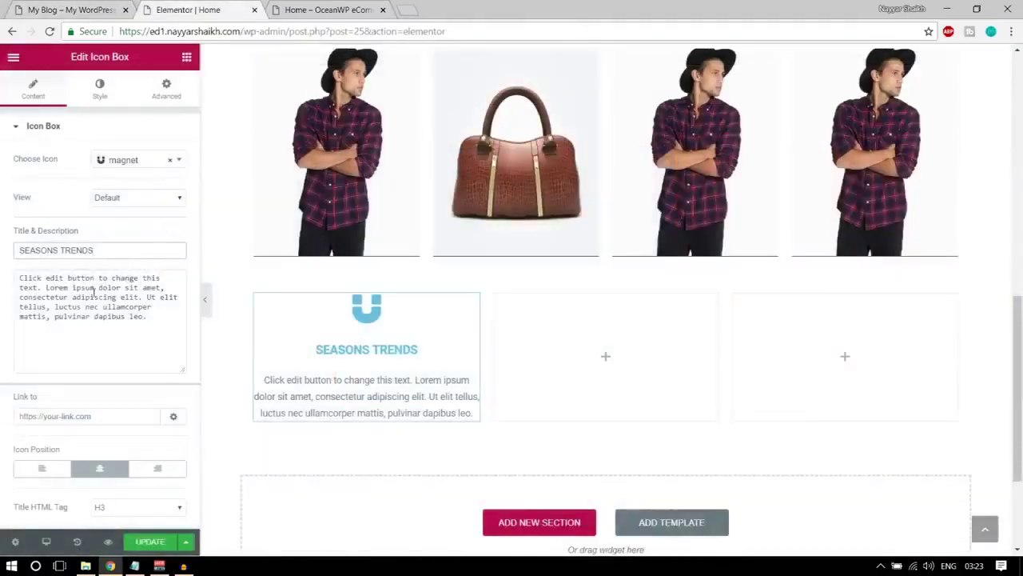
left_click(94, 291)
key("ctrl+a")
key("ctrl+v")
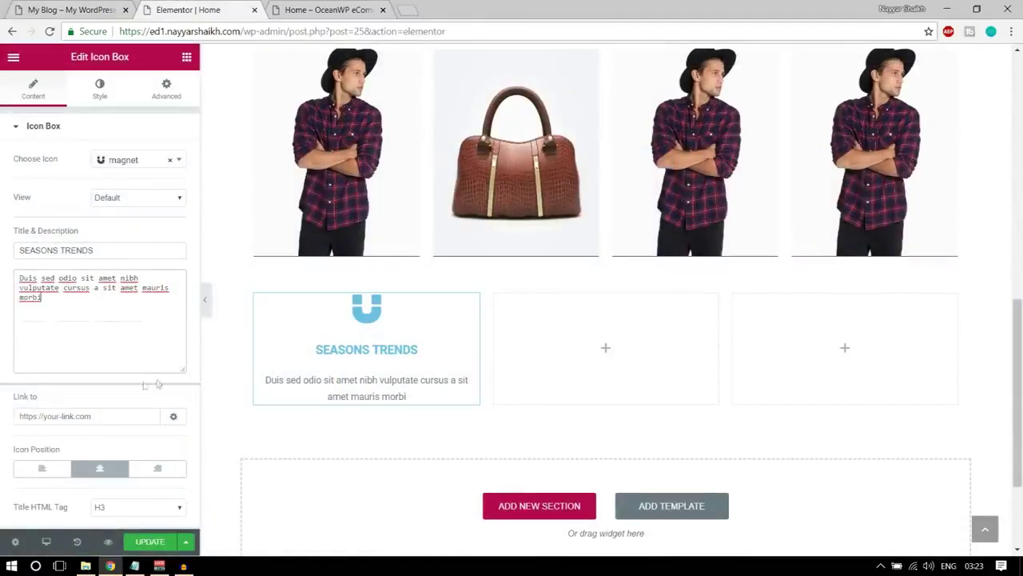
left_click(100, 469)
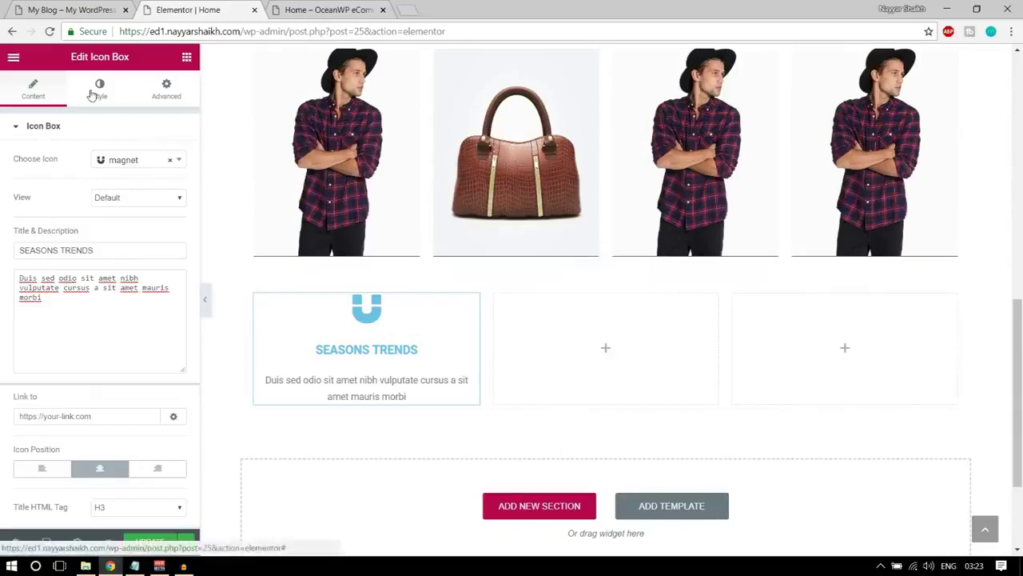
Set the icon's primary colour to white.
left_click(96, 90)
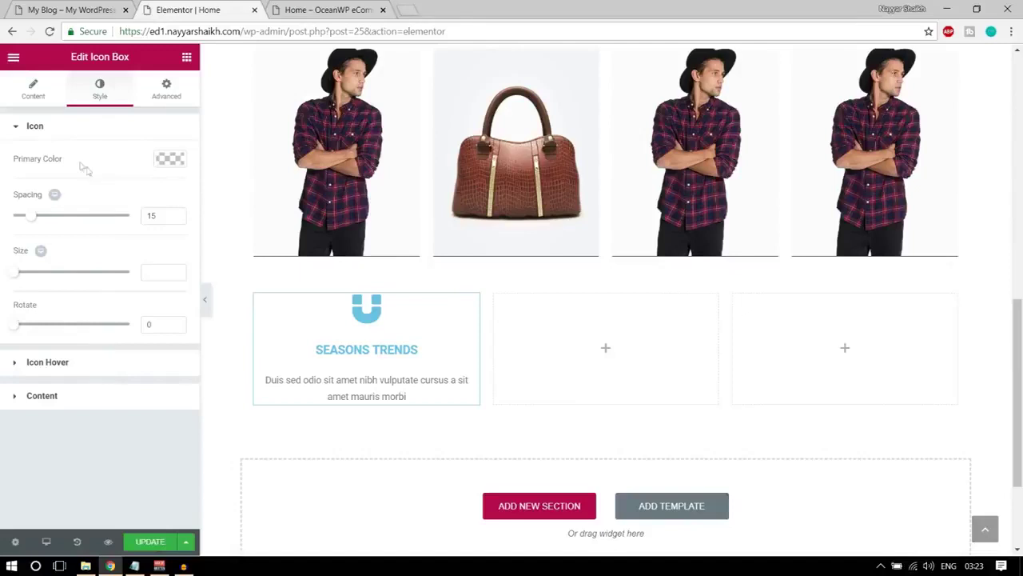
key("ctrl+Page_Up")
left_click(166, 274)
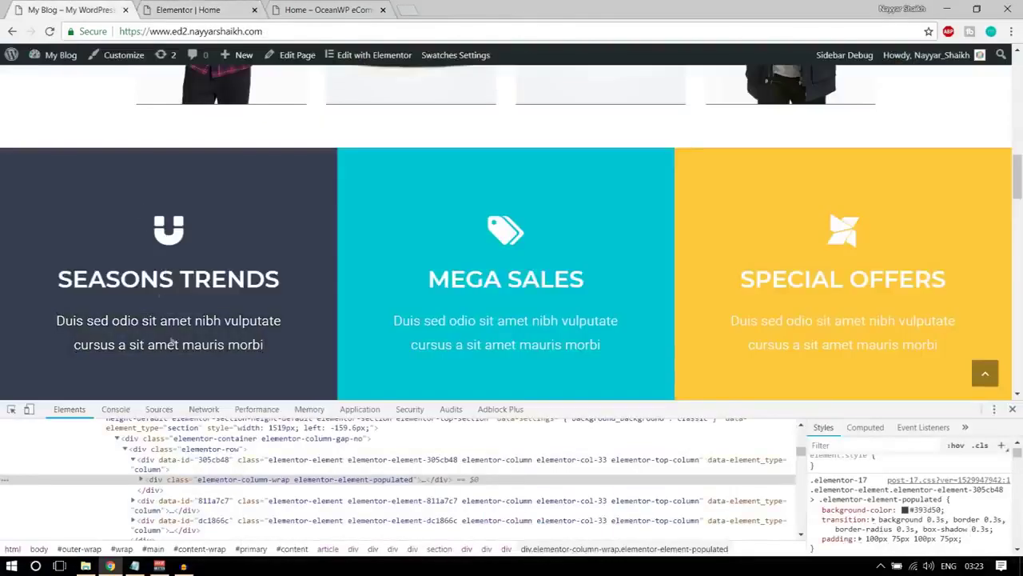
key("ctrl+Page_Down")
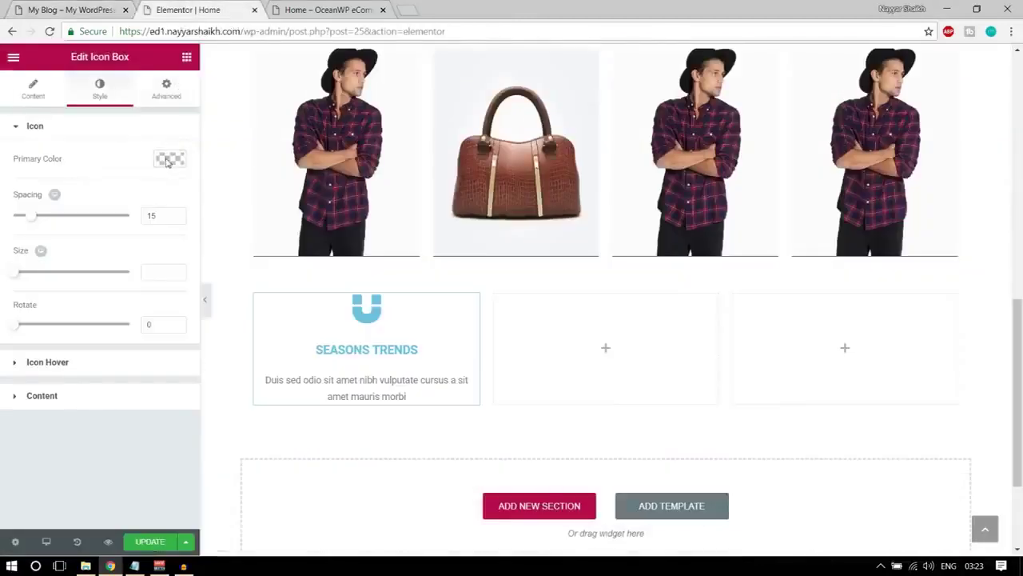
left_click(167, 161)
left_click(137, 318)
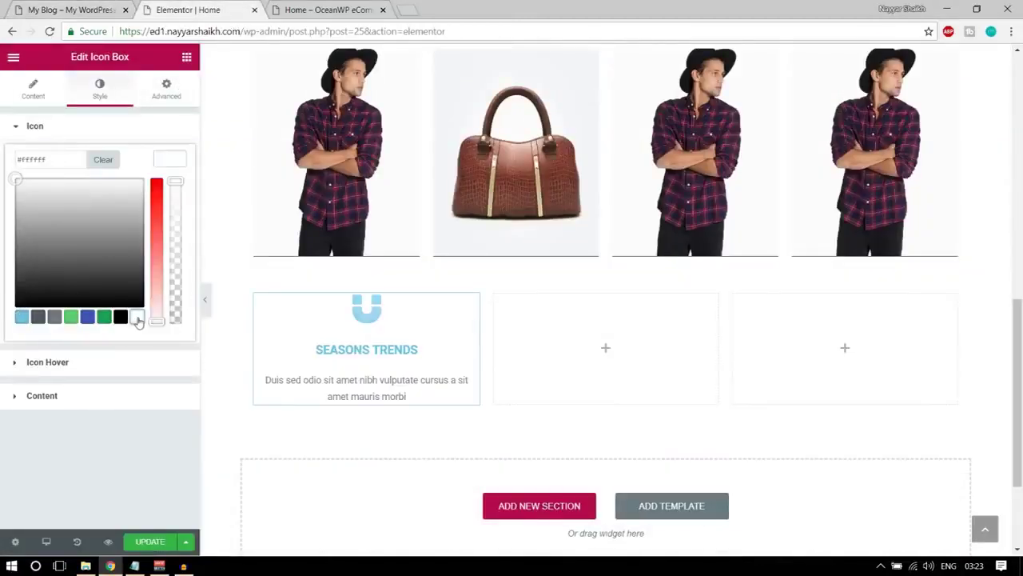
left_click(175, 160)
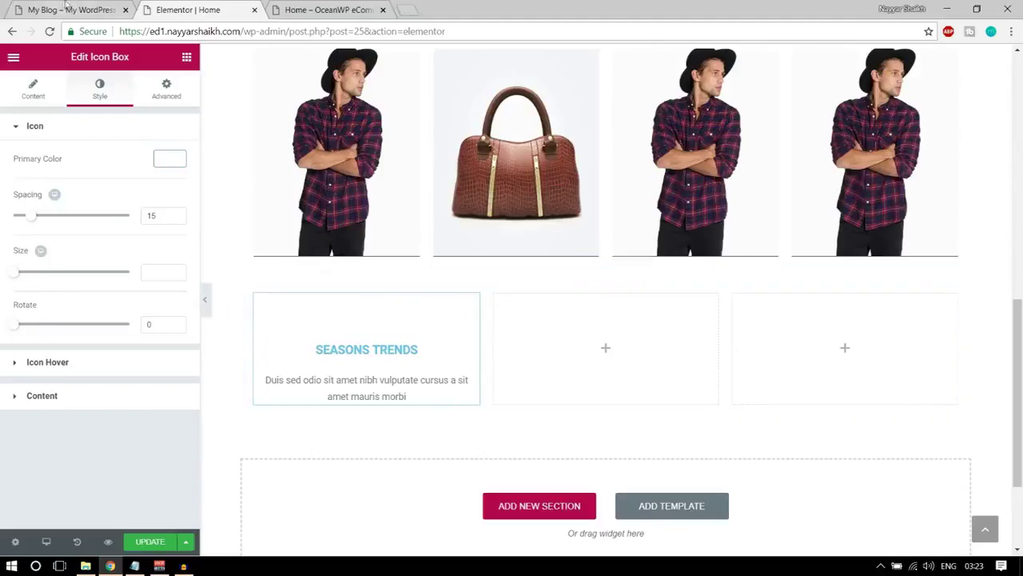
Copy the reference box's background colour value for reuse.
key("ctrl+1")
left_click(932, 509)
key("ctrl+c")
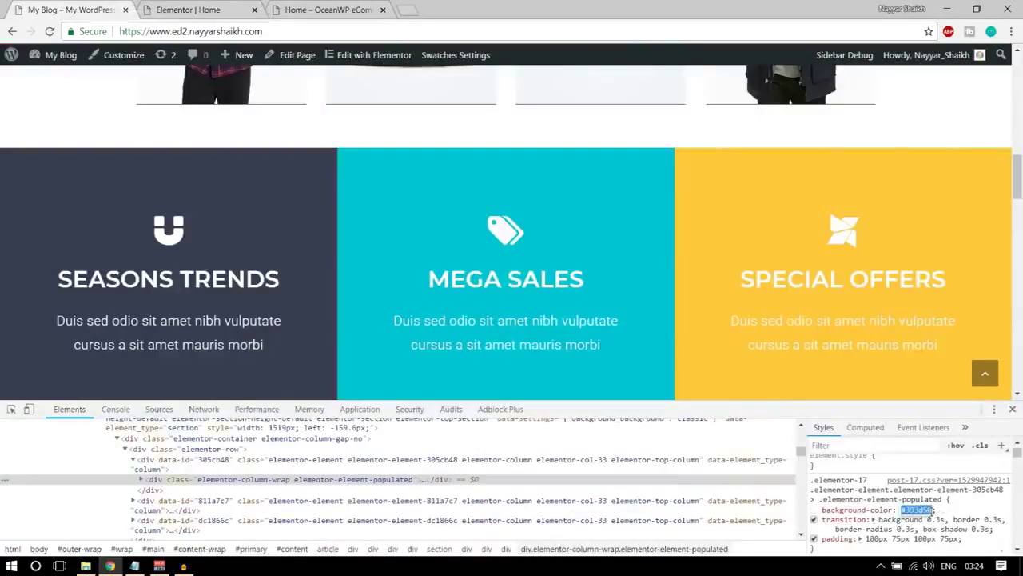
key("ctrl+2")
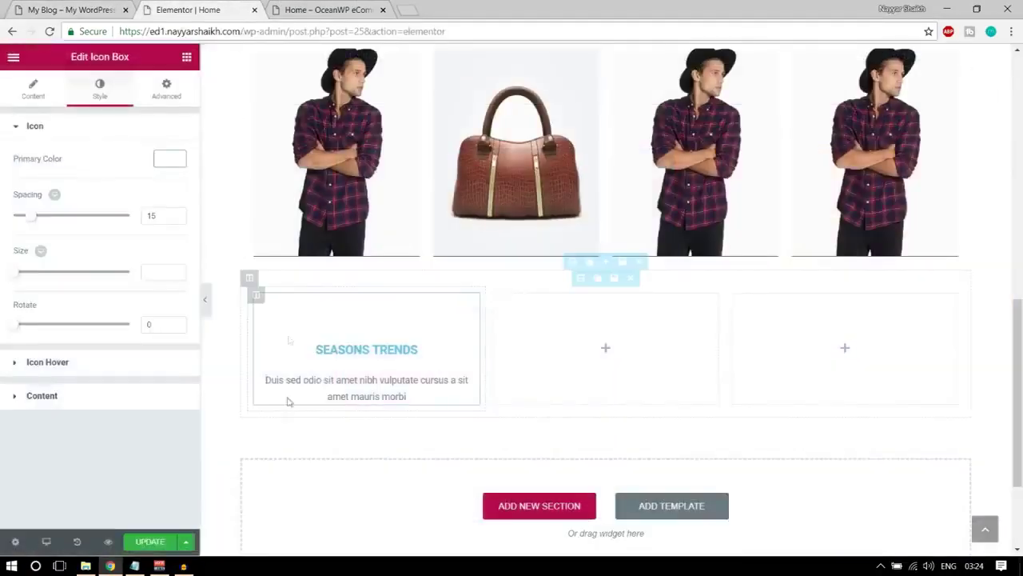
left_click(171, 92)
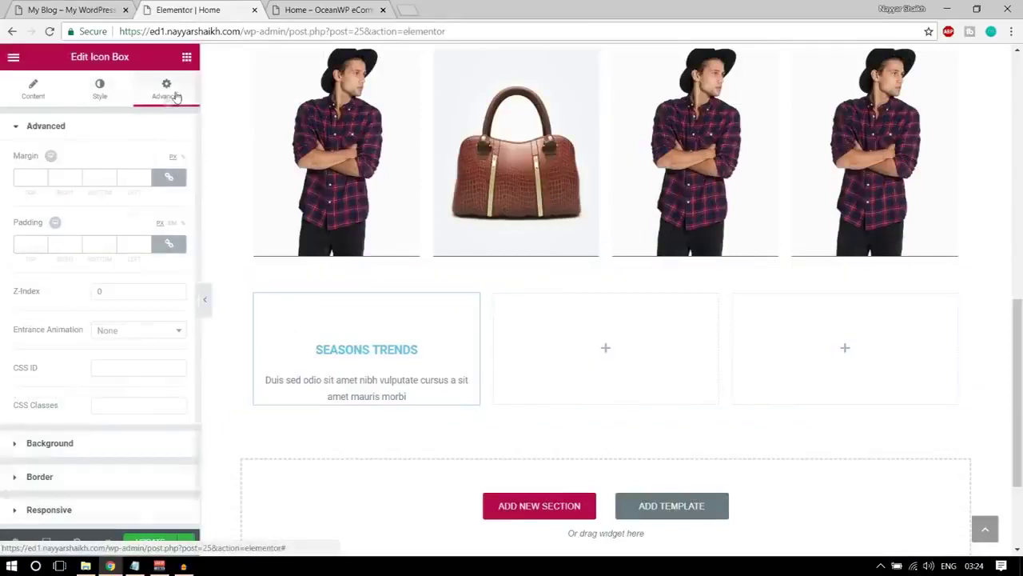
Give the icon box a classic #393d50 background.
left_click(110, 450)
left_click(114, 234)
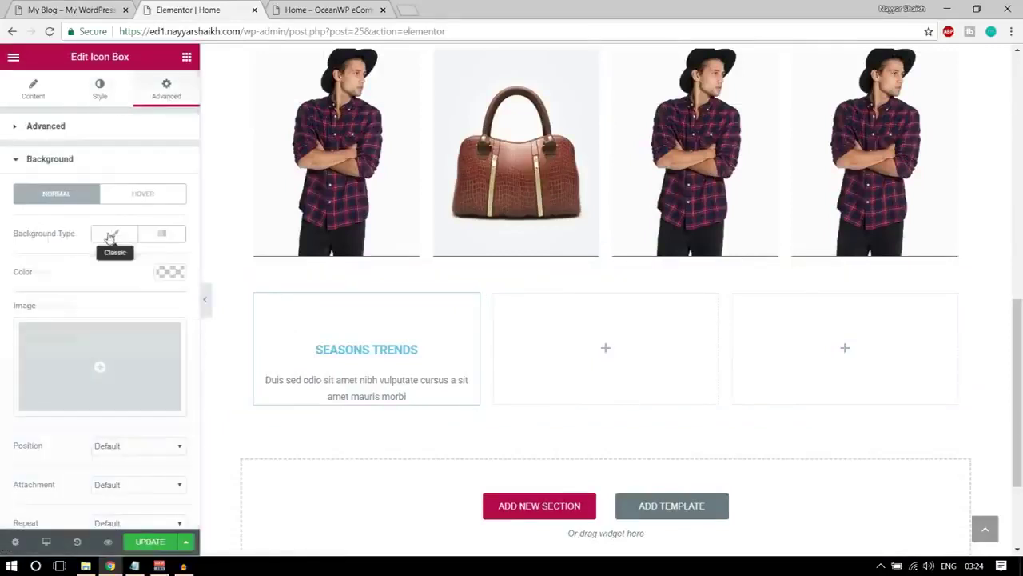
left_click(171, 273)
key("ctrl+v")
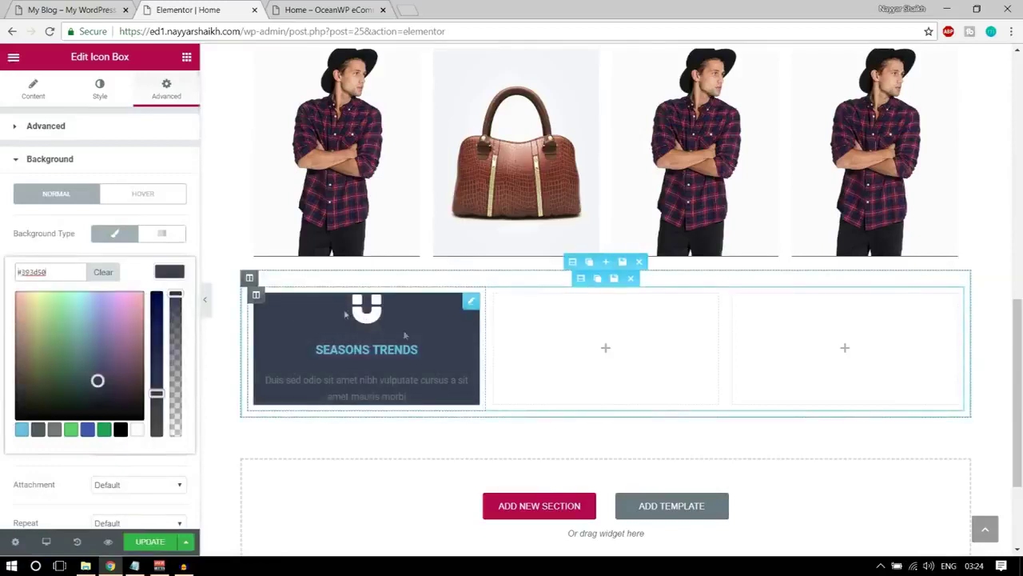
Increase the icon spacing to 16 and adjust the magnet icon's size.
left_click(97, 93)
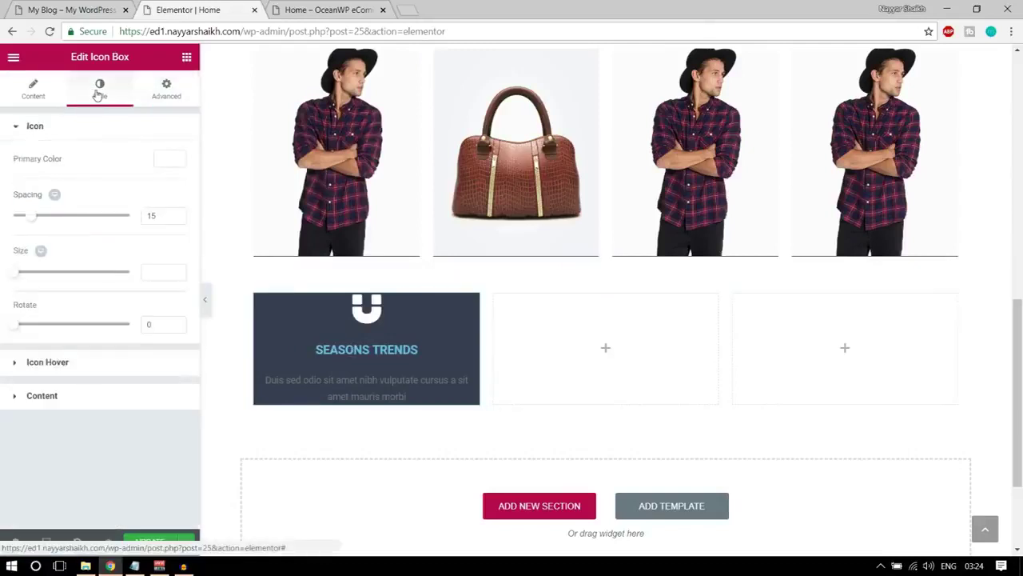
left_click(32, 218)
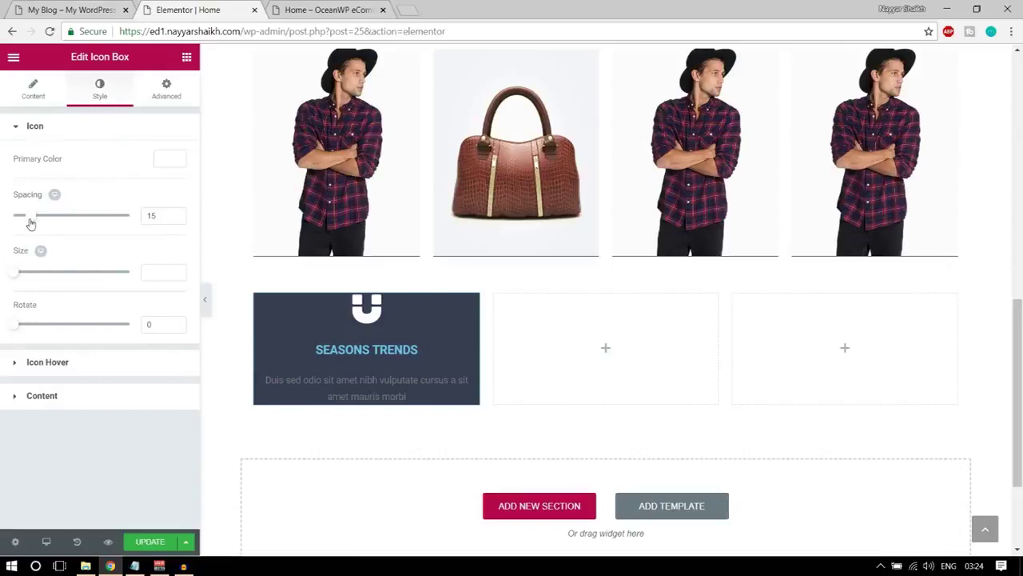
left_click_drag(18, 276, 58, 283)
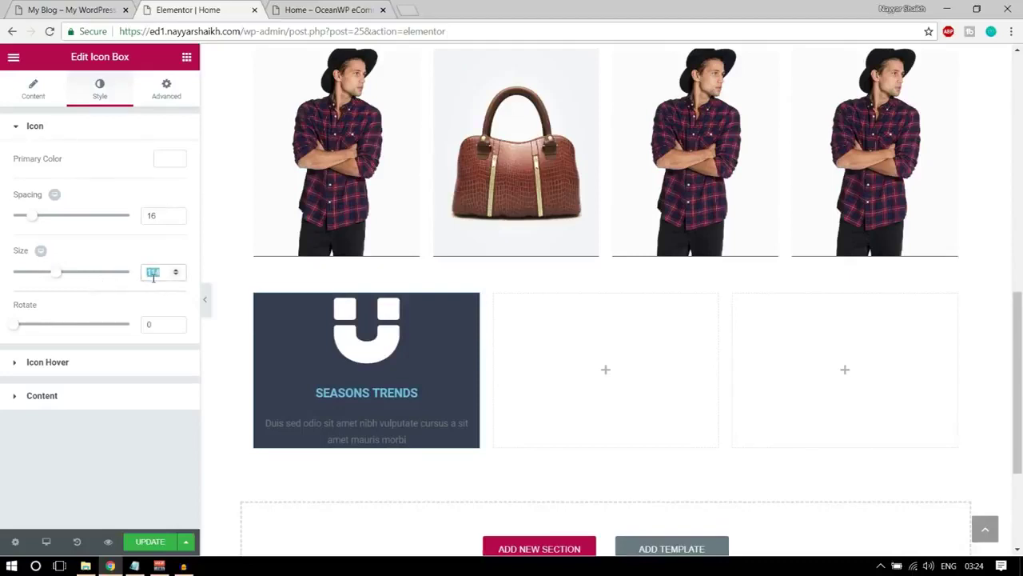
key("BackSpace")
left_click(60, 6)
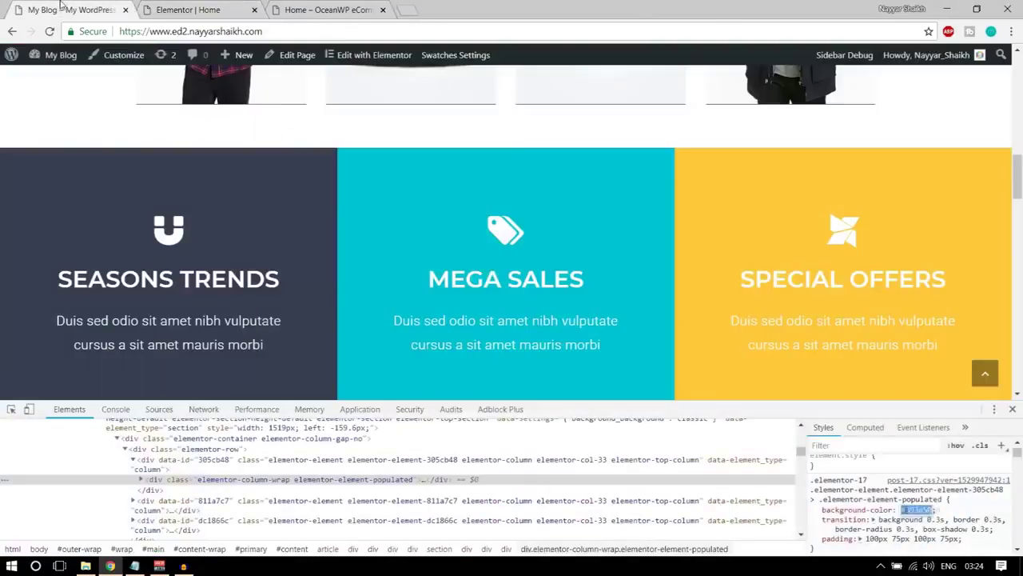
left_click(161, 8)
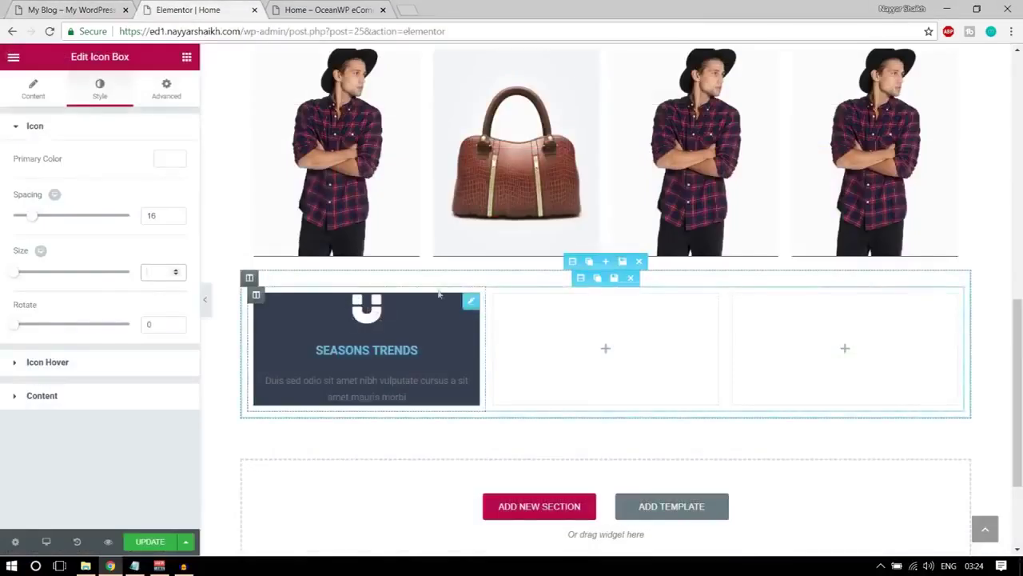
left_click(84, 399)
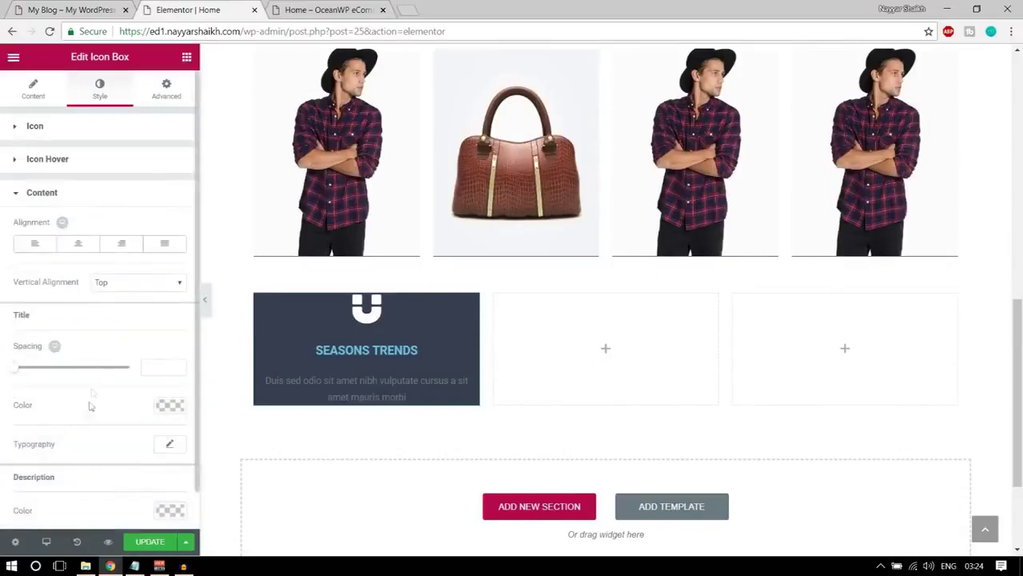
Make the SEASONS TRENDS title colour white, matching the reference heading.
key("ctrl+shift+Tab")
left_click_drag(58, 276, 283, 284)
left_click(281, 284)
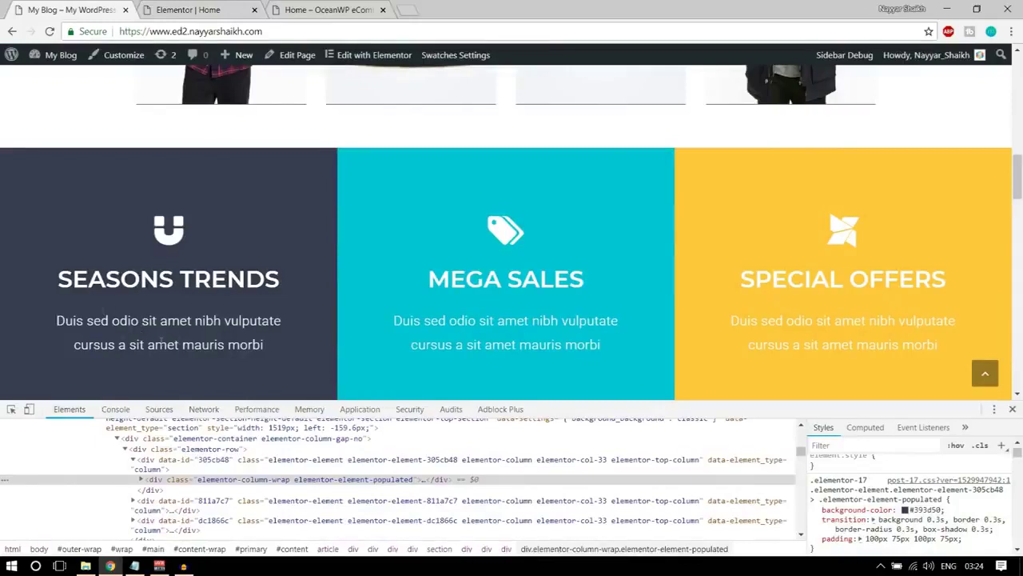
left_click(186, 8)
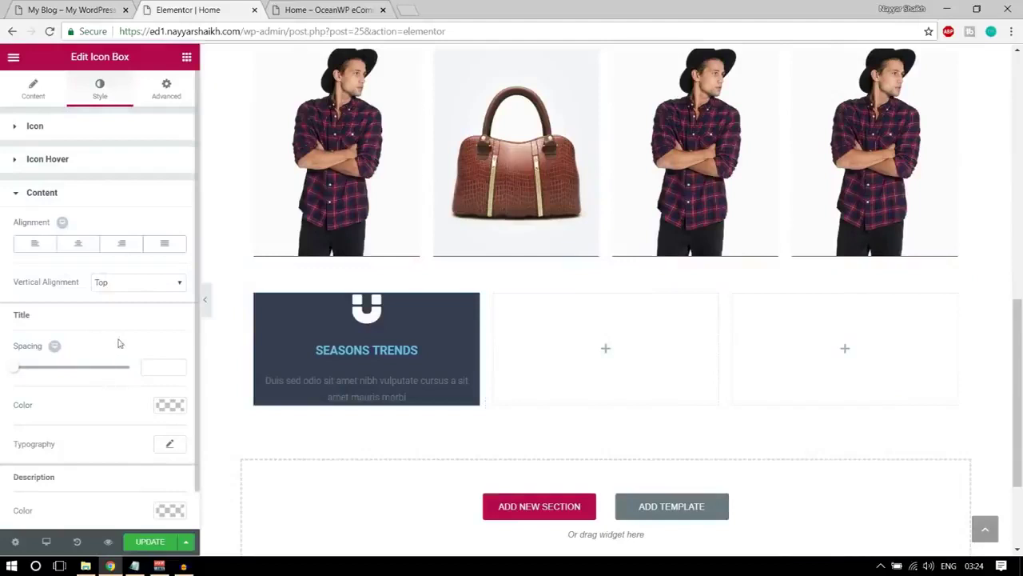
scroll(139, 329, "down", 1)
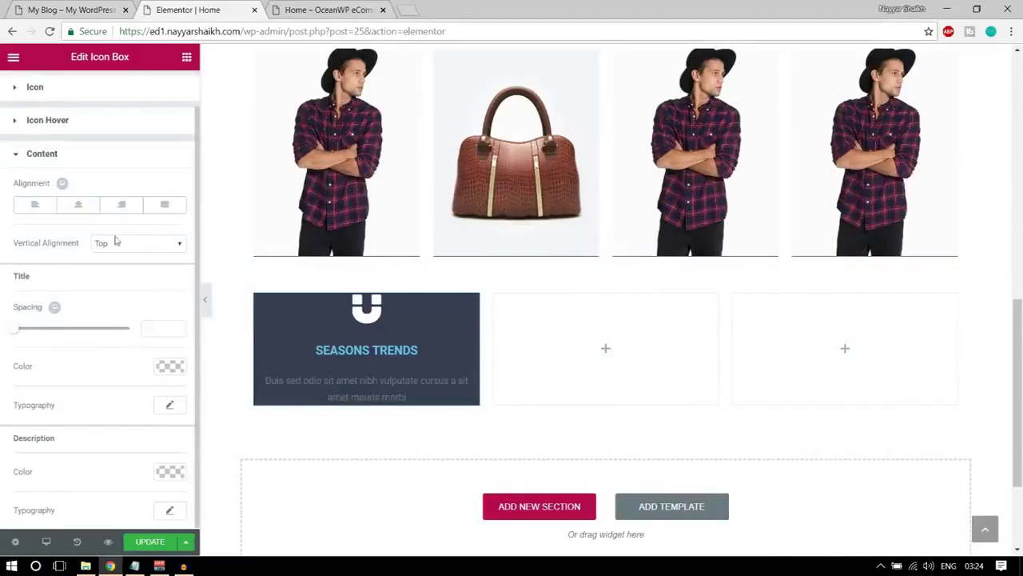
left_click(170, 367)
left_click(136, 522)
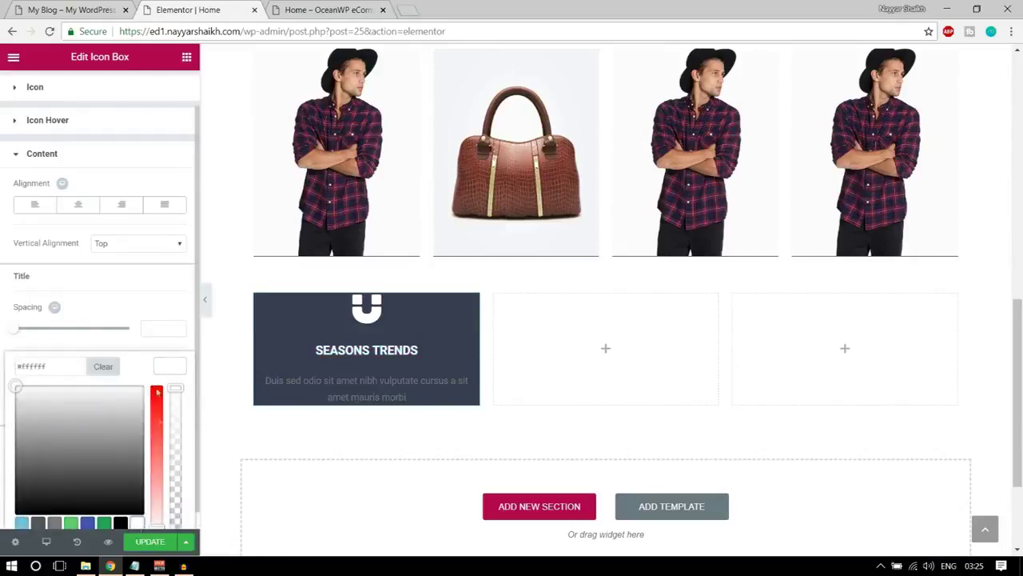
left_click(160, 368)
Set the title typography to Montserrat at size 45.
left_click(170, 404)
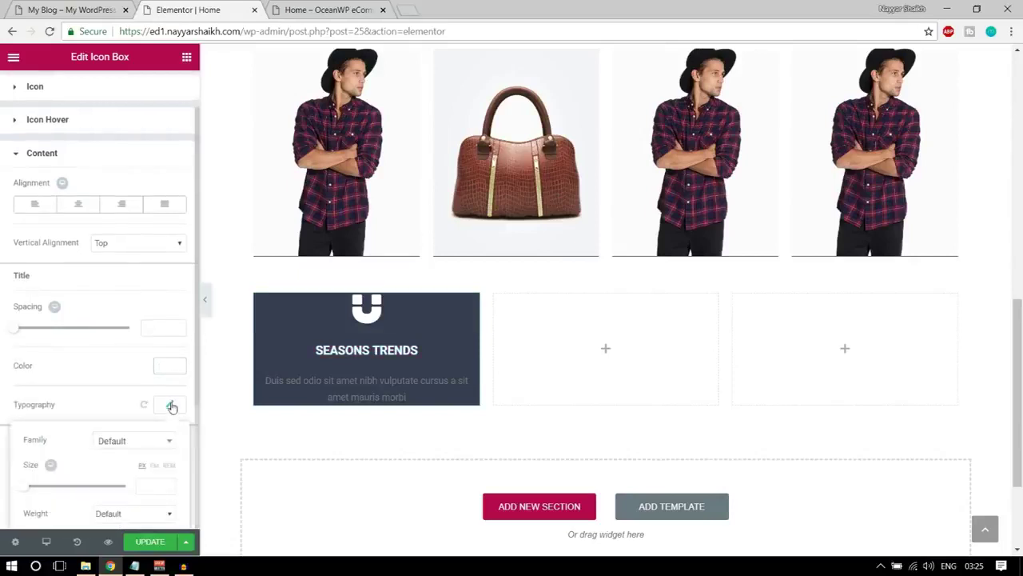
scroll(149, 414, "down", 2)
left_click(132, 265)
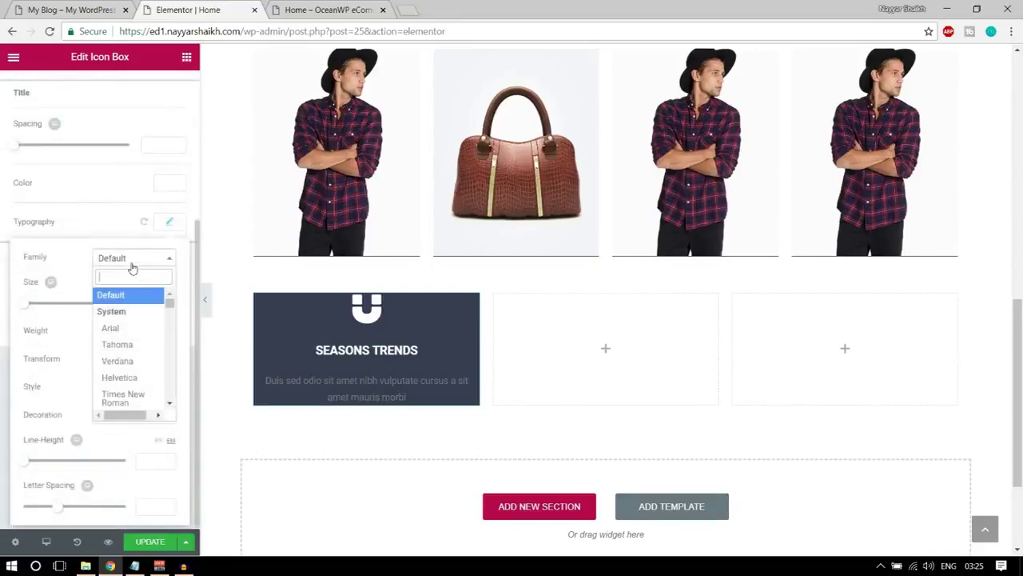
type("mont")
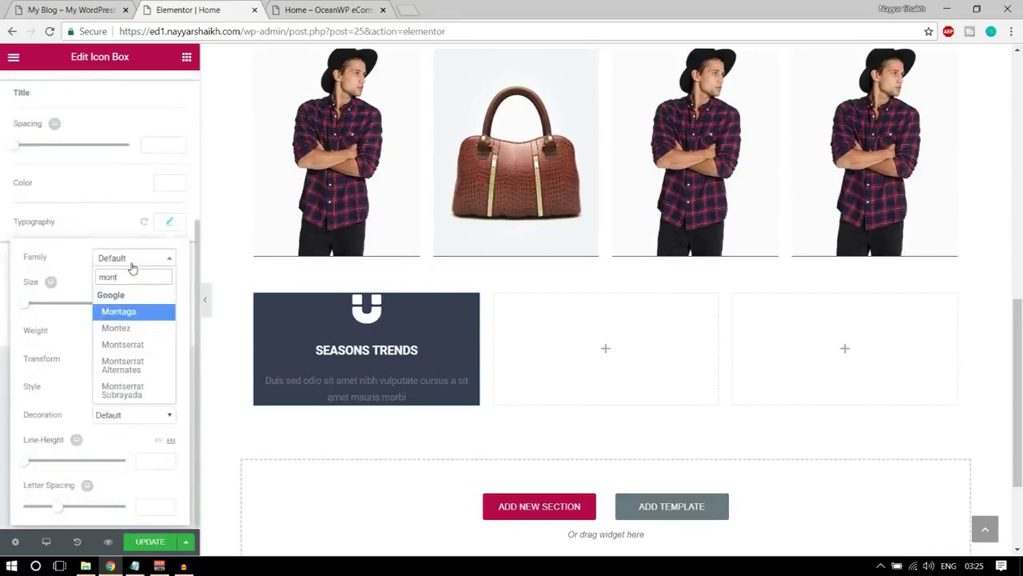
type("se")
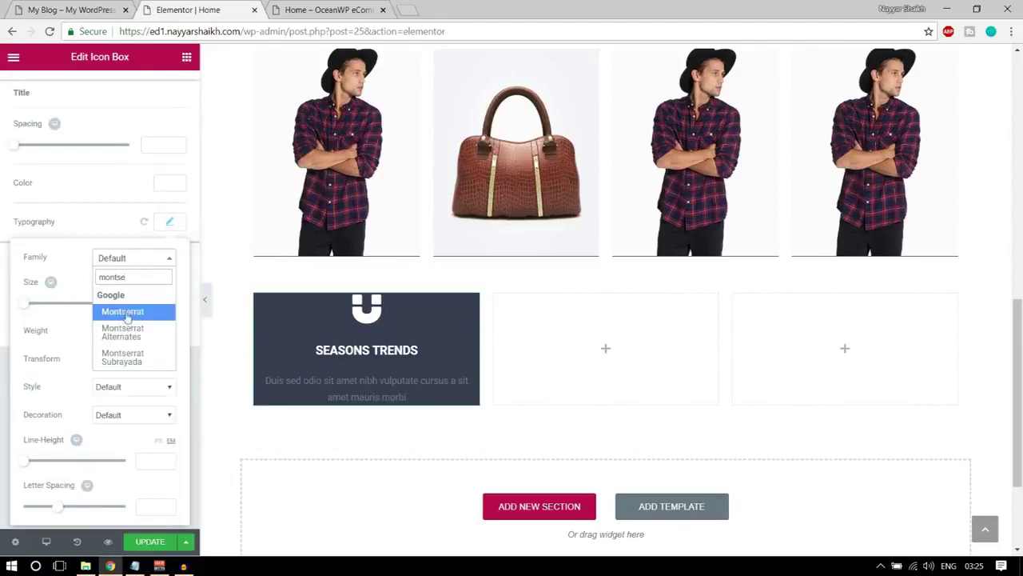
left_click(124, 312)
left_click(151, 304)
type("0")
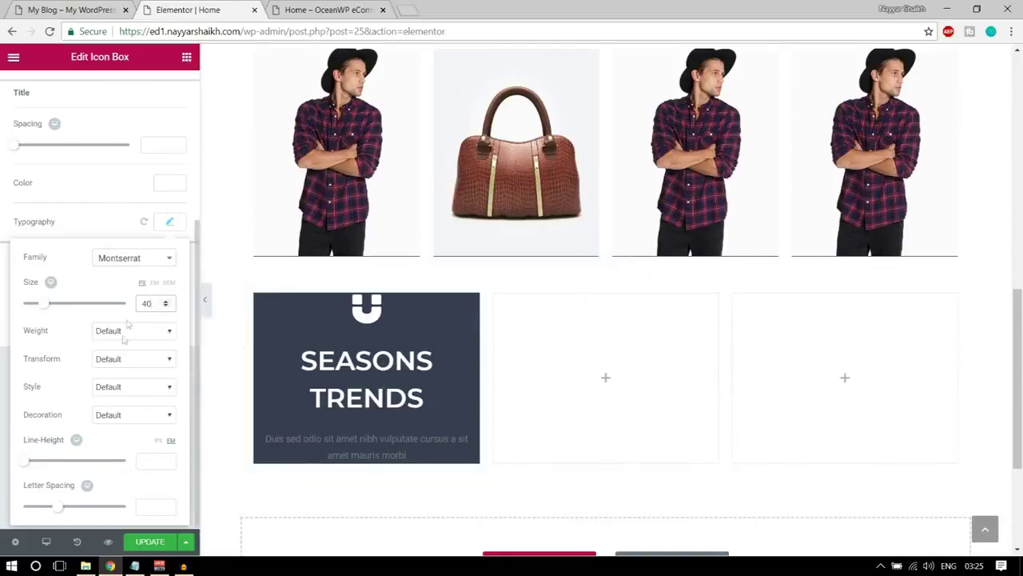
double_click(146, 302)
type("45")
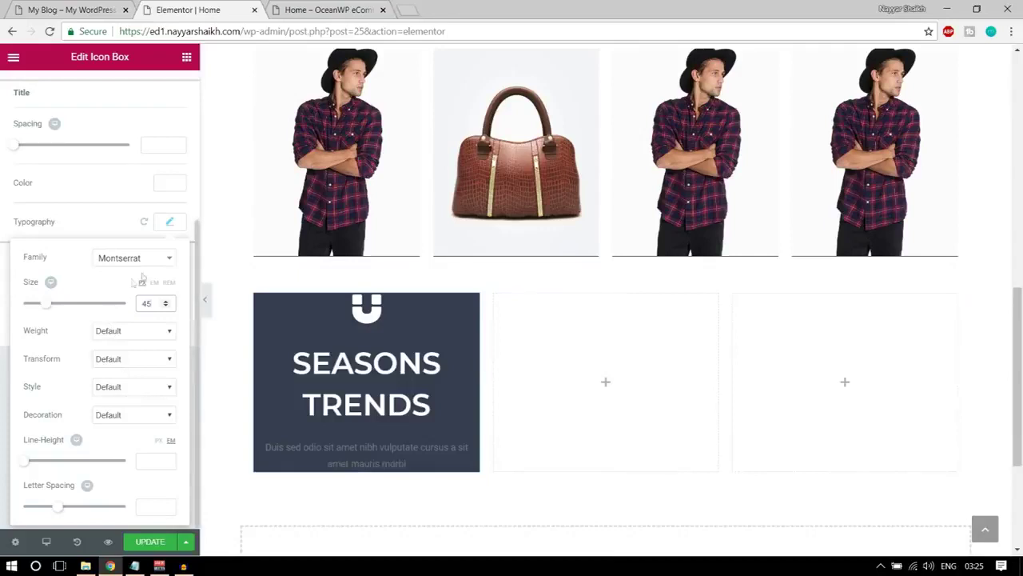
left_click(170, 223)
left_click_drag(15, 266, 53, 256)
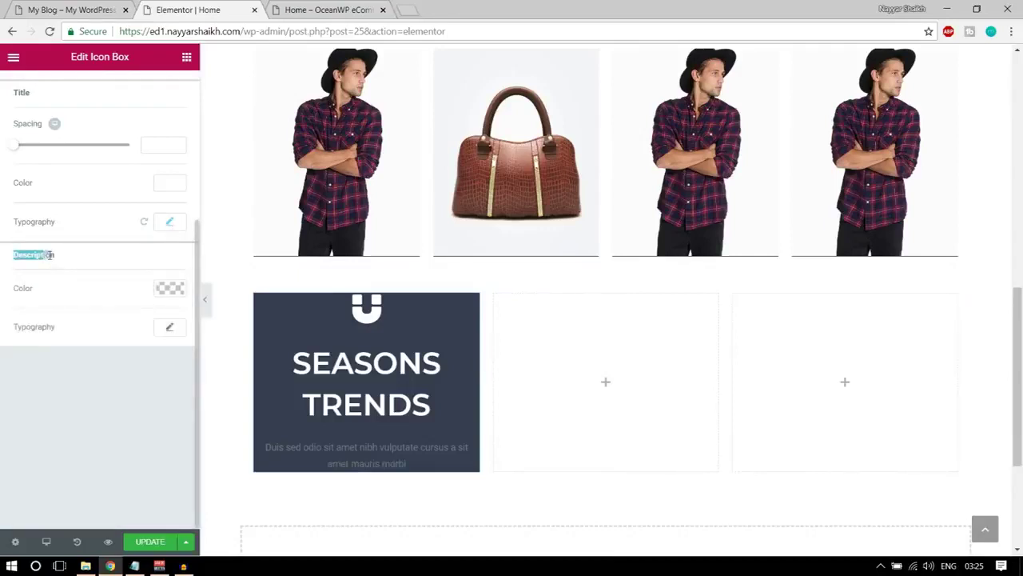
Make the description text white and set its font family to Roboto.
left_click(168, 290)
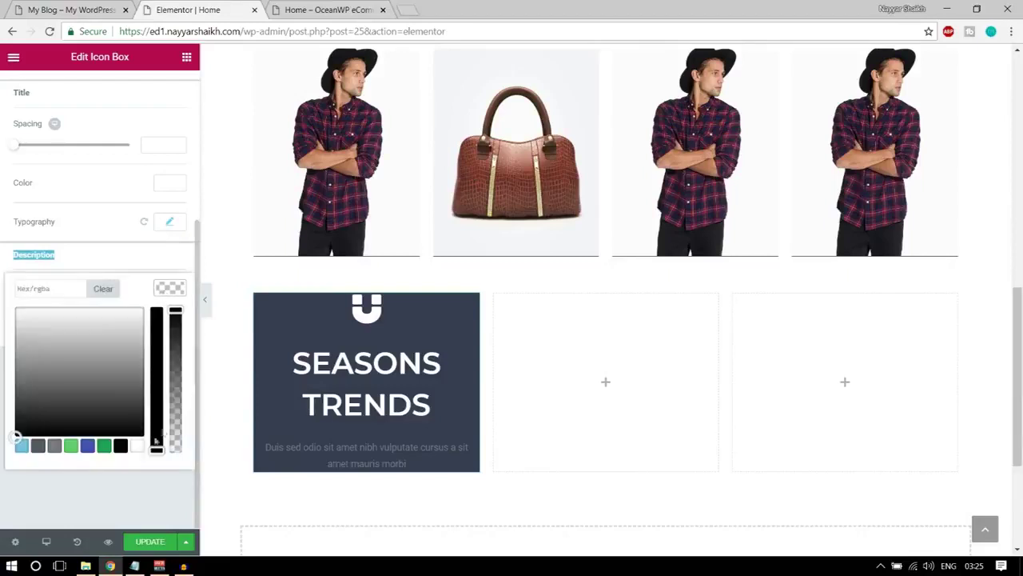
left_click(137, 446)
left_click(174, 364)
left_click(170, 387)
scroll(169, 390, "down", 3)
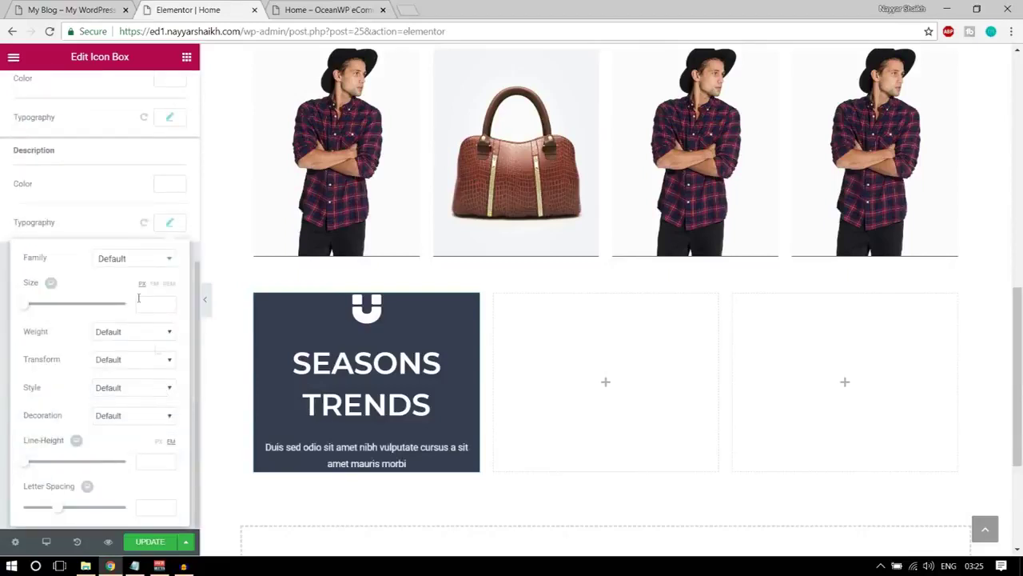
left_click(125, 258)
type("robo")
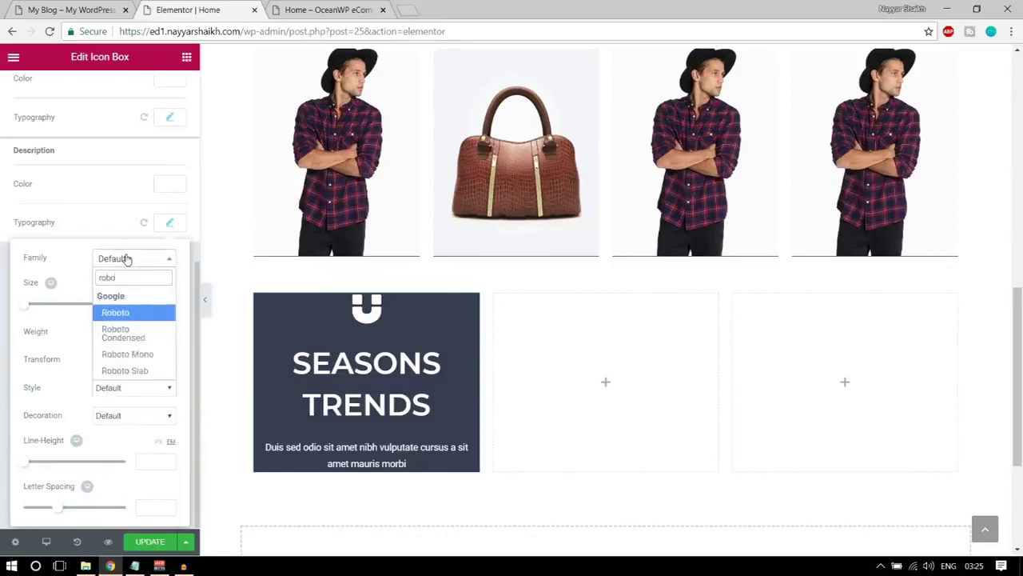
key("Return")
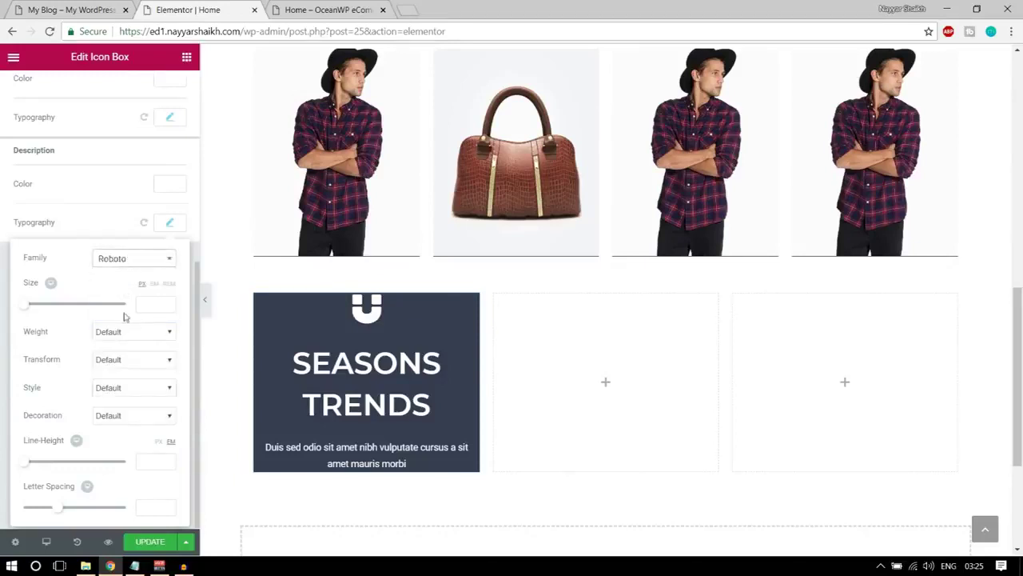
Set the description font size to 20 and weight to 400.
left_click_drag(24, 306, 36, 310)
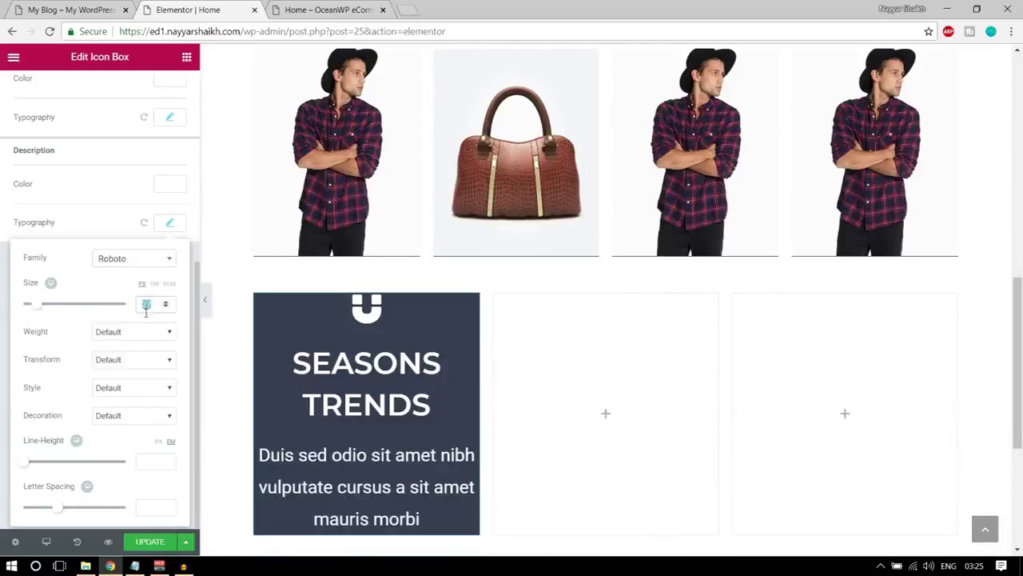
type("30")
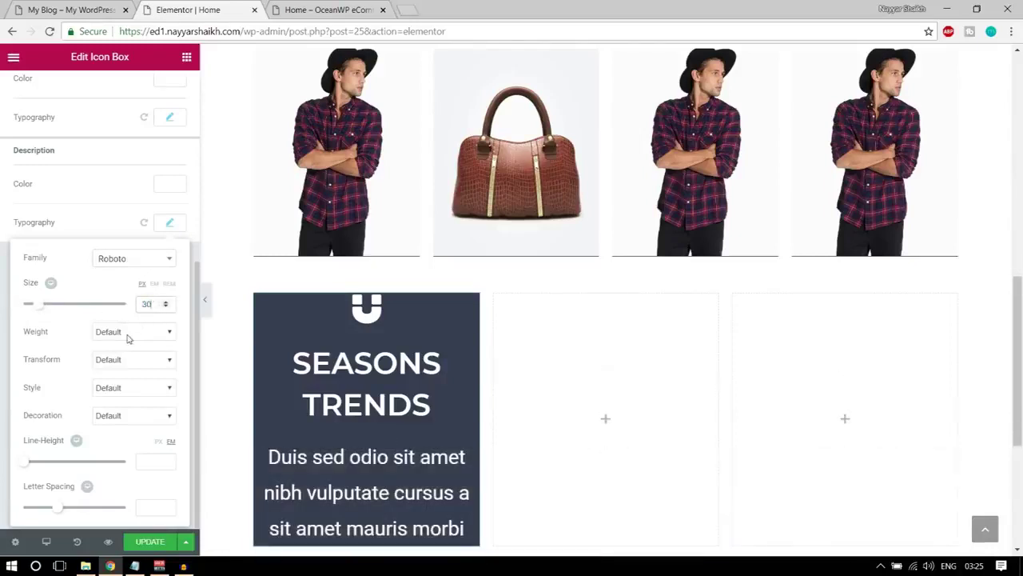
left_click(126, 334)
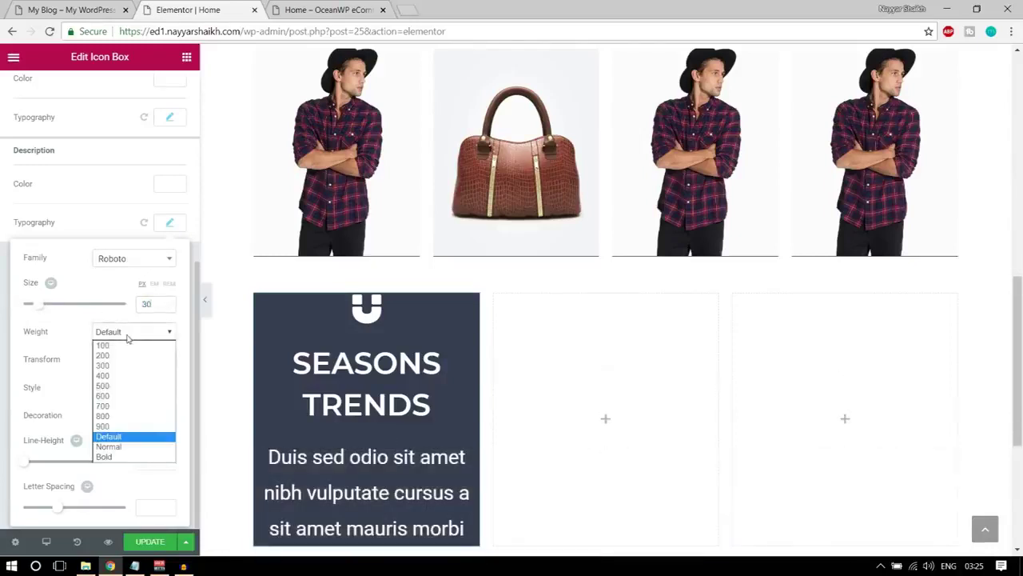
left_click(122, 376)
left_click(139, 334)
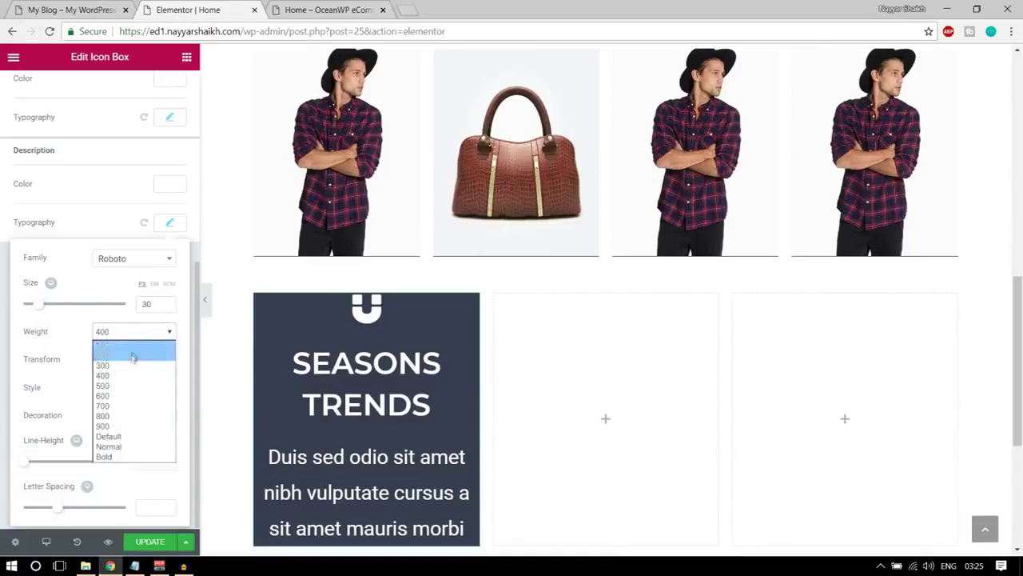
left_click(130, 355)
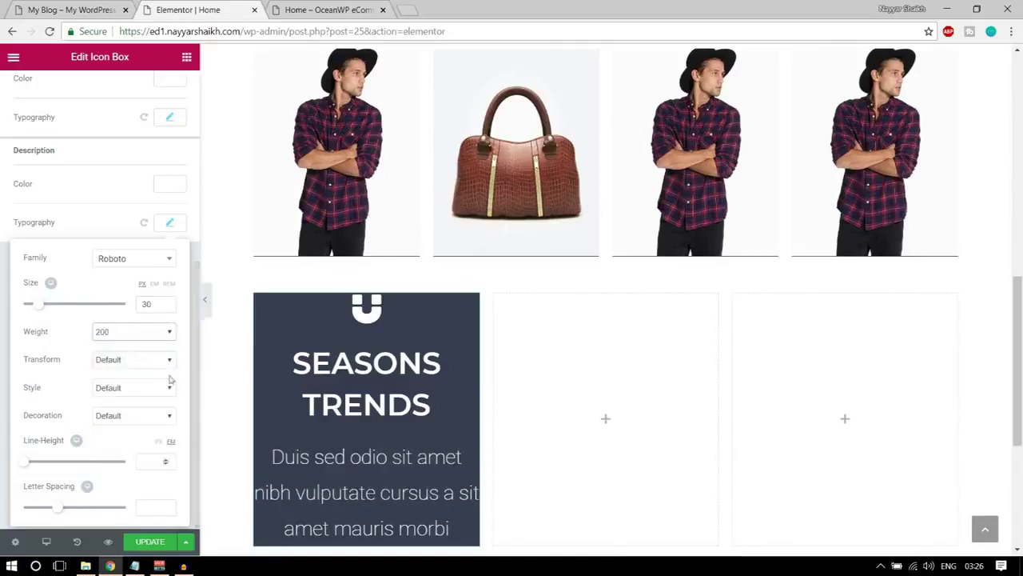
left_click(166, 301)
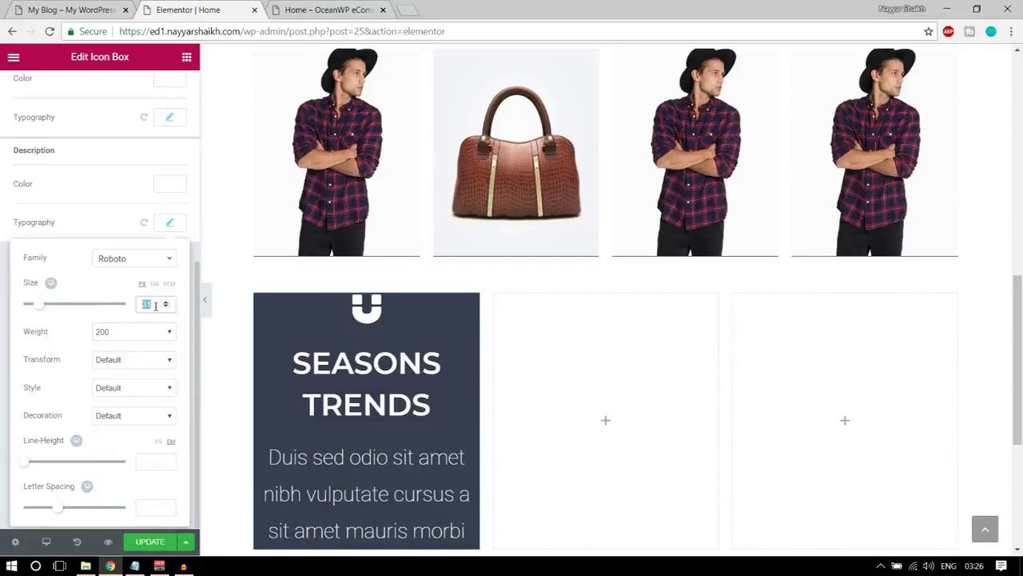
type("20")
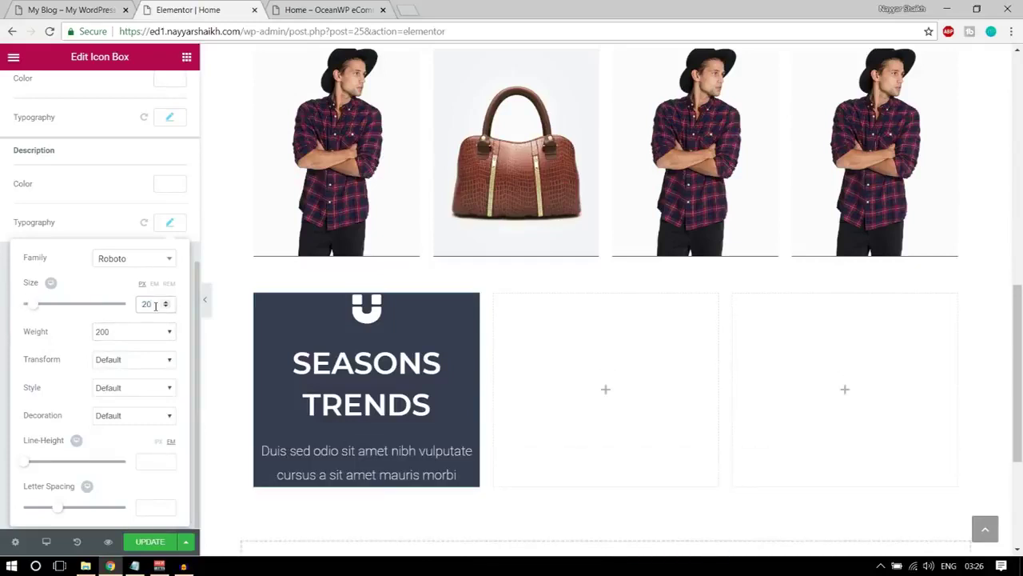
left_click(145, 334)
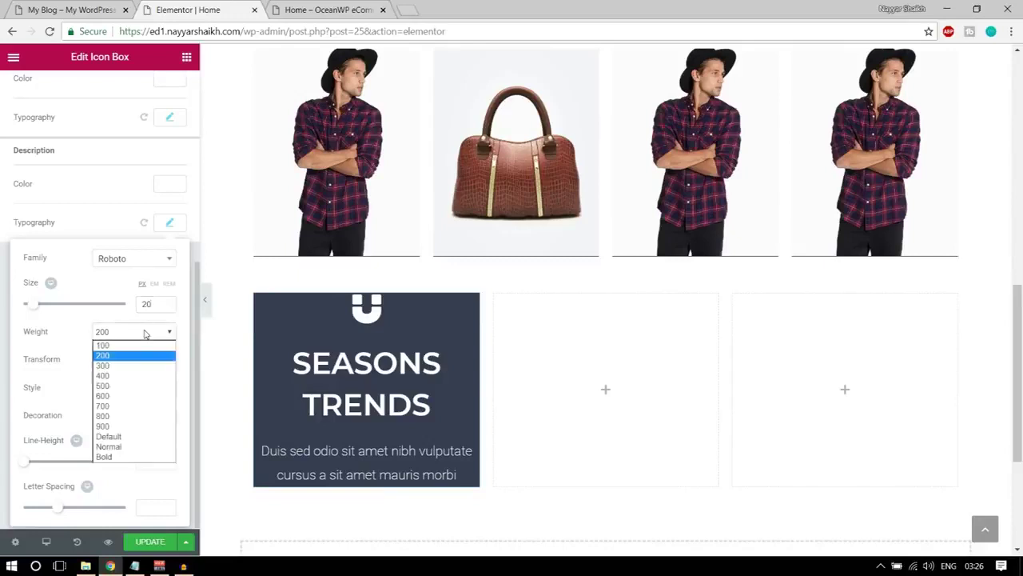
left_click(128, 376)
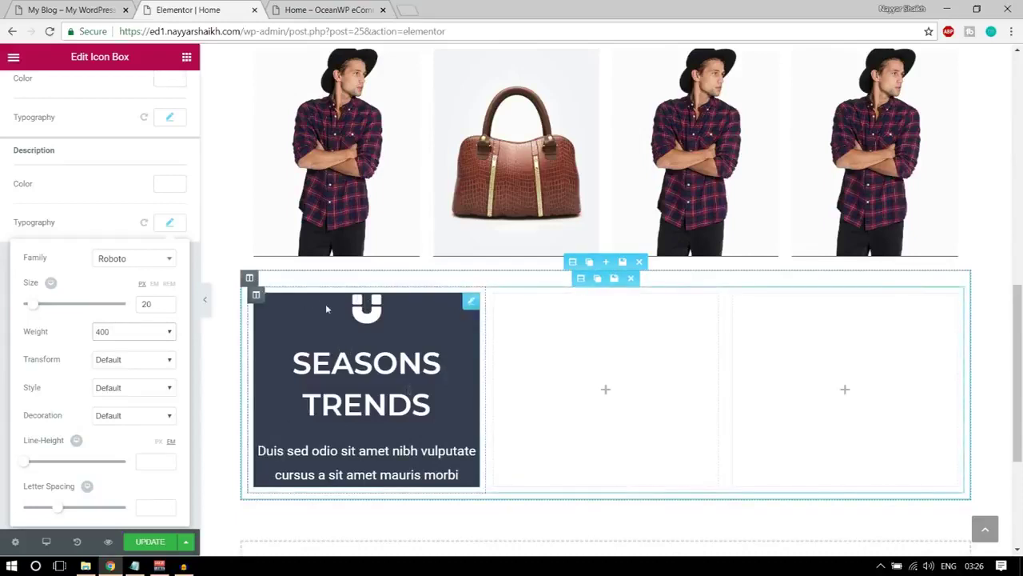
left_click(345, 322)
scroll(345, 321, "up", 4)
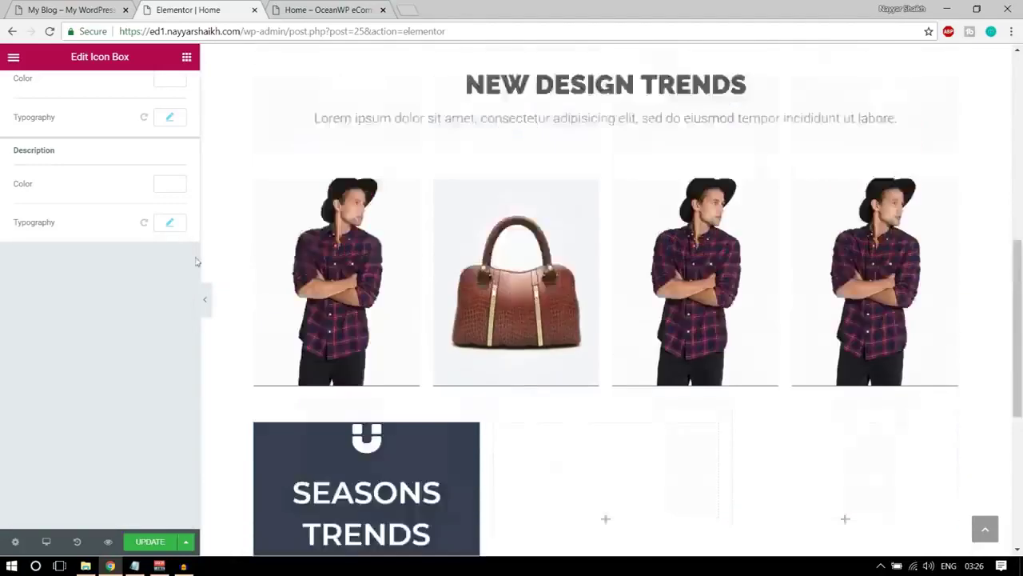
scroll(166, 248, "up", 5)
scroll(512, 319, "down", 4)
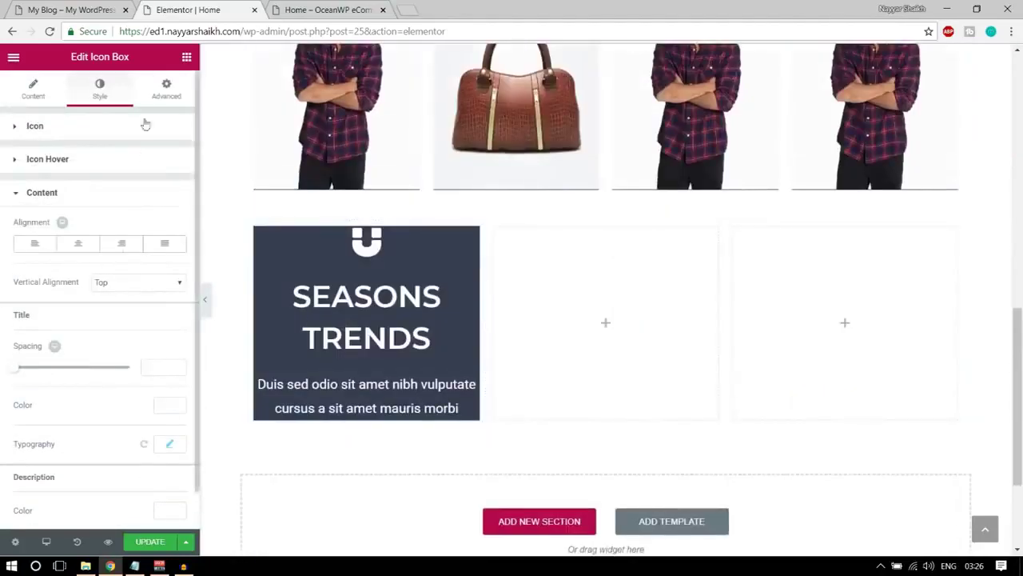
Enter Icon Box padding of 100, 75, 100, 75 px for top, right, bottom, left.
left_click(166, 88)
type("100 ")
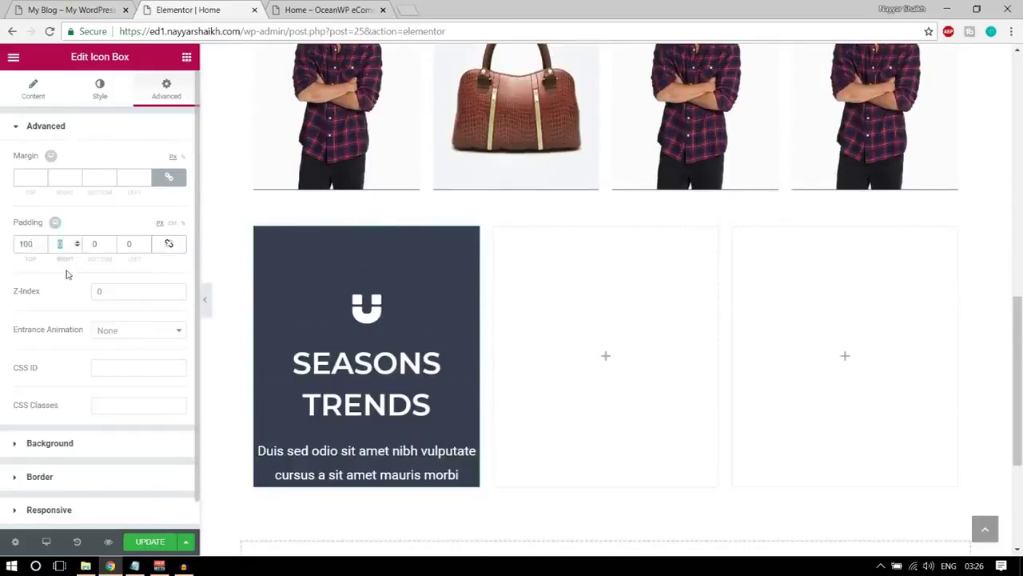
type("75")
key("Tab")
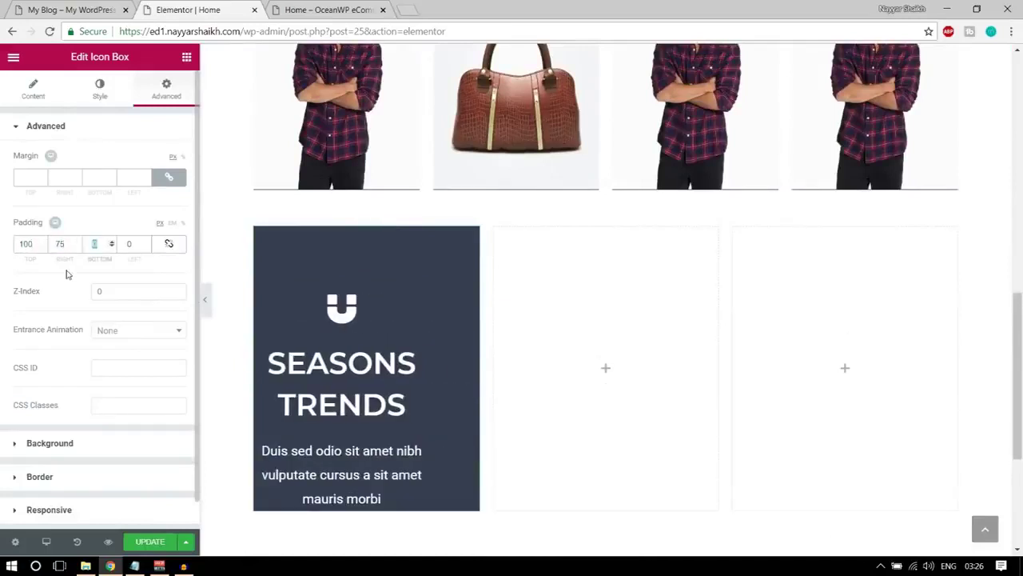
type("100")
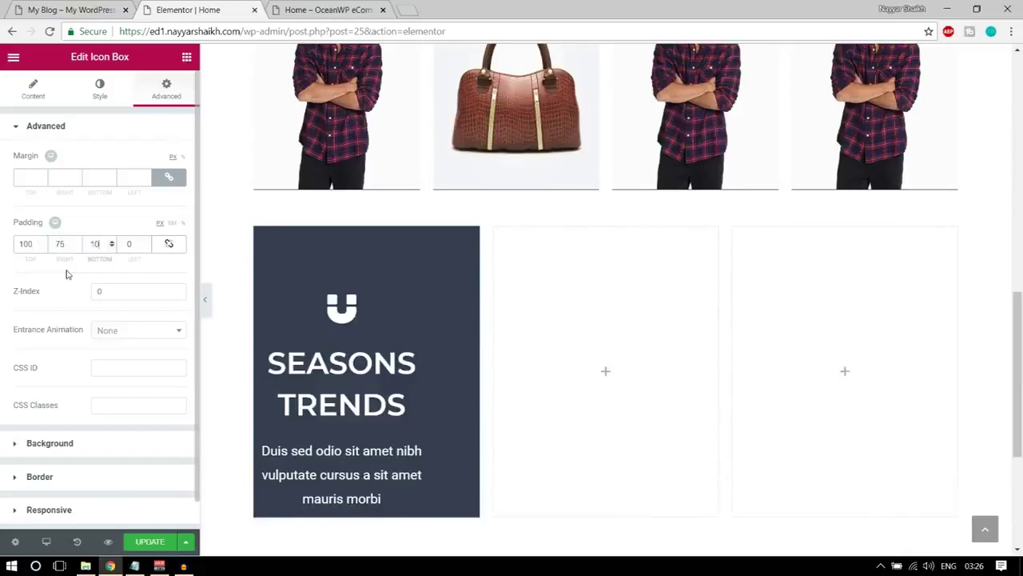
key("Tab")
type("75")
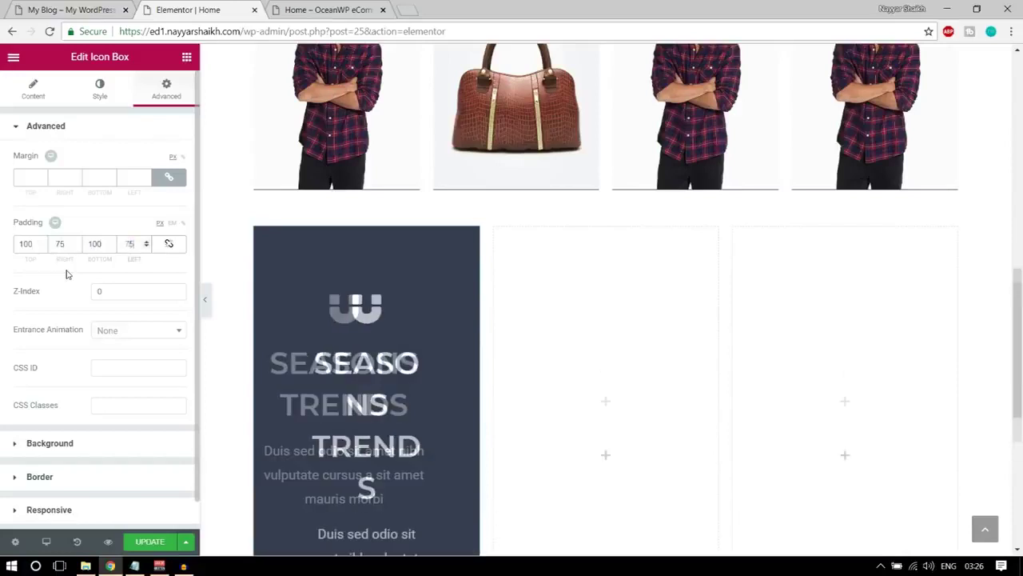
scroll(391, 316, "down", 2)
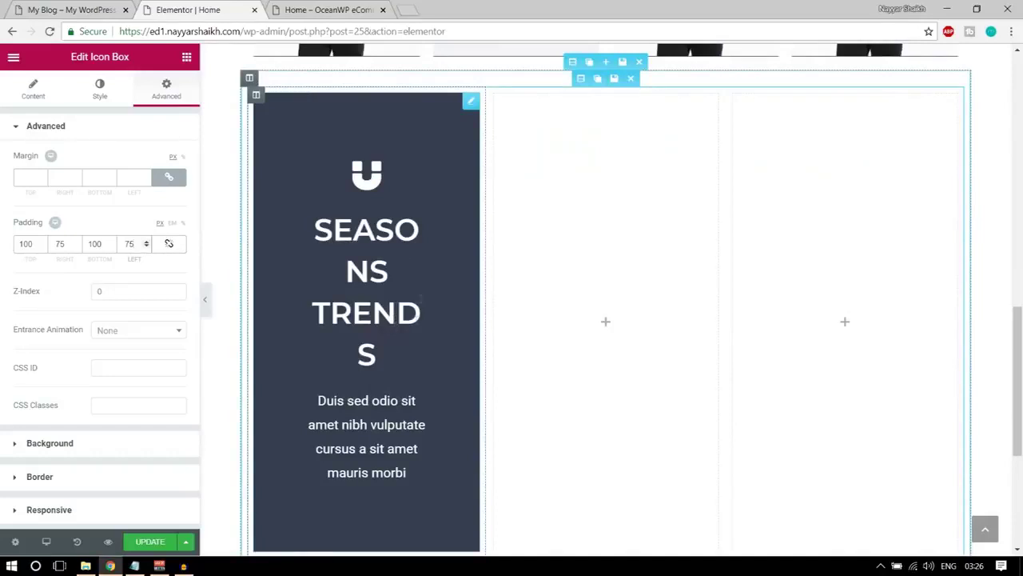
scroll(397, 348, "down", 1)
scroll(352, 351, "up", 2)
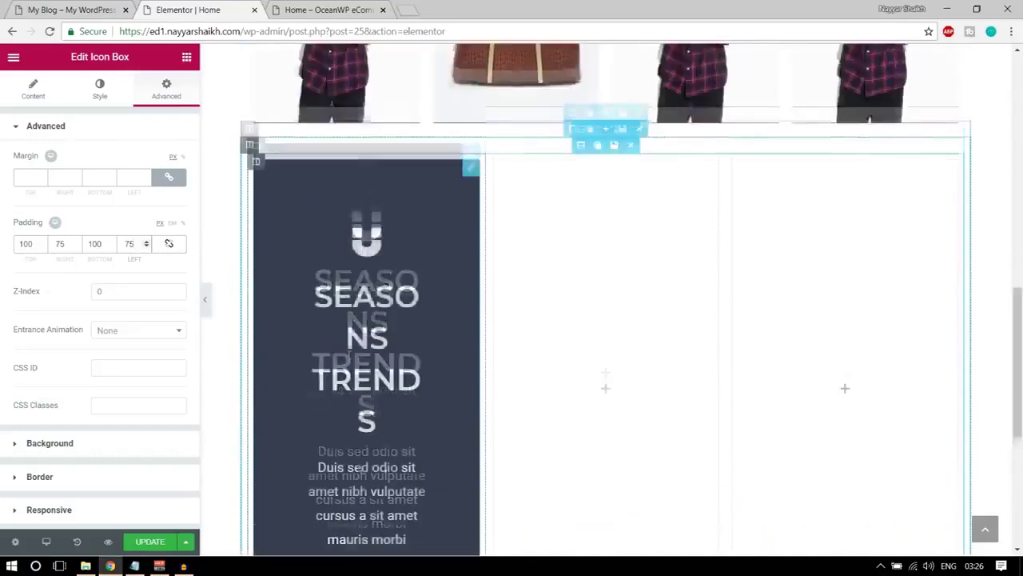
scroll(350, 355, "up", 1)
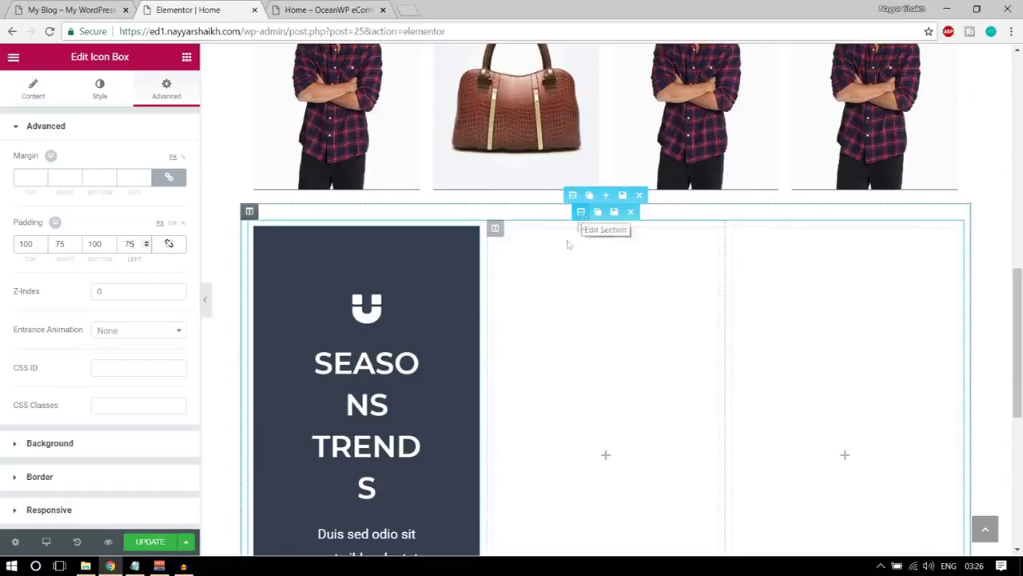
Set the inner section's content width to Full Width.
left_click(579, 212)
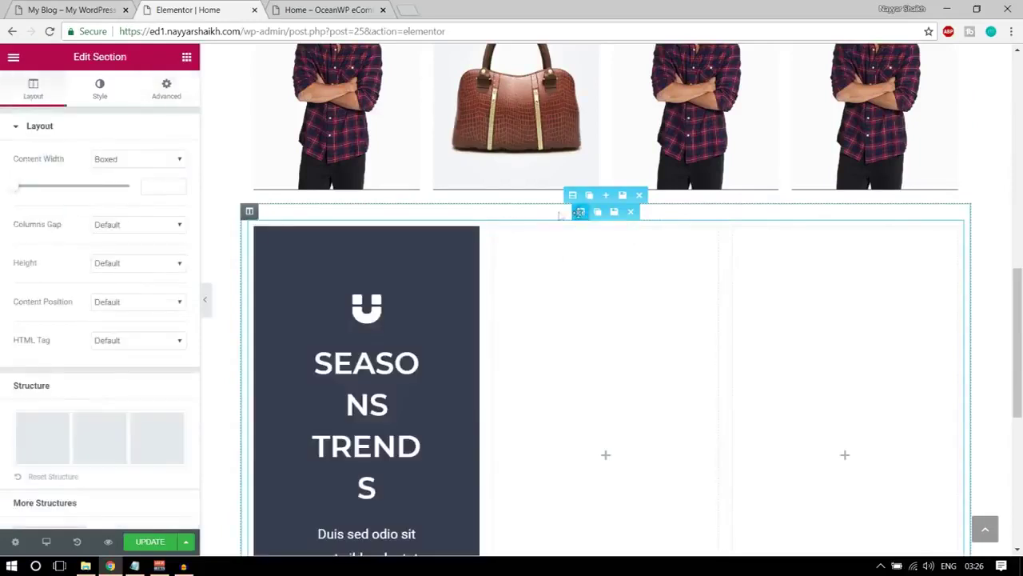
left_click(154, 160)
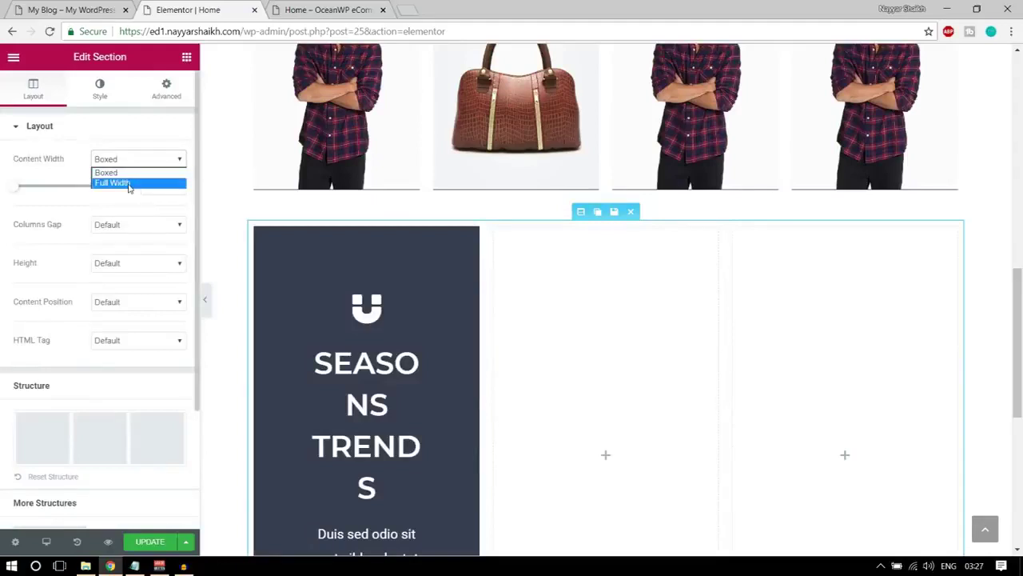
left_click(128, 183)
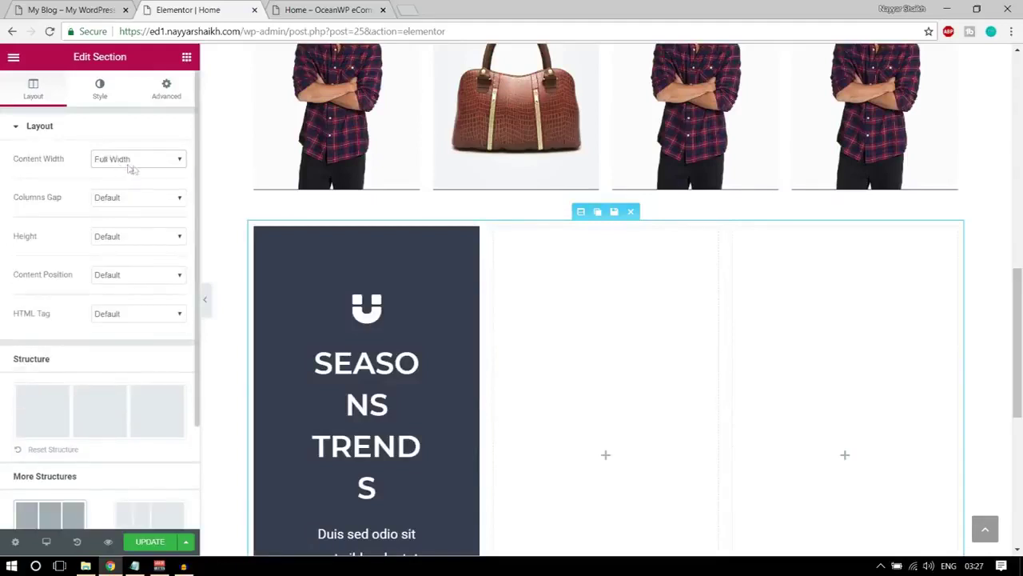
Turn on Stretch Section for the outer section and set its content width to Full Width.
left_click(571, 195)
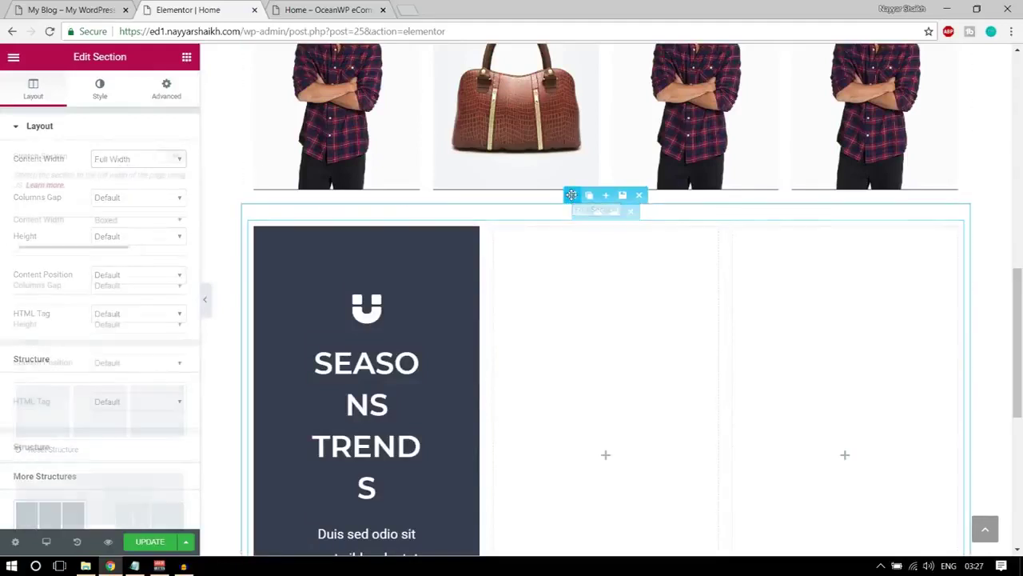
left_click(177, 159)
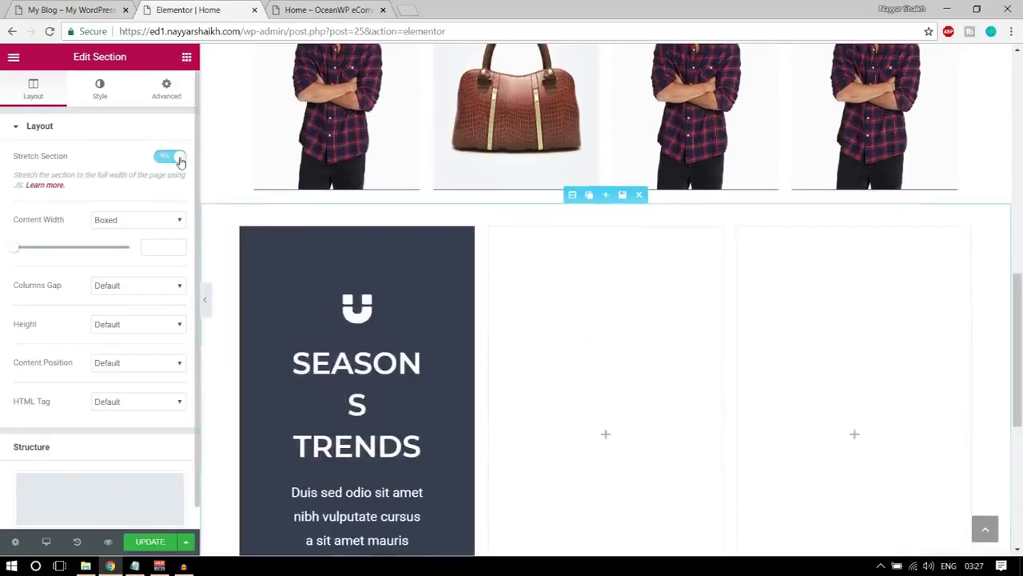
left_click(148, 223)
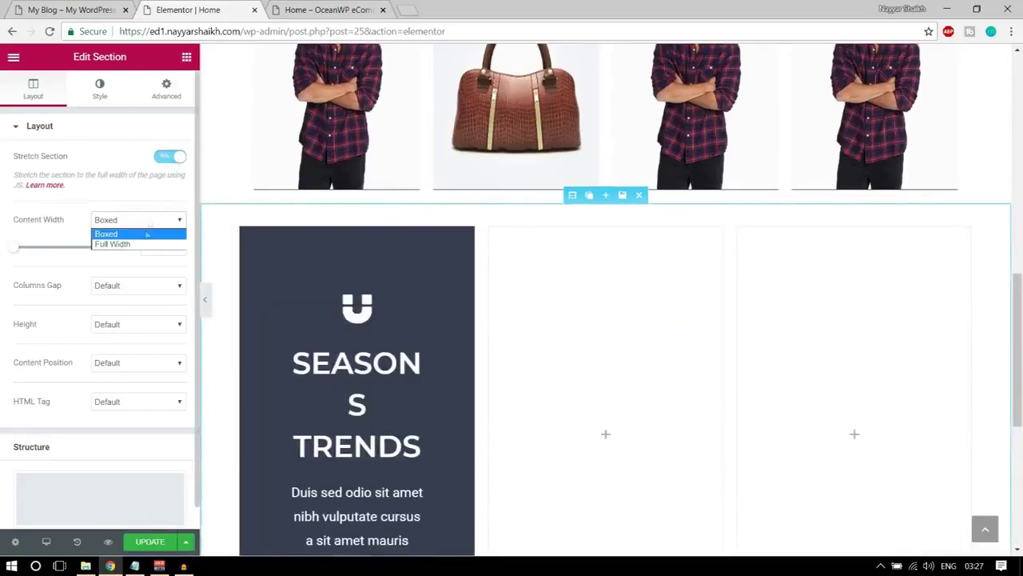
left_click(141, 244)
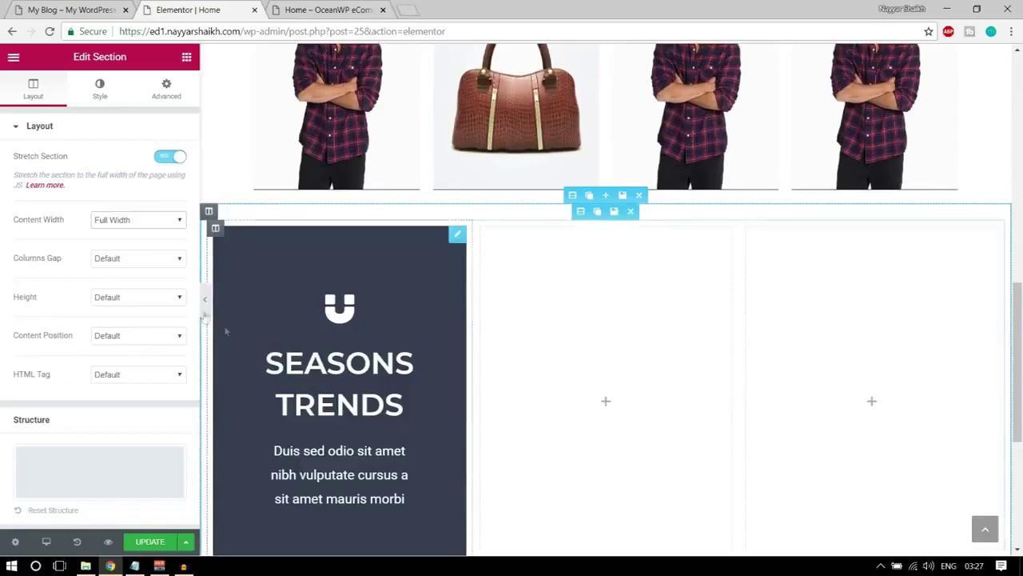
Preview the full-width SEASONS TRENDS strip and compare it with the reference store page.
left_click(204, 299)
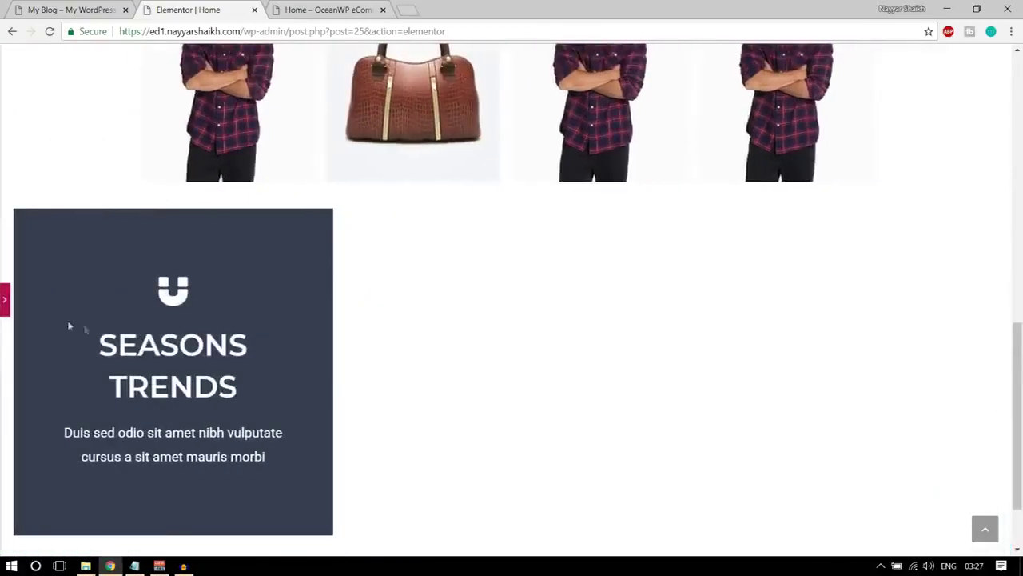
left_click(4, 301)
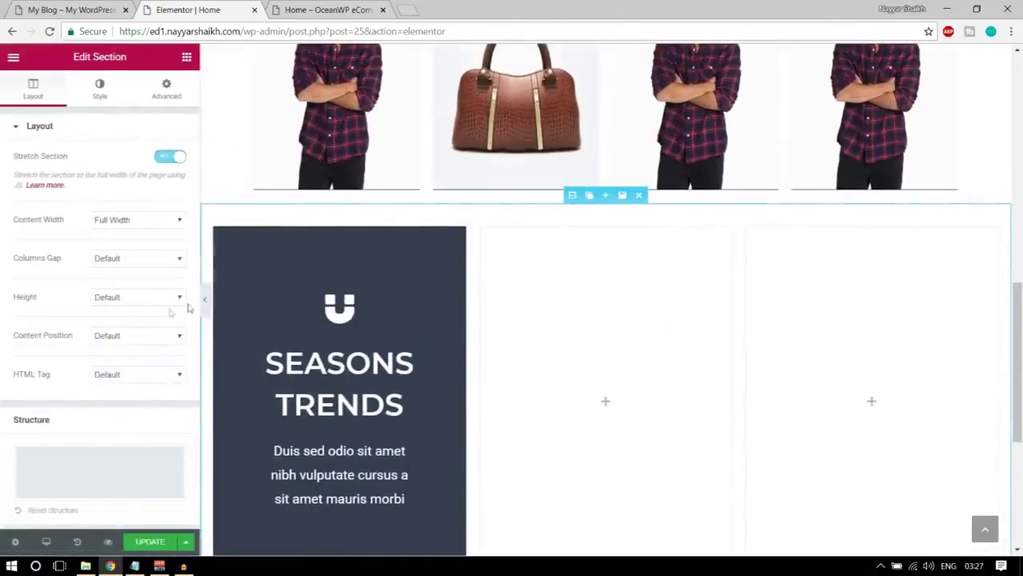
left_click(258, 323)
left_click(205, 302)
scroll(189, 403, "down", 2)
scroll(191, 404, "up", 2)
scroll(191, 404, "down", 2)
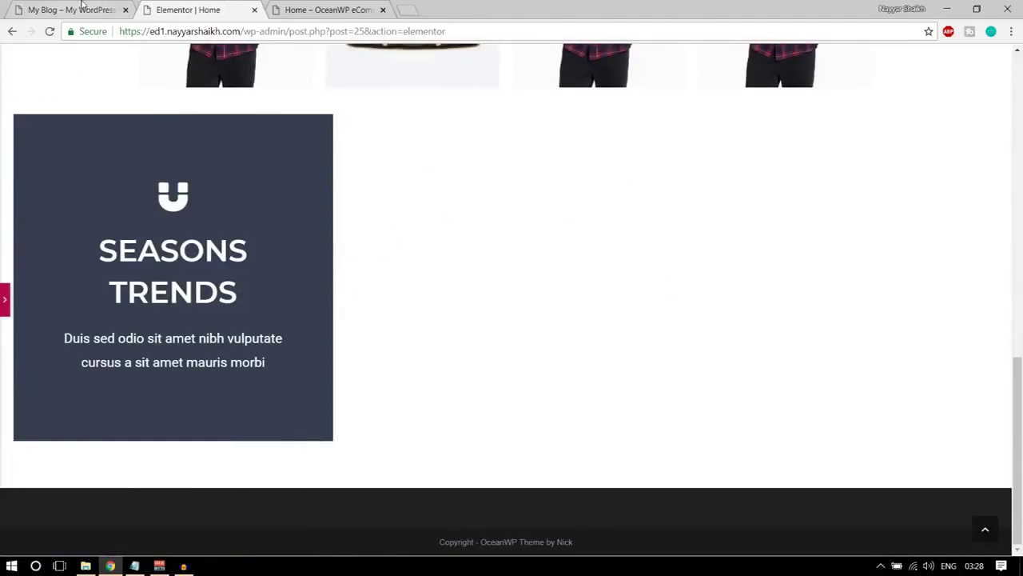
left_click(83, 6)
left_click(192, 9)
left_click(4, 300)
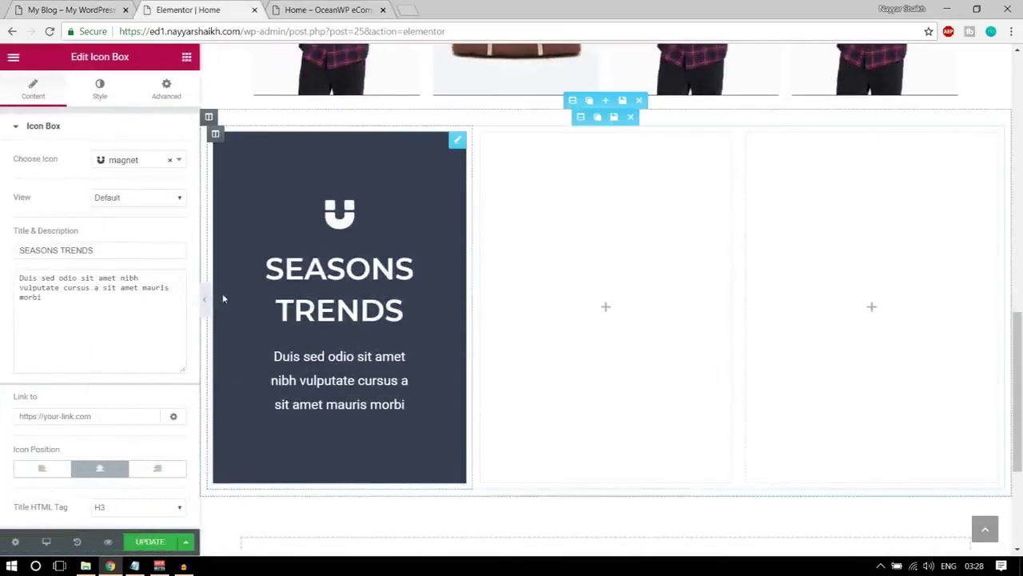
Set Columns Gap to No Gap for both the inner and outer sections, then preview the result.
left_click(579, 117)
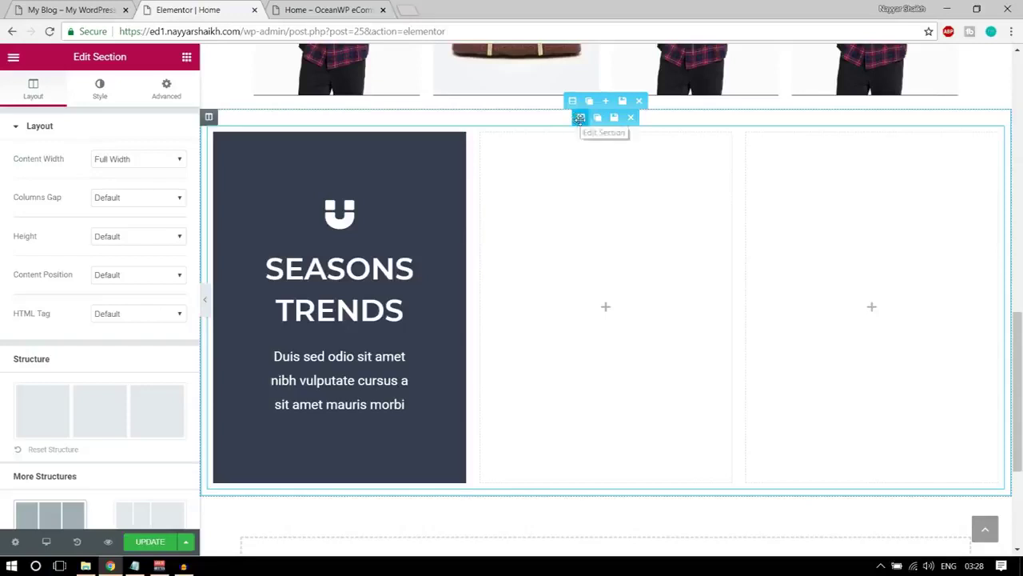
left_click(118, 199)
left_click(123, 223)
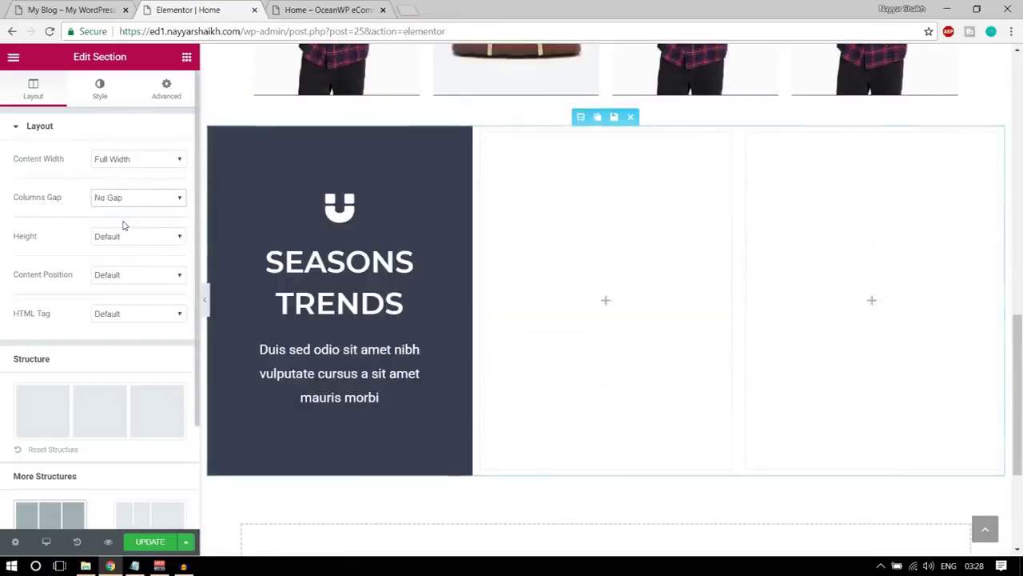
left_click(574, 103)
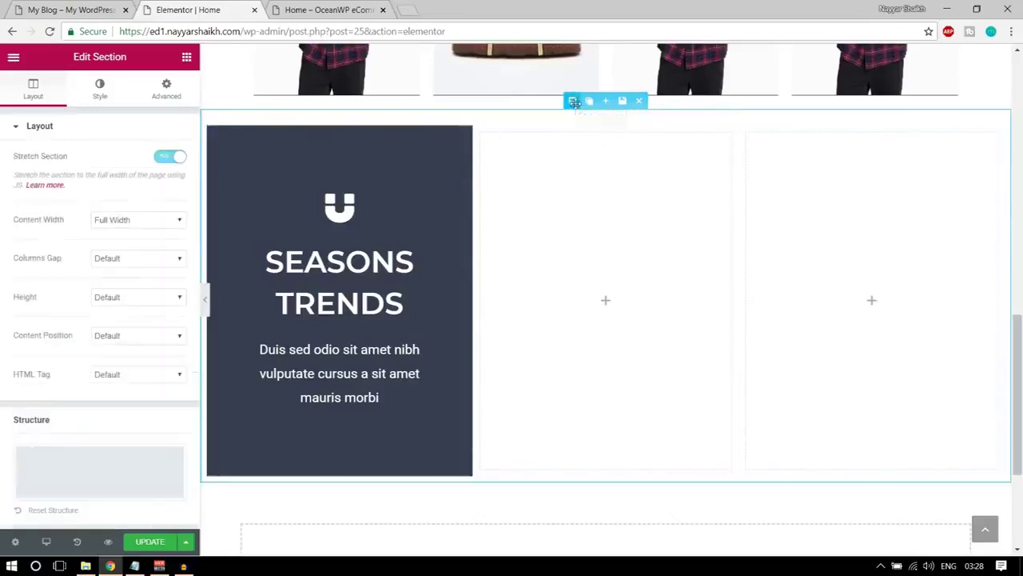
left_click(129, 261)
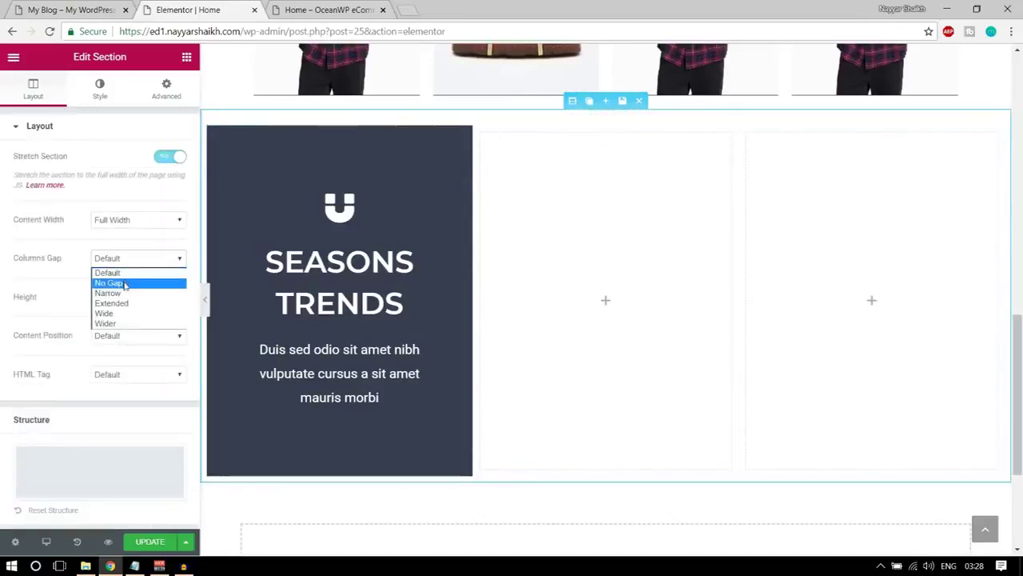
left_click(125, 283)
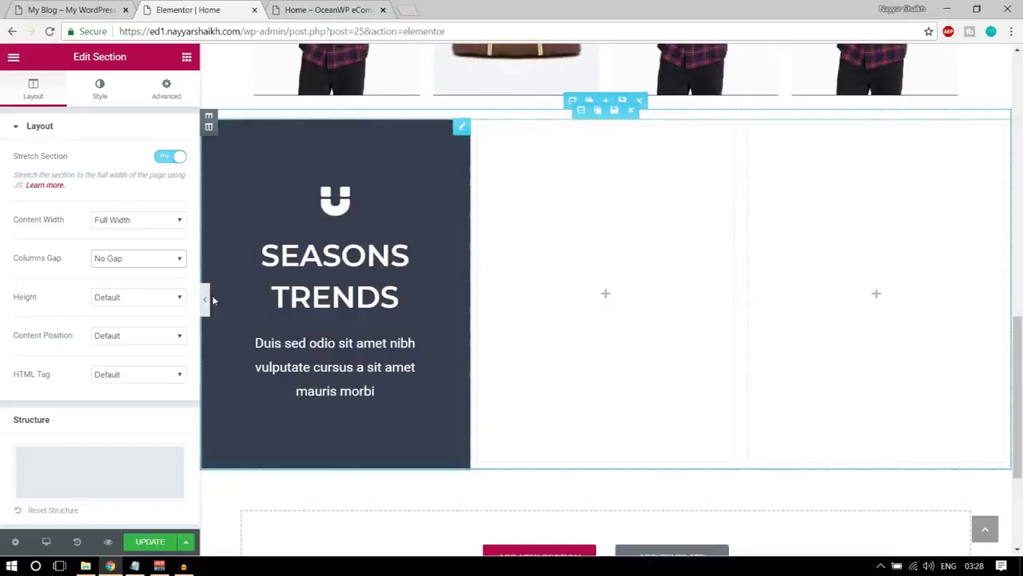
left_click(206, 301)
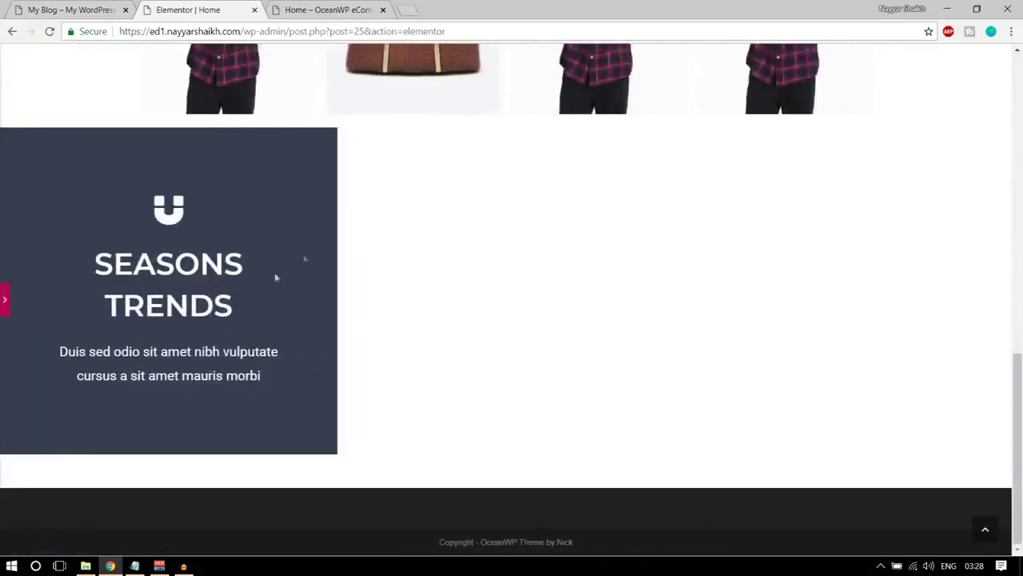
left_click(3, 301)
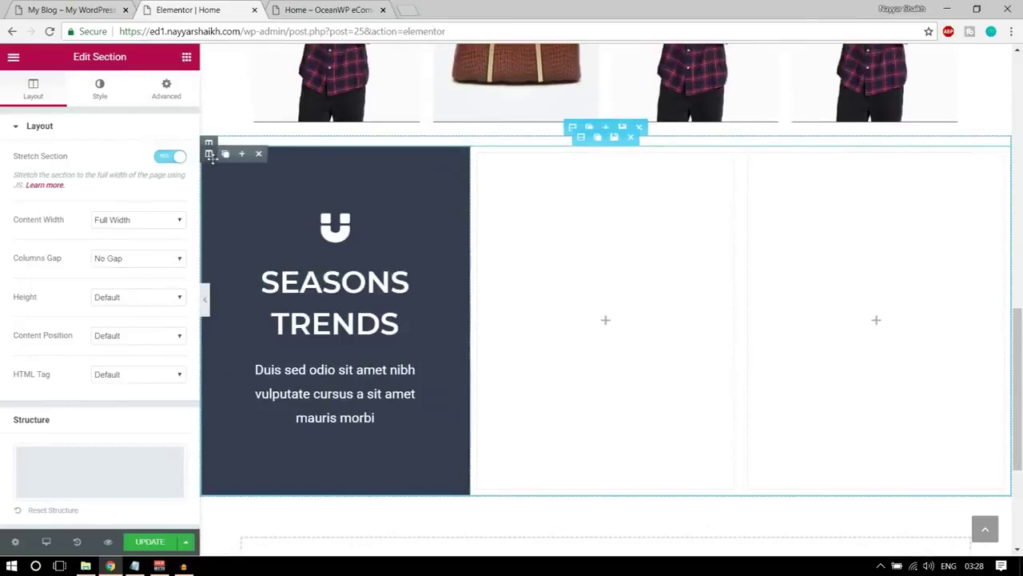
Duplicate the SEASONS TRENDS column twice and delete the two empty columns.
left_click(226, 155)
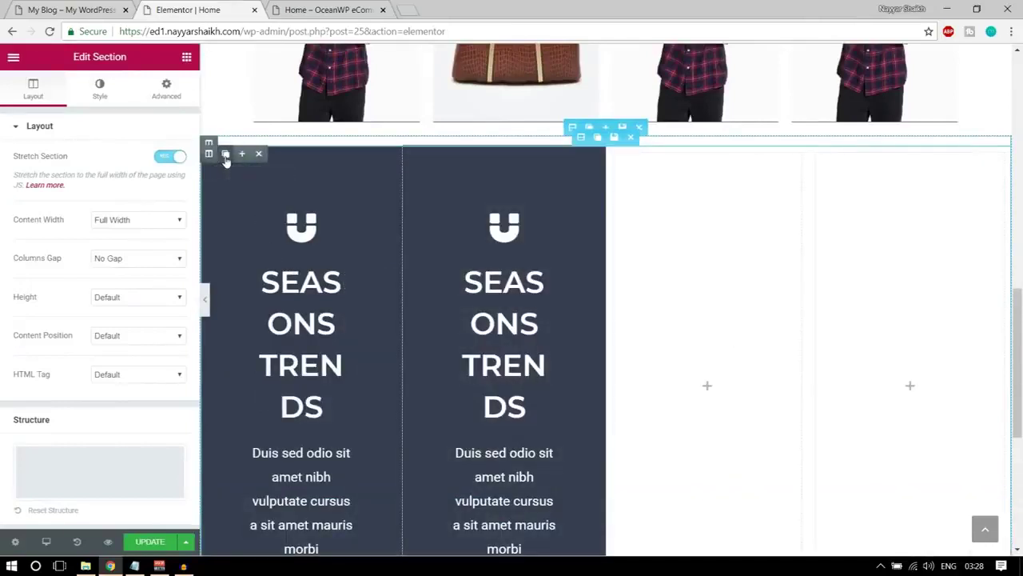
left_click(225, 155)
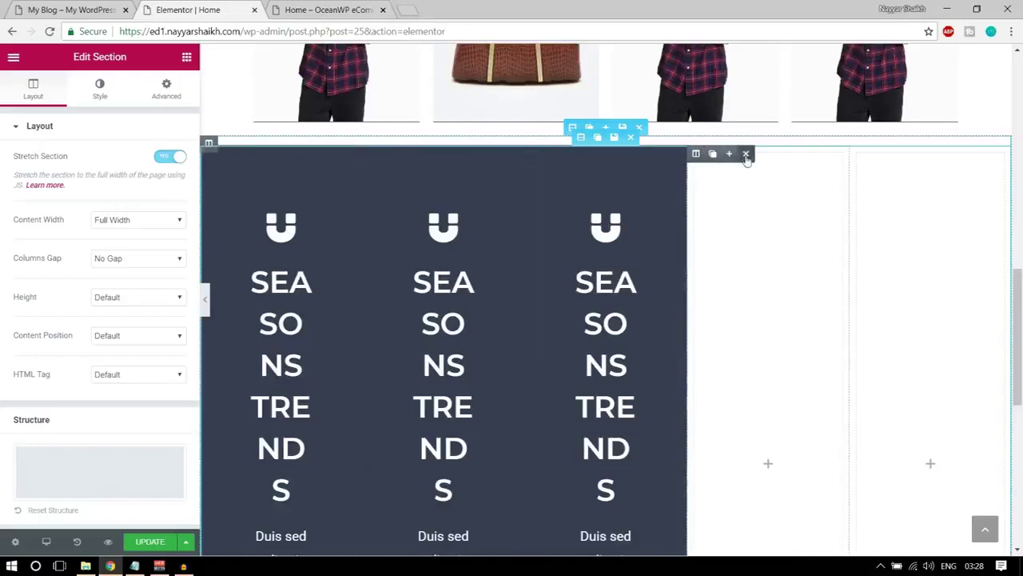
left_click(746, 155)
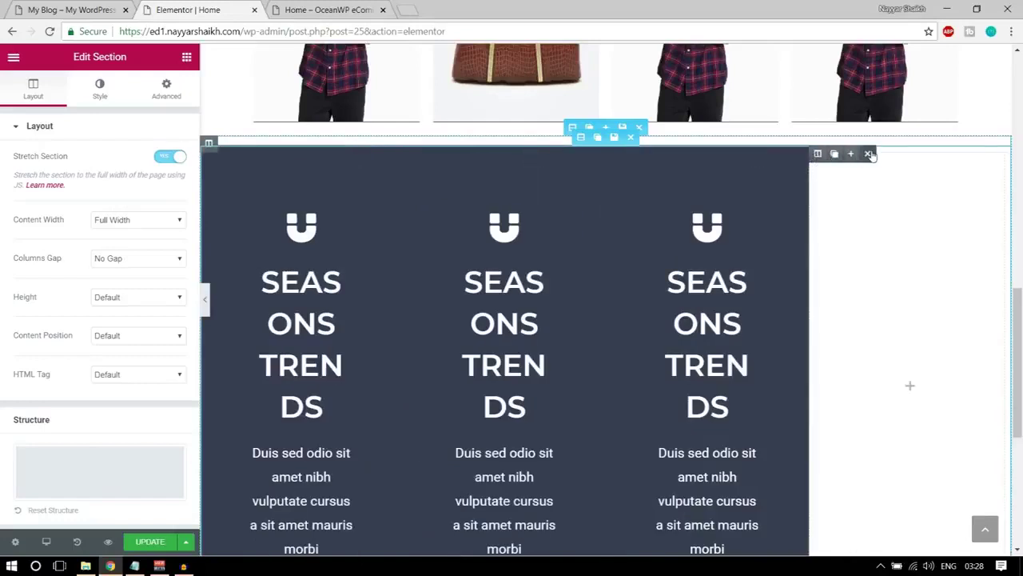
left_click(868, 153)
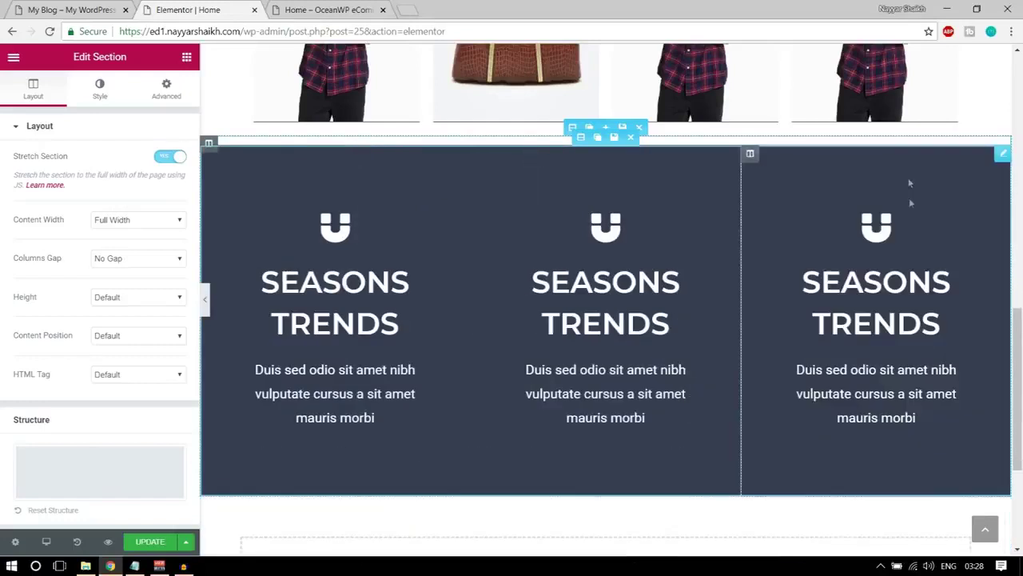
Give the middle icon box a tags icon, matching the reference page.
left_click(594, 234)
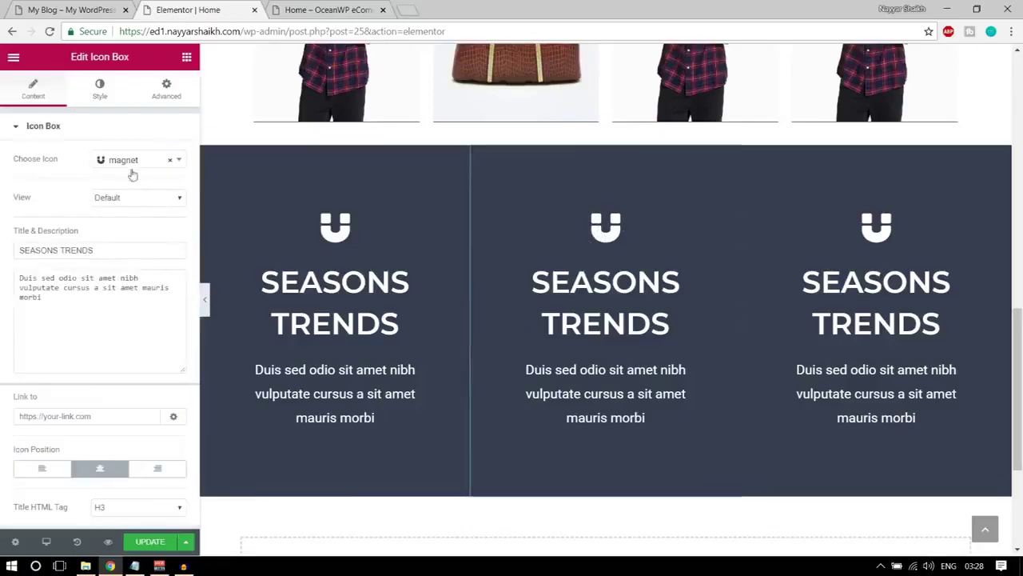
left_click(130, 164)
left_click(73, 12)
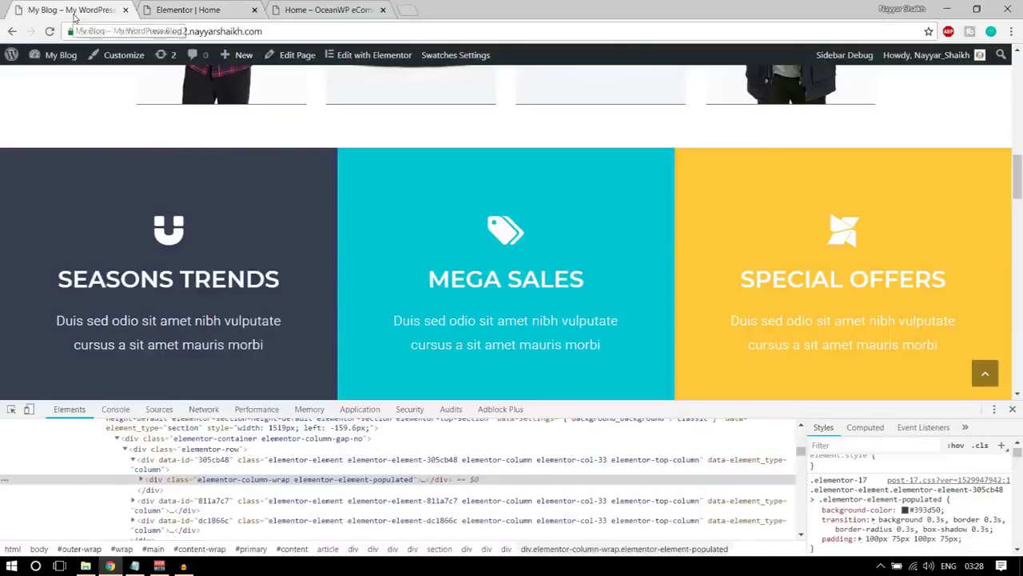
left_click(199, 8)
type("tag")
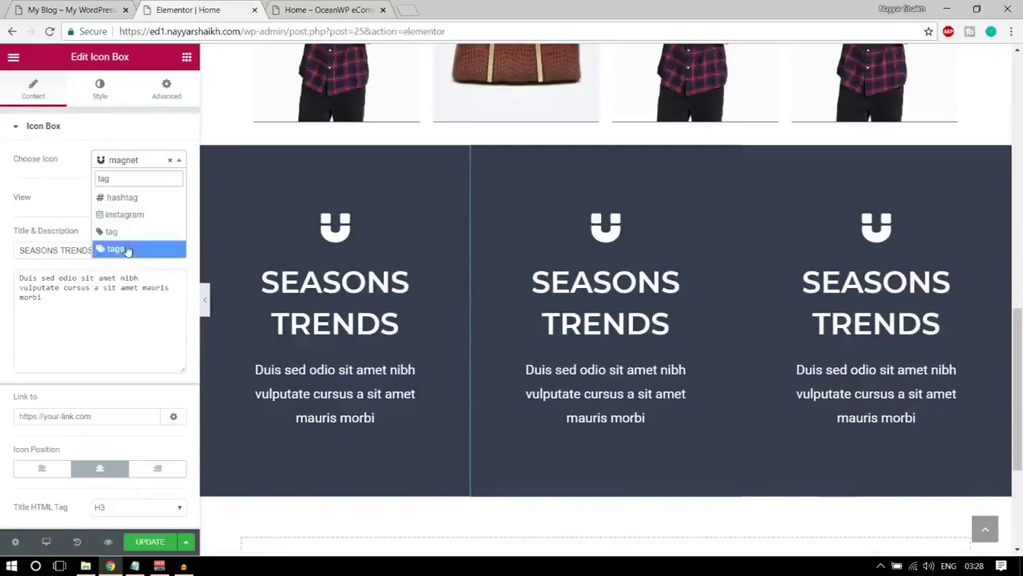
left_click(127, 249)
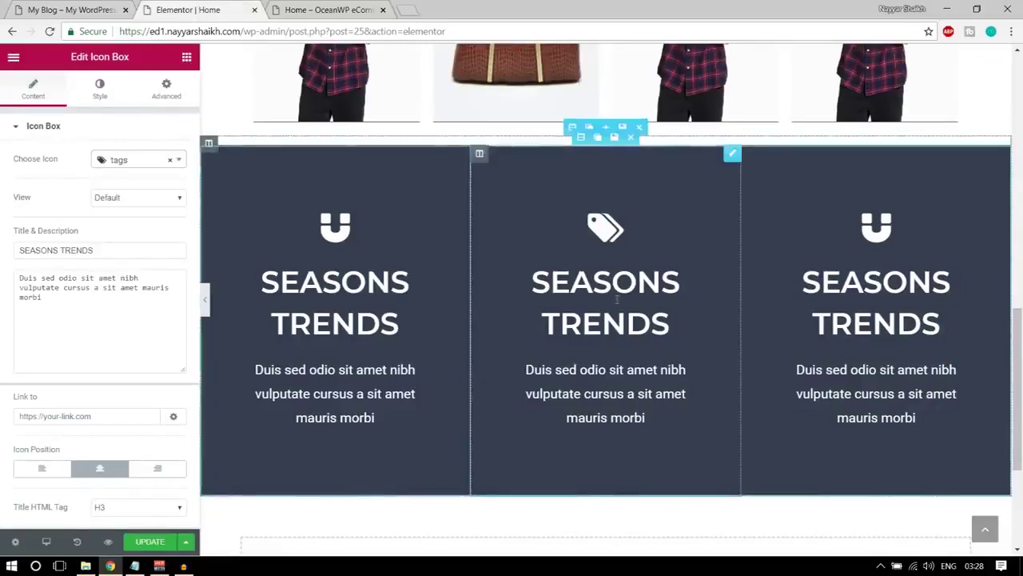
Retitle the middle box MEGA SALES using text copied from the reference store.
key("ctrl+1")
left_click_drag(430, 279, 584, 280)
key("ctrl+c")
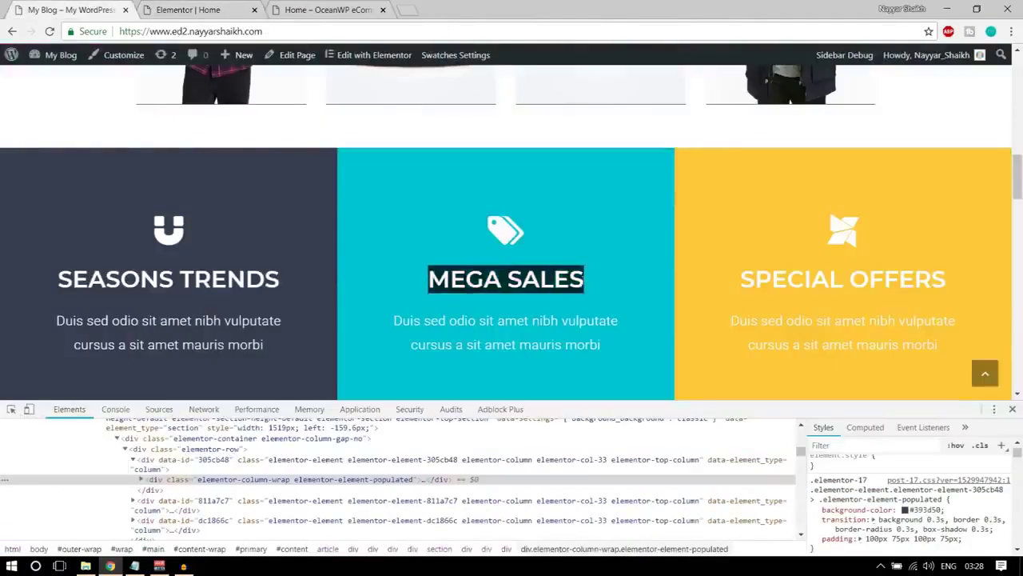
key("ctrl+2")
triple_click(552, 299)
key("ctrl+v")
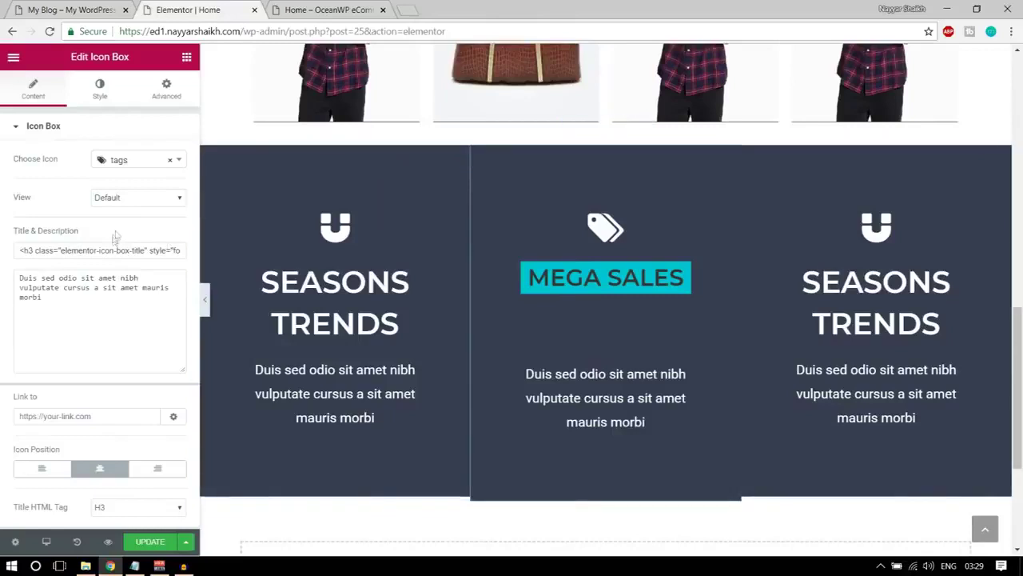
triple_click(100, 251)
key("ctrl+v")
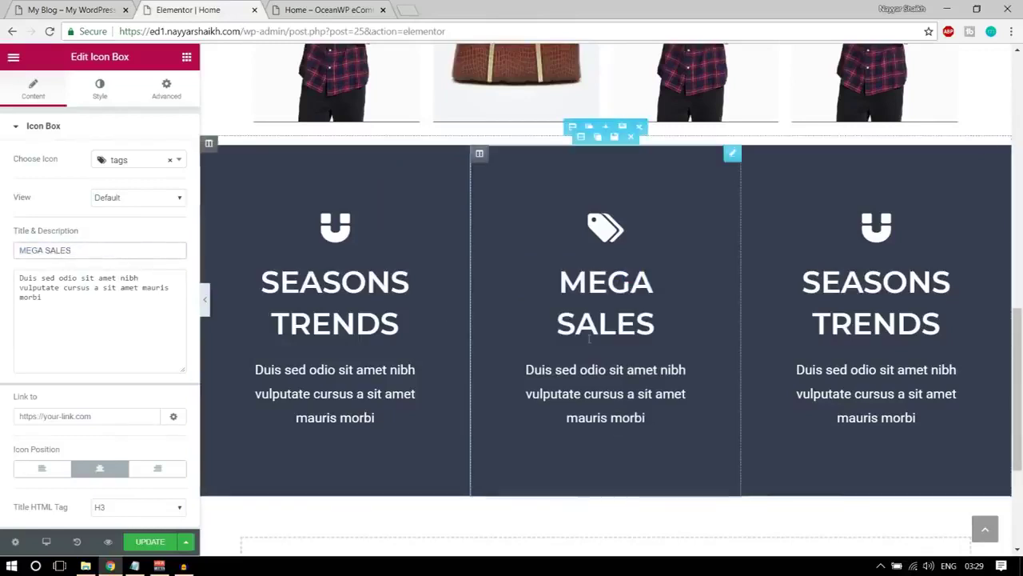
Inspect the reference store's MEGA SALES column in DevTools.
key("ctrl+1")
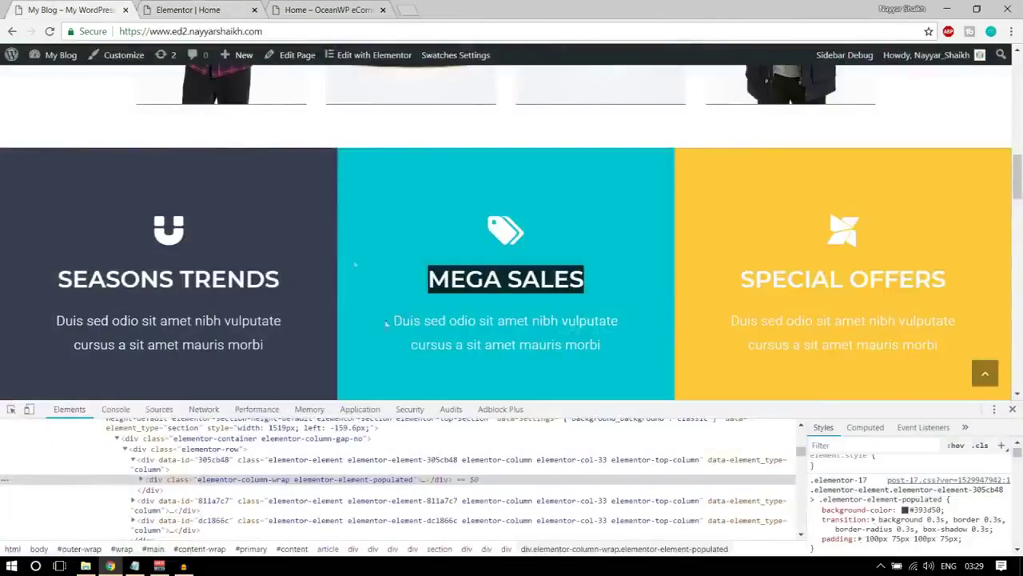
key("ctrl+2")
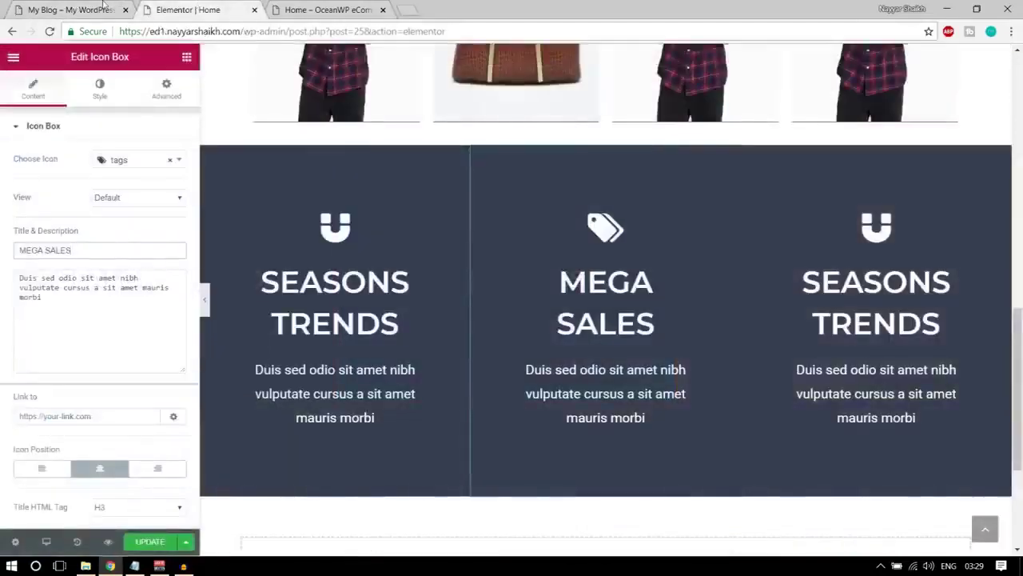
key("ctrl+1")
right_click(373, 184)
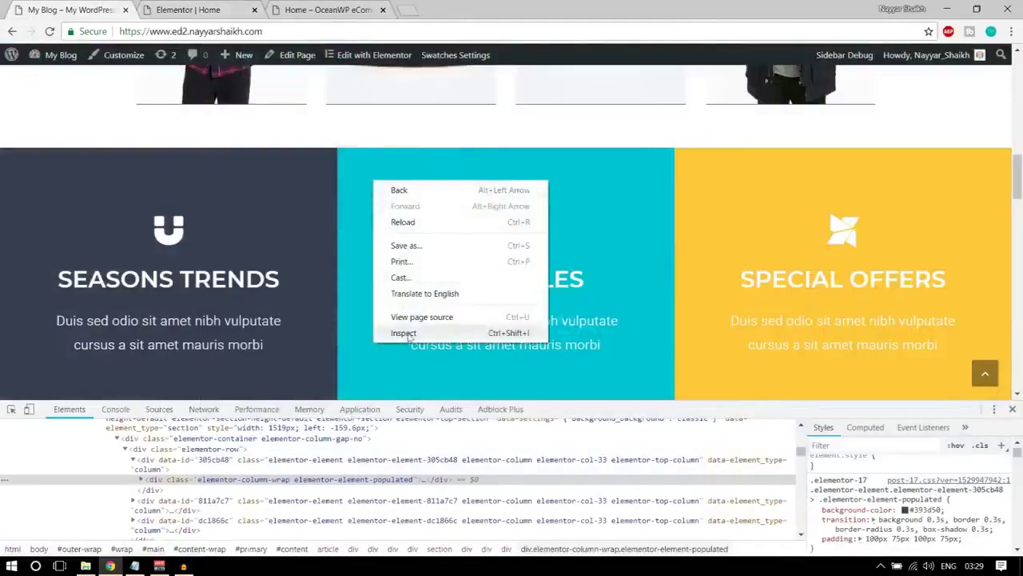
left_click(404, 332)
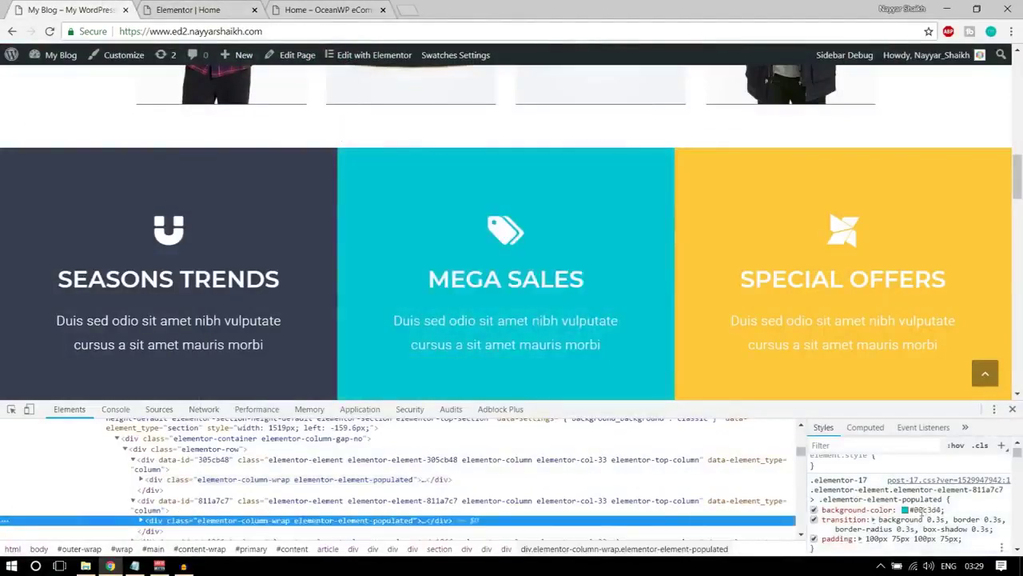
Replace the middle box's #393d50 background with the copied cyan #00c3d4, then preview.
left_click(920, 510)
key("ctrl+c")
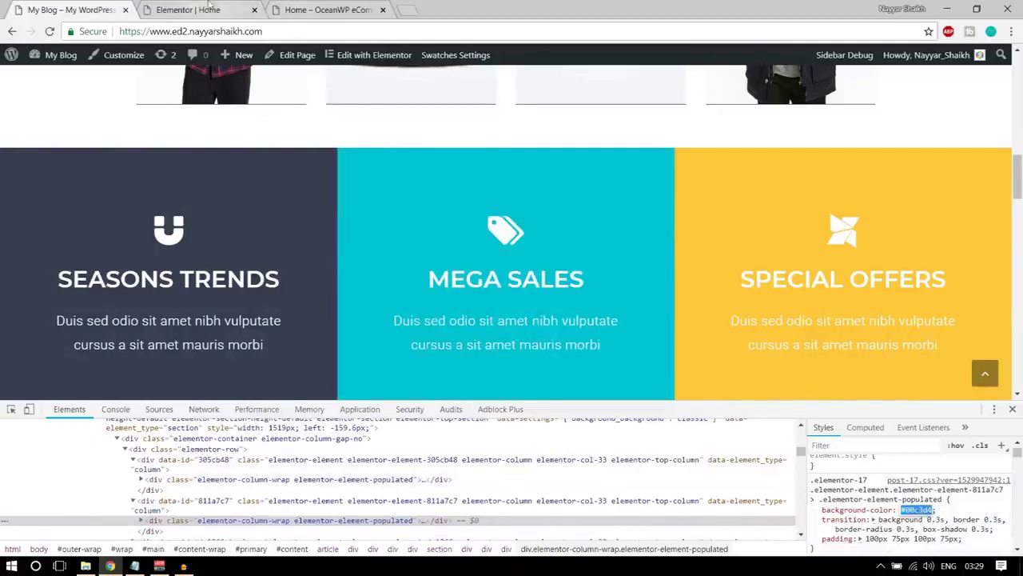
left_click(188, 9)
left_click(99, 90)
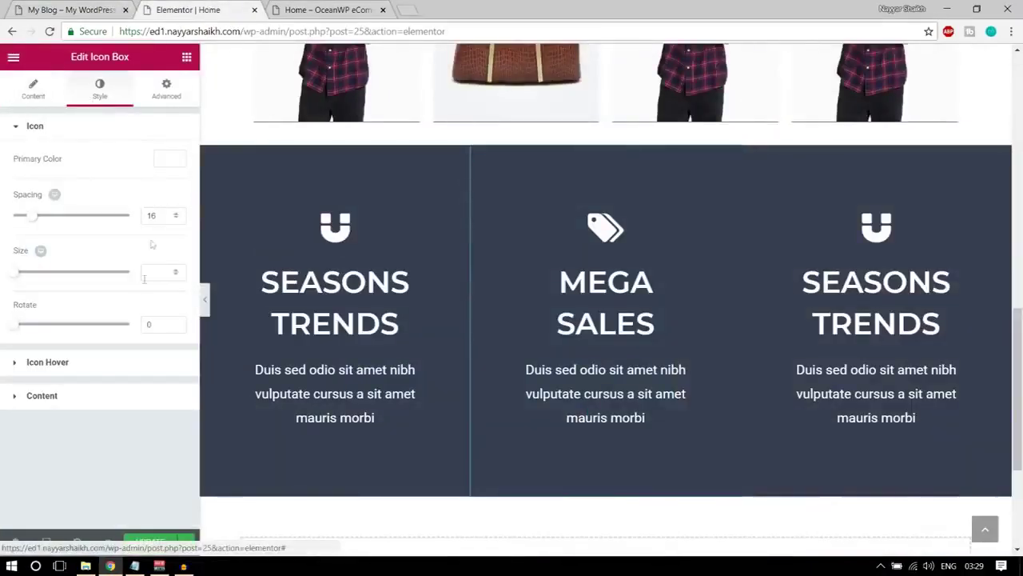
left_click(182, 96)
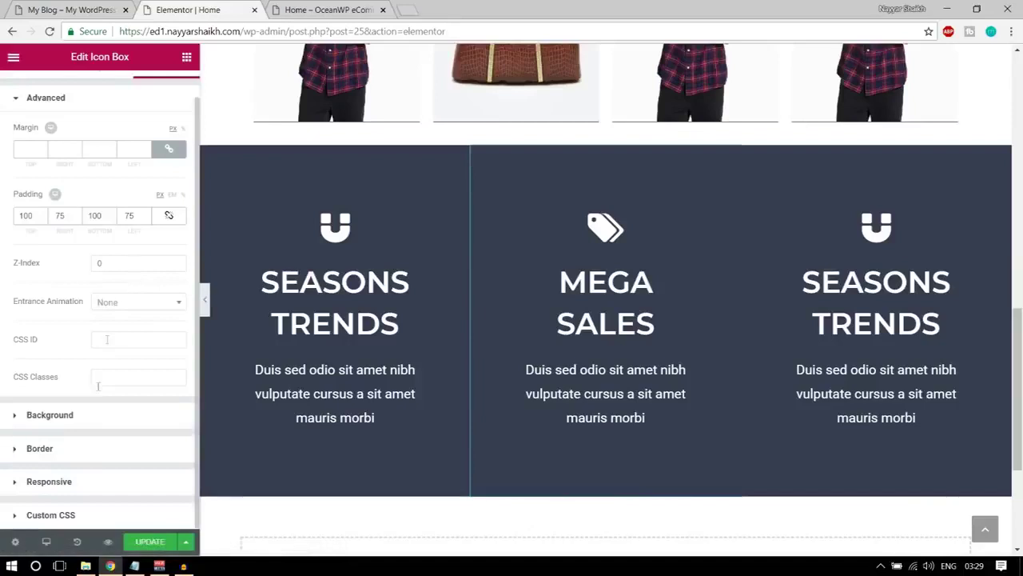
left_click(88, 413)
left_click(169, 272)
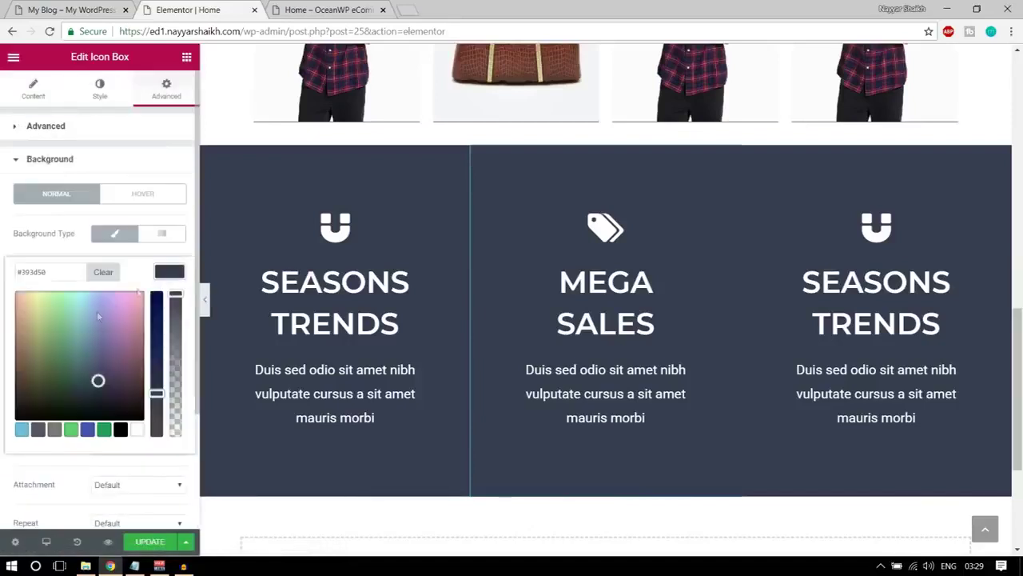
double_click(48, 272)
key("ctrl+v")
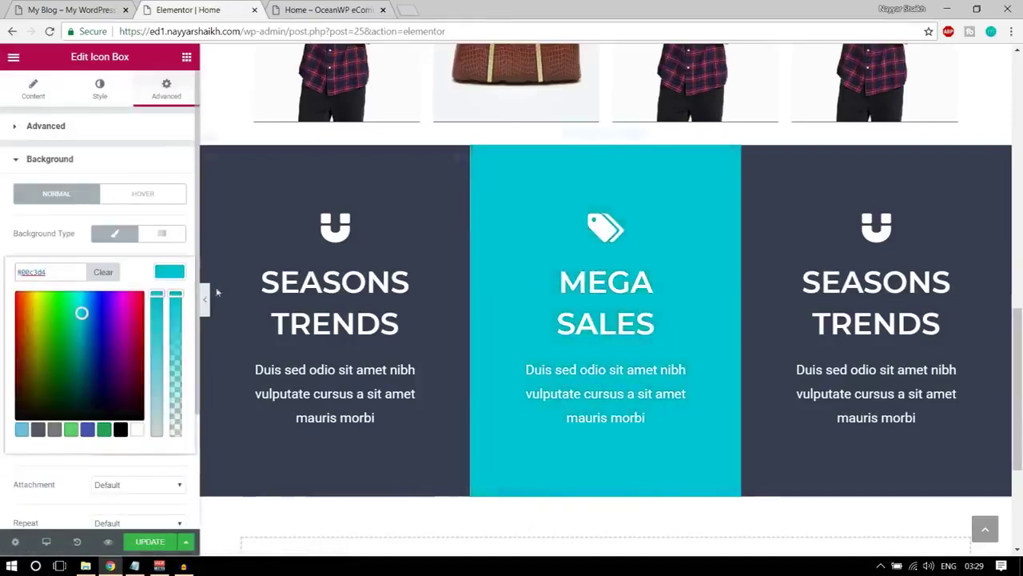
left_click(35, 94)
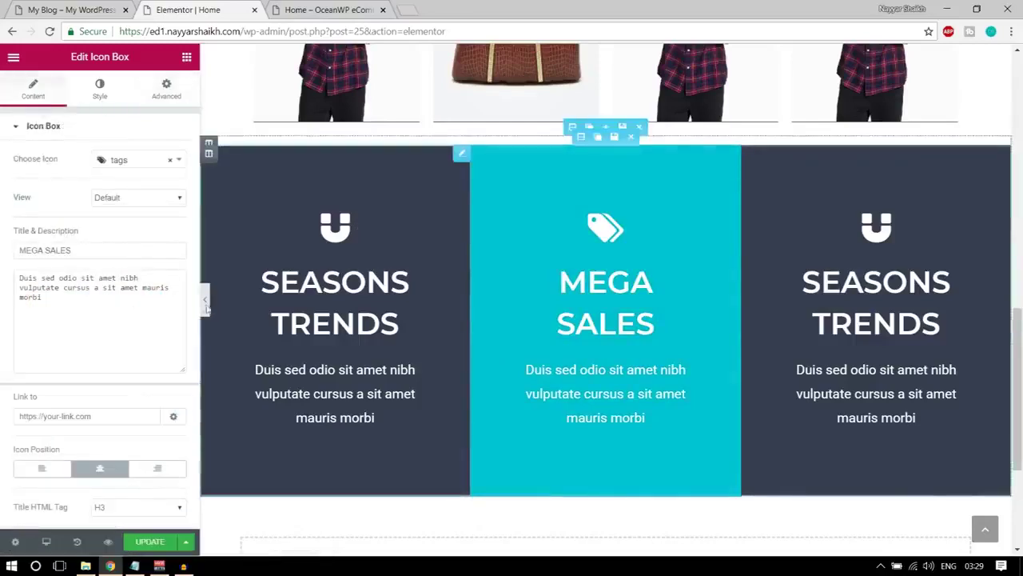
left_click(204, 299)
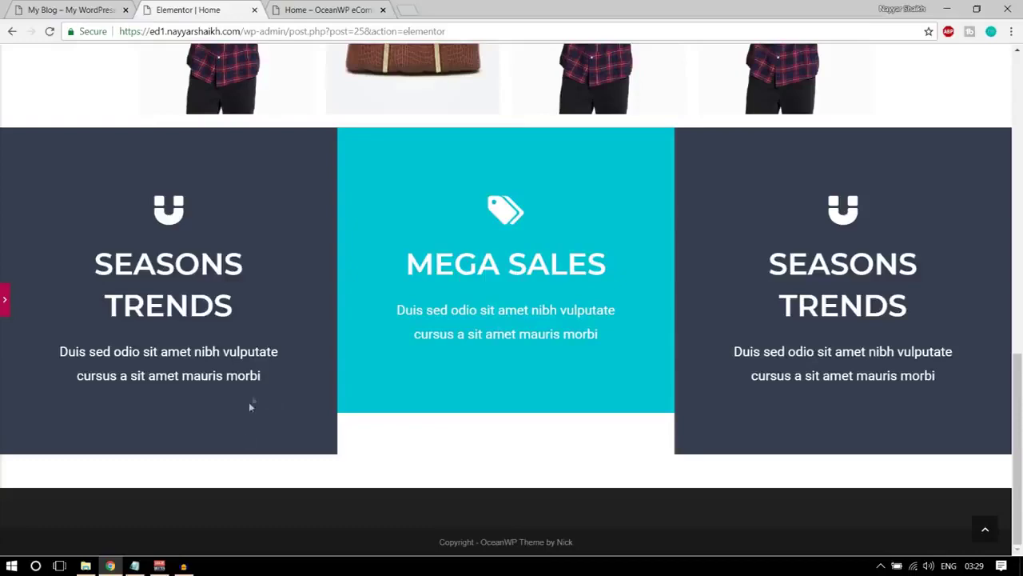
Correct the word TRENDS in the left SEASONS TRENDS heading.
left_click(4, 308)
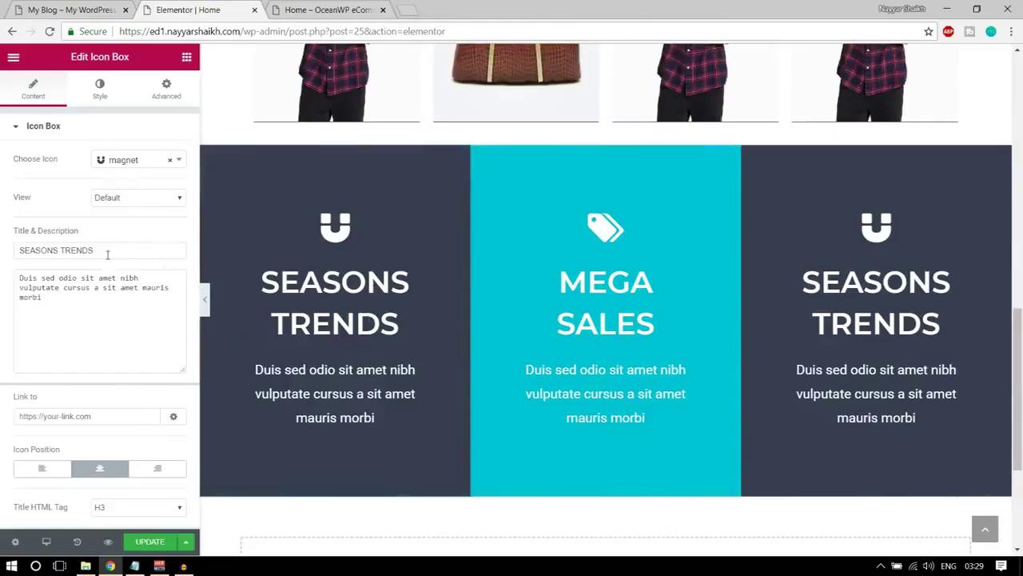
left_click(304, 298)
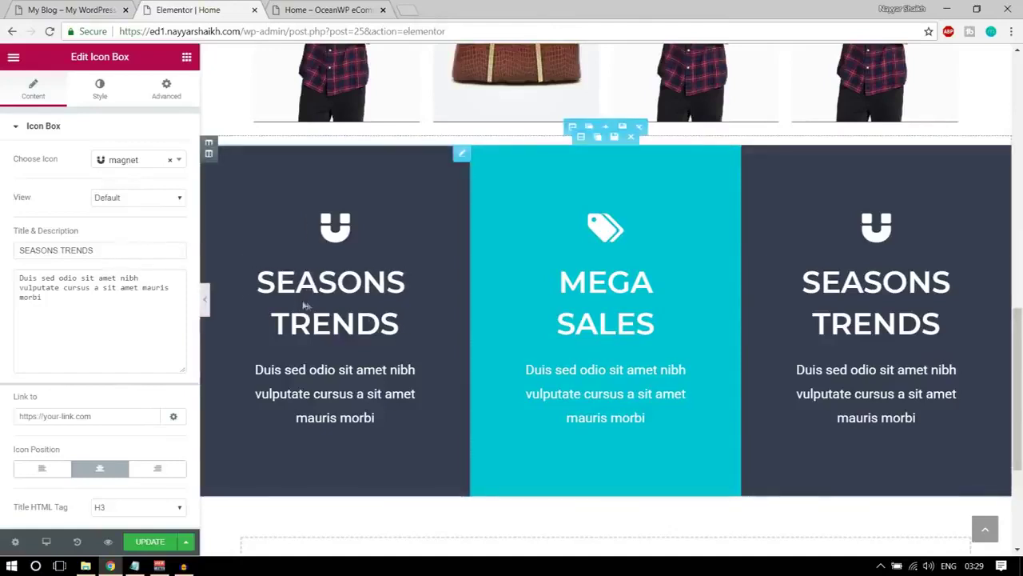
key("BackSpace")
key("BackSpace")
key("BackSpace")
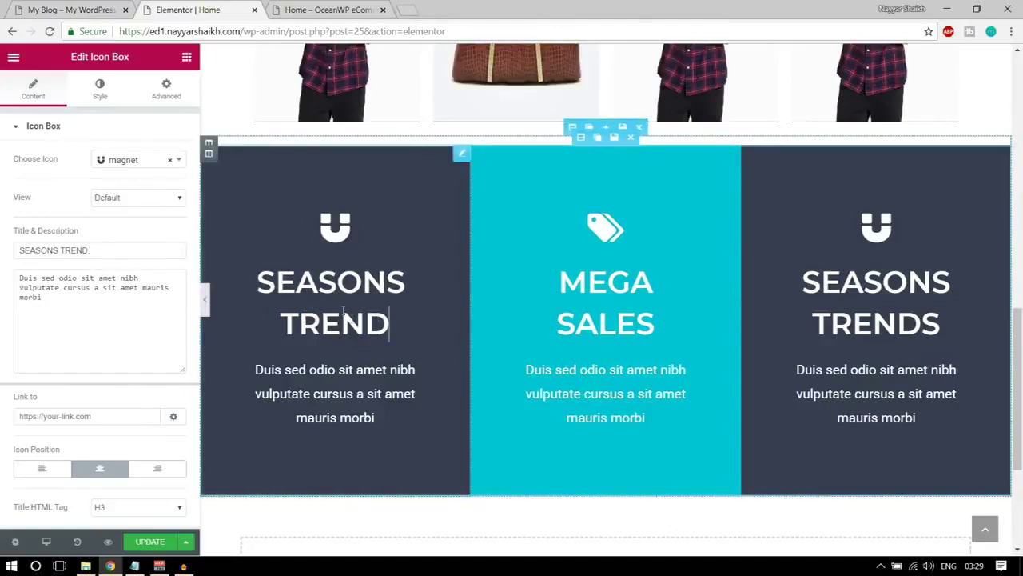
type("NDS")
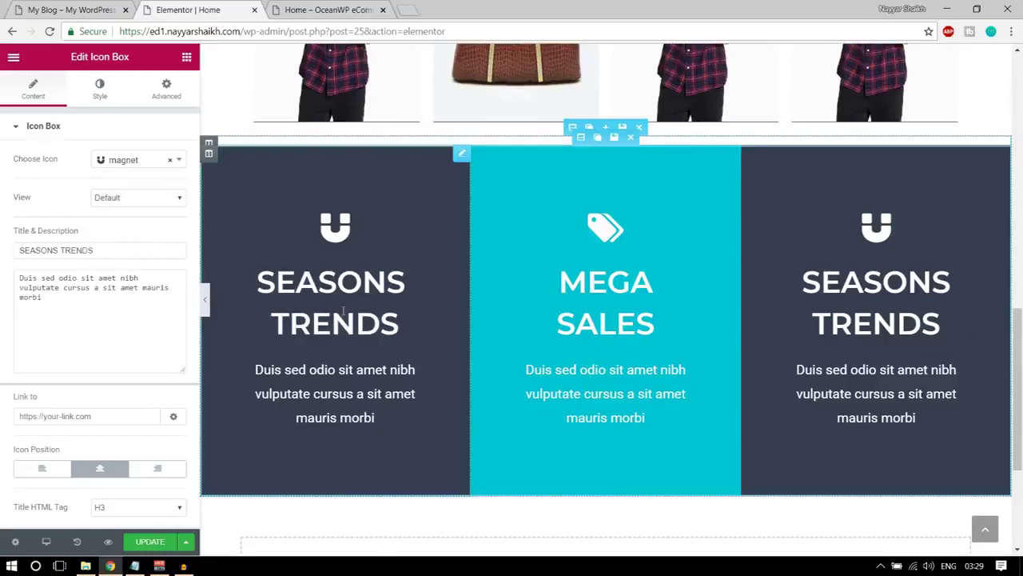
Set the left title's typography size to 40 and check it in preview.
left_click(104, 96)
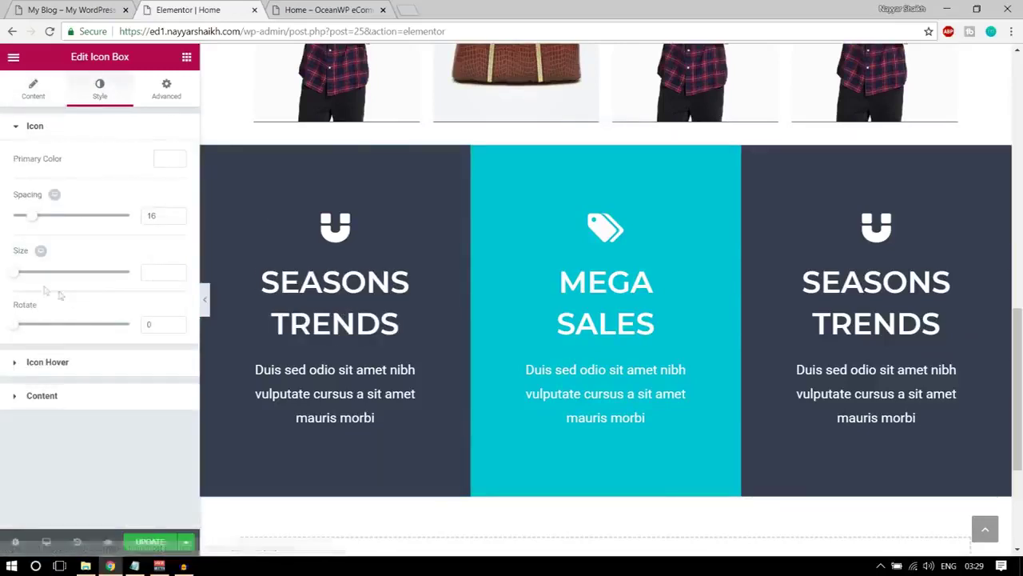
left_click(60, 366)
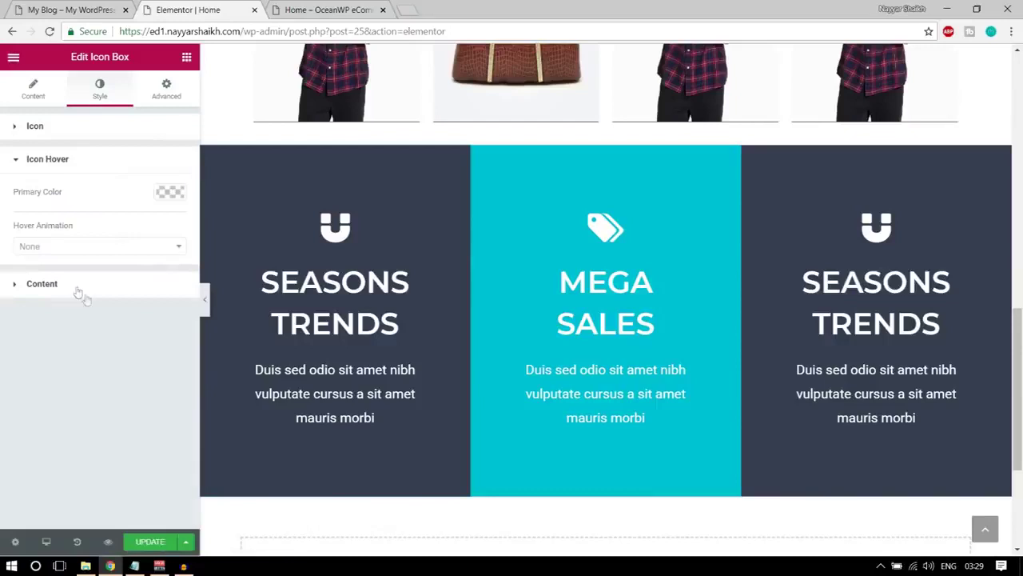
left_click(78, 292)
left_click(171, 405)
scroll(168, 448, "down", 2)
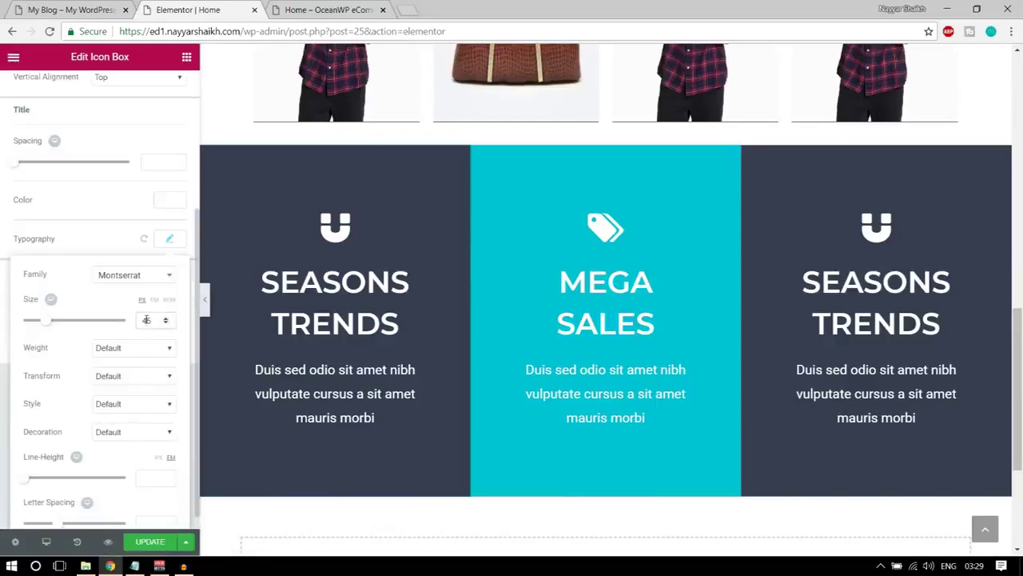
left_click(147, 320)
type("40")
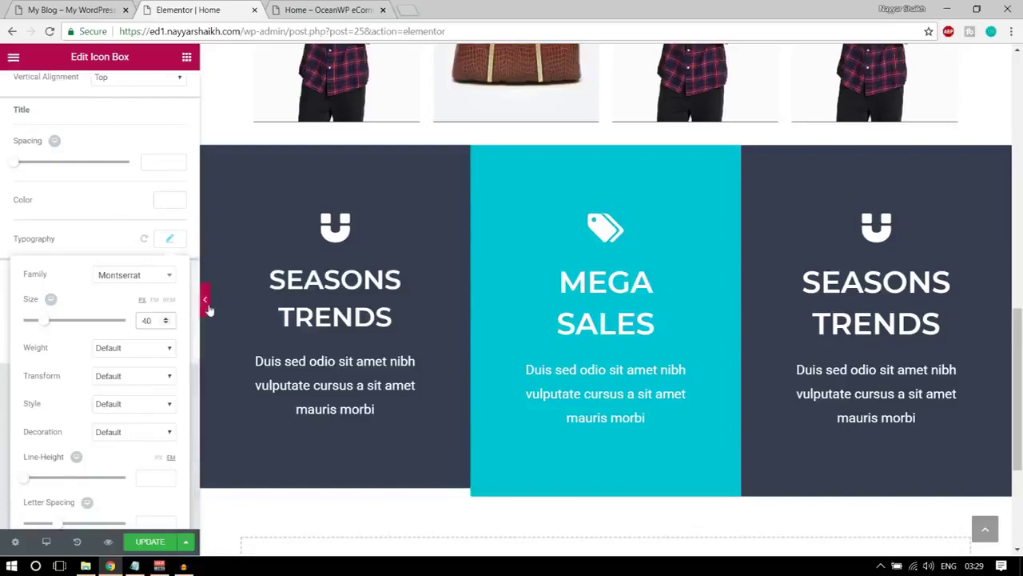
left_click(206, 302)
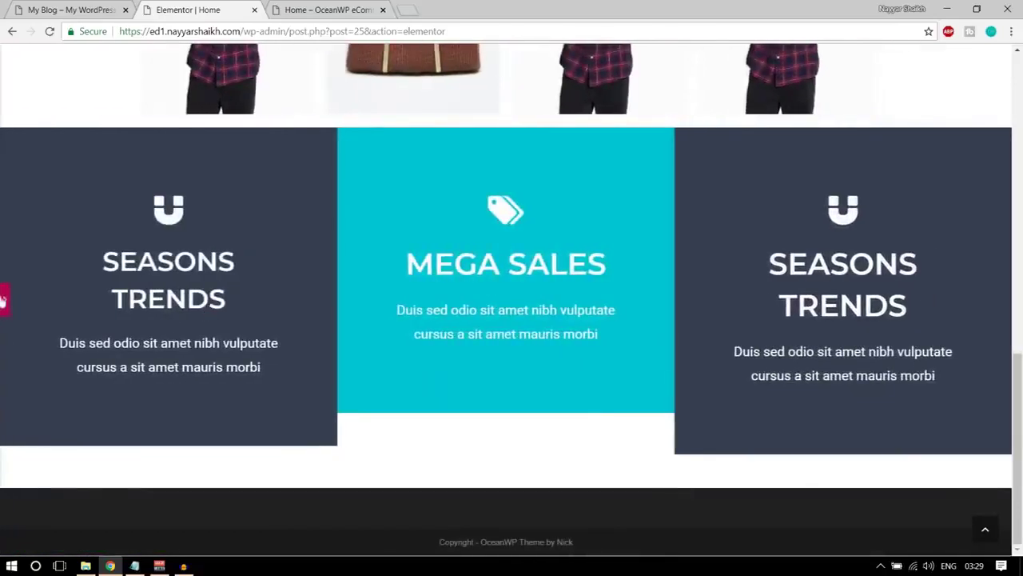
left_click(7, 301)
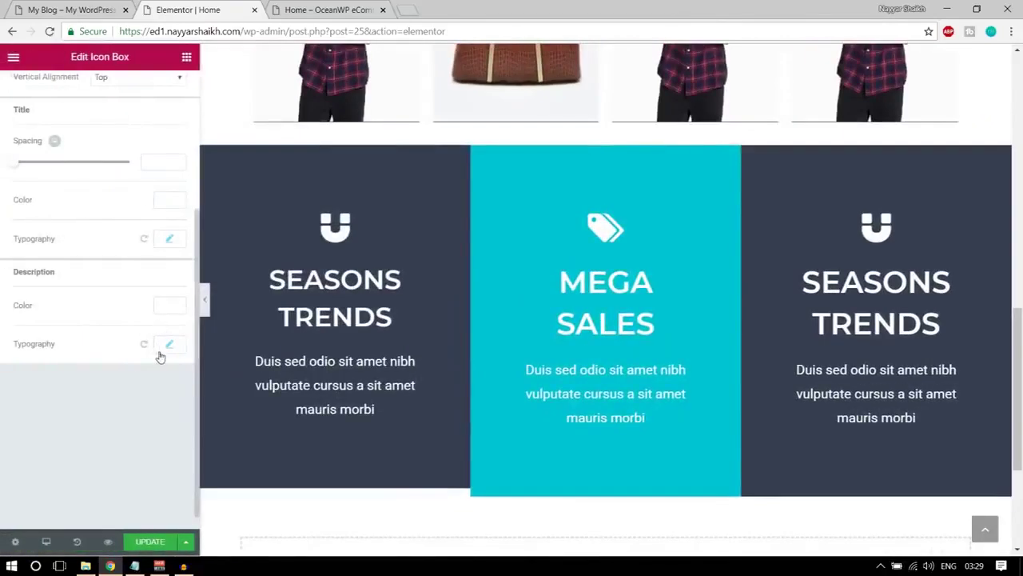
Change the title font size to 35 and check the result.
left_click(168, 344)
scroll(147, 452, "down", 2)
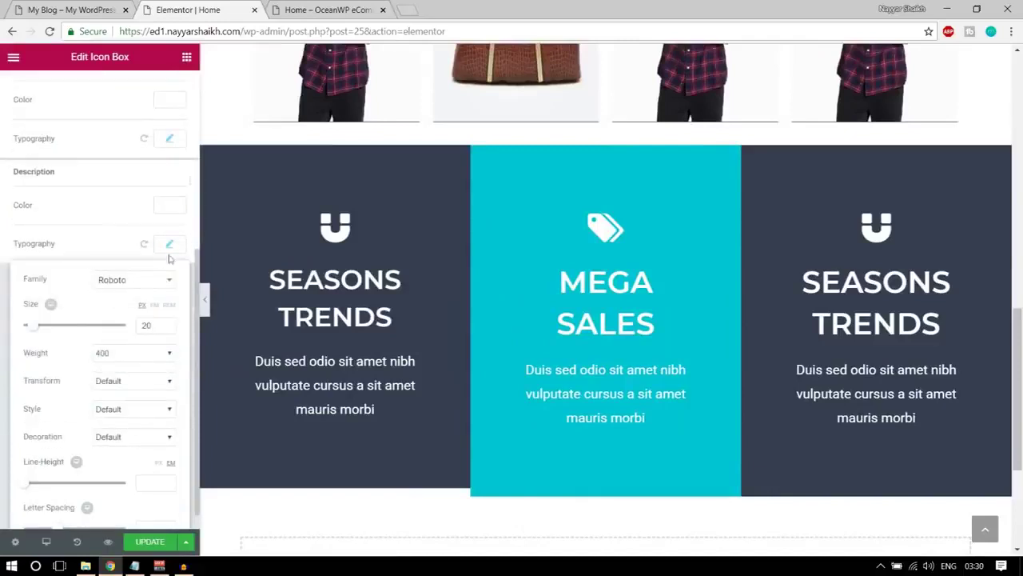
left_click(167, 140)
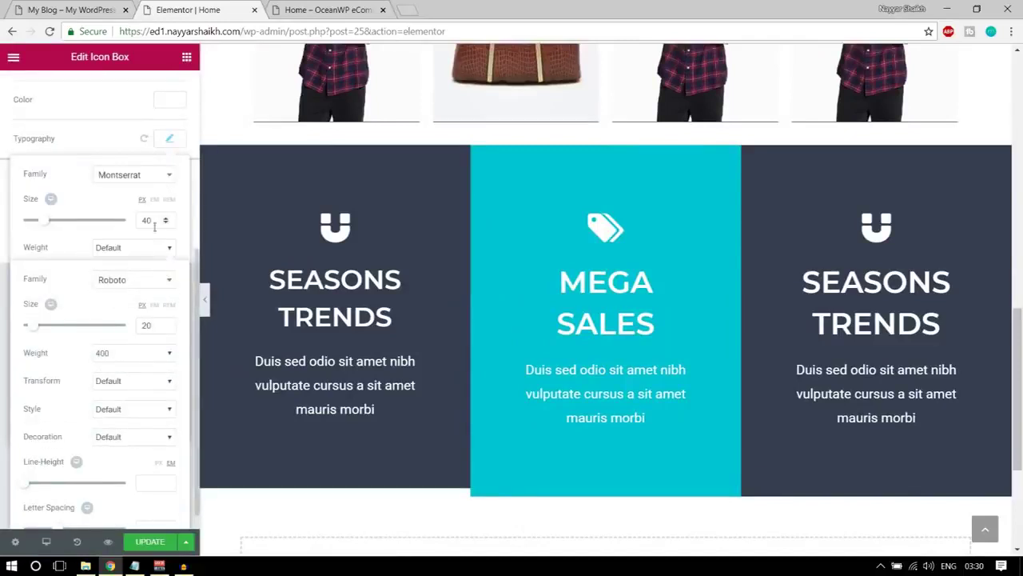
scroll(154, 225, "up", 2)
type("35")
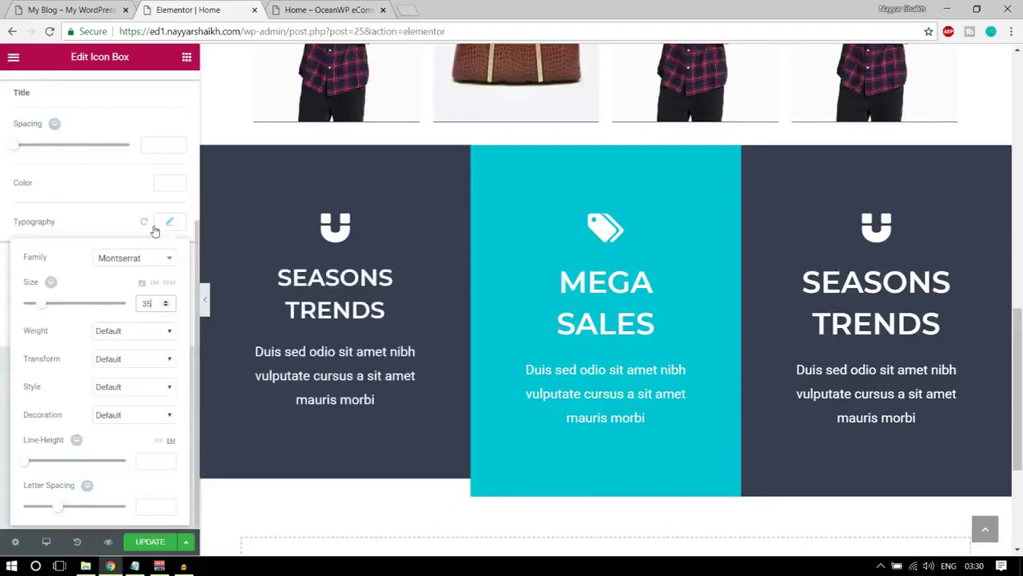
left_click(216, 302)
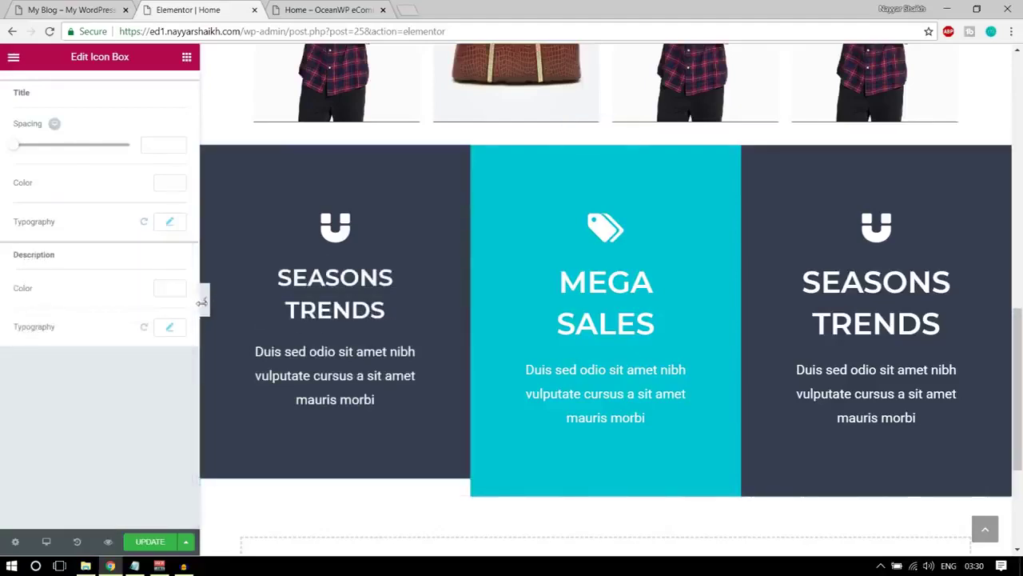
left_click(204, 304)
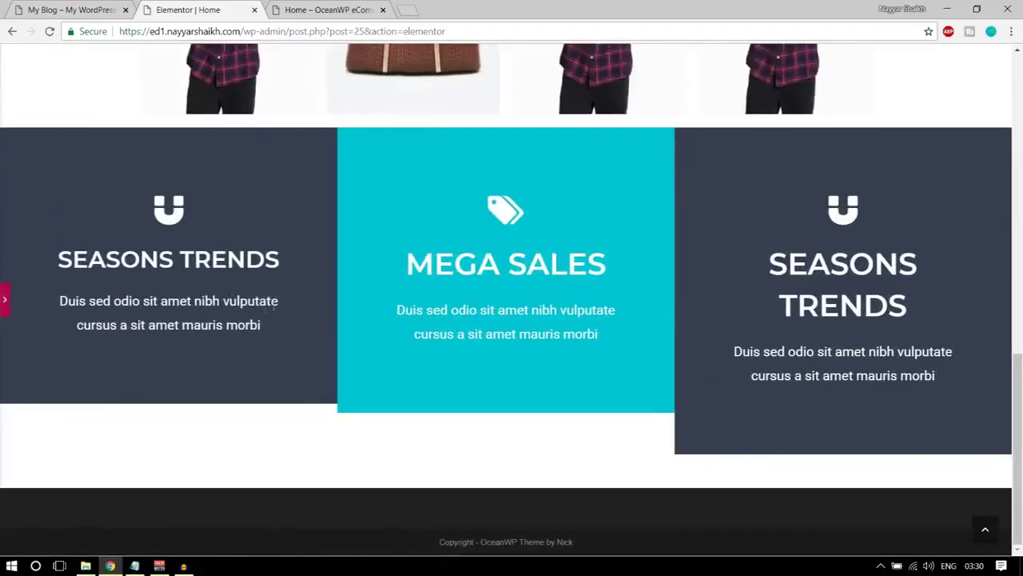
left_click(3, 302)
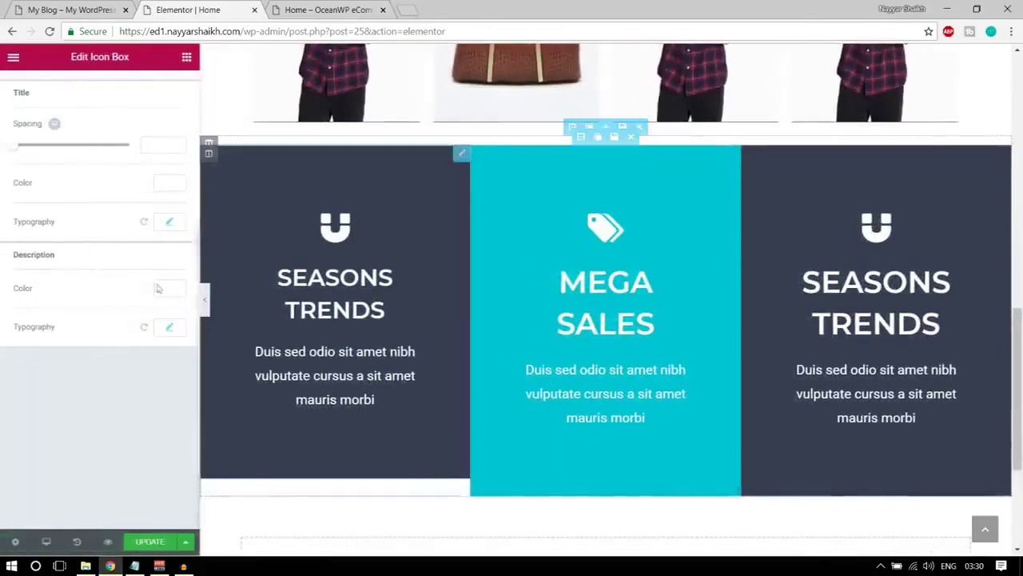
Set the title font size to 45, save the page and preview it.
left_click(169, 223)
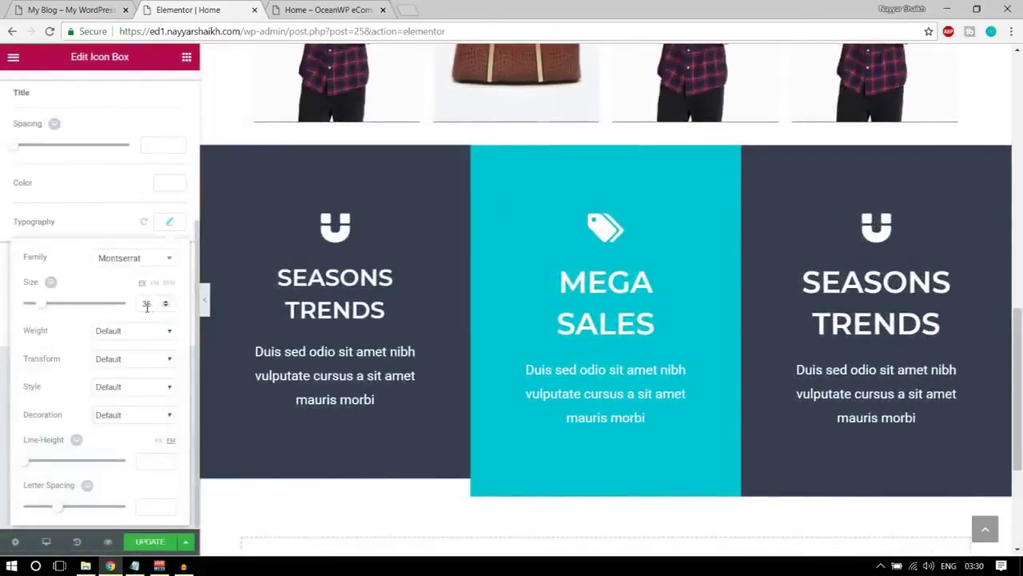
type("45")
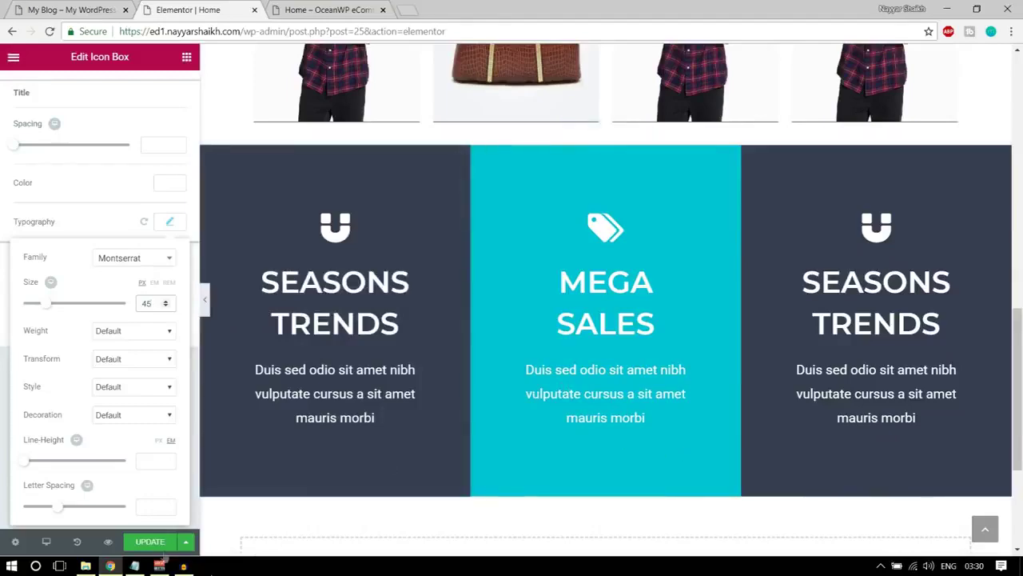
left_click(159, 543)
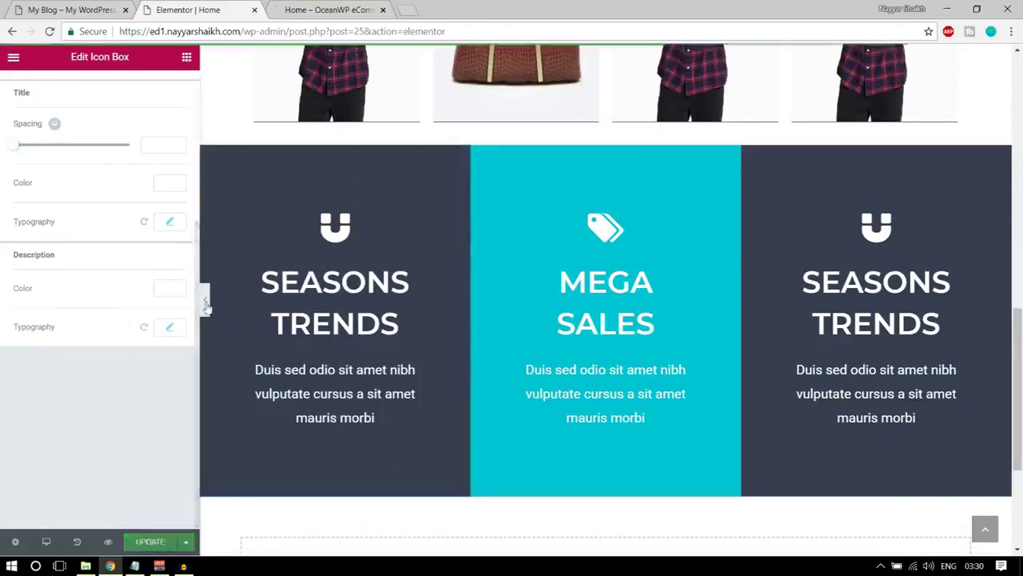
left_click(204, 299)
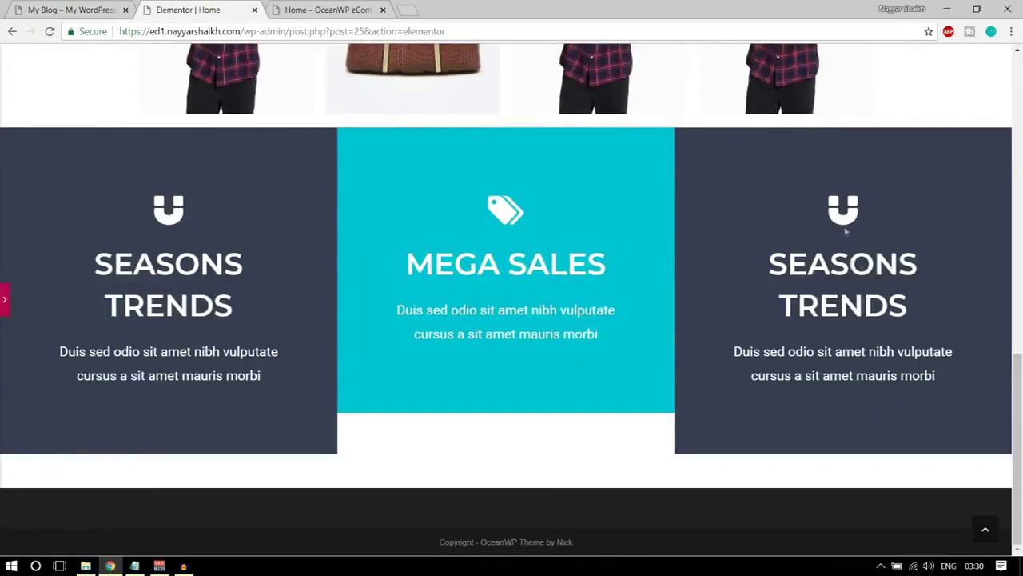
left_click(4, 300)
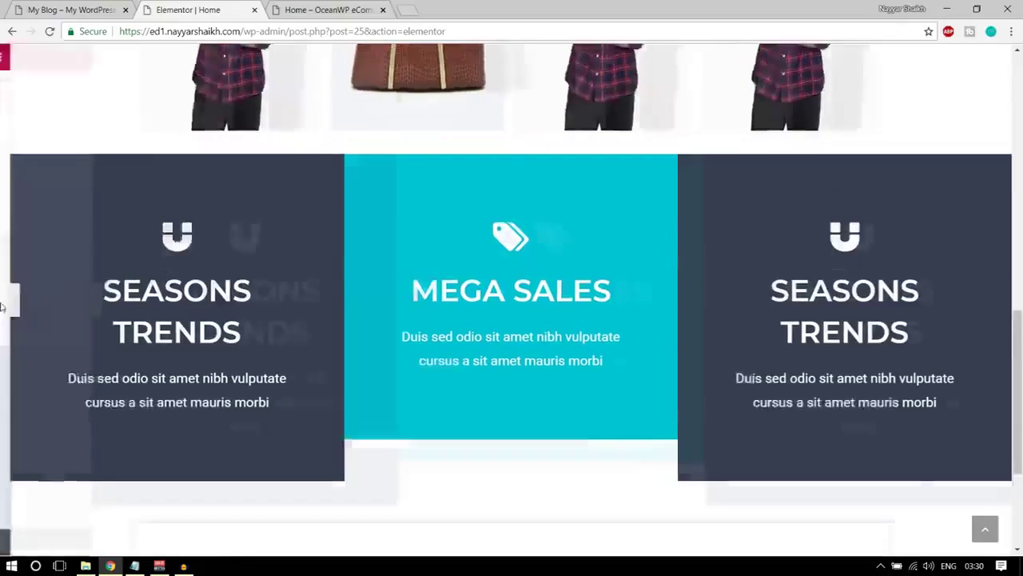
Prefix the middle box's title with SUPER to read SUPER MEGA SALES and save the page.
key("ctrl+Tab")
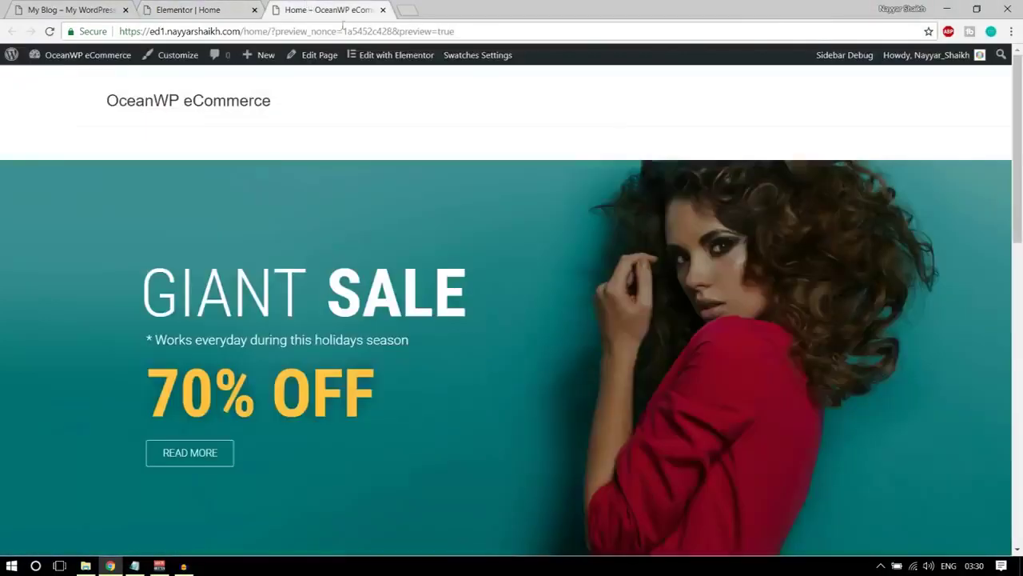
scroll(525, 303, "down", 10)
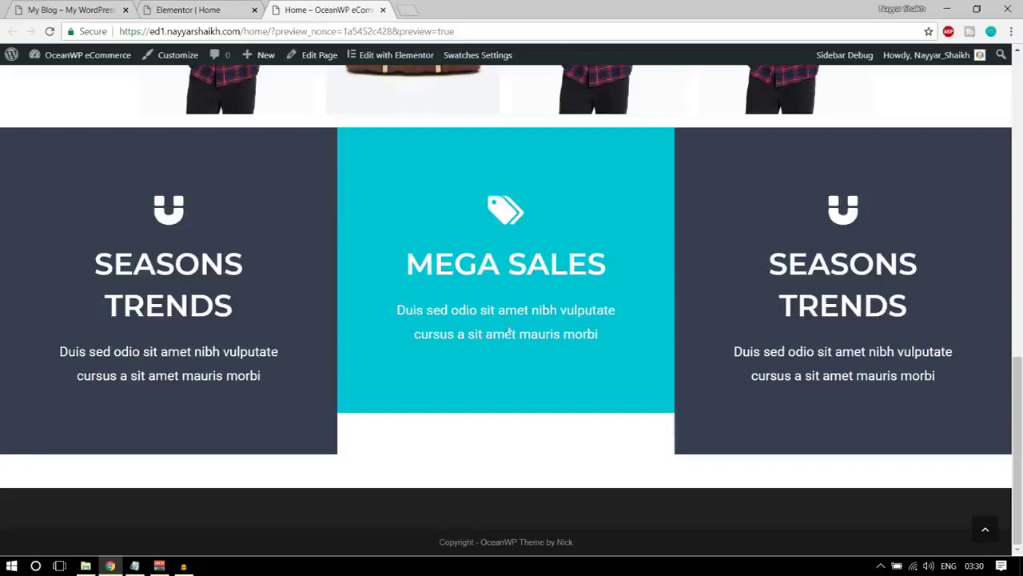
key("ctrl+shift+Tab")
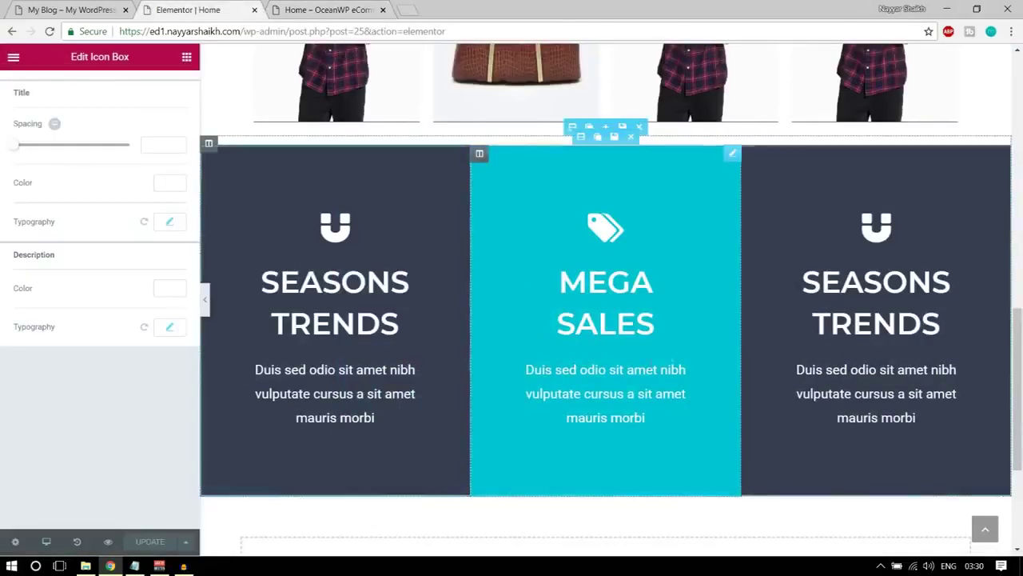
left_click(654, 323)
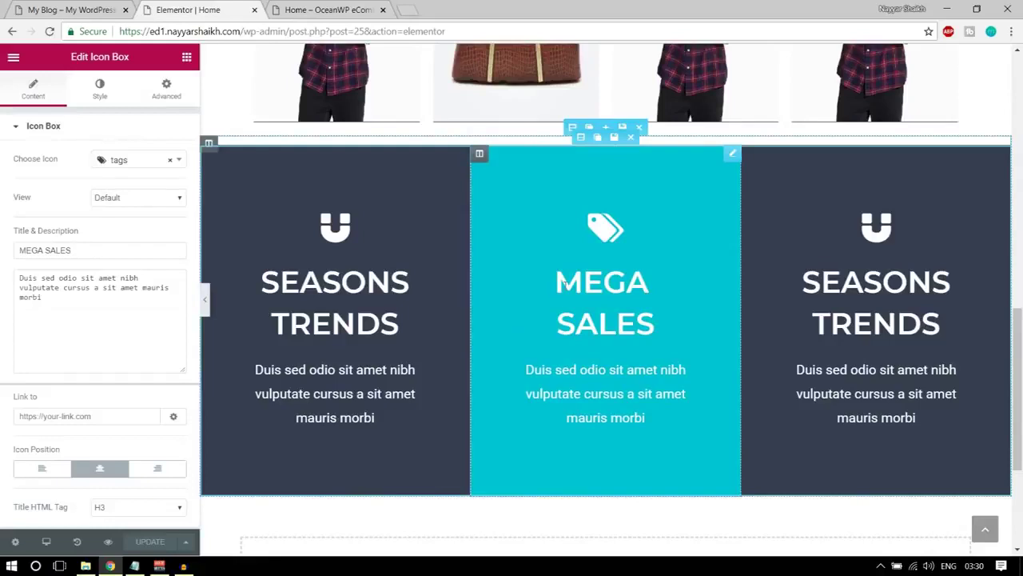
type("SUPER")
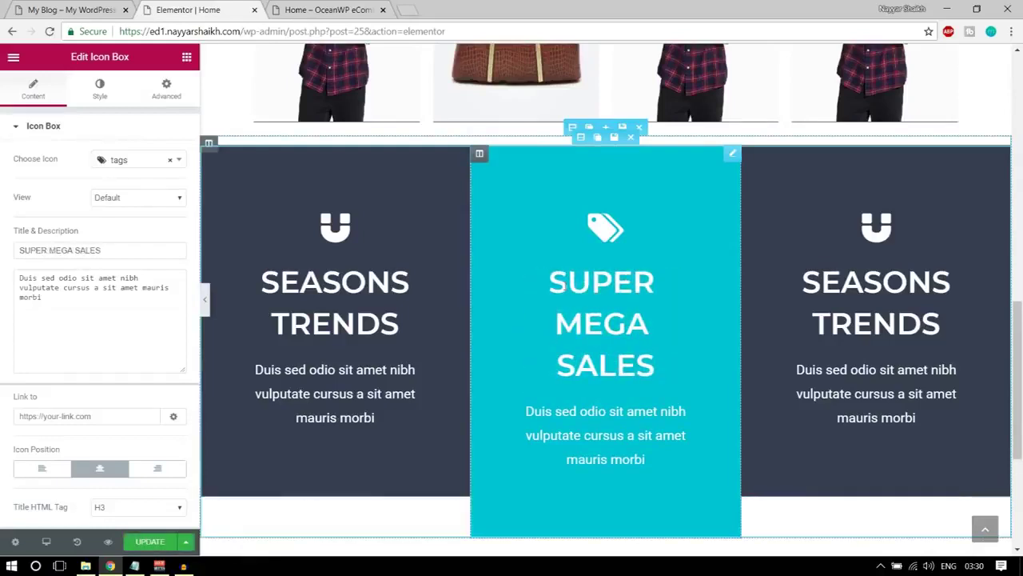
left_click(155, 540)
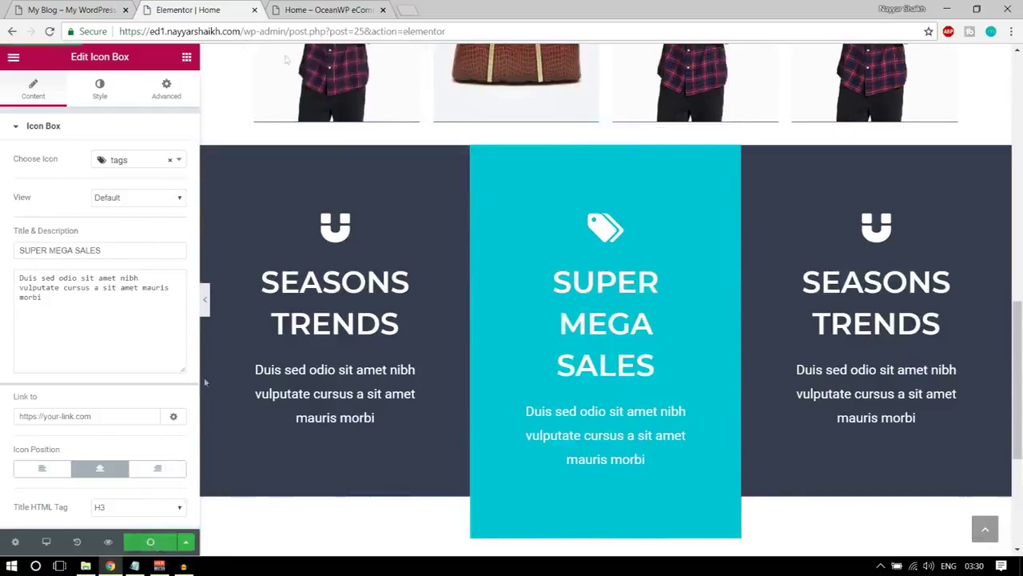
Check the SUPER MEGA SALES heading in the site preview.
left_click(330, 9)
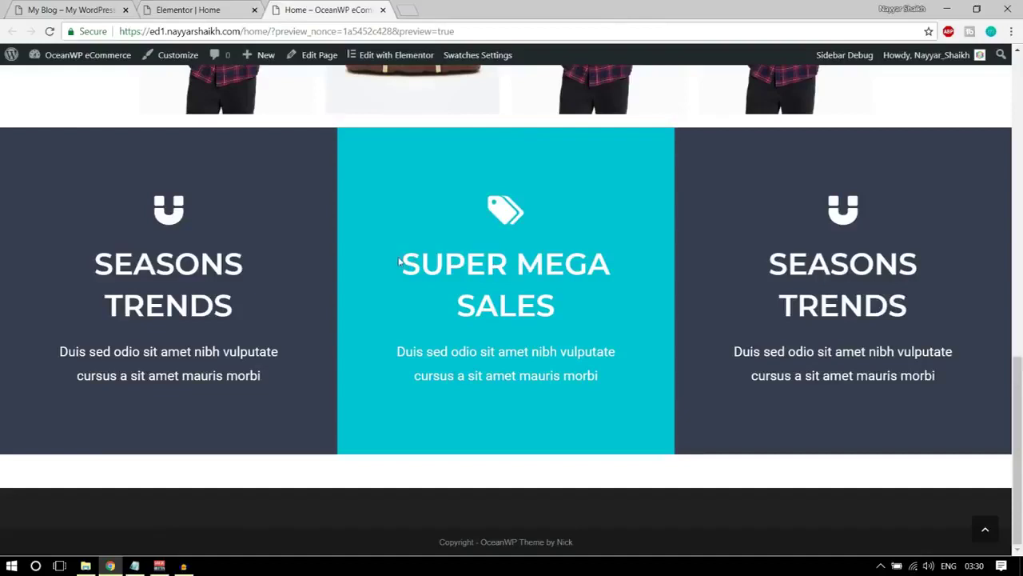
left_click_drag(399, 261, 587, 294)
left_click(594, 301)
left_click_drag(91, 269, 227, 268)
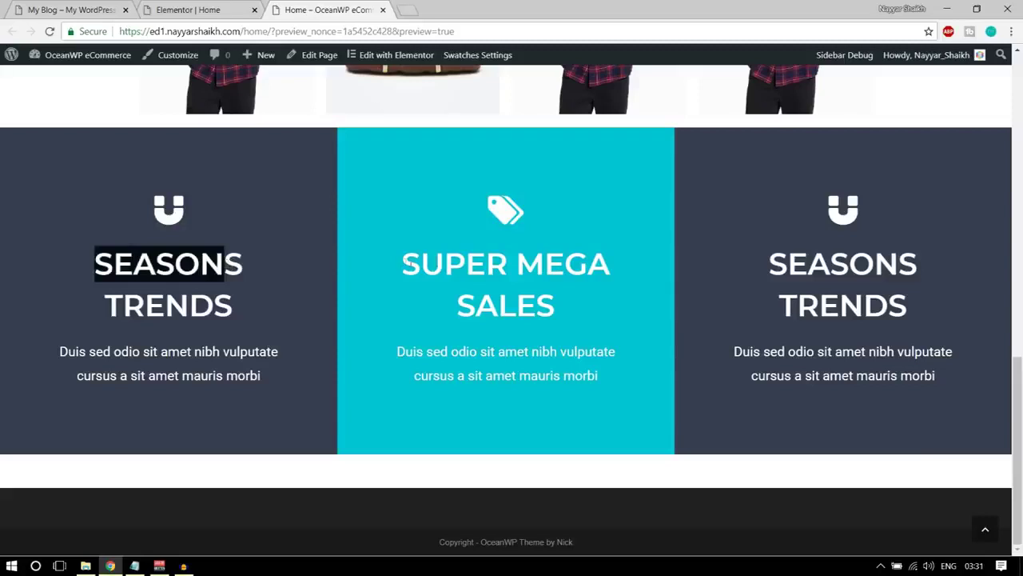
left_click_drag(399, 261, 571, 295)
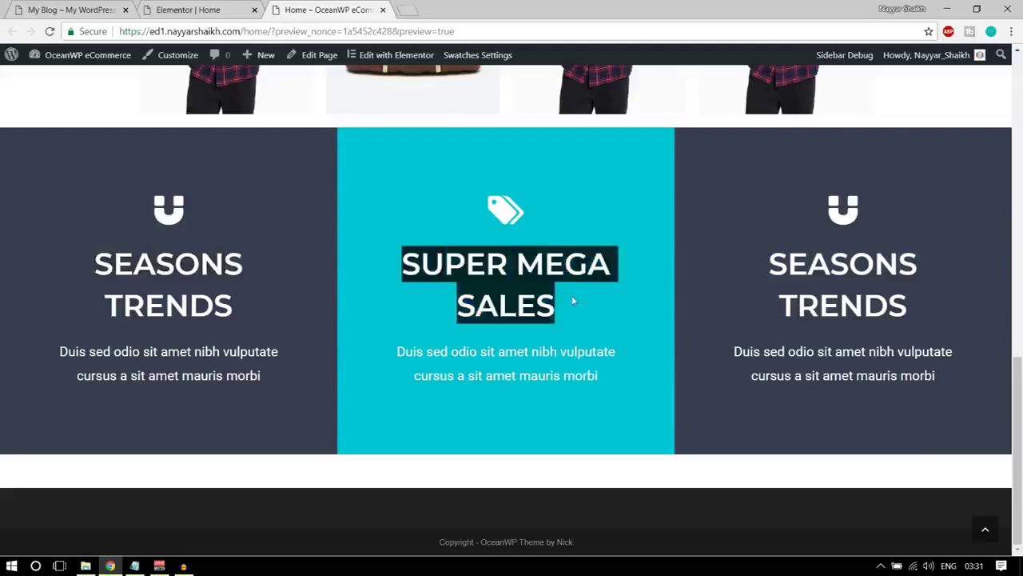
left_click(670, 297)
key("ctrl+shift+Tab")
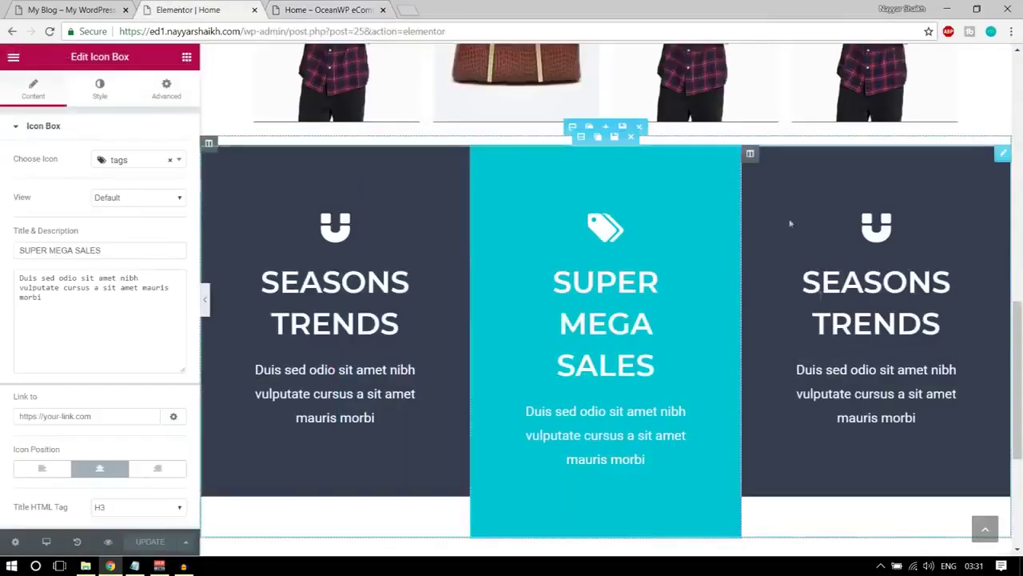
left_click(764, 184)
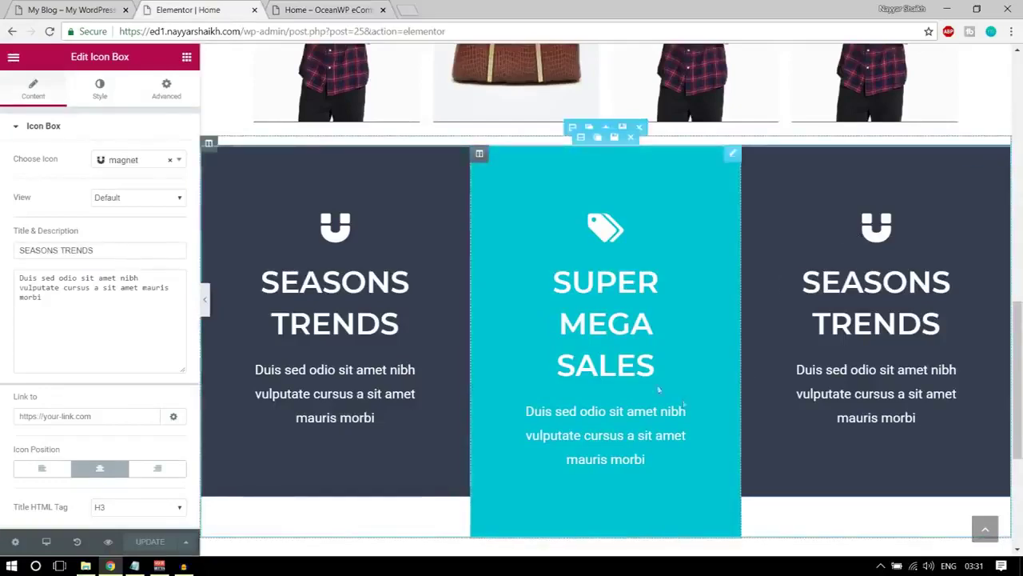
key("ctrl+Tab")
scroll(549, 308, "up", 3)
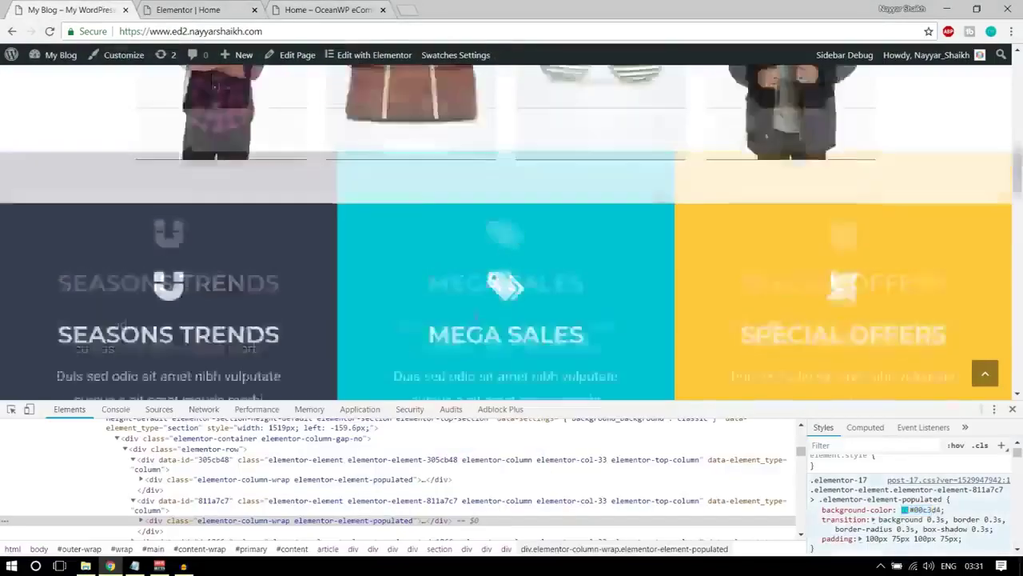
scroll(469, 332, "down", 6)
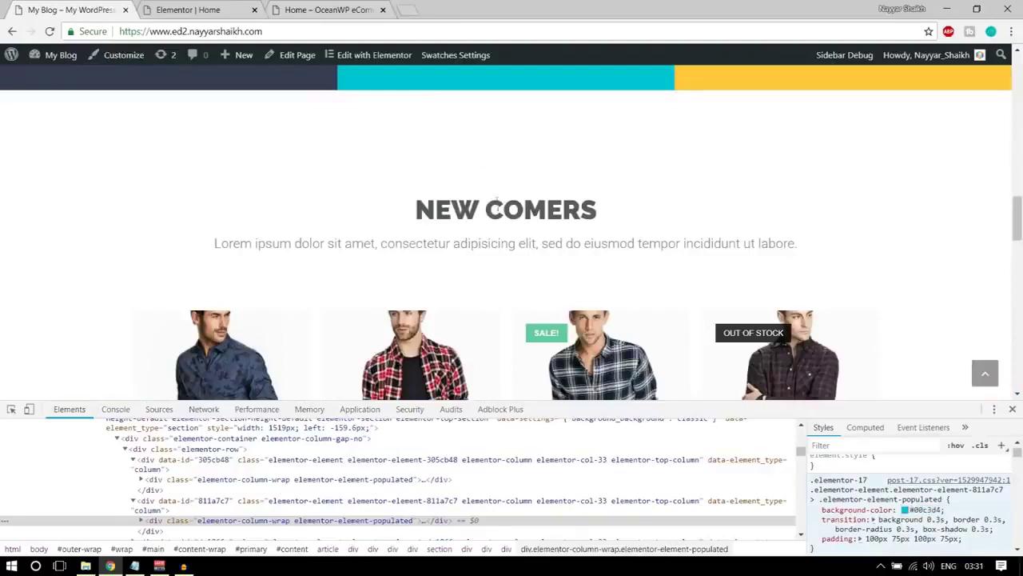
scroll(503, 256, "up", 6)
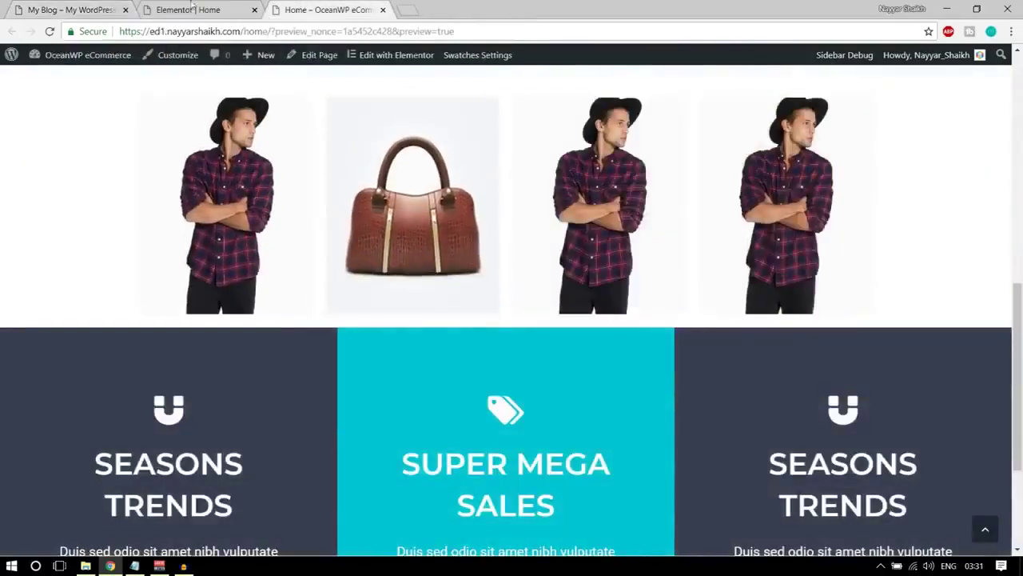
left_click(190, 8)
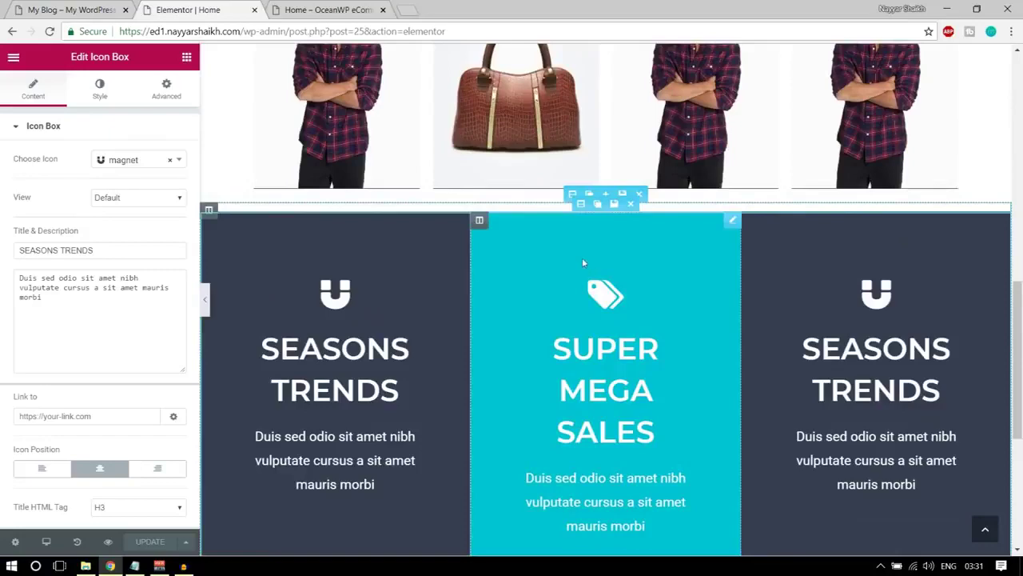
Open the Elements list and drag a Spacer widget toward the area below the product images.
scroll(585, 278, "up", 1)
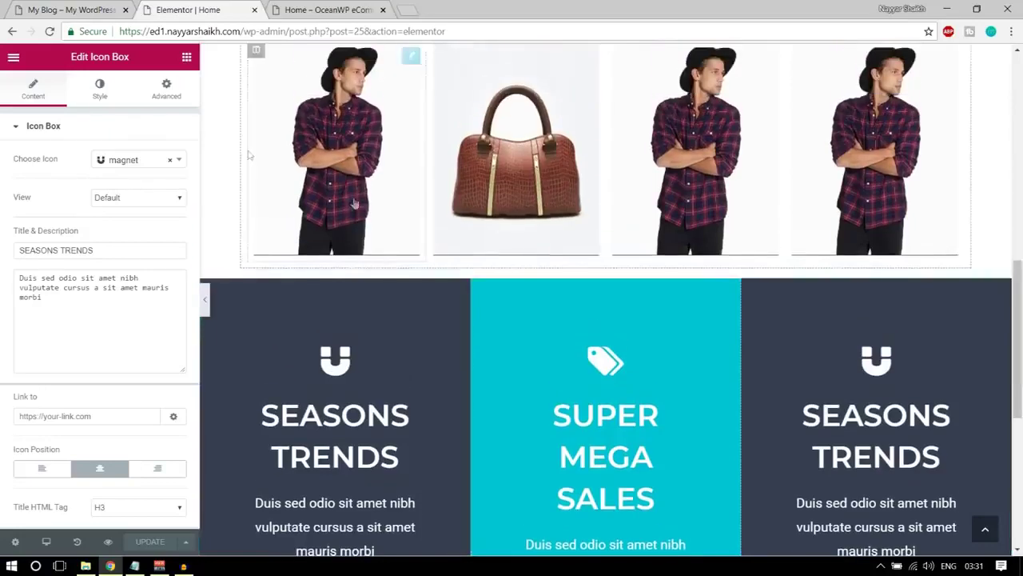
left_click(186, 58)
left_click_drag(150, 337, 496, 269)
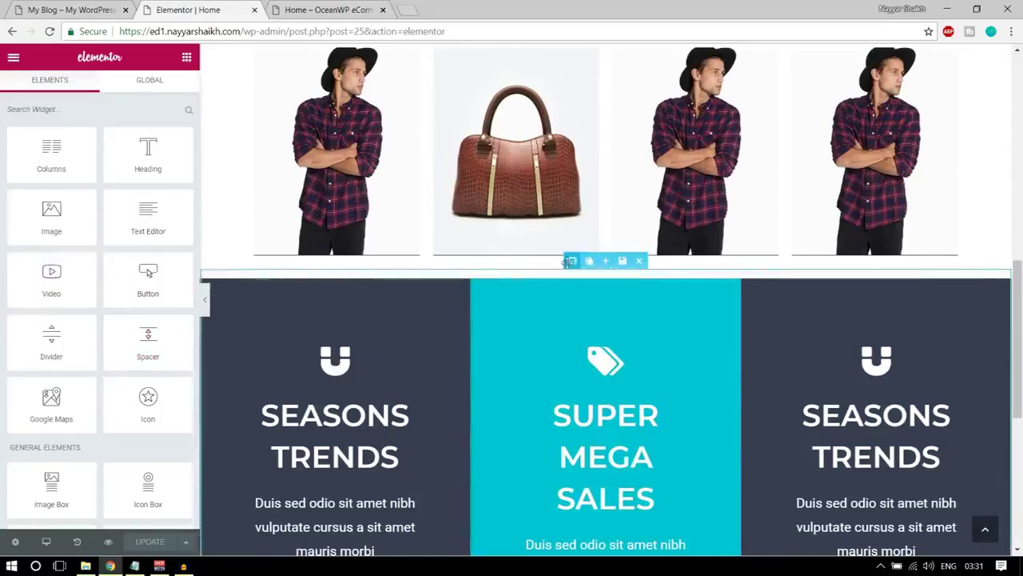
scroll(591, 263, "up", 3)
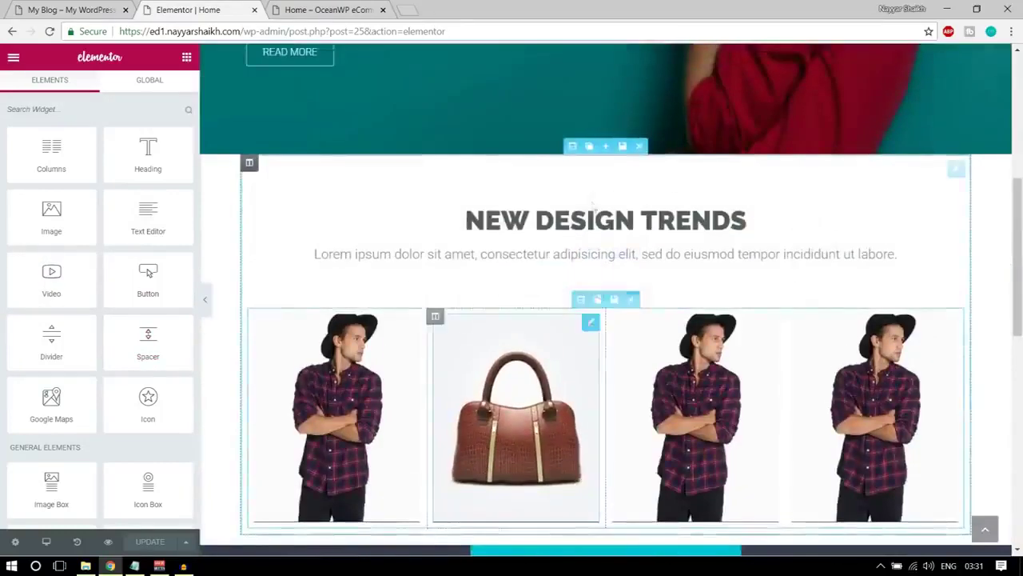
scroll(605, 270, "down", 1)
scroll(606, 269, "up", 1)
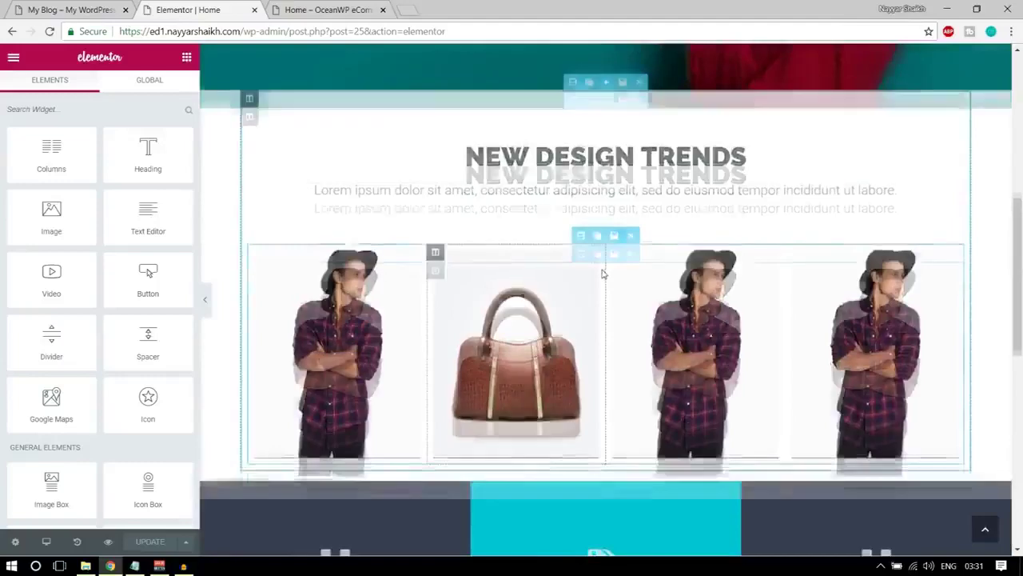
scroll(599, 312, "down", 4)
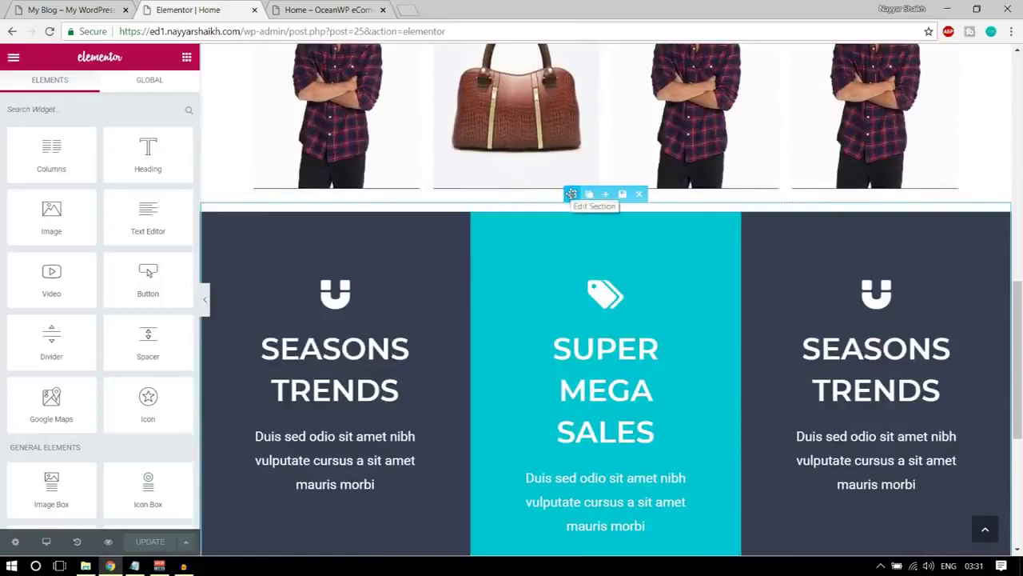
Unlink the promo section's padding and set its top padding to 100.
left_click(571, 193)
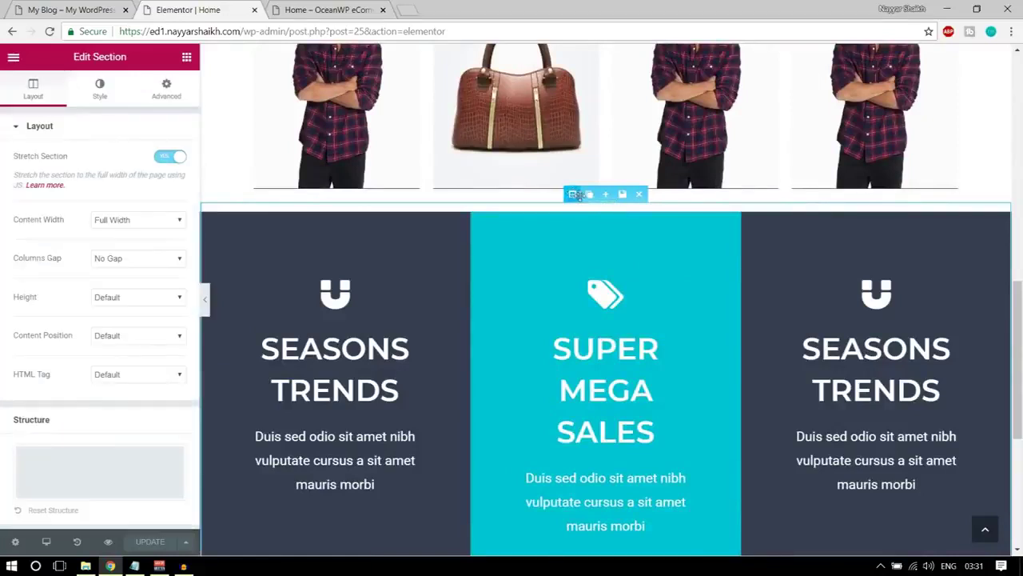
left_click(163, 91)
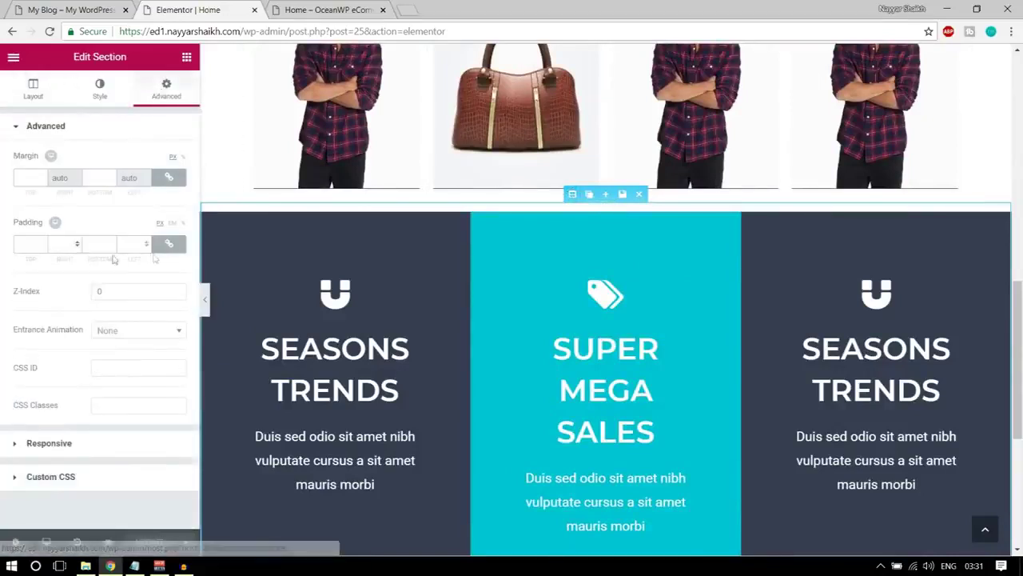
left_click(166, 244)
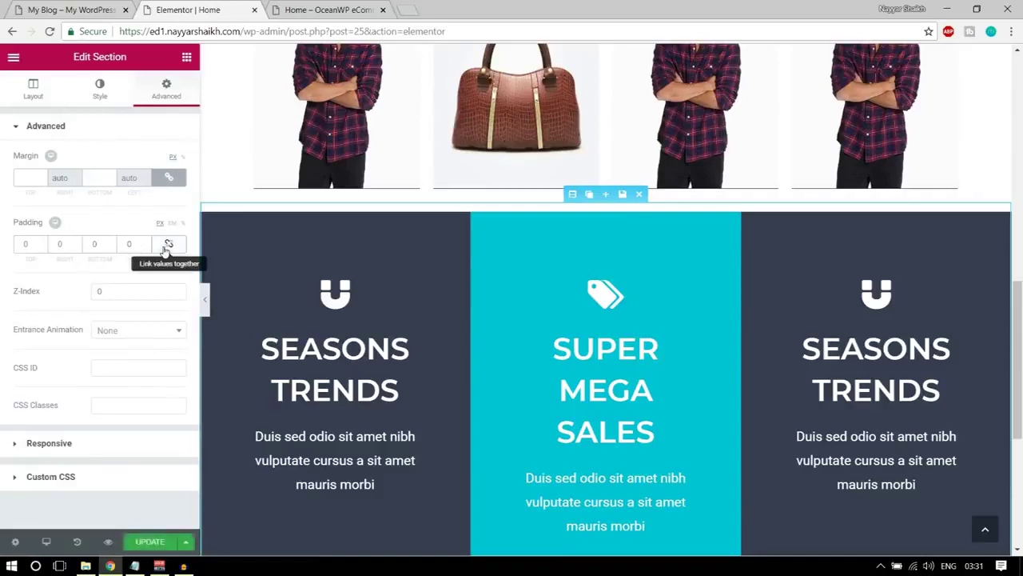
left_click(25, 244)
type("100")
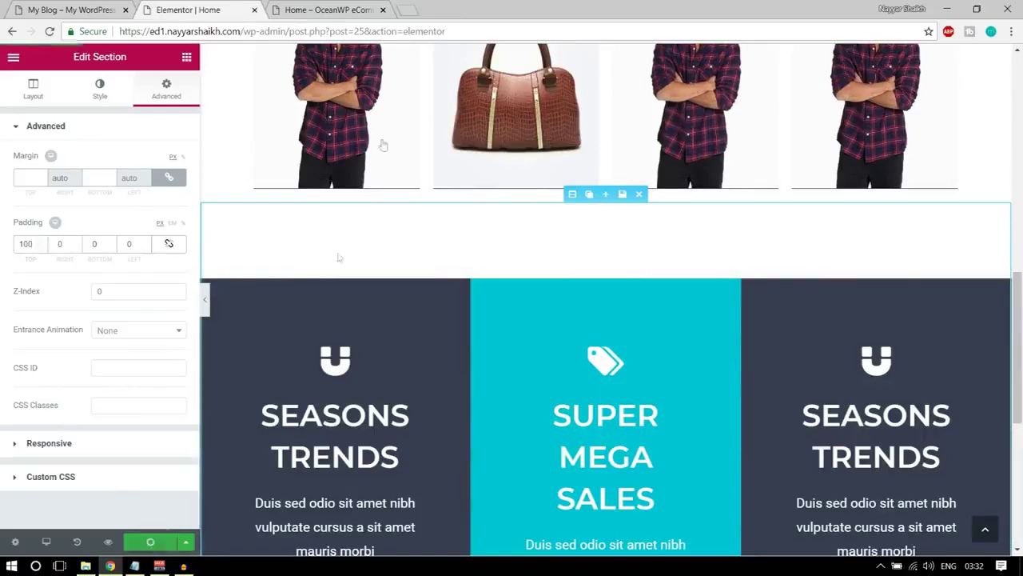
Save the page and check the 100 px gap in the site preview.
left_click(320, 8)
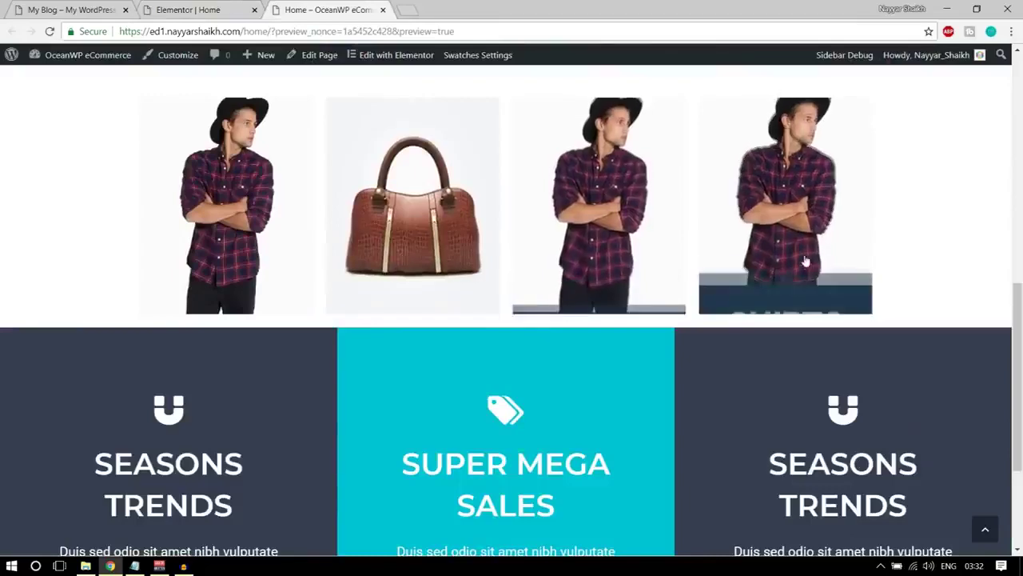
key("ctrl+shift+Tab")
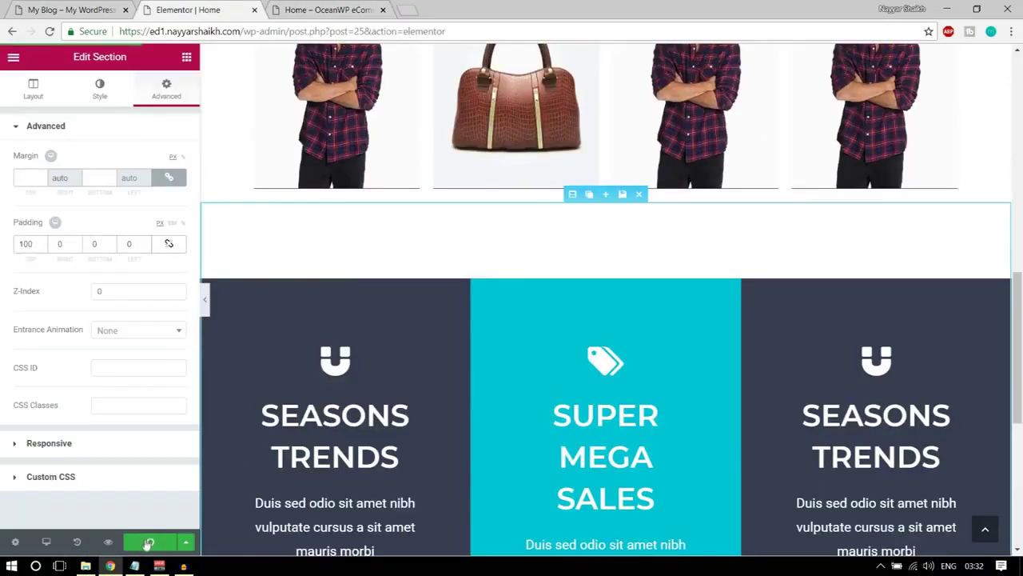
left_click(151, 545)
key("ctrl+Tab")
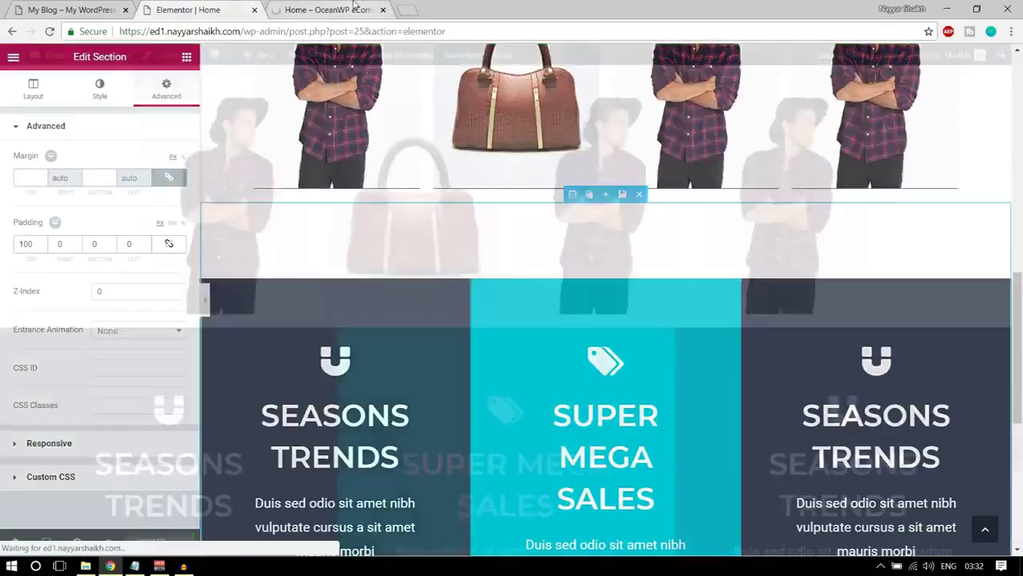
scroll(702, 339, "down", 10)
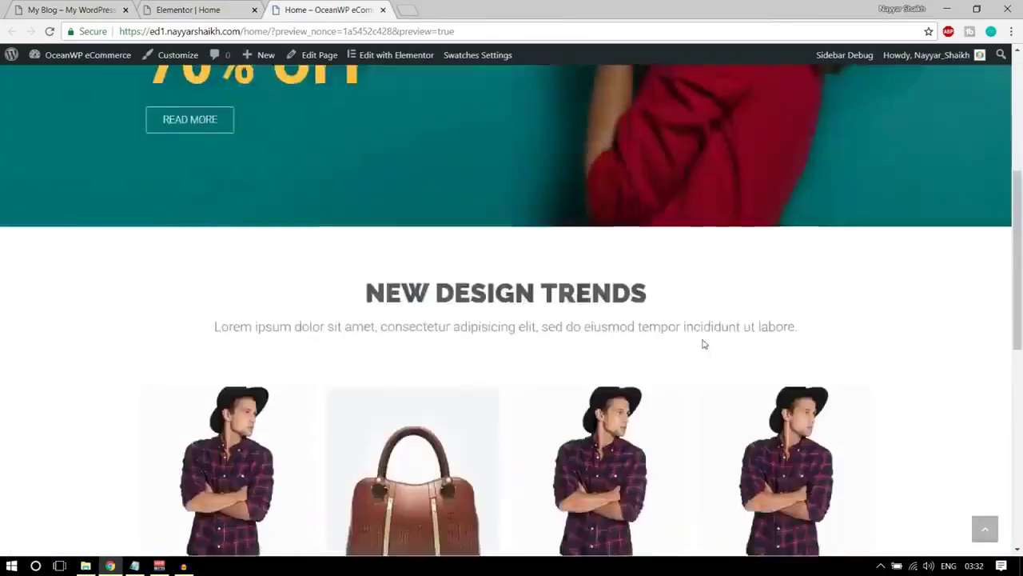
scroll(704, 345, "down", 1)
scroll(548, 221, "up", 2)
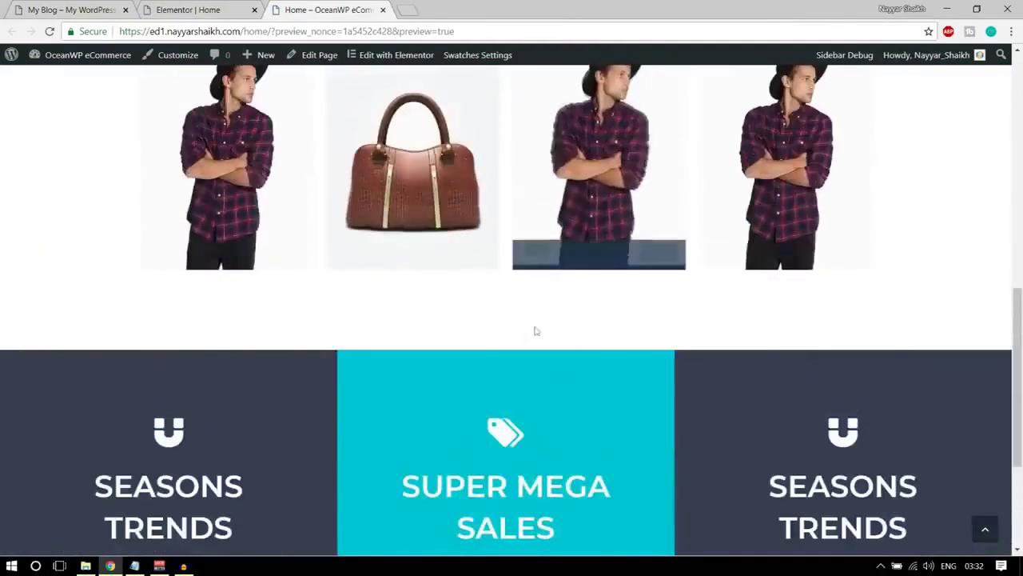
scroll(516, 342, "down", 3)
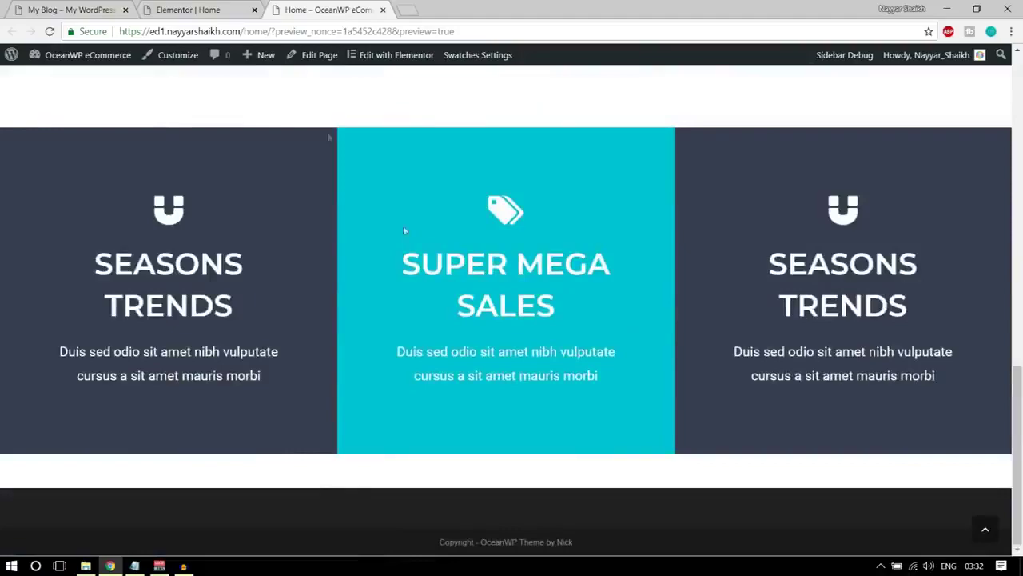
left_click(192, 8)
Compare the page with the reference store and scroll to the empty drop zone.
scroll(546, 377, "down", 5)
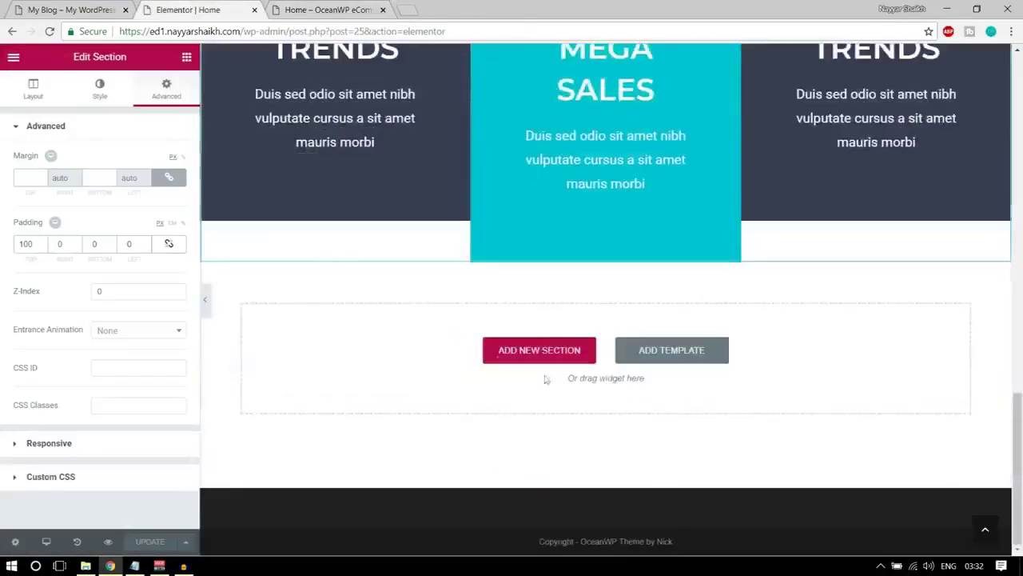
left_click(51, 6)
scroll(605, 334, "down", 8)
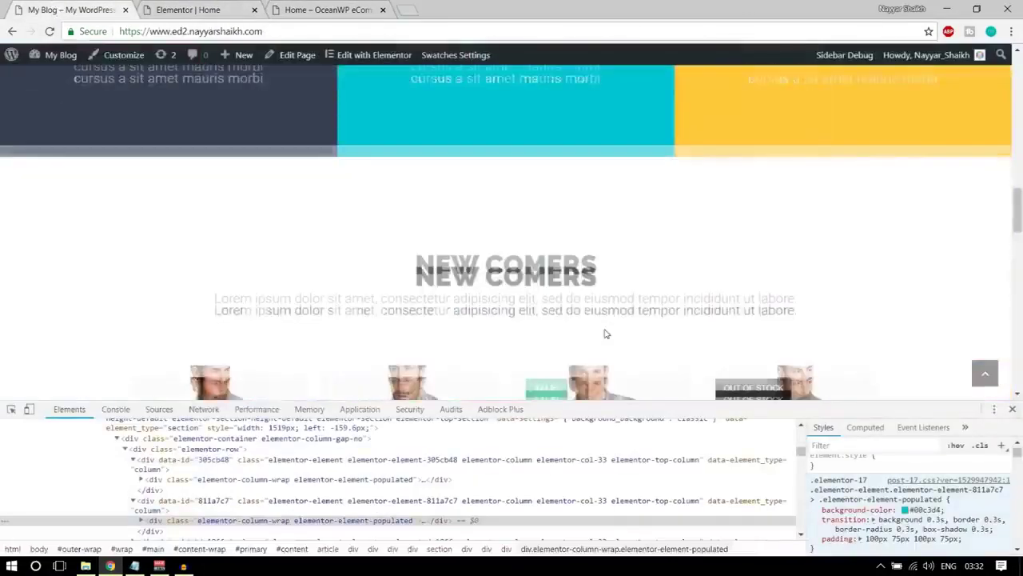
scroll(543, 215, "up", 3)
scroll(548, 251, "down", 2)
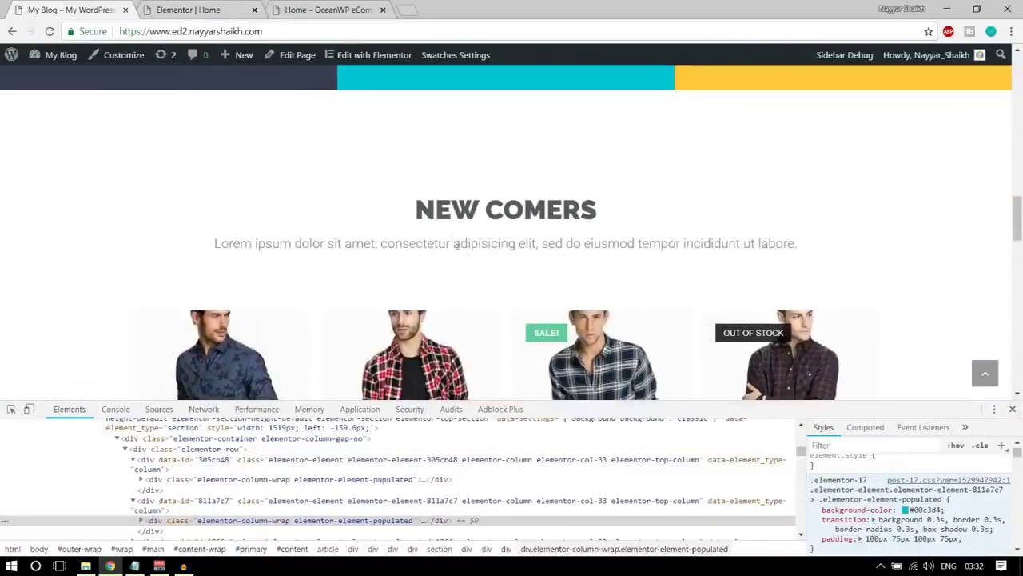
left_click(191, 9)
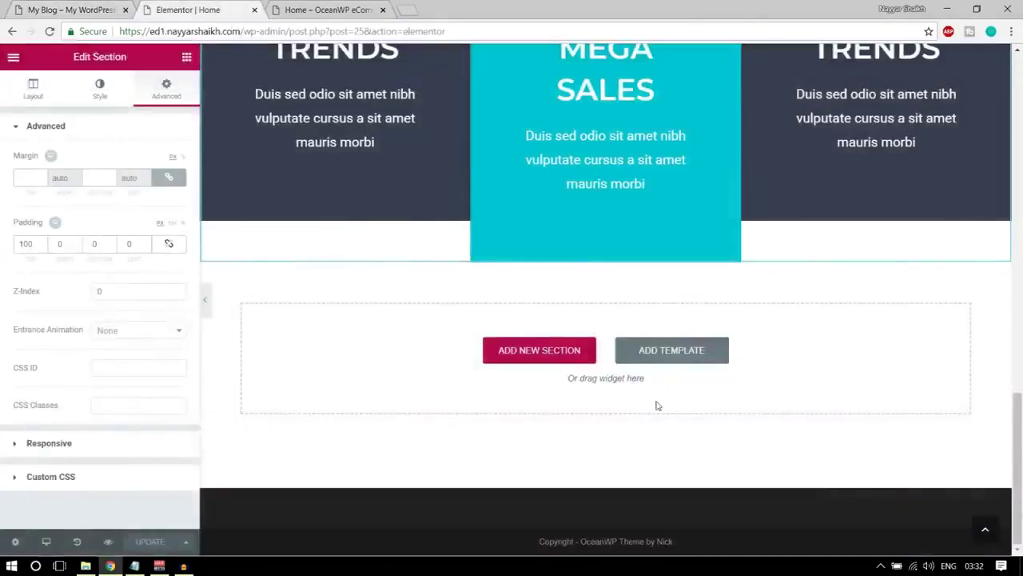
scroll(656, 404, "up", 10)
scroll(598, 367, "down", 3)
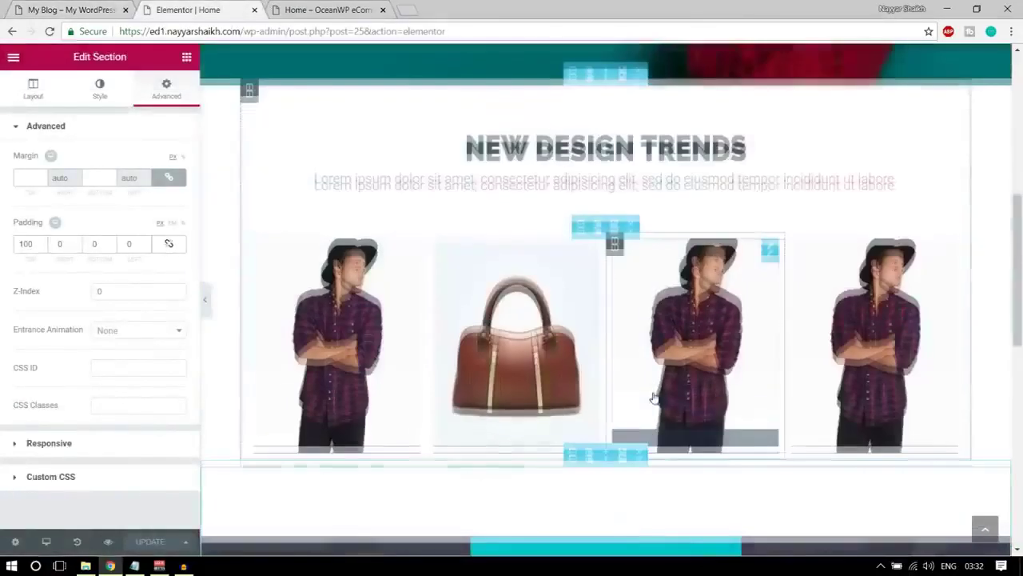
scroll(654, 398, "down", 7)
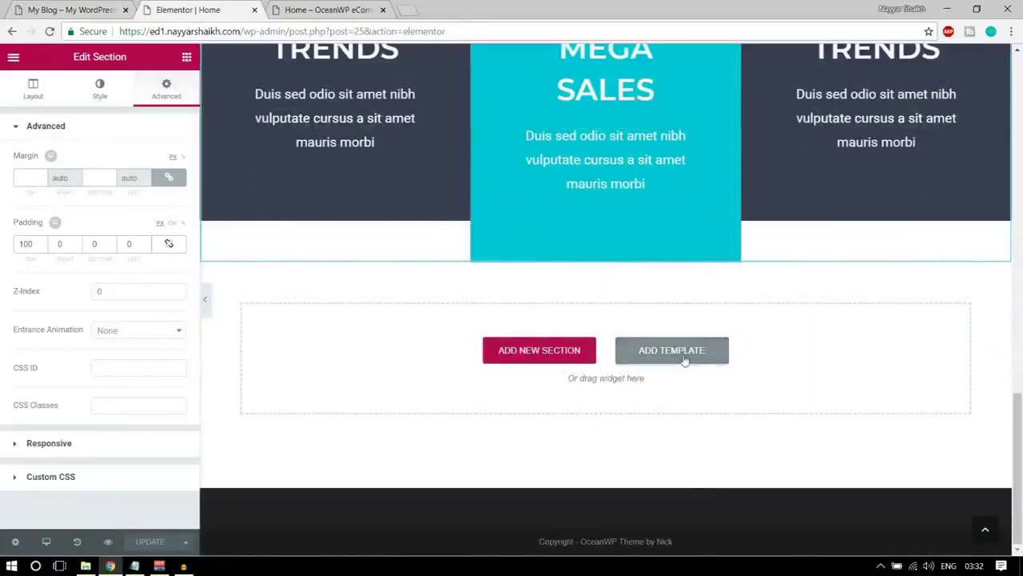
Insert the saved Title template from My Templates below the promo strip.
left_click(686, 356)
left_click(577, 86)
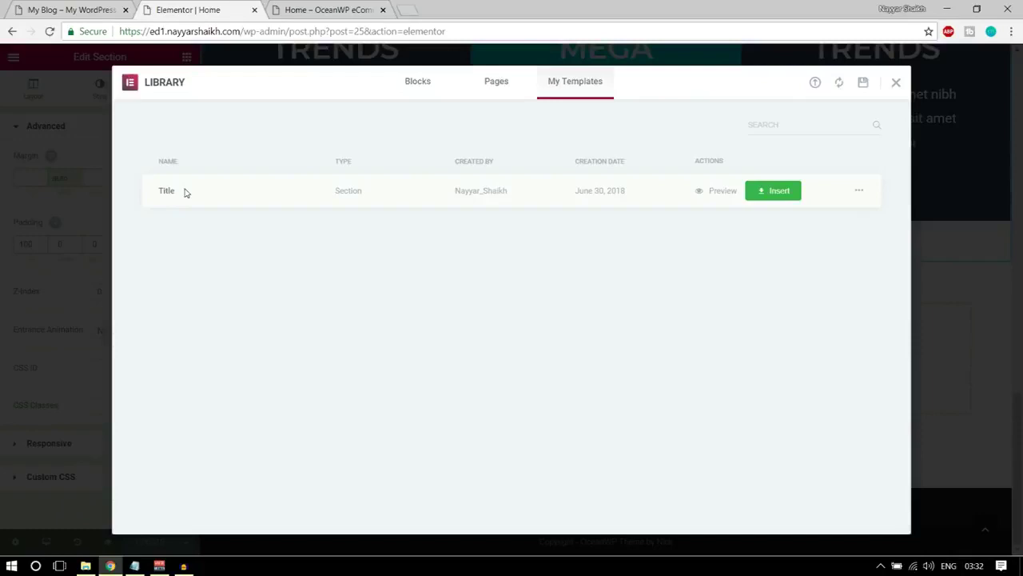
left_click(772, 192)
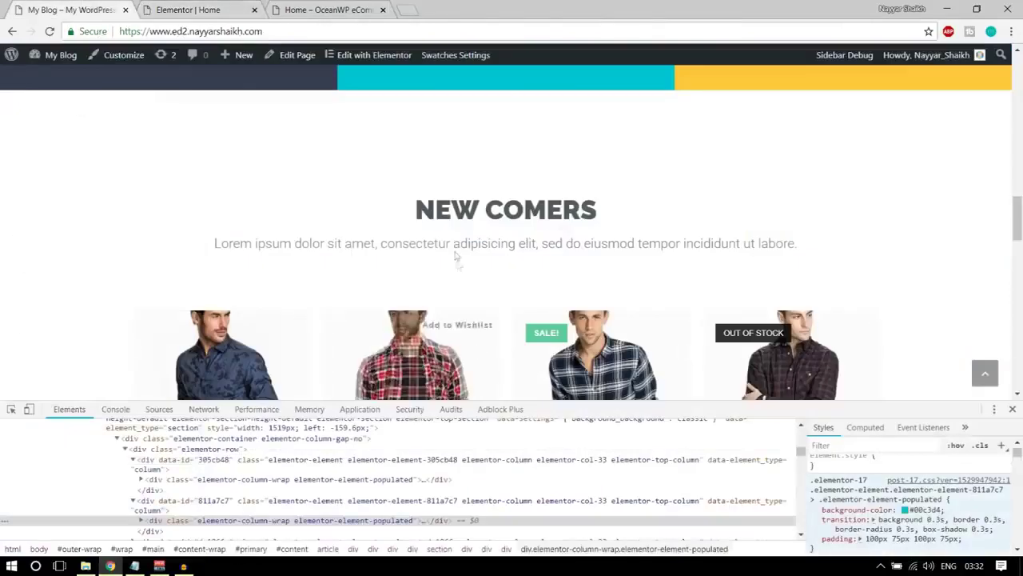
left_click(214, 8)
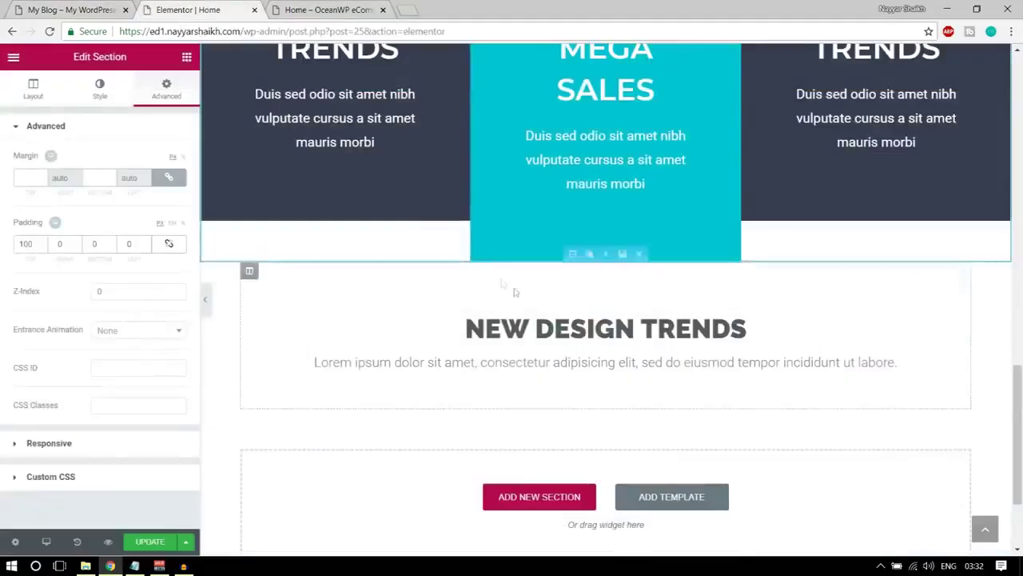
Change the NEW DESIGN TRENDS heading to NEW COMERS and compare it with the reference store.
triple_click(533, 334)
type("NEW COMERS")
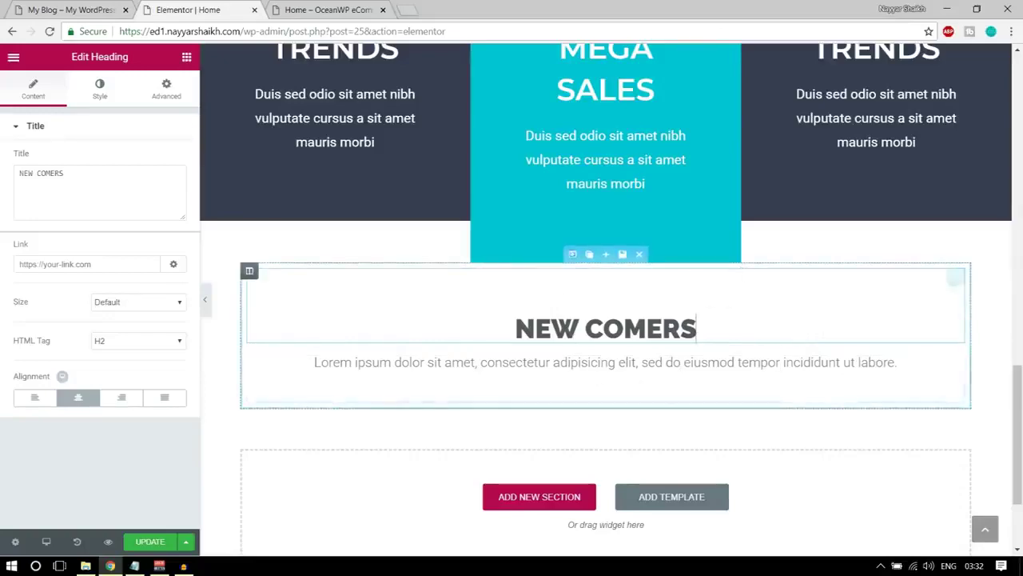
key("ctrl+shift+Tab")
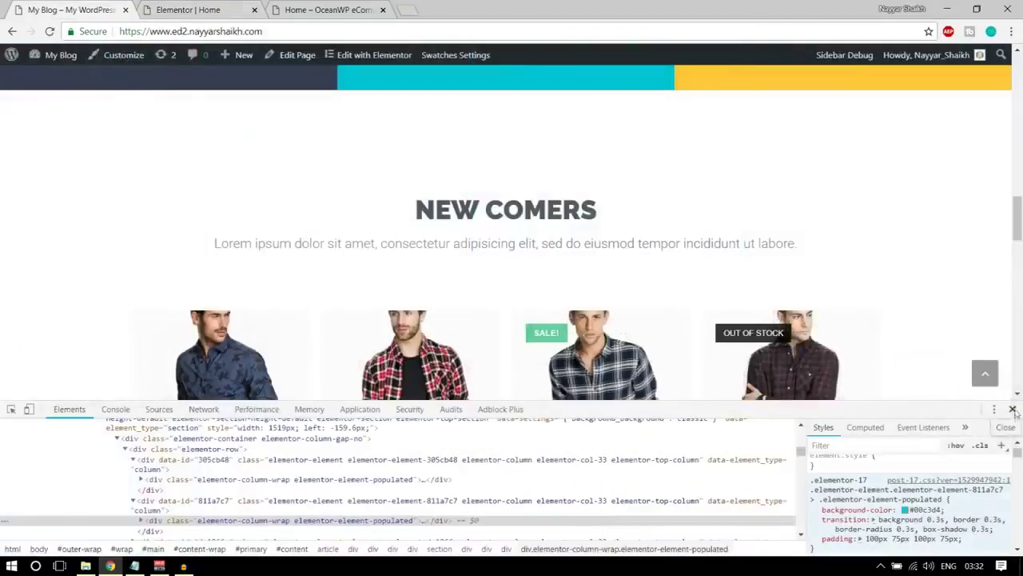
left_click(1012, 409)
scroll(917, 402, "down", 2)
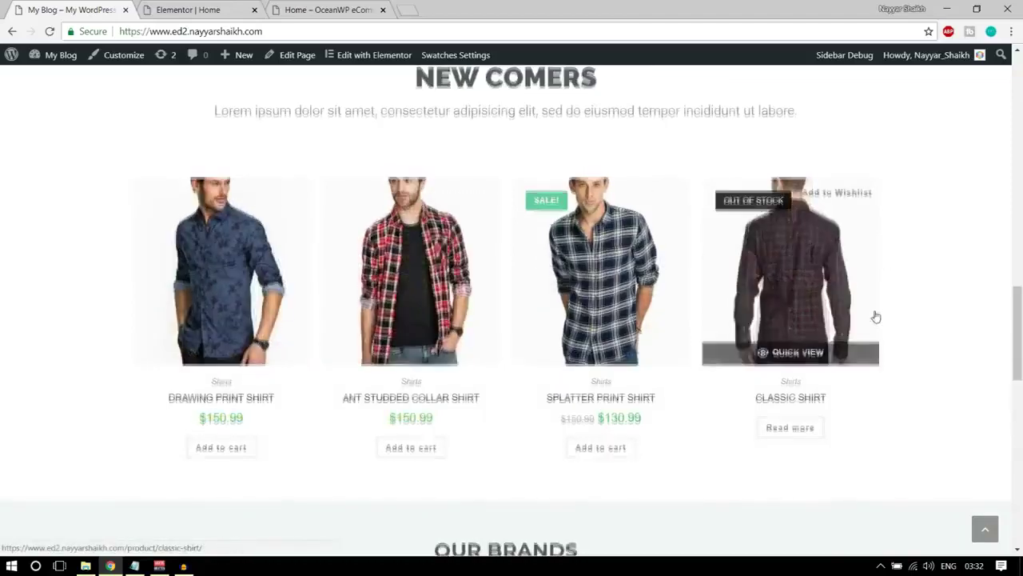
scroll(719, 318, "up", 1)
left_click(163, 11)
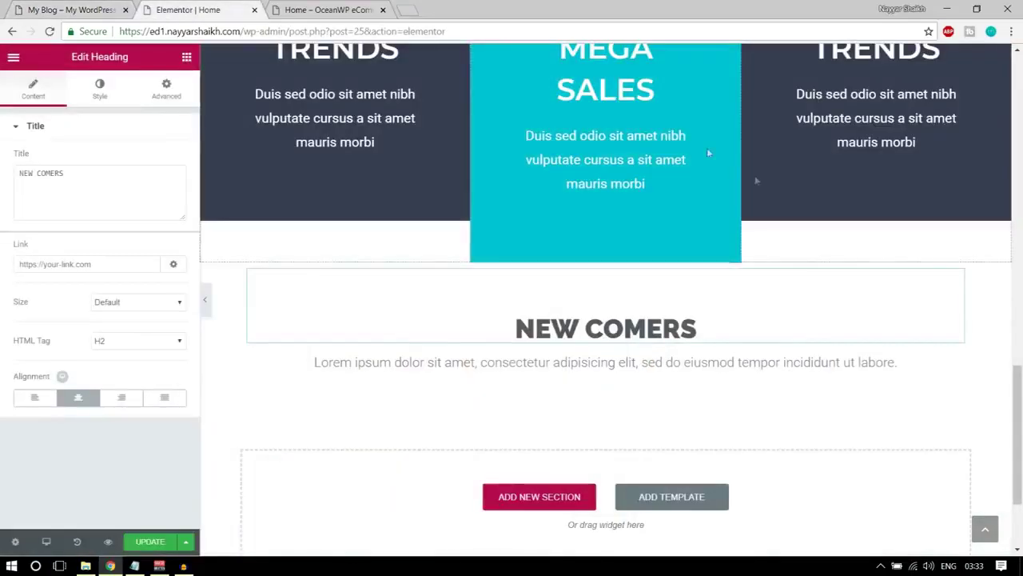
left_click(686, 323)
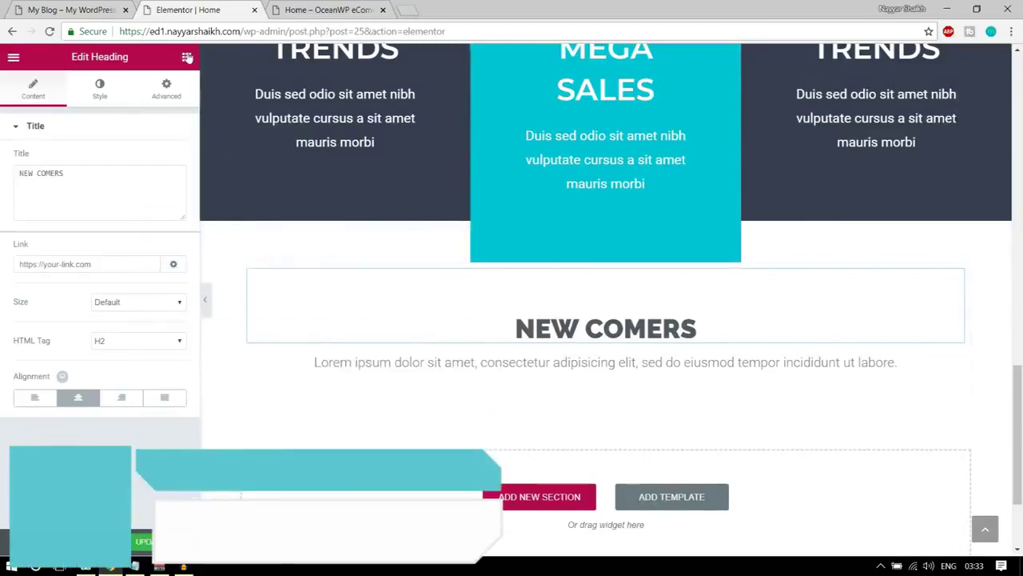
Drag a Woo Recent Products widget below the NEW COMERS heading, showing the Leather Bag.
left_click(186, 57)
scroll(137, 368, "down", 5)
scroll(136, 388, "down", 10)
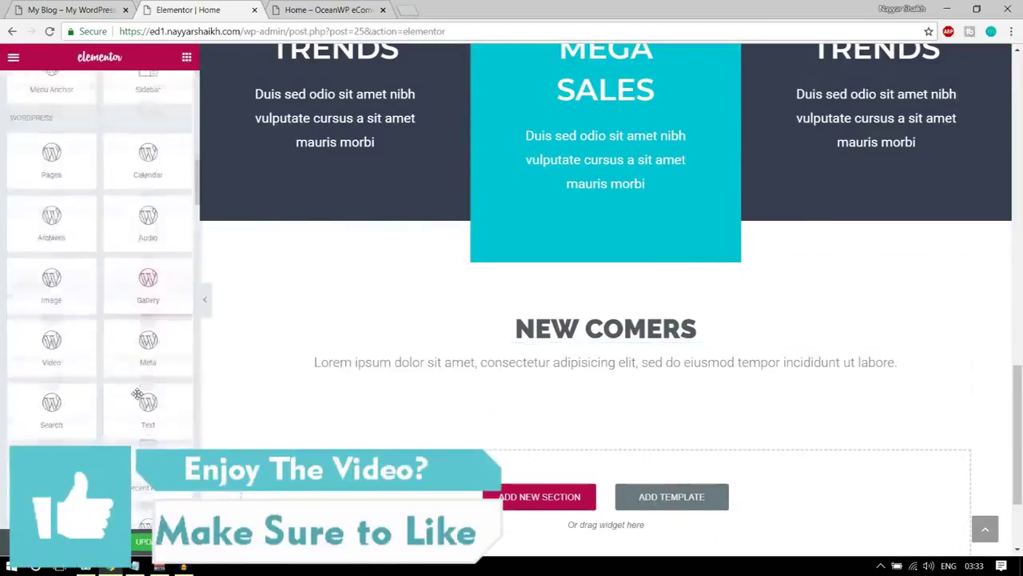
scroll(138, 410, "up", 5)
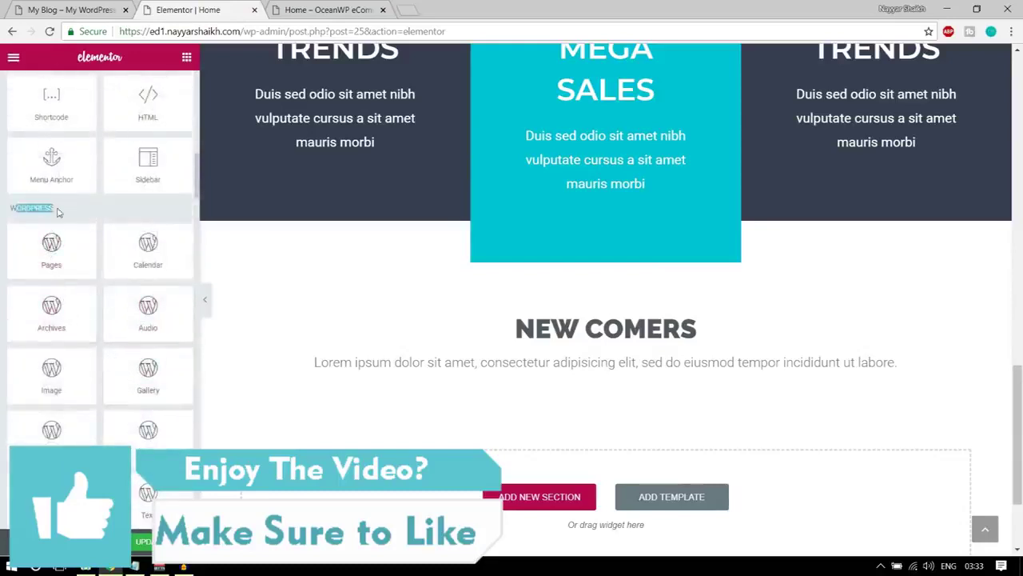
scroll(103, 319, "down", 12)
scroll(109, 363, "down", 4)
scroll(144, 347, "up", 2)
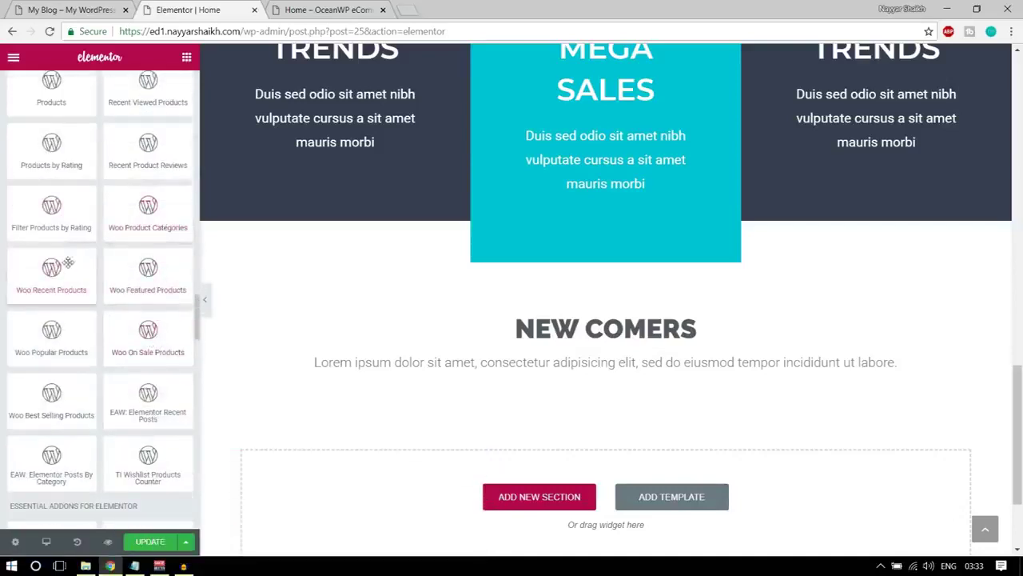
left_click_drag(51, 267, 559, 393)
scroll(560, 352, "down", 2)
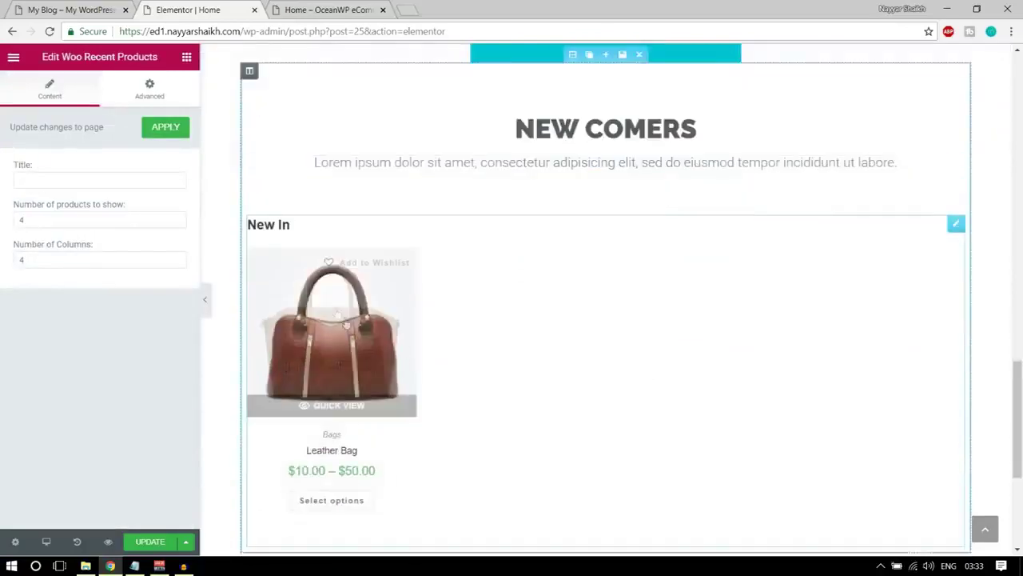
Clear the New In title and confirm 4 products in 4 columns.
scroll(495, 319, "down", 2)
mouse_move(349, 244)
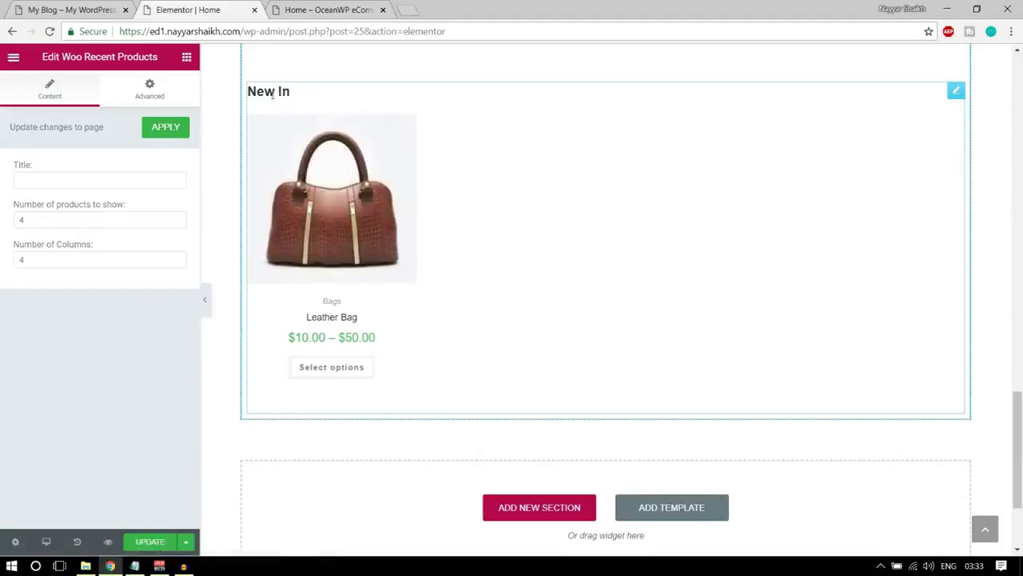
left_click(54, 179)
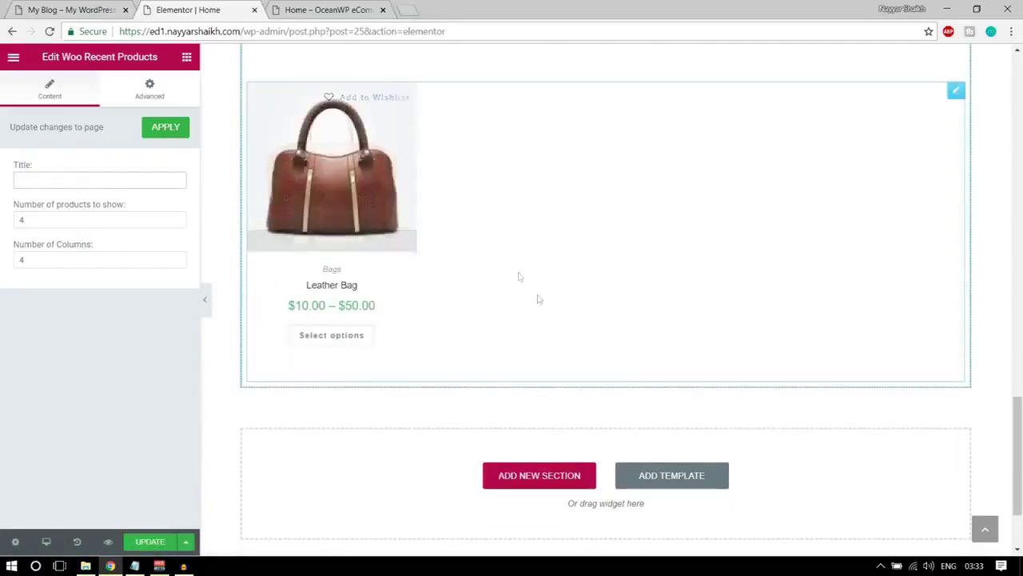
scroll(538, 299, "up", 3)
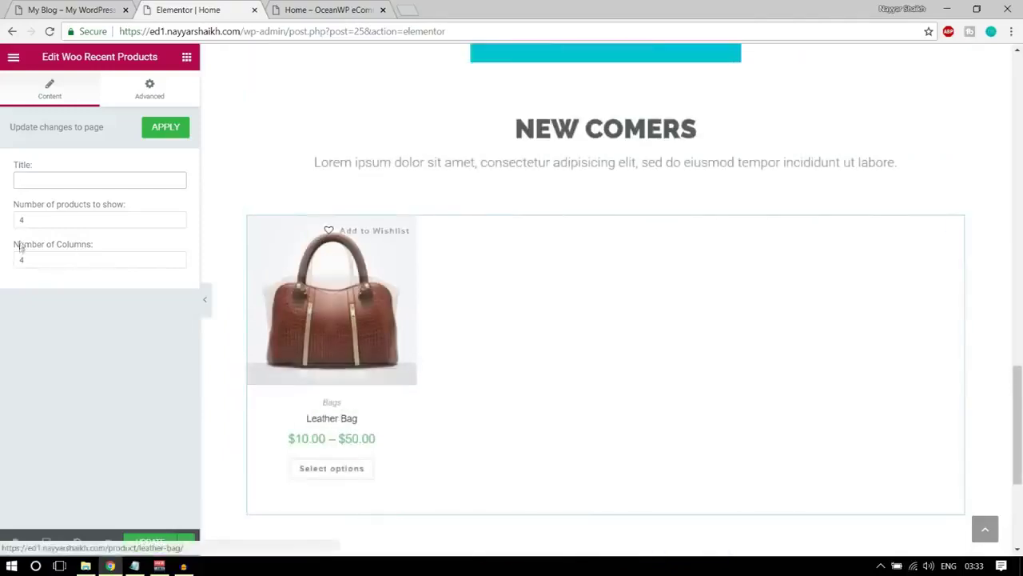
key("Tab")
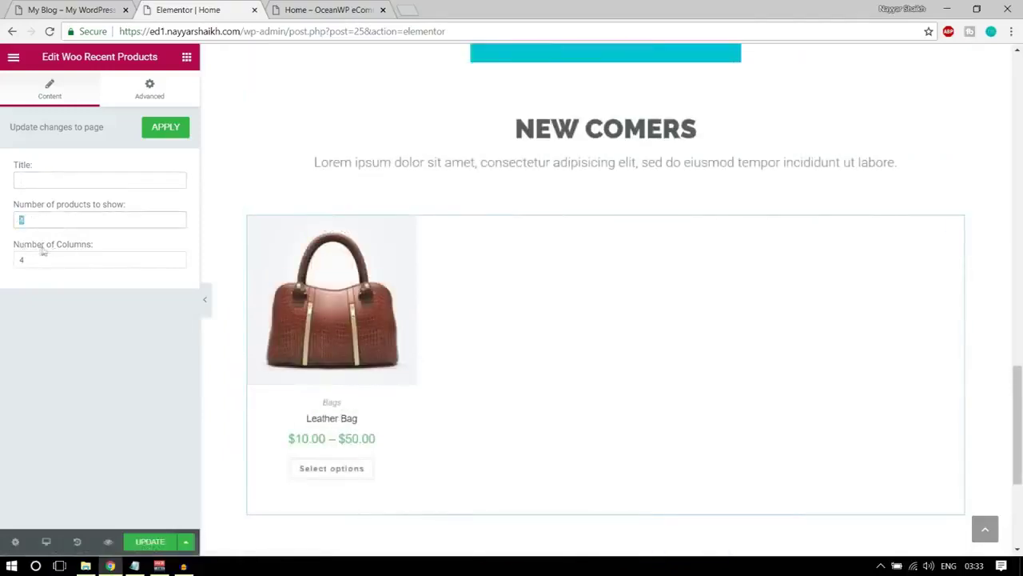
key("Tab")
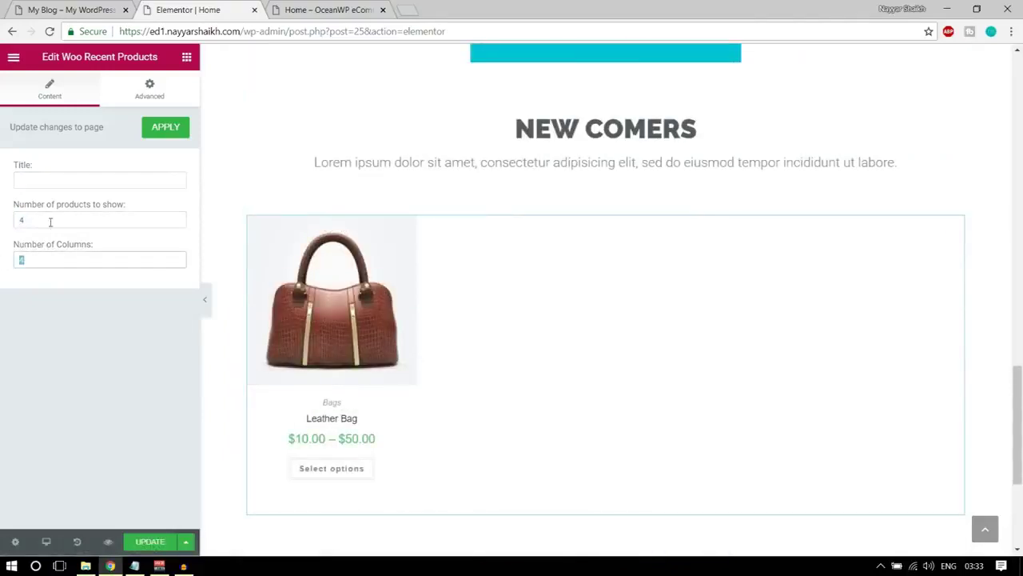
key("shift+Tab")
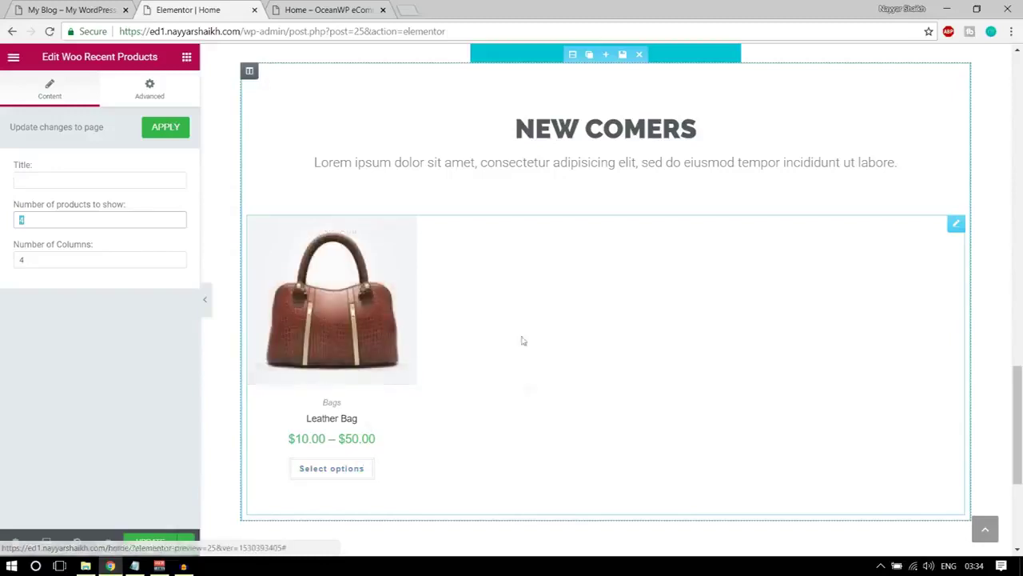
Compare the product row with the reference store, then save the page with UPDATE.
key("ctrl+Page_Up")
scroll(687, 272, "down", 4)
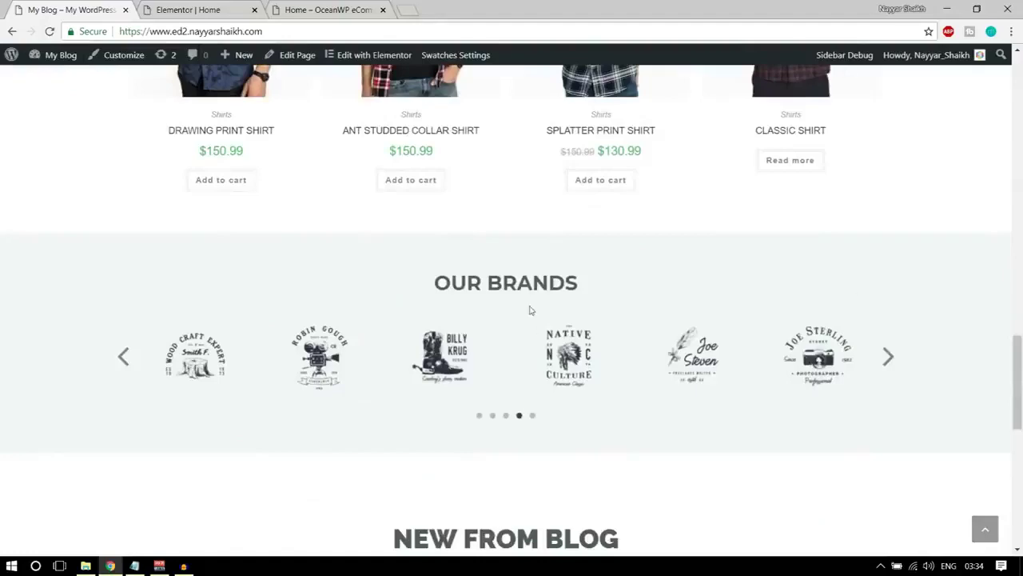
scroll(530, 310, "up", 3)
key("ctrl+Page_Down")
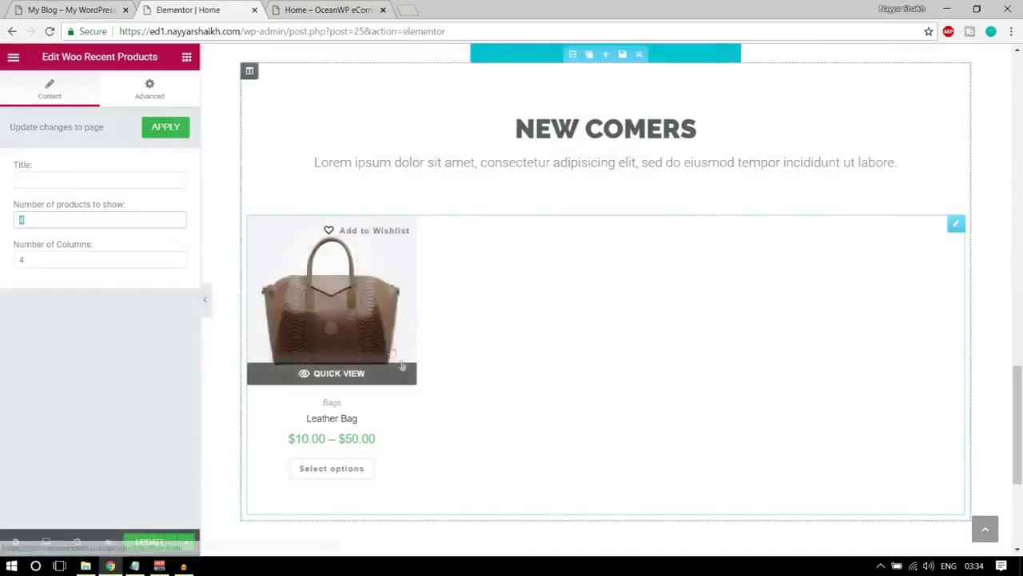
key("ctrl+Page_Up")
key("ctrl+Page_Down")
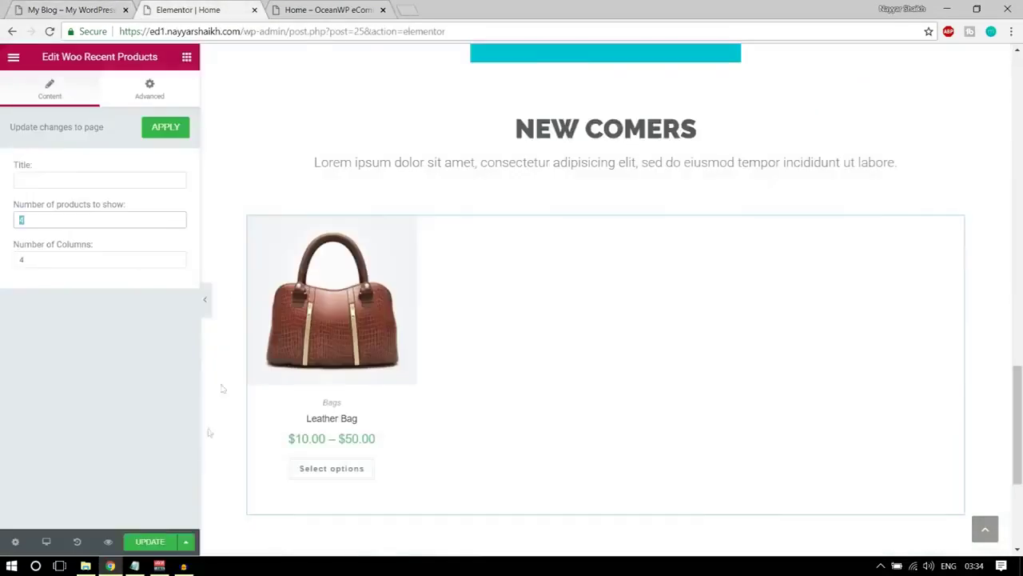
left_click(151, 542)
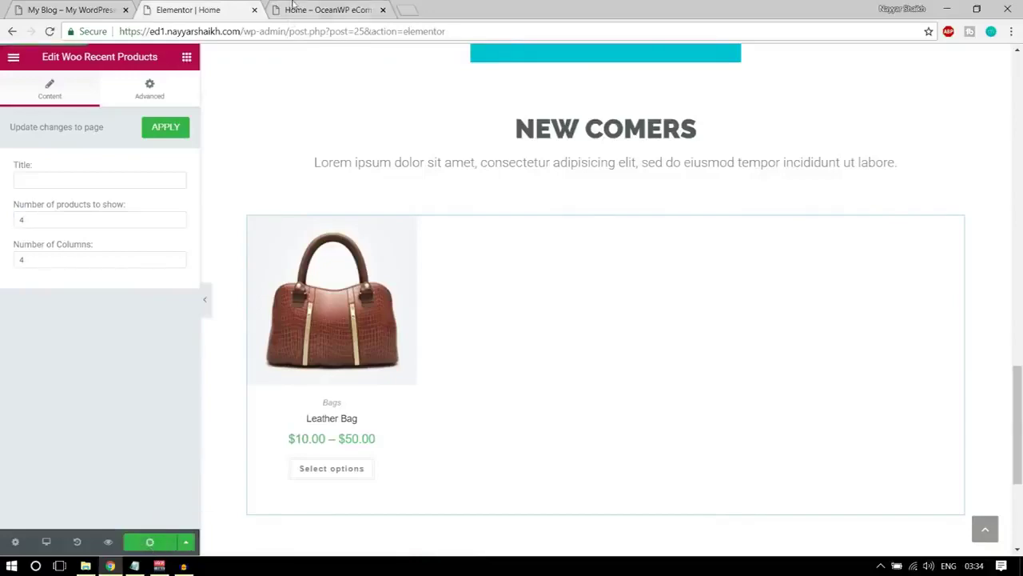
left_click(294, 10)
key("F5")
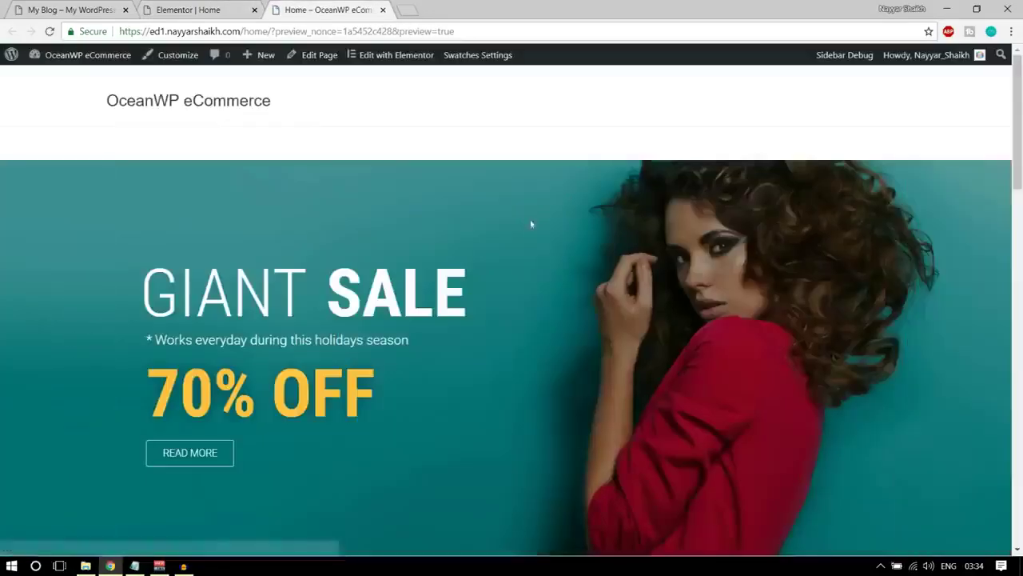
scroll(531, 223, "down", 15)
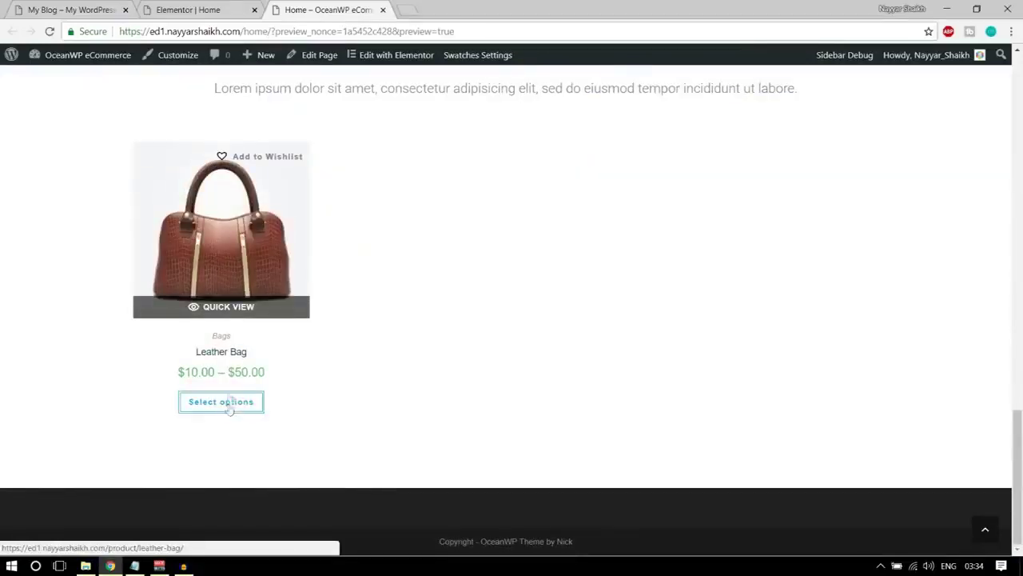
left_click(179, 8)
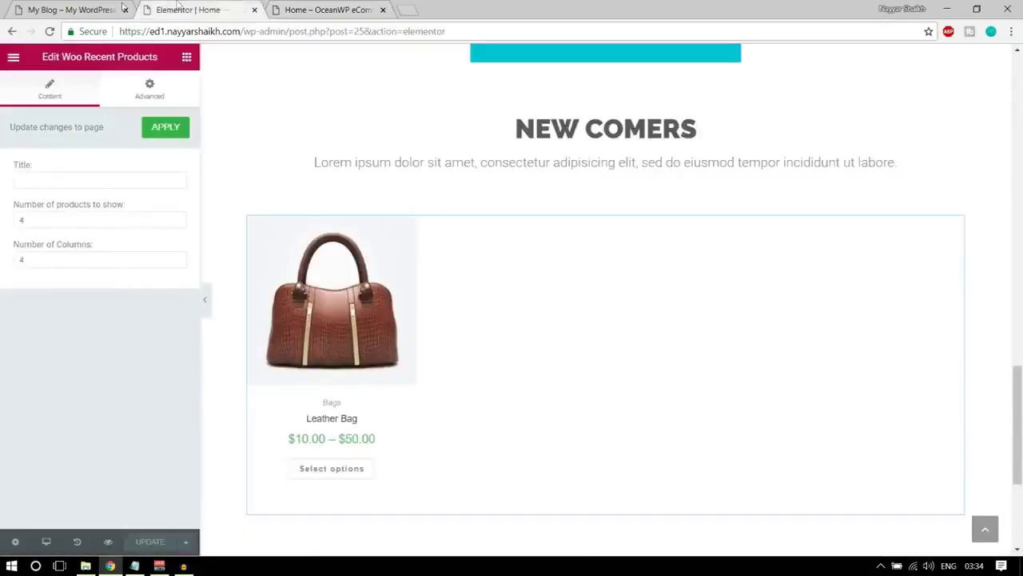
left_click(121, 7)
scroll(352, 342, "down", 3)
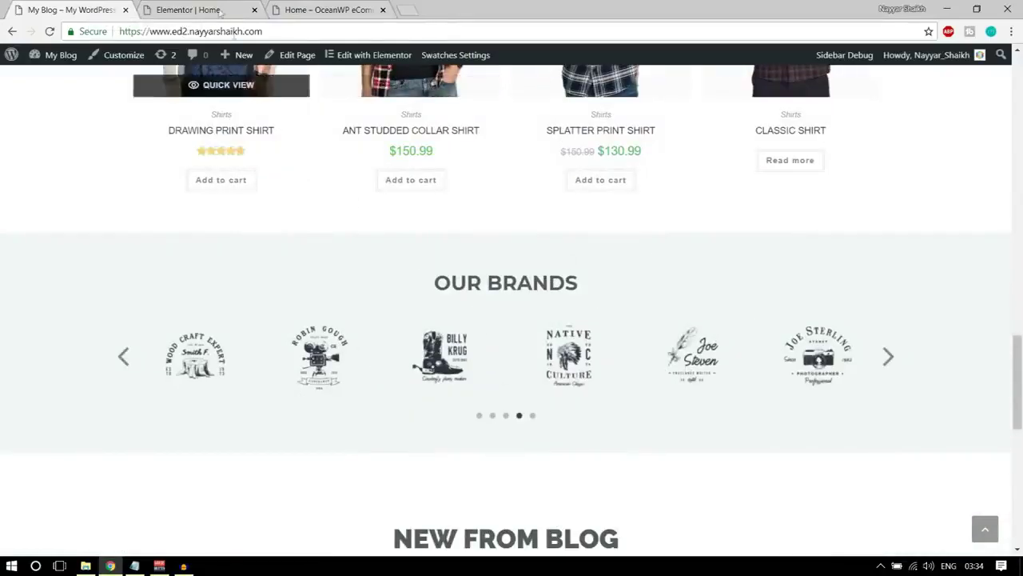
left_click(186, 8)
scroll(561, 378, "down", 2)
scroll(560, 379, "down", 2)
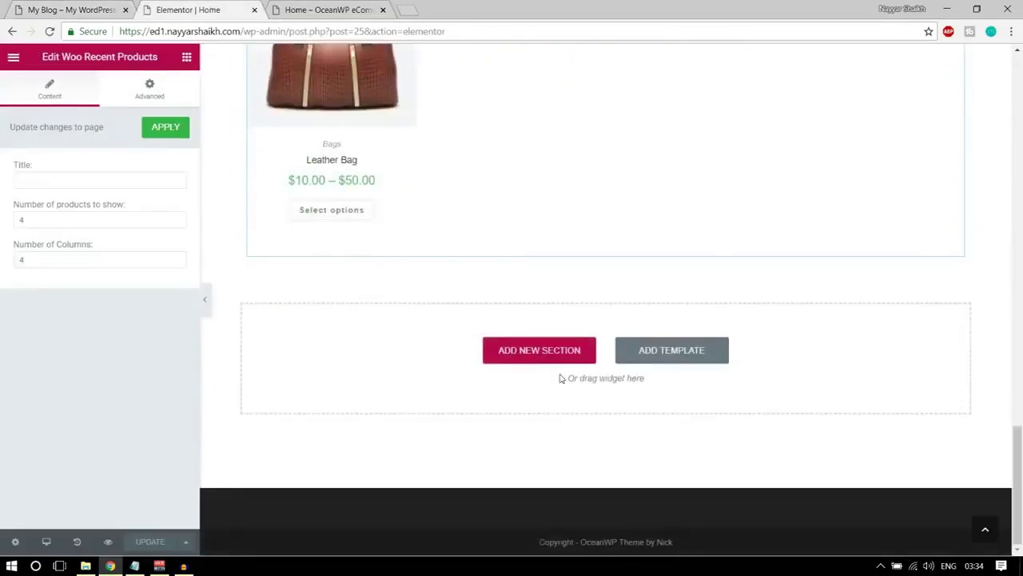
left_click(186, 58)
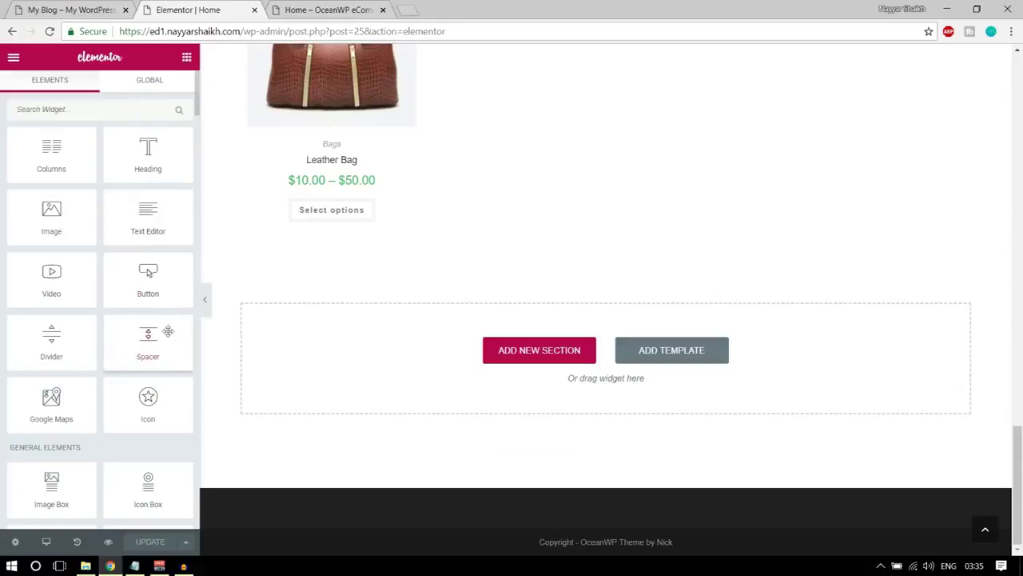
Place an Image Carousel below the product grid after checking the reference Our Brands logos.
scroll(168, 346, "down", 5)
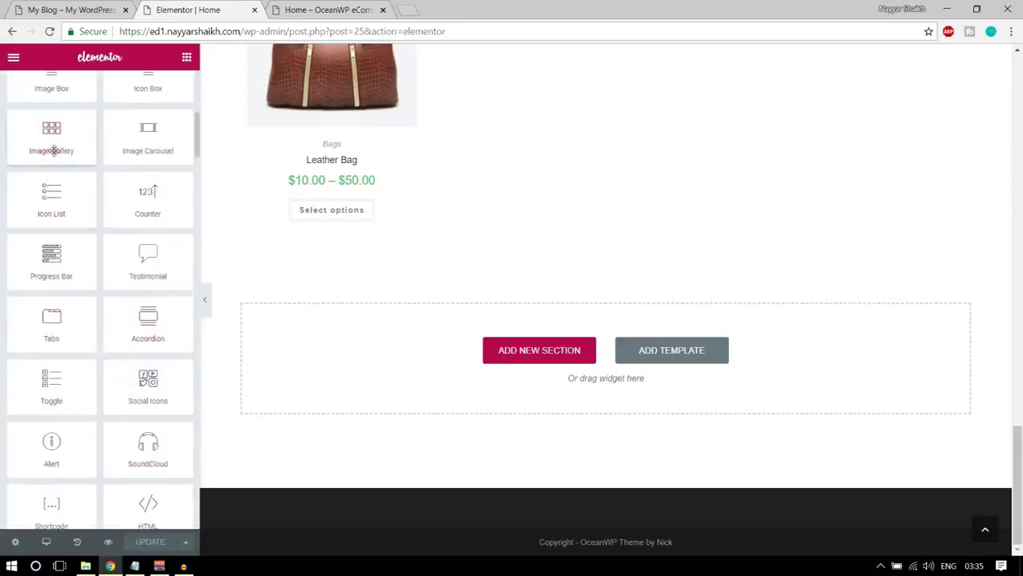
left_click_drag(160, 132, 480, 345)
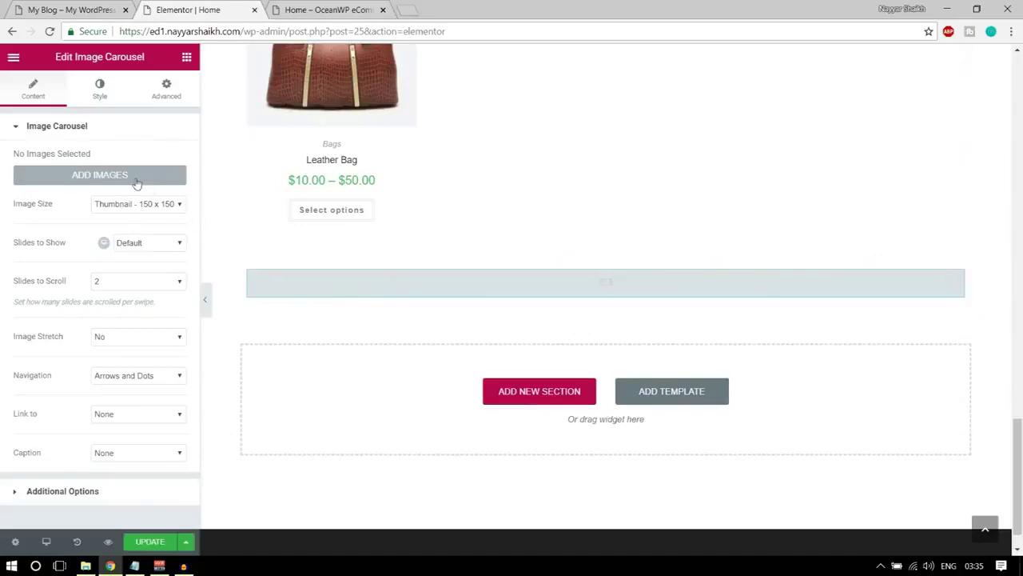
left_click(72, 8)
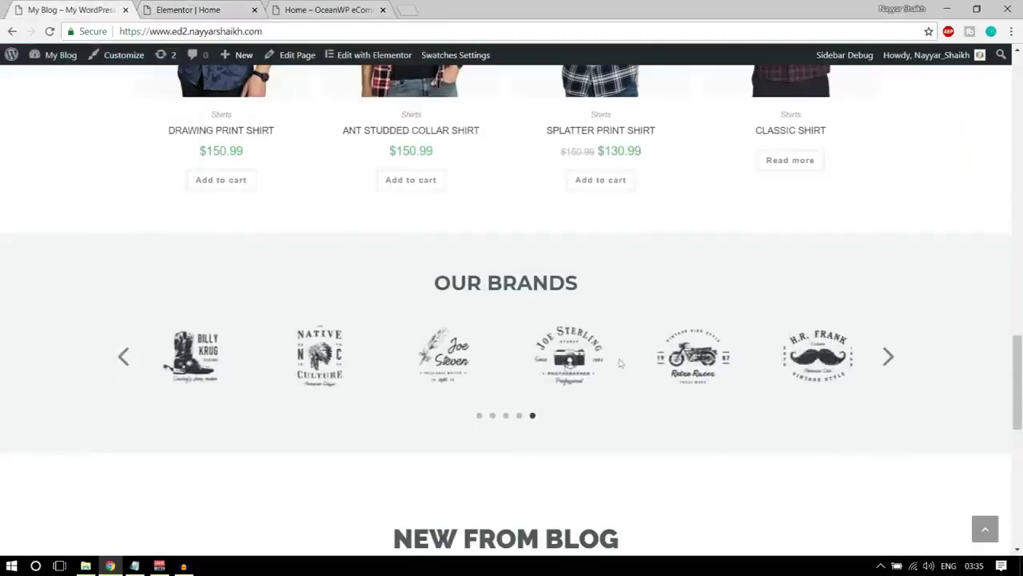
left_click(200, 10)
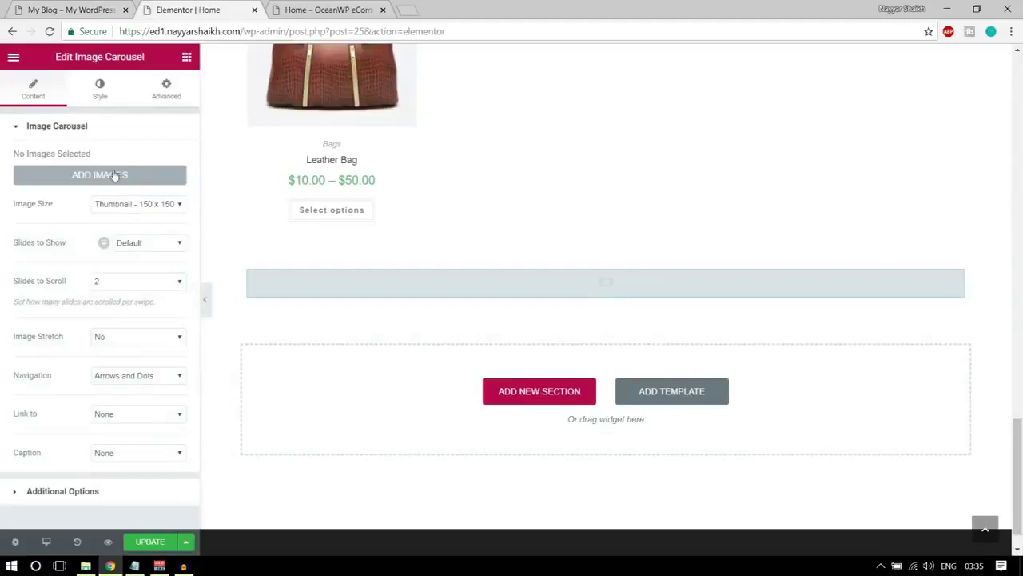
left_click(114, 175)
Upload the Client-Logo files and insert them as an 11-logo gallery into the carousel.
left_click(190, 107)
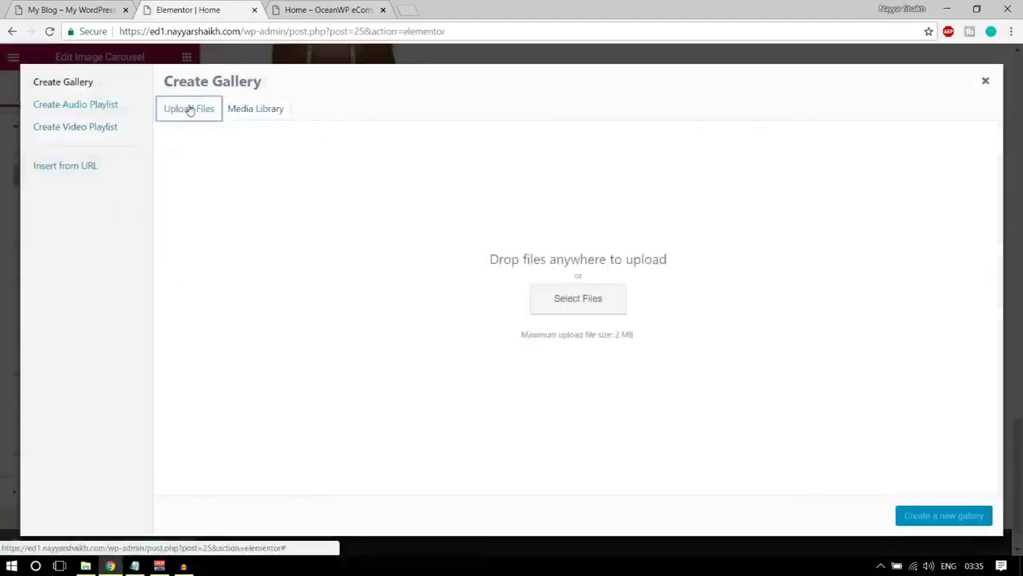
left_click(542, 296)
scroll(300, 225, "down", 6)
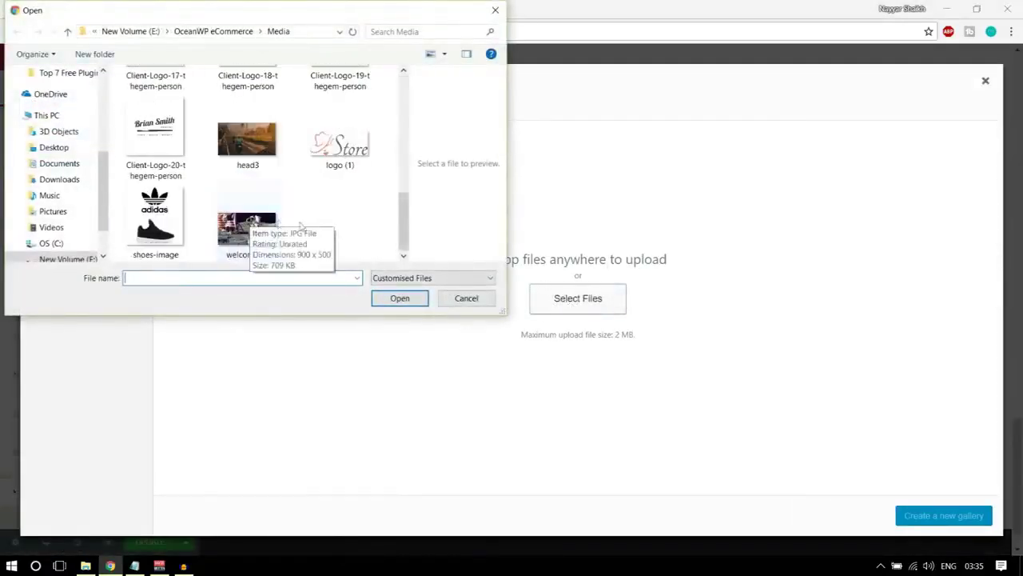
scroll(358, 192, "up", 1)
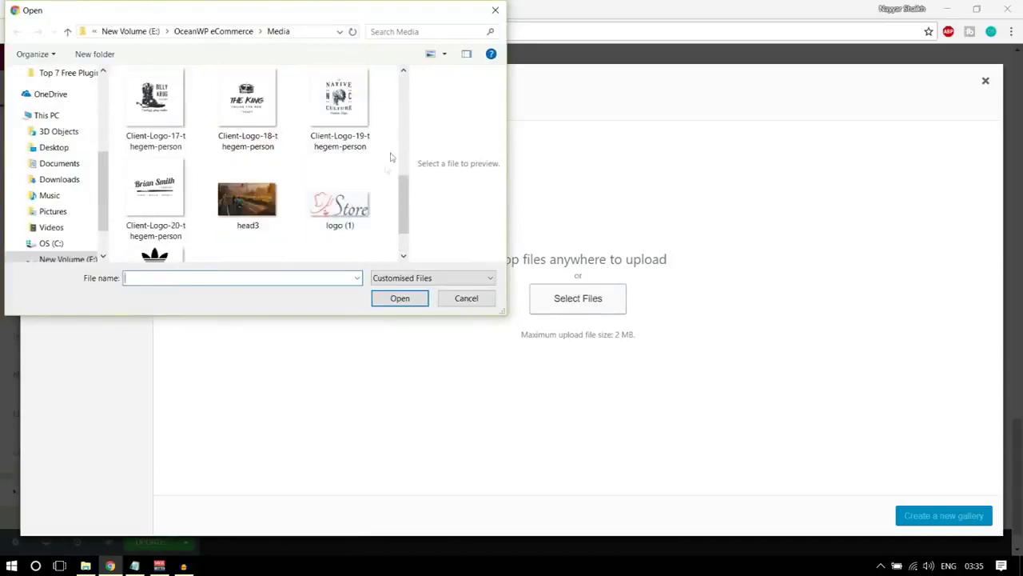
left_click_drag(386, 138, 135, 257)
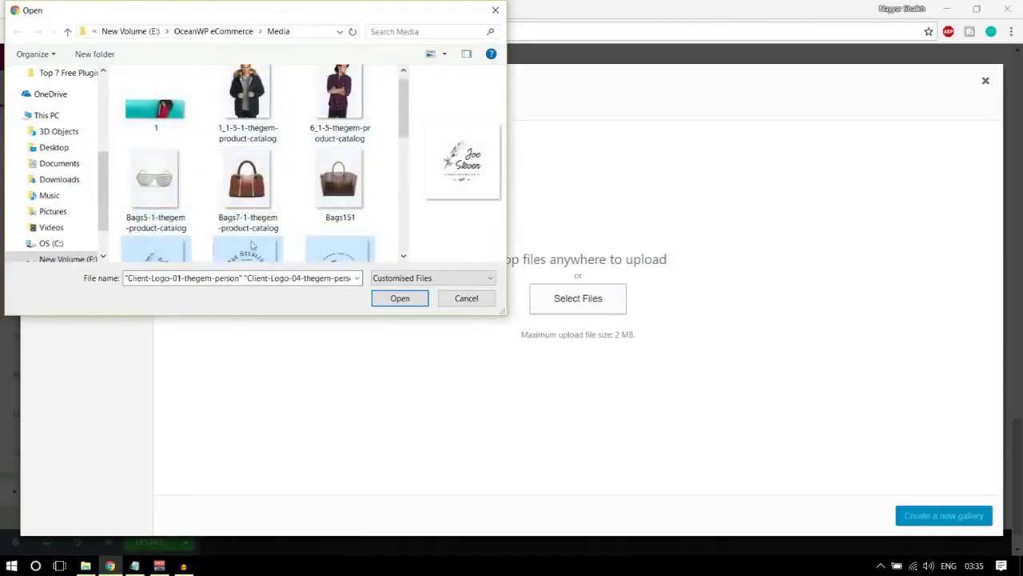
scroll(253, 243, "down", 3)
left_click(155, 134, "ctrl")
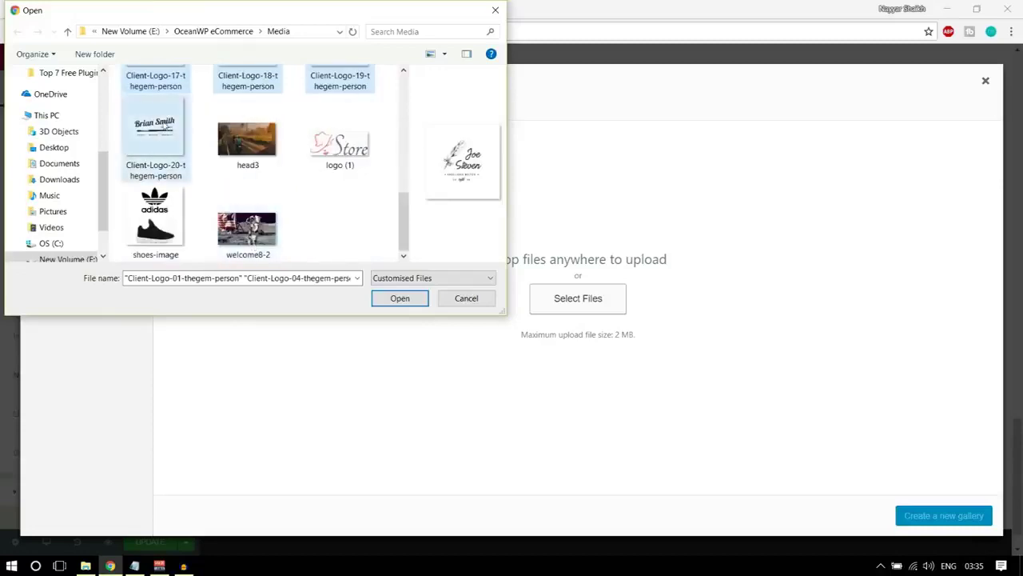
left_click(384, 299)
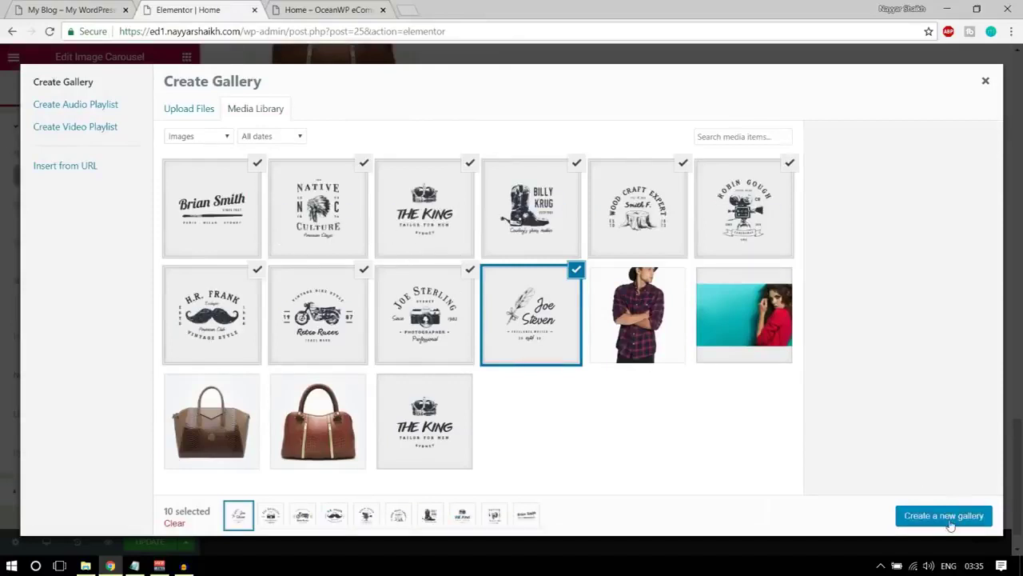
left_click(459, 457)
left_click(944, 516)
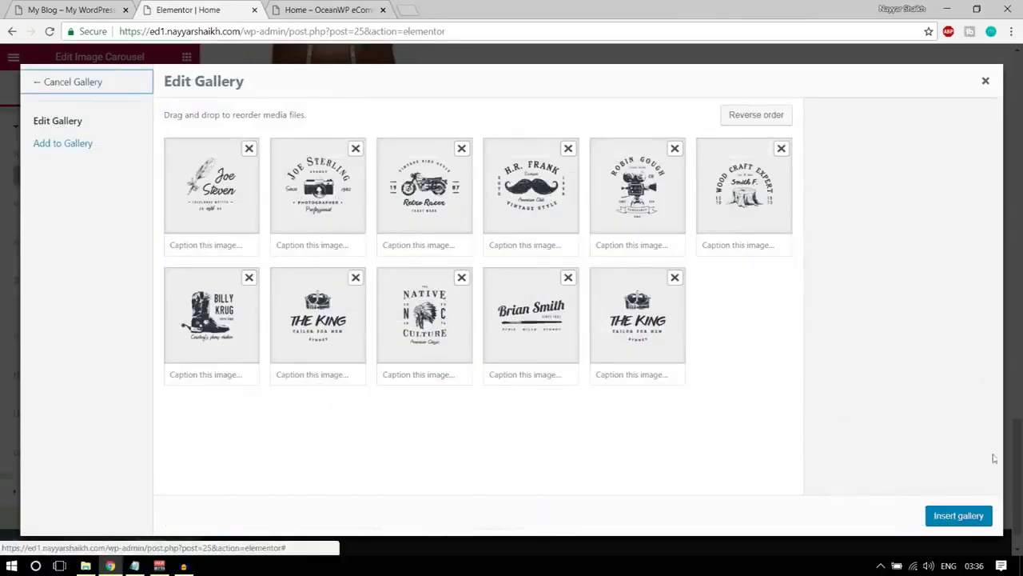
left_click(966, 516)
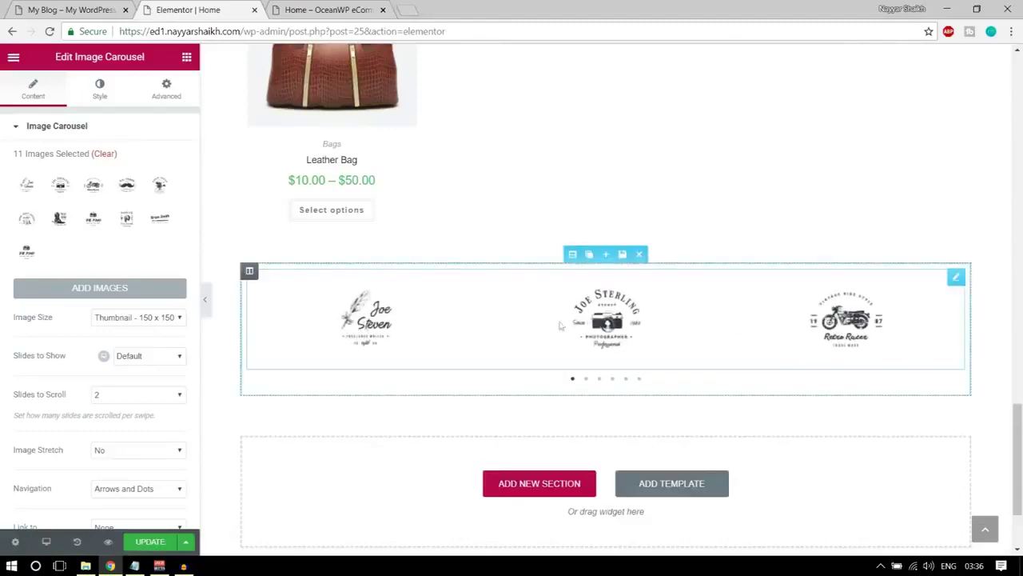
Set Slides to Show to 6 and compare against the reference brand carousel.
scroll(152, 320, "down", 1)
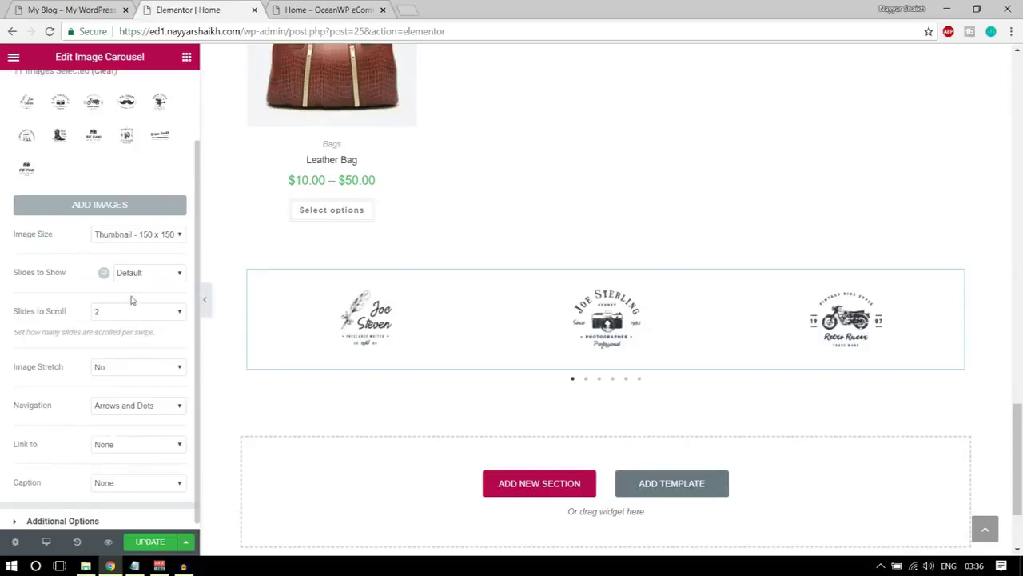
left_click(139, 273)
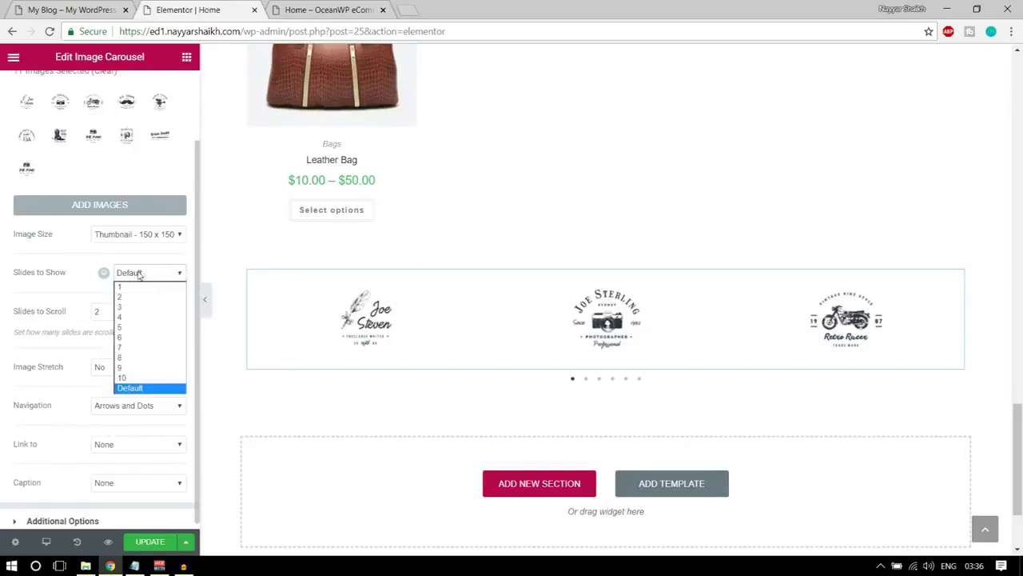
left_click(132, 338)
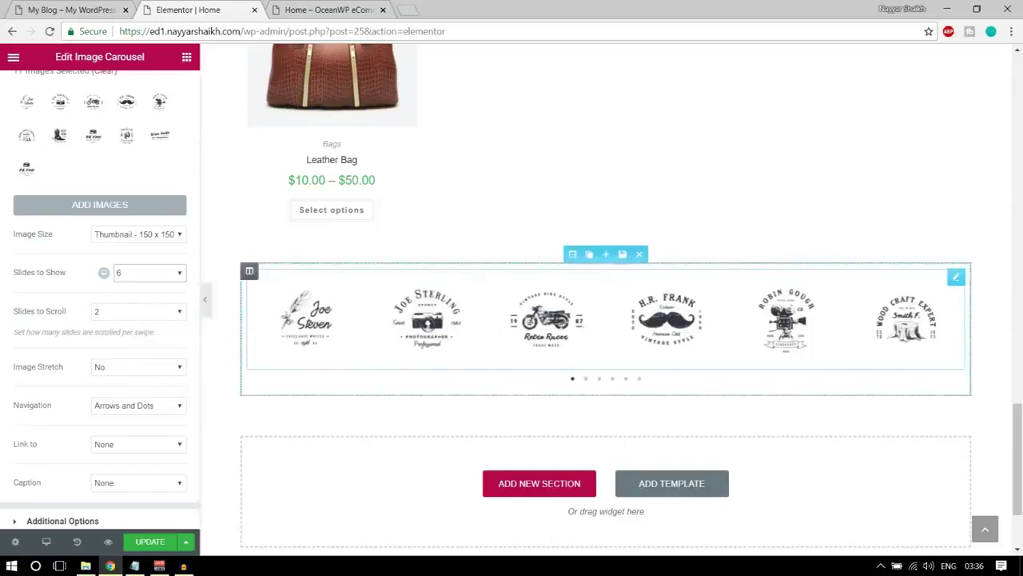
left_click(72, 10)
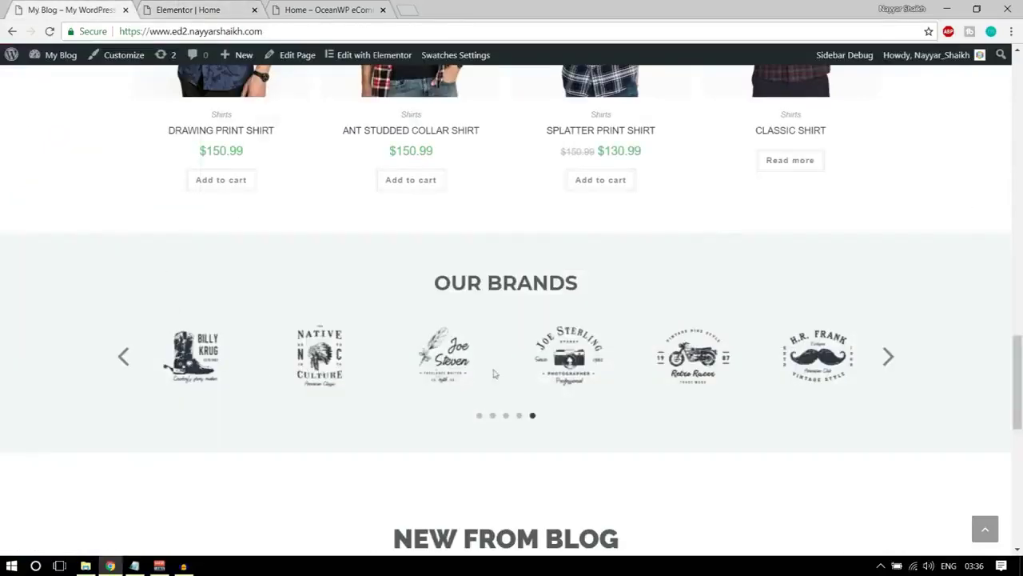
left_click(164, 8)
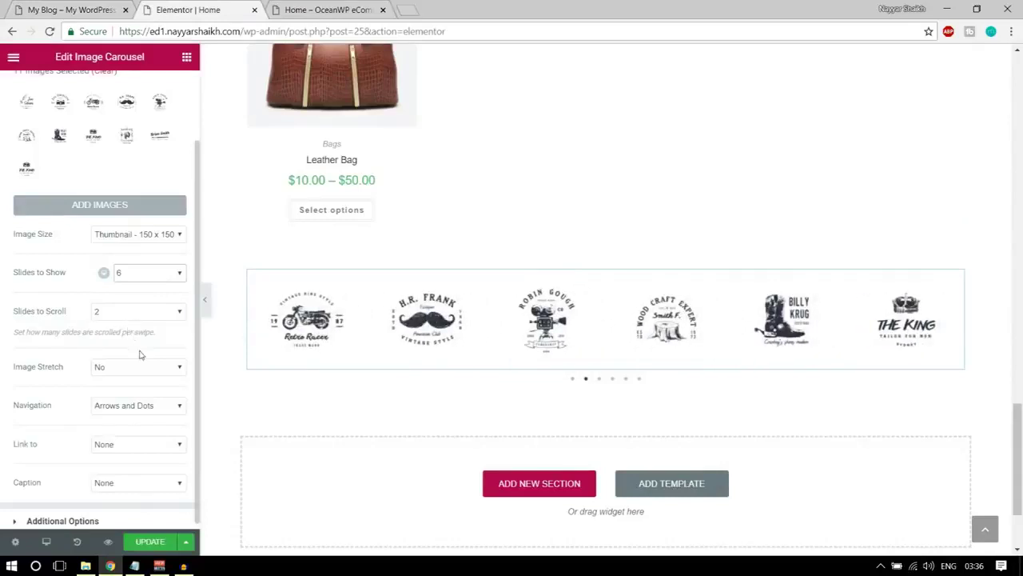
Recheck the reference carousel, then expand Additional Options for autoplay and loop.
scroll(140, 354, "down", 1)
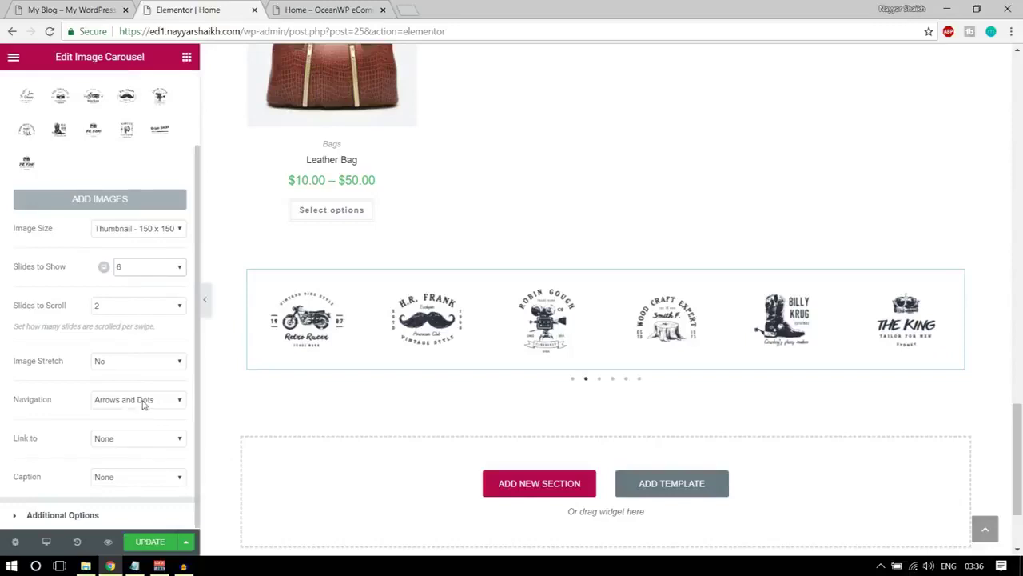
key("ctrl+shift+Tab")
left_click(120, 357)
left_click(197, 8)
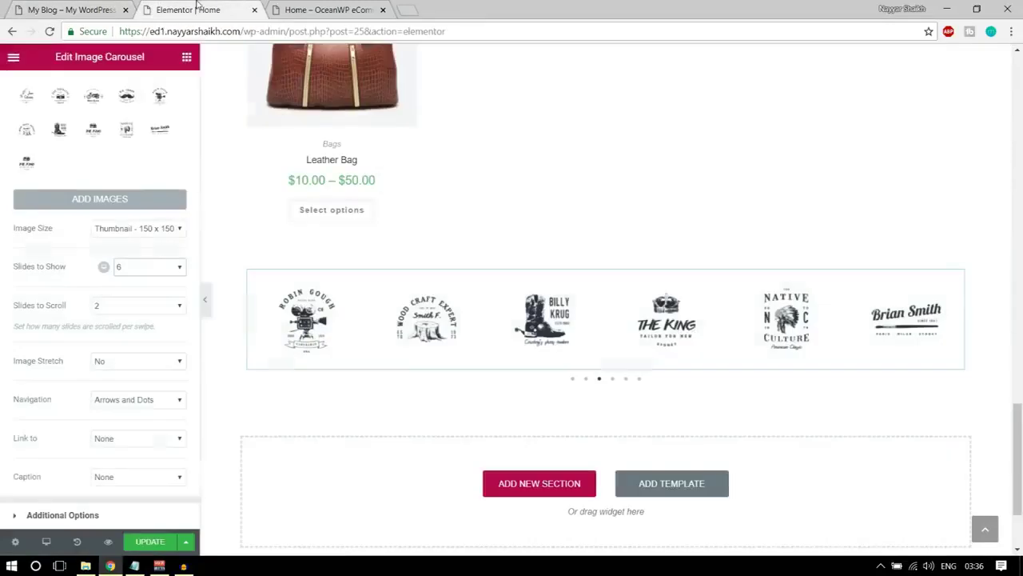
left_click(125, 518)
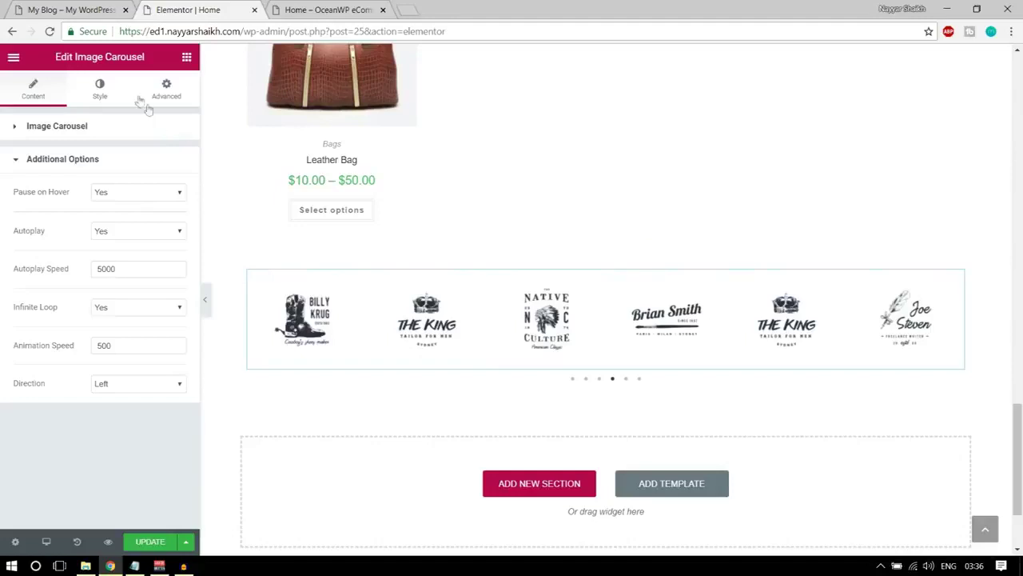
Make the carousel arrows black and position them outside the slides.
left_click(99, 89)
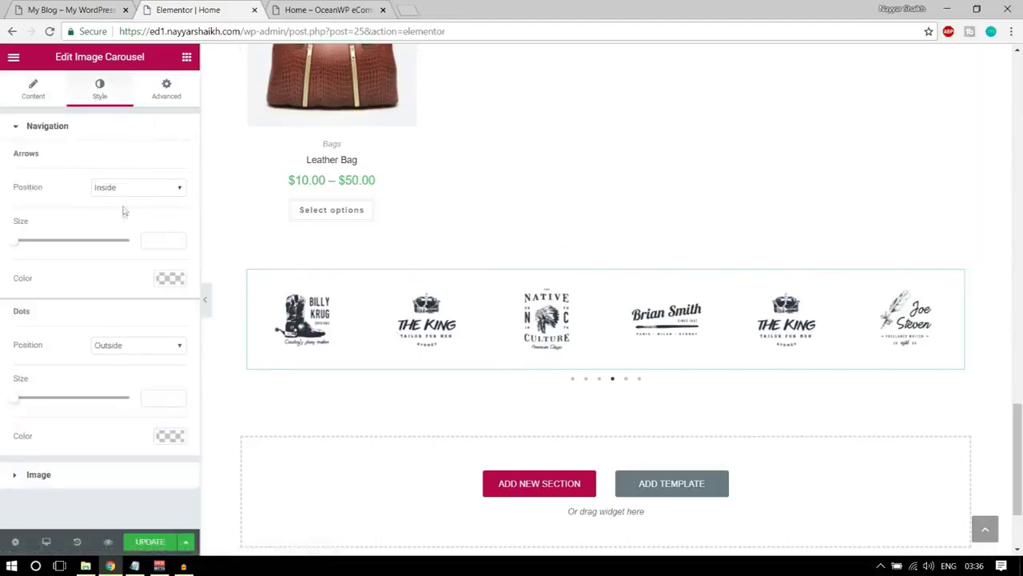
left_click(170, 279)
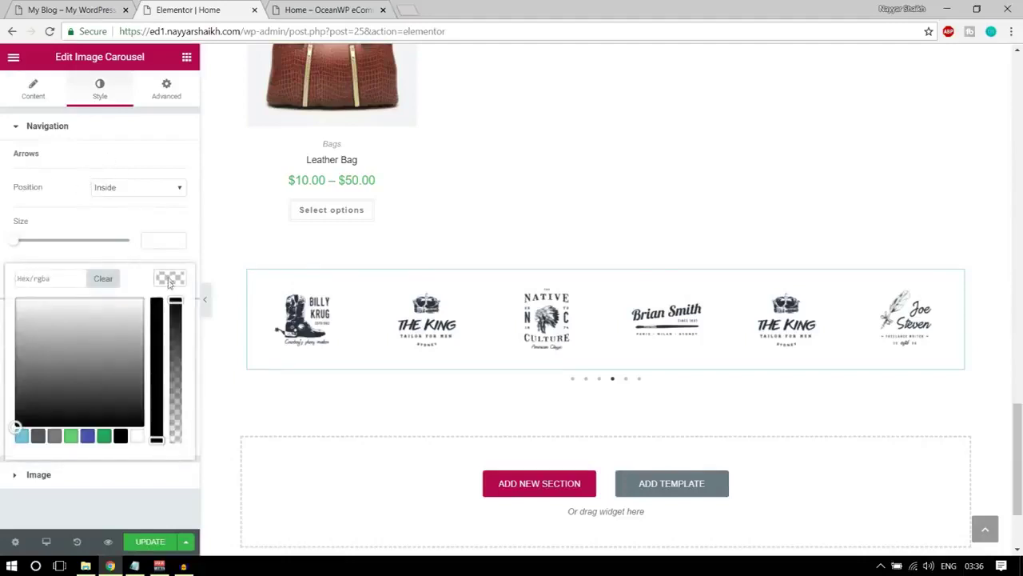
left_click(120, 435)
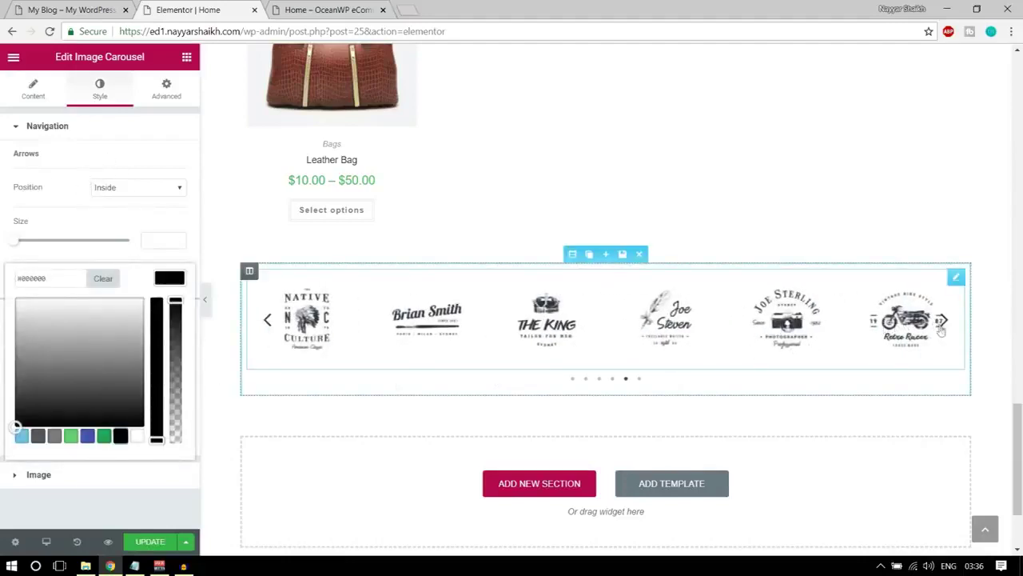
left_click(169, 279)
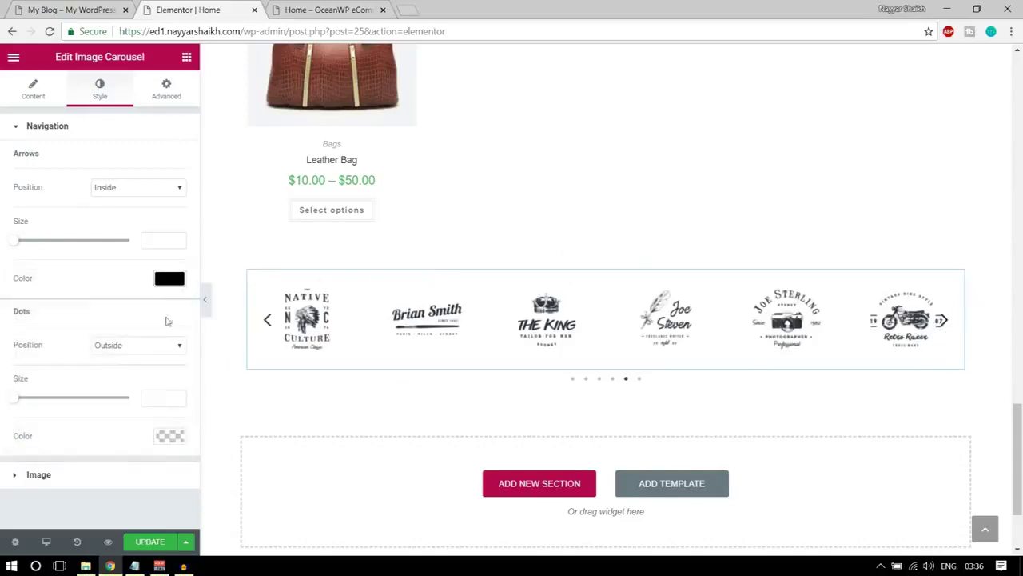
left_click(139, 188)
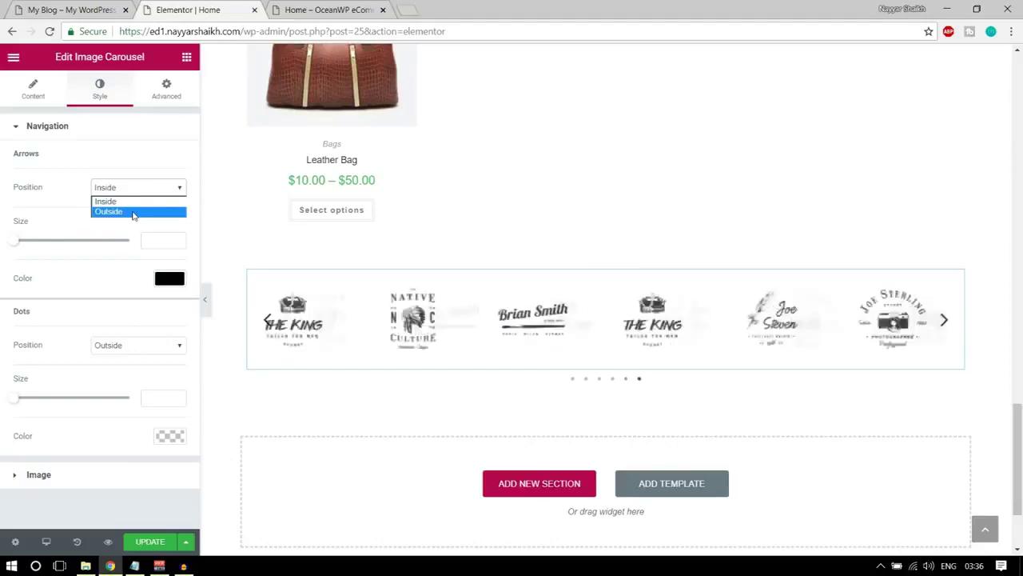
left_click(134, 213)
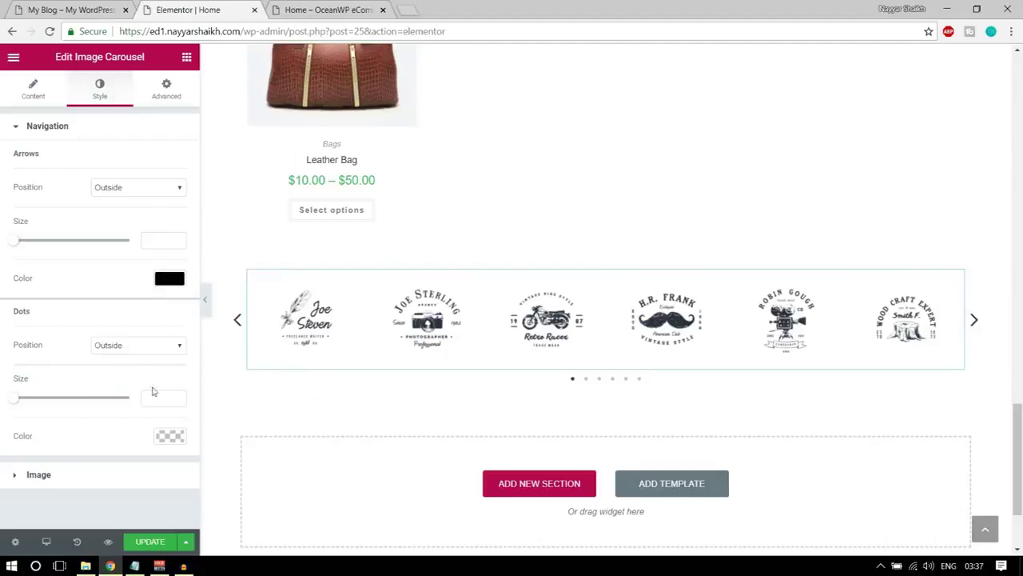
Make the dots black at size 10, set arrow size to 60, then view the reference store.
left_click(169, 436)
scroll(173, 445, "down", 1)
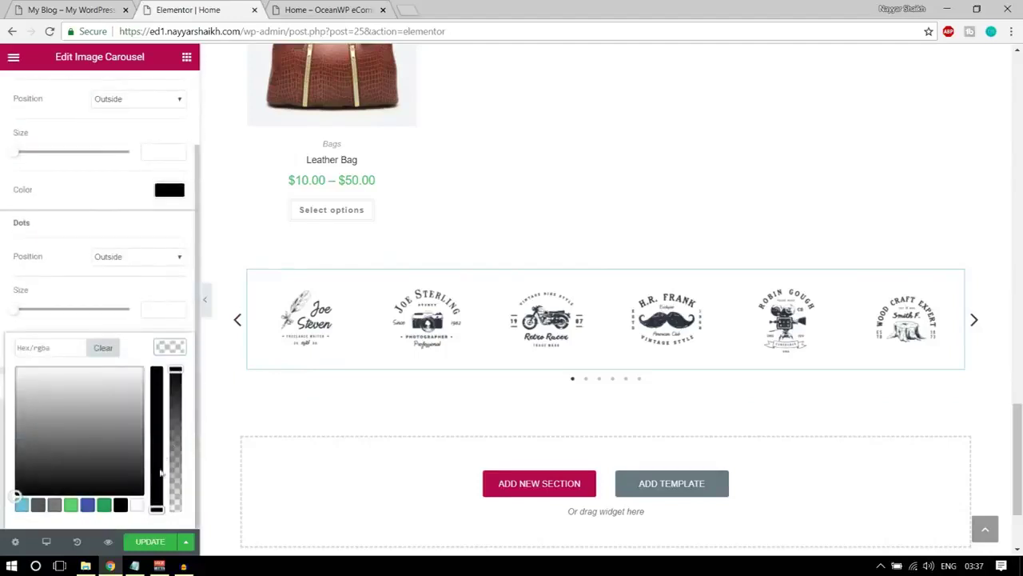
left_click(120, 505)
left_click(170, 347)
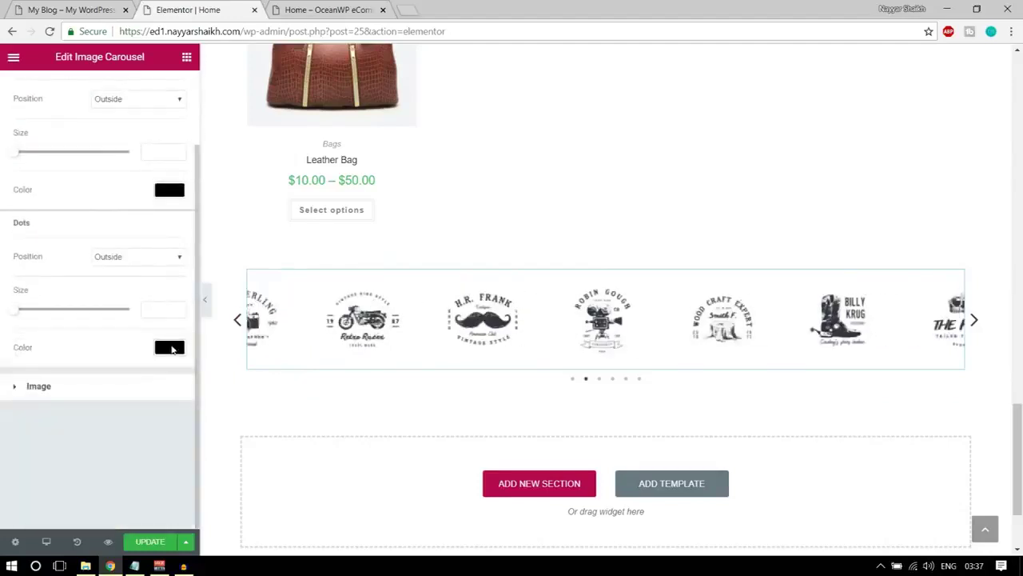
left_click_drag(26, 313, 40, 313)
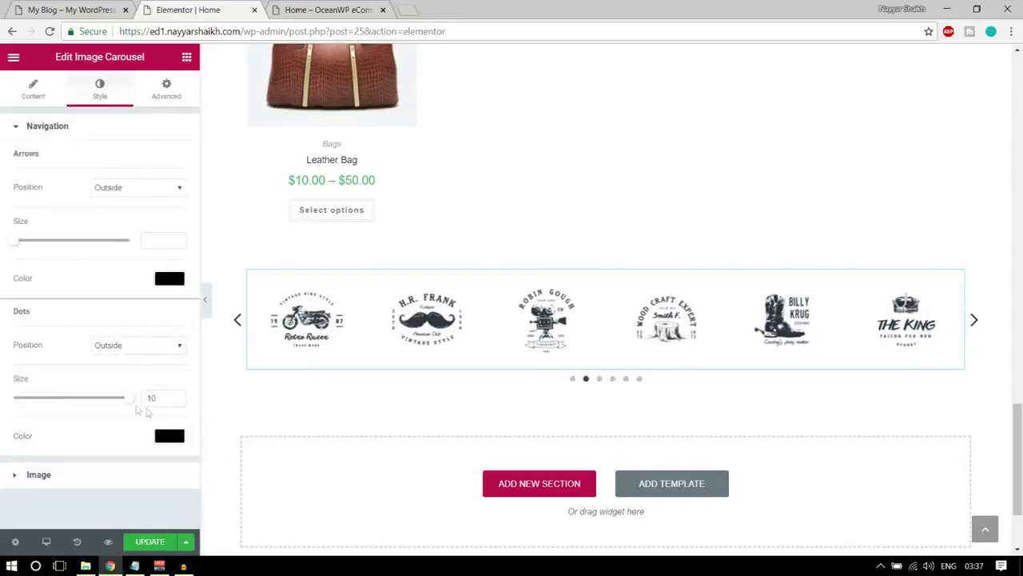
left_click_drag(23, 242, 119, 253)
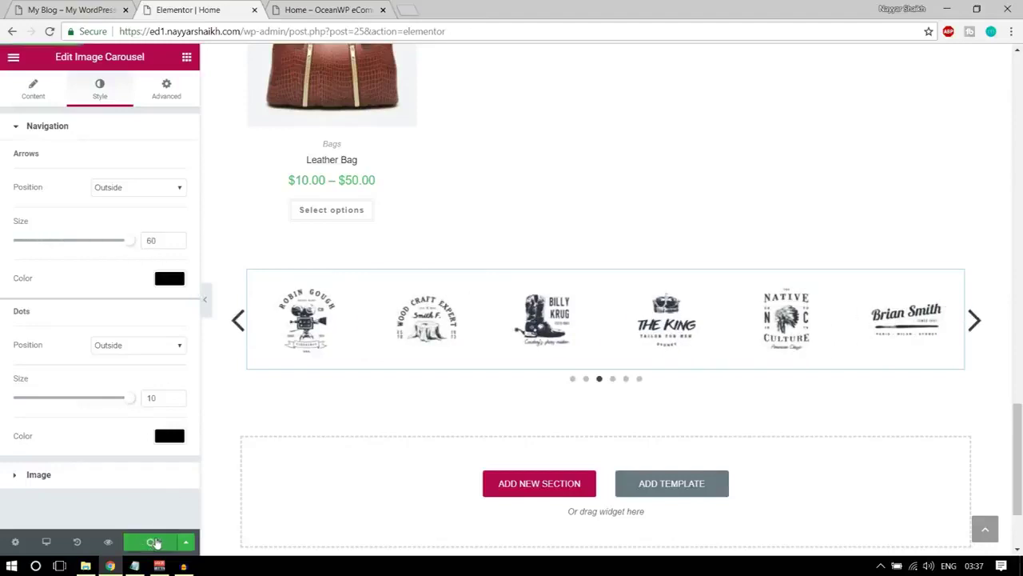
left_click(79, 8)
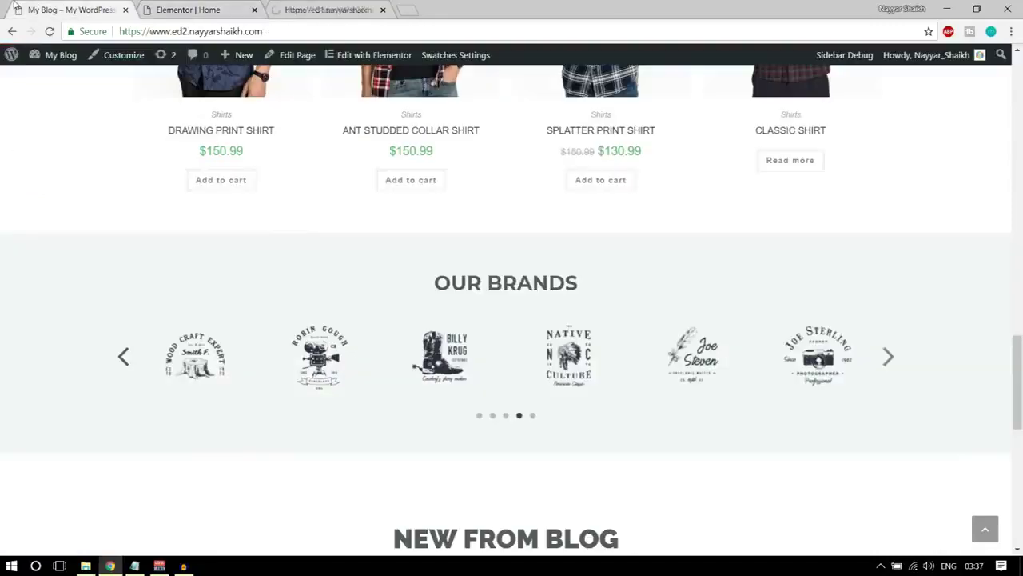
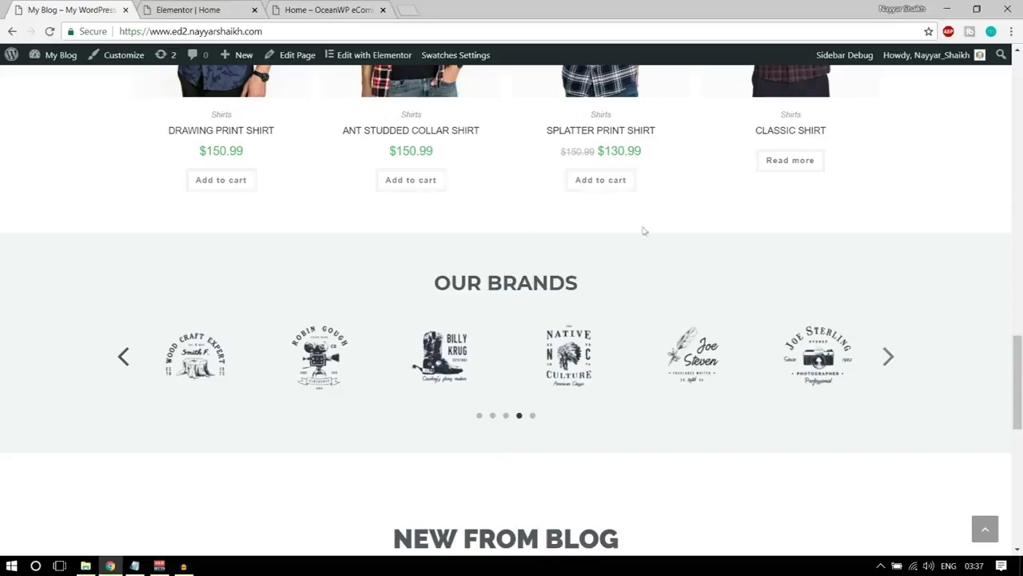
Give the brand logo carousel section a classic background colour of light grey #f2f2f2.
left_click(206, 10)
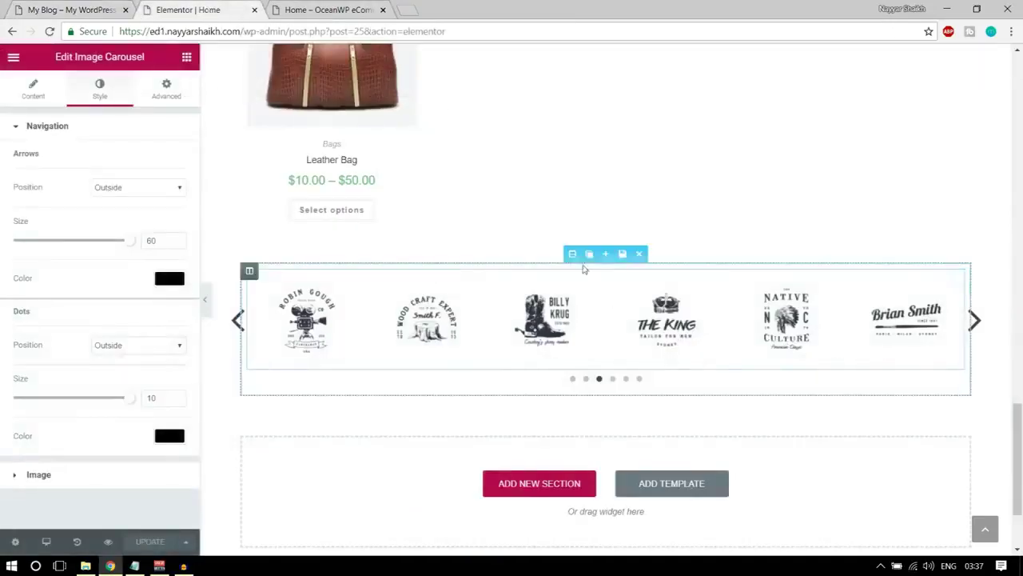
left_click(573, 254)
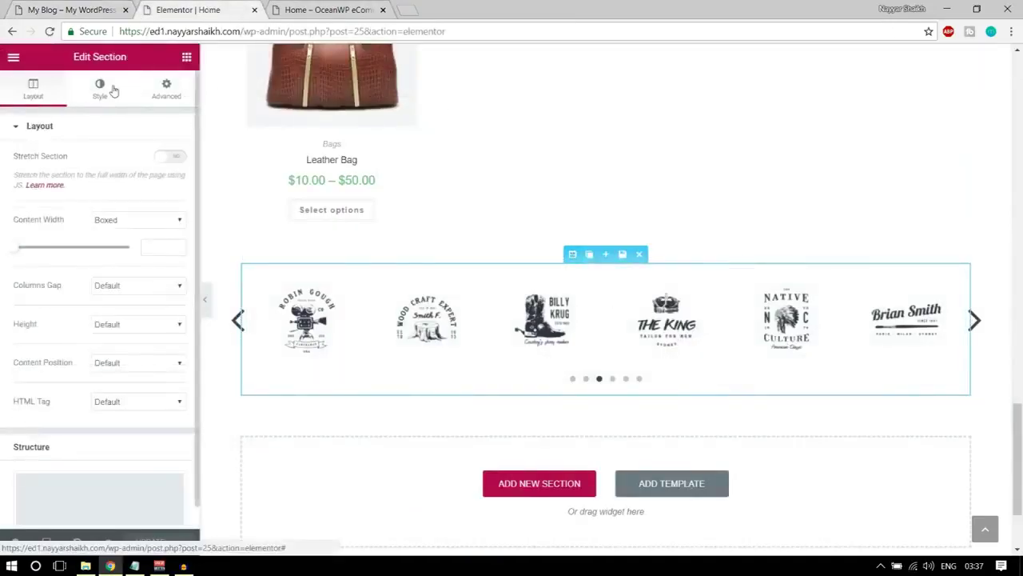
left_click(102, 88)
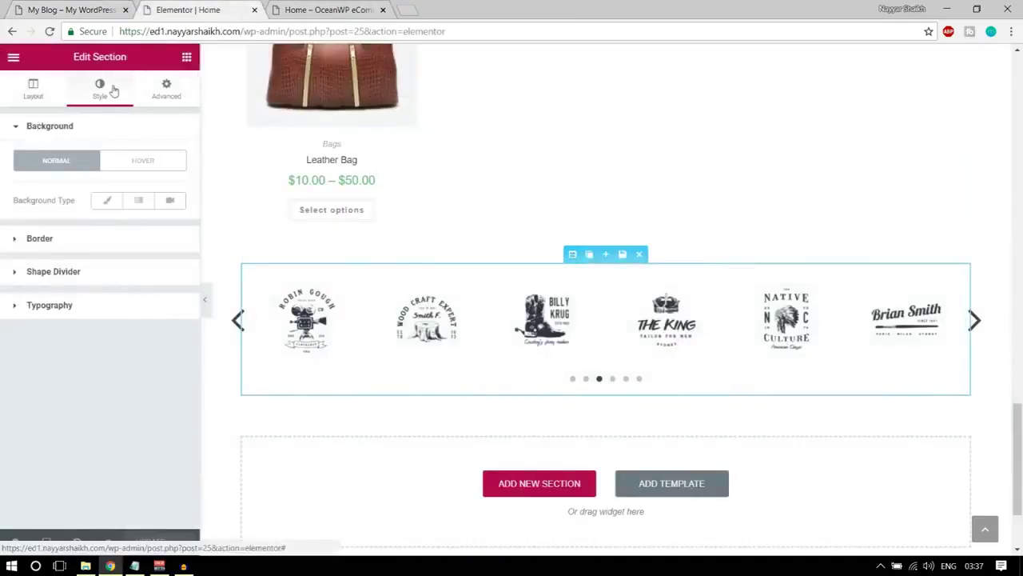
left_click(108, 200)
left_click(168, 237)
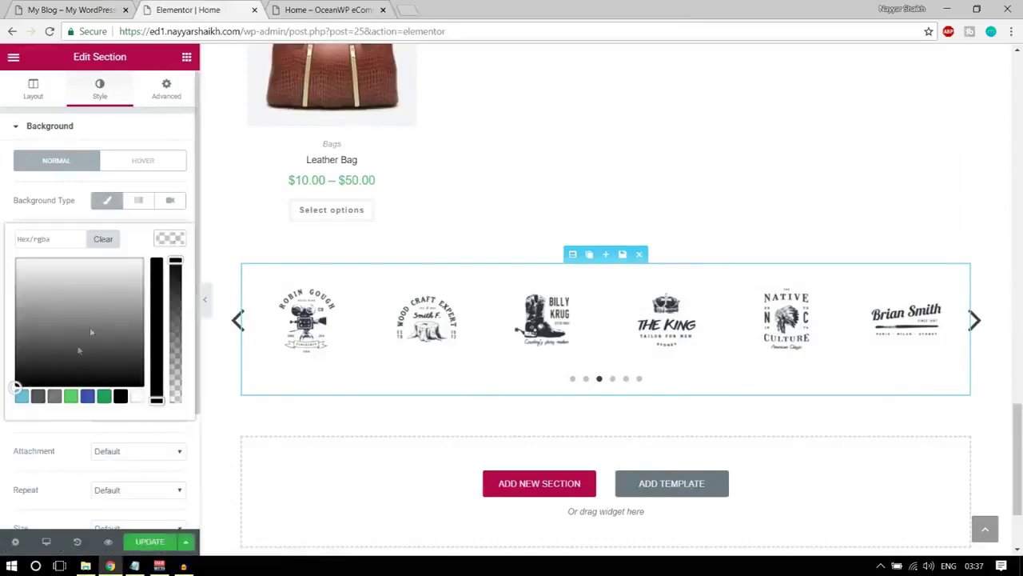
left_click(54, 398)
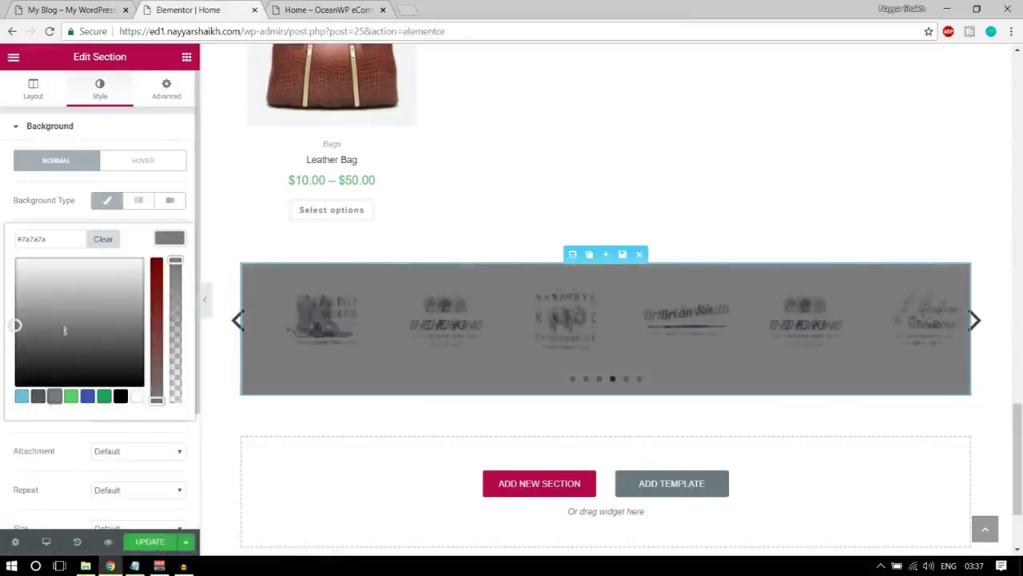
left_click_drag(16, 324, 7, 268)
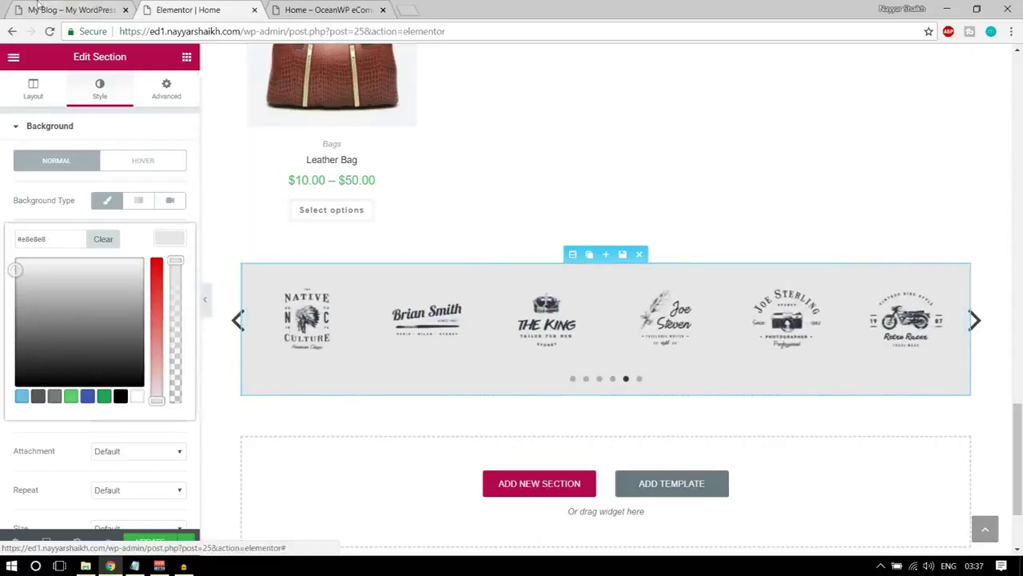
left_click(38, 7)
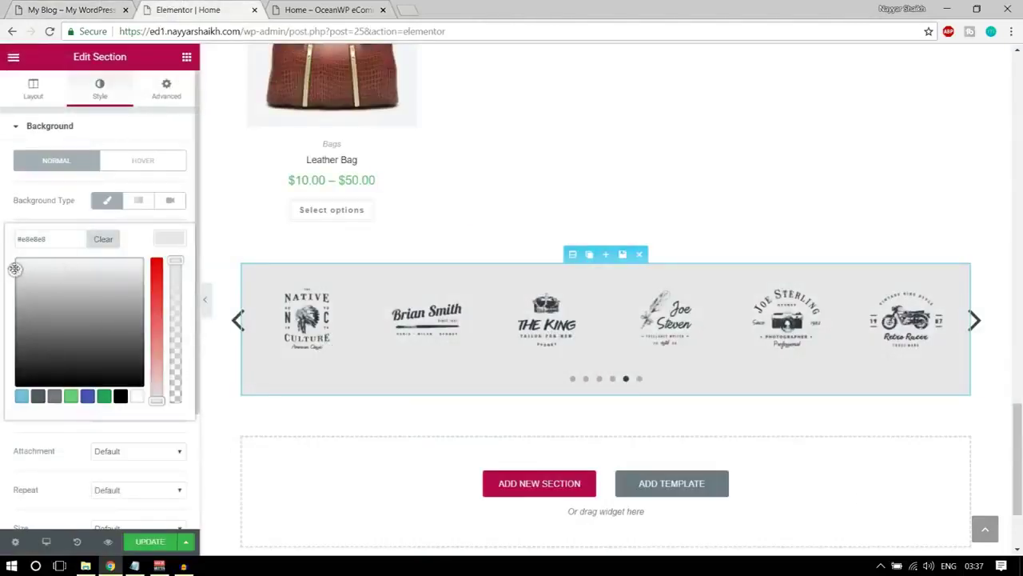
left_click(11, 264)
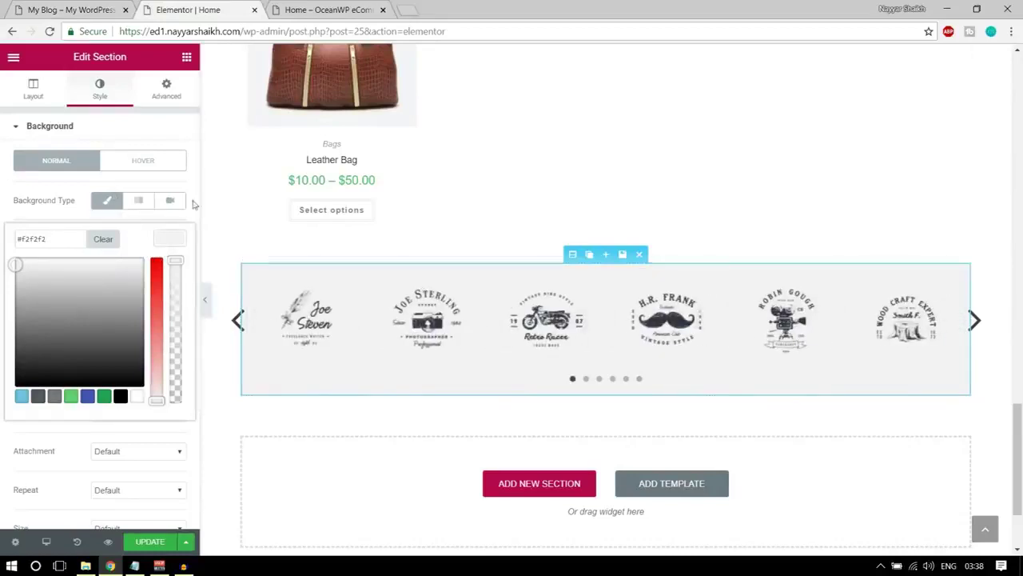
Turn on Stretch Section, set unlinked padding to 100 px top and 50 px bottom, then compare with the live site.
left_click(32, 90)
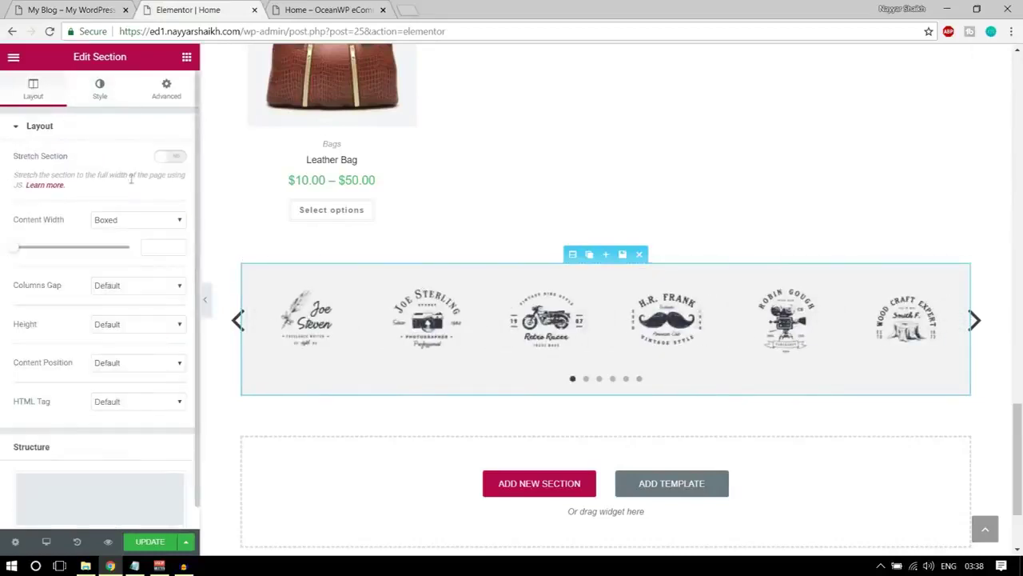
left_click(175, 159)
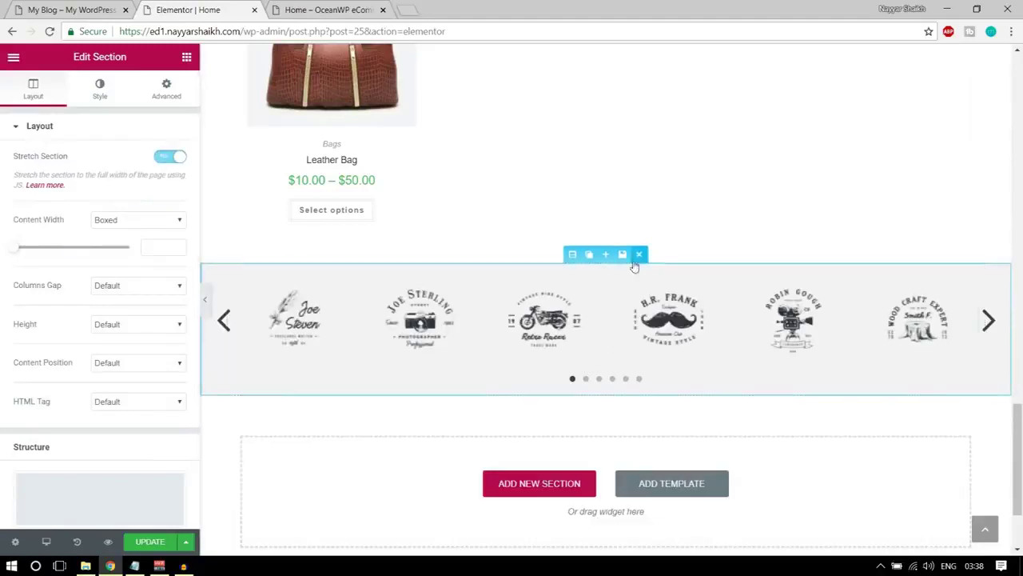
left_click(166, 90)
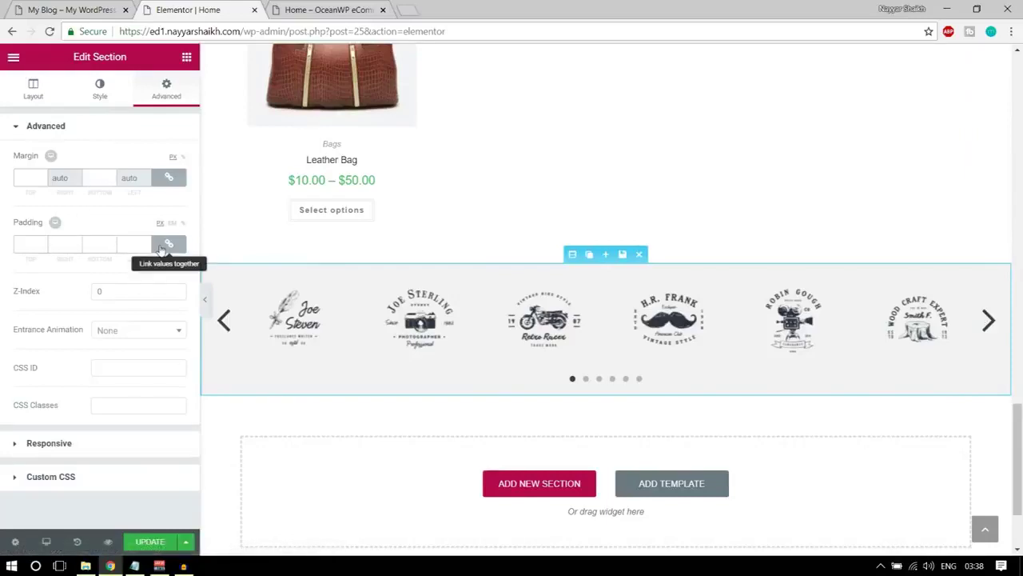
left_click(168, 243)
left_click(34, 243)
type("1")
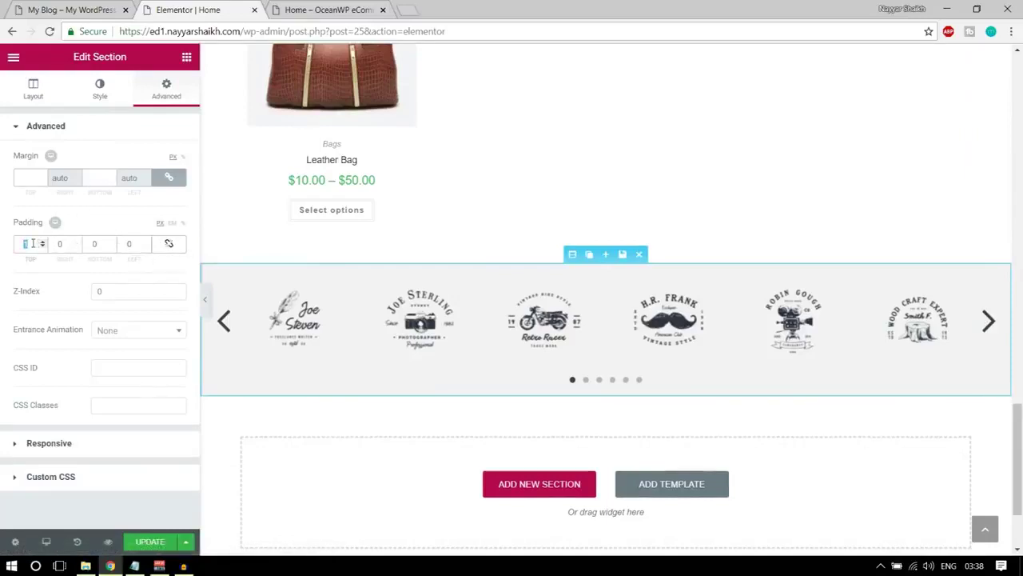
type("00")
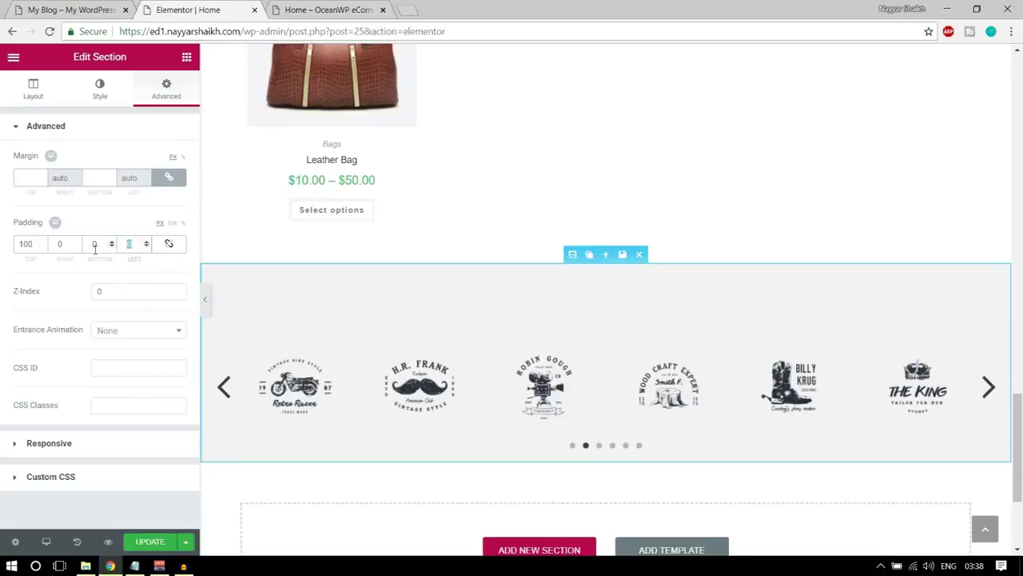
left_click(95, 243)
type("50")
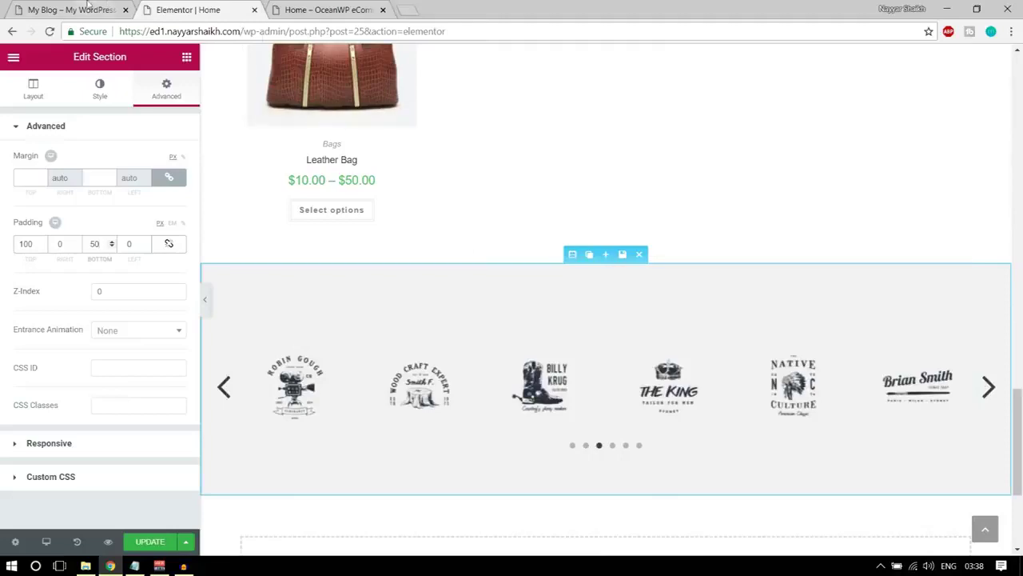
left_click(88, 8)
left_click_drag(442, 283, 636, 284)
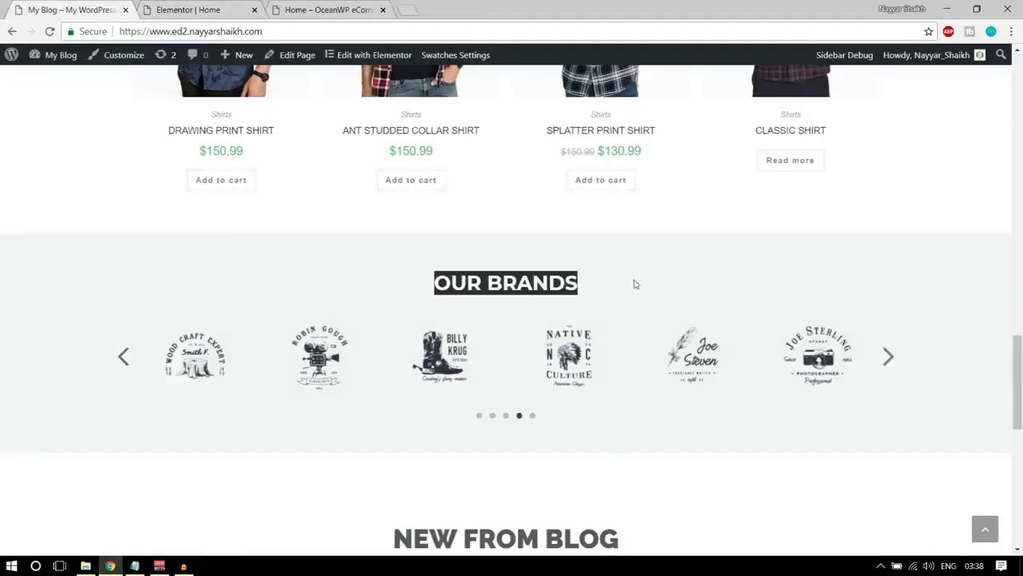
Add a centred Heading widget reading OUR BRANDS above the logo carousel.
left_click(216, 10)
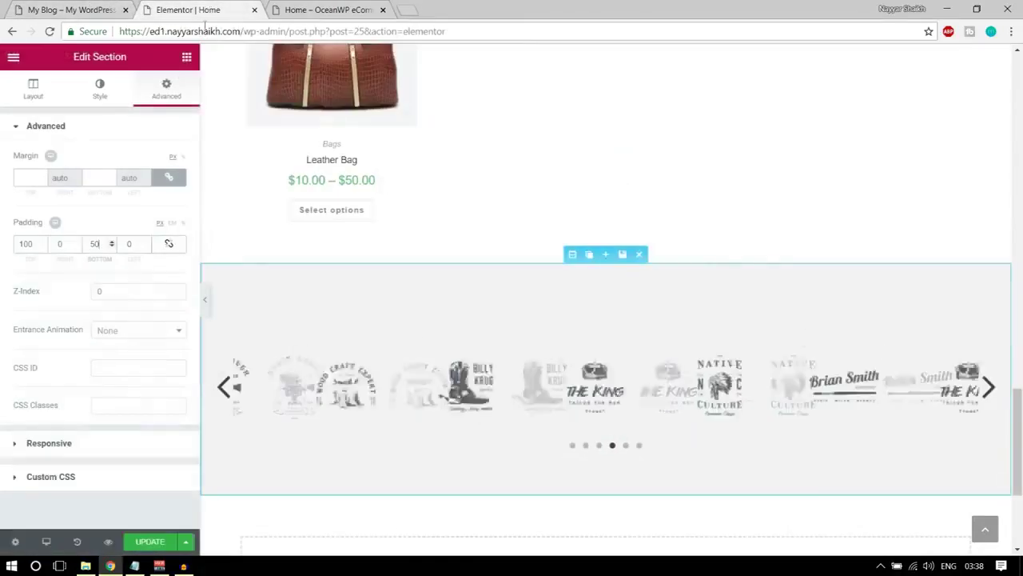
left_click(186, 57)
left_click_drag(148, 152, 580, 378)
left_click(95, 190)
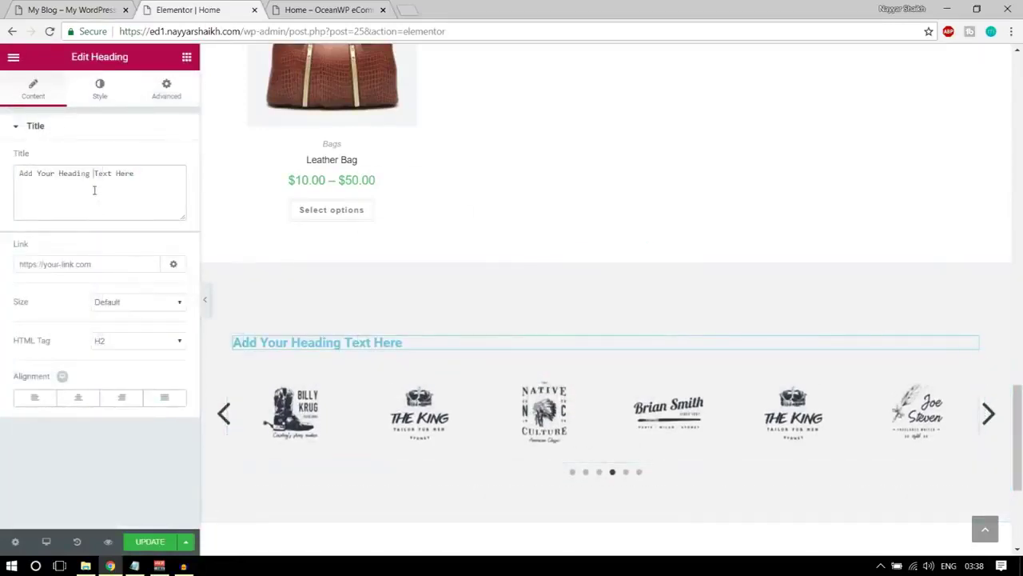
key("ctrl+a")
type("OUR BRANDS")
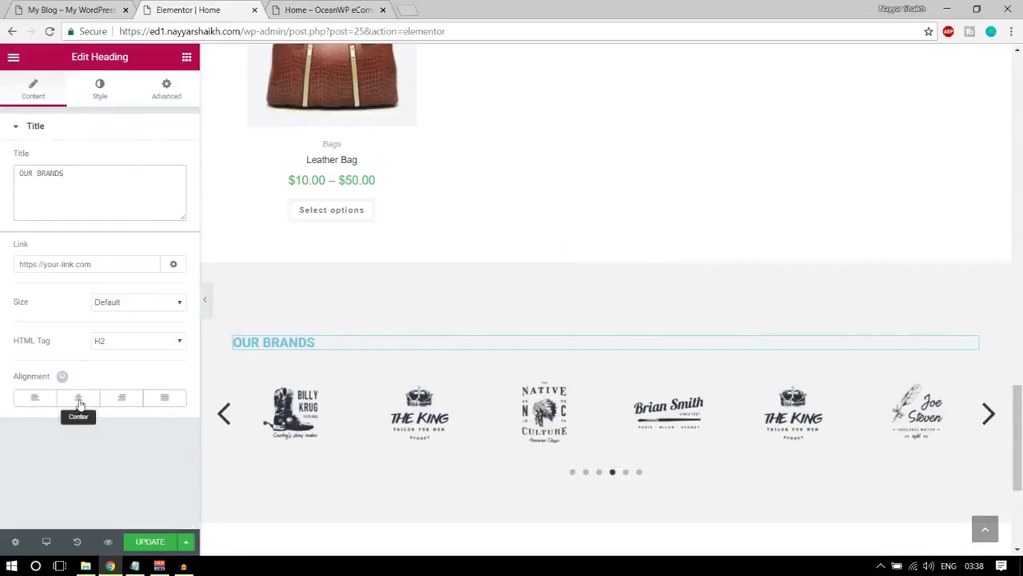
left_click(79, 397)
Colour the OUR BRANDS heading dark grey and set its font family to Raleway.
left_click(99, 88)
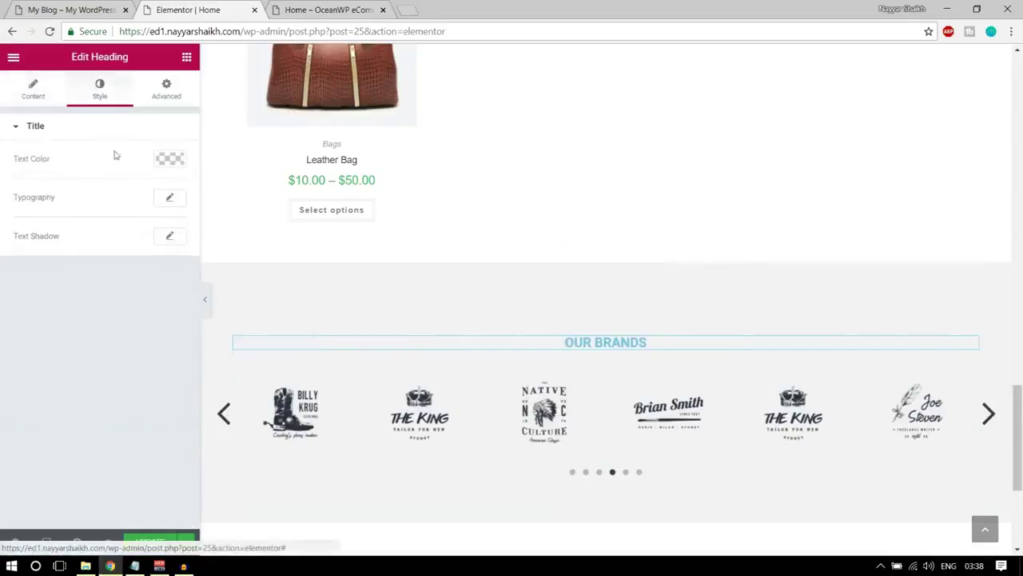
left_click(170, 159)
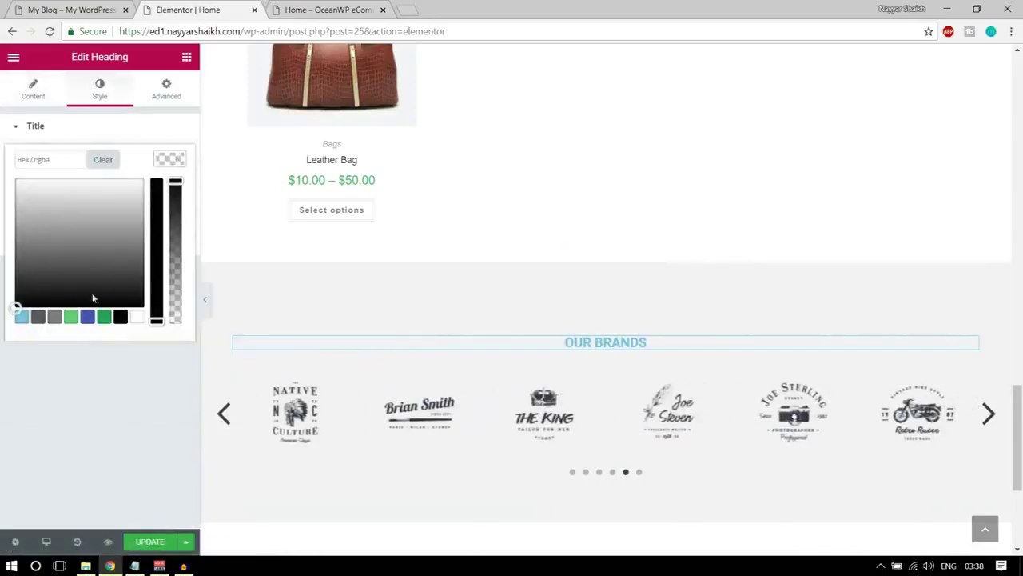
left_click(36, 317)
left_click(171, 159)
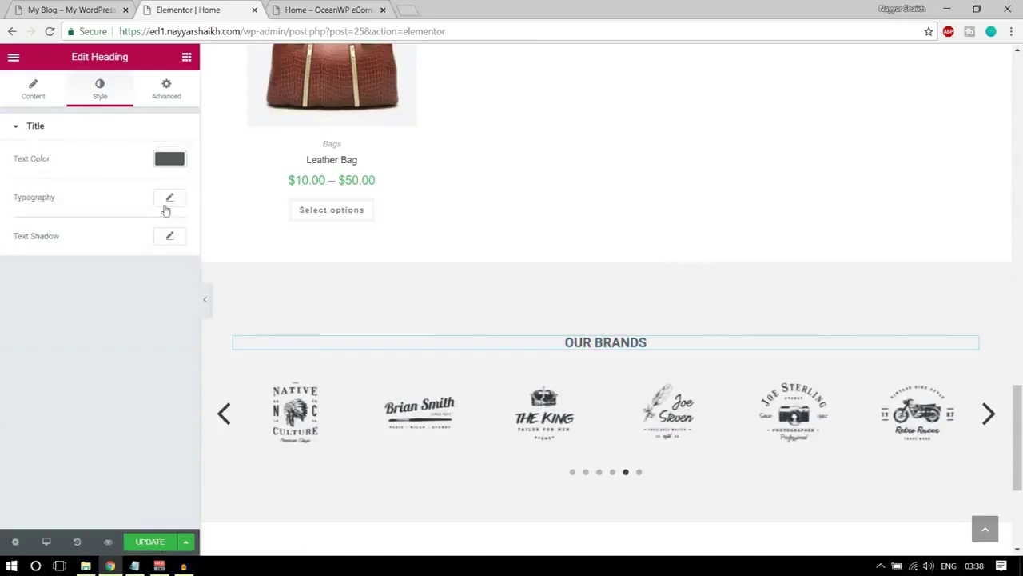
left_click(169, 197)
left_click(117, 236)
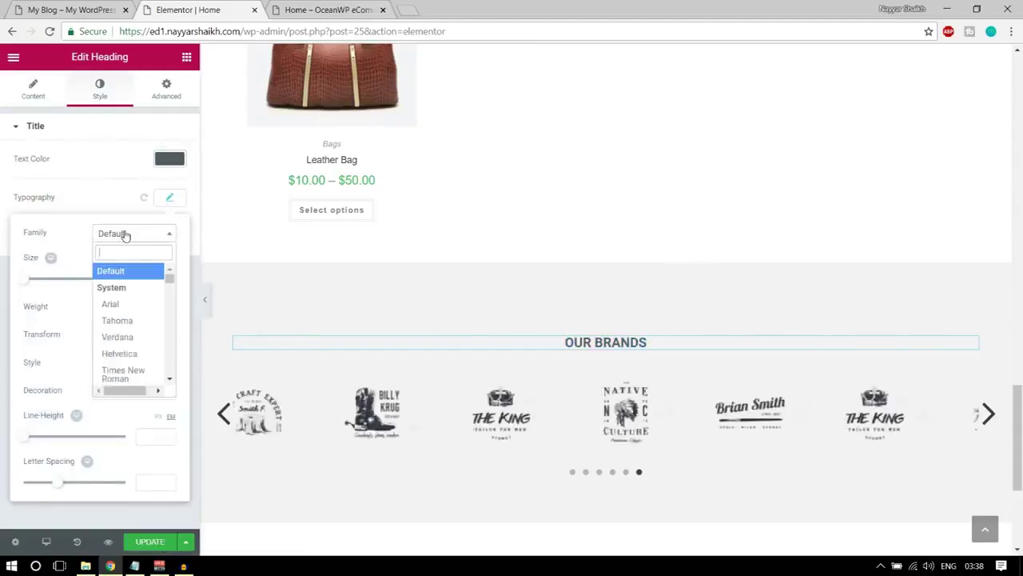
type("e")
key("BackSpace")
type("rale")
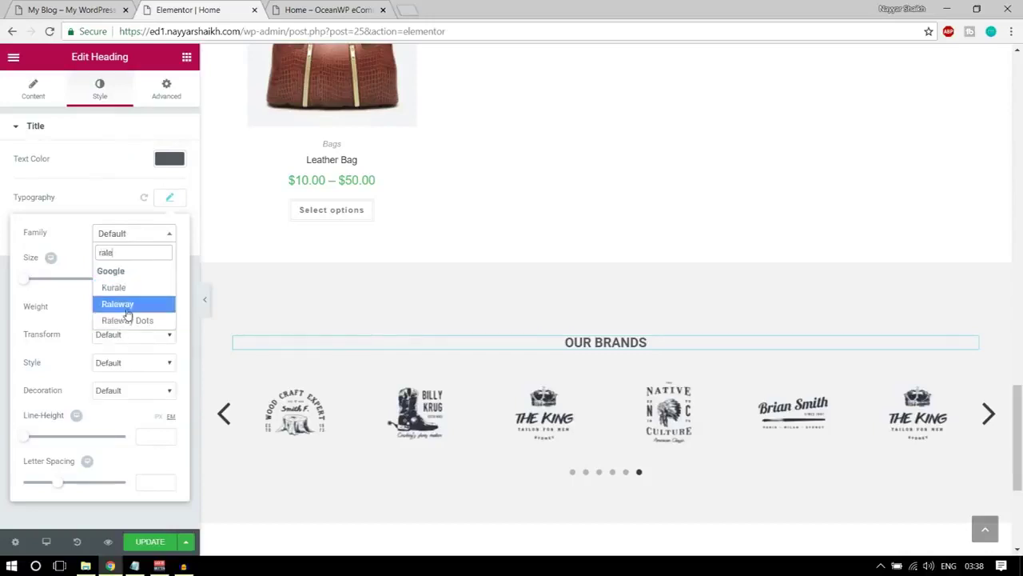
left_click(120, 303)
Set the heading's font weight to 800 and size to 29 px, then update the page.
left_click(141, 310)
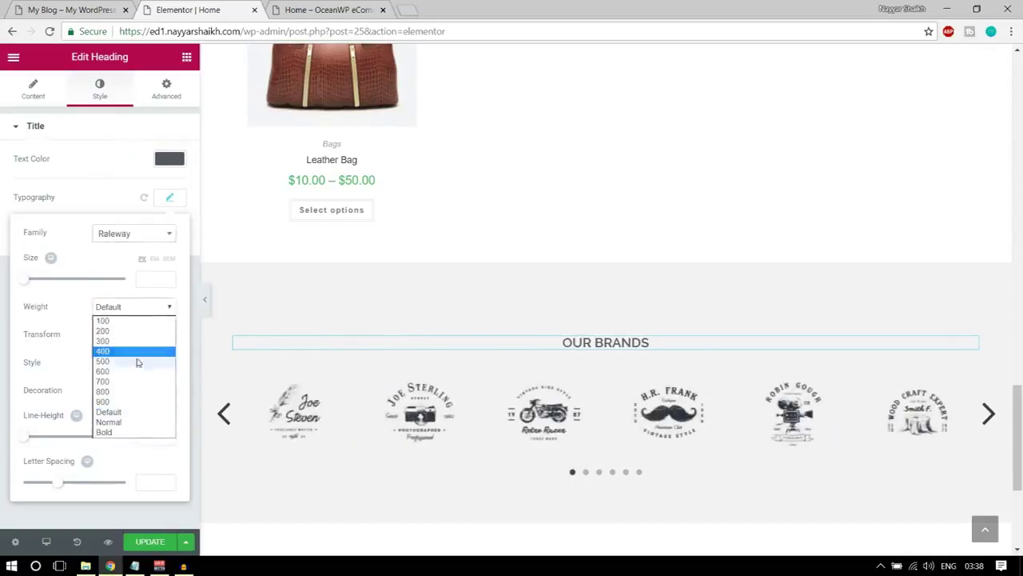
left_click(133, 373)
left_click(126, 318)
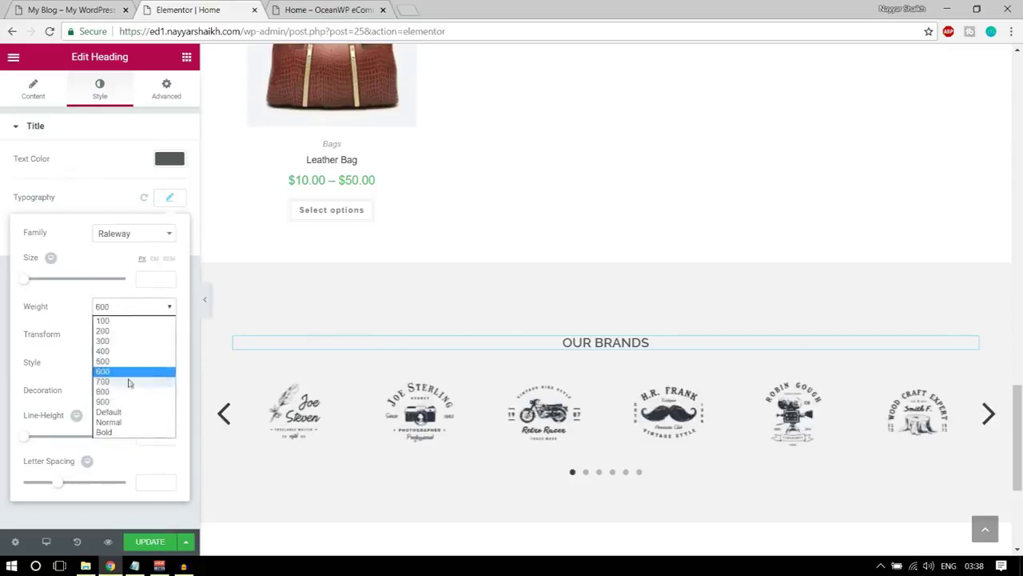
left_click(125, 397)
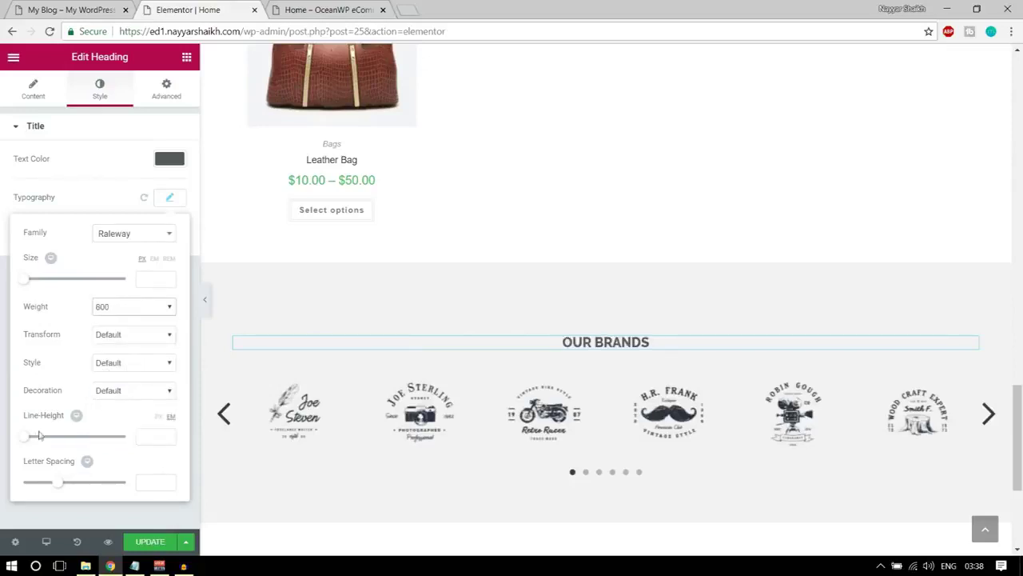
left_click_drag(27, 280, 43, 285)
left_click(142, 544)
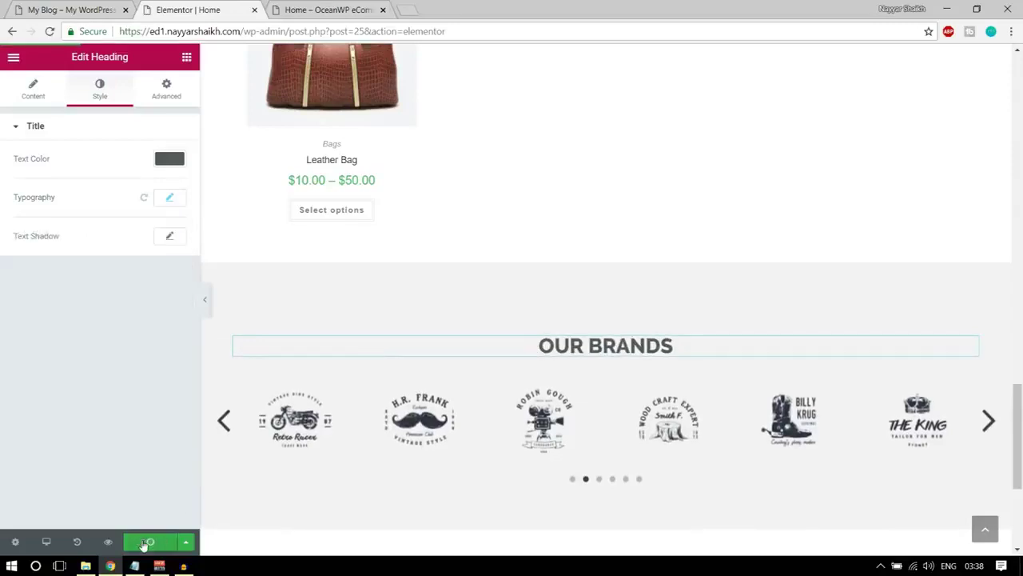
Scroll the live blog page to NEW FROM BLOG and select that heading, then go back to the Elementor Home editor.
left_click(112, 11)
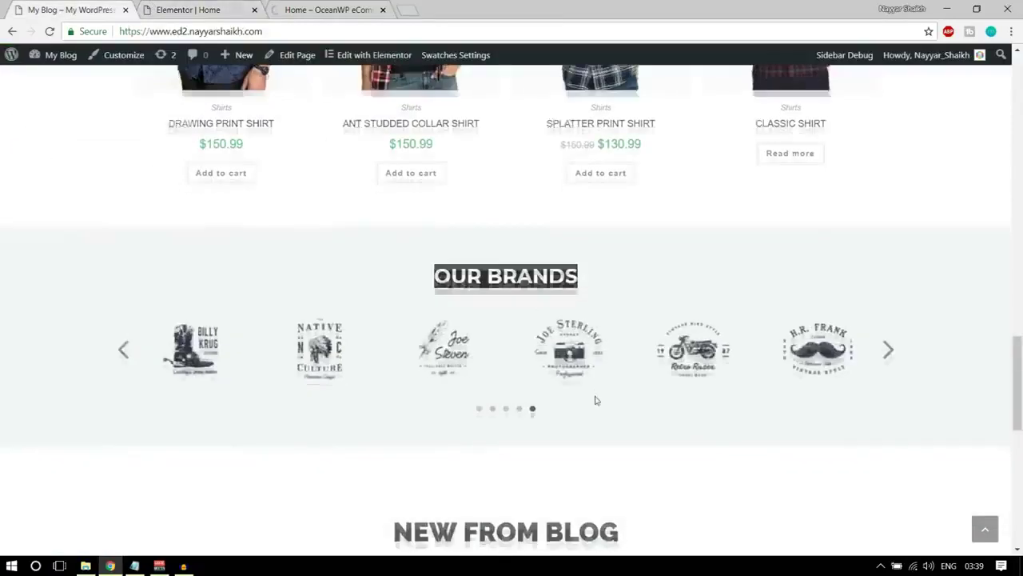
scroll(425, 216, "down", 5)
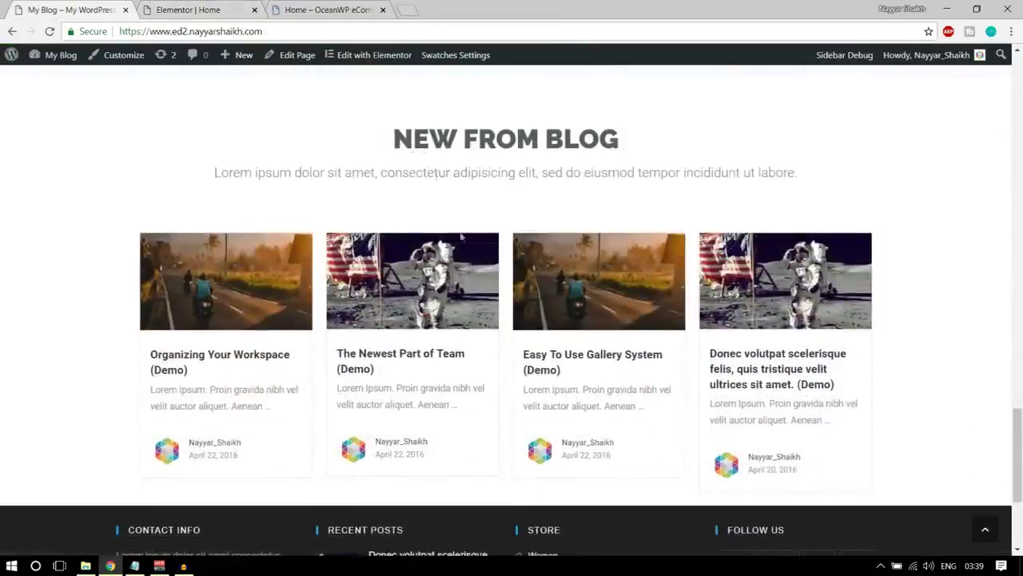
scroll(466, 258, "up", 2)
scroll(471, 284, "down", 2)
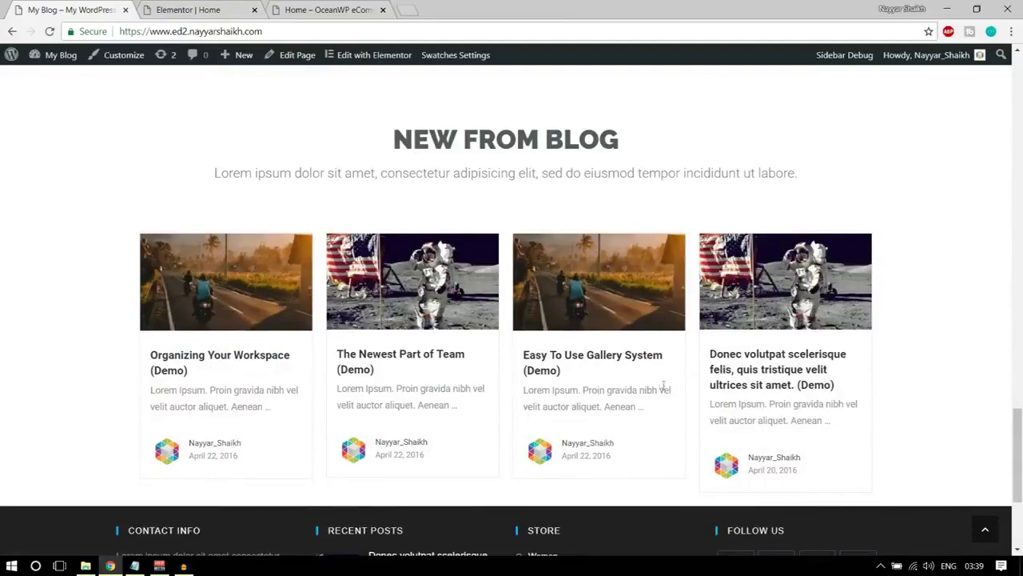
scroll(520, 320, "up", 2)
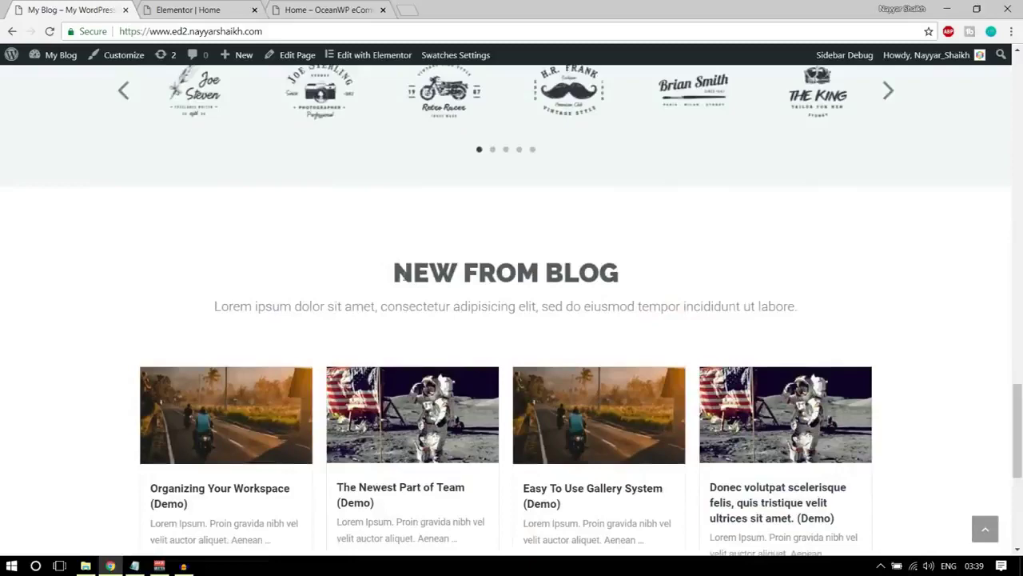
triple_click(615, 273)
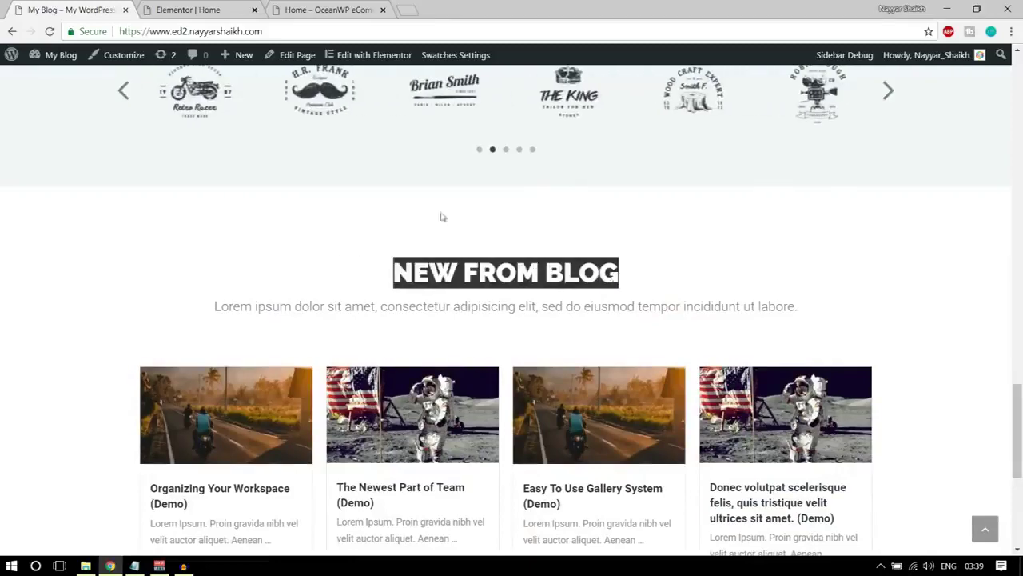
left_click(192, 10)
scroll(685, 404, "down", 3)
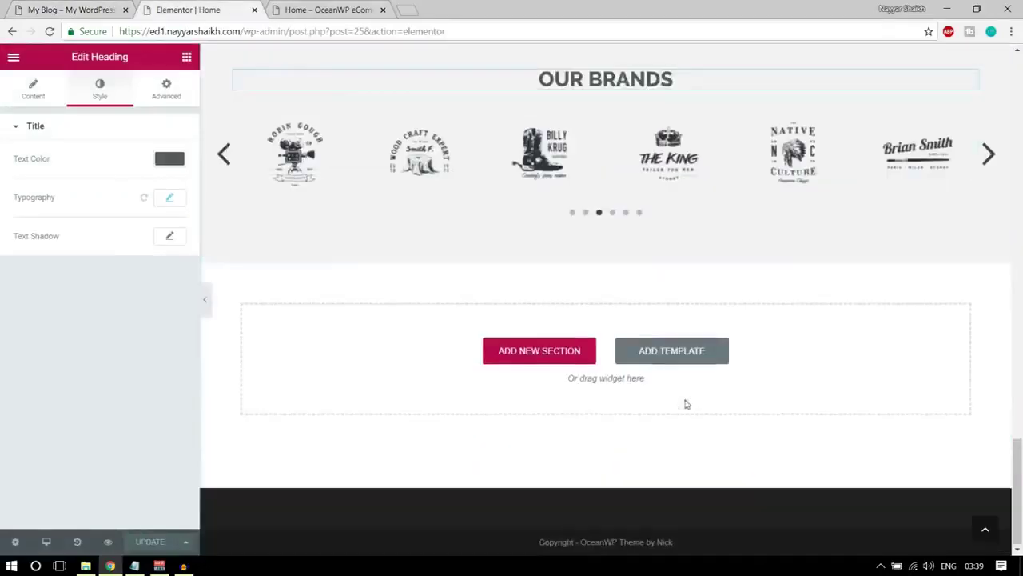
Insert the saved Title template from My Templates below OUR BRANDS.
left_click(673, 352)
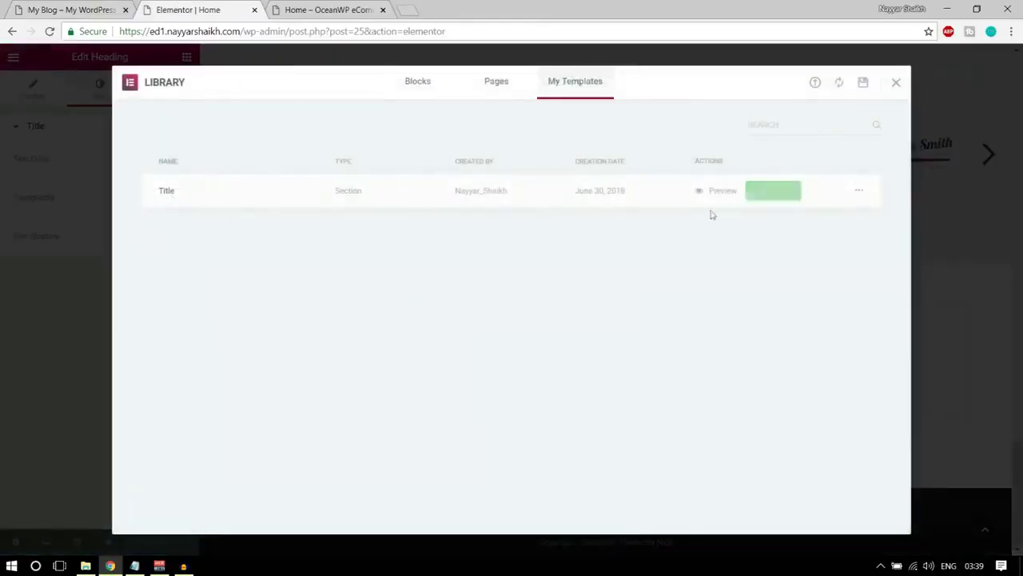
left_click(772, 190)
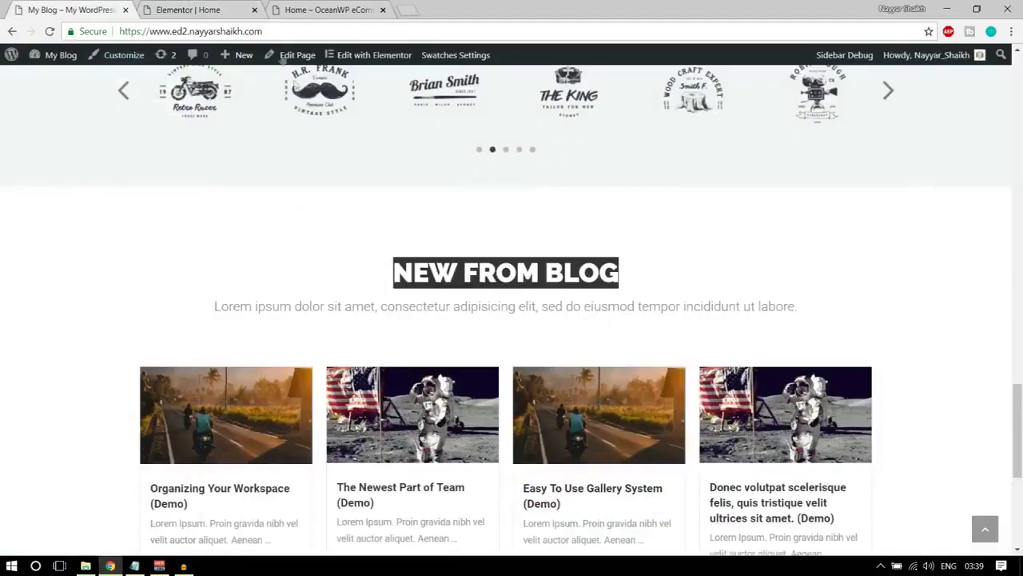
left_click(232, 11)
Replace the NEW DESIGN TRENDS heading text with NEW FROM BLOG.
left_click(564, 324)
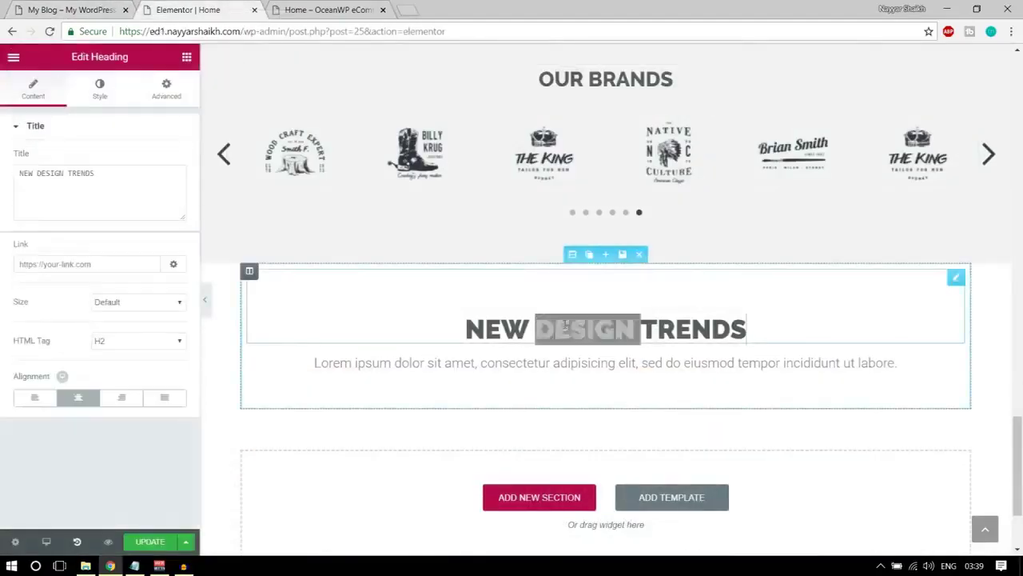
triple_click(564, 324)
type("NE")
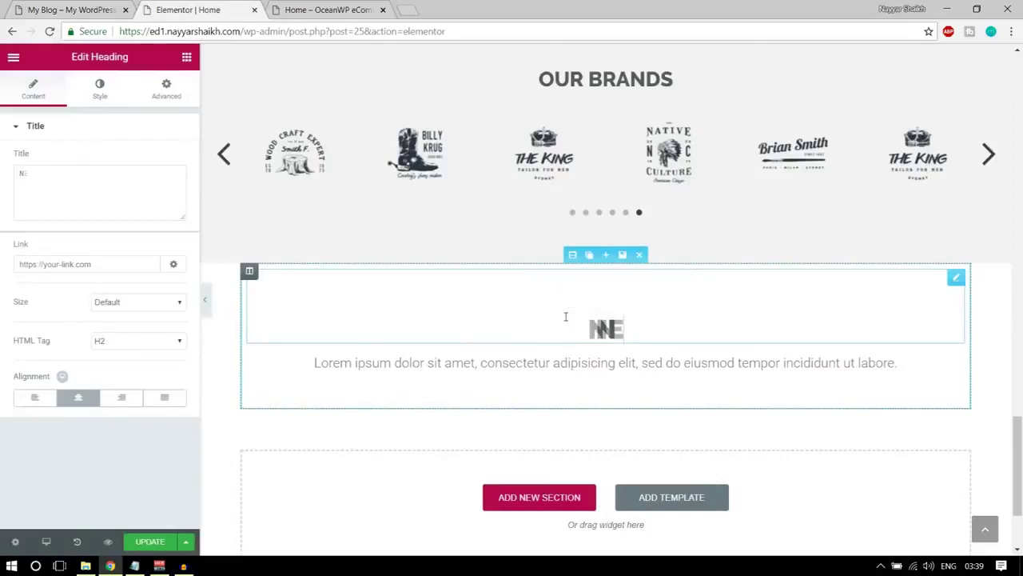
type("W FROM BLOG")
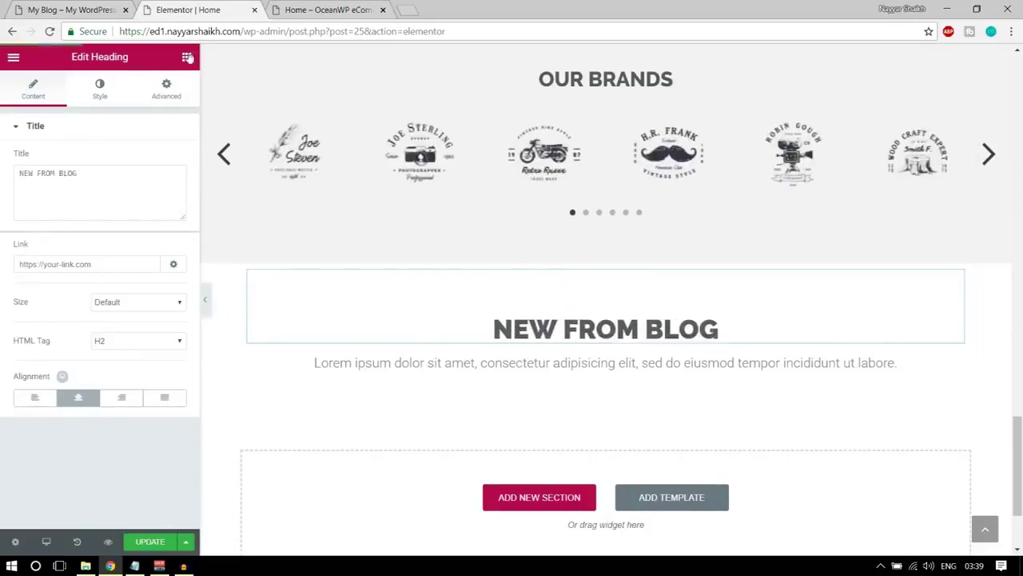
left_click(69, 5)
scroll(391, 357, "down", 2)
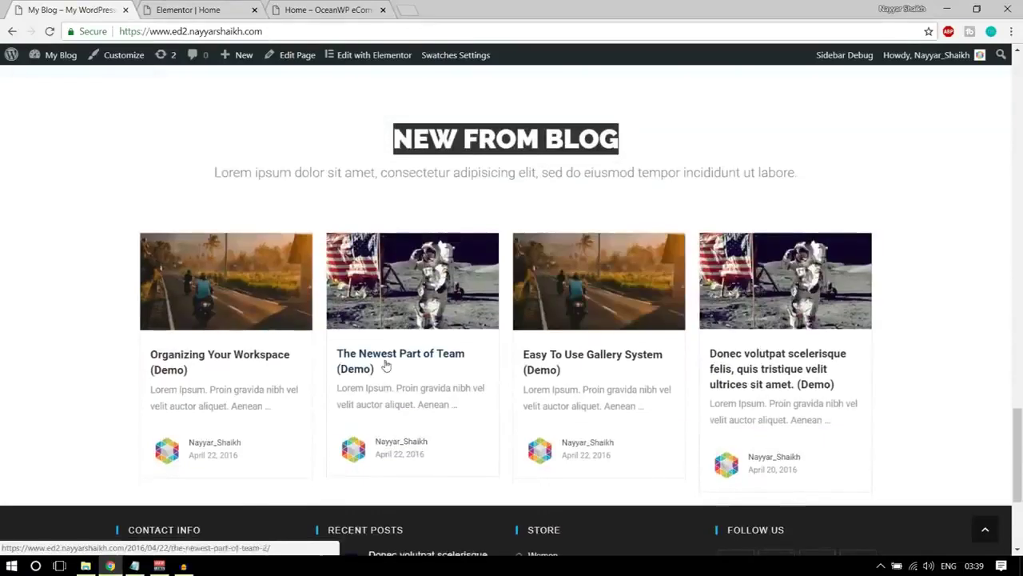
Open the admin Dashboard in a new tab from the homepage preview.
left_click(187, 10)
left_click(328, 9)
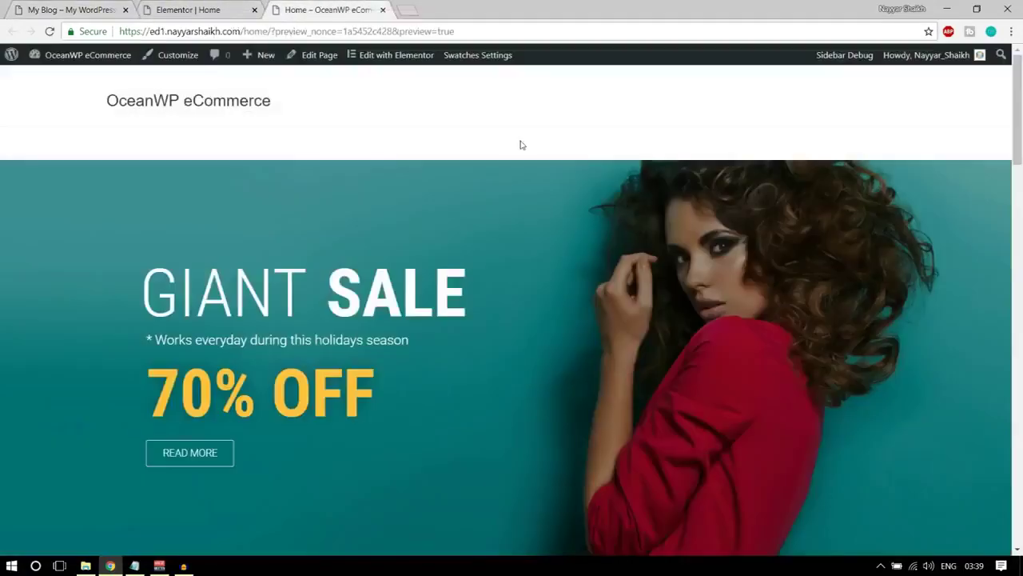
mouse_move(78, 56)
right_click(75, 86)
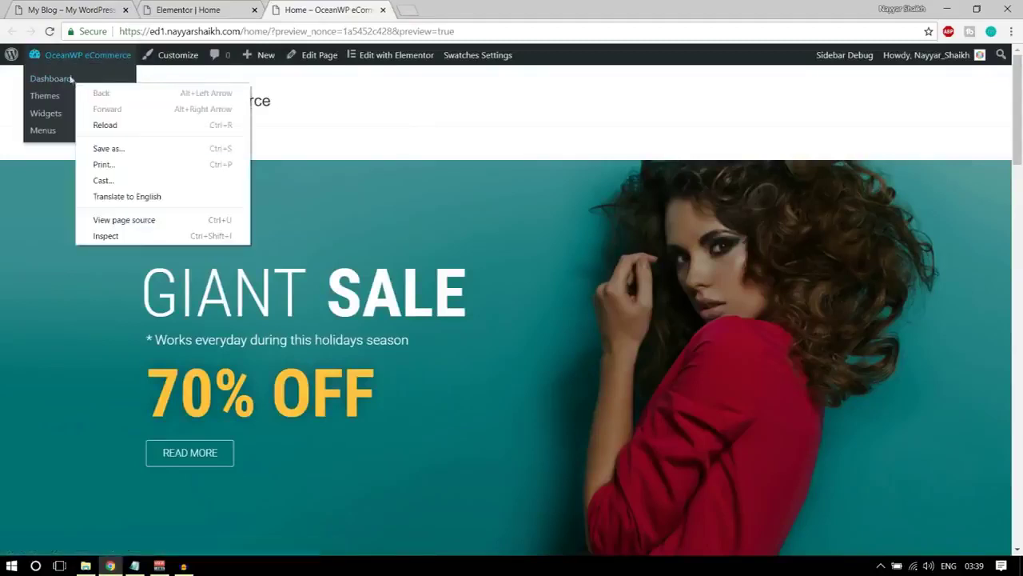
left_click(74, 88)
left_click(467, 6)
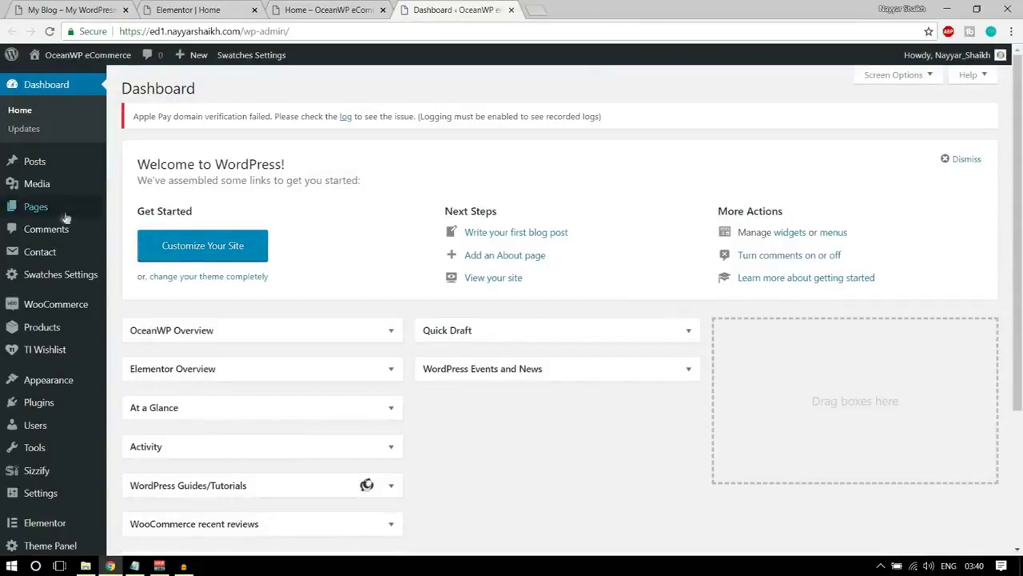
Look over the Organizing Your Workspace (Demo) post on the live blog.
left_click(61, 14)
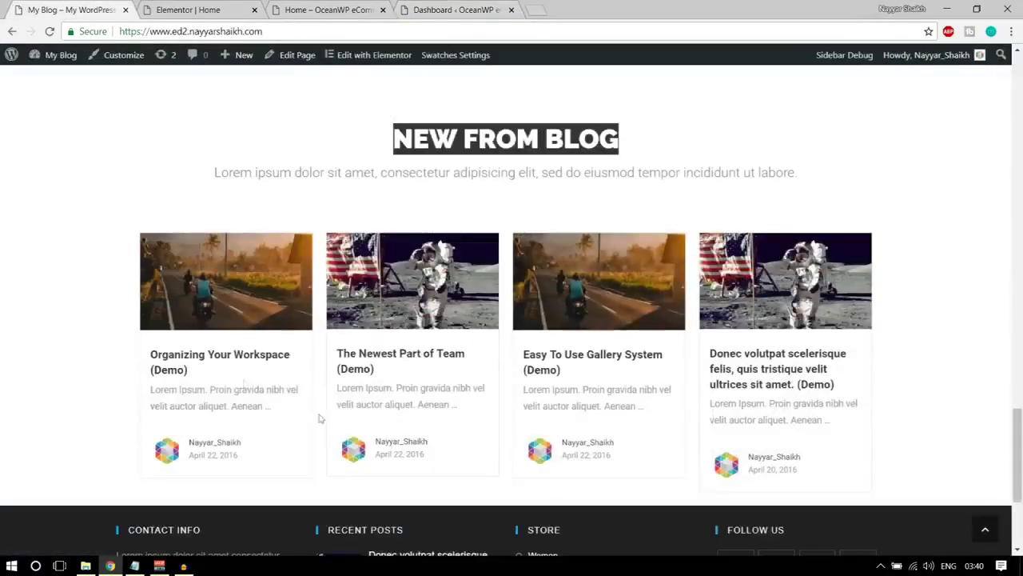
left_click(228, 356)
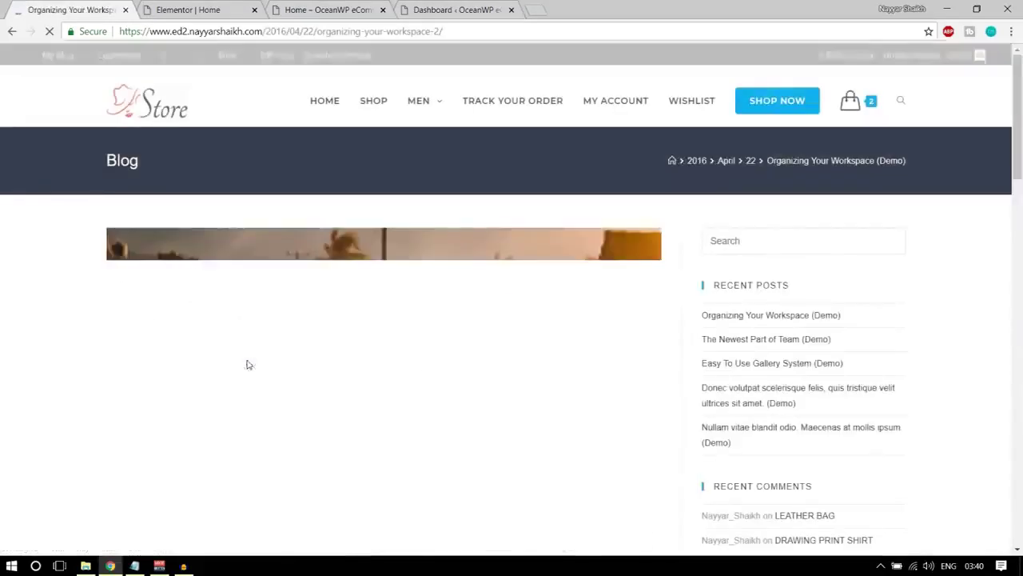
scroll(529, 329, "down", 5)
scroll(263, 294, "down", 9)
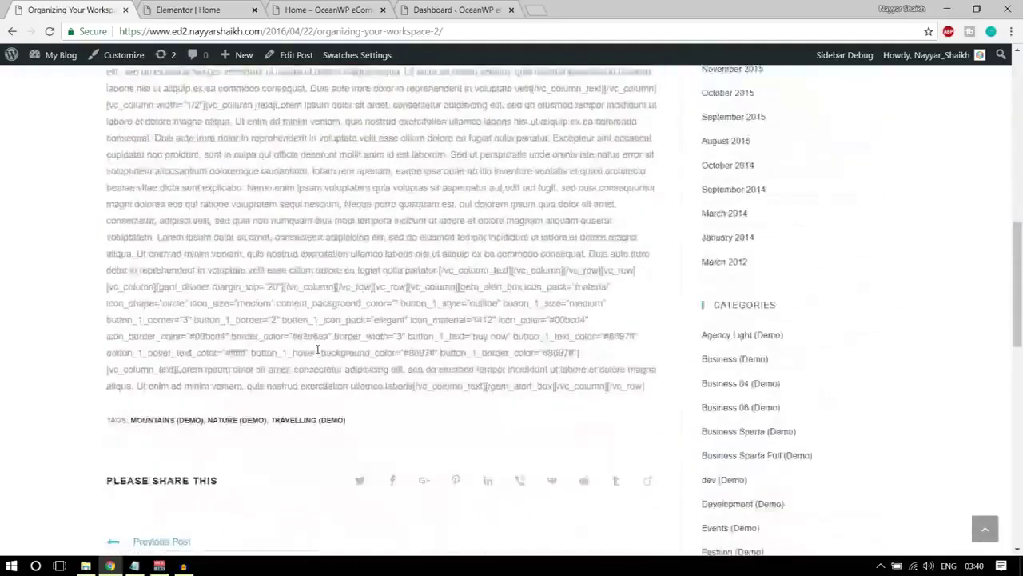
scroll(271, 341, "up", 7)
scroll(270, 340, "up", 2)
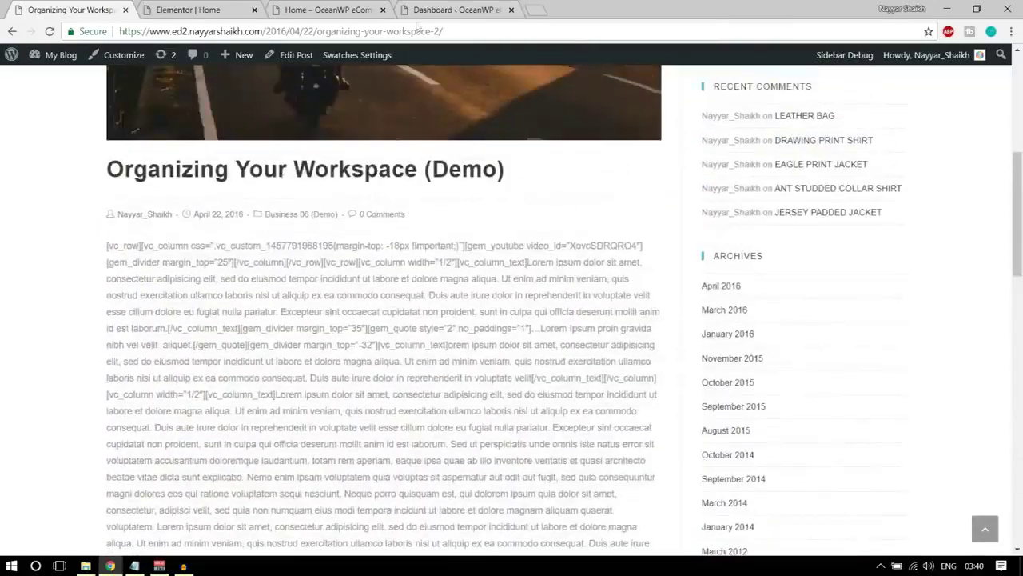
Start a new post from Posts > Add New in the dashboard.
left_click(435, 11)
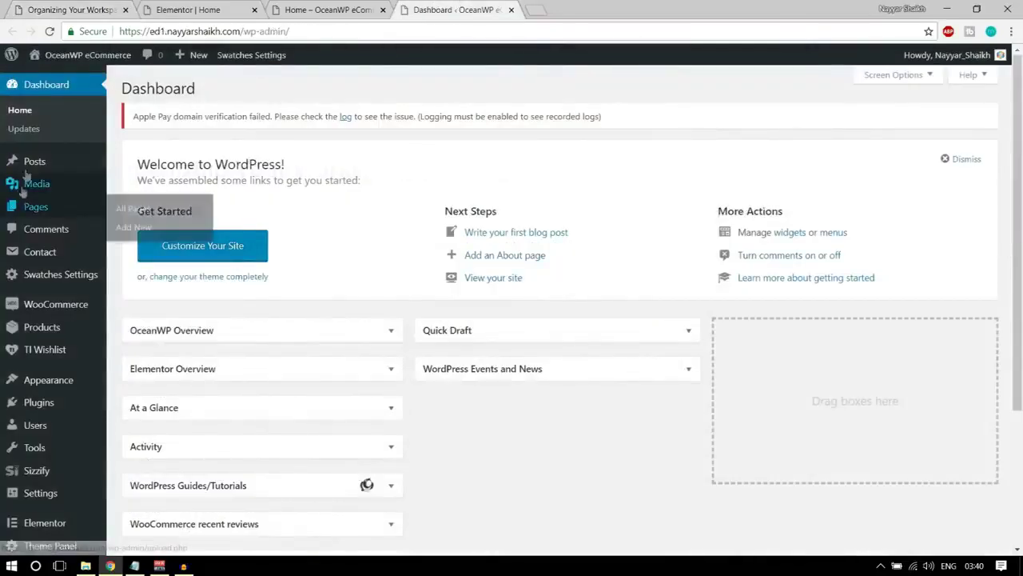
mouse_move(32, 164)
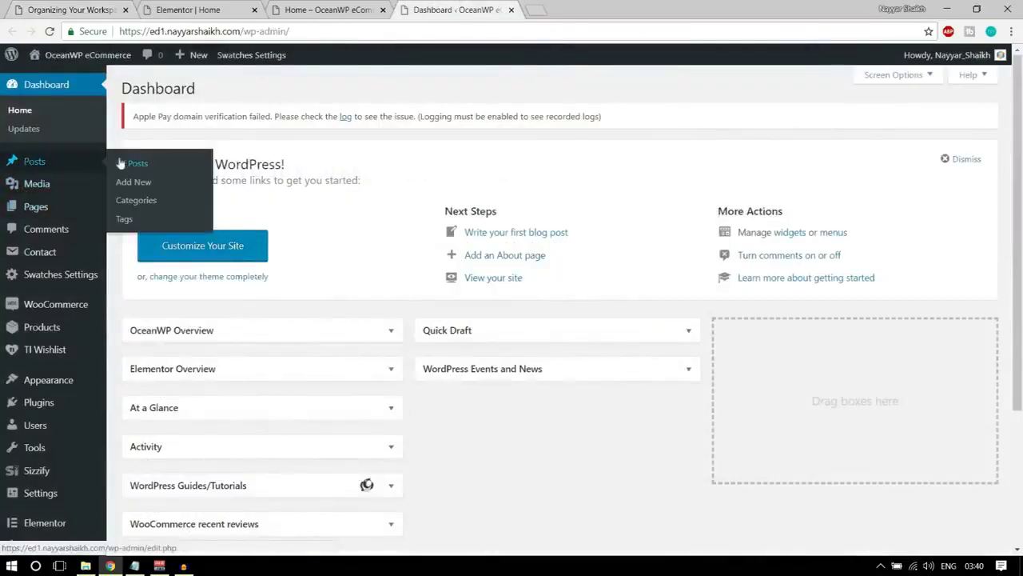
left_click(144, 183)
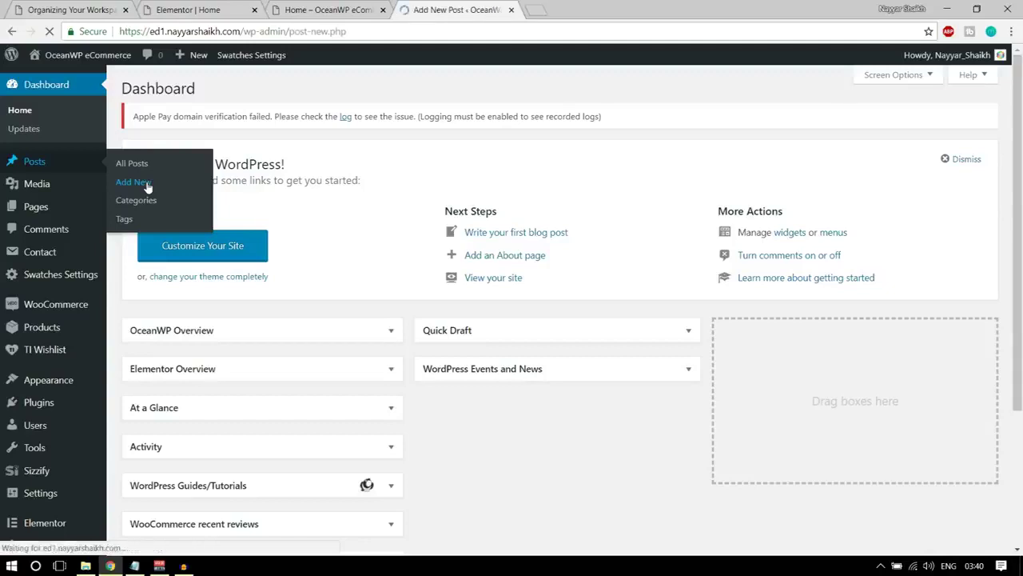
Title the post 'Blog title comes here' and add the body text 'Content Comes Here'.
type("BL")
key("BackSpace")
type("log title comes here")
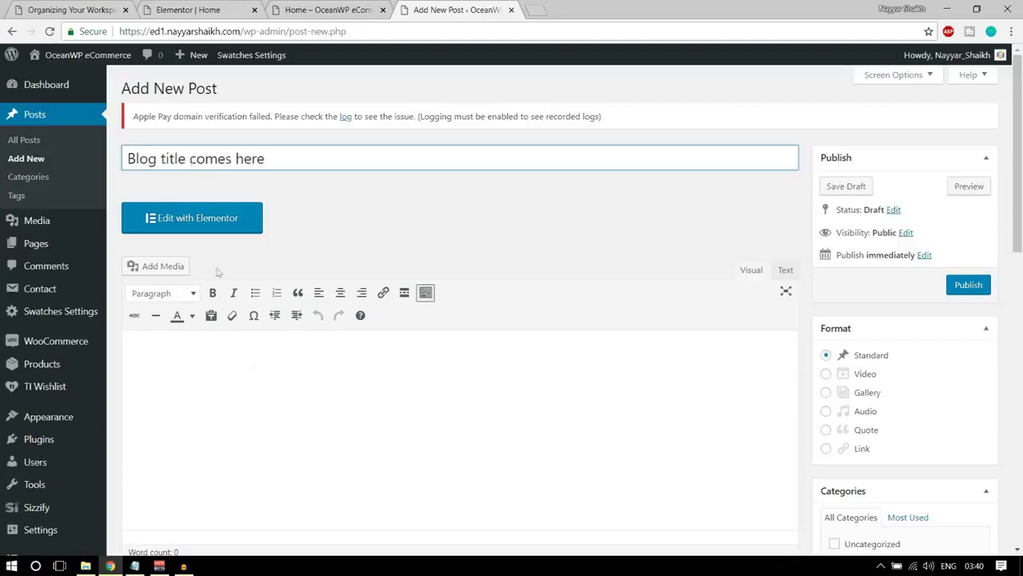
scroll(216, 271, "down", 2)
left_click(237, 296)
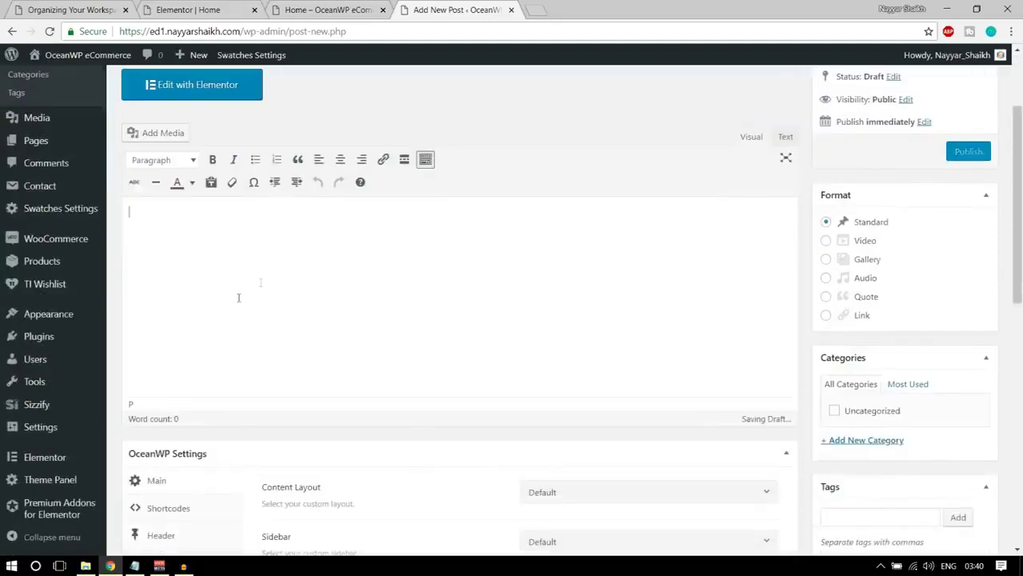
type("Content Comes Here")
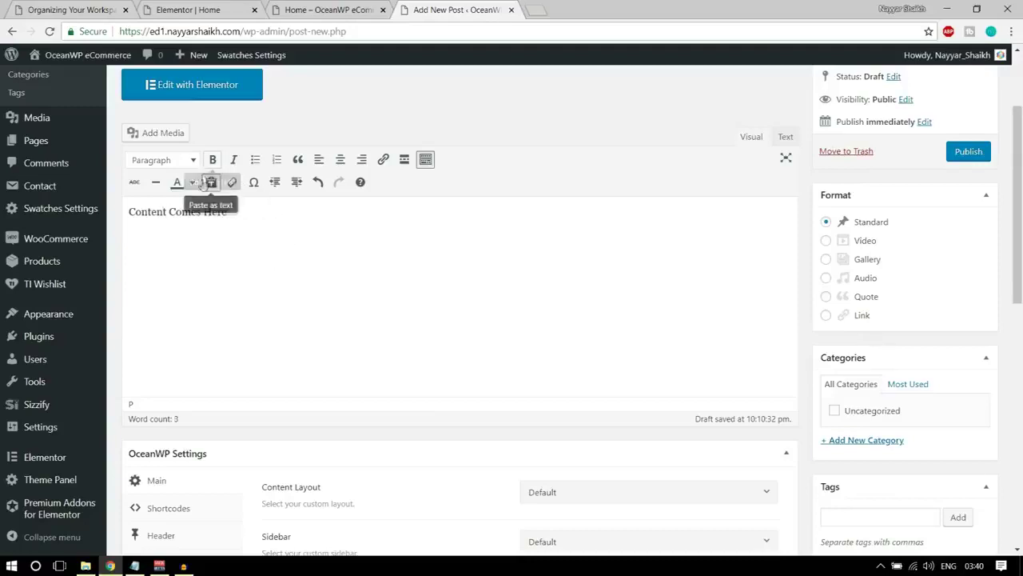
left_click_drag(228, 211, 191, 212)
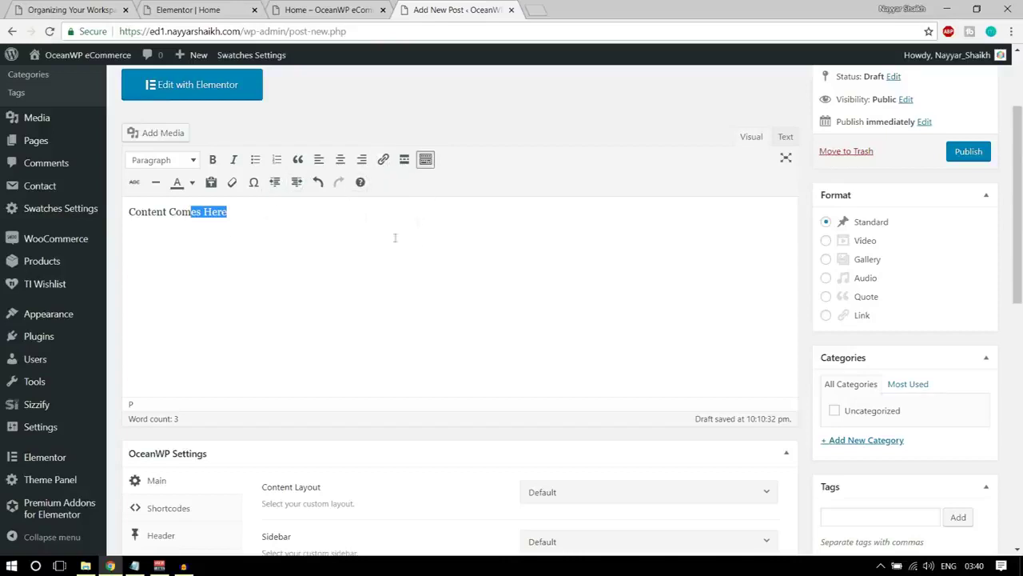
Create and assign a new Technology category to the post.
scroll(807, 357, "down", 2)
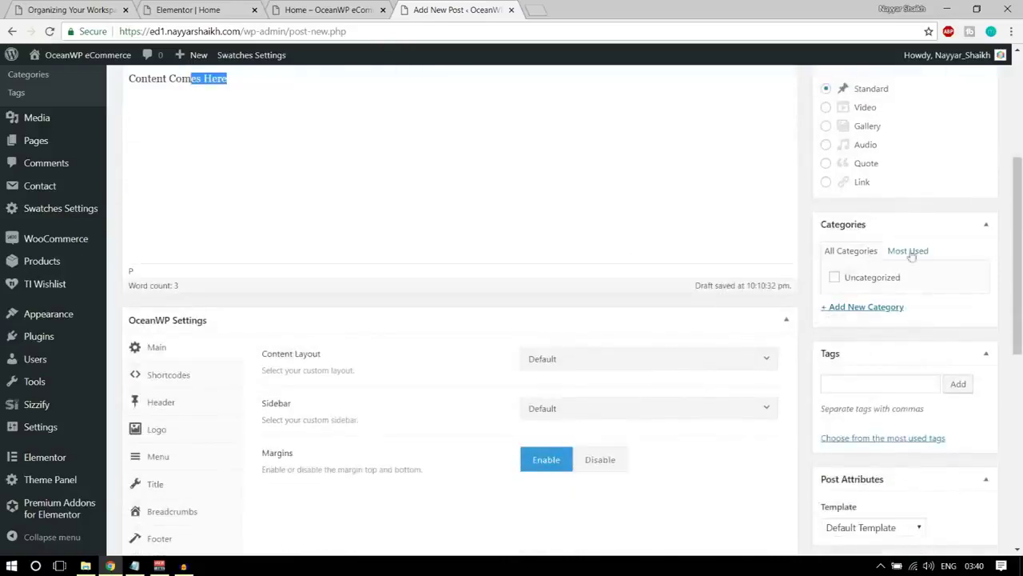
left_click(861, 310)
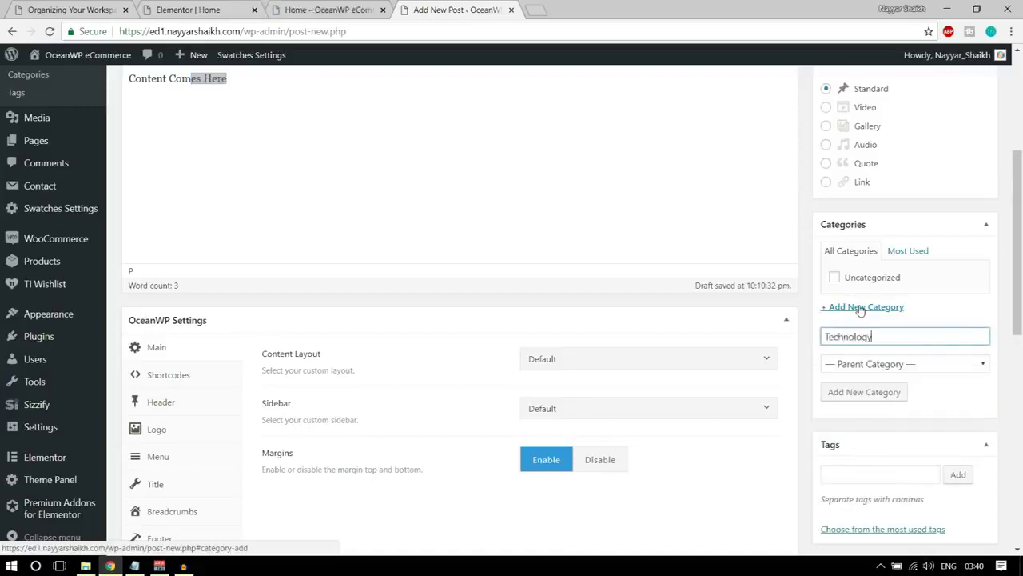
left_click(864, 392)
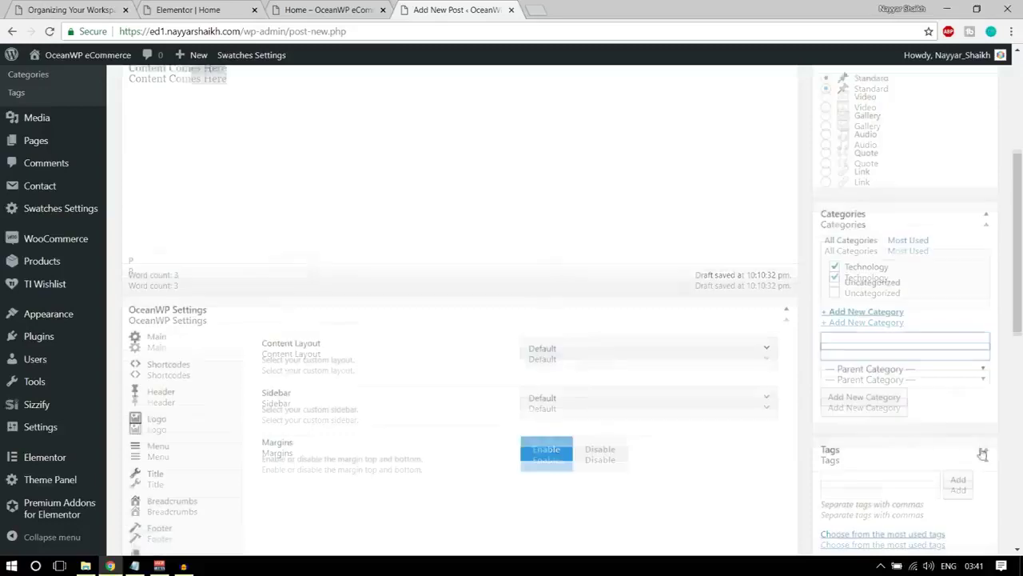
Upload head3.jpg and set it as the post's featured image.
scroll(983, 451, "down", 3)
scroll(986, 450, "down", 5)
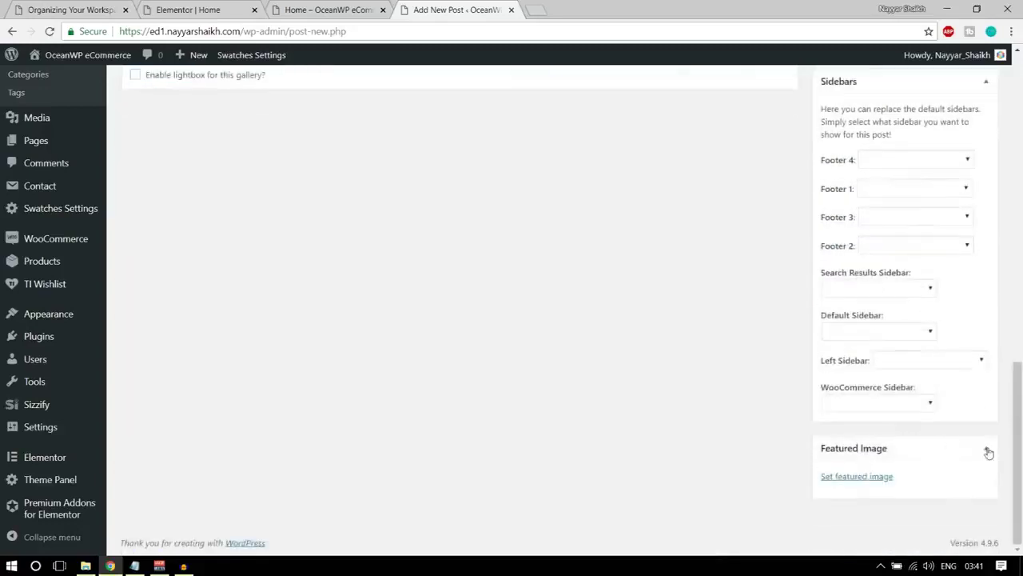
left_click(860, 476)
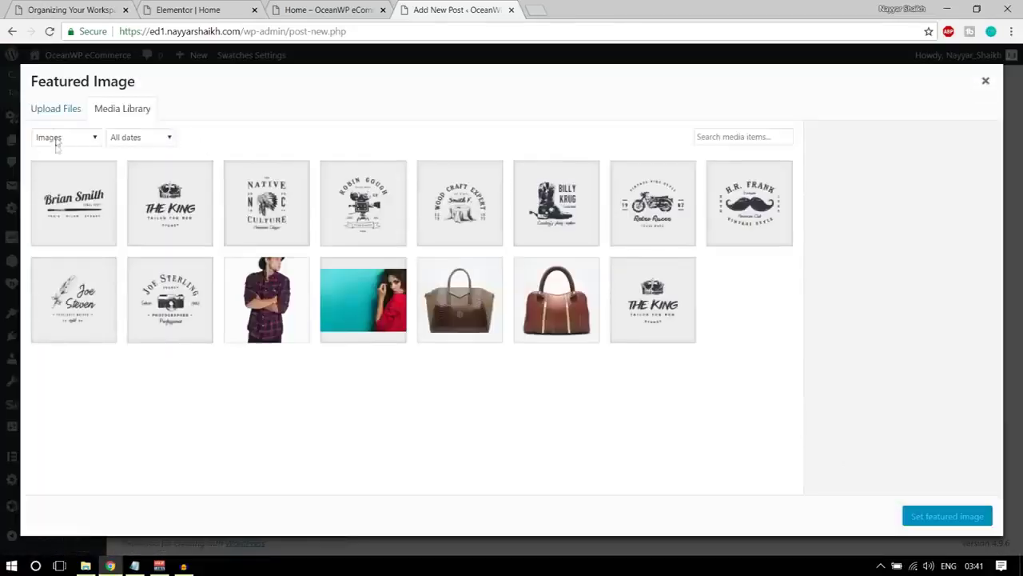
left_click(32, 110)
left_click(518, 318)
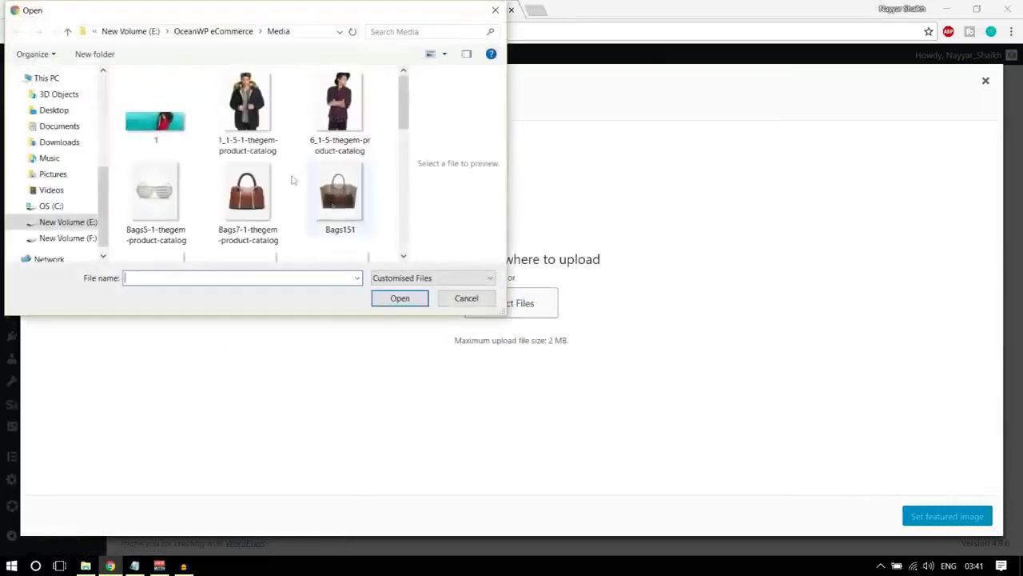
scroll(272, 176, "down", 5)
left_click(247, 142)
left_click(400, 298)
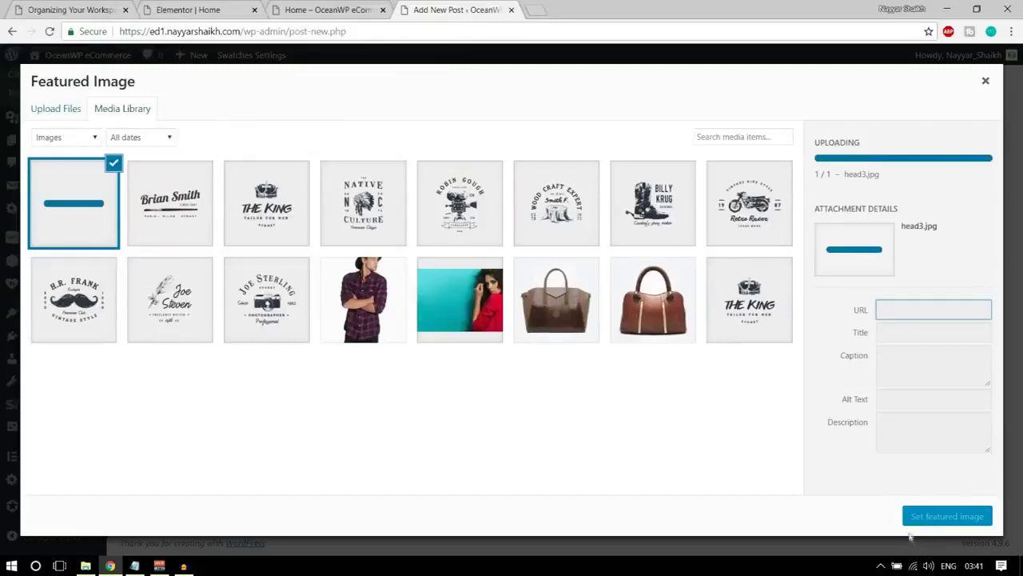
left_click(919, 516)
Publish the post and go back to the home page preview.
scroll(932, 518, "up", 5)
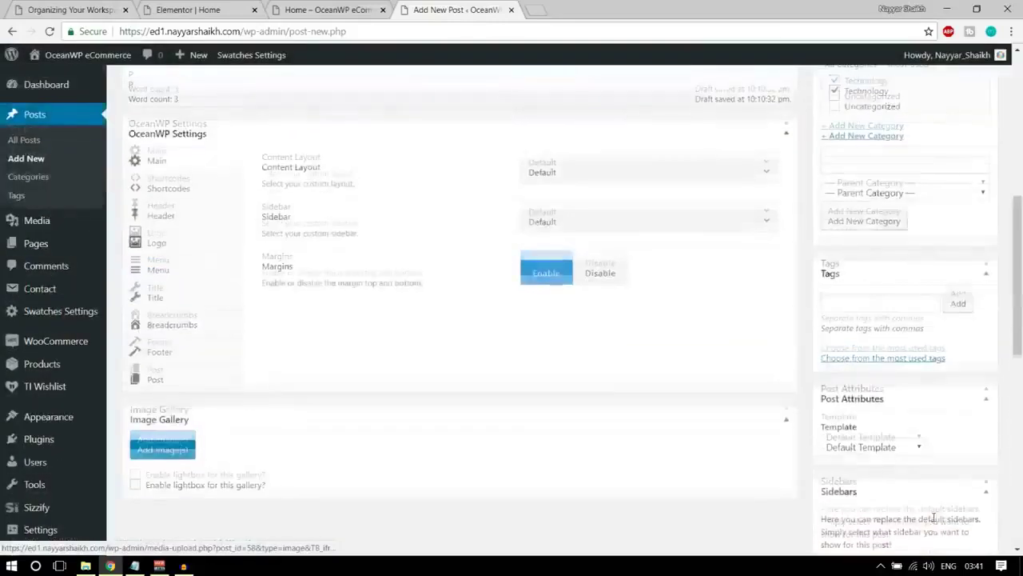
scroll(933, 518, "up", 5)
left_click(968, 285)
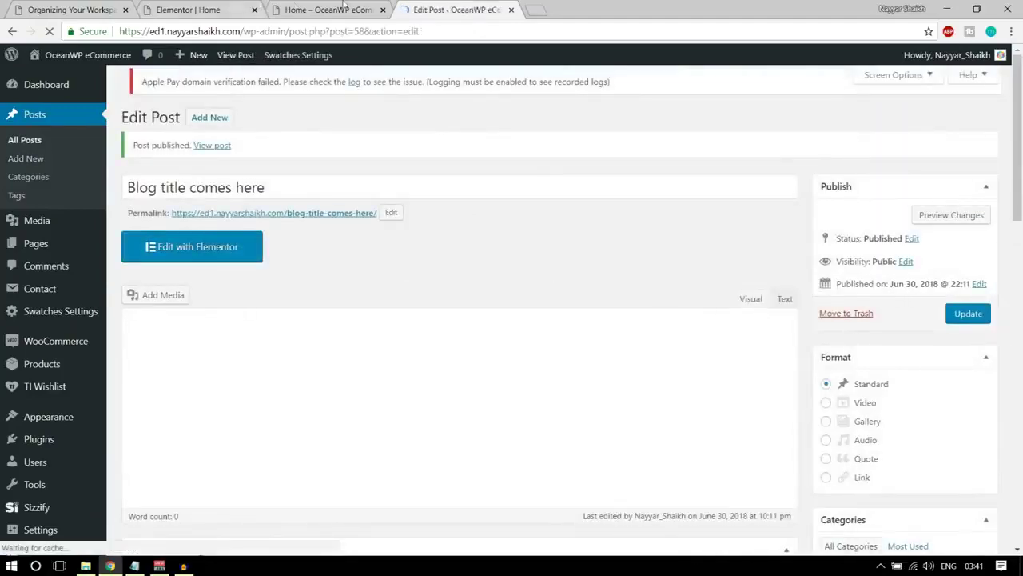
left_click(344, 7)
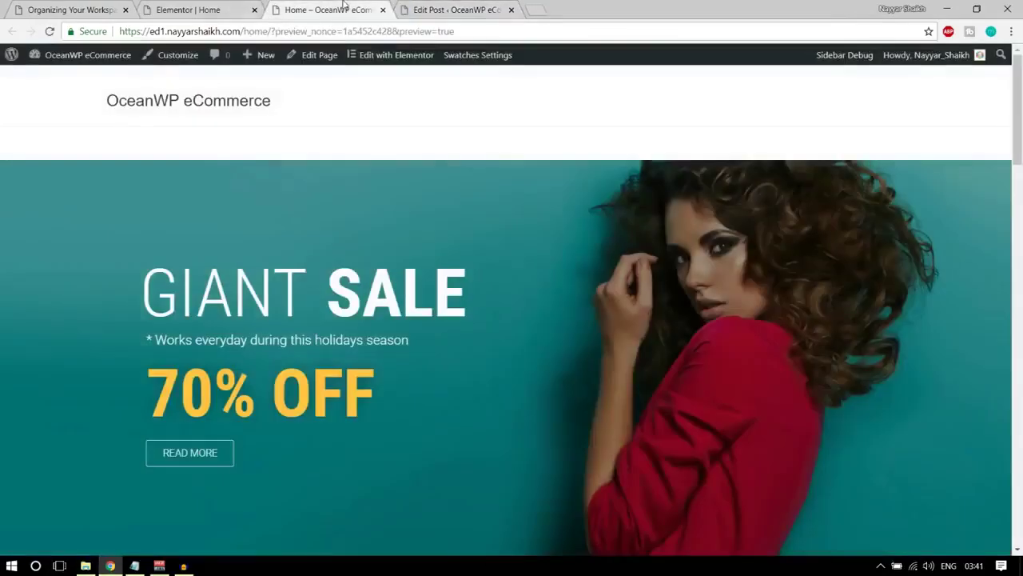
Reload the Elementor editor for the home page.
left_click(212, 7)
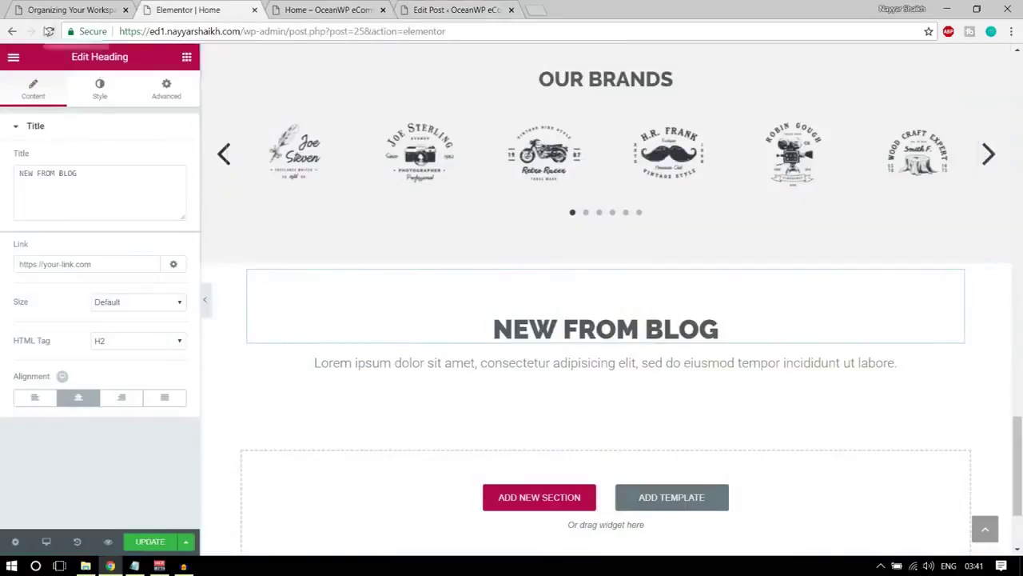
left_click(49, 31)
left_click(627, 106)
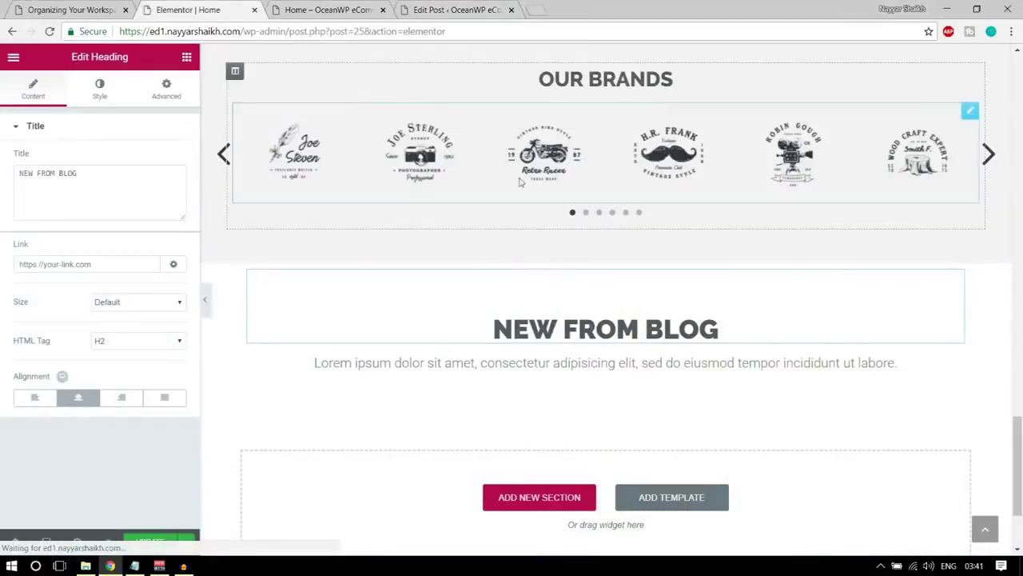
left_click(153, 543)
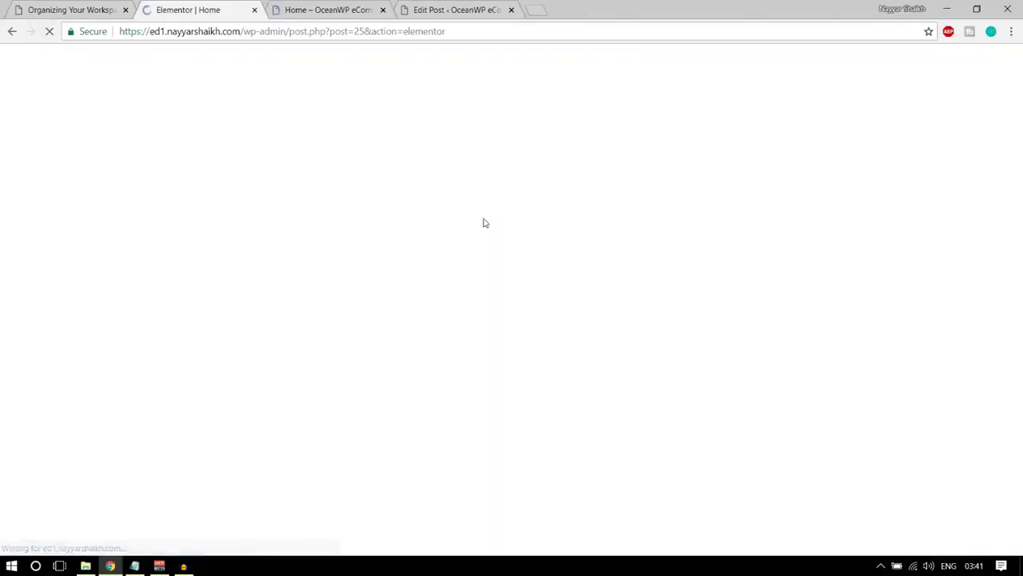
Drop an EA Post Grid from Essential Addons below New From Blog and update the page.
scroll(377, 414, "down", 20)
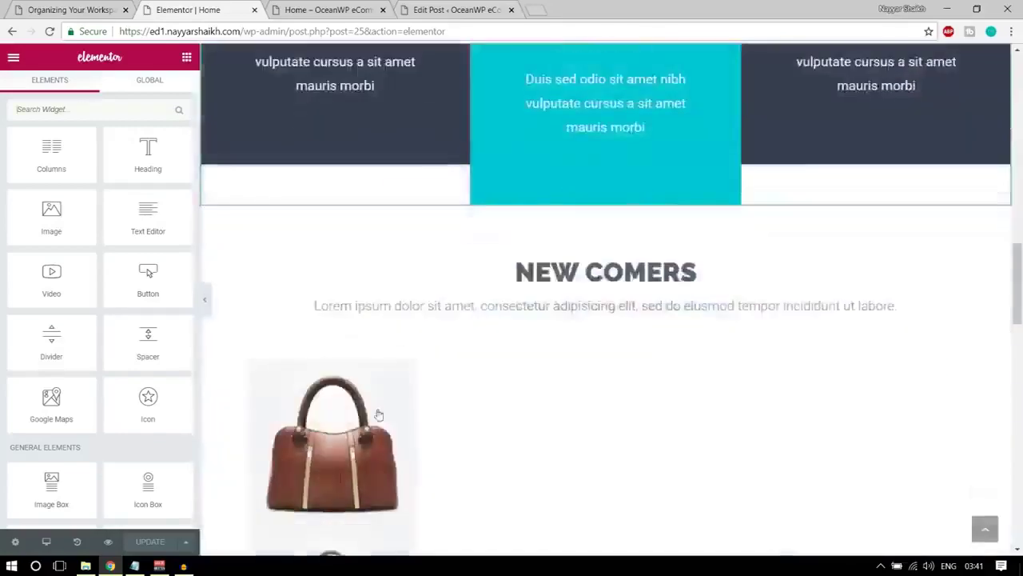
scroll(380, 418, "down", 15)
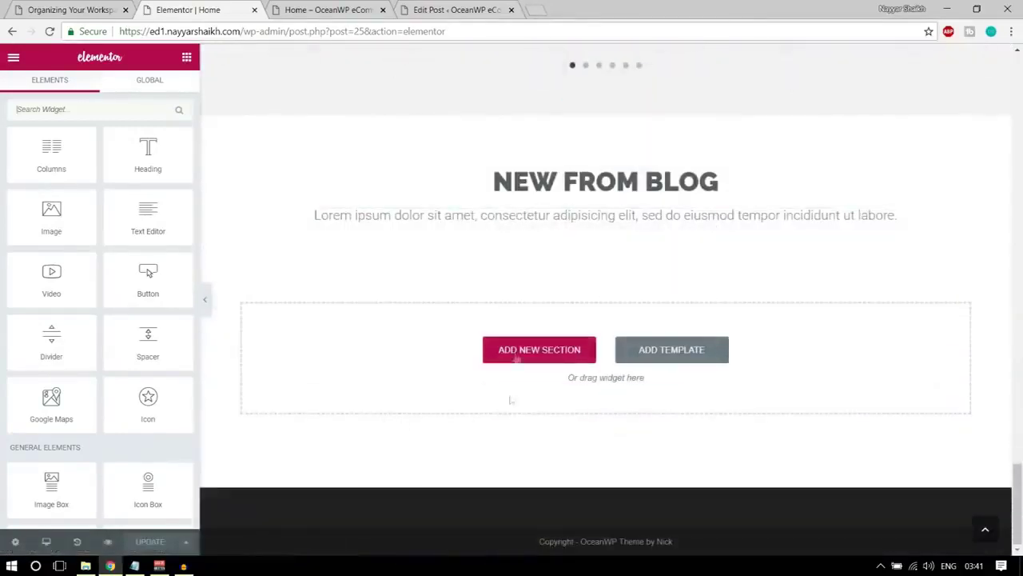
scroll(146, 361, "down", 8)
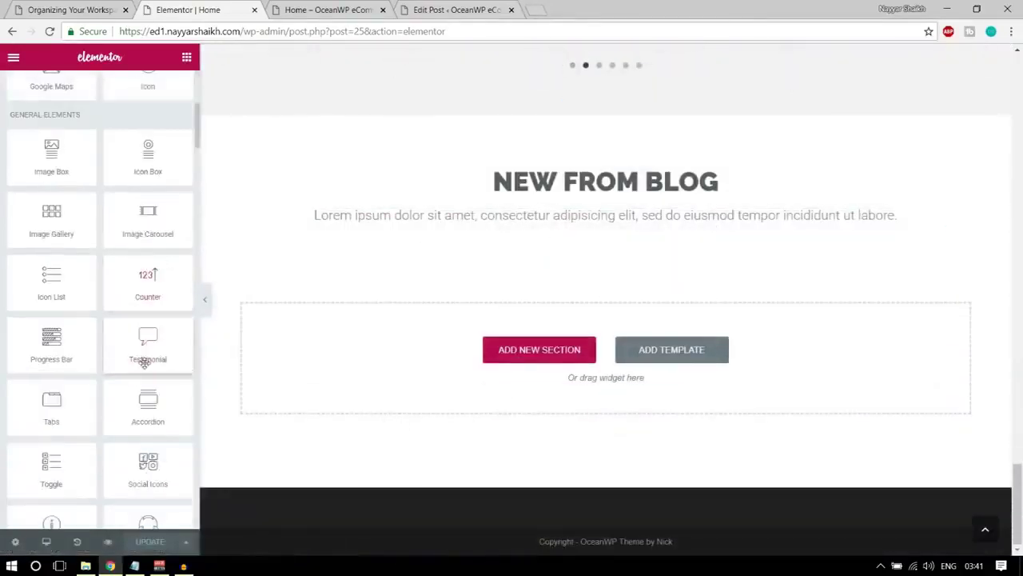
scroll(144, 316, "down", 10)
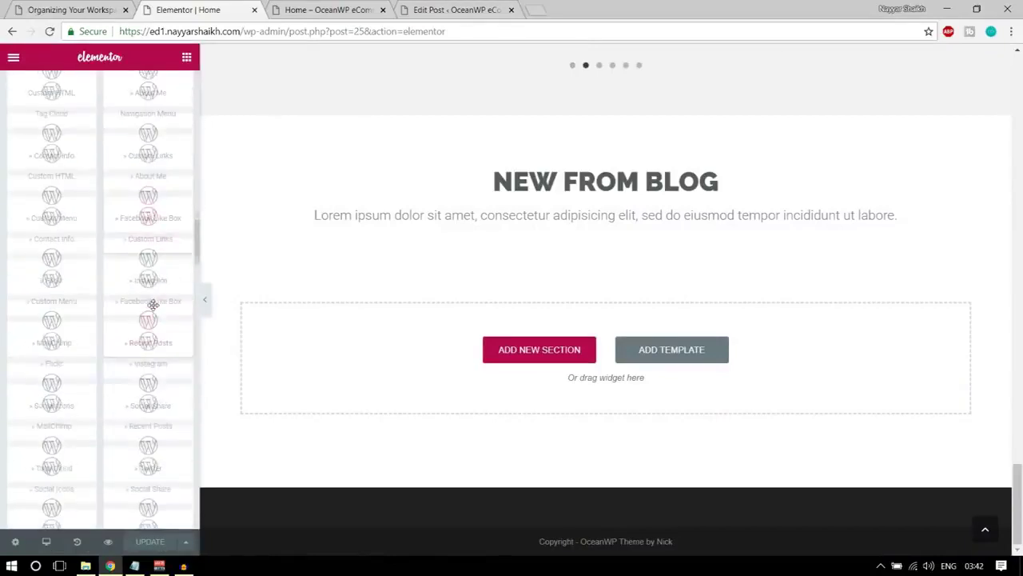
scroll(148, 320, "down", 10)
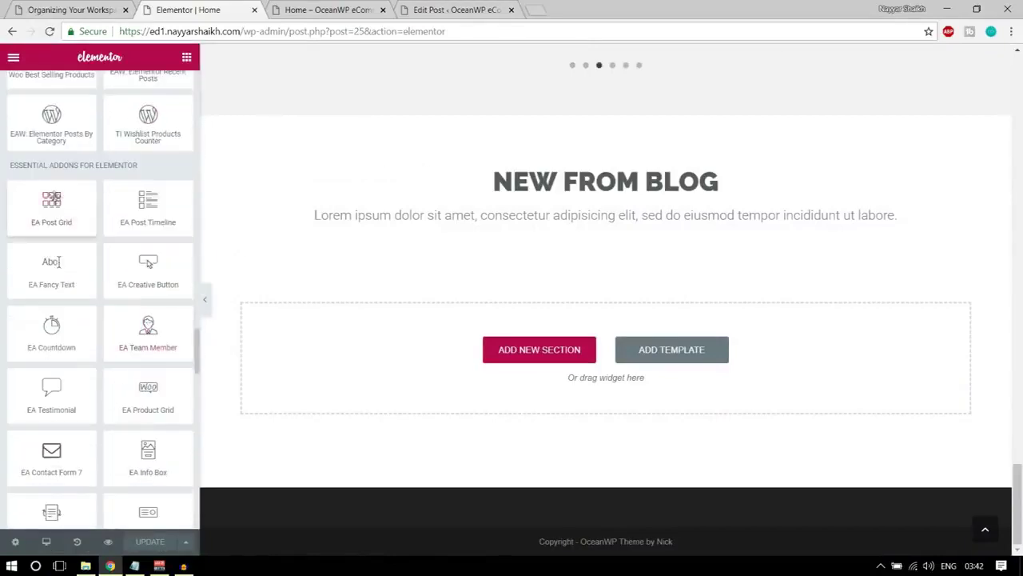
left_click_drag(80, 164, 106, 165)
left_click(119, 164)
left_click_drag(35, 205, 473, 345)
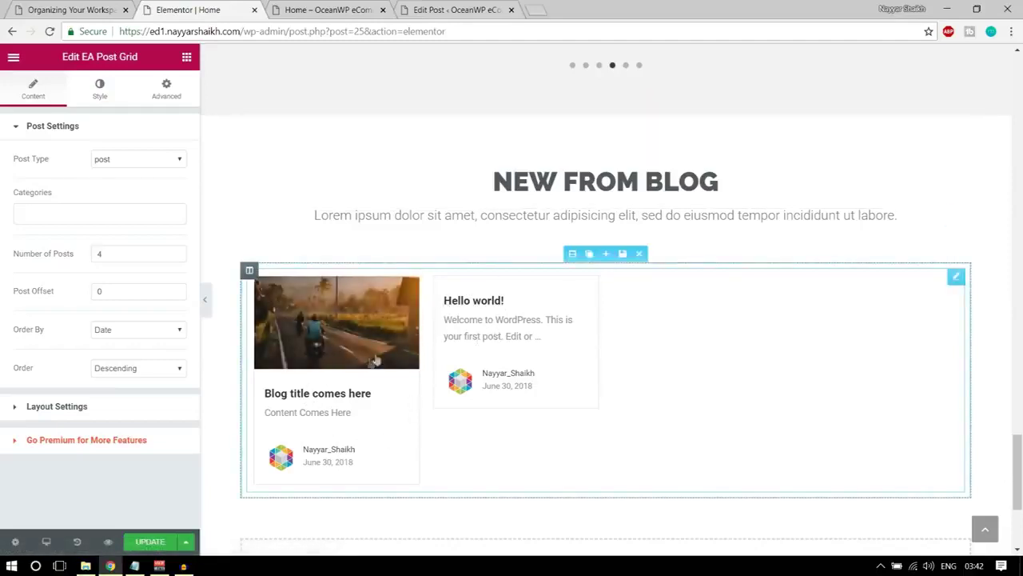
left_click(149, 542)
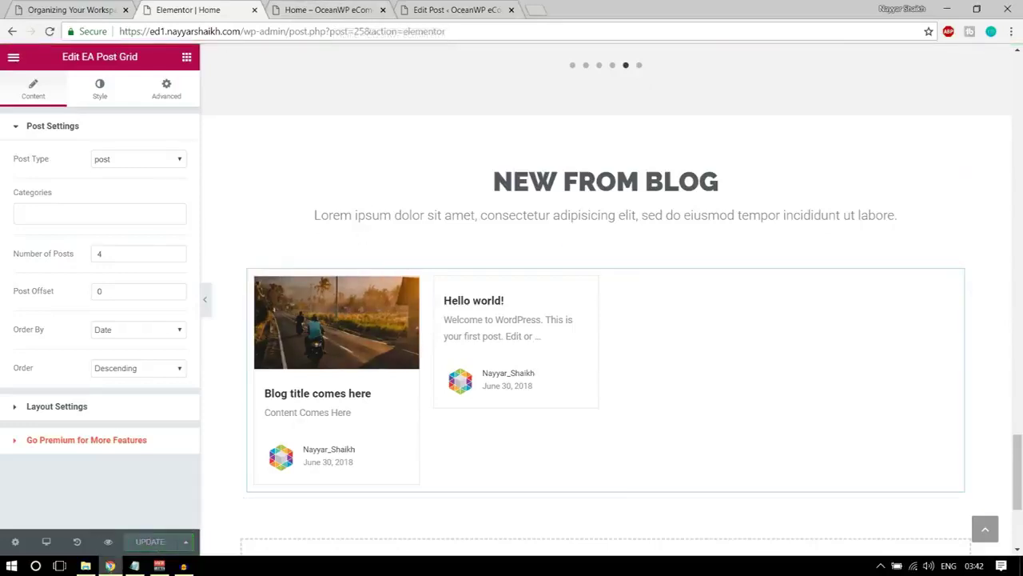
Preview the home page to check the new blog grid and brands carousel.
left_click(108, 541)
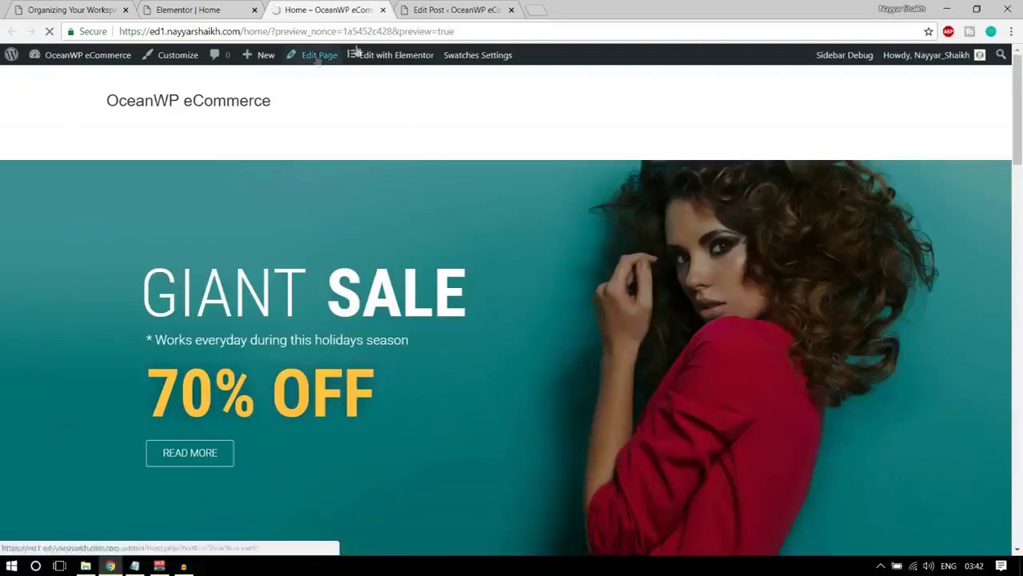
scroll(581, 378, "down", 4)
scroll(580, 377, "down", 15)
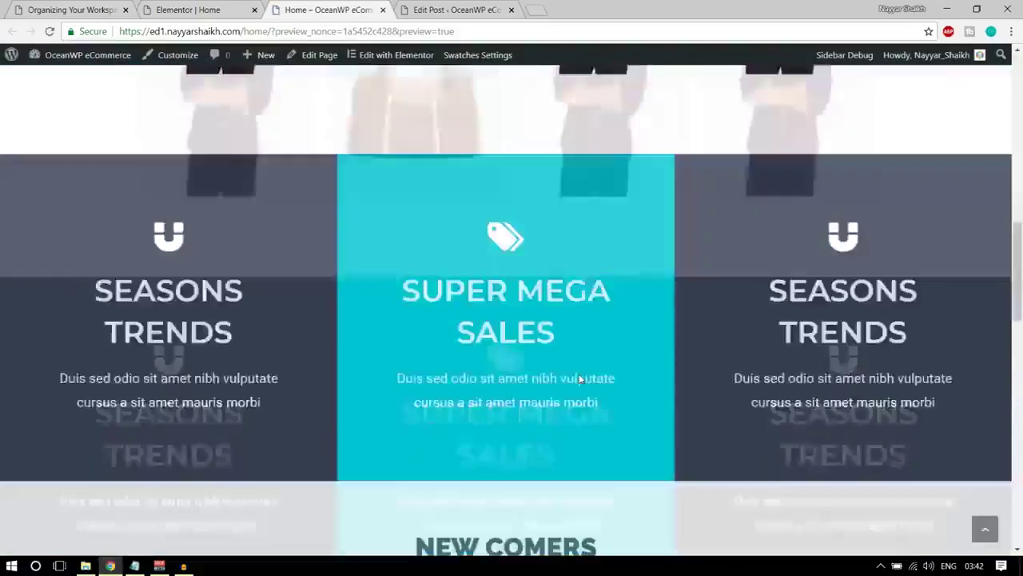
scroll(581, 379, "up", 4)
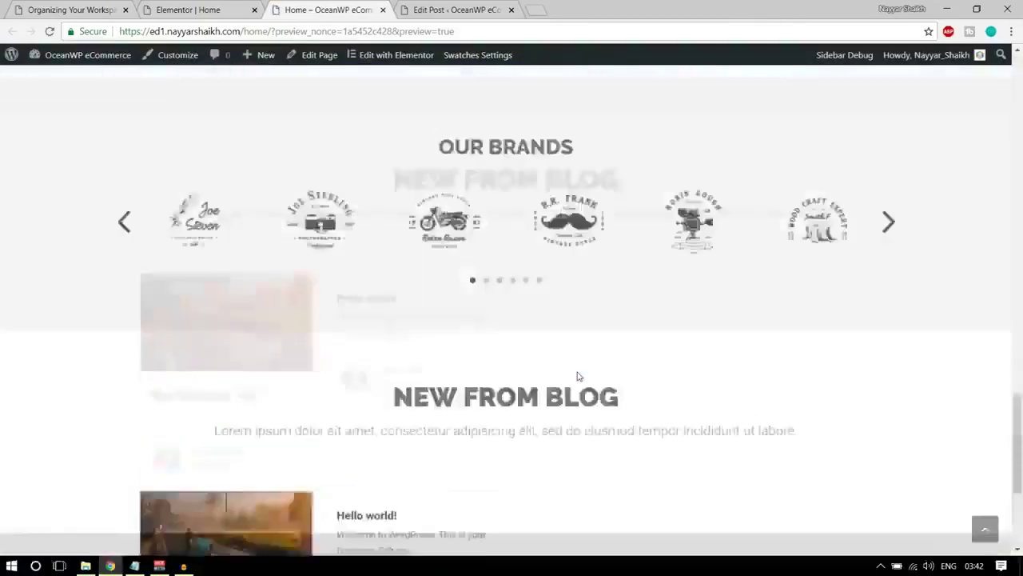
left_click(885, 292)
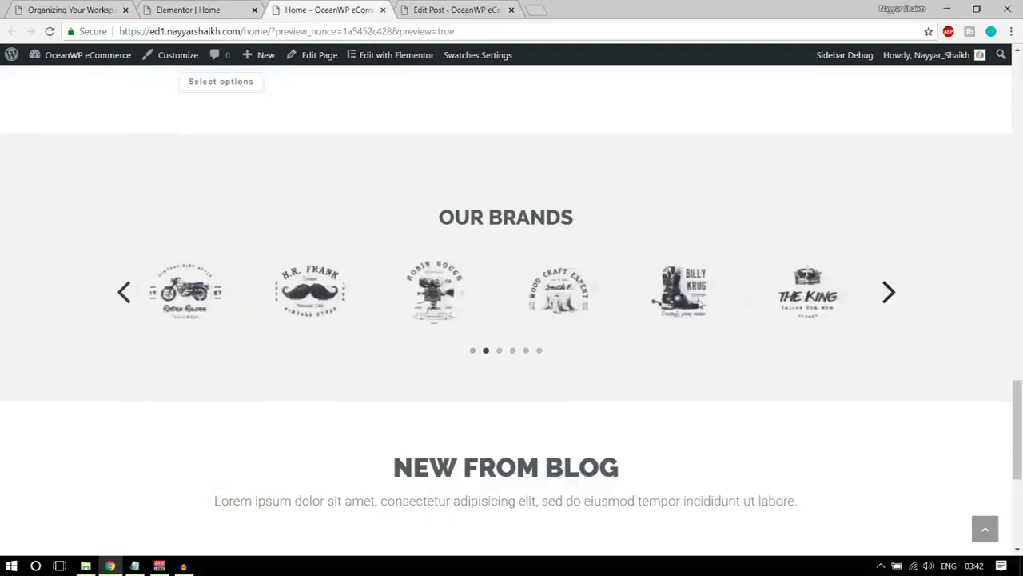
scroll(656, 318, "down", 4)
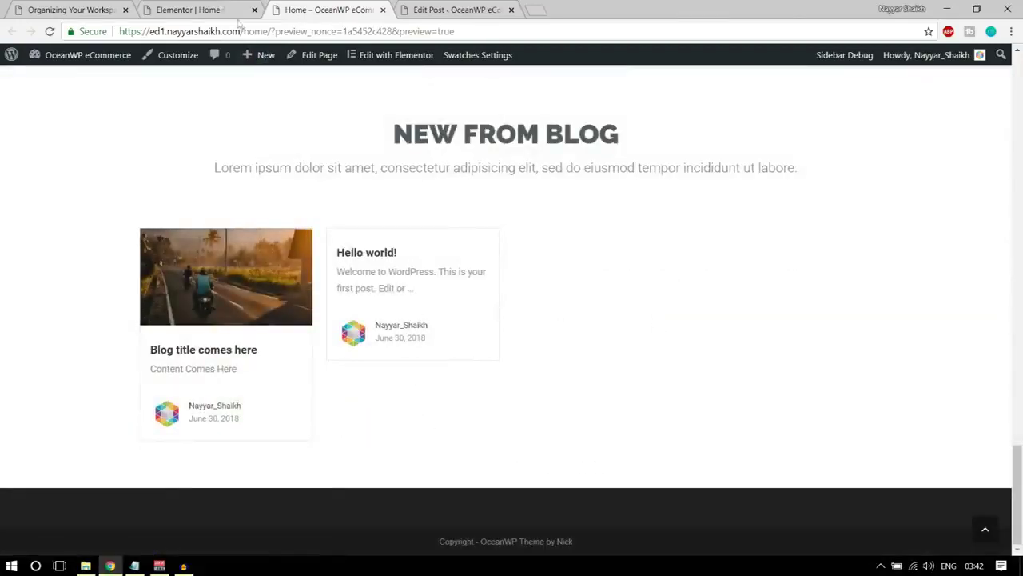
Open the reference store's home page and scroll down to its footer, then return to the editor.
left_click(209, 6)
left_click(71, 8)
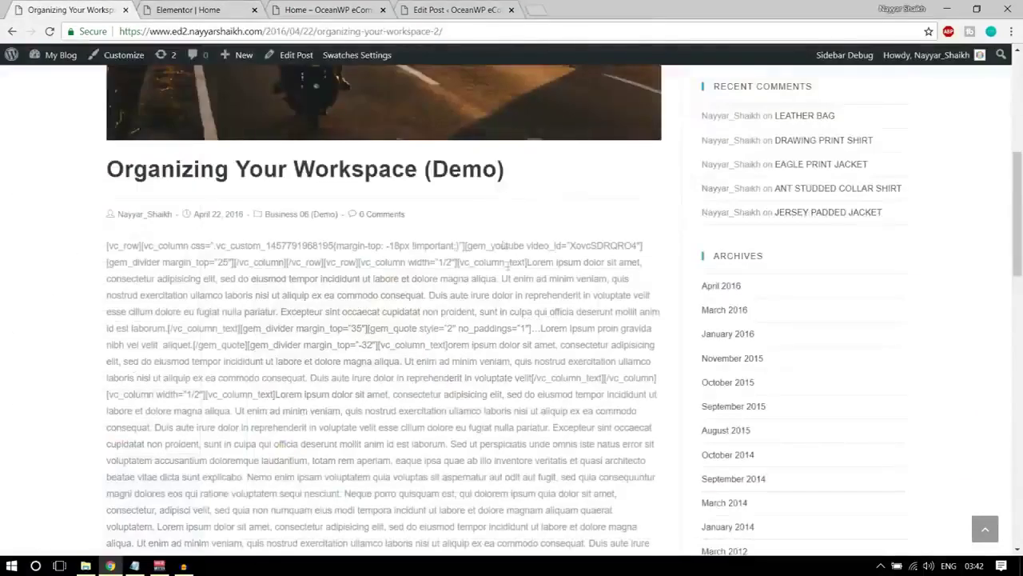
scroll(212, 222, "up", 4)
scroll(212, 222, "up", 2)
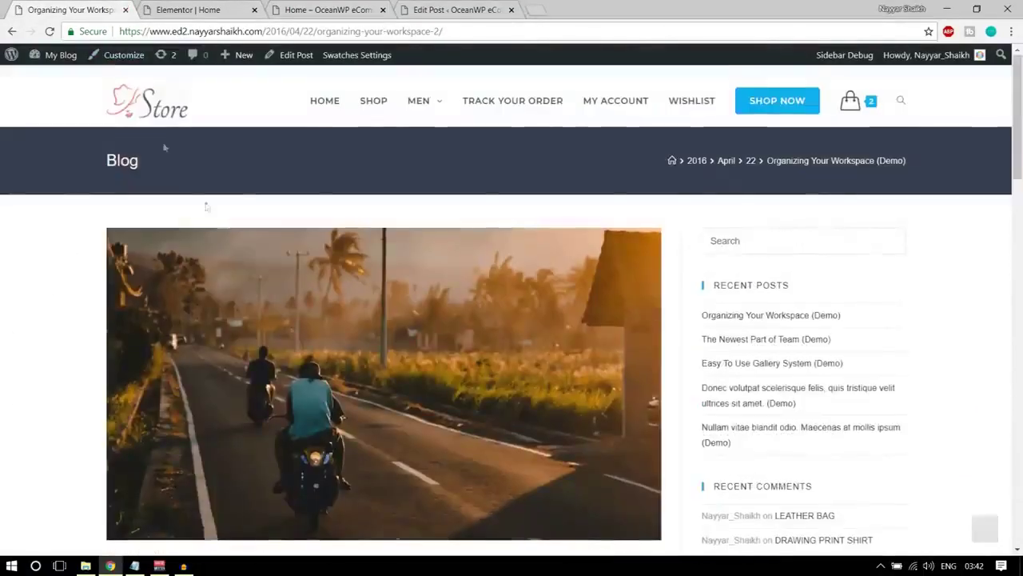
left_click(156, 110)
scroll(429, 262, "down", 15)
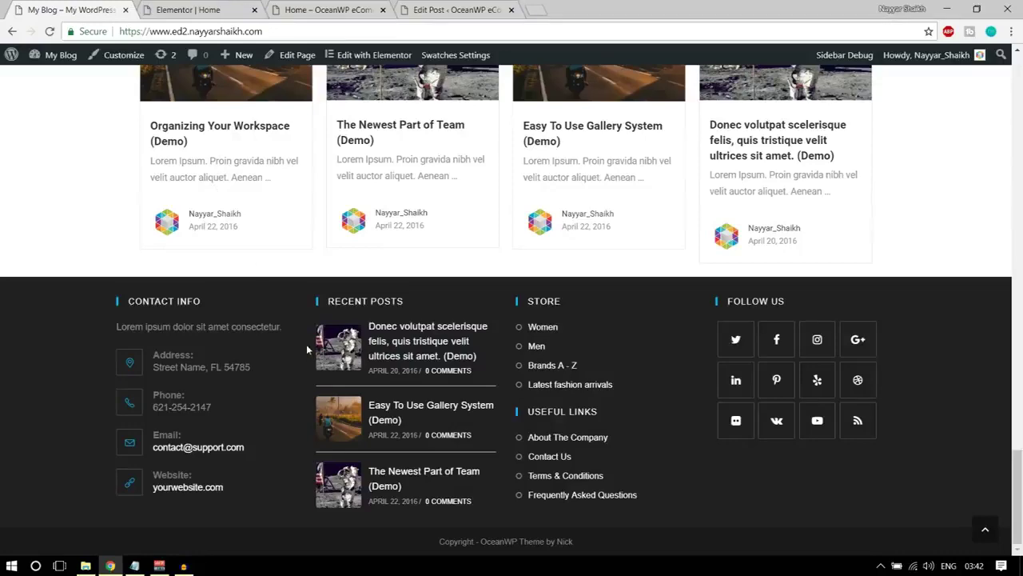
left_click(206, 10)
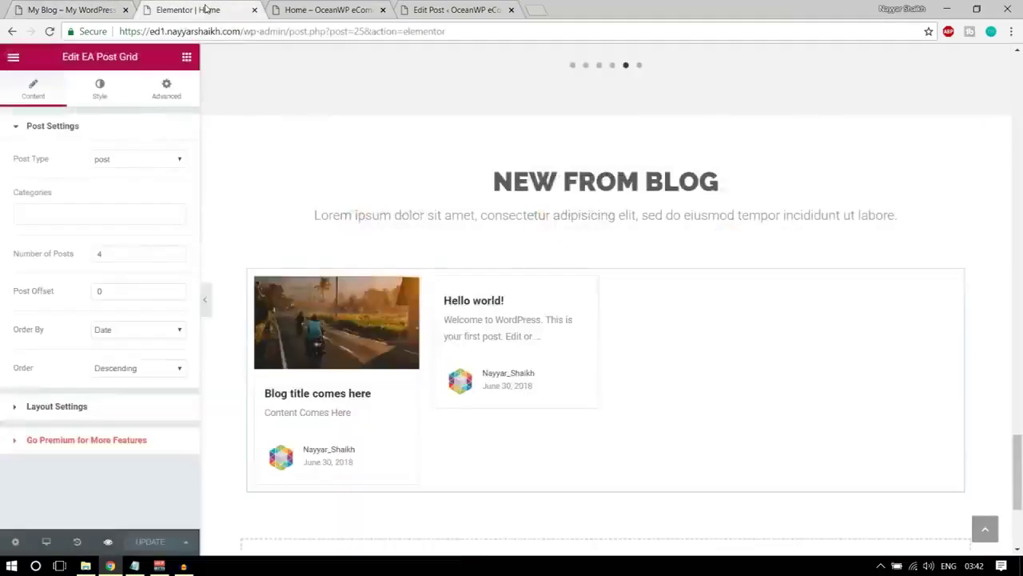
Strip the admin path from the editor tab's address to load the site's front page.
left_click(326, 8)
left_click(200, 8)
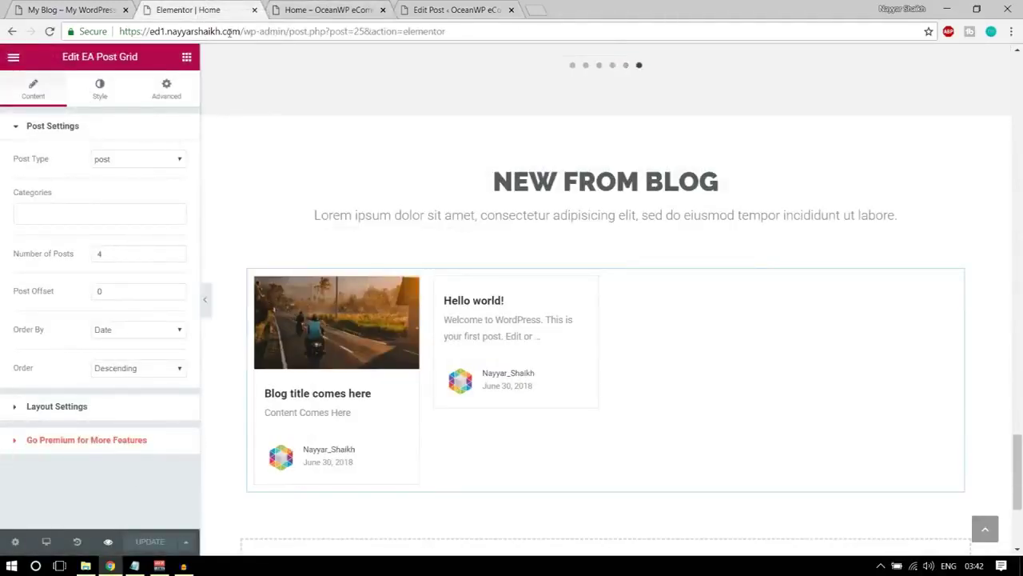
left_click_drag(239, 29, 541, 28)
key("BackSpace")
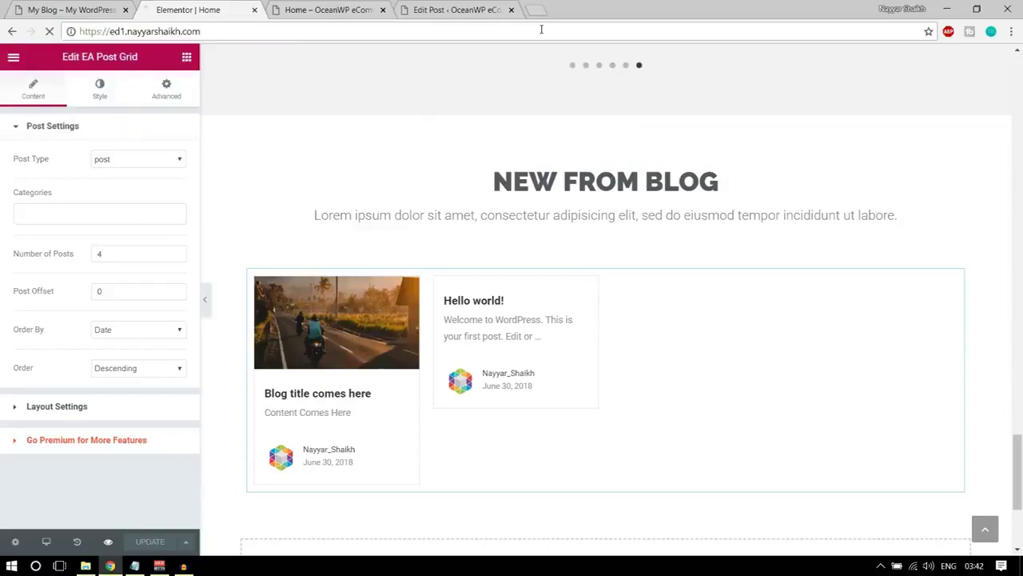
key("Return")
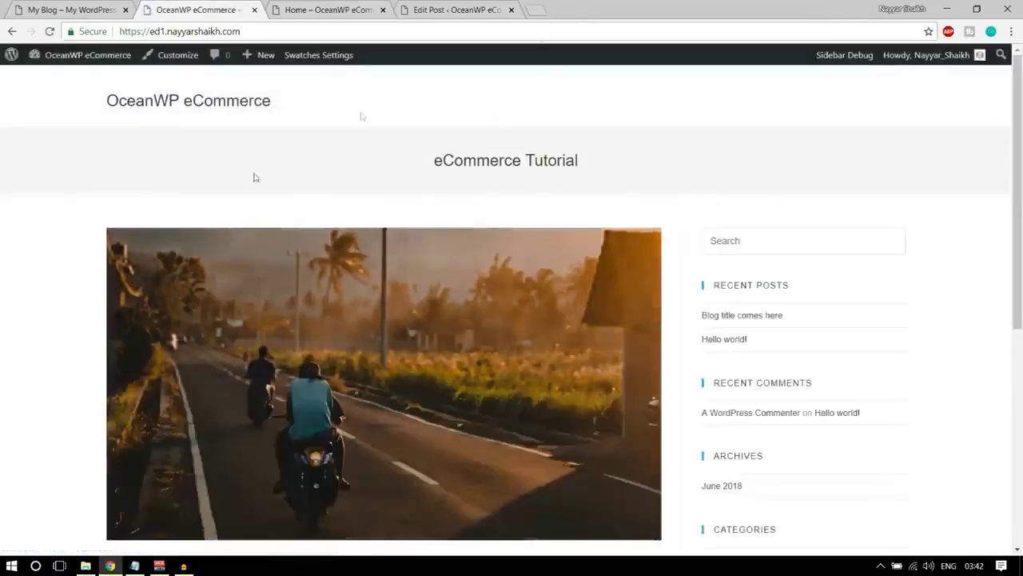
scroll(637, 370, "down", 5)
scroll(651, 415, "up", 5)
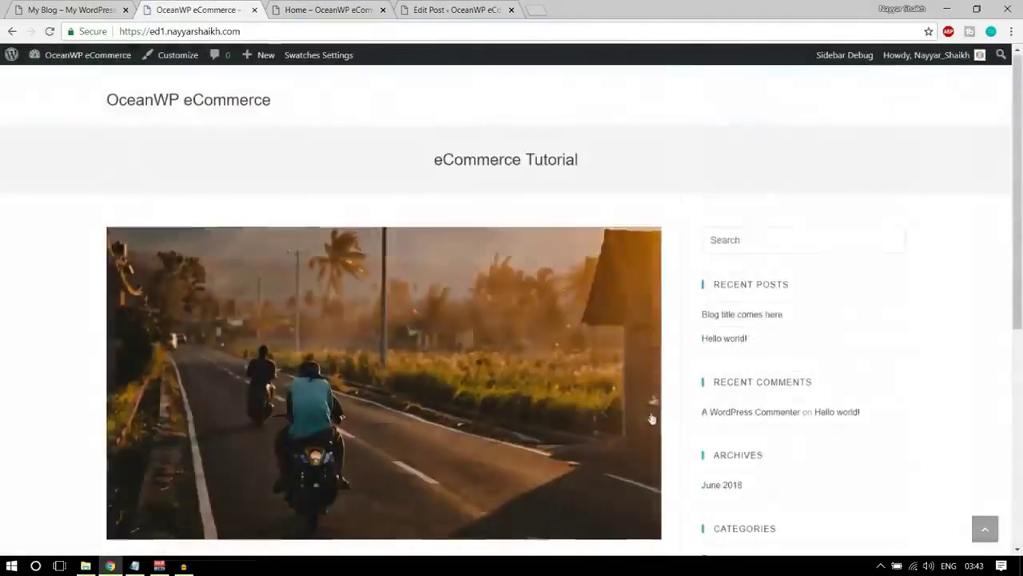
Scroll through the Home page preview, then reload the live site's front page.
left_click(319, 11)
scroll(495, 384, "up", 10)
scroll(494, 386, "up", 2)
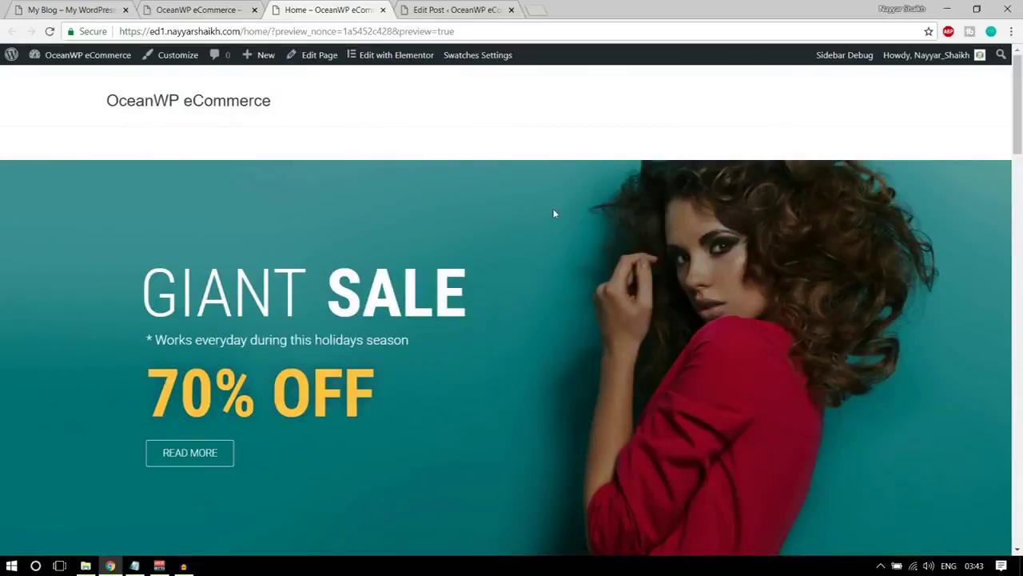
left_click(165, 8)
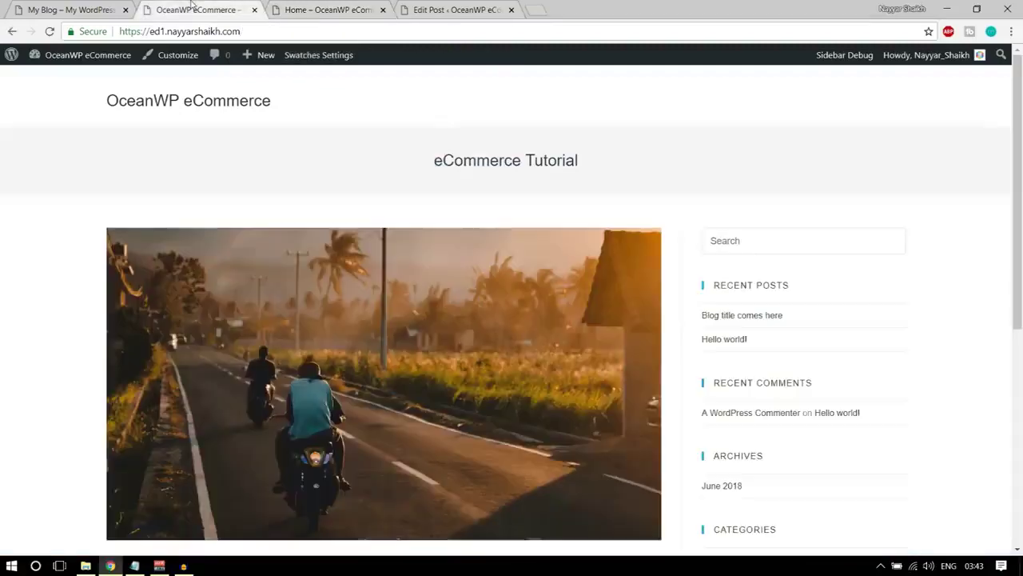
left_click(203, 106)
Open the site's admin Dashboard from the live blog page's admin bar.
left_click_drag(167, 31, 240, 31)
left_click(335, 9)
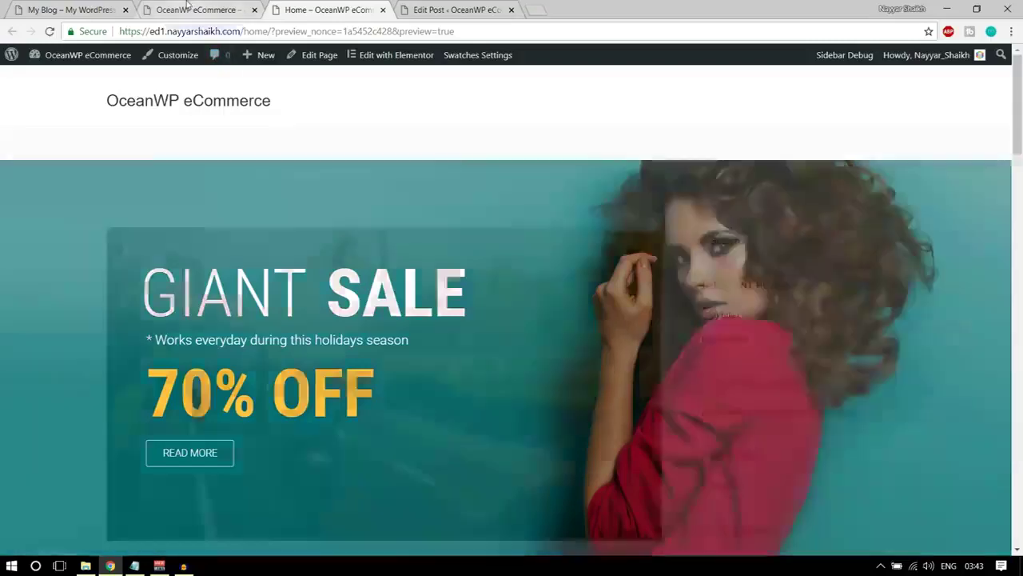
left_click(196, 10)
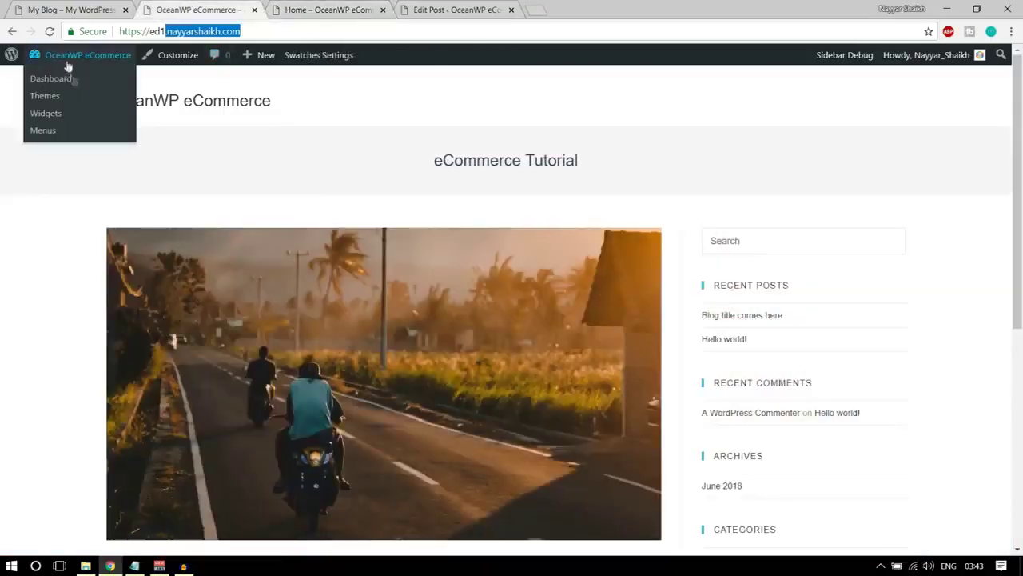
left_click(73, 81)
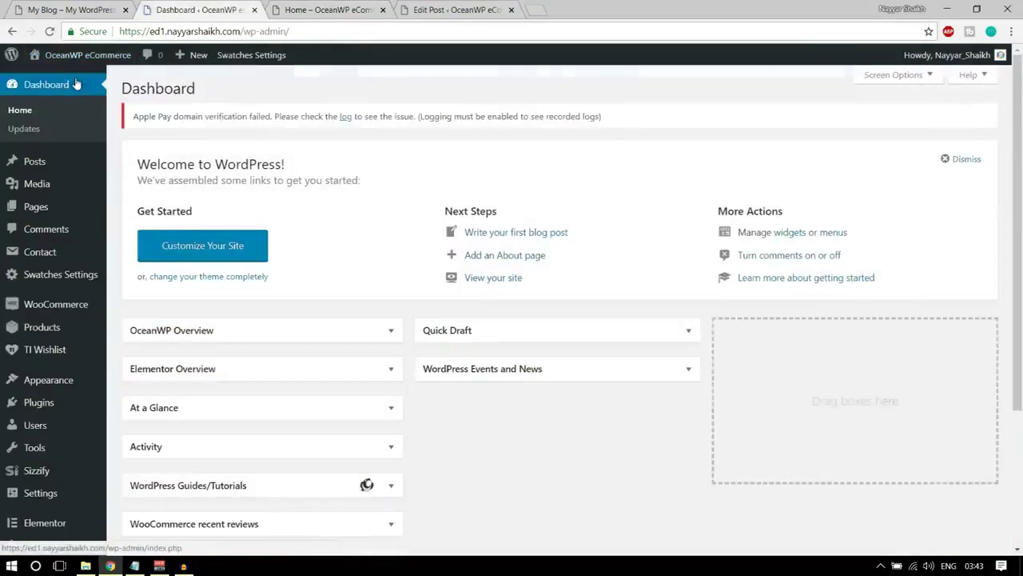
scroll(57, 413, "down", 2)
In Reading settings, make the static Home page the homepage, save, and view the live site.
mouse_move(61, 432)
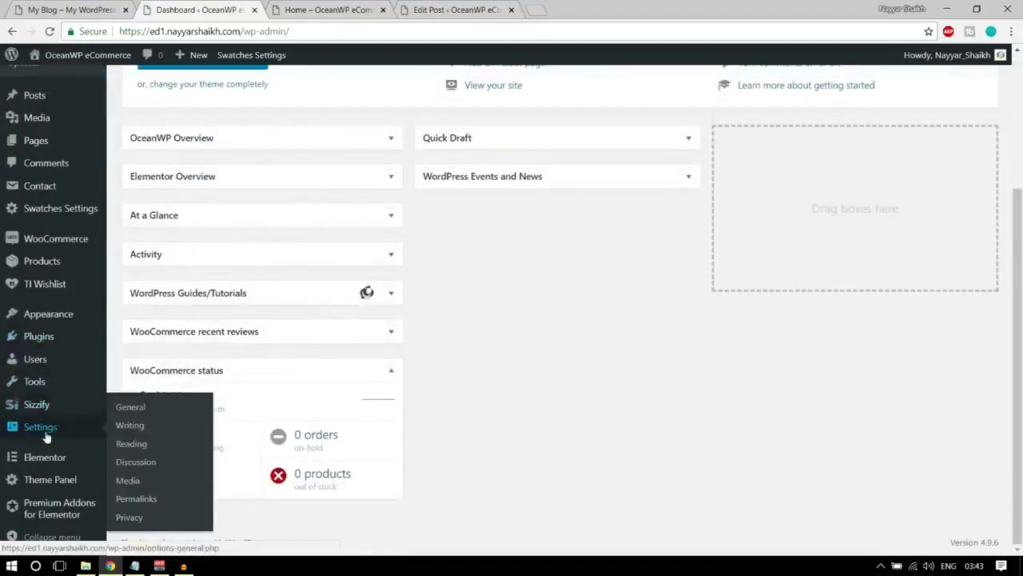
left_click(135, 421)
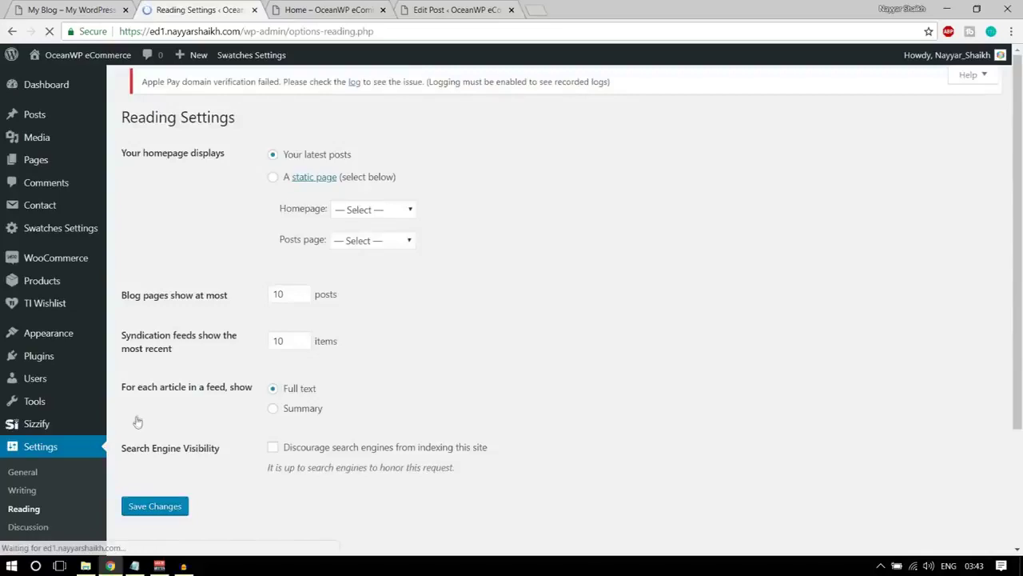
left_click(273, 184)
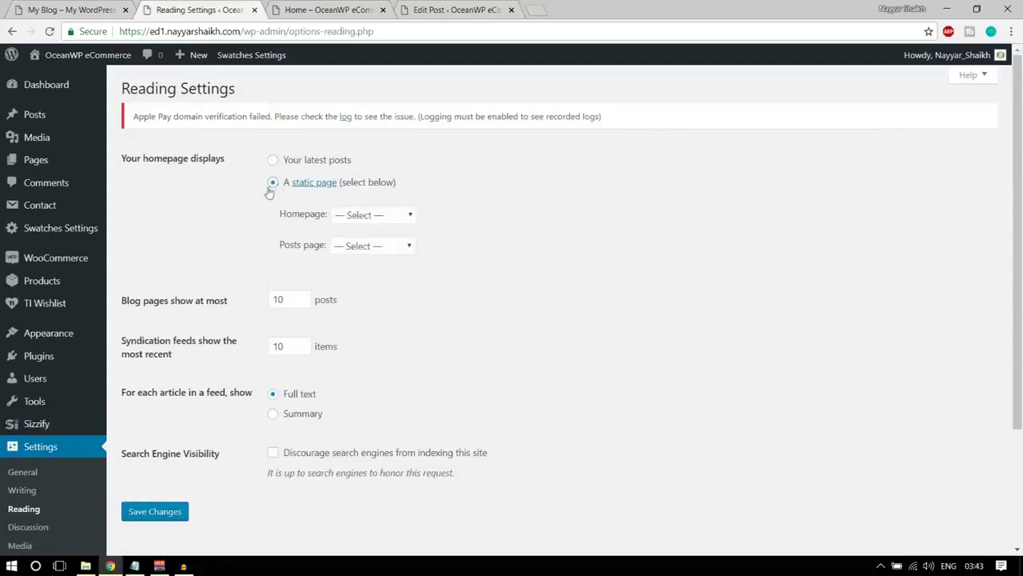
left_click(395, 218)
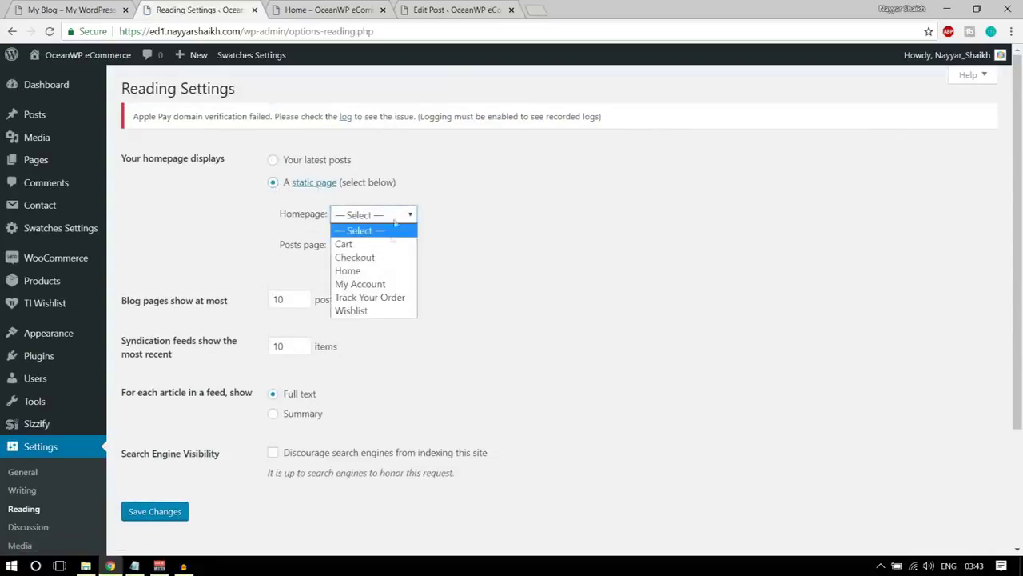
left_click(381, 271)
left_click(166, 512)
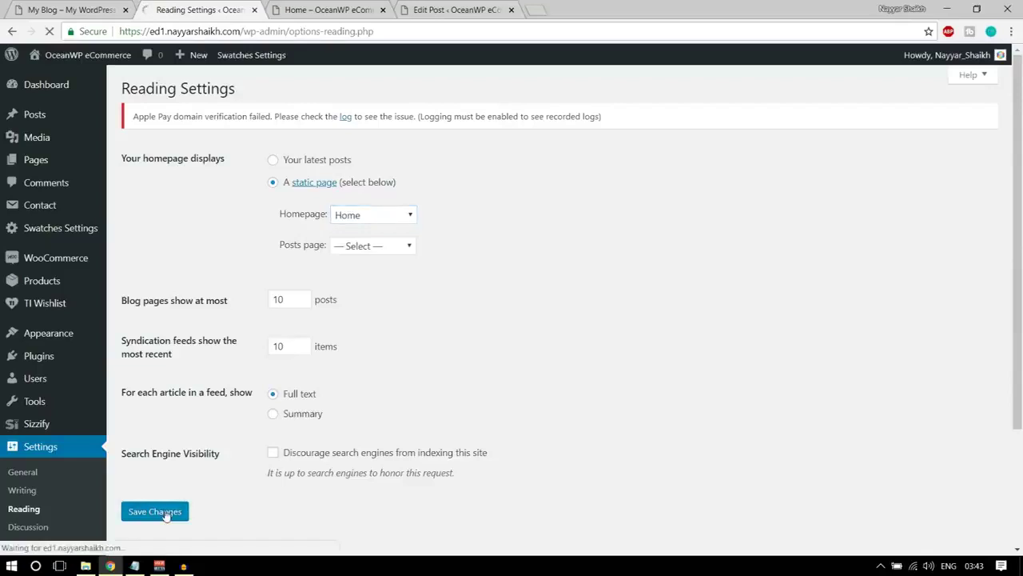
mouse_move(80, 55)
left_click(60, 80)
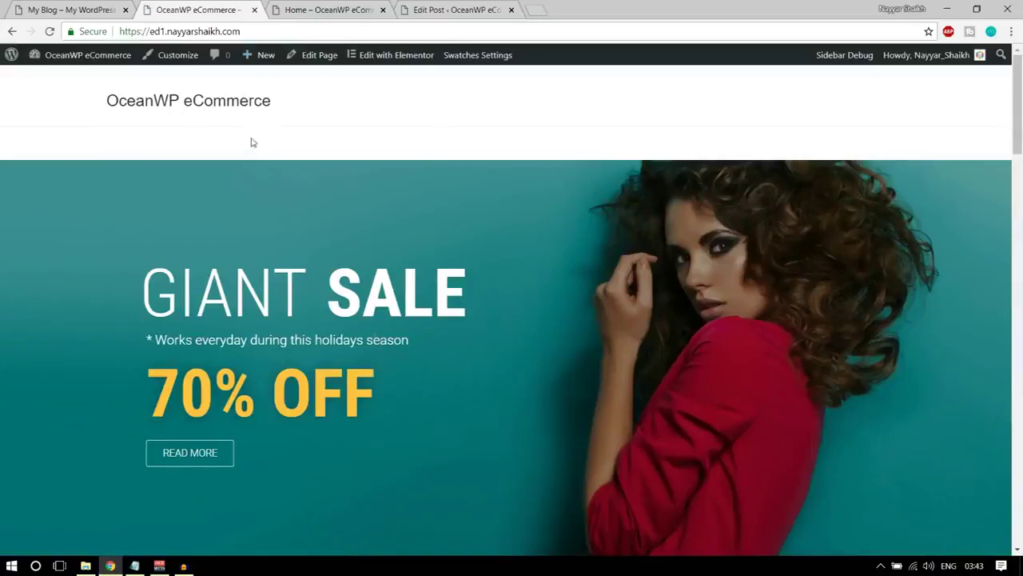
Open the Home page editor in a new browser tab.
right_click(324, 63)
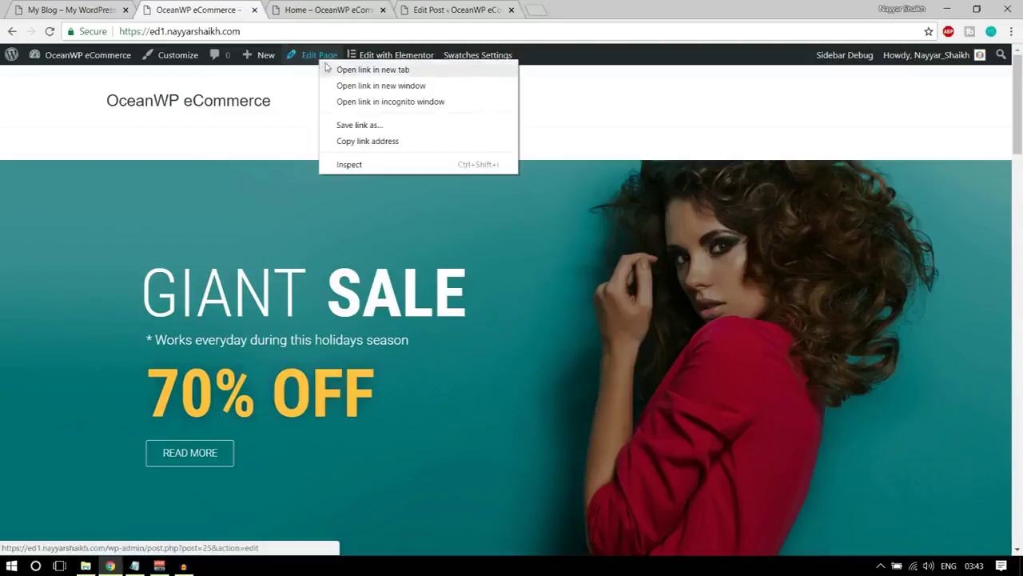
left_click(373, 70)
left_click(312, 8)
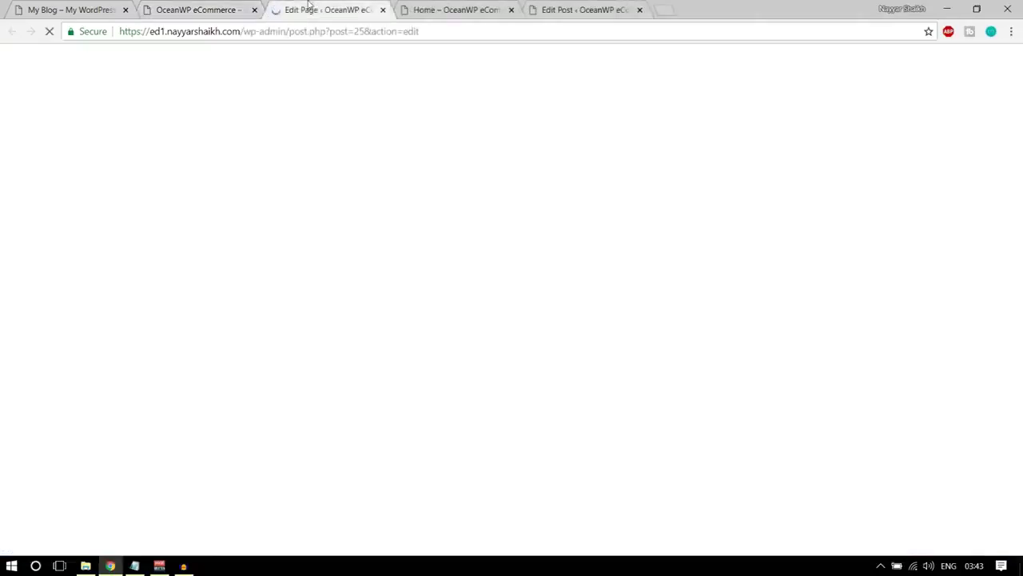
Set the Home page's OceanWP margins to Disable, update it, and reload the live homepage.
scroll(611, 317, "down", 7)
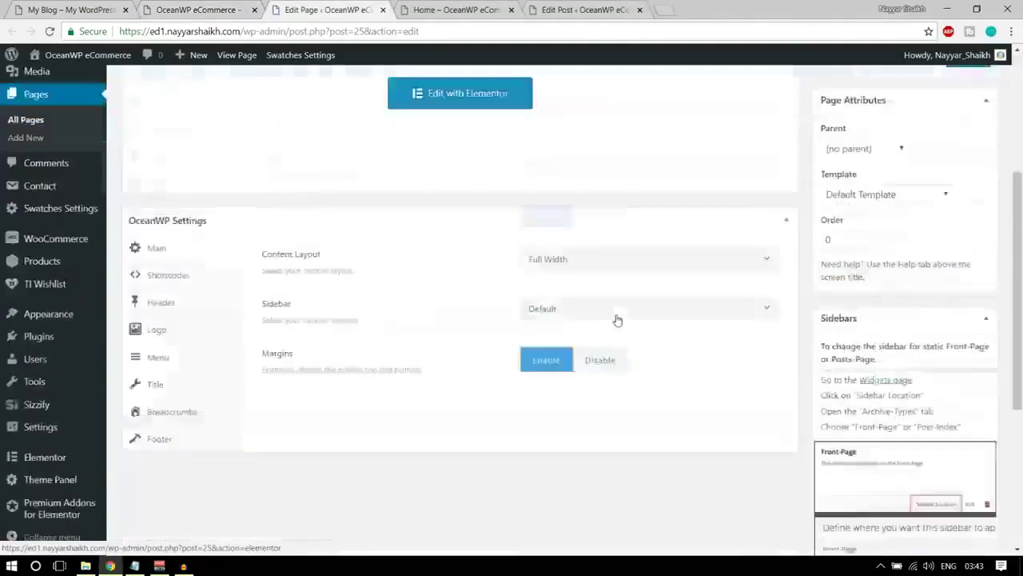
scroll(616, 319, "up", 2)
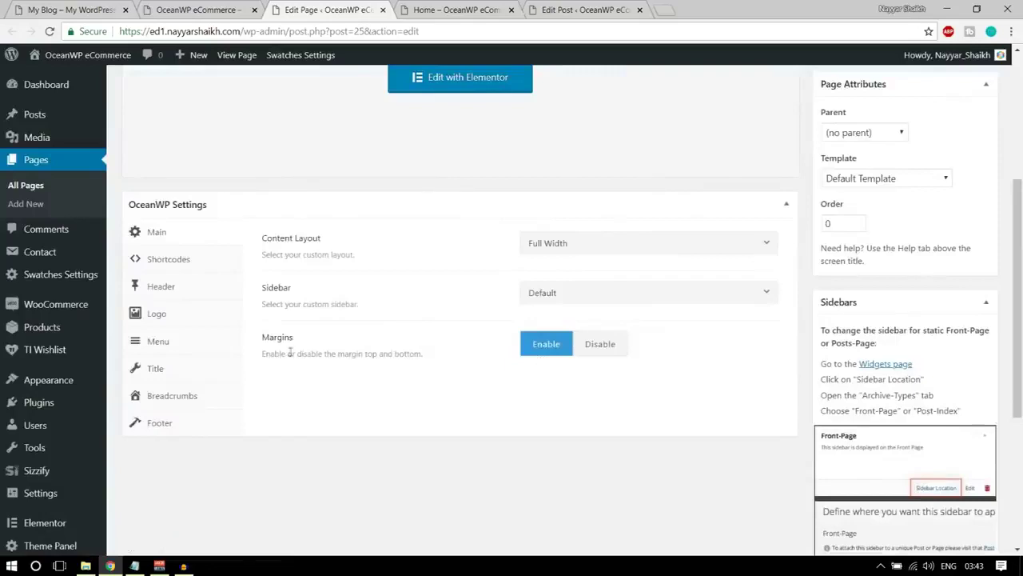
left_click(598, 345)
scroll(1012, 328, "up", 4)
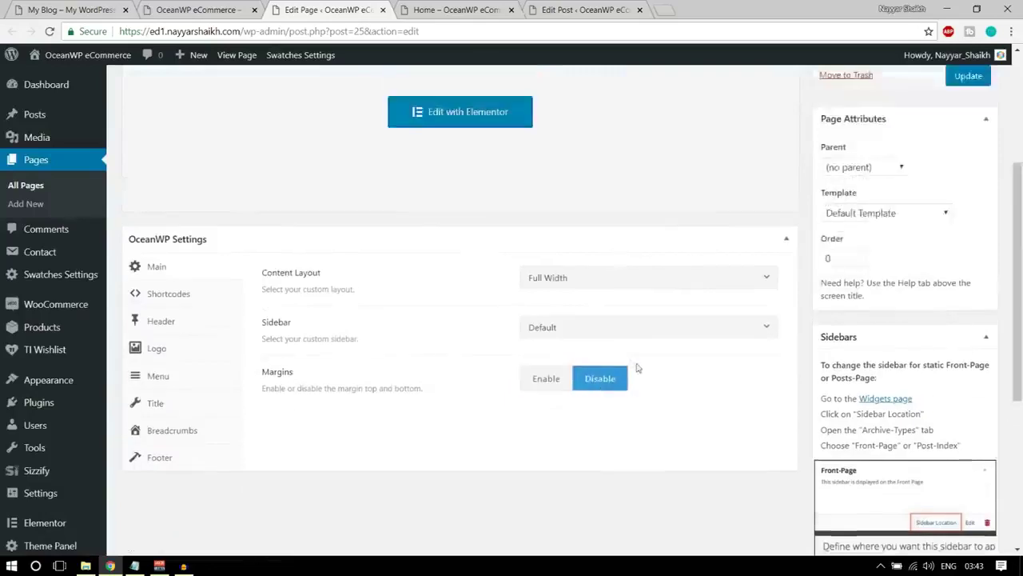
left_click(965, 308)
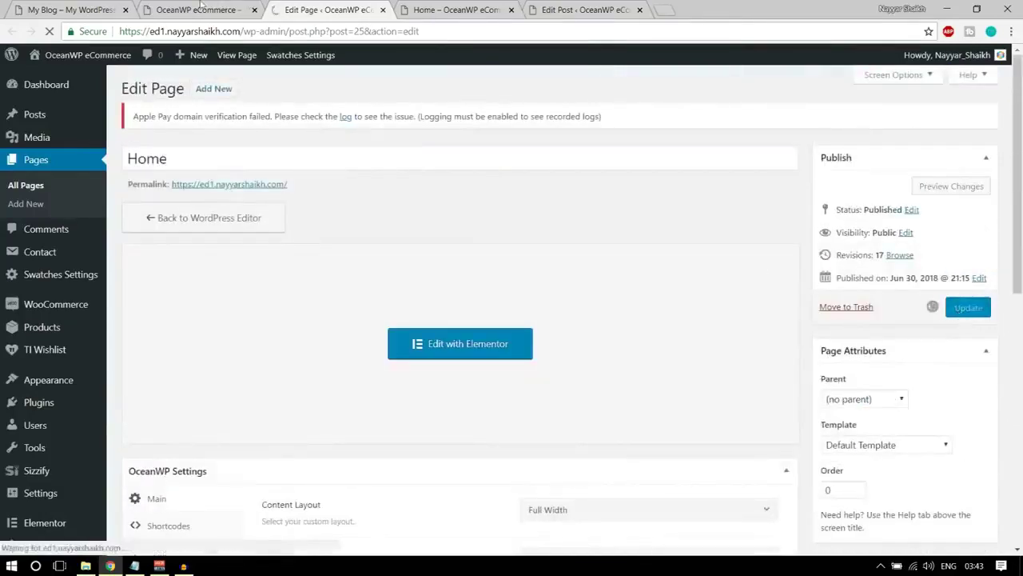
left_click(195, 9)
left_click(44, 35)
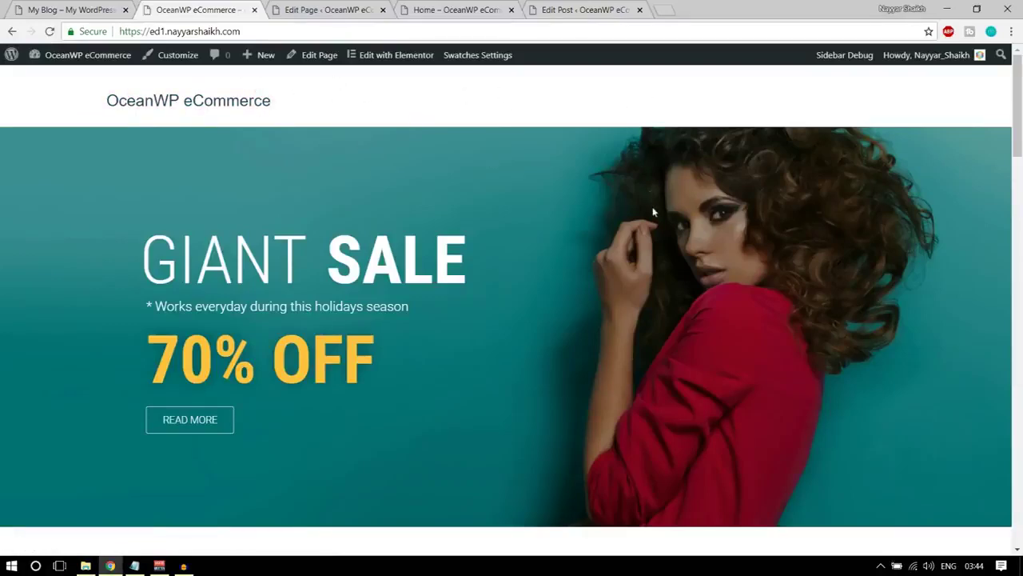
Scroll to the homepage footer and compare it with the demo site's four-column footer.
scroll(655, 227, "down", 15)
scroll(659, 244, "down", 6)
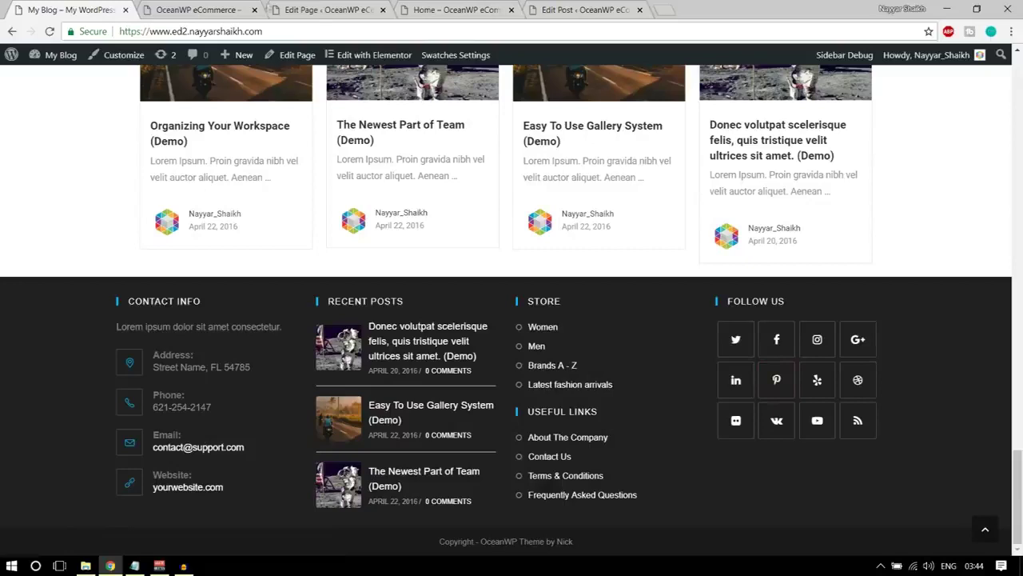
left_click(198, 8)
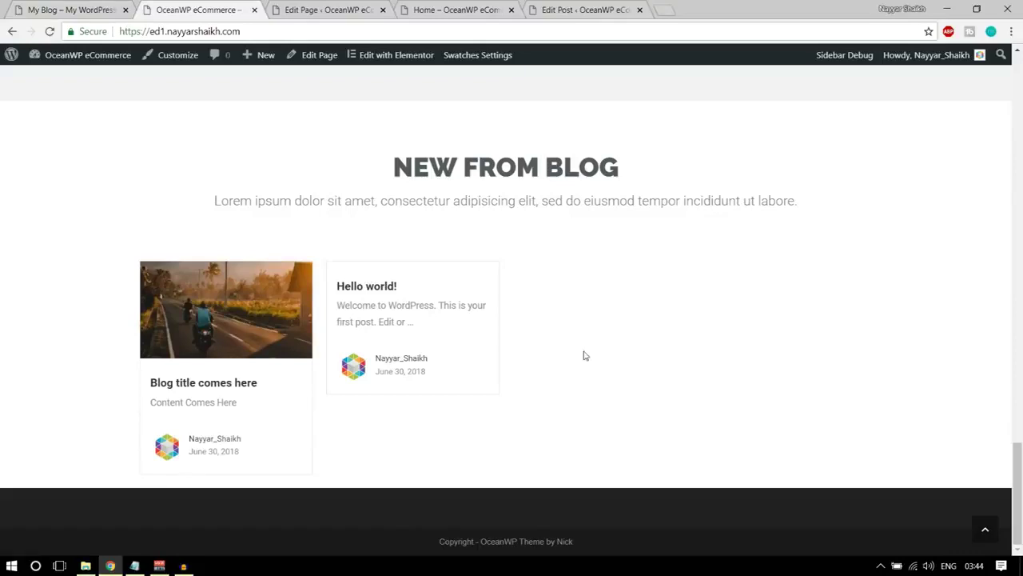
left_click(104, 8)
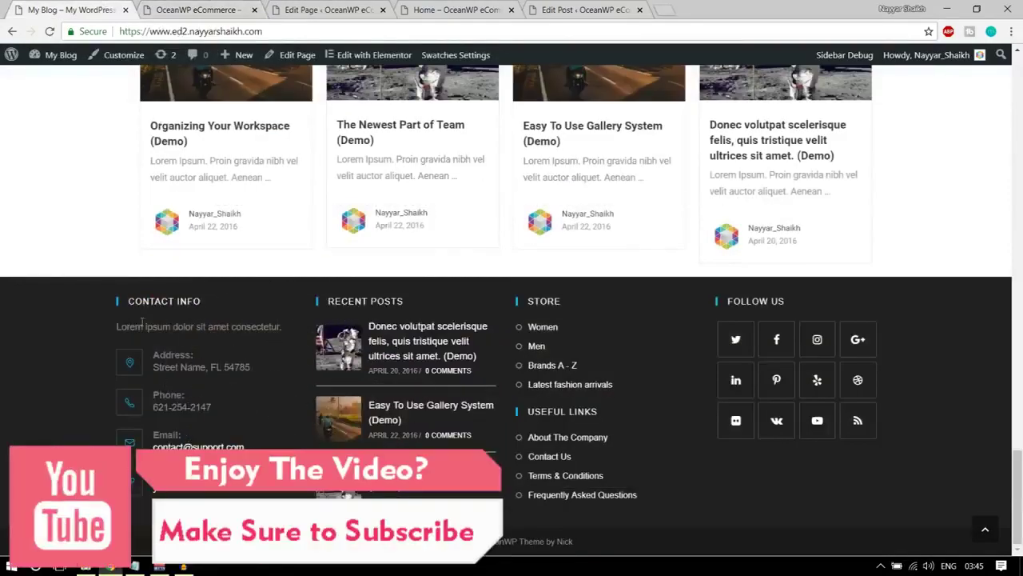
left_click(200, 6)
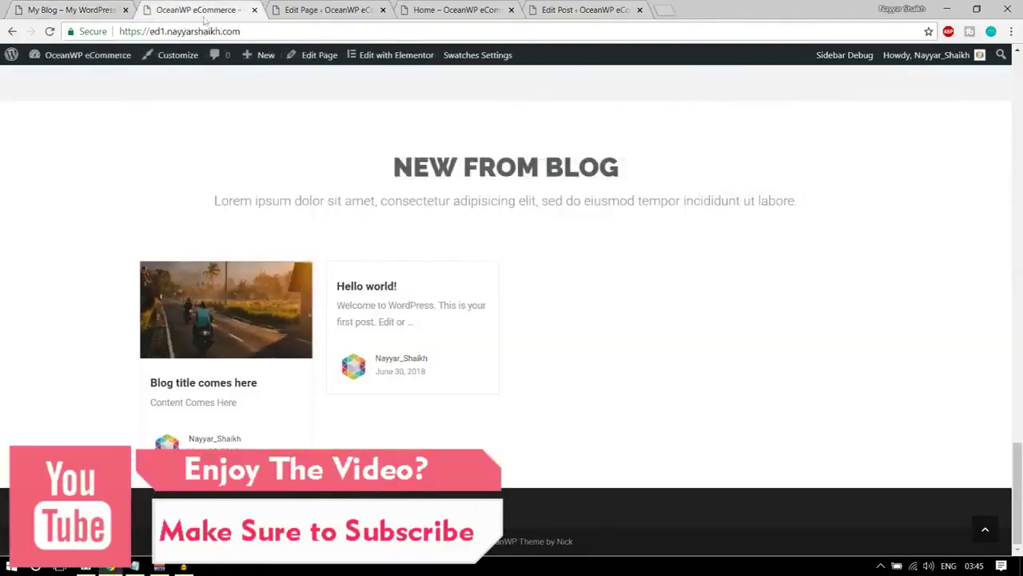
Go back to the Home page editor tab.
left_click(313, 11)
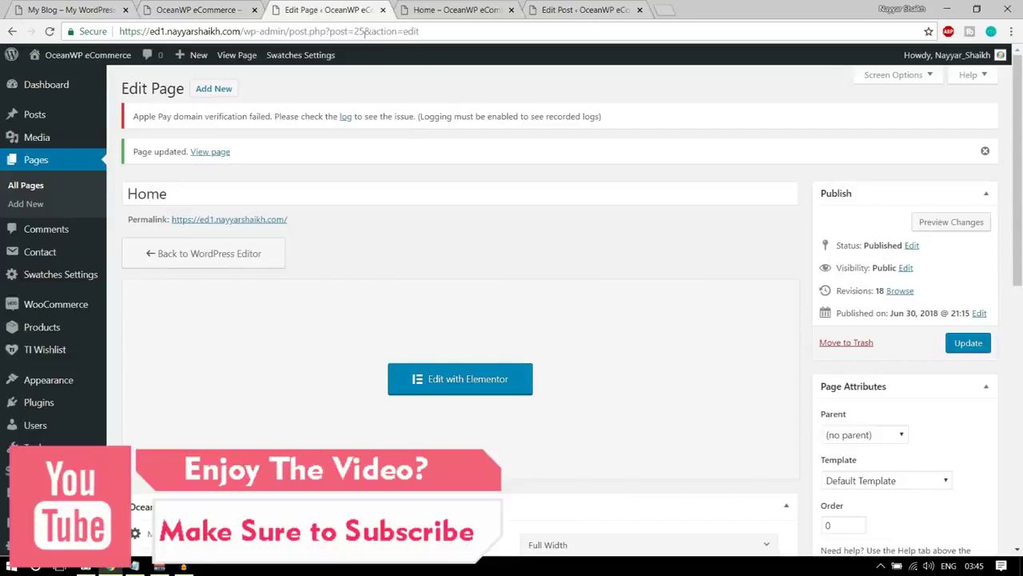
scroll(52, 332, "down", 3)
mouse_move(46, 319)
Open Appearance > Widgets, find the Footer 1–4 areas, and compare against the demo footer.
left_click(140, 357)
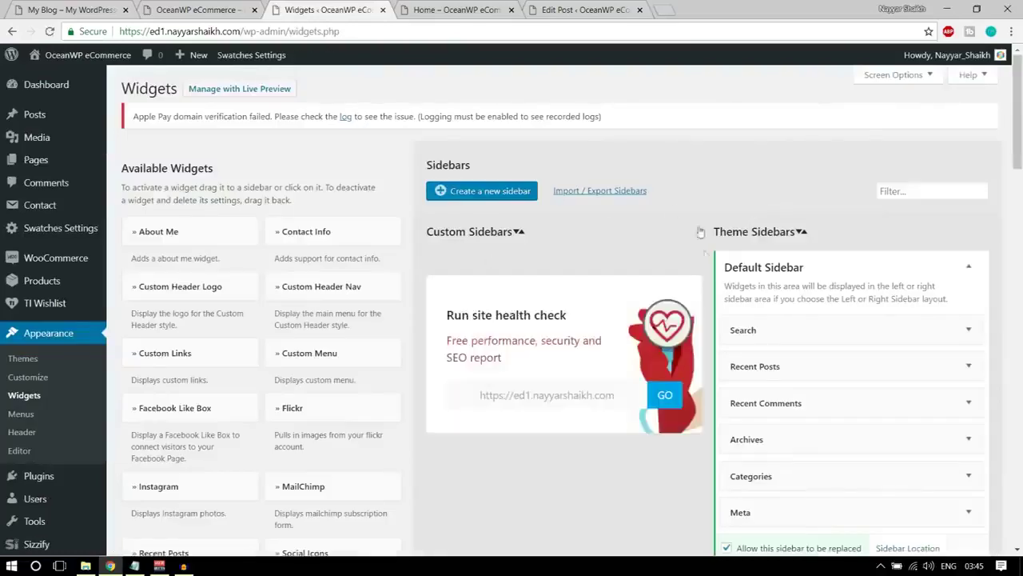
scroll(576, 310, "down", 3)
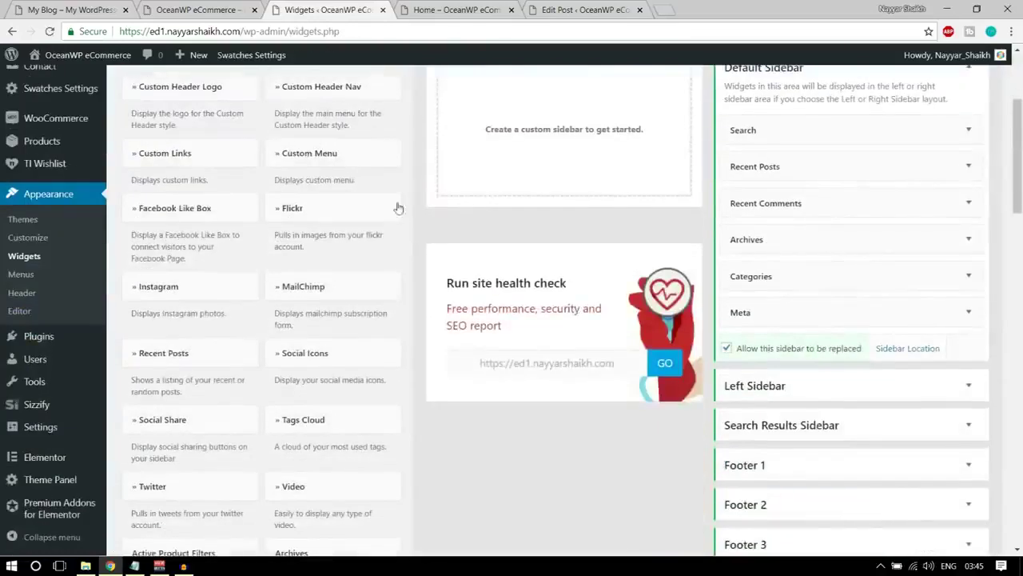
scroll(423, 235, "down", 3)
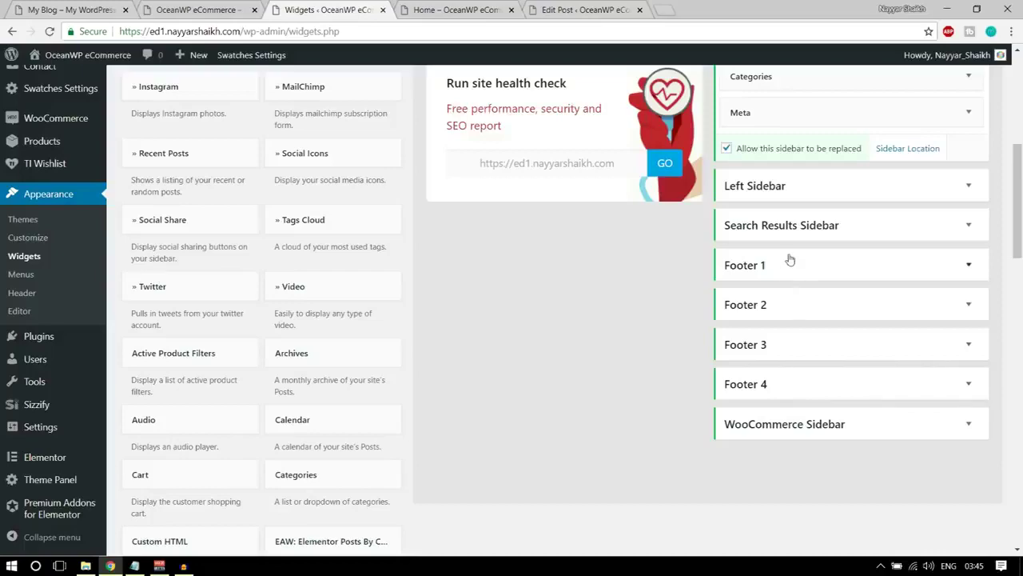
left_click(99, 12)
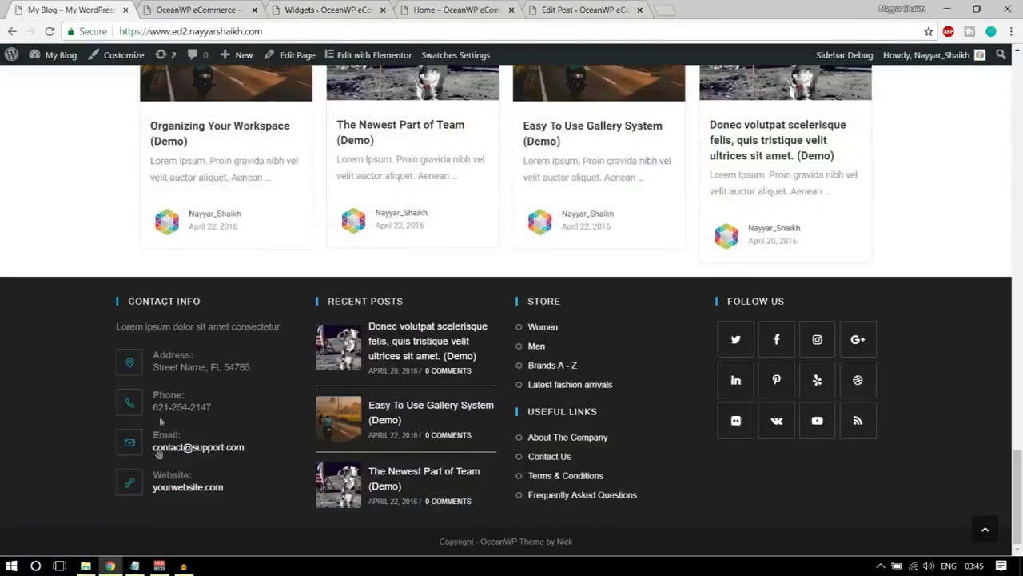
left_click(197, 10)
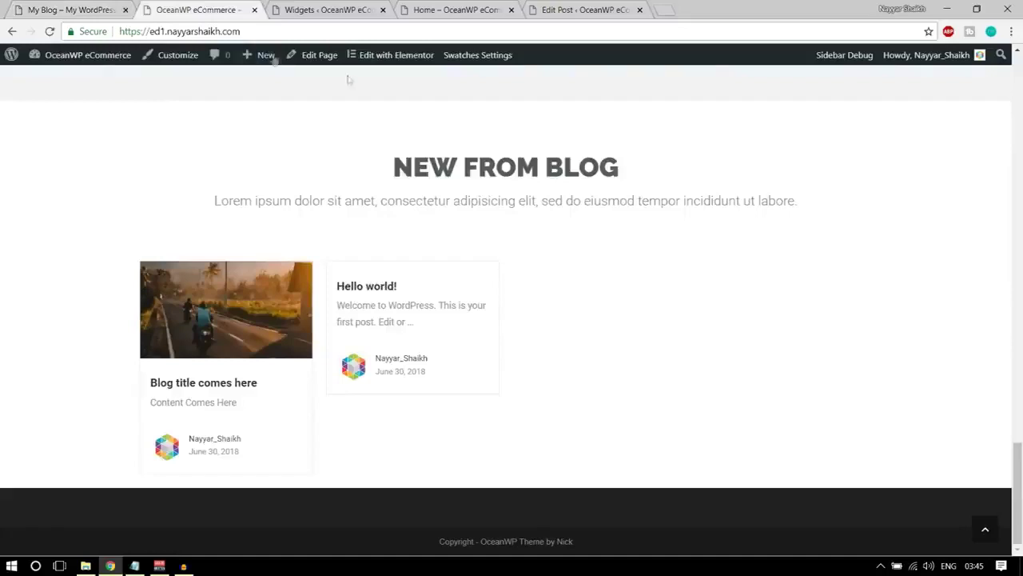
left_click(336, 10)
scroll(496, 349, "up", 5)
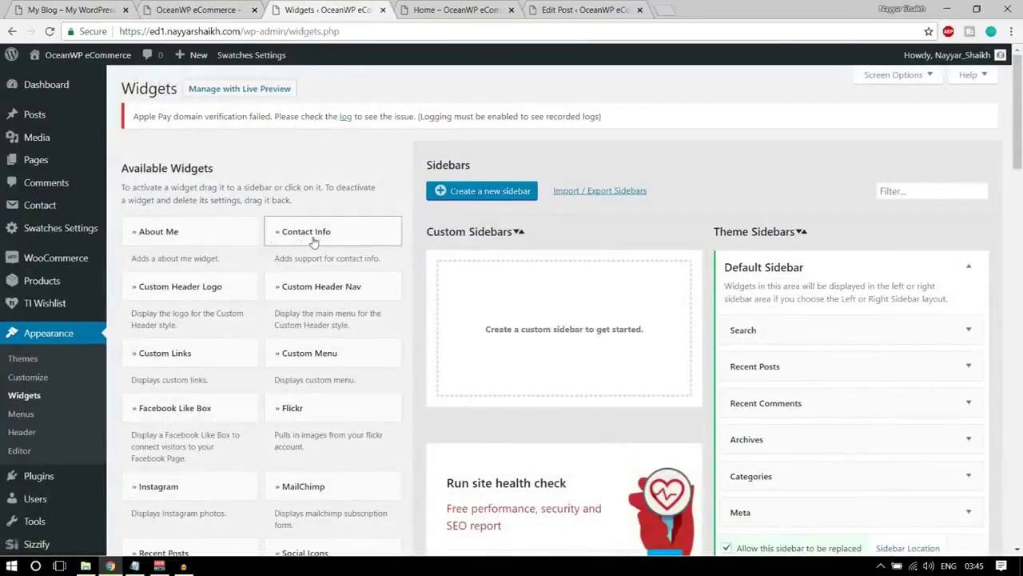
left_click_drag(345, 237, 803, 518)
scroll(864, 430, "down", 2)
scroll(847, 320, "down", 2)
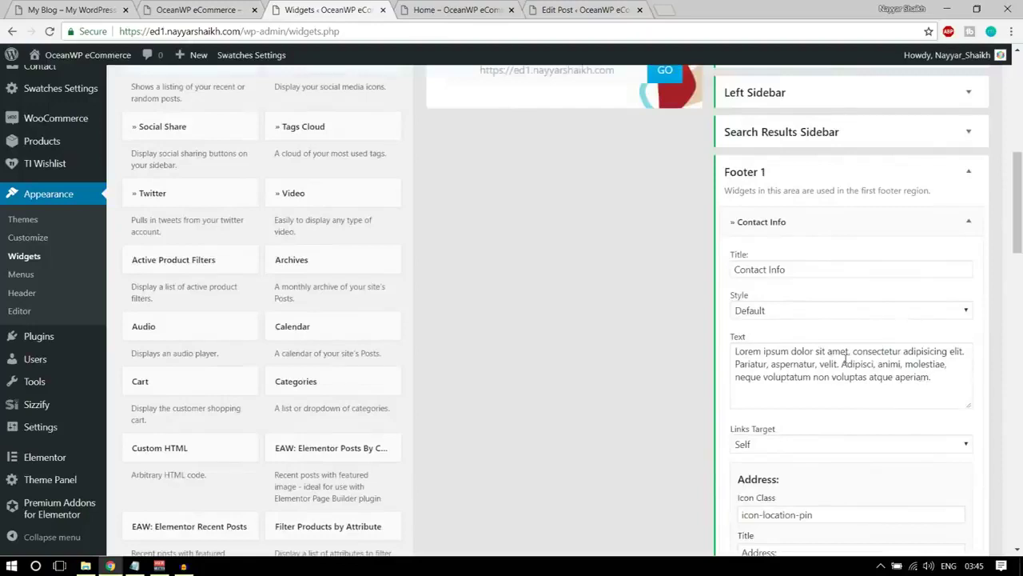
left_click_drag(805, 271, 724, 275)
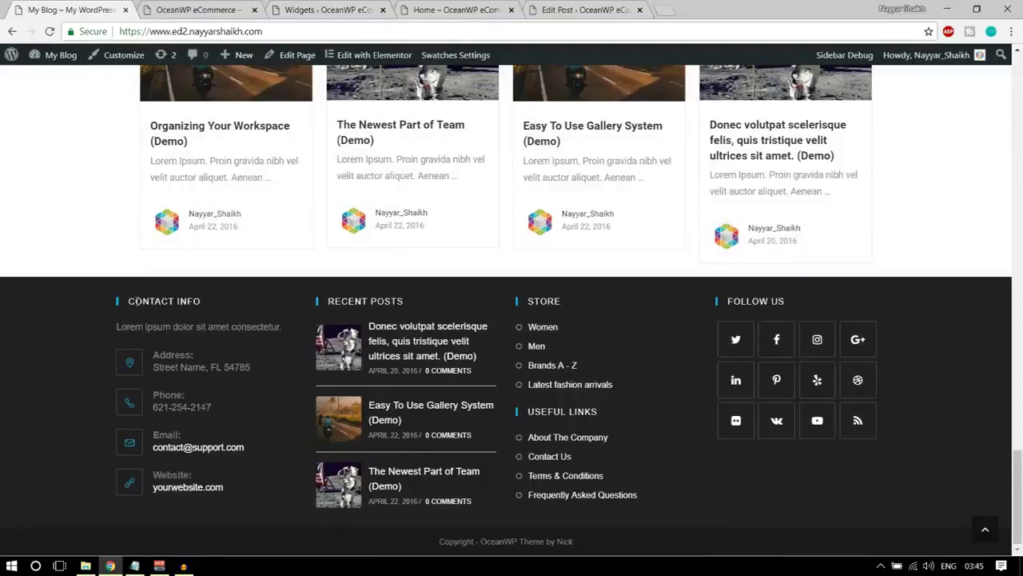
left_click_drag(129, 299, 225, 297)
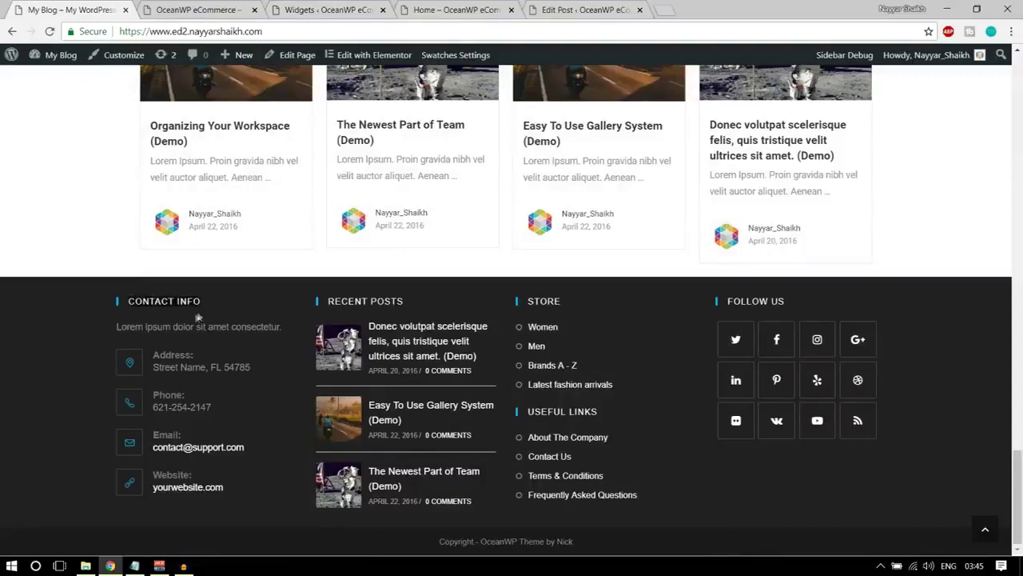
left_click_drag(117, 330, 286, 331)
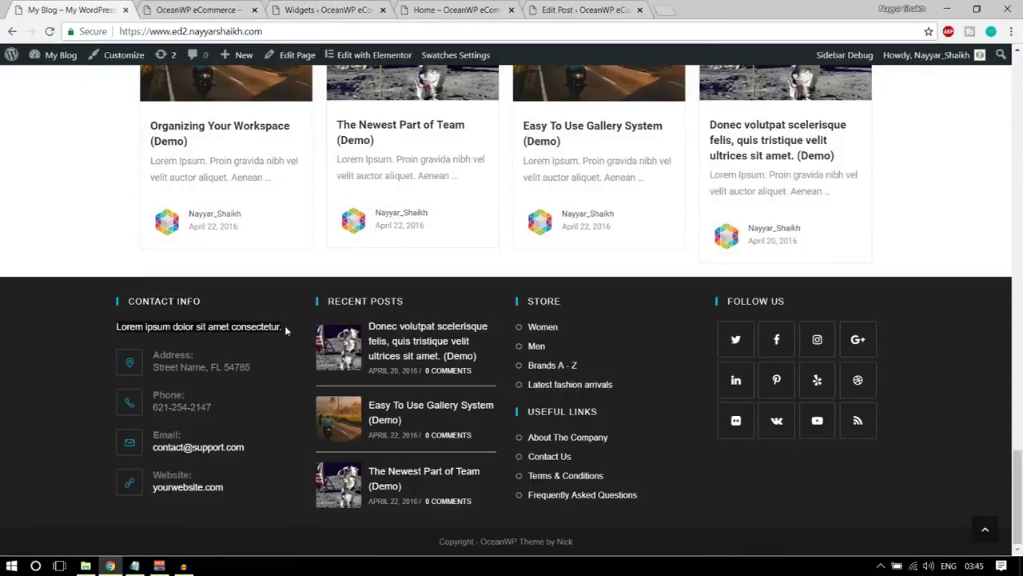
left_click(157, 8)
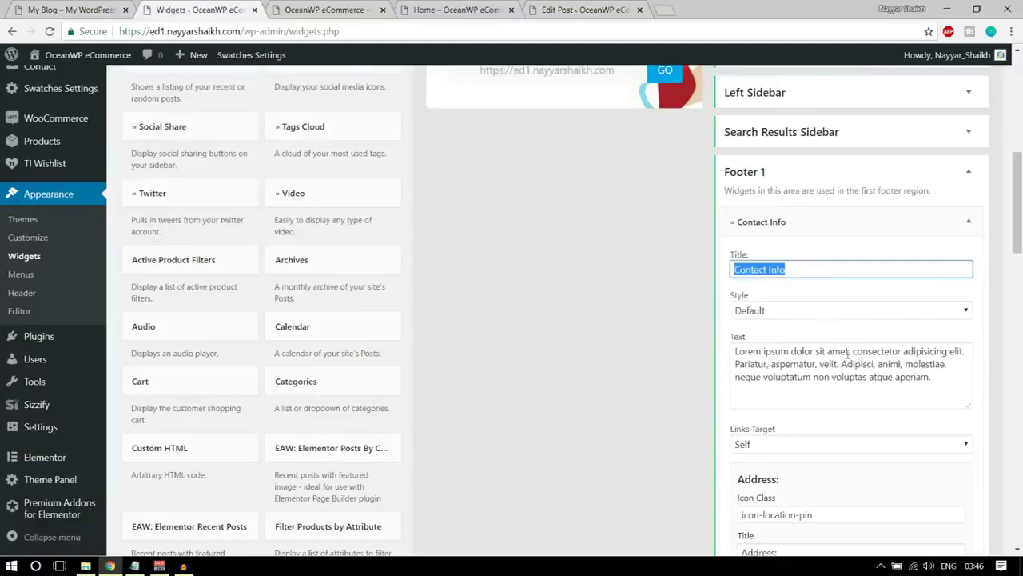
Shorten the Contact Info text to end at 'amet.' and review the address field.
left_click_drag(848, 352, 962, 385)
type(".")
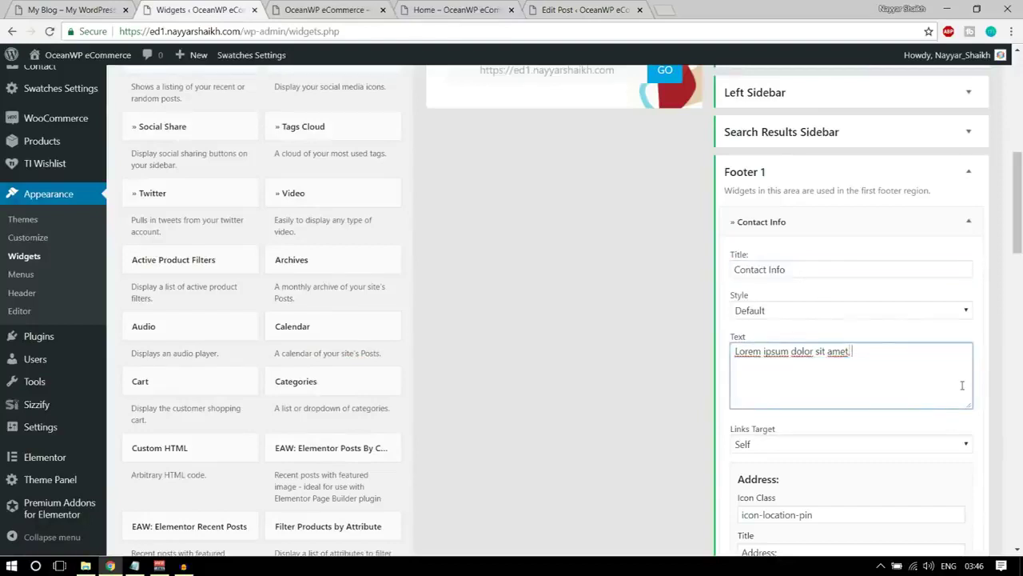
scroll(962, 386, "down", 3)
left_click_drag(840, 317, 739, 317)
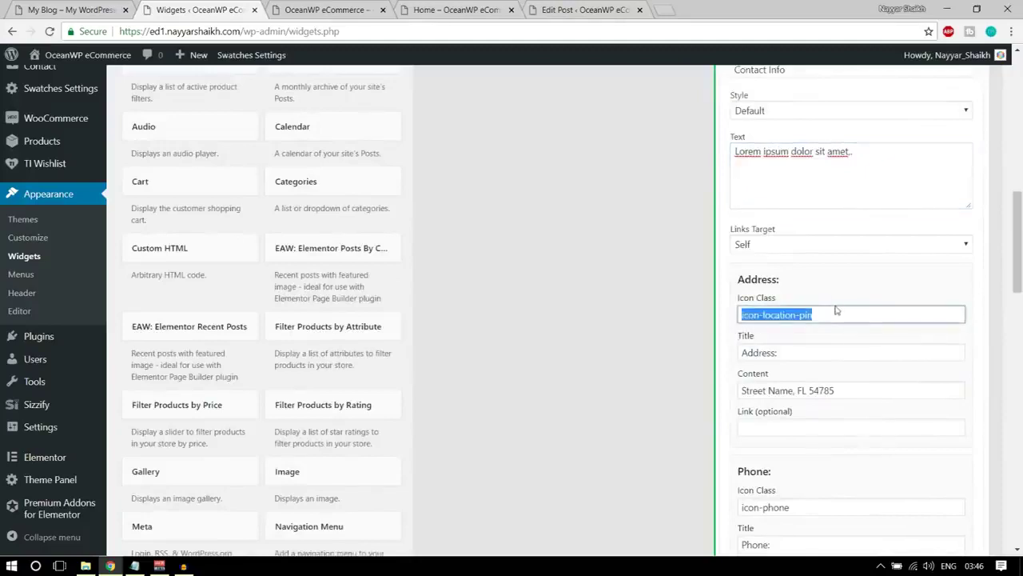
scroll(861, 312, "down", 2)
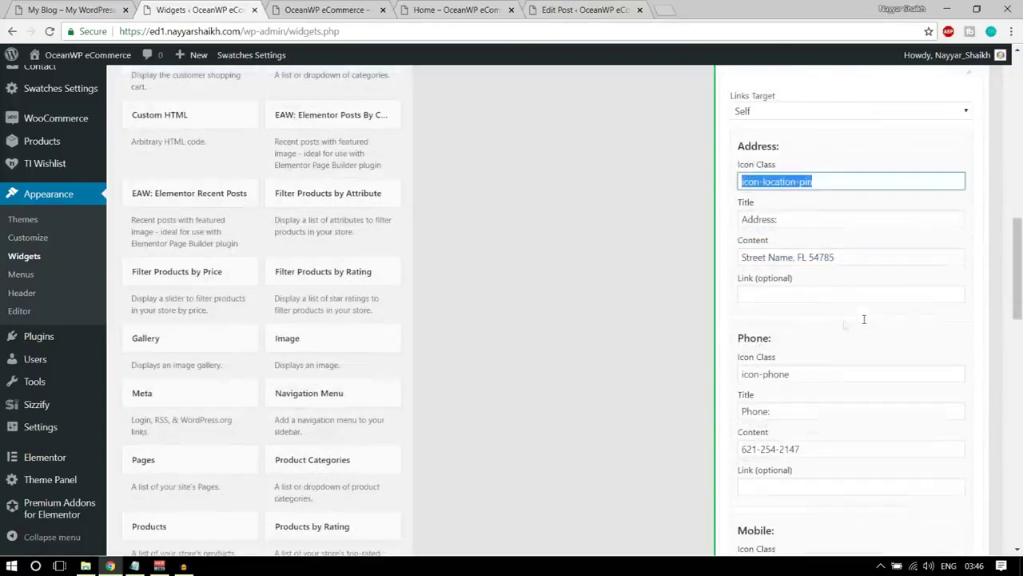
triple_click(769, 256)
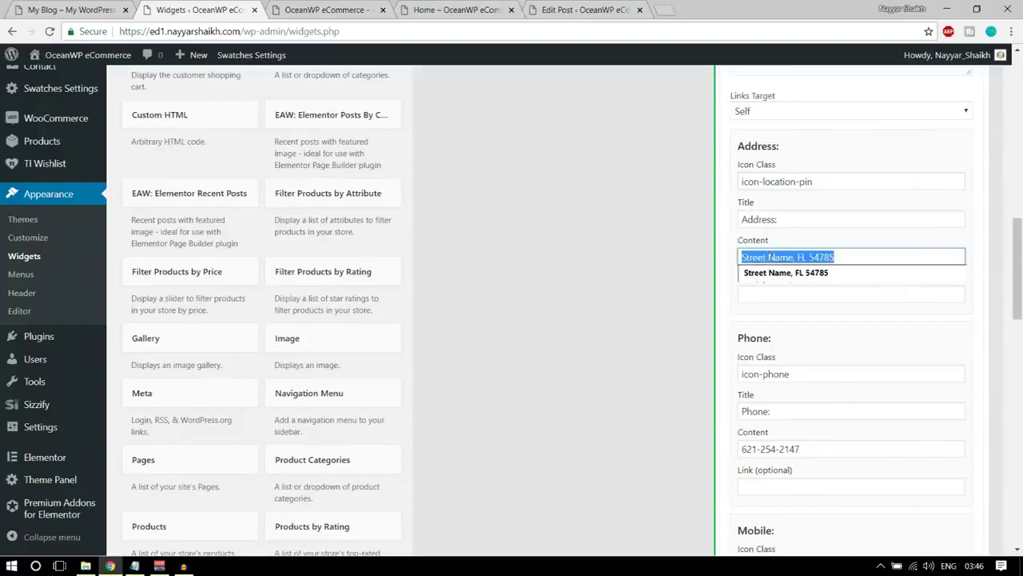
left_click(852, 342)
scroll(818, 309, "down", 2)
scroll(804, 263, "down", 2)
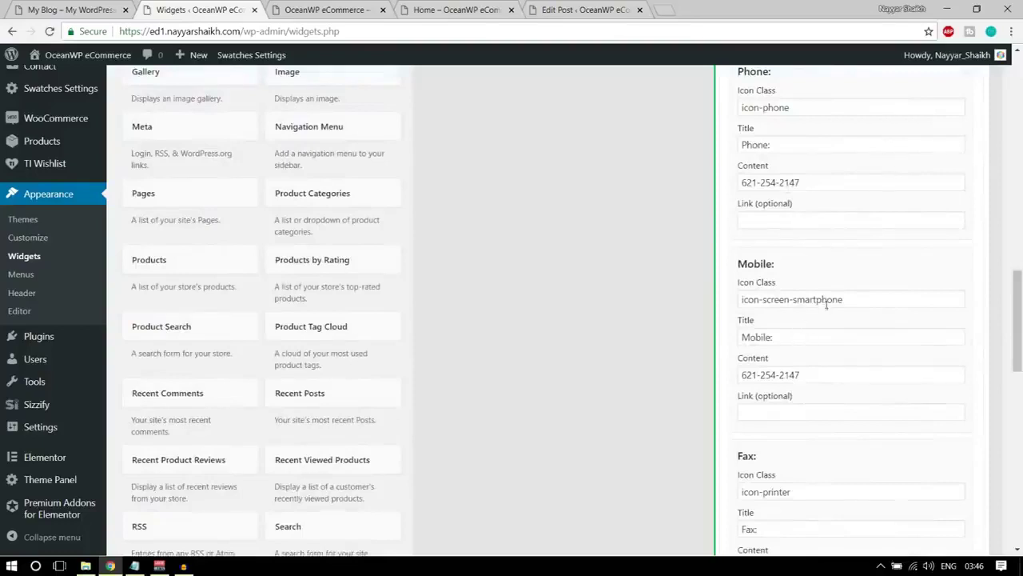
scroll(826, 304, "up", 3)
Clear the Phone entry's icon class, title and number.
left_click_drag(818, 310, 679, 313)
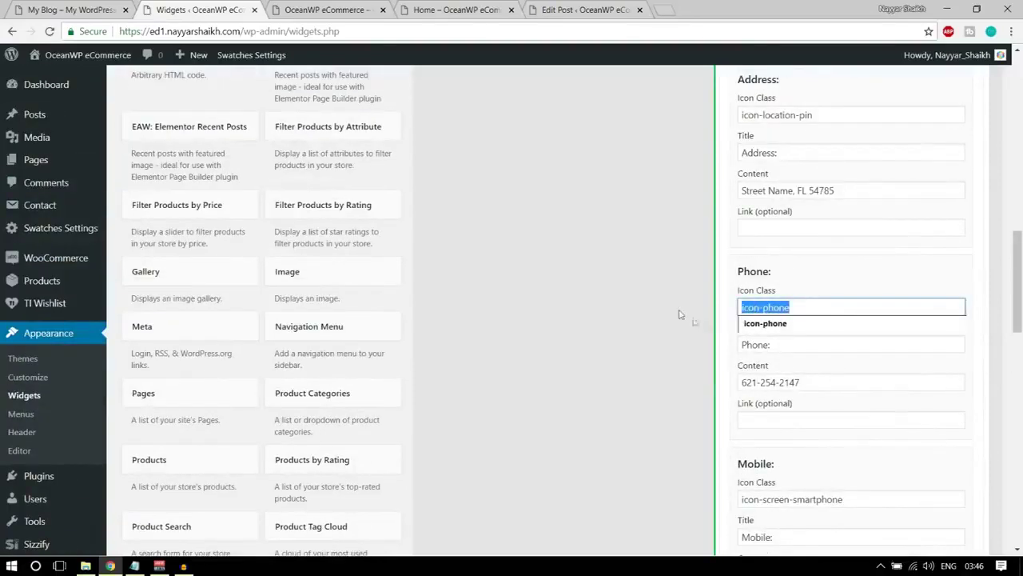
key("BackSpace")
key("Tab")
key("BackSpace")
left_click_drag(775, 383, 840, 384)
key("BackSpace")
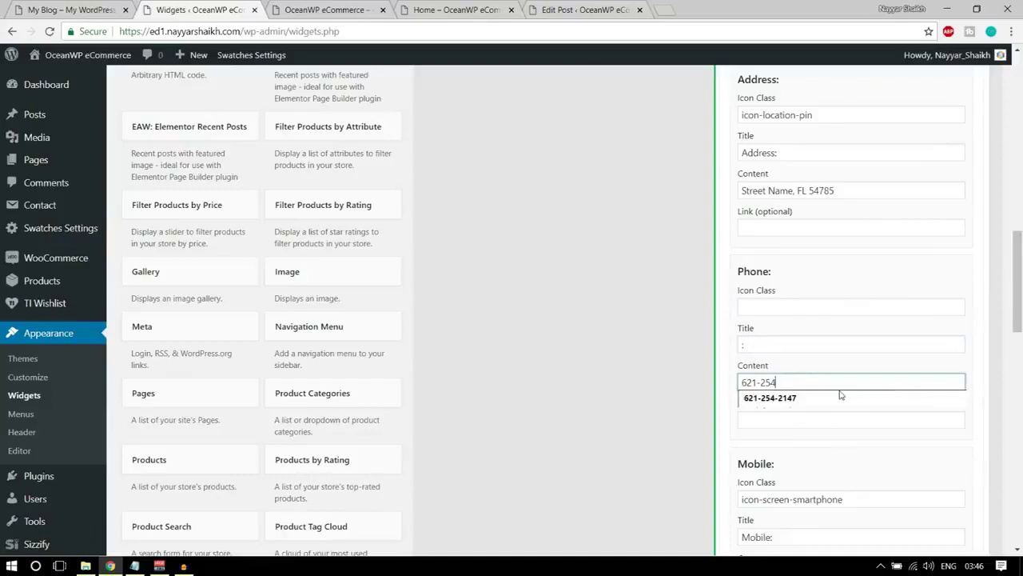
key("BackSpace")
key("BackSpace")
key("BackSpace")
key("BackSpace")
key("BackSpace")
key("BackSpace")
Clear the Fax entry's icon class, title and number.
scroll(824, 336, "down", 3)
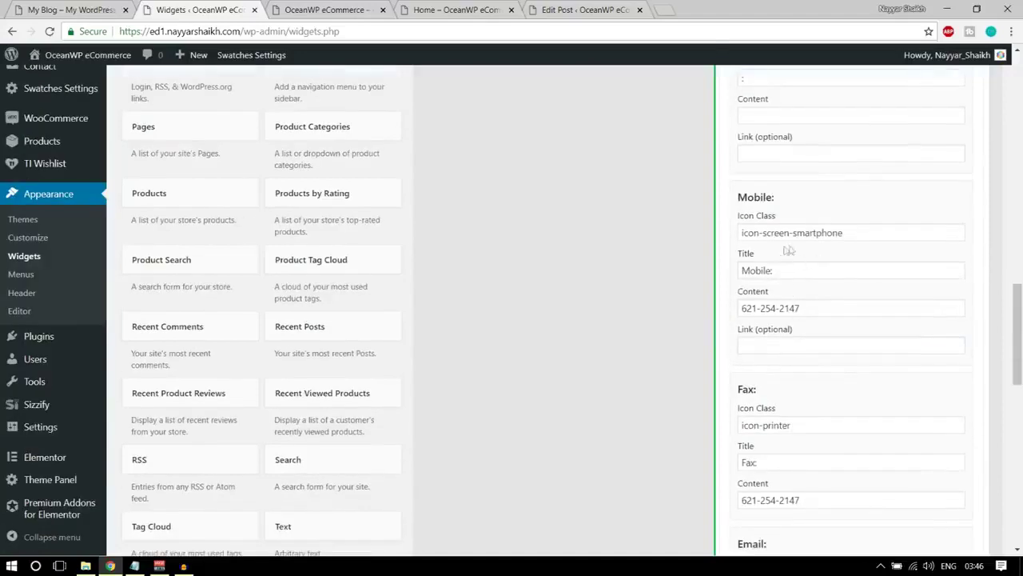
scroll(785, 250, "down", 2)
left_click_drag(810, 291, 706, 296)
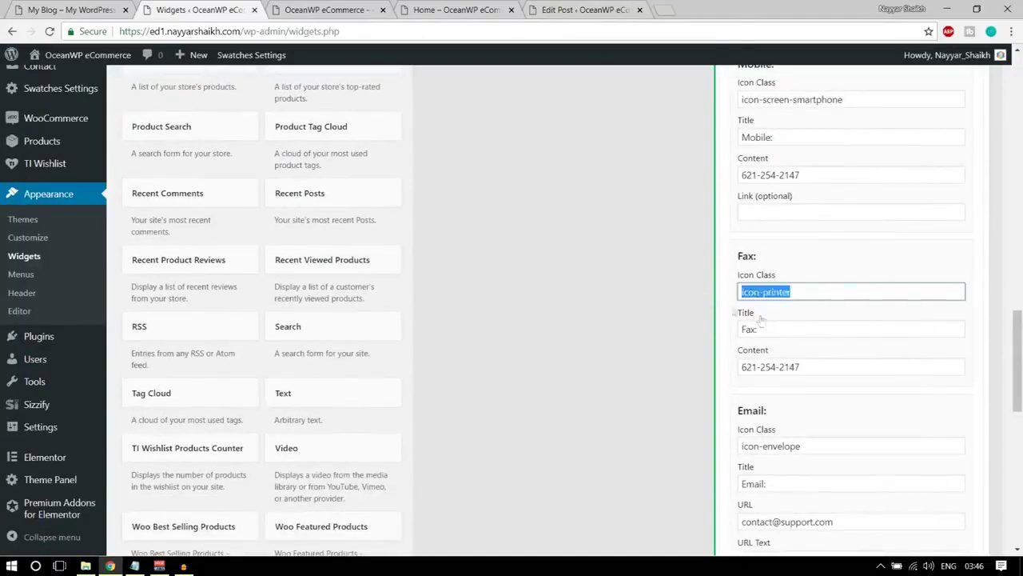
key("BackSpace")
left_click_drag(760, 329, 690, 327)
key("BackSpace")
left_click_drag(802, 367, 739, 369)
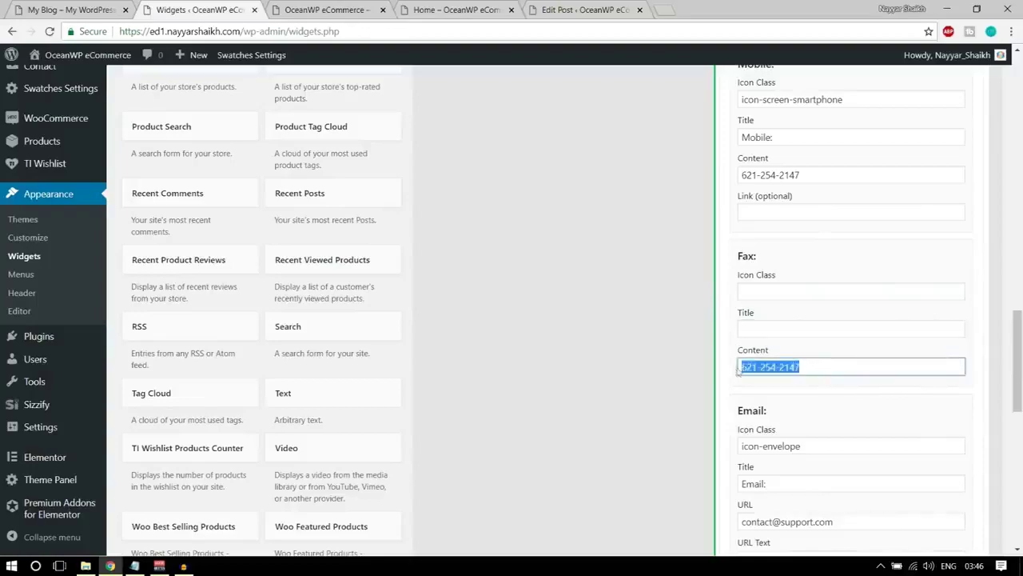
key("BackSpace")
Empty the Skype username and call text, save the widget, and collapse Footer 1.
scroll(866, 386, "down", 3)
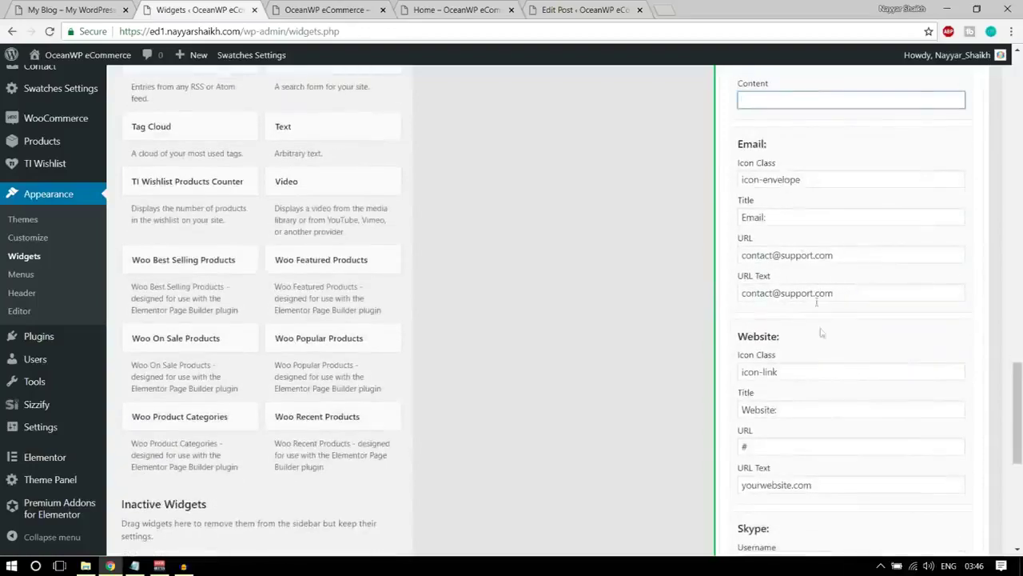
scroll(823, 327, "down", 3)
scroll(841, 375, "up", 1)
scroll(841, 375, "down", 1)
left_click_drag(802, 364, 740, 365)
key("BackSpace")
left_click_drag(802, 399, 723, 403)
key("BackSpace")
left_click(956, 441)
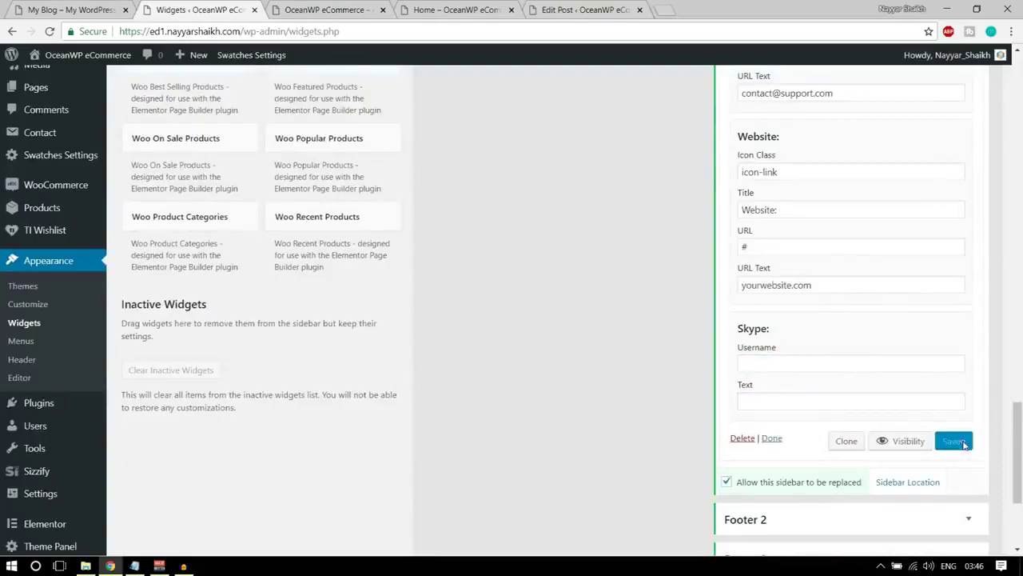
scroll(973, 461, "up", 4)
scroll(973, 461, "up", 10)
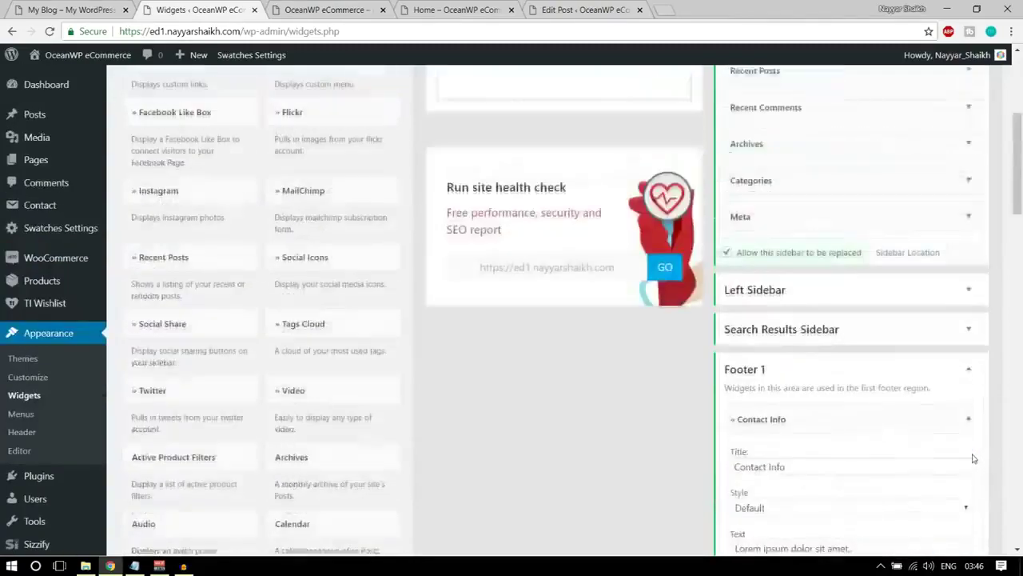
left_click(968, 377)
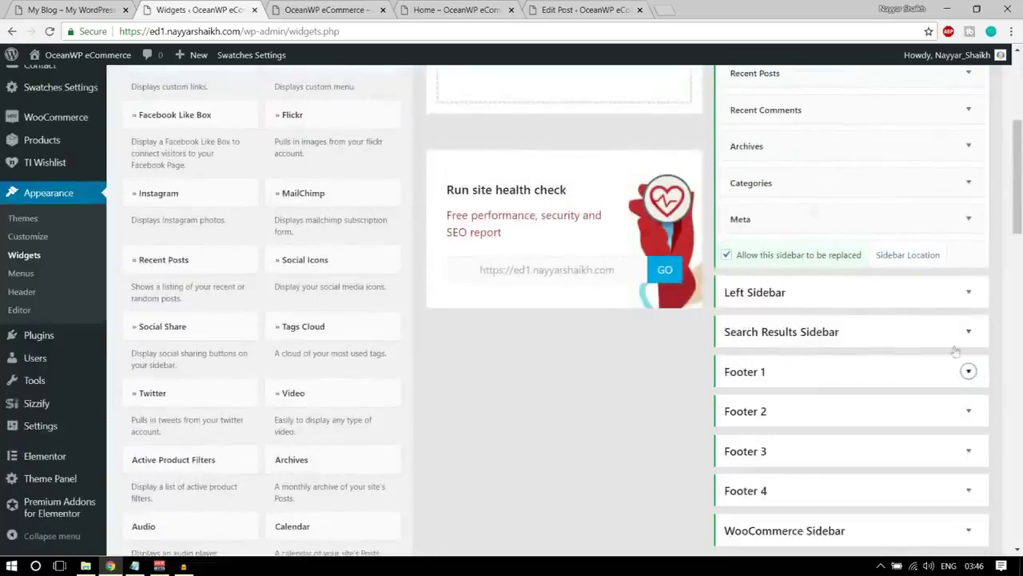
Reload the live homepage and check the new Contact Info footer column.
left_click(339, 6)
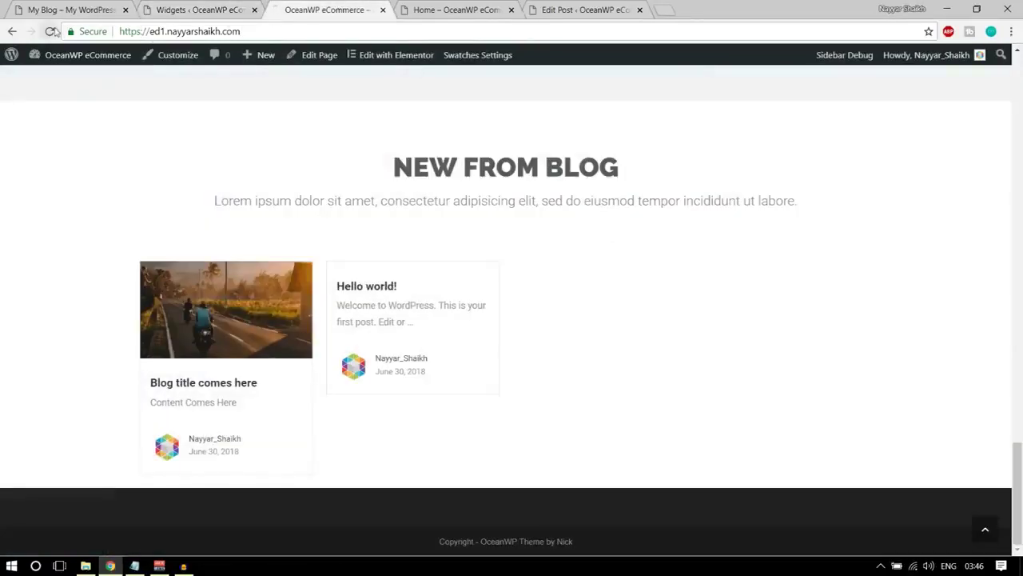
left_click(52, 32)
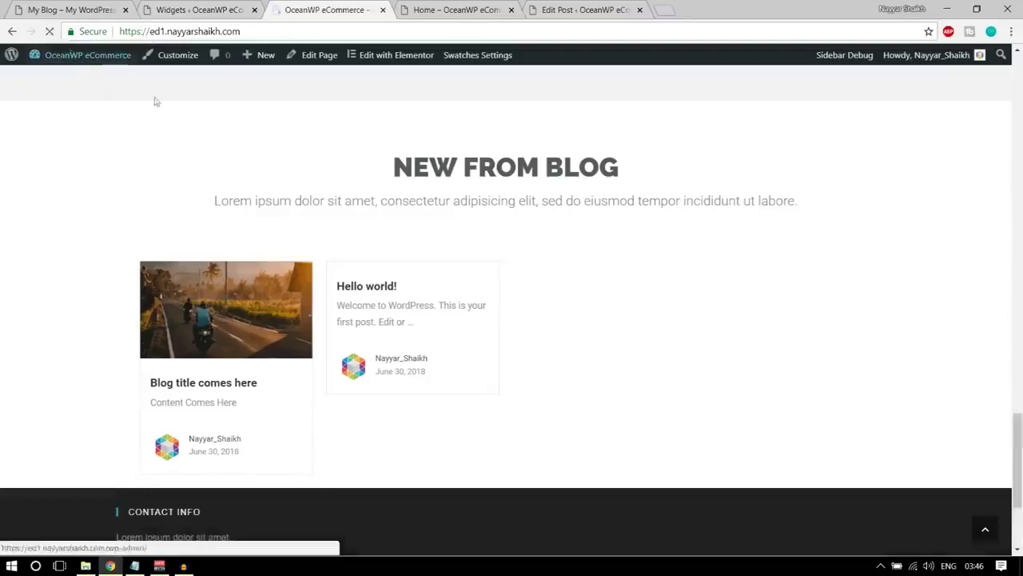
scroll(293, 327, "down", 3)
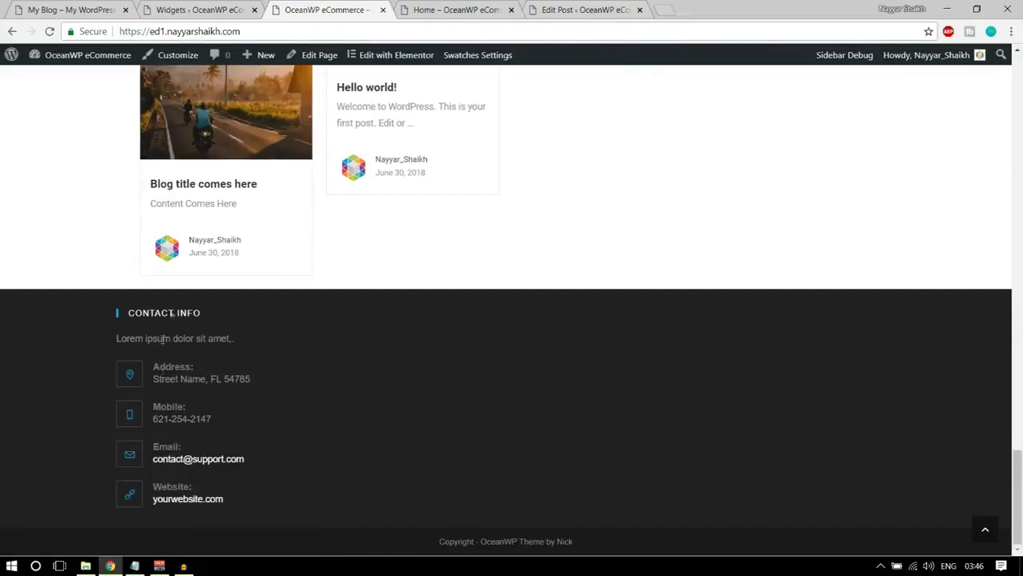
key("ctrl+shift+Tab")
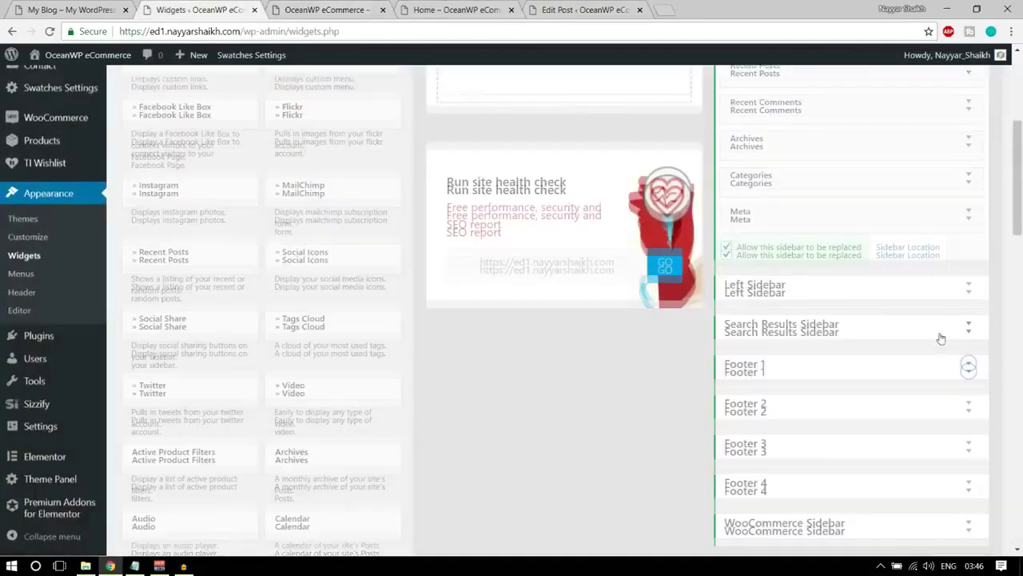
Expand Footer 1 to review the Contact Info address and mobile values, then collapse it.
scroll(941, 338, "down", 2)
left_click(857, 238)
scroll(927, 340, "down", 2)
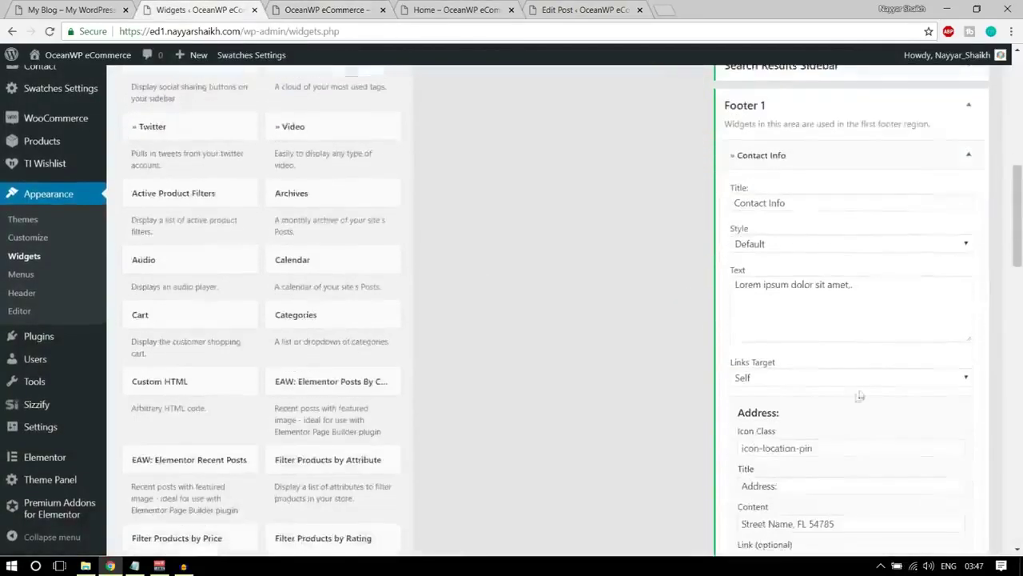
scroll(831, 372, "down", 2)
triple_click(862, 394)
scroll(816, 391, "down", 6)
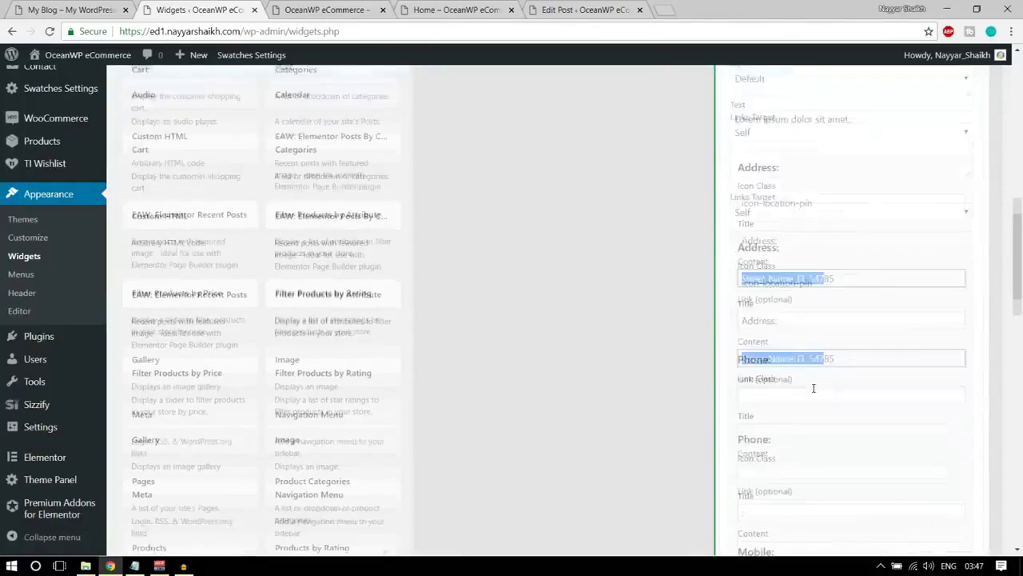
triple_click(792, 375)
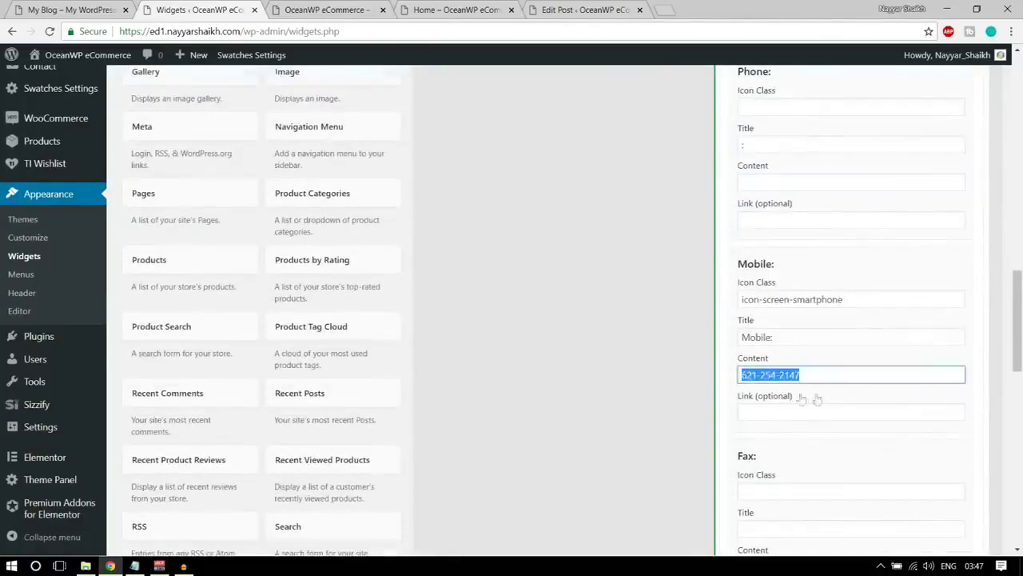
scroll(817, 395, "down", 4)
scroll(830, 336, "down", 2)
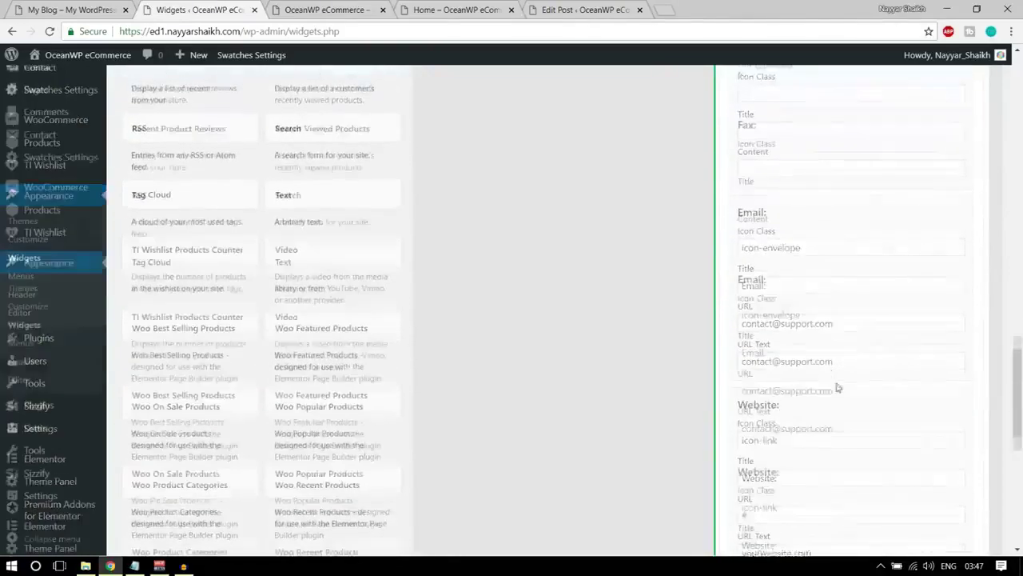
scroll(838, 386, "up", 15)
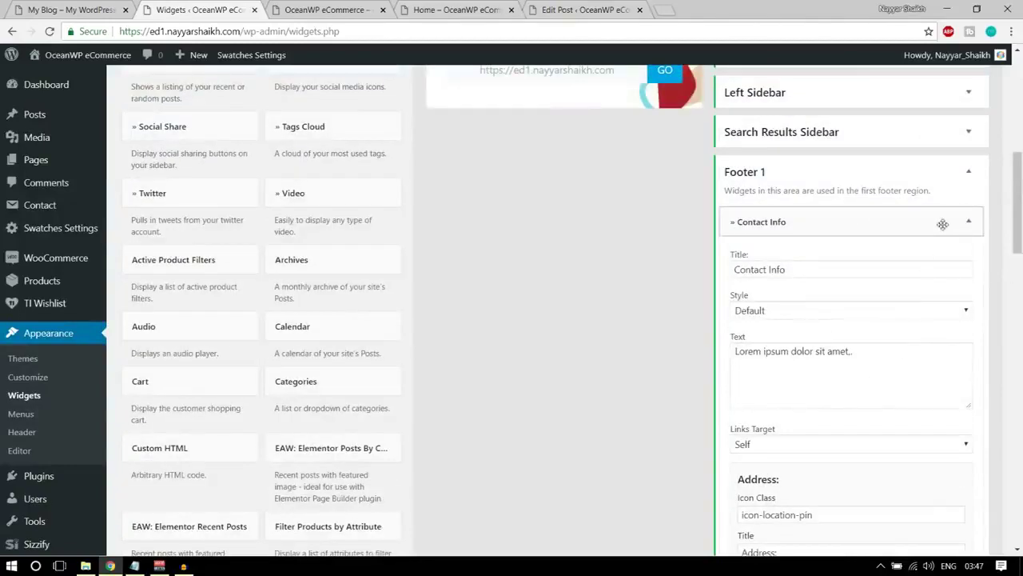
left_click(938, 221)
Check the reference site's footer, then scroll the Available Widgets list.
left_click(103, 11)
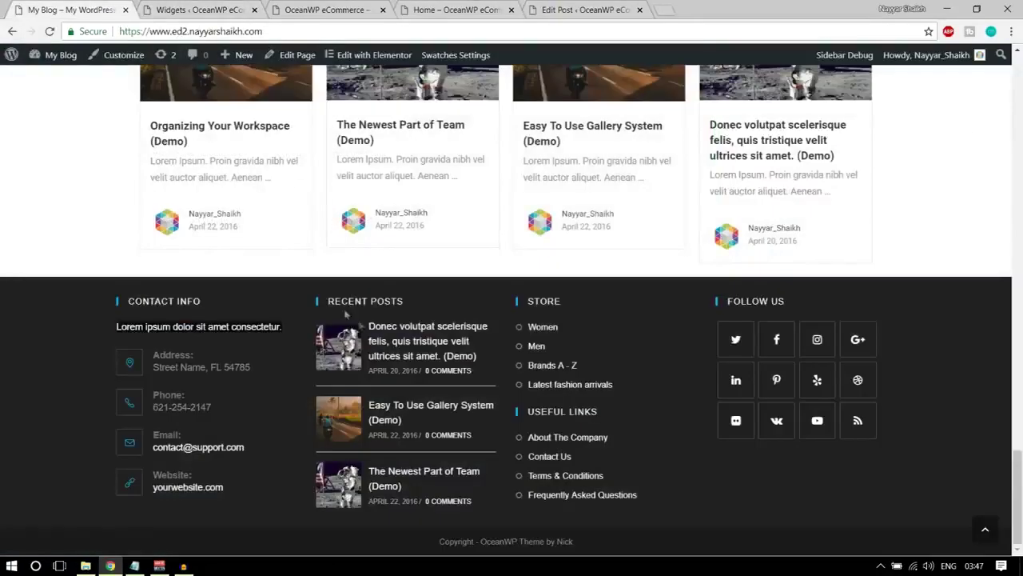
key("ctrl+Tab")
scroll(500, 296, "up", 3)
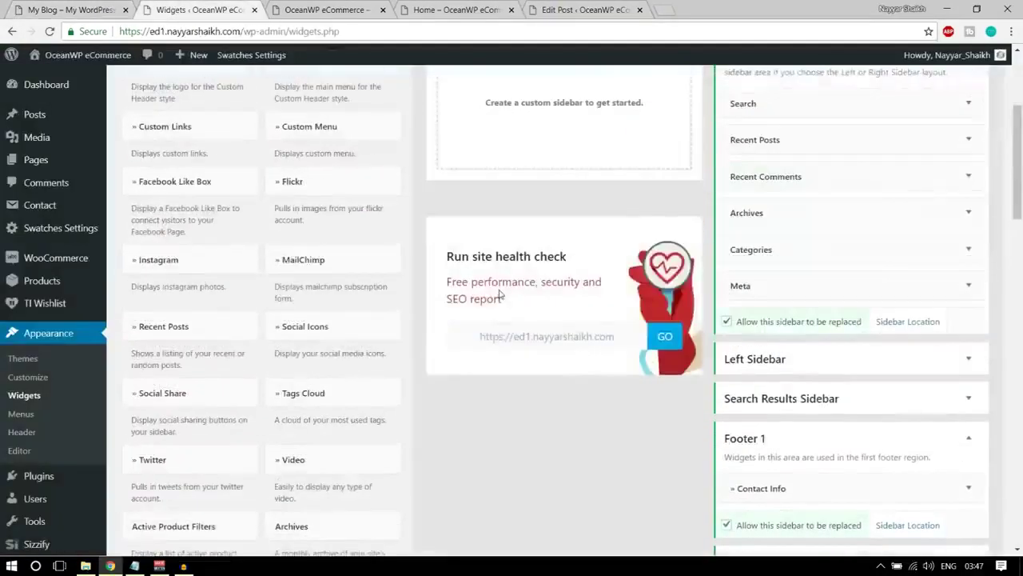
scroll(502, 294, "up", 3)
scroll(224, 264, "down", 3)
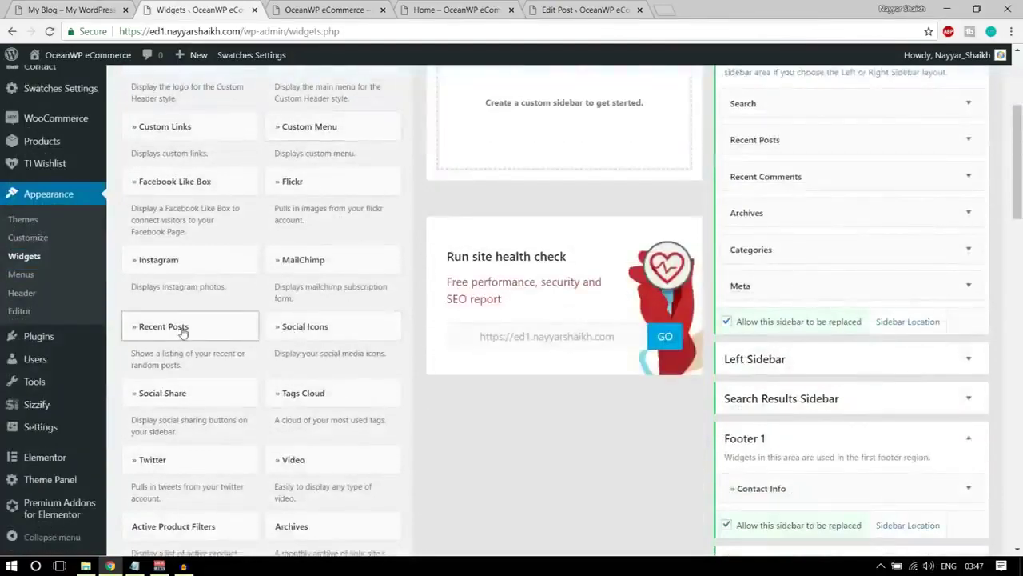
Add a Recent Posts widget to Footer 2, review its post count, and collapse it.
left_click(183, 332)
left_click(210, 298)
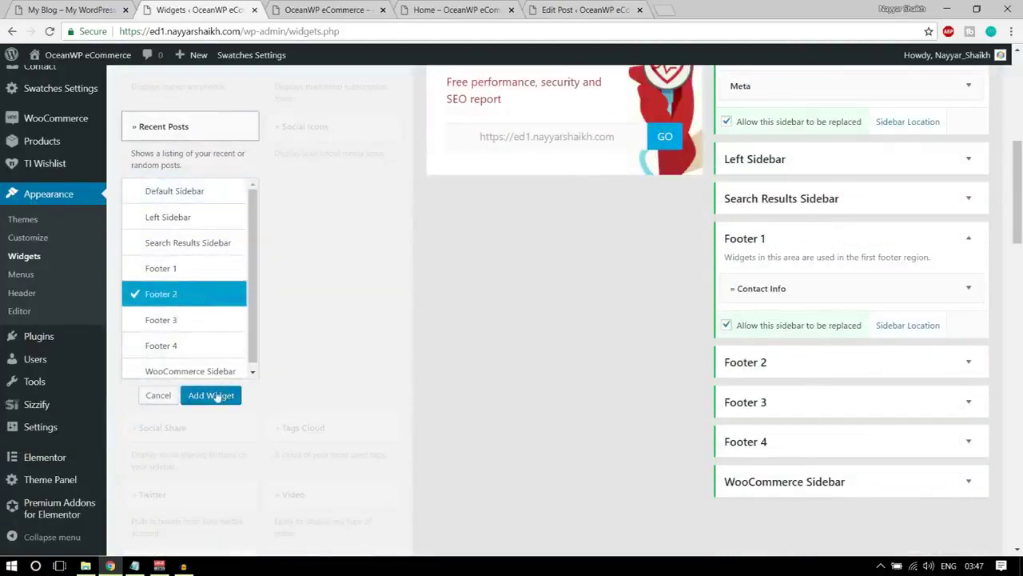
left_click(211, 394)
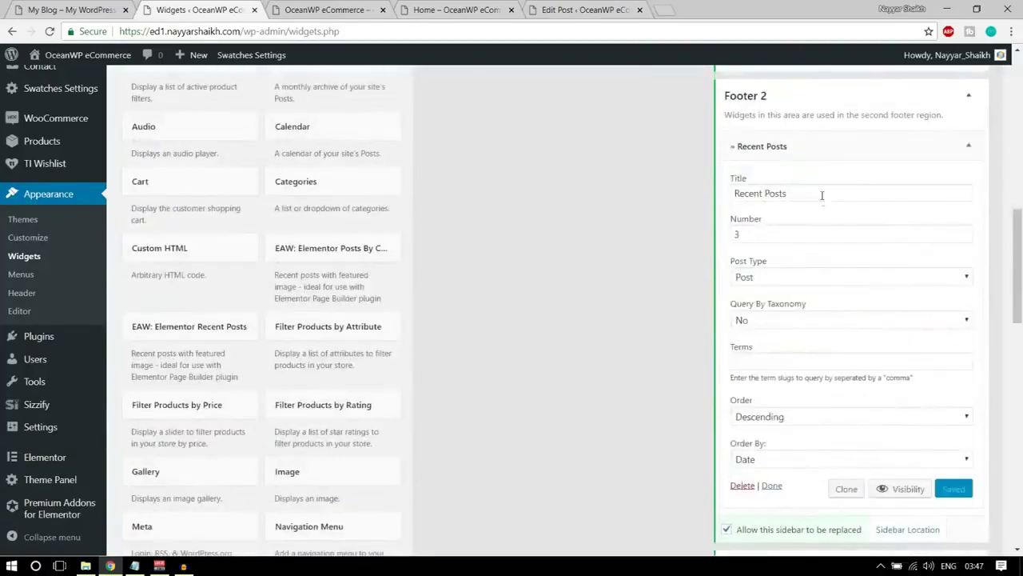
left_click(80, 9)
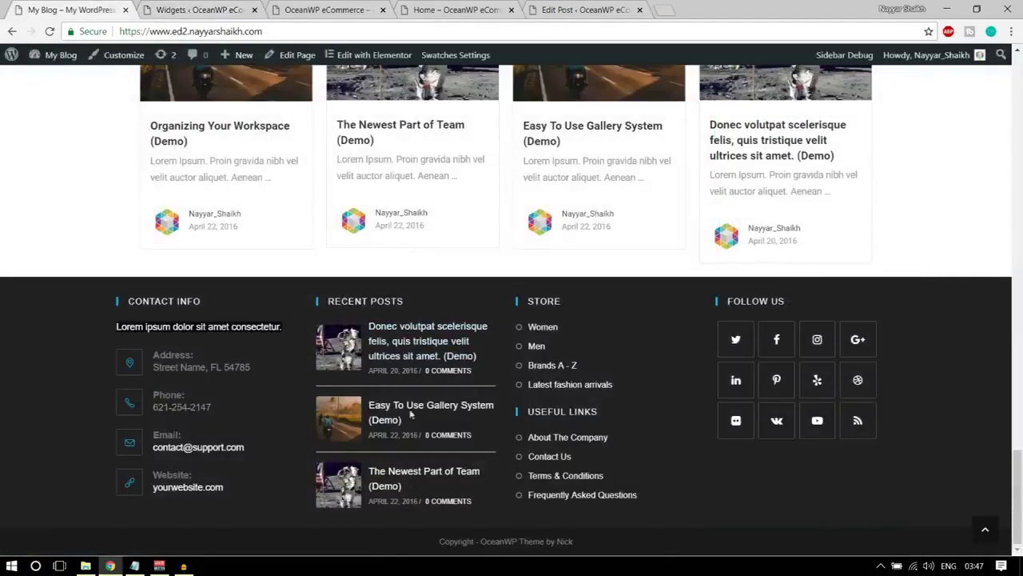
left_click(199, 9)
double_click(784, 233)
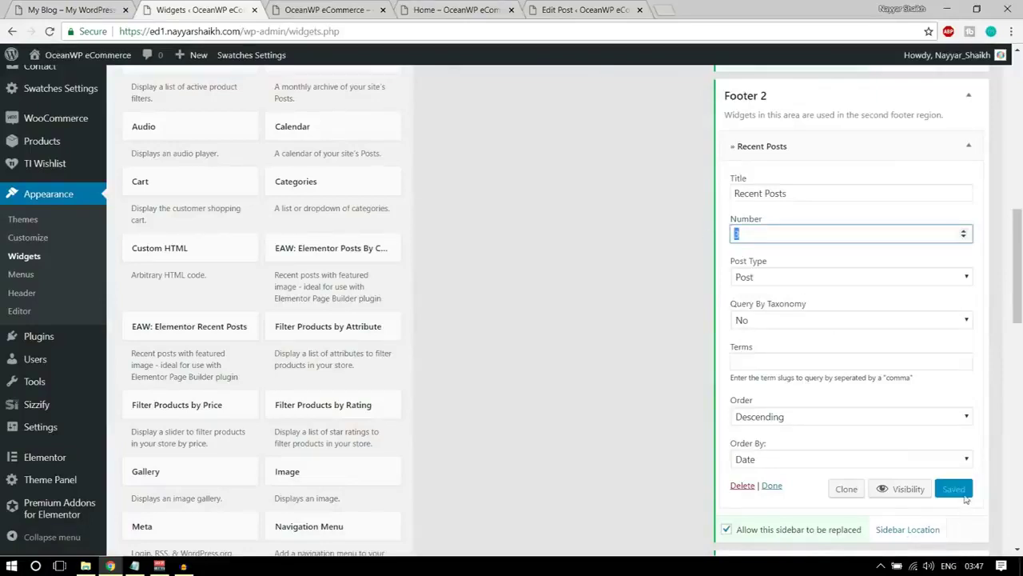
left_click(968, 145)
Reload the live site to see the Recent Posts column and compare with the reference footer.
left_click(320, 9)
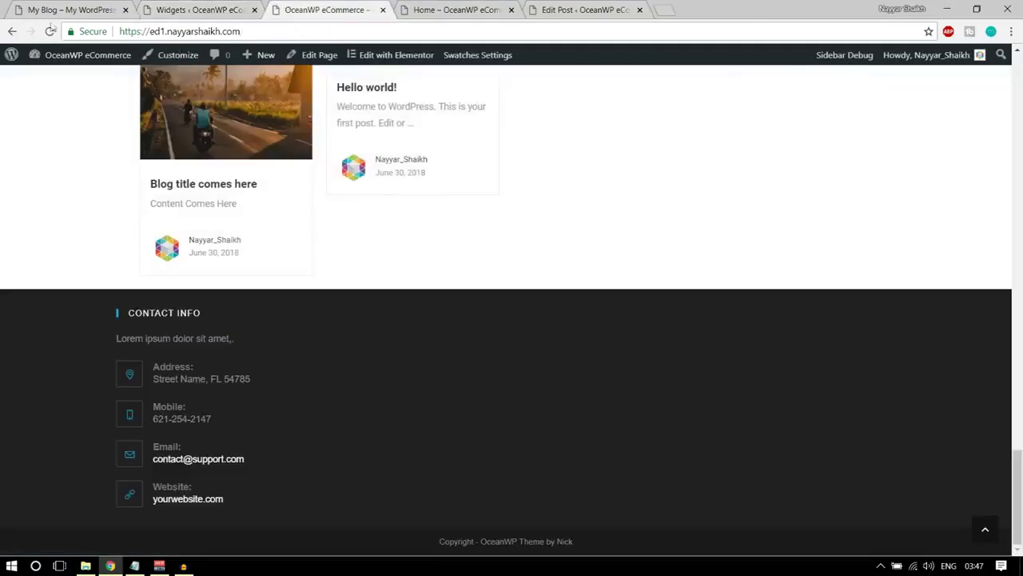
left_click(52, 29)
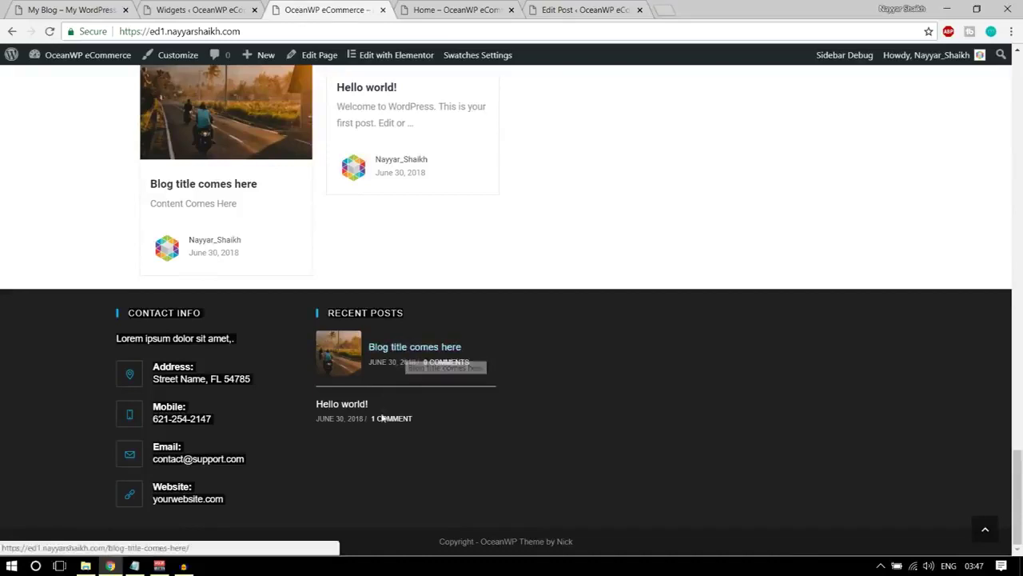
left_click(80, 8)
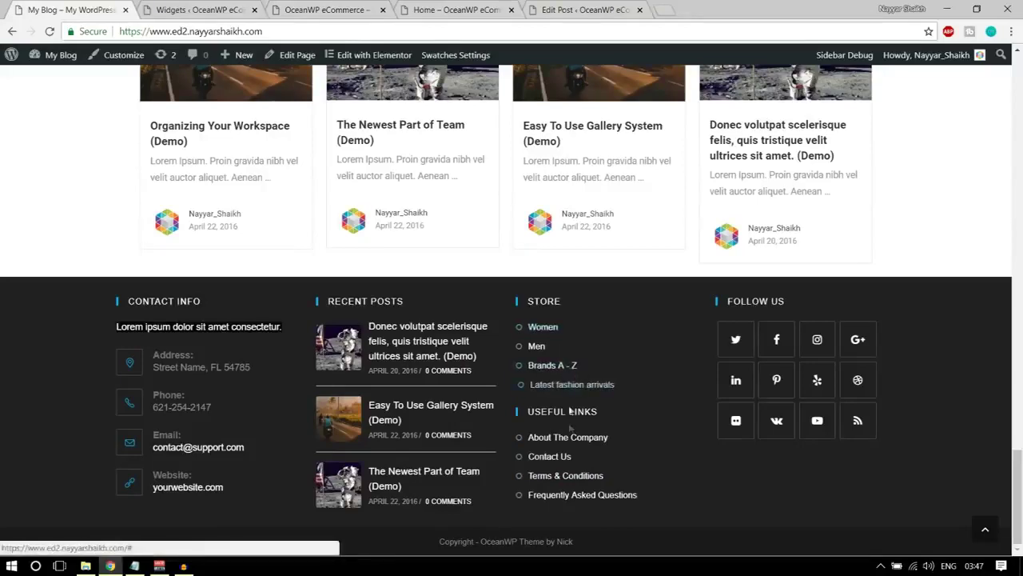
left_click(204, 8)
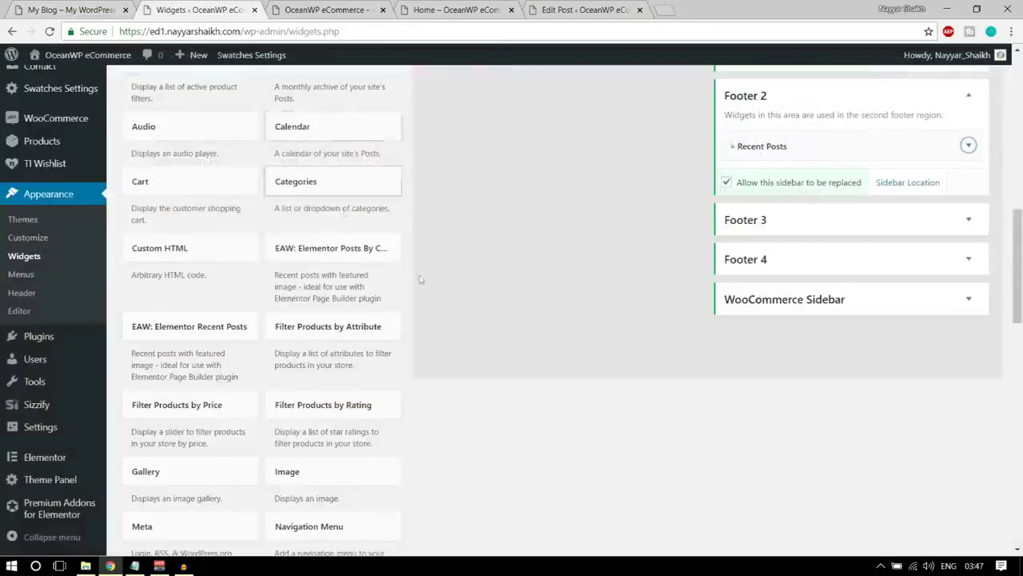
scroll(439, 304, "up", 6)
Add a Custom Links widget to Footer 3 after checking the reference footer's Store links.
scroll(399, 296, "up", 3)
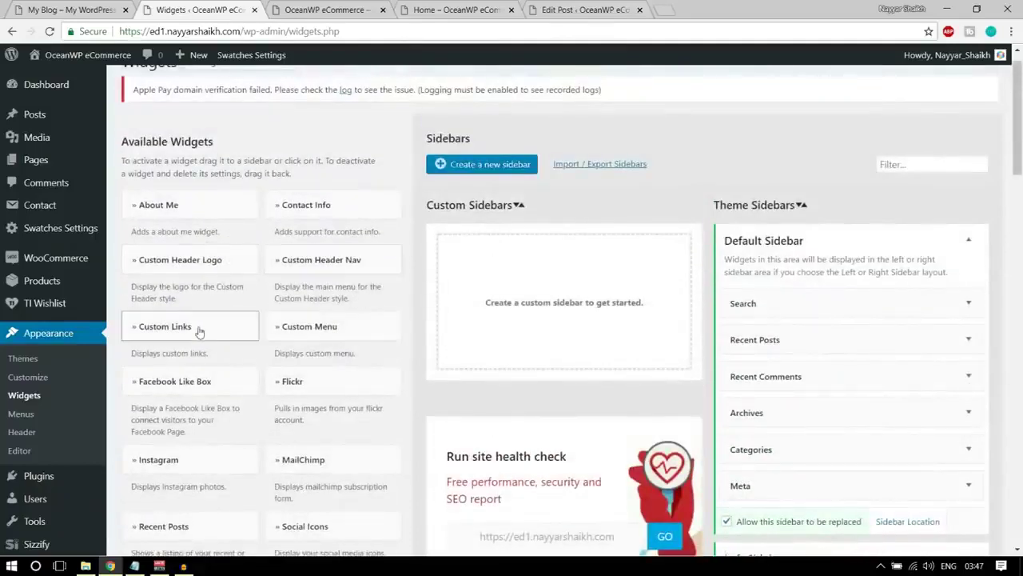
left_click(196, 328)
left_click(160, 407)
scroll(175, 253, "down", 3)
left_click(174, 247)
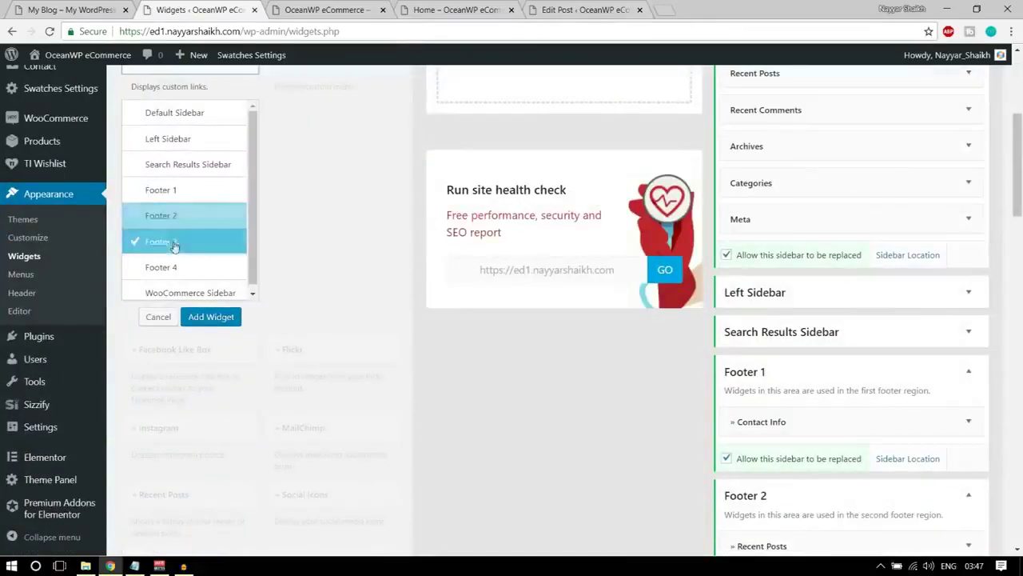
left_click(209, 316)
scroll(701, 338, "down", 2)
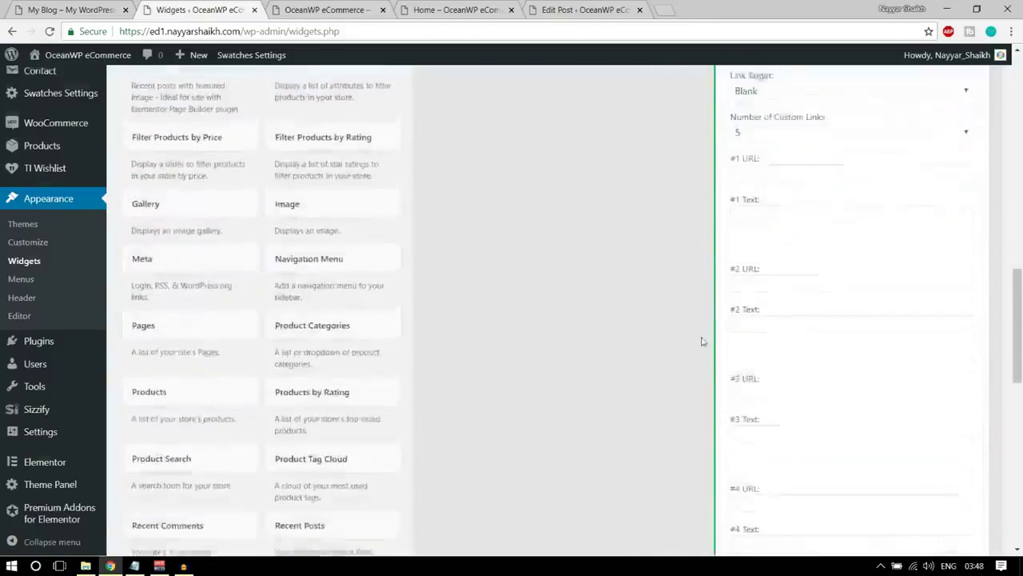
scroll(803, 314, "up", 2)
left_click(102, 7)
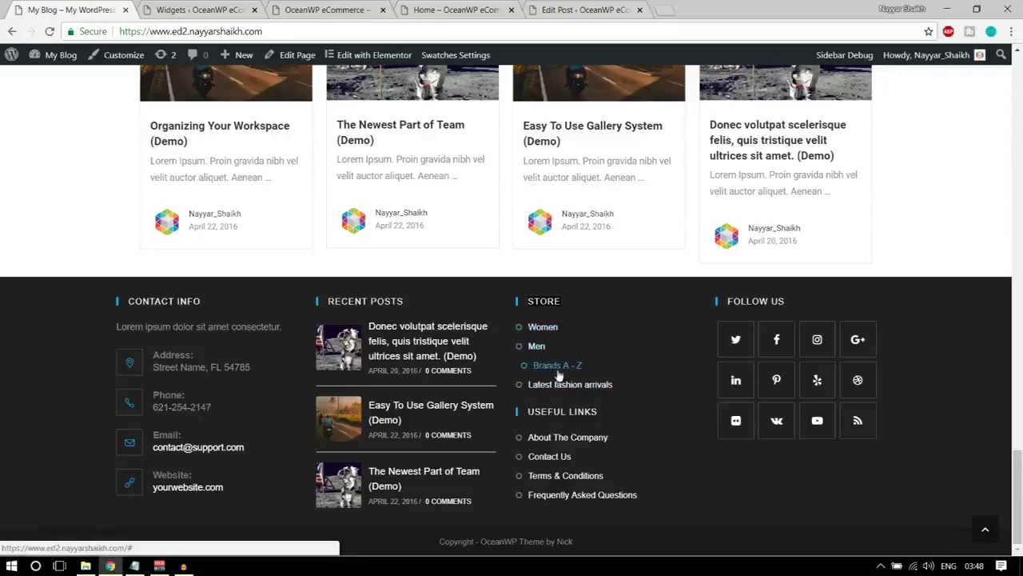
key("ctrl+Tab")
Title the Custom Links widget STORE and set the number of links to 4.
left_click(803, 247)
key("ctrl+a")
type("STORE")
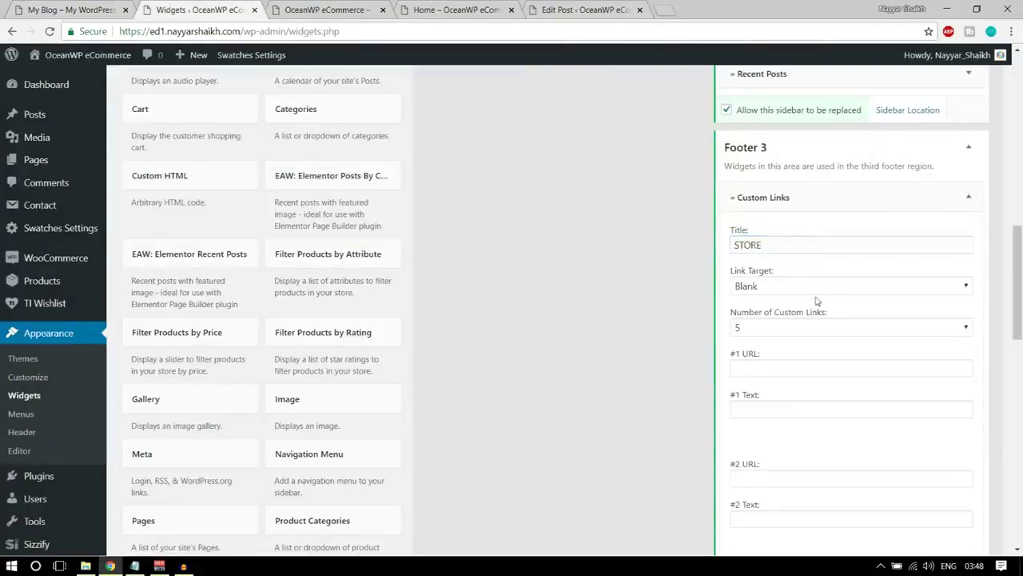
scroll(803, 337, "down", 1)
left_click(792, 264)
left_click(780, 312)
Fill the first link with URL # and text Women.
left_click(790, 304)
scroll(788, 304, "down", 1)
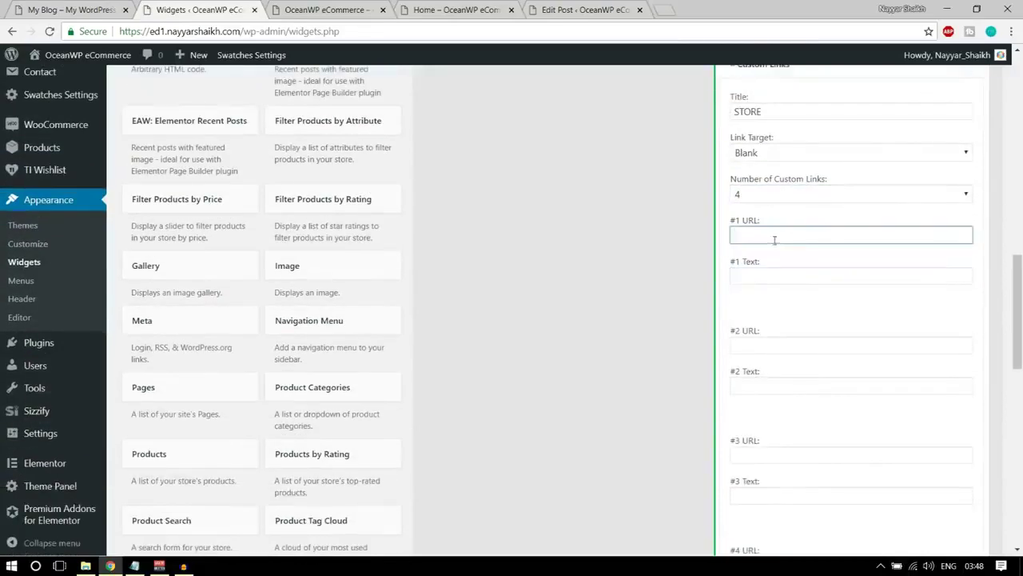
type("#")
key("Tab")
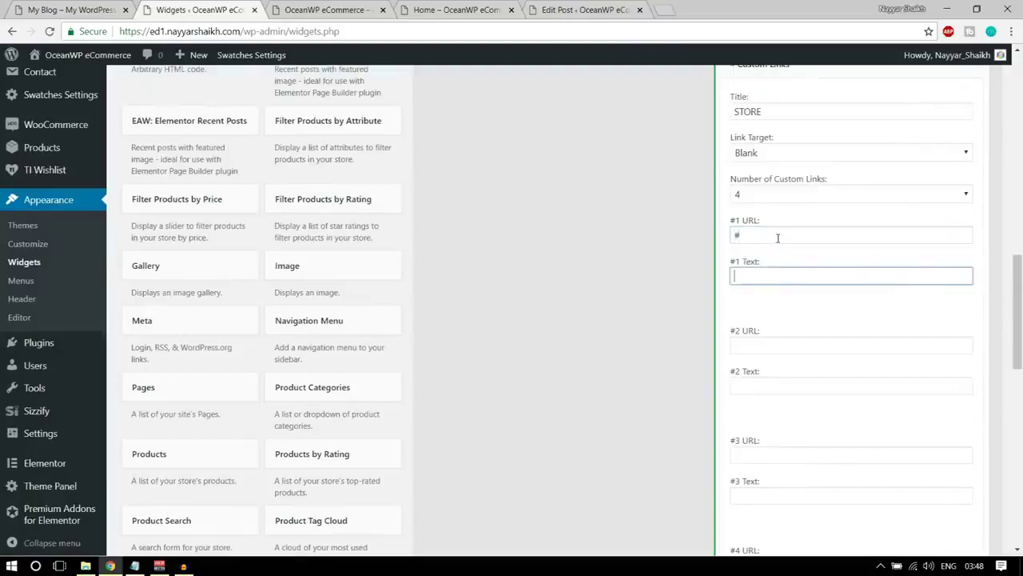
left_click(72, 10)
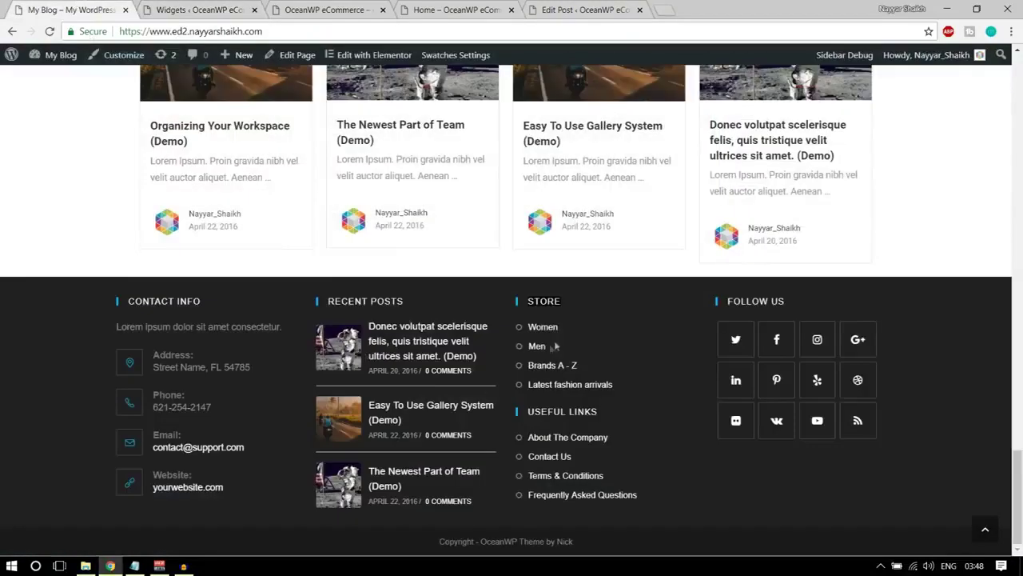
left_click(211, 6)
type("w'=omen")
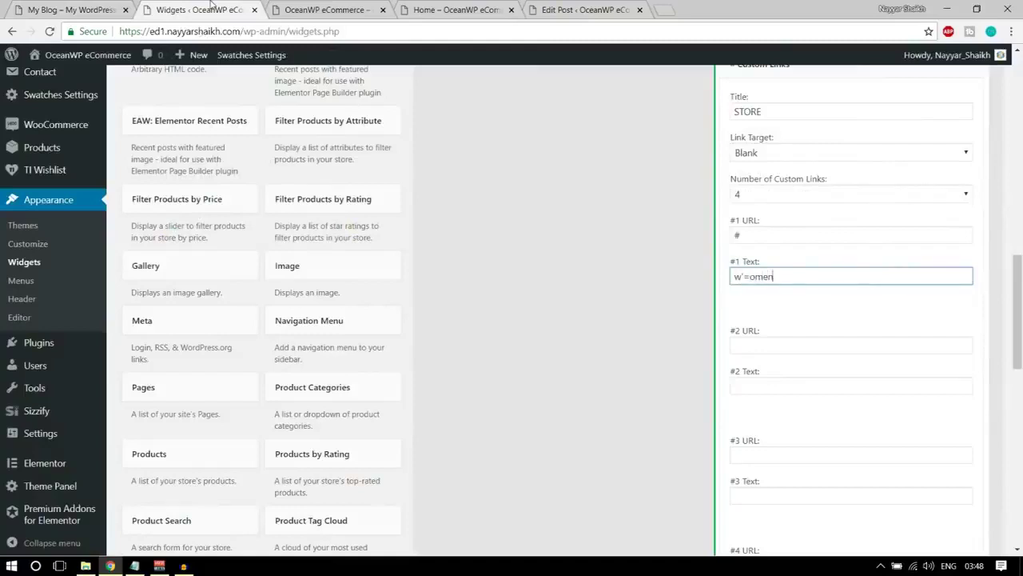
key("ctrl+a")
type("W")
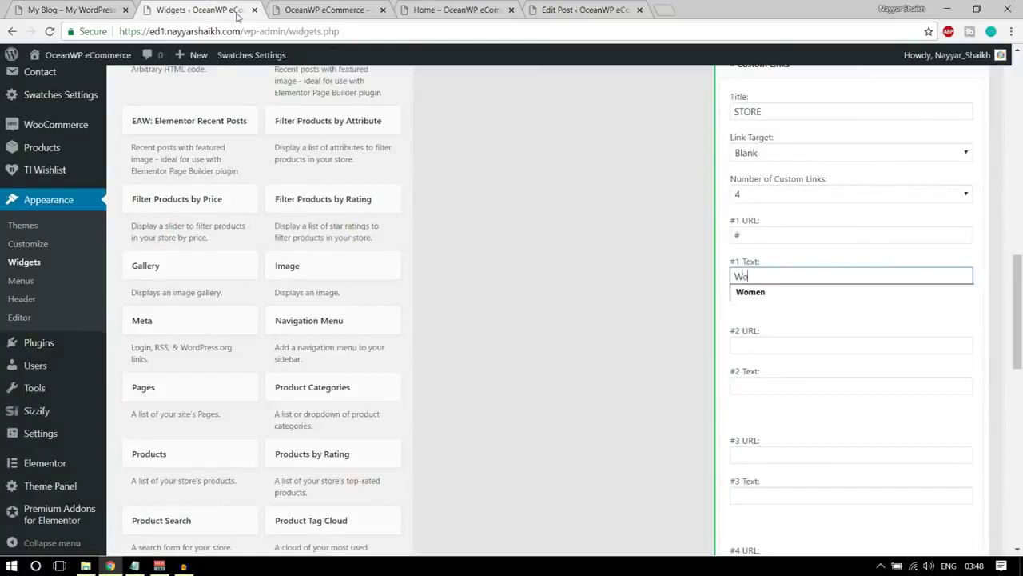
left_click(771, 344)
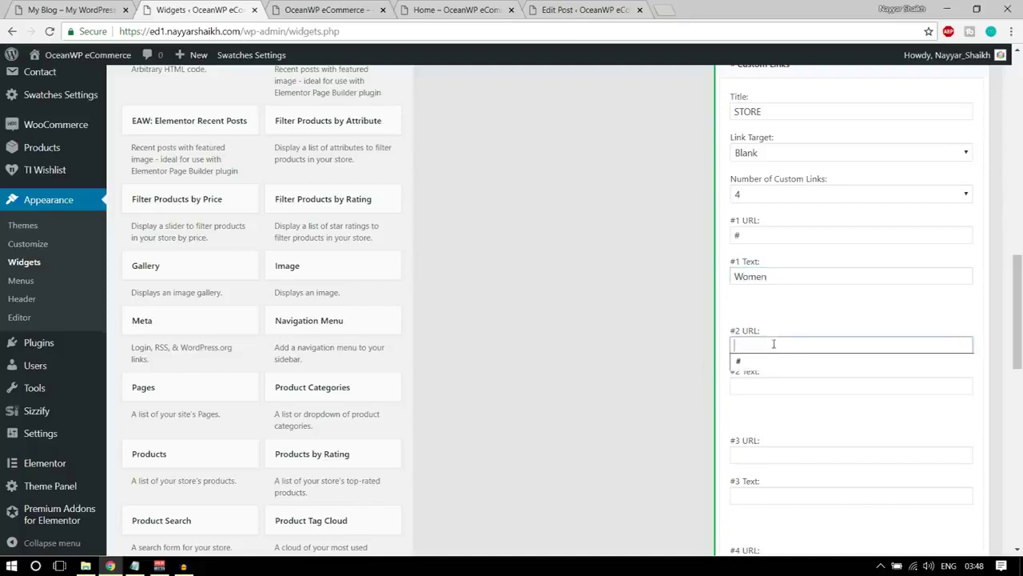
Fill links two to four with # URLs and texts Men, Brands A - Z, Latest fashion arrivals, then save.
left_click(772, 364)
left_click(773, 385)
left_click(768, 402)
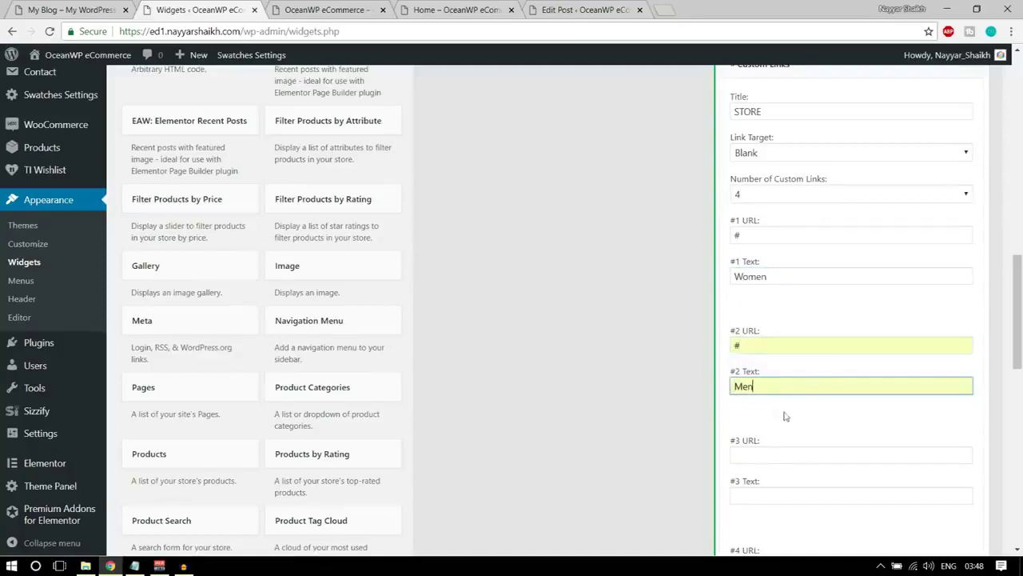
scroll(765, 377, "down", 2)
left_click(756, 320)
left_click(757, 338)
left_click(759, 361)
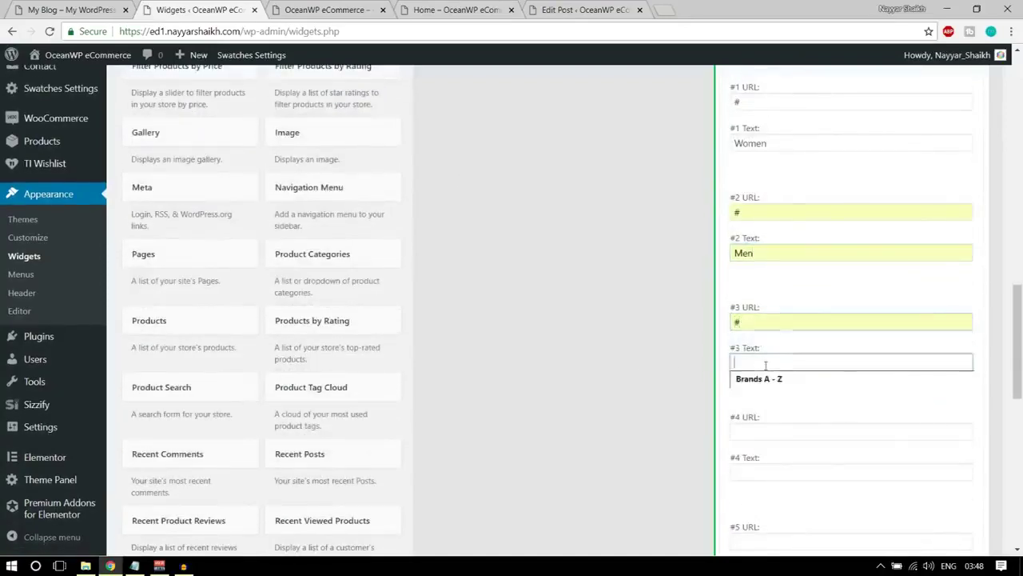
left_click(764, 377)
scroll(794, 398, "down", 2)
left_click(763, 297)
left_click(766, 315)
left_click(765, 339)
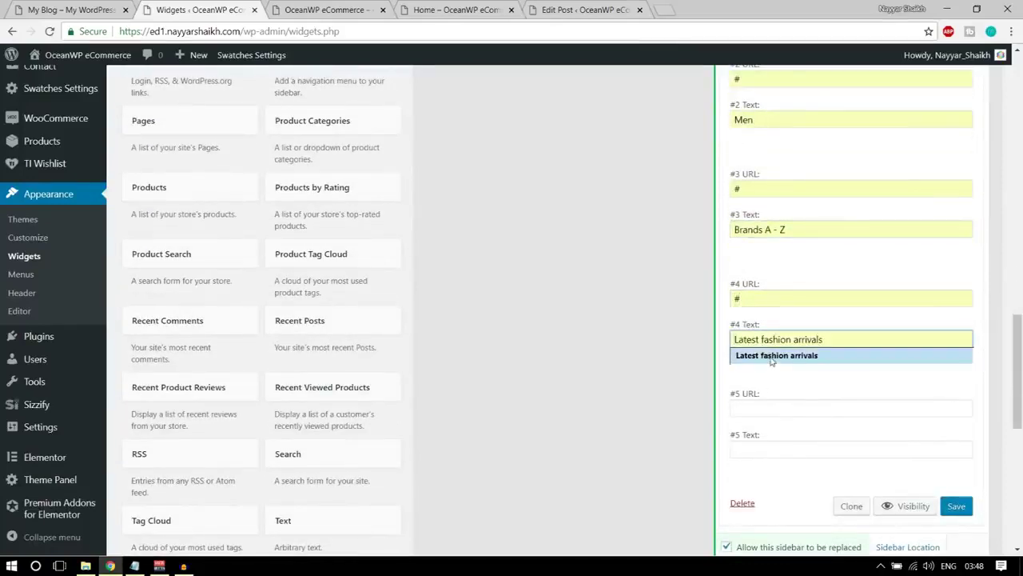
left_click(772, 356)
left_click(956, 506)
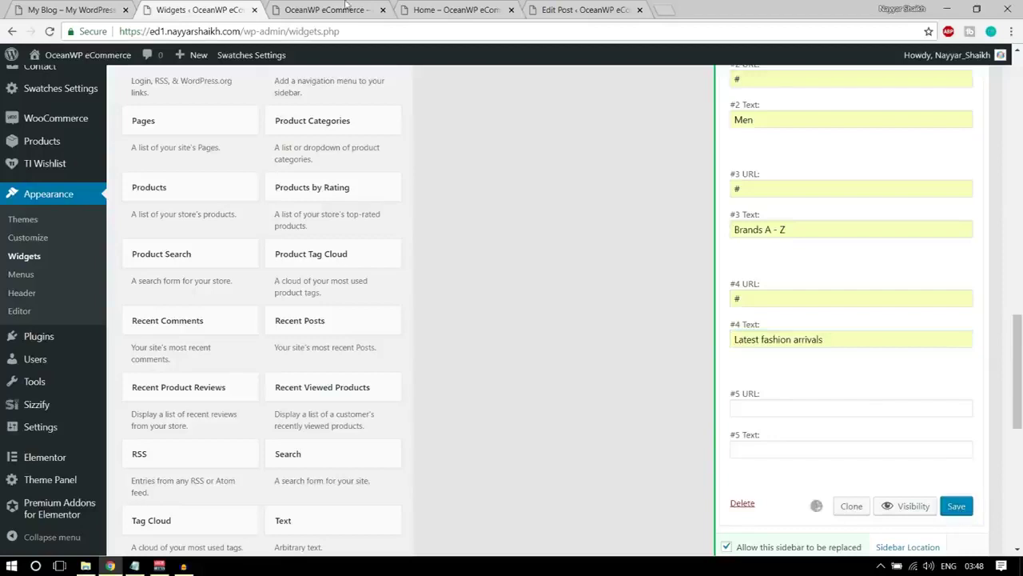
Reload the live site to see the STORE column and compare with the reference footer.
left_click(343, 9)
left_click(49, 30)
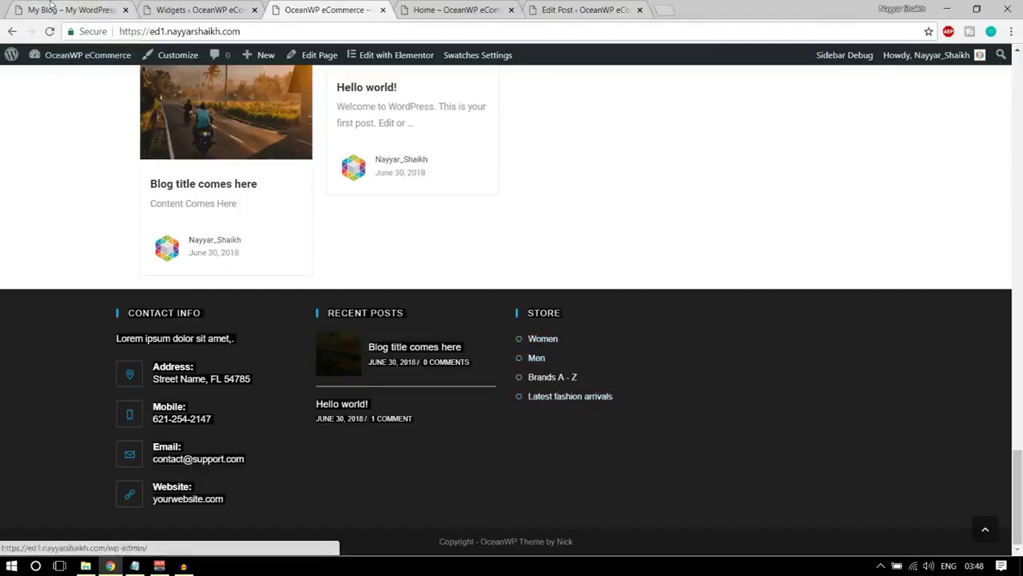
key("ctrl+1")
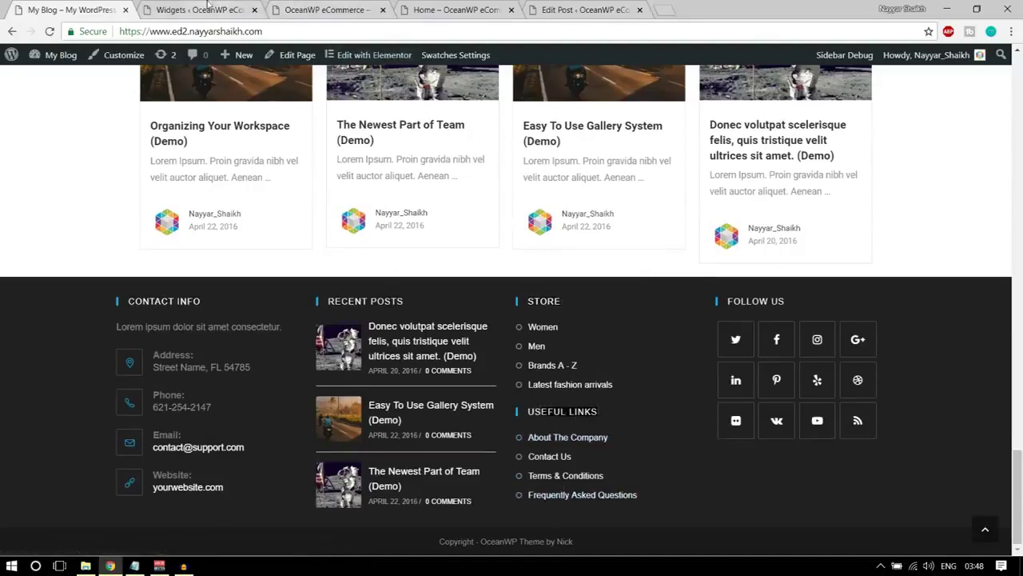
key("ctrl+2")
scroll(982, 377, "up", 10)
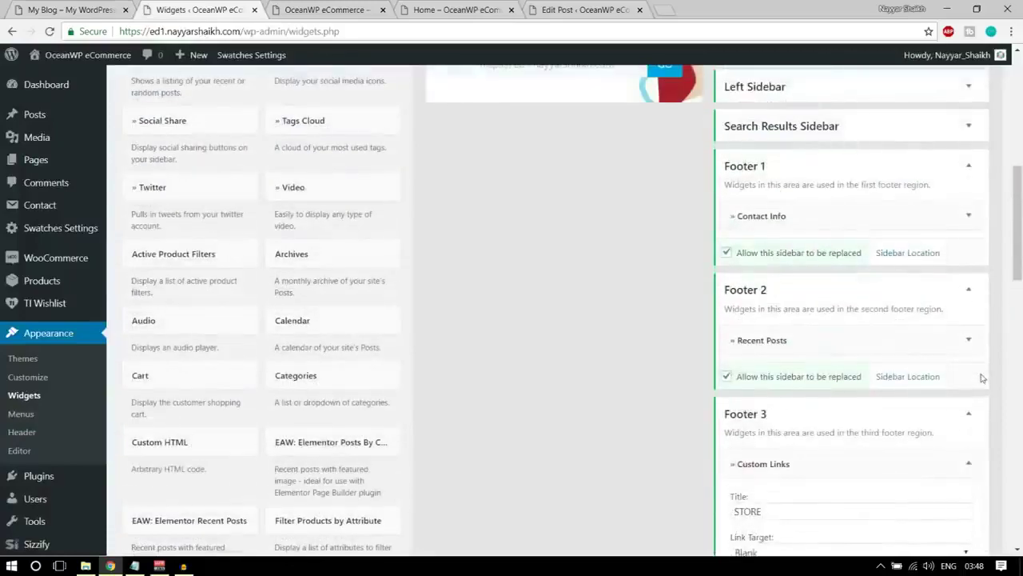
Add another Custom Links widget to Footer 3.
left_click(977, 422)
scroll(468, 285, "up", 4)
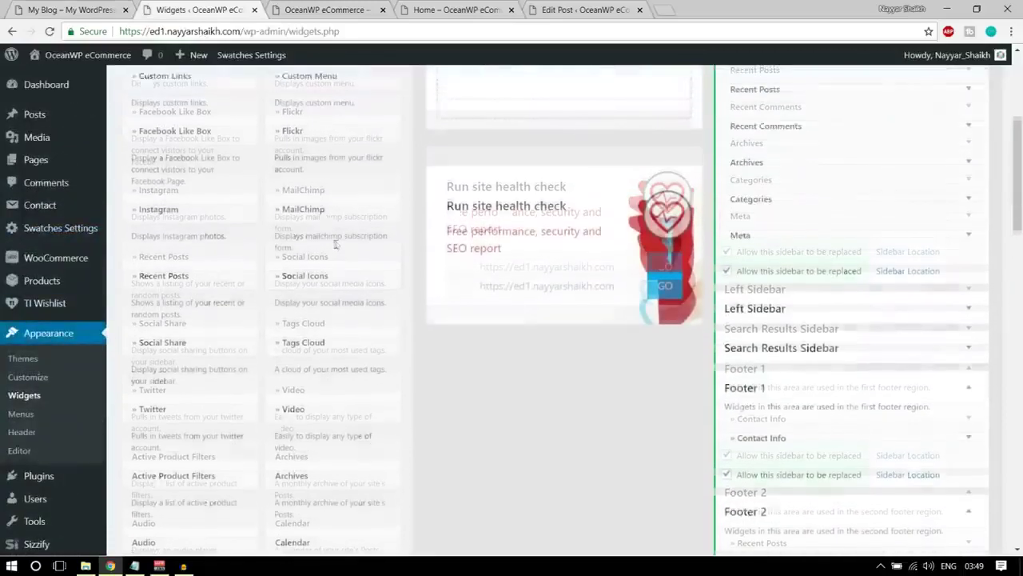
scroll(323, 250, "up", 2)
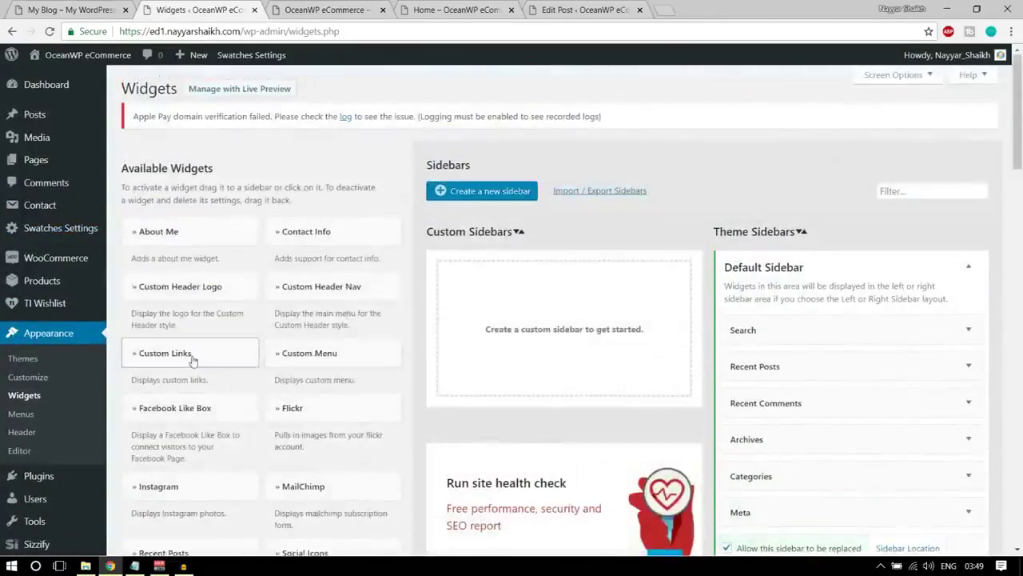
left_click(192, 357)
scroll(334, 355, "down", 3)
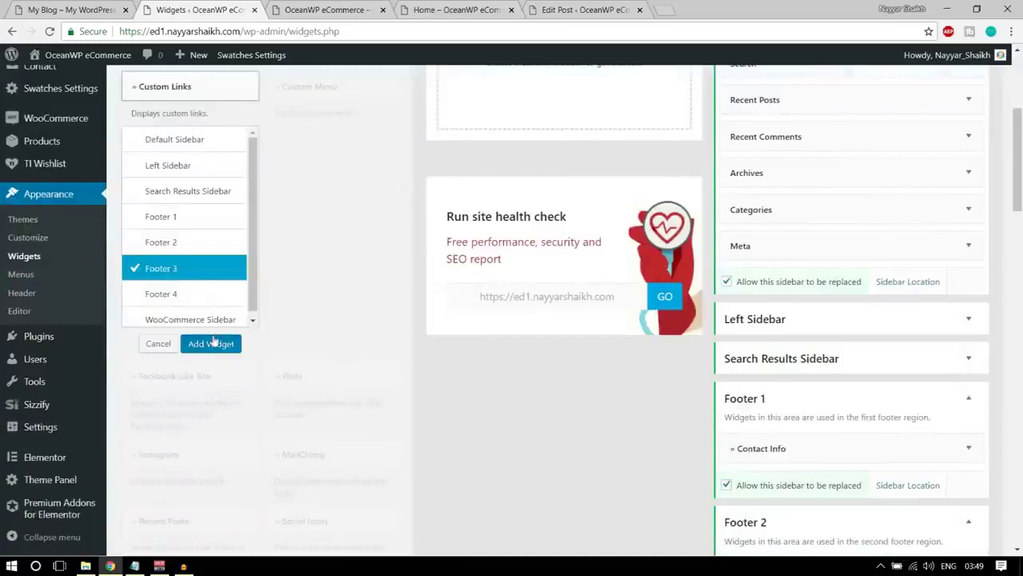
left_click(210, 343)
Replace the widget's STORE title with Useful Links, checking the reference footer.
left_click_drag(816, 256, 695, 260)
key("BackSpace")
left_click(823, 256)
type("u")
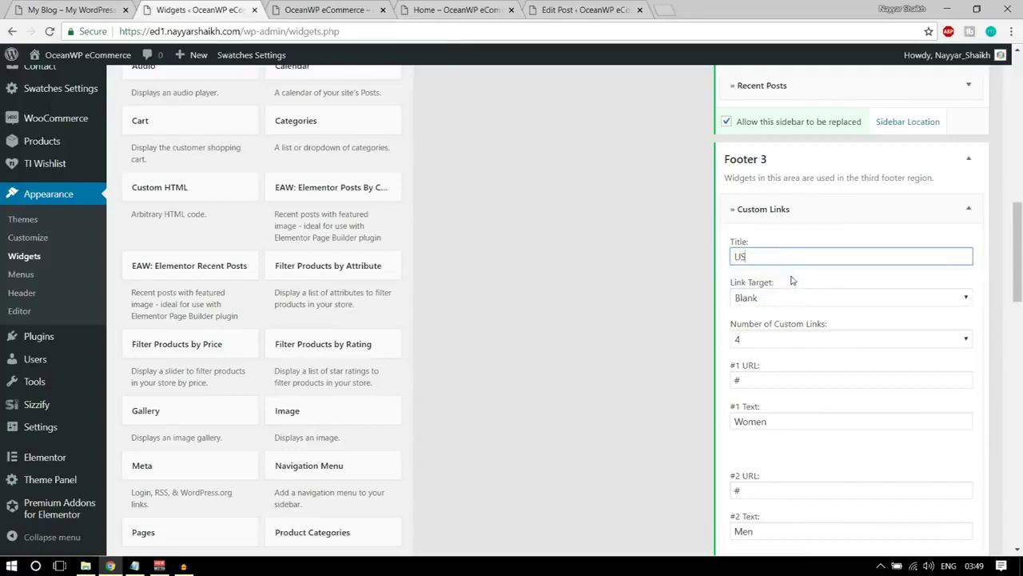
type("SEFUL LINKS")
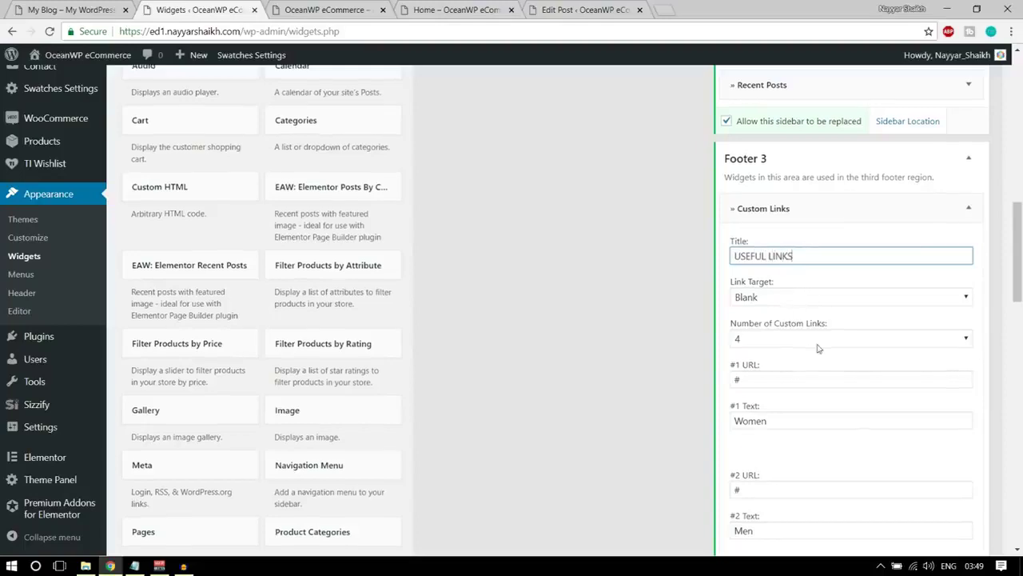
scroll(703, 190, "down", 2)
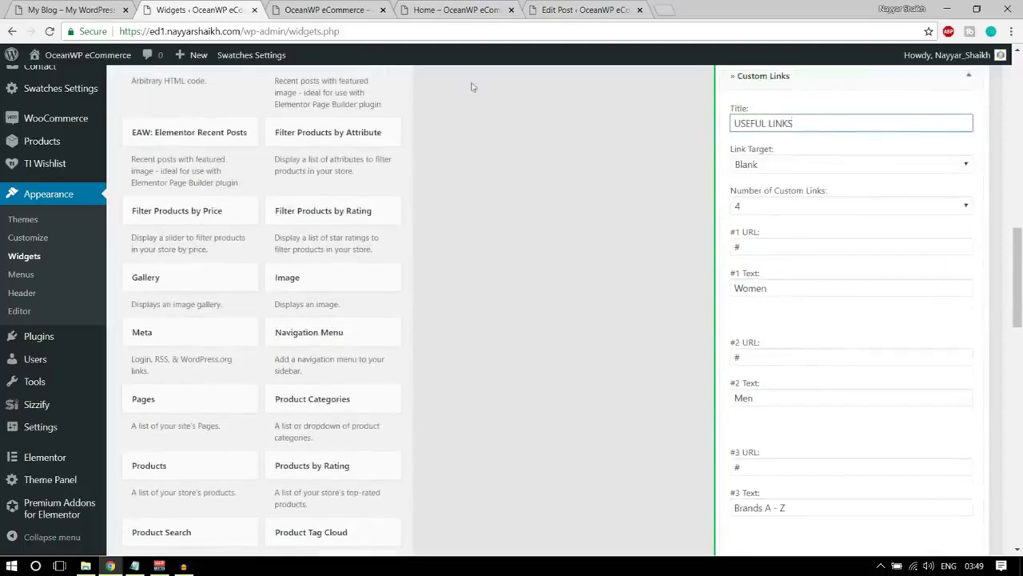
left_click(111, 7)
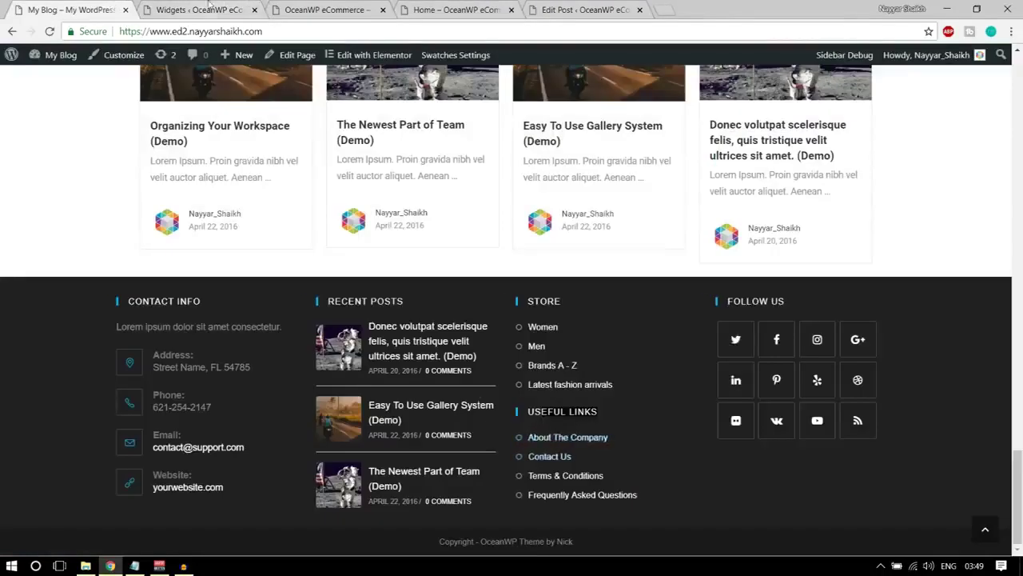
left_click(204, 10)
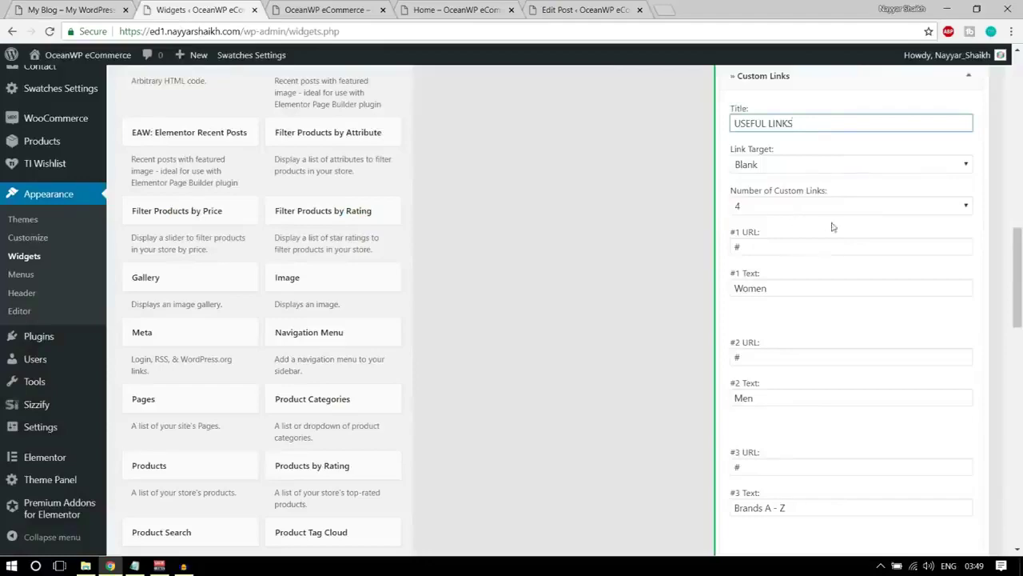
scroll(861, 336, "up", 3)
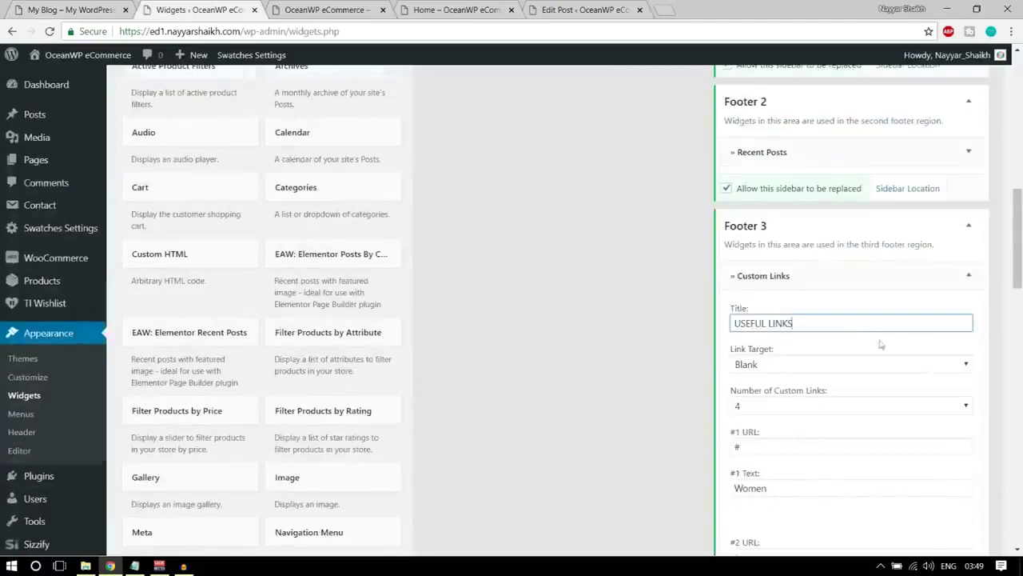
left_click(934, 275)
Set the number of custom links to 4 and enter # as the first link's URL.
scroll(806, 254, "down", 2)
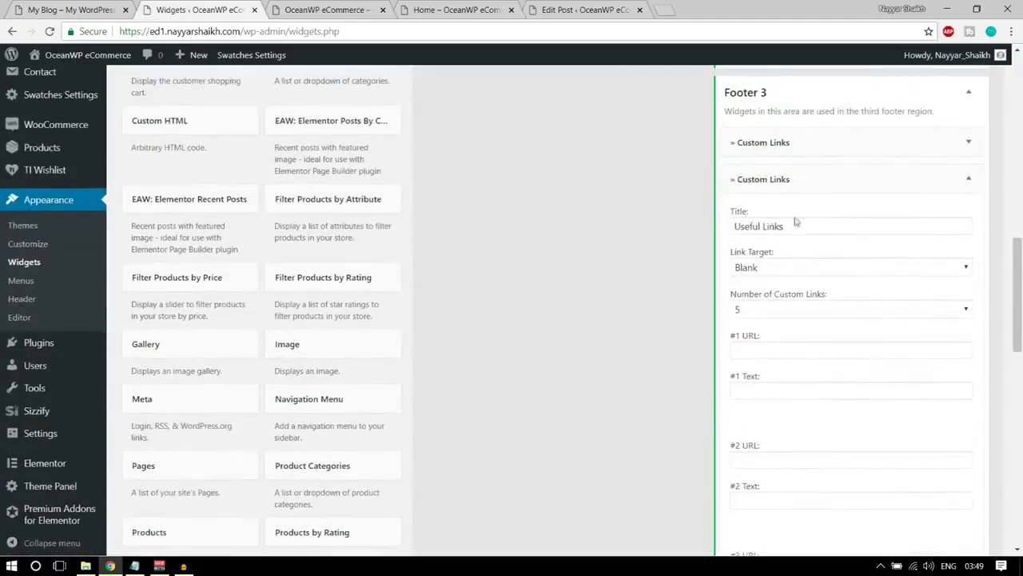
scroll(827, 290, "down", 1)
left_click(807, 244)
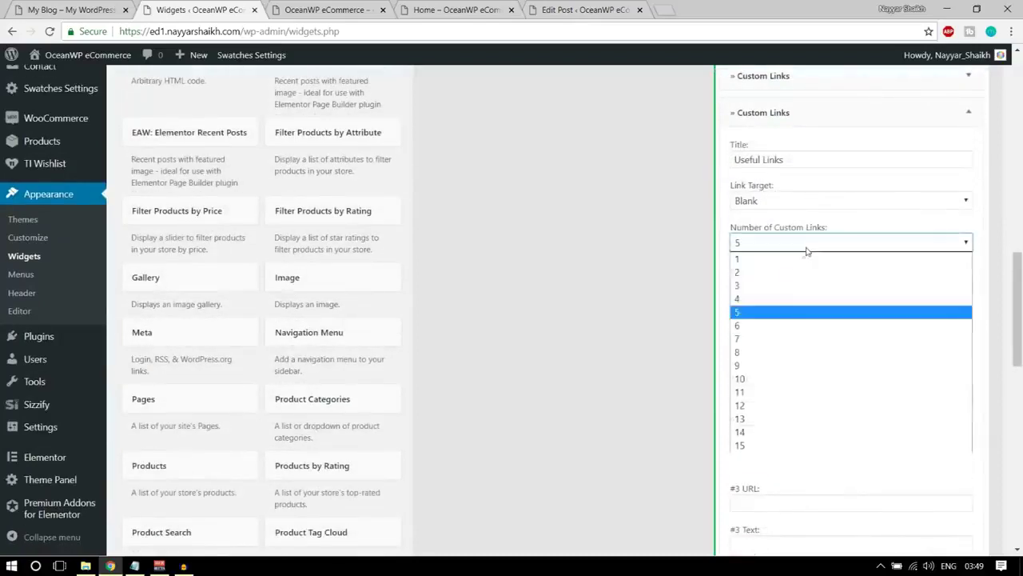
left_click(769, 300)
left_click(819, 289)
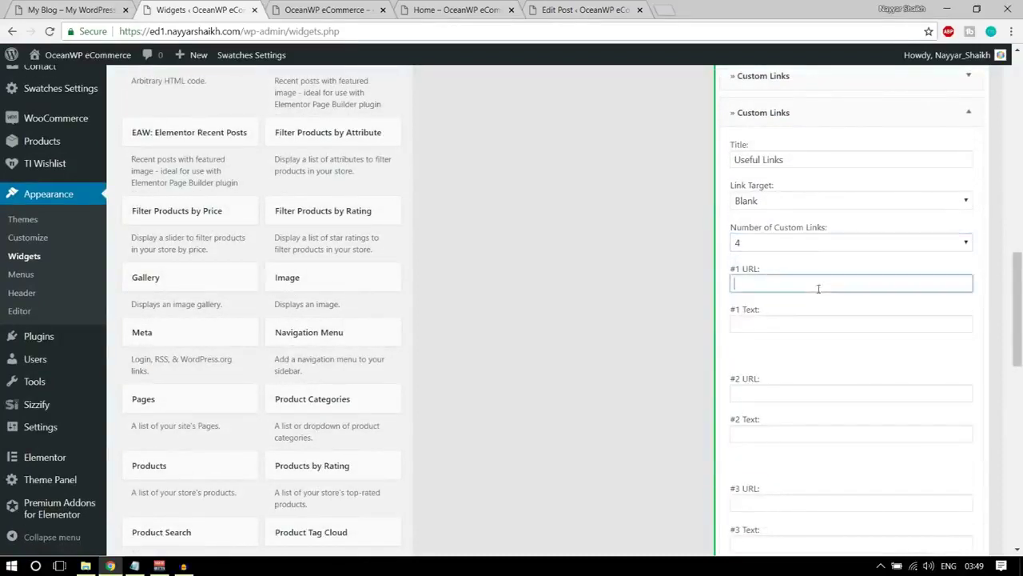
left_click(62, 12)
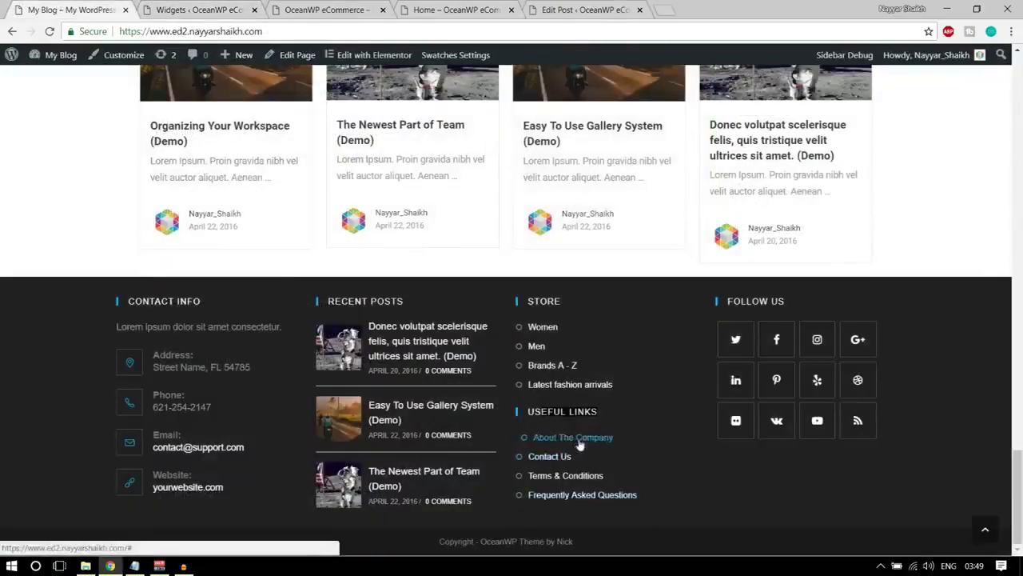
left_click(196, 9)
type("#")
key("shift+Tab")
left_click(808, 323)
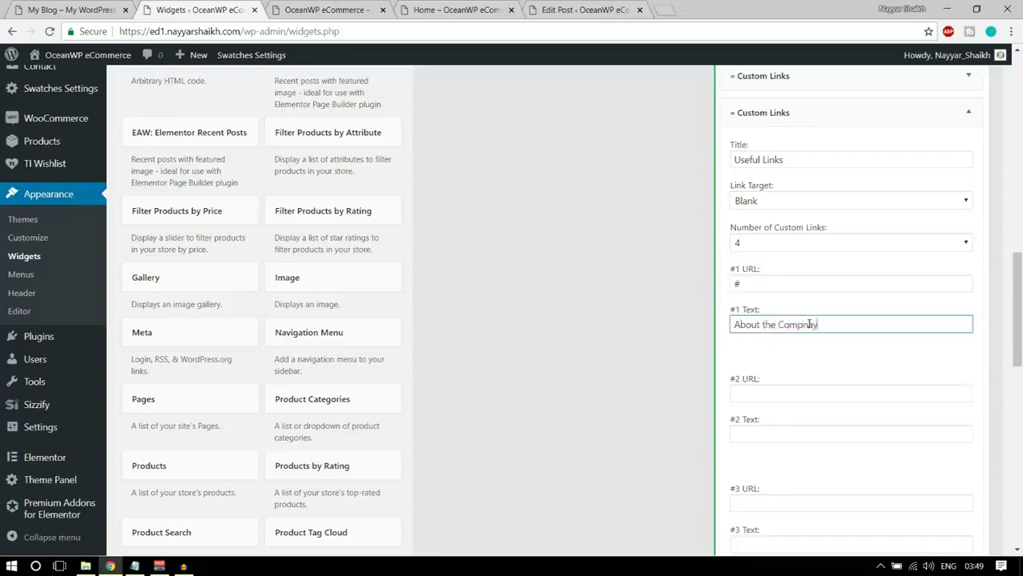
Save the Useful Links widget and collapse the Footer 3 area.
scroll(823, 351, "down", 6)
left_click(956, 287)
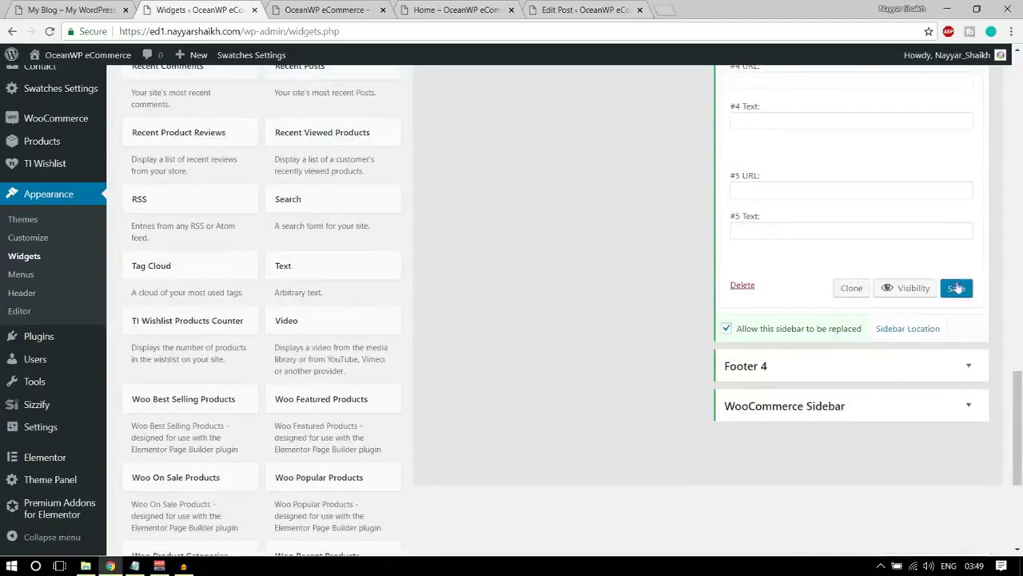
scroll(972, 357, "down", 2)
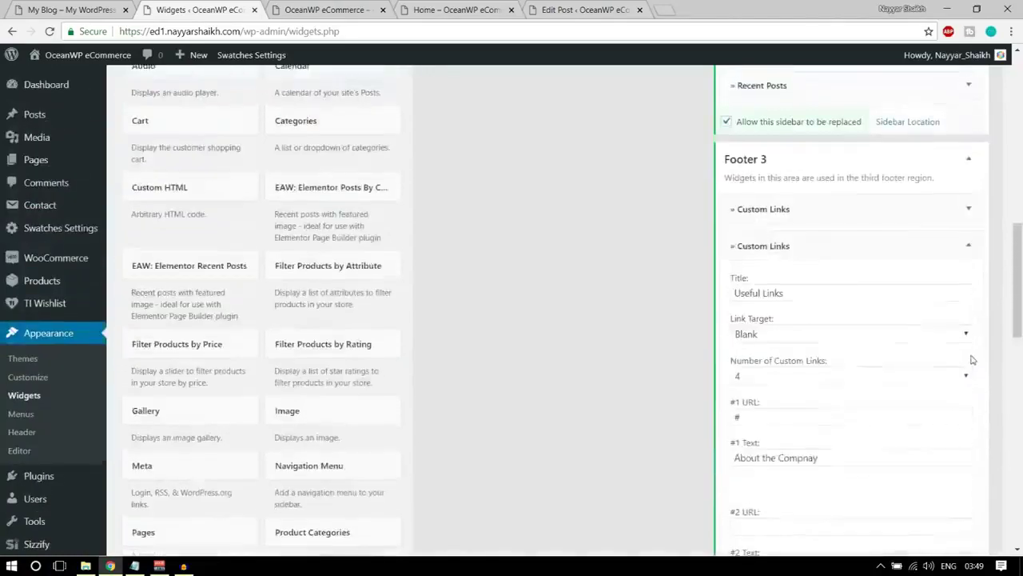
scroll(968, 359, "up", 3)
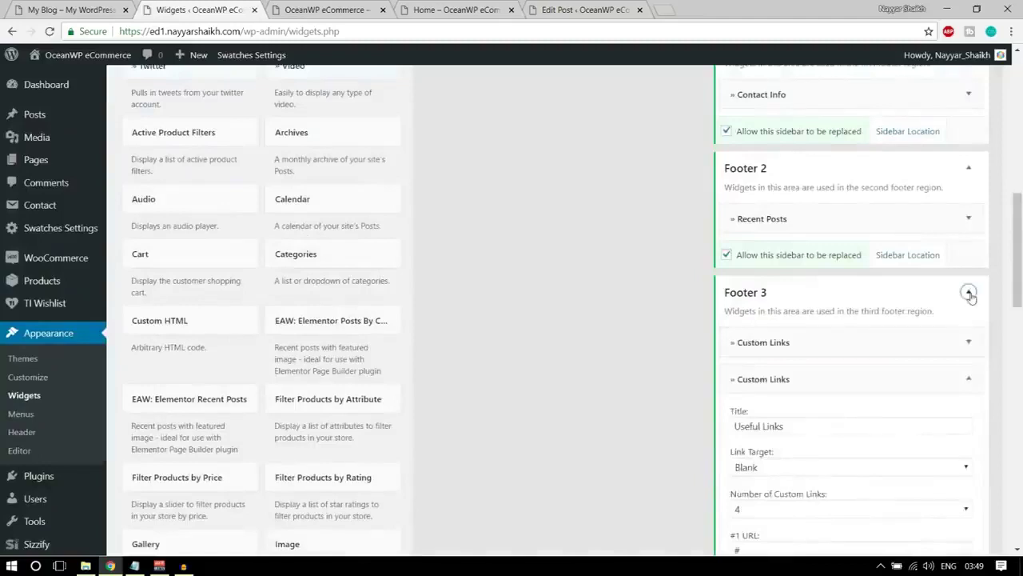
left_click(968, 292)
left_click(292, 10)
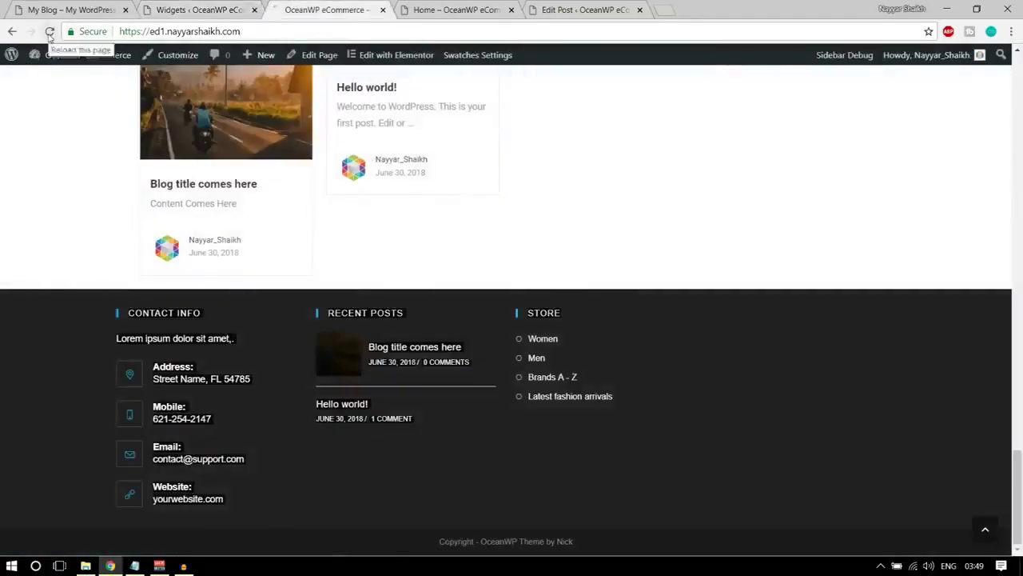
Reload the live site, compare its Useful Links footer column with the reference, and return to Widgets.
left_click(49, 31)
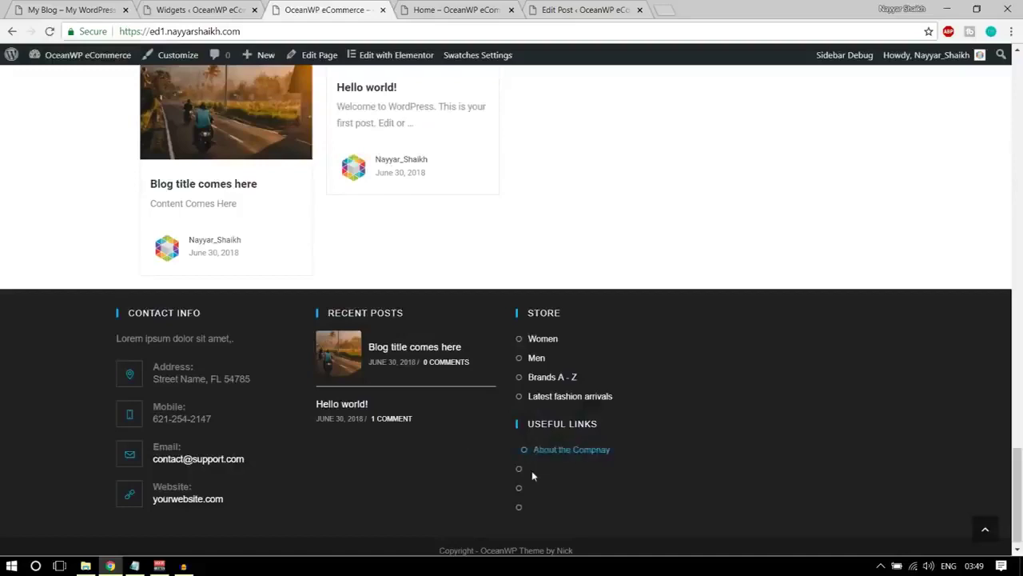
key("ctrl+1")
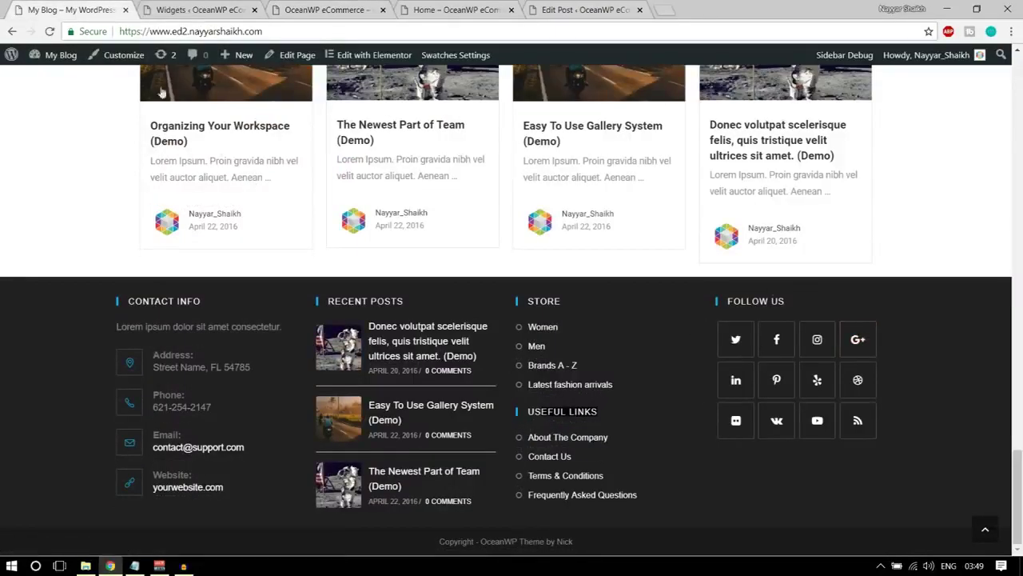
left_click(216, 14)
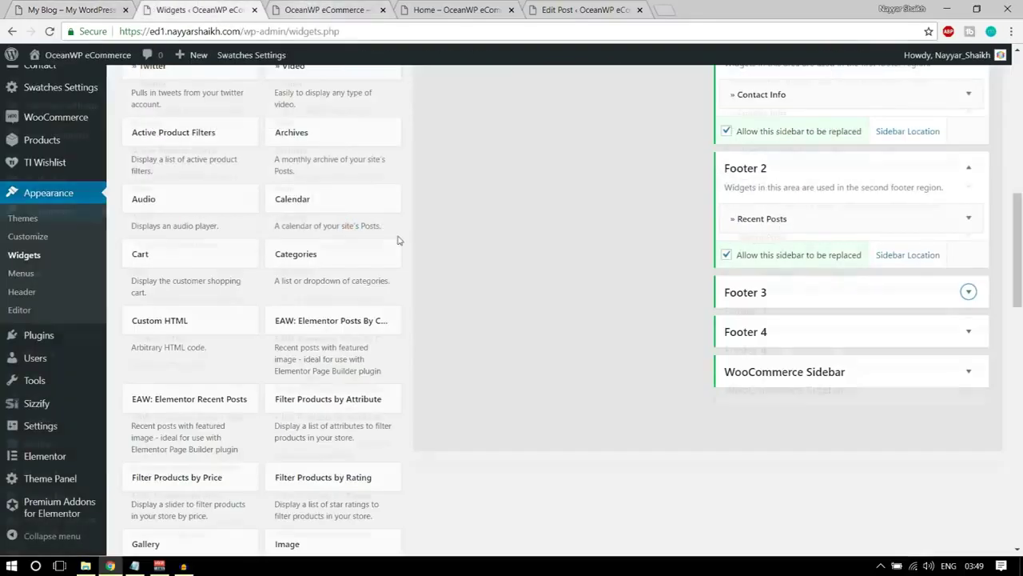
scroll(431, 289, "up", 8)
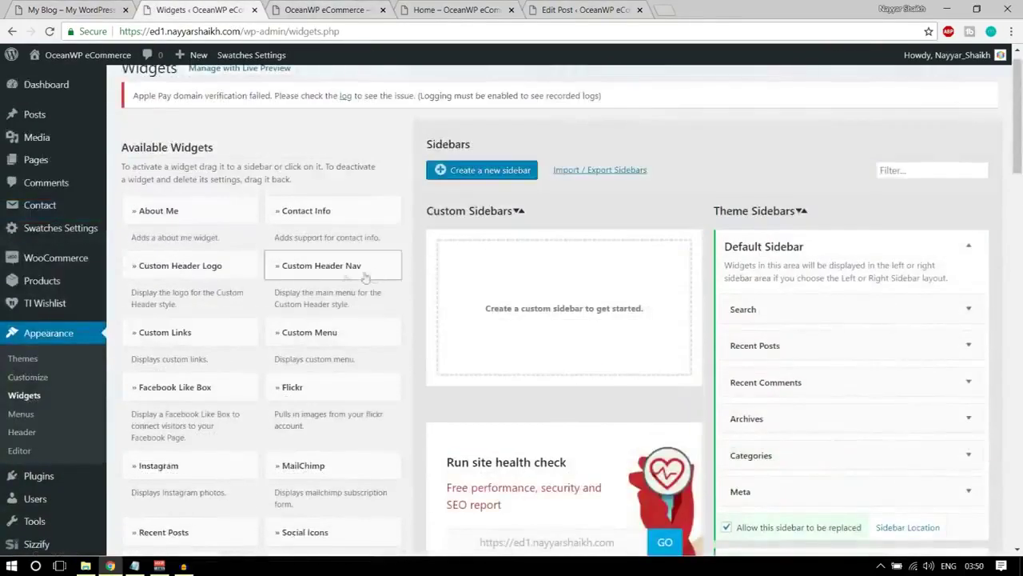
scroll(222, 282, "down", 4)
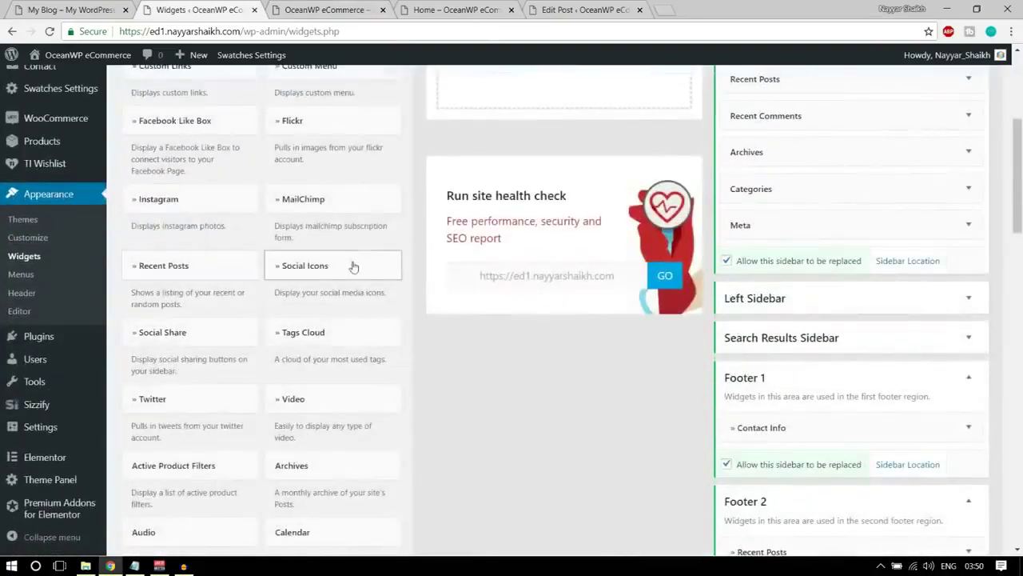
Add a Social Icons widget to Footer 4, keeping the title Follow Us.
left_click(329, 268)
scroll(360, 270, "down", 2)
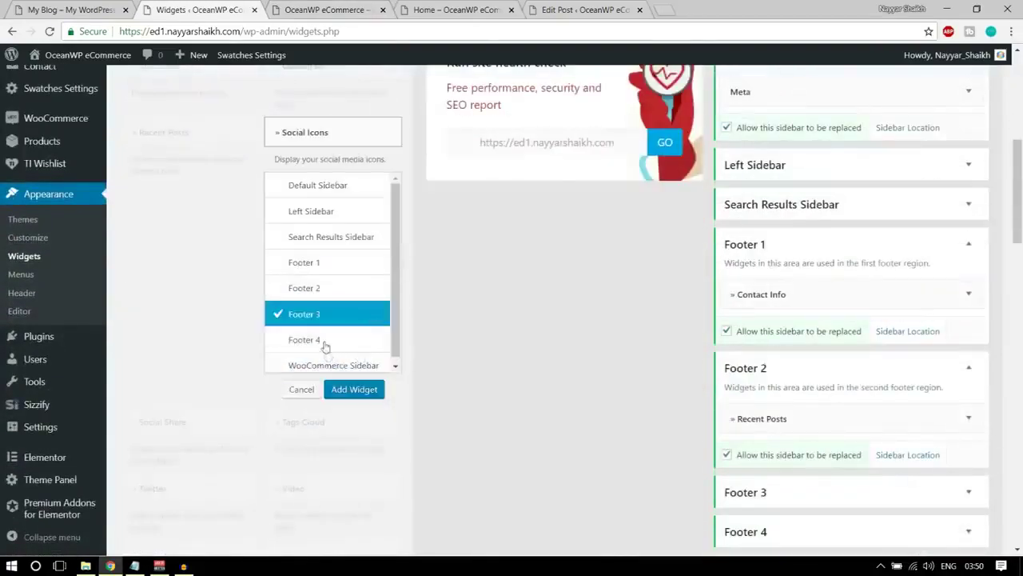
left_click(326, 346)
left_click(370, 390)
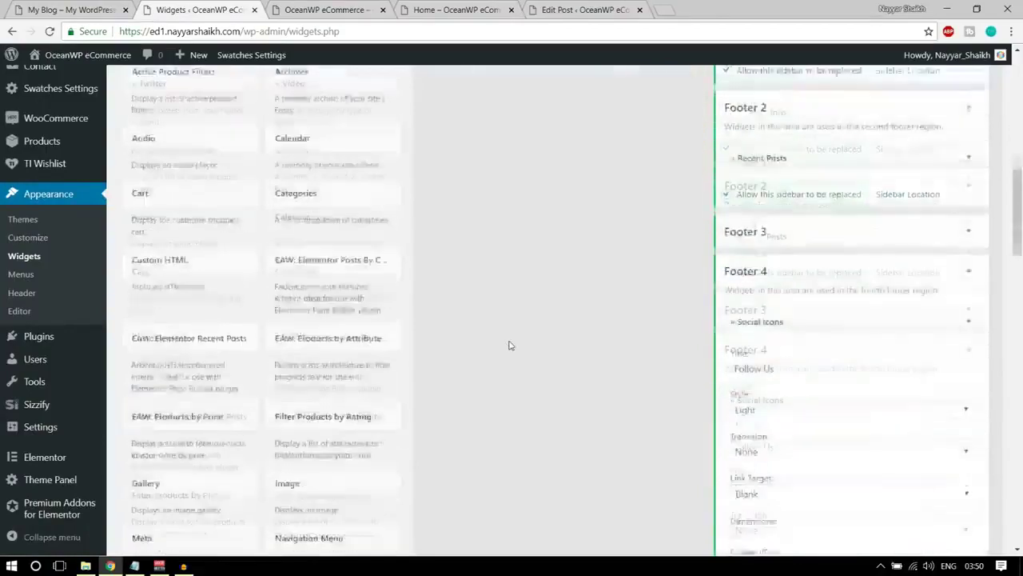
scroll(849, 299, "up", 3)
left_click_drag(819, 304, 736, 298)
Enter # in the Twitter, Facebook, Instagram, GooglePlus, LinkedIn and Pinterest link fields.
scroll(824, 312, "down", 7)
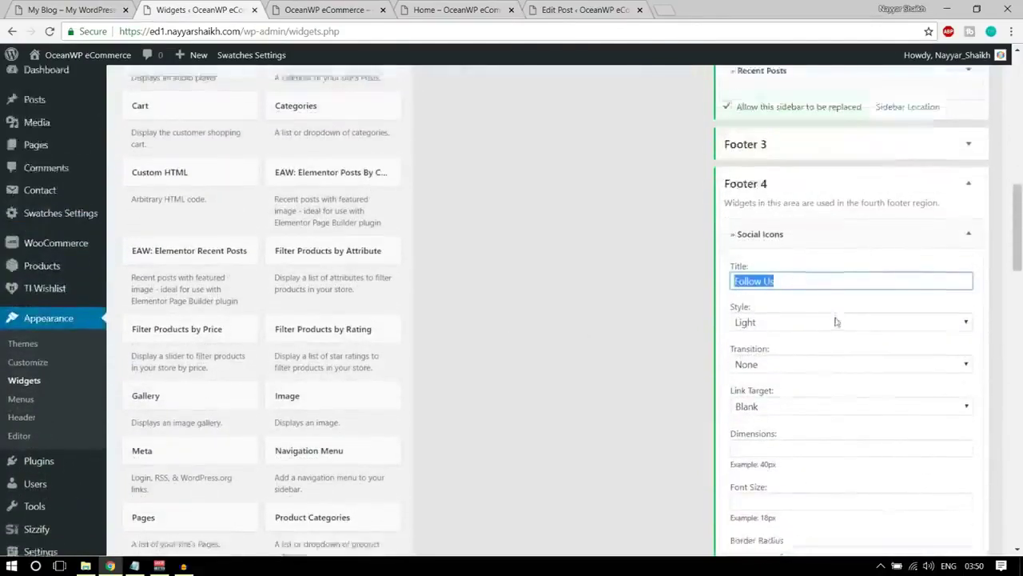
scroll(812, 366, "down", 2)
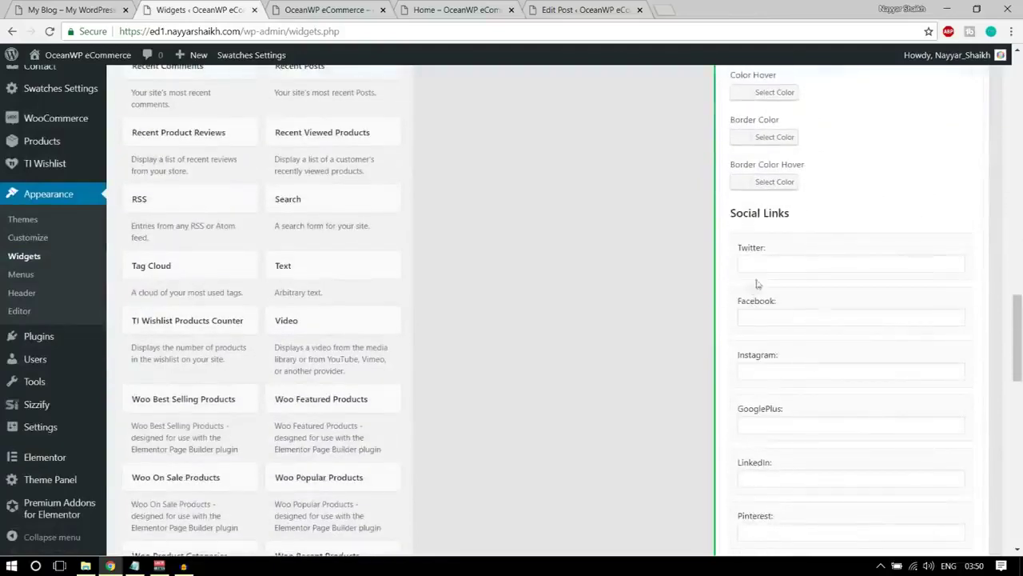
left_click(764, 270)
key("Tab")
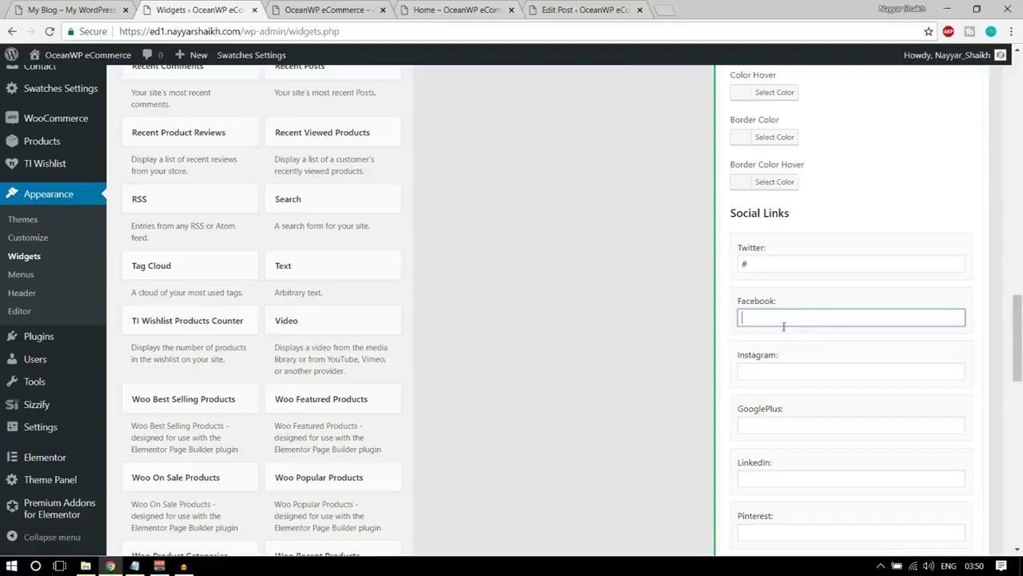
double_click(743, 264)
key("ctrl+c")
left_click(774, 314)
key("ctrl+v")
left_click(780, 372)
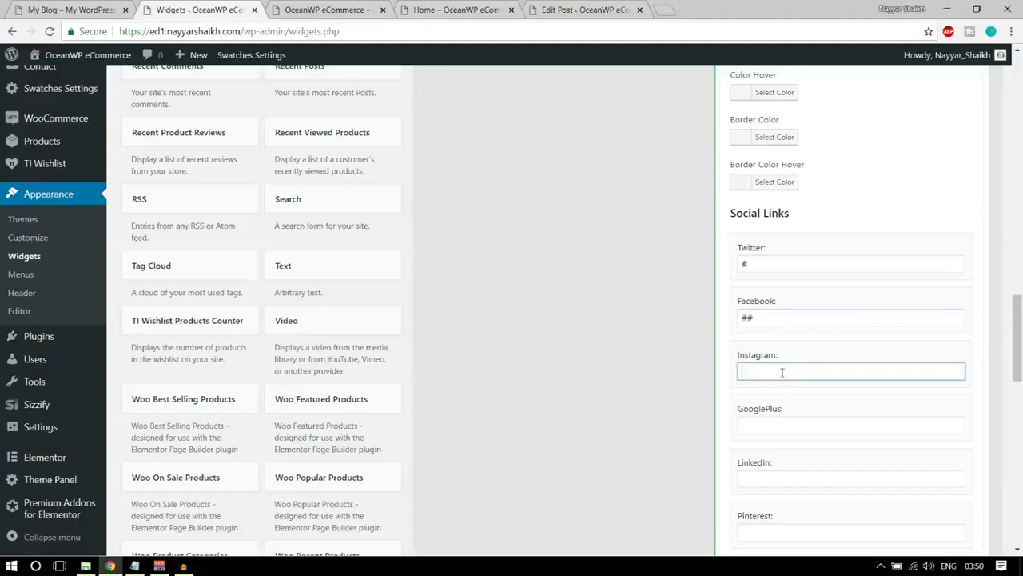
left_click(771, 317)
key("BackSpace")
scroll(852, 411, "down", 2)
left_click(769, 291)
key("ctrl+v")
left_click(775, 345)
key("ctrl+v")
left_click(779, 395)
key("ctrl+v")
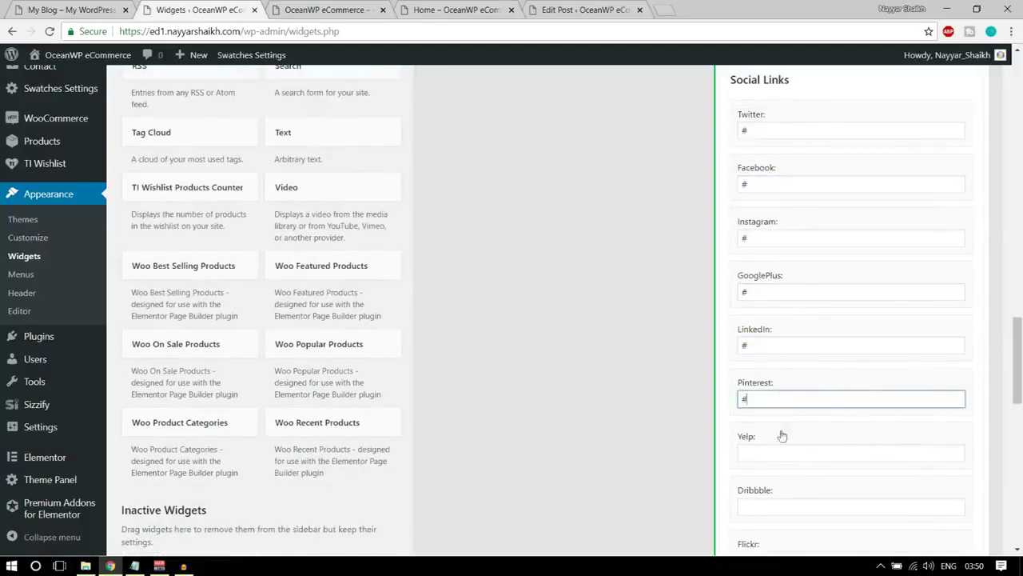
left_click(771, 453)
Paste # into the Yelp, Flickr and VK fields and save the social icons widget.
key("ctrl+v")
scroll(871, 448, "down", 3)
left_click(761, 244)
left_click(776, 297)
key("ctrl+v")
left_click(772, 346)
key("ctrl+v")
left_click(797, 402)
key("ctrl+v")
scroll(815, 420, "down", 7)
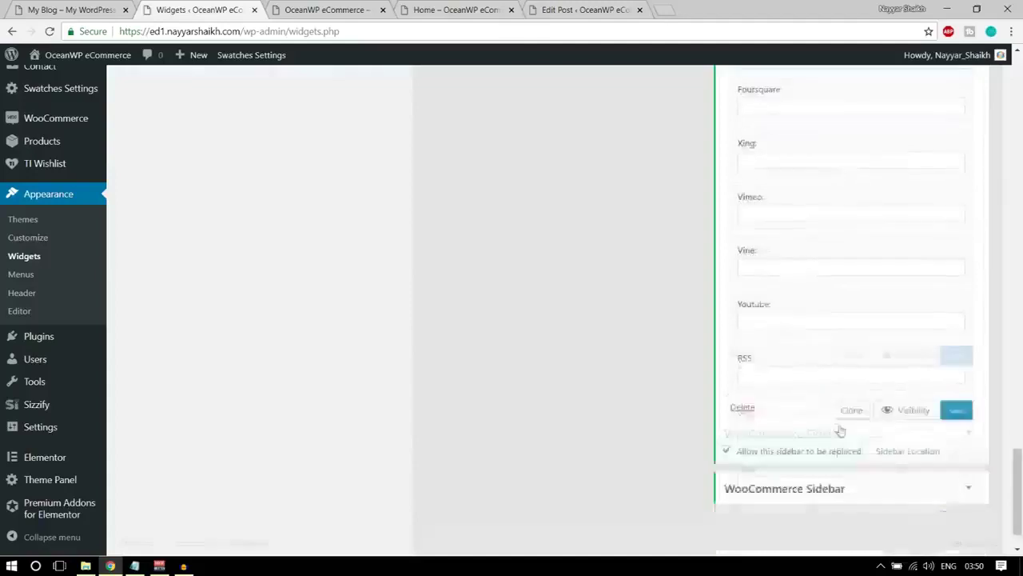
left_click(956, 354)
left_click(336, 6)
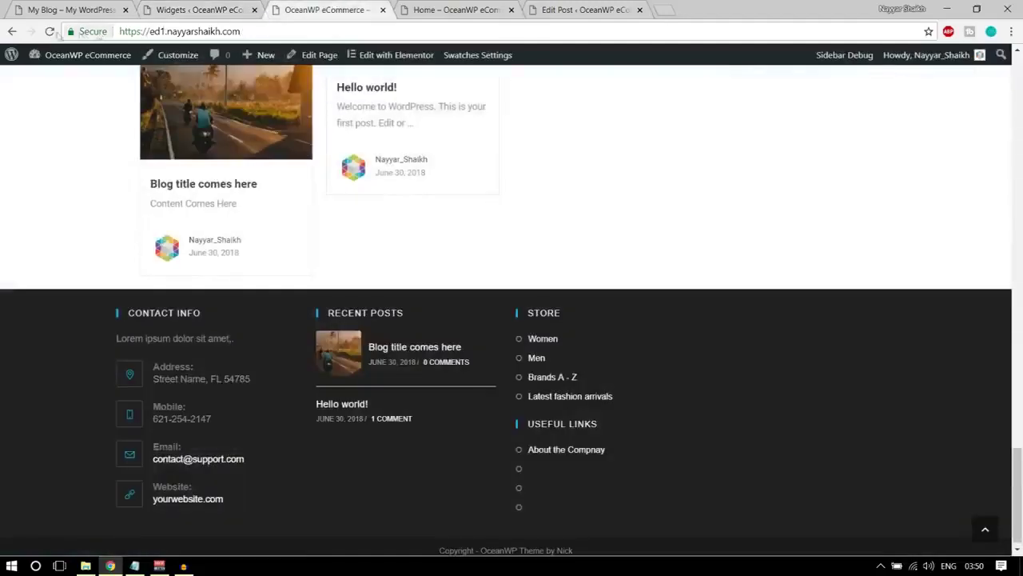
Reload the homepage and scroll to the footer to see the Follow Us social icons.
left_click(50, 32)
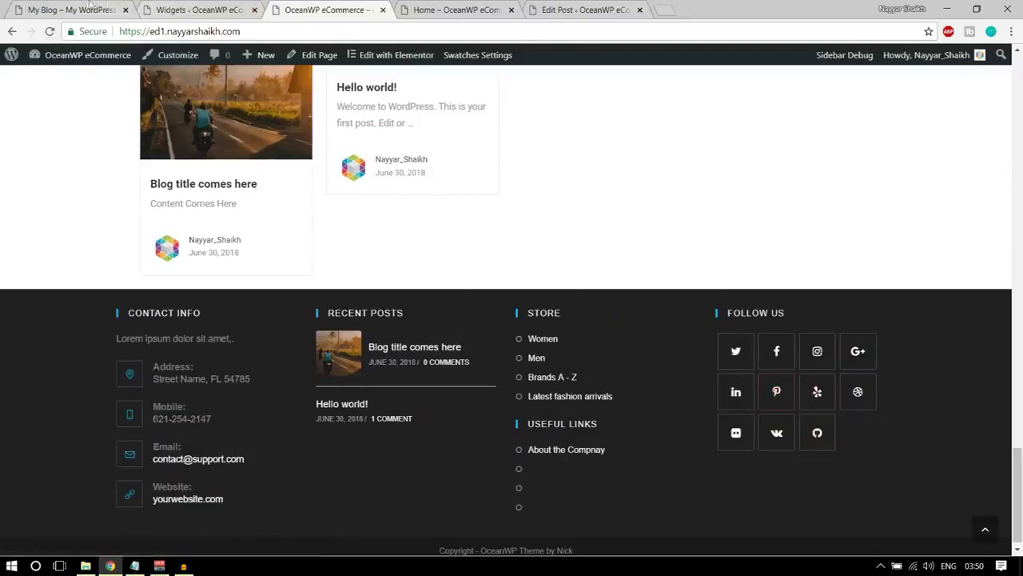
scroll(736, 496, "down", 1)
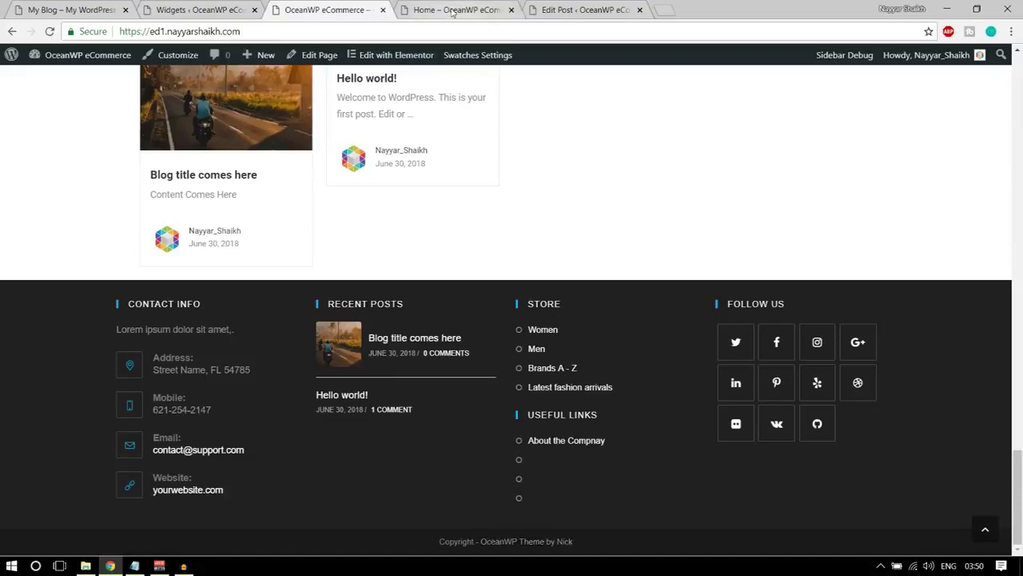
left_click(171, 57)
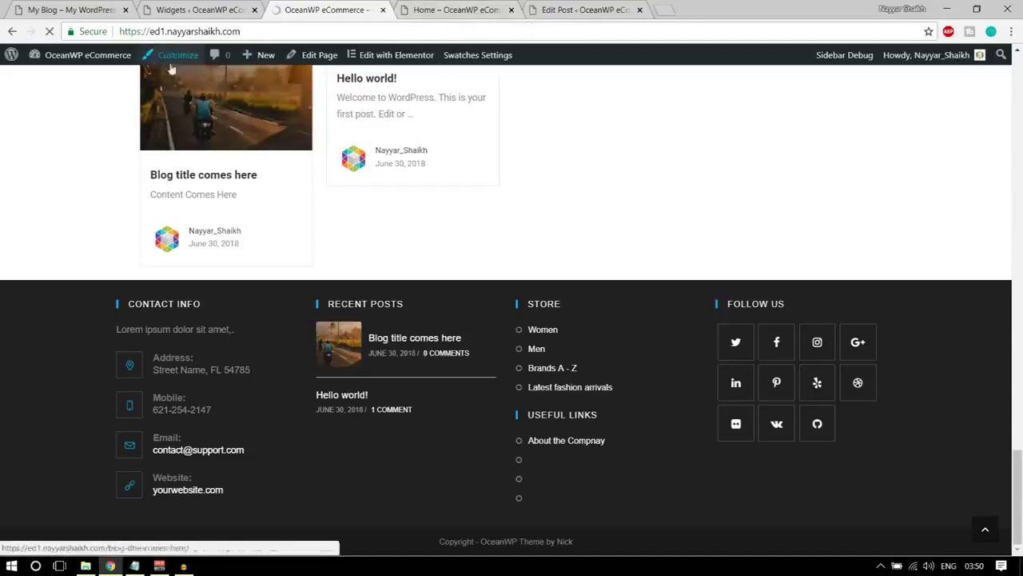
In Footer Bottom settings, replace OceanWP with BloggDude in the copyright text.
scroll(237, 418, "down", 2)
scroll(151, 419, "down", 2)
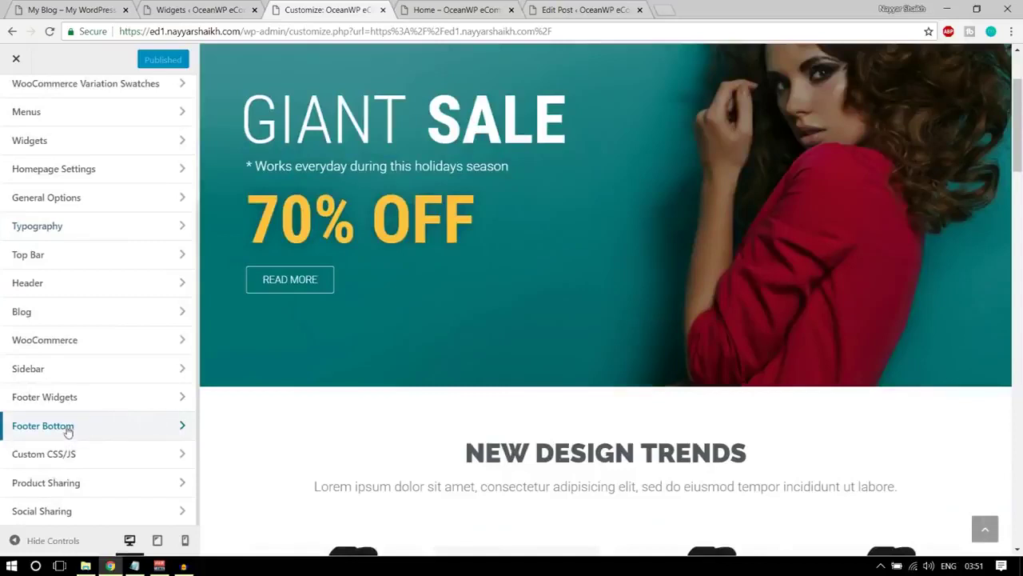
left_click(68, 428)
left_click(68, 276)
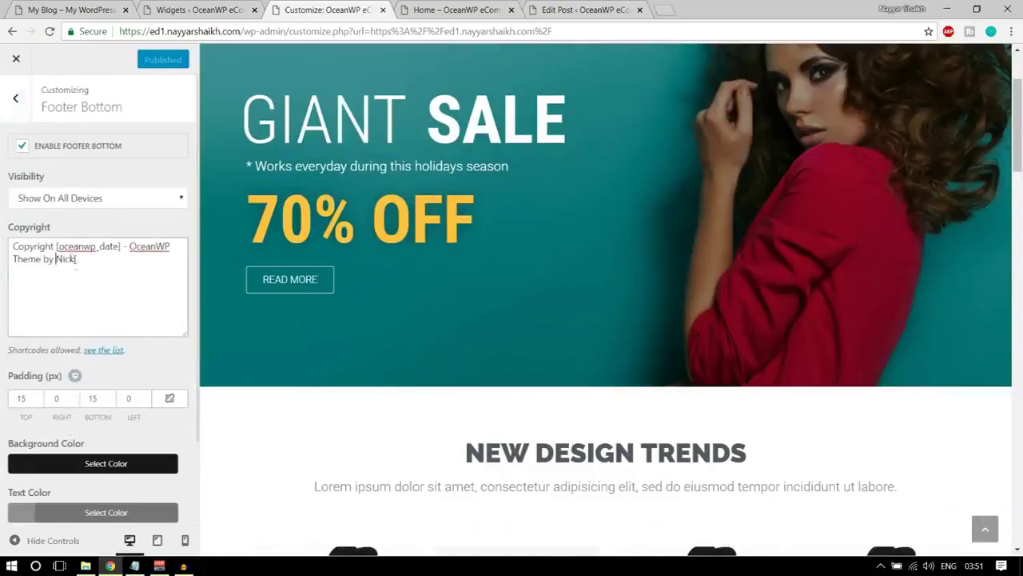
scroll(76, 266, "down", 1)
scroll(364, 303, "down", 15)
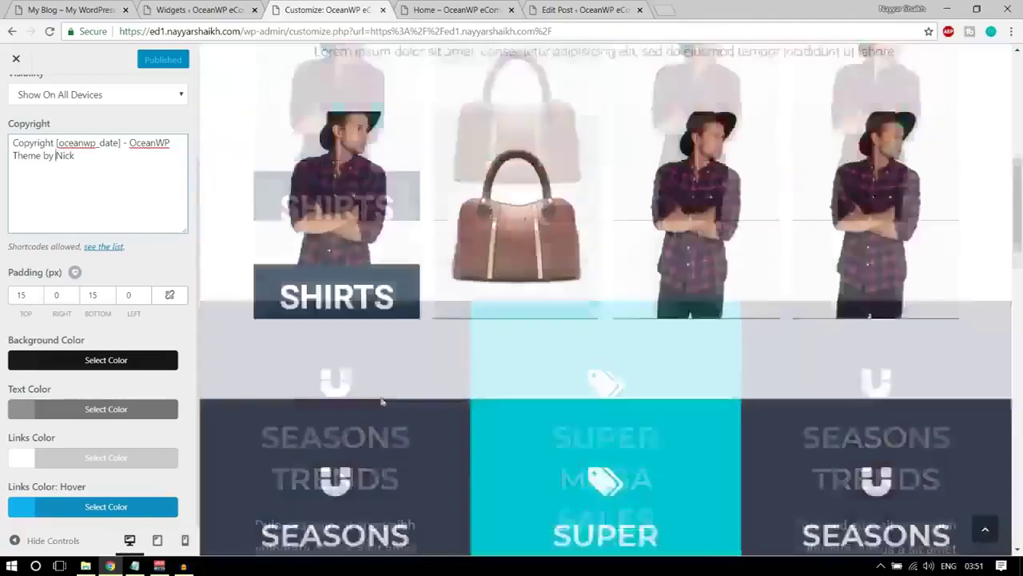
scroll(637, 361, "down", 6)
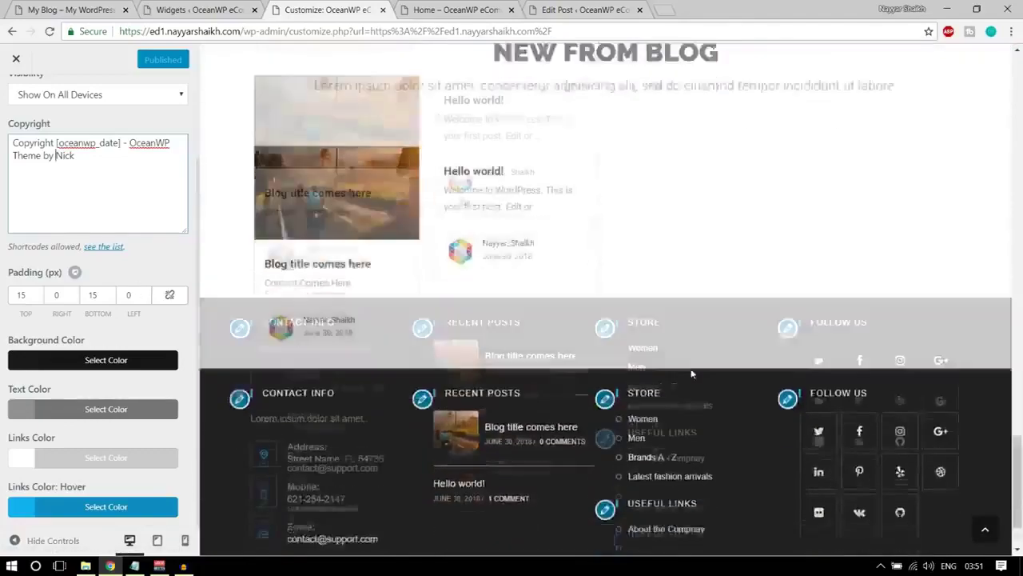
left_click_drag(130, 142, 166, 142)
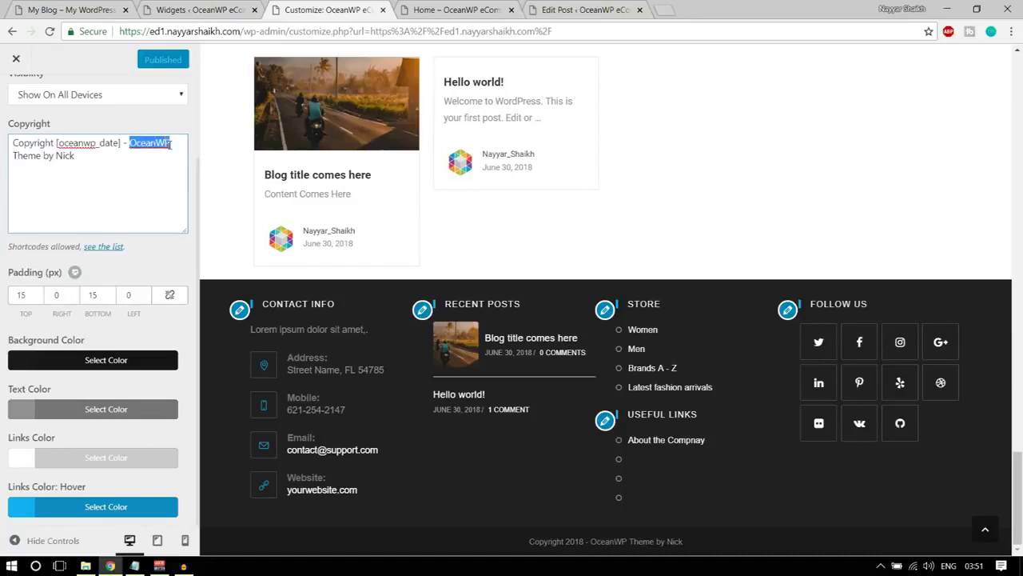
type("BloggDude")
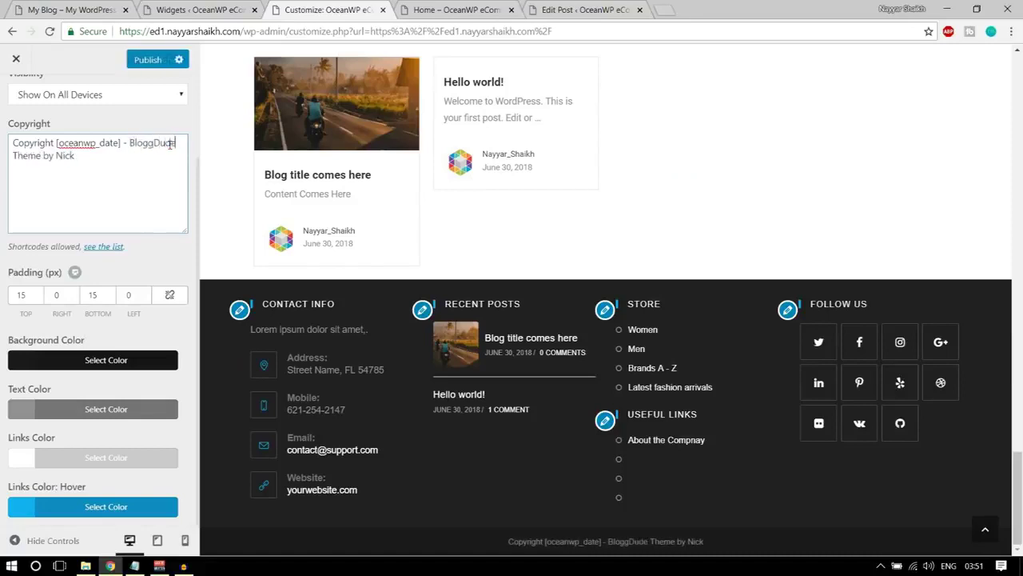
Replace the author name, change Theme to Website, and publish the copyright line.
left_click_drag(56, 155, 77, 158)
type("Nayyar")
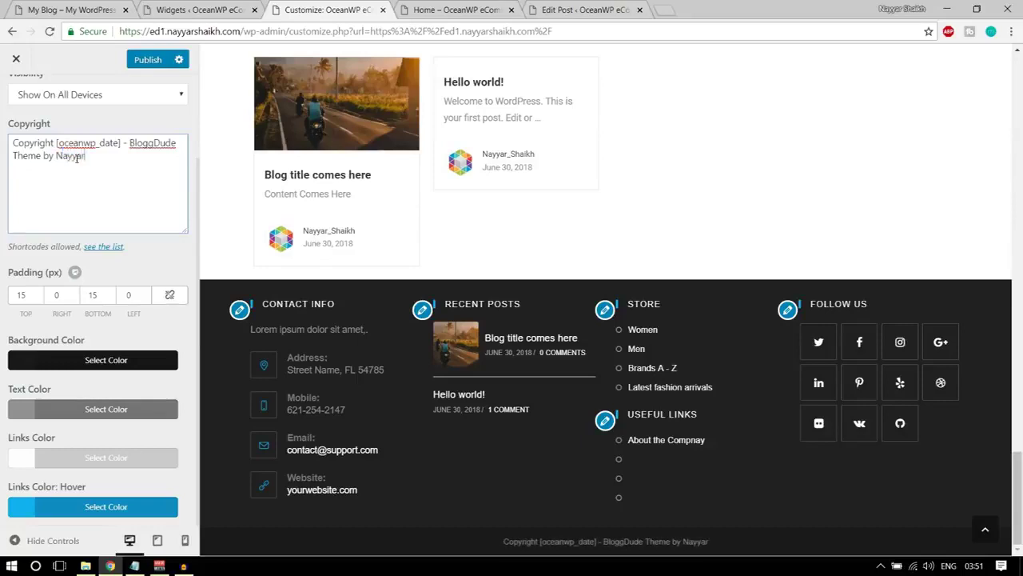
type(" Shaikh")
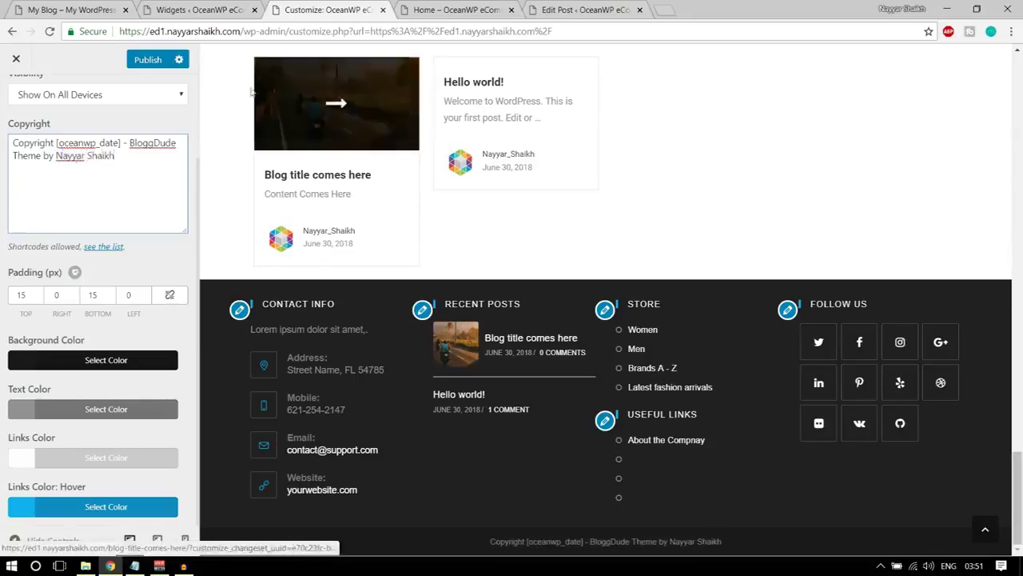
left_click_drag(44, 156, 21, 156)
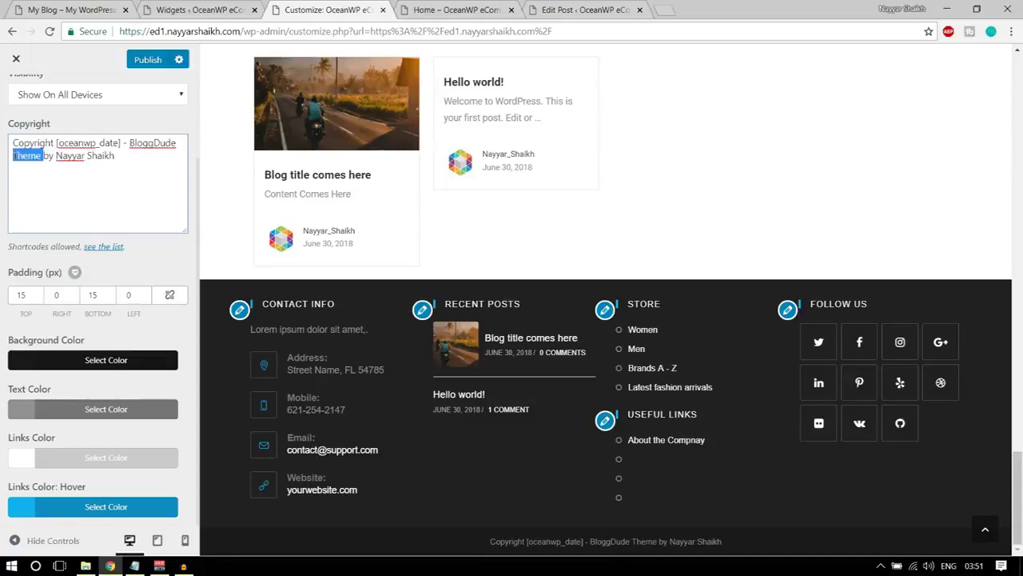
type("Website")
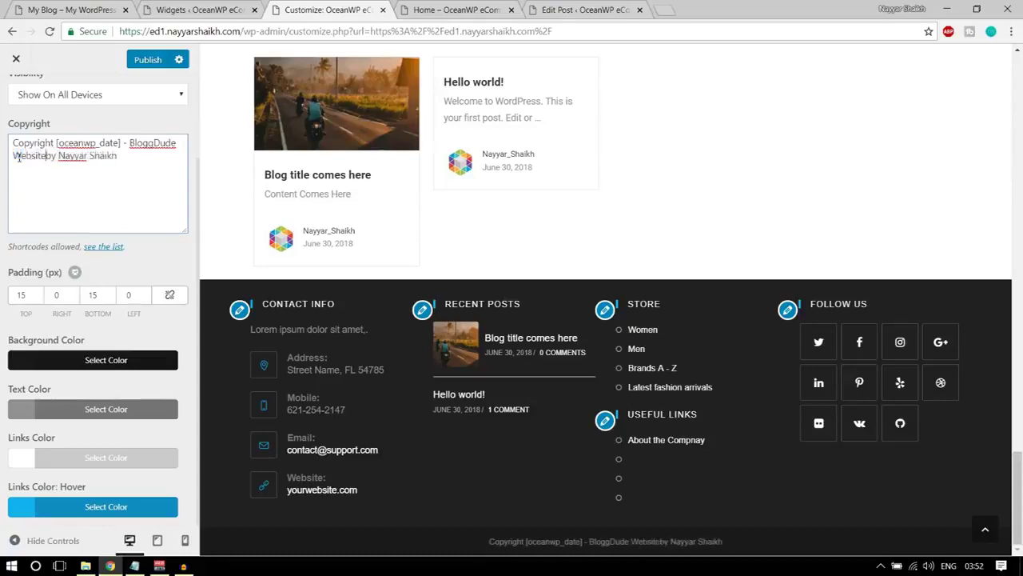
left_click(152, 70)
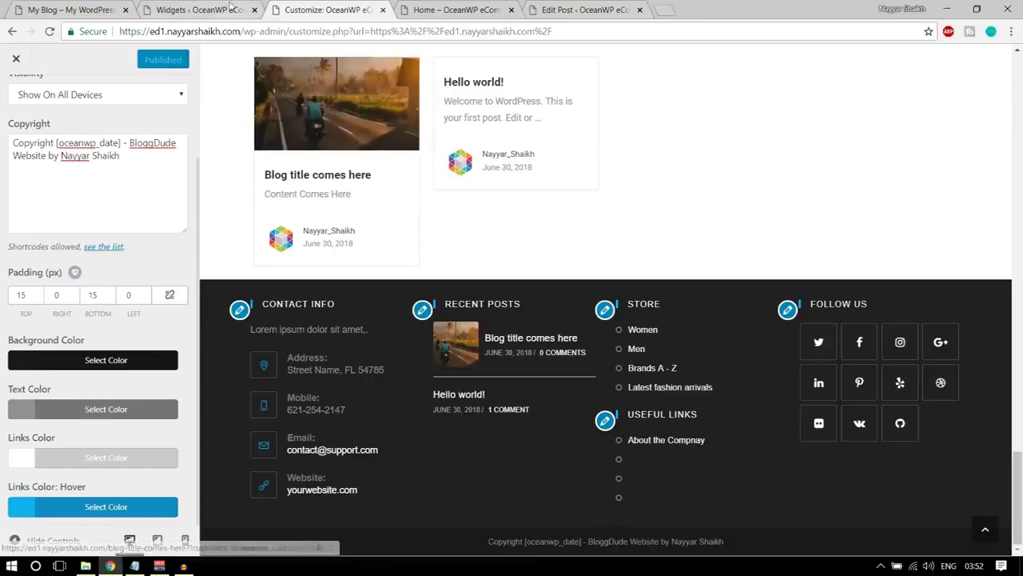
left_click(16, 58)
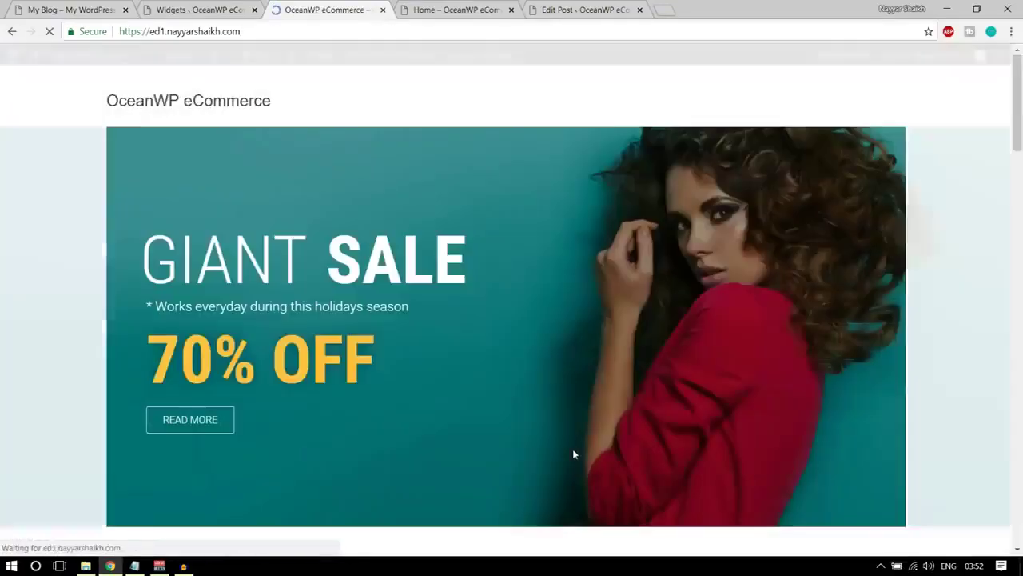
Scroll down the homepage to check the footer's copyright line, then return to the top.
left_click_drag(1022, 128, 1020, 520)
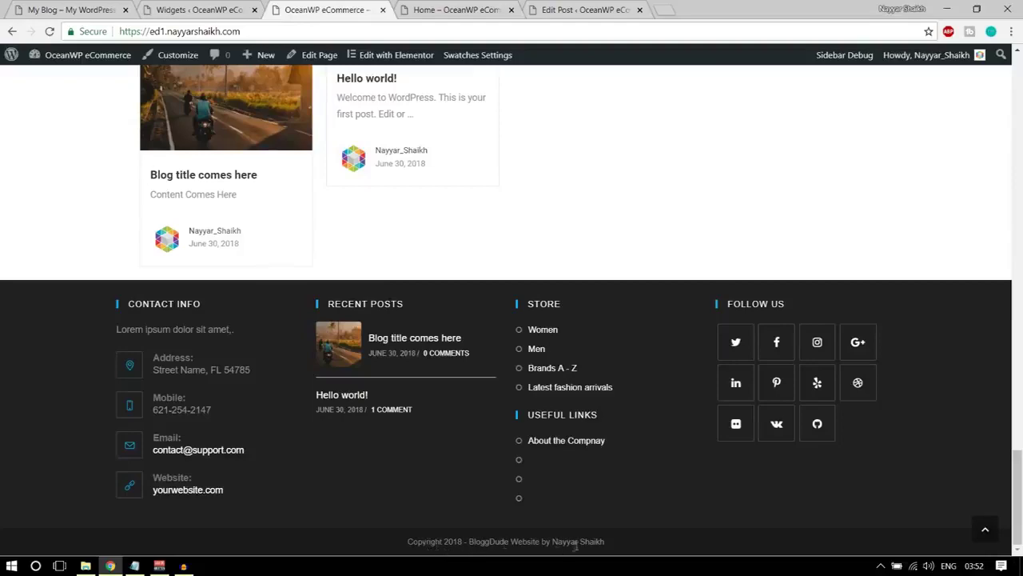
scroll(608, 532, "up", 3)
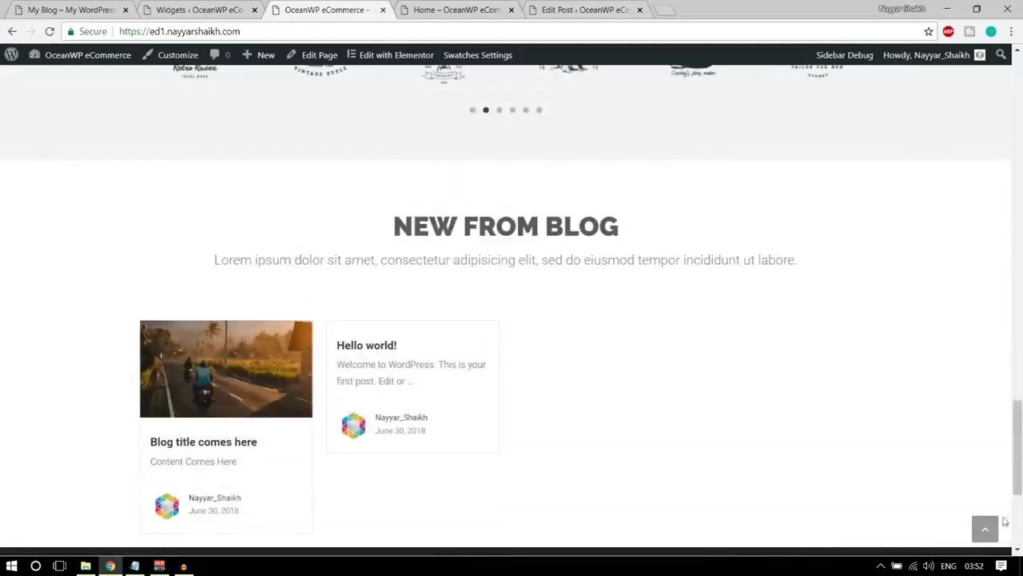
left_click(985, 528)
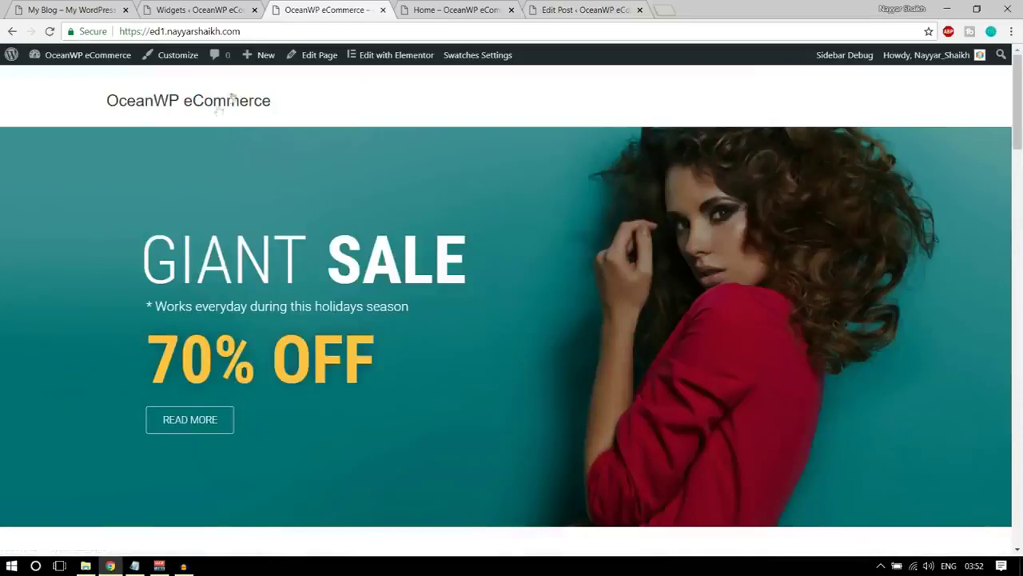
Go to the site's /shop page and look over the Leather Bag product listing.
left_click(244, 32)
left_click(258, 30)
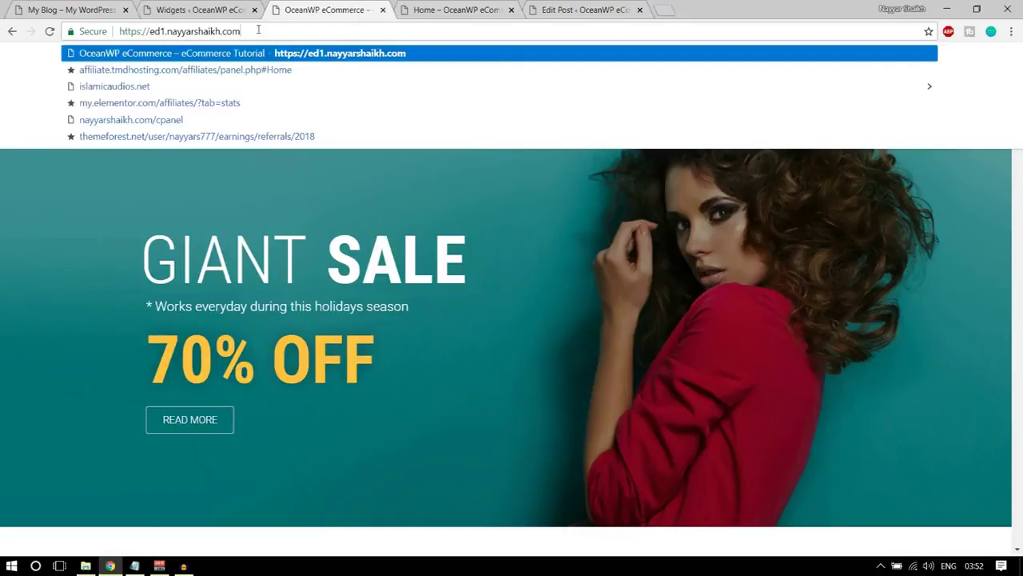
type("/shop")
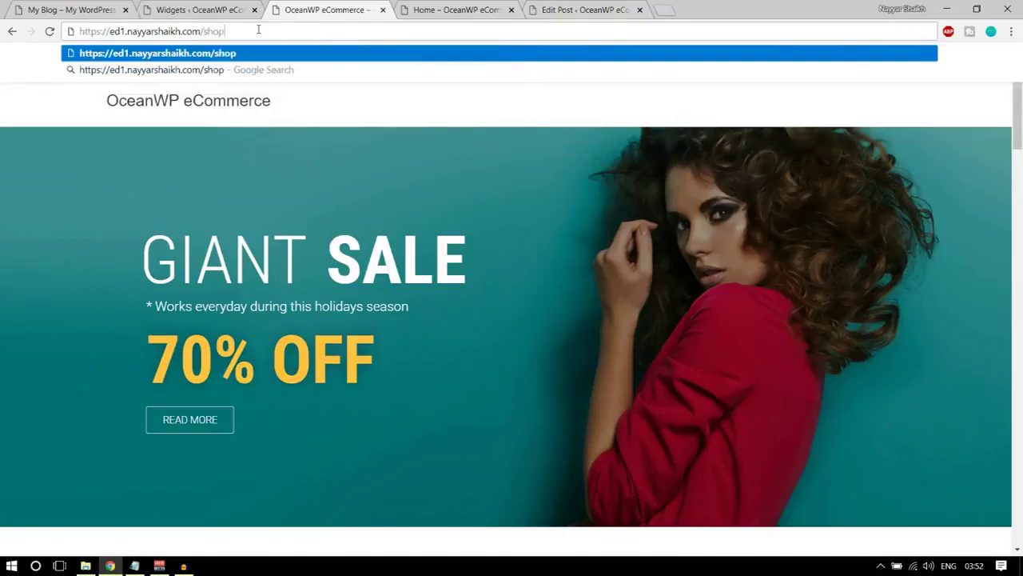
key("Return")
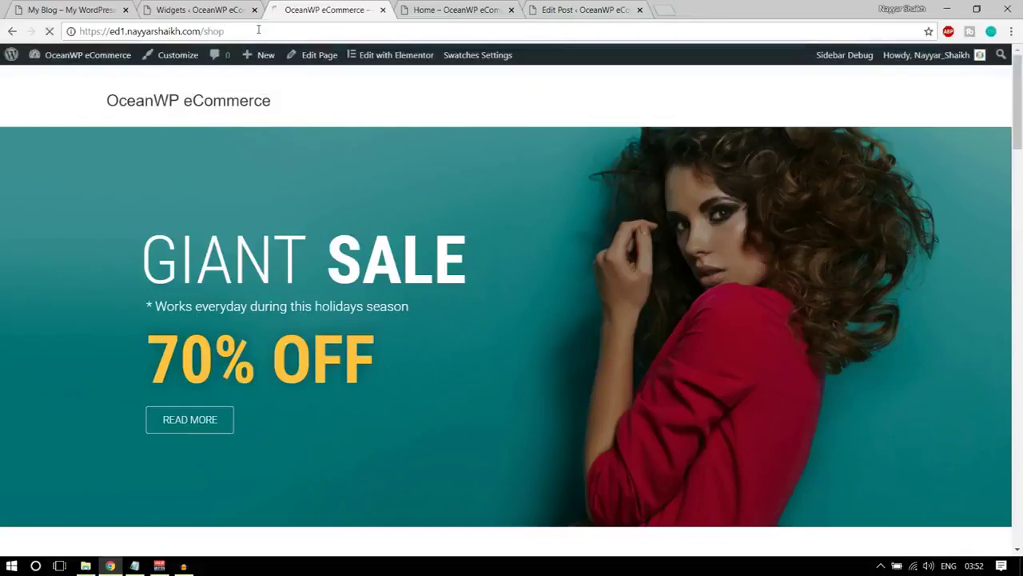
scroll(671, 284, "down", 6)
scroll(502, 318, "up", 6)
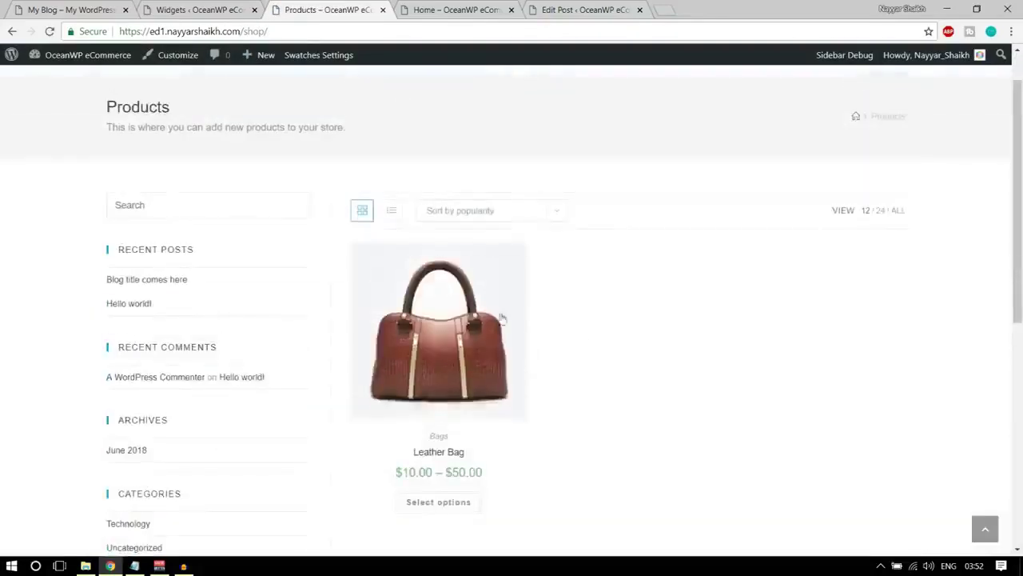
In the My Blog demo tab, open the demo store's SHOP page for comparison.
left_click(68, 10)
scroll(351, 254, "up", 3)
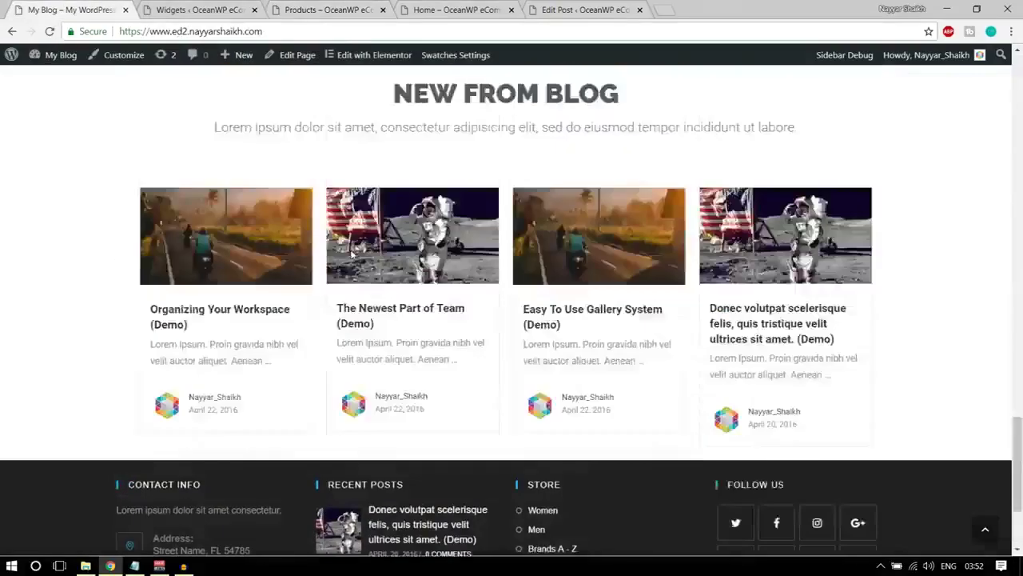
scroll(352, 255, "up", 5)
left_click(990, 531)
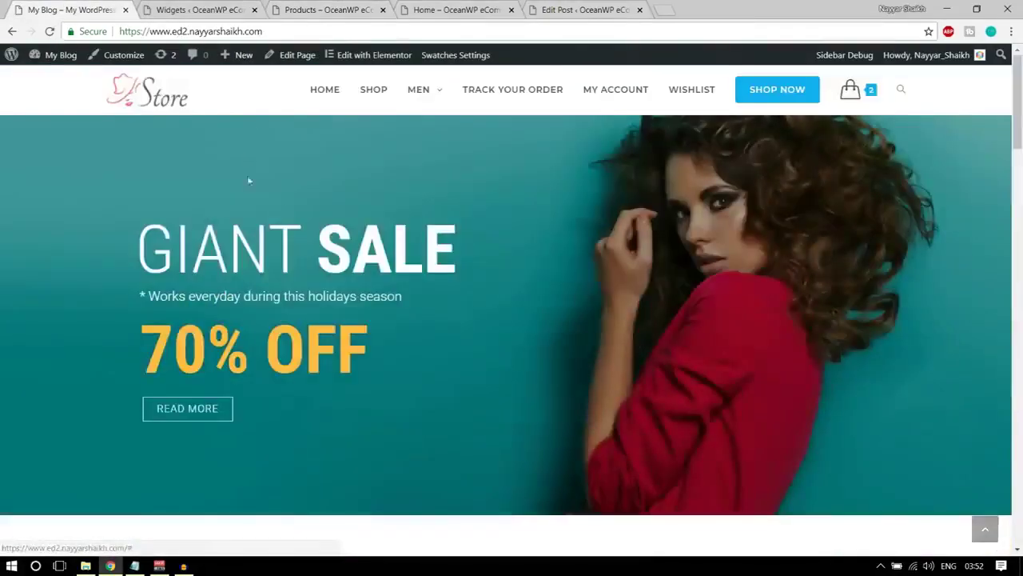
left_click(373, 91)
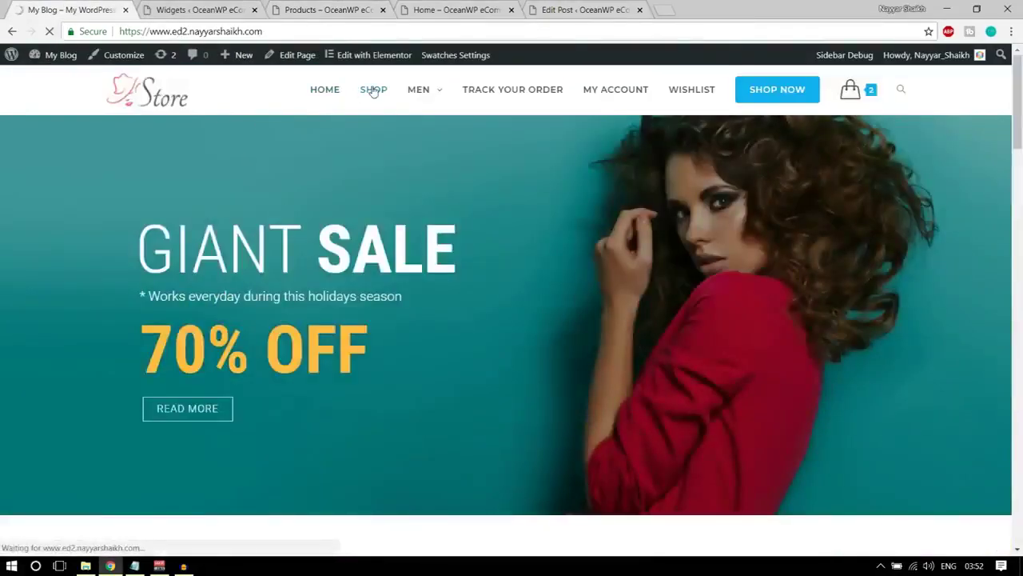
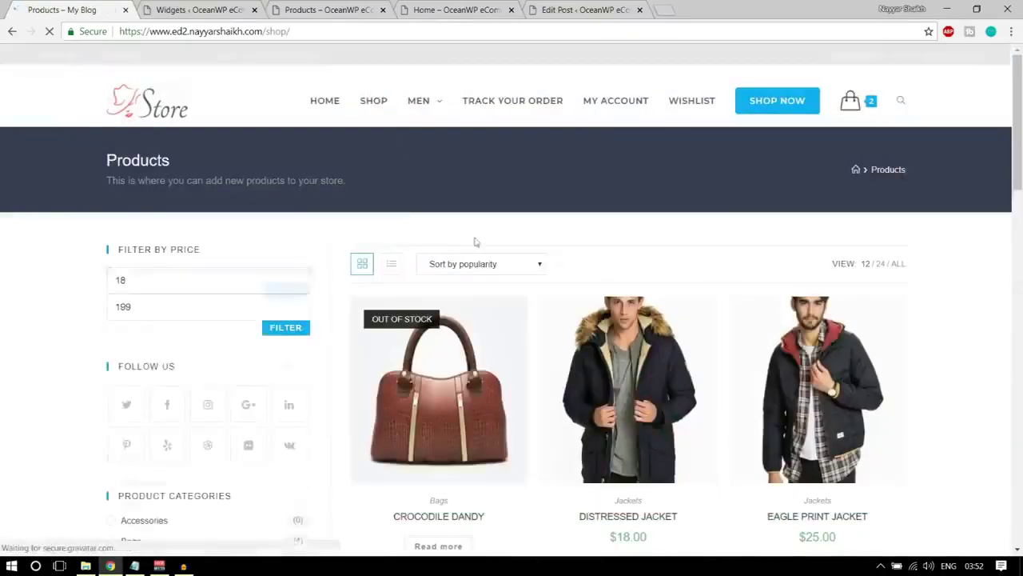
Close the old Widgets tab and choose Leave to discard its unsaved changes.
left_click(200, 10)
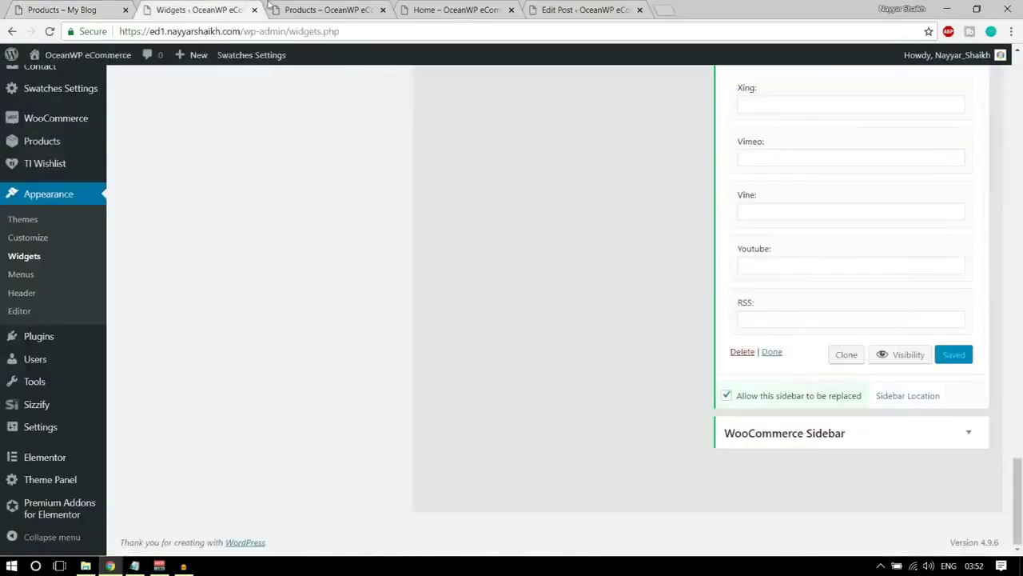
left_click(280, 9)
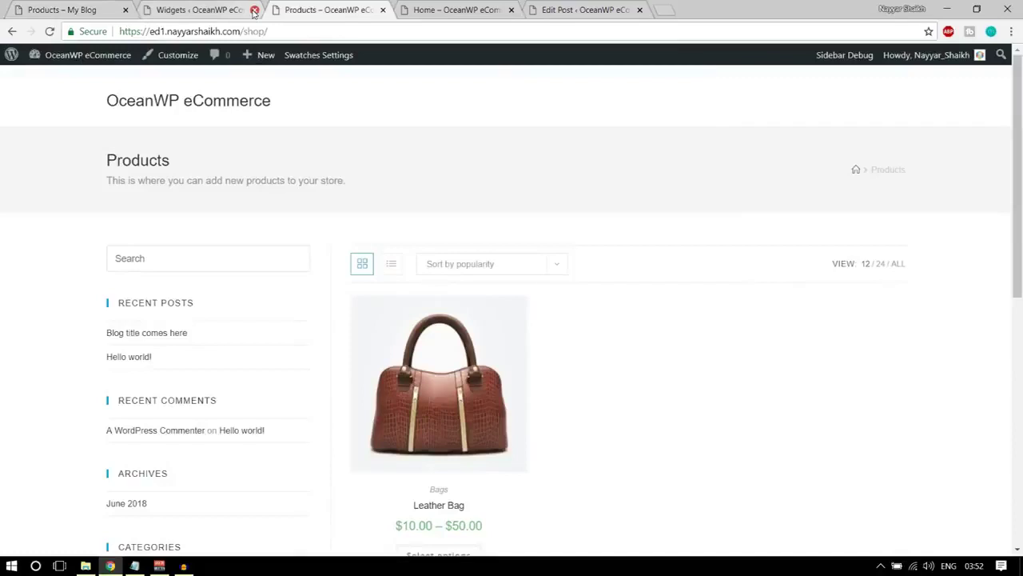
left_click(254, 10)
left_click(569, 111)
mouse_move(436, 352)
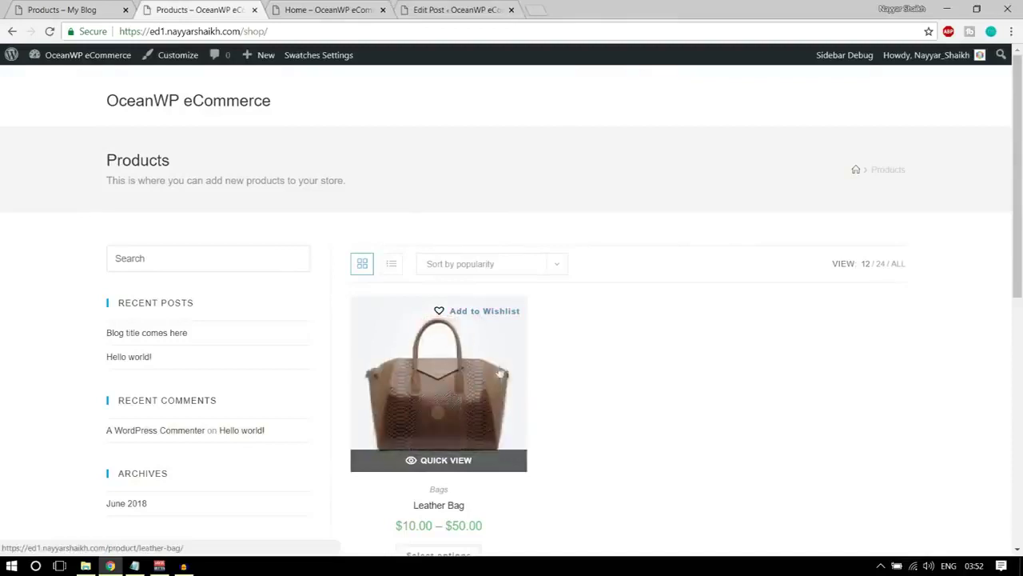
Compare the OceanWP eCommerce shop page with the reference Store shop page.
scroll(843, 414, "down", 3)
scroll(687, 330, "up", 2)
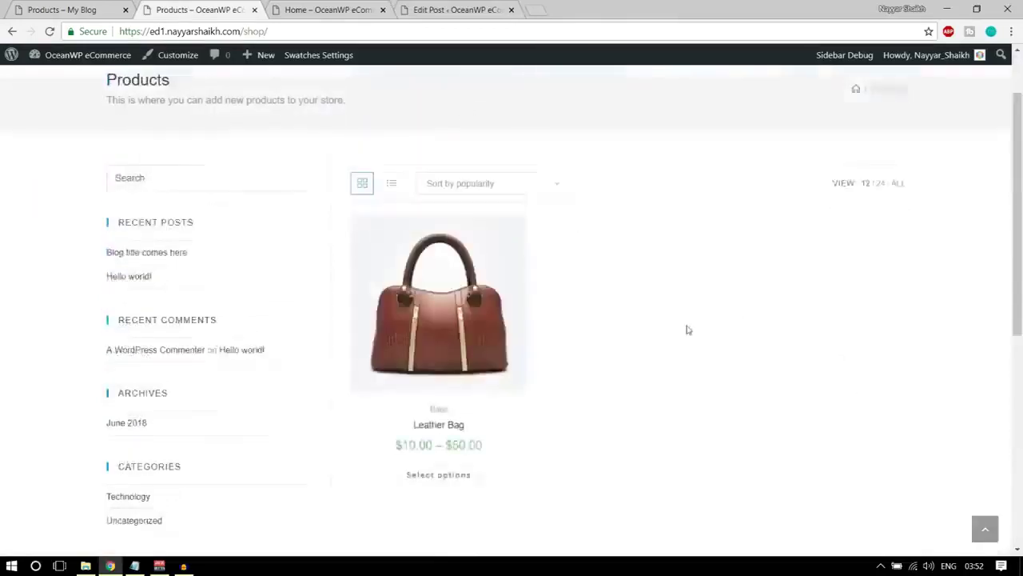
scroll(688, 329, "up", 1)
left_click(44, 6)
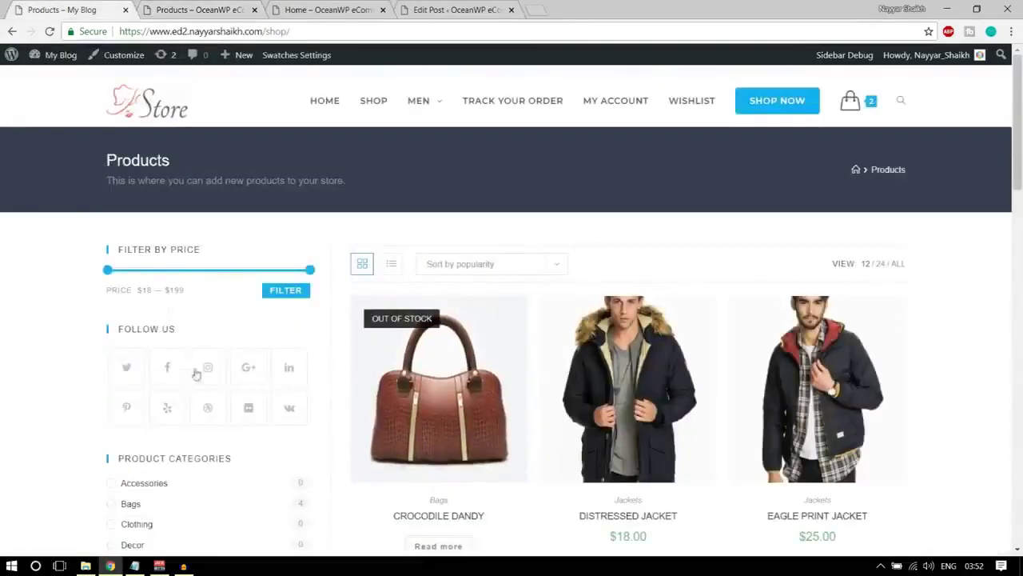
scroll(210, 354, "down", 5)
scroll(211, 362, "up", 5)
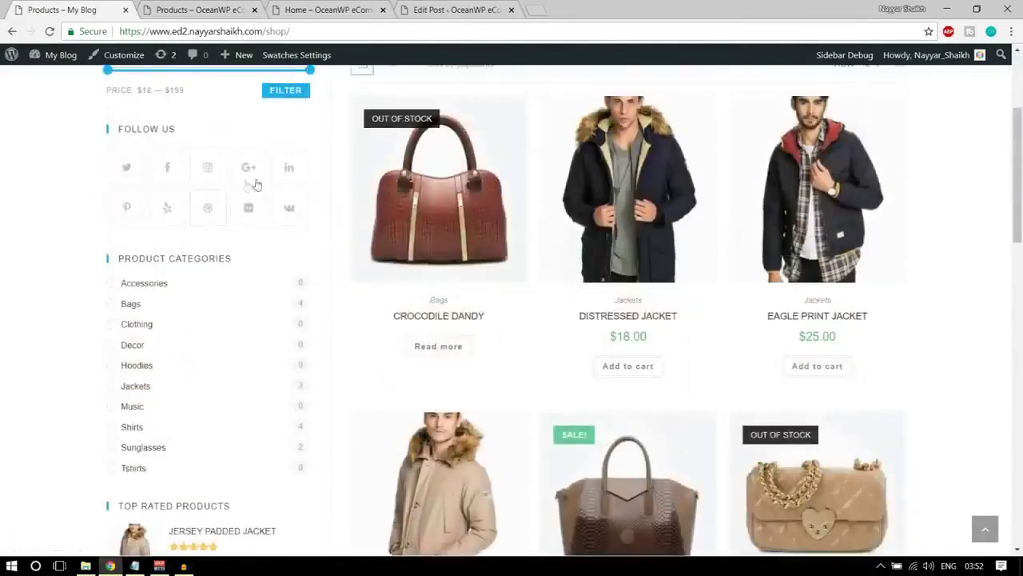
scroll(217, 304, "down", 3)
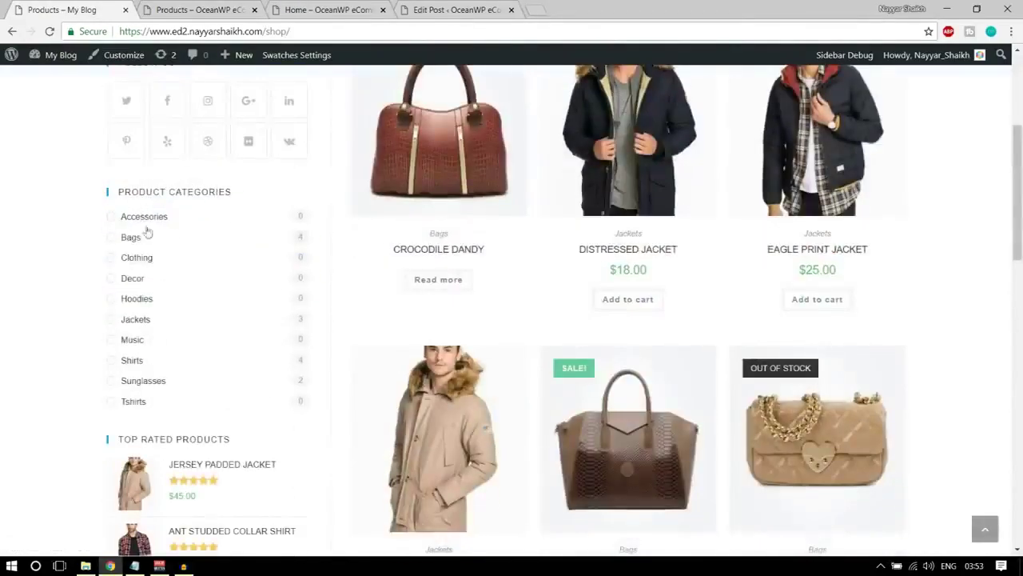
scroll(210, 382, "down", 1)
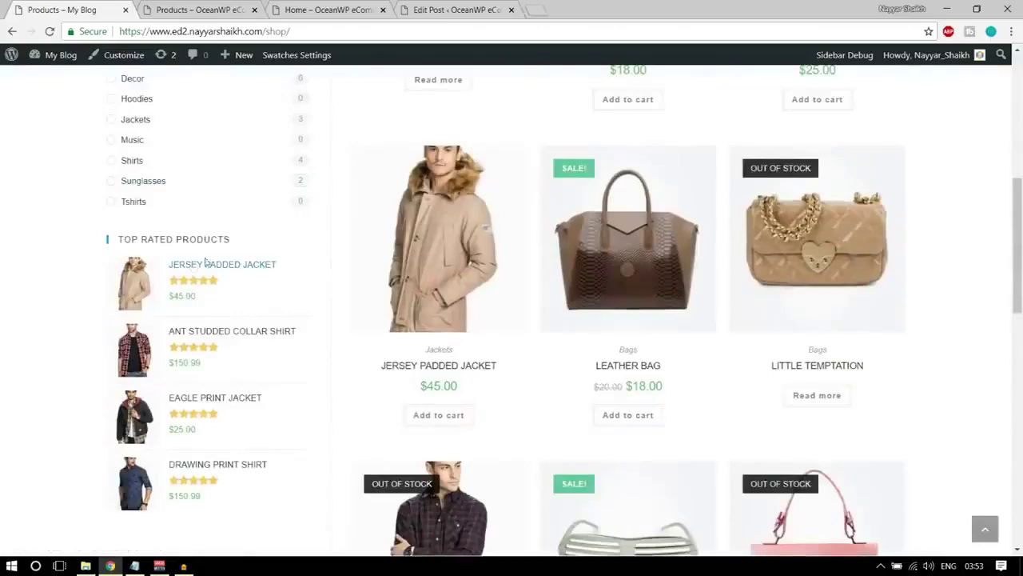
scroll(251, 336, "up", 6)
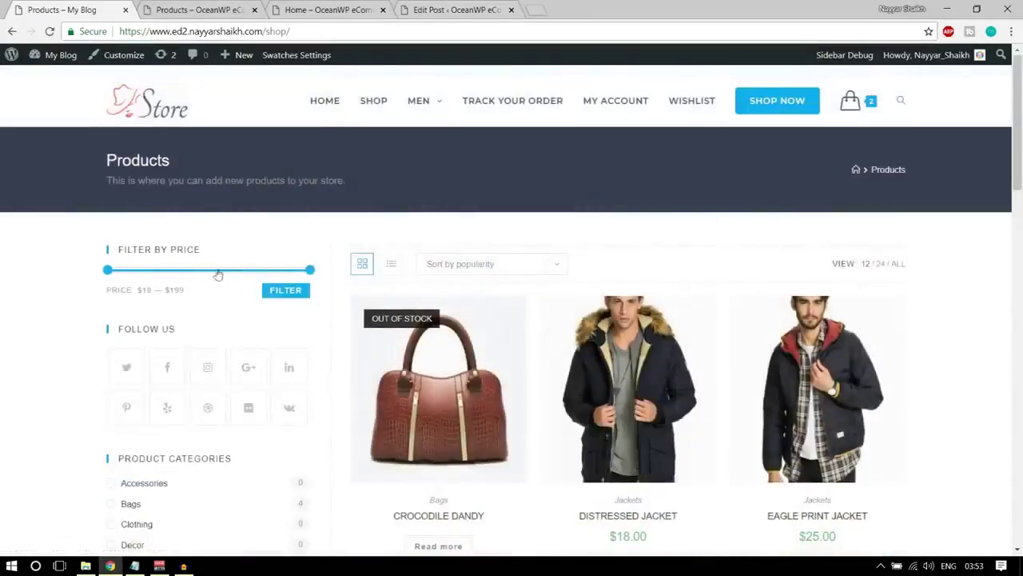
scroll(216, 280, "down", 1)
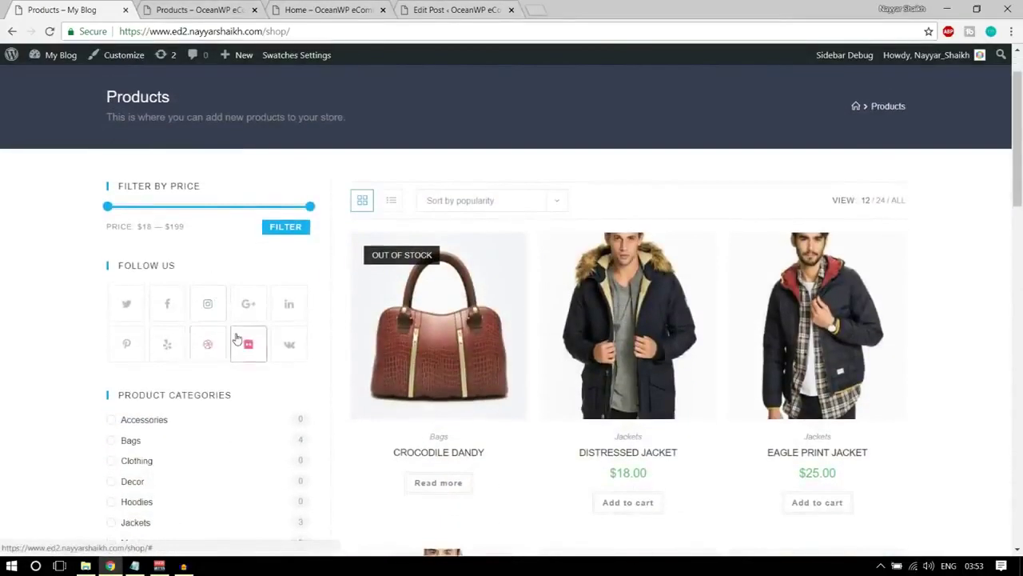
scroll(235, 338, "up", 1)
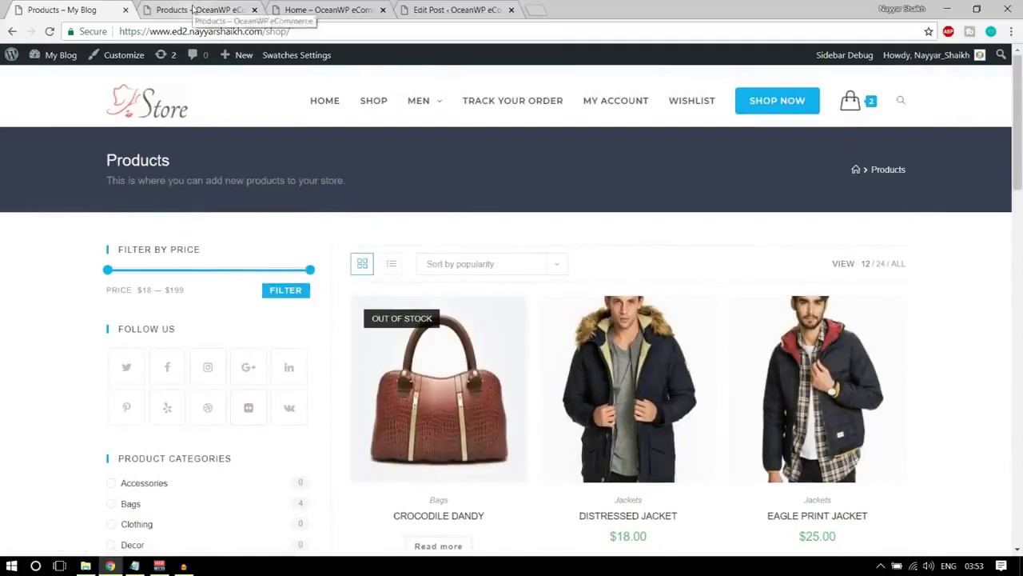
left_click(193, 9)
Open Widgets from the admin bar's site menu in a new tab and switch to it.
mouse_move(109, 62)
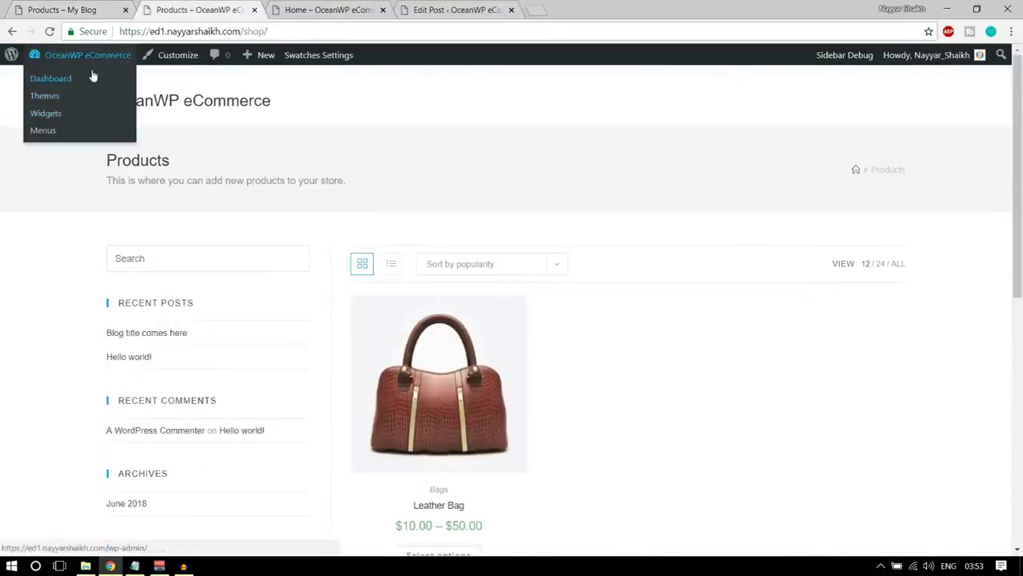
right_click(48, 117)
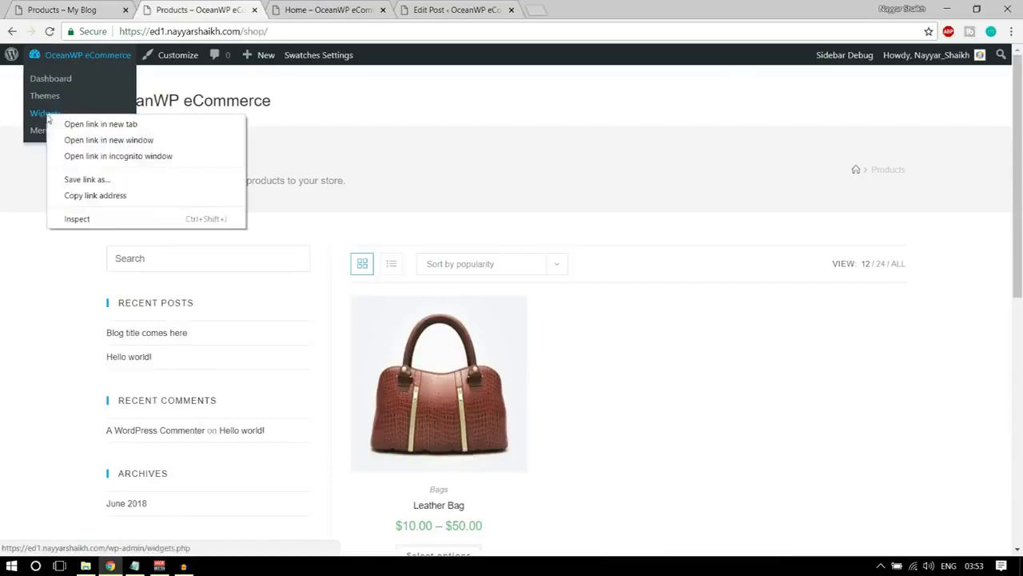
left_click(80, 126)
left_click(324, 8)
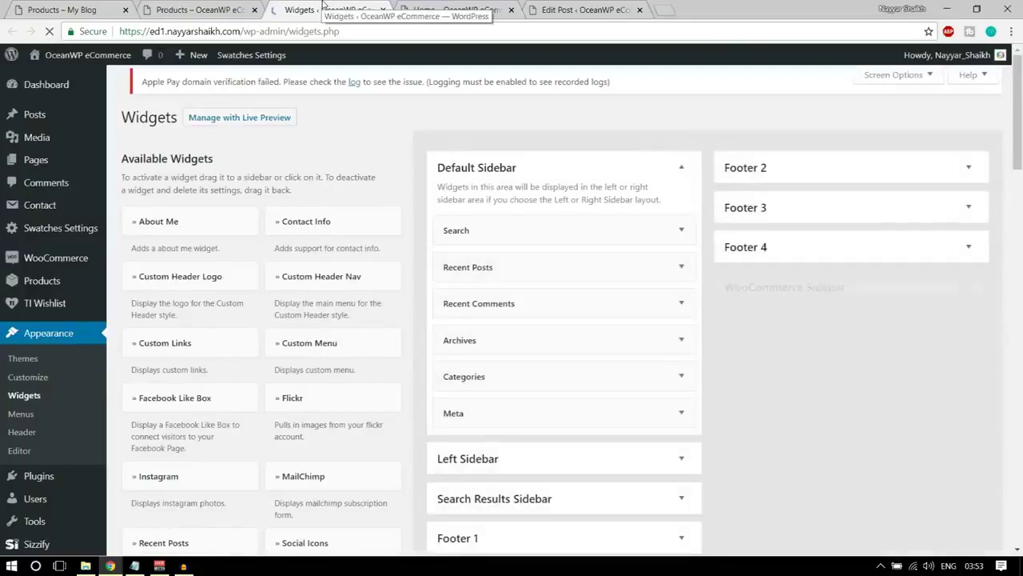
Check the Store shop, then collapse the Default Sidebar to reveal all widget areas.
left_click(114, 6)
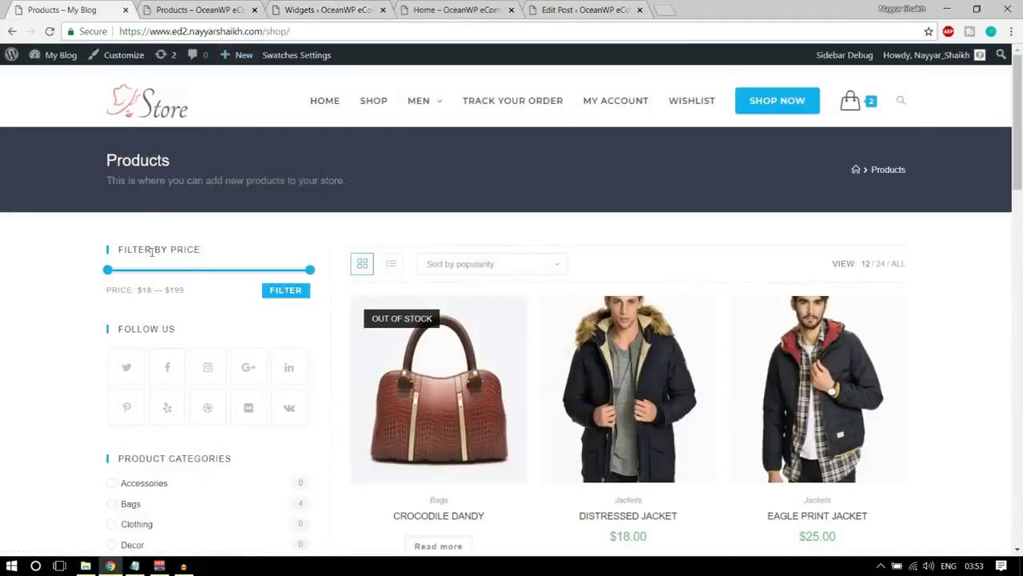
key("ctrl+3")
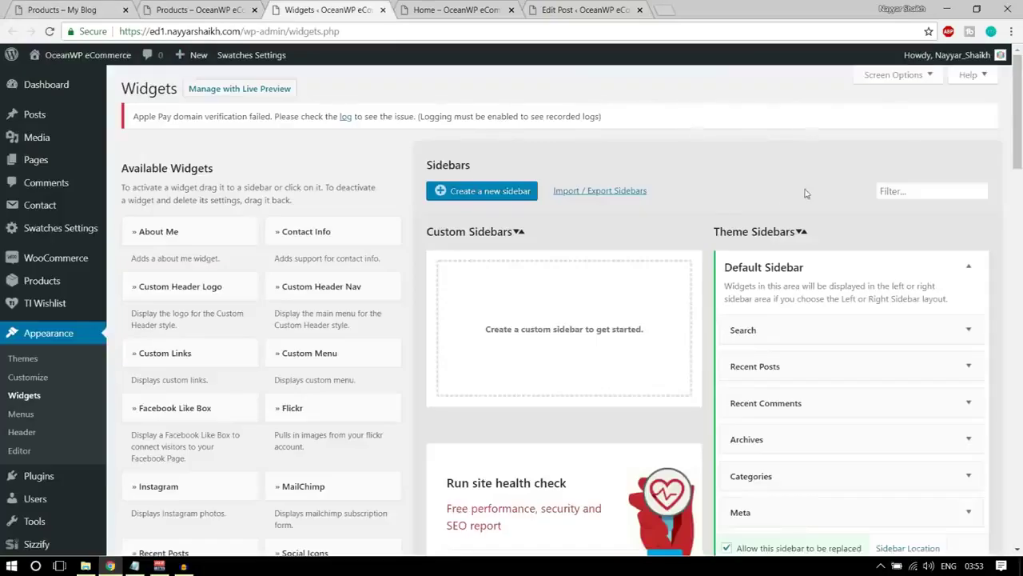
scroll(913, 148, "down", 1)
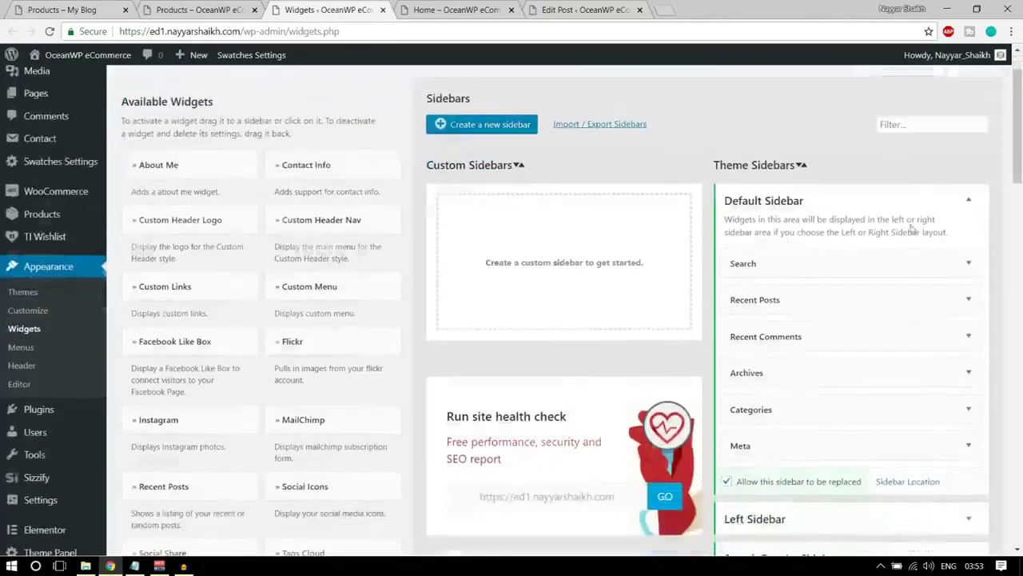
left_click(967, 201)
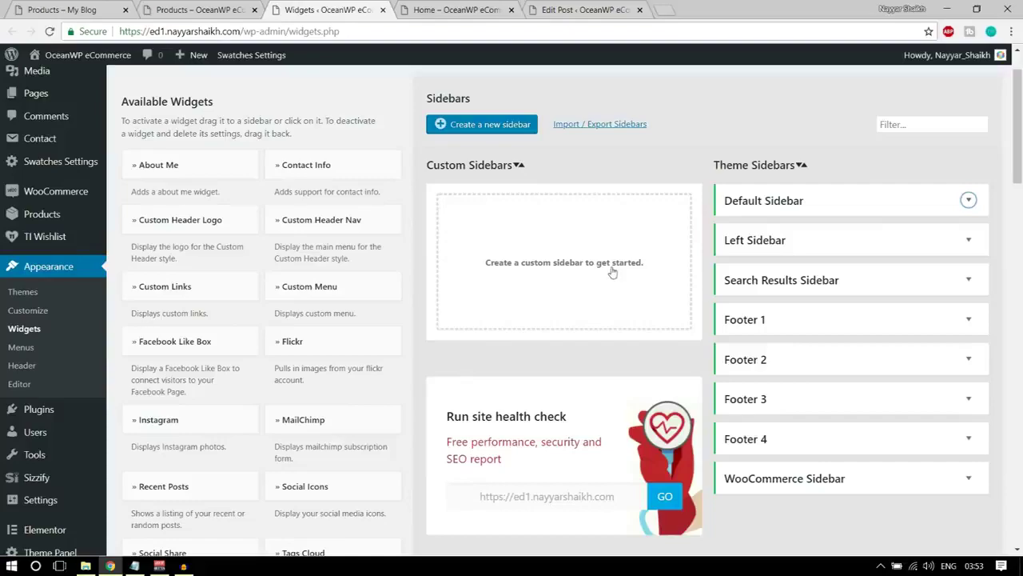
scroll(612, 273, "down", 1)
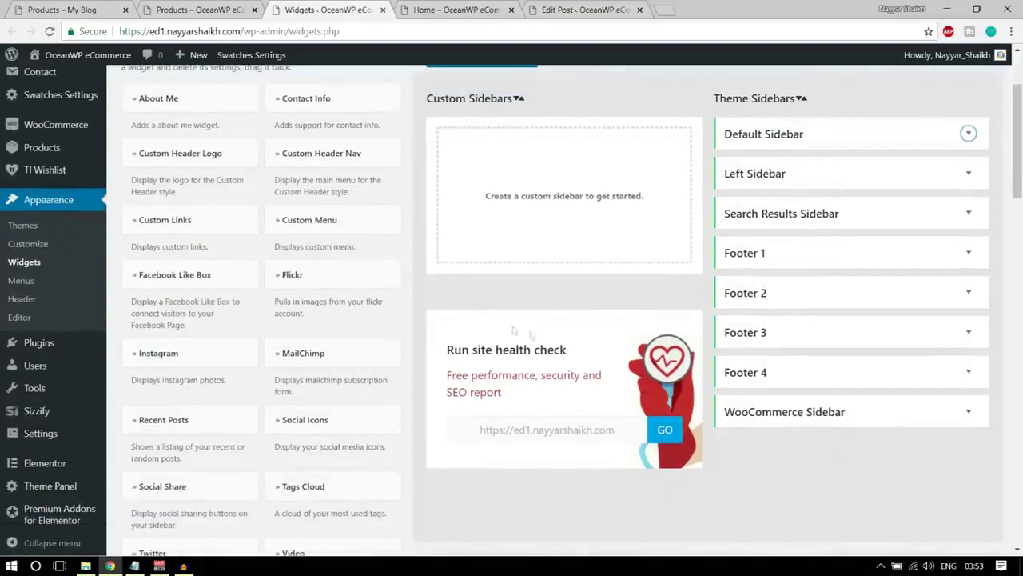
scroll(476, 318, "down", 10)
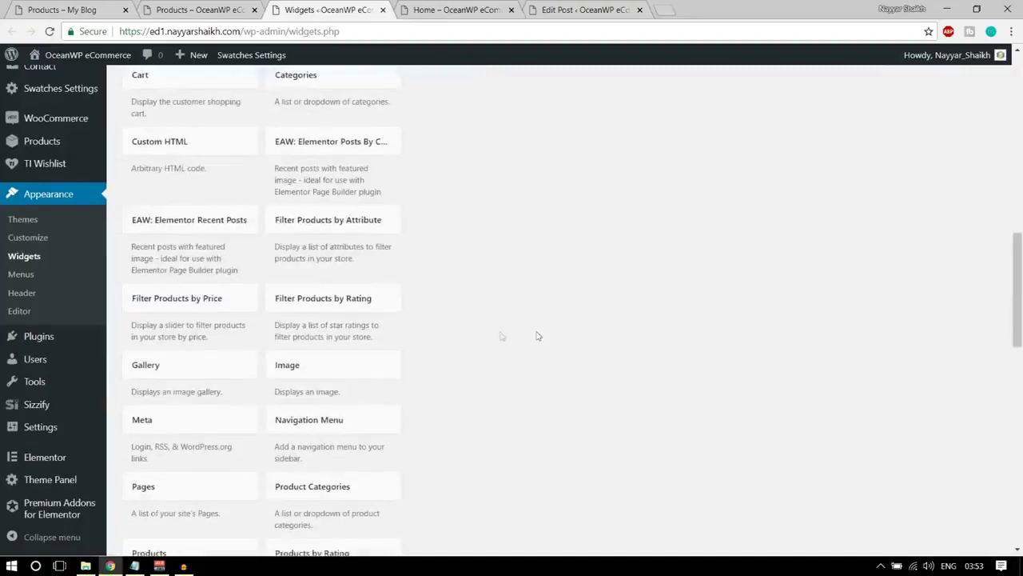
scroll(562, 287, "down", 1)
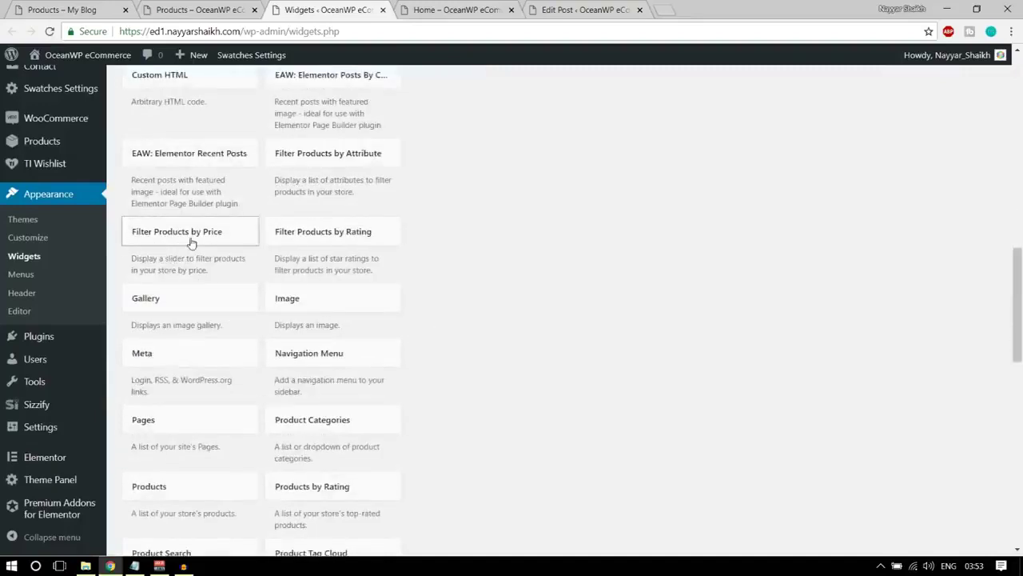
Add Filter Products by Price, titled 'Filter by price', to the WooCommerce Sidebar.
left_click(202, 233)
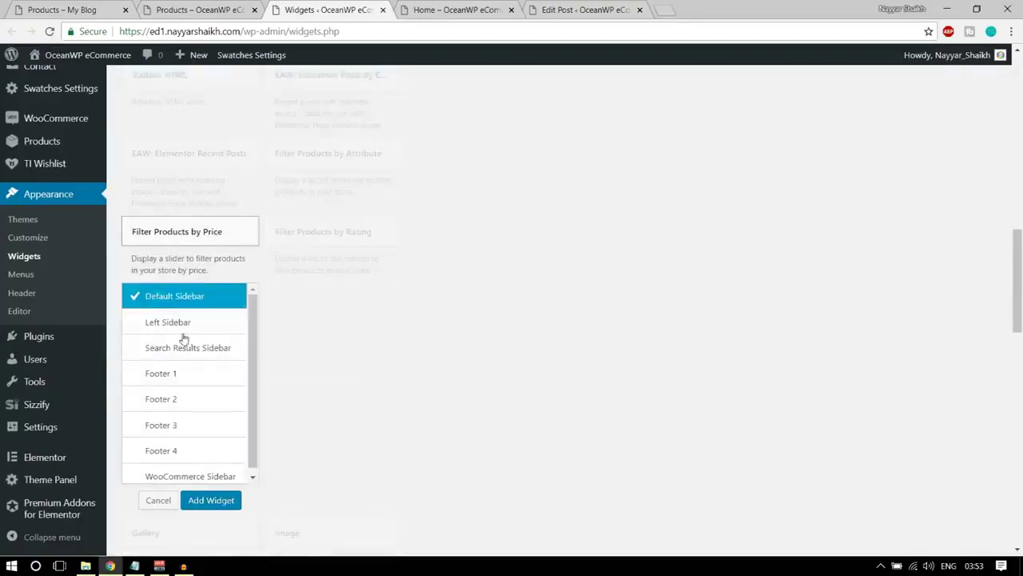
scroll(188, 376, "down", 2)
left_click(200, 404)
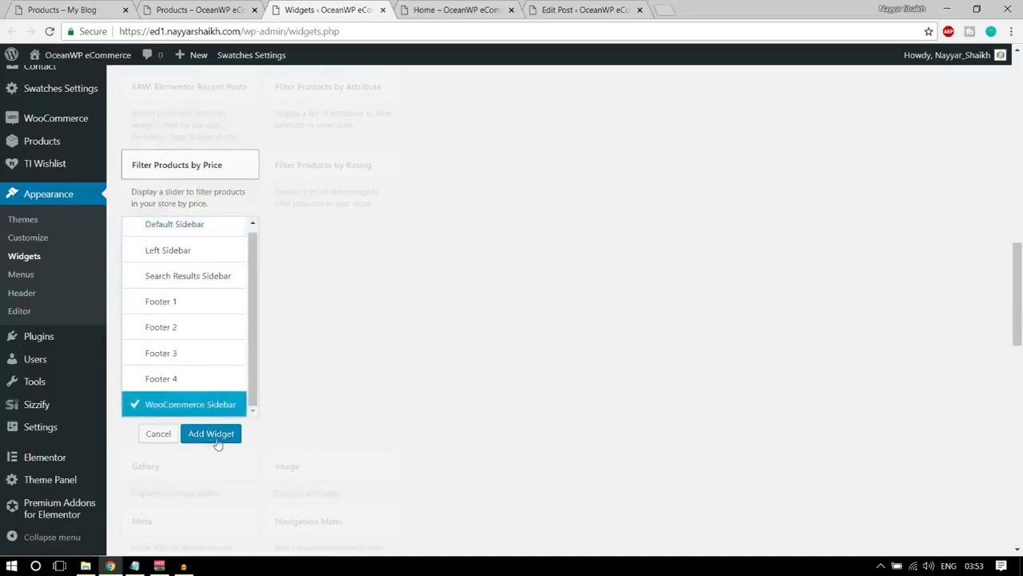
left_click(212, 434)
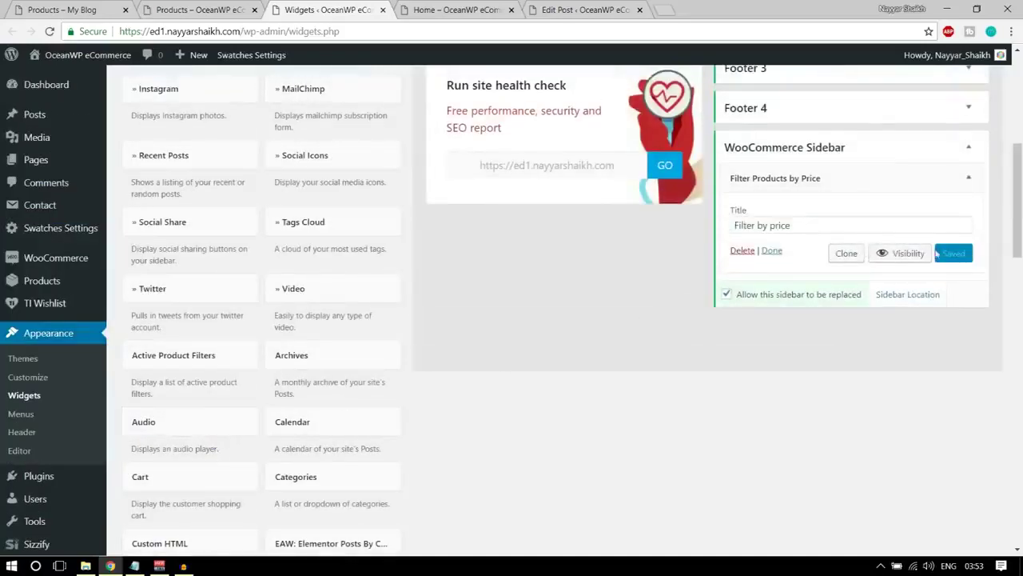
left_click(810, 225)
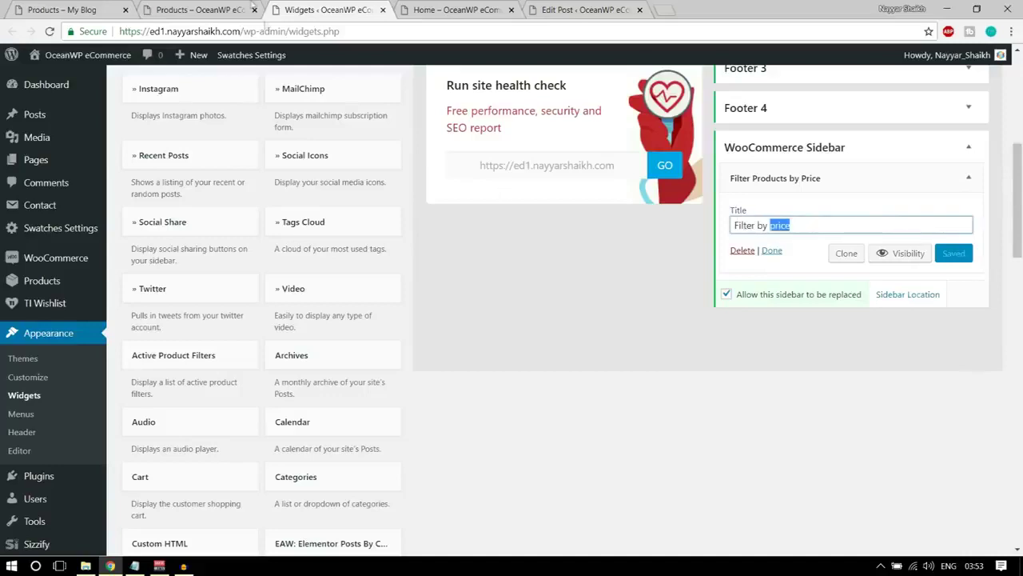
Reload the shop to see the price filter and compare it with the Store shop.
left_click(192, 10)
left_click(50, 31)
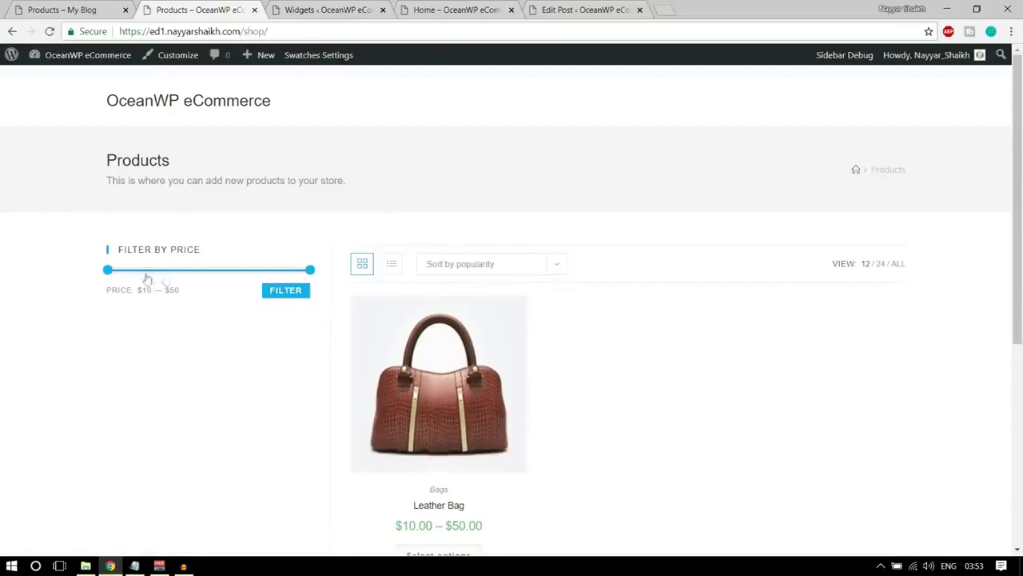
left_click(72, 10)
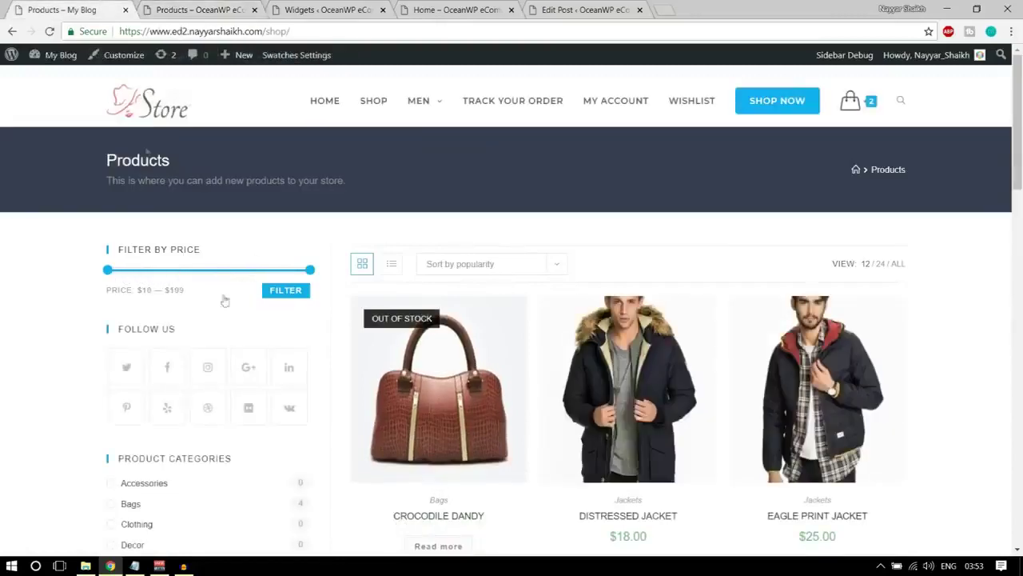
scroll(164, 269, "down", 2)
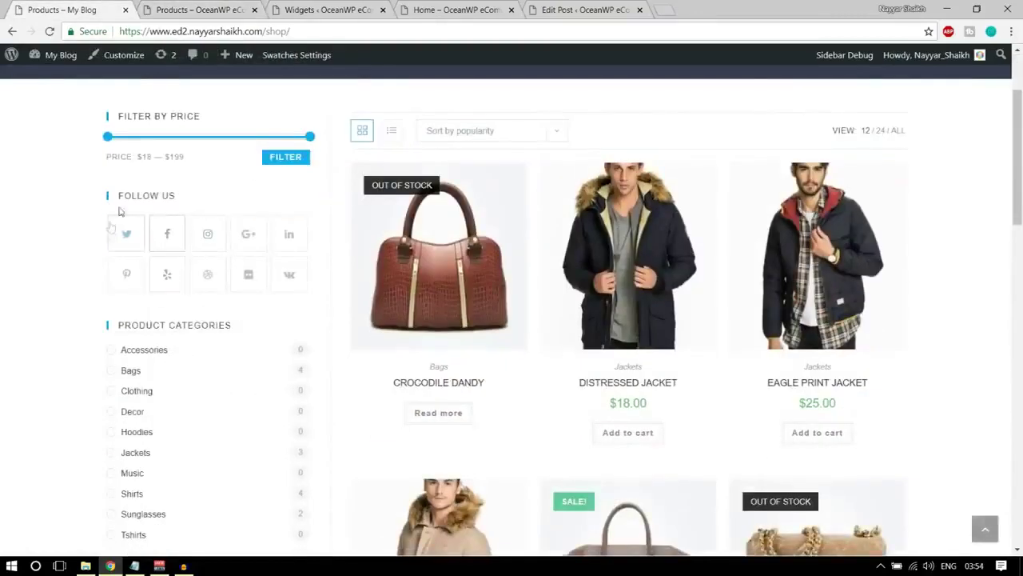
left_click(328, 10)
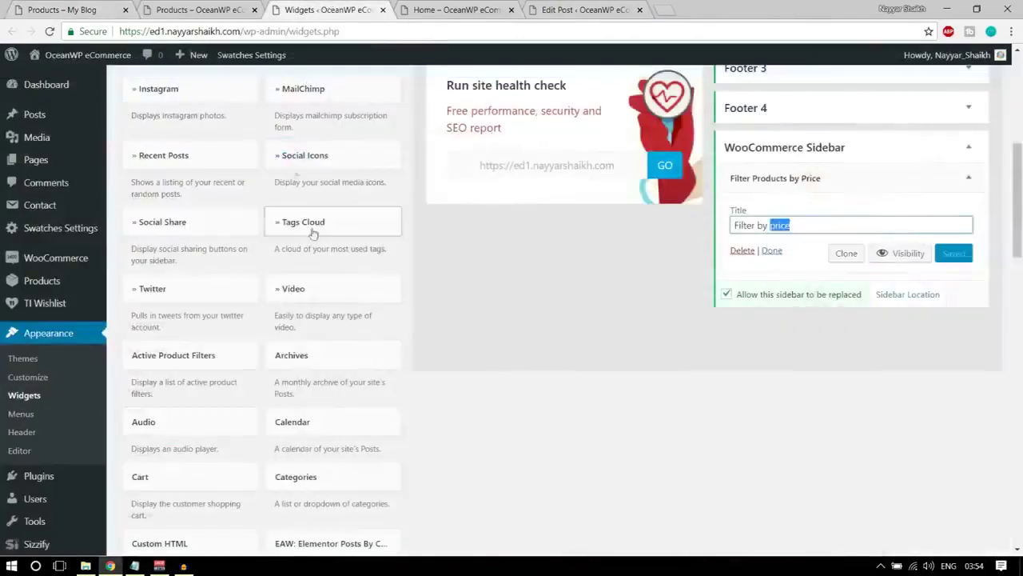
scroll(354, 293, "up", 10)
scroll(271, 317, "down", 2)
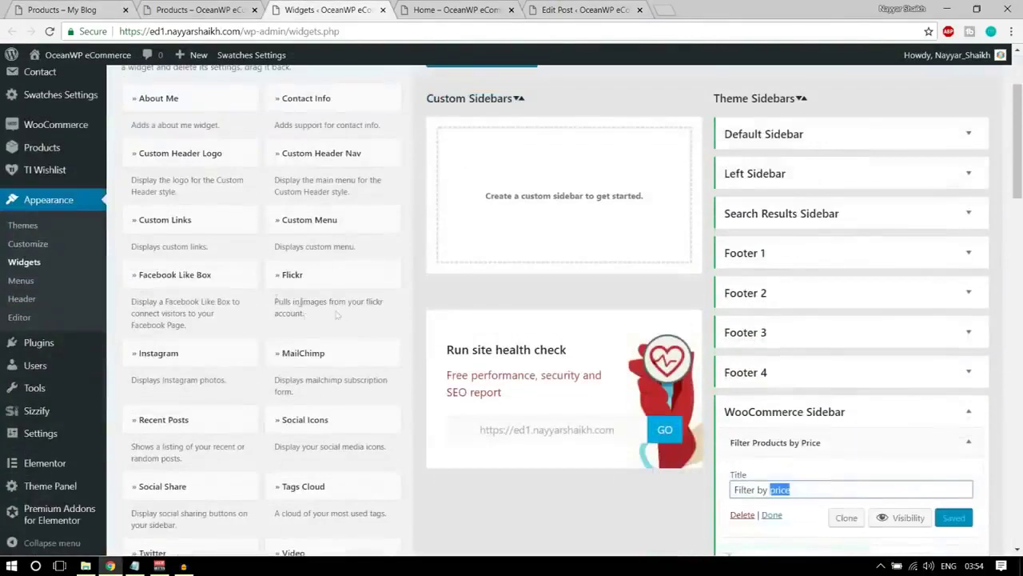
Add Social Icons to the WooCommerce Sidebar with Twitter, Facebook, Instagram, GooglePlus and LinkedIn set to #.
left_click(331, 417)
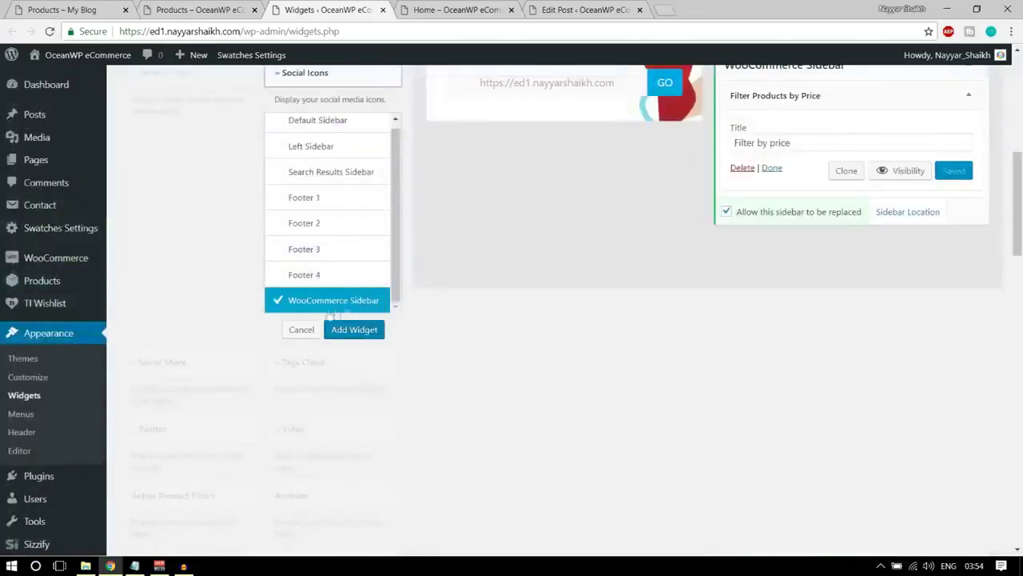
left_click(355, 329)
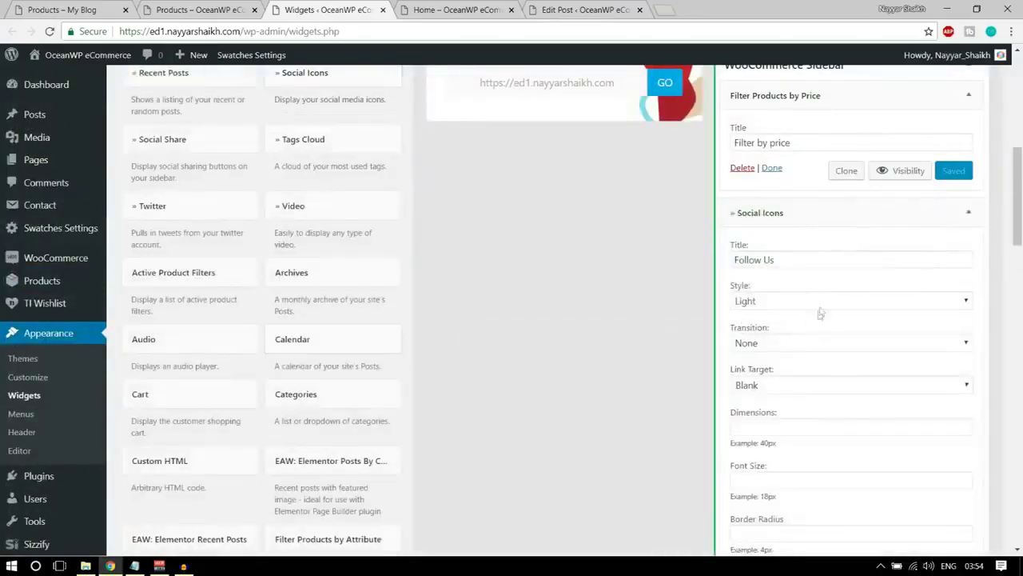
left_click(770, 227)
left_click(764, 243)
left_click(769, 279)
left_click(769, 296)
left_click(763, 333)
left_click(769, 351)
left_click(772, 389)
left_click(772, 405)
left_click(771, 439)
left_click(741, 457)
Set the Pinterest, Yelp, Dribbble and VK links to #.
scroll(737, 461, "down", 2)
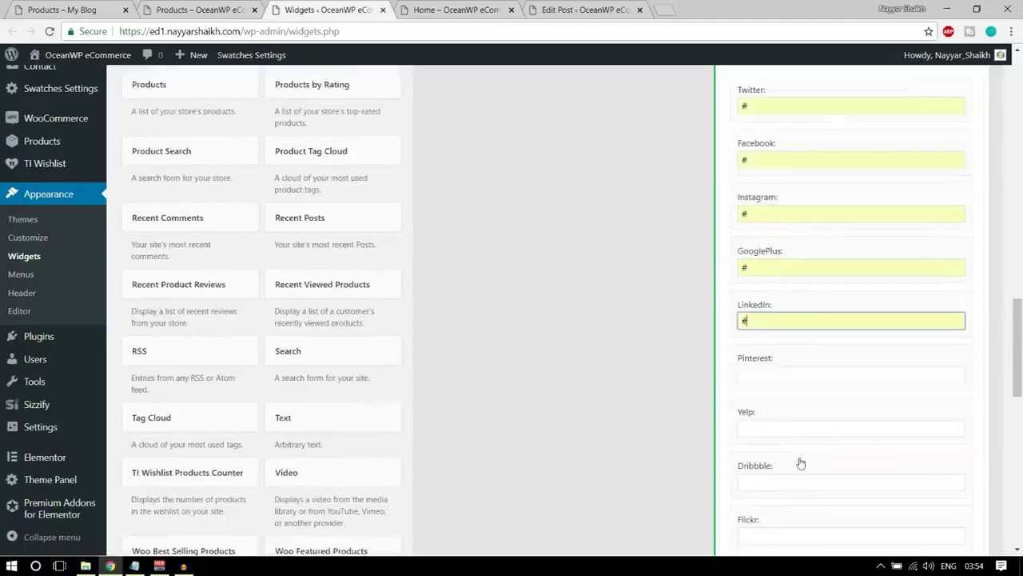
left_click(771, 362)
left_click(770, 384)
left_click(772, 415)
left_click(774, 432)
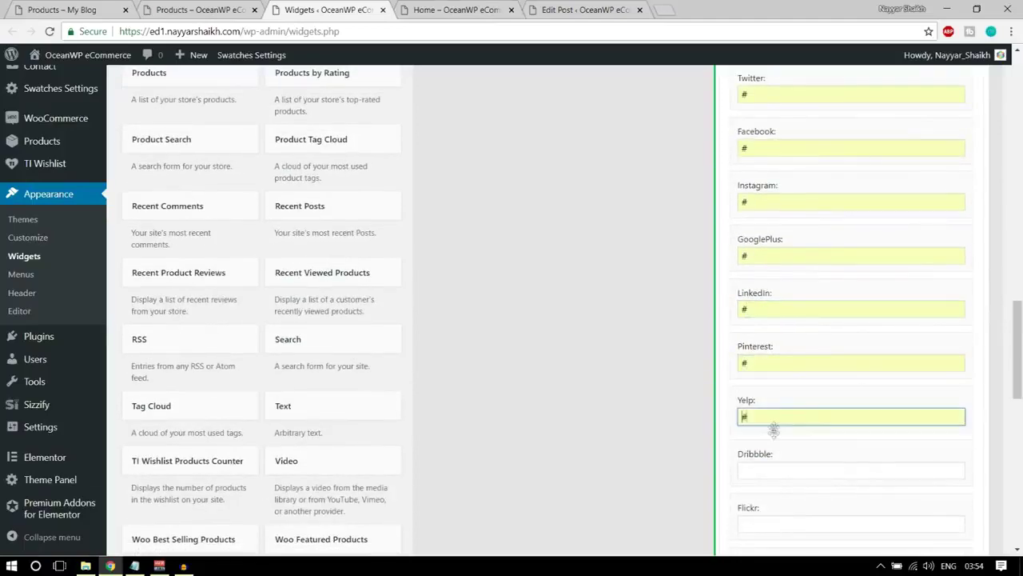
left_click(759, 470)
left_click(747, 487)
scroll(774, 484, "down", 3)
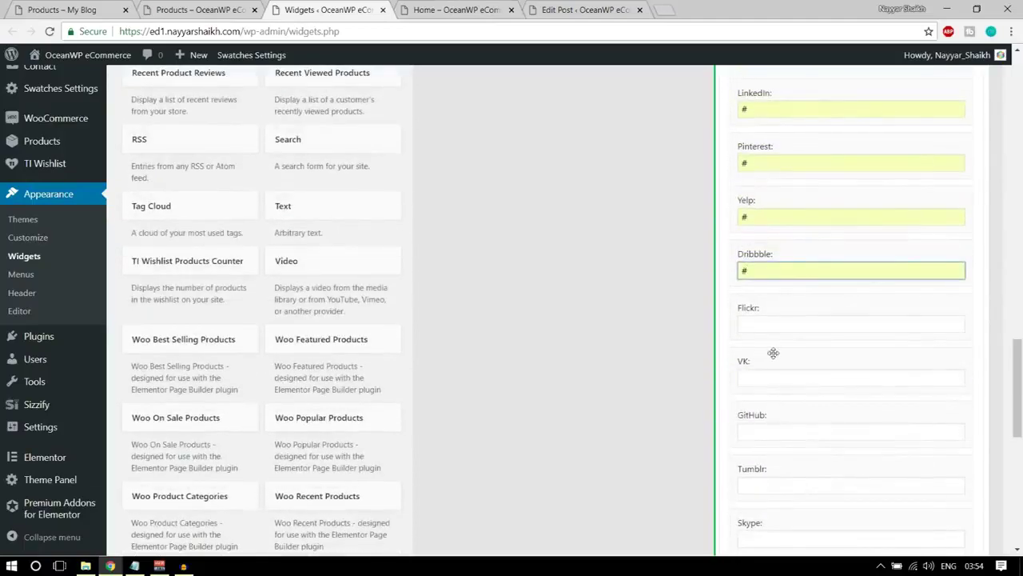
left_click(763, 379)
left_click(763, 393)
Fill the GitHub and Flickr links with # and collapse the finished widget.
left_click(769, 431)
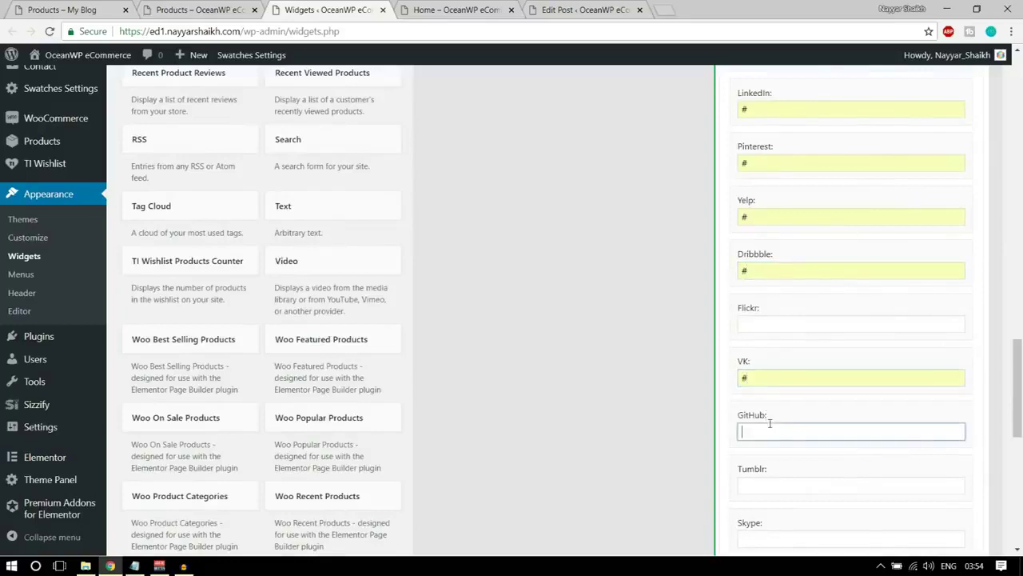
left_click(767, 325)
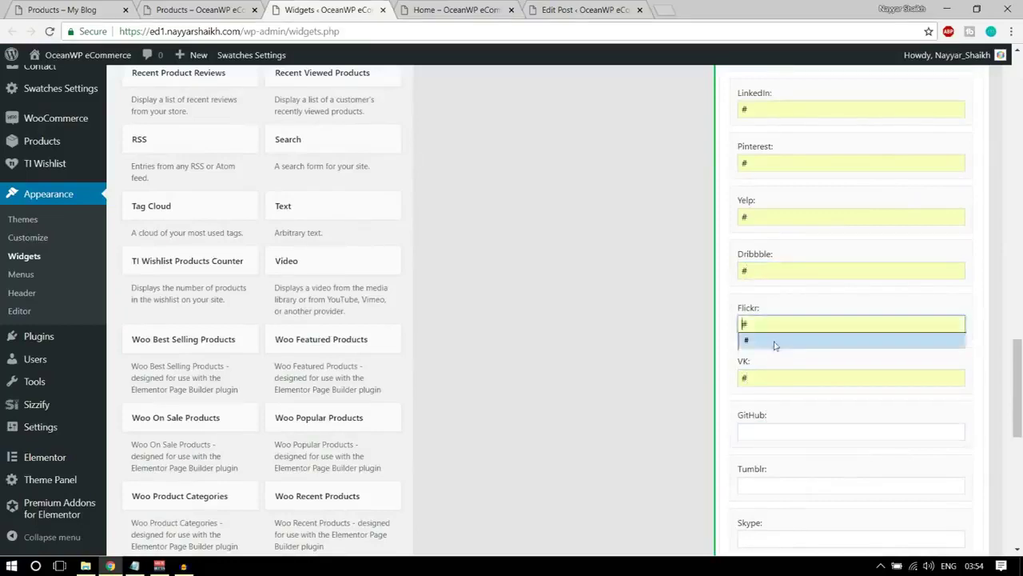
left_click(773, 344)
scroll(827, 407, "down", 4)
scroll(931, 458, "down", 4)
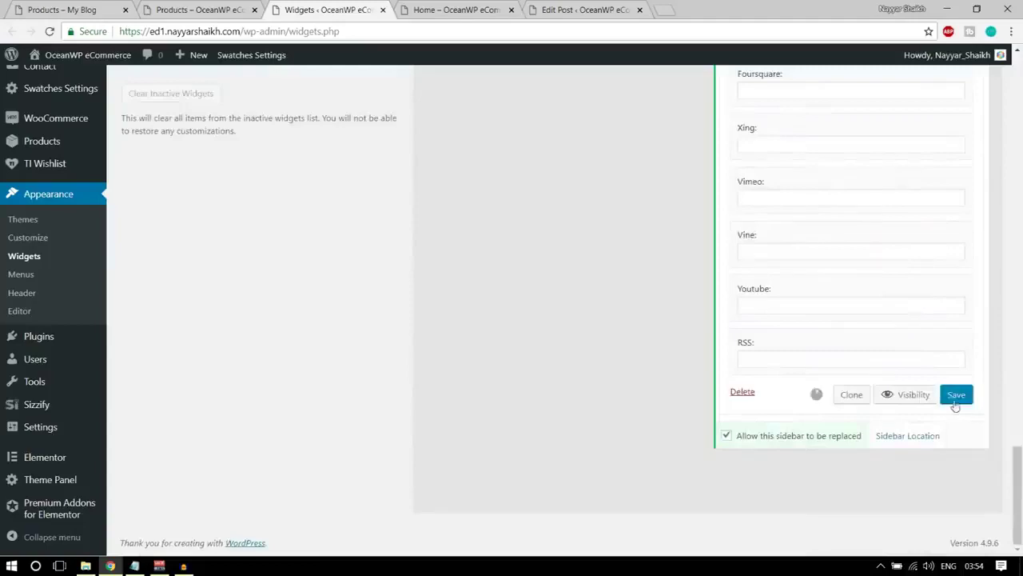
scroll(943, 449, "up", 8)
scroll(951, 445, "up", 15)
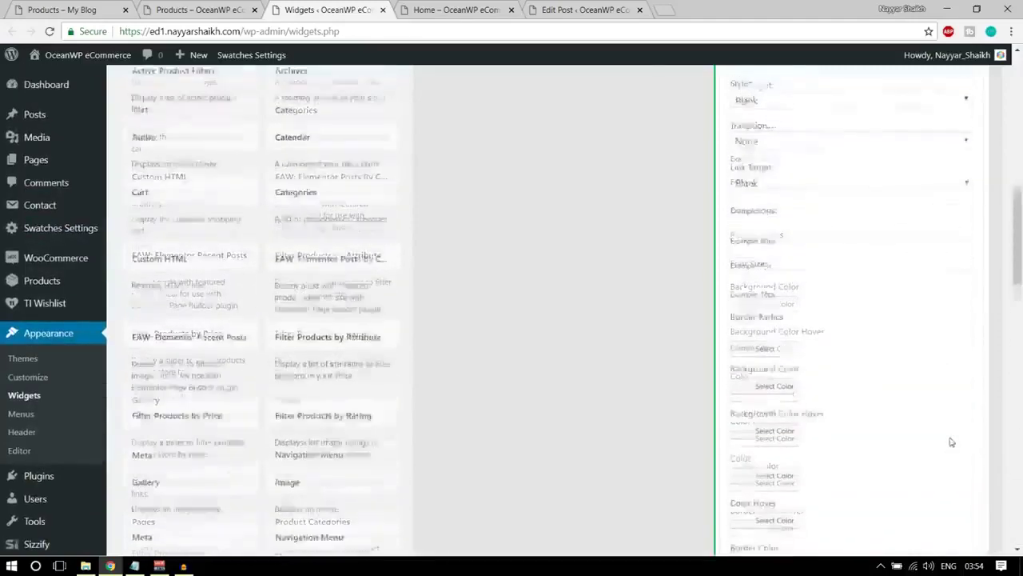
left_click(968, 192)
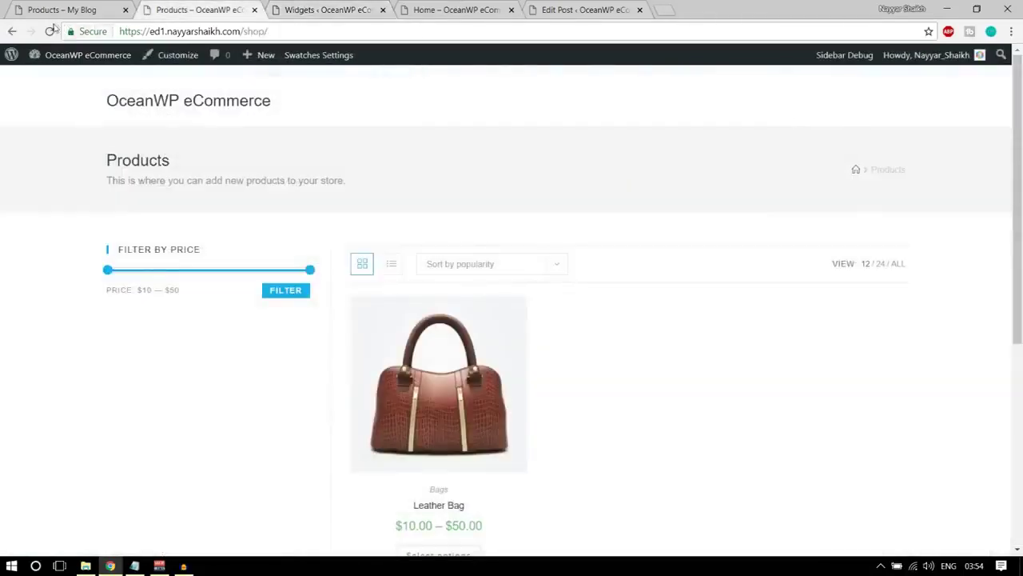
Reload the shop to see the Follow Us icons and compare with the reference shop.
left_click(51, 31)
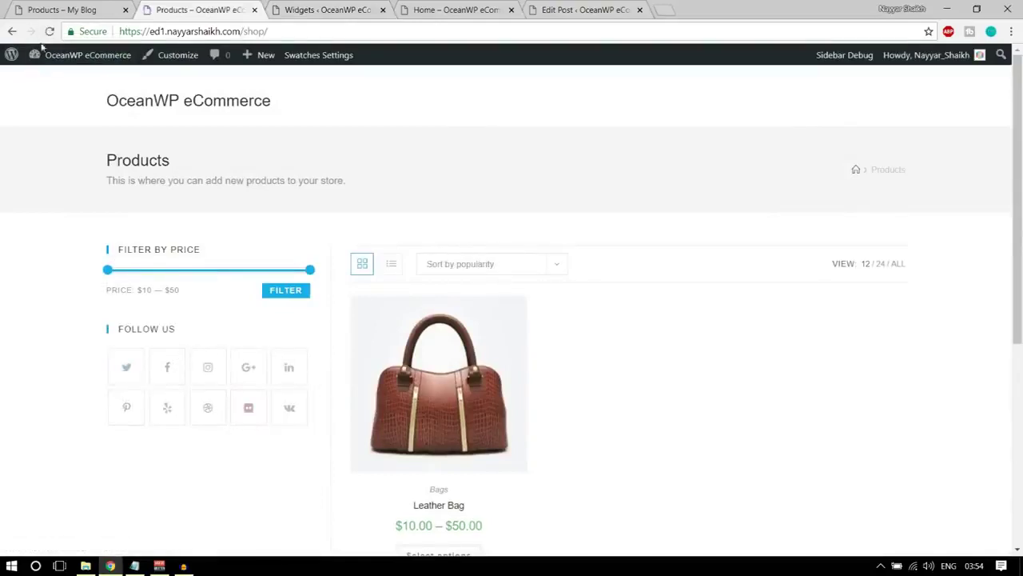
left_click(64, 8)
scroll(103, 204, "down", 3)
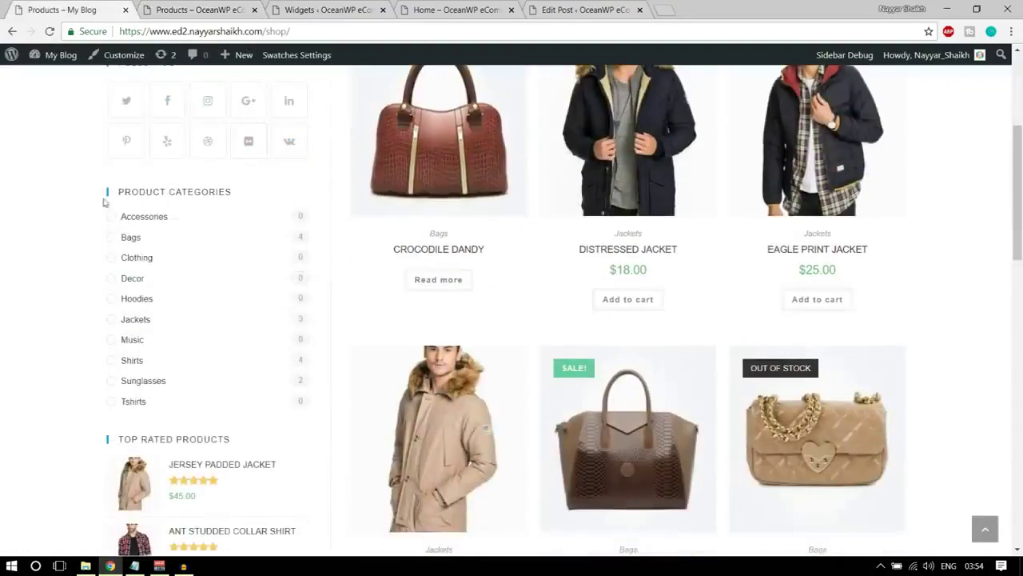
left_click(322, 8)
Add Product Categories to the WooCommerce Sidebar with counts shown and hierarchy off, checking the reference.
scroll(555, 347, "down", 4)
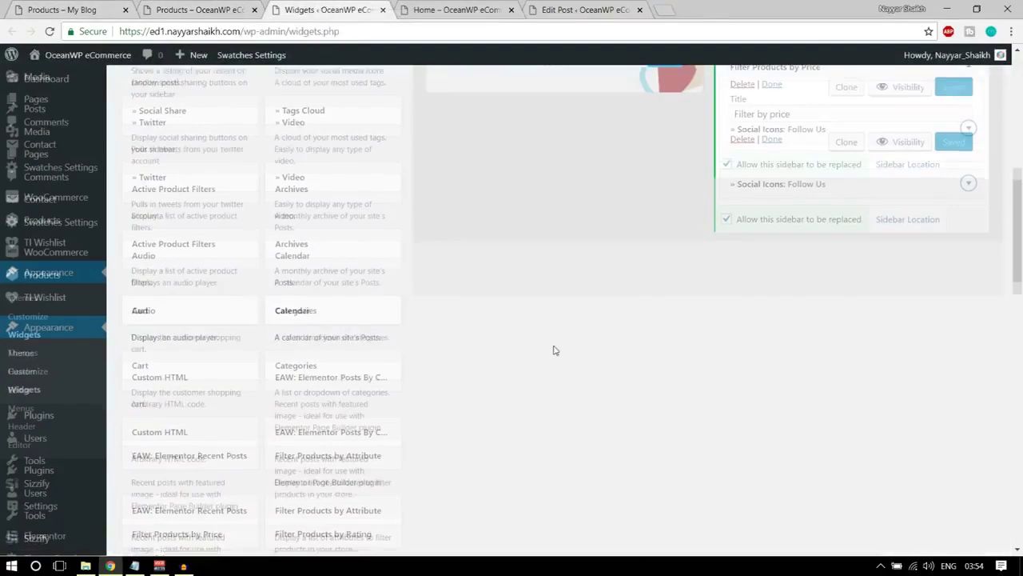
scroll(554, 350, "down", 1)
scroll(429, 279, "down", 6)
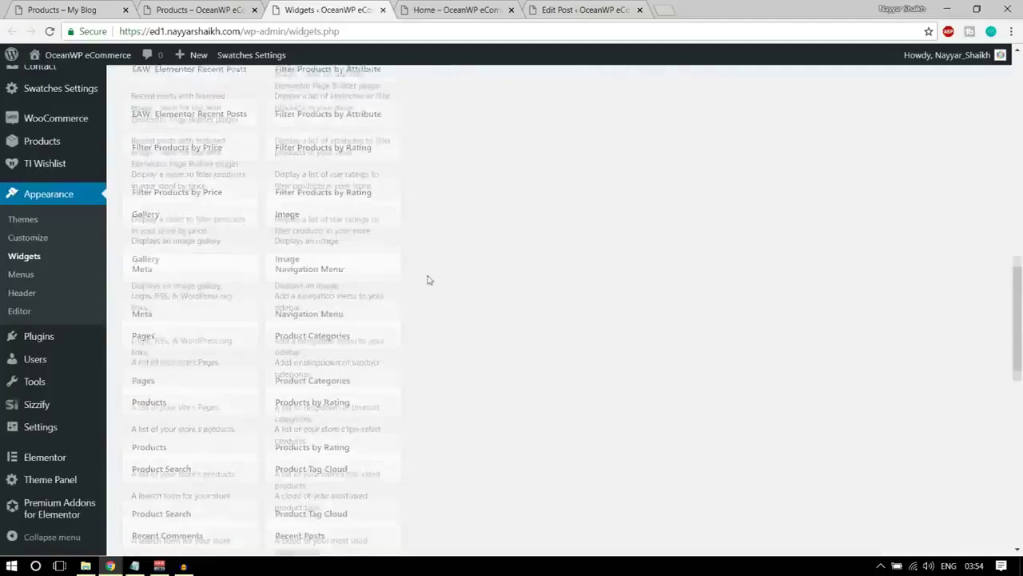
scroll(429, 280, "down", 2)
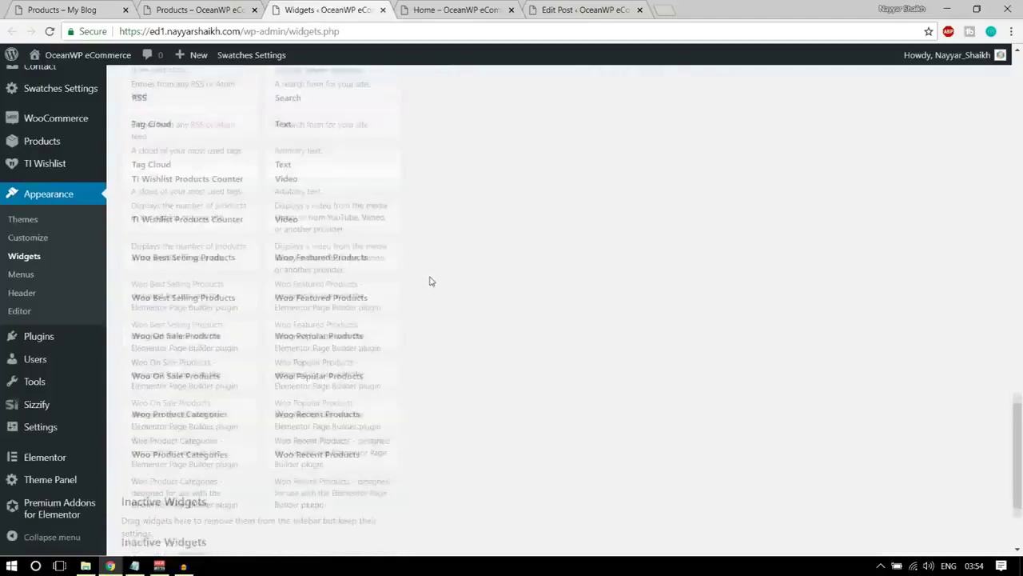
scroll(429, 280, "up", 5)
left_click(328, 182)
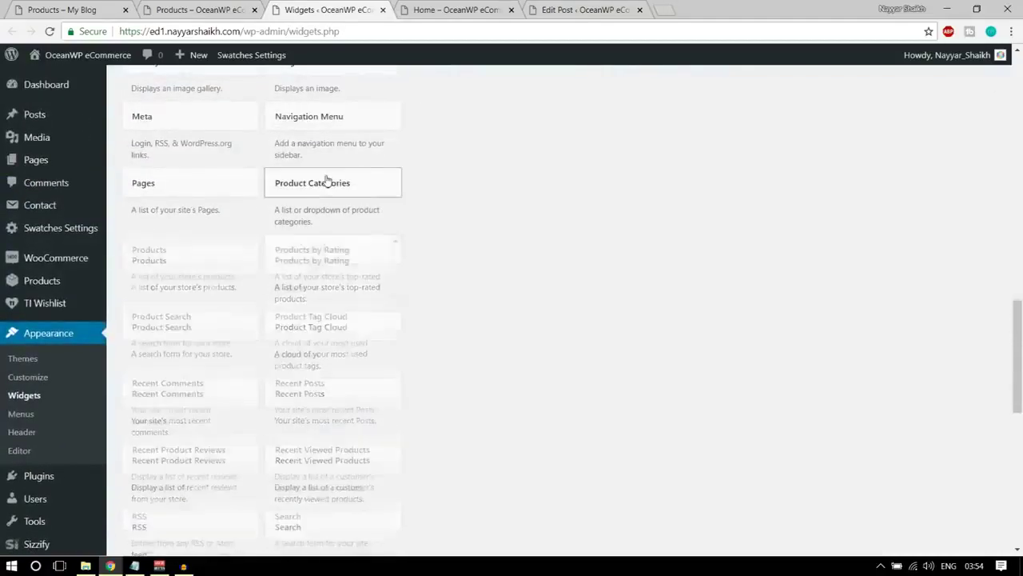
left_click(353, 452)
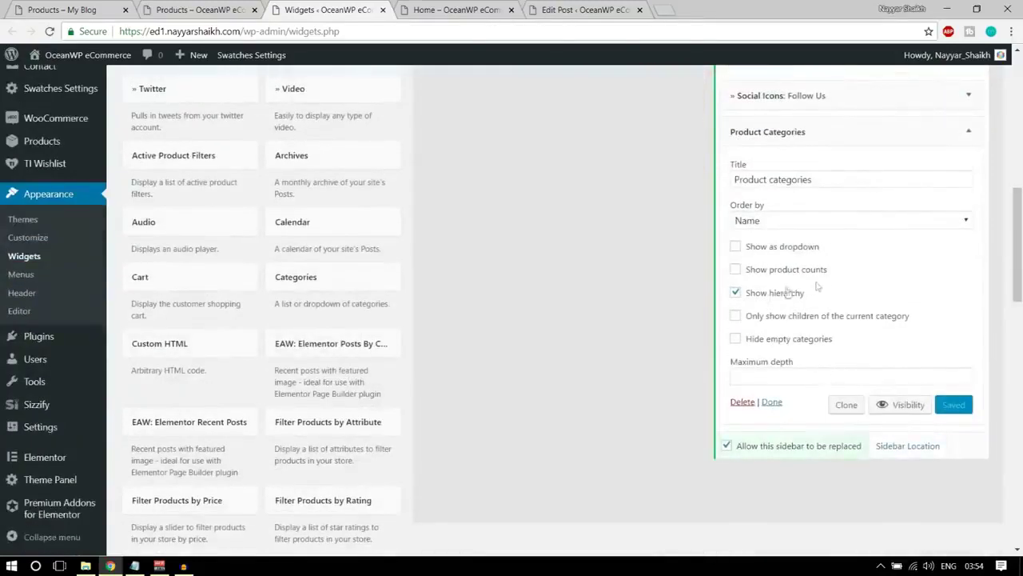
left_click(769, 298)
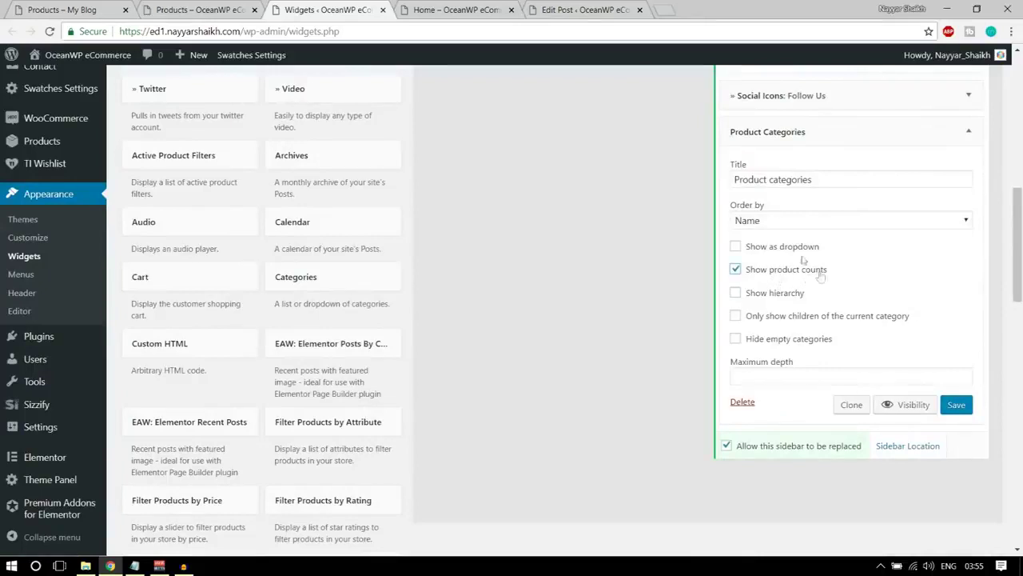
left_click(50, 7)
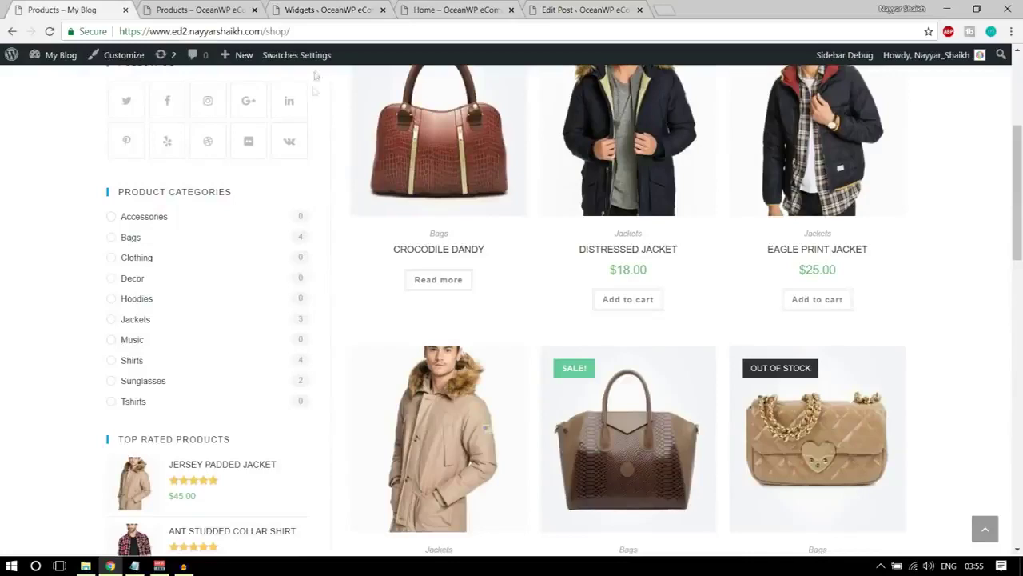
left_click(309, 7)
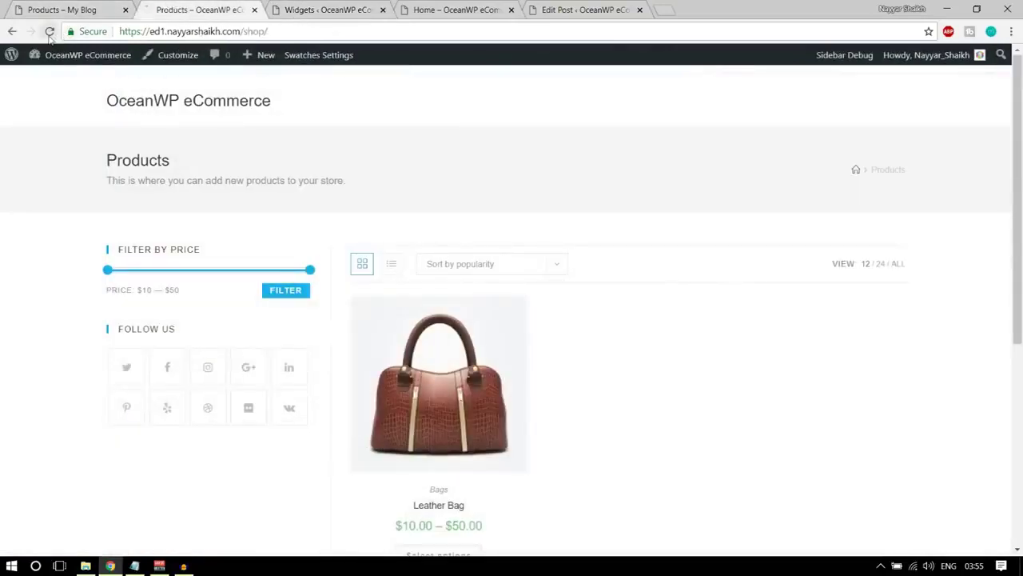
Reload the shop to see Product Categories (Bags 1, Uncategorized 0) and compare with the reference.
left_click(50, 32)
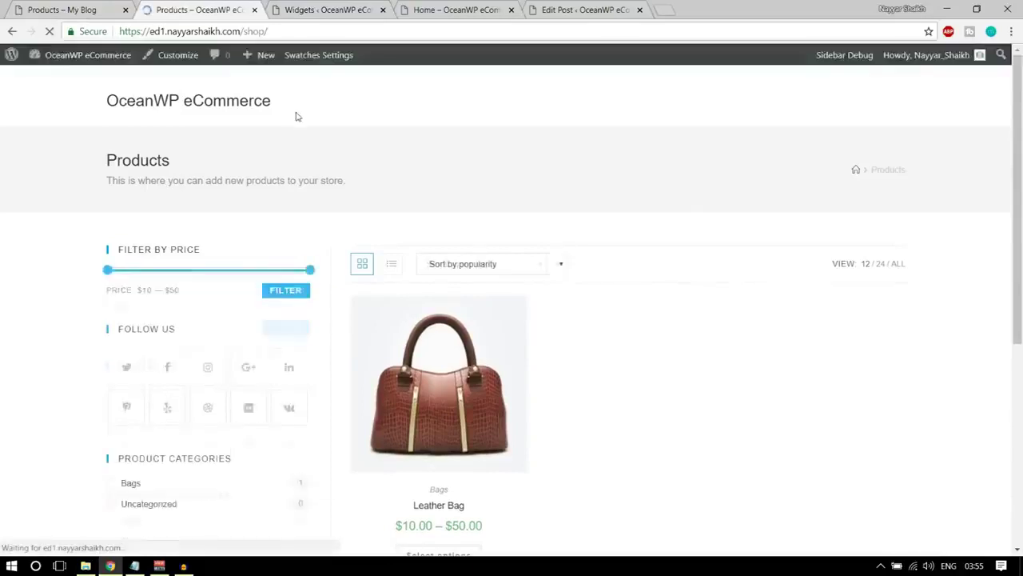
scroll(331, 227, "down", 3)
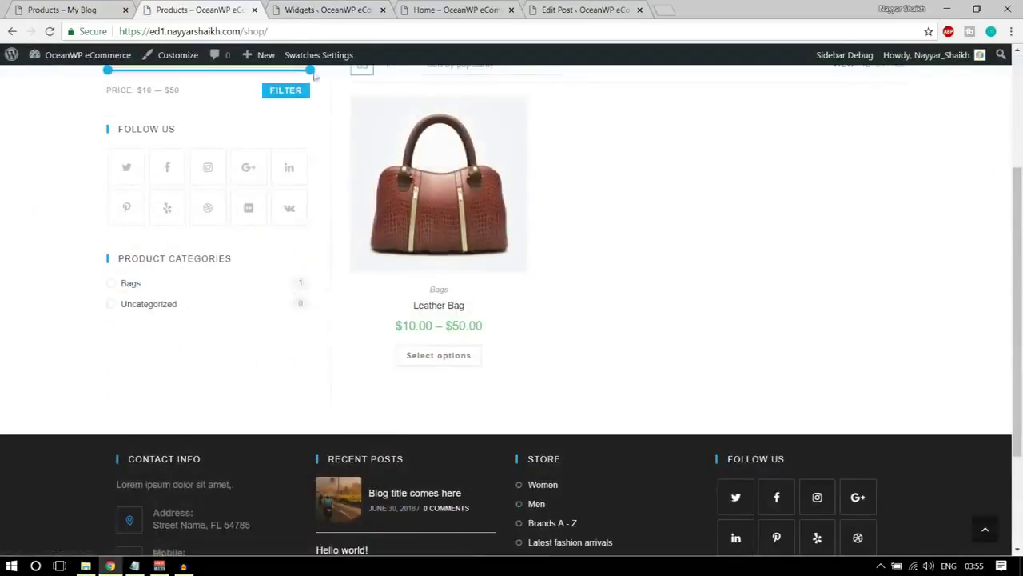
left_click(51, 9)
scroll(176, 208, "down", 1)
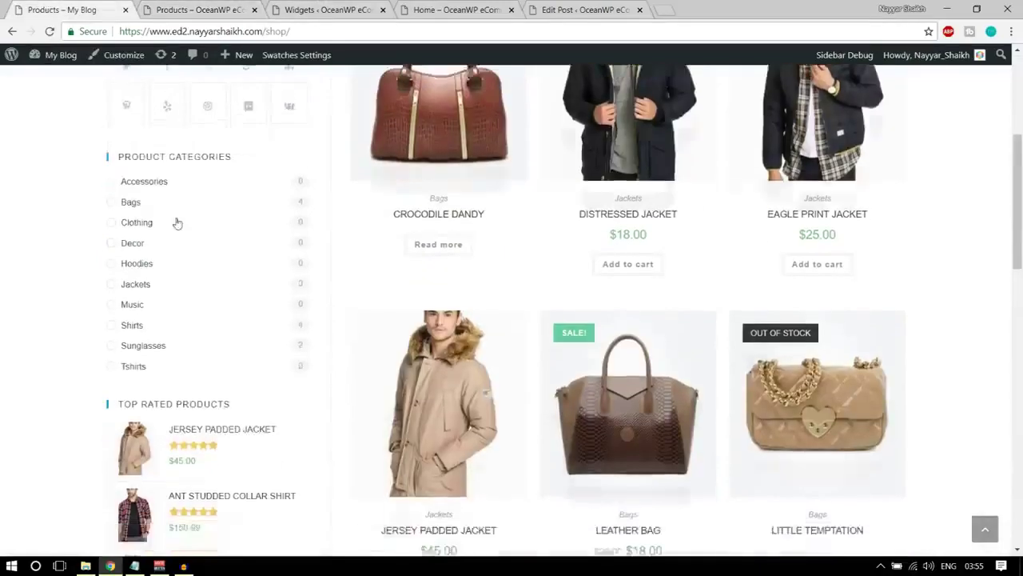
scroll(177, 223, "down", 2)
Back on the Widgets page, select the Filter Products by Rating widget.
left_click(328, 9)
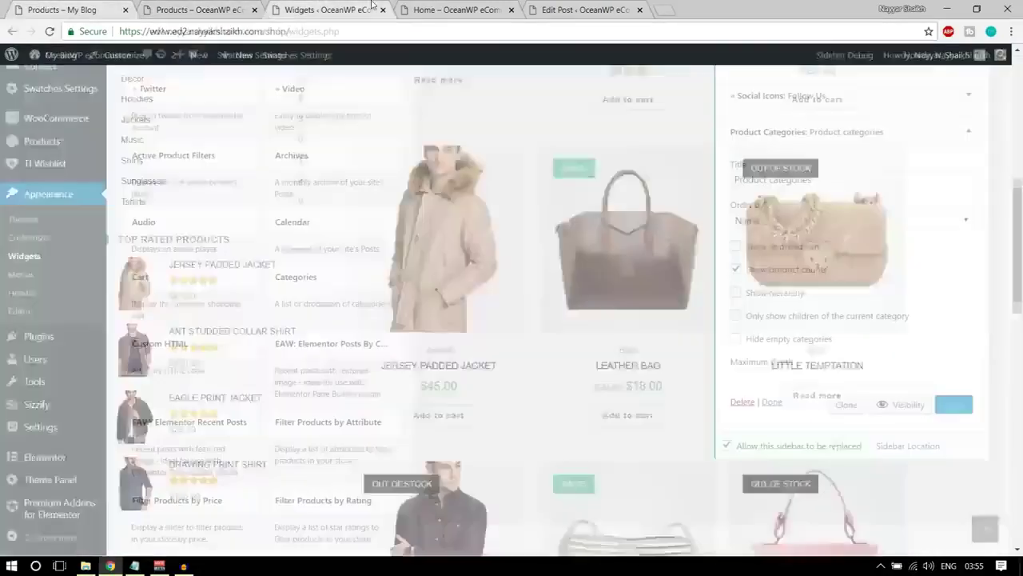
scroll(551, 227, "down", 2)
scroll(551, 229, "down", 2)
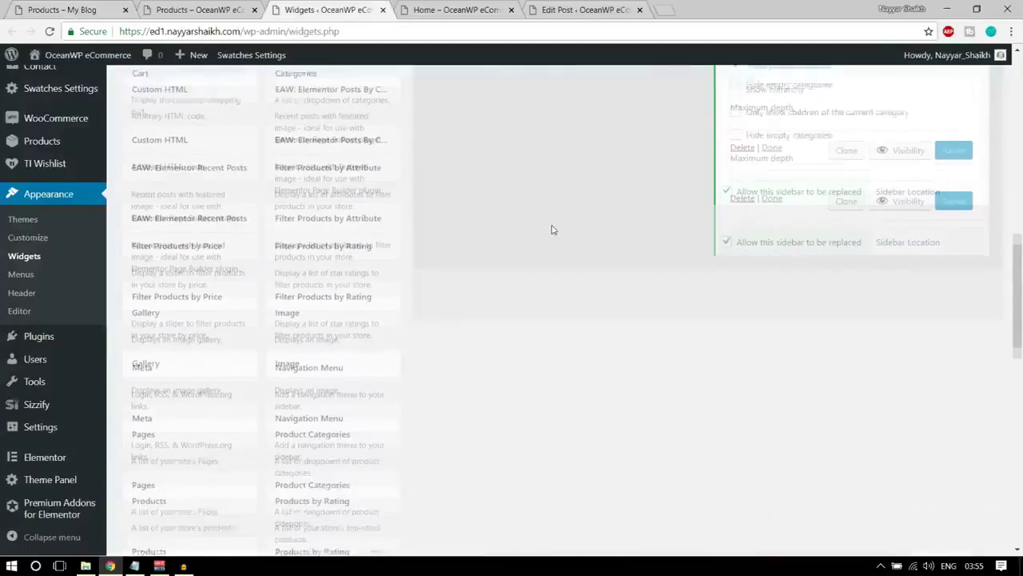
left_click(324, 239)
Add the 'Average rating' filter to the WooCommerce Sidebar, reload the shop, and open Leather Bag.
scroll(403, 276, "down", 3)
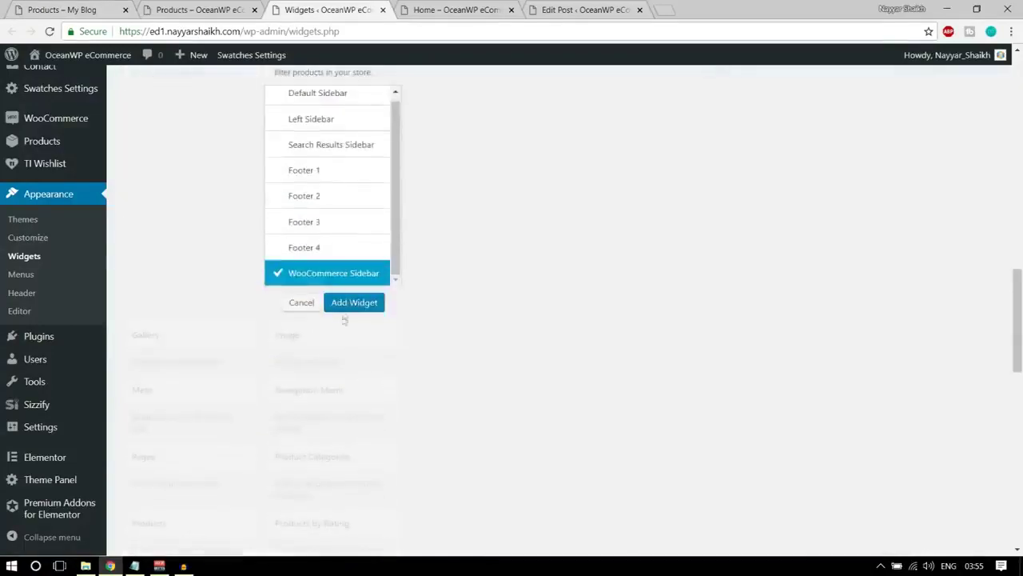
left_click(351, 302)
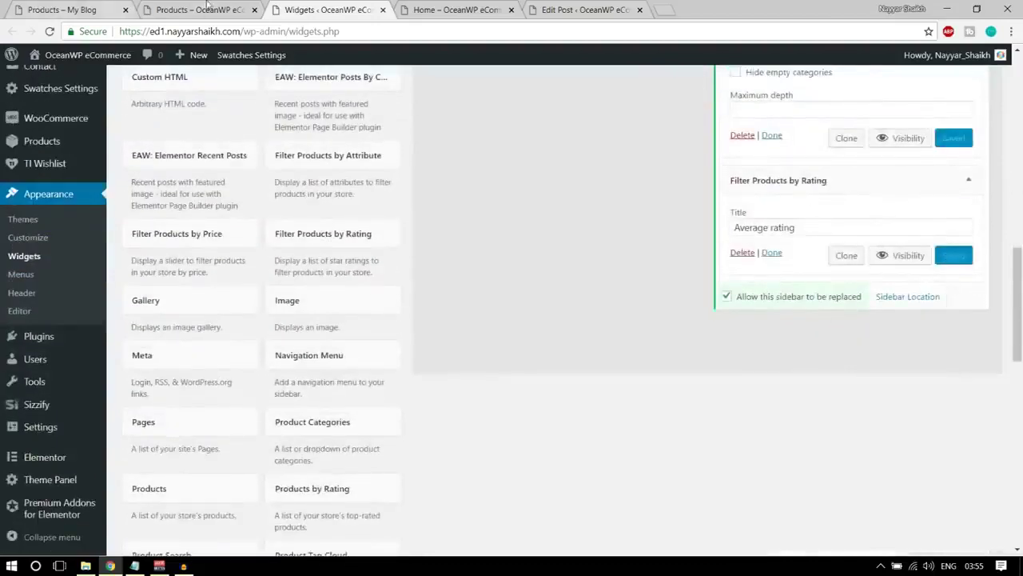
left_click(206, 8)
left_click(49, 32)
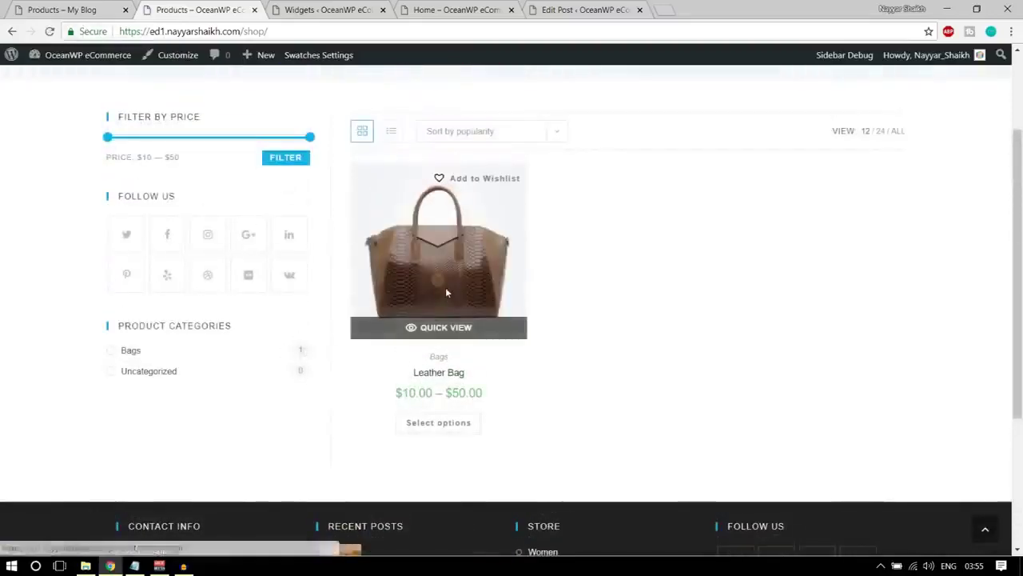
left_click(446, 293)
Submit a five-star 'Good Product' review for the Leather Bag.
scroll(747, 293, "down", 5)
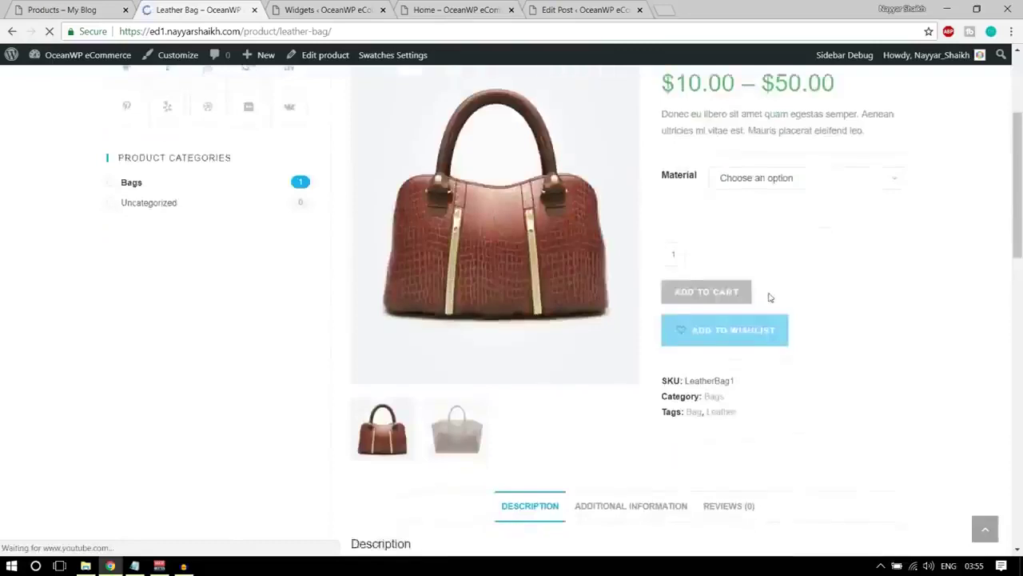
left_click(729, 256)
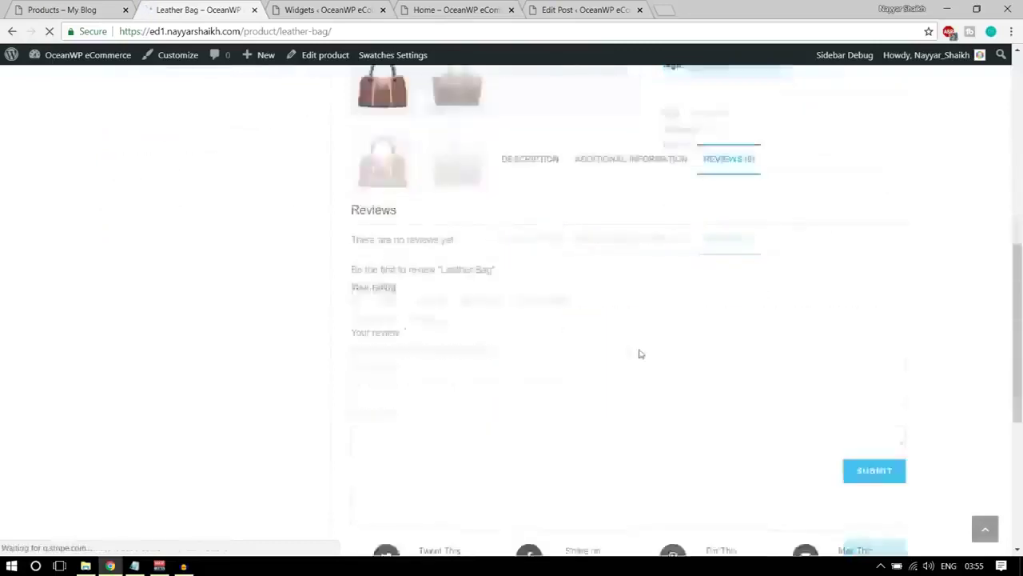
scroll(624, 320, "down", 3)
left_click(572, 187)
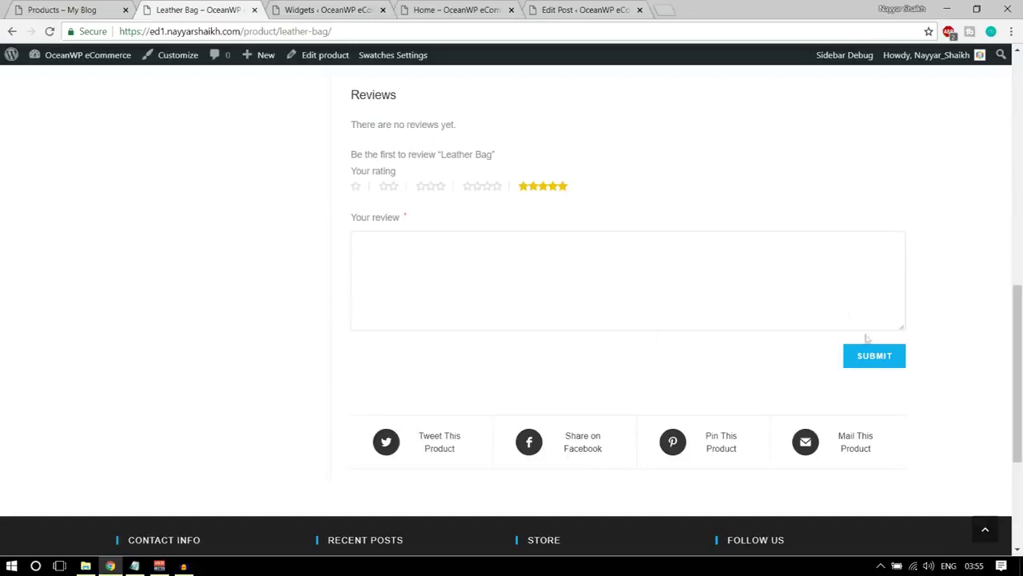
left_click(612, 277)
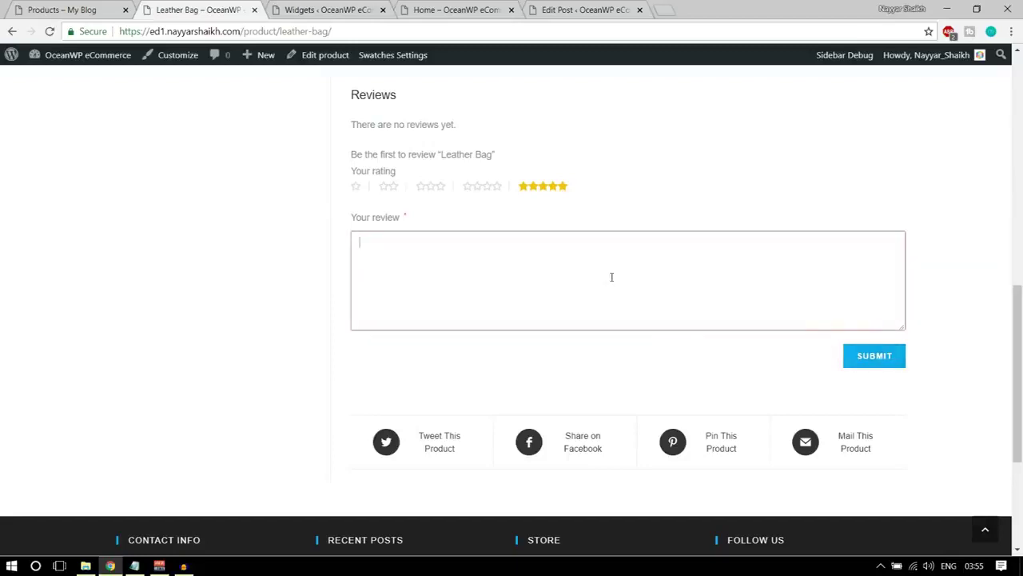
type("Good Product")
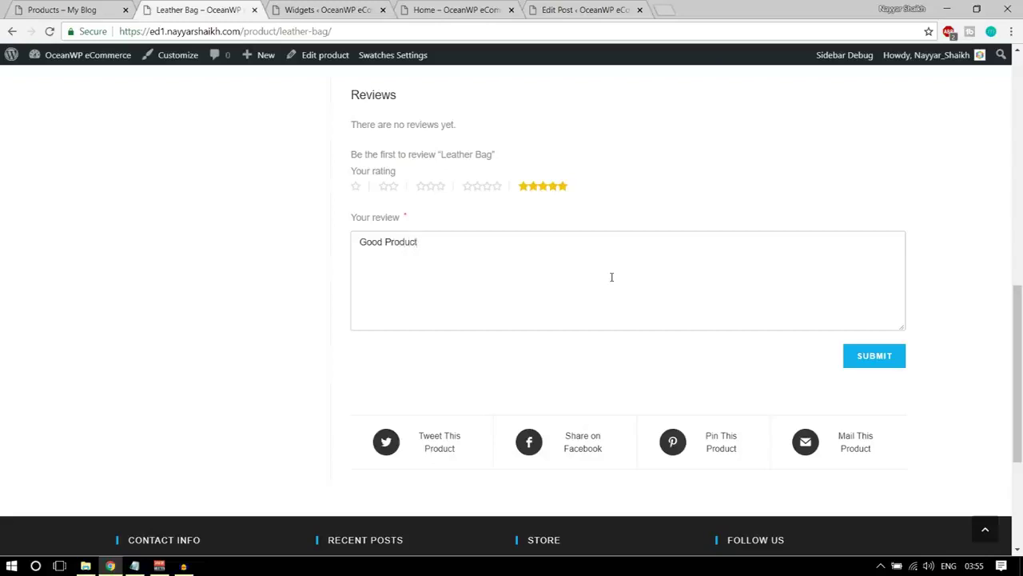
left_click(889, 360)
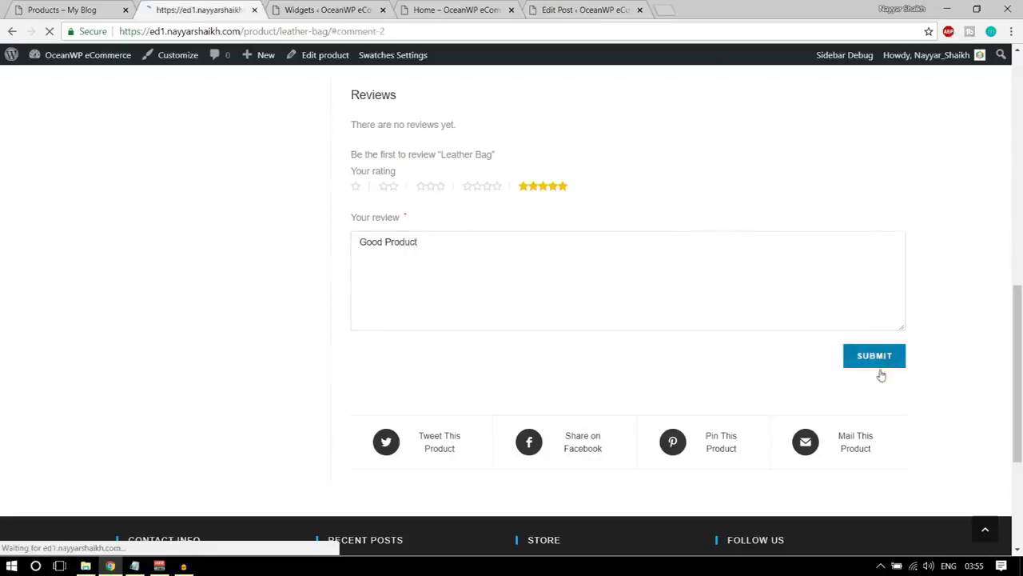
Load the store's /shop page via the address bar, then return to the Widgets page.
scroll(275, 358, "up", 15)
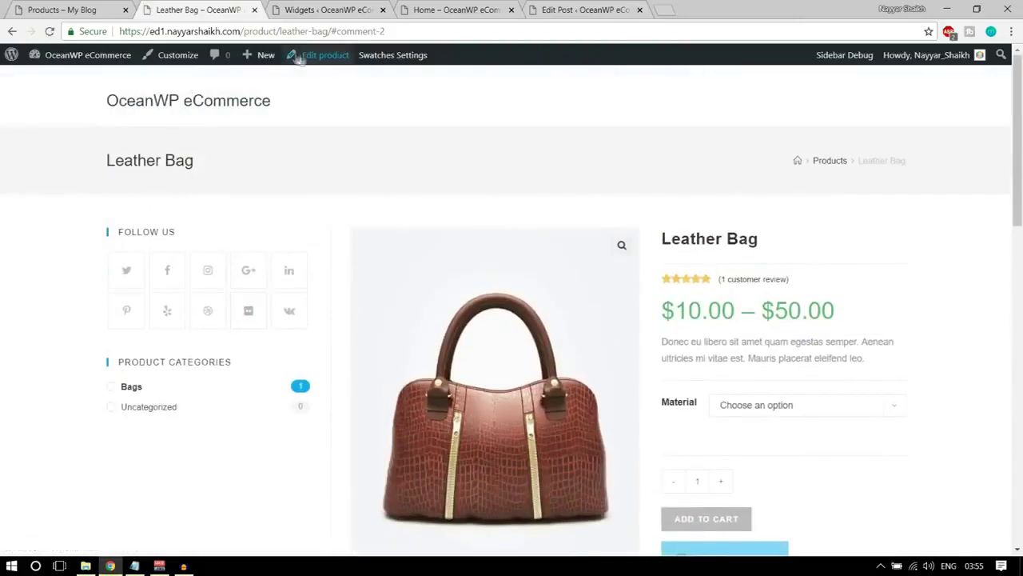
left_click_drag(245, 31, 424, 25)
type("shop")
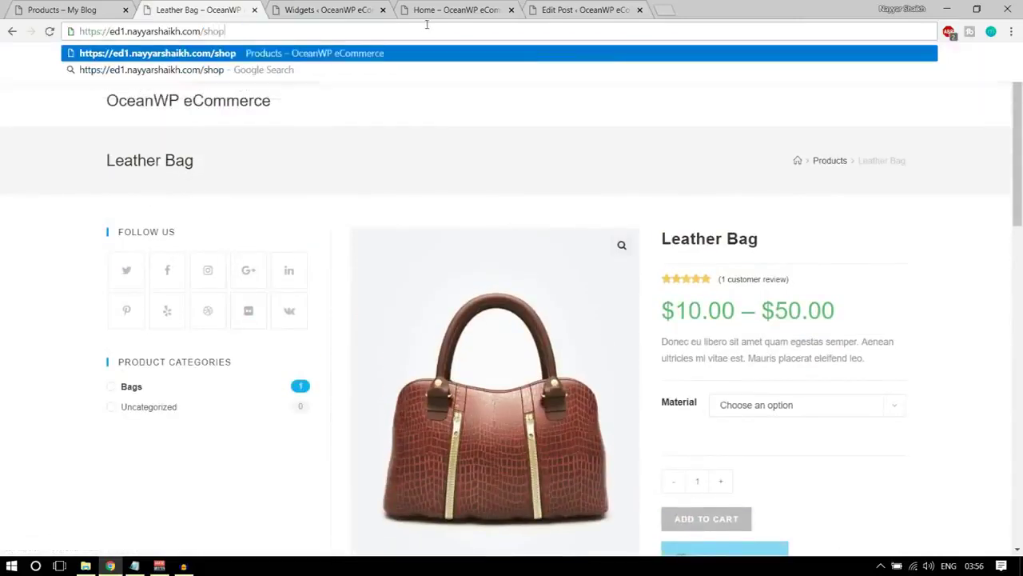
key("Return")
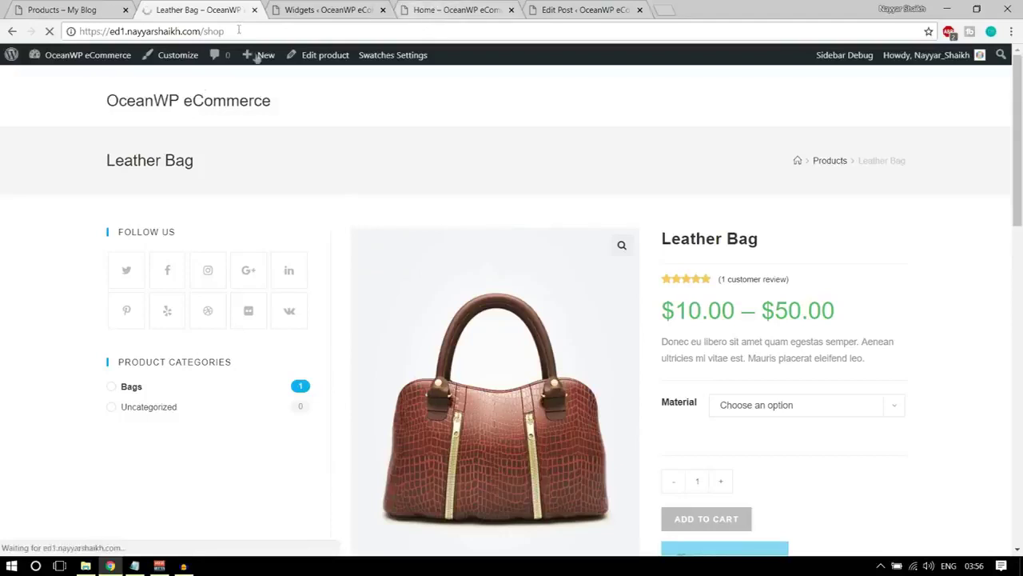
scroll(335, 256, "down", 10)
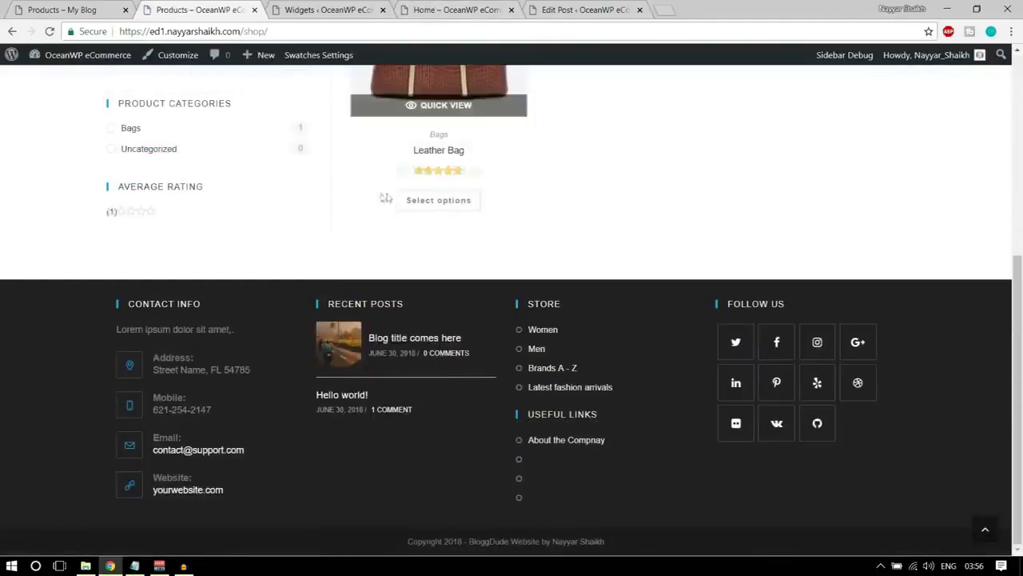
left_click(327, 10)
Collapse the Filter Products by Price and Product Categories panels in the WooCommerce Sidebar.
scroll(749, 376, "up", 3)
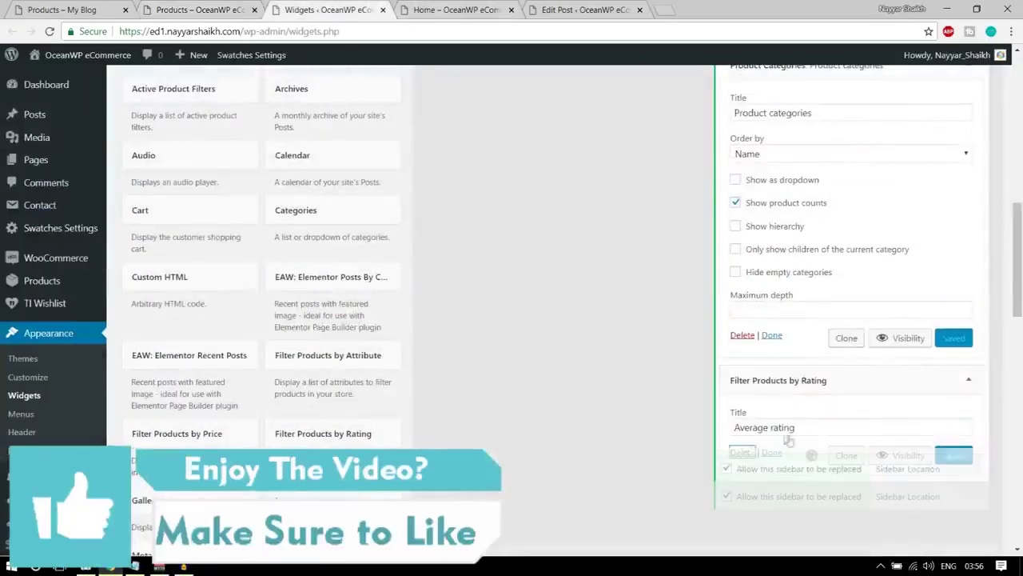
scroll(789, 434, "up", 5)
left_click(965, 310)
left_click(966, 284)
left_click(966, 289)
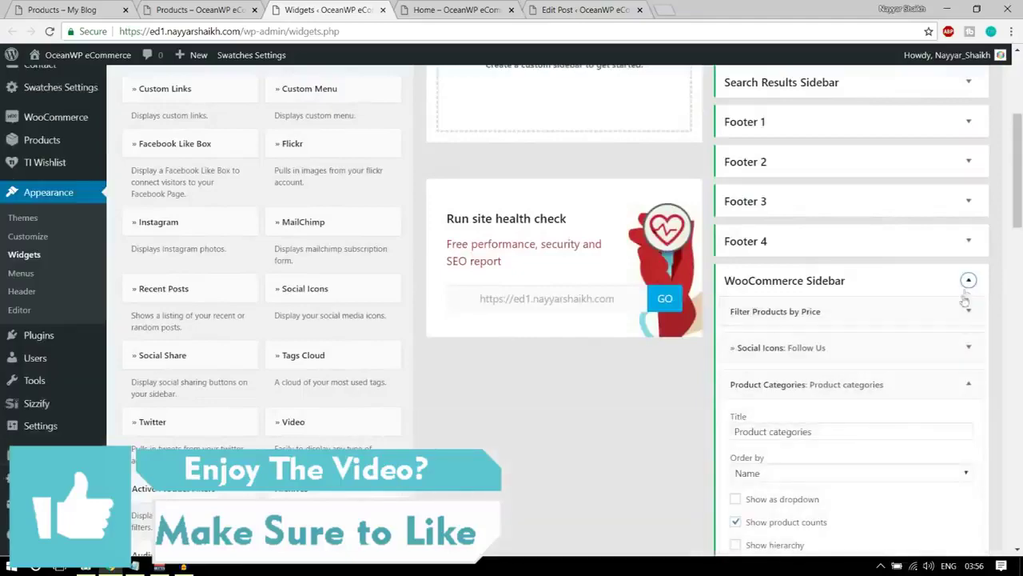
left_click(966, 385)
scroll(529, 412, "down", 3)
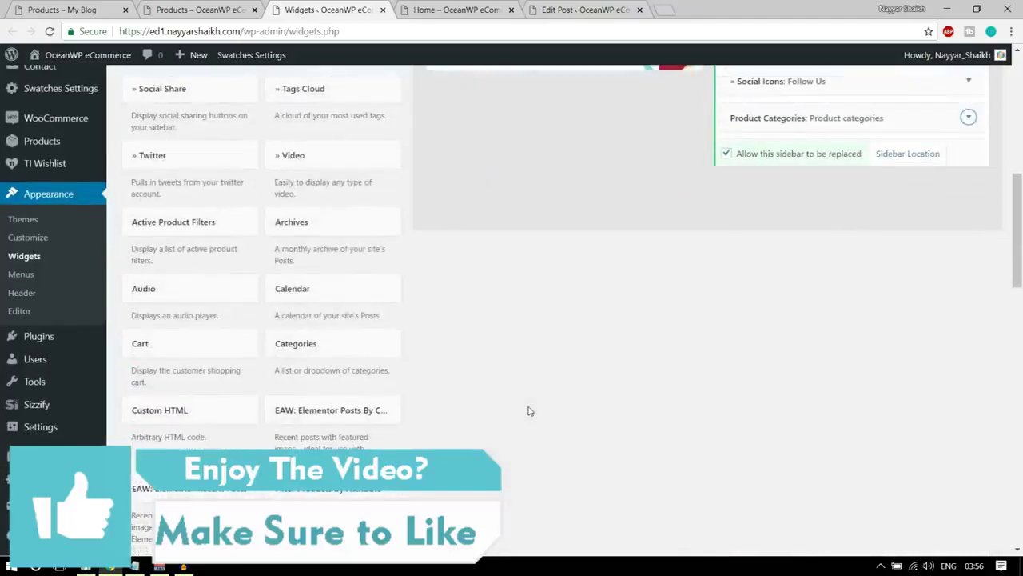
scroll(527, 411, "down", 3)
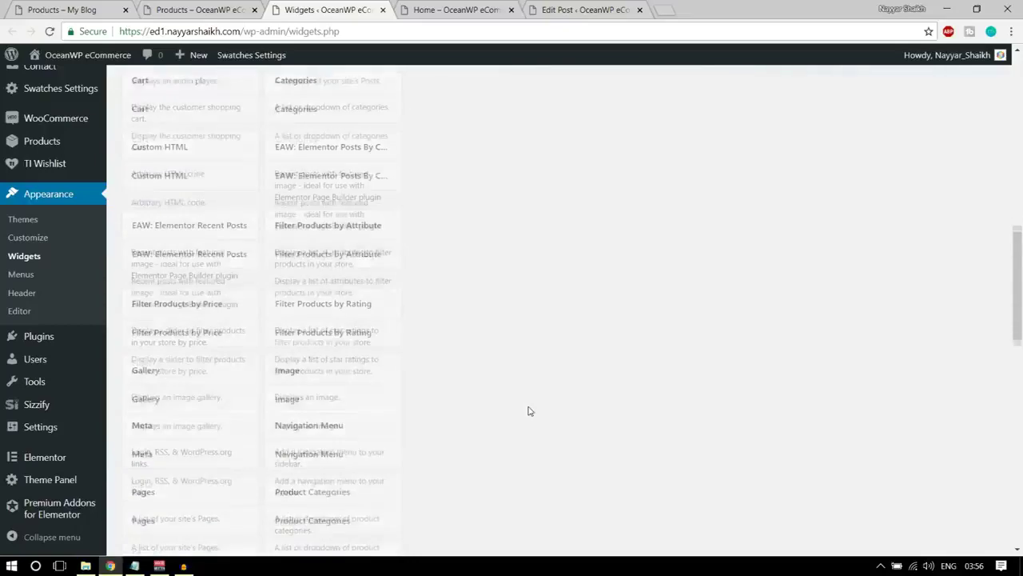
scroll(528, 410, "down", 3)
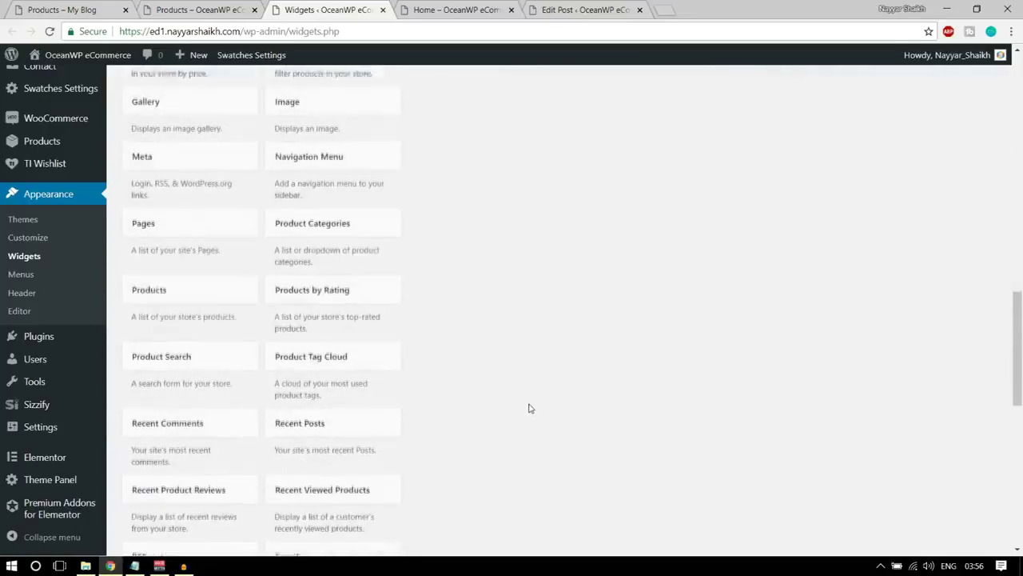
Add Products by Rating ('Top rated products', 5 products) to the WooCommerce Sidebar and reload the shop.
left_click(344, 290)
left_click(349, 426)
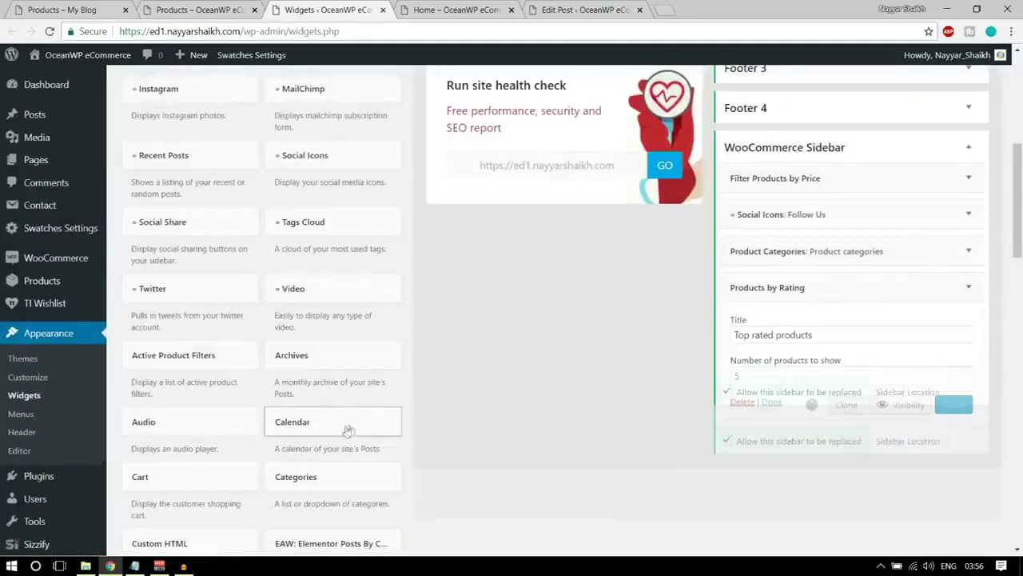
left_click(848, 376)
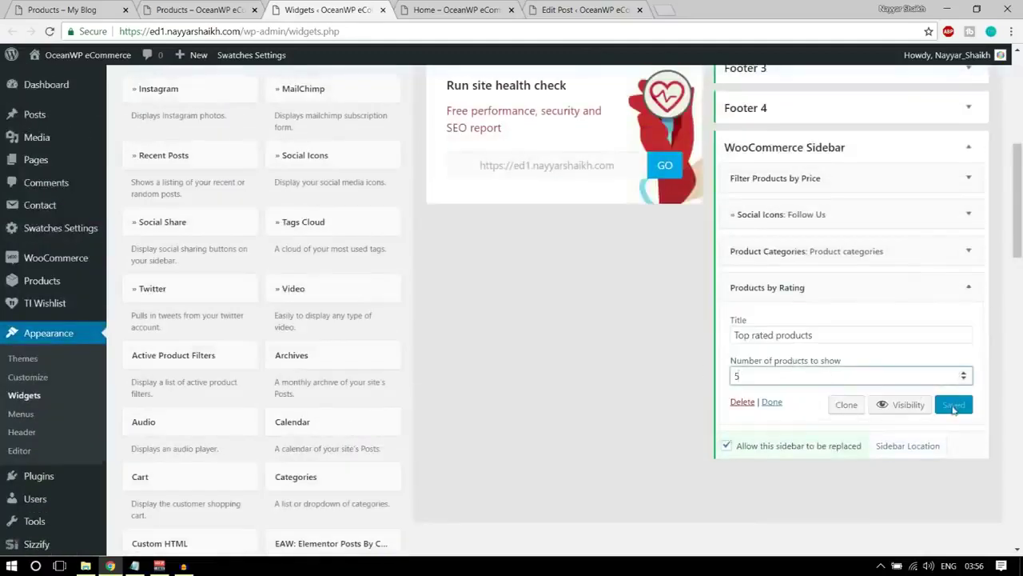
left_click(198, 9)
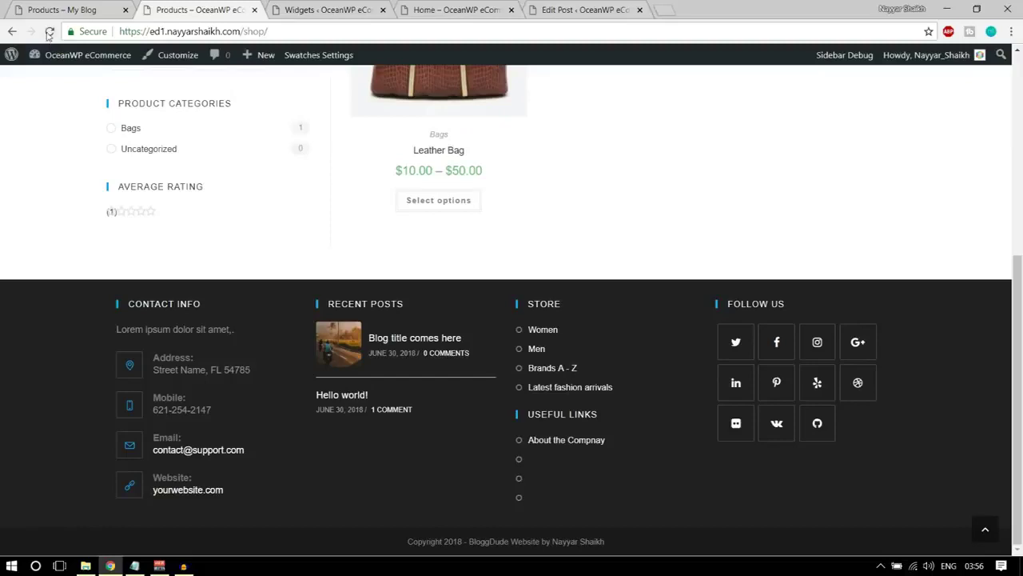
left_click(49, 32)
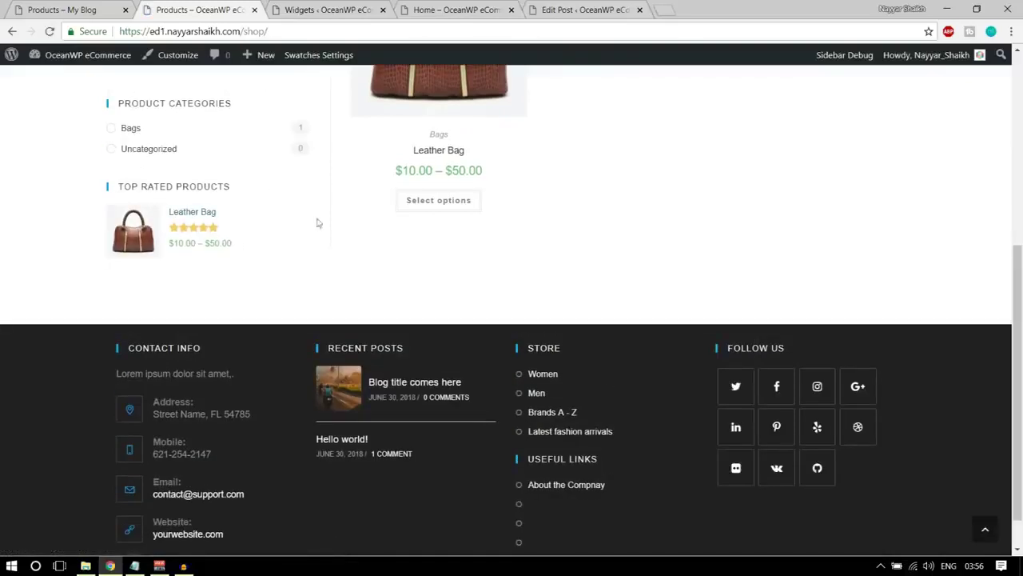
Scroll the shop sidebar to confirm Leather Bag appears under Top Rated Products.
scroll(317, 221, "up", 5)
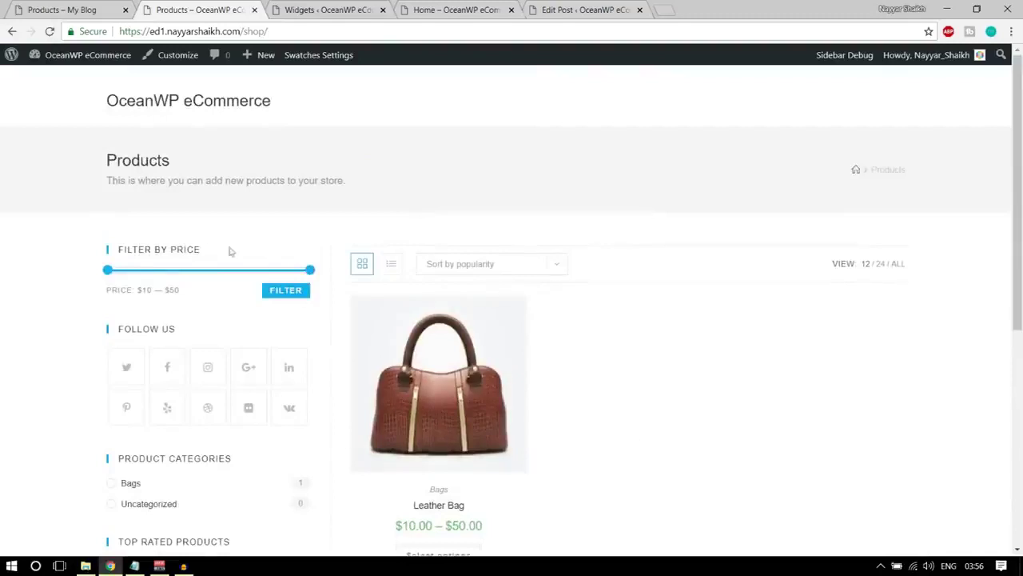
scroll(799, 297, "down", 2)
scroll(713, 305, "down", 3)
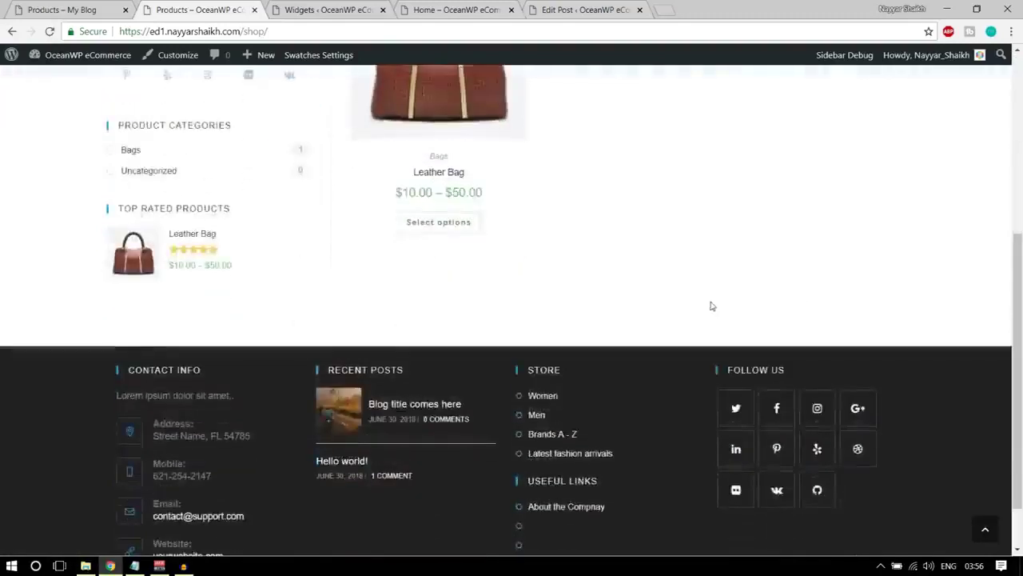
scroll(711, 304, "up", 5)
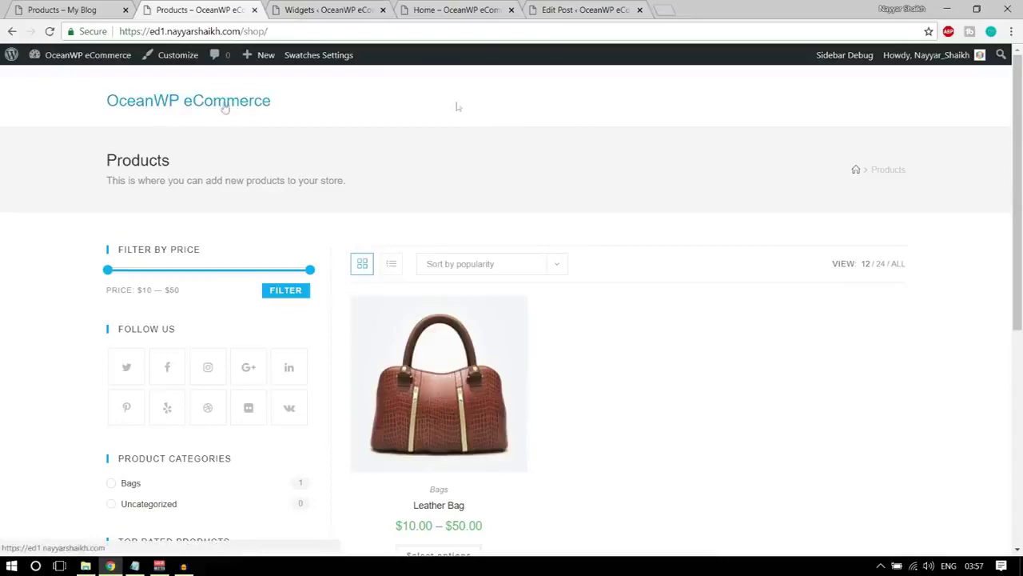
Compare with the reference store's shop page, then return to the Widgets admin page.
left_click(90, 8)
scroll(477, 250, "up", 5)
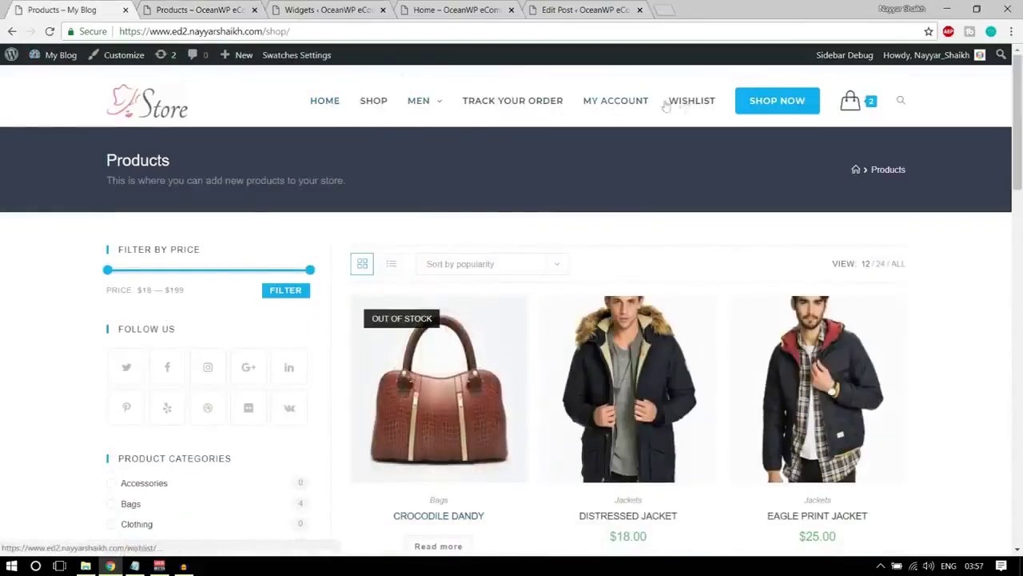
mouse_move(440, 112)
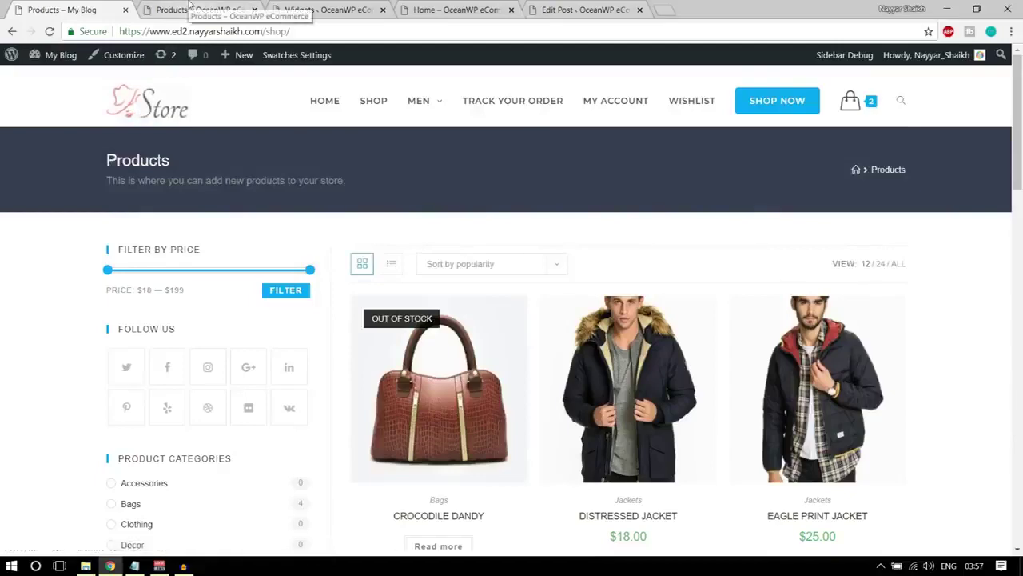
left_click(354, 8)
scroll(566, 279, "up", 6)
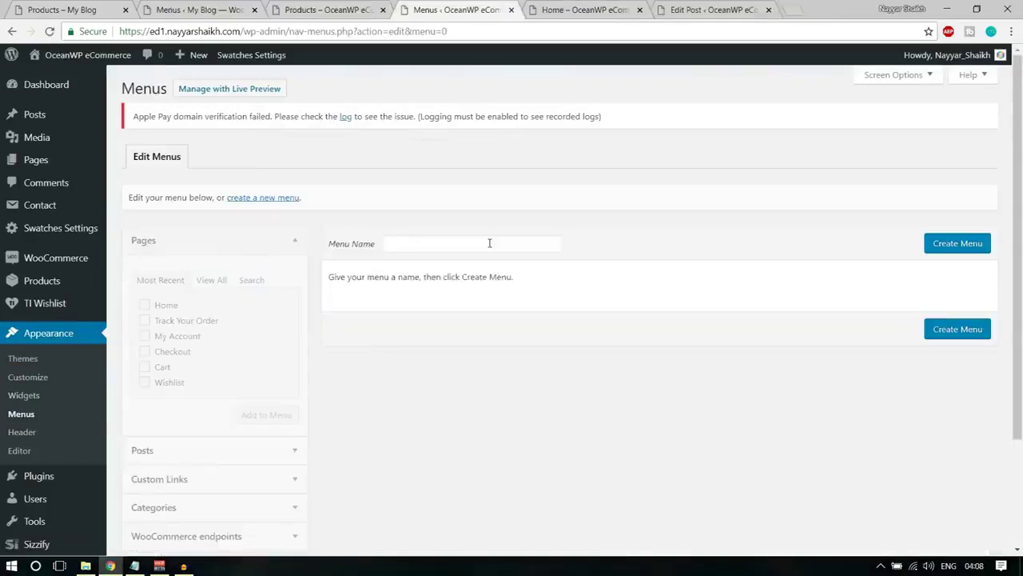
Create a menu named Main Menu and assign it to the Main display location.
left_click(489, 243)
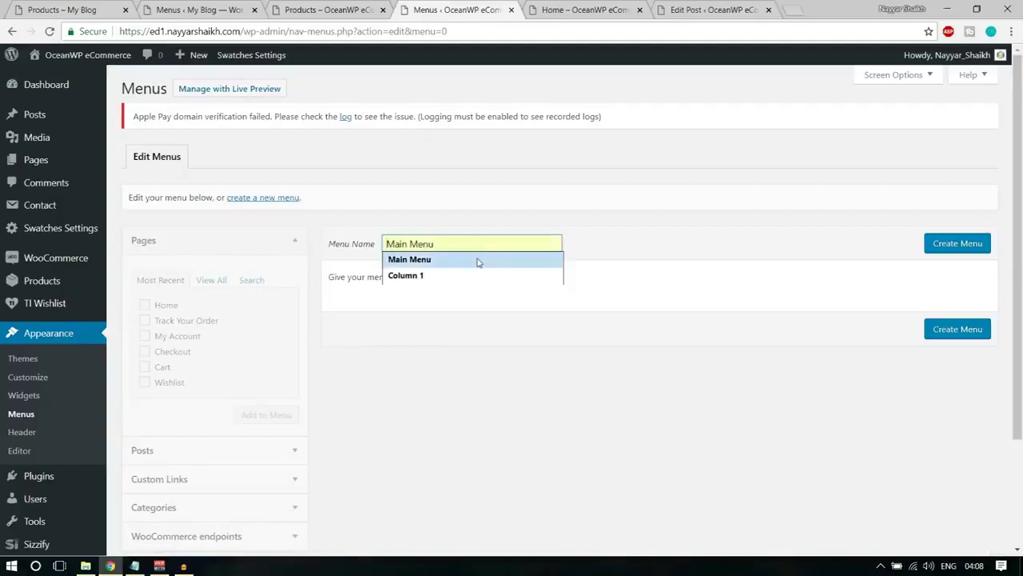
left_click(477, 260)
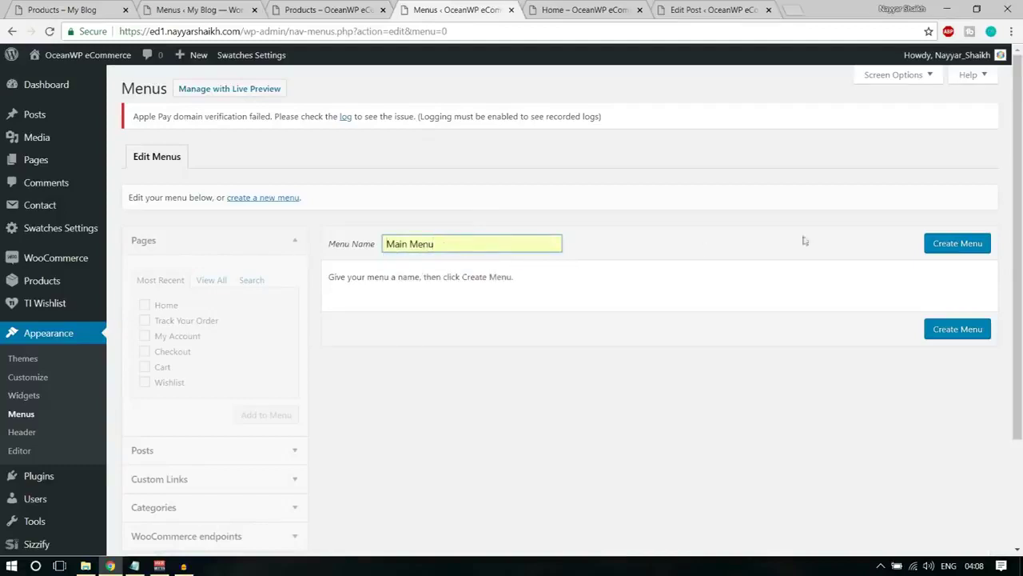
left_click(943, 249)
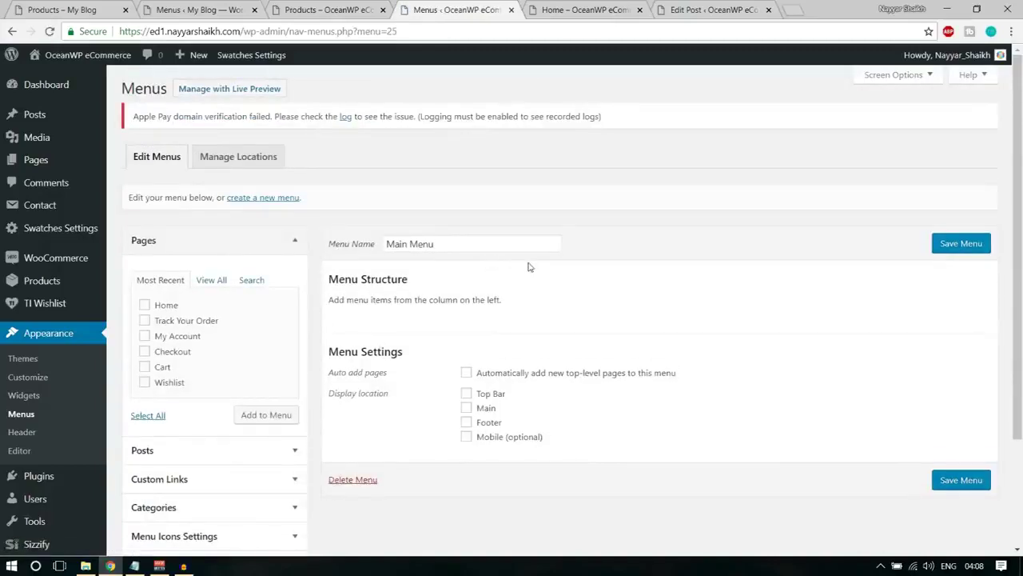
left_click(494, 409)
left_click(955, 484)
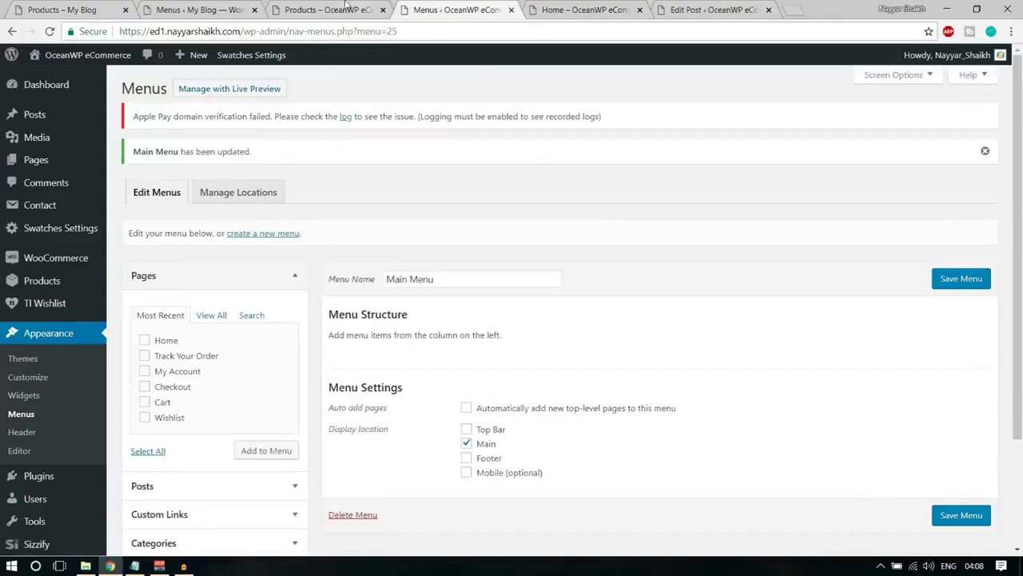
Add the Home, Track Your Order, My Account, Checkout, Cart and Wishlist pages, then save the menu.
scroll(735, 325, "down", 1)
left_click(174, 275)
left_click(176, 289)
left_click(175, 305)
left_click(173, 320)
left_click(166, 336)
left_click(170, 352)
left_click(255, 391)
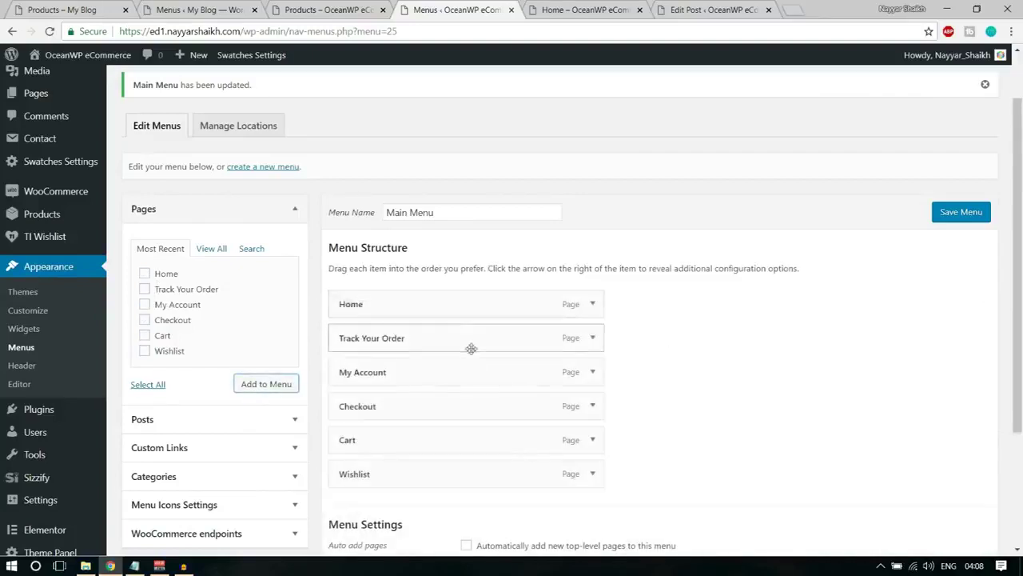
scroll(474, 351, "down", 2)
left_click(962, 483)
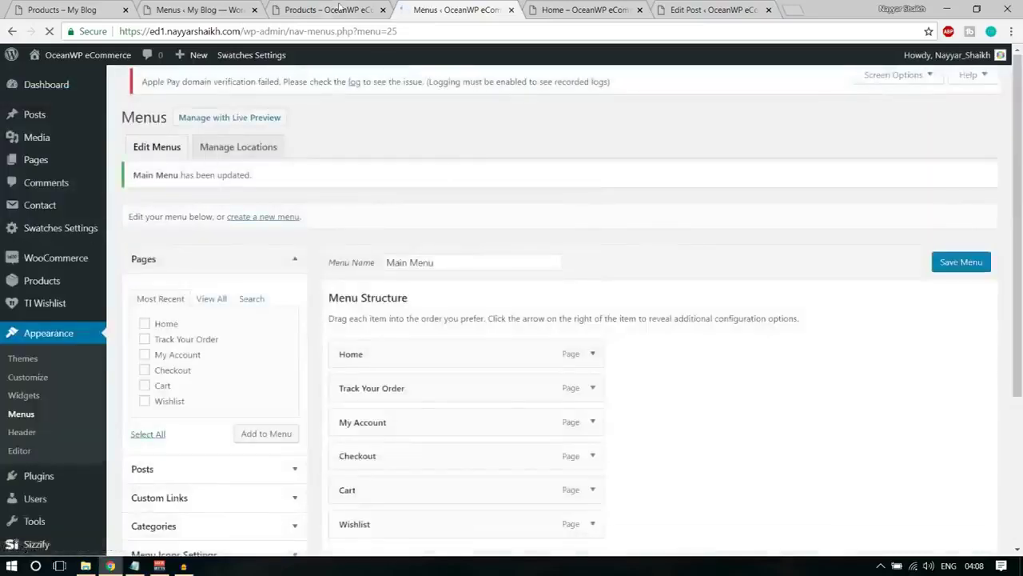
Reload the shop page to view the new menu, then return to the menu editor.
left_click(328, 10)
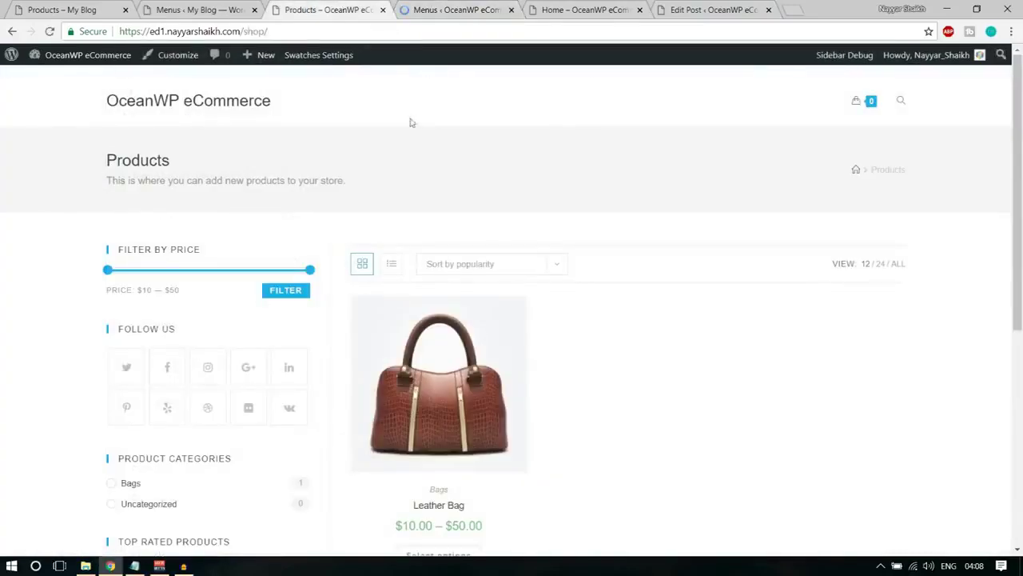
left_click(49, 32)
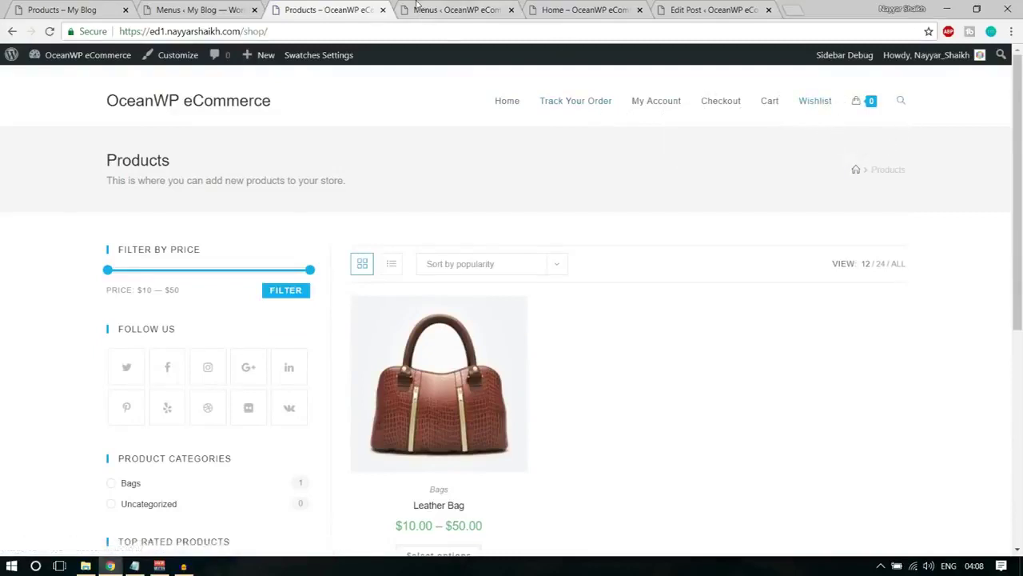
left_click(455, 10)
scroll(592, 224, "down", 3)
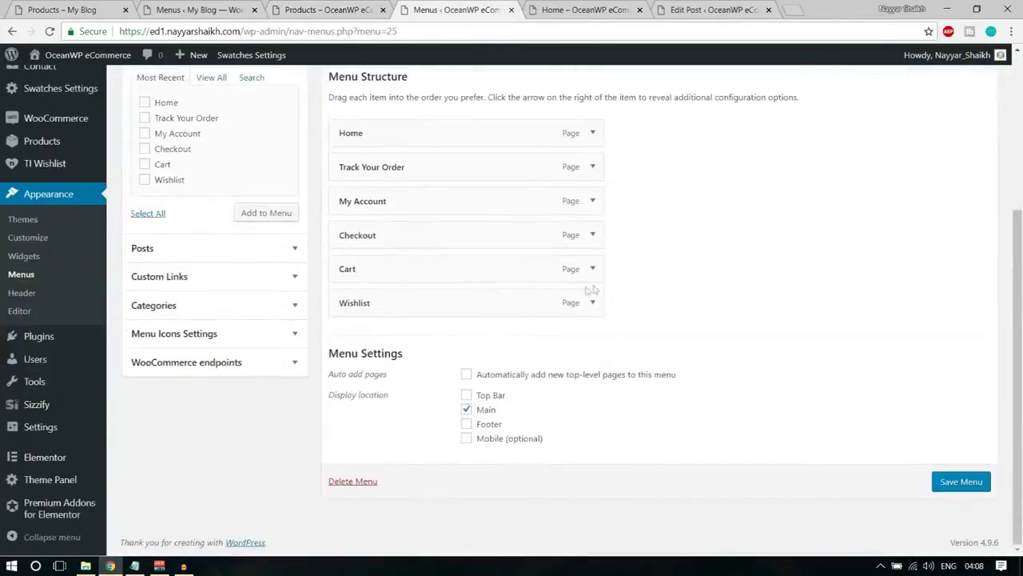
Give the Wishlist menu item the 'btn' CSS class.
left_click(597, 304)
scroll(806, 299, "down", 3)
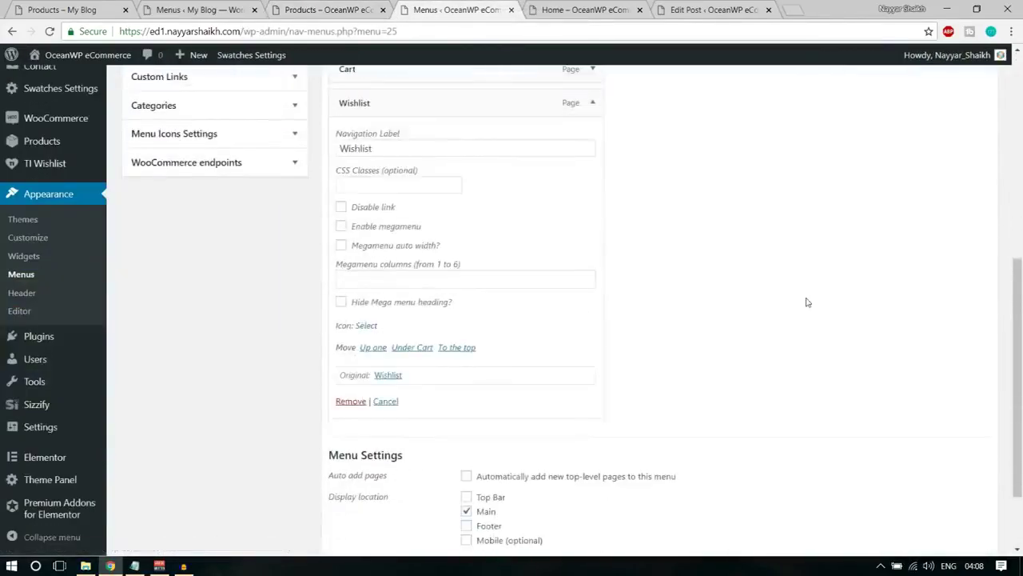
left_click(455, 280)
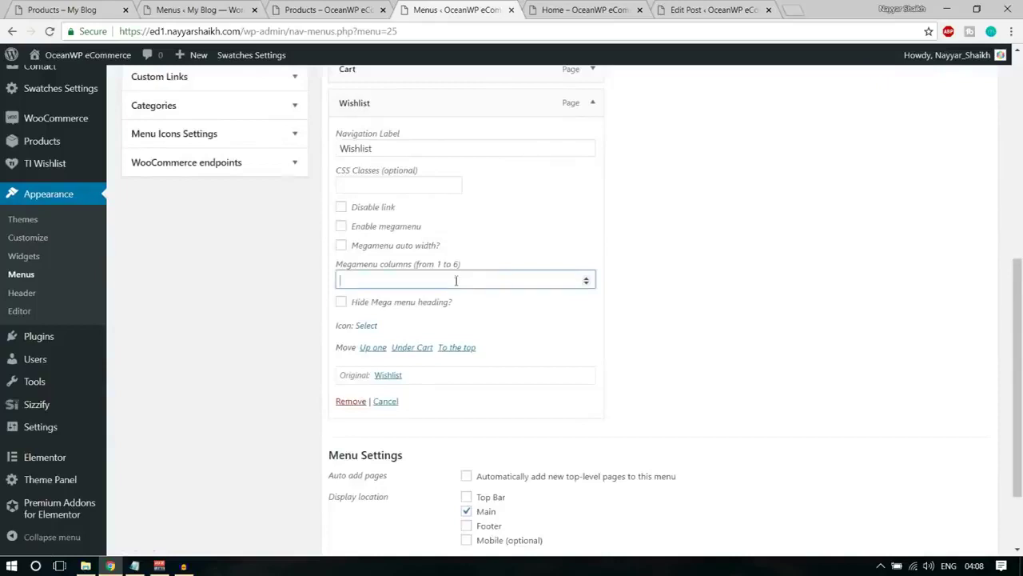
left_click(375, 180)
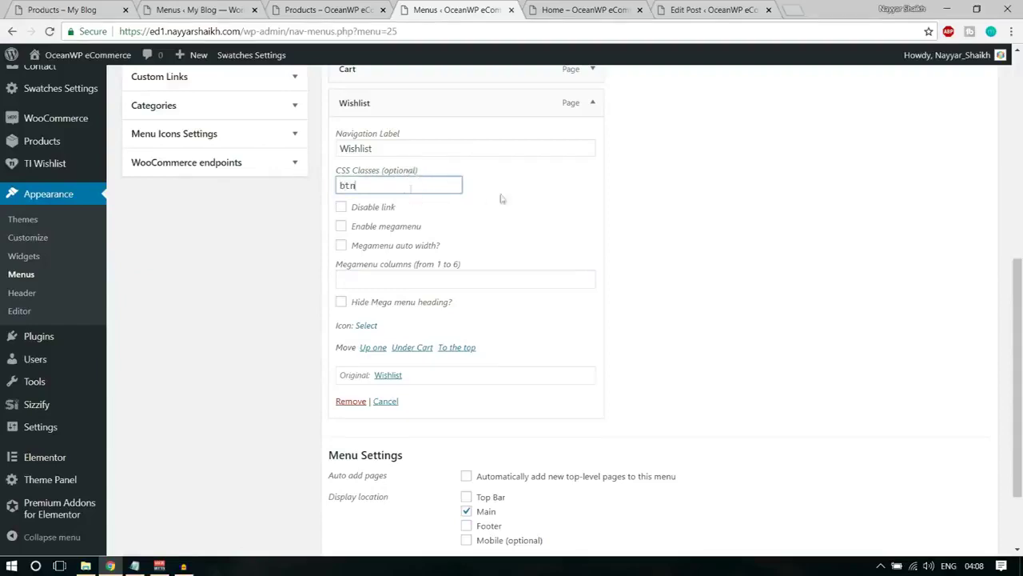
key("Return")
scroll(574, 296, "down", 6)
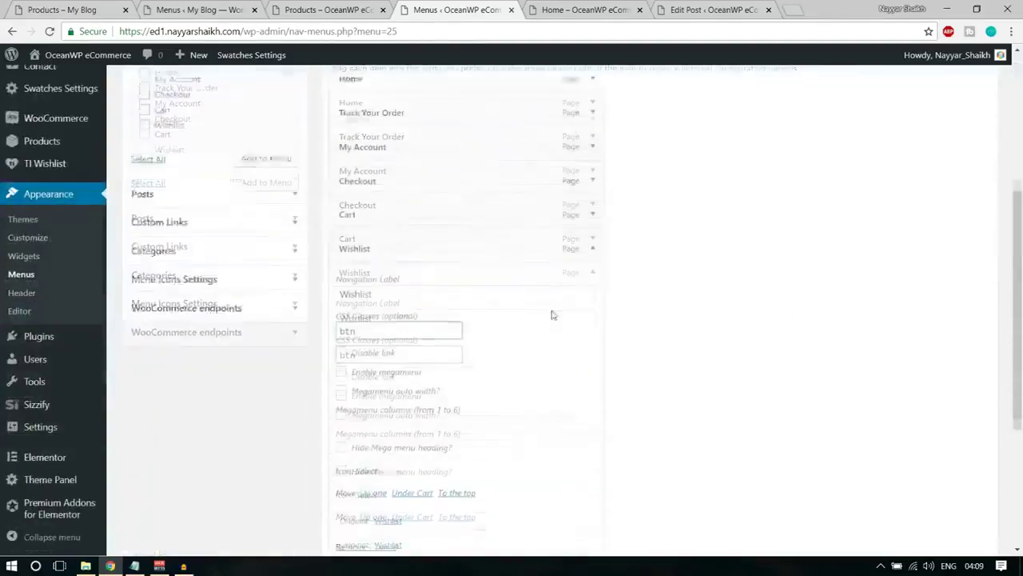
left_click_drag(336, 141, 432, 140)
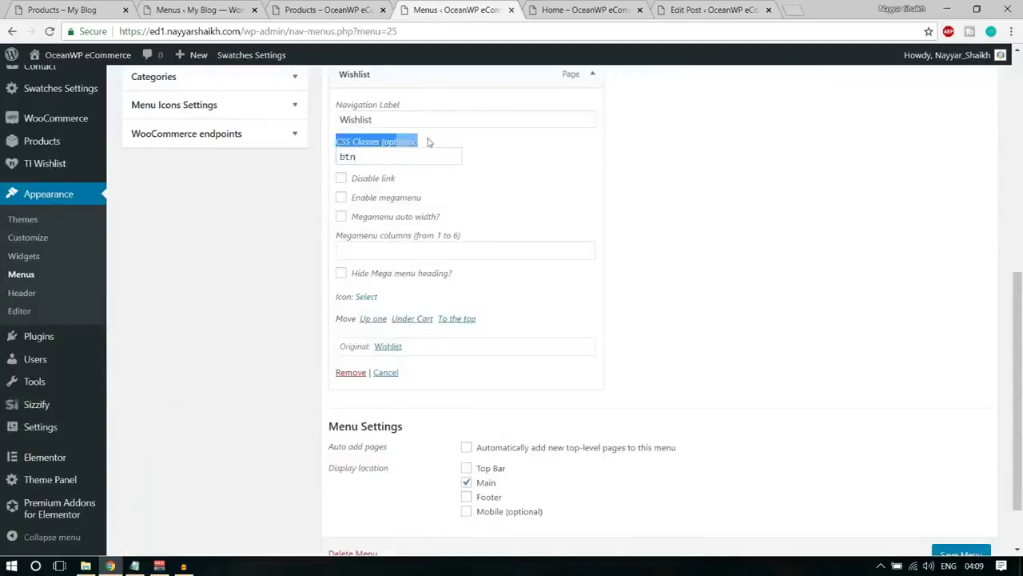
scroll(669, 229, "up", 6)
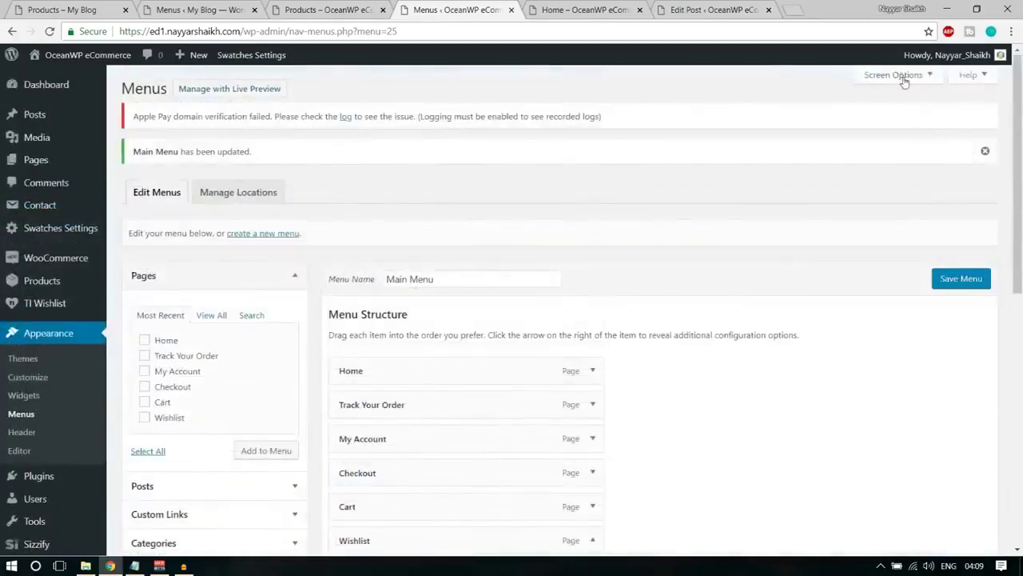
Confirm CSS Classes is enabled in Screen Options and save the main menu.
left_click(894, 75)
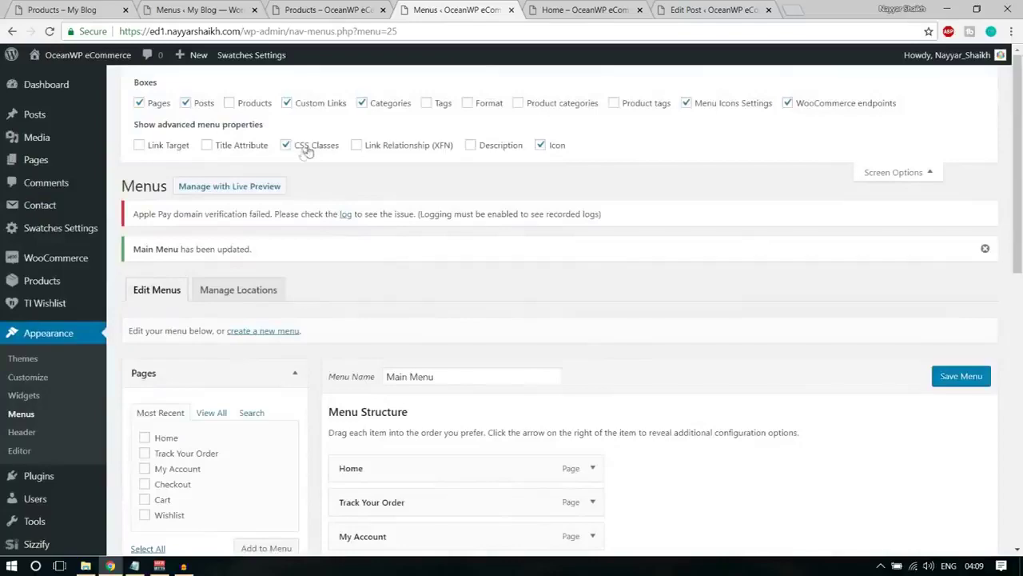
left_click(888, 172)
scroll(831, 245, "down", 6)
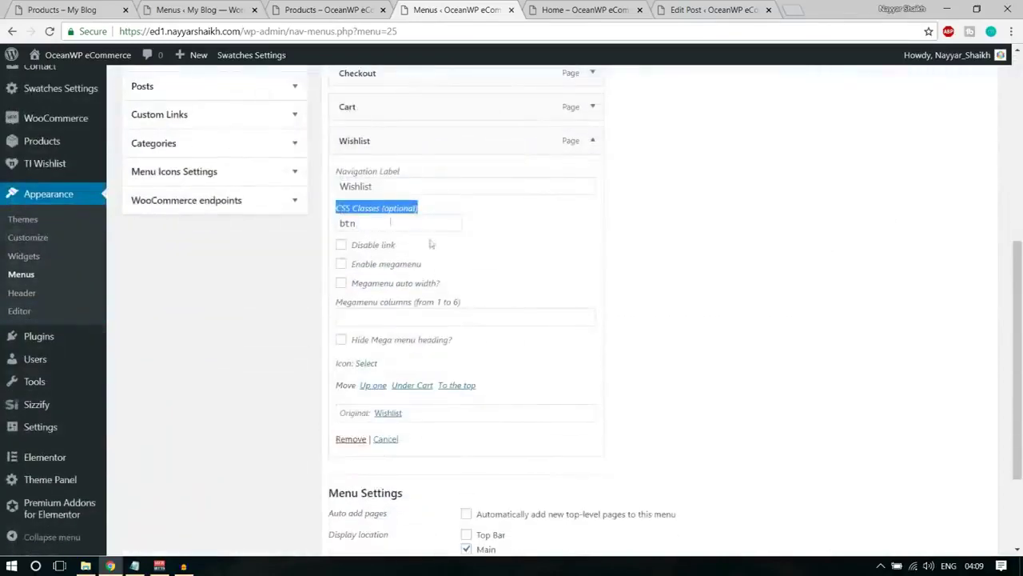
left_click(371, 218)
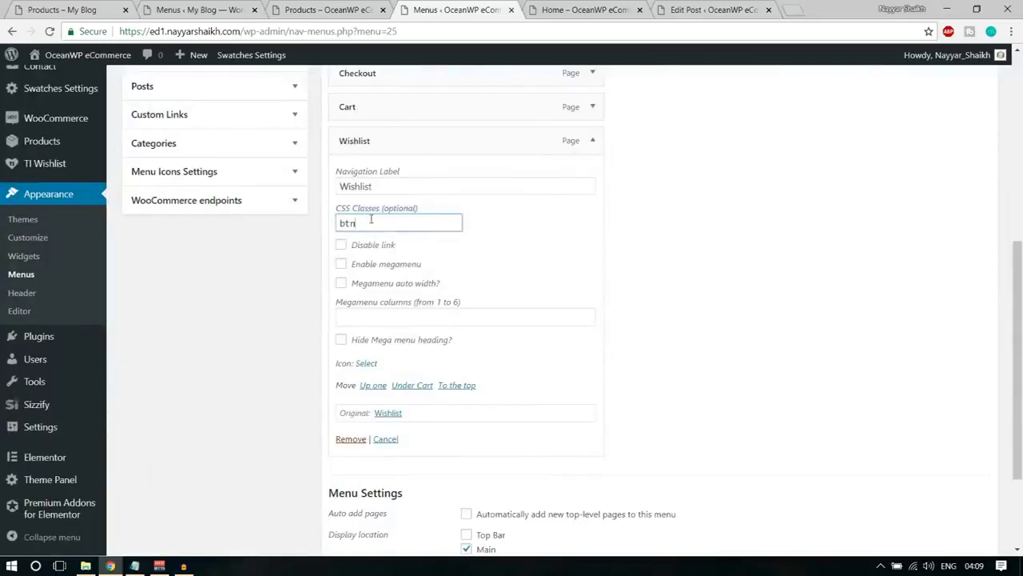
scroll(692, 274, "down", 3)
left_click(963, 481)
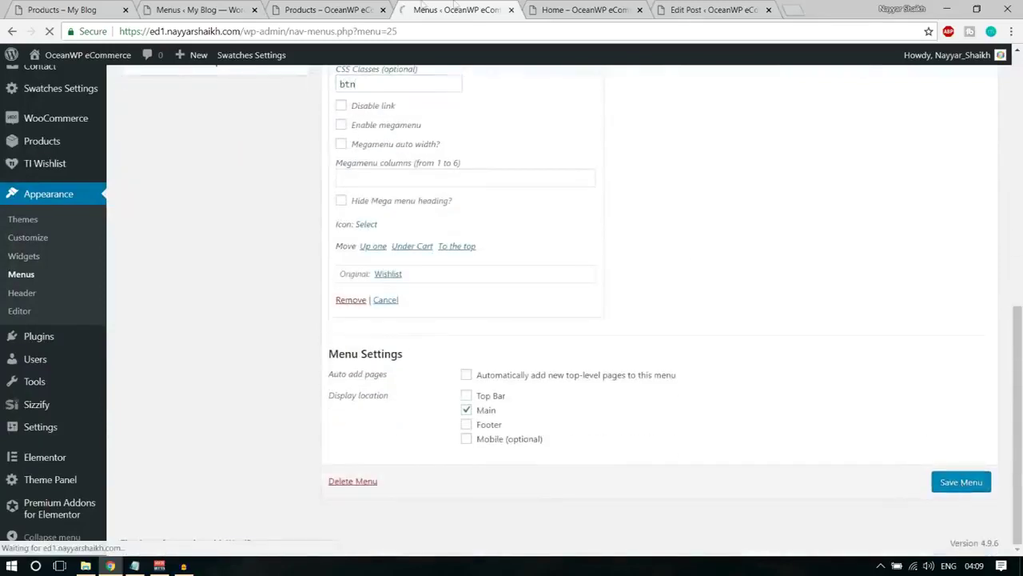
Reload the shop page to see the Wishlist button, then return to Menus.
left_click(323, 7)
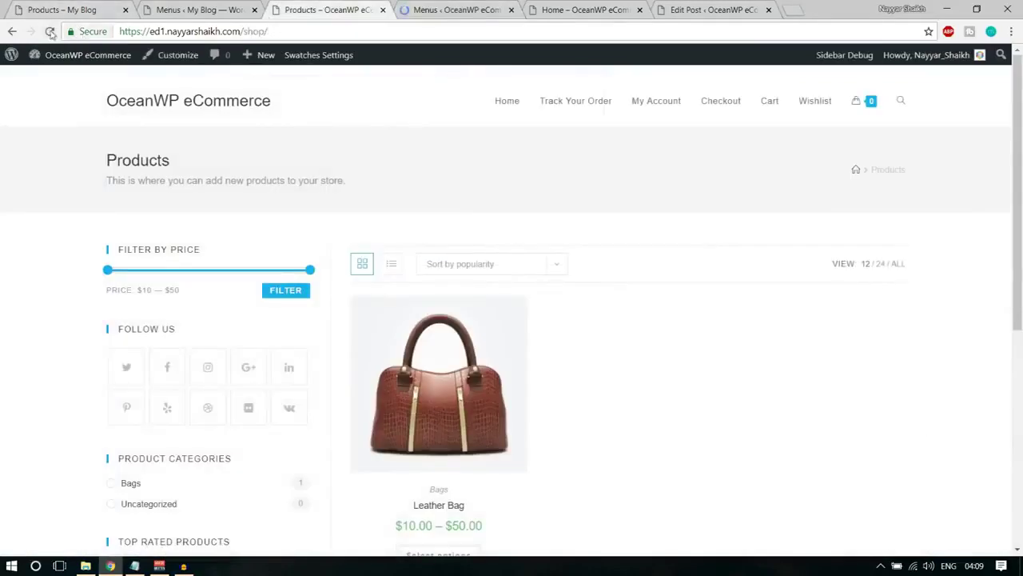
left_click(50, 31)
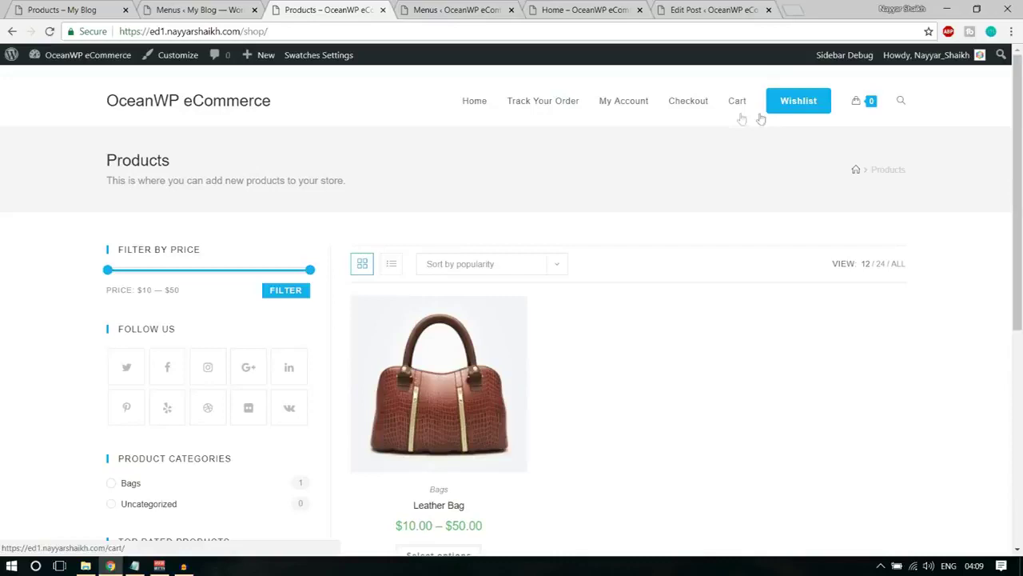
left_click(420, 10)
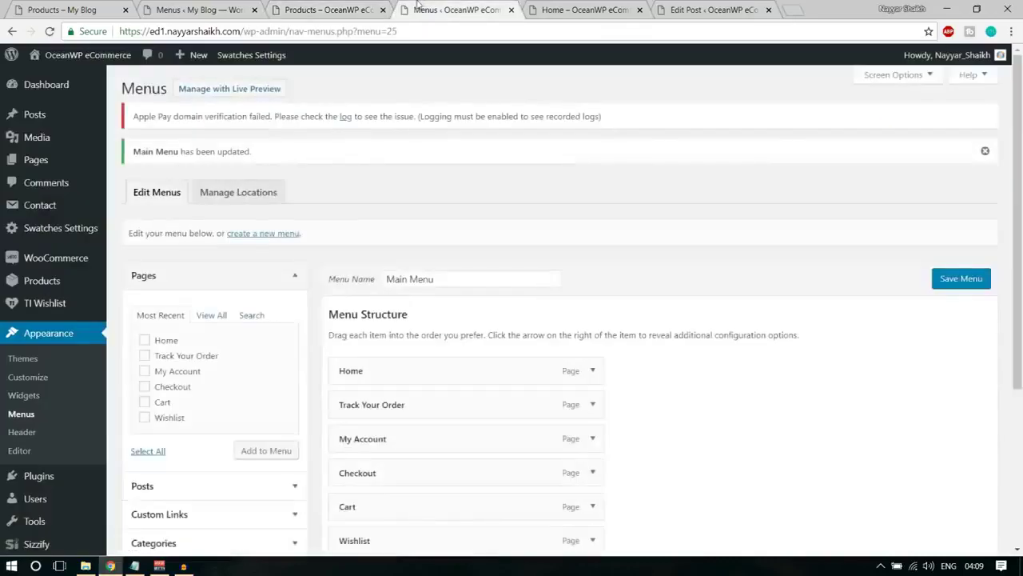
Add a Bags custom link with URL '#' to the menu.
scroll(779, 286, "down", 3)
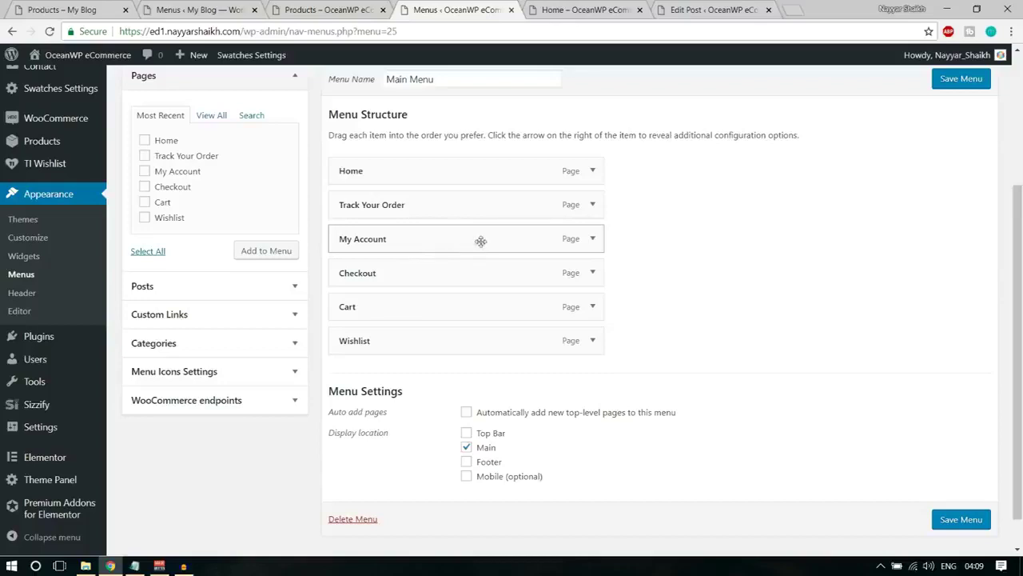
left_click(292, 92)
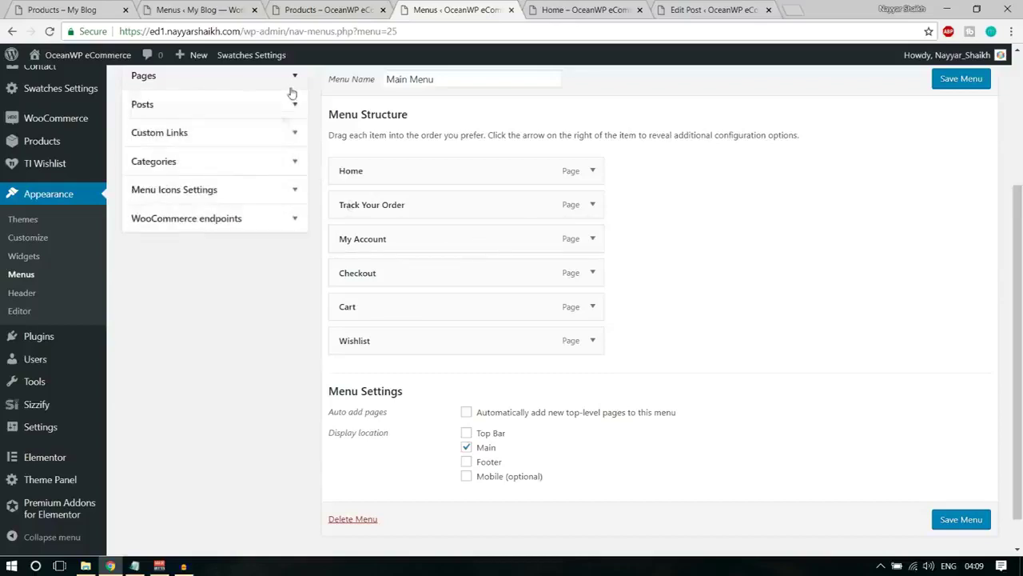
left_click(243, 134)
left_click(242, 174)
triple_click(239, 174)
type("#")
key("Tab")
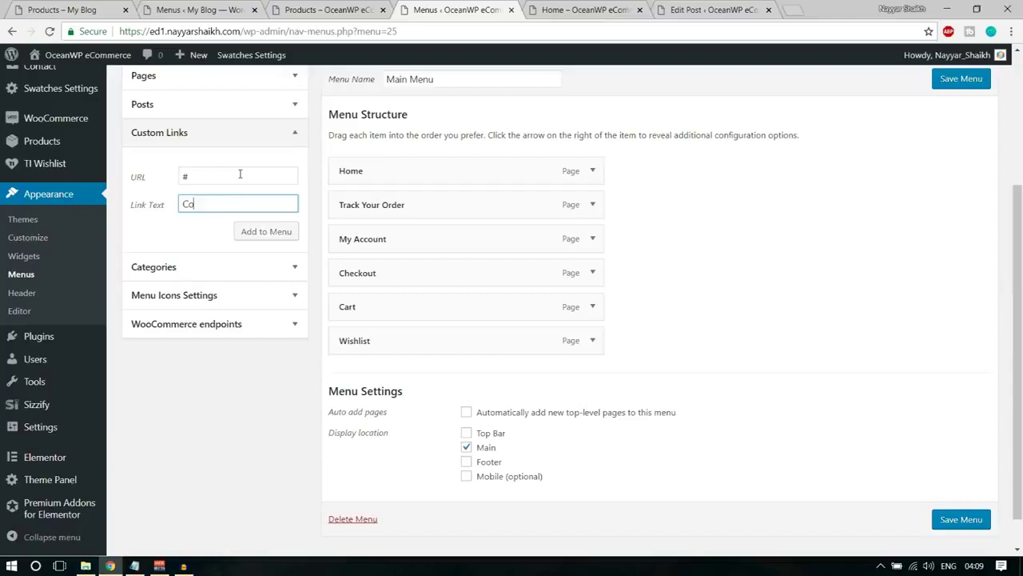
type("Column")
key("ctrl+a")
type("Bag")
left_click(256, 231)
Add Shirts and Image custom links, each with URL '#'.
left_click(238, 174)
key("ctrl+a")
type("#")
key("Tab")
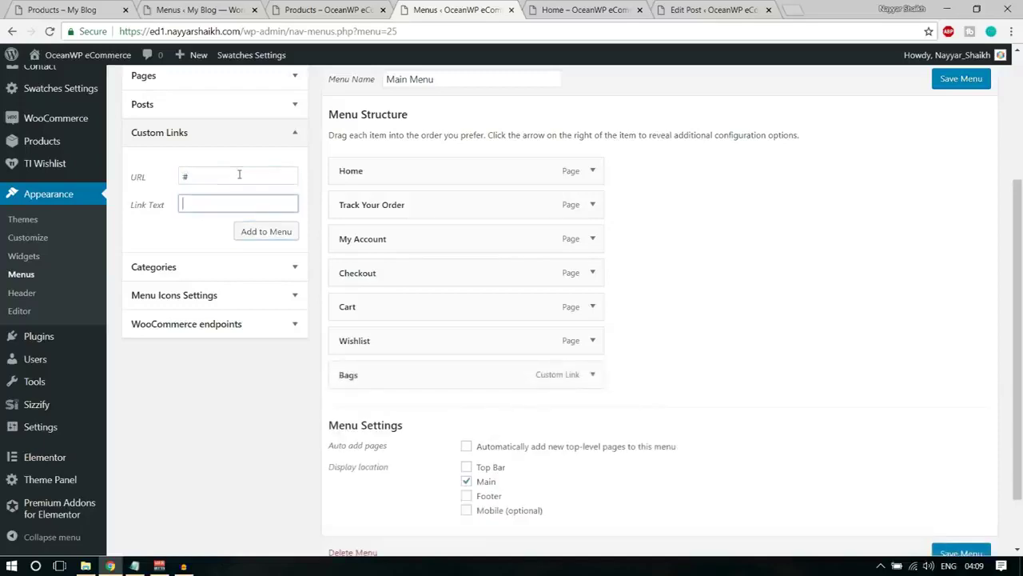
left_click(264, 233)
triple_click(229, 178)
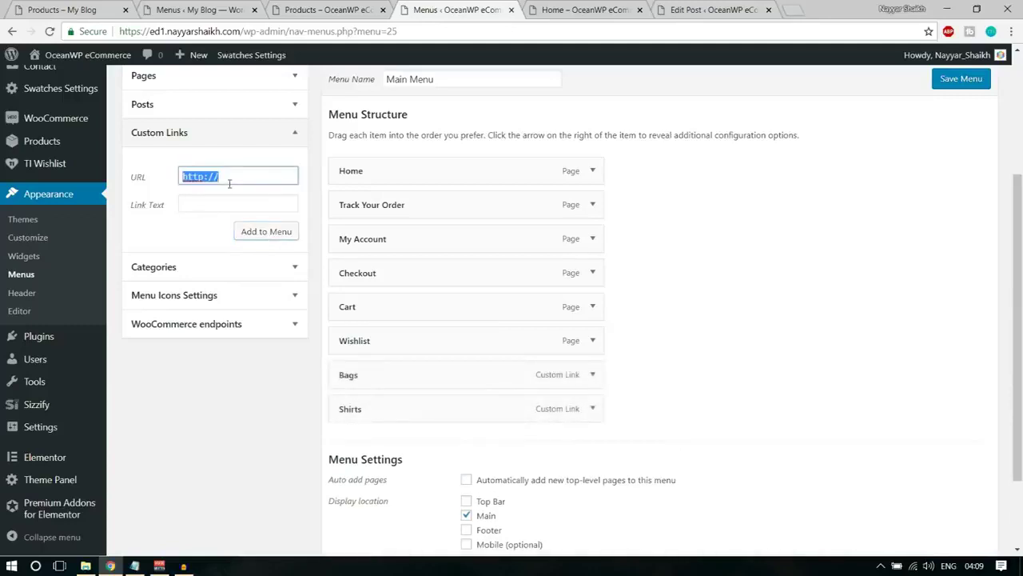
type("#")
key("Tab")
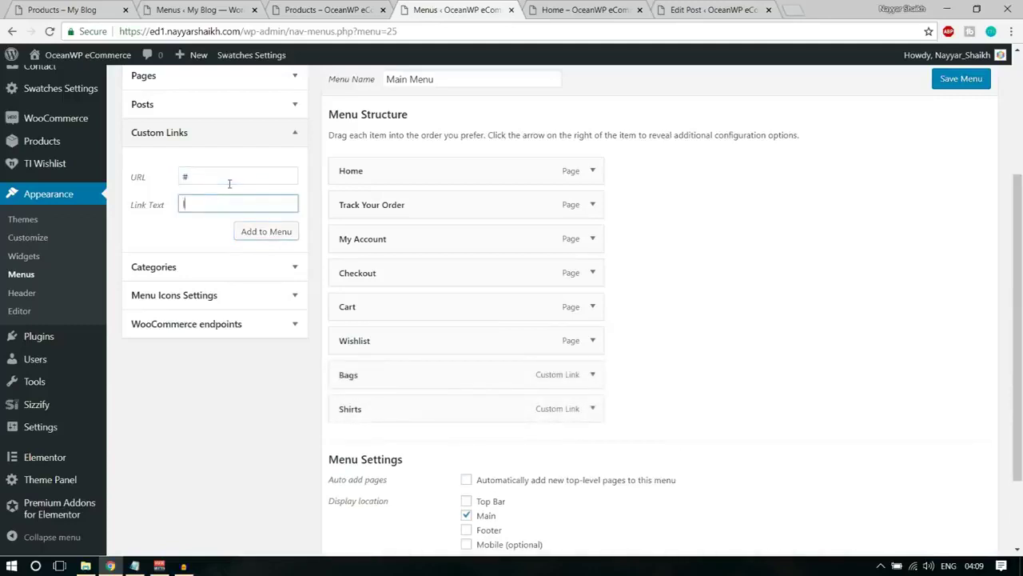
left_click(274, 231)
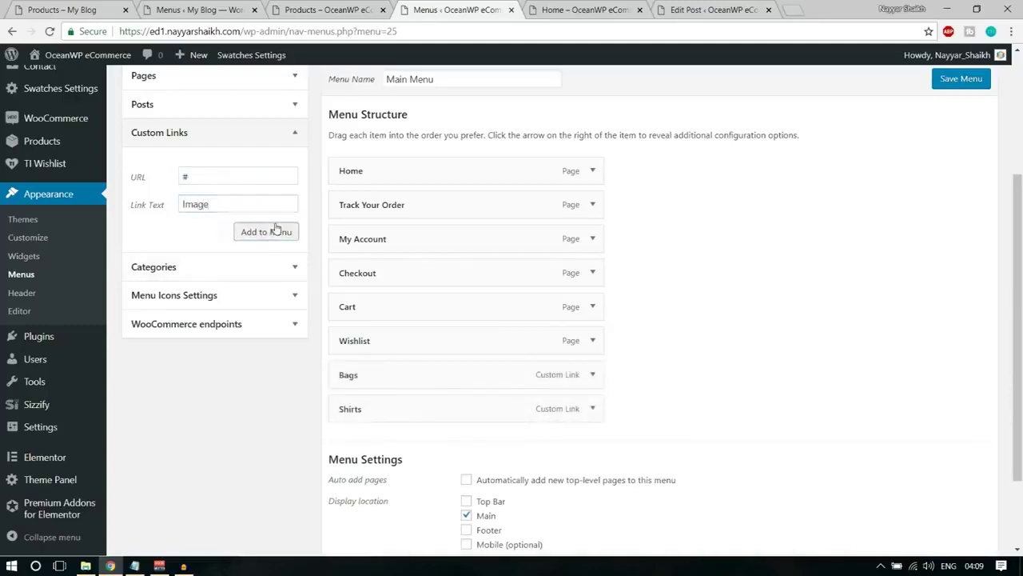
Nest Bags, Shirts and Image as sub items under My Account.
left_click_drag(391, 363, 396, 262)
left_click_drag(384, 408, 402, 297)
left_click_drag(386, 449, 407, 340)
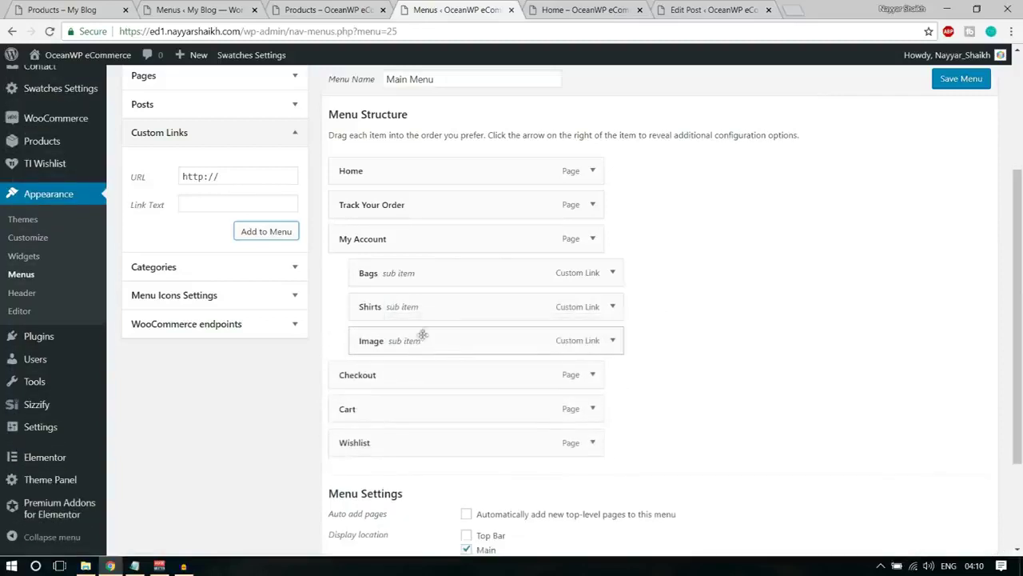
left_click(592, 238)
scroll(488, 261, "down", 2)
Enable the megamenu on My Account with 3 columns.
left_click(385, 230)
left_click(402, 280)
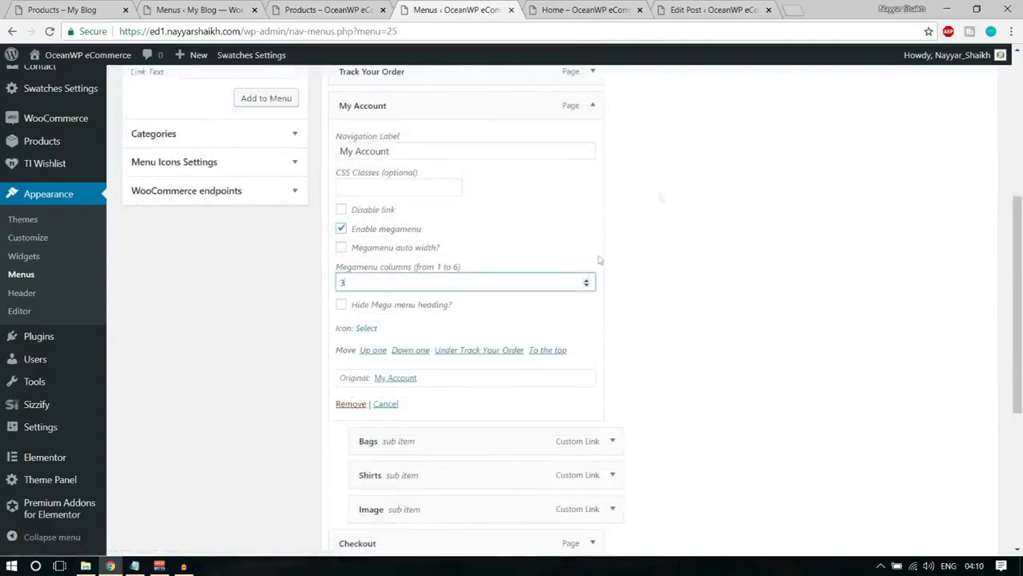
left_click(594, 110)
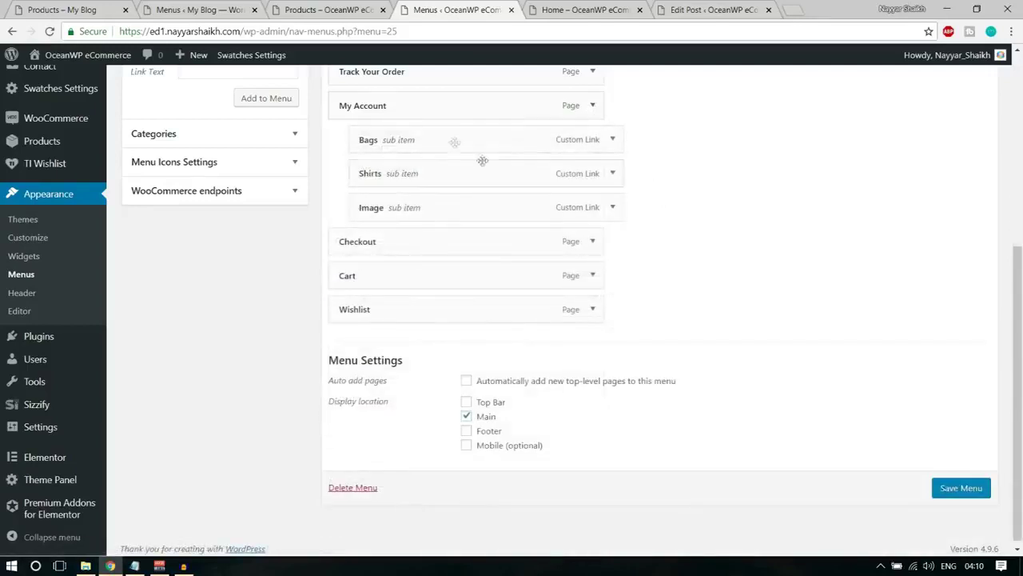
scroll(475, 224, "up", 1)
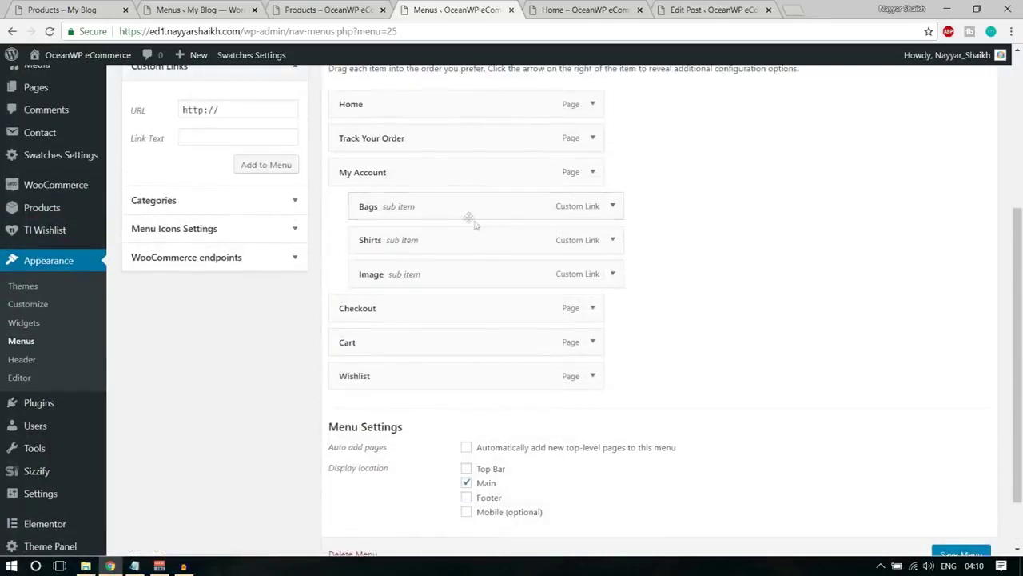
Add a Leather Bag custom link with URL '#' to the menu.
left_click(240, 109)
key("ctrl+a")
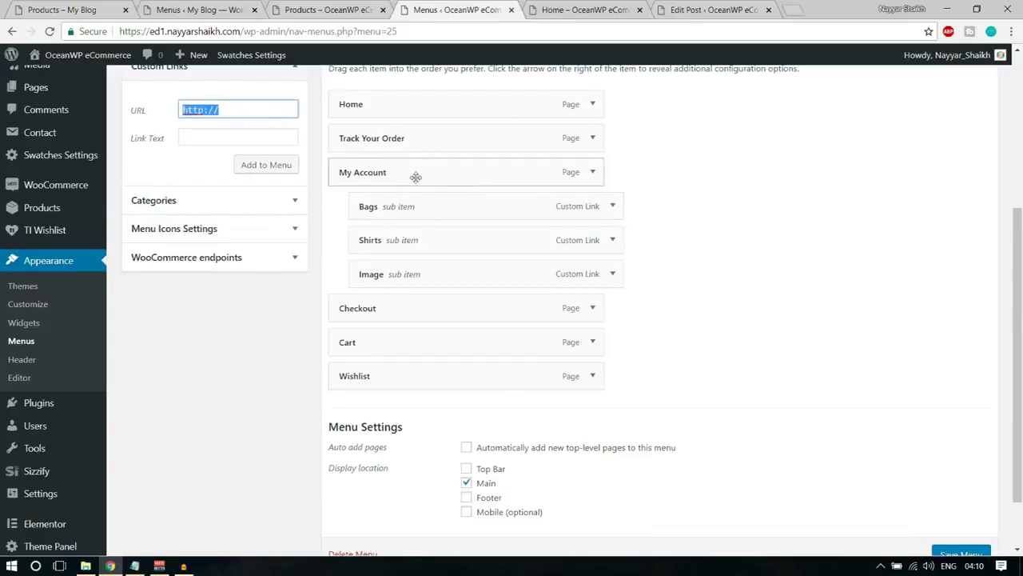
type("#")
key("Tab")
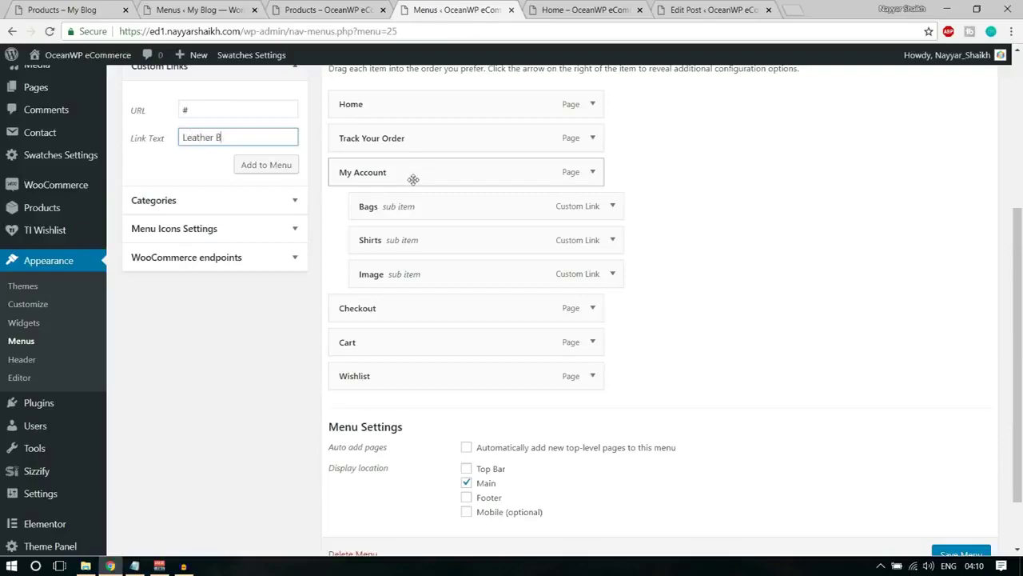
left_click(272, 165)
Enter '#' as the next custom link URL, then view the reference Store shop page.
triple_click(248, 108)
type("#")
key("Tab")
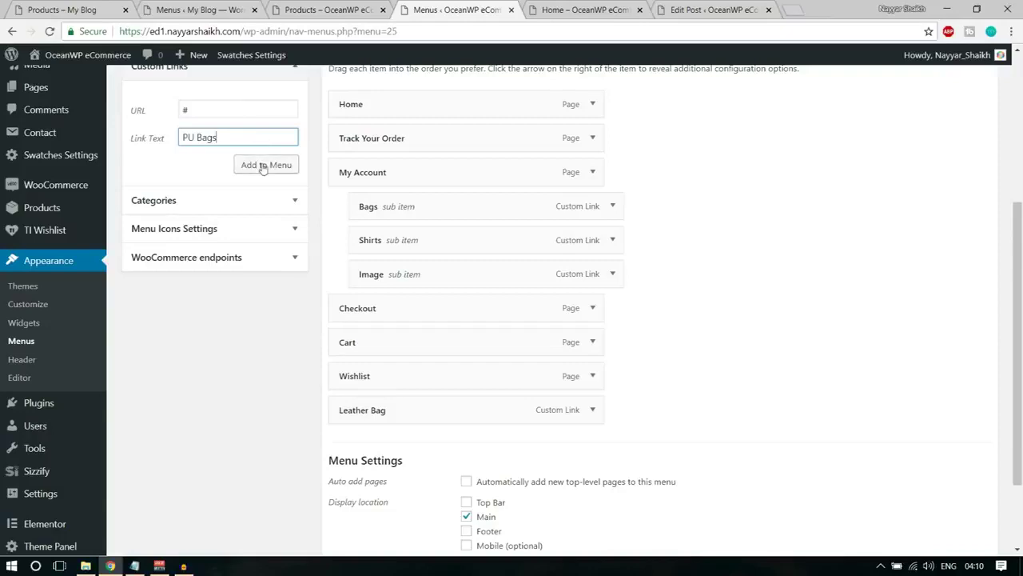
triple_click(189, 111)
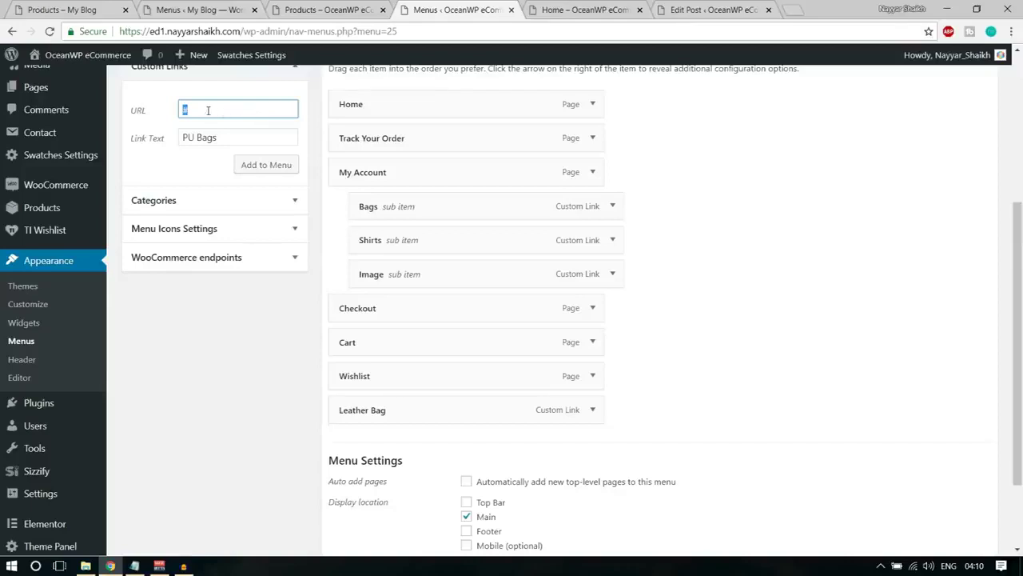
left_click(96, 8)
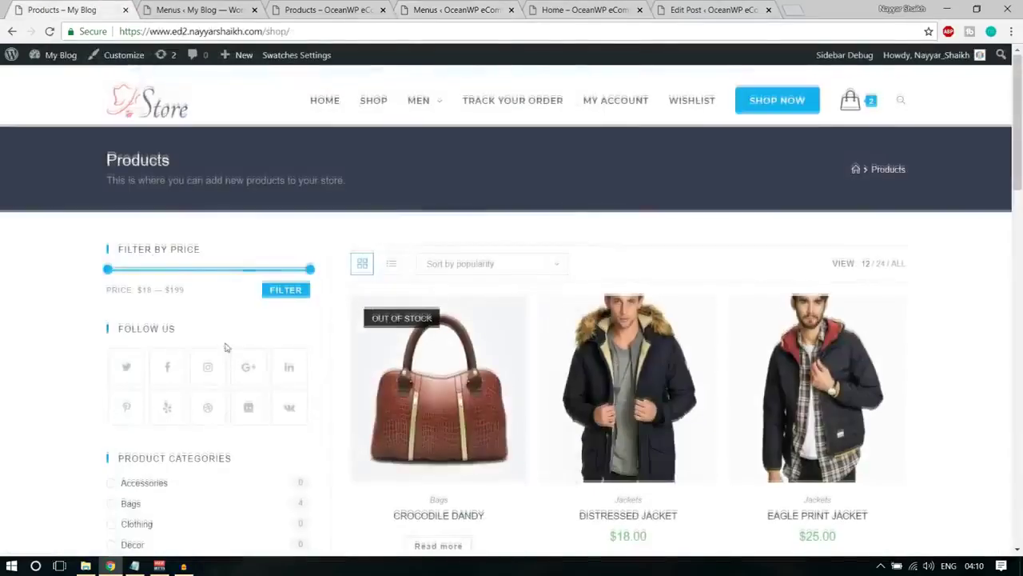
Check the reference shop's Jackets category, then return to the OceanWP eCommerce menu editor.
scroll(126, 366, "down", 3)
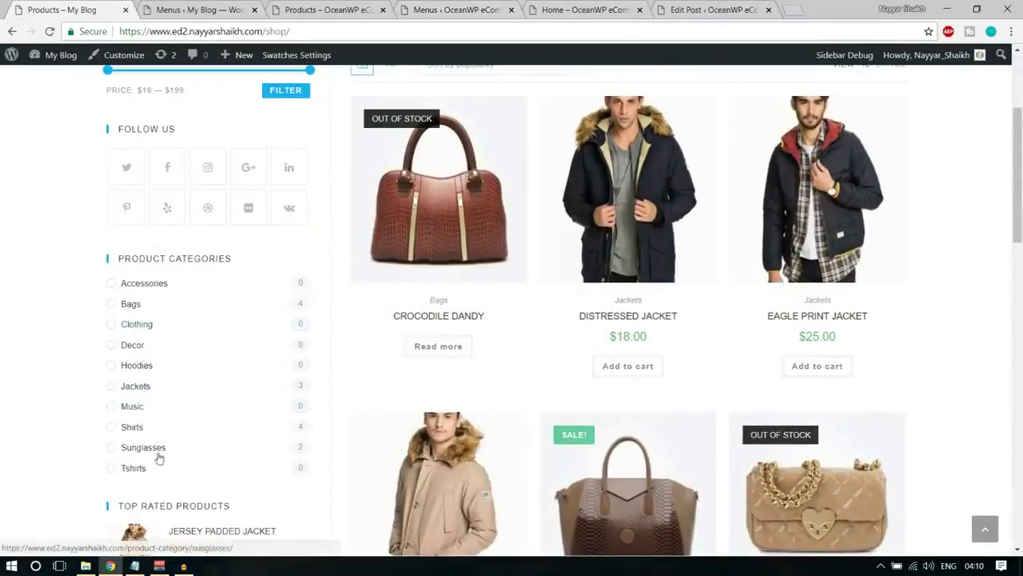
right_click(134, 386)
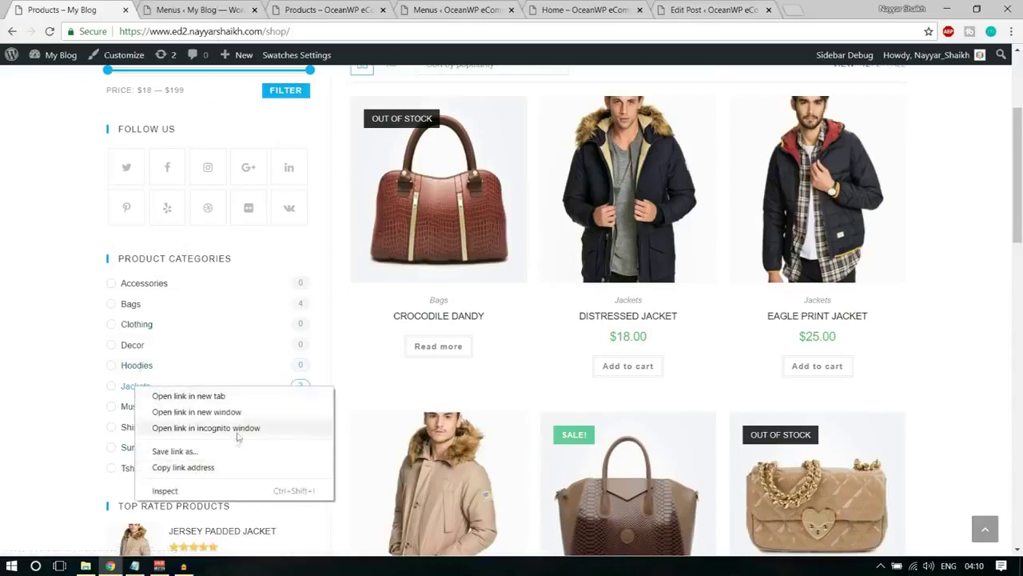
left_click(256, 9)
left_click(280, 10)
left_click(238, 11)
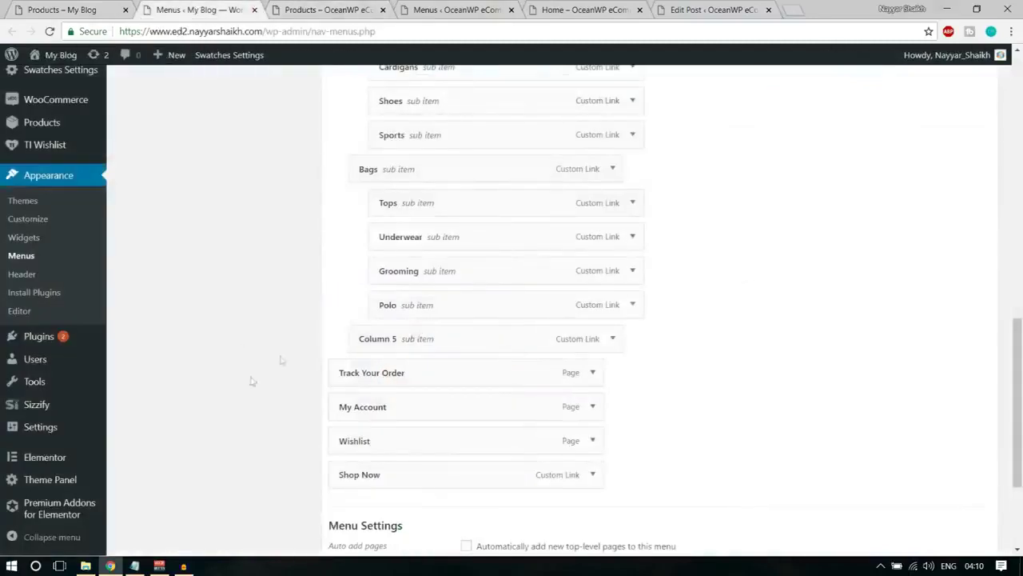
left_click(472, 11)
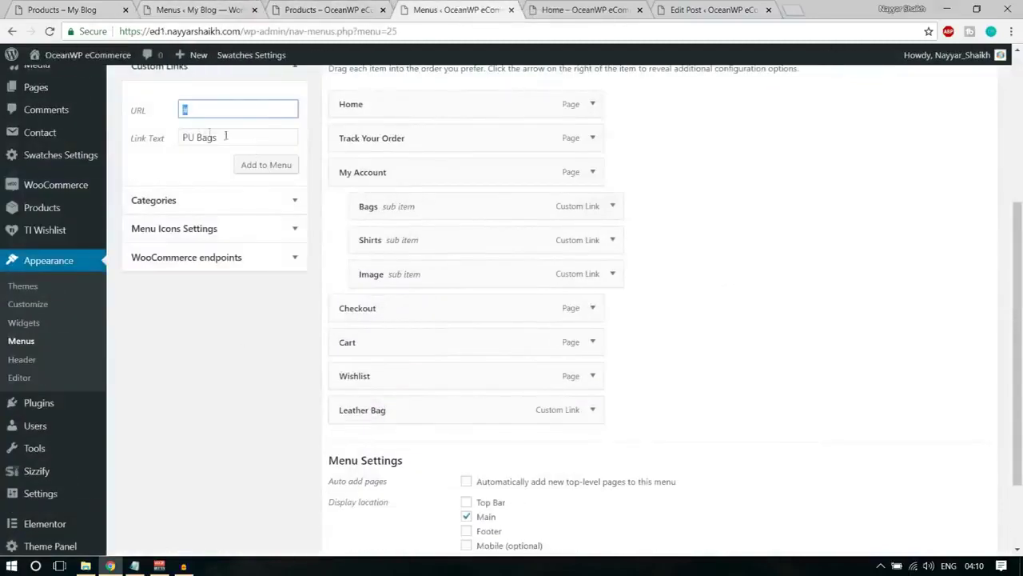
Add PU Bags, More Bags and Etc. custom links, each with URL '#'.
left_click(272, 165)
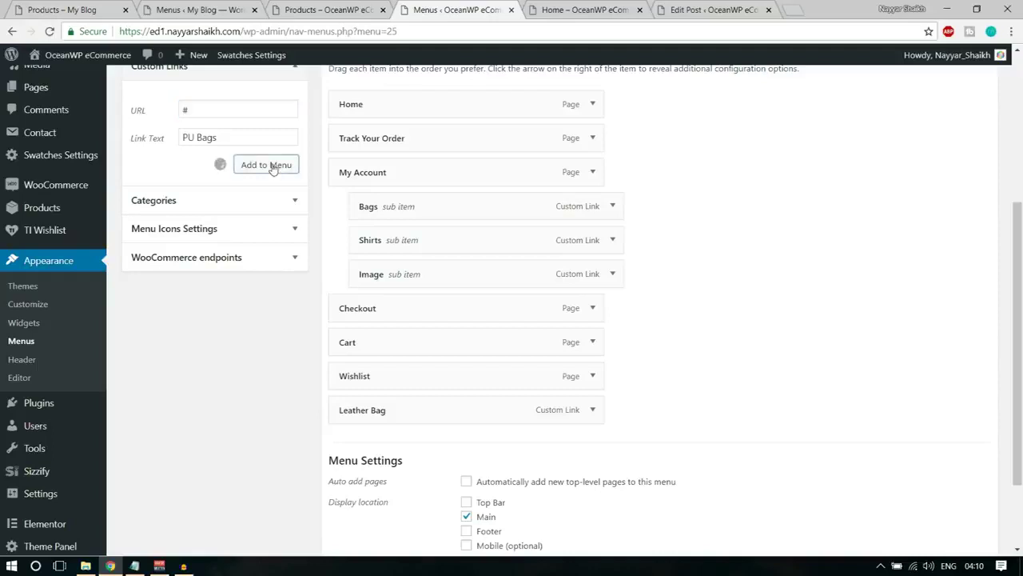
triple_click(255, 106)
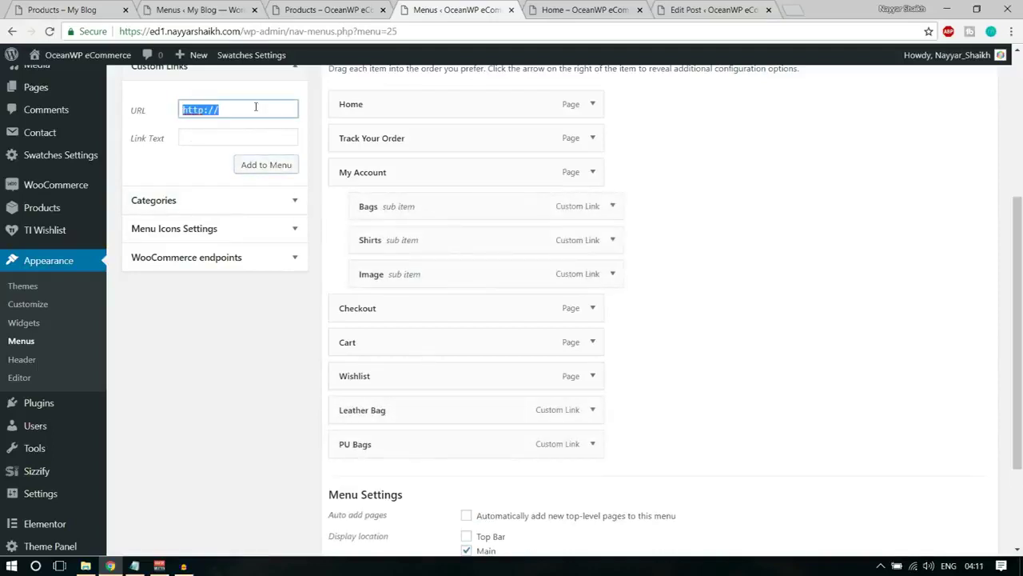
type("#")
key("Tab")
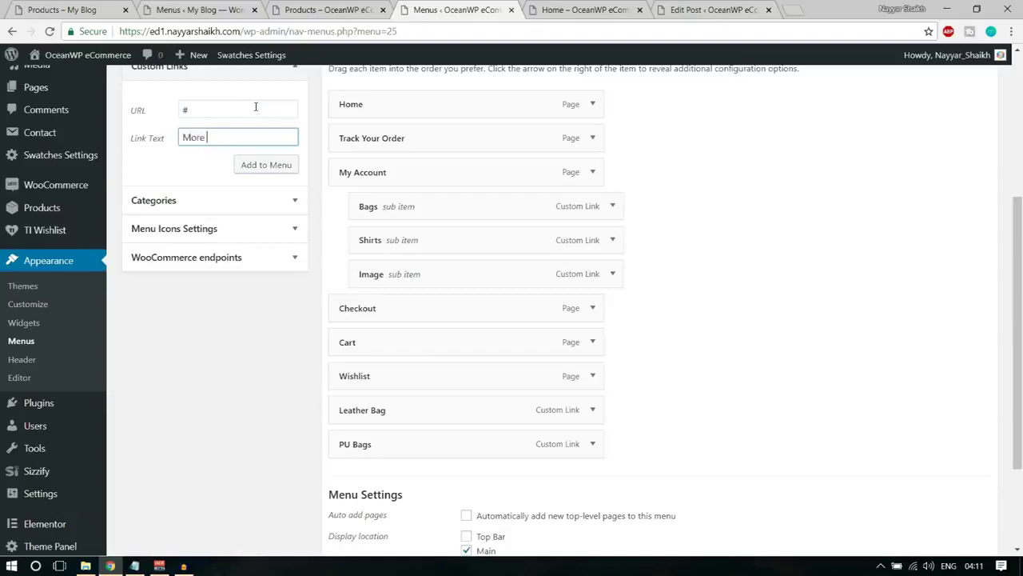
left_click(255, 172)
triple_click(223, 106)
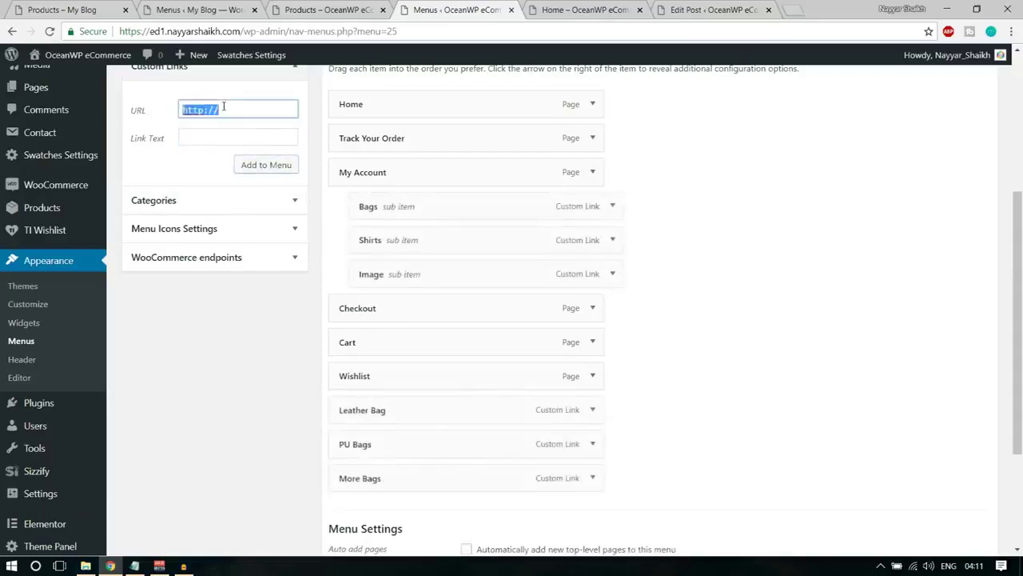
type("#")
key("Tab")
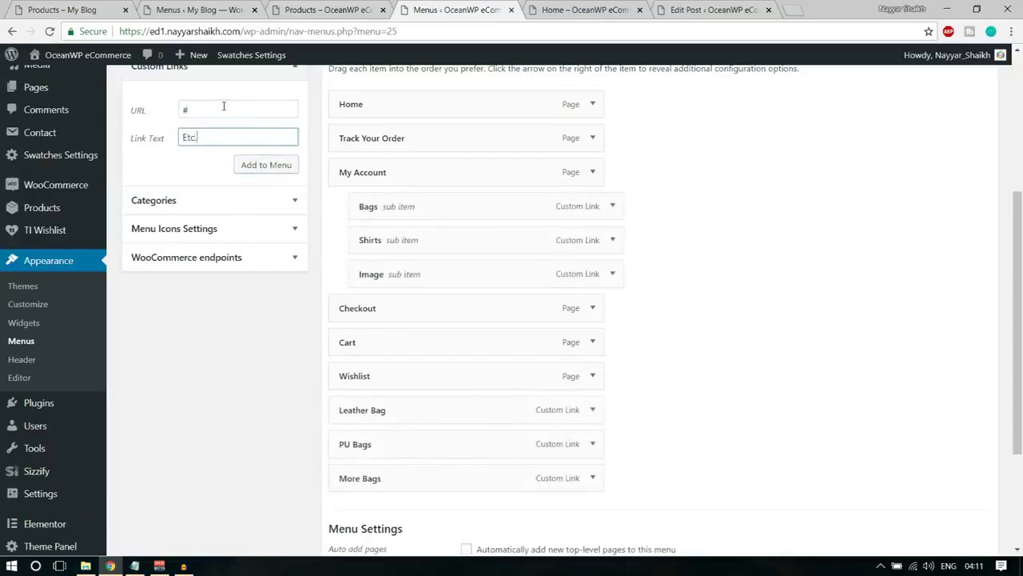
type("Etc.")
left_click(259, 164)
Nest Leather Bag, PU Bags, More Bags and Etc. under Bags and save the menu.
left_click_drag(432, 406, 452, 240)
left_click_drag(399, 444, 436, 280)
left_click_drag(431, 480, 464, 307)
left_click_drag(420, 512, 470, 344)
scroll(884, 459, "down", 3)
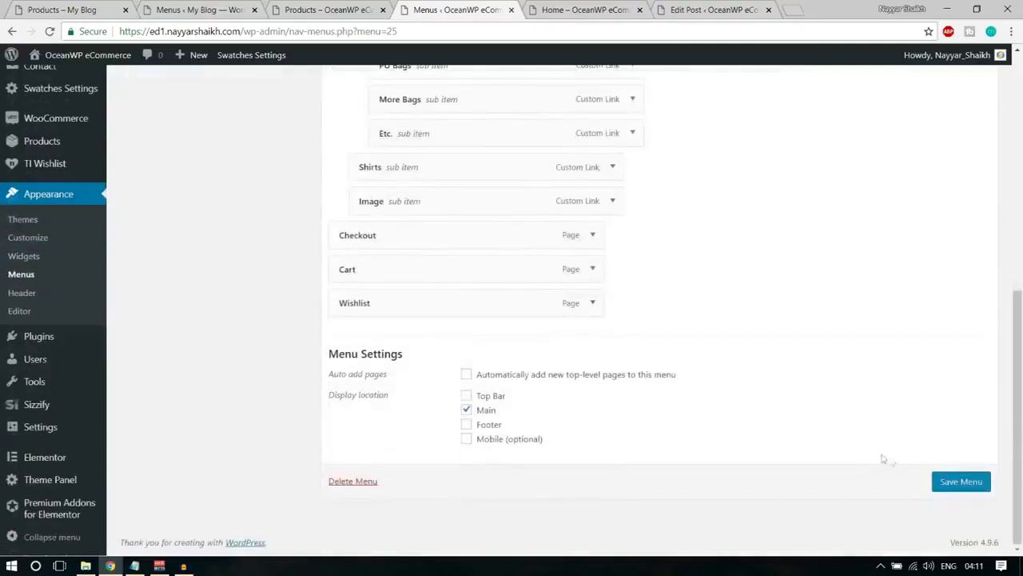
left_click(962, 485)
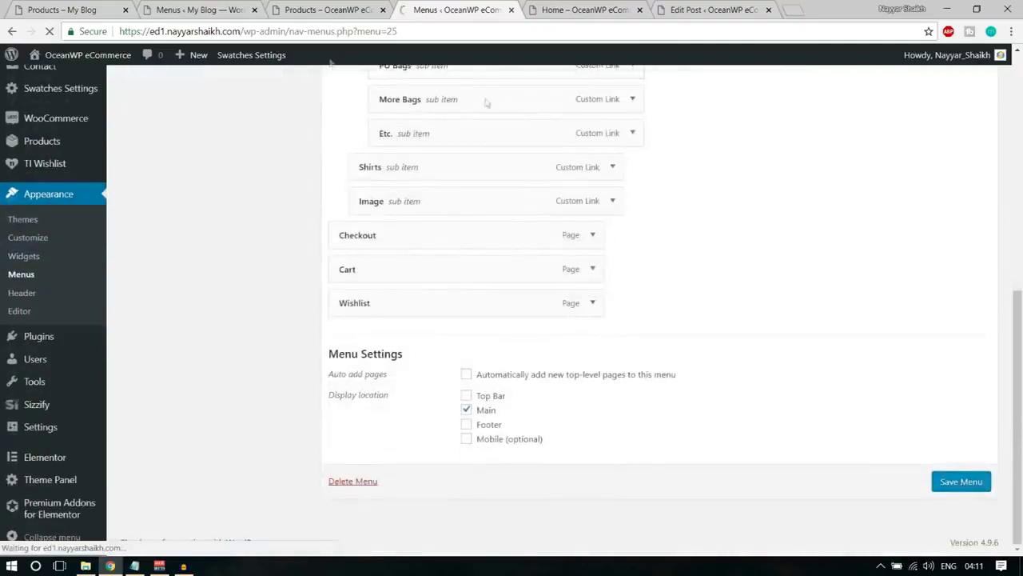
left_click(346, 7)
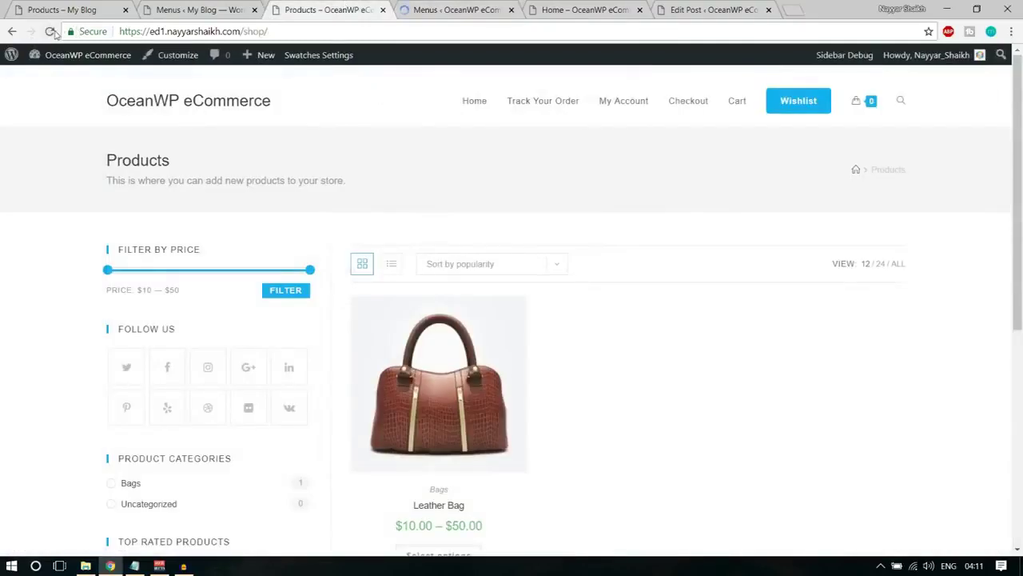
Compare the live shop's My Account dropdown with the demo's MEN mega menu, then return to Menus.
left_click(51, 31)
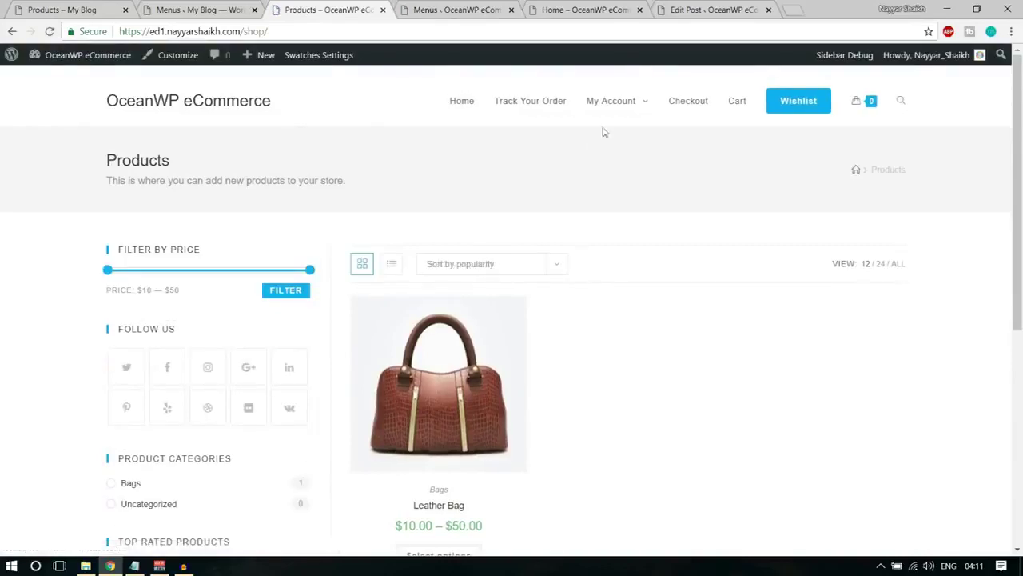
mouse_move(617, 111)
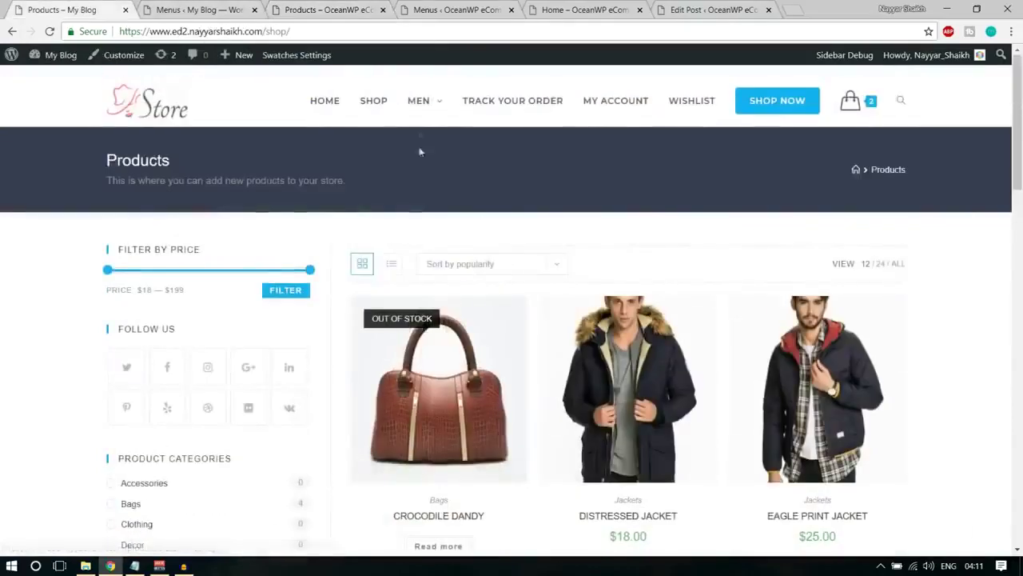
mouse_move(418, 101)
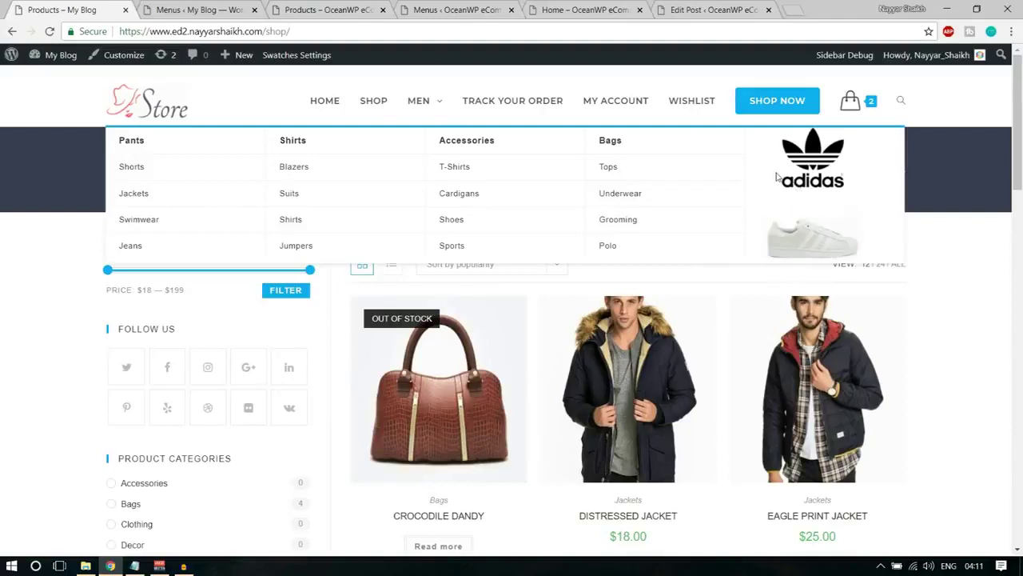
left_click(499, 11)
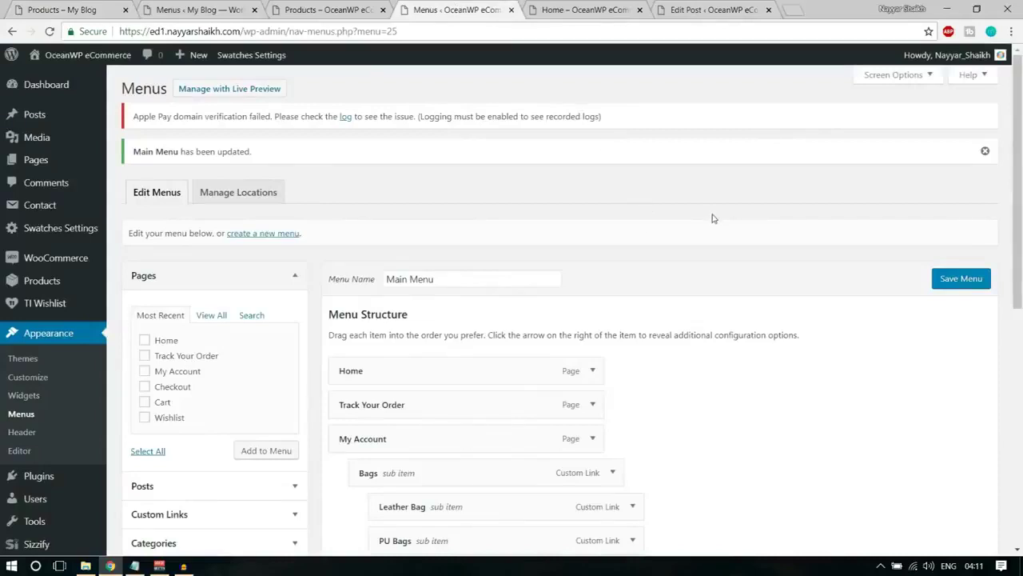
Open the Appearance > Widgets page in a new browser tab.
scroll(126, 251, "down", 1)
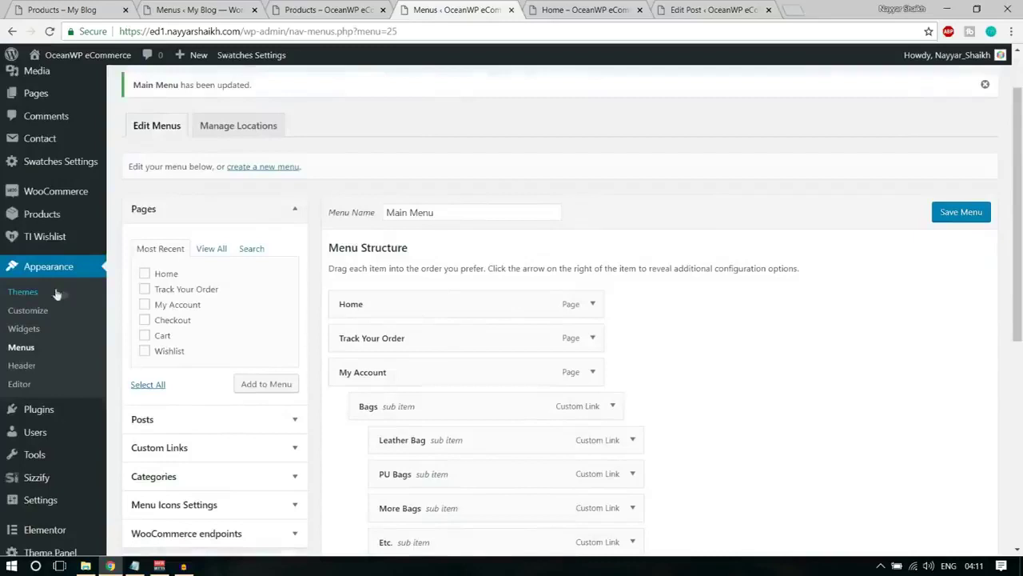
right_click(34, 330)
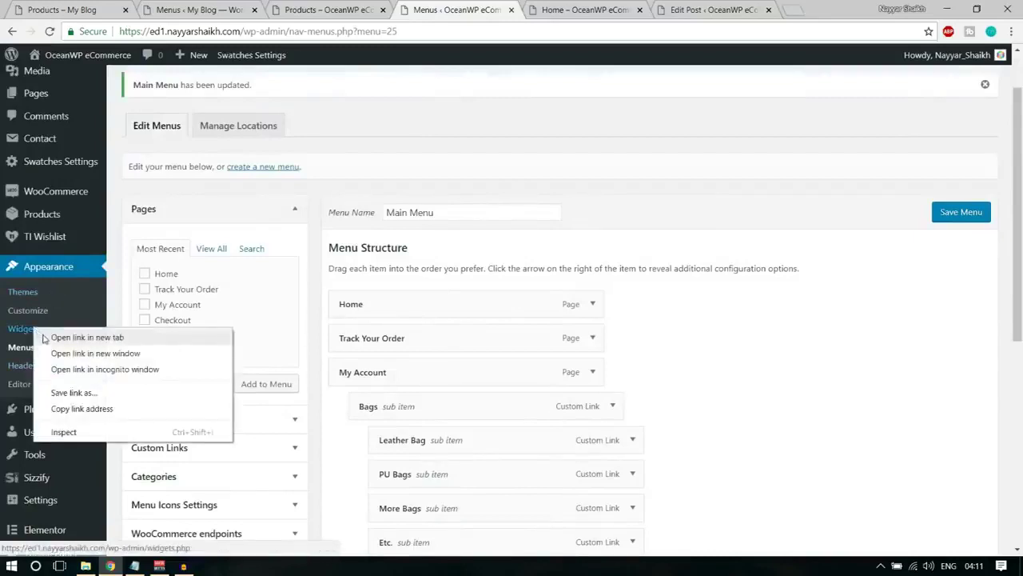
left_click(72, 339)
left_click(525, 10)
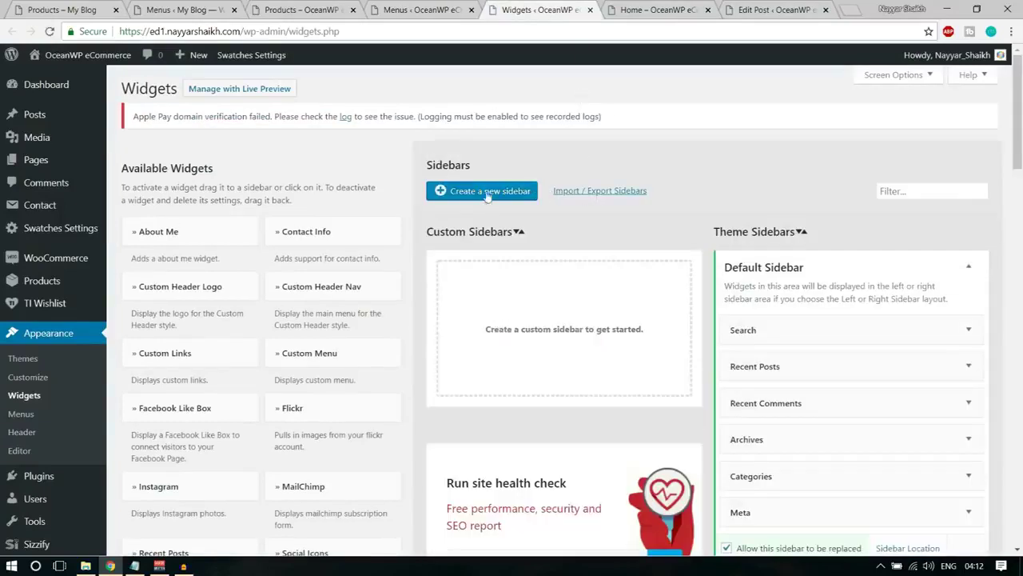
Create a custom sidebar named 'Menu Image' and reload the Widgets page.
left_click(500, 192)
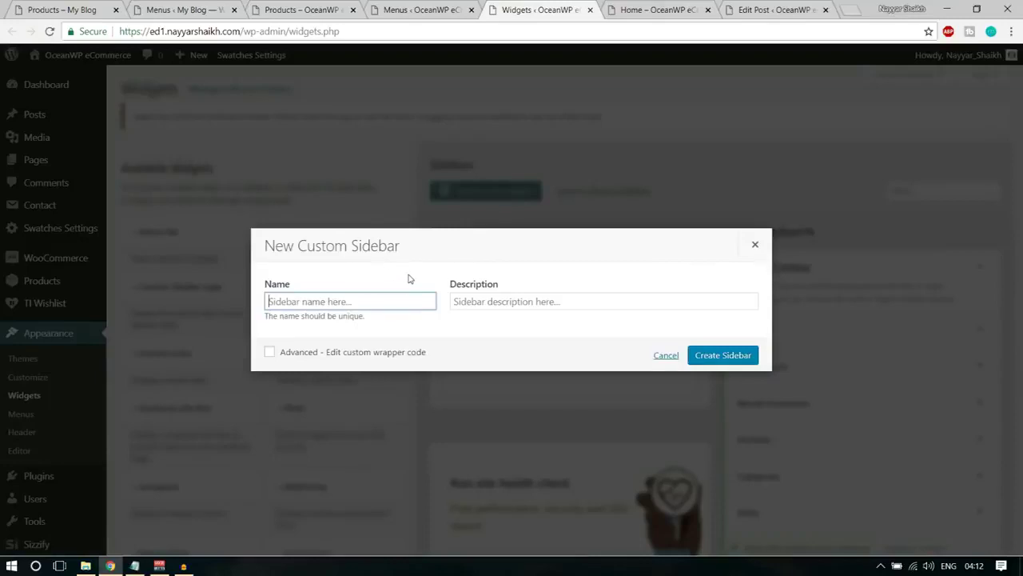
type("Men")
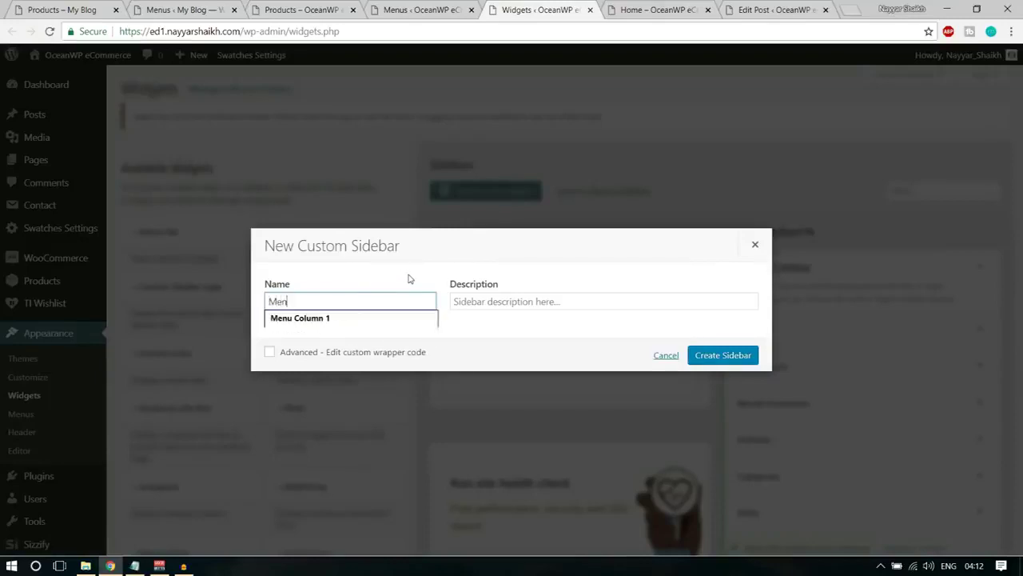
type("u 1")
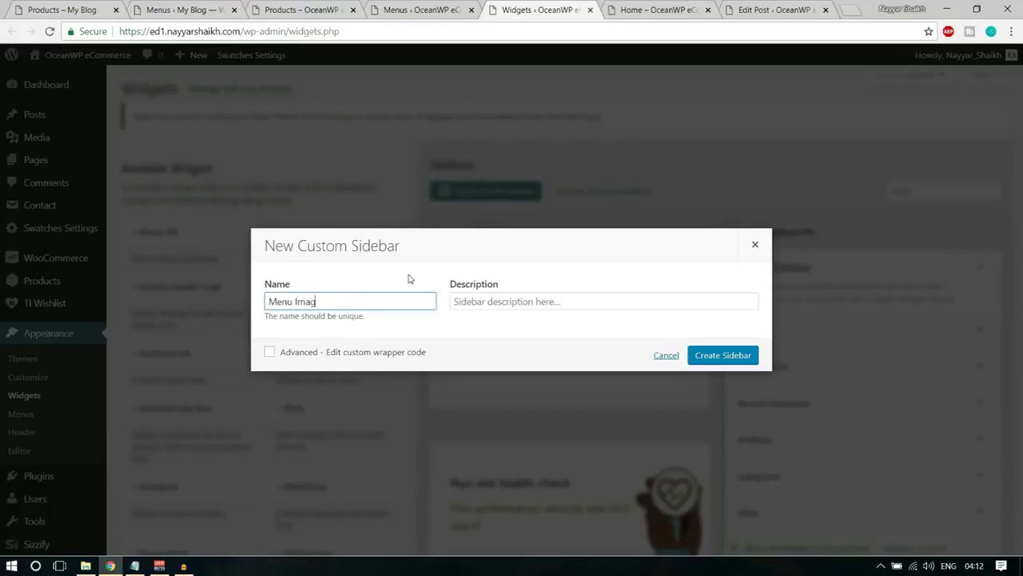
left_click(720, 358)
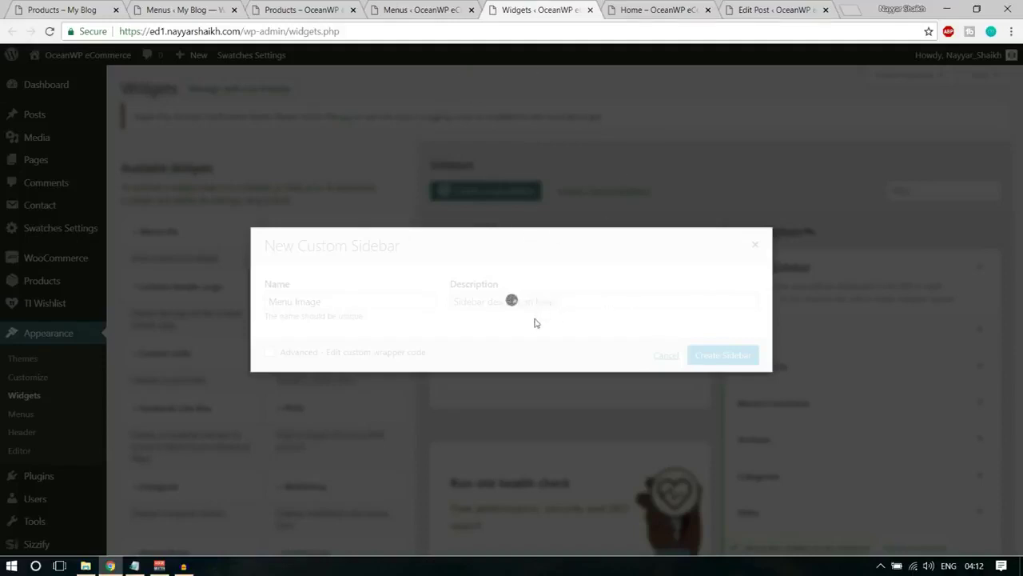
left_click(573, 32)
key("Return")
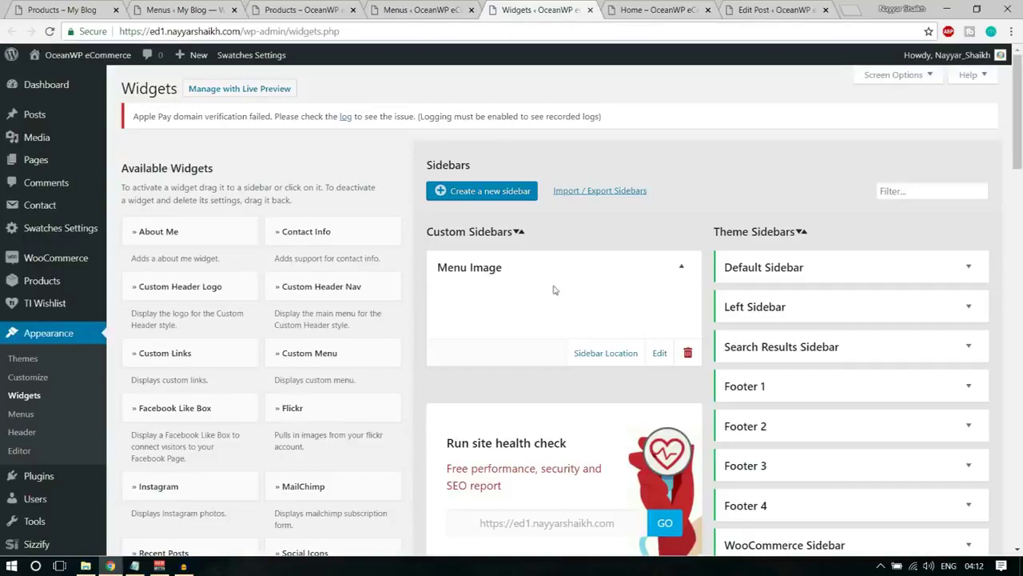
Add an Image widget to the Menu Image sidebar.
scroll(303, 317, "down", 1)
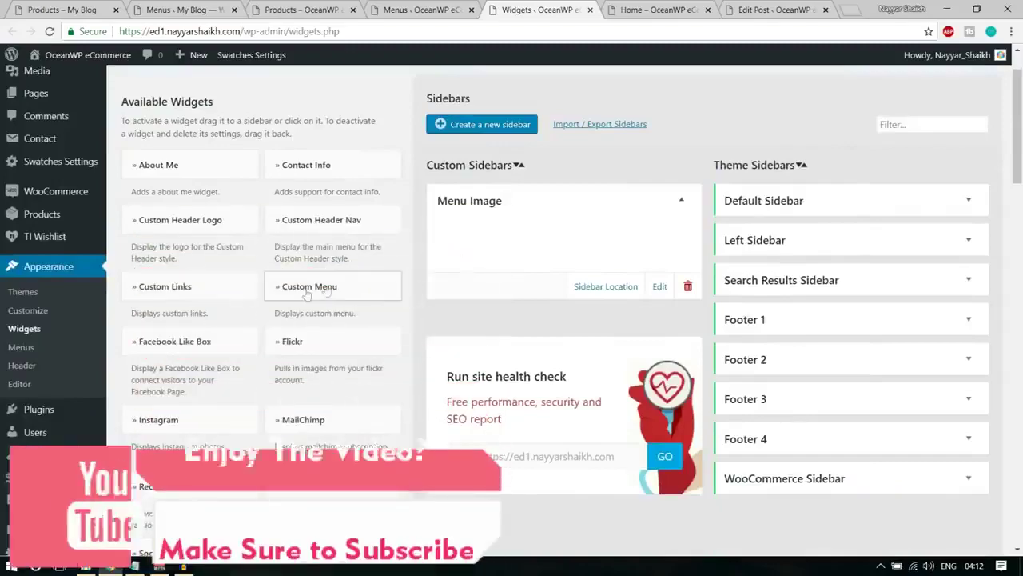
scroll(344, 299, "down", 3)
scroll(345, 297, "down", 5)
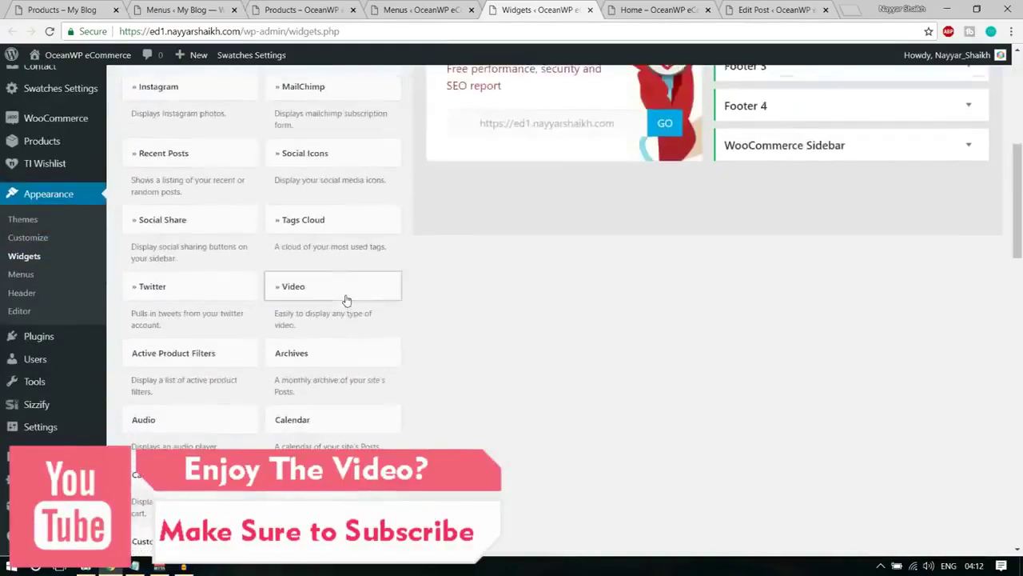
scroll(490, 295, "down", 6)
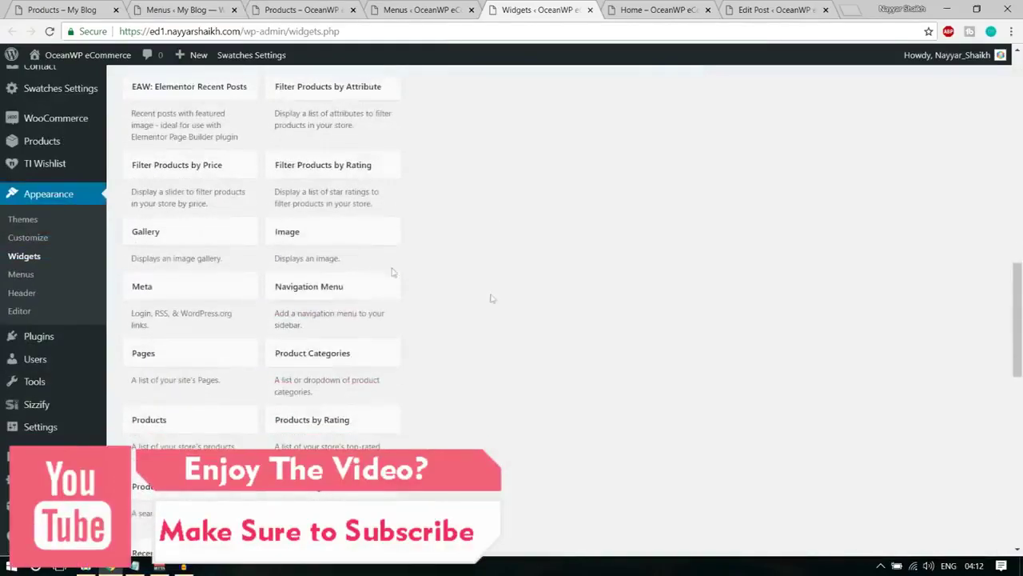
left_click(361, 237)
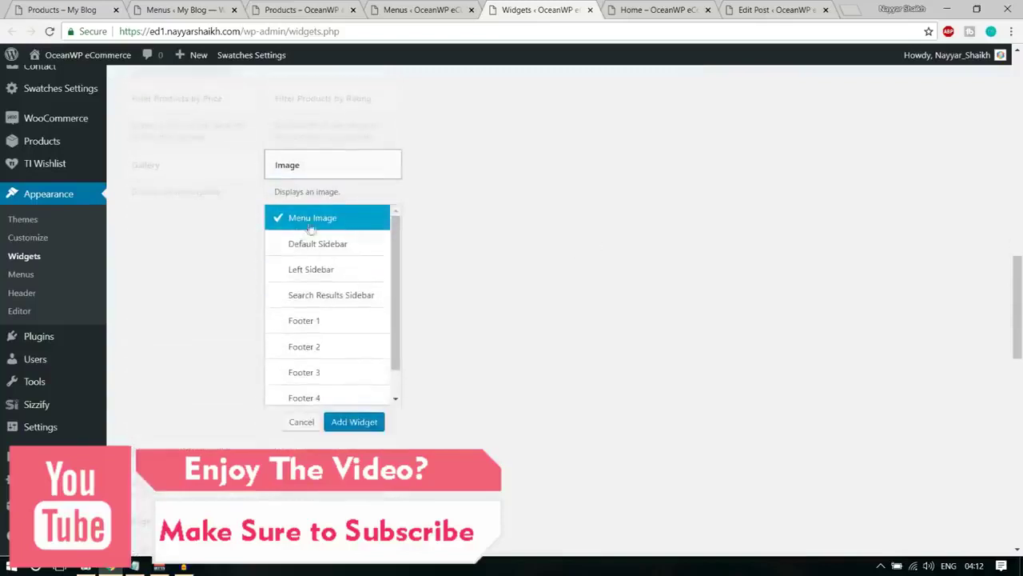
left_click(352, 422)
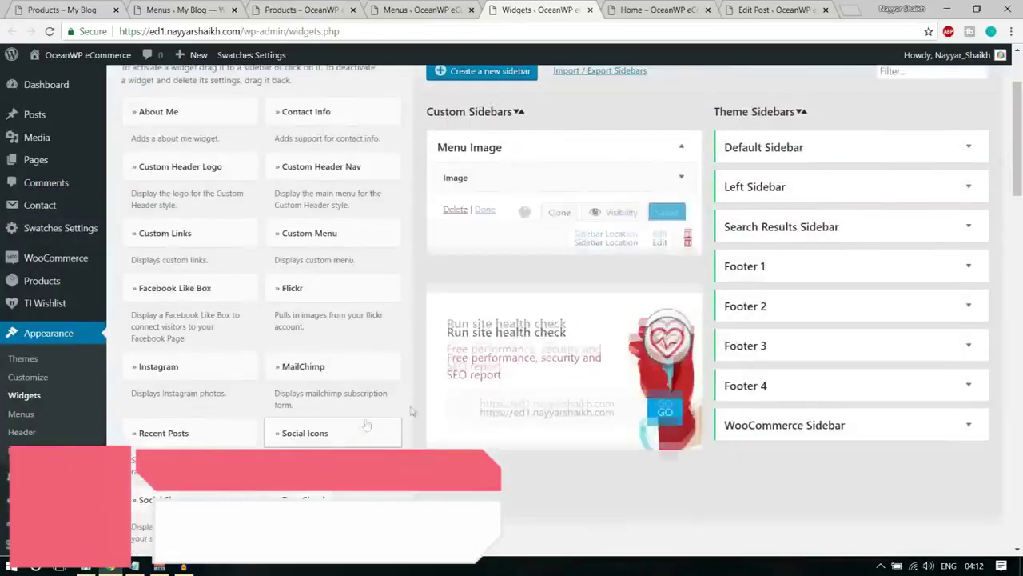
Upload shoes-image into the widget, save it, and reload the menu editor.
left_click(471, 286)
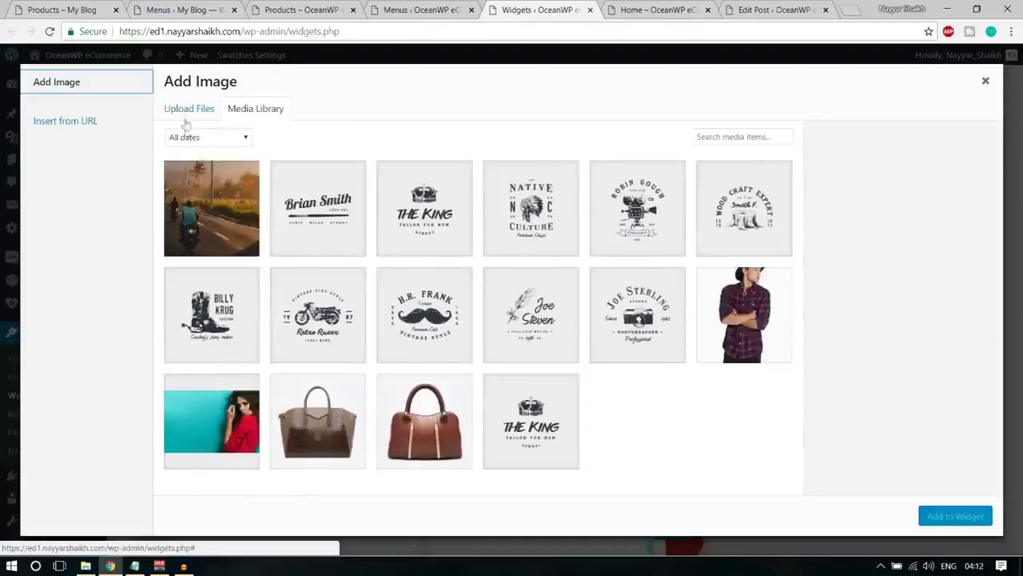
left_click(185, 109)
left_click(572, 303)
scroll(327, 196, "down", 10)
scroll(327, 196, "down", 2)
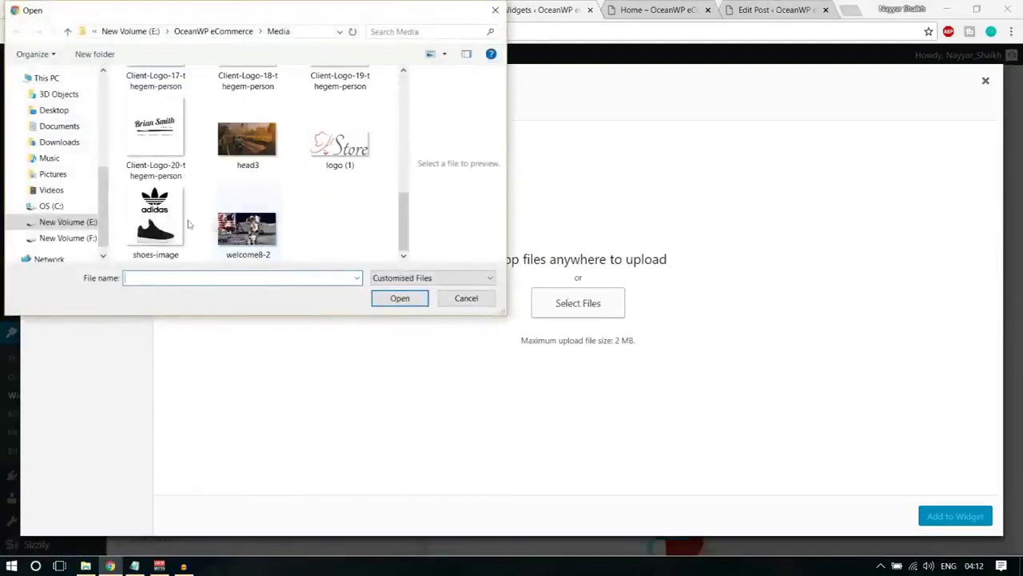
left_click(155, 223)
left_click(400, 298)
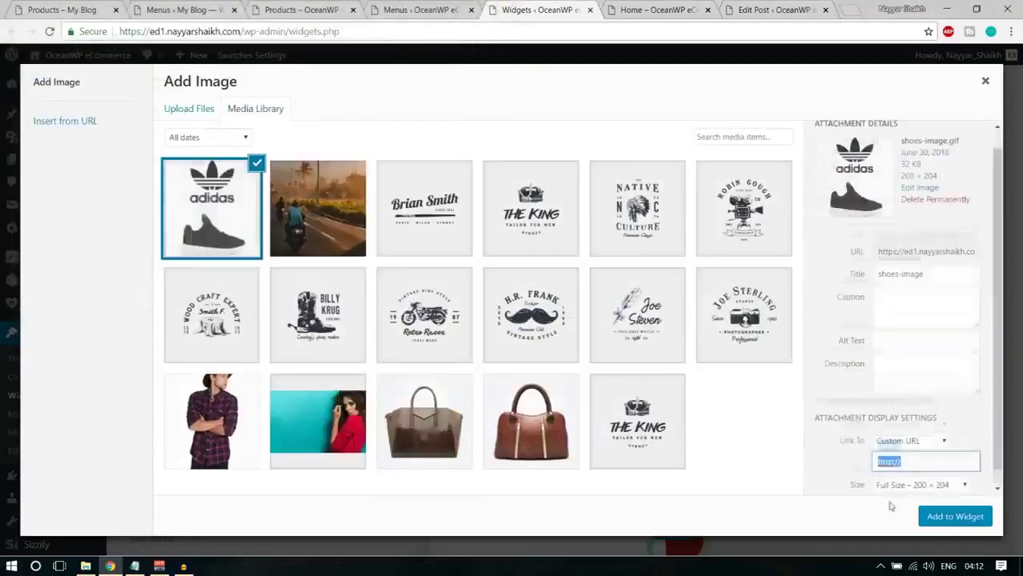
left_click(954, 516)
left_click(668, 466)
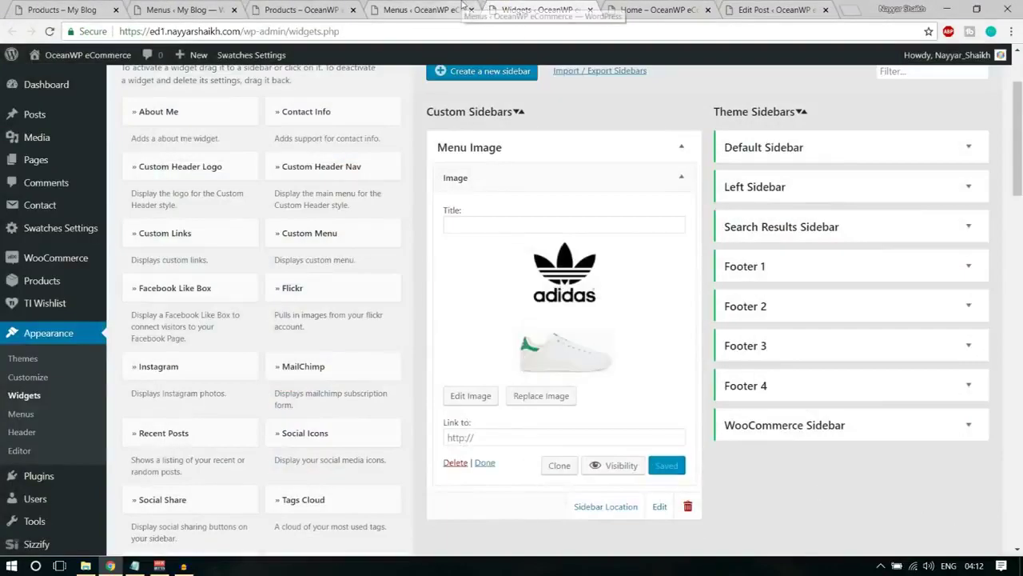
left_click(444, 8)
left_click(48, 32)
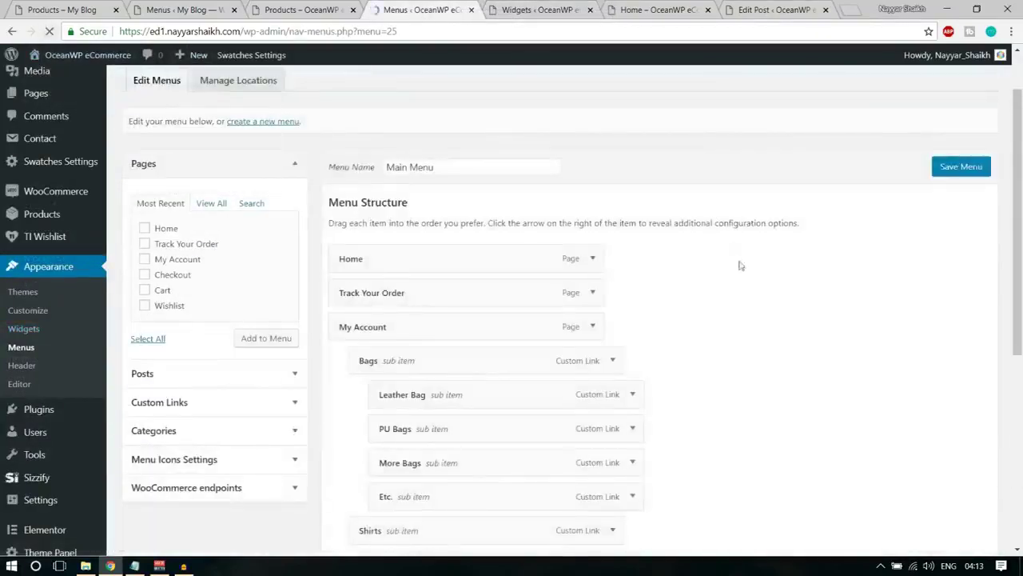
Assign the Menu Image widget area to the Image menu item and save the menu.
scroll(744, 283, "down", 4)
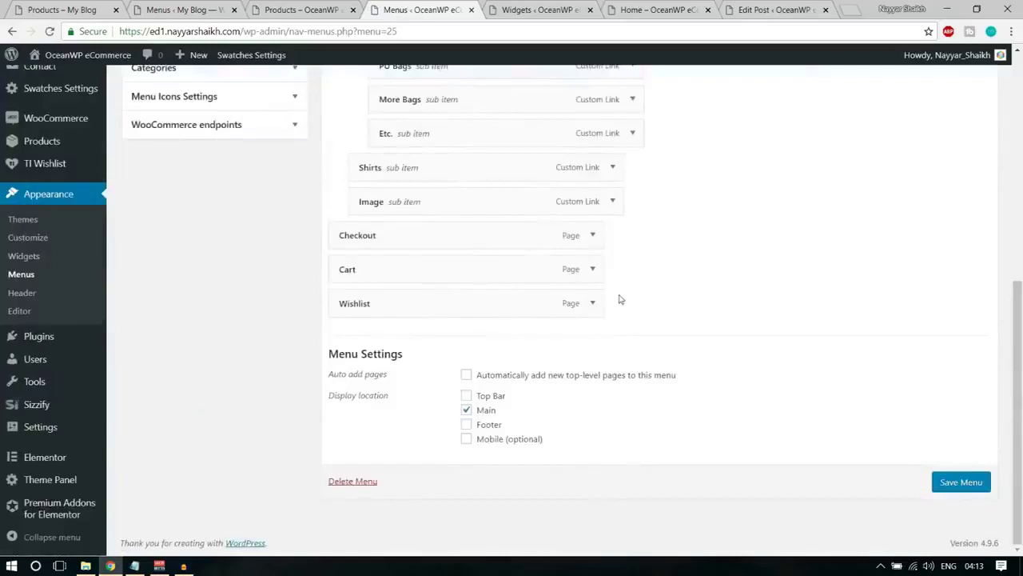
scroll(620, 299, "up", 2)
left_click(612, 336)
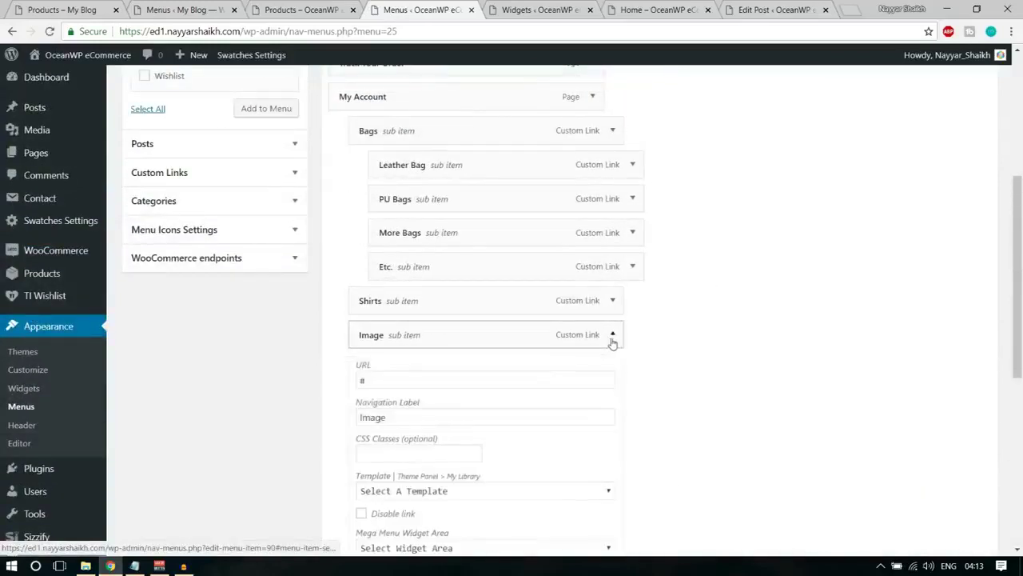
left_click(612, 335)
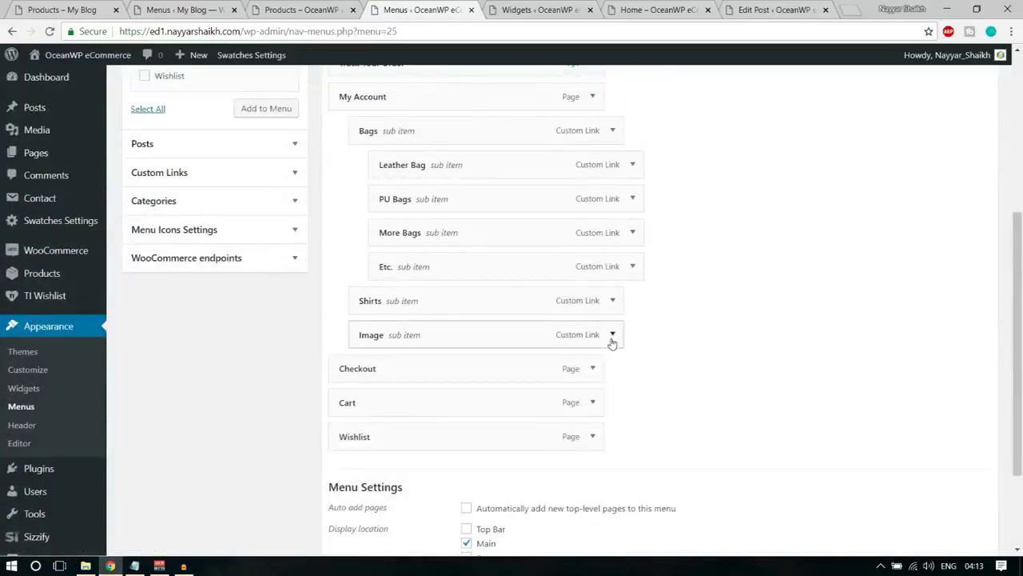
left_click(612, 336)
scroll(708, 338, "down", 3)
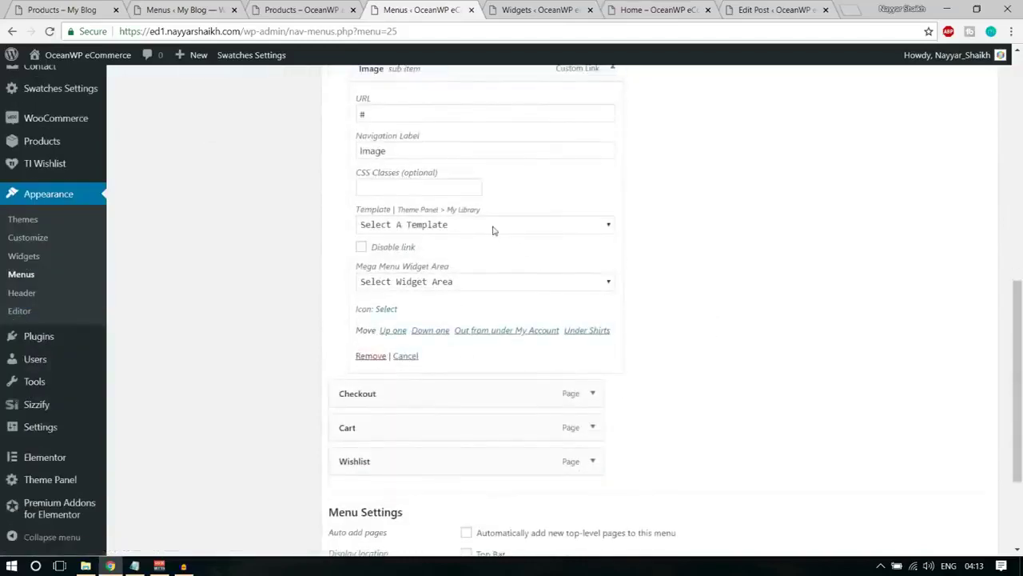
left_click(493, 230)
left_click(493, 231)
left_click(456, 283)
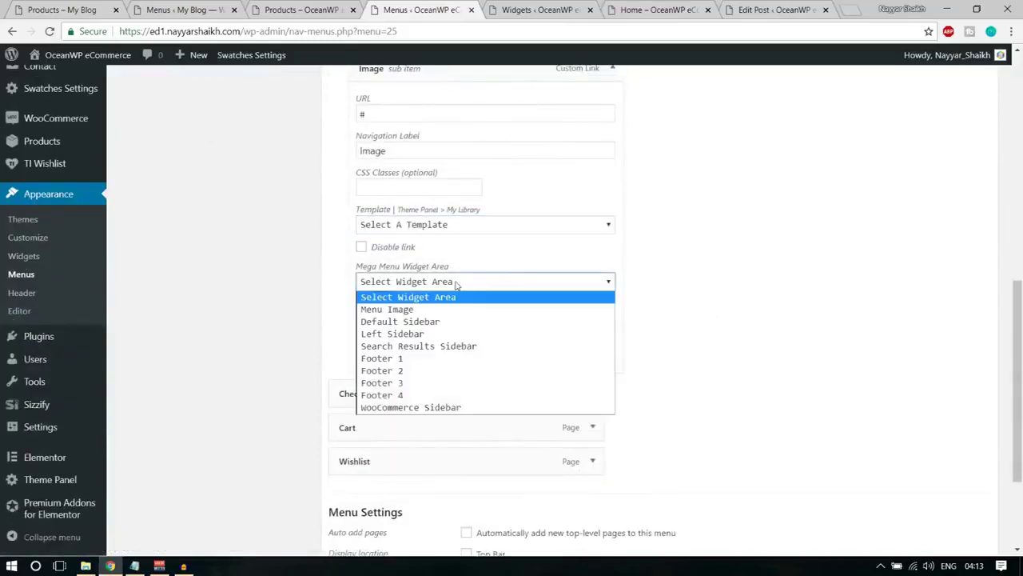
left_click(442, 308)
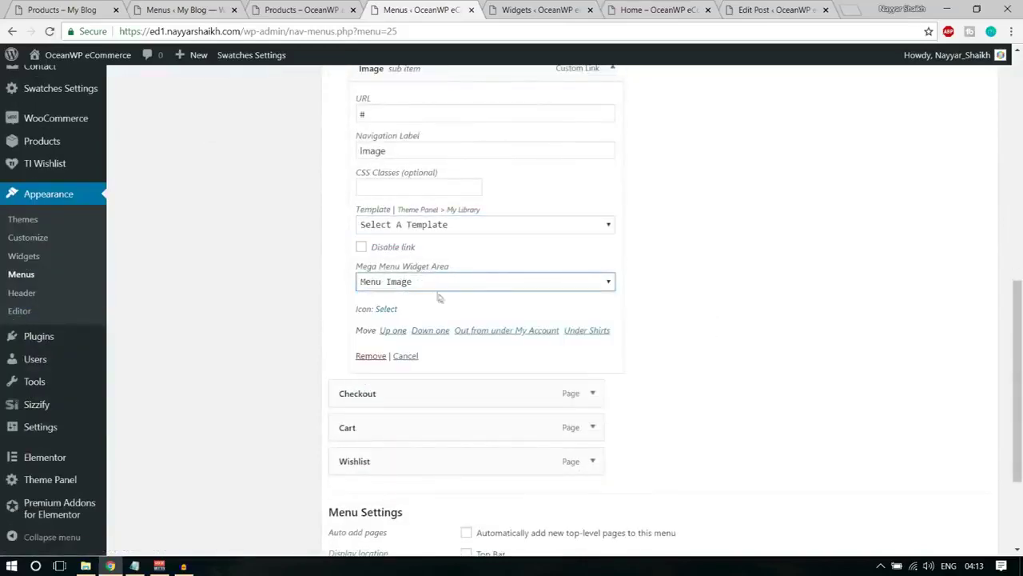
scroll(930, 438, "down", 2)
left_click(962, 507)
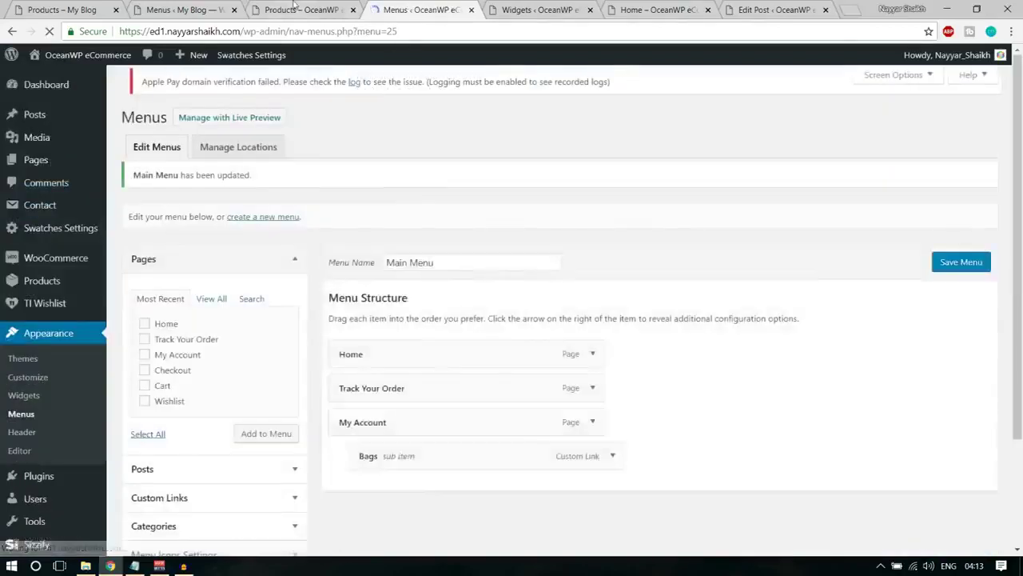
Reload the shop page to see the adidas shoe image in the My Account mega menu.
left_click(295, 9)
left_click(50, 32)
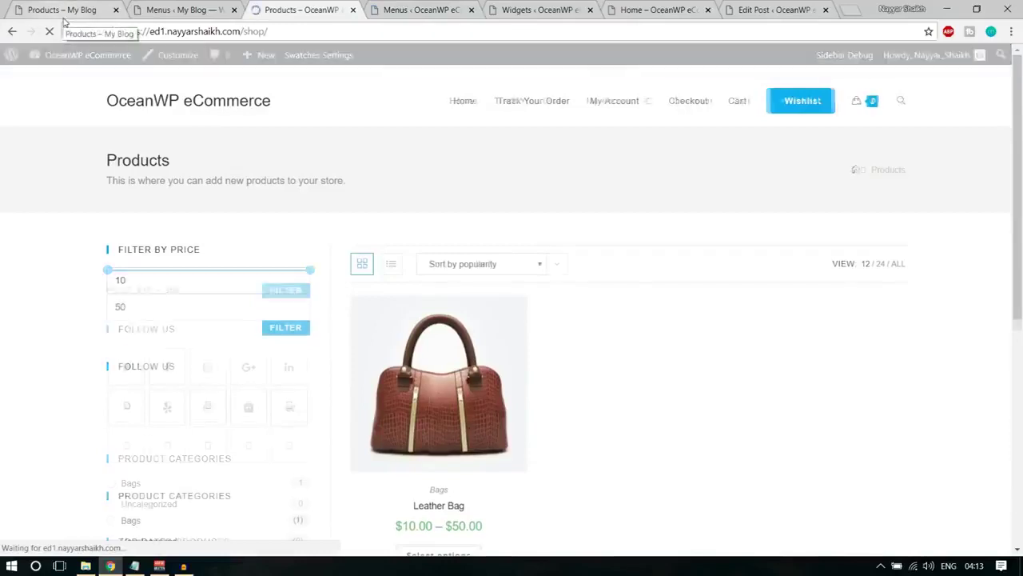
mouse_move(627, 109)
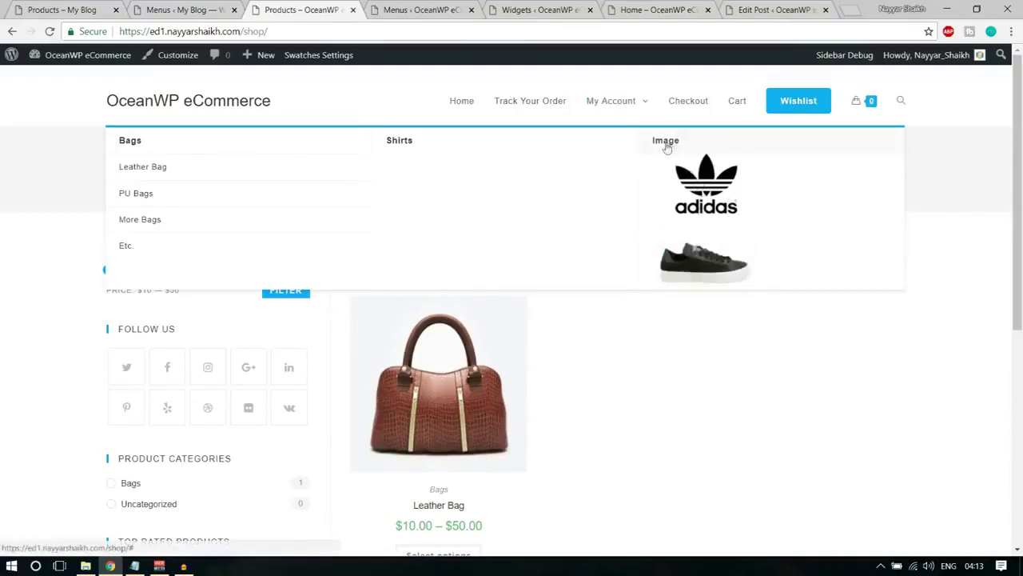
left_click(404, 5)
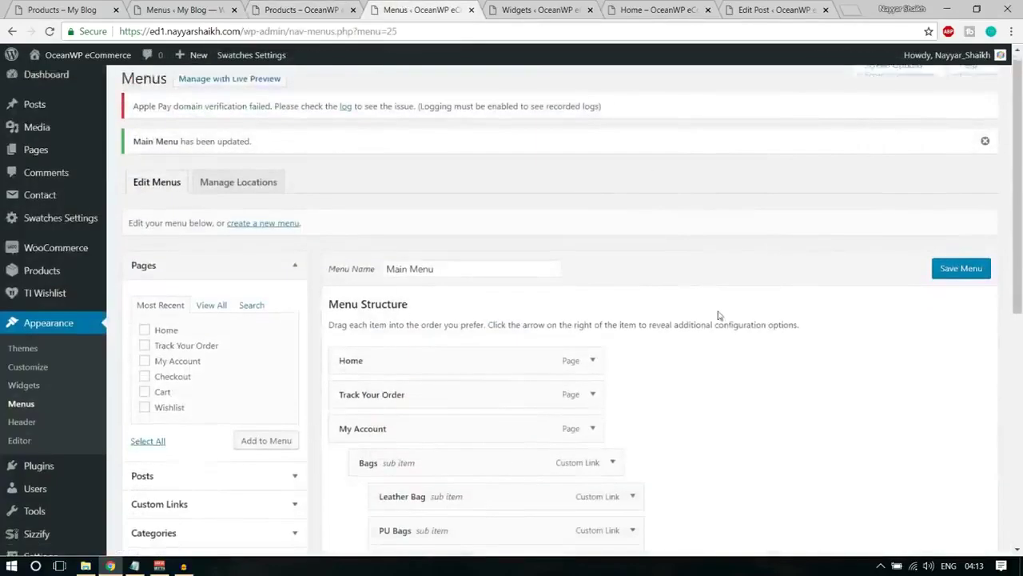
Add the CSS class 'hide-heading' to the Image menu item and save the menu.
scroll(719, 318, "down", 5)
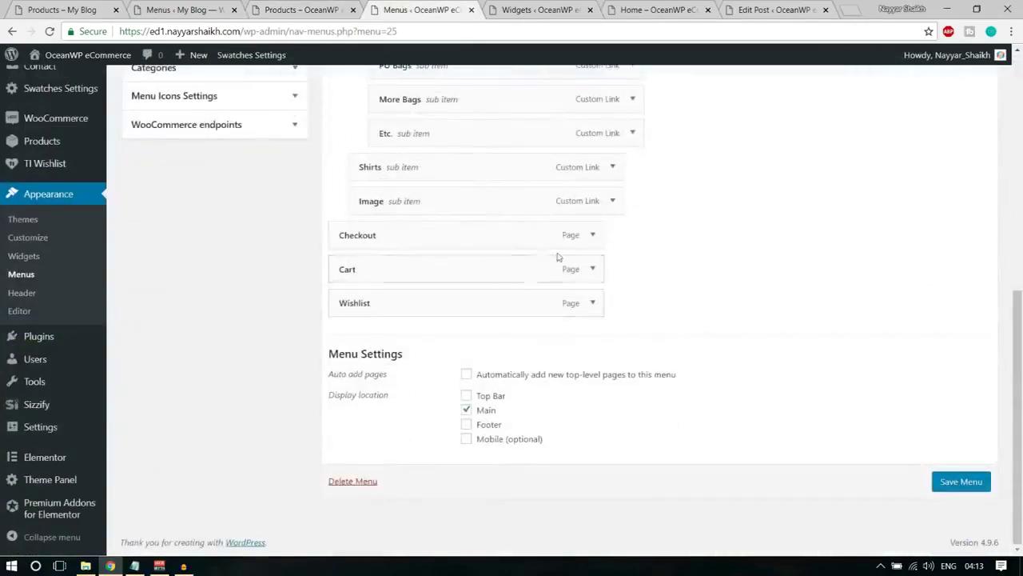
scroll(591, 264, "up", 1)
left_click(610, 268)
scroll(639, 279, "down", 2)
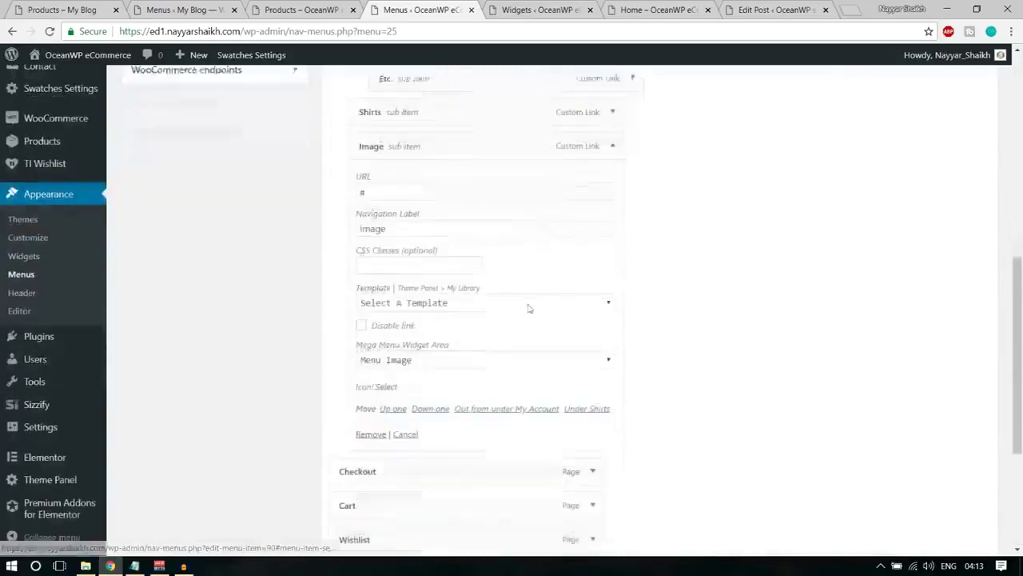
left_click(391, 251)
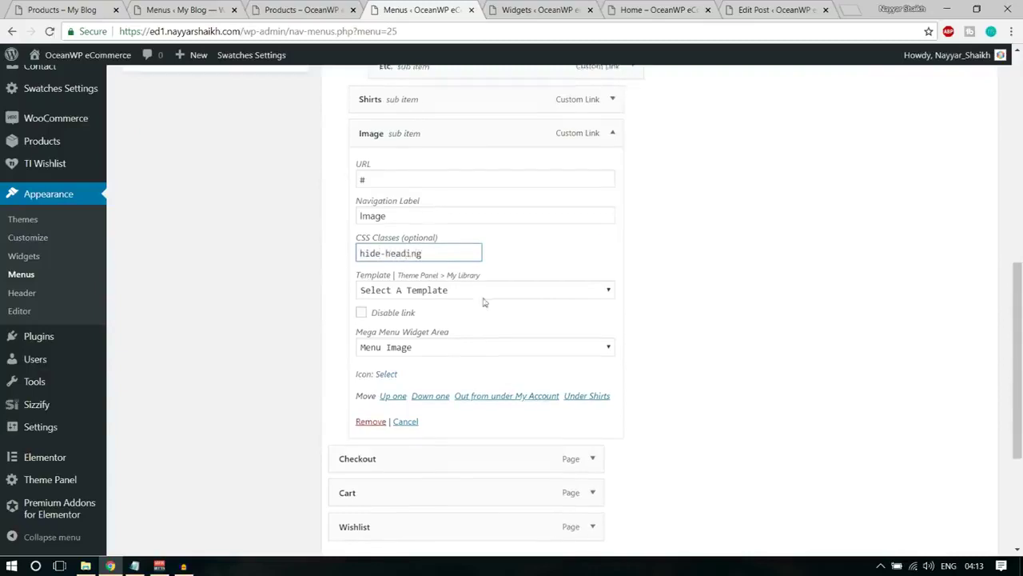
scroll(930, 397, "down", 3)
left_click(948, 483)
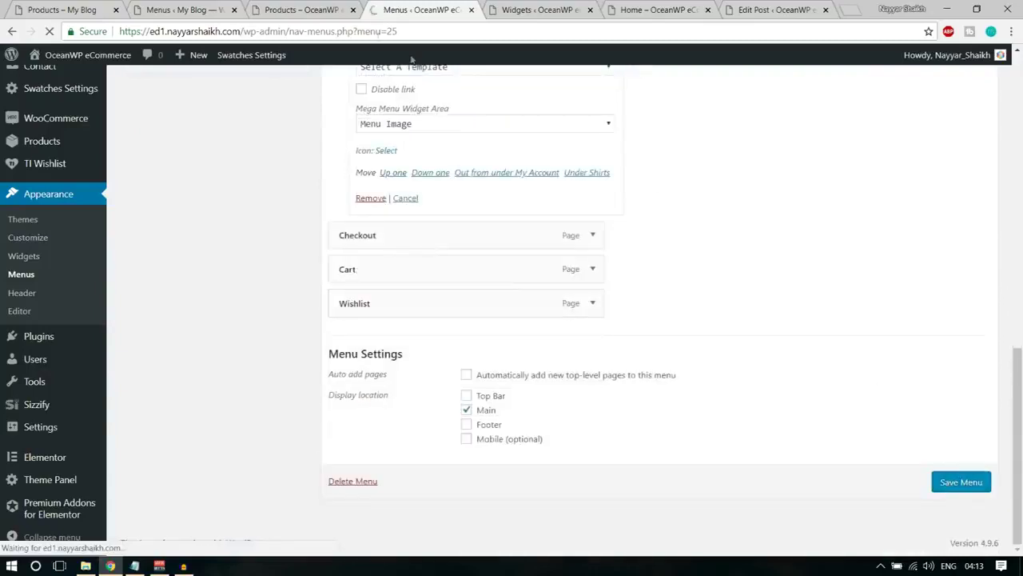
Reload the shop page to confirm the Image column heading is hidden.
left_click(312, 9)
left_click(48, 32)
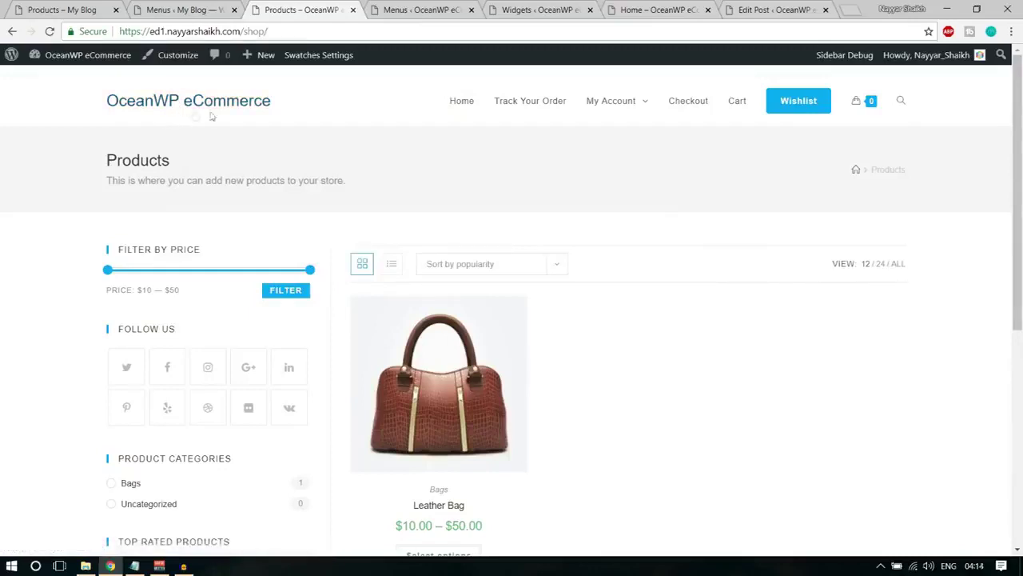
left_click(174, 63)
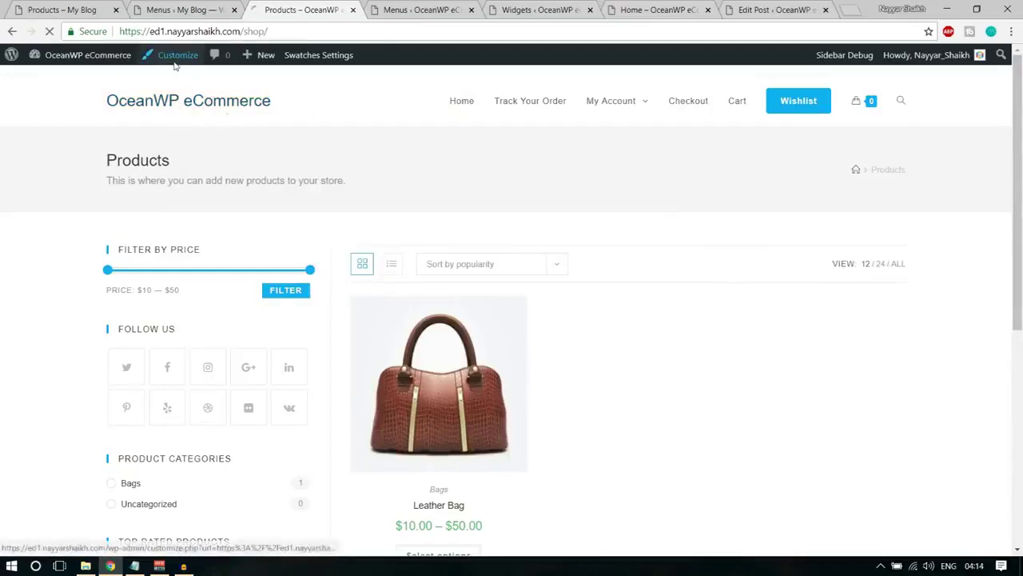
Upload 'logo (1)' as the header logo under Header > Logo, skipping cropping.
scroll(126, 350, "down", 2)
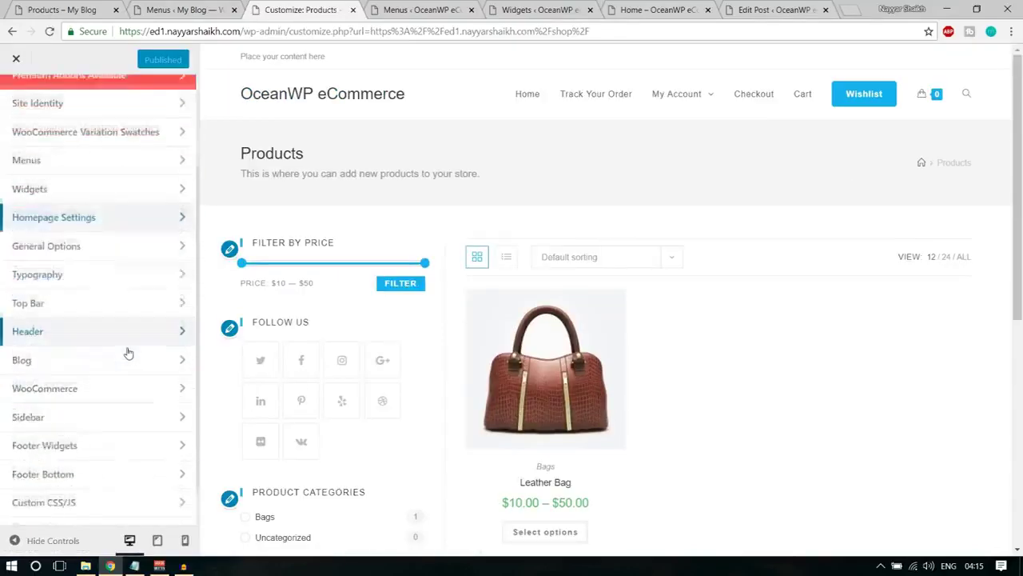
left_click(56, 327)
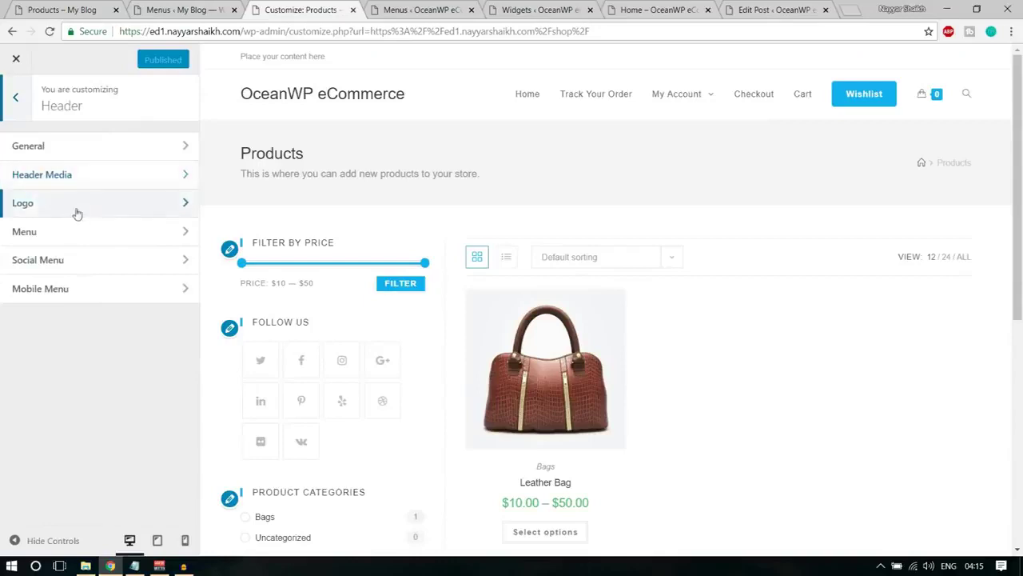
left_click(76, 212)
left_click(46, 213)
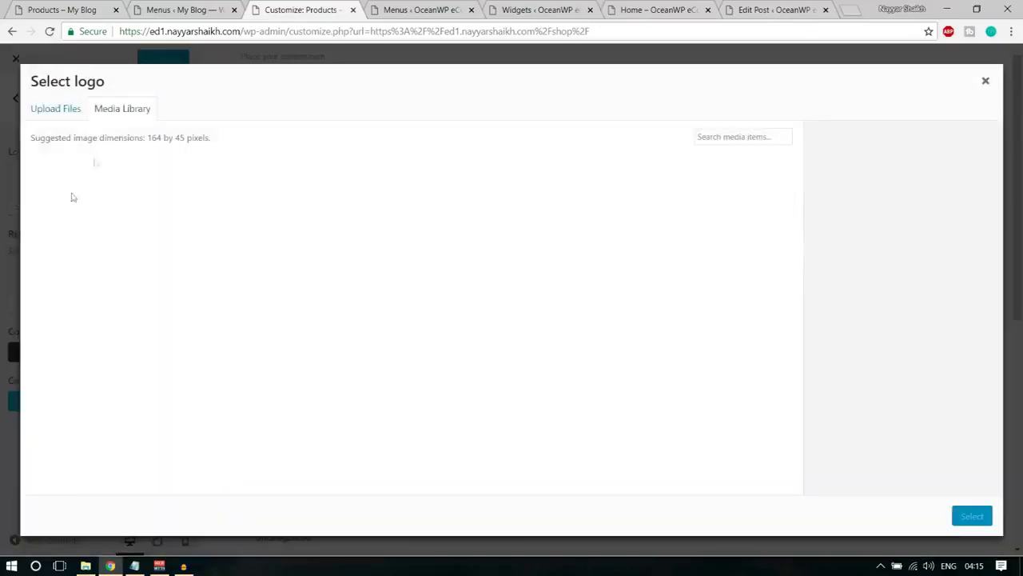
left_click(67, 107)
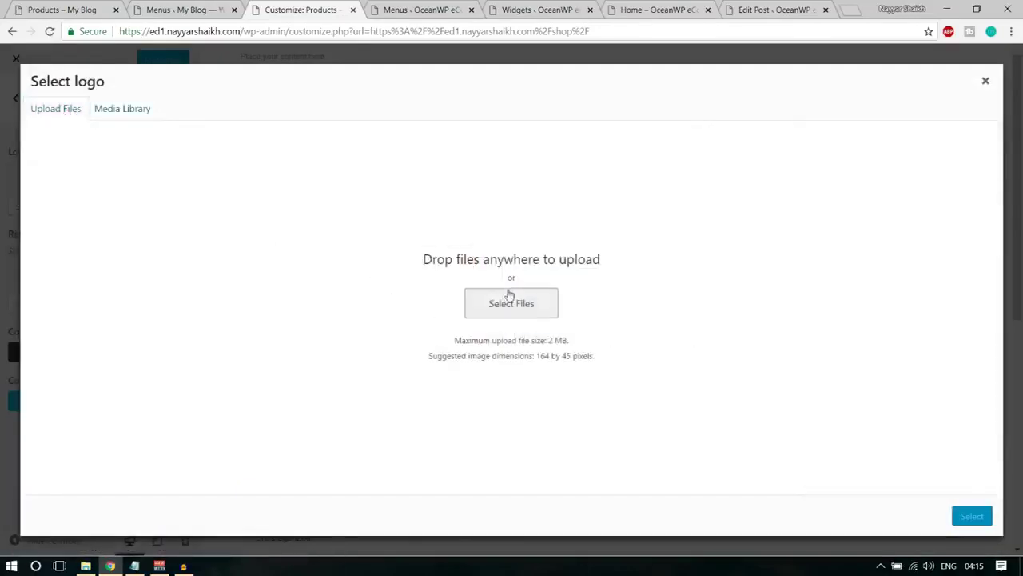
left_click(509, 295)
scroll(292, 208, "down", 10)
left_click(340, 144)
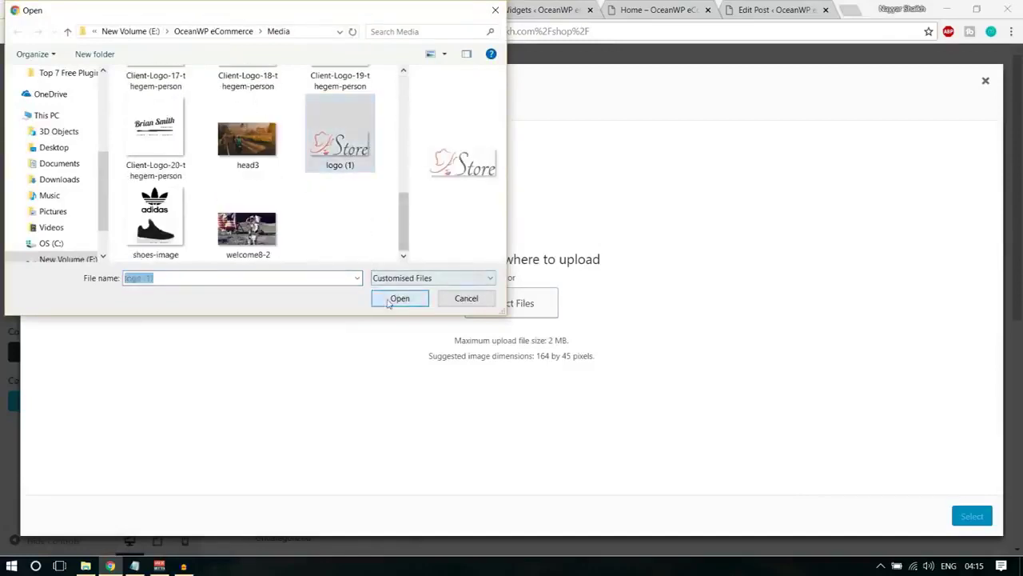
left_click(399, 298)
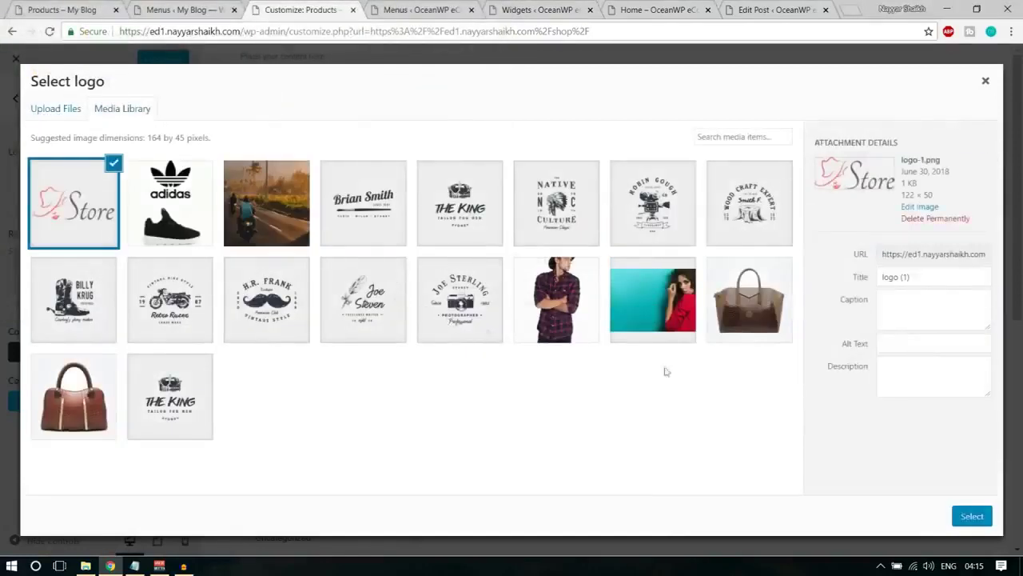
left_click(967, 517)
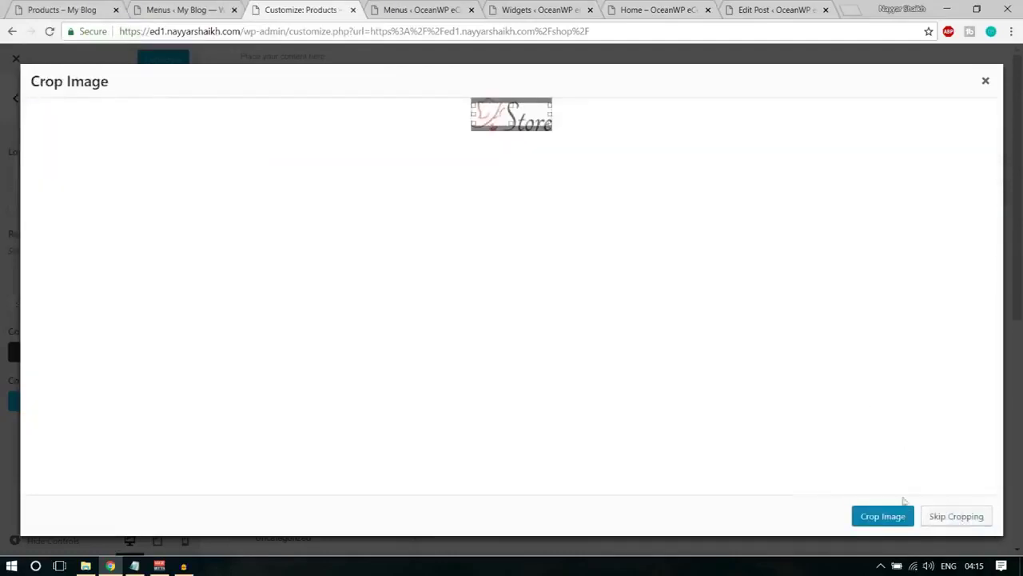
left_click(954, 516)
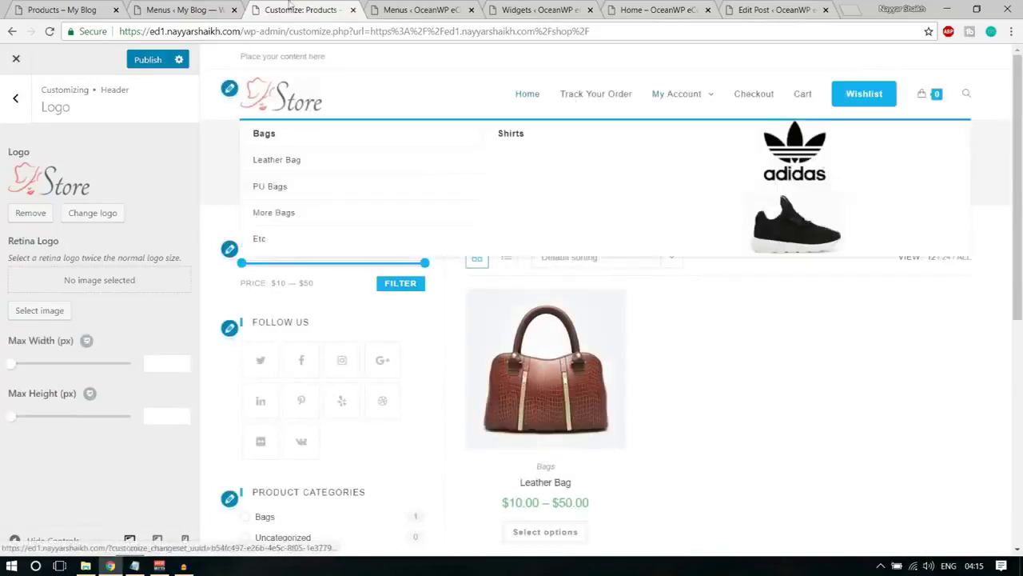
left_click(34, 7)
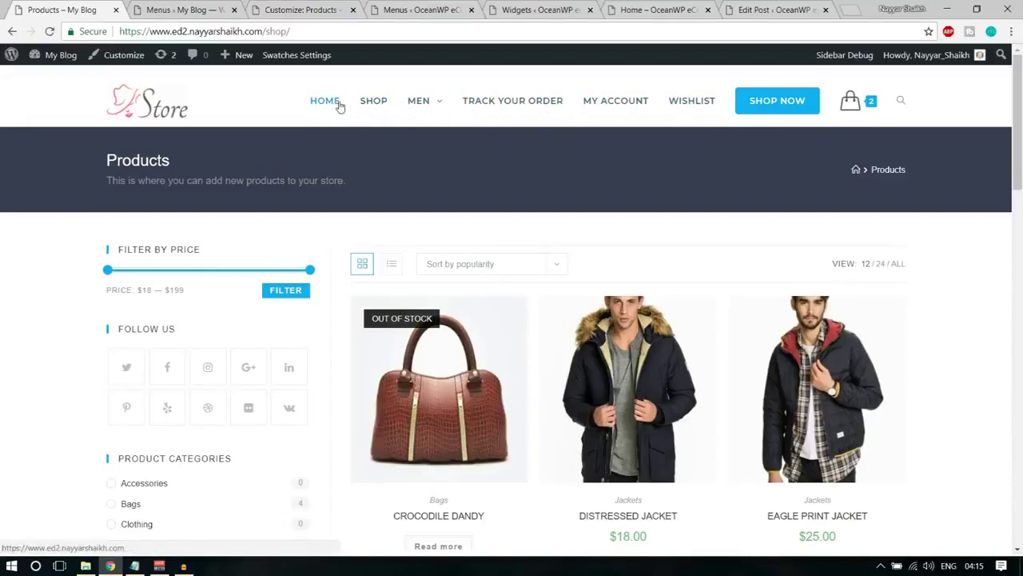
Check the reference shop and Menus tabs, then back out to the Customizer's main sections.
left_click(170, 10)
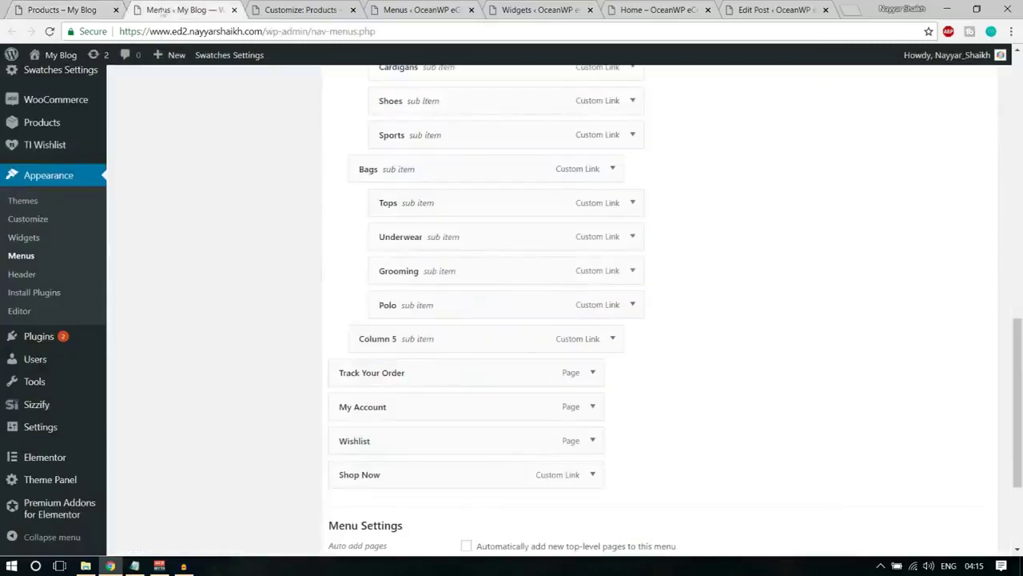
left_click(297, 9)
left_click(10, 103)
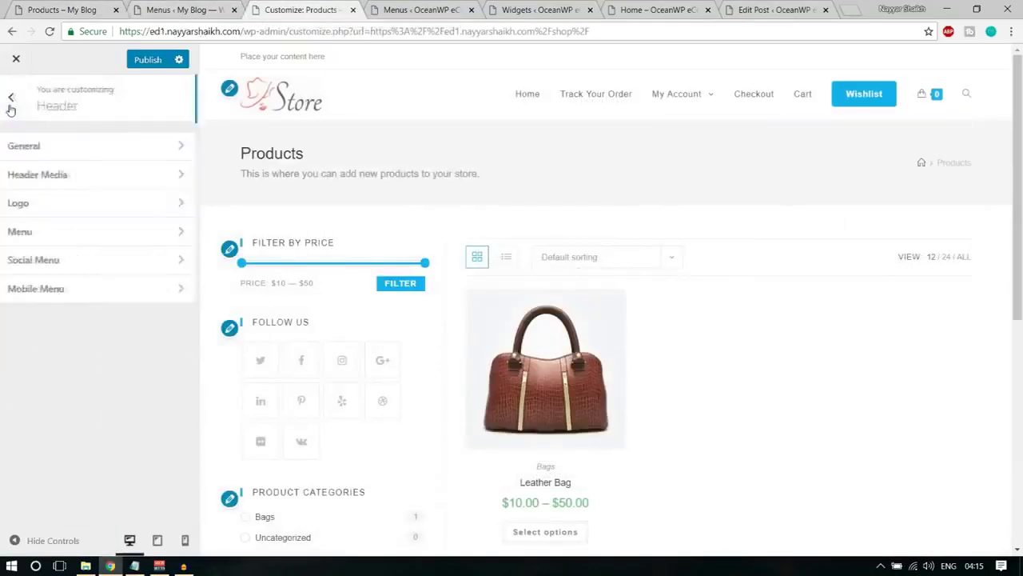
left_click(12, 100)
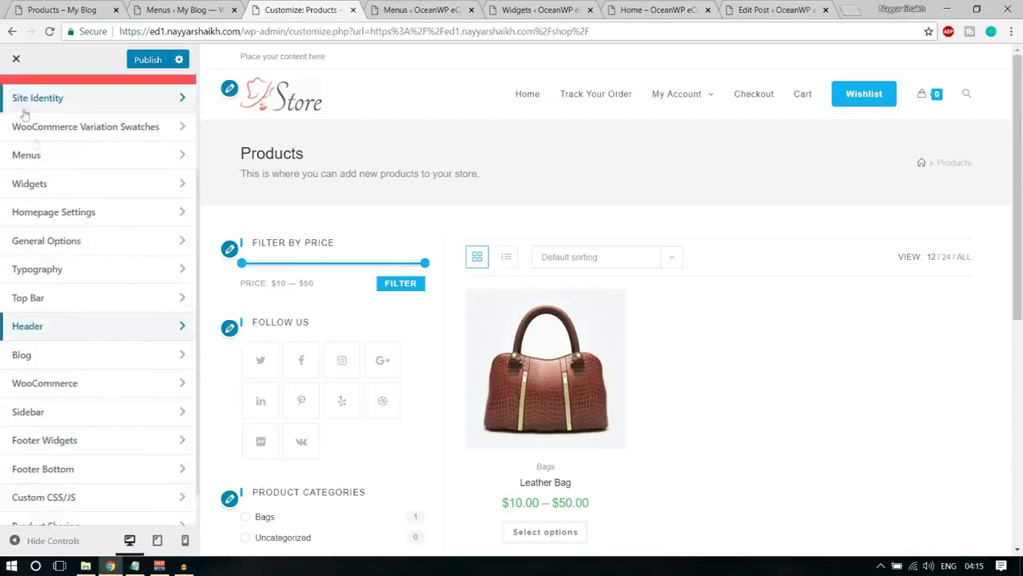
Set the Main Menu typography font family to Montserrat.
left_click(83, 271)
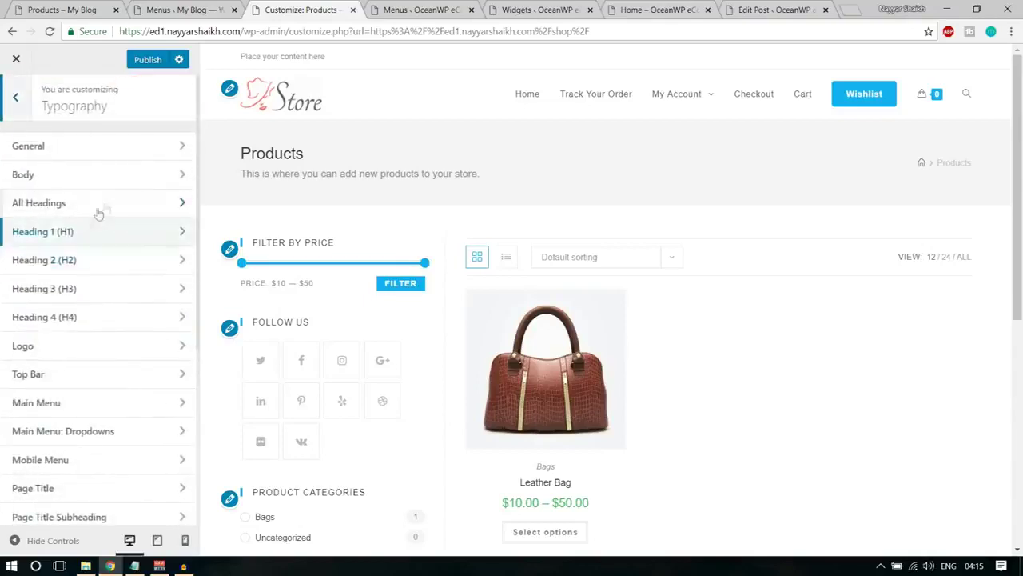
scroll(109, 311, "down", 2)
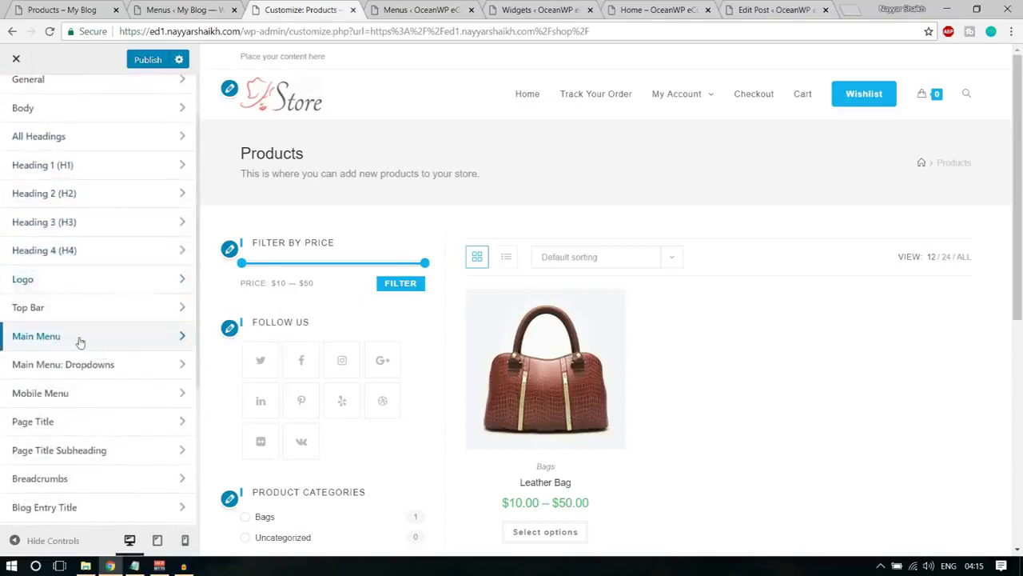
left_click(80, 341)
left_click(90, 176)
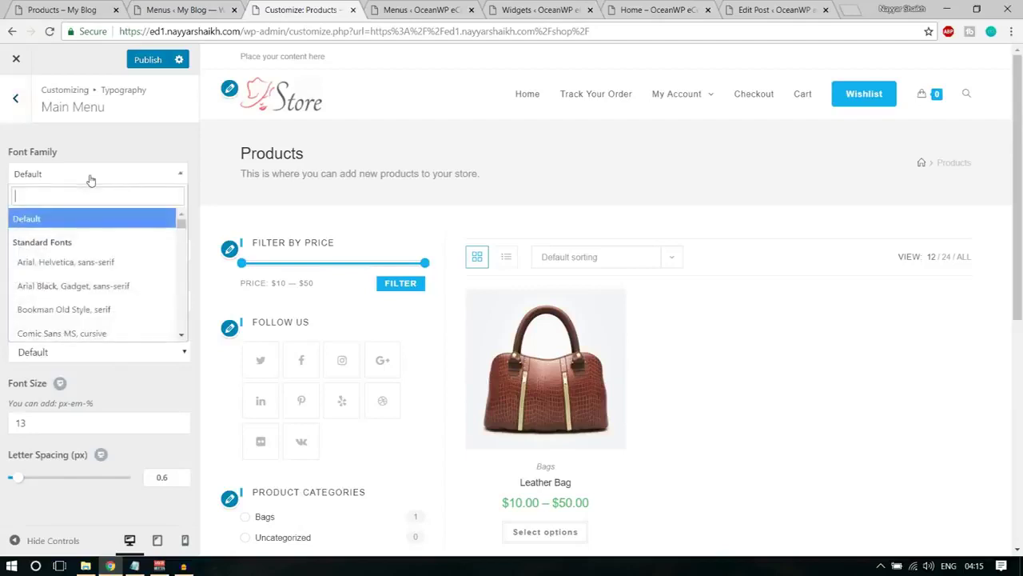
type("mont")
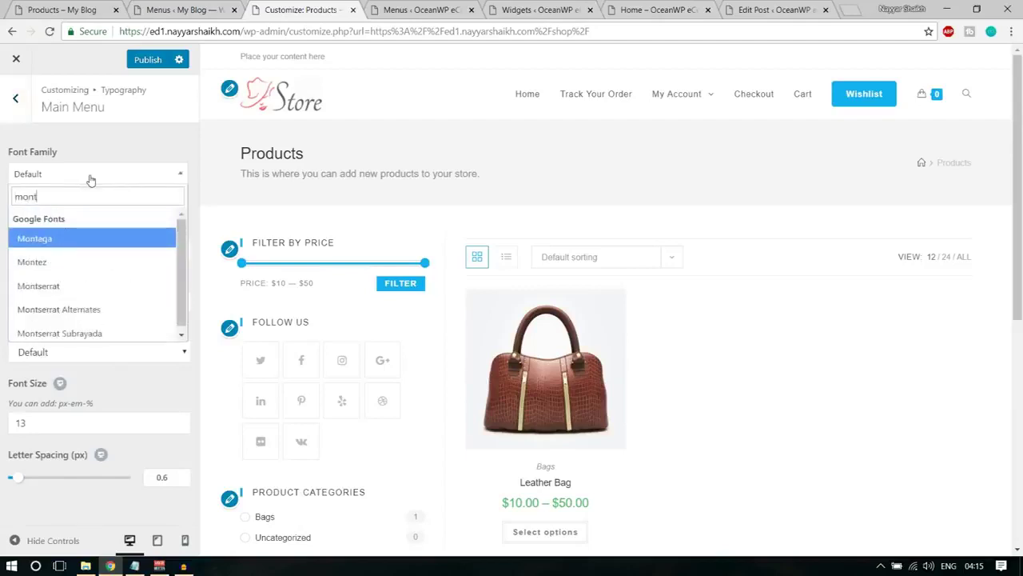
type("se")
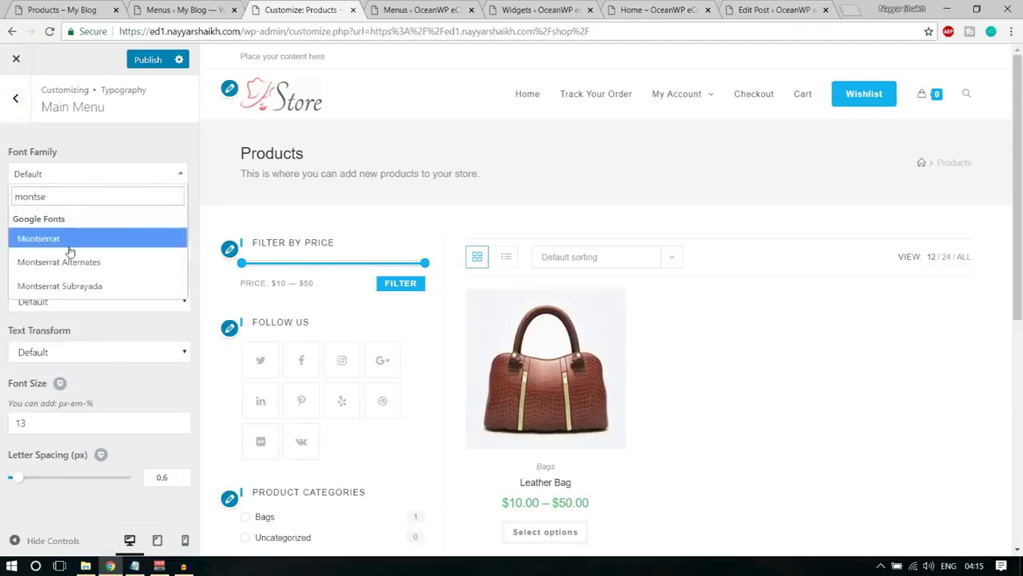
left_click(68, 244)
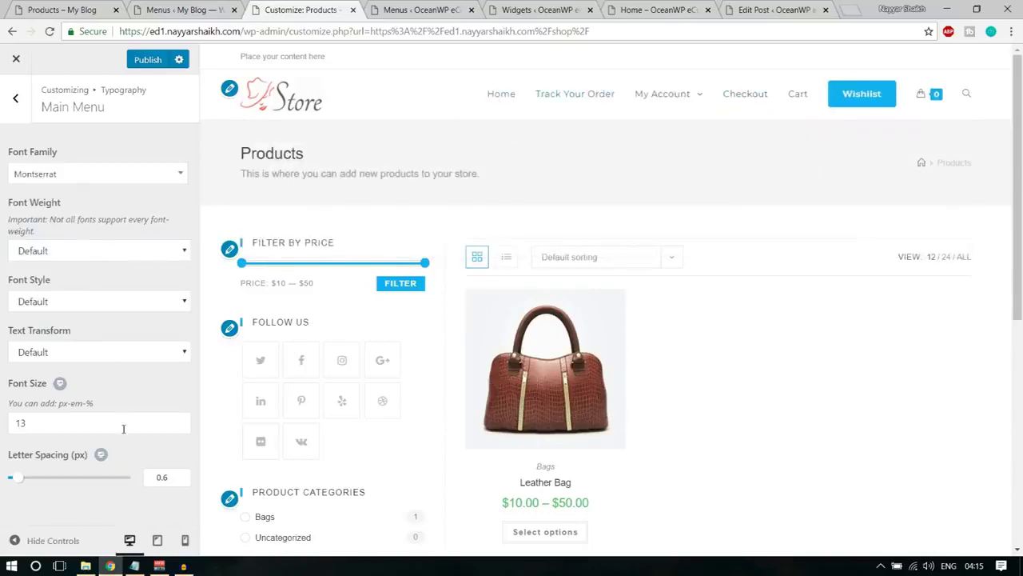
Set the main menu font size to 20 and text transform to Uppercase.
left_click_drag(43, 427, 1, 429)
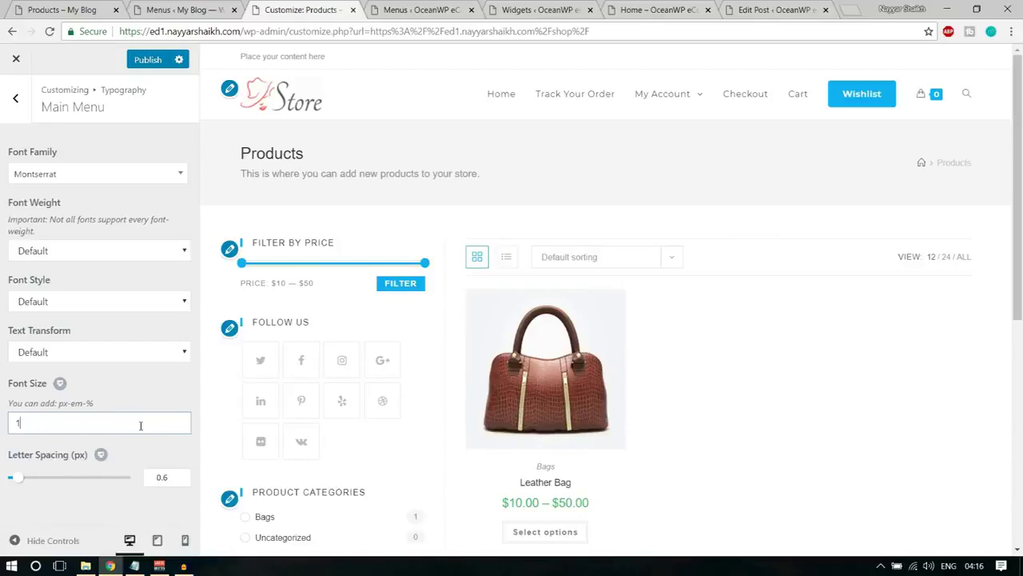
left_click(155, 397)
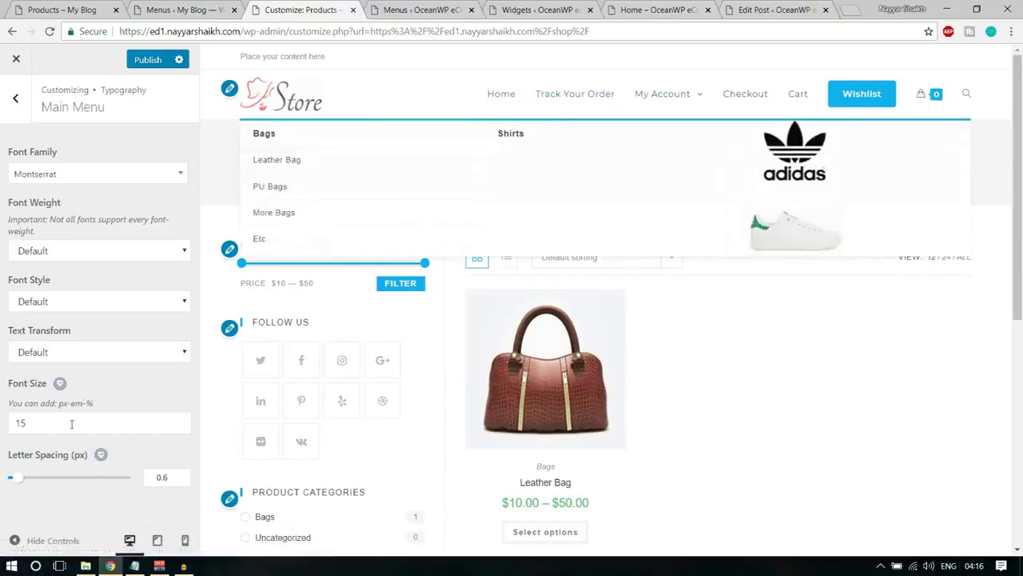
left_click_drag(92, 428, 2, 421)
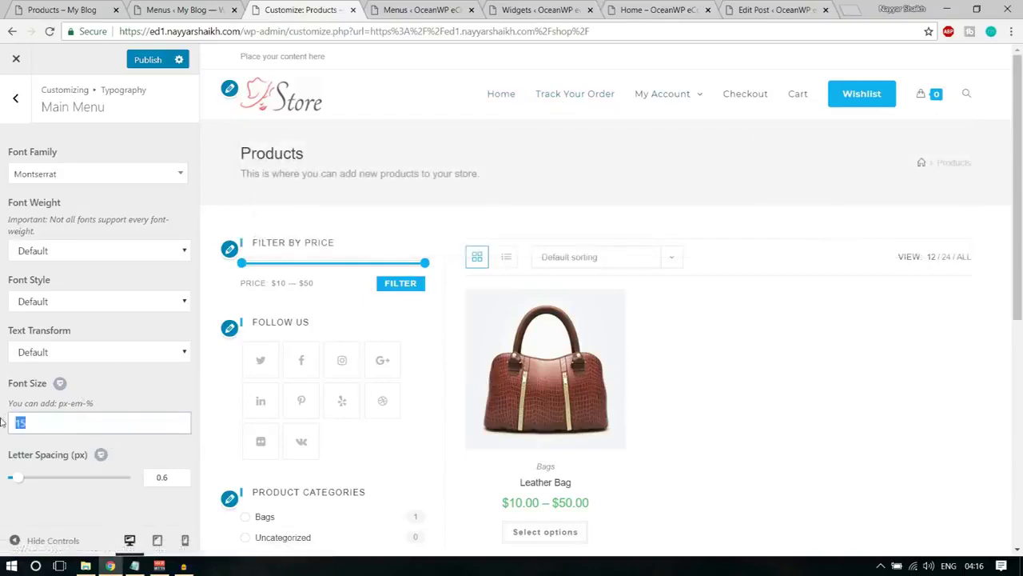
left_click(137, 405)
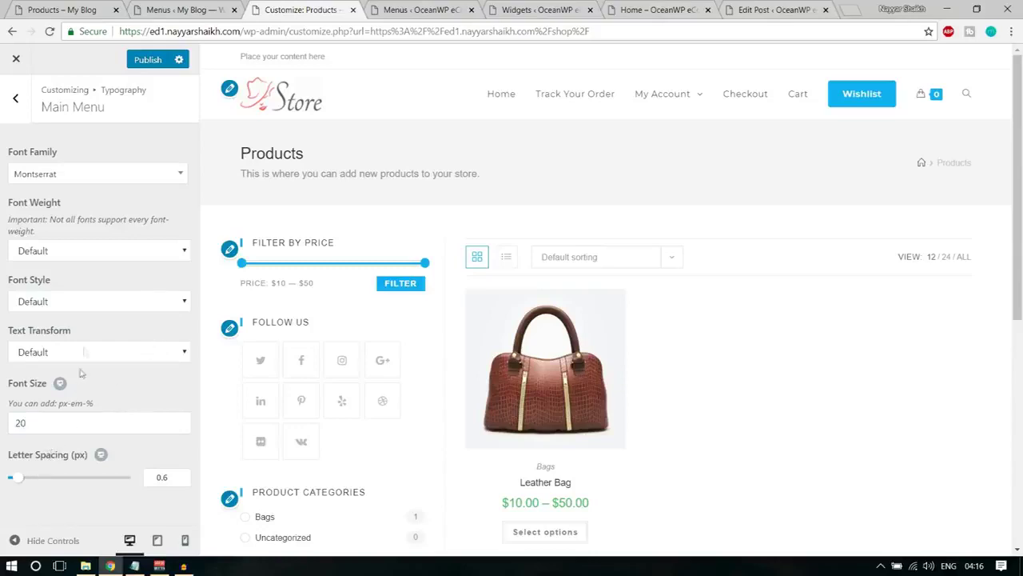
left_click(77, 307)
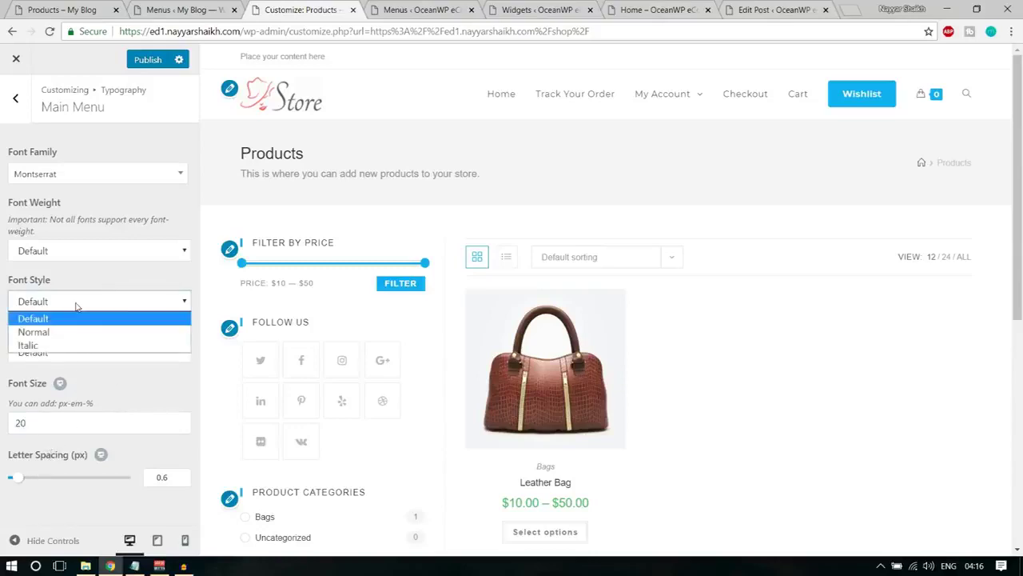
left_click(77, 318)
left_click(83, 352)
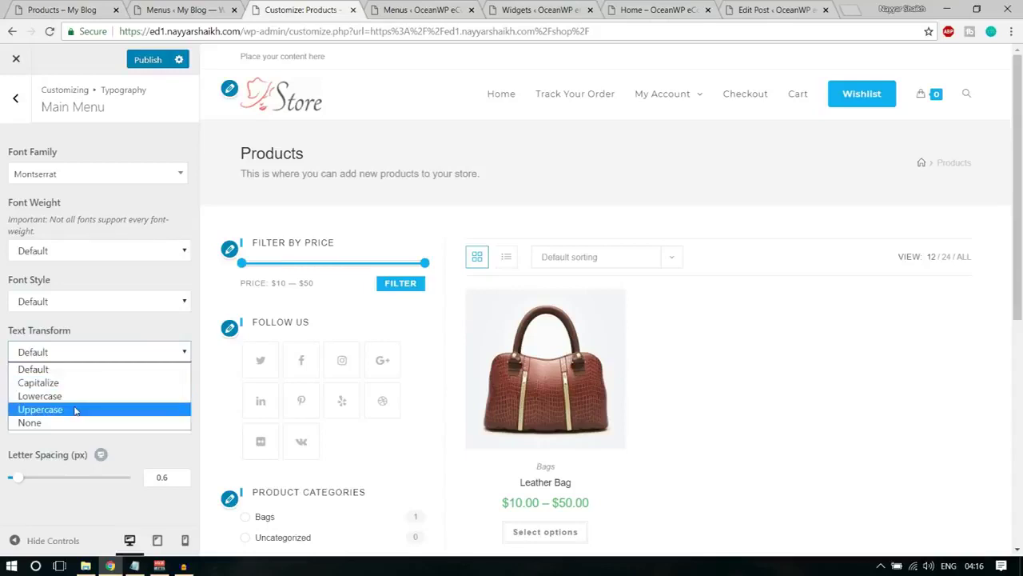
left_click(72, 409)
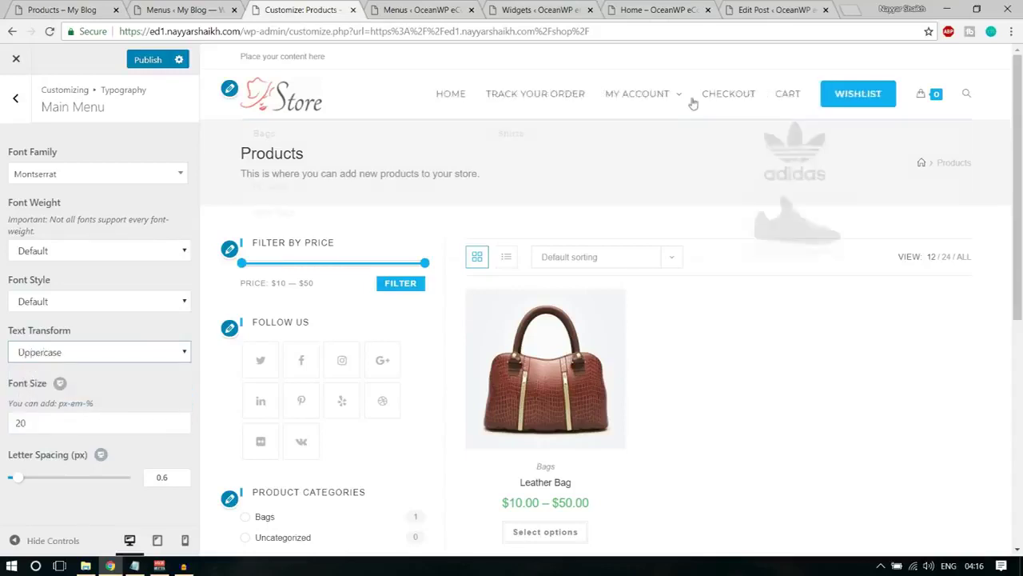
Set the main menu font weight to Semibold: 600.
left_click(80, 303)
left_click(79, 305)
left_click(73, 251)
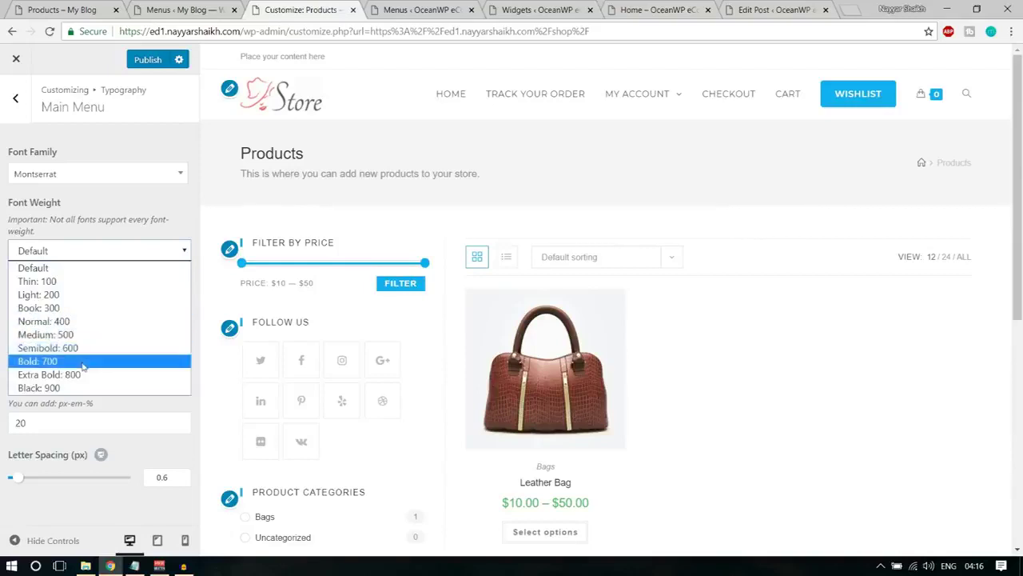
left_click(77, 350)
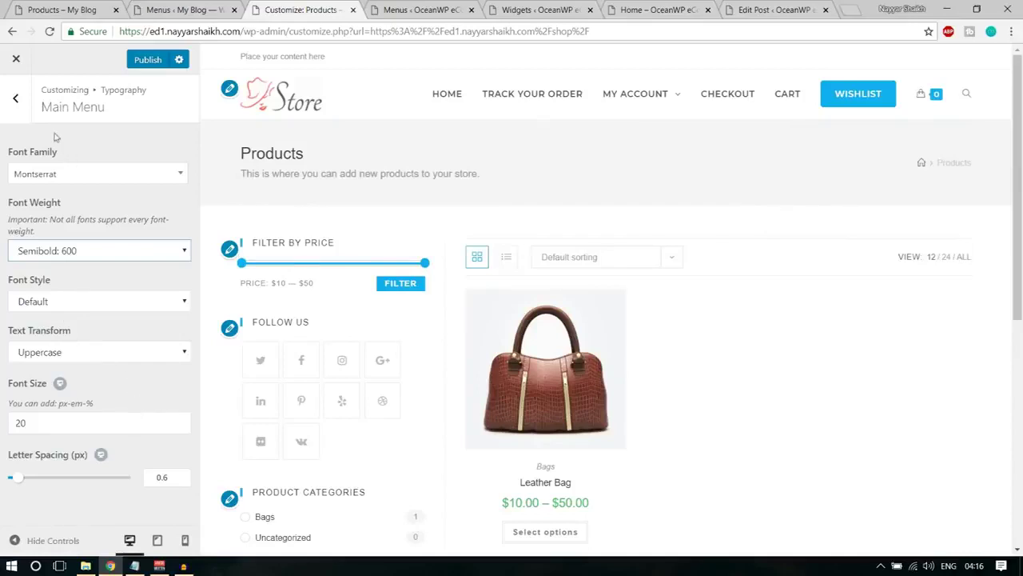
left_click(15, 97)
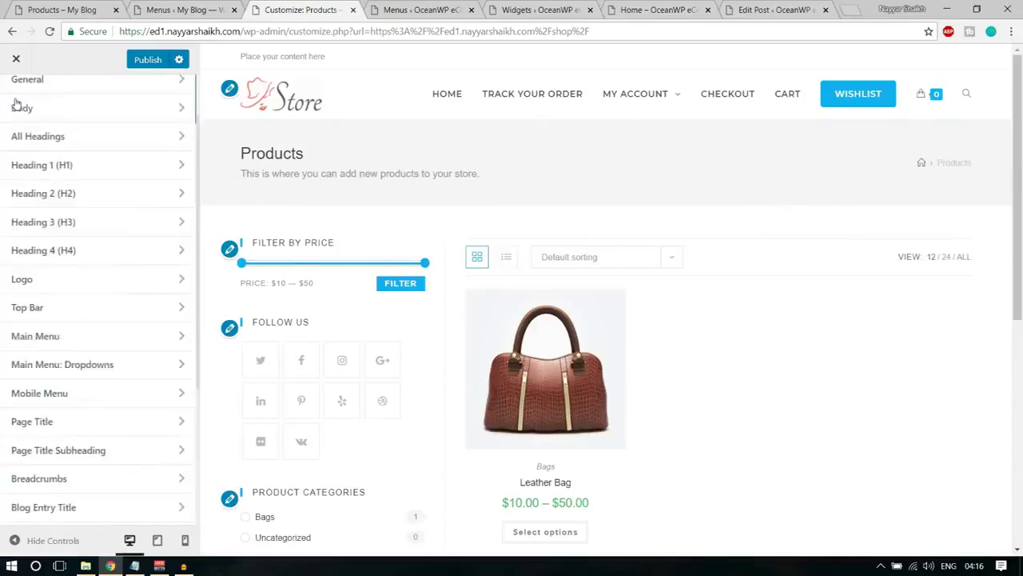
Browse the Header media and general header panels, then return to the main Customizer list.
scroll(20, 210, "up", 2)
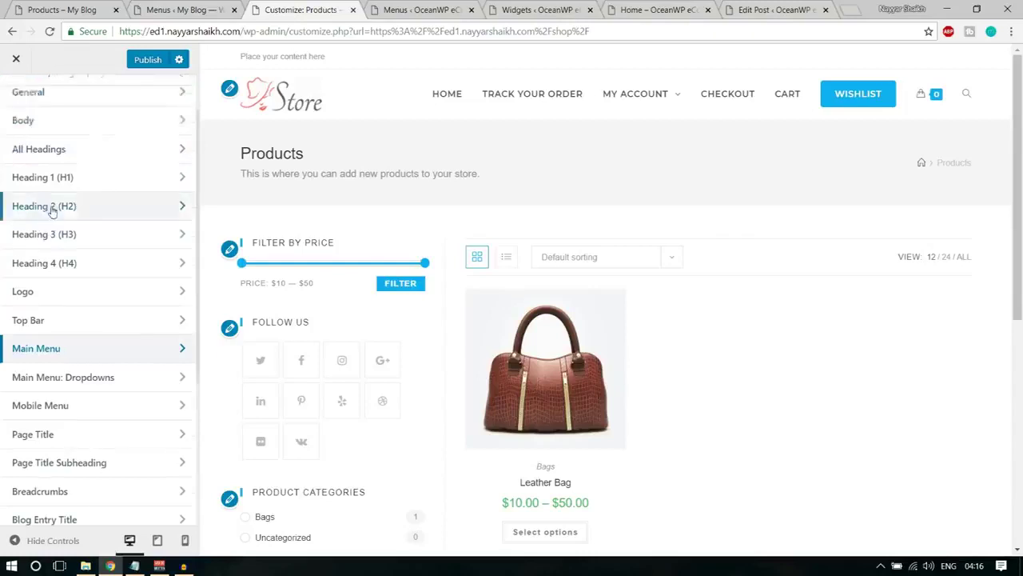
left_click(16, 98)
mouse_move(923, 100)
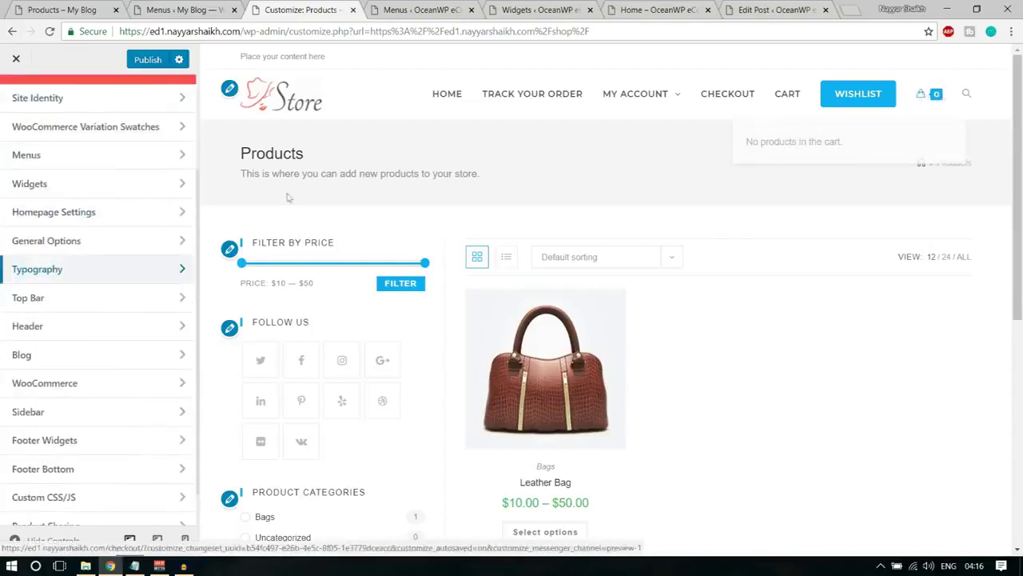
scroll(86, 338, "up", 3)
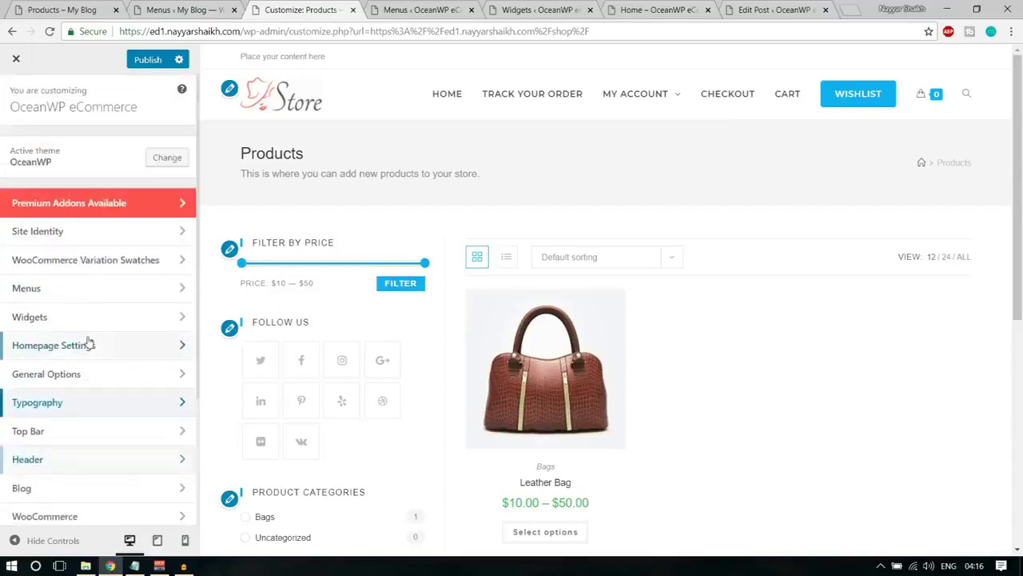
scroll(95, 327, "down", 1)
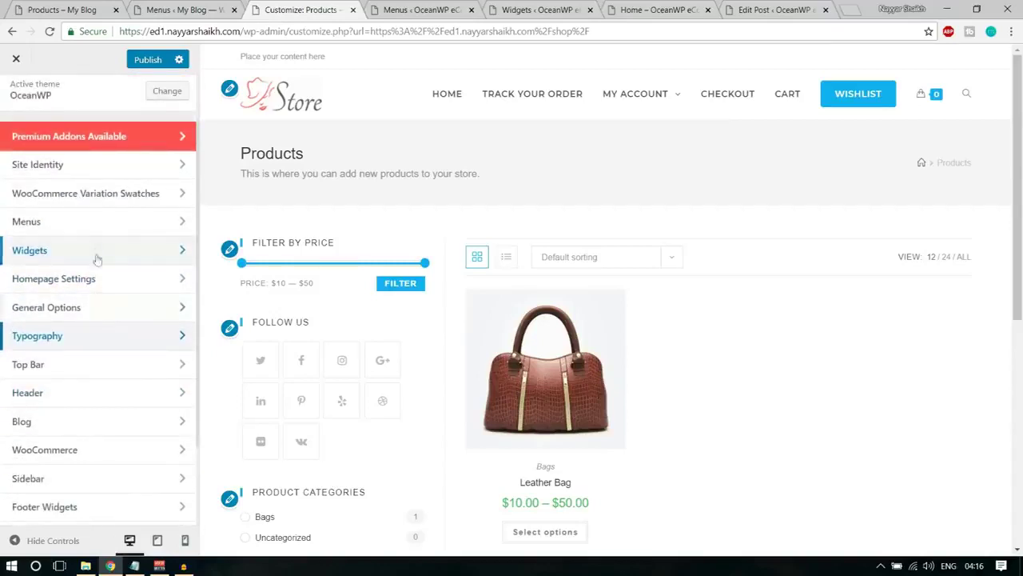
scroll(120, 306, "down", 1)
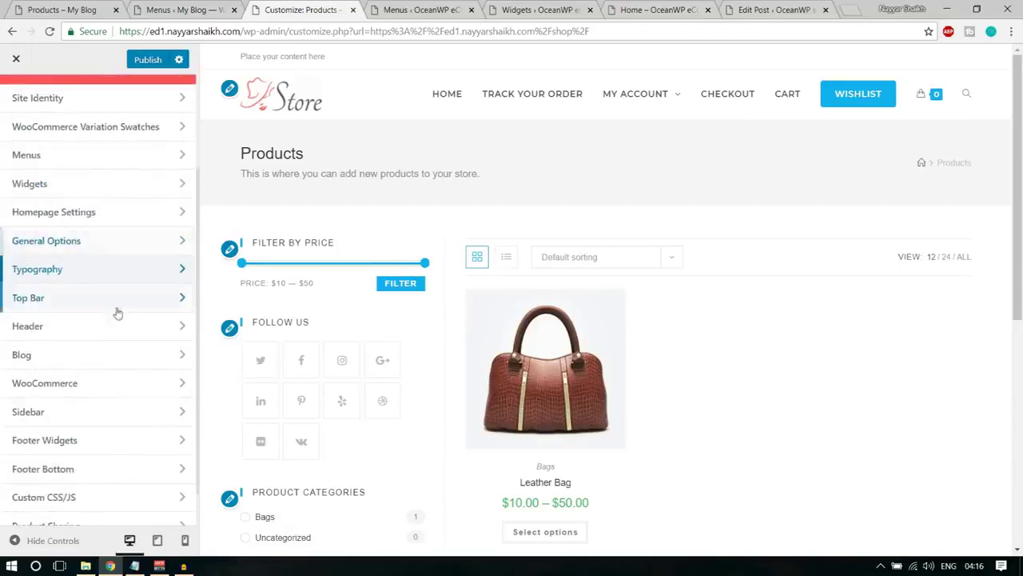
left_click(105, 323)
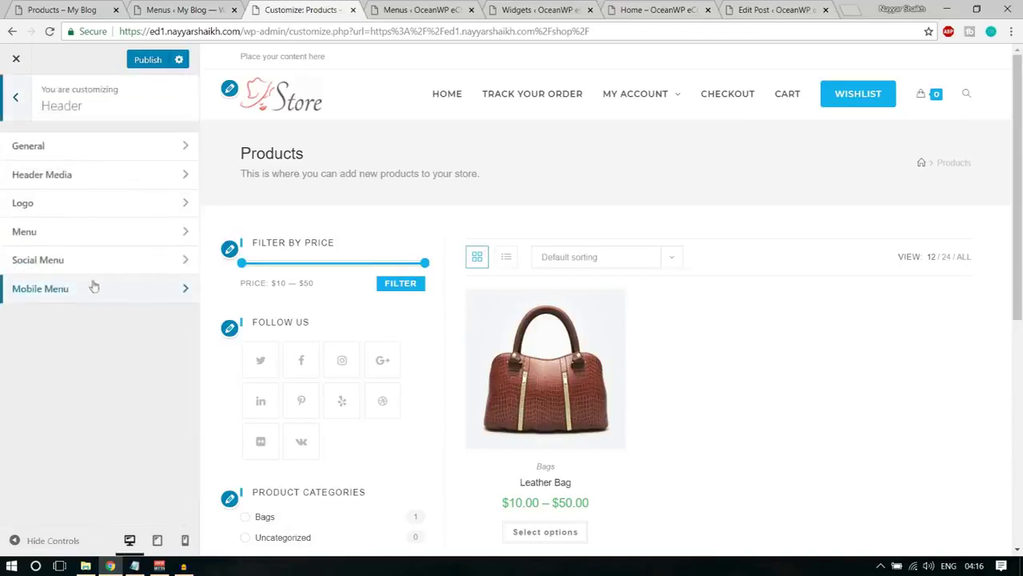
left_click(90, 174)
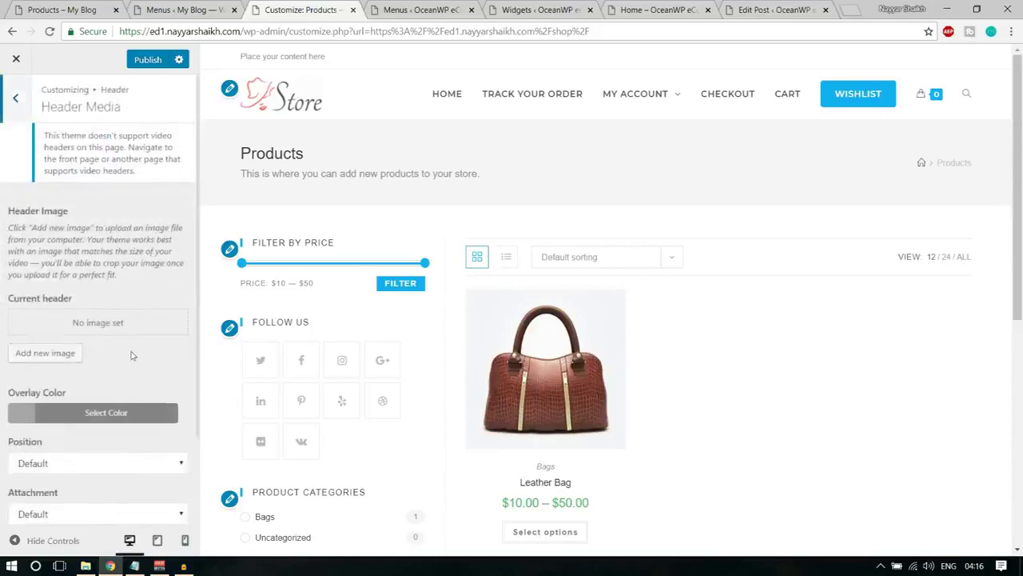
scroll(132, 354, "down", 2)
scroll(125, 350, "up", 2)
left_click(18, 100)
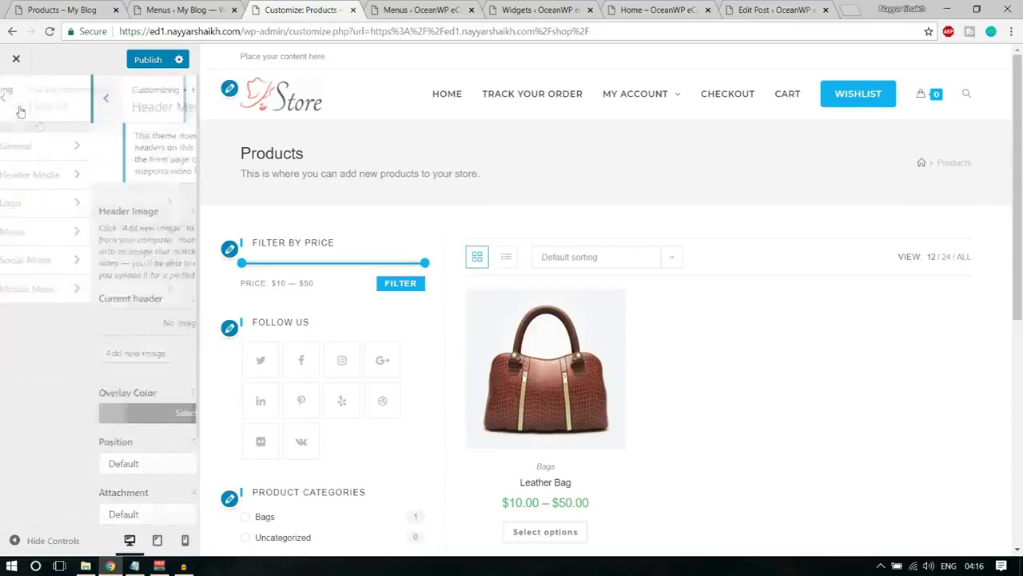
left_click(96, 151)
scroll(144, 295, "down", 2)
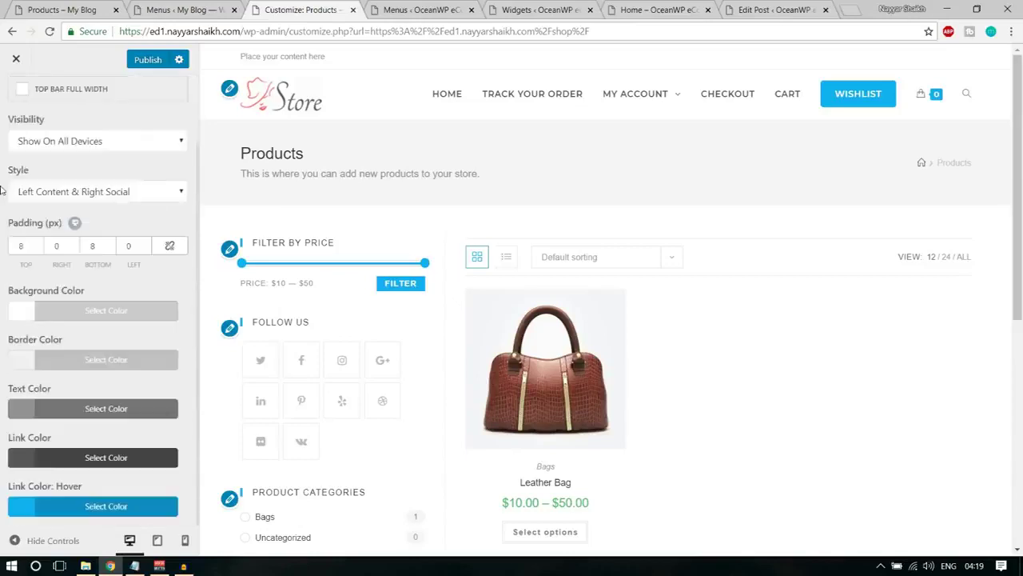
scroll(96, 280, "up", 2)
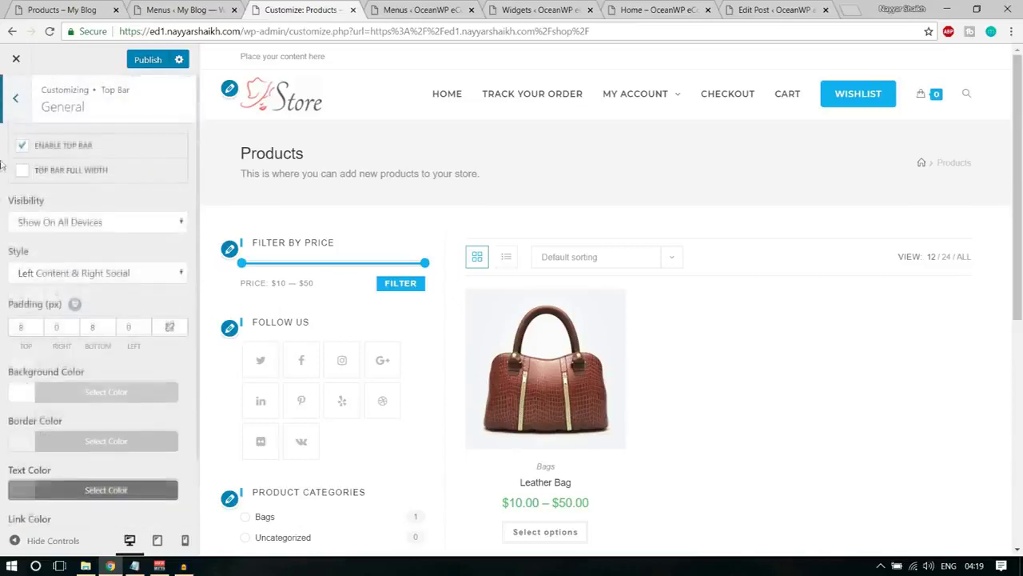
left_click(10, 102)
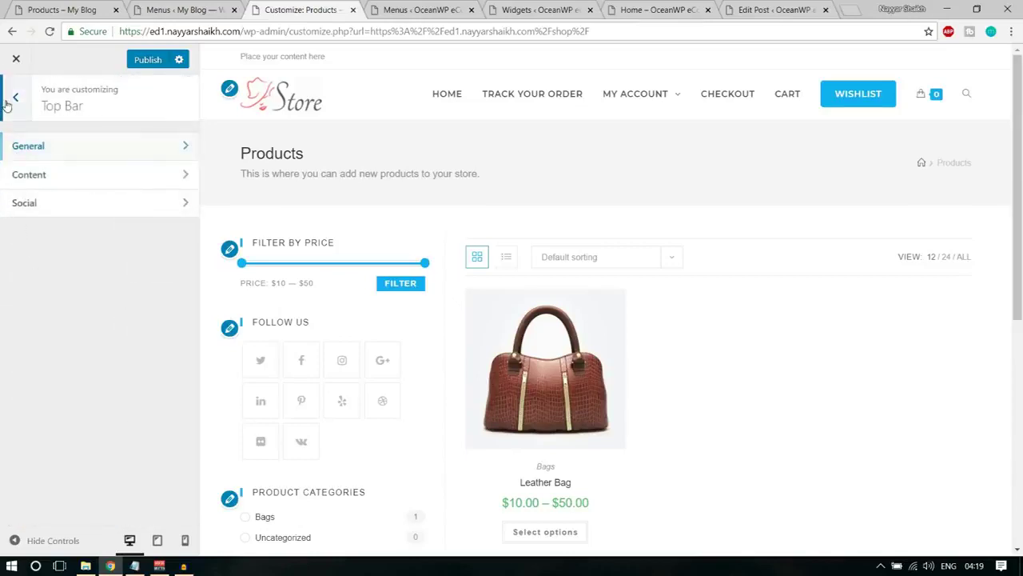
left_click(10, 102)
Compare the preview with the reference shop page and Menus editor, ending in the Customizer.
scroll(46, 311, "up", 1)
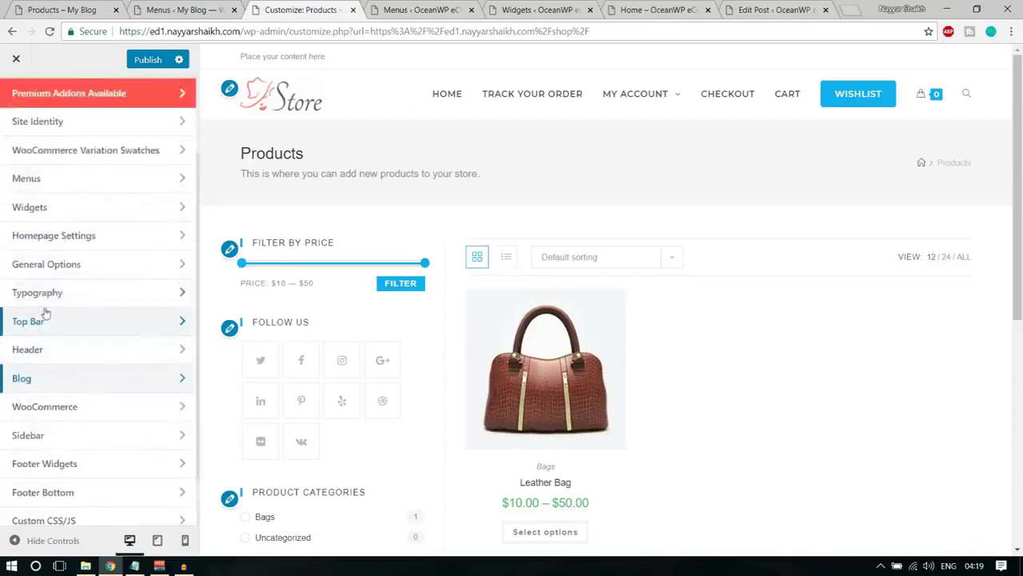
scroll(45, 311, "up", 3)
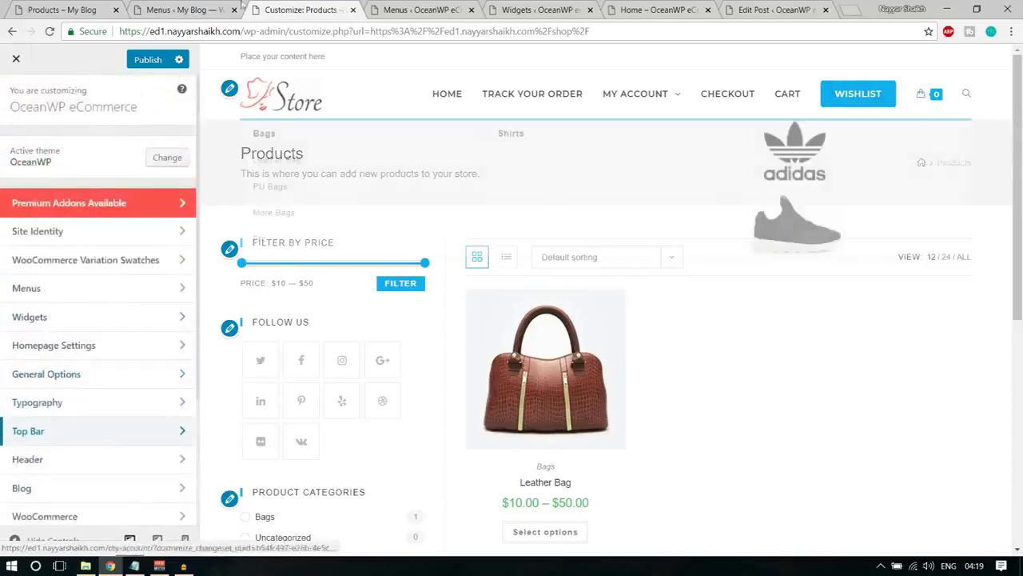
left_click(80, 8)
mouse_move(867, 108)
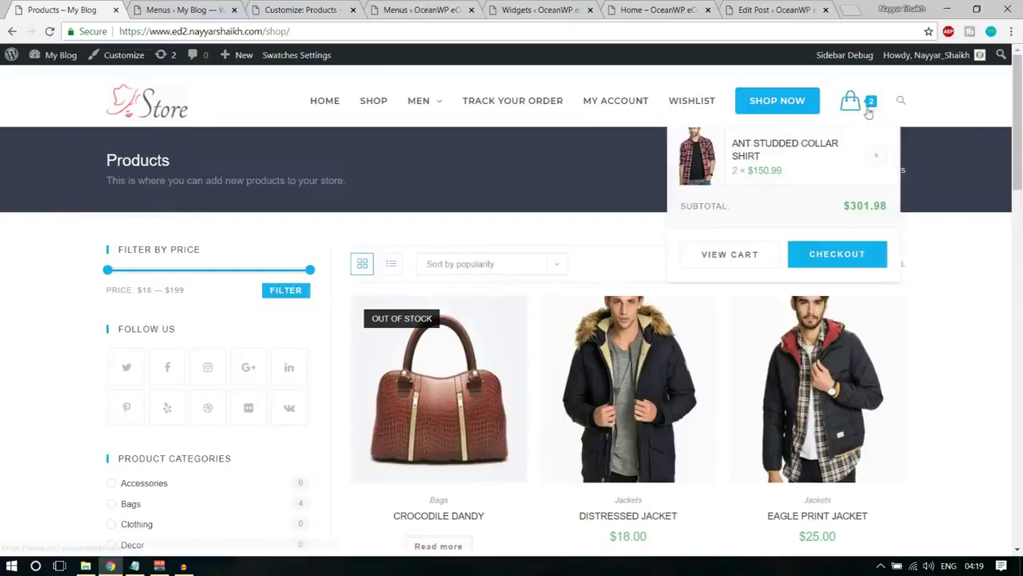
left_click(175, 6)
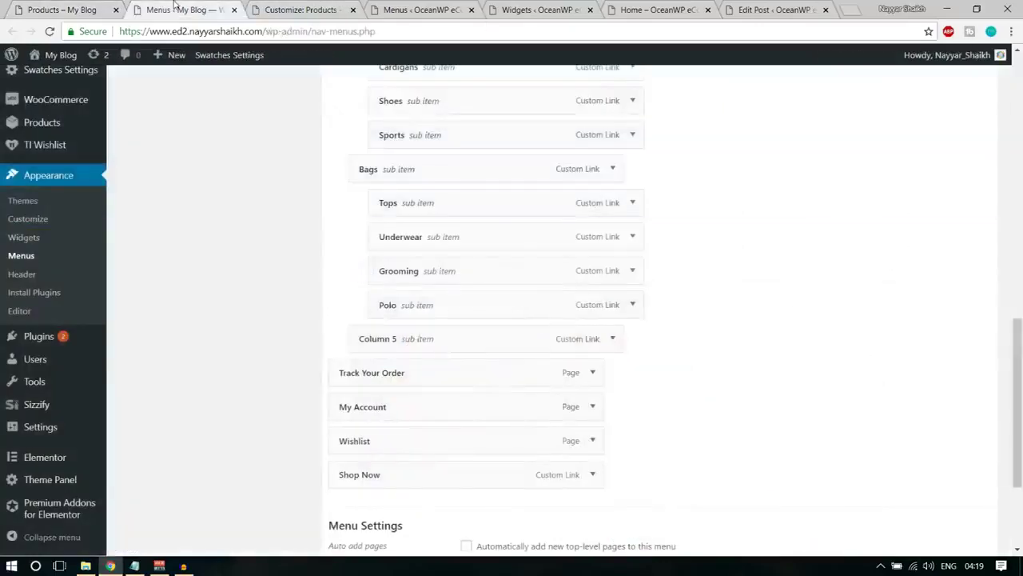
left_click(279, 7)
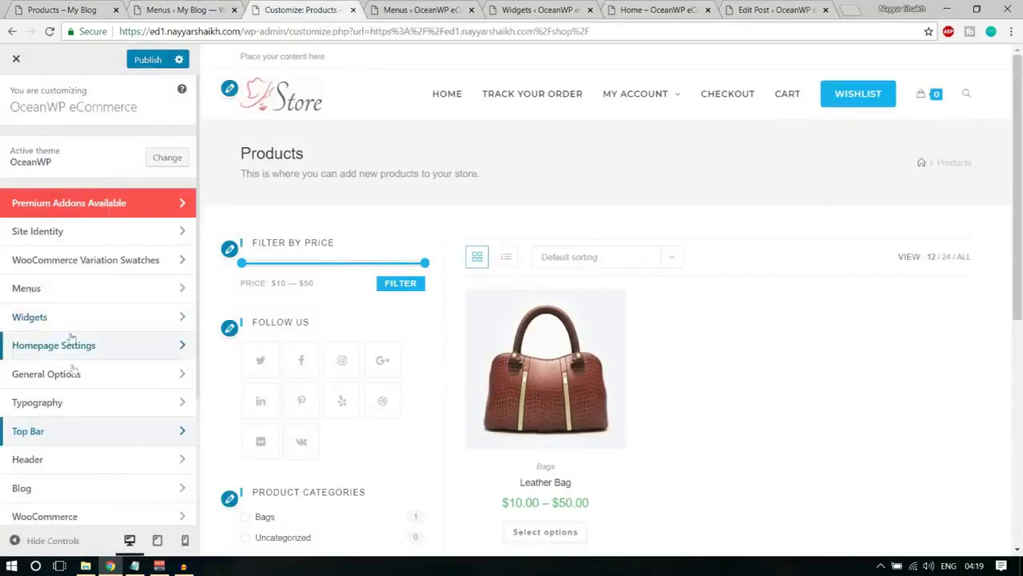
scroll(86, 409, "down", 2)
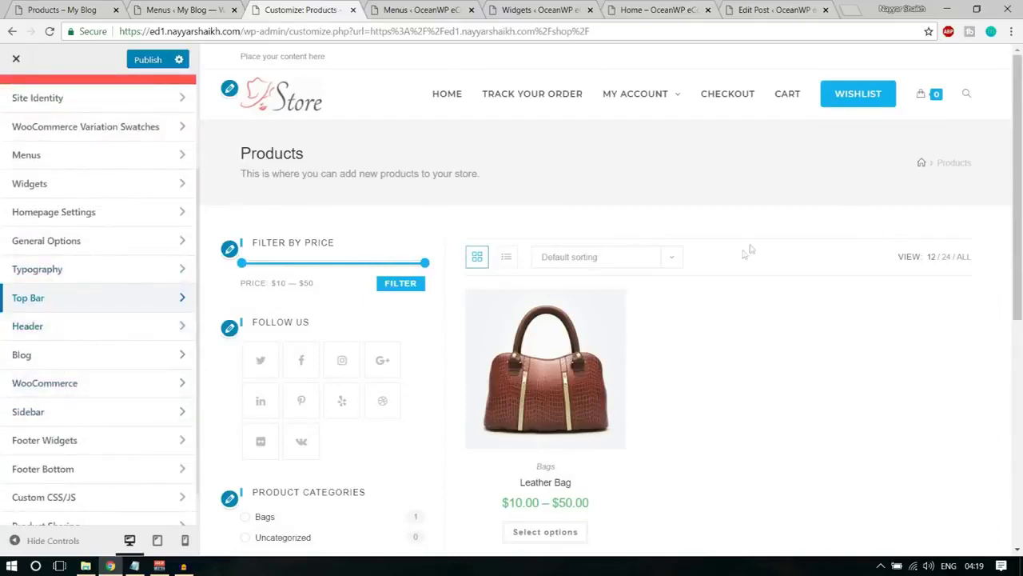
left_click(48, 9)
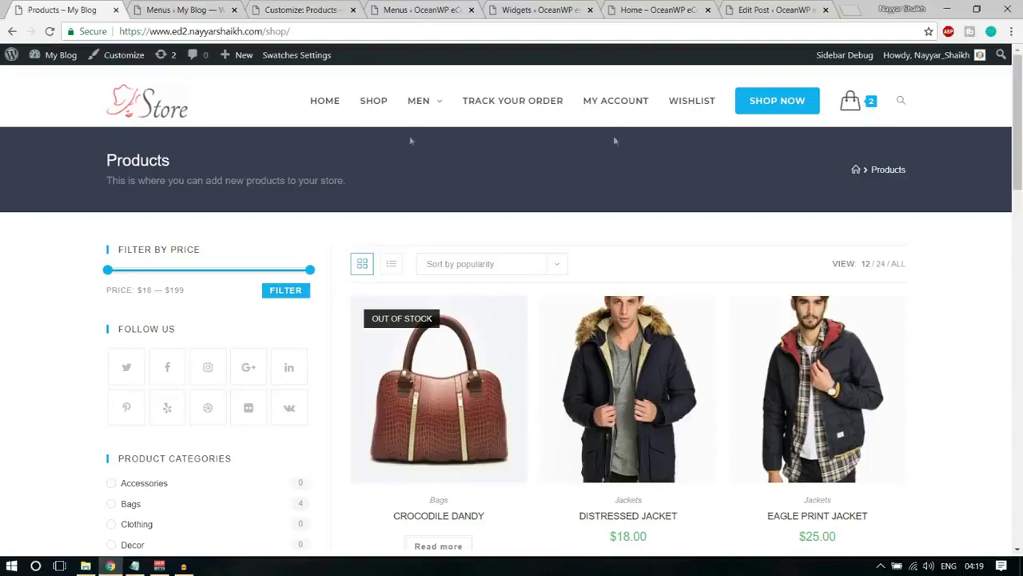
left_click(228, 10)
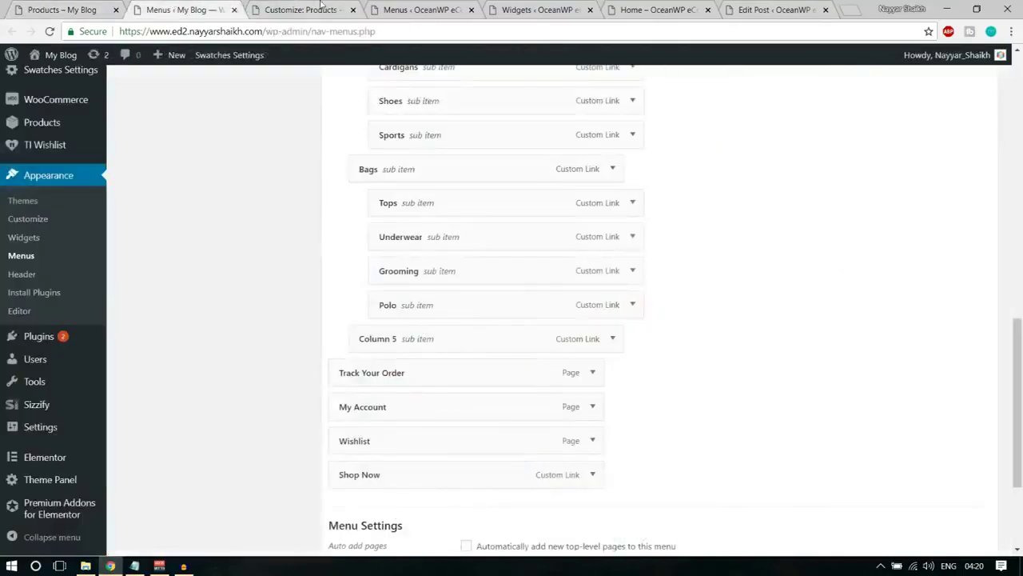
left_click(296, 9)
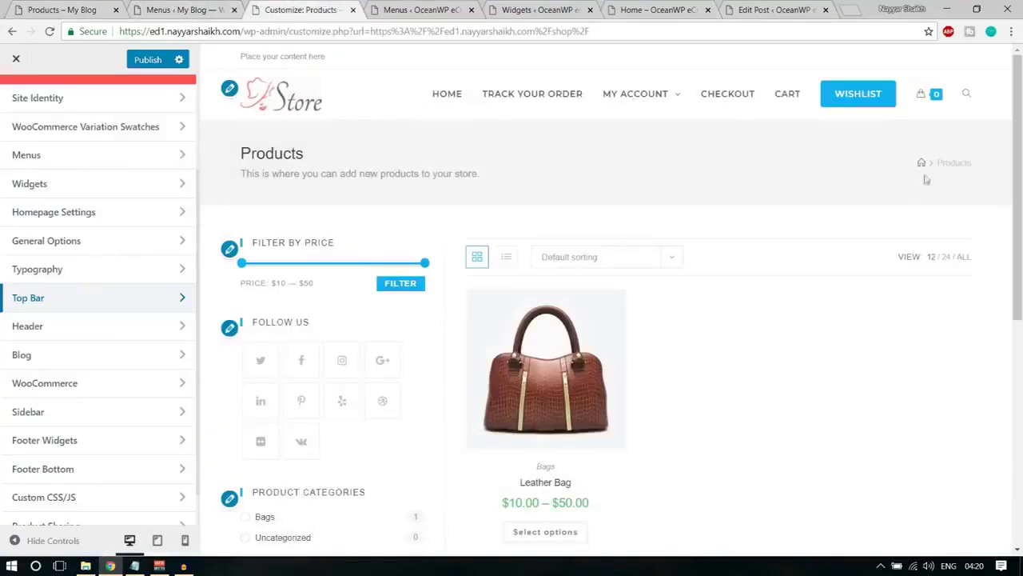
left_click(47, 6)
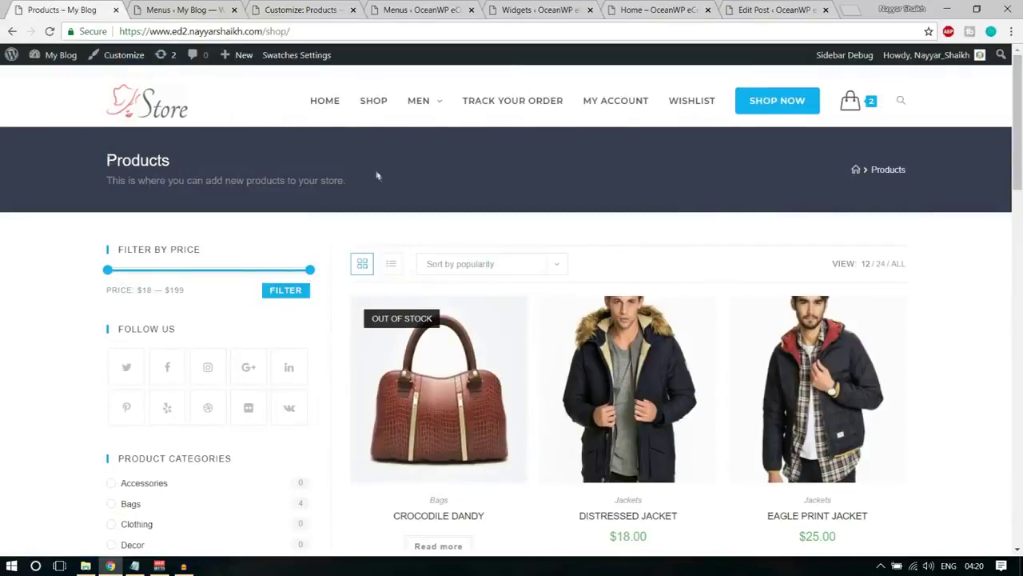
left_click(186, 9)
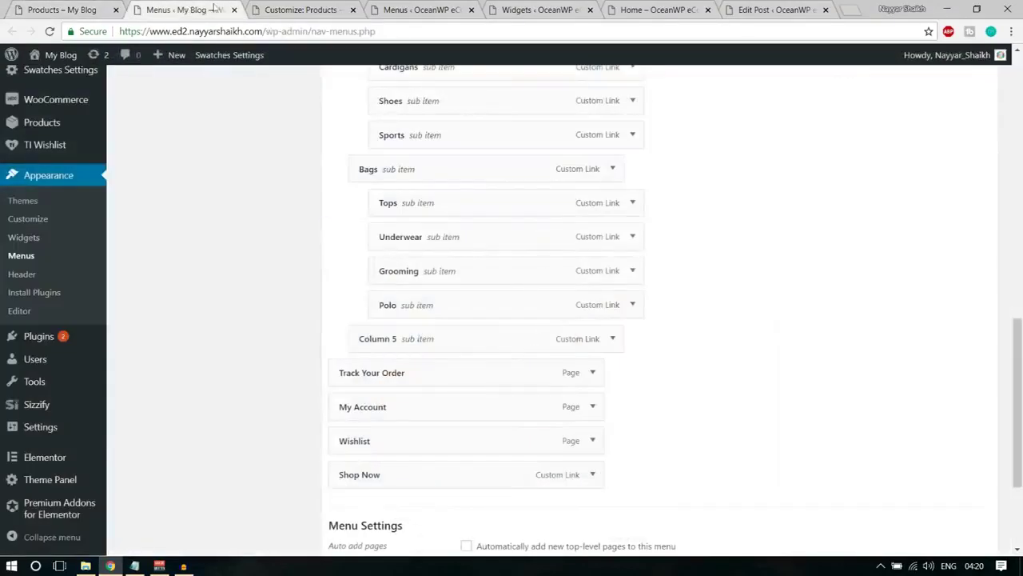
left_click(300, 10)
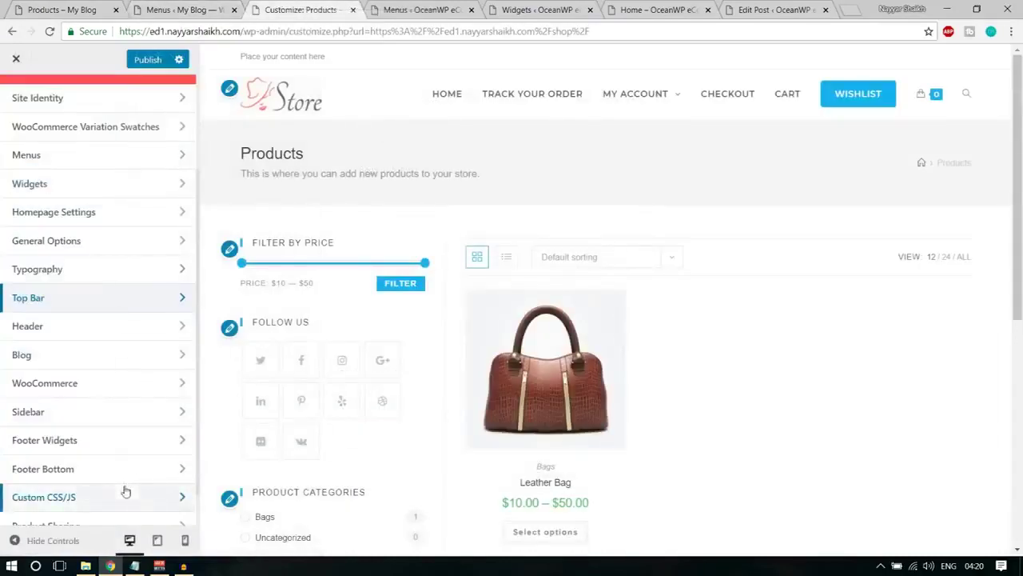
scroll(141, 347, "up", 3)
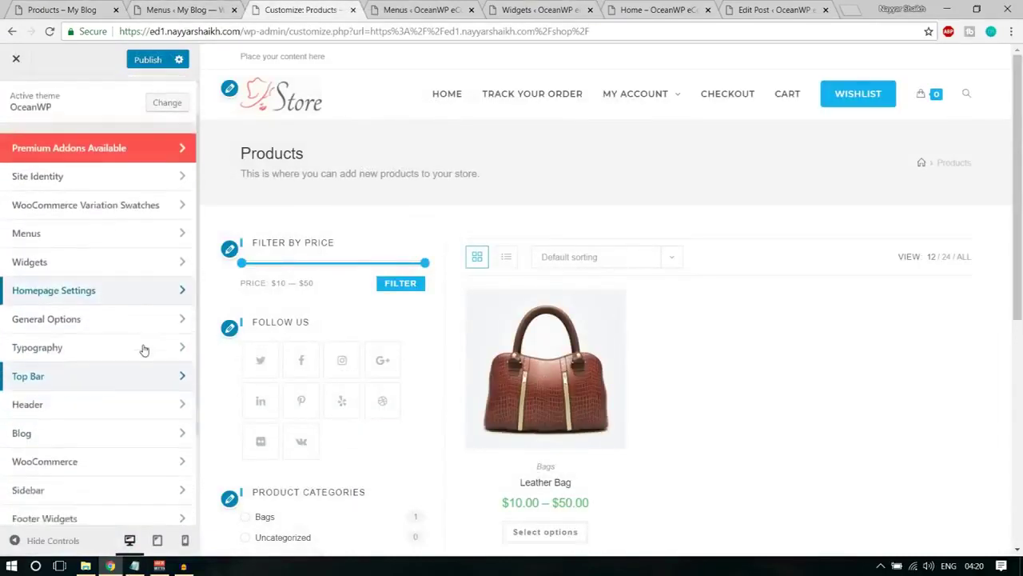
Set the Page Title background colour to dark teal (#00262d) under General Options.
left_click(103, 309)
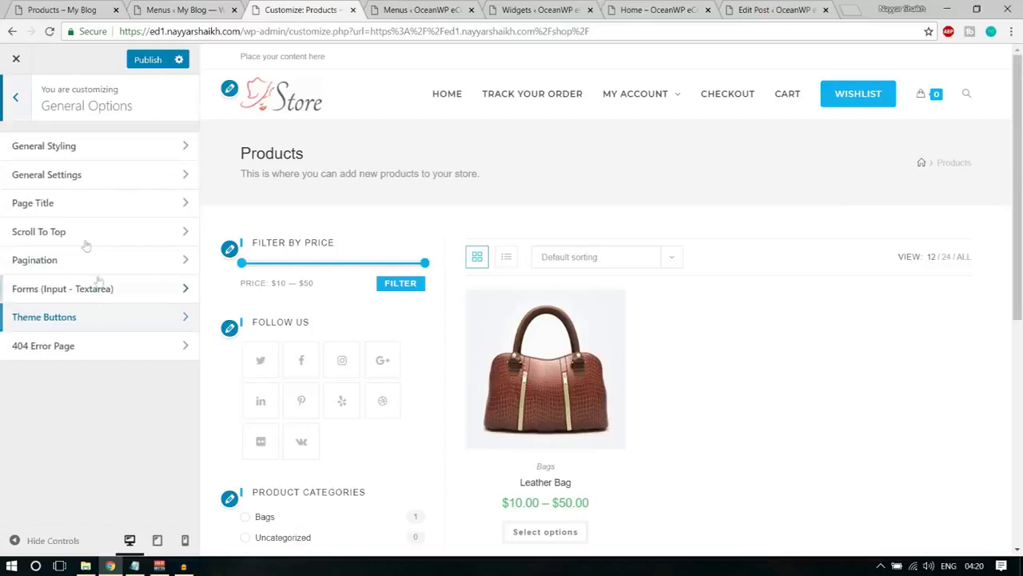
left_click(79, 206)
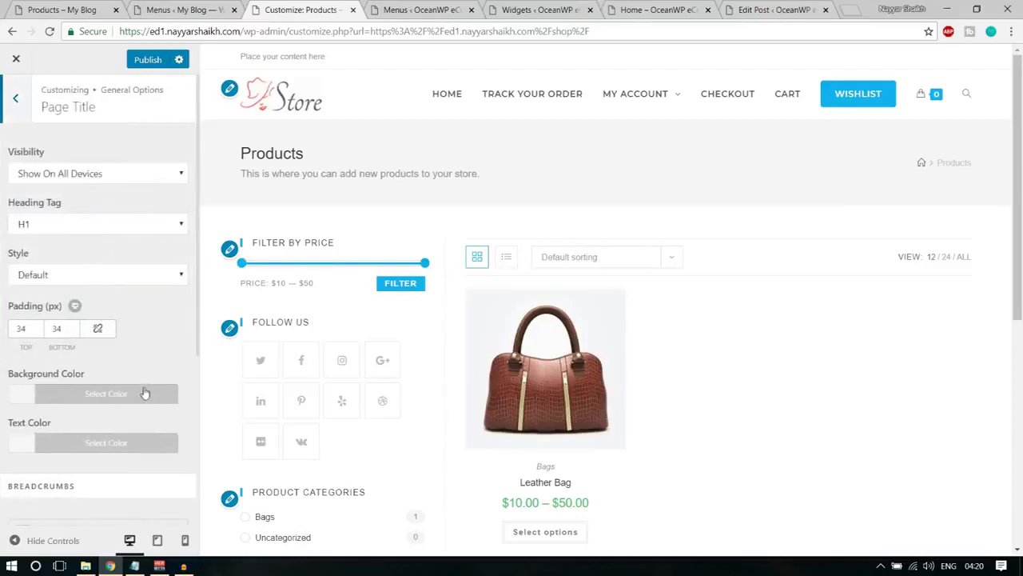
left_click(118, 395)
scroll(120, 395, "down", 3)
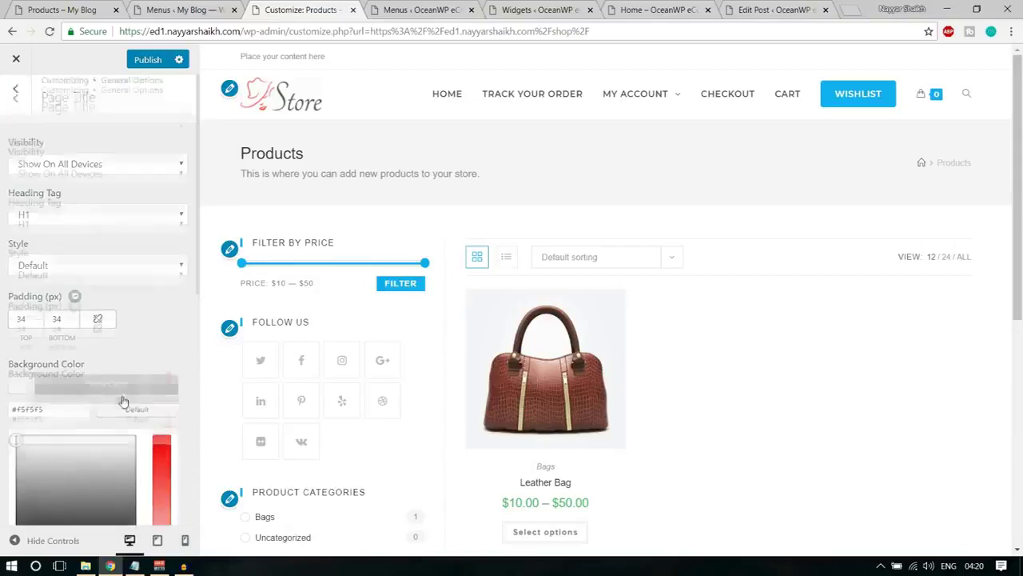
left_click(22, 374)
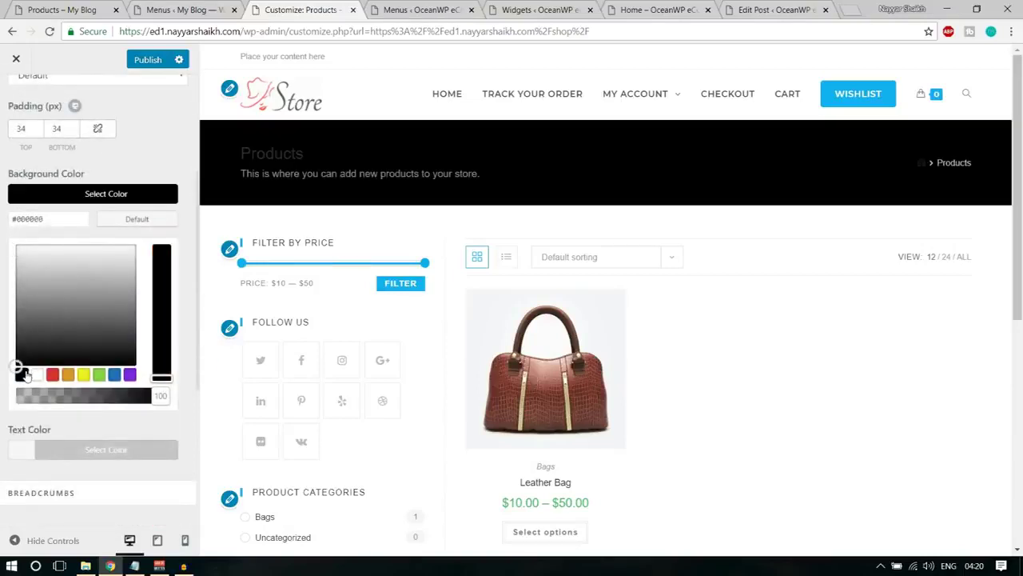
left_click_drag(93, 322, 103, 300)
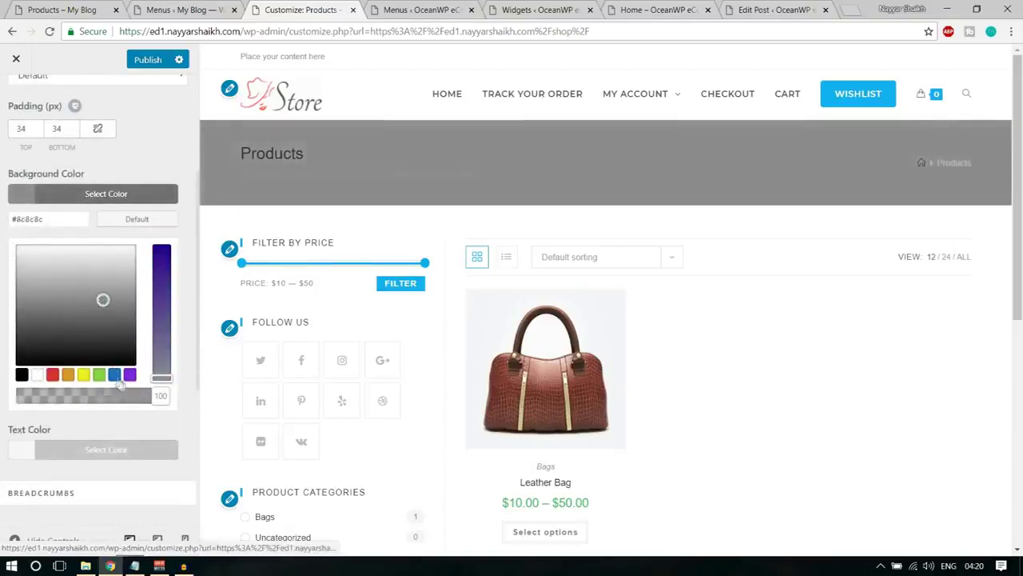
left_click(114, 374)
mouse_move(109, 334)
left_mouse_down()
mouse_move(51, 271)
mouse_move(80, 344)
left_mouse_up()
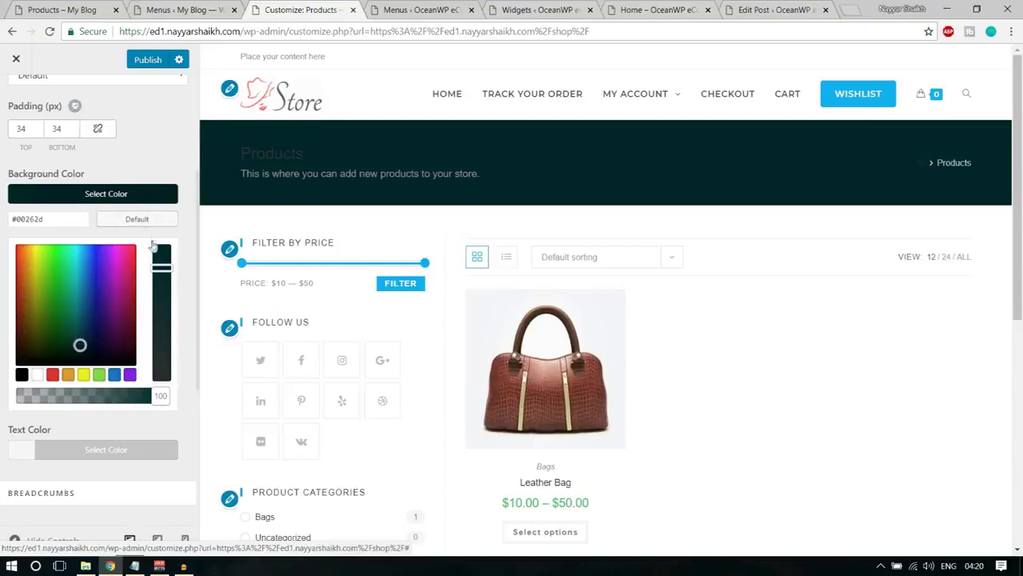
left_click(147, 193)
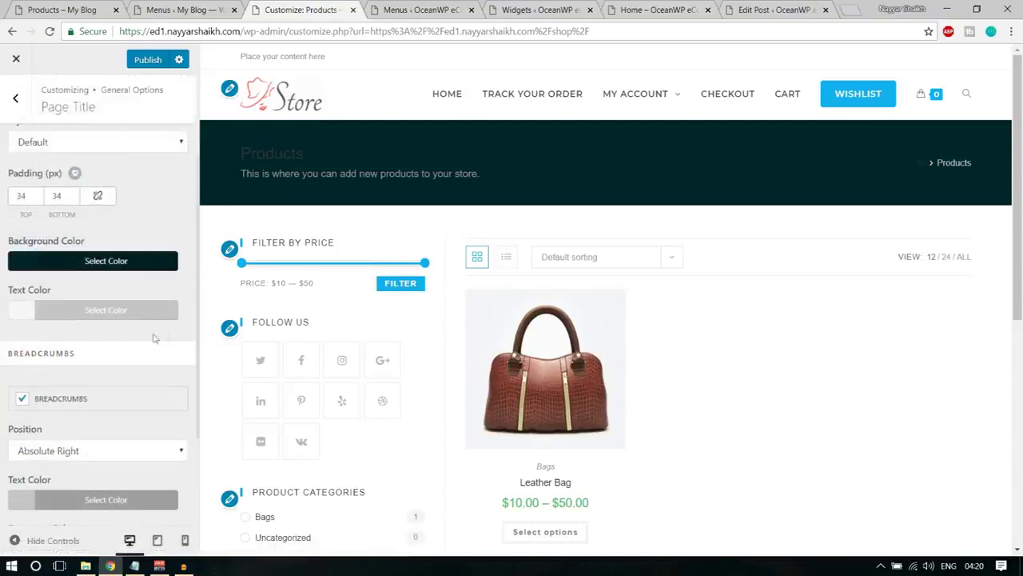
Make the Products page title text white (#ffffff).
left_click(116, 312)
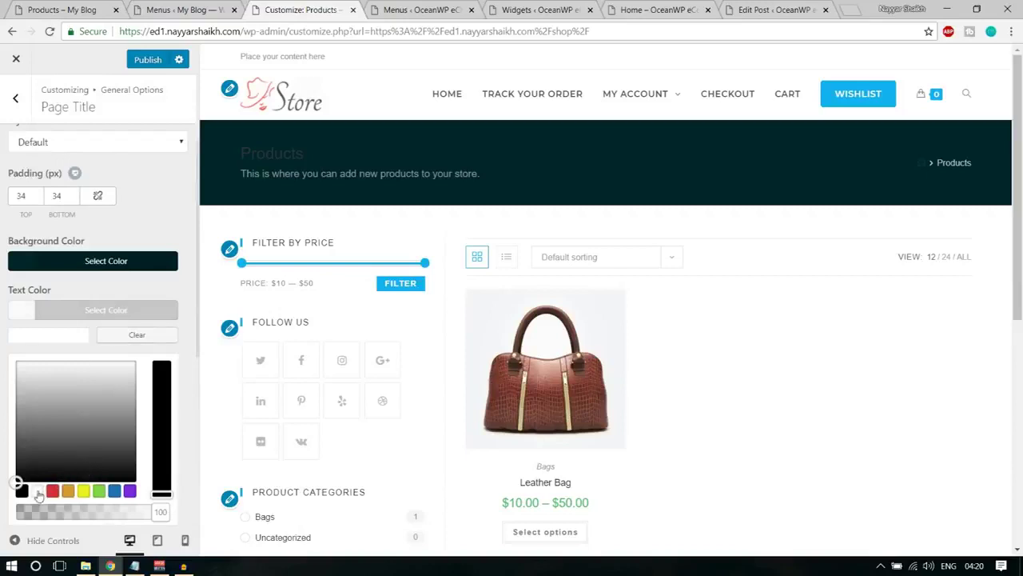
left_click(36, 490)
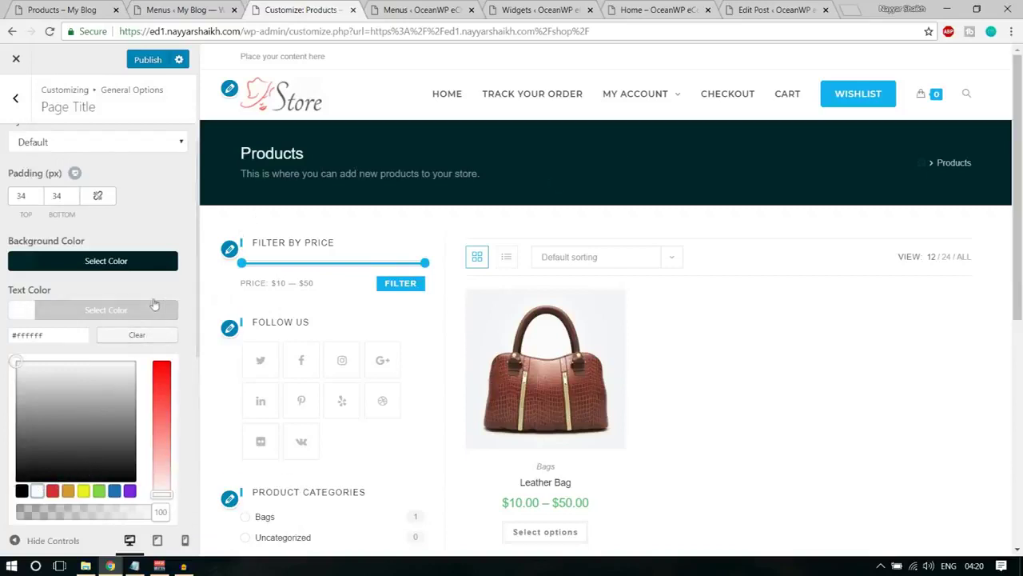
left_click(145, 312)
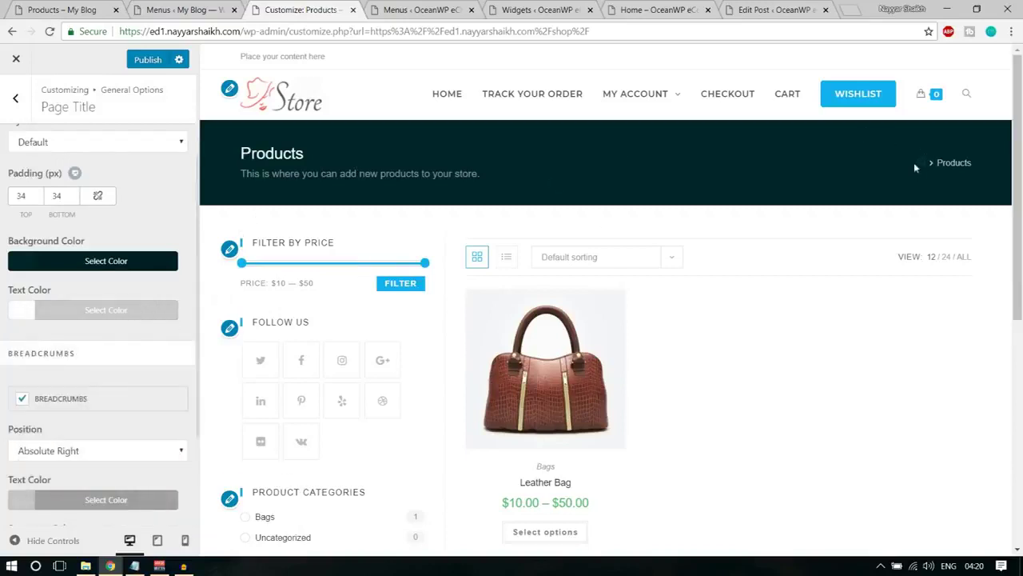
scroll(165, 370, "down", 3)
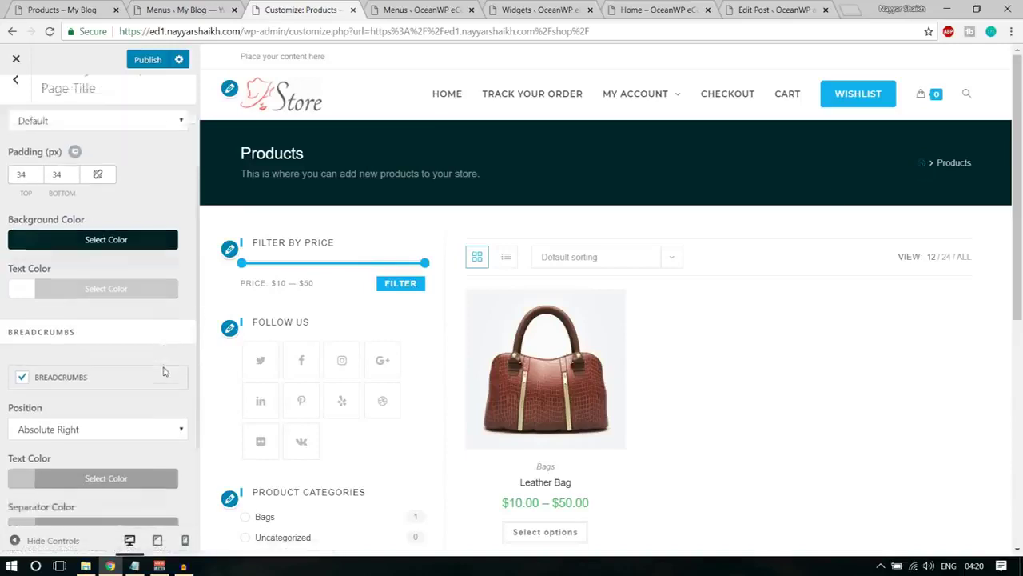
scroll(164, 372, "up", 3)
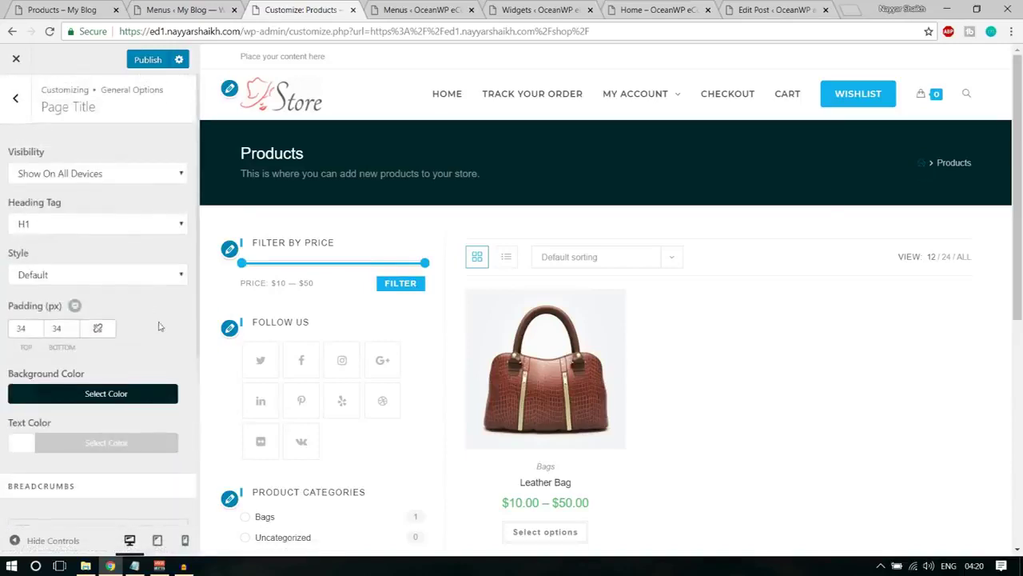
scroll(158, 325, "down", 3)
scroll(158, 324, "down", 1)
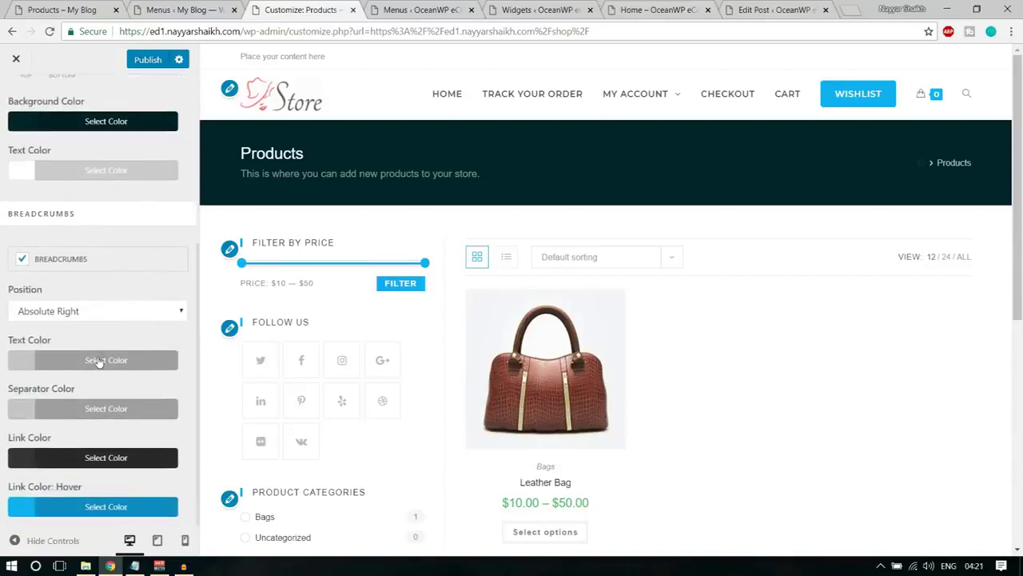
Make the breadcrumb text and separator colours white.
left_click(98, 360)
scroll(133, 453, "down", 3)
left_click(37, 341)
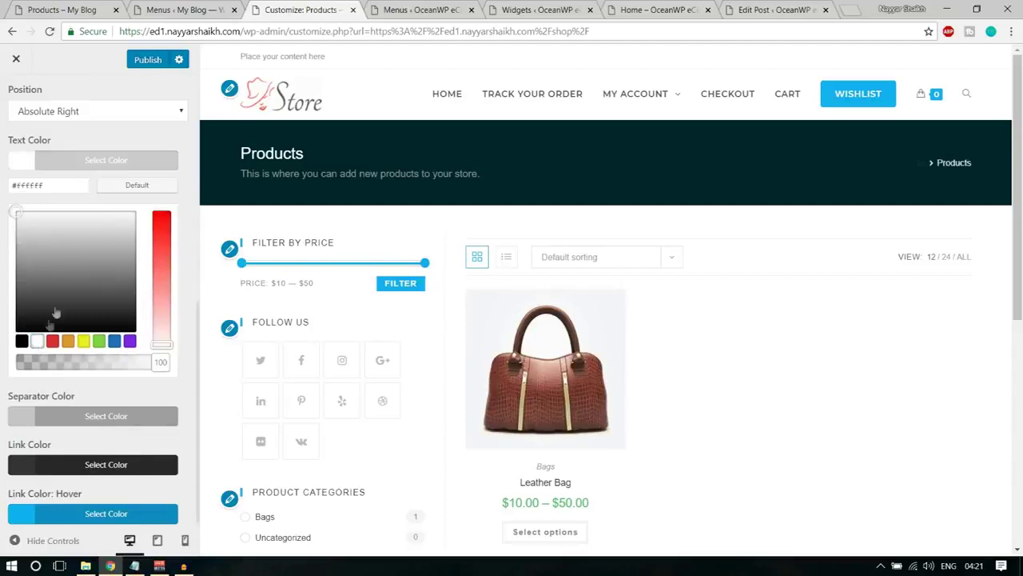
left_click(99, 164)
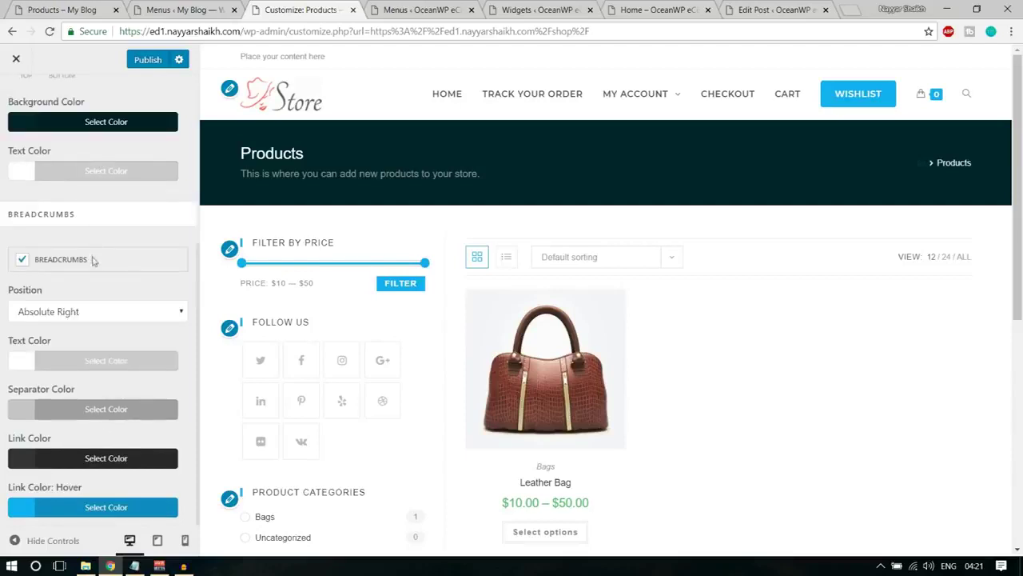
left_click(112, 410)
scroll(78, 461, "down", 3)
left_click(36, 390)
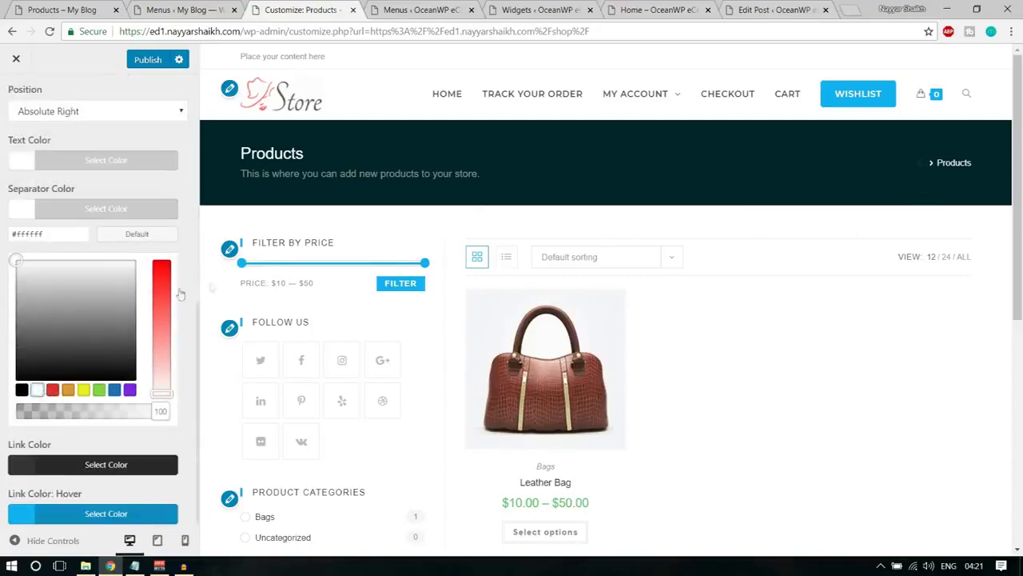
left_click(128, 253)
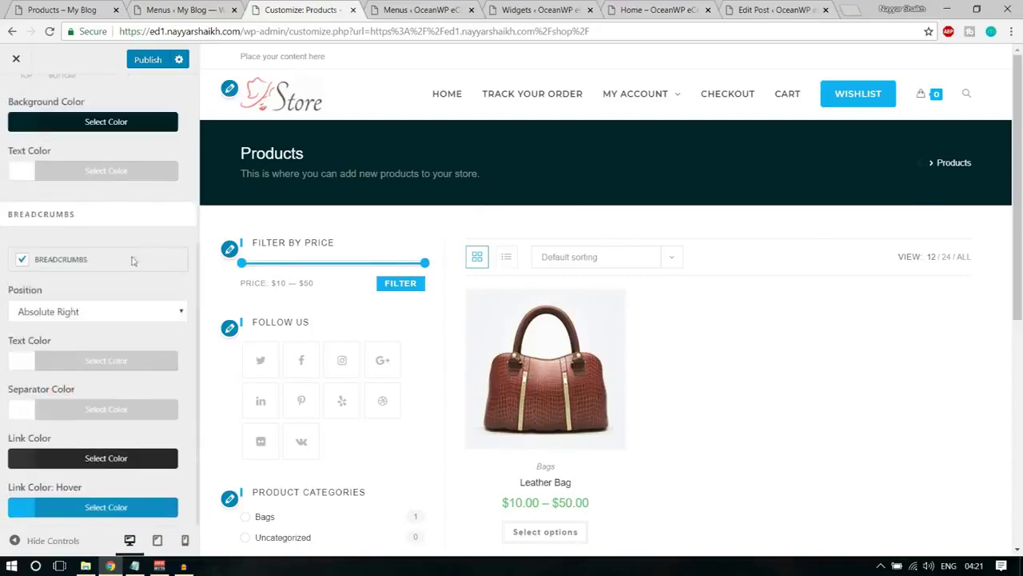
Set the breadcrumb link colour to red (#dd3333).
left_click(99, 457)
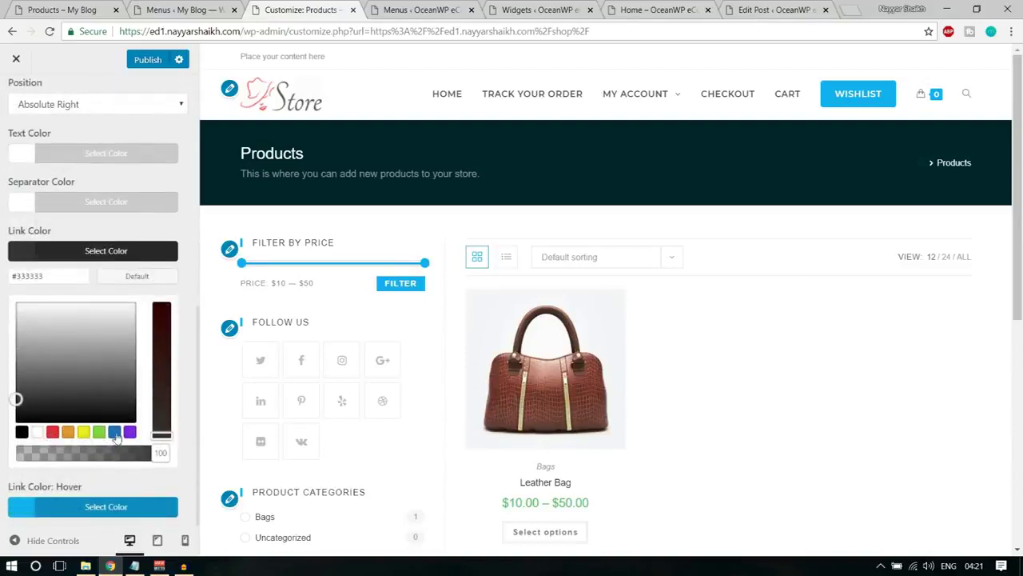
left_click(114, 431)
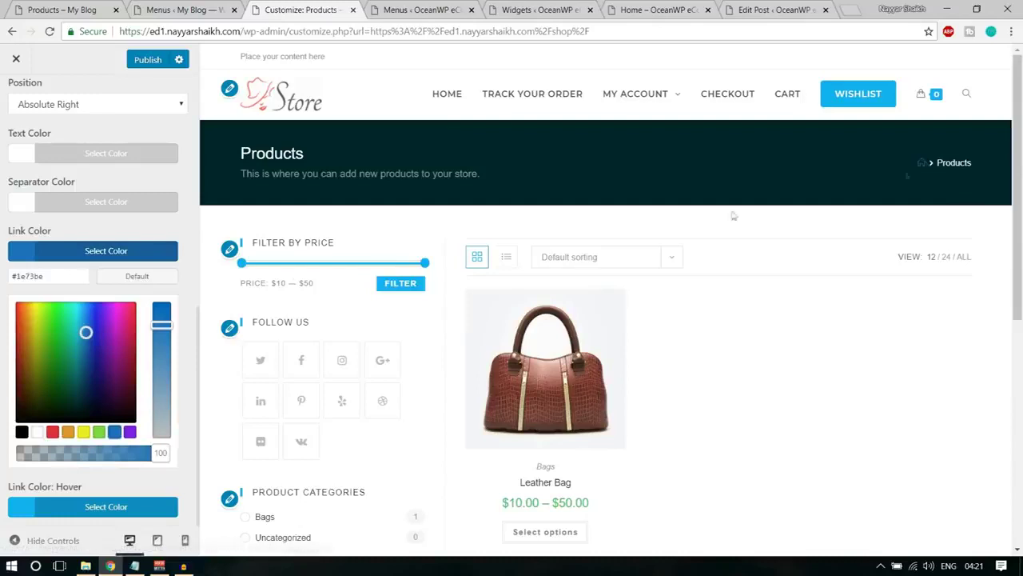
left_click(52, 431)
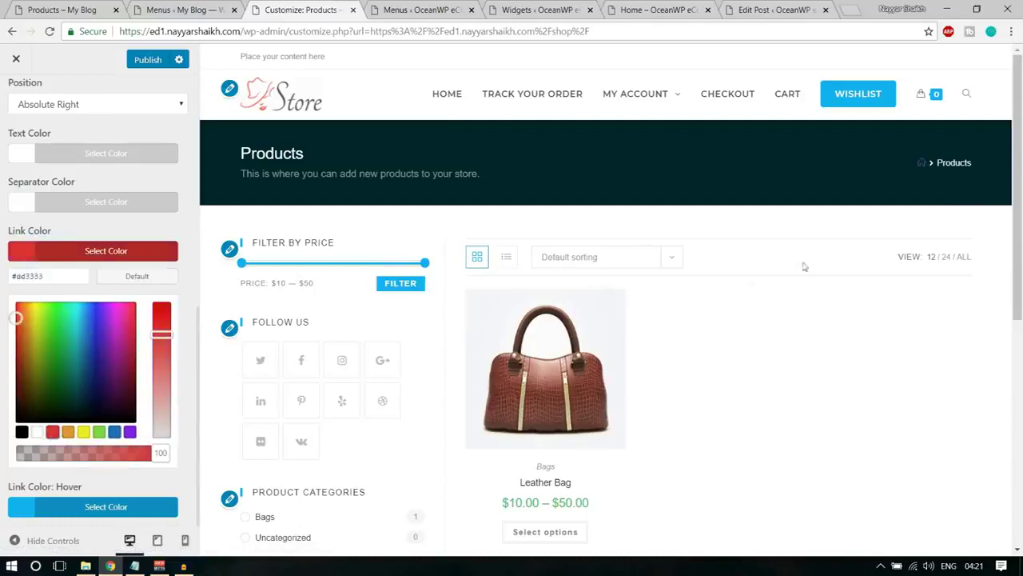
left_click(150, 251)
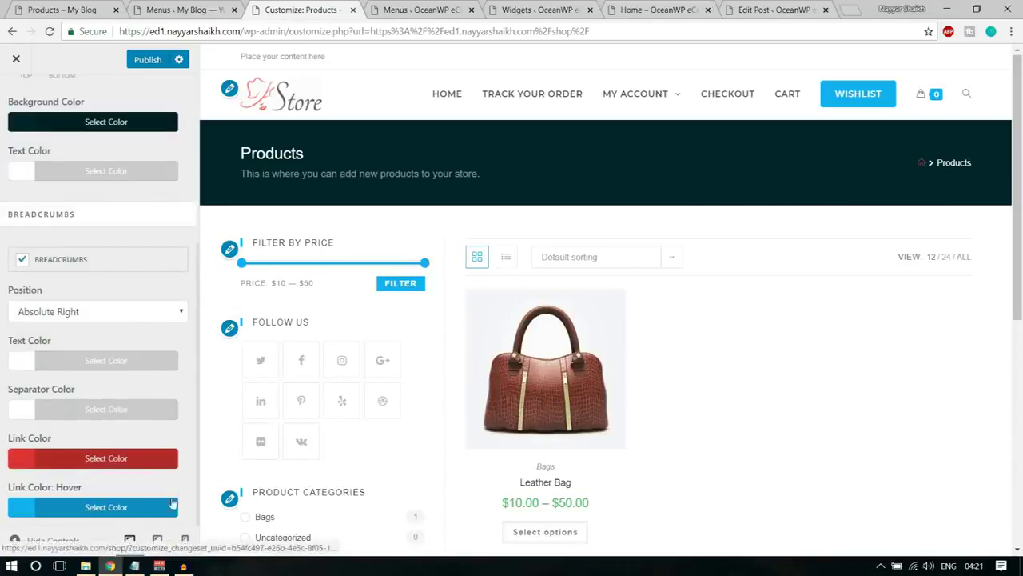
scroll(112, 260, "up", 3)
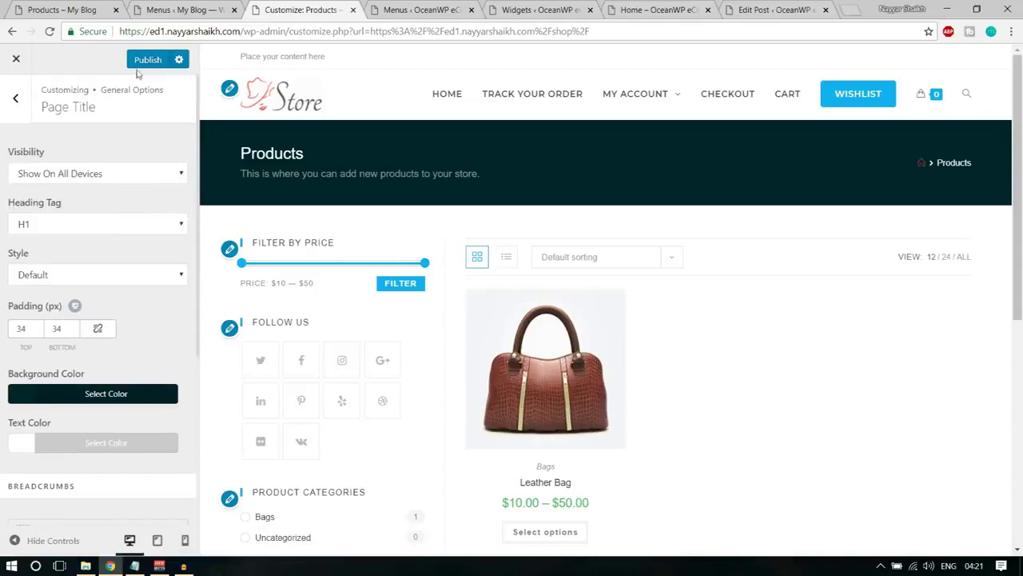
Publish the page title changes and return to the main Customizer sections.
left_click(144, 61)
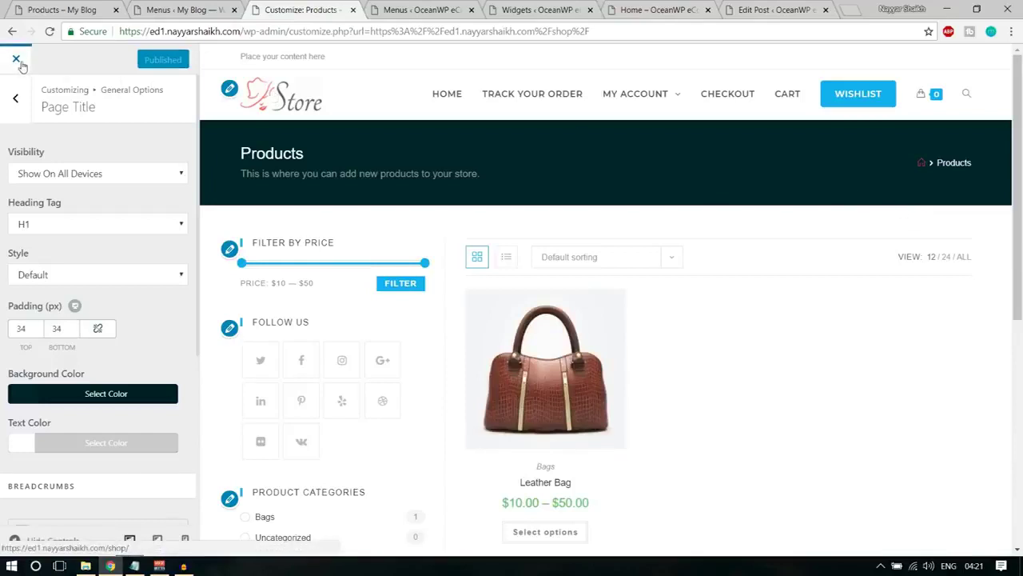
left_click(15, 97)
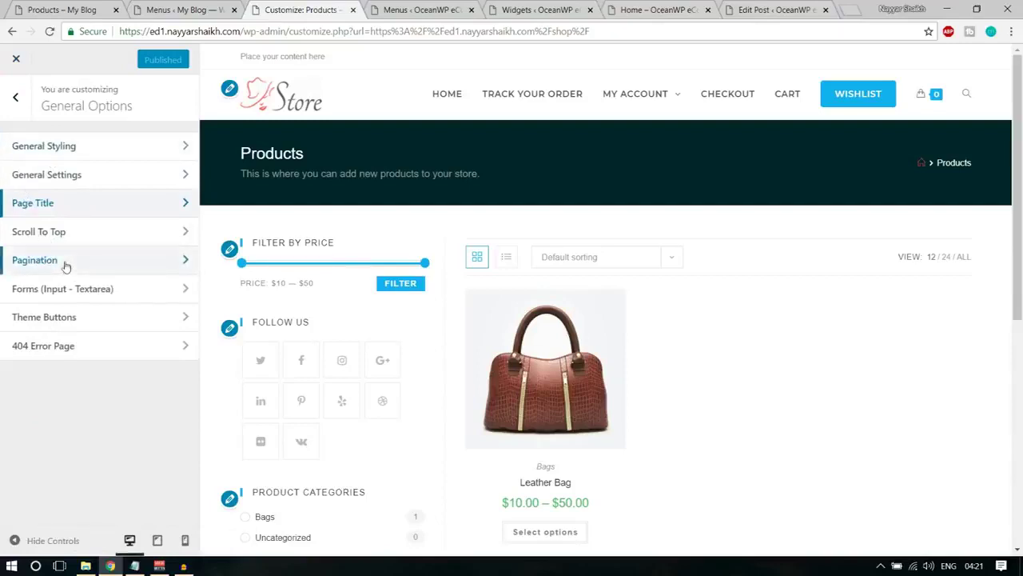
left_click(64, 264)
left_click(14, 114)
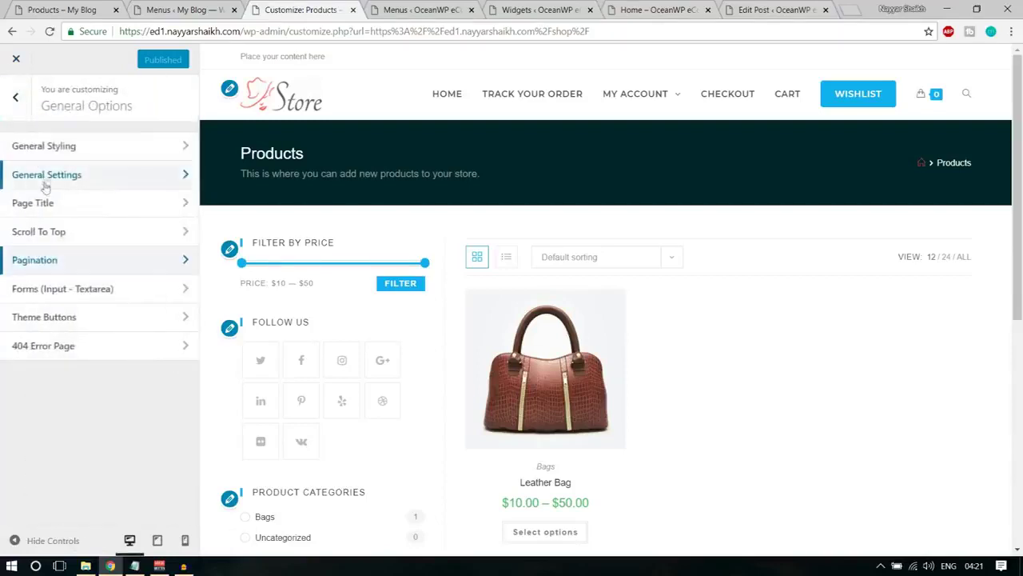
left_click(7, 102)
scroll(80, 352, "down", 2)
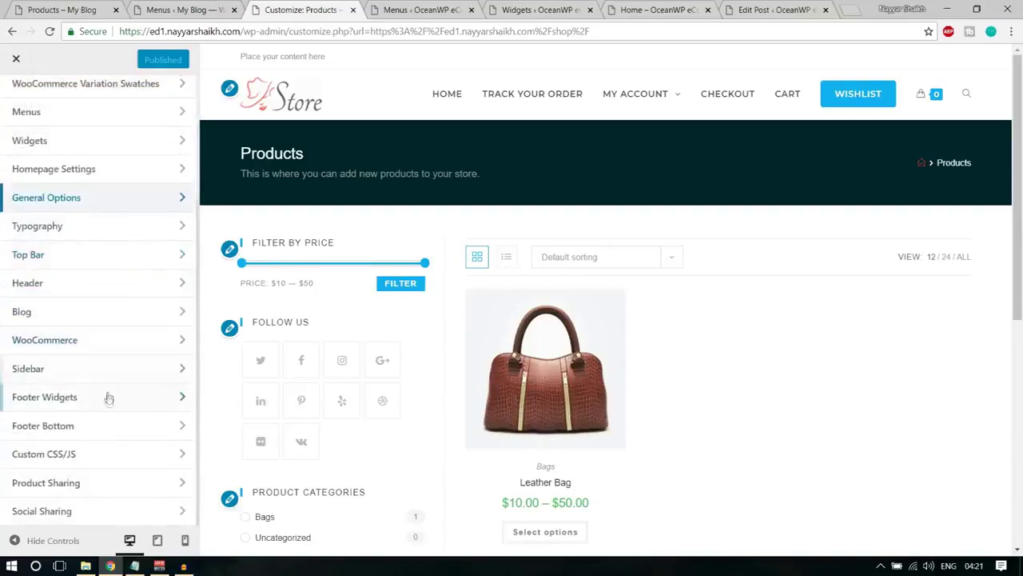
scroll(100, 372, "up", 3)
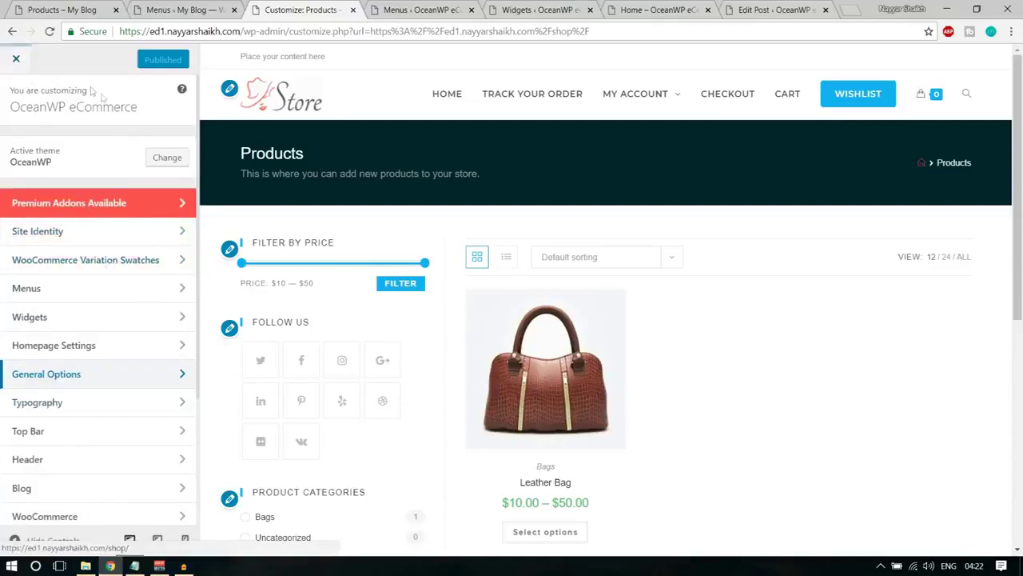
Exit the Customizer, zoom the live shop page to 90%, and compare with the reference store.
left_click(16, 62)
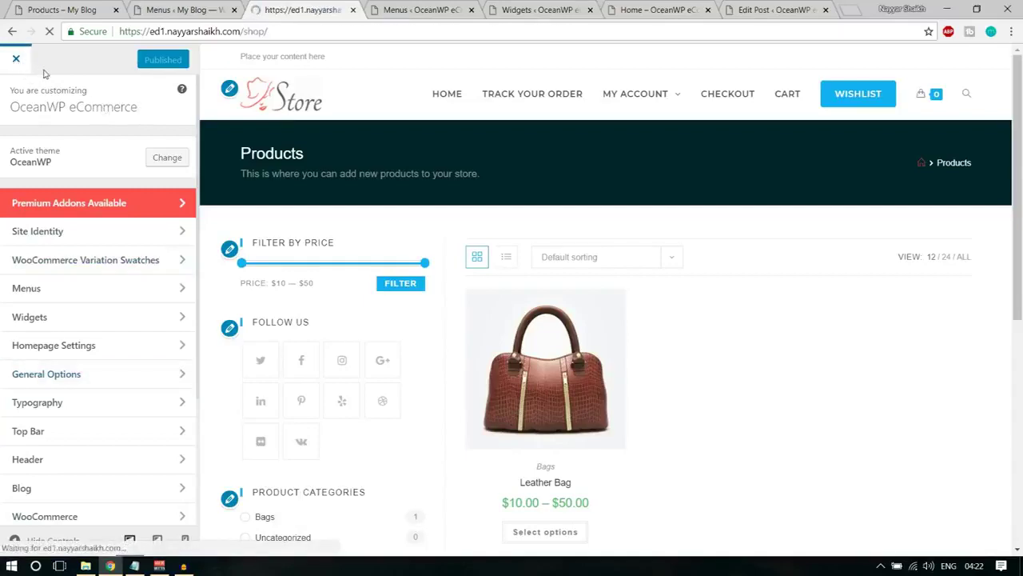
scroll(799, 373, "down", 5)
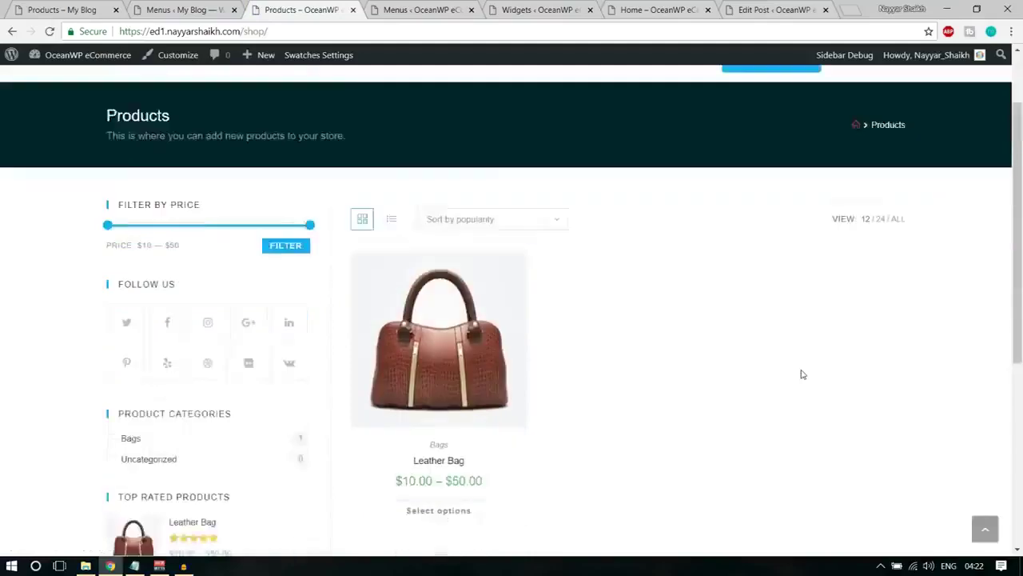
scroll(802, 338, "up", 5)
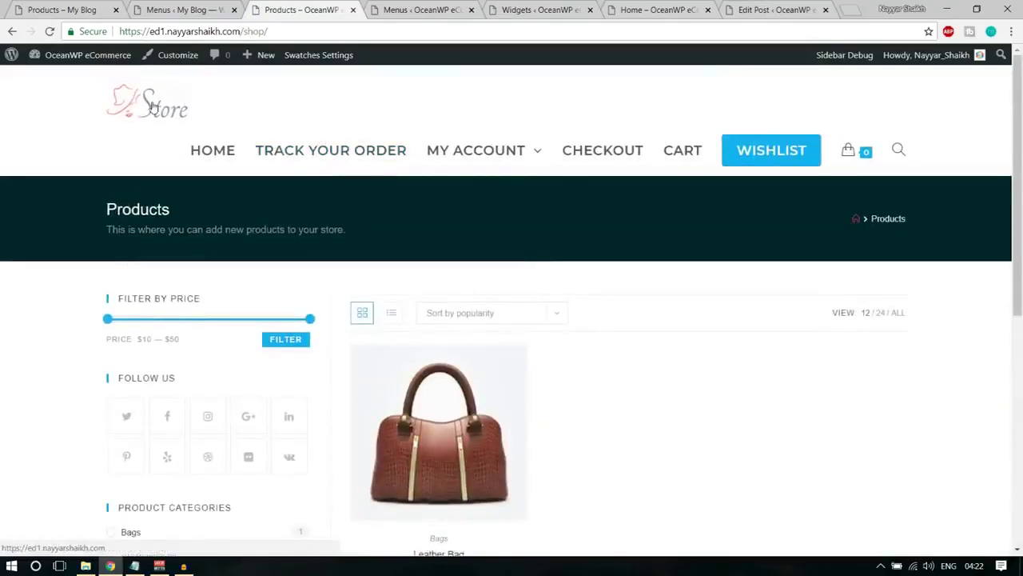
key("ctrl+minus")
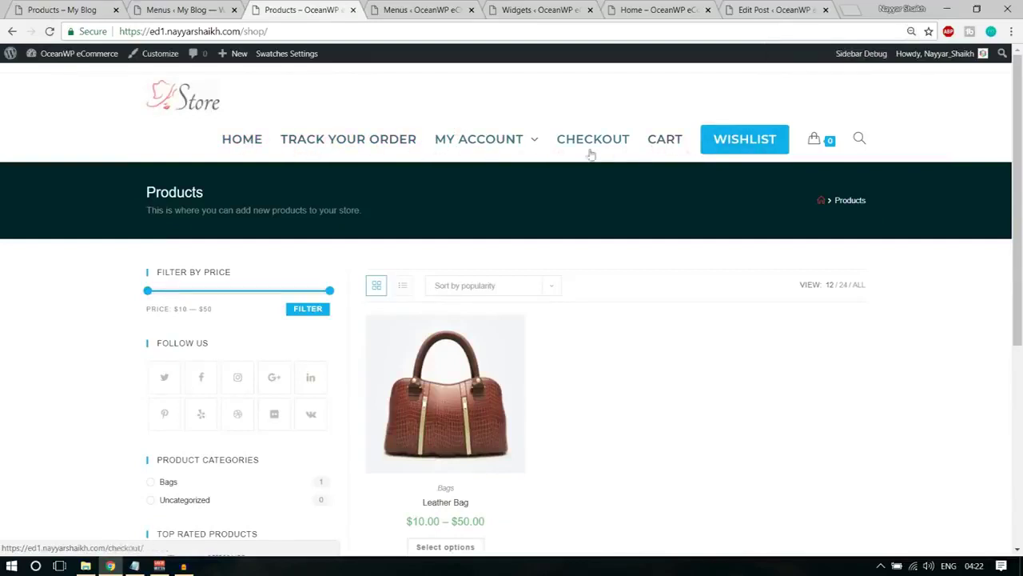
key("ctrl+1")
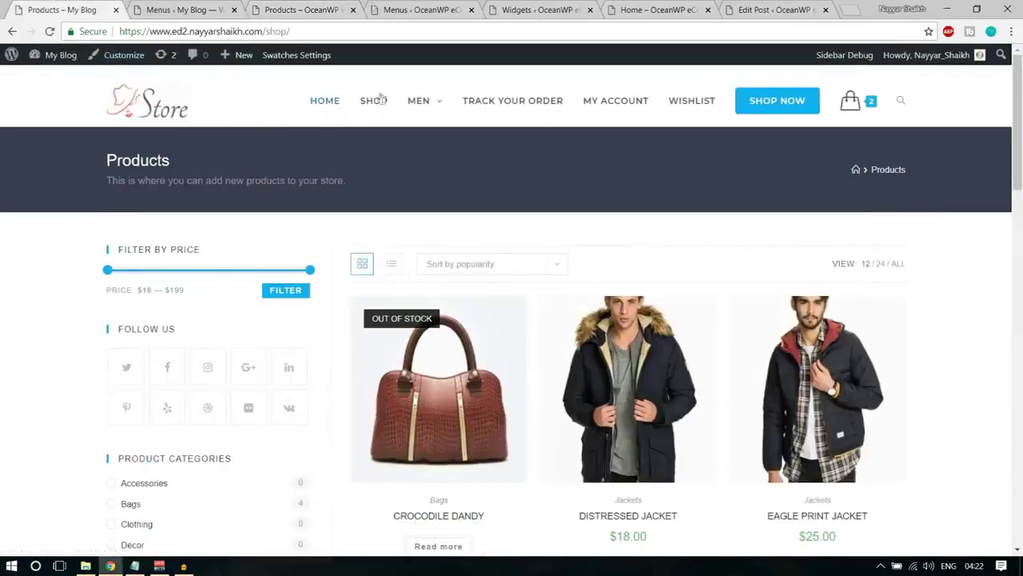
left_click(327, 7)
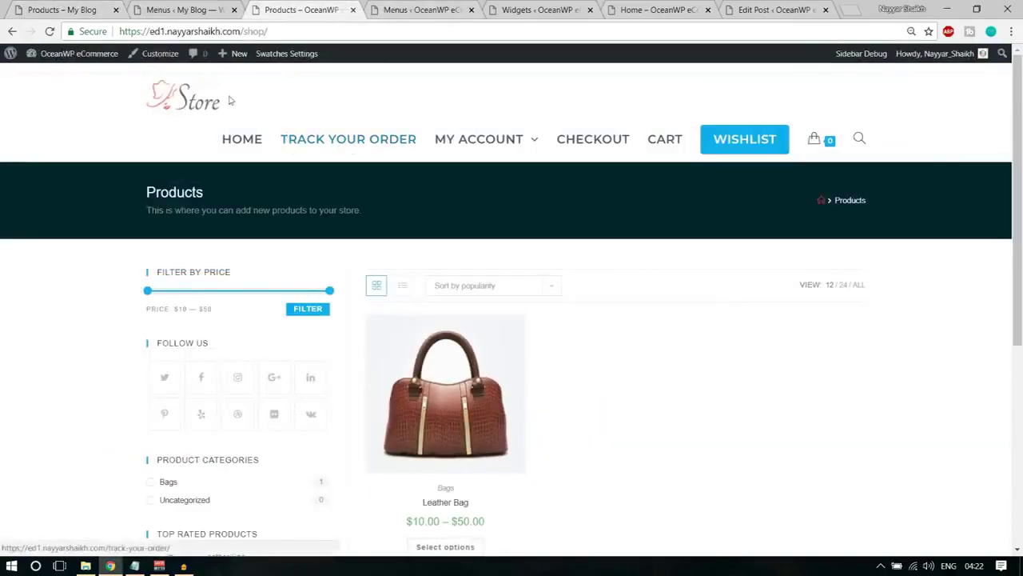
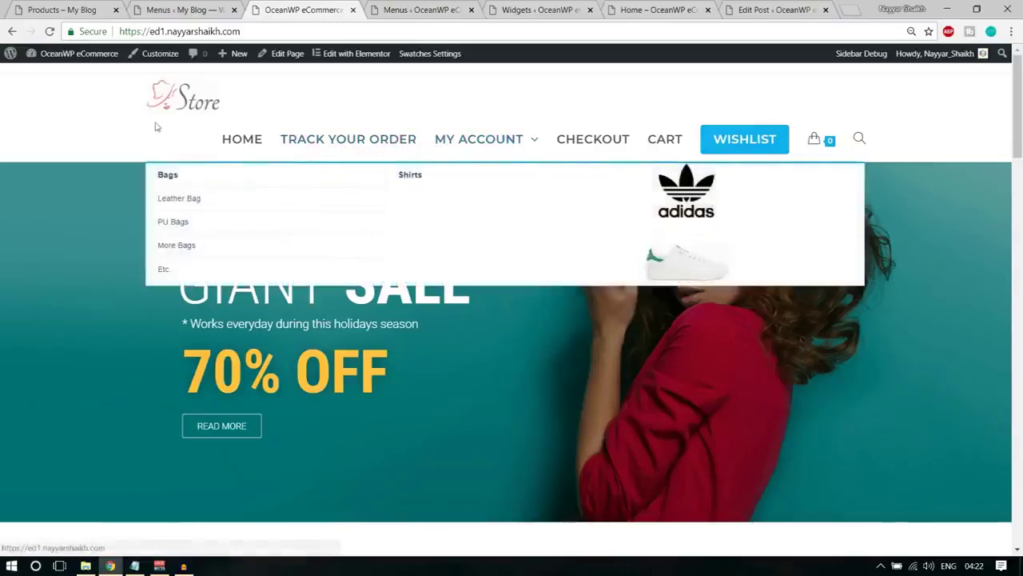
Return to the top of the store home page and reload it.
scroll(400, 377, "down", 12)
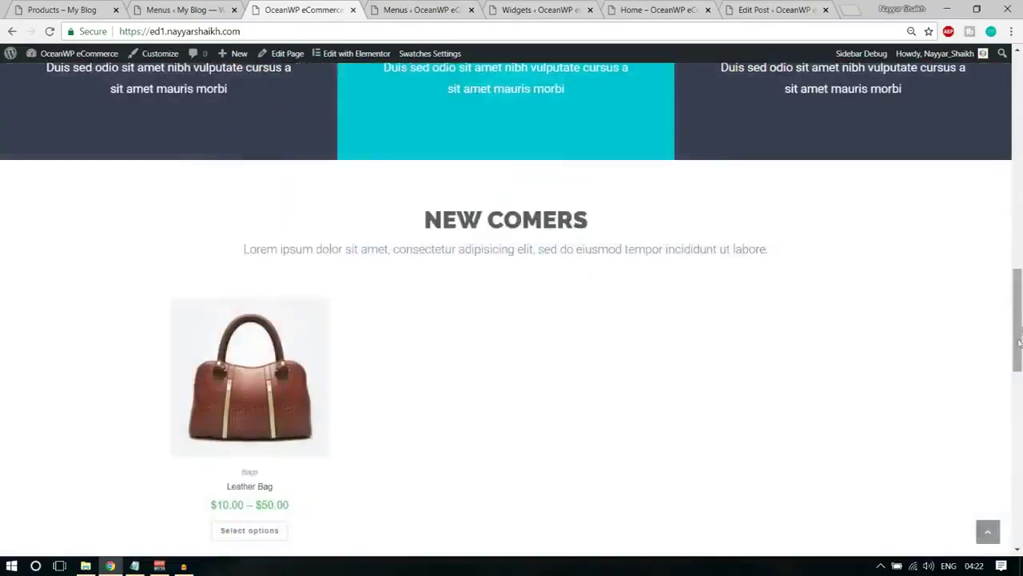
left_click_drag(1018, 332, 1008, 532)
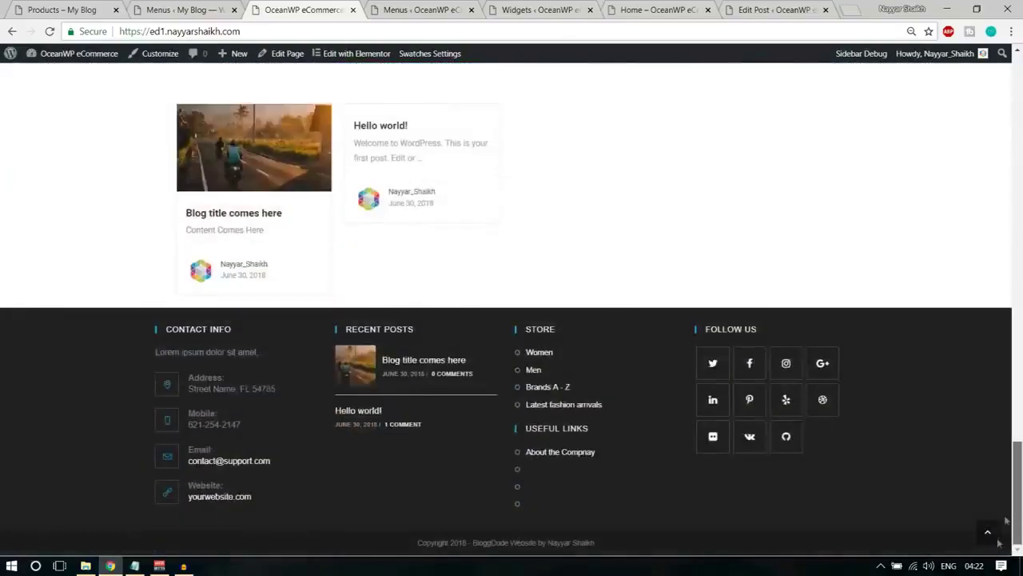
left_click(996, 540)
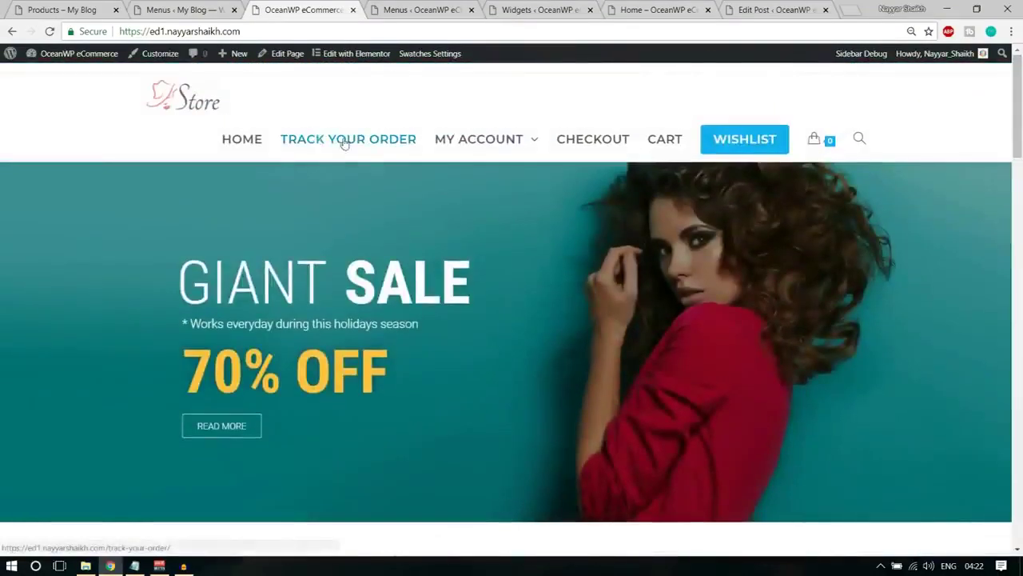
left_click(276, 32)
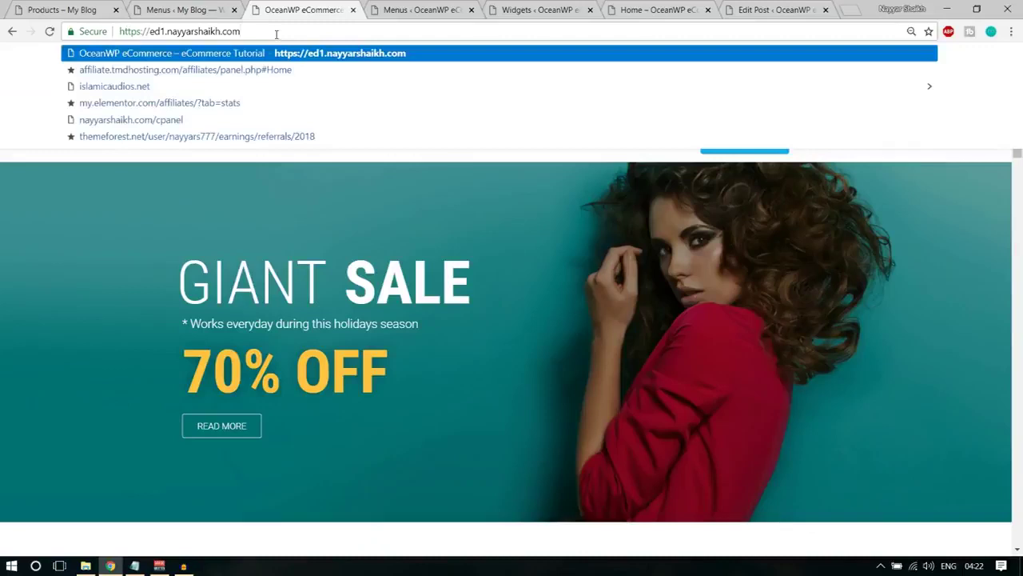
key("Return")
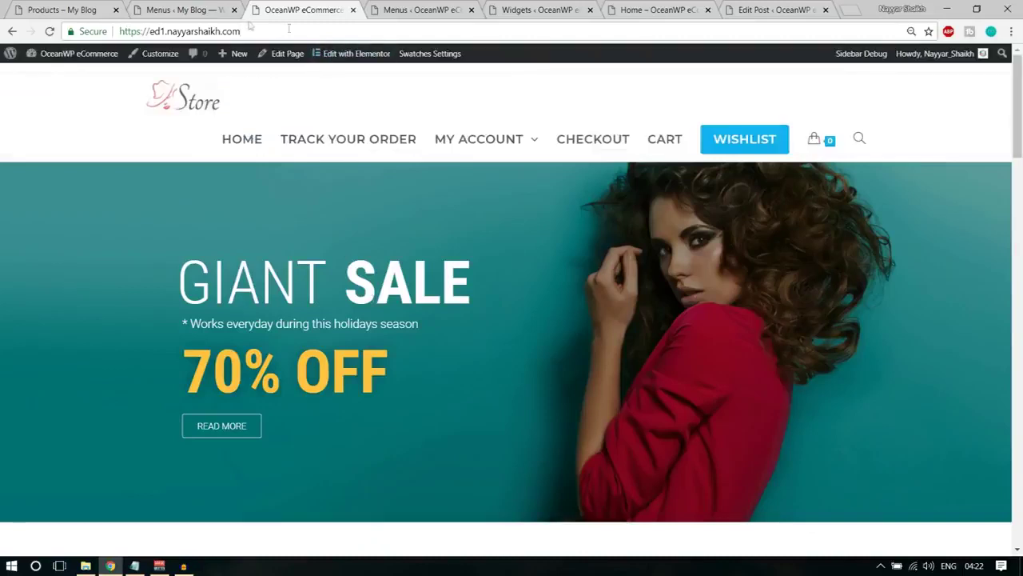
Load the store's /shop page and scroll through it.
left_click(266, 32)
left_click(266, 32)
type("/shop")
key("Return")
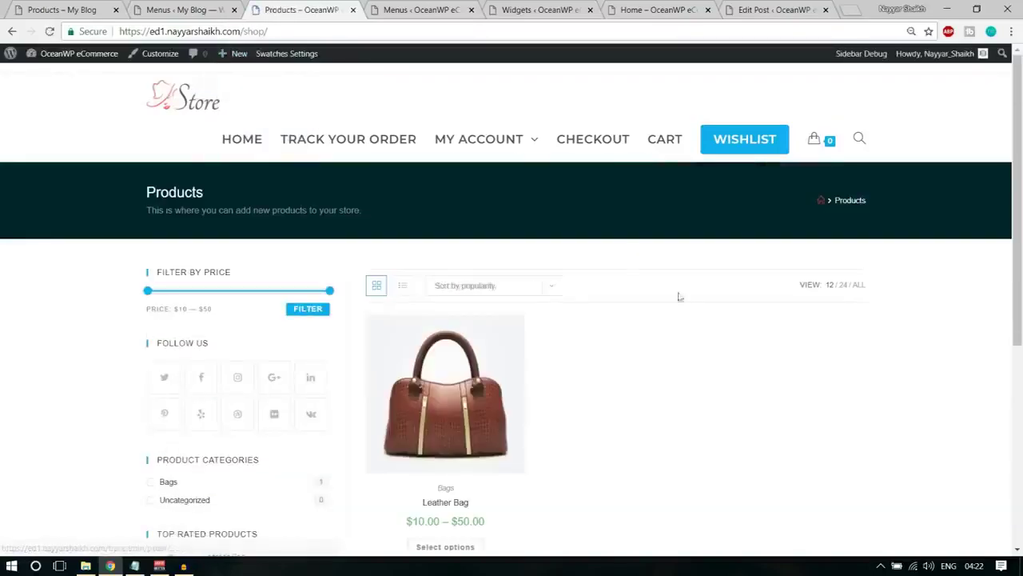
scroll(245, 383, "down", 5)
scroll(240, 414, "up", 5)
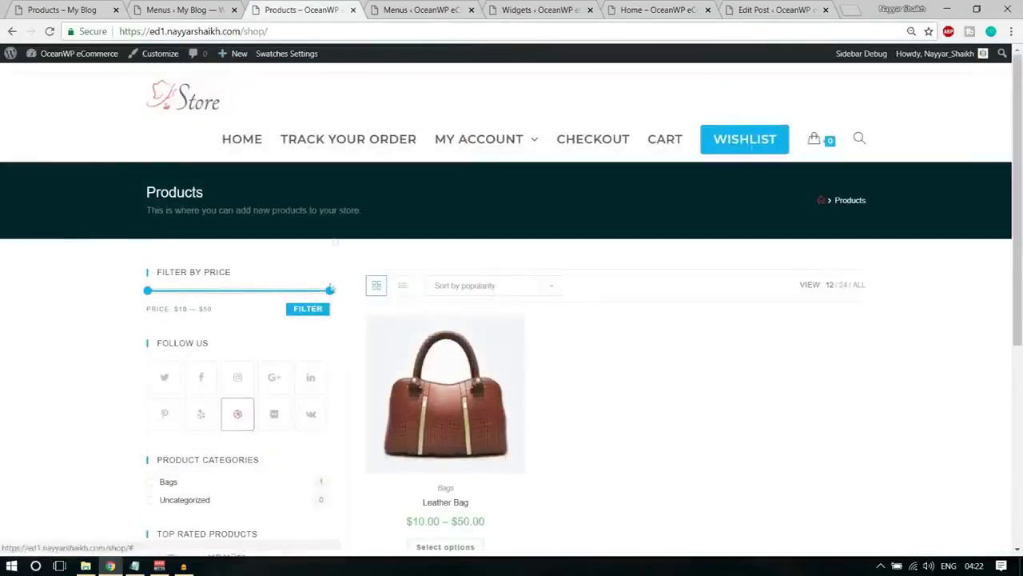
Open the Track Your Order page and scroll through its form and sidebar.
left_click(346, 143)
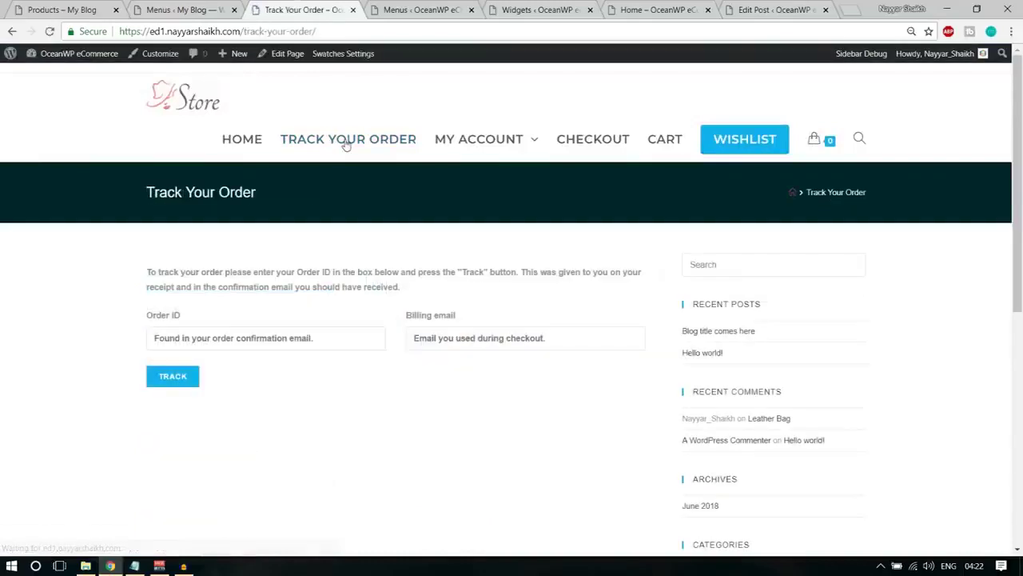
scroll(863, 359, "down", 10)
scroll(863, 376, "up", 10)
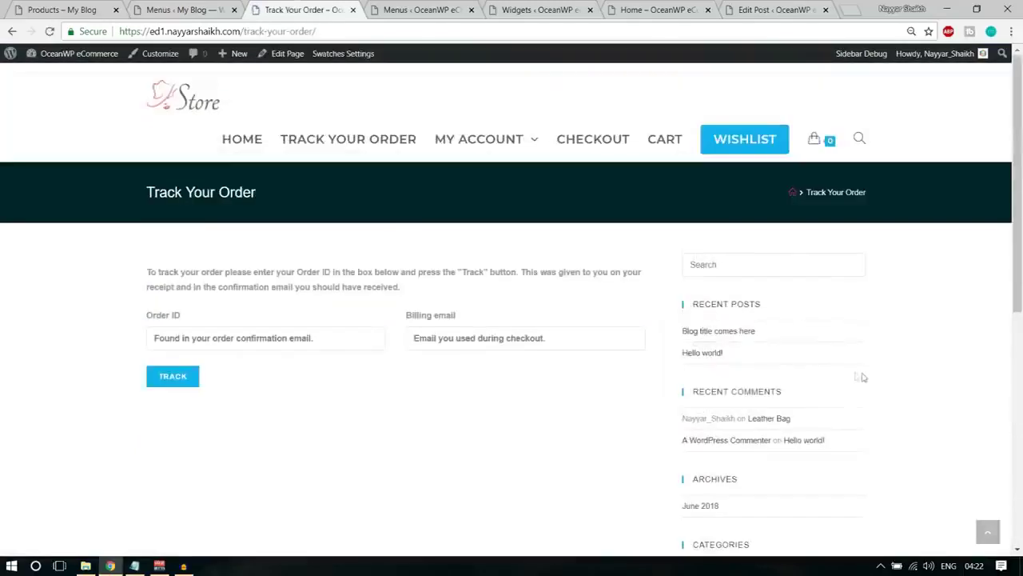
scroll(711, 197, "down", 3)
scroll(723, 199, "up", 1)
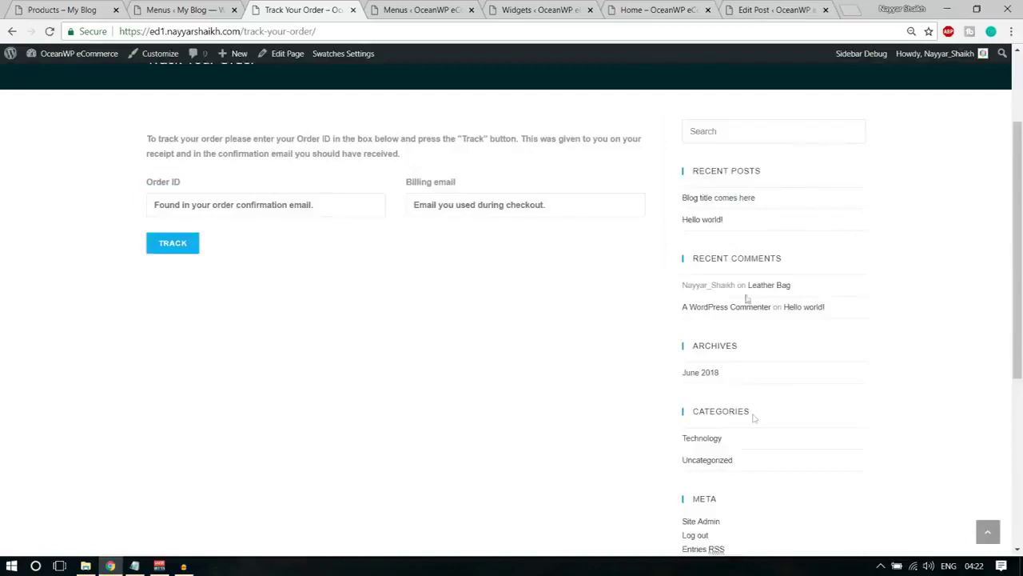
scroll(753, 417, "up", 2)
Set the Track Your Order page's content layout to Full Width, update it and reload the front end.
right_click(288, 52)
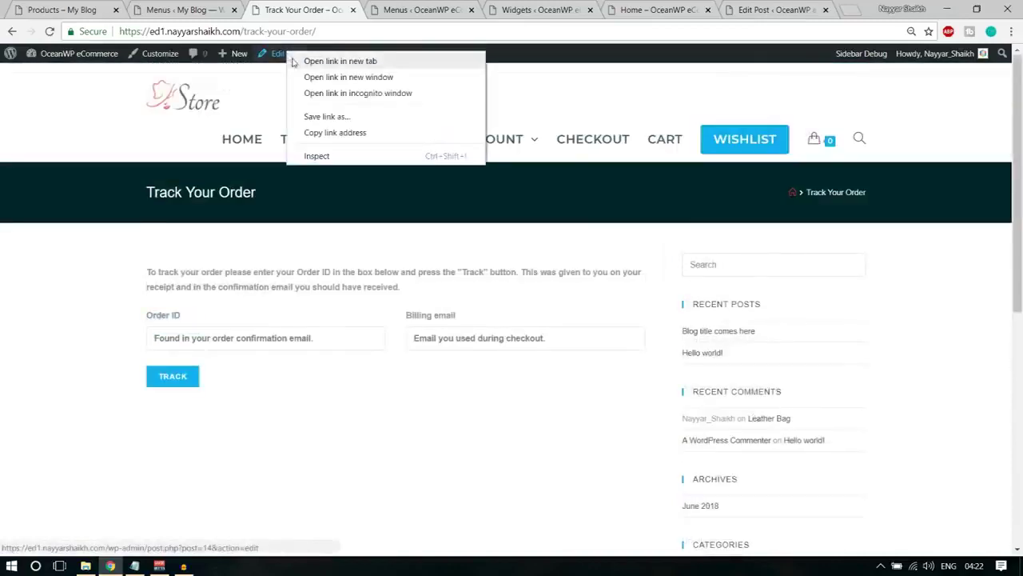
left_click(339, 62)
left_click(365, 9)
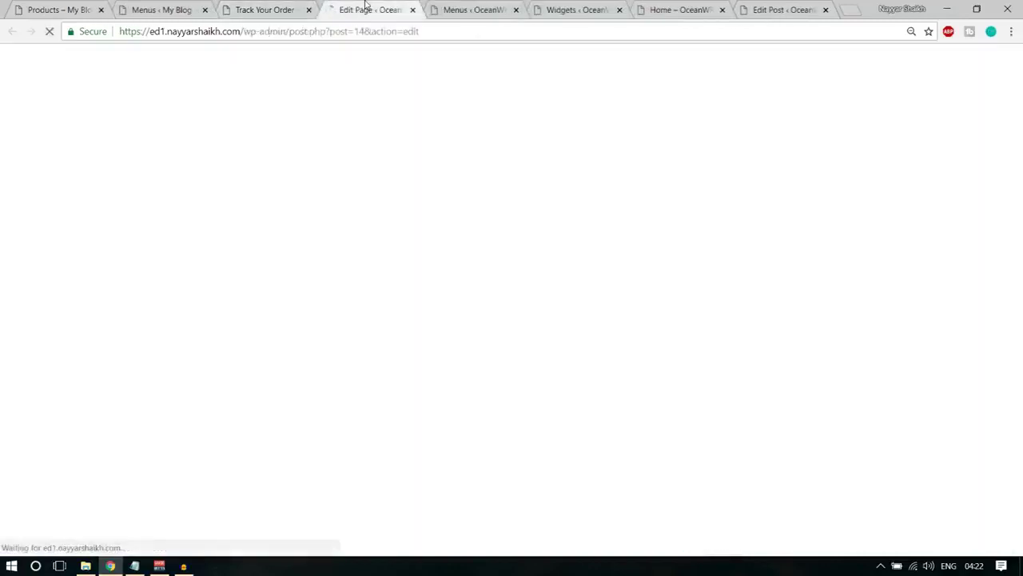
scroll(613, 257, "down", 5)
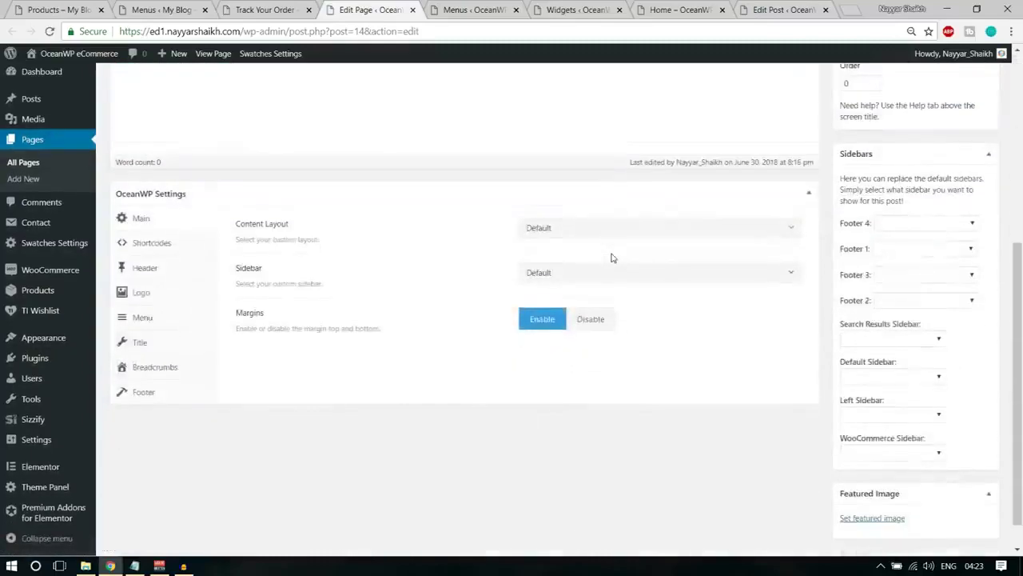
left_click(568, 192)
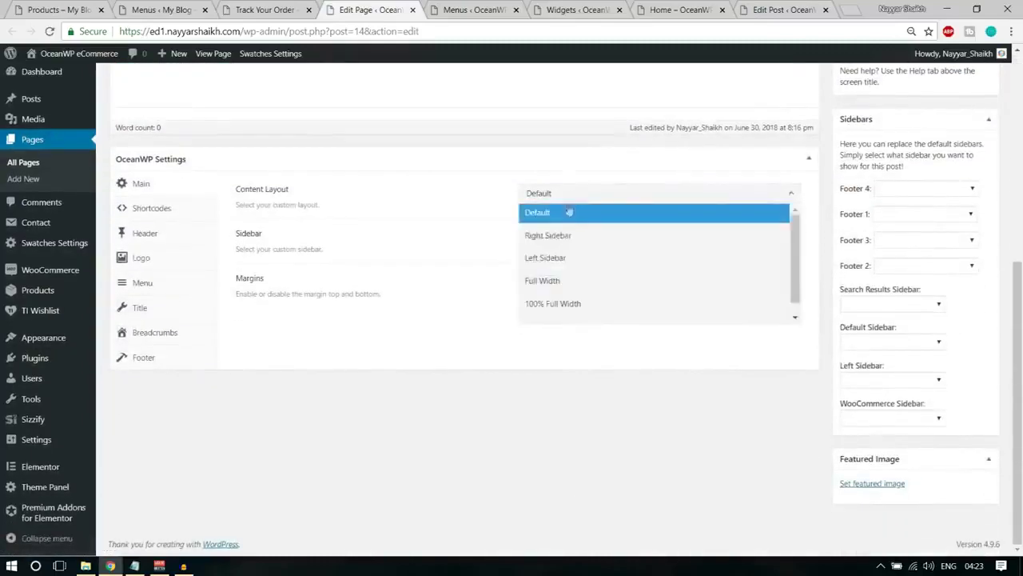
left_click(585, 291)
scroll(964, 261, "up", 5)
left_click(973, 217)
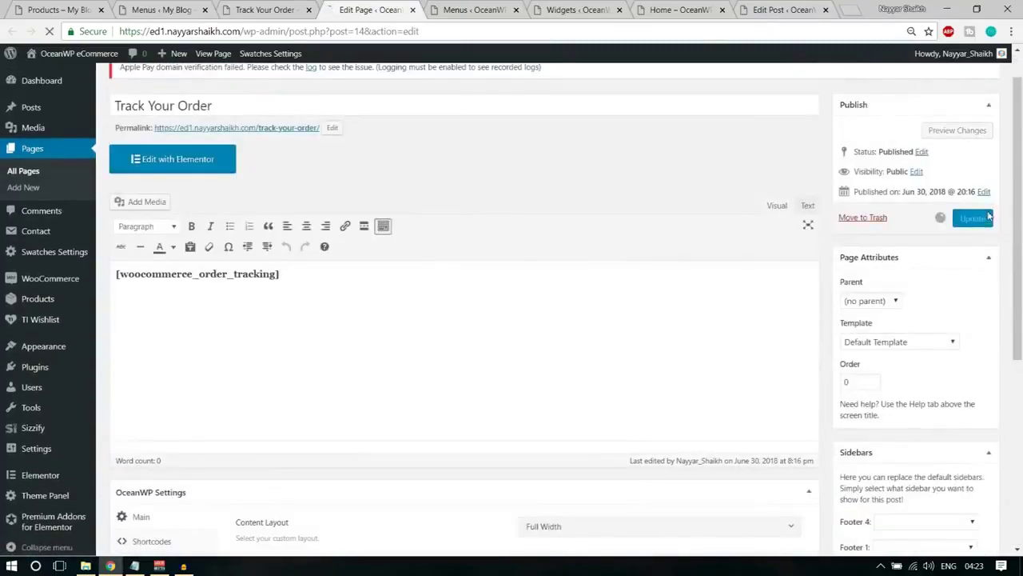
left_click(240, 9)
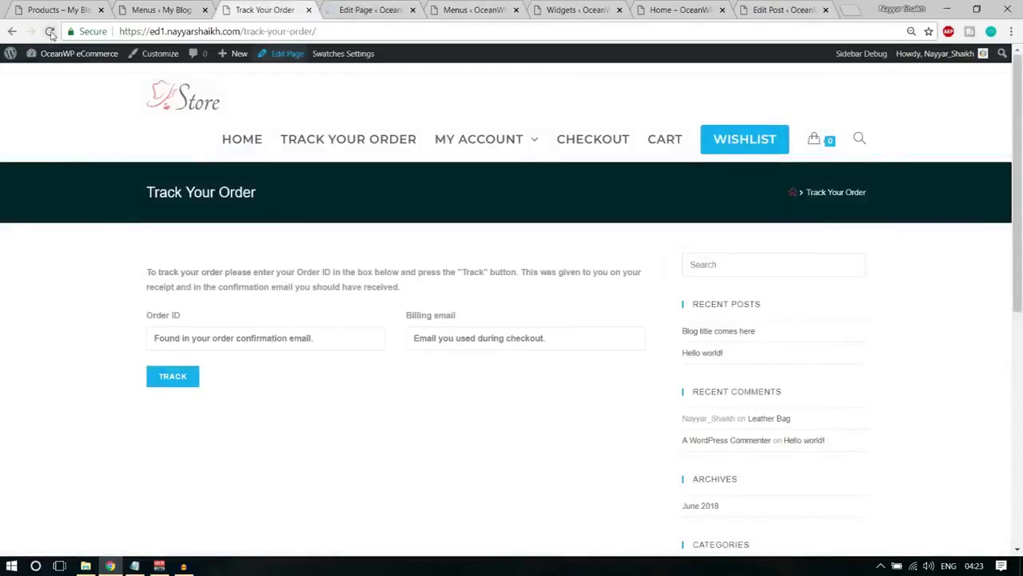
left_click(49, 31)
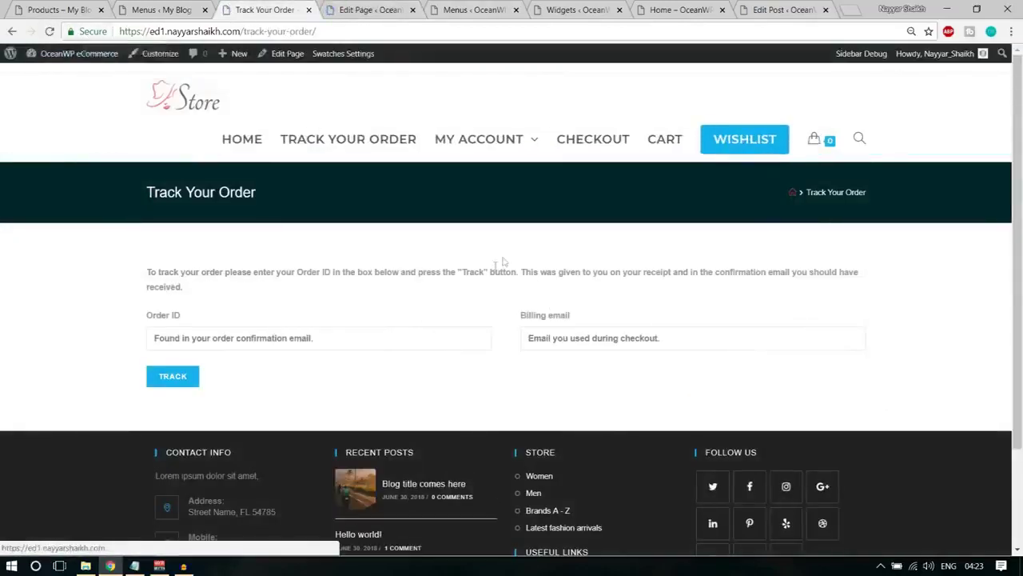
Make the My Account page Full Width, reload it, then go to the cart via CHECKOUT.
left_click(489, 146)
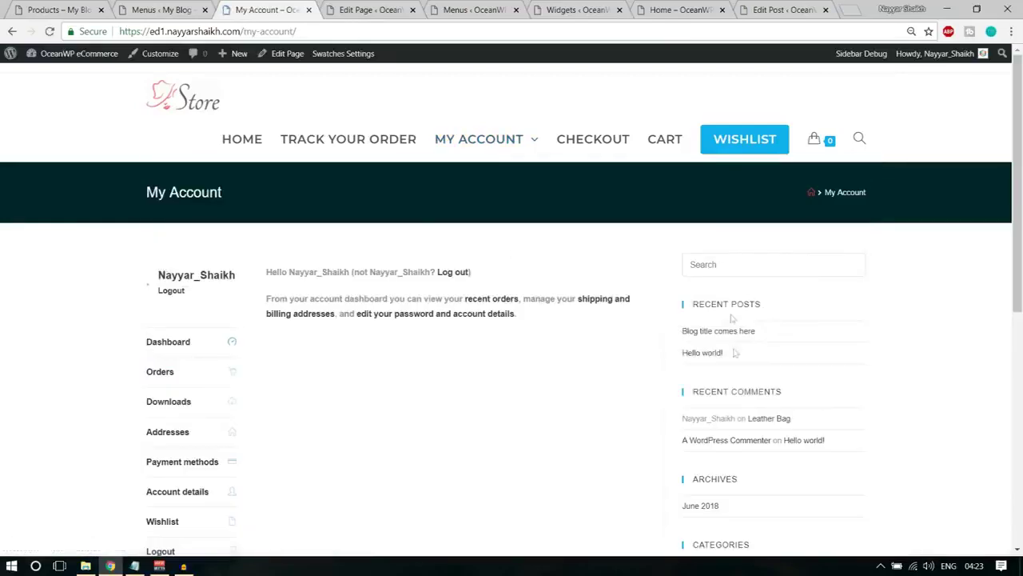
left_click(413, 10)
right_click(271, 54)
left_click(316, 66)
left_click(391, 7)
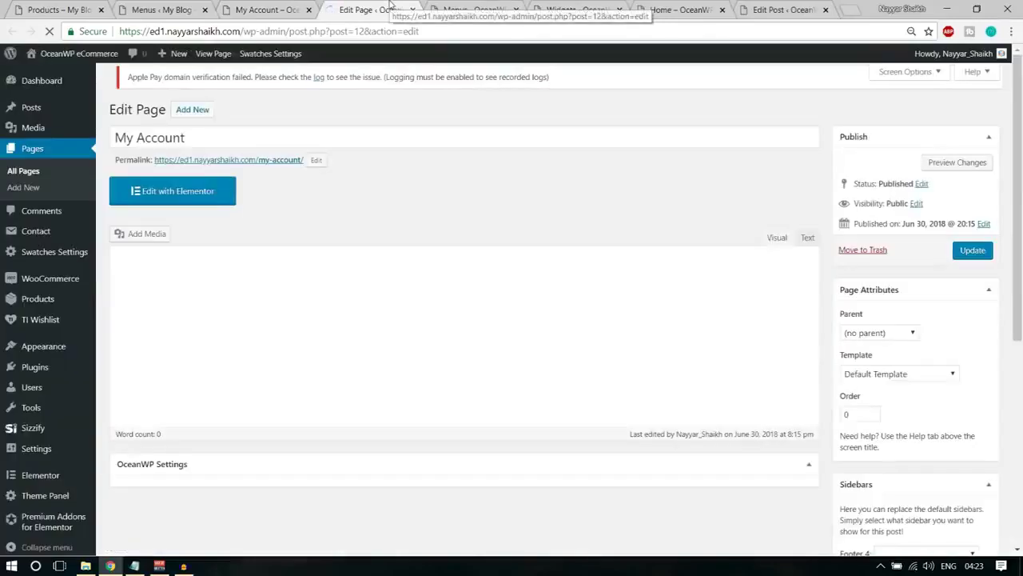
scroll(539, 257, "down", 10)
left_click(549, 192)
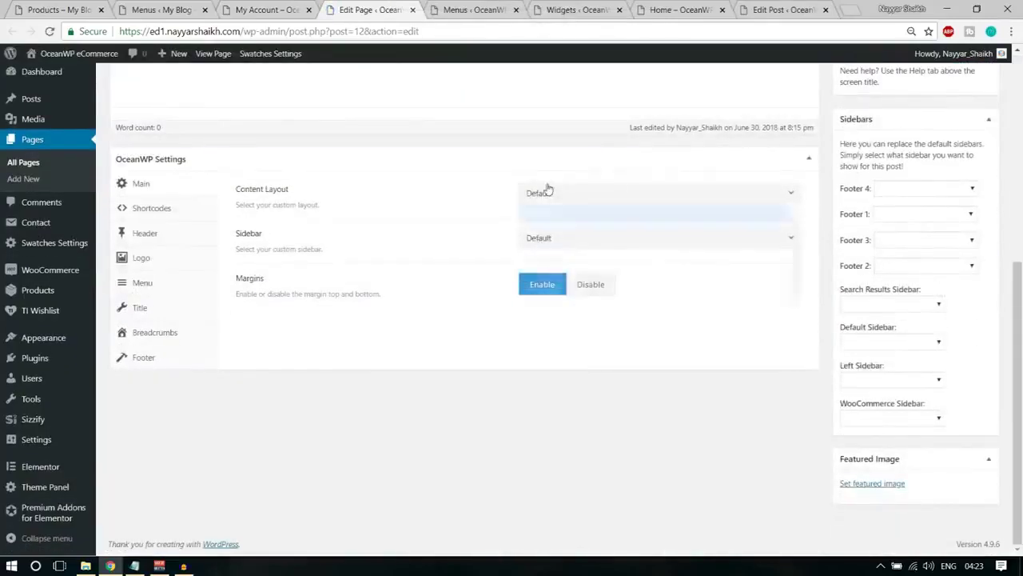
left_click(574, 282)
scroll(558, 231, "up", 5)
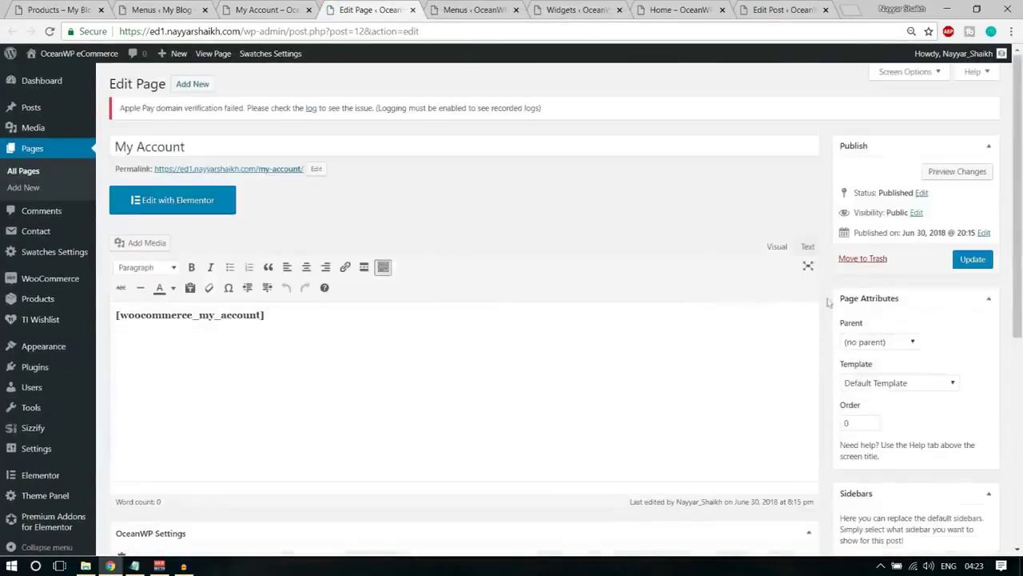
left_click(972, 259)
left_click(264, 10)
left_click(49, 32)
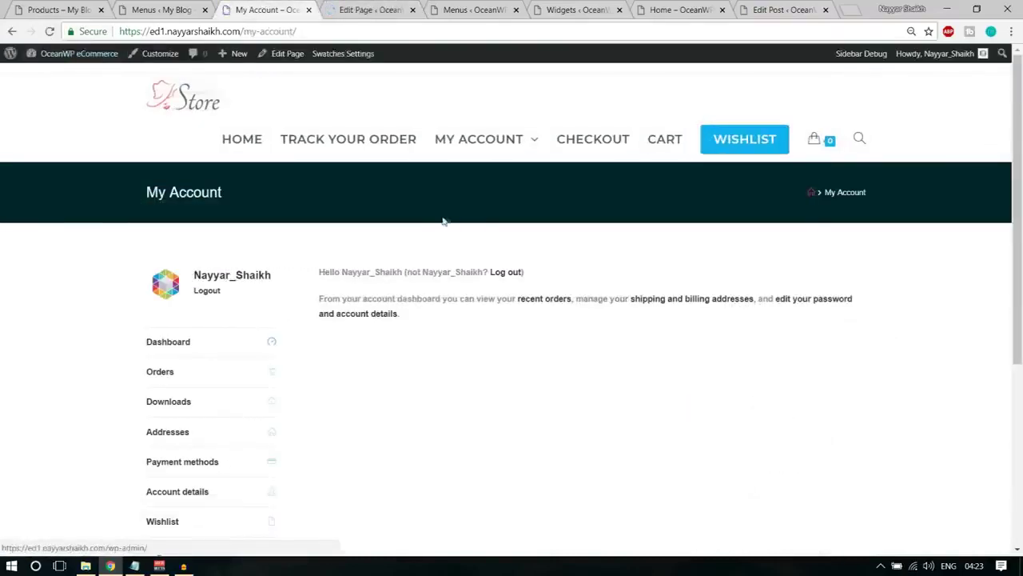
left_click(609, 156)
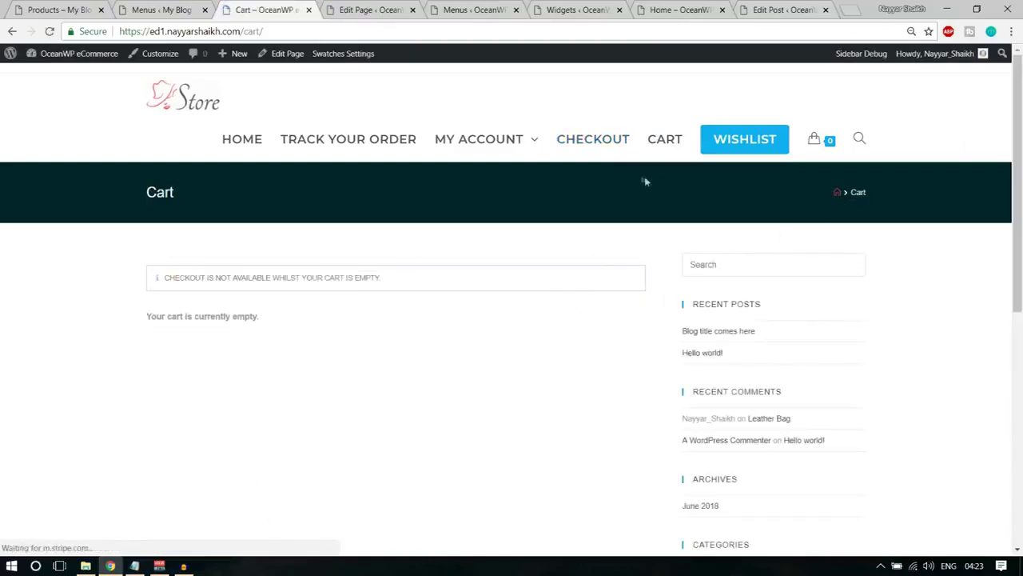
Set the Cart page's content layout to Full Width, update it and reload the storefront Cart.
right_click(293, 56)
left_click(319, 63)
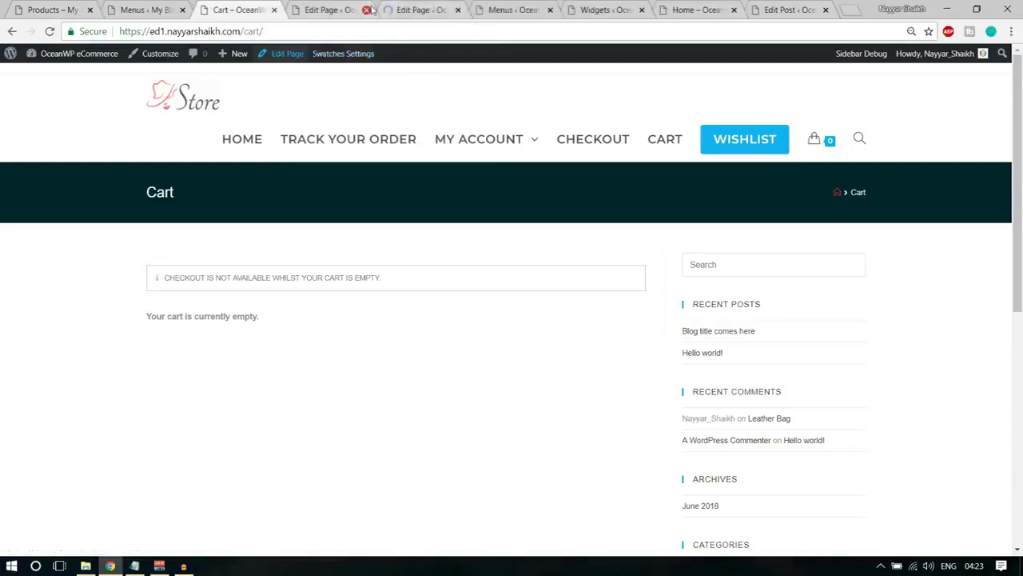
left_click(322, 9)
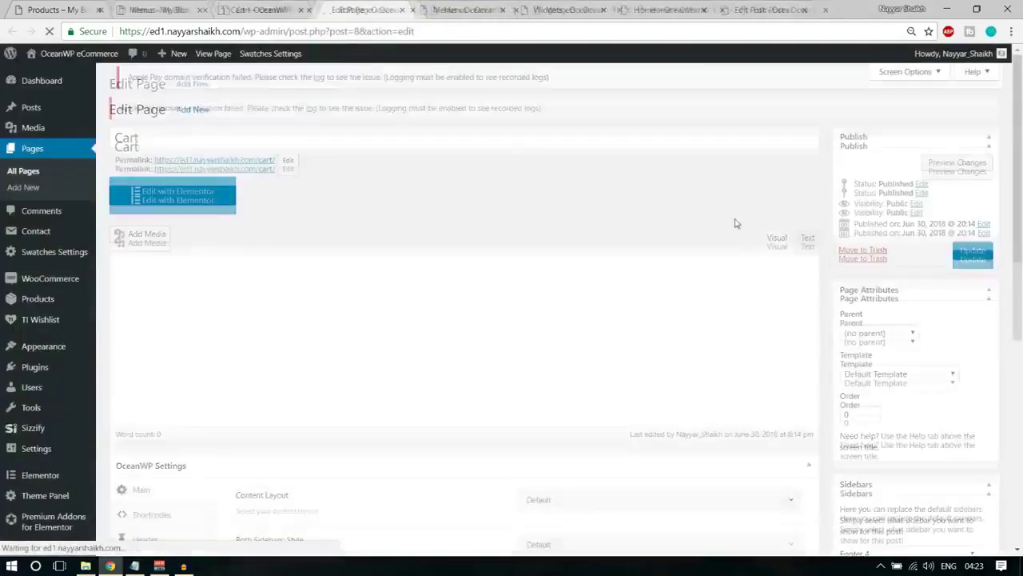
scroll(696, 365, "down", 5)
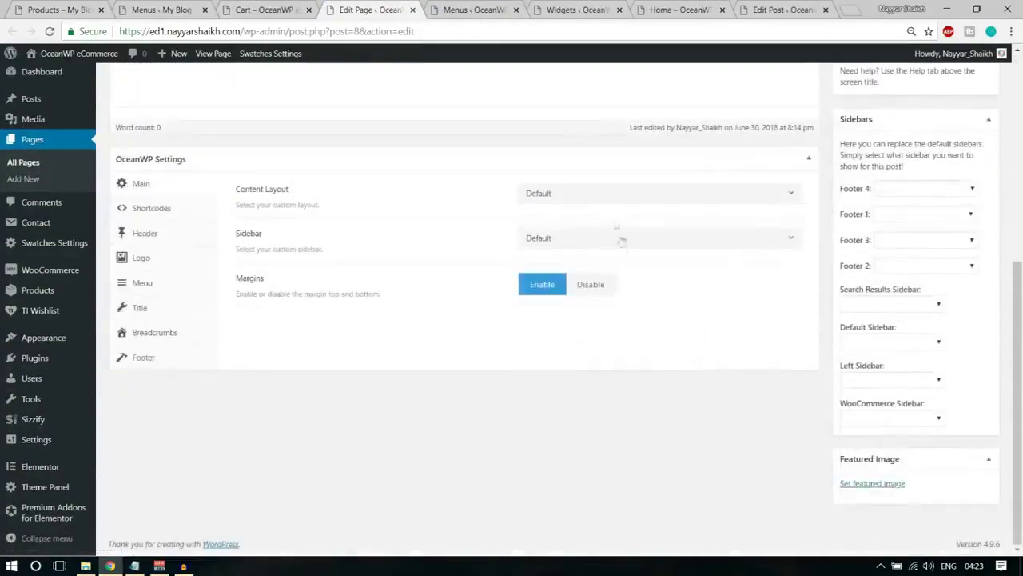
left_click(612, 195)
left_click(578, 281)
scroll(605, 326, "up", 4)
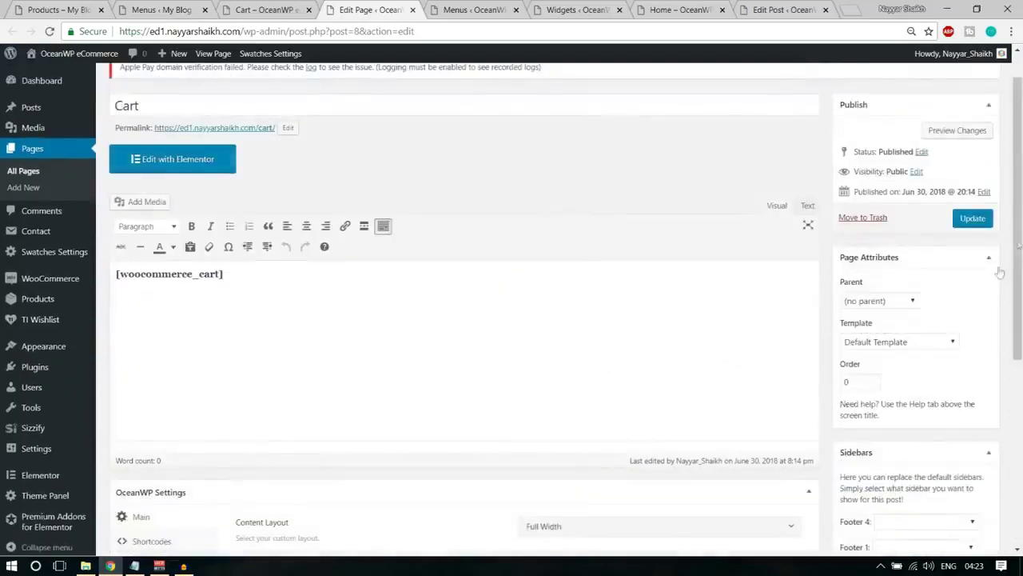
left_click(972, 218)
left_click(264, 9)
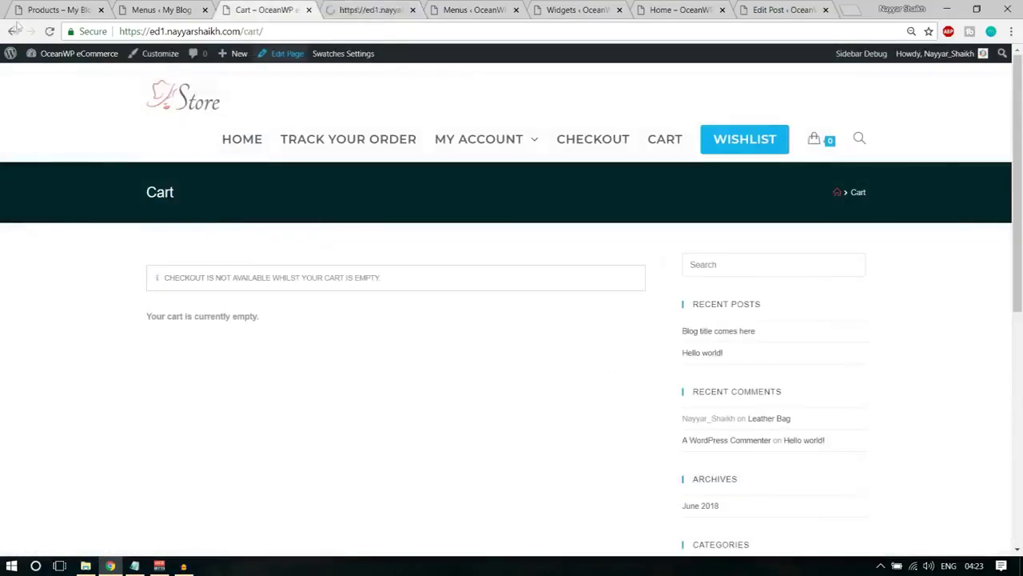
left_click(47, 33)
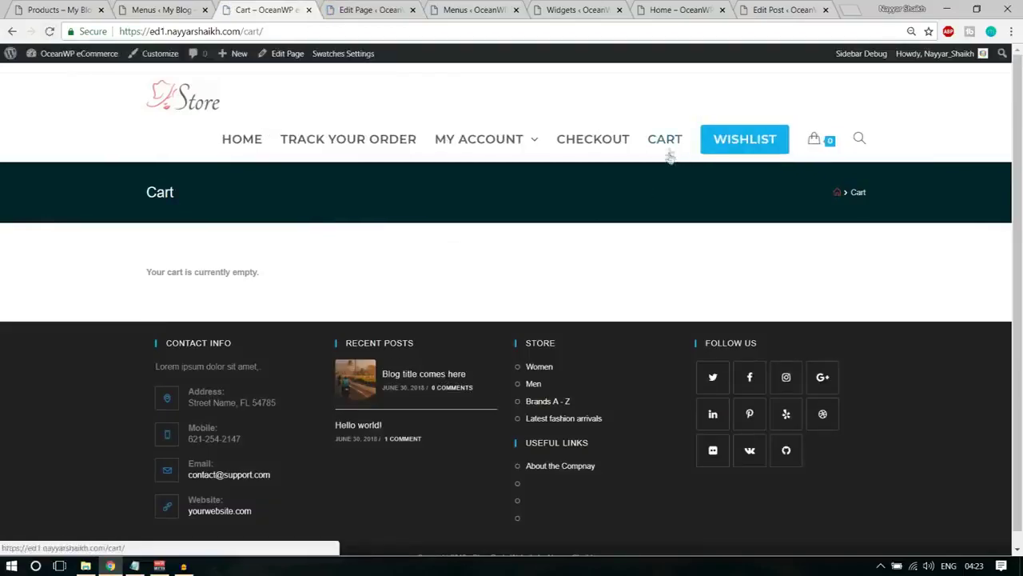
Make the Wishlist page Full Width without sidebar and reload it to confirm.
left_click(742, 150)
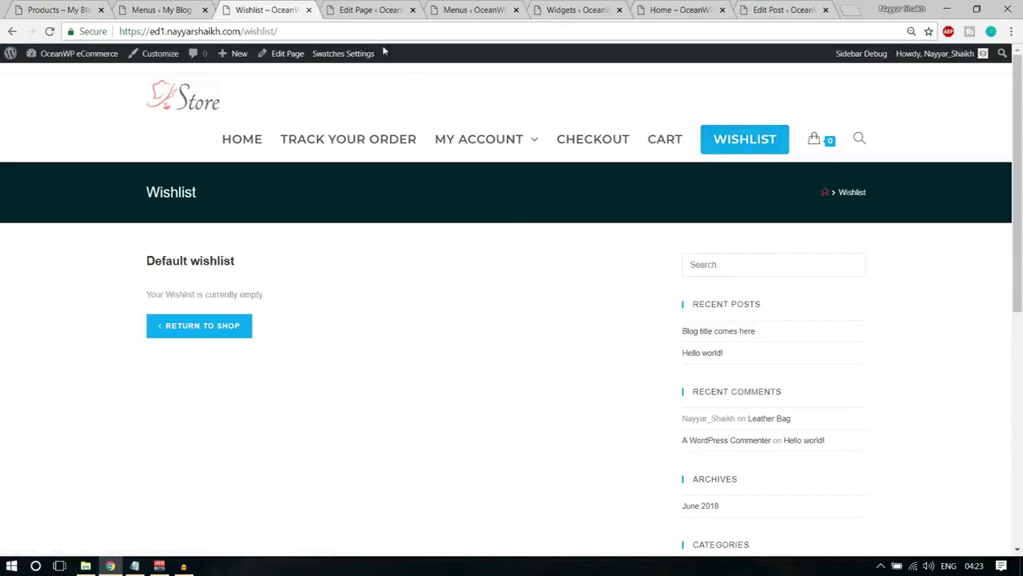
left_click(413, 11)
right_click(297, 56)
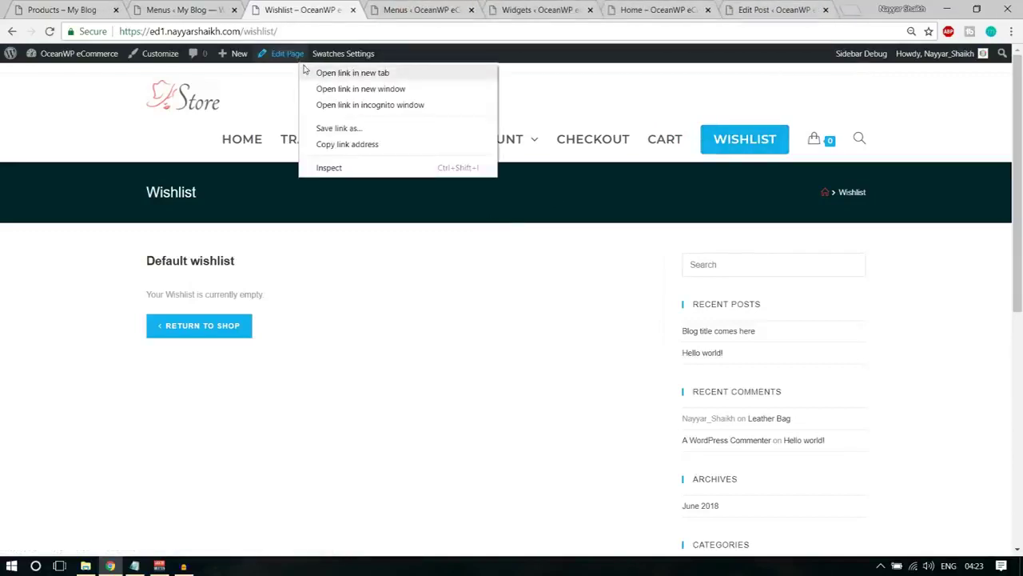
left_click(343, 71)
left_click(370, 10)
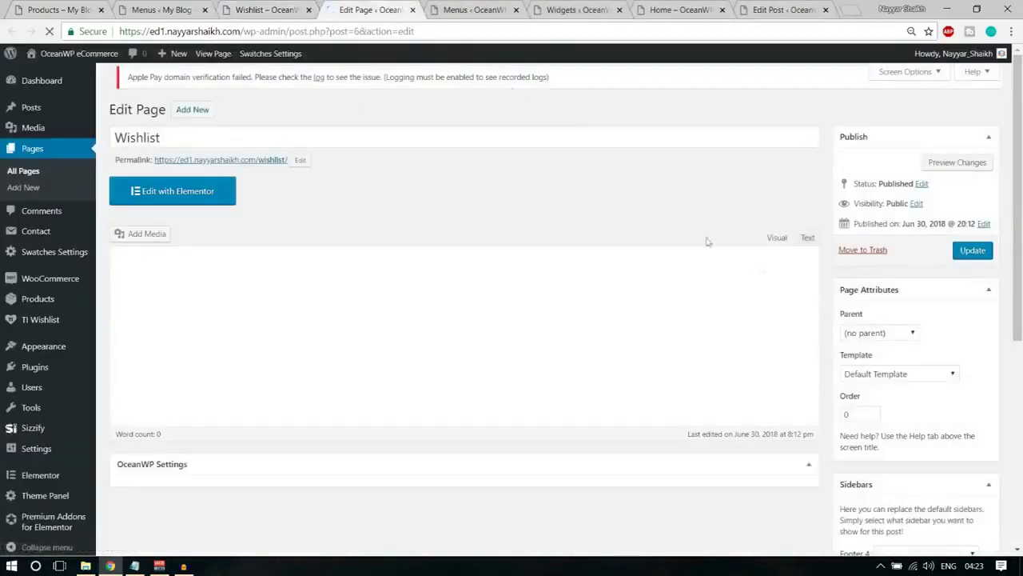
scroll(669, 327, "down", 4)
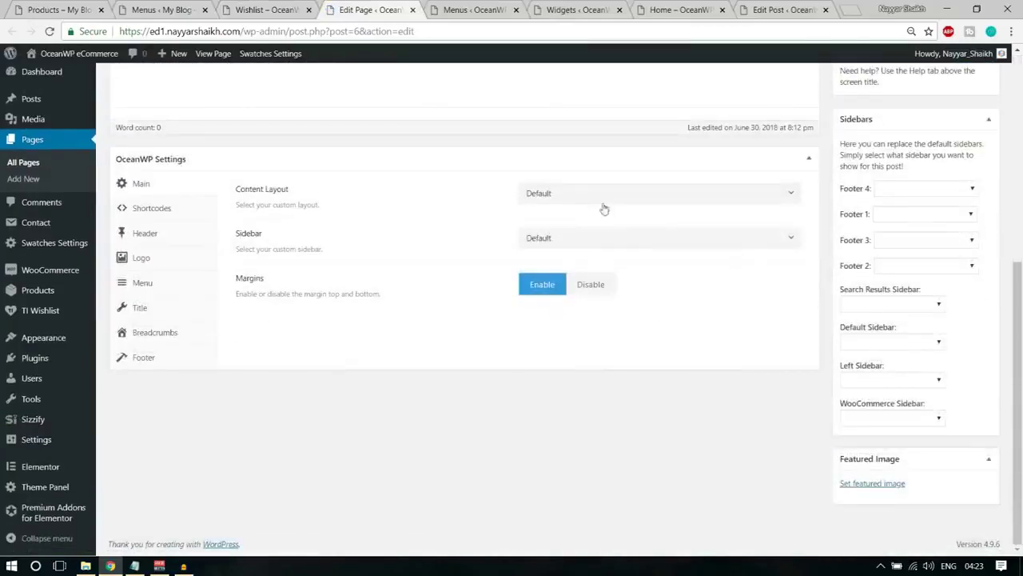
left_click(605, 195)
left_click(584, 281)
scroll(634, 338, "up", 5)
left_click(990, 225)
left_click(240, 11)
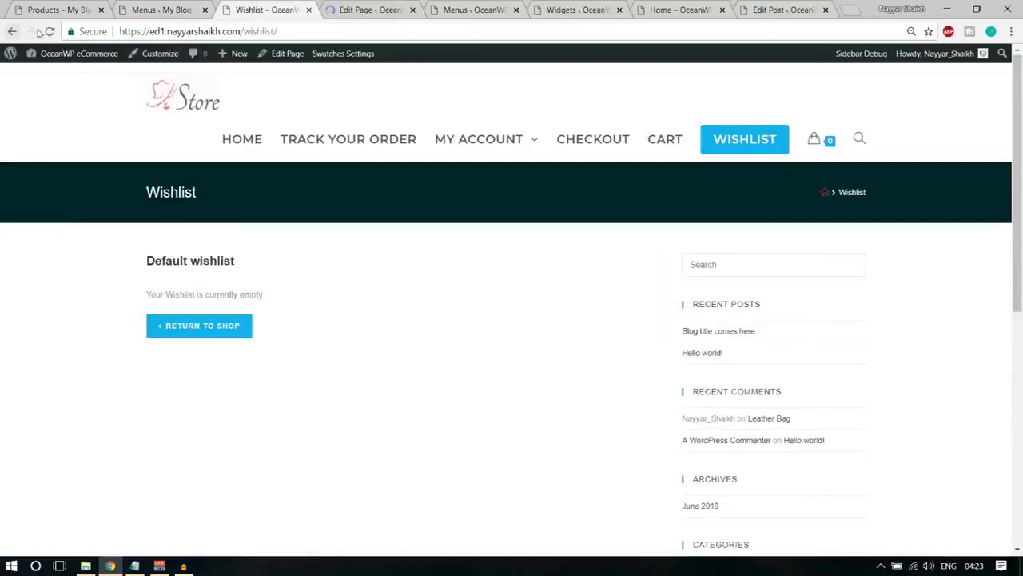
left_click(46, 32)
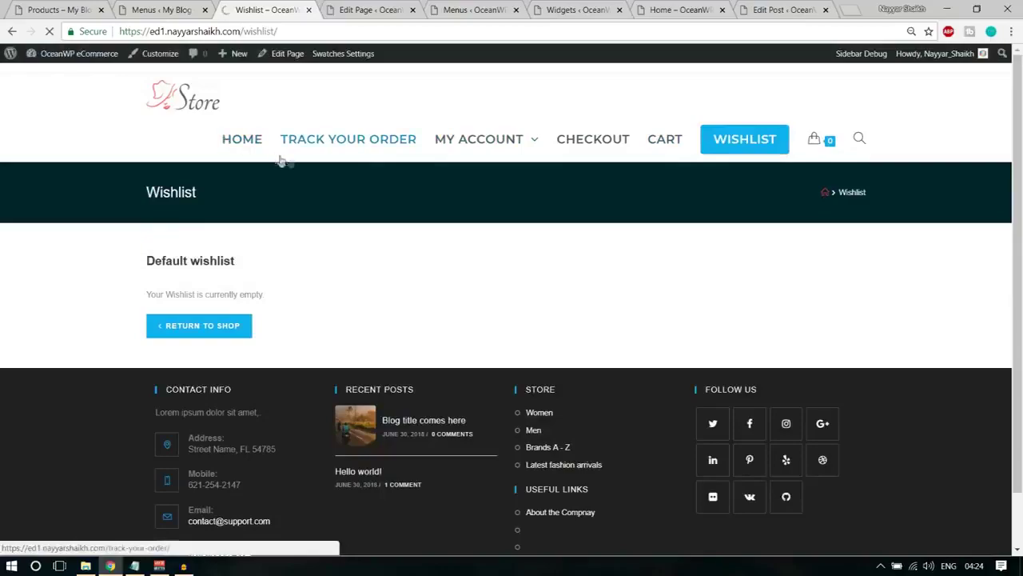
Scroll the home page and open the Leather Bag product.
scroll(558, 269, "down", 13)
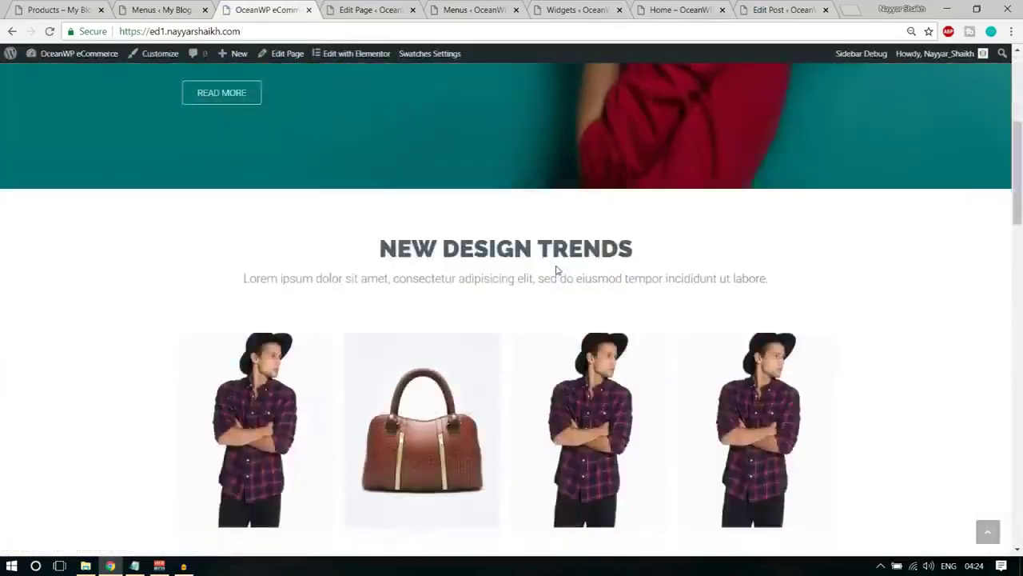
scroll(462, 221, "down", 3)
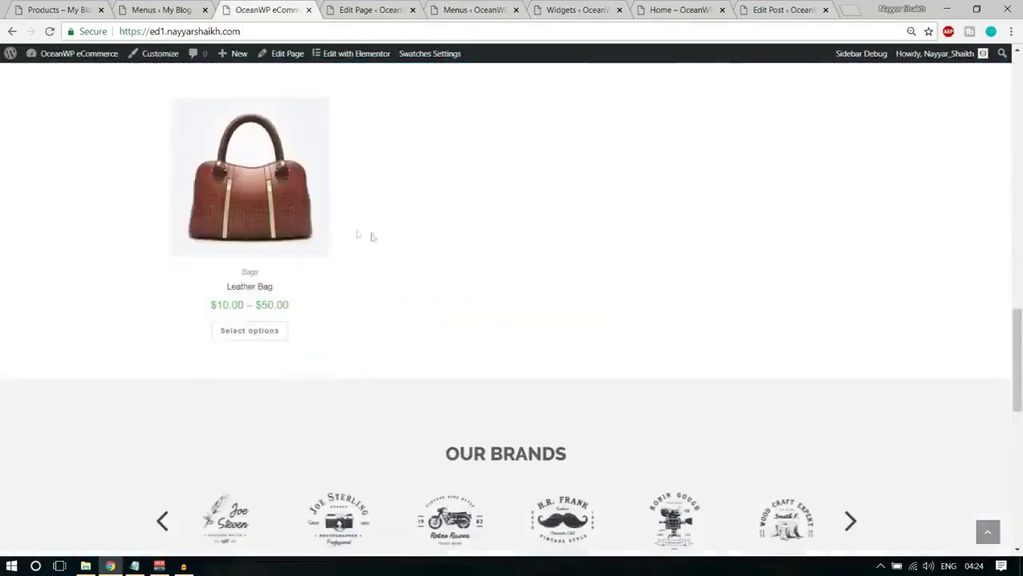
left_click(275, 201)
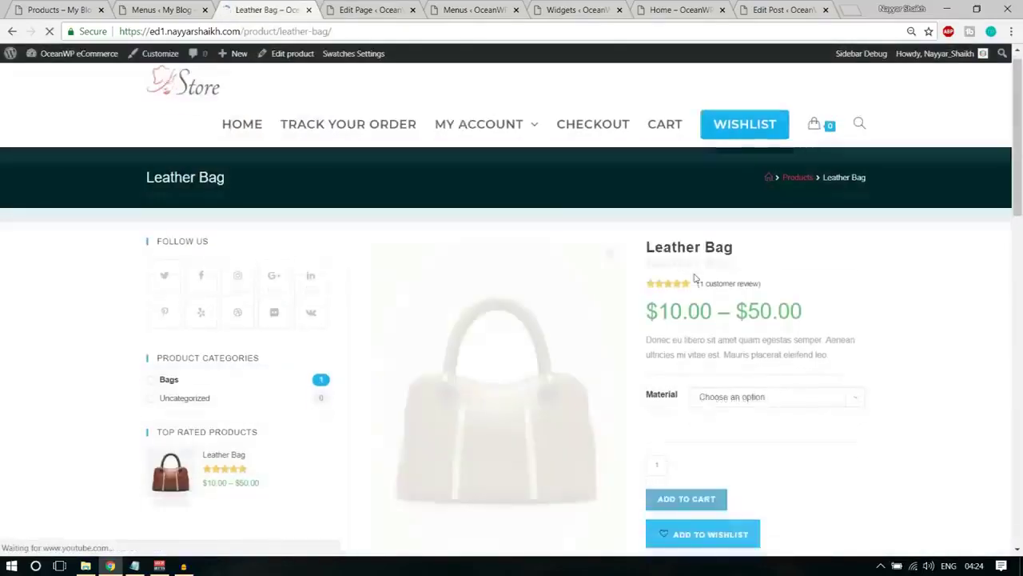
Add the Leather Bag with Leather material ($50.00) to the cart and proceed to Checkout.
scroll(800, 239, "down", 2)
left_click(776, 213)
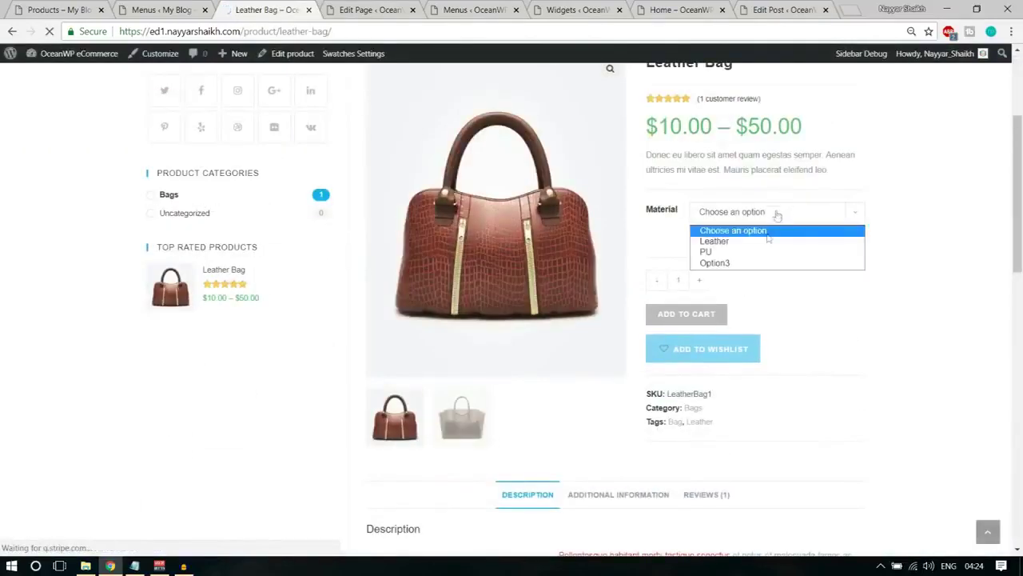
left_click(760, 242)
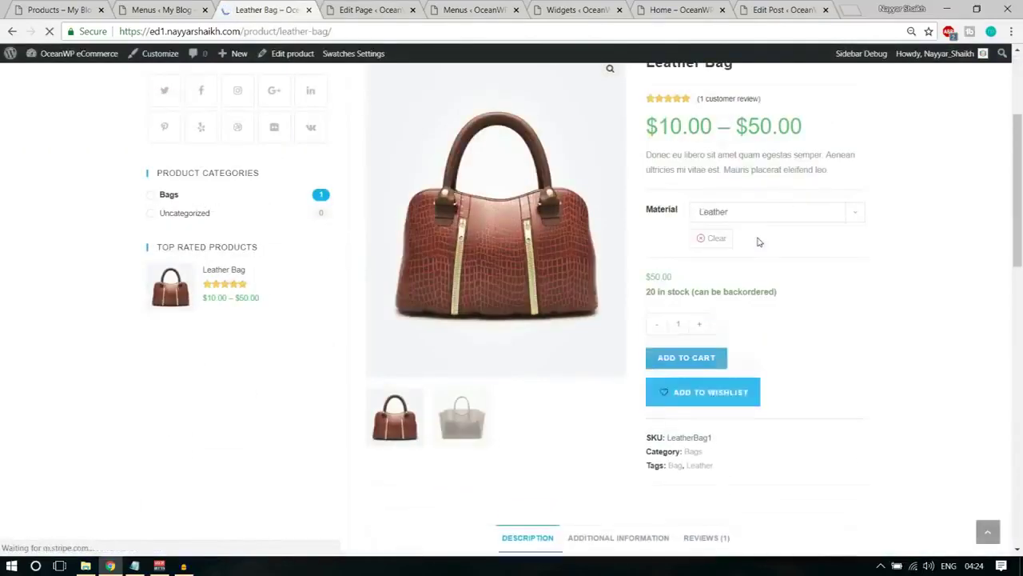
left_click(696, 364)
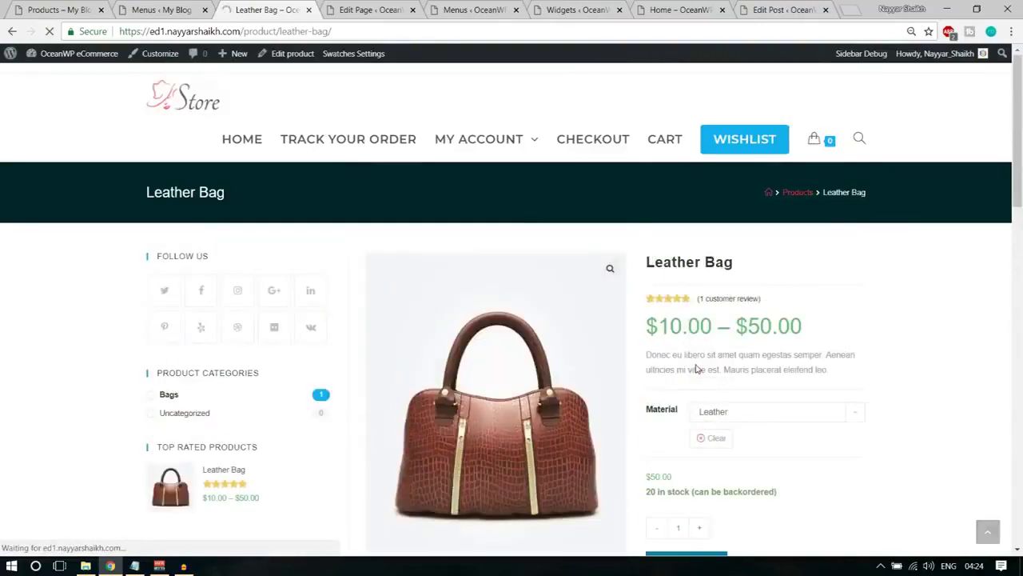
mouse_move(814, 151)
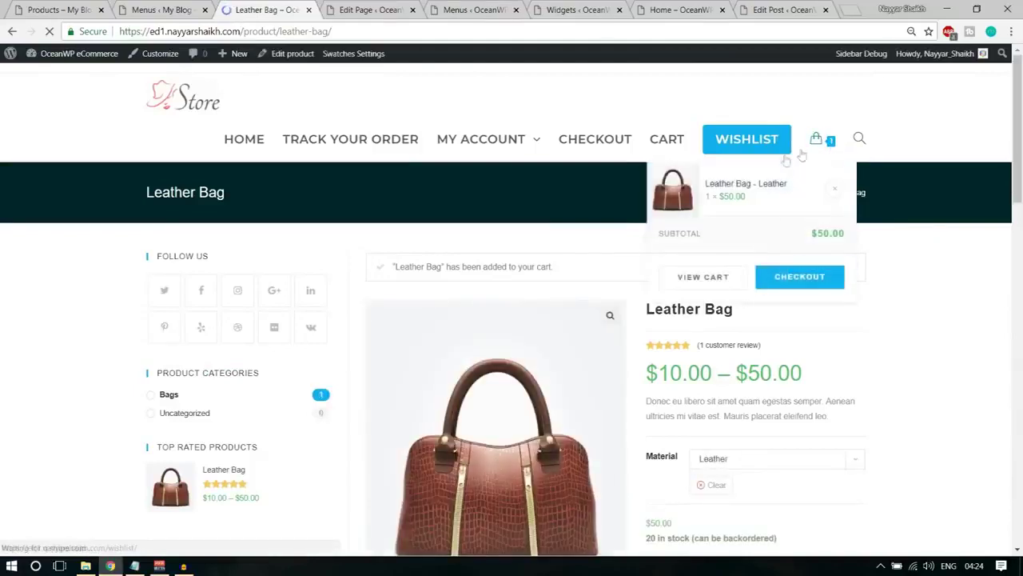
left_click(800, 280)
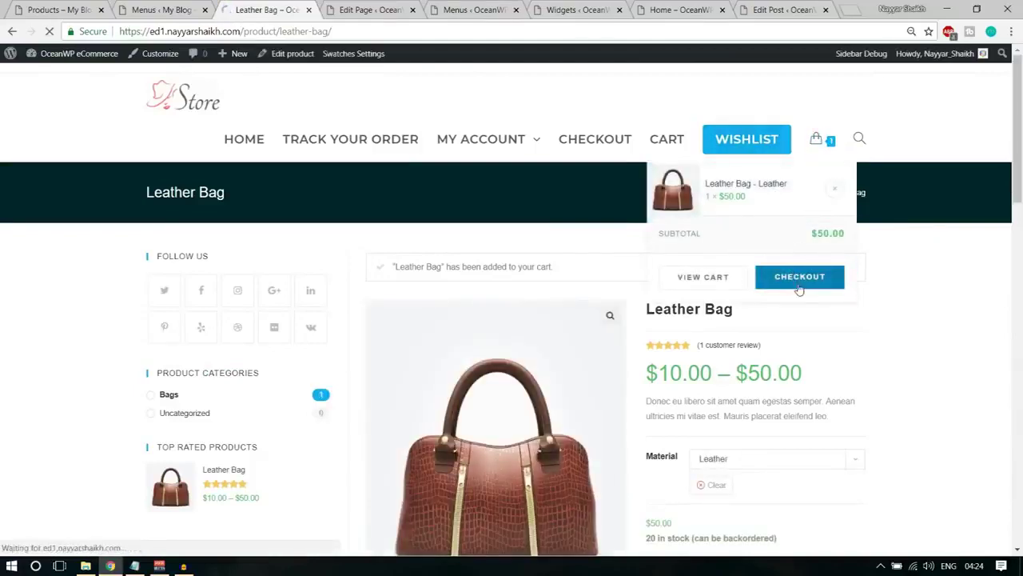
scroll(541, 292, "down", 2)
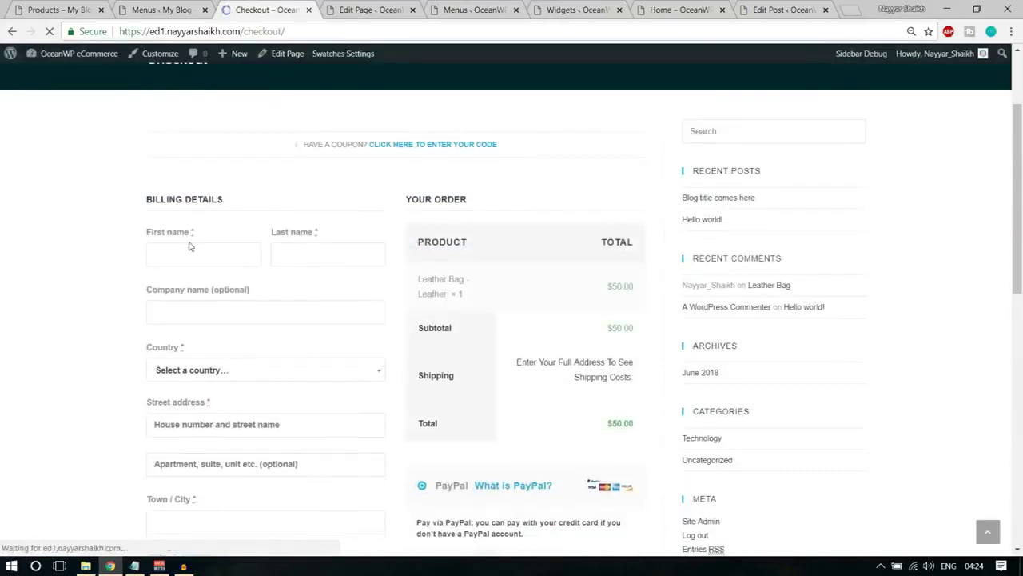
Autofill the billing details from a saved entry and check the shipping cost.
left_click(192, 252)
left_click(201, 290)
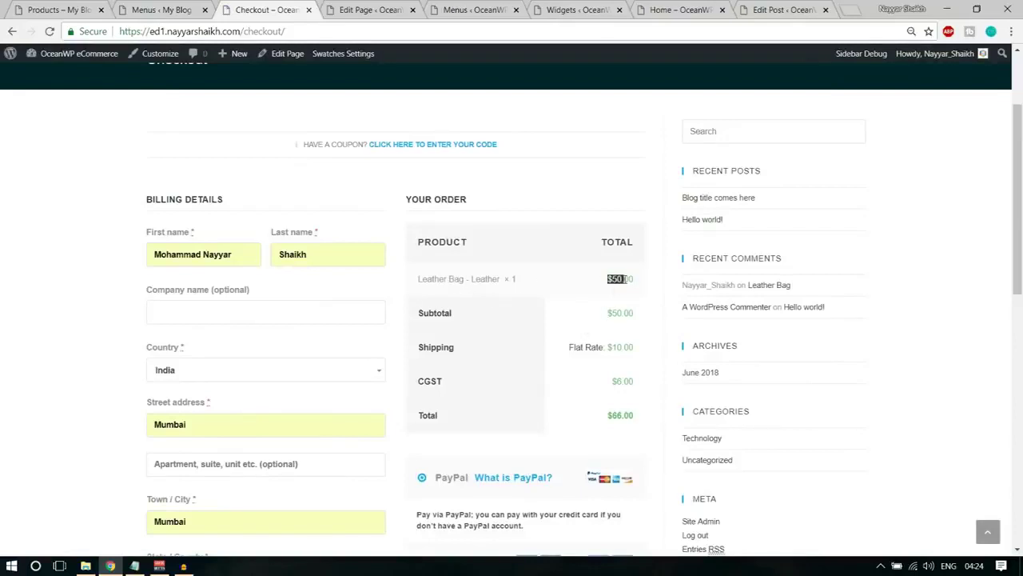
left_click_drag(599, 346, 628, 381)
scroll(456, 429, "down", 3)
Pay by Credit Card with the Stripe test card, accept the terms, and place the order.
left_click(436, 301)
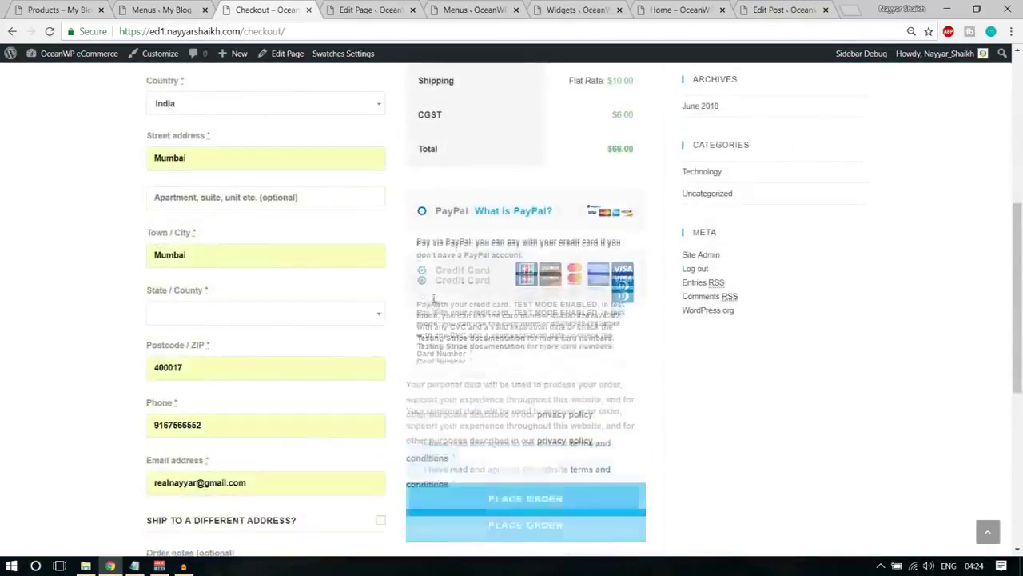
scroll(479, 291, "down", 1)
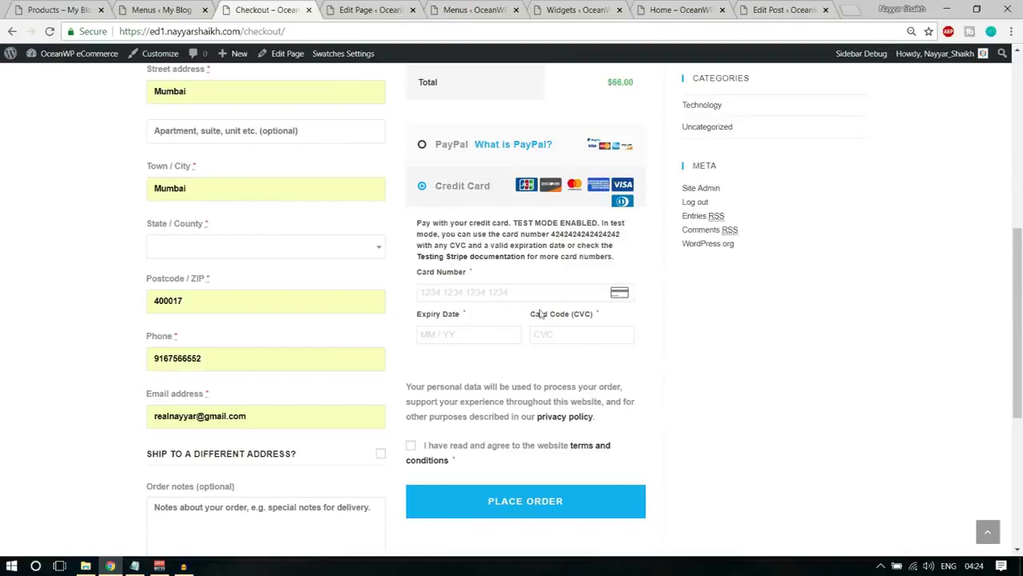
type("4242 4242 4242 4242")
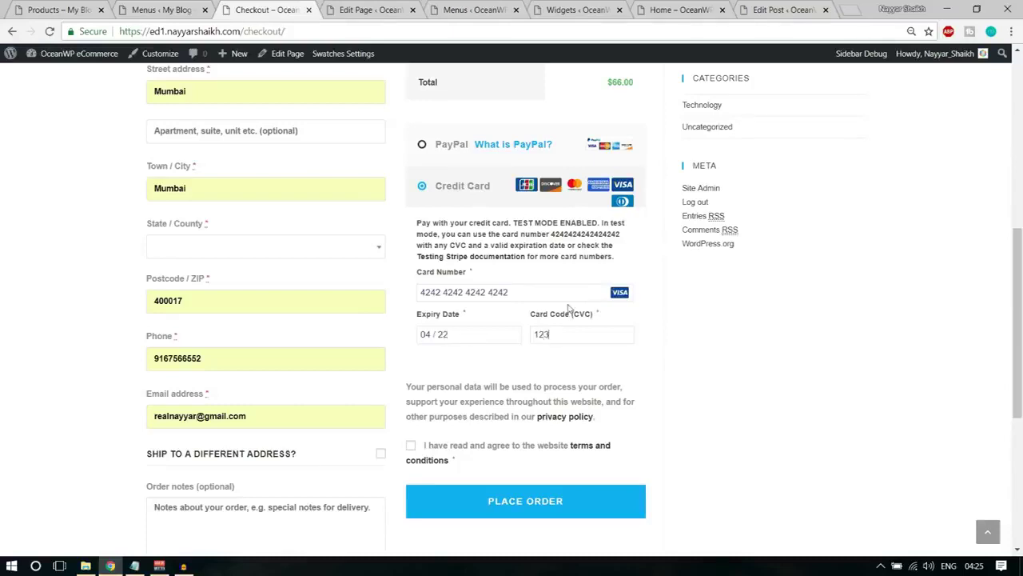
left_click(411, 446)
left_click(524, 502)
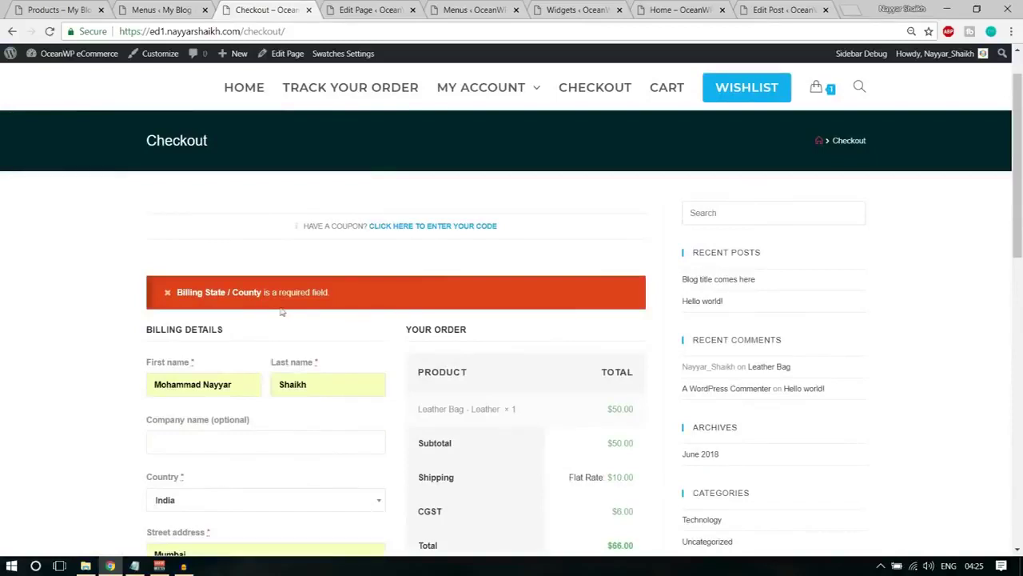
Keep India as billing country and set the billing state to Maharashtra.
left_click(229, 301)
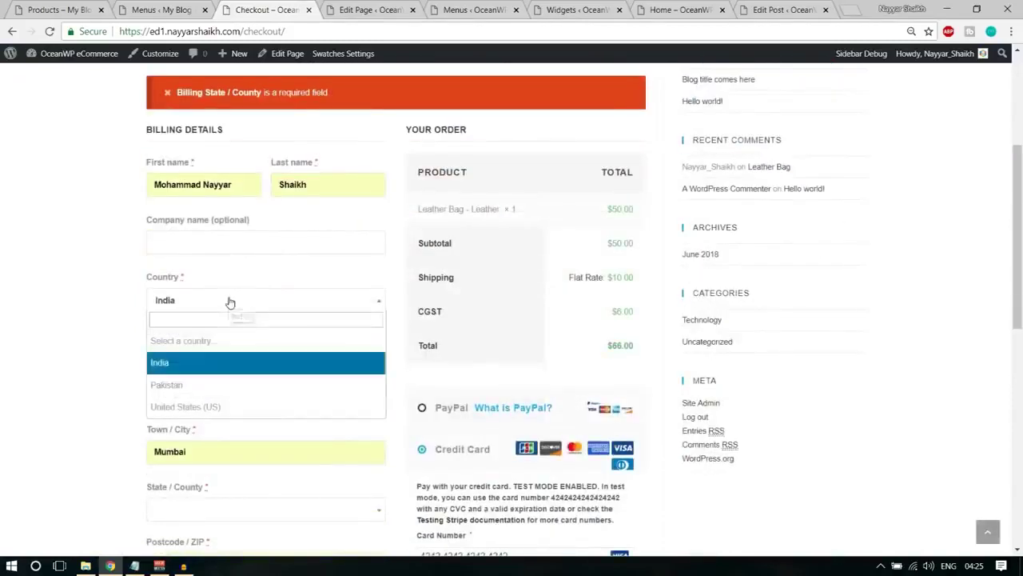
left_click(216, 364)
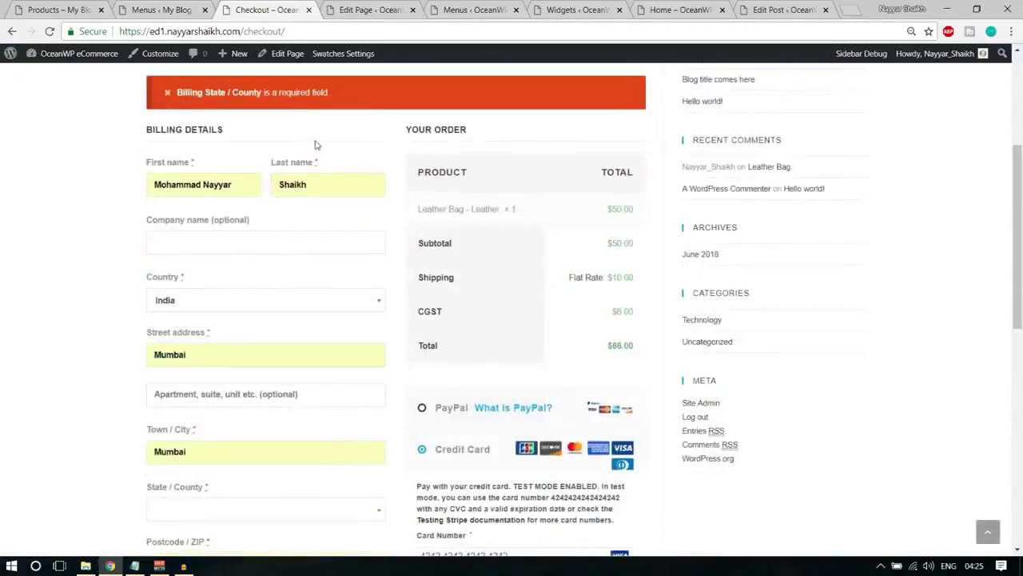
scroll(281, 316, "down", 2)
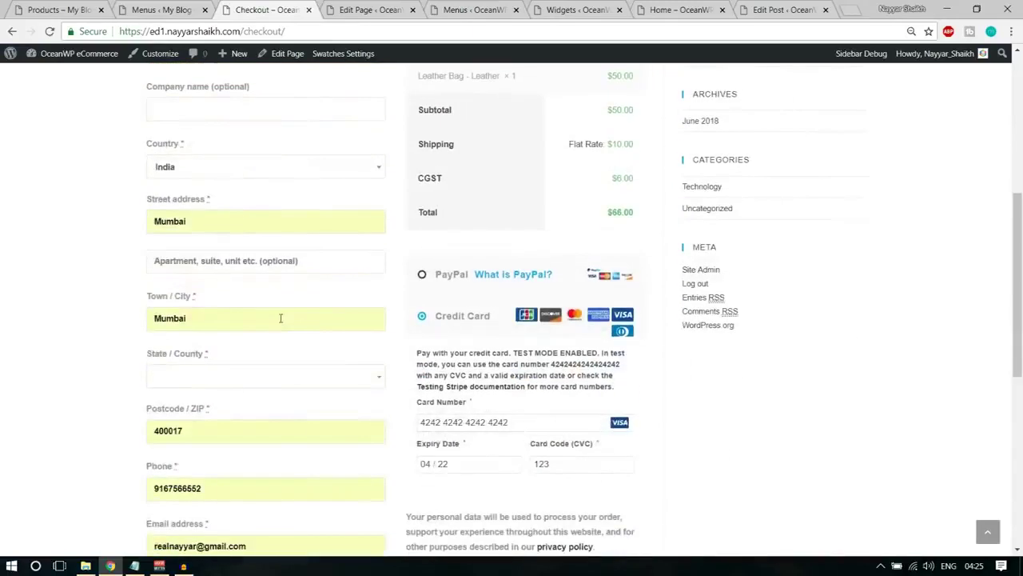
scroll(280, 320, "down", 2)
left_click(237, 245)
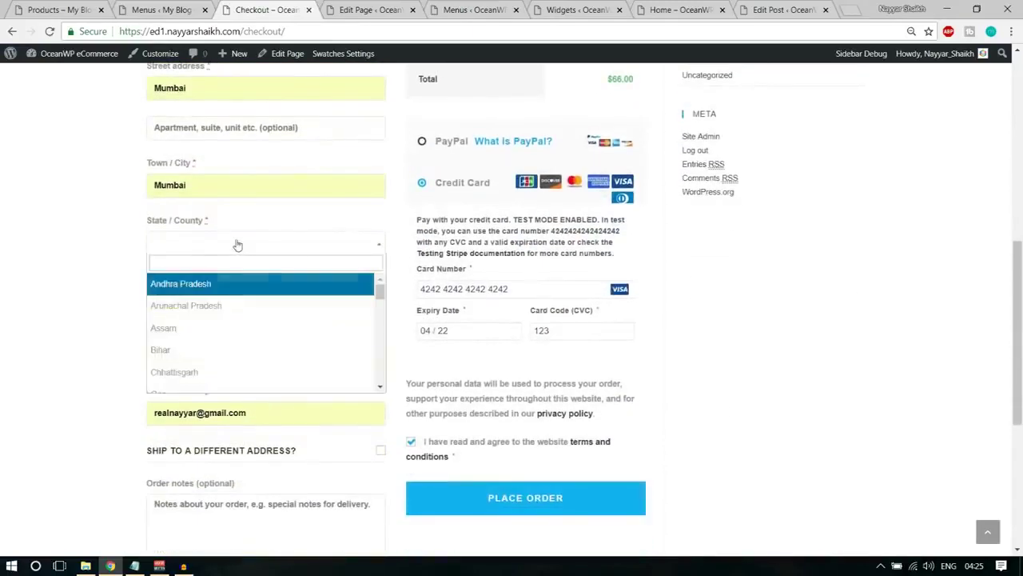
type("msa")
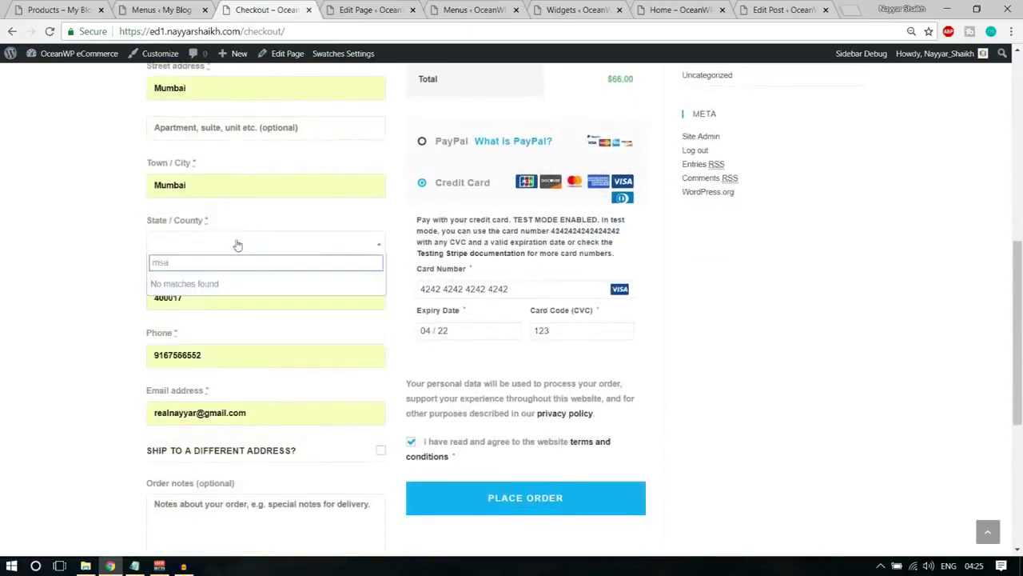
key("BackSpace")
key("BackSpace")
key("BackSpace")
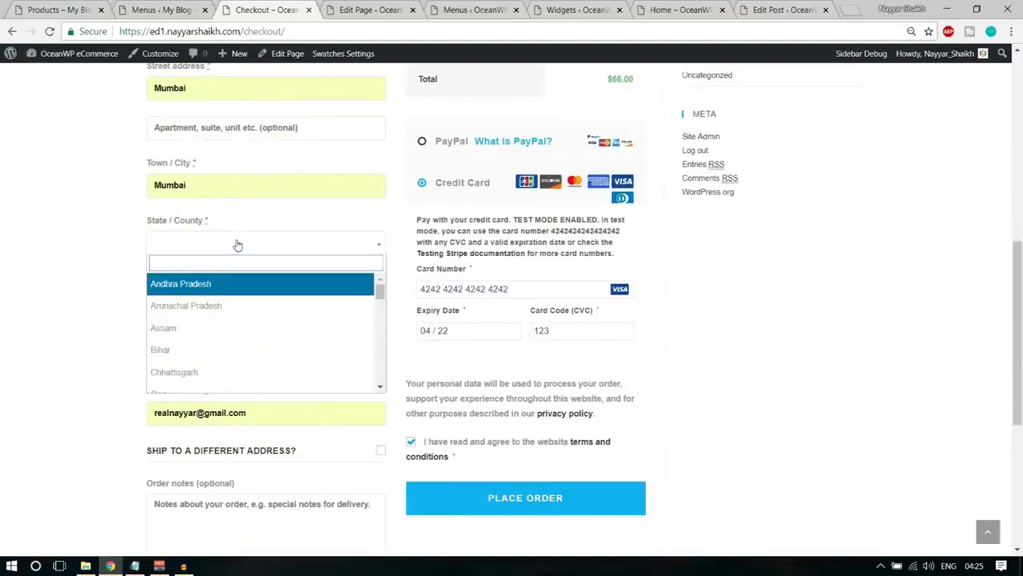
type("mag")
key("BackSpace")
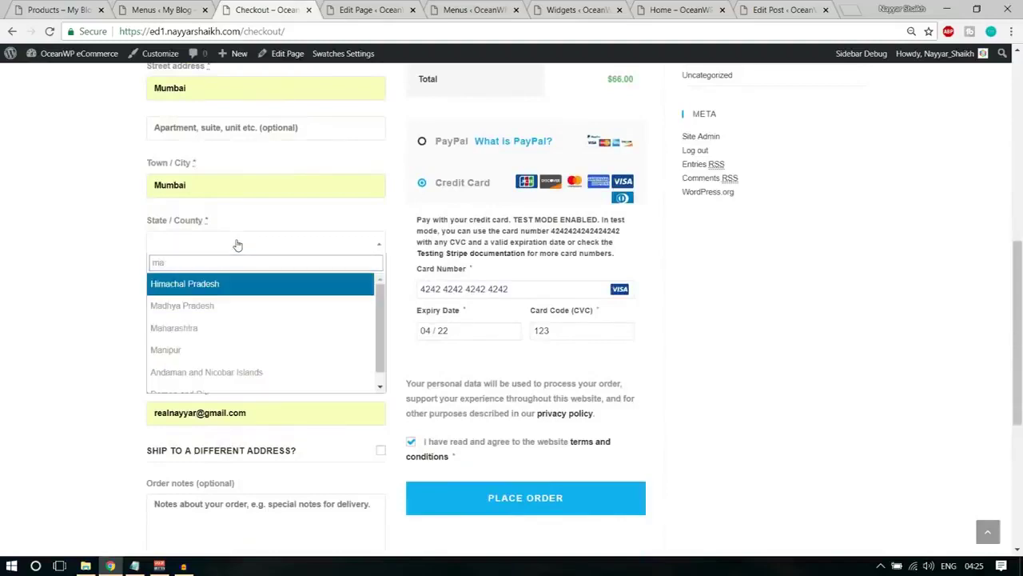
type("ha")
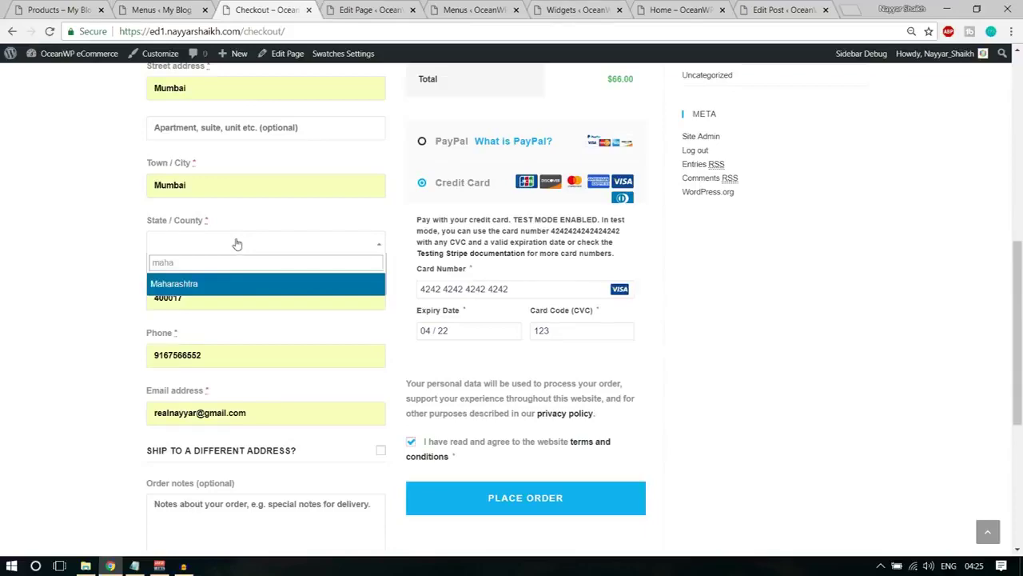
left_click(241, 284)
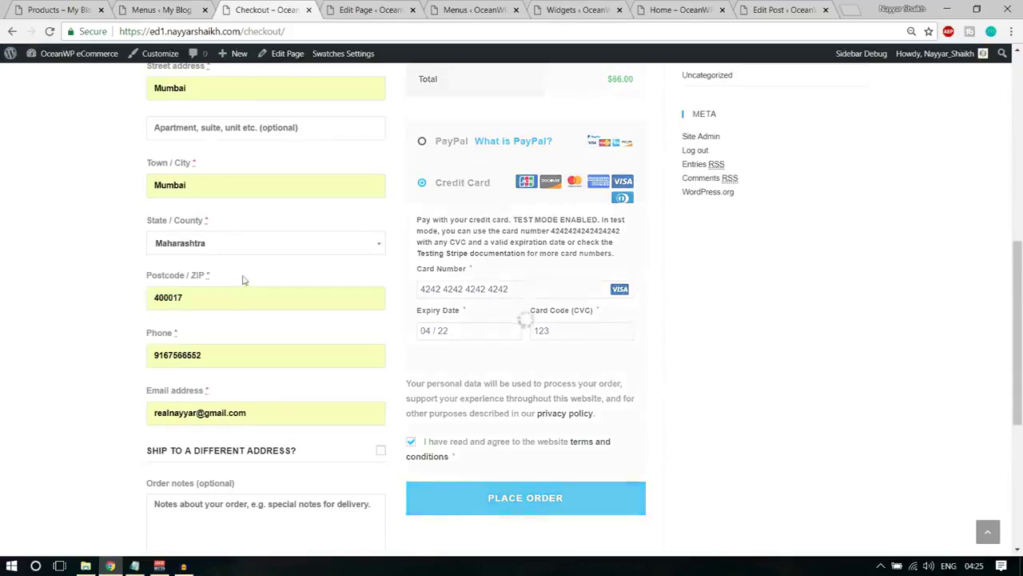
Re-enter the 4242 test card number and place the order.
left_click(490, 288)
type("4242 4242 4242 424")
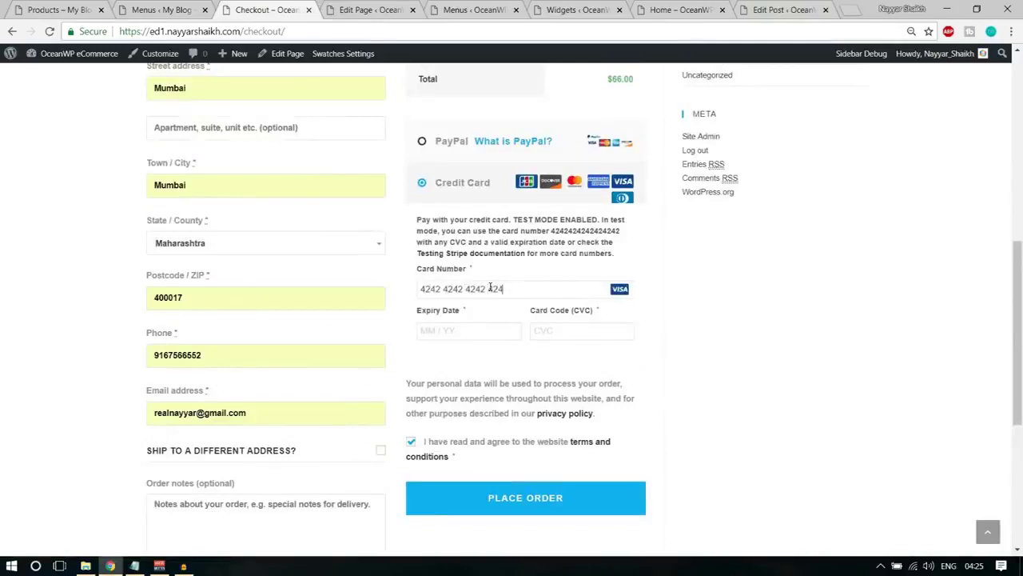
type("04 / 22")
left_click(496, 493)
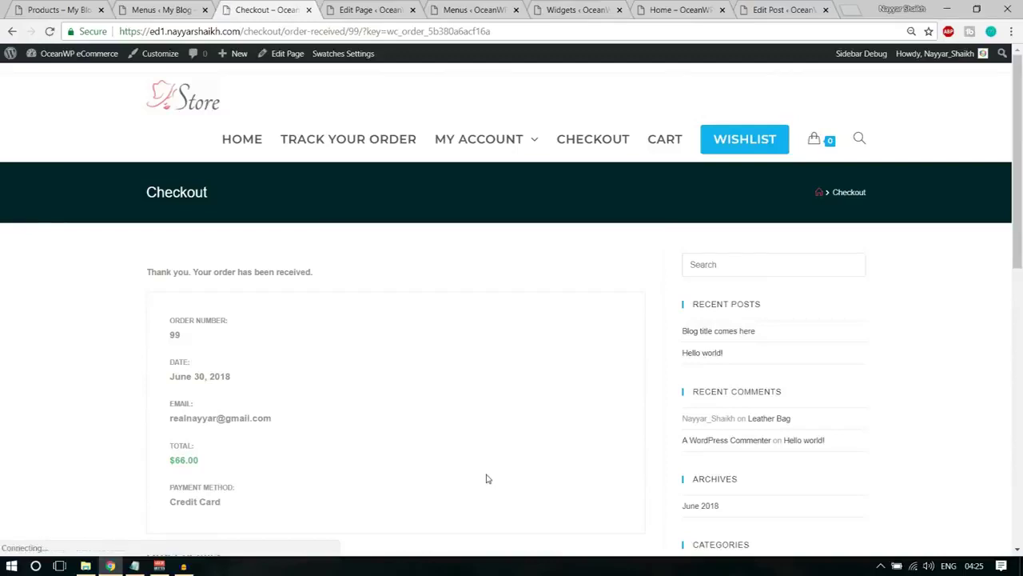
scroll(486, 478, "down", 6)
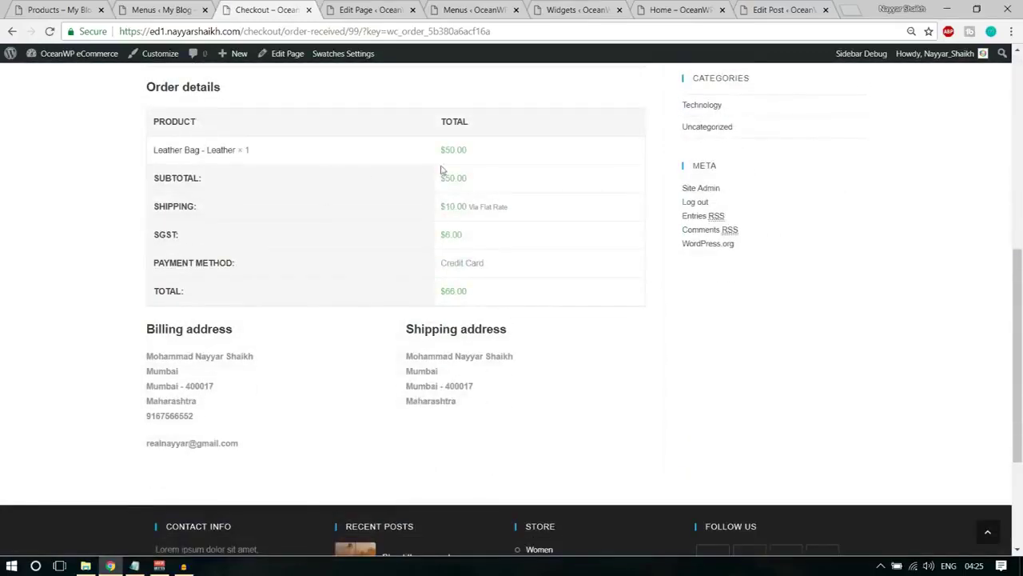
scroll(539, 365, "up", 6)
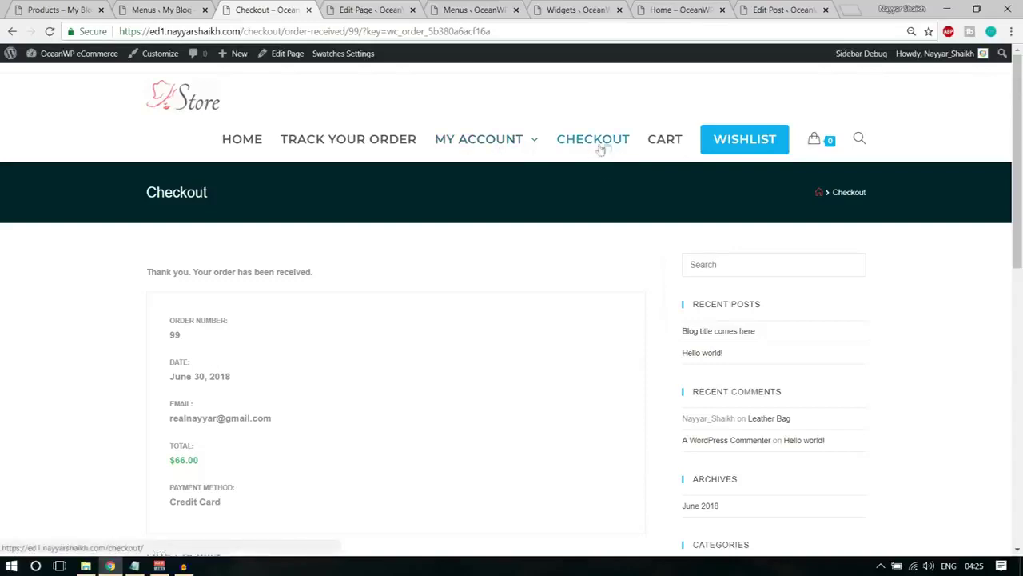
scroll(639, 200, "down", 3)
scroll(680, 331, "up", 4)
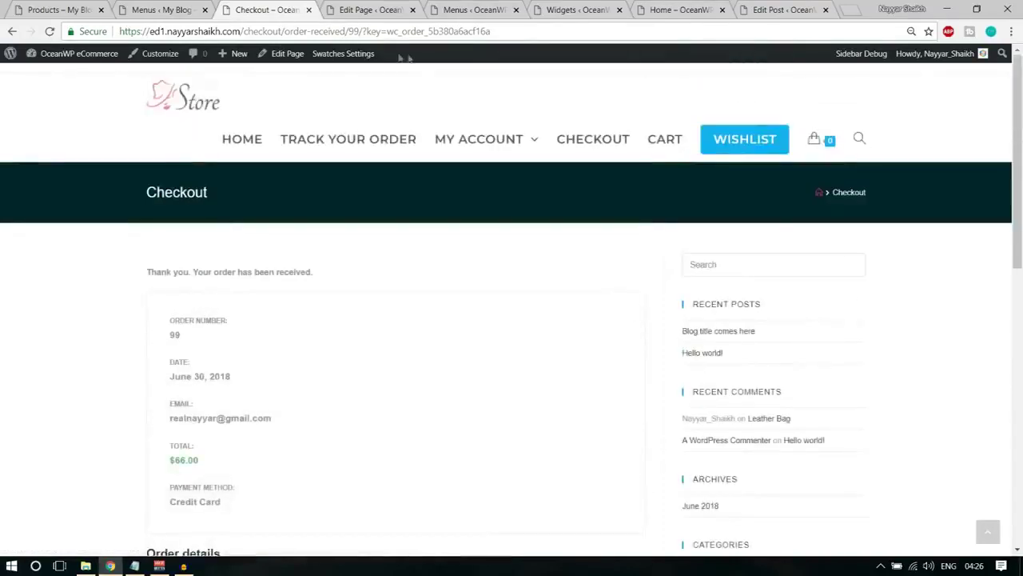
right_click(295, 69)
Switch the Checkout page's content layout to Full Width, update, and reload the storefront checkout.
left_click(328, 73)
left_click(356, 9)
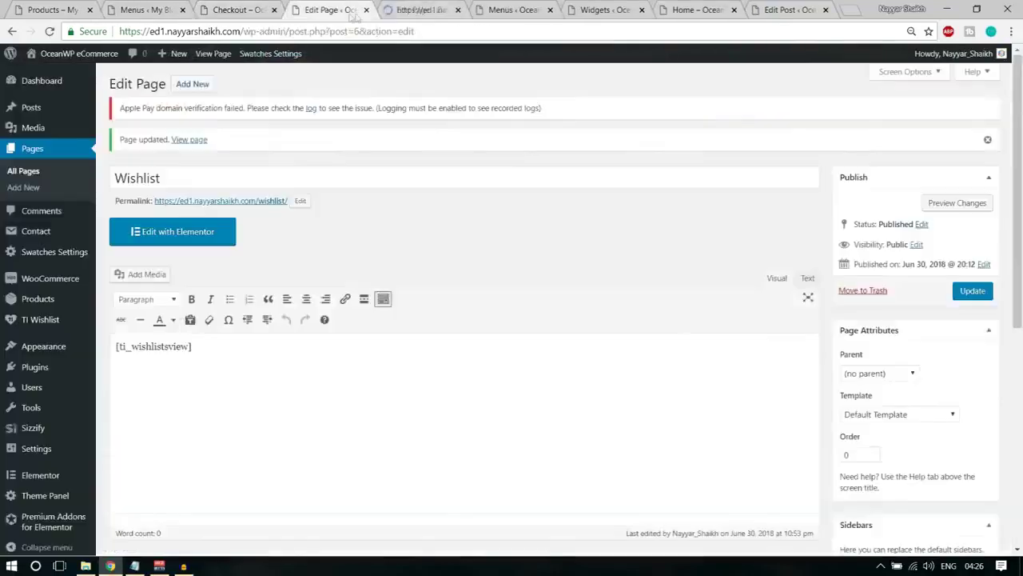
left_click(365, 10)
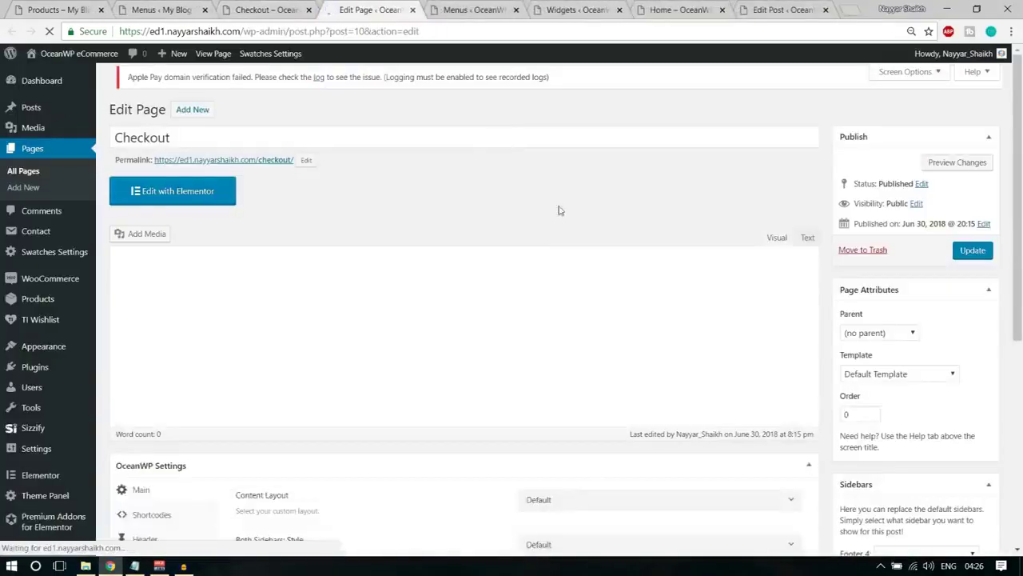
left_click(590, 198)
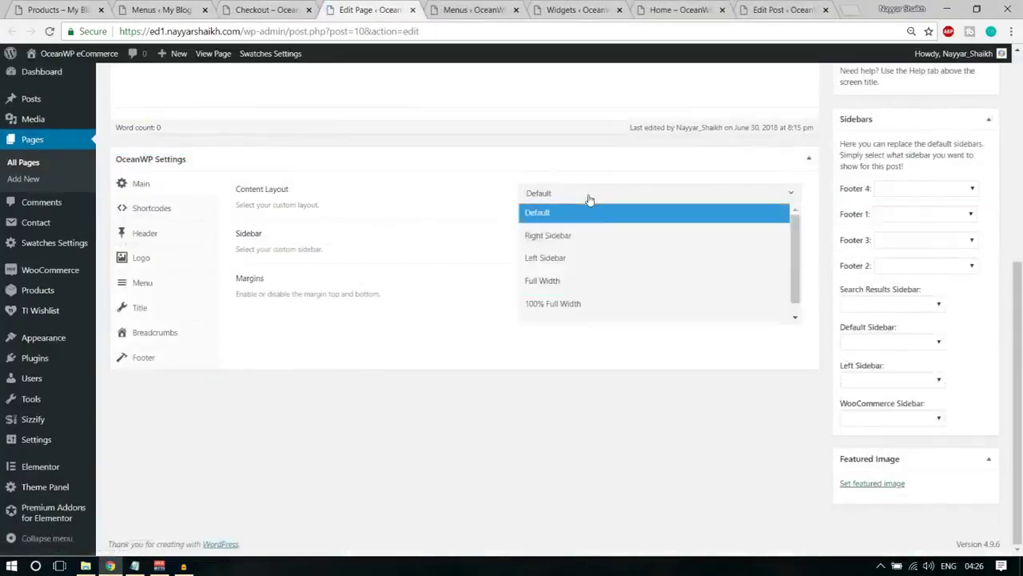
left_click(597, 281)
scroll(800, 264, "up", 4)
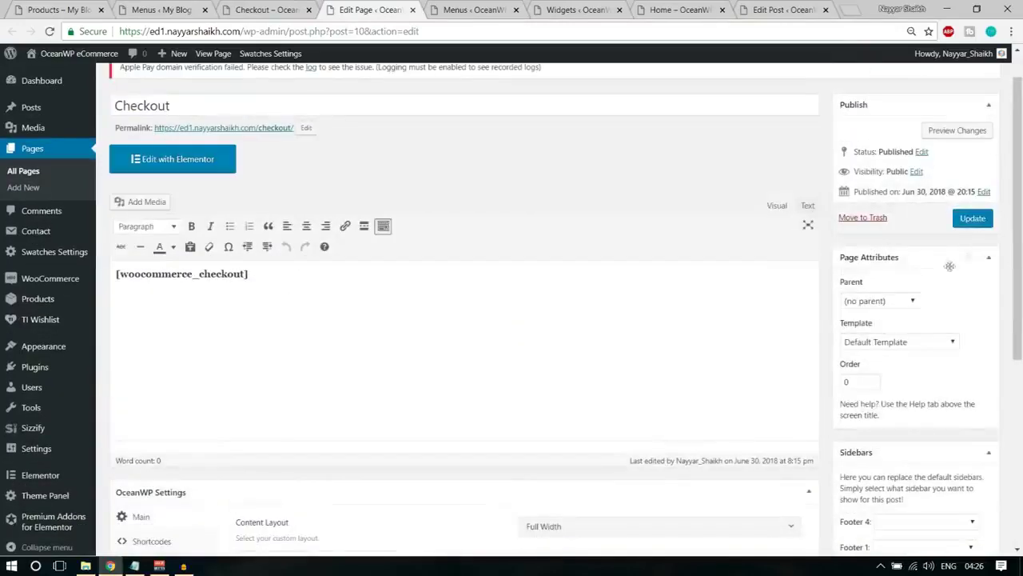
left_click(973, 218)
left_click(266, 10)
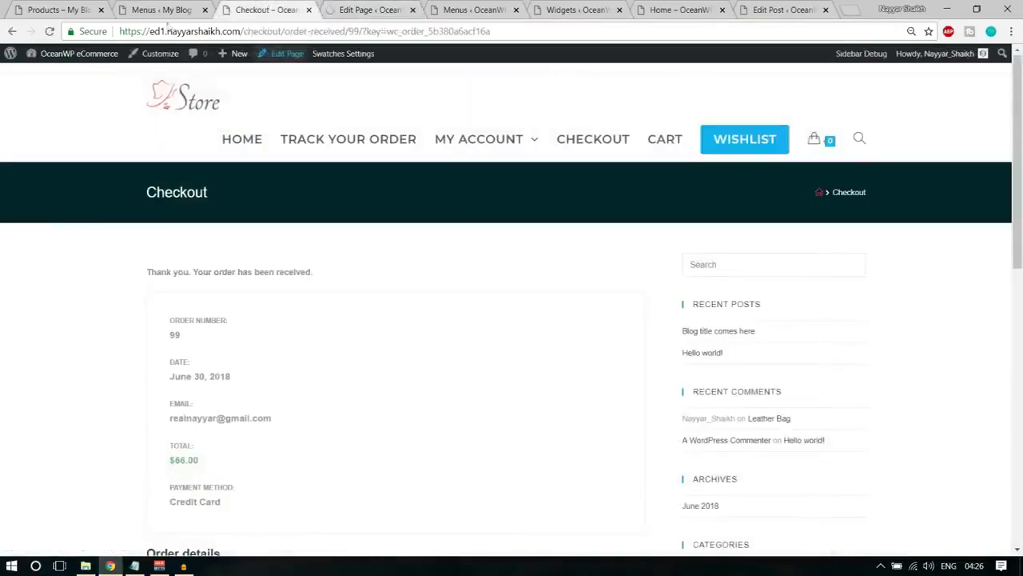
left_click(50, 32)
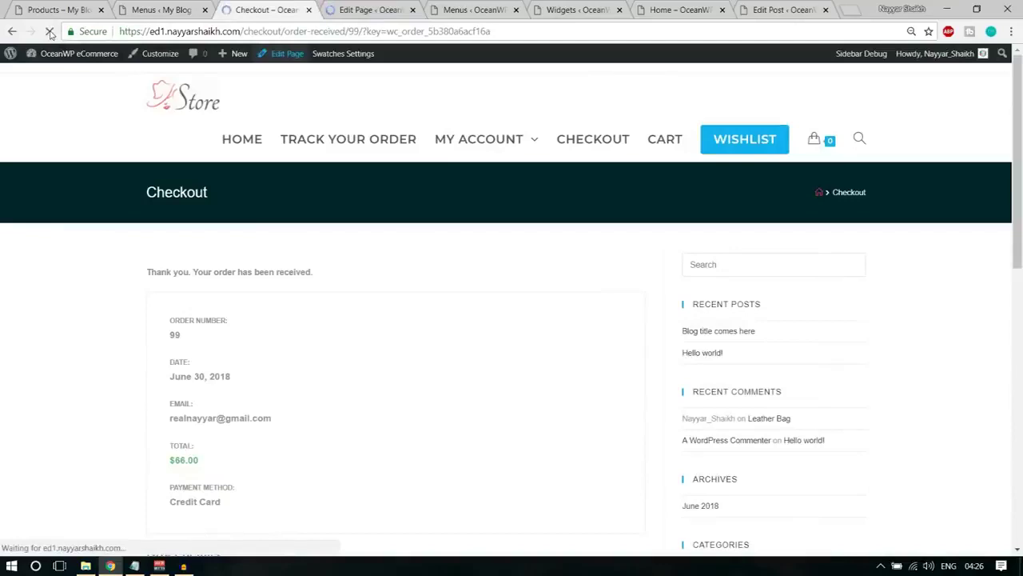
scroll(309, 338, "down", 8)
scroll(314, 370, "up", 8)
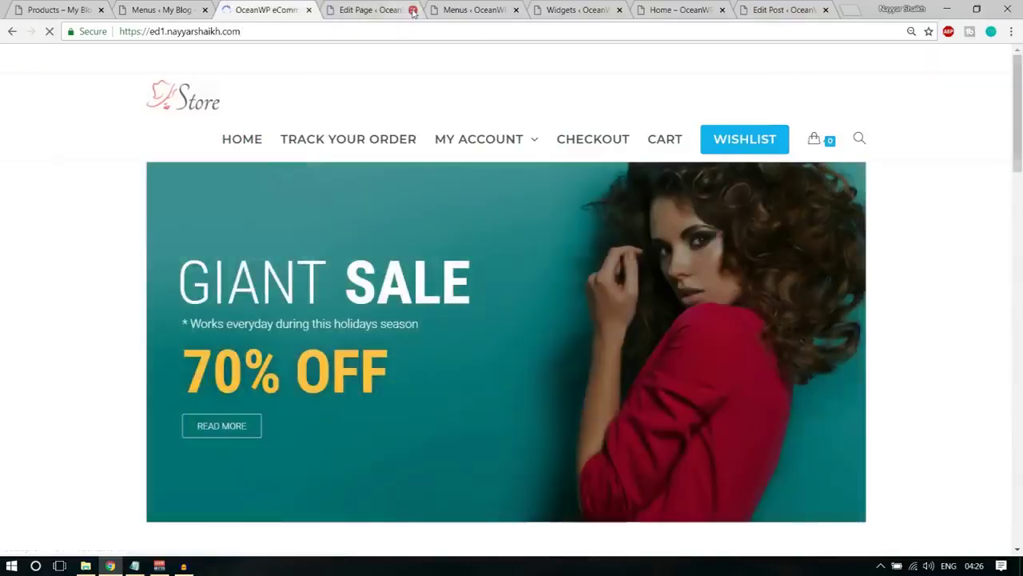
Close the leftover page editor, Menus, Widgets, duplicate Home and post editor tabs.
left_click(413, 9)
left_click(413, 9)
left_click(412, 9)
left_click(413, 10)
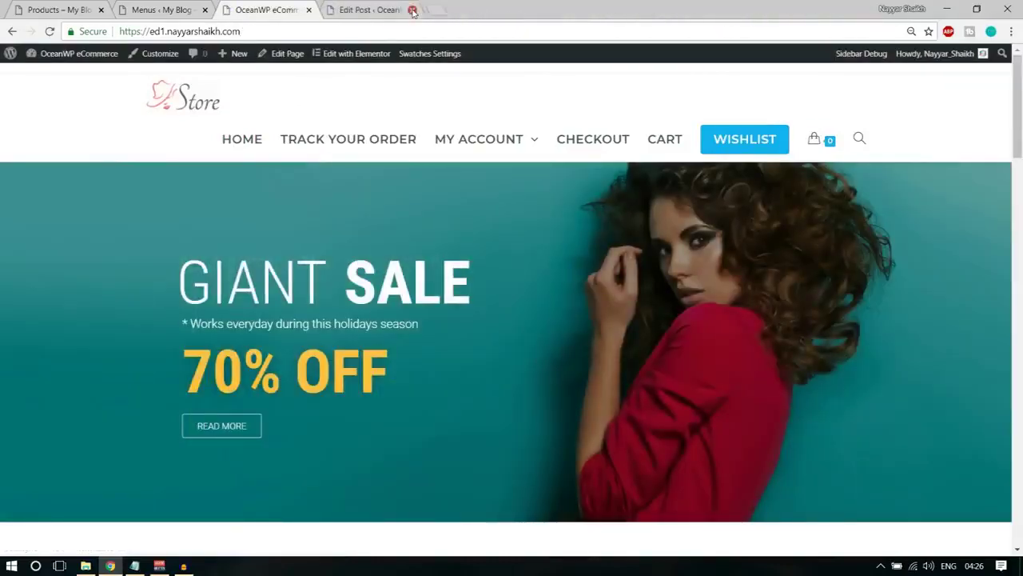
left_click(412, 10)
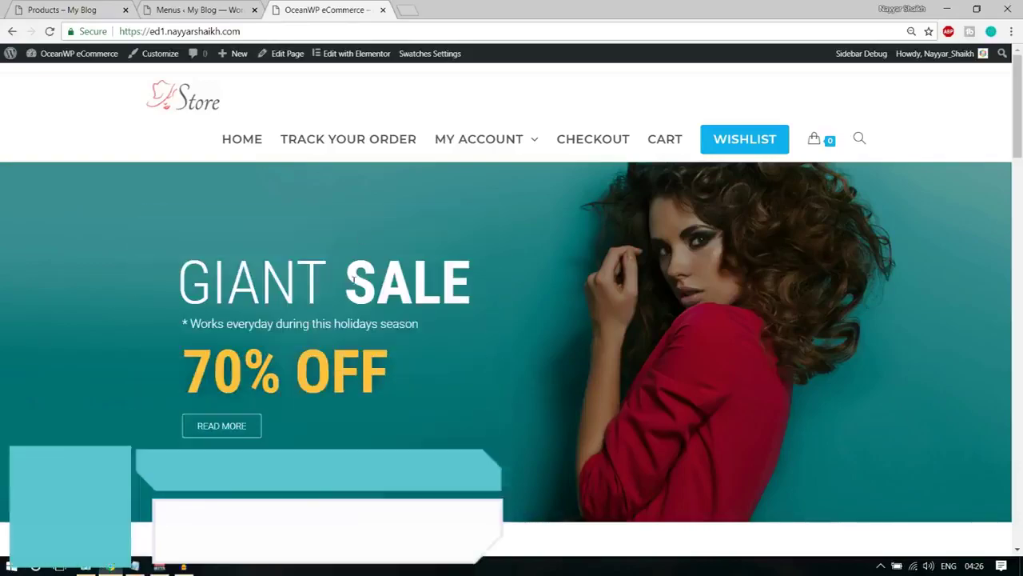
Scroll down the home page past the Giant Sale banner, New Comers products and blog posts.
scroll(355, 321, "down", 5)
scroll(355, 321, "down", 10)
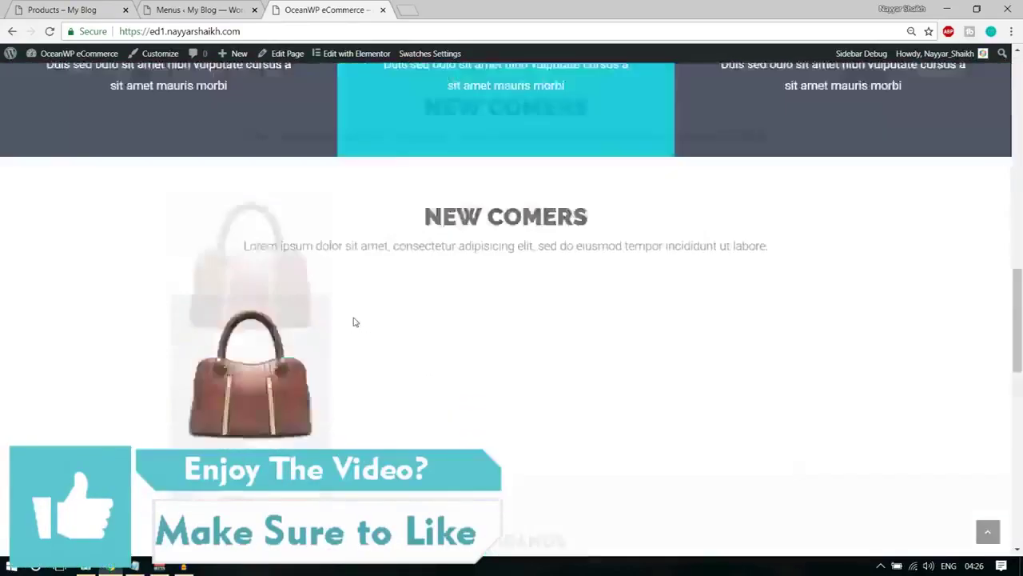
scroll(355, 322, "down", 4)
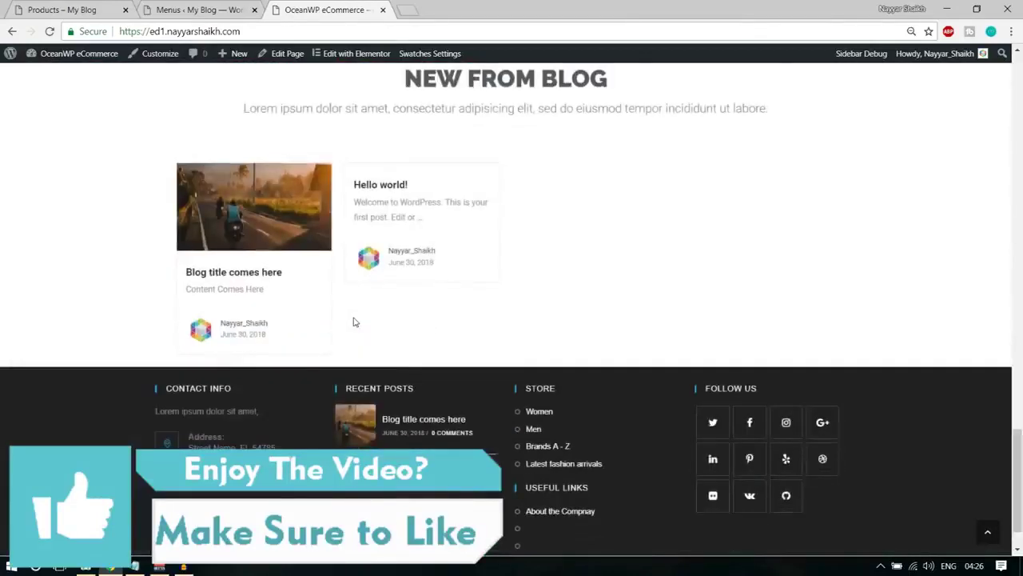
scroll(355, 322, "down", 1)
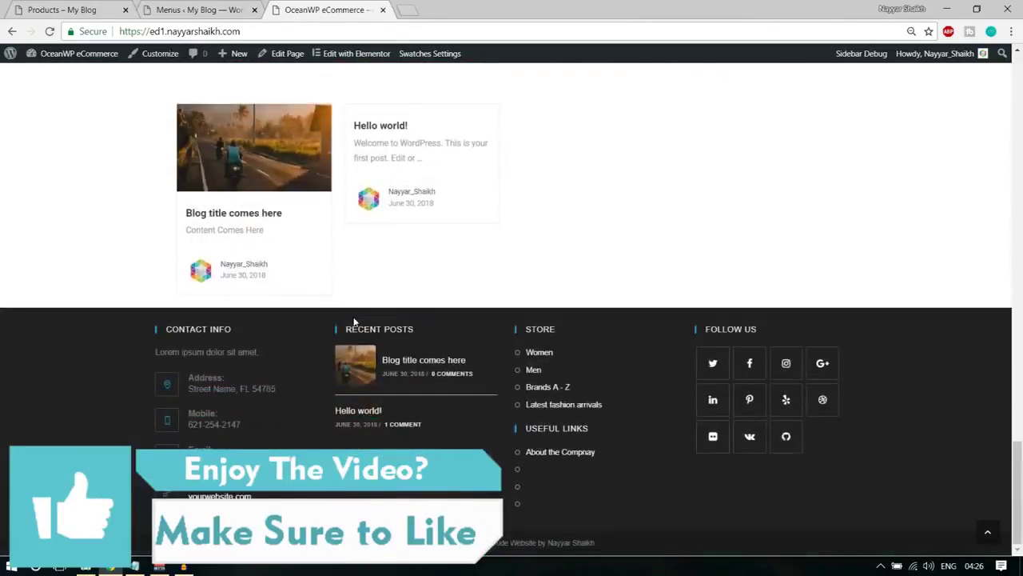